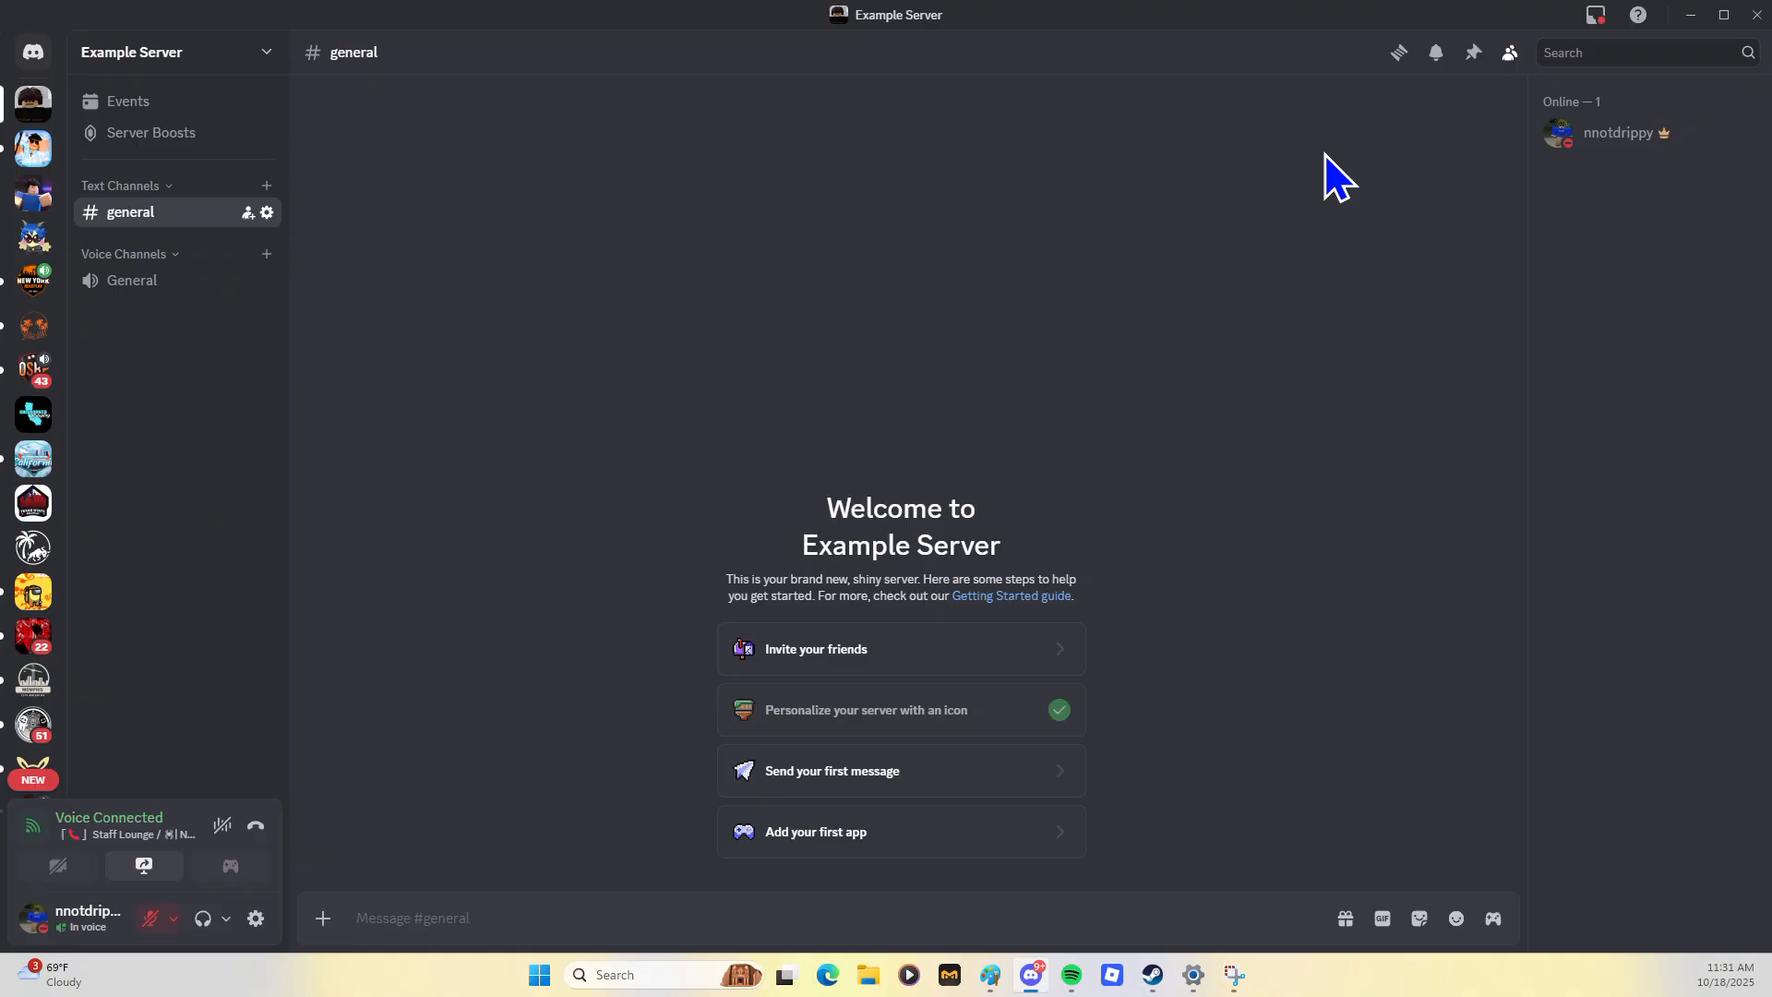
click(1560, 134)
click(1296, 343)
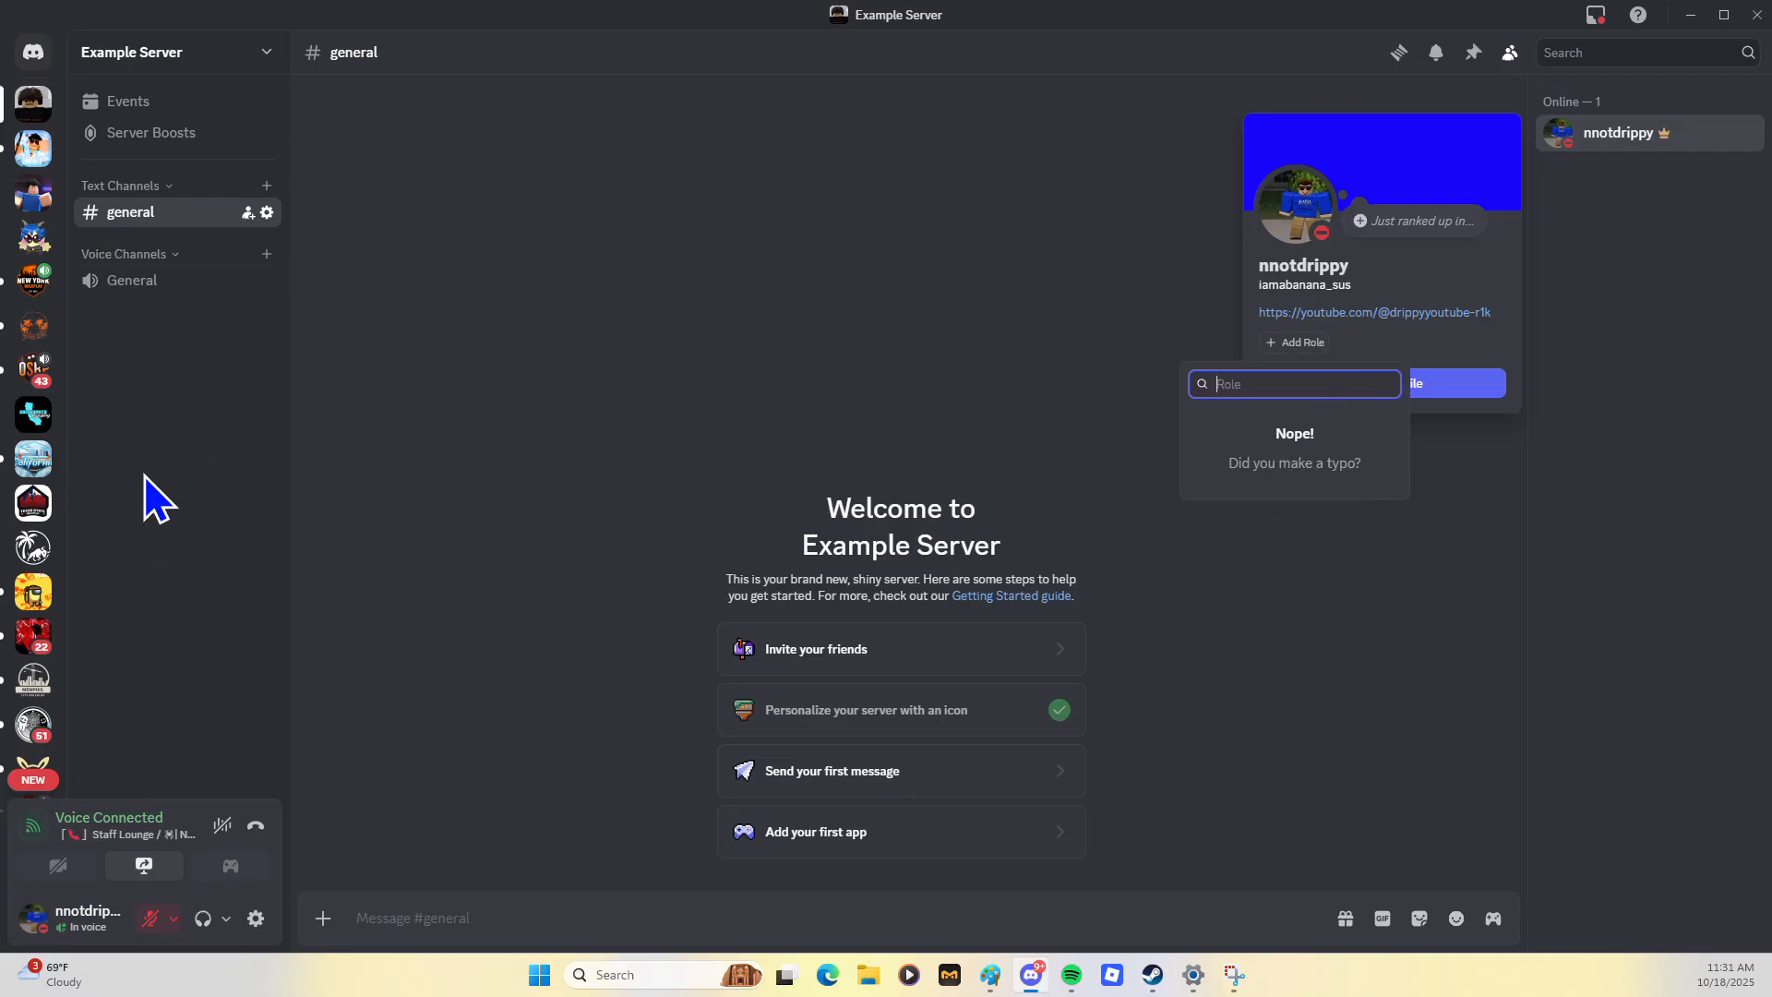
right_click(188, 297)
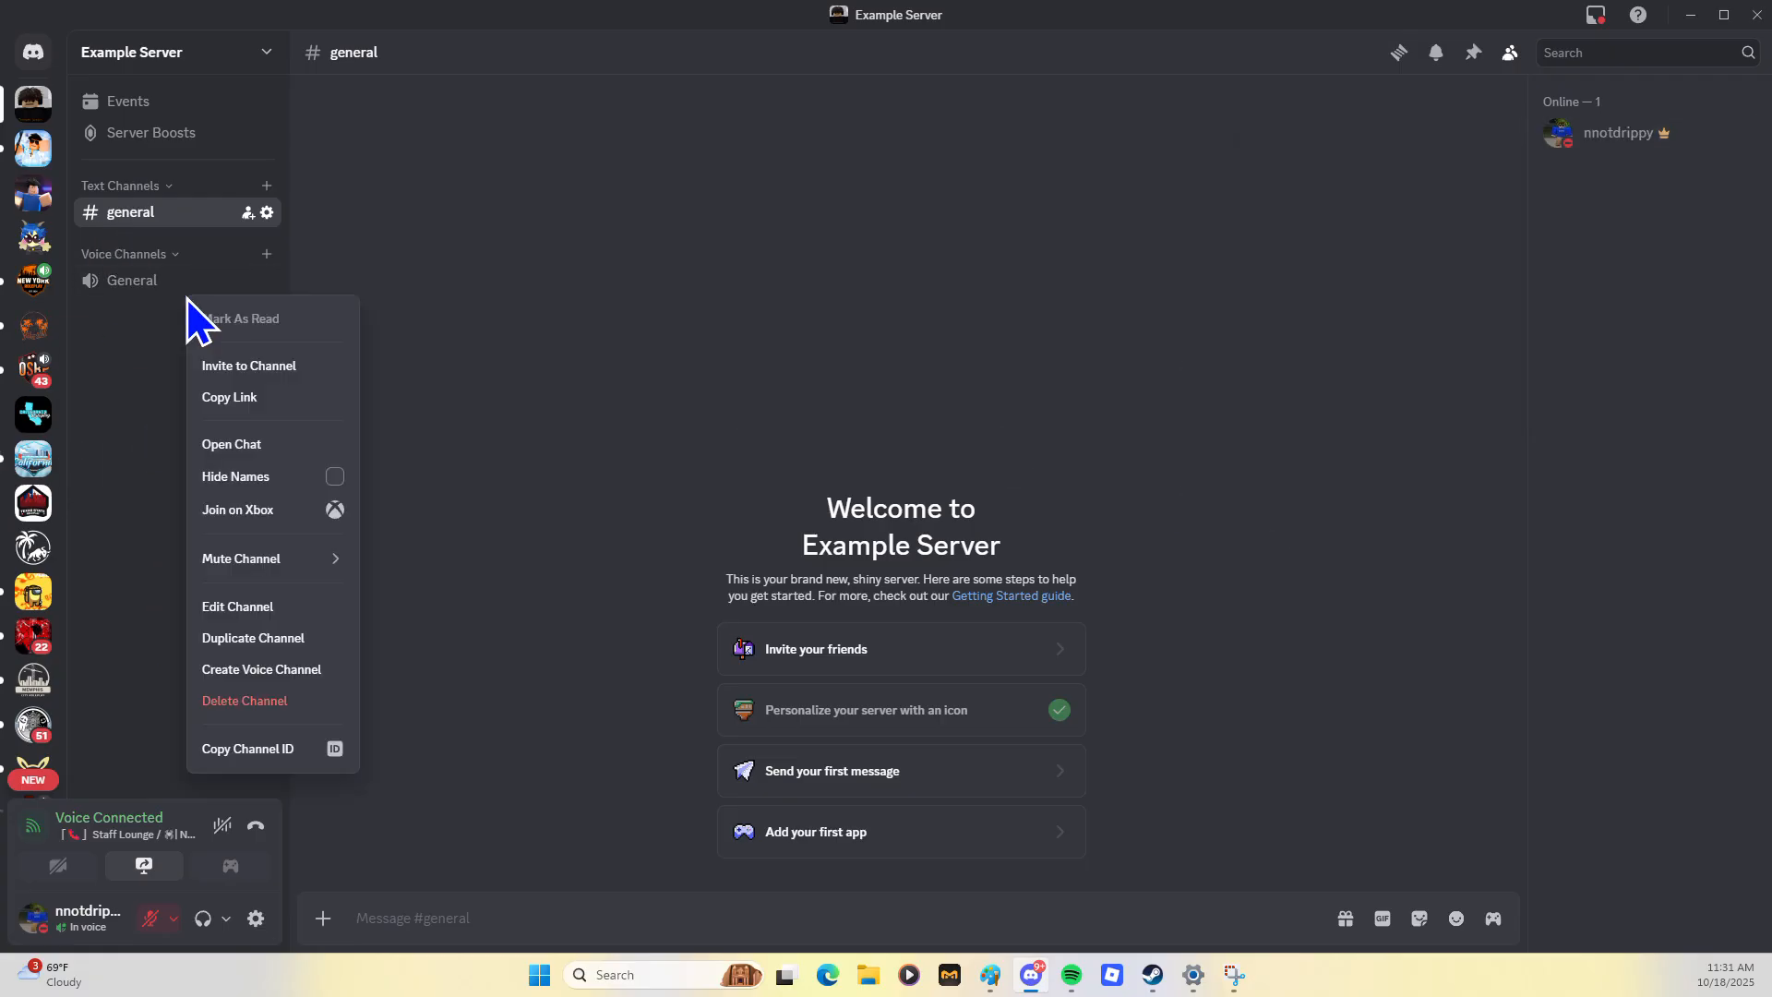
right_click(146, 300)
click(226, 669)
key(Escape)
right_click(194, 300)
click(231, 674)
key(Escape)
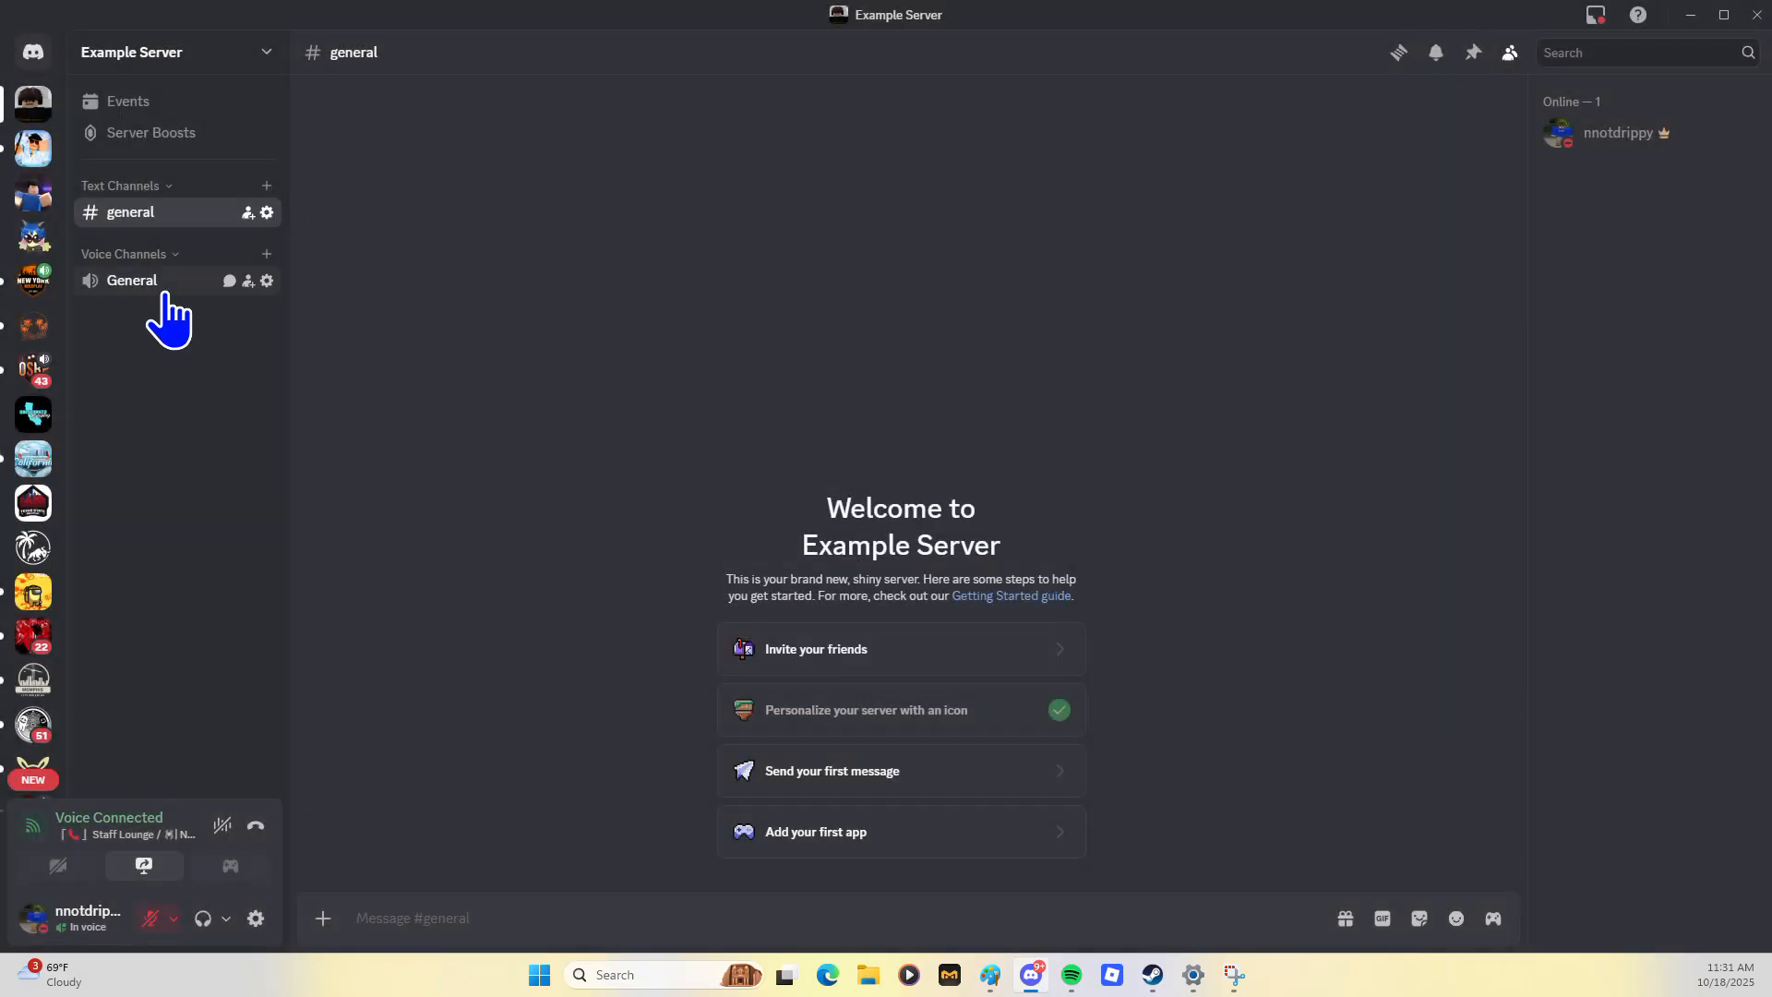
Delete the General voice channel and its Voice Channels category
right_click(130, 286)
click(207, 697)
click(858, 552)
right_click(166, 256)
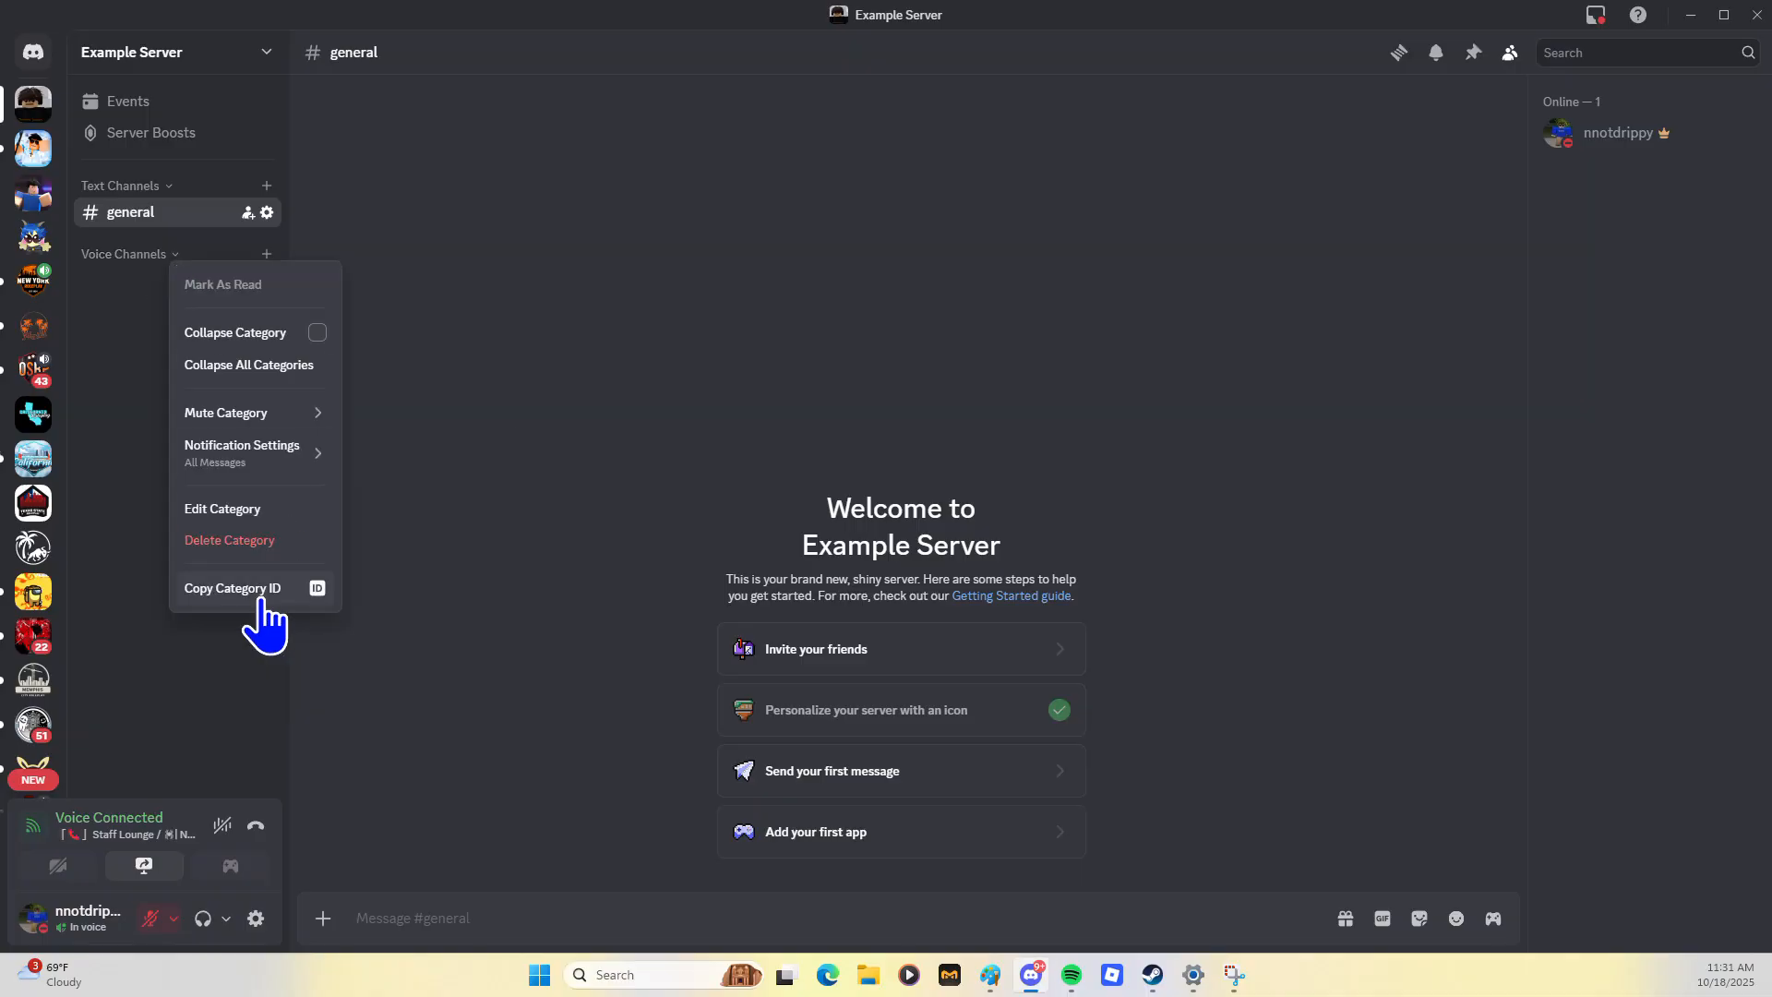
click(230, 543)
click(909, 536)
Delete the general text channel and its Text Channels category
right_click(166, 214)
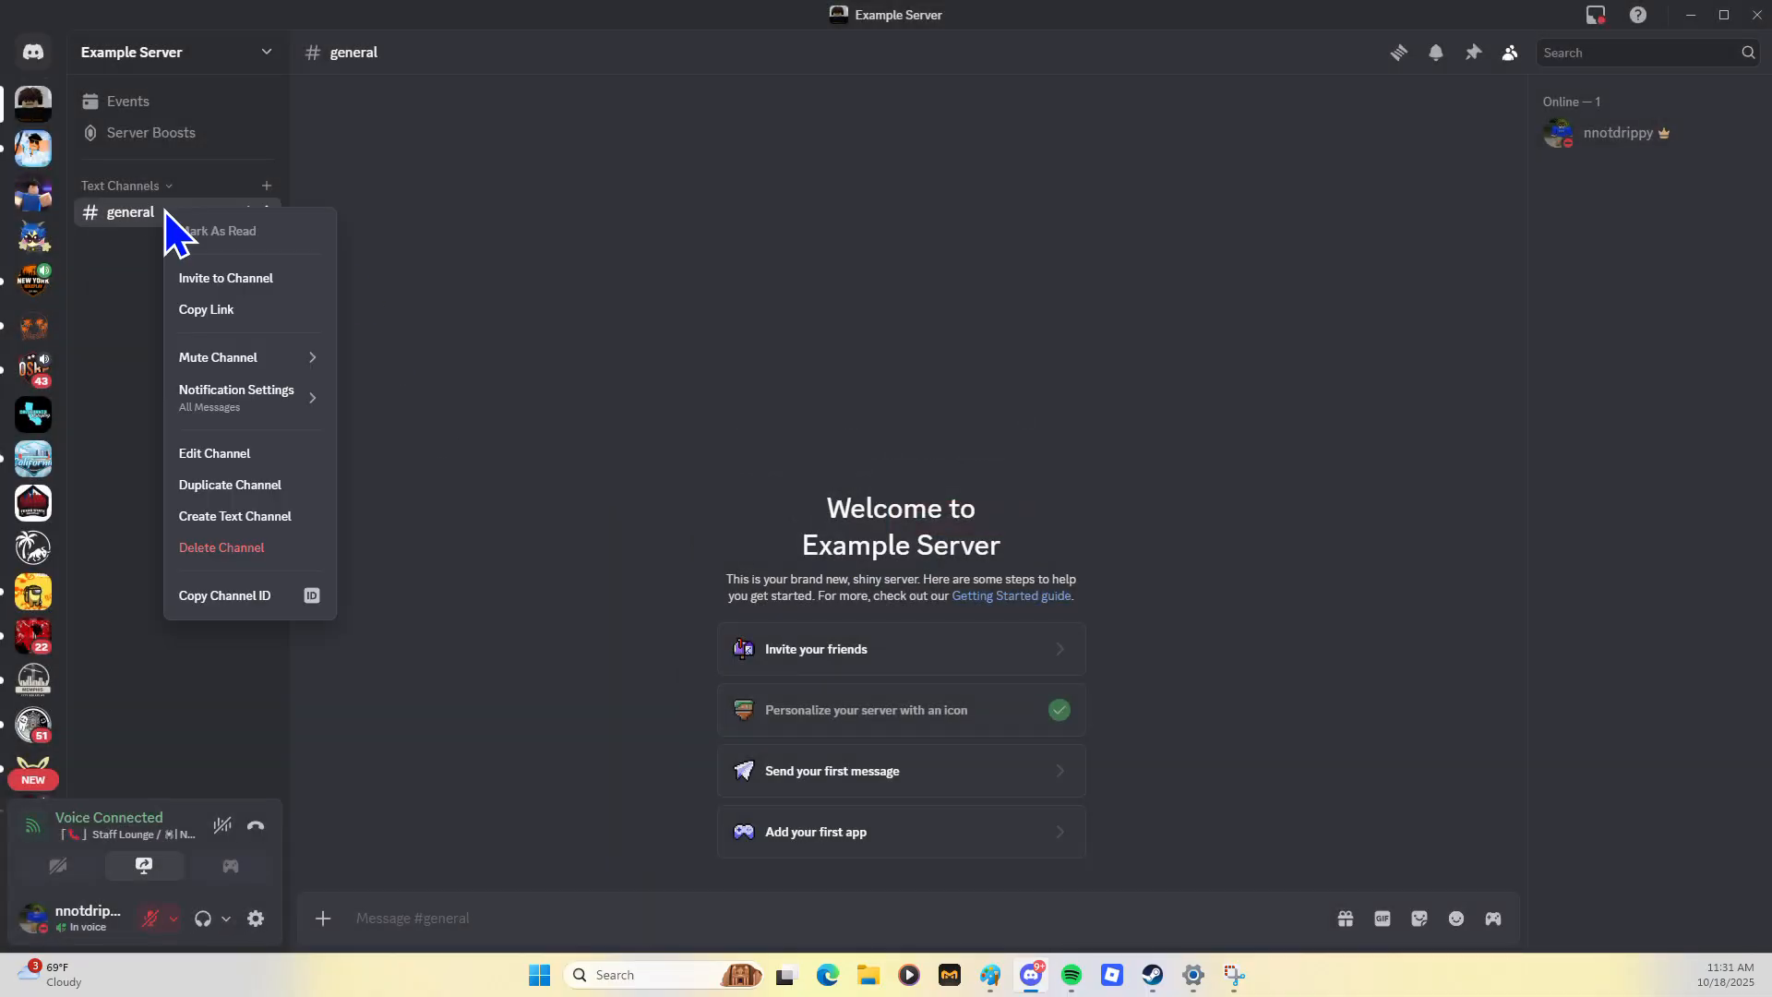
click(222, 547)
click(923, 540)
right_click(175, 213)
right_click(149, 187)
click(235, 466)
click(985, 540)
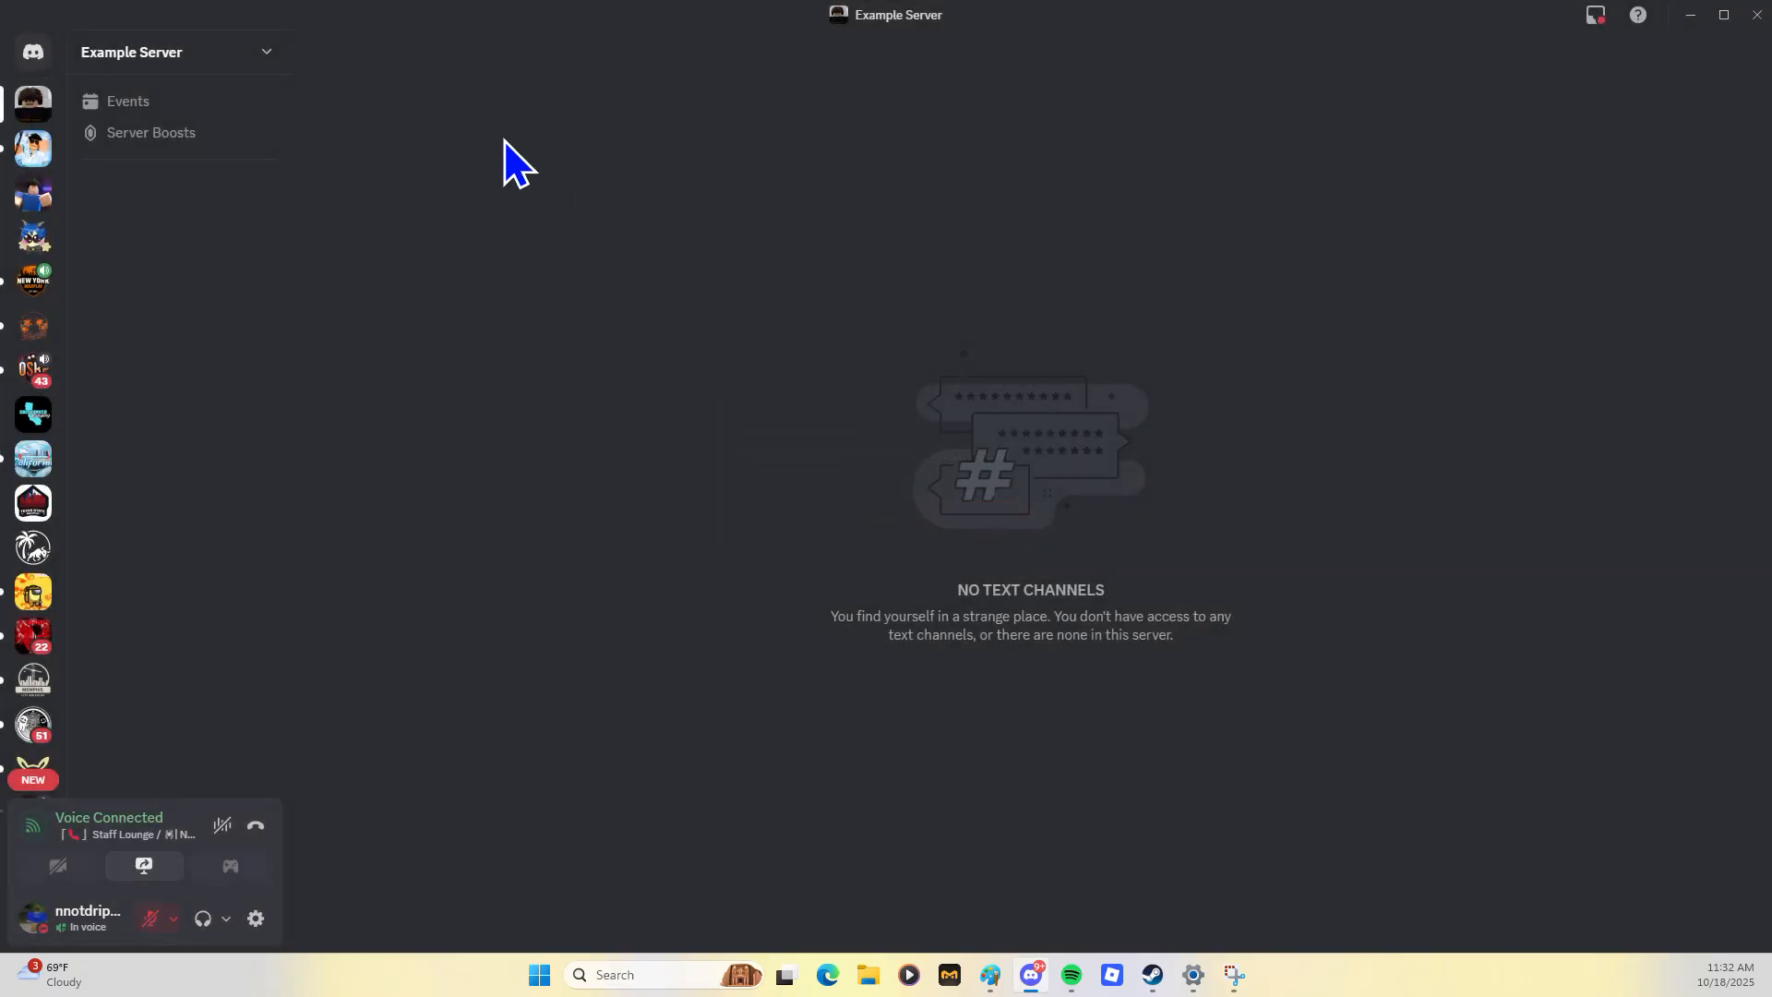
Start creating a new category in Example Server
click(245, 56)
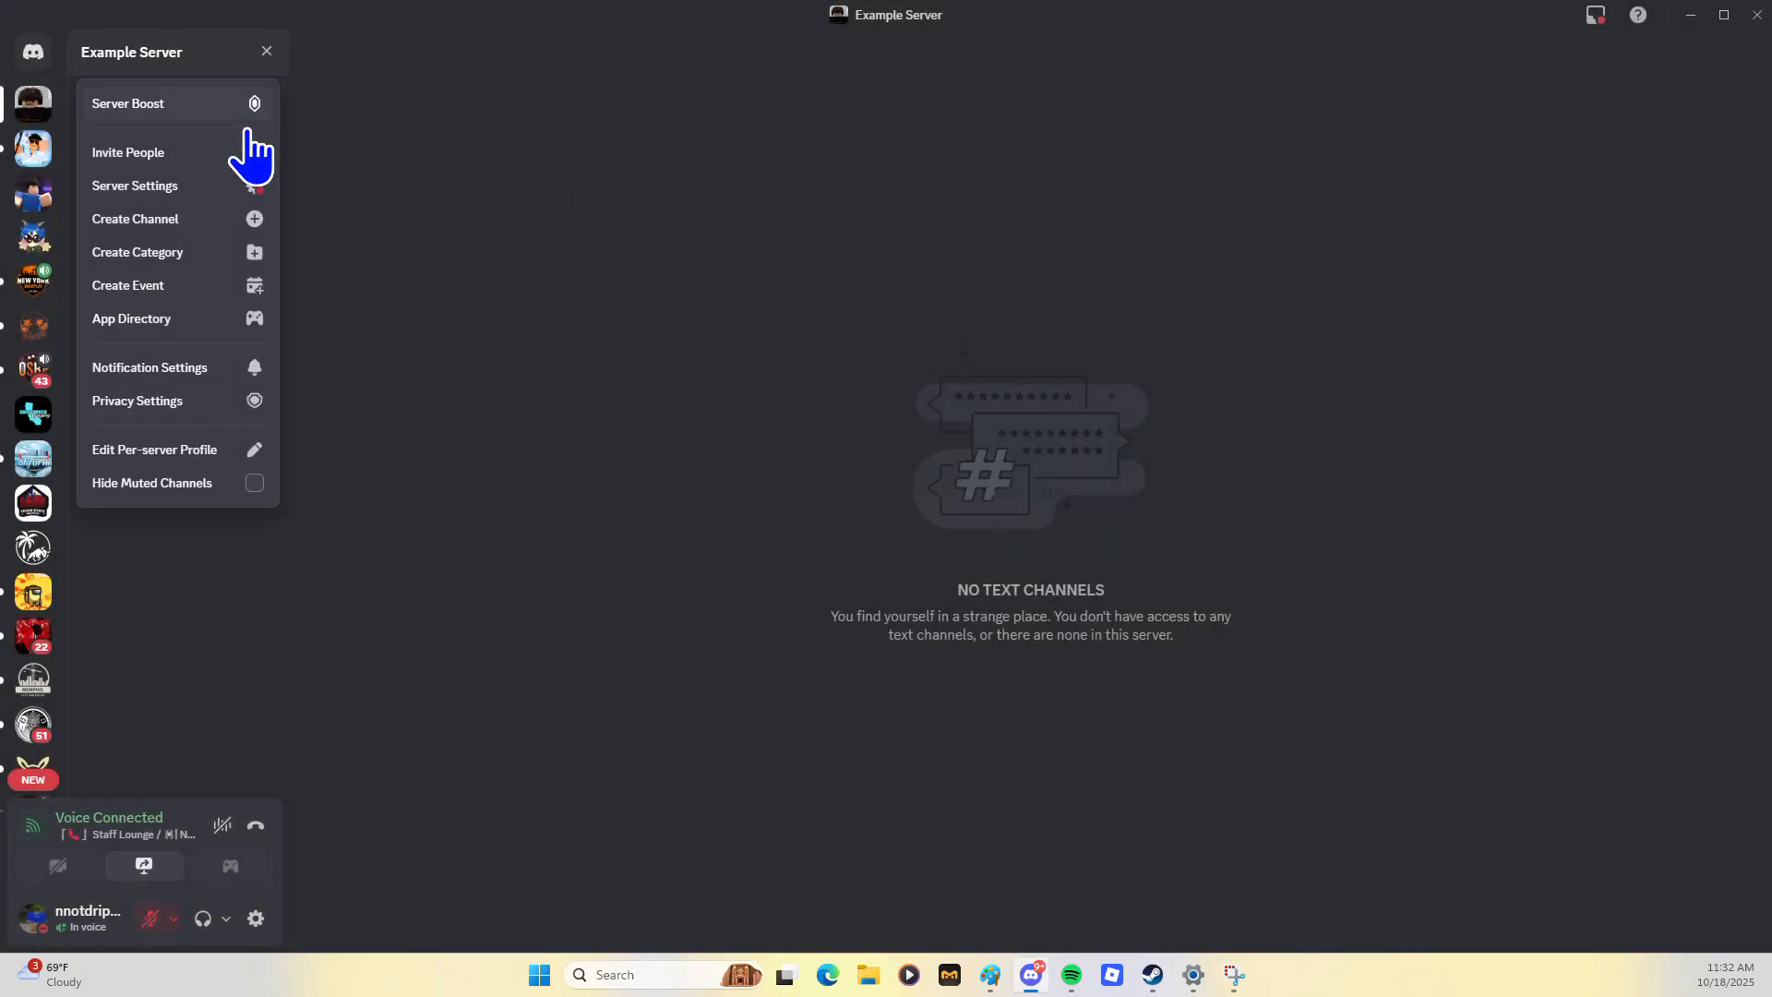
click(254, 253)
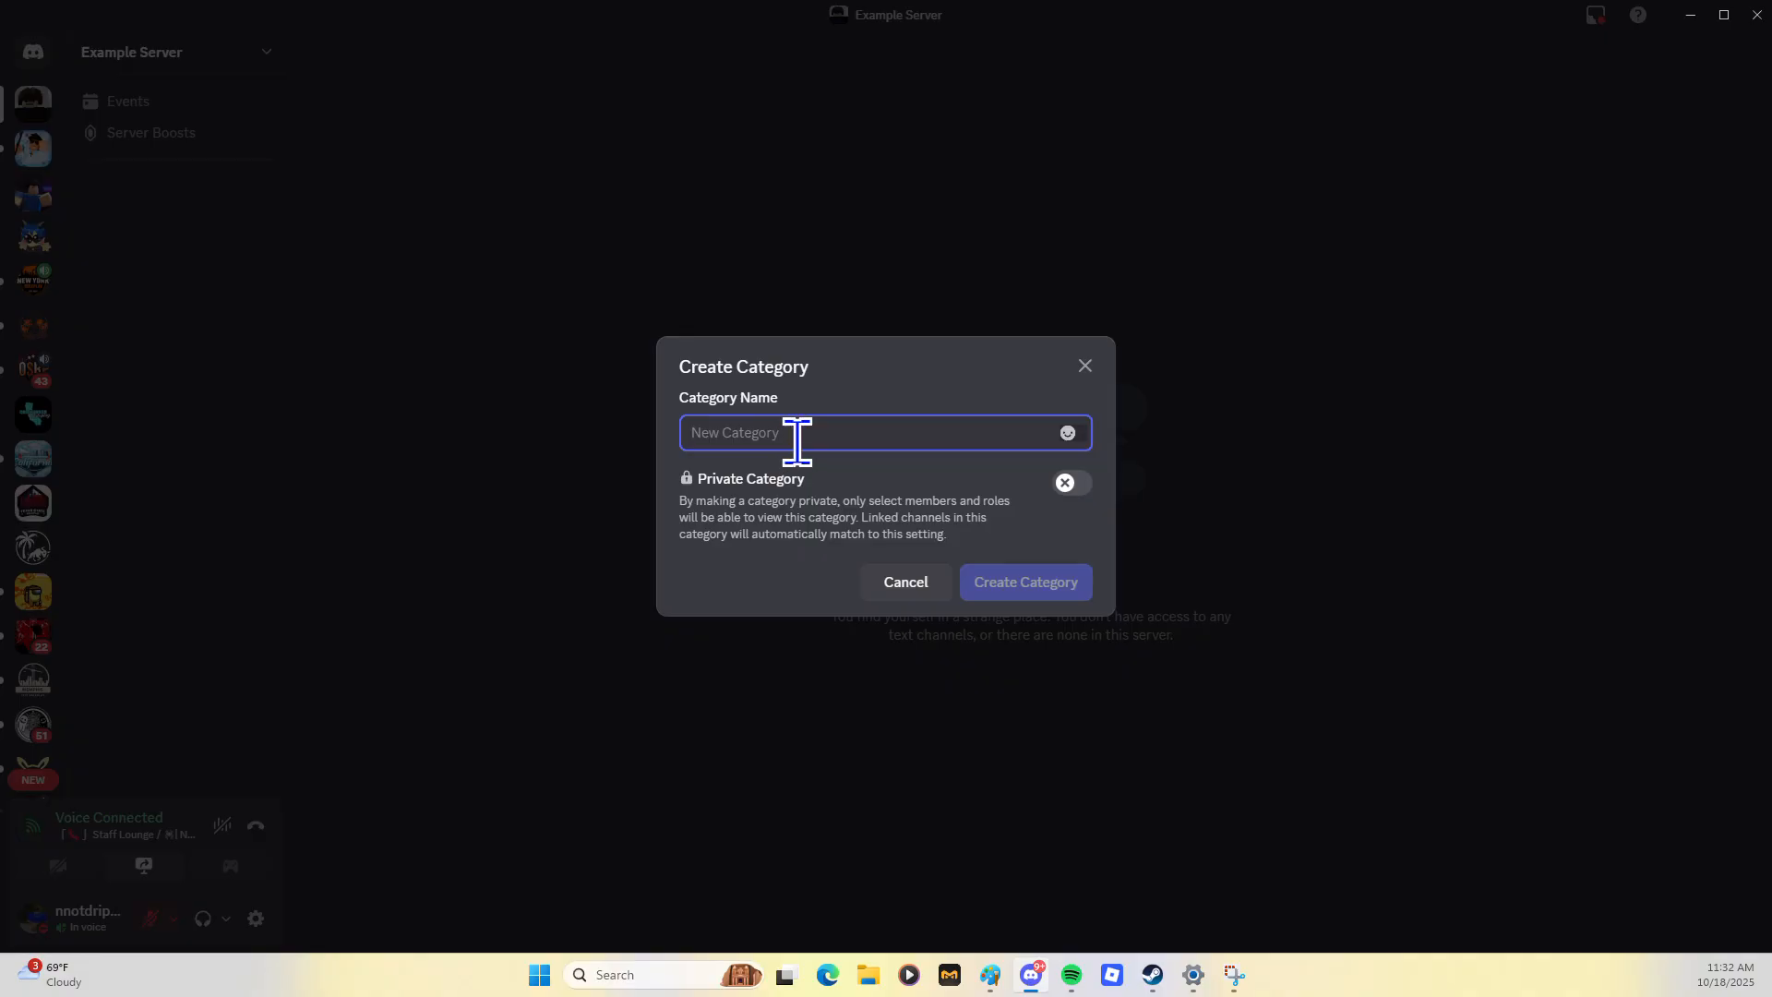
text(We)
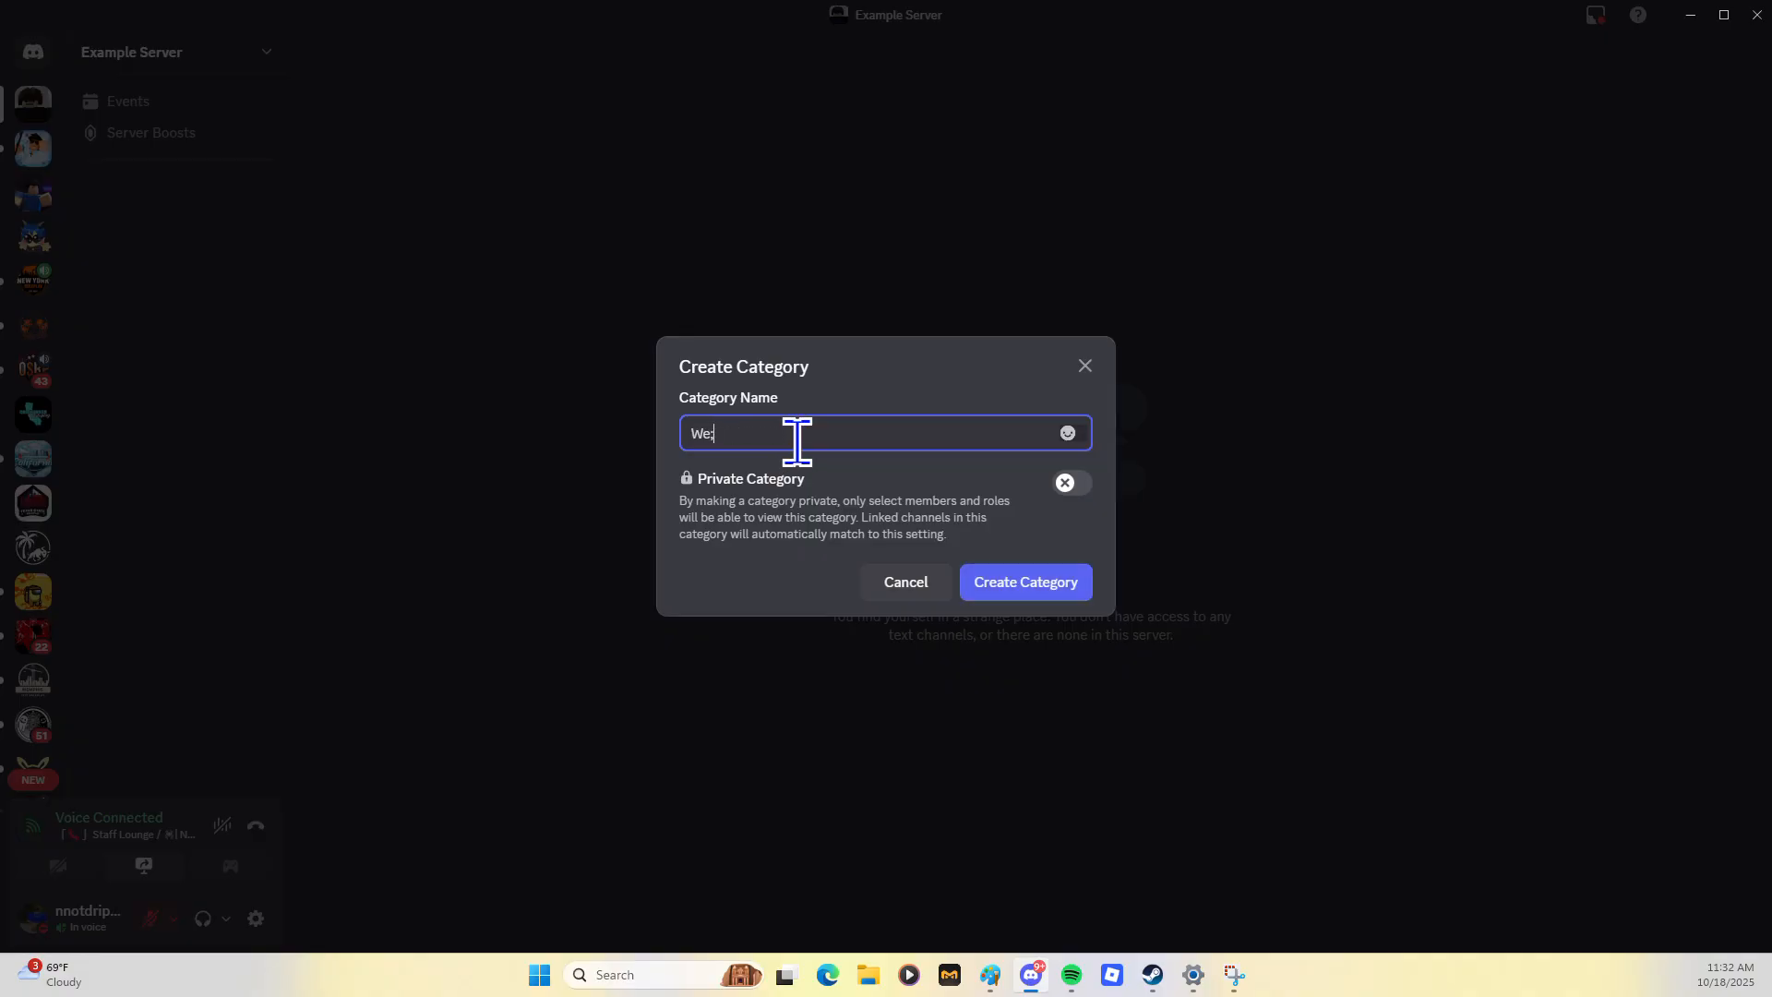
key(BackSpace)
key(BackSpace)
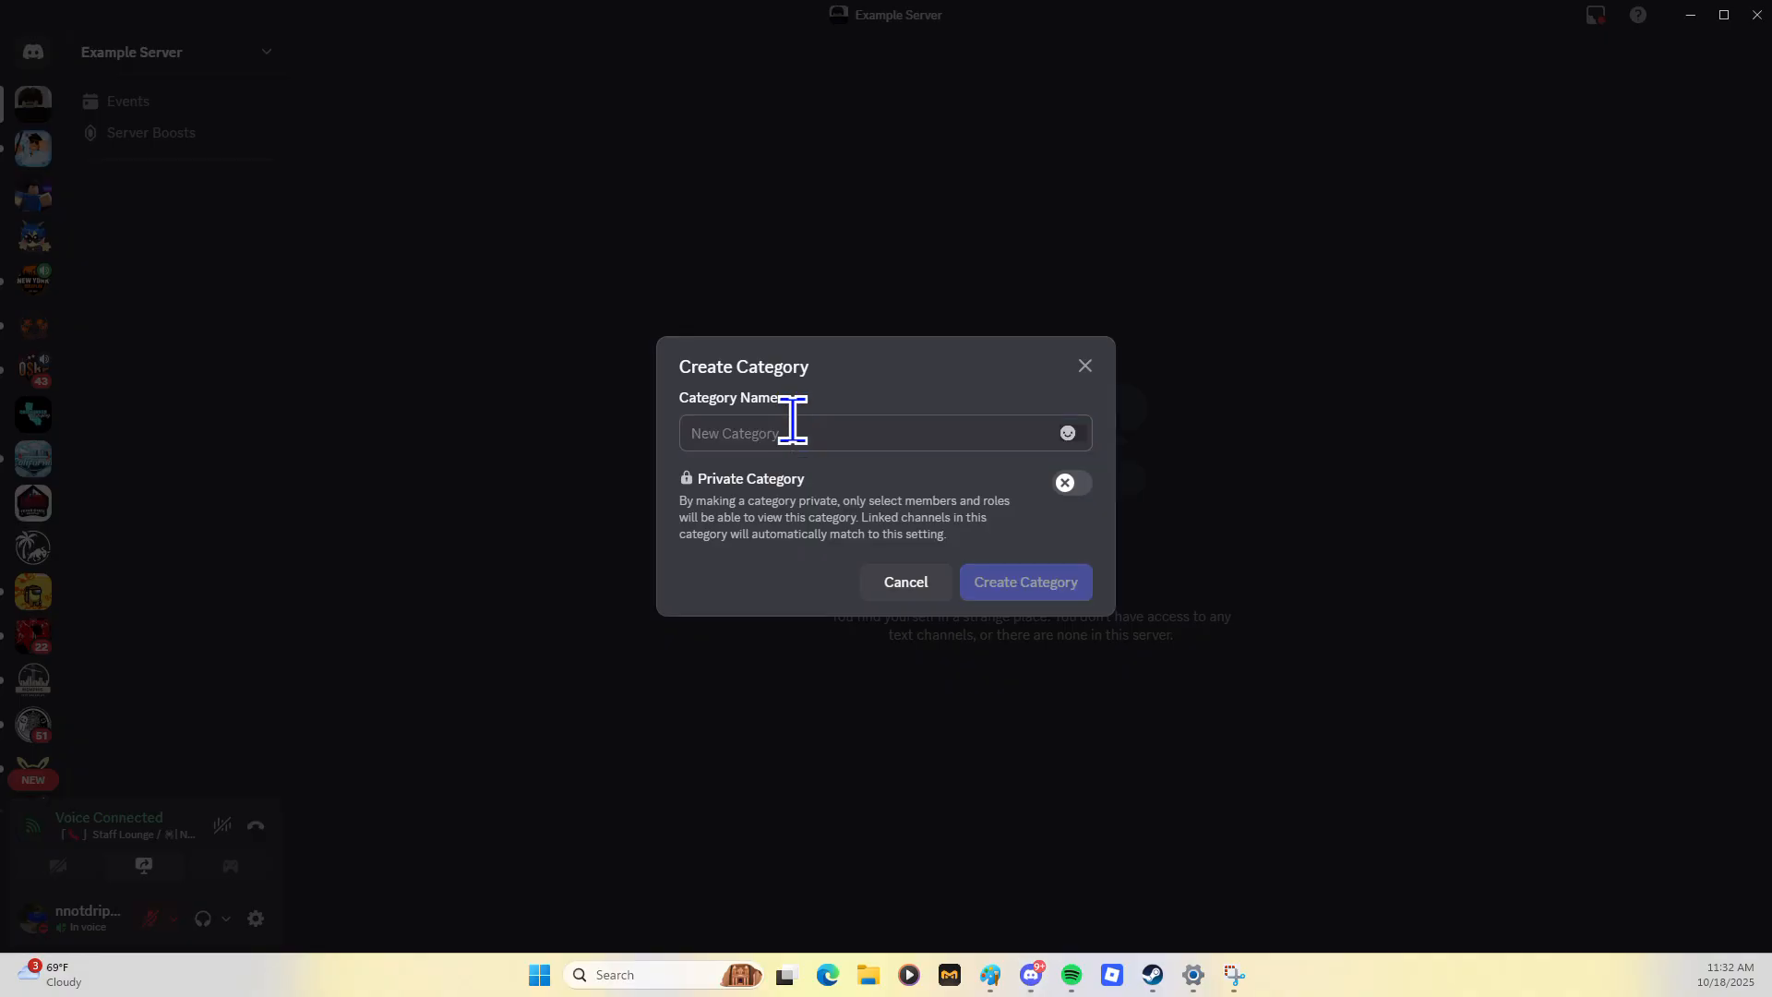
click(793, 427)
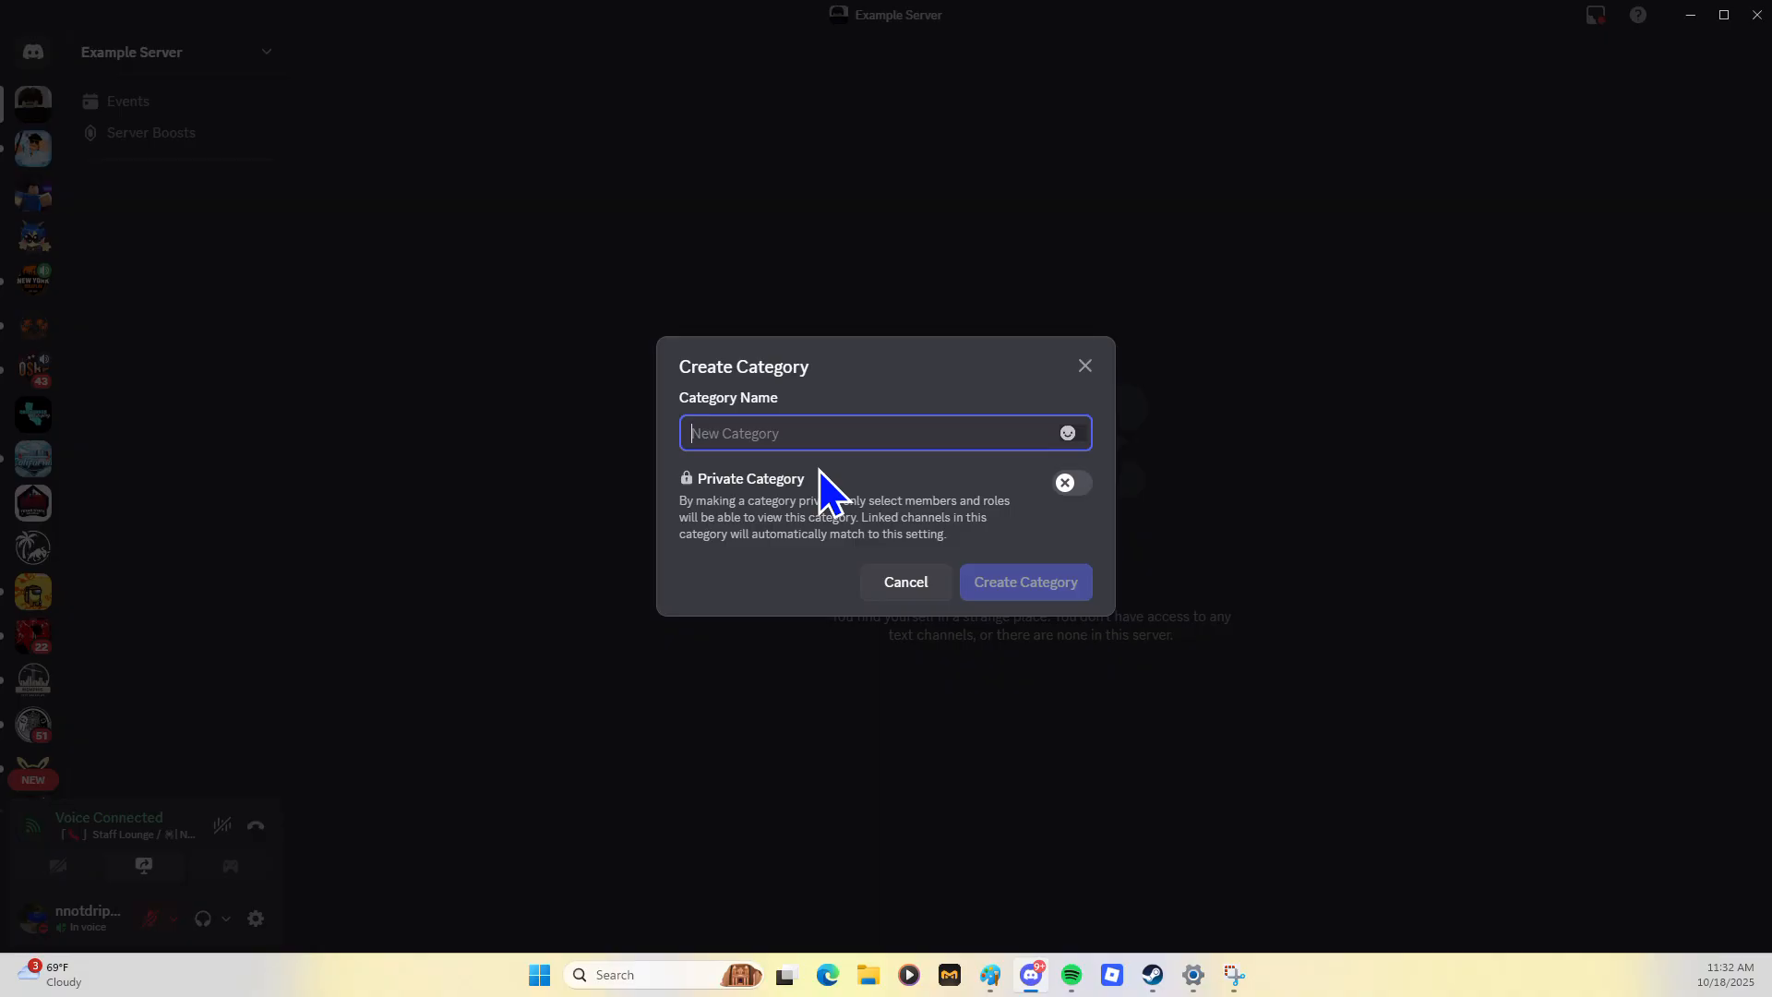
key(super+period)
text(w)
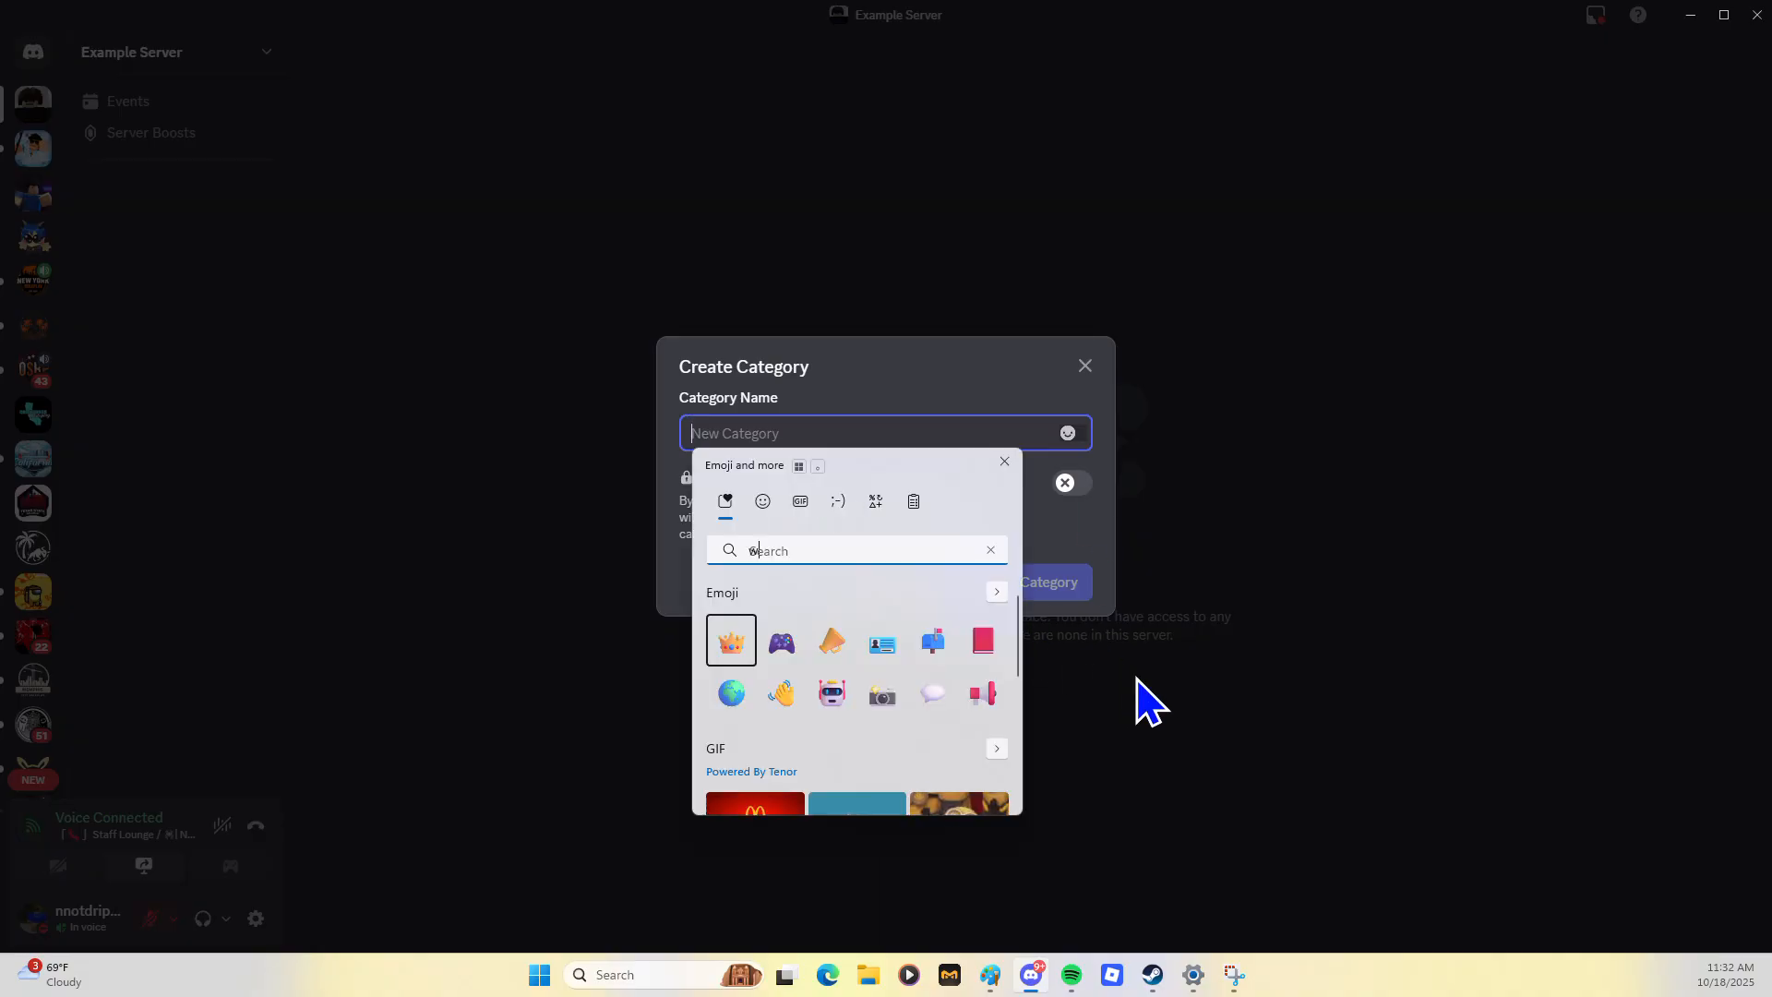
text(aqve)
text(ve)
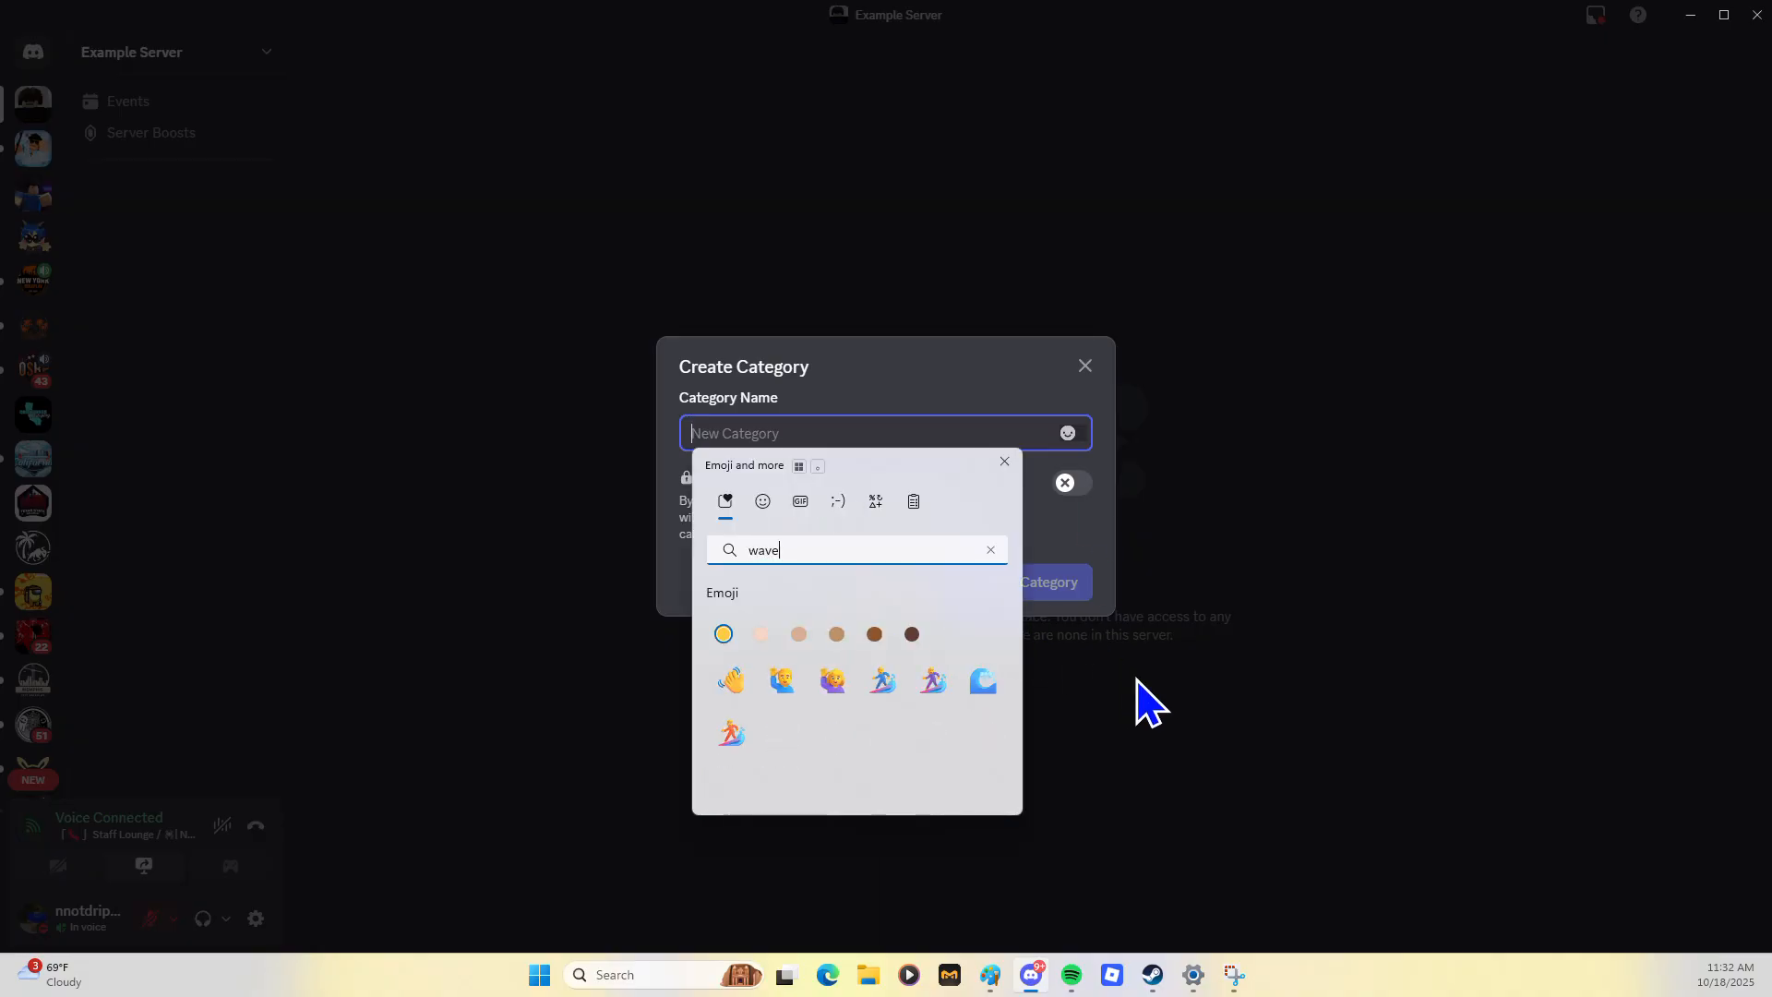
Name the new category Welcome and create it without making it private
click(851, 430)
text(Welcome)
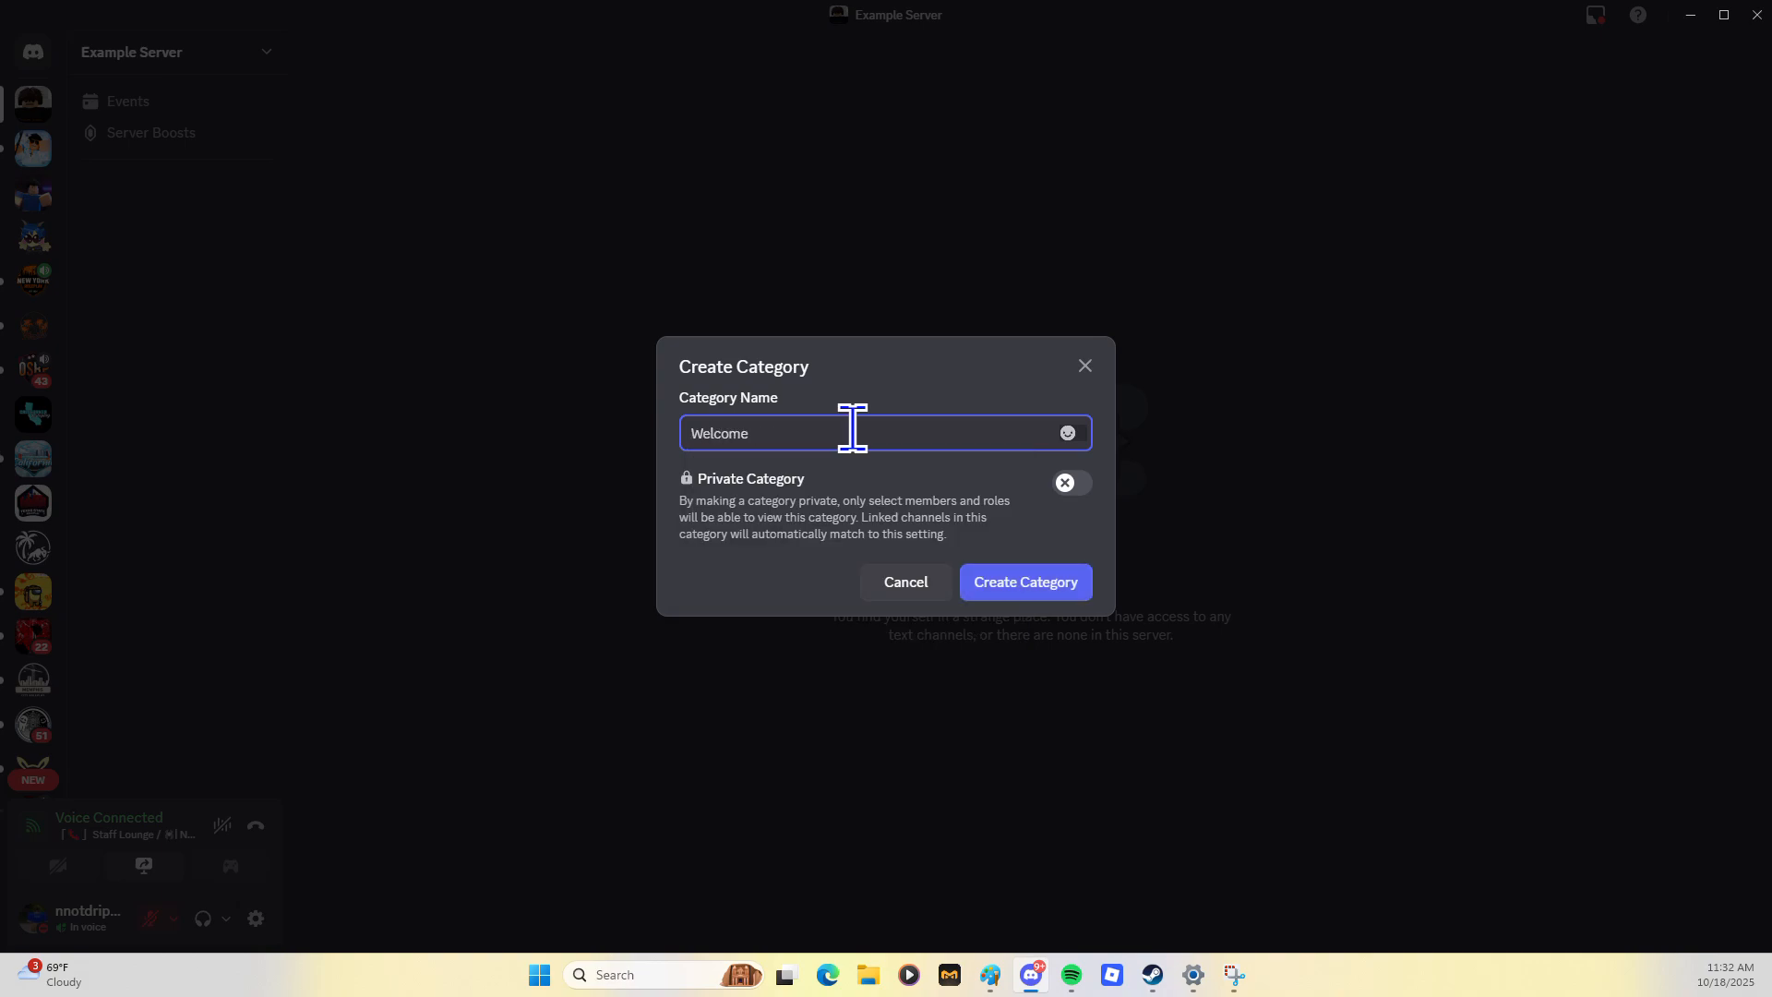
click(1080, 581)
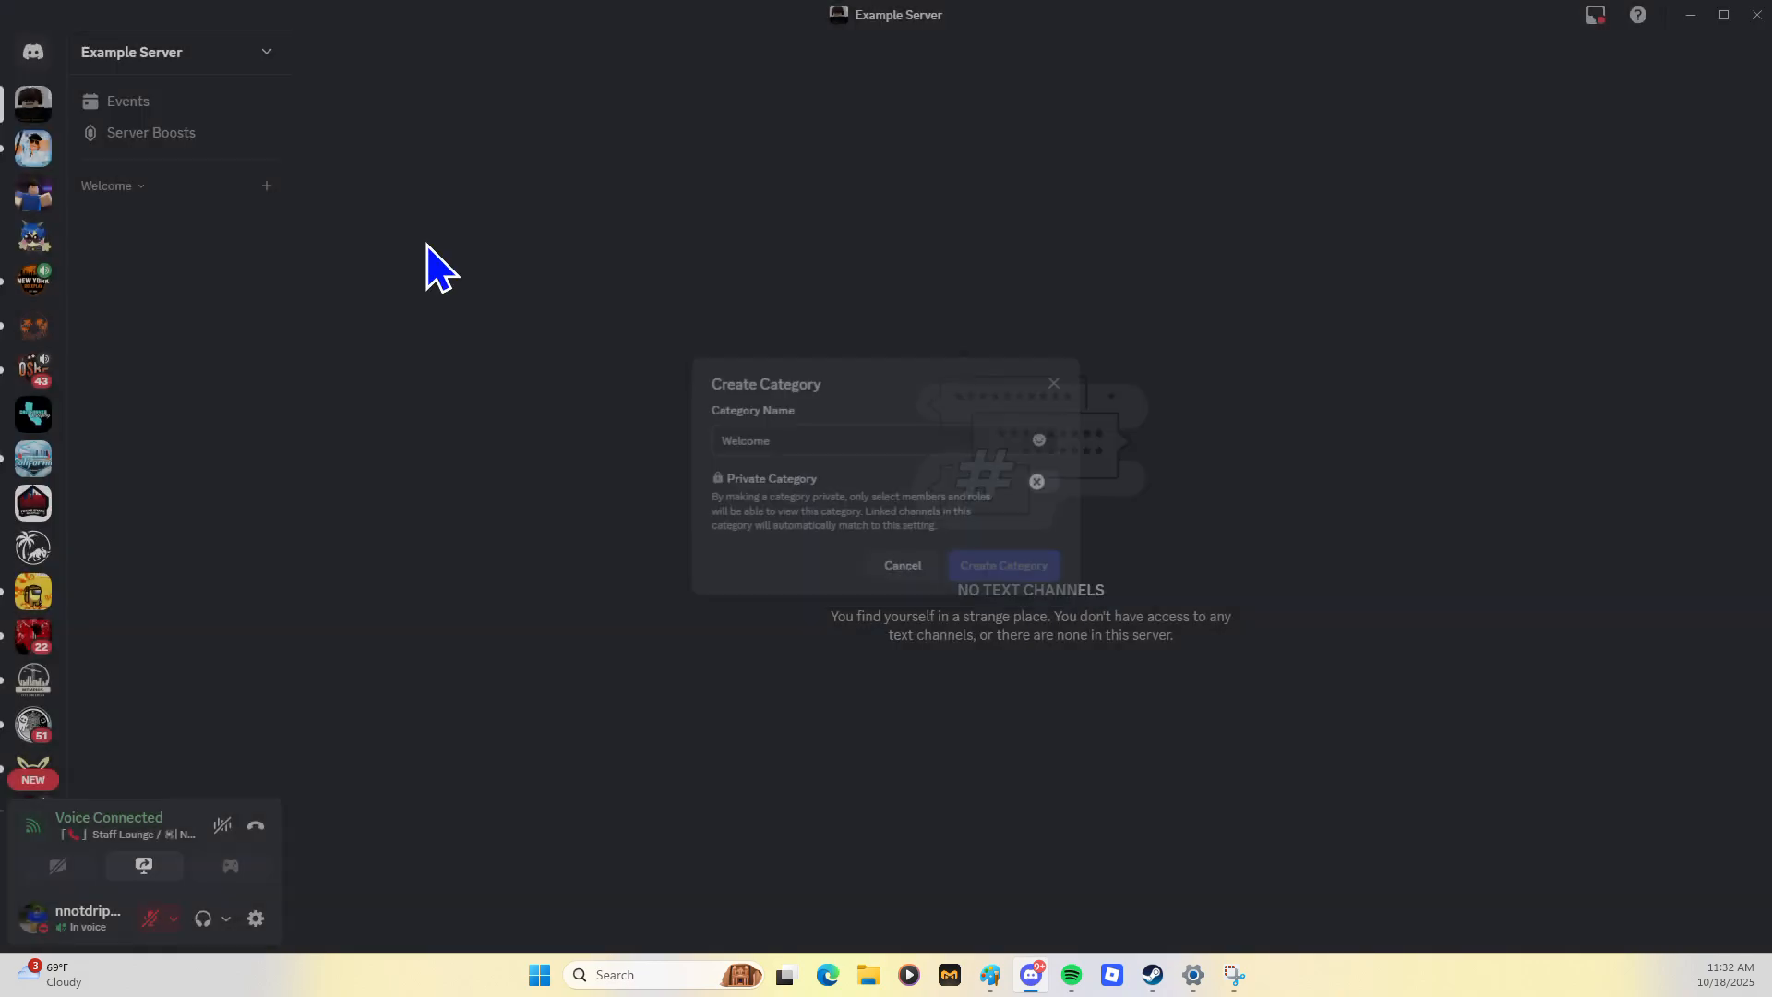
Create a non-private category named Information in the server
click(176, 55)
click(203, 254)
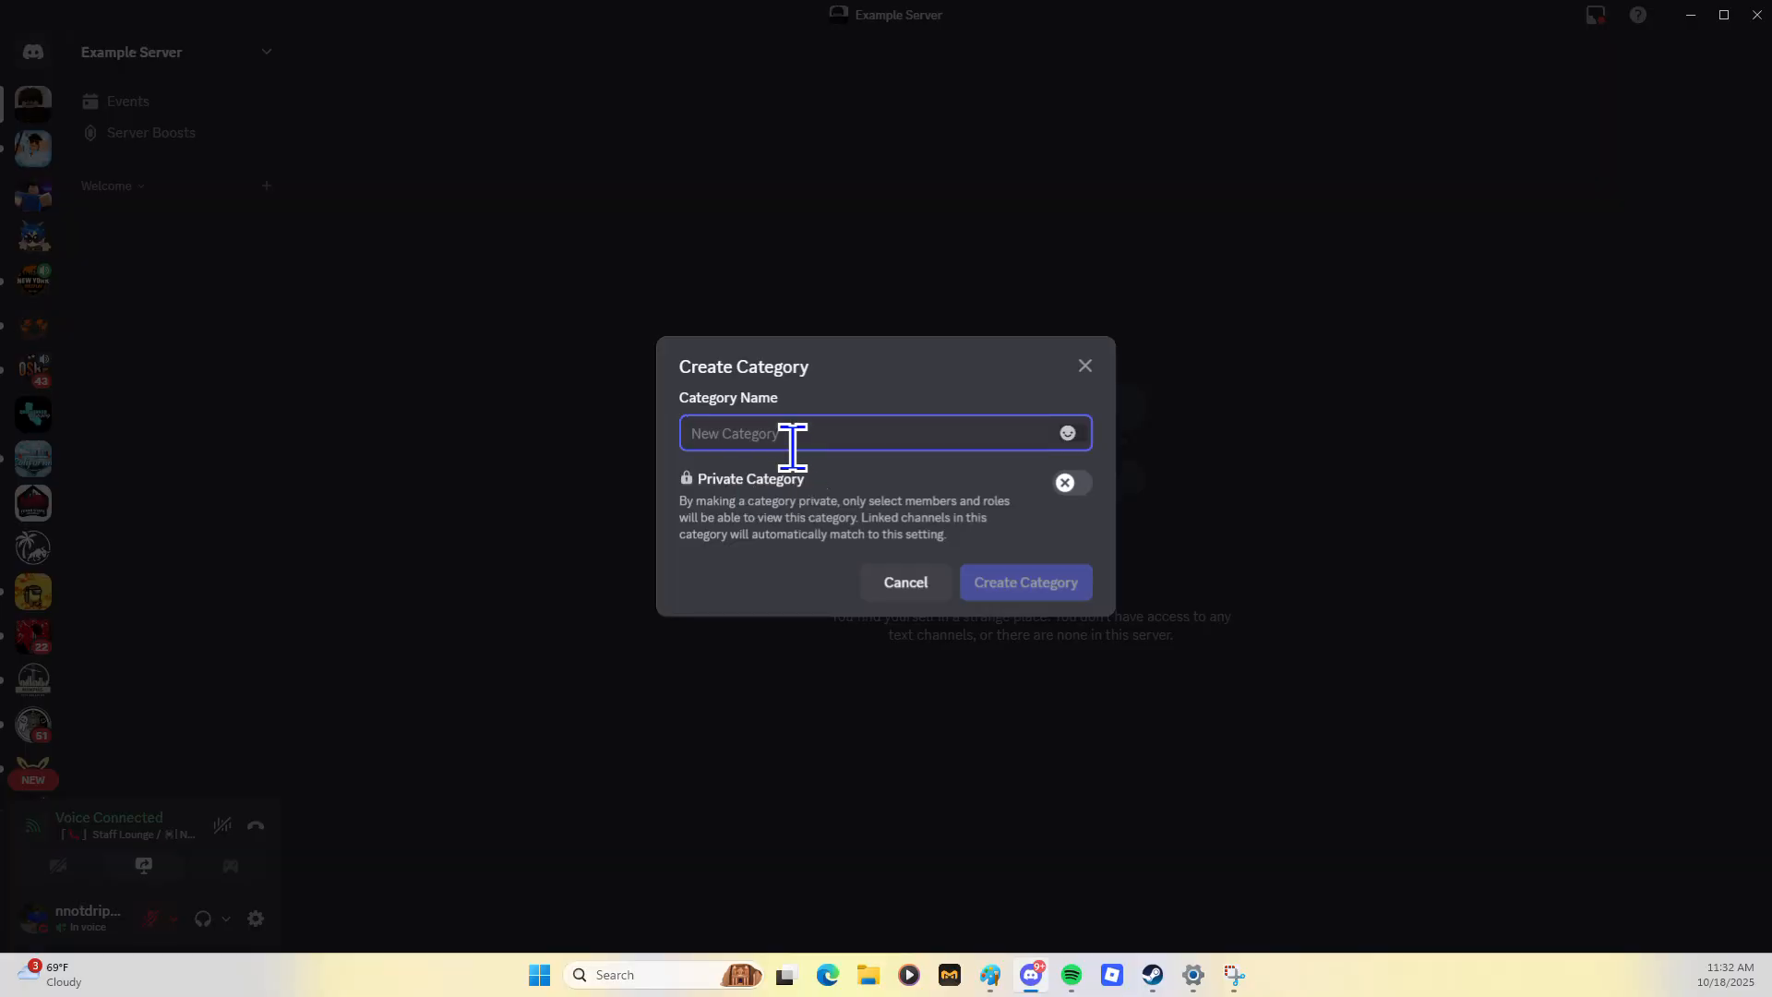
text(Infr)
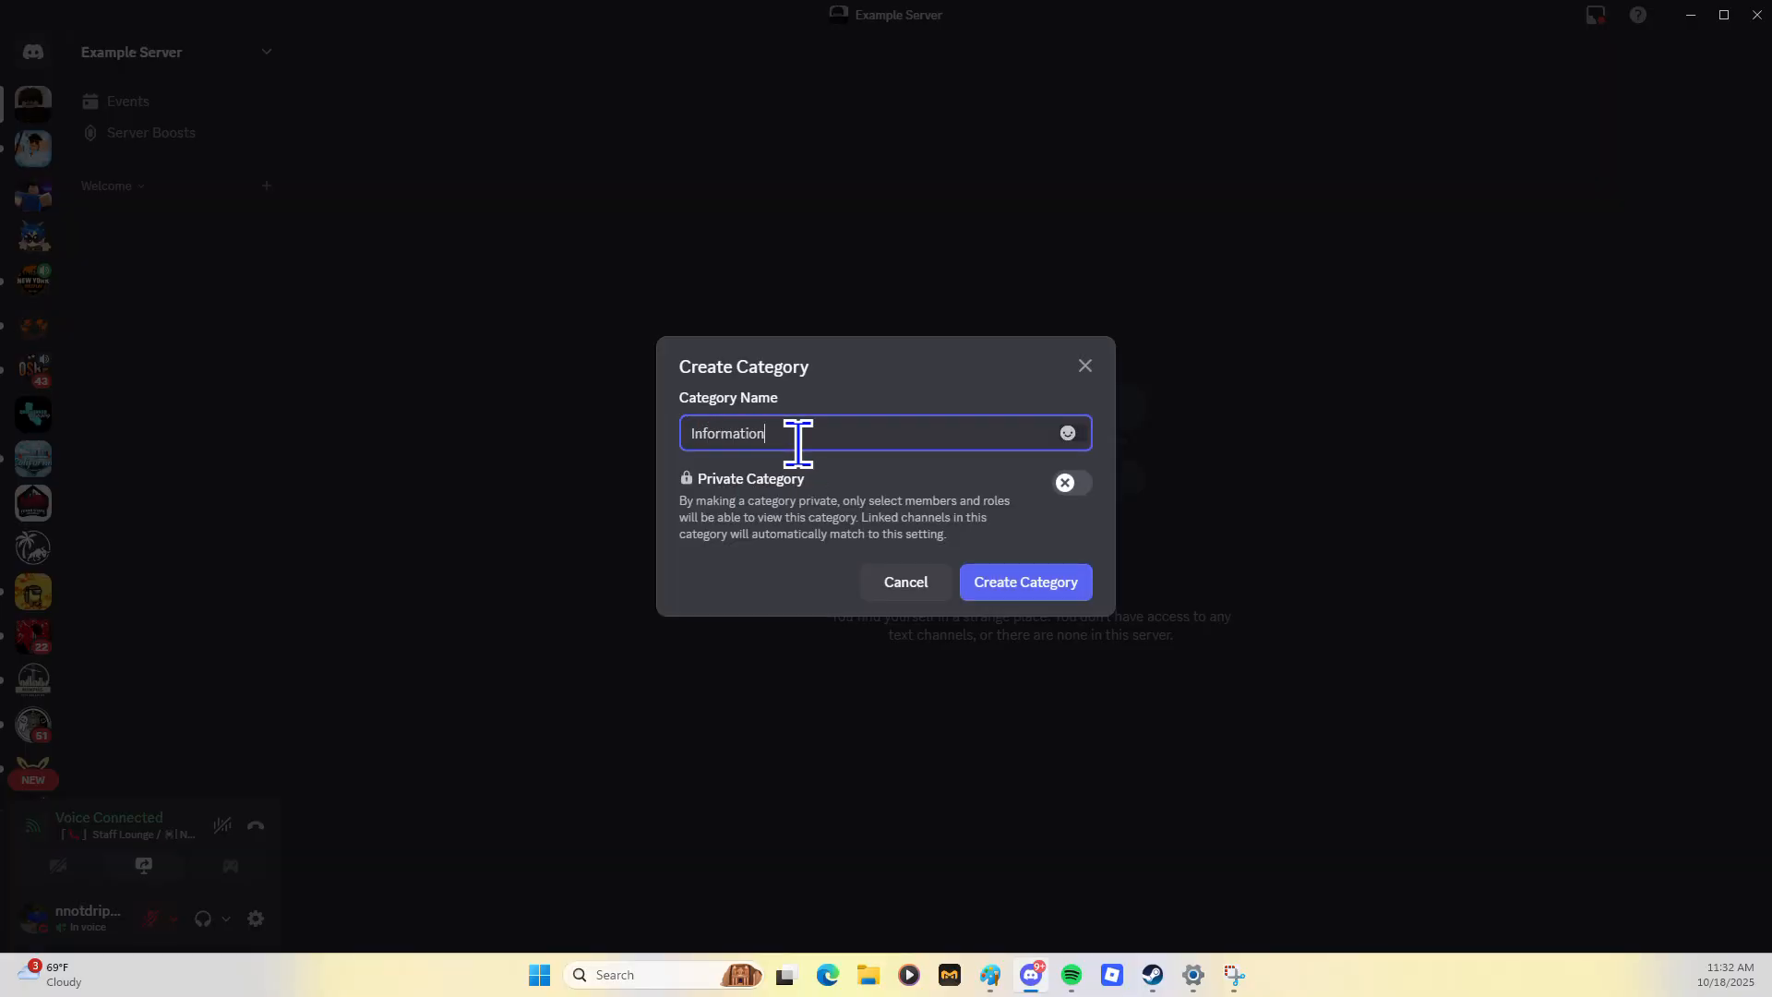
text(rmation)
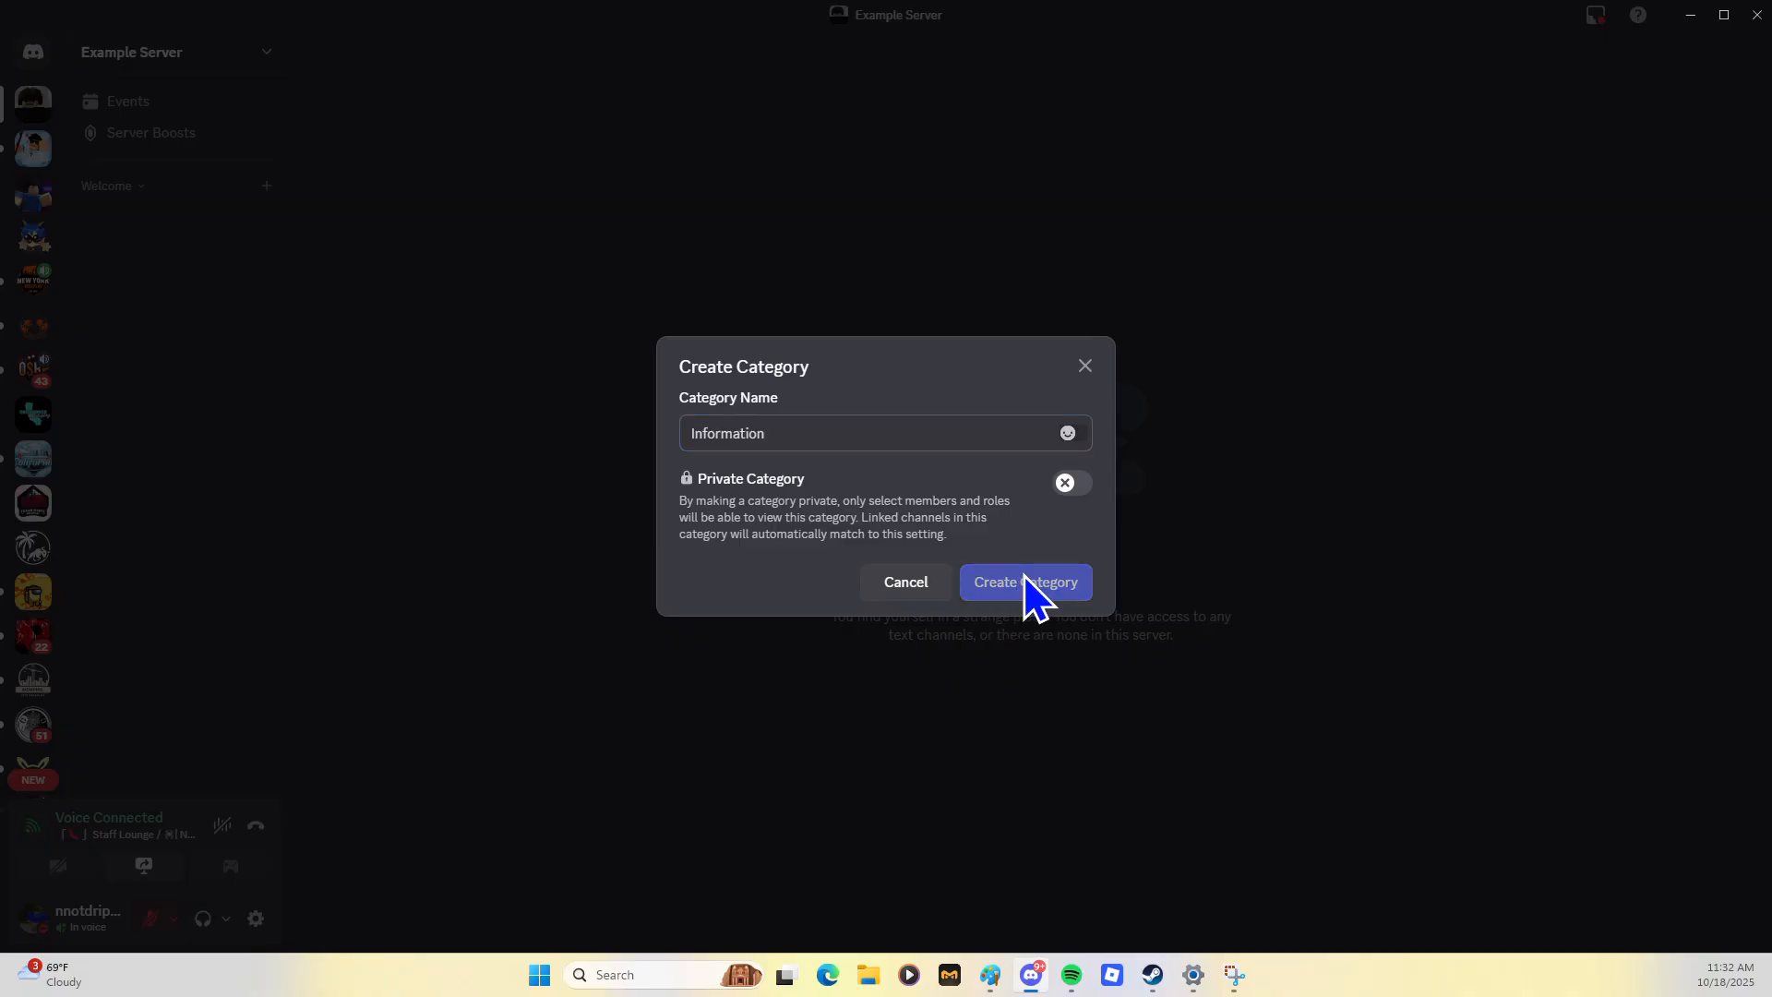
click(1026, 586)
Create a non-private category named Chatting in the server
click(242, 55)
click(227, 254)
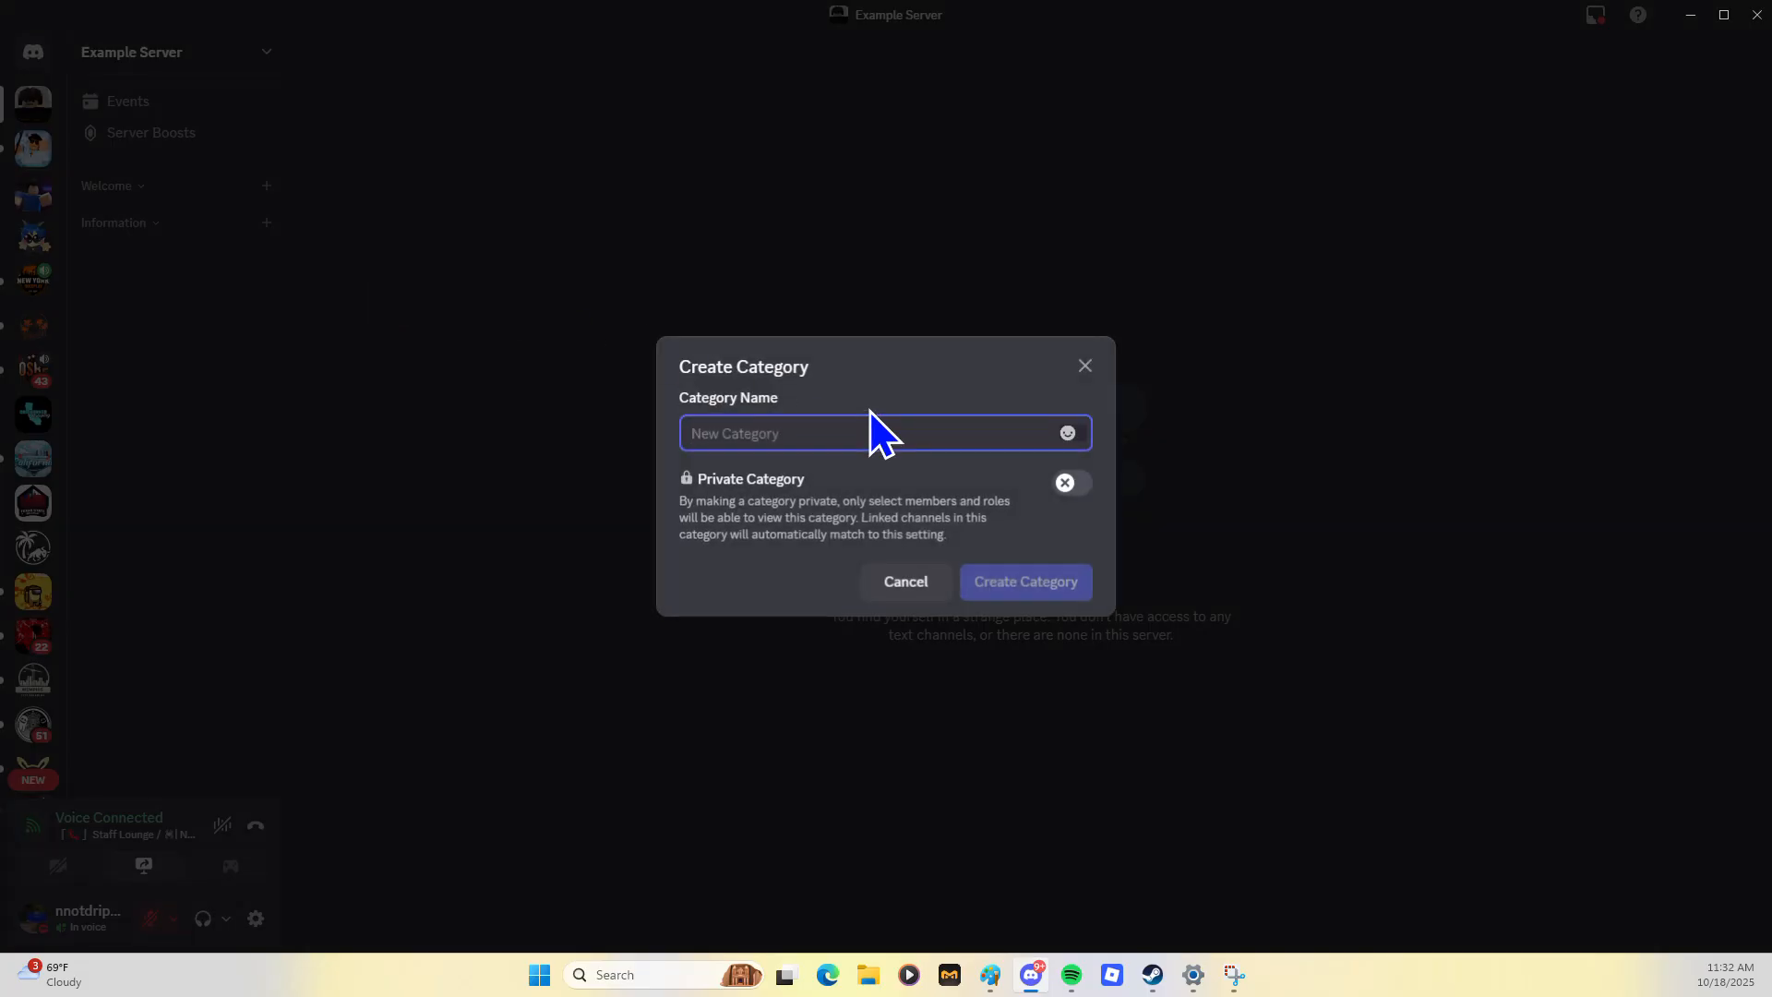
text(Chatting)
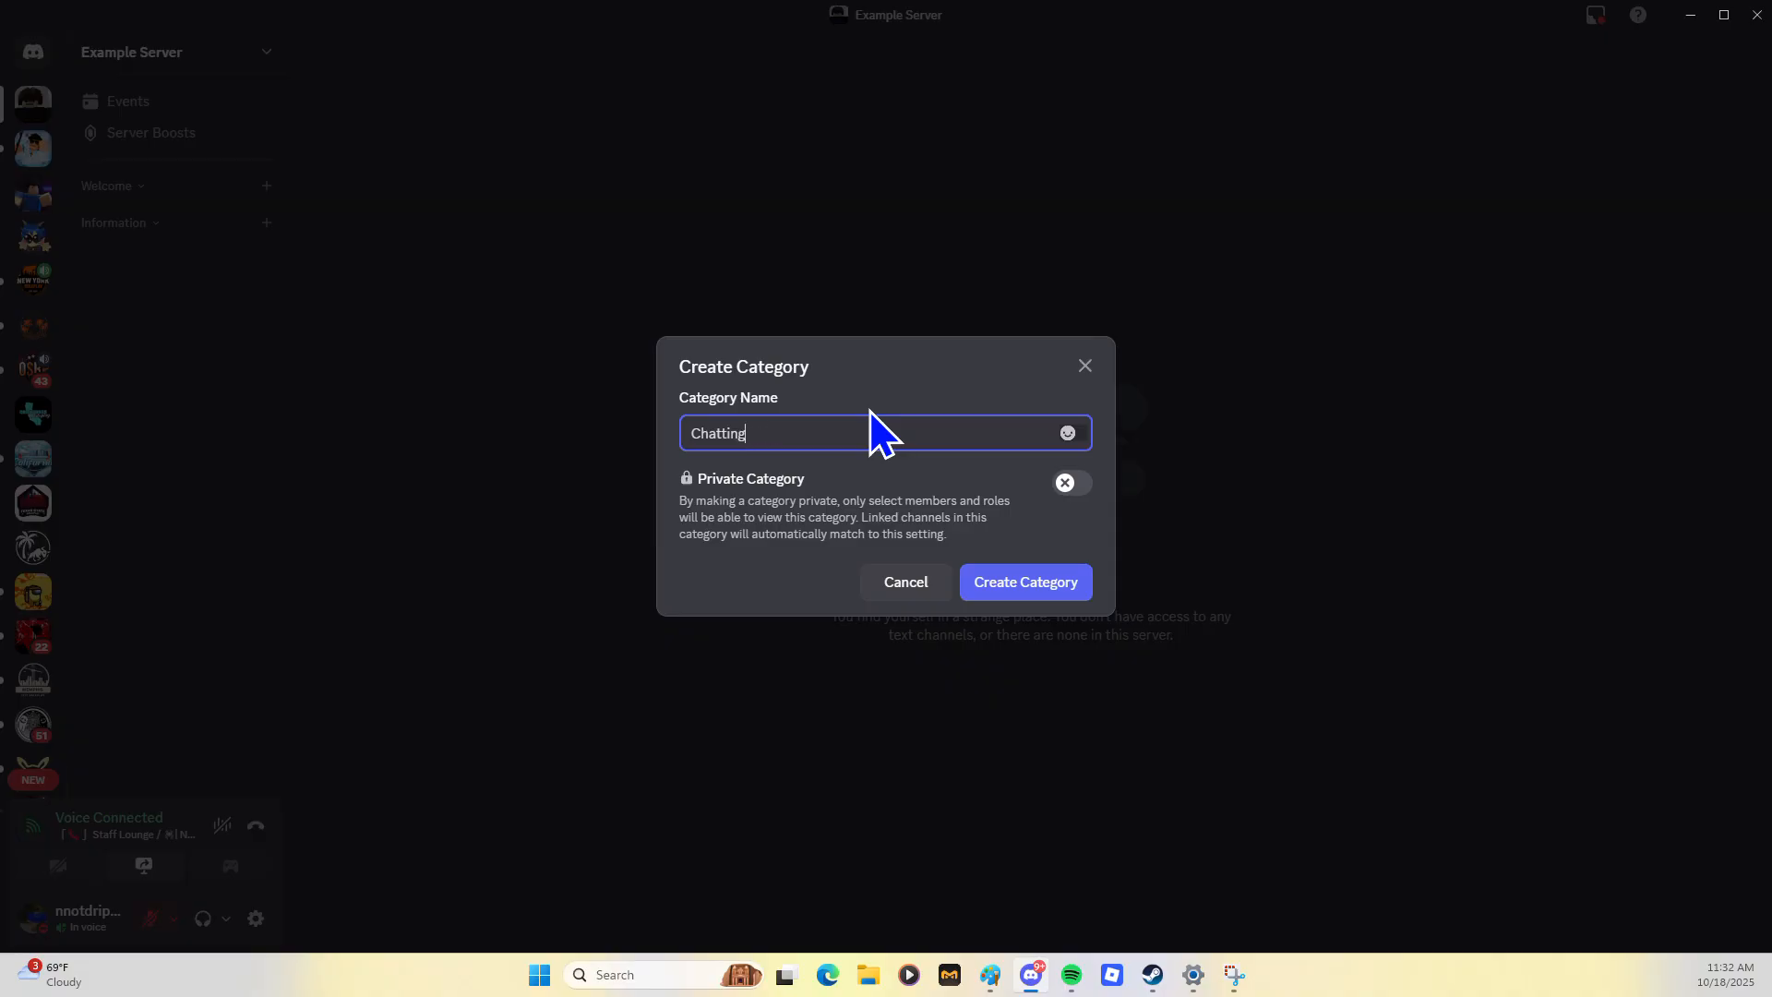
click(975, 567)
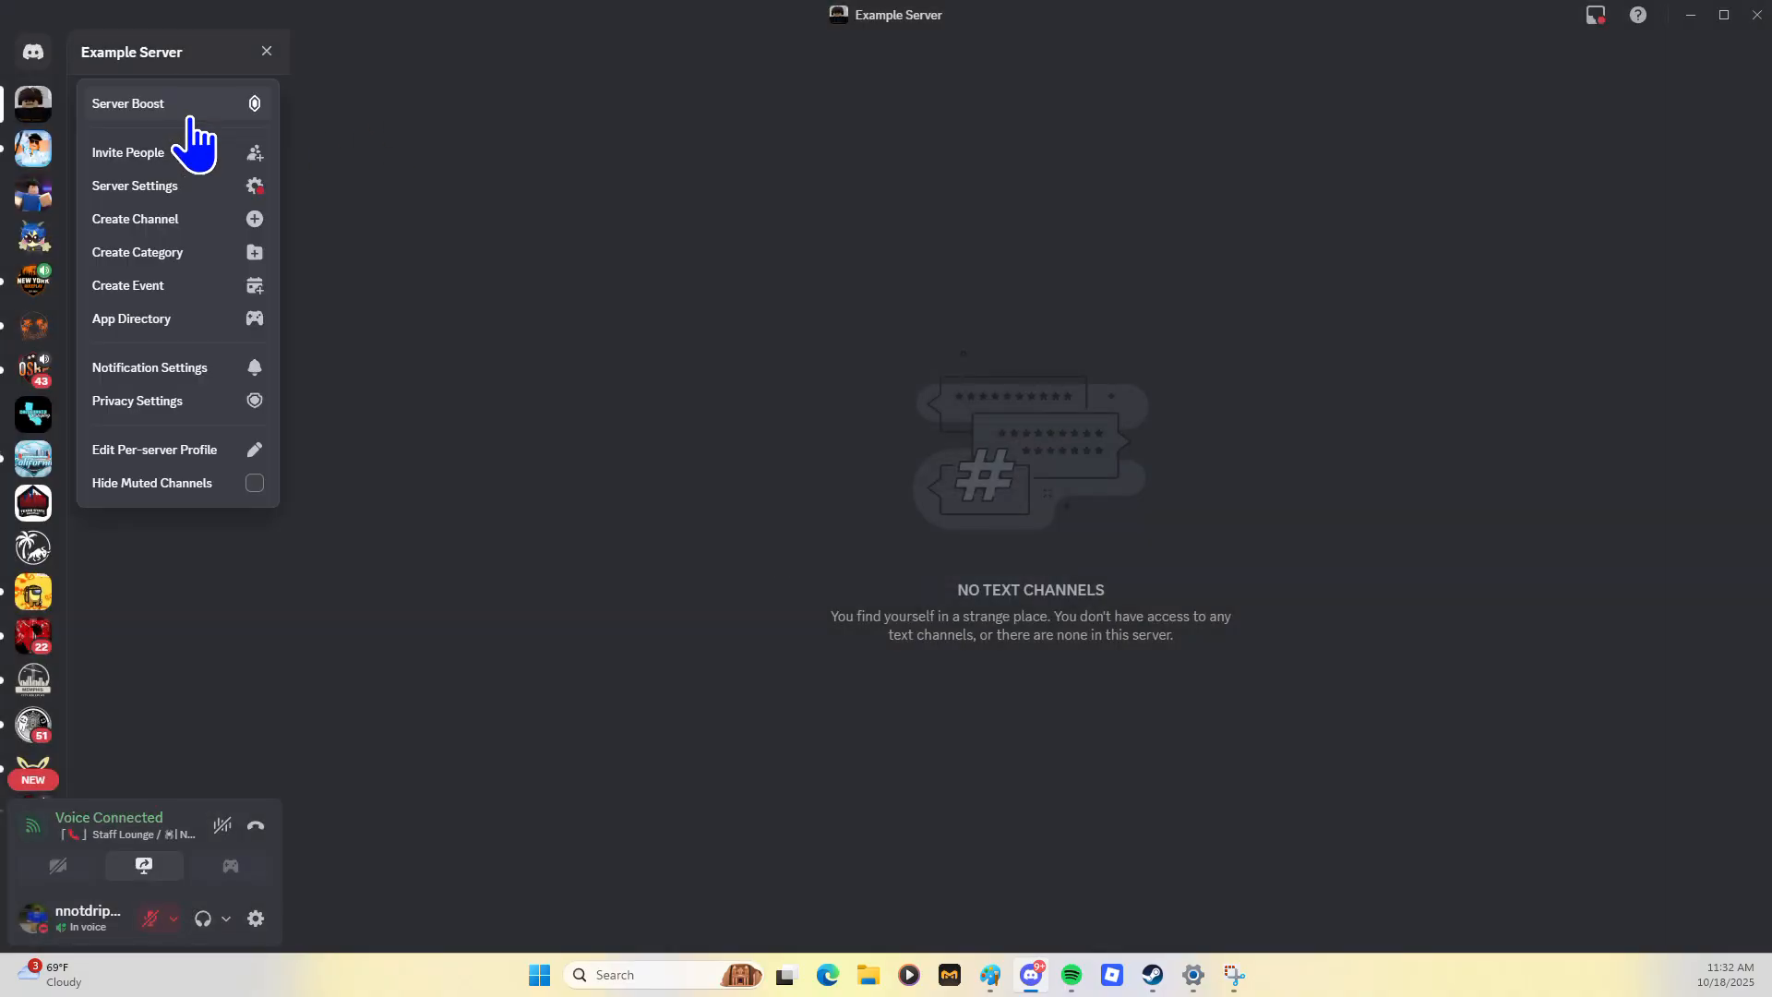
Create a non-private category named Voice Chat Scenes in the server
click(203, 249)
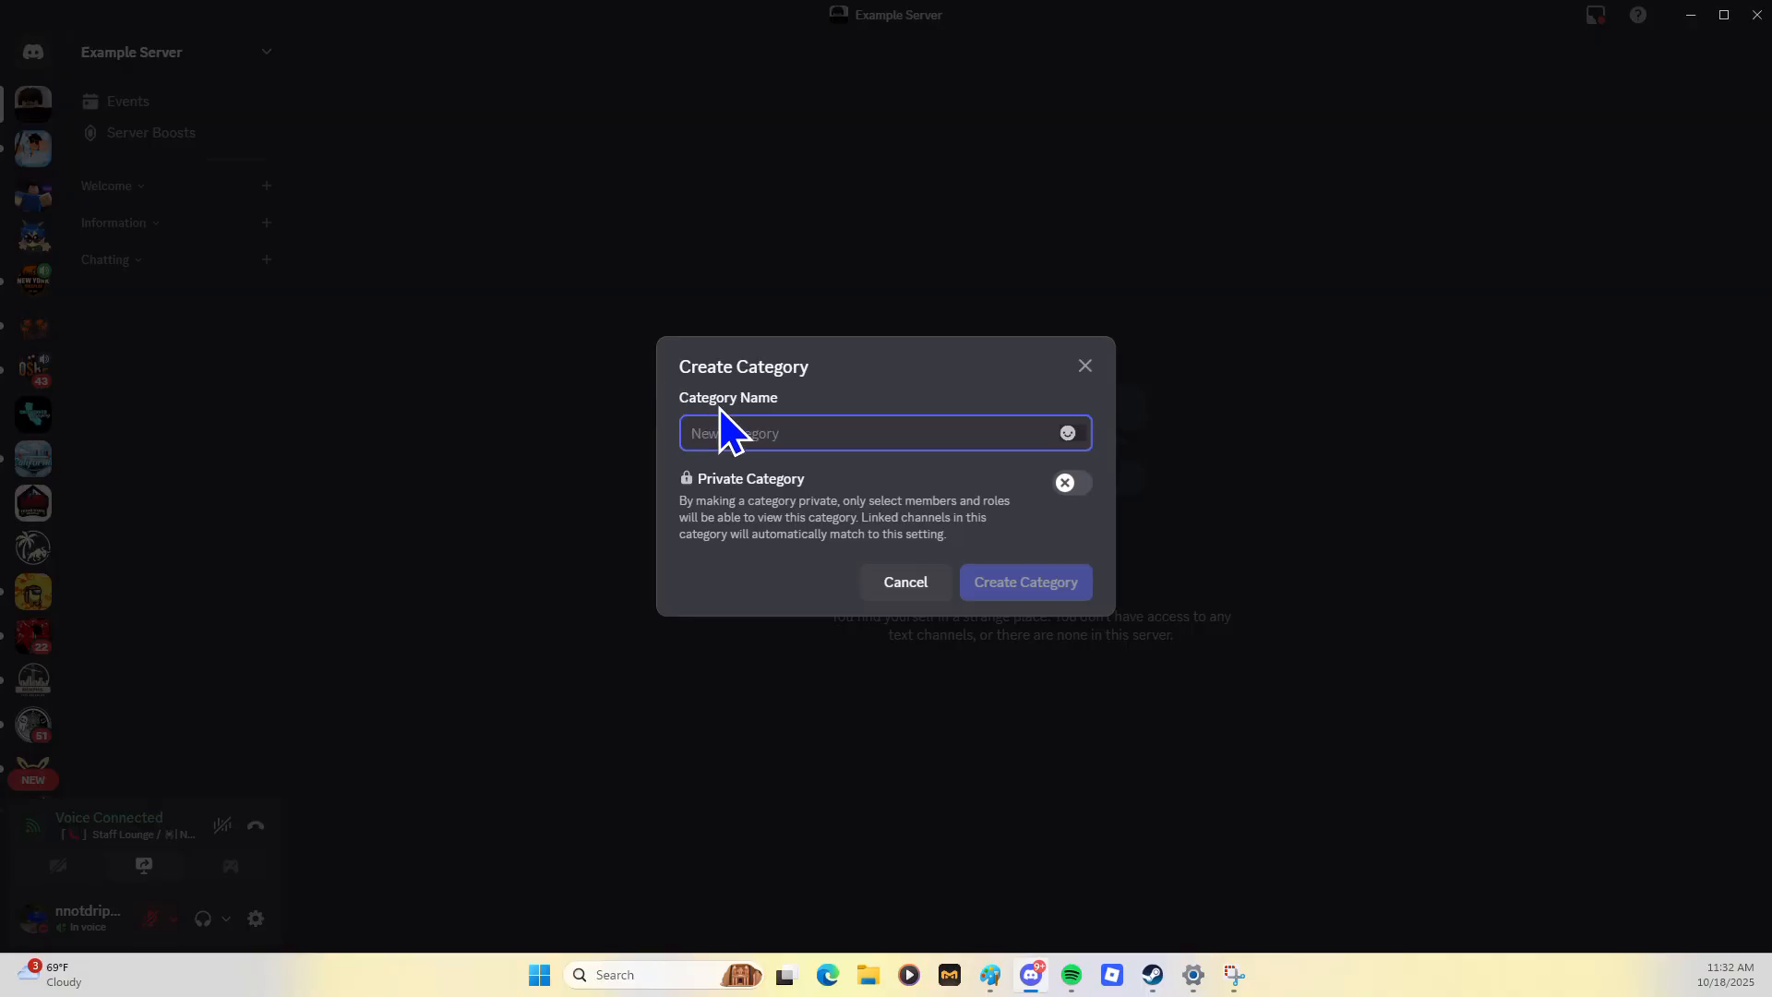
text(Voice Chat Scenes)
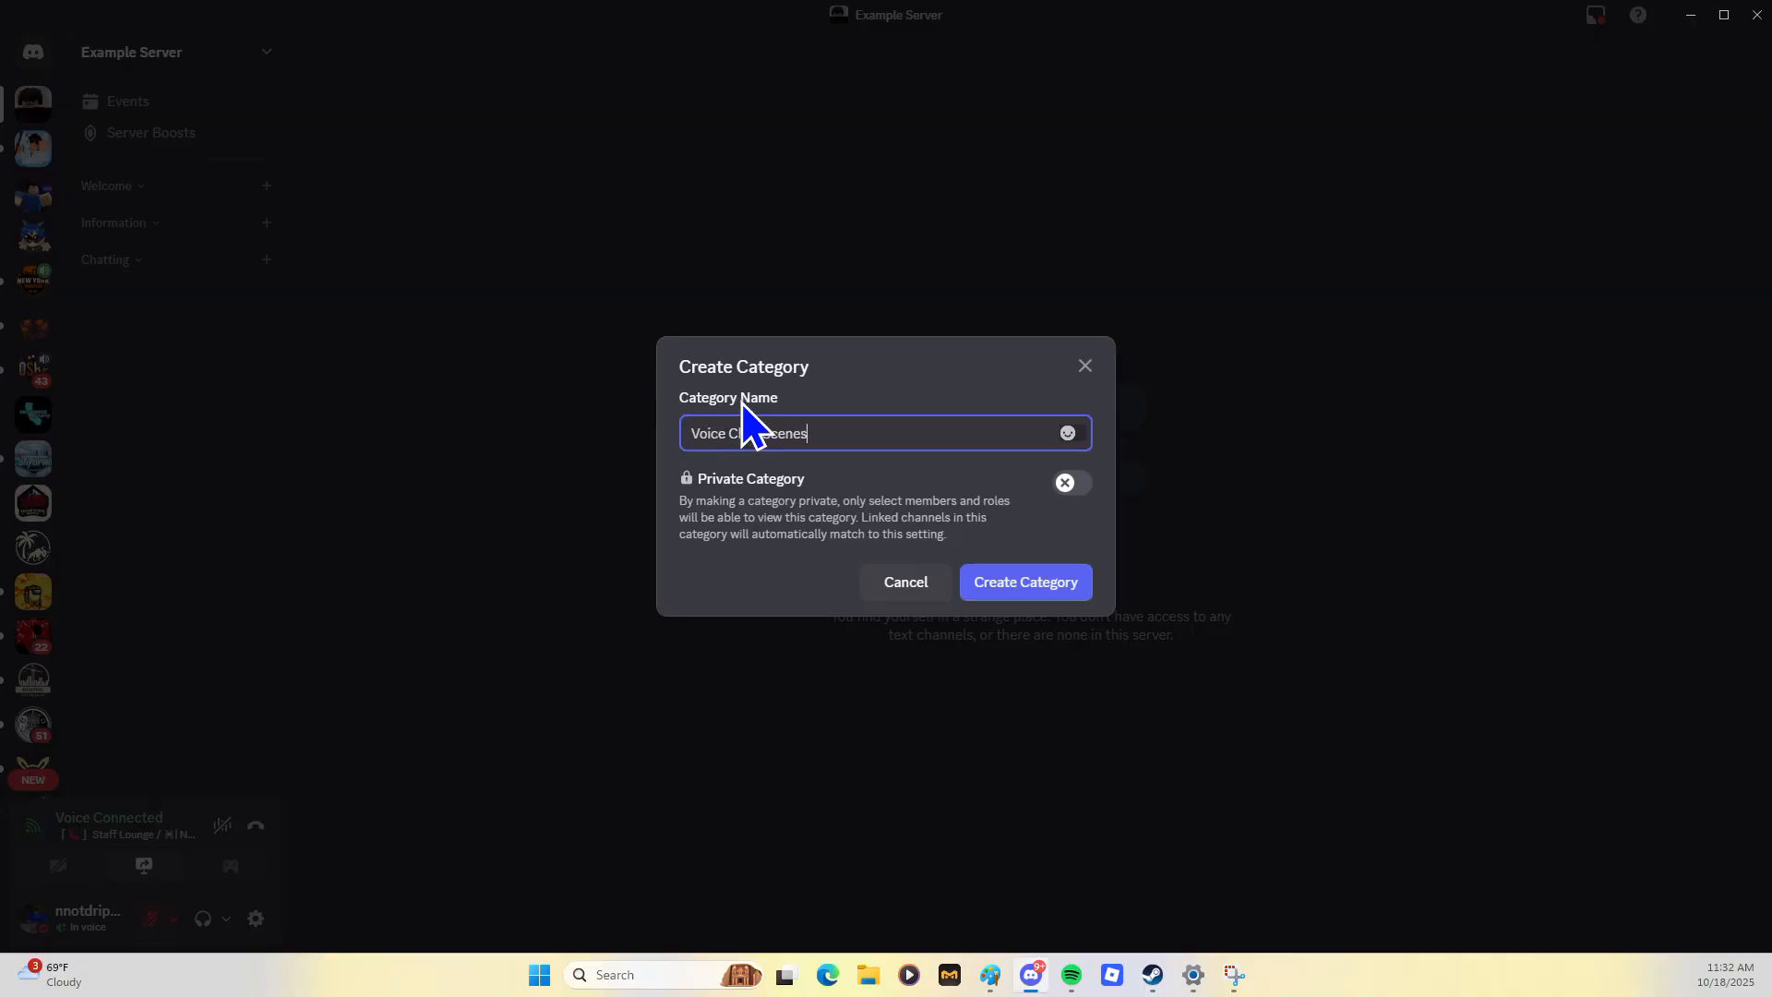
click(1061, 581)
Create a non-private category named Staff in the server
click(158, 52)
click(189, 252)
right_click(740, 434)
click(703, 428)
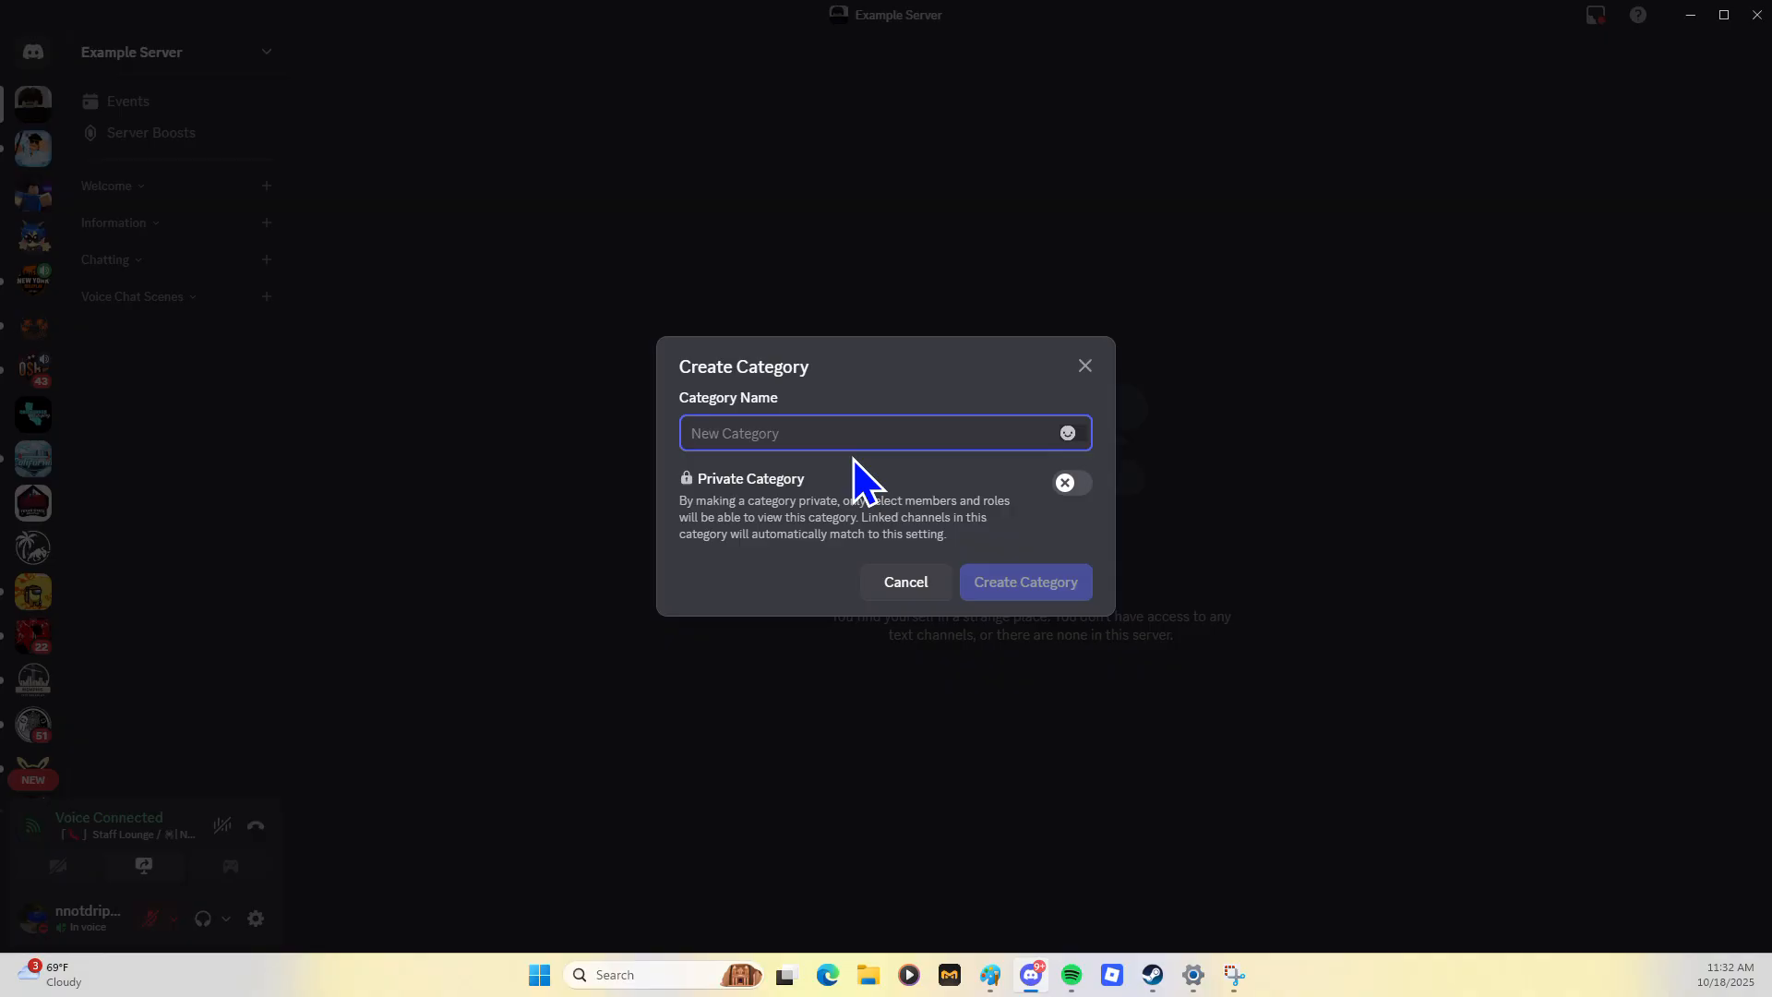
text(Staff)
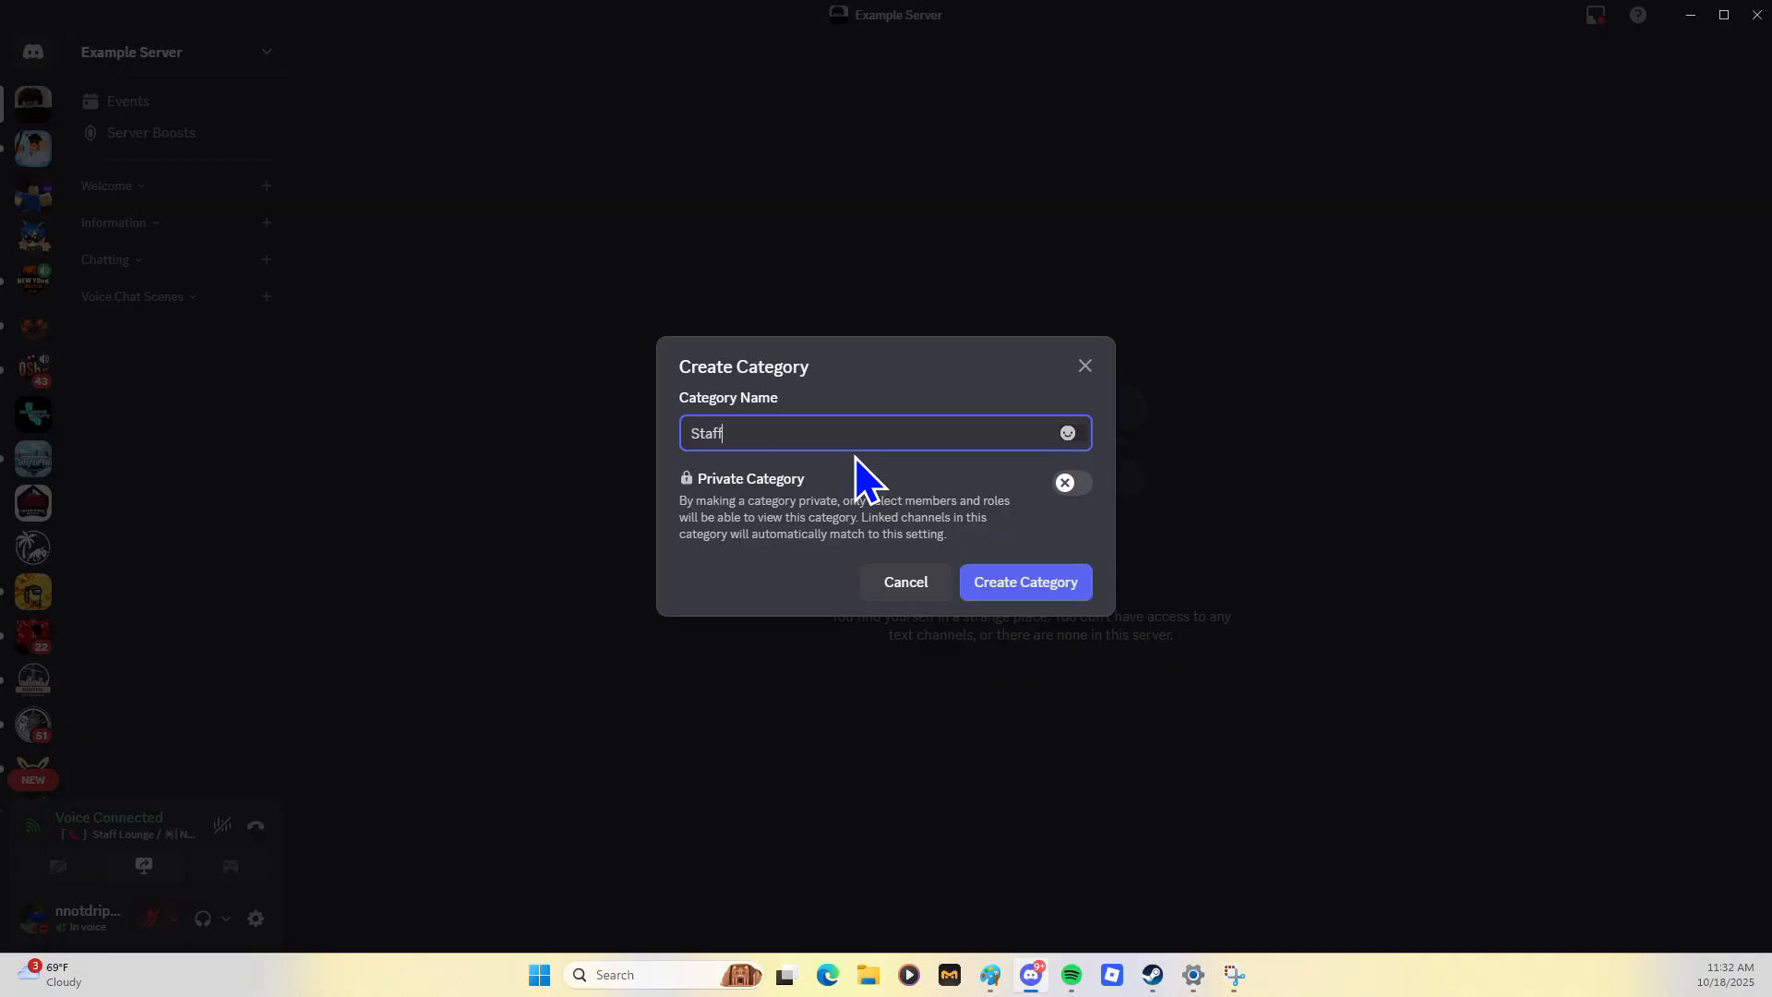
click(1042, 592)
click(257, 46)
click(231, 286)
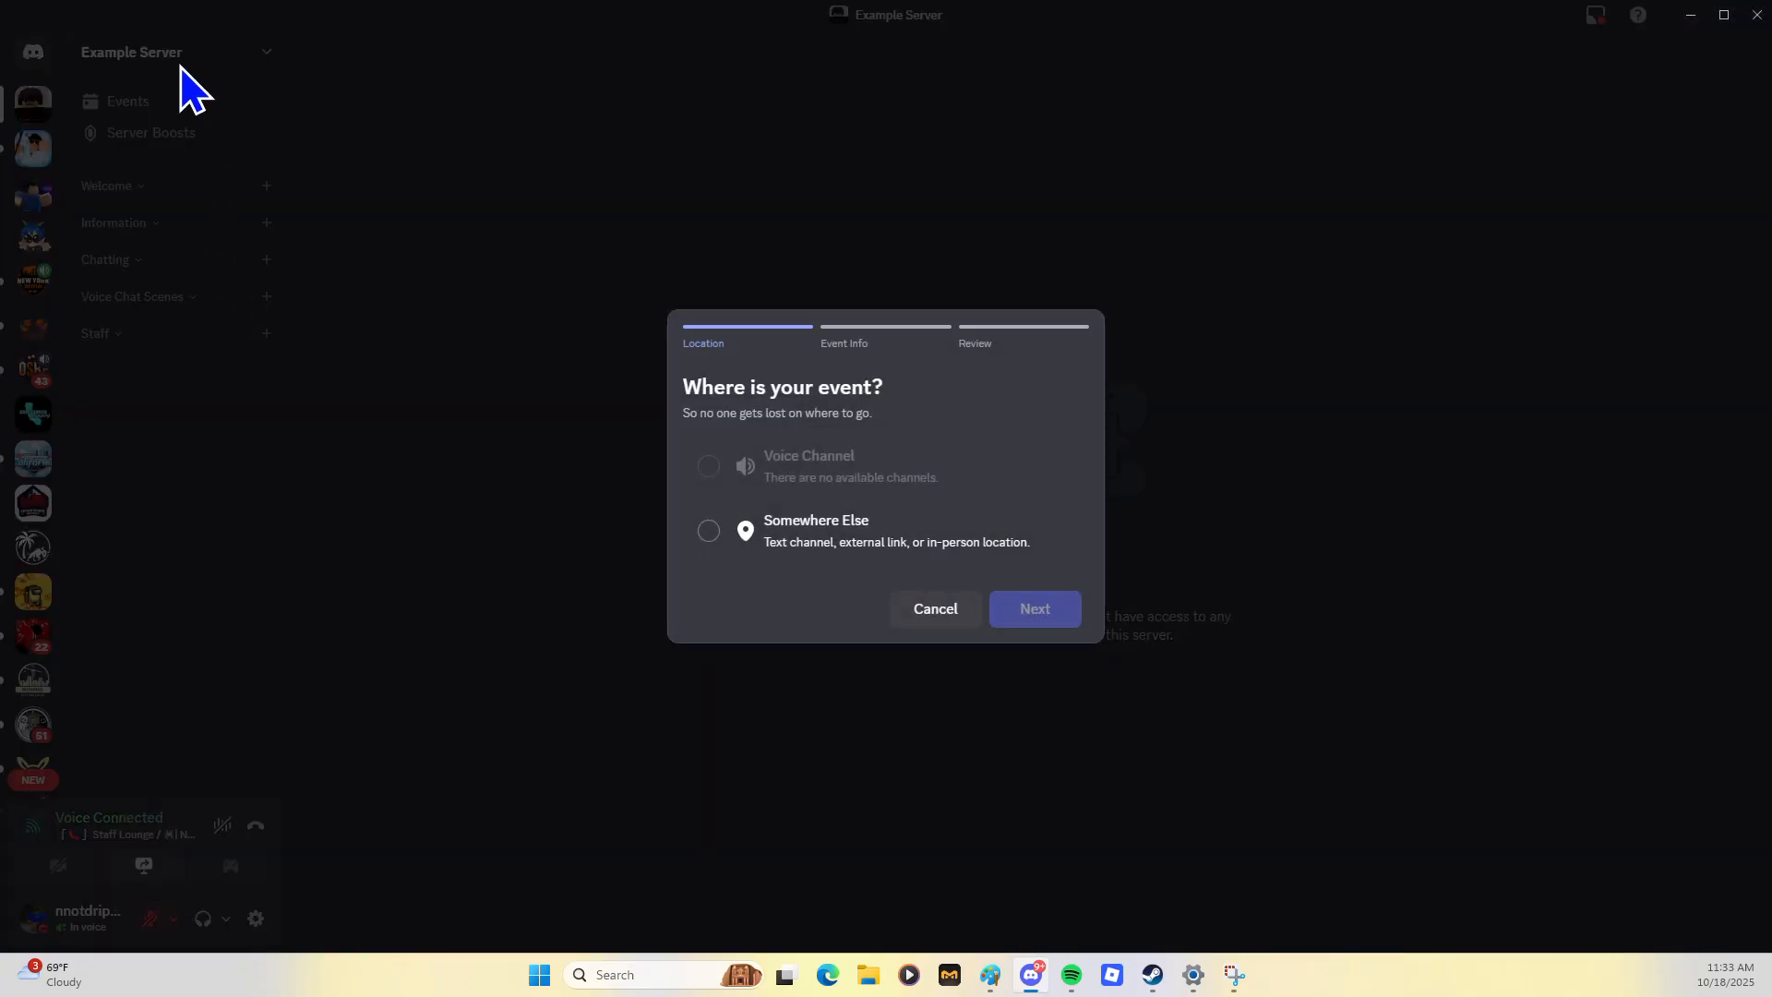
click(931, 610)
Create a non-private category named Booster in the server
click(190, 52)
click(201, 253)
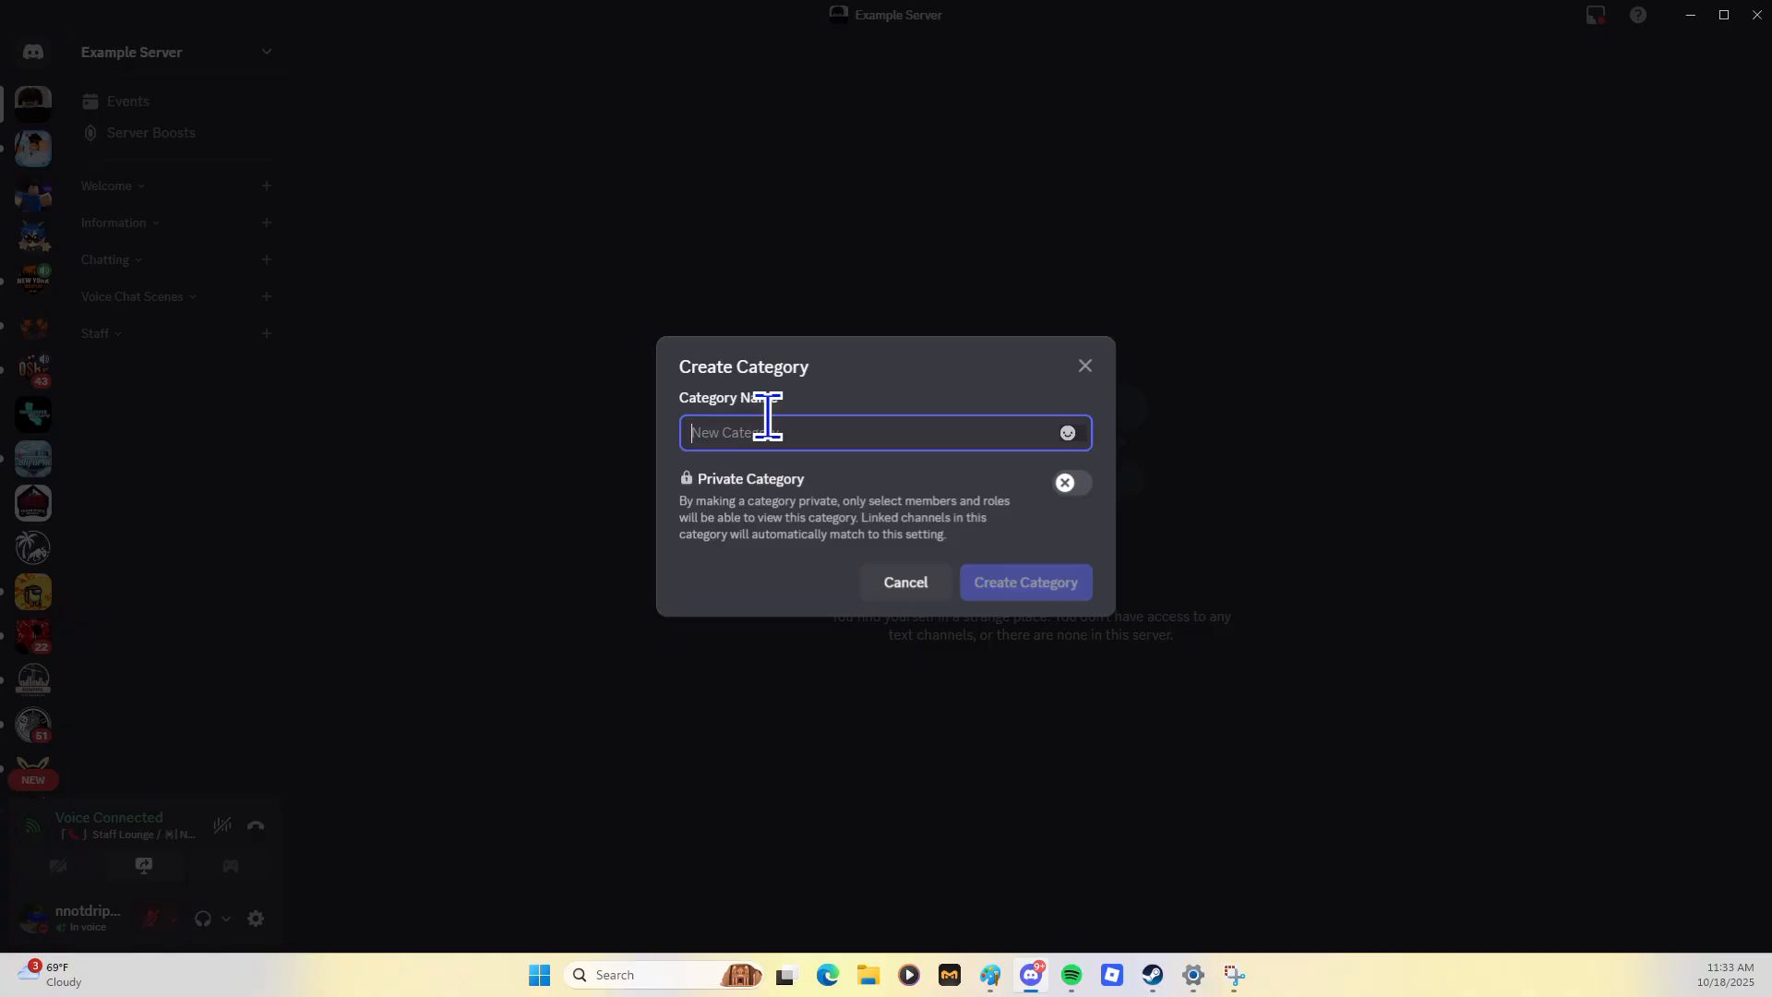
text(Booster)
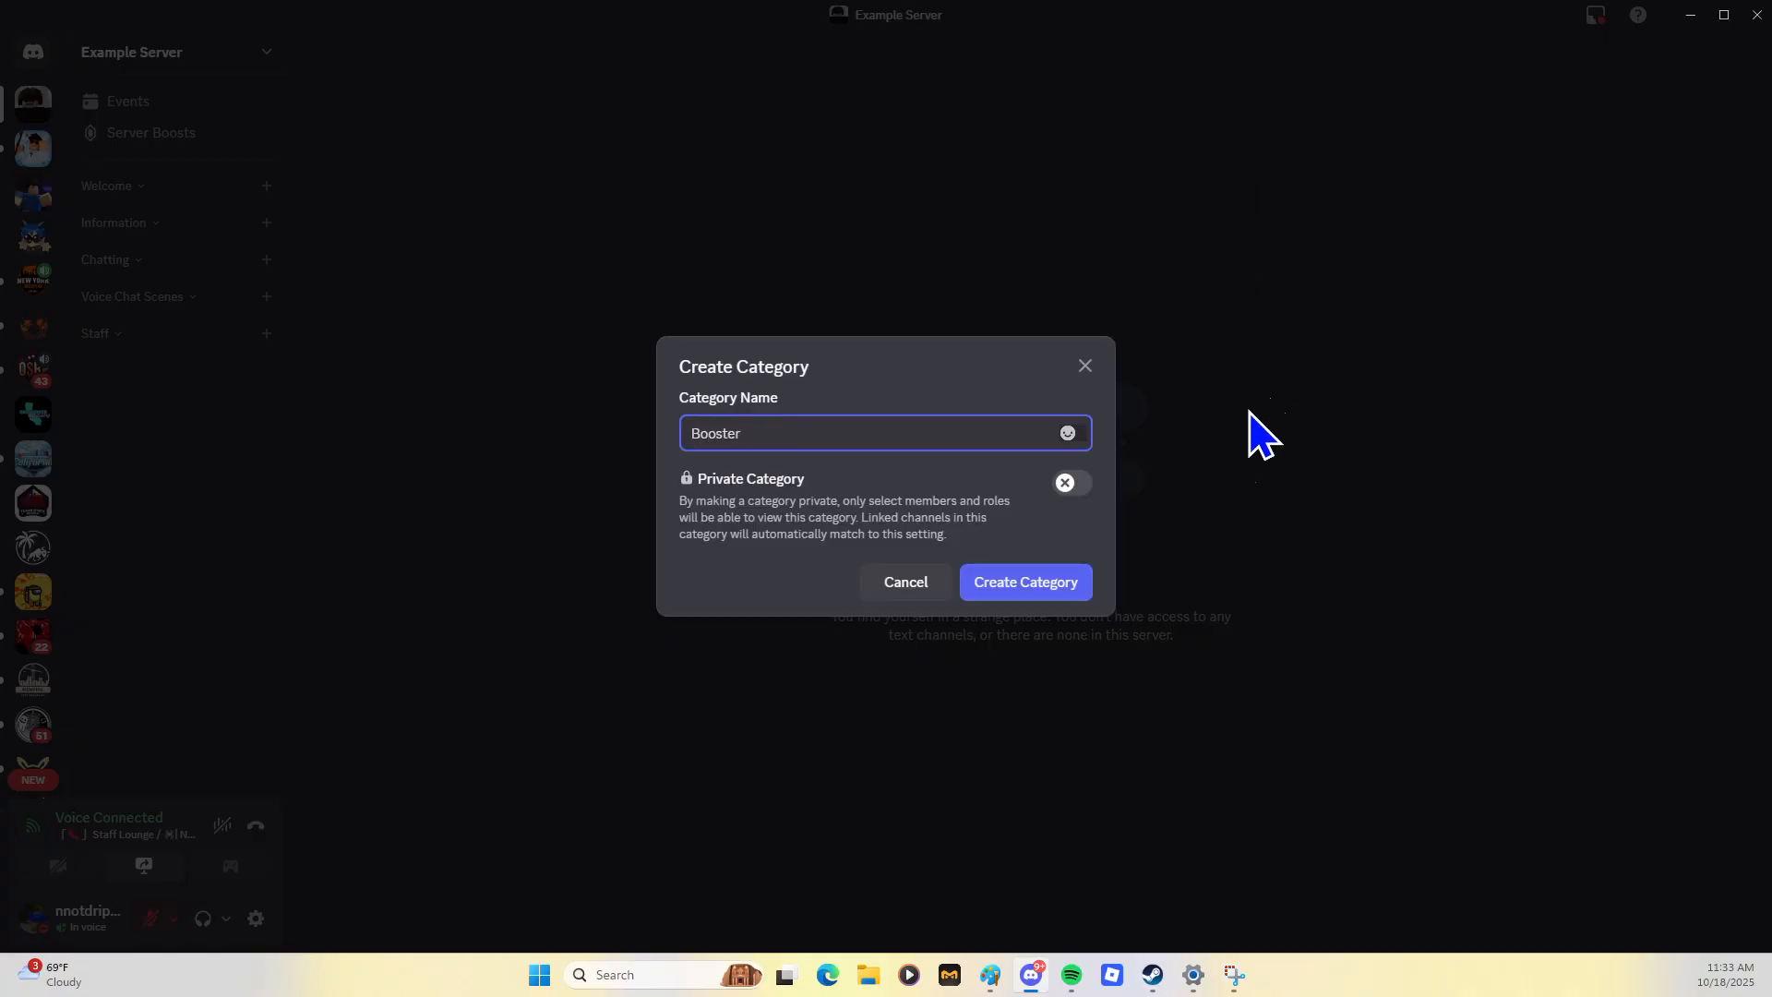
click(1030, 591)
Move the Booster category up so it sits between Information and Chatting
drag(120, 345, 125, 355)
click(191, 70)
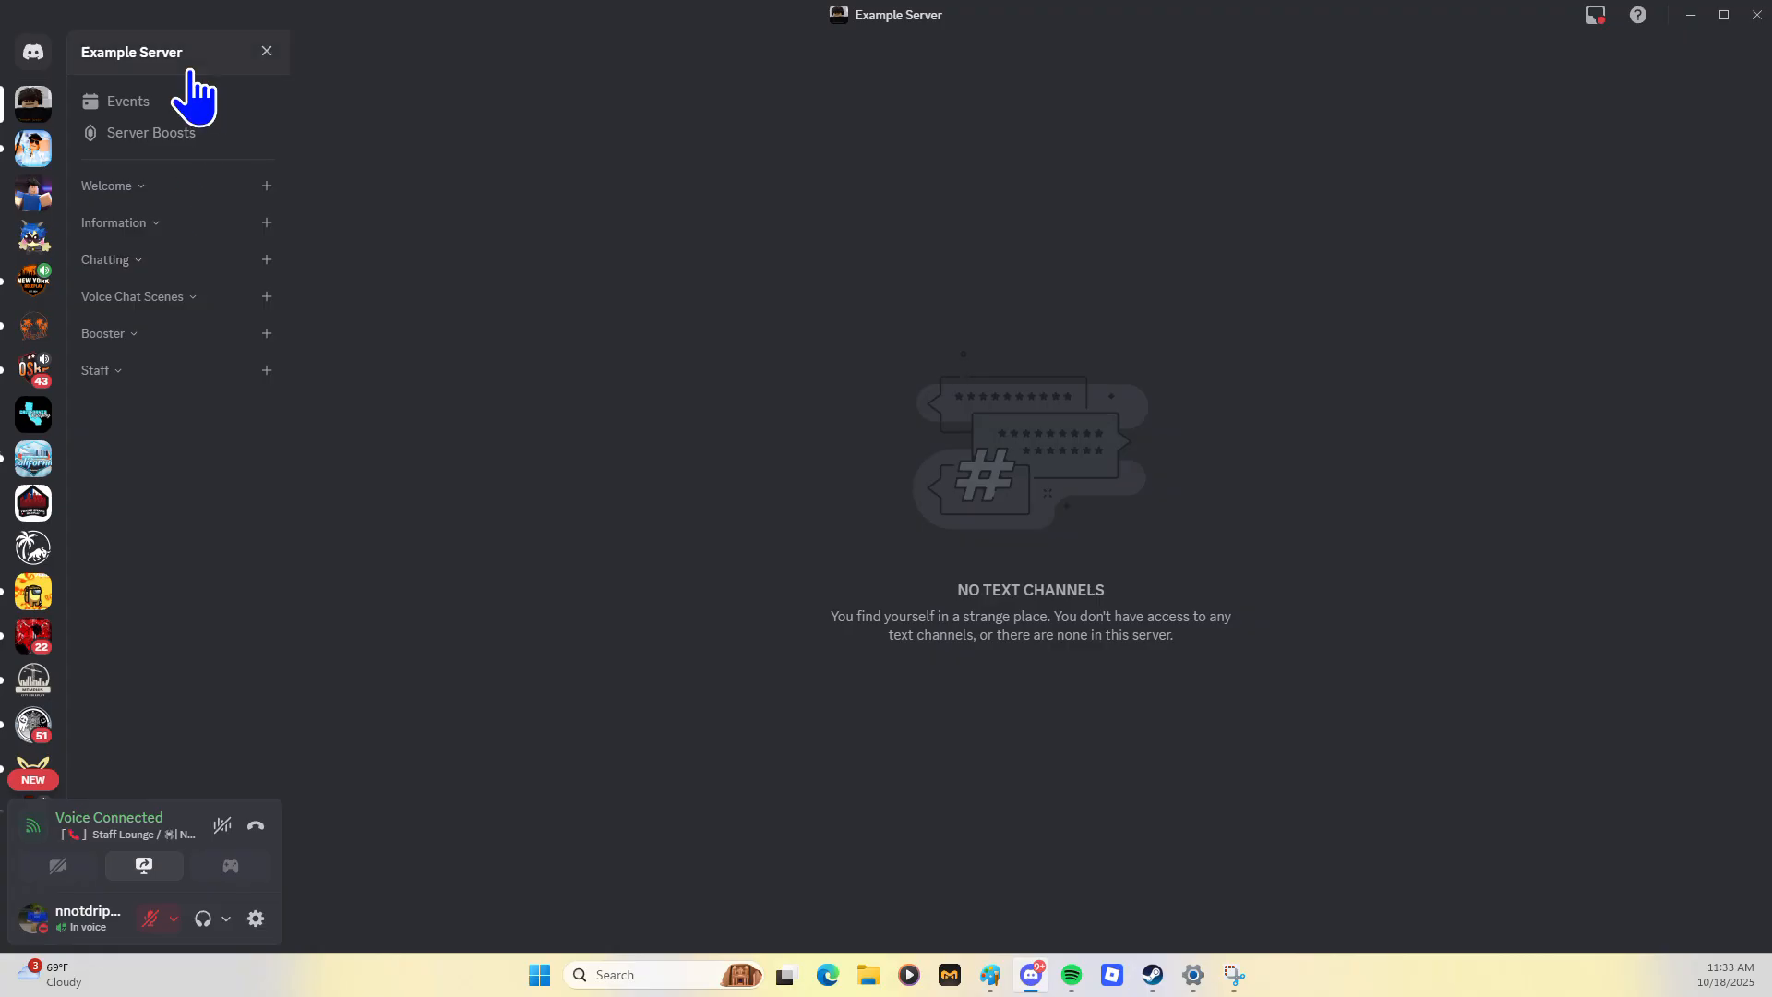
click(195, 67)
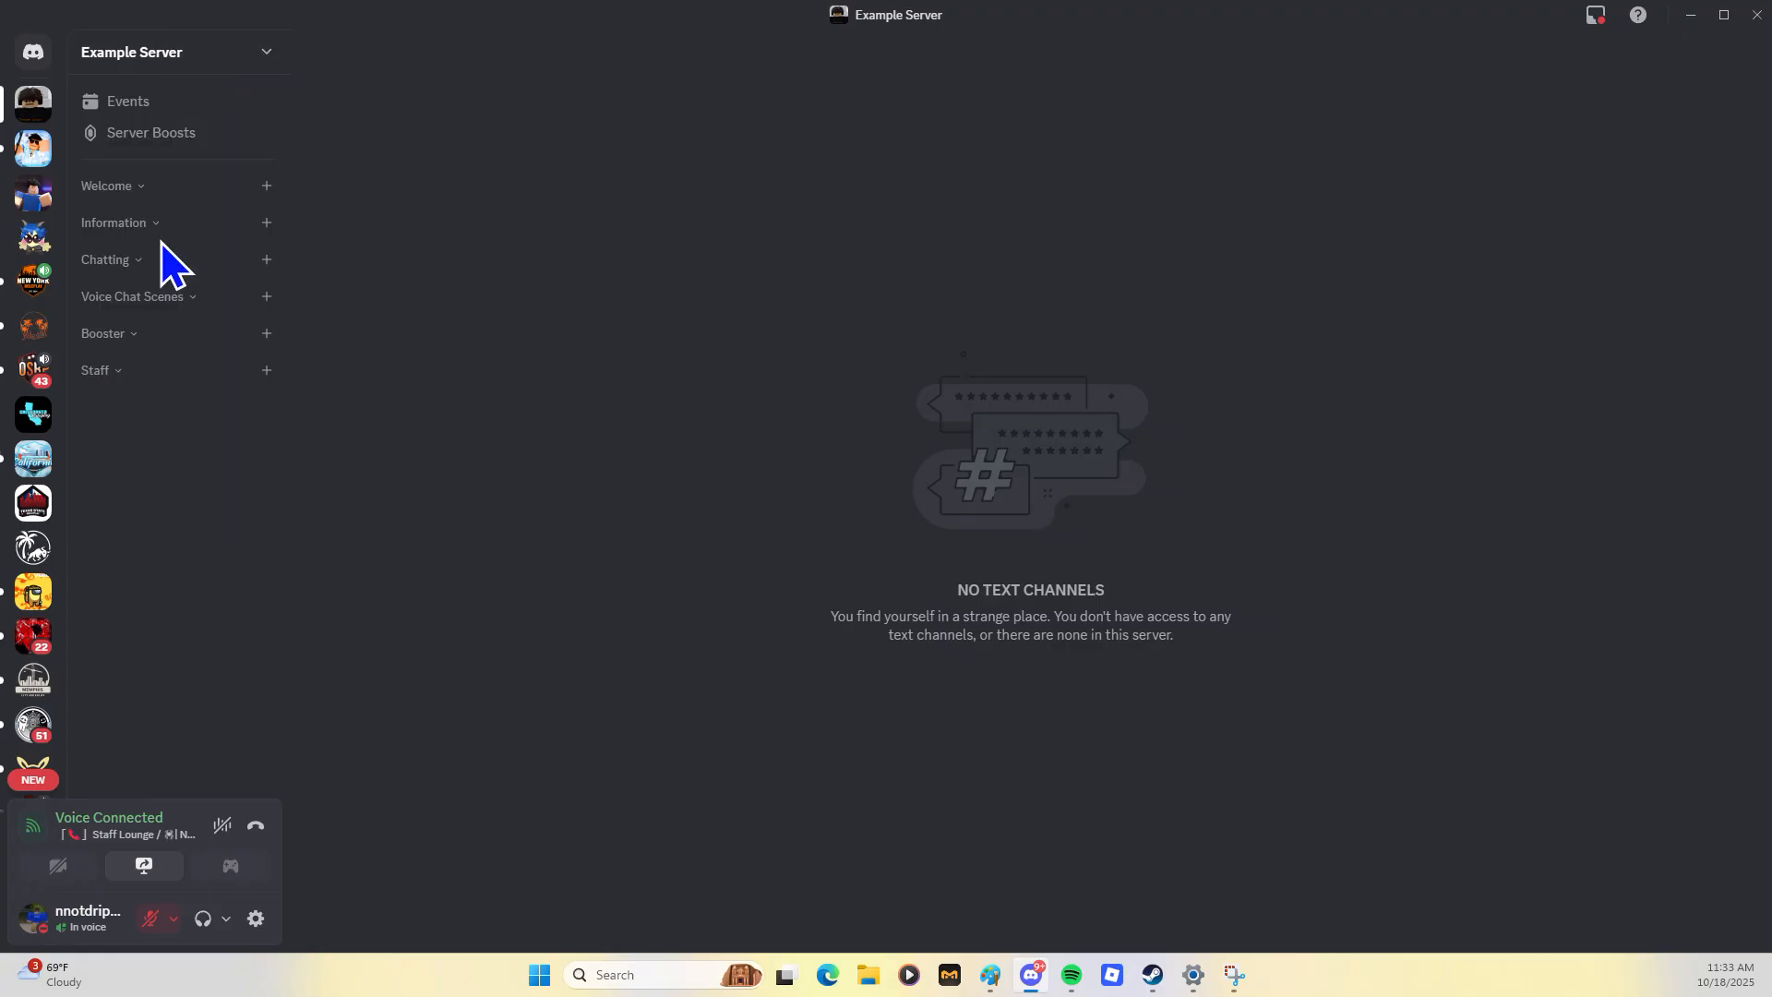
drag(157, 337, 164, 269)
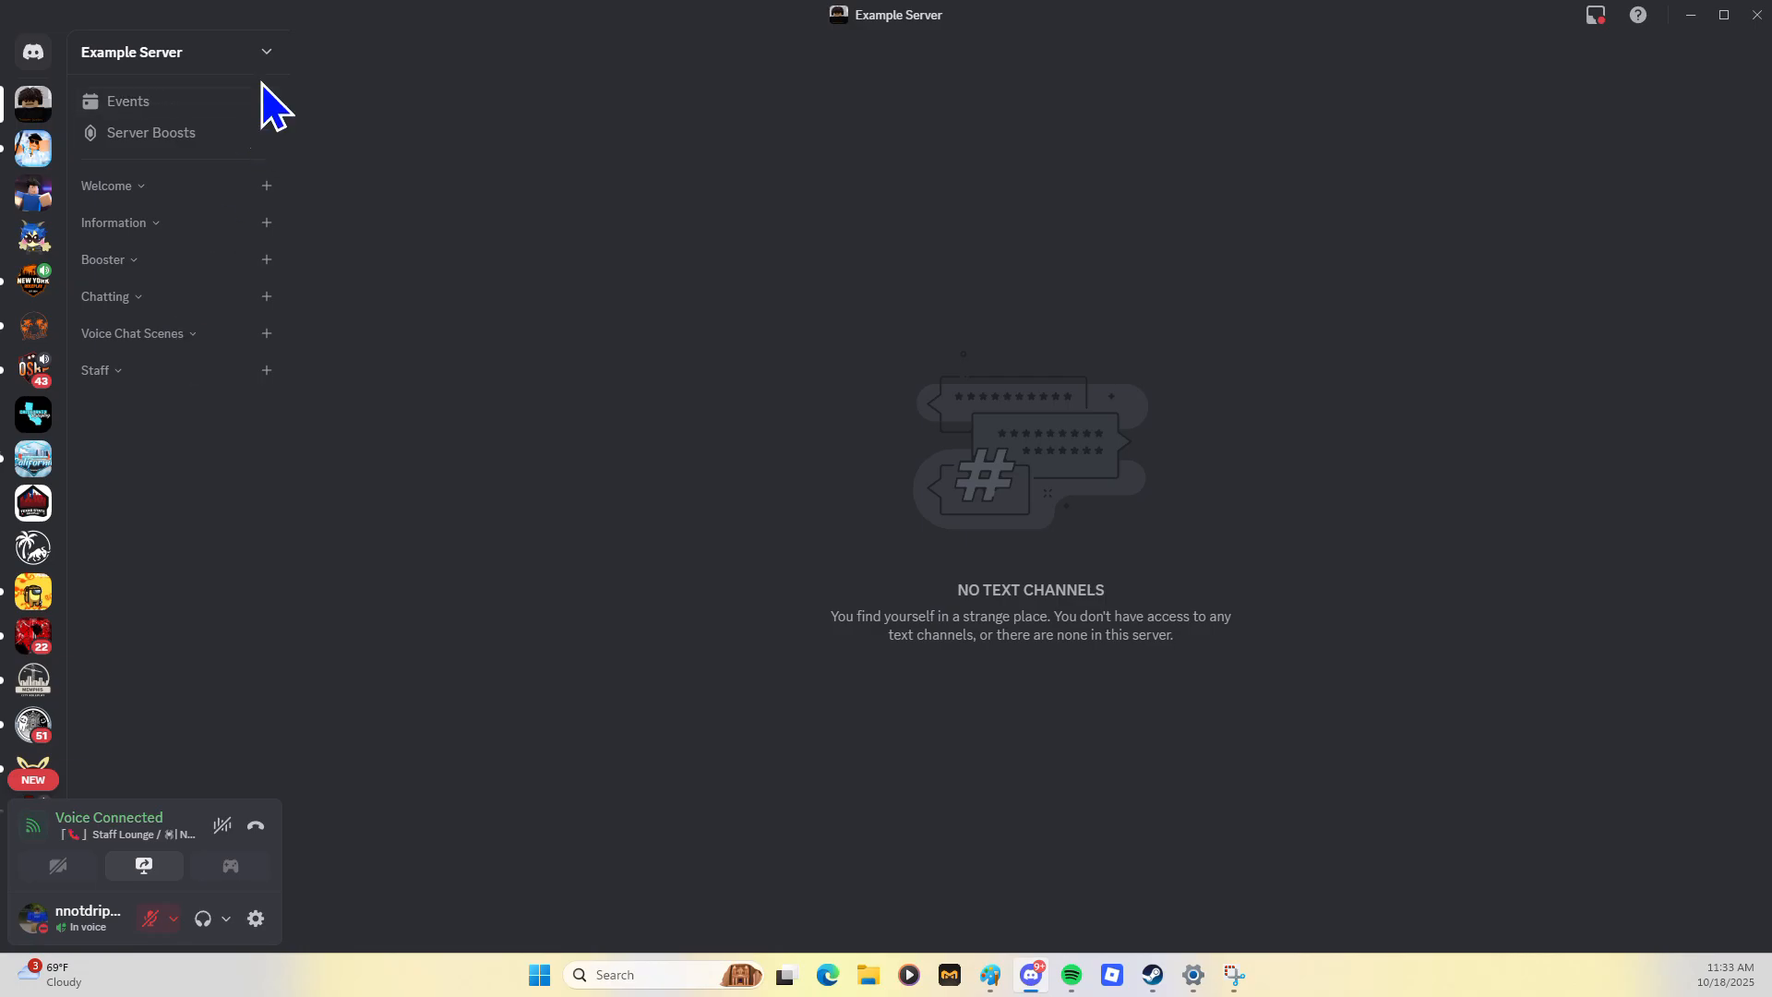
Create a non-private category named High Ranking in the server
click(240, 52)
click(217, 254)
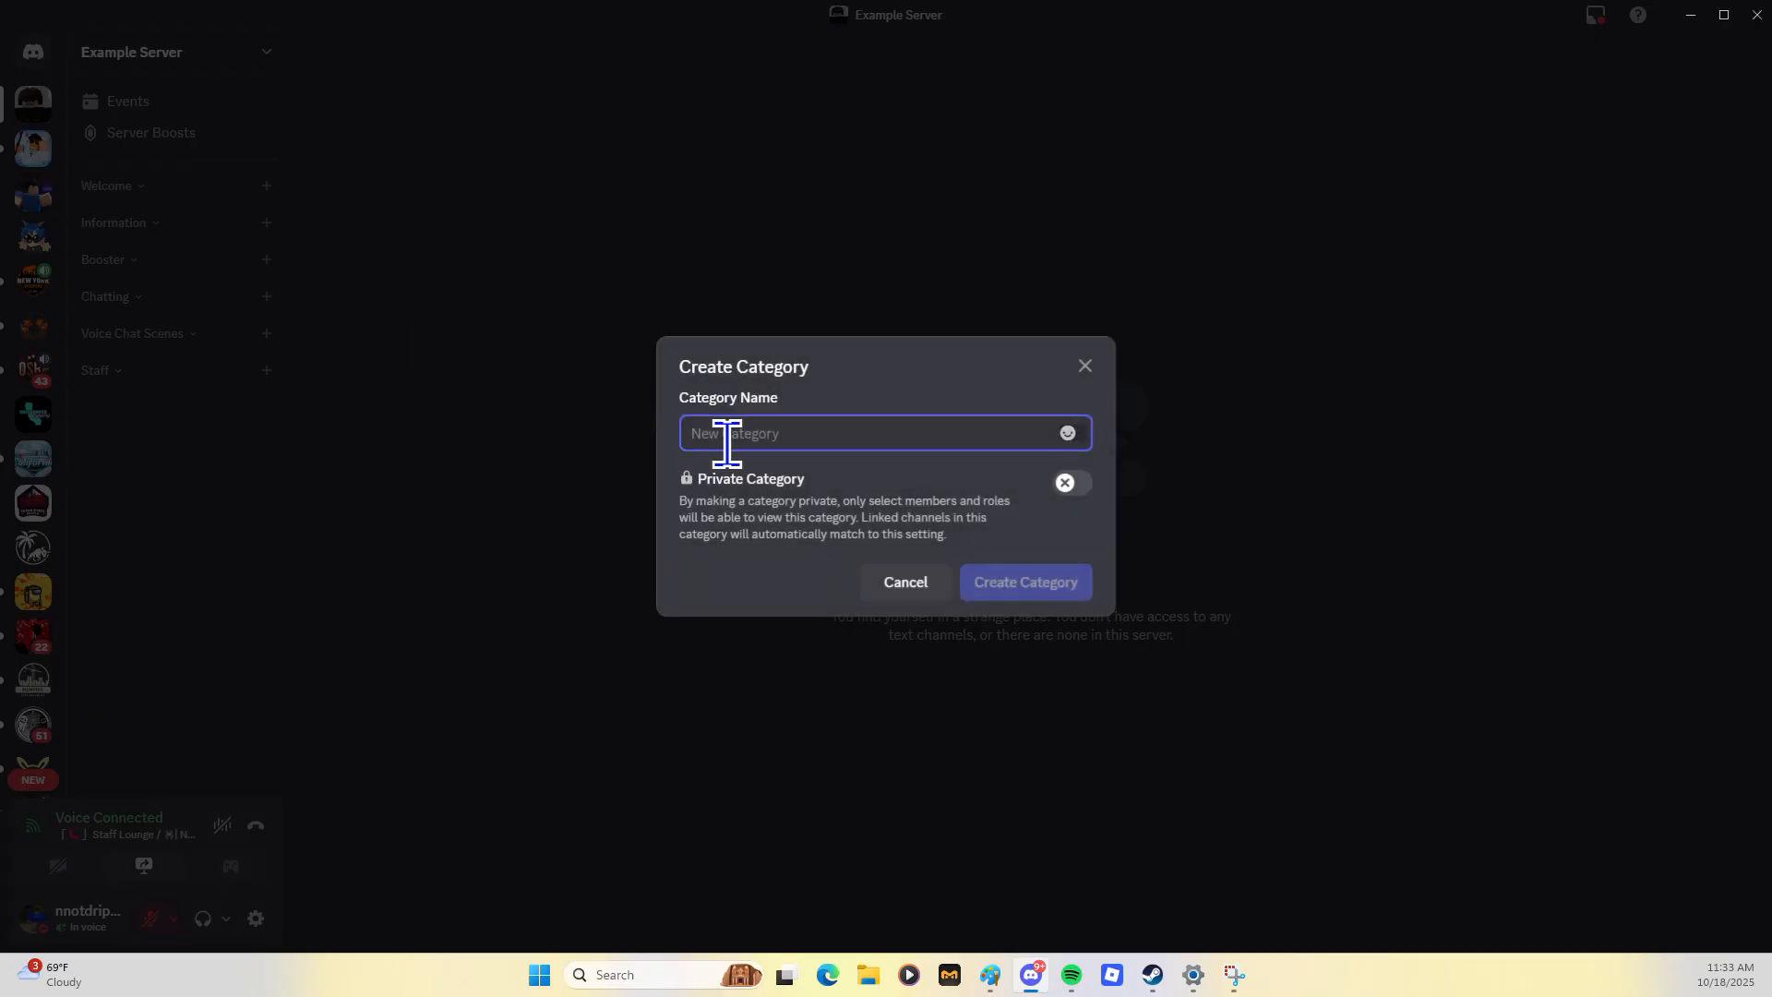
text(High Ranking)
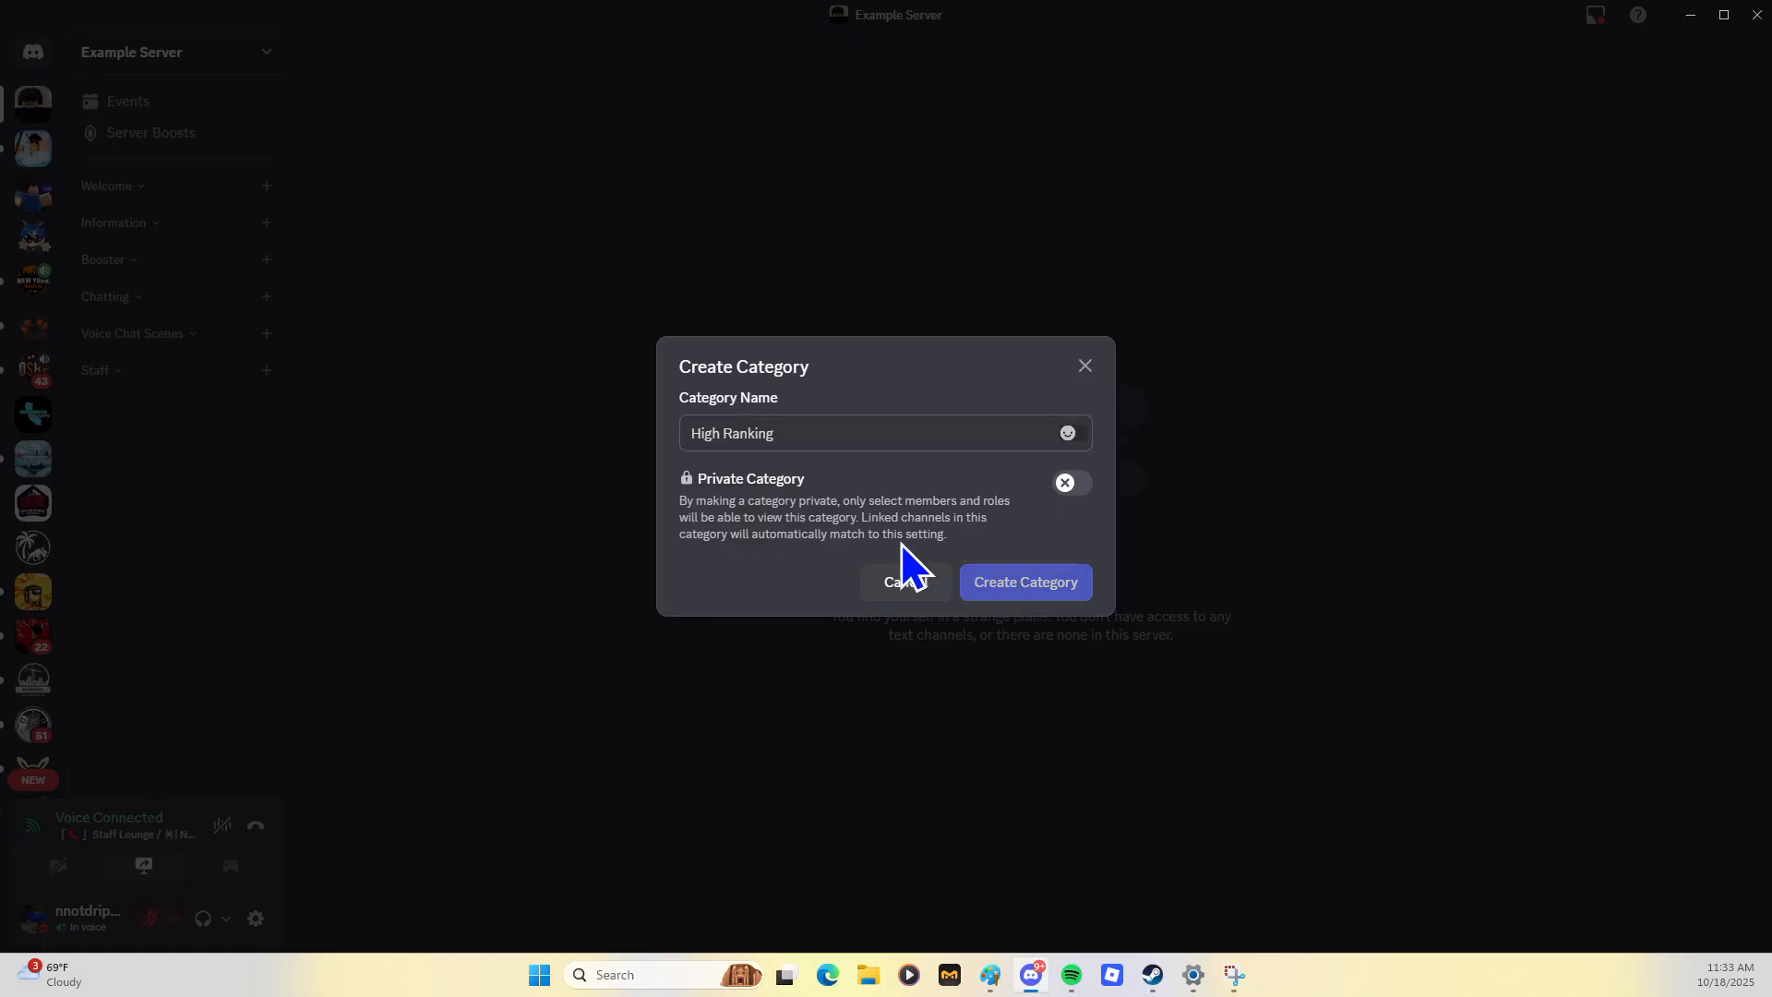
click(977, 583)
Create a non-private category named Senior High Ranking in the server
click(198, 58)
click(210, 252)
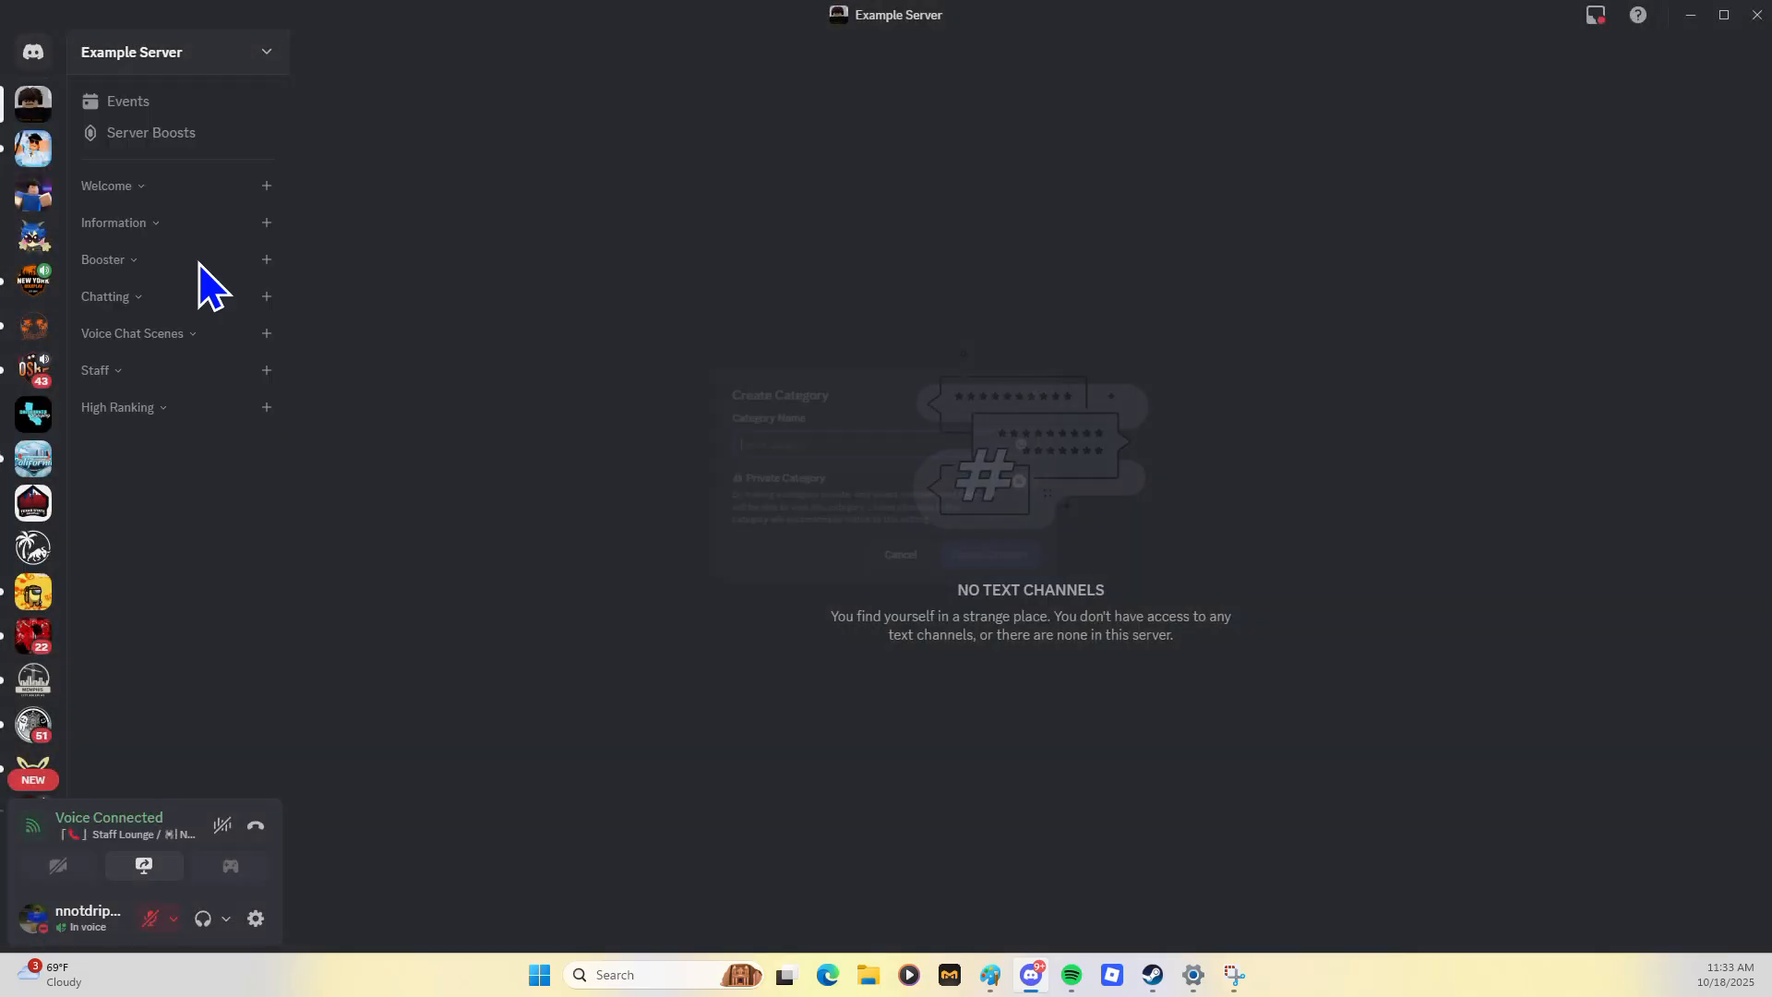
text(High Ranking)
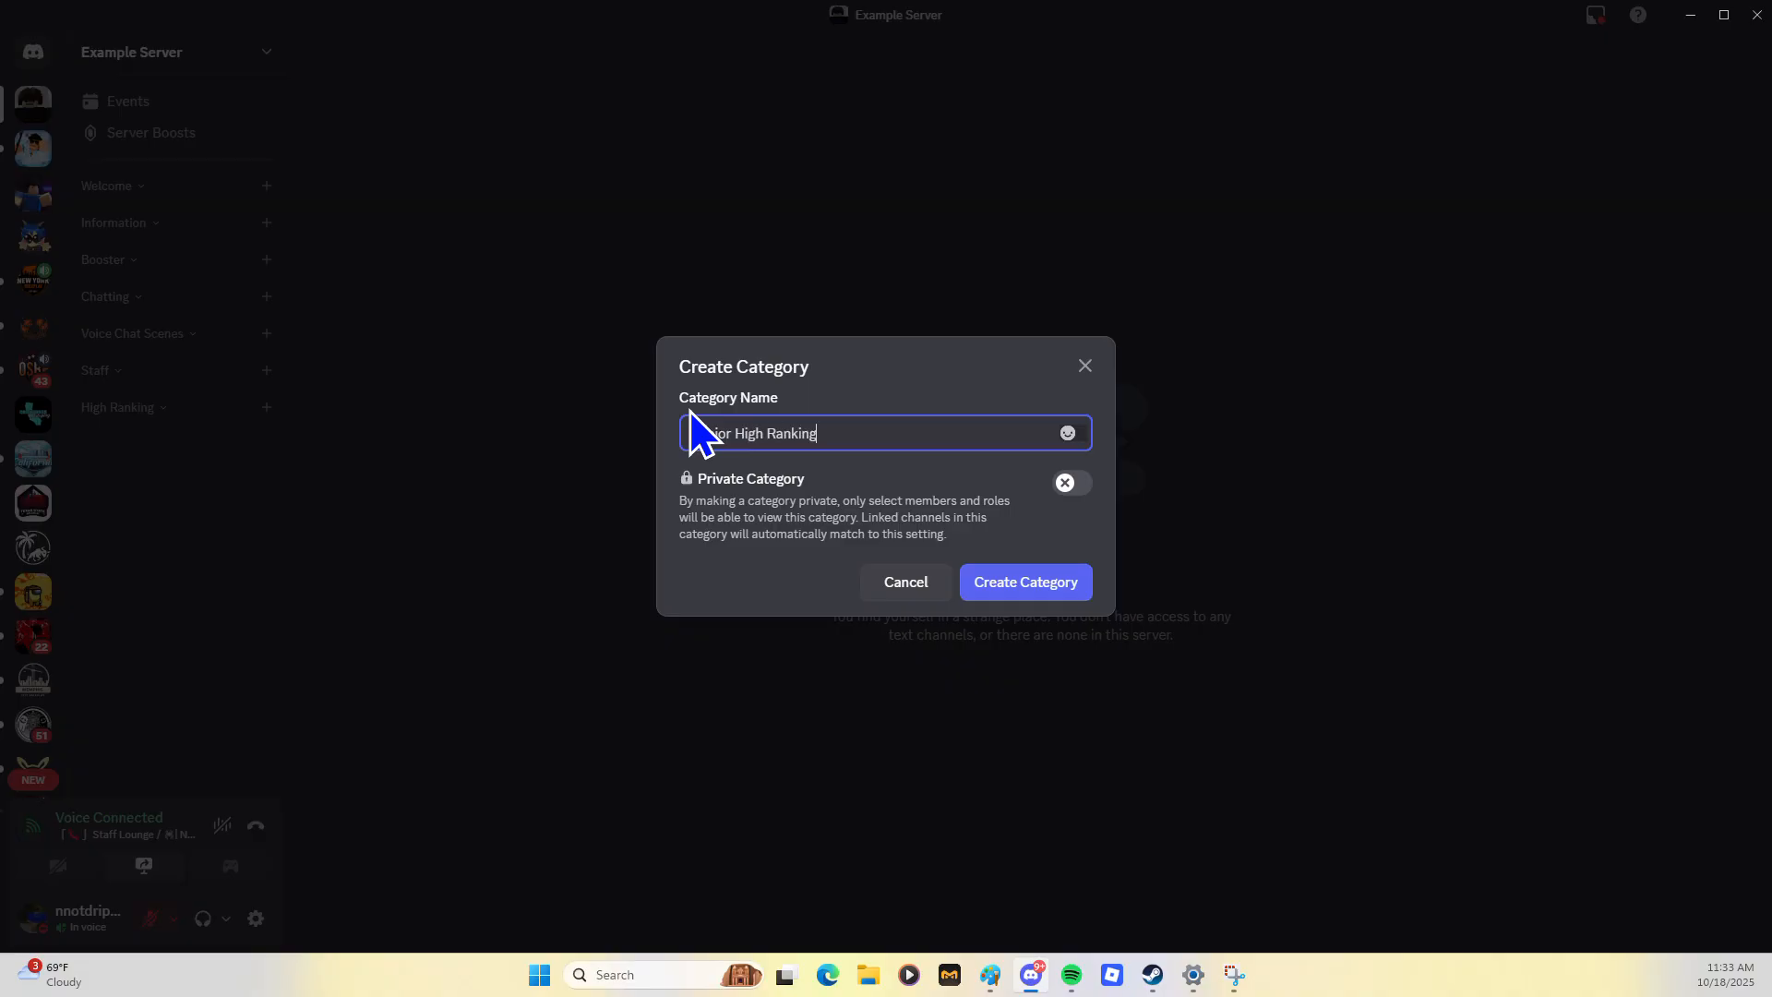
click(983, 586)
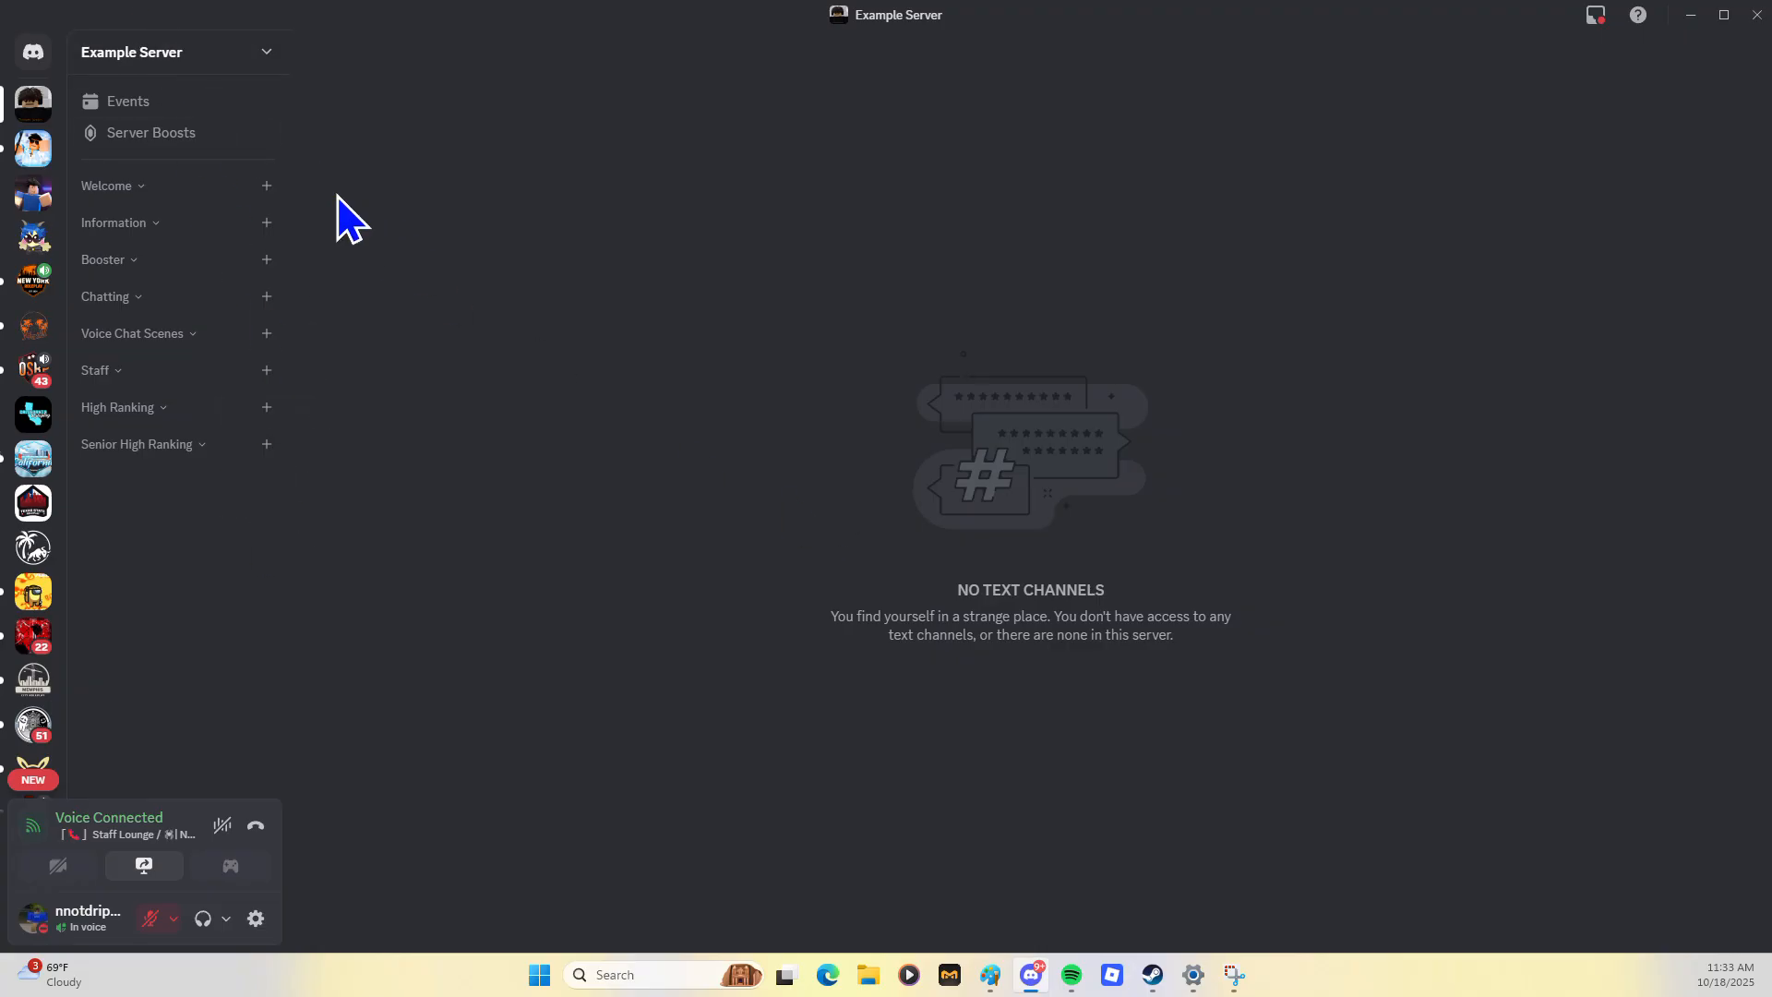
Start the Community setup for the server and enable the verified email requirement and media content scanning for all members
click(225, 52)
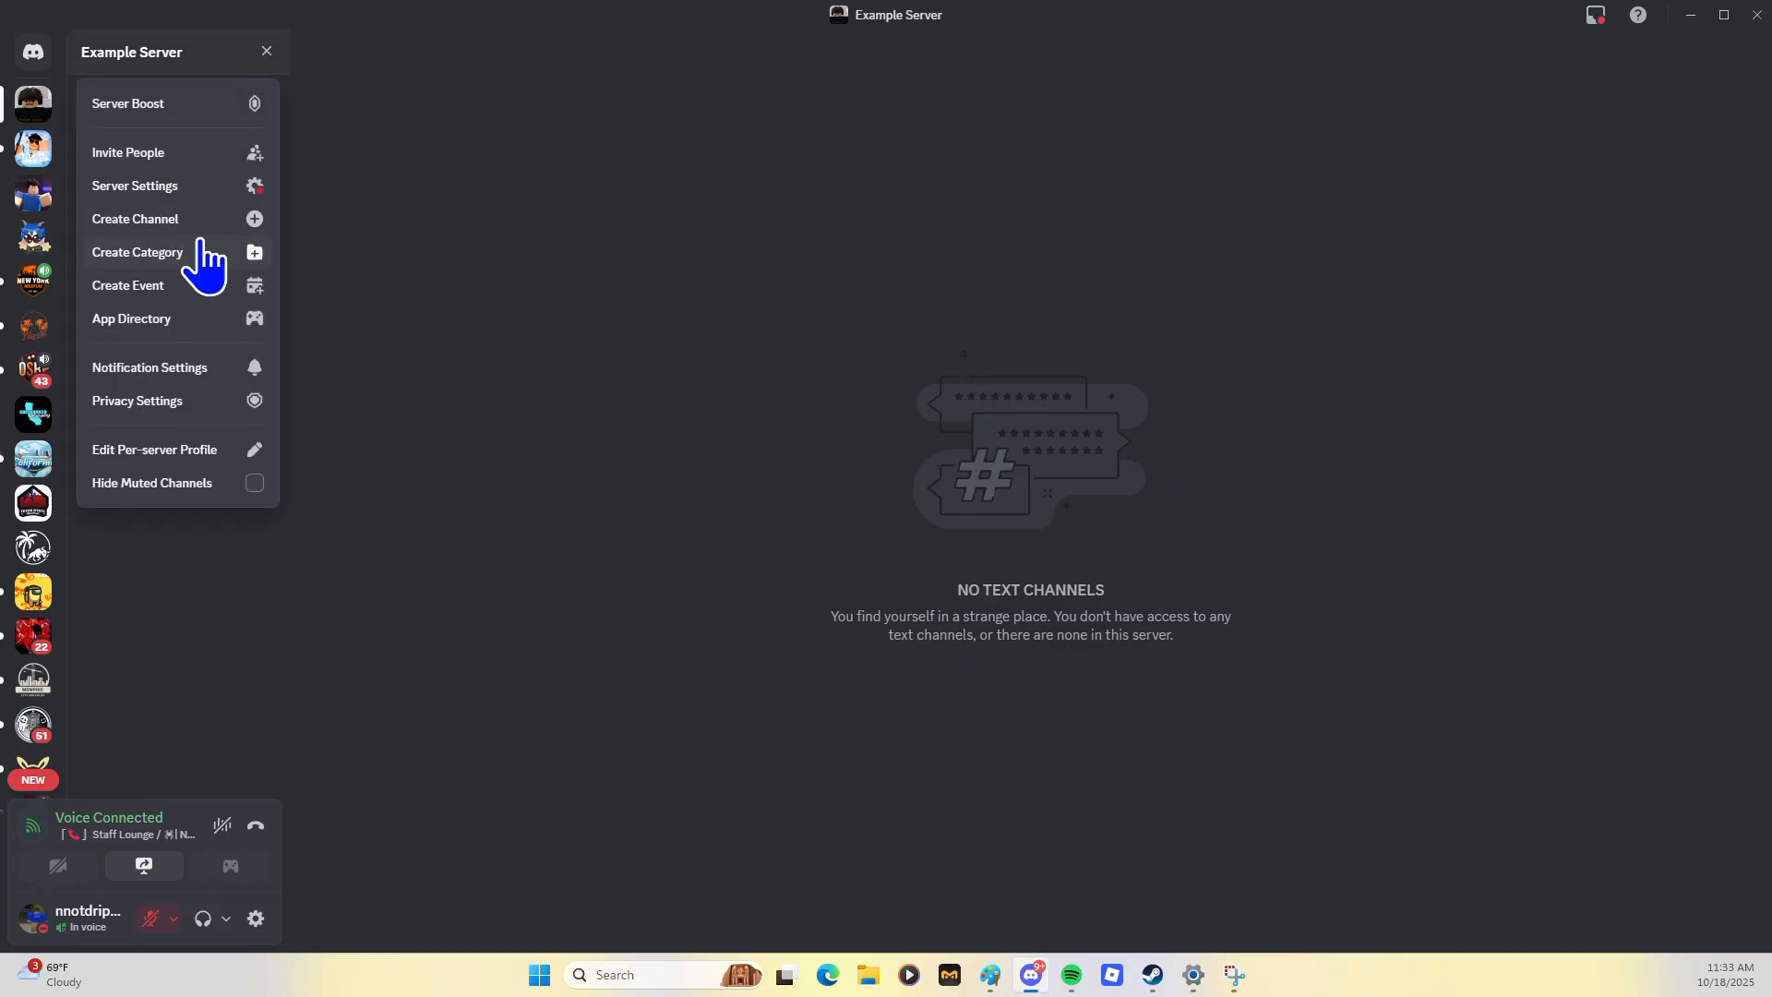
click(176, 189)
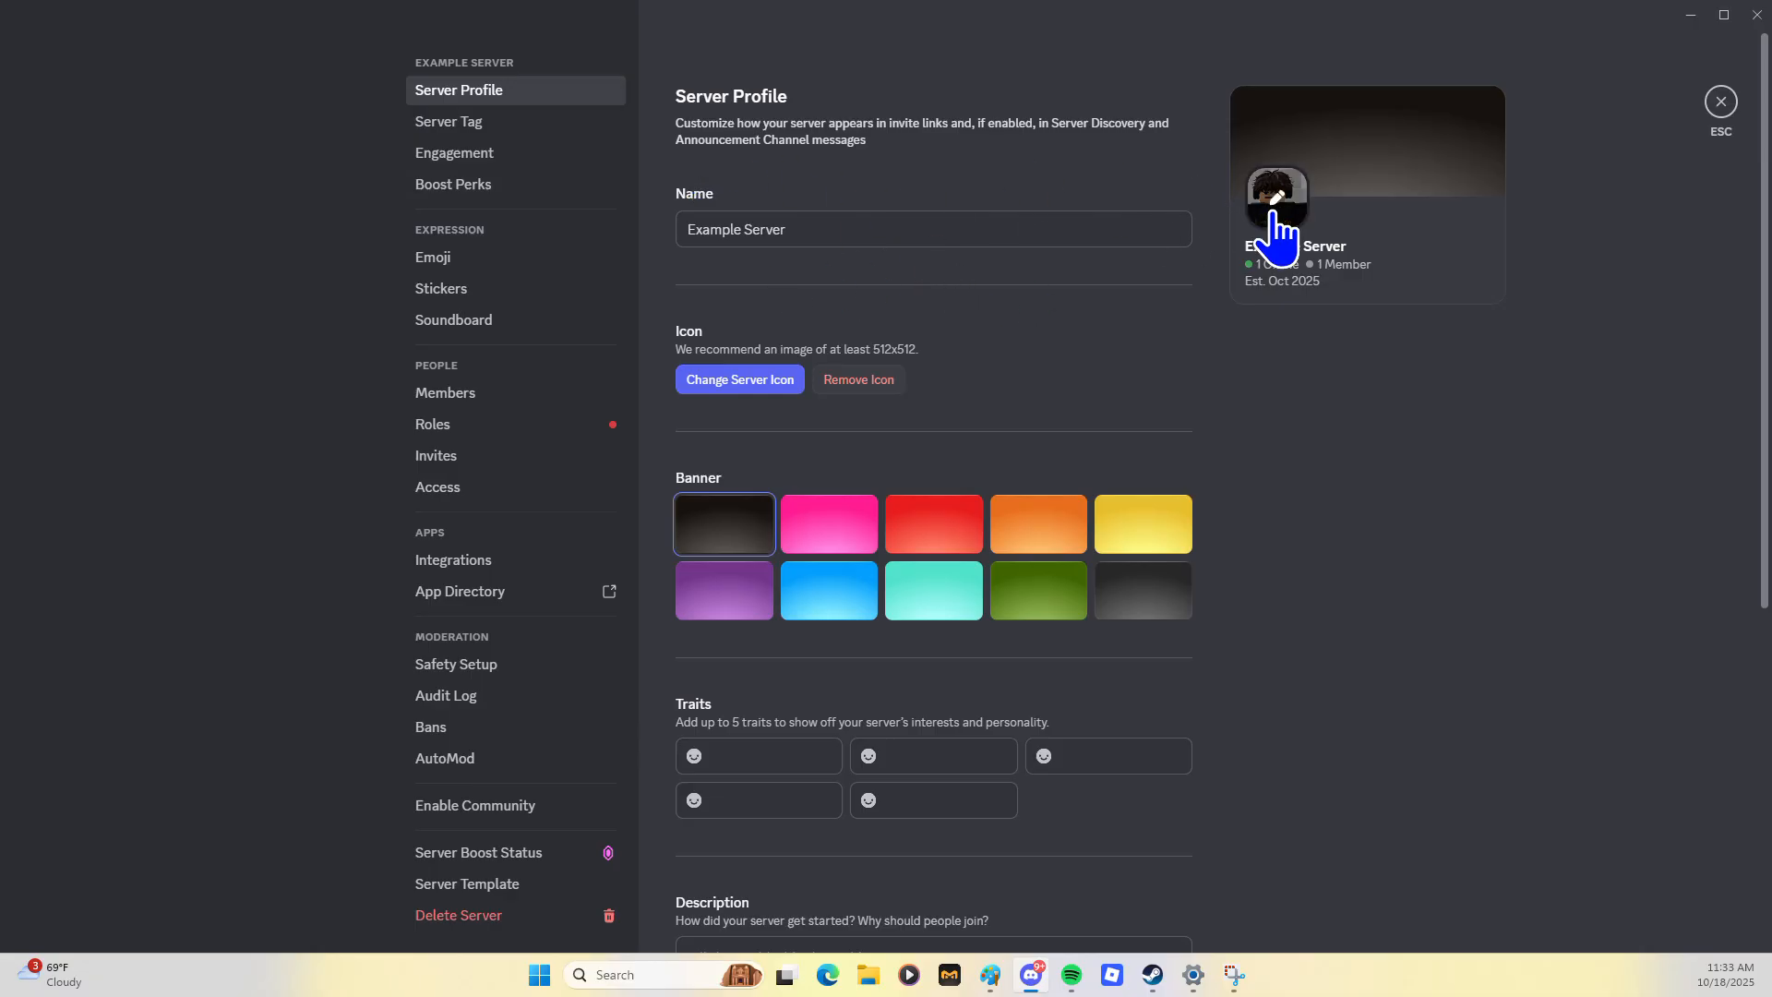
click(504, 430)
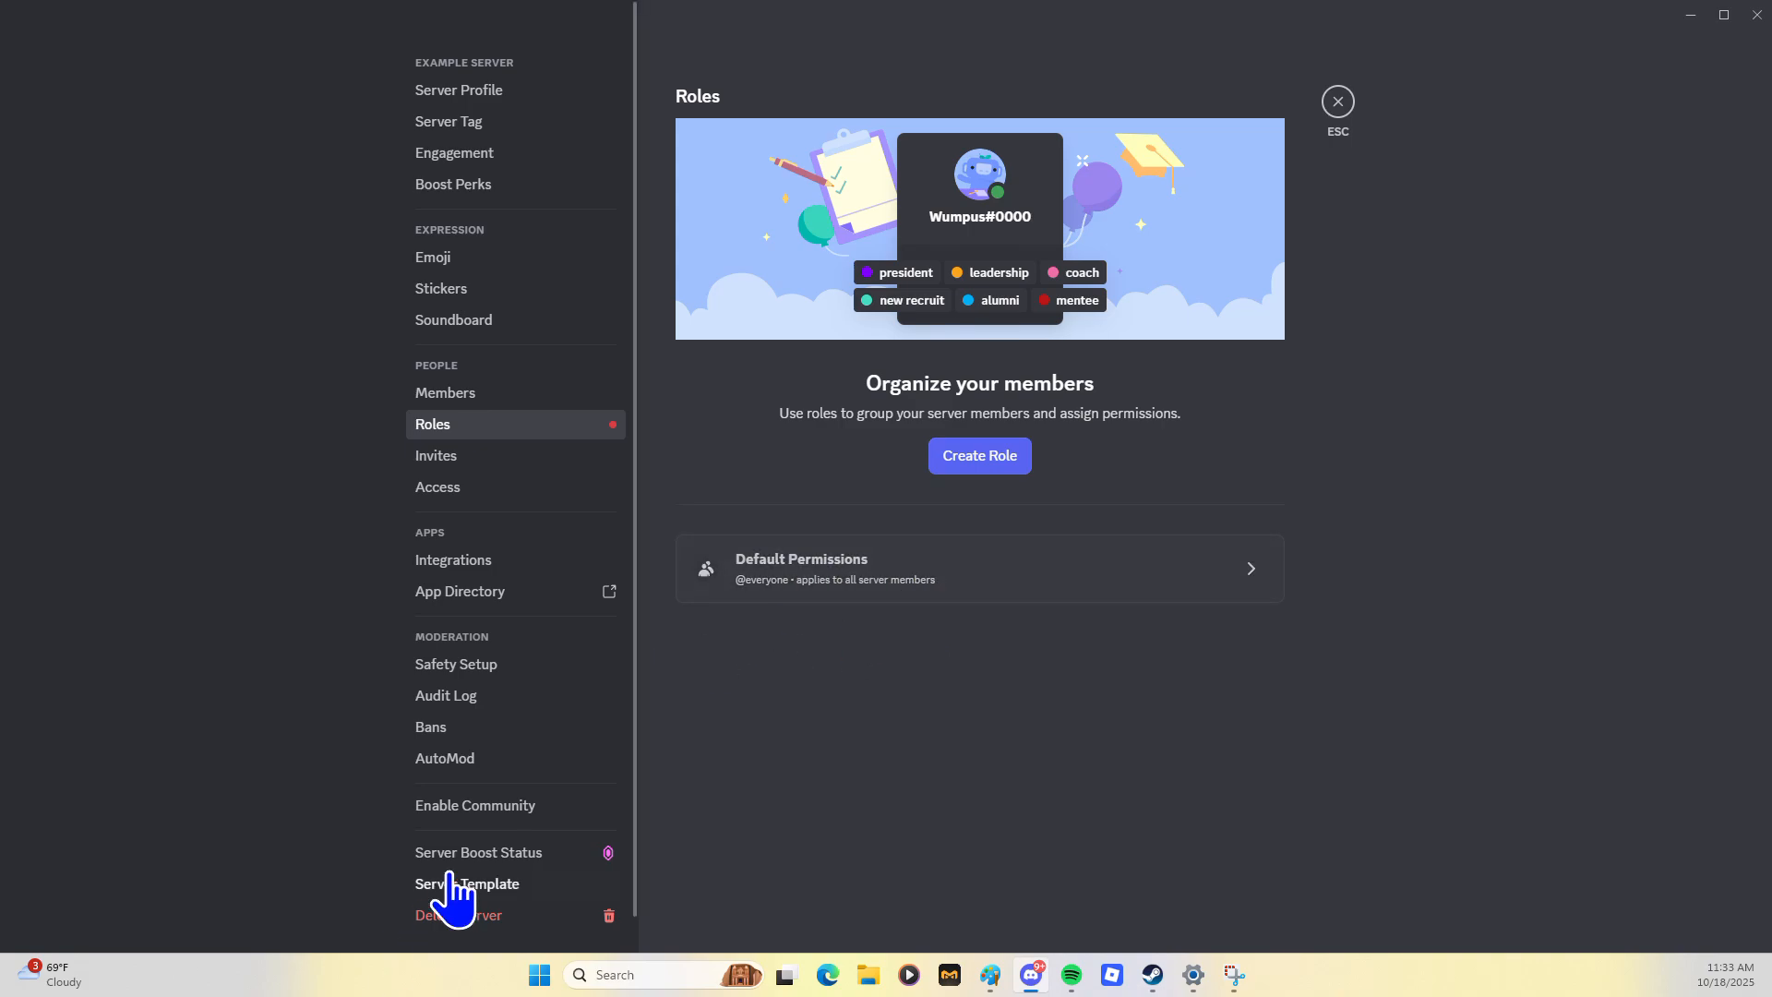
click(482, 808)
click(948, 443)
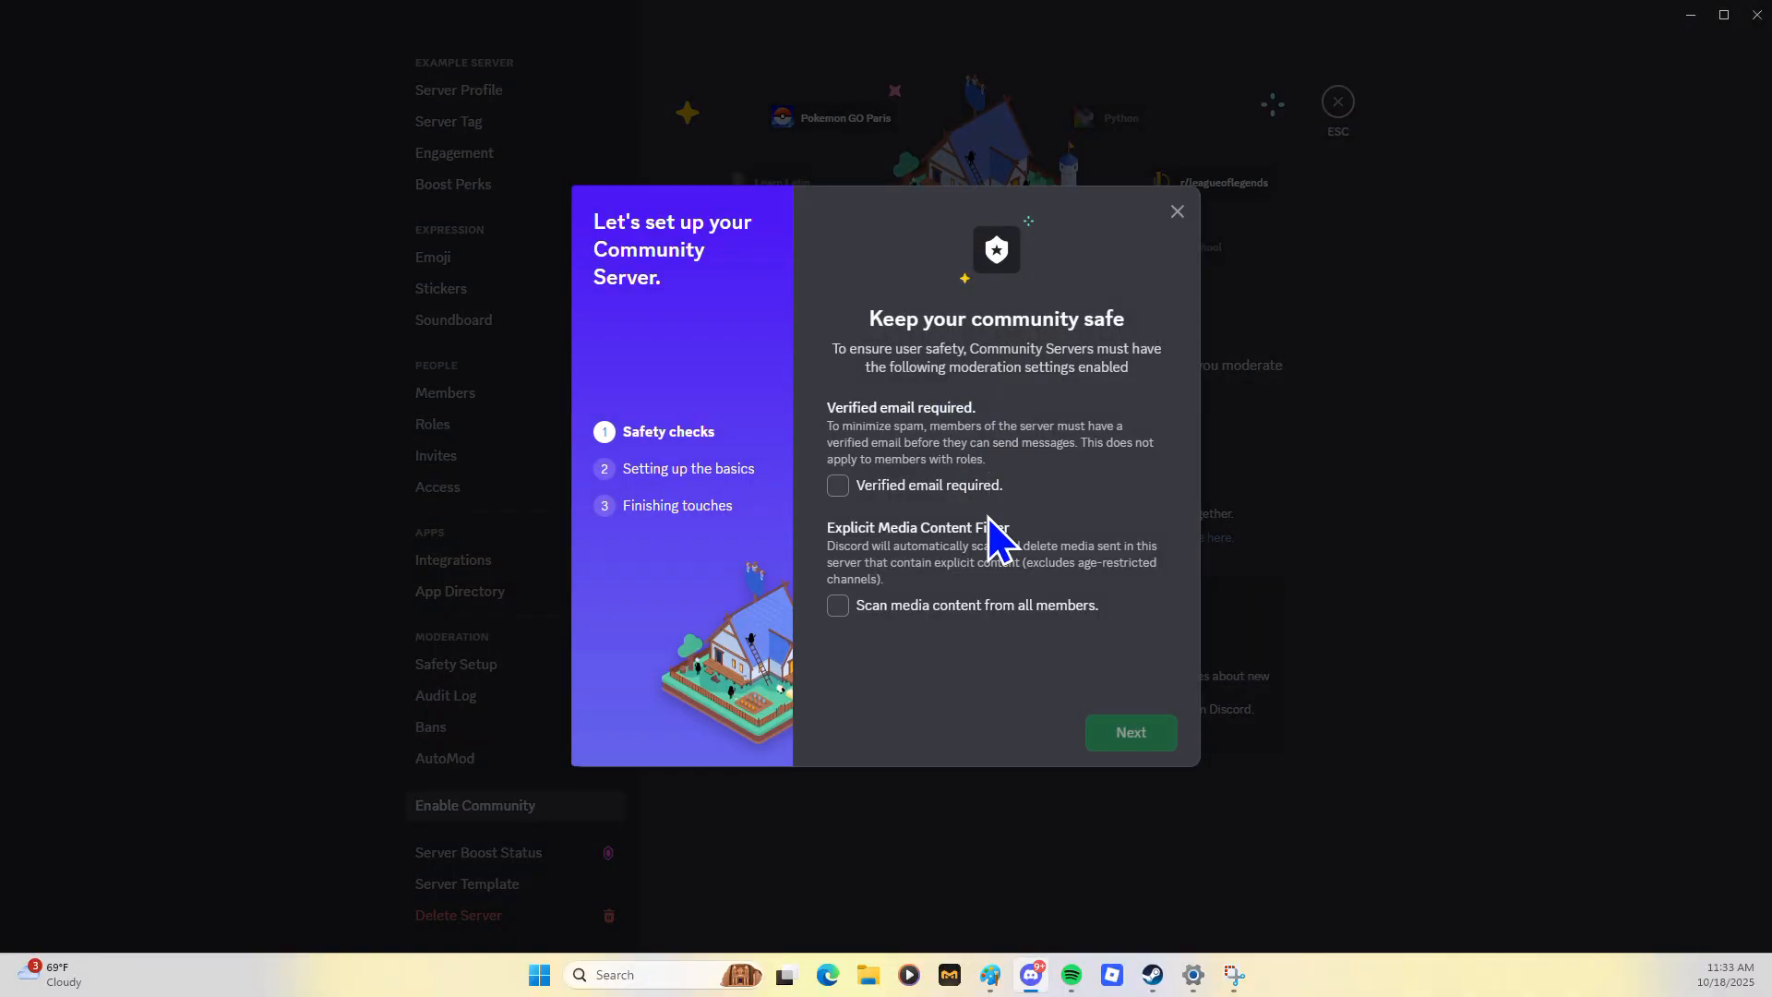
click(837, 485)
click(837, 605)
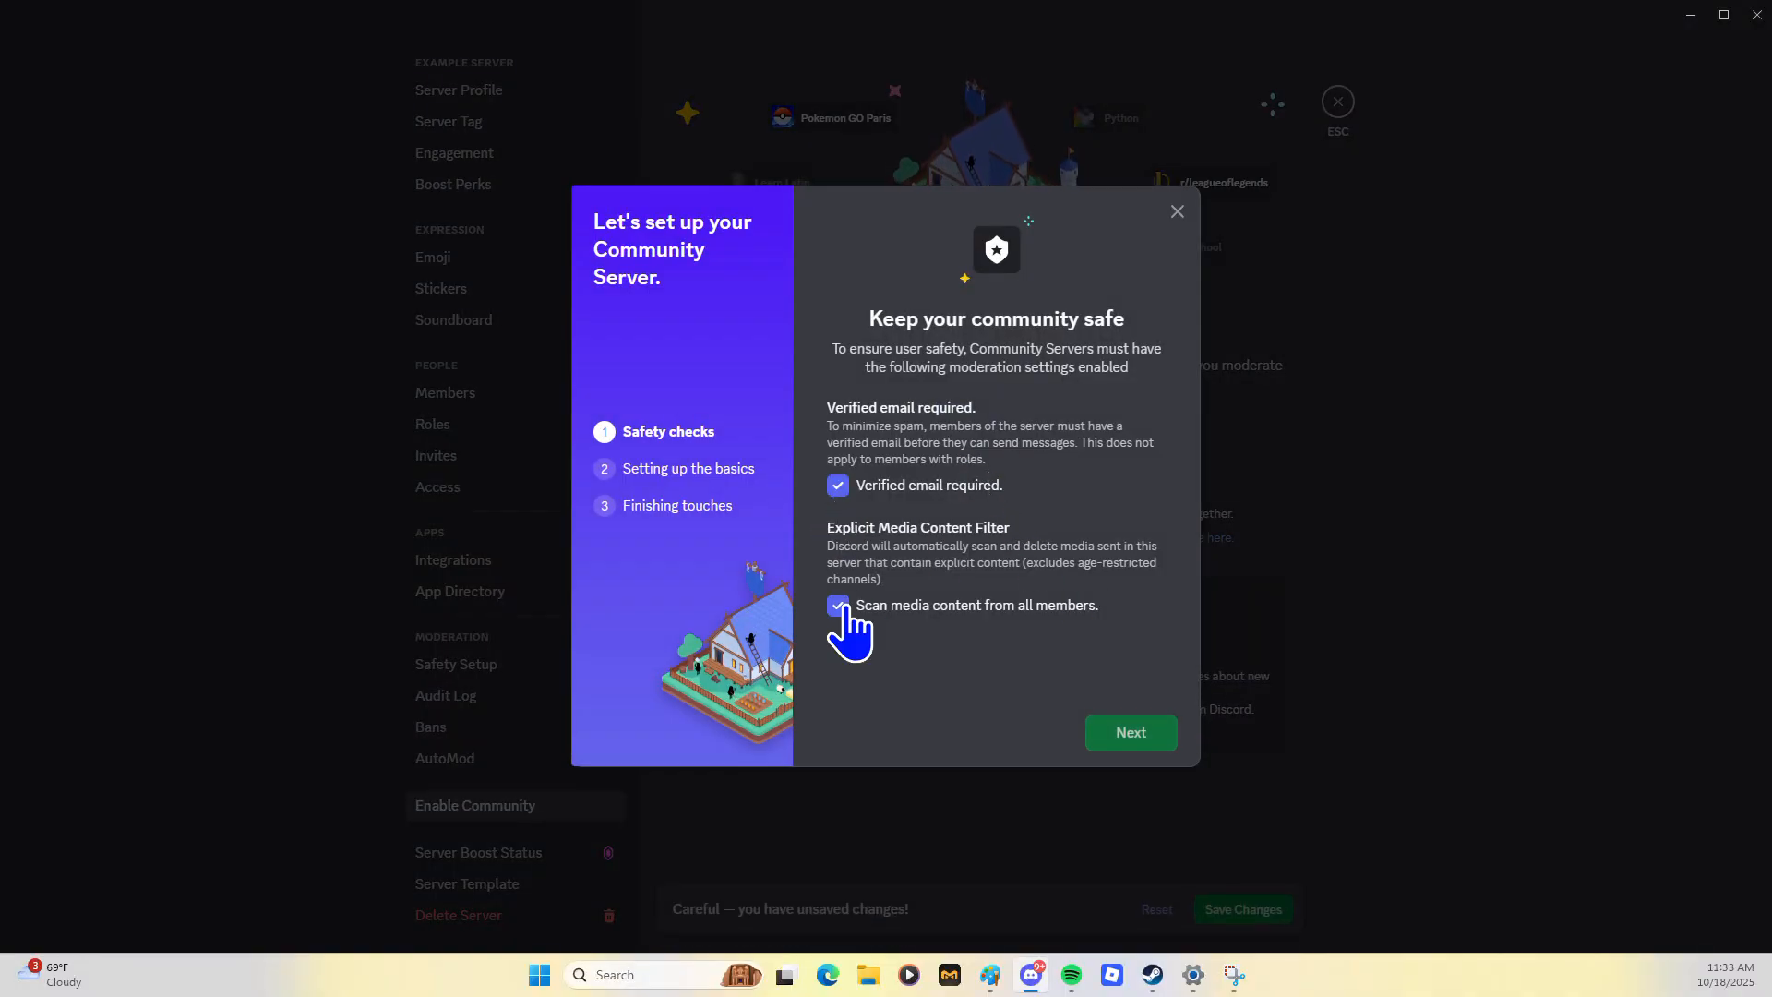
click(1132, 730)
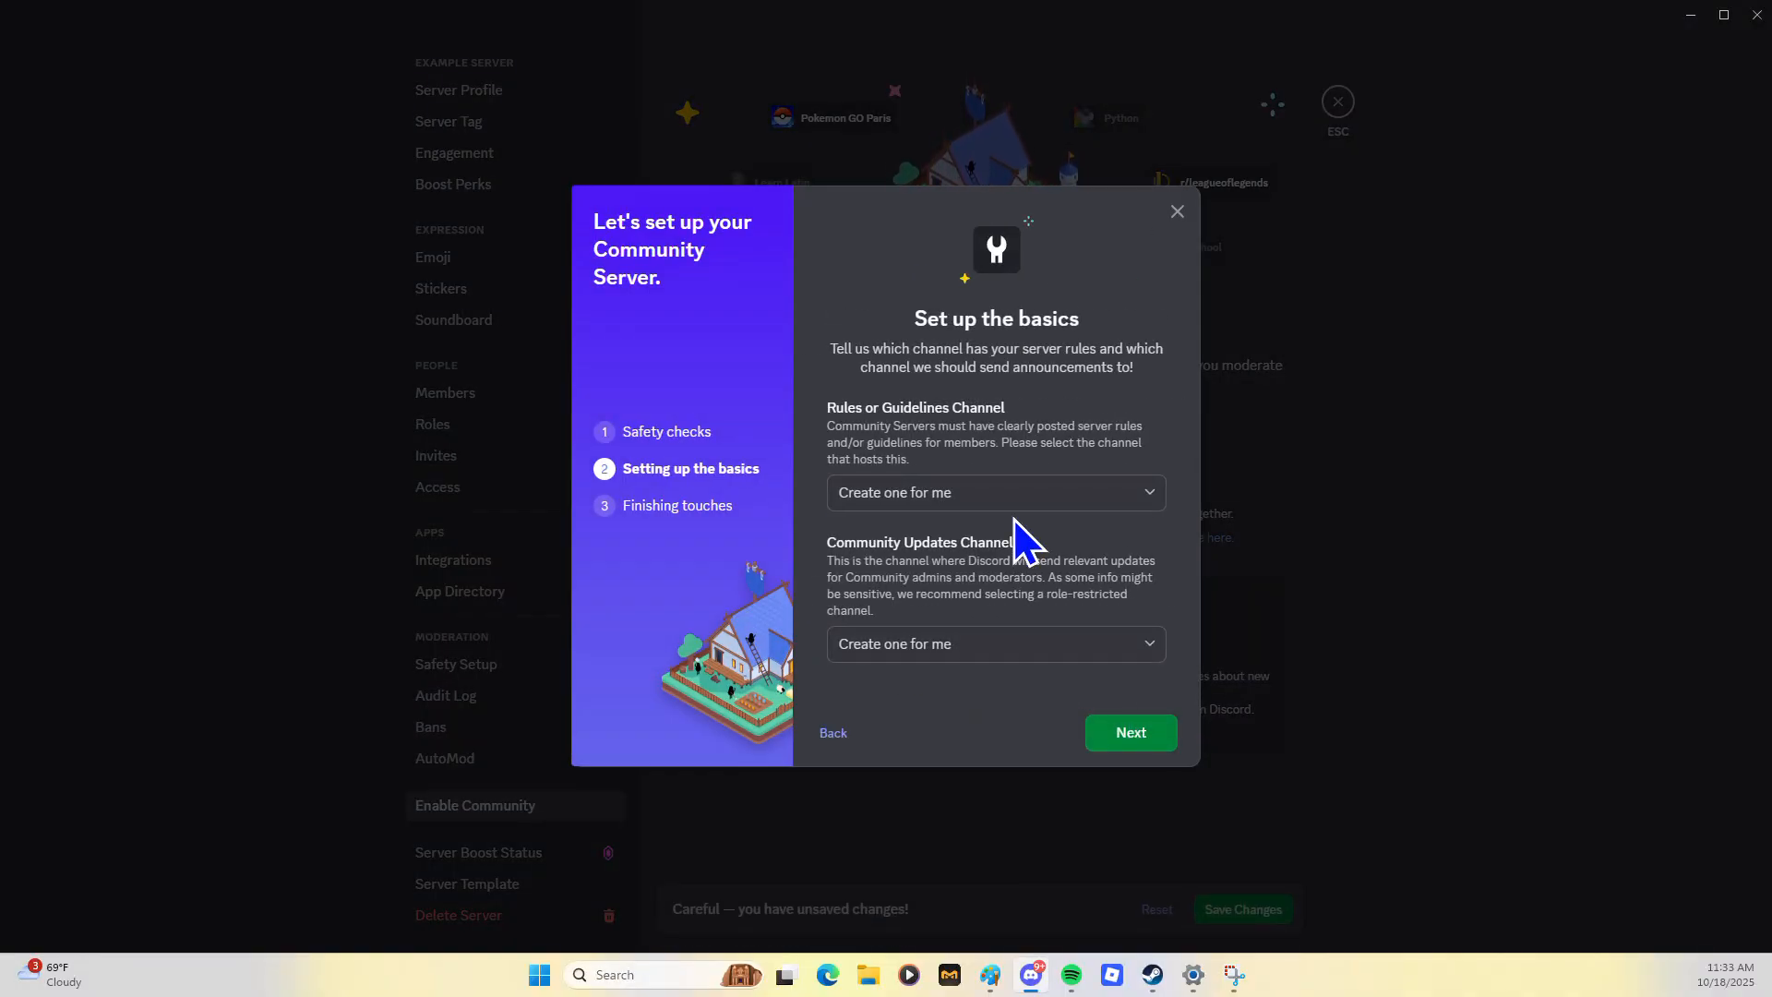
Finish the Community setup with automatically created rules and community updates channels, agreeing to the guidelines, and leave the server settings
click(1145, 731)
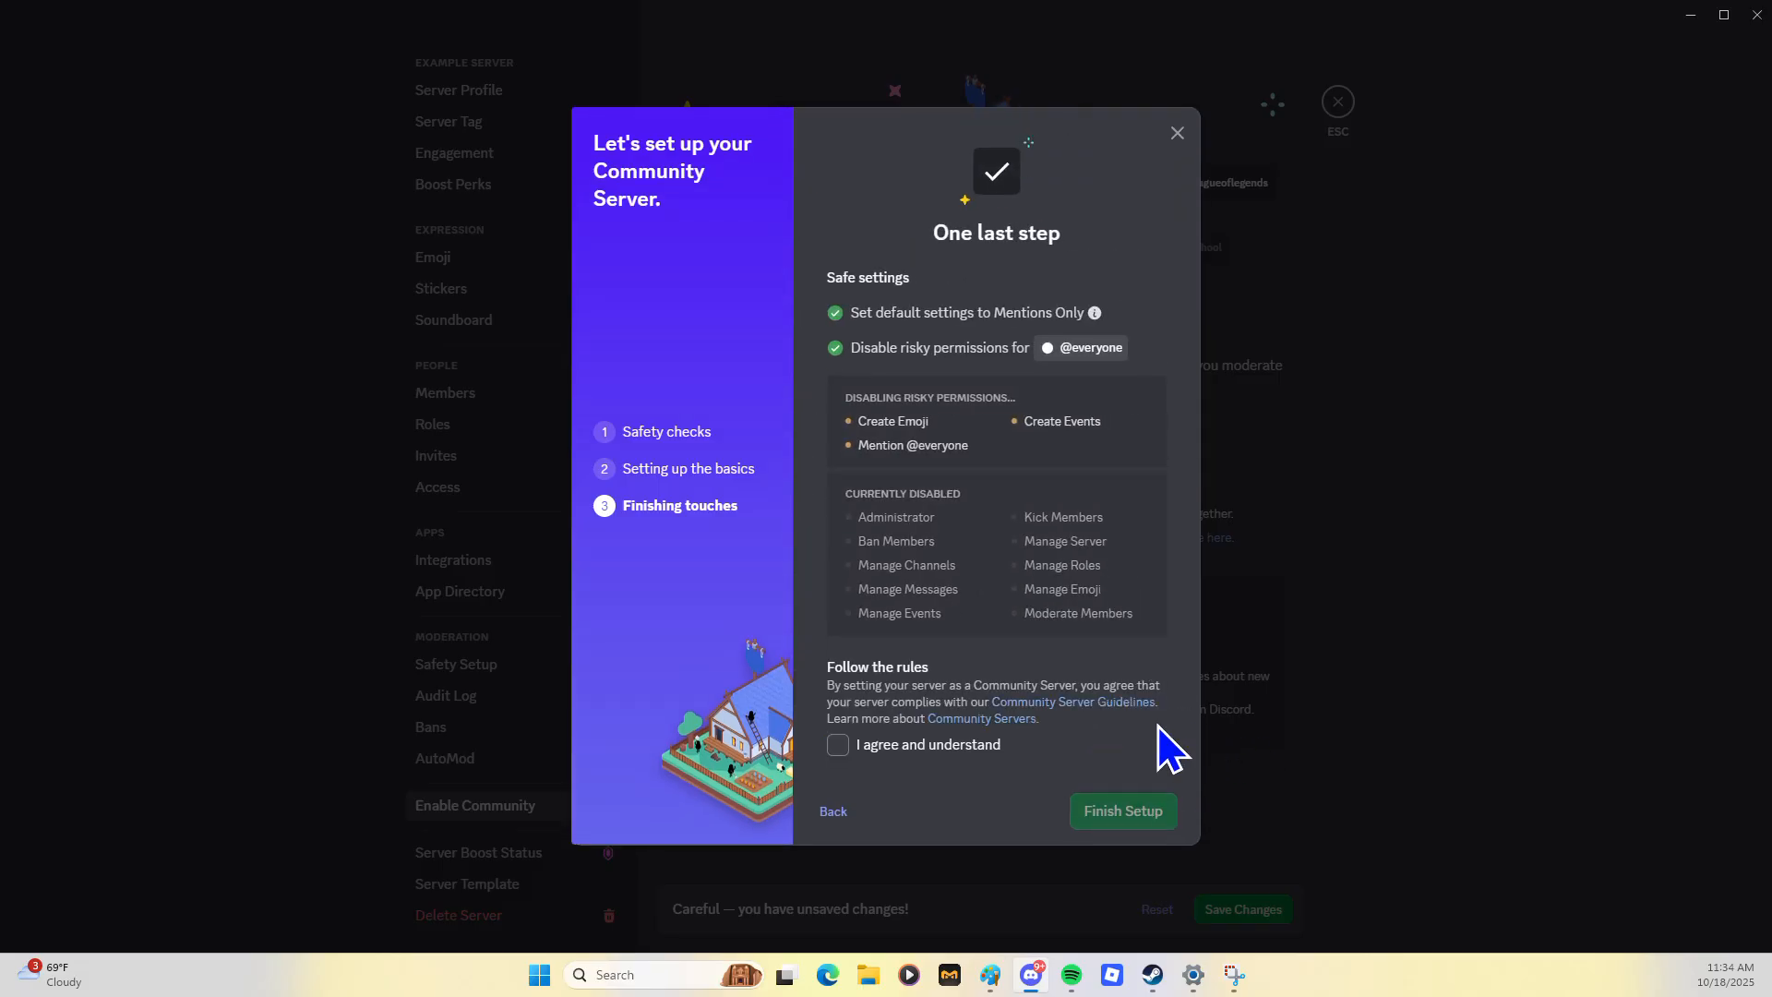
click(901, 745)
click(1121, 808)
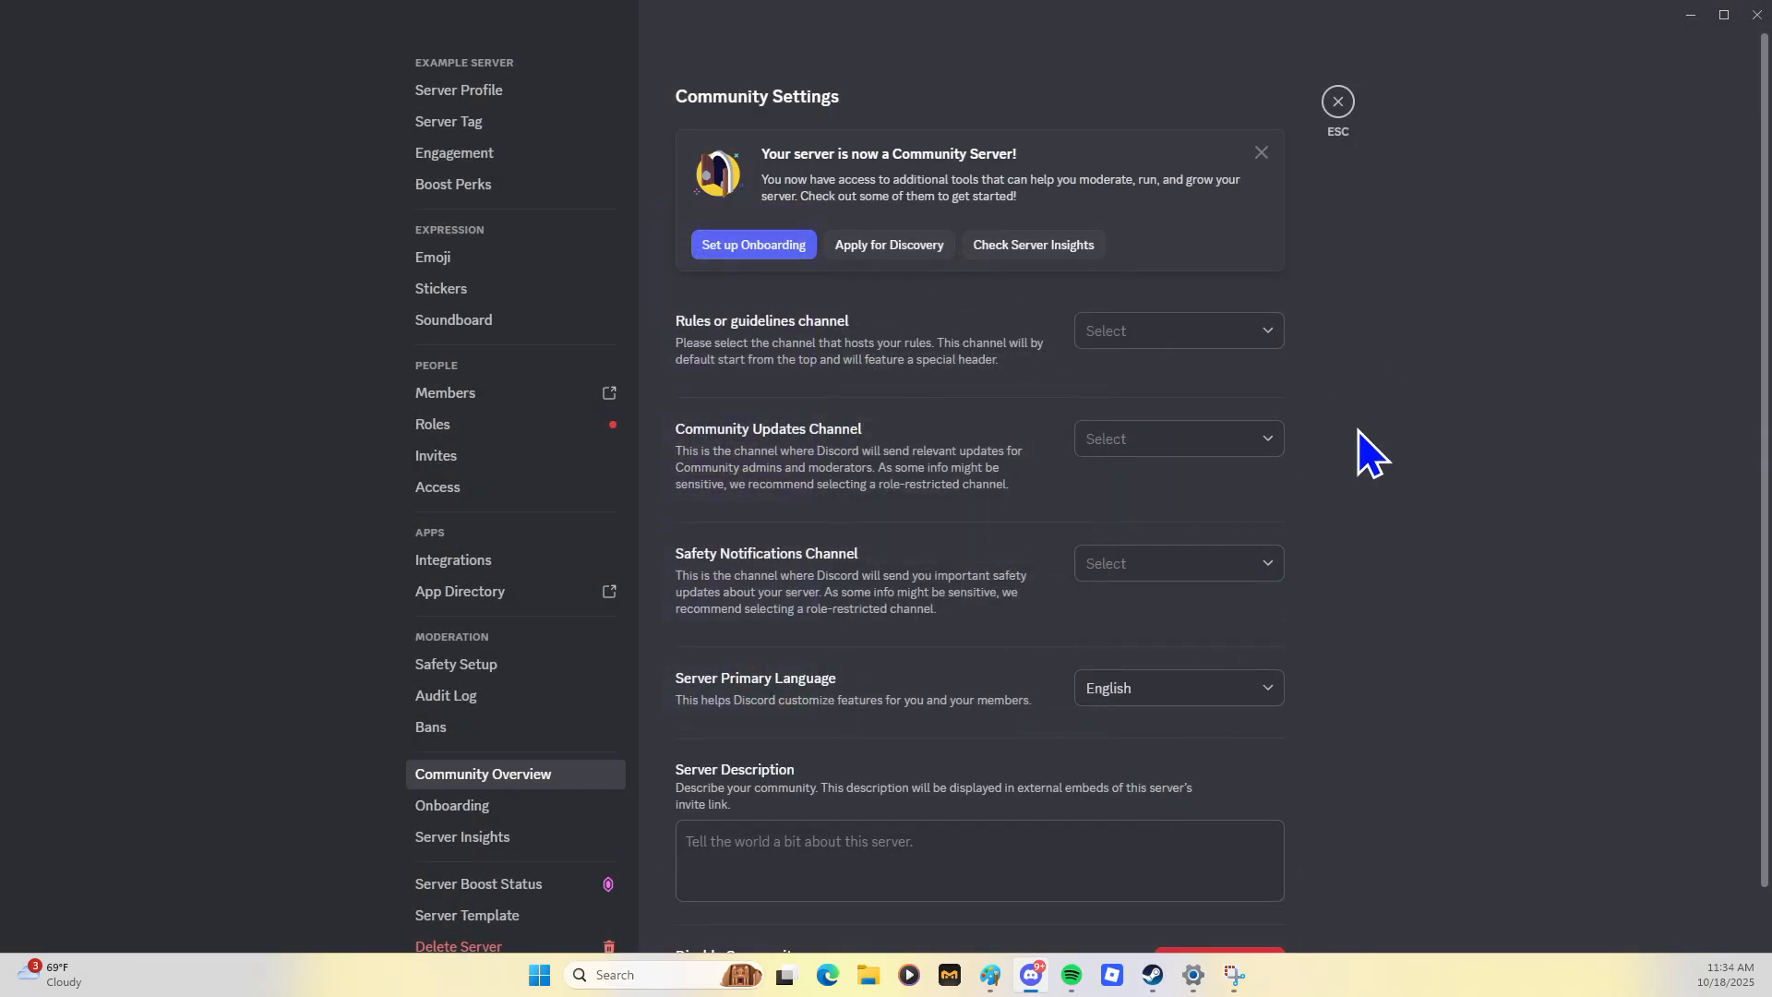
click(1336, 108)
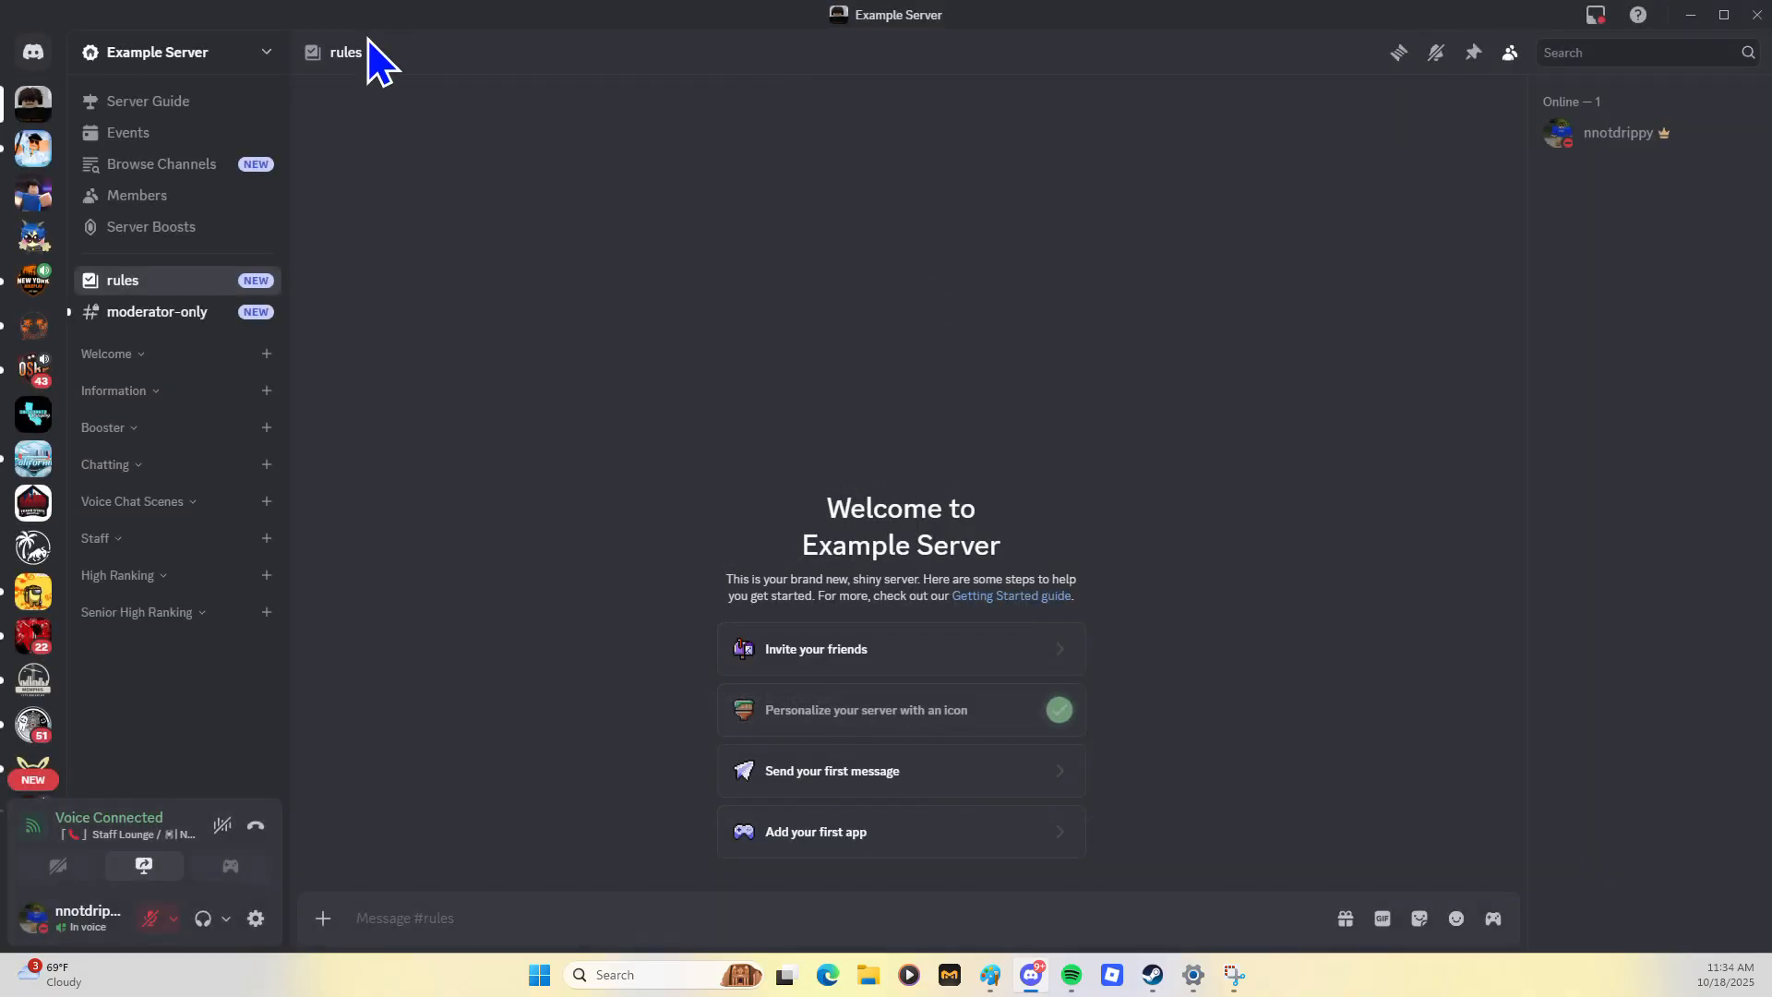
Look over the server options, the Members page and the moderator-only channel
click(178, 54)
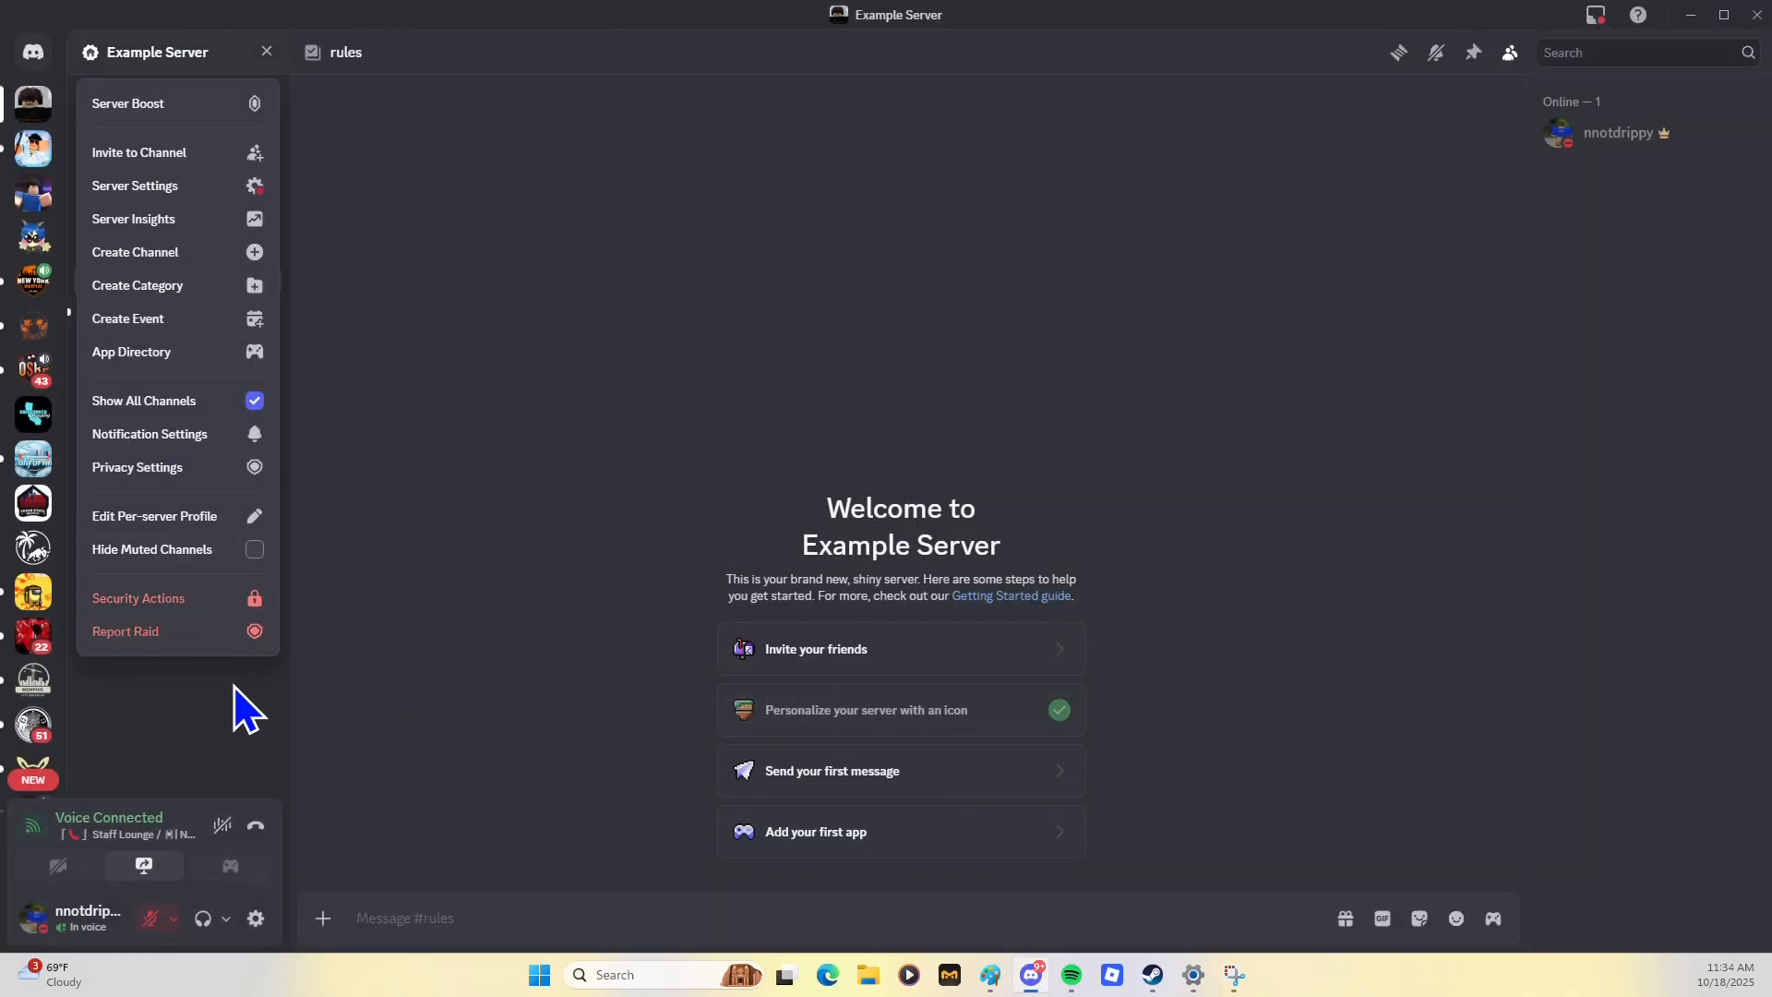
click(349, 680)
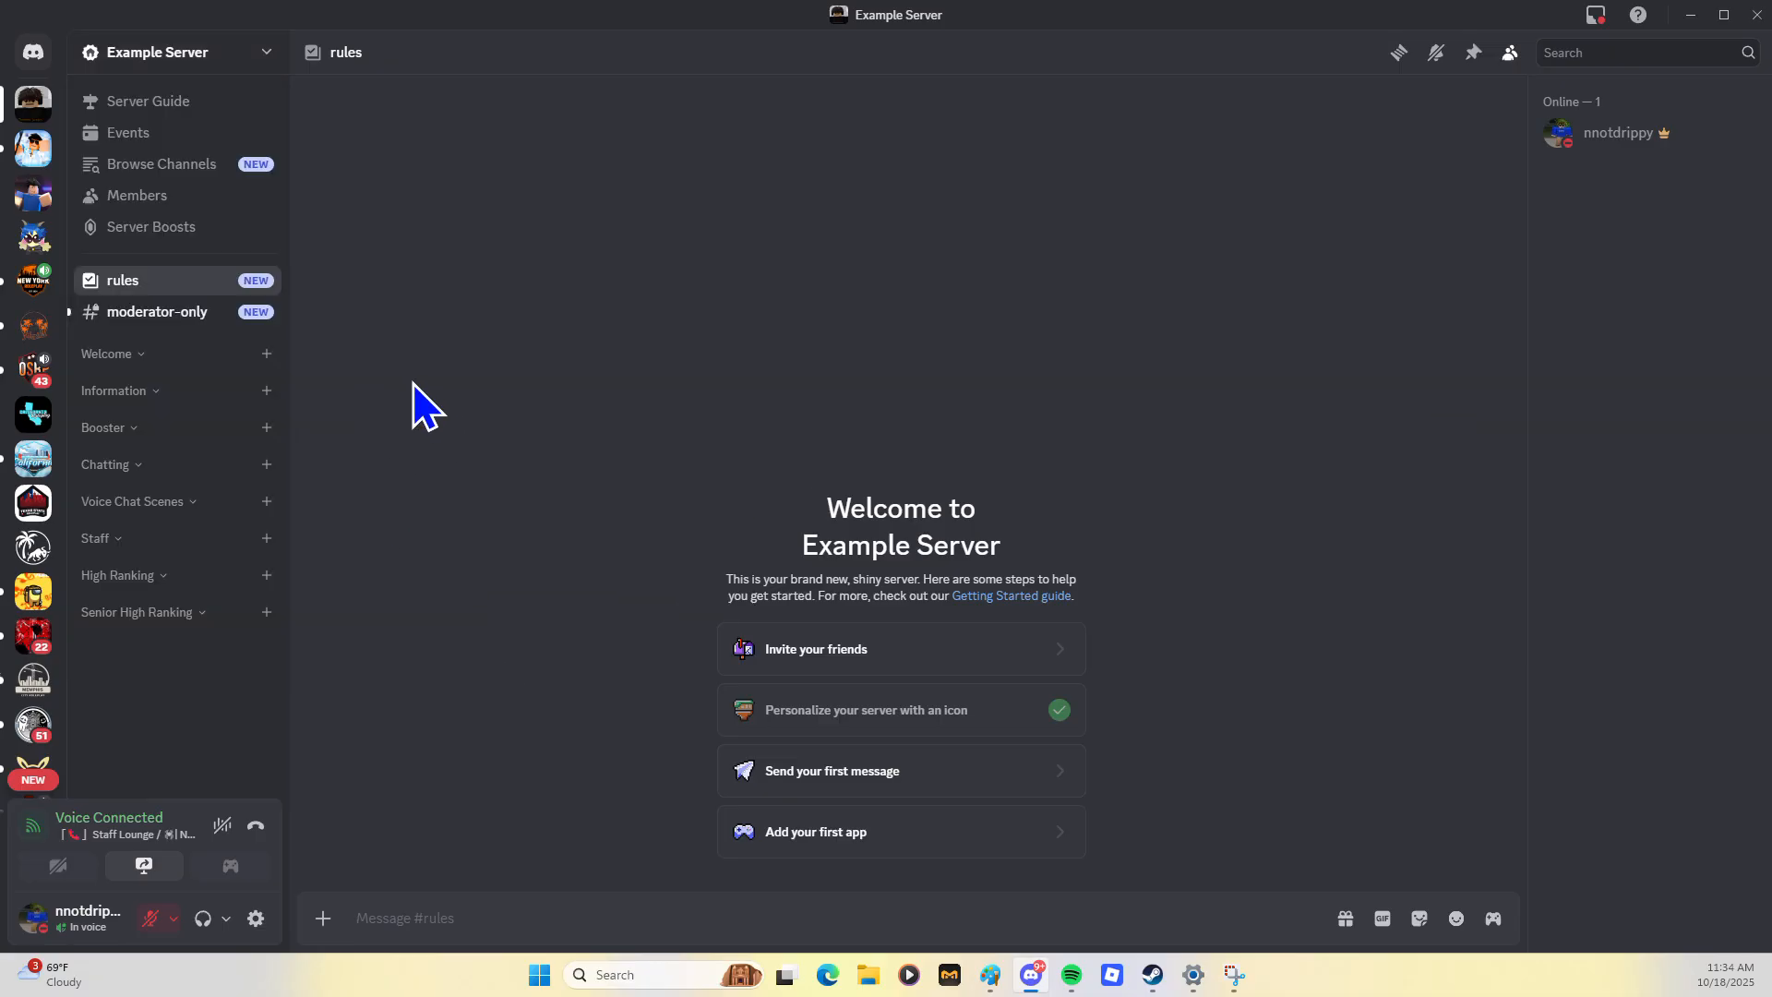
click(197, 196)
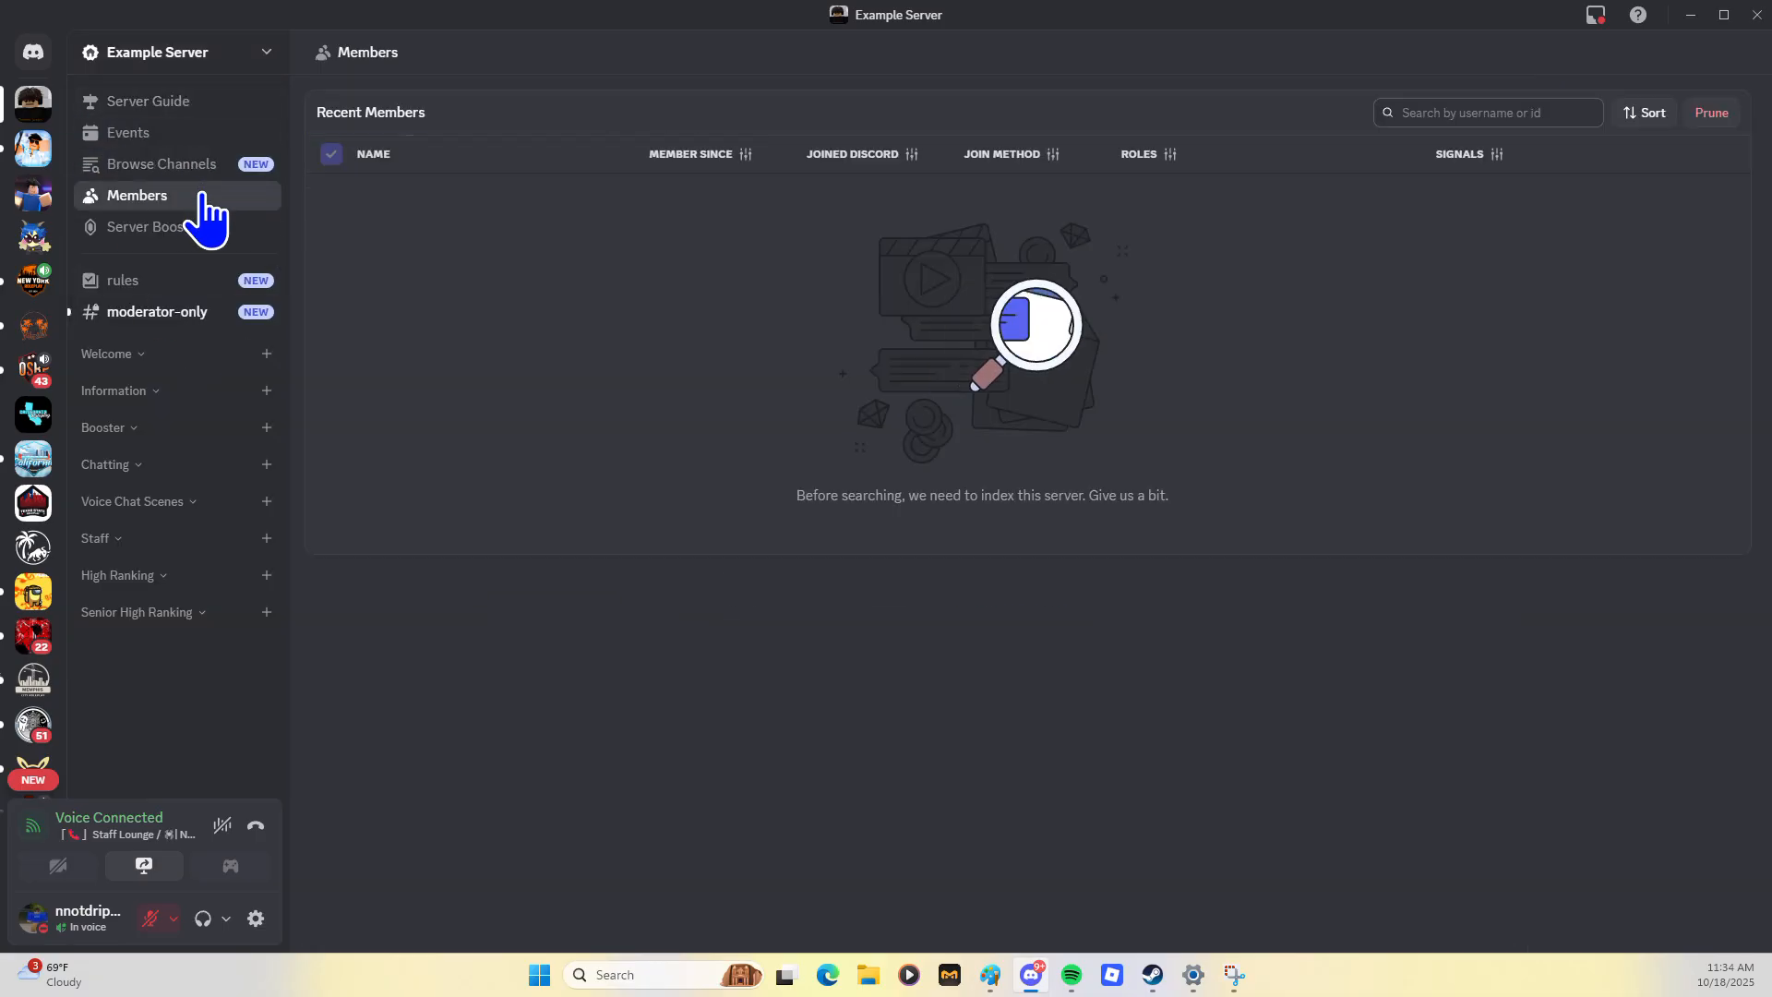
click(183, 292)
click(180, 314)
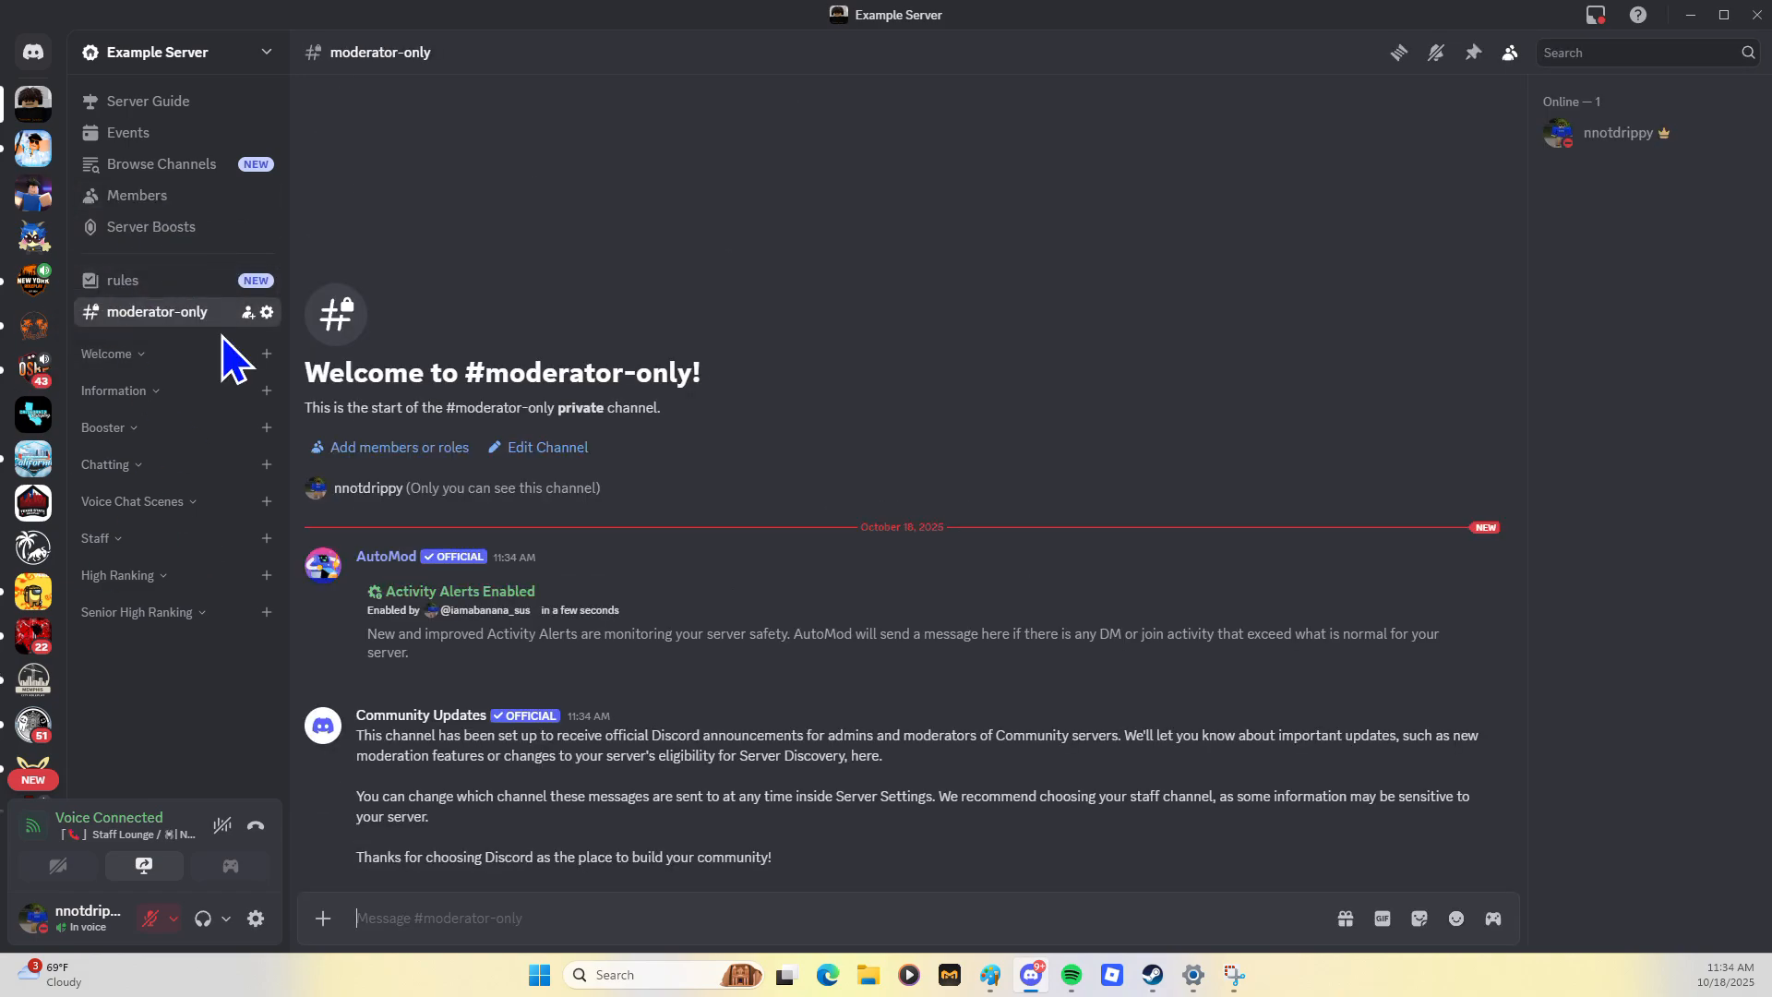
Create a non-private category named Vault in the server
click(183, 74)
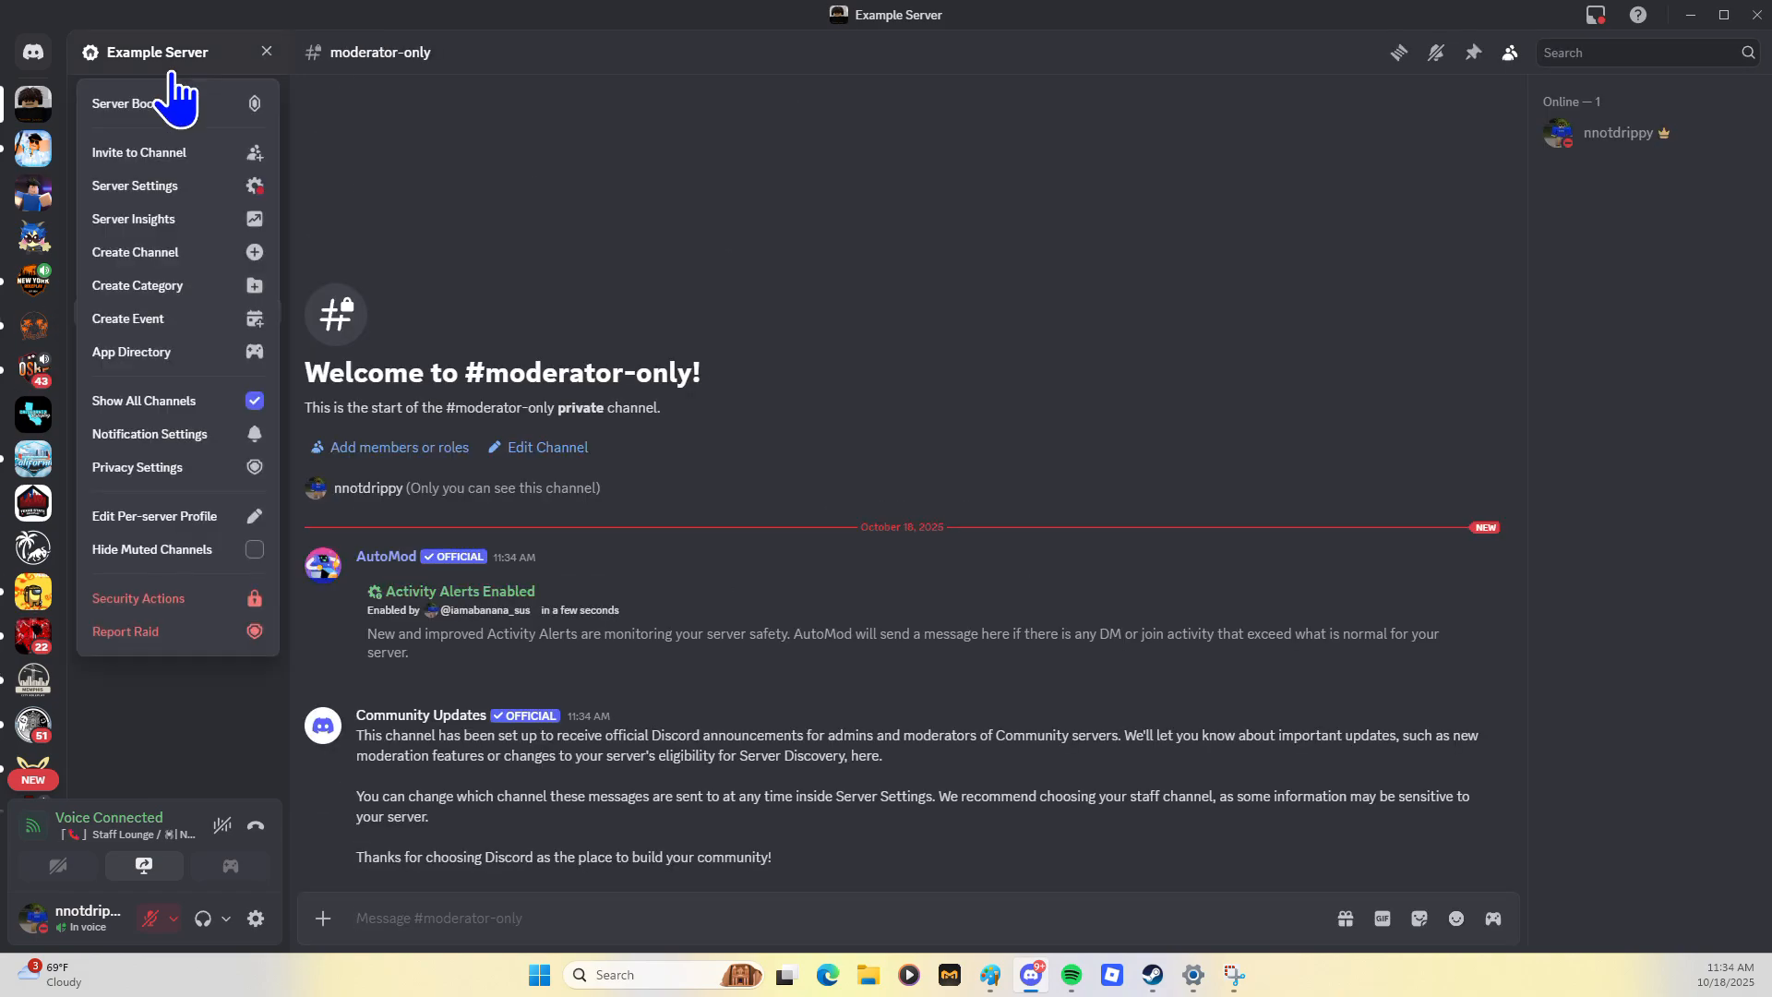
click(188, 296)
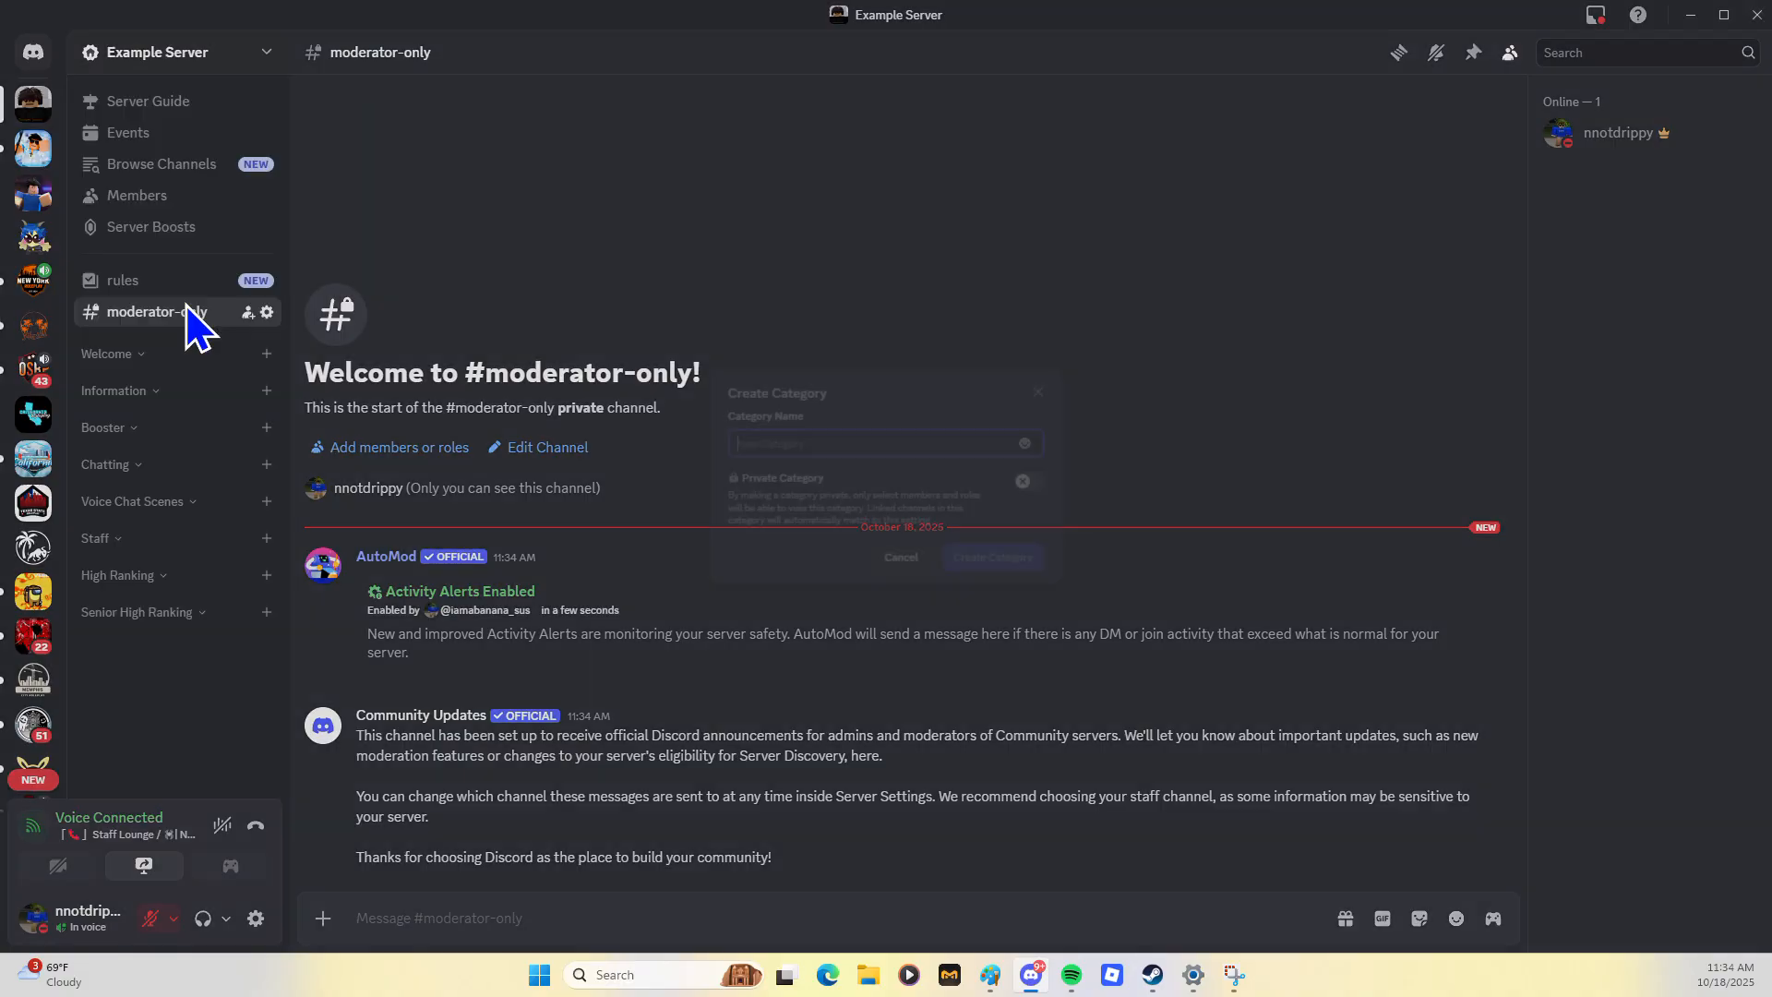
text(V)
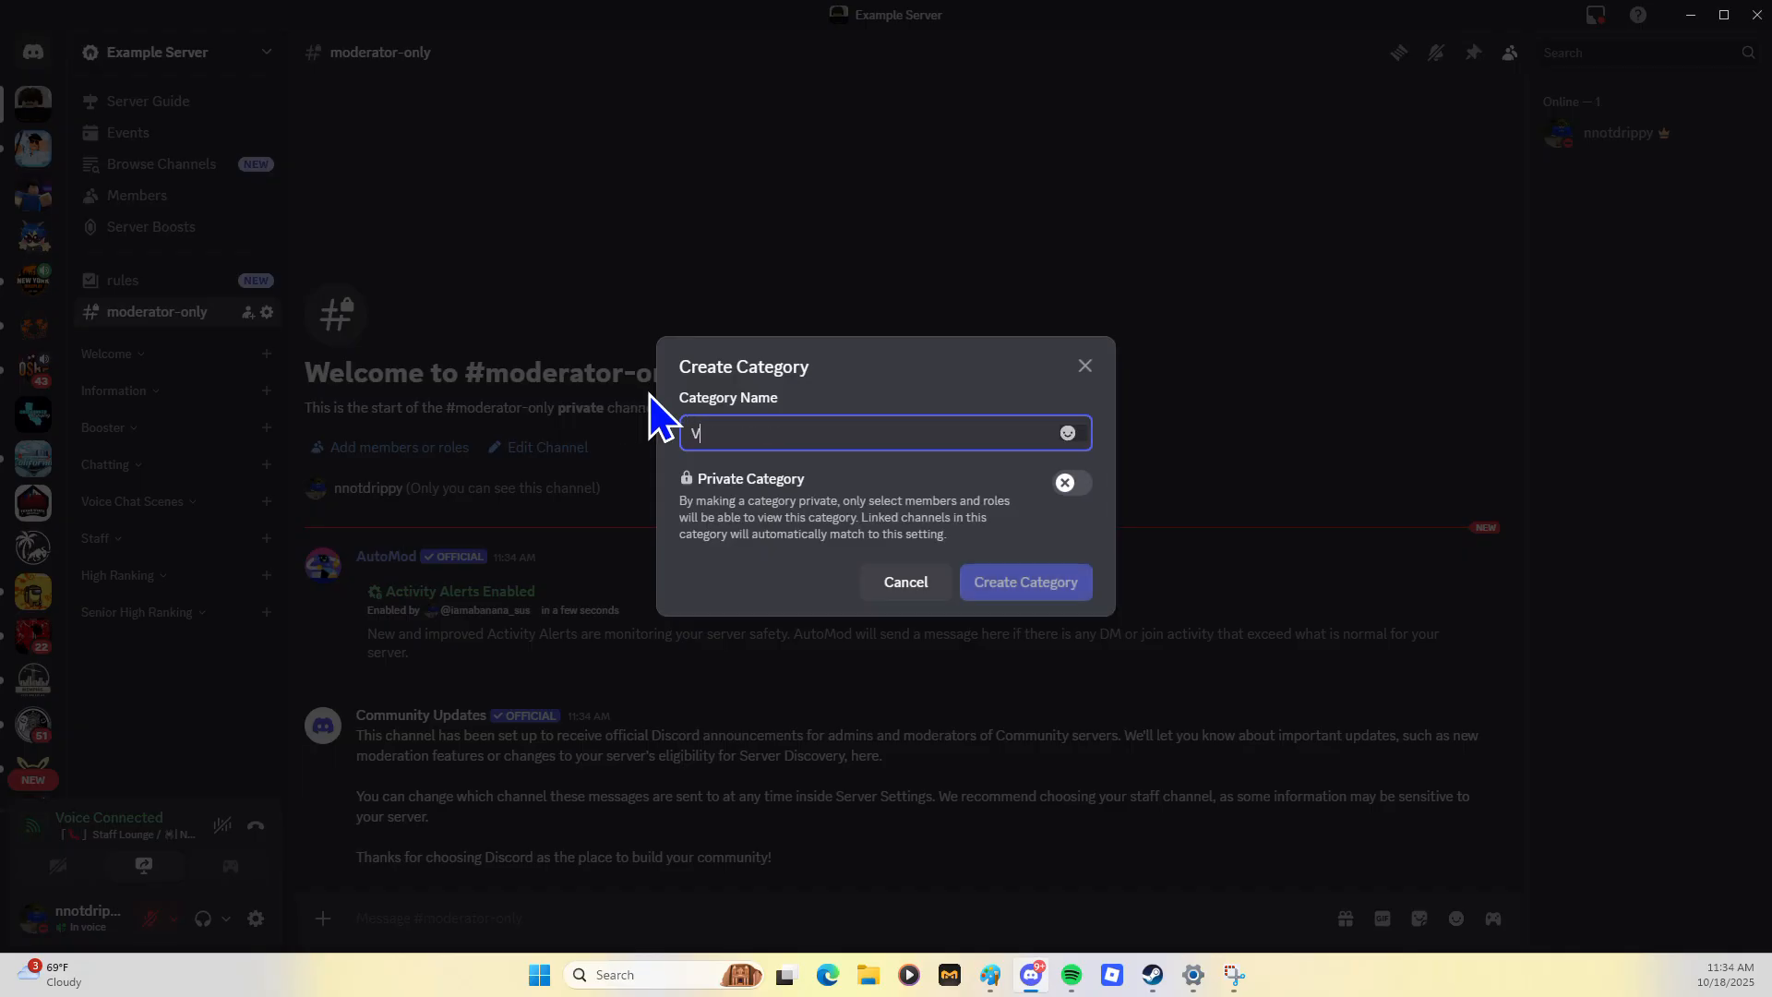
text(as)
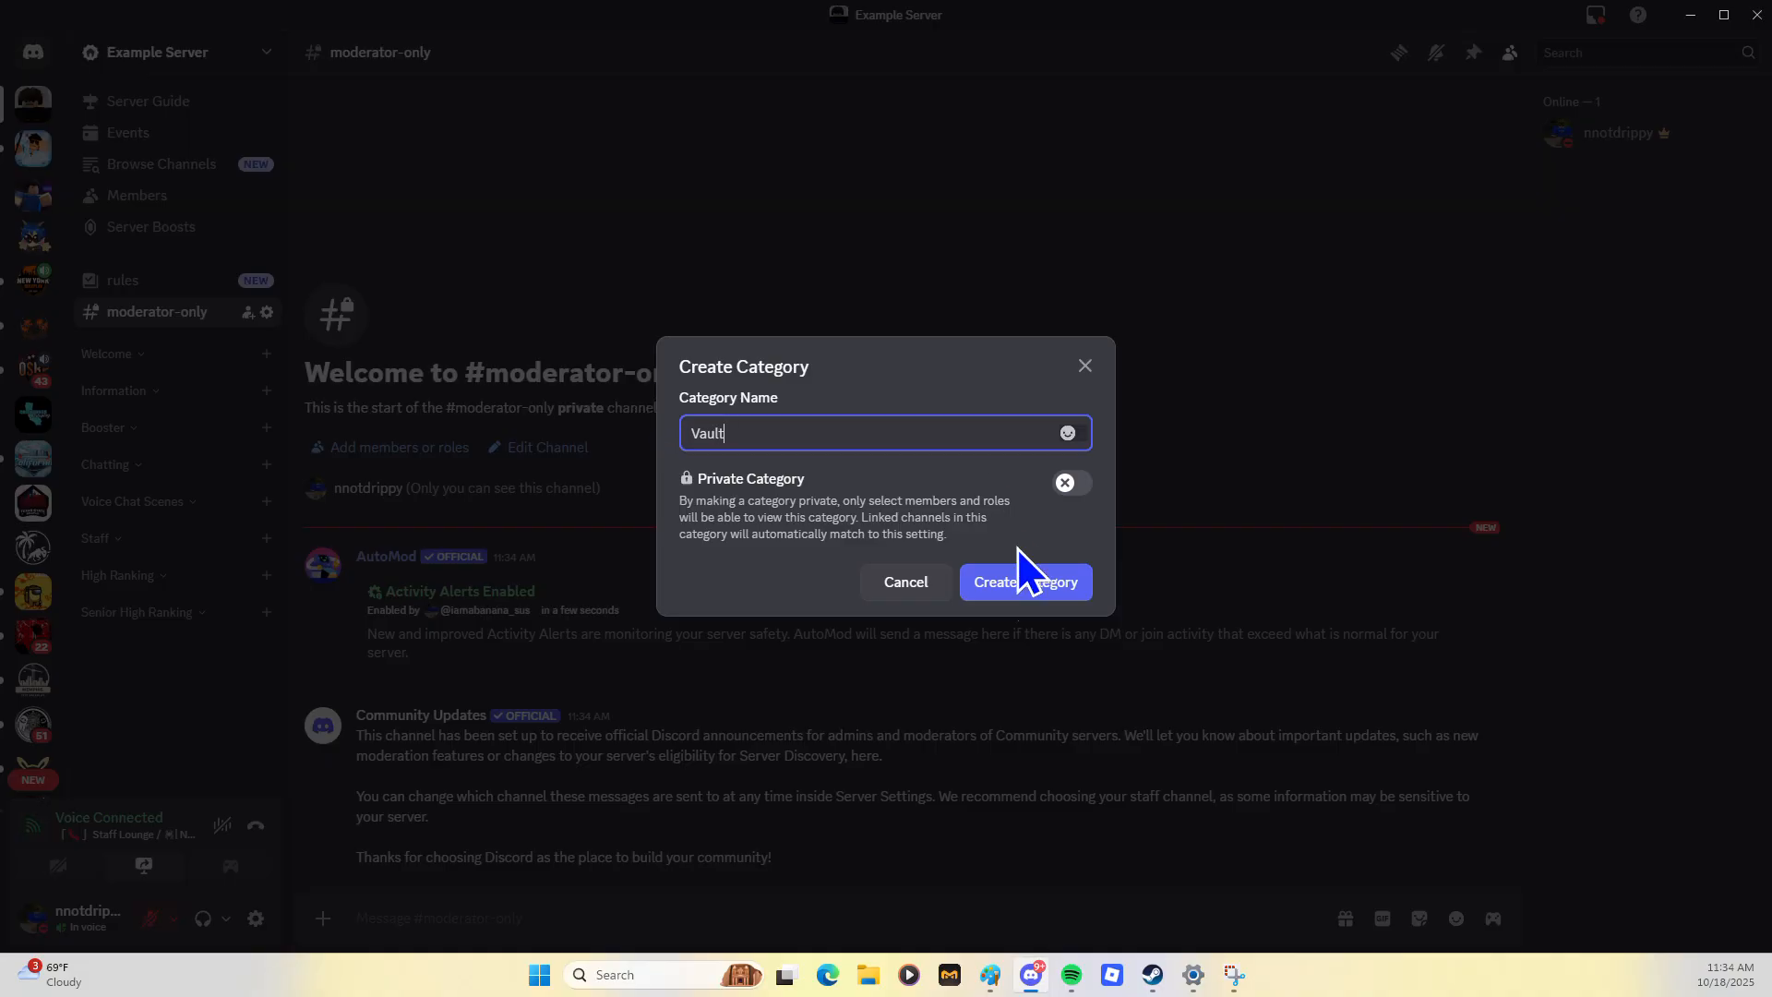
click(1021, 577)
Place the Vault category above Welcome and move the moderator-only and rules channels into it
drag(135, 652, 177, 368)
click(744, 545)
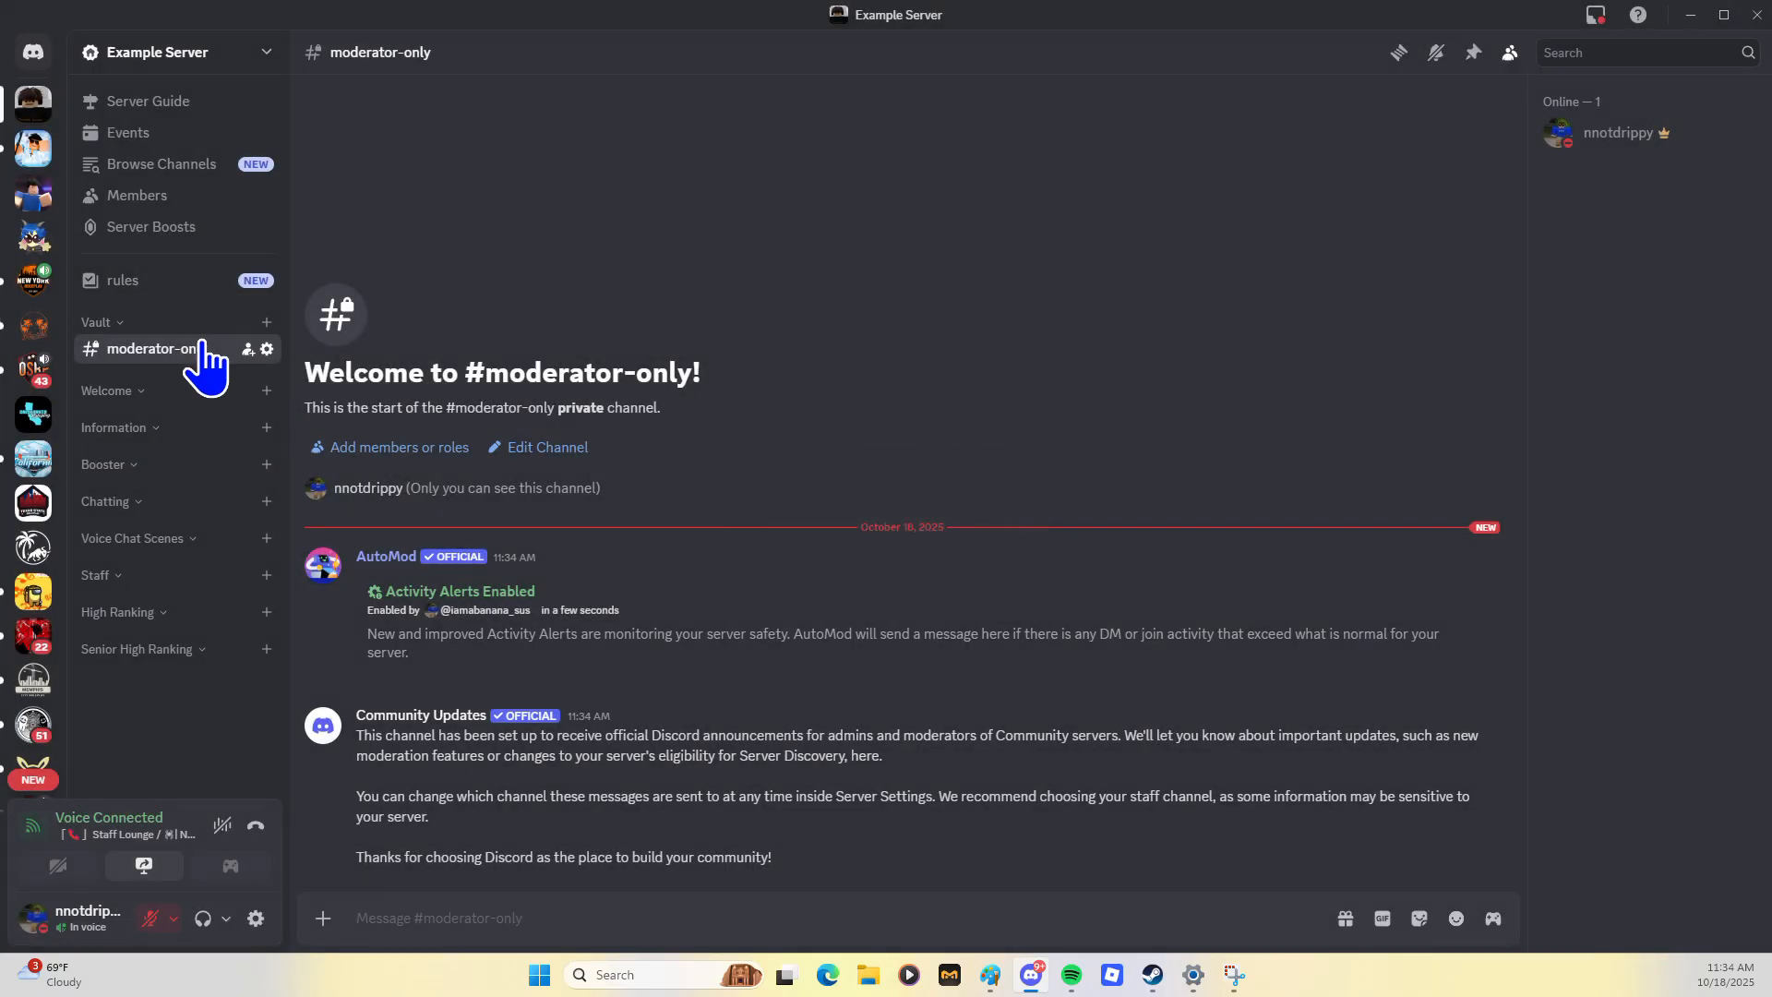
drag(183, 281, 181, 334)
click(800, 544)
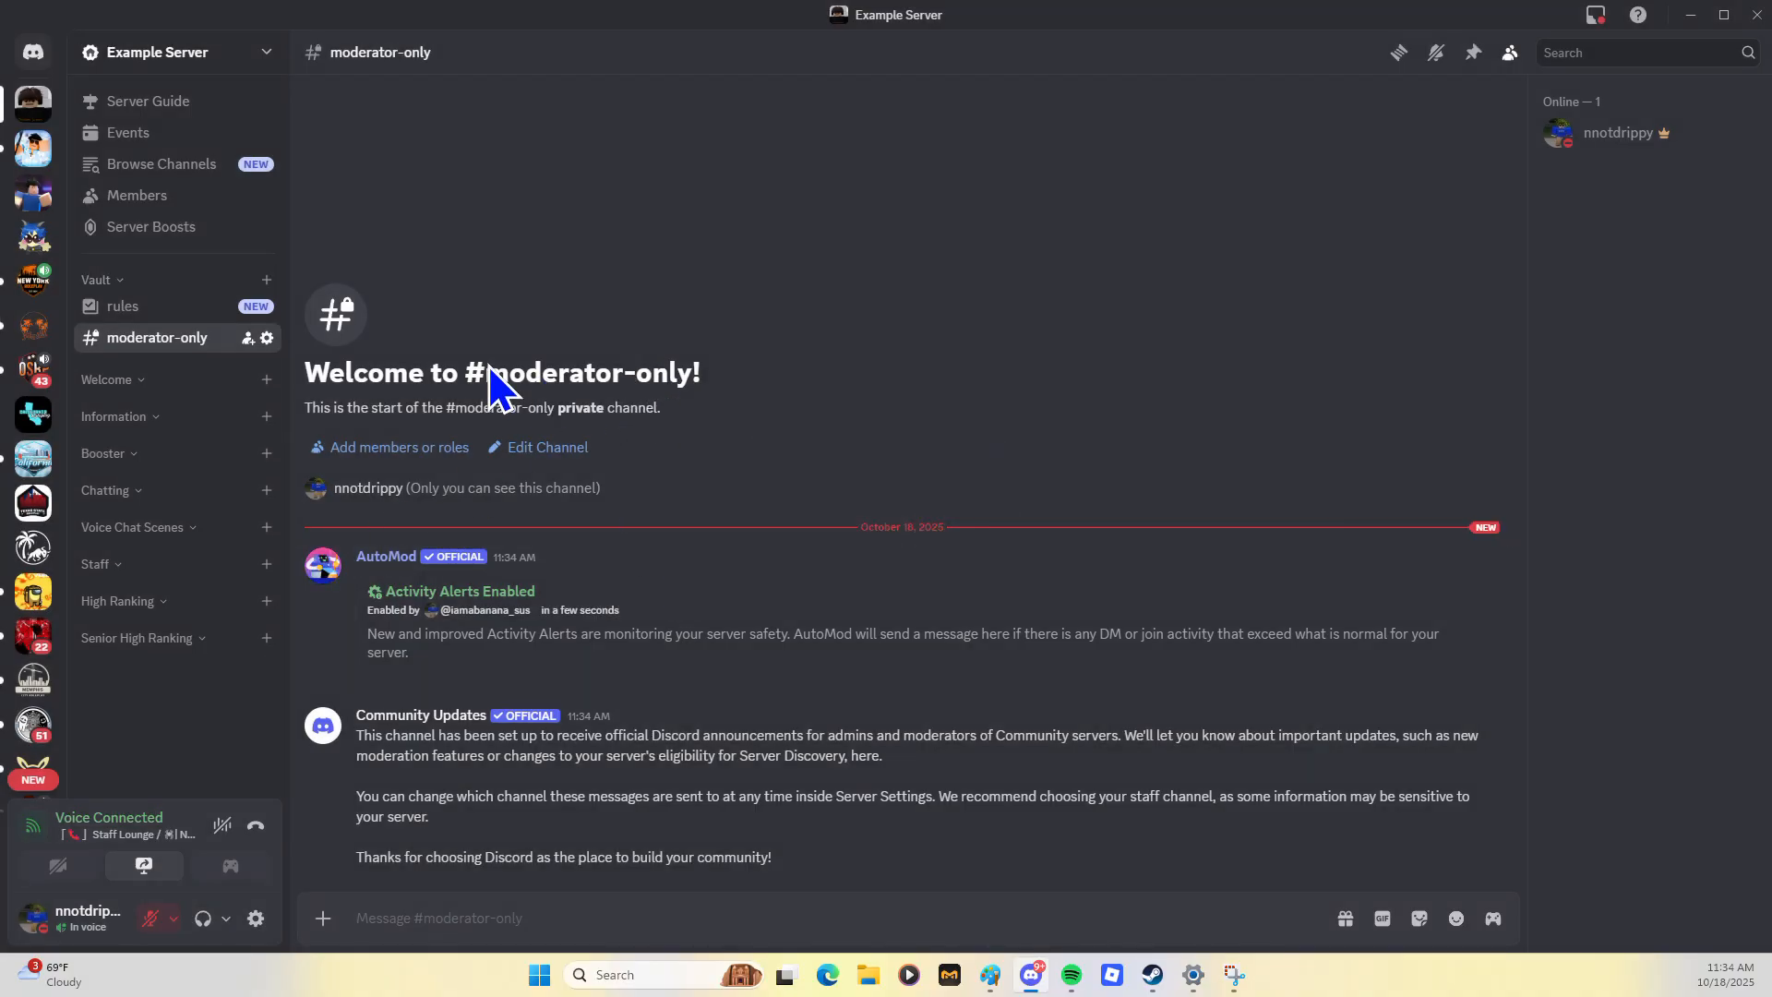
Create a server role named Owner with the custom blue color 0005ff and save it
click(233, 54)
click(499, 429)
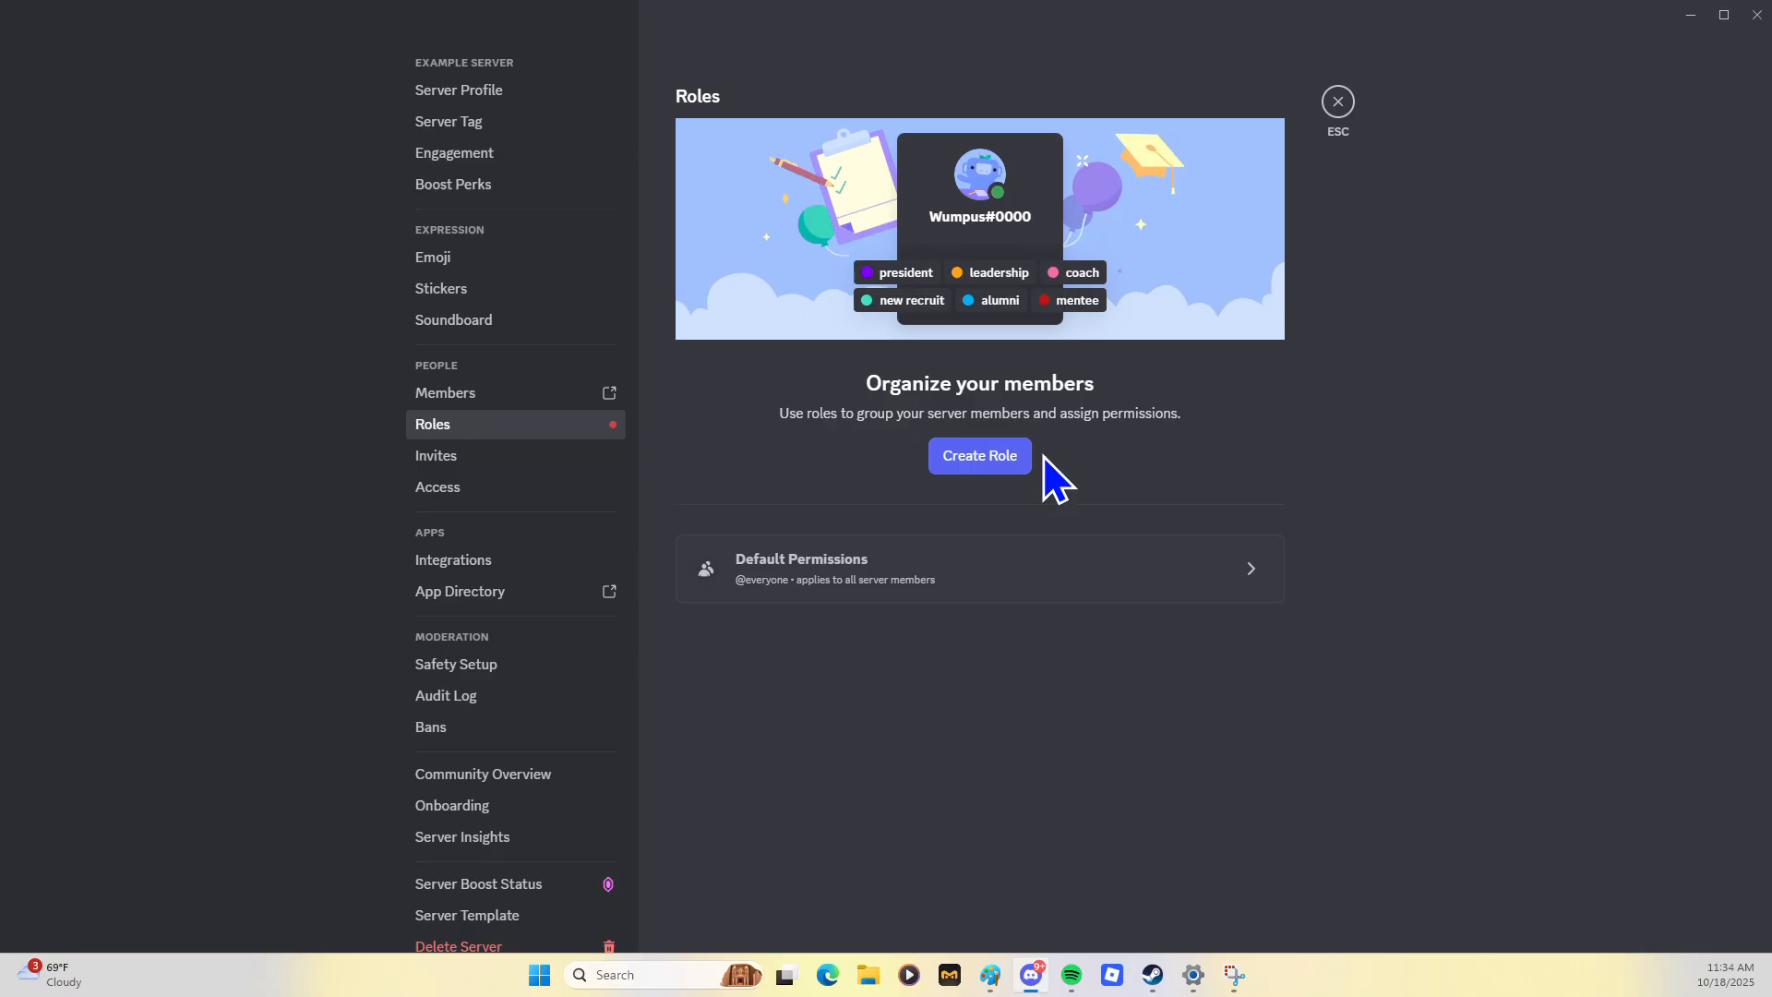
click(1015, 461)
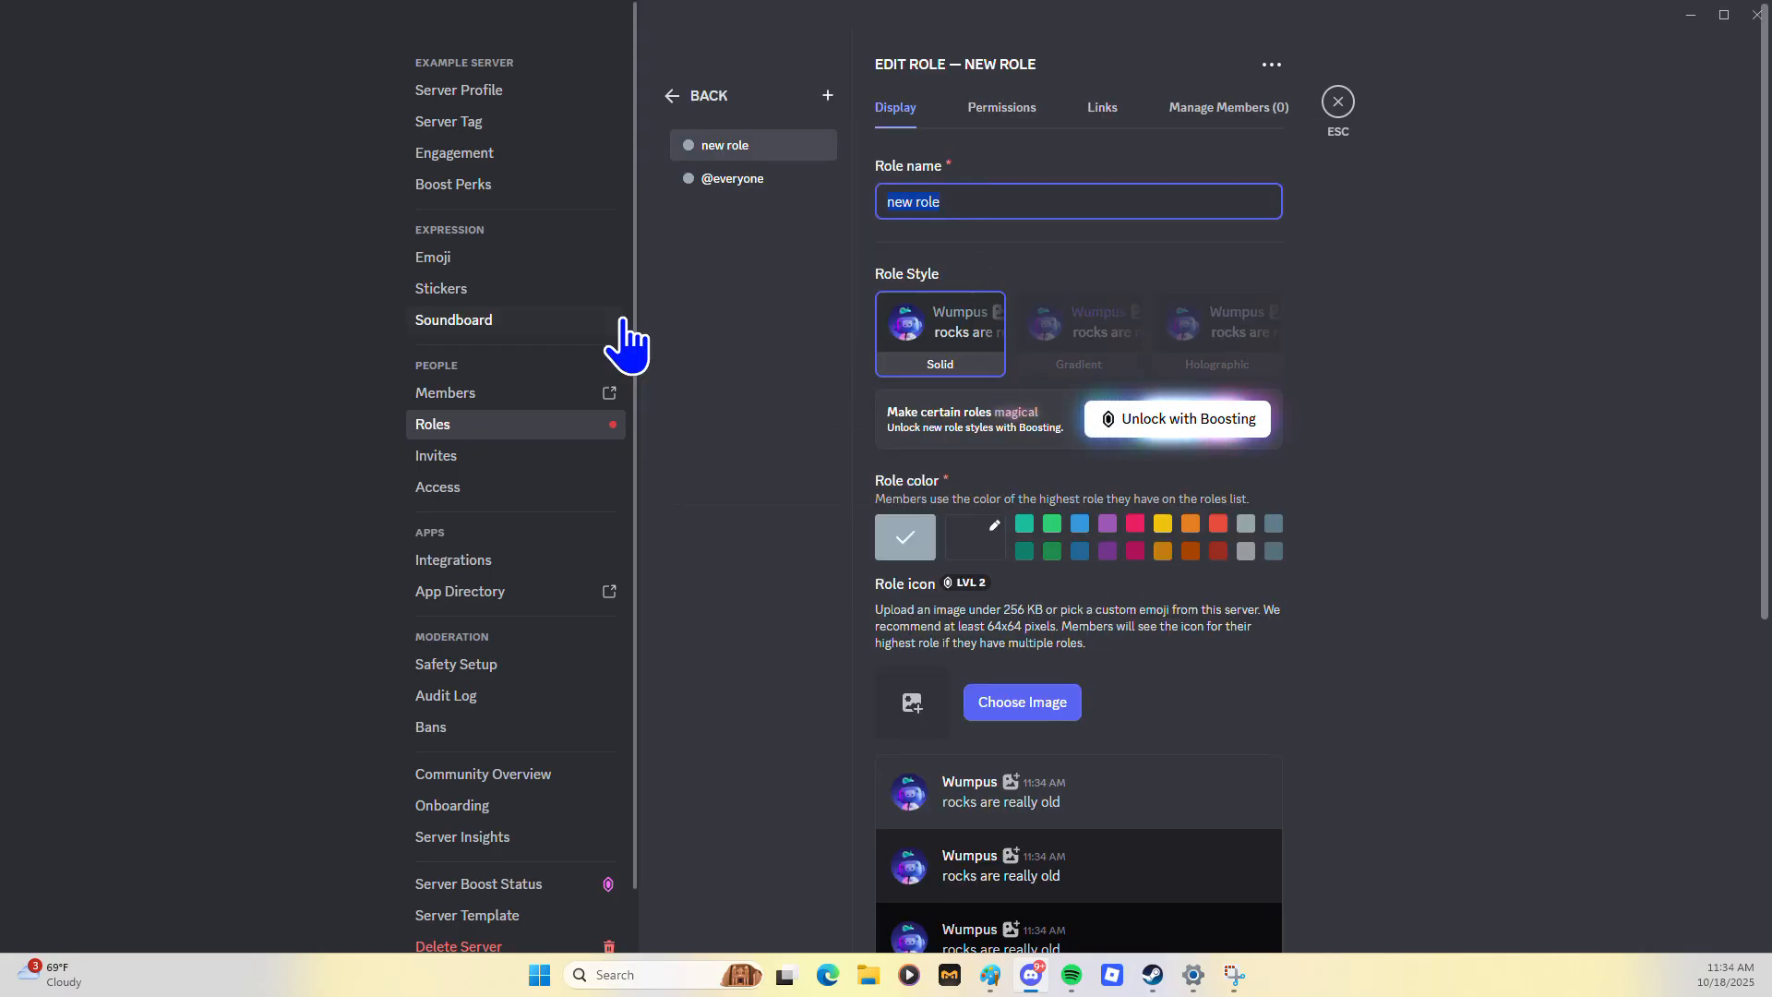
text(Owner)
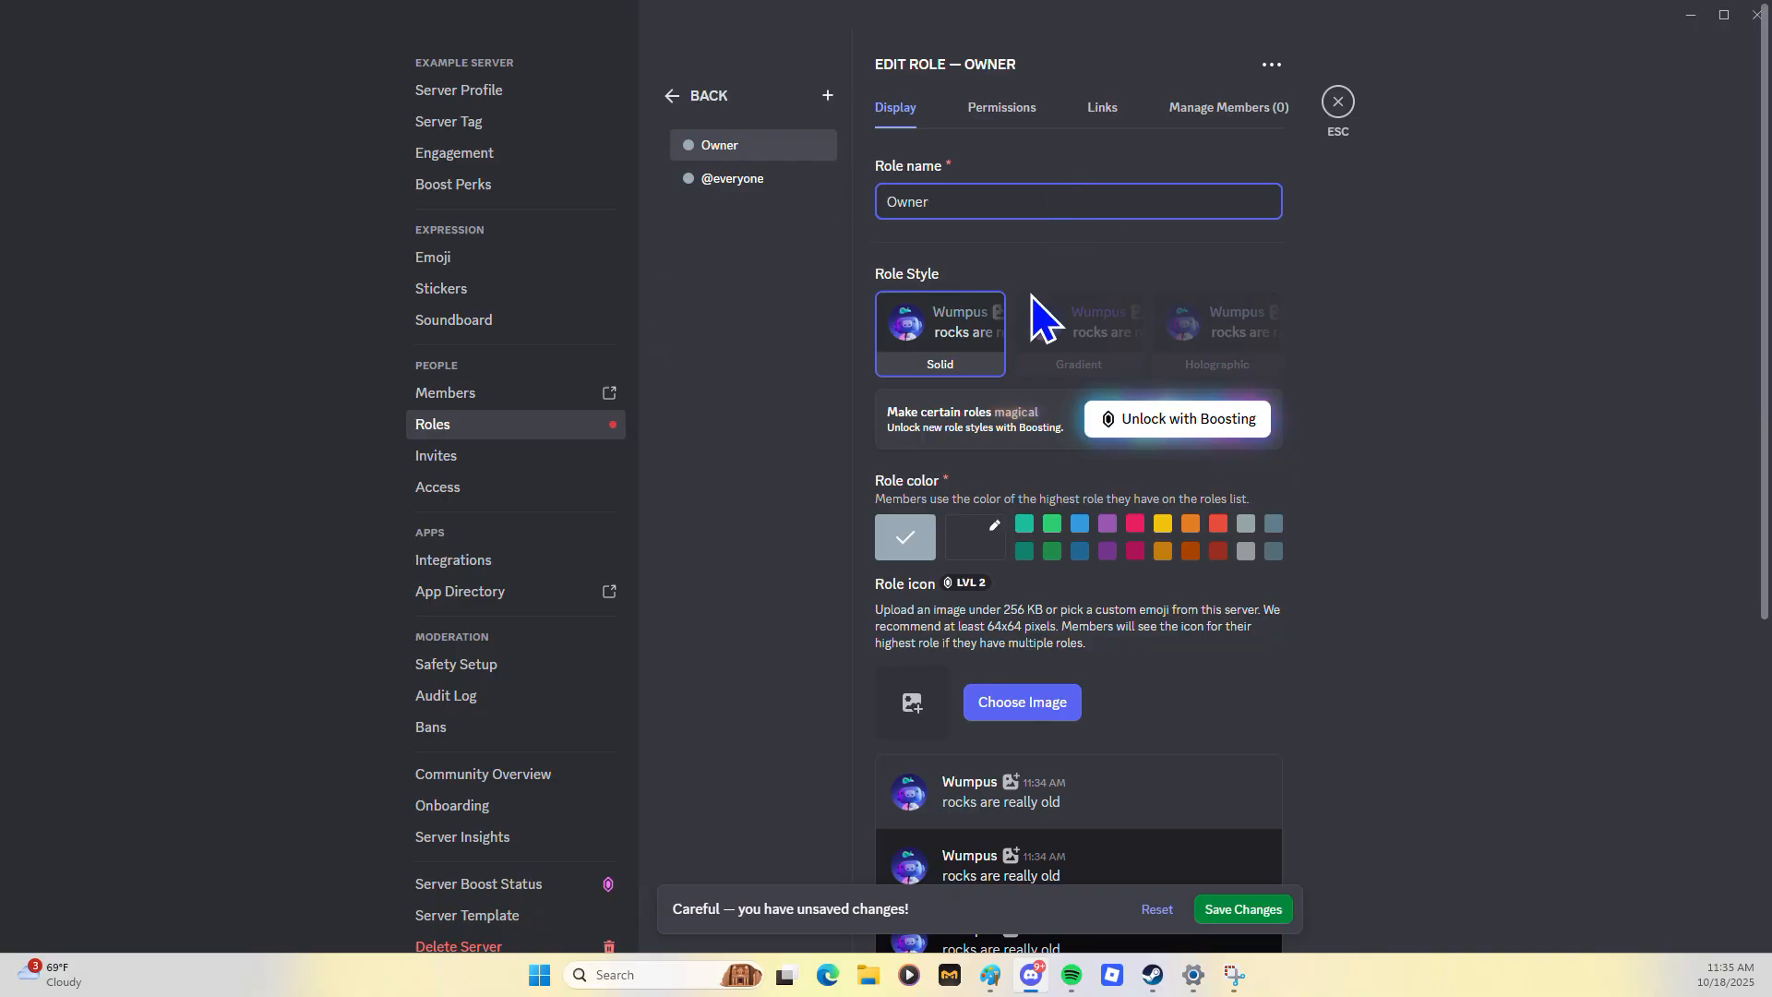
click(975, 536)
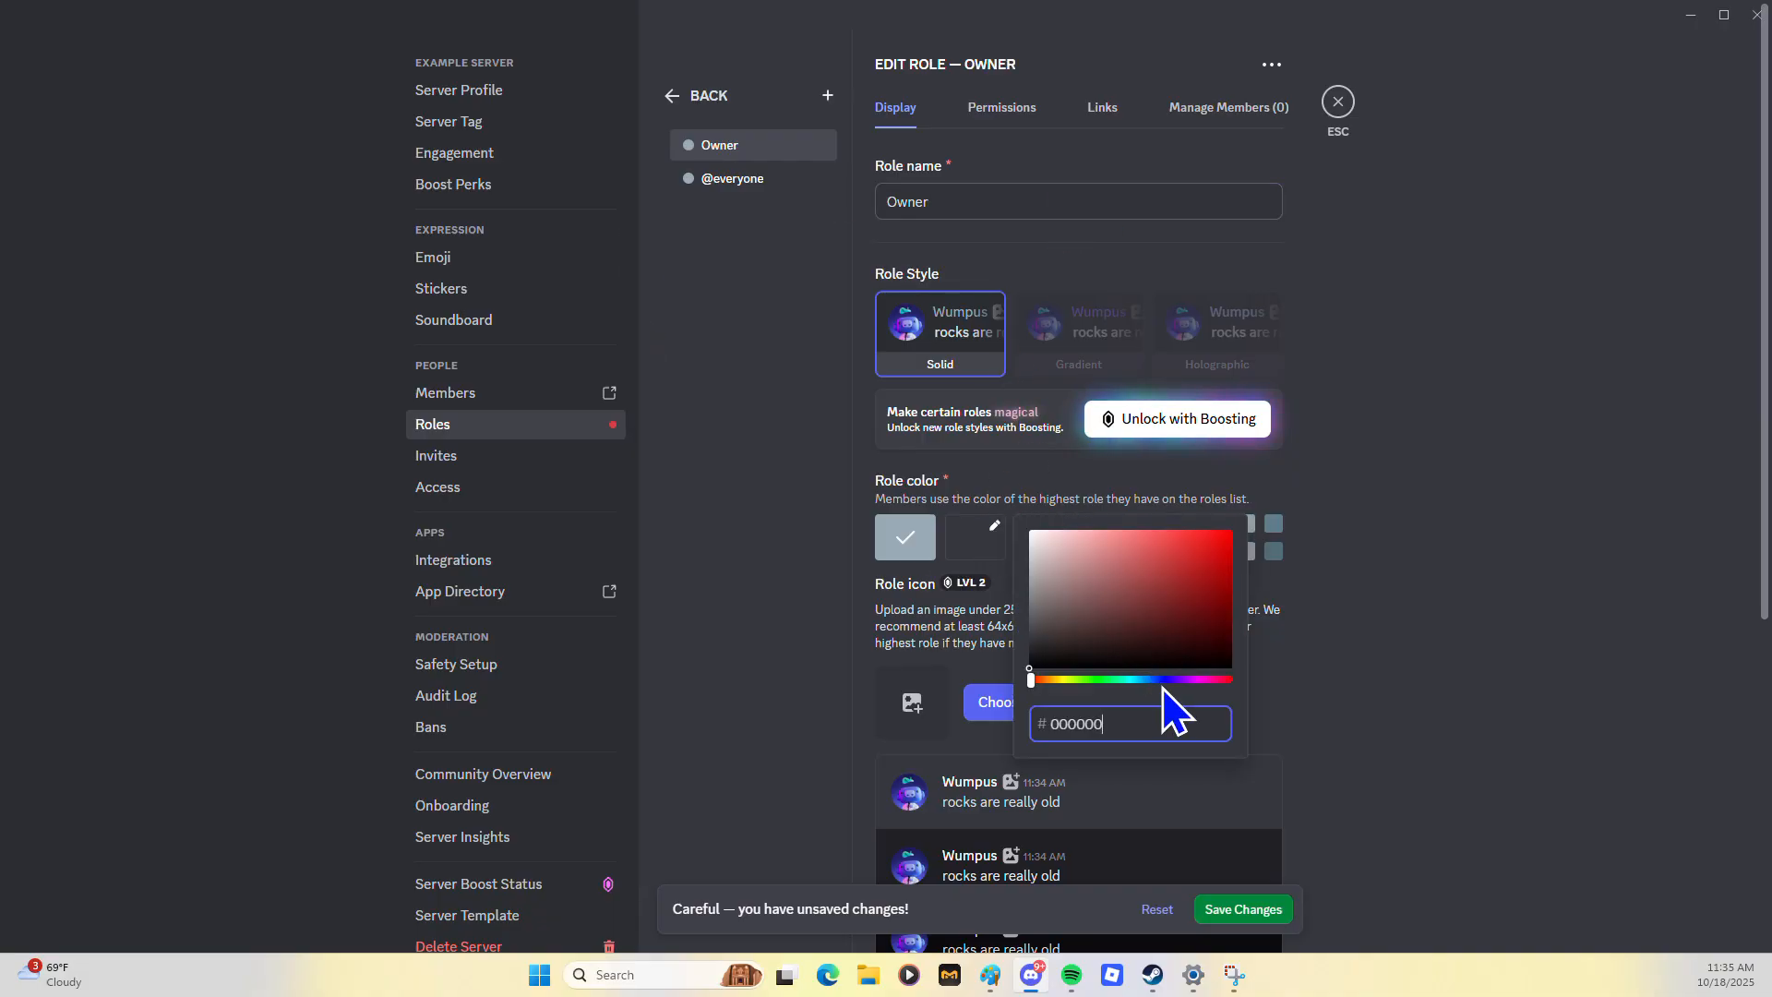
click(1165, 679)
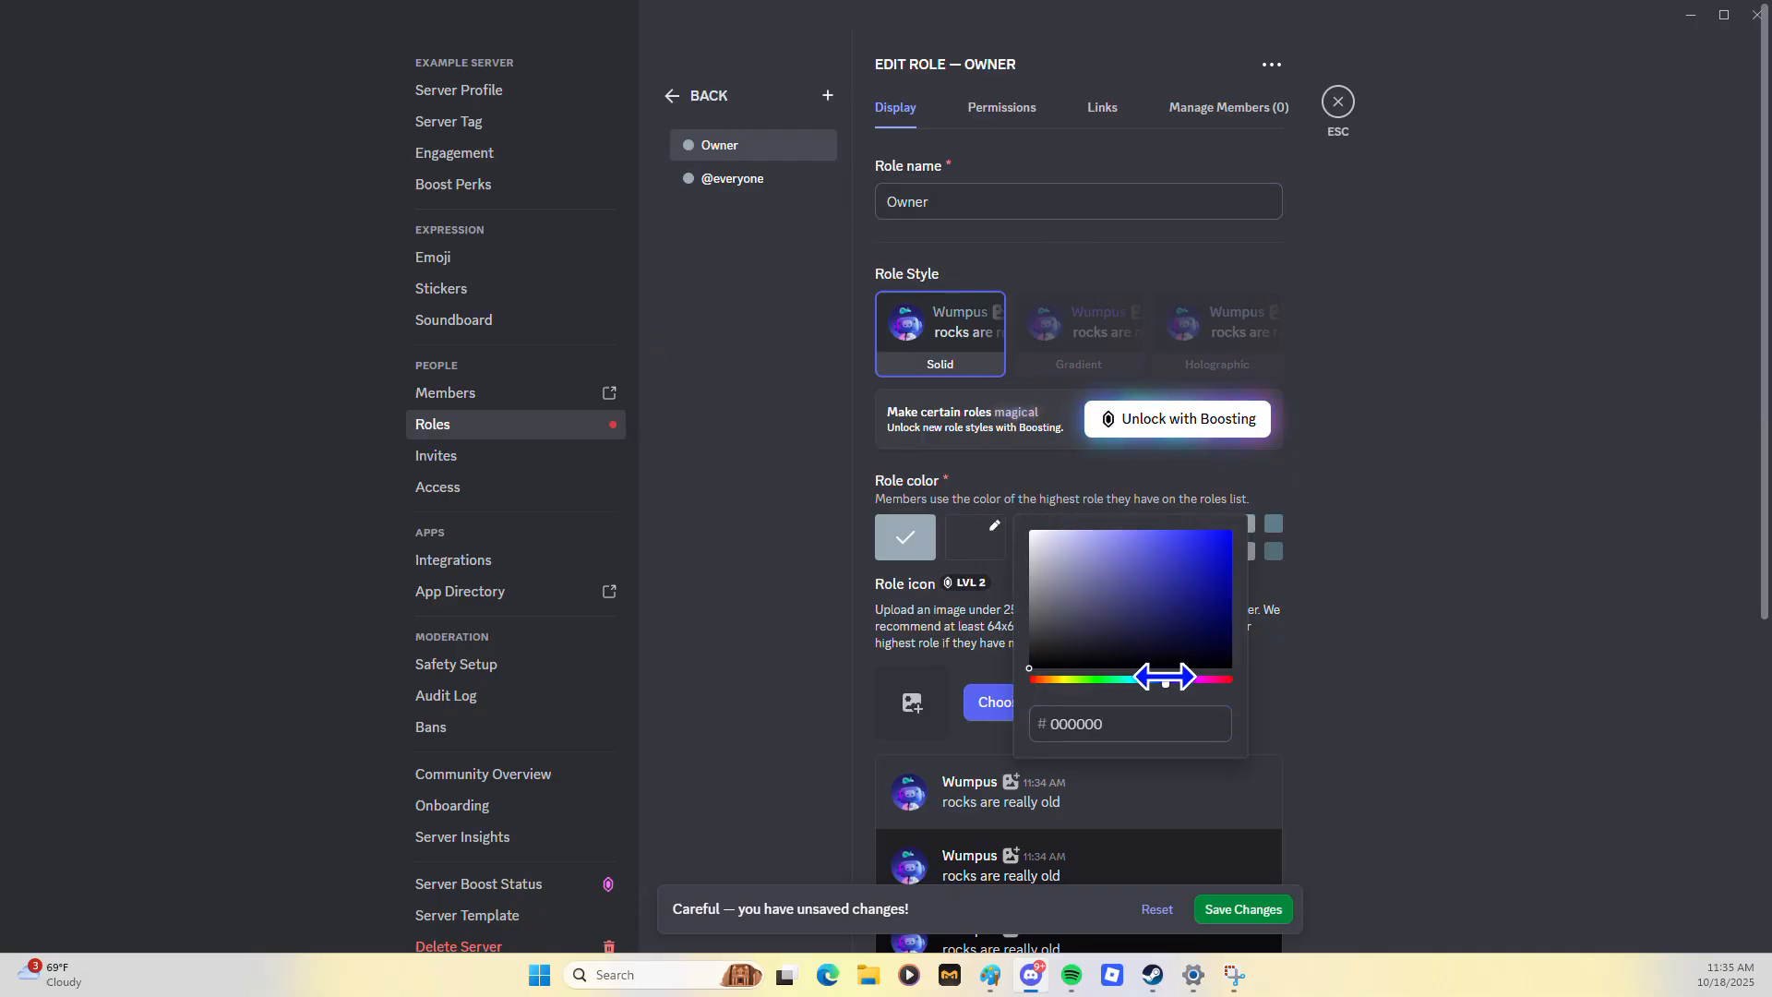
click(1241, 910)
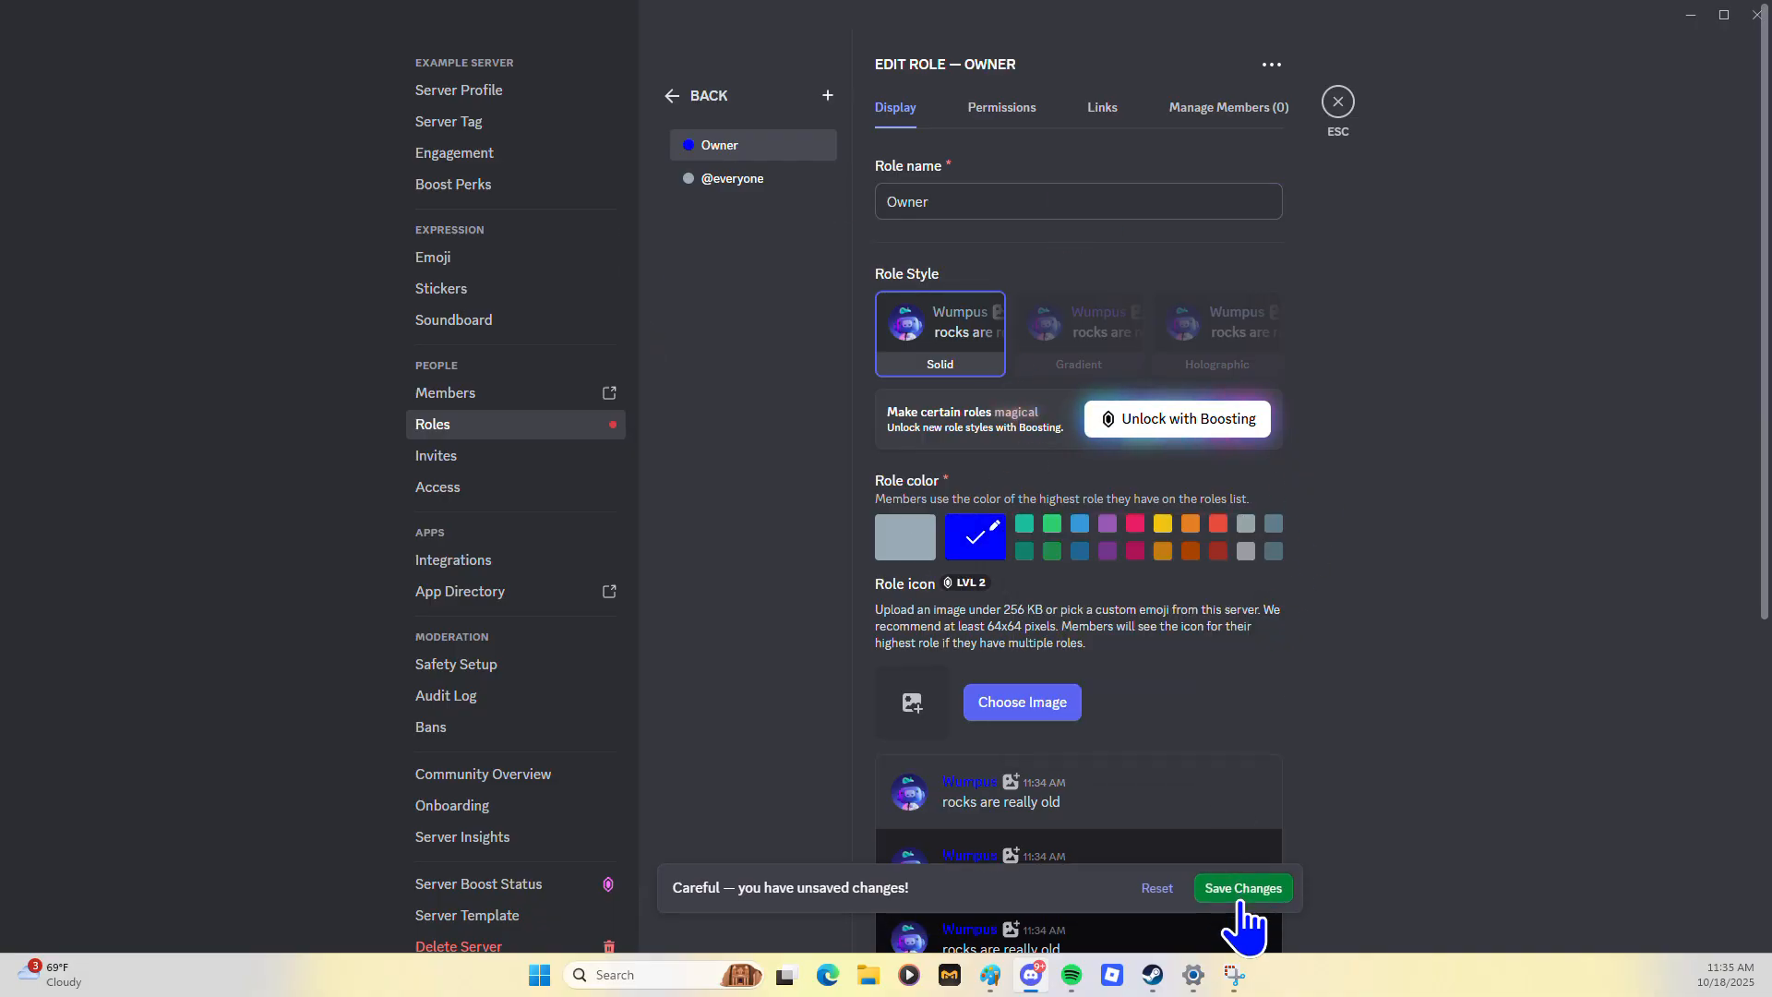
Create a role named Co-Owner, give it the same custom blue color as the Owner role, and save it
click(971, 545)
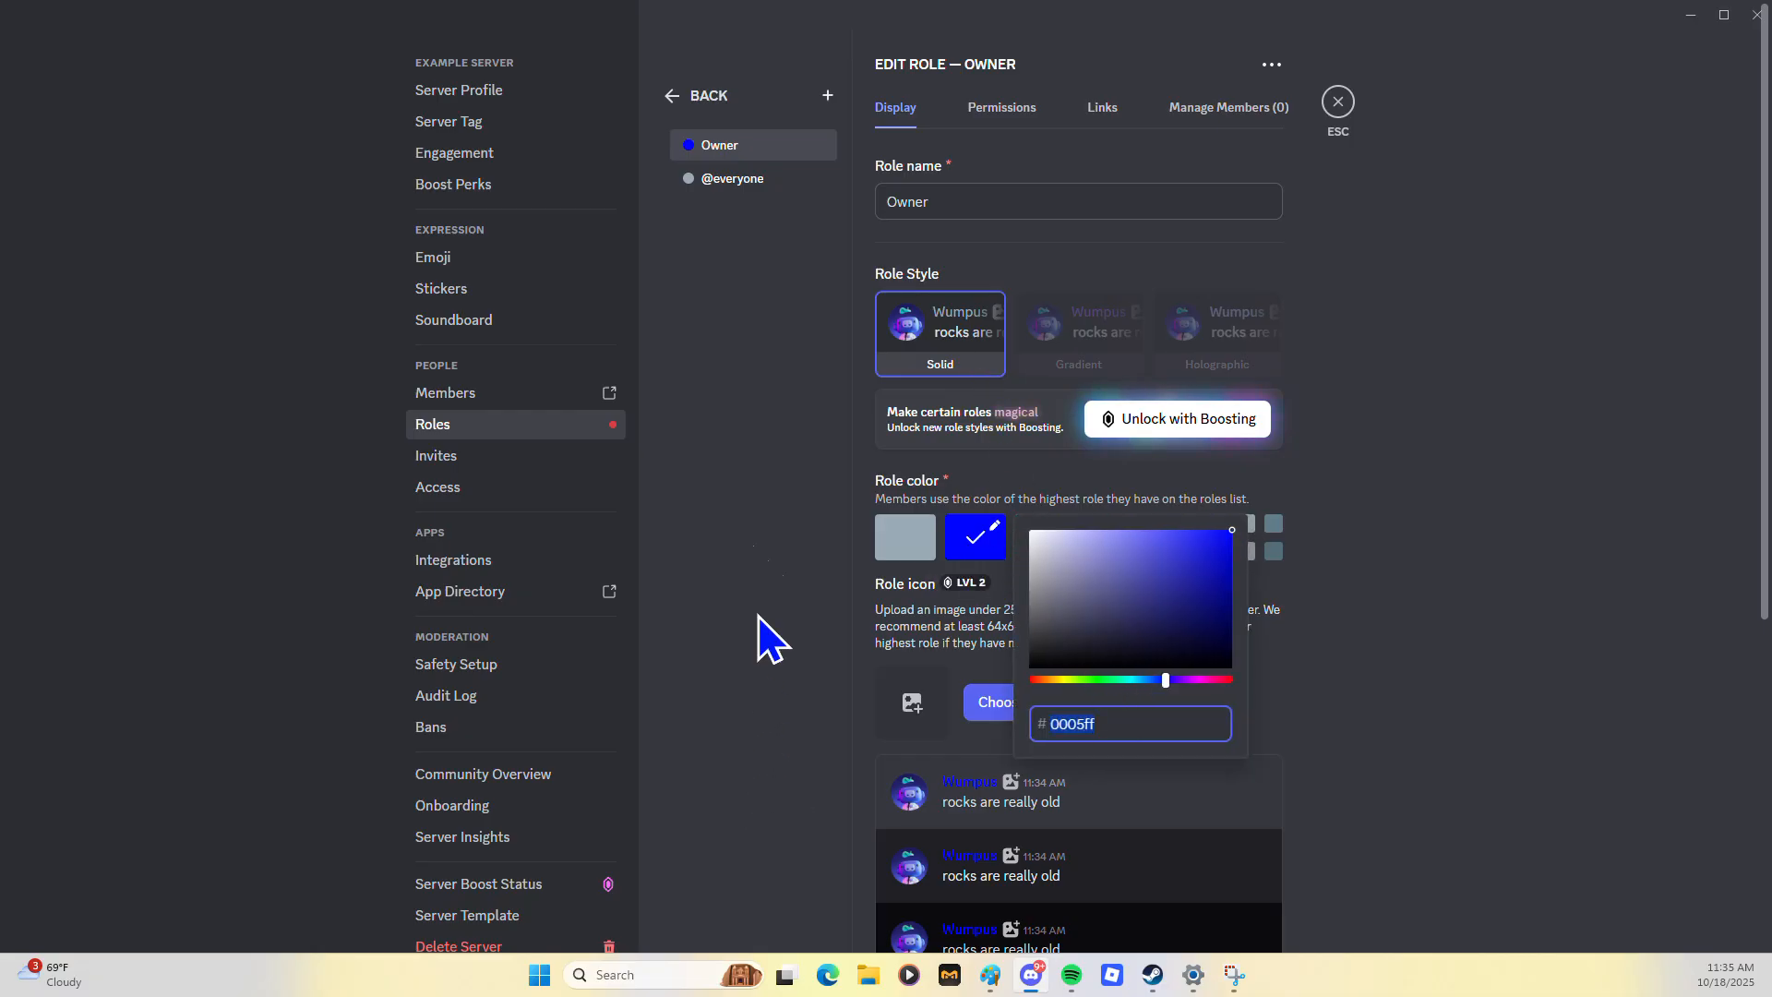
click(827, 97)
click(827, 97)
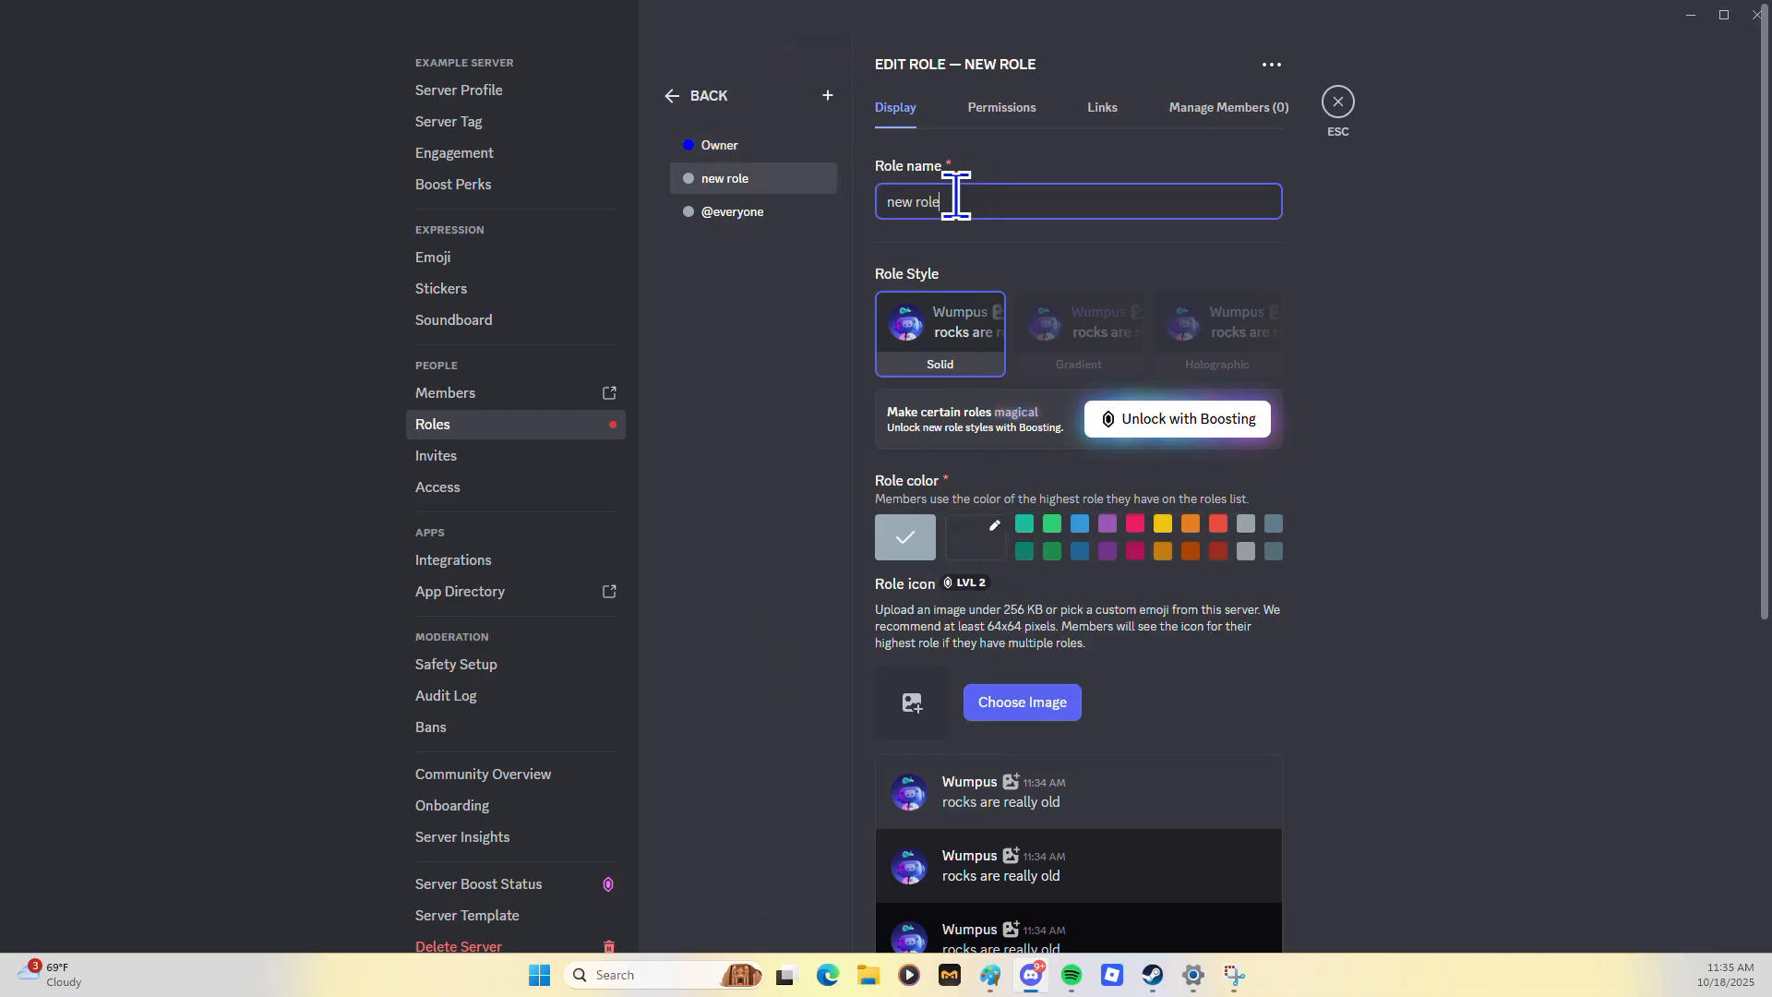
text(Co-Owner)
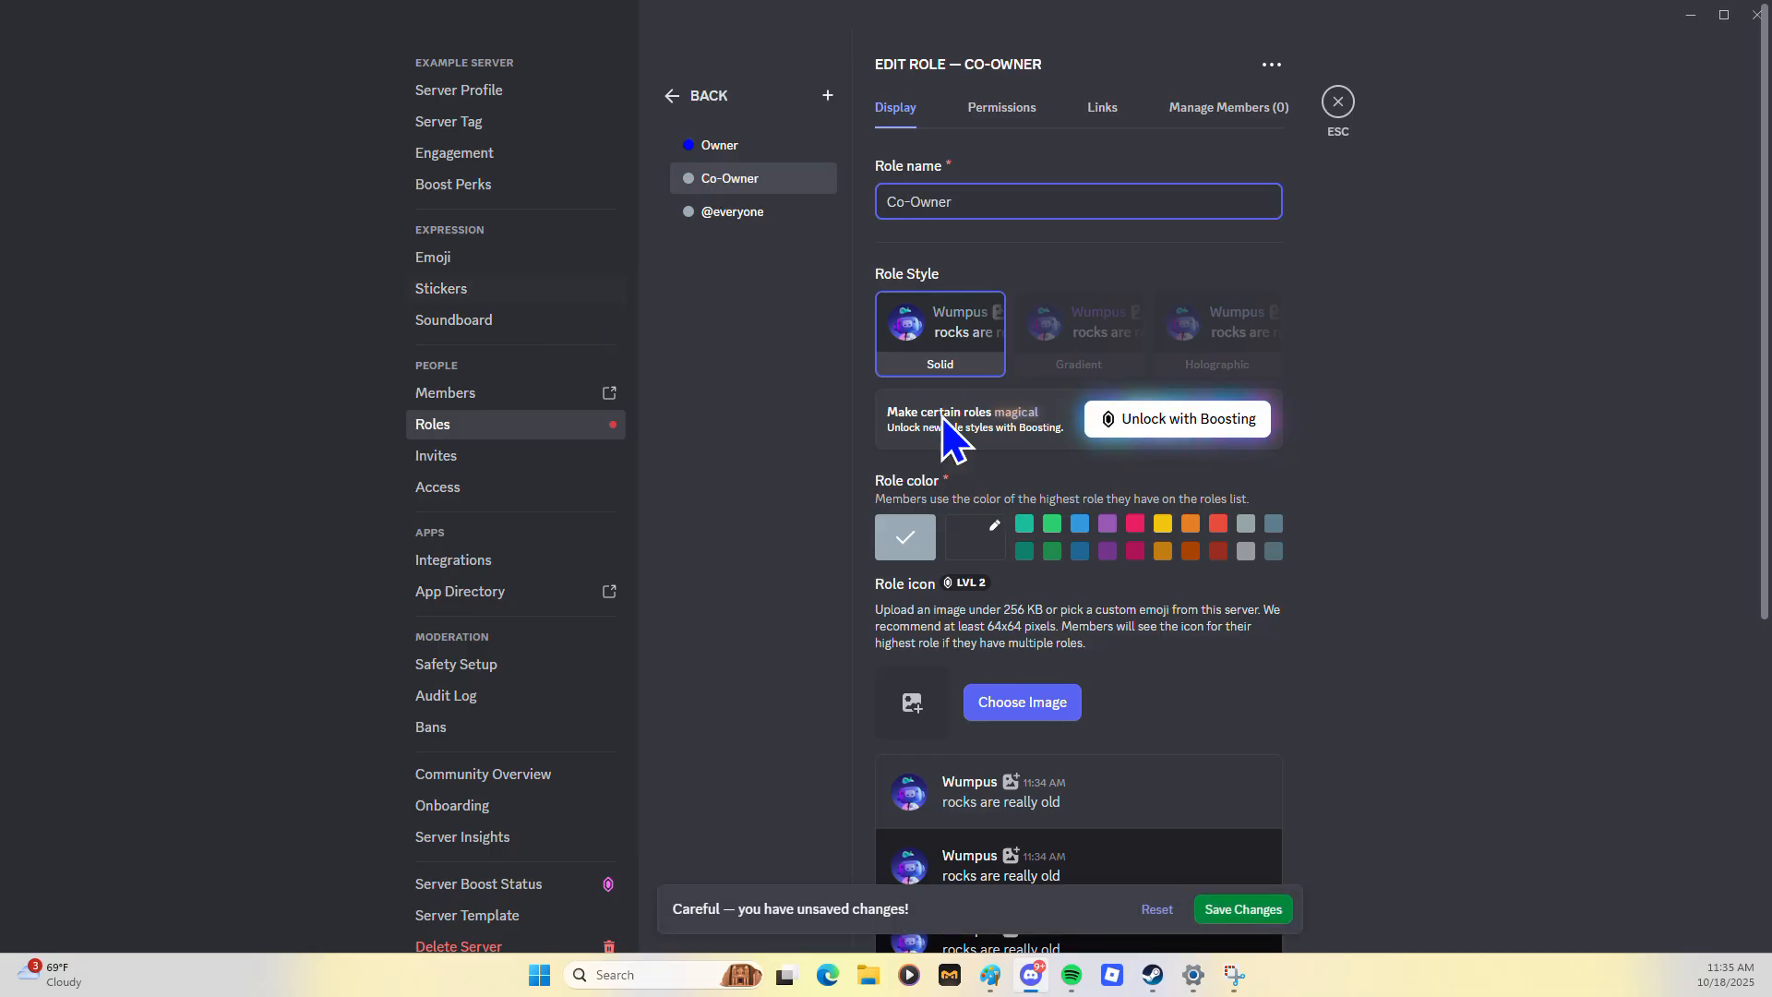
click(974, 540)
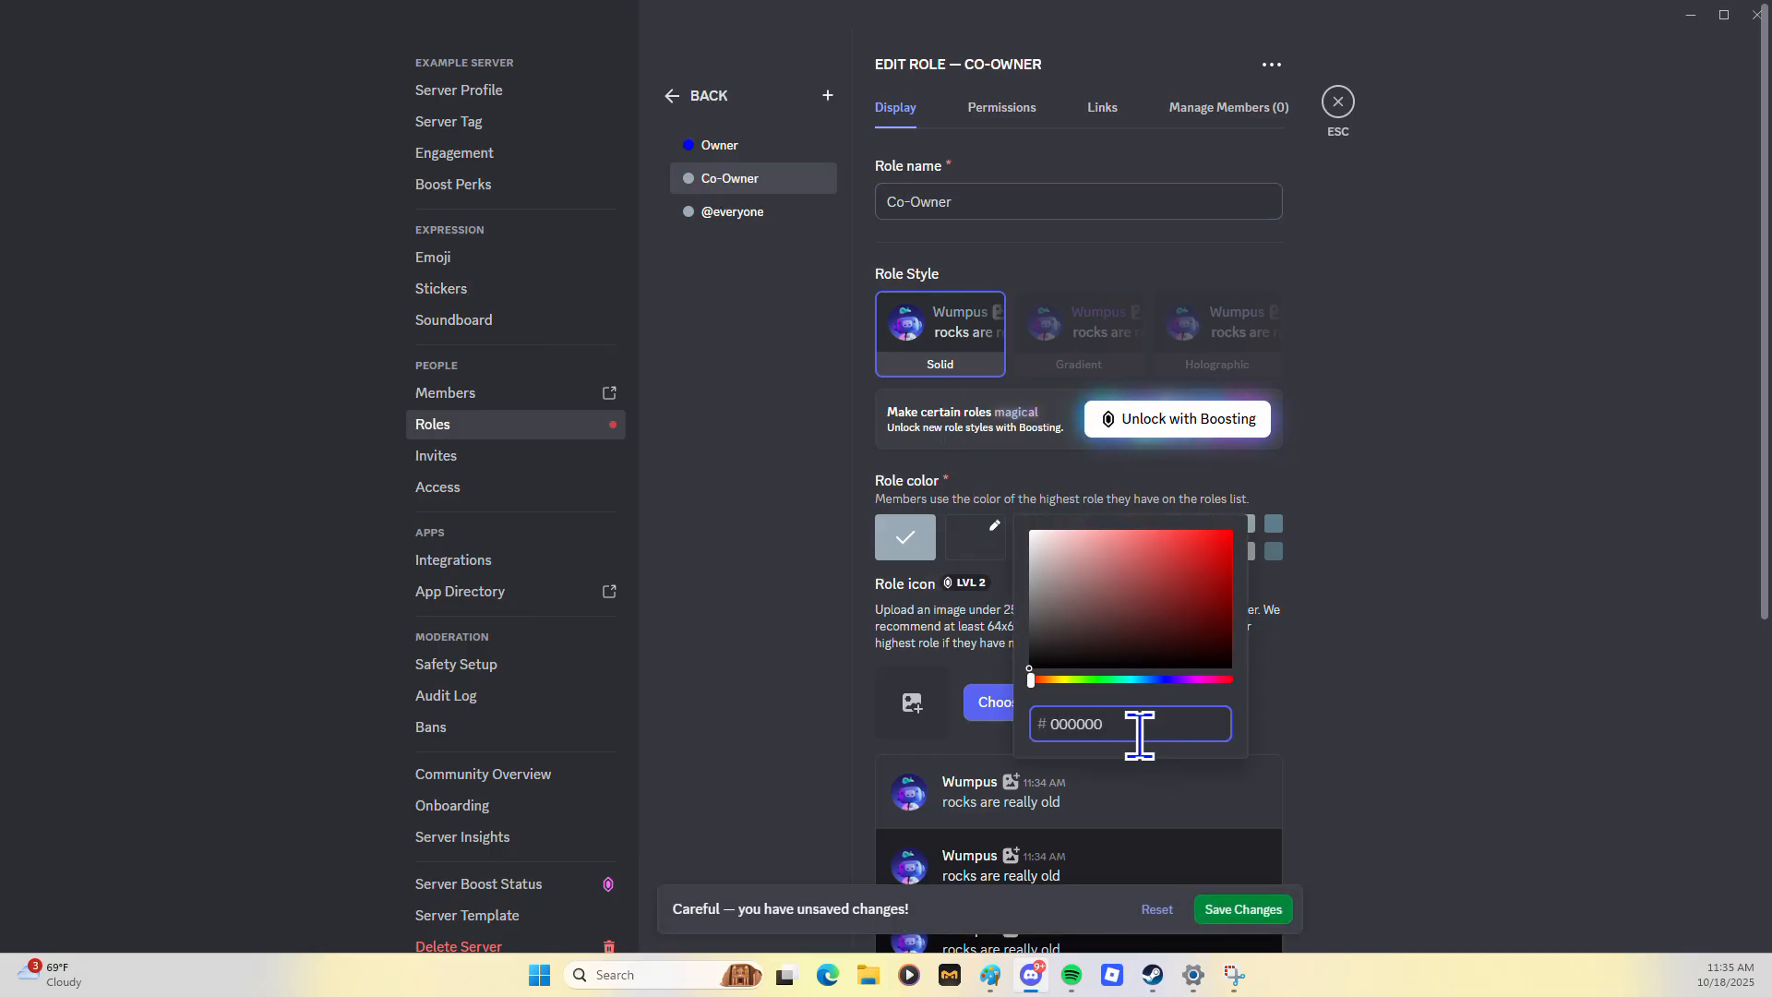
text(0000ff)
click(1244, 909)
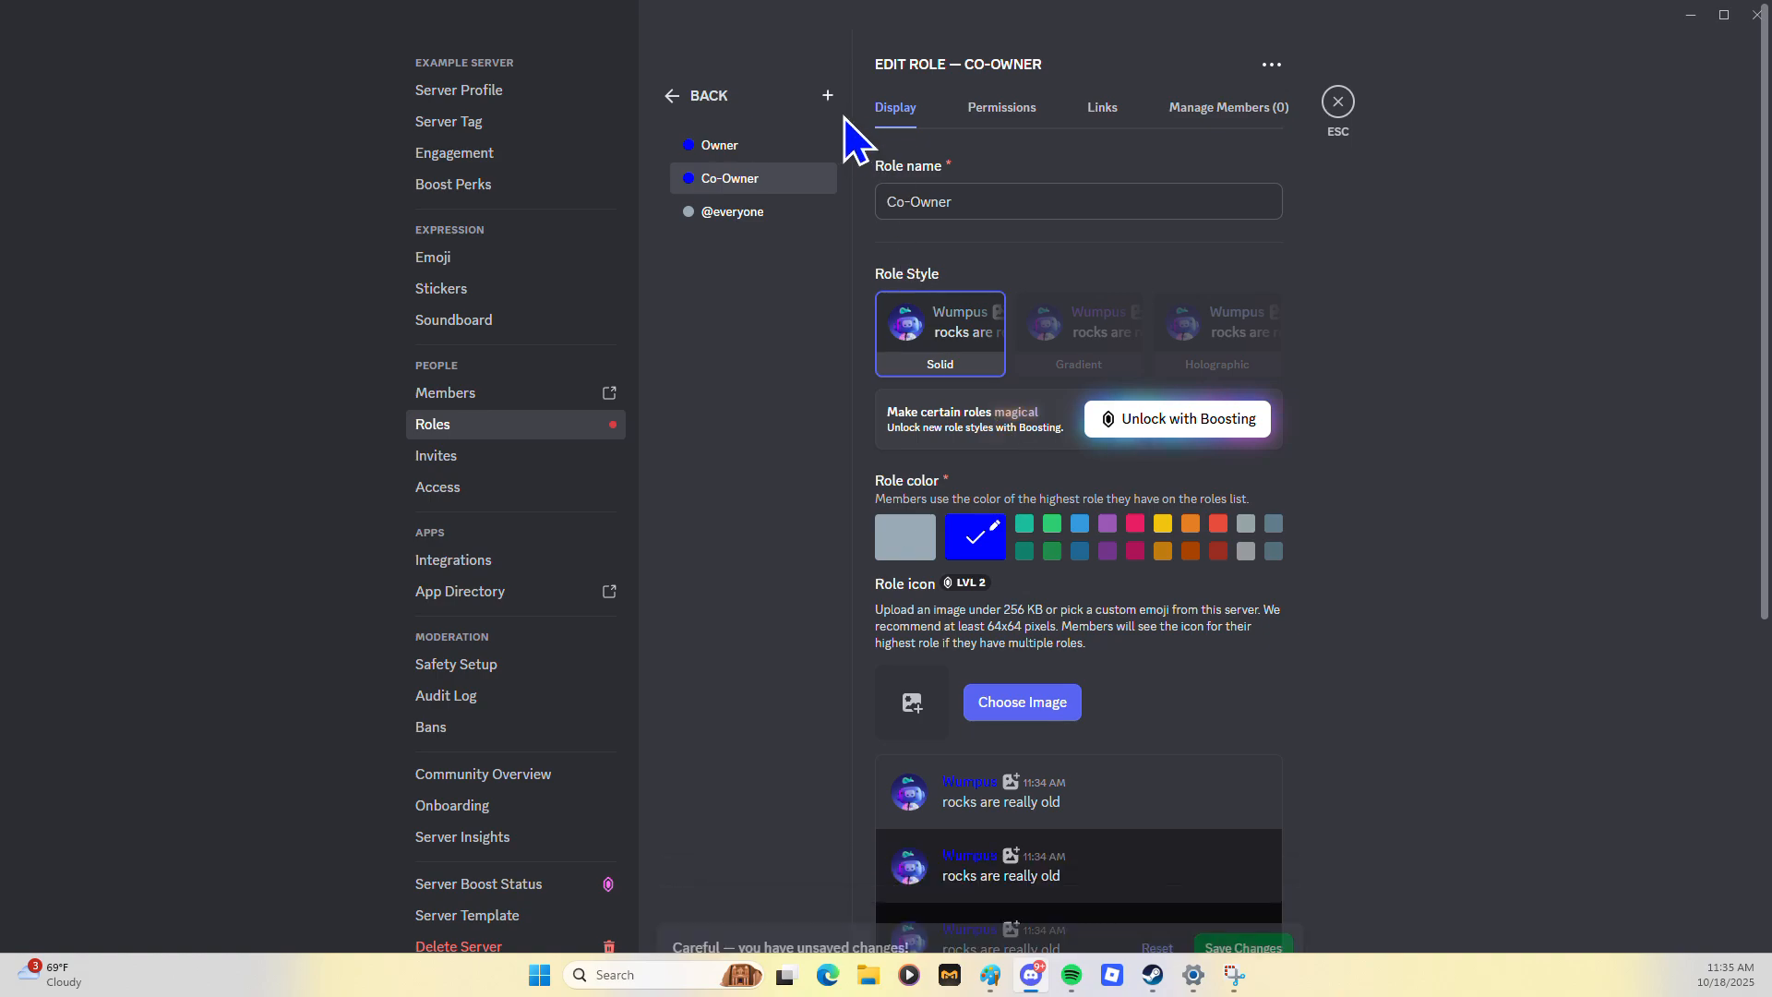
Create a role named Owner Assistant, give it the same custom blue color as the Owner role, and save it
click(828, 95)
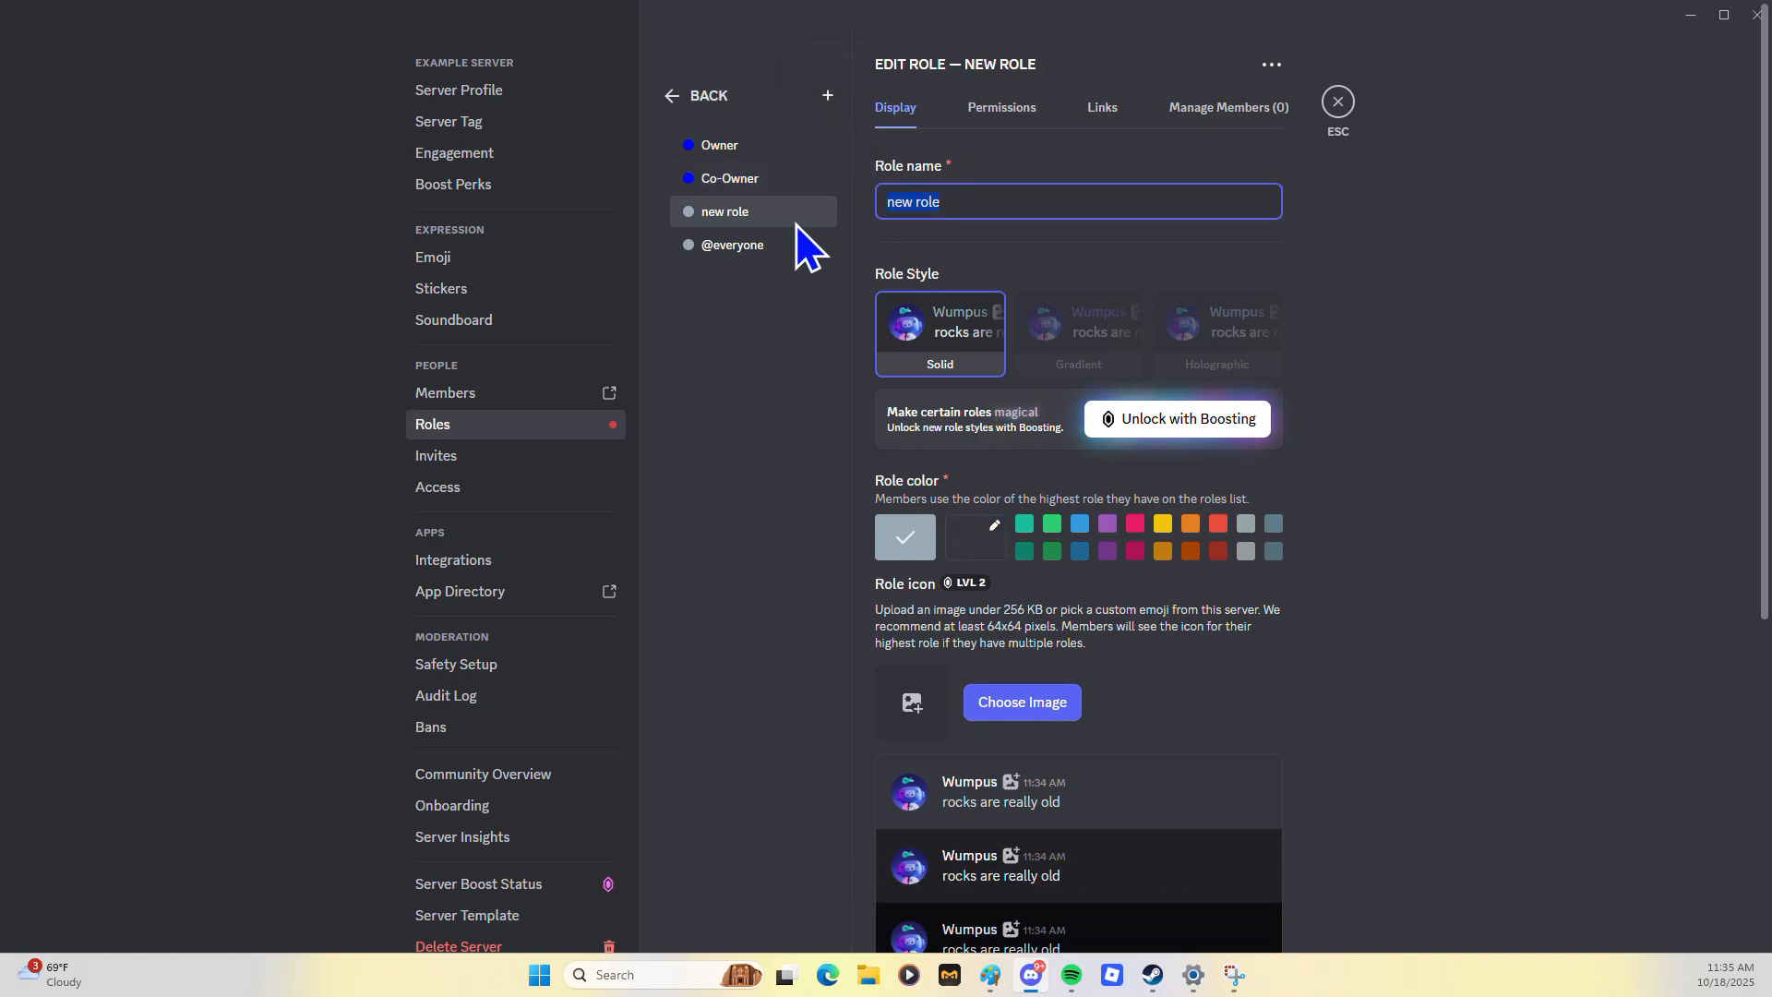
text(Owner As)
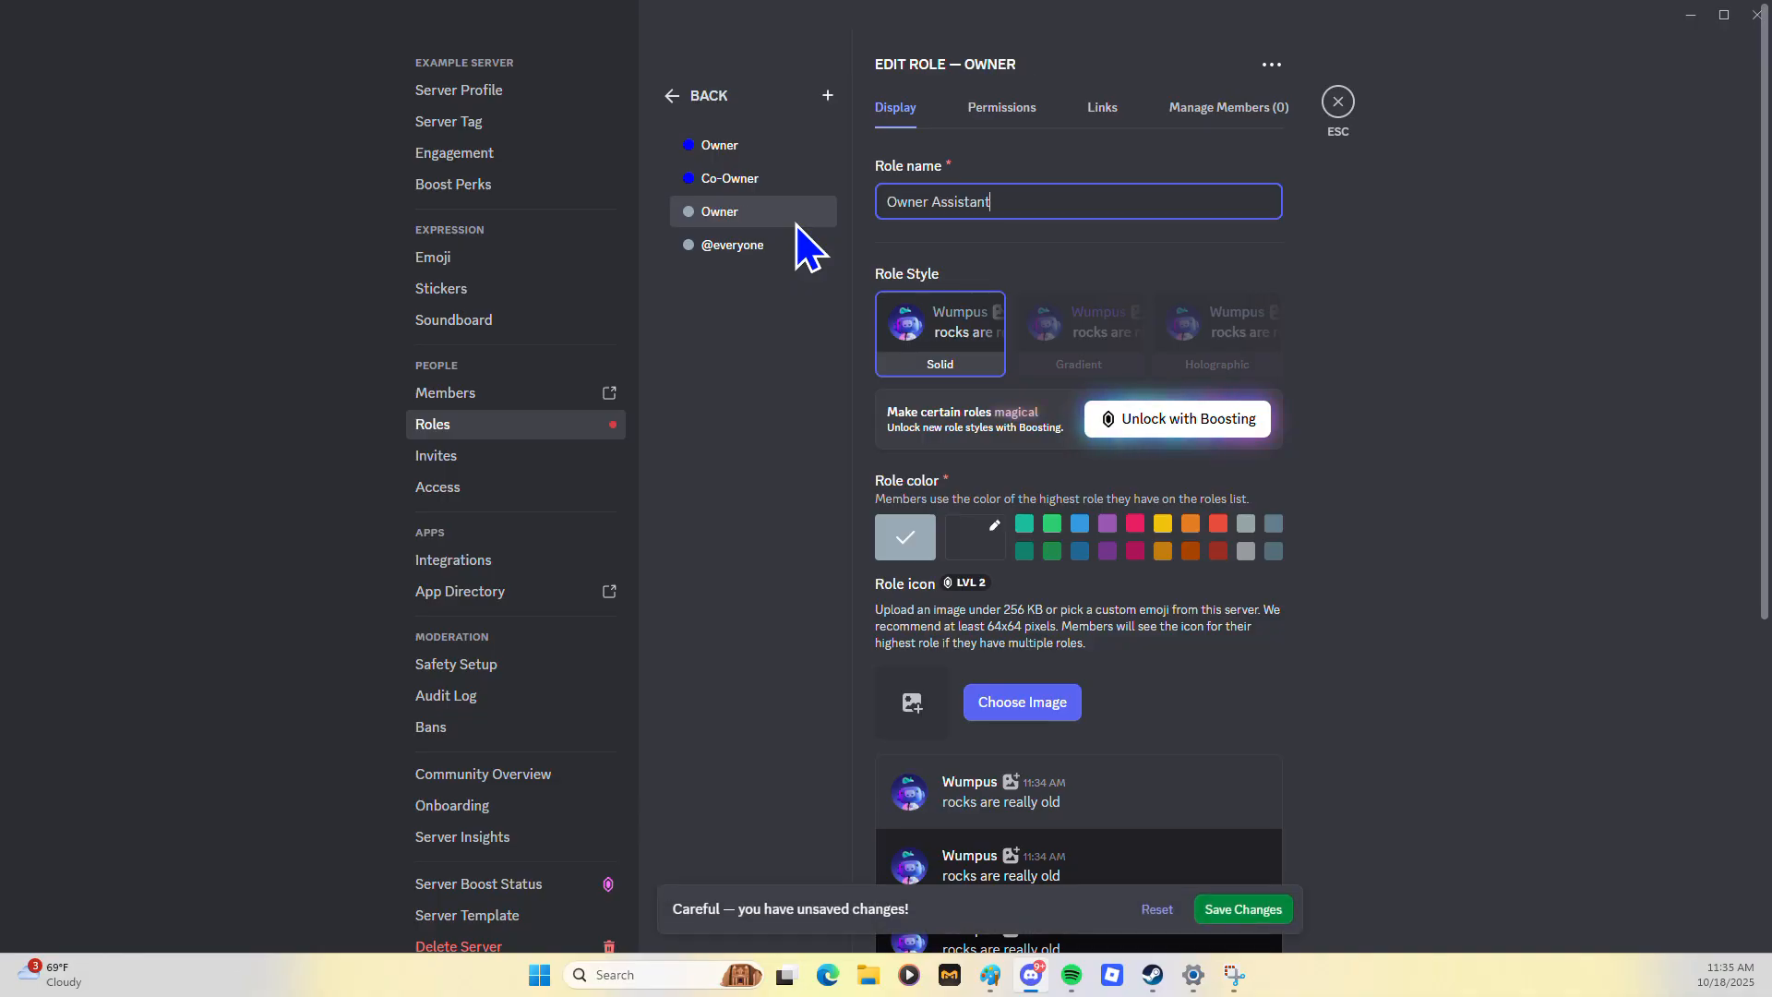
text(sistant)
click(978, 545)
drag(1199, 724, 898, 746)
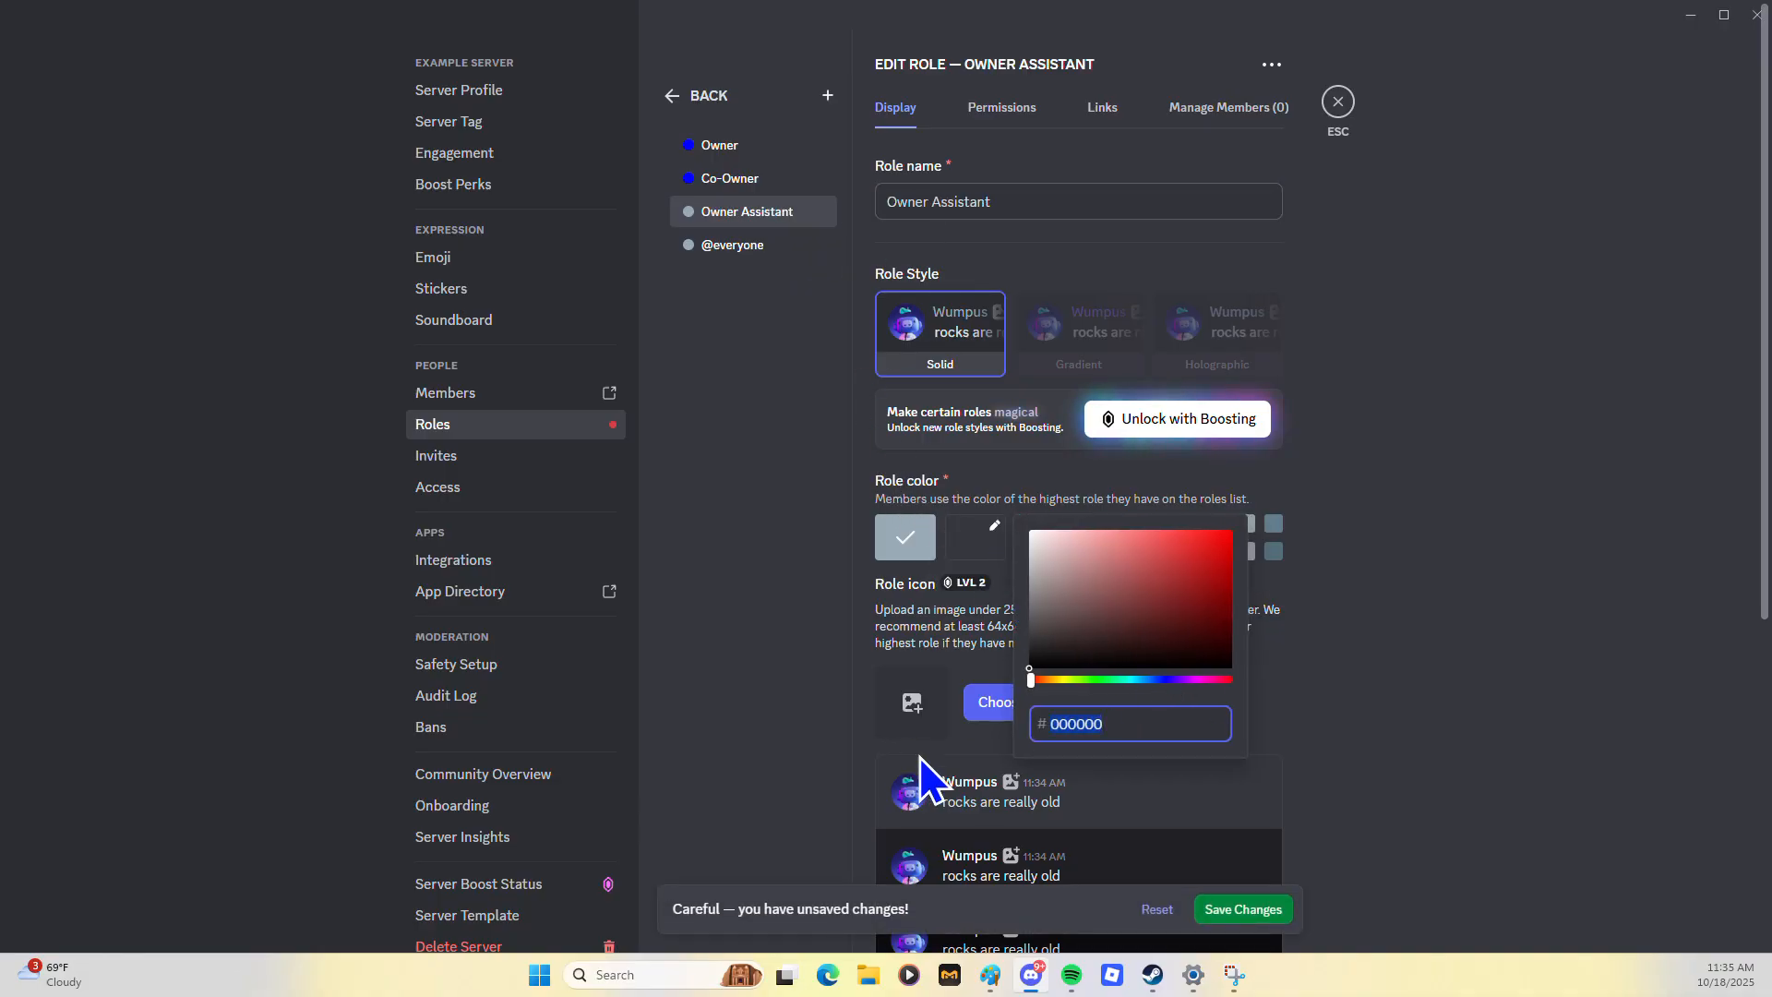
text(0000ff)
click(1232, 911)
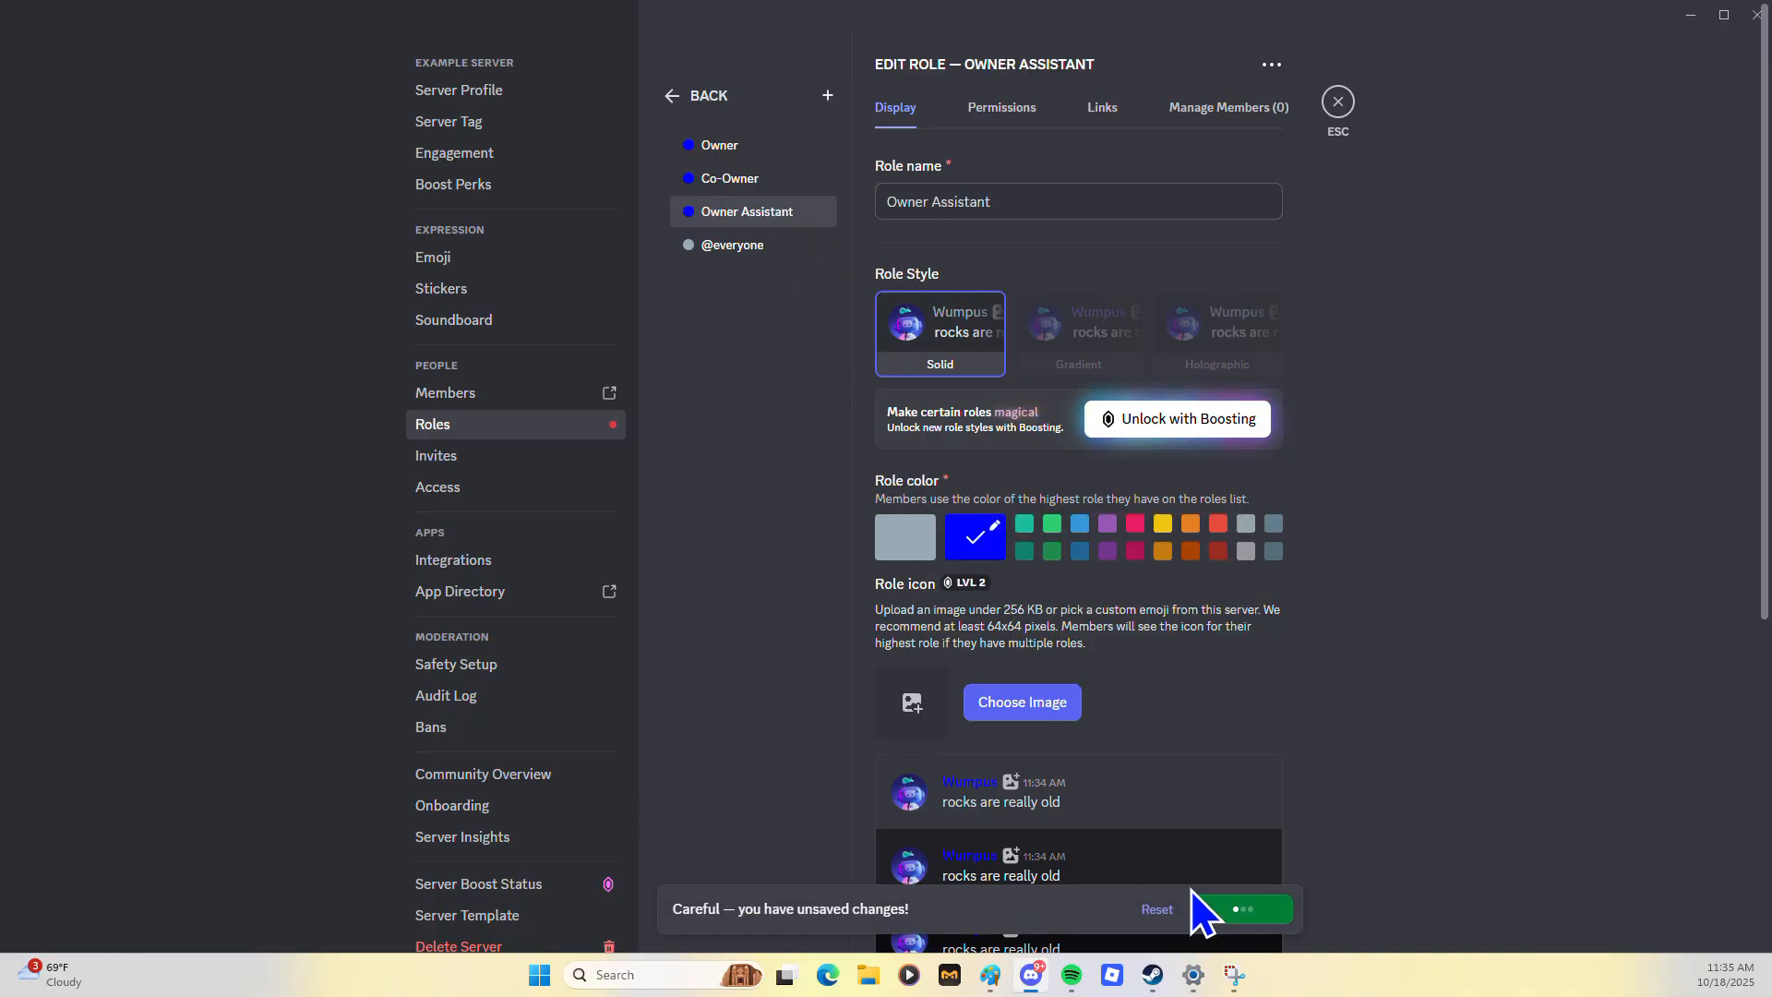
Create a role named Trial Ownership with the custom blue color 0005ff and save it
click(828, 98)
triple_click(999, 201)
text(Tir)
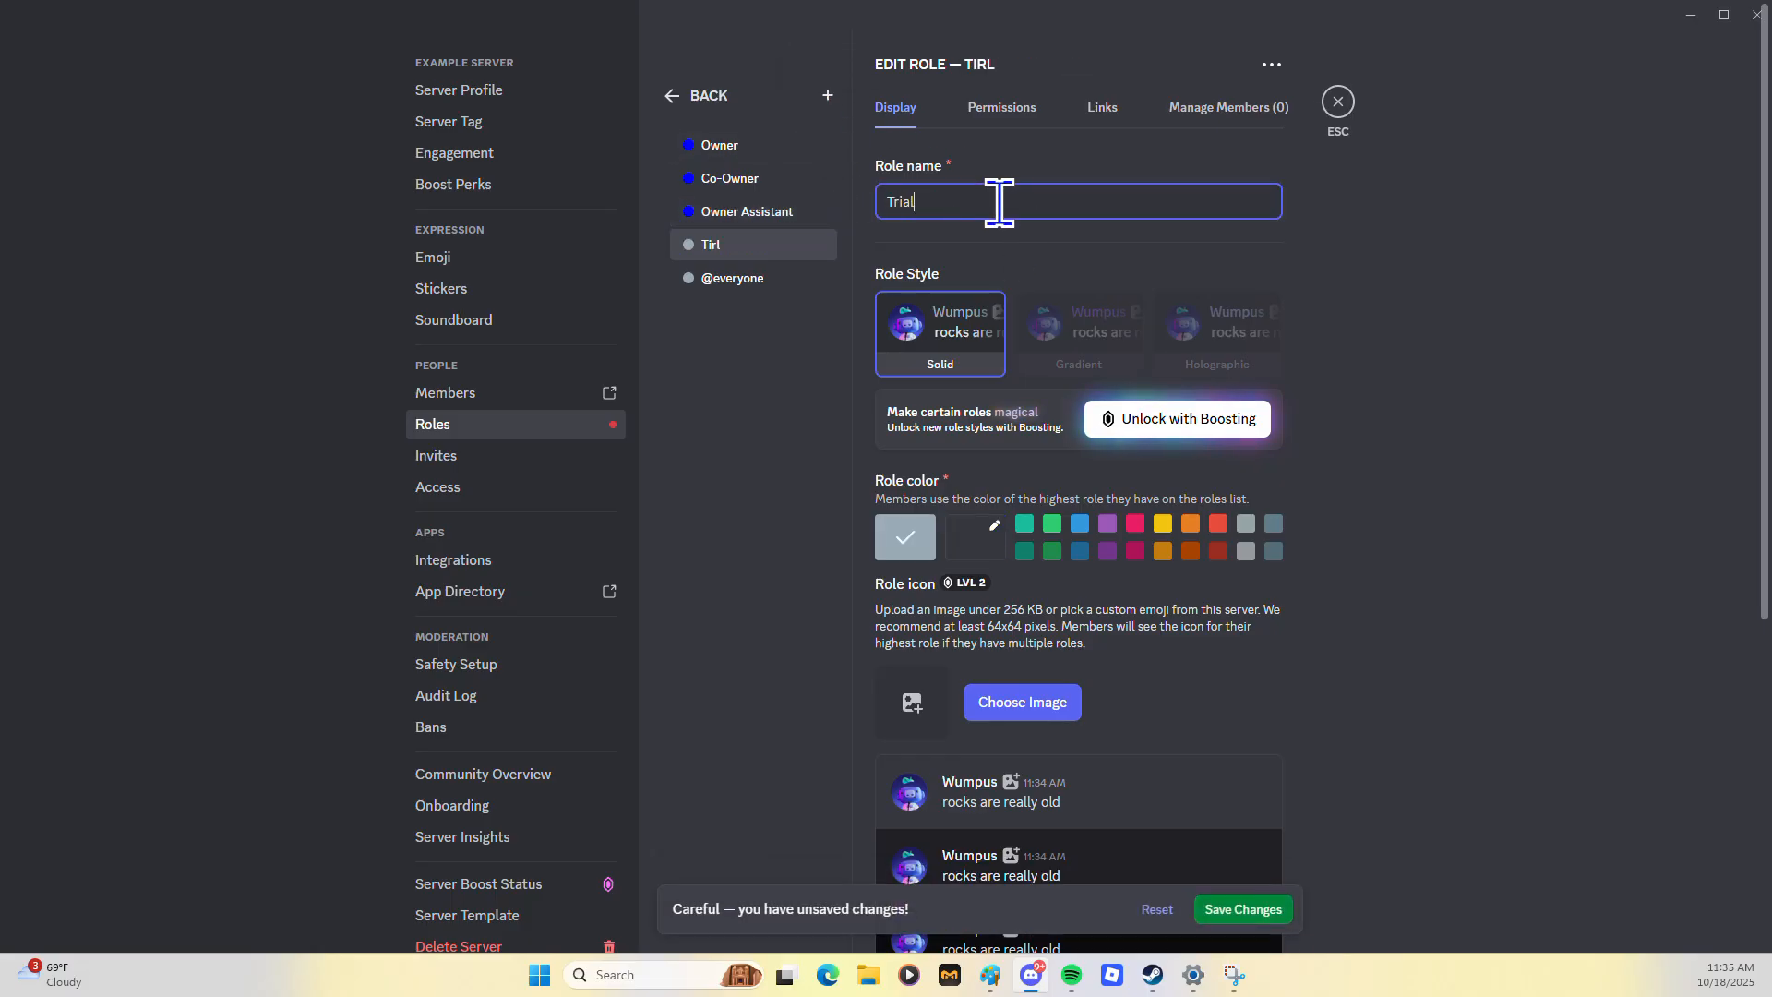
text(al Ownership)
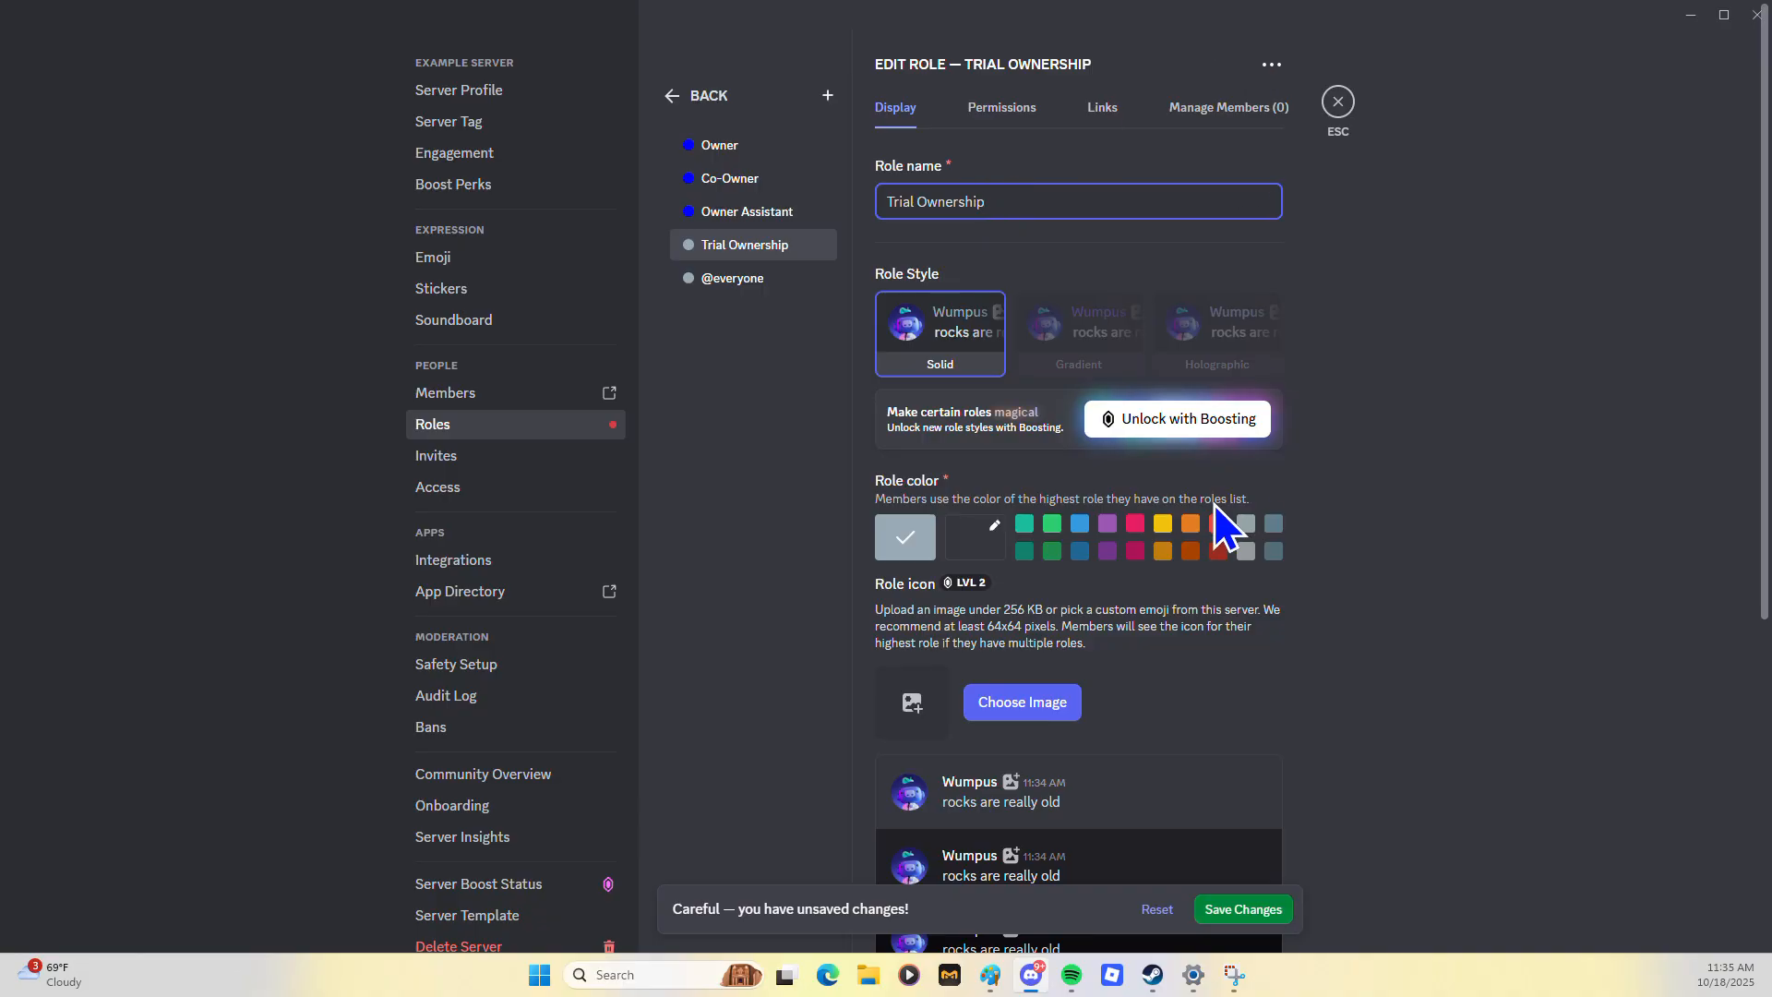
click(974, 538)
key(BackSpace)
key(BackSpace)
text(ff)
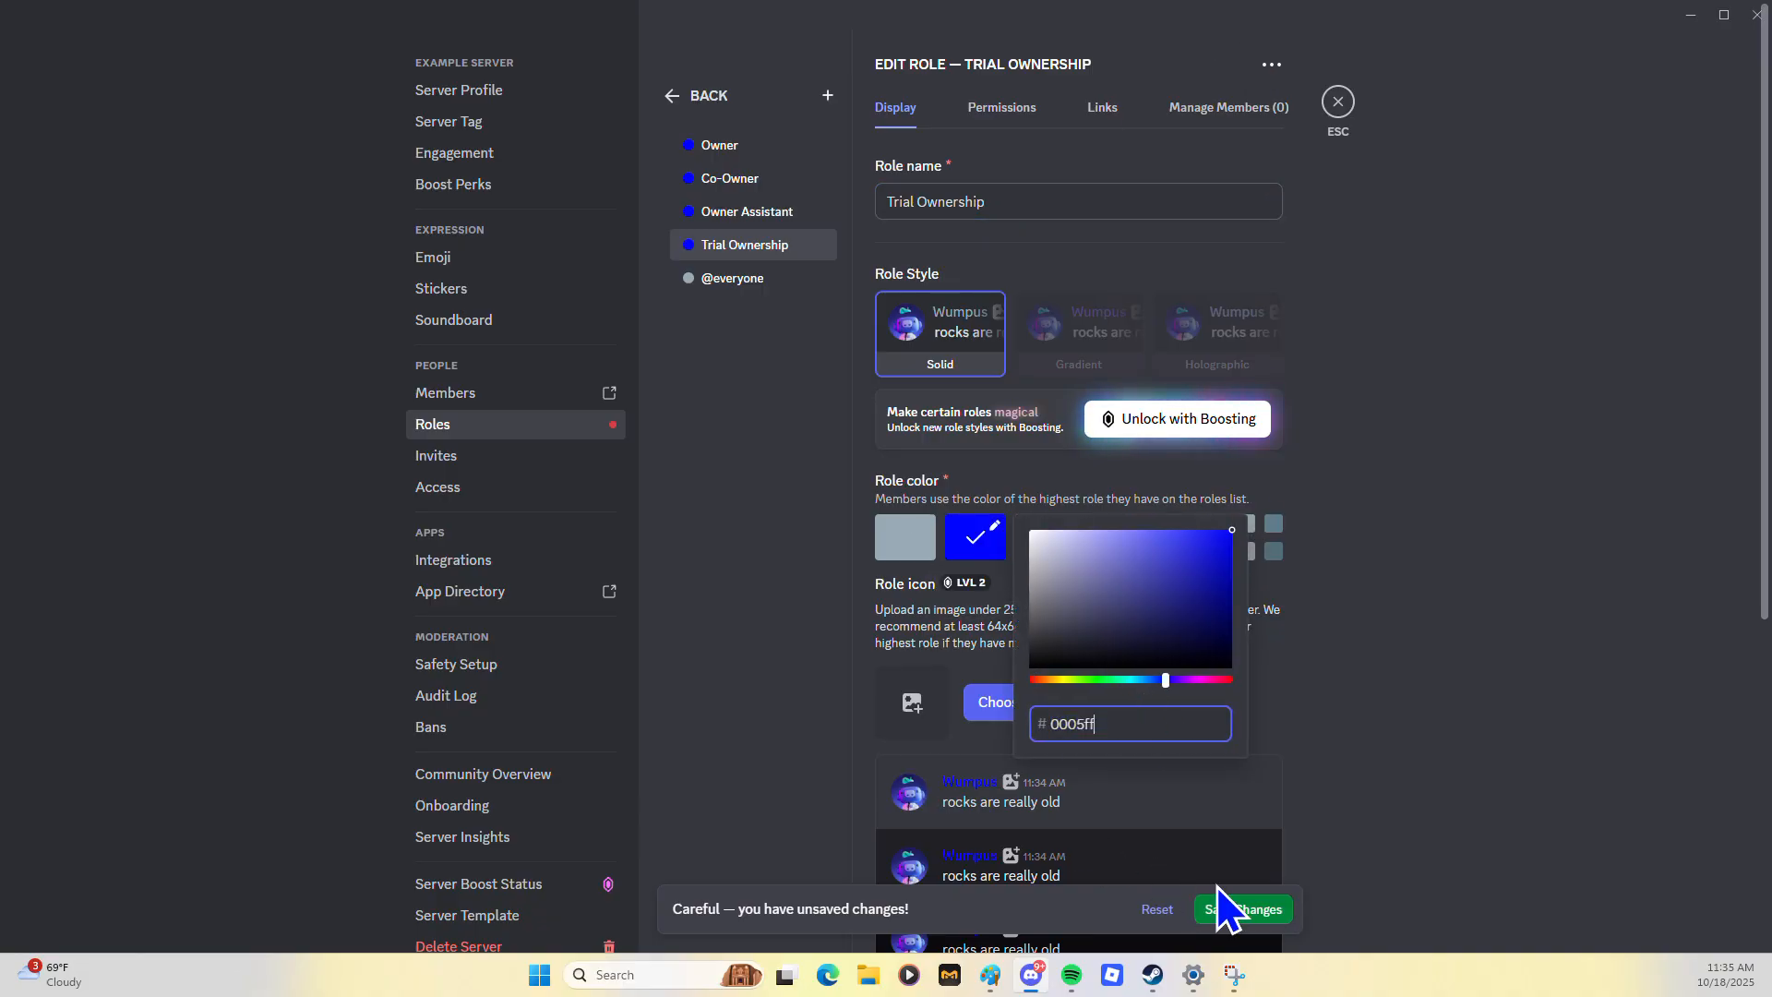
click(1228, 910)
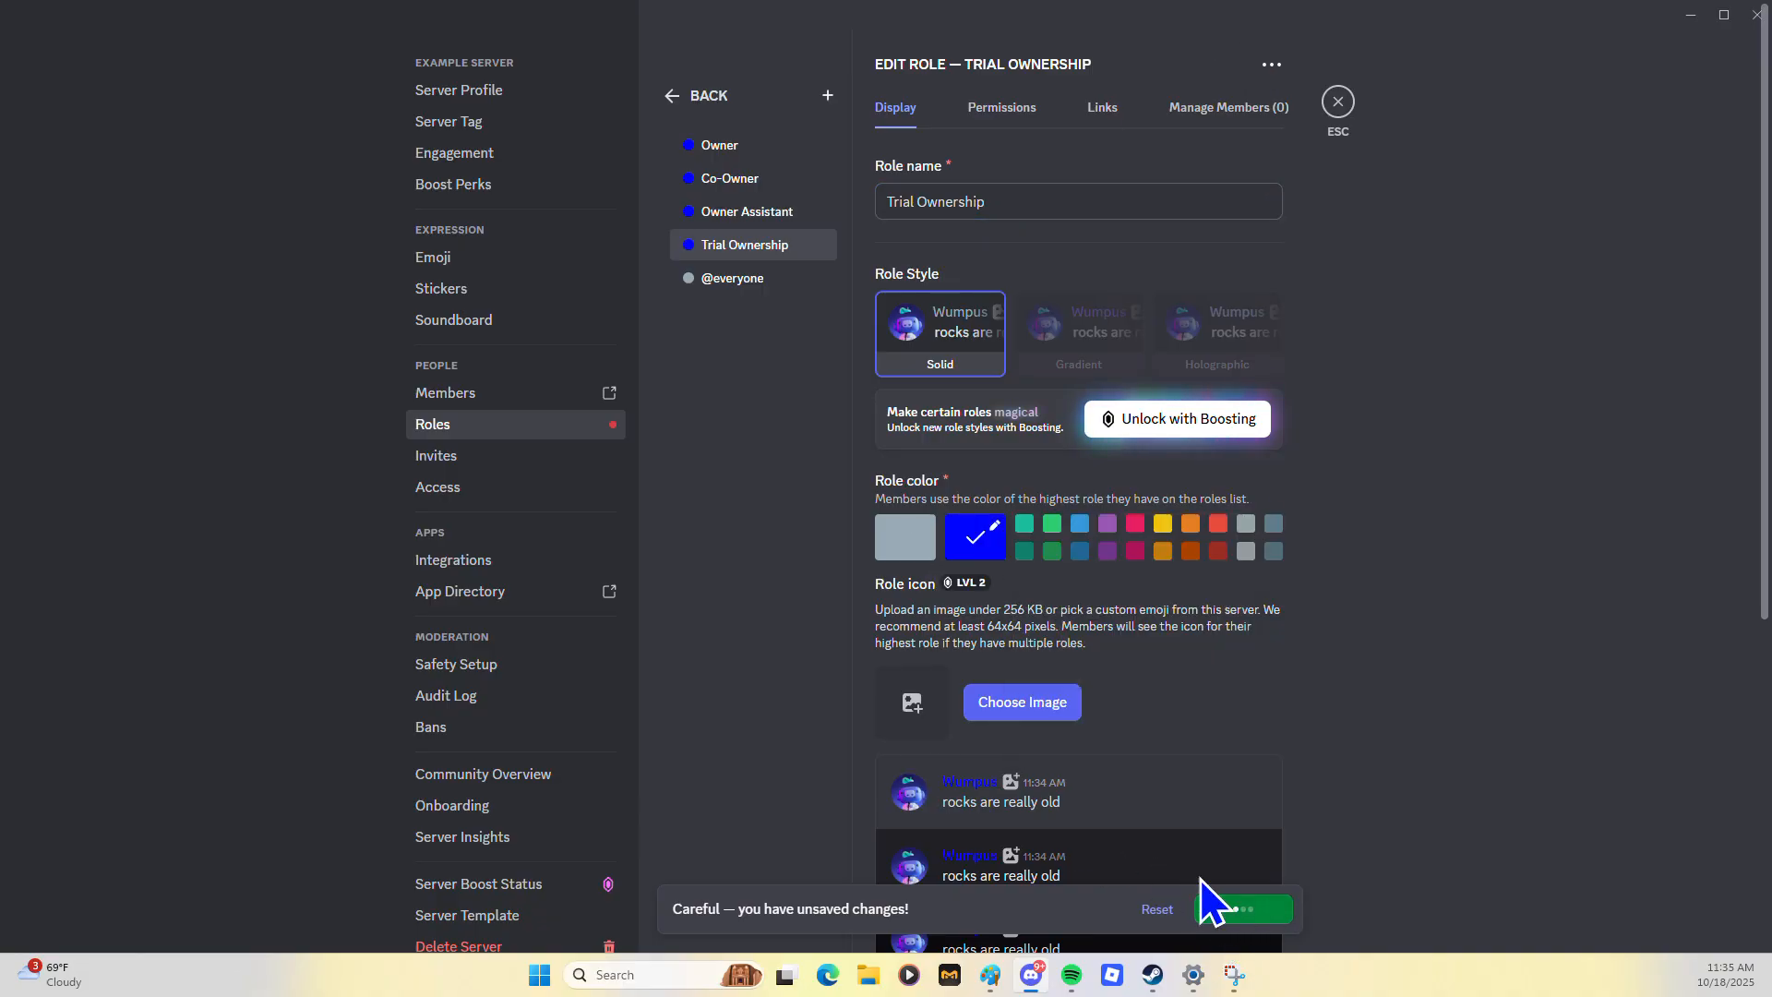
Create a role named Ownership Team. with the same custom blue color as the other ownership roles and save it
click(827, 96)
click(960, 203)
drag(960, 203, 847, 277)
text(O)
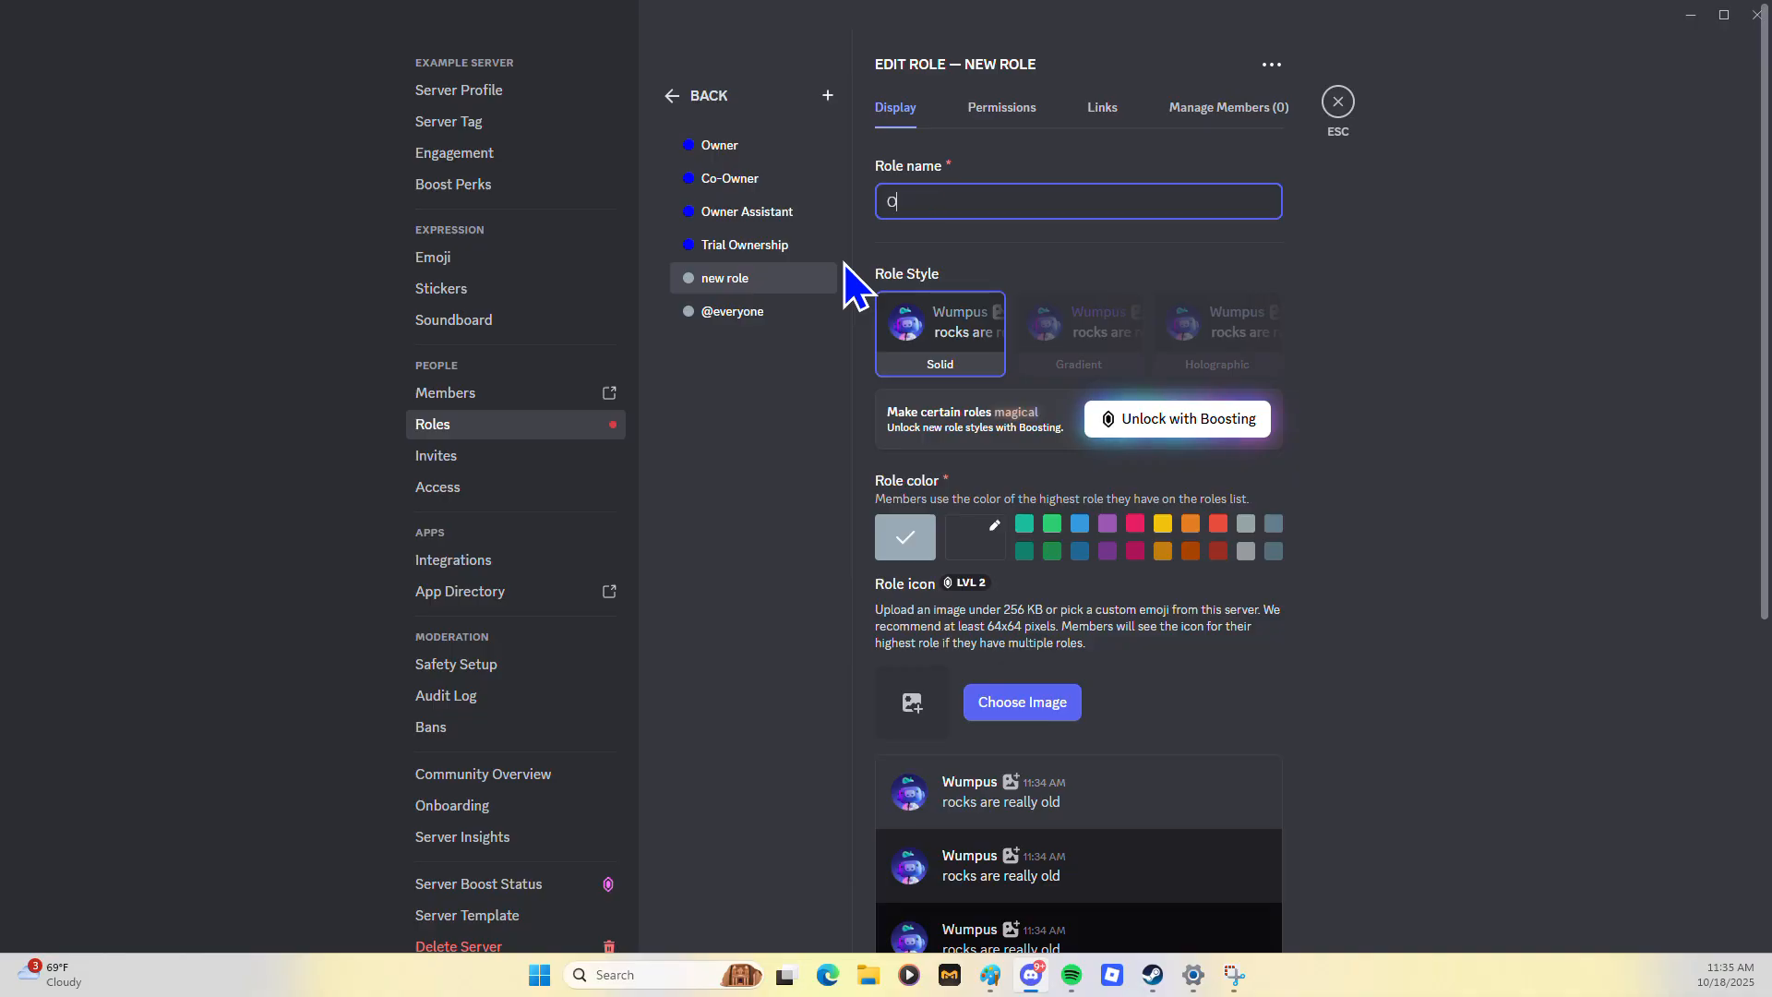
text(wnership Team.)
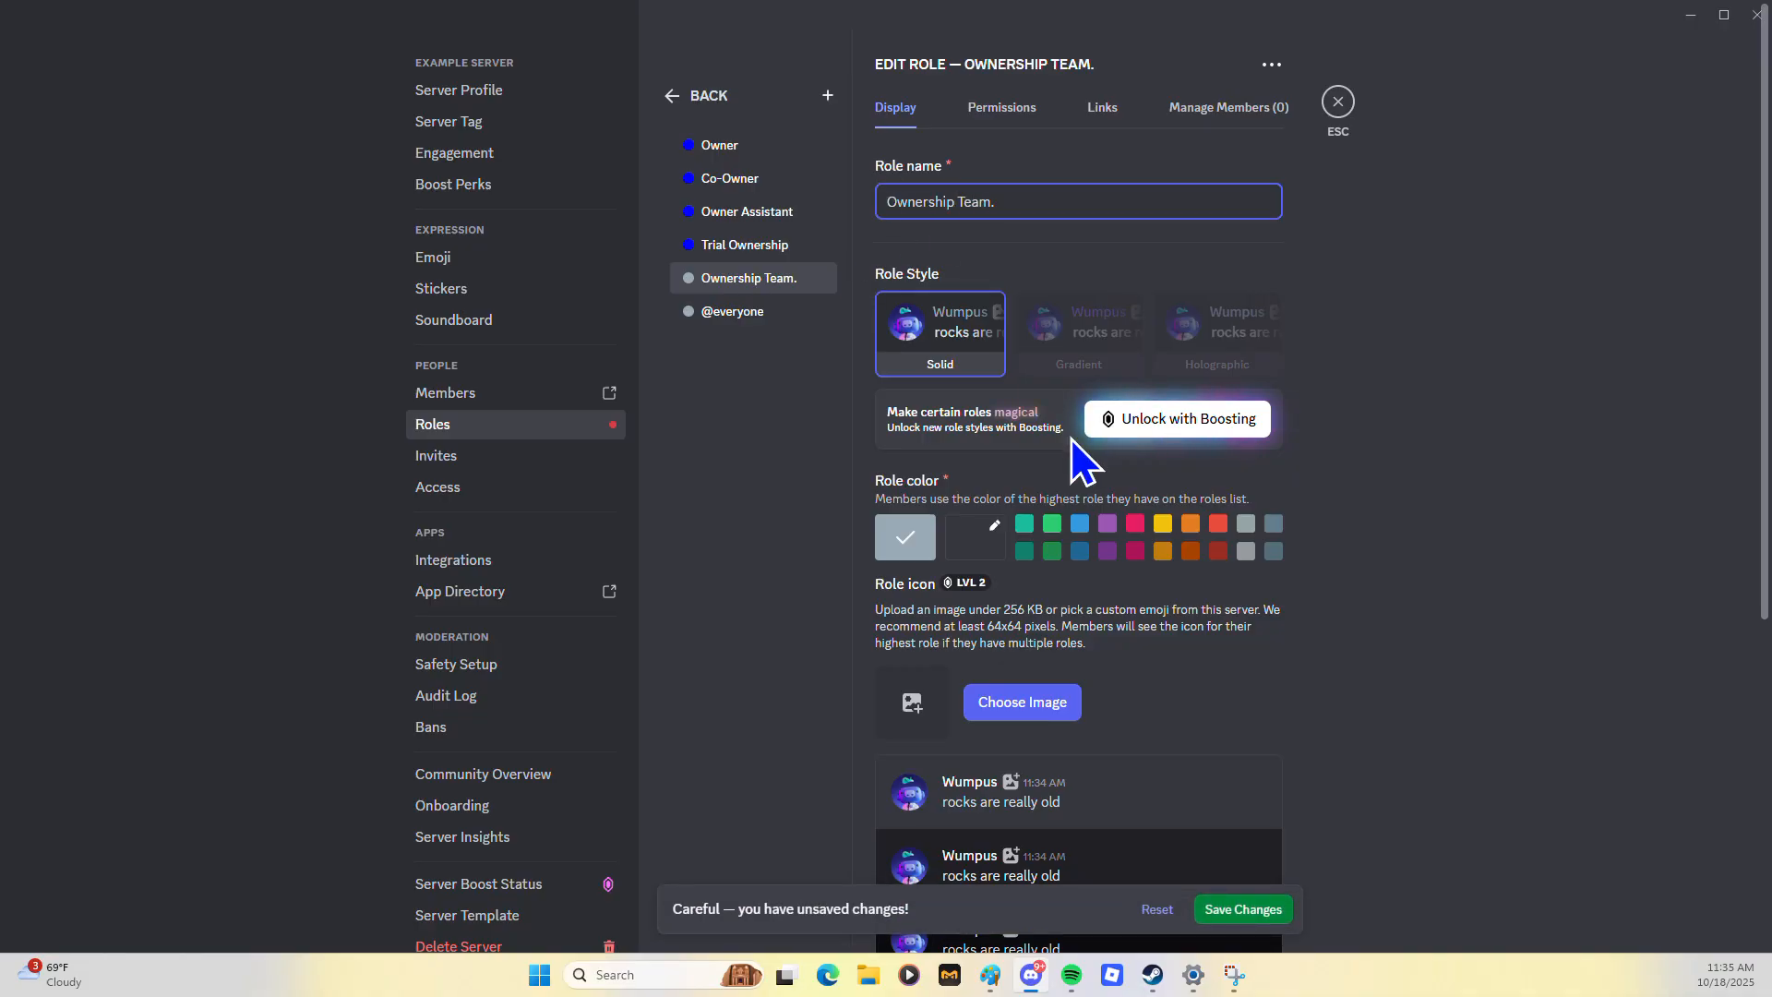
click(968, 540)
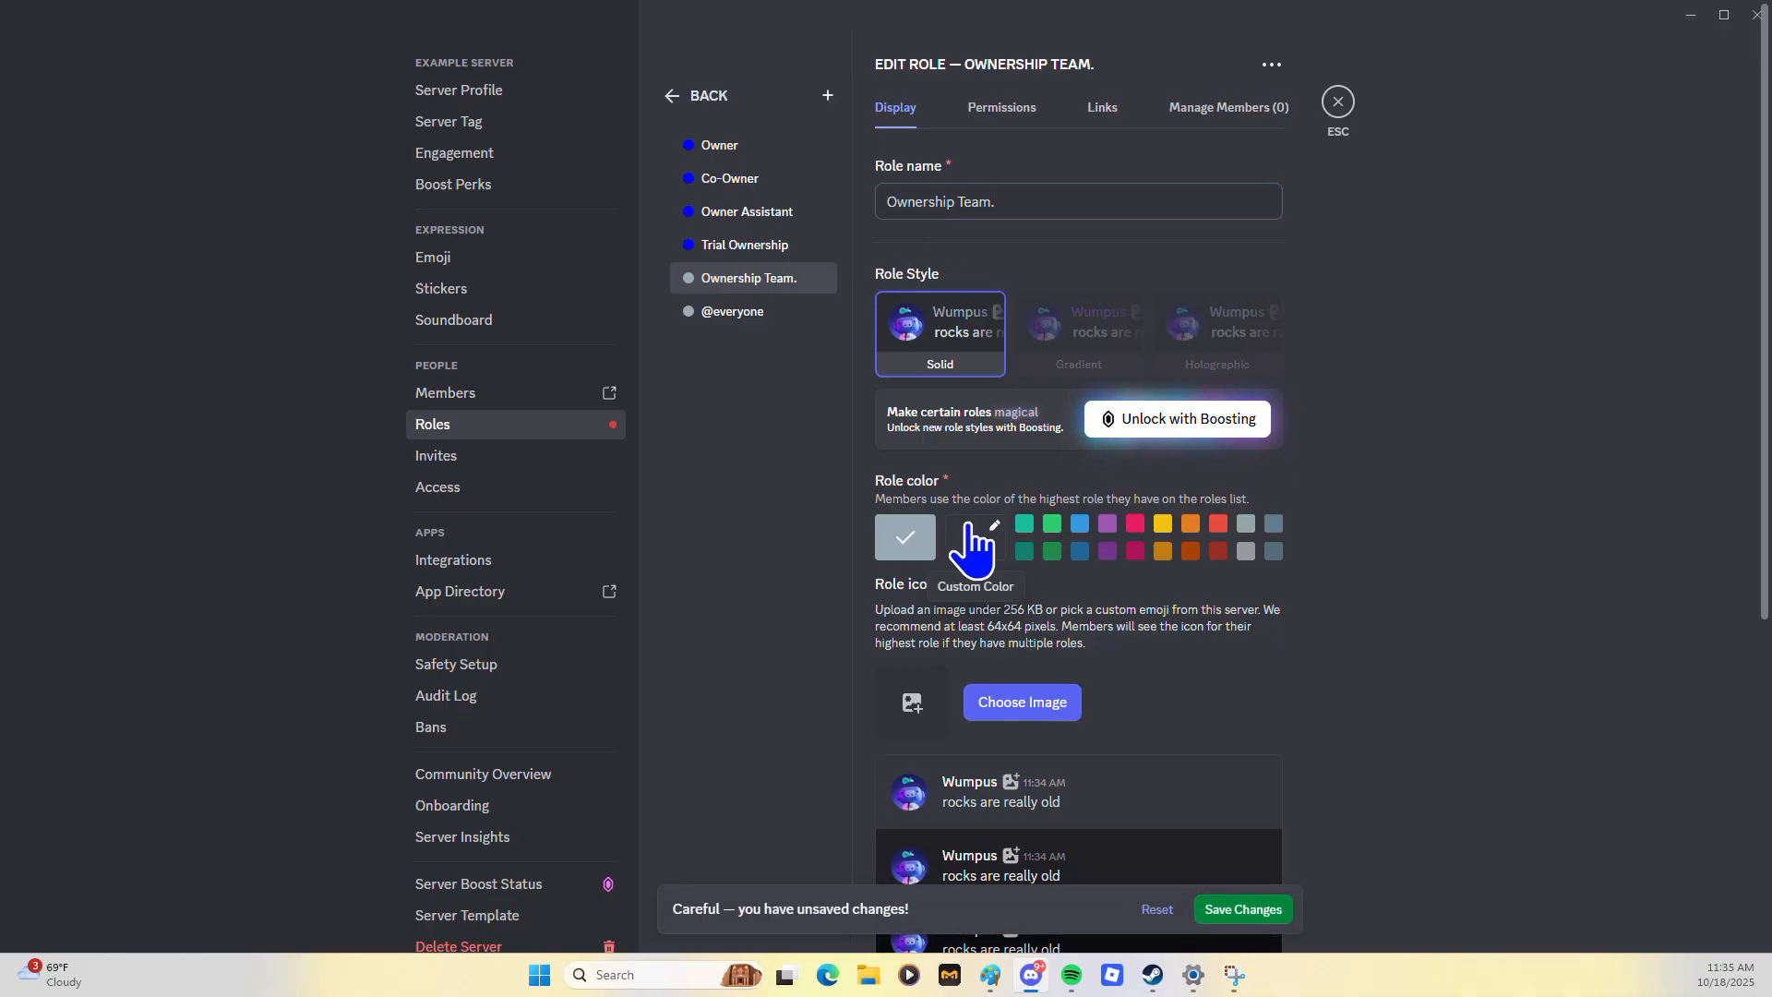
text(0000ff)
click(1243, 912)
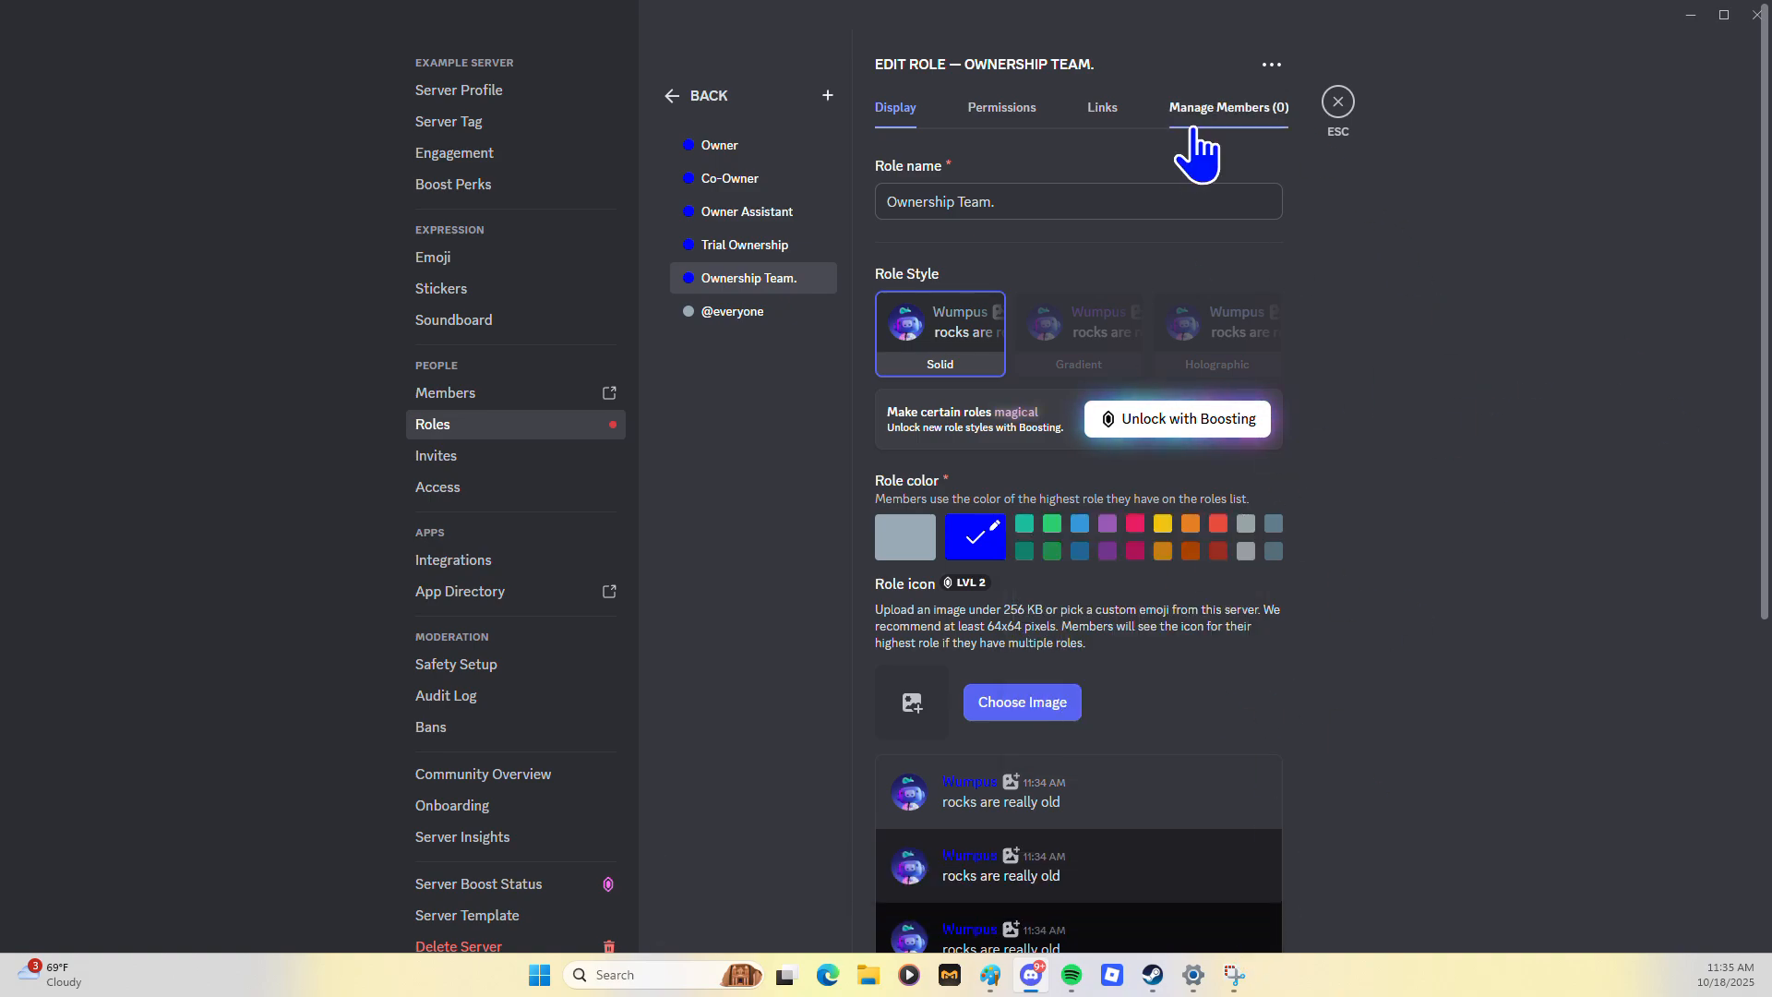
Insert a run of long dash symbols after the text in the Ownership Team role's name
click(1149, 197)
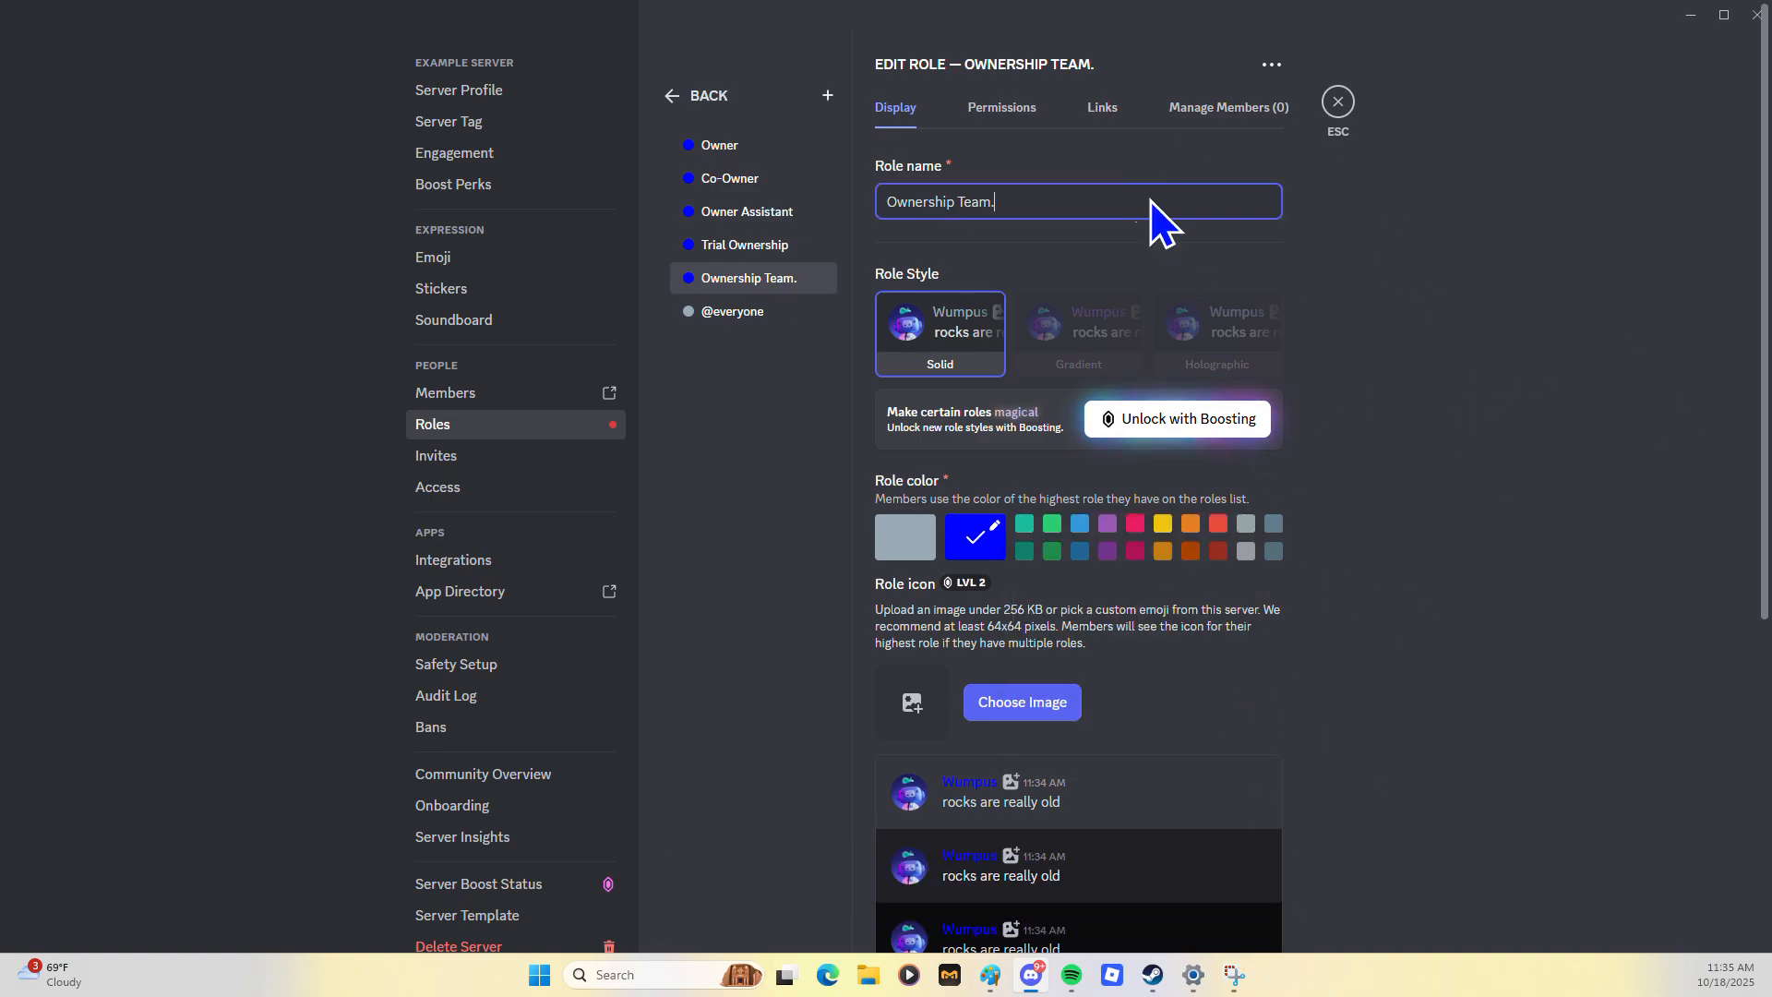
key(super+period)
click(1179, 270)
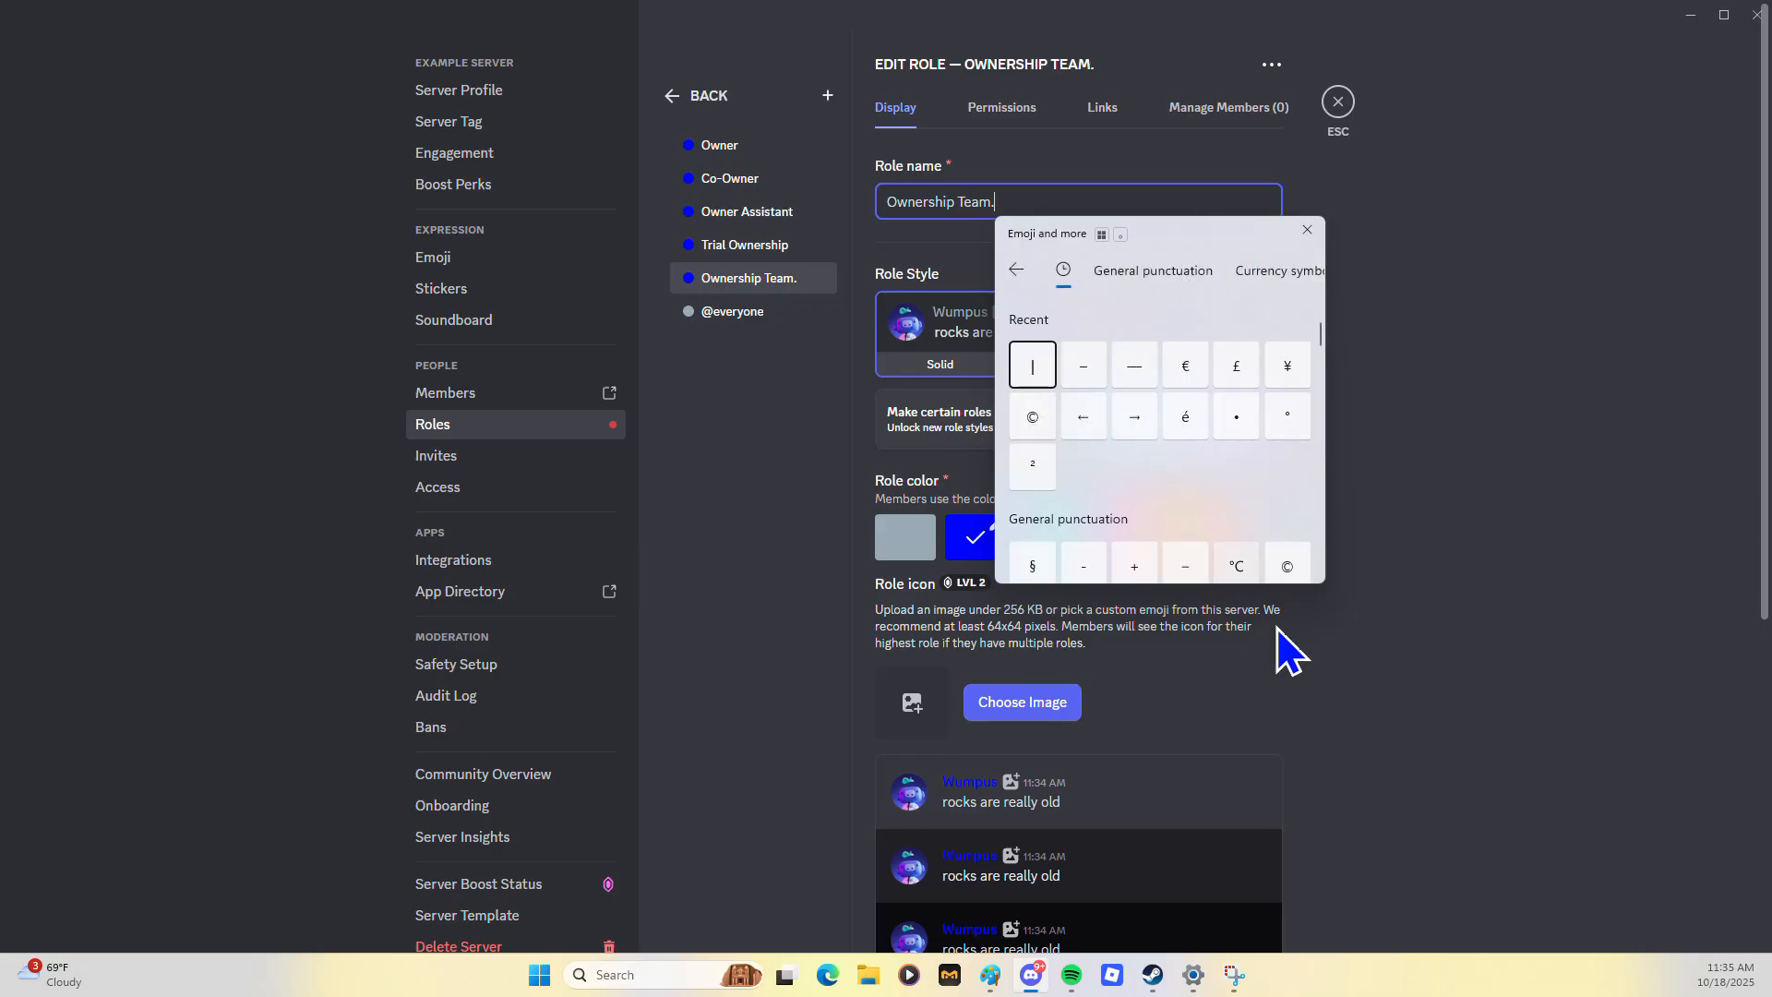
click(1143, 367)
click(1144, 368)
click(1144, 368)
click(1144, 367)
click(1101, 370)
click(1100, 369)
click(1100, 369)
click(1100, 369)
Remove the dashes and the trailing period from the role name, leaving Ownership Team, and save the role
key(Escape)
key(BackSpace)
key(BackSpace)
key(BackSpace)
key(BackSpace)
key(BackSpace)
key(BackSpace)
key(BackSpace)
key(BackSpace)
key(BackSpace)
key(BackSpace)
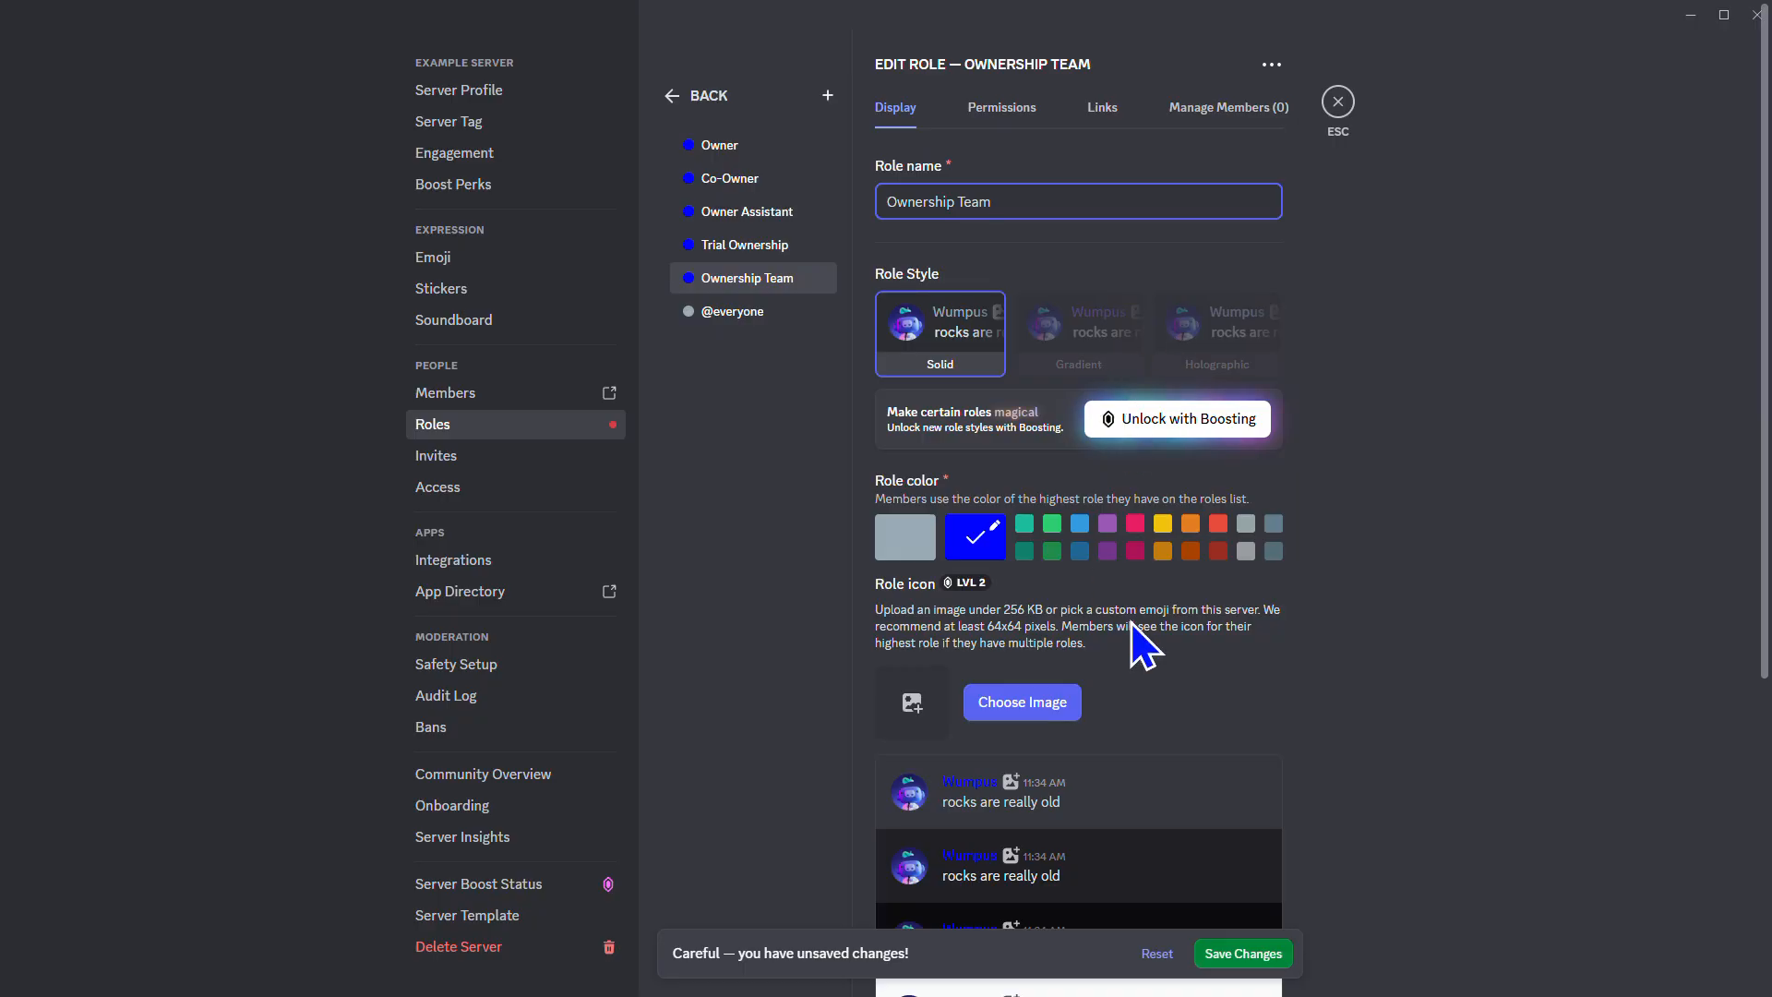
click(1250, 957)
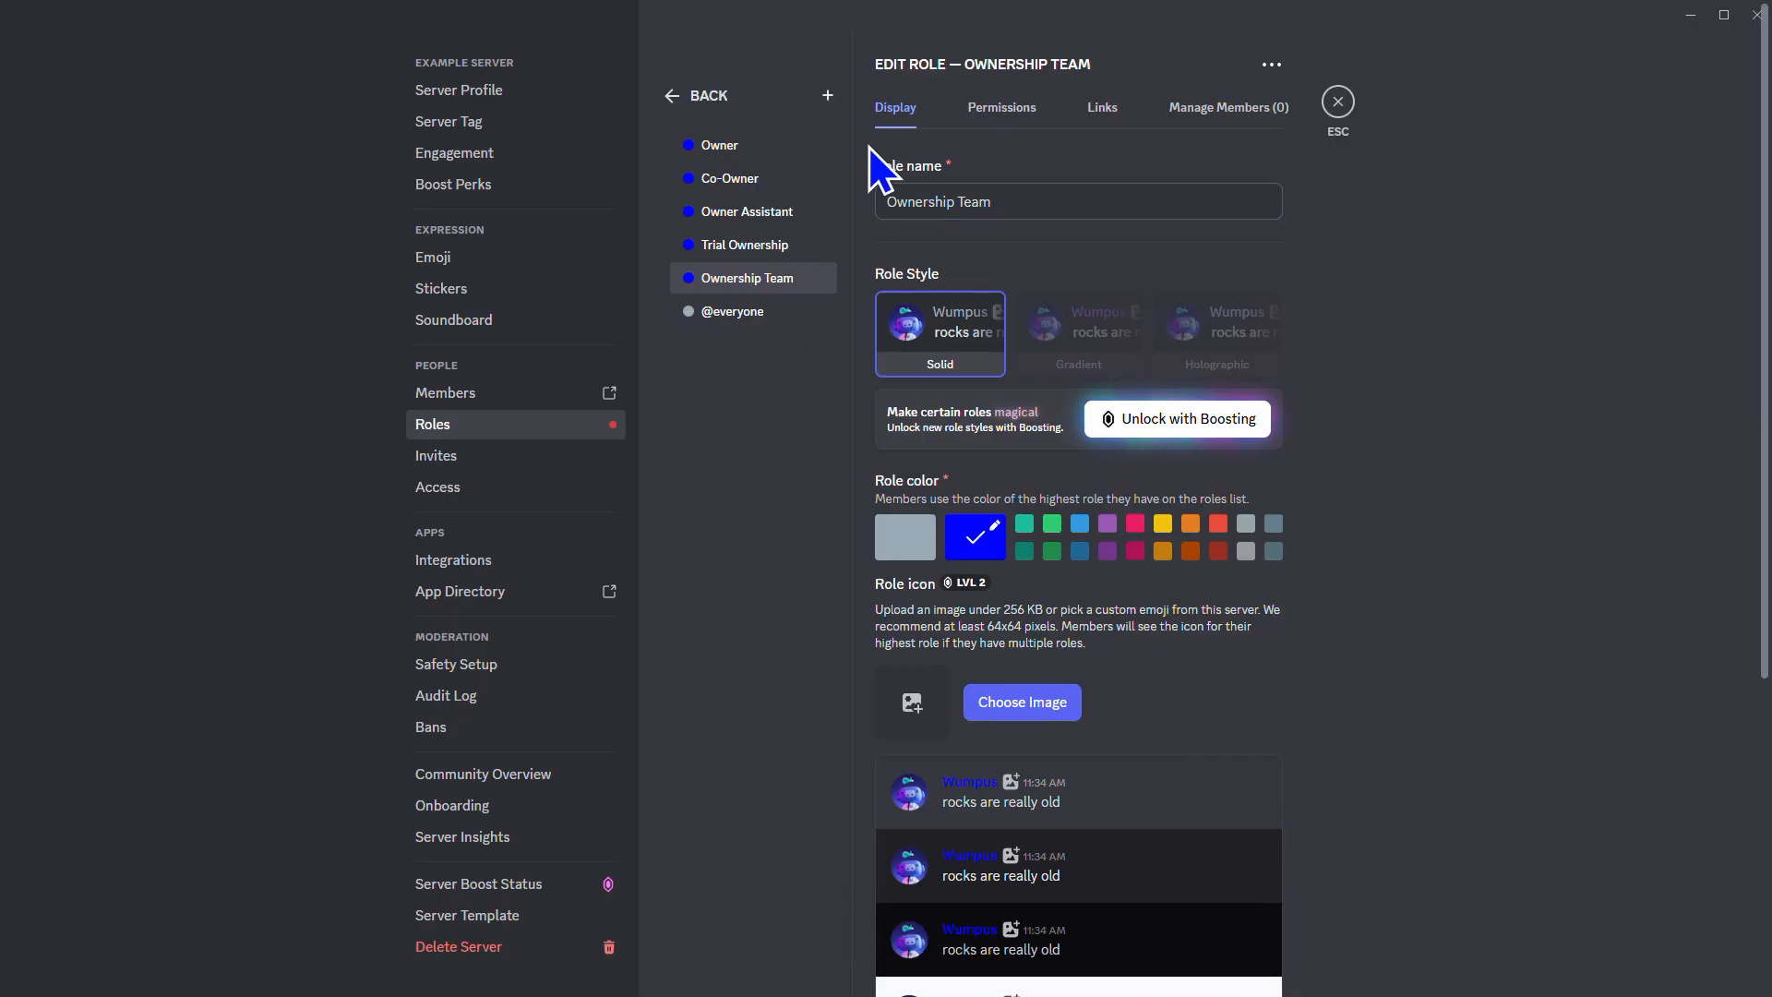
Create a separator role below Ownership Team whose name is a continuous line of dashes, and save it
click(827, 95)
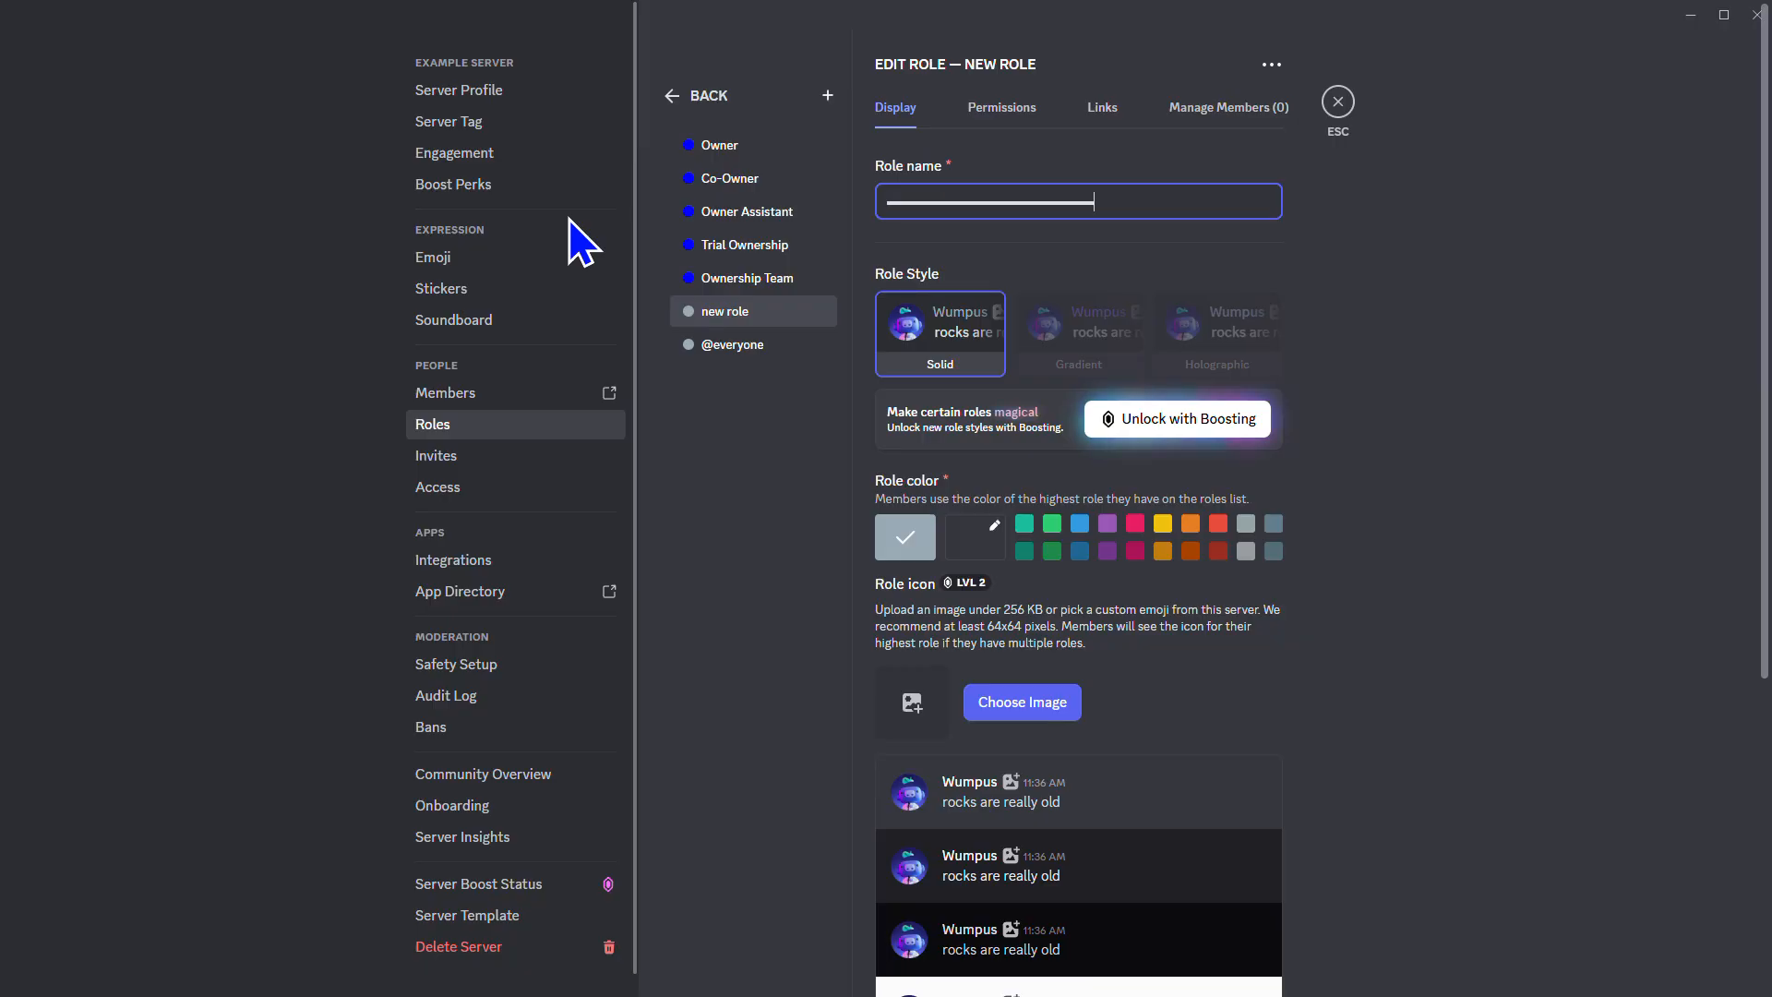
click(1232, 954)
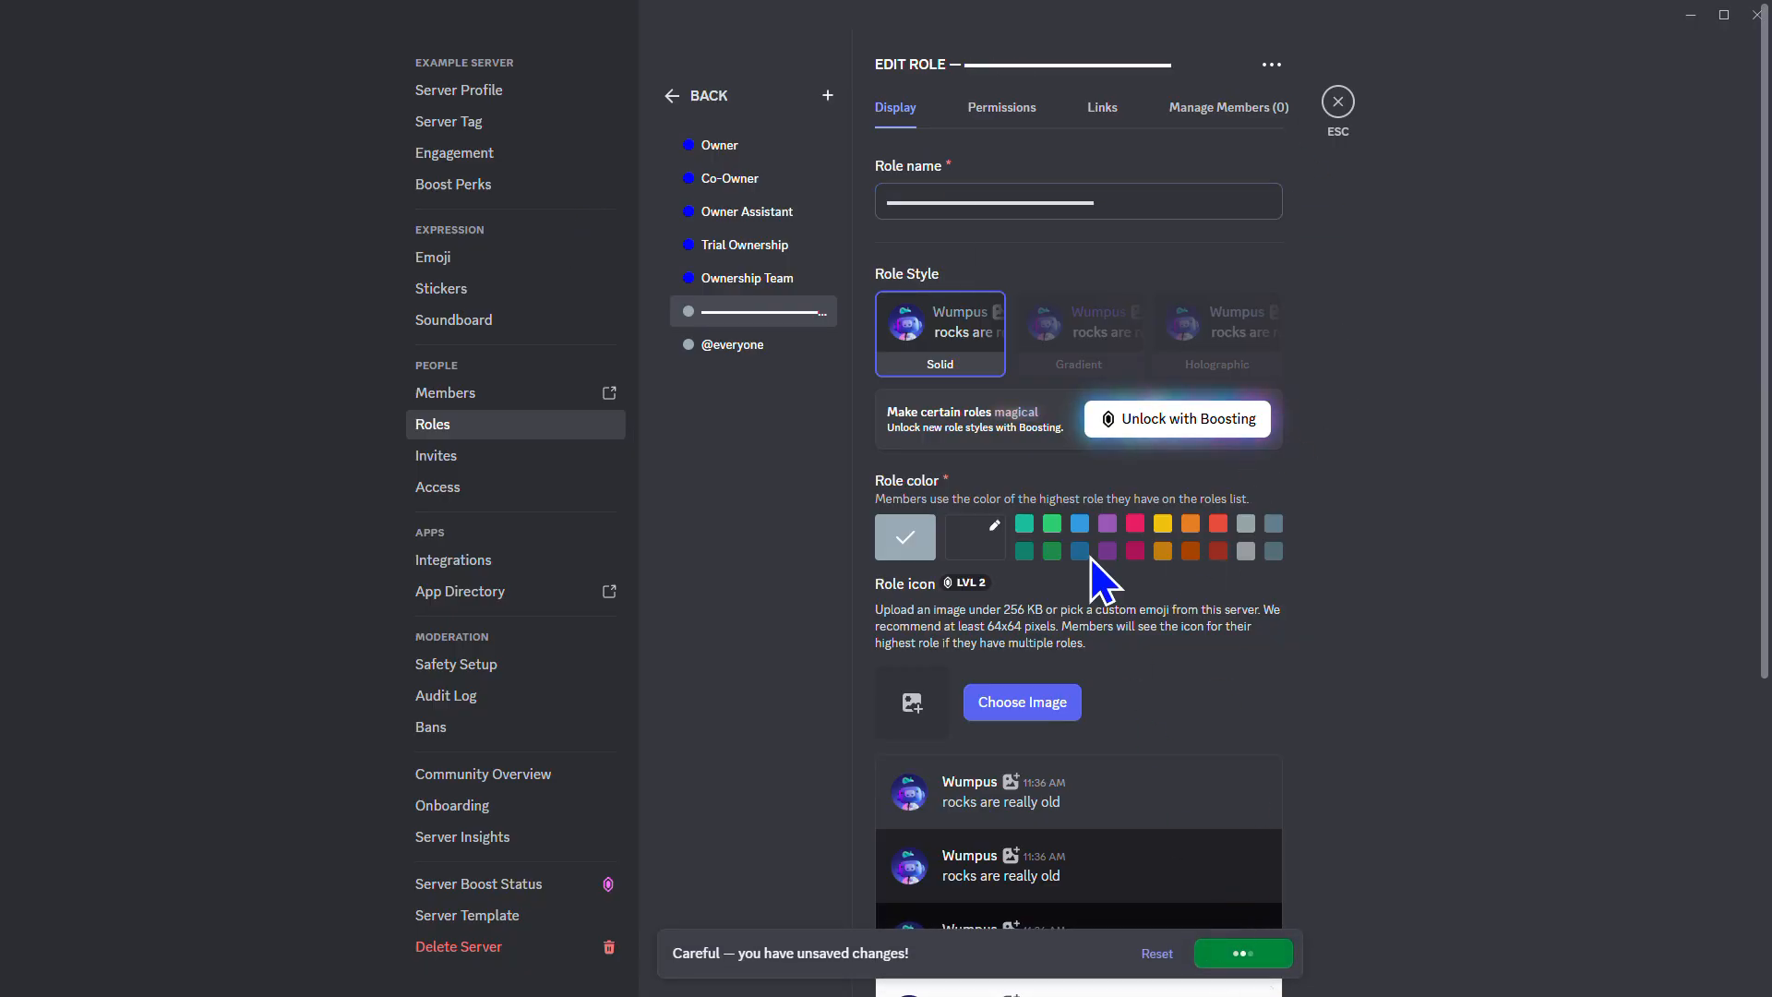
Create a role named Lead Directive with the light purple preset color and save it
click(827, 95)
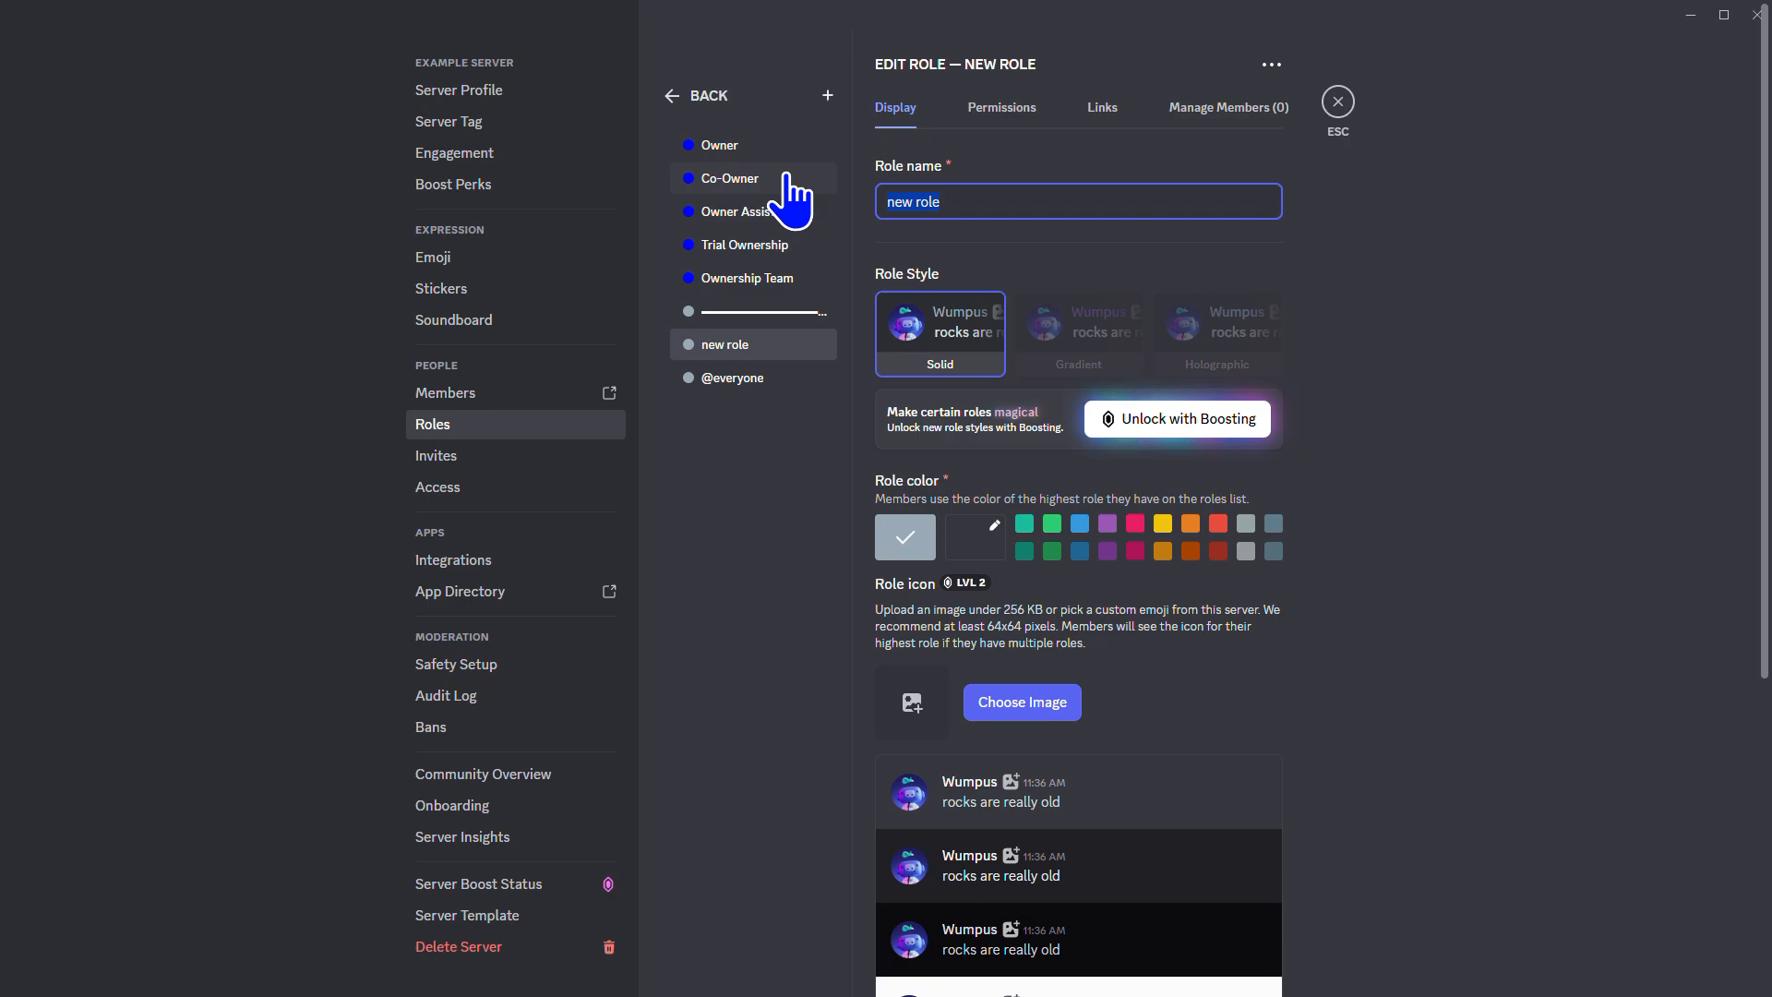
text(Lead Direcive)
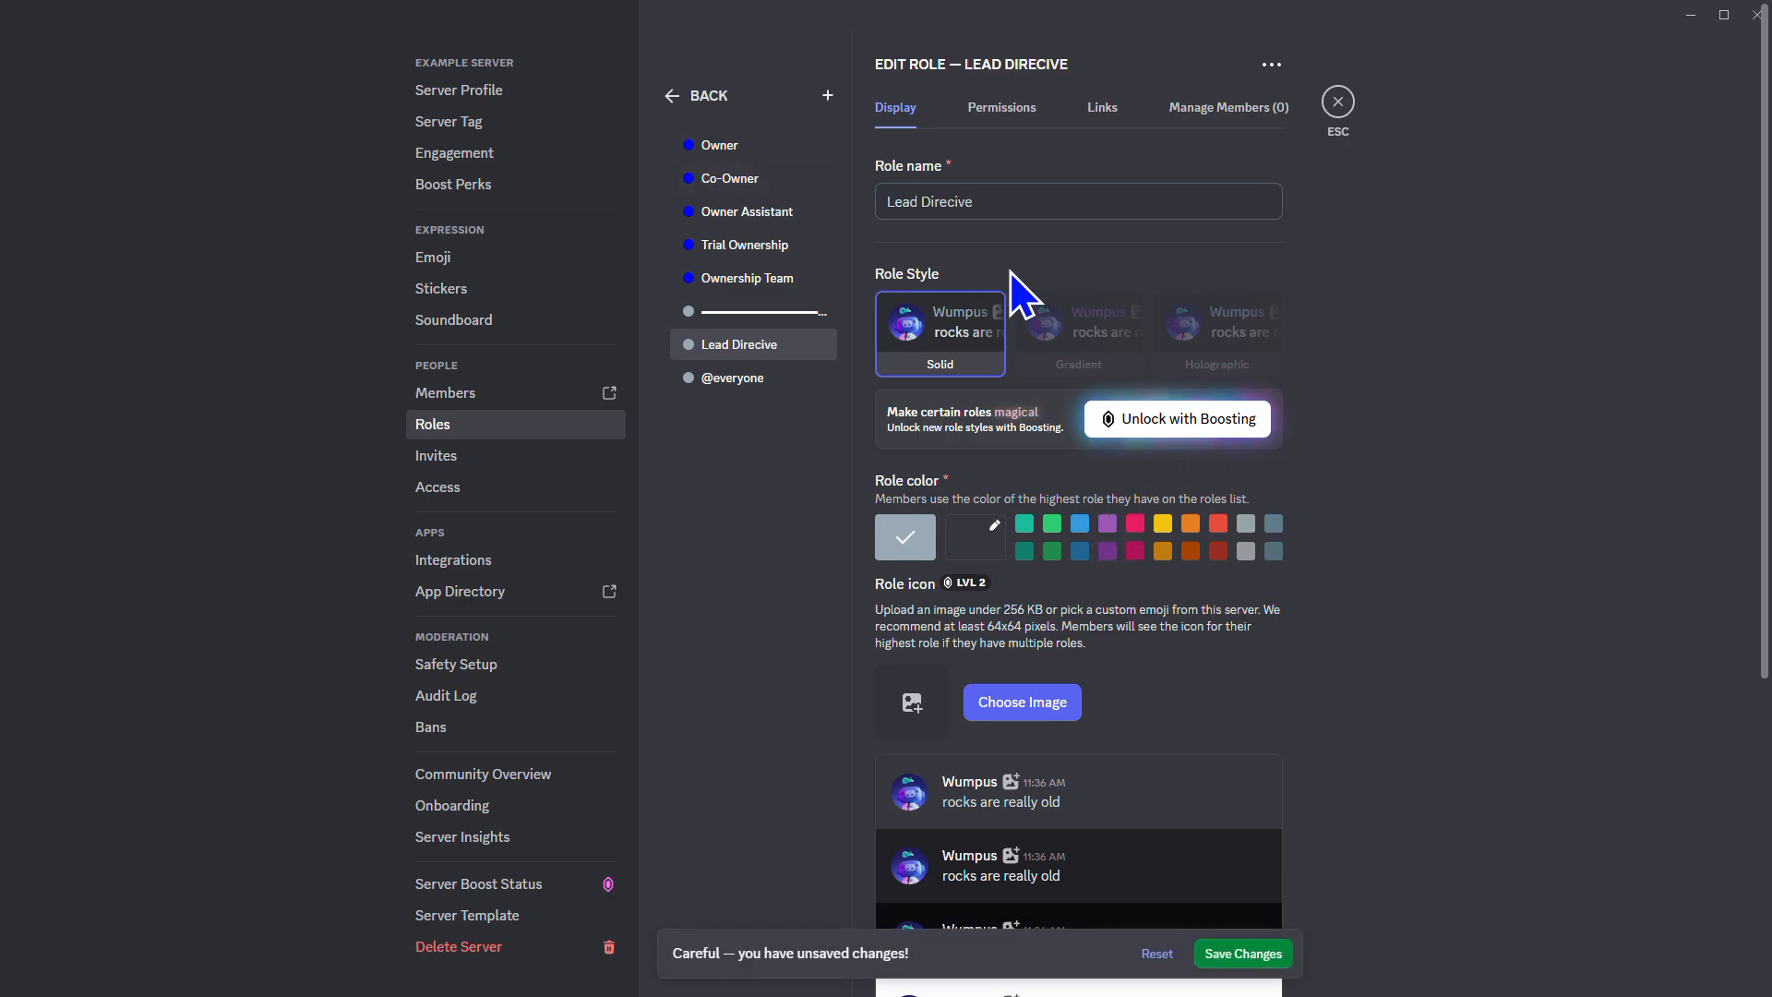
click(954, 201)
text(t)
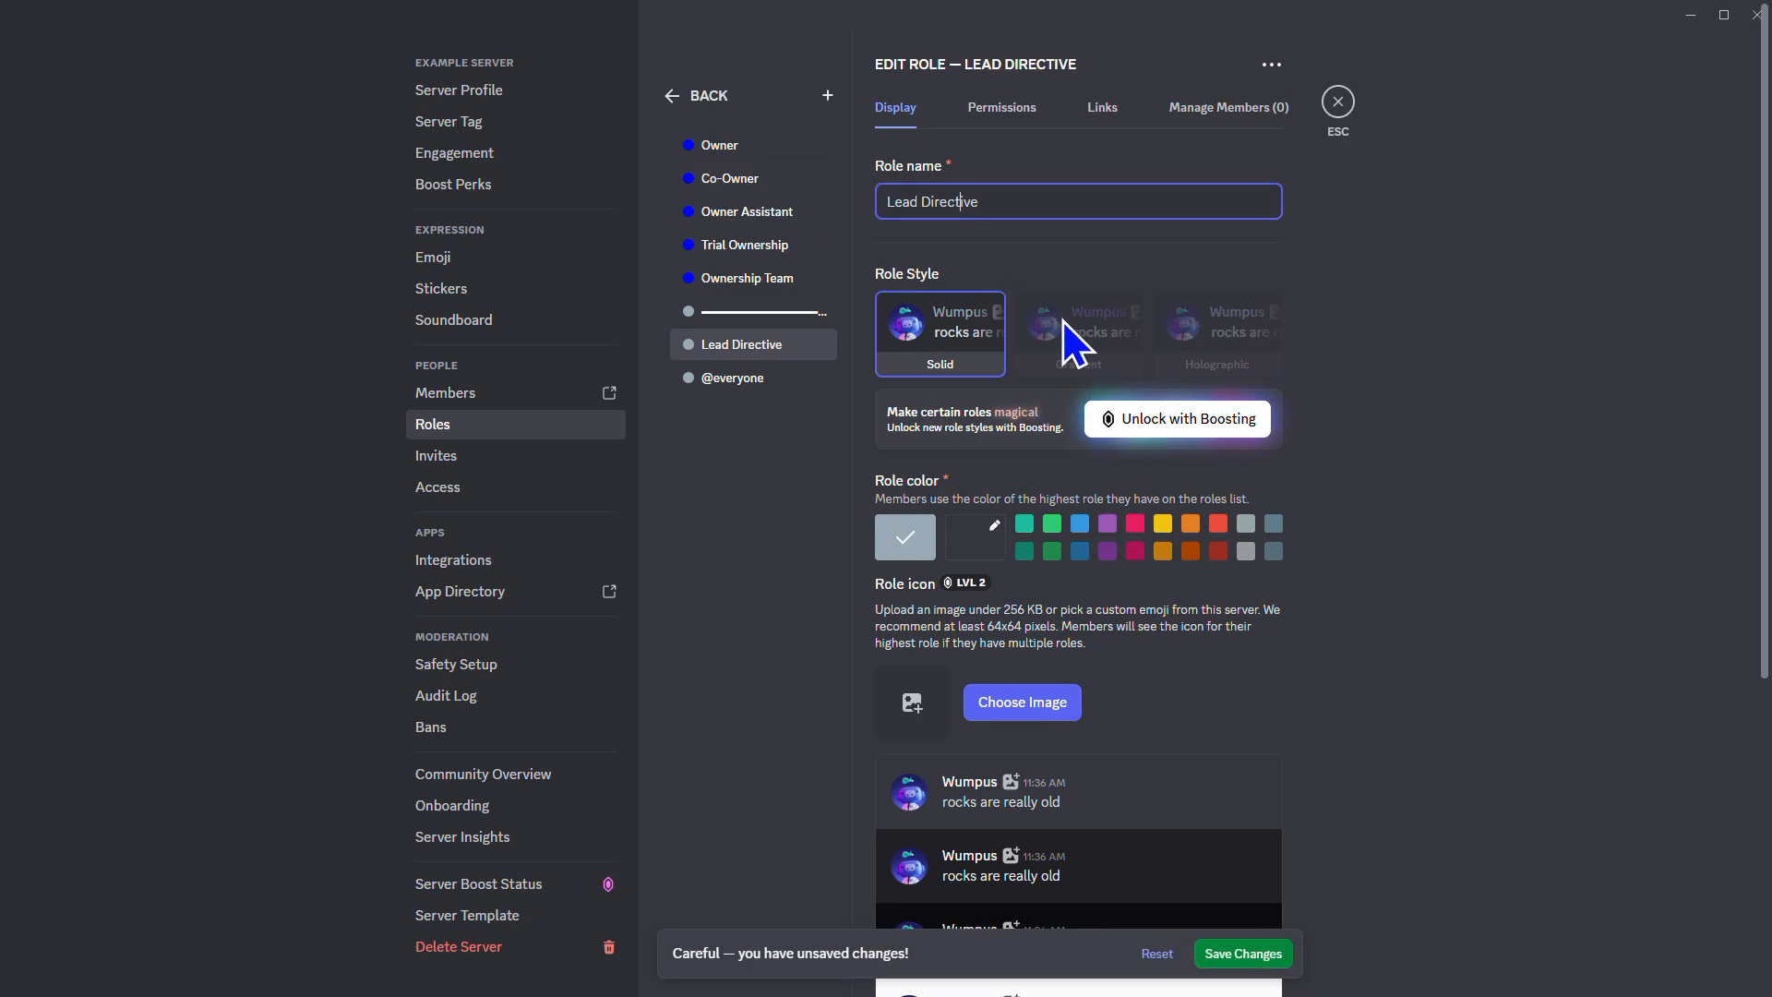
click(1107, 524)
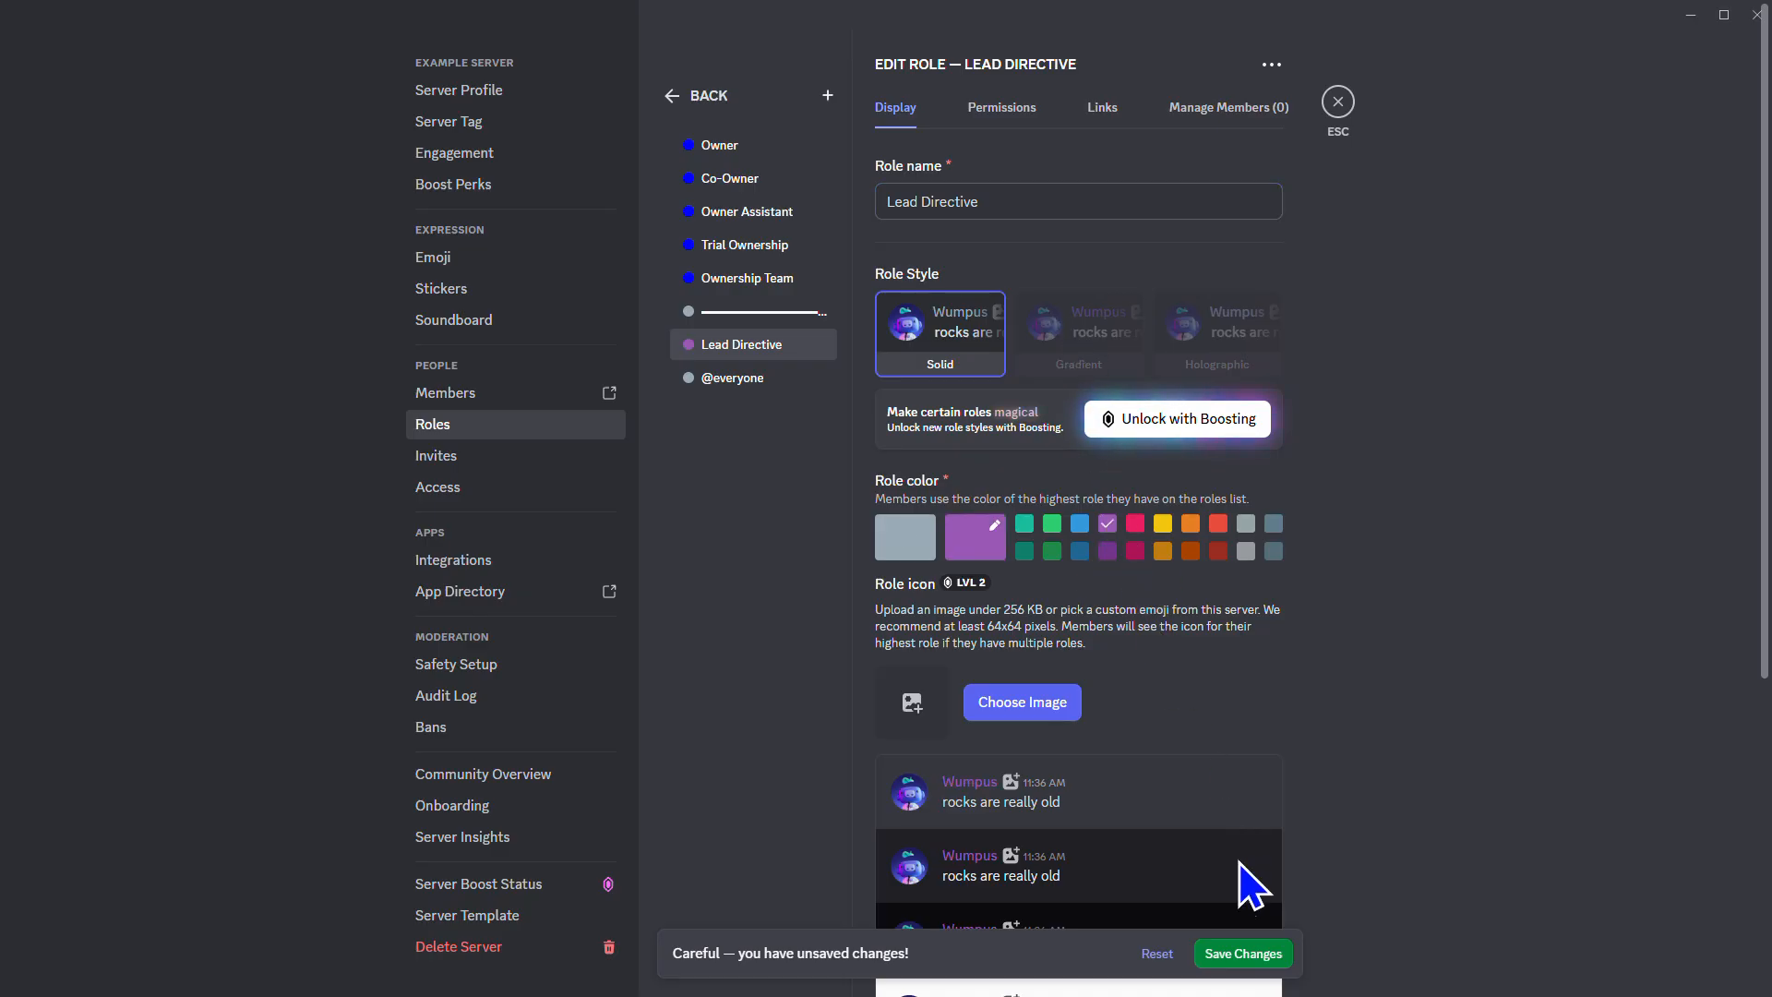
click(1241, 955)
Create a role named Director with the same light purple preset color as Lead Directive and save it
click(827, 96)
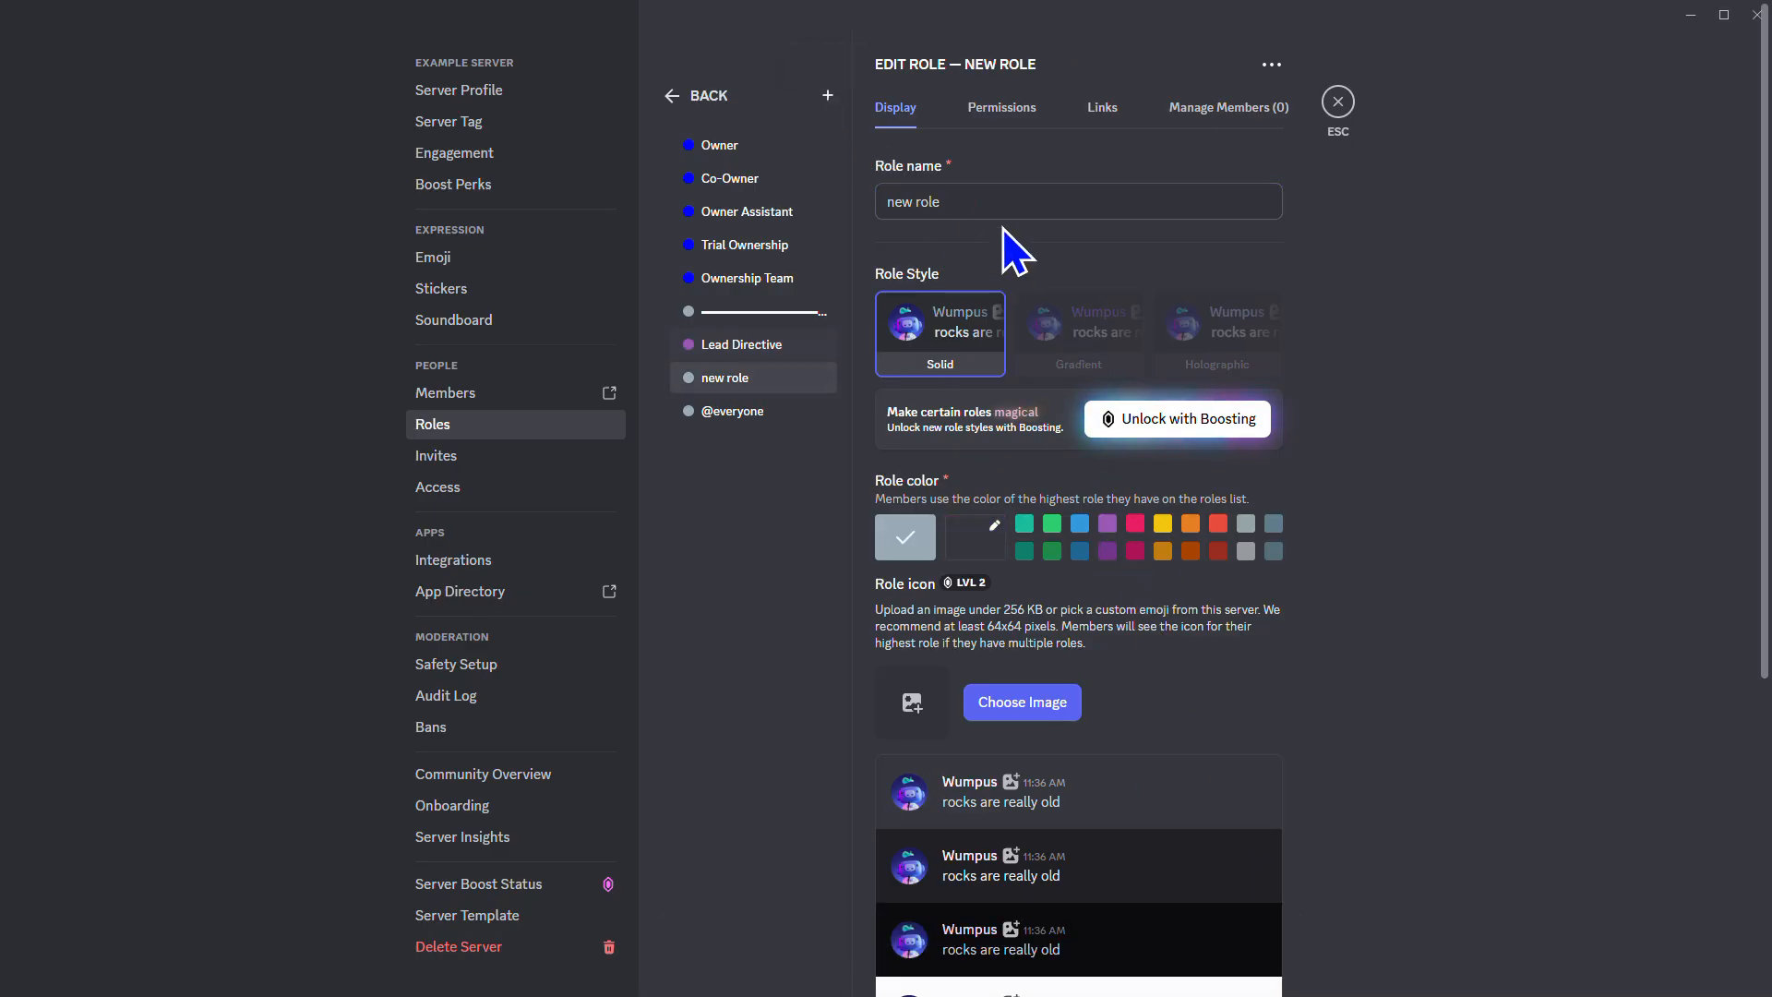
text(Direc)
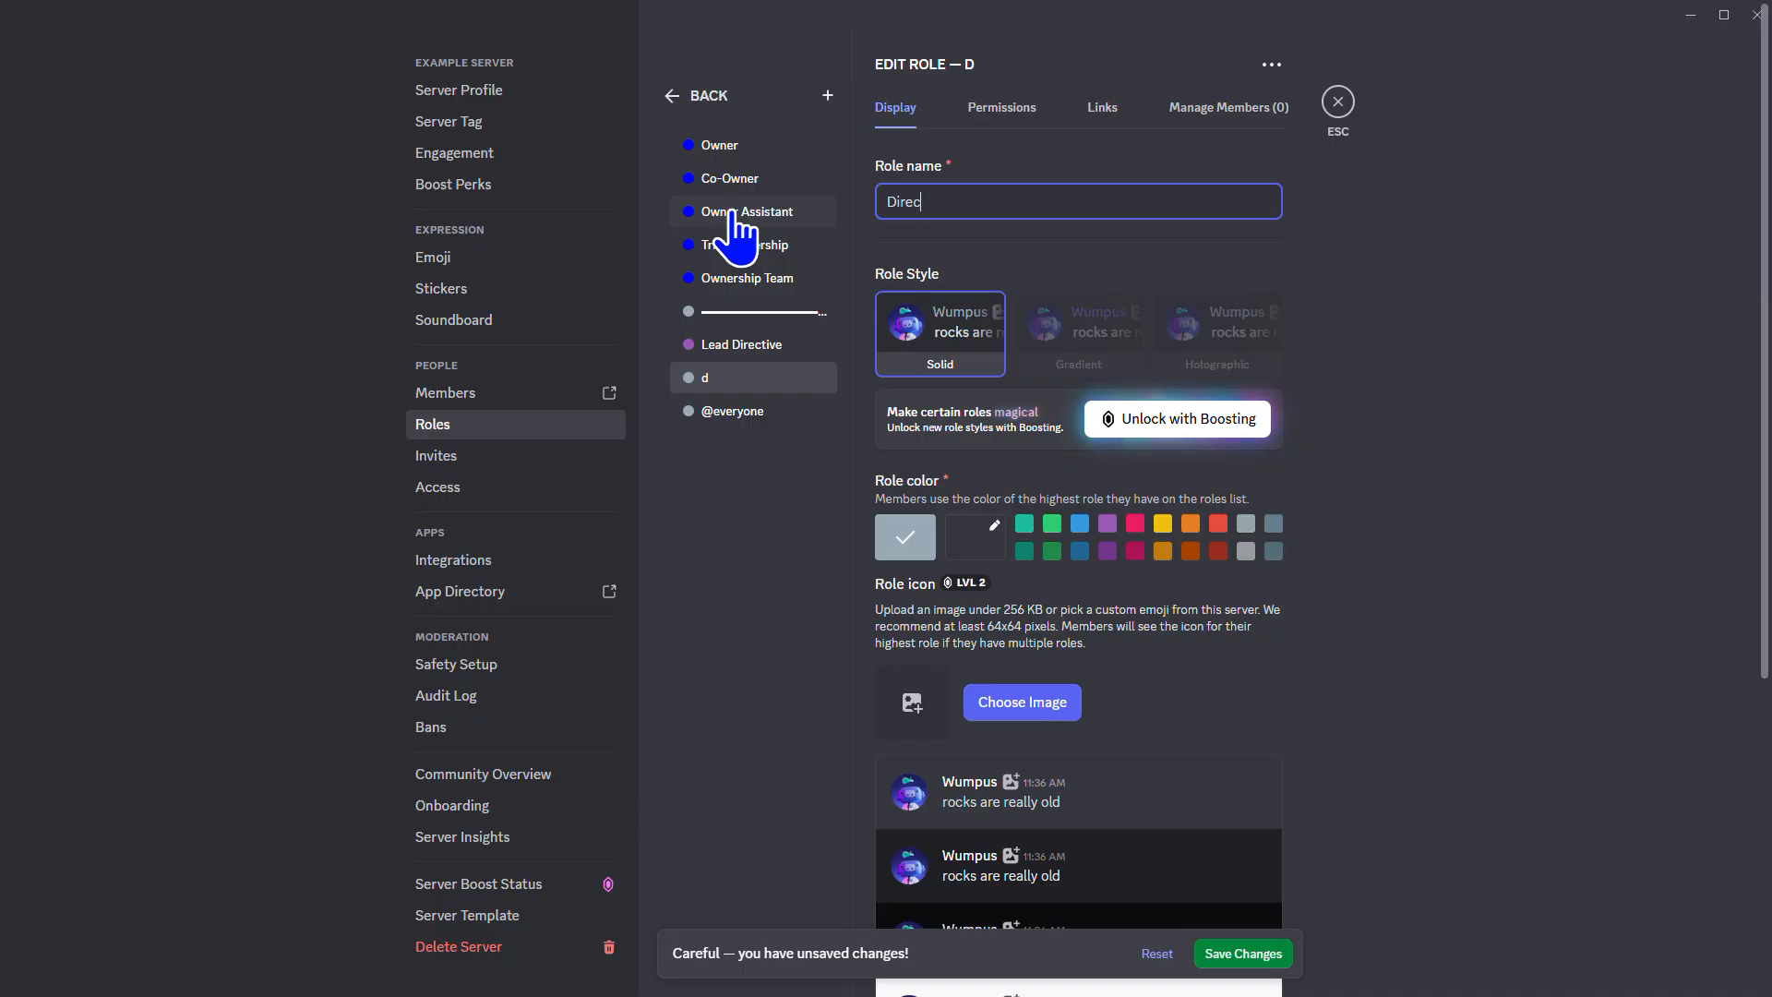
text(tor)
click(1108, 524)
click(1270, 956)
Create a role named Deputy Director with the light purple preset color and save it
click(827, 96)
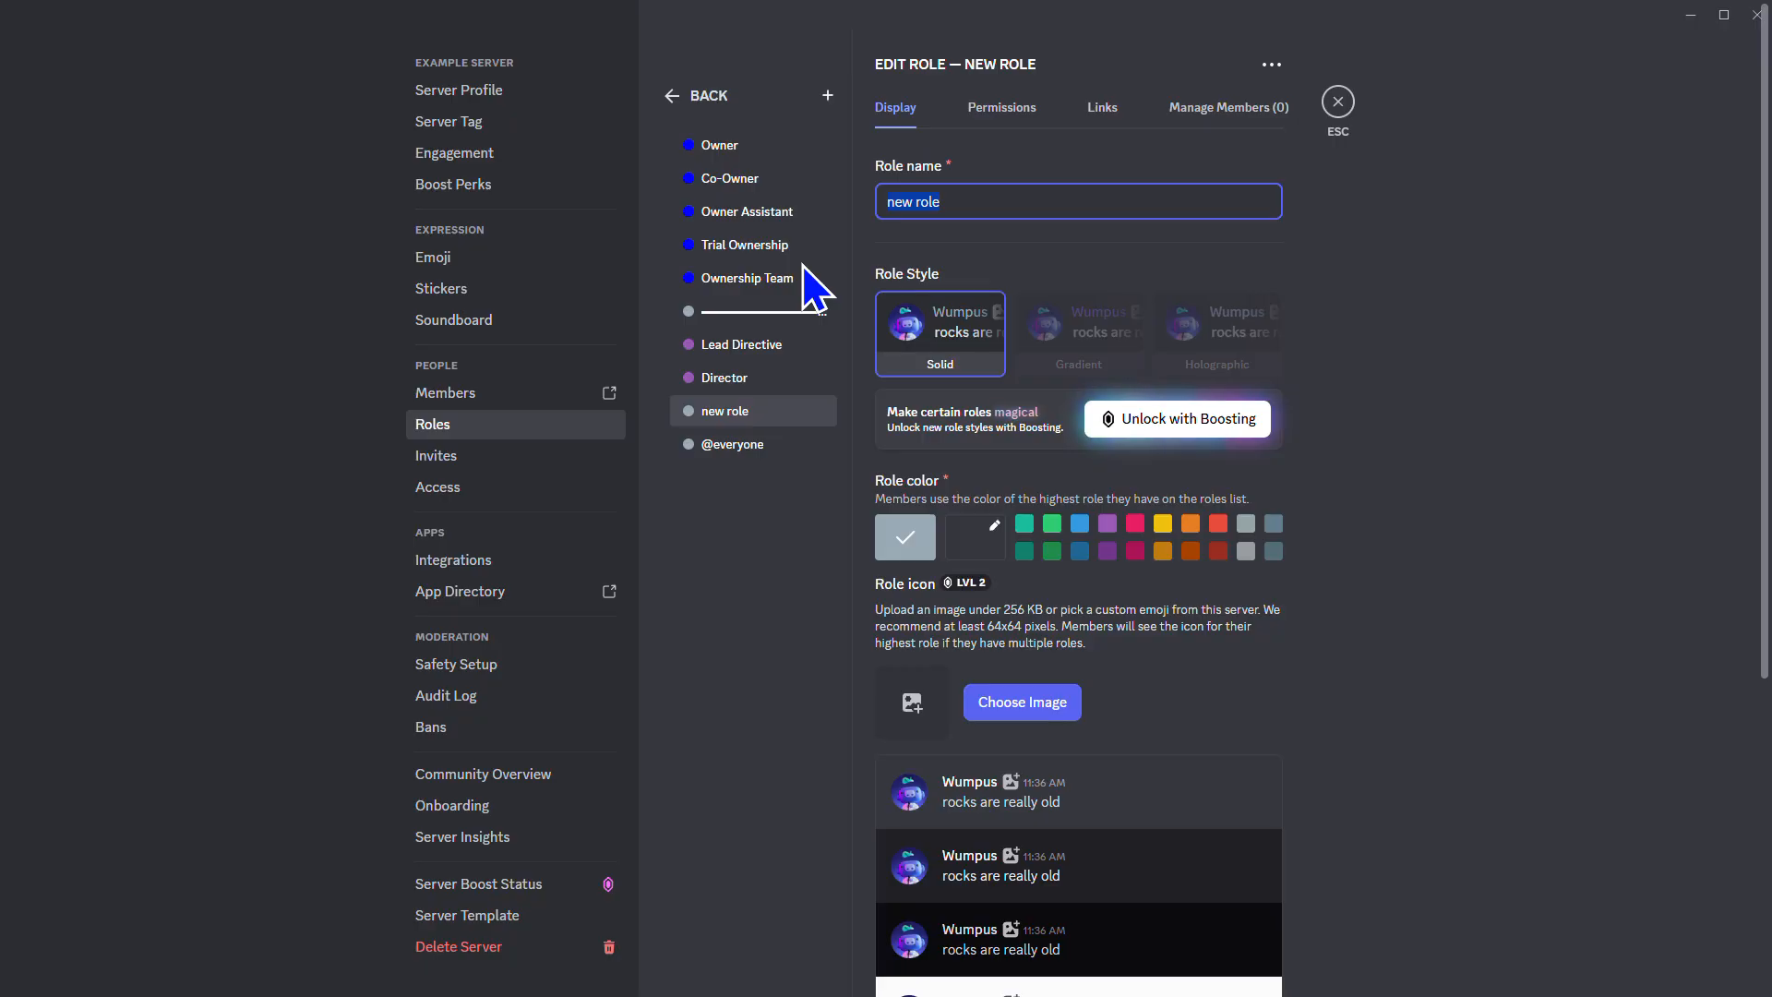
text(Ass)
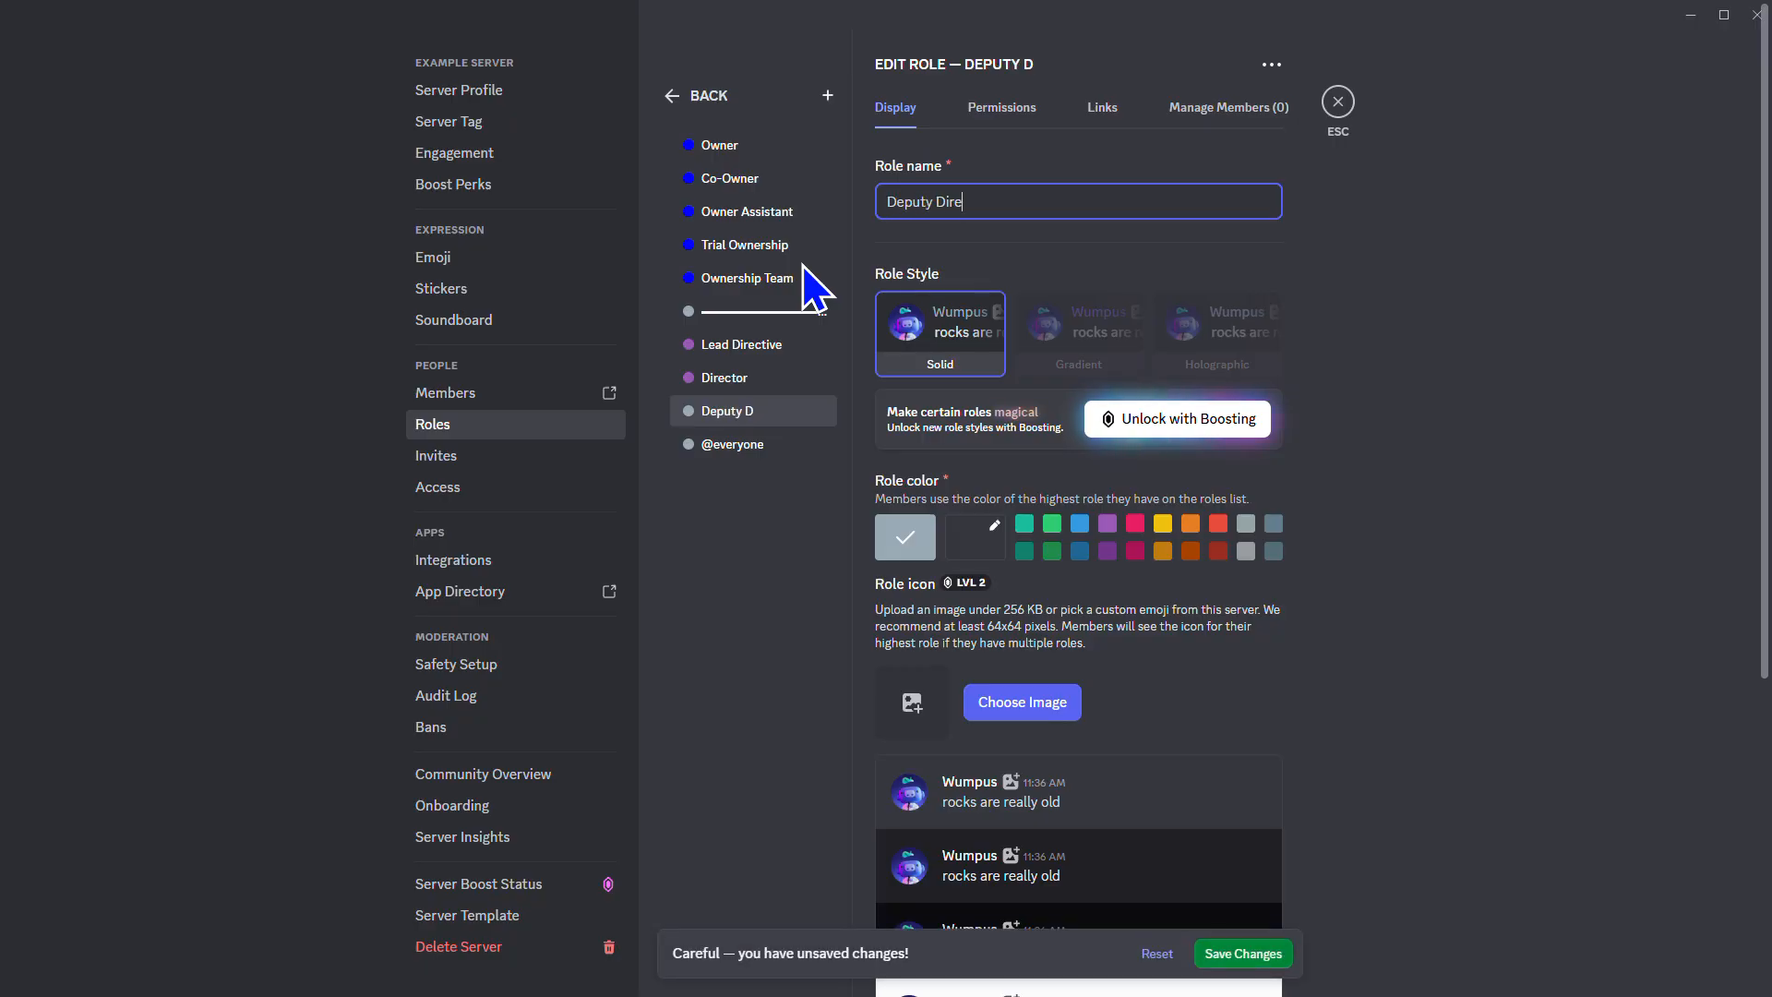
text(or)
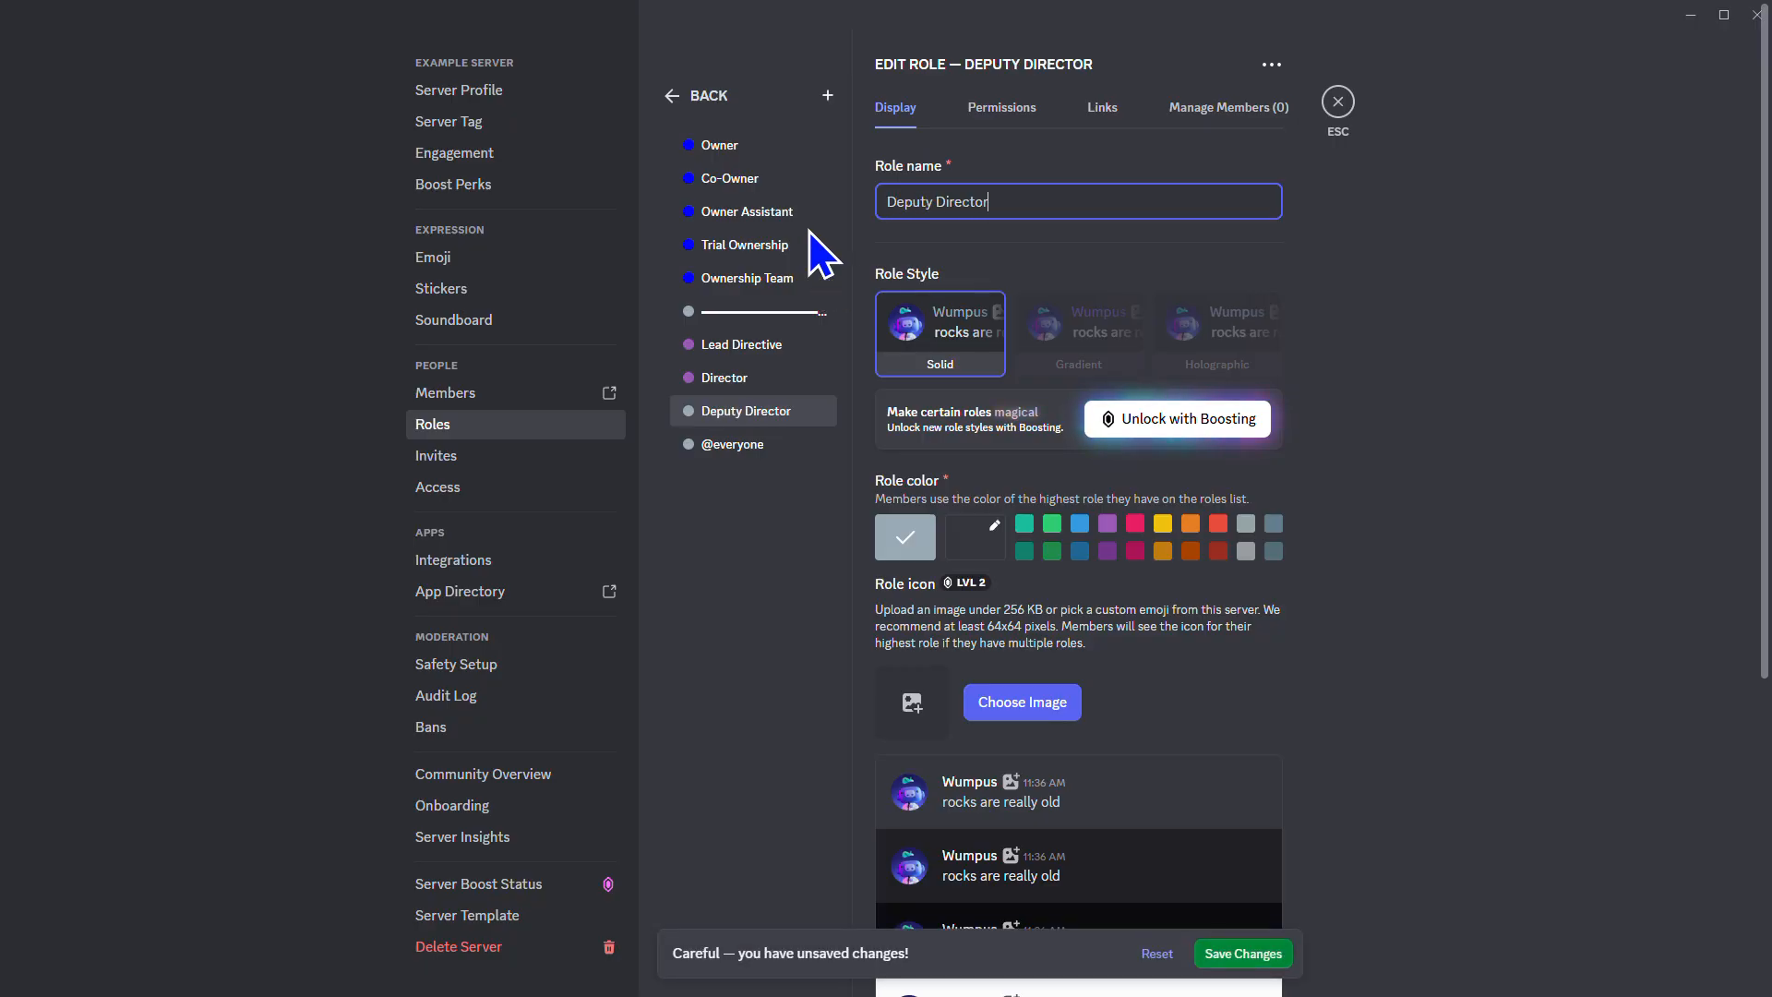
click(1103, 525)
Create a role named Assistant Director with the light purple preset color and save it
click(828, 95)
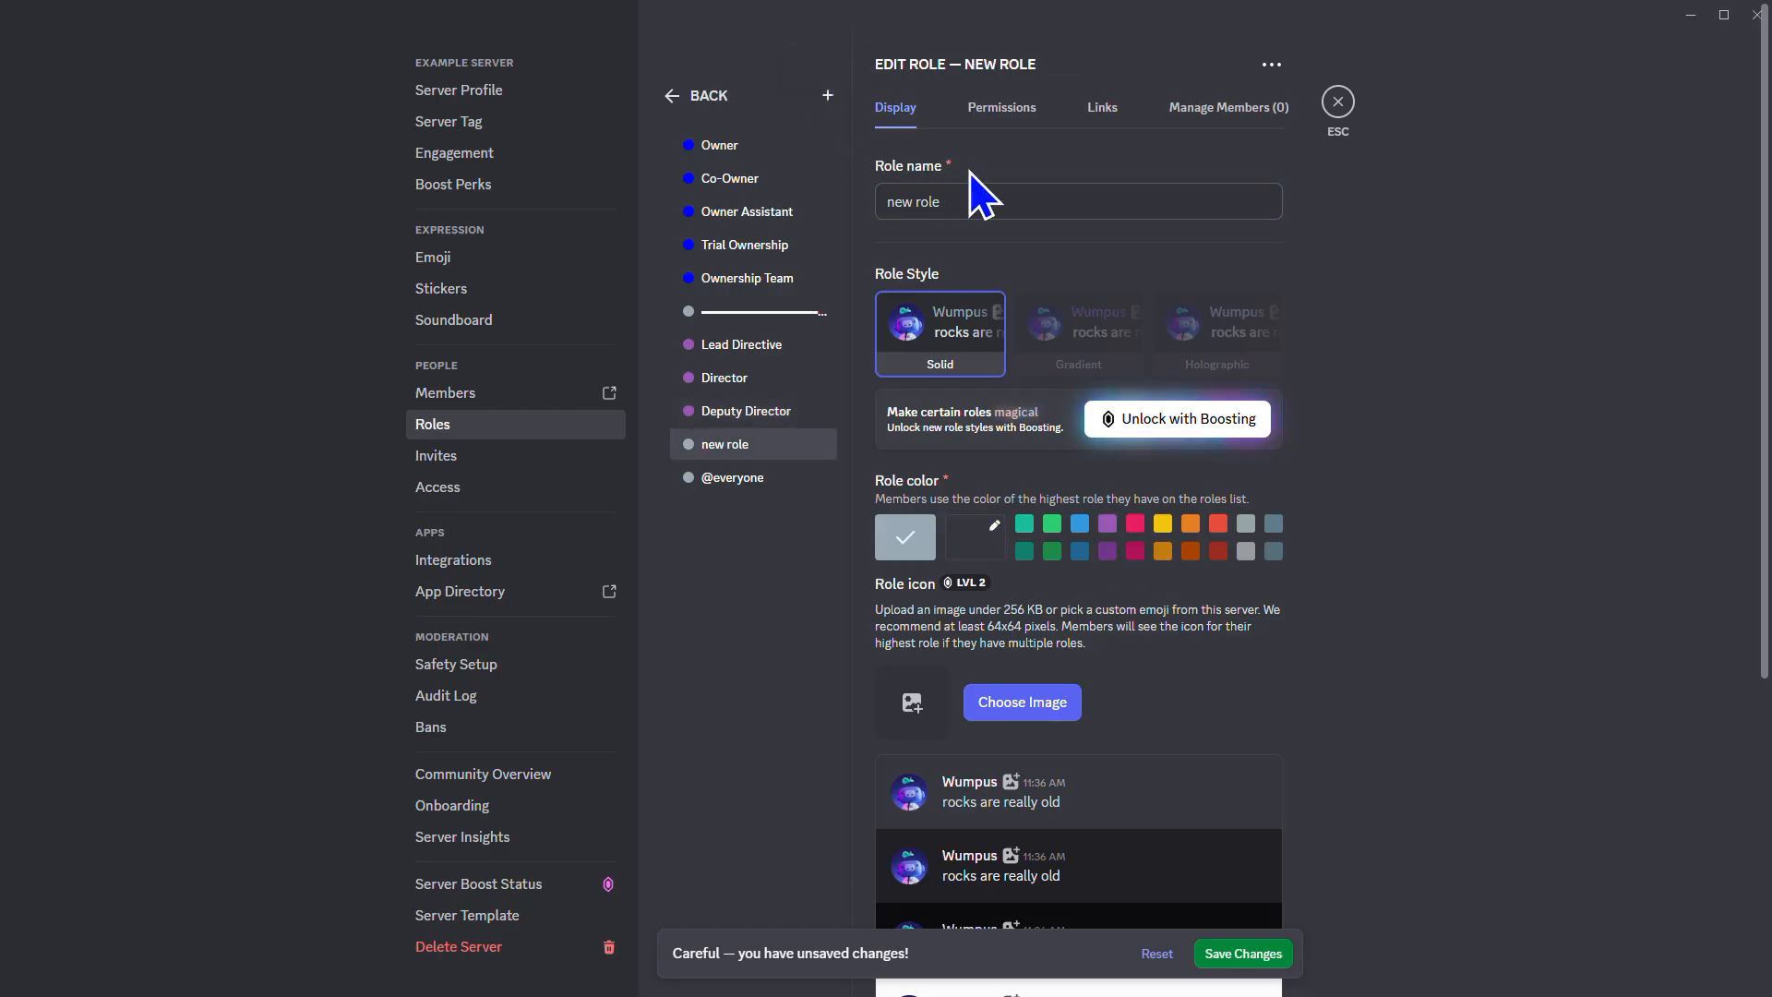
triple_click(974, 189)
text(Assistant Director)
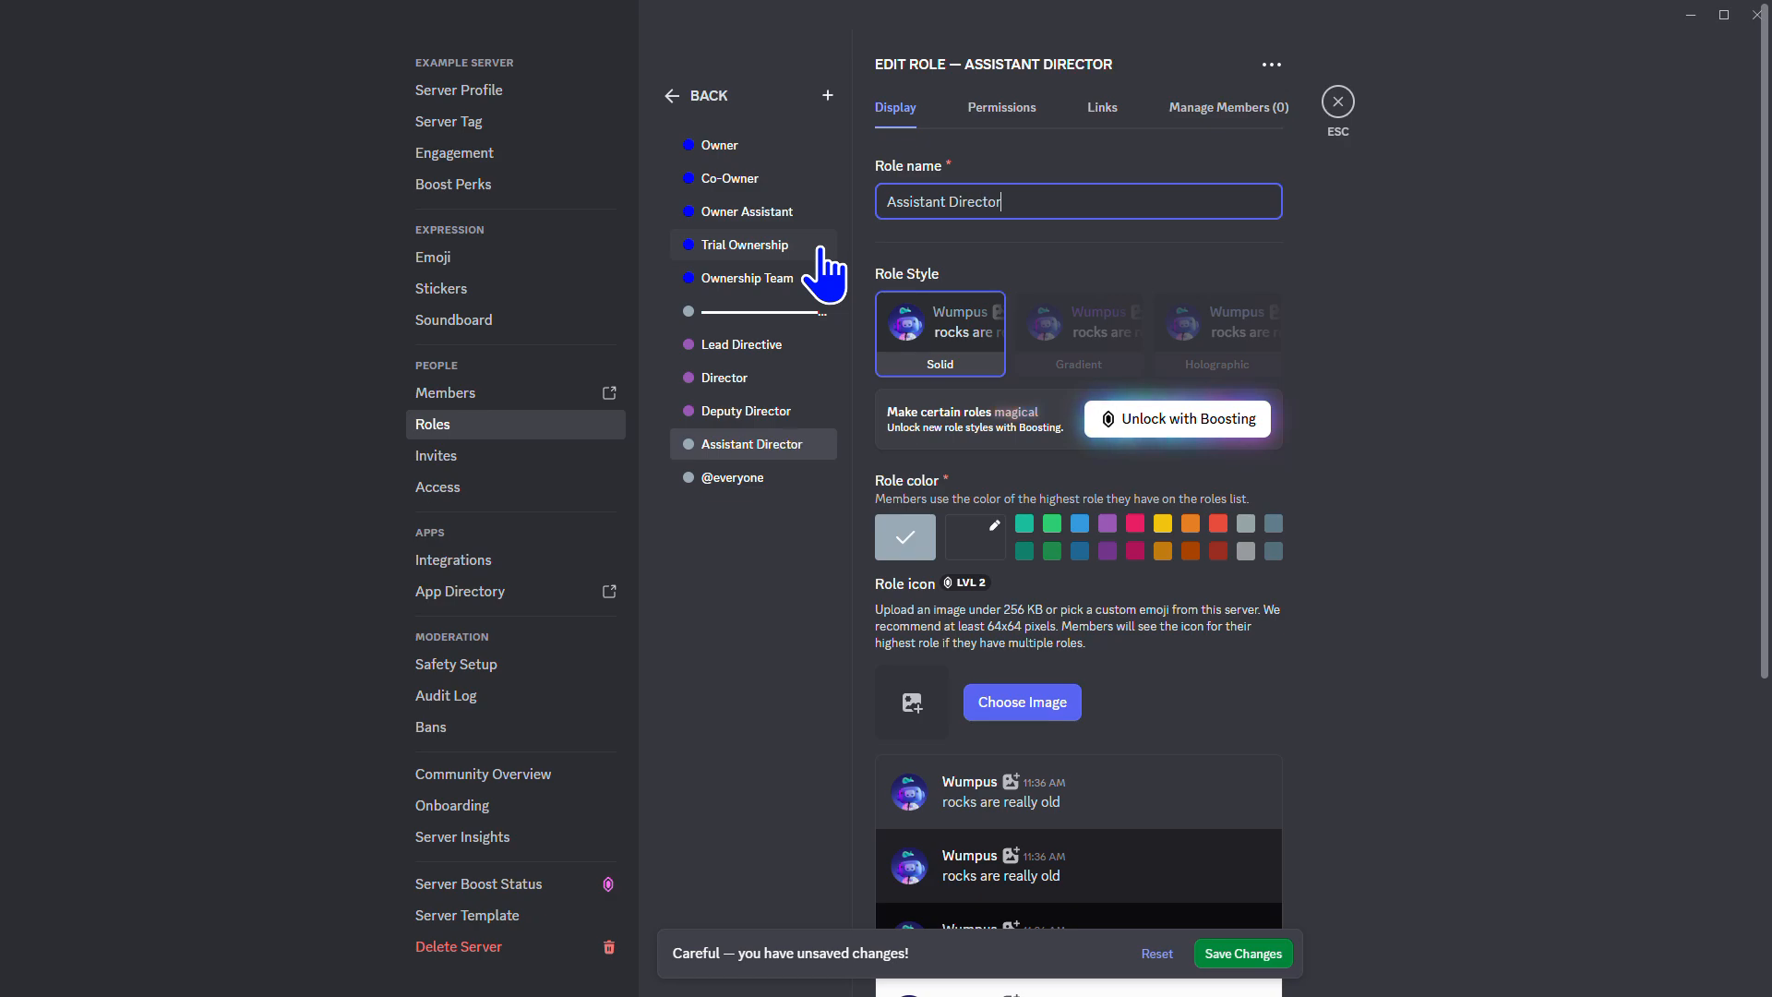
click(1108, 524)
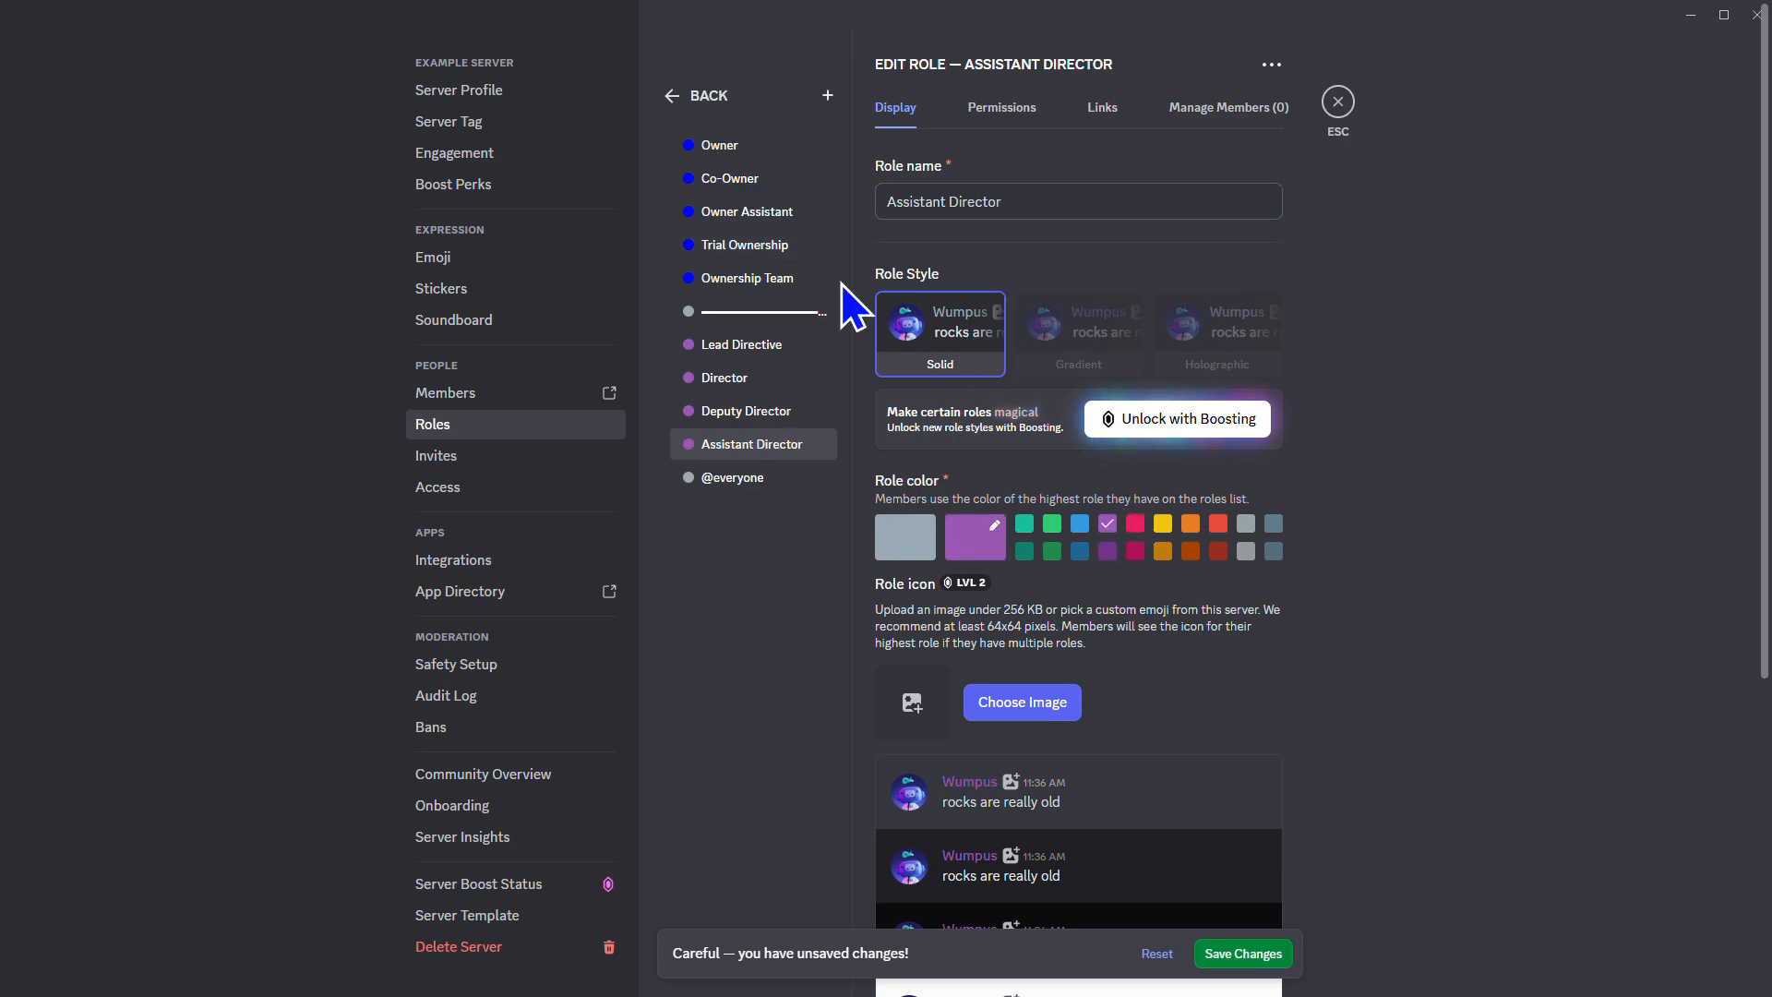
Create and save the roles Board of Directors and Directive Team, both with the light purple preset color
click(828, 95)
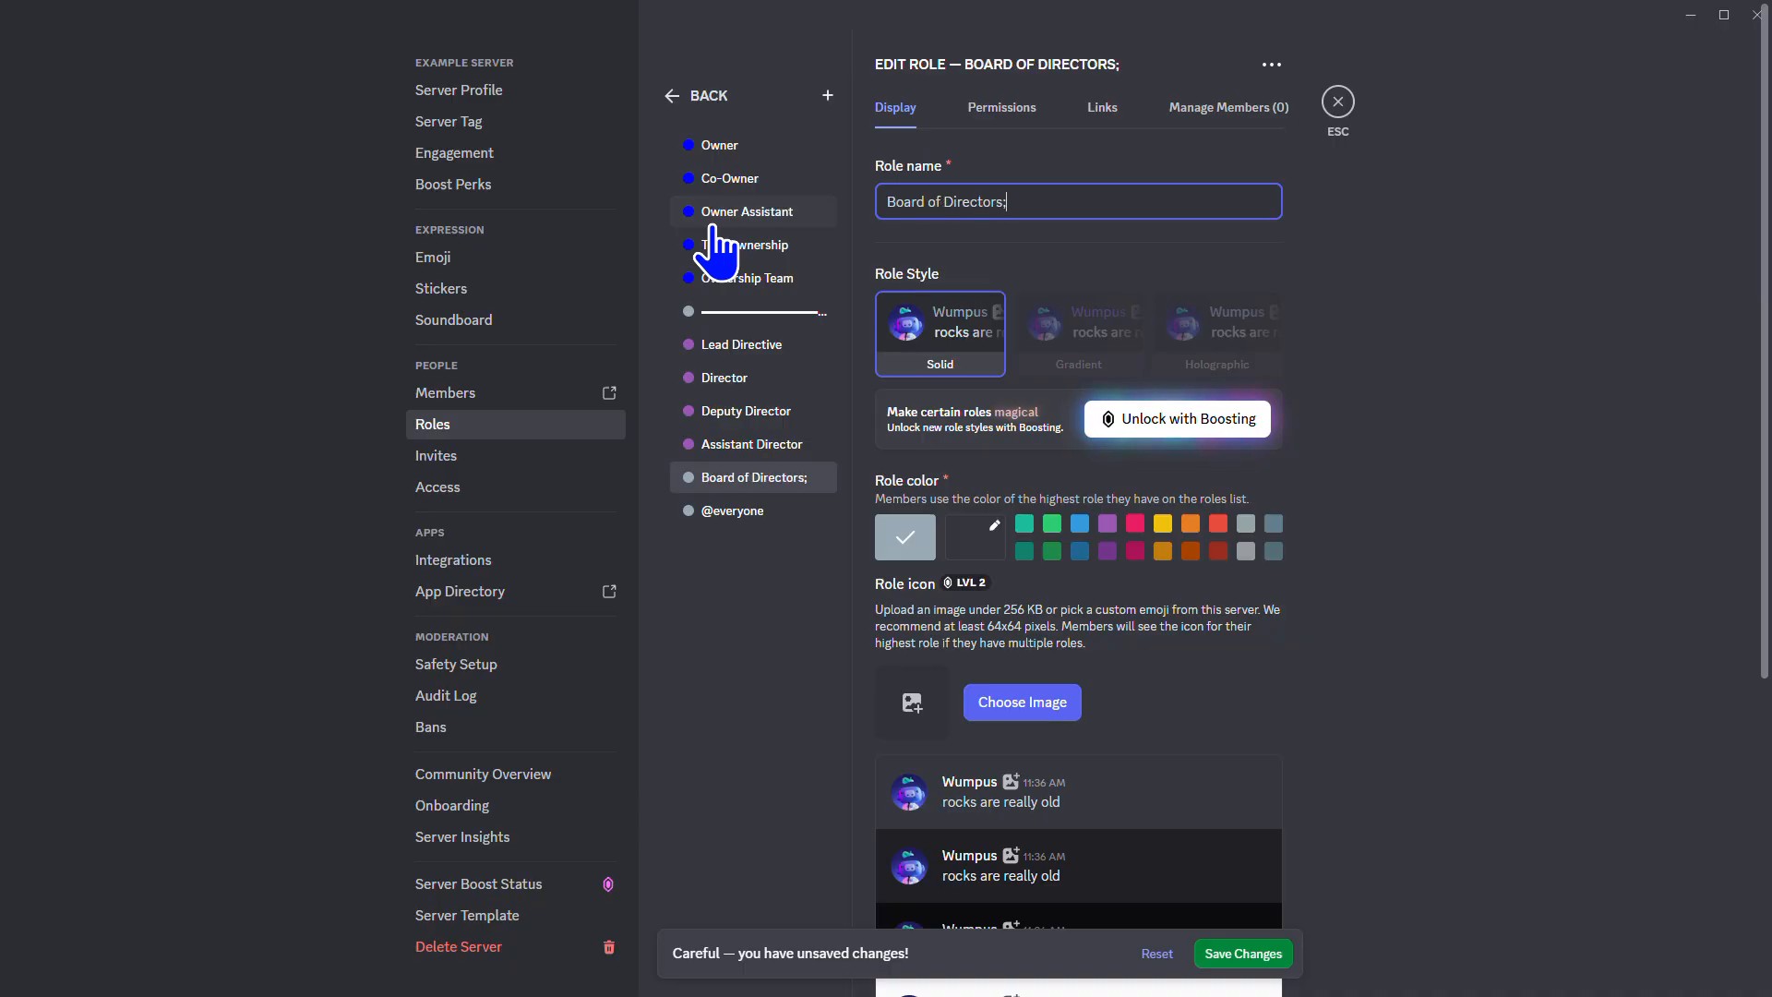
click(1107, 525)
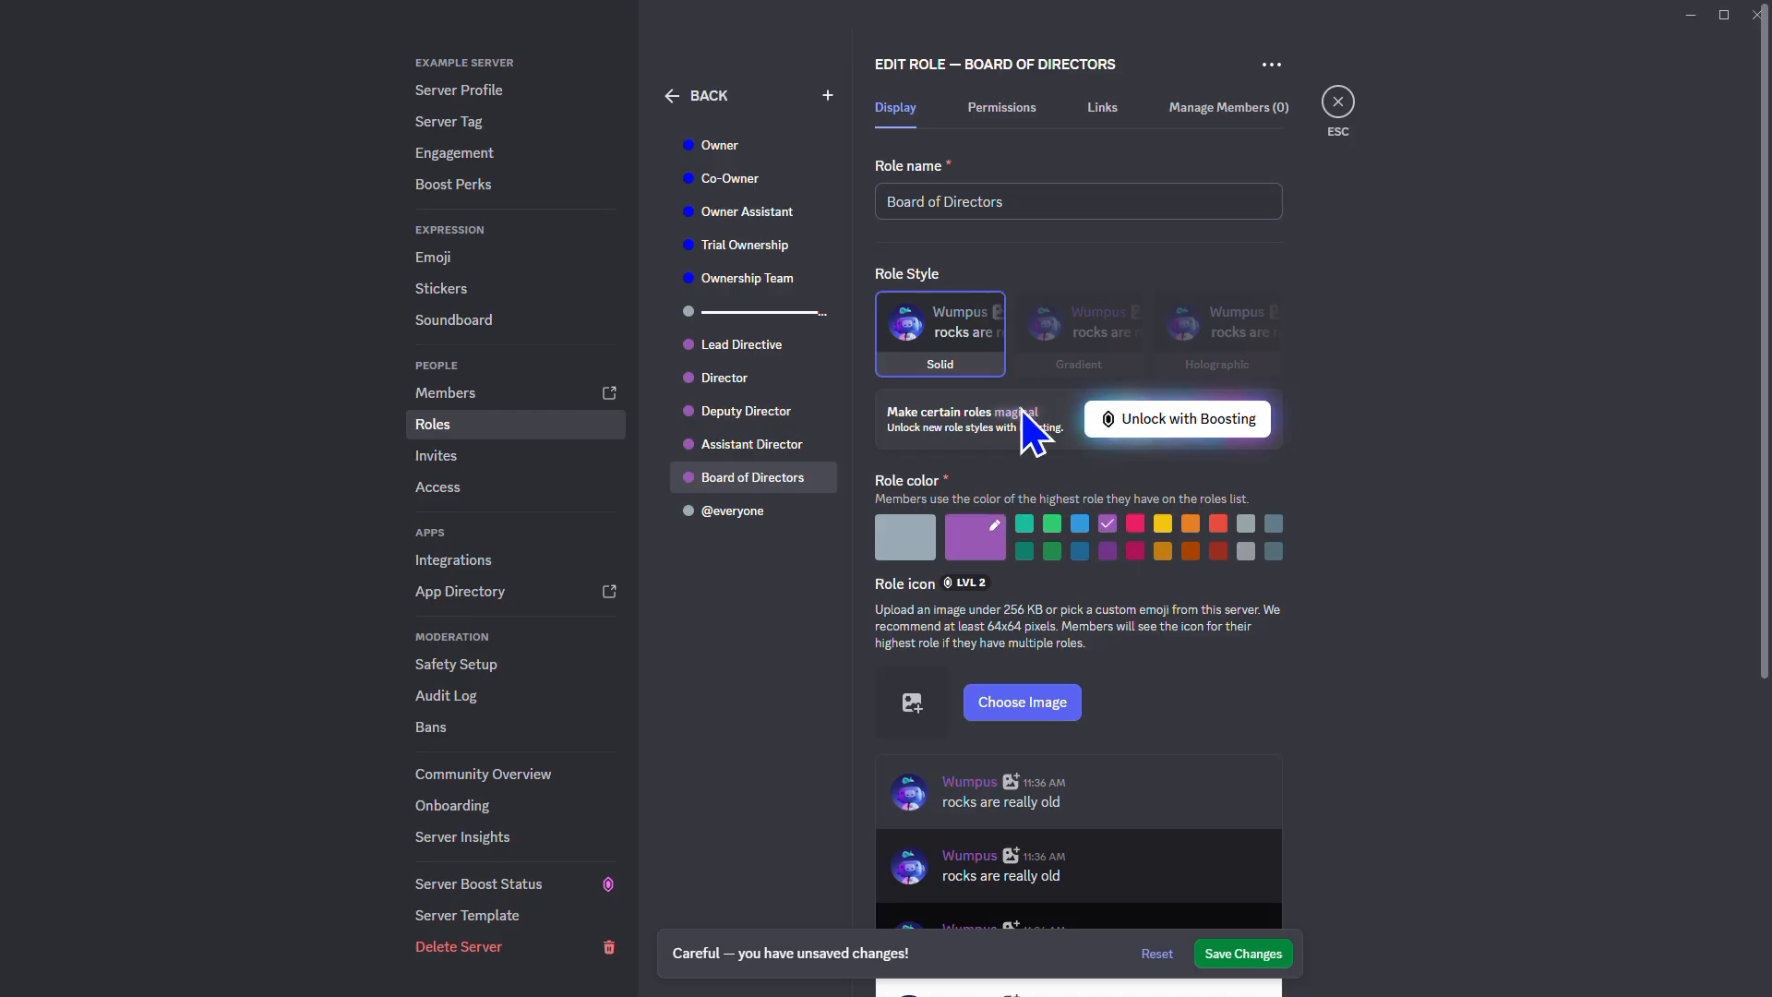
click(828, 95)
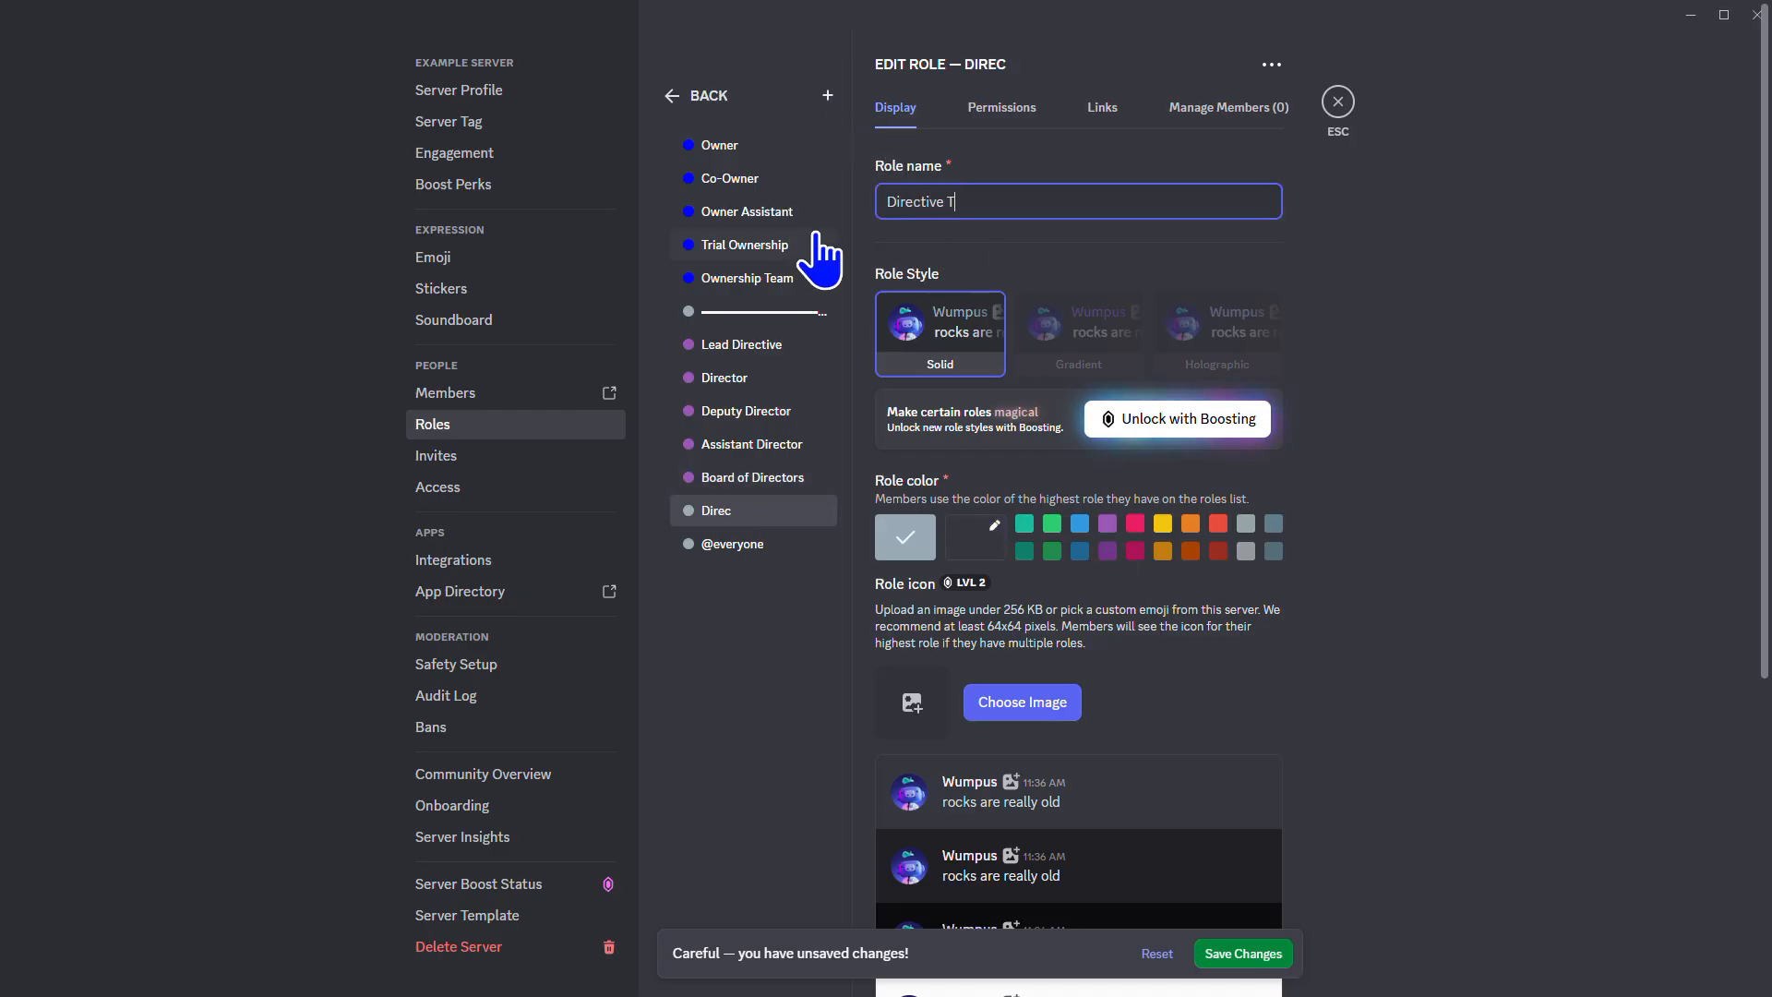
click(1108, 524)
Create another separator role below Directive Team, paste the line of dashes as its name, and save it
click(828, 95)
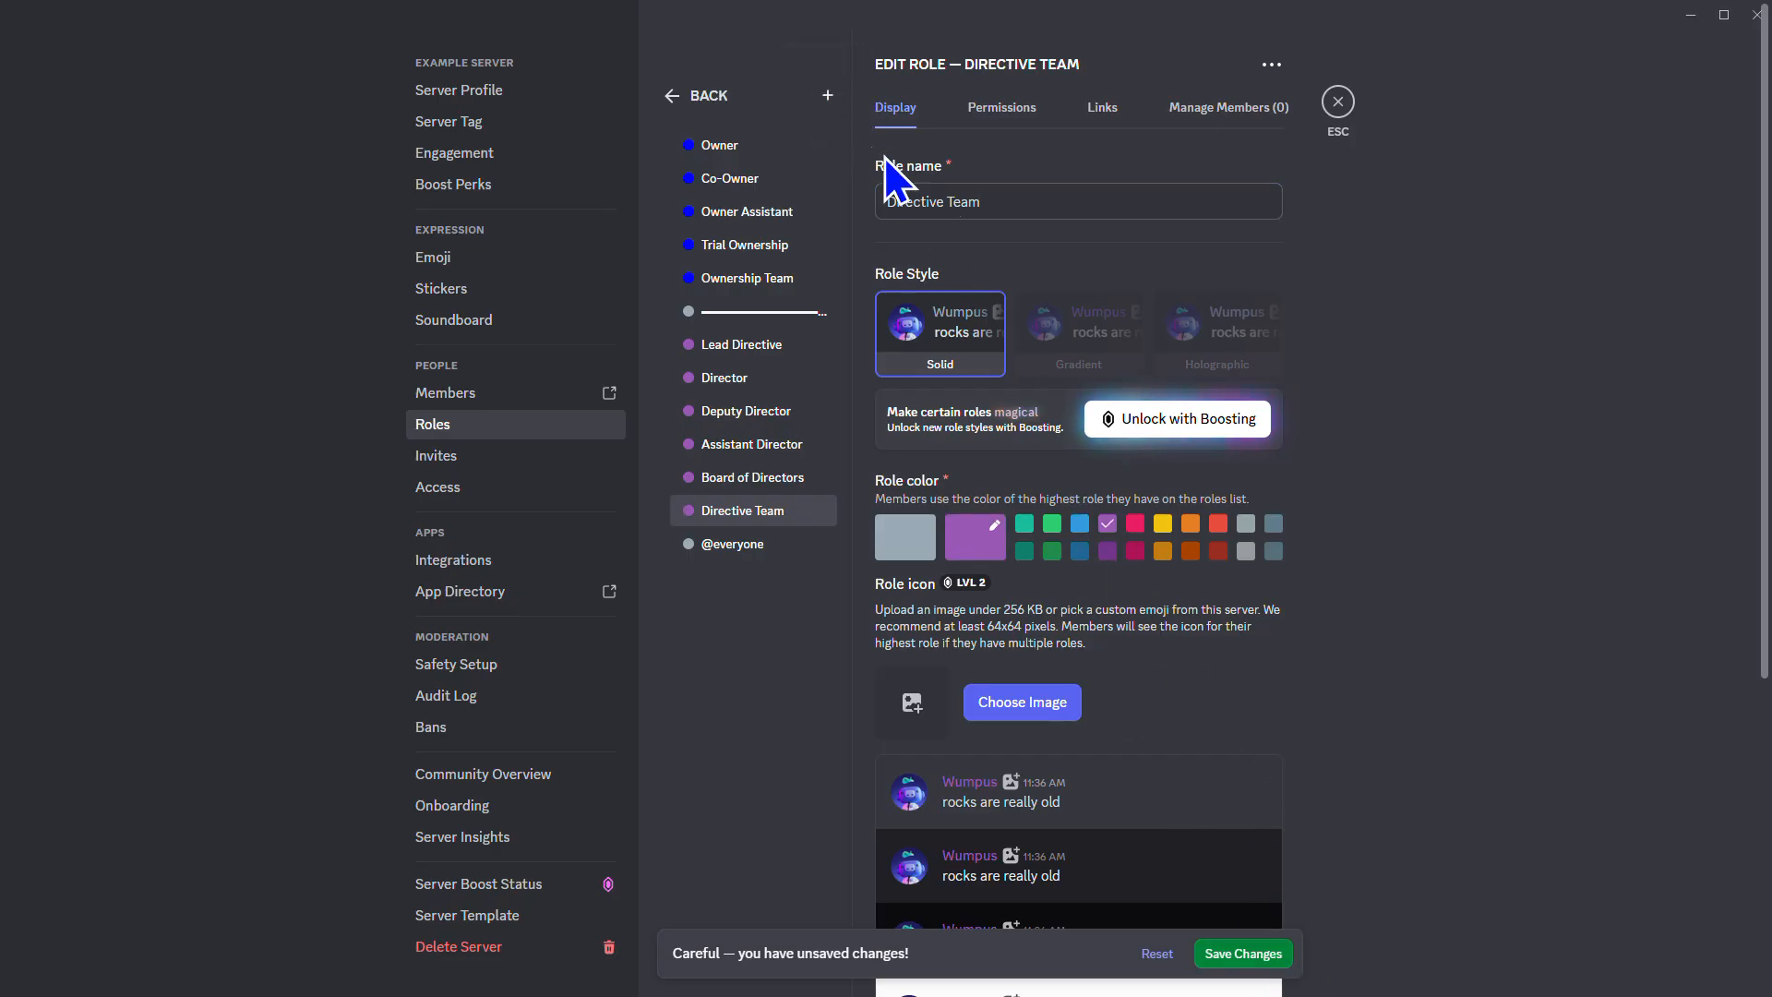
click(1039, 212)
key(ctrl+a)
key(ctrl+v)
click(1253, 956)
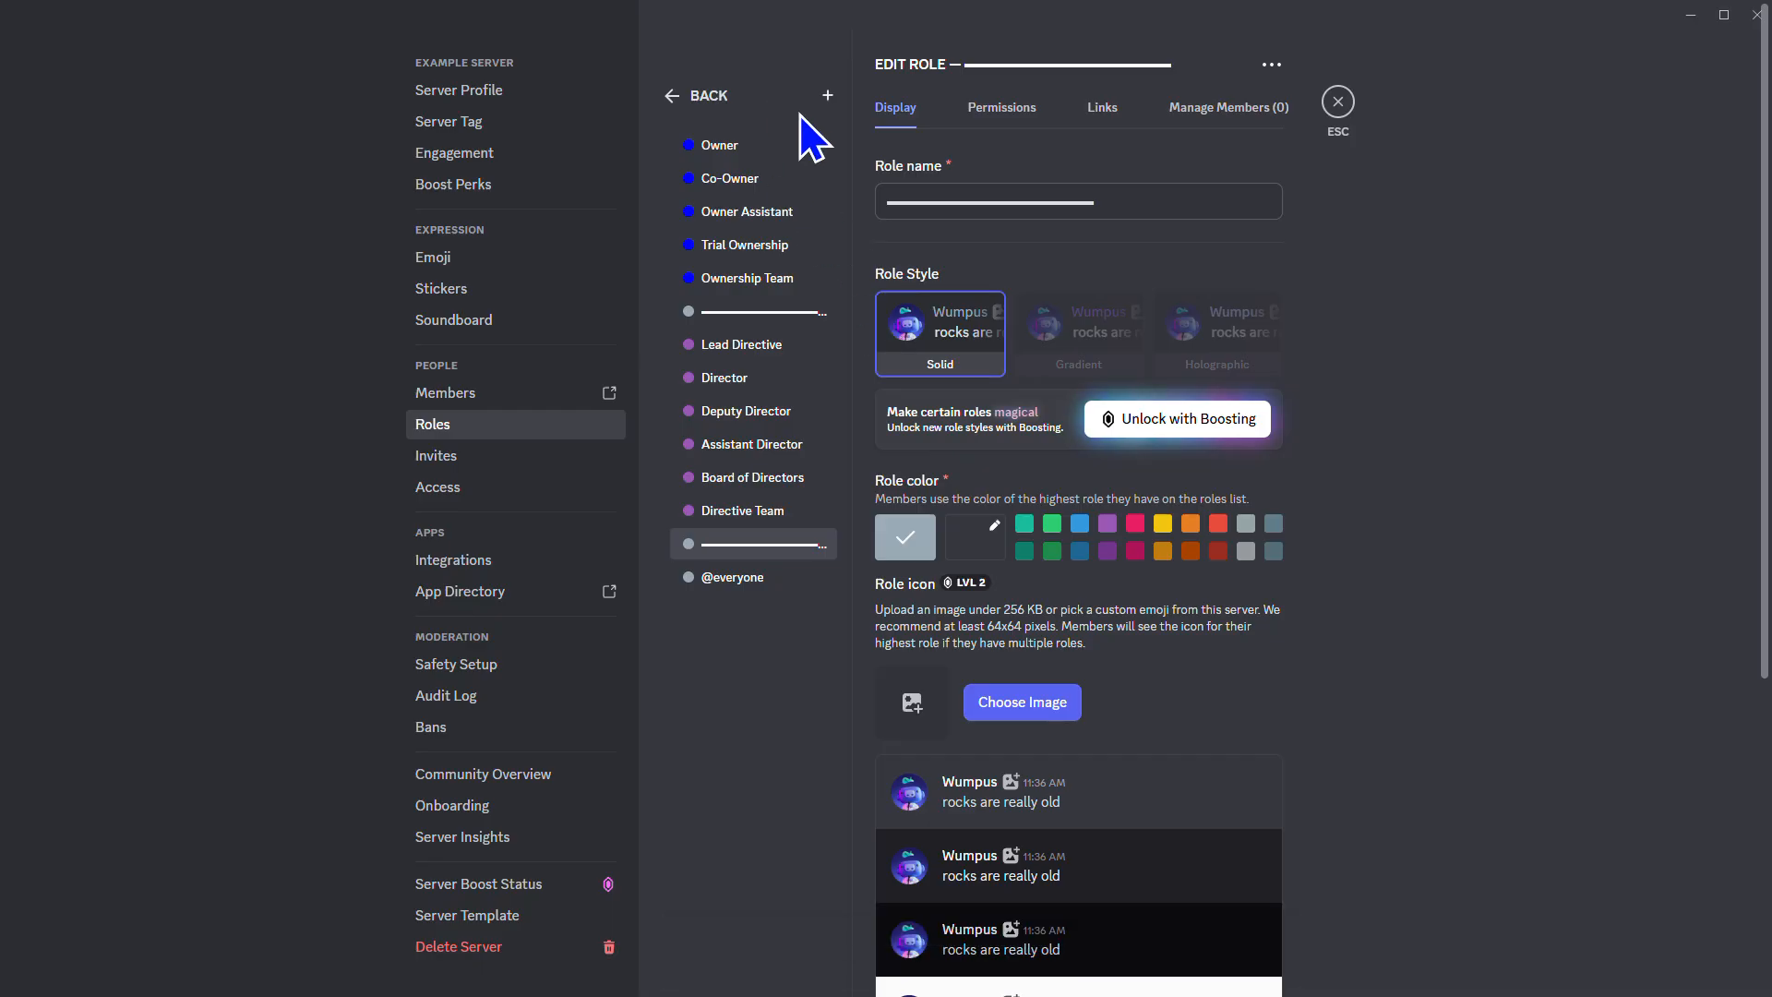
Create a role named Lead Management with the dark gold preset color and save it
click(828, 96)
click(1021, 203)
key(ctrl+a)
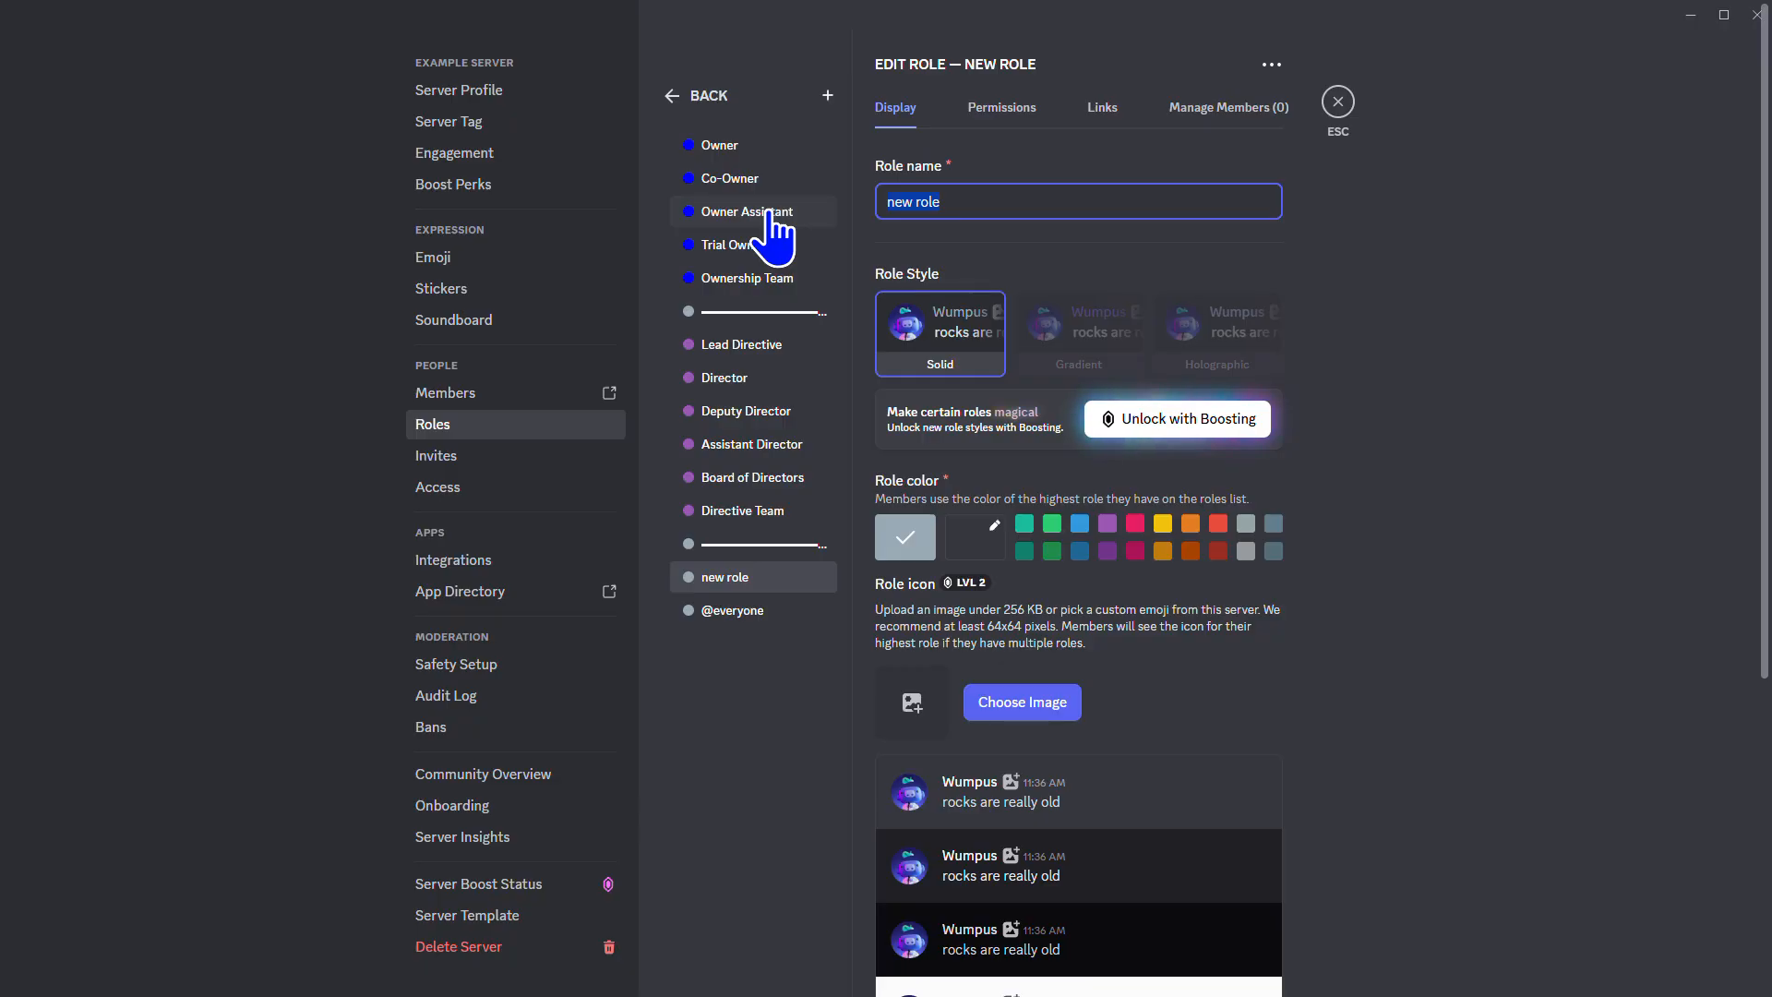
key(BackSpace)
key(BackSpace)
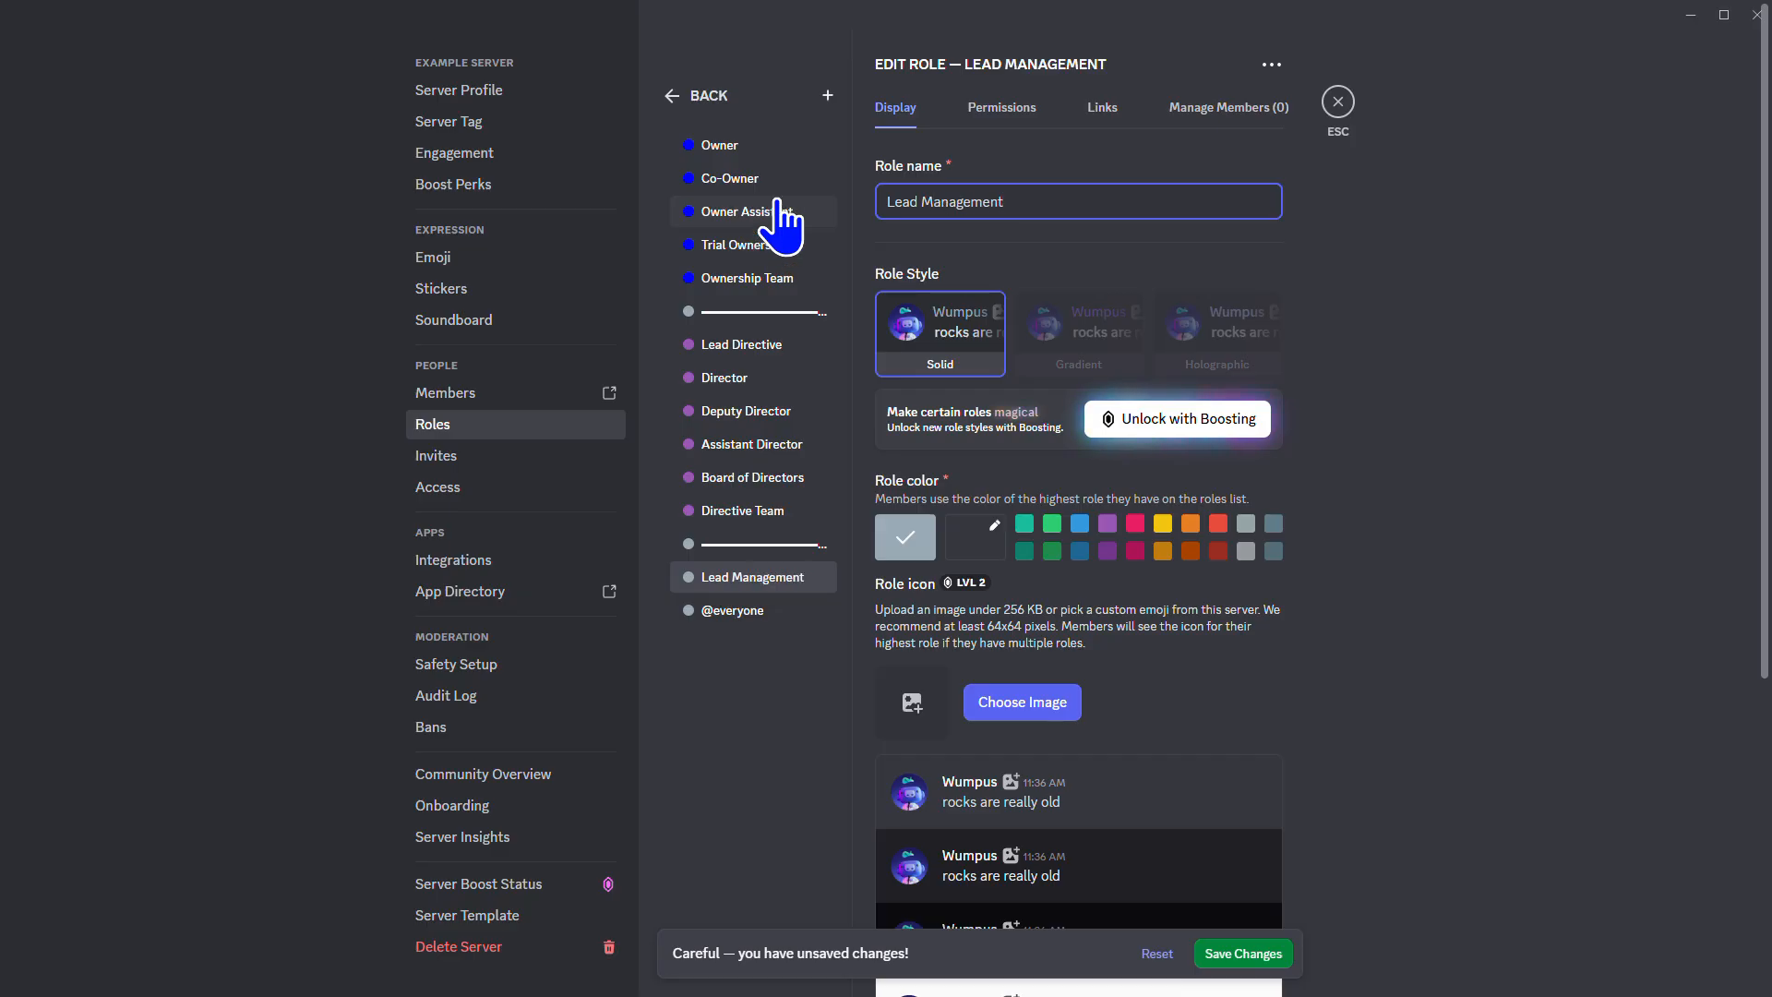
click(1191, 534)
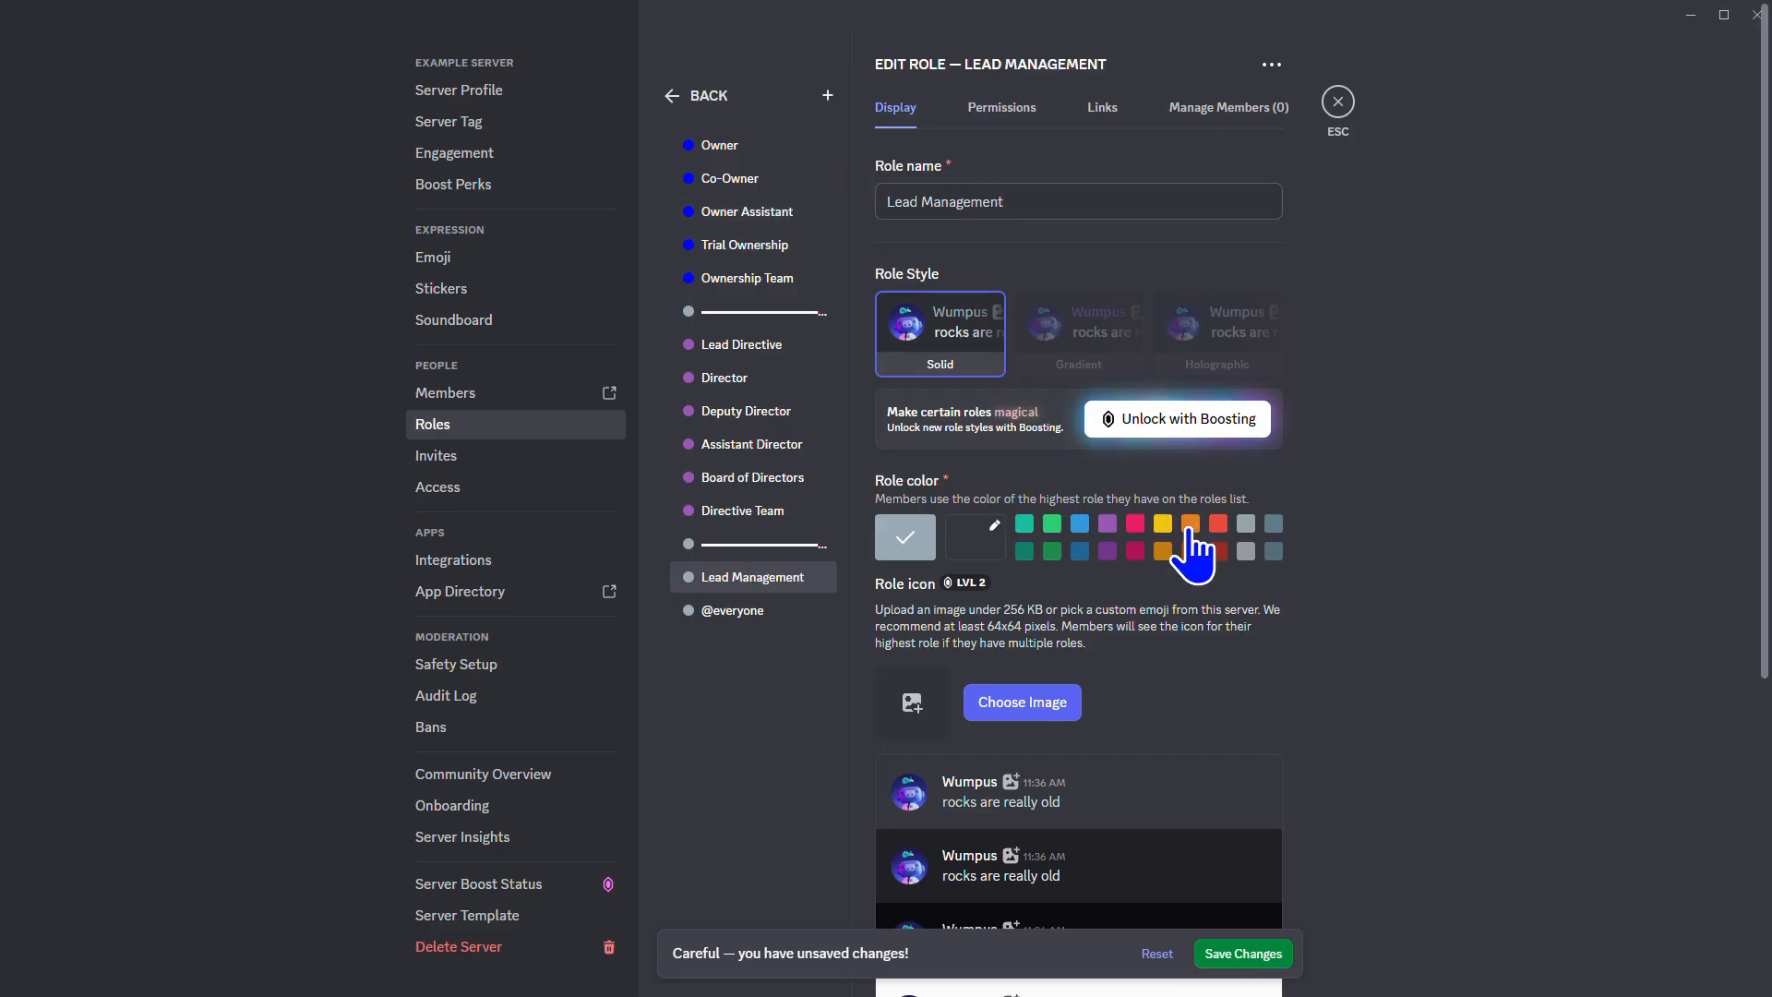
click(1165, 552)
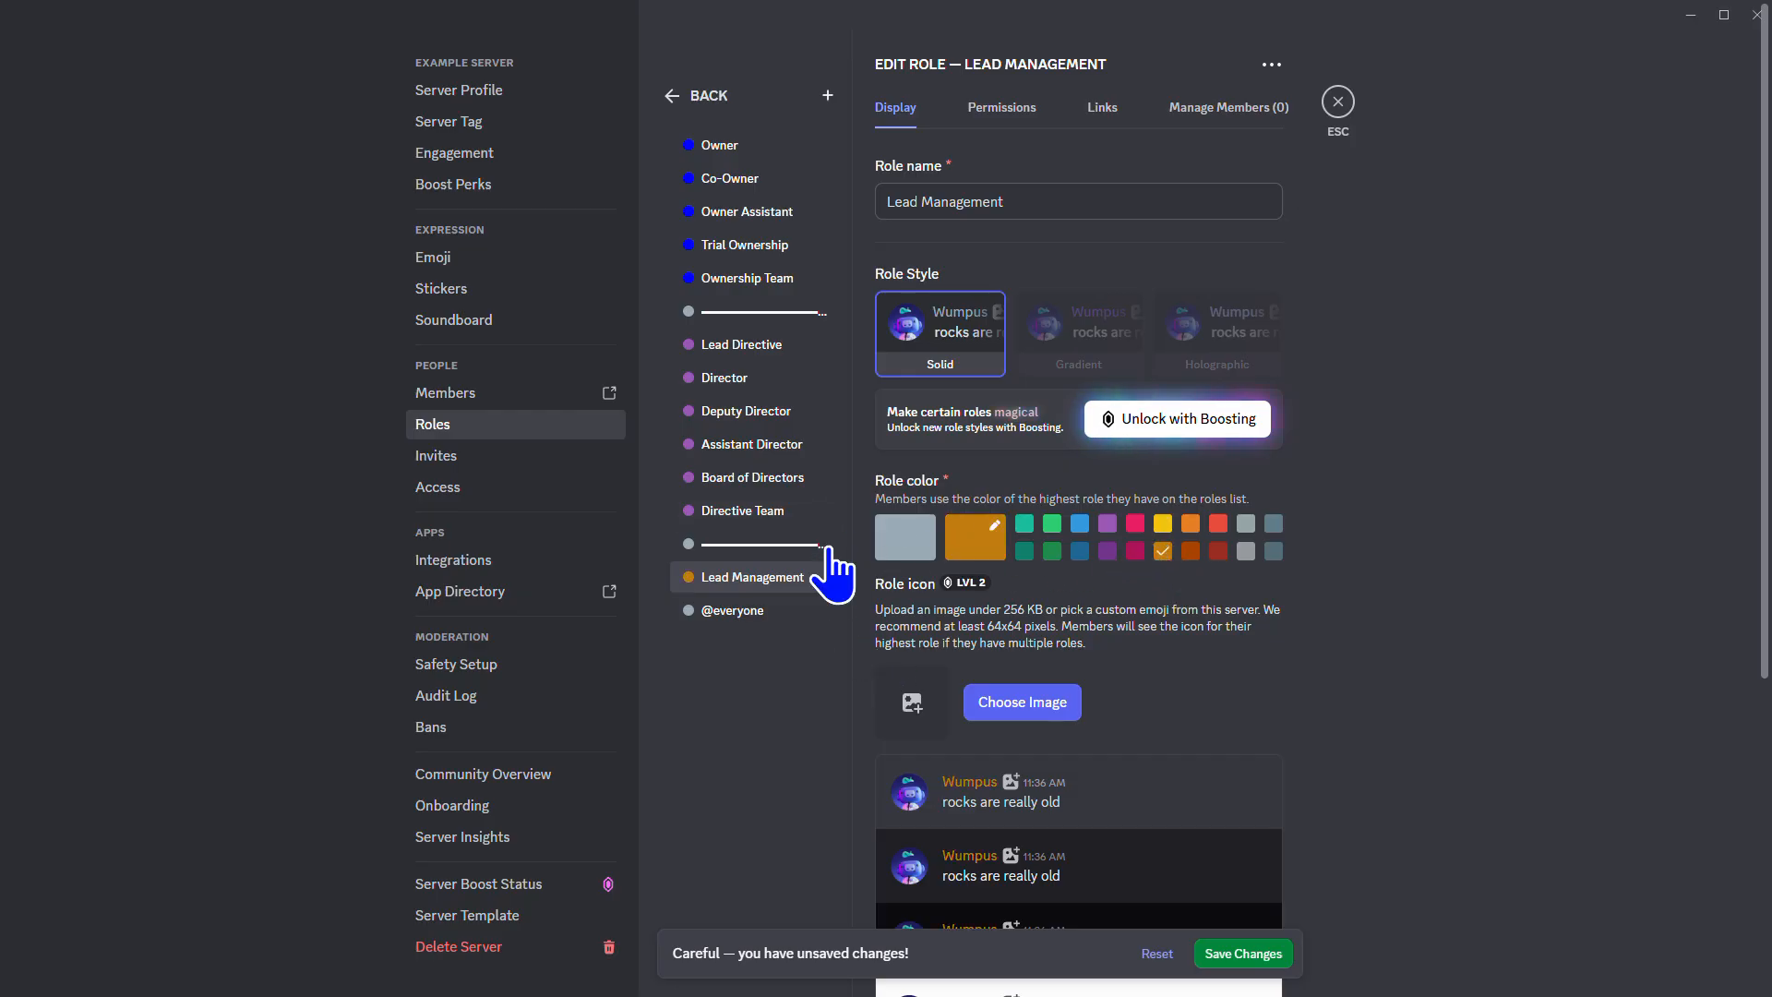
click(1247, 950)
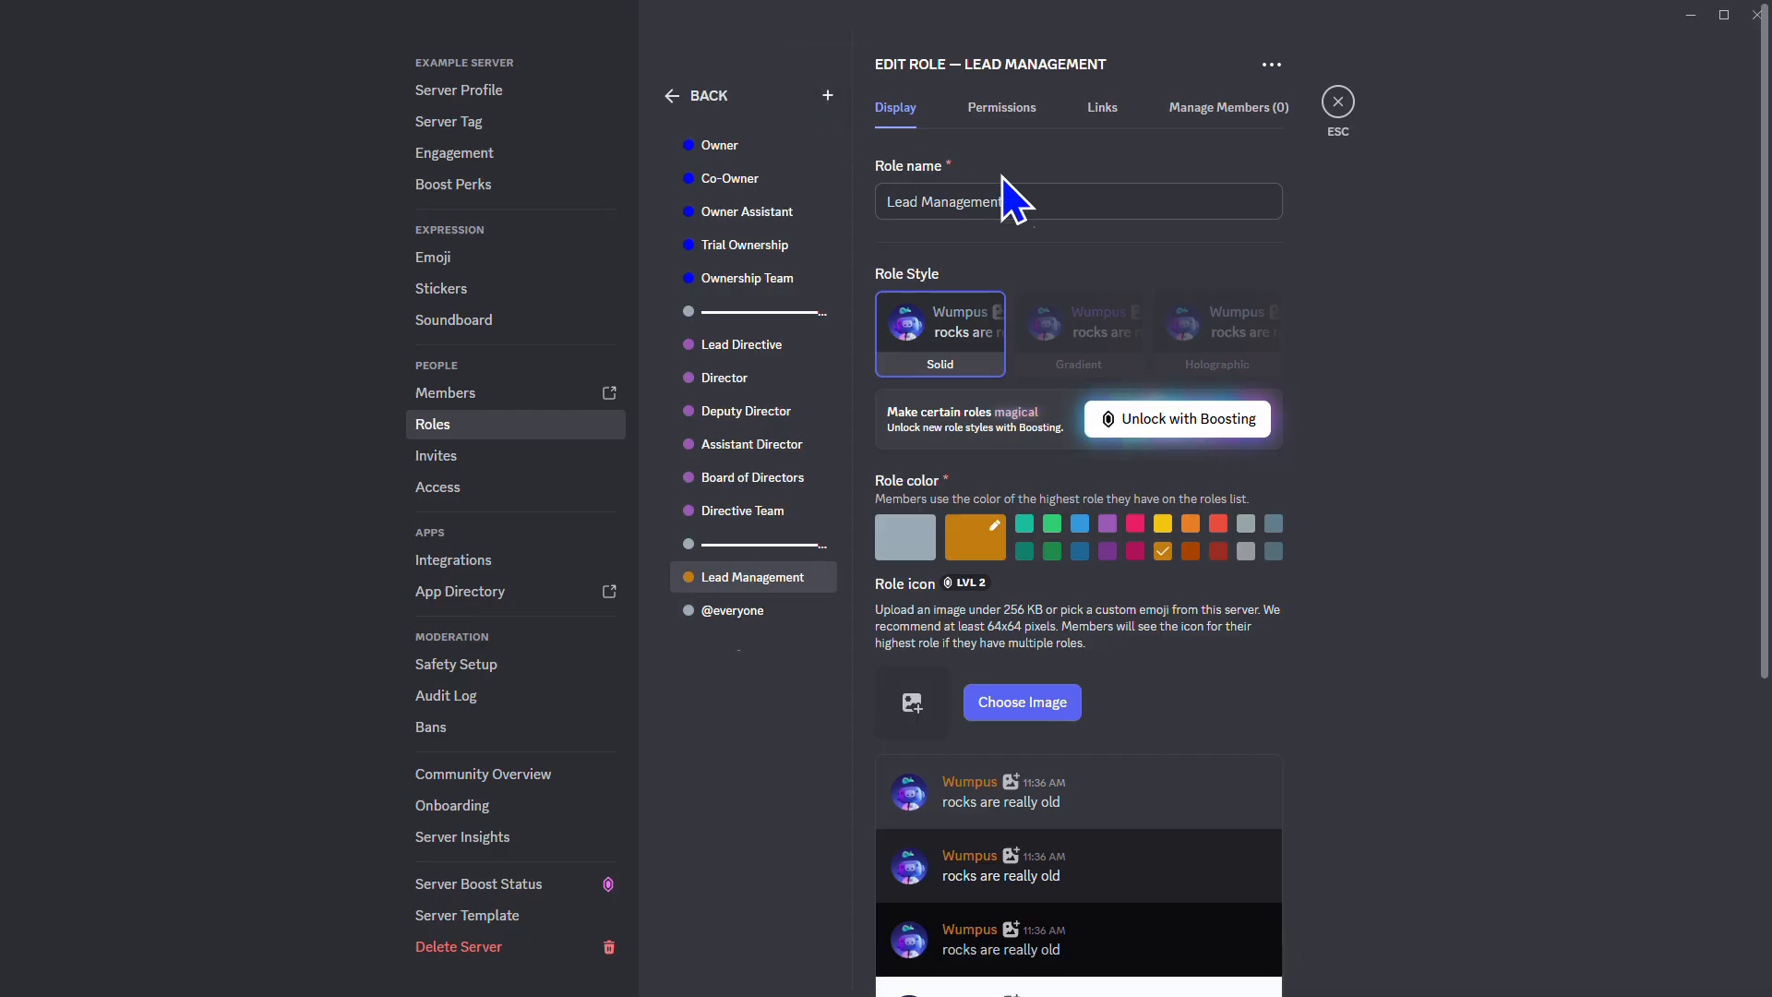
Create a role named Management with the dark gold preset color and save it
text(Management)
click(1163, 551)
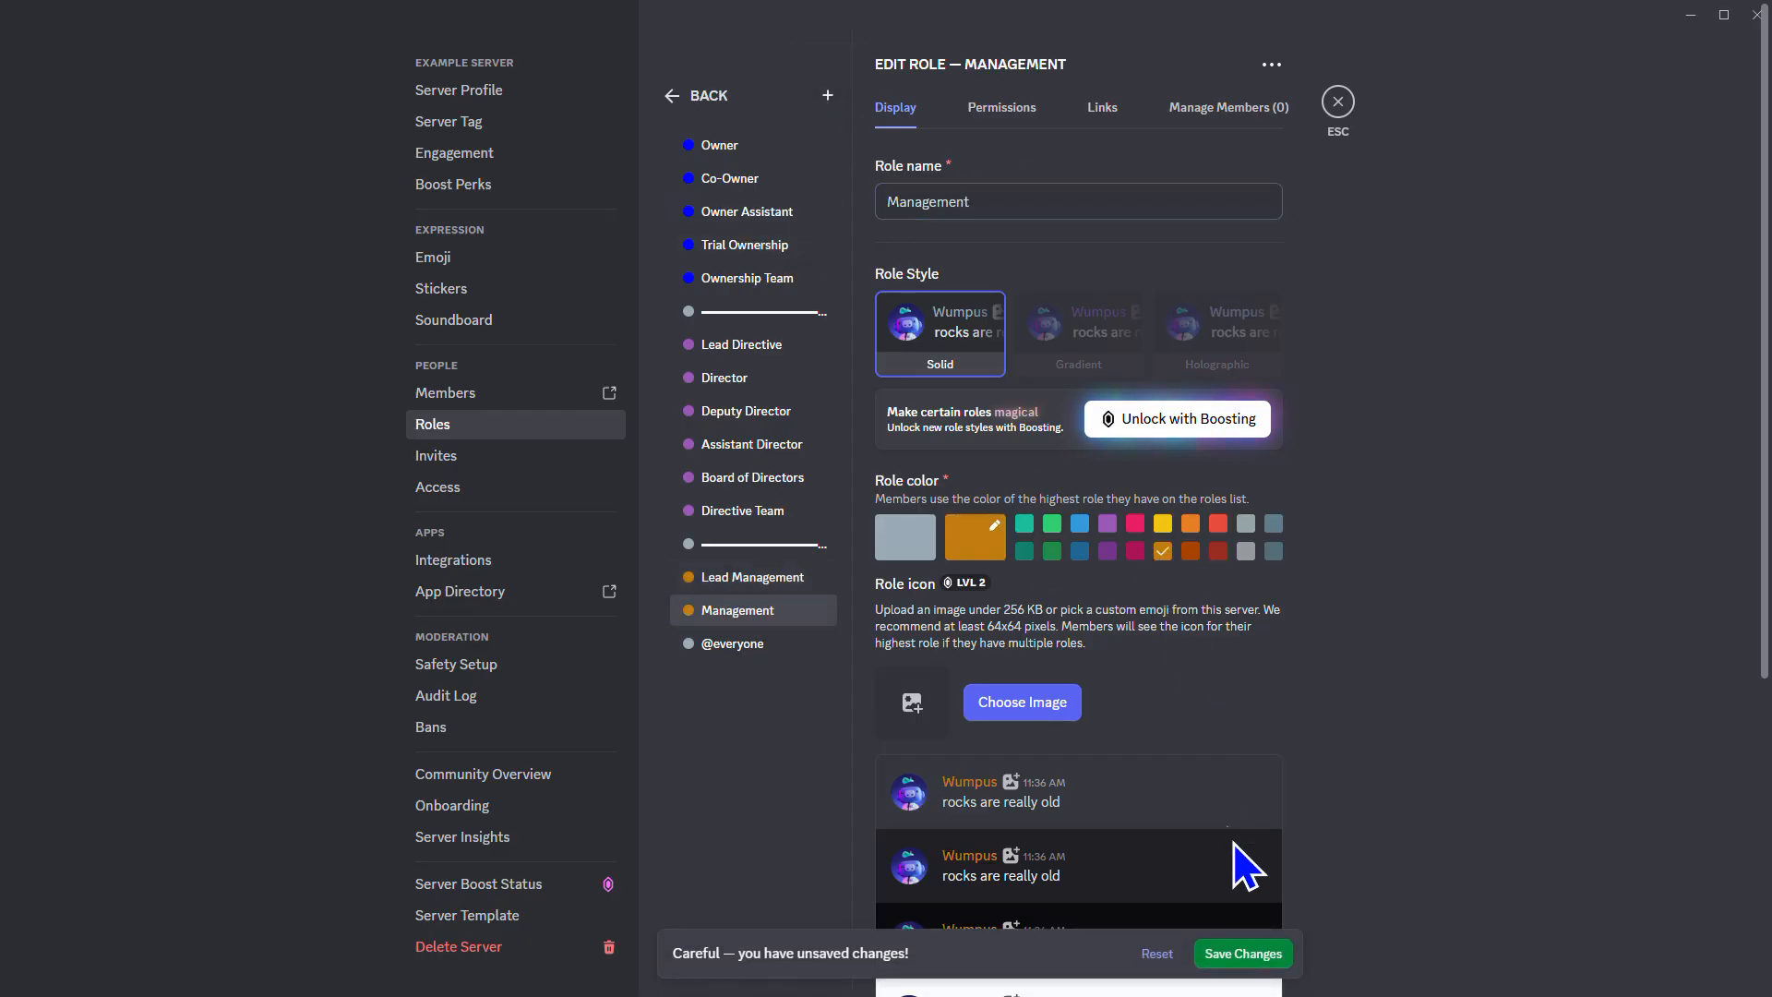
click(1239, 954)
Create a second role named Management below the first, with the dark gold preset color, and save it
click(828, 95)
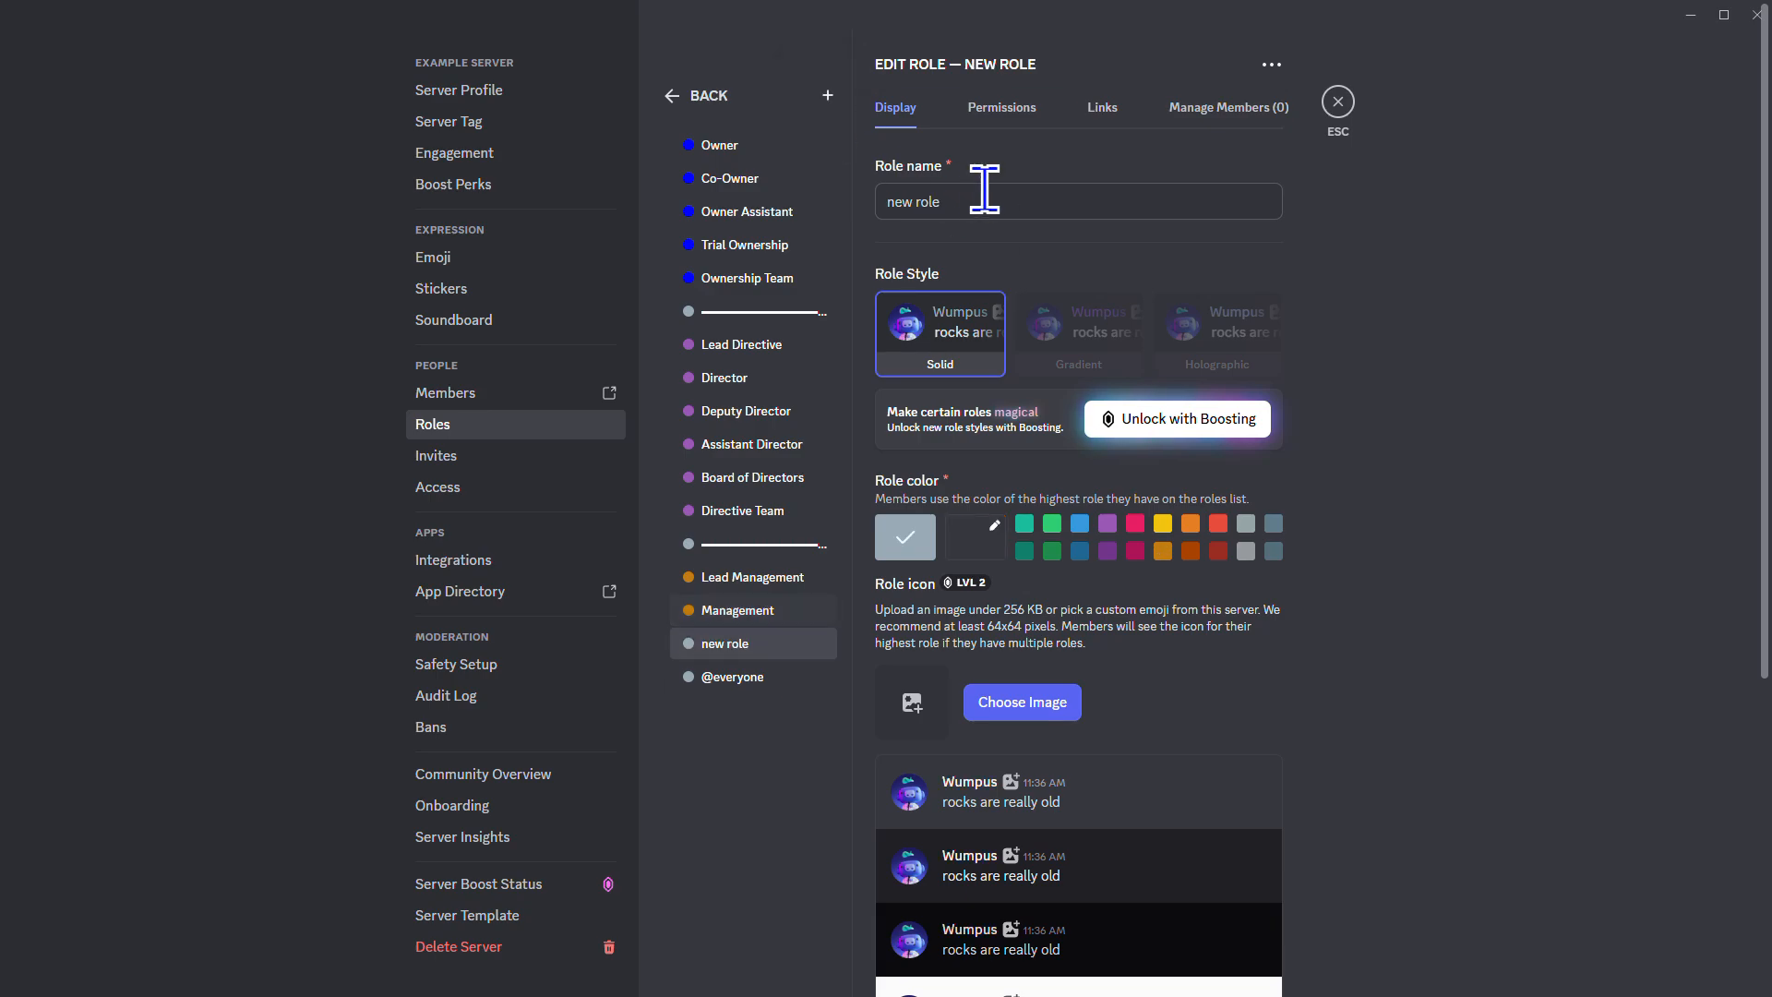
click(1190, 552)
click(1163, 551)
click(1243, 955)
Rename the upper of the two Management roles as Senior Management and save the change
click(751, 611)
click(891, 212)
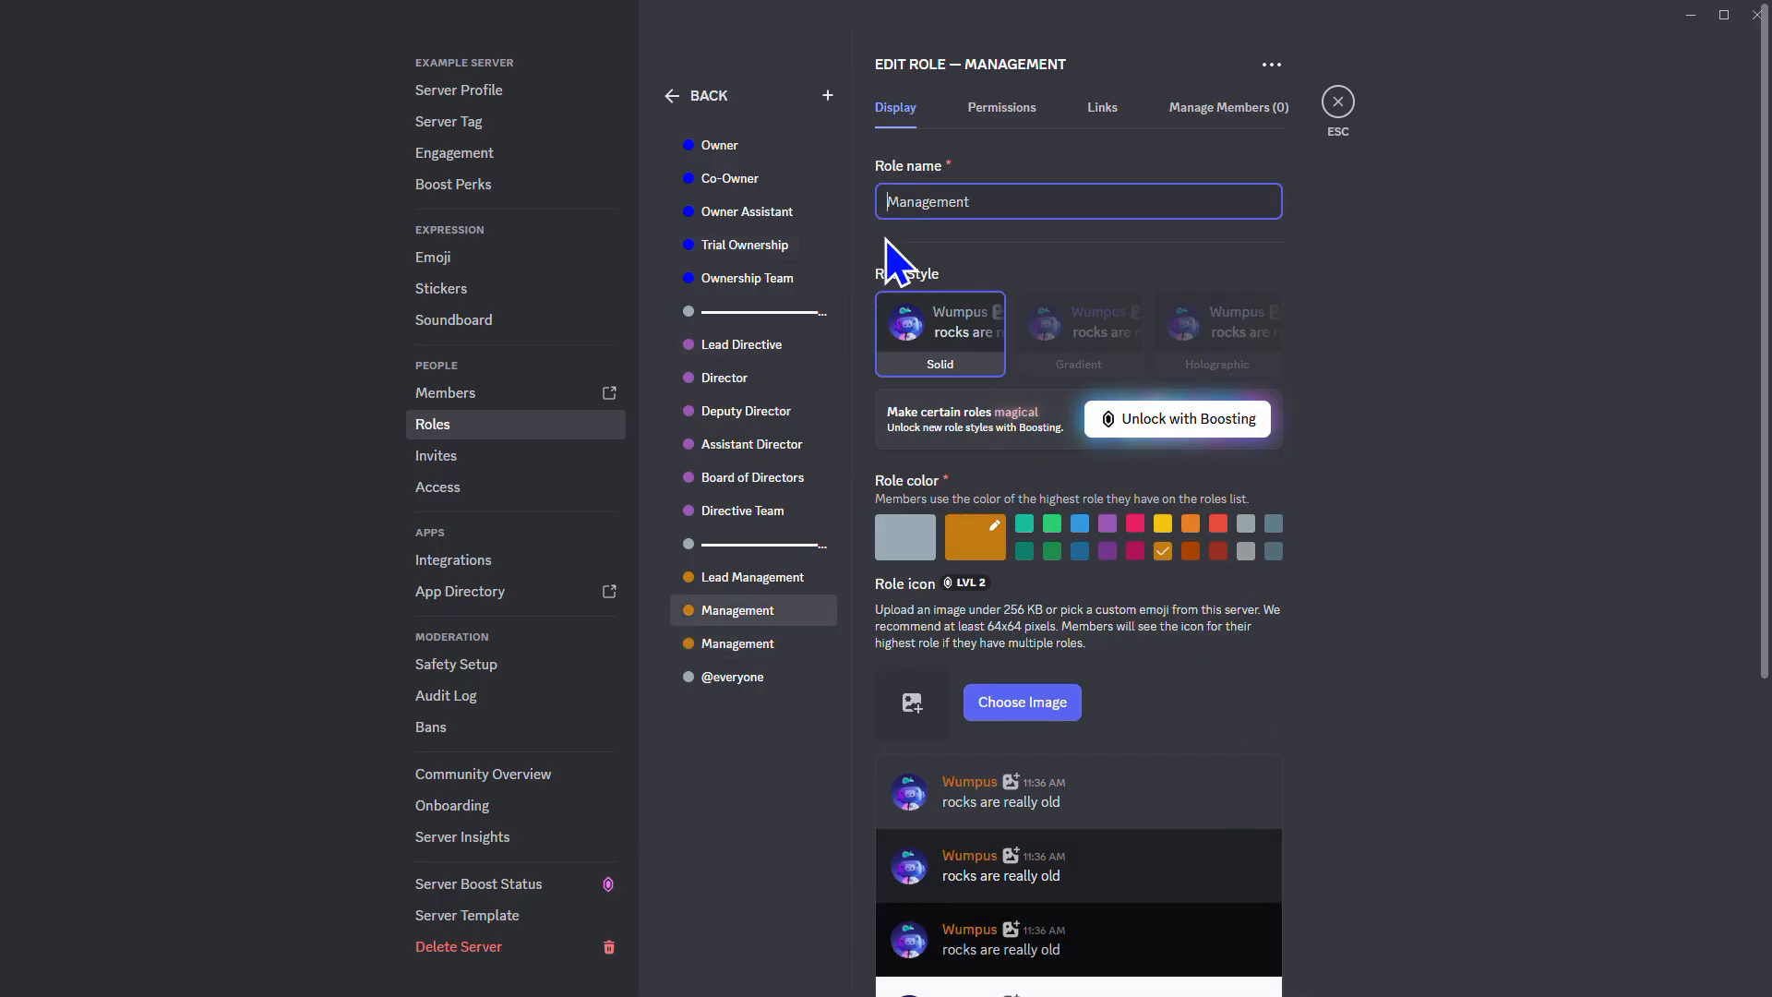
text(Senior)
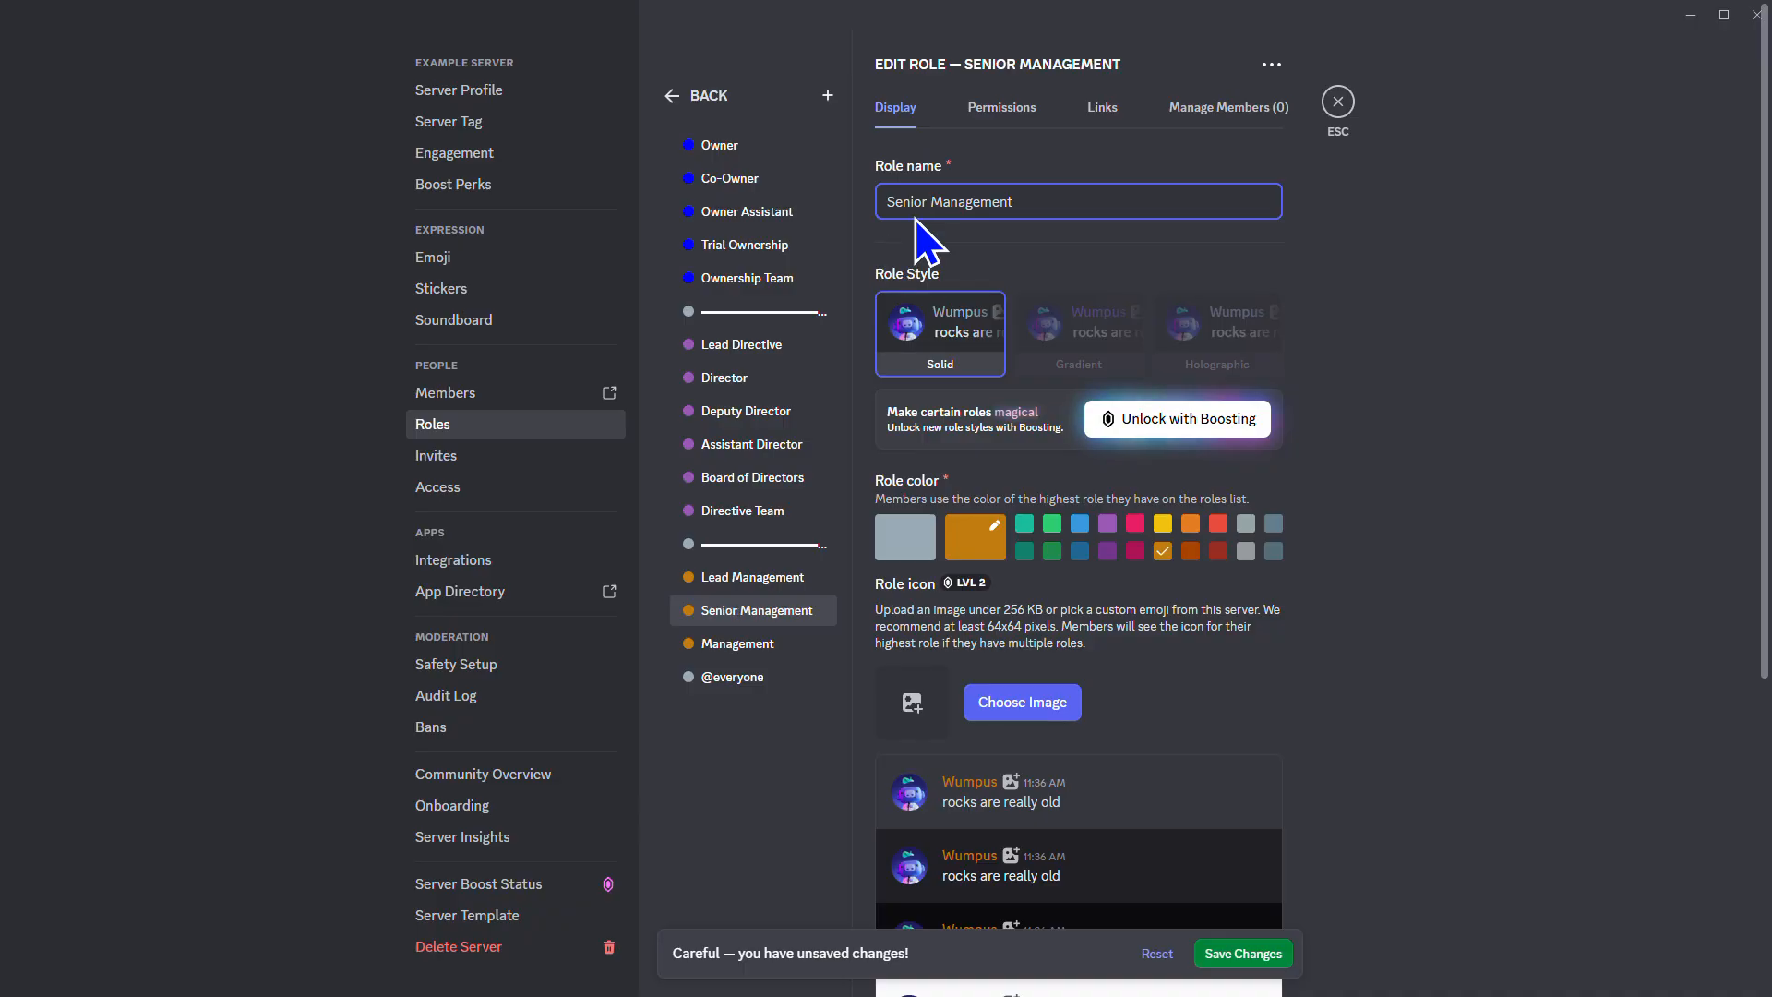
click(1266, 960)
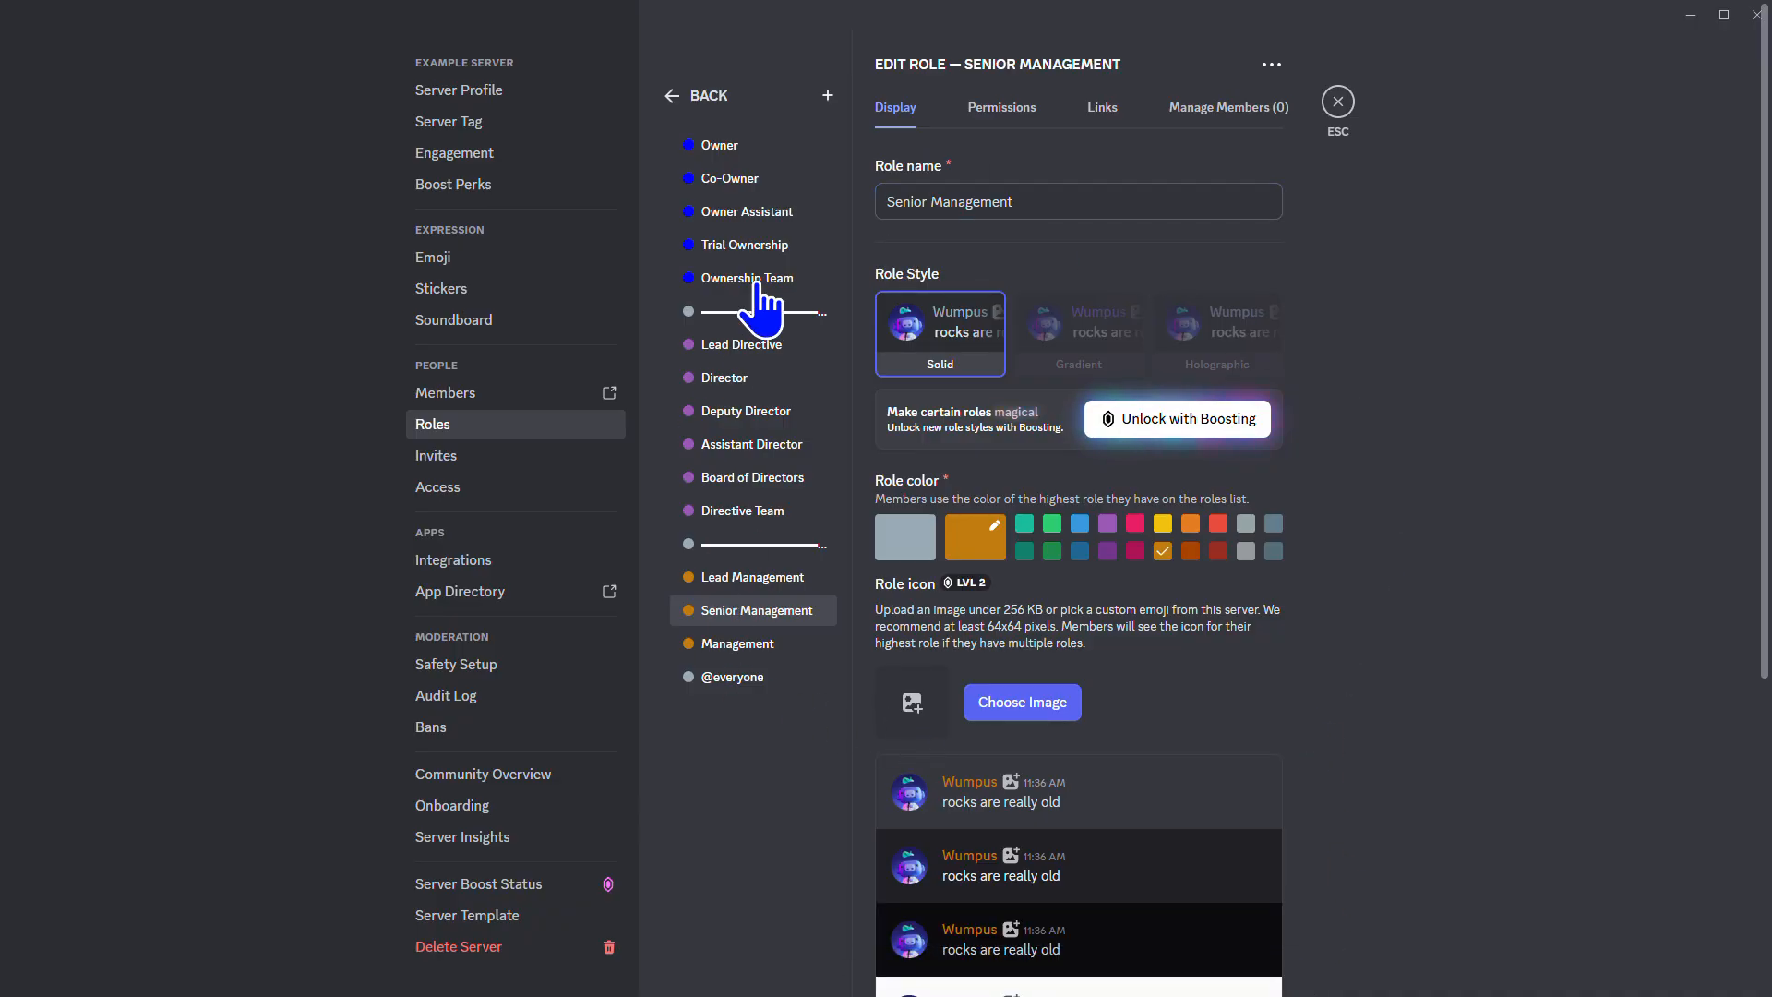
Create a role named Junior Management with the dark gold preset color and save it
click(827, 95)
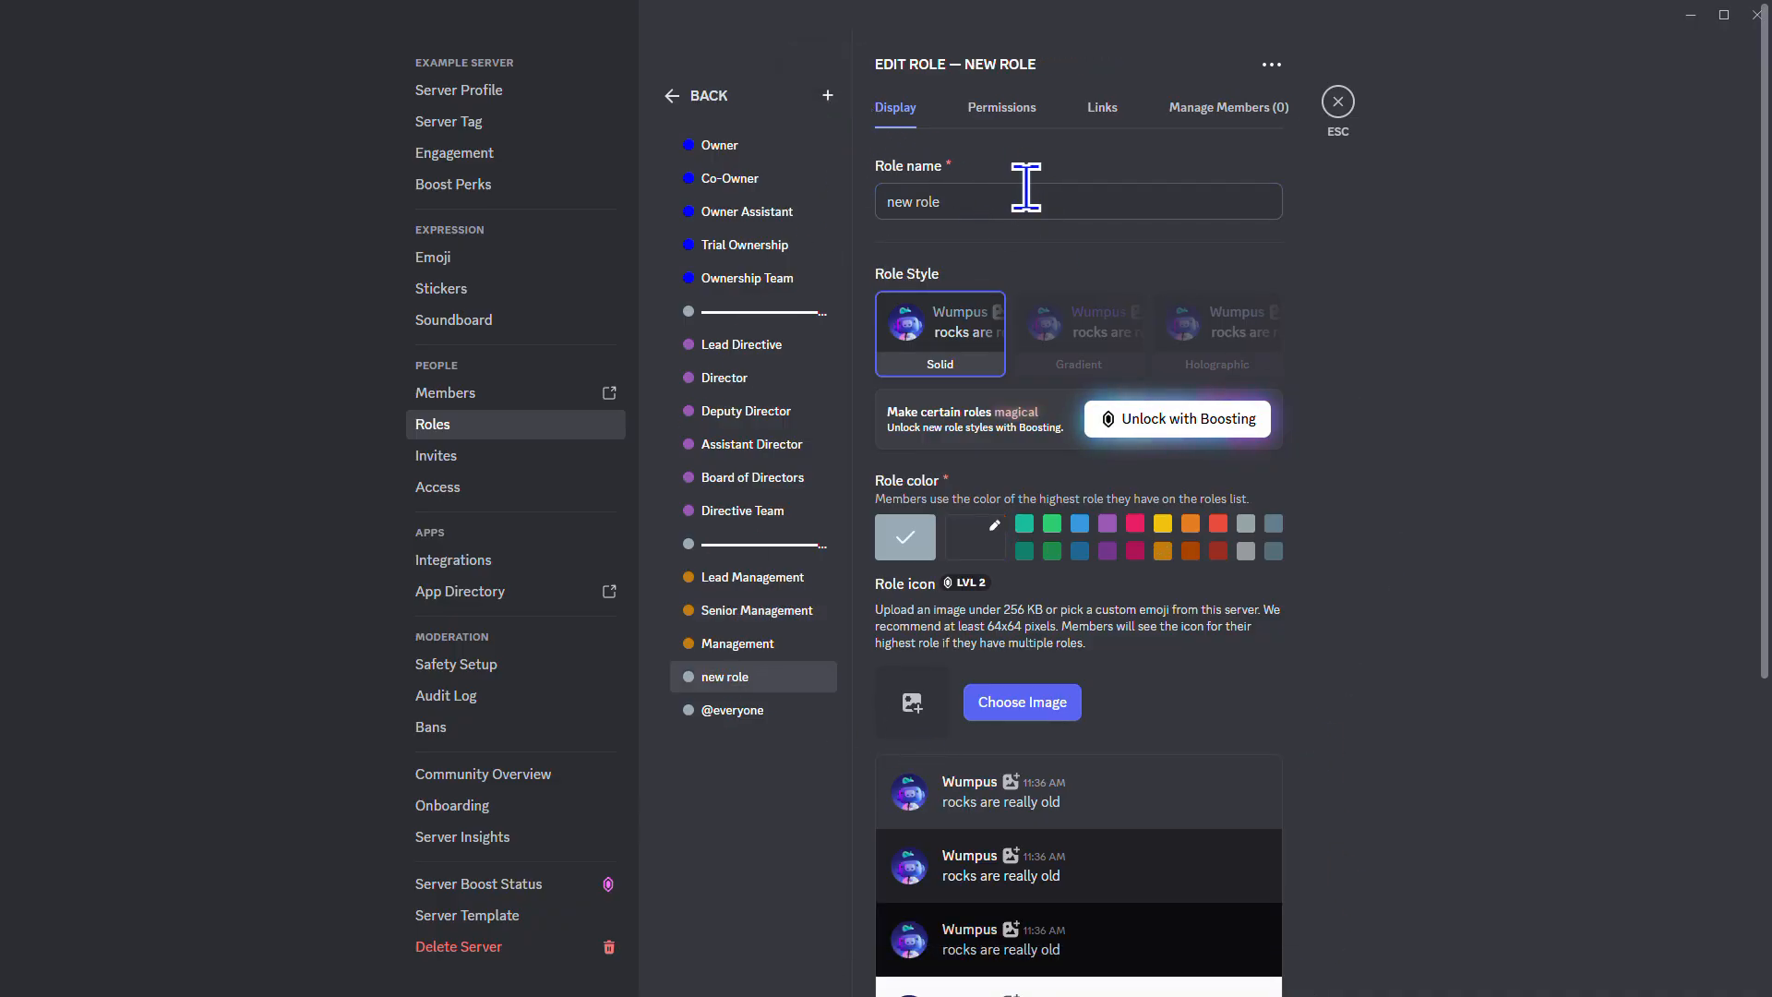
text(Junior m)
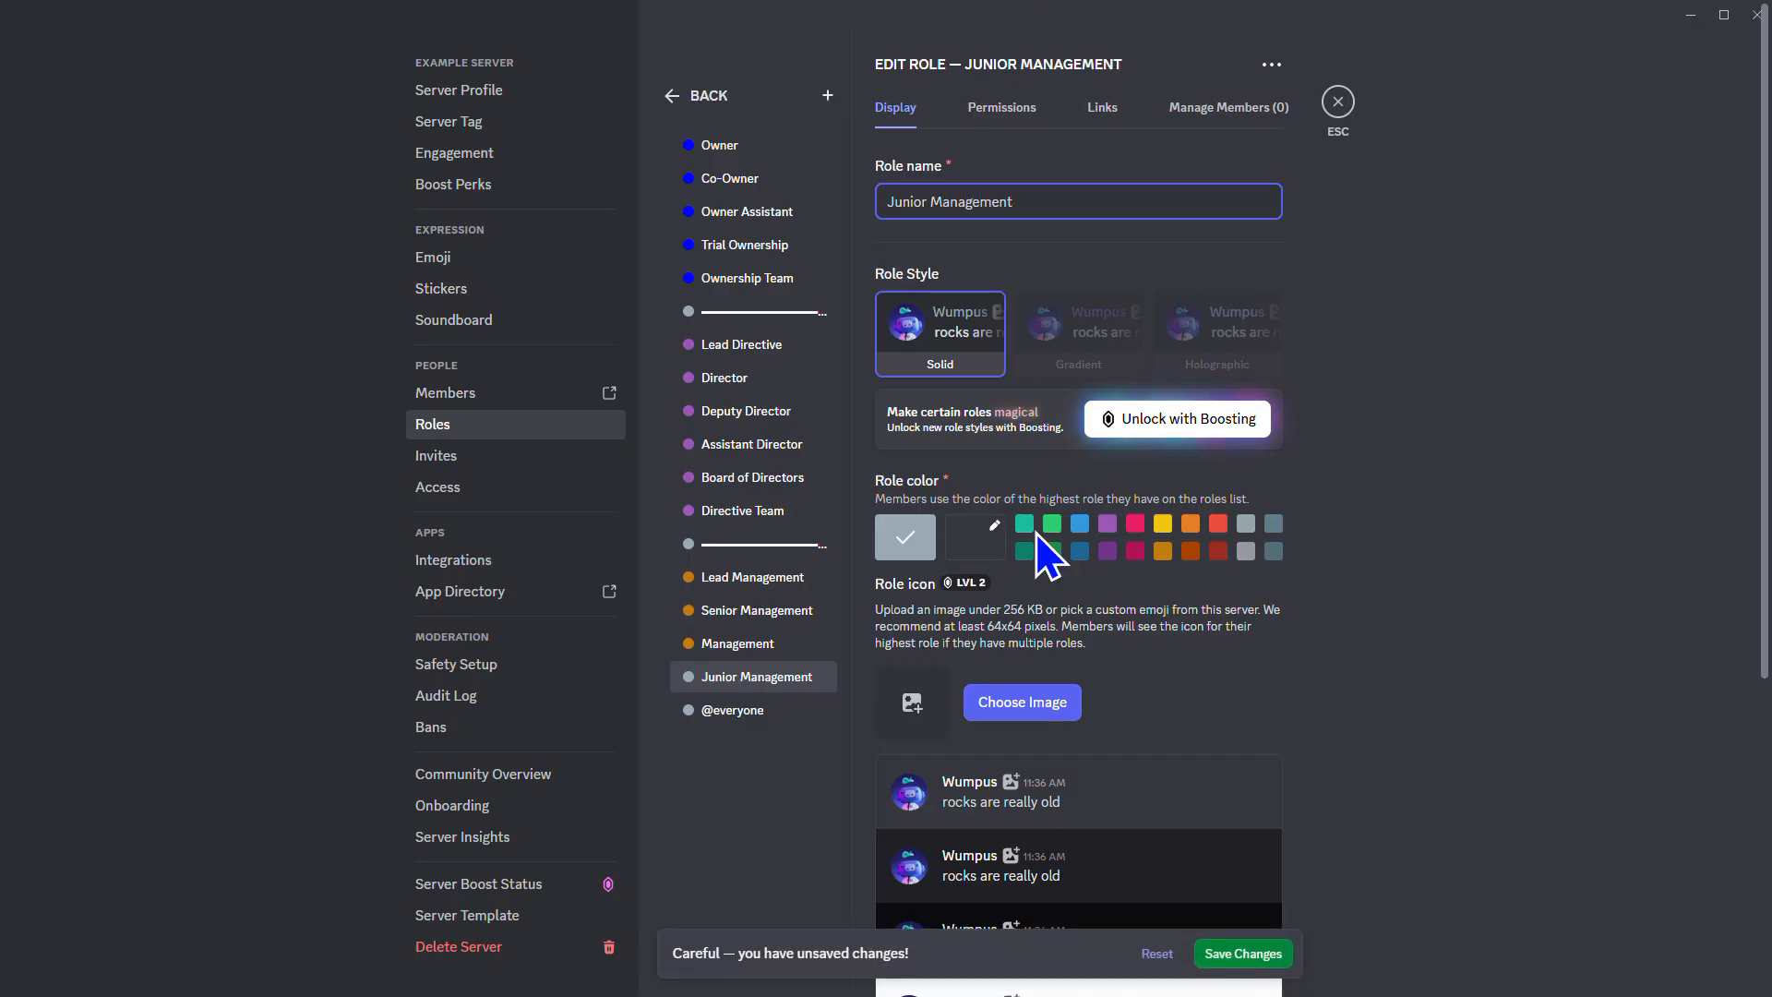
click(1165, 553)
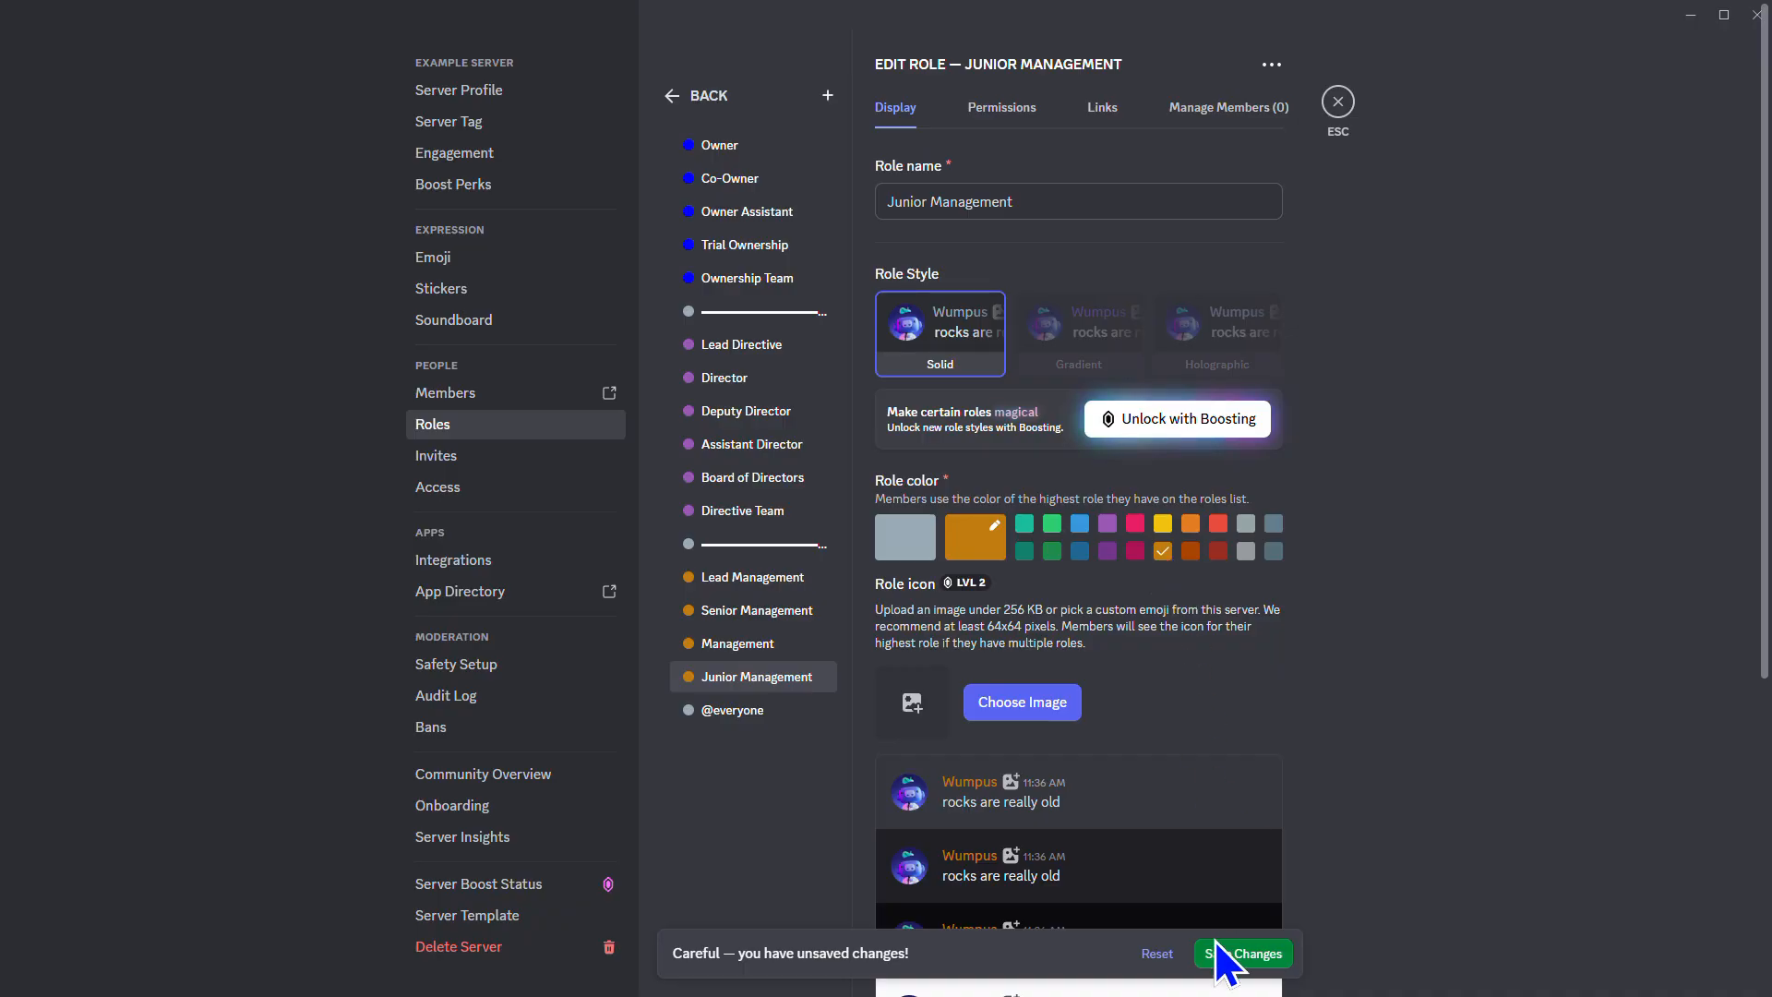
click(1245, 955)
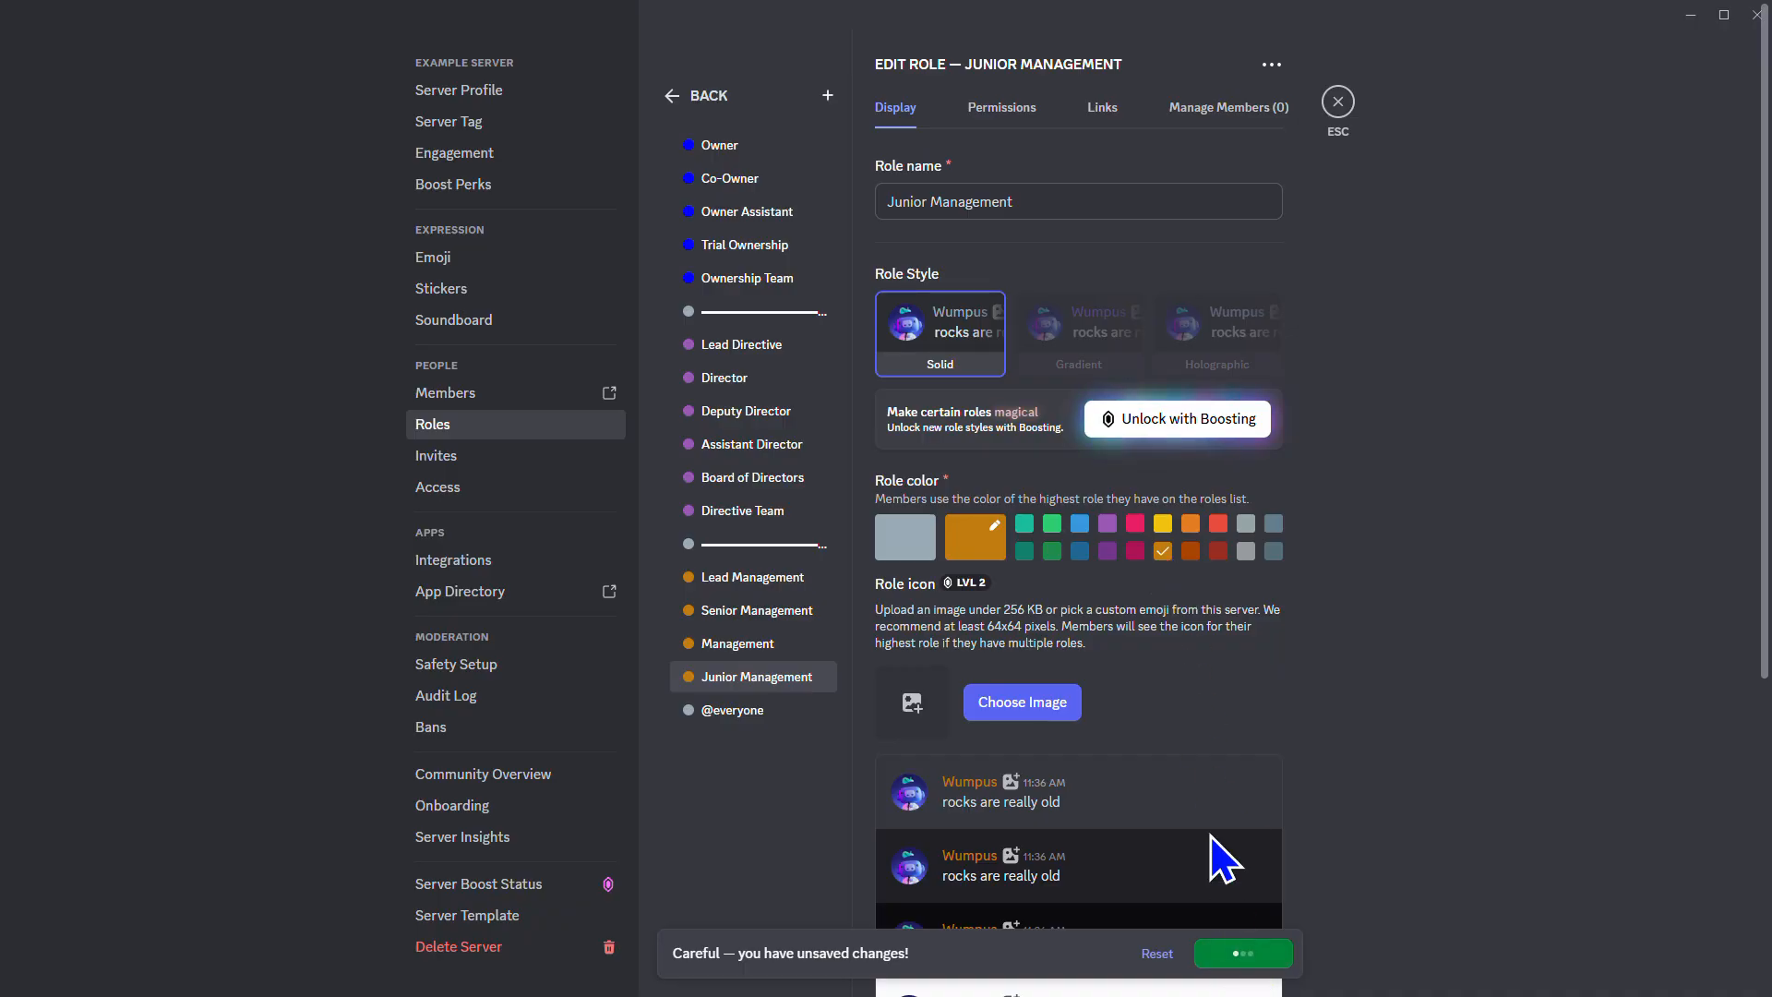
Create a role named Trial Management with the dark gold preset color and save it
click(827, 96)
text(Trial)
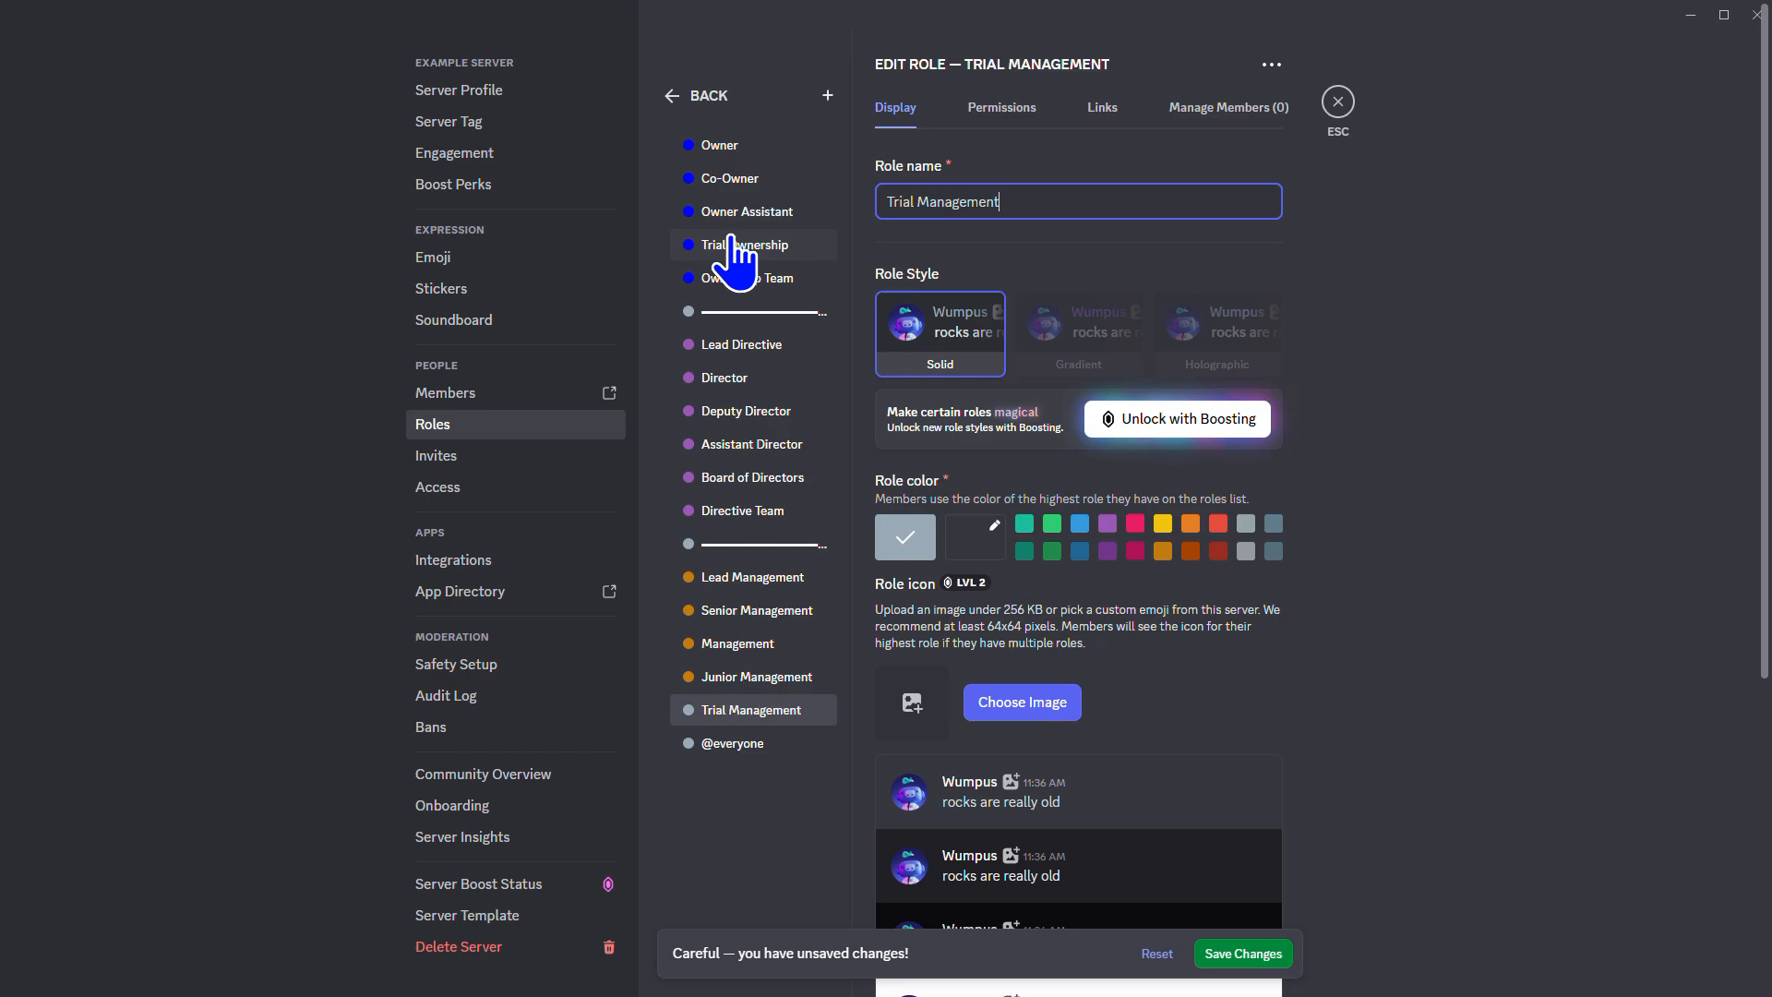
click(1163, 551)
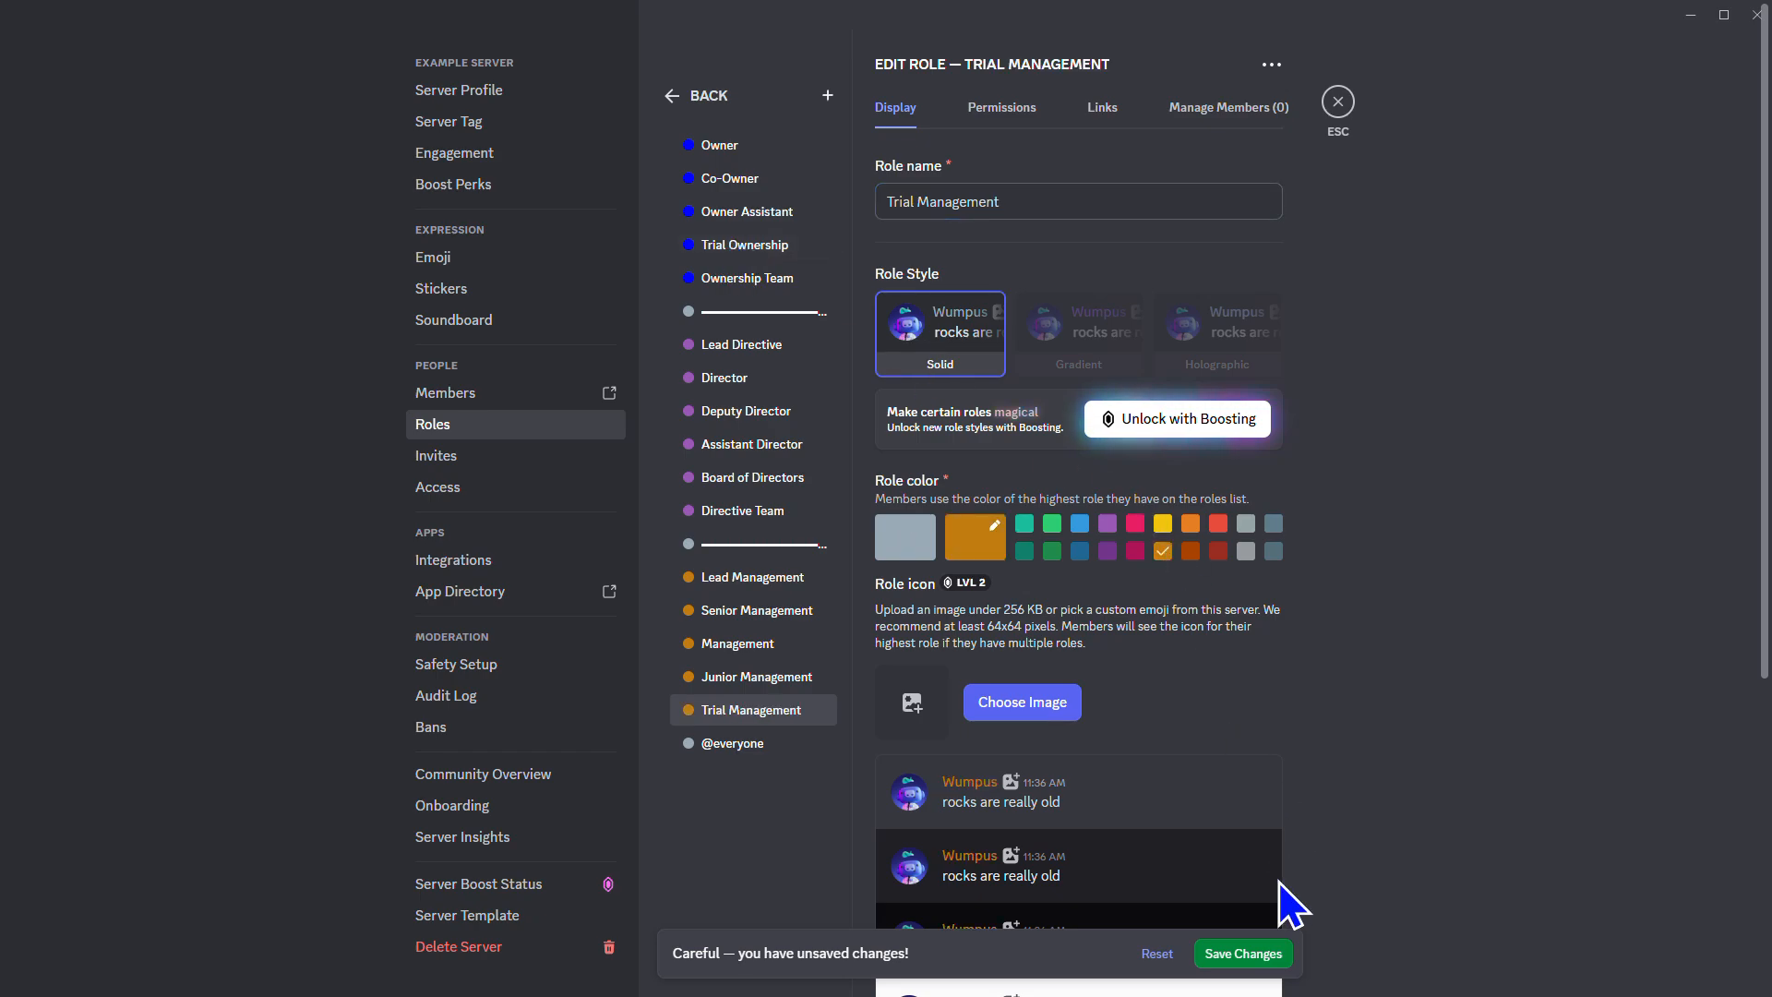
click(1251, 952)
Create a role named Management Team with the dark gold preset color and save it
click(828, 95)
triple_click(986, 204)
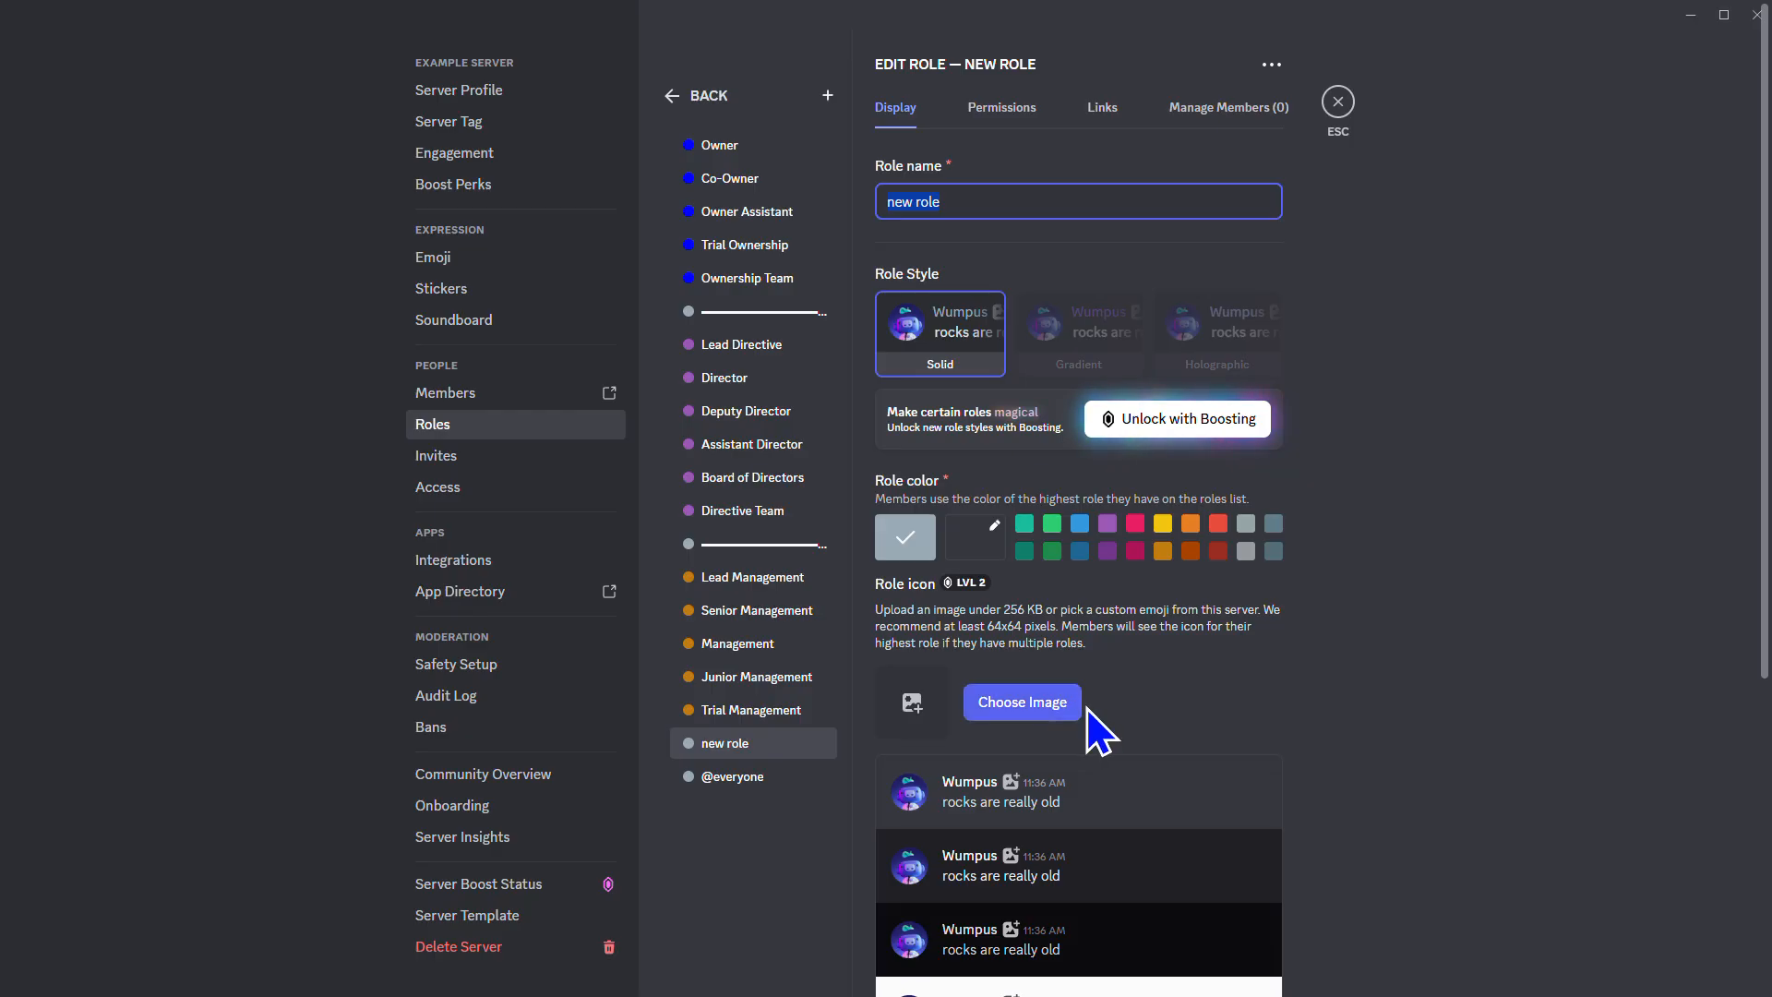
text(agement)
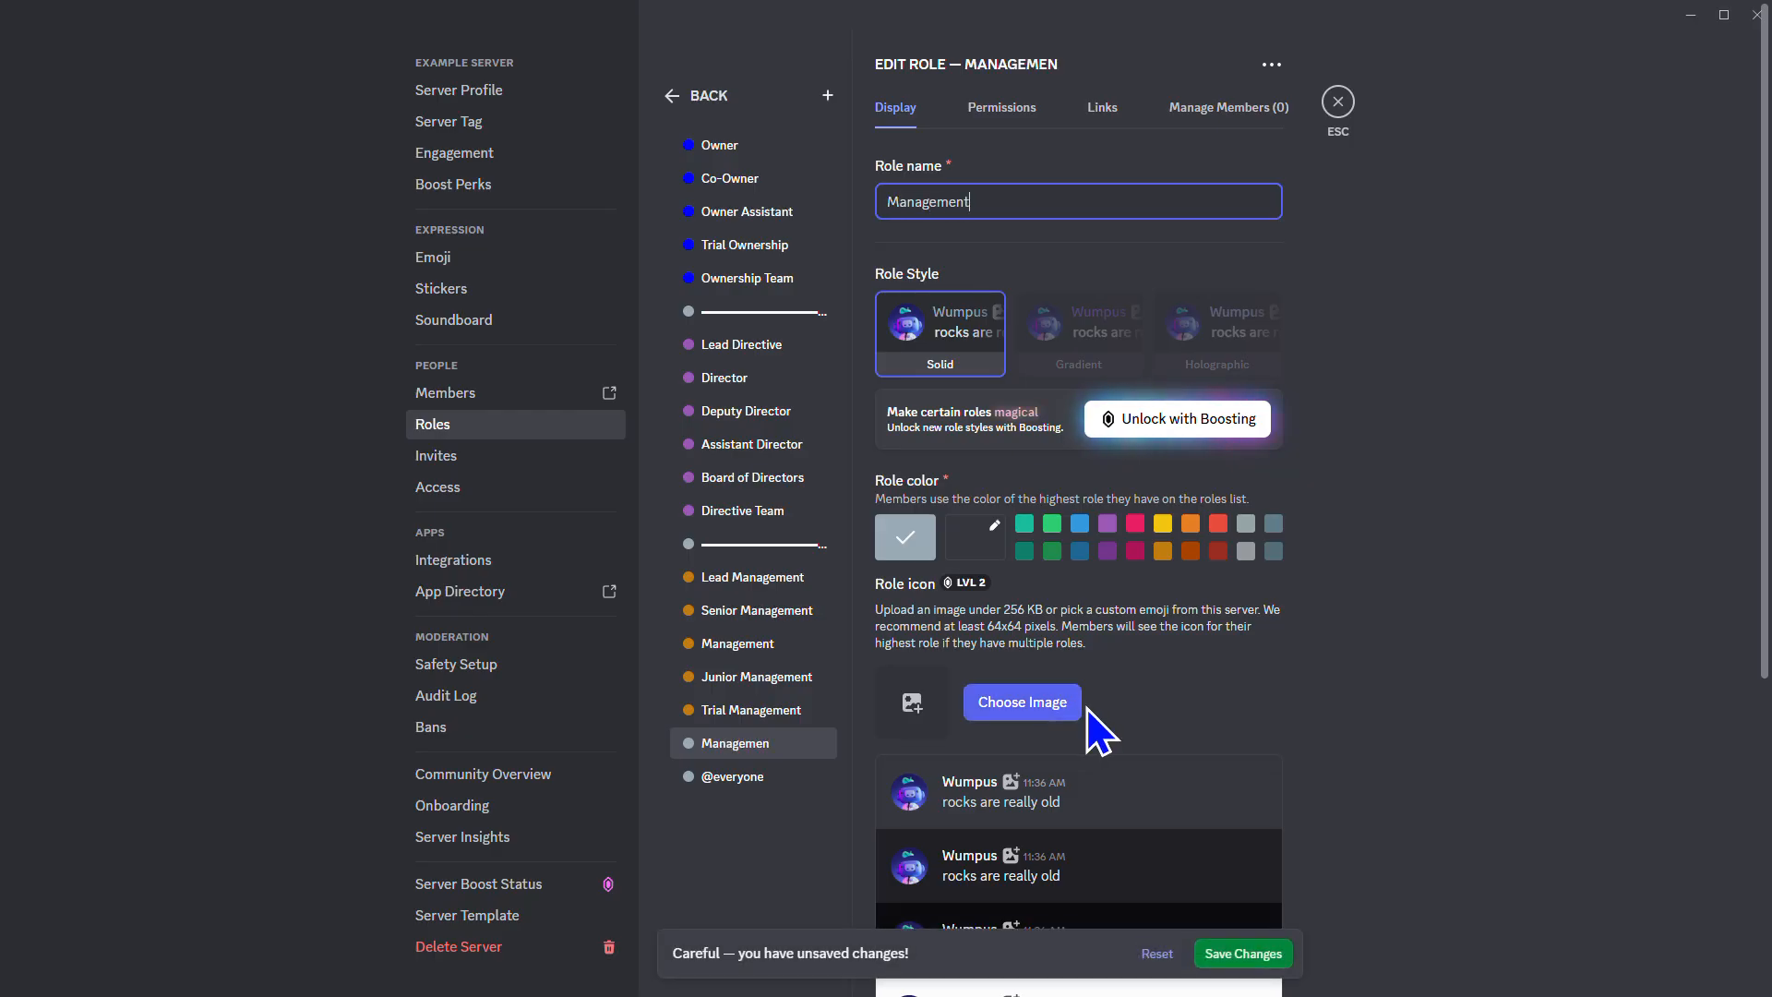
click(1163, 551)
click(1276, 958)
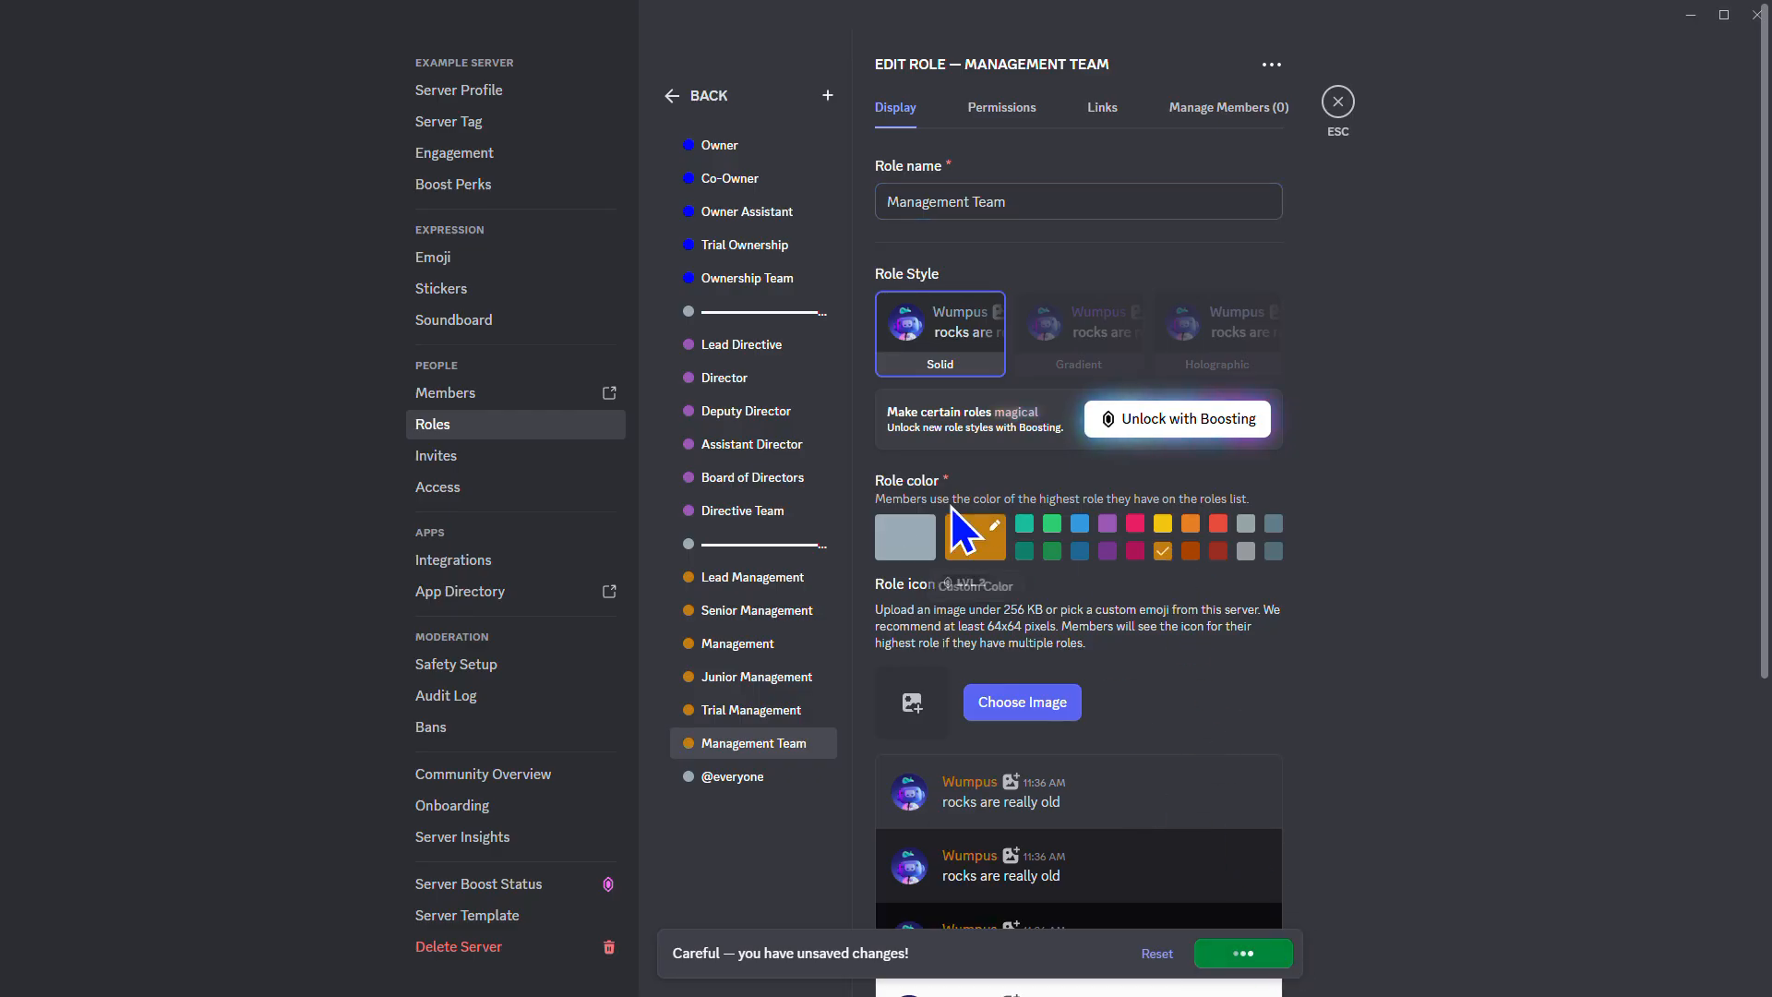
Create a separator role below Management Team, paste the line of dashes as its name, and save it
click(827, 96)
key(ctrl+v)
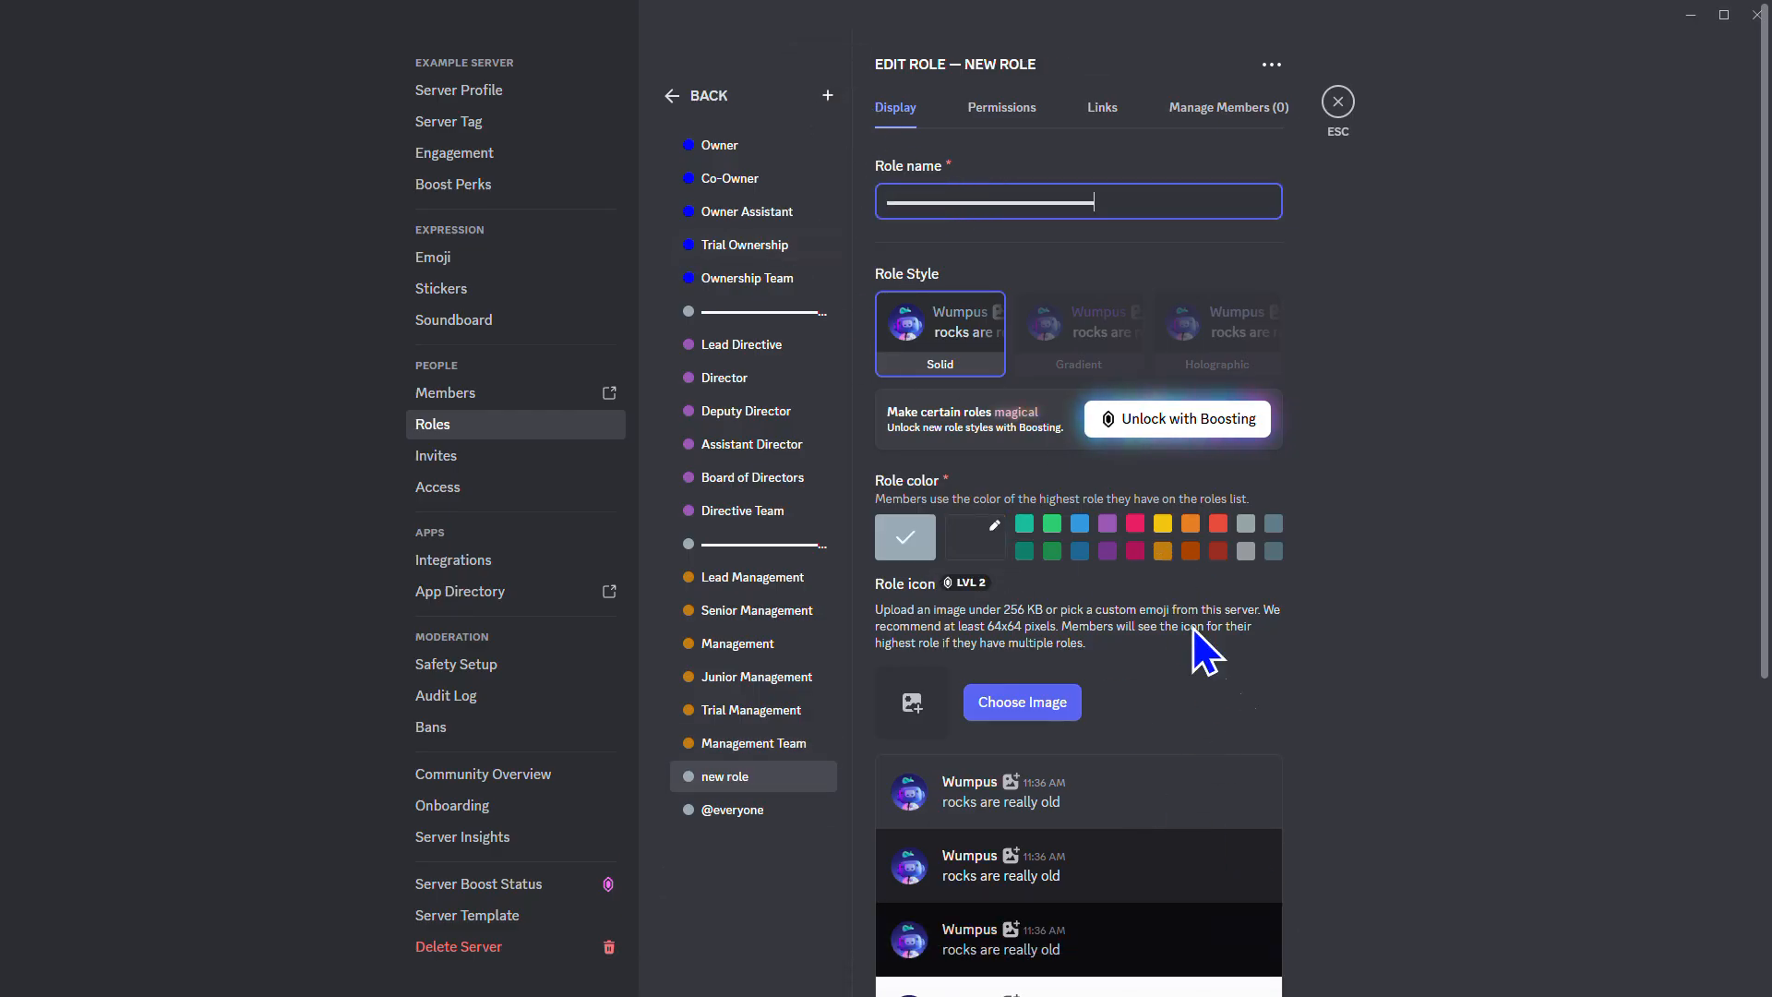
click(1261, 953)
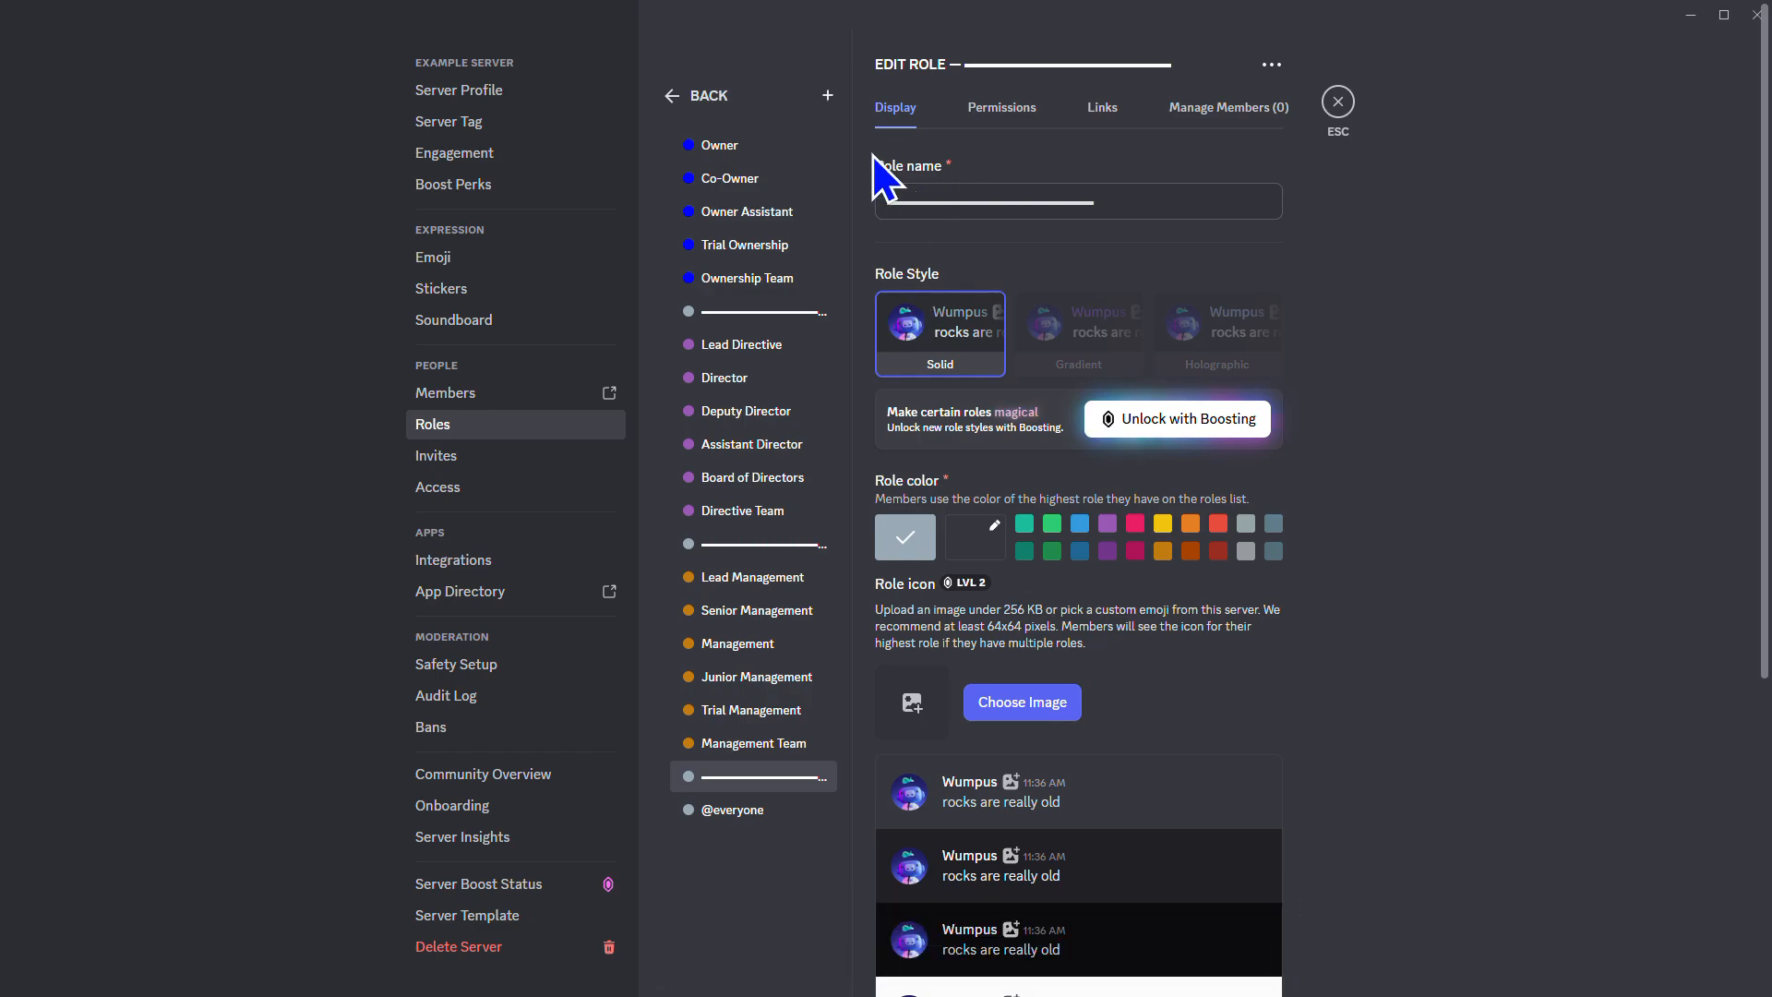
Create a role named Senior High Rank with the bright pink preset color and save it
click(828, 95)
triple_click(1052, 211)
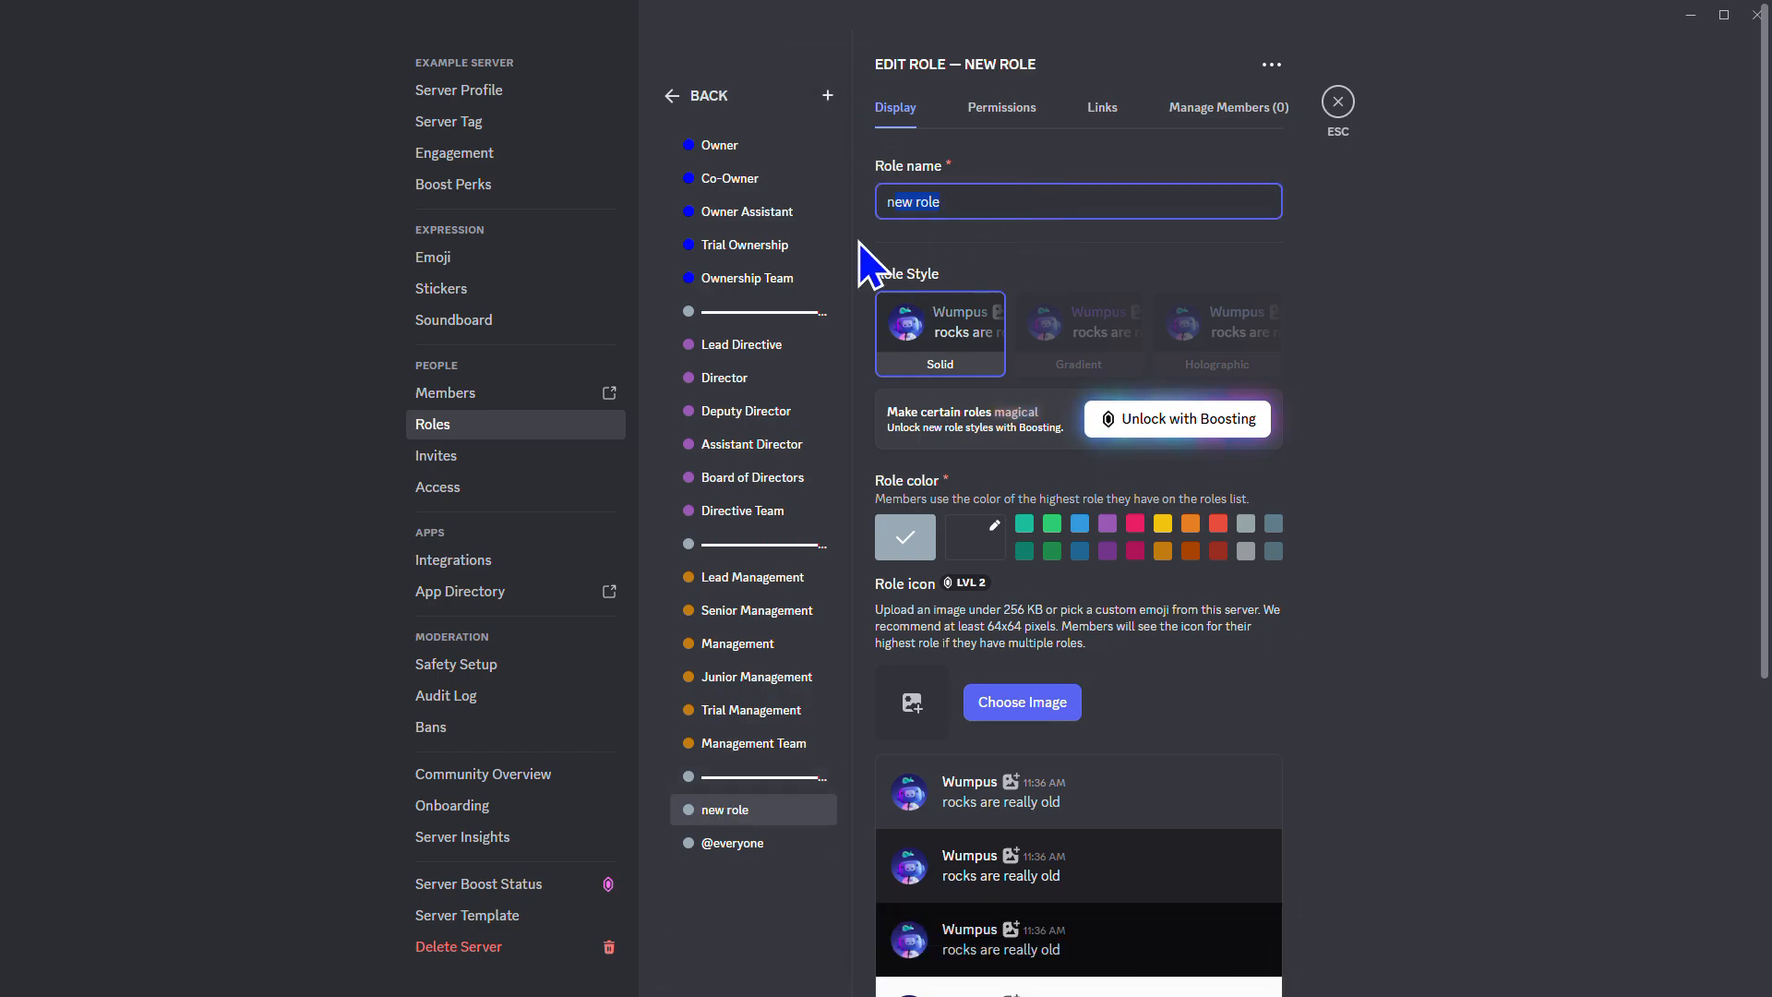
text(Senior High Rank)
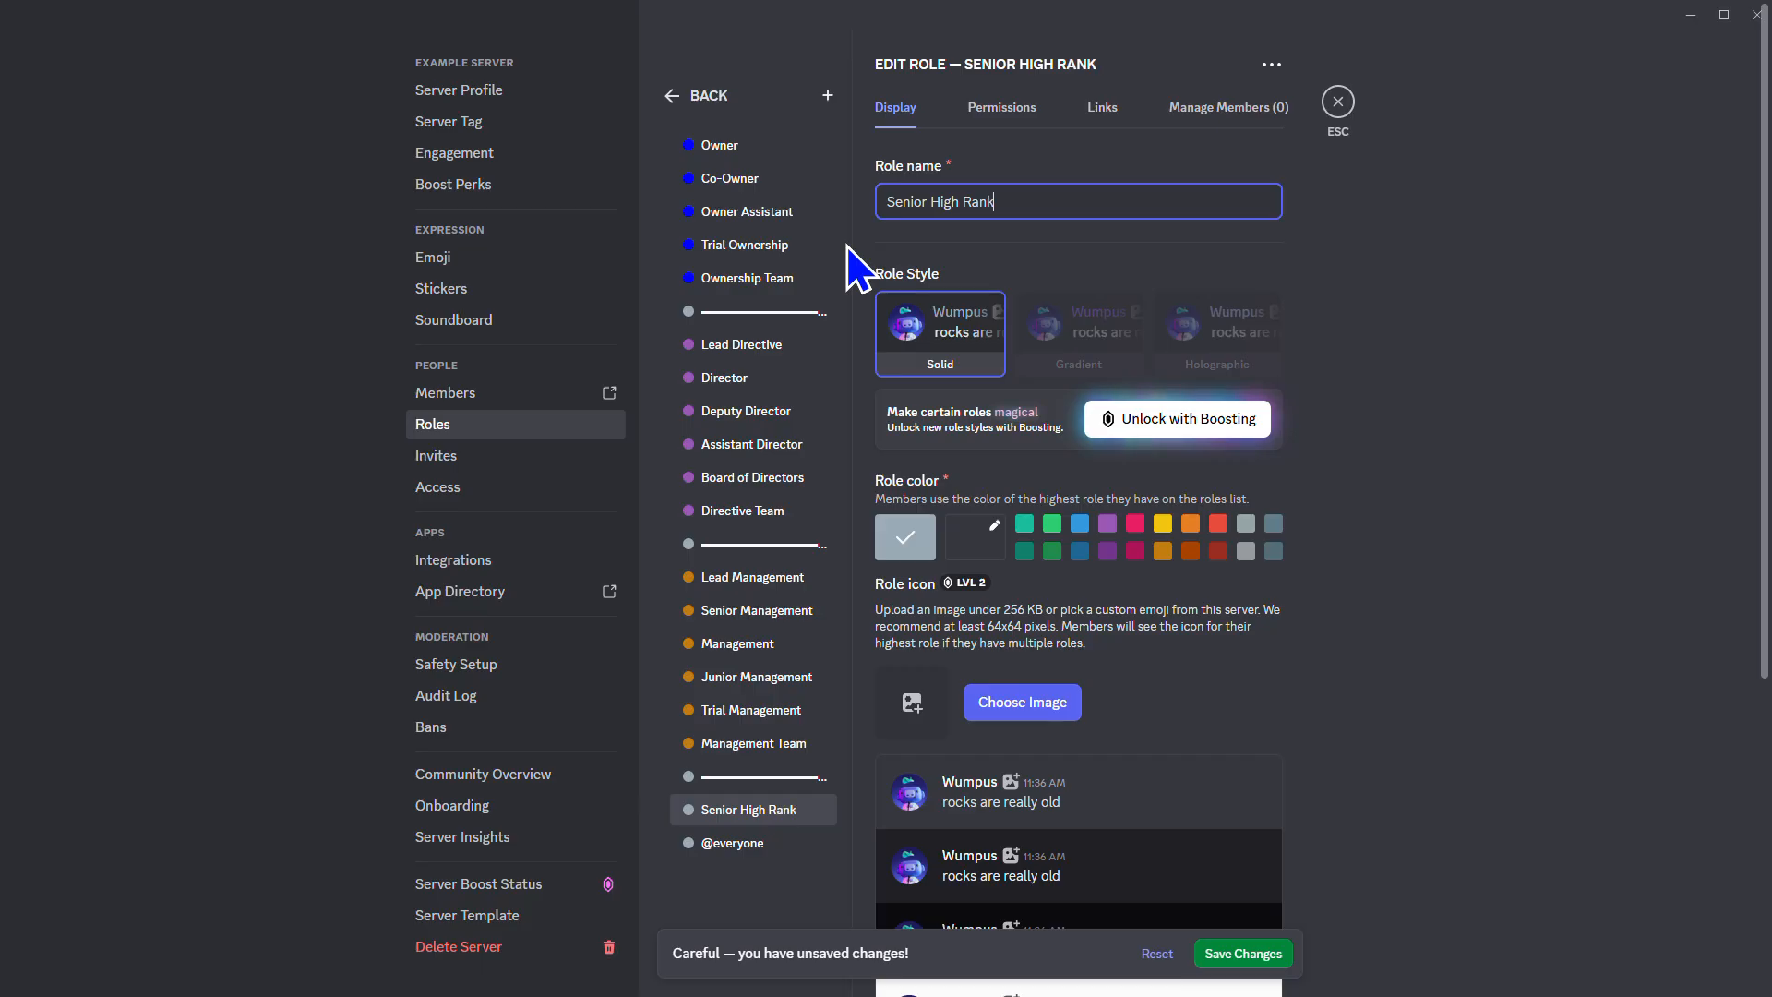
click(1135, 524)
click(1238, 953)
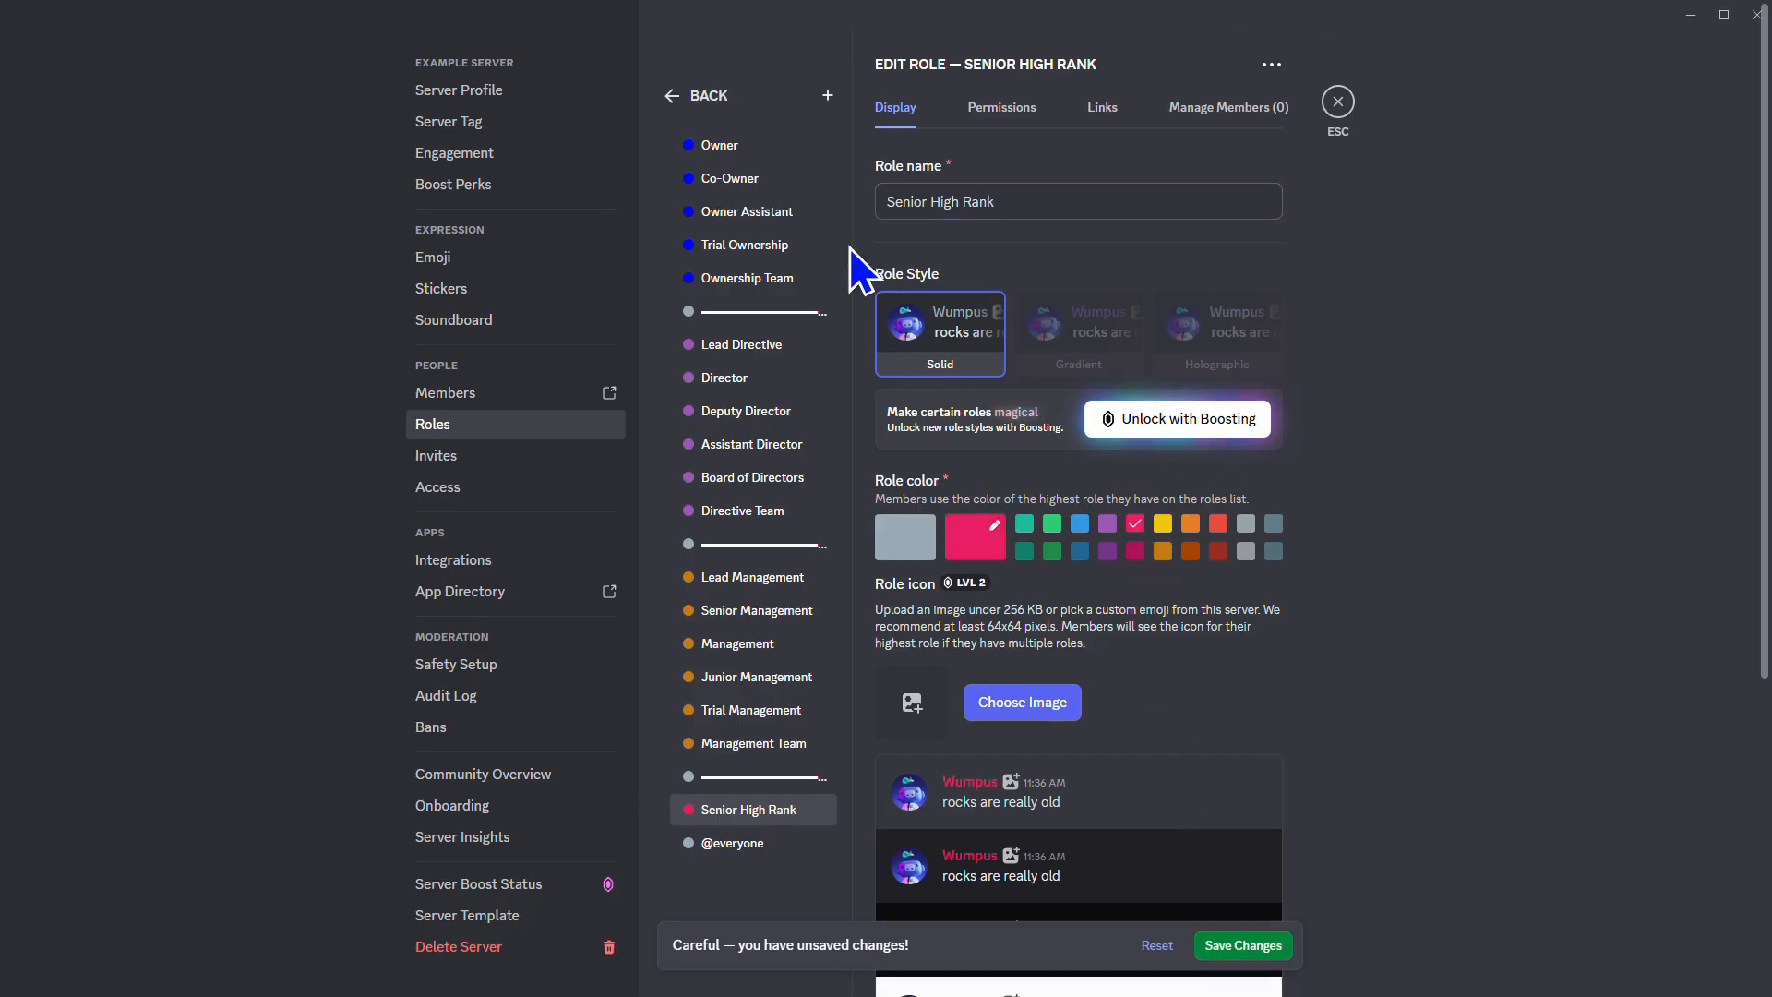
Create a separator role below Senior High Rank, named with the line of dashes, and save it
click(827, 95)
triple_click(989, 189)
text(━━━━━━━━━━━━━━━━)
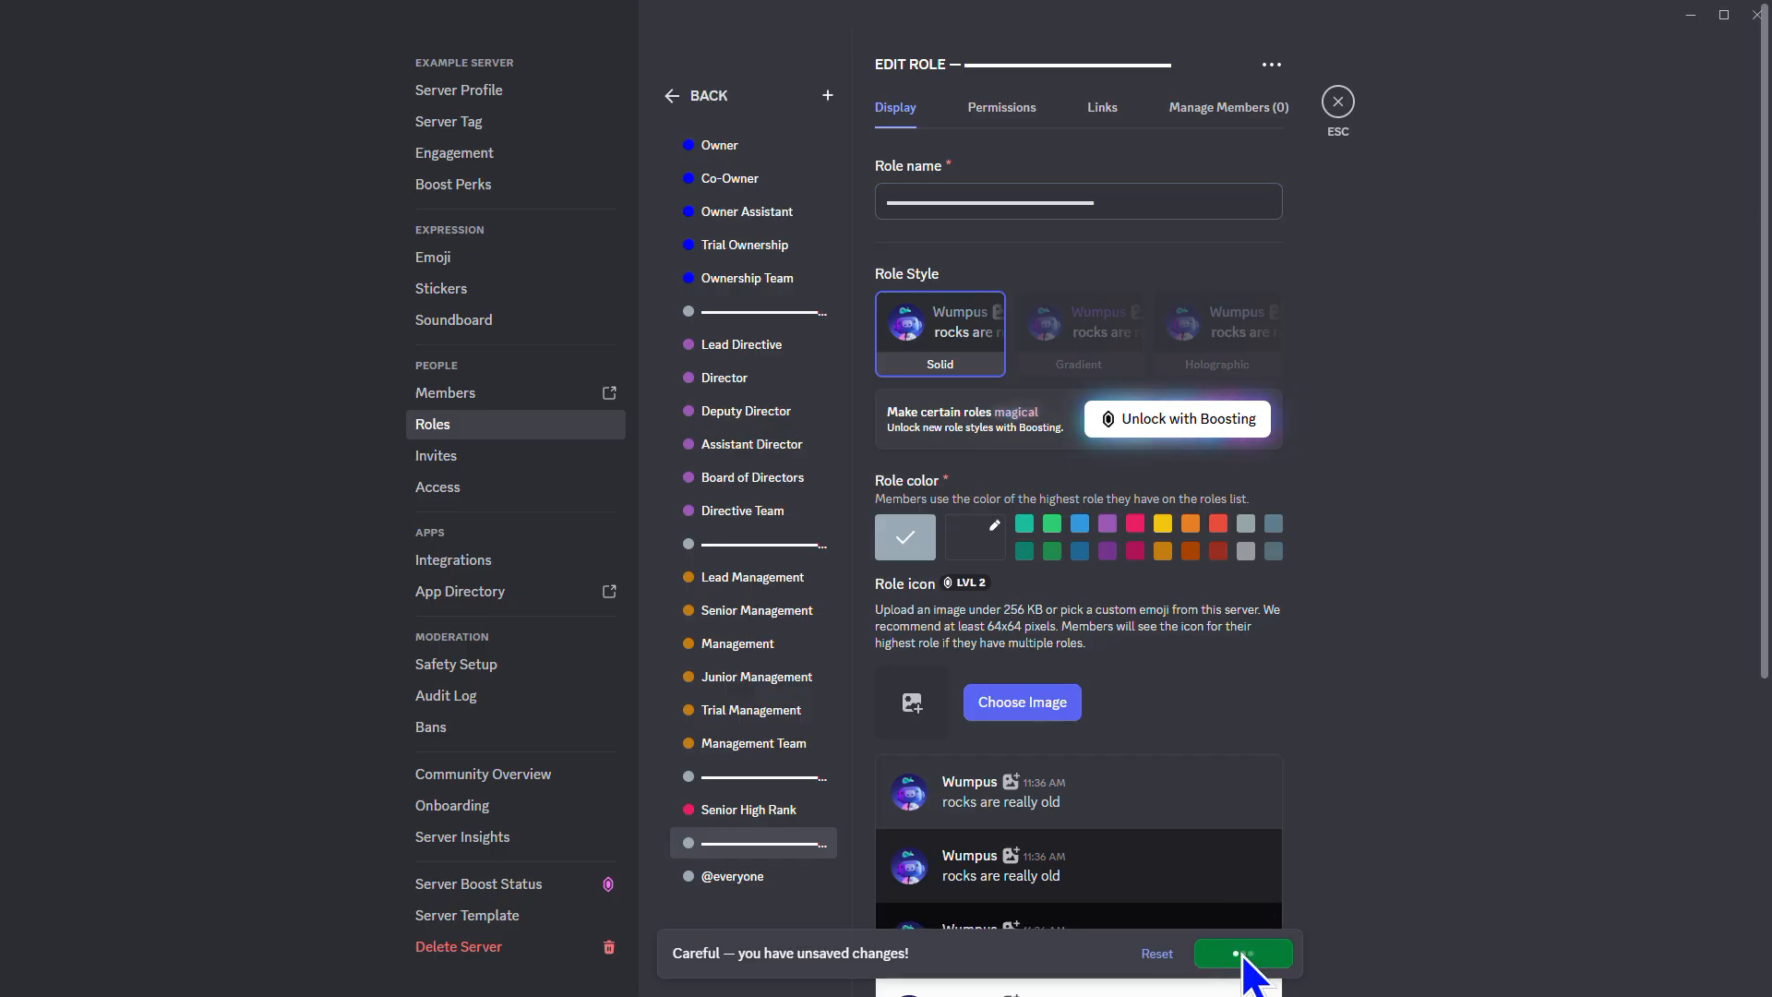
click(1256, 936)
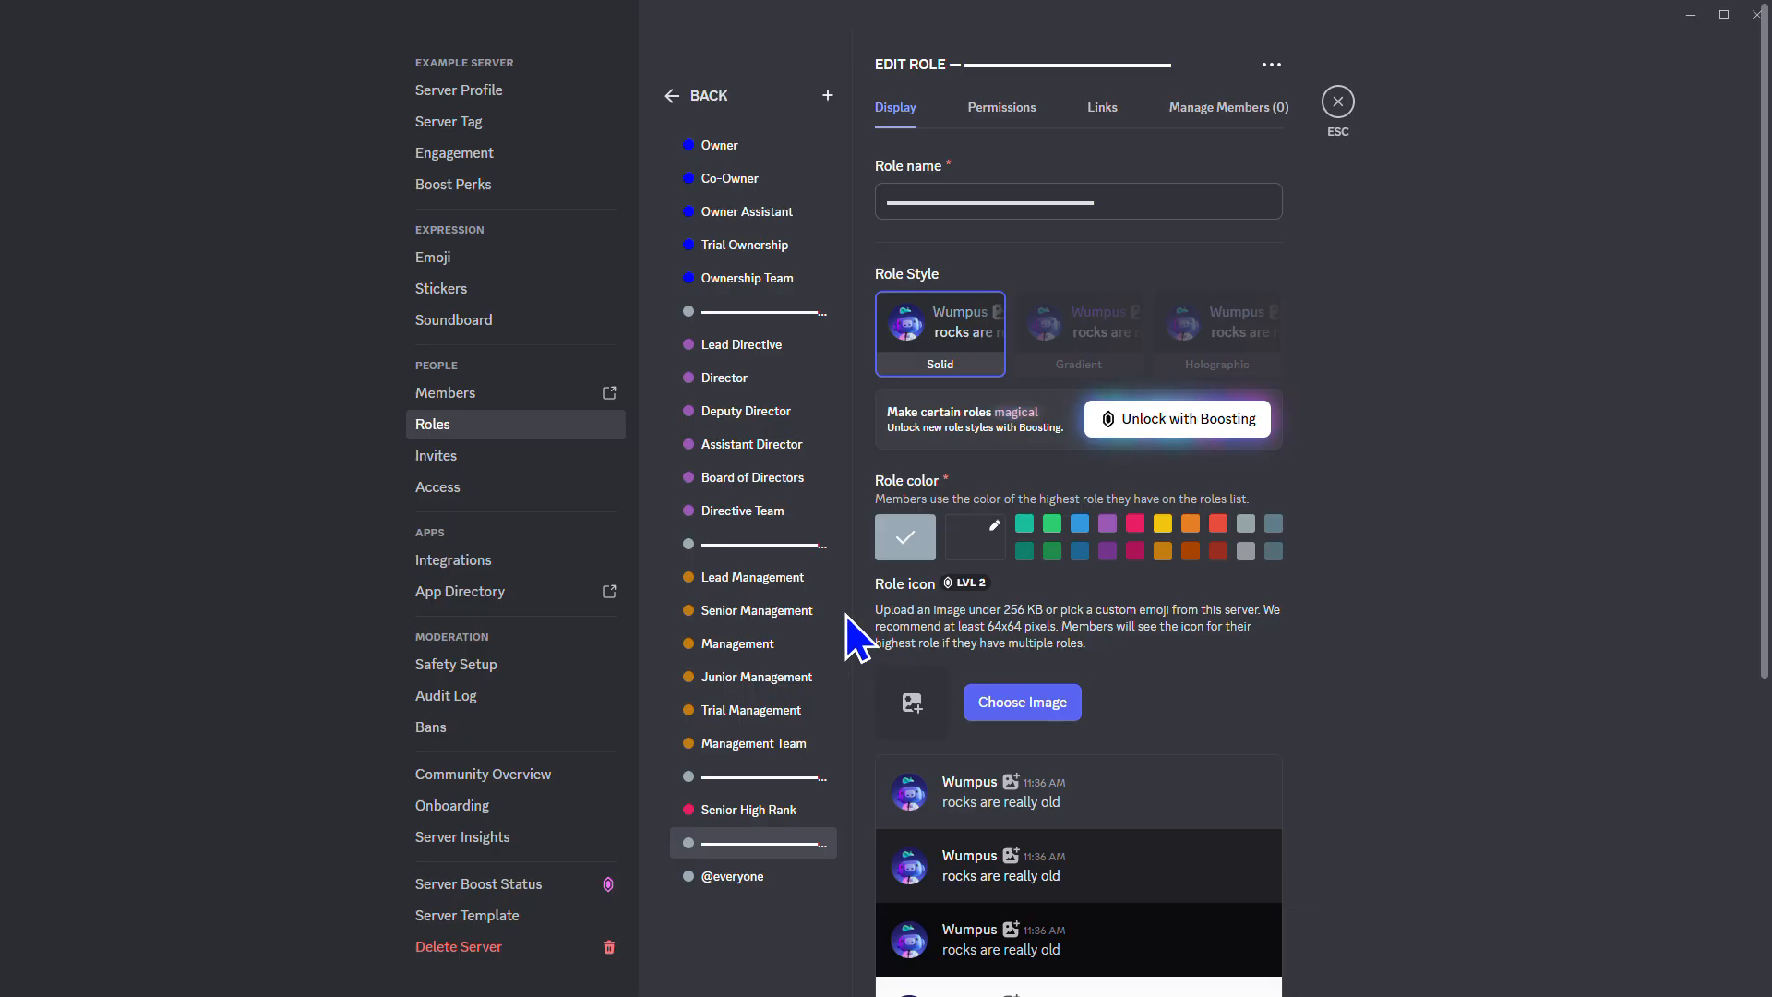
Create a role named Head of Staff with the light red preset color and save it
click(828, 96)
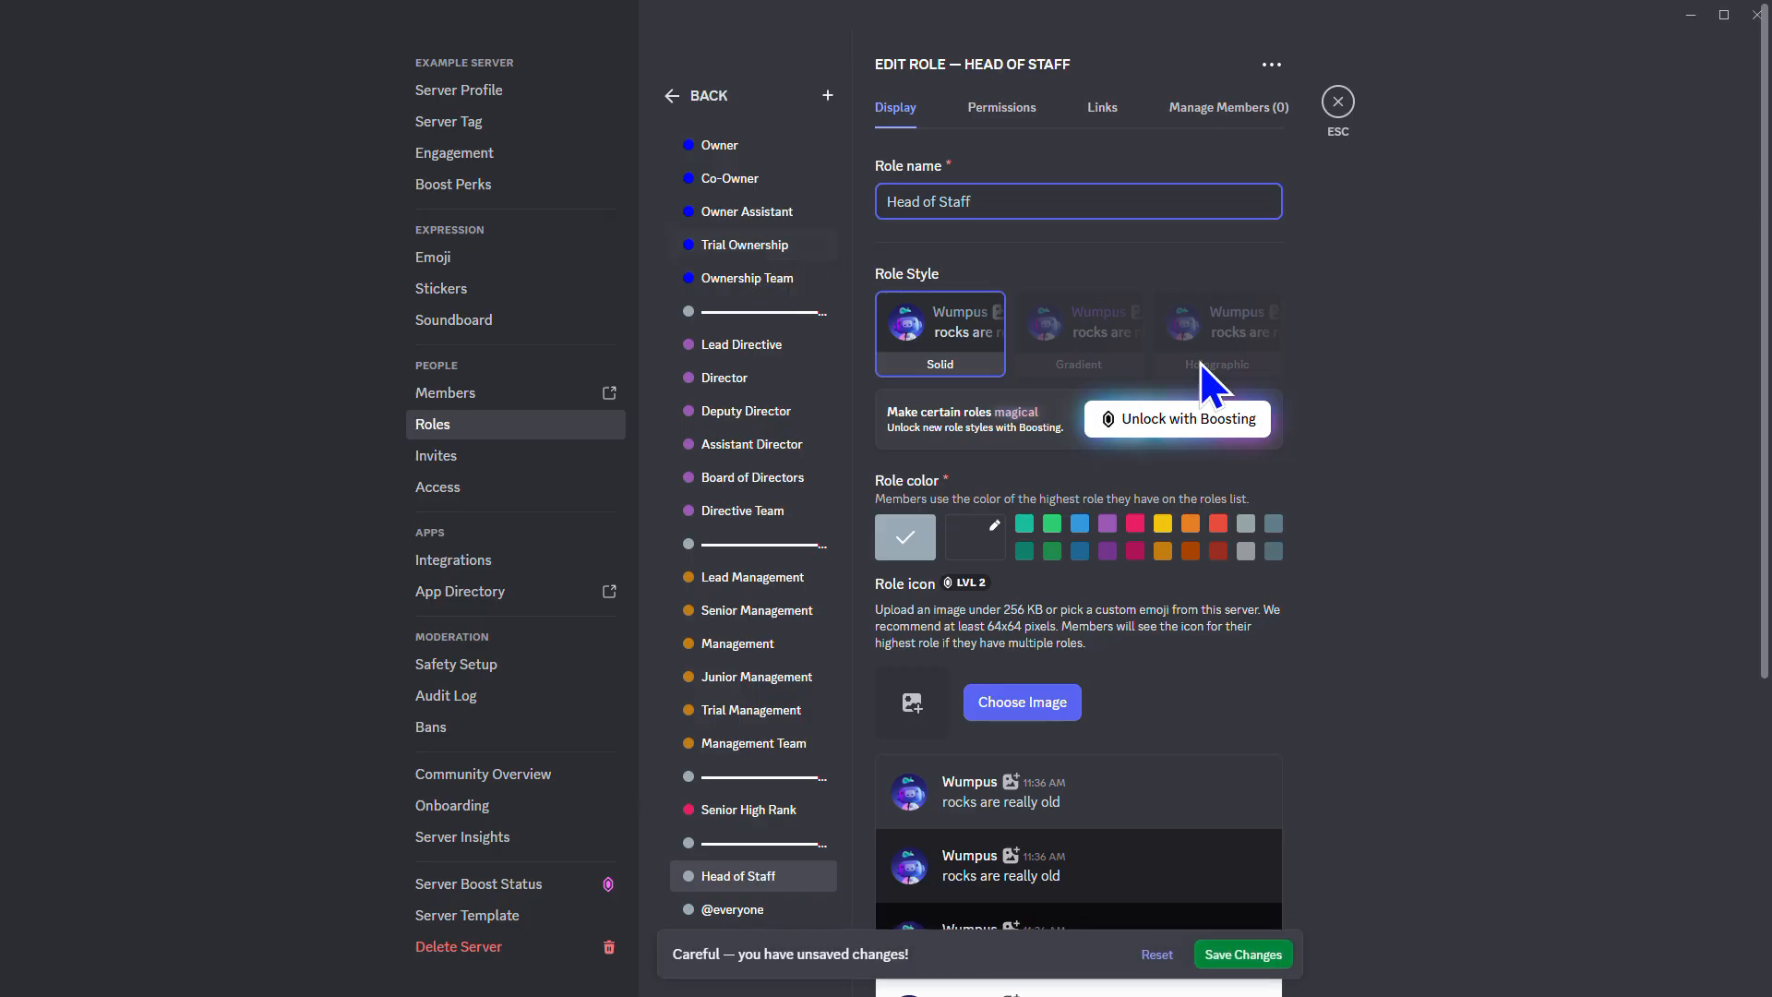
click(1163, 523)
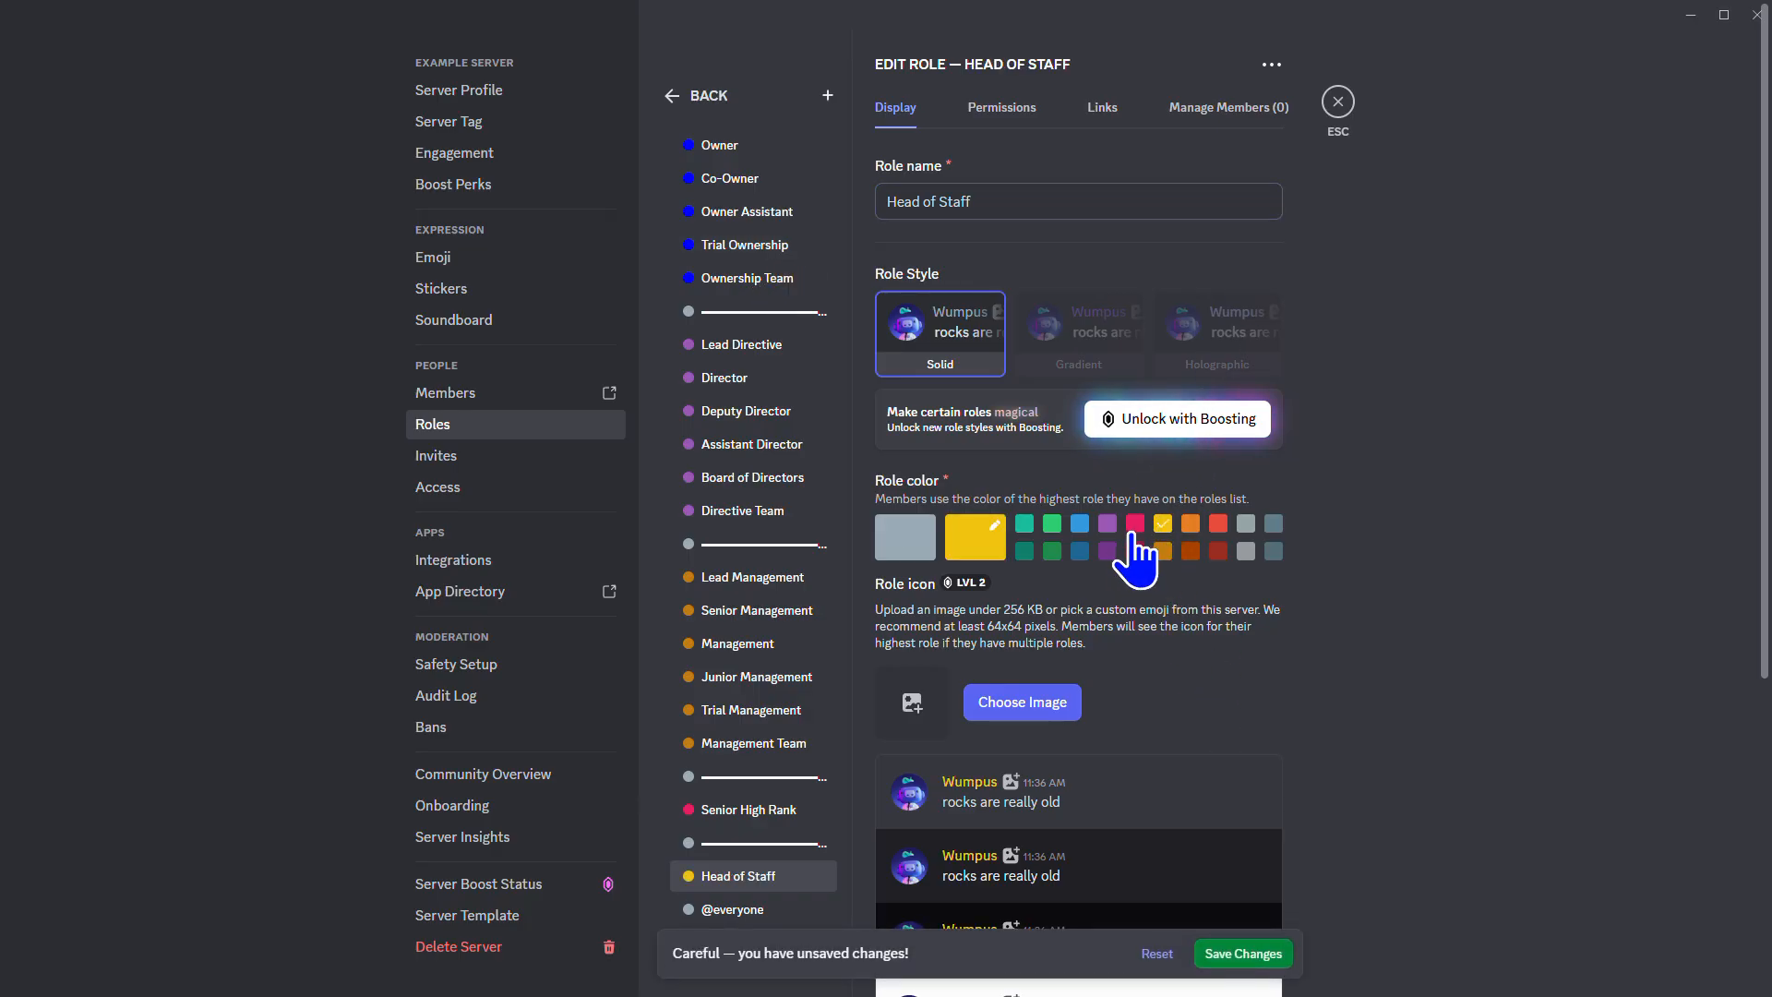
click(1080, 528)
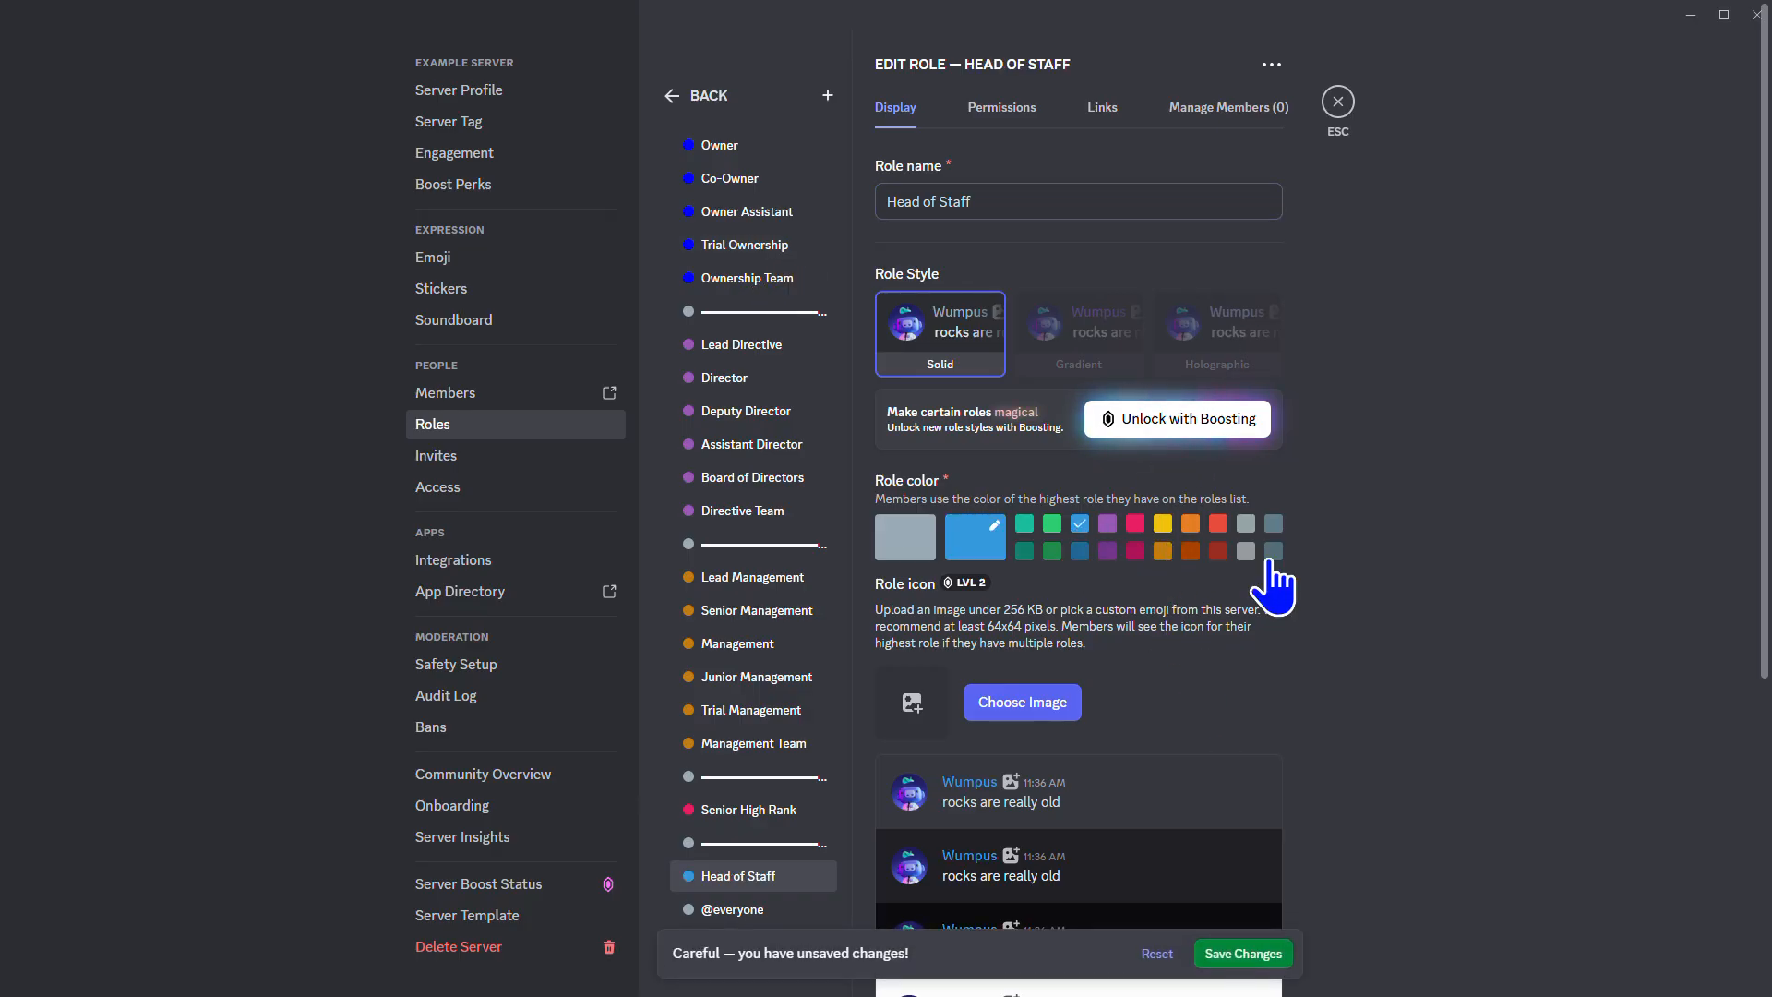
click(1218, 524)
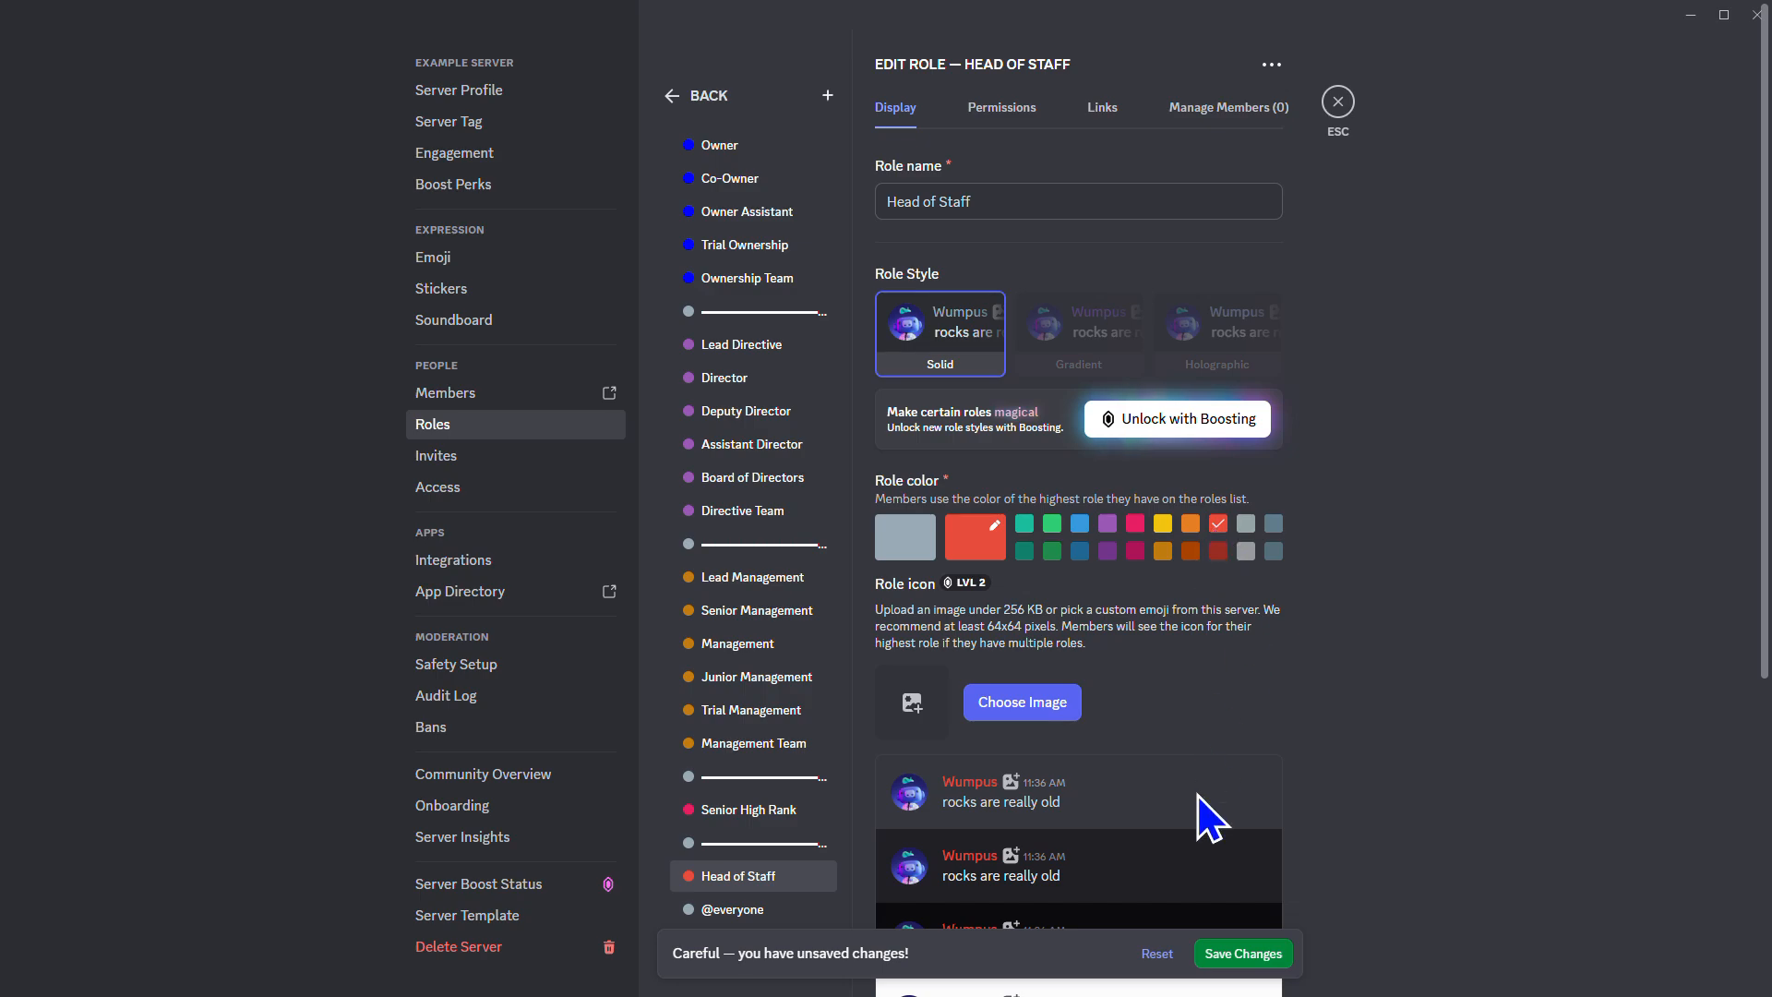
click(1246, 953)
Create a separator role below Head of Staff, paste the line of dashes as its name, and save it
click(827, 95)
triple_click(961, 201)
key(ctrl+v)
click(1248, 951)
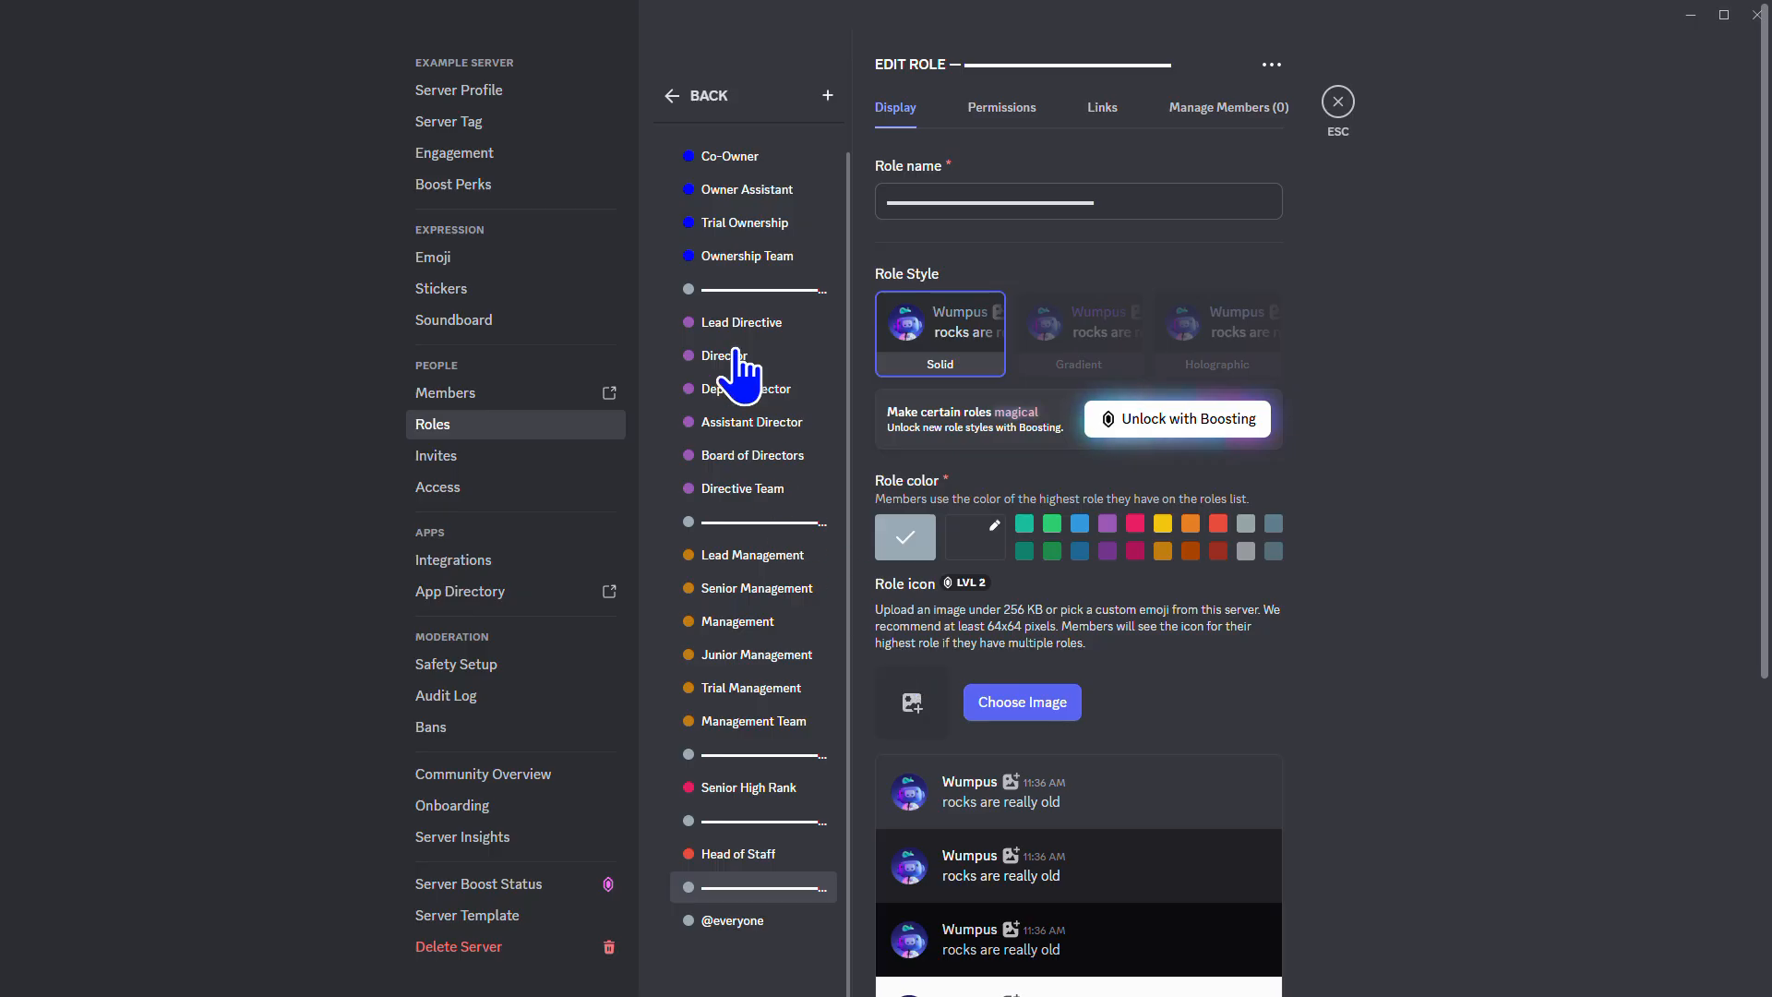
Create a role named Lead Internal Affairs with the custom dark red color #c20000 and save it
click(829, 95)
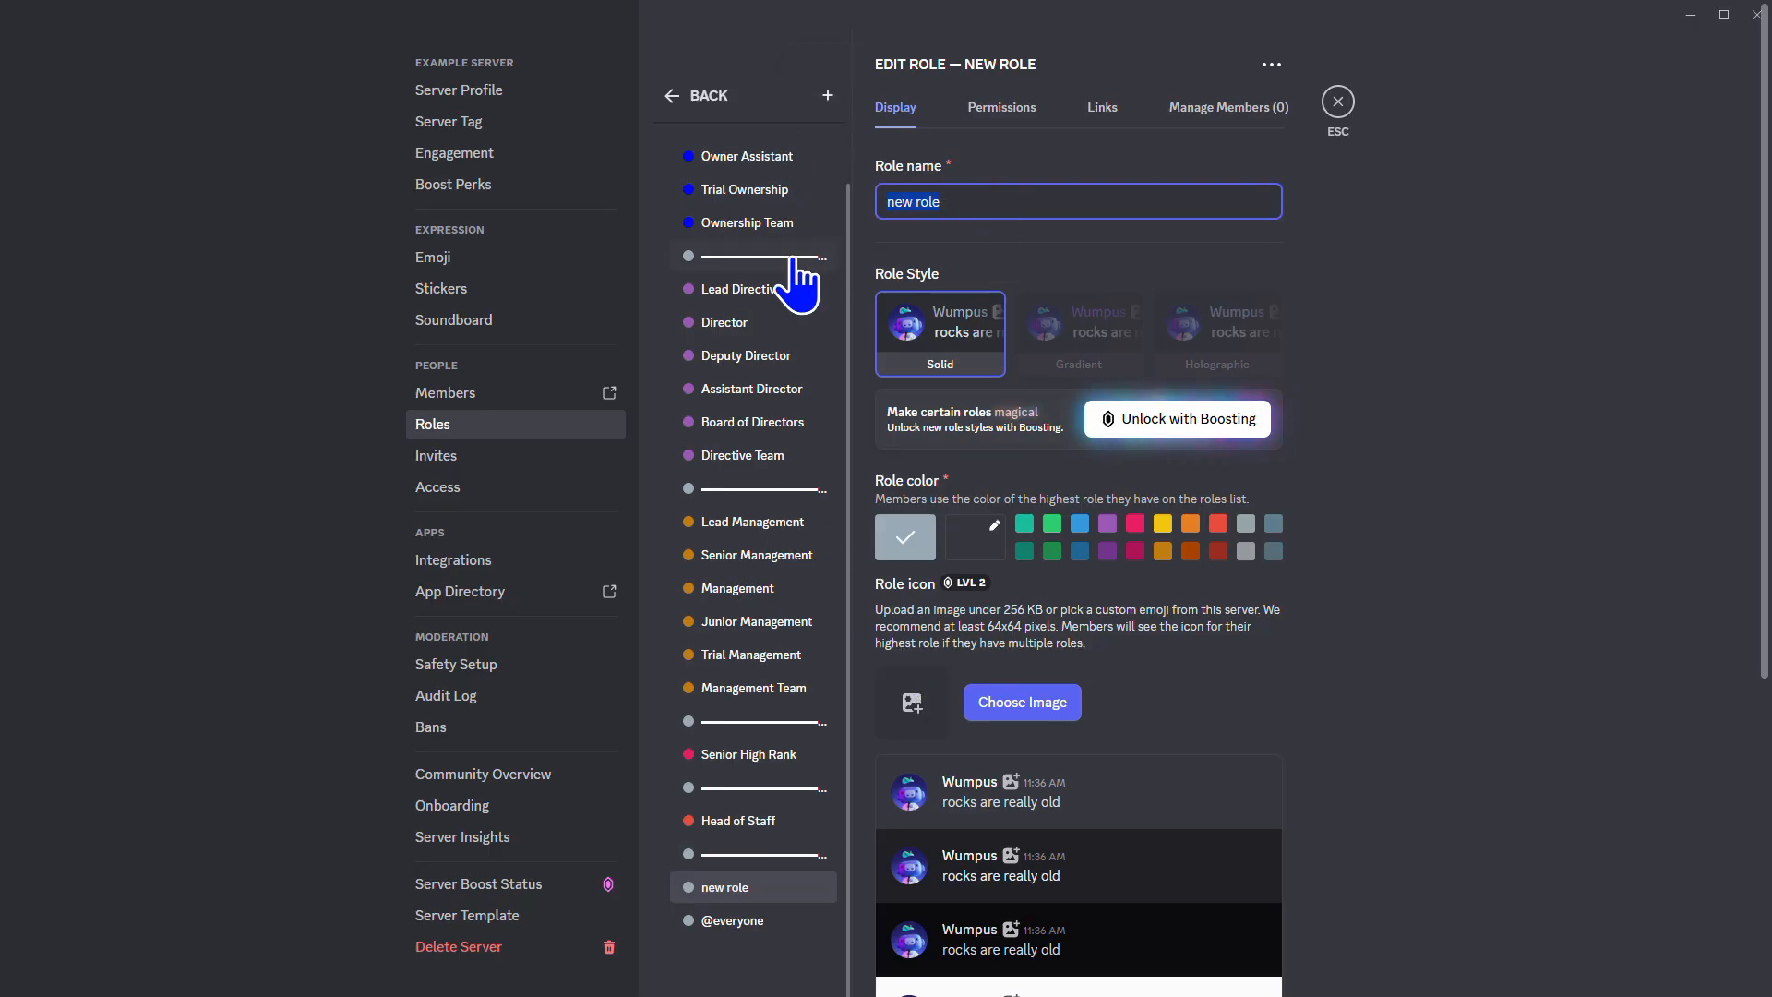
text(Lead Internal)
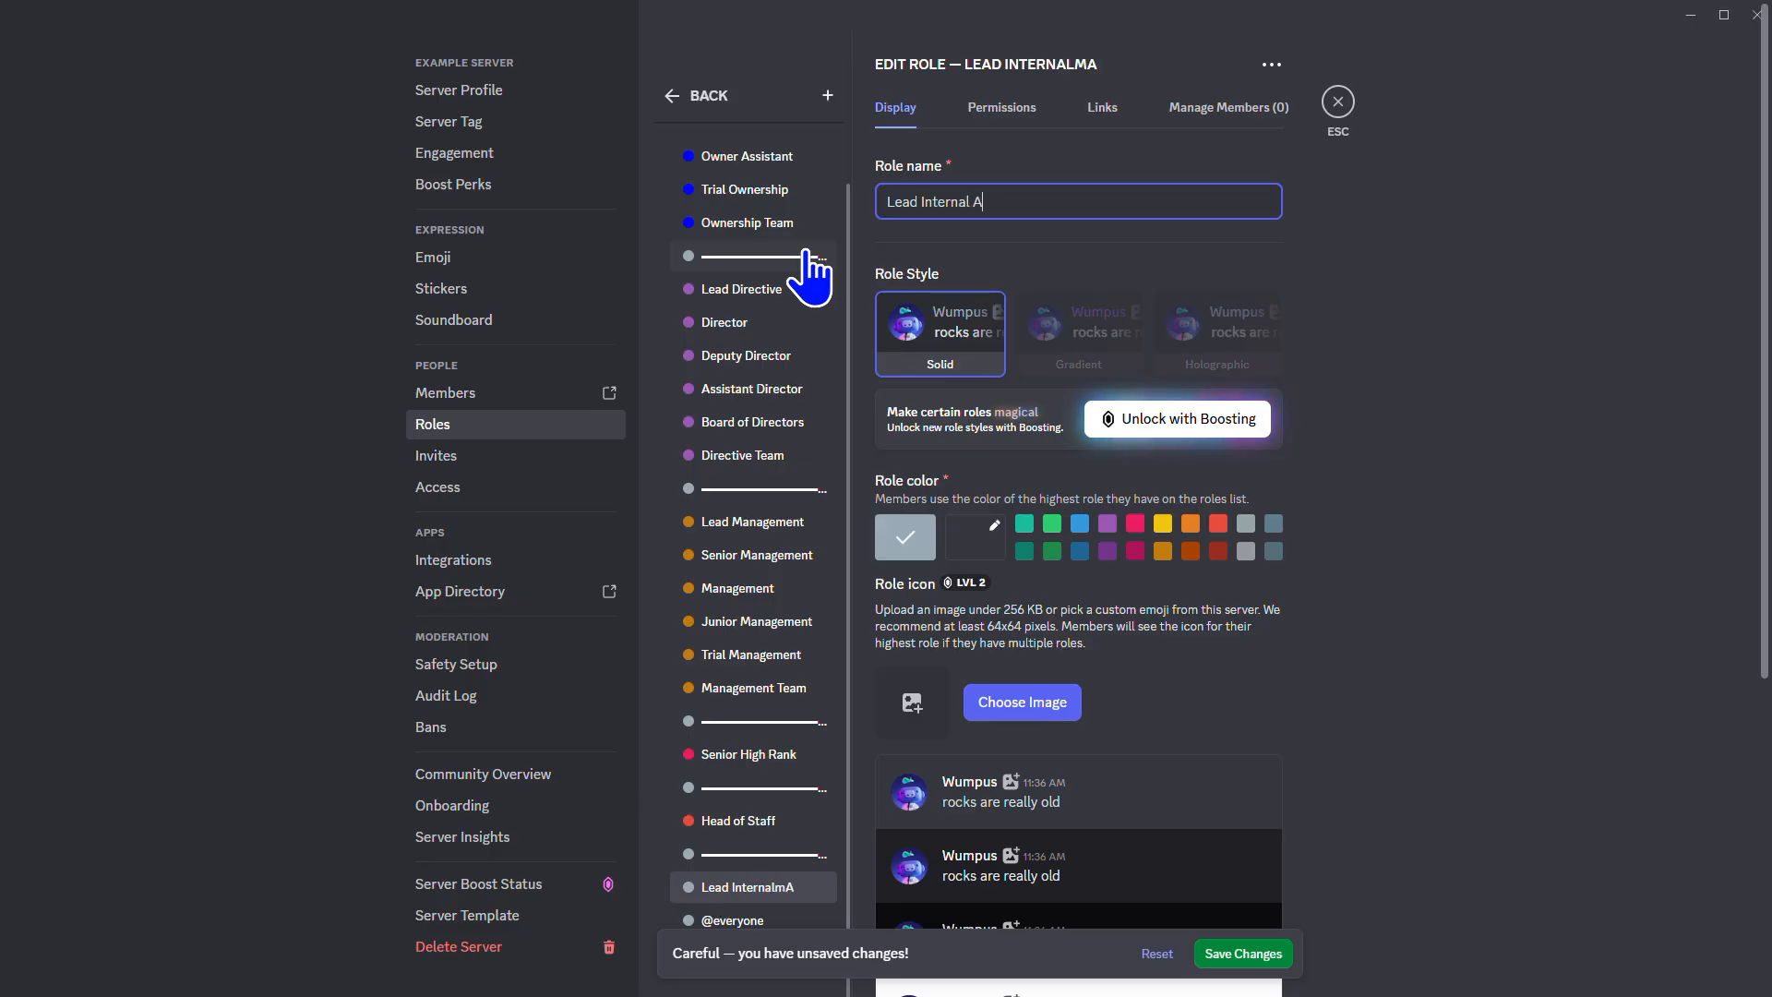
click(976, 539)
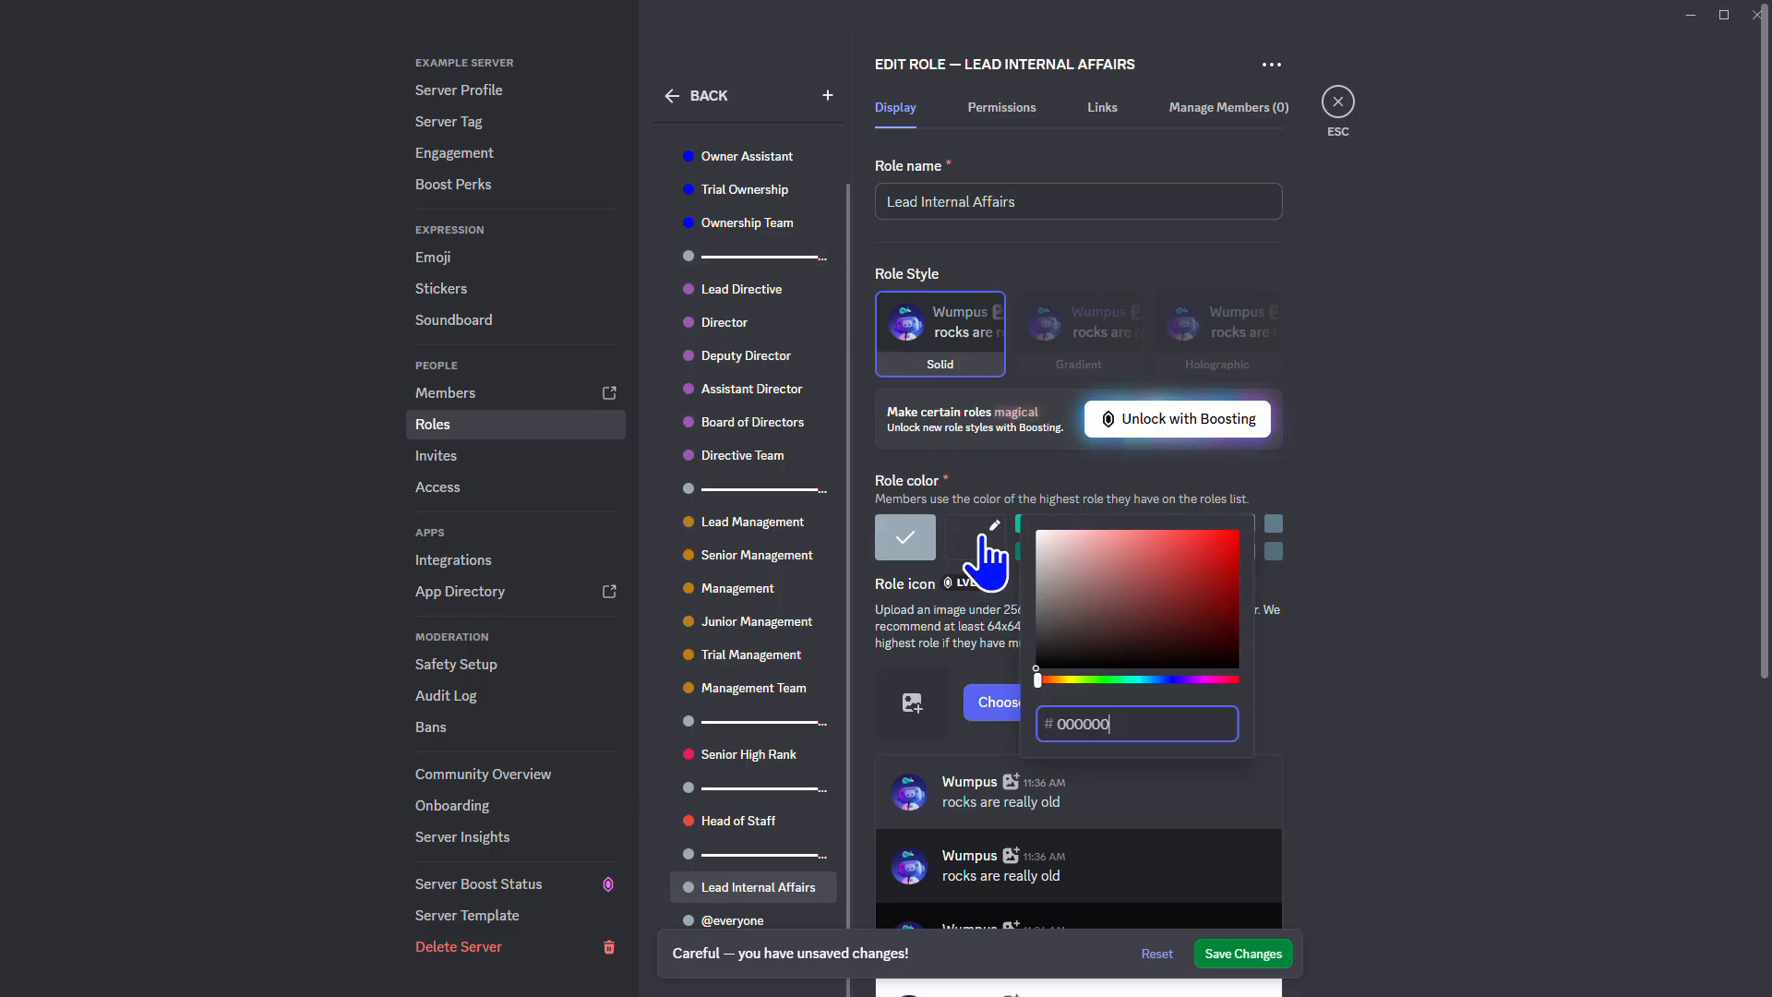
drag(1180, 586, 1260, 565)
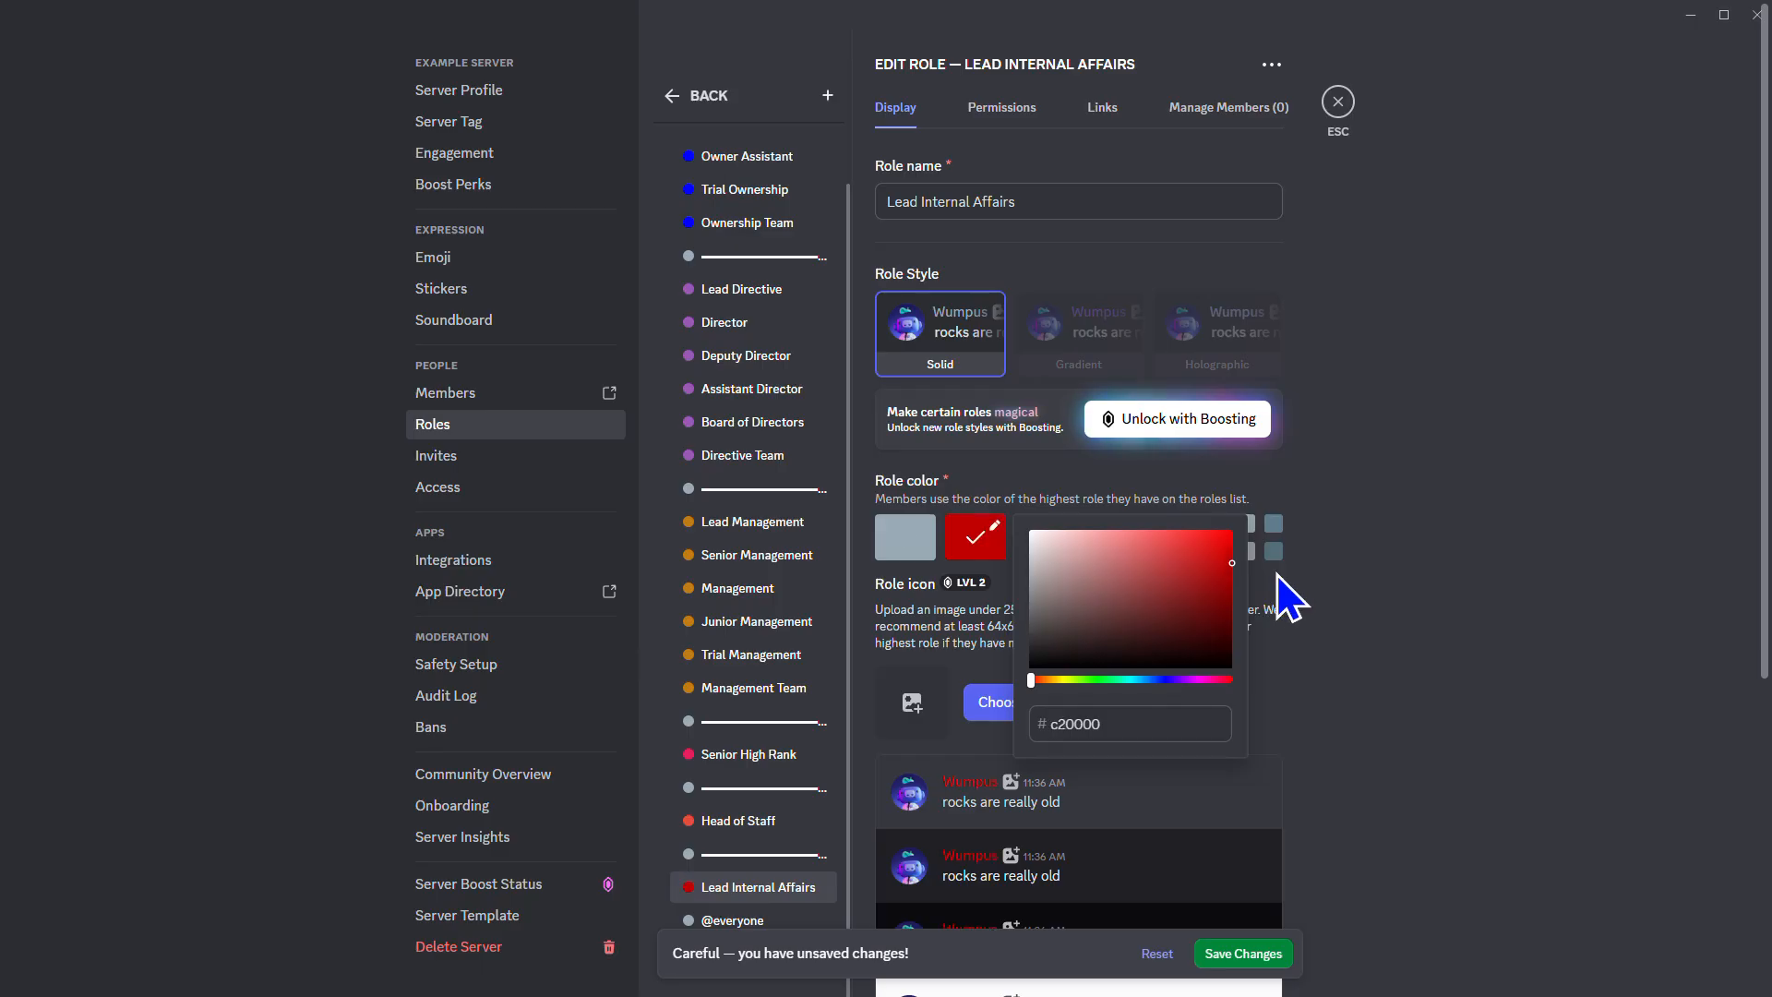
click(1246, 954)
Create a role named Senior Internal Affairs with the custom color #c20000 and save it
click(828, 96)
triple_click(954, 204)
text(Seb)
key(BackSpace)
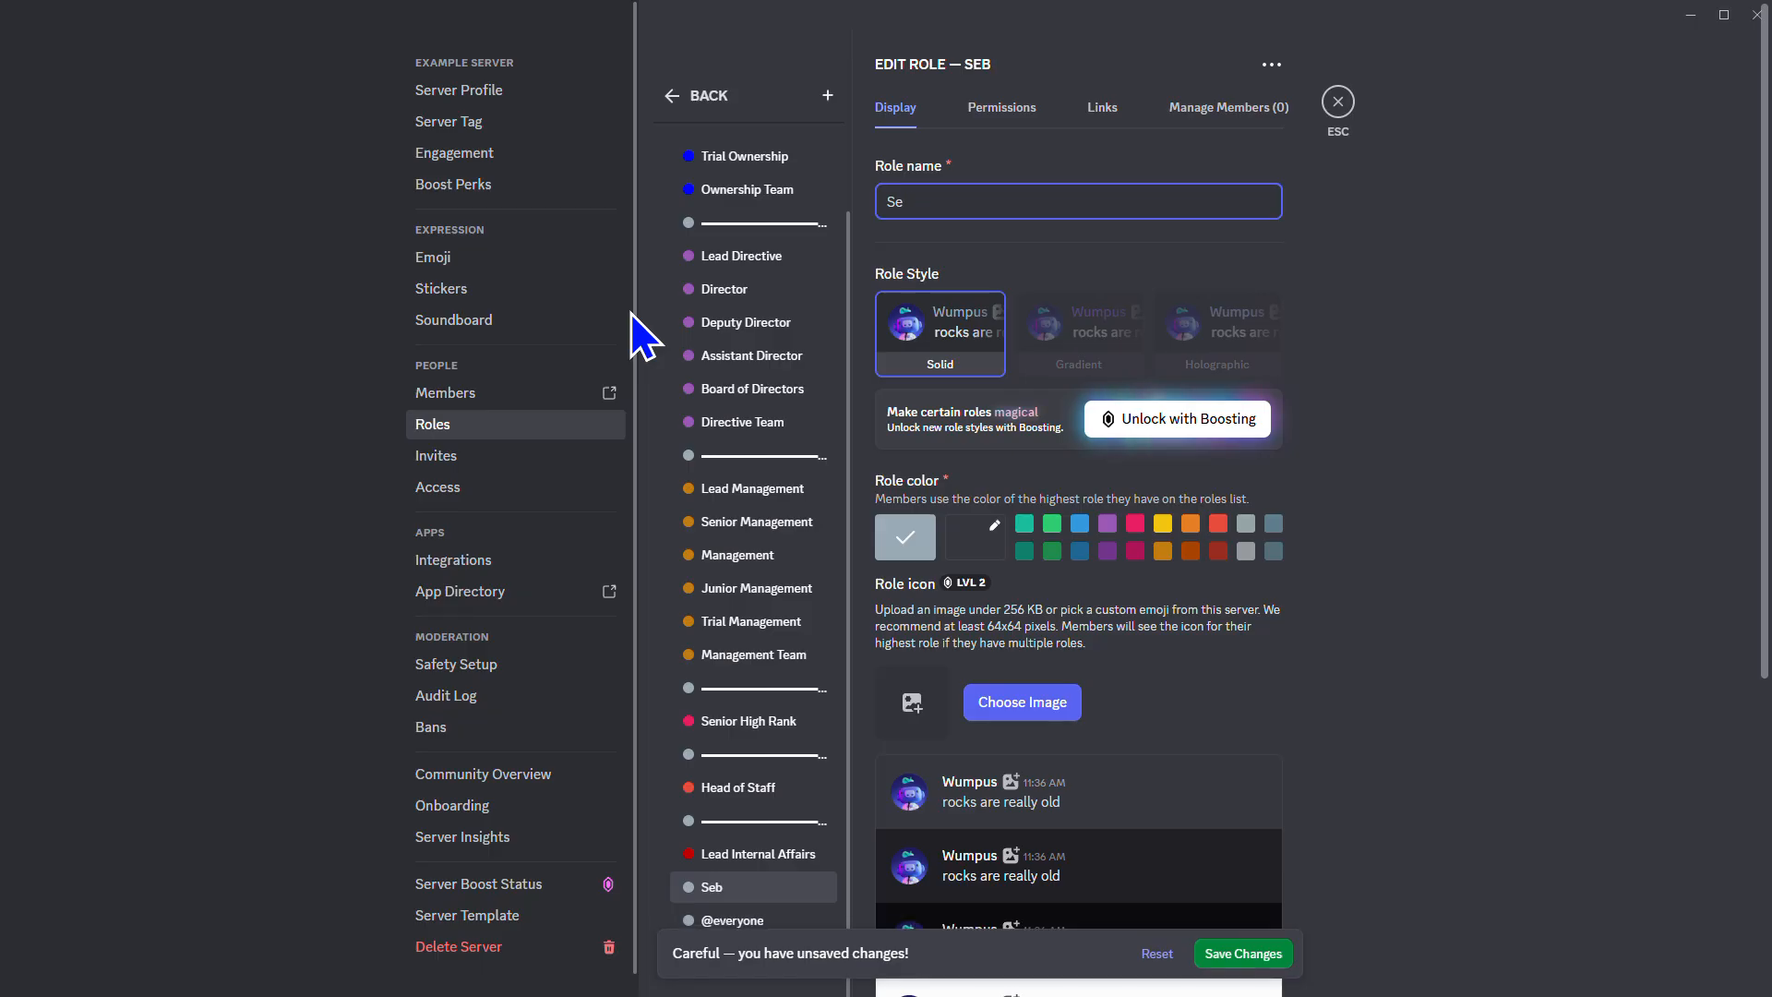
text(nior Internal Affairs)
click(975, 549)
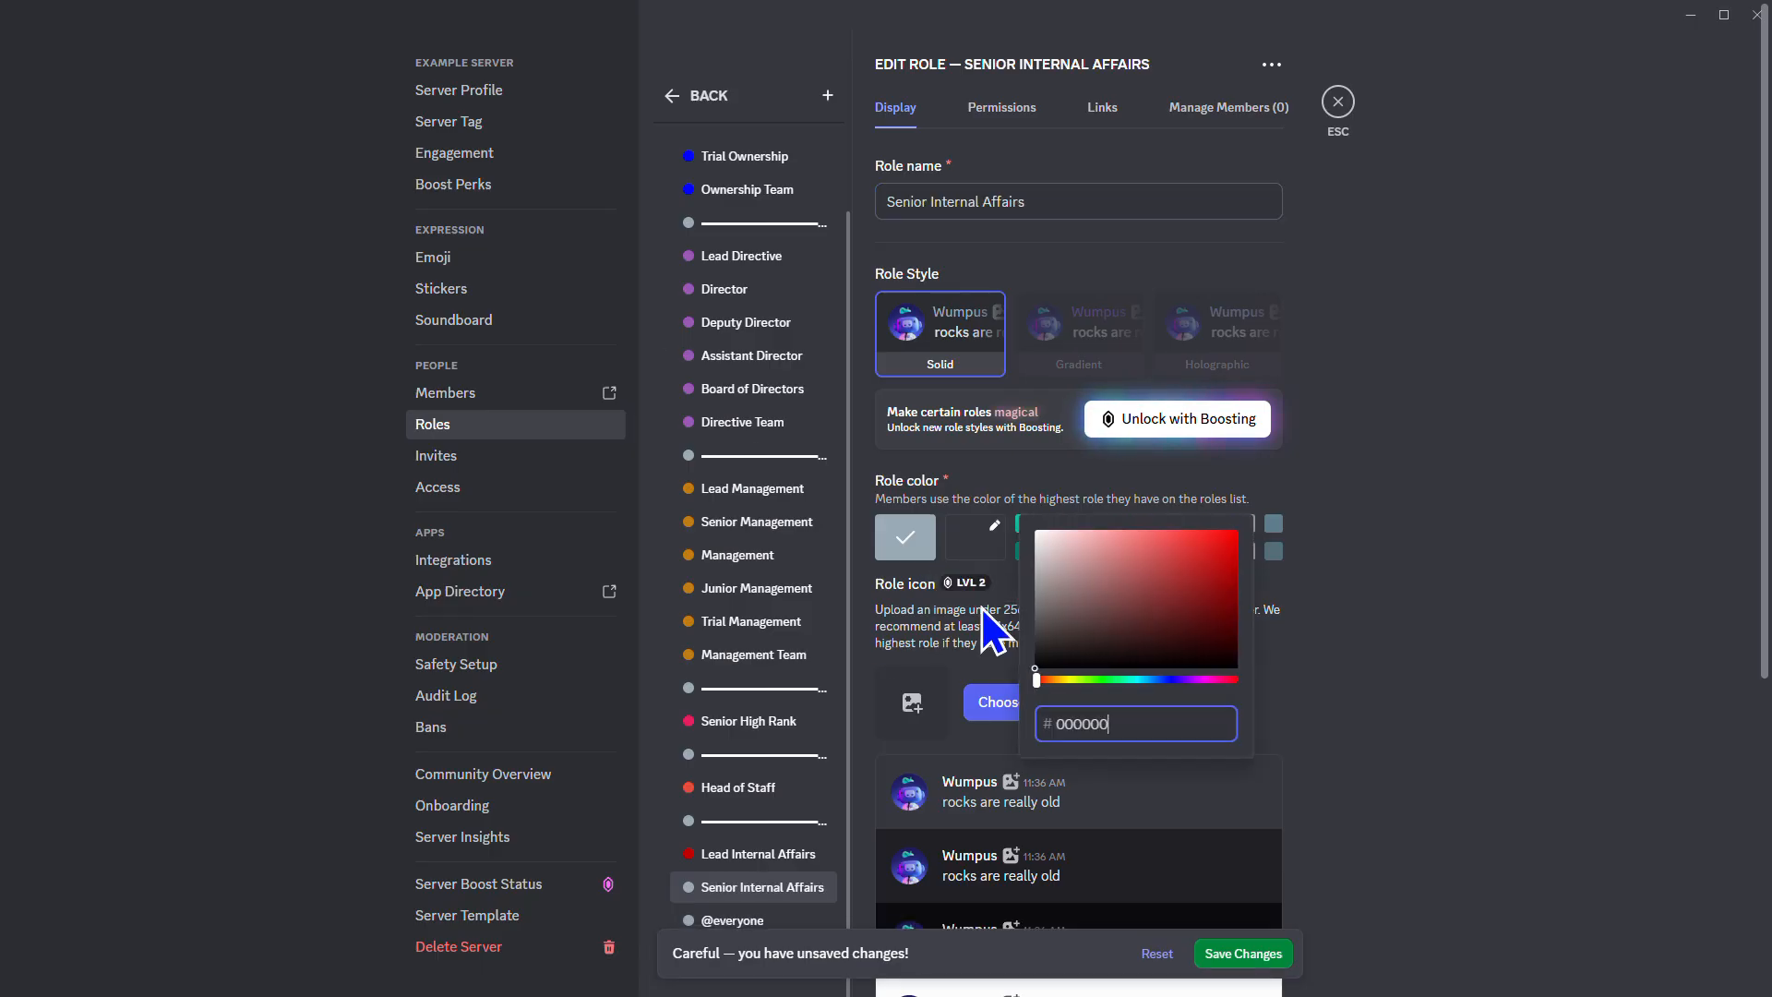
key(ctrl+a)
text(c20000)
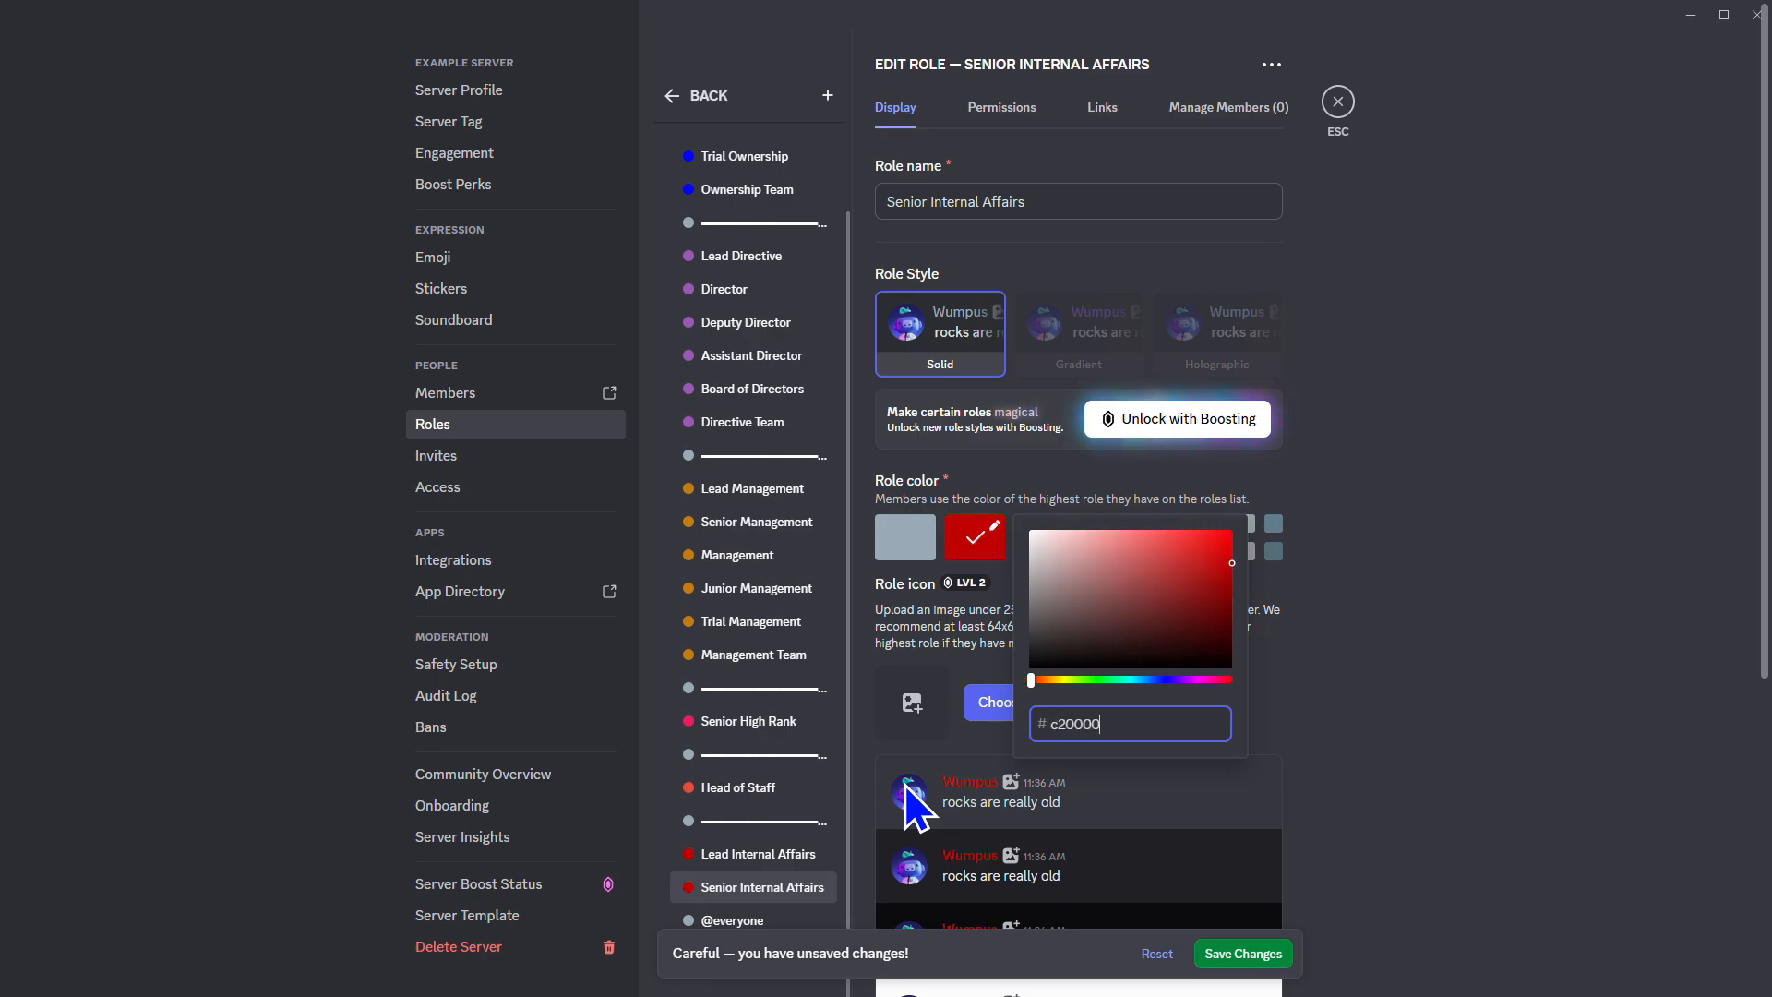
click(1262, 955)
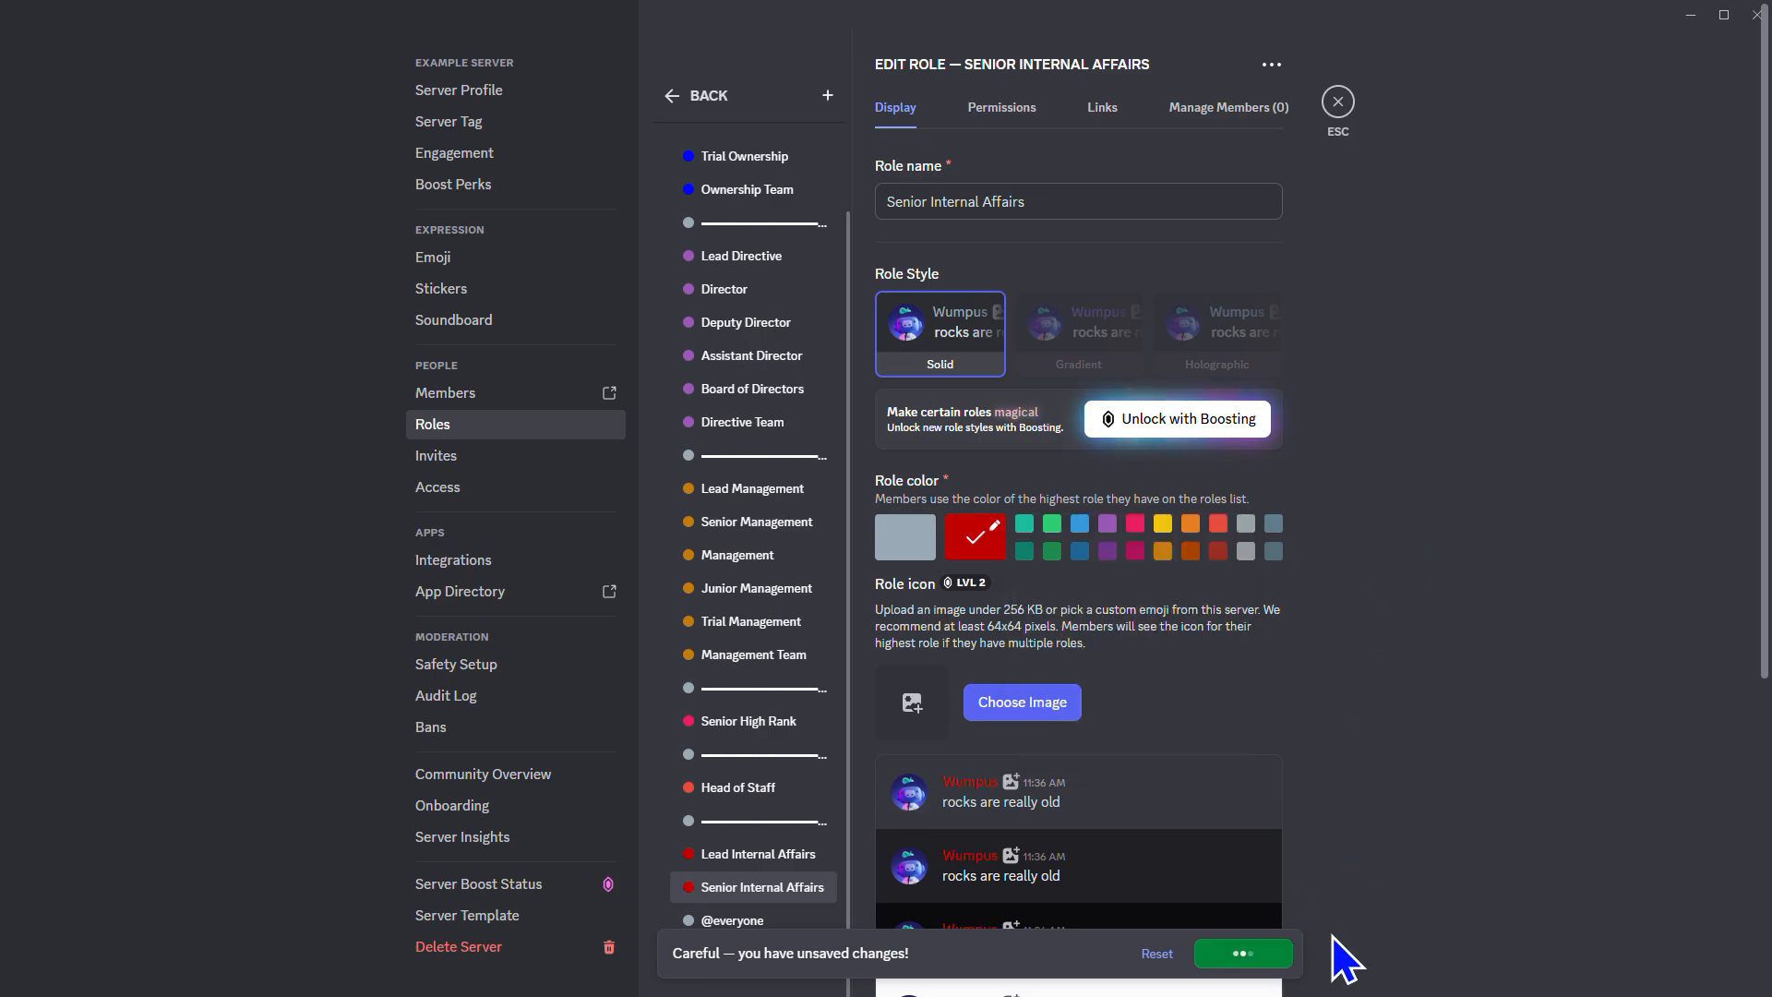
Create a role named Internal Affairs with the custom color #c20000 and save it
click(828, 96)
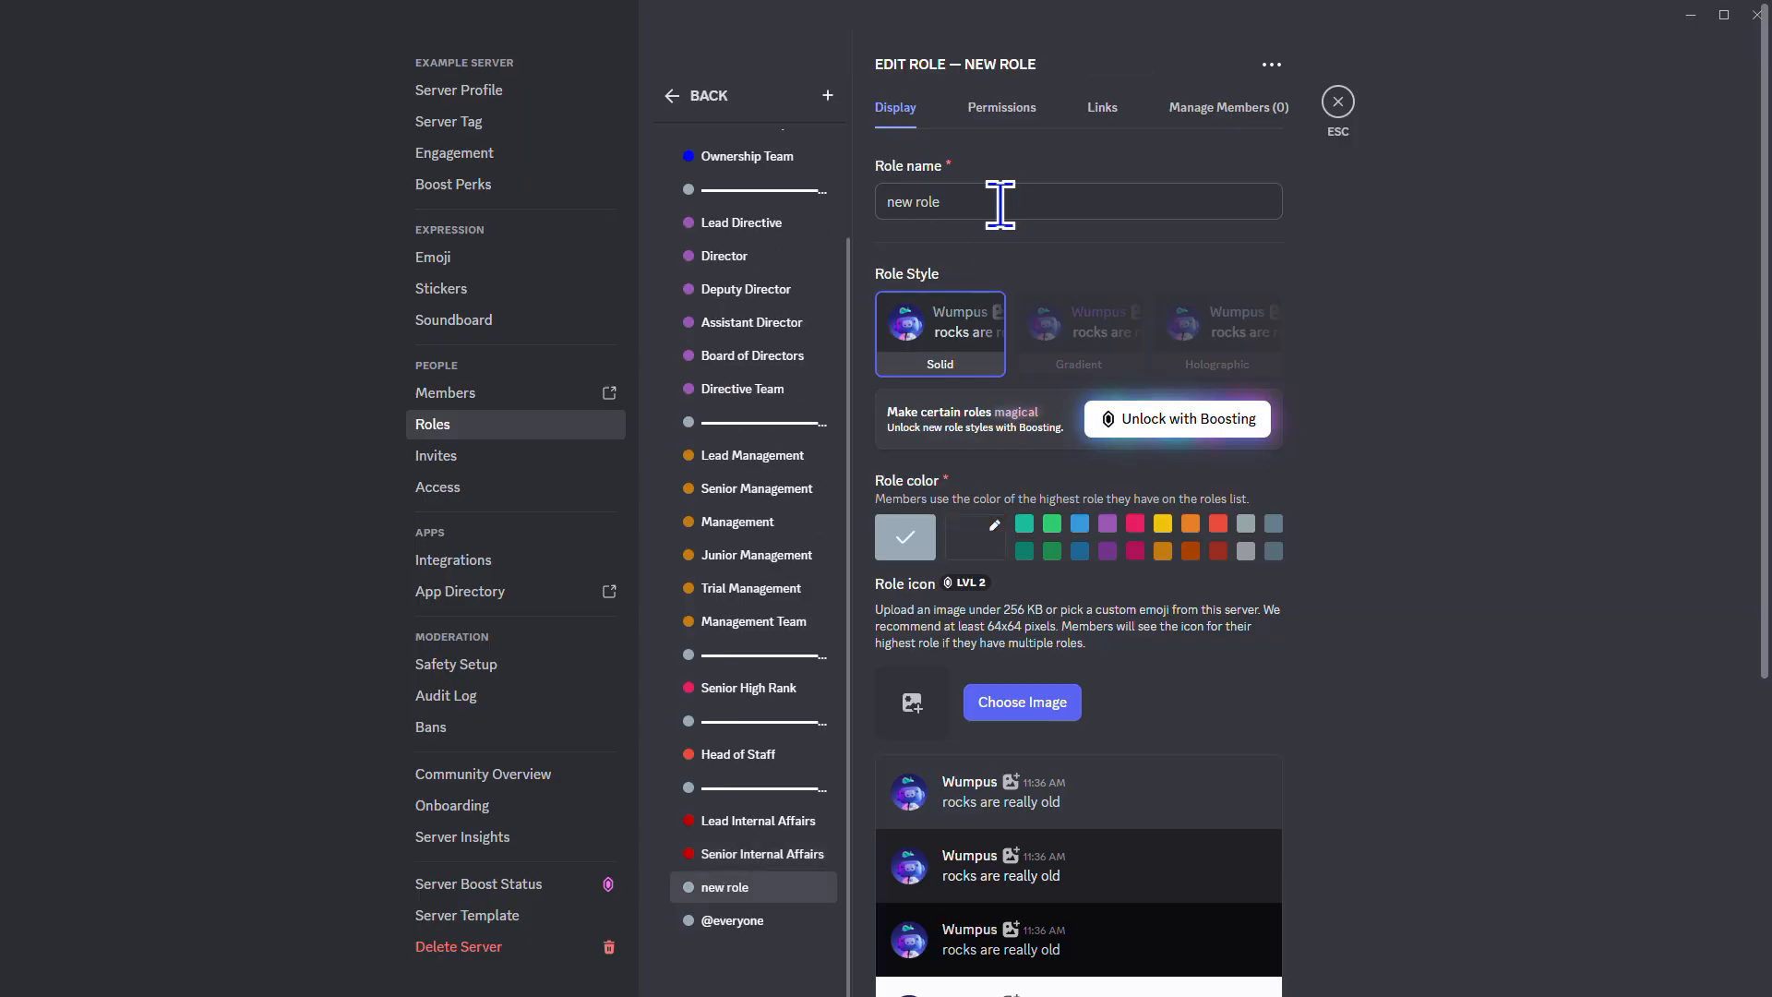
text(Int)
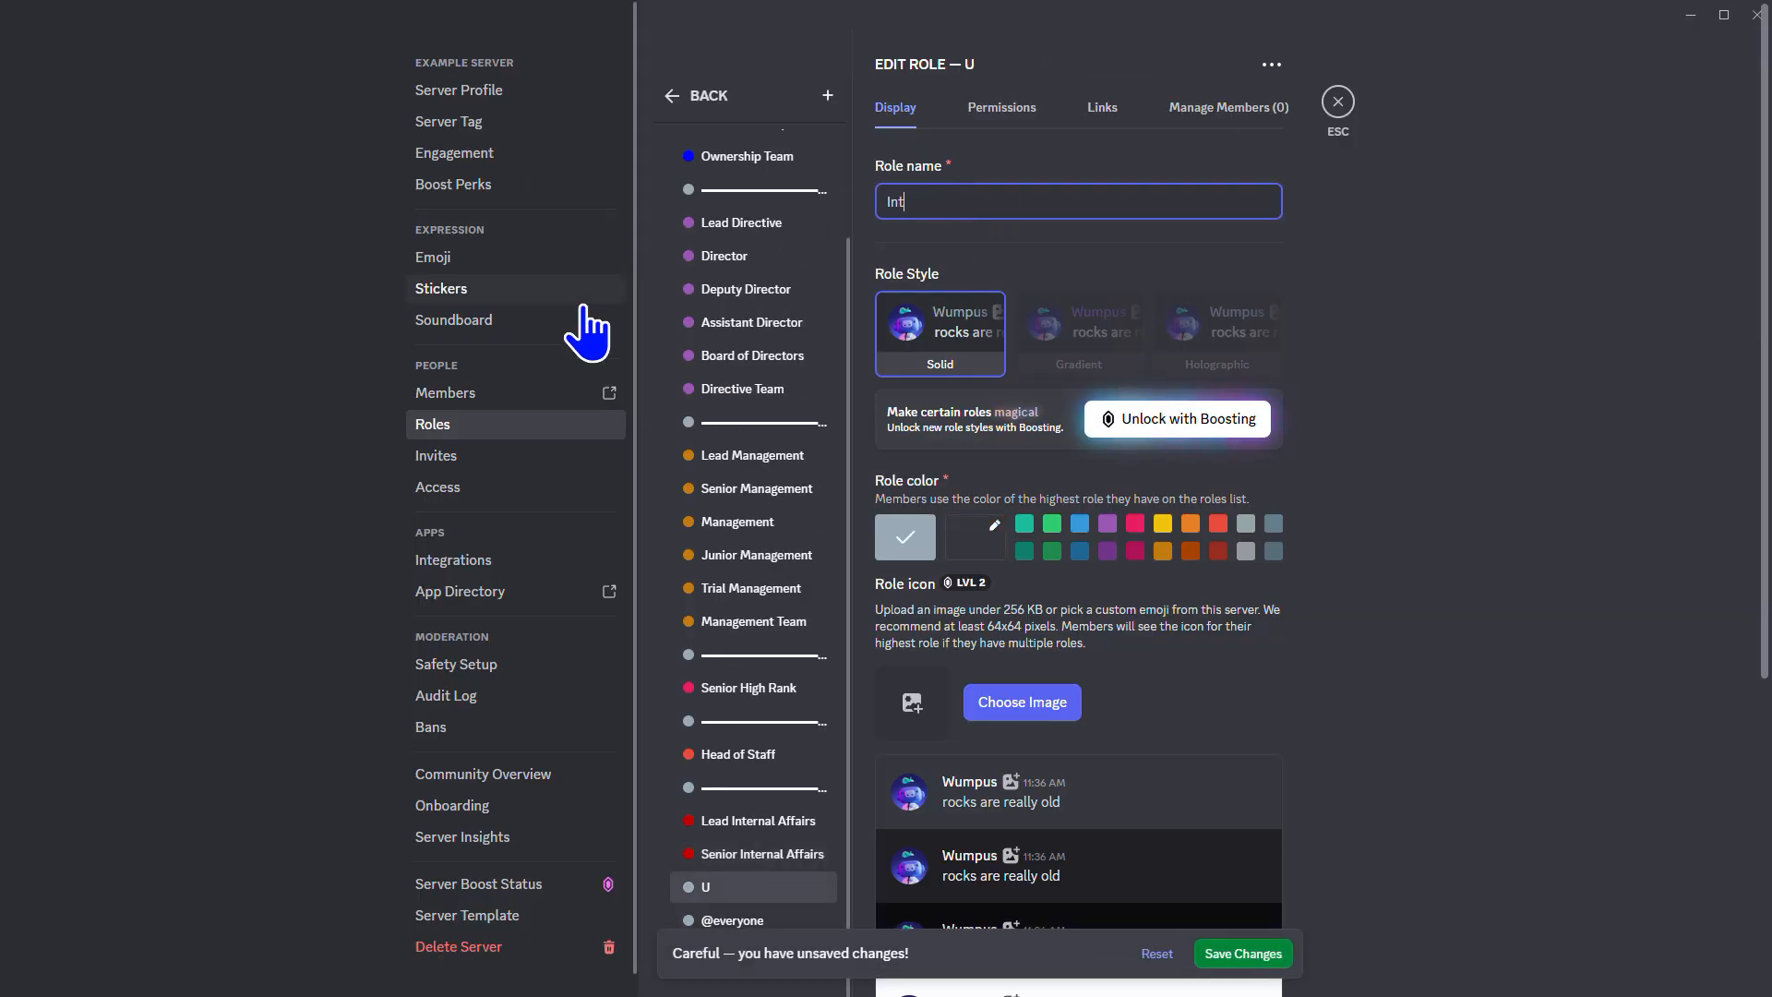
text(ernal Affairs)
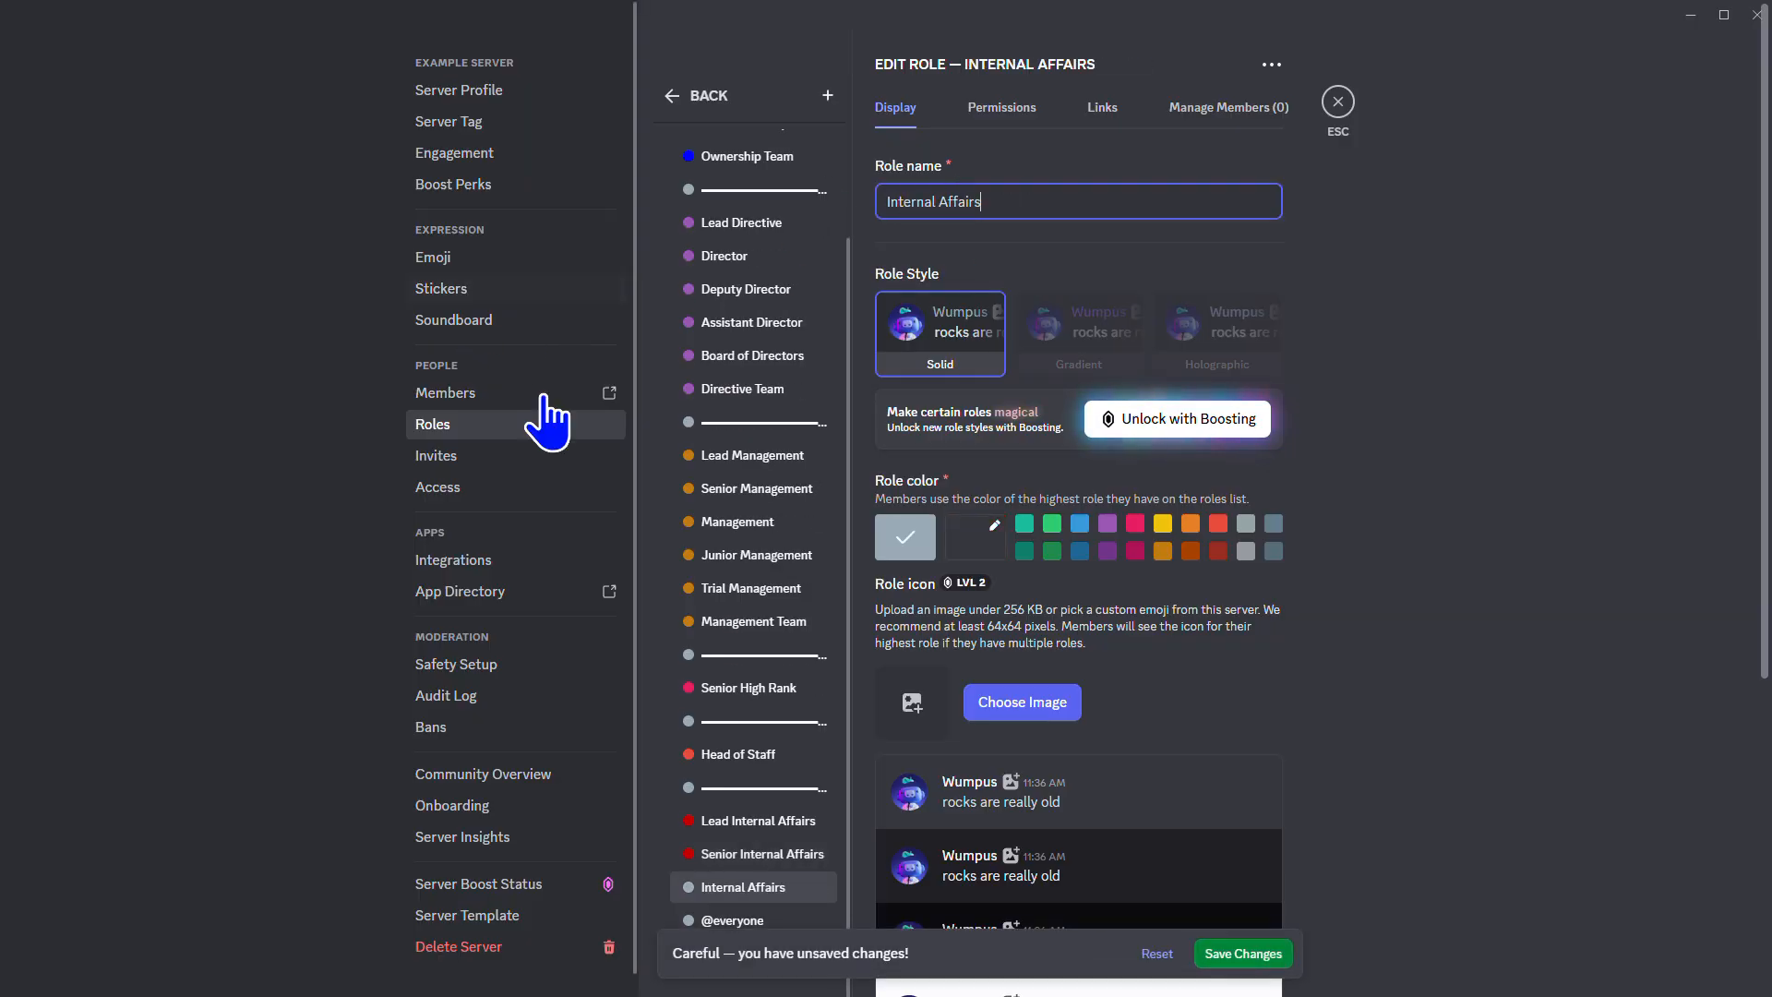
click(969, 563)
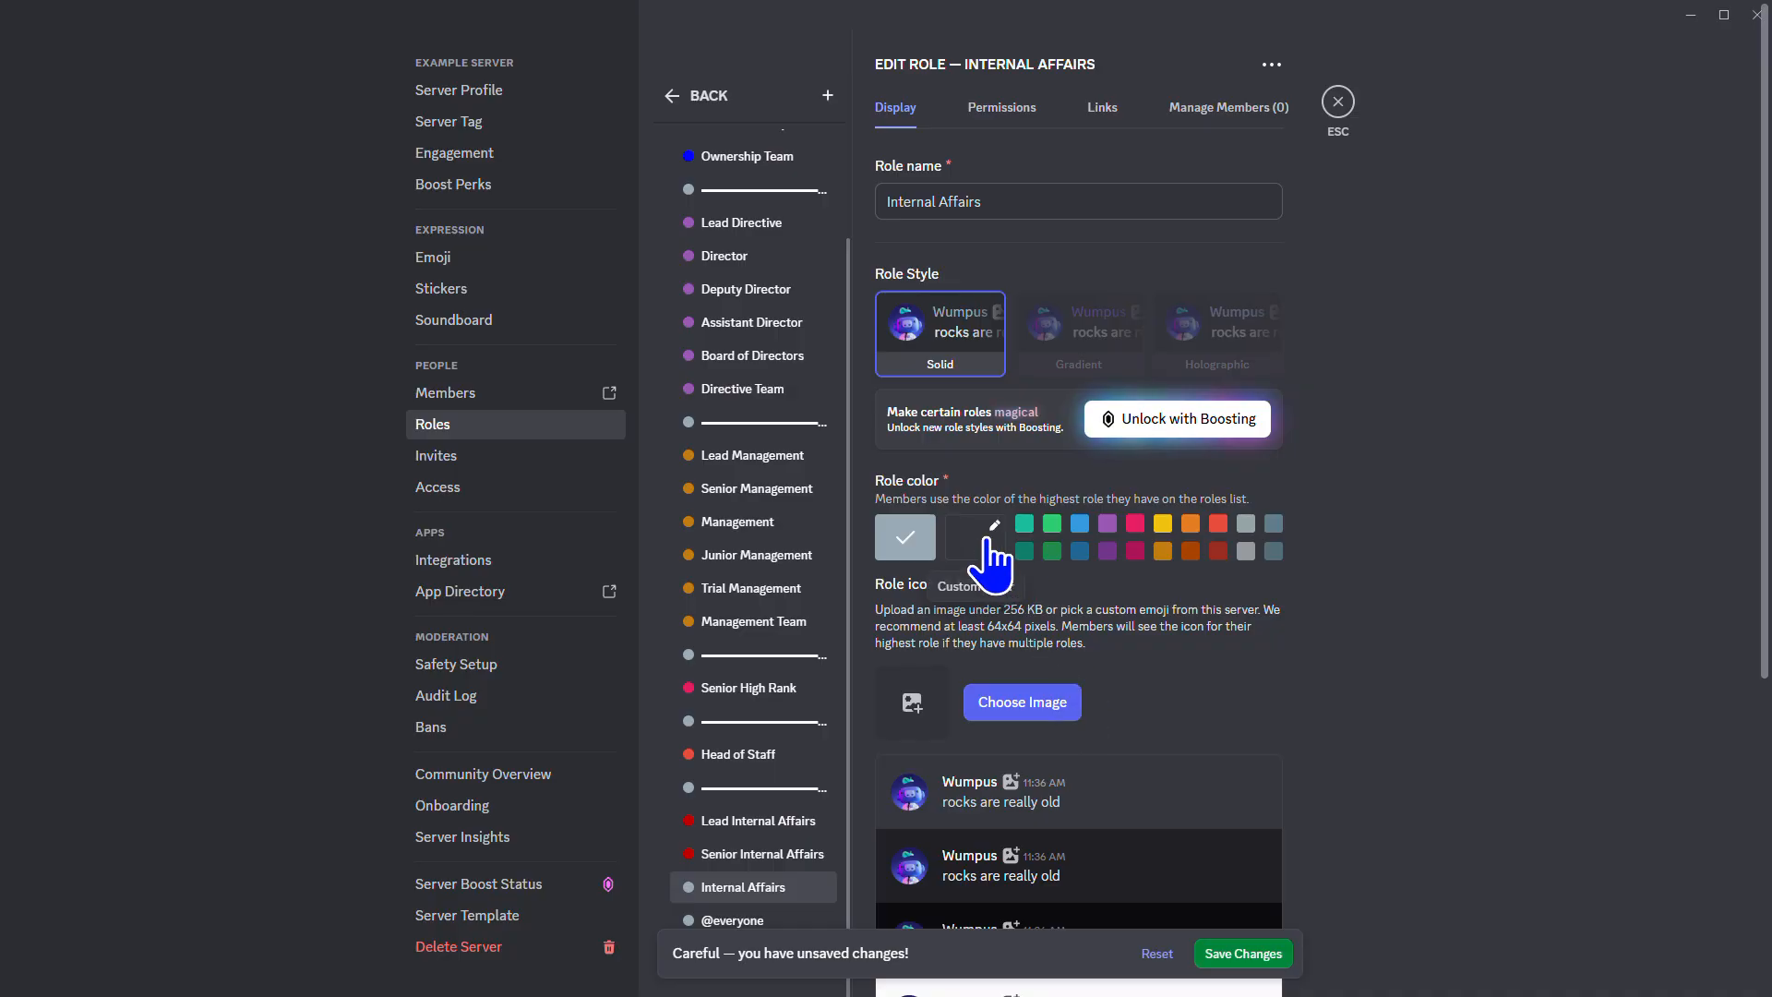
click(974, 559)
text(c299)
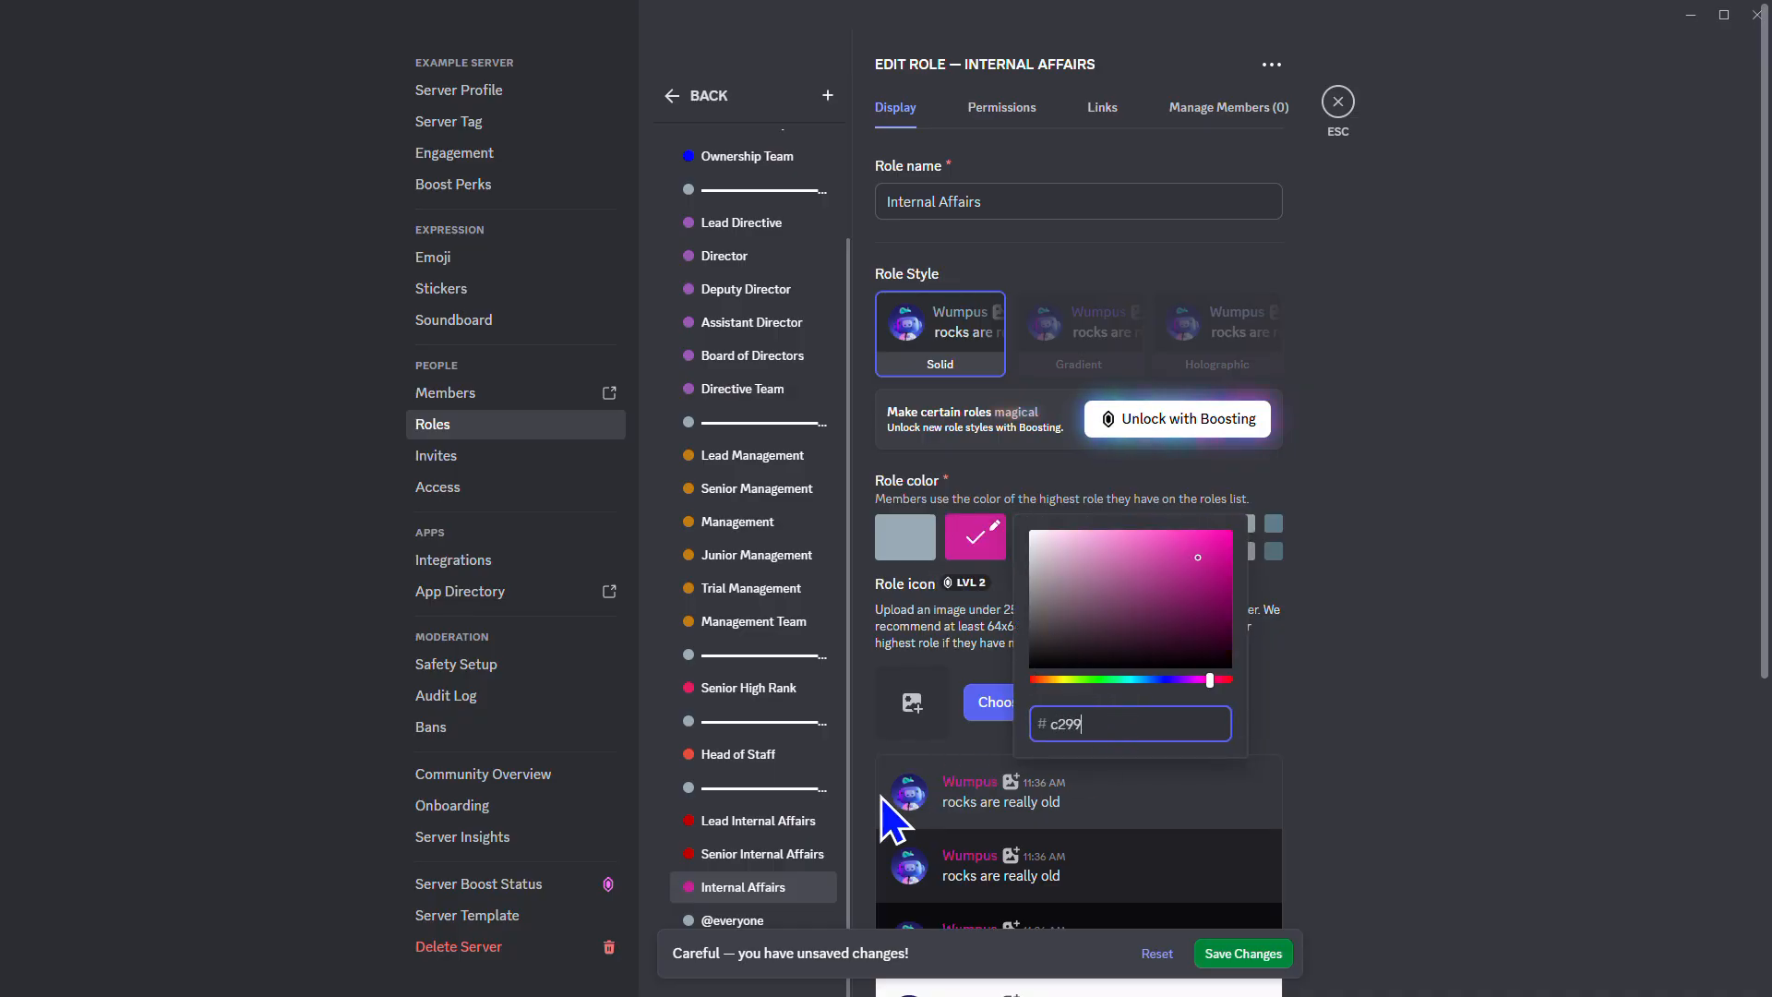
key(BackSpace)
text(0000)
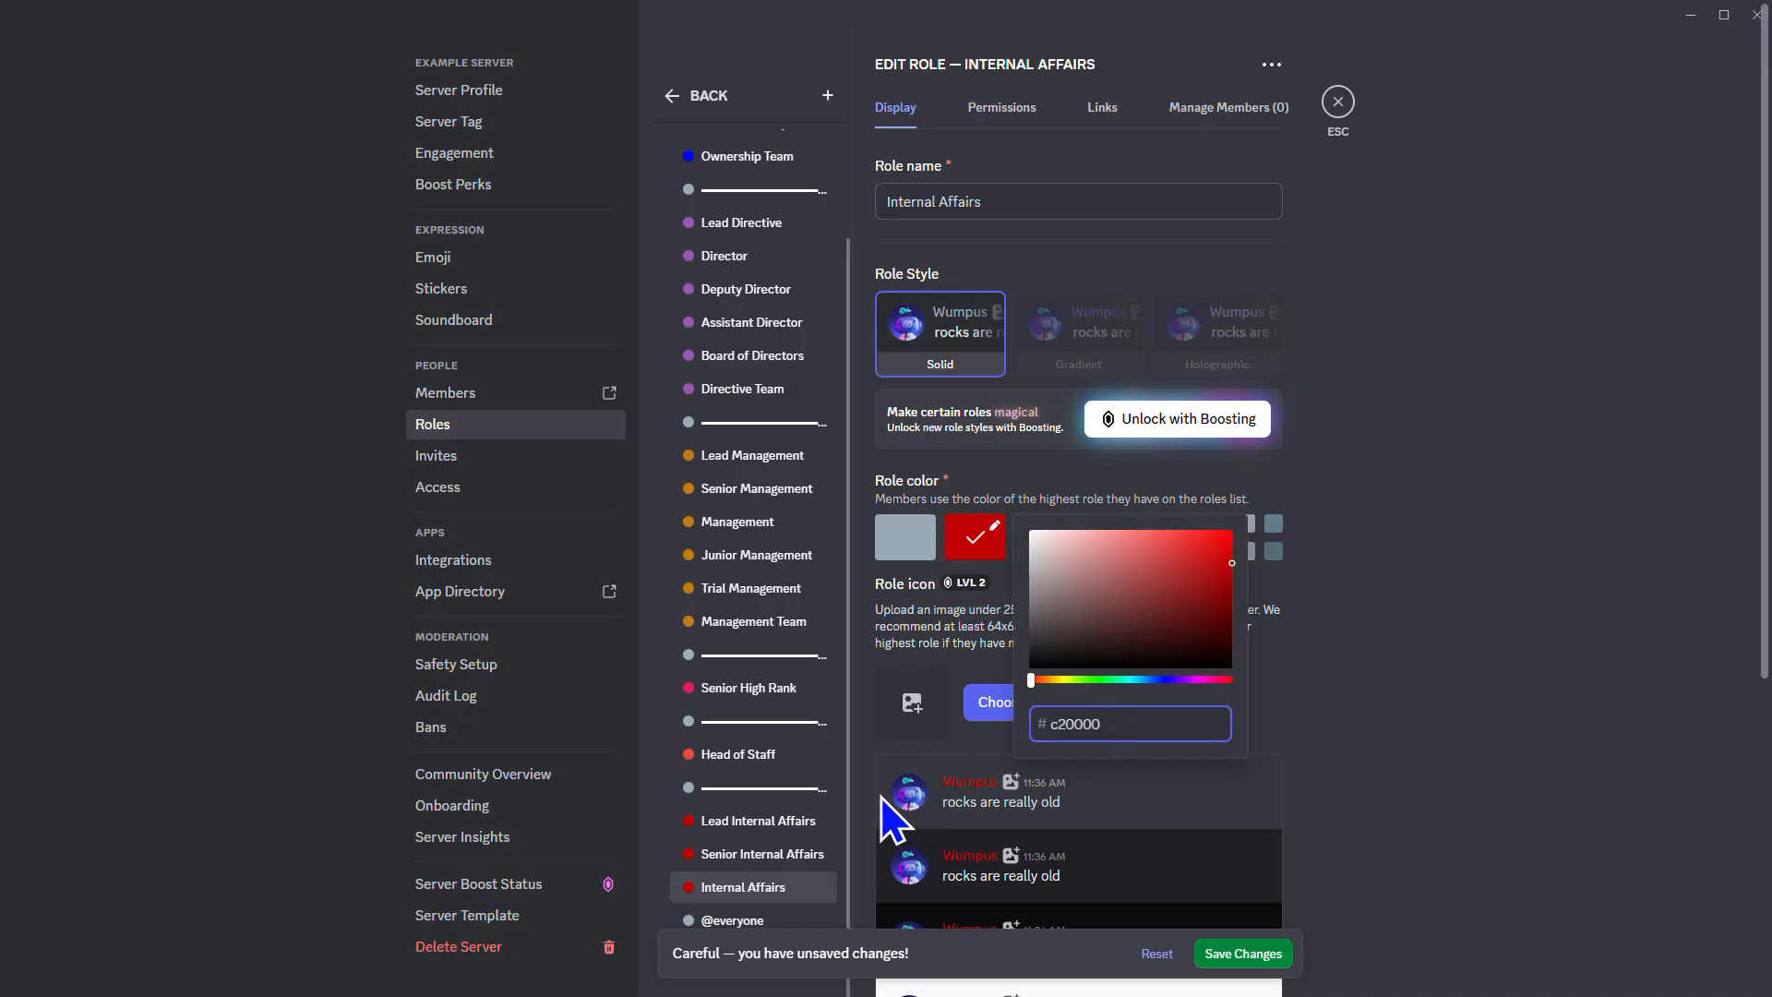
click(1243, 954)
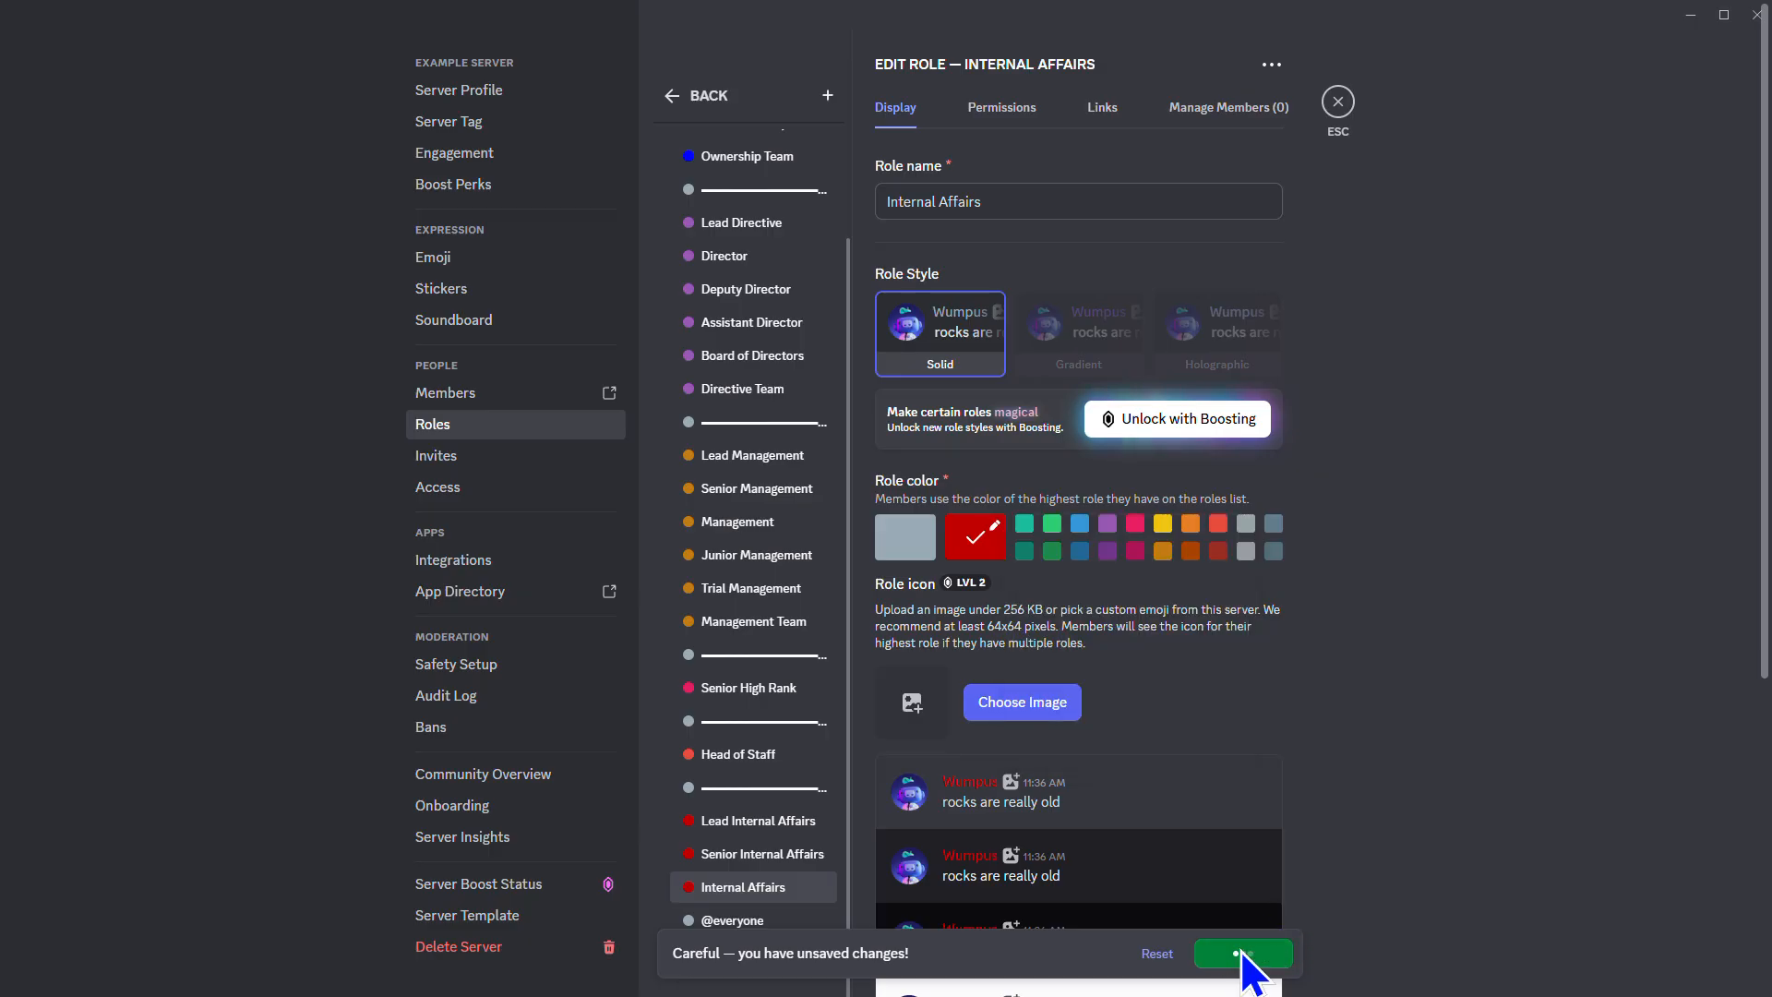
Create a role named Junior Internal Affairs with the custom color #c20000 and save it
click(827, 96)
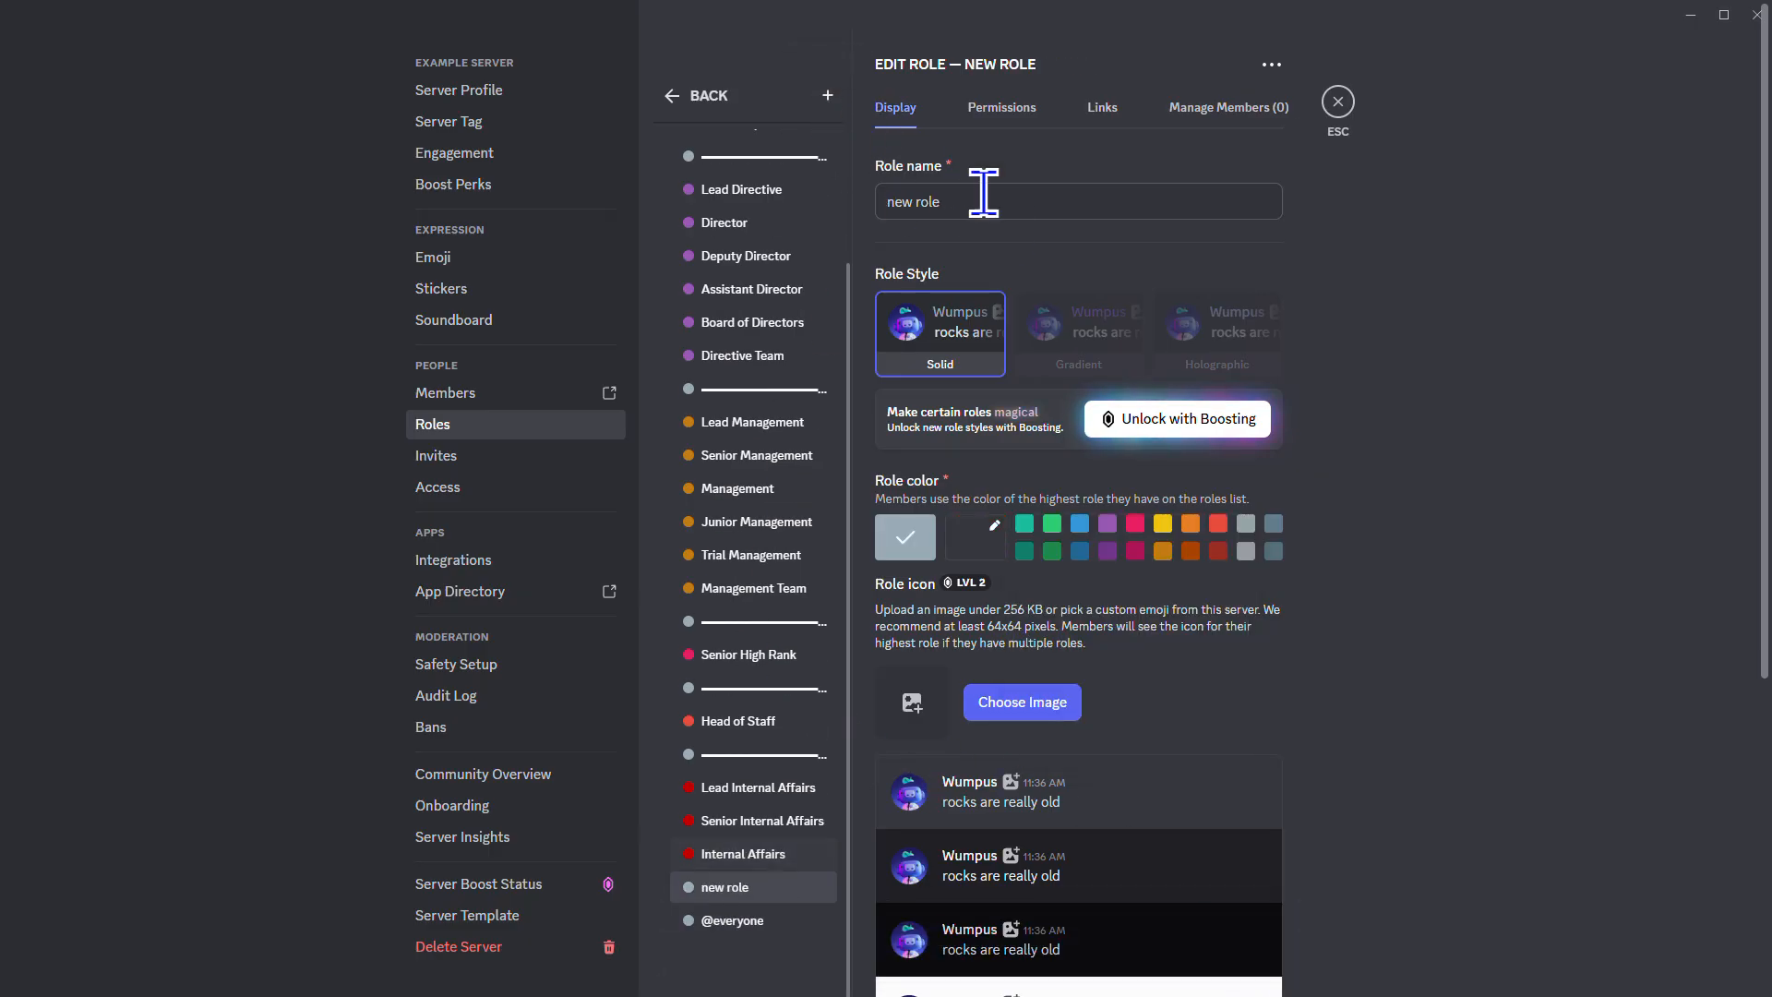
text(Junior Internal)
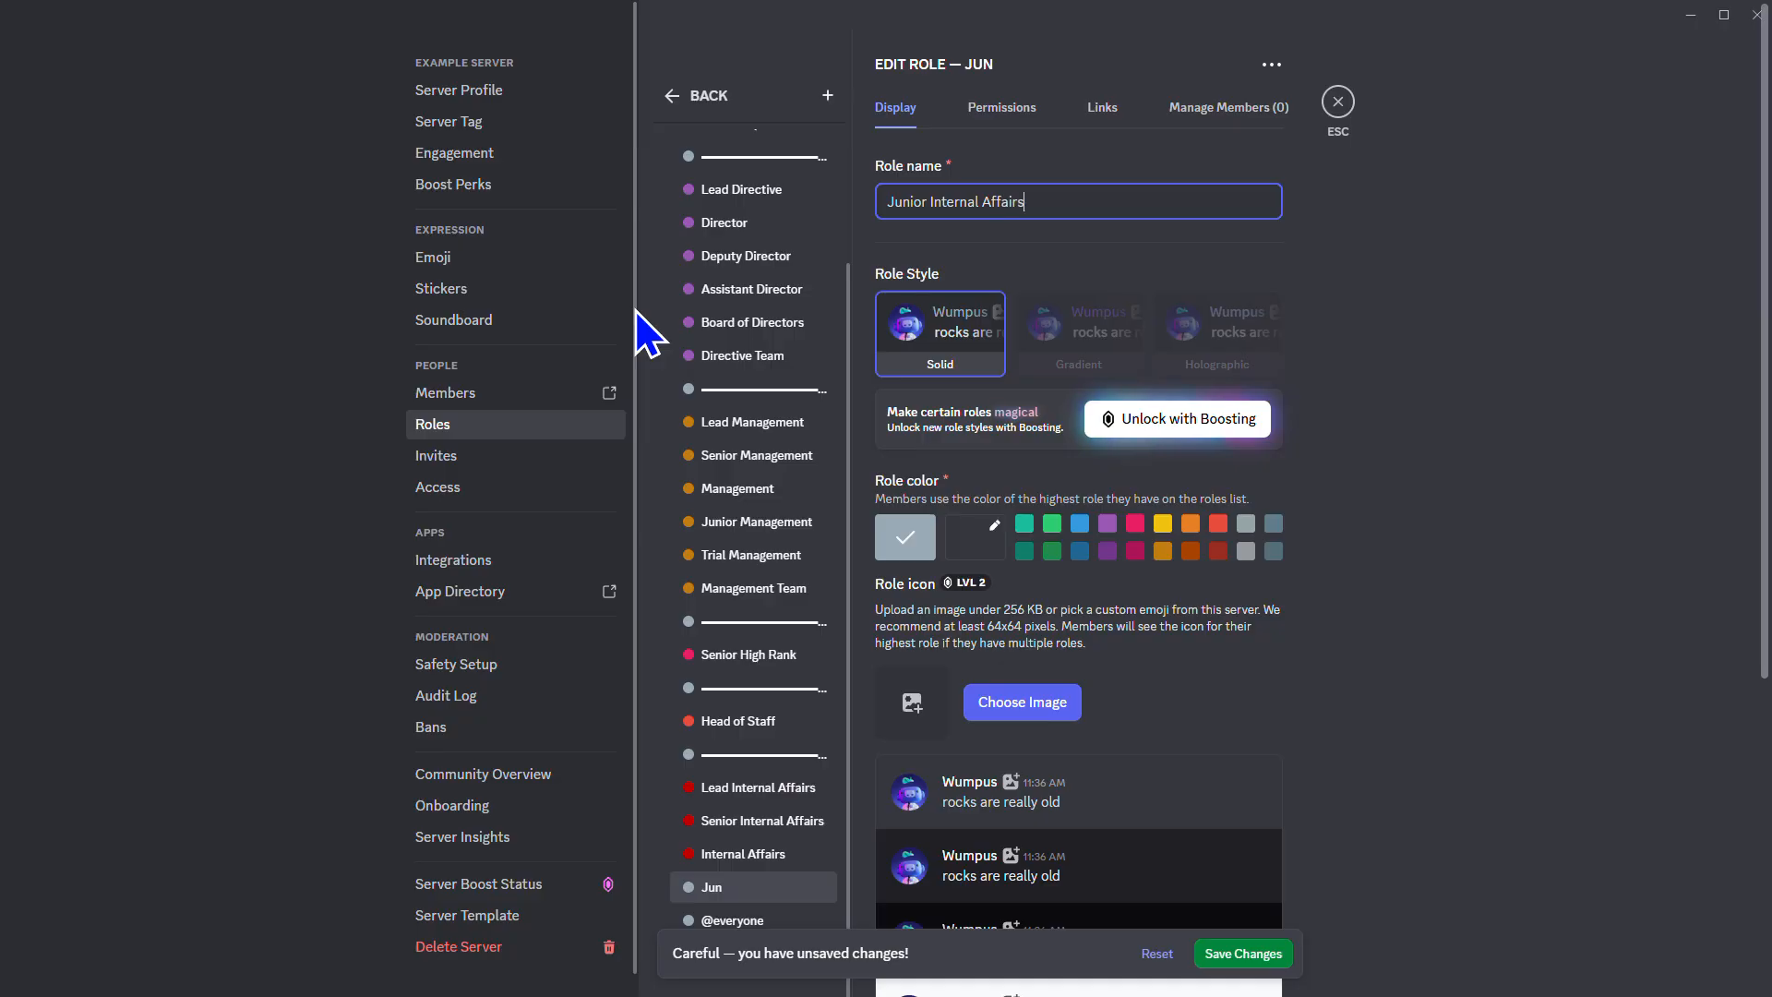
click(988, 543)
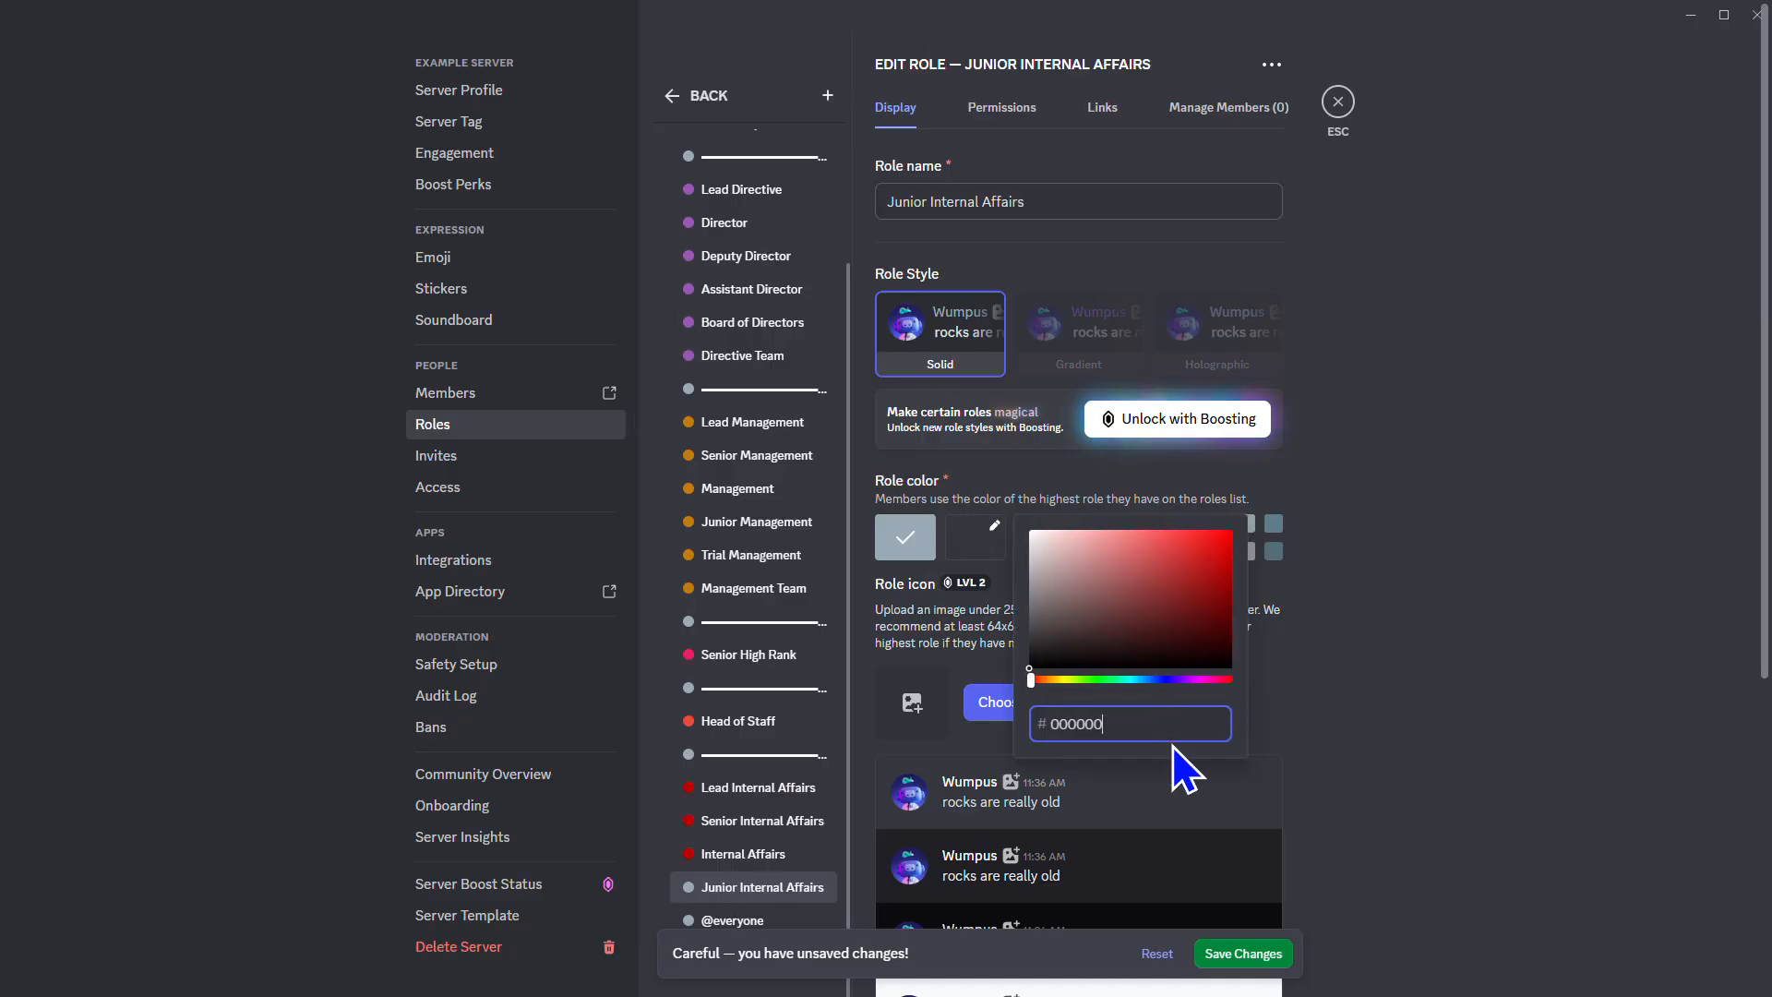
text(c20000)
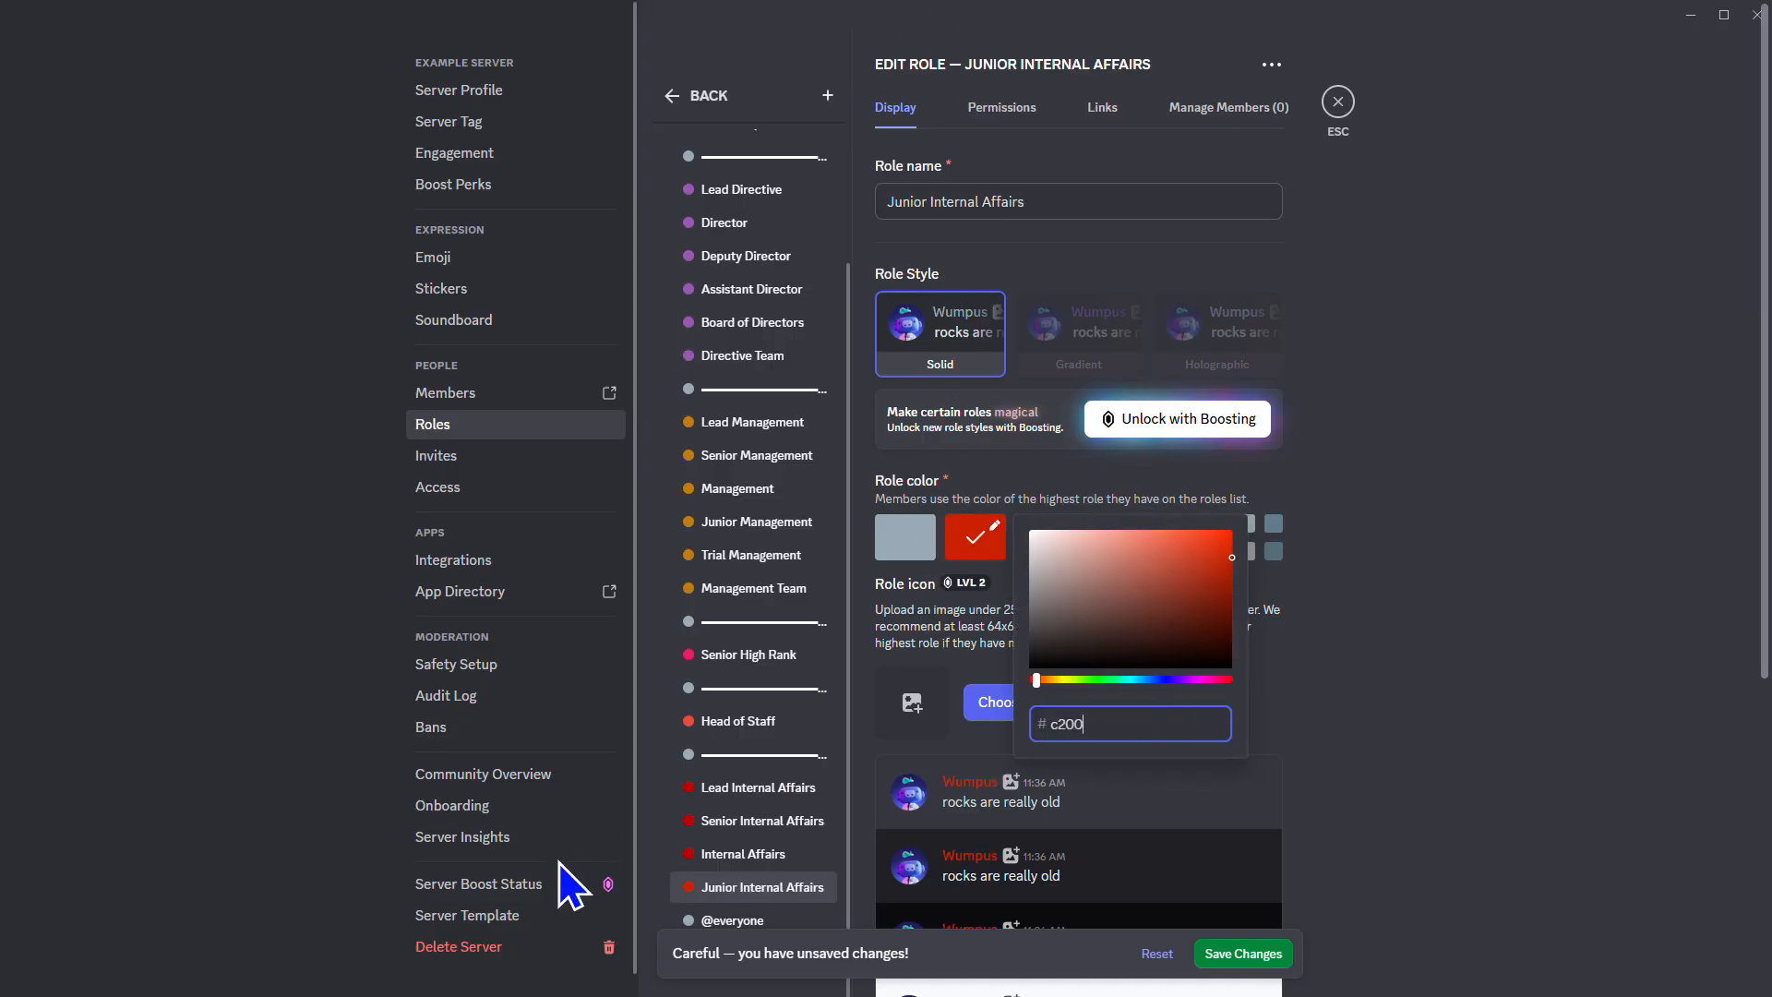
click(1246, 954)
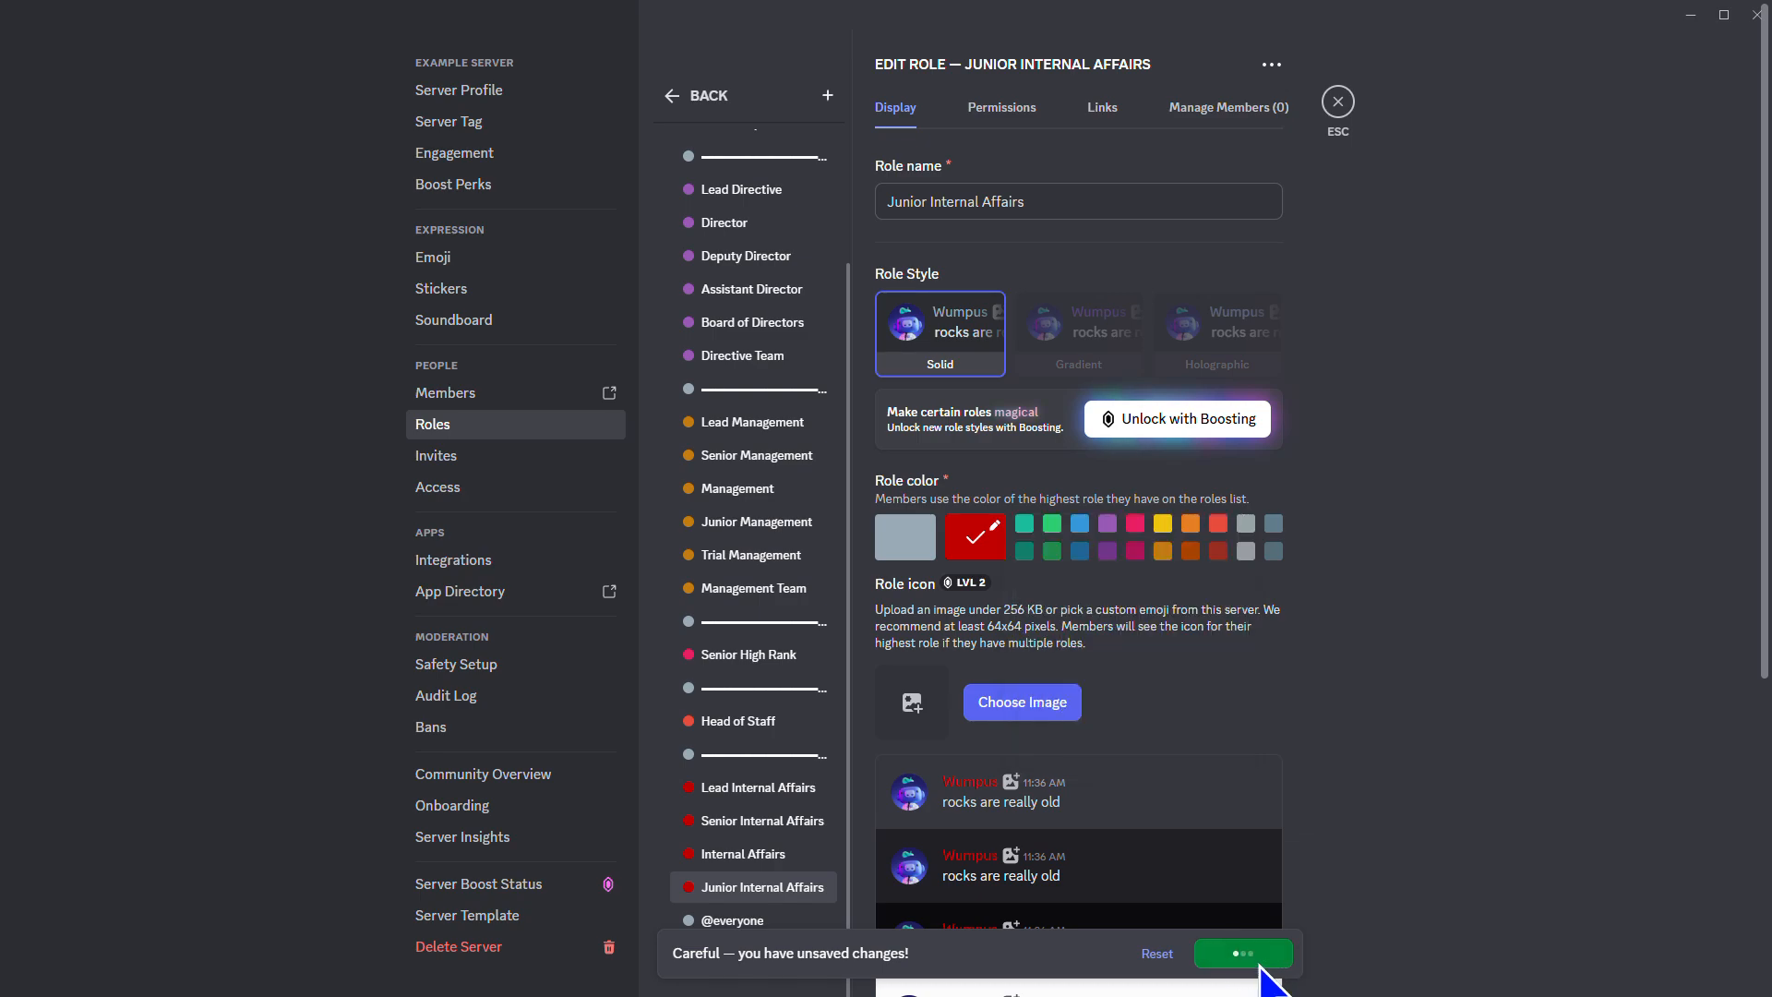
Create a role named Trial Internal Affairs with the custom color #c20000 and save it
click(828, 96)
triple_click(989, 198)
text(Trial Internal Affairs)
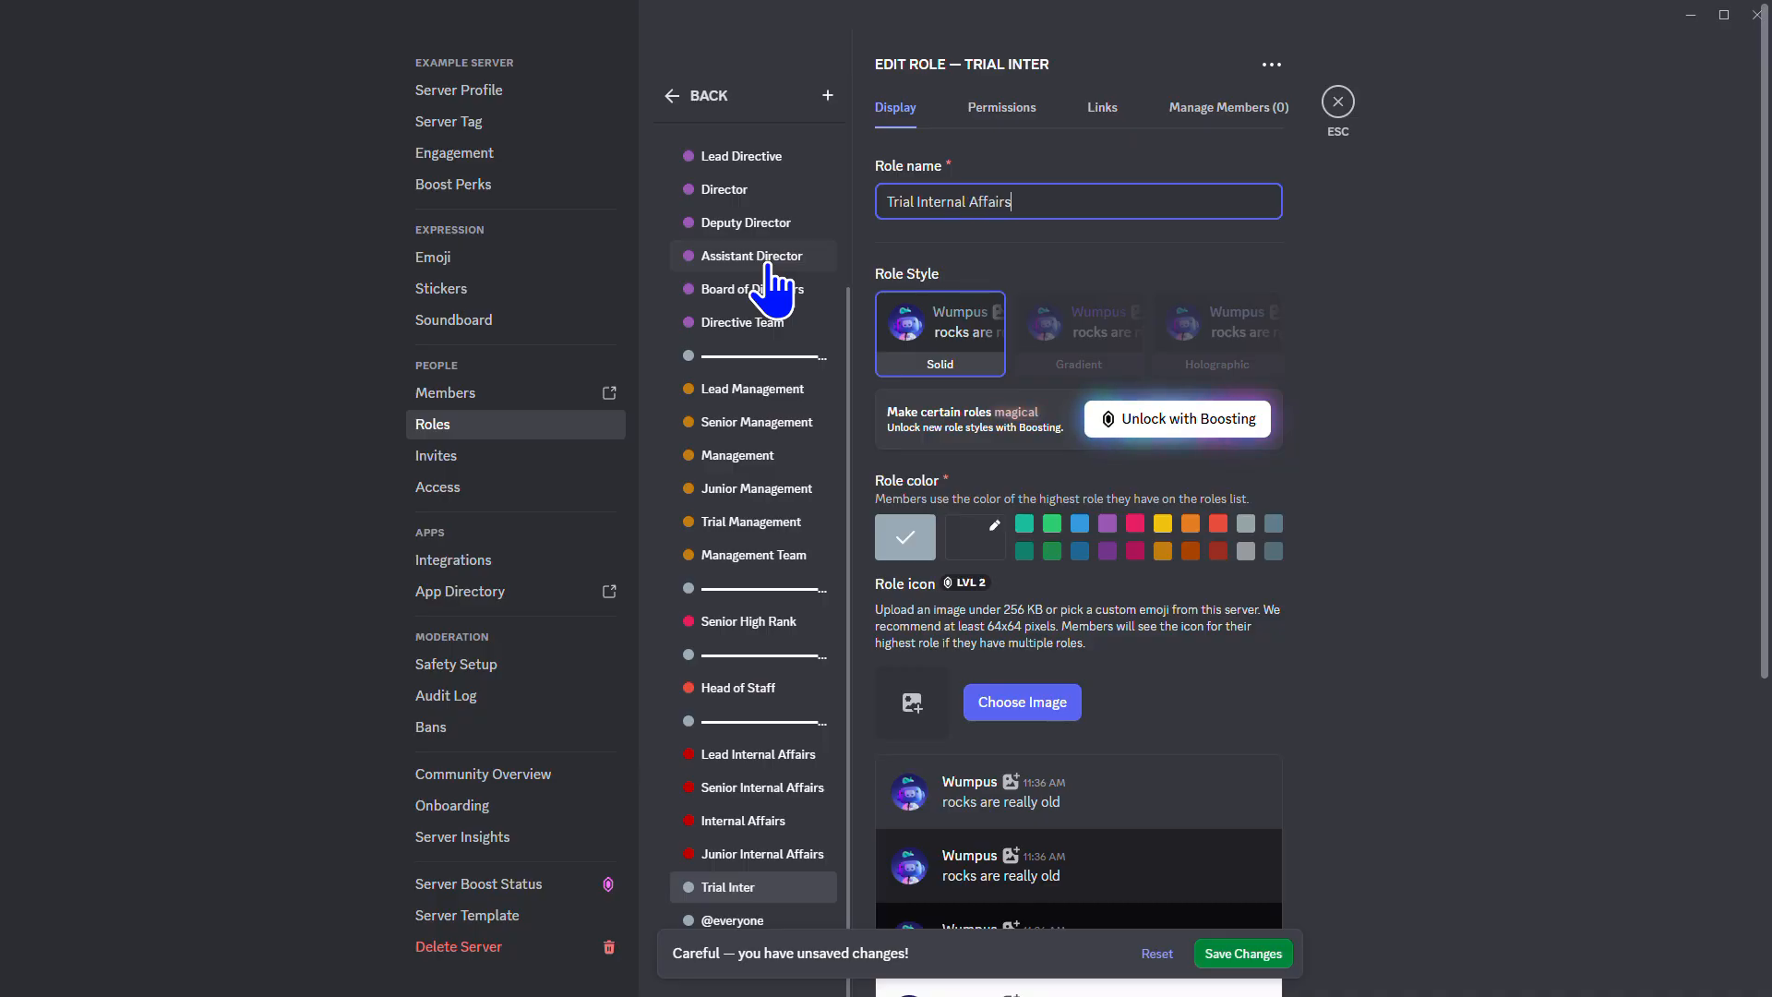
click(979, 543)
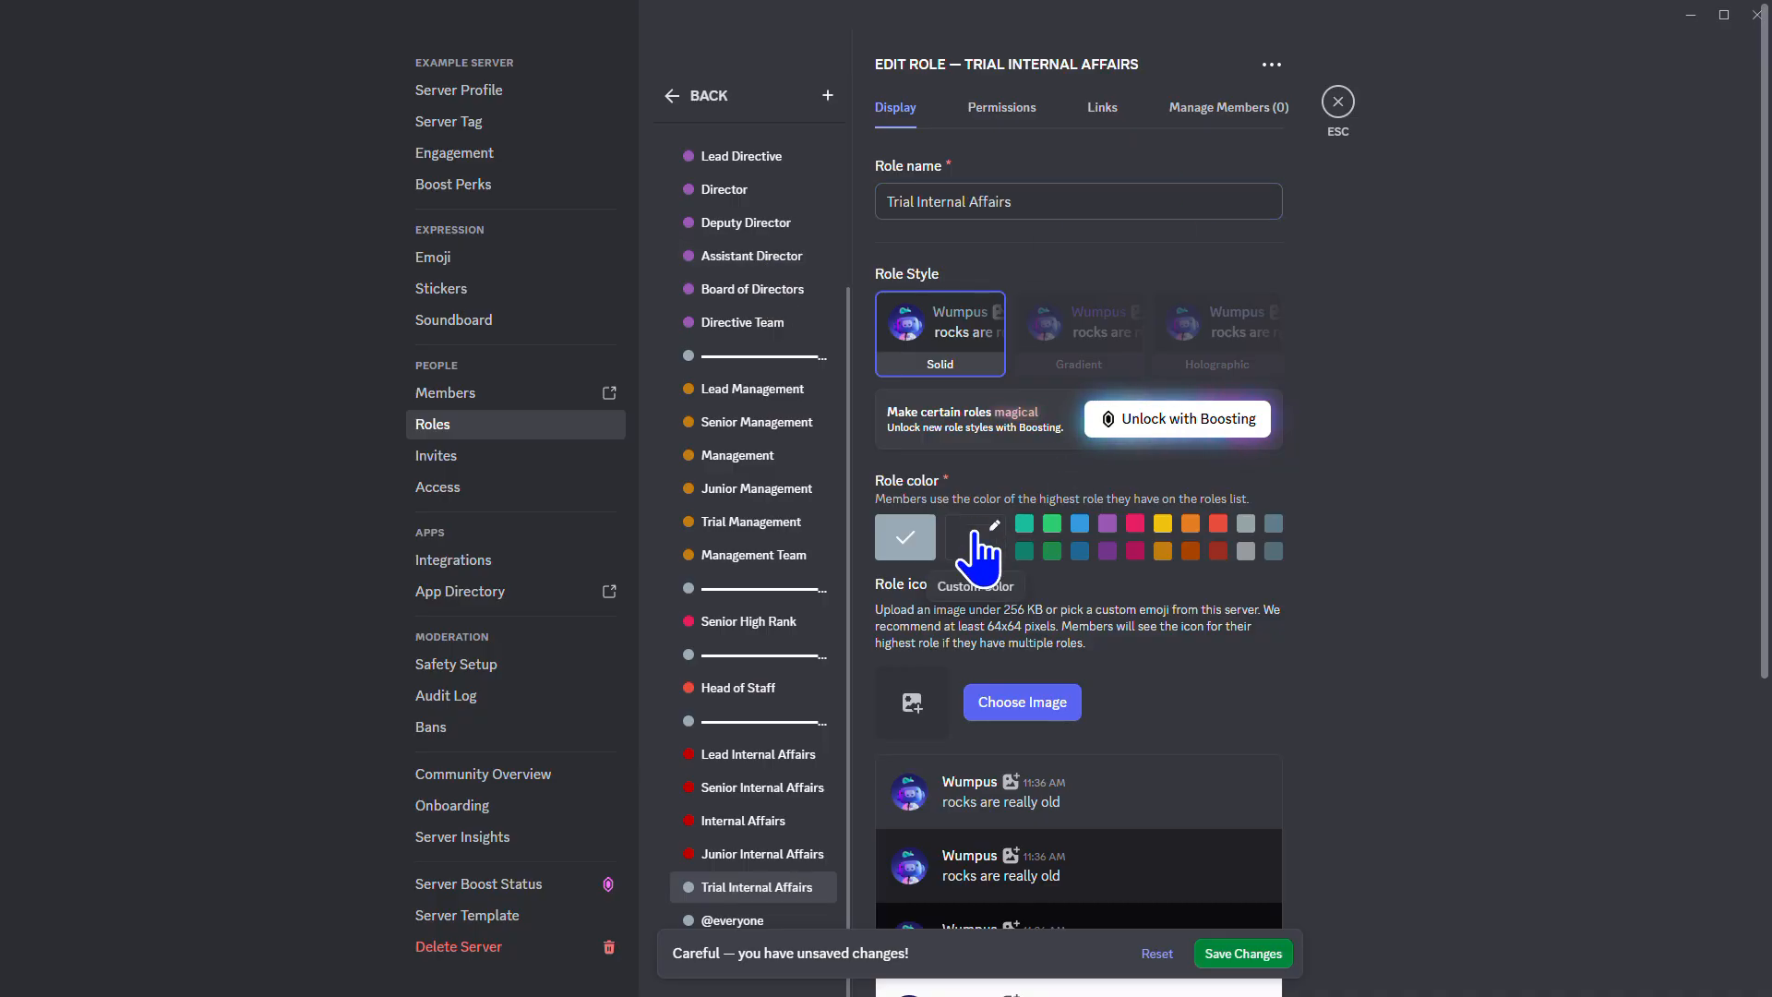
double_click(1141, 734)
text(c2999)
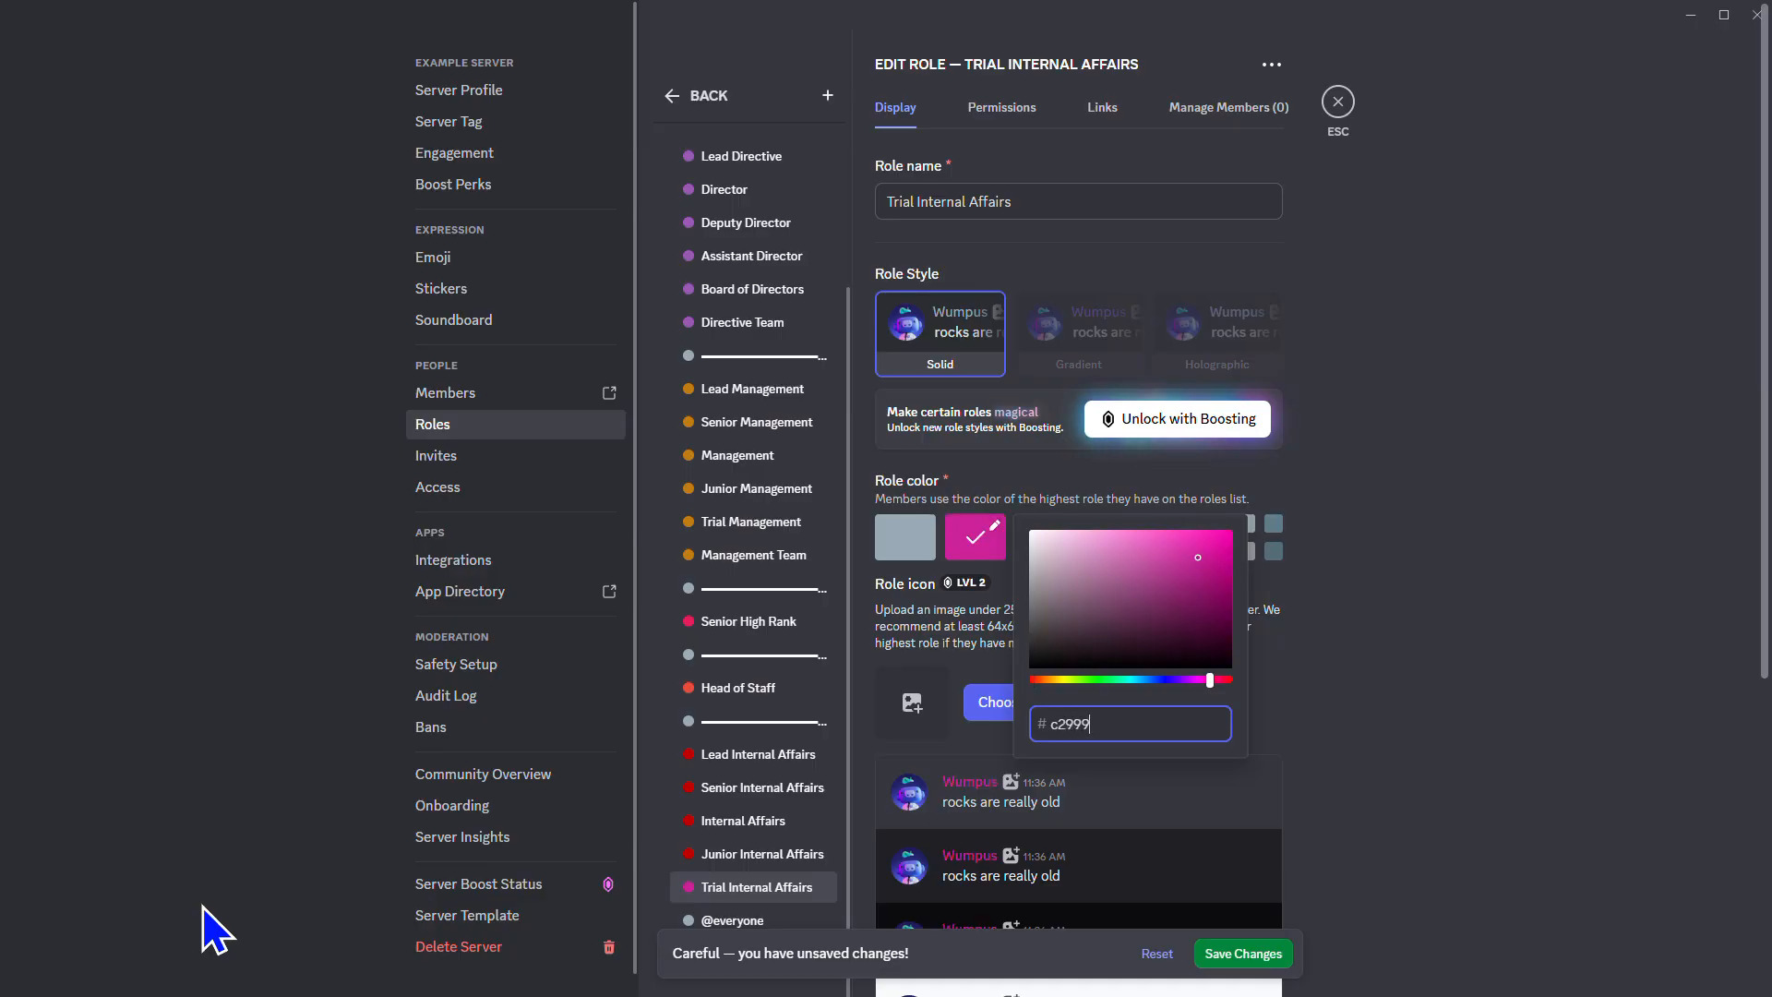
text(0000)
click(1282, 945)
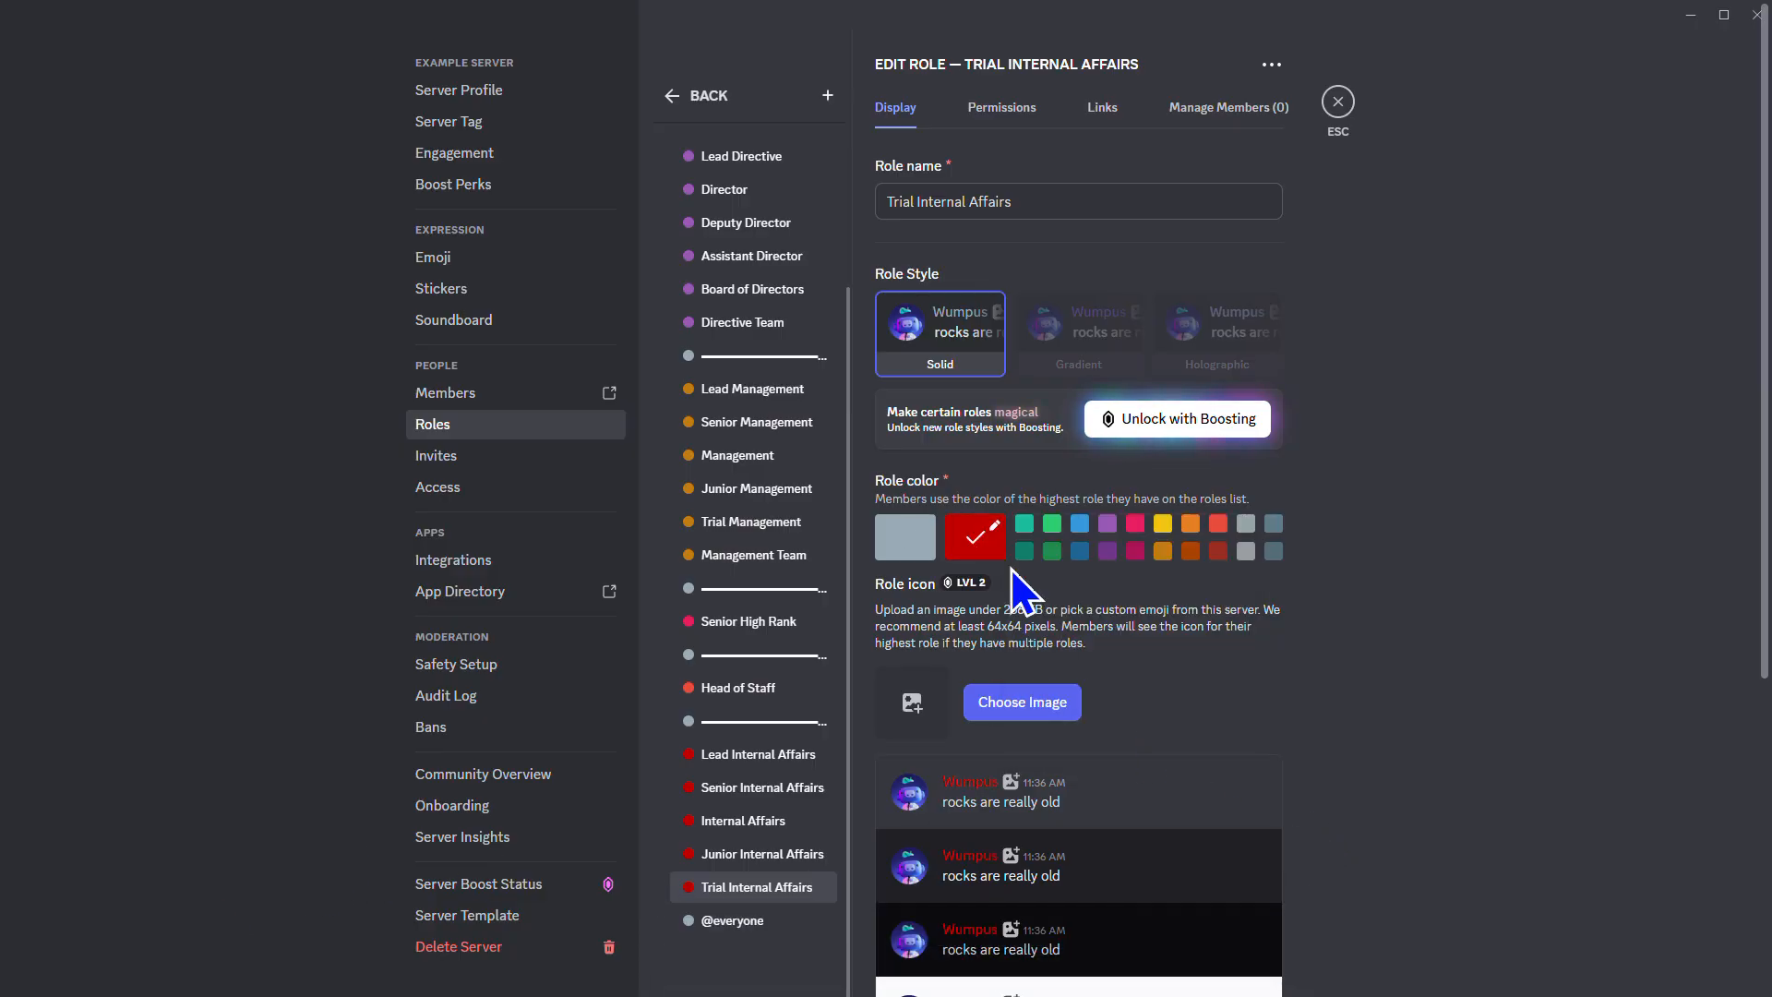
Create a role named Internal Affairs Team with the custom color #c20000 and save it
click(828, 96)
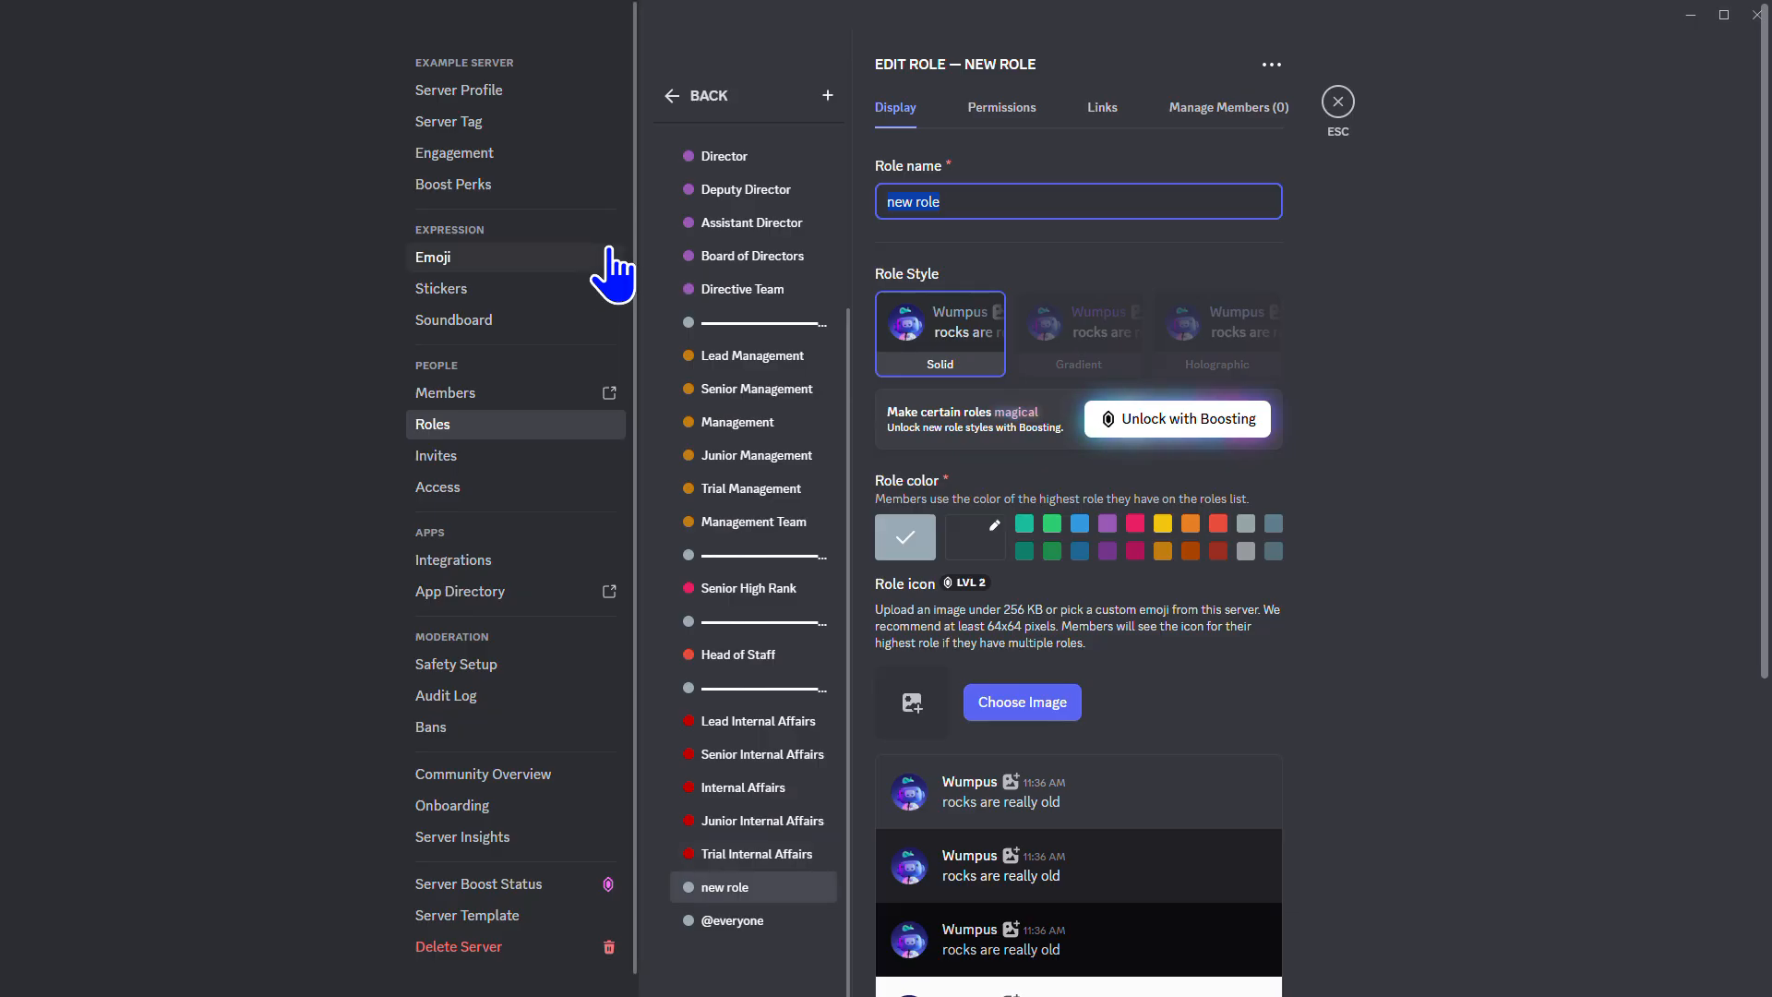
text(Interna;l)
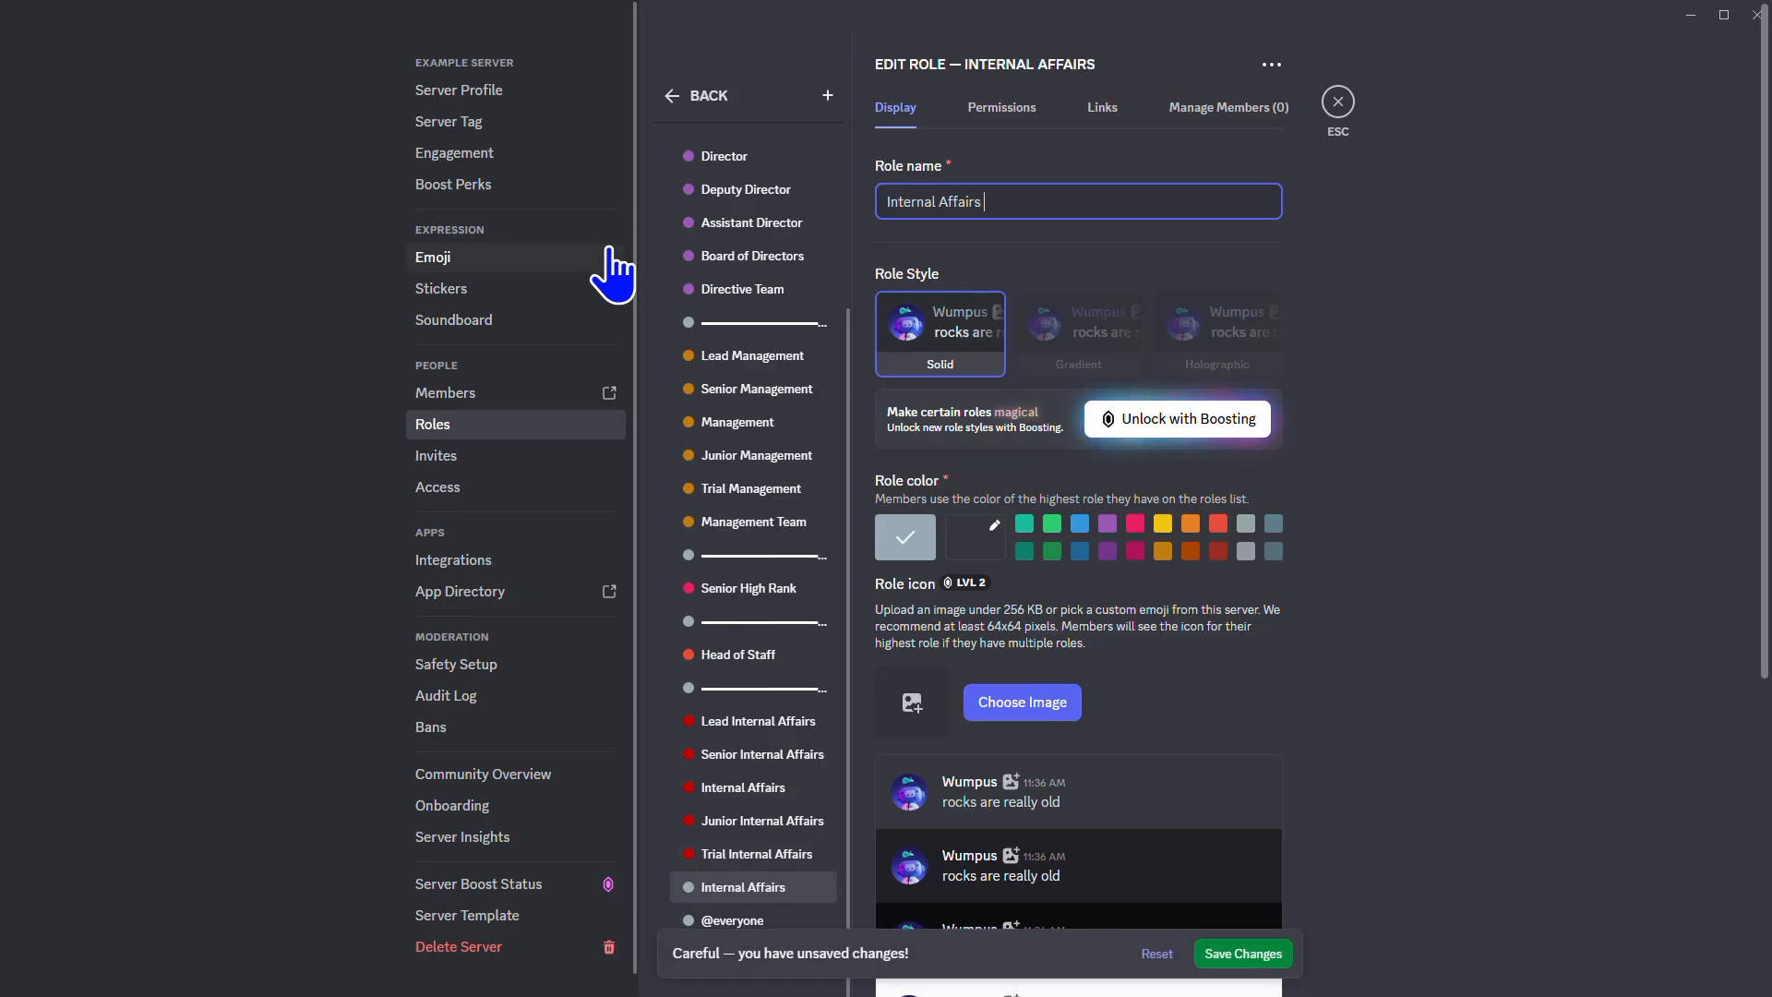
click(976, 540)
text(c20000)
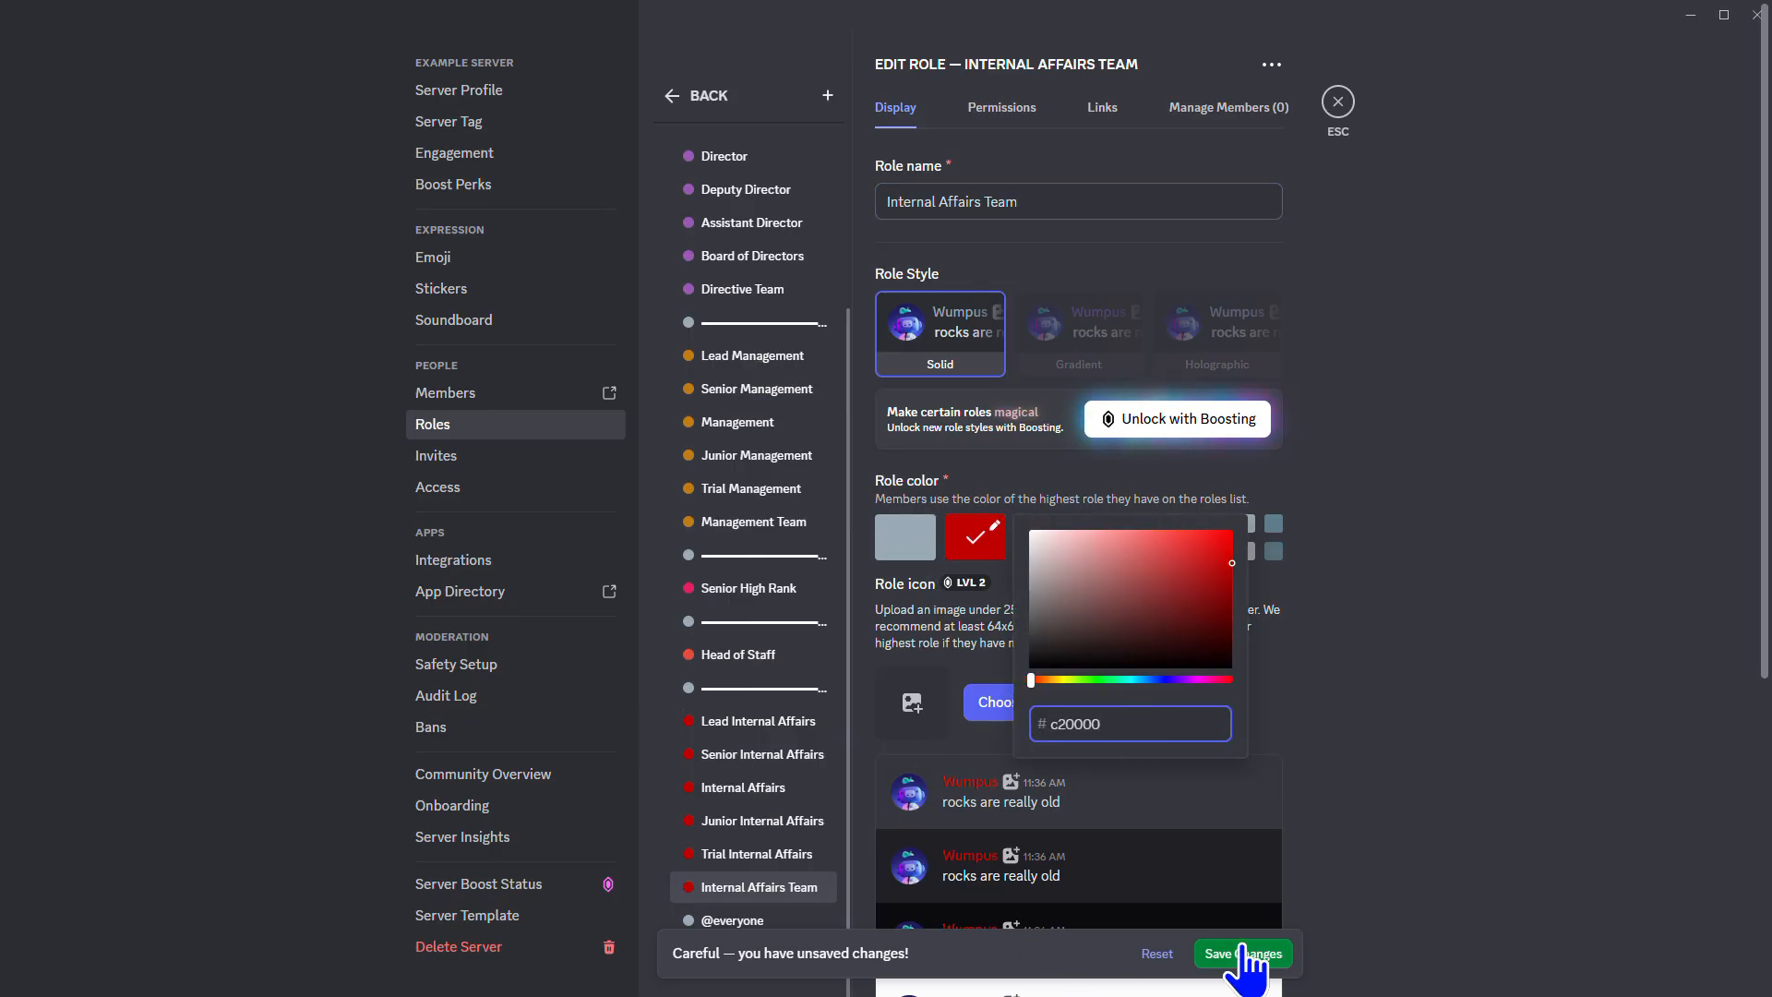
click(1237, 945)
click(1237, 951)
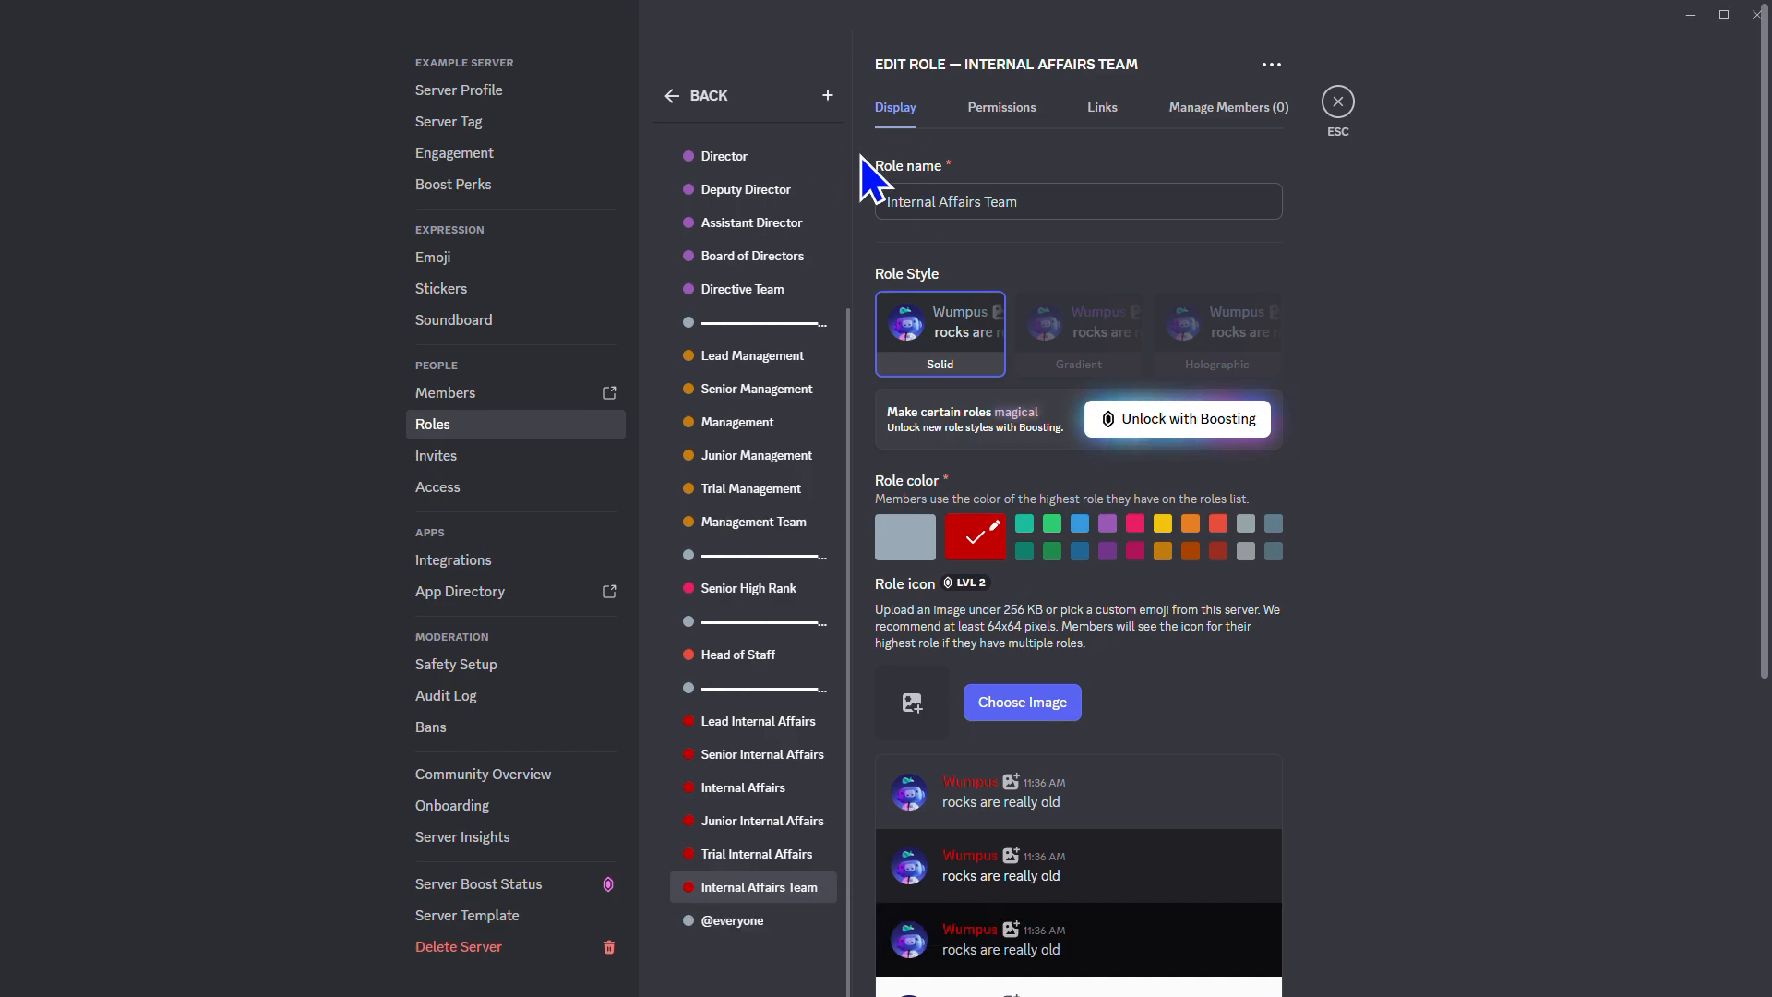
Create a separator role below Internal Affairs Team, paste the line of dashes as its name, and save it
click(827, 96)
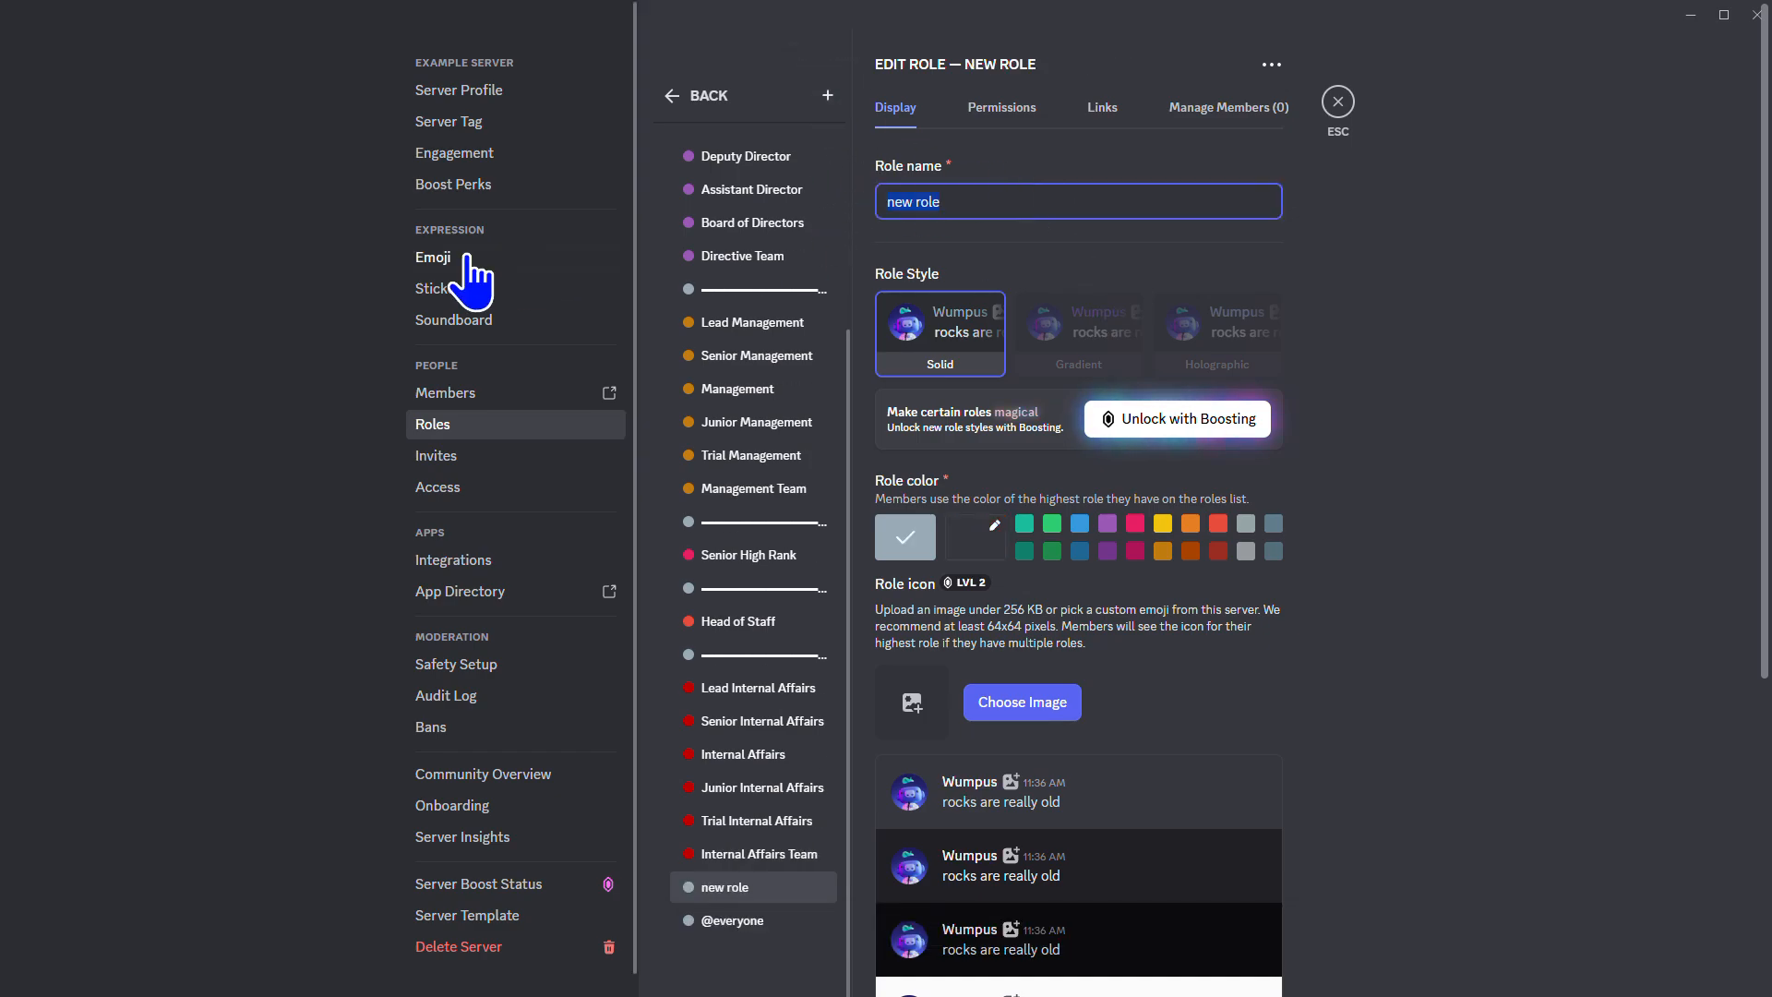
key(ctrl+v)
click(1248, 958)
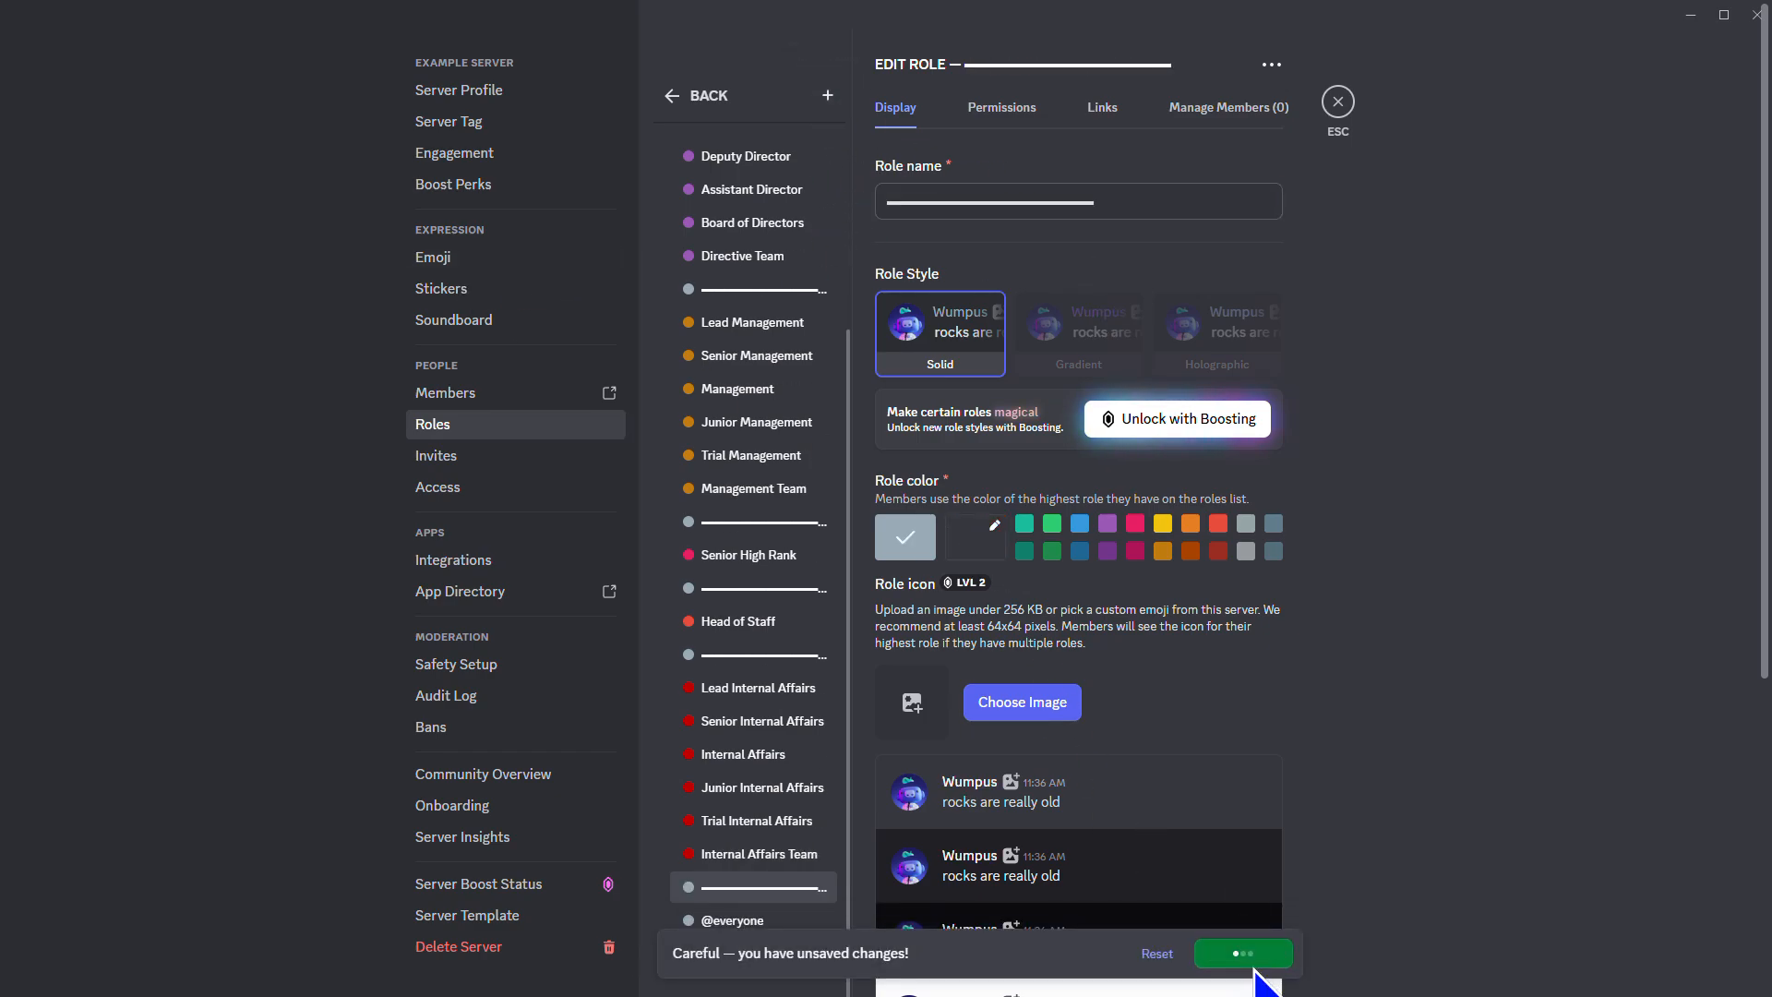
Create a new role named Lead Staff Supervisor and open its custom color picker
click(827, 96)
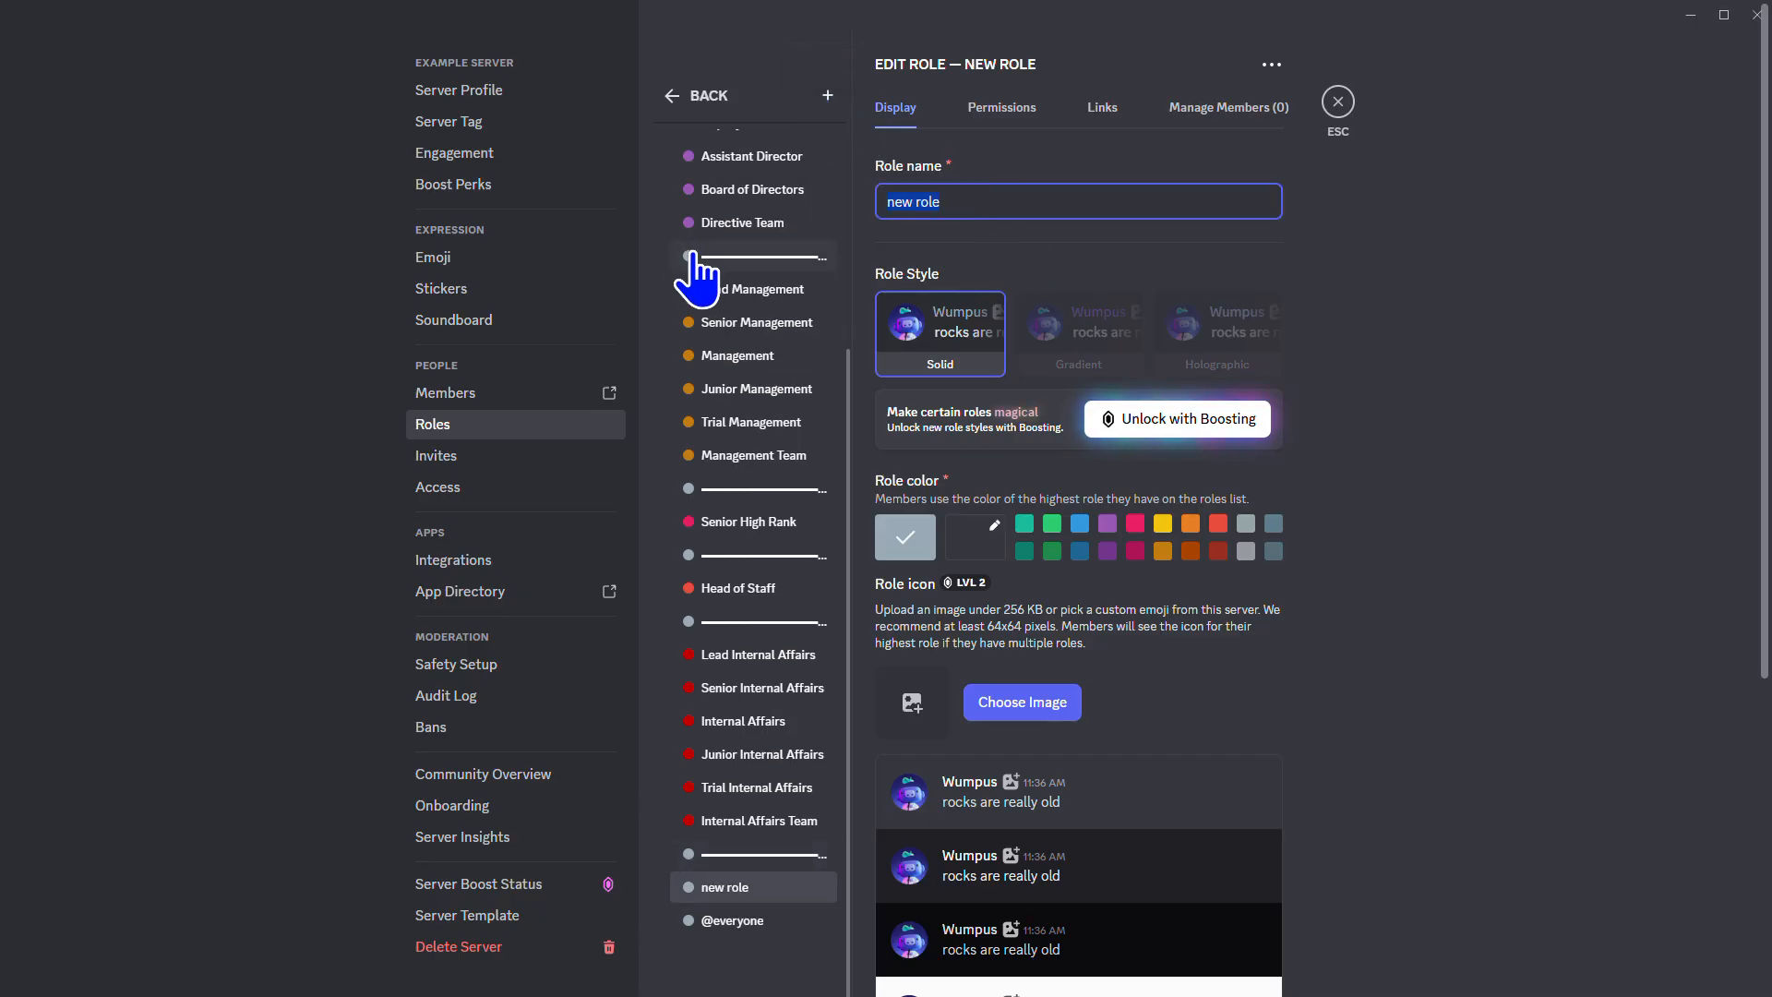
text(Lead Staff Supervisor)
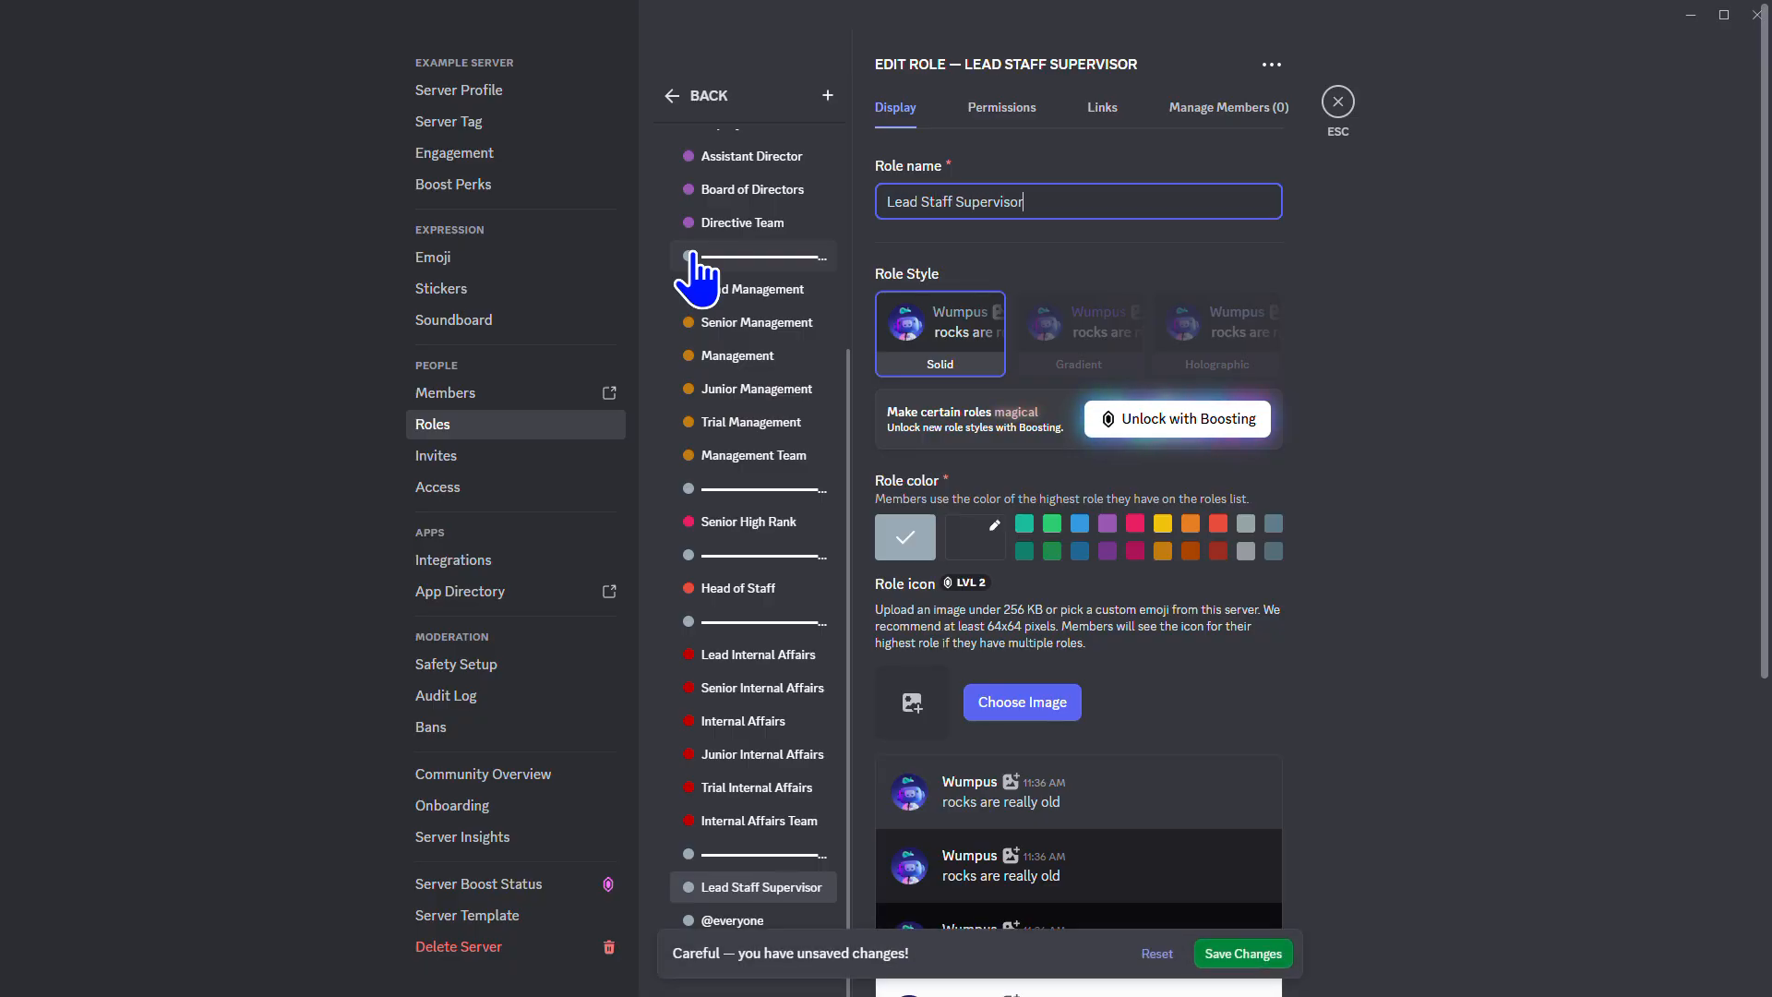
click(976, 538)
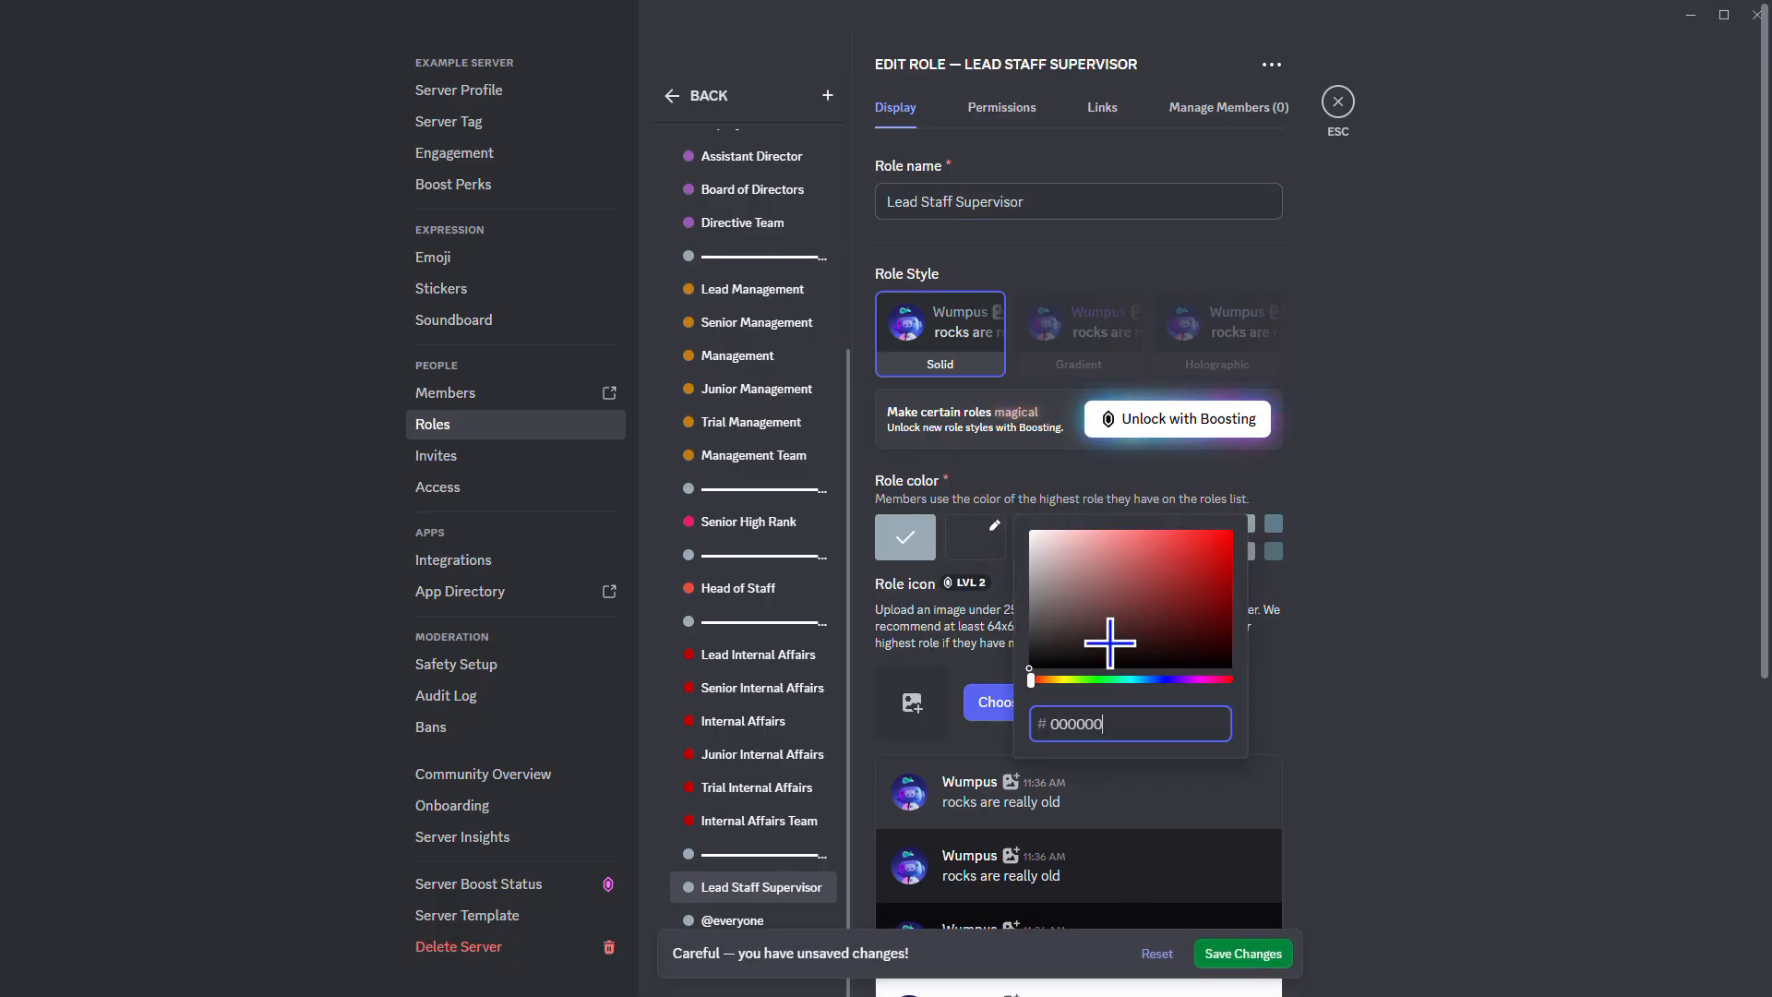
Try a dark magenta custom color, #63004d, for the Lead Staff Supervisor role
drag(1178, 681, 1260, 706)
click(1205, 681)
click(1205, 655)
drag(1205, 654, 1290, 615)
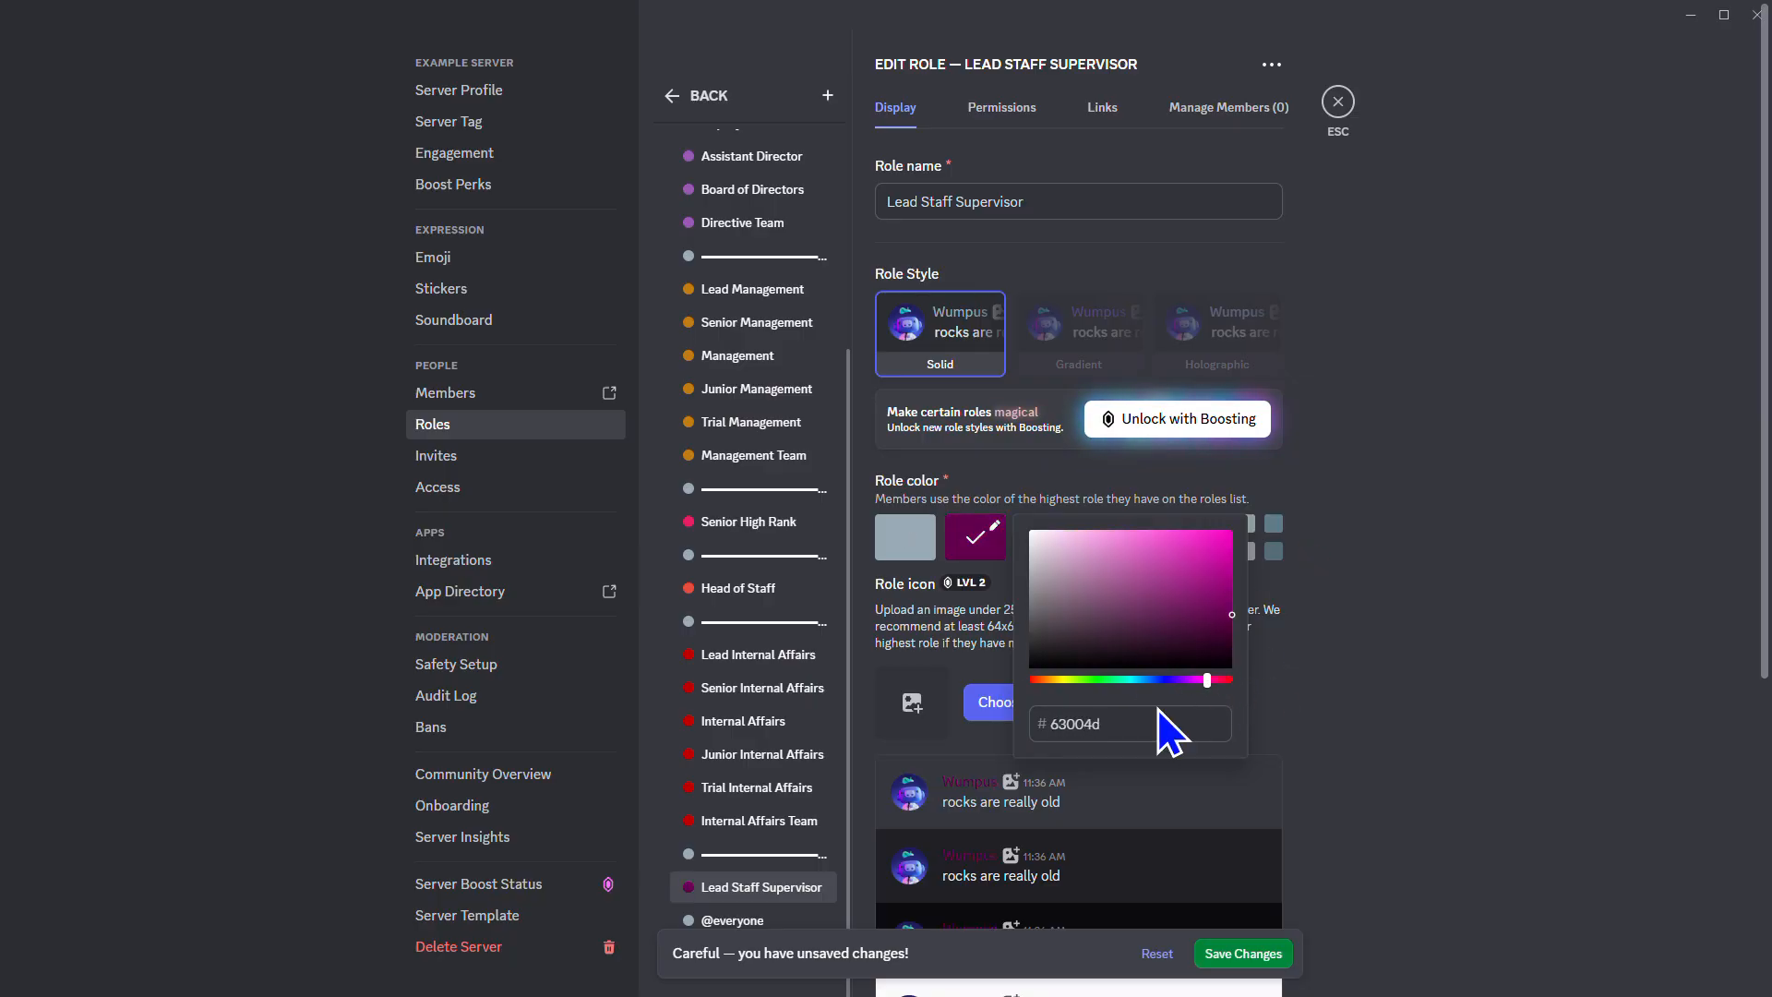
Set the Lead Staff Supervisor role's custom color to #c299 and save the role
double_click(1090, 723)
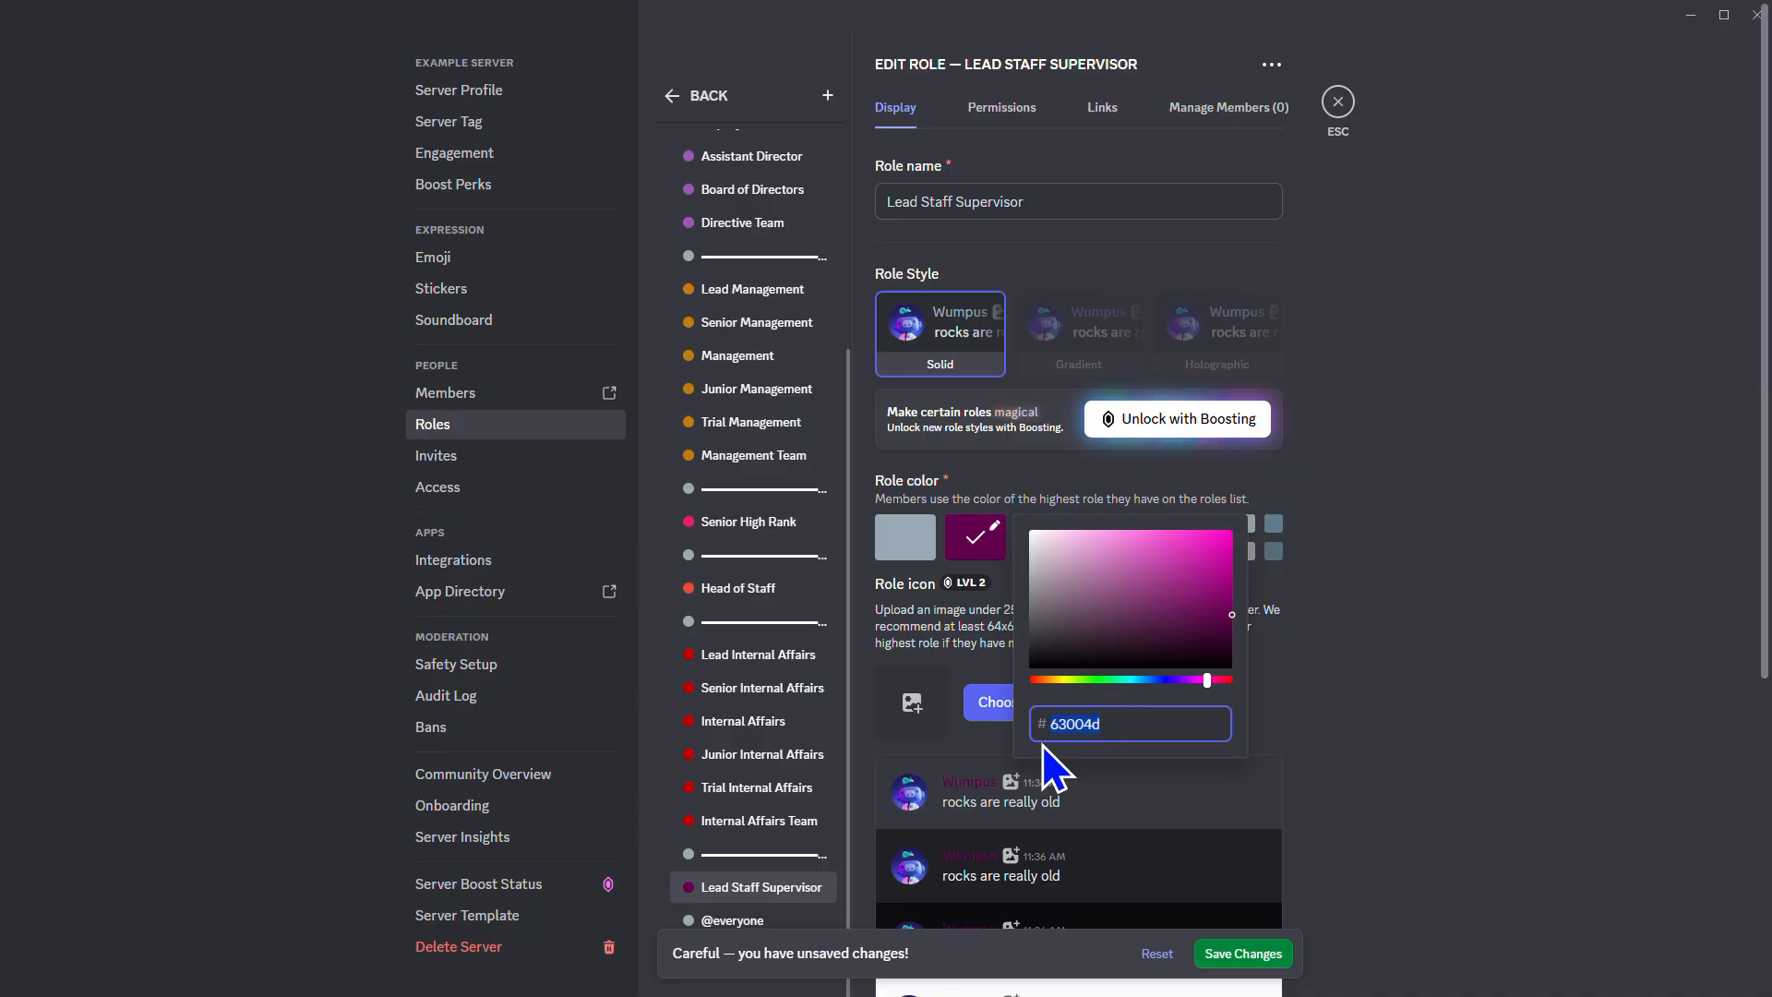
text(c20000)
key(BackSpace)
key(BackSpace)
key(BackSpace)
text(9999)
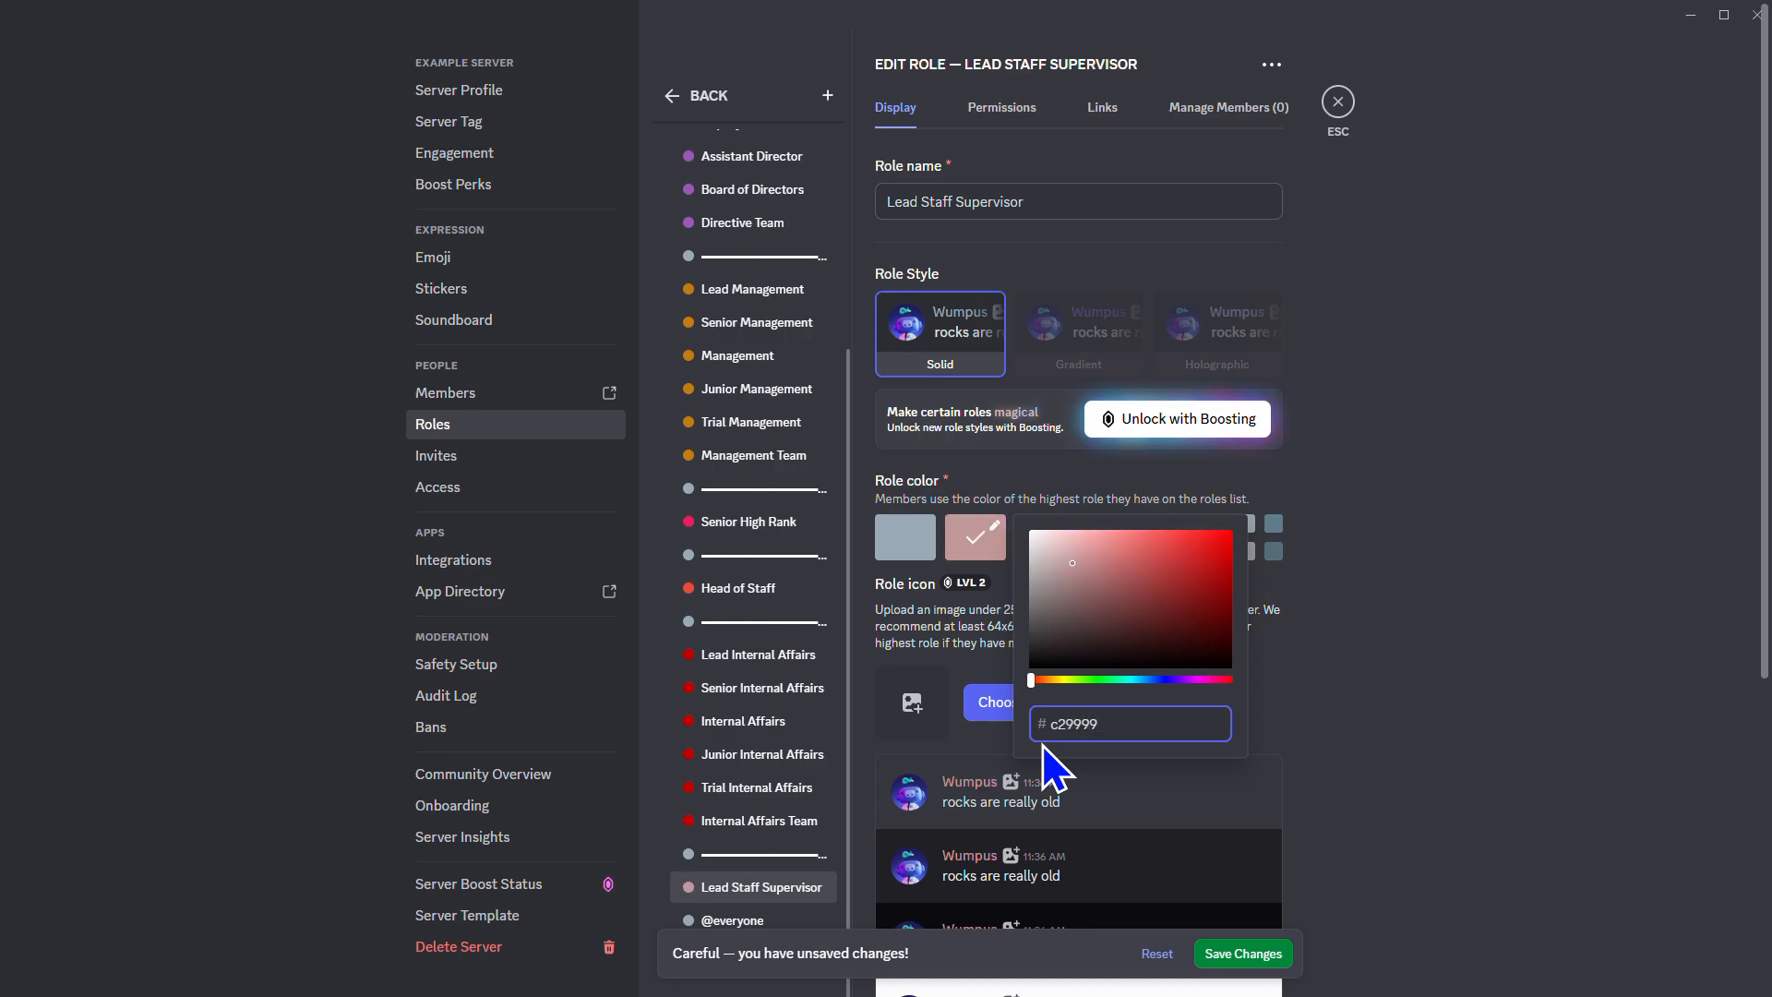
key(BackSpace)
key(BackSpace)
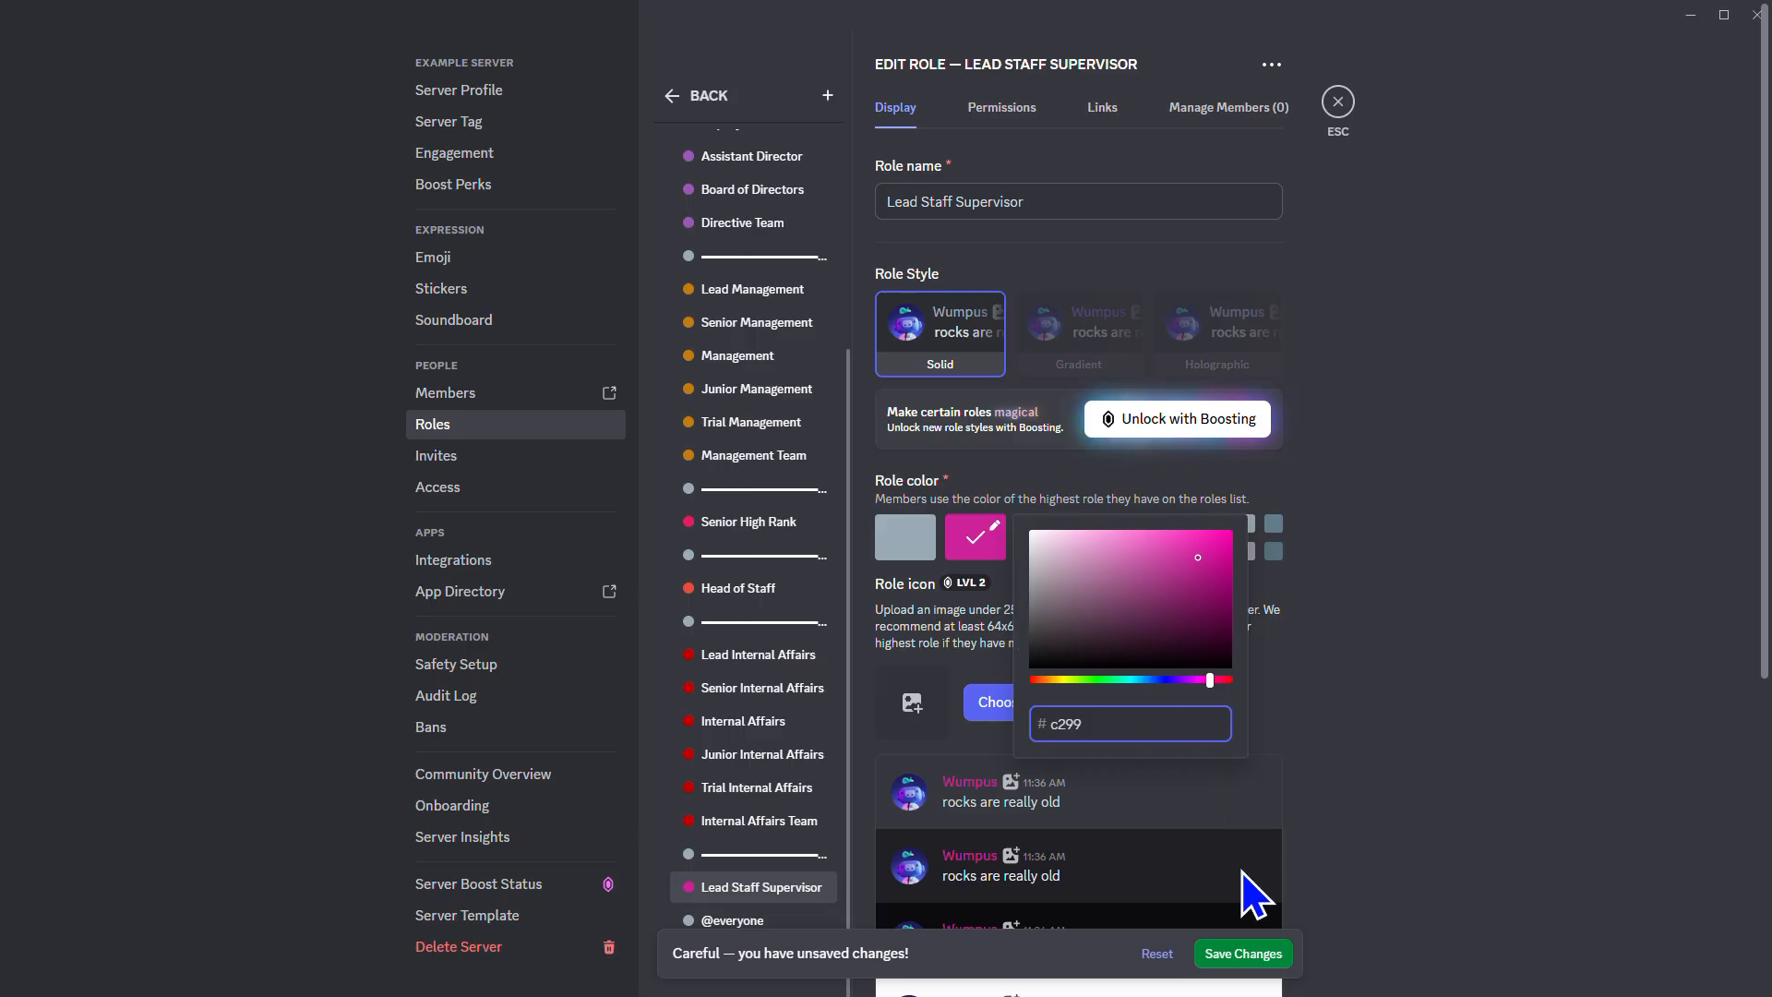
click(1232, 954)
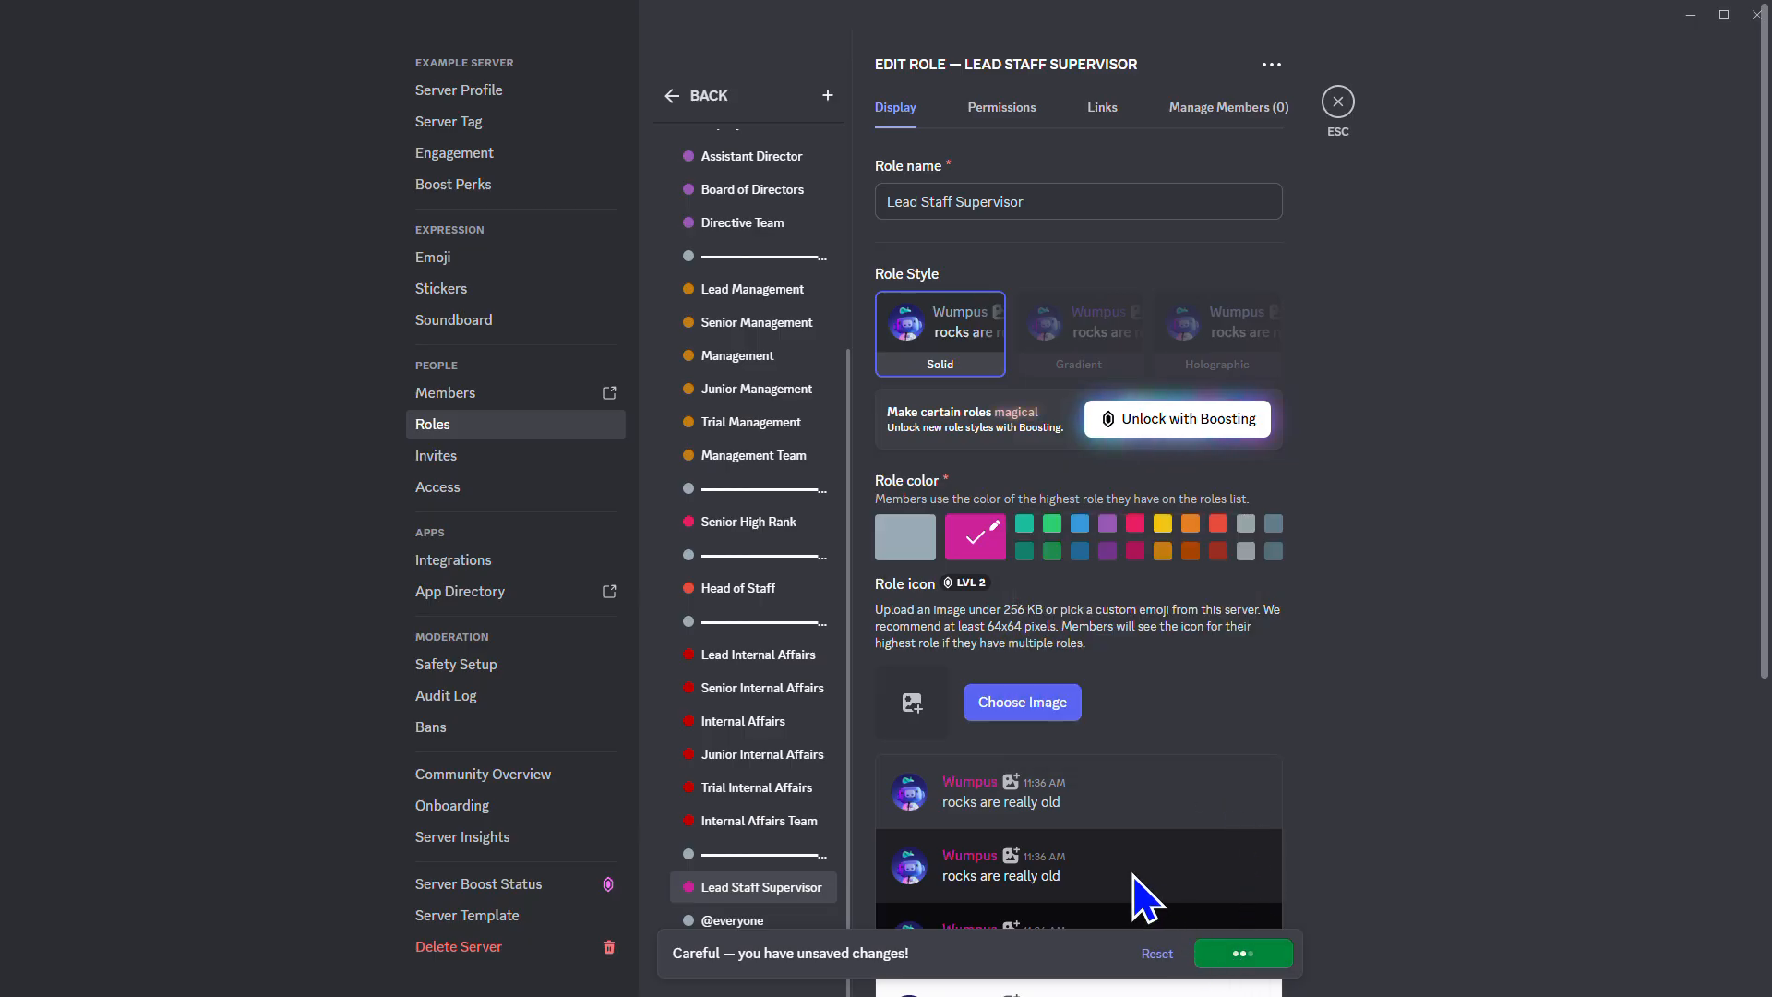
Create a role named Senior Staff Supervisor with the custom color #c299 and save it
click(827, 95)
text(Senior Staff Su)
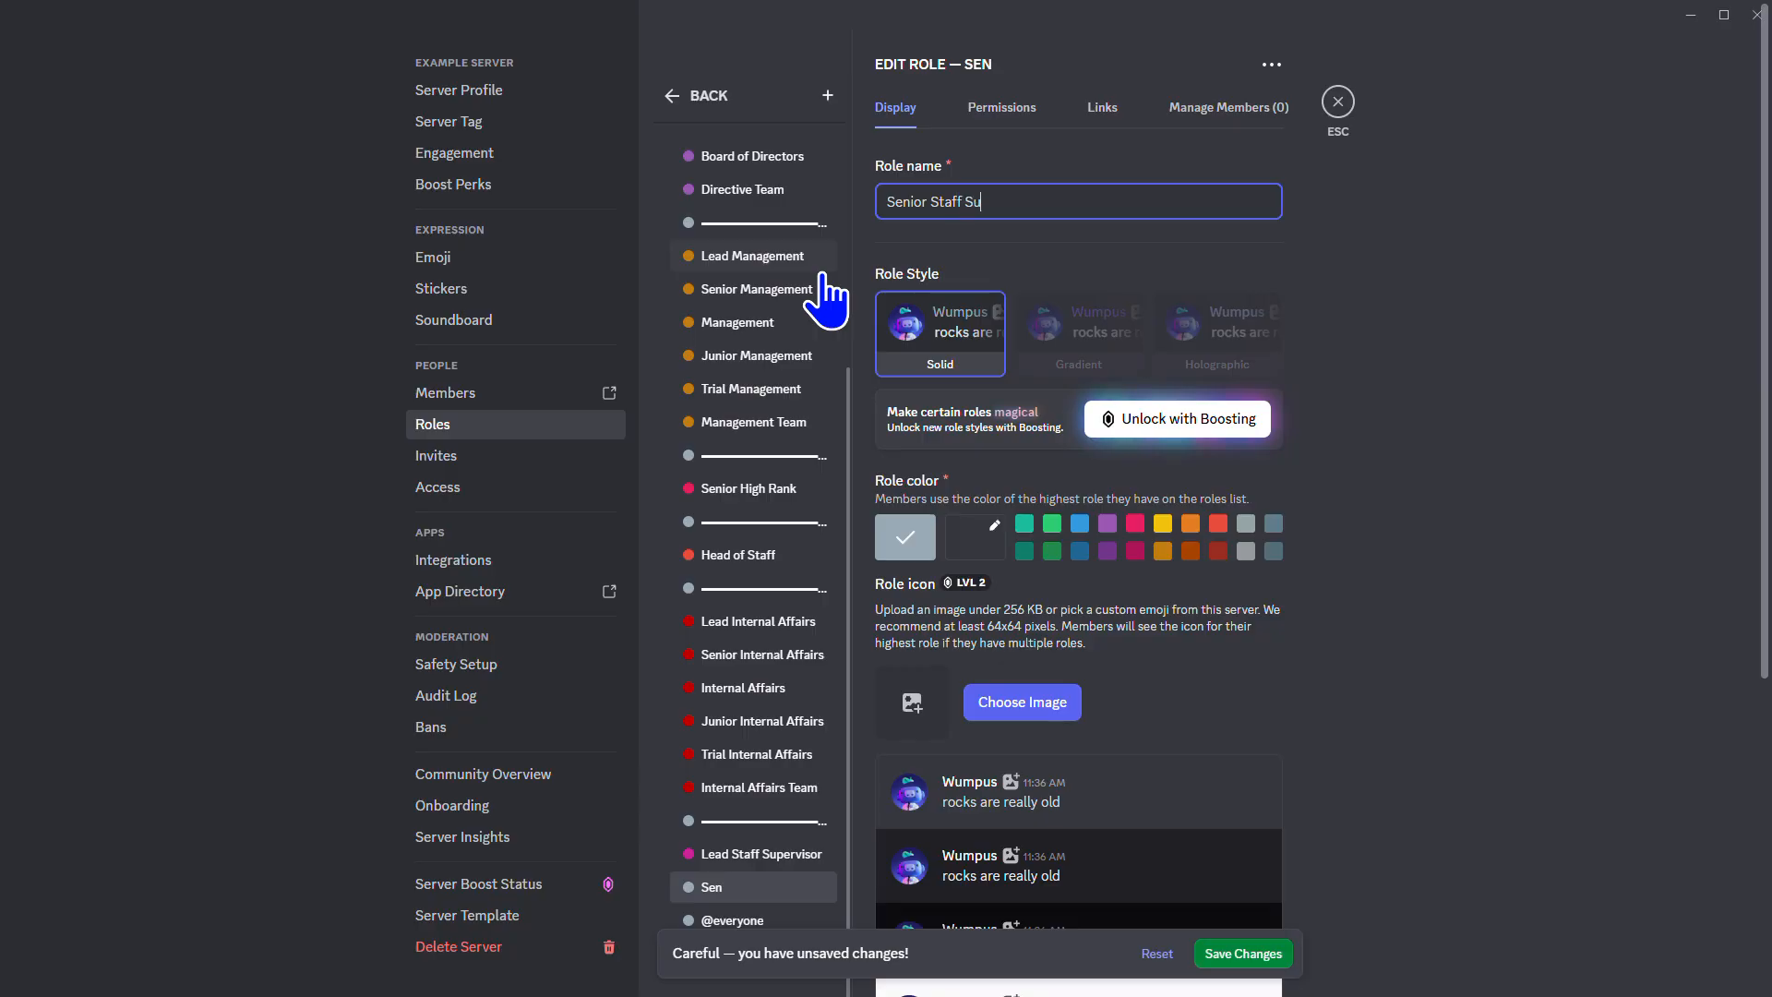
text(pervi)
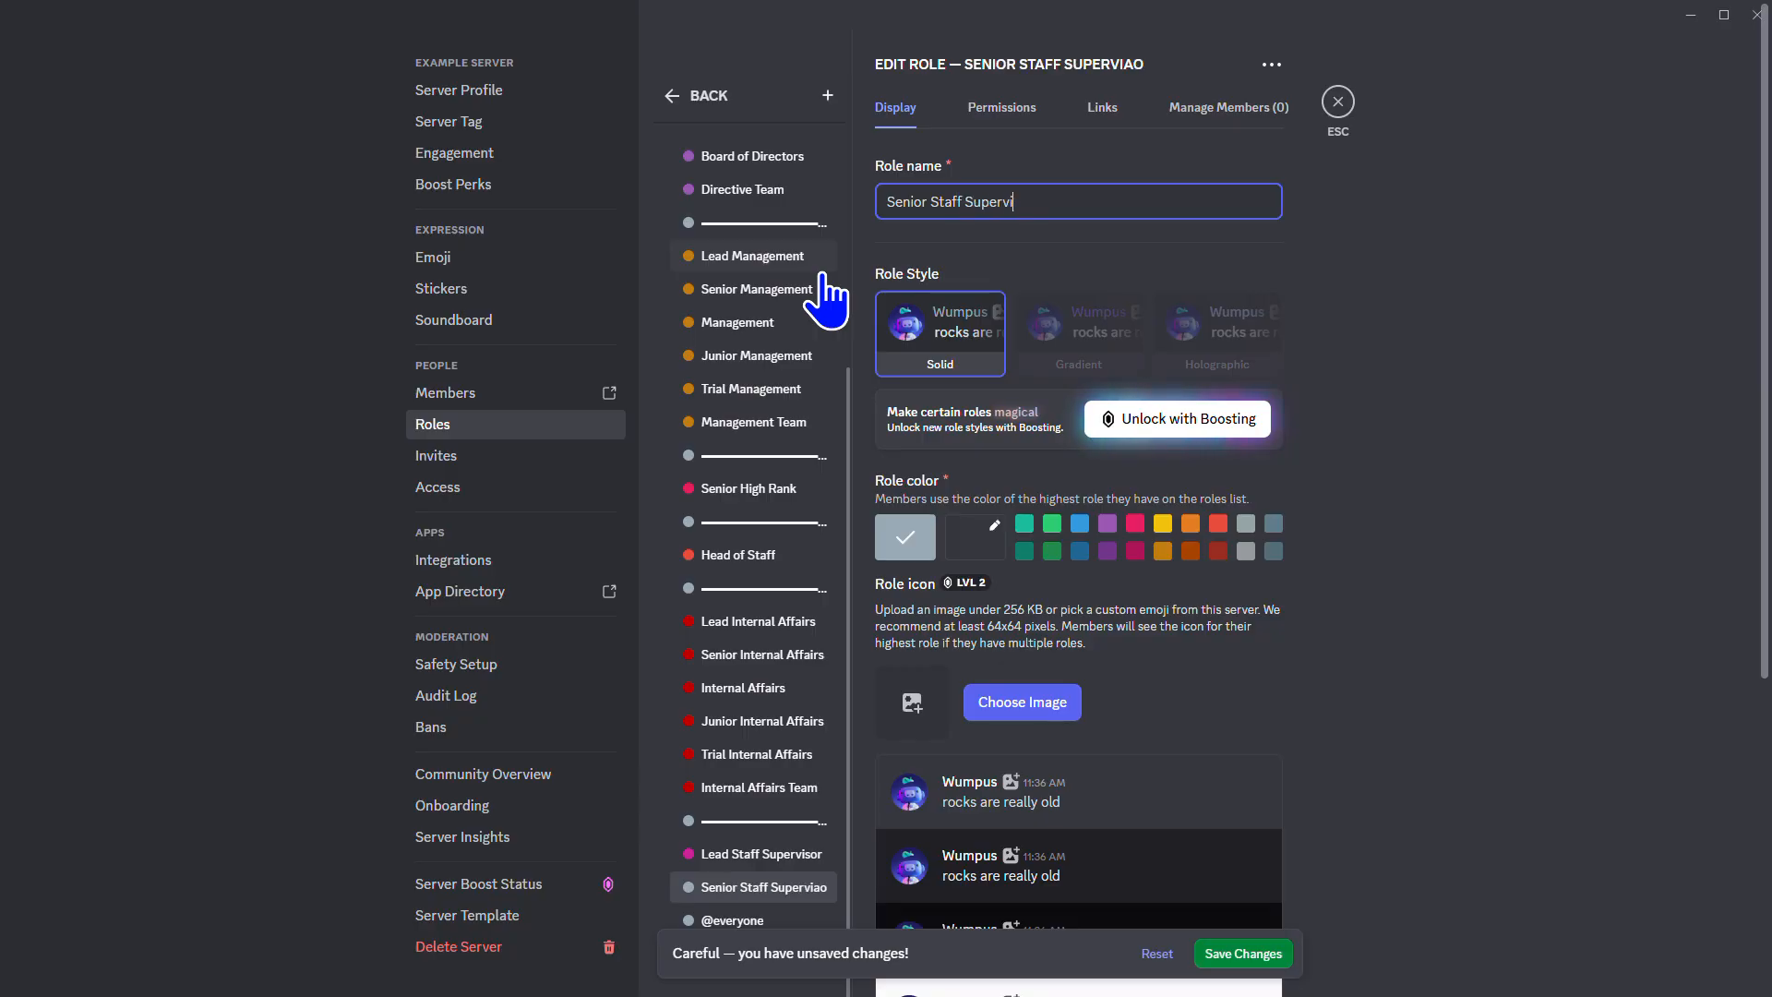
text(sor)
click(976, 540)
text(c28)
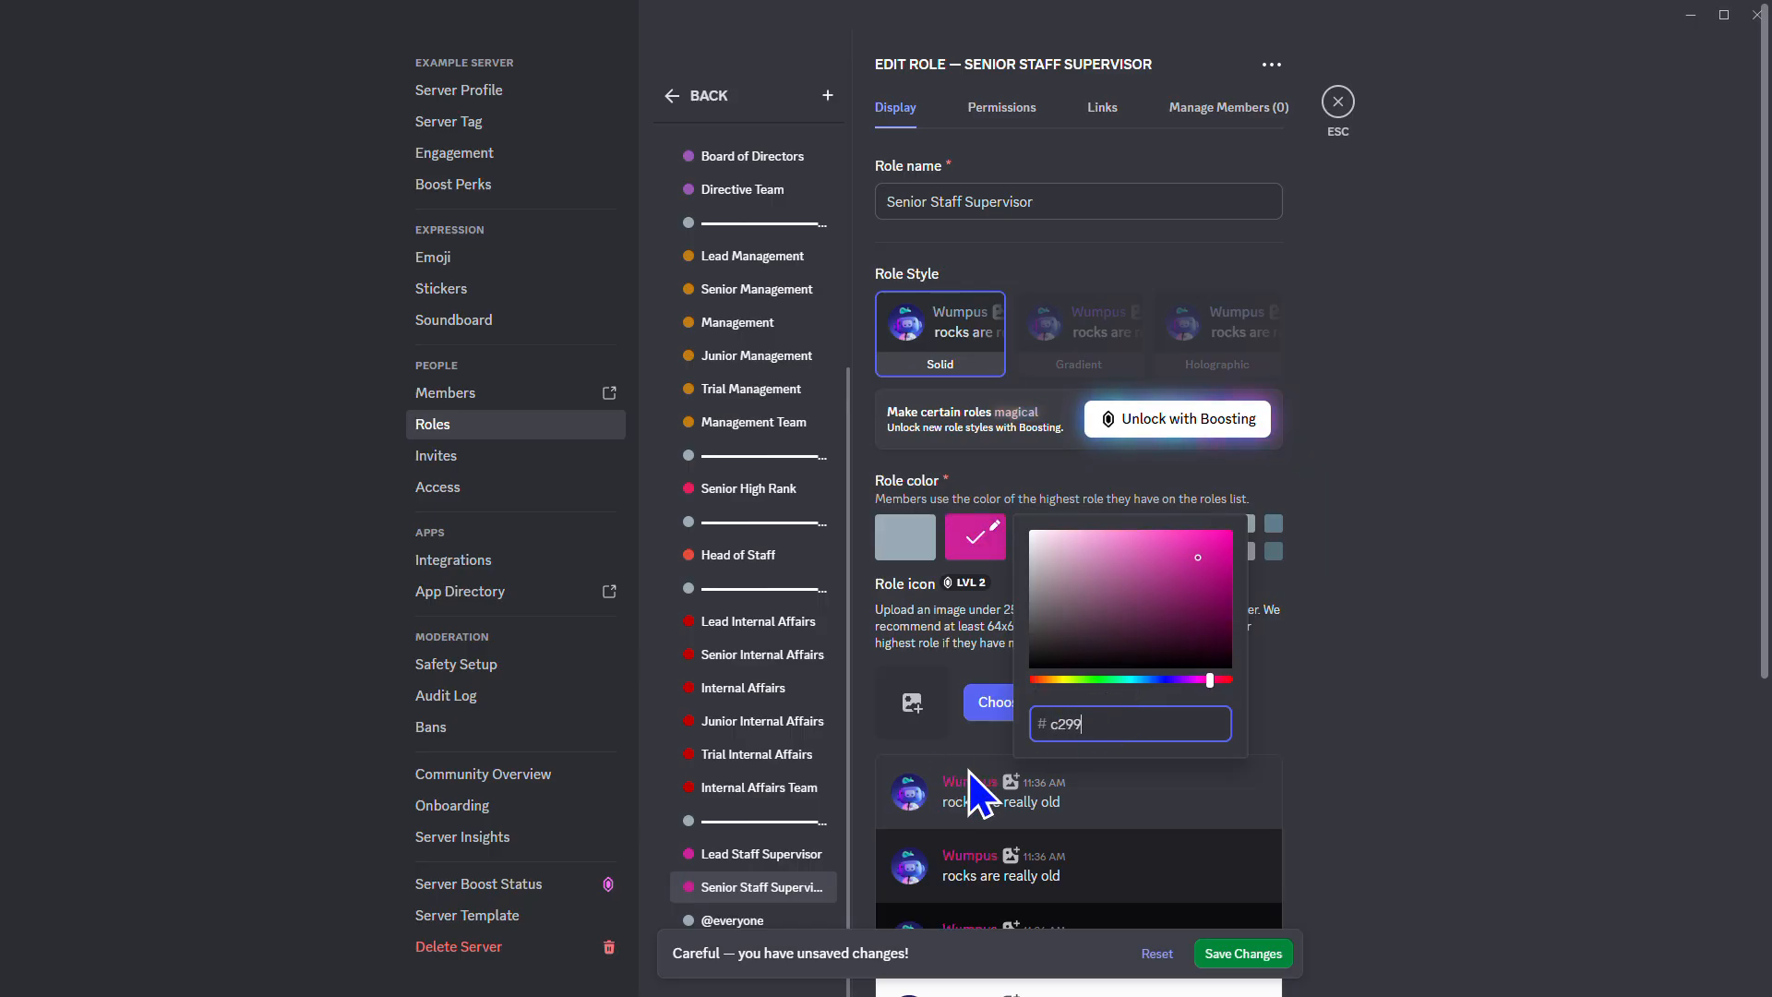
click(1254, 958)
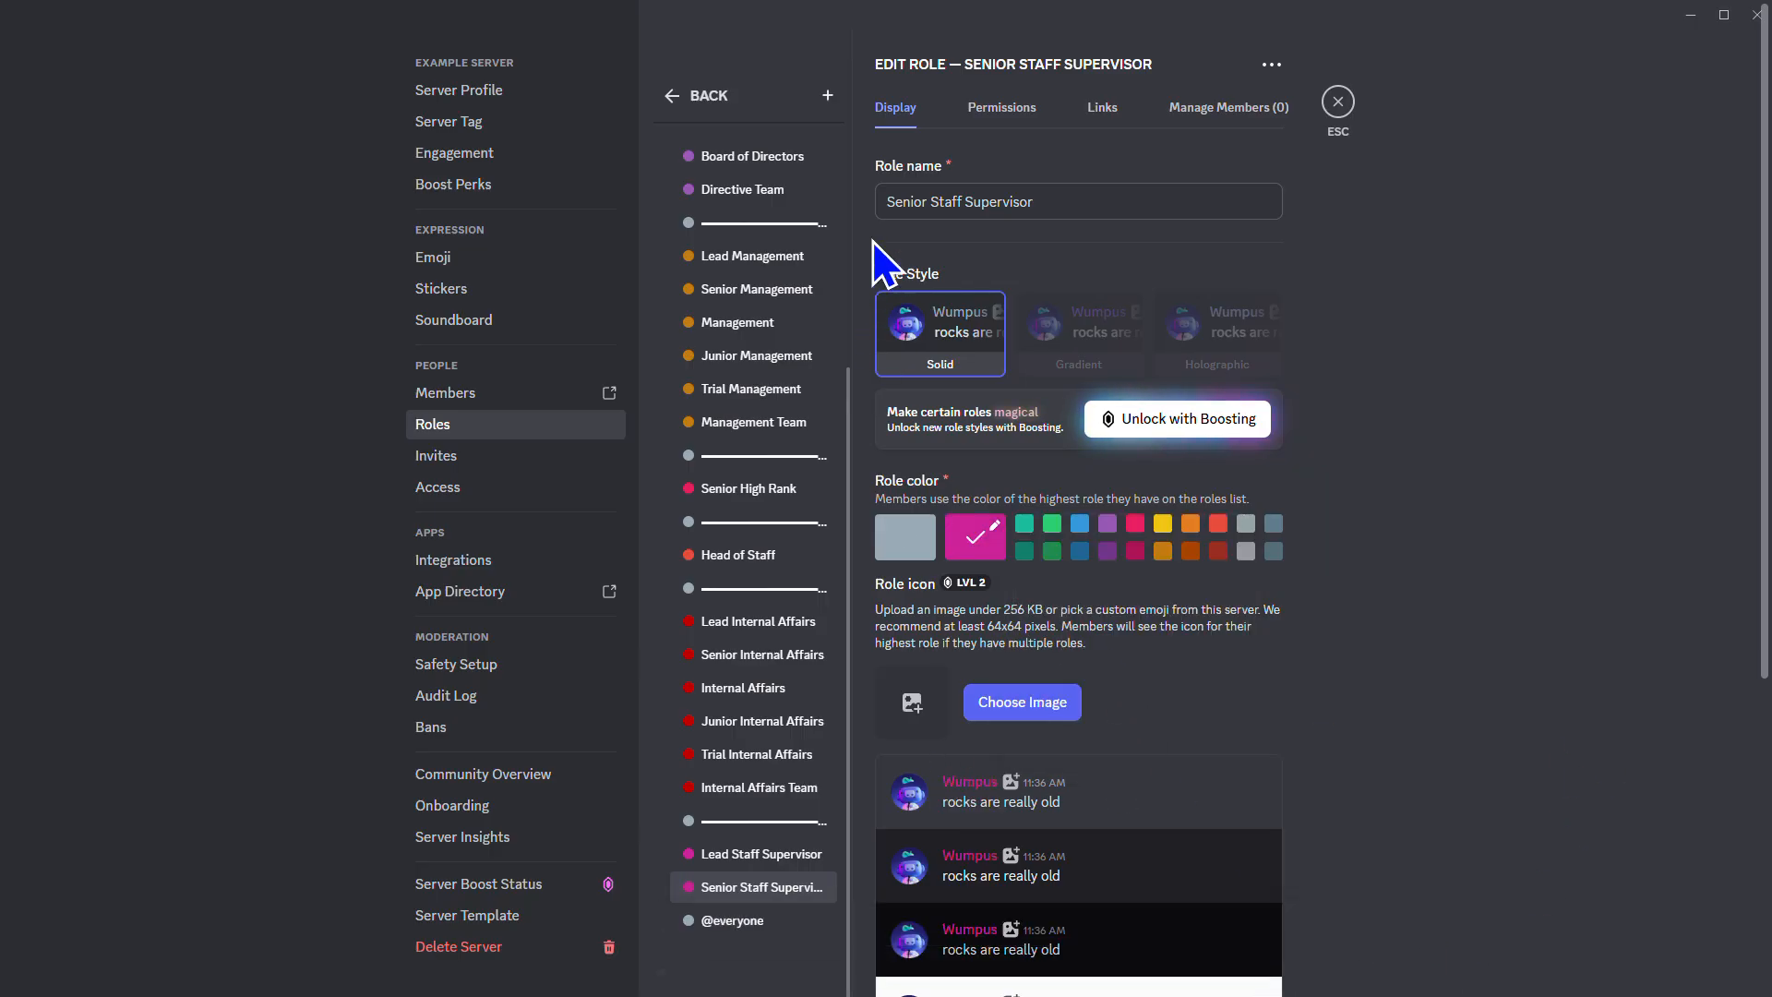
Create a role named Staff Supervisor with the custom color #c299 and save it
click(827, 95)
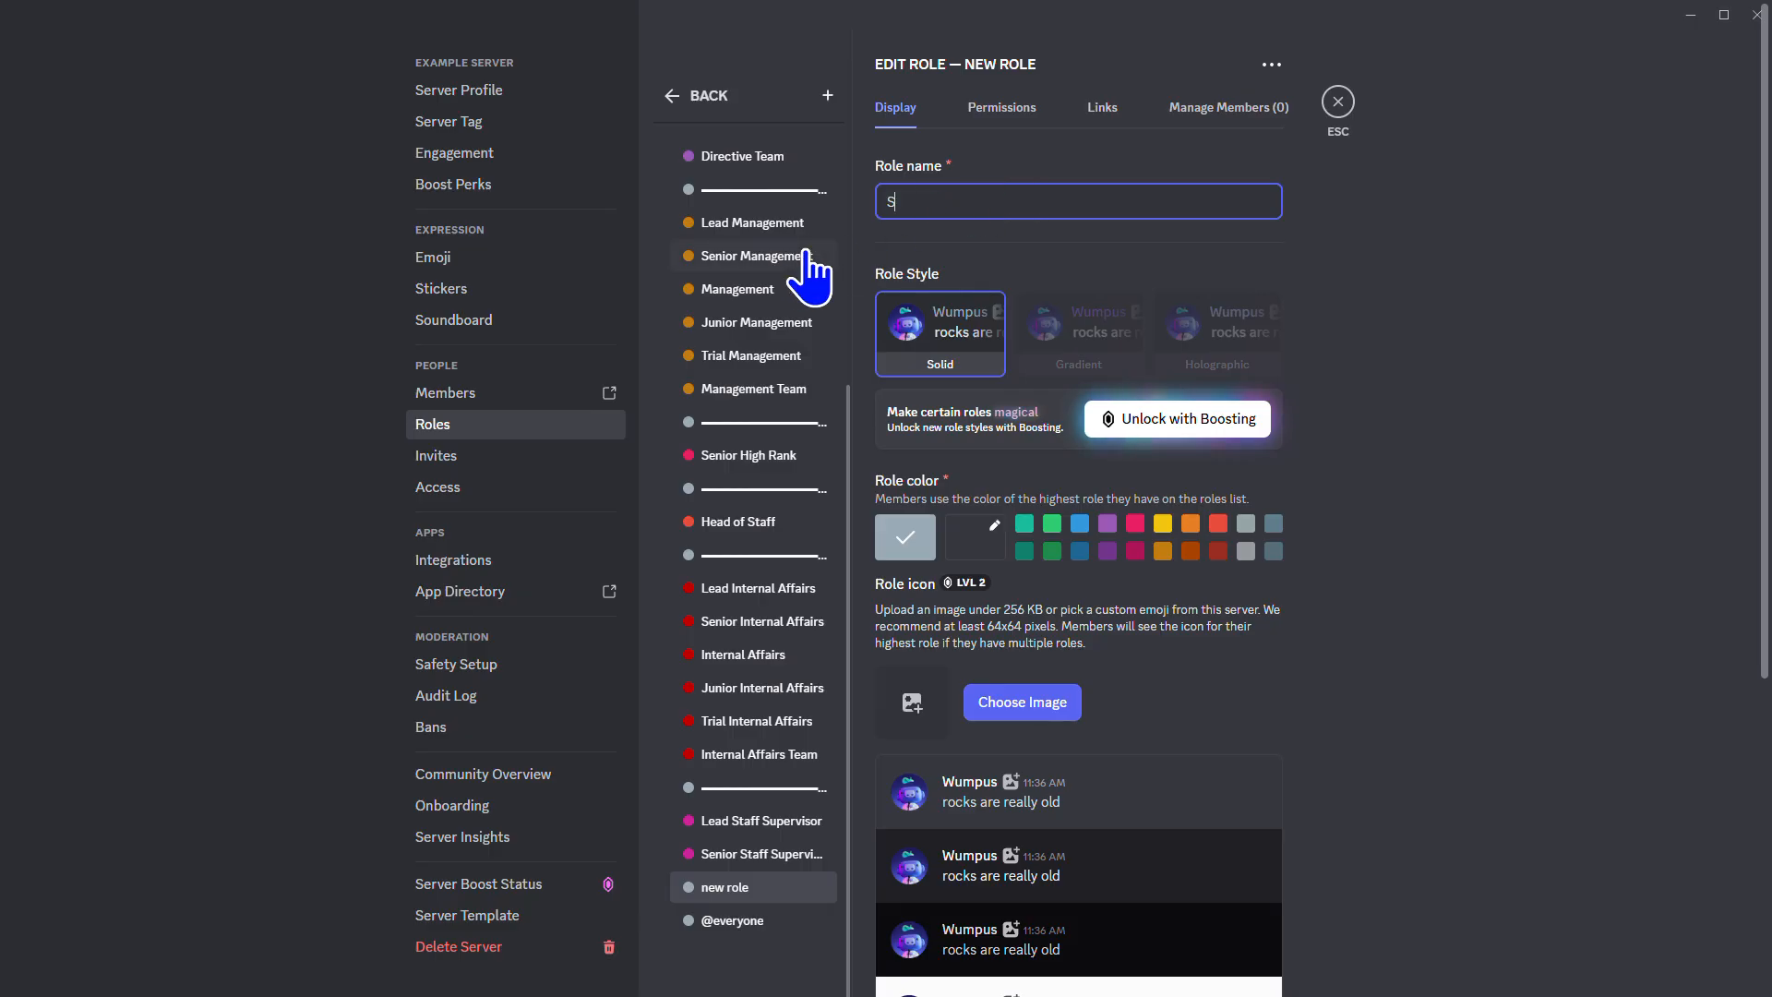
text(Staff Supervisor)
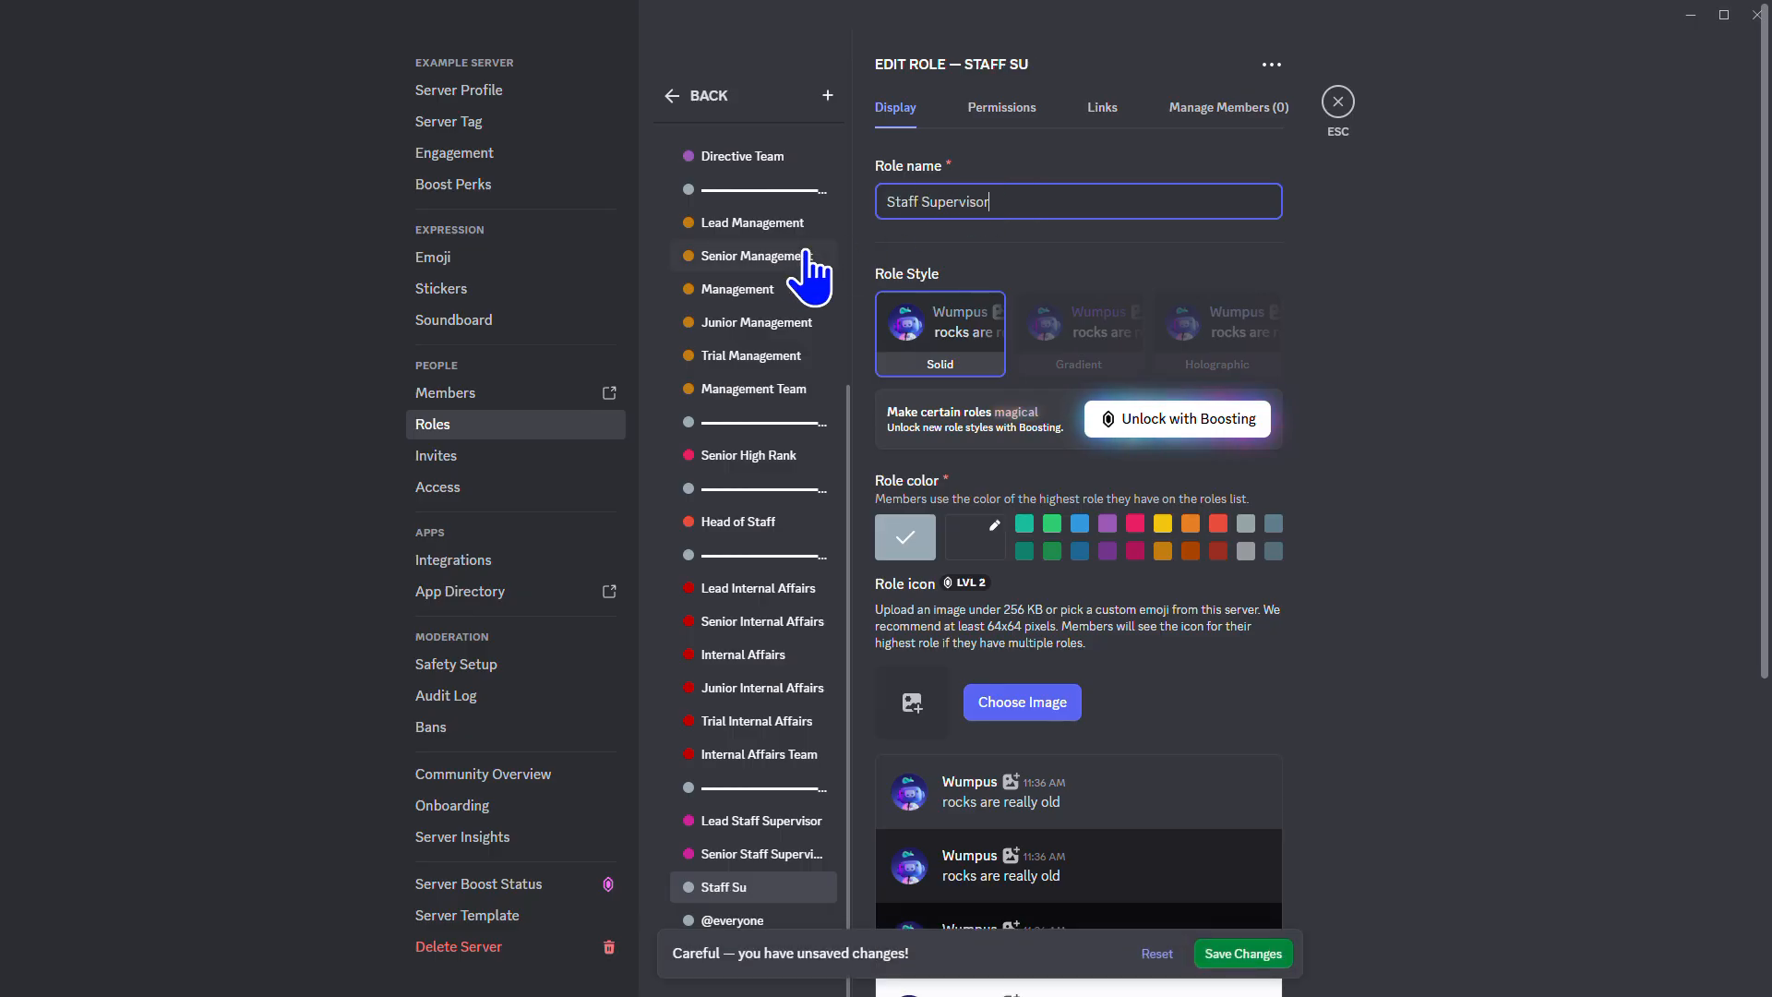
click(976, 536)
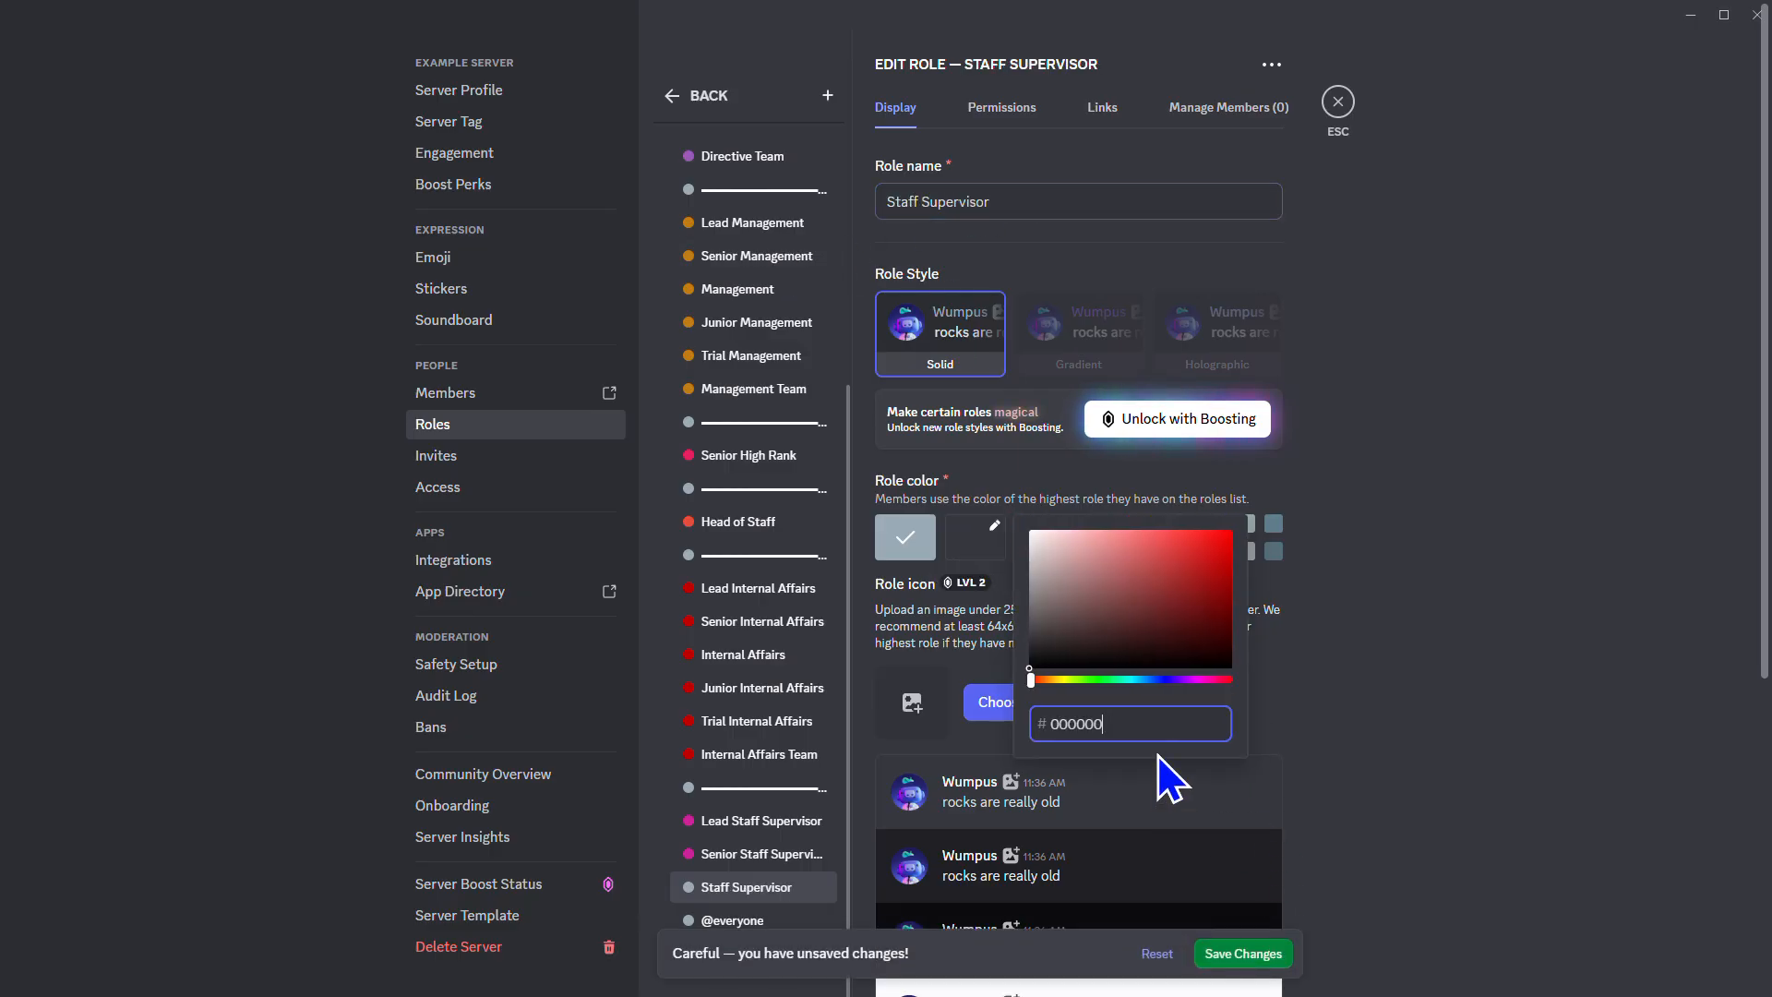
text(c21f96)
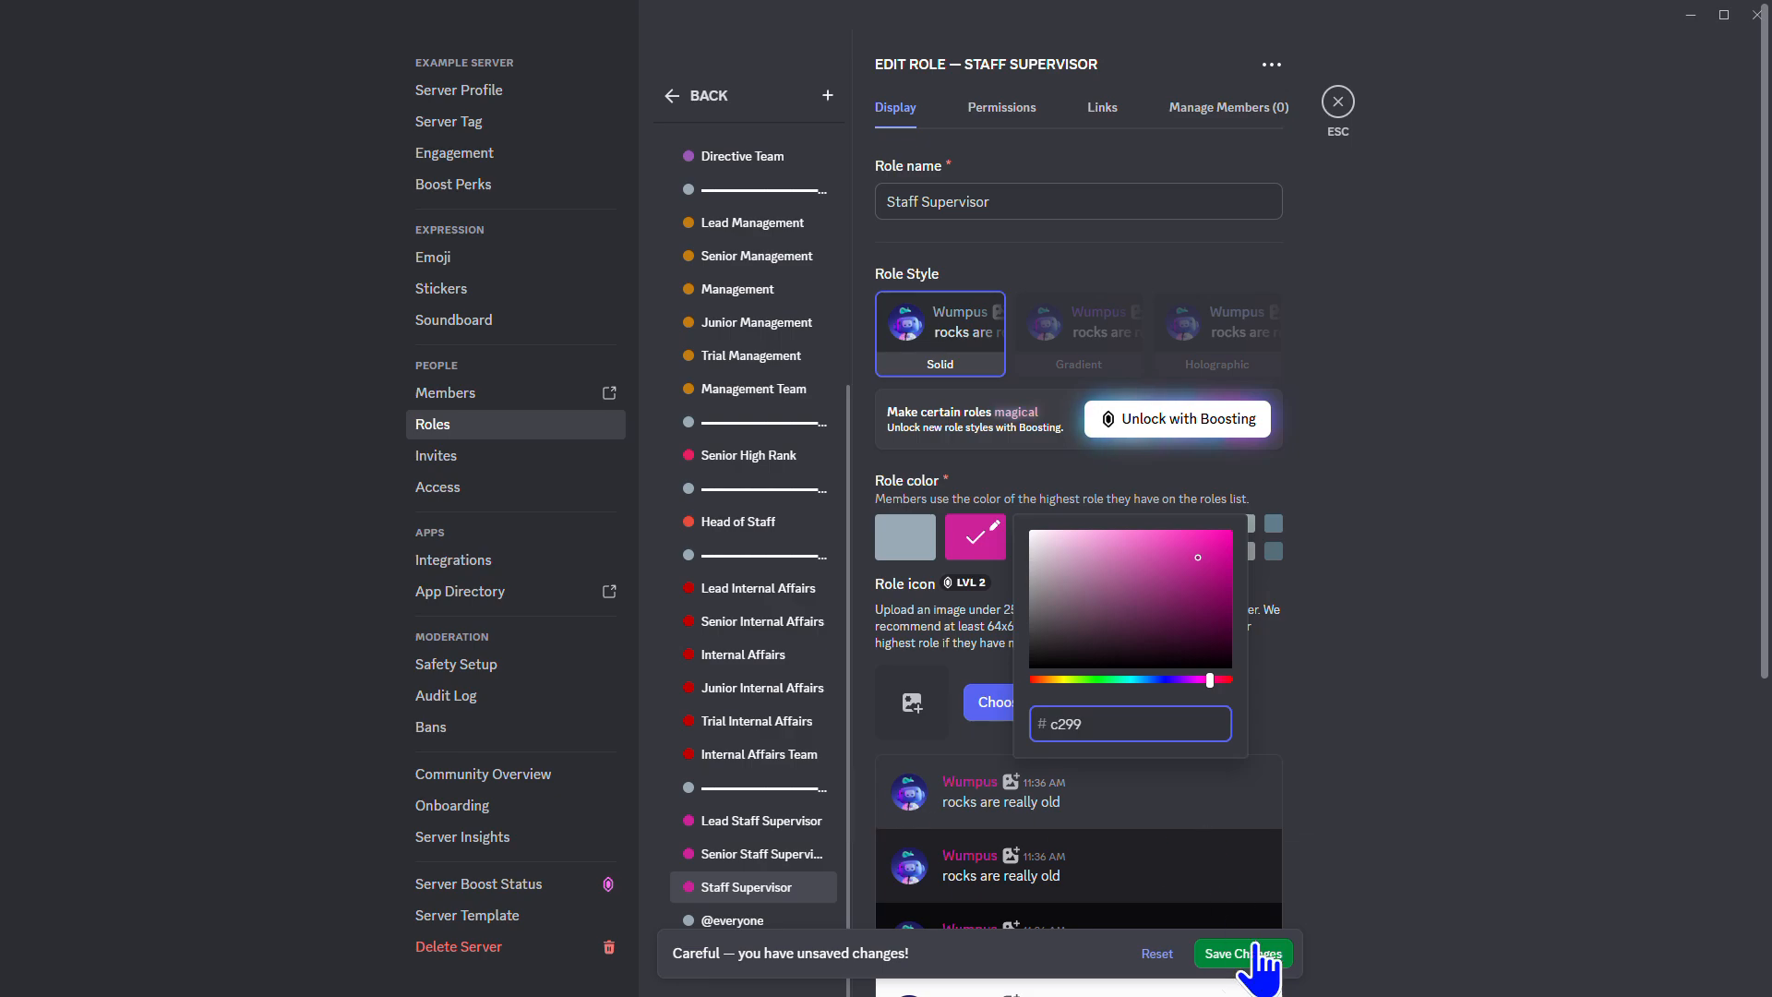
click(1231, 934)
Create a role named Junior Staff Supervisor with the custom color #c299 and save it
click(828, 96)
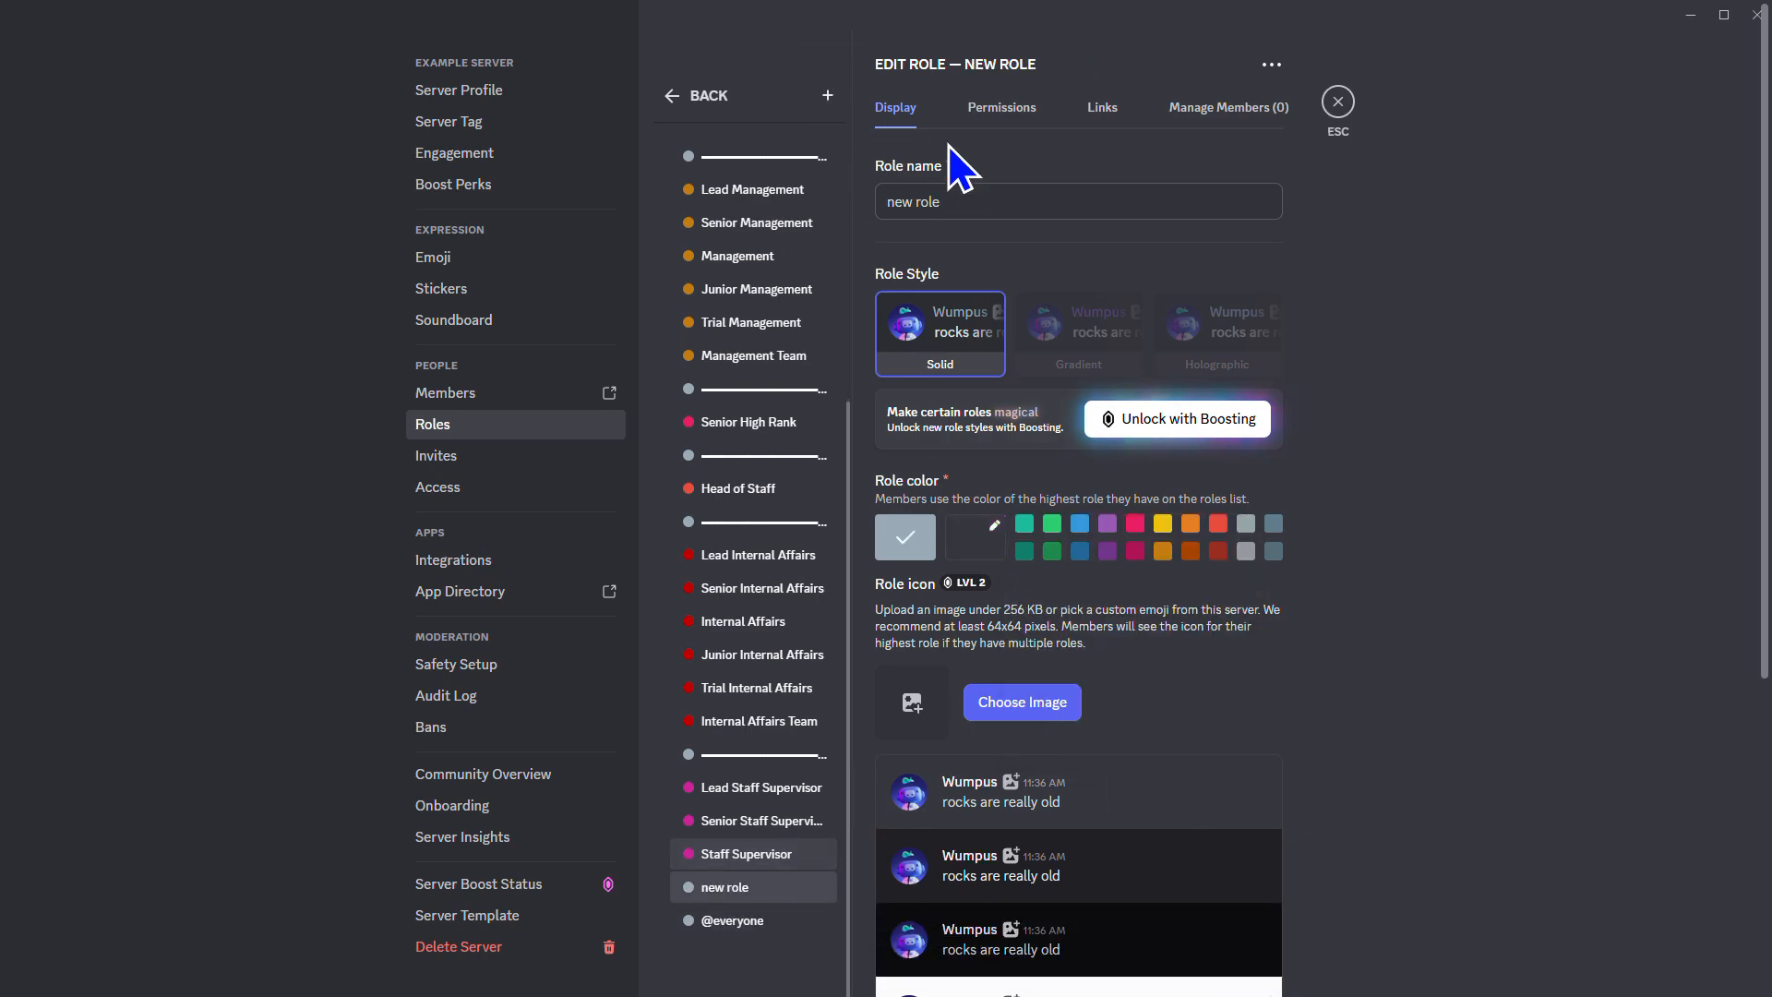
text(c288)
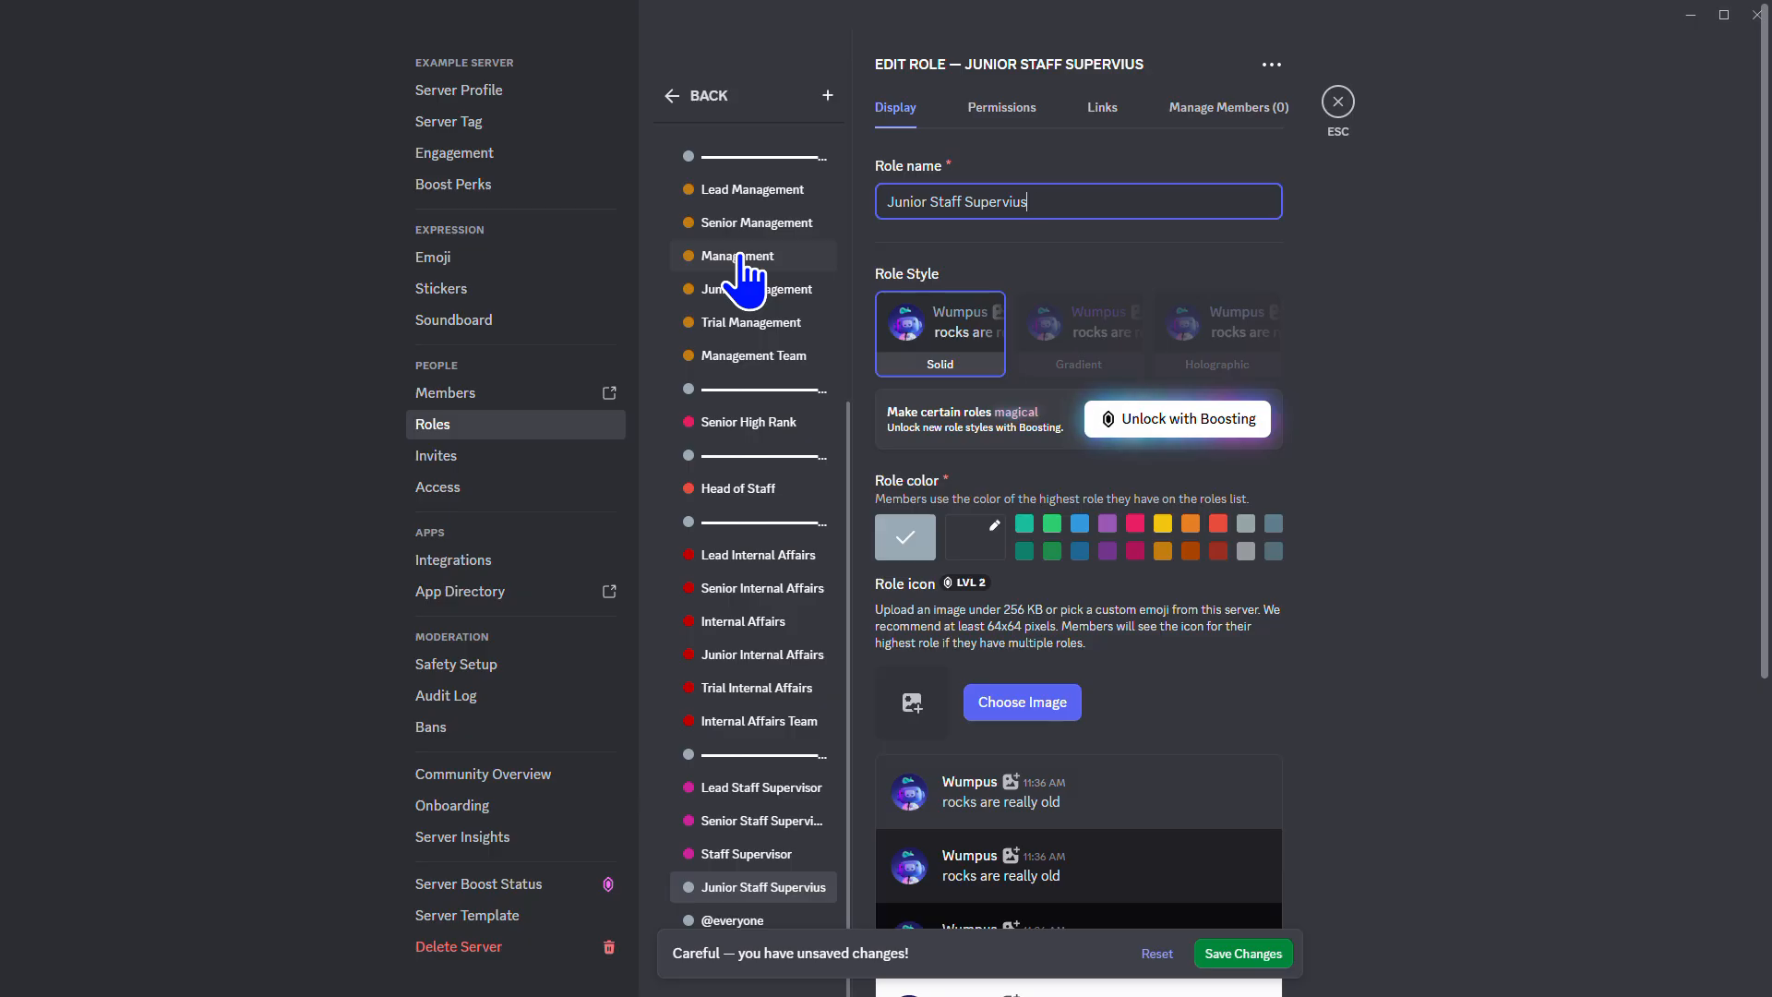
click(992, 533)
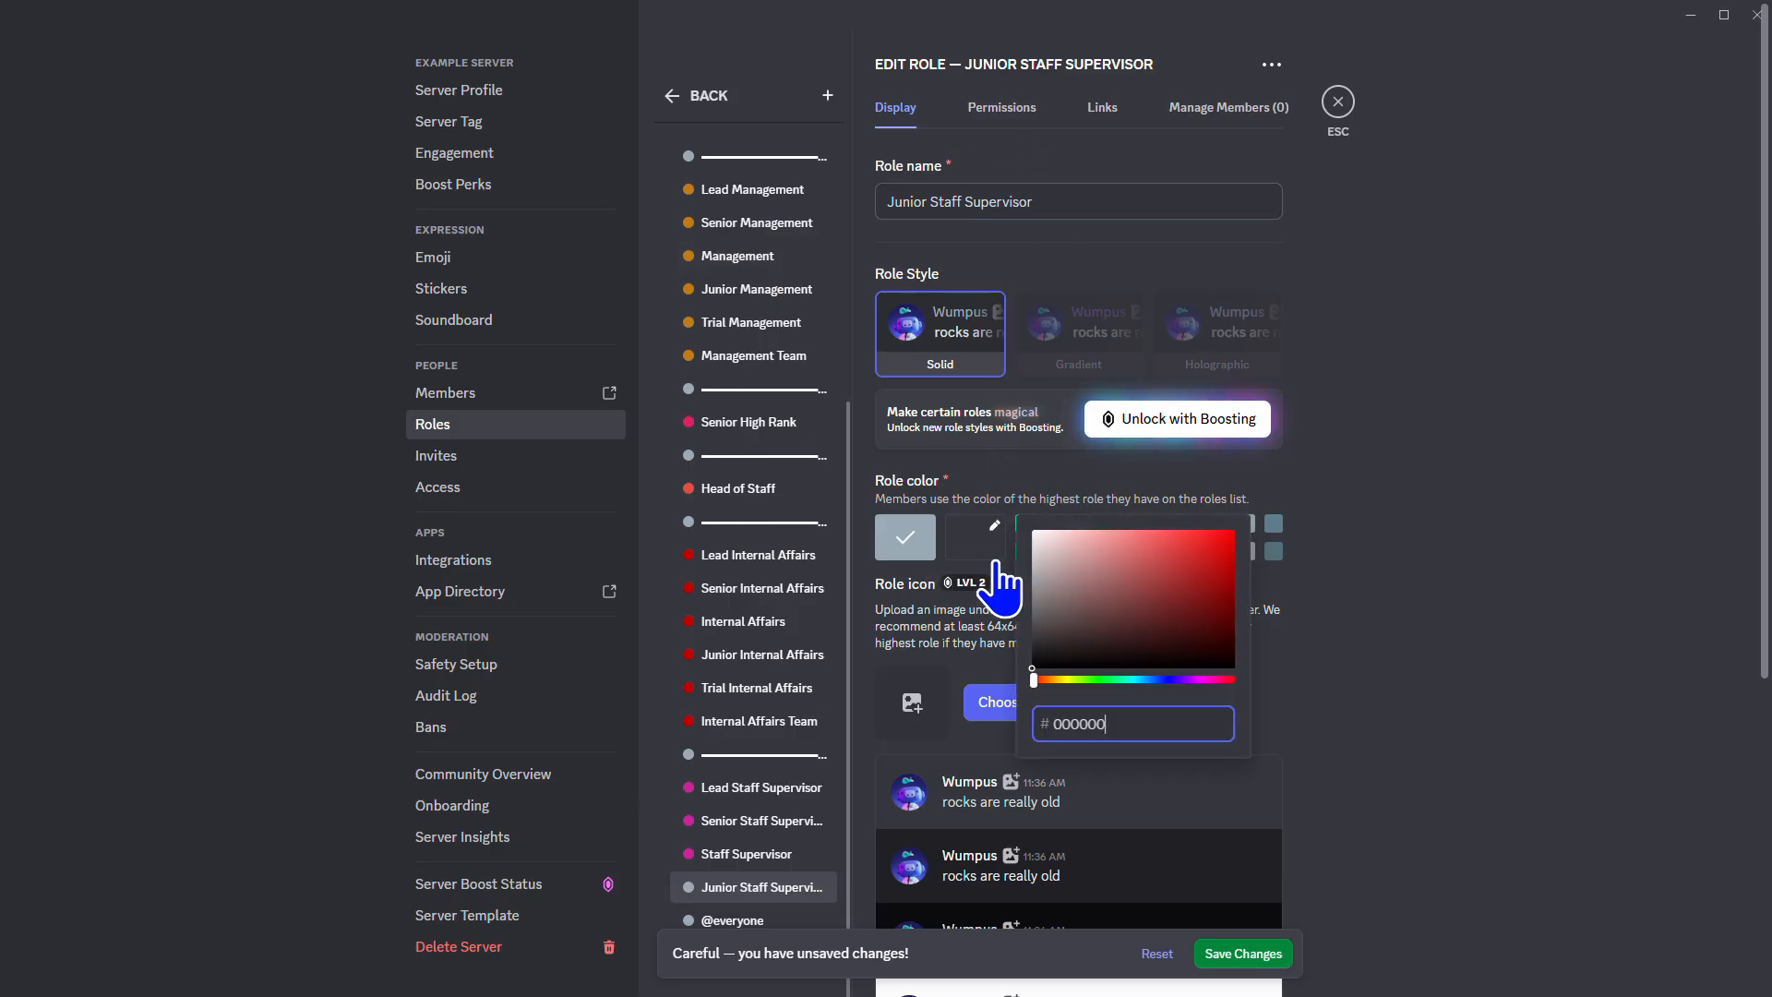
text(c200)
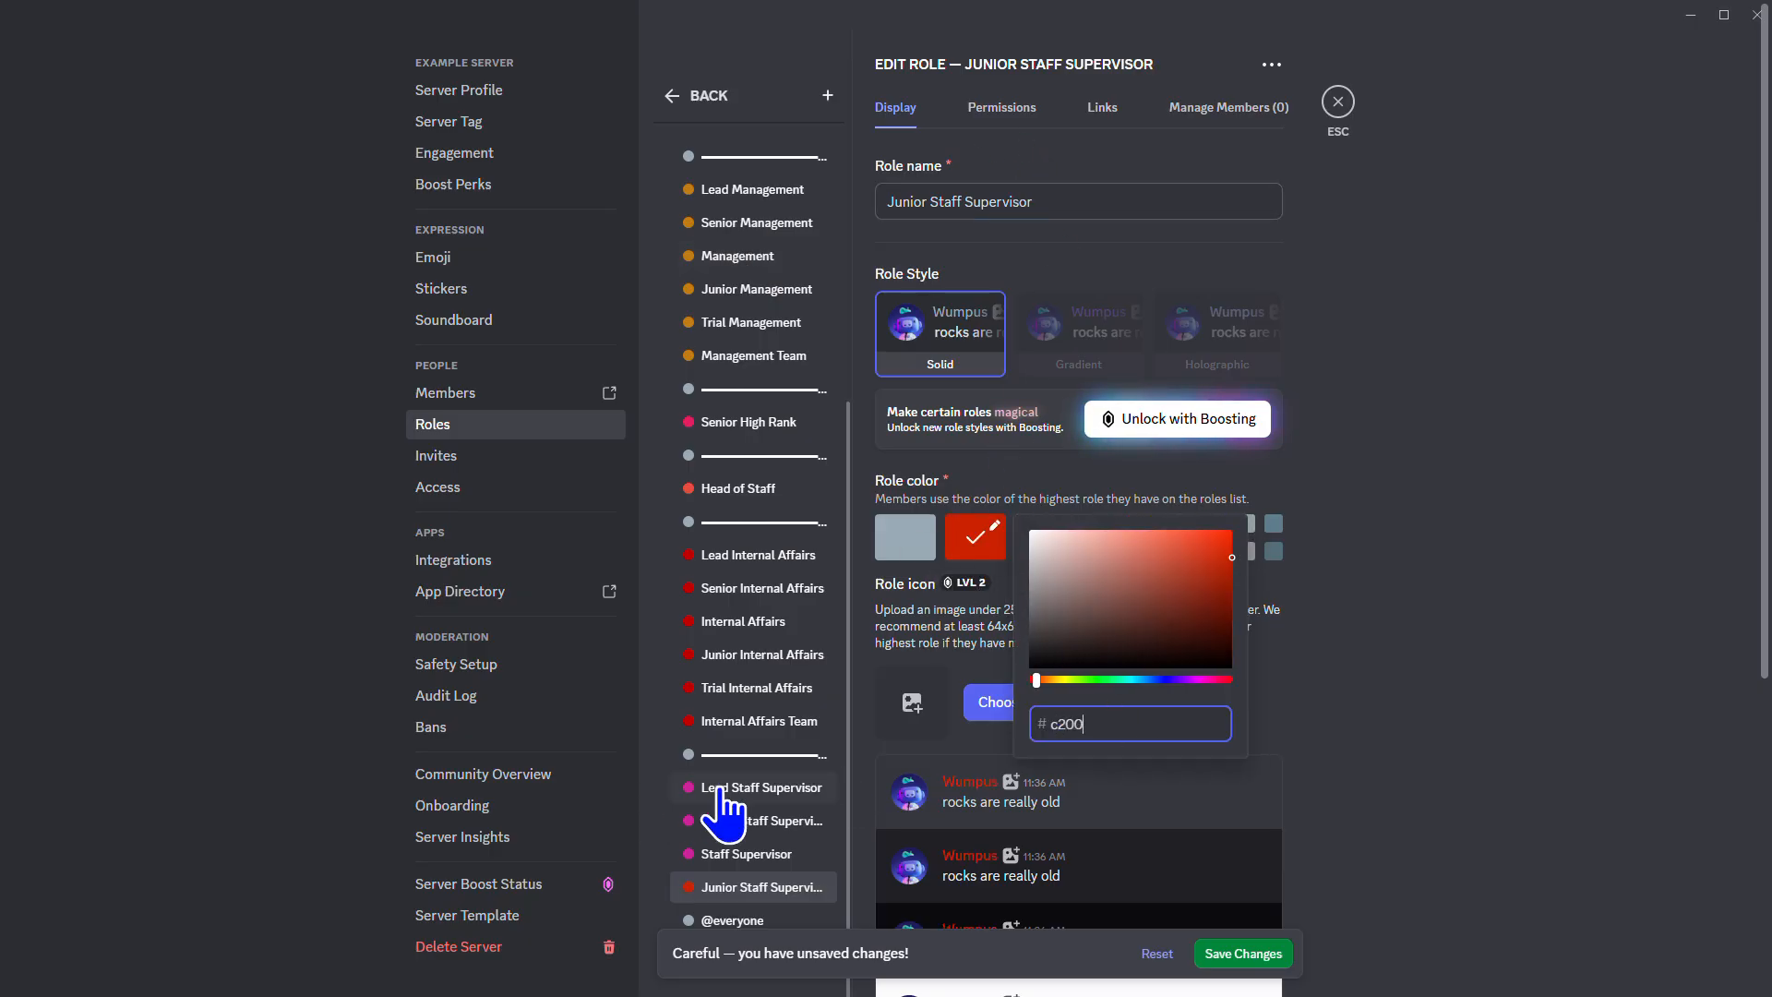
key(BackSpace)
key(BackSpace)
text(99)
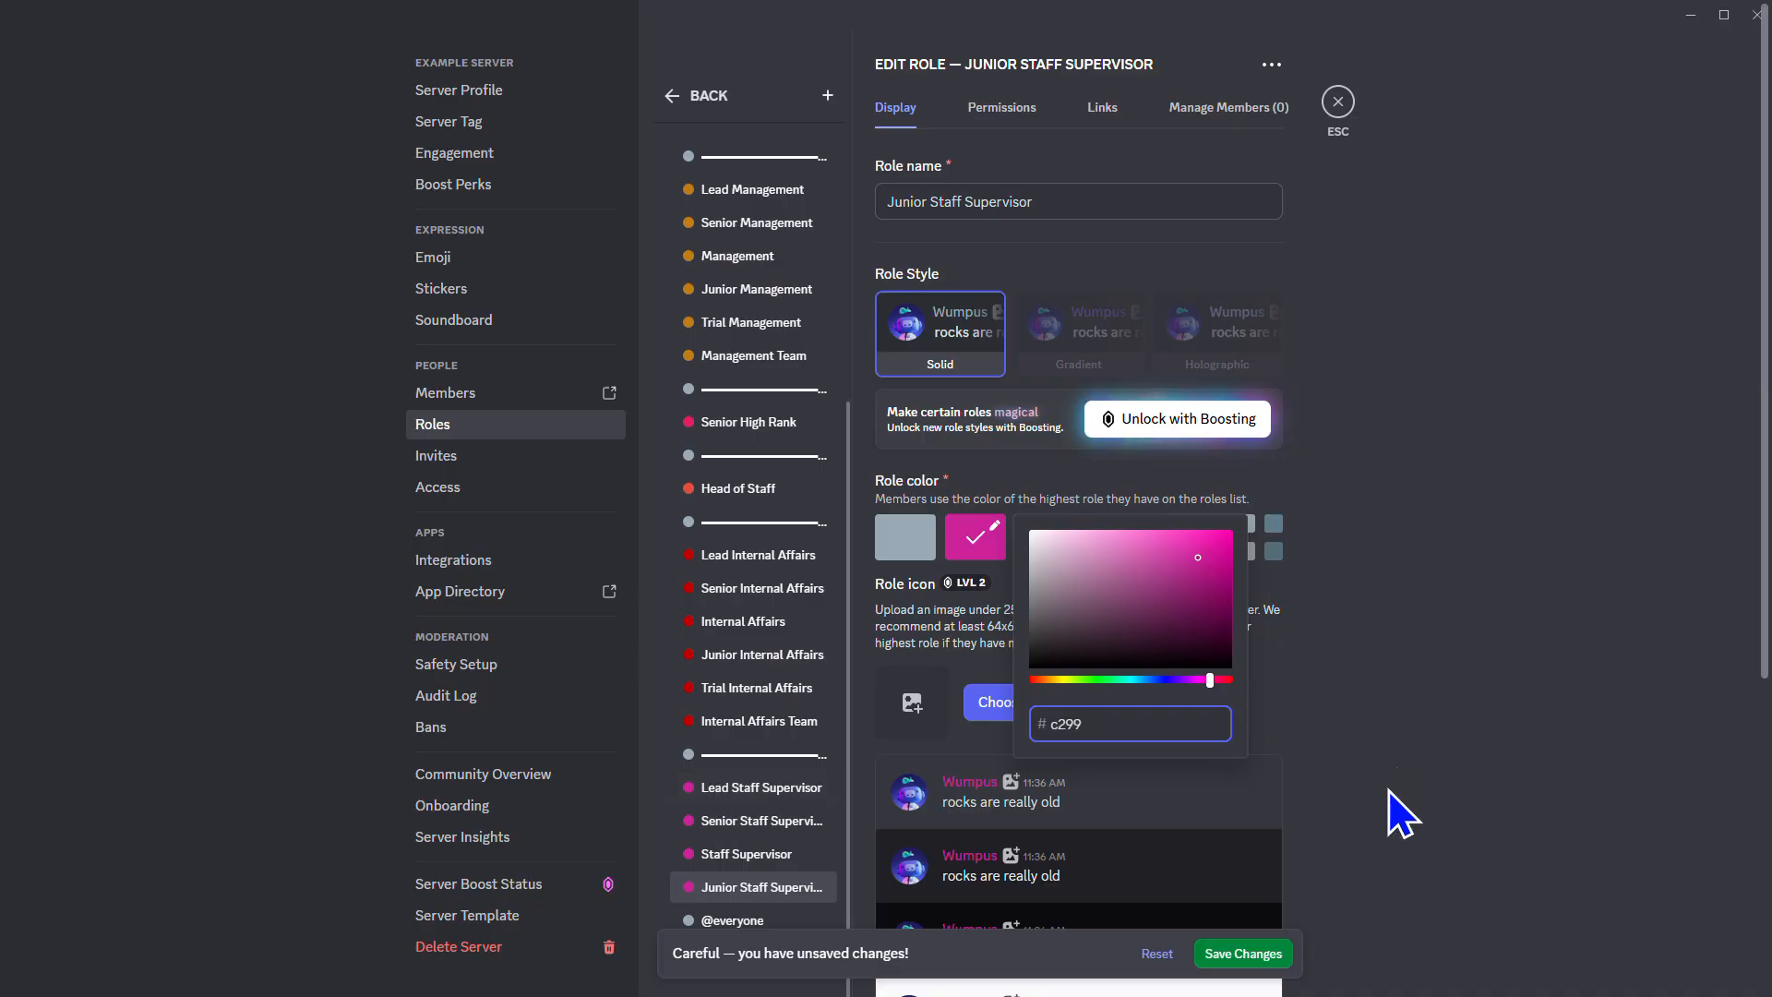
click(1233, 978)
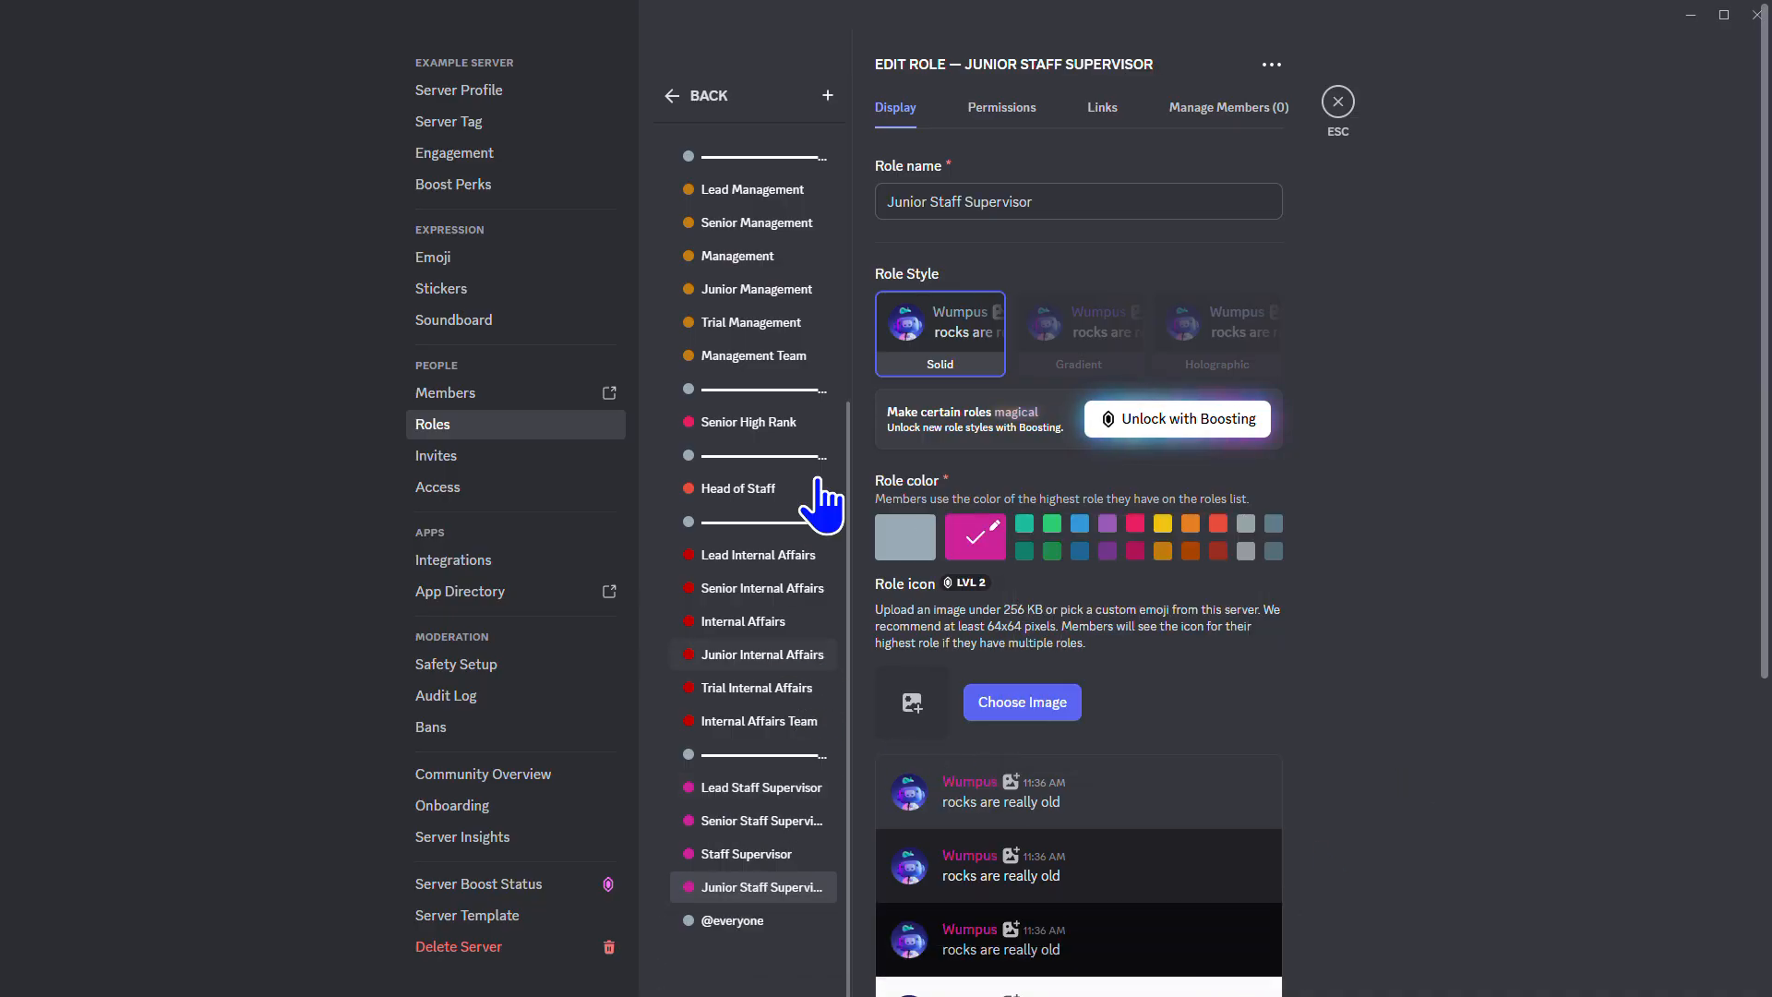
Create a role named Trial Staff Supervisor with the custom color #c299 and save it
click(827, 95)
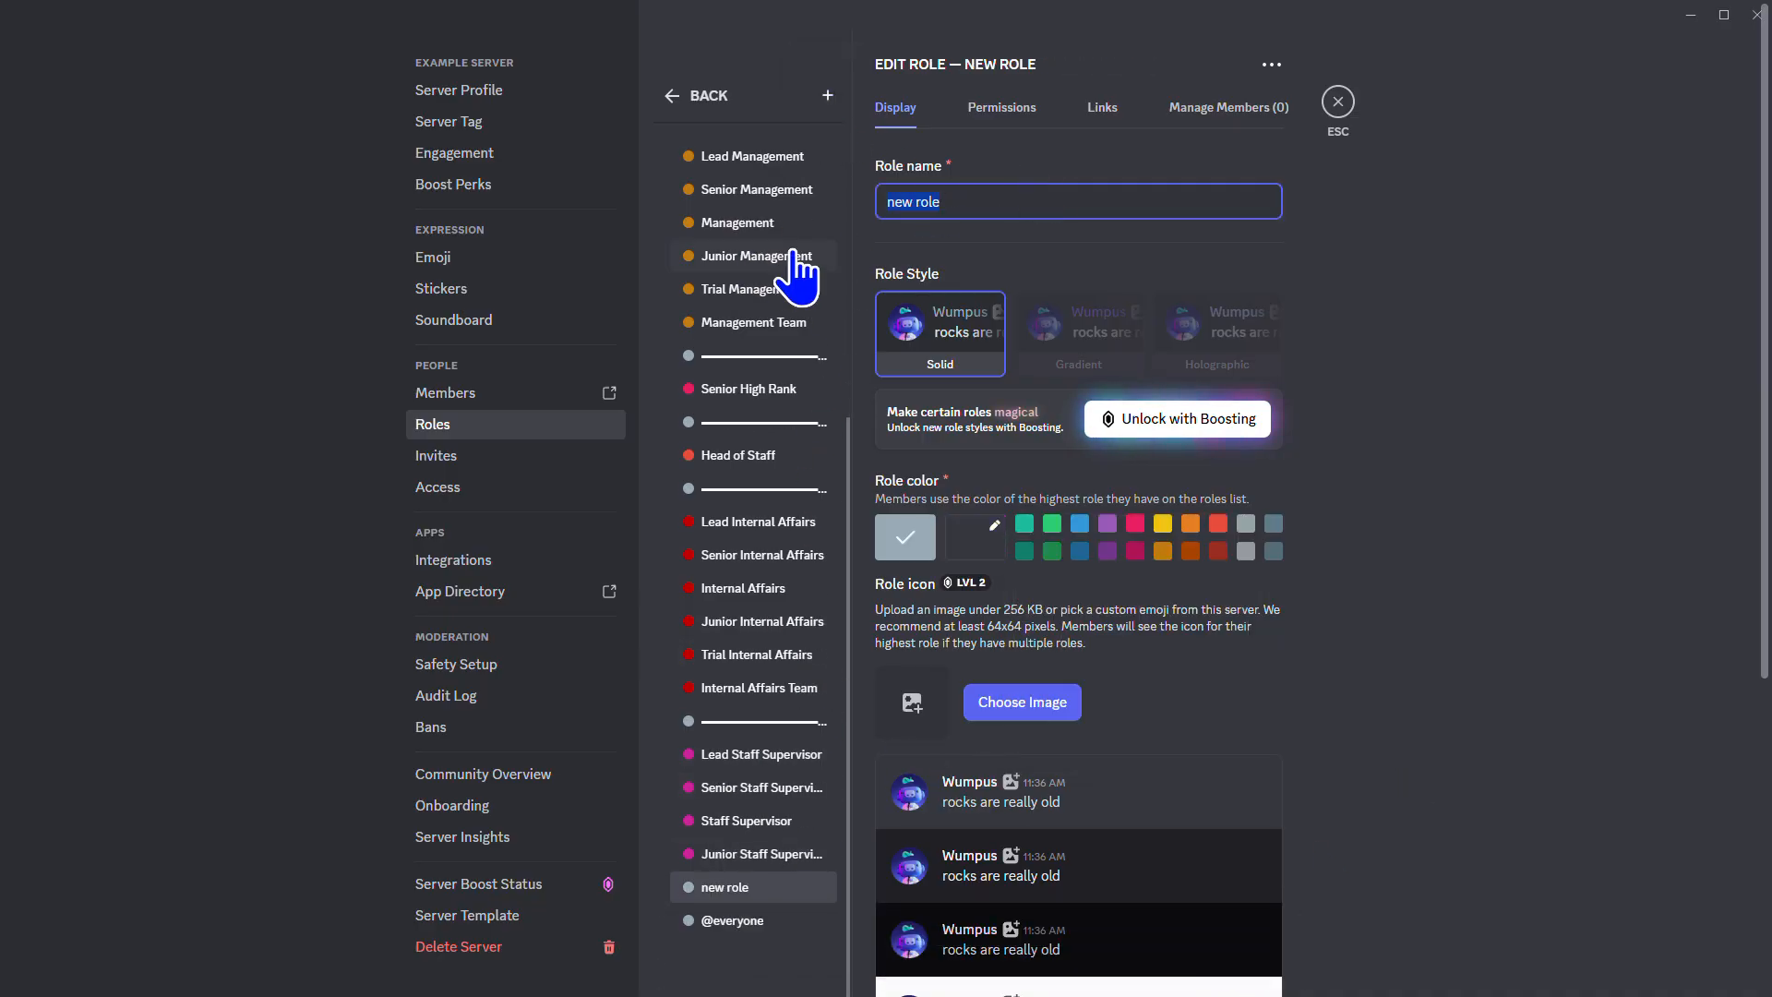
text(Trial Staff S)
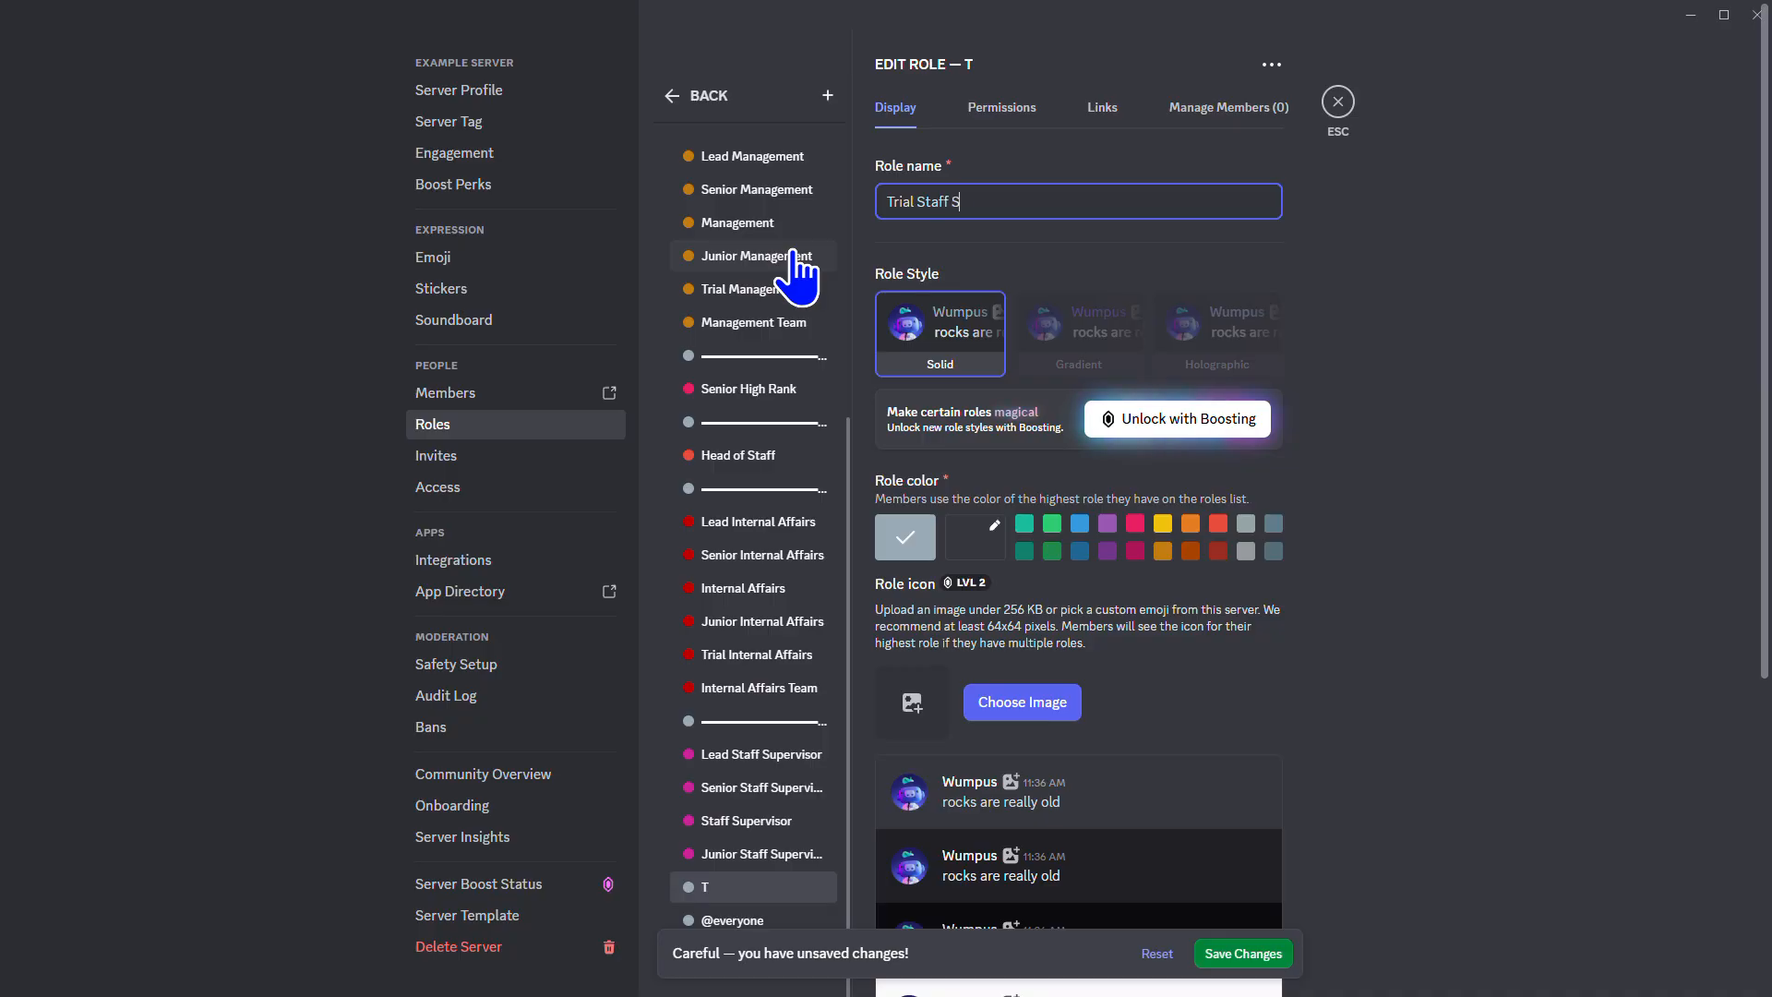
text(upervisor)
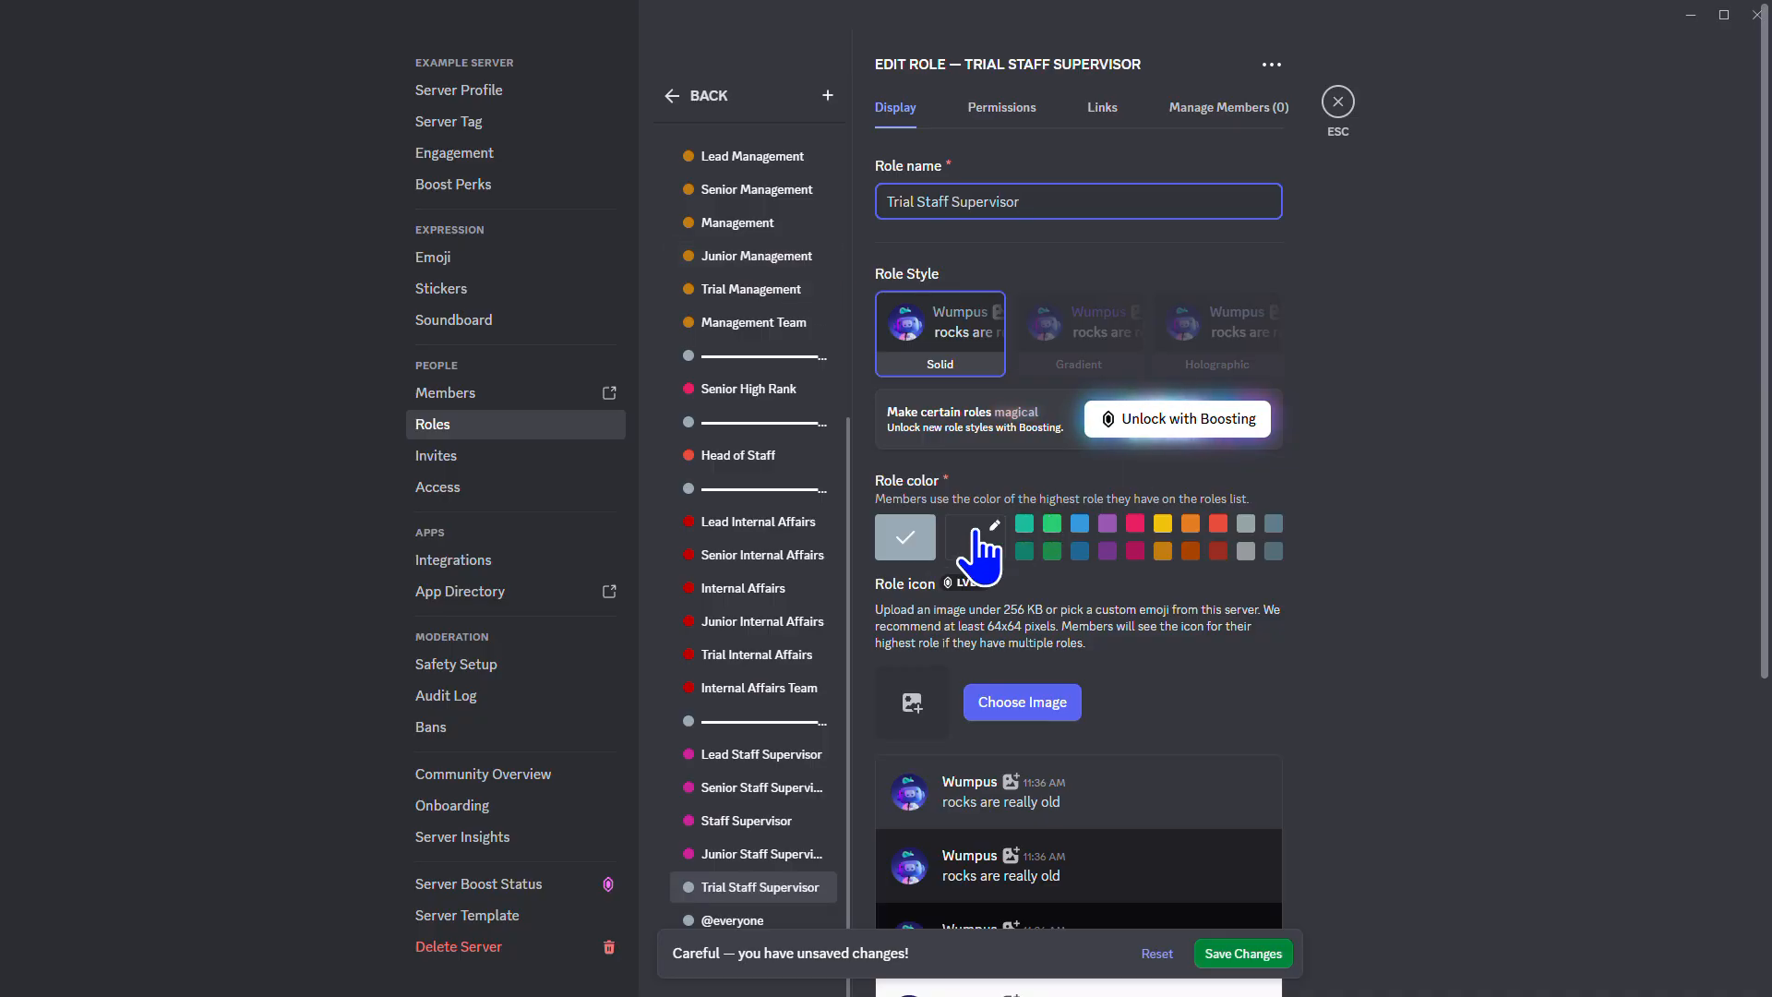
click(981, 541)
key(ctrl+a)
text(c29)
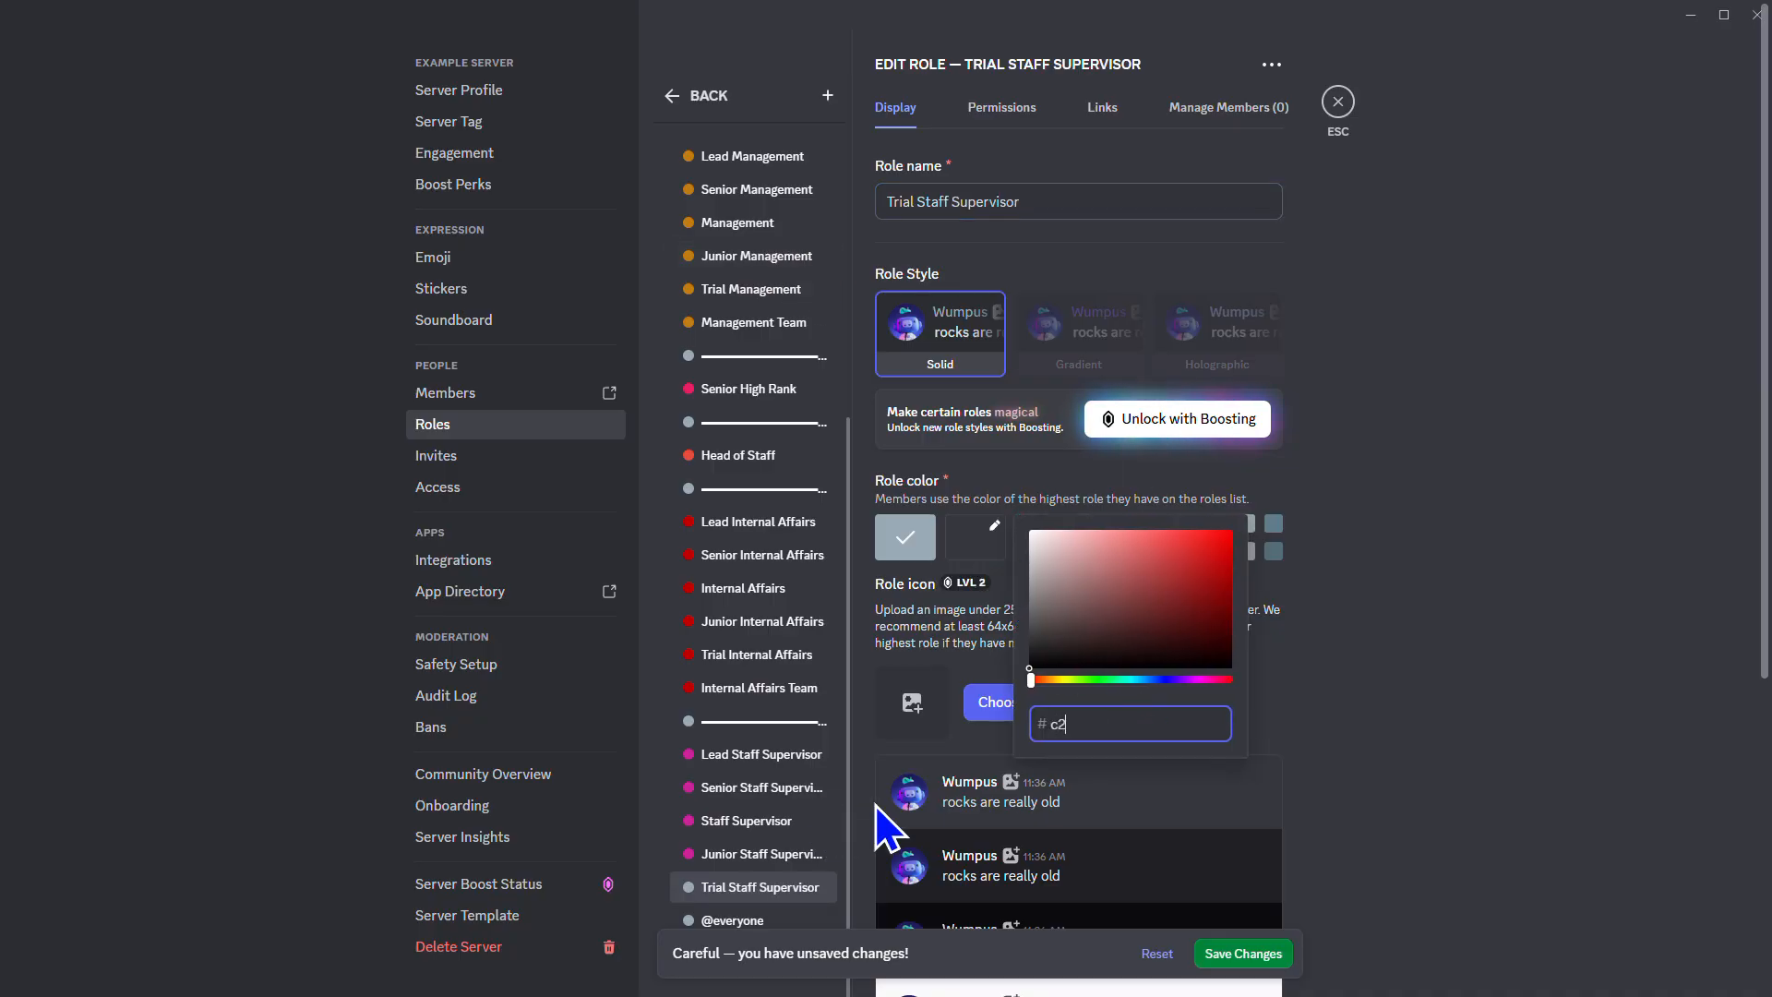
click(1215, 954)
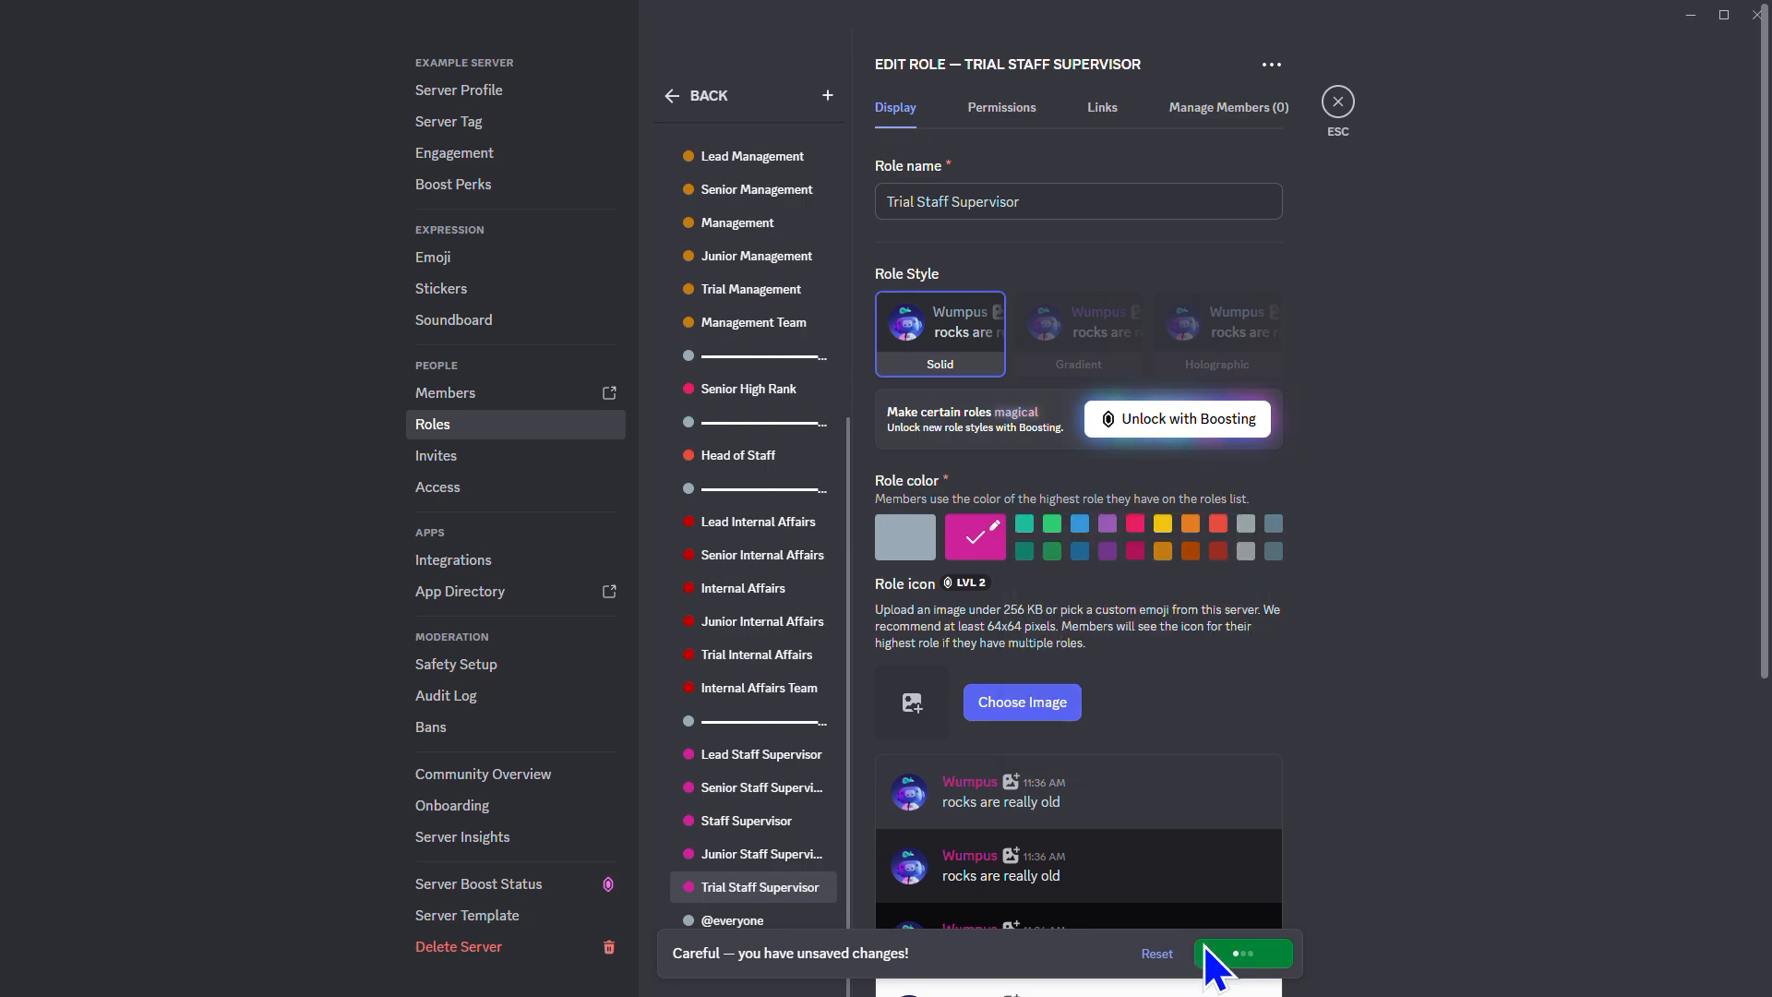
Create a role named Supervisory Team with the custom color #c299 and save it
click(827, 95)
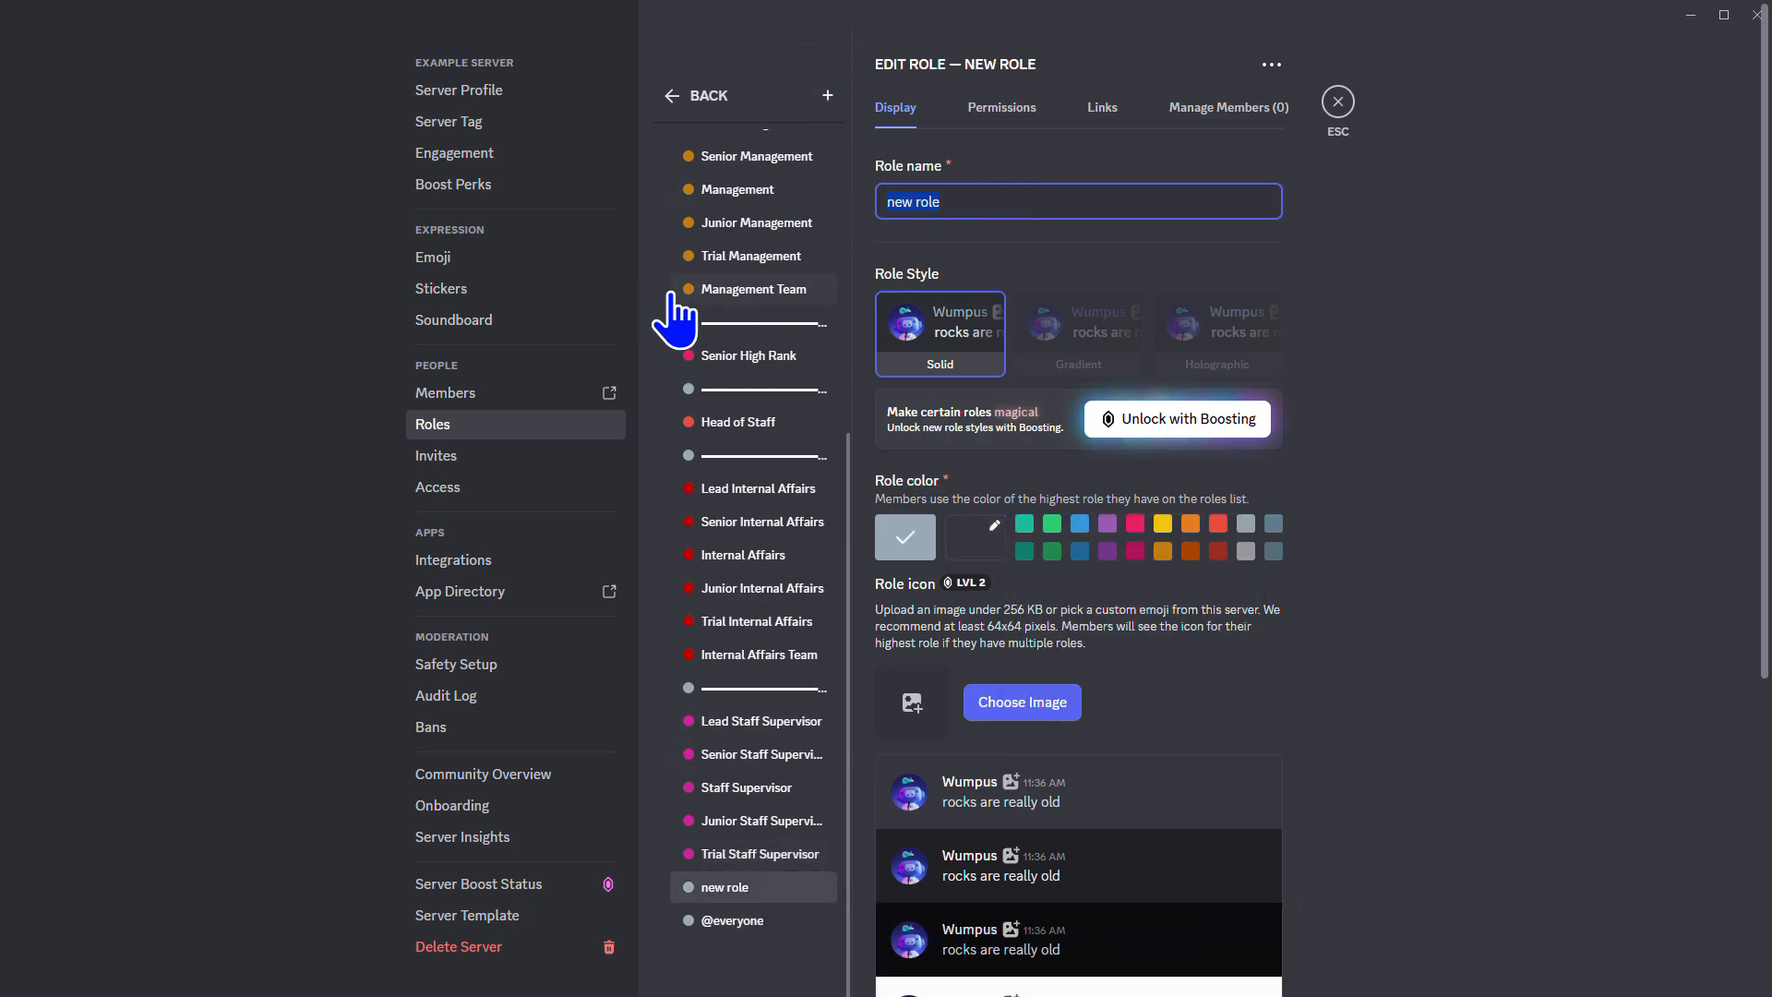
text(Suervisory Team)
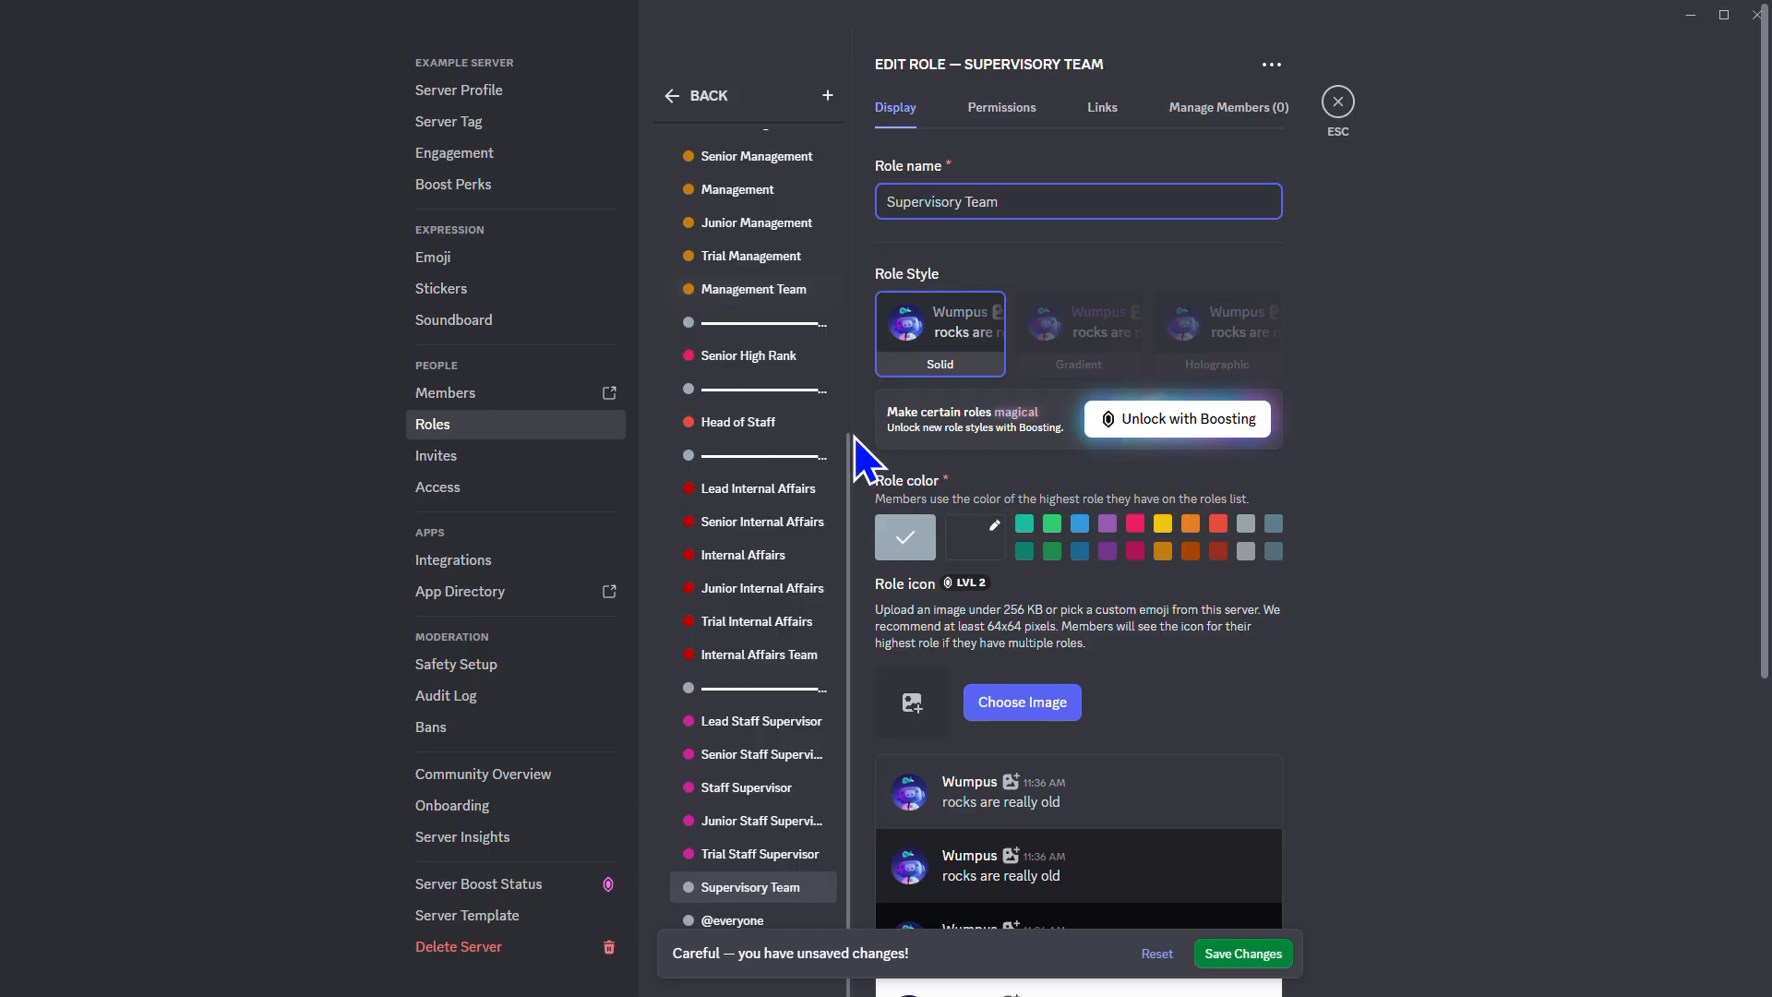
click(974, 545)
text(c299)
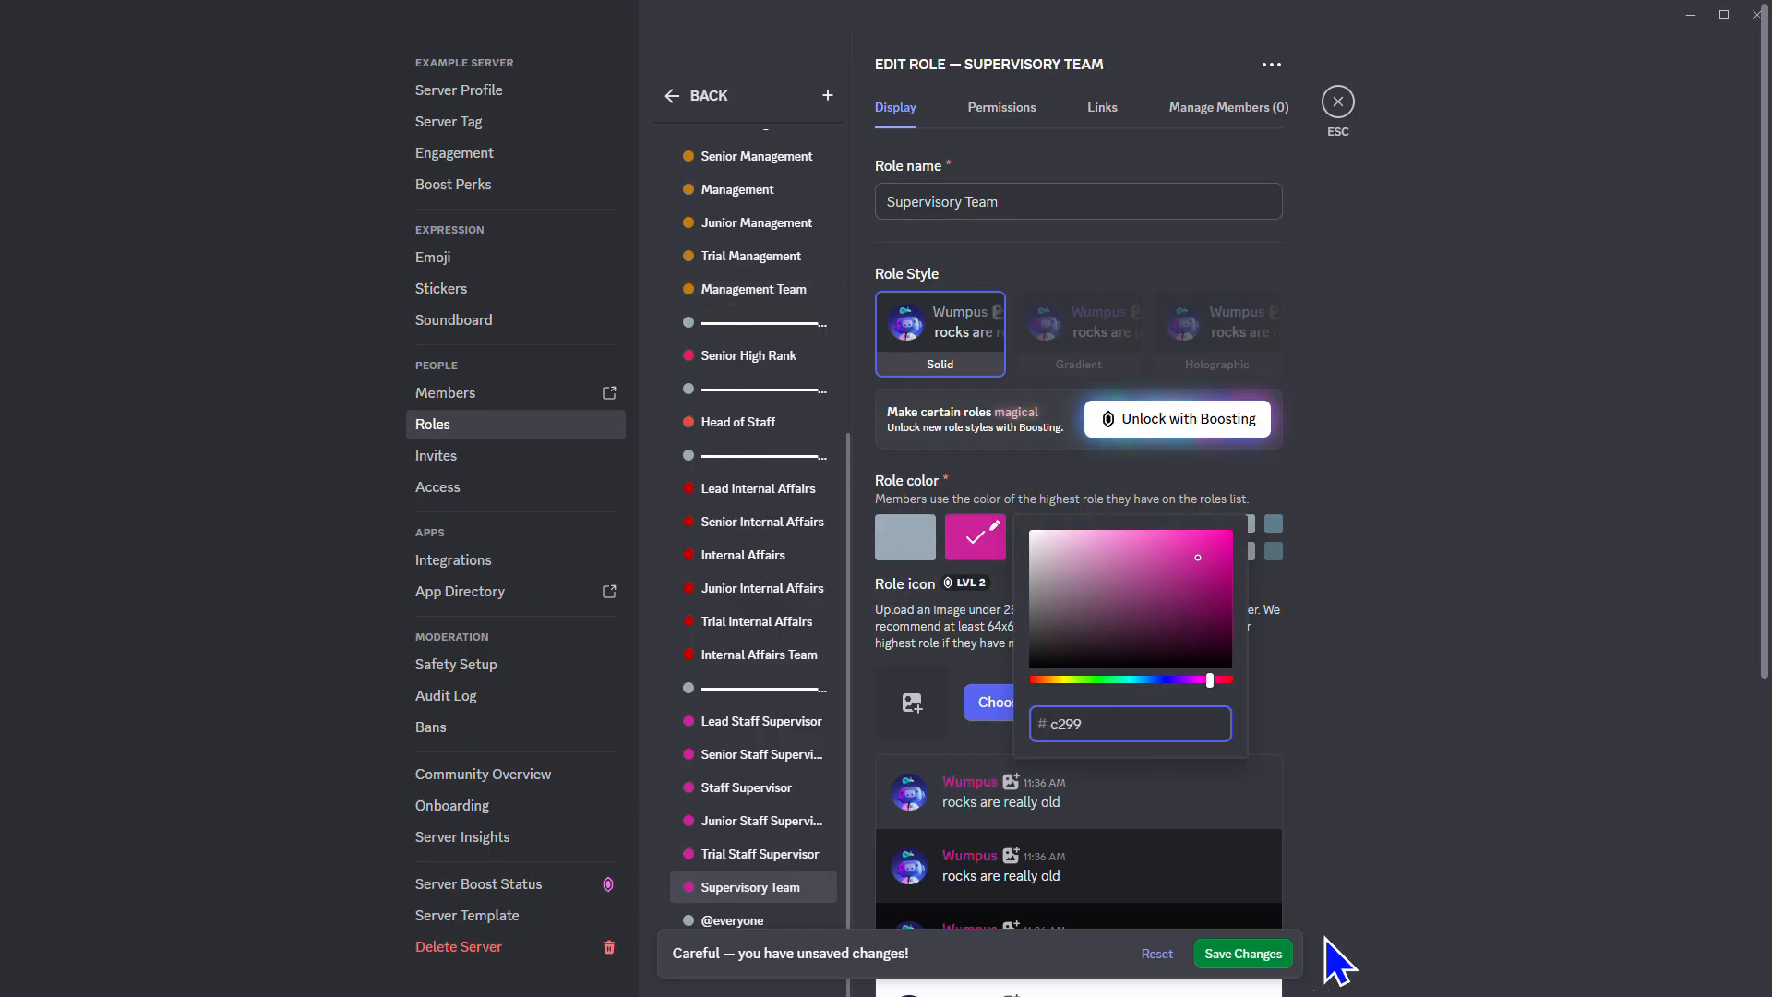
click(1248, 954)
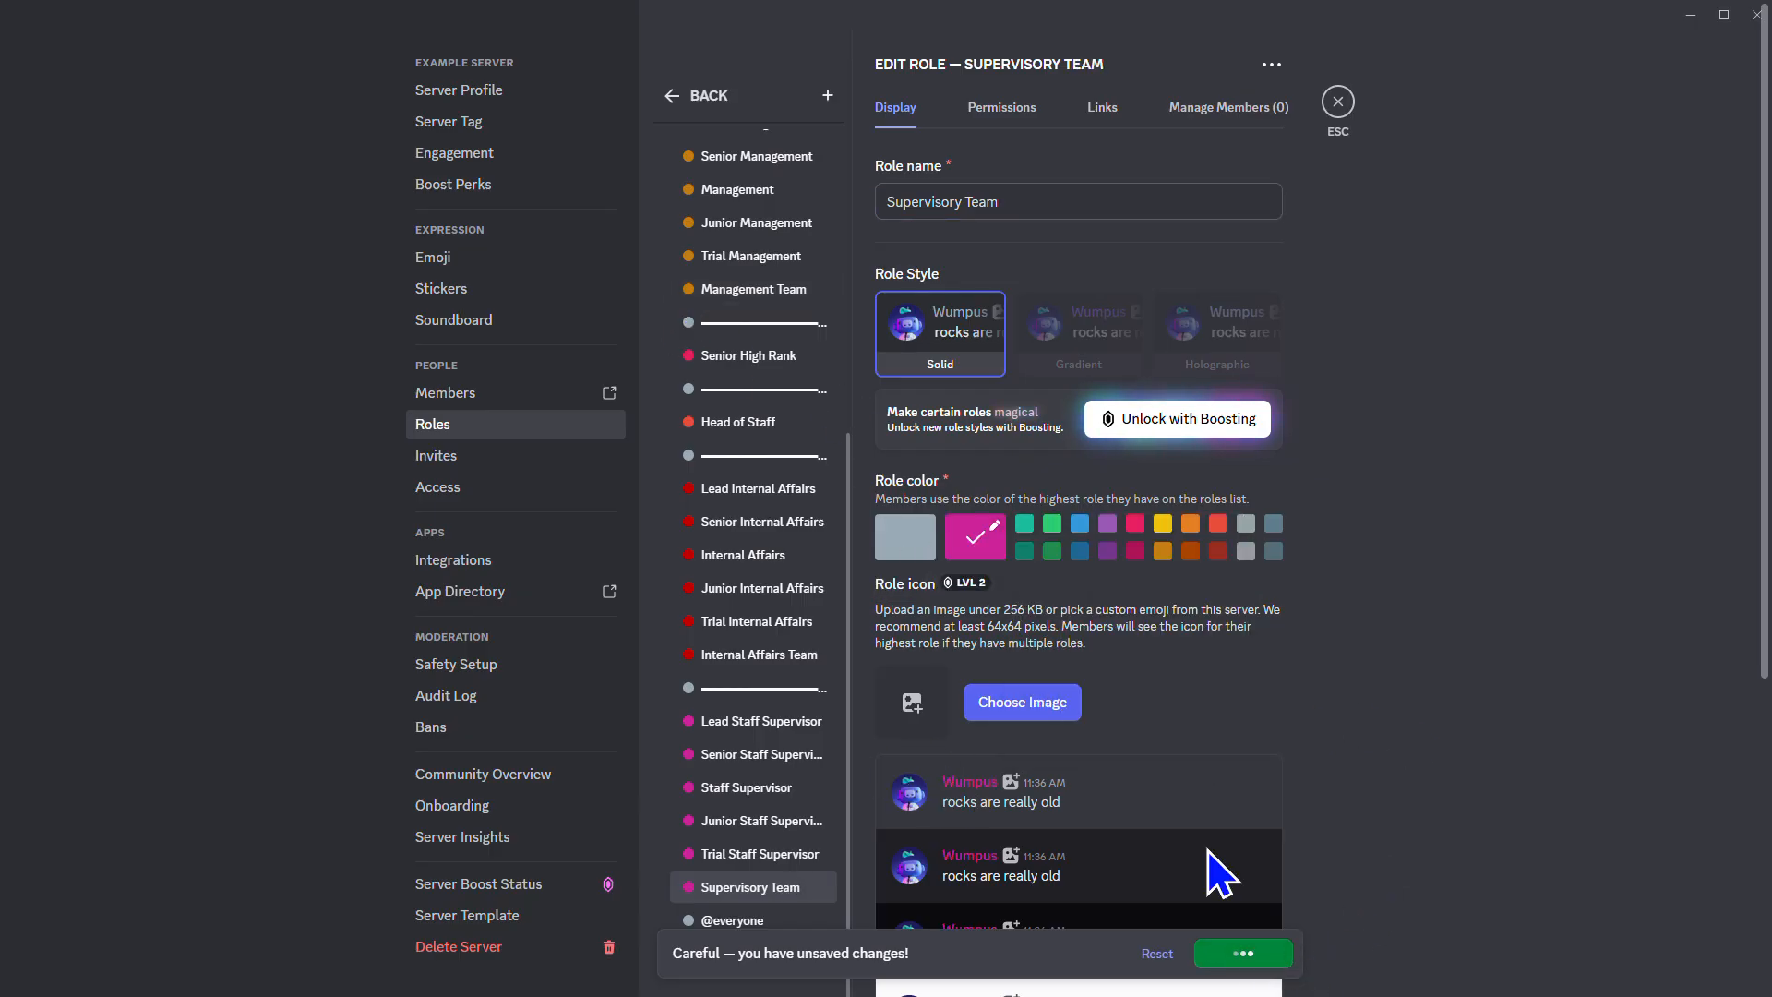
Create a separator role below Supervisory Team, paste the line of dashes as its name, and save it
click(827, 95)
click(997, 201)
key(ctrl+a)
key(ctrl+v)
click(1241, 956)
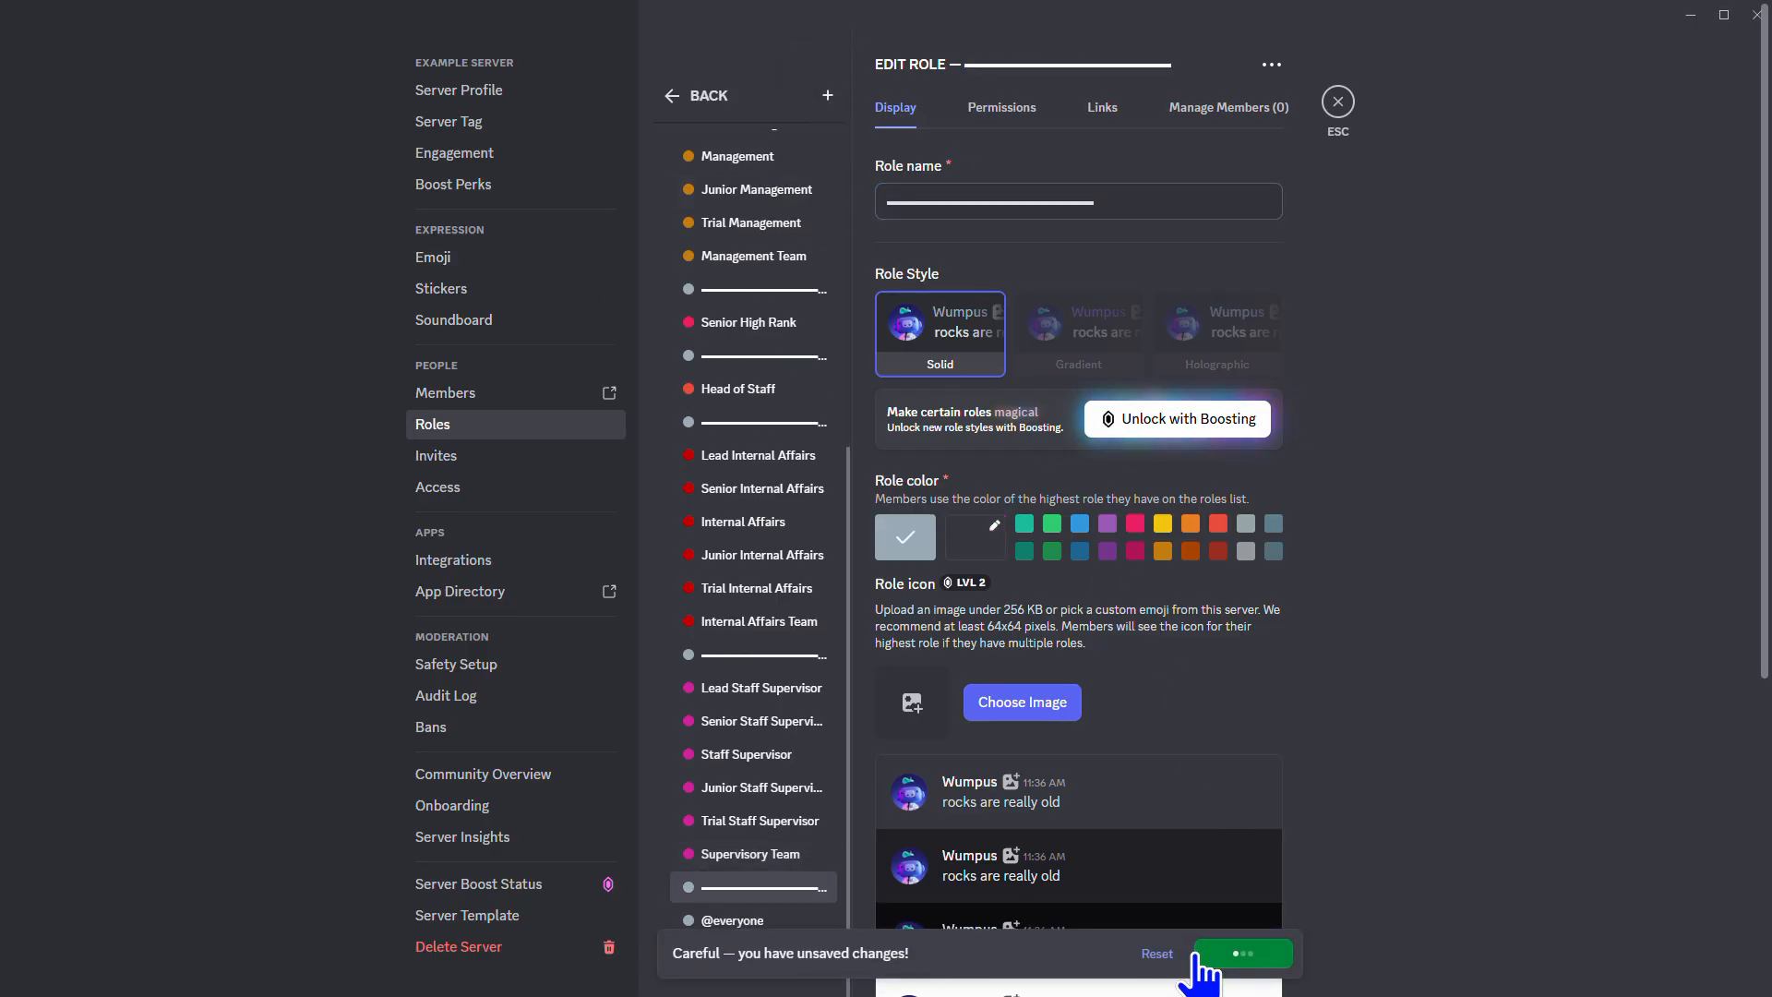
Create a role named Lead Administrator below the last separator, give it the custom color #62ff00, and save it
click(826, 94)
triple_click(1053, 199)
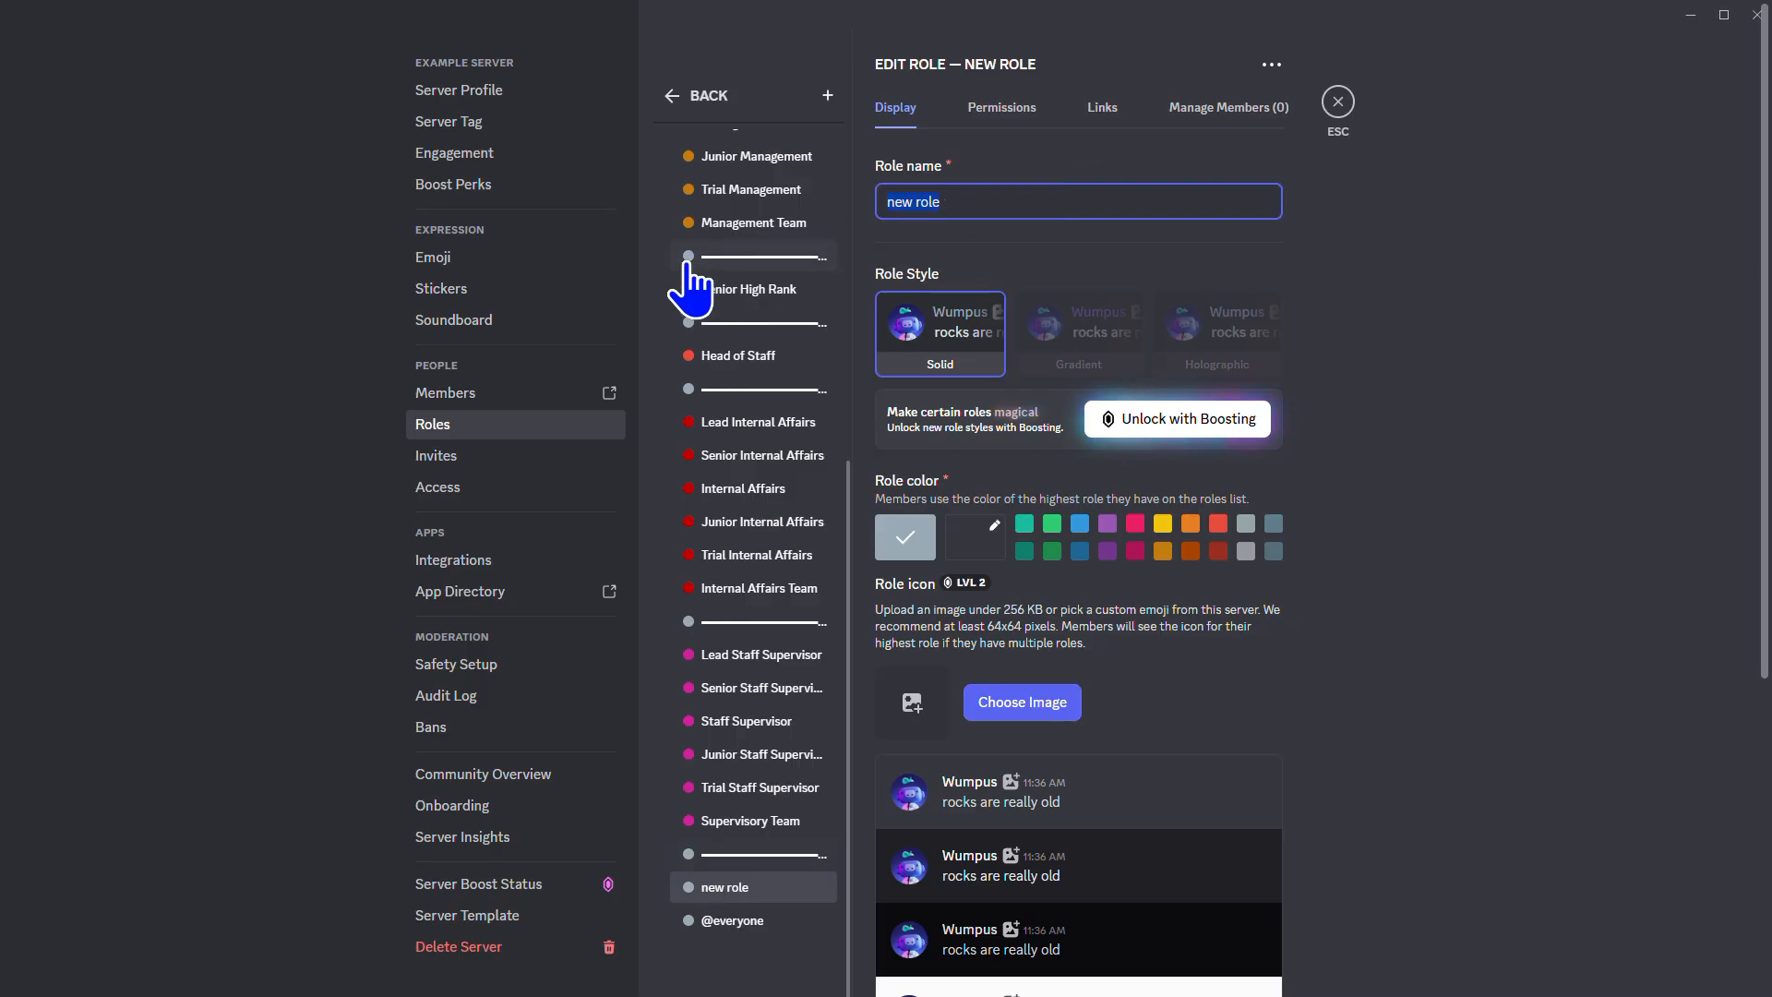
text(Lead Administrator)
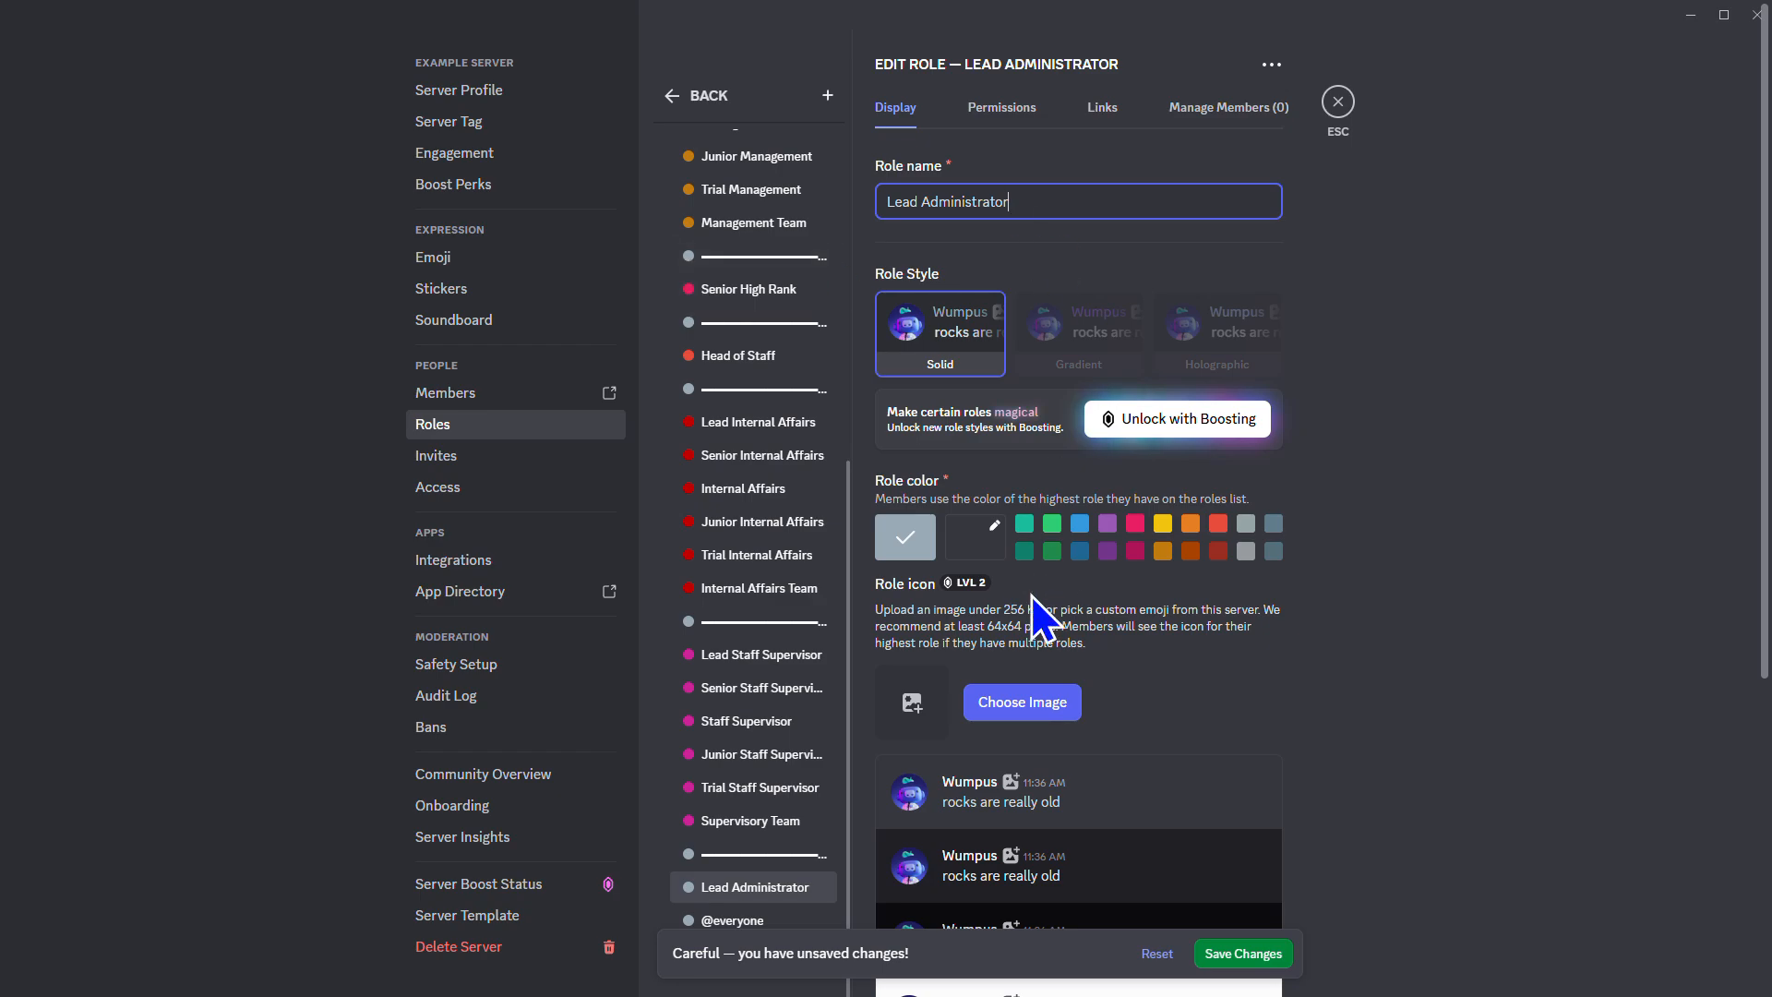
click(983, 549)
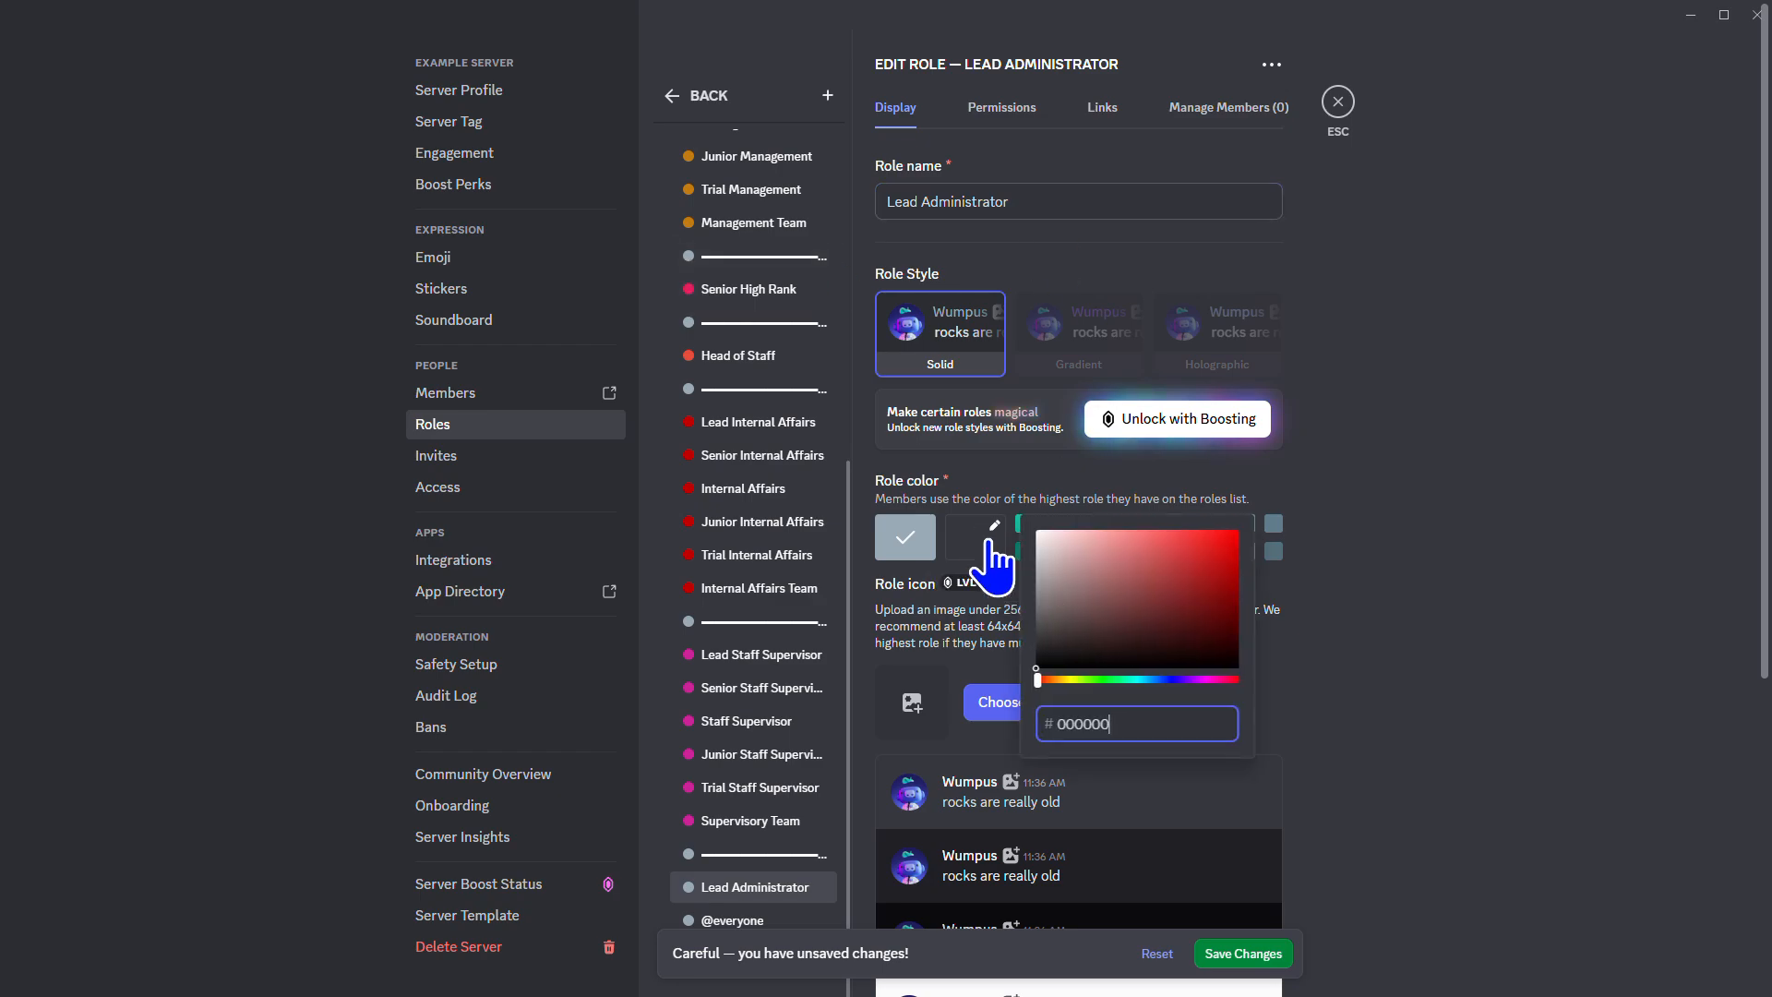
click(1062, 679)
drag(1061, 679, 1087, 680)
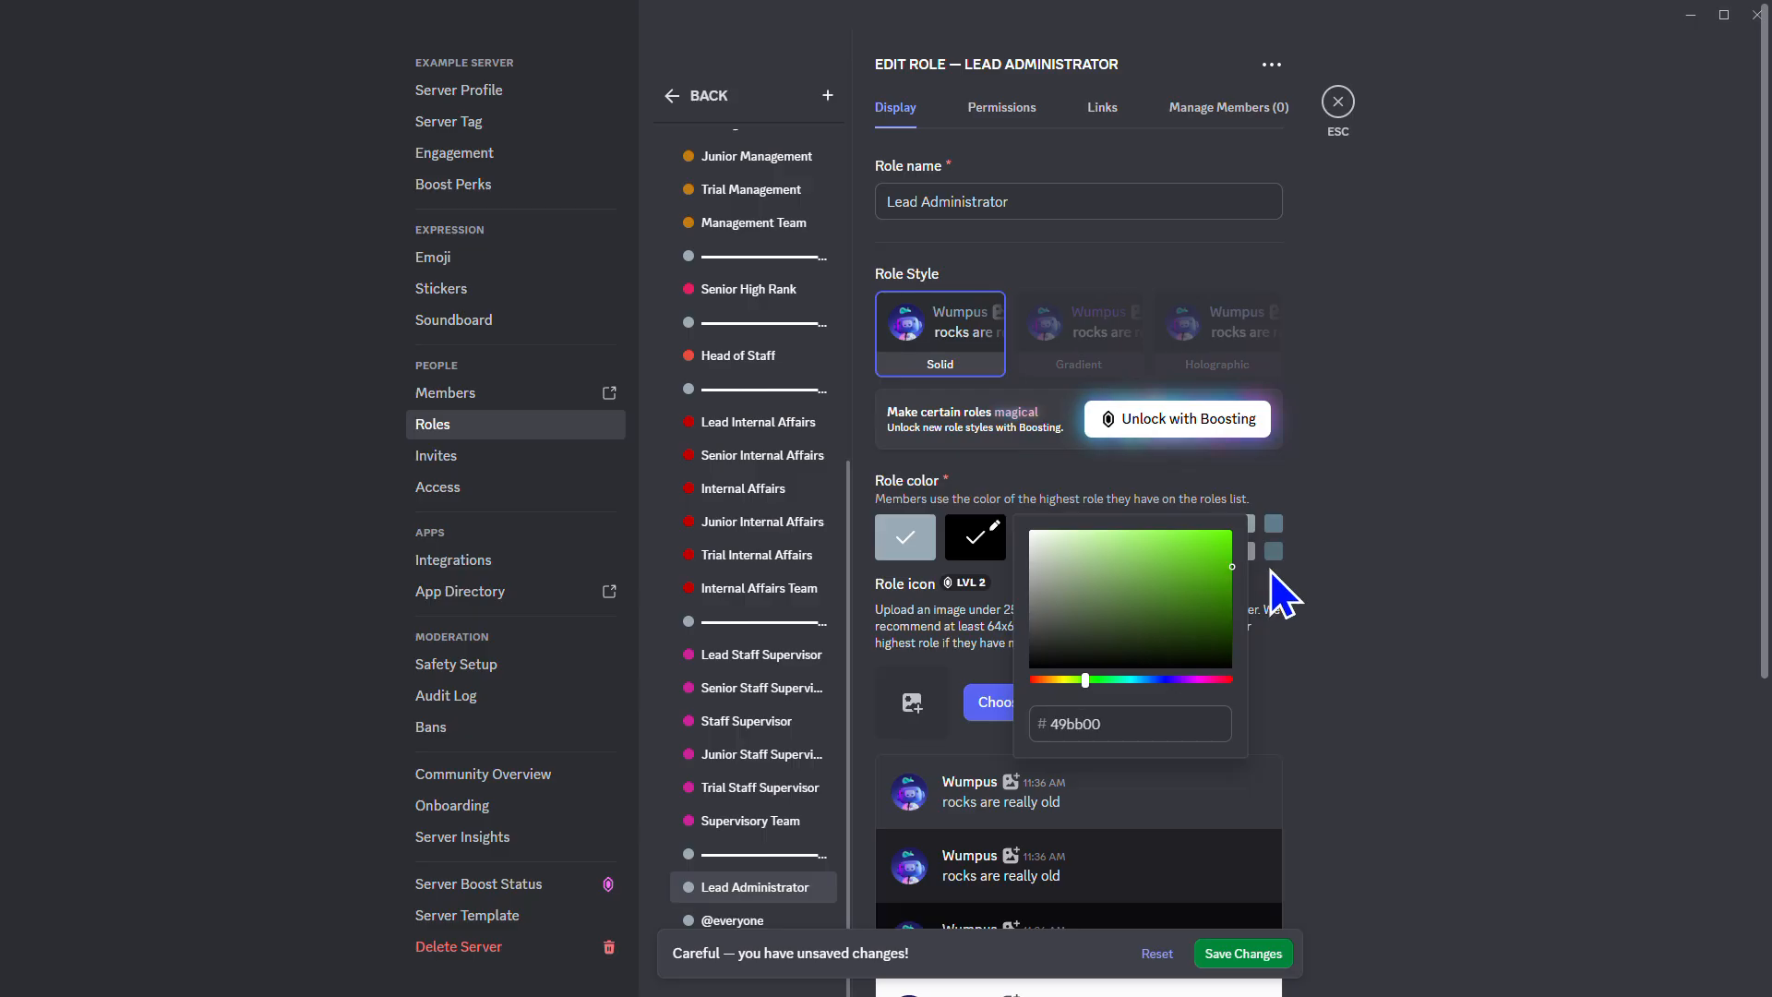
click(1230, 569)
drag(1211, 580, 1329, 478)
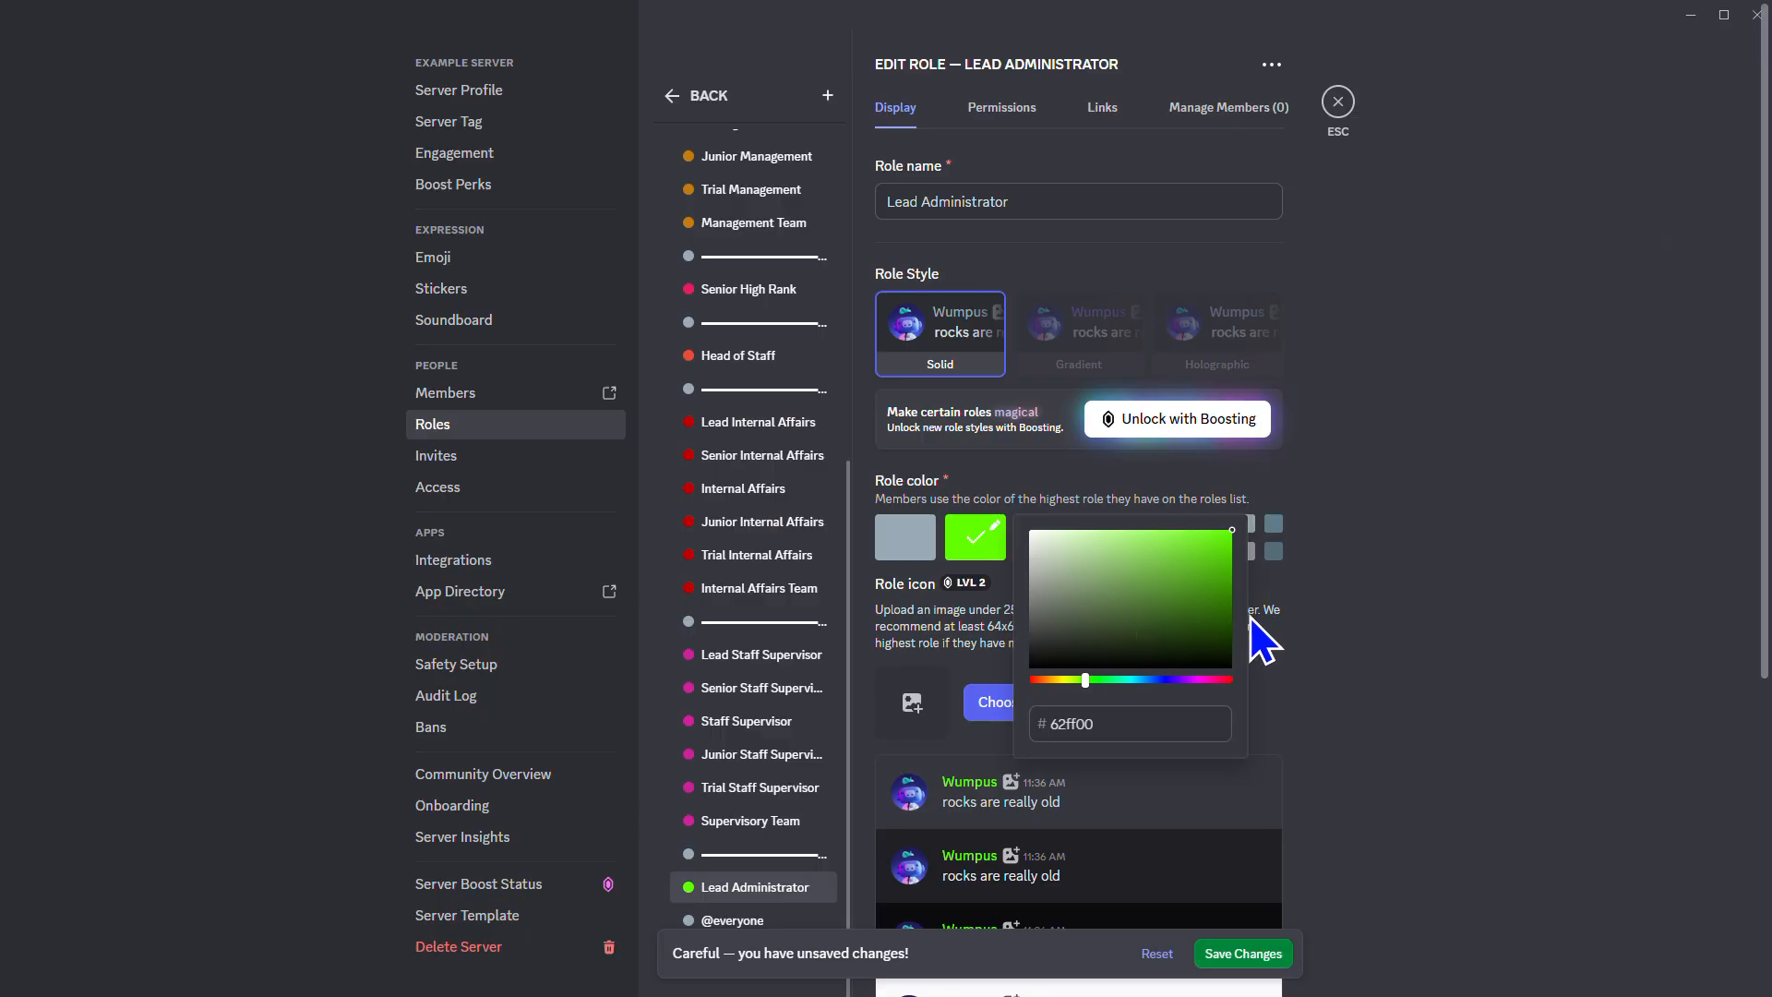
click(1084, 725)
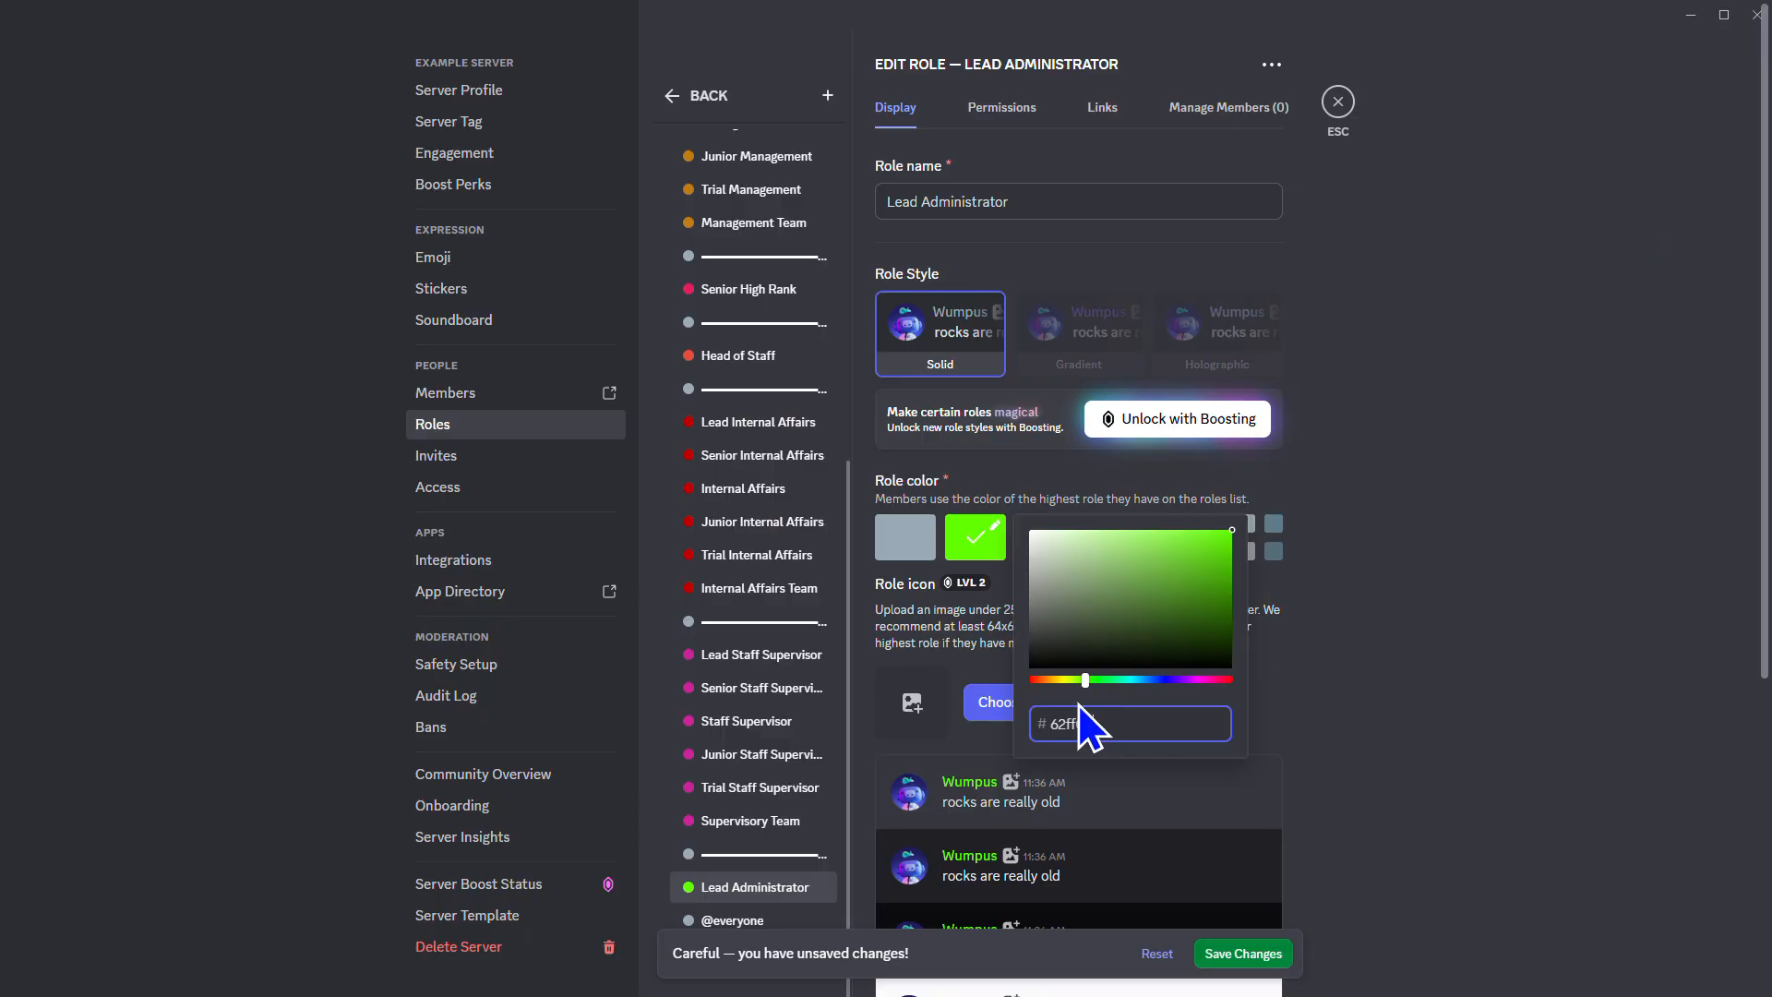
click(1253, 956)
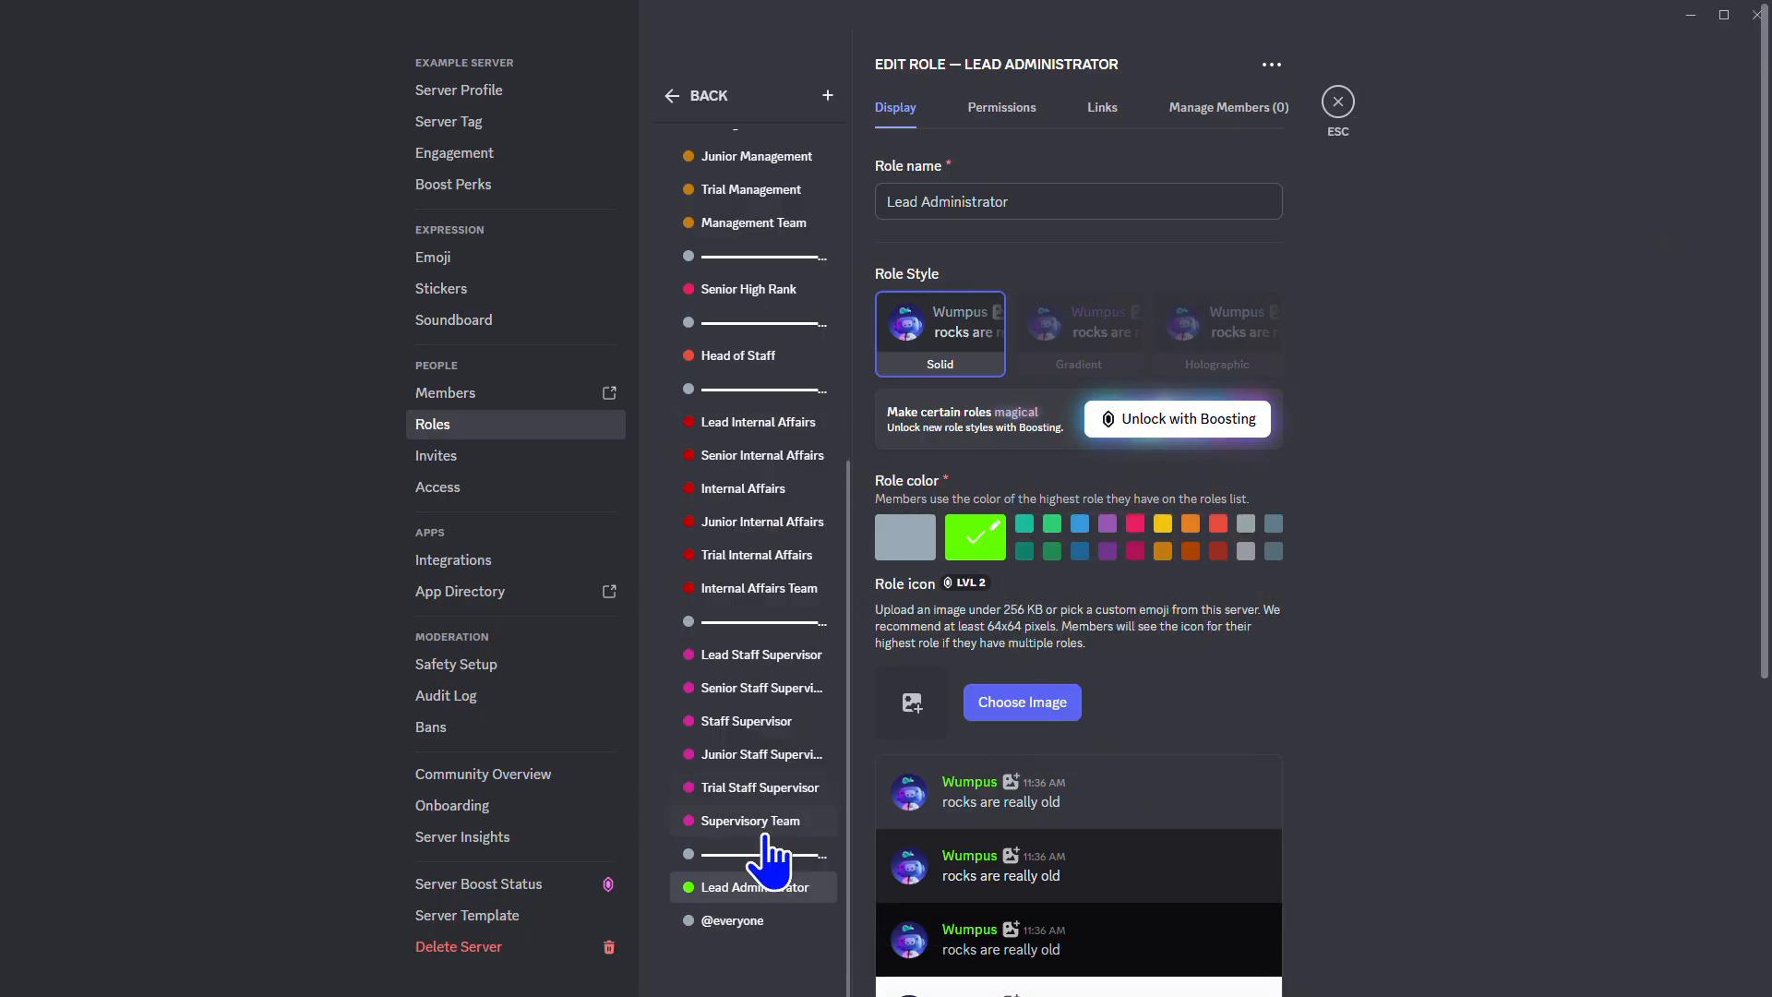
Rename the new Lead Administrator role as High Rank, change its custom color to #003bd1, and save it
triple_click(1043, 202)
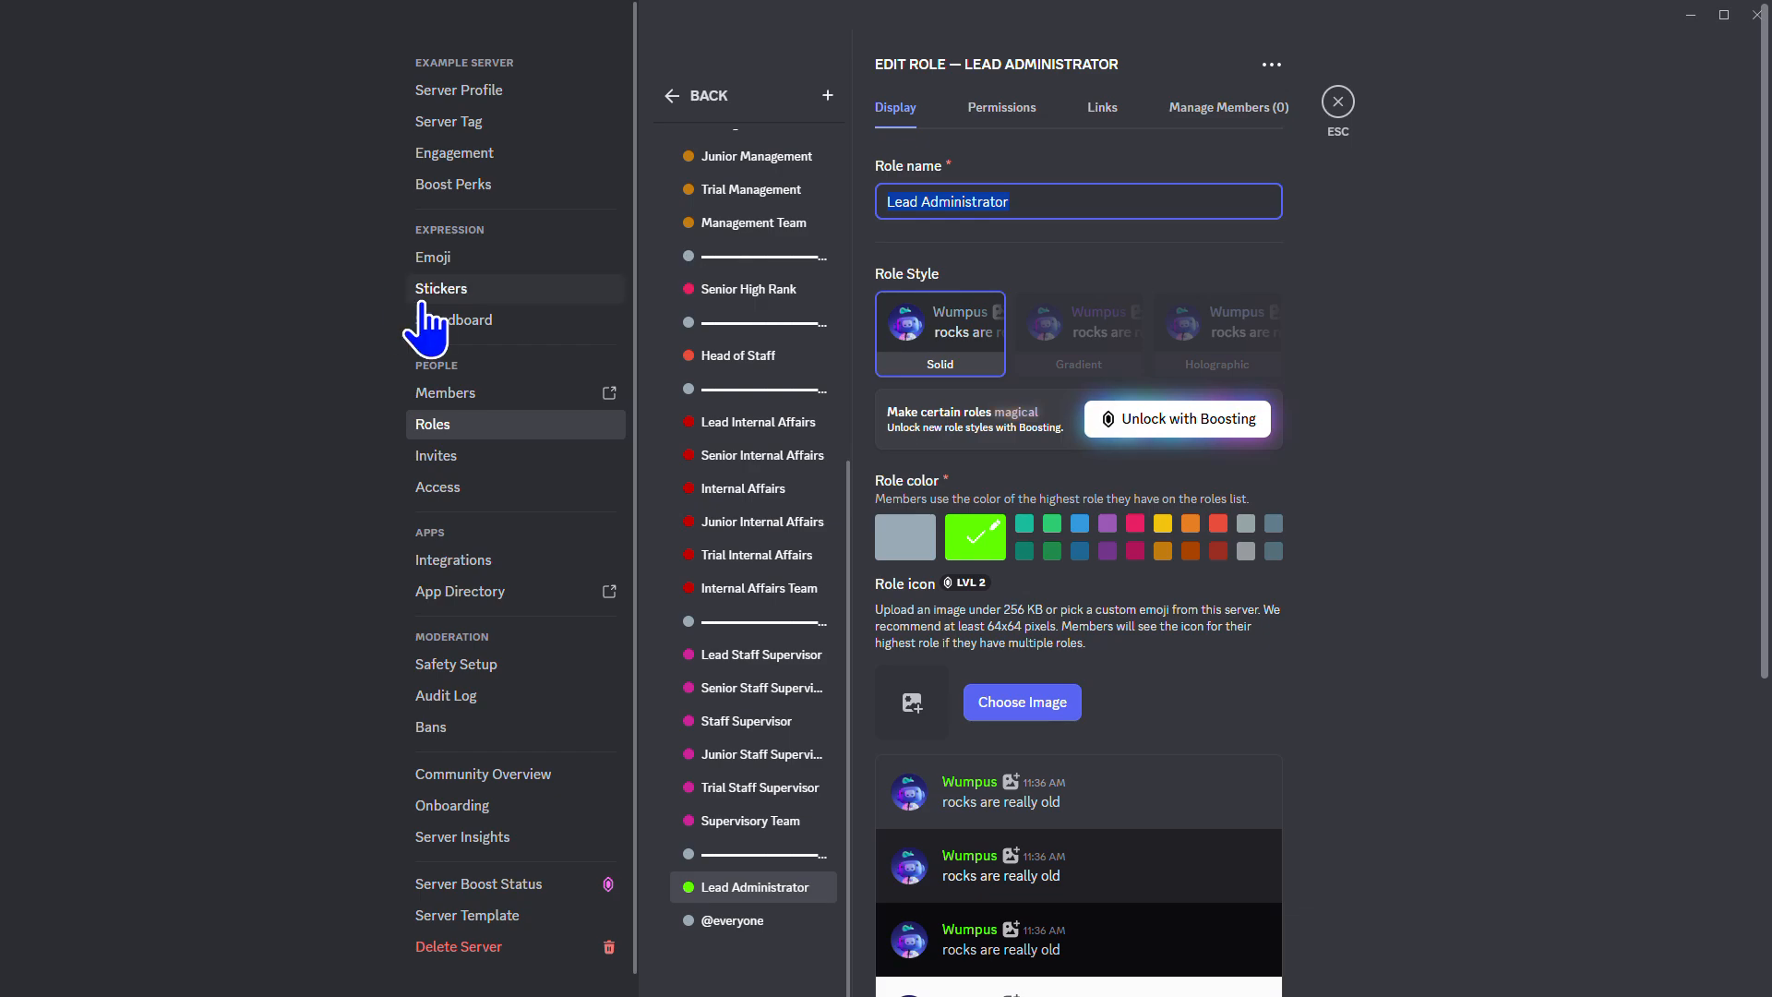
text(High Rank)
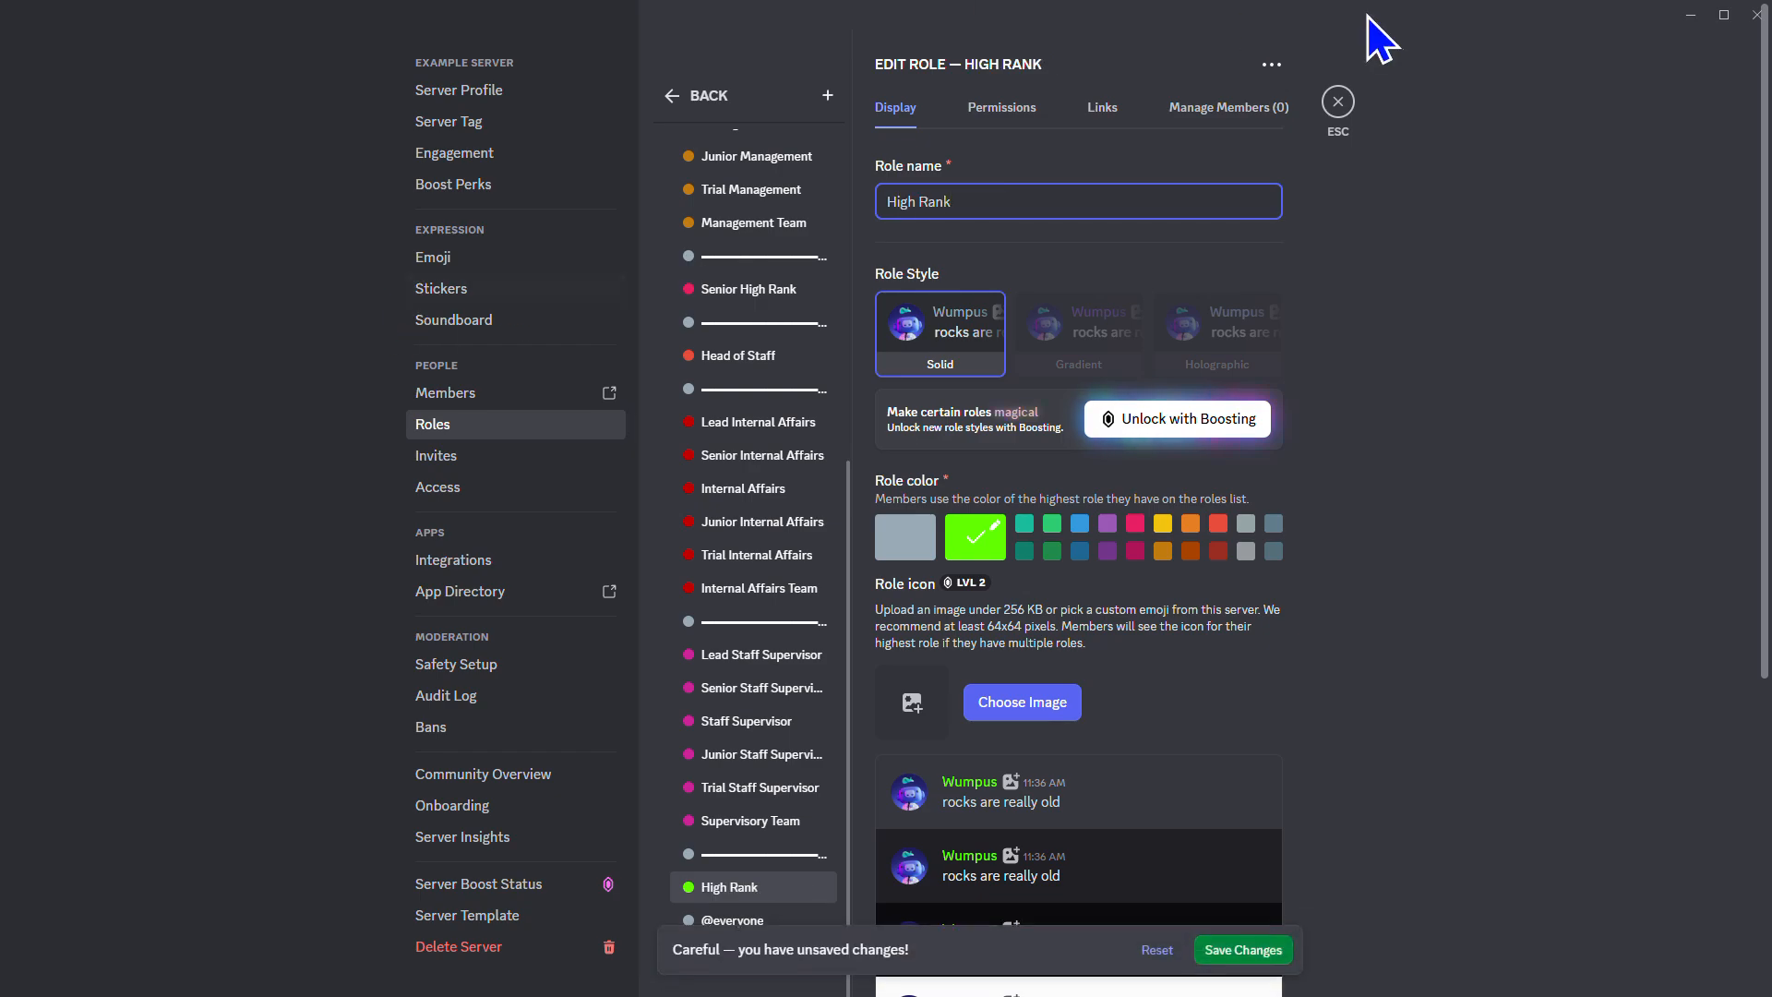
click(975, 536)
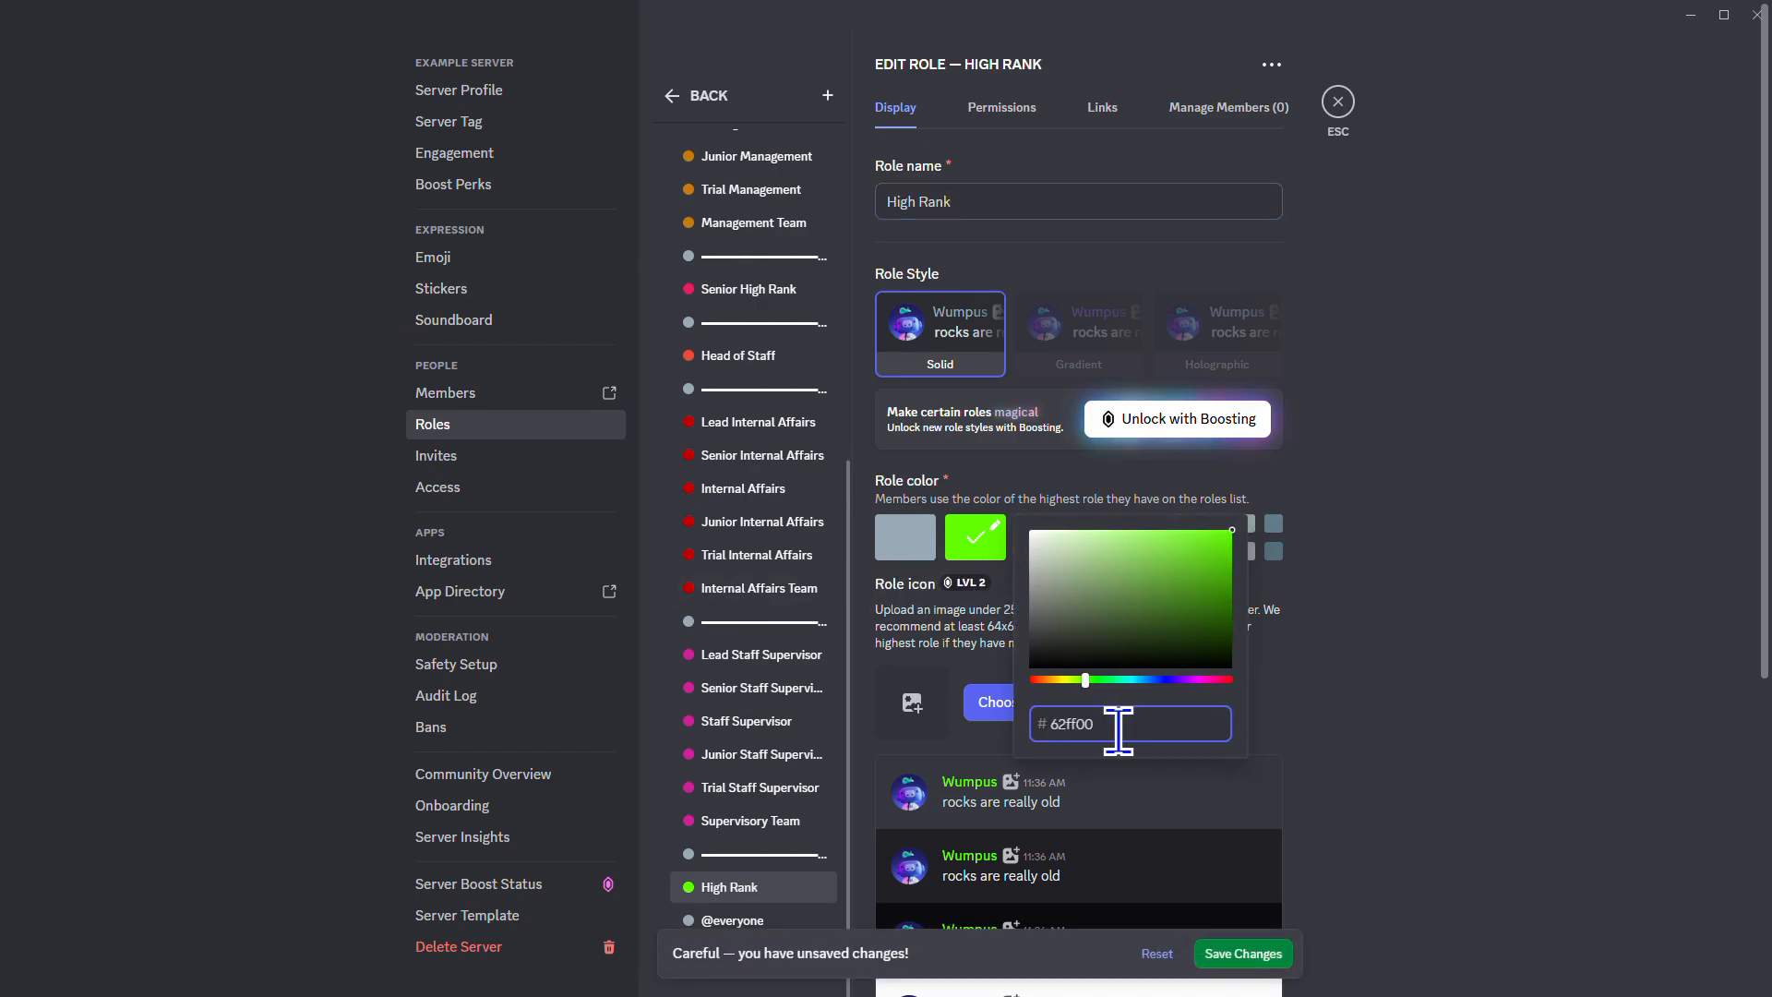
mouse_move(1155, 601)
mouse_down()
mouse_move(1259, 585)
mouse_move(1241, 567)
mouse_up()
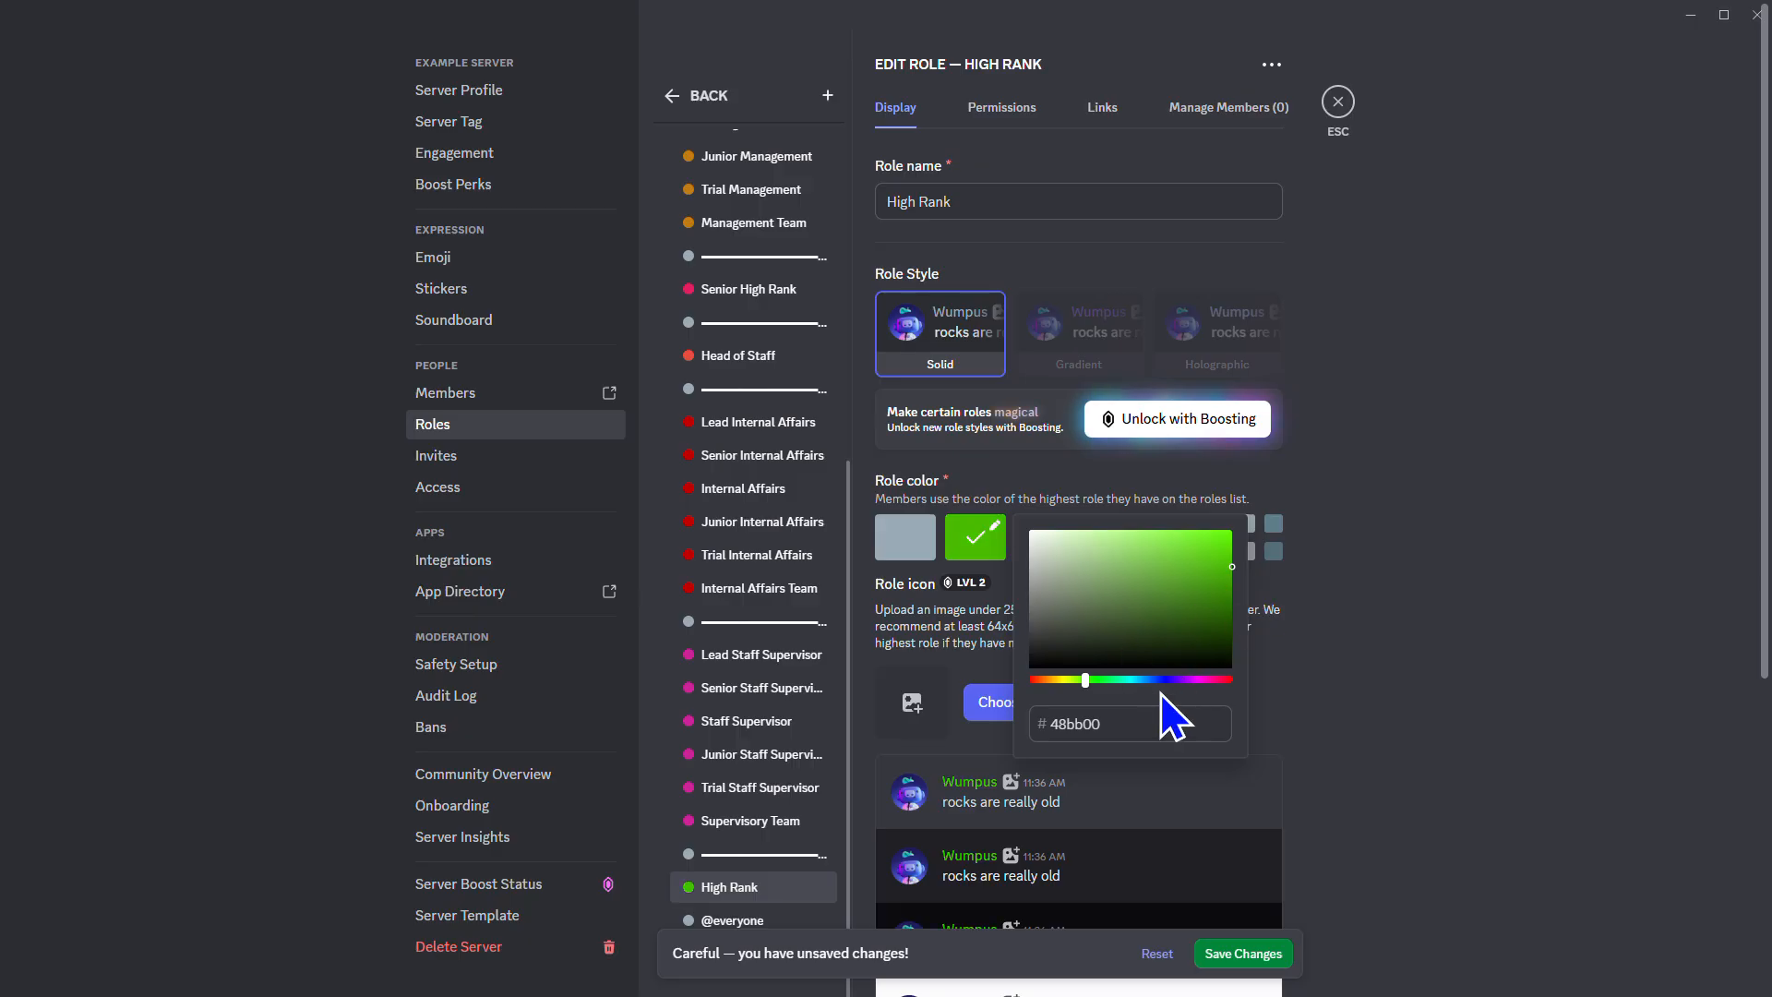
click(1138, 680)
drag(1138, 680, 1154, 680)
drag(1228, 565, 1317, 557)
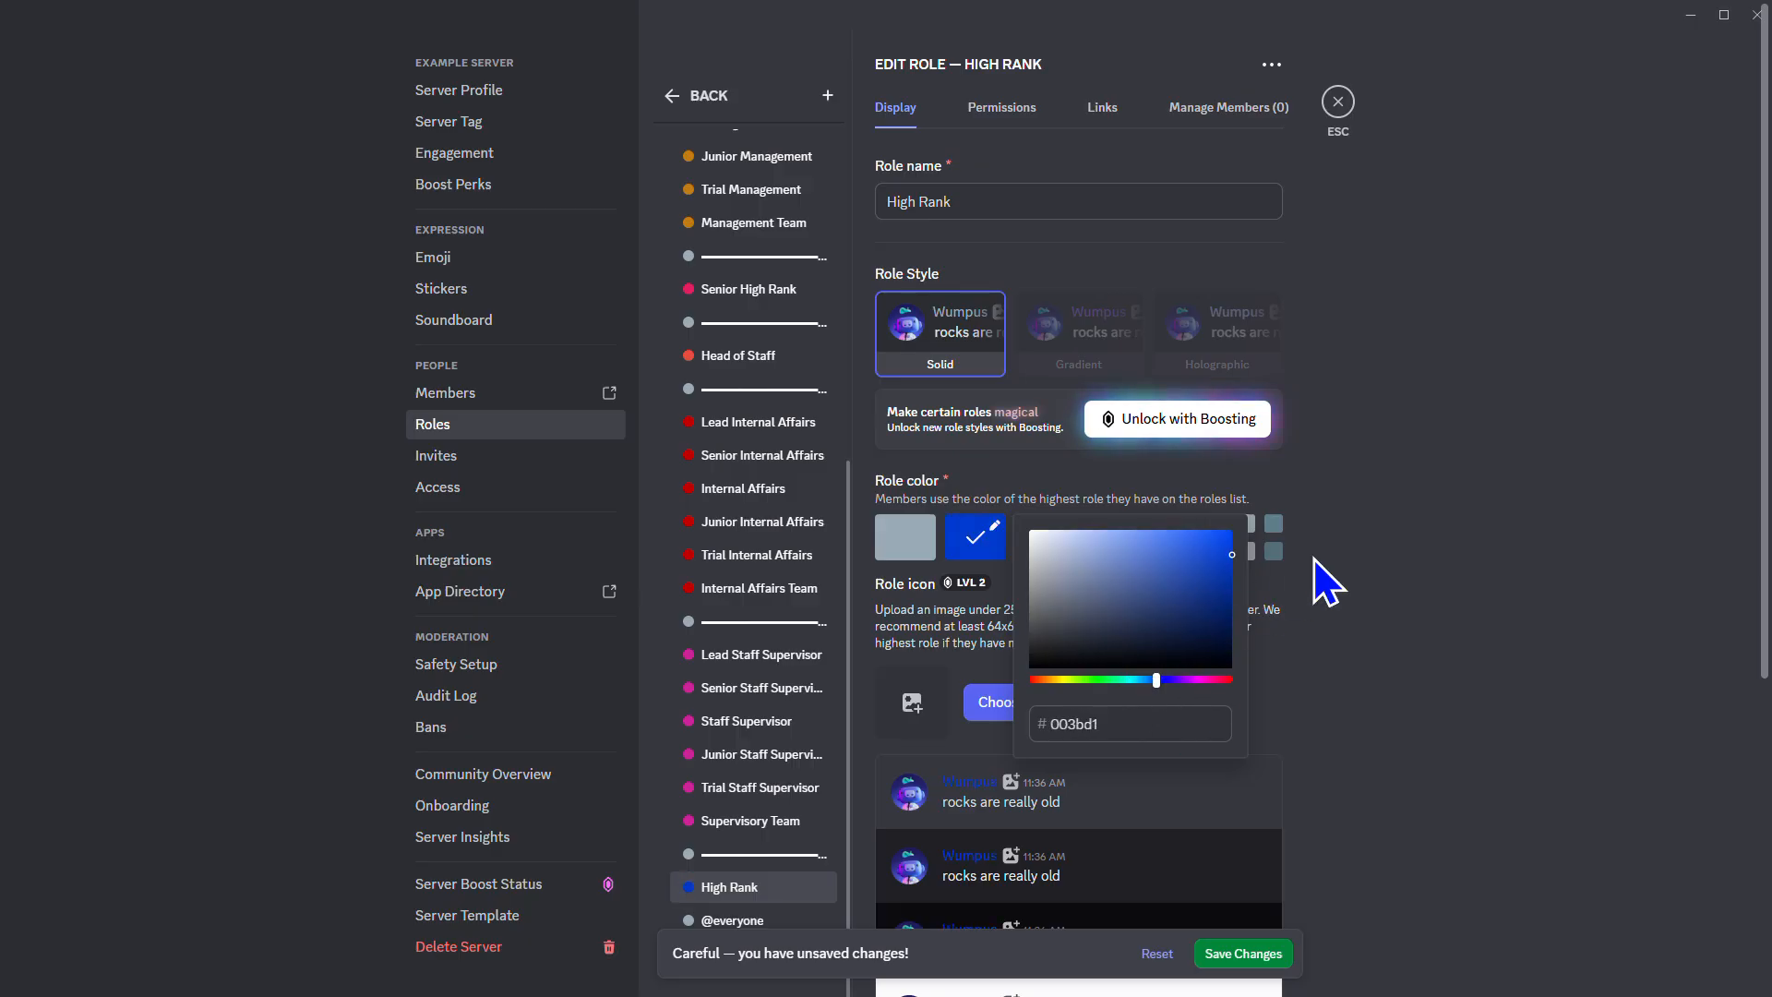
click(1274, 954)
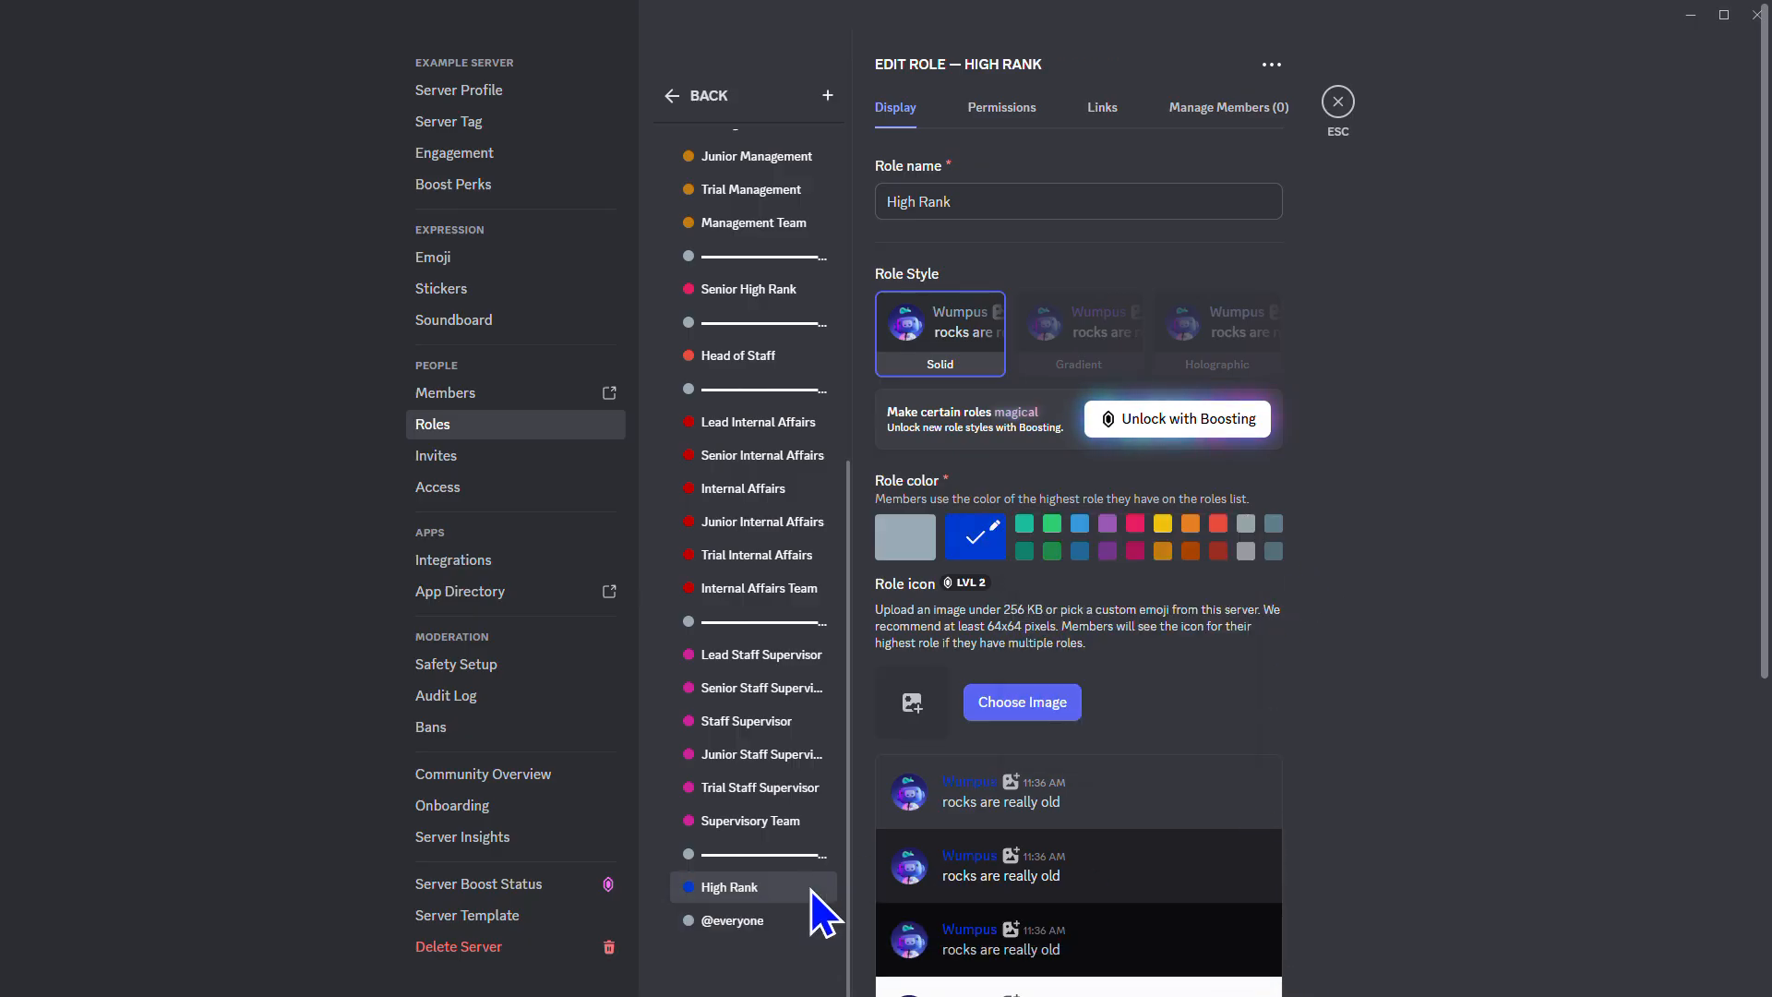
Create a separator role below High Rank, paste the line of dashes as its name, and save it
click(827, 95)
click(1009, 202)
text(New Staff Role)
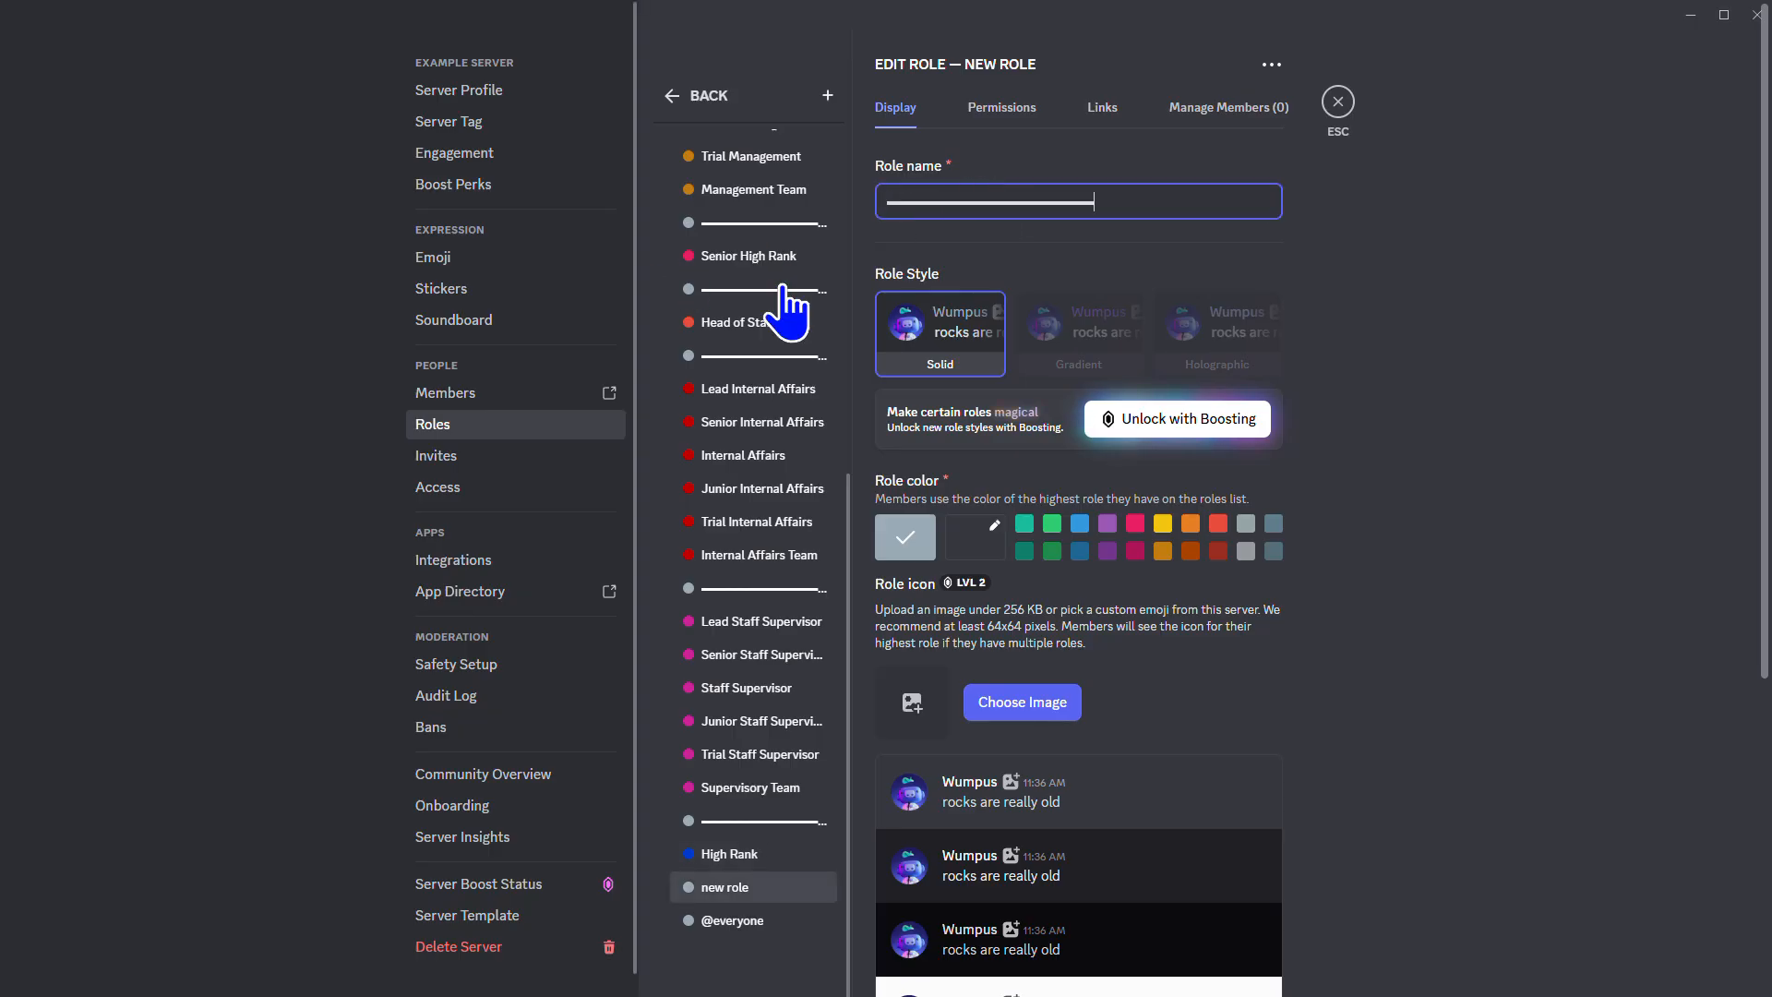
click(1244, 946)
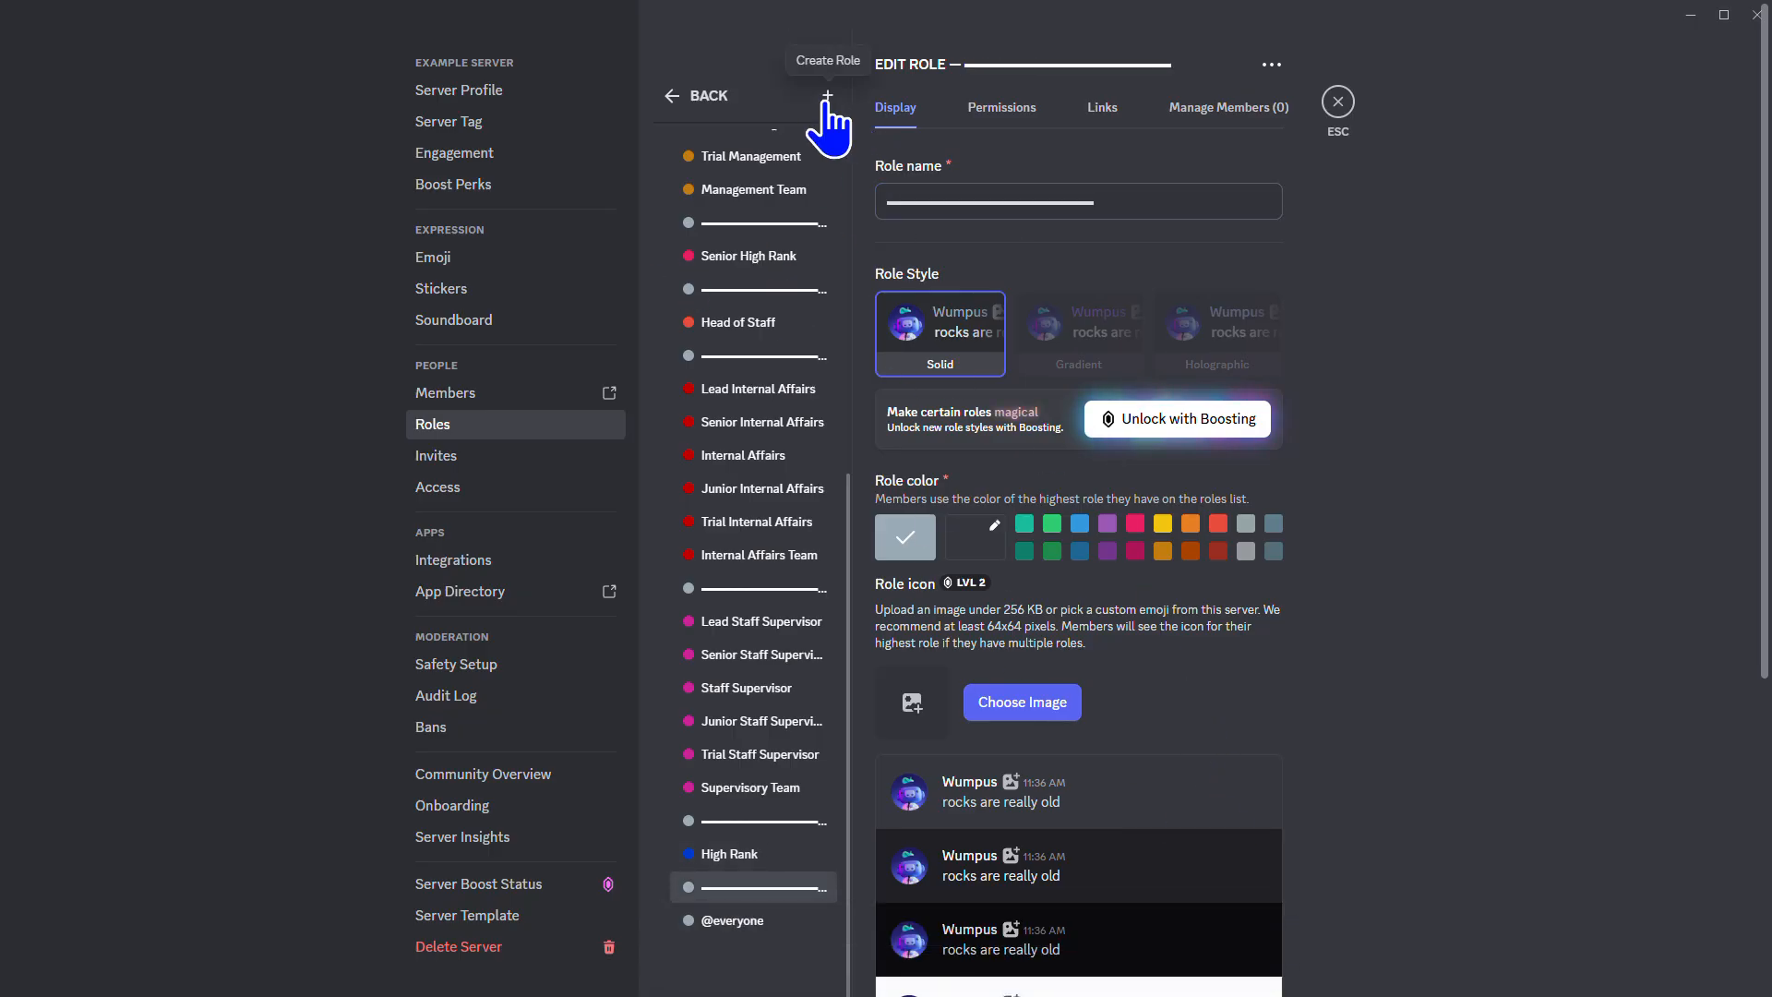
Create a role named Lead Administrator below the High Rank separator with the custom color #62ff00 and save it
double_click(987, 210)
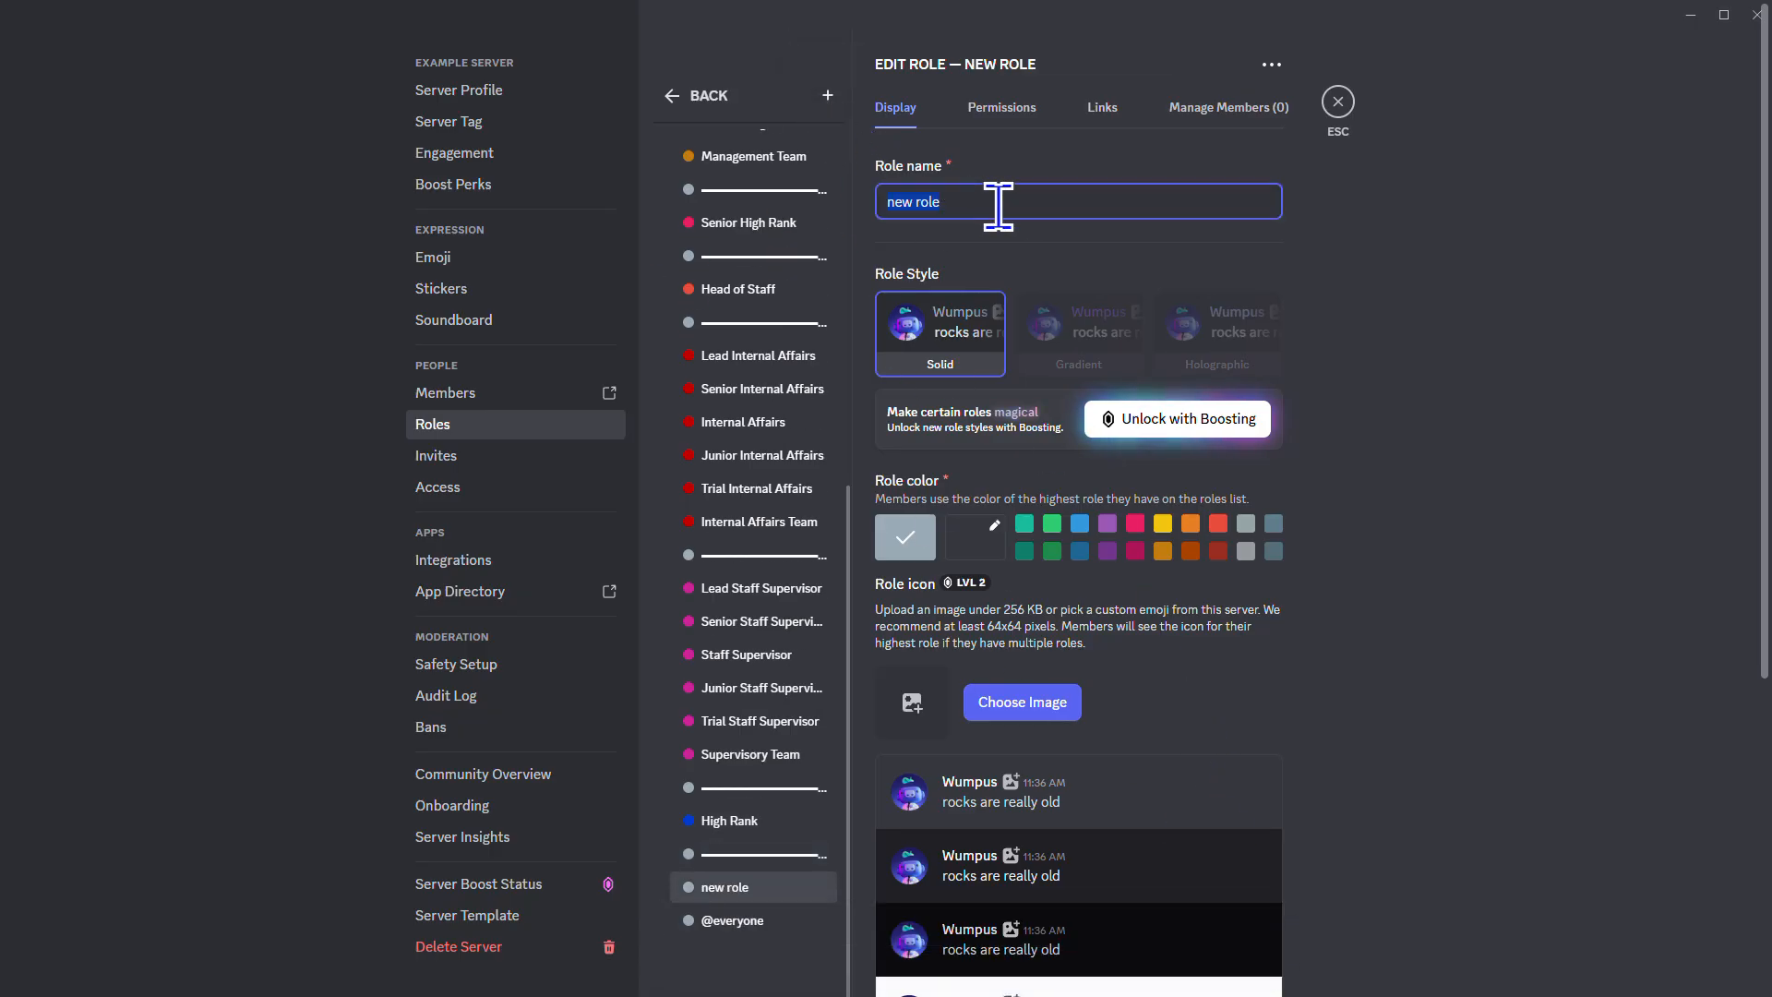
text(S)
key(BackSpace)
text(Lead Admini)
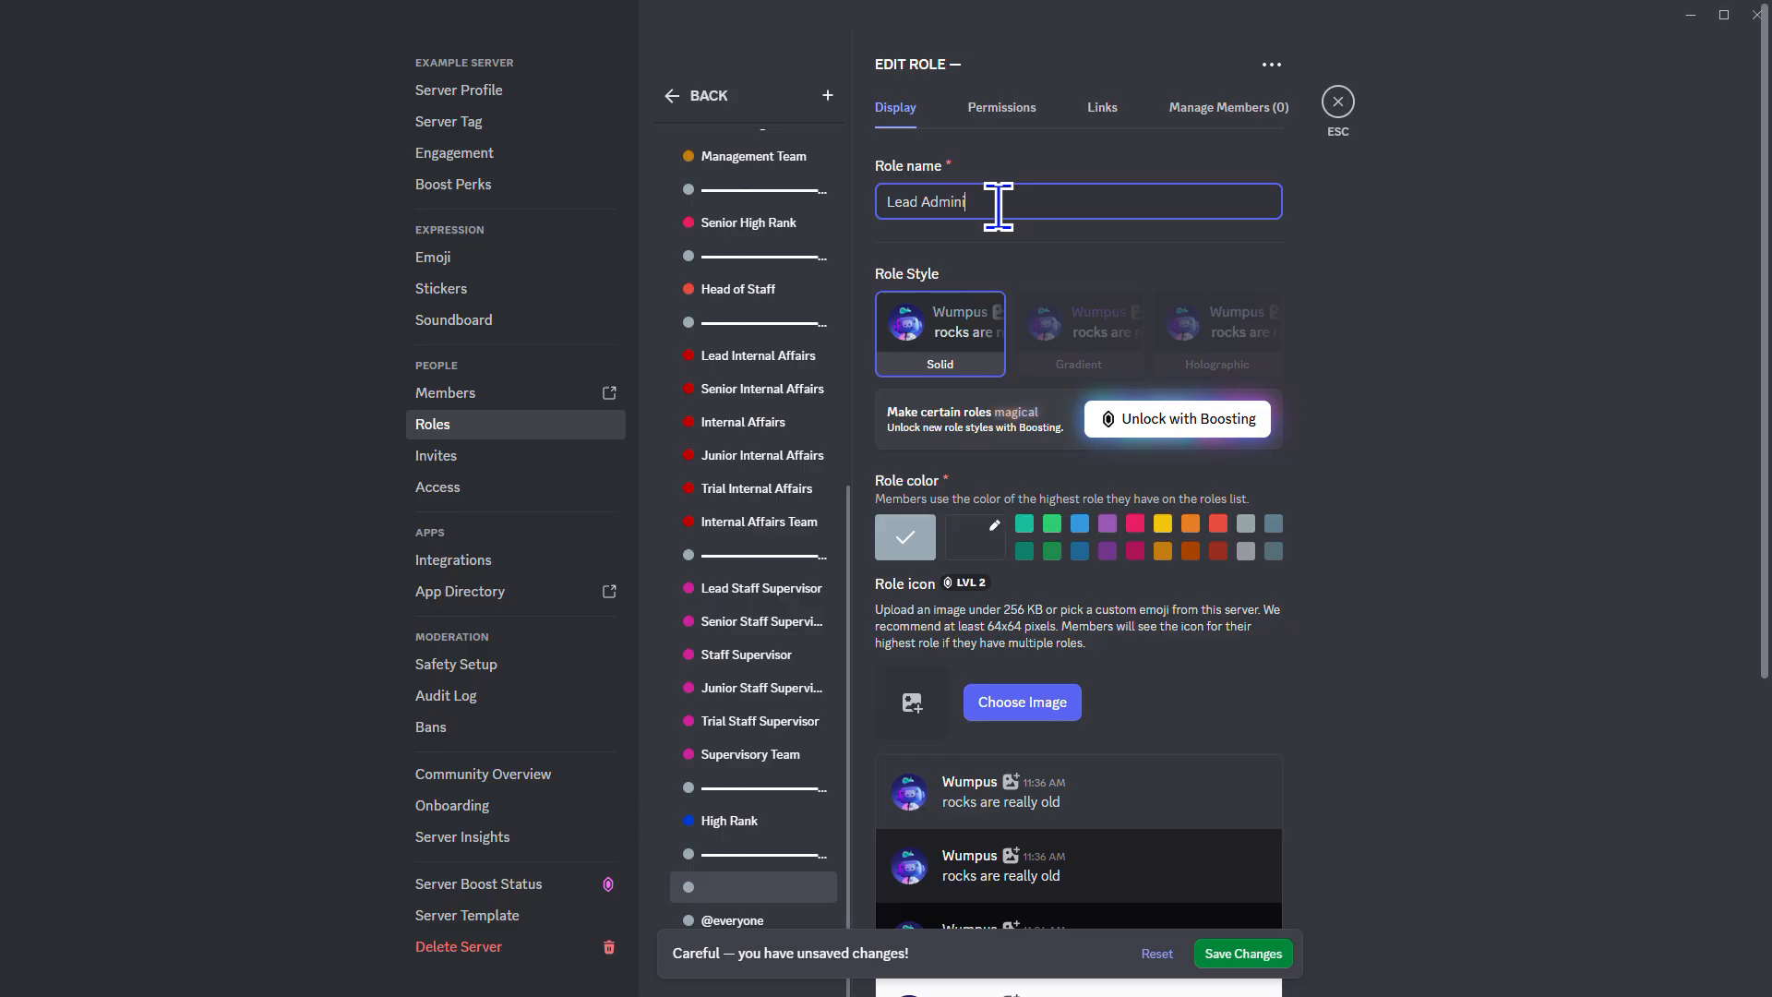
text(strator)
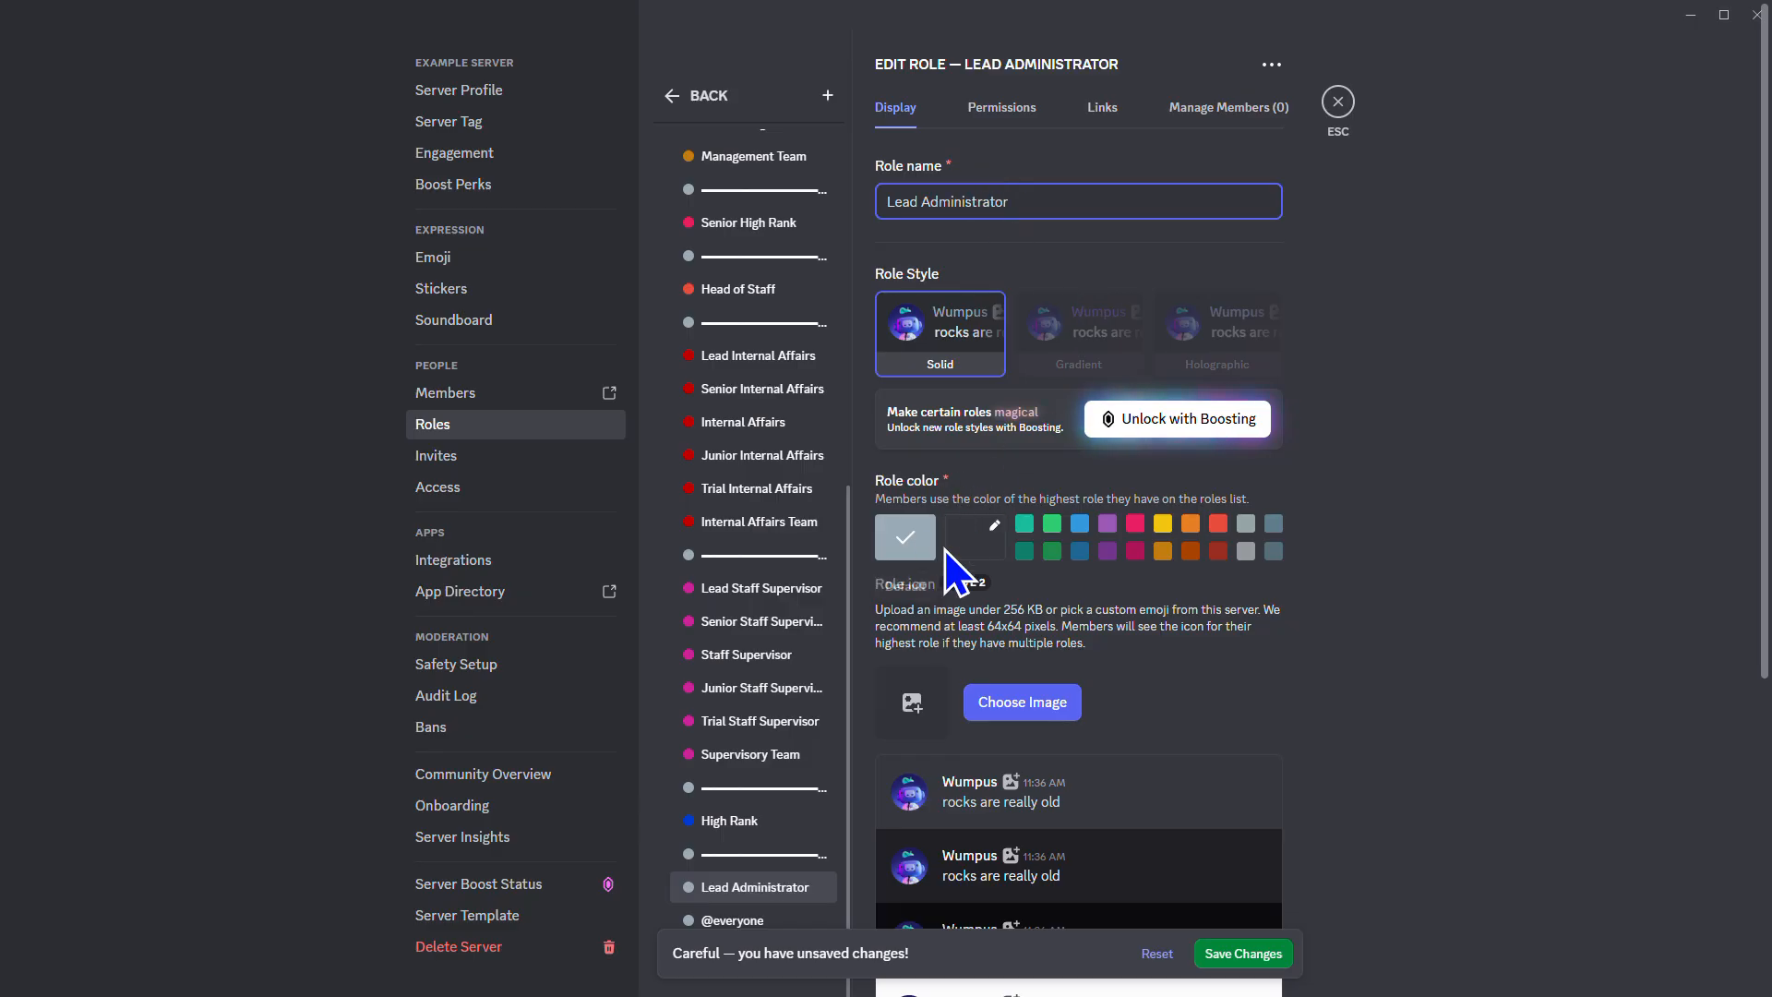
click(976, 540)
double_click(1124, 709)
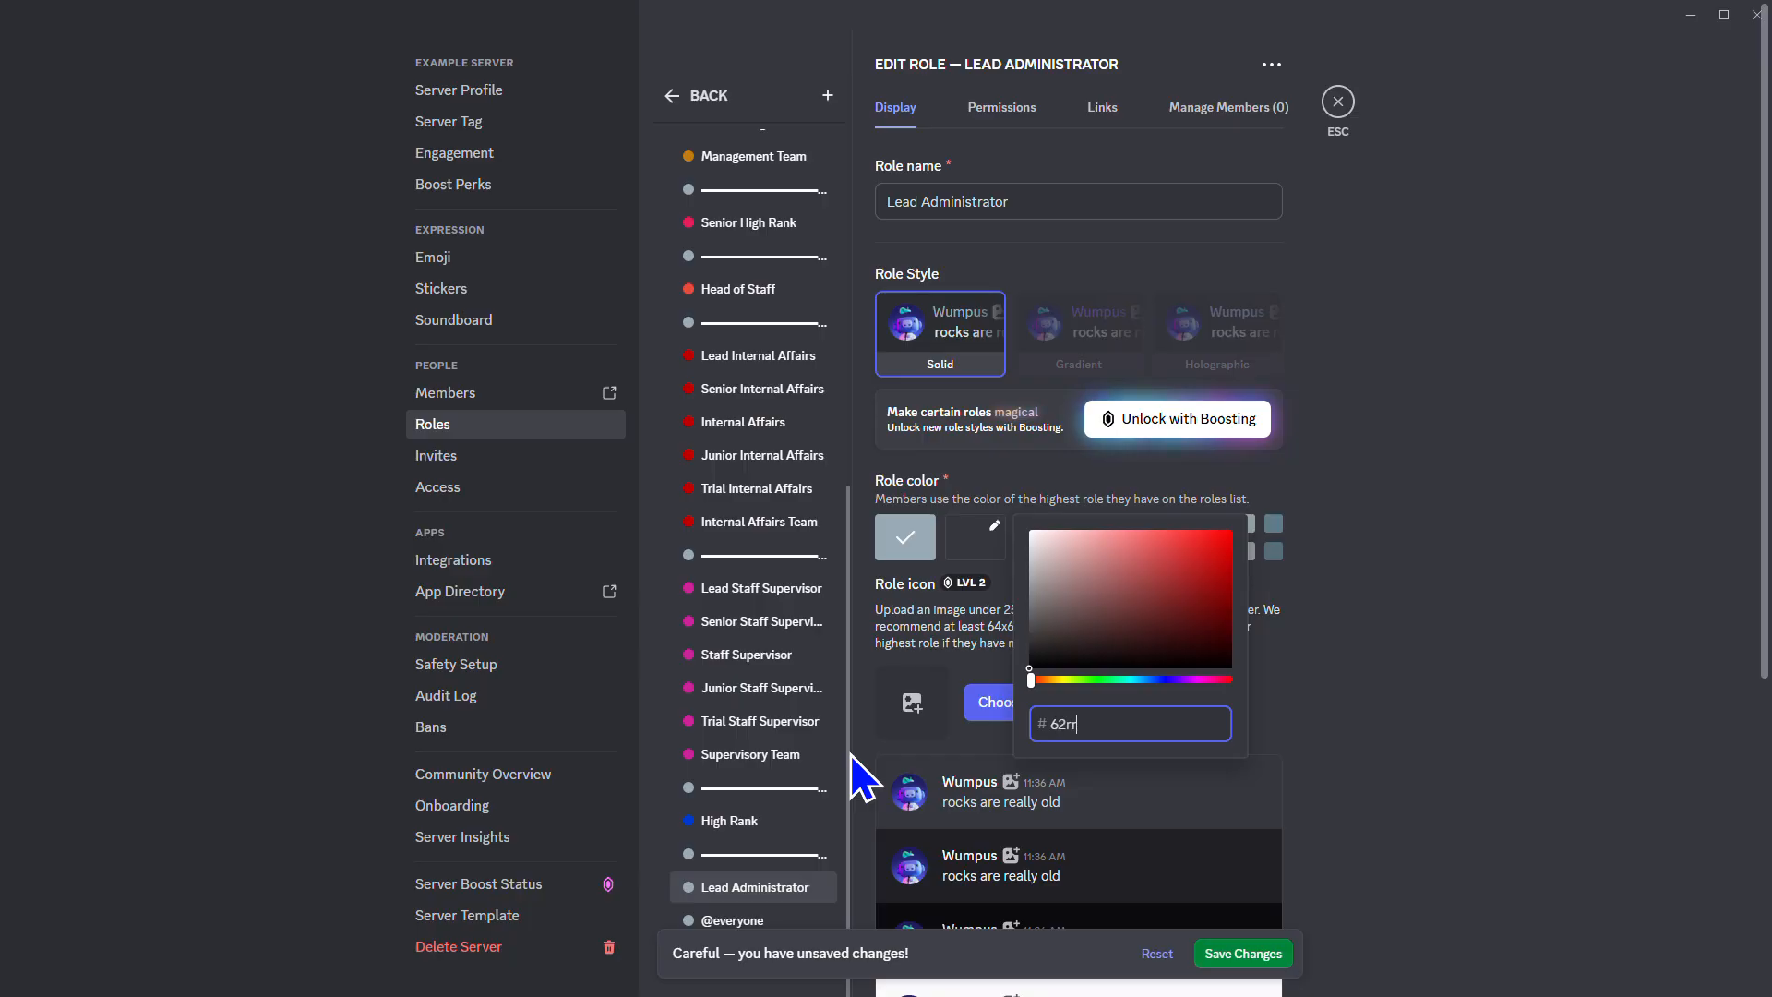
text(62ff00)
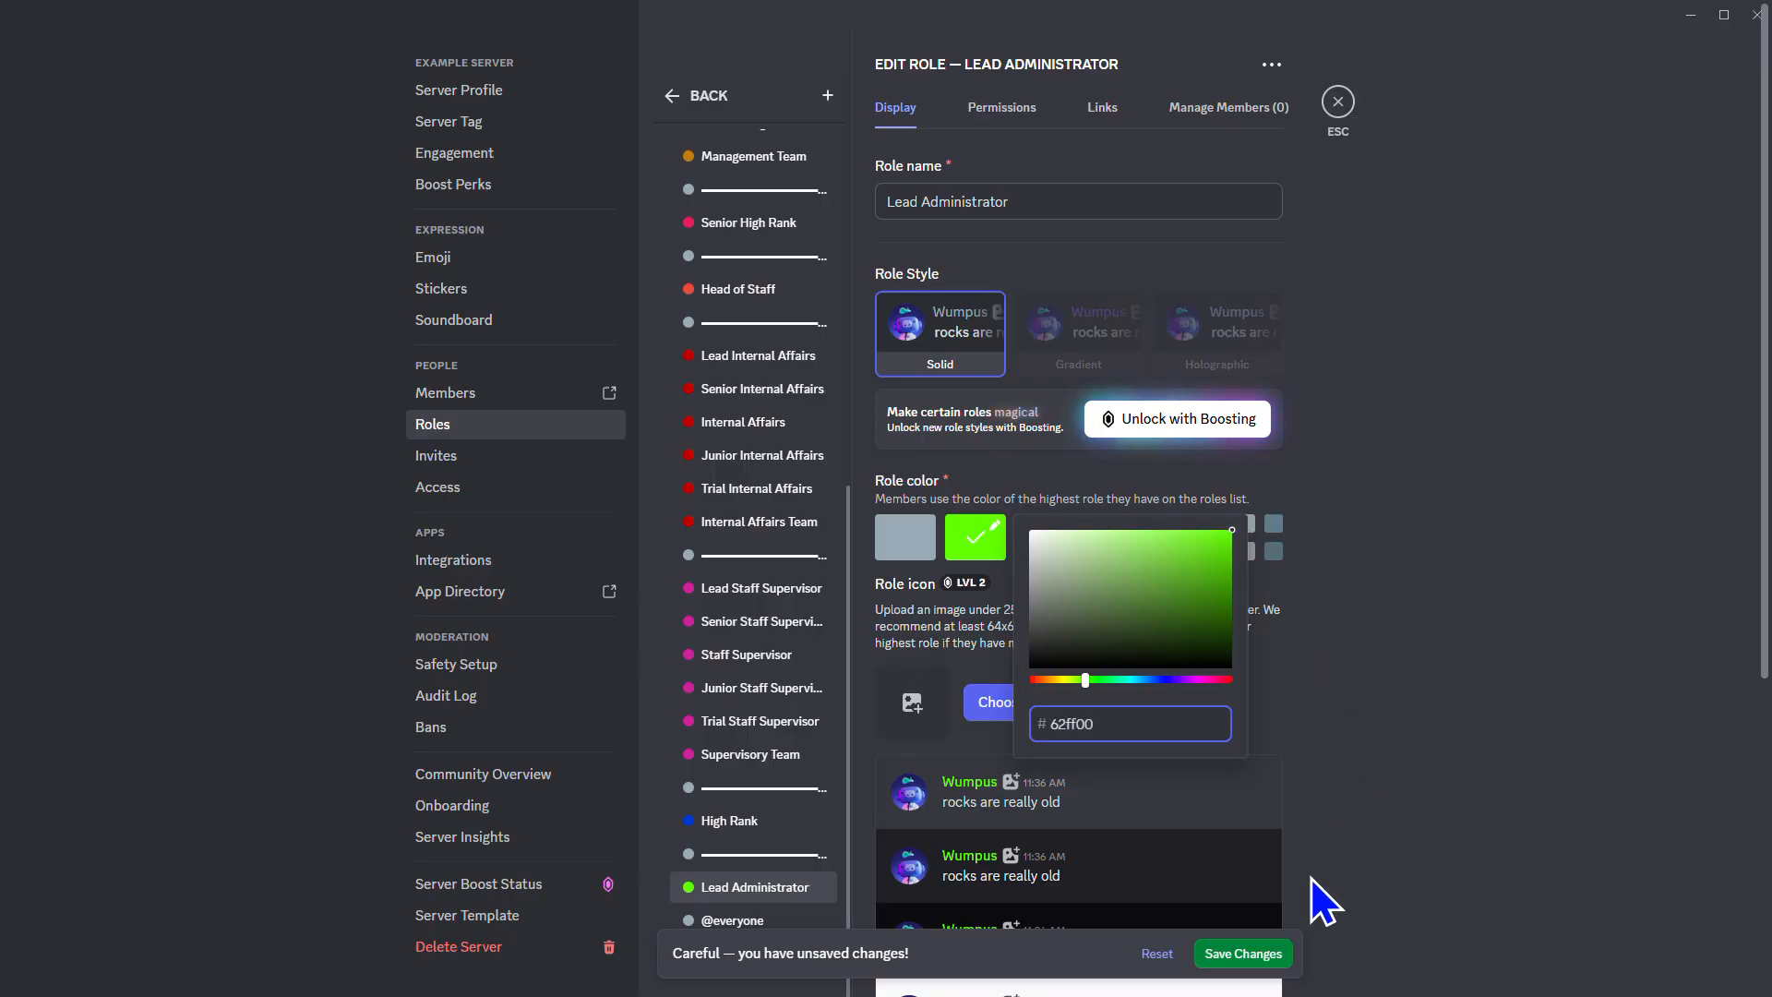
click(1246, 955)
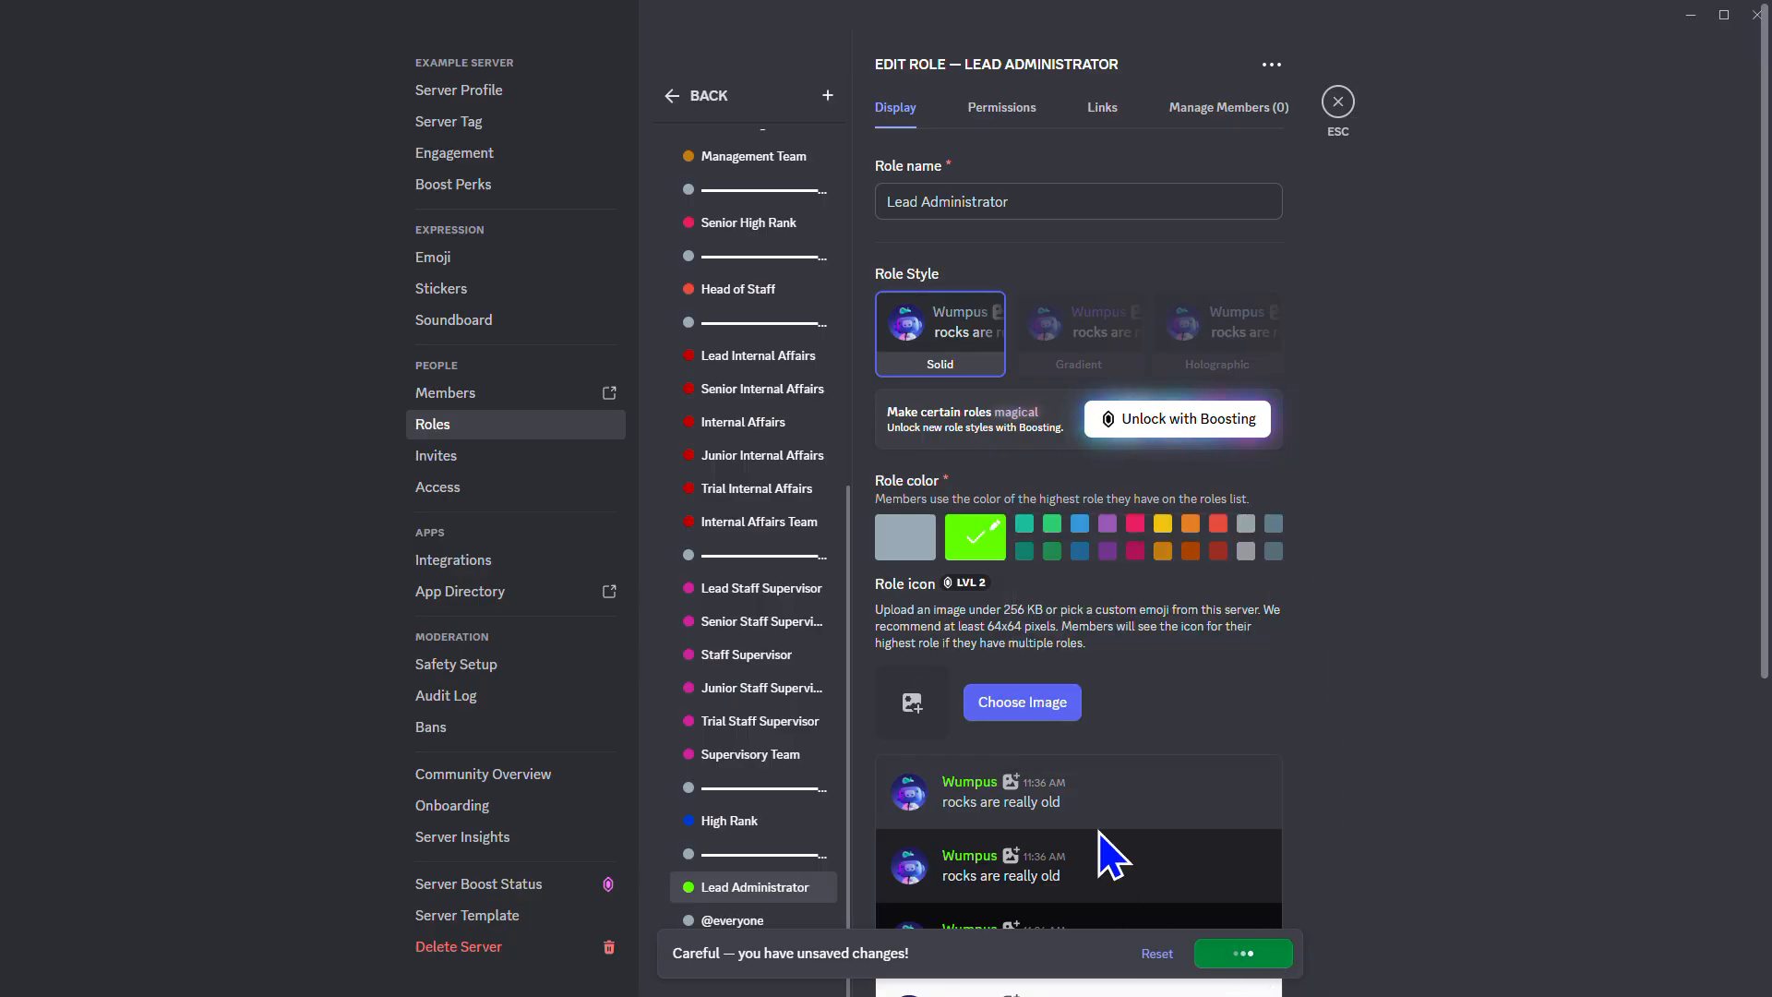
Create a role named Senior Administrator with the custom color #62ff00 and save it
click(827, 96)
triple_click(1089, 201)
text(Senior Administrator)
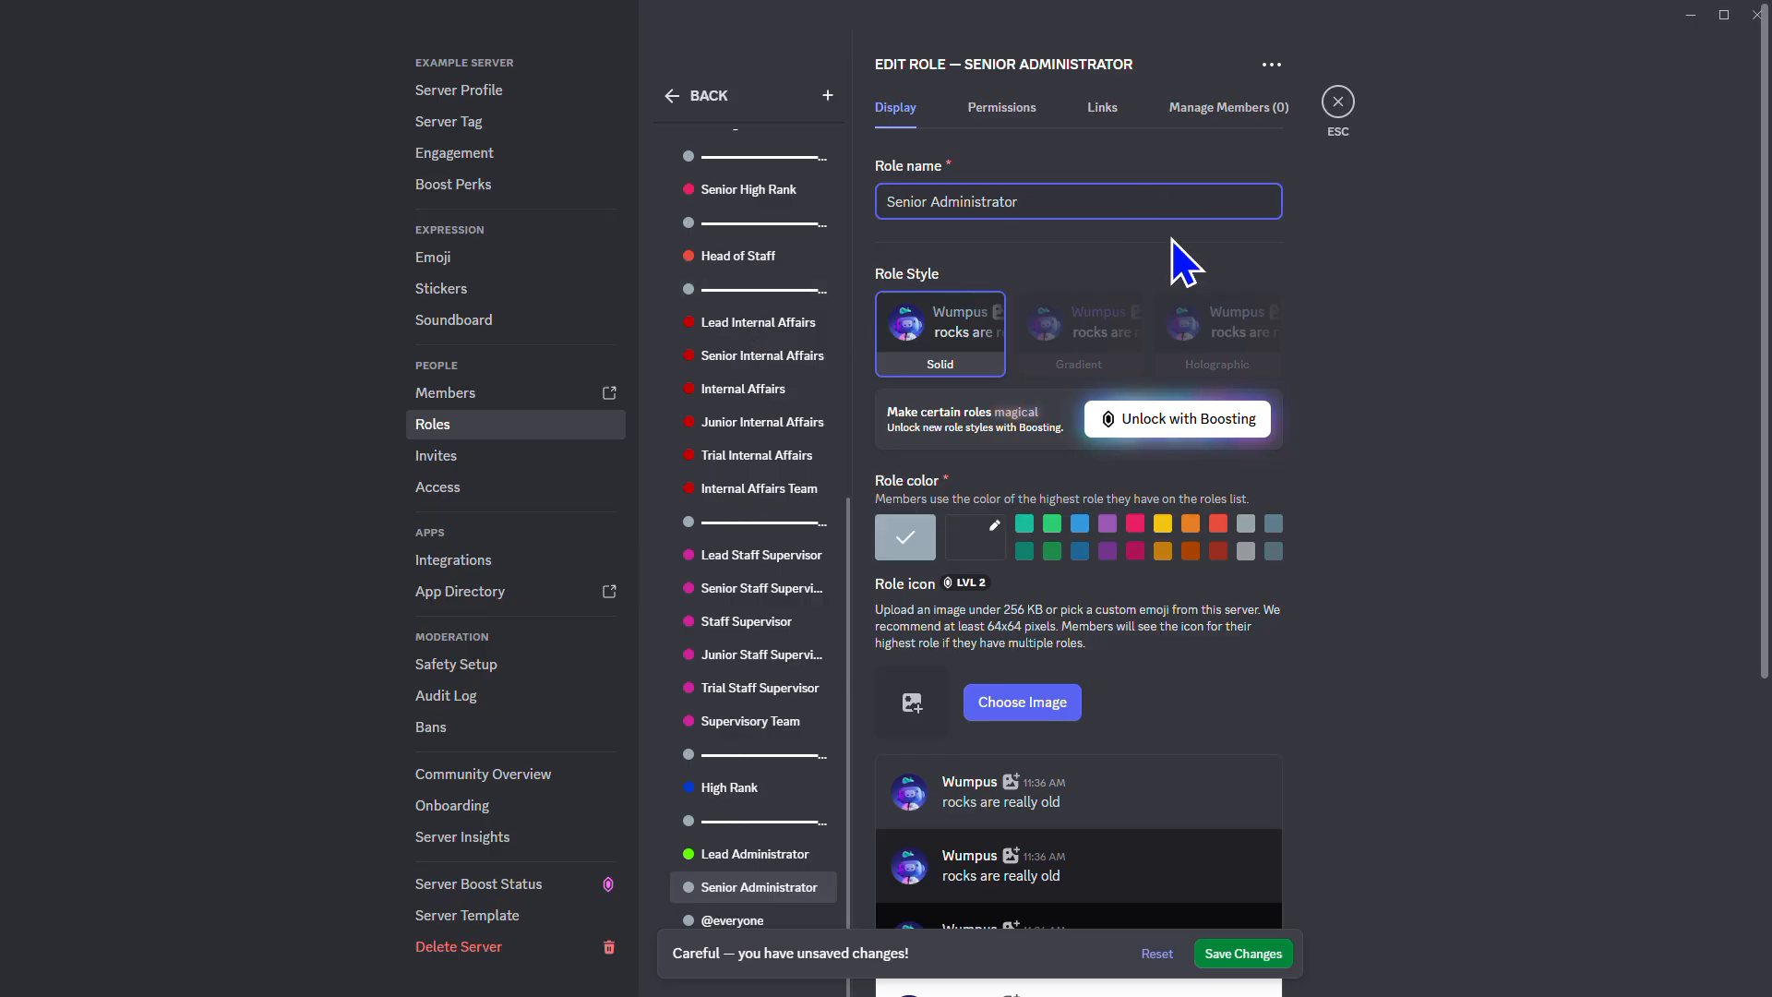
click(983, 540)
double_click(1128, 724)
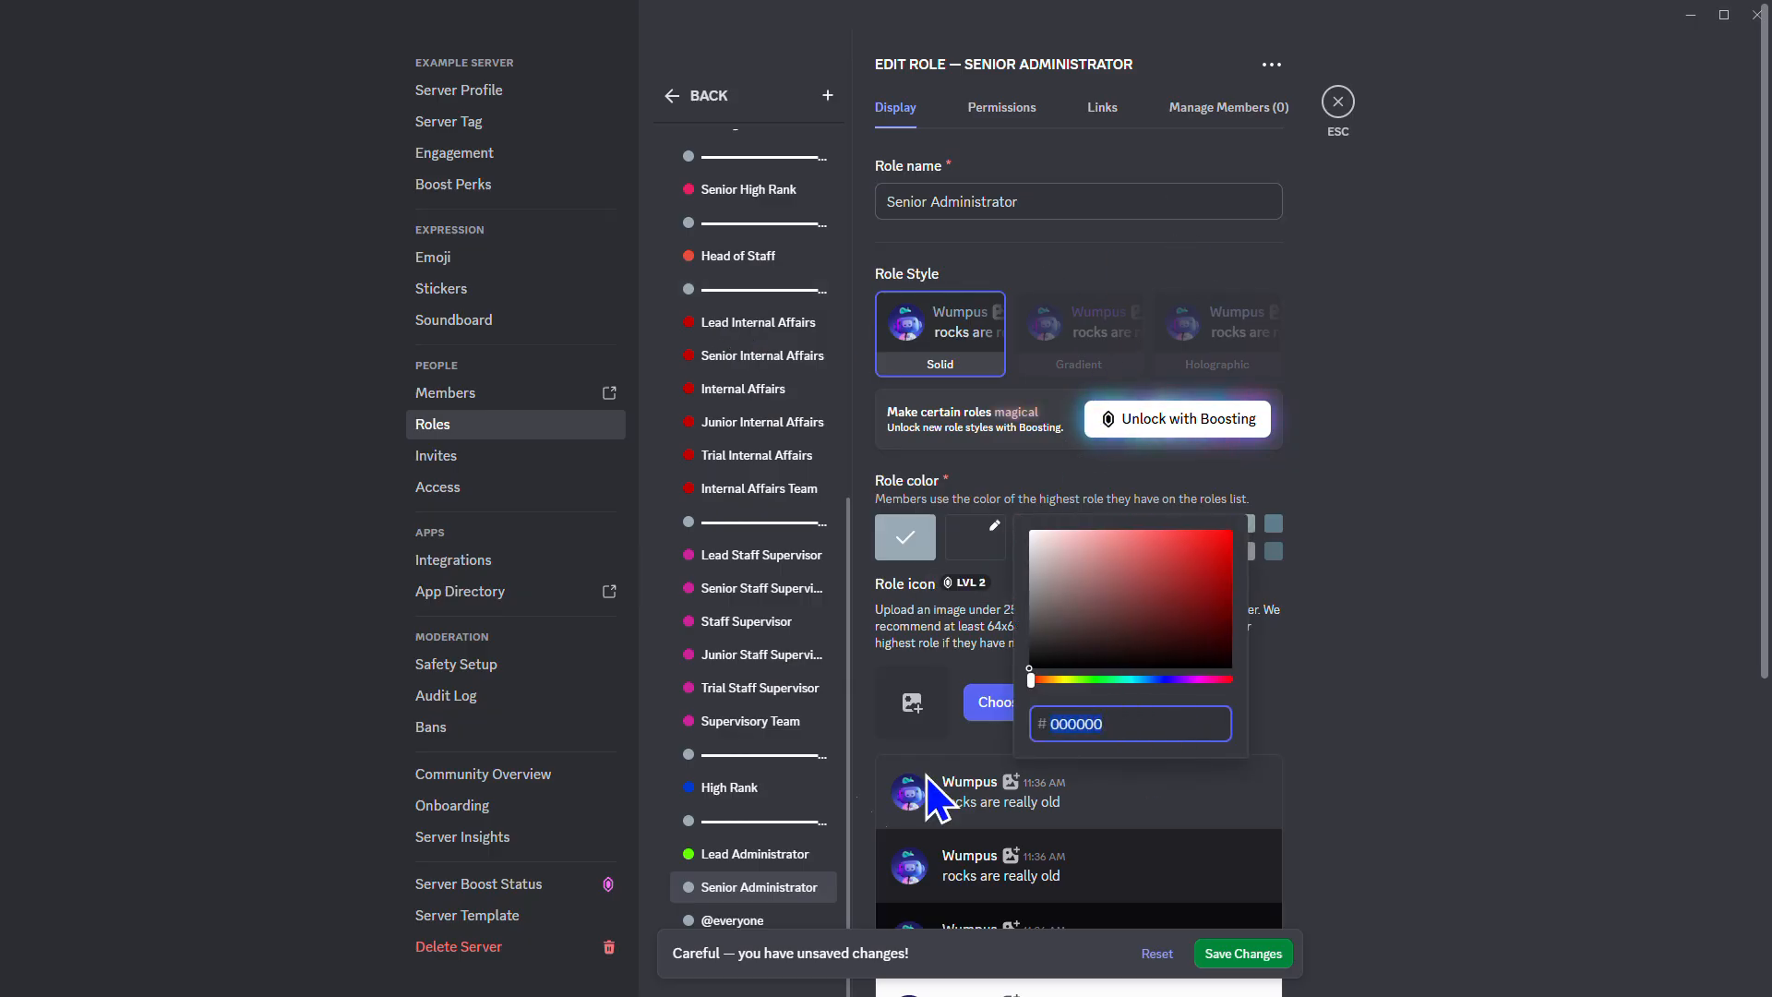
text(62ff00)
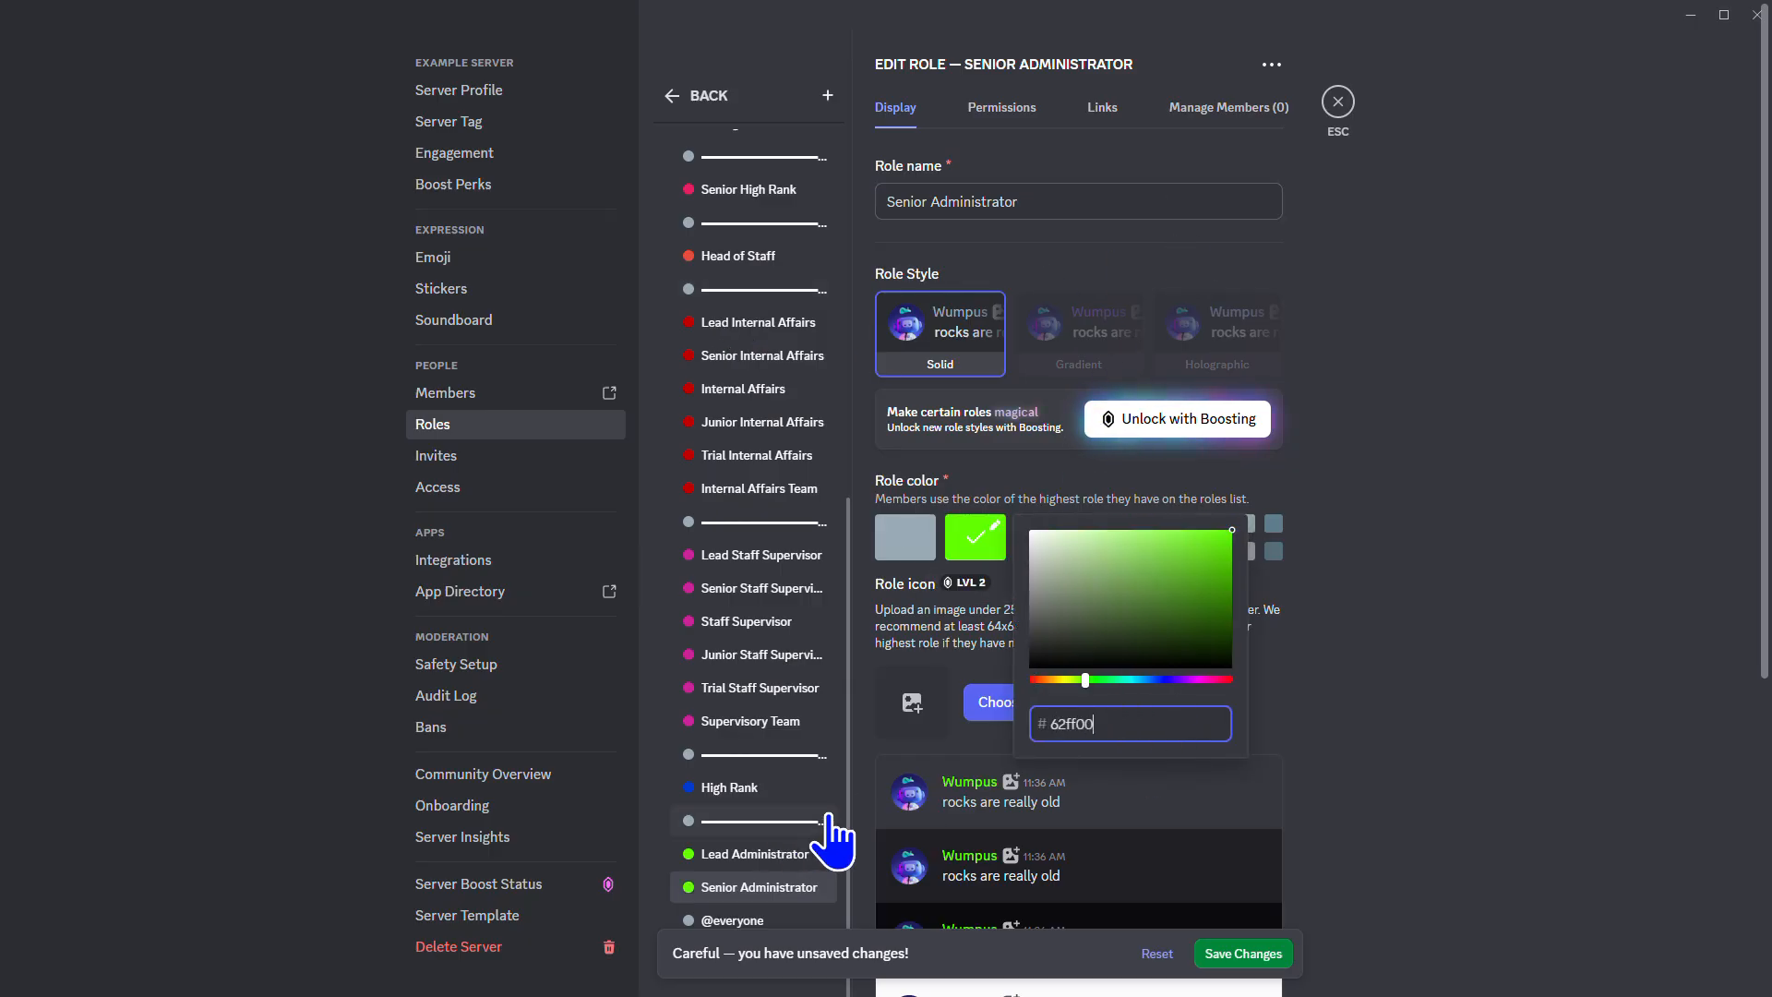
click(1259, 953)
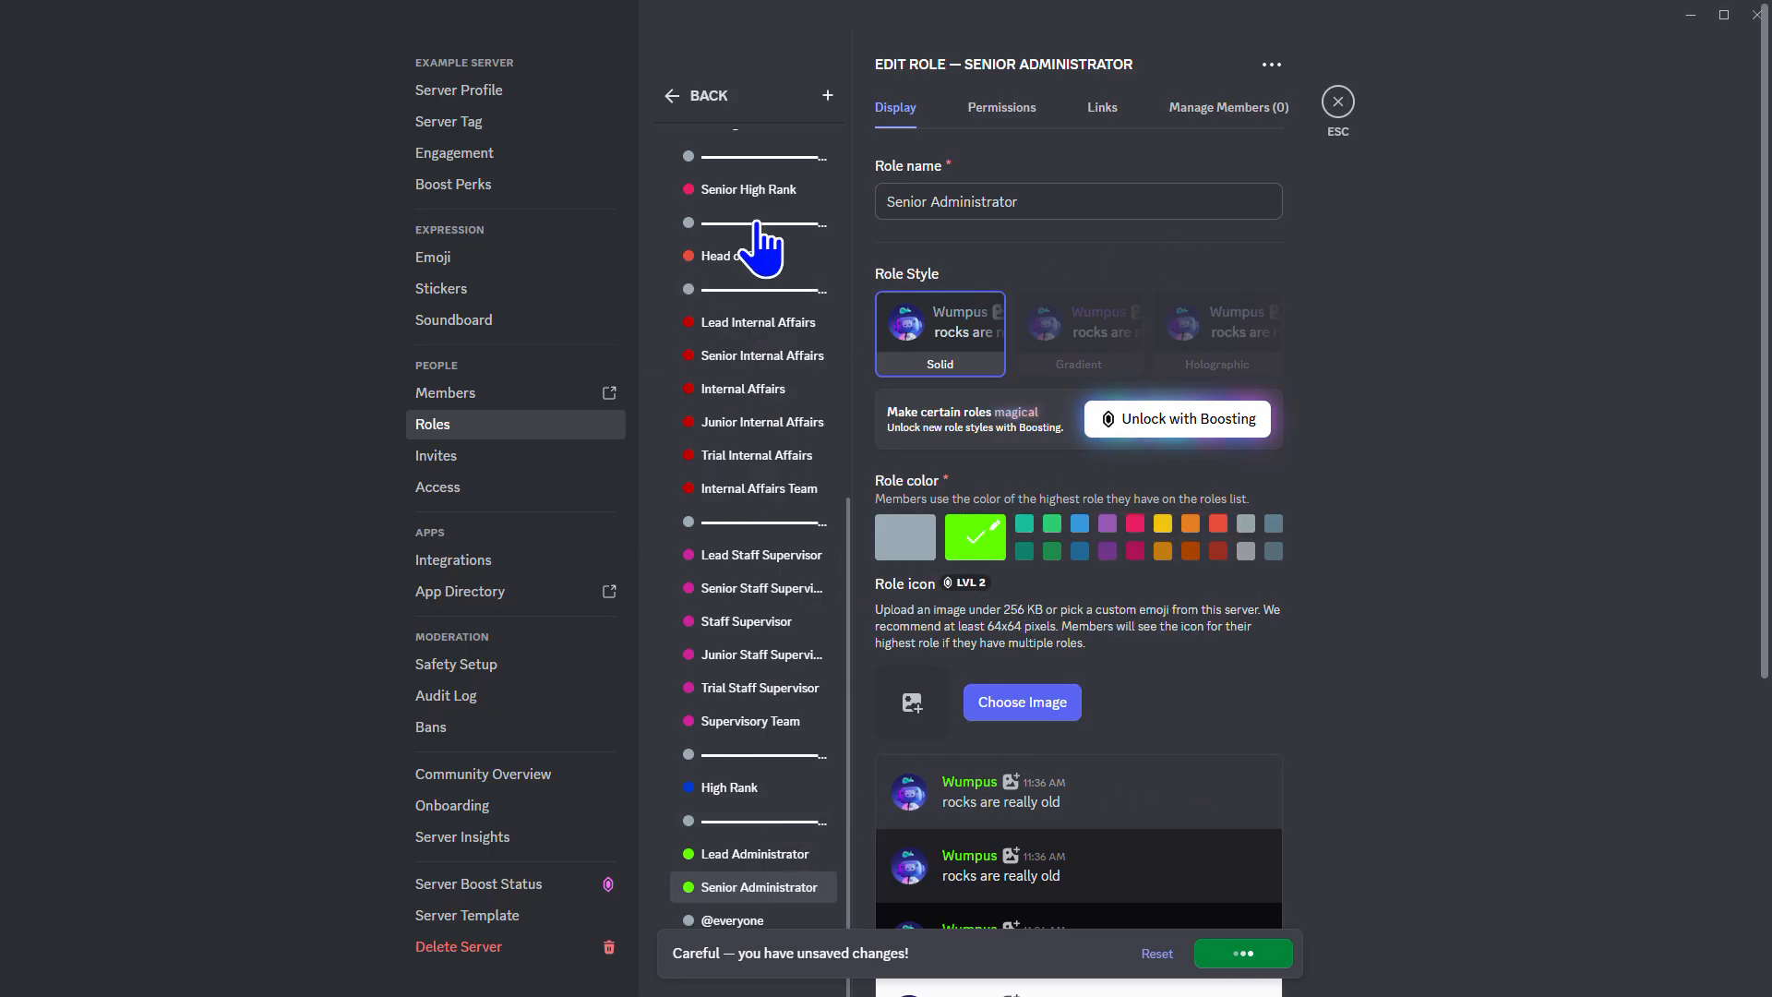
Create a role named Administrator with the custom color #62ff00 and save it
click(827, 95)
click(967, 202)
key(ctrl+a)
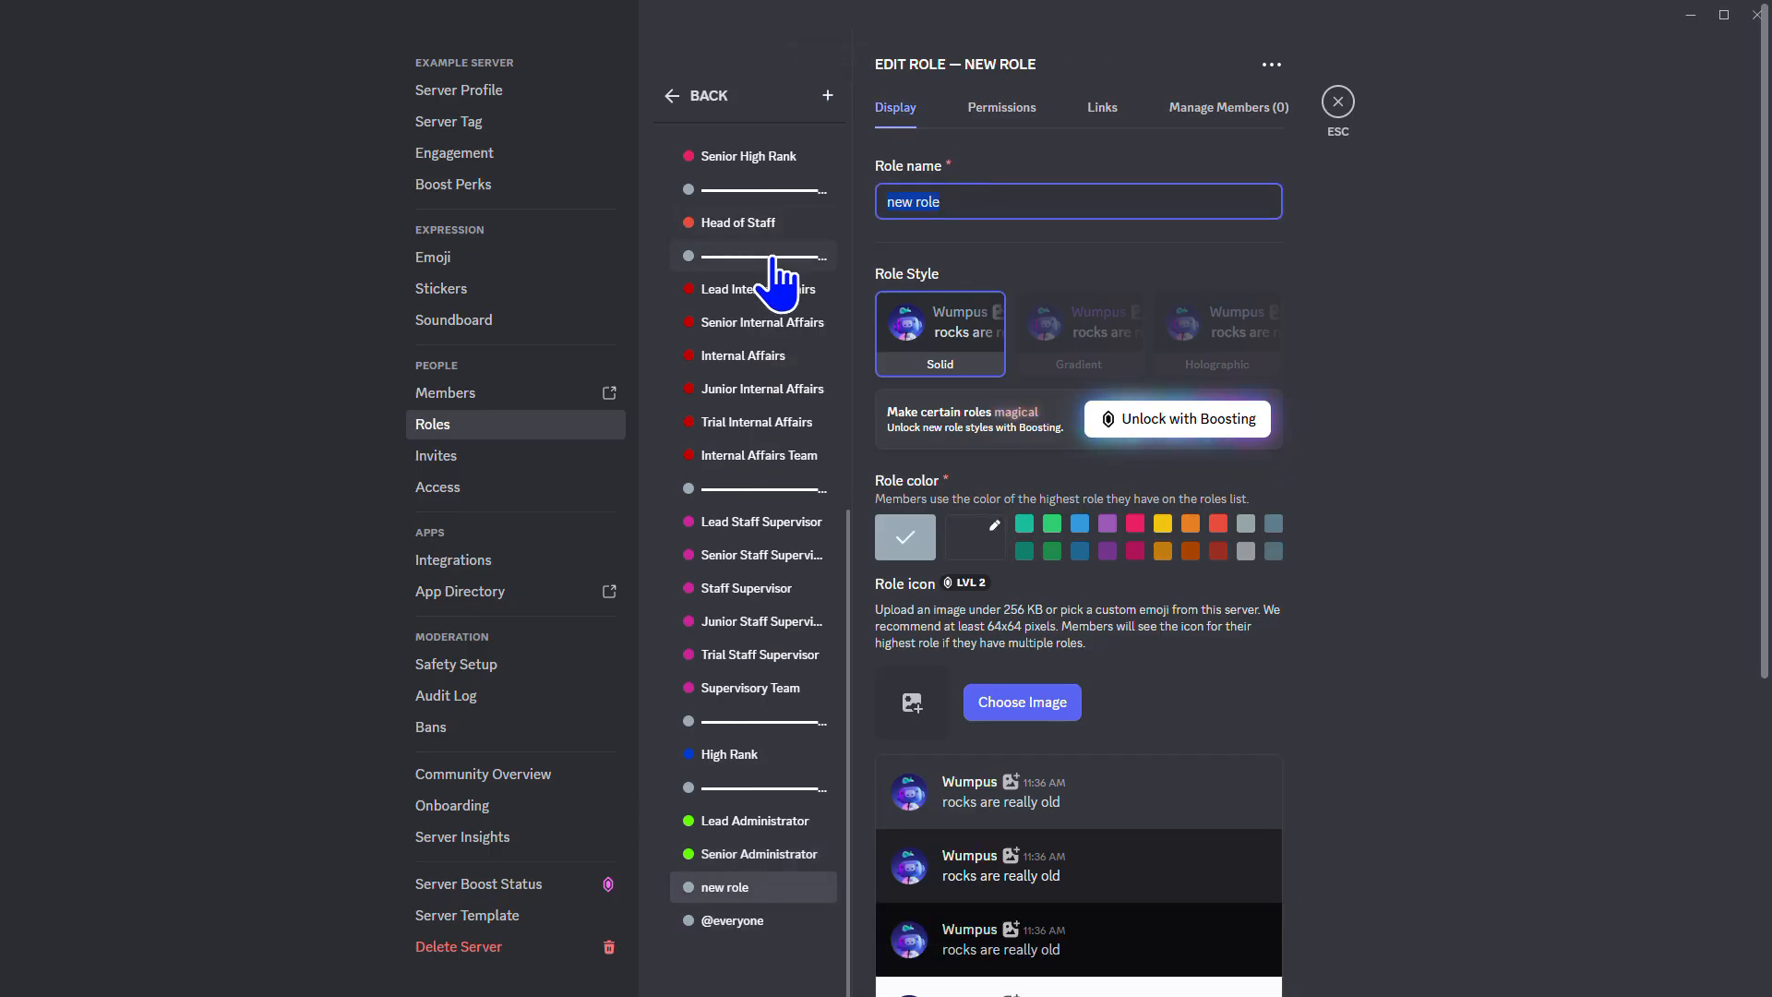
text(adm)
key(ctrl+a)
text(A)
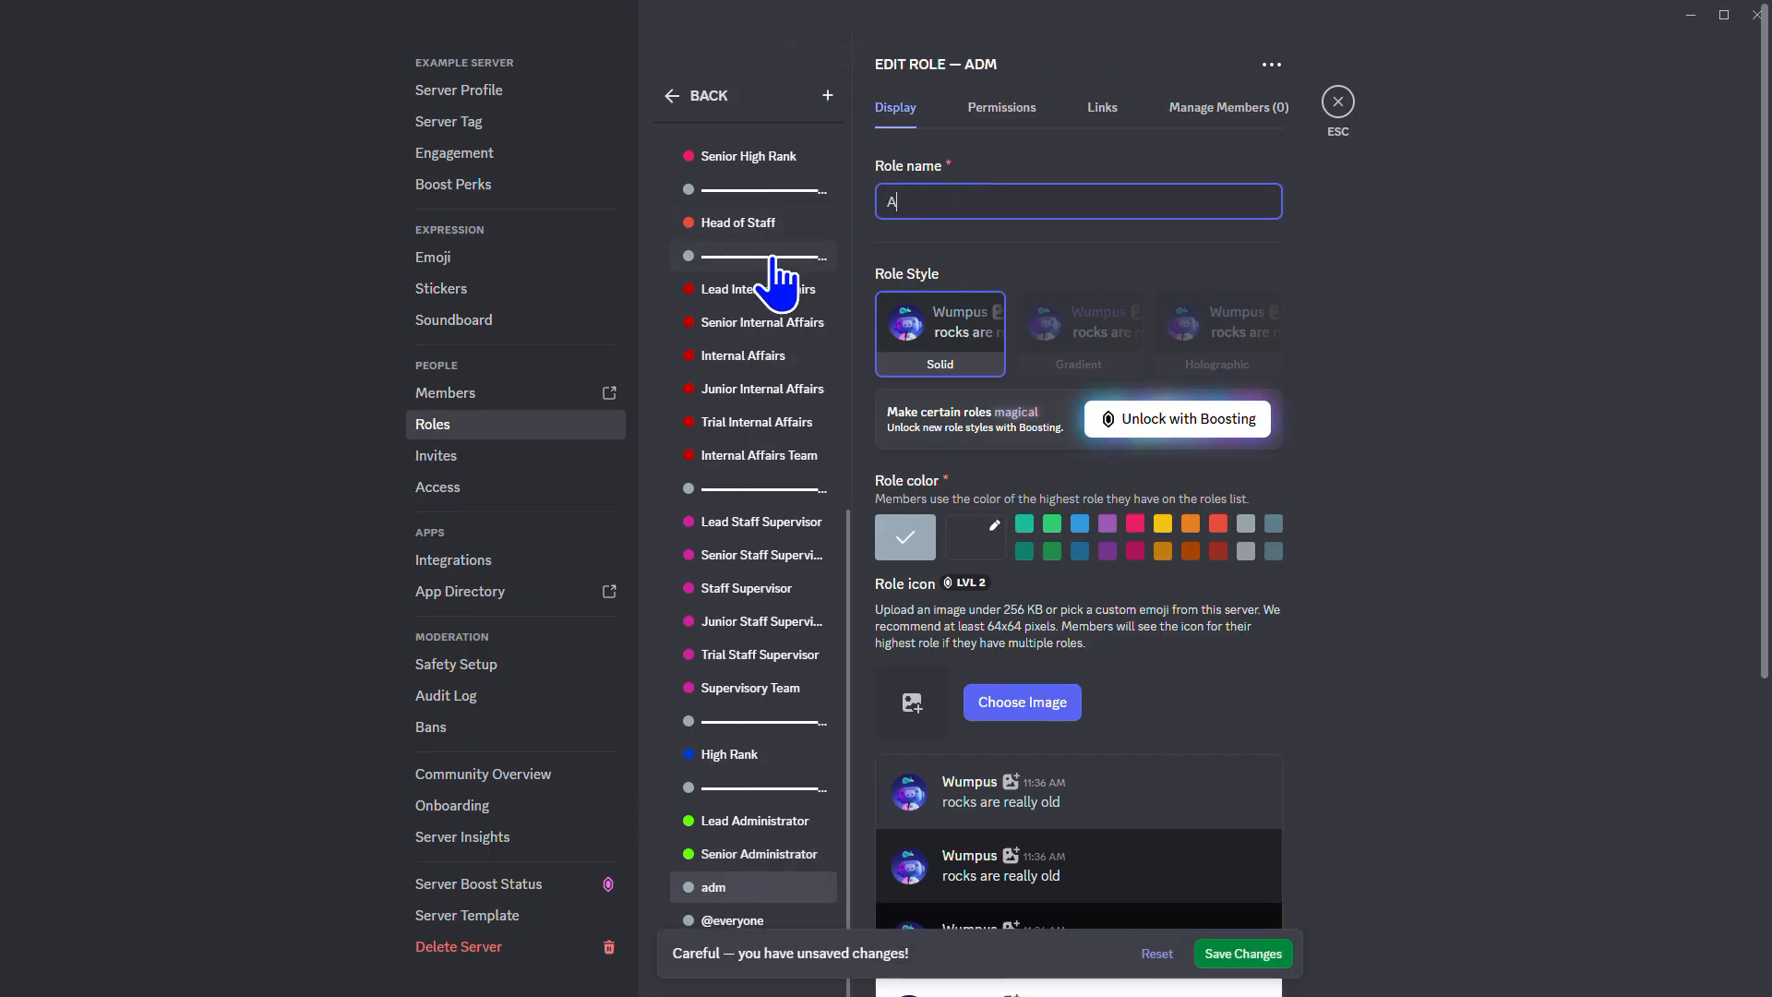
text(dministrator)
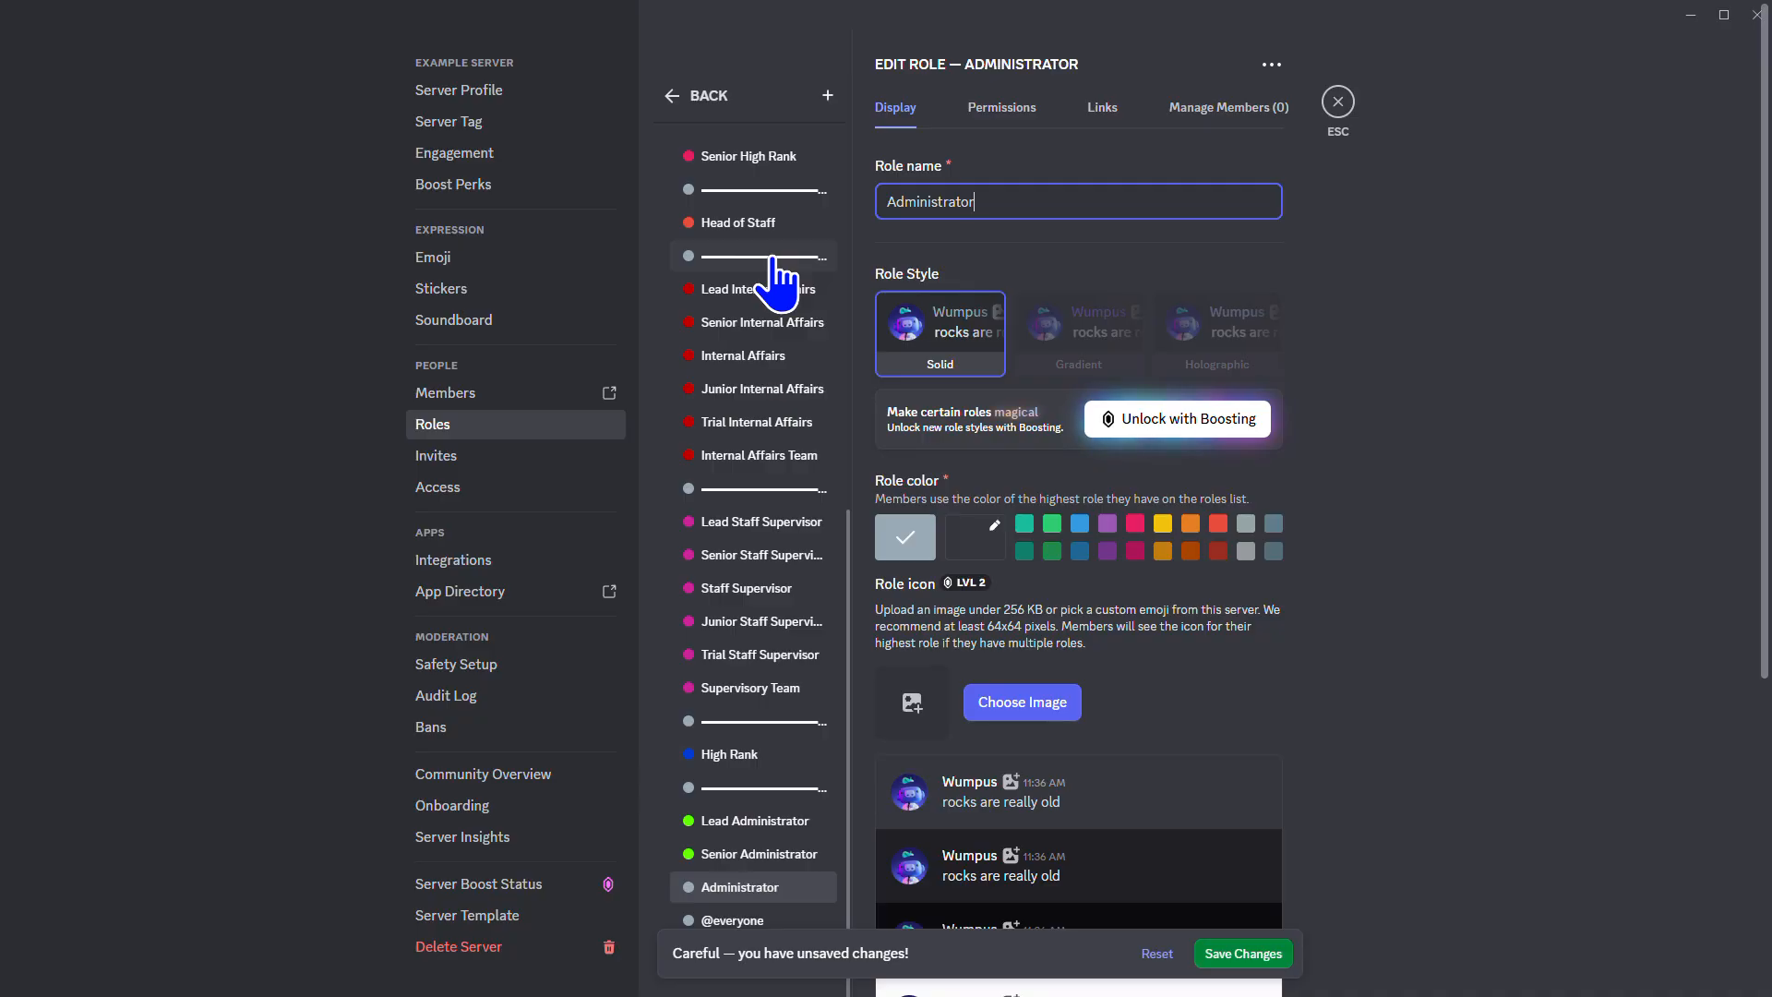
click(976, 538)
key(ctrl+a)
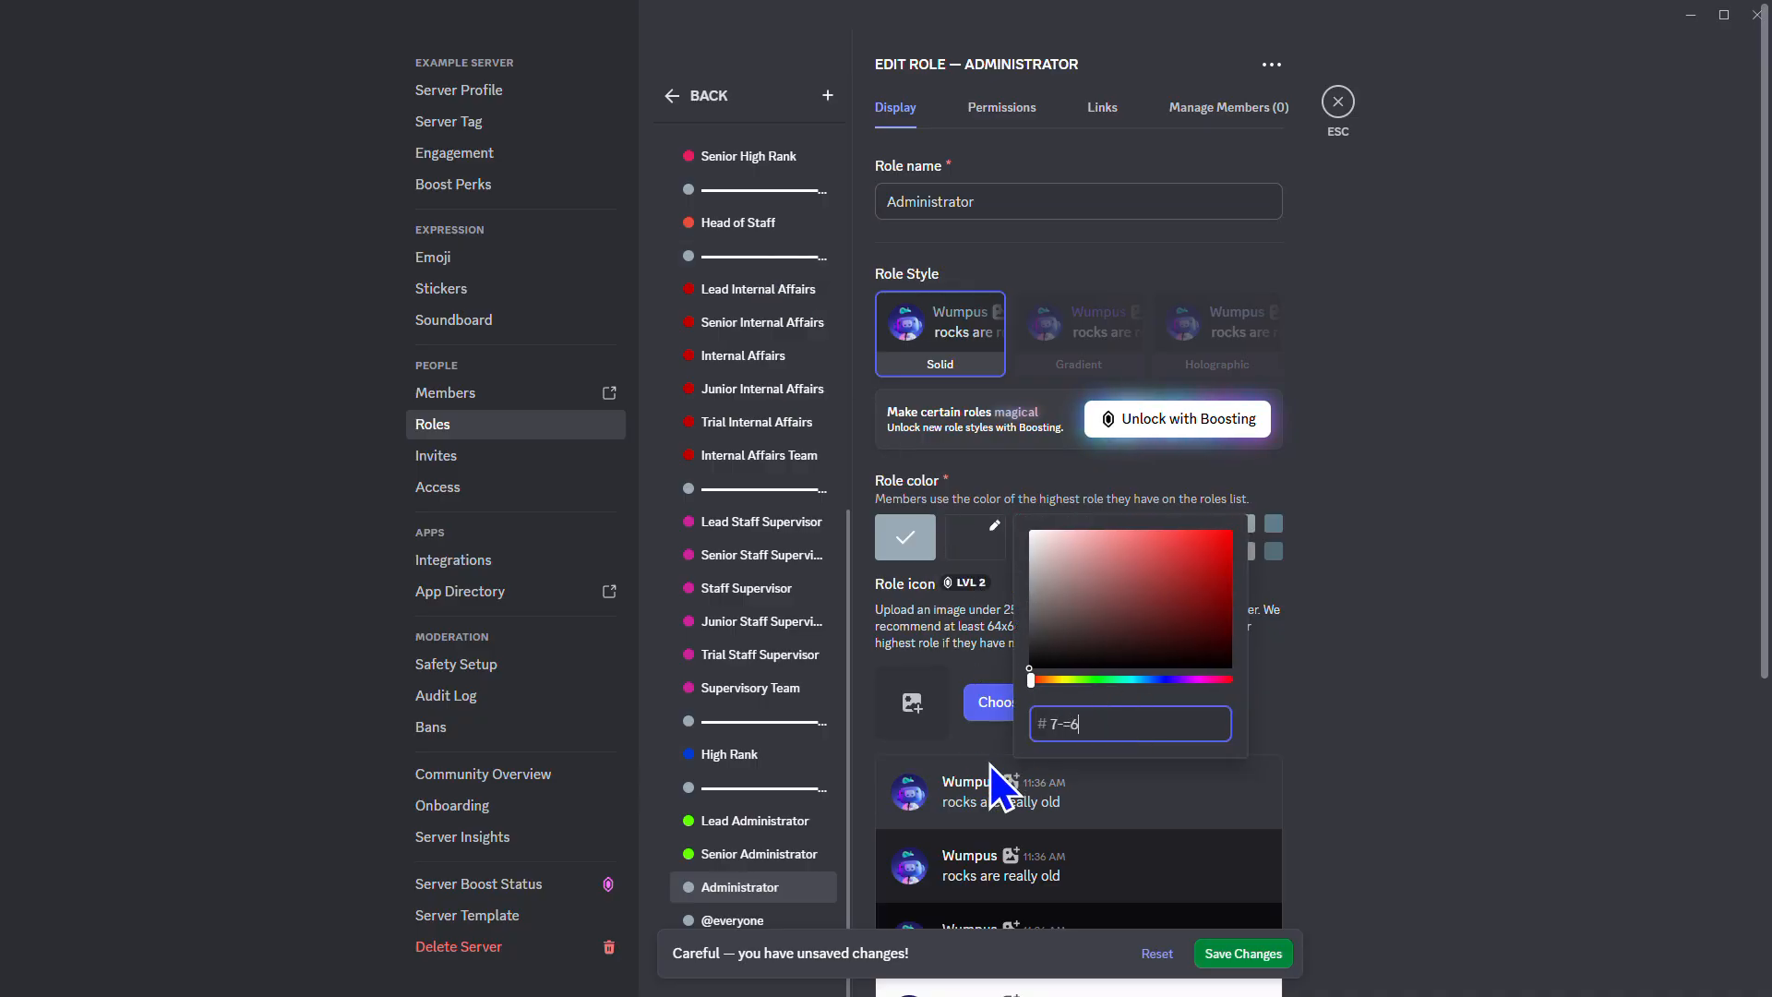
text(62ff99)
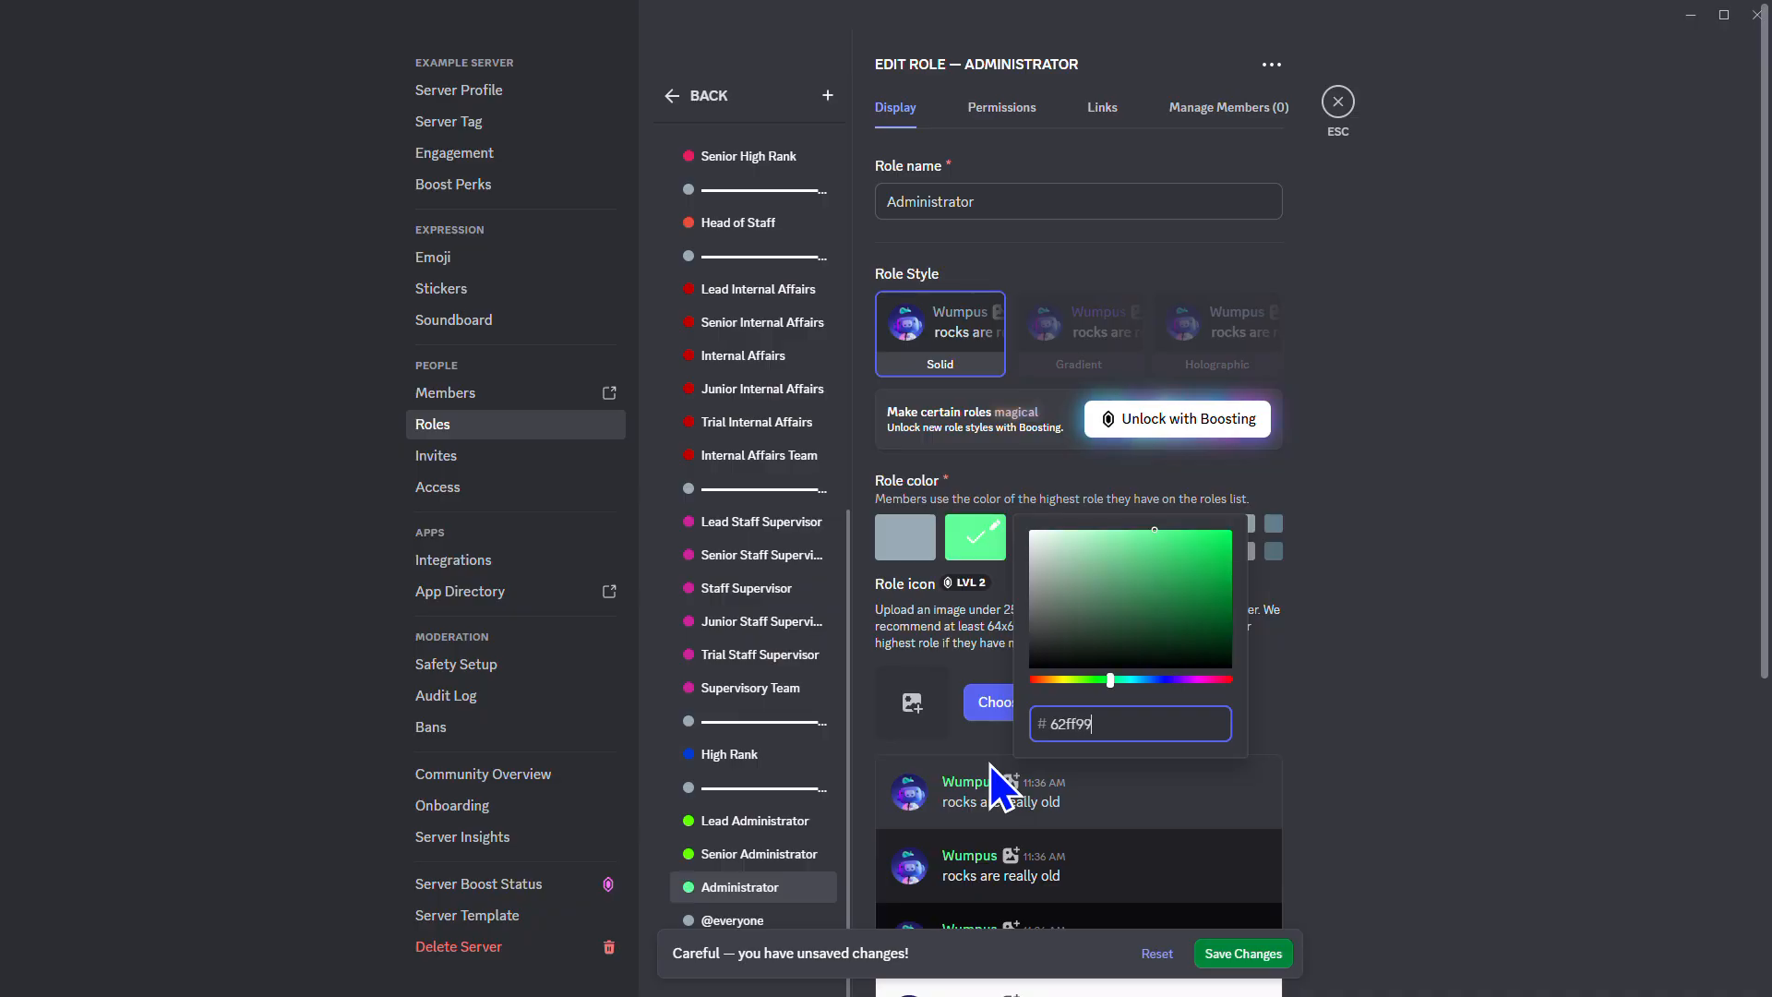
key(BackSpace)
key(BackSpace)
text(00)
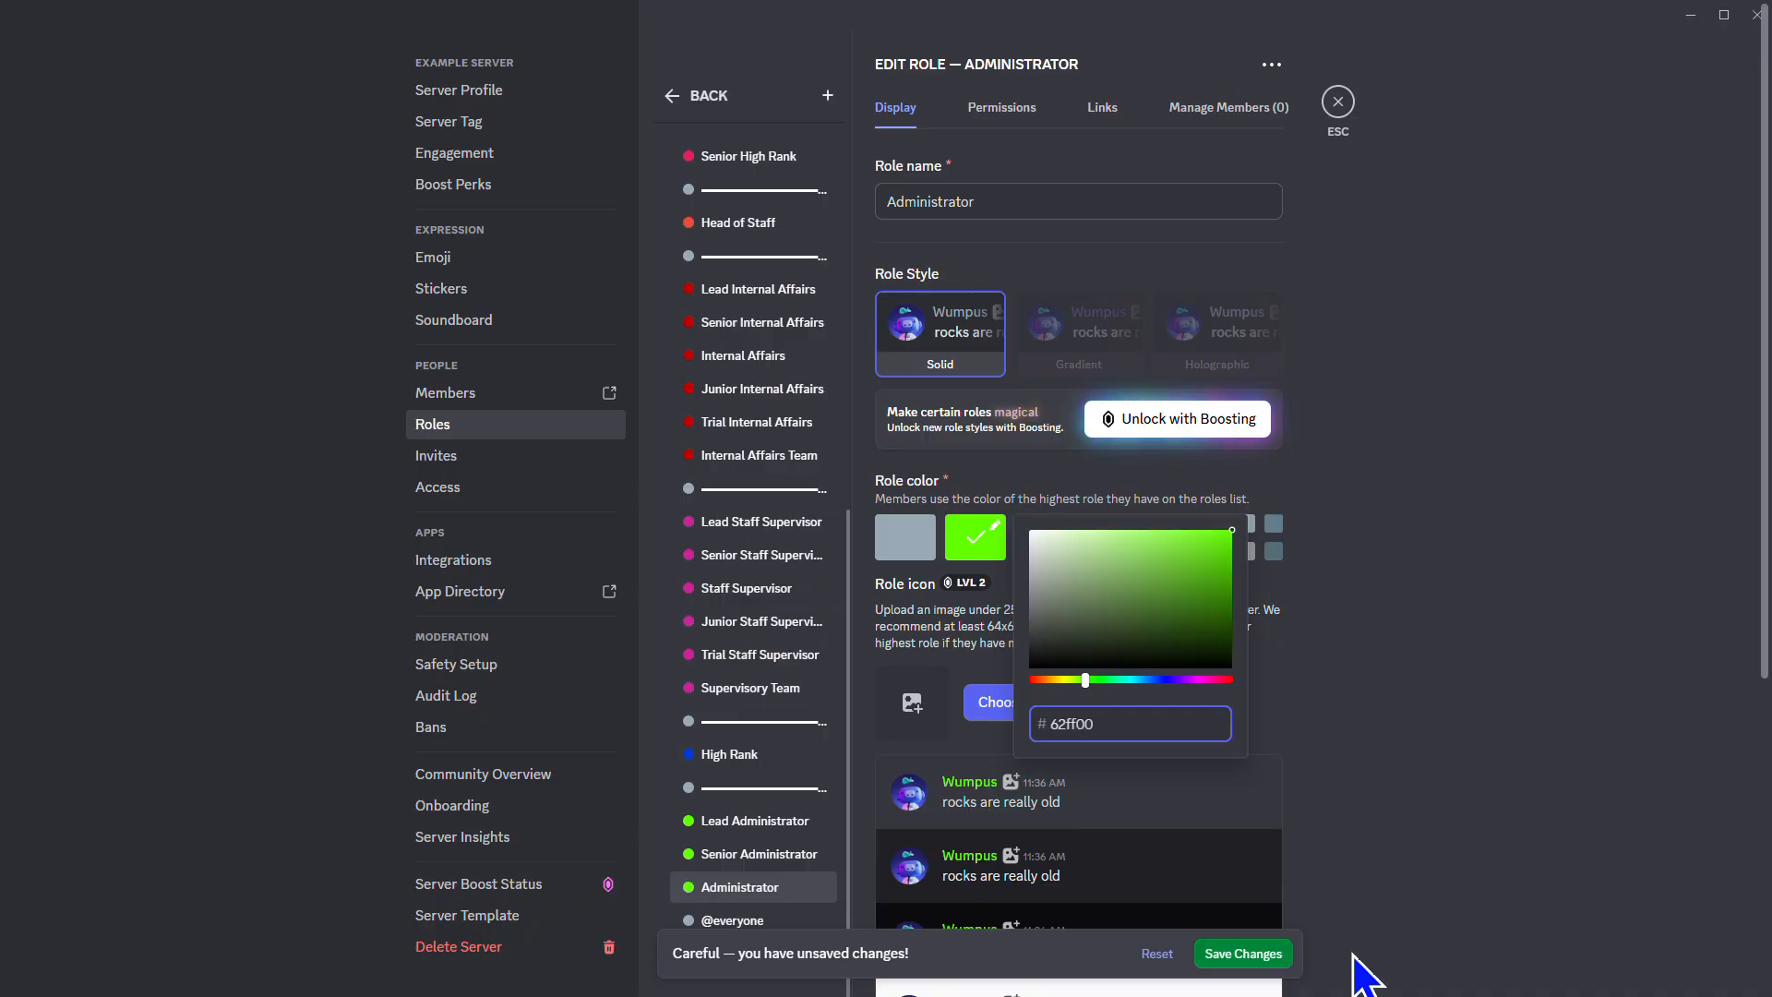
click(1283, 955)
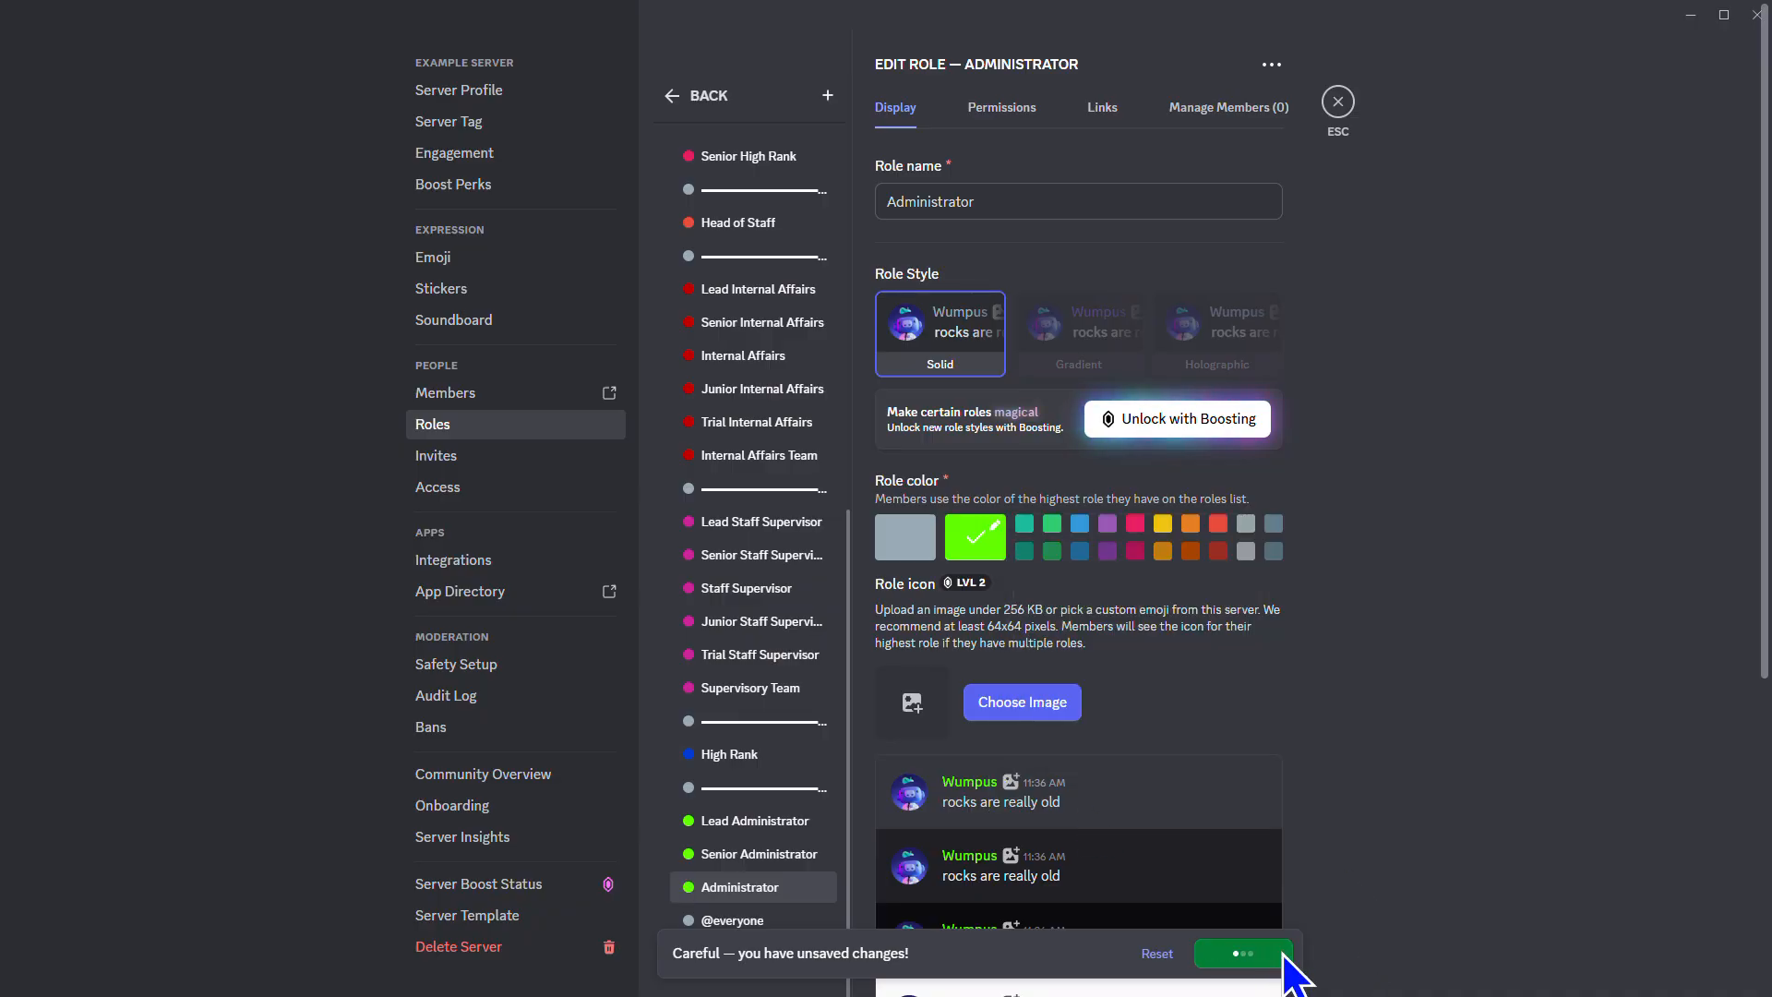
Create a role named Junior Administrator below Administrator with the custom color #62ff00 and save it
click(827, 95)
text(Ju)
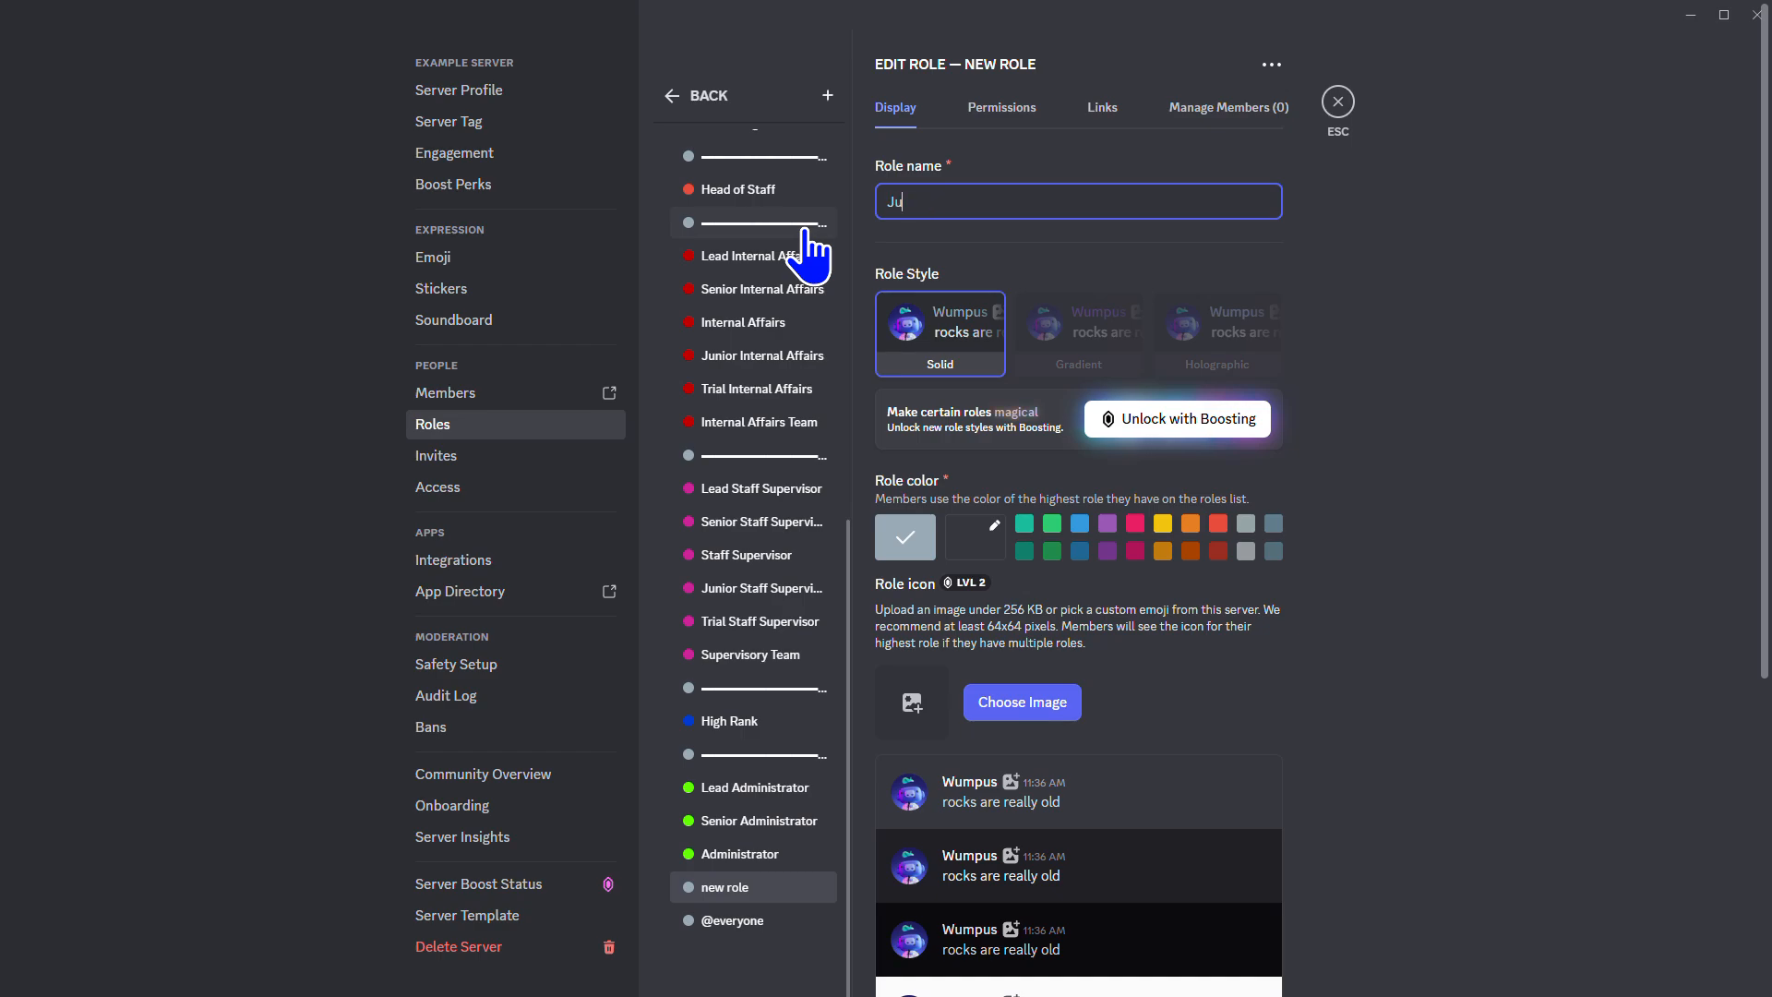
text(nior A)
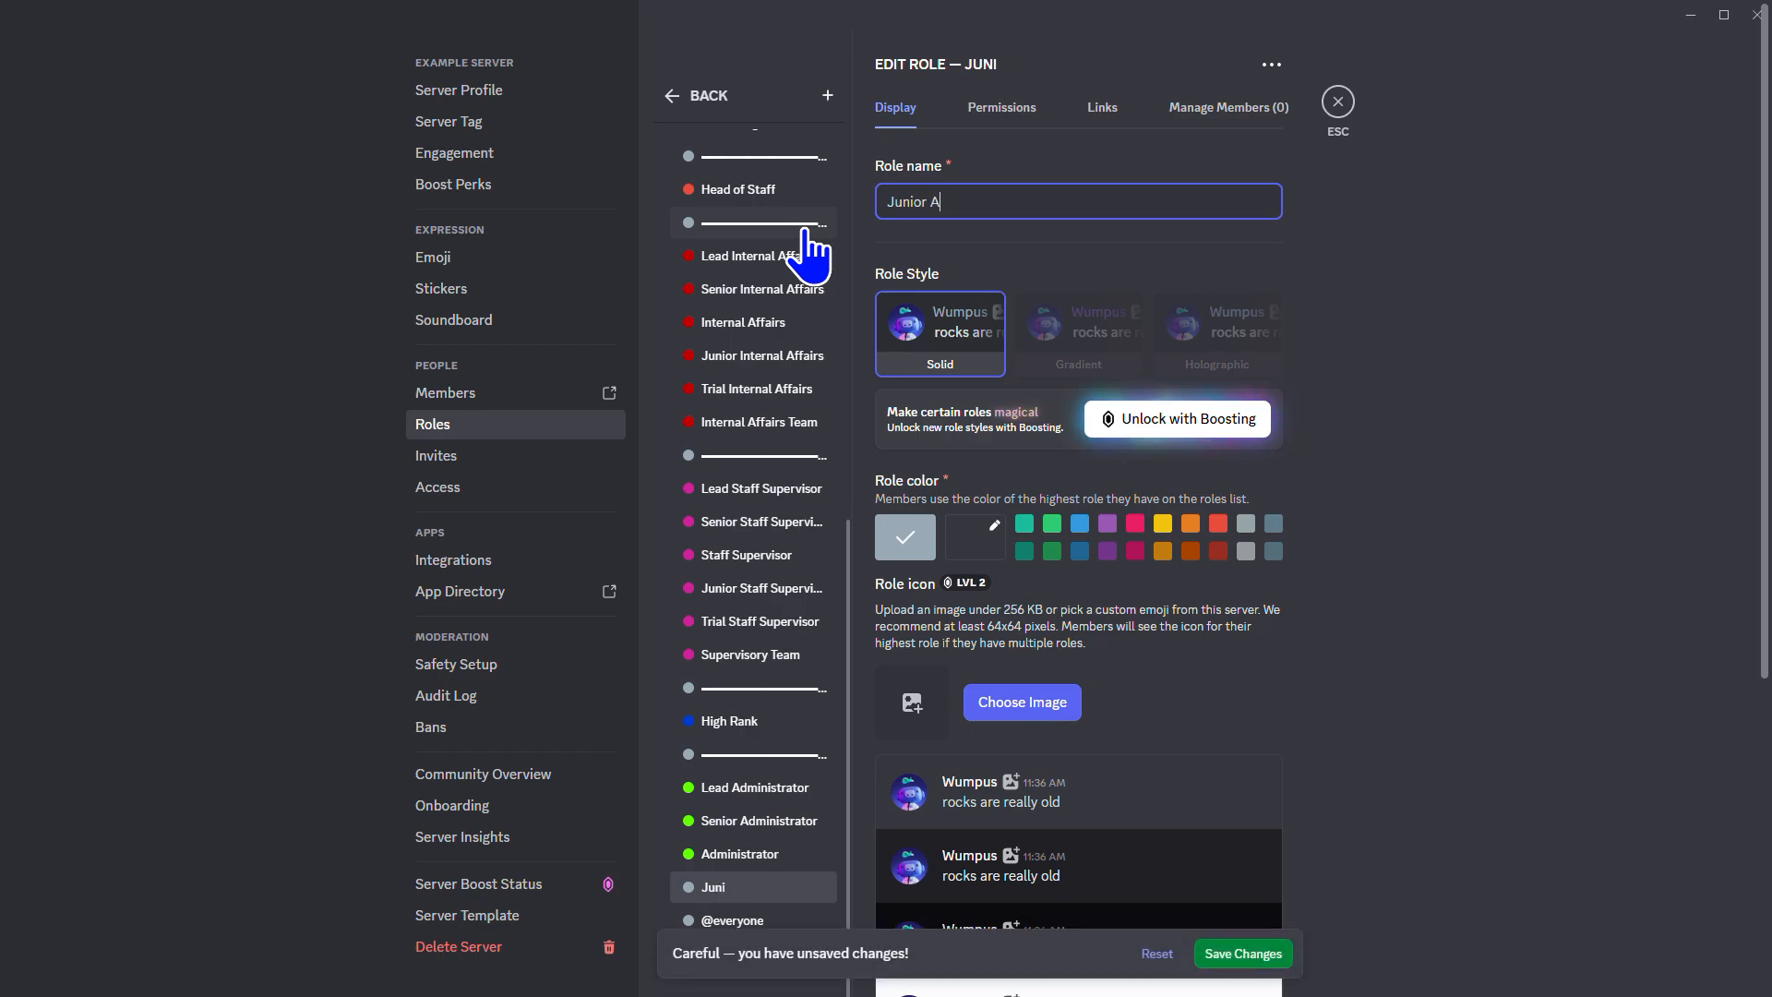
text(dministrator)
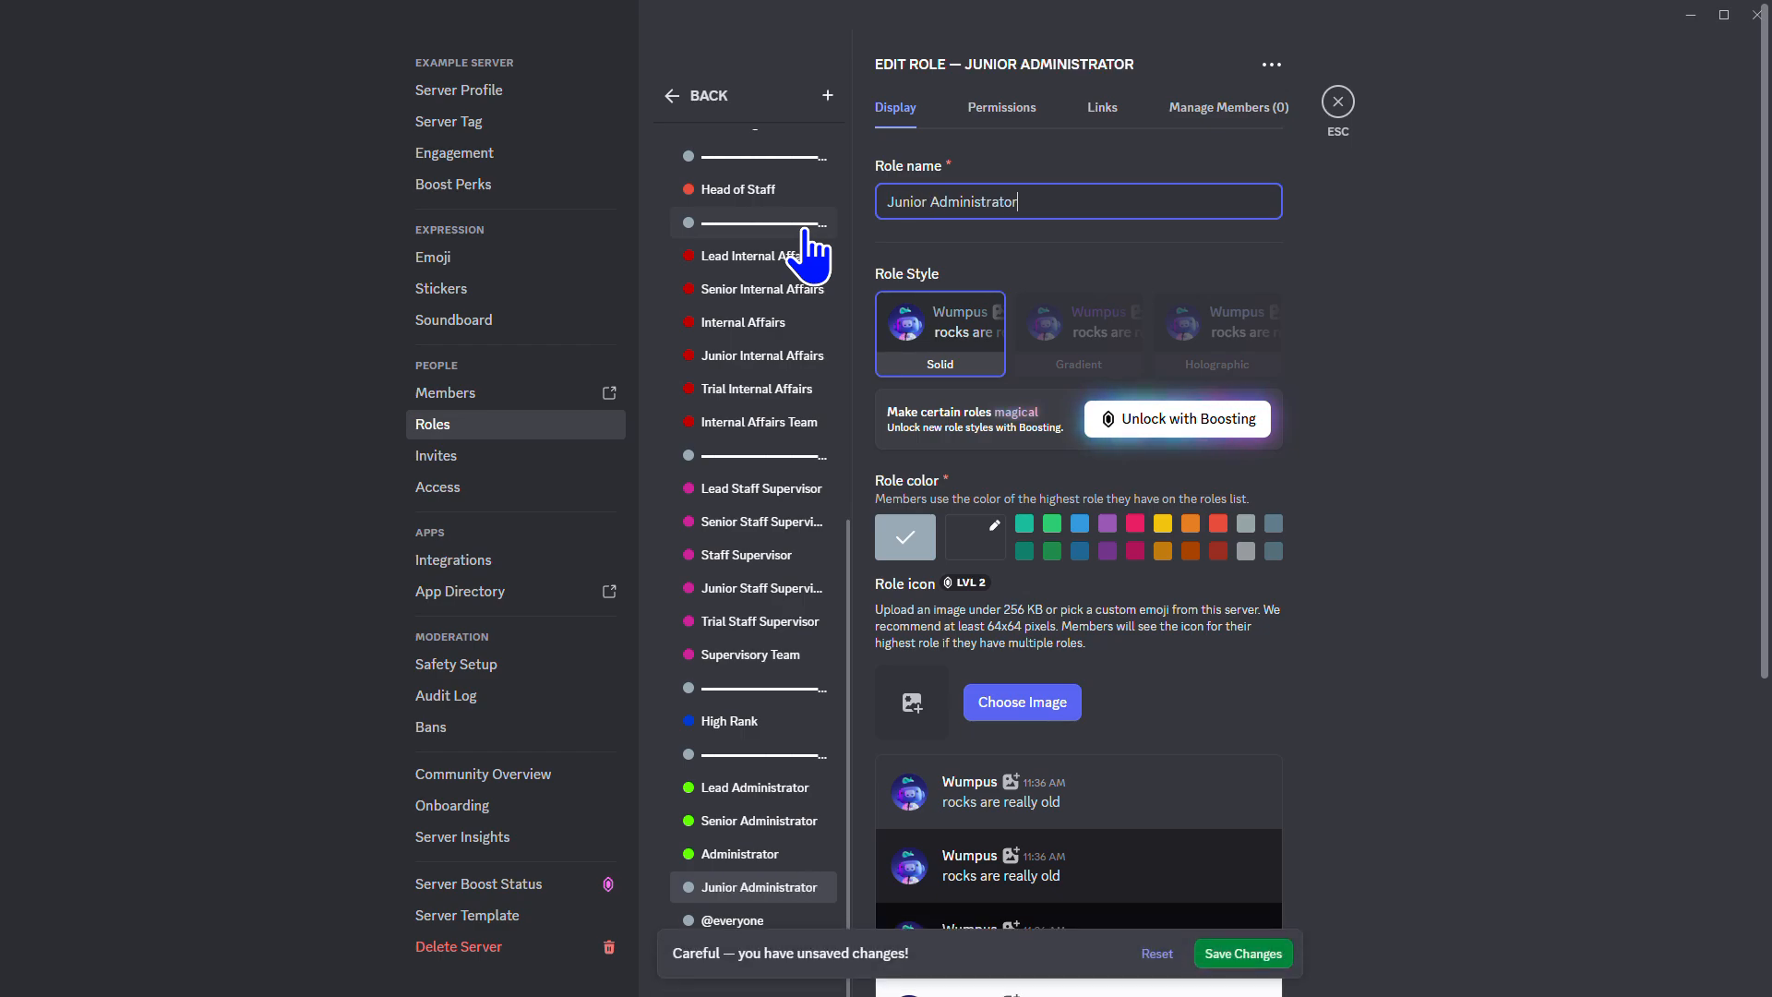
click(974, 540)
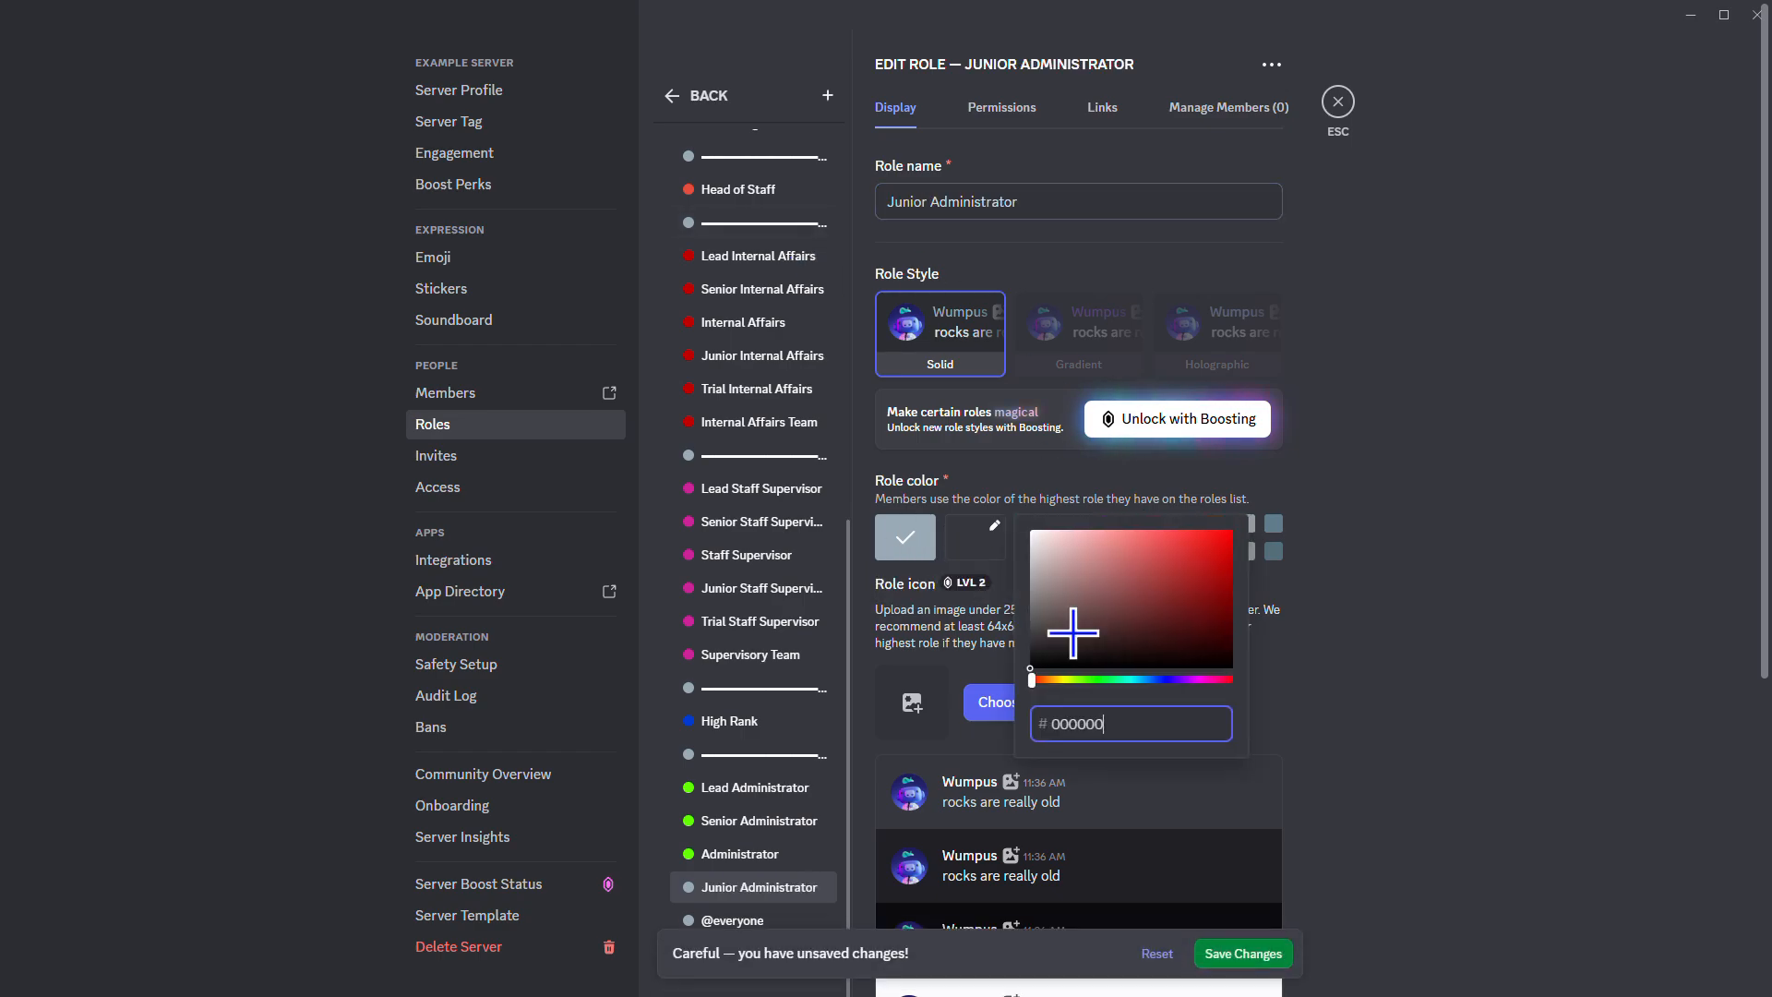
double_click(1113, 723)
text(7cfc00)
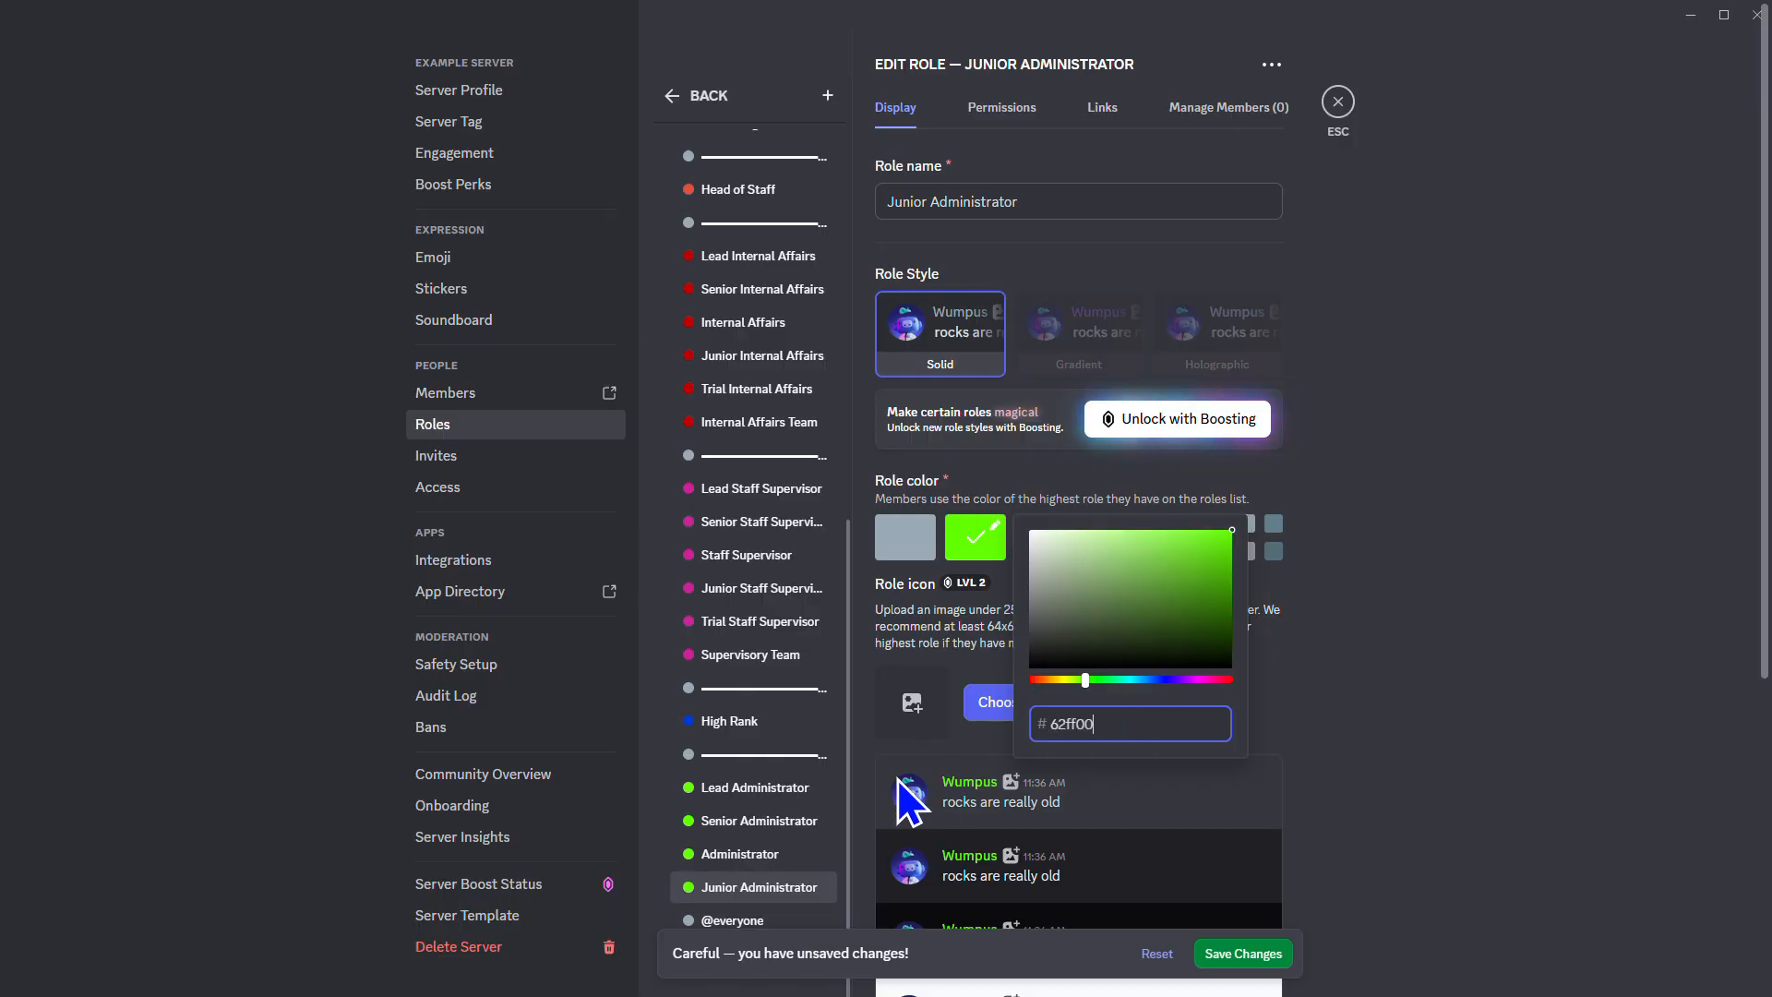
click(1251, 957)
Create a role named Trial Administrator with the custom color #62ff00 and save it
click(827, 99)
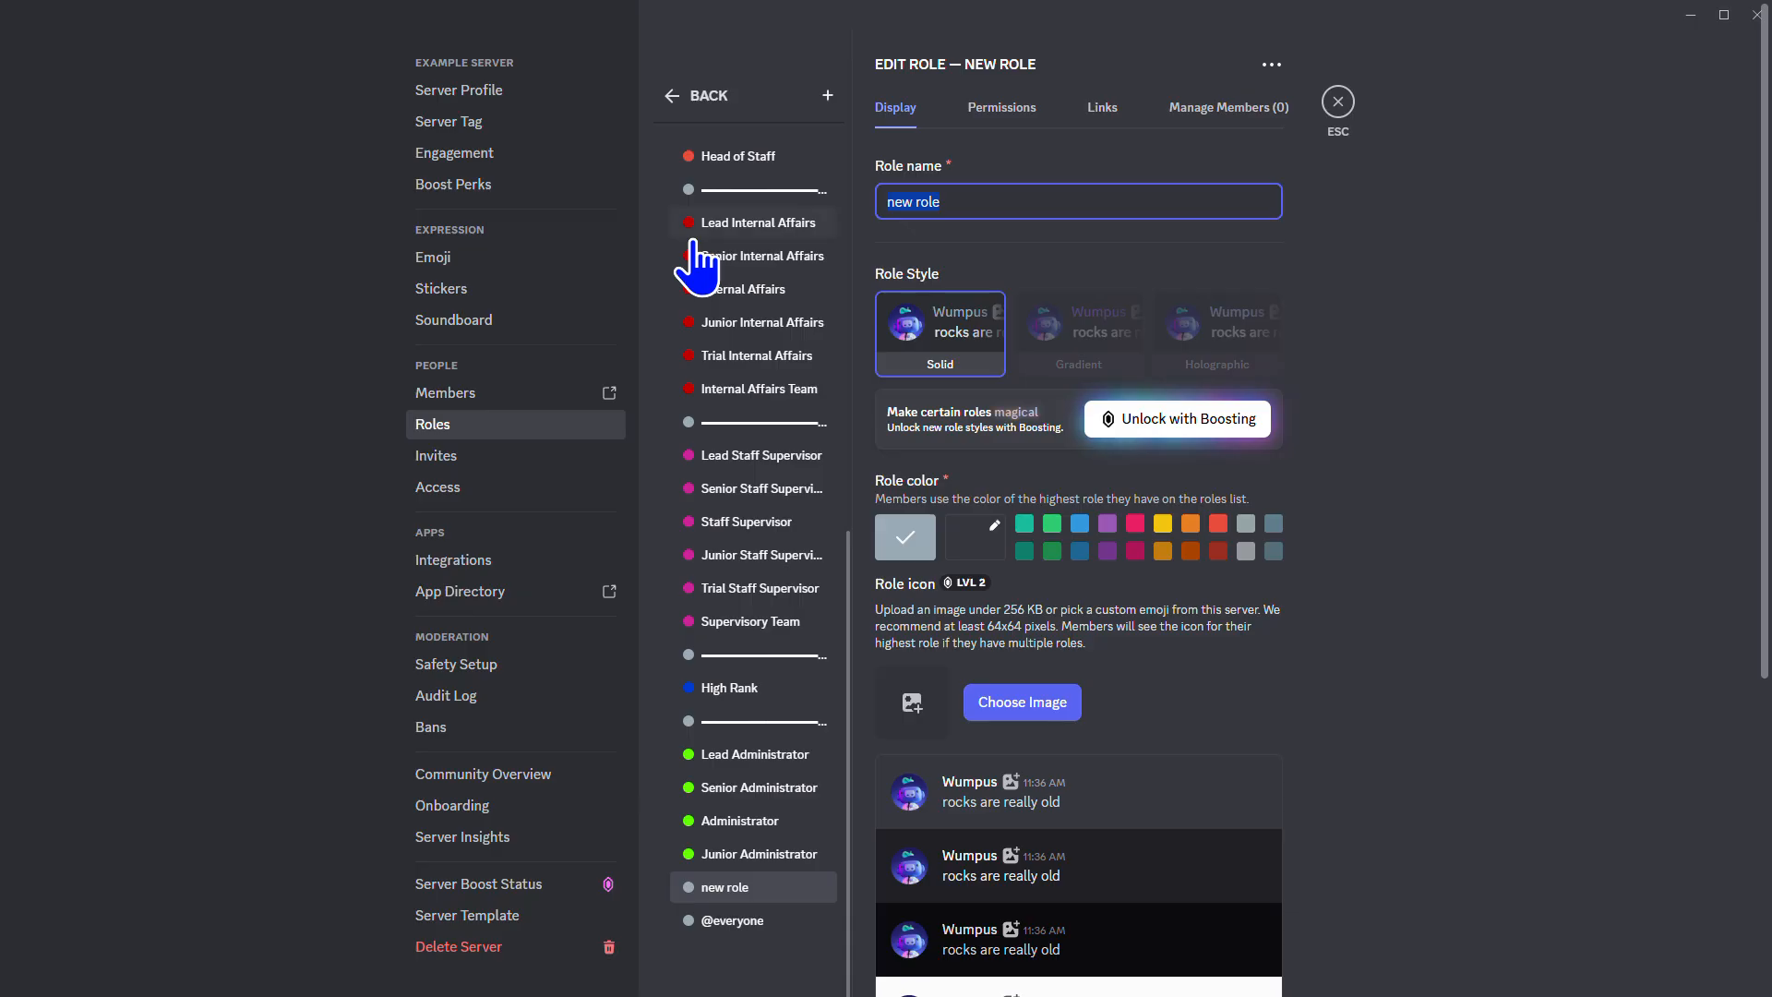
text(Trial Administrator)
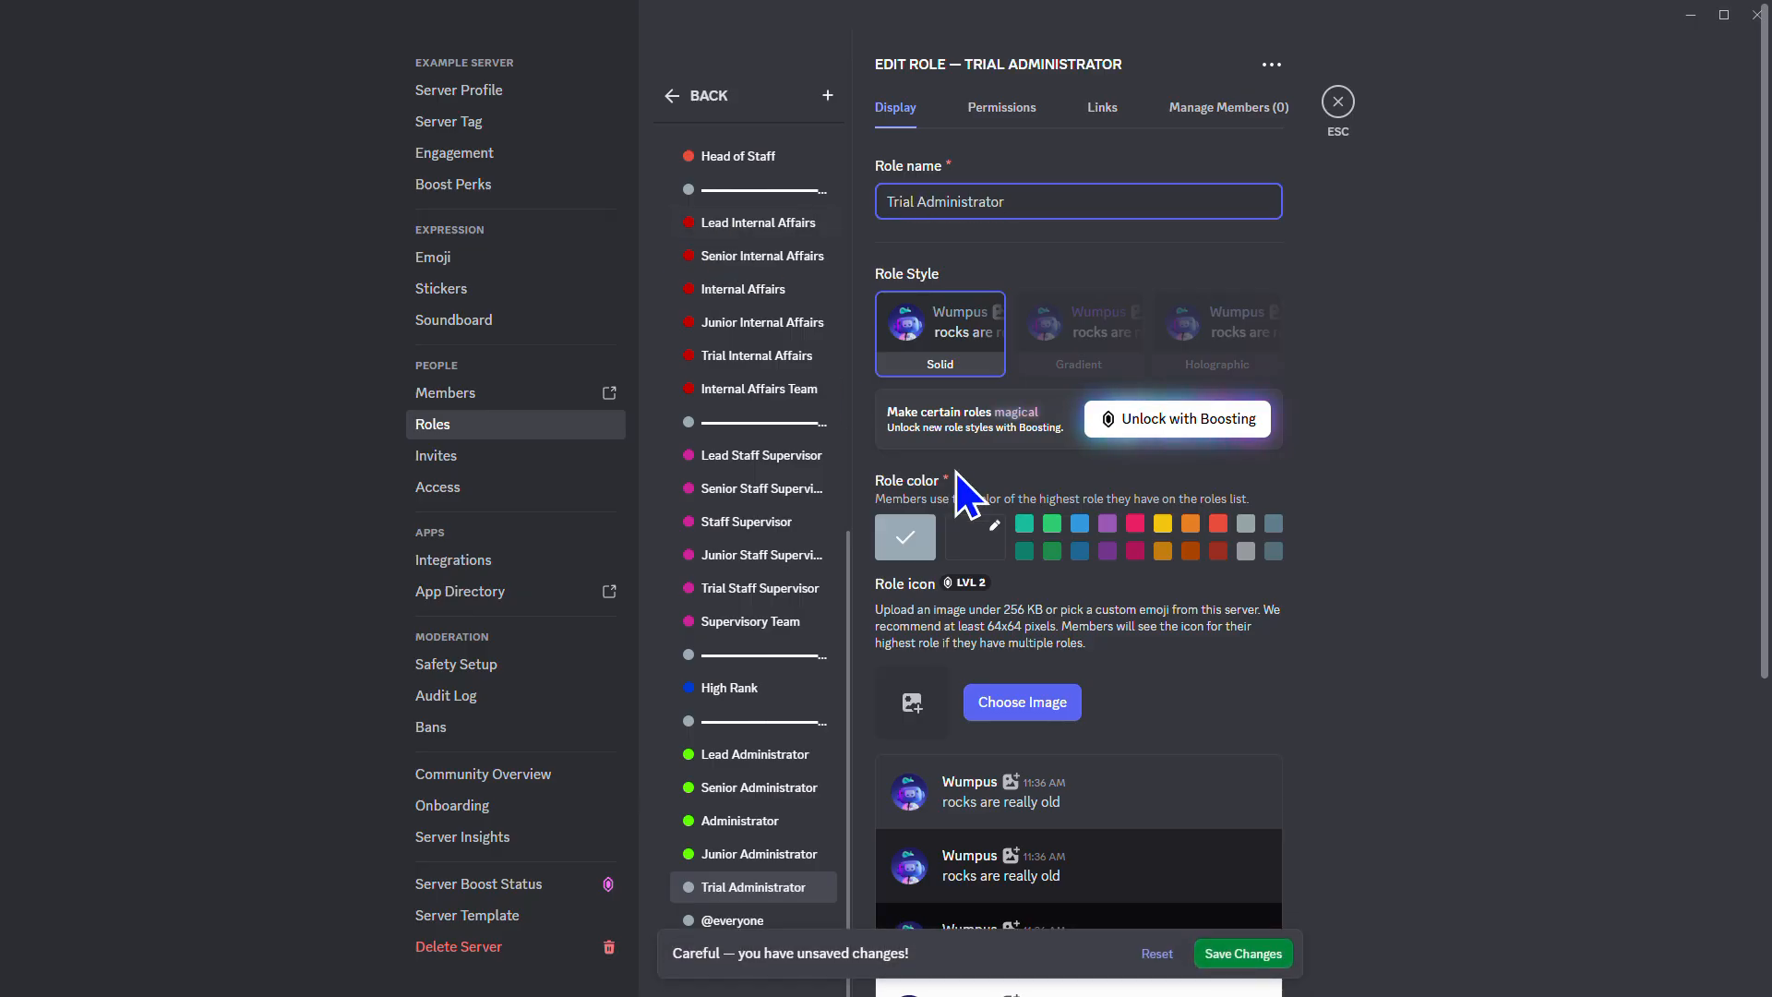
click(973, 538)
click(1119, 724)
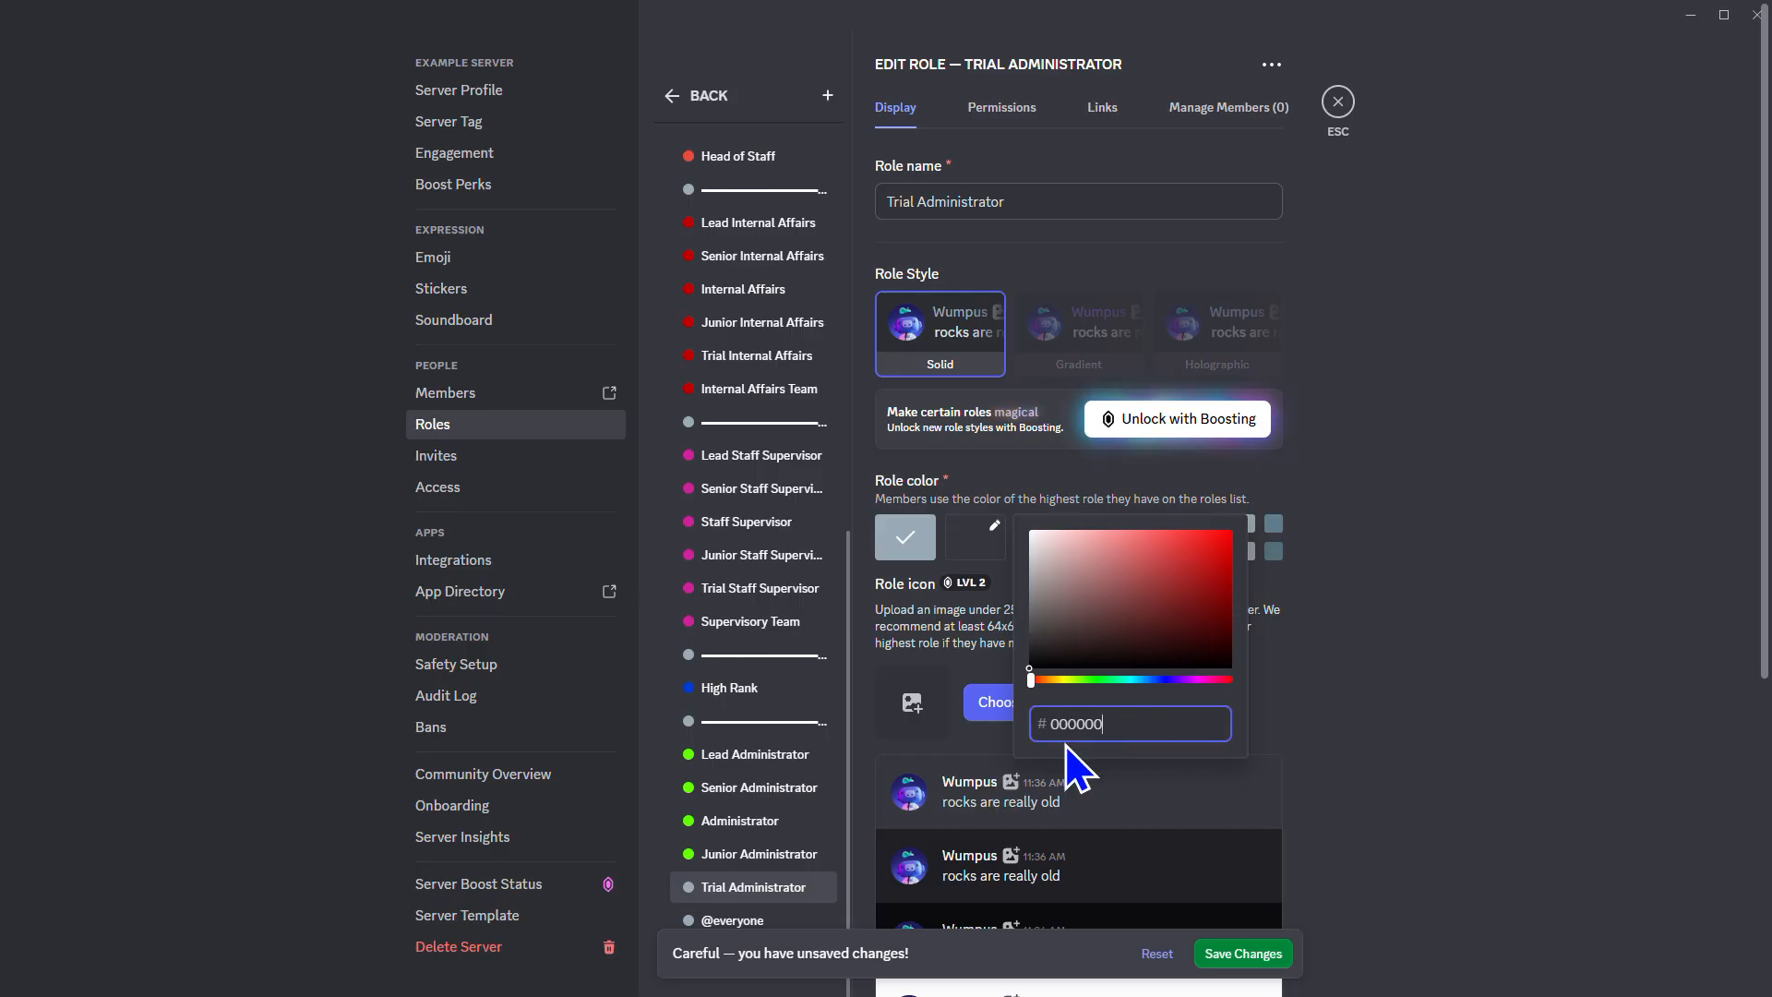
text(62ff00)
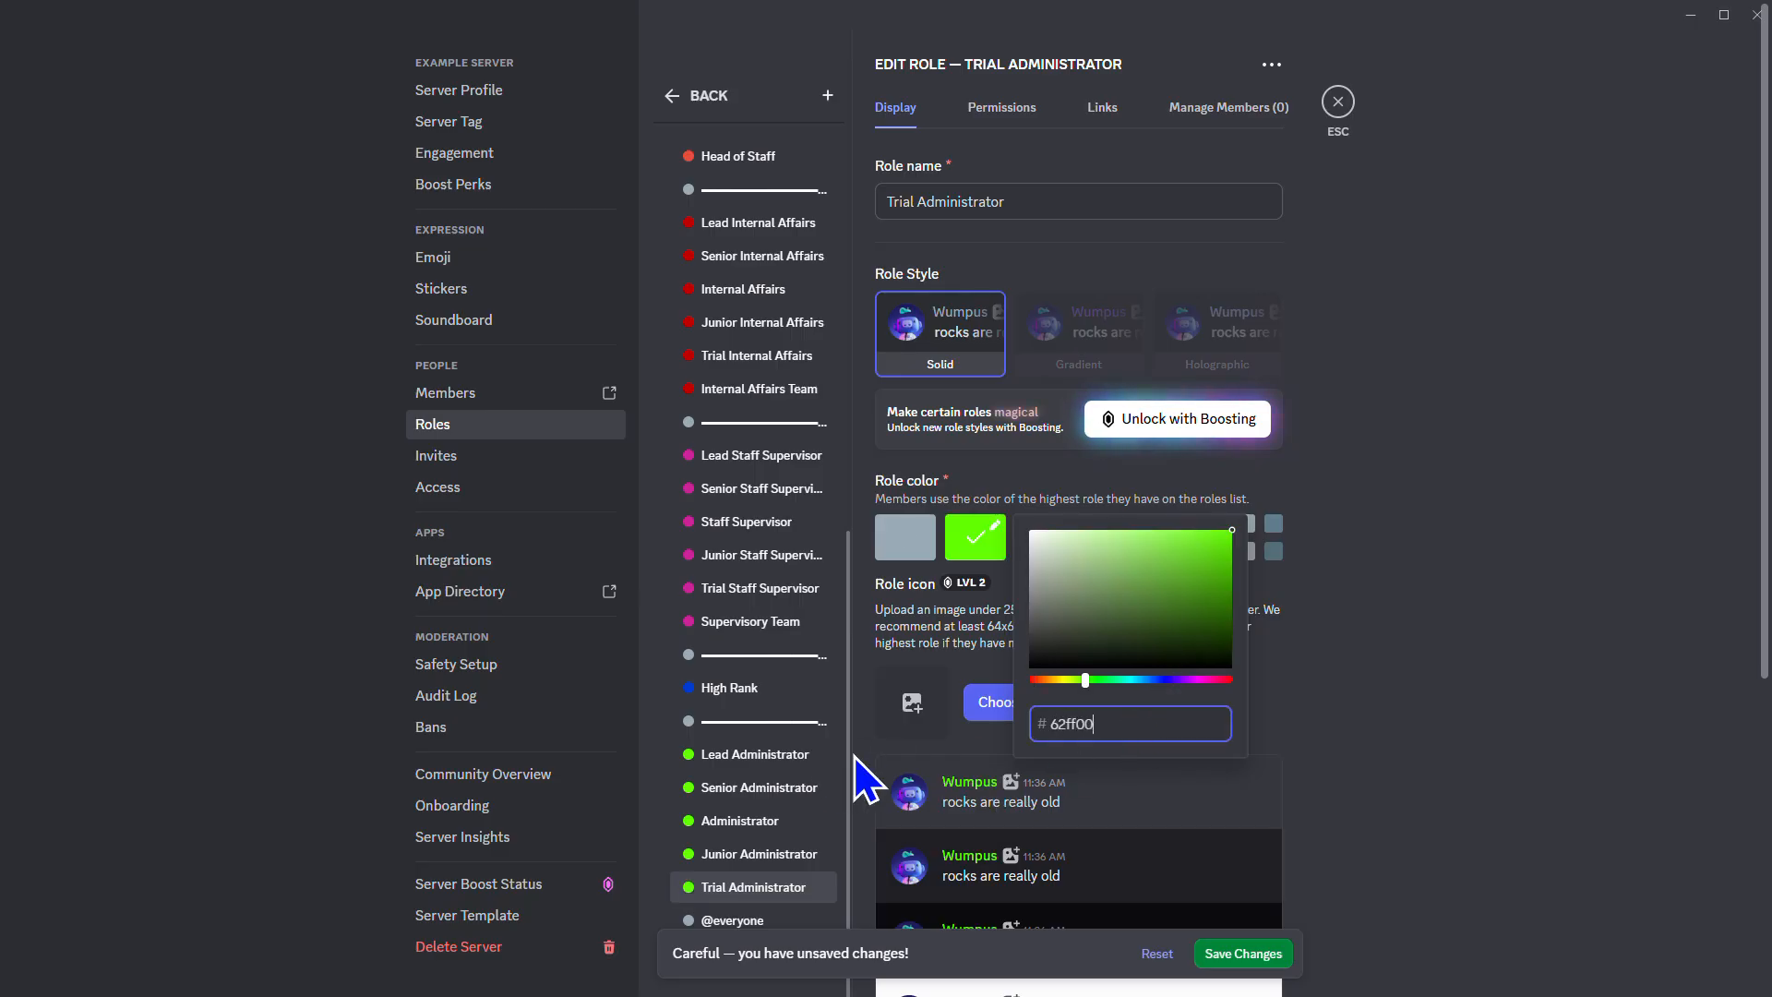
click(1281, 954)
Create a role named Administration Team with the custom color #62ff00 and save it
click(827, 95)
click(960, 201)
key(ctrl+a)
key(BackSpace)
text(Admin)
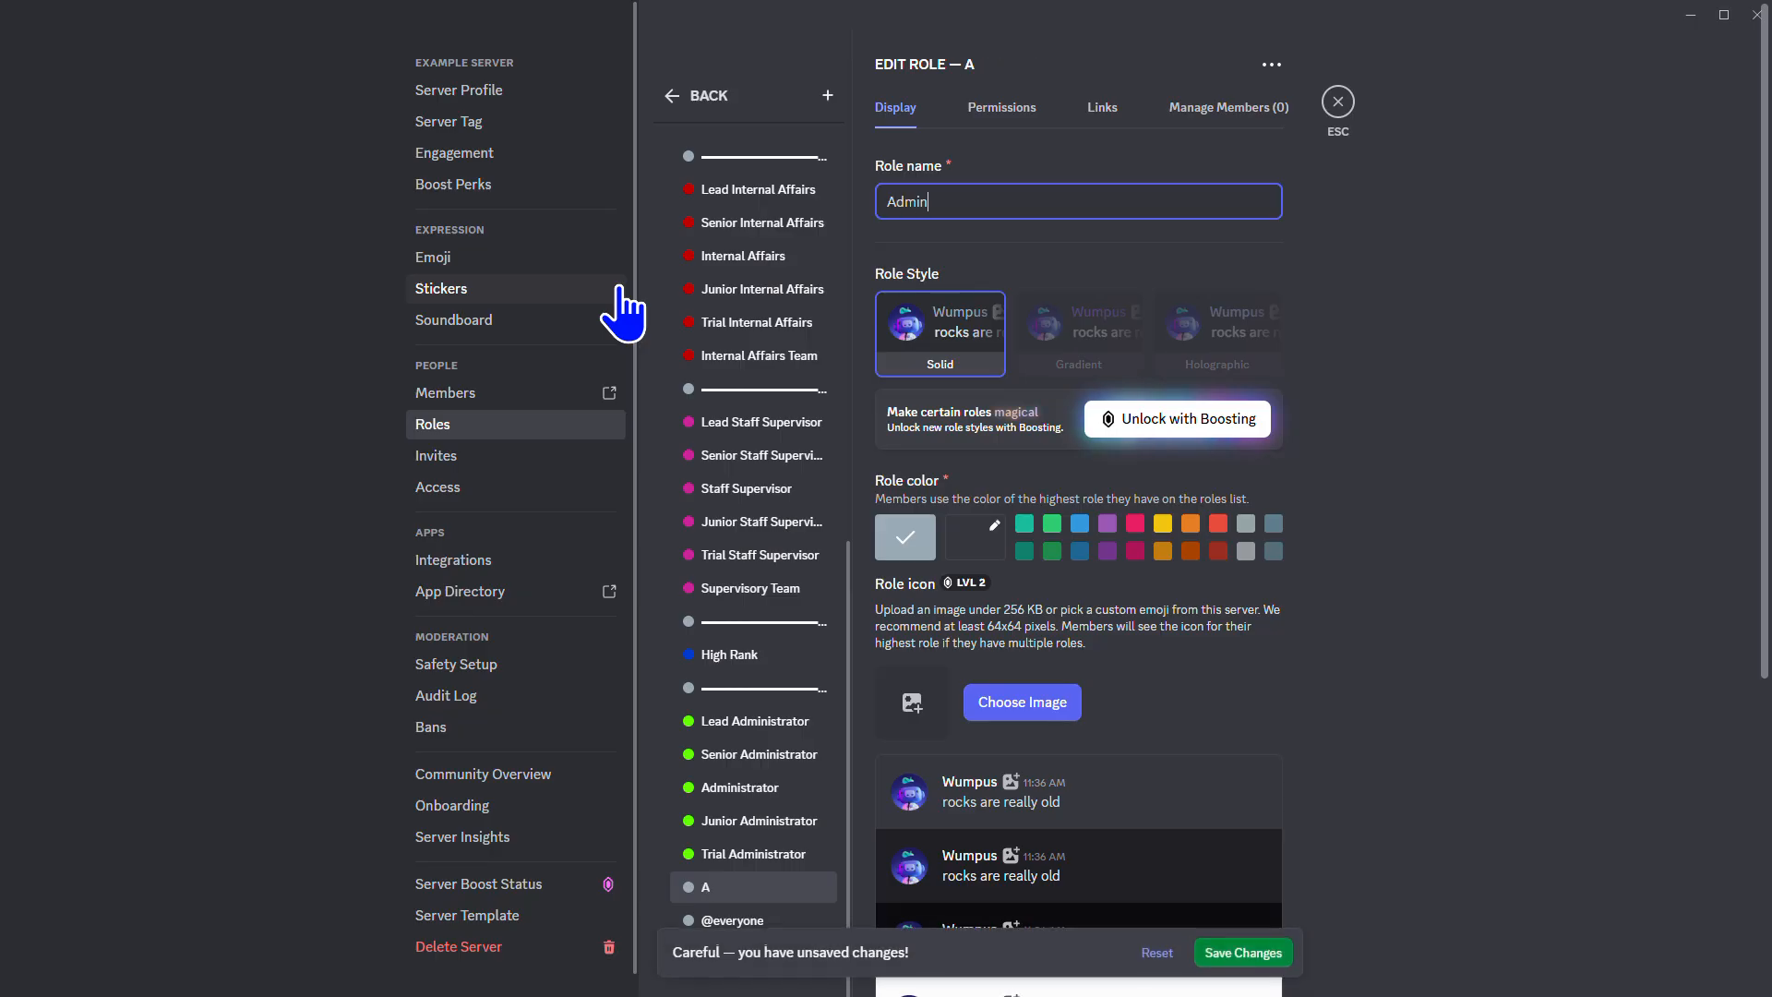
text(istration Team)
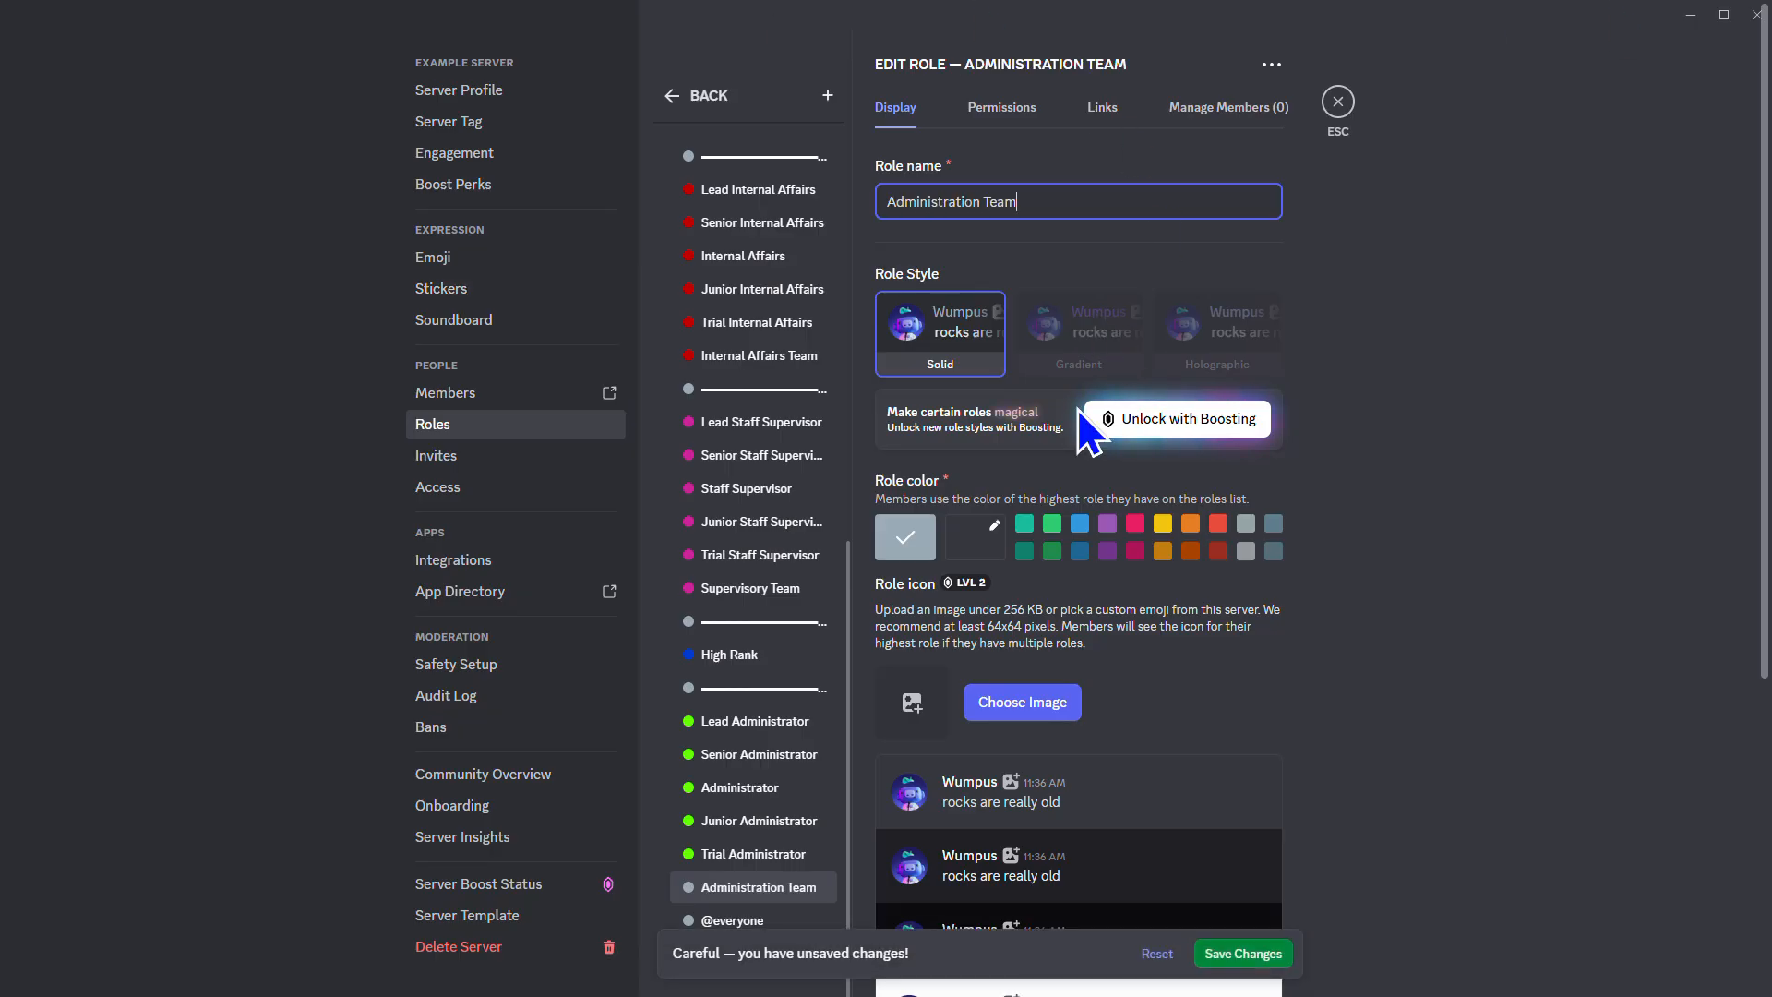
click(977, 537)
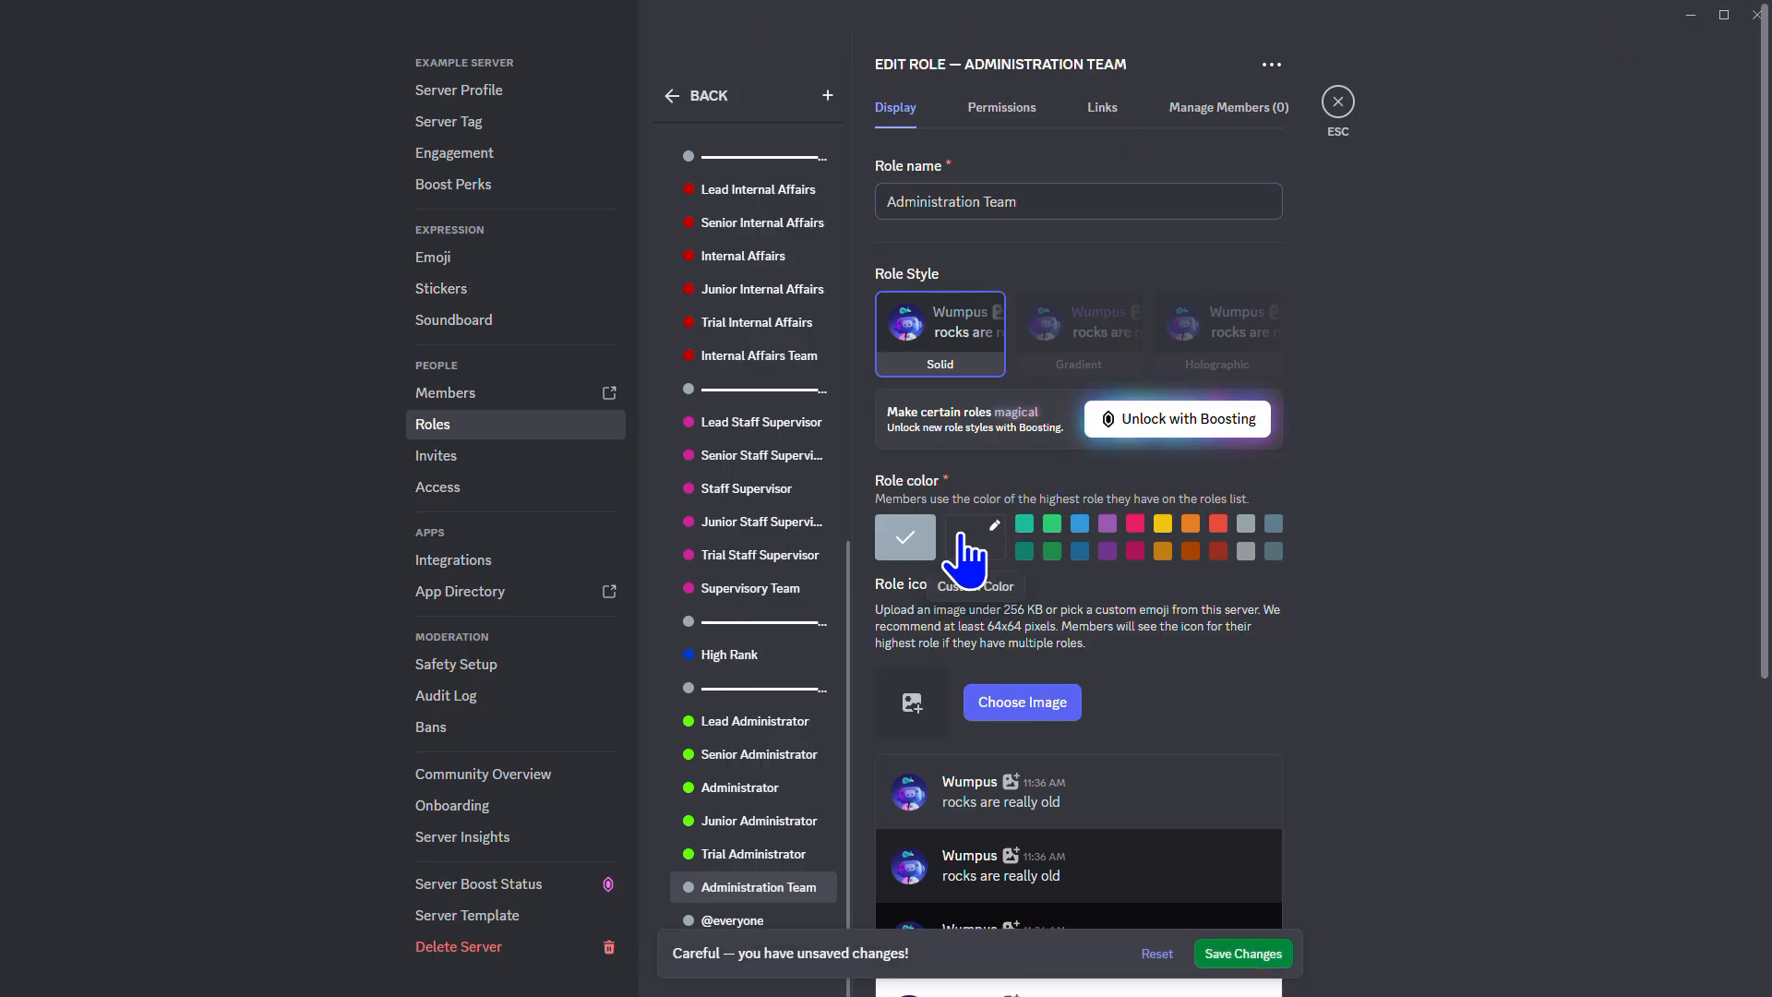
double_click(1125, 723)
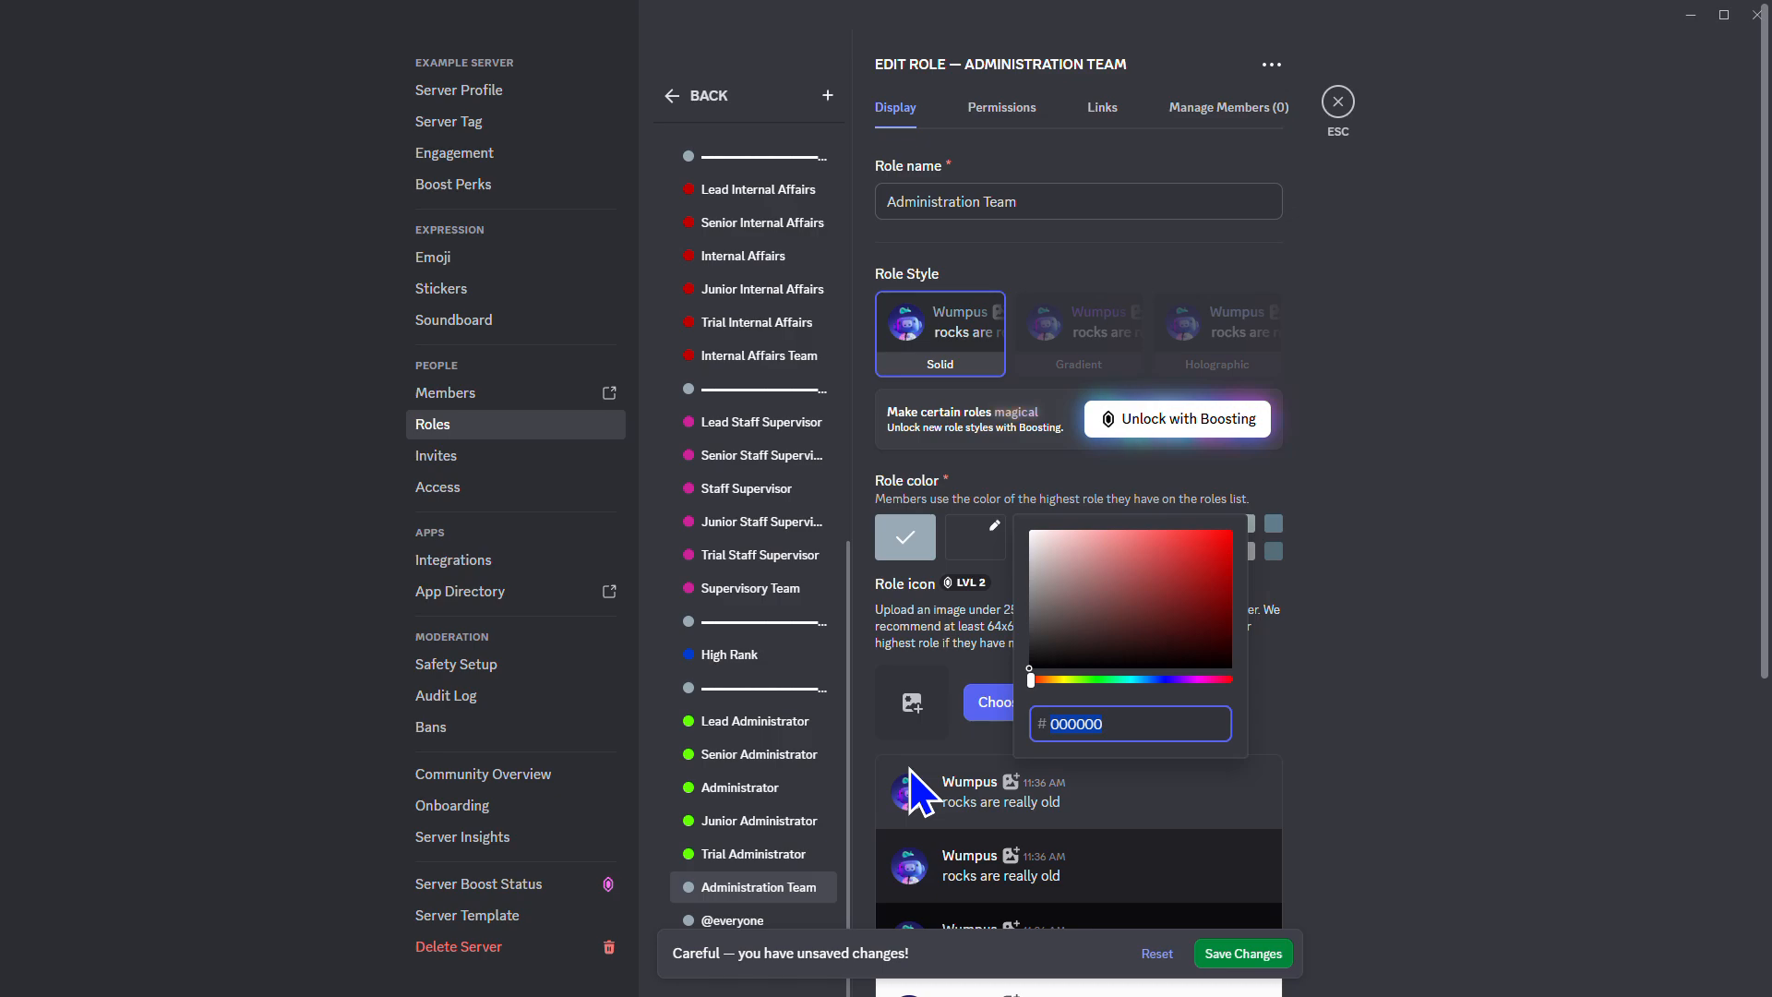
text(62ff00)
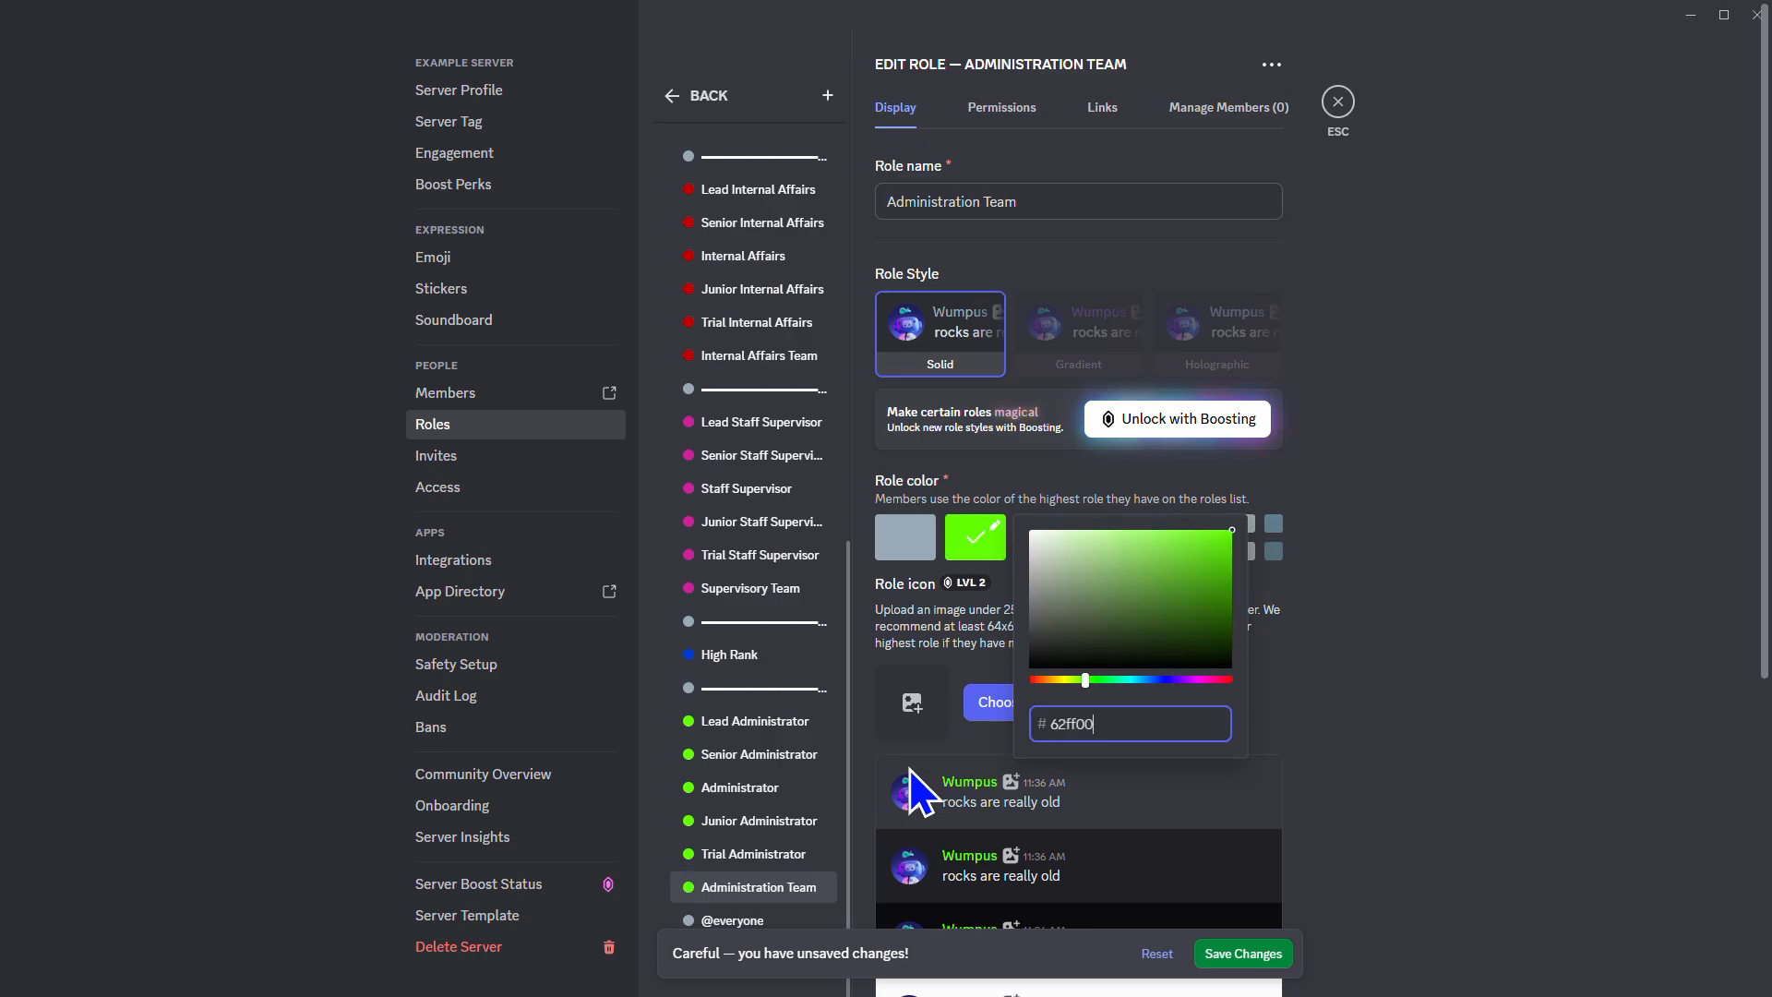
click(1246, 953)
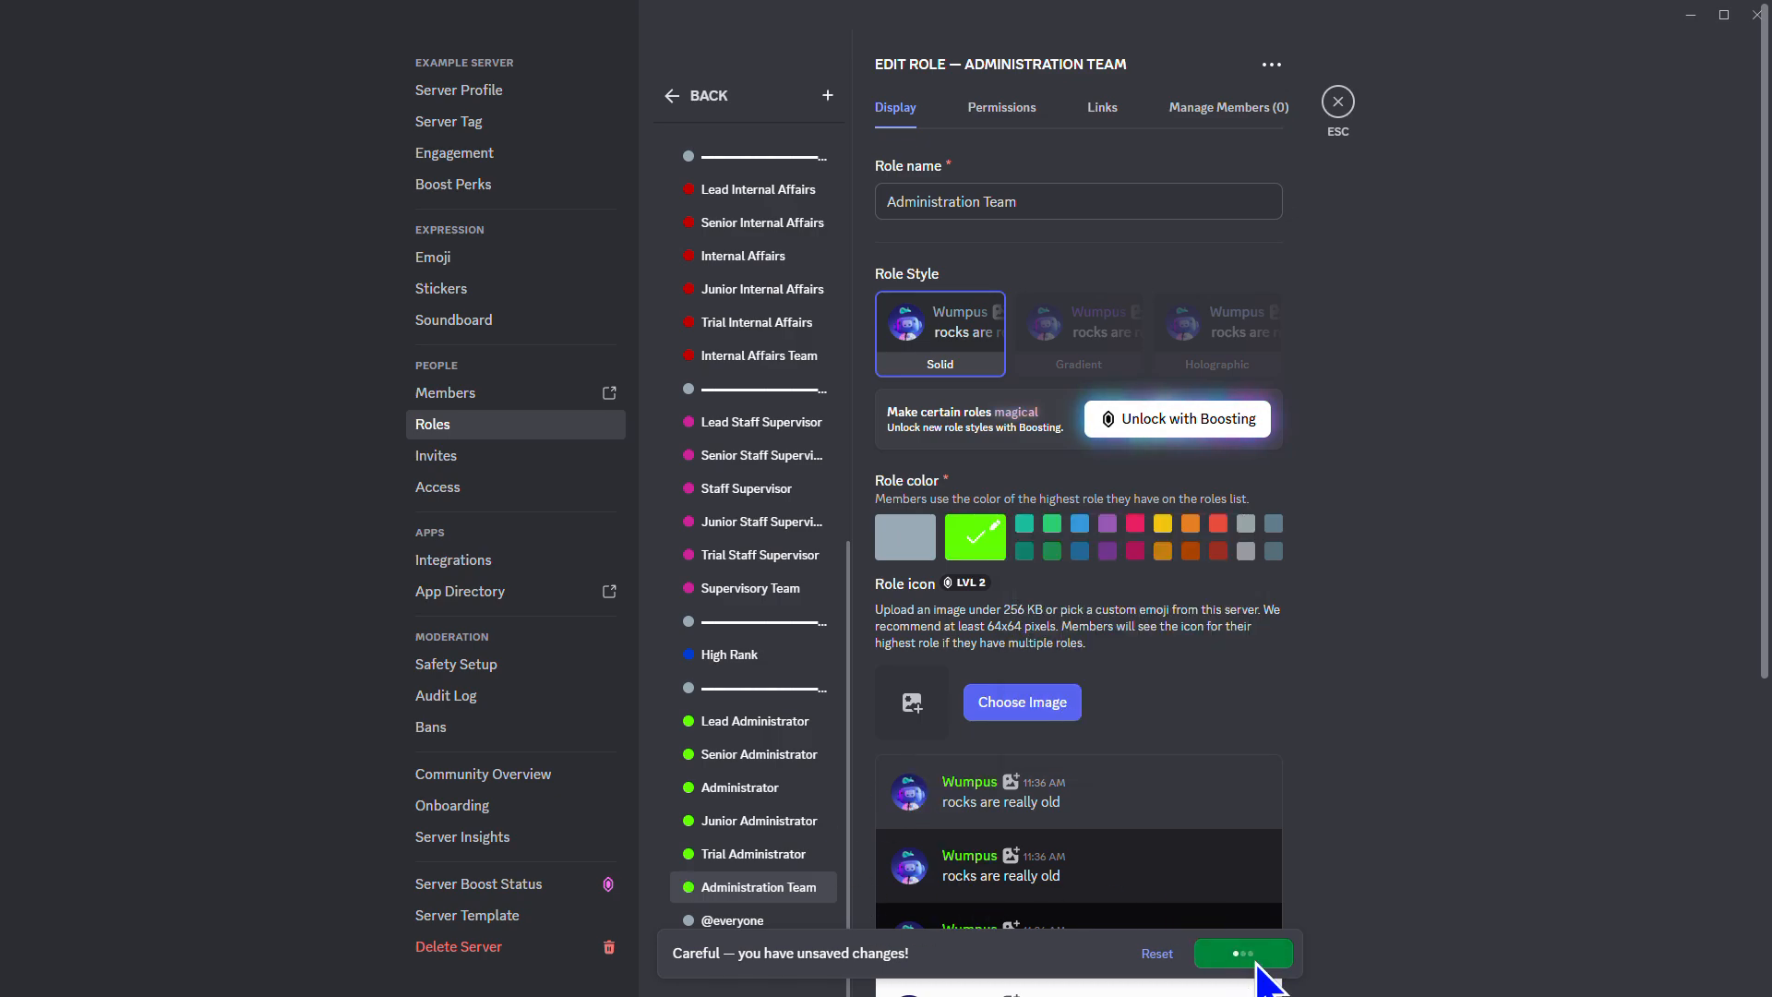
Create a separator role below Administration Team, paste the line of dashes as its name, and save it
click(828, 96)
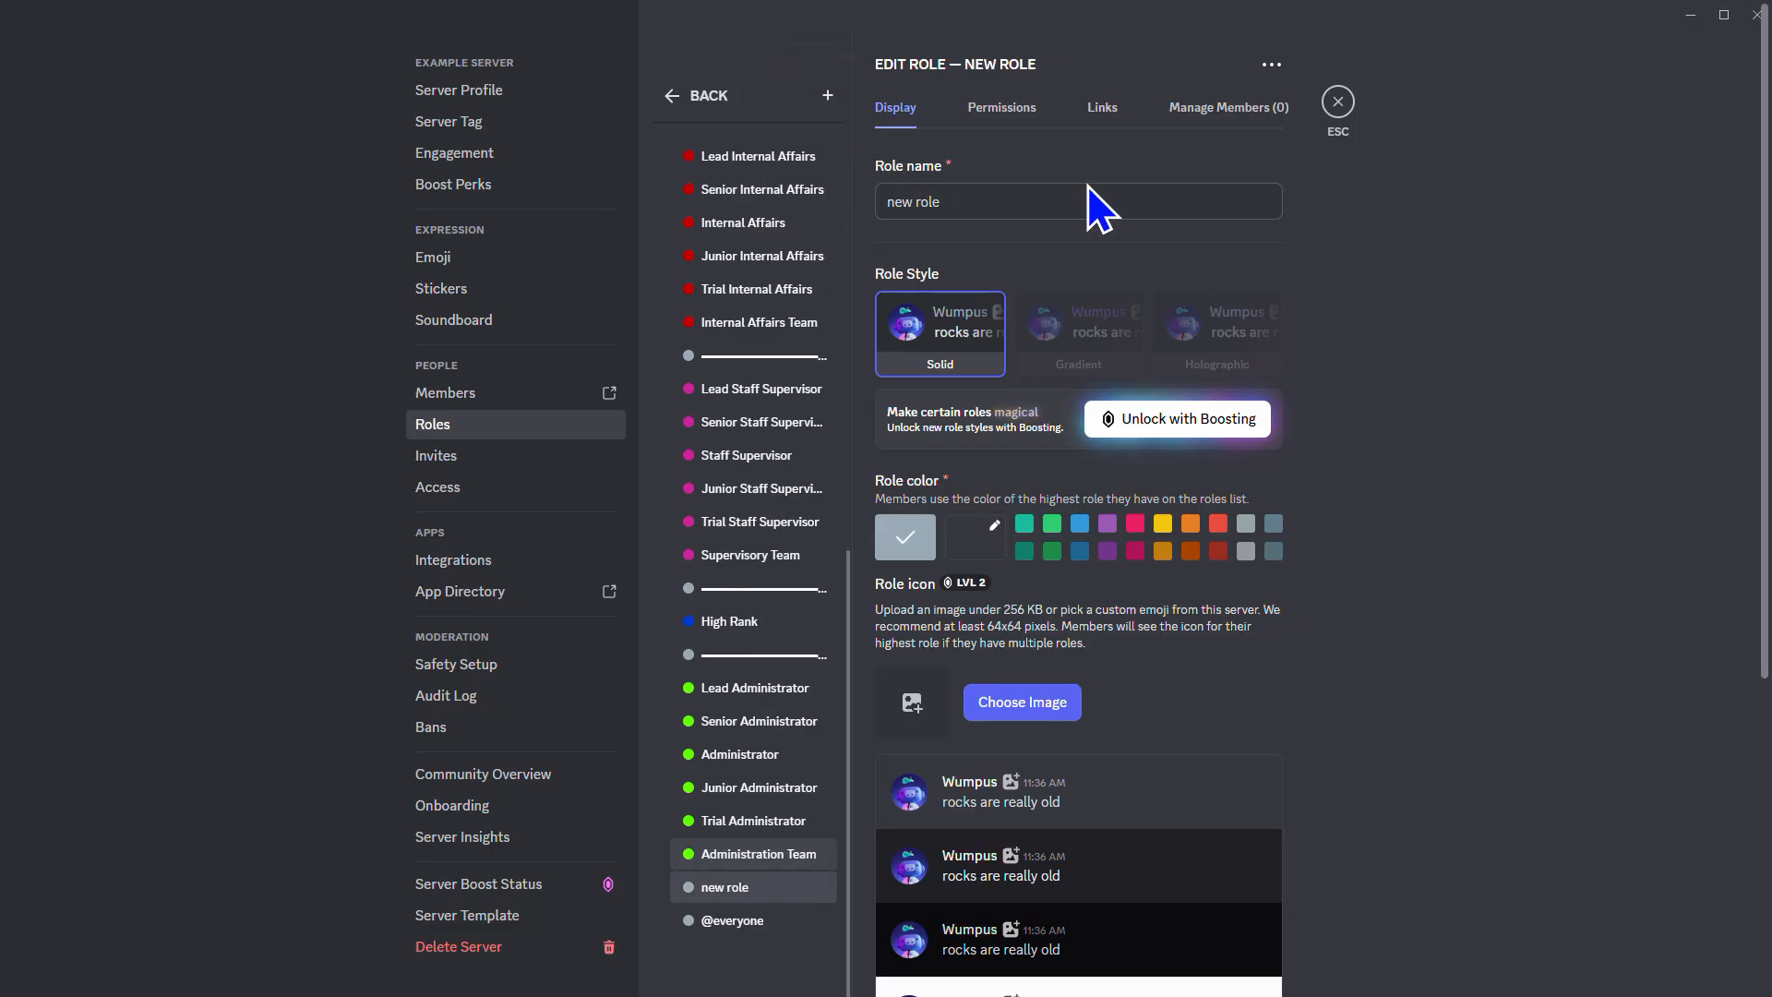
key(ctrl+a)
key(ctrl+v)
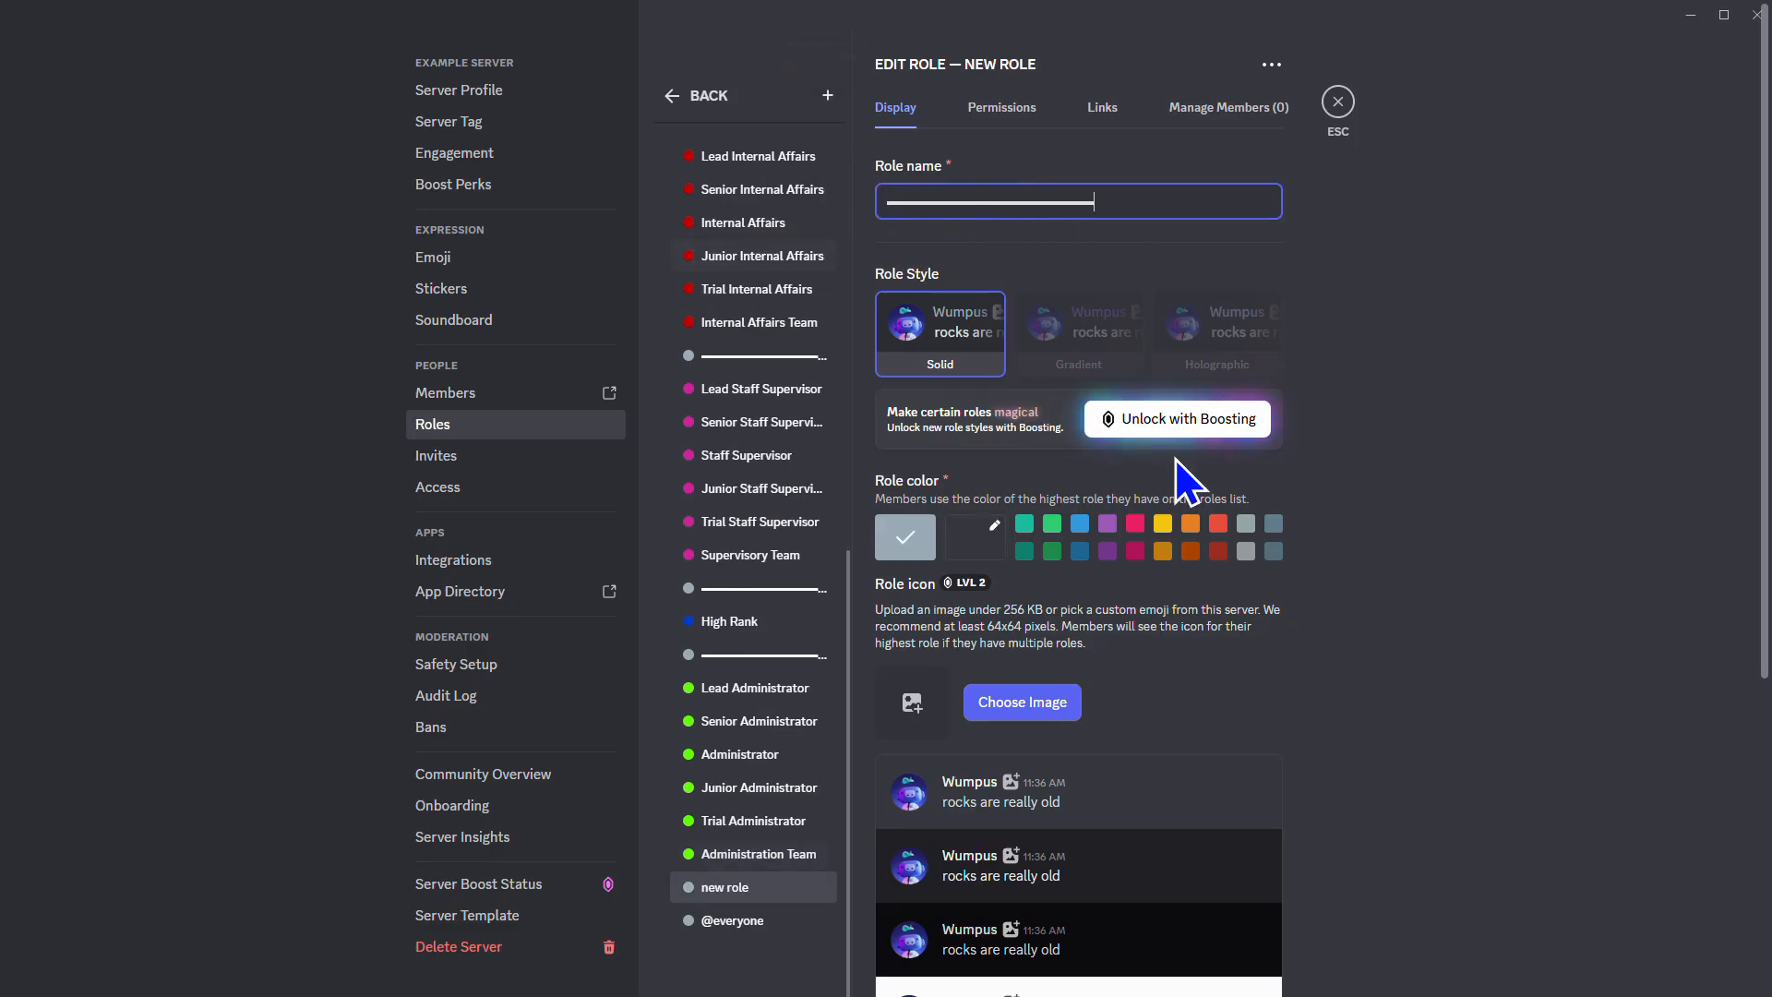
click(1241, 948)
Create a role named Lead Moderator below the Administration Team separator
scroll(794, 738, up, 6)
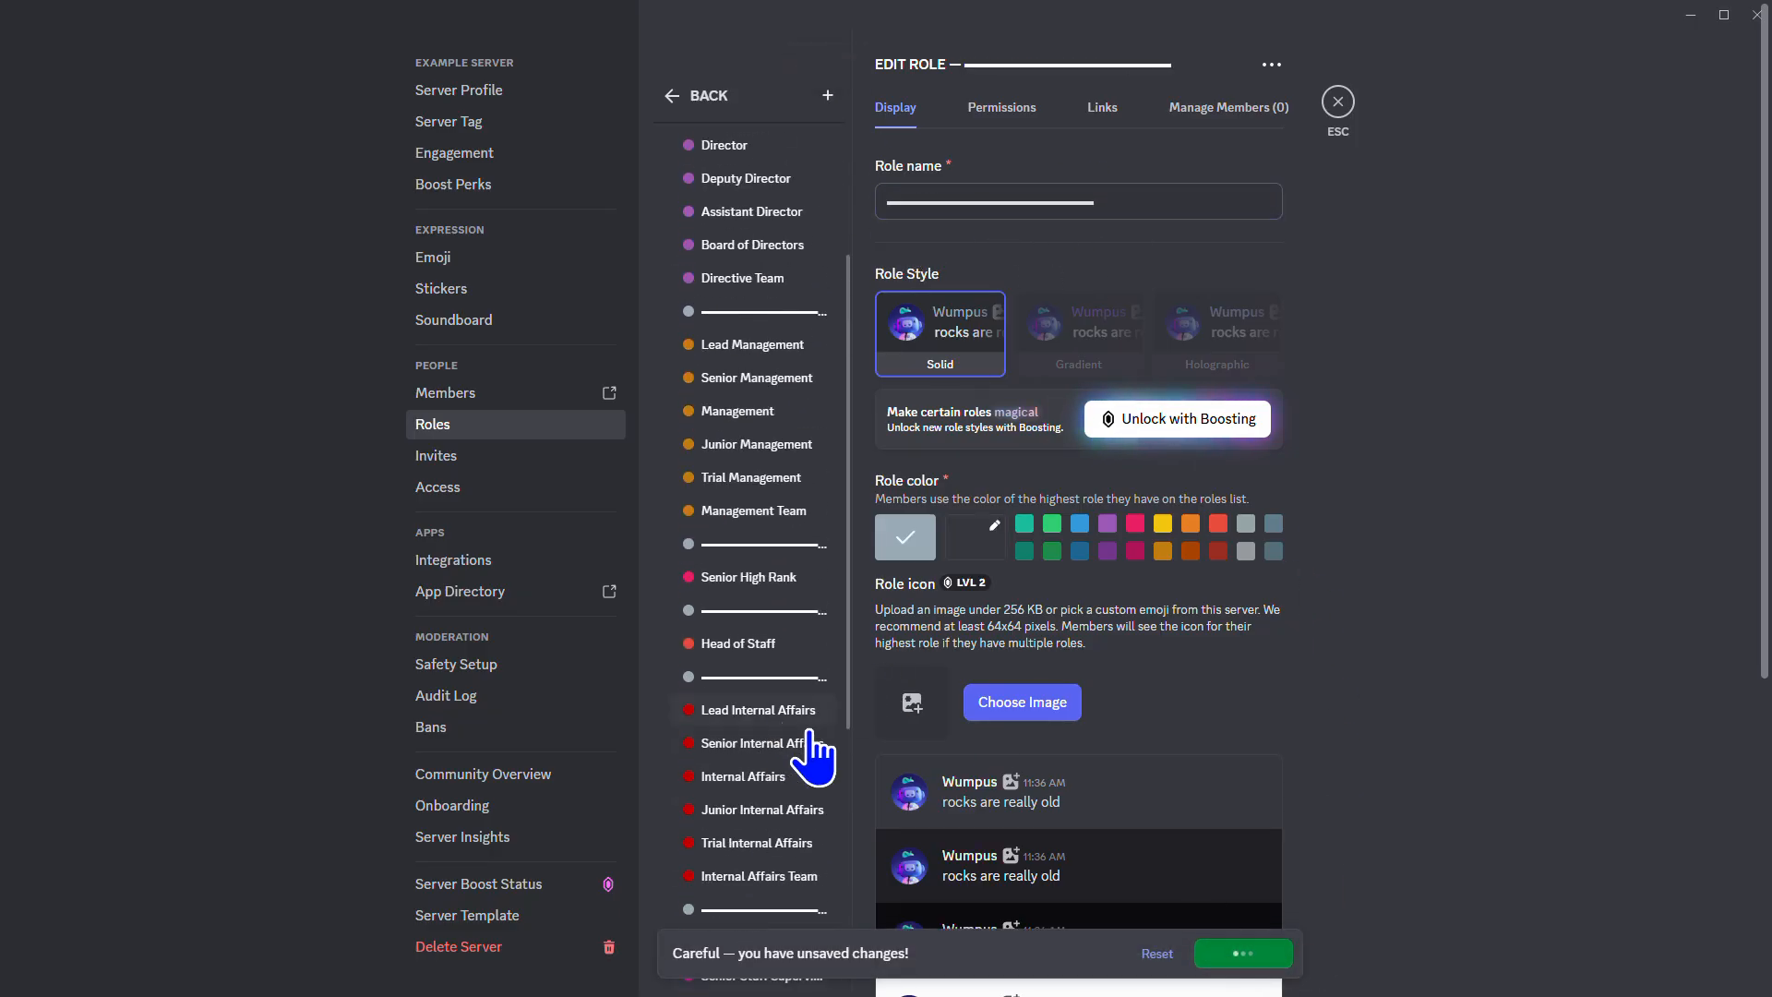
scroll(794, 665, up, 2)
scroll(803, 600, down, 8)
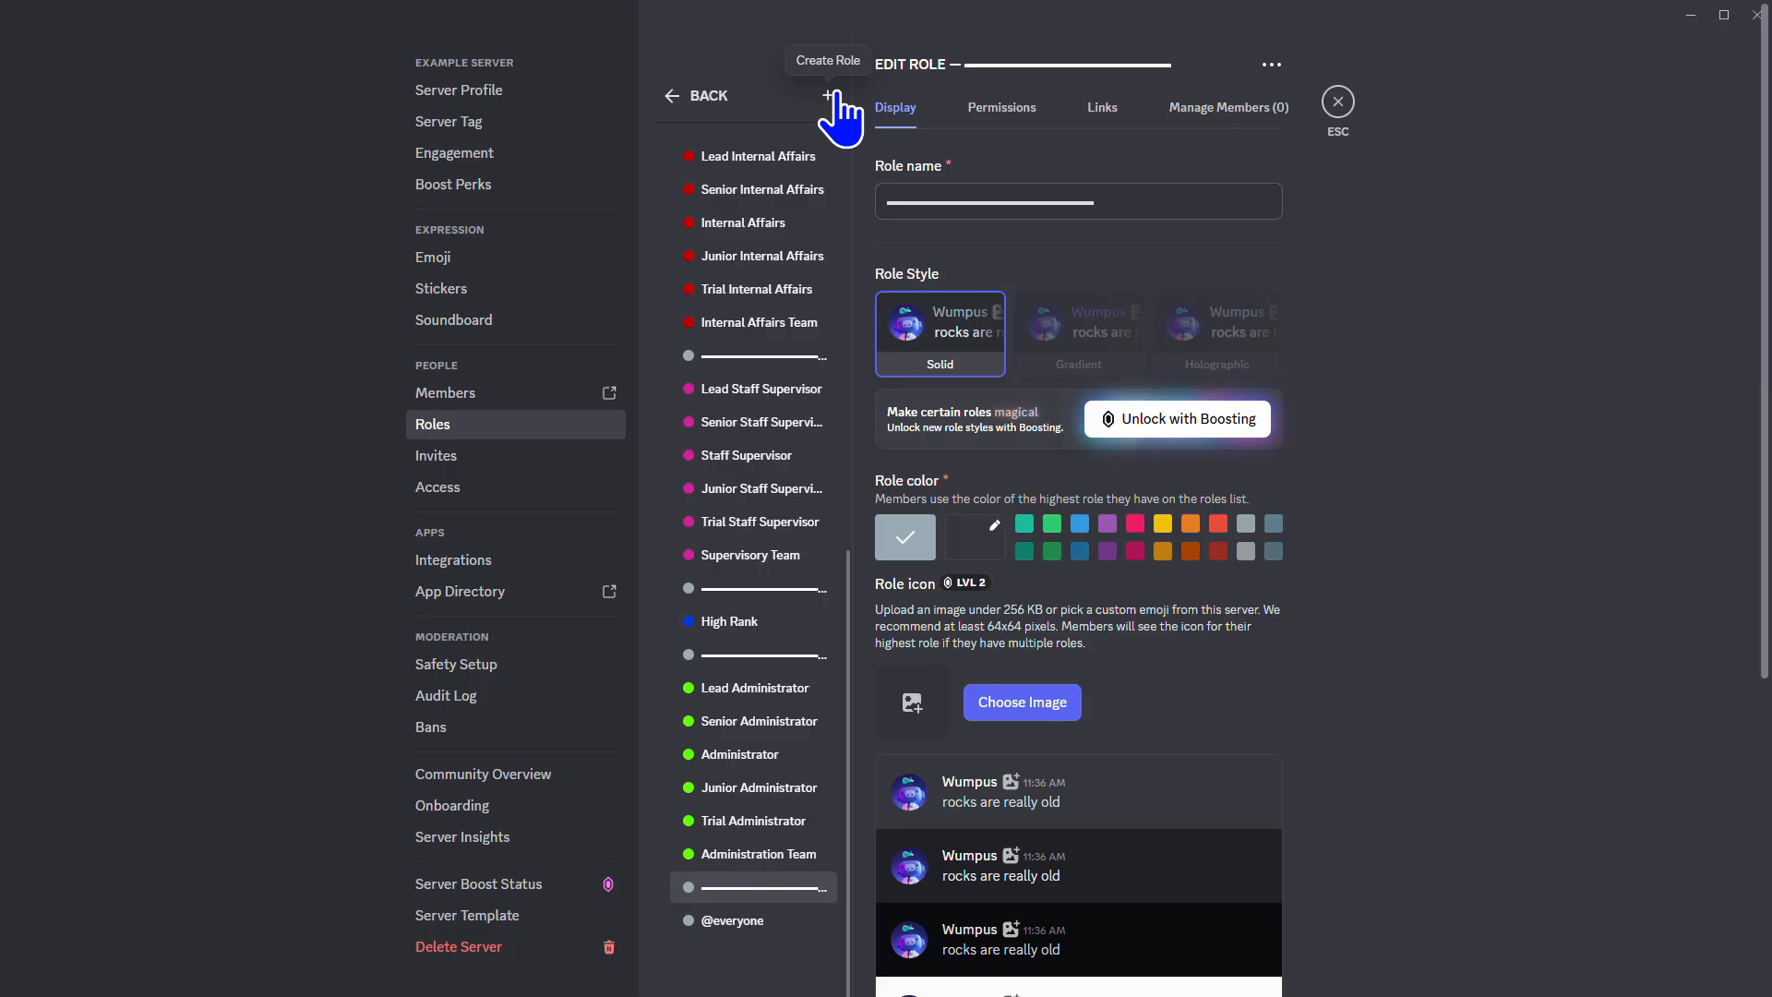
click(828, 96)
click(993, 200)
key(ctrl+a)
text(Lead)
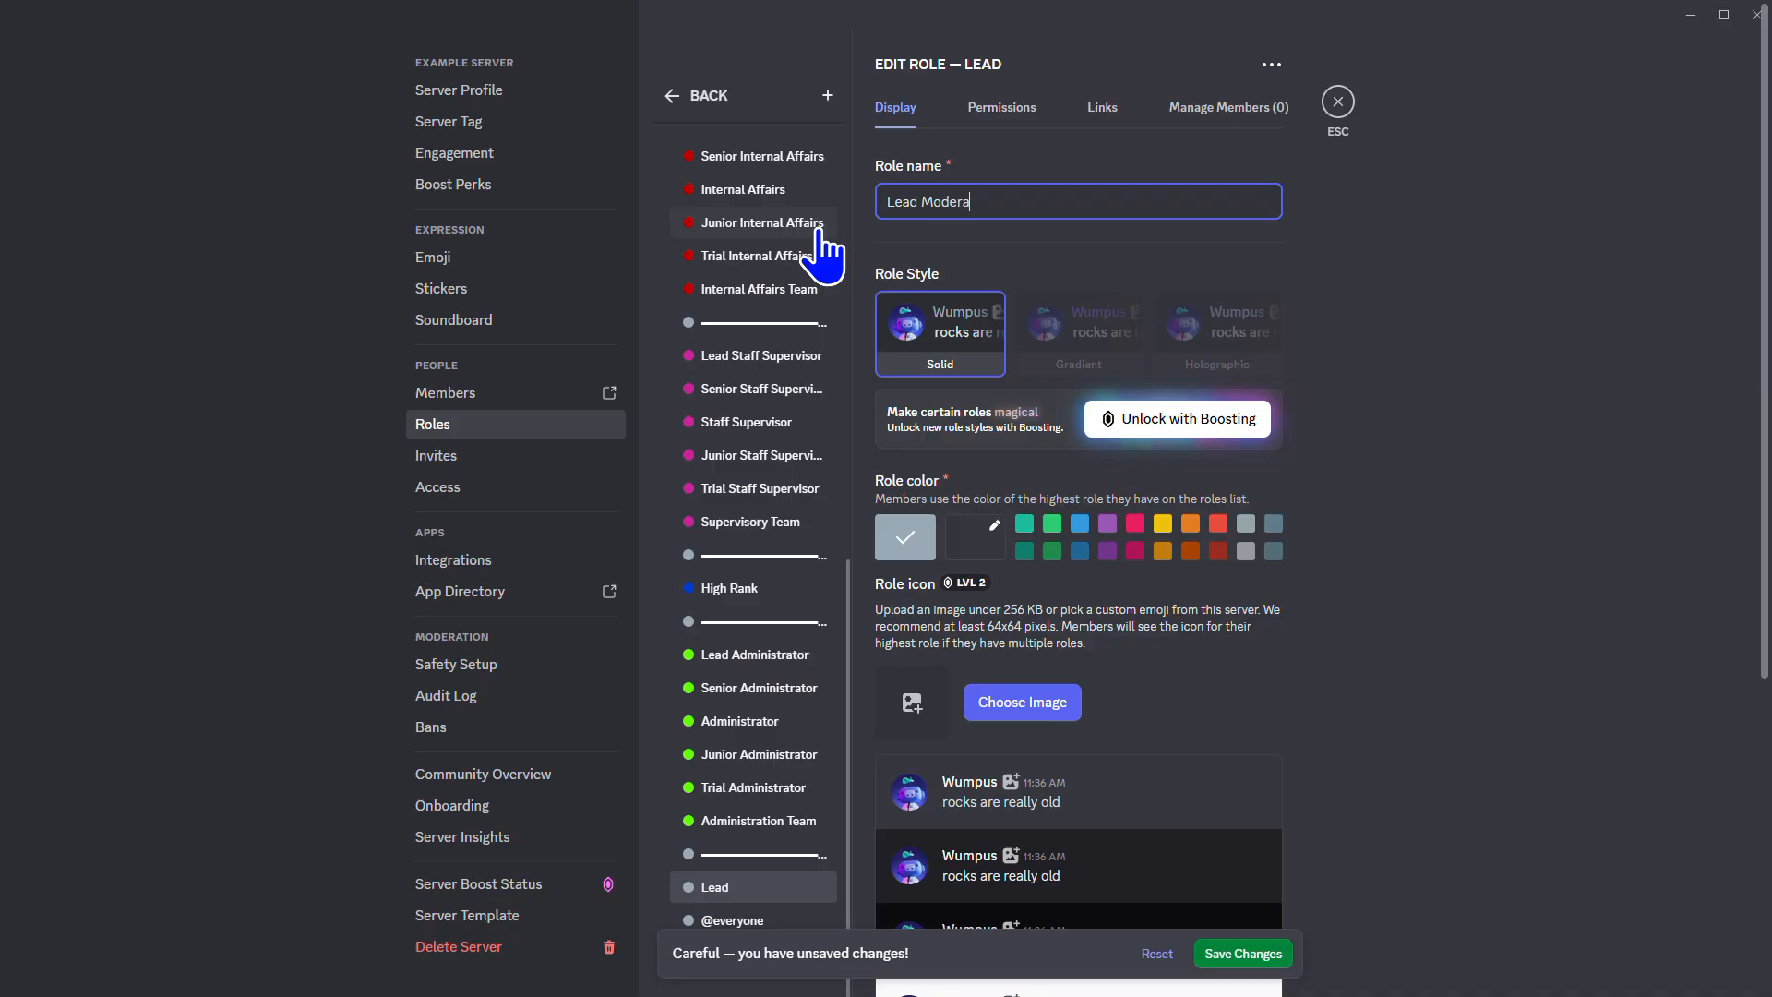
Give the Lead Moderator role the custom blue color #0005ff and save it
click(975, 539)
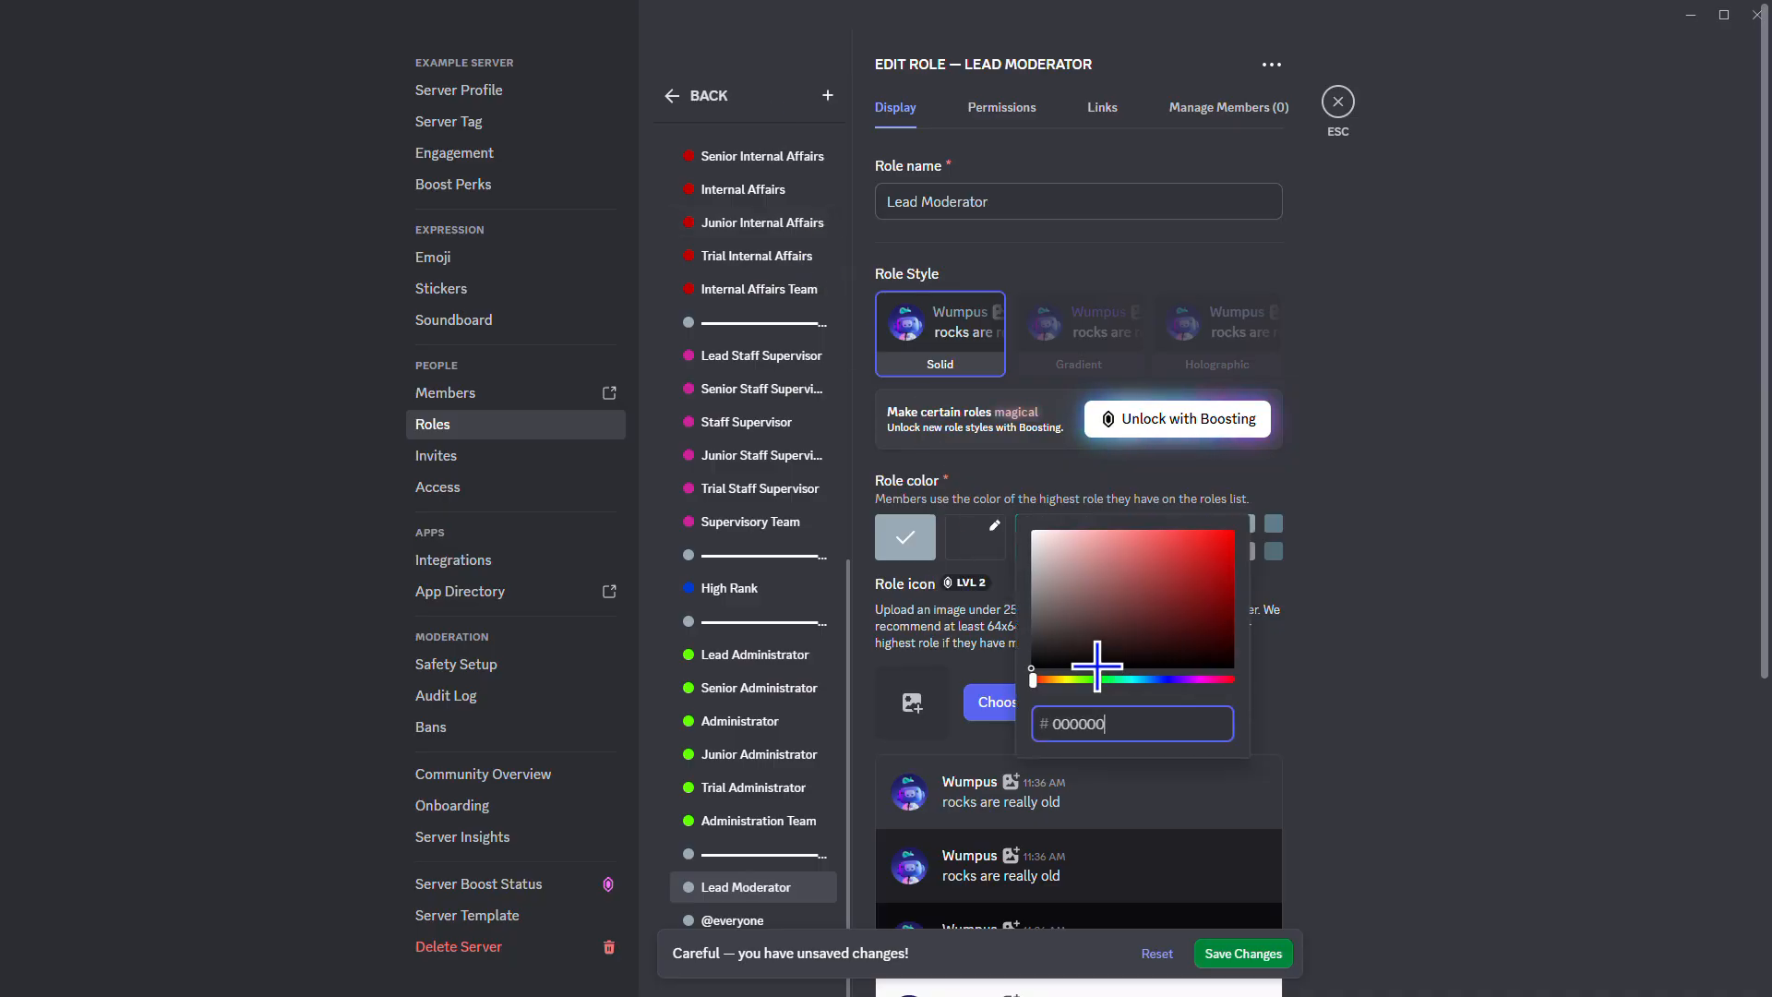
click(1171, 681)
drag(1171, 628, 1373, 573)
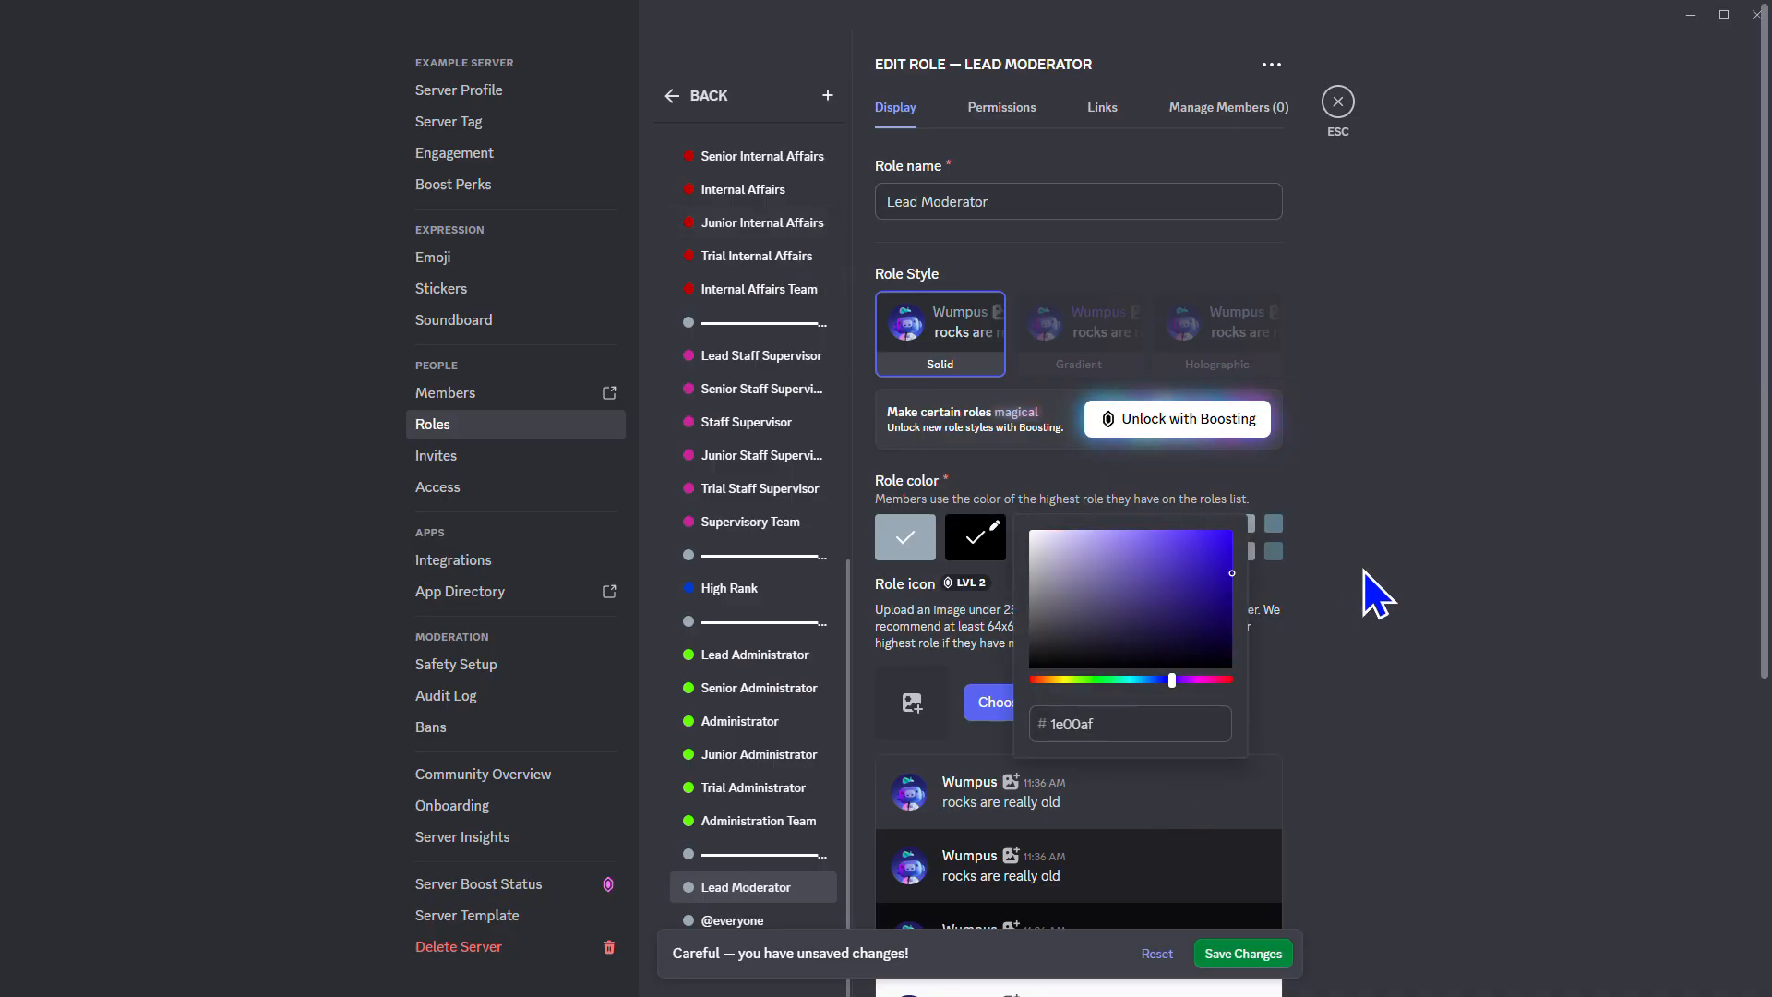
drag(1226, 550, 1286, 467)
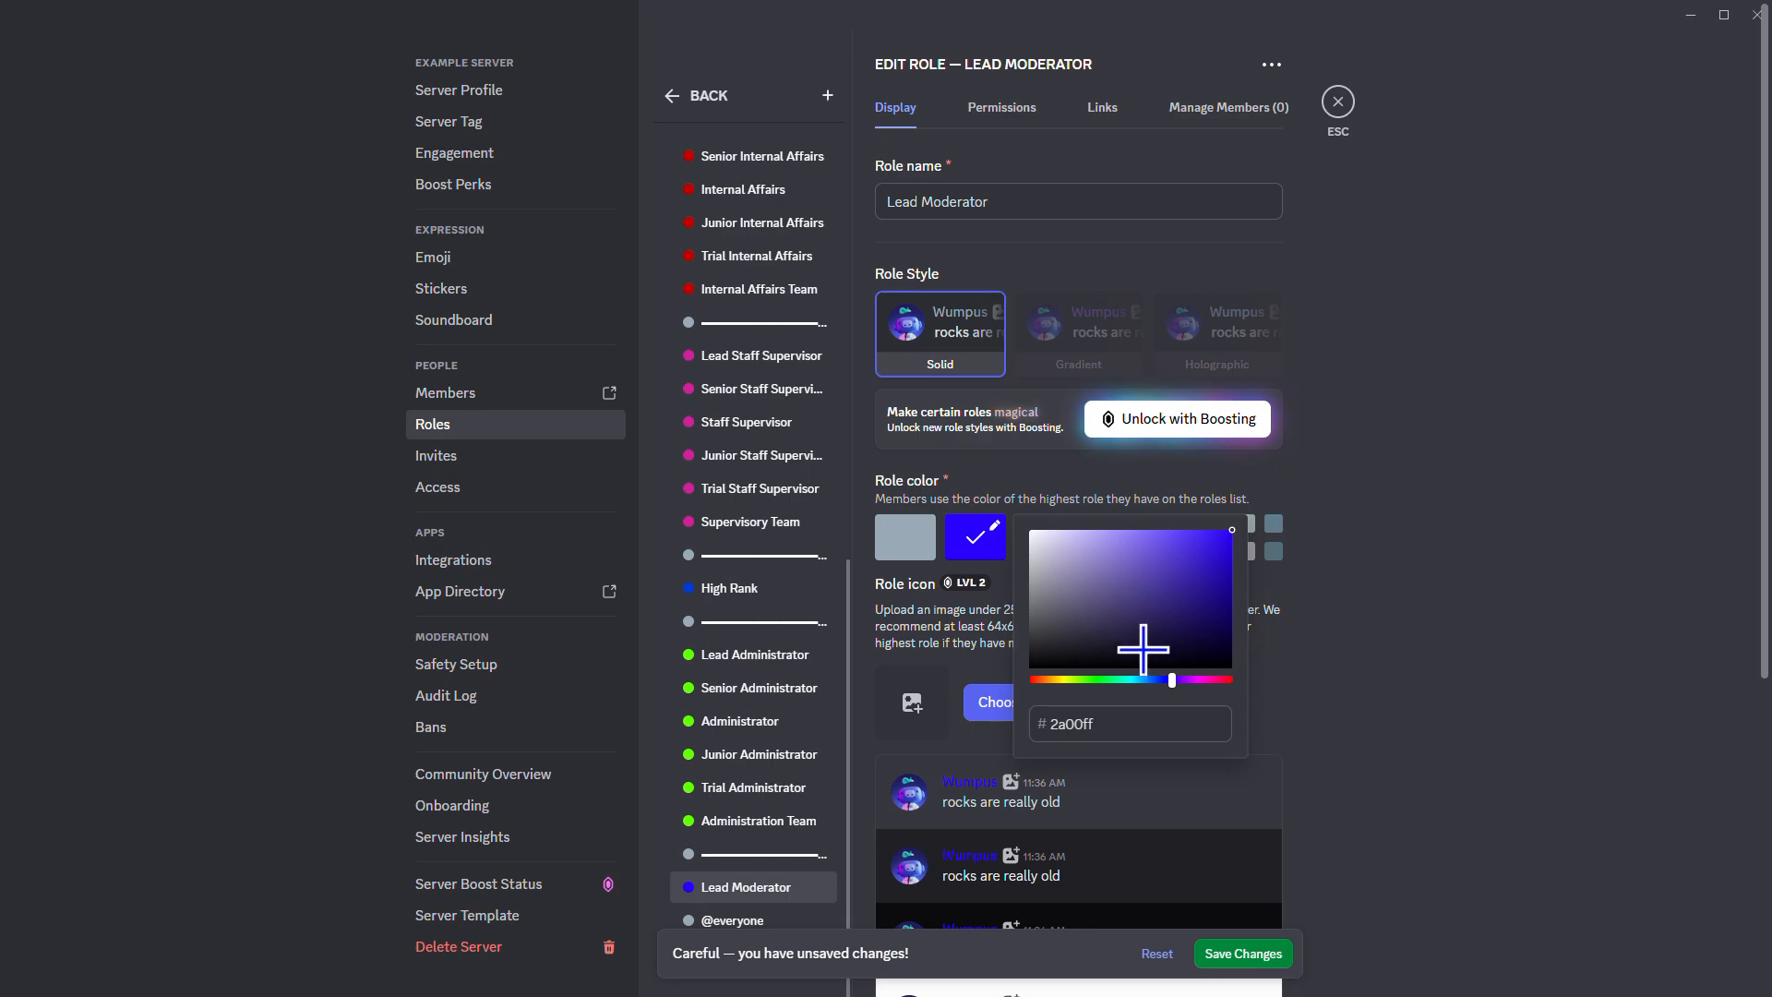
drag(1167, 680, 1165, 682)
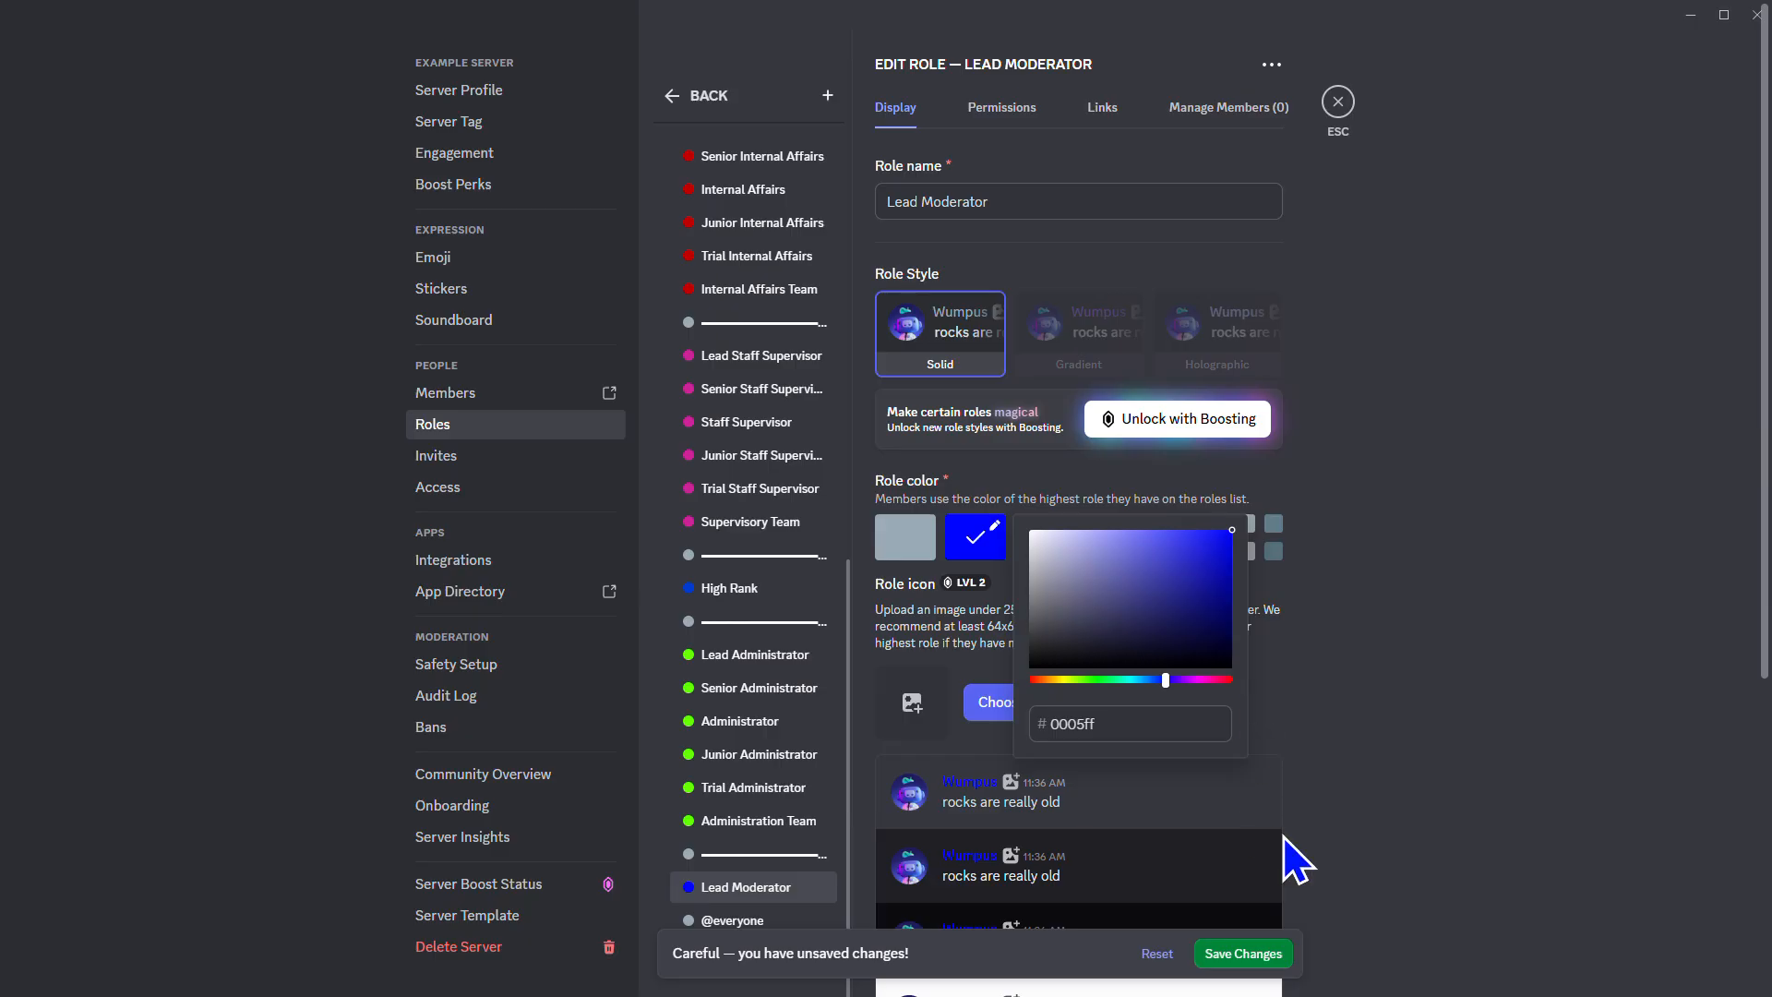
click(1246, 956)
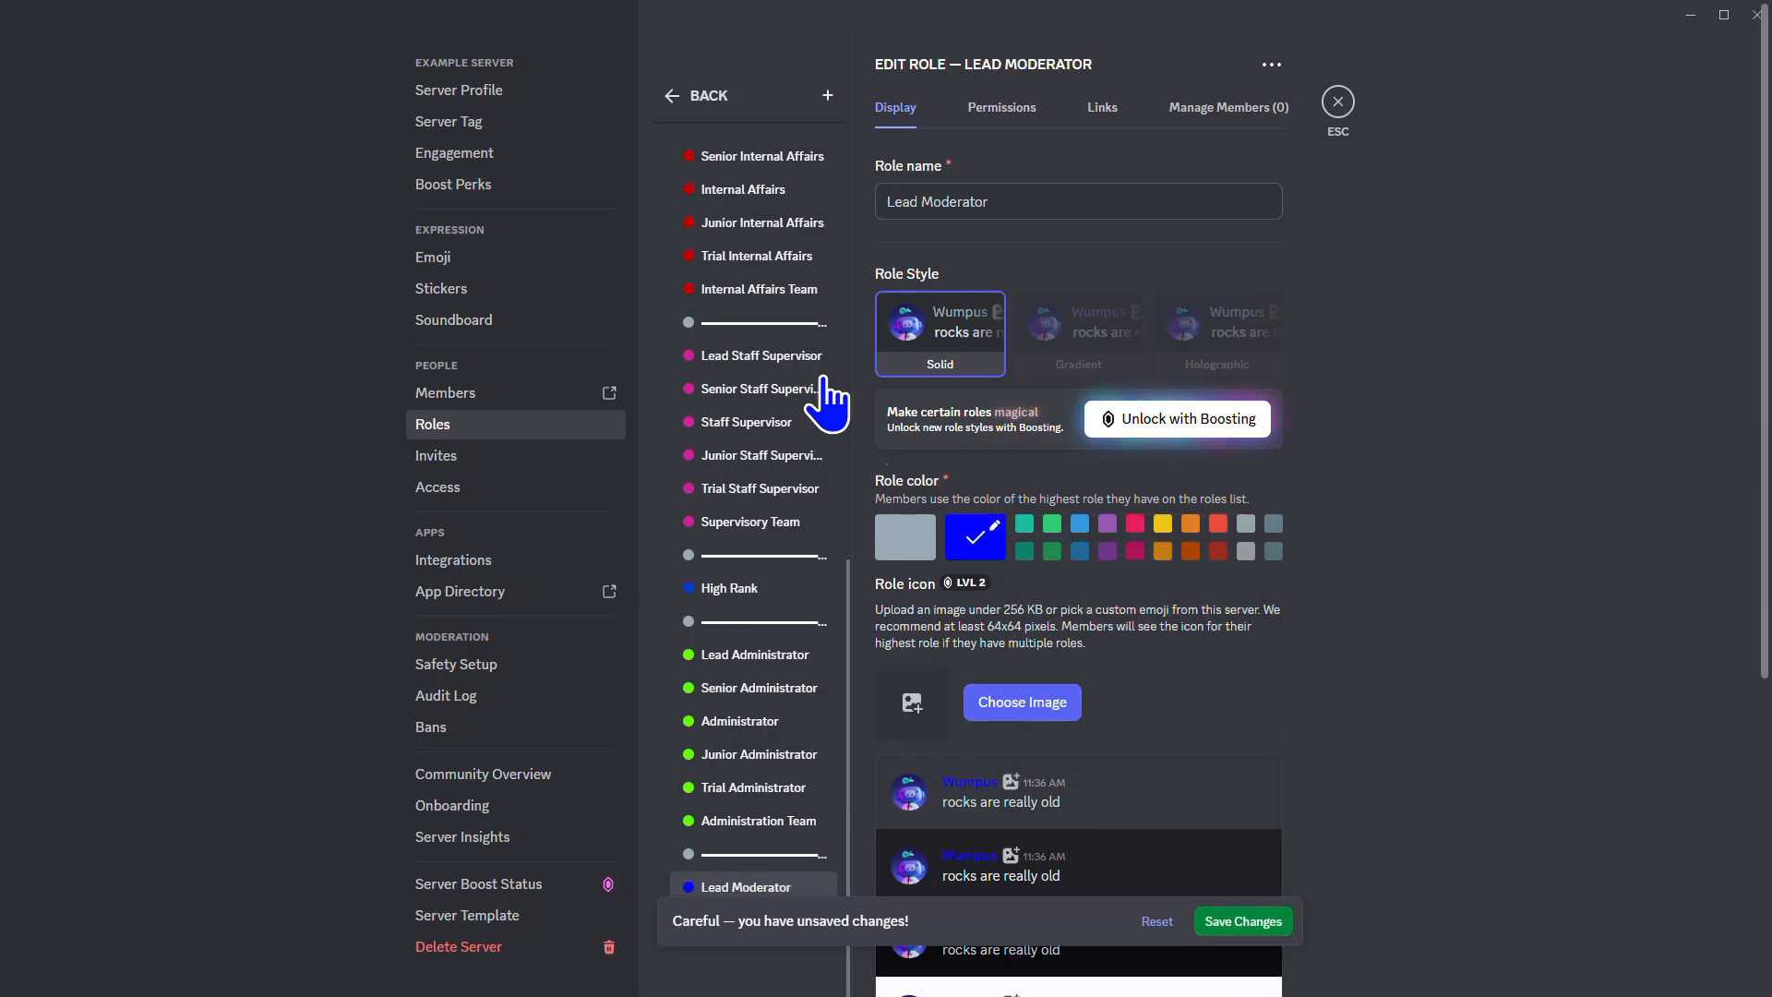
Create a role named Senior Moderator with the custom color #0005ff and save it
click(827, 95)
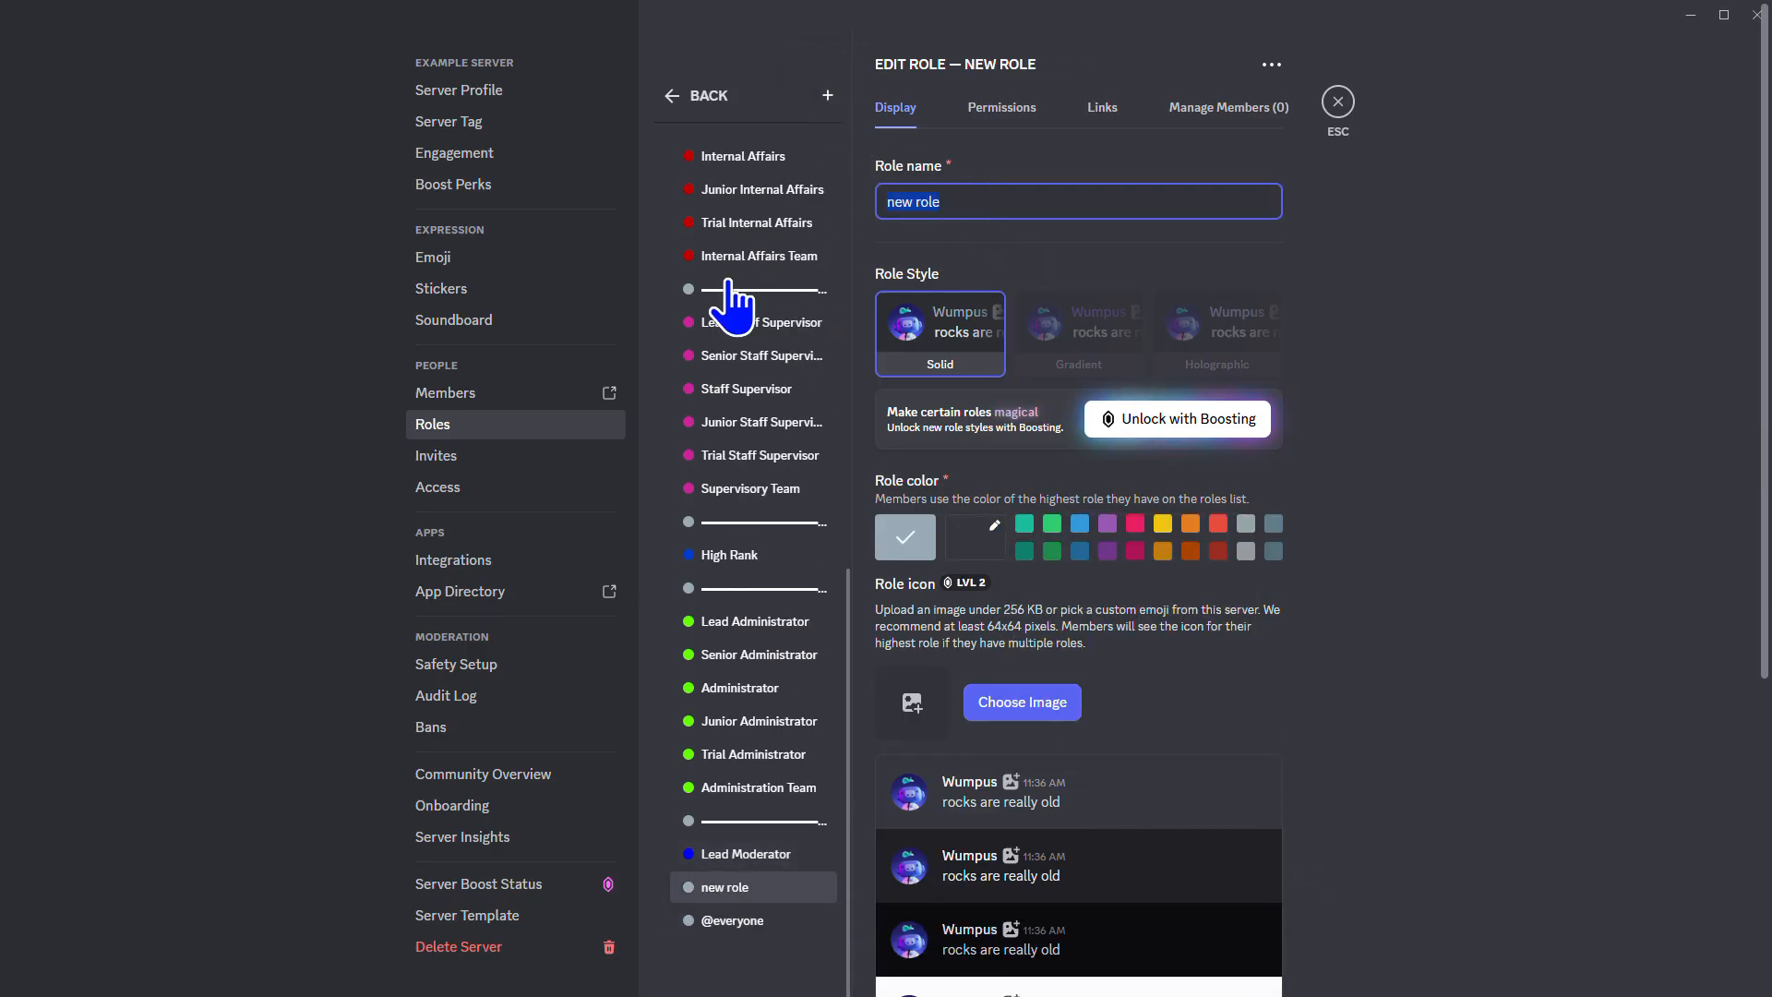
text(Sb)
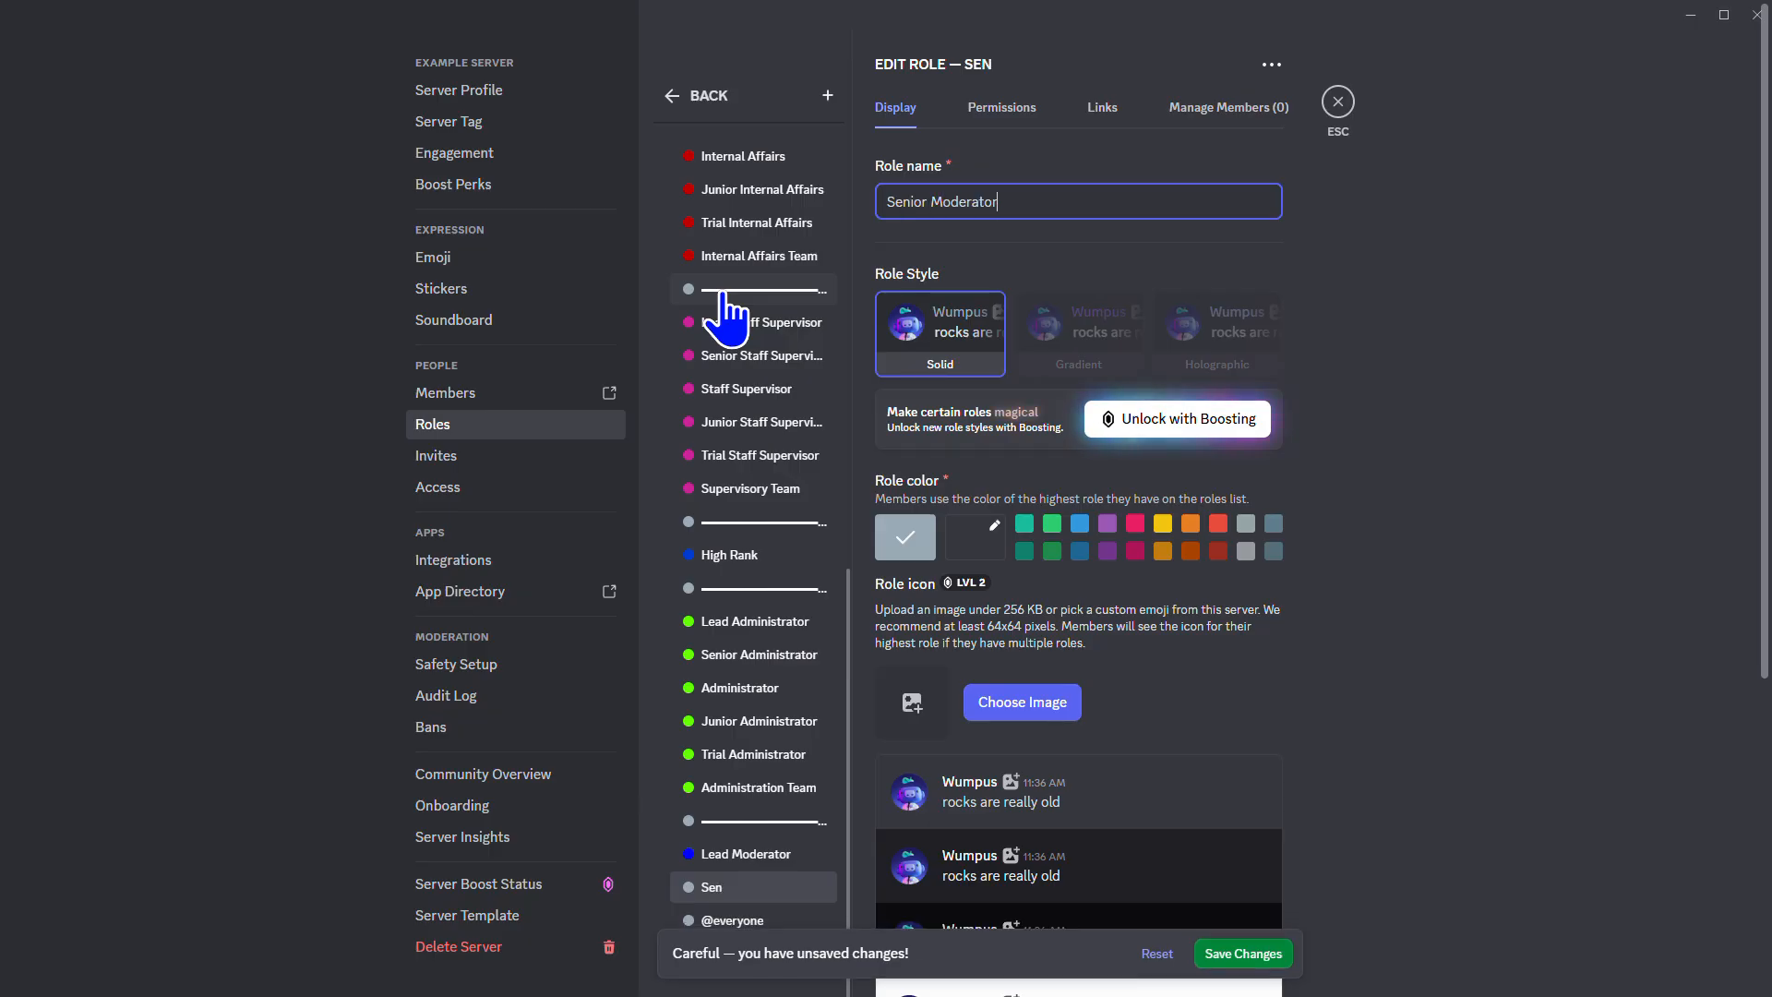
click(976, 537)
key(ctrl+a)
text(000fdd)
key(BackSpace)
key(BackSpace)
key(BackSpace)
text(5ff)
click(1237, 954)
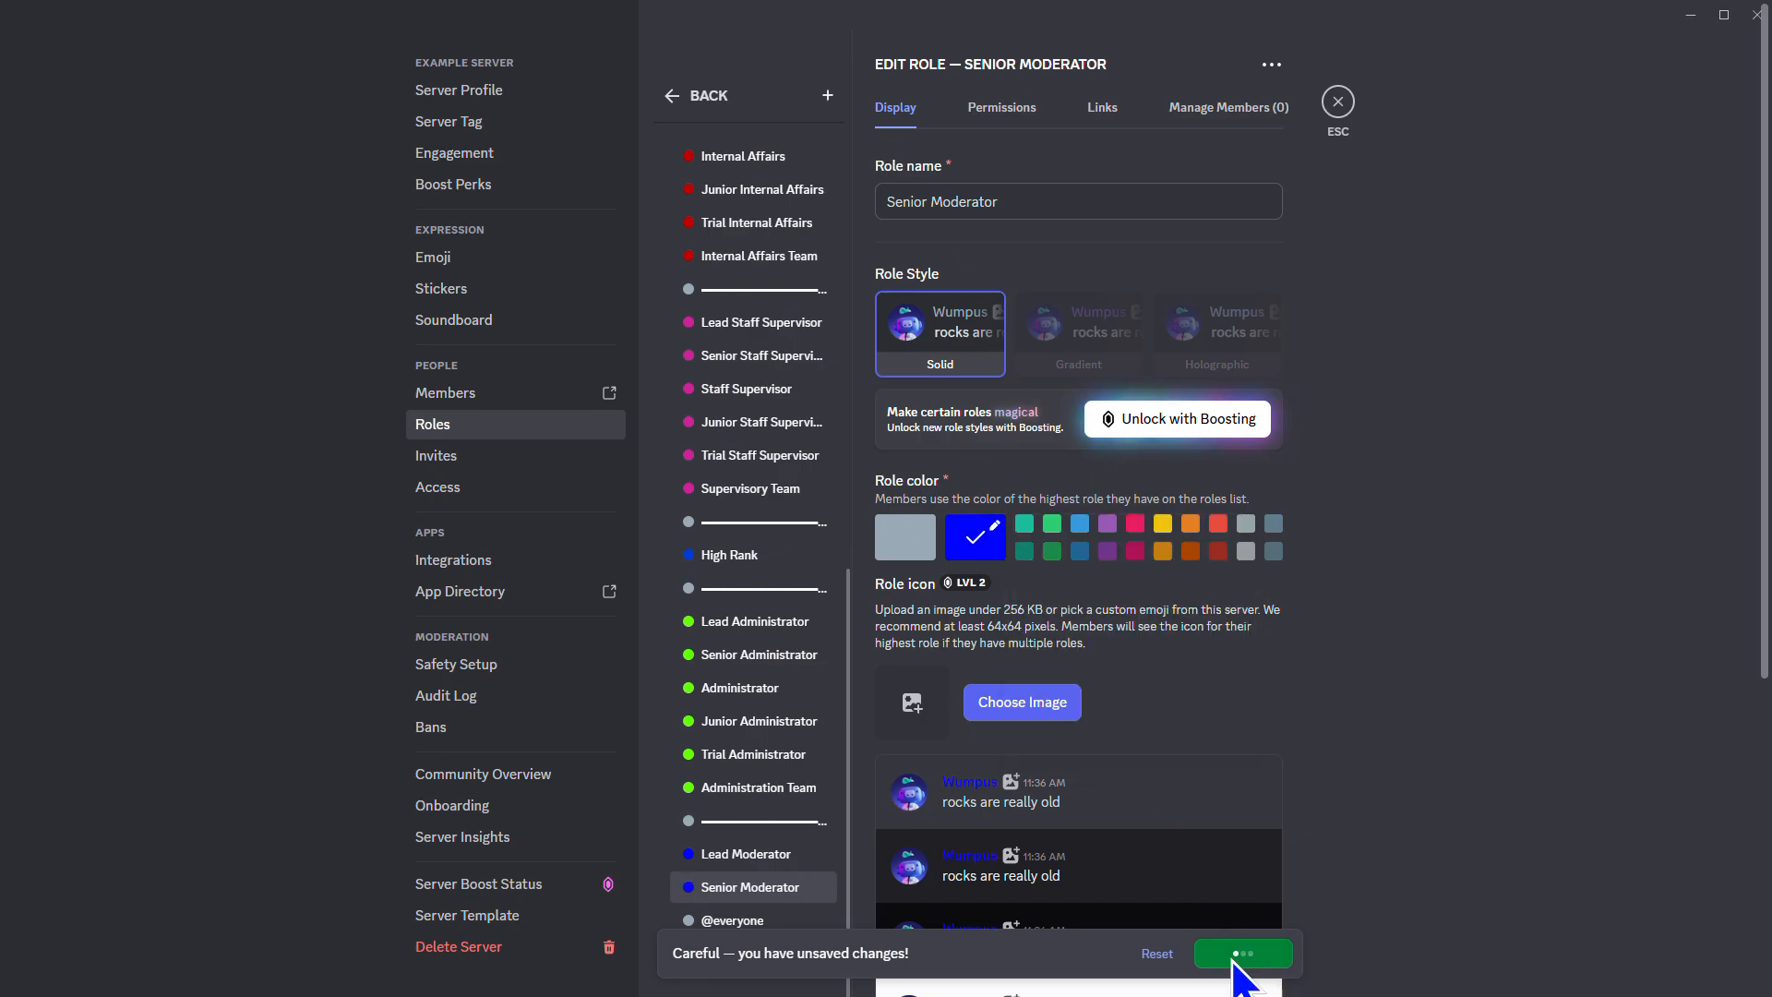
Create a role named Moderator with the custom color #0006ff and save it
click(827, 95)
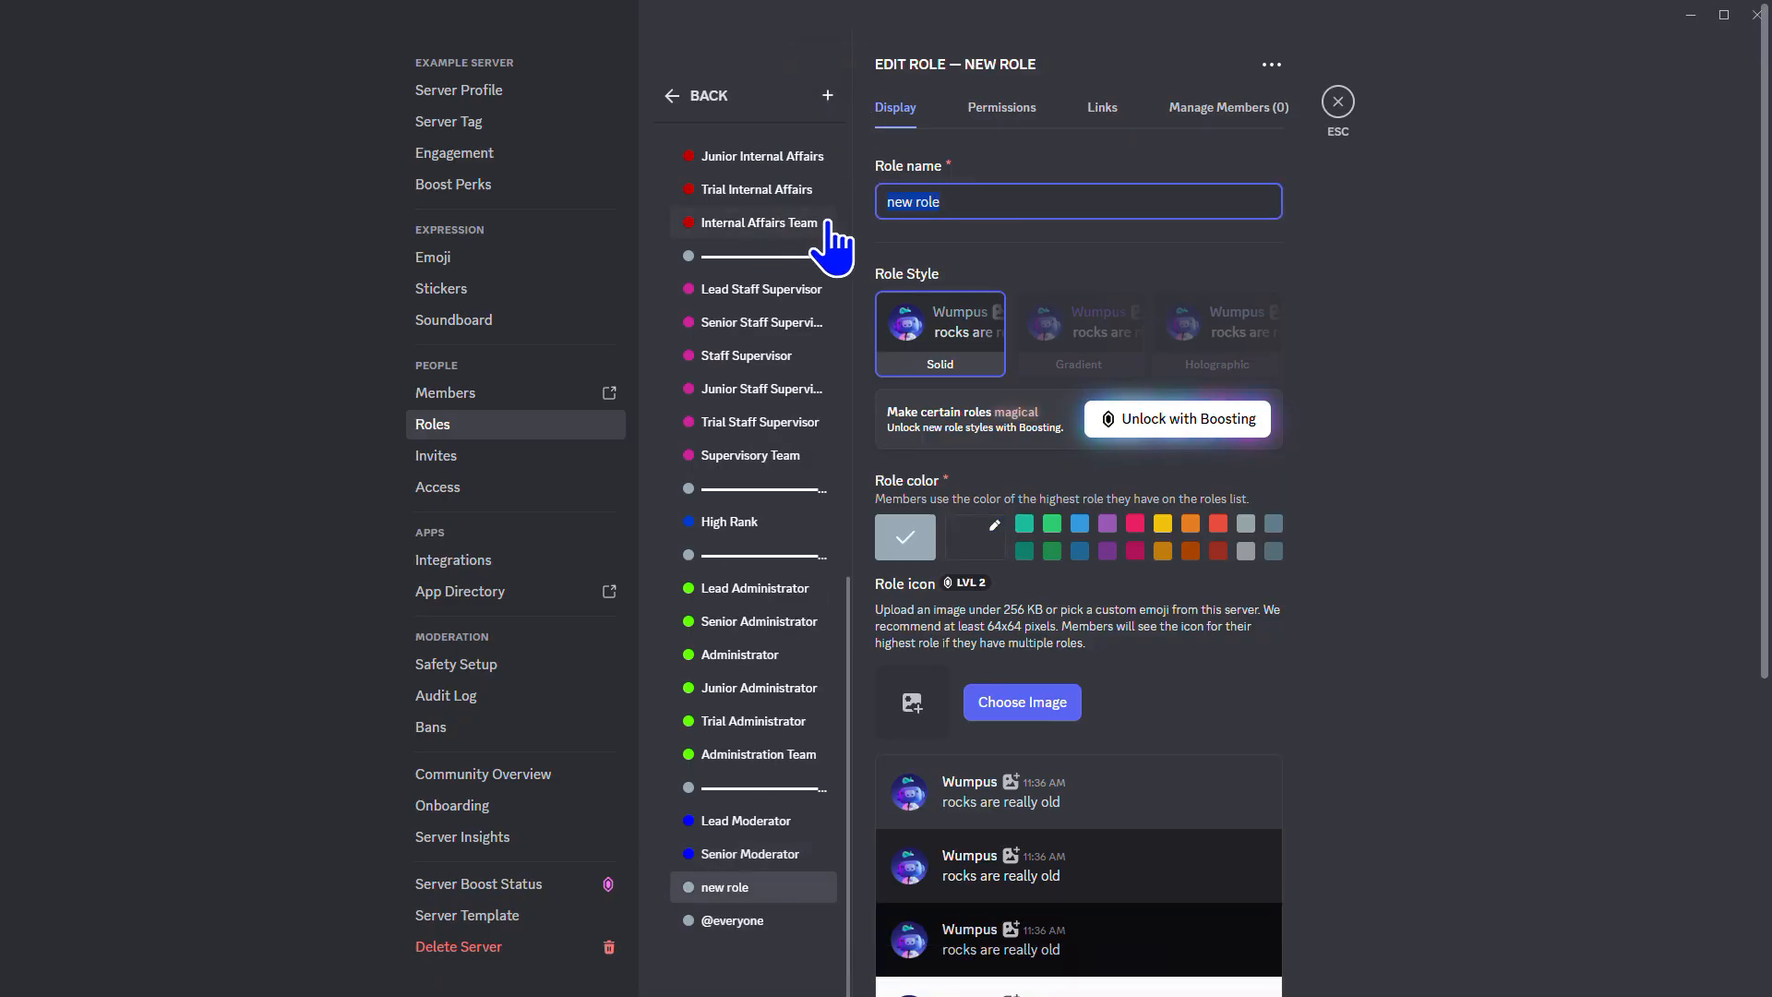
text(Moderator)
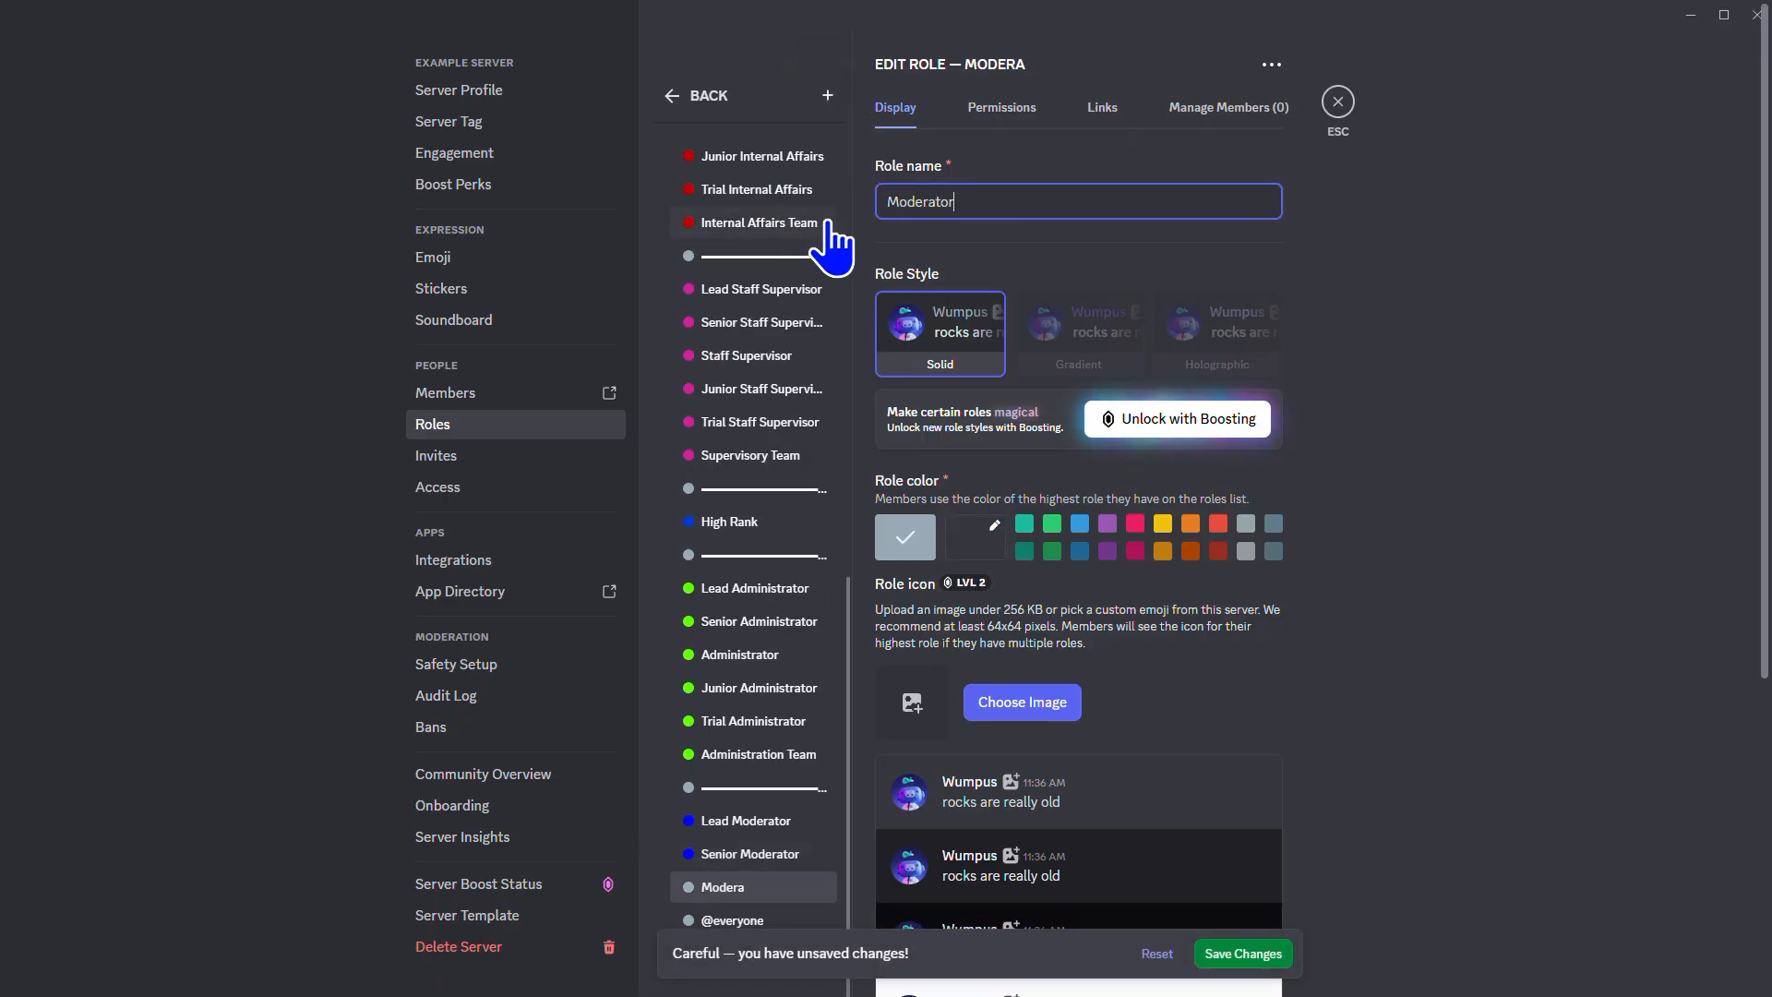
click(976, 537)
double_click(1149, 723)
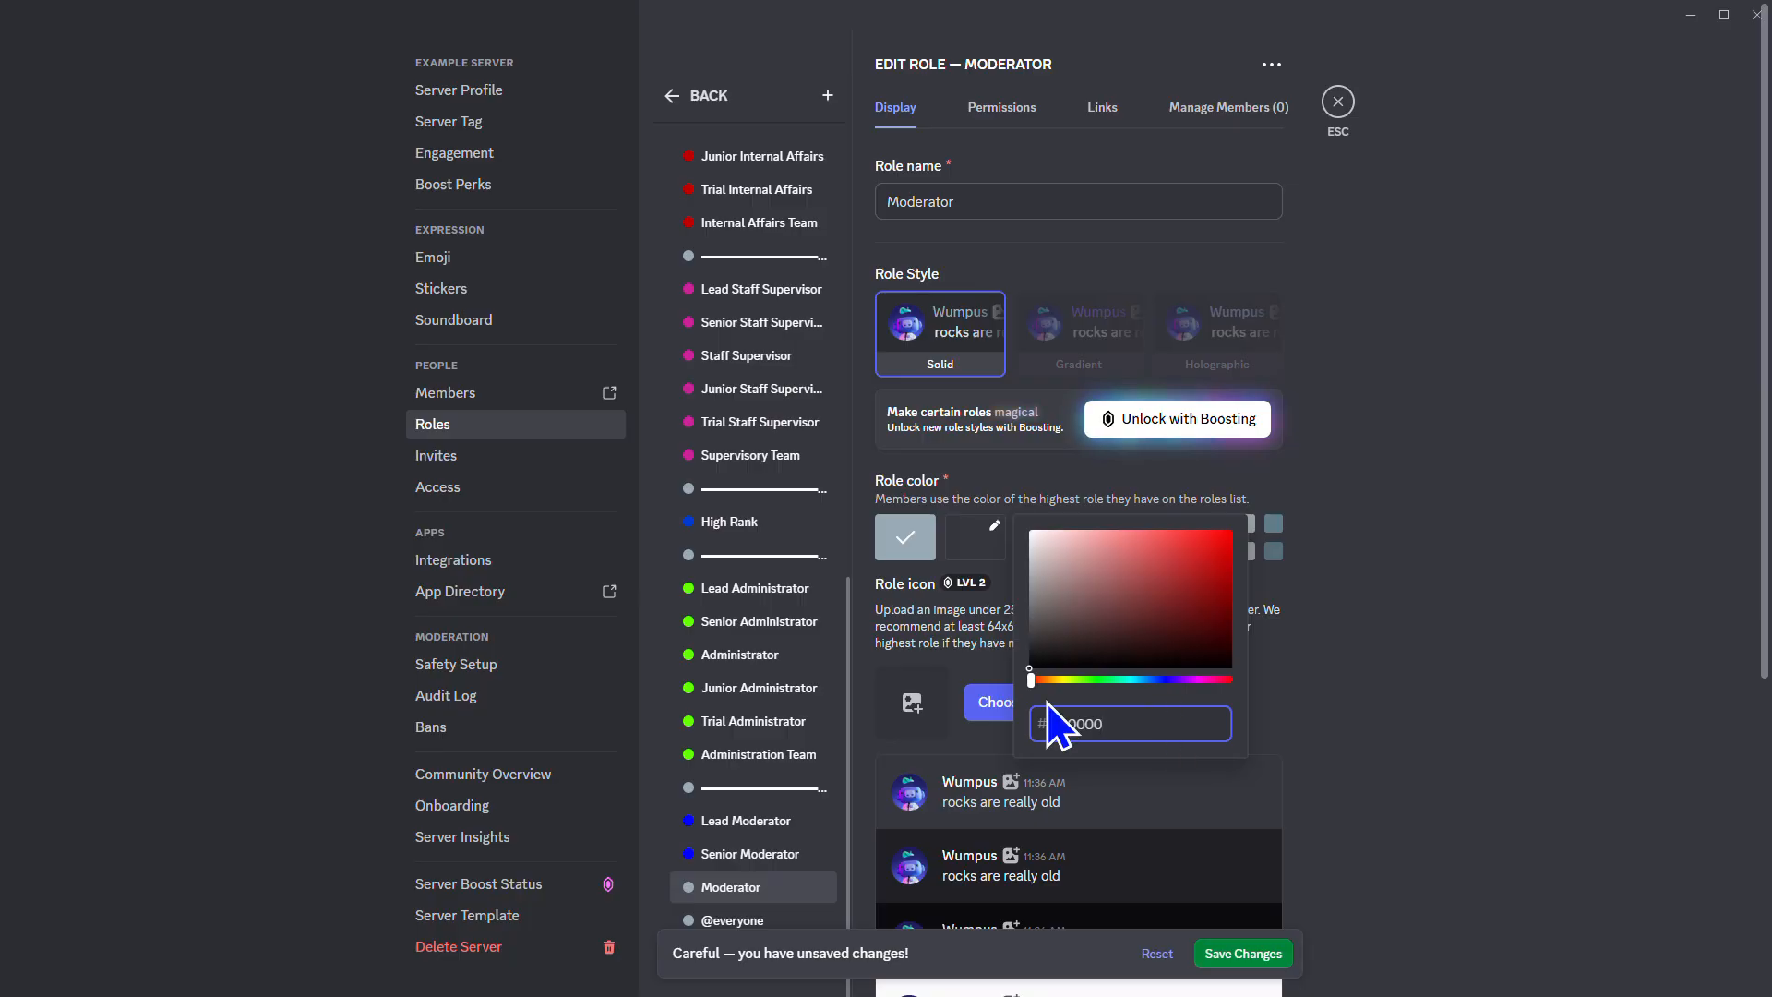
text(9995)
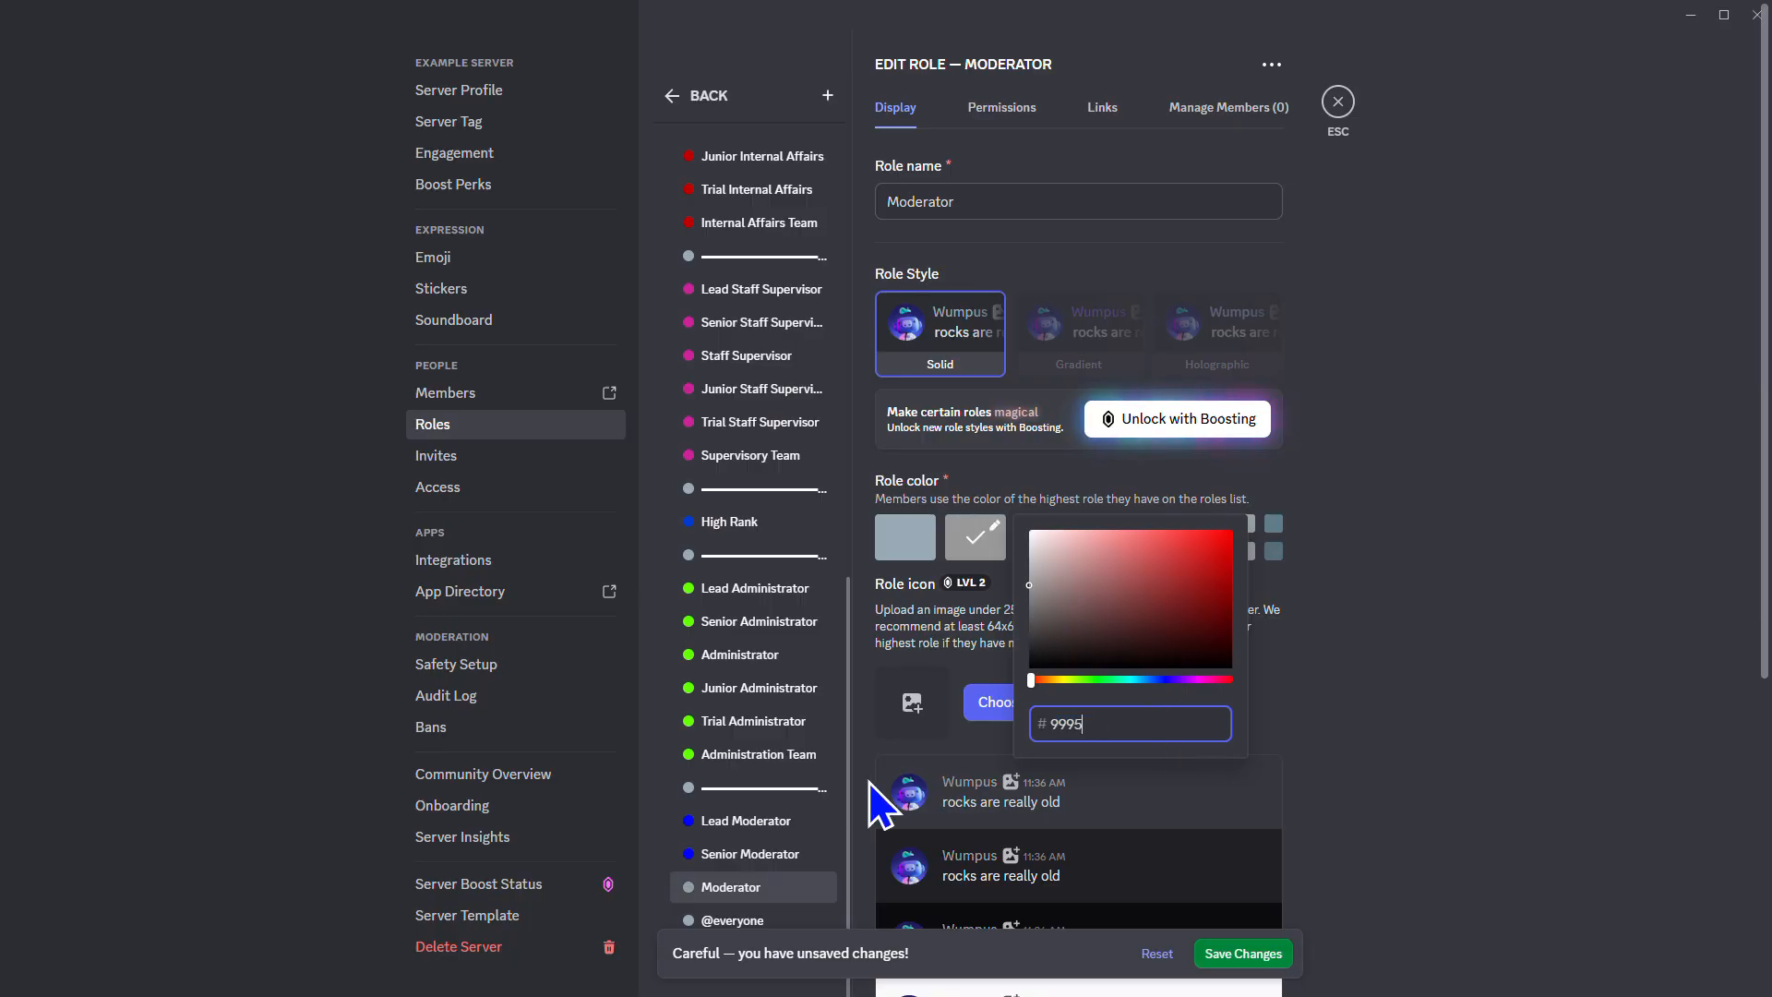
text(0006)
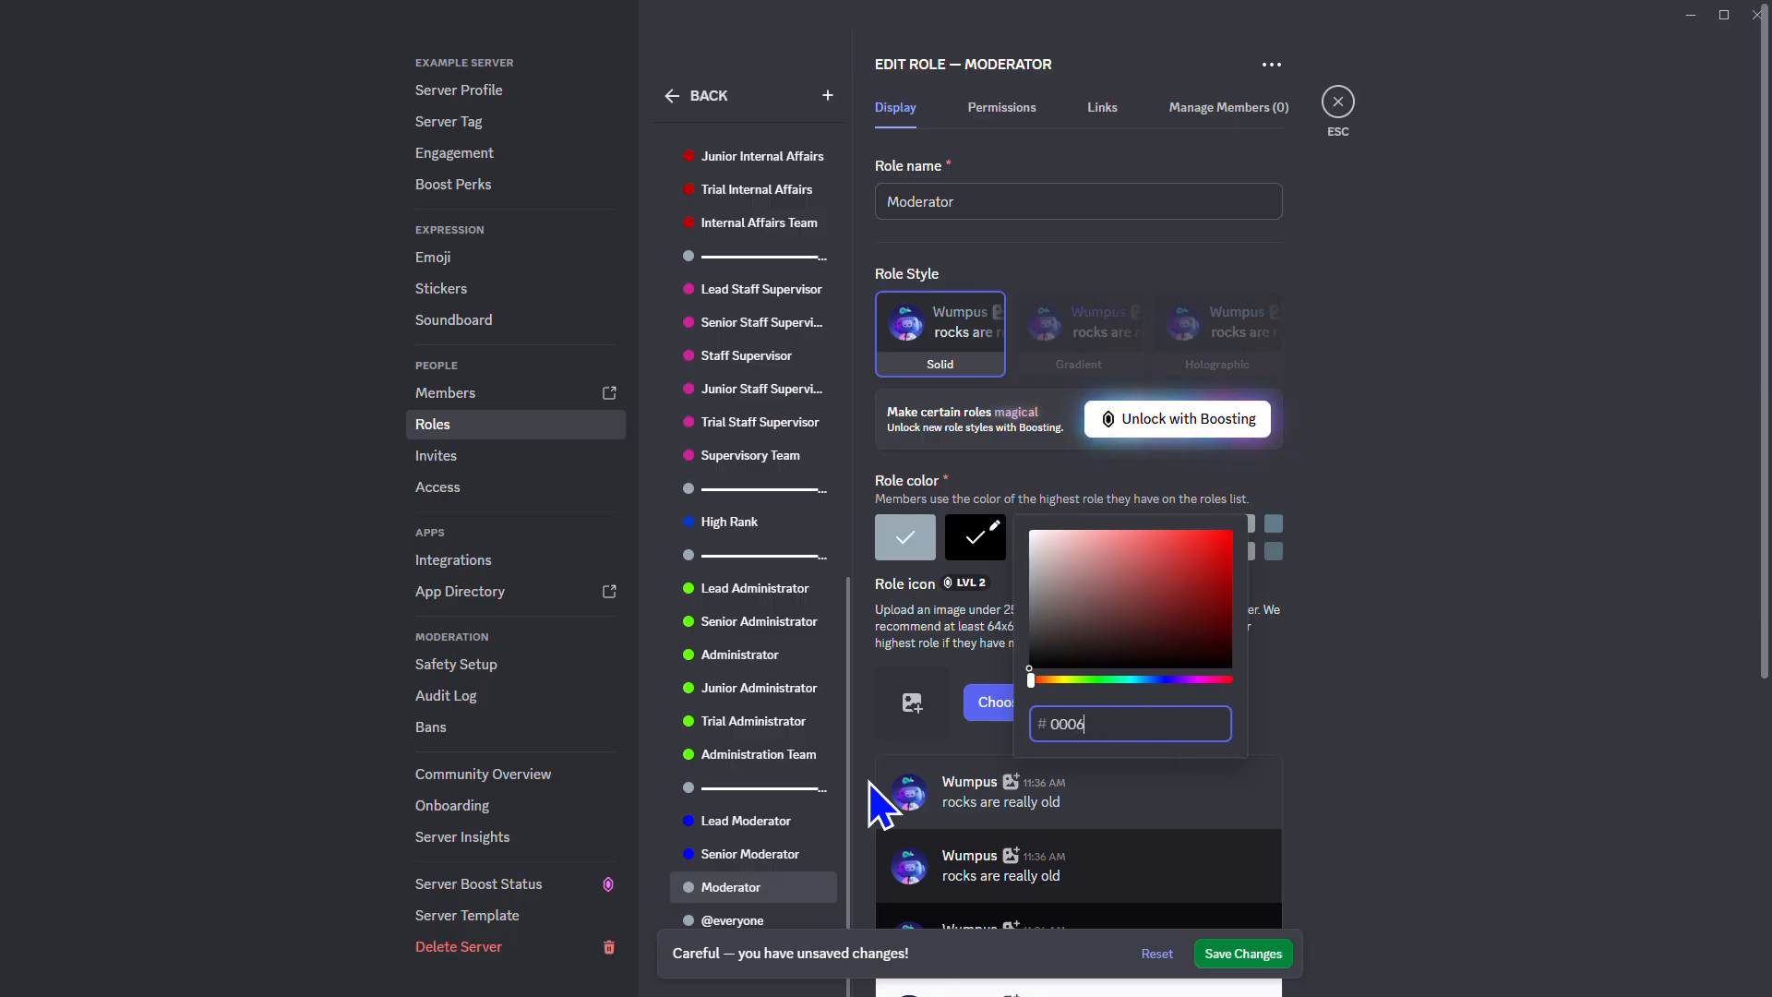
text(ff)
click(1246, 956)
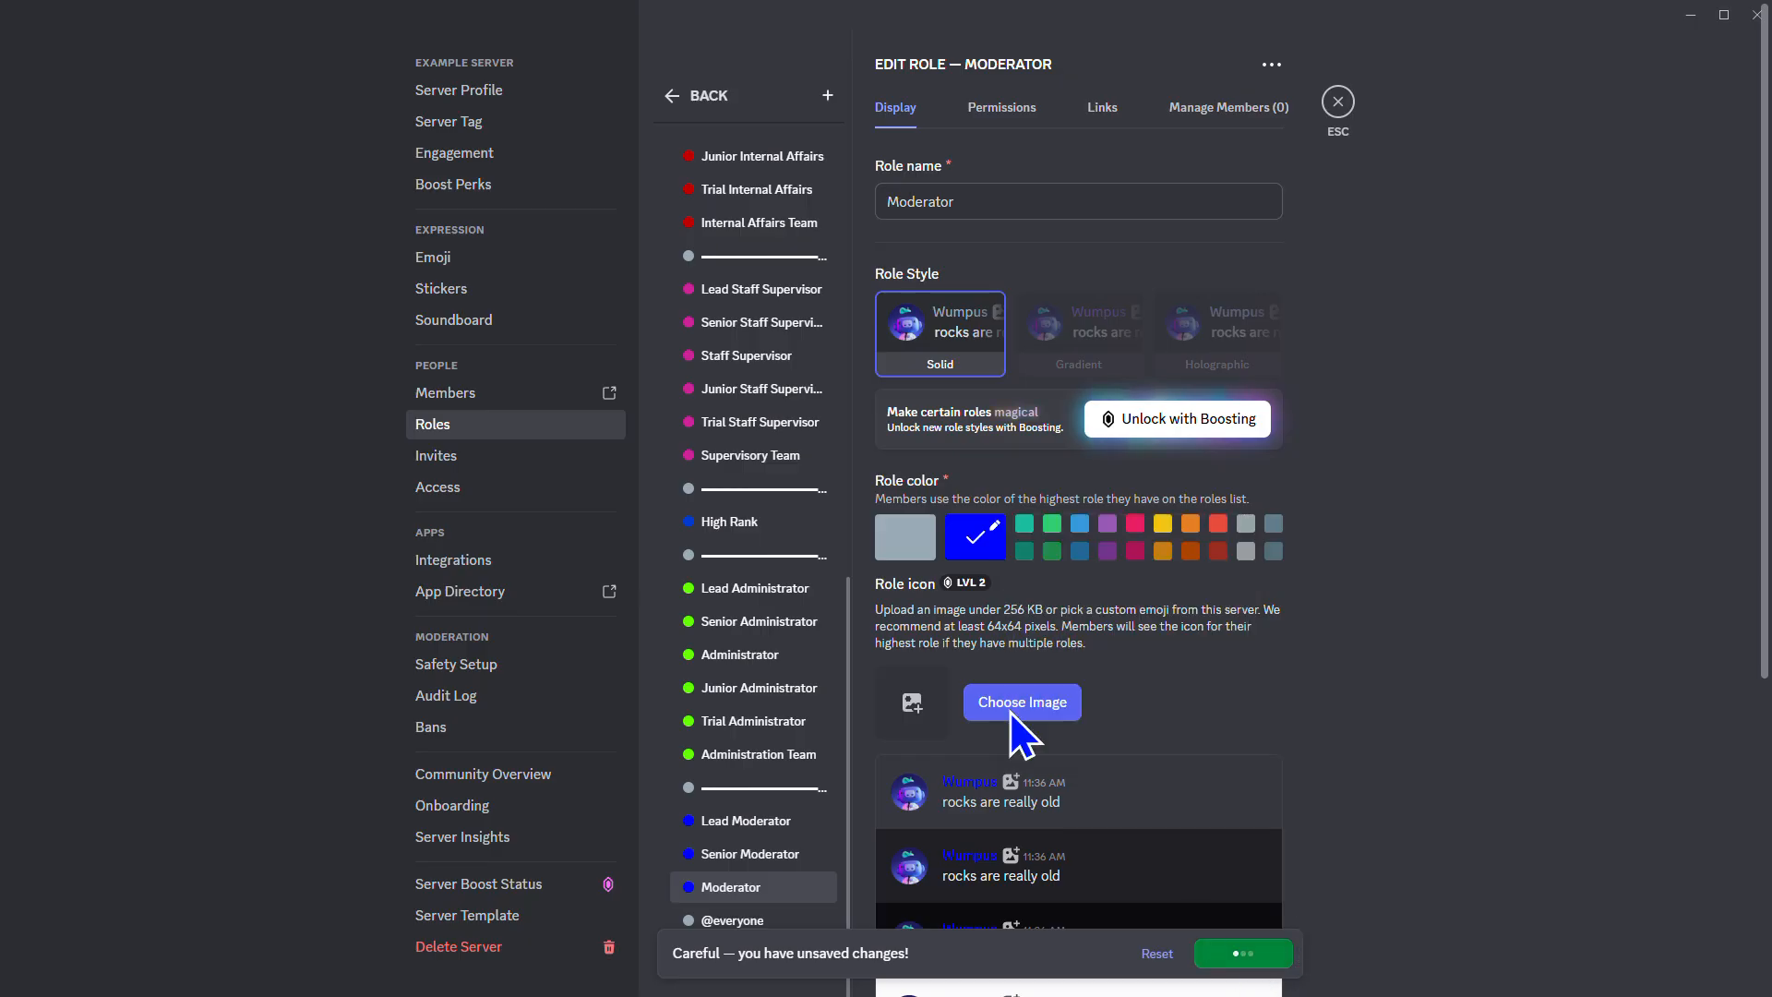
Create a role named Junior Moderator with the custom color #0005ff and save it
click(827, 96)
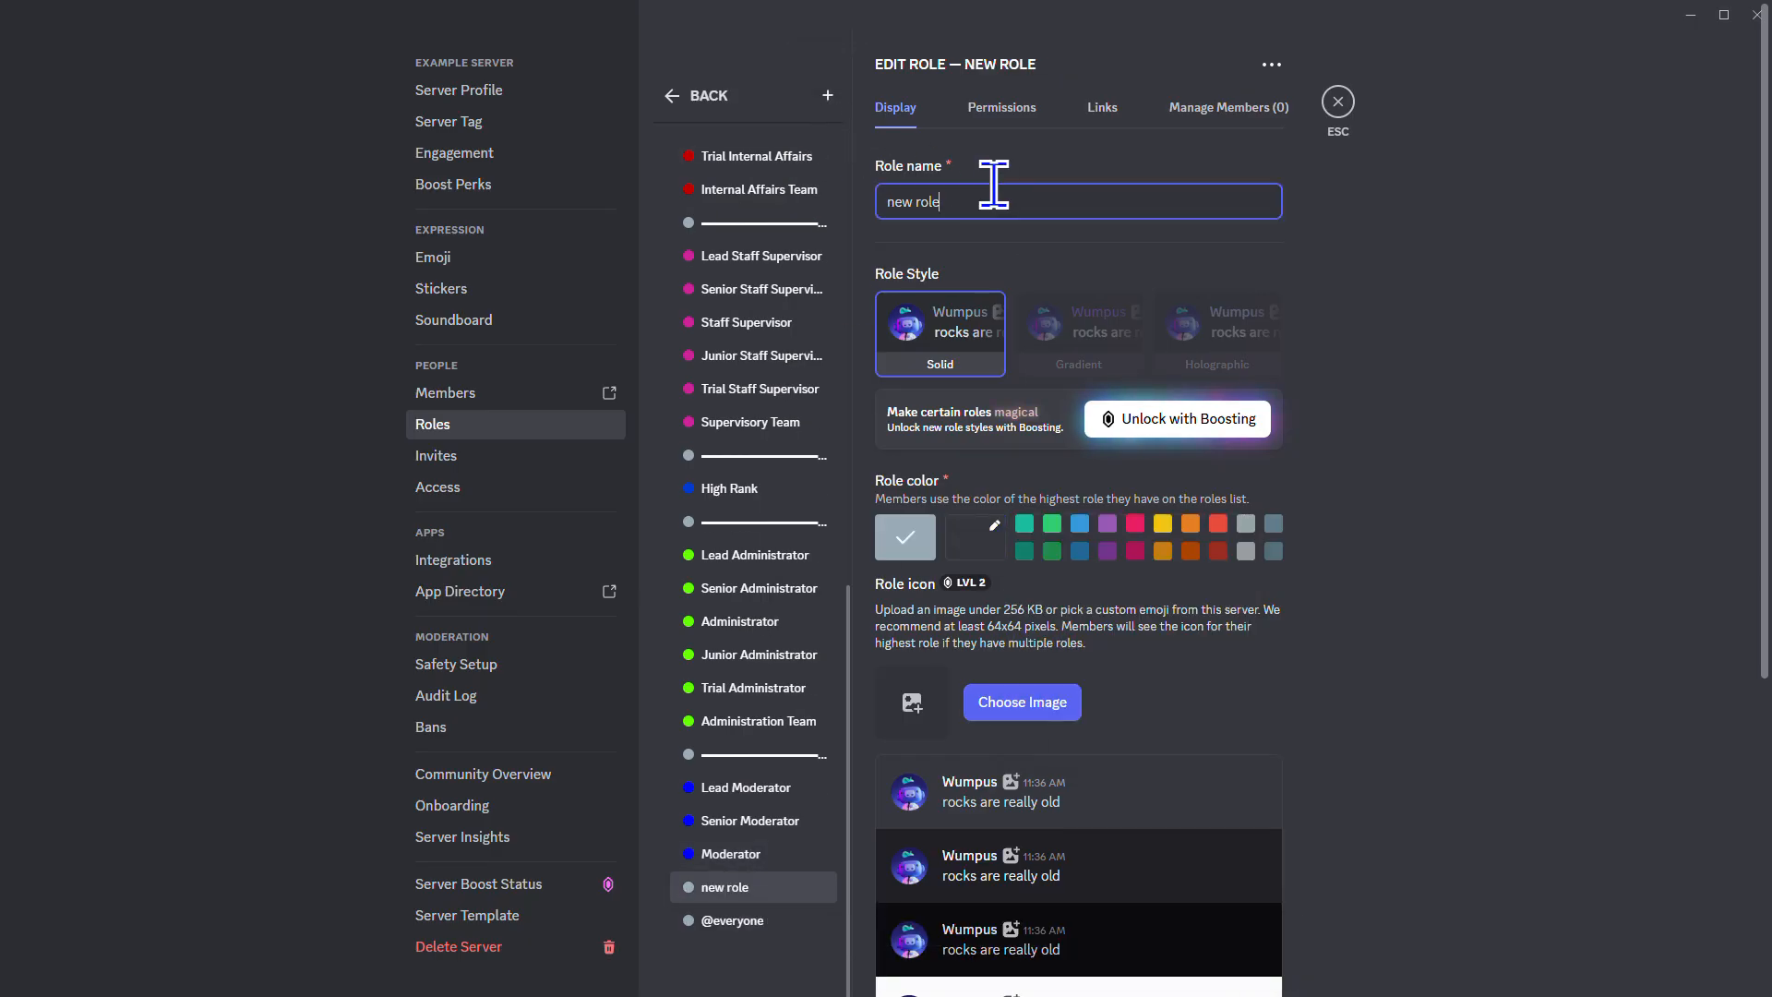
text(Junior M)
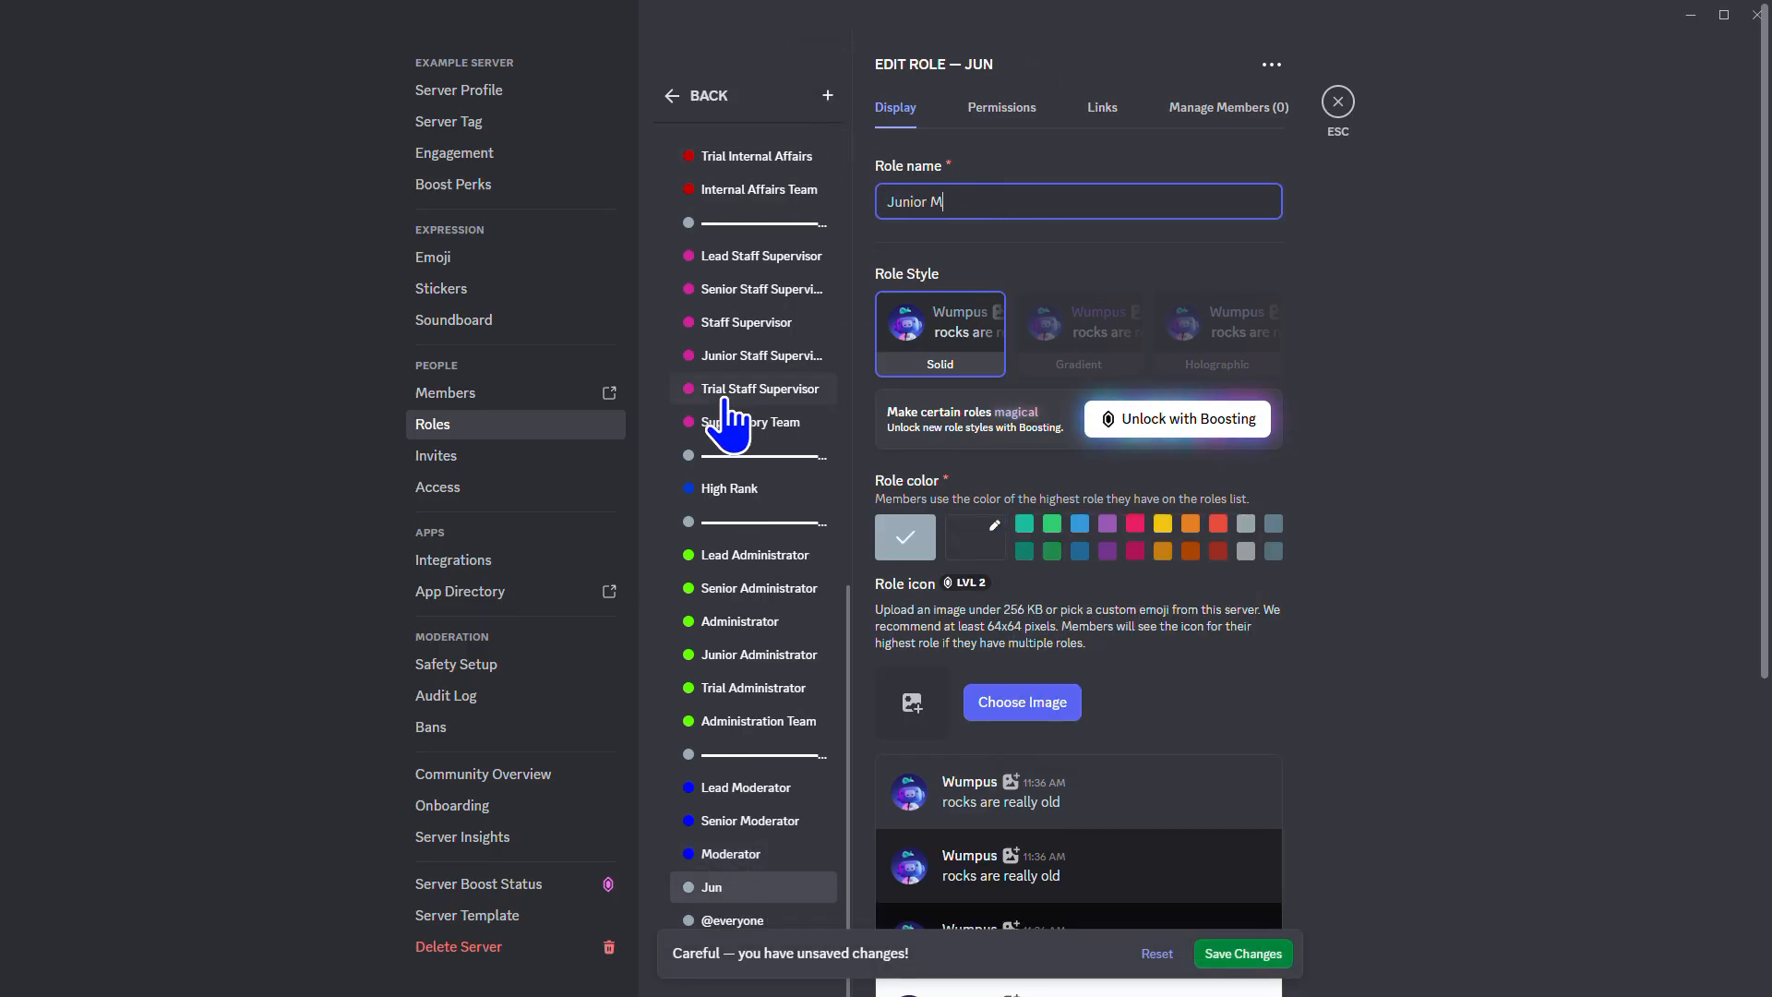
text(oderator)
click(976, 537)
double_click(1070, 724)
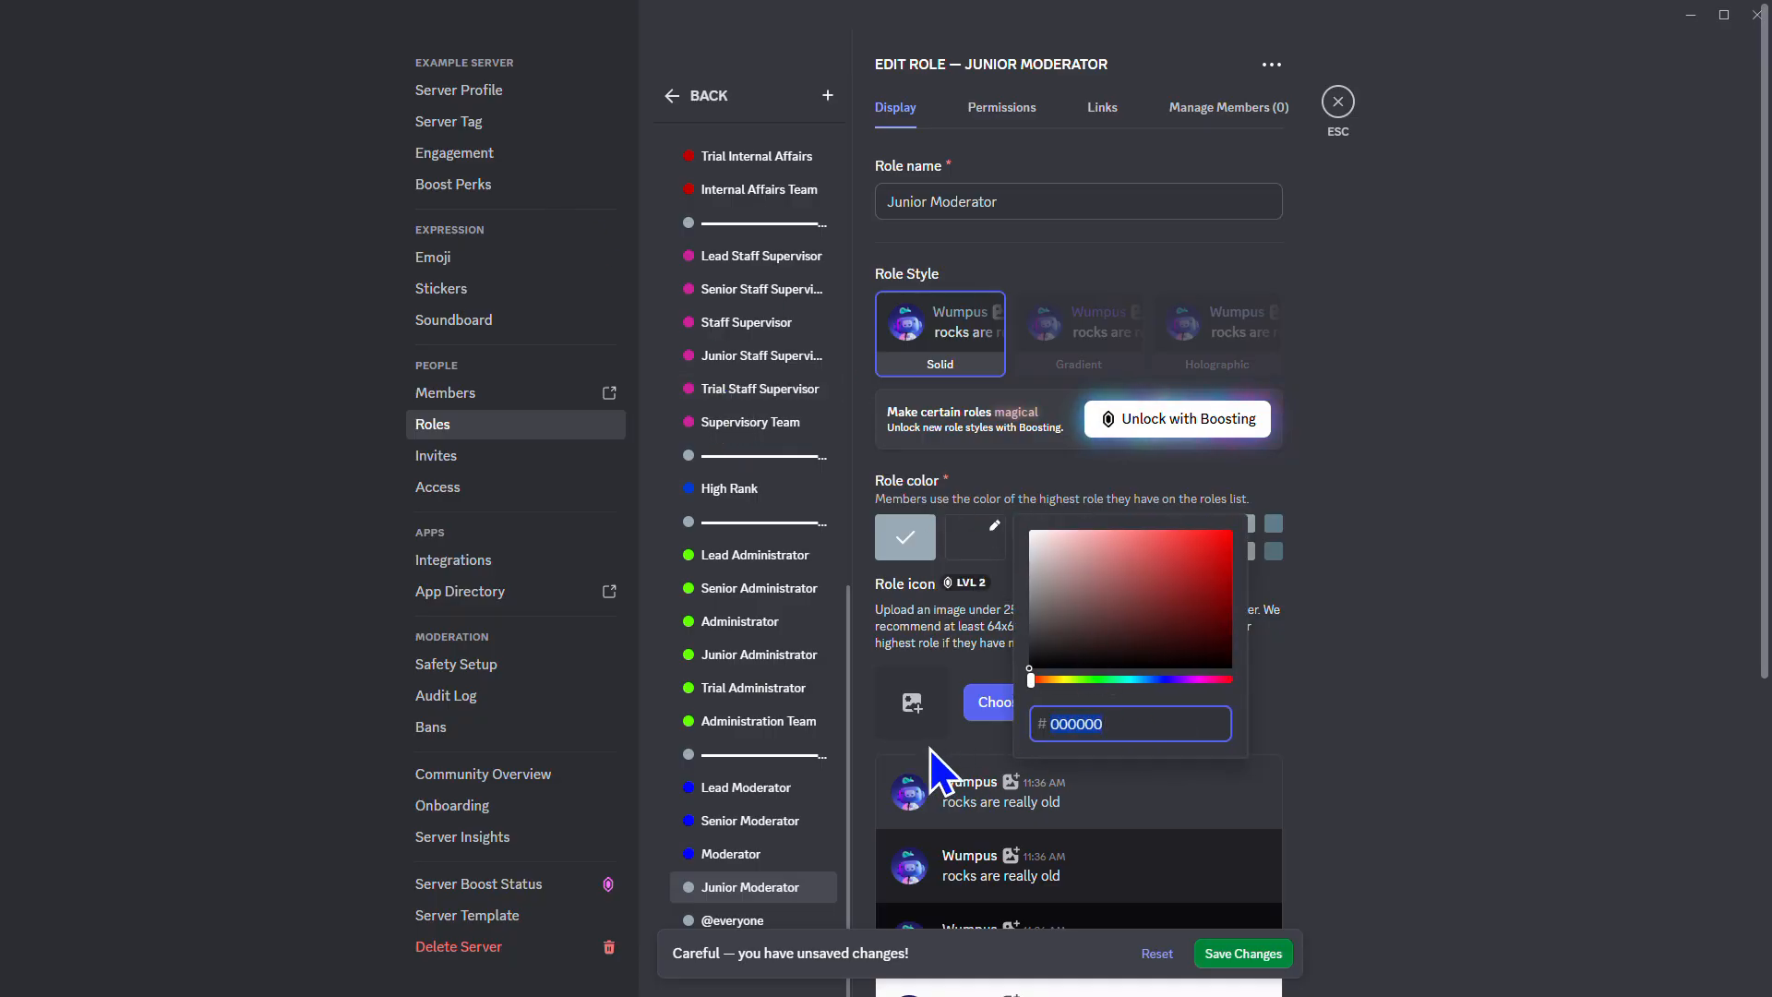
text(000f)
text(ff)
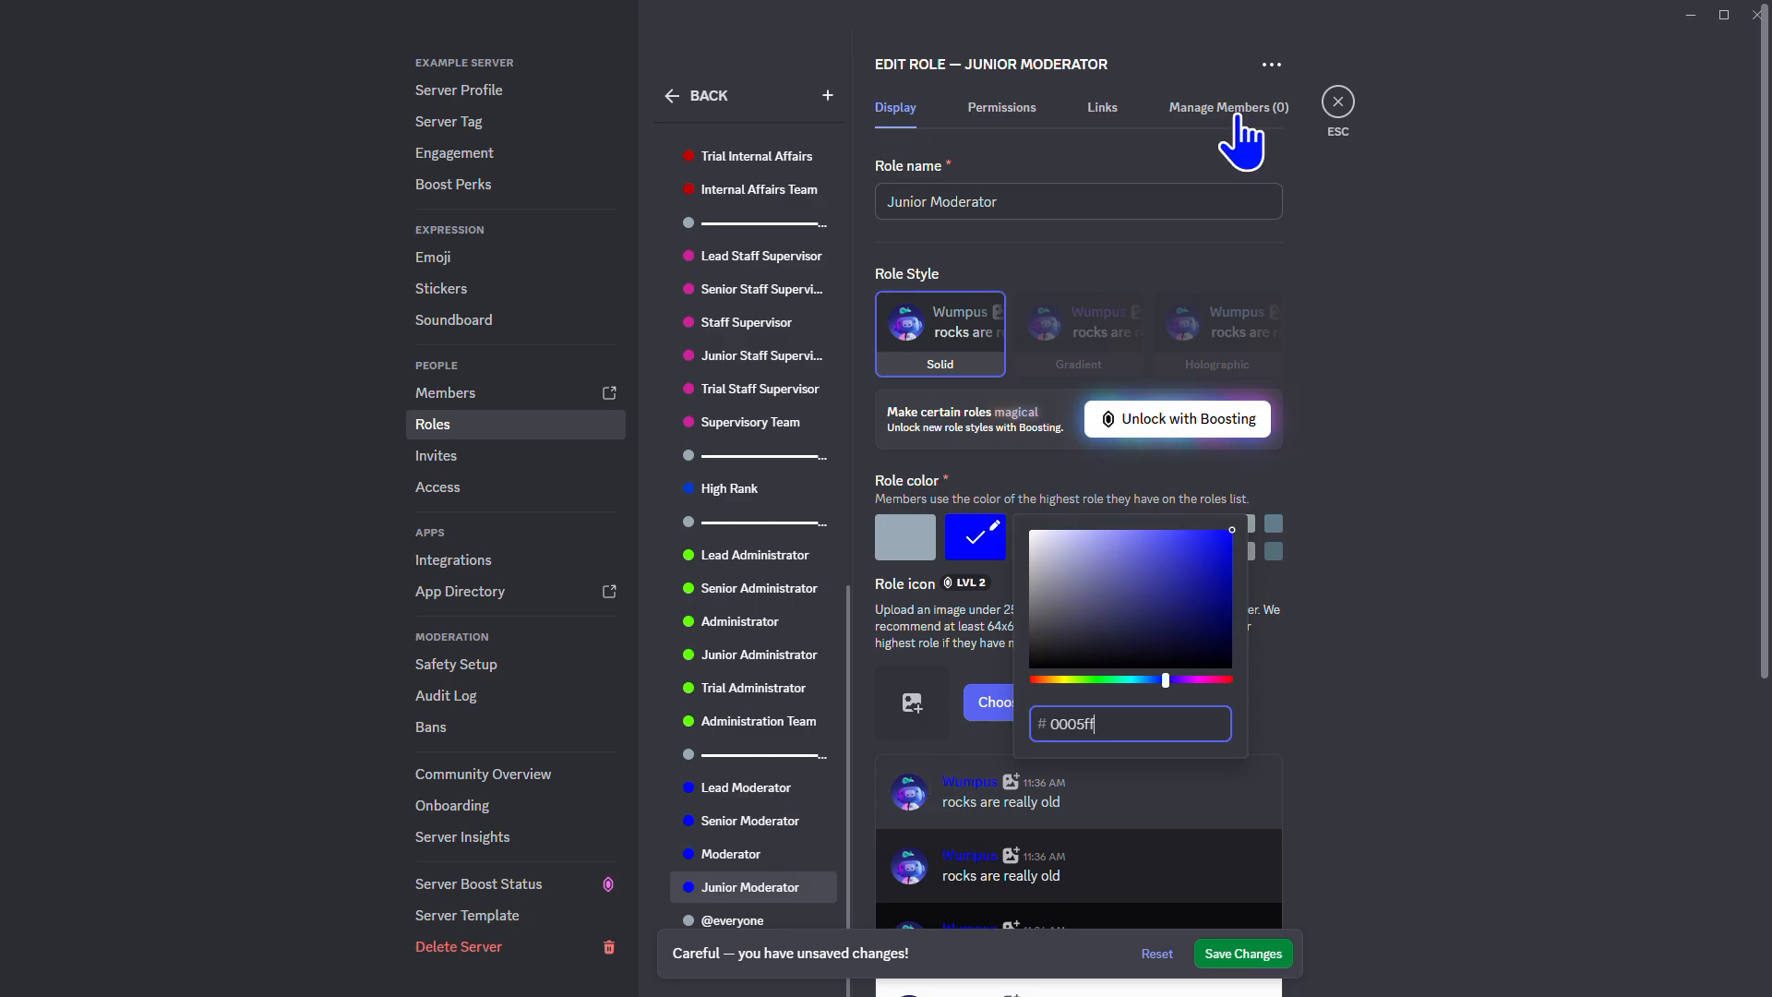
click(1256, 956)
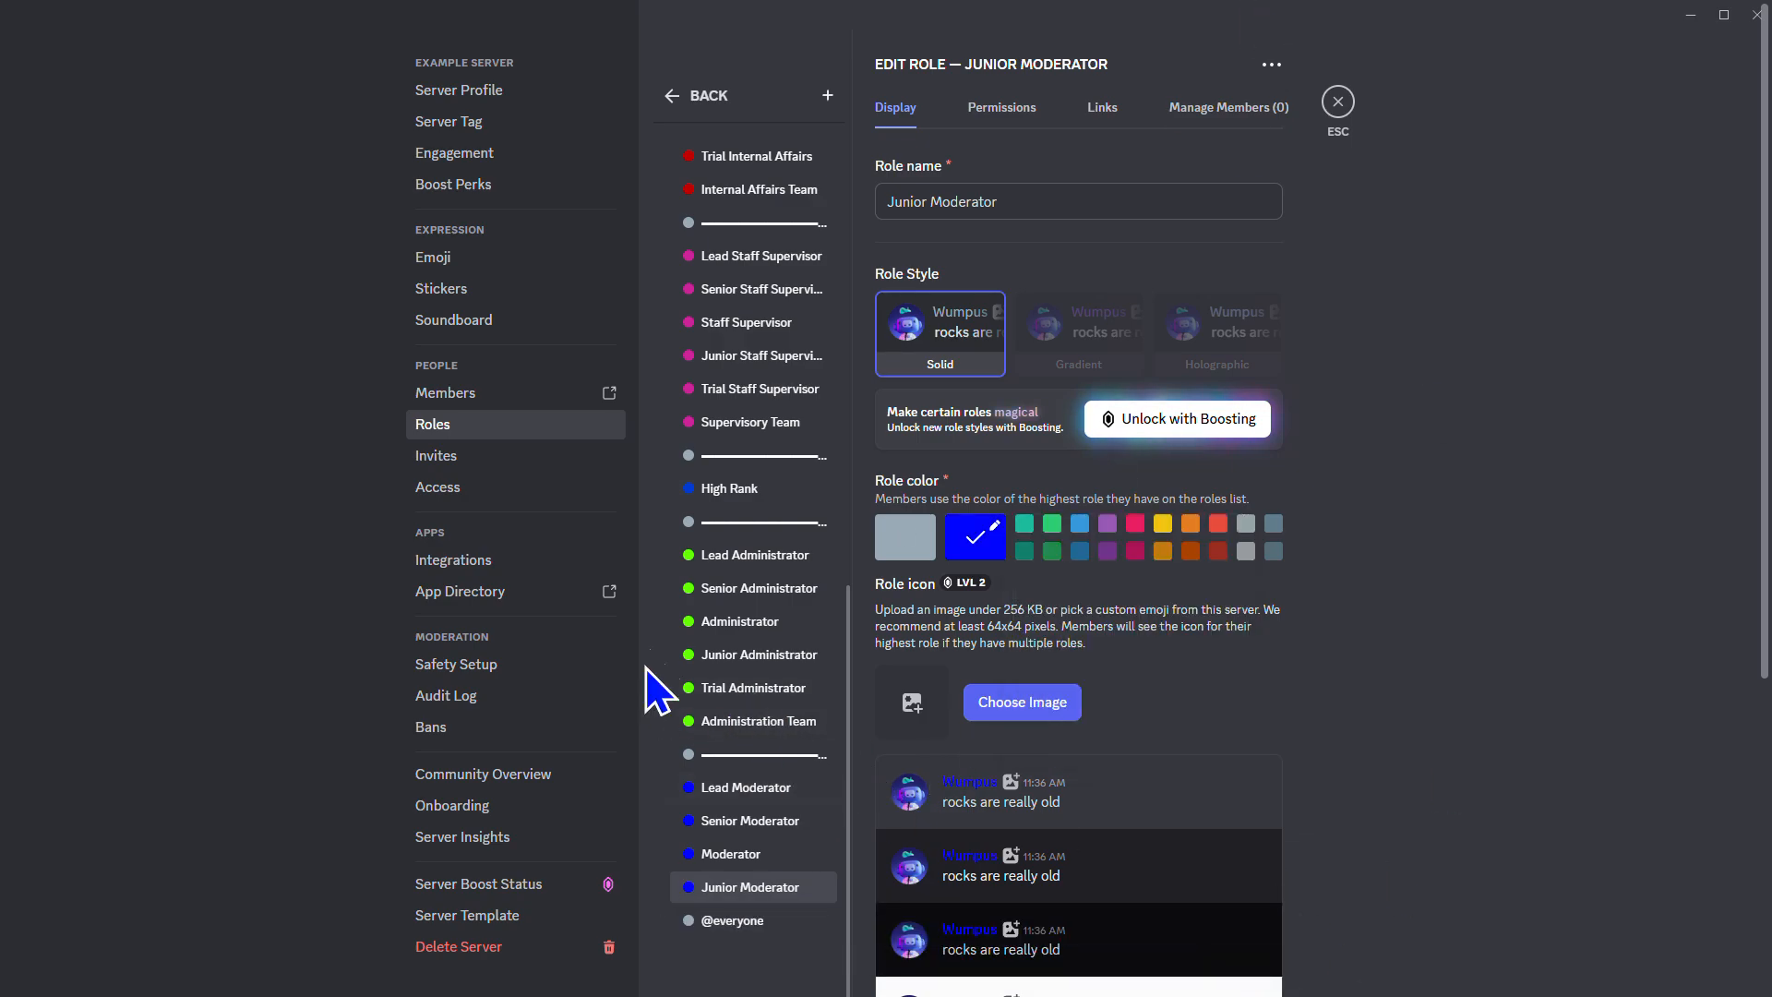
Create a role named Moderation Team with the custom color #0005ff and save it
click(827, 95)
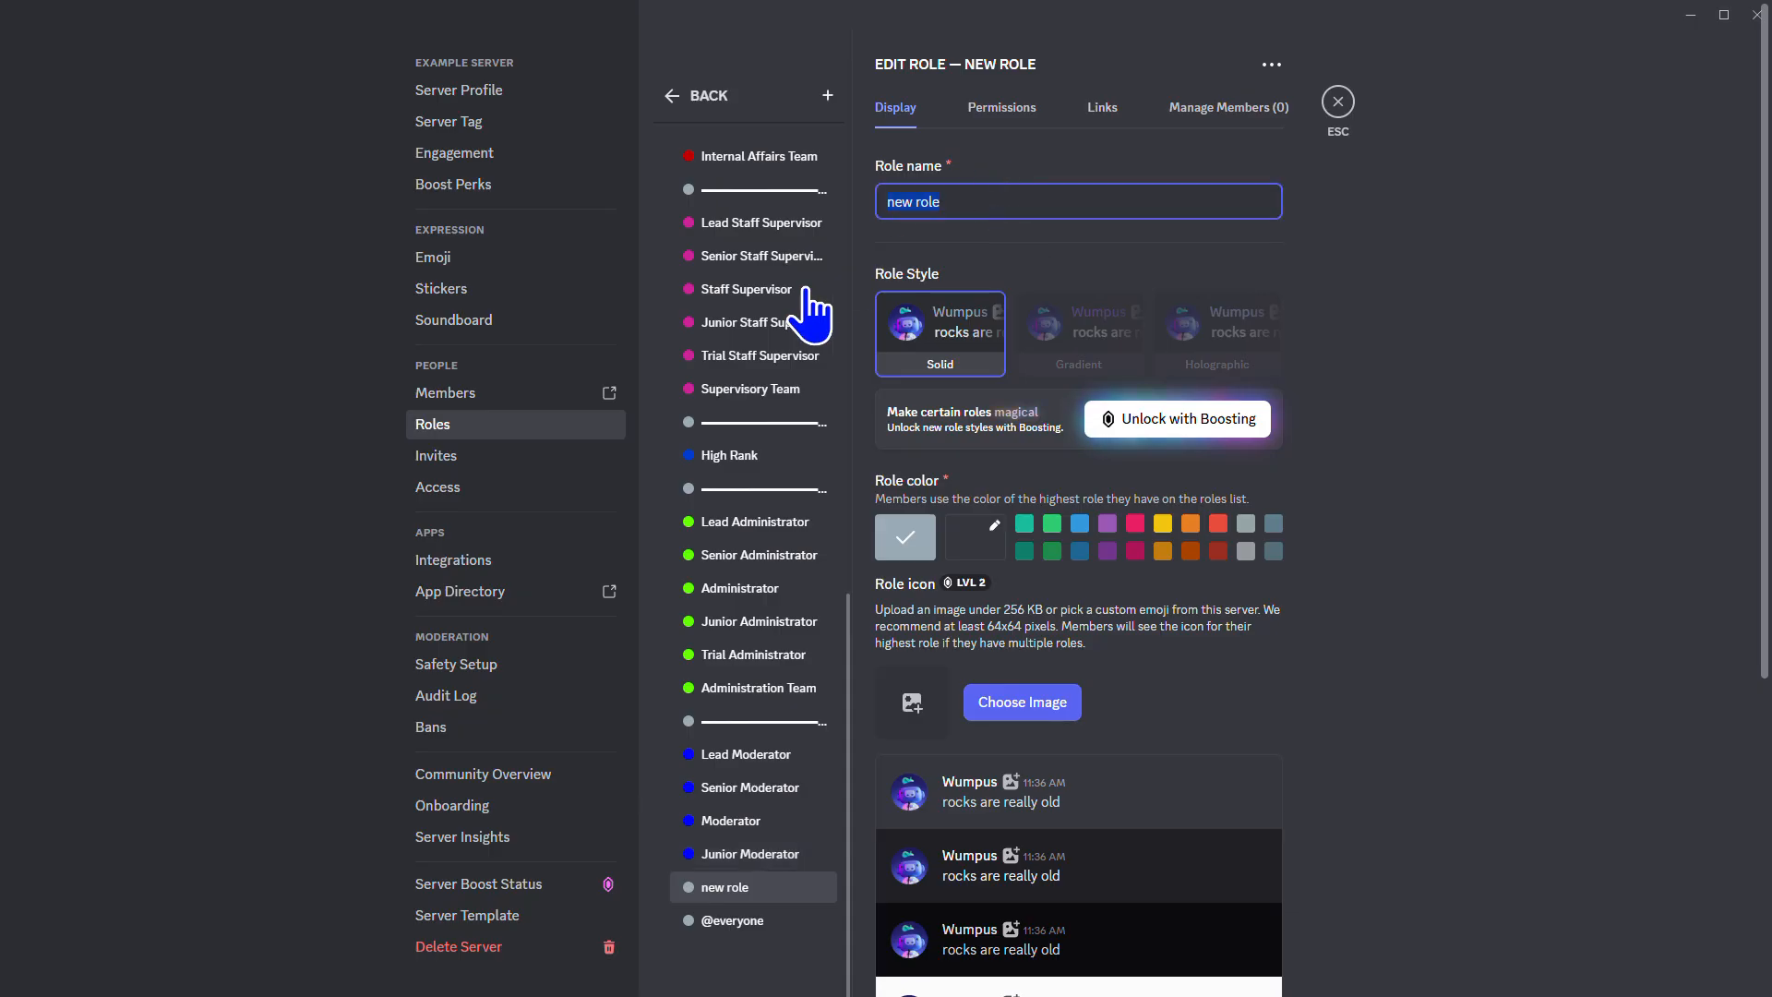
text(Moderation Team)
click(976, 540)
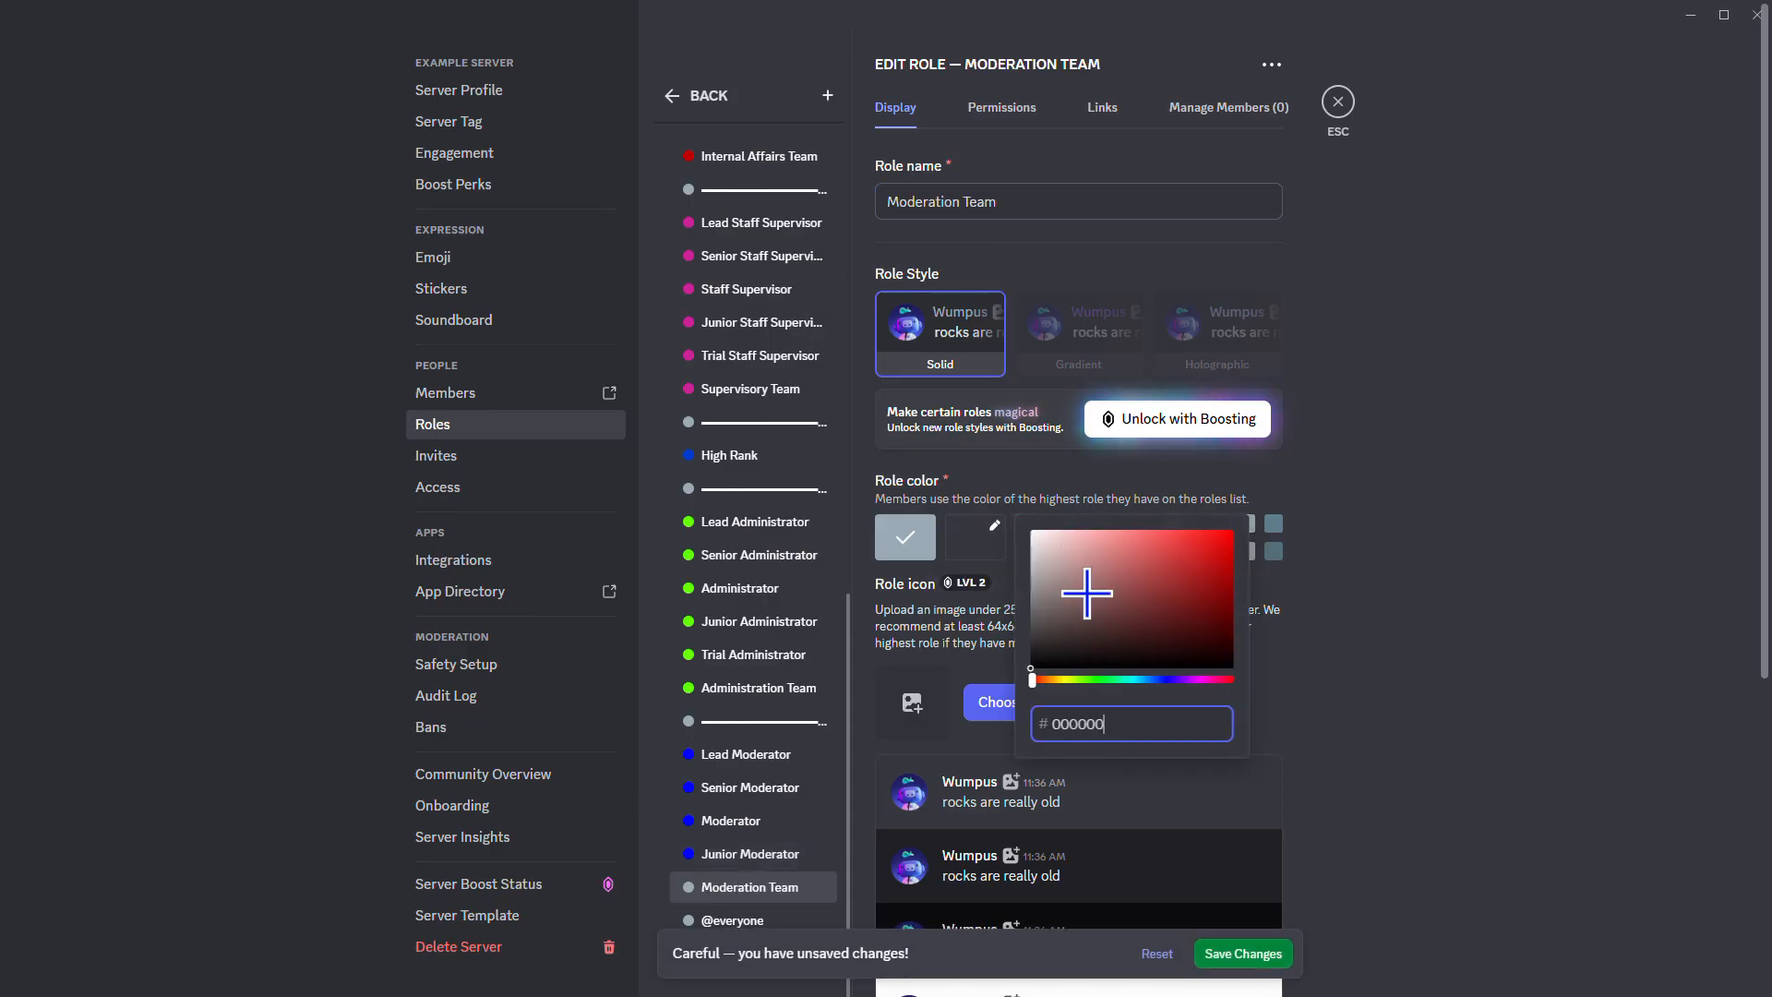
double_click(1148, 728)
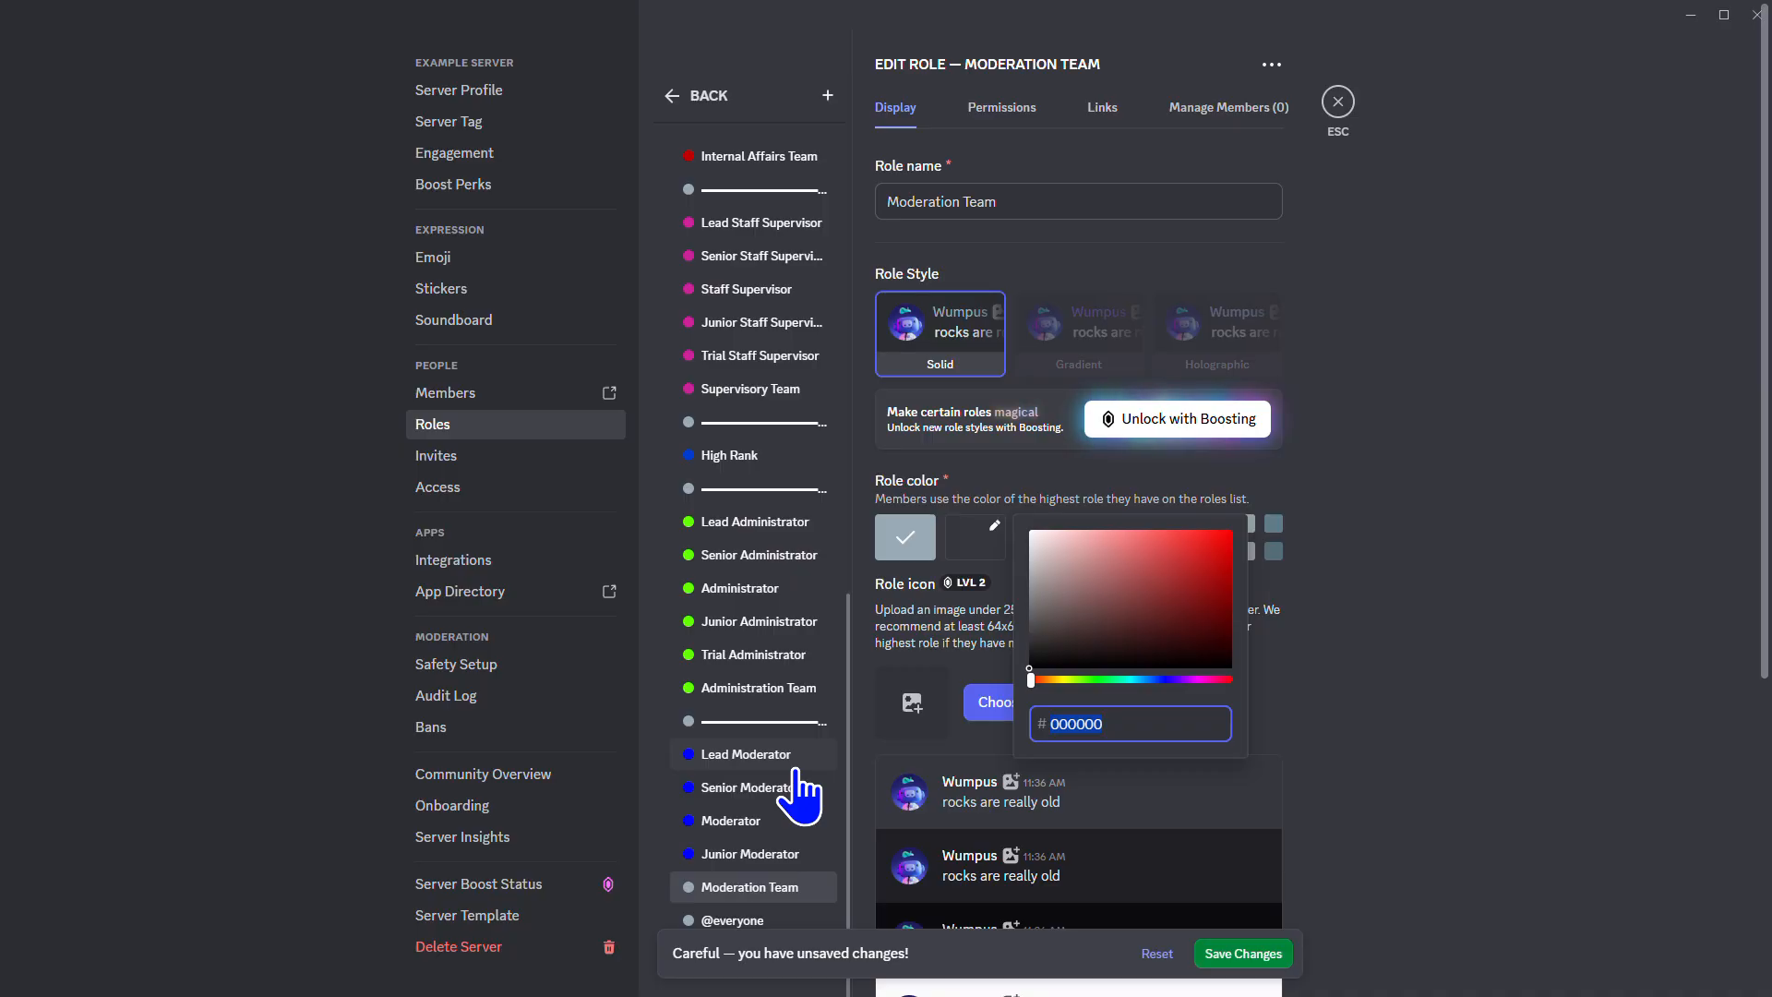
text(99)
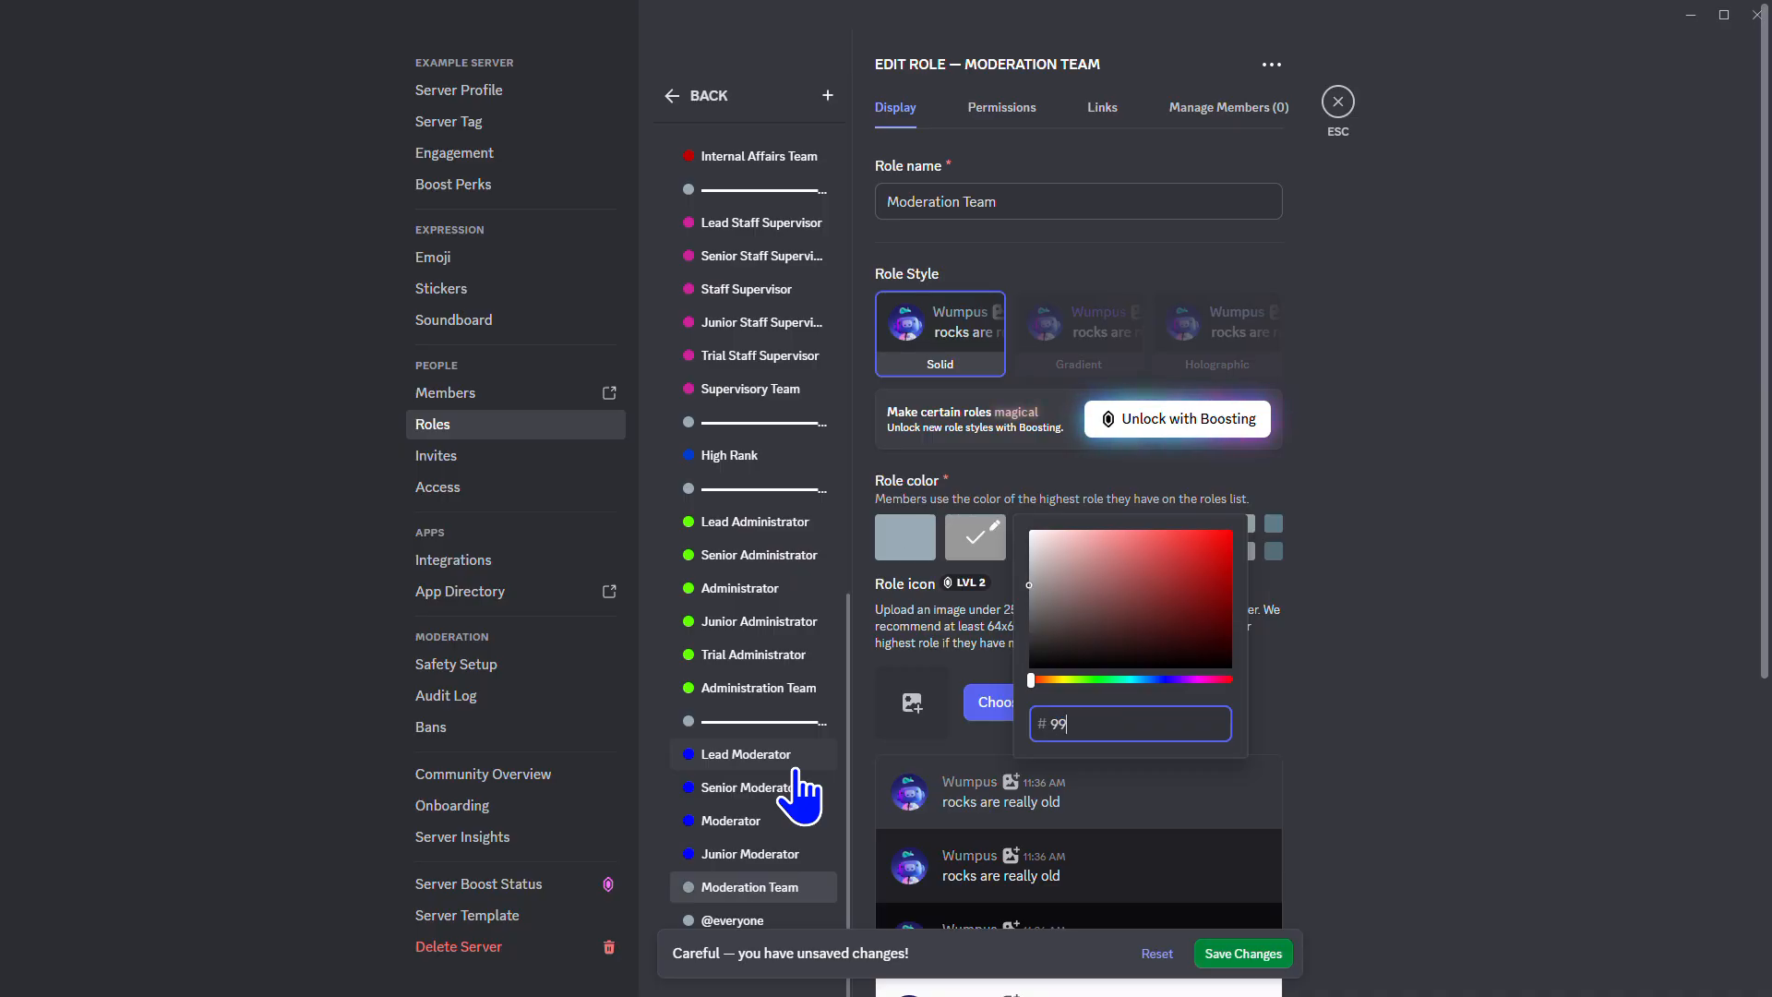
text(90000f)
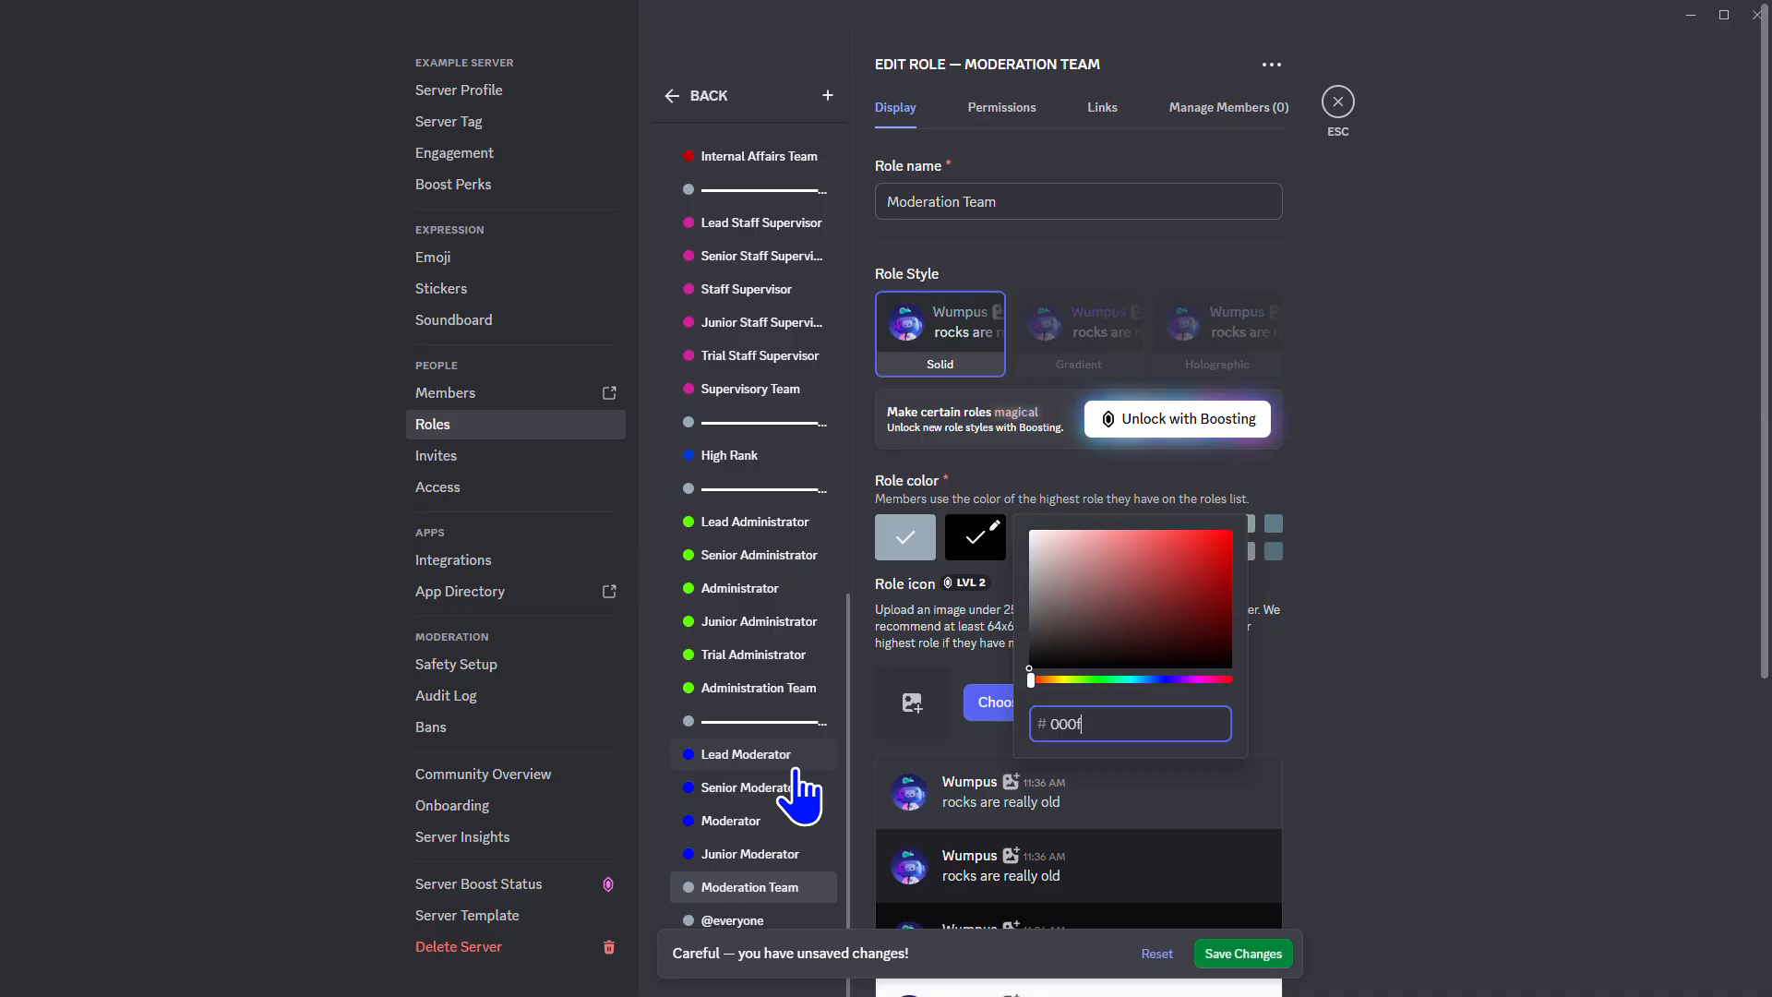
text(f)
key(BackSpace)
key(BackSpace)
key(BackSpace)
text(5ff)
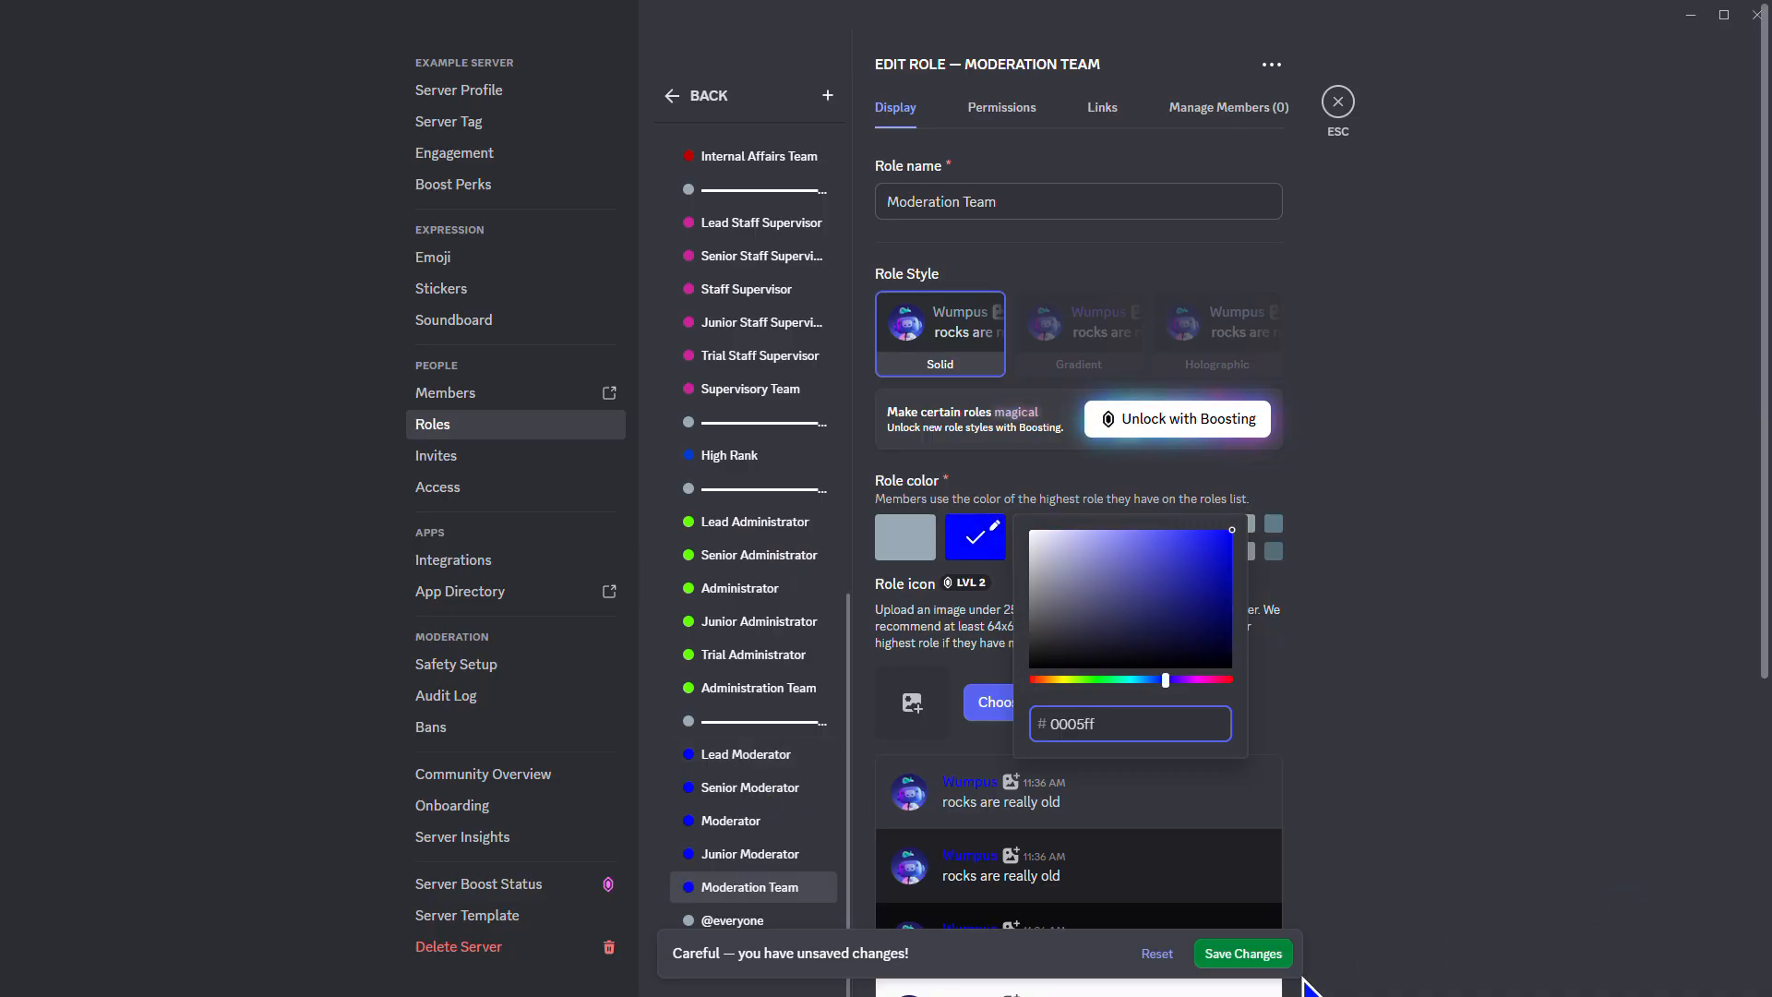
click(1272, 955)
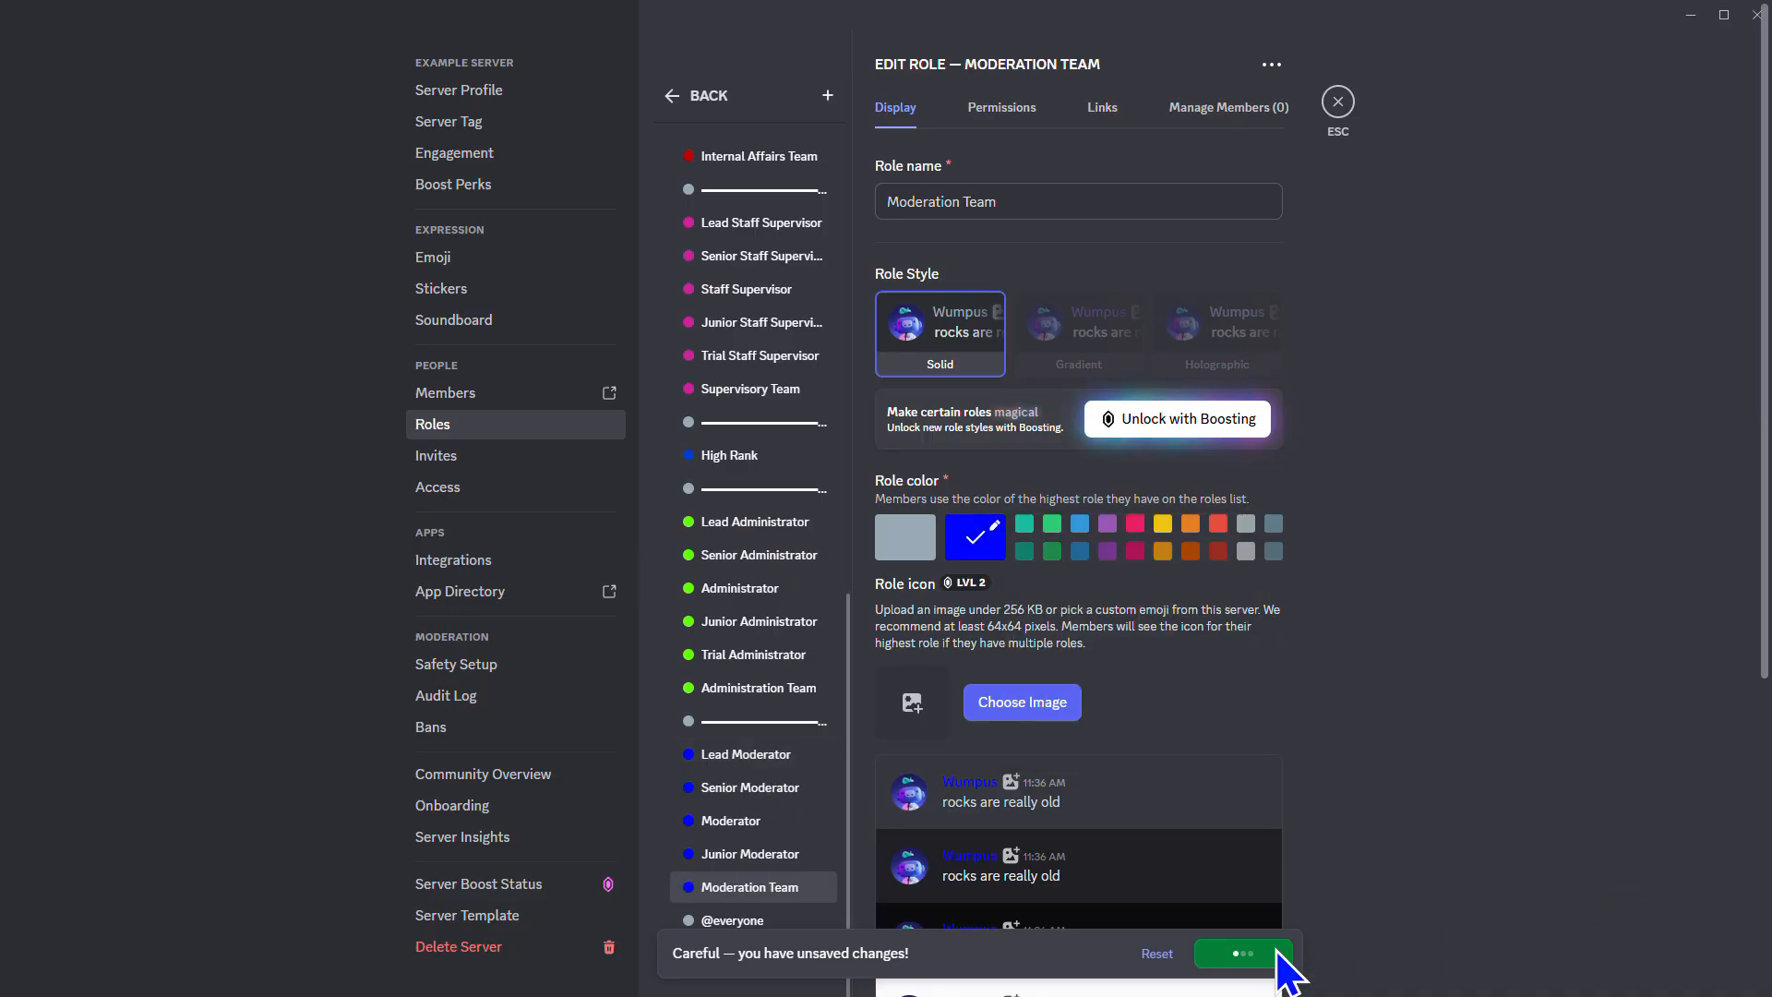
Add and save a line separator role below Moderation Team, and start another new role beneath it
click(828, 96)
key(ctrl+v)
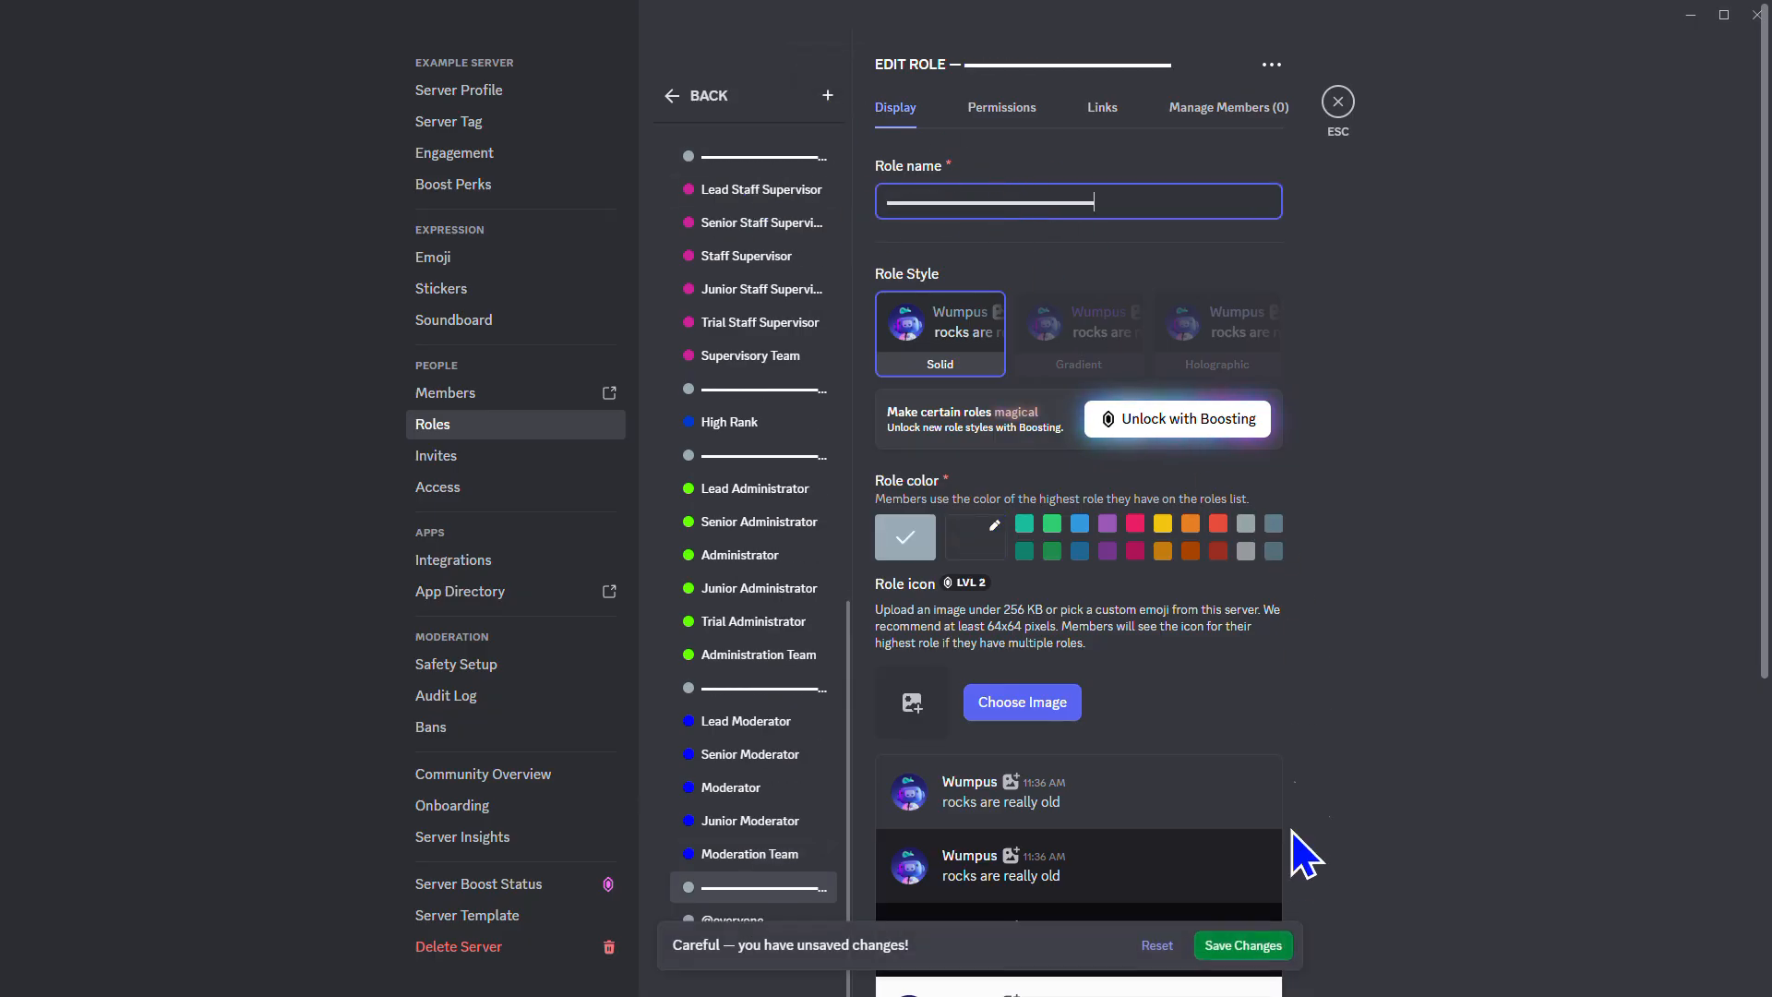
click(1260, 961)
click(828, 96)
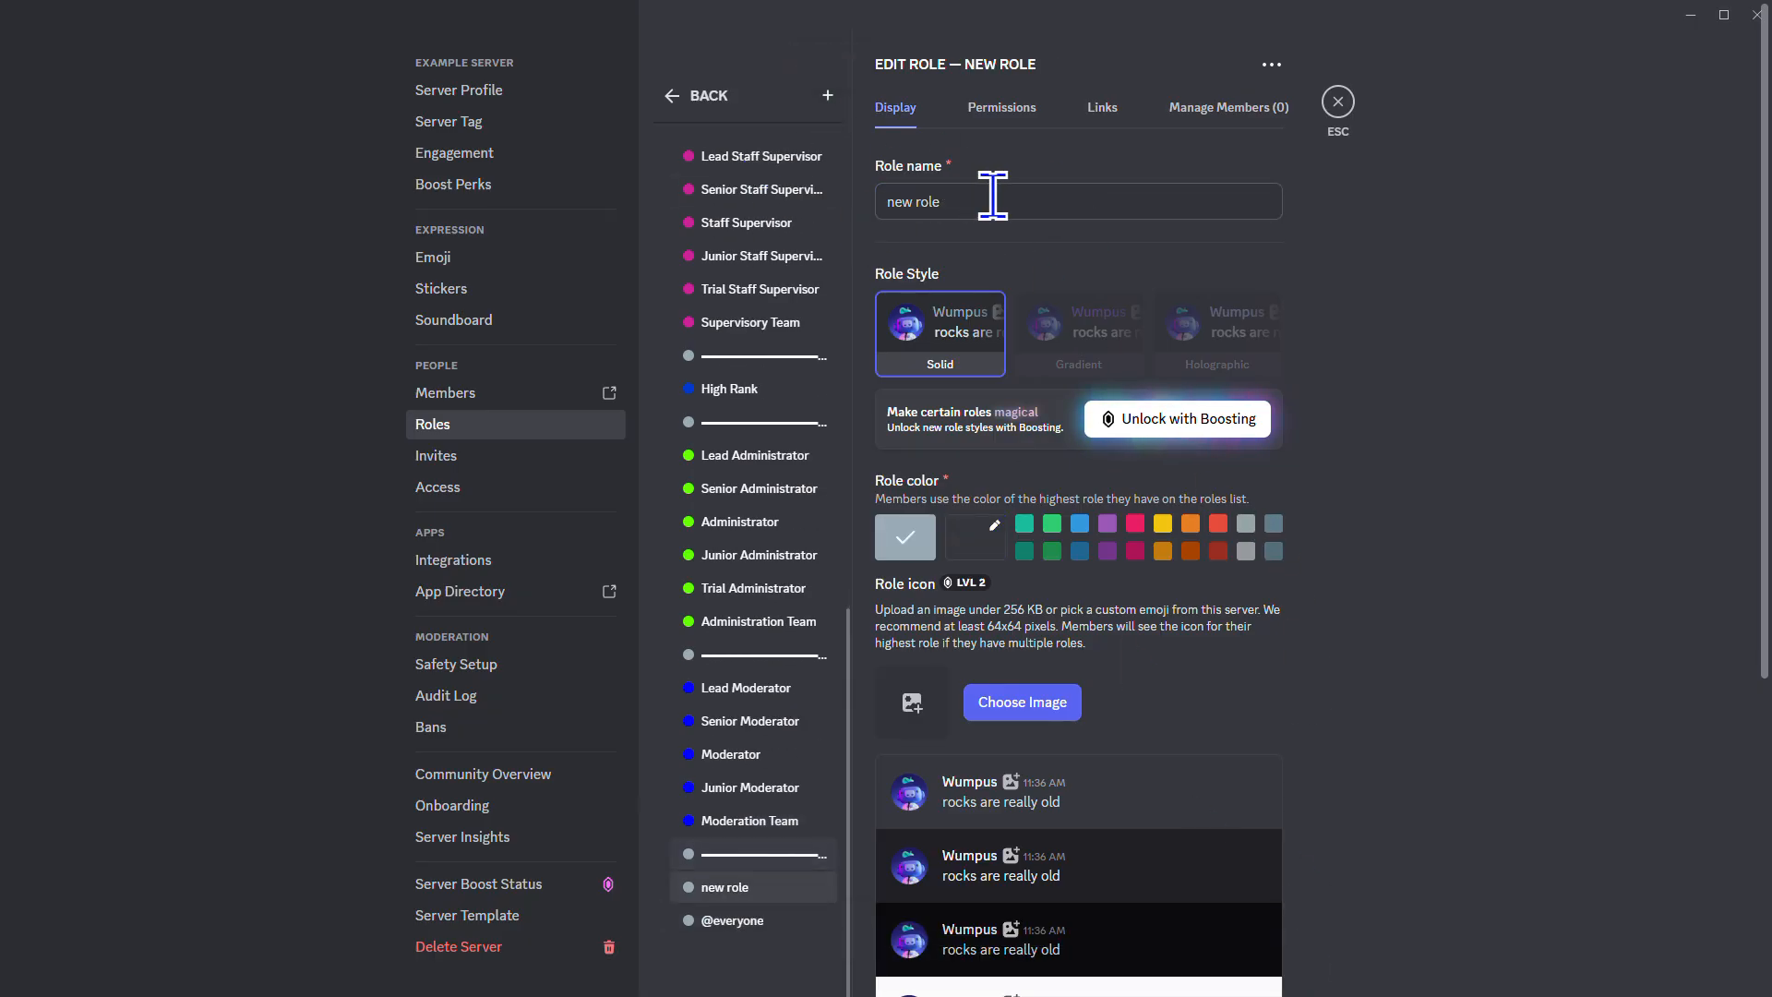
text(Staff)
key(ctrl+a)
key(BackSpace)
key(super+period)
text(shei)
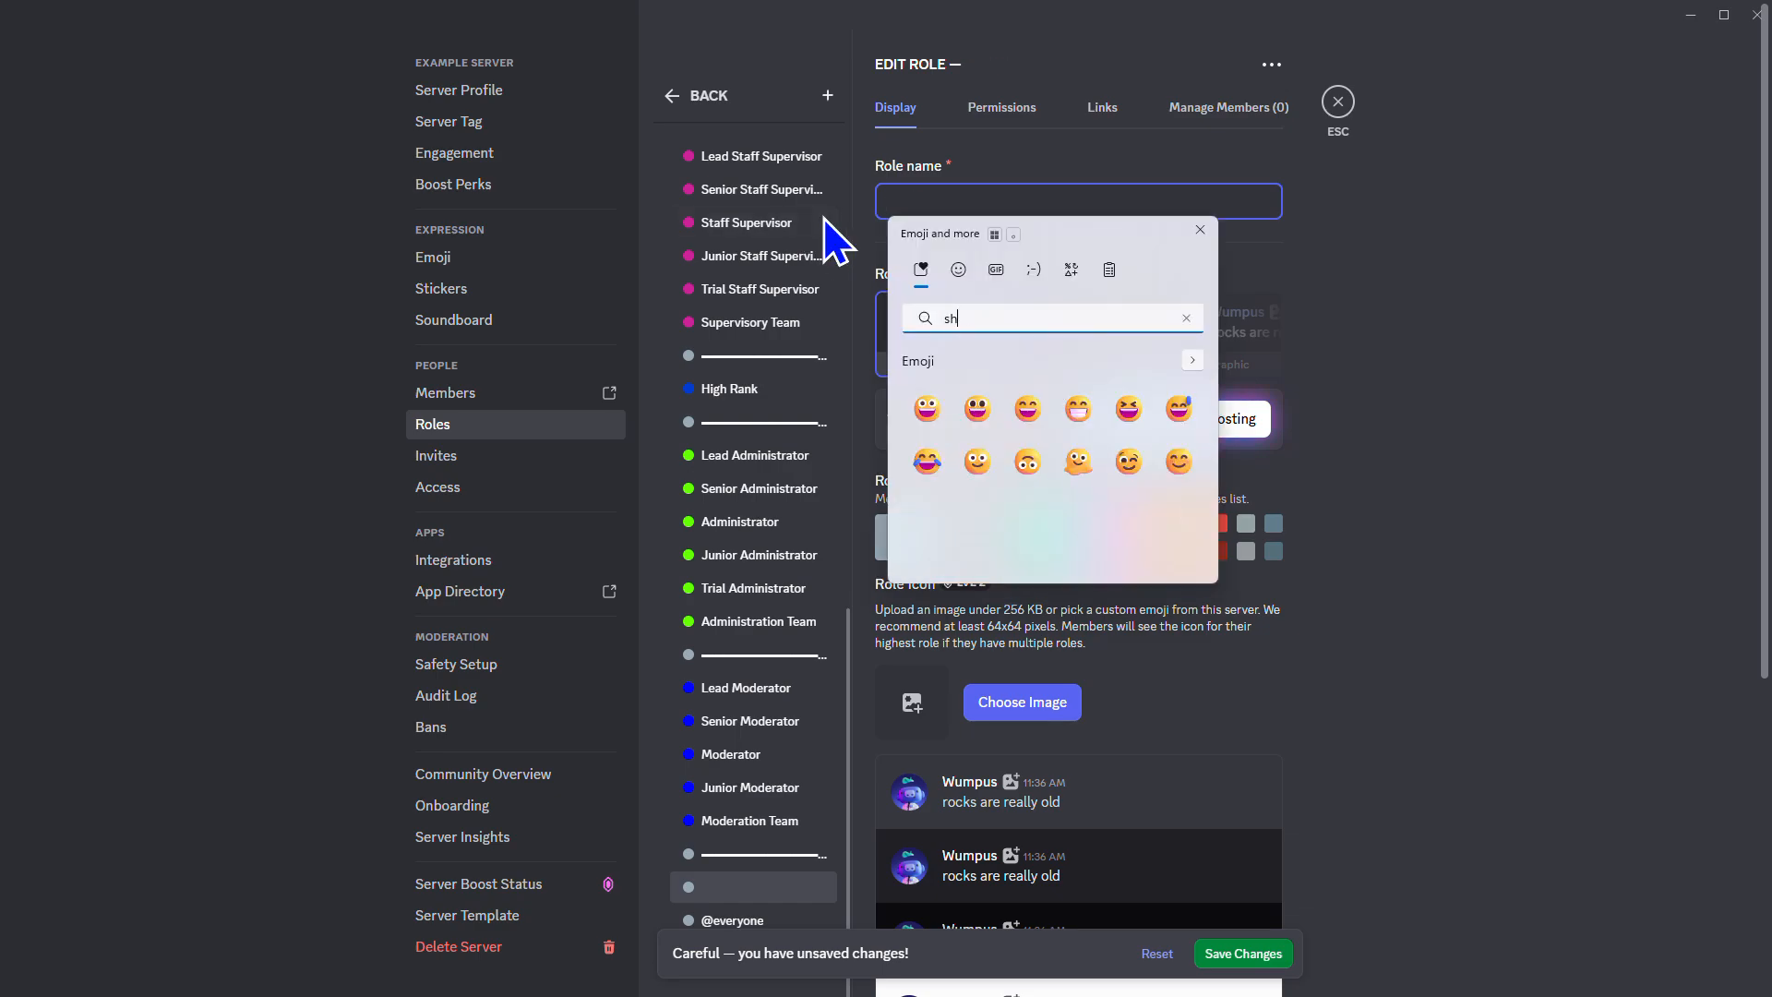
key(BackSpace)
key(BackSpace)
text(iue)
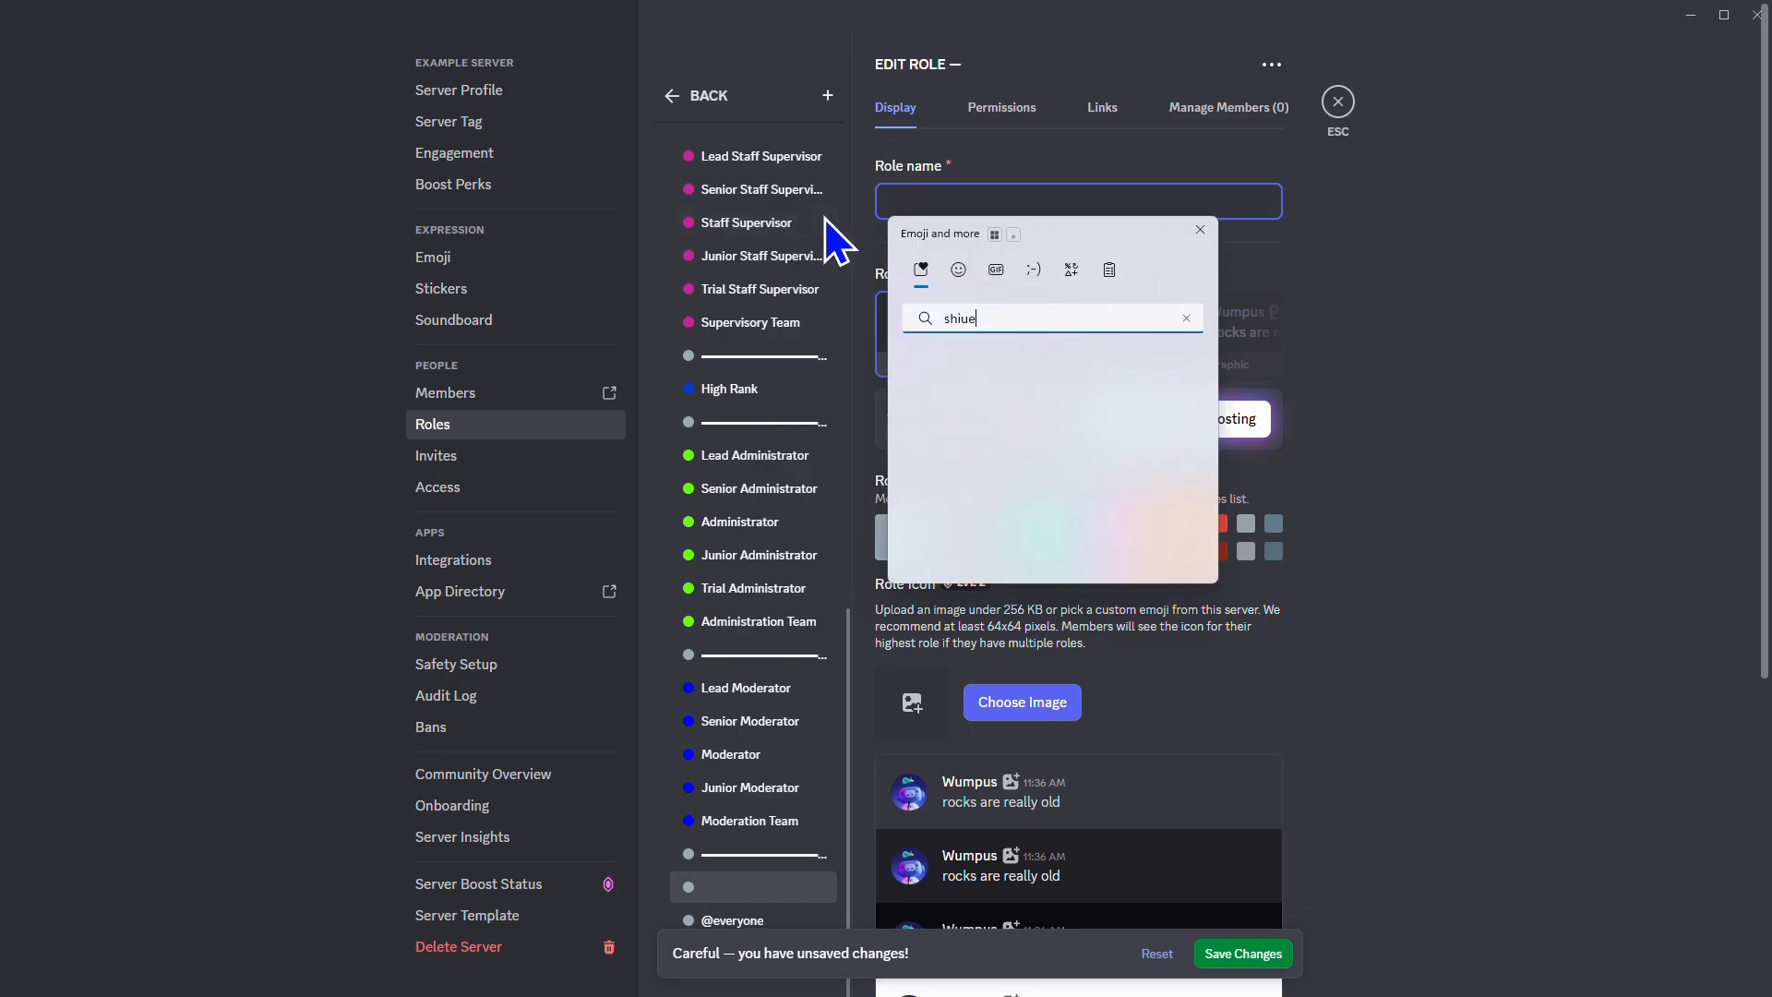
key(BackSpace)
key(BackSpace)
key(BackSpace)
key(BackSpace)
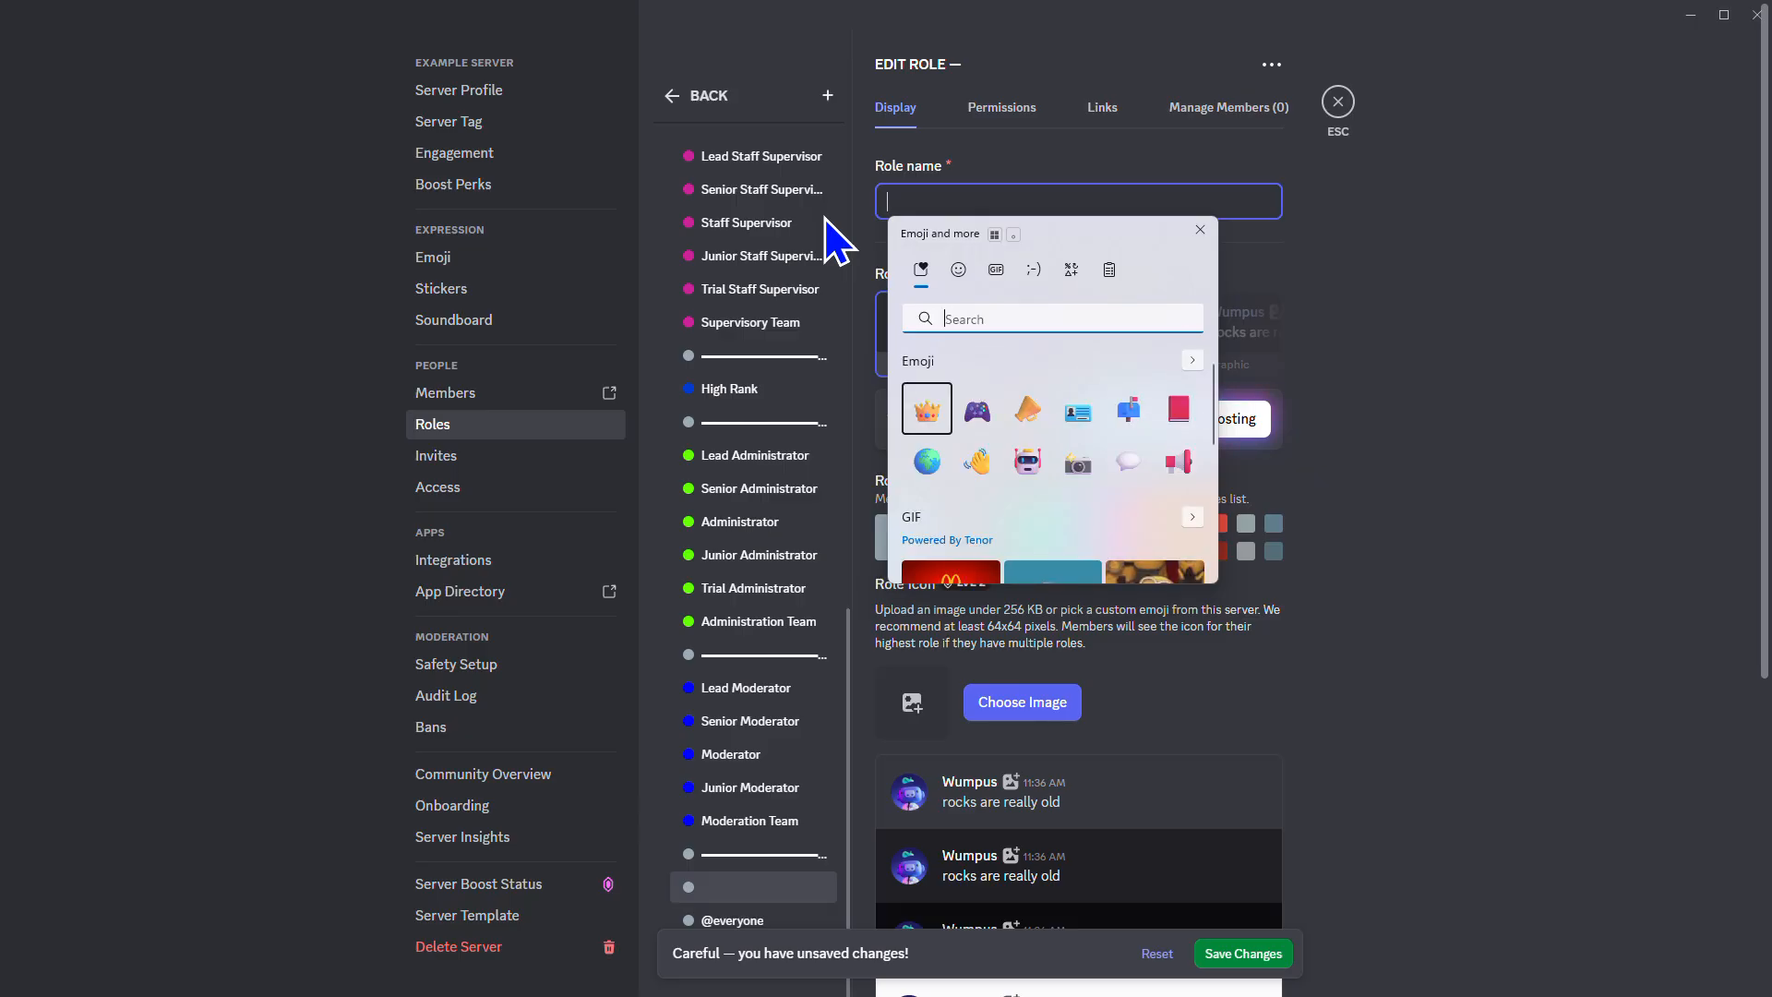
Name the new role Staff Team, give it the custom color #ffffff, and save it
click(962, 201)
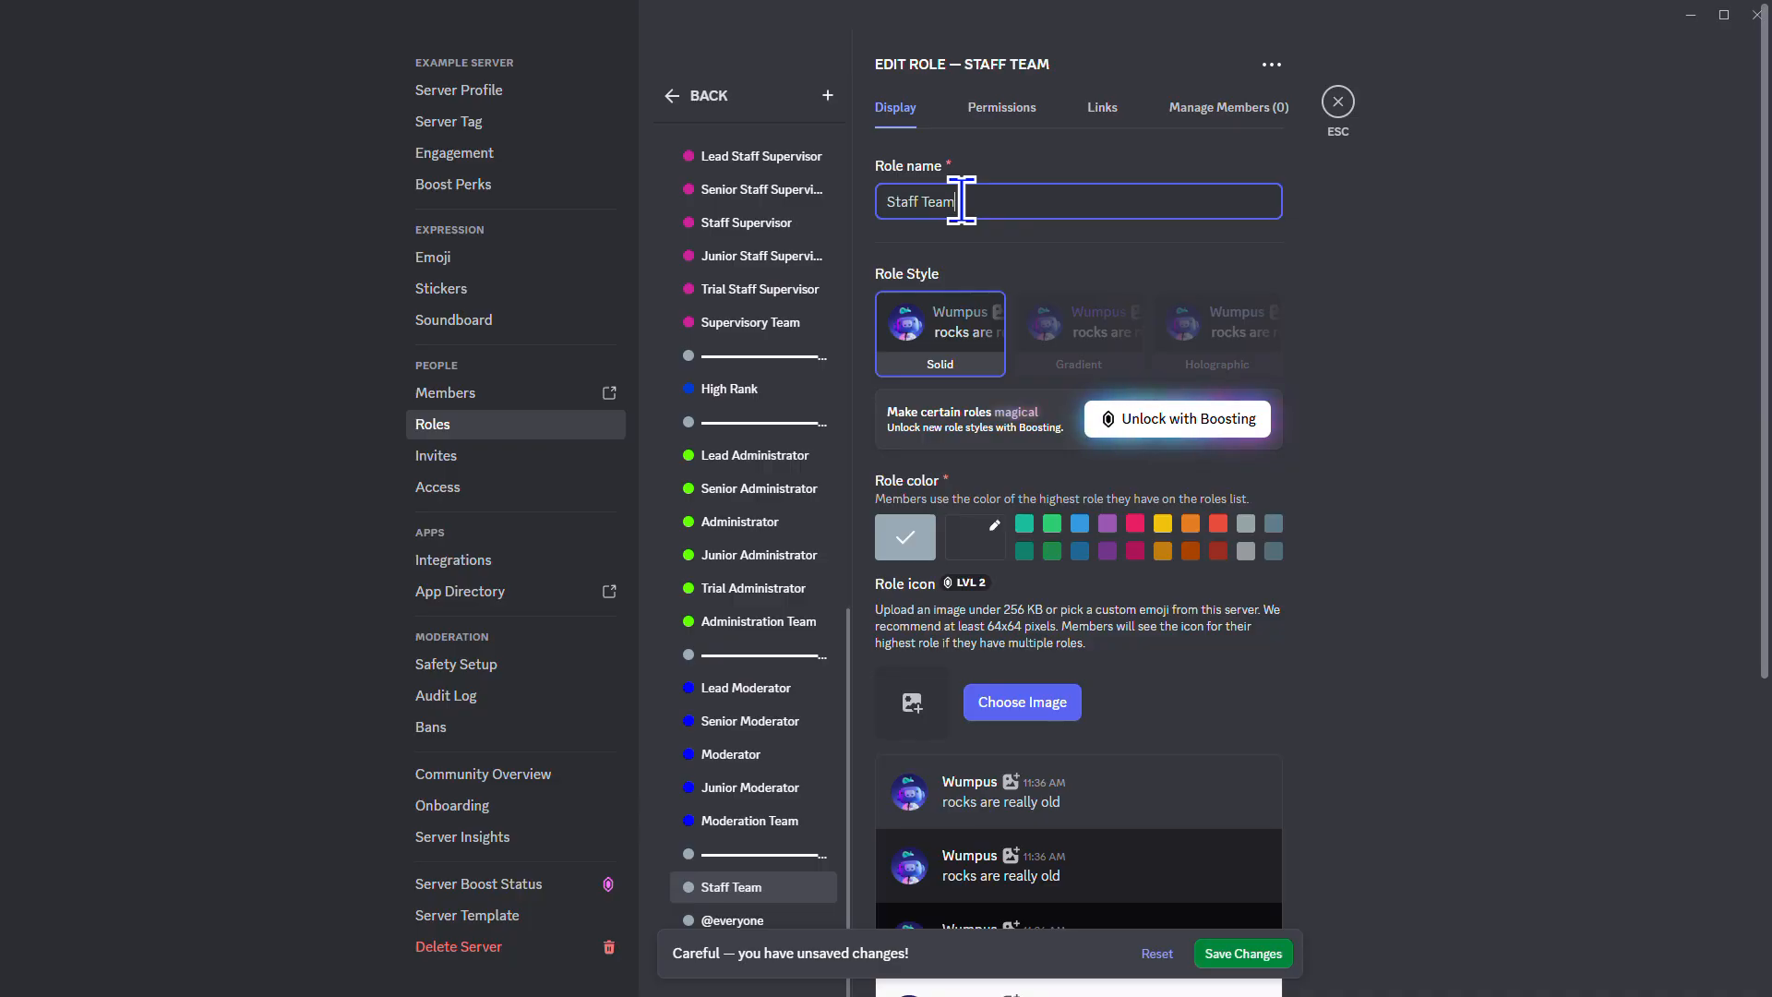
click(975, 540)
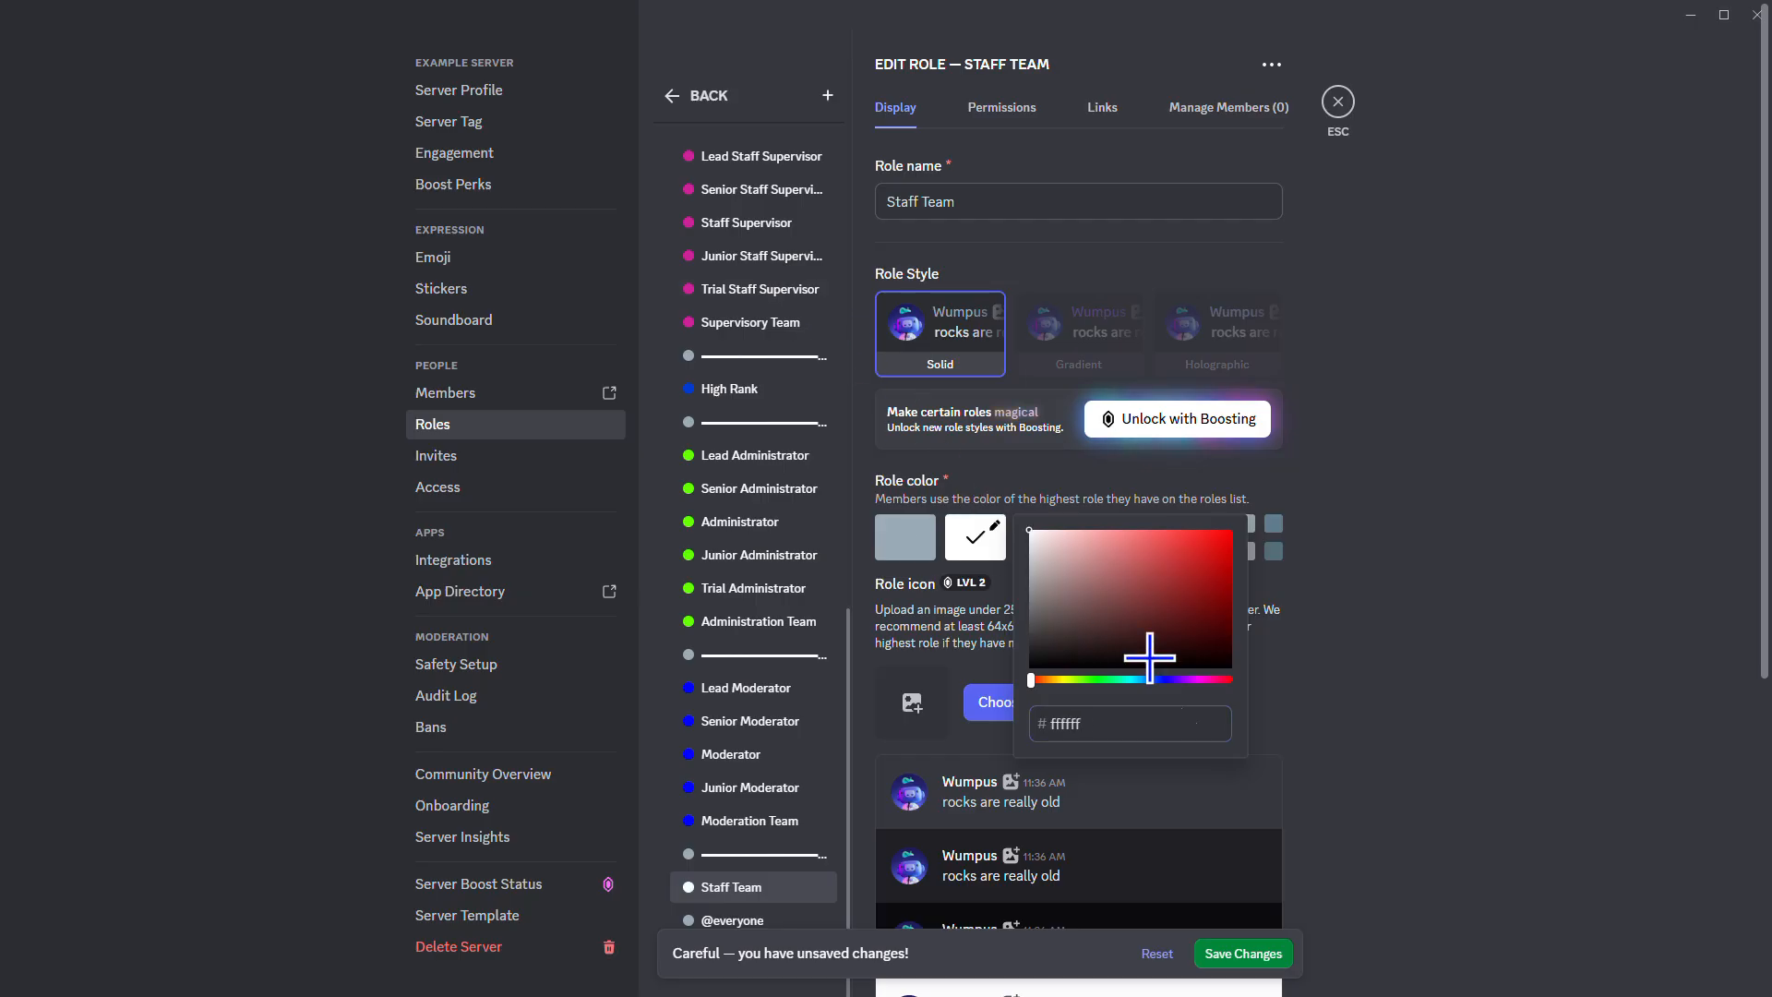
click(1244, 955)
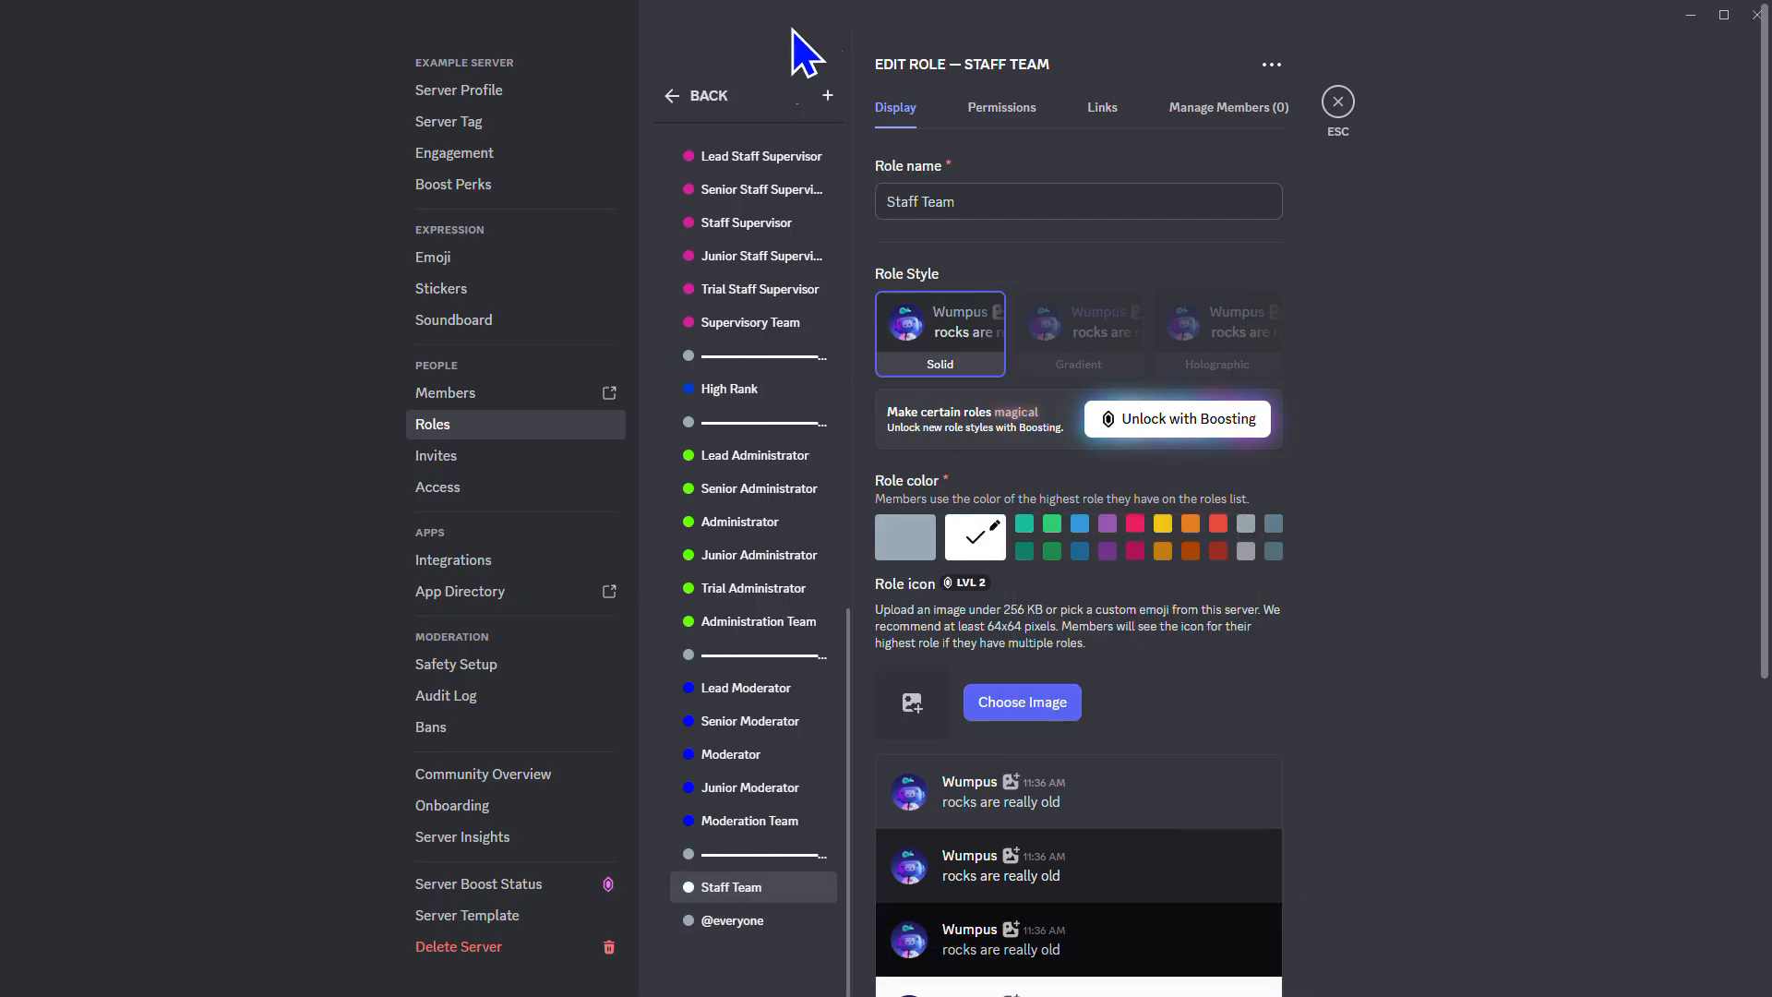
Create and save a line separator role below the Staff Team role
click(828, 95)
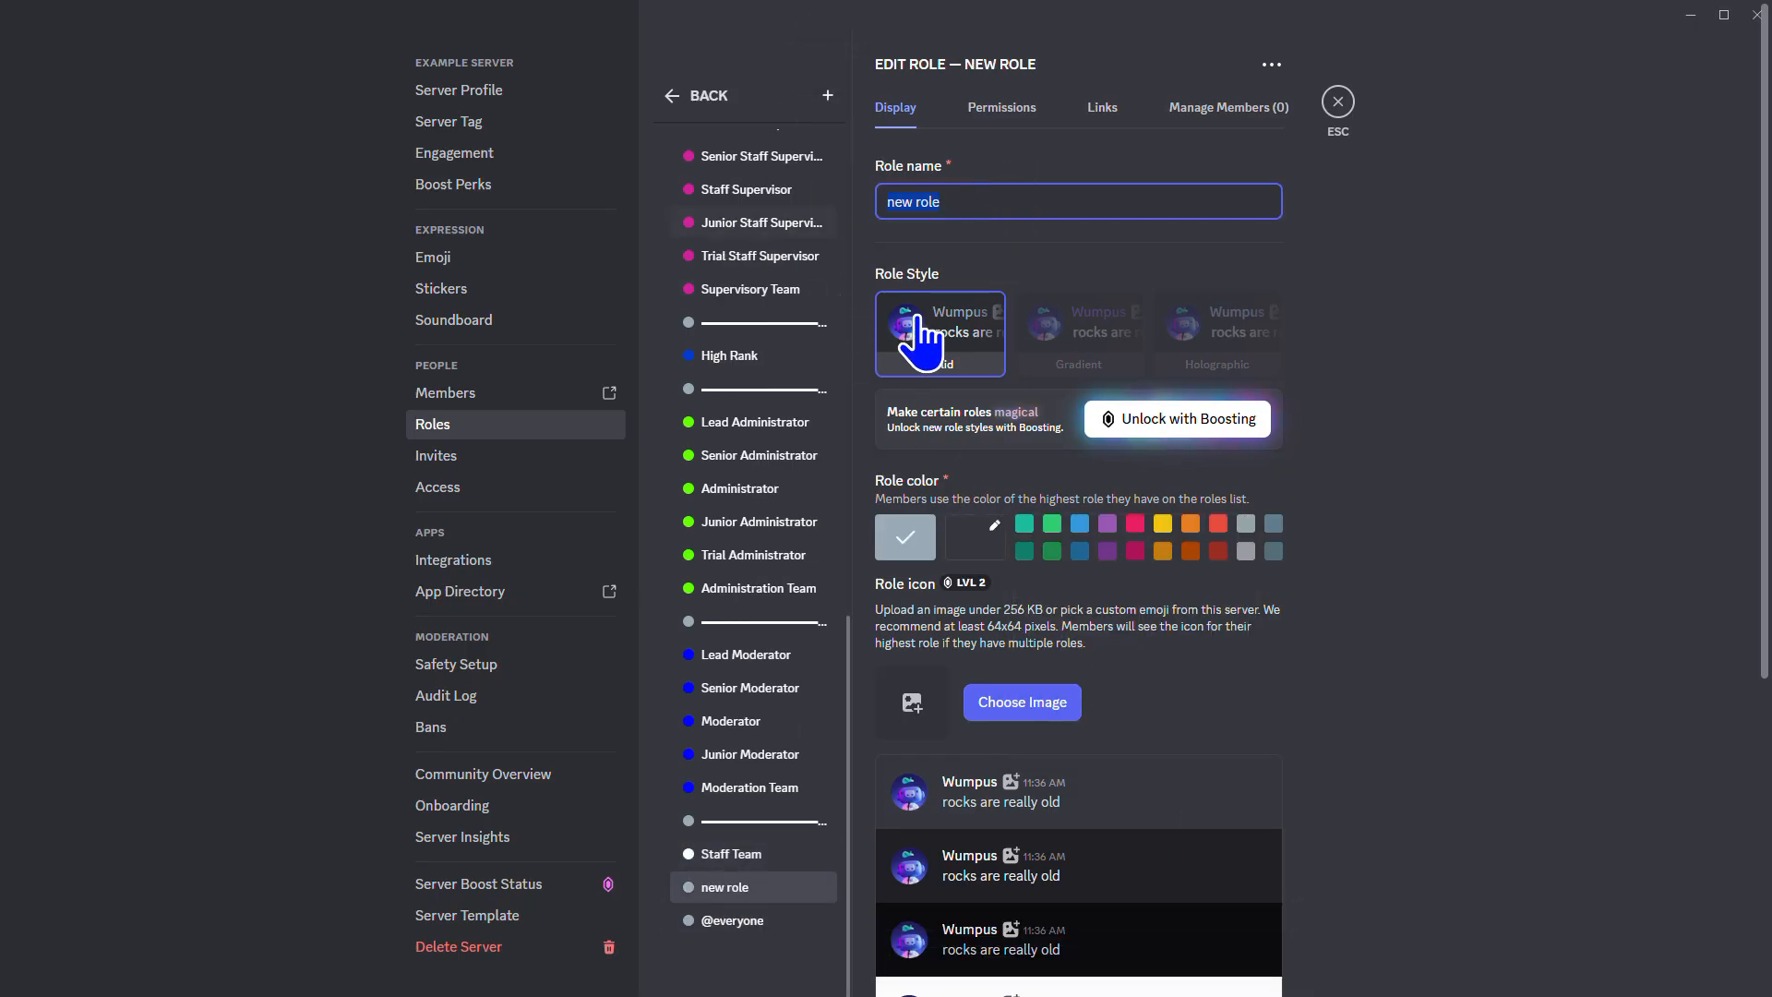
key(ctrl+v)
click(1243, 954)
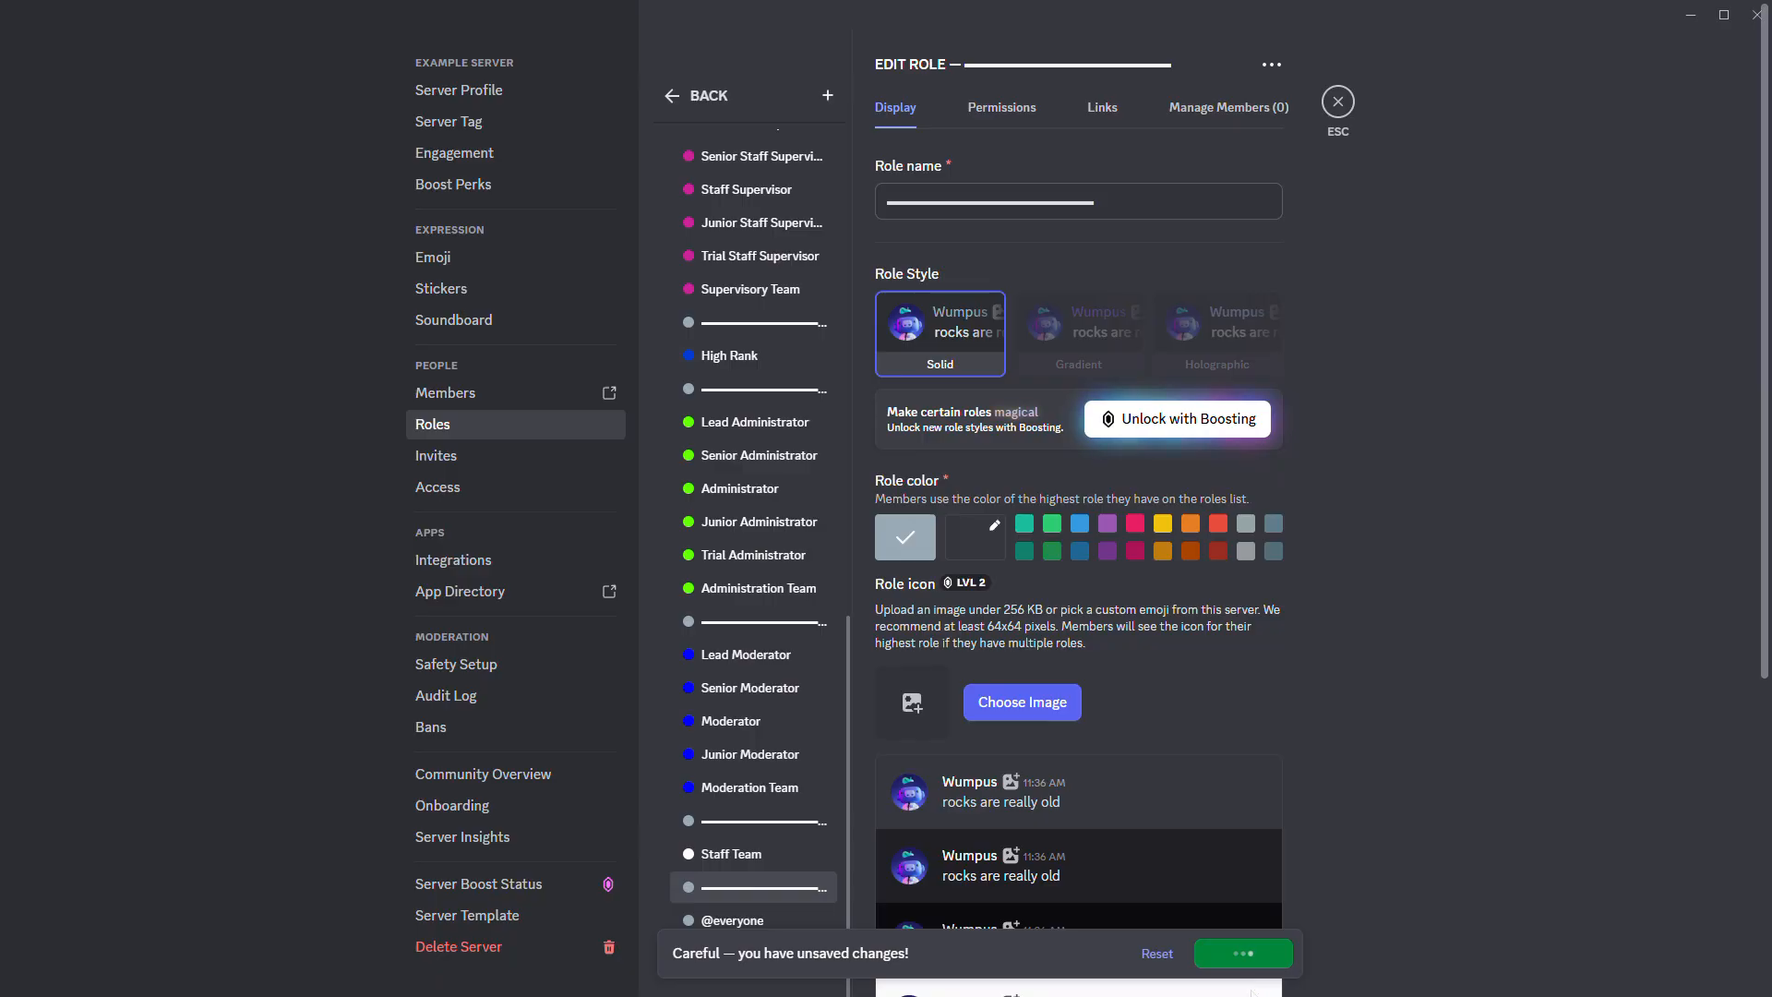
Create a role named Trainee Staff with the preset orange color, save it, and close the server settings
click(828, 95)
text(Trainee Staff)
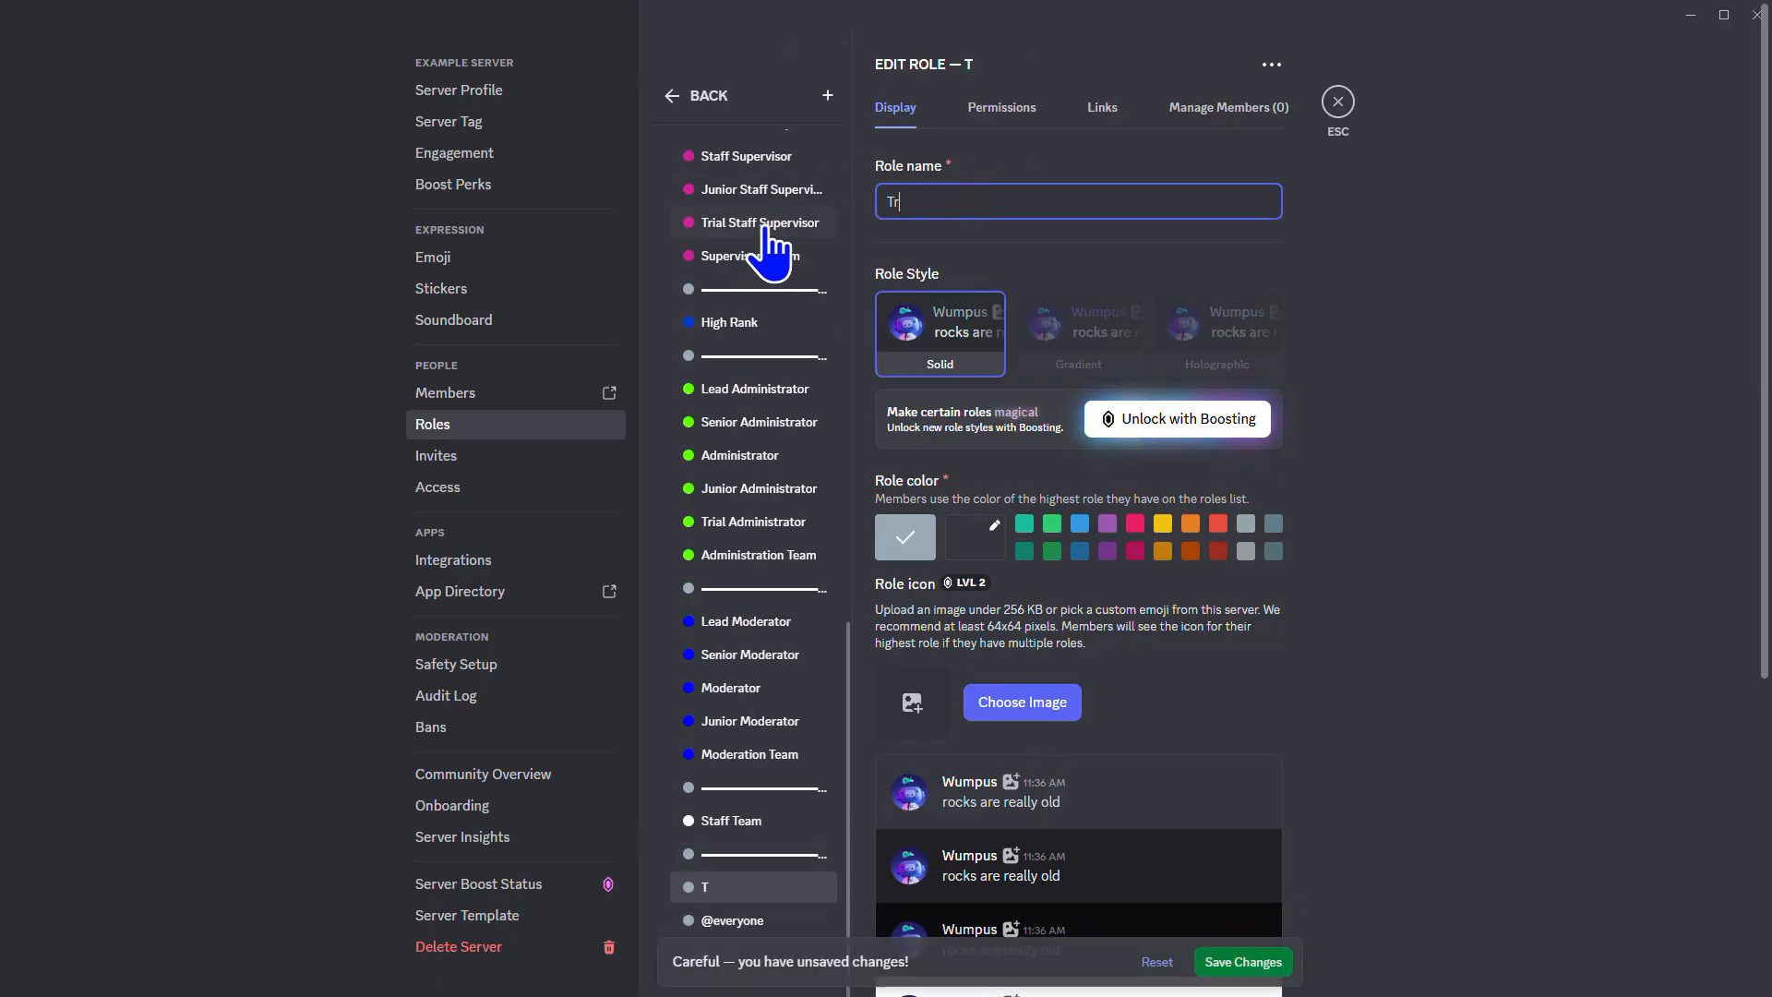
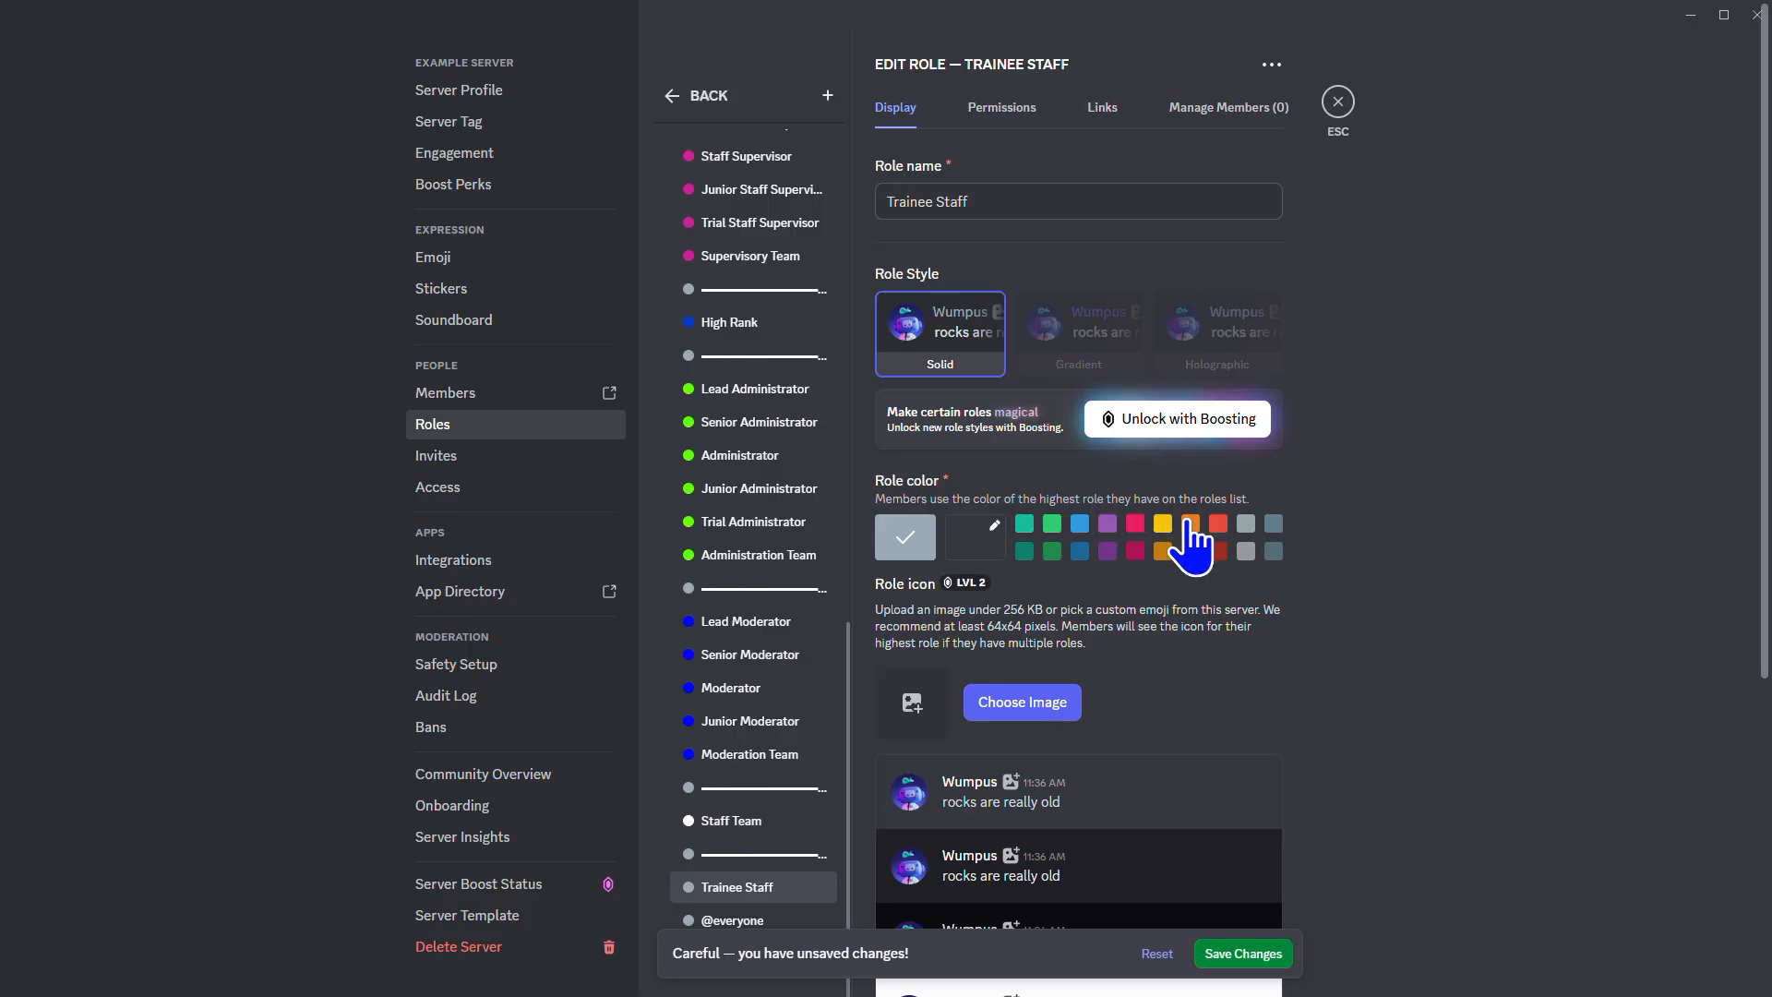
click(1191, 524)
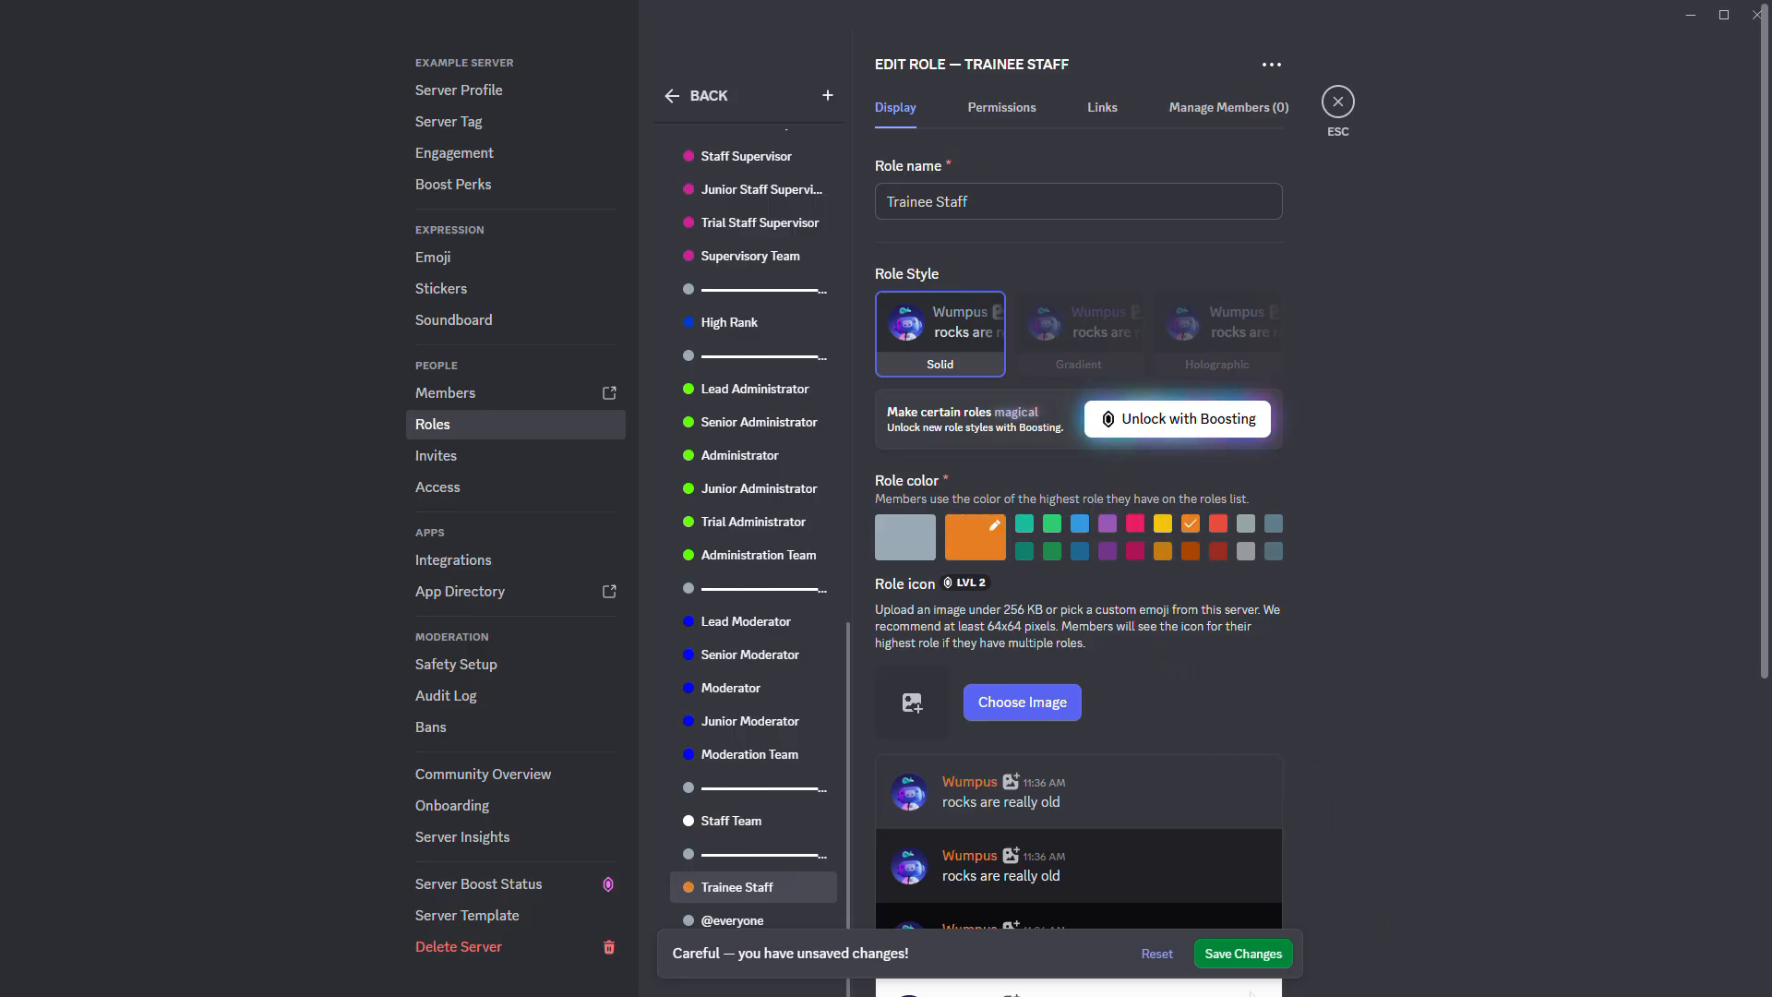
click(1266, 953)
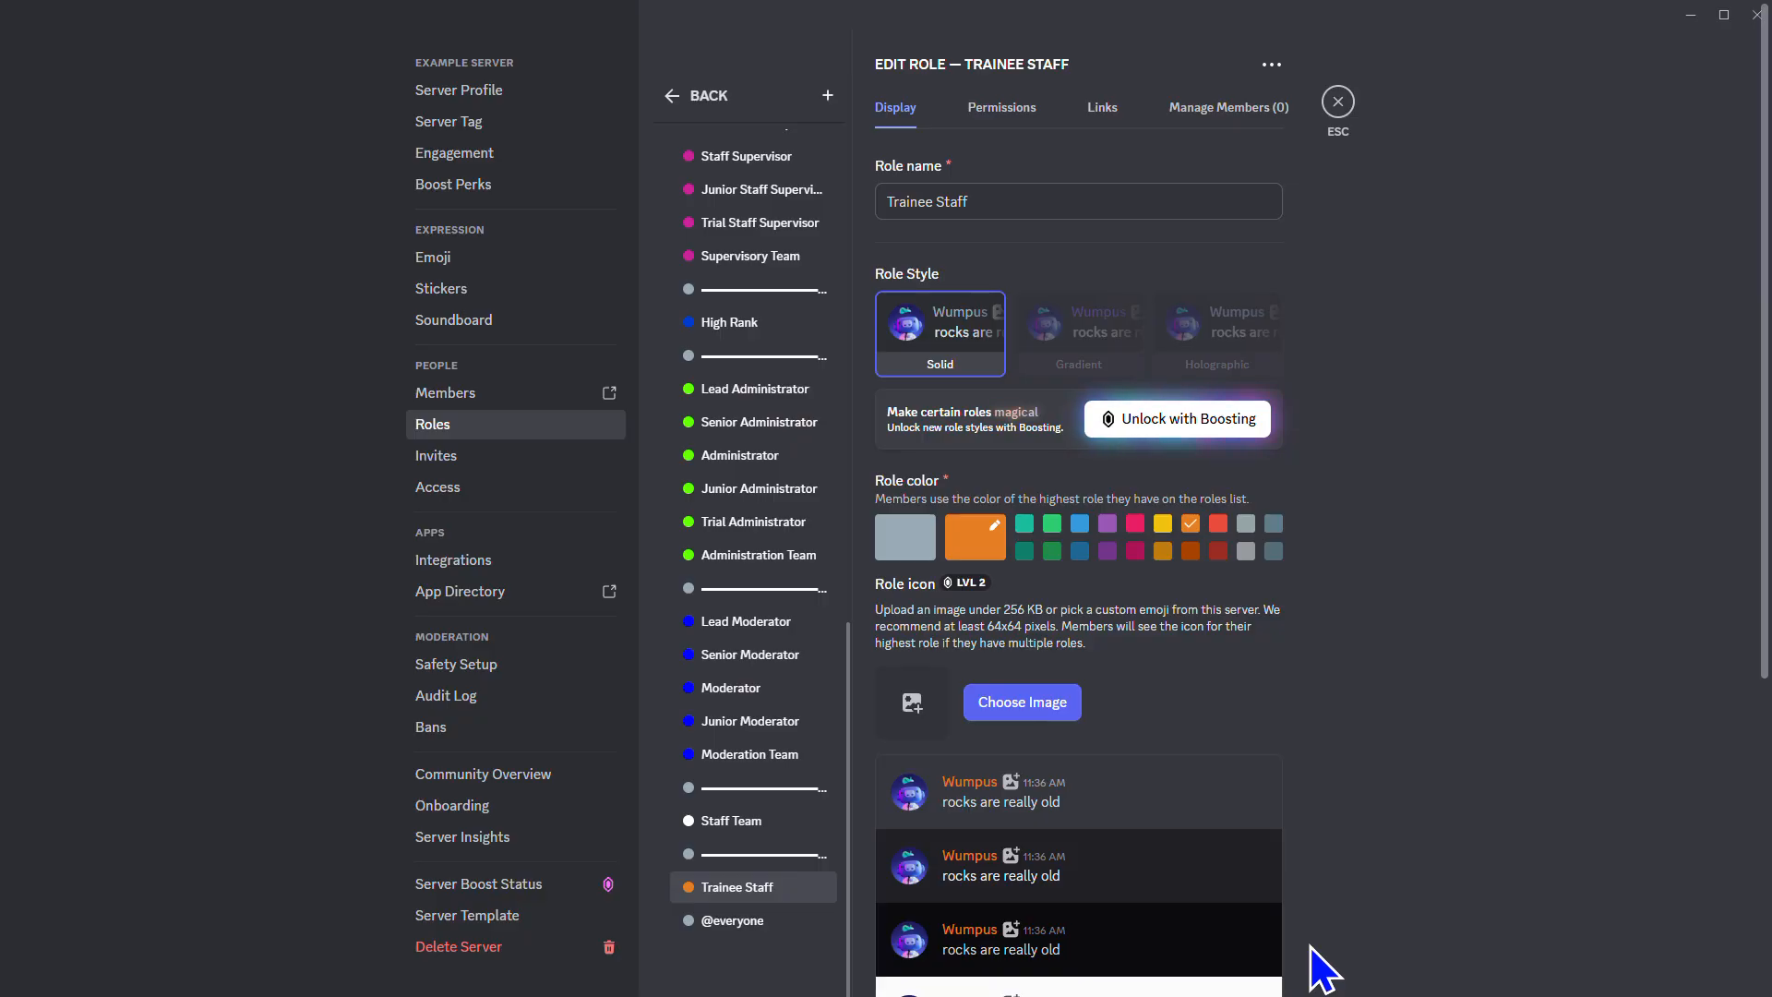
click(1337, 103)
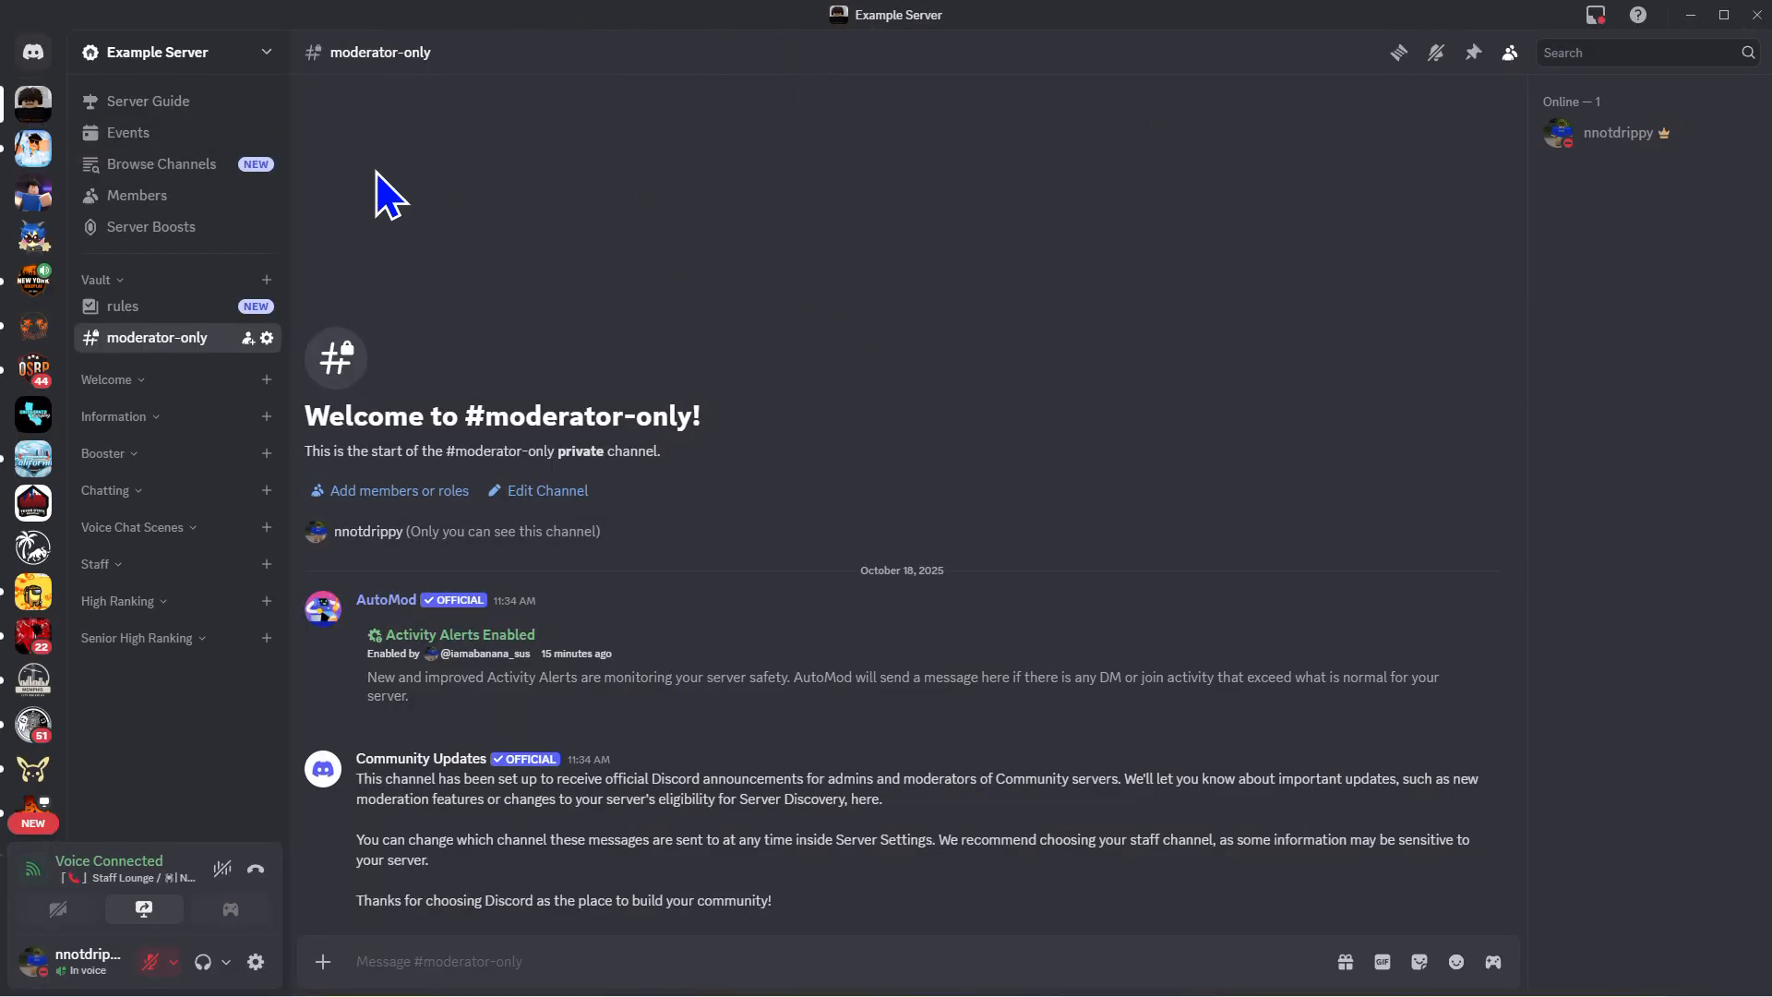
Switch to the Texas State Roleplay server and examine its channel categories from the information channels down to the ownership-only channel
click(34, 503)
scroll(262, 388, down, 5)
scroll(245, 424, up, 5)
right_click(138, 415)
key(Escape)
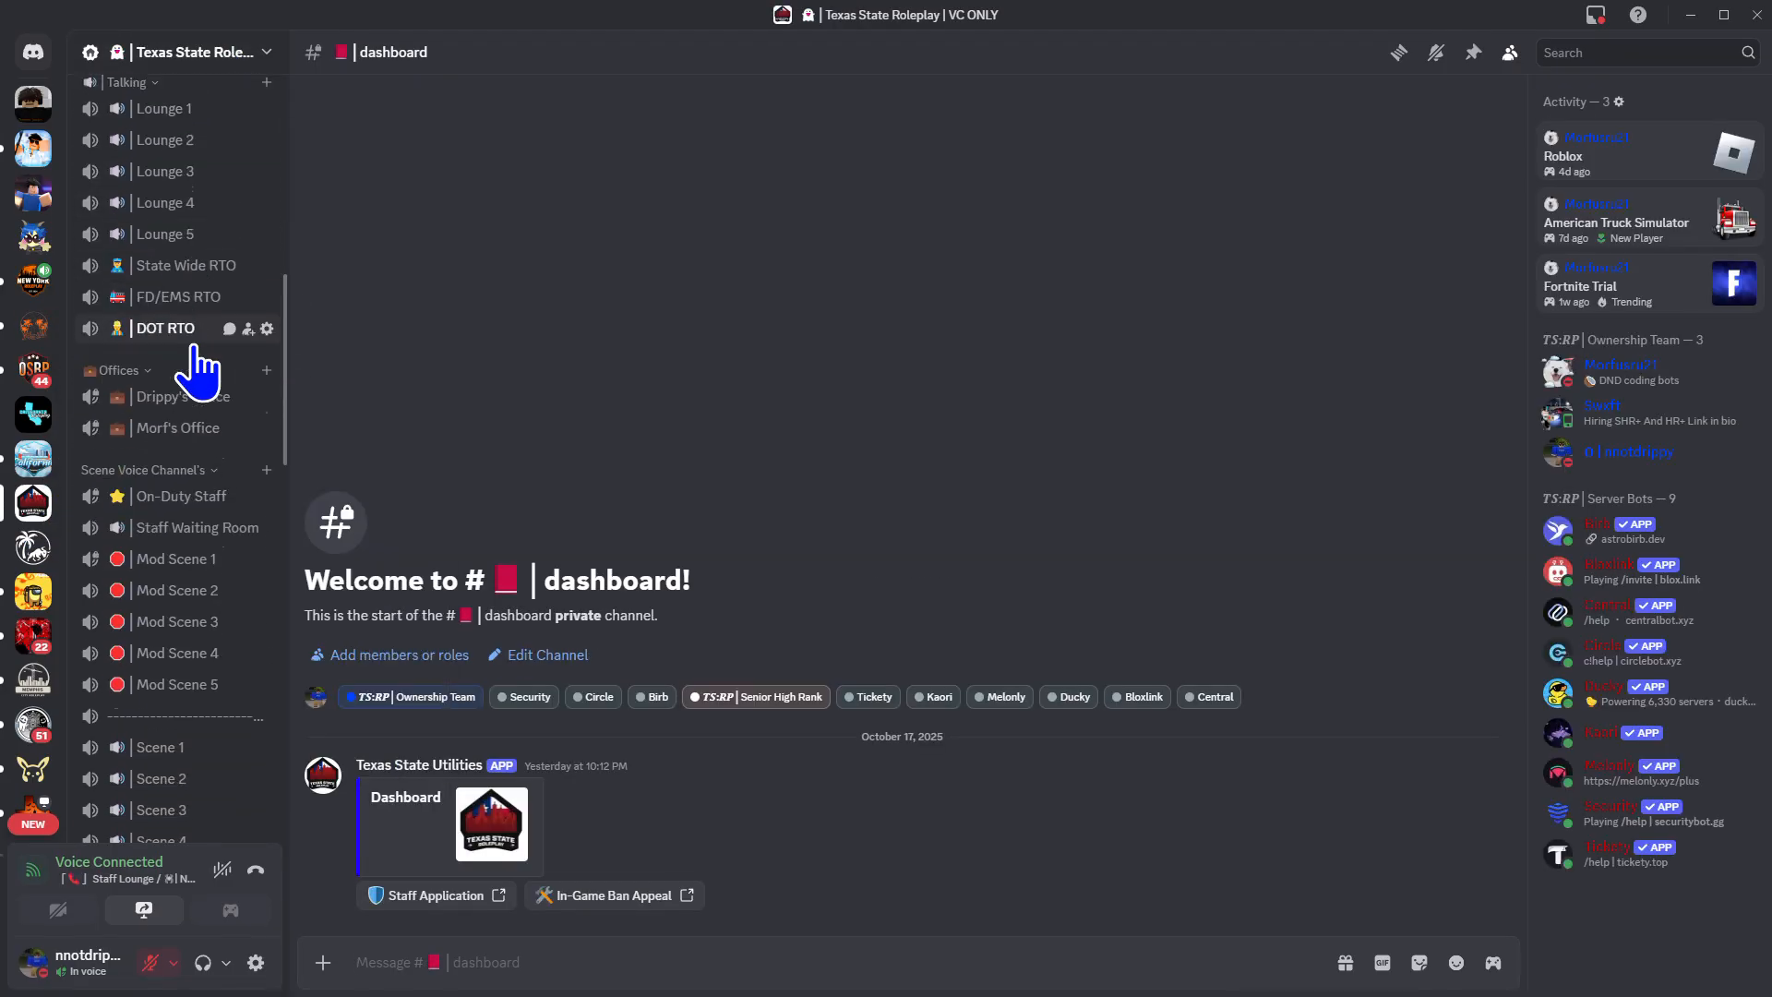
scroll(216, 392, down, 7)
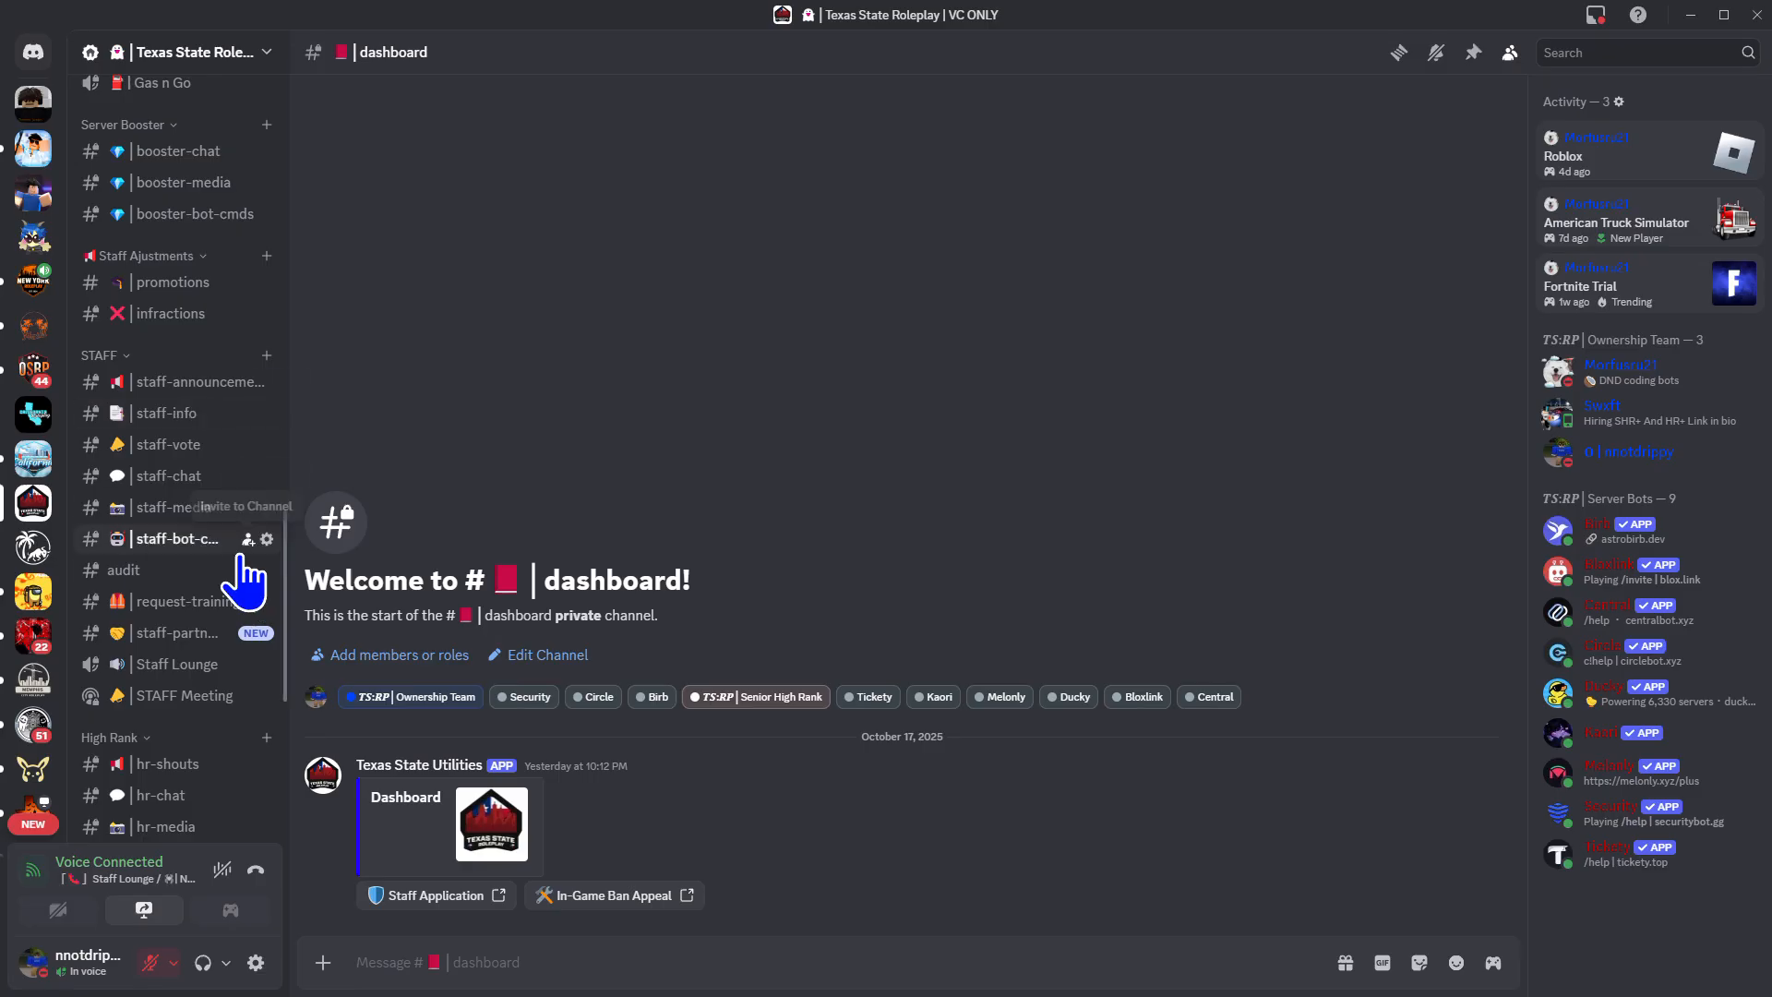
scroll(249, 572, up, 7)
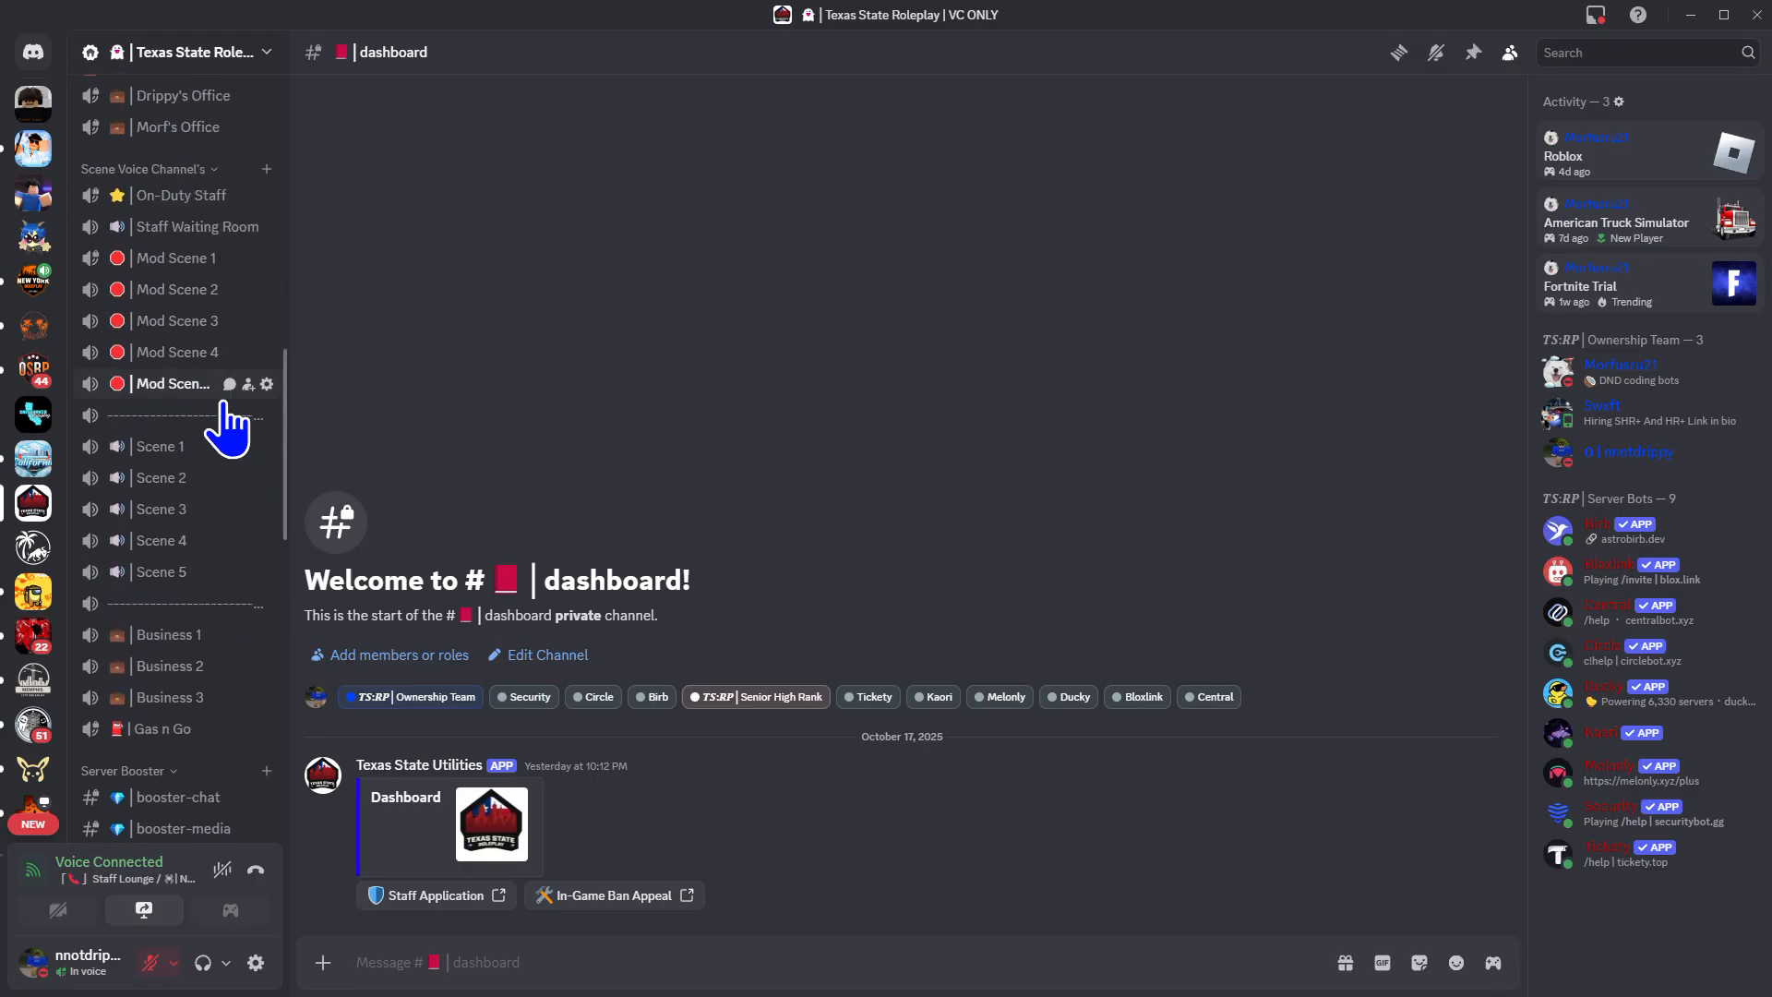
scroll(198, 566, down, 7)
scroll(208, 563, down, 6)
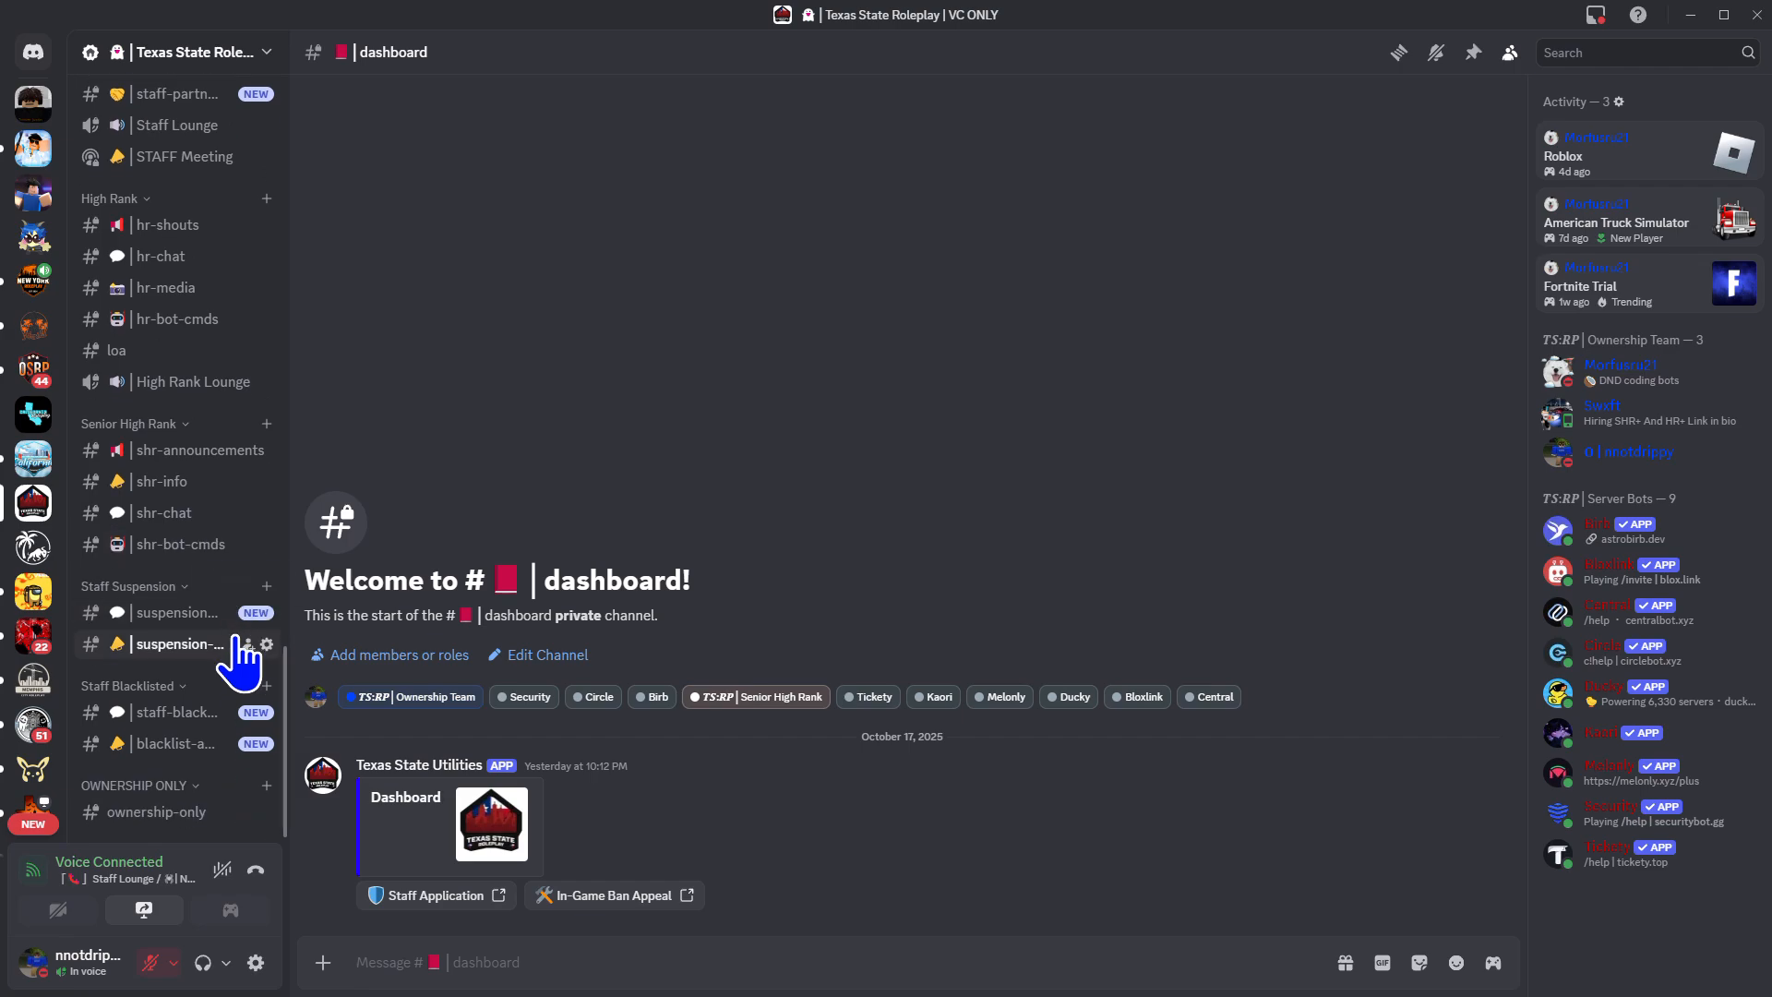
scroll(166, 791, up, 8)
scroll(178, 791, up, 10)
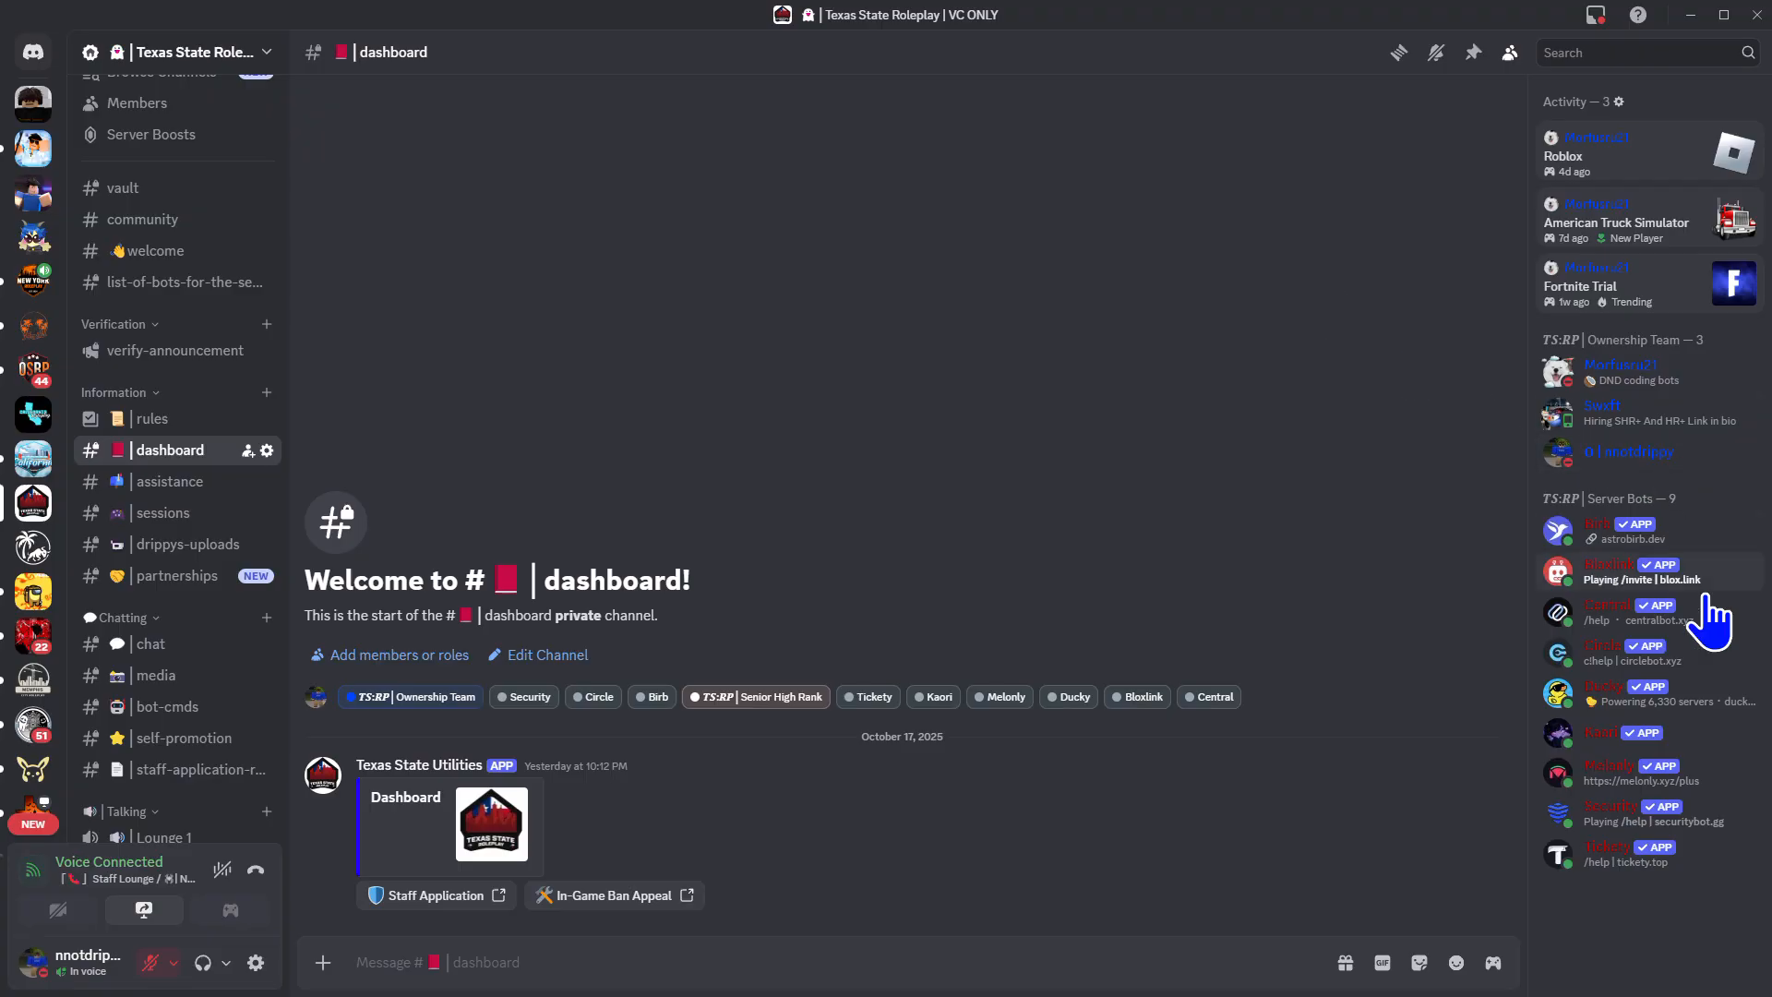
Open the Texas State Roleplay server's role settings and review its role hierarchy
click(178, 52)
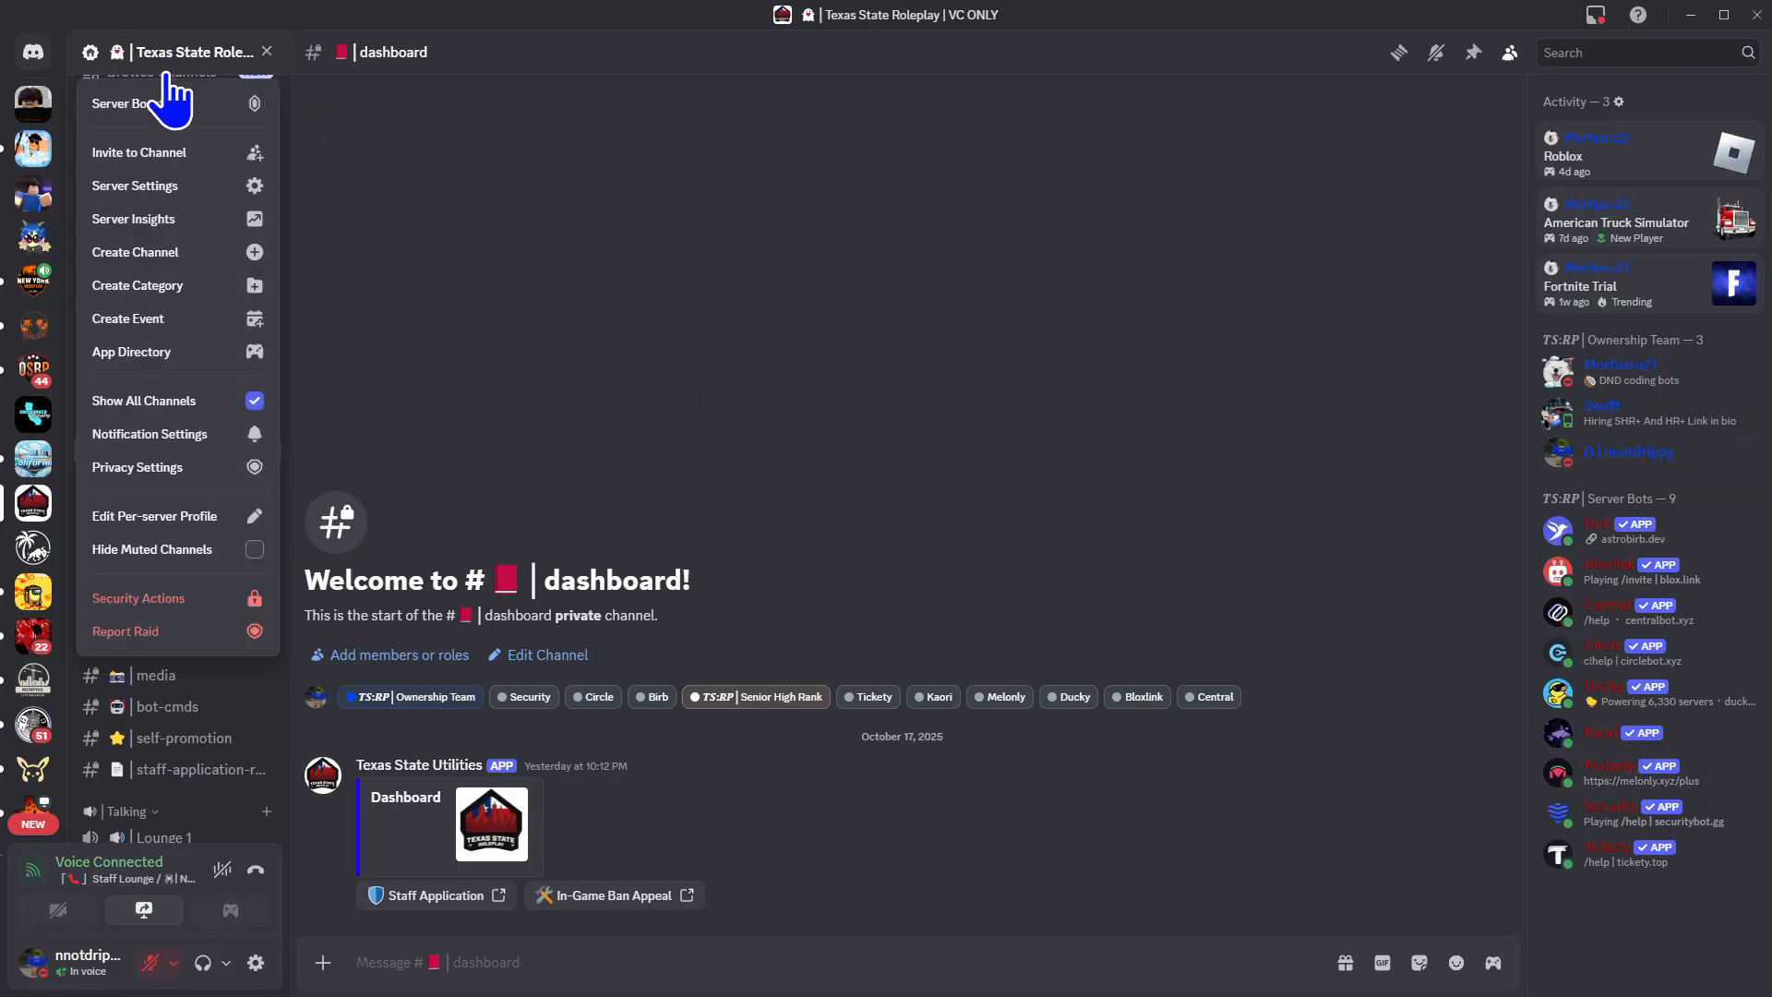
click(193, 195)
click(448, 426)
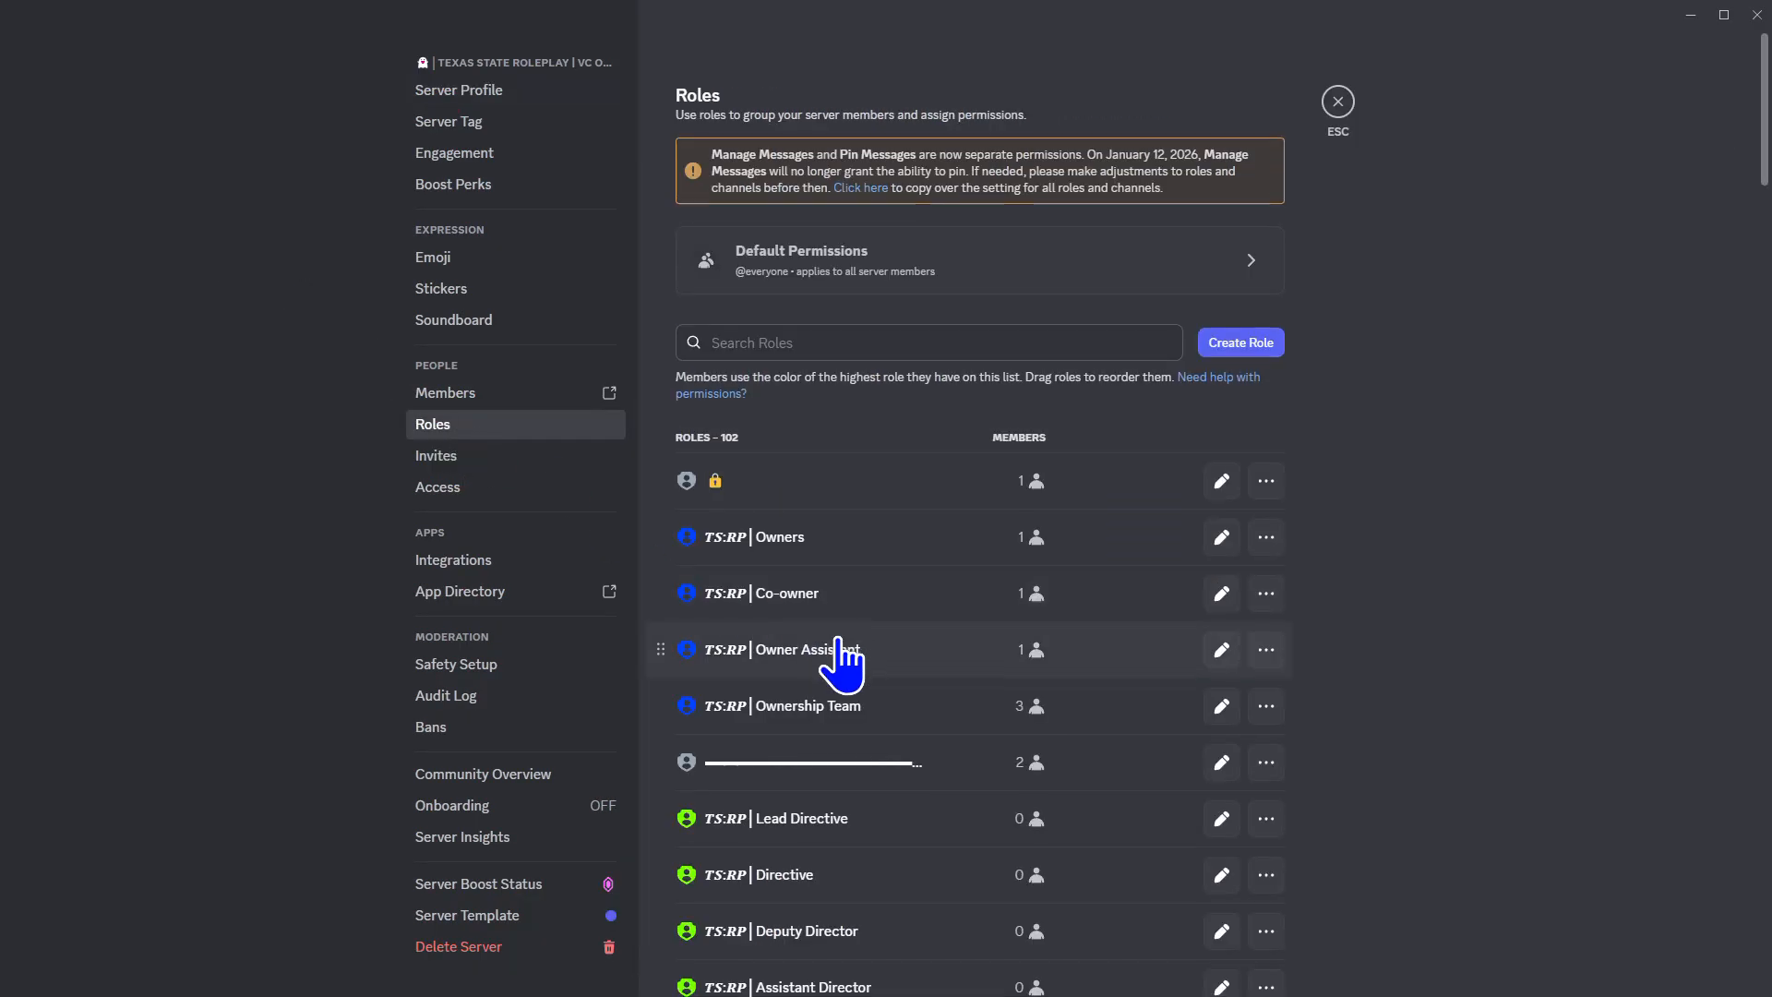
scroll(835, 655, down, 1)
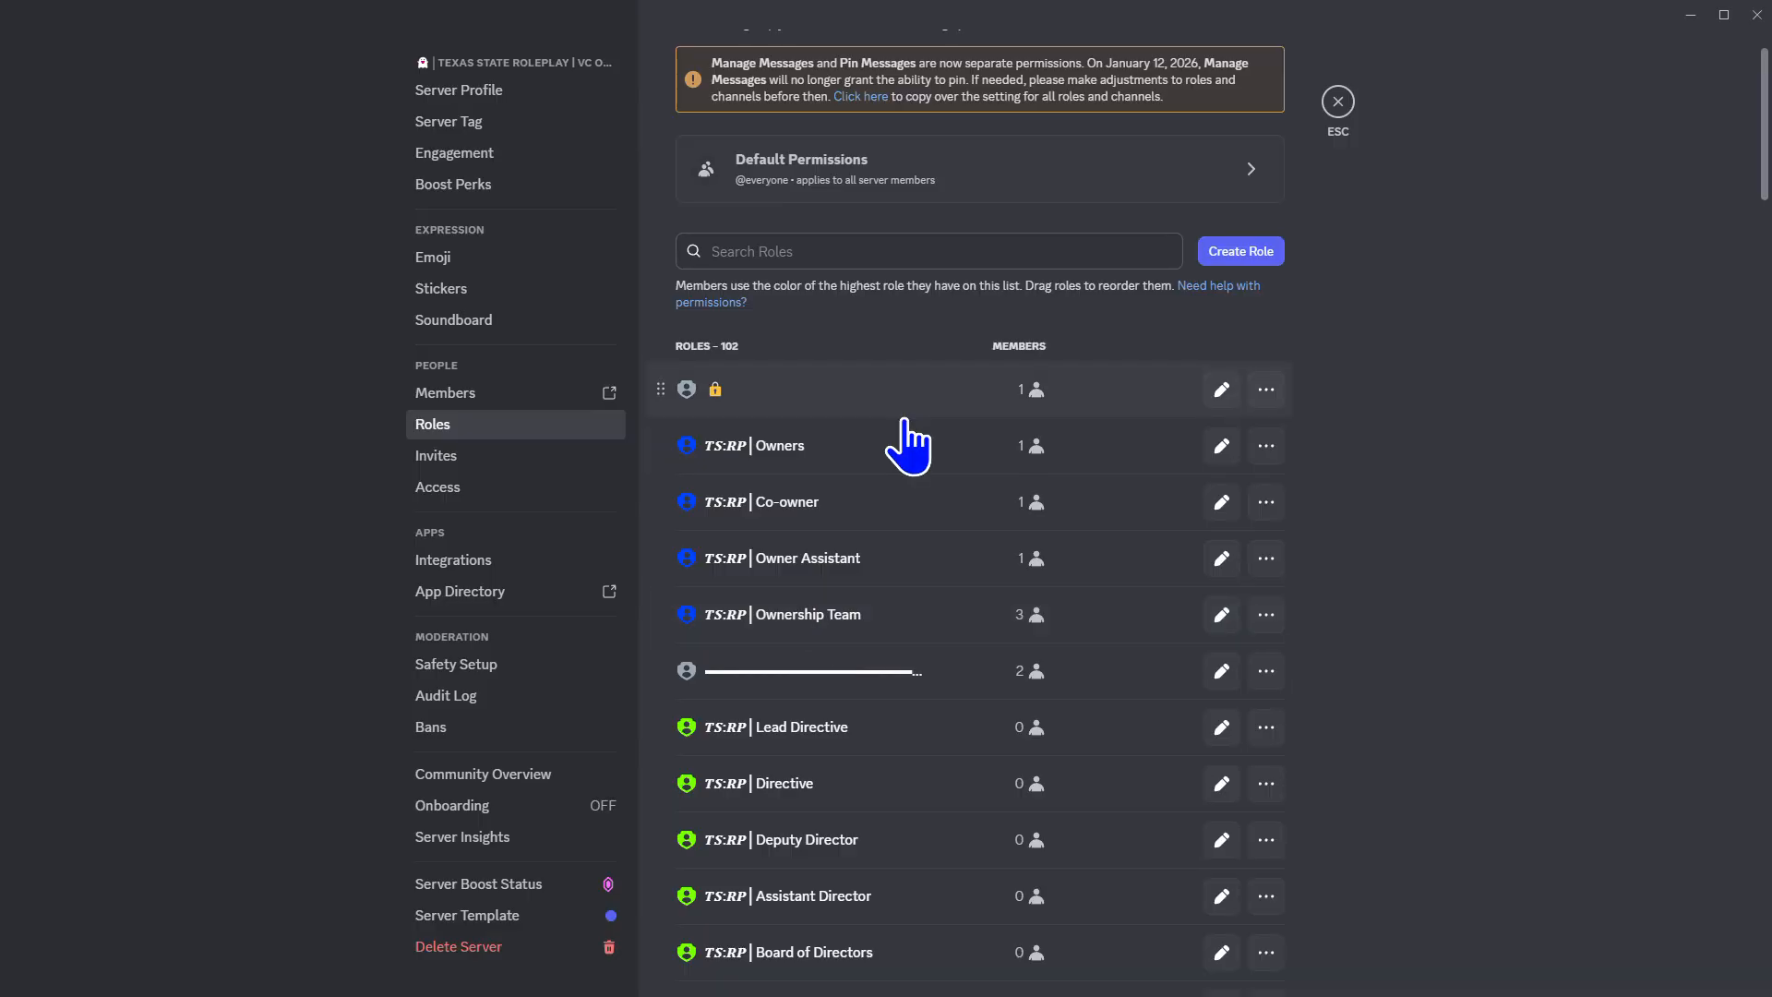
Examine the Texas State Roleplay role list from the ownership roles down through staff, warning, strike, retired, verification, and bot roles
scroll(910, 446, down, 1)
scroll(909, 452, down, 1)
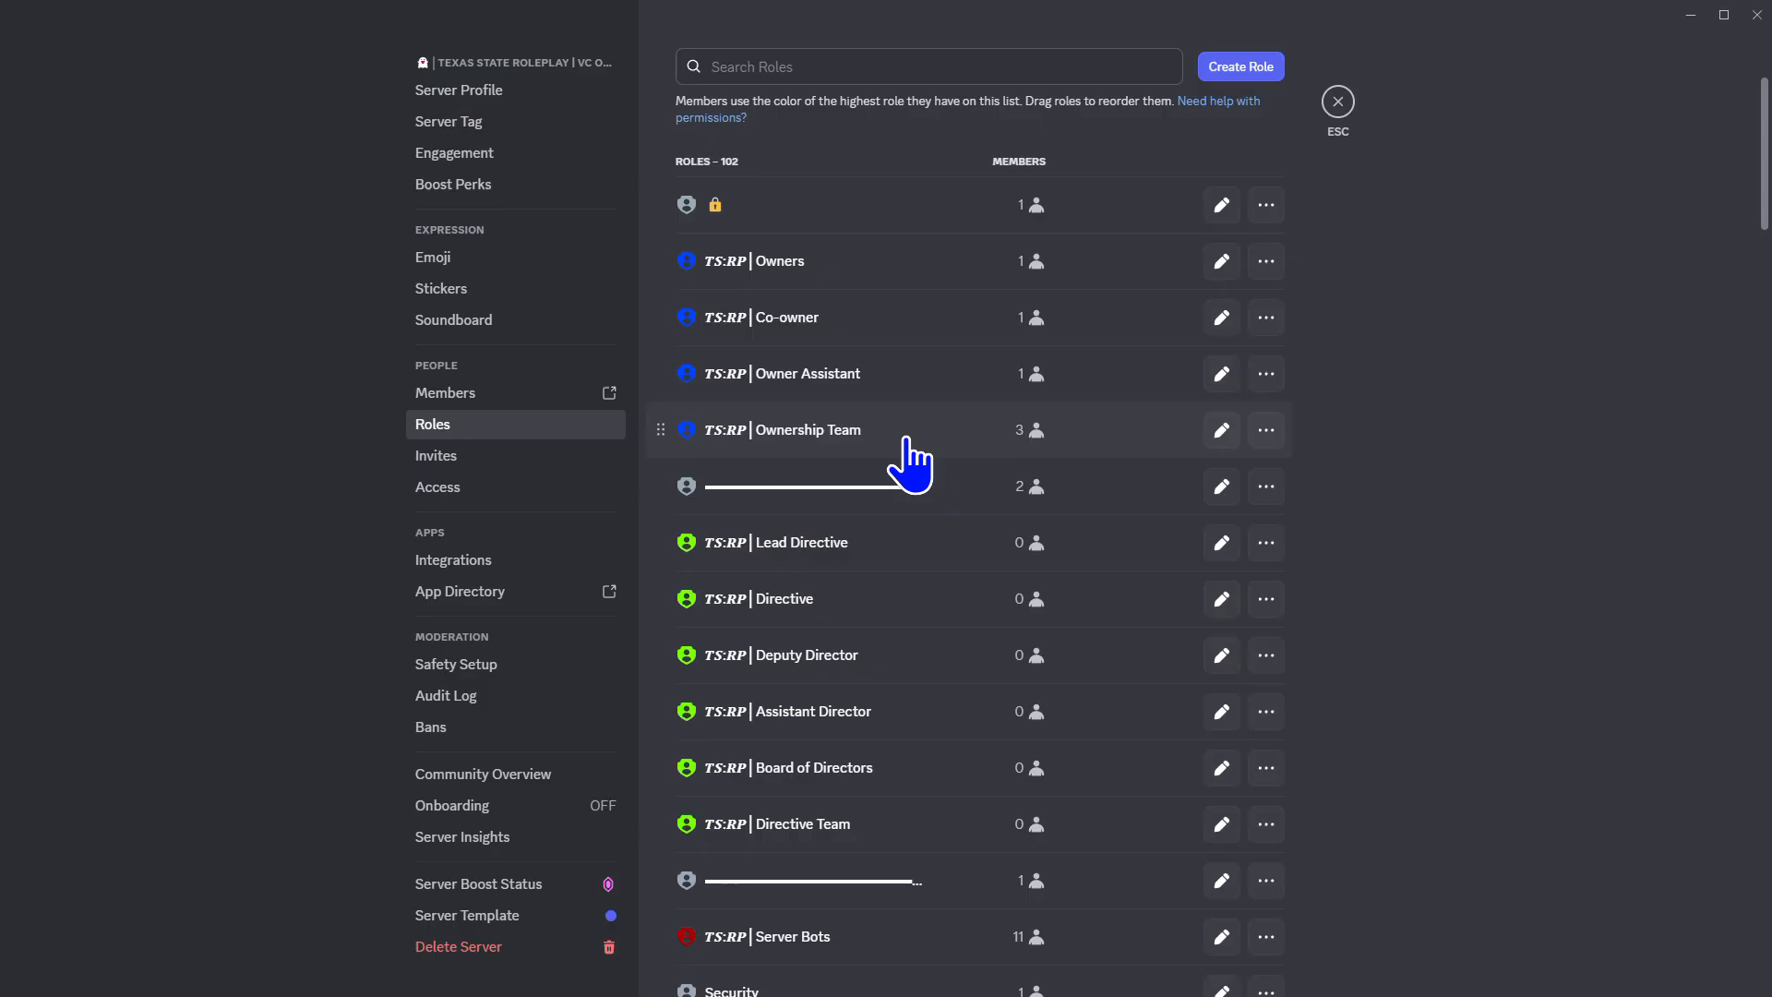
scroll(907, 443, down, 8)
scroll(919, 506, down, 12)
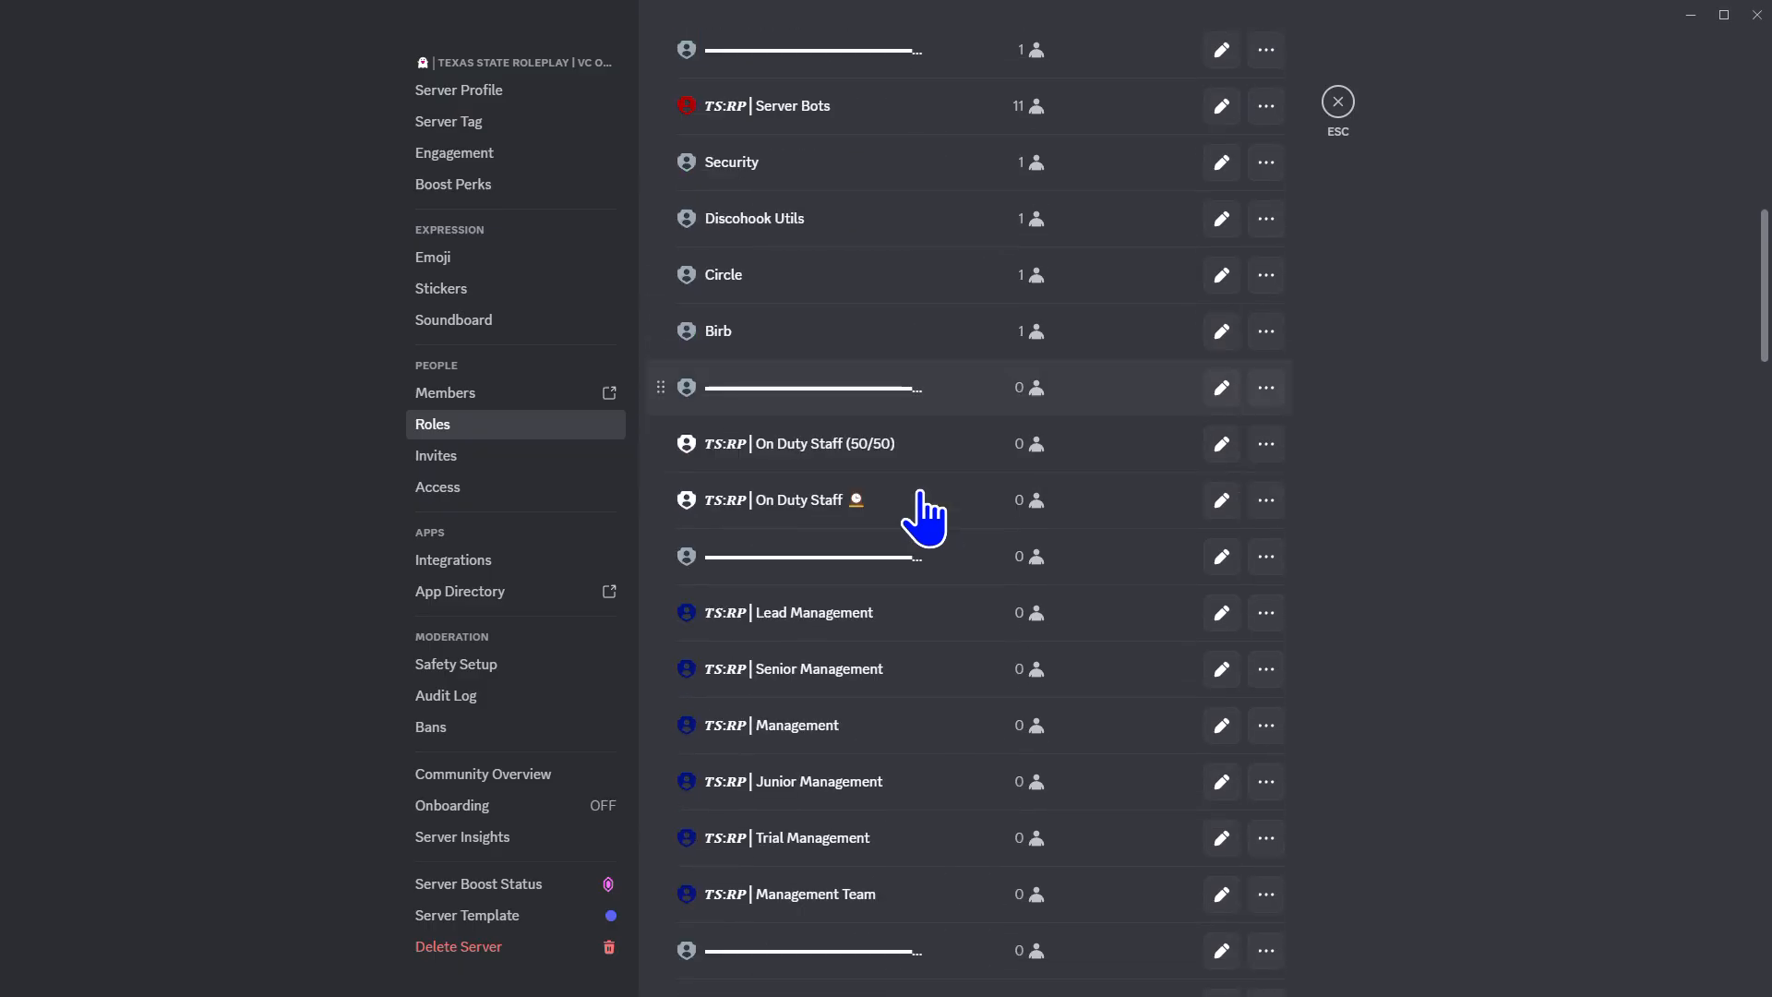
scroll(920, 499, down, 9)
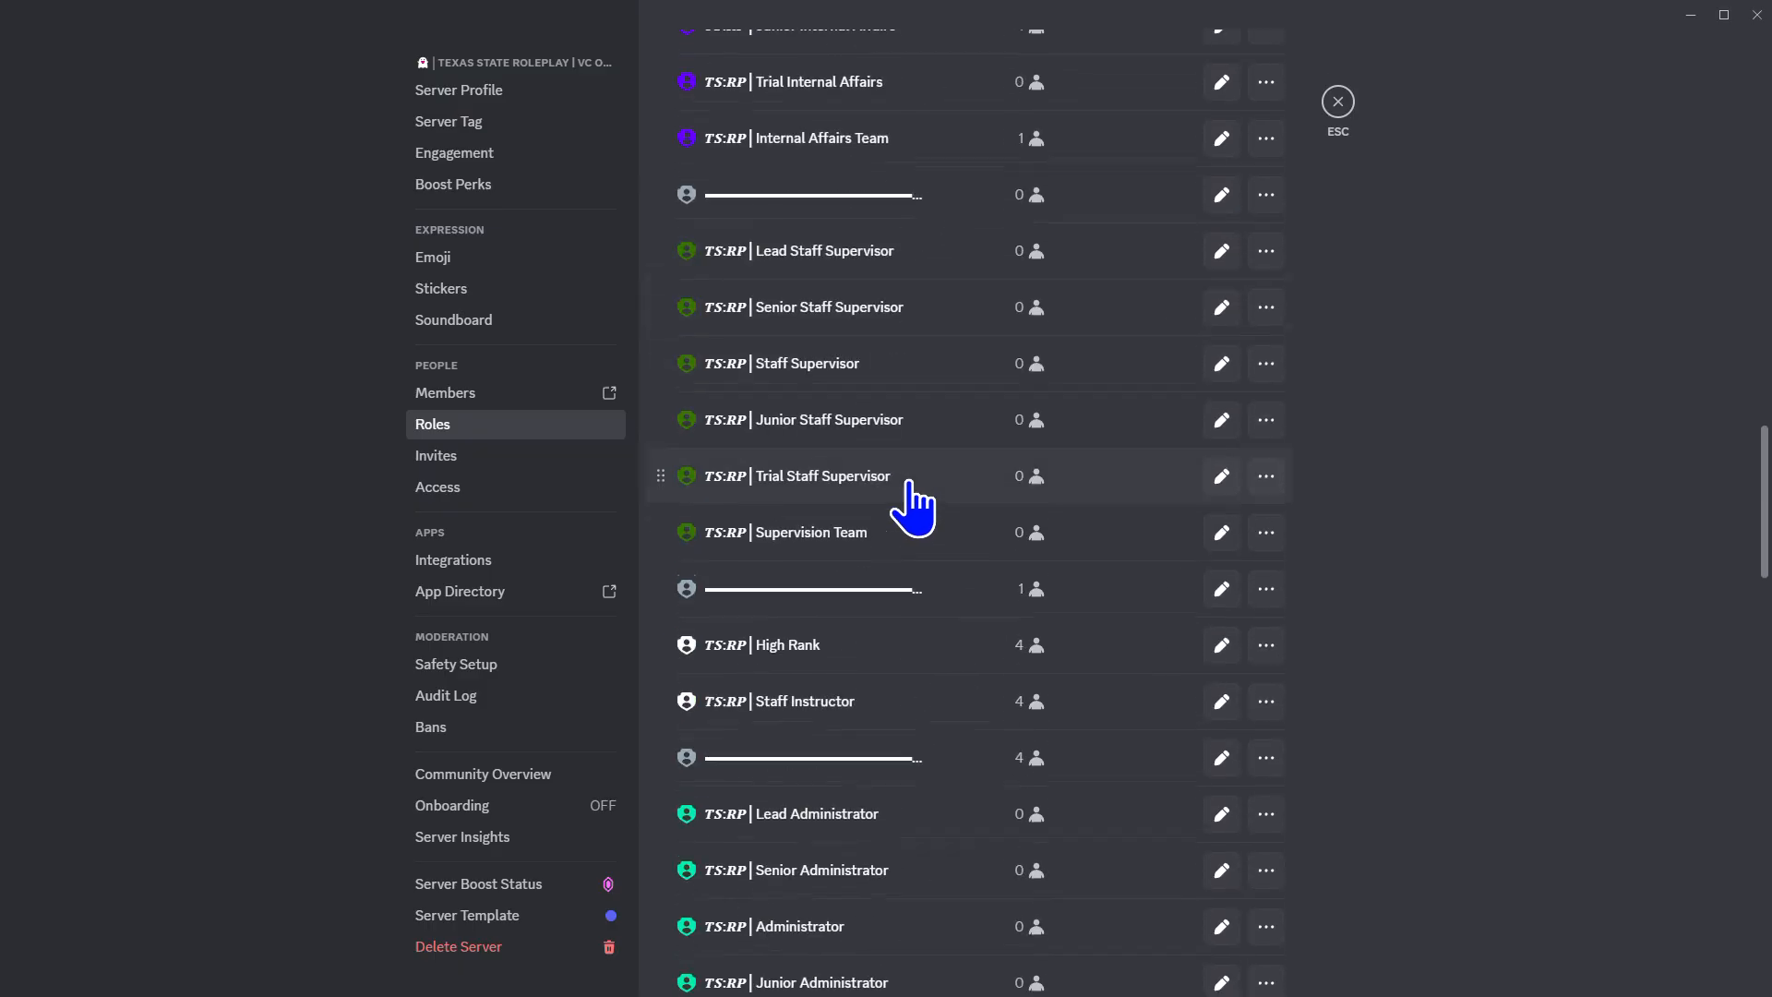
scroll(884, 501, down, 9)
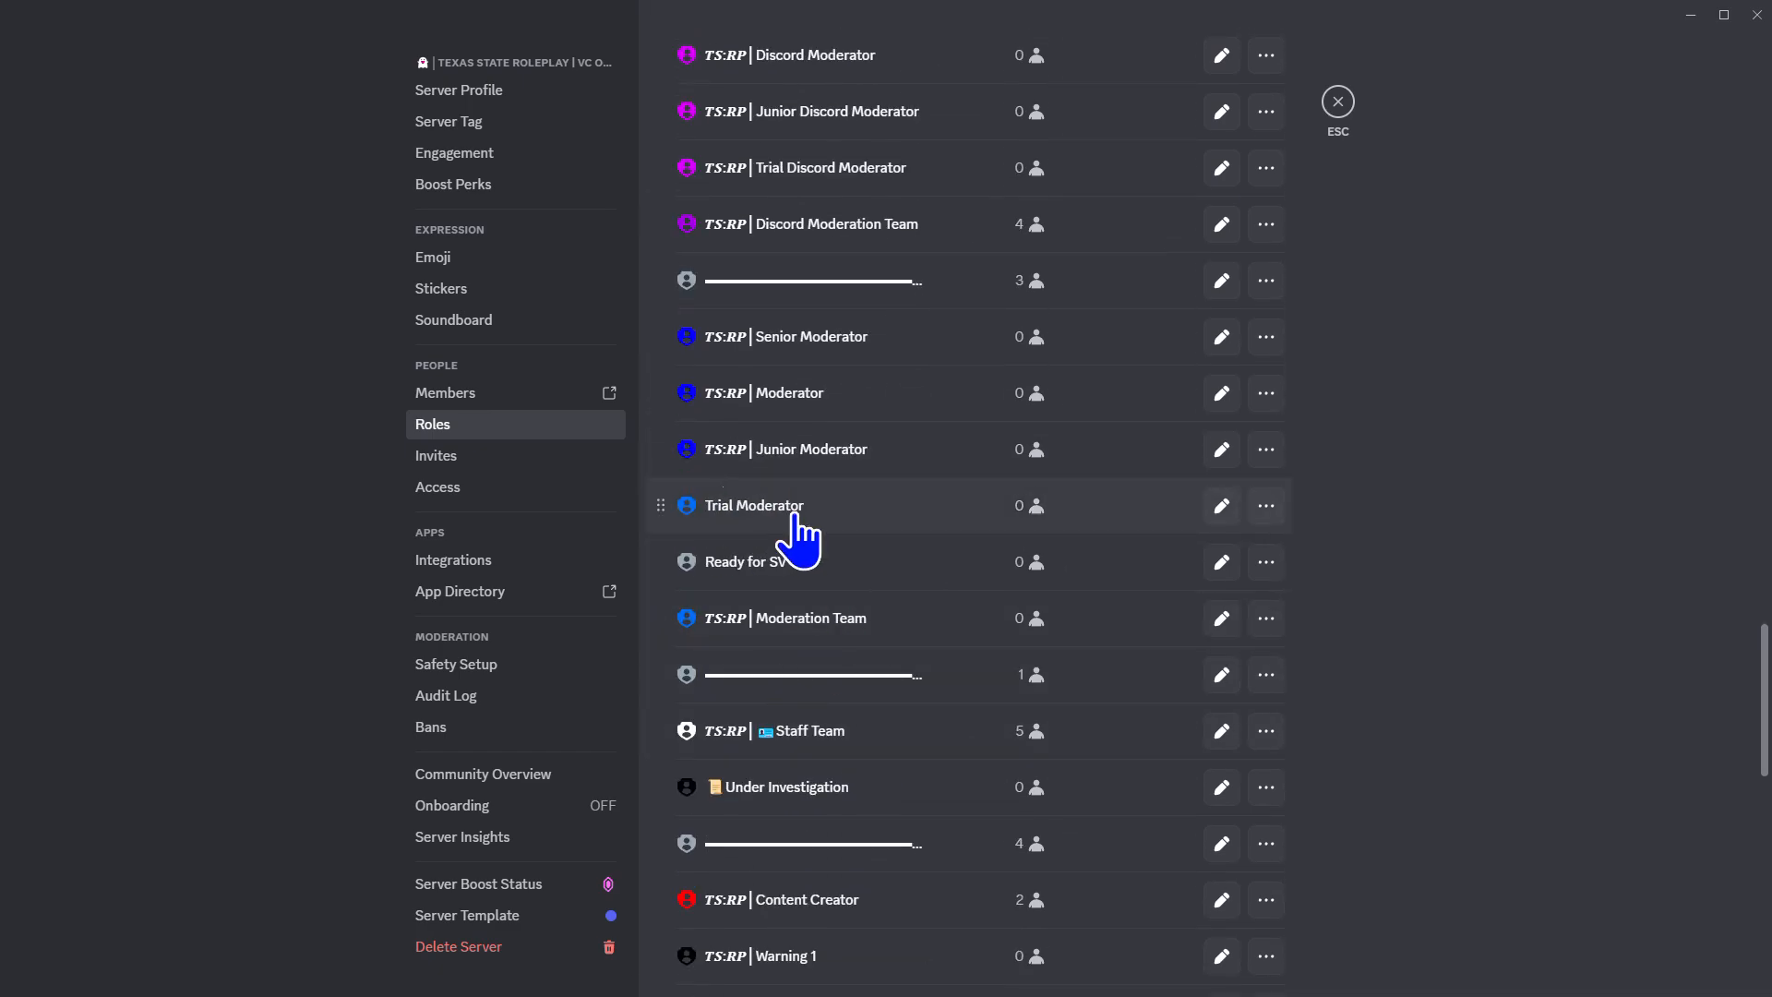
scroll(831, 517, down, 3)
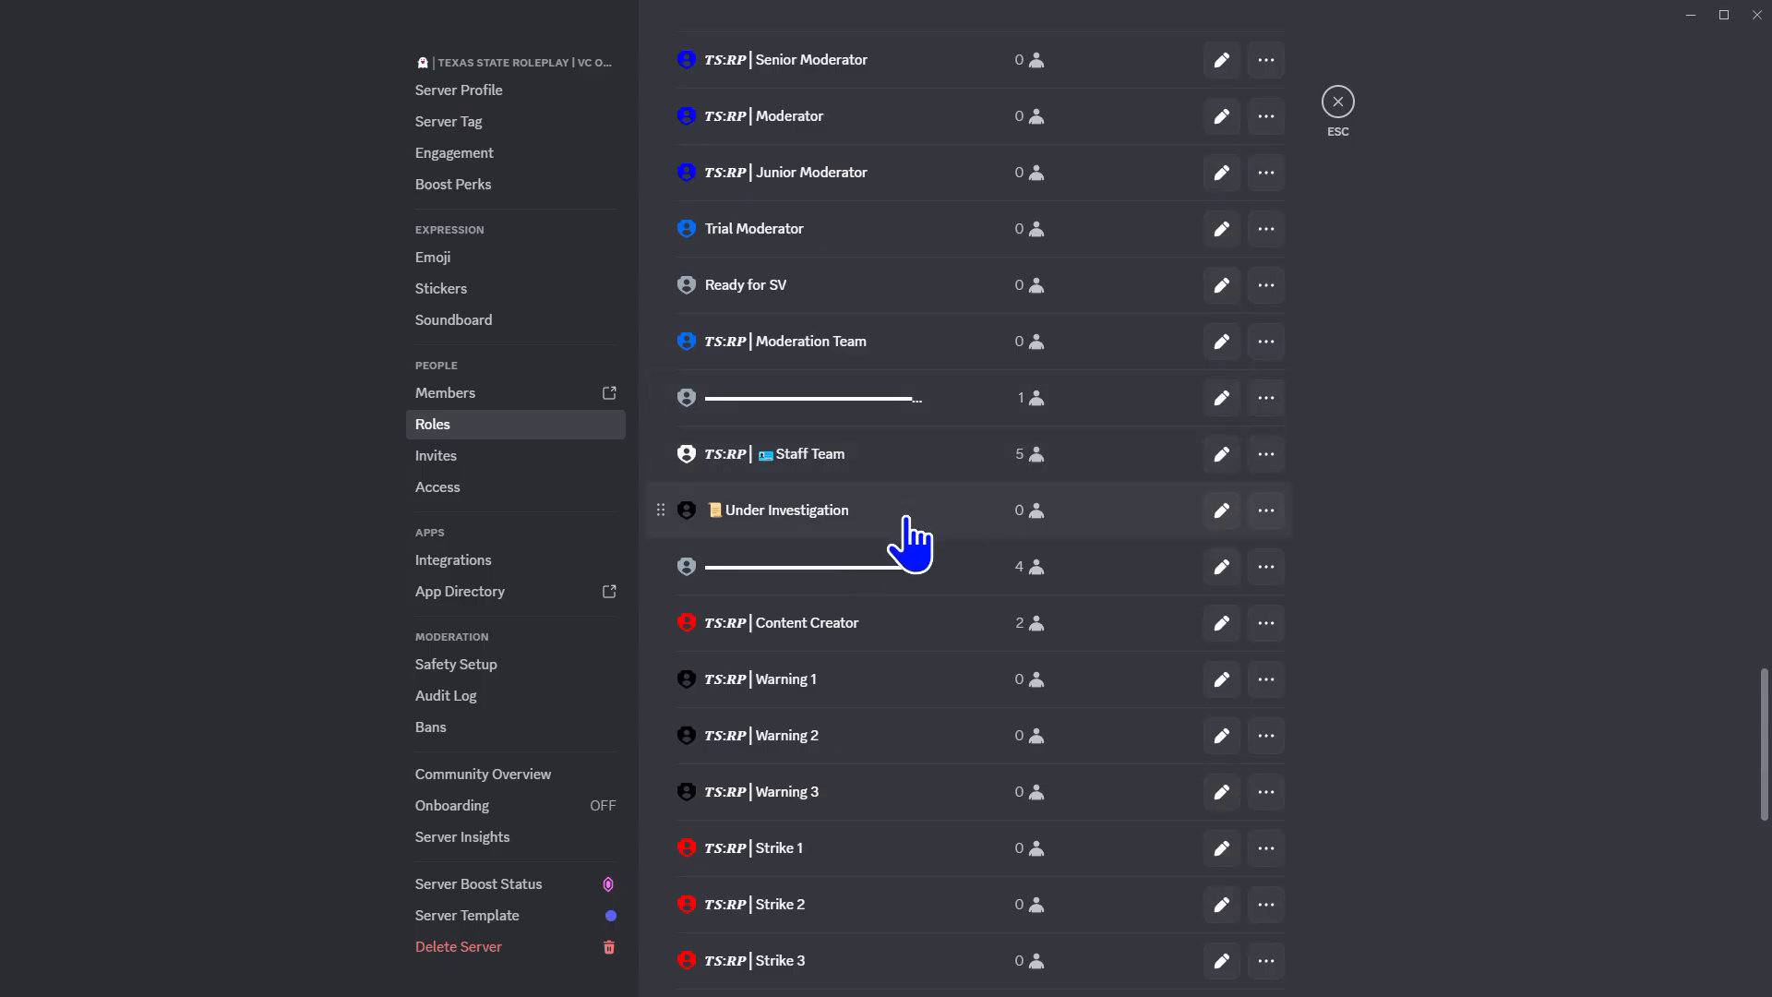
scroll(909, 545, down, 4)
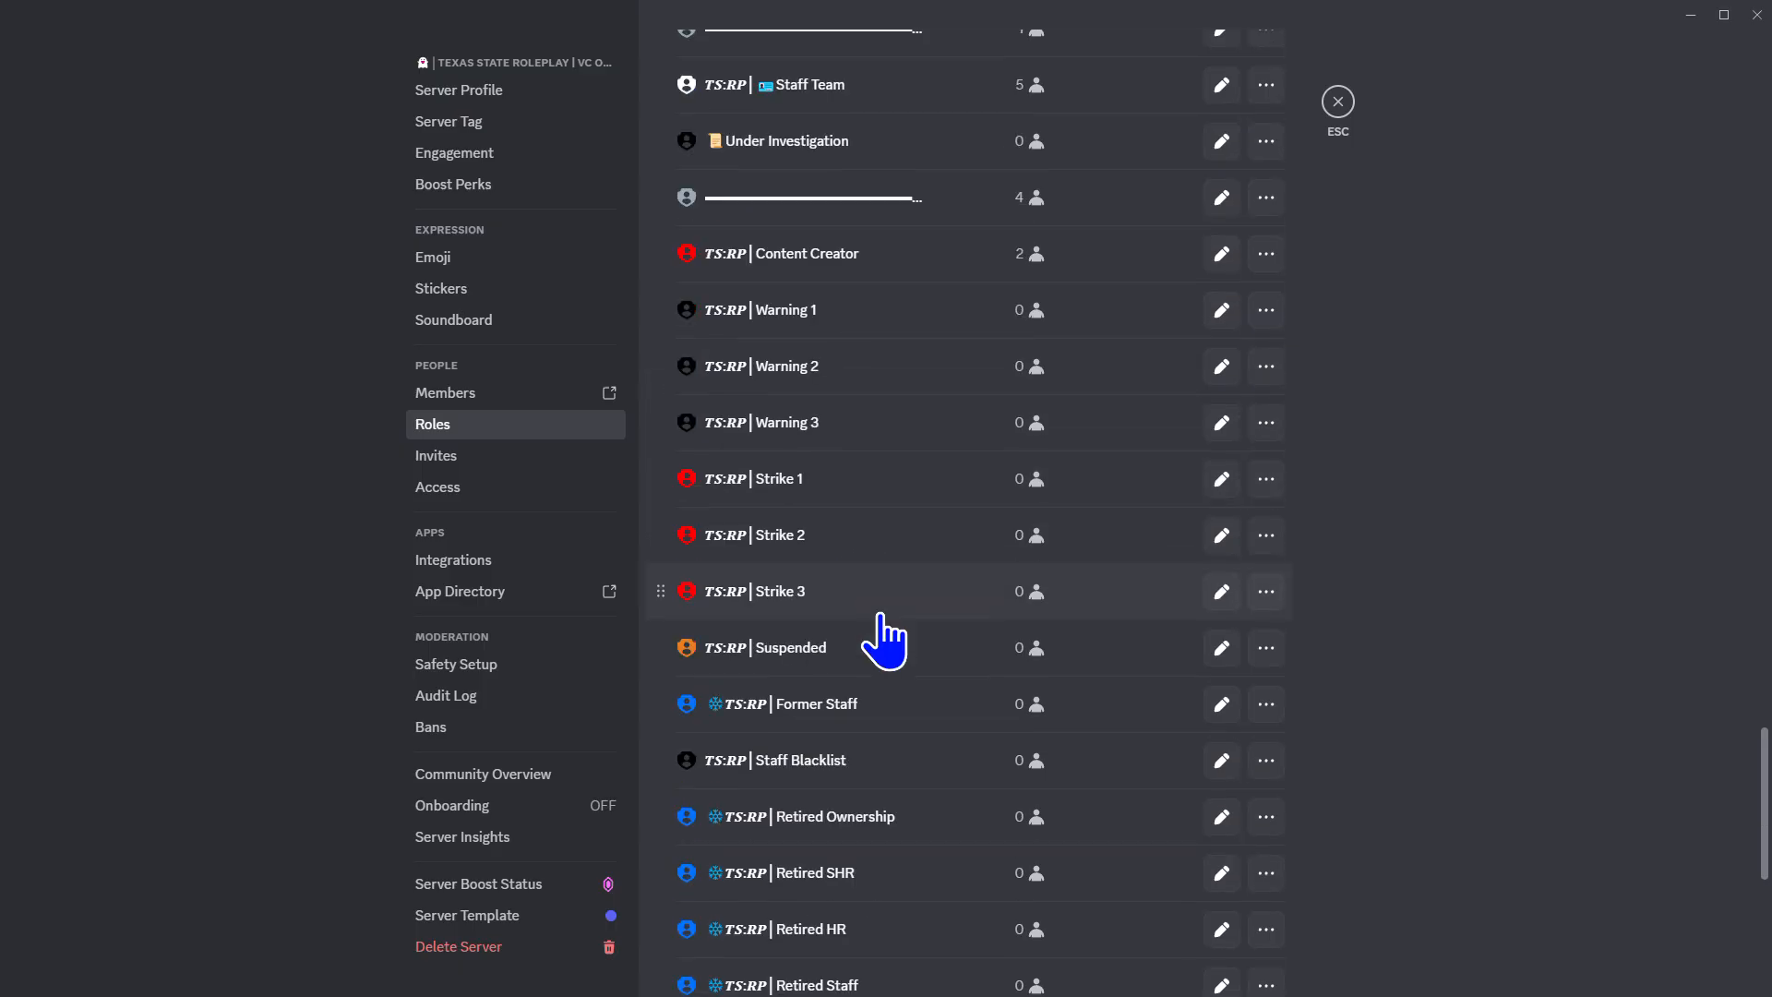
scroll(885, 642, down, 1)
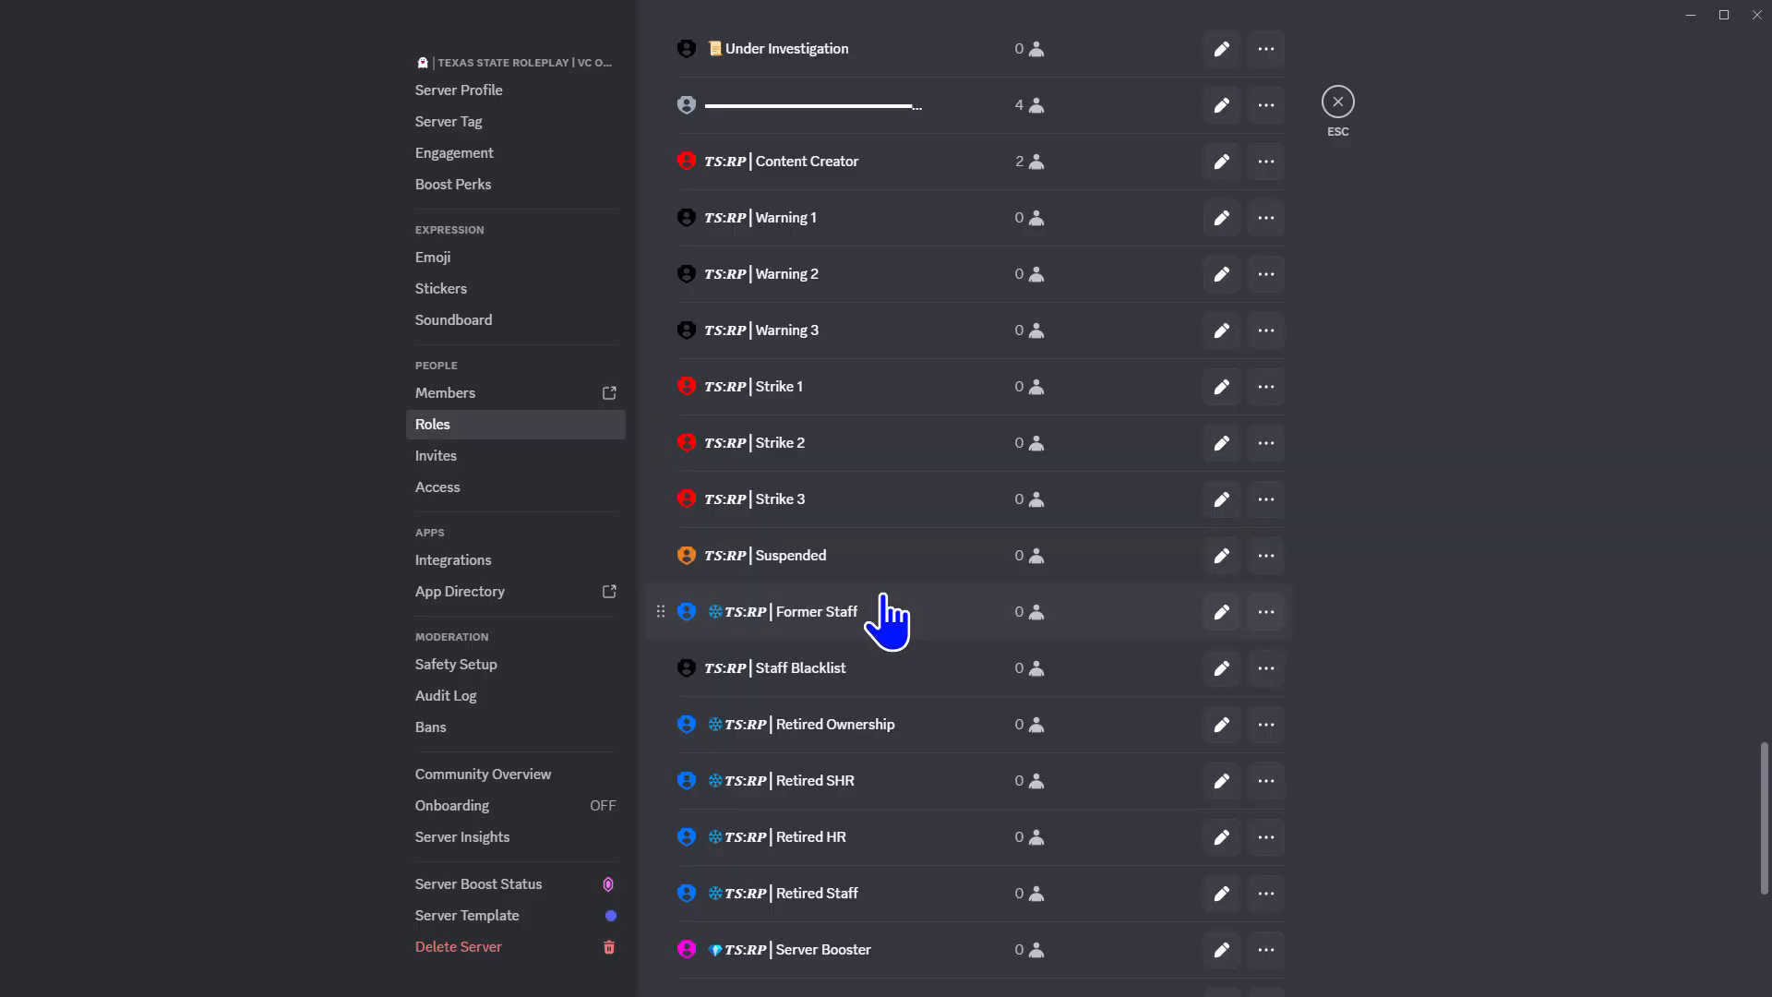
scroll(886, 609, down, 2)
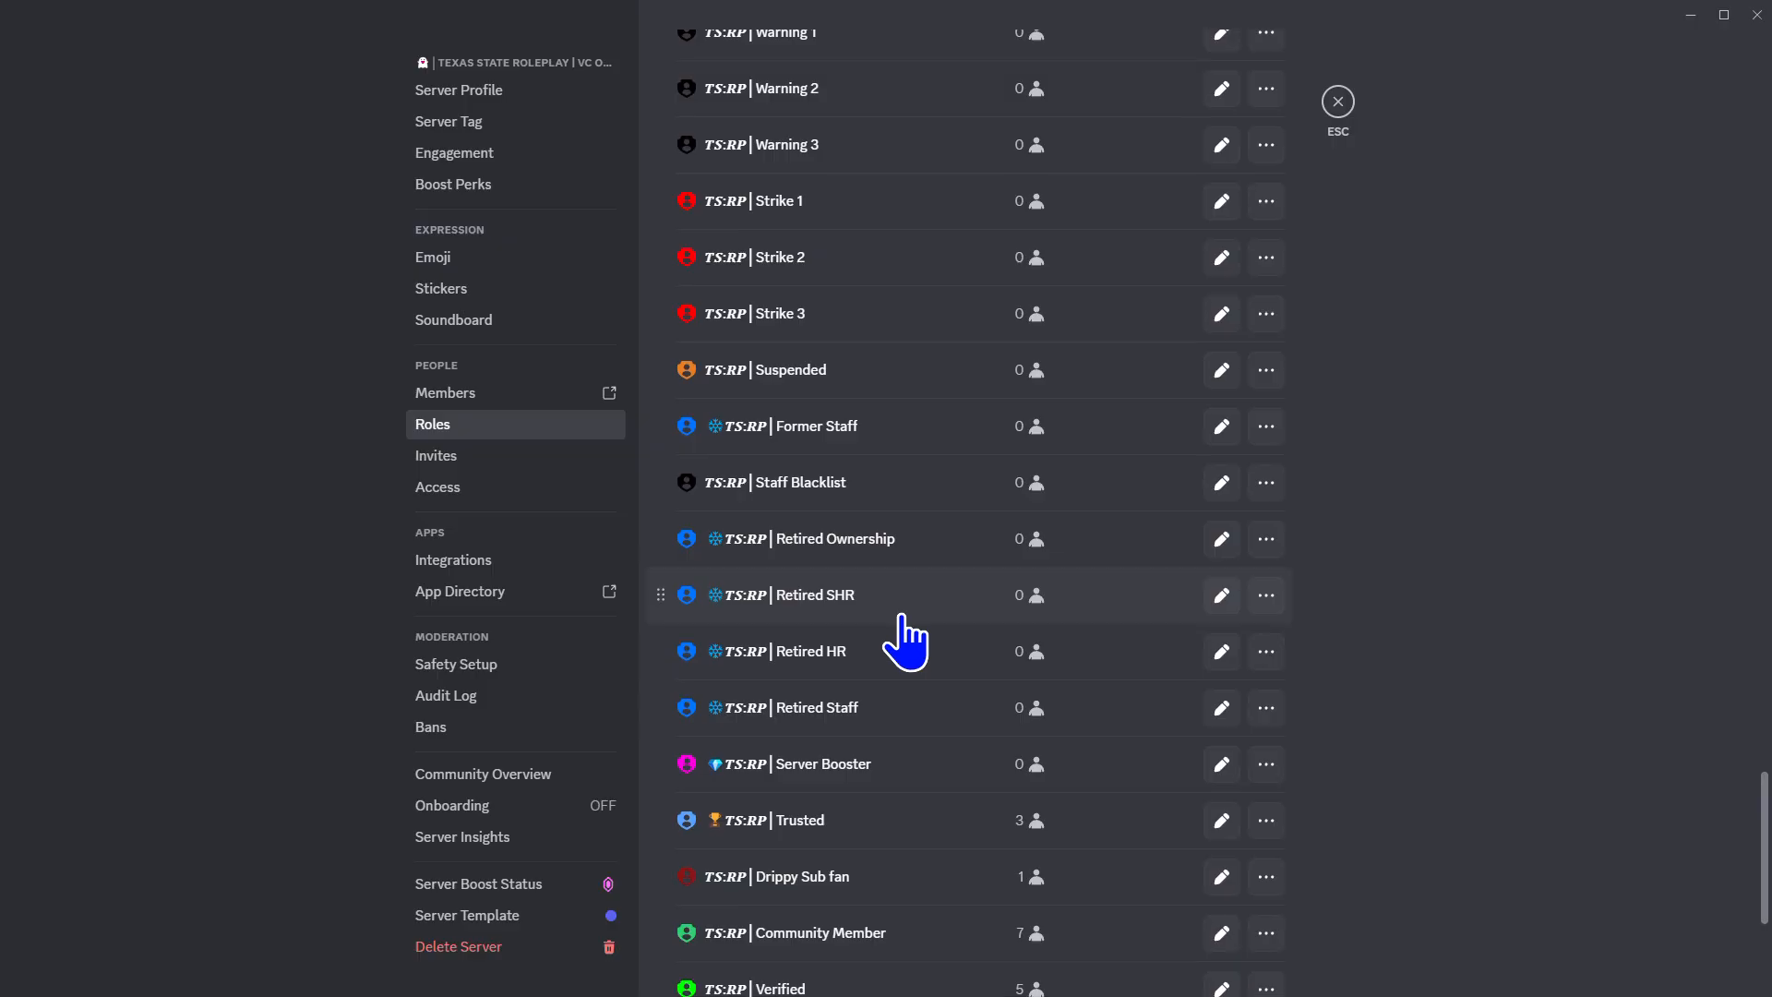
scroll(904, 642, down, 2)
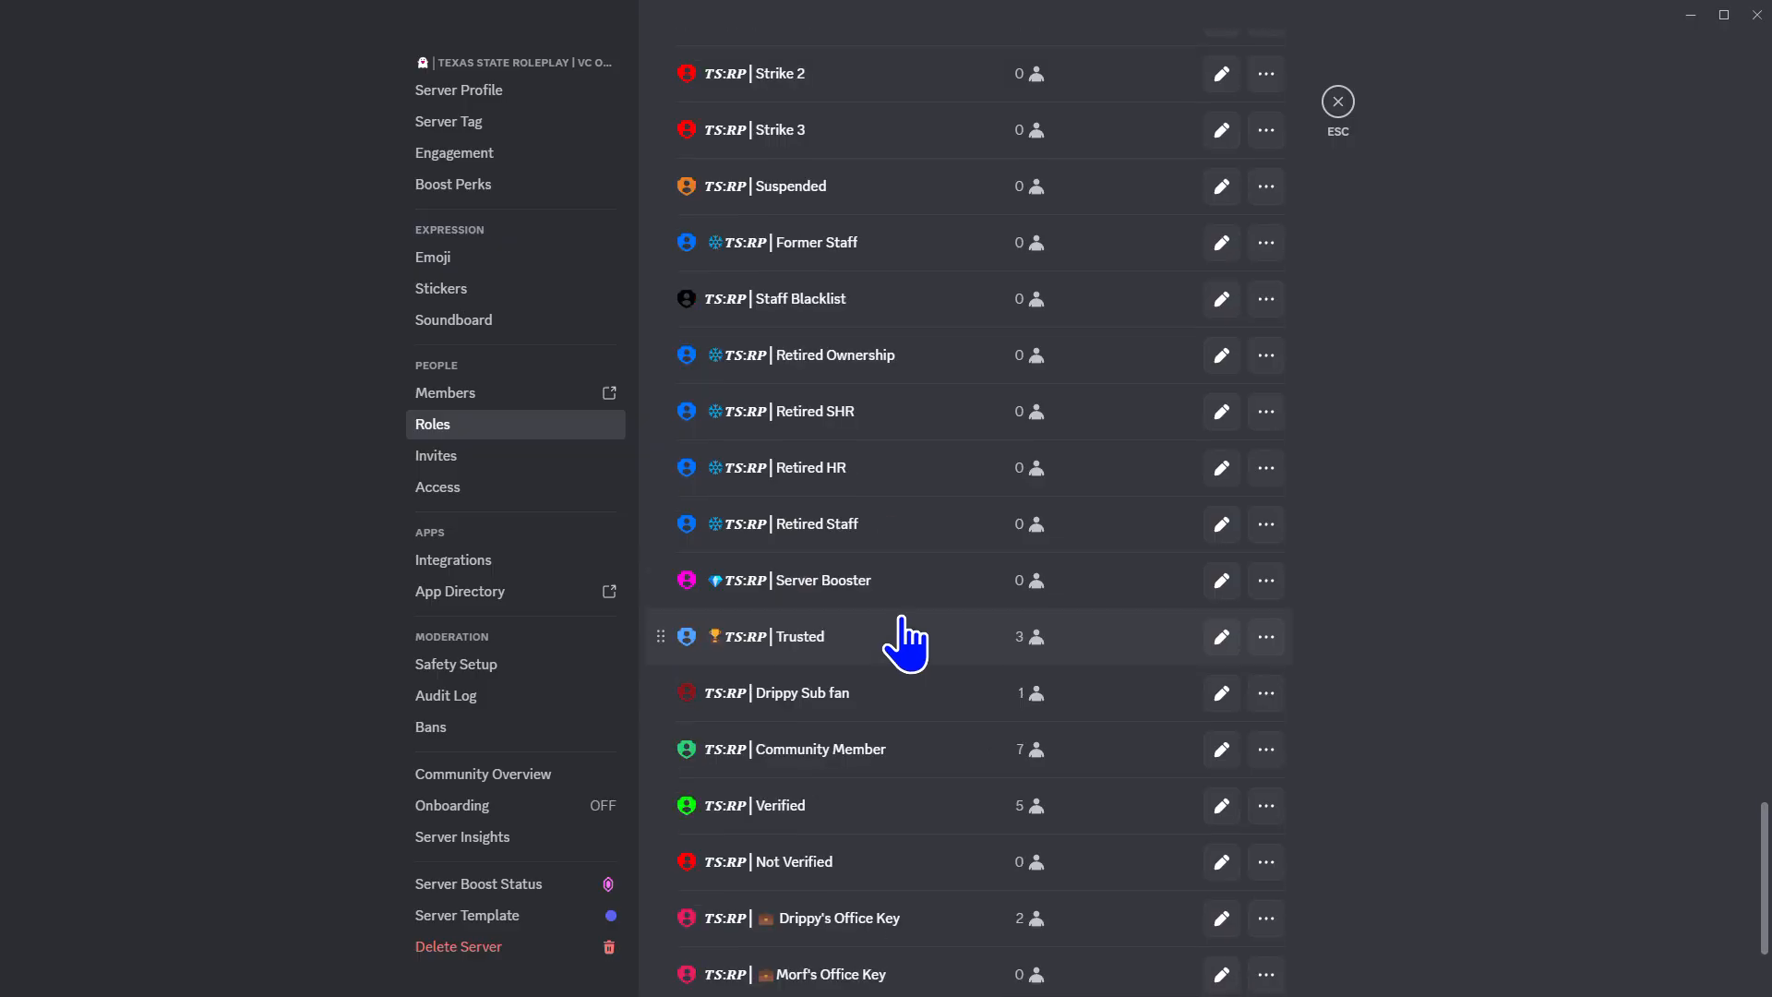
scroll(900, 646, down, 3)
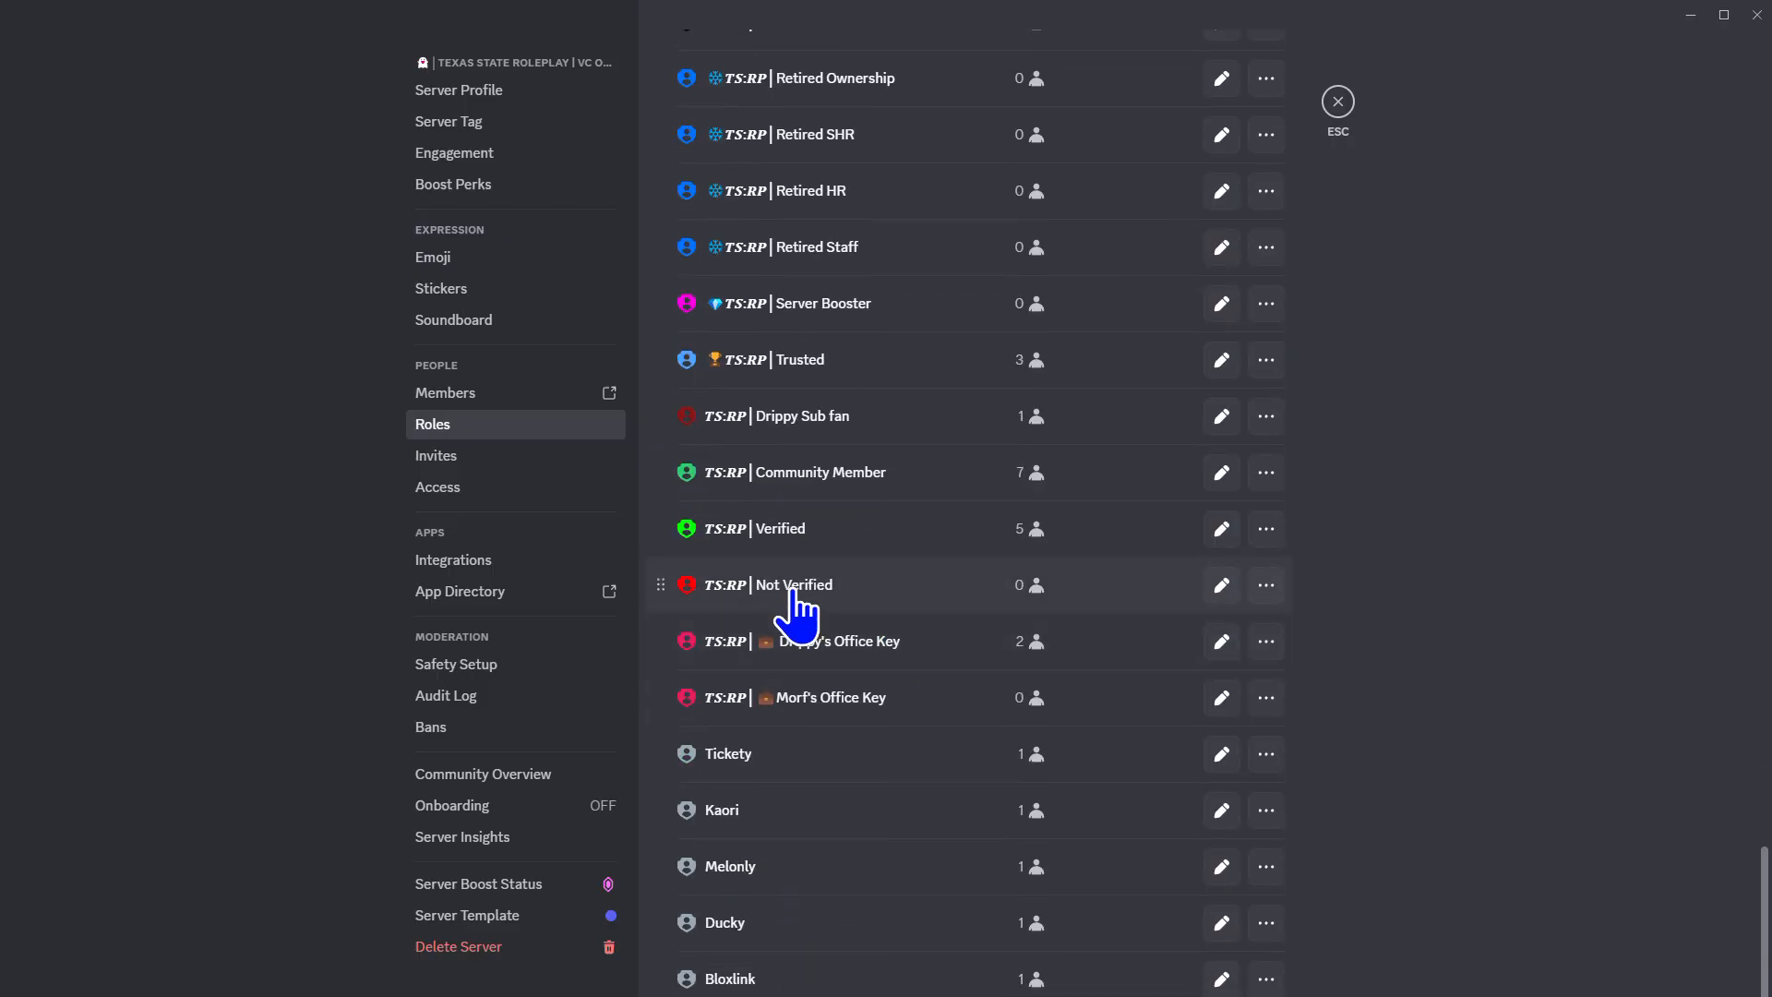
scroll(794, 637, down, 2)
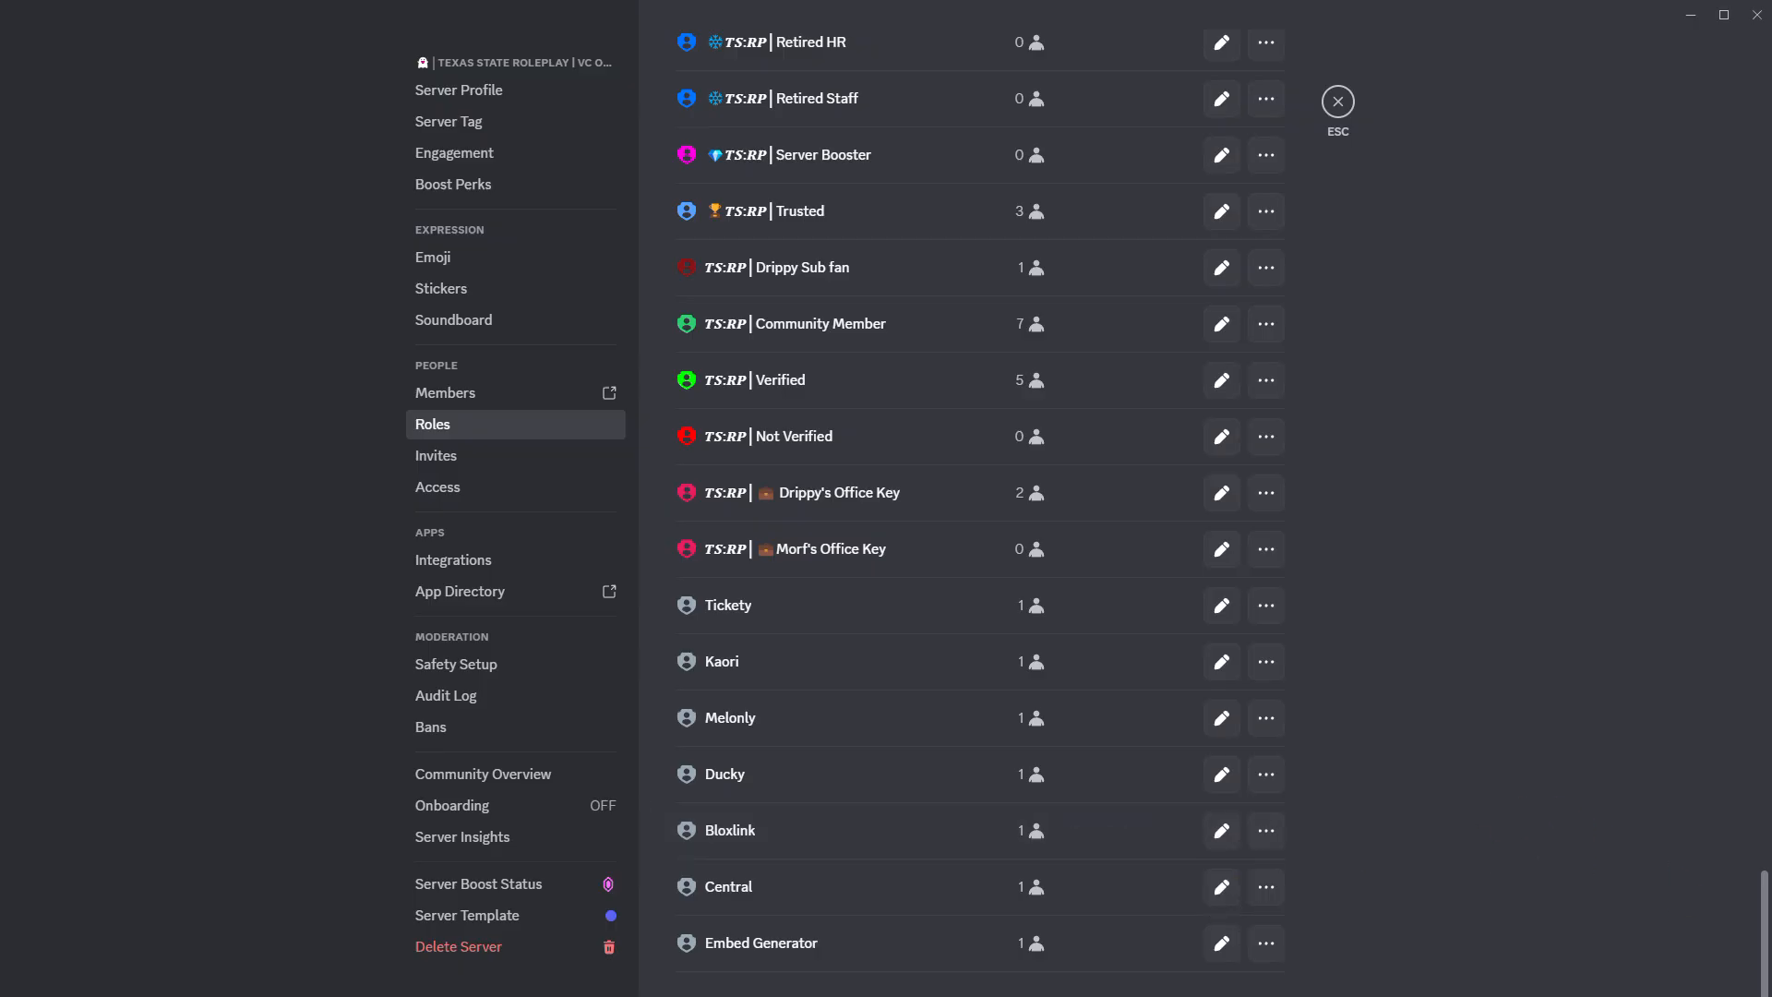
Leave the Texas State Roleplay server's role settings and switch to Example Server
drag(1759, 895, 1507, 80)
scroll(1285, 395, up, 10)
scroll(1310, 485, up, 20)
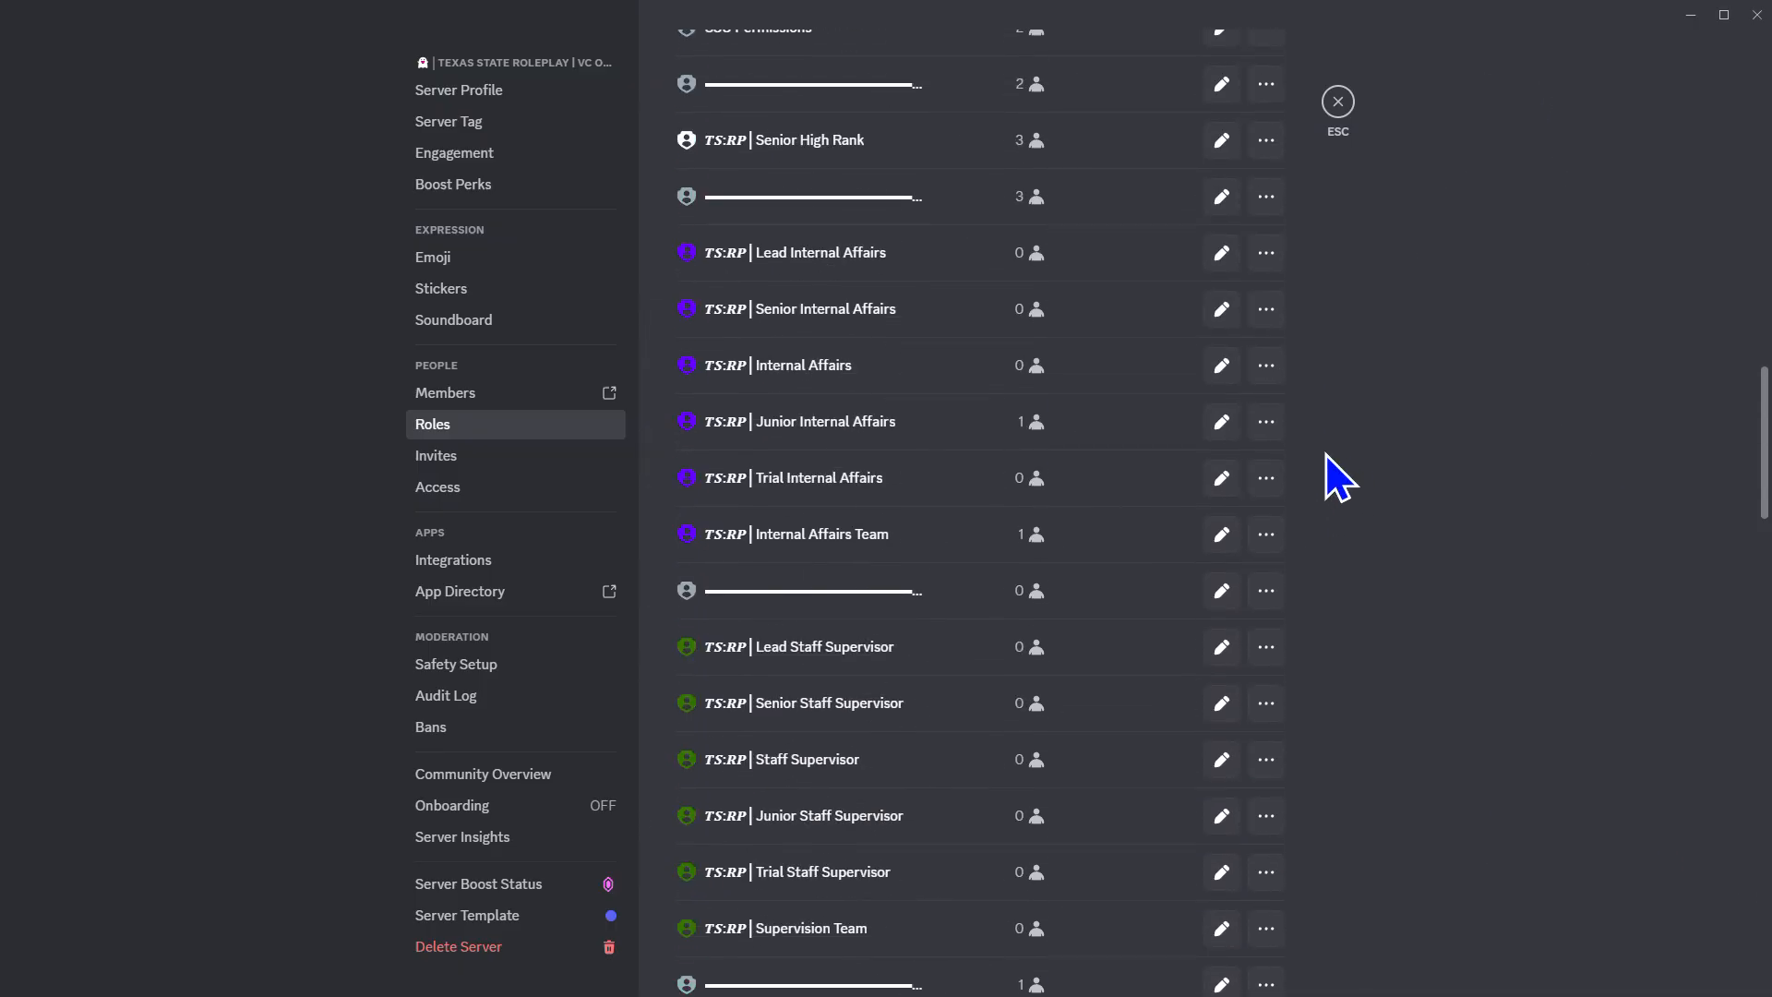
scroll(1362, 538, up, 3)
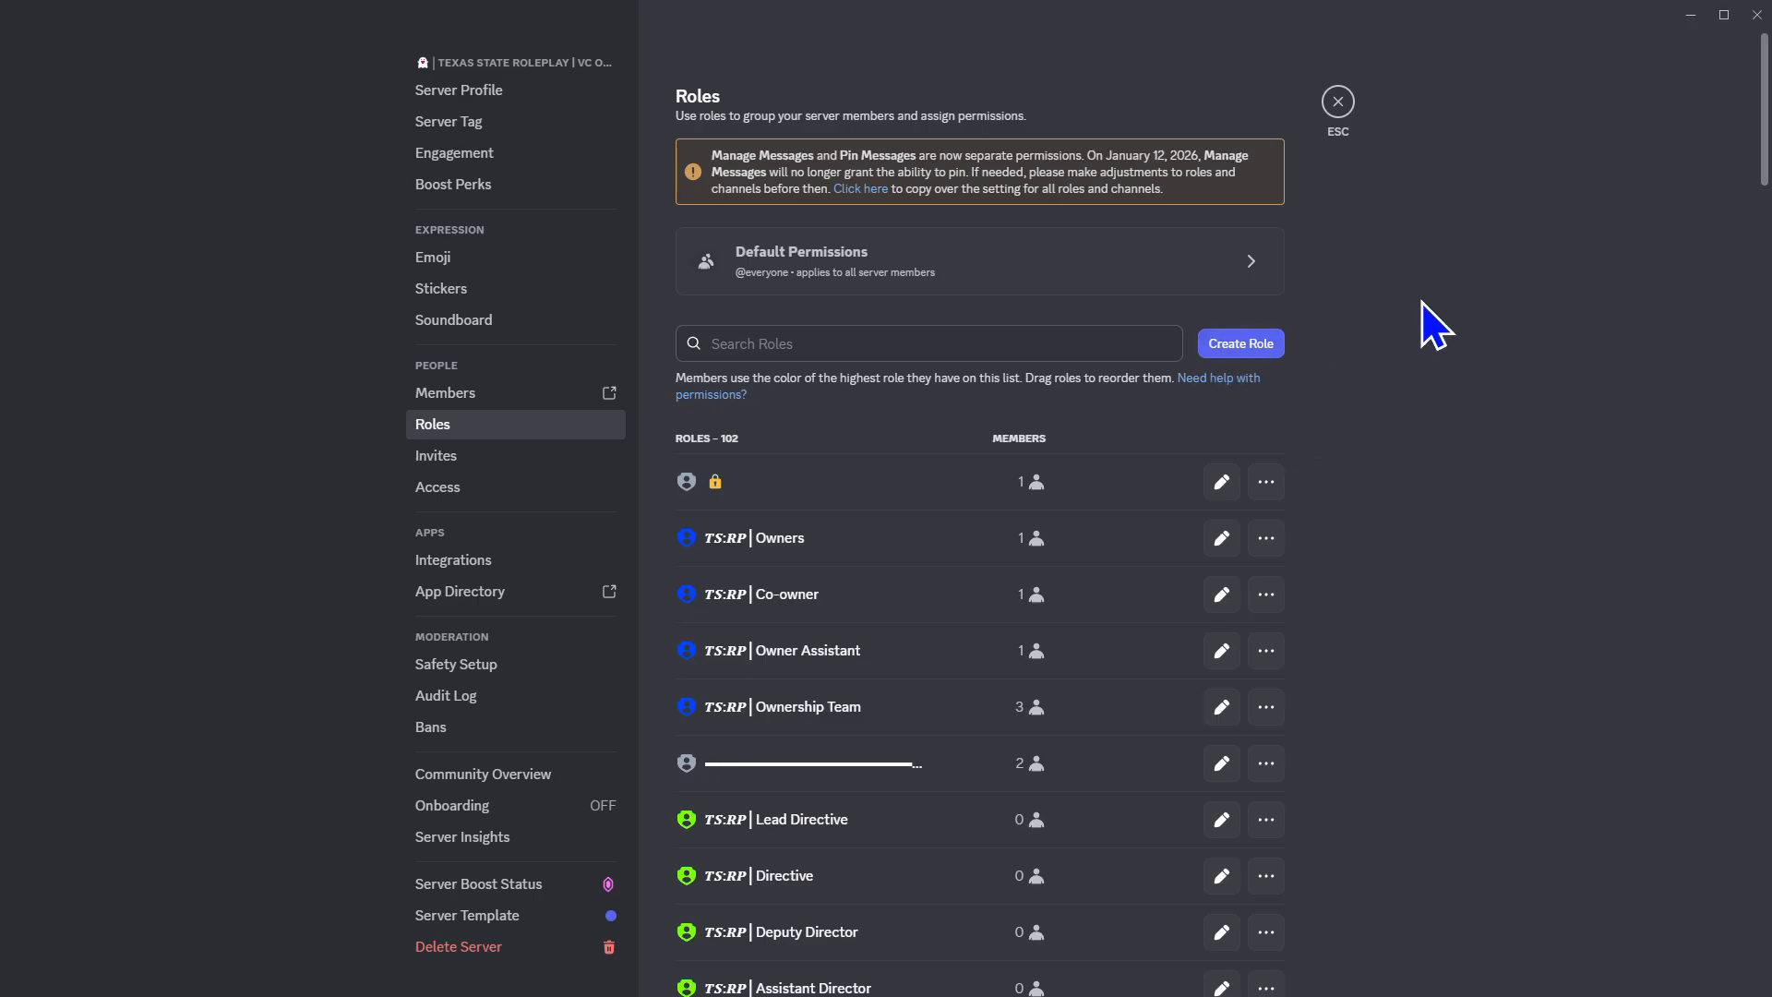
click(1337, 103)
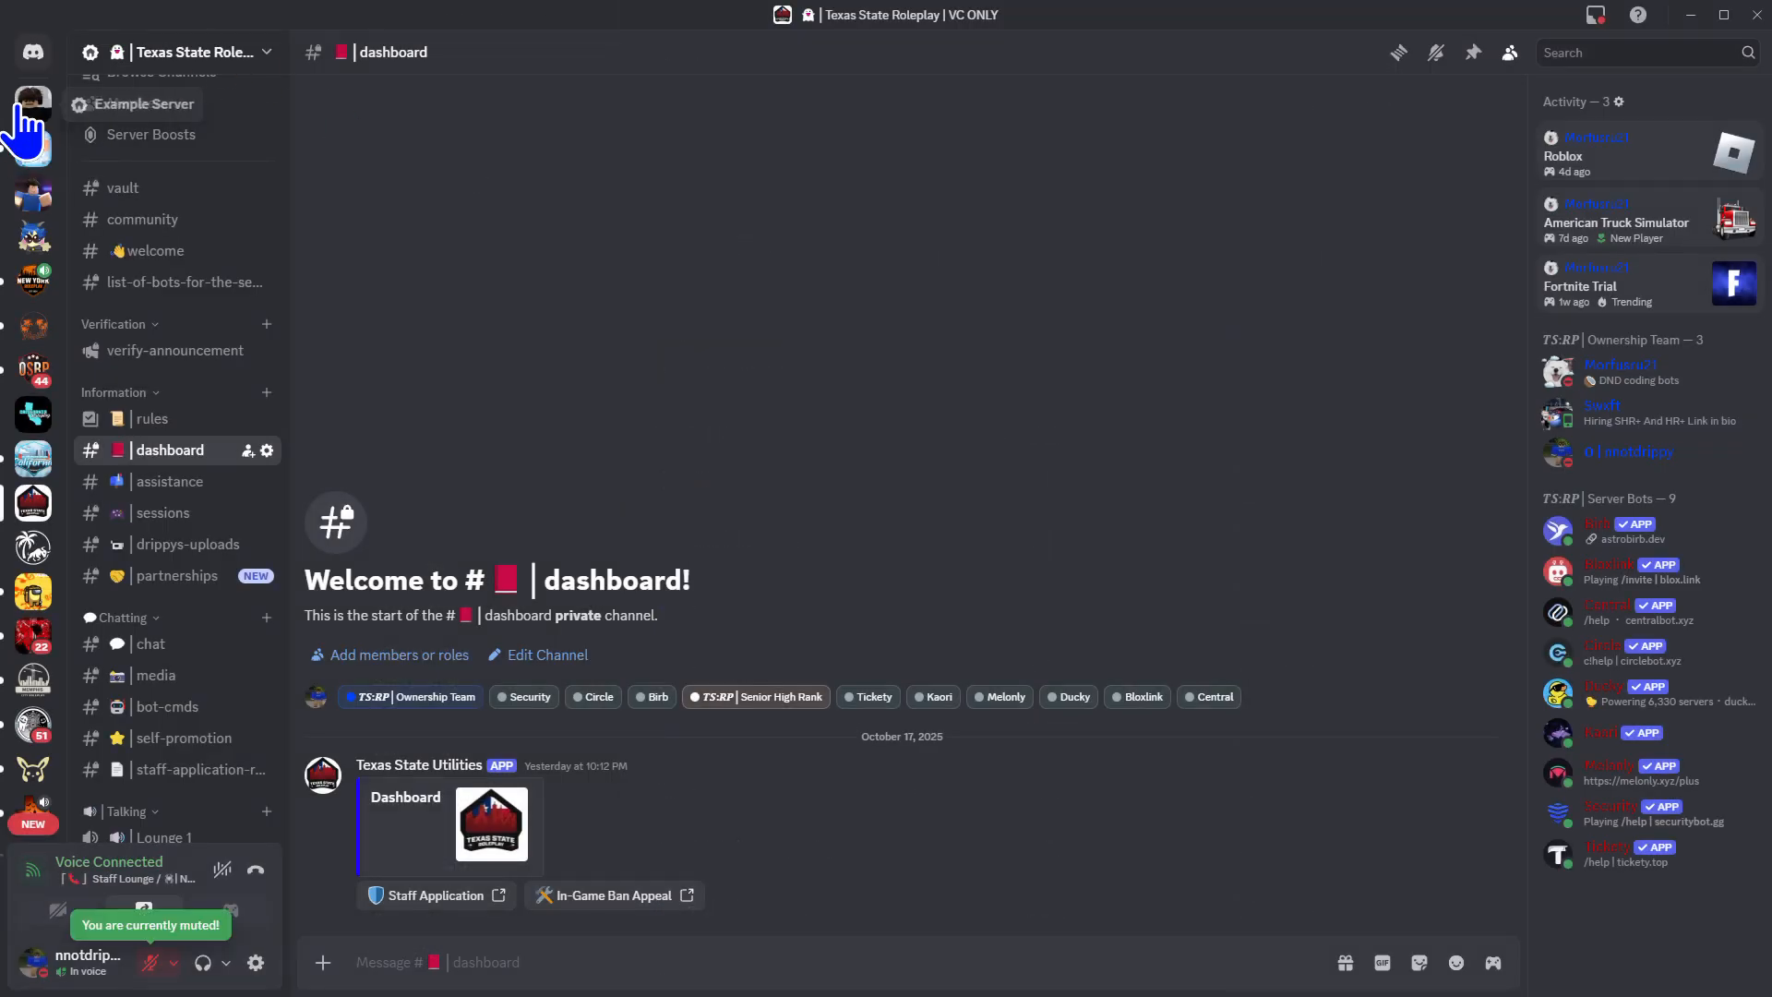
click(27, 107)
click(138, 58)
click(180, 218)
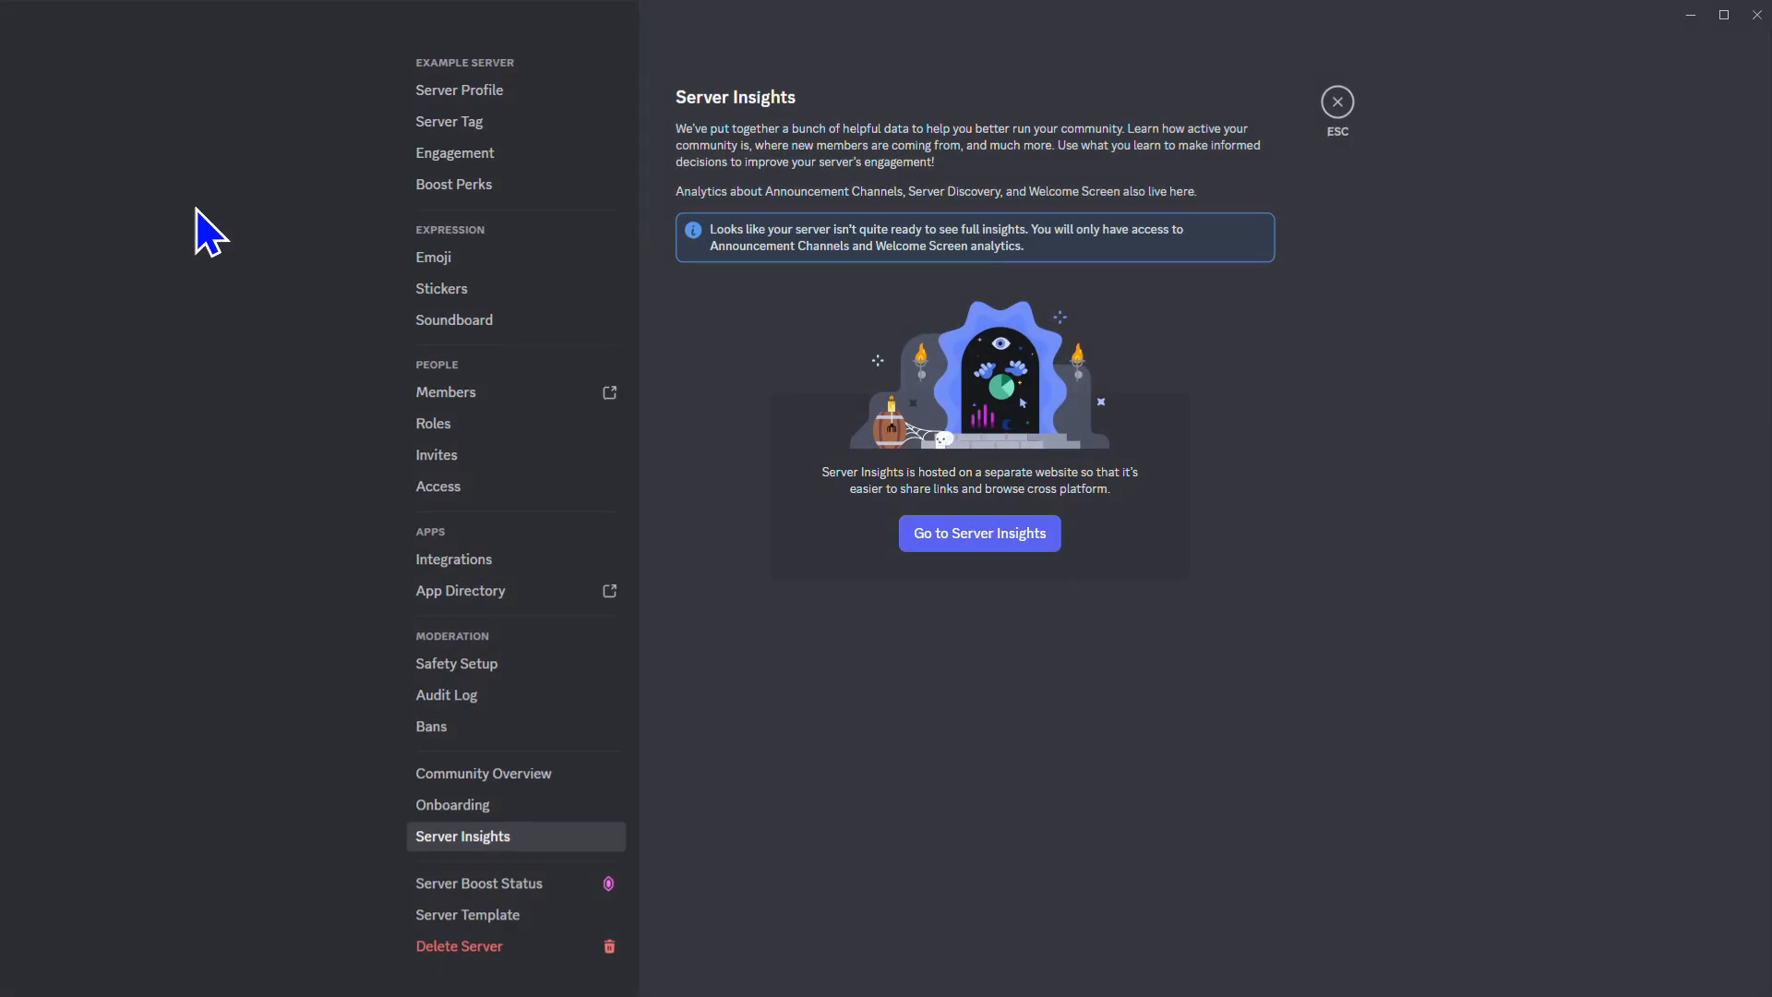
click(1337, 102)
Open Example Server's role settings and open the Trainee Staff role at the end of the list for editing
click(157, 57)
click(180, 183)
click(494, 431)
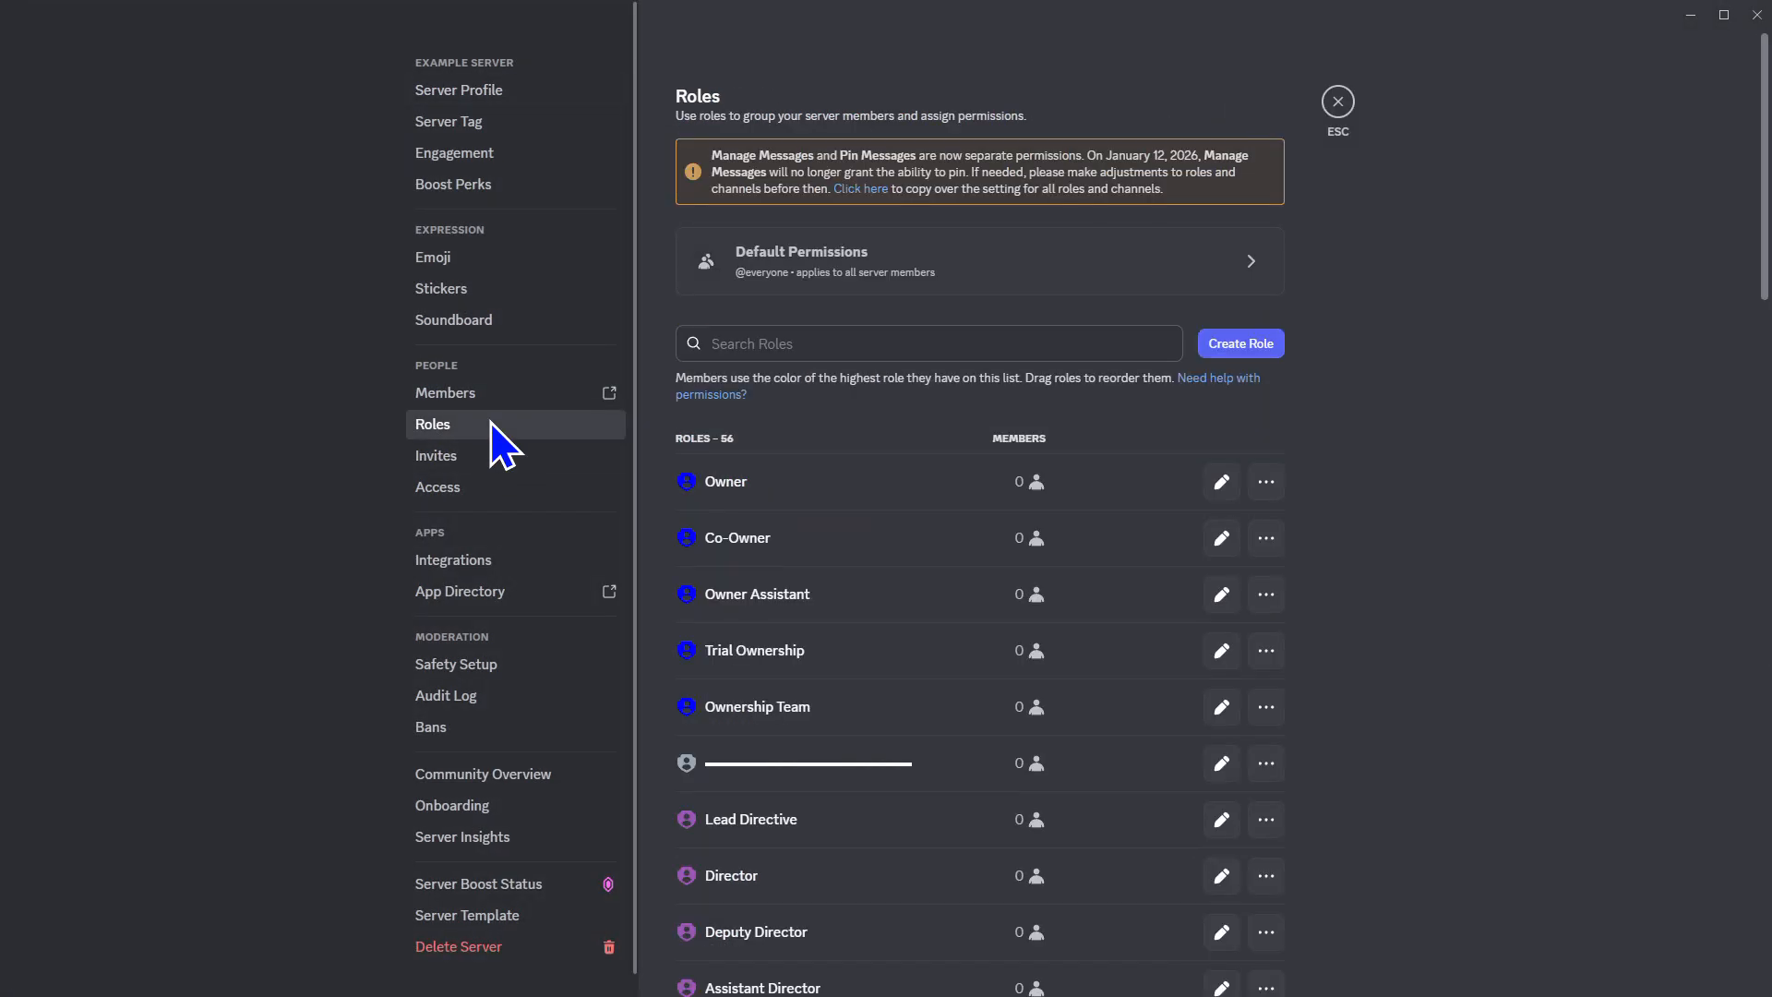
scroll(1161, 554, down, 20)
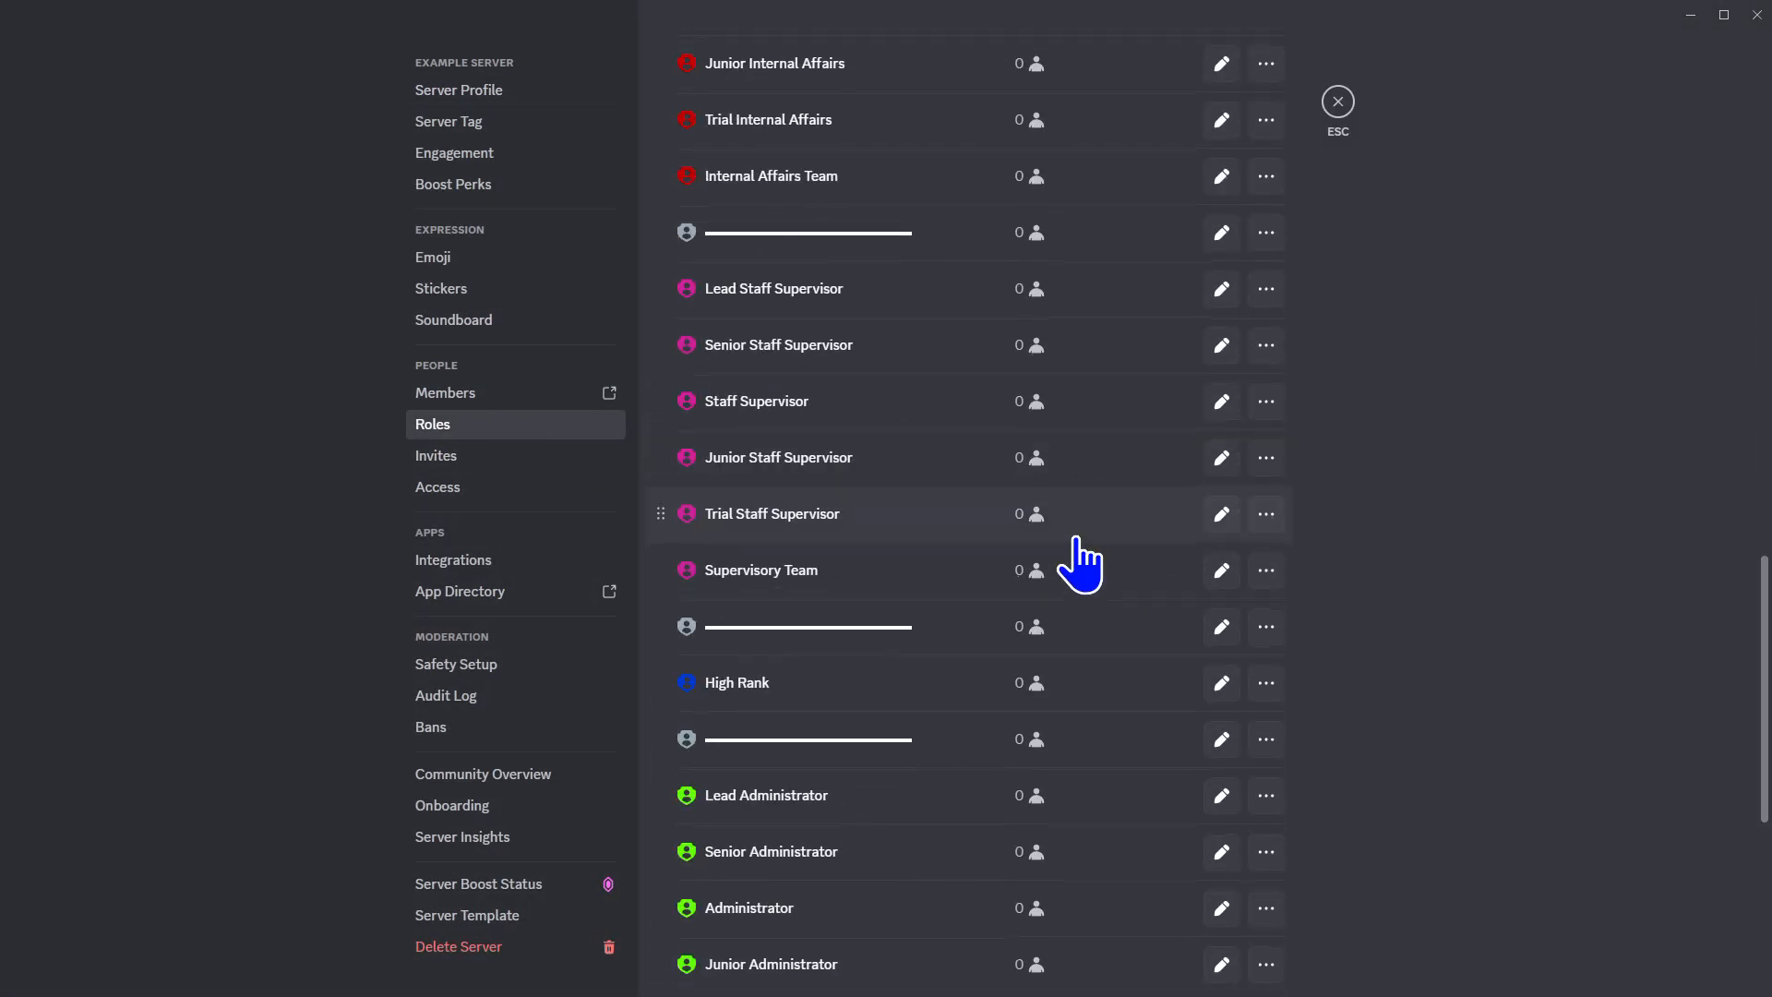
right_click(1006, 657)
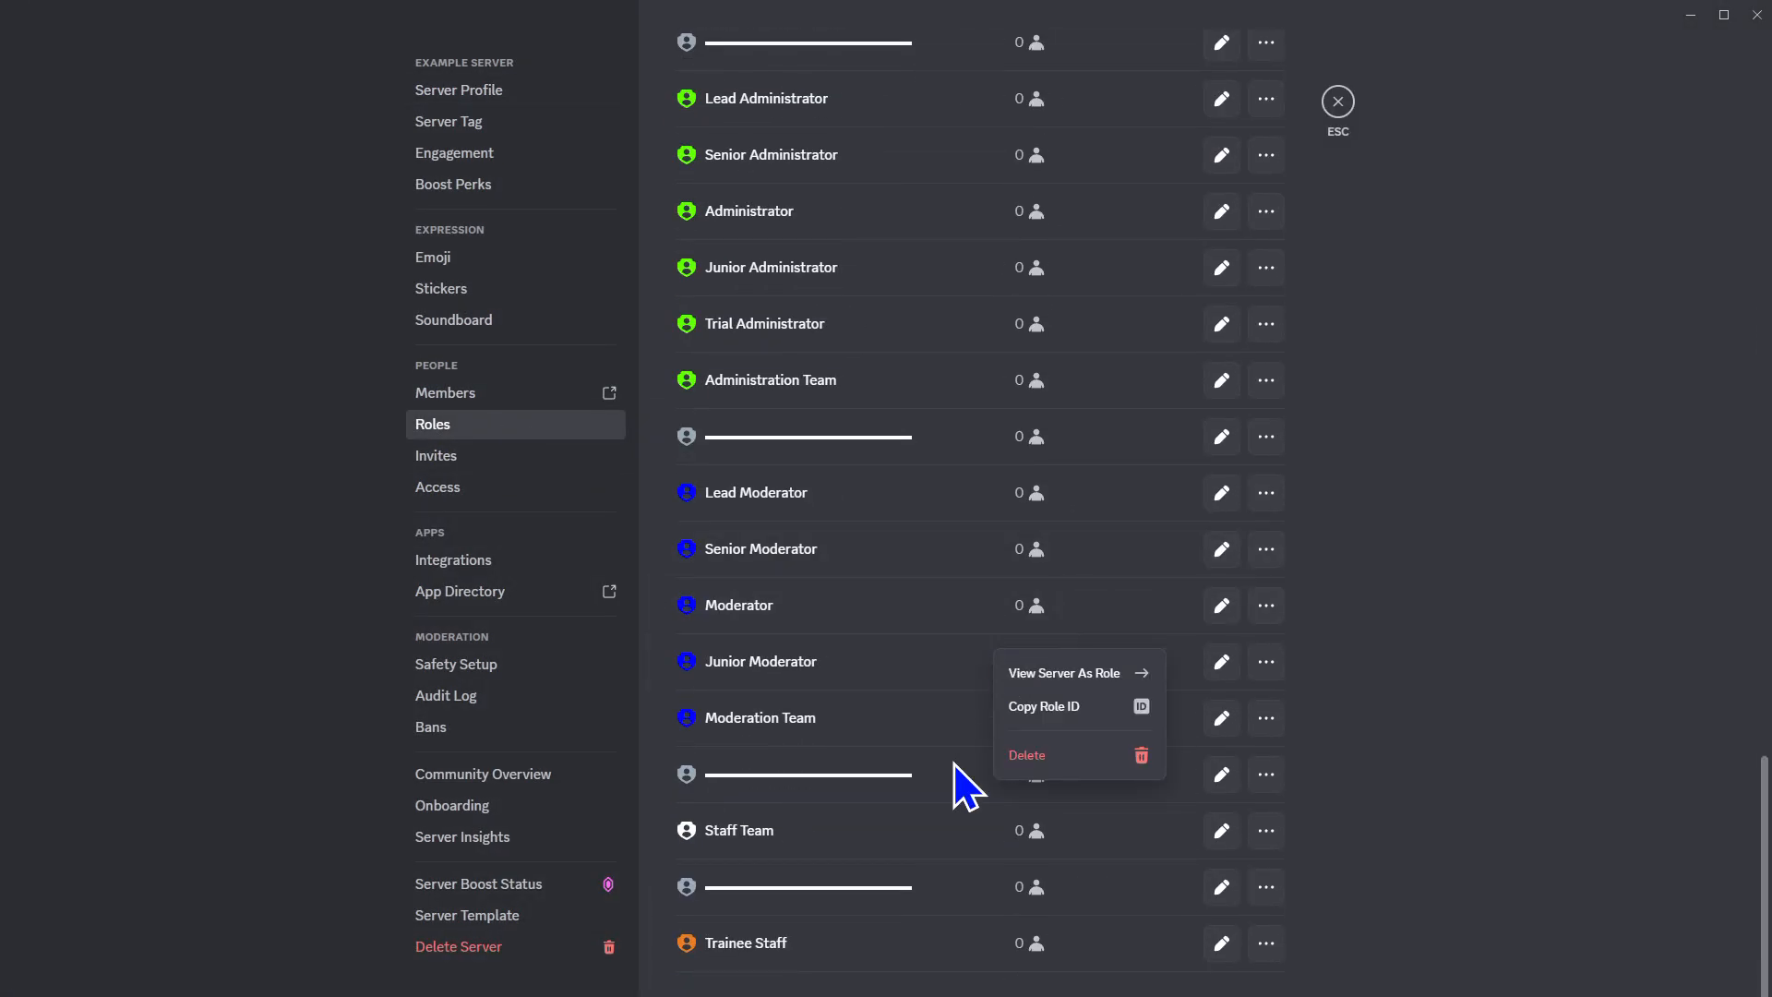
click(841, 938)
click(842, 936)
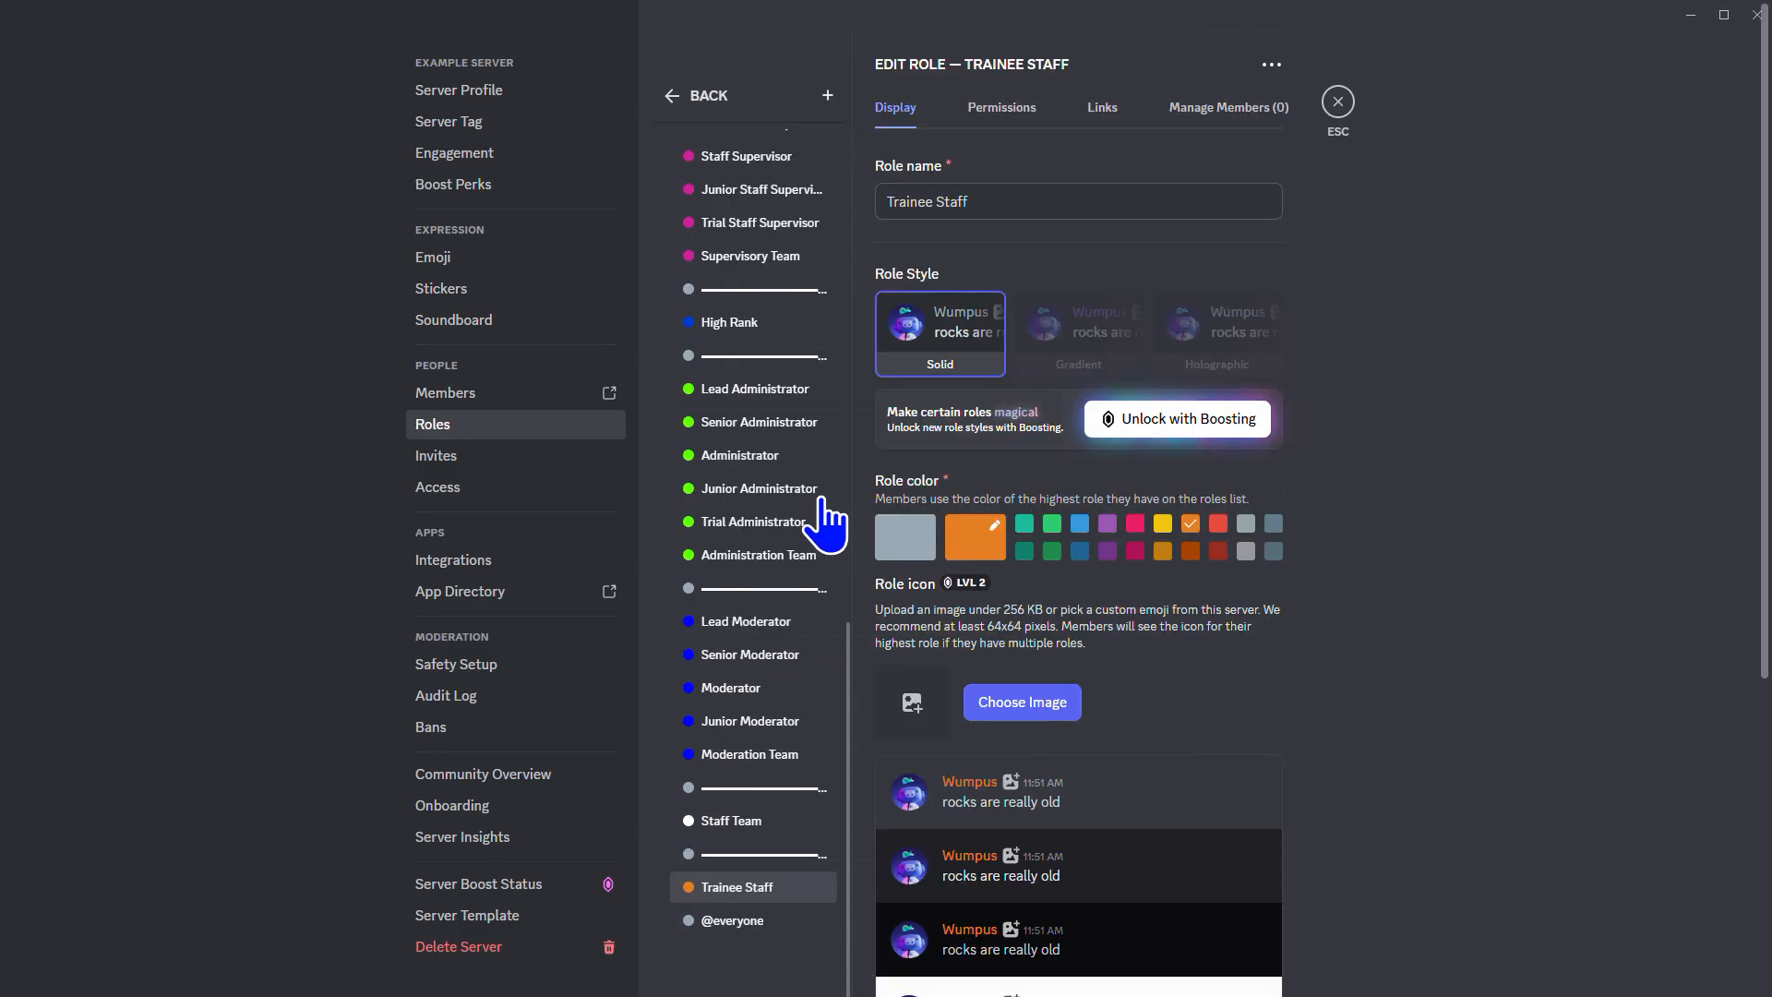
Create a role named Content Creator with a custom bright red color and save it
click(827, 96)
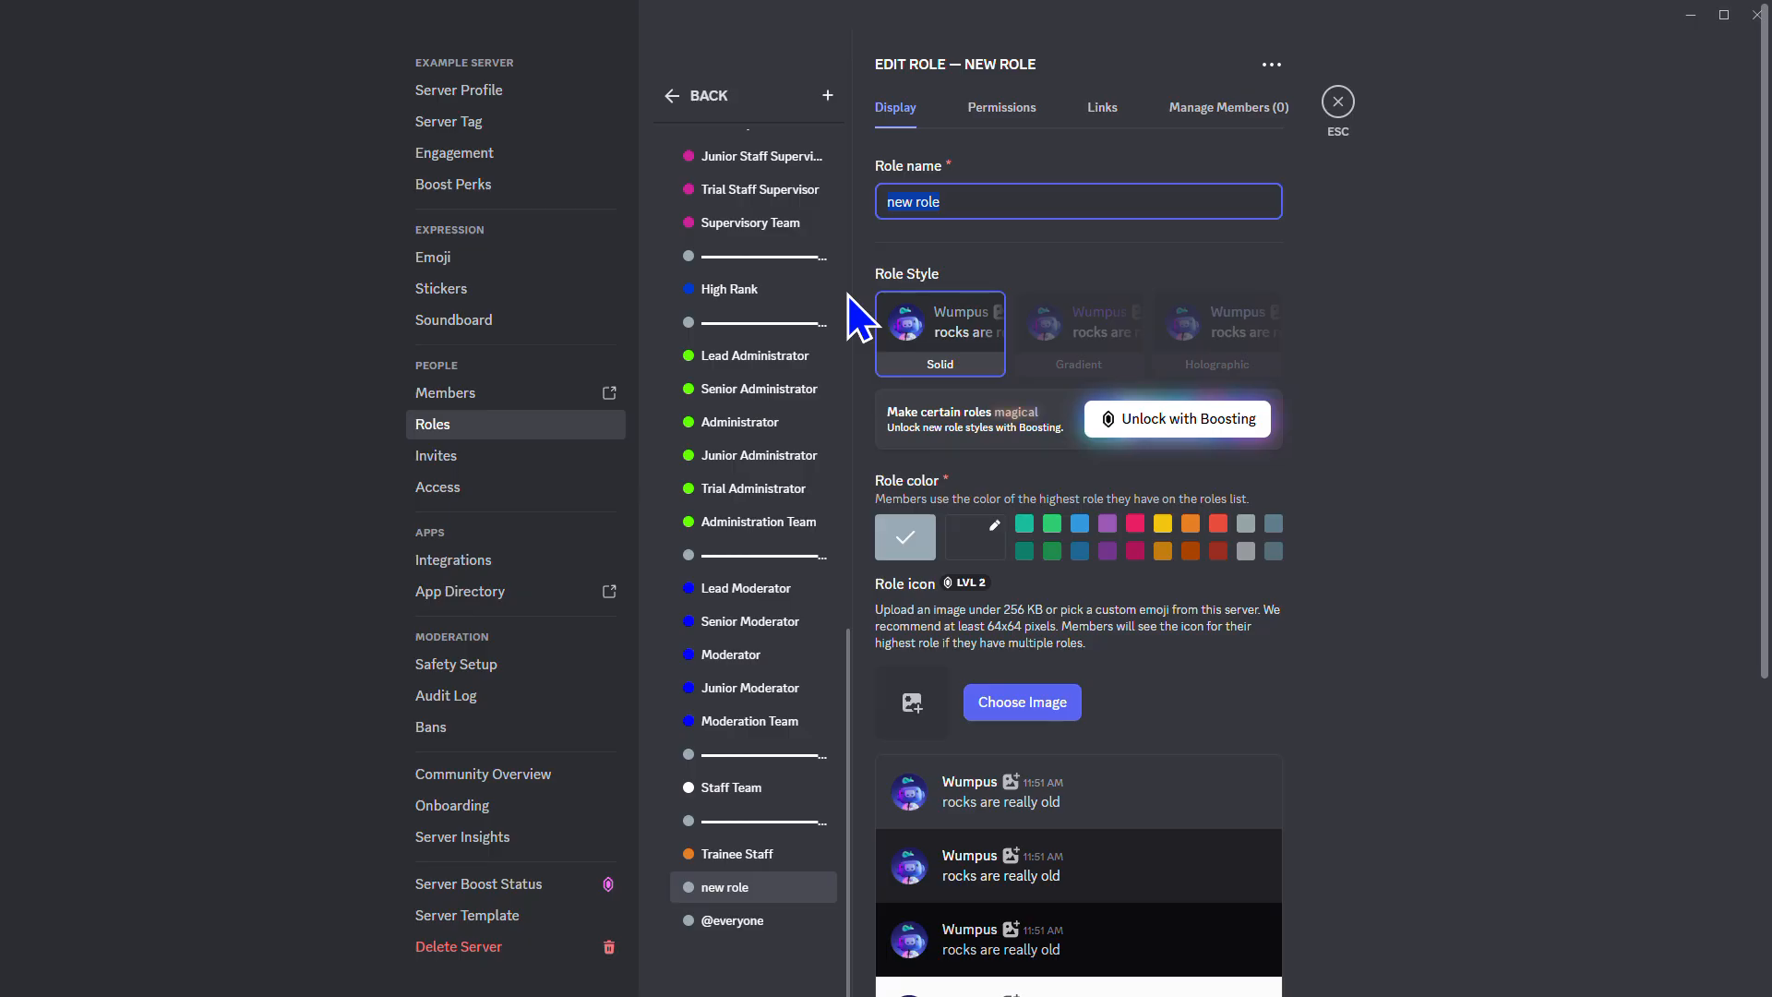
text(Content)
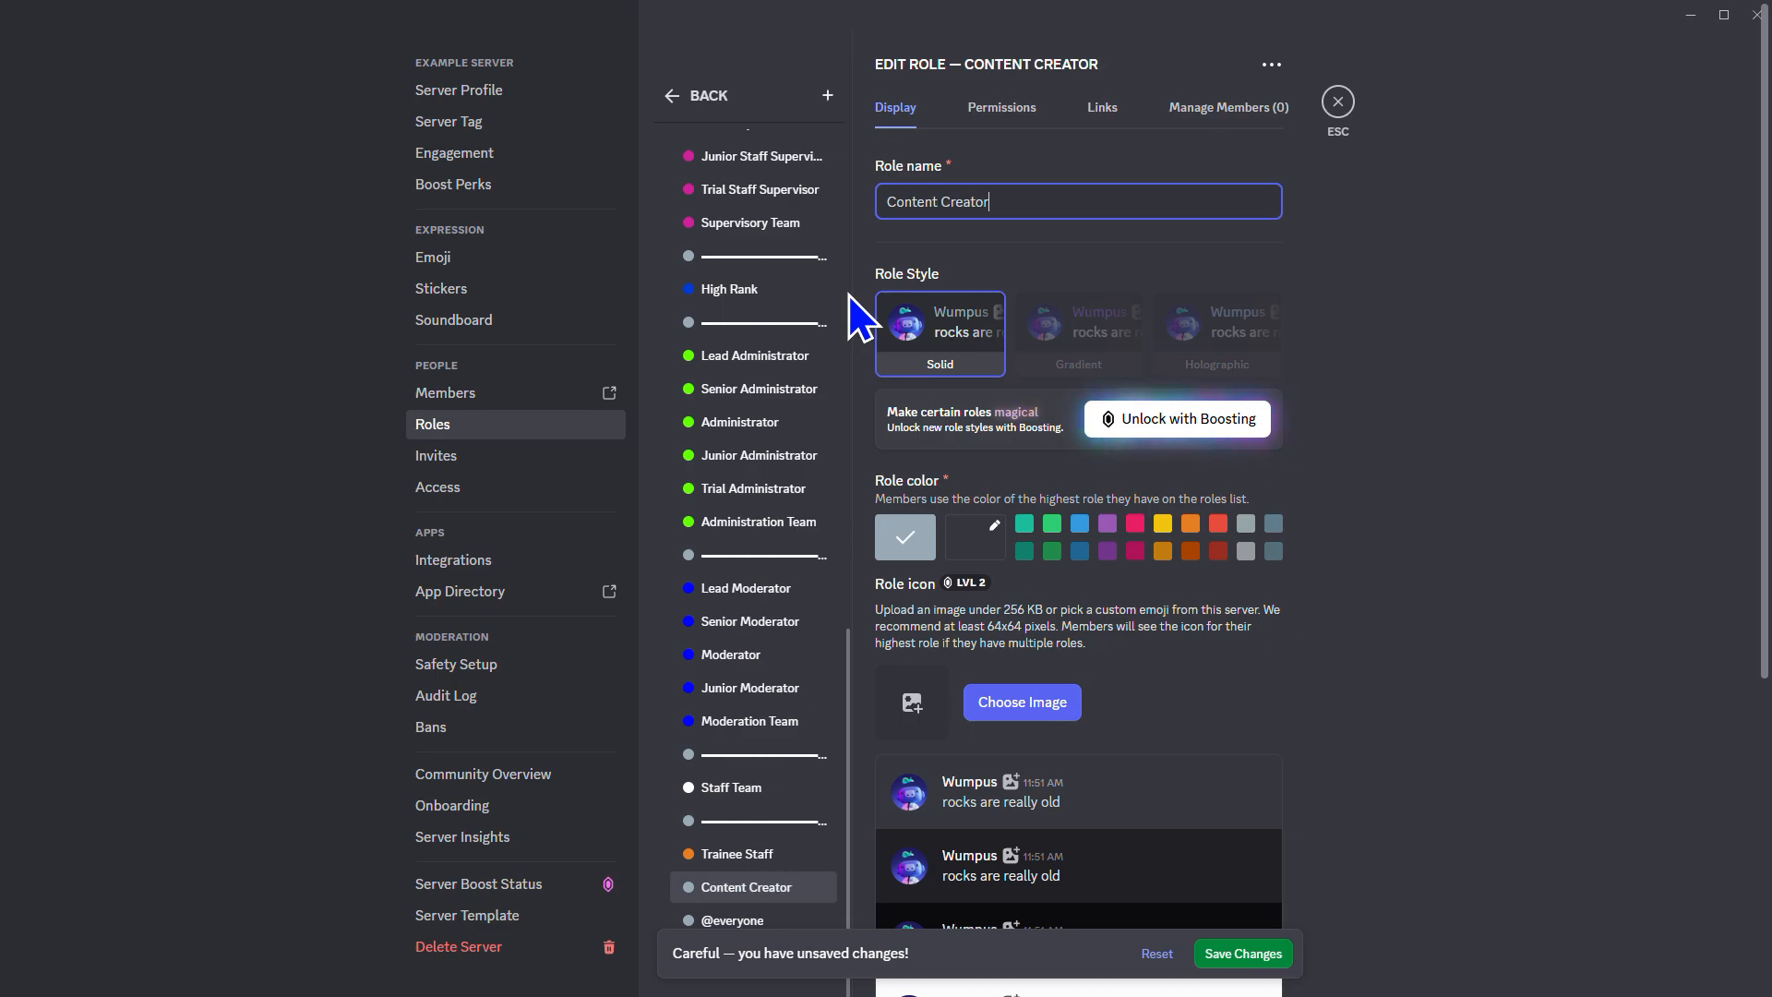
click(988, 547)
click(1236, 534)
click(1244, 953)
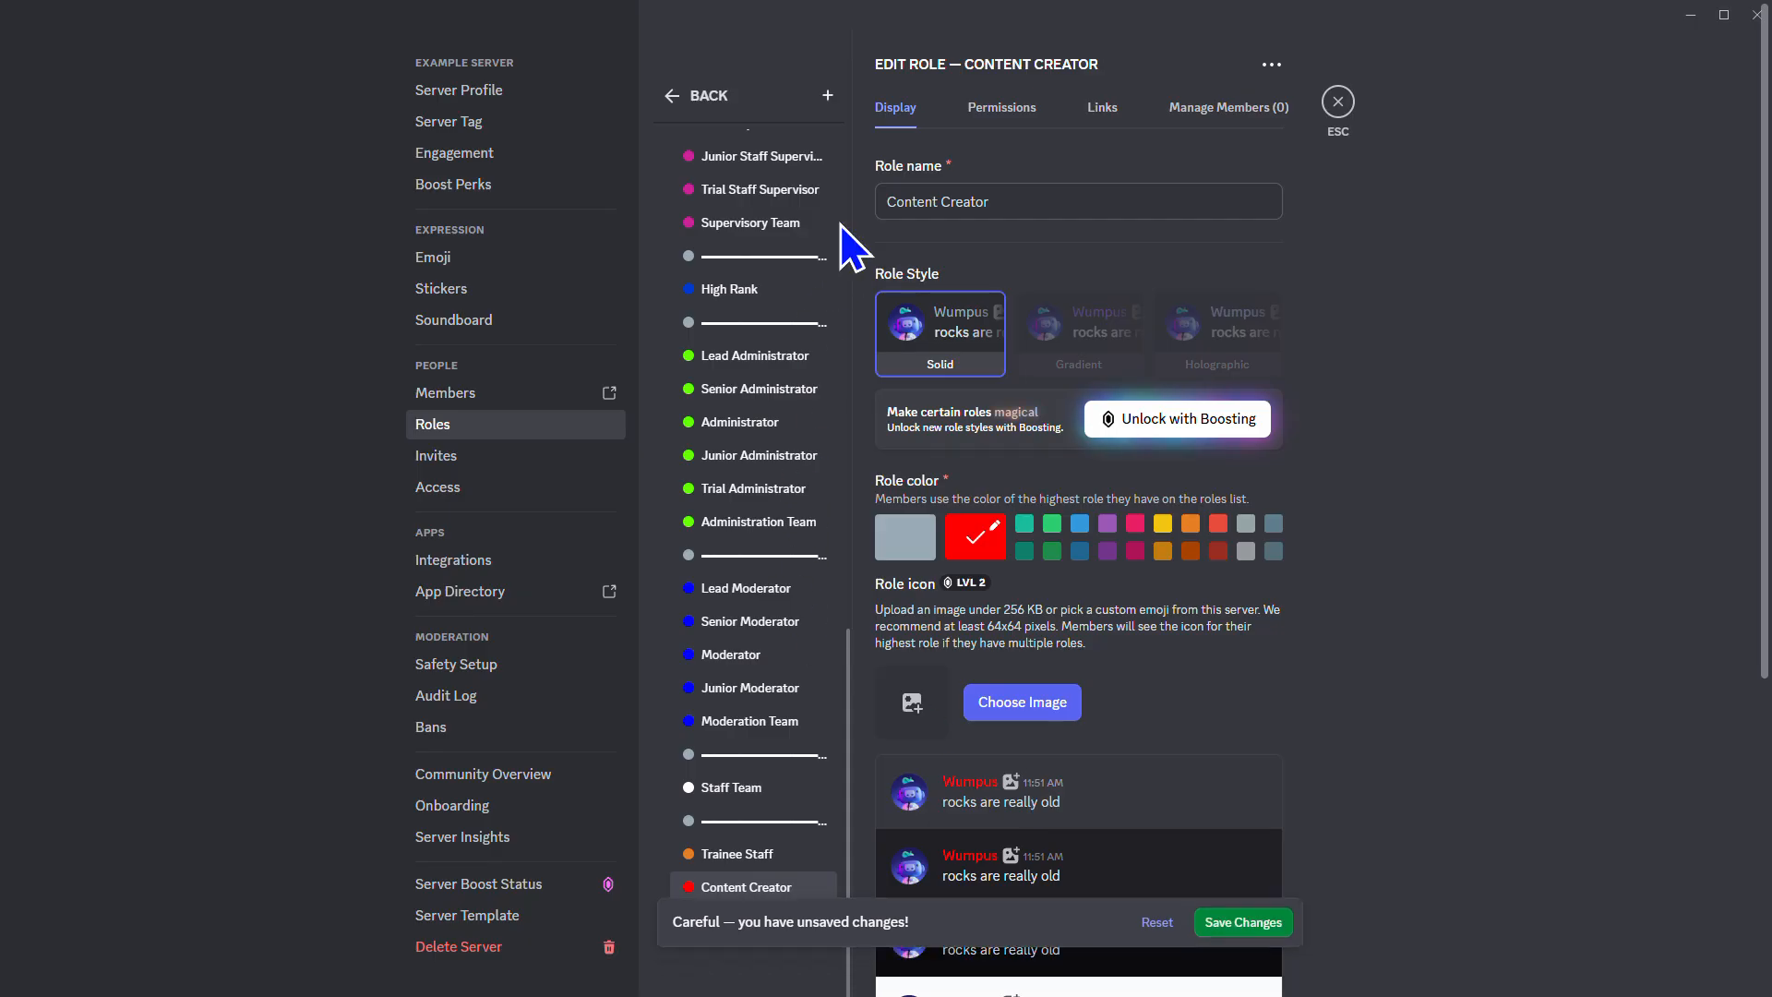
Create a role named Community Member with the preset light green color and save it
click(827, 96)
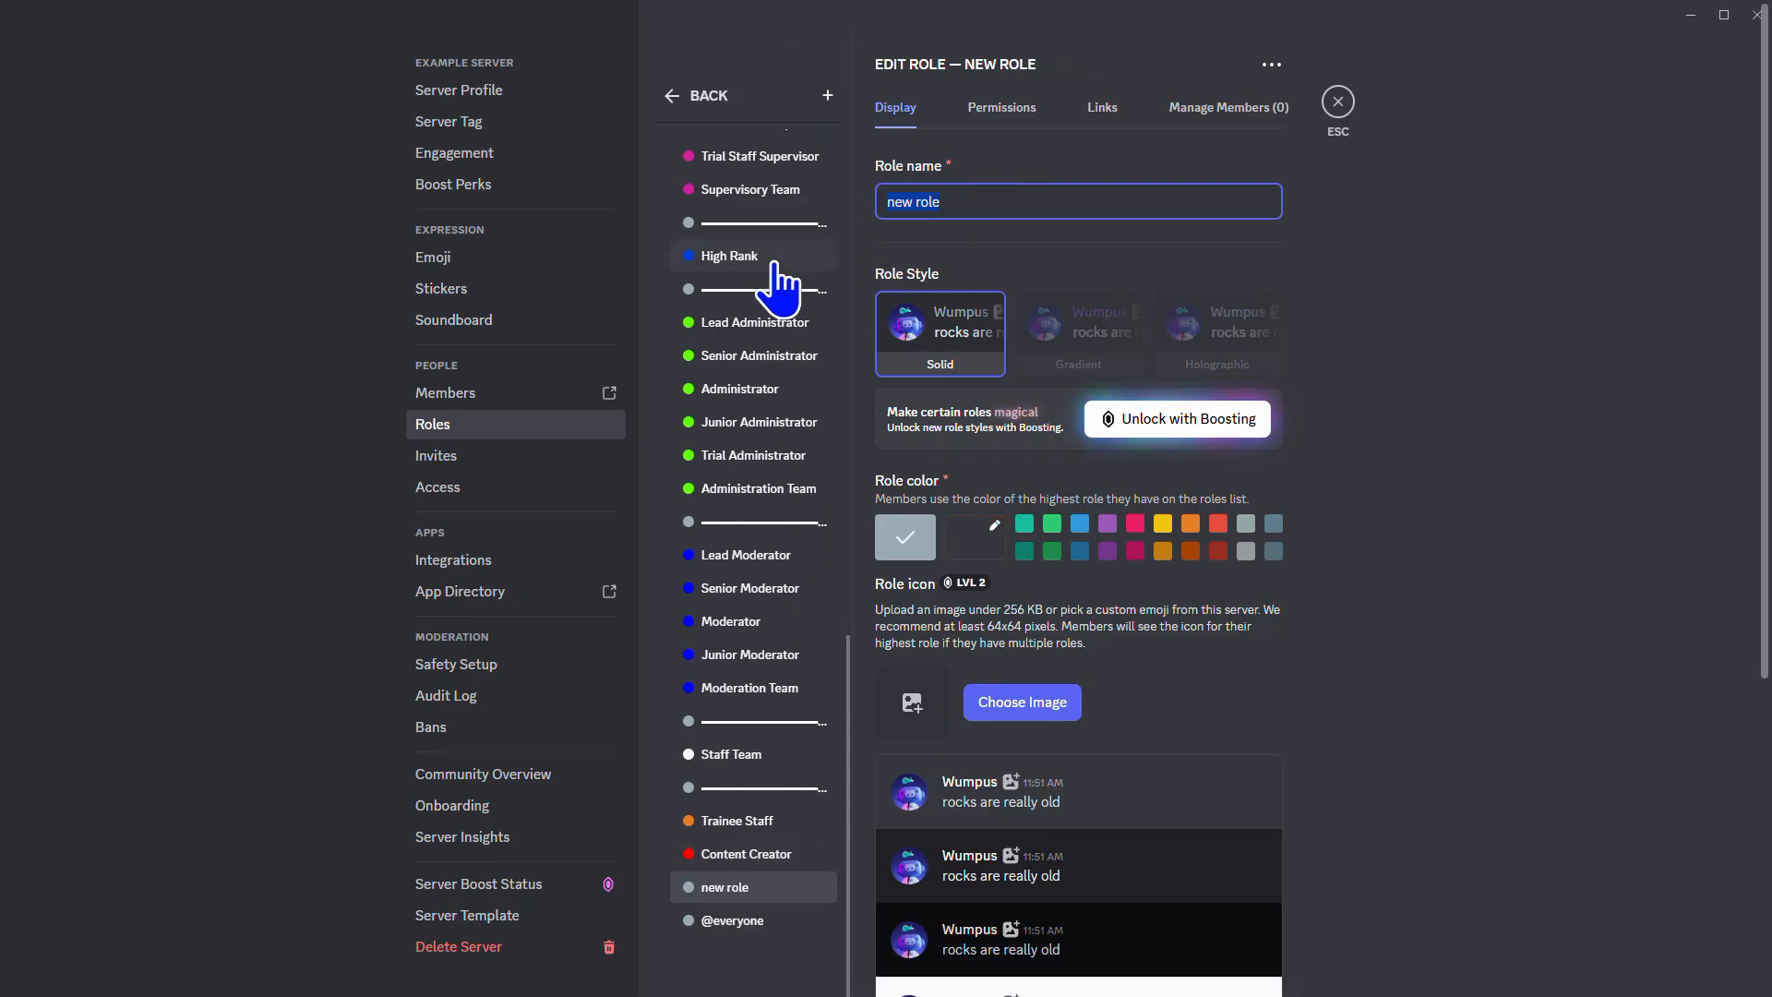
text(Community Member)
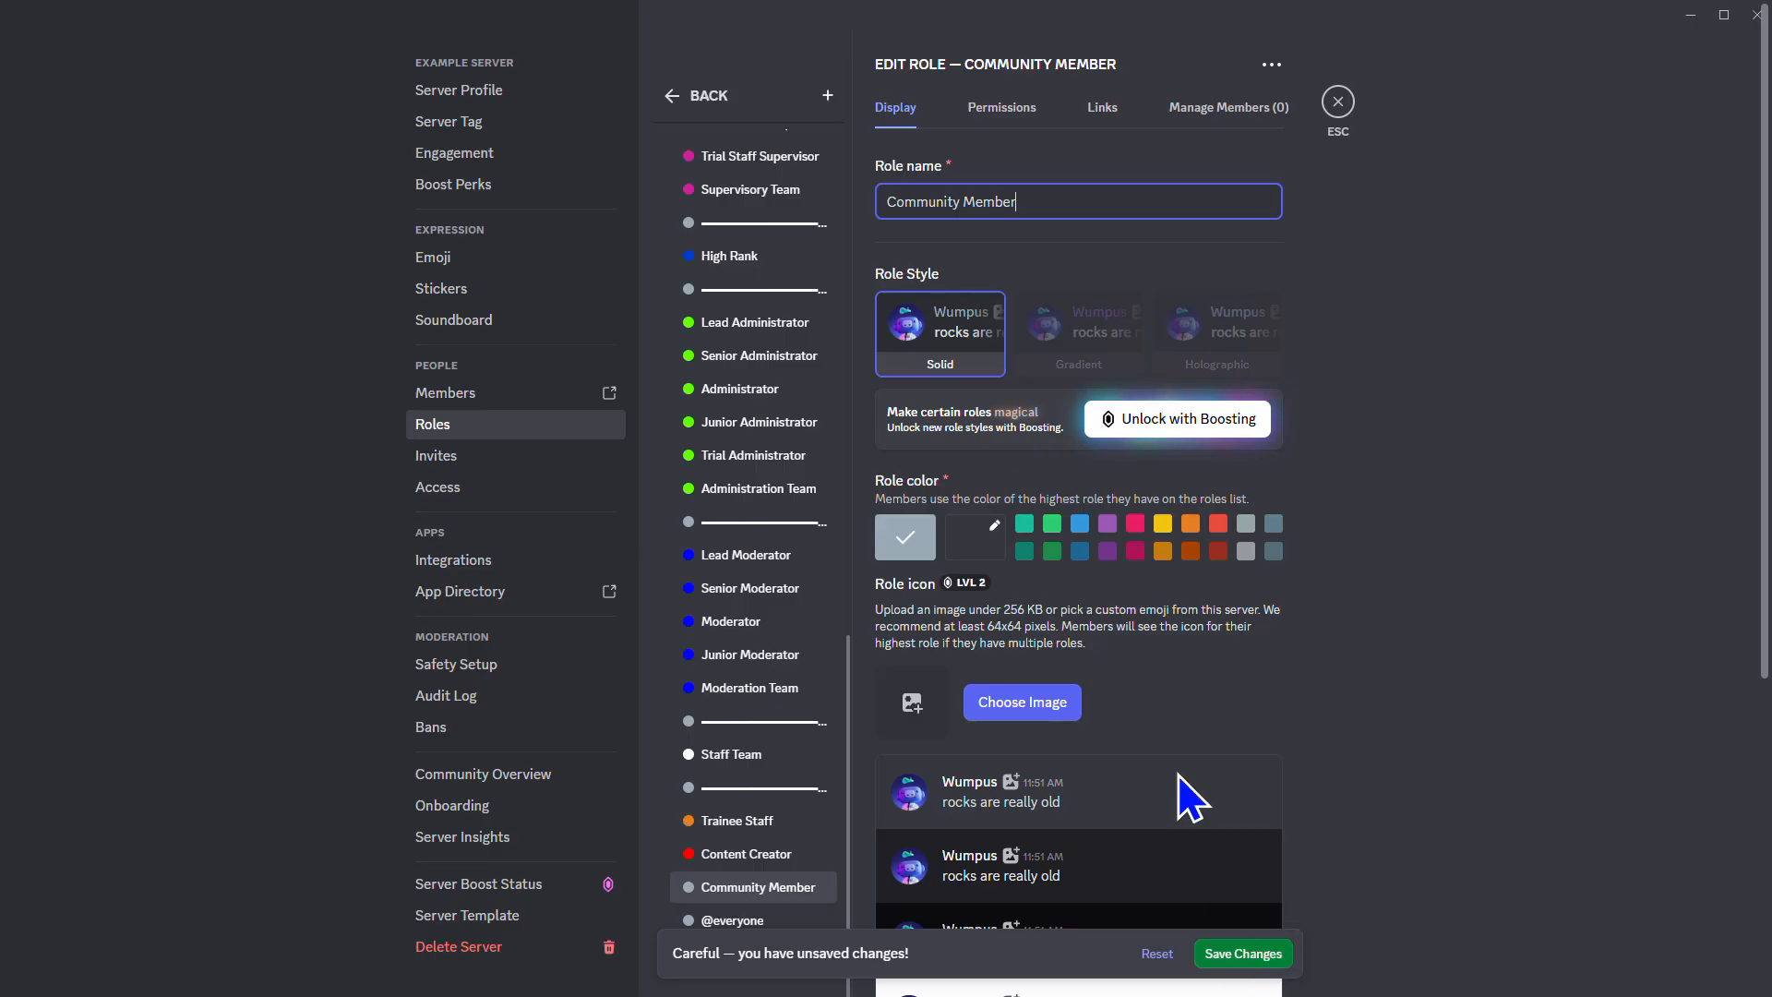
click(1053, 524)
click(932, 170)
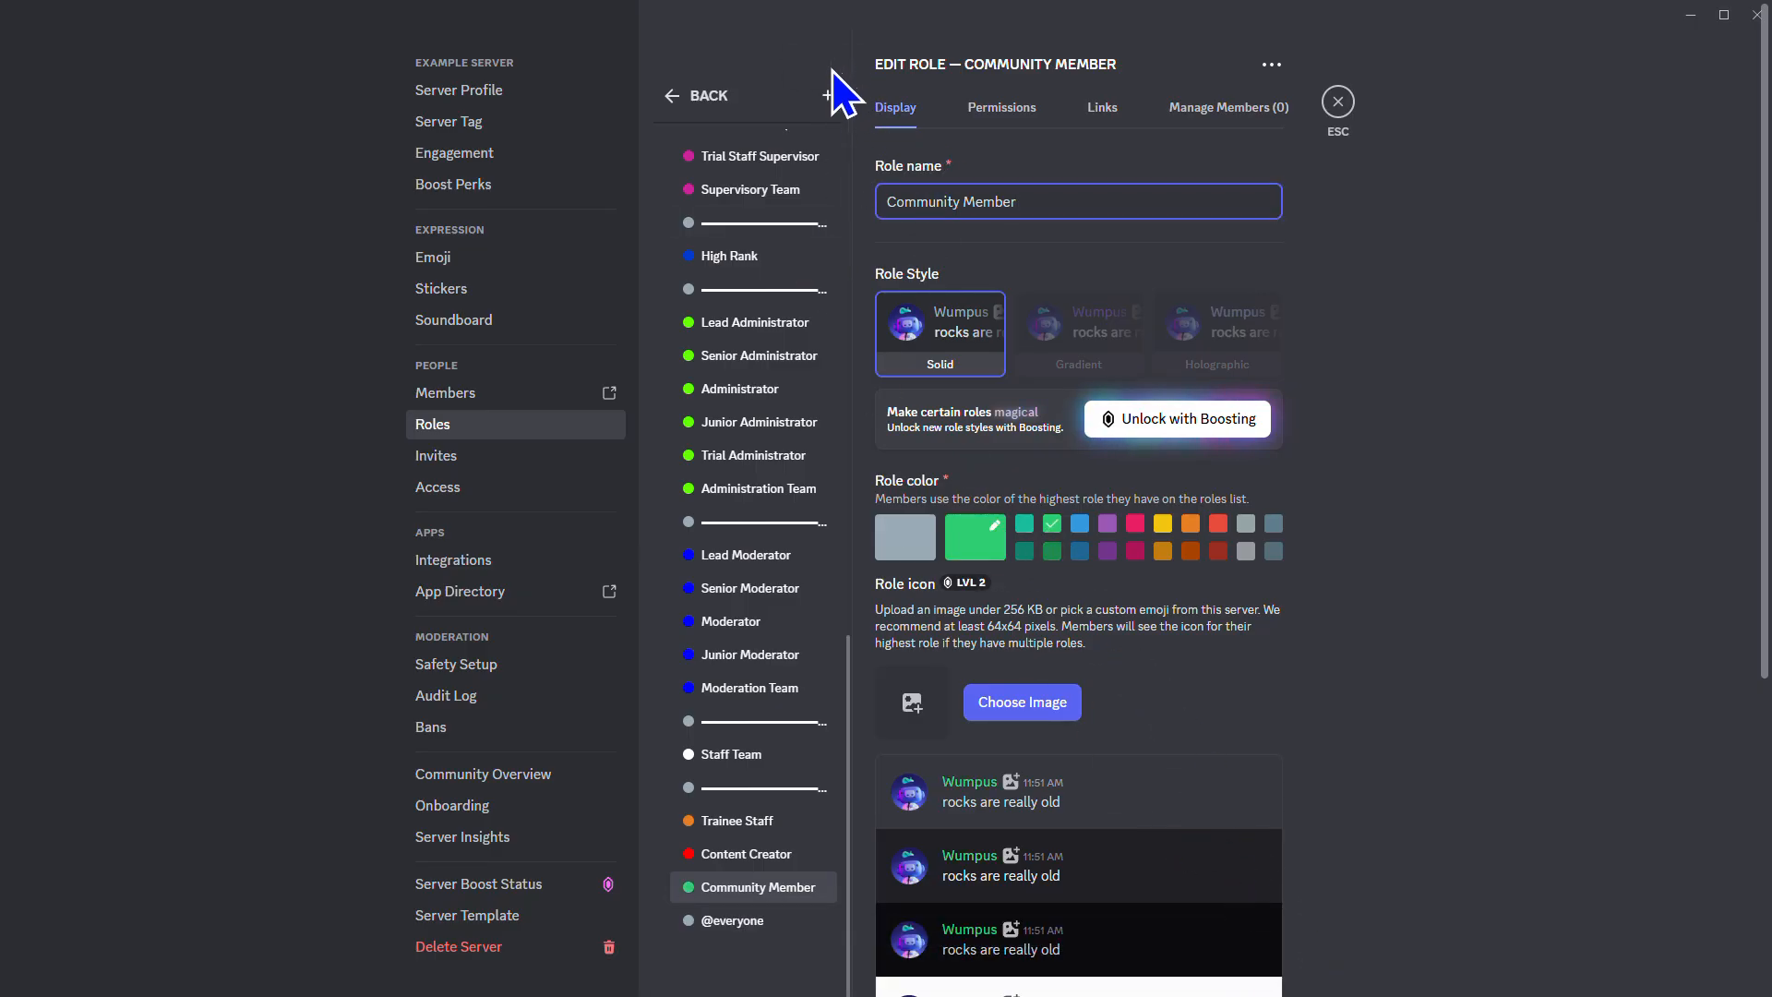
Create a role named Warning I with the custom near-black color #030101 and save it
click(828, 95)
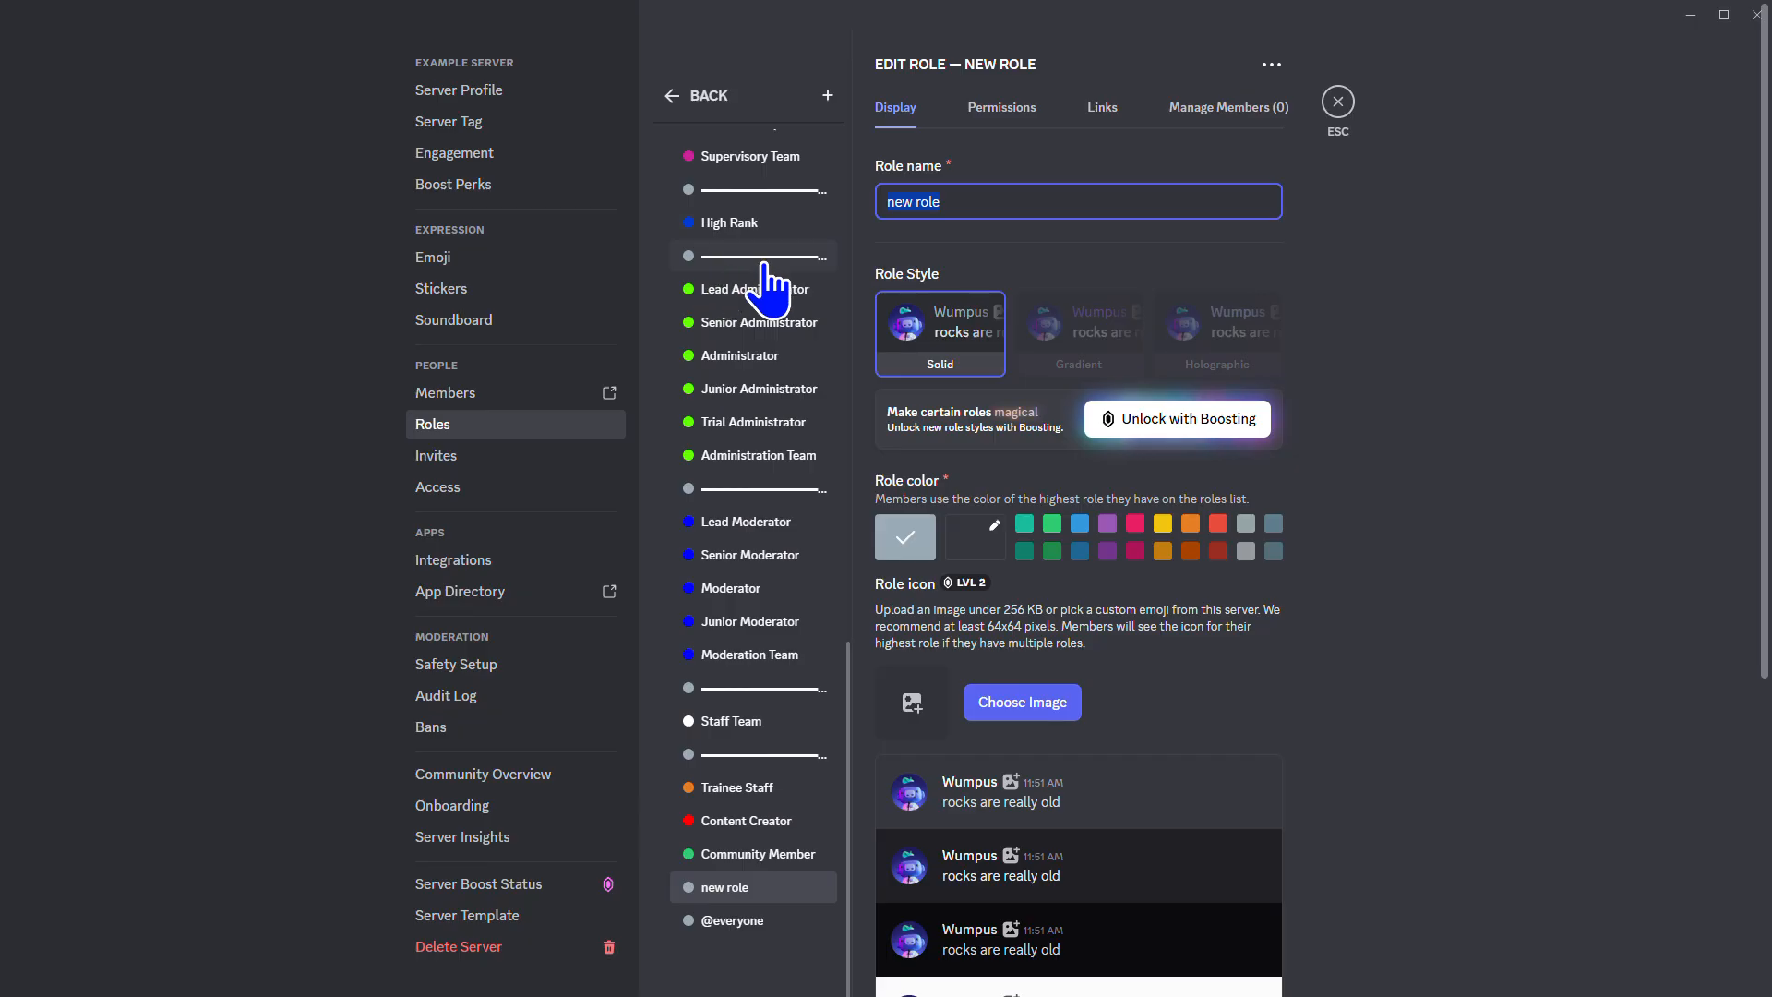
text(Warning I)
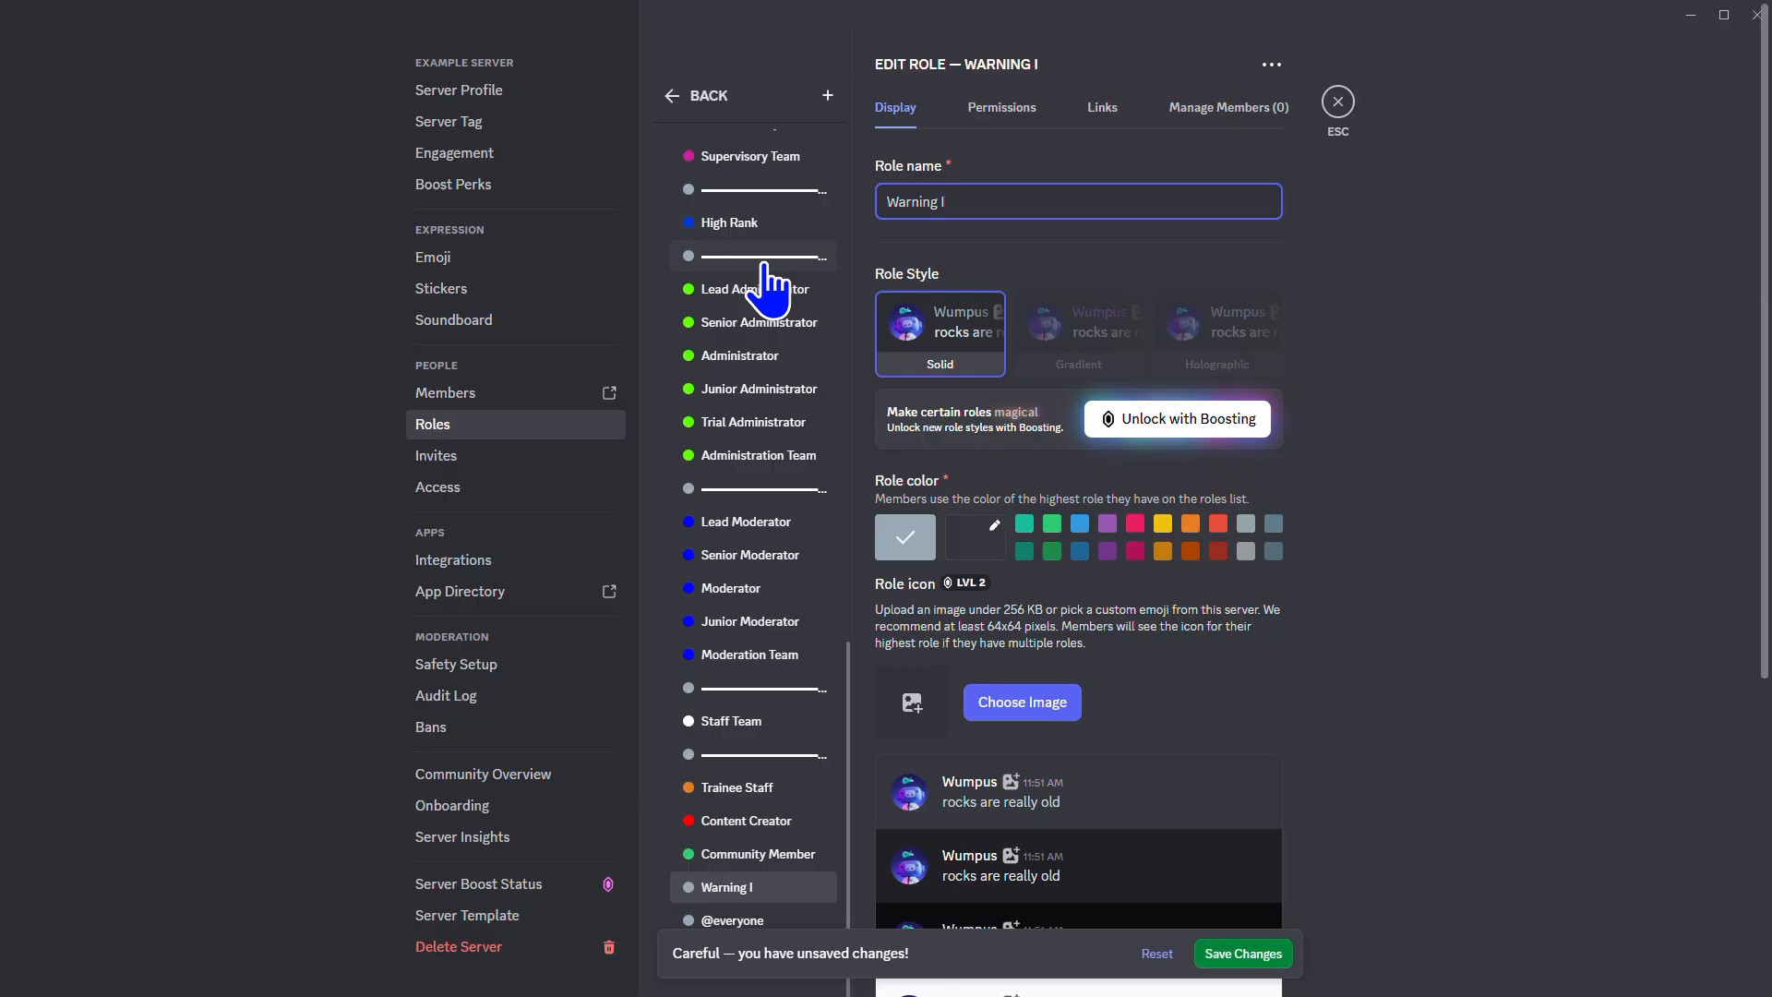
click(965, 545)
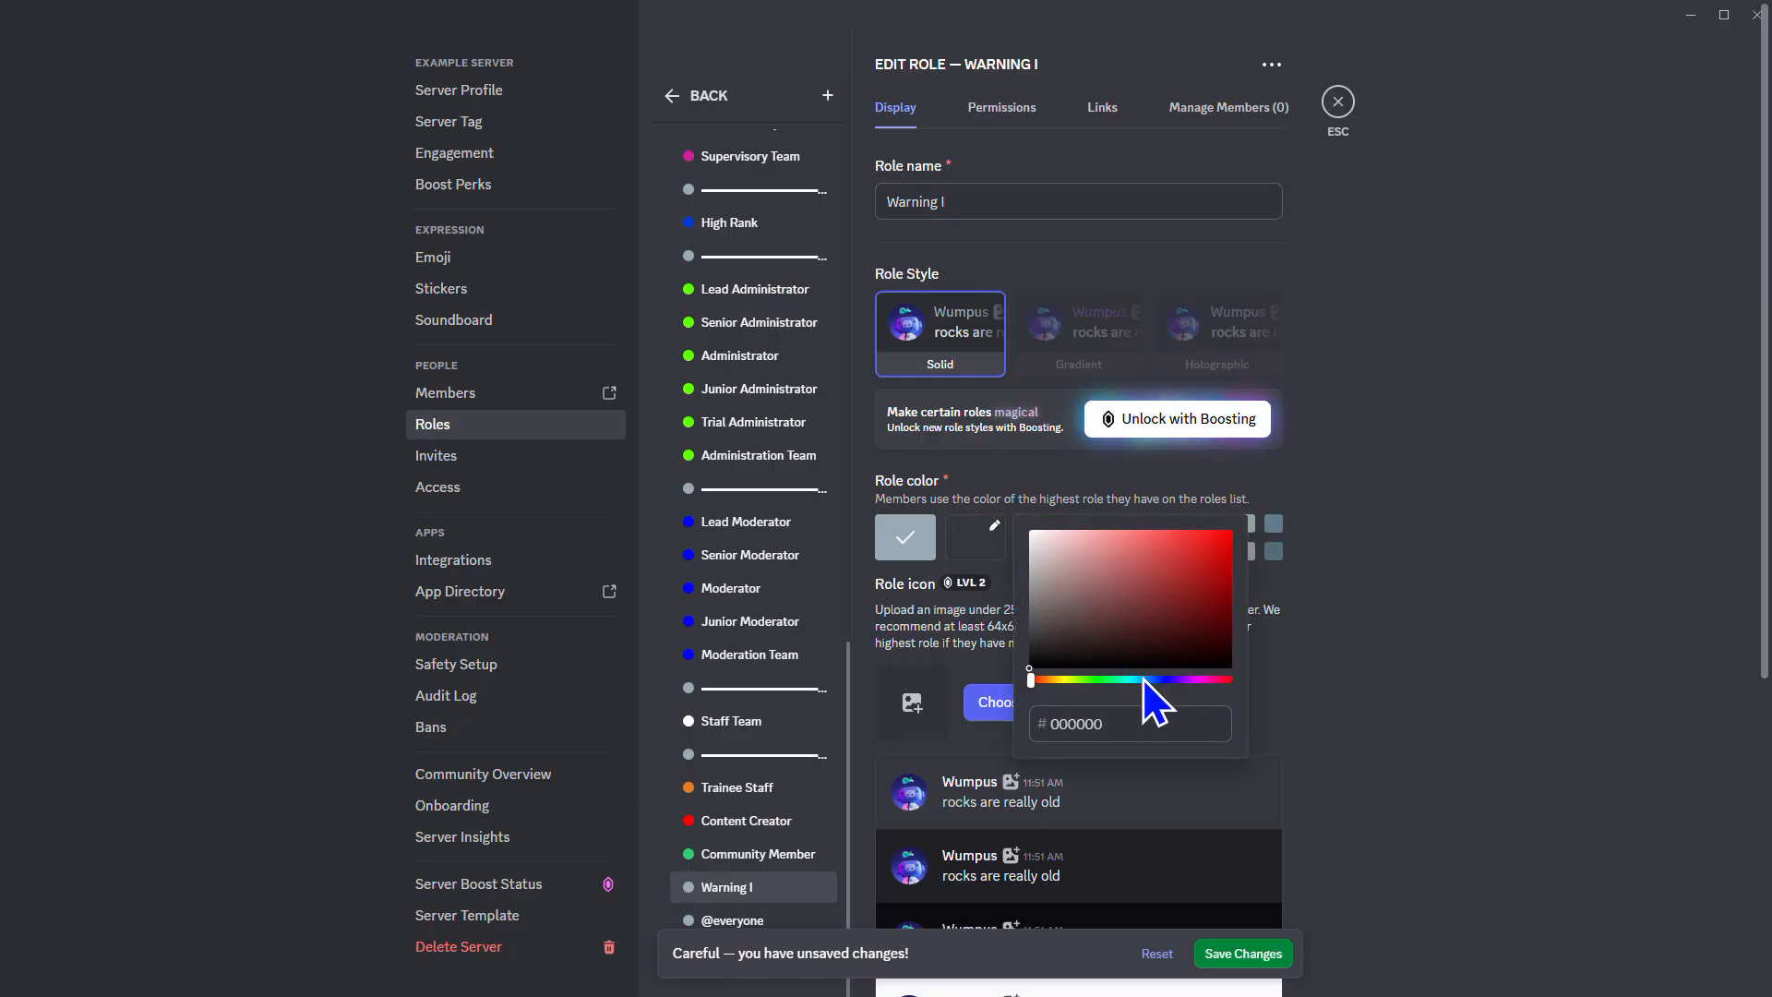
click(1172, 668)
click(1196, 667)
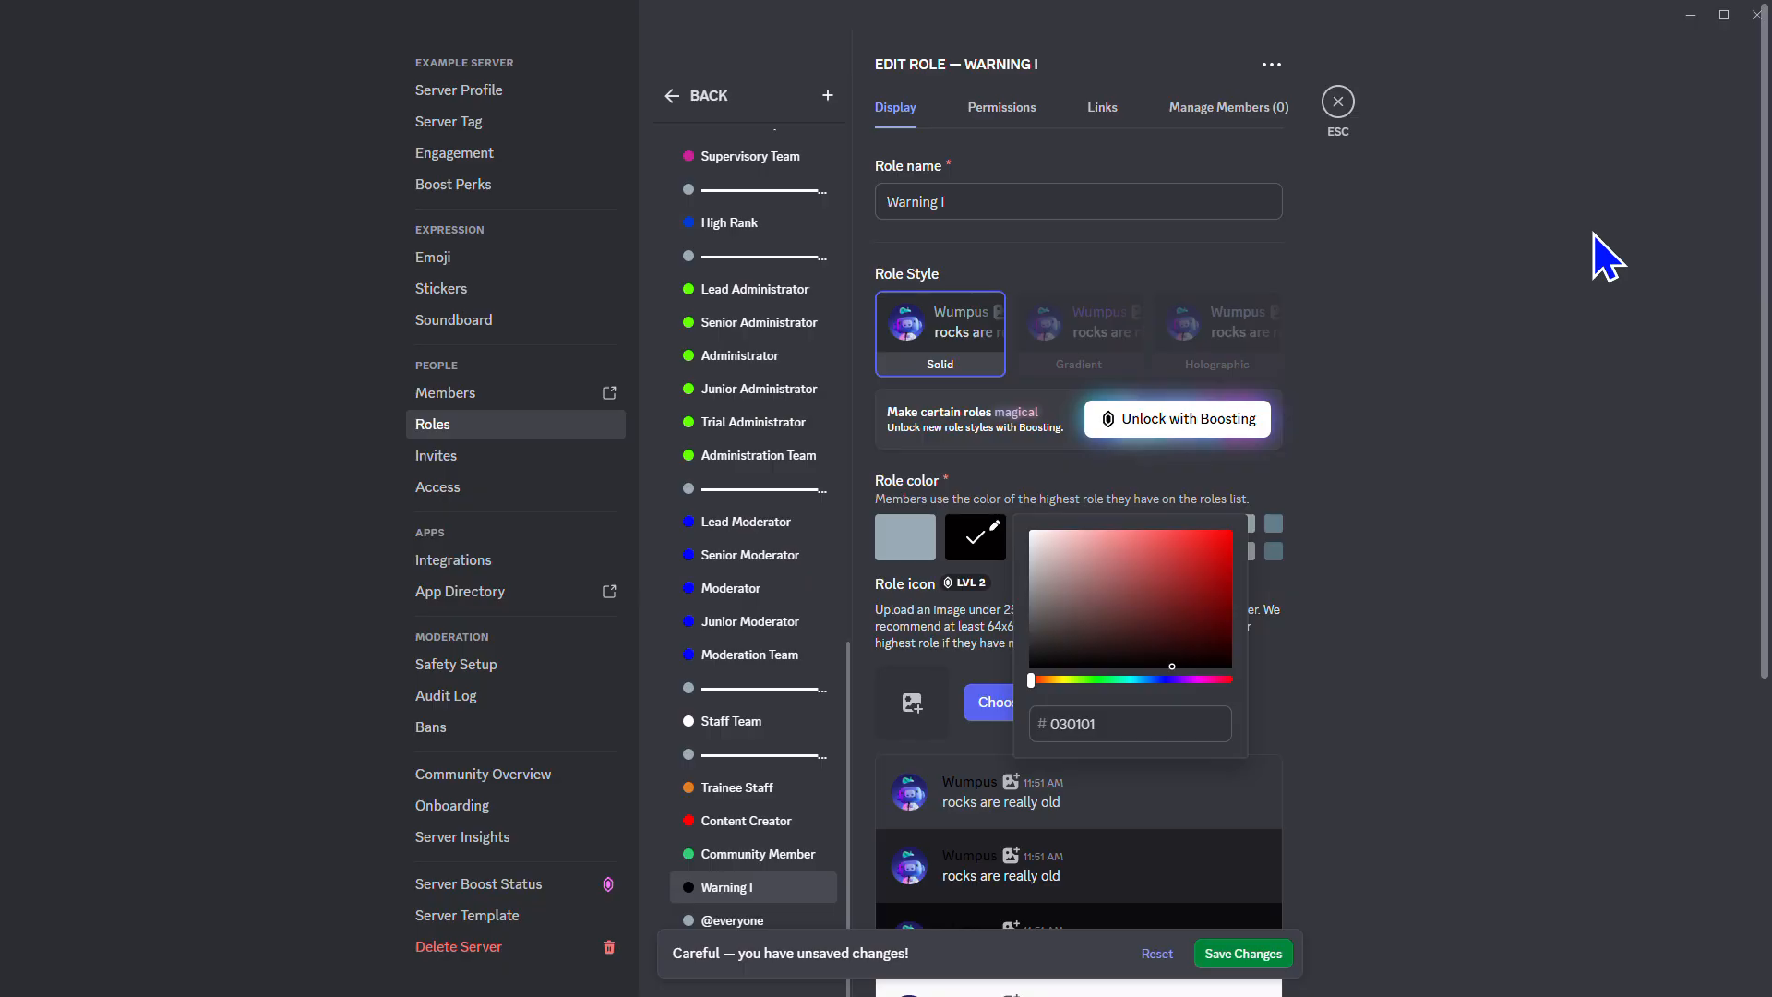
click(1254, 956)
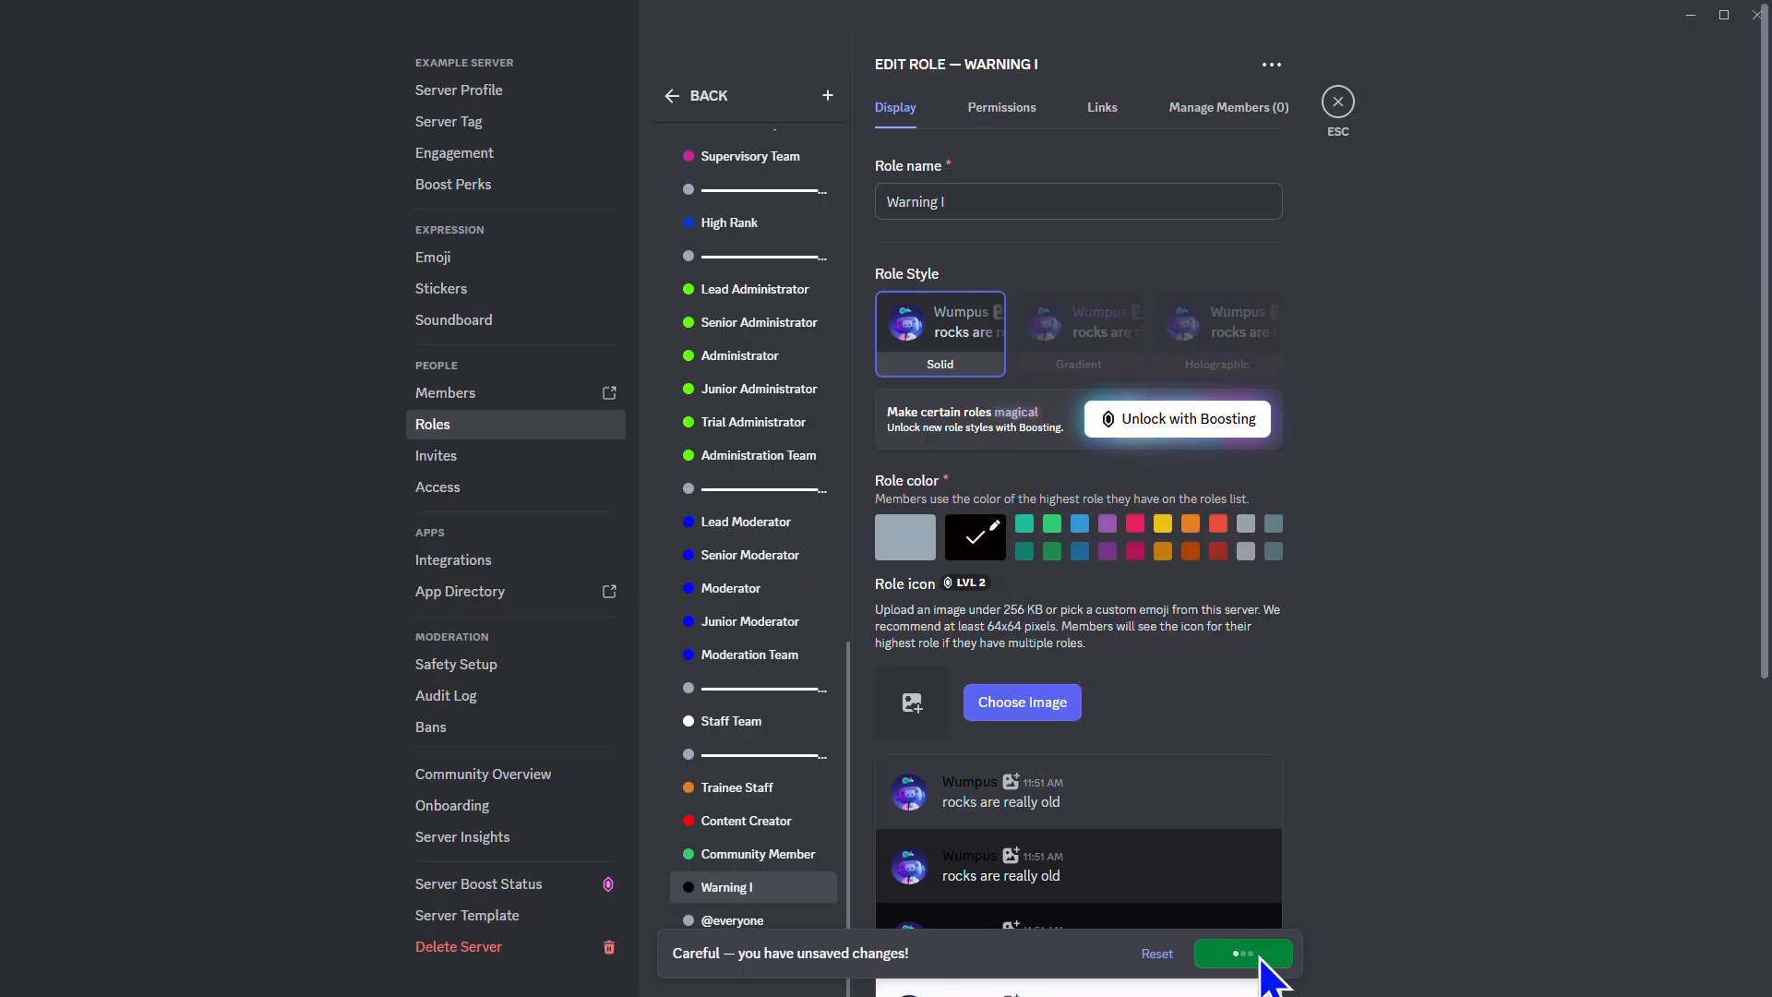
Create a role named Warning II with the custom color #030101 and save it
click(827, 95)
triple_click(1077, 212)
text(a)
key(BackSpace)
text(Warnin)
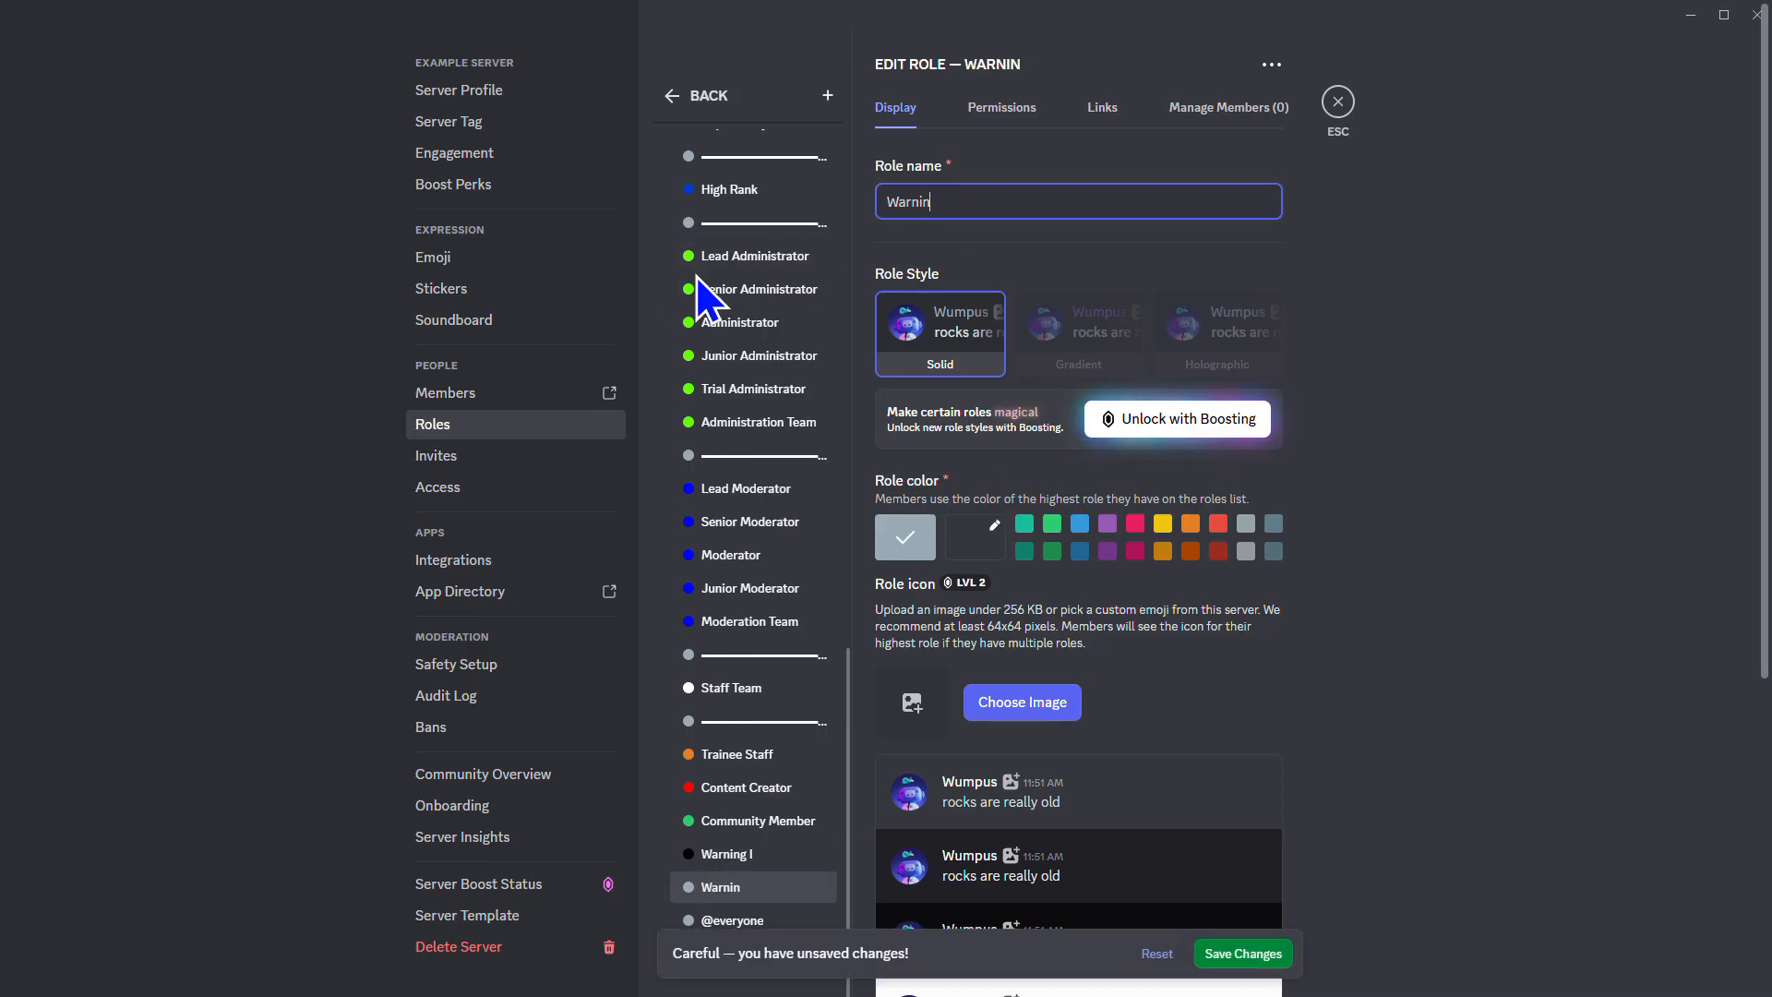
text(g III=)
key(BackSpace)
key(BackSpace)
click(971, 538)
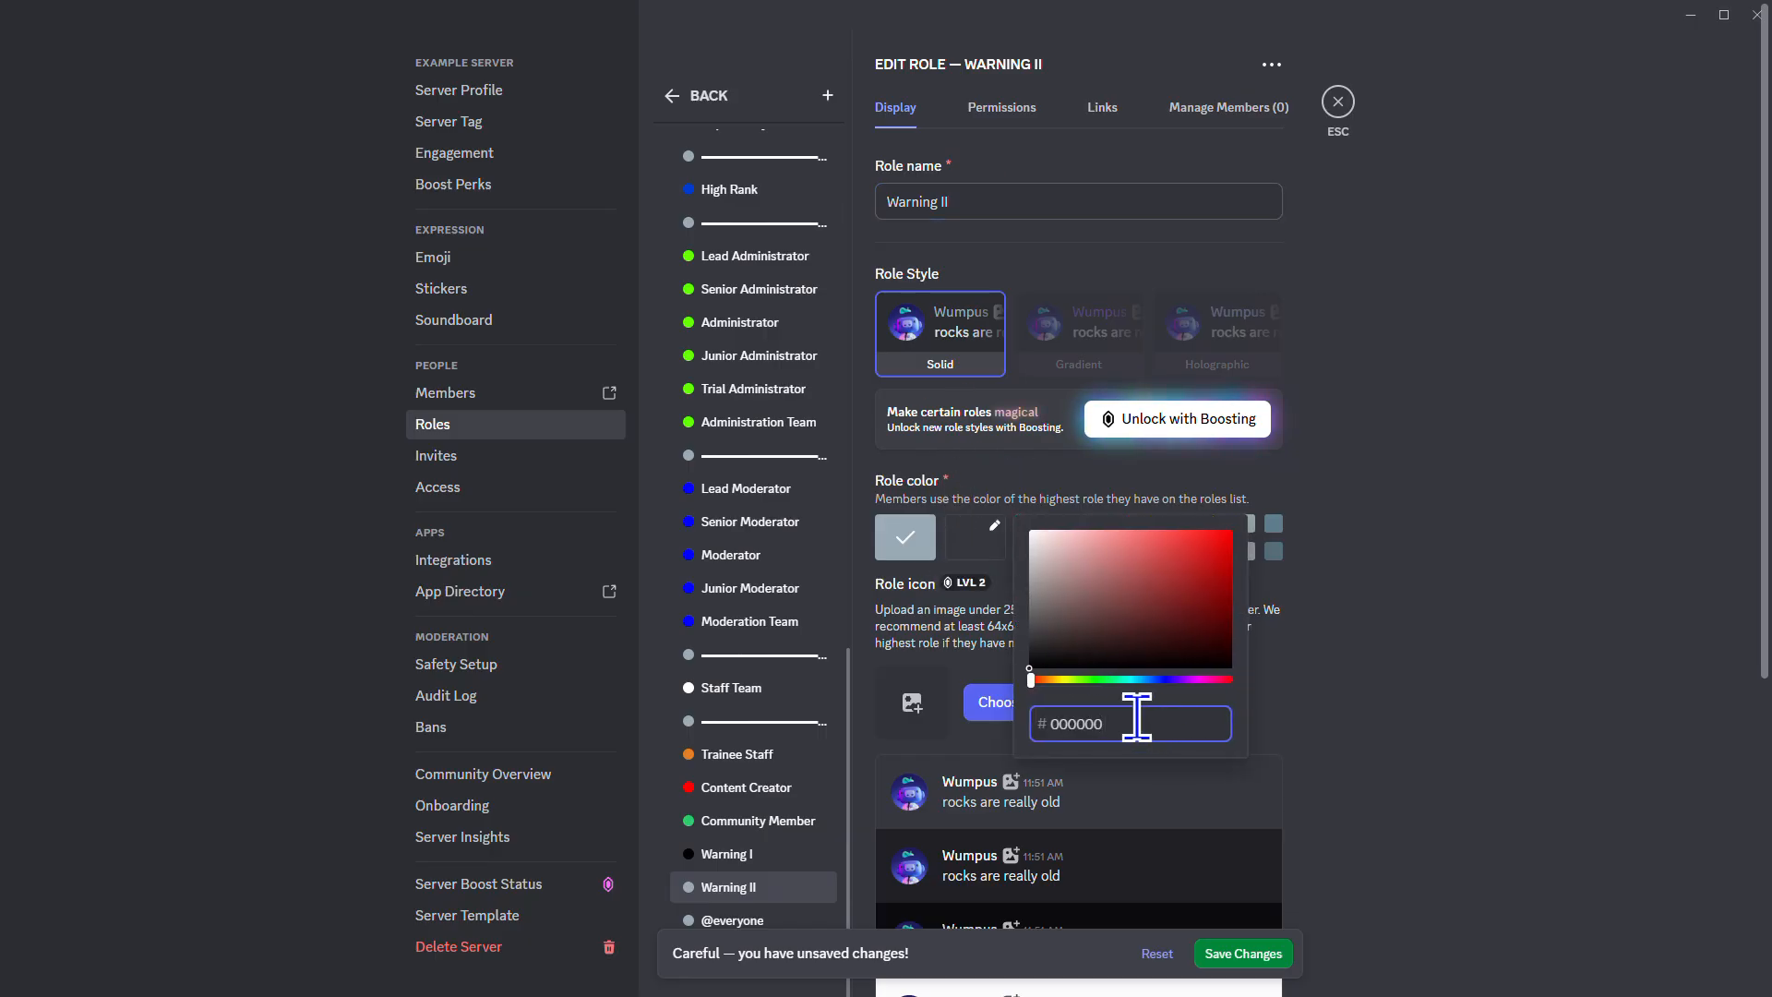
text(030101)
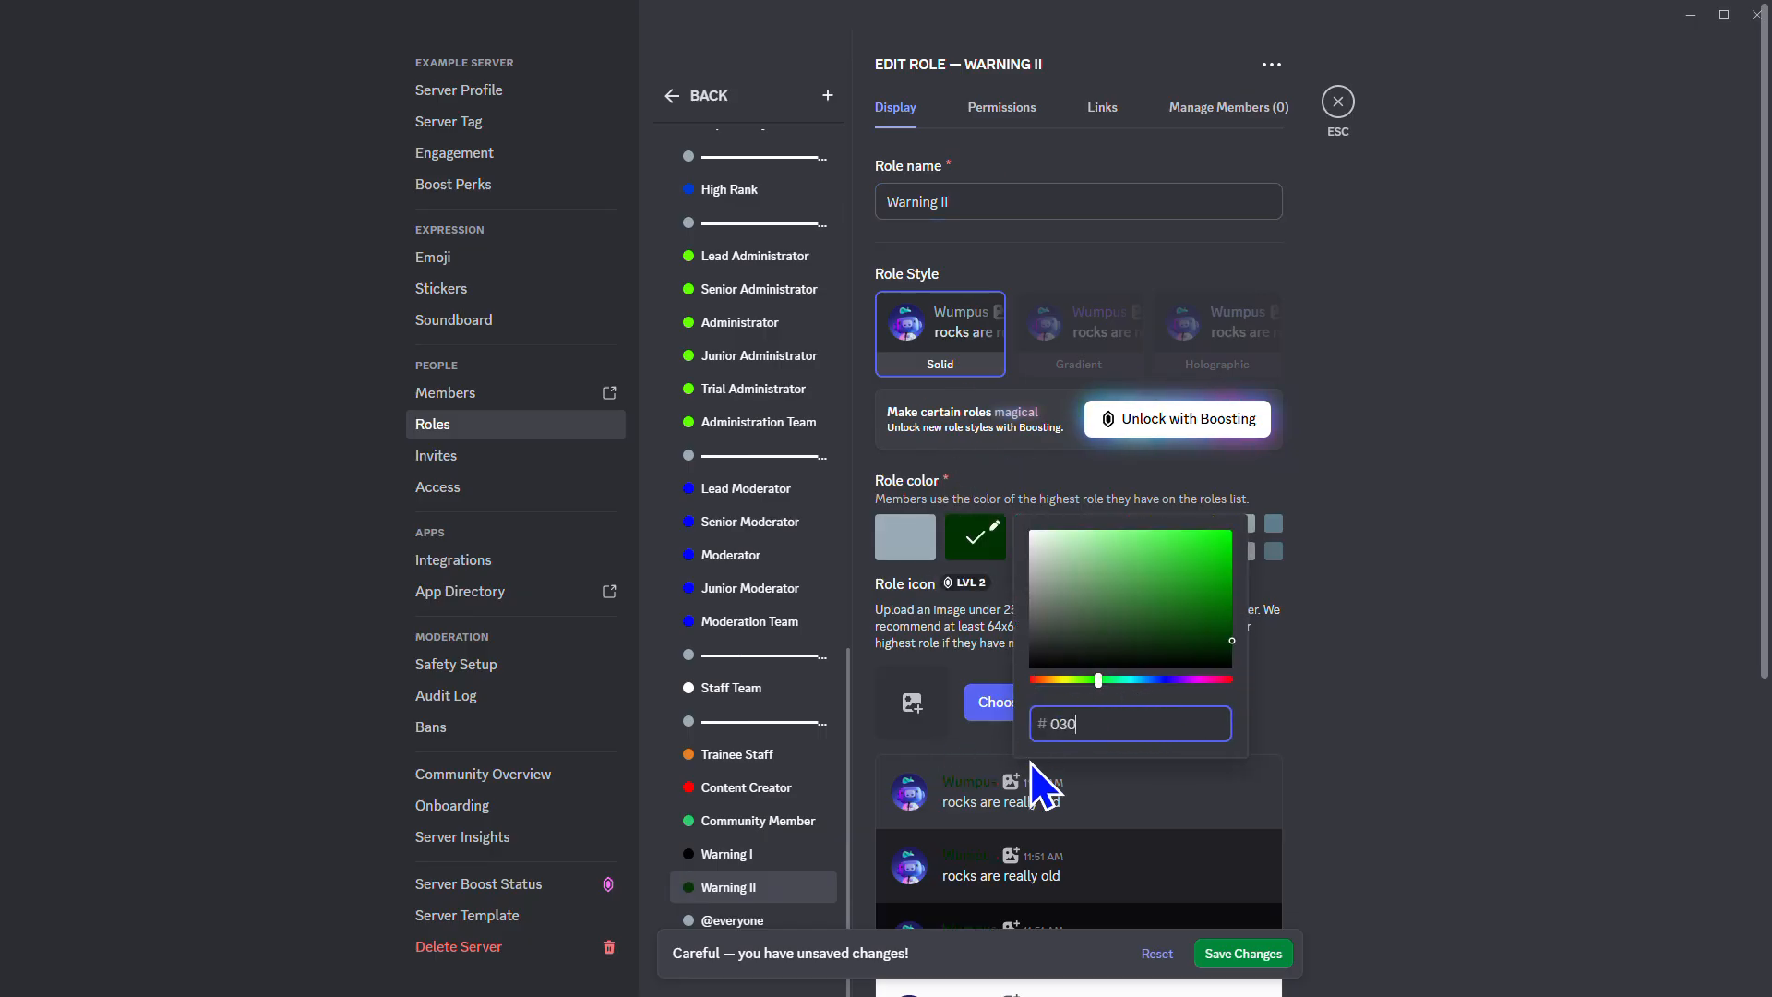
click(1269, 958)
Create a role named Warning III with the custom near-black color #030101 and save it
click(827, 96)
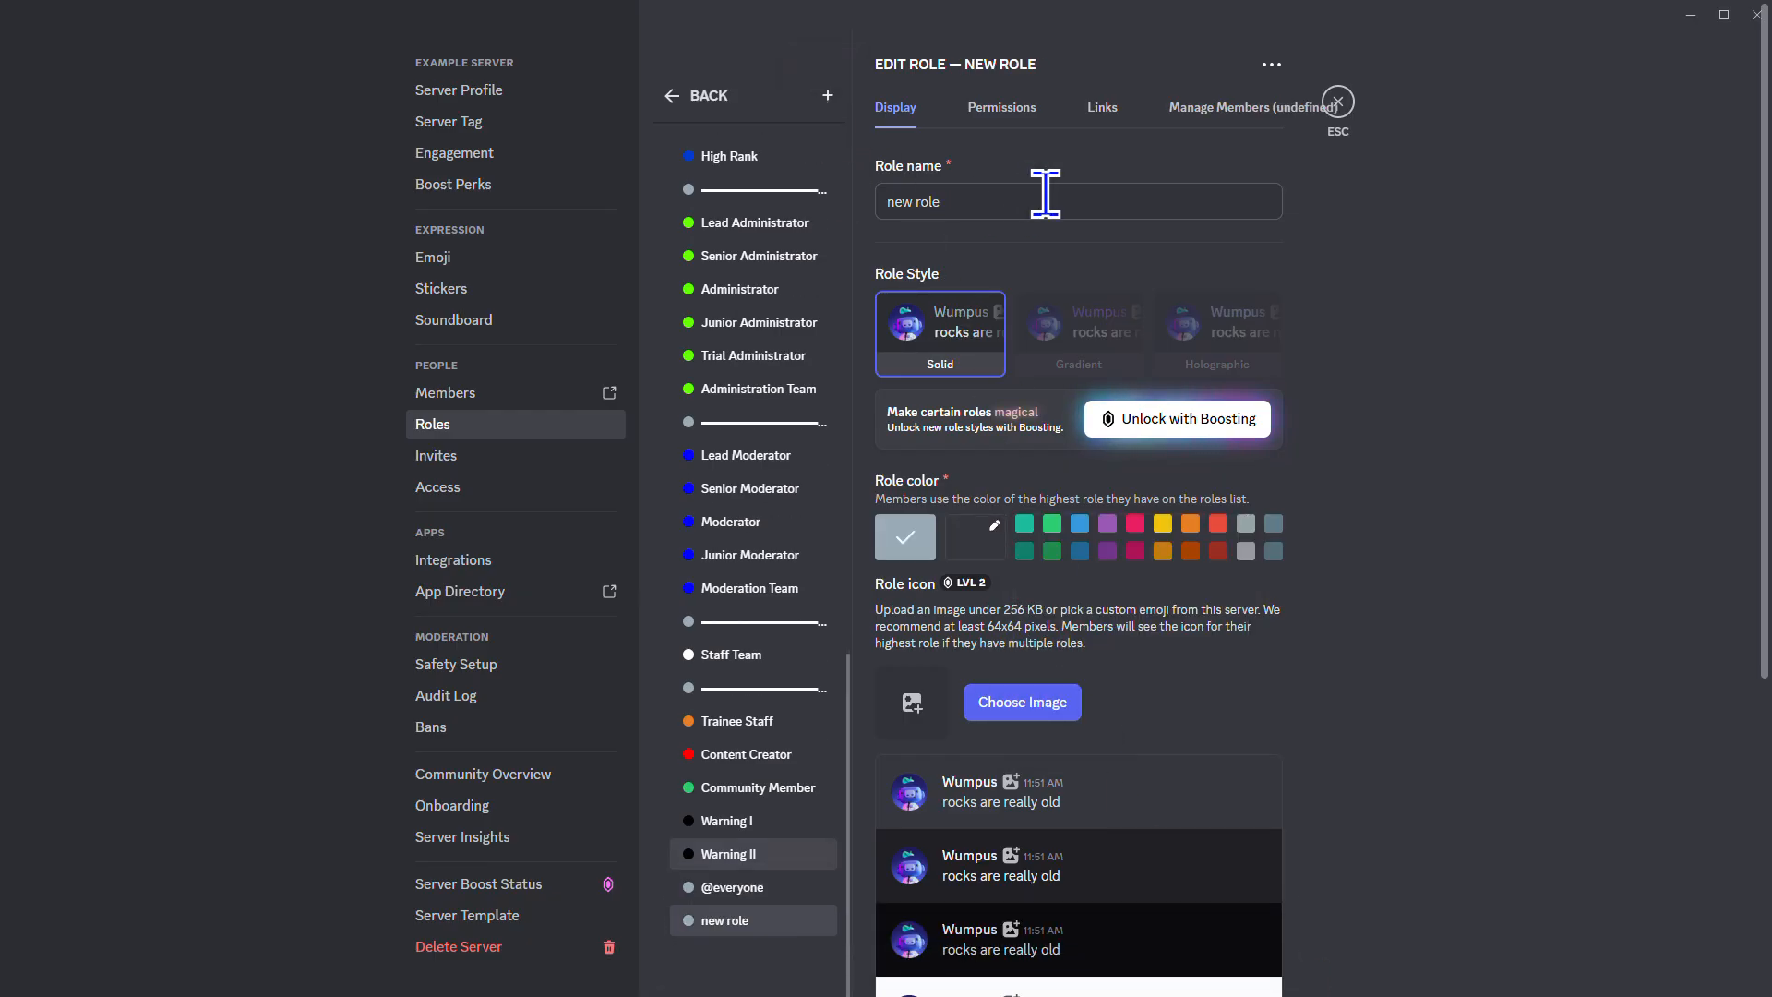
text(Warbuib)
key(BackSpace)
key(BackSpace)
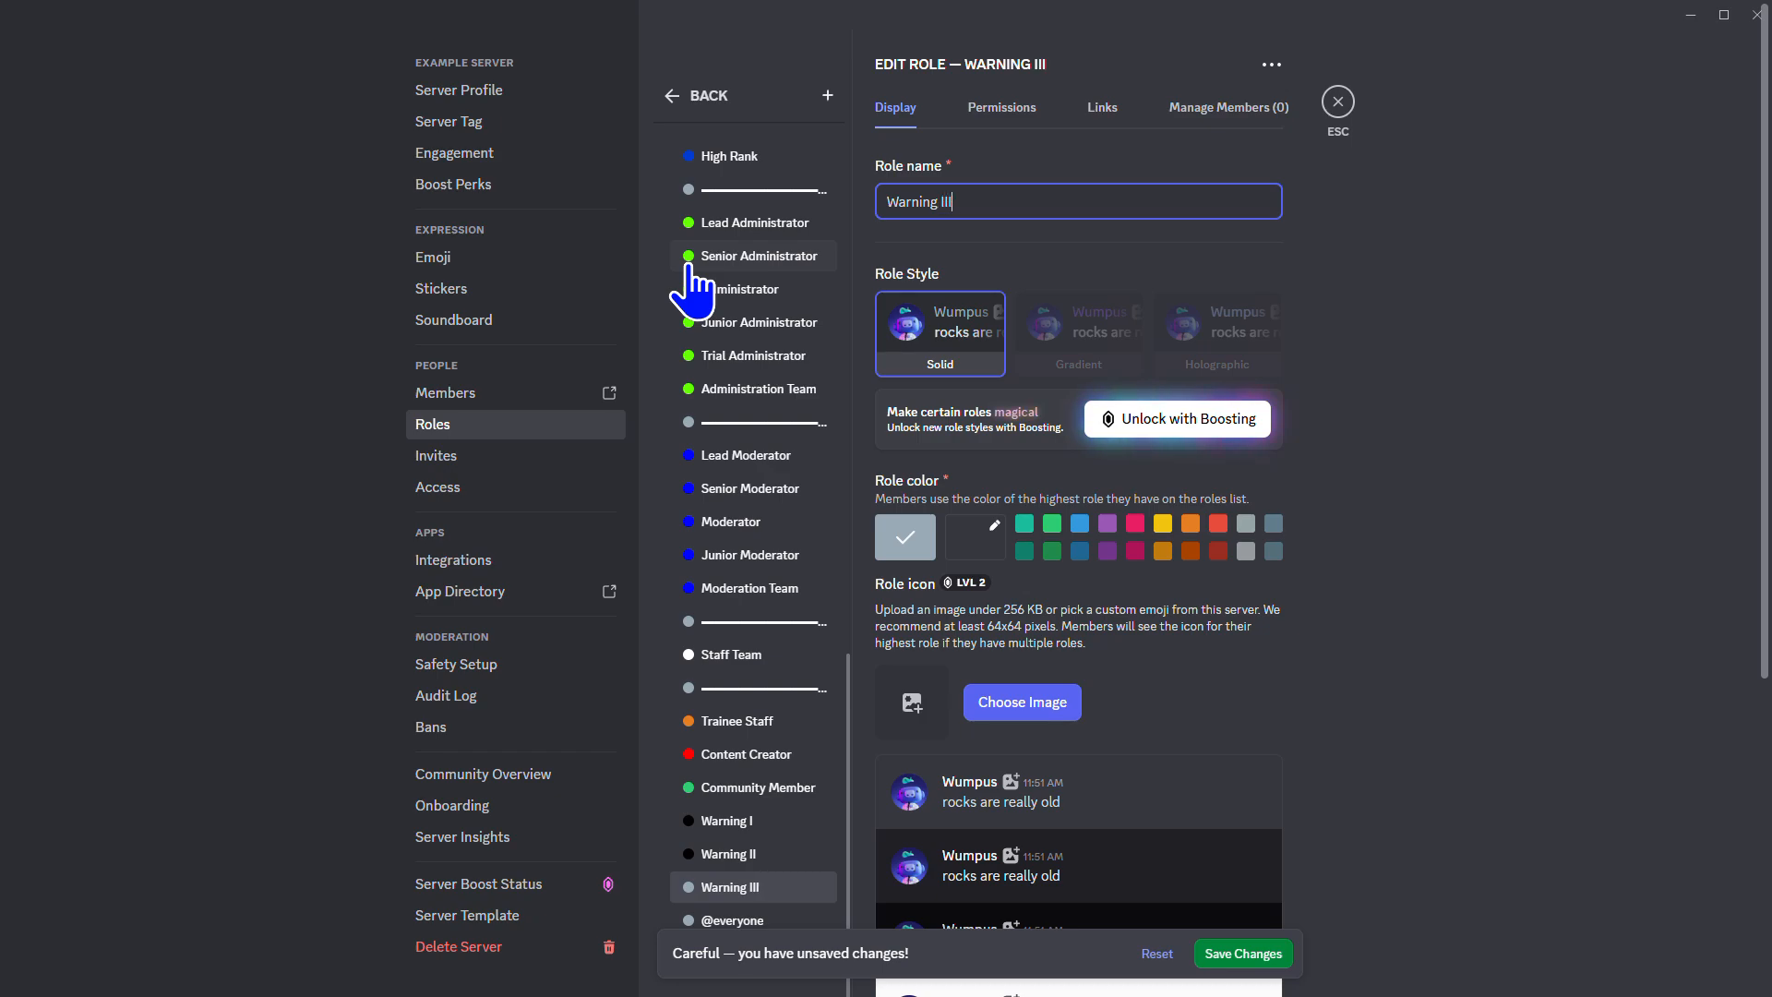
click(971, 532)
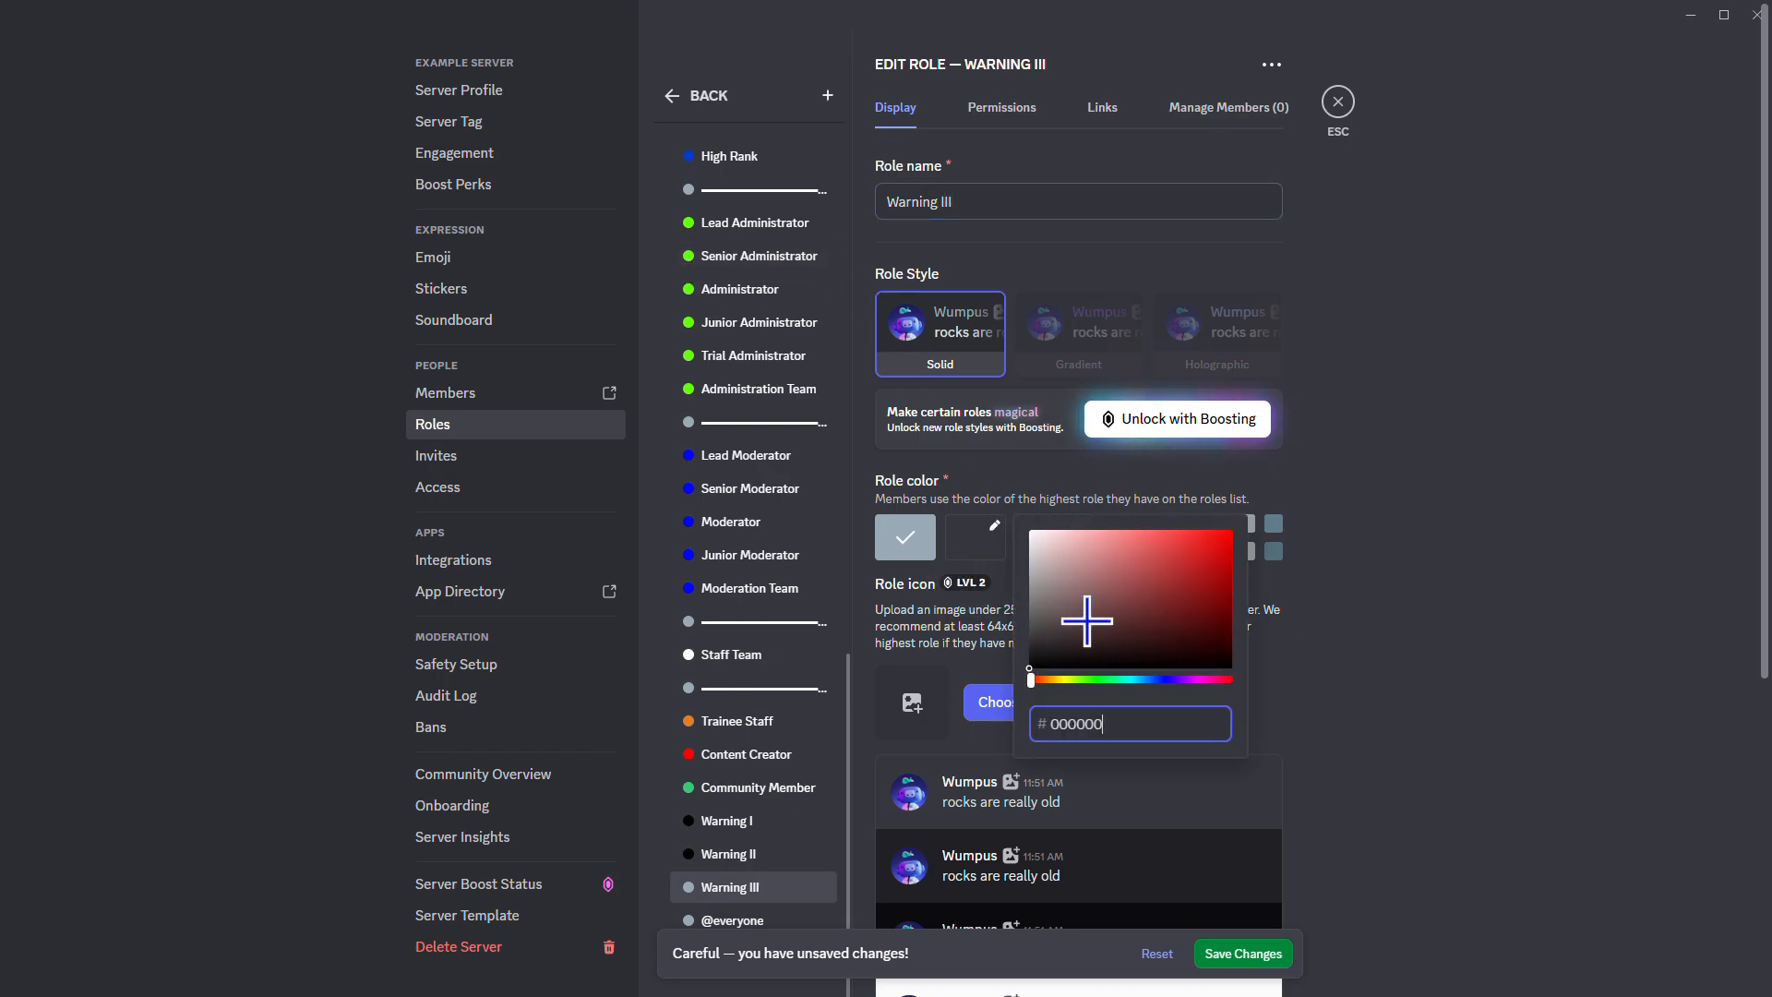
double_click(1131, 723)
text(03)
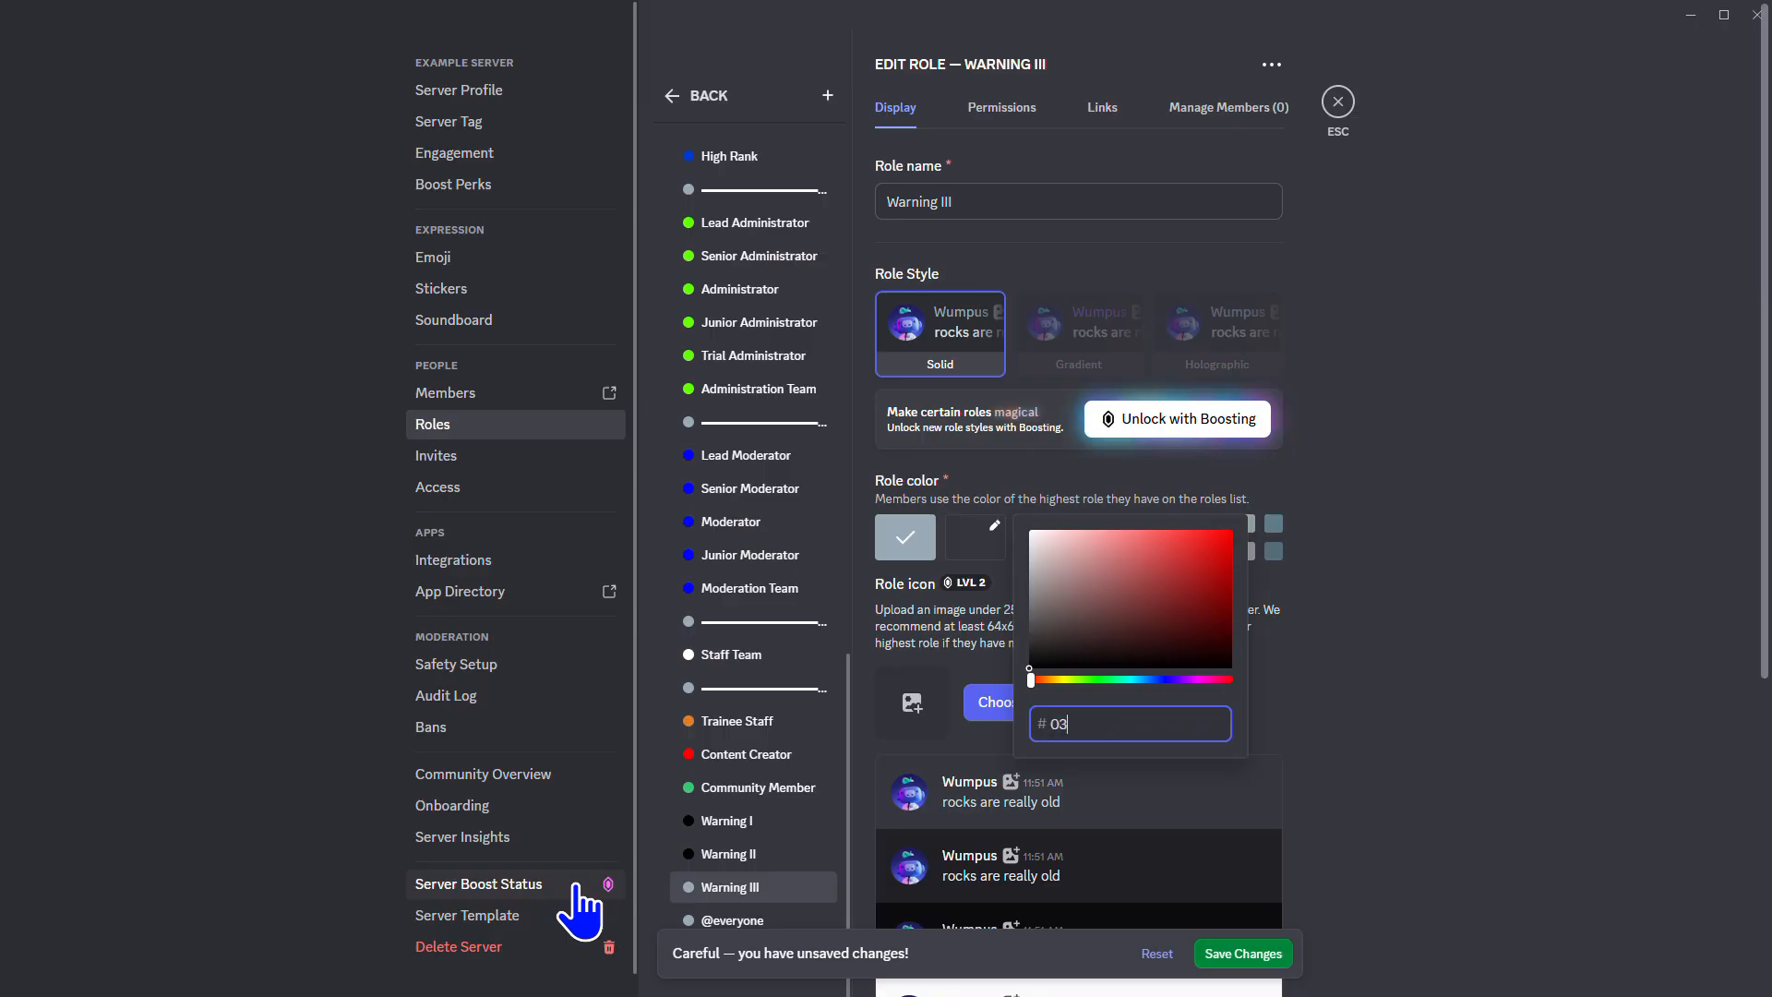
text(0101)
click(1218, 954)
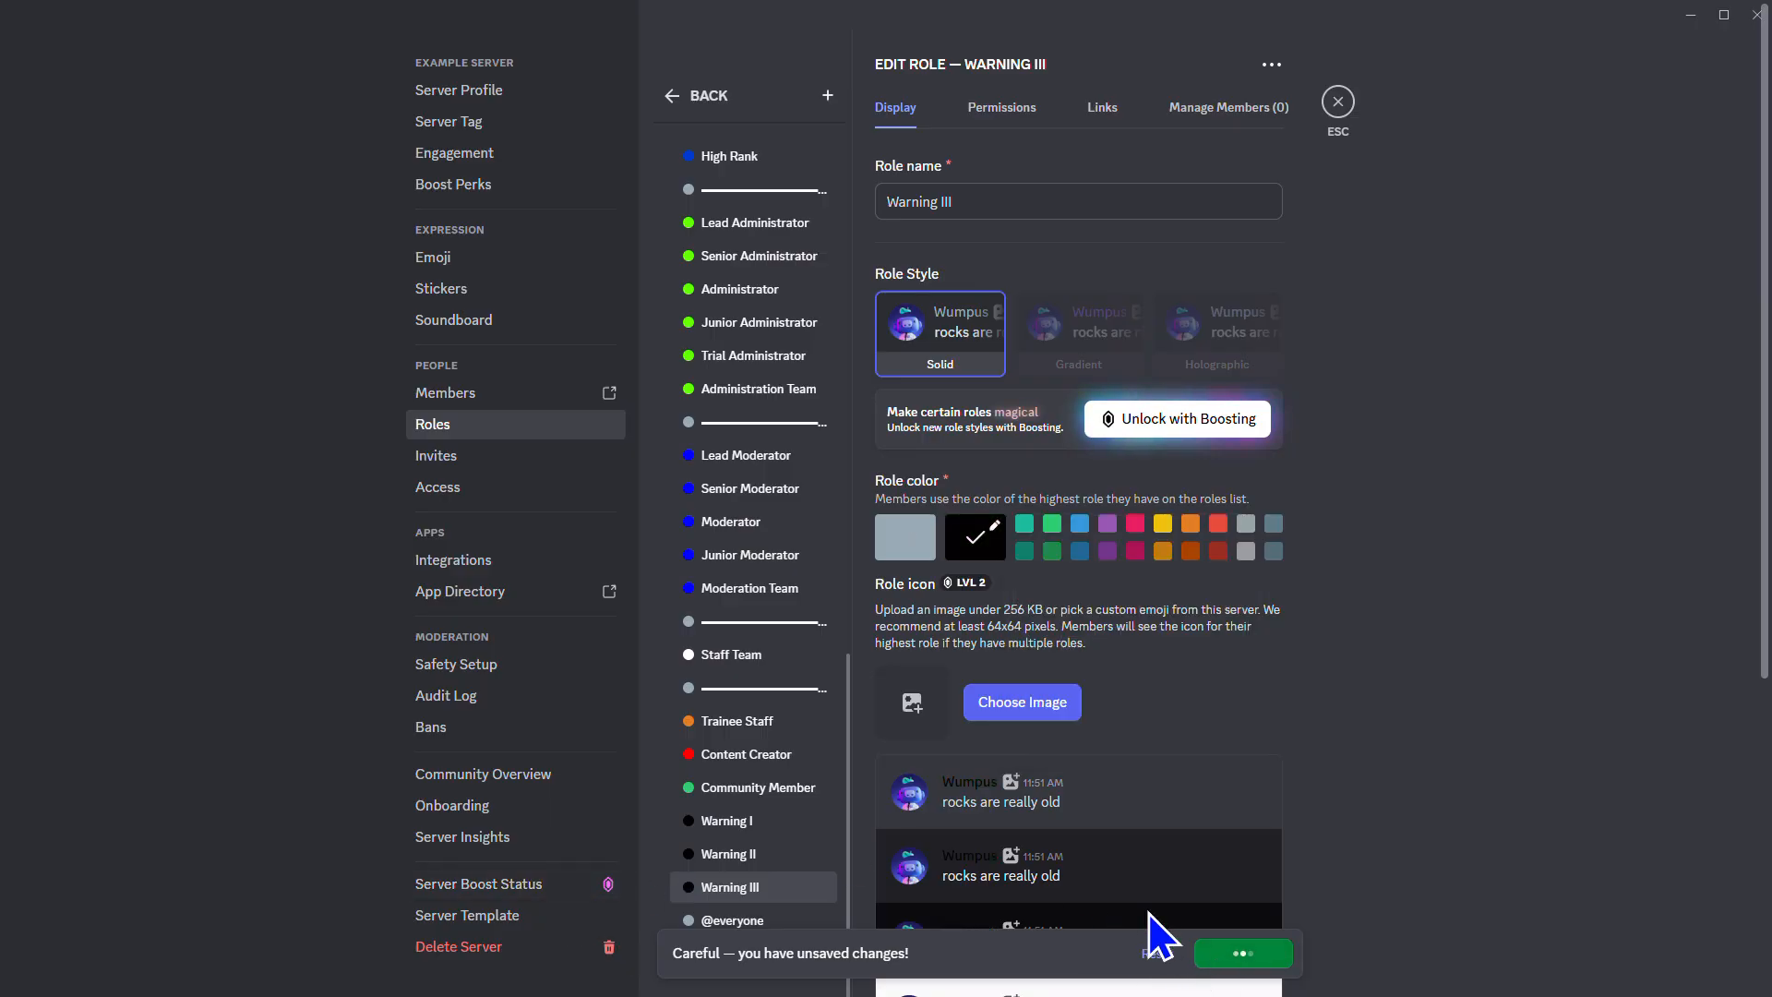
Add two new roles, name the lower one Strike II with a custom bright red color, and save it
click(827, 95)
click(827, 95)
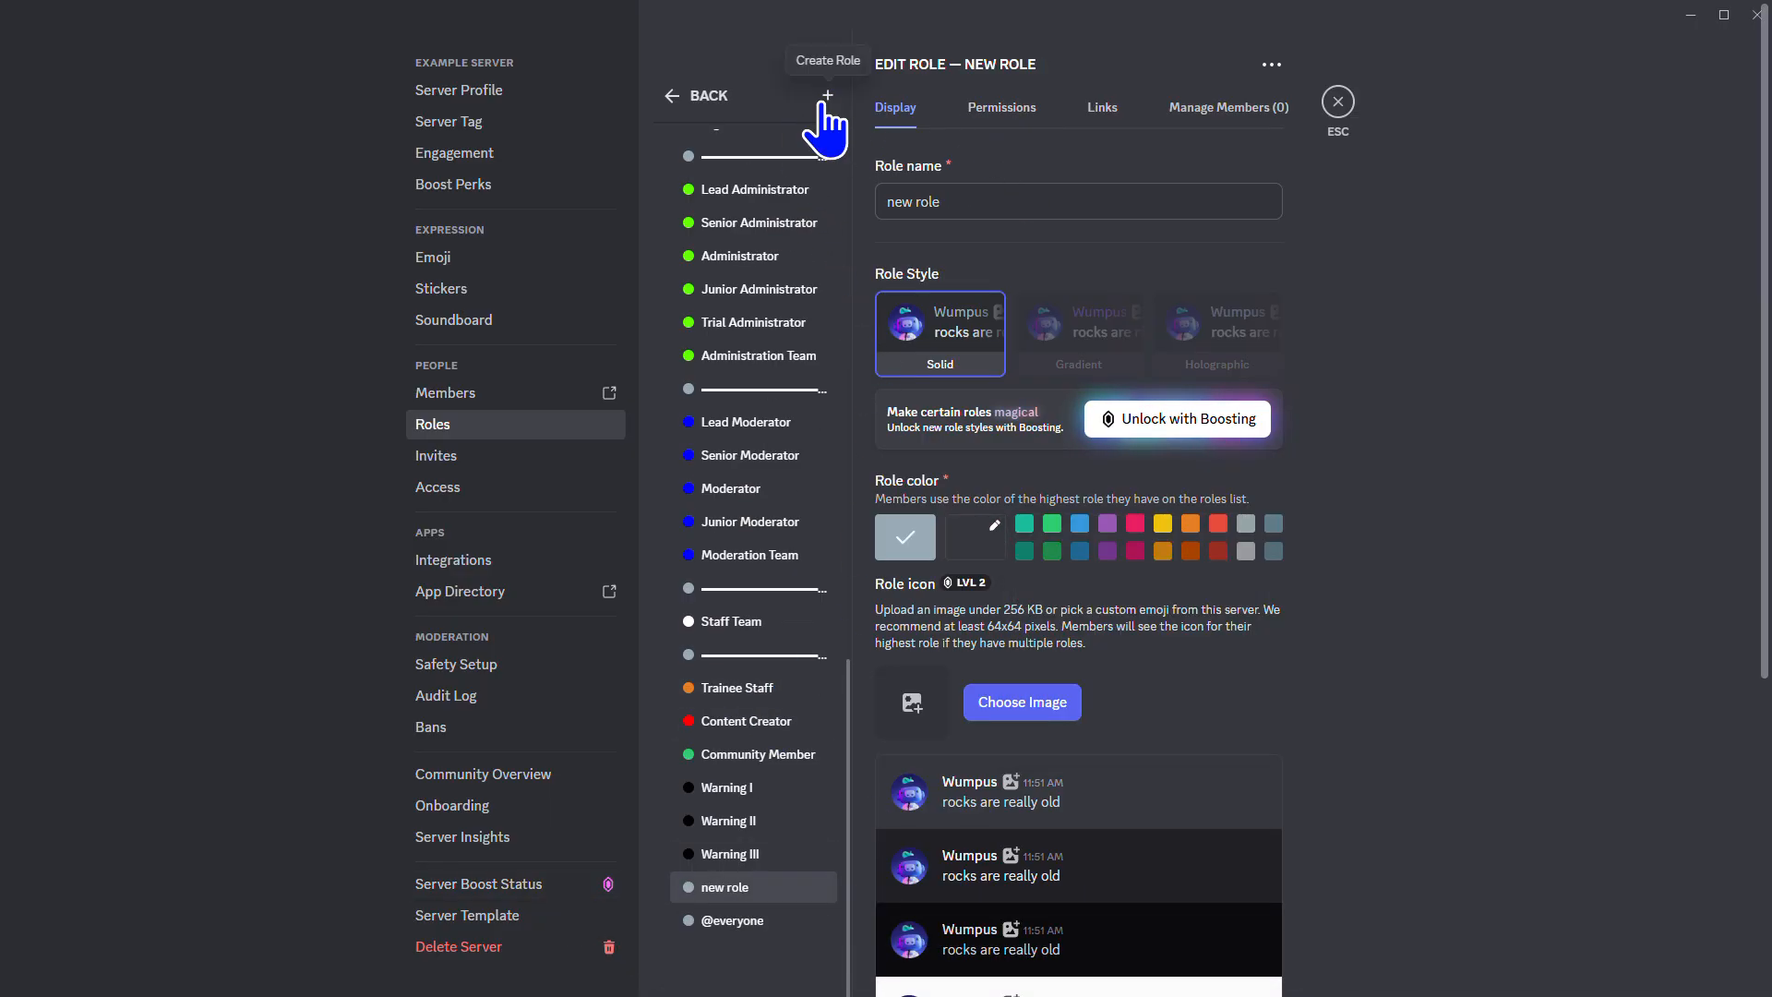
triple_click(985, 201)
text(Strike)
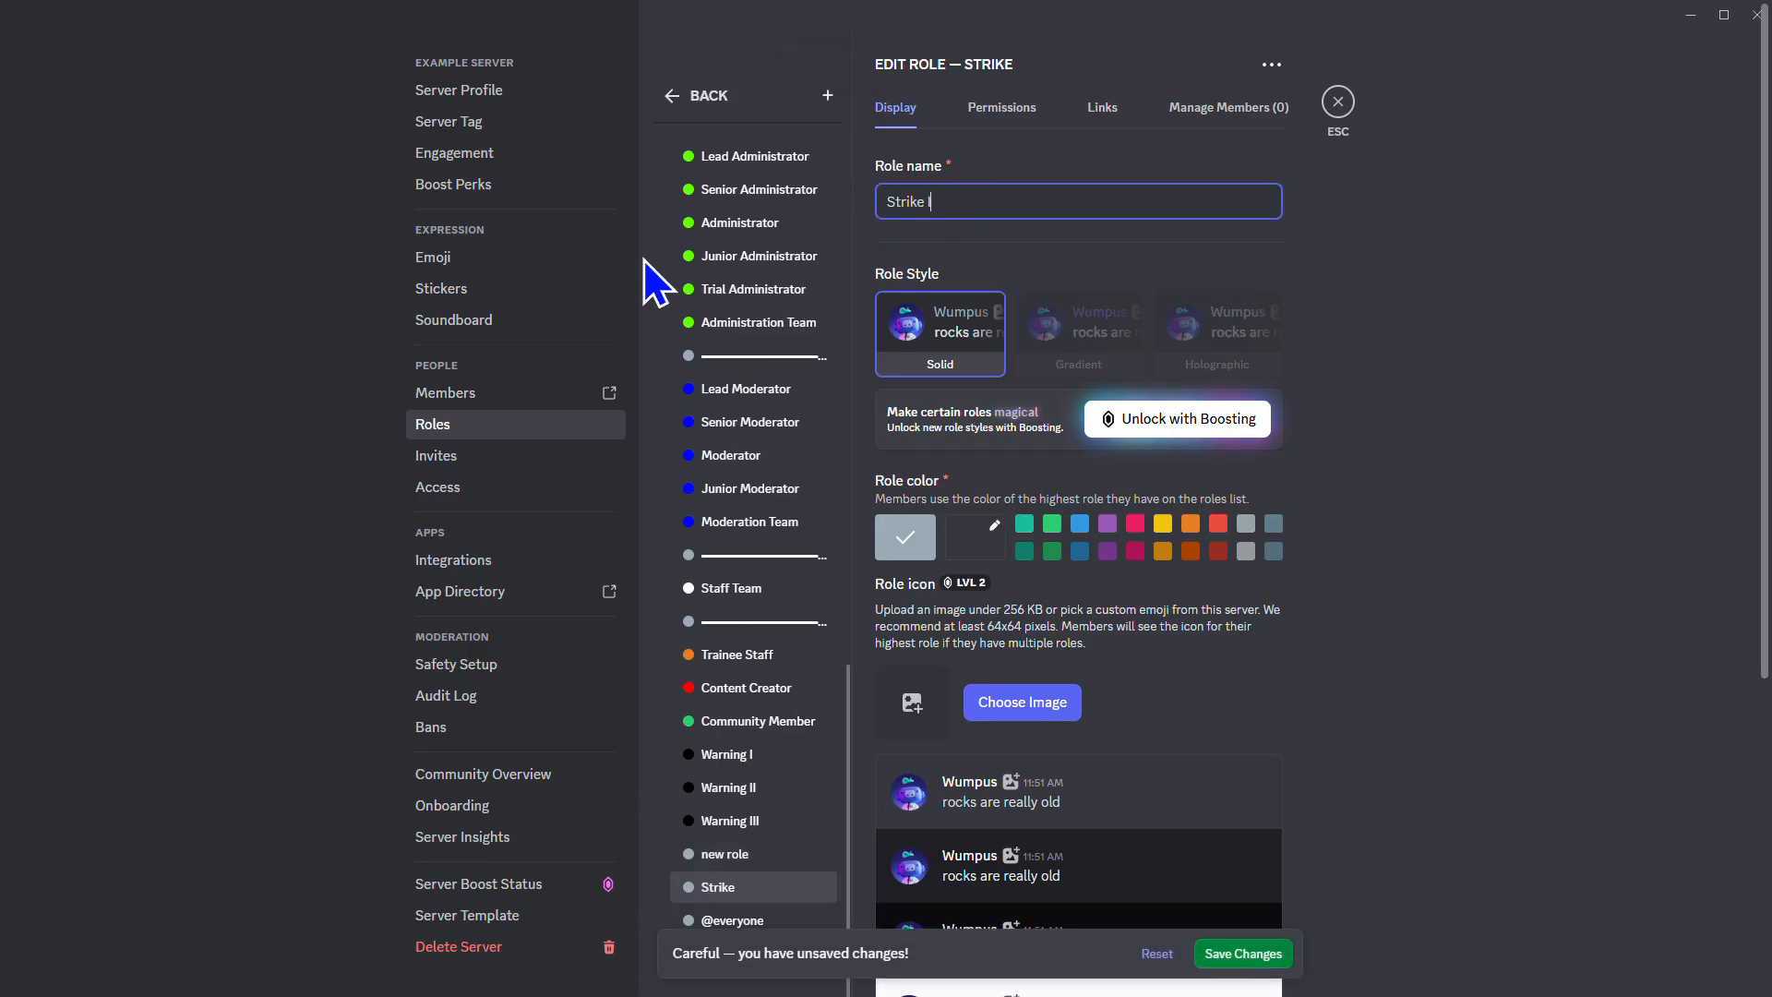
click(975, 537)
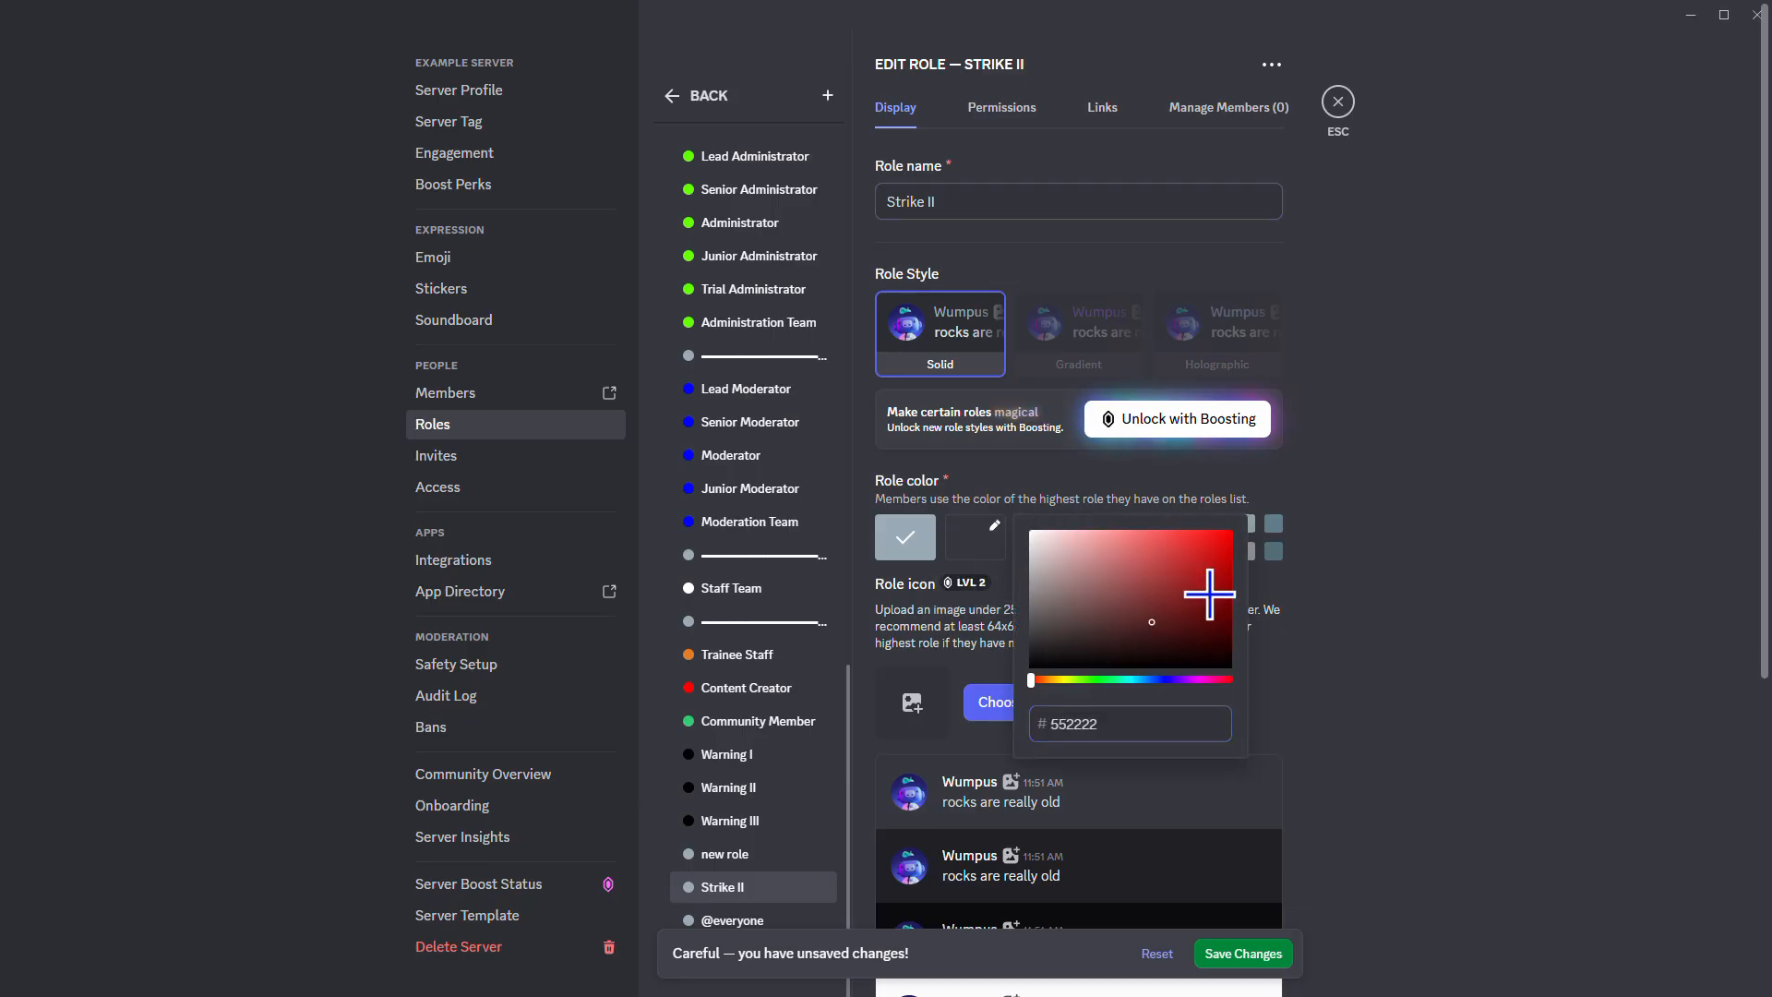
drag(1166, 620, 1557, 440)
click(1274, 954)
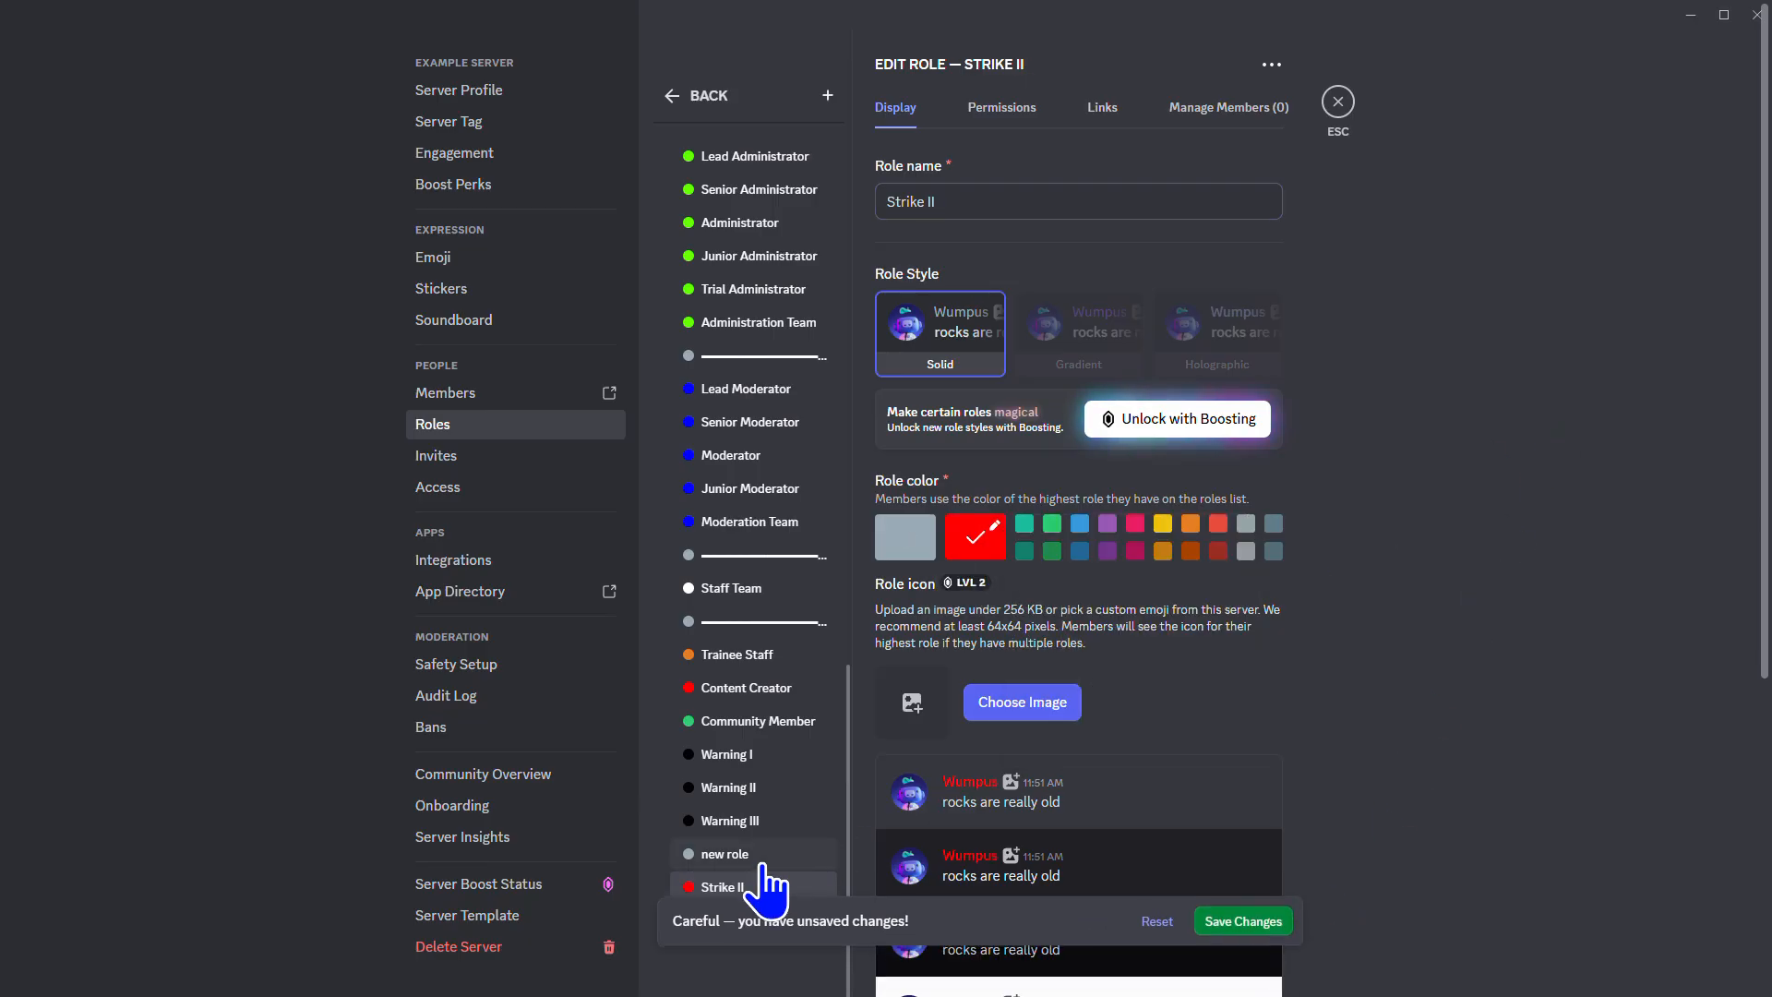
Rename the remaining unnamed role as Strike I, give it the custom red color #ff0000, and save it
click(729, 853)
click(979, 540)
triple_click(981, 198)
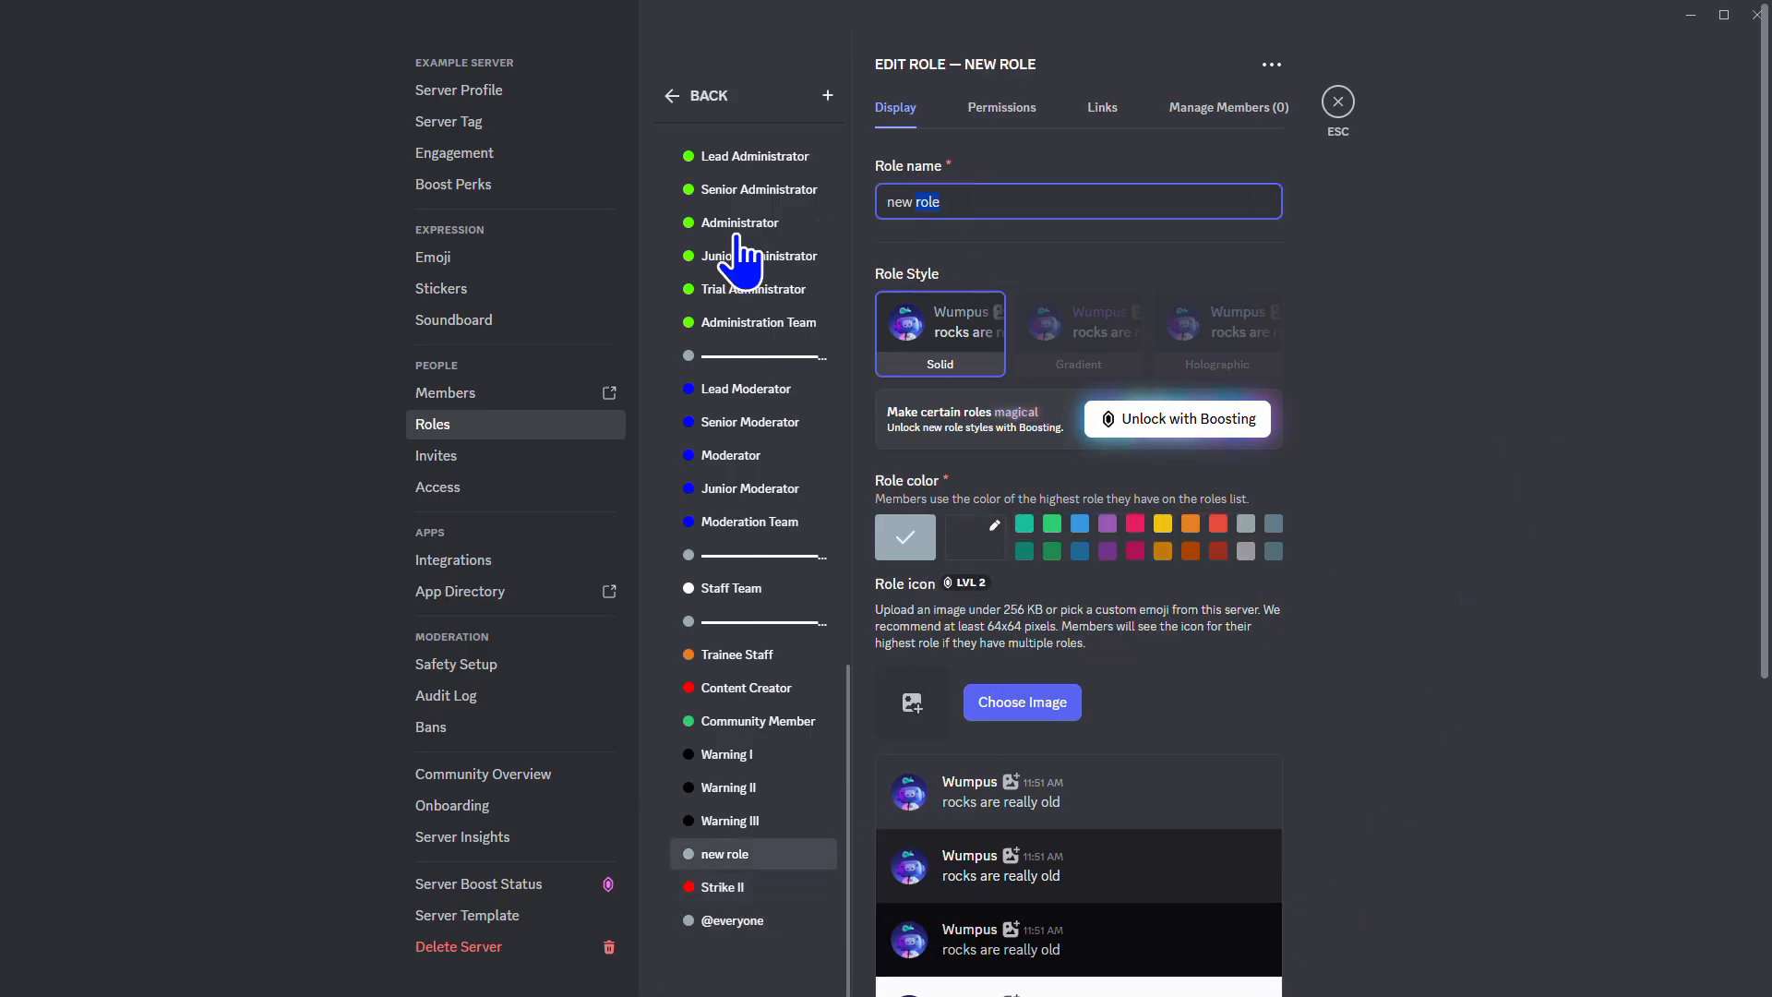
text(Strike I)
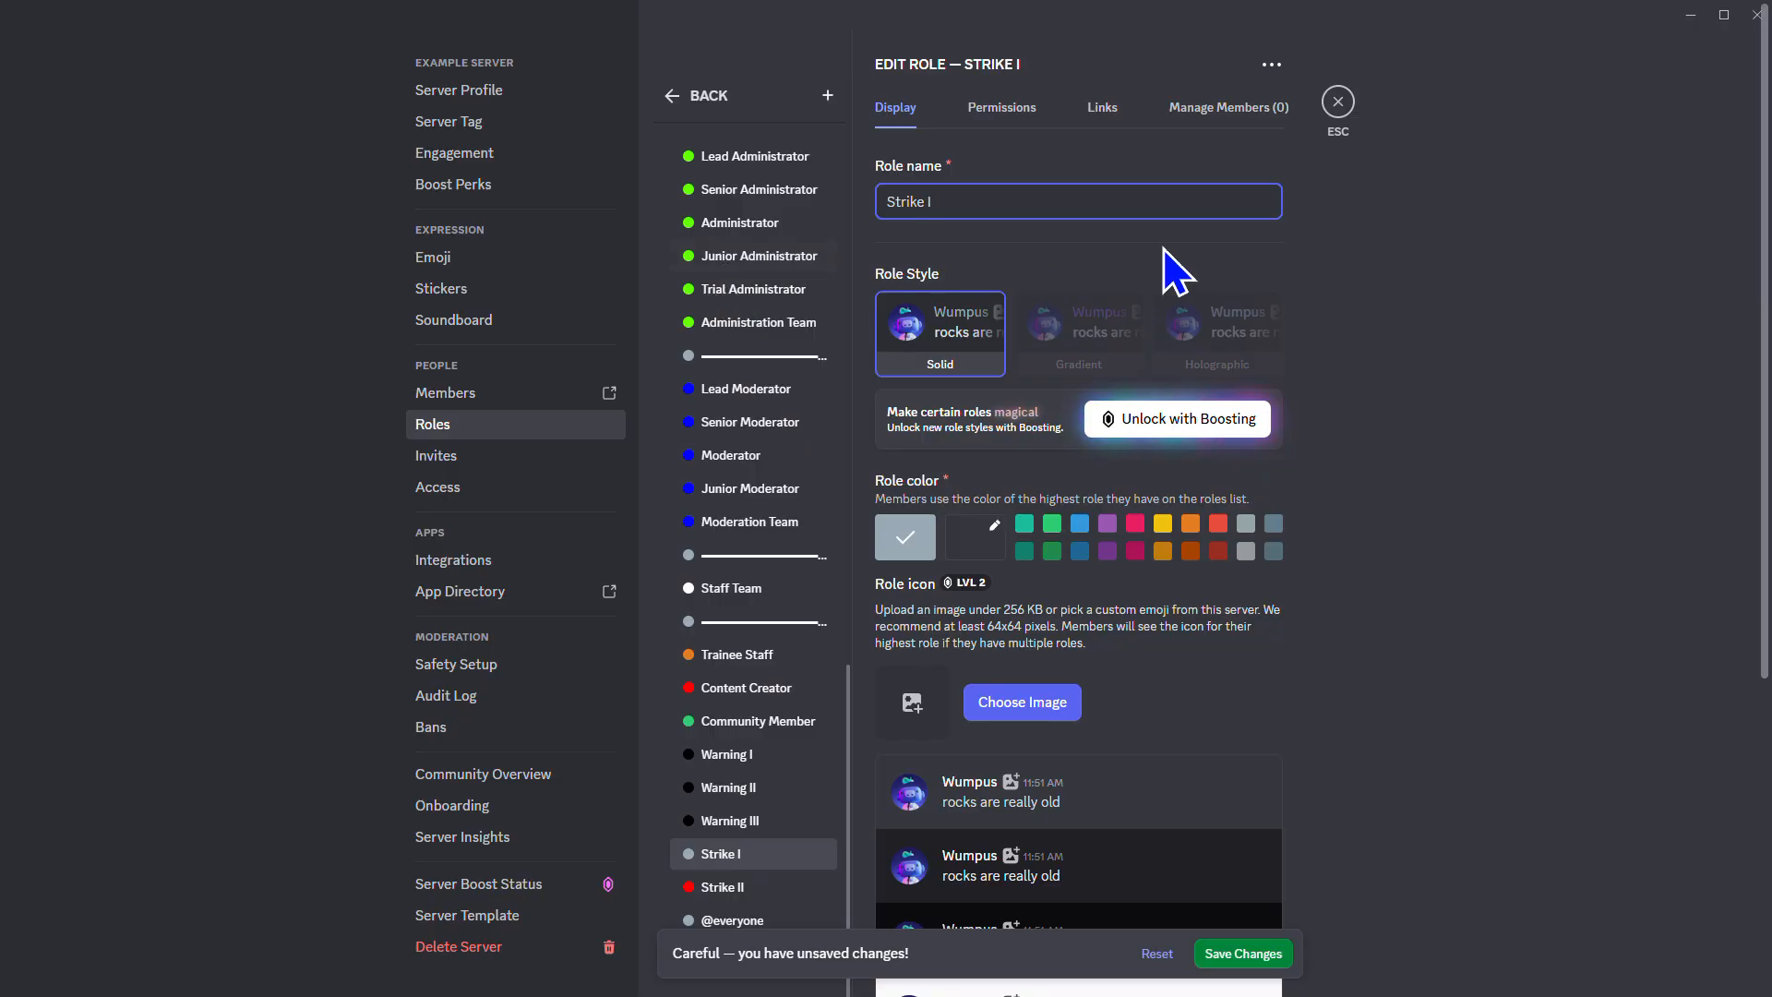
click(976, 535)
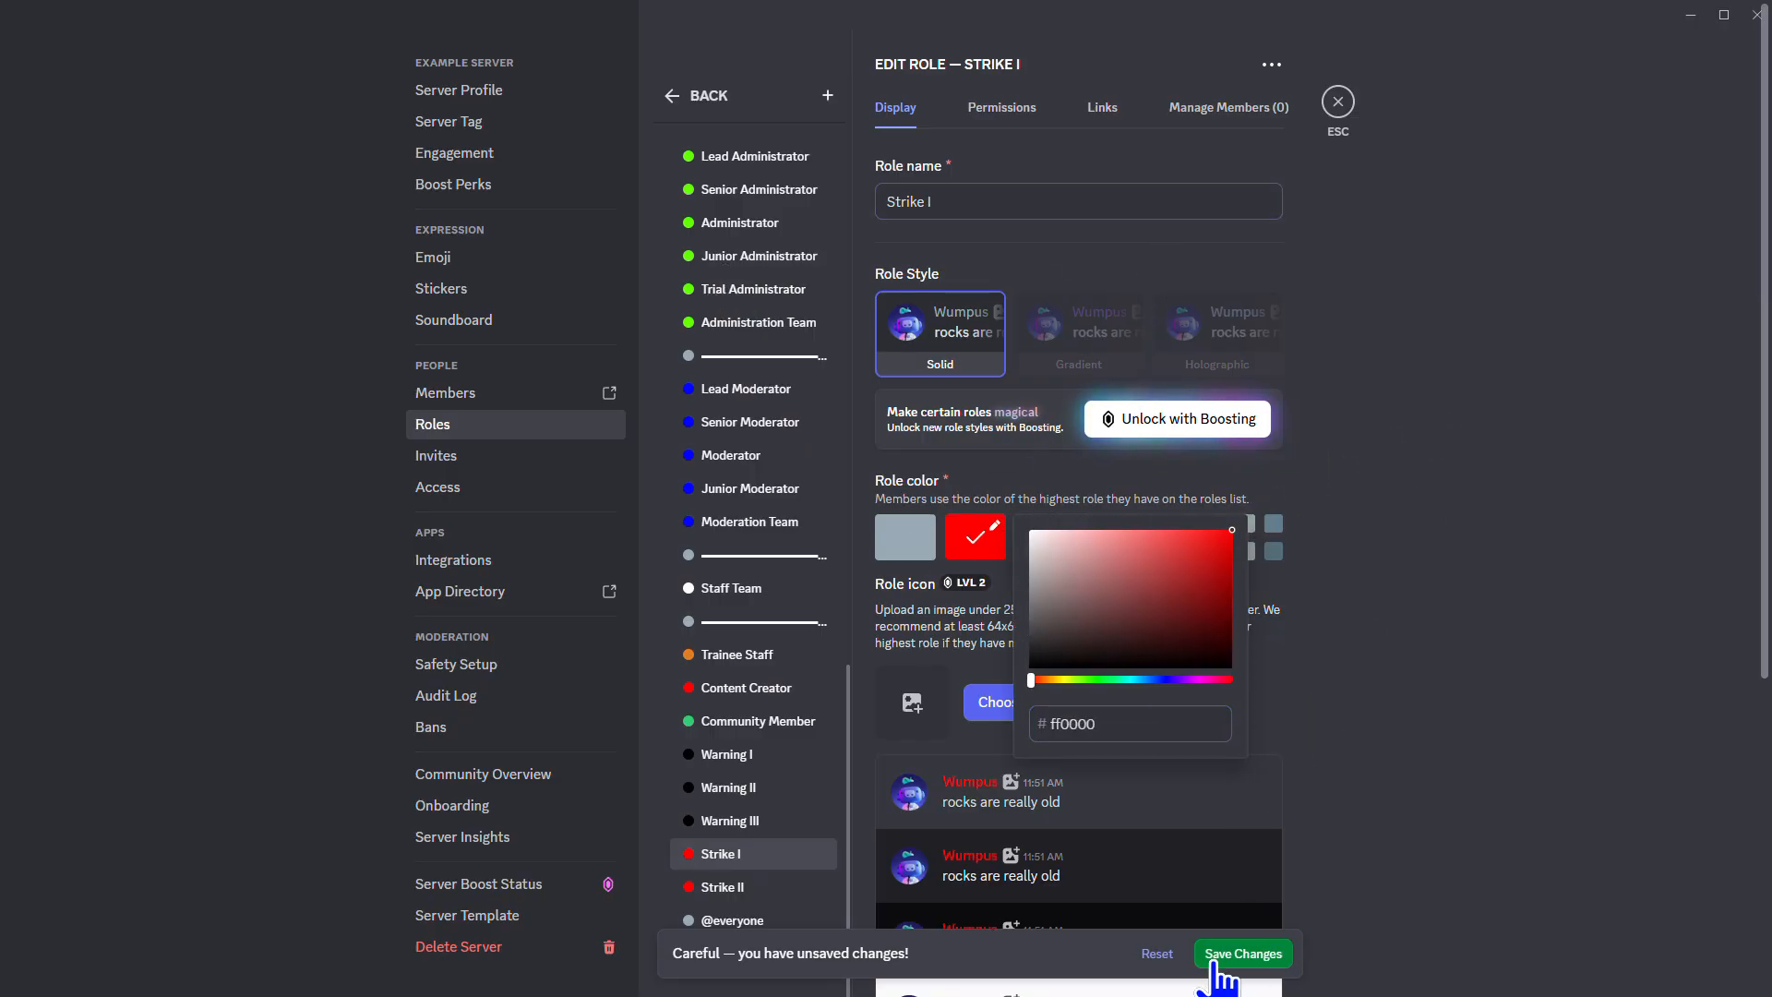
click(1243, 956)
Create a role named Strike III with a custom bright red color and save it
click(772, 921)
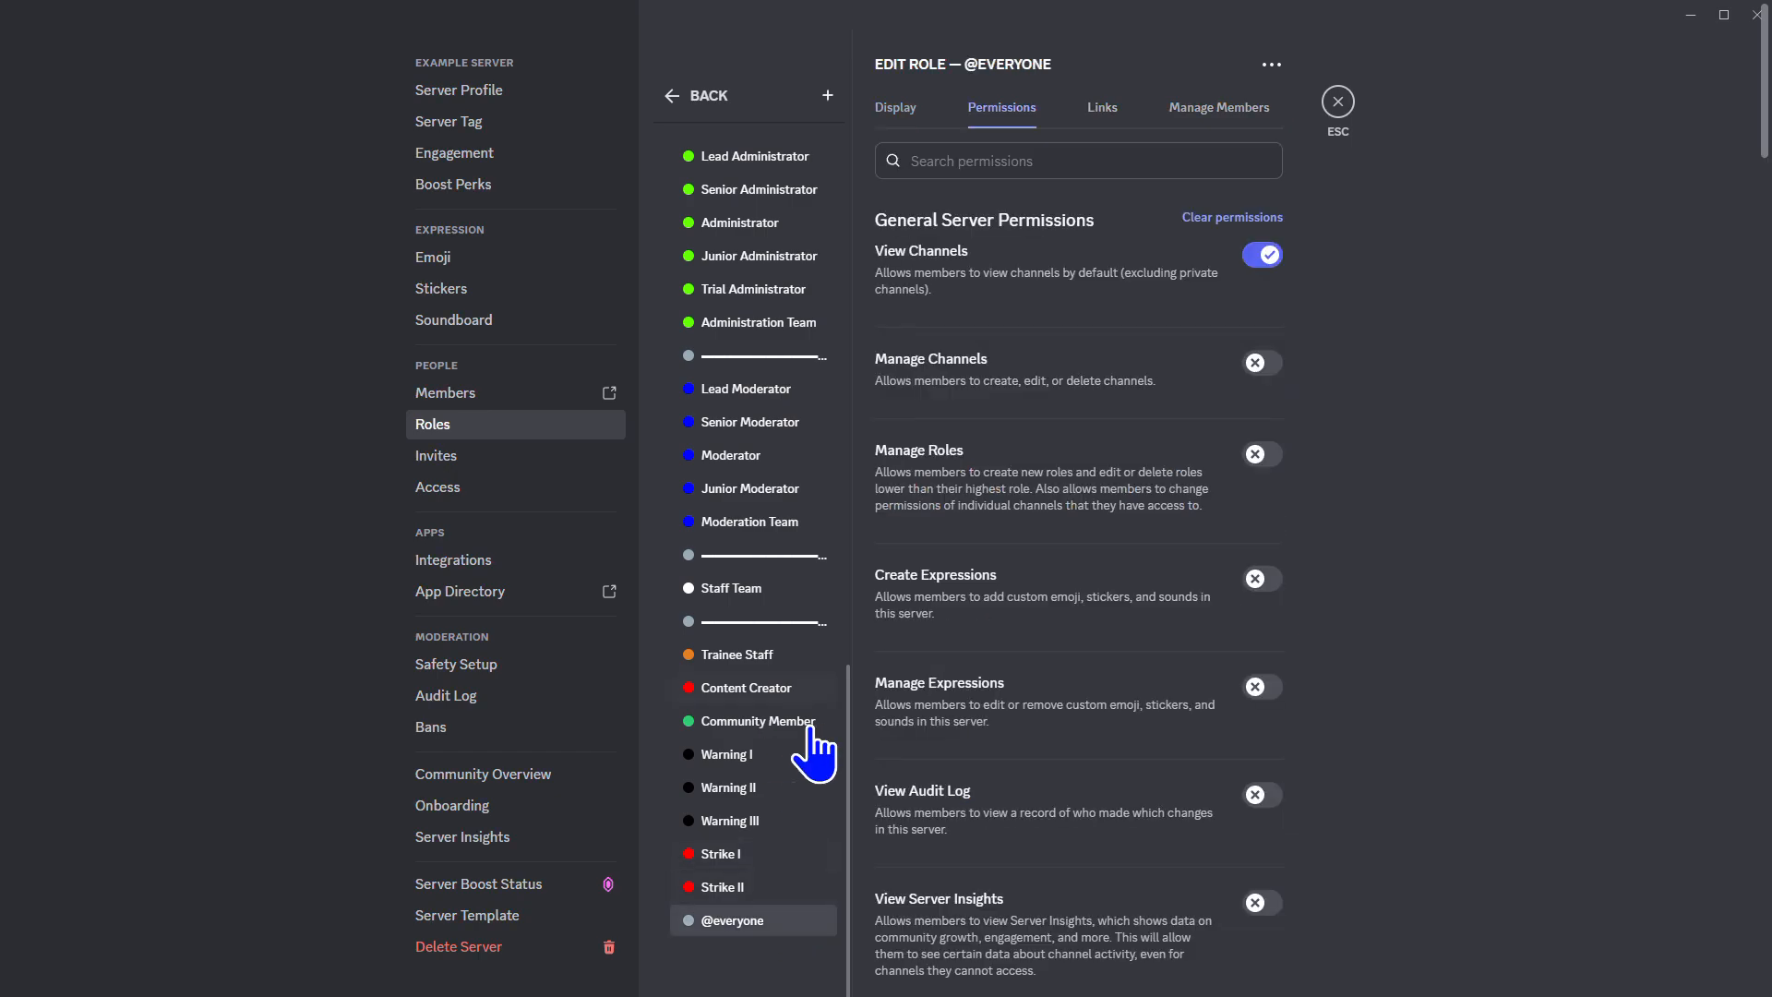
click(768, 884)
click(827, 95)
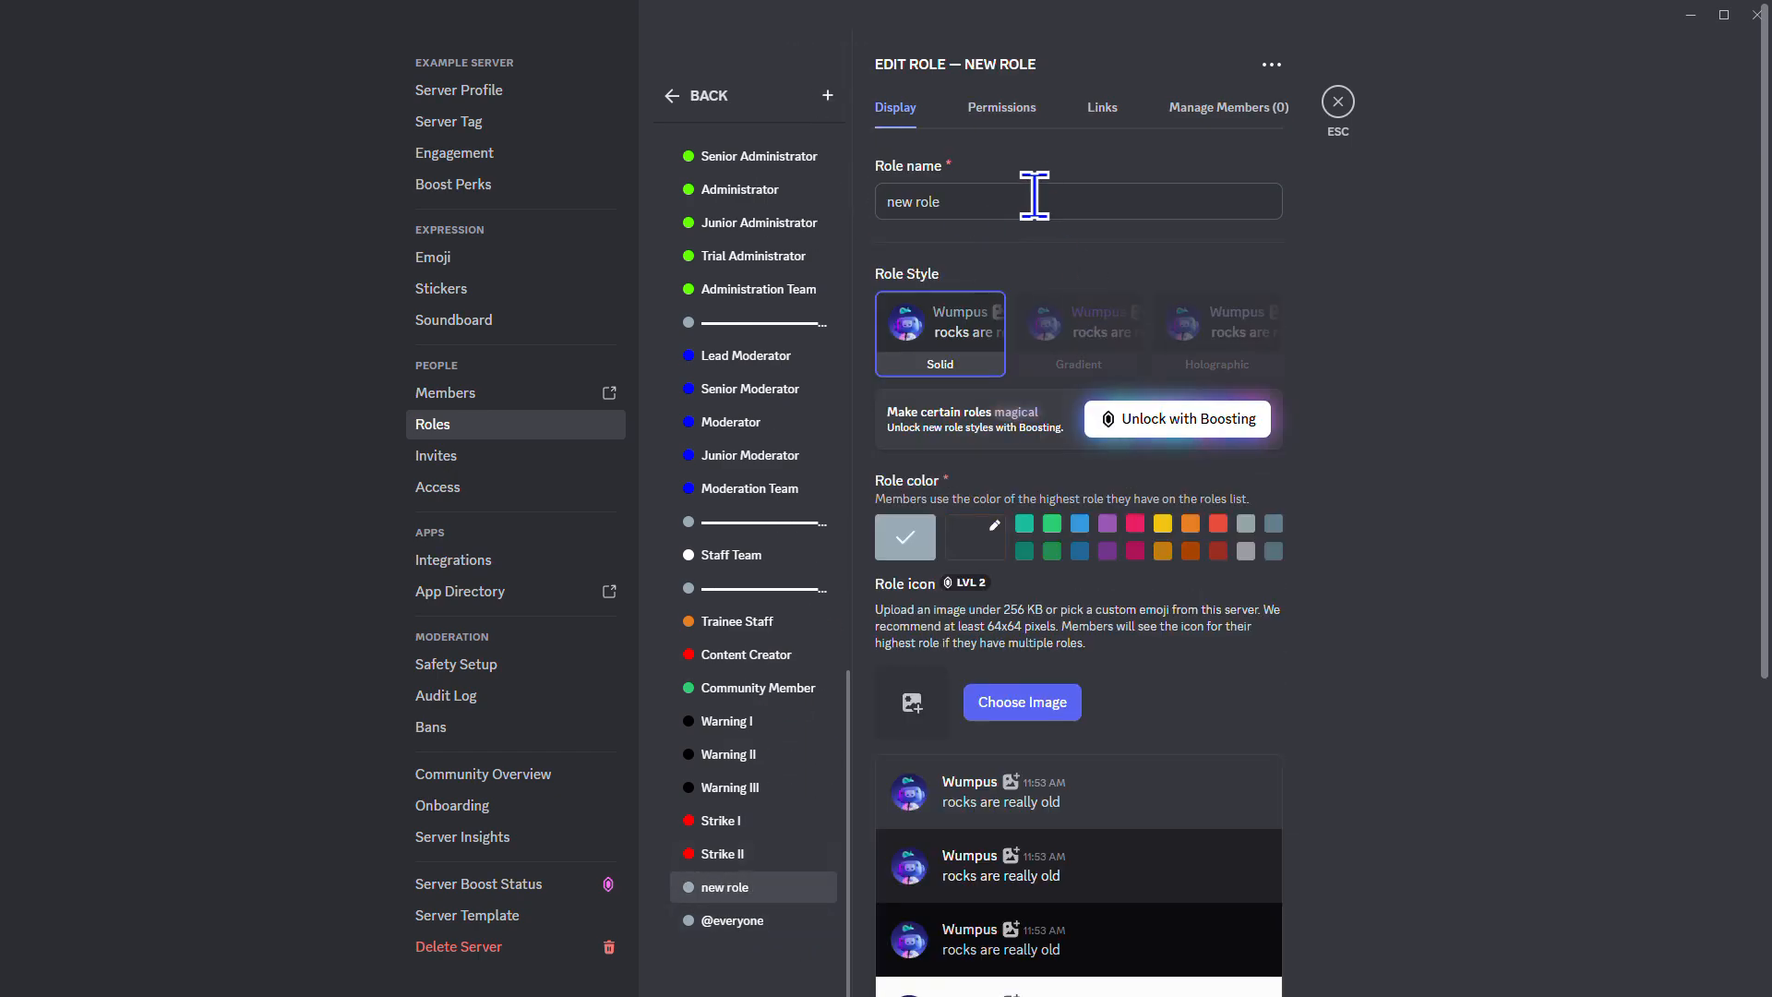
text(Struje)
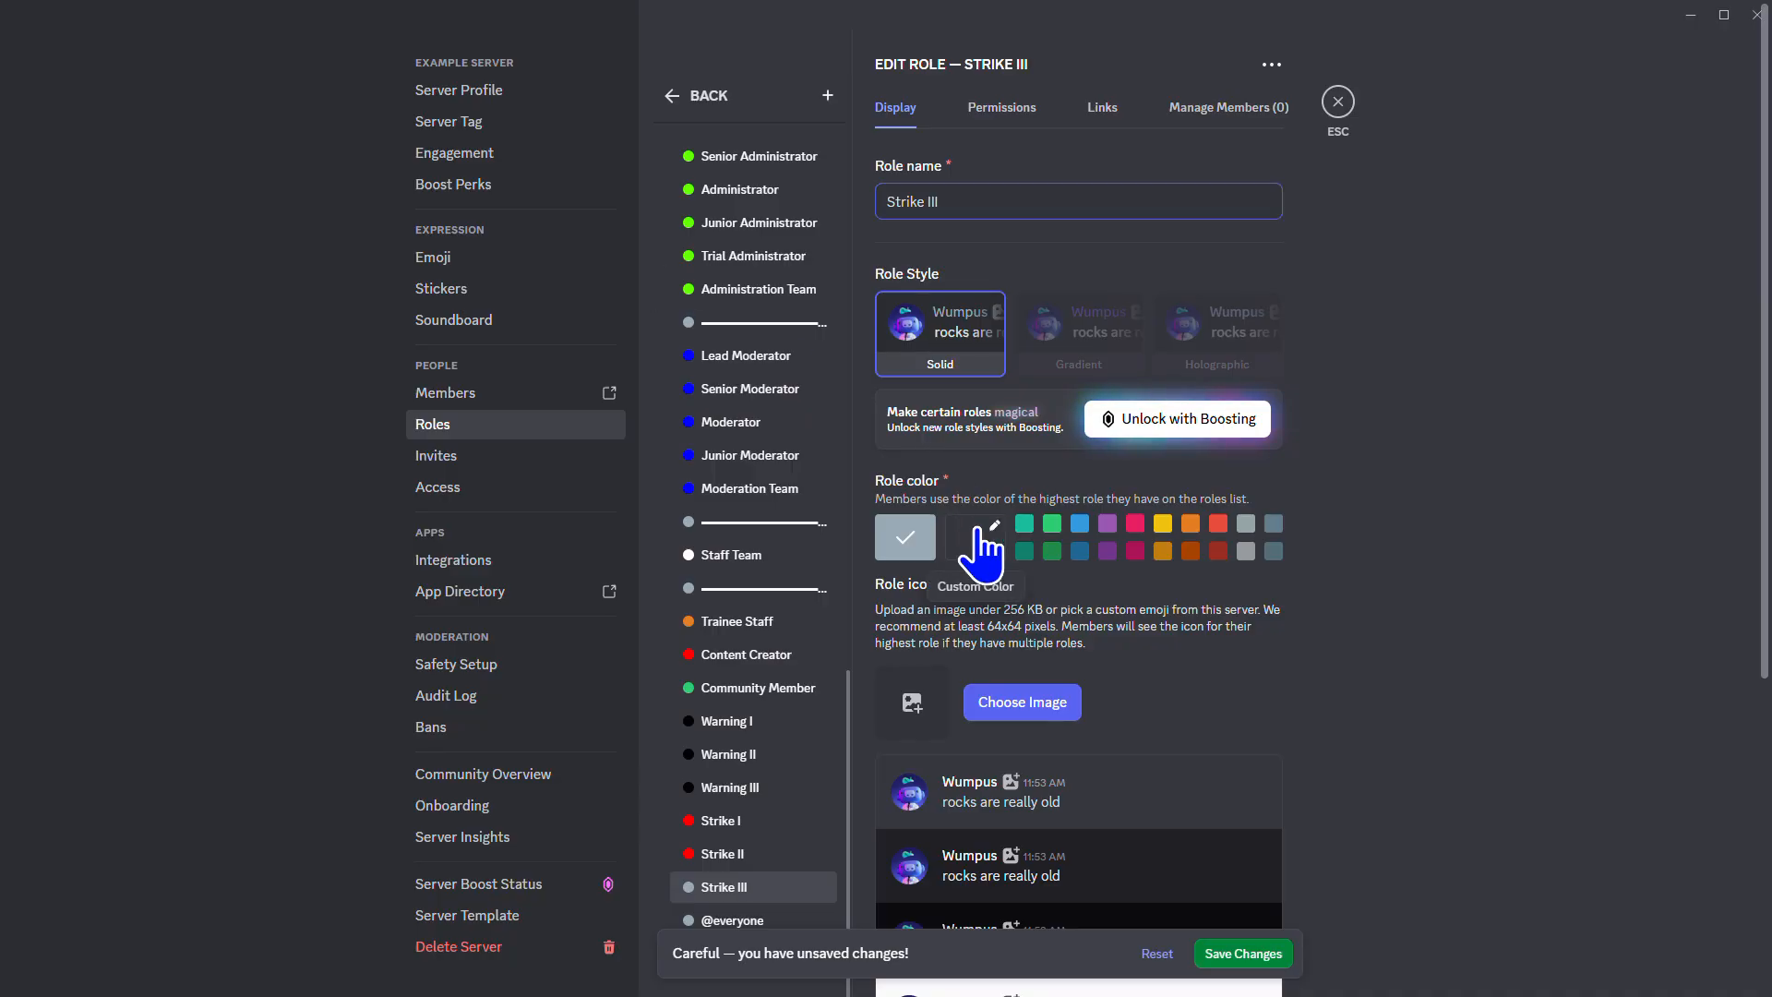
click(984, 539)
click(1278, 969)
click(1270, 953)
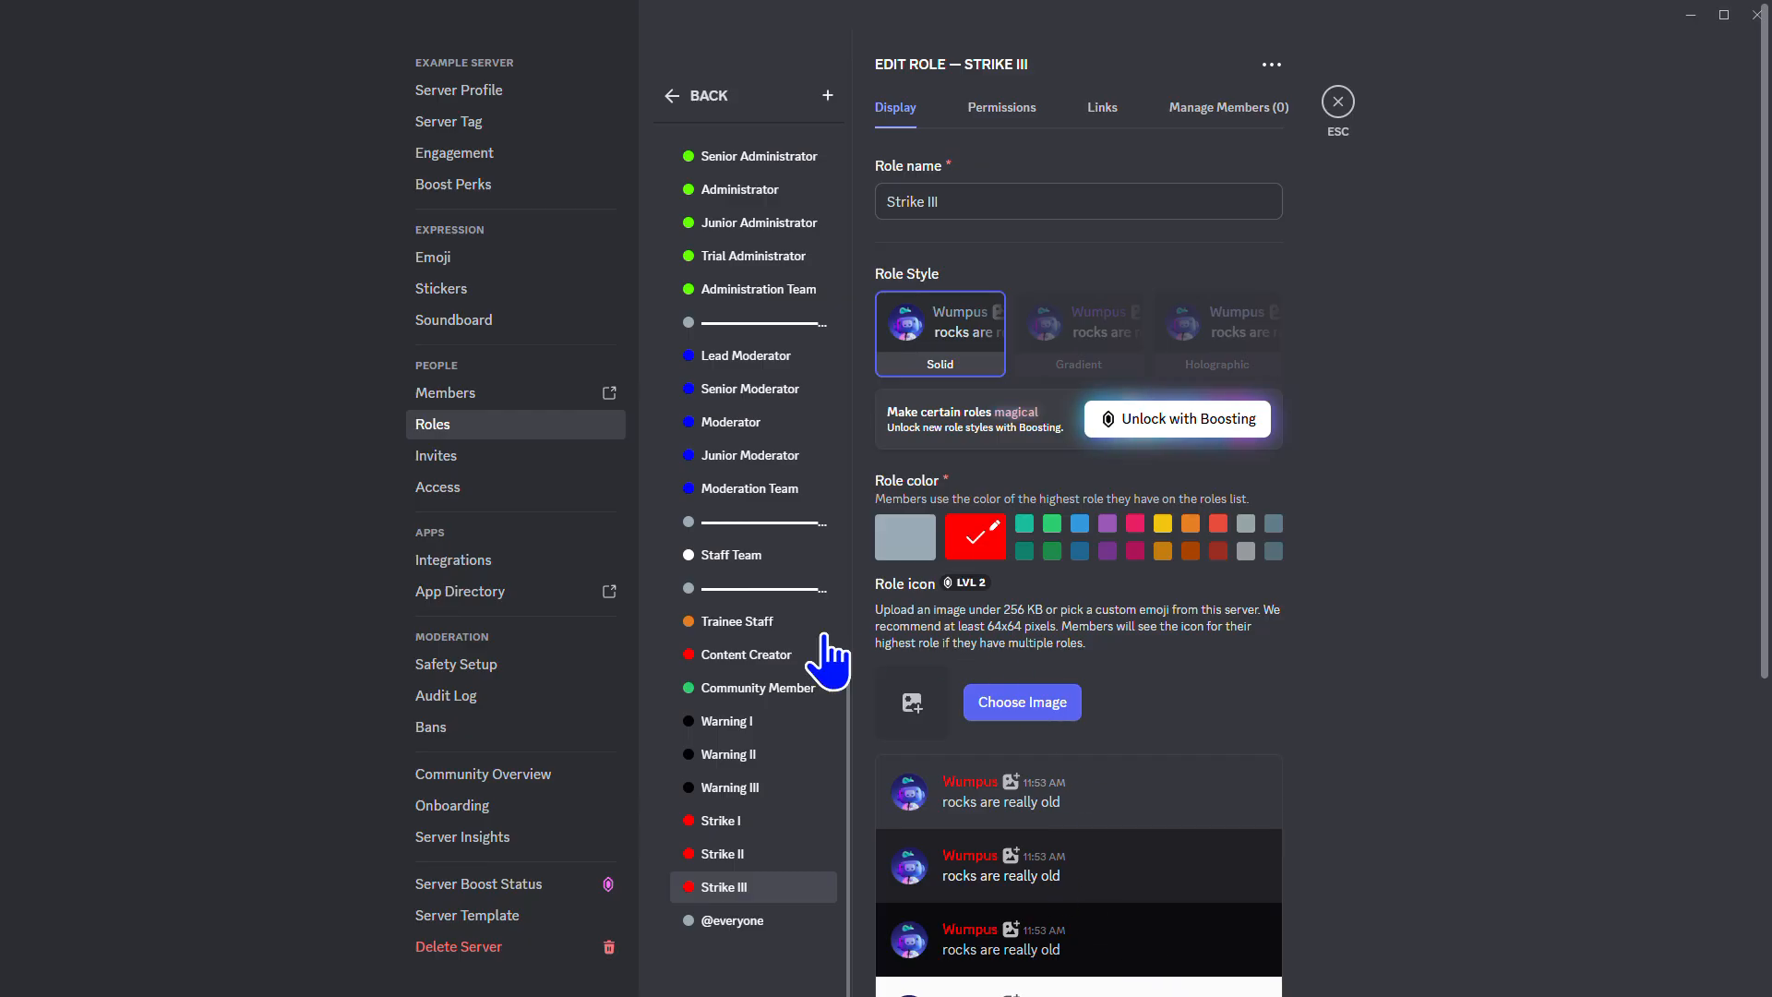
Create a new server role named "Staff Blacklist"
scroll(791, 747, up, 4)
scroll(801, 751, down, 4)
click(828, 96)
text(Staff Blacklist)
Give the Staff Blacklist role the custom color #030101, place it directly below Trainee Staff, and save the changes
click(976, 537)
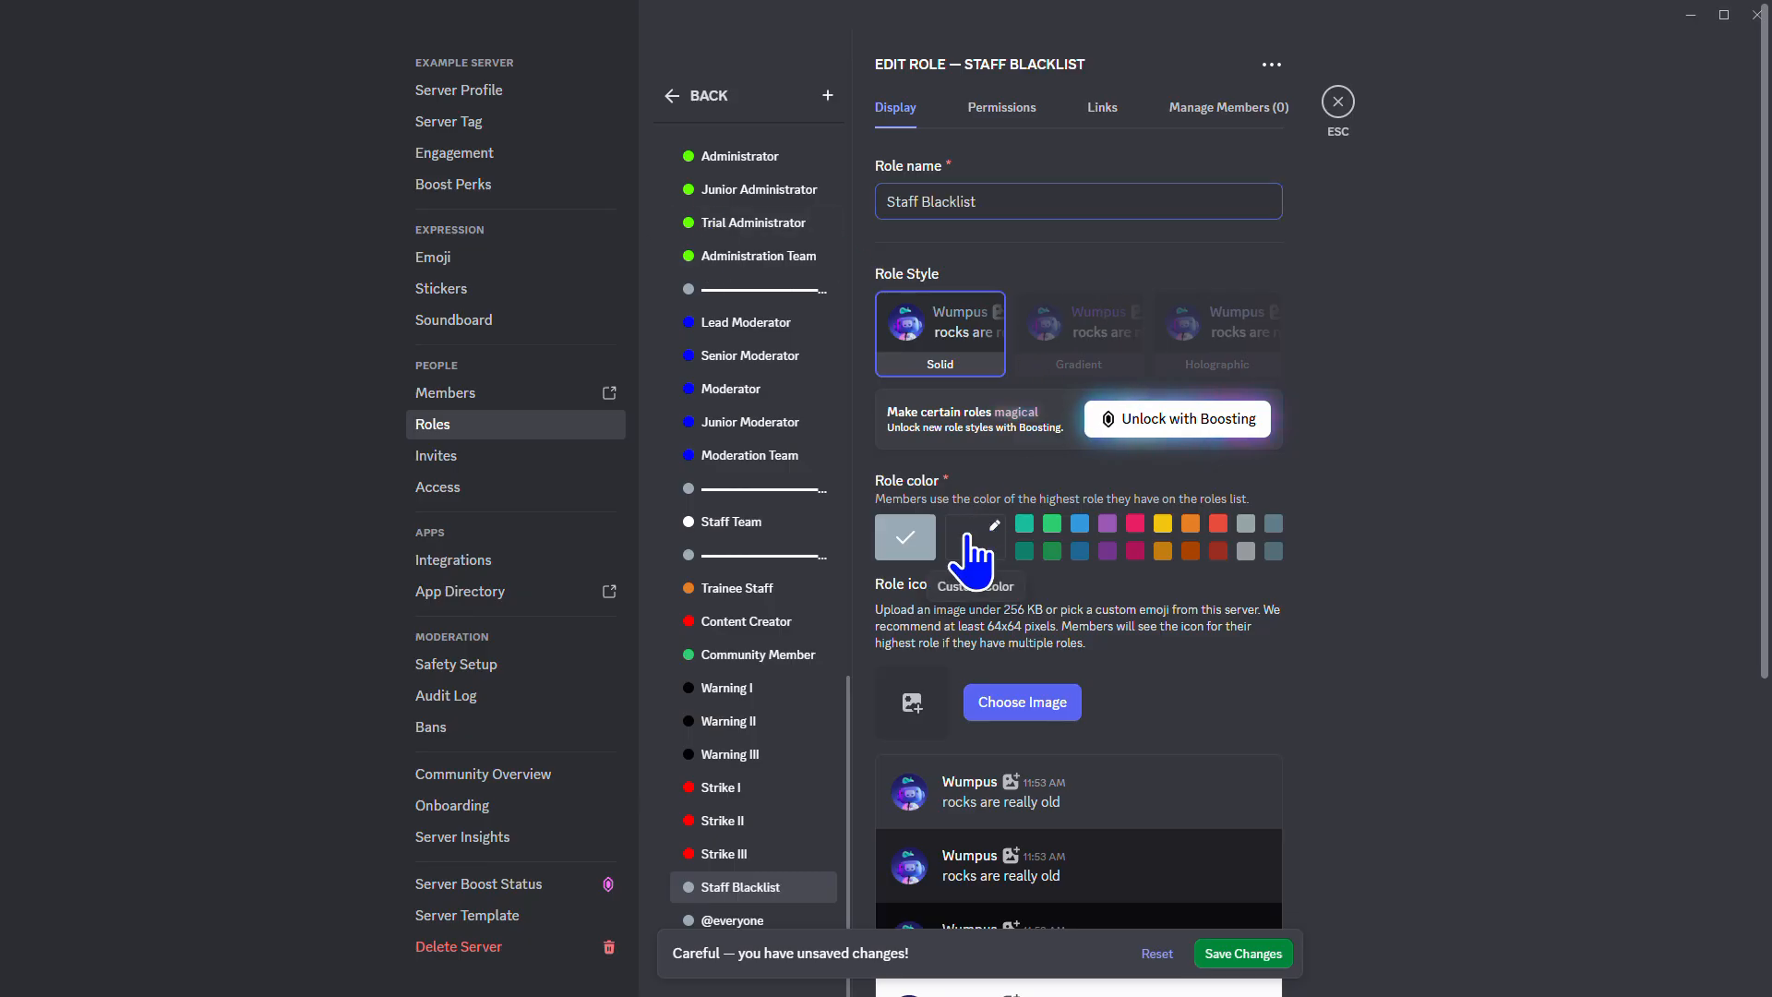
key(ctrl+a)
text(0)
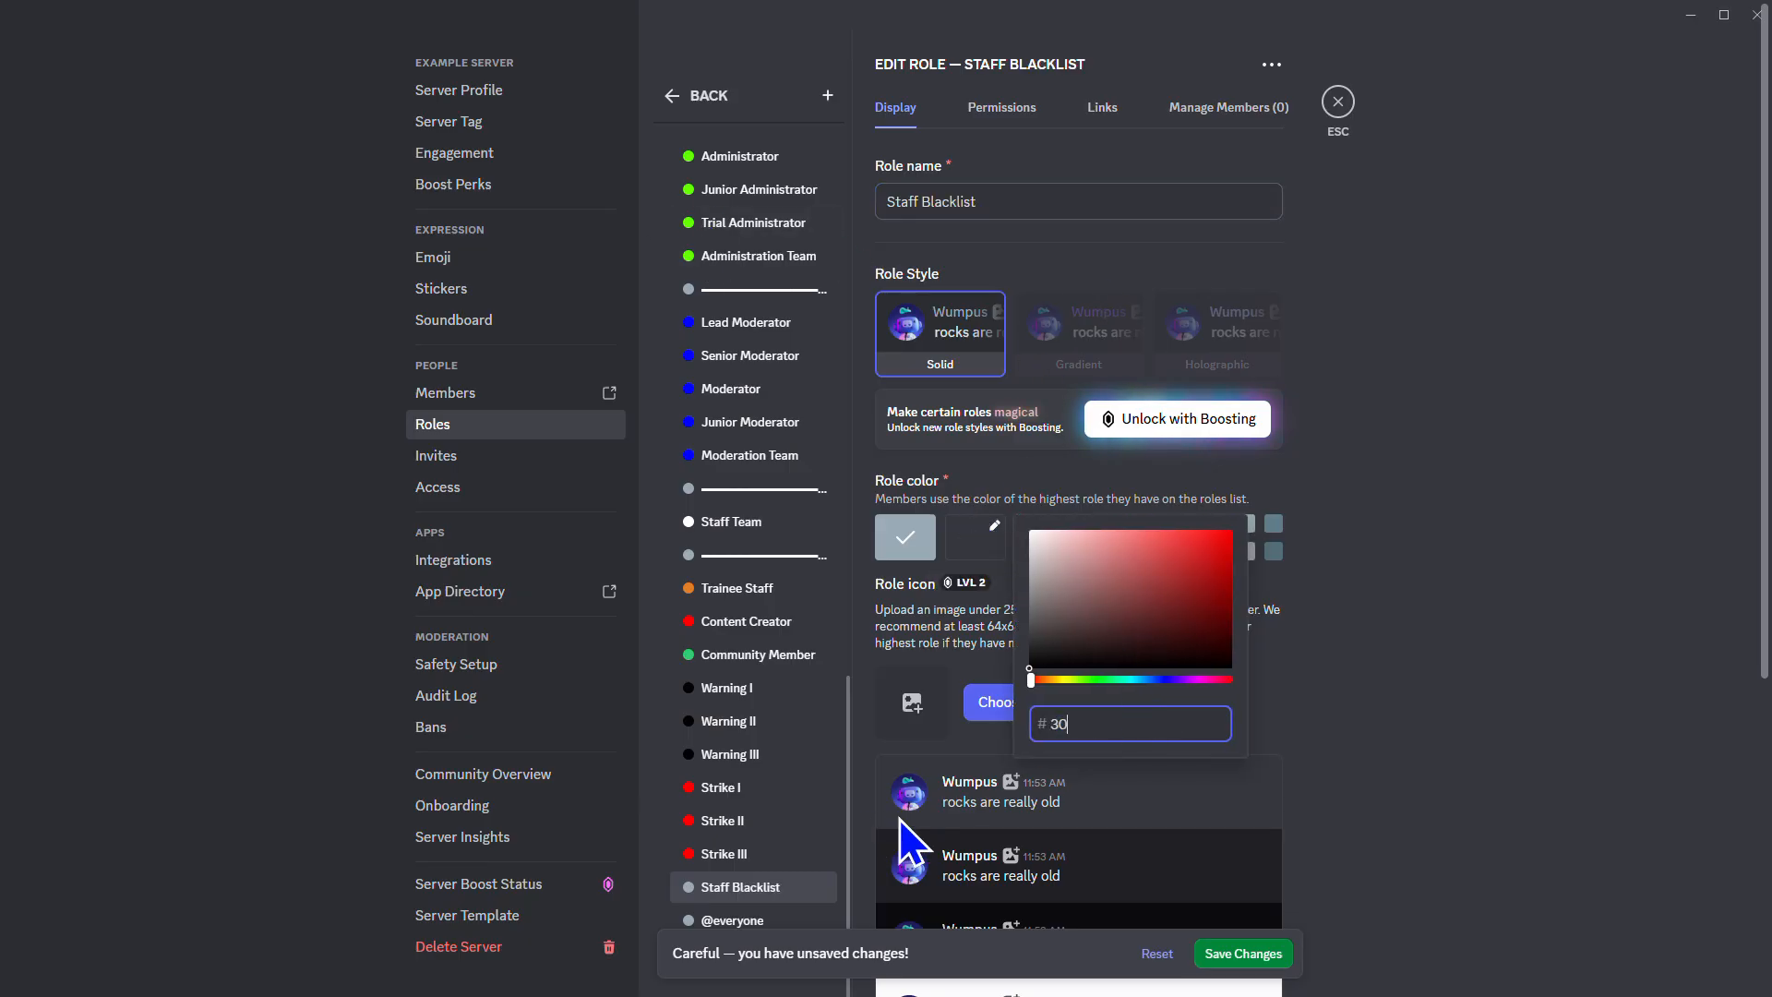
text(30101)
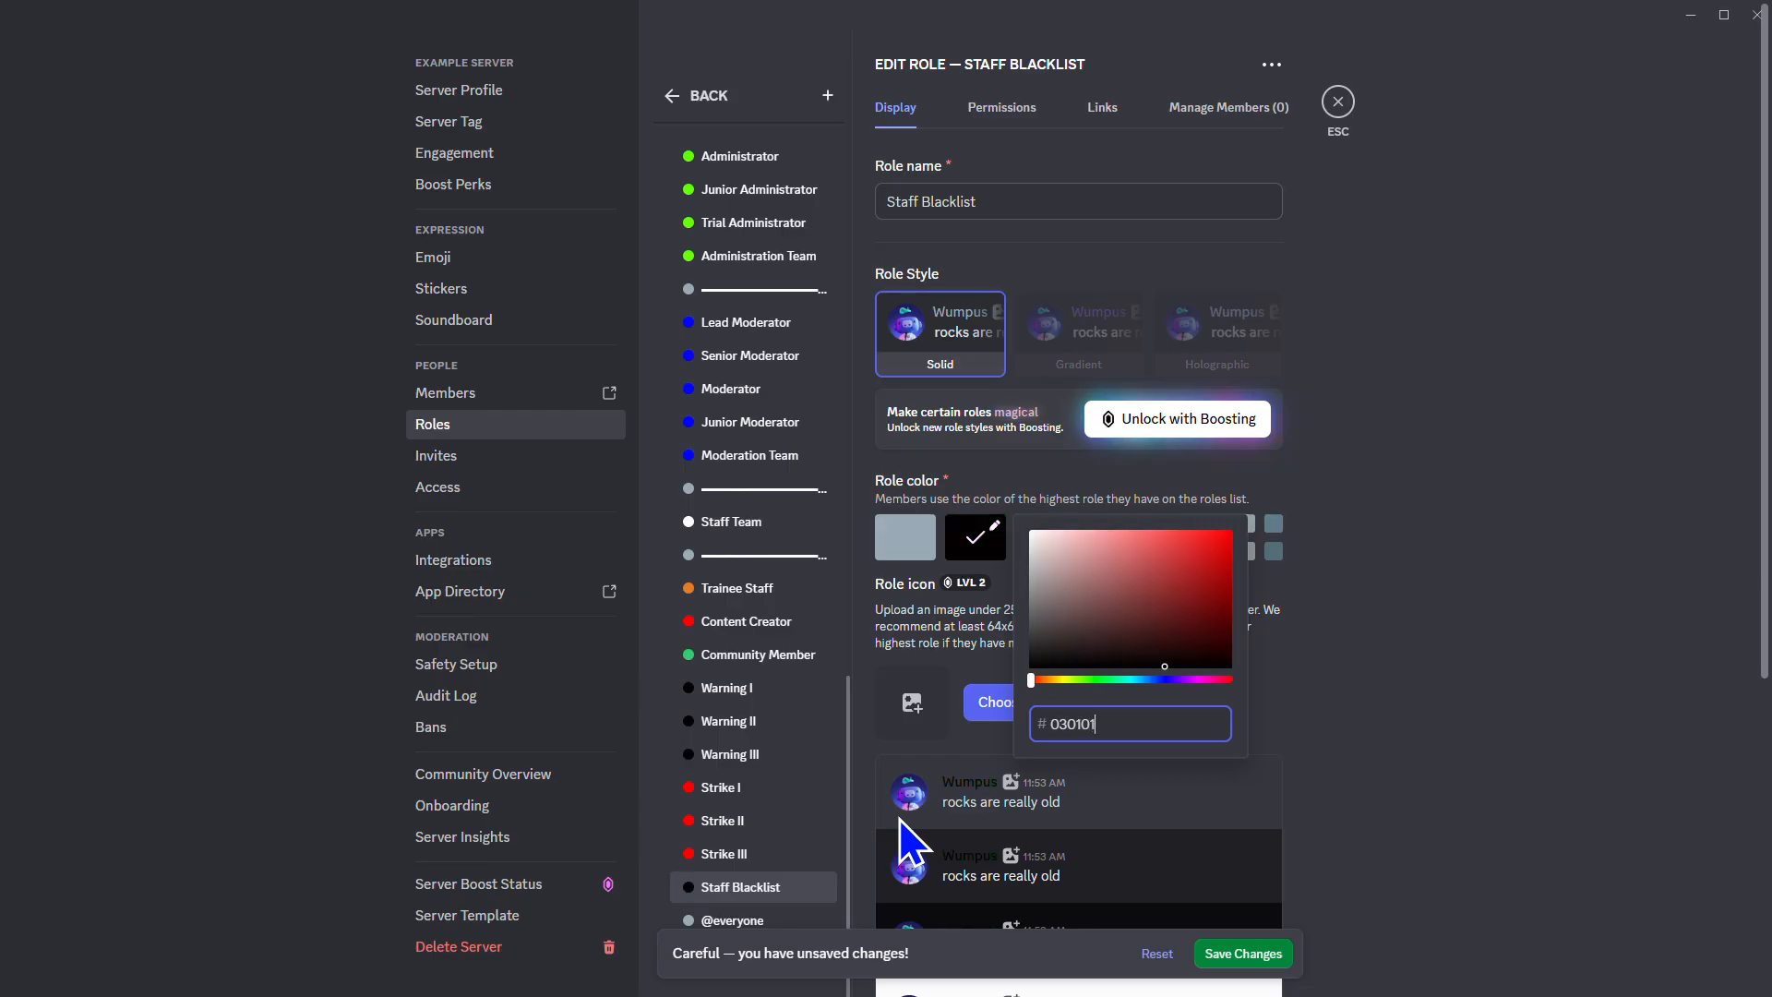
click(1246, 956)
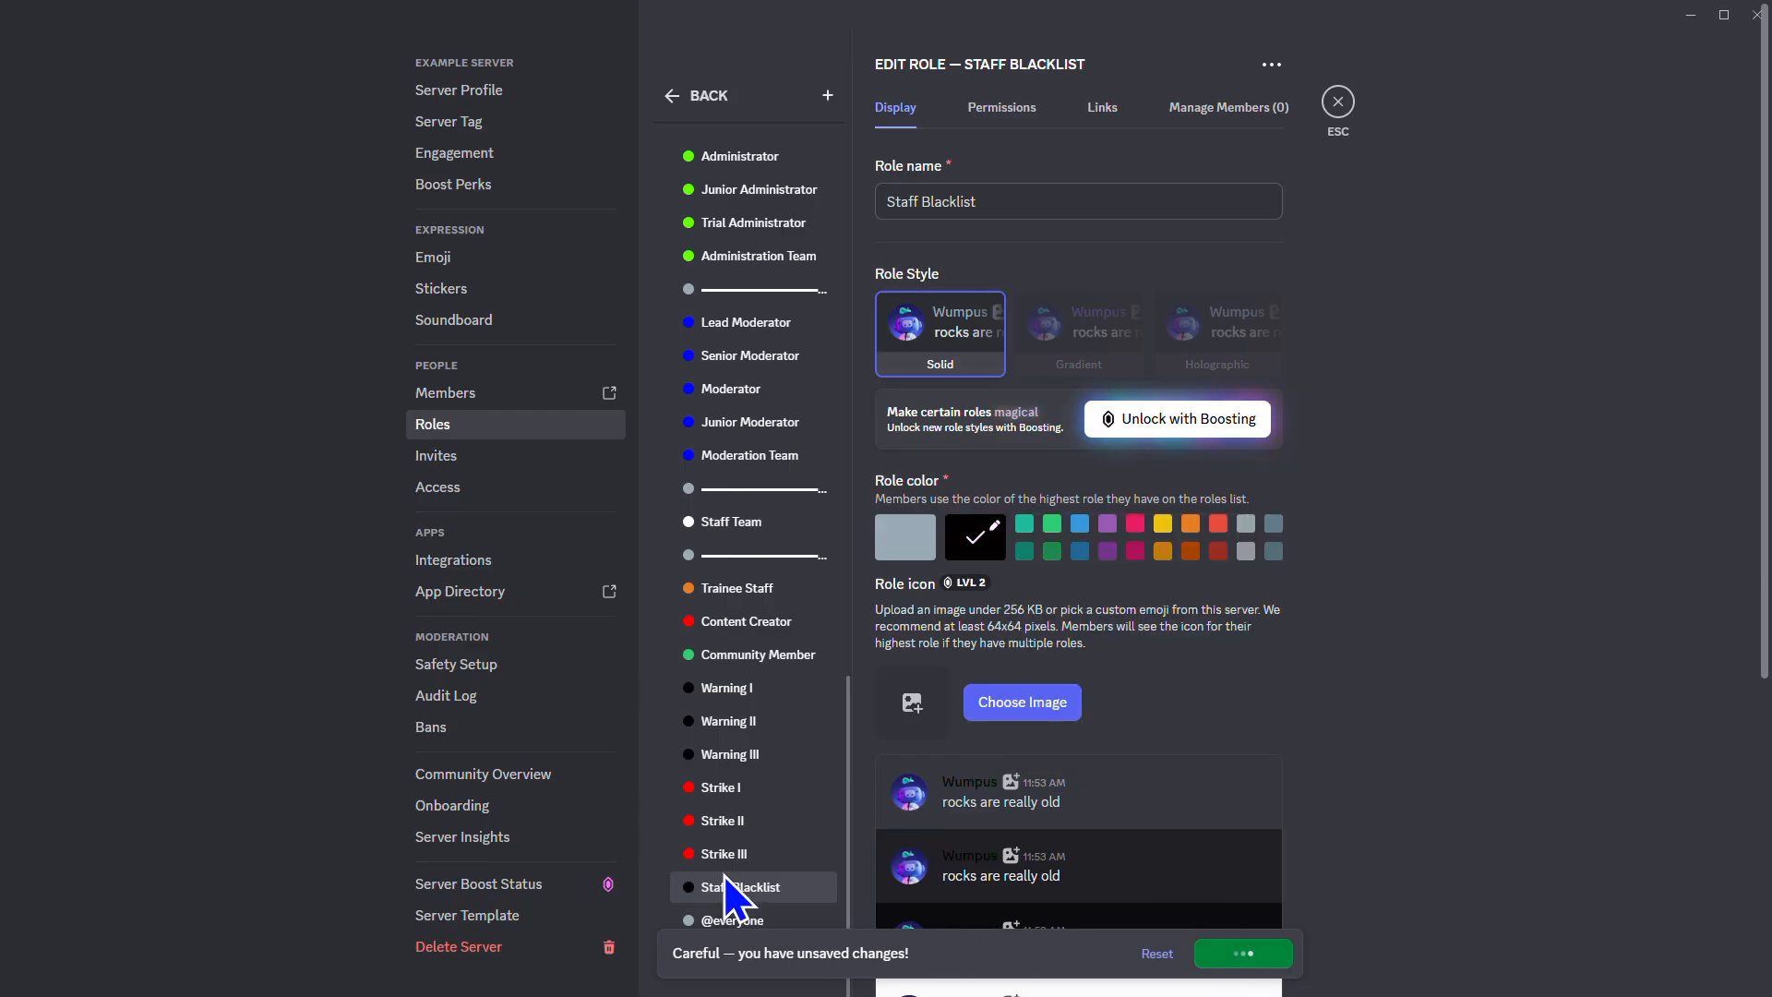
drag(730, 887, 768, 641)
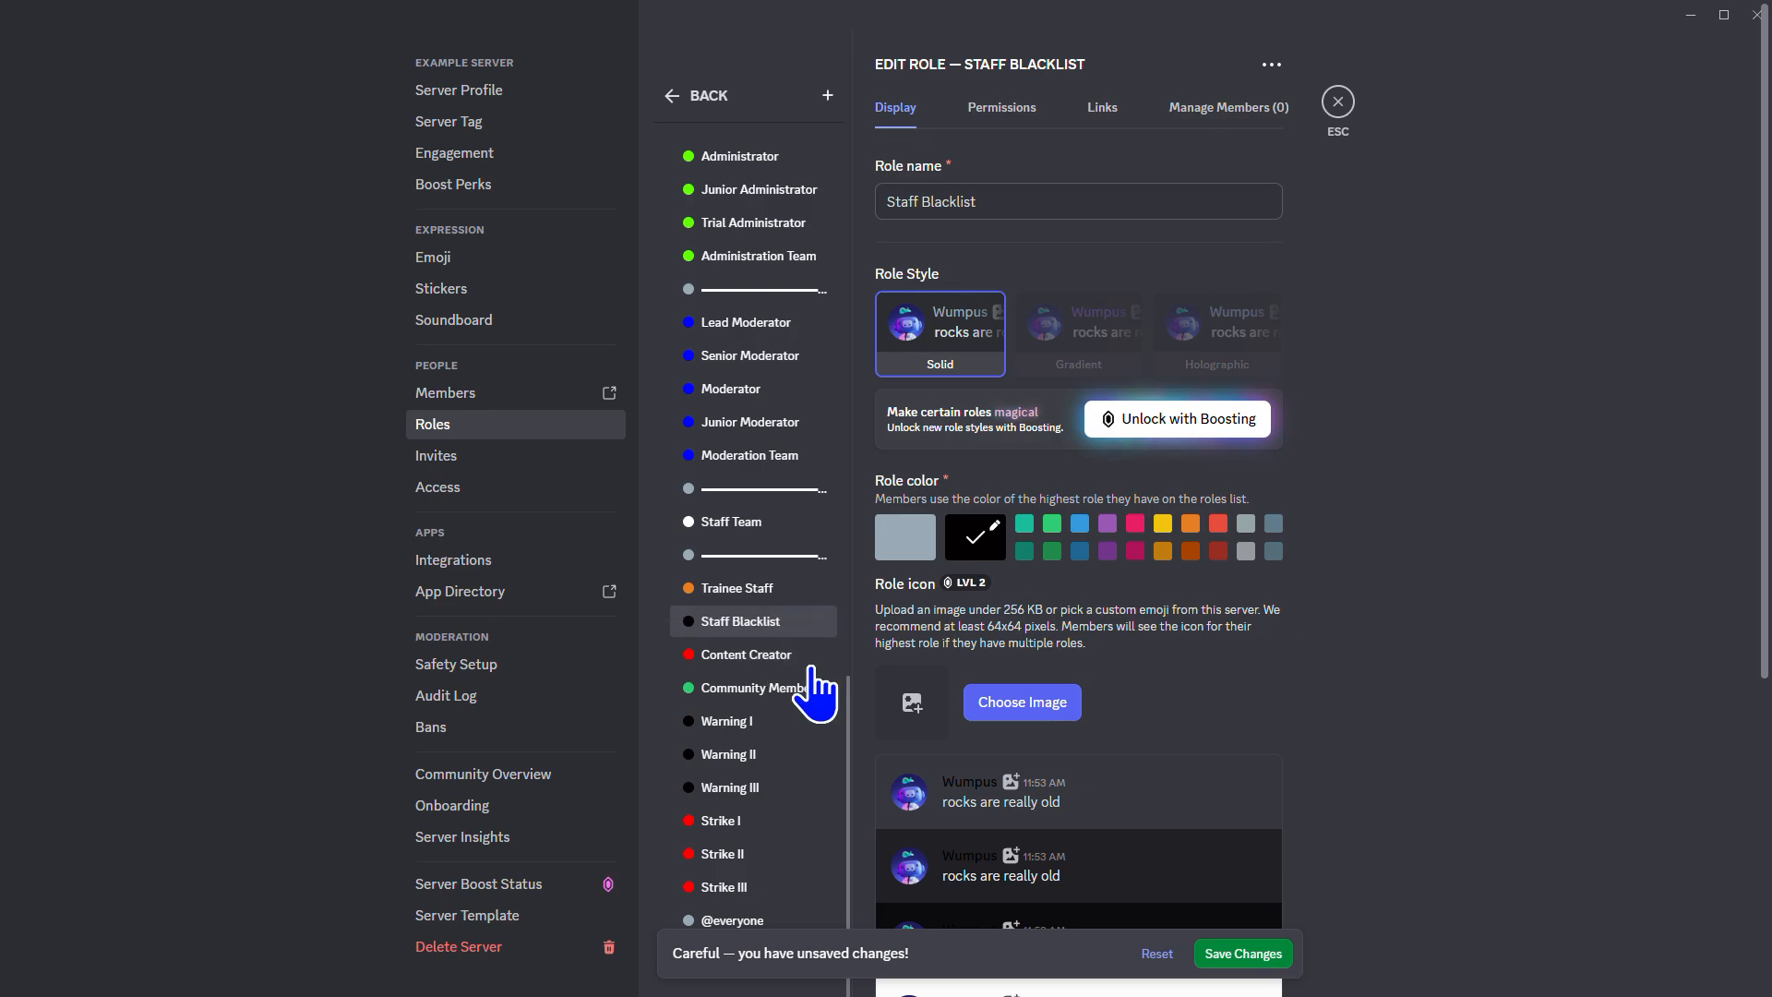
click(1200, 955)
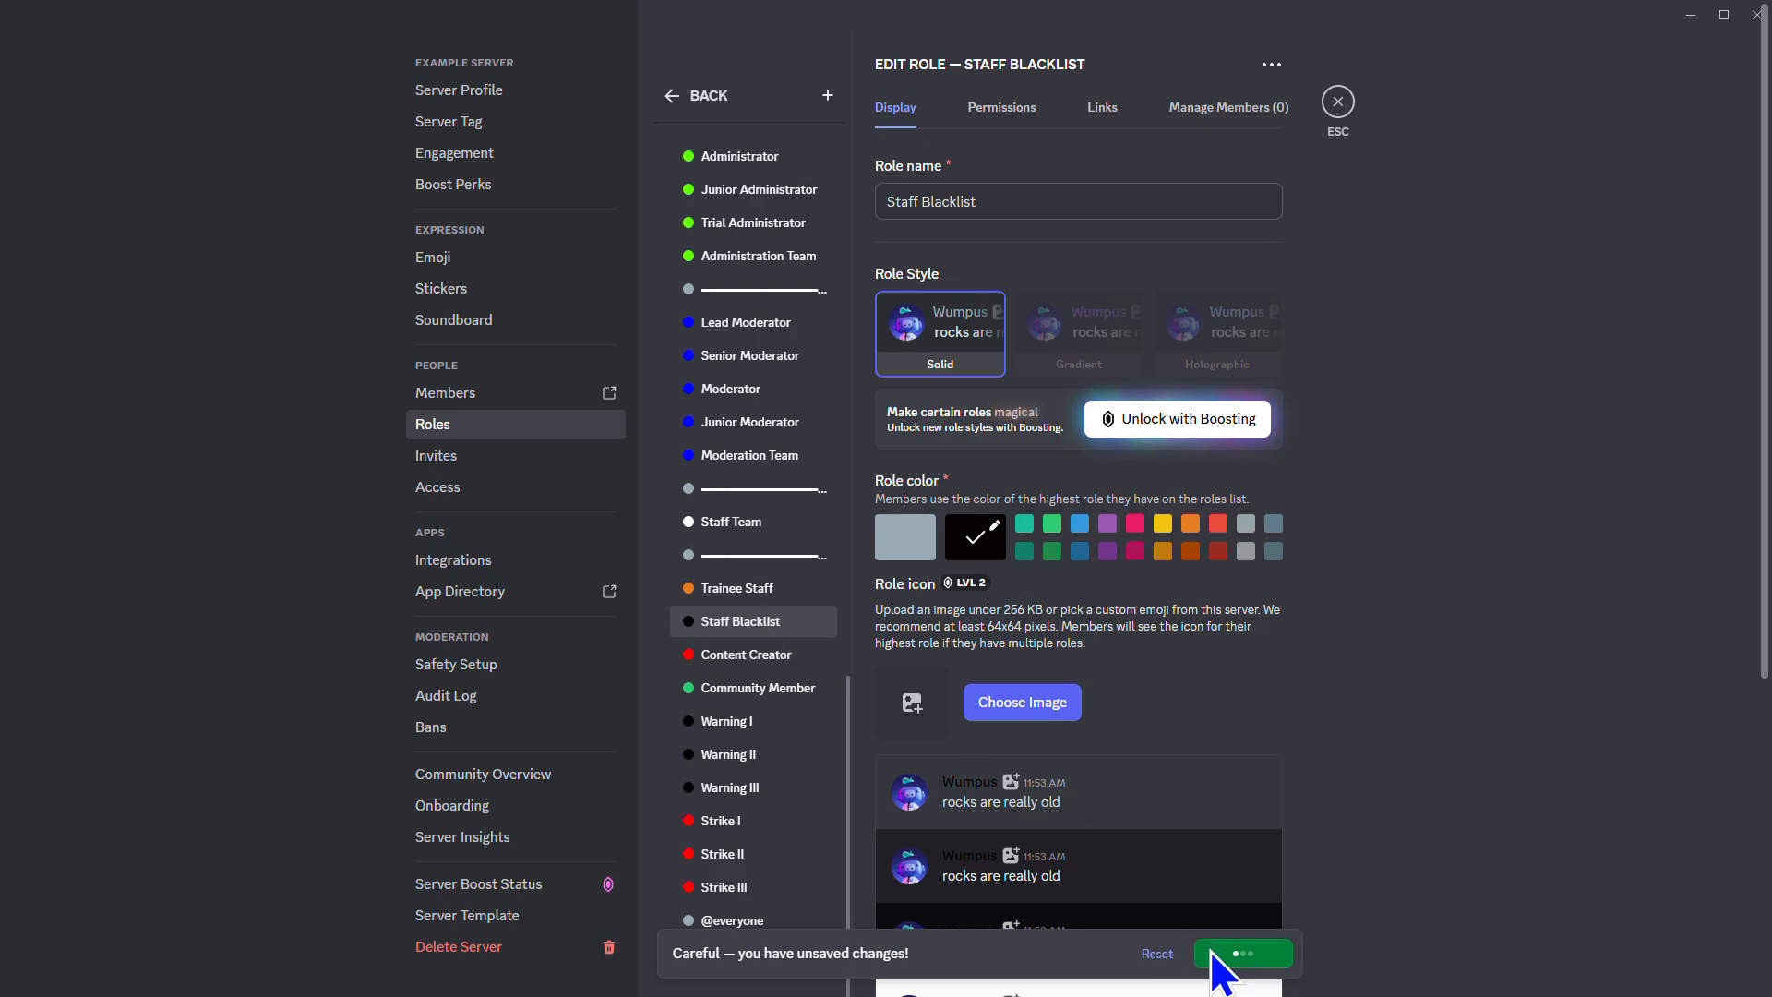
Create a "Staff Suspension" role with the custom dark red #5c0000 and save it directly below Staff Blacklist
click(827, 95)
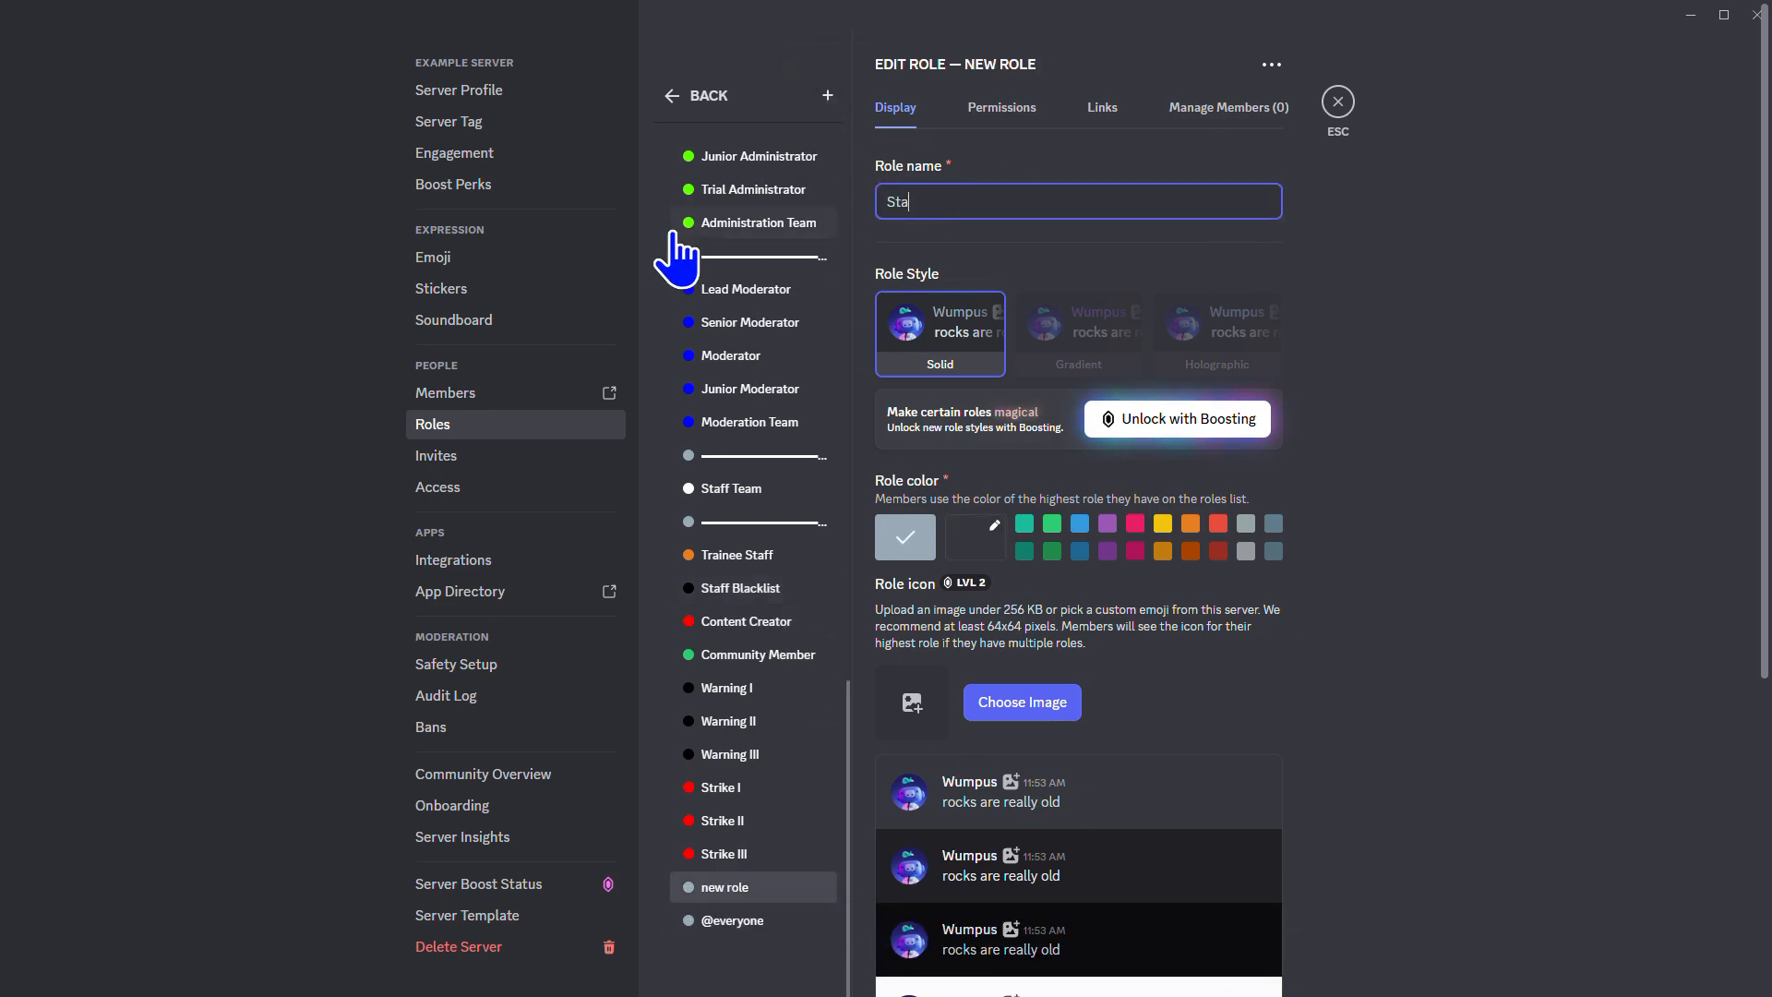
text(Staff Suspension)
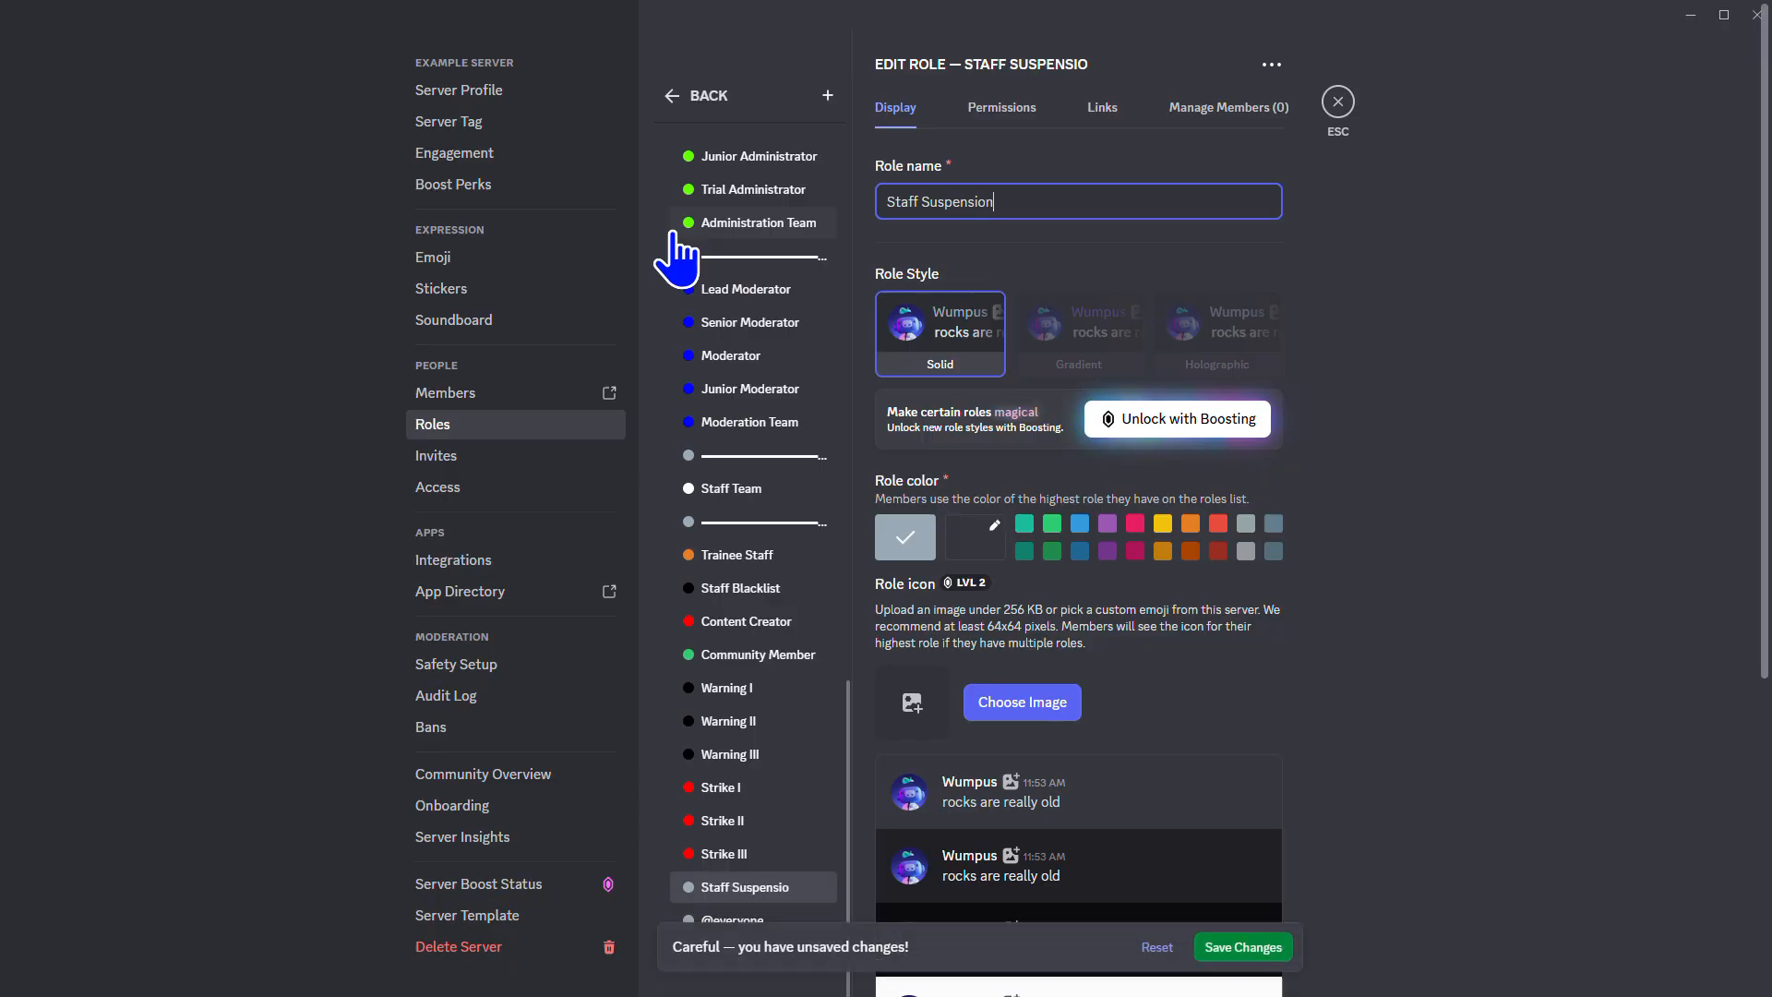
click(976, 537)
click(1218, 581)
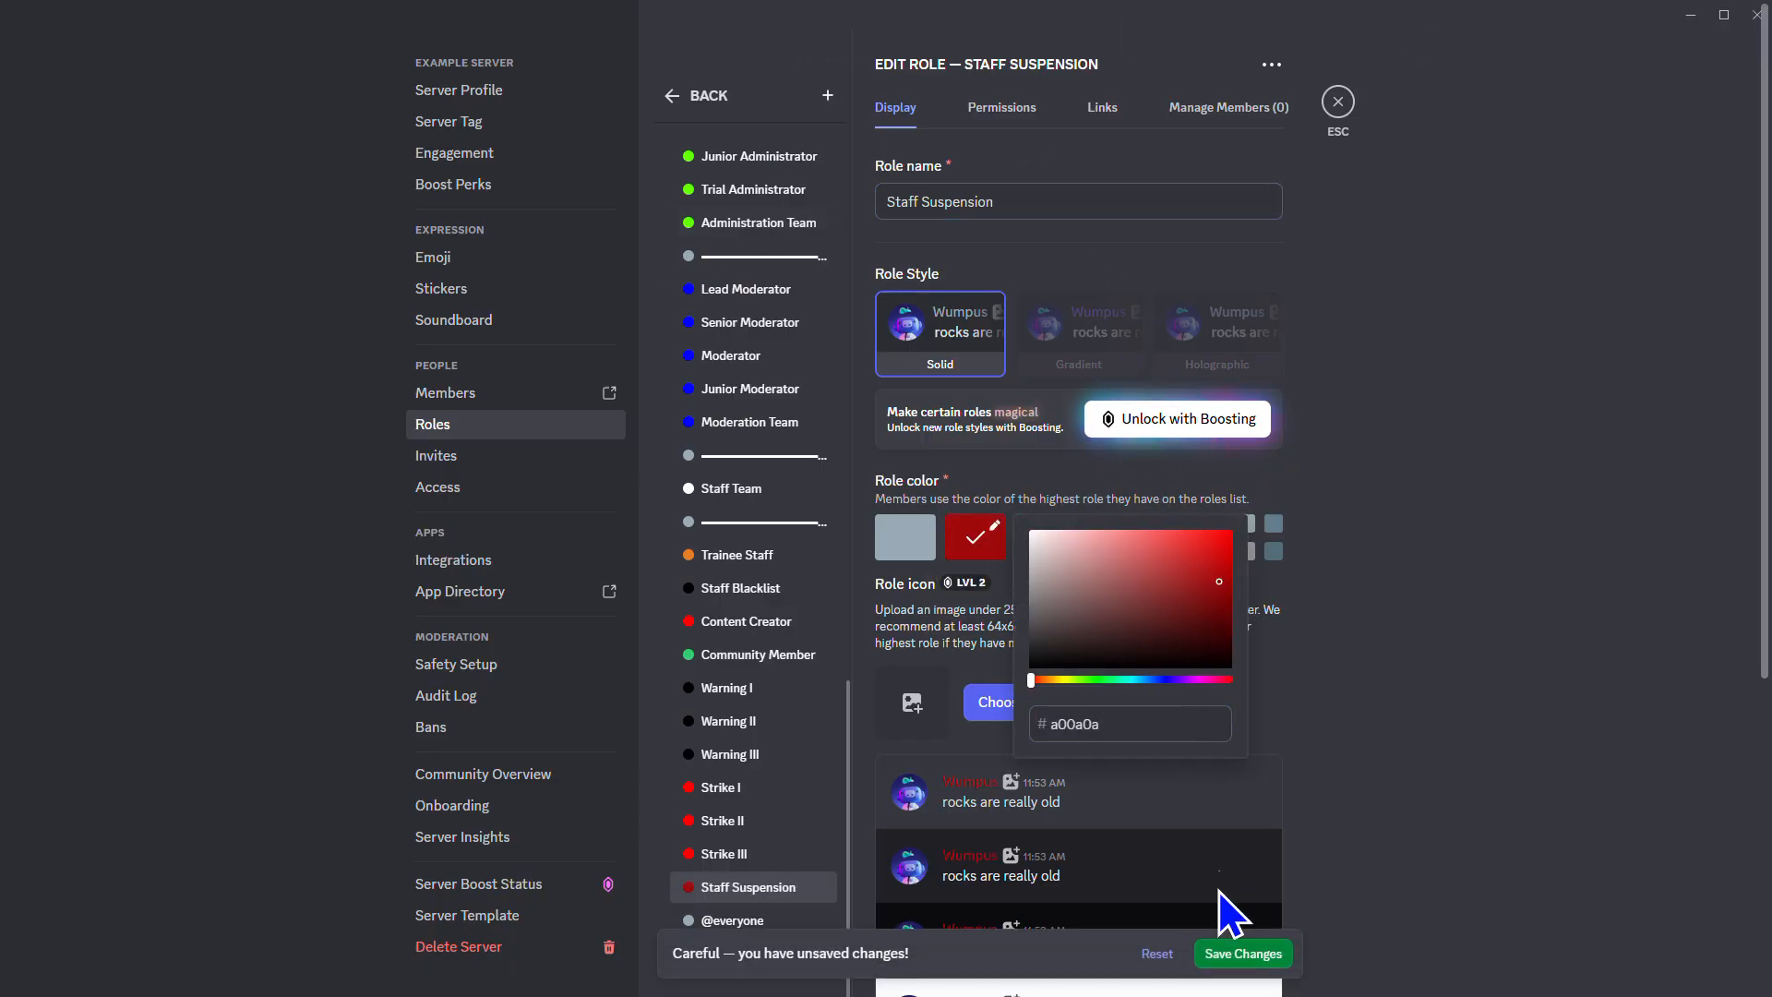
drag(1199, 661, 1257, 623)
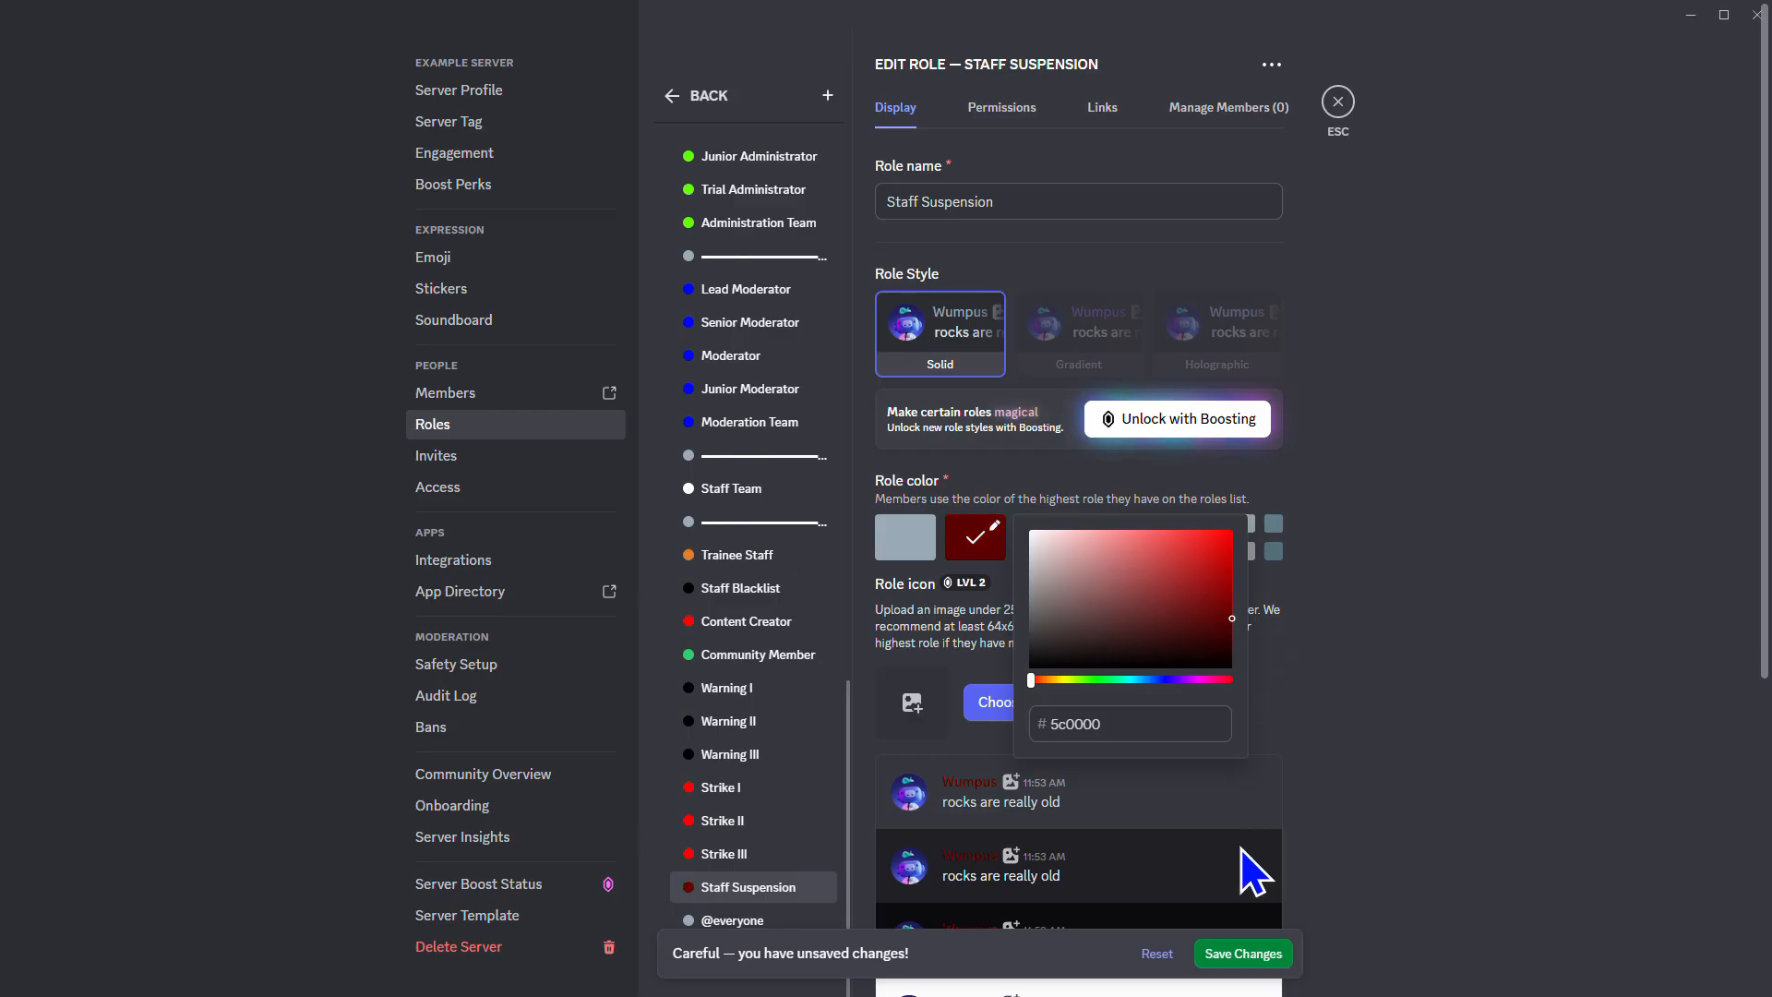
click(1243, 955)
drag(781, 879, 768, 630)
click(1227, 955)
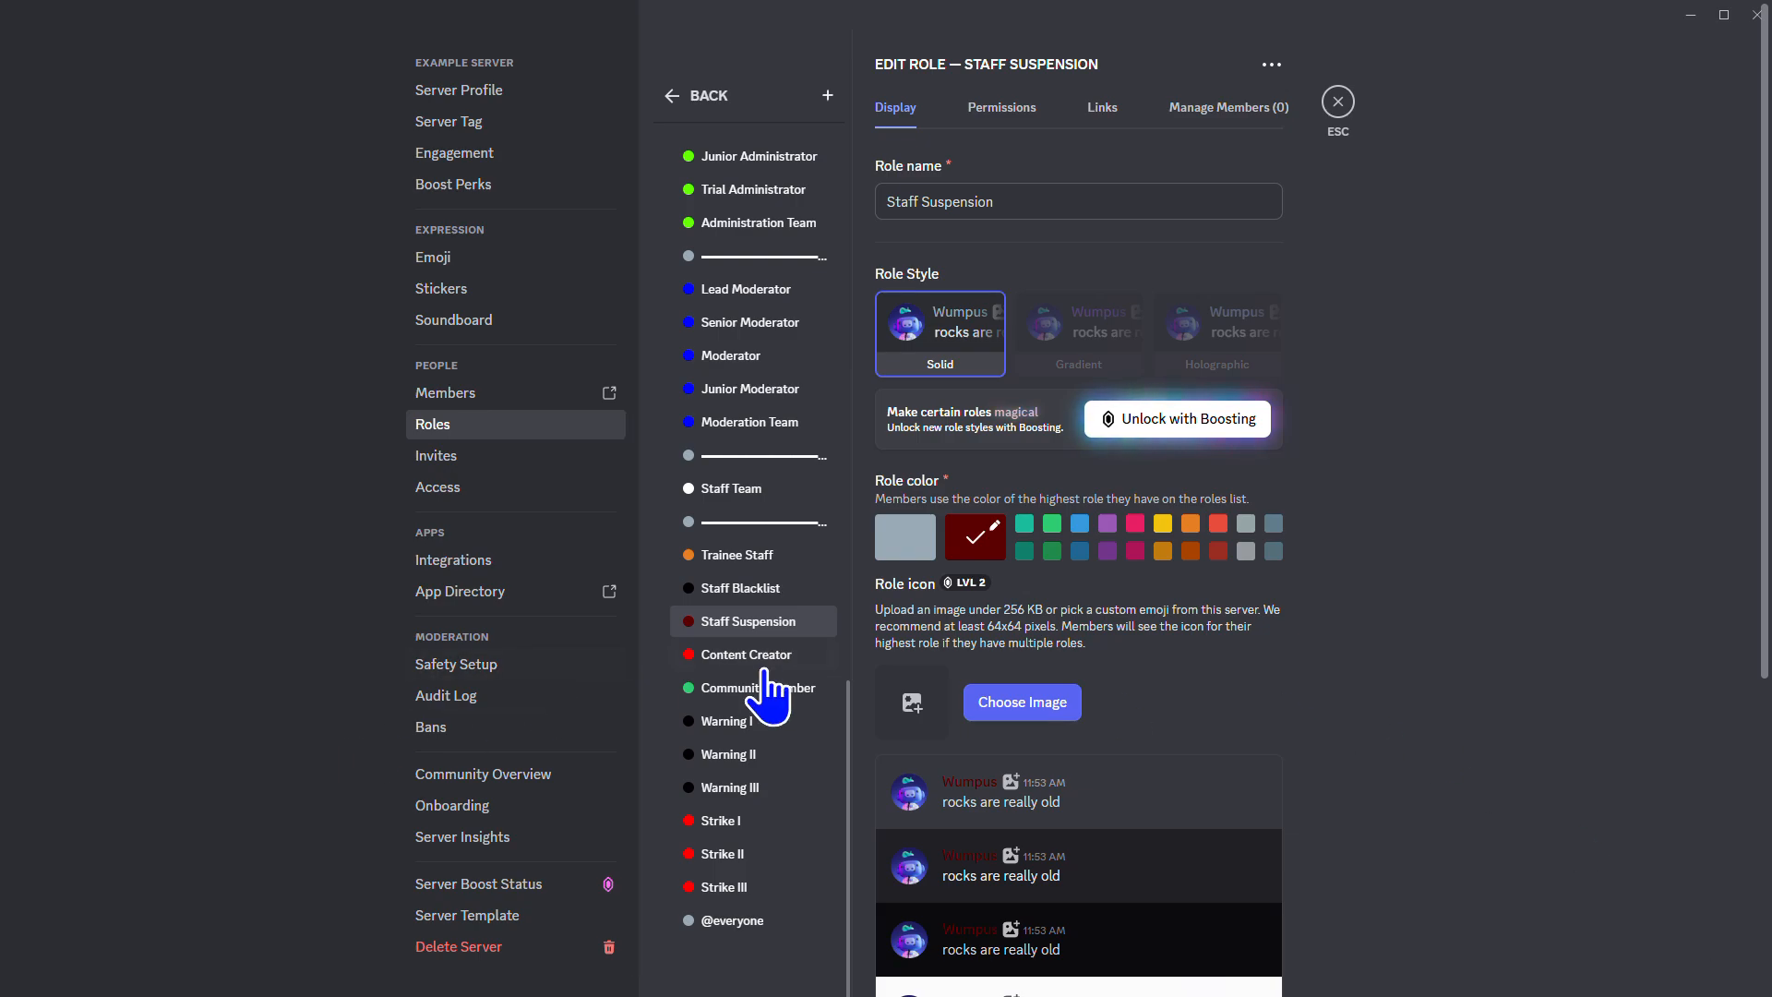
scroll(749, 882, up, 8)
scroll(752, 882, up, 5)
scroll(748, 831, down, 13)
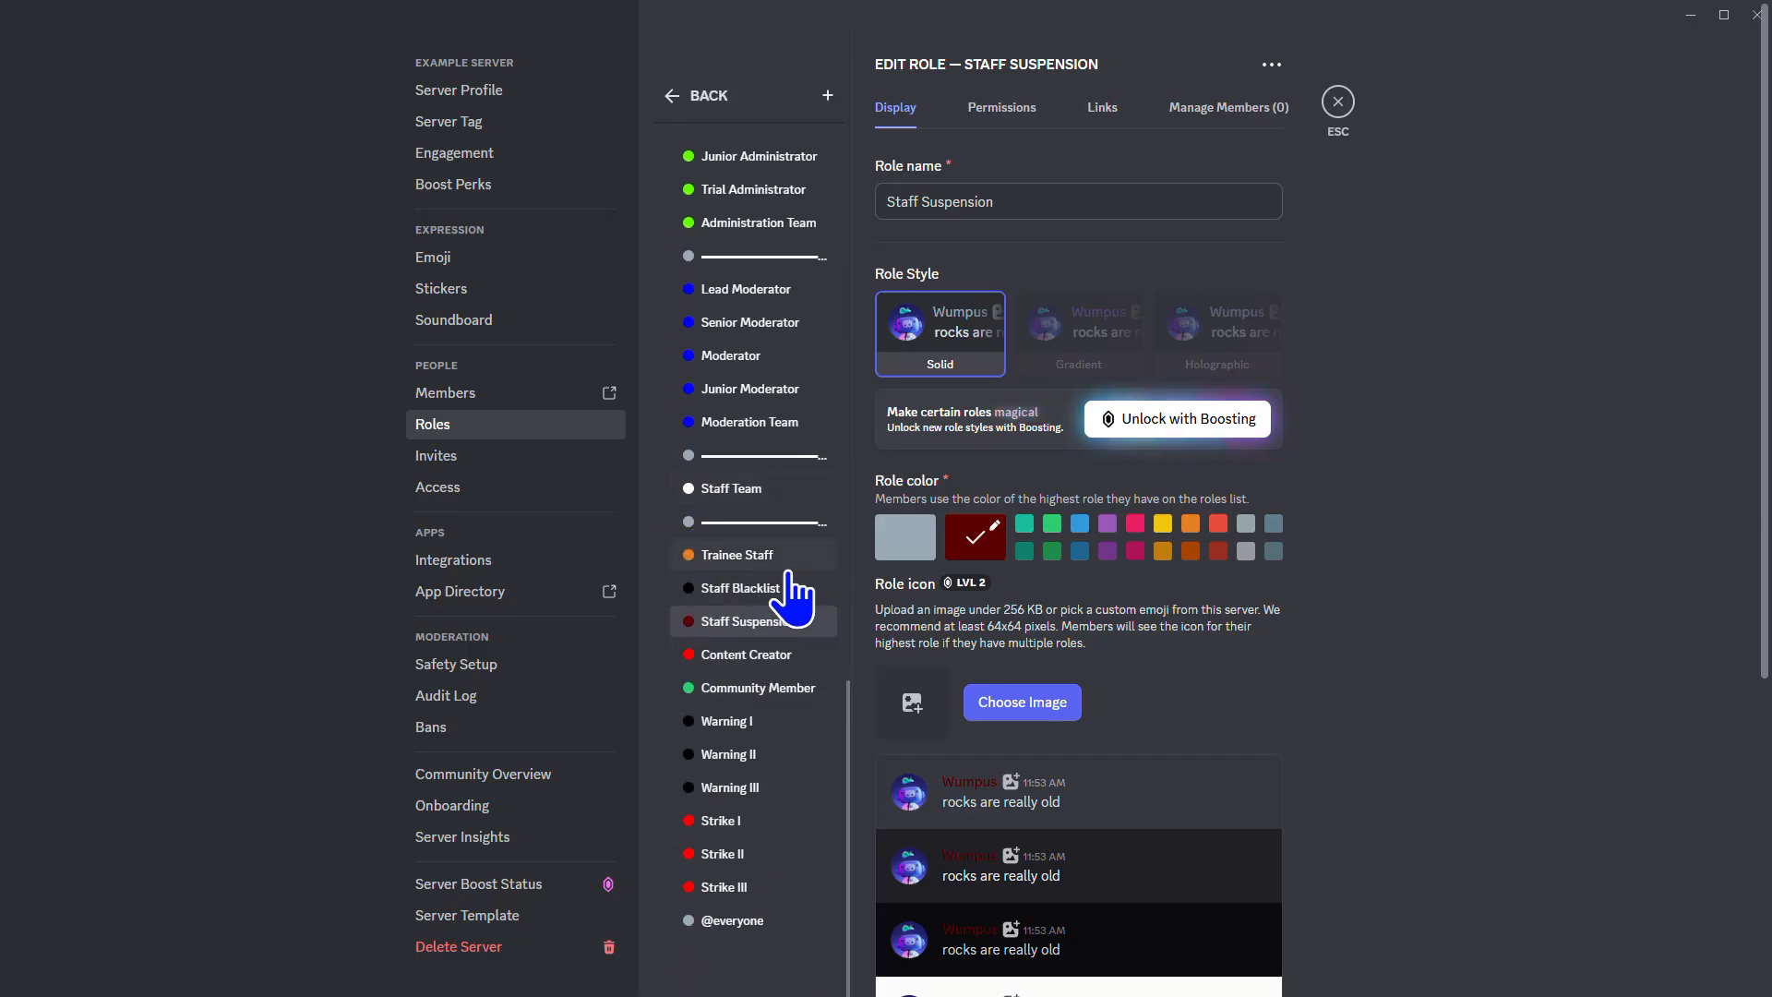
click(795, 888)
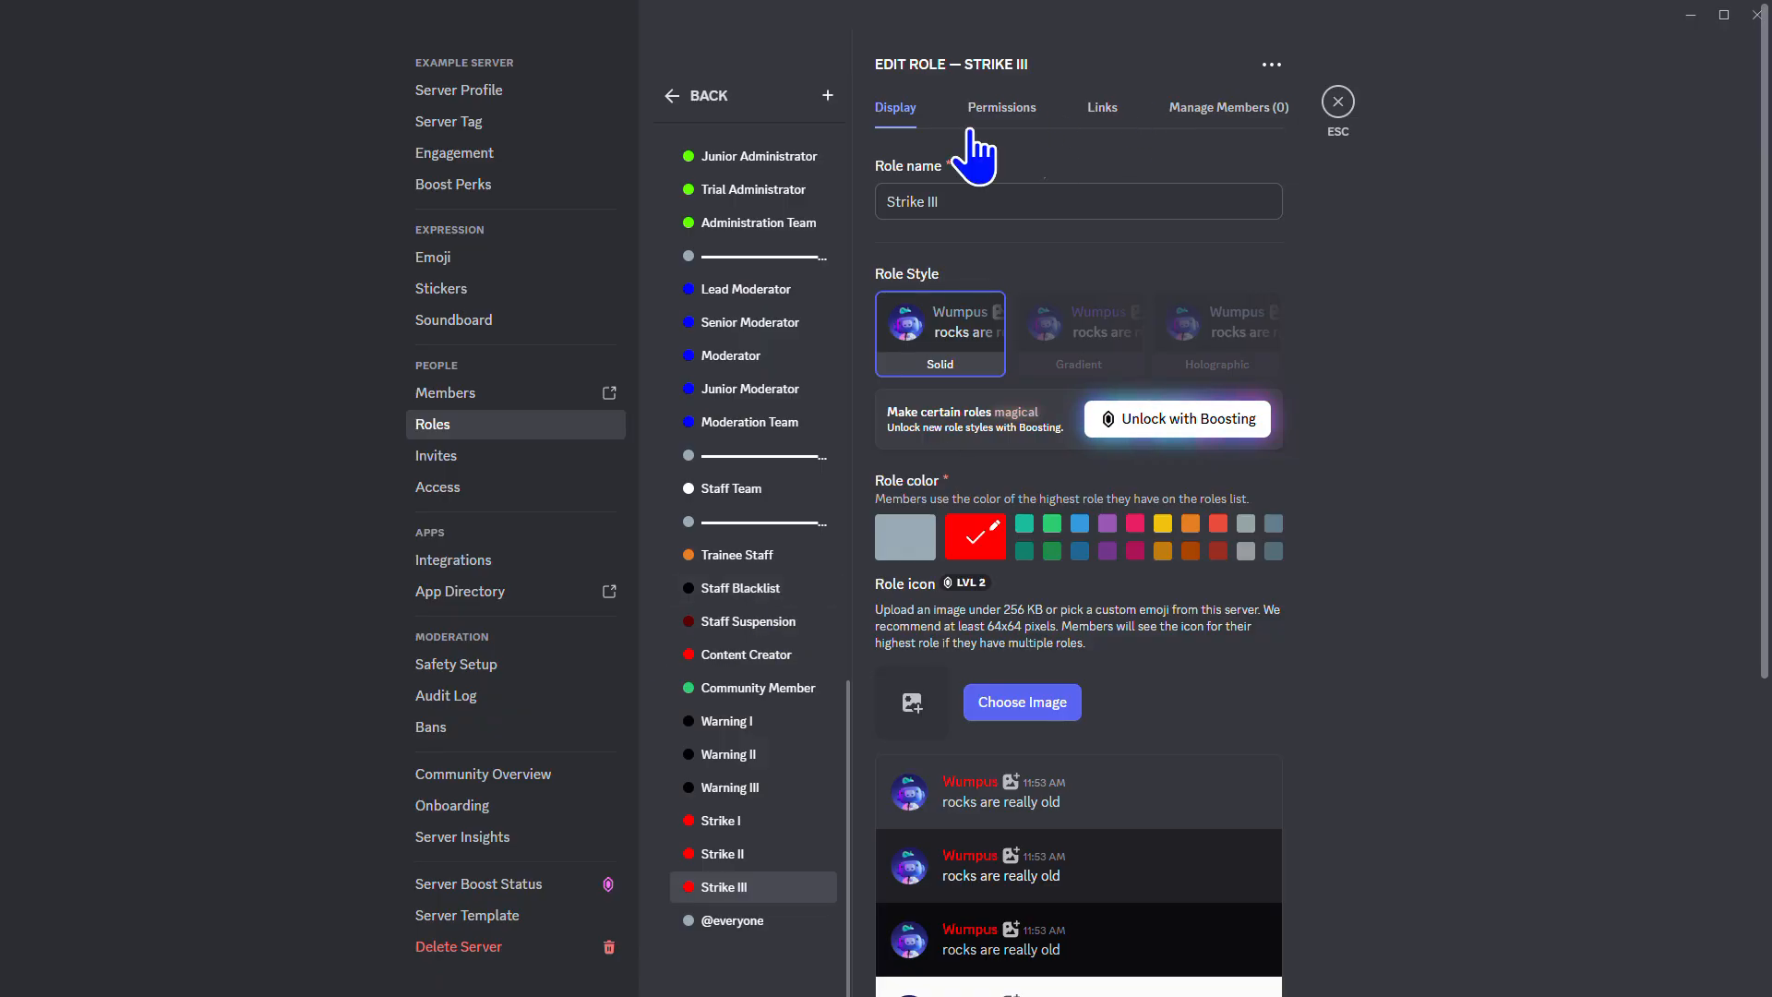
Create a new server role named "Under Investigation"
click(830, 96)
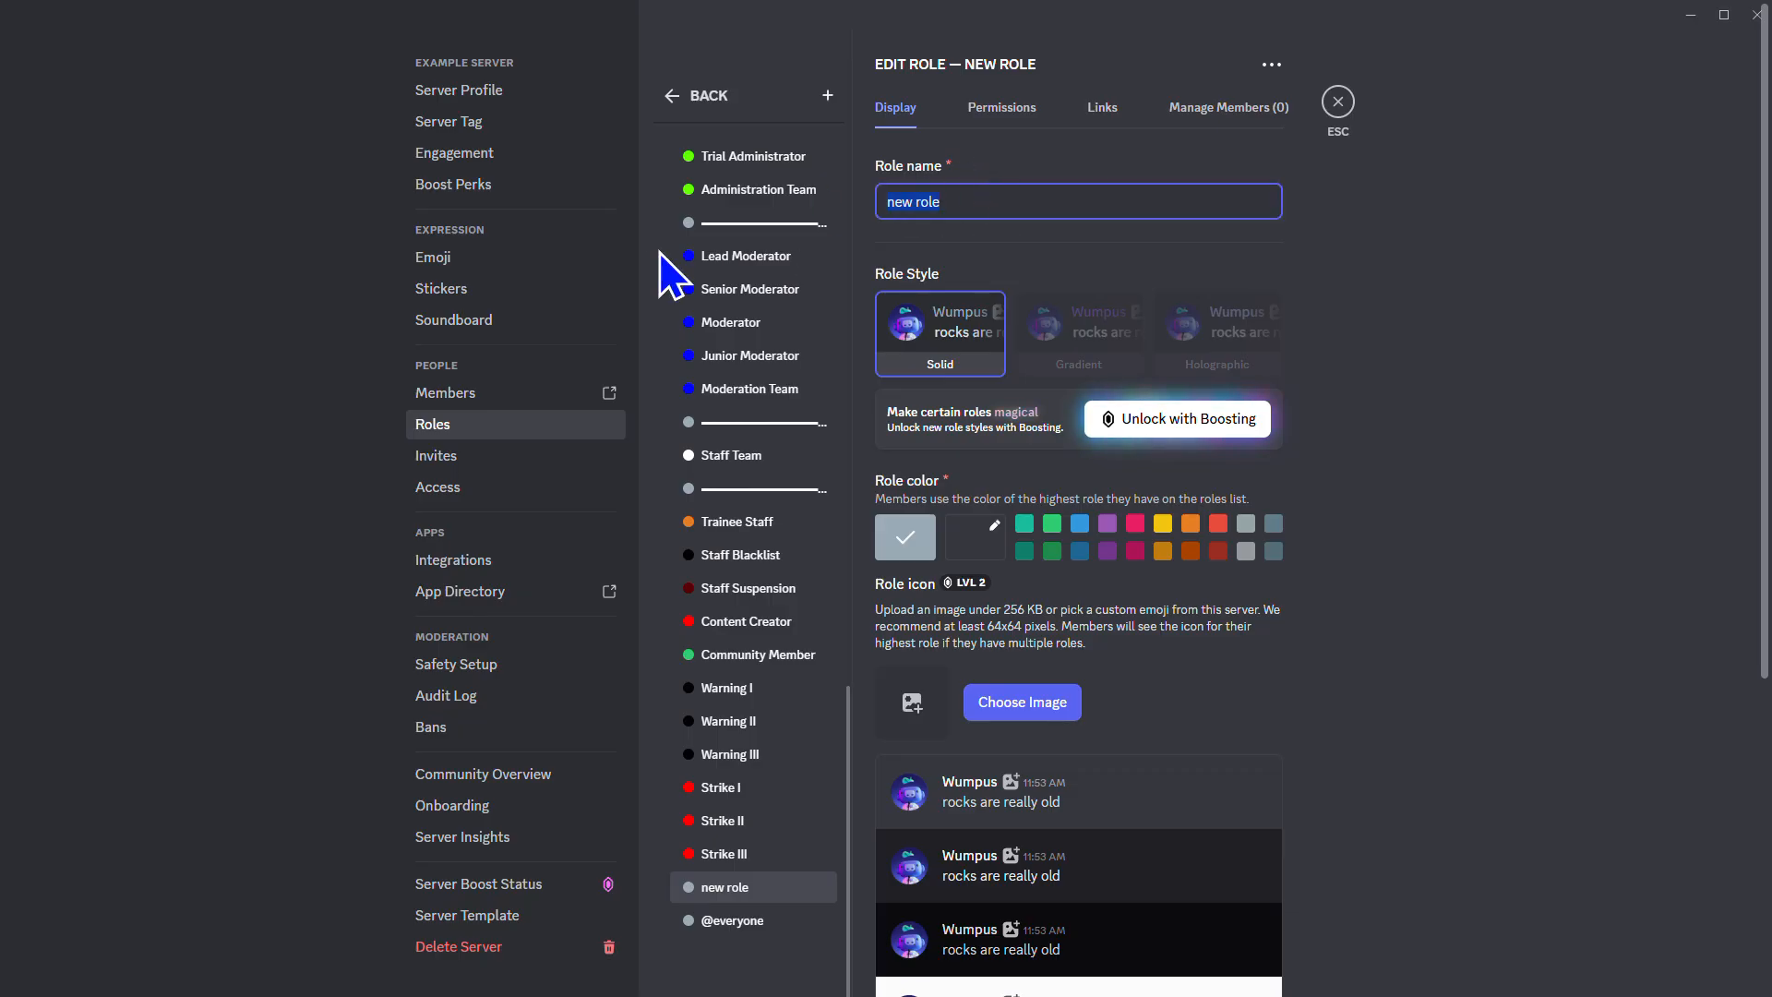
key(super+period)
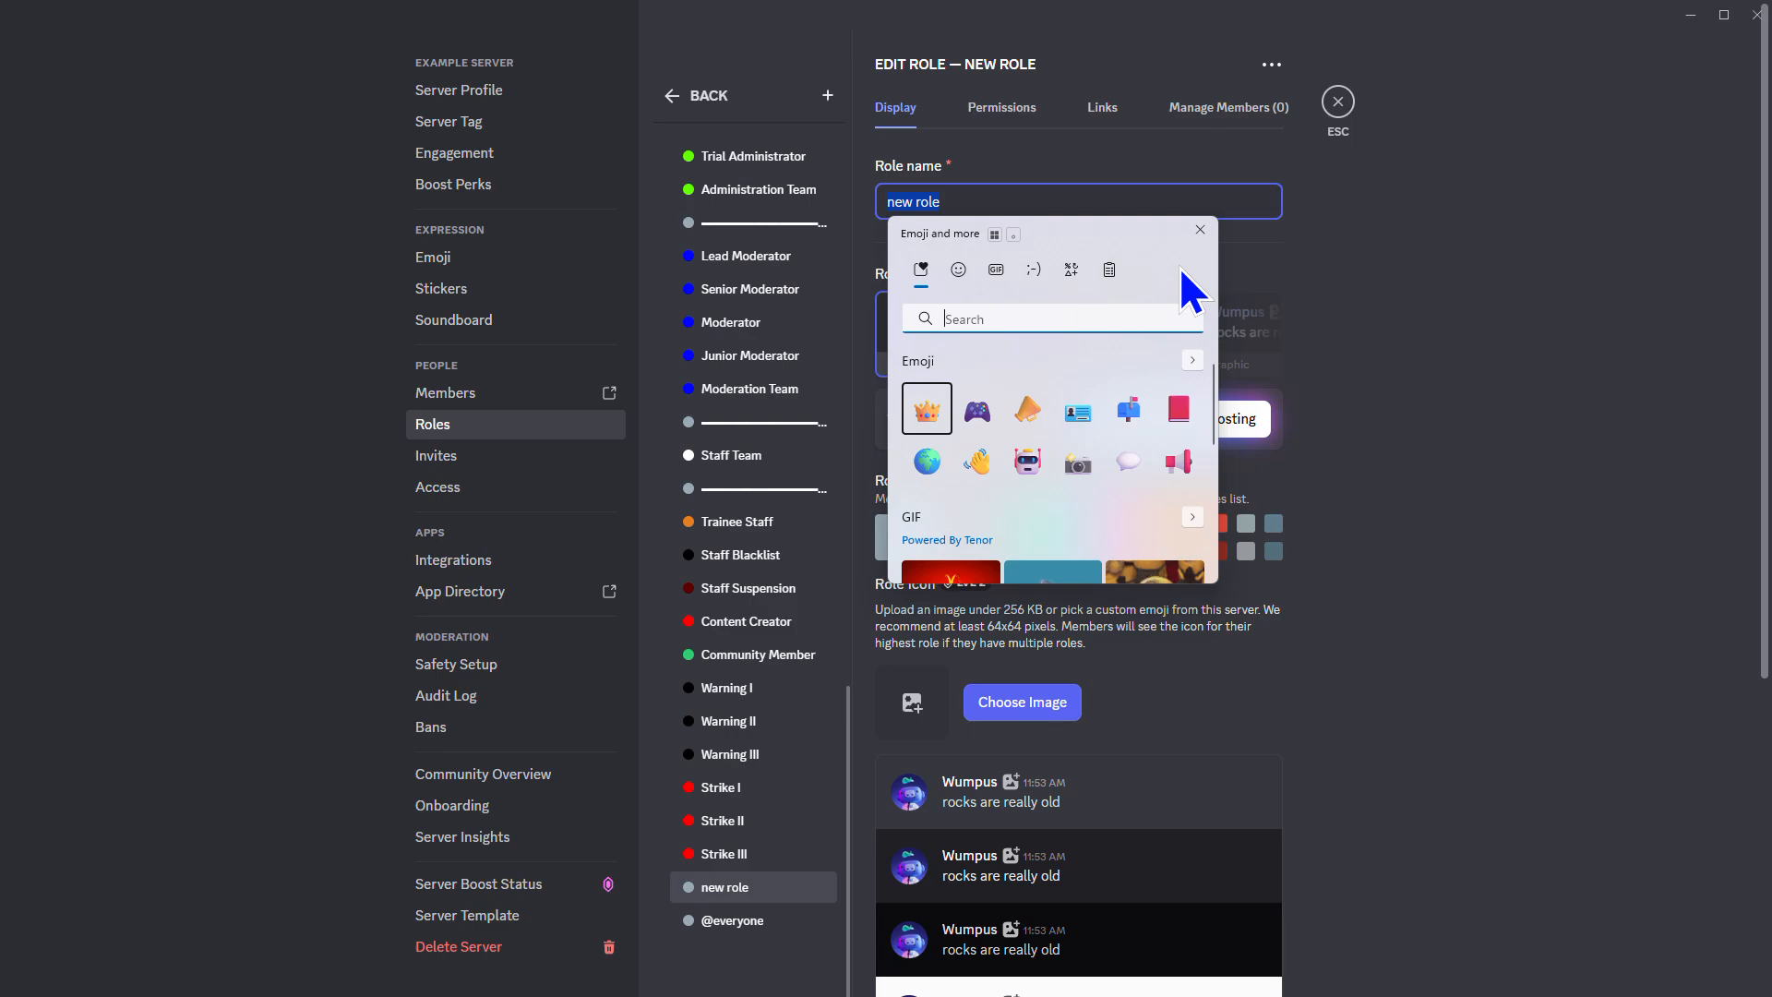
click(1199, 230)
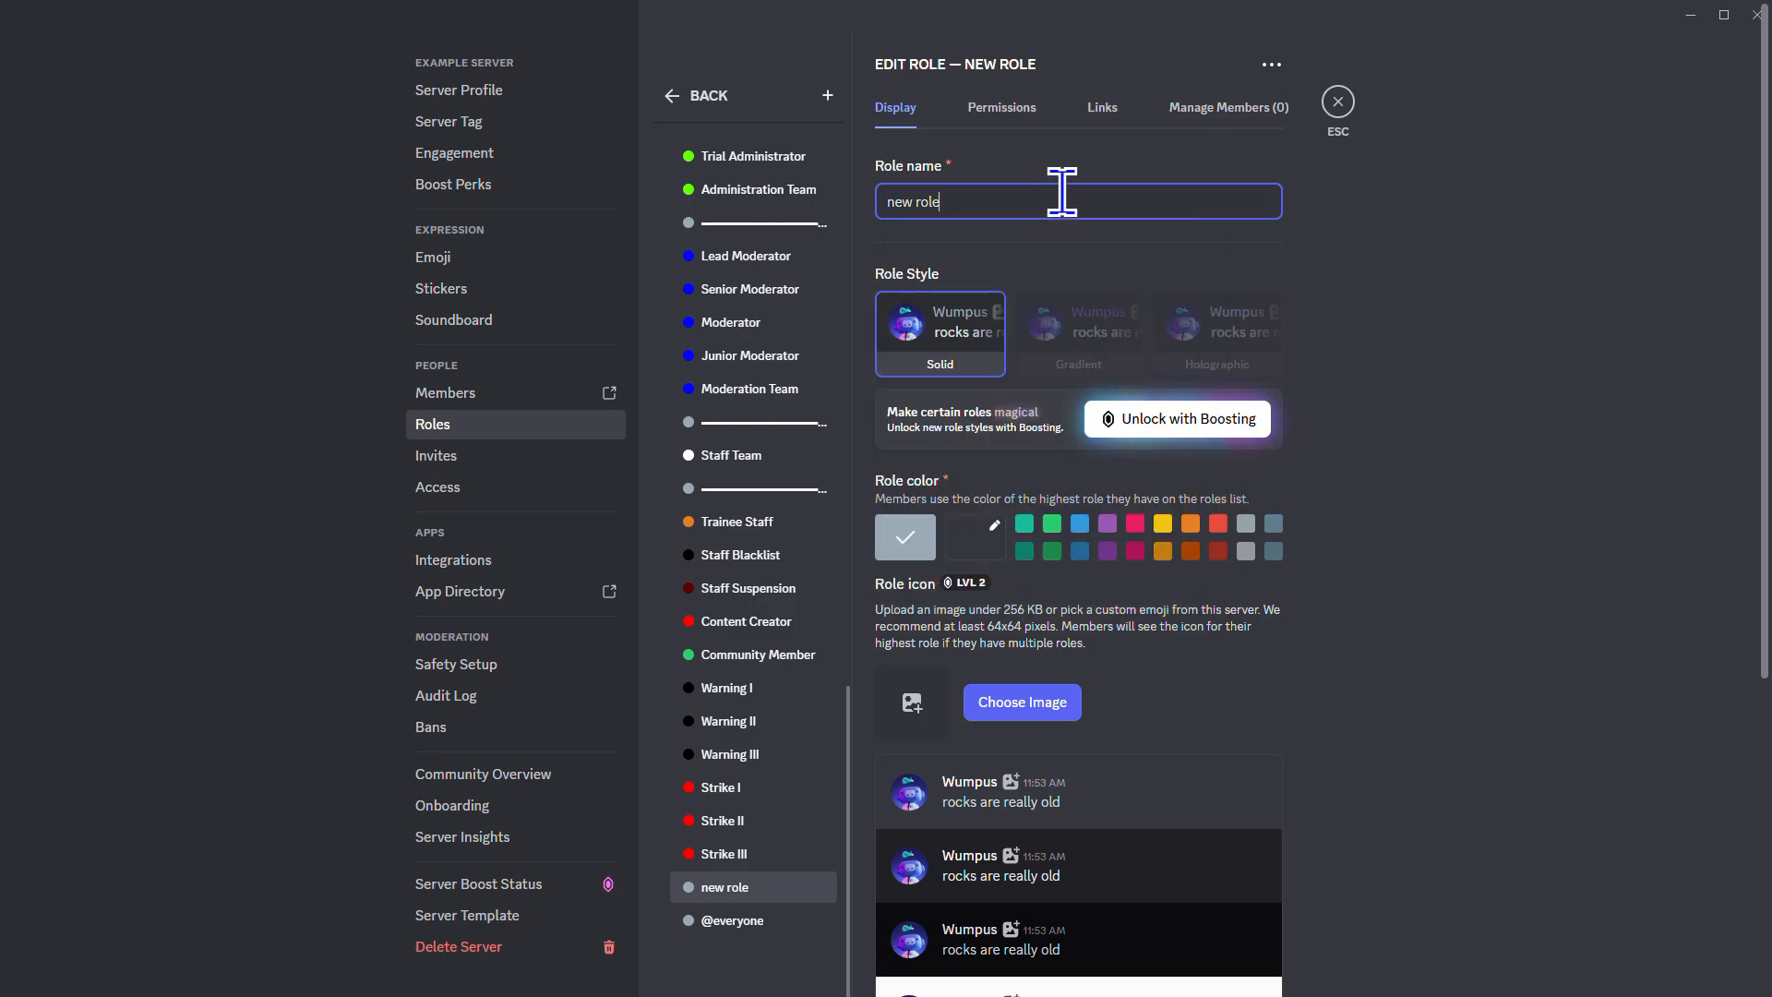
text(Under)
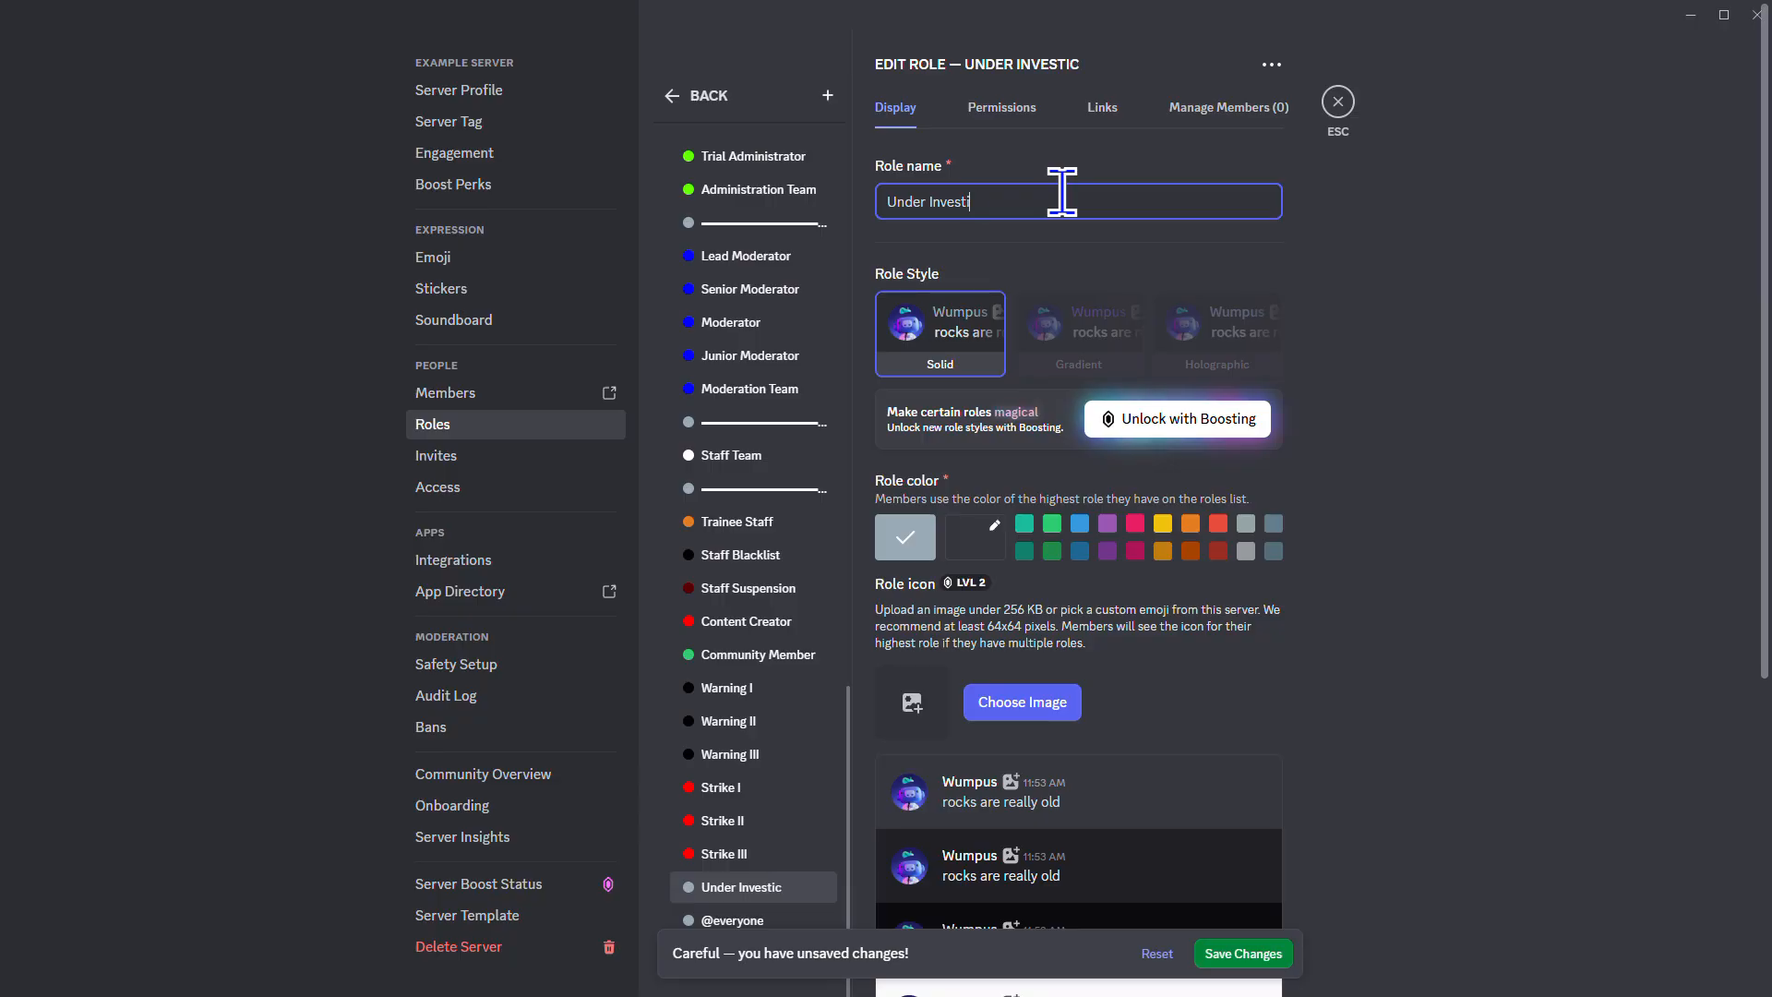
Set the Under Investigation role's custom color to #030101 and save its position directly below Staff Suspension
click(971, 545)
double_click(1201, 722)
text(03)
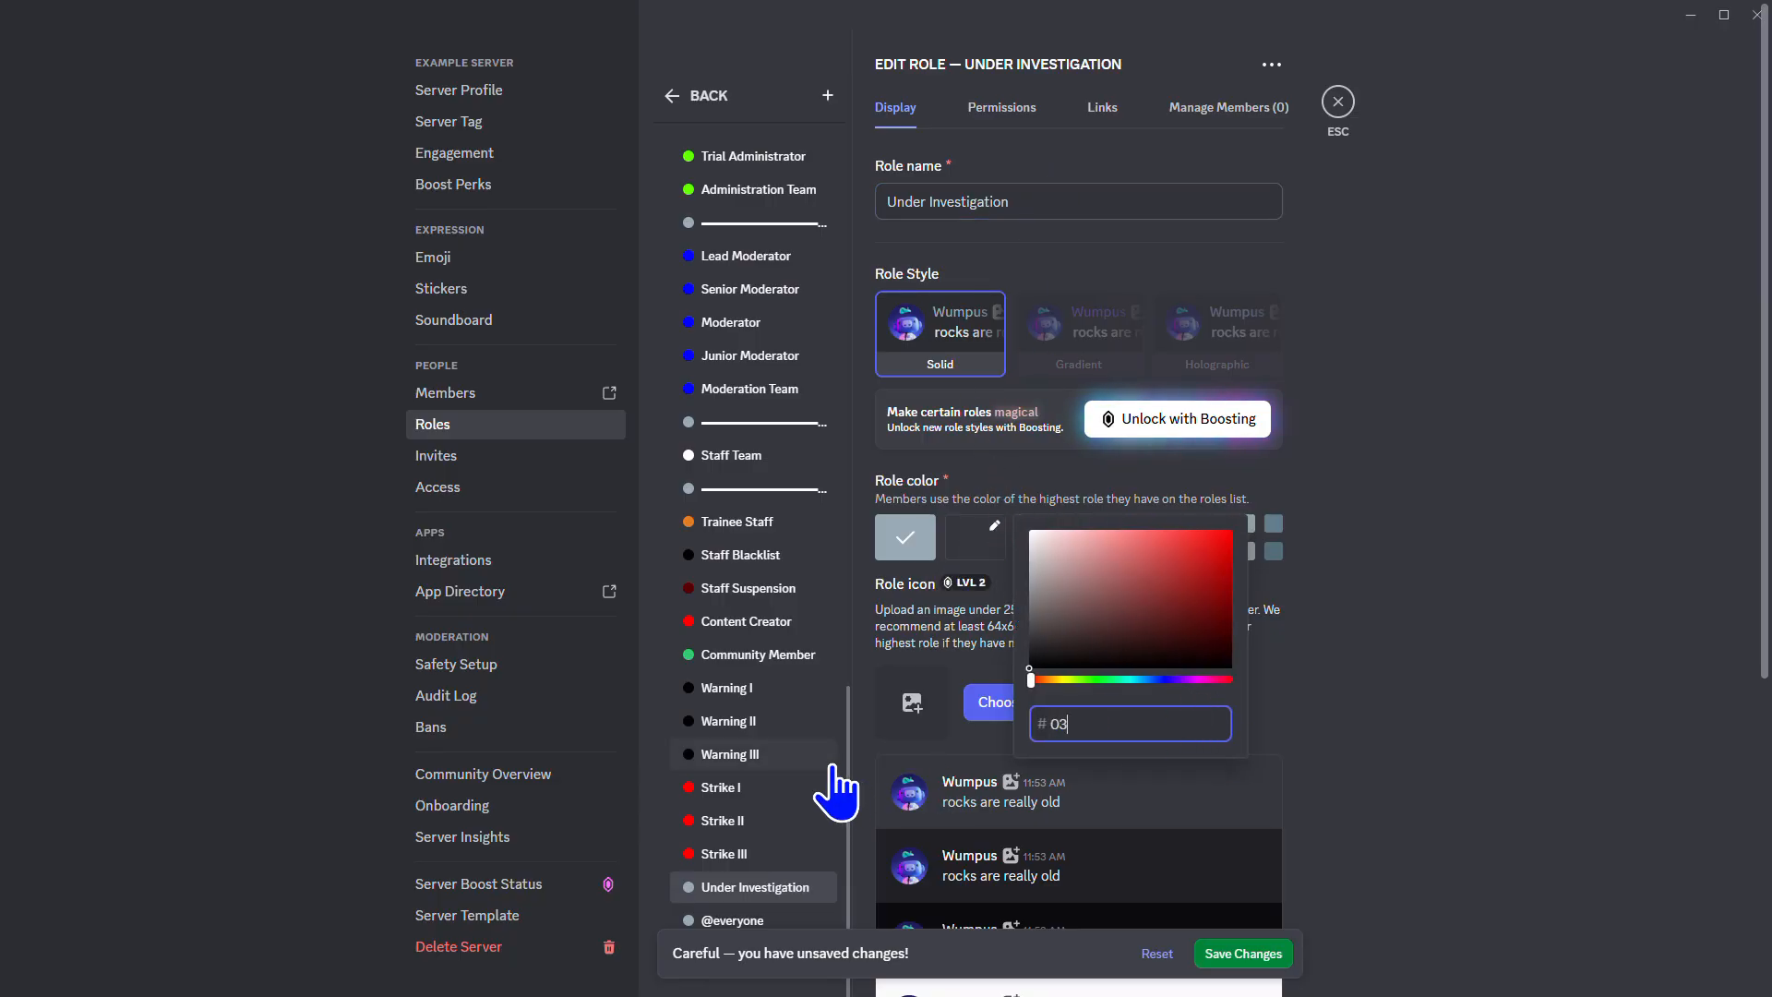
text(0101)
click(1284, 967)
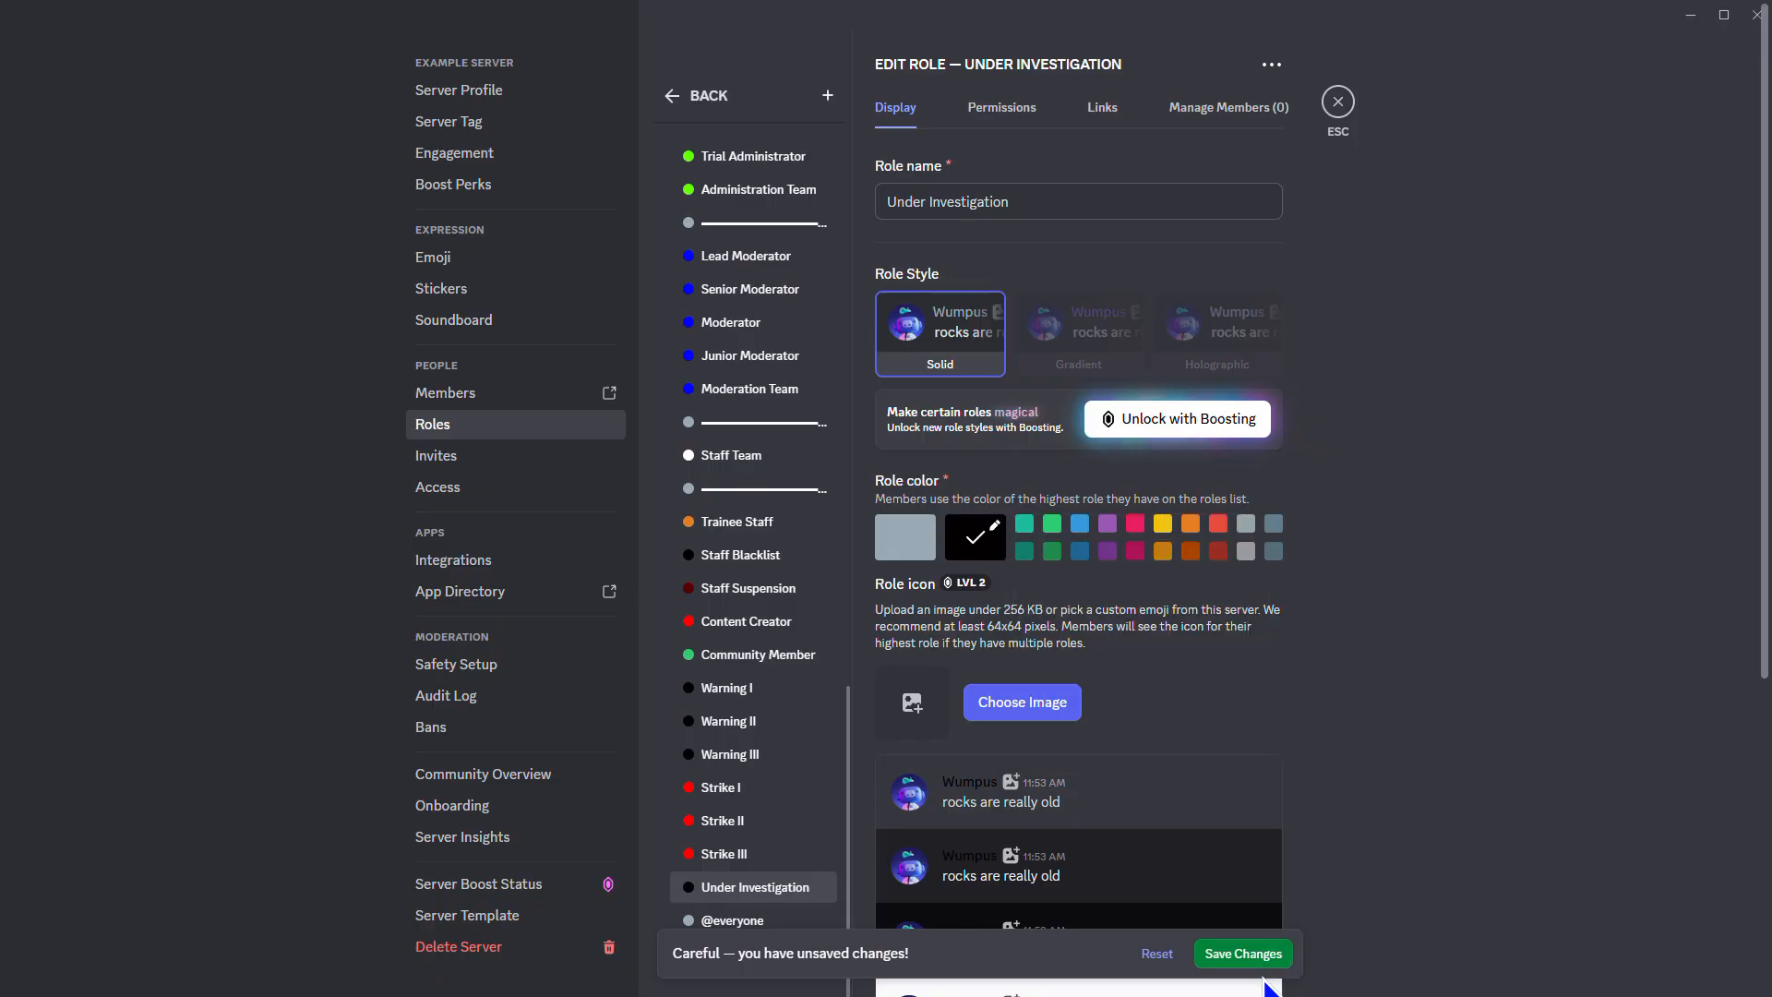
click(1248, 965)
drag(733, 875, 780, 615)
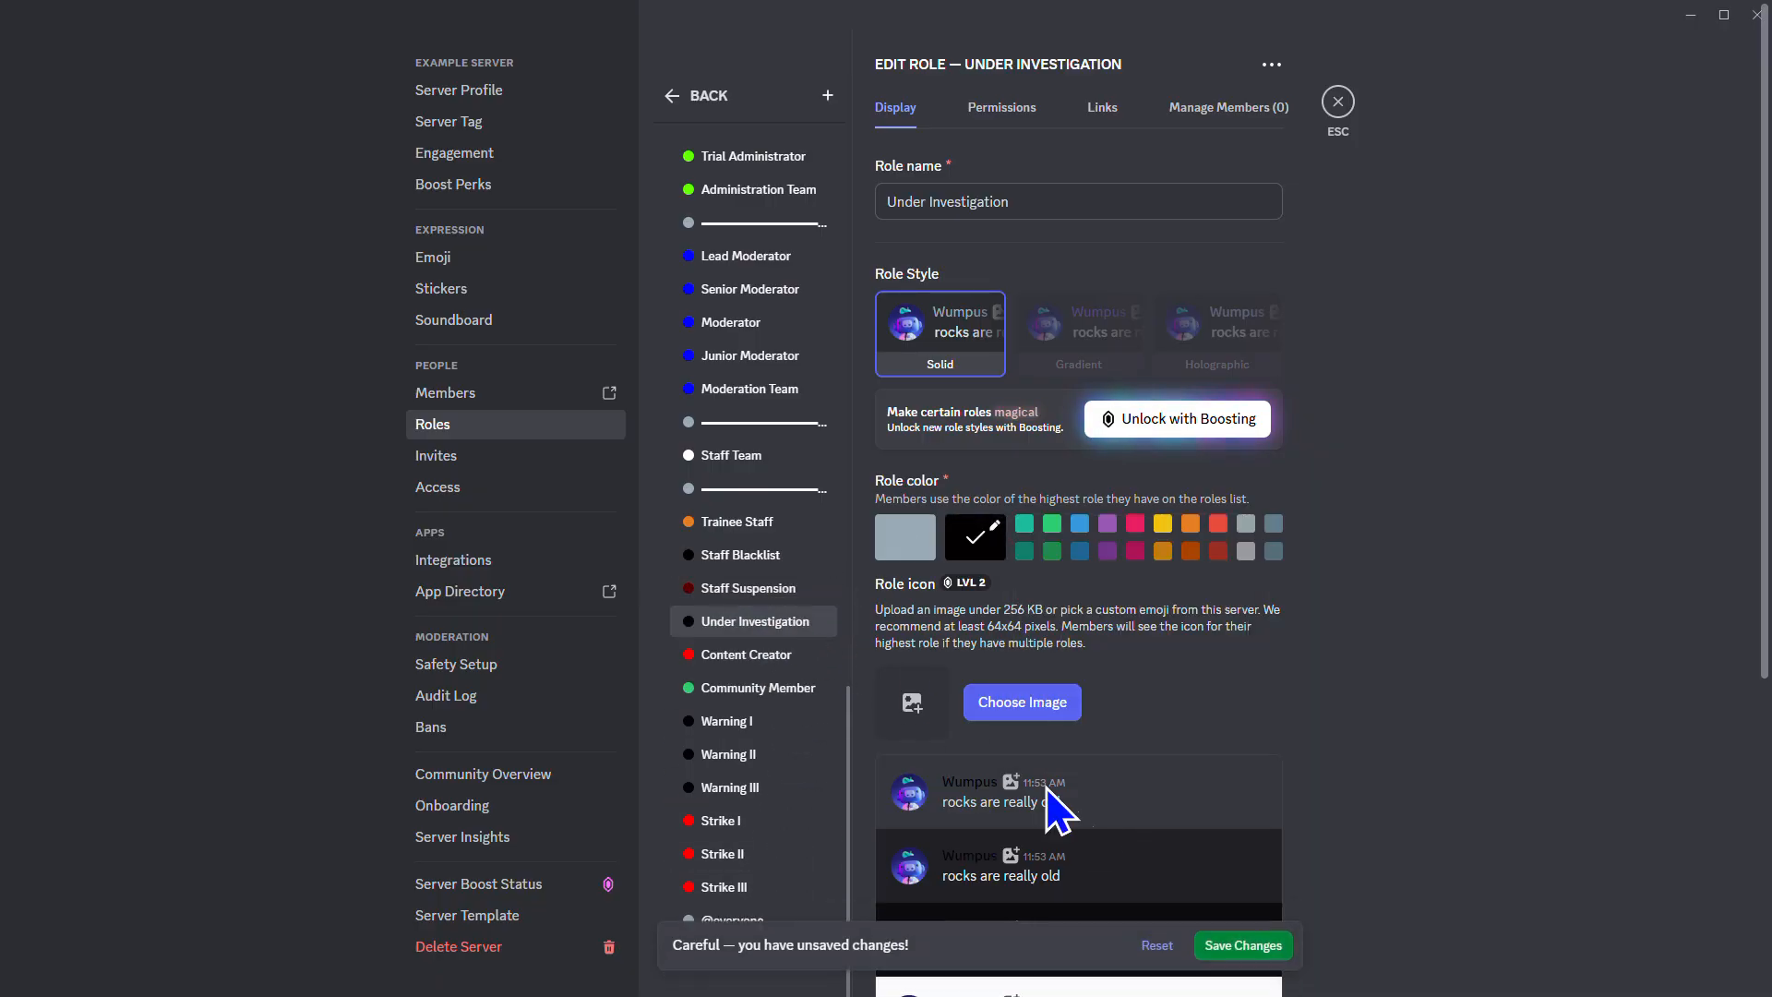
click(1246, 961)
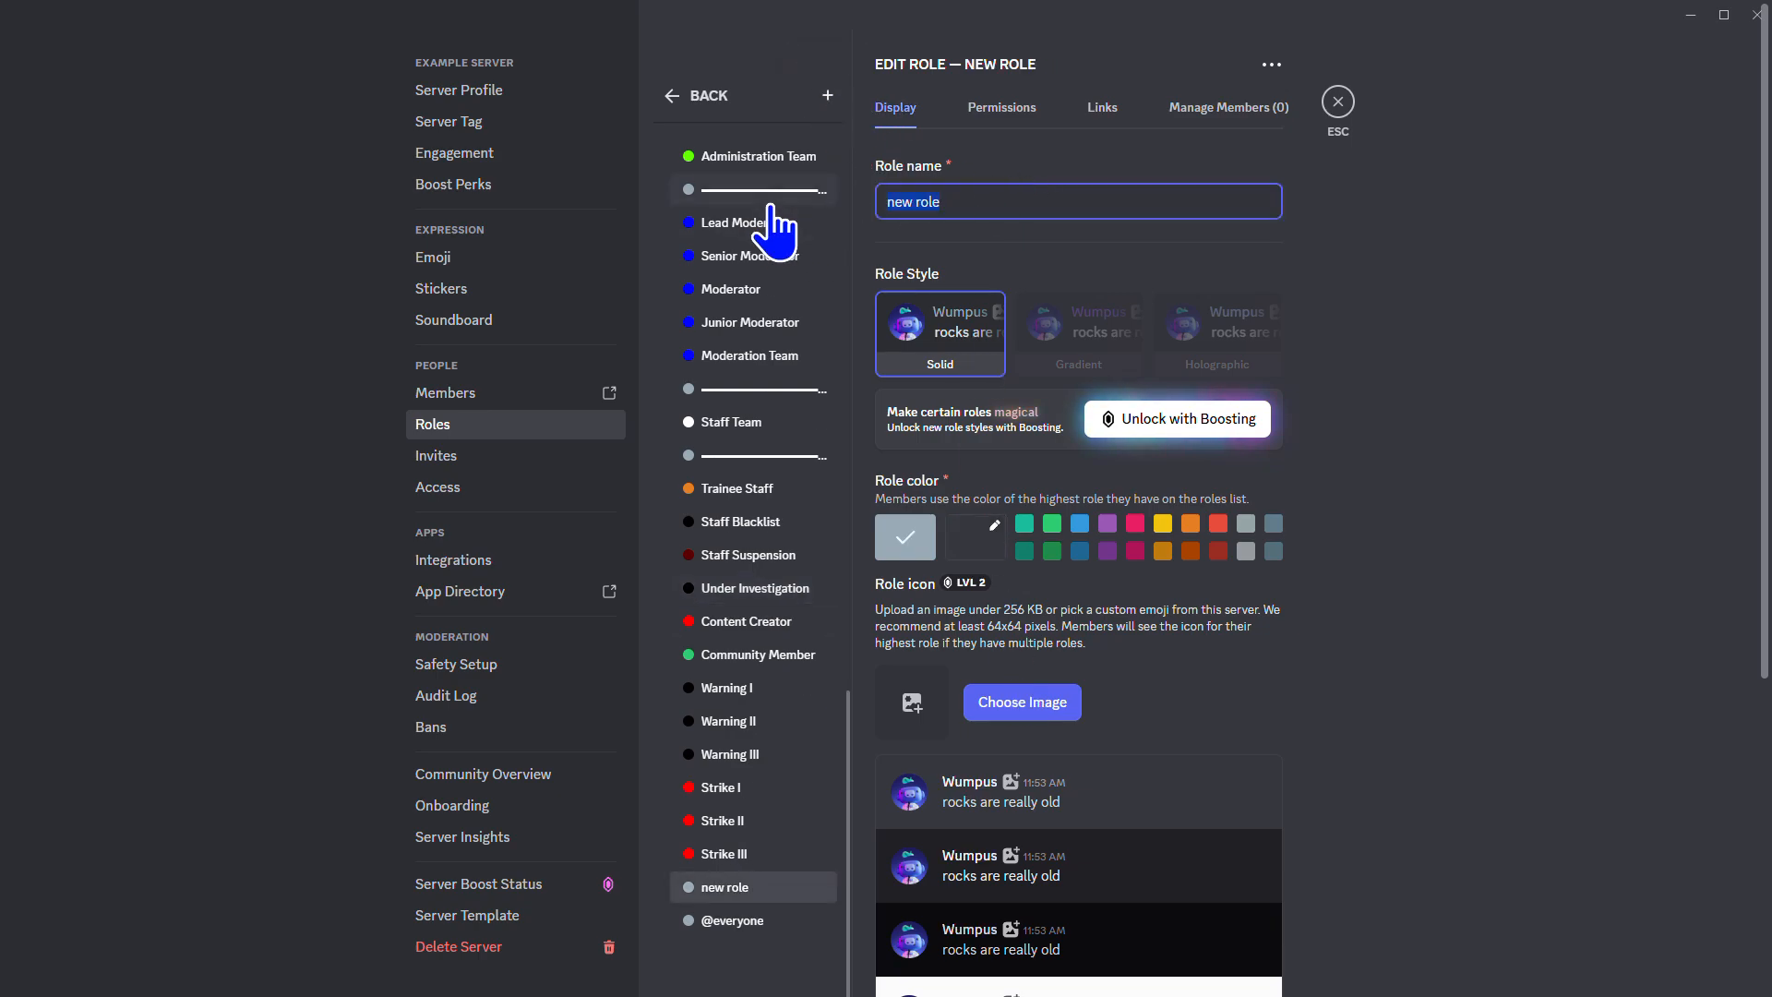
Name the new role "Rank locked", set its custom color to #030101, and save it
text(nk locked)
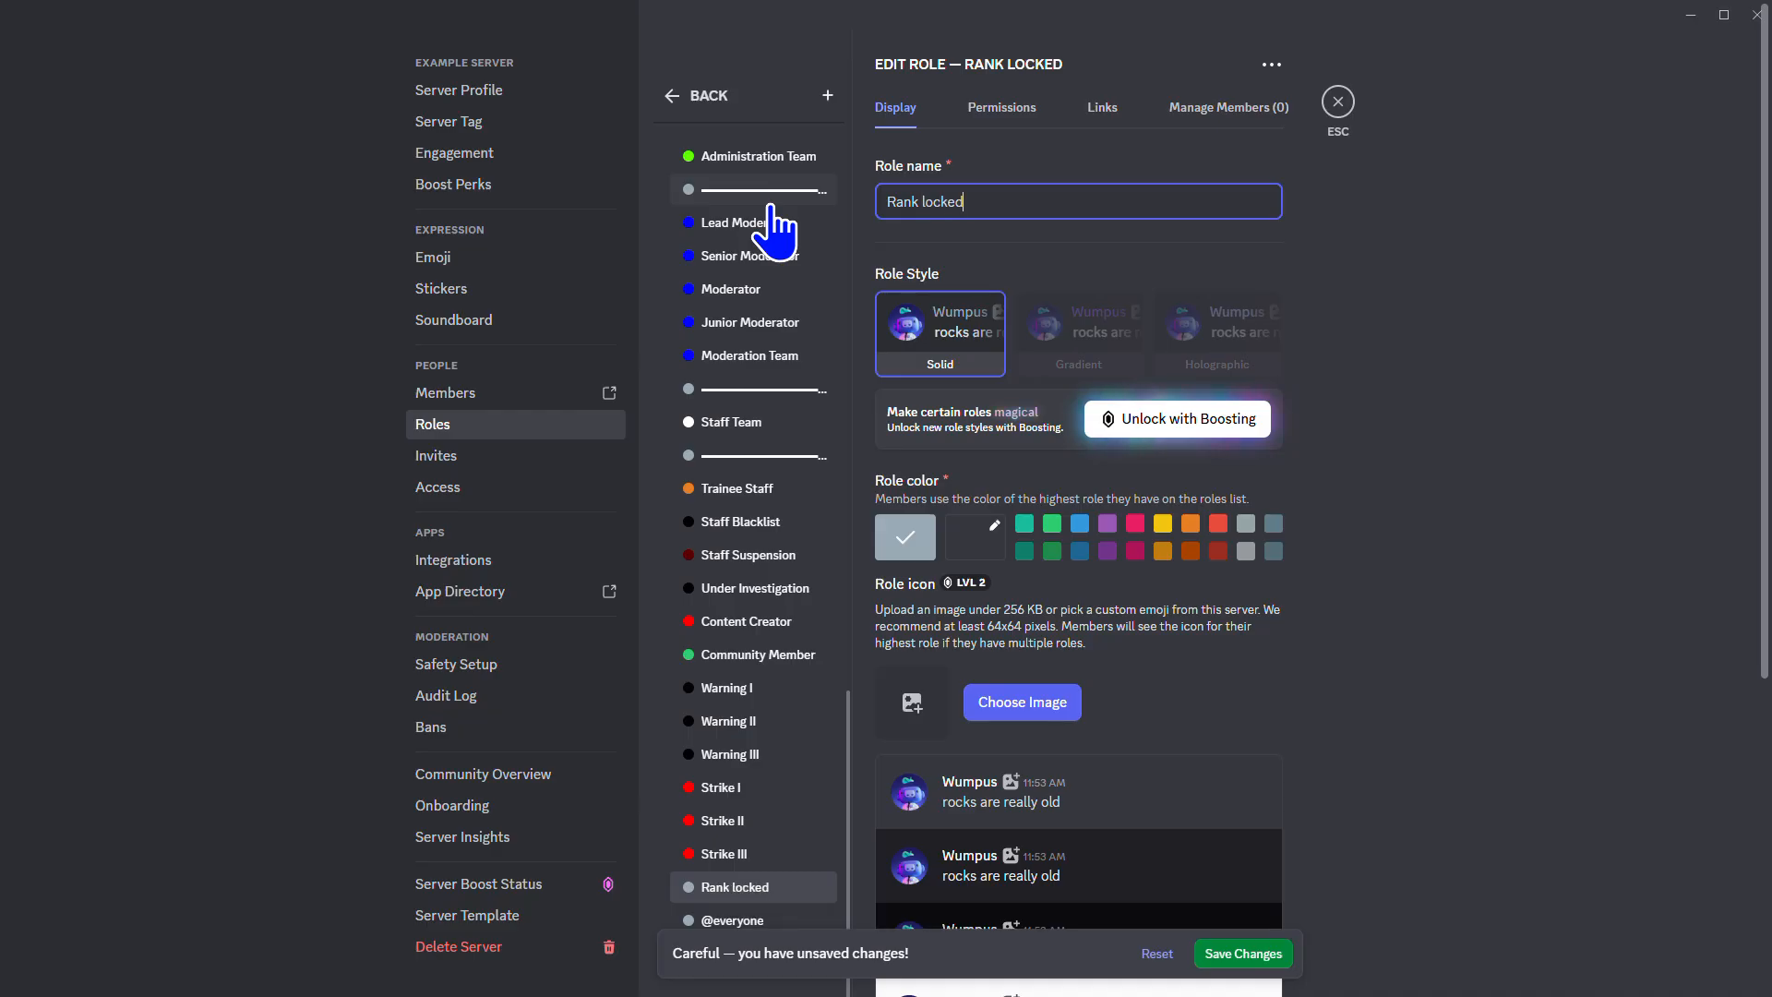
click(976, 535)
double_click(1123, 723)
text(000000)
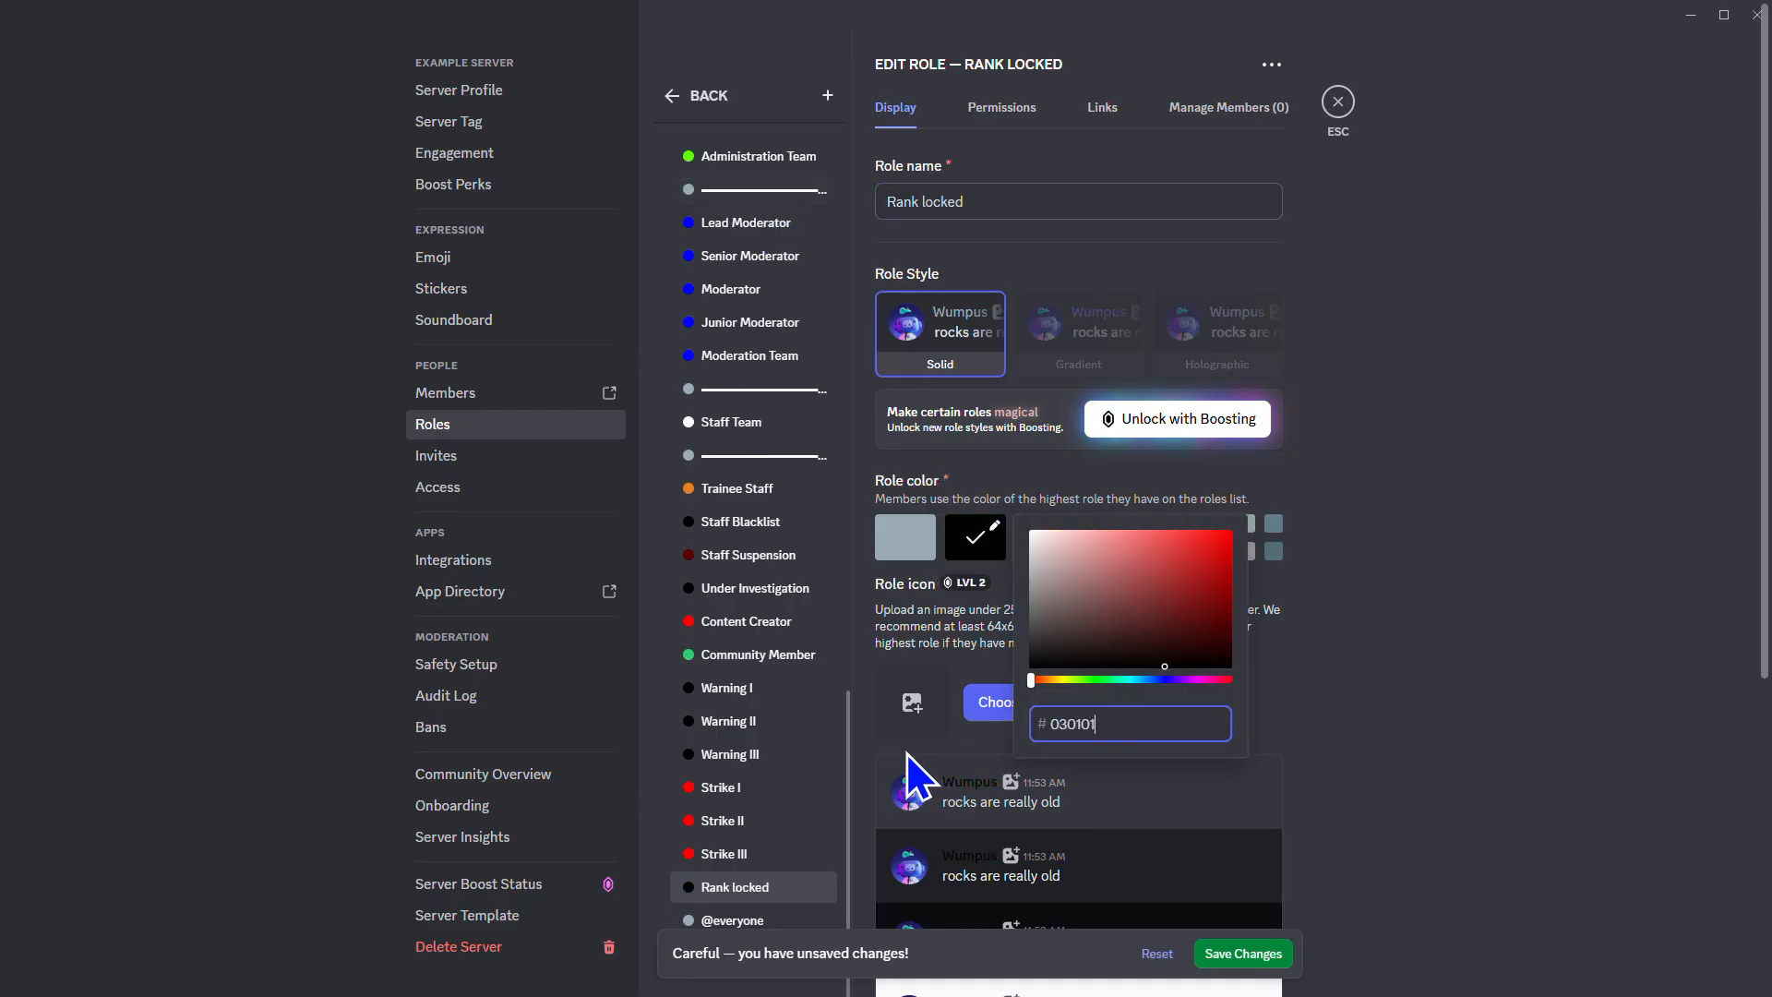
click(1254, 964)
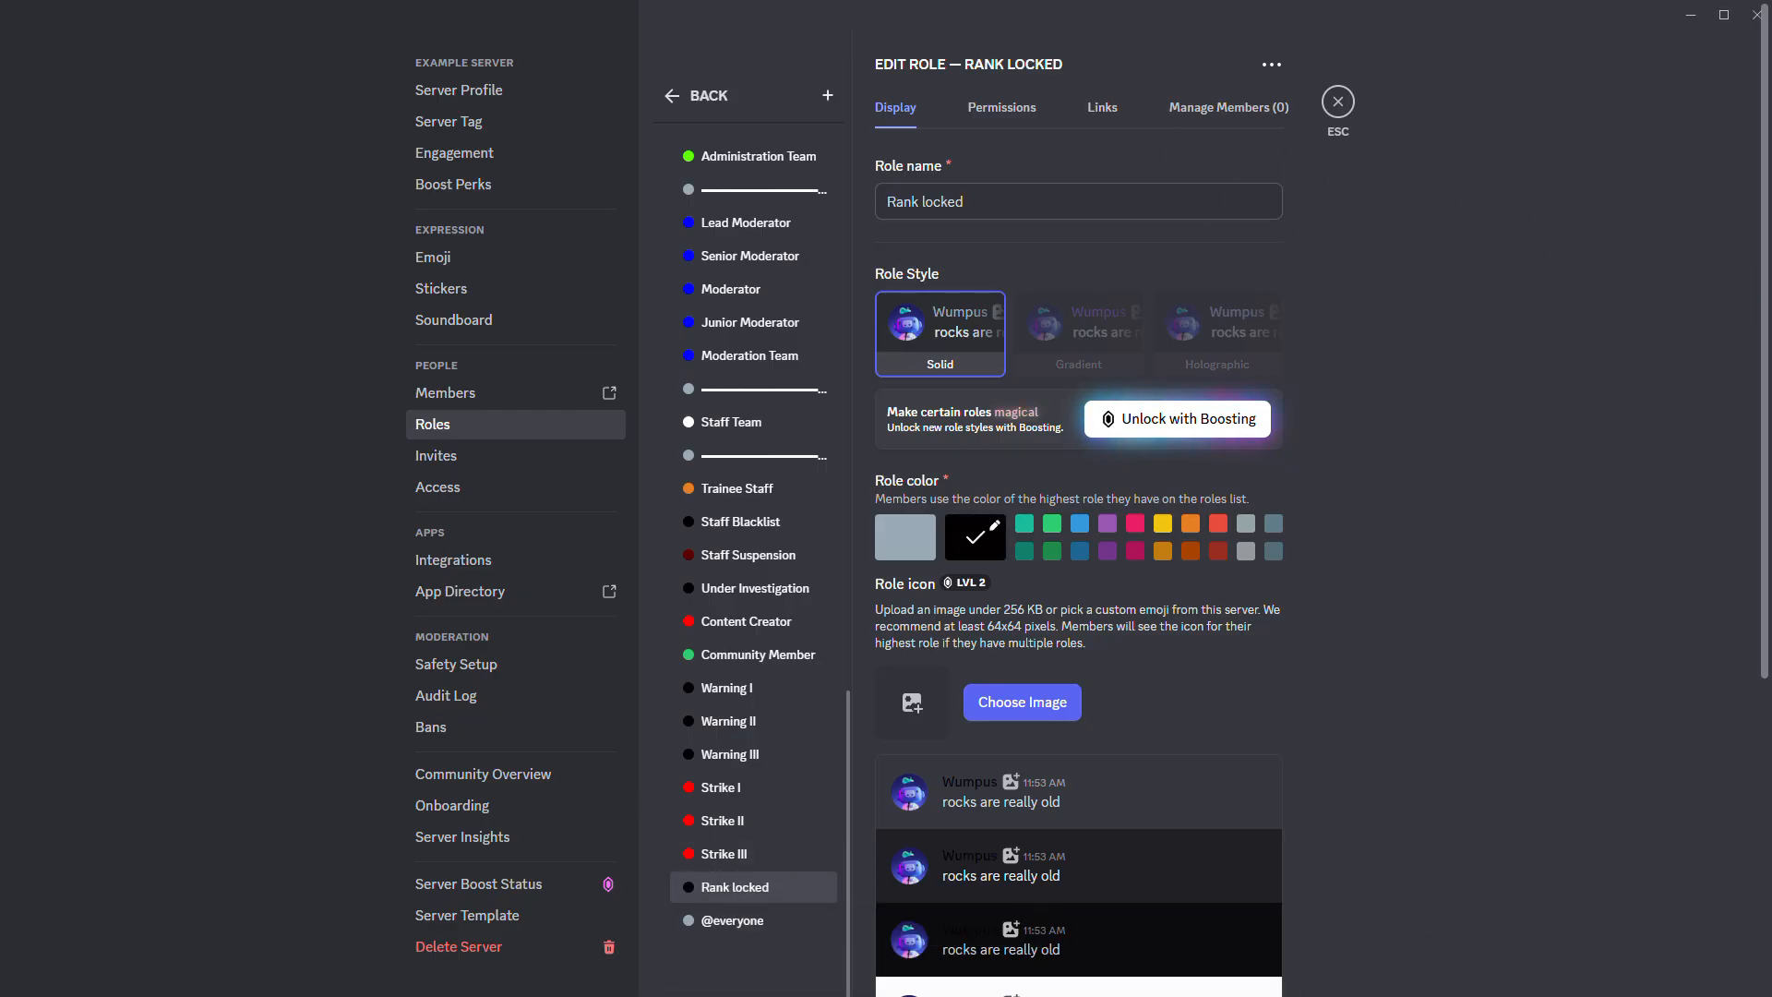
Leave the server settings and return to the server's channel view
scroll(780, 540, up, 10)
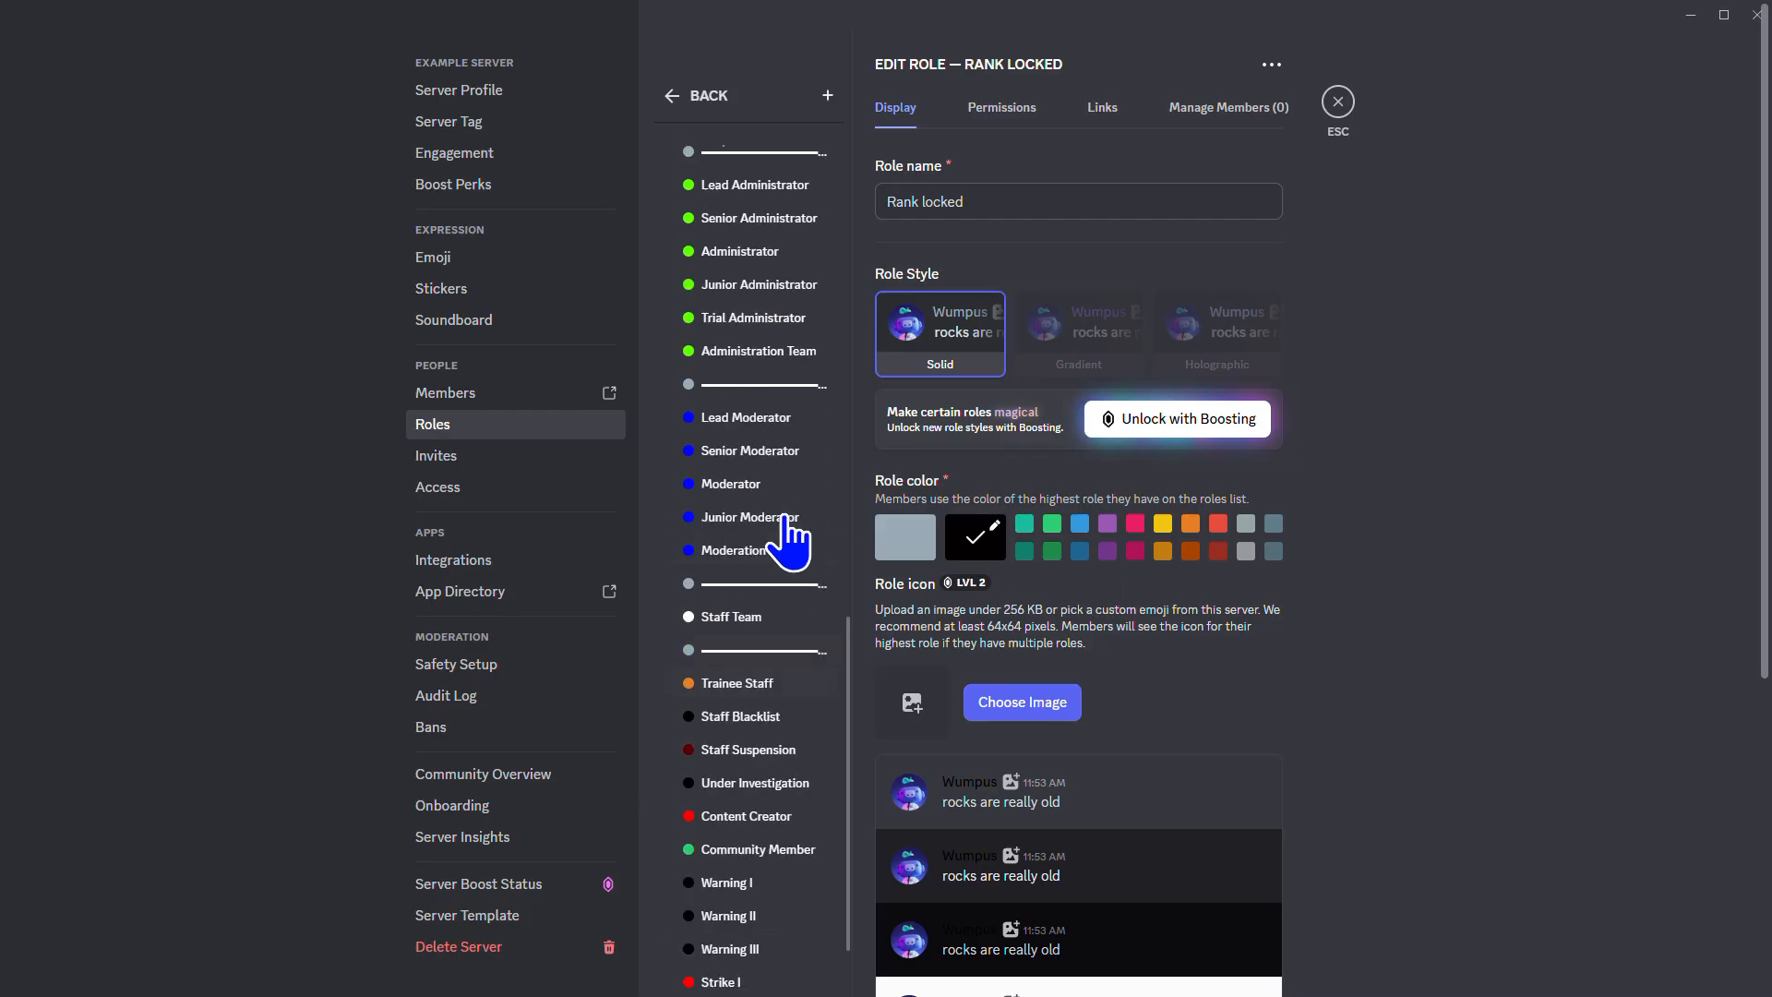
scroll(780, 544, down, 10)
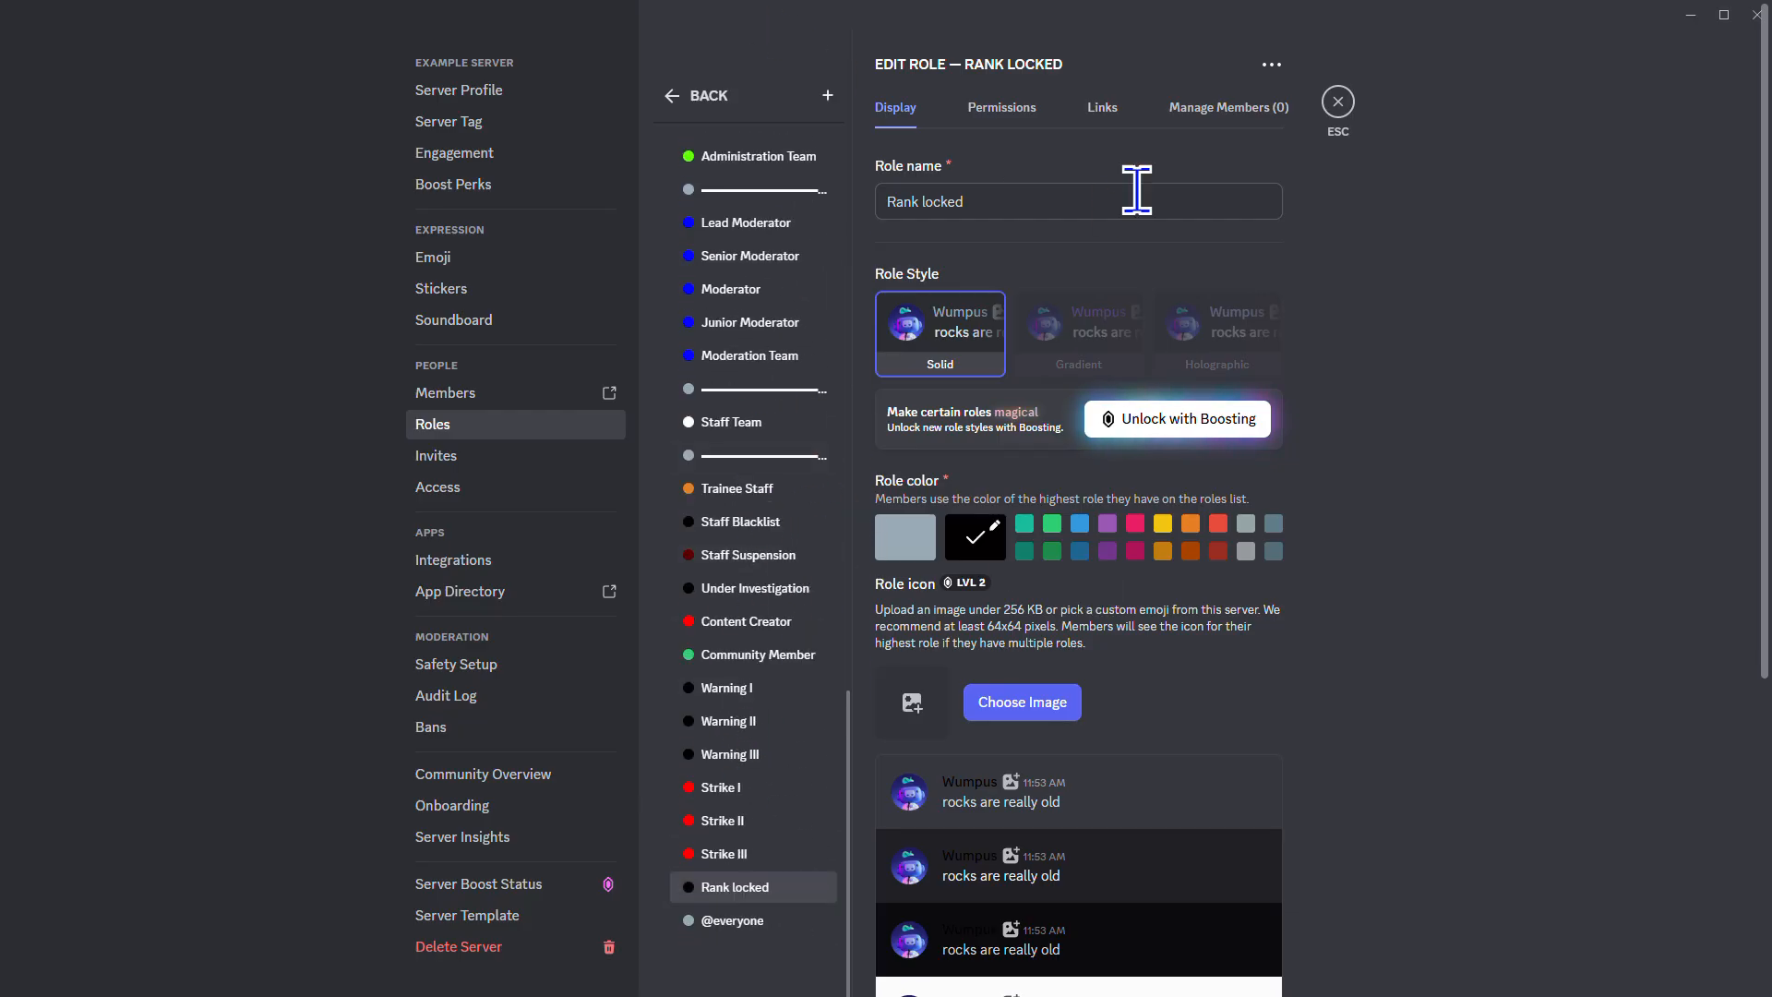
click(1338, 104)
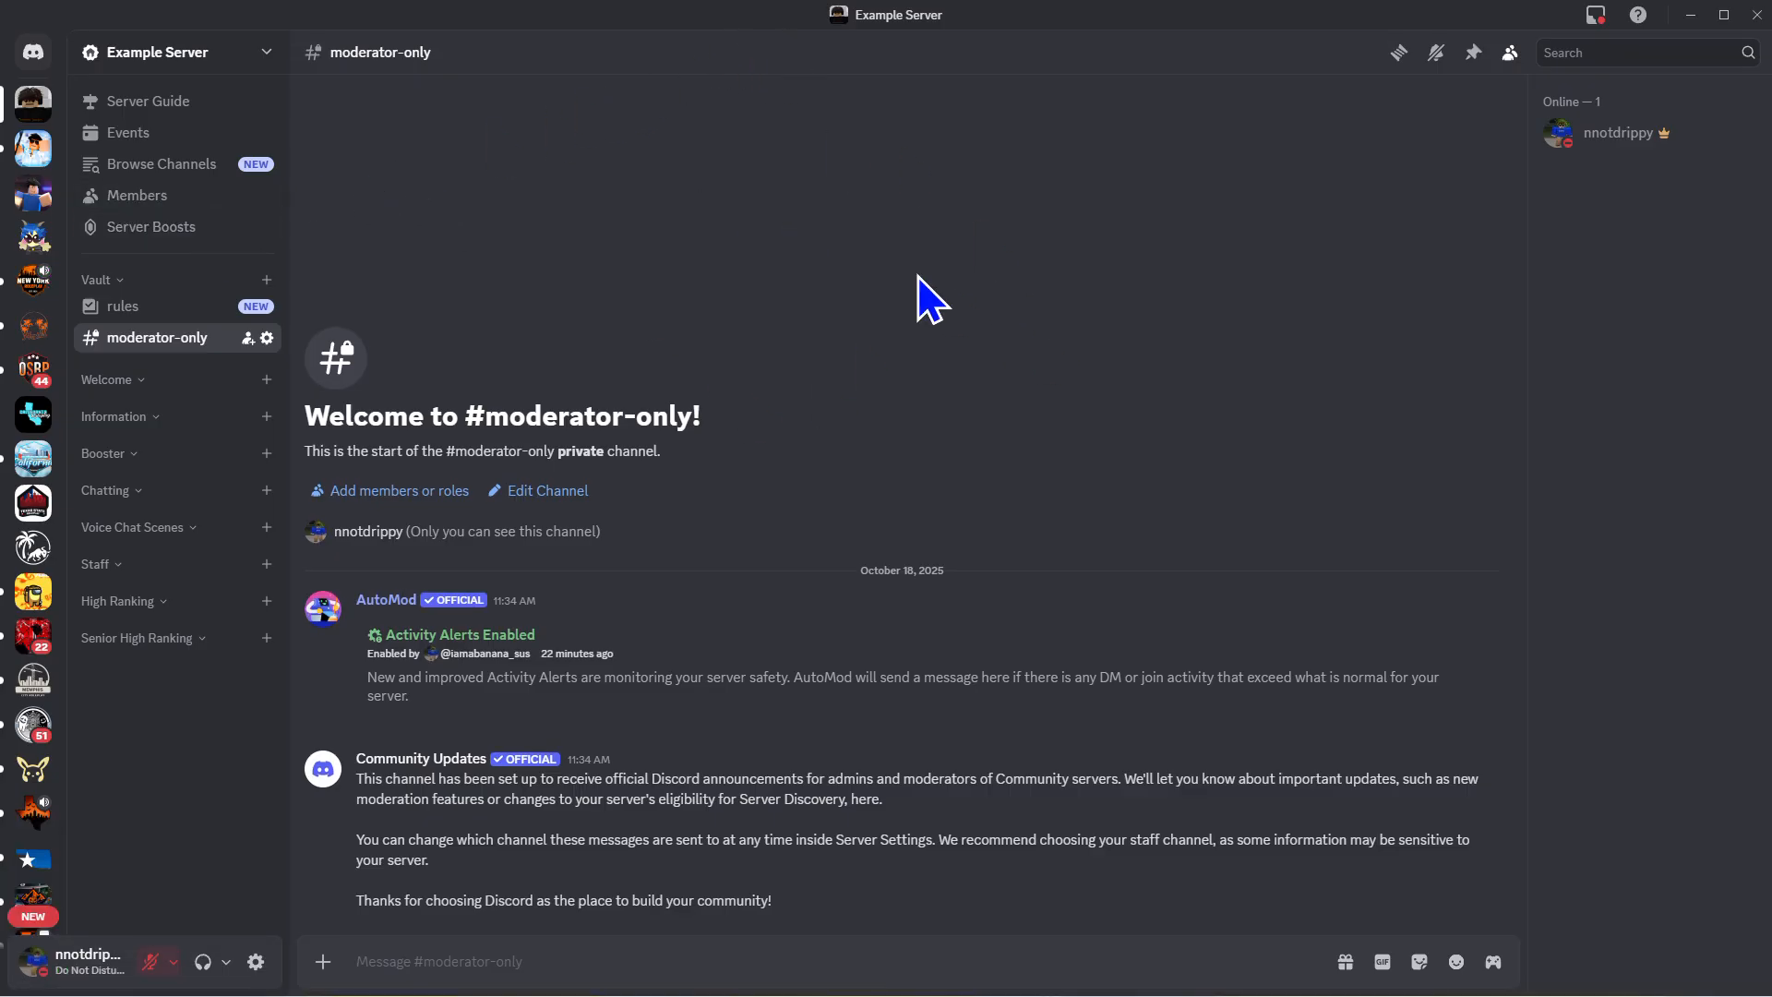
click(189, 57)
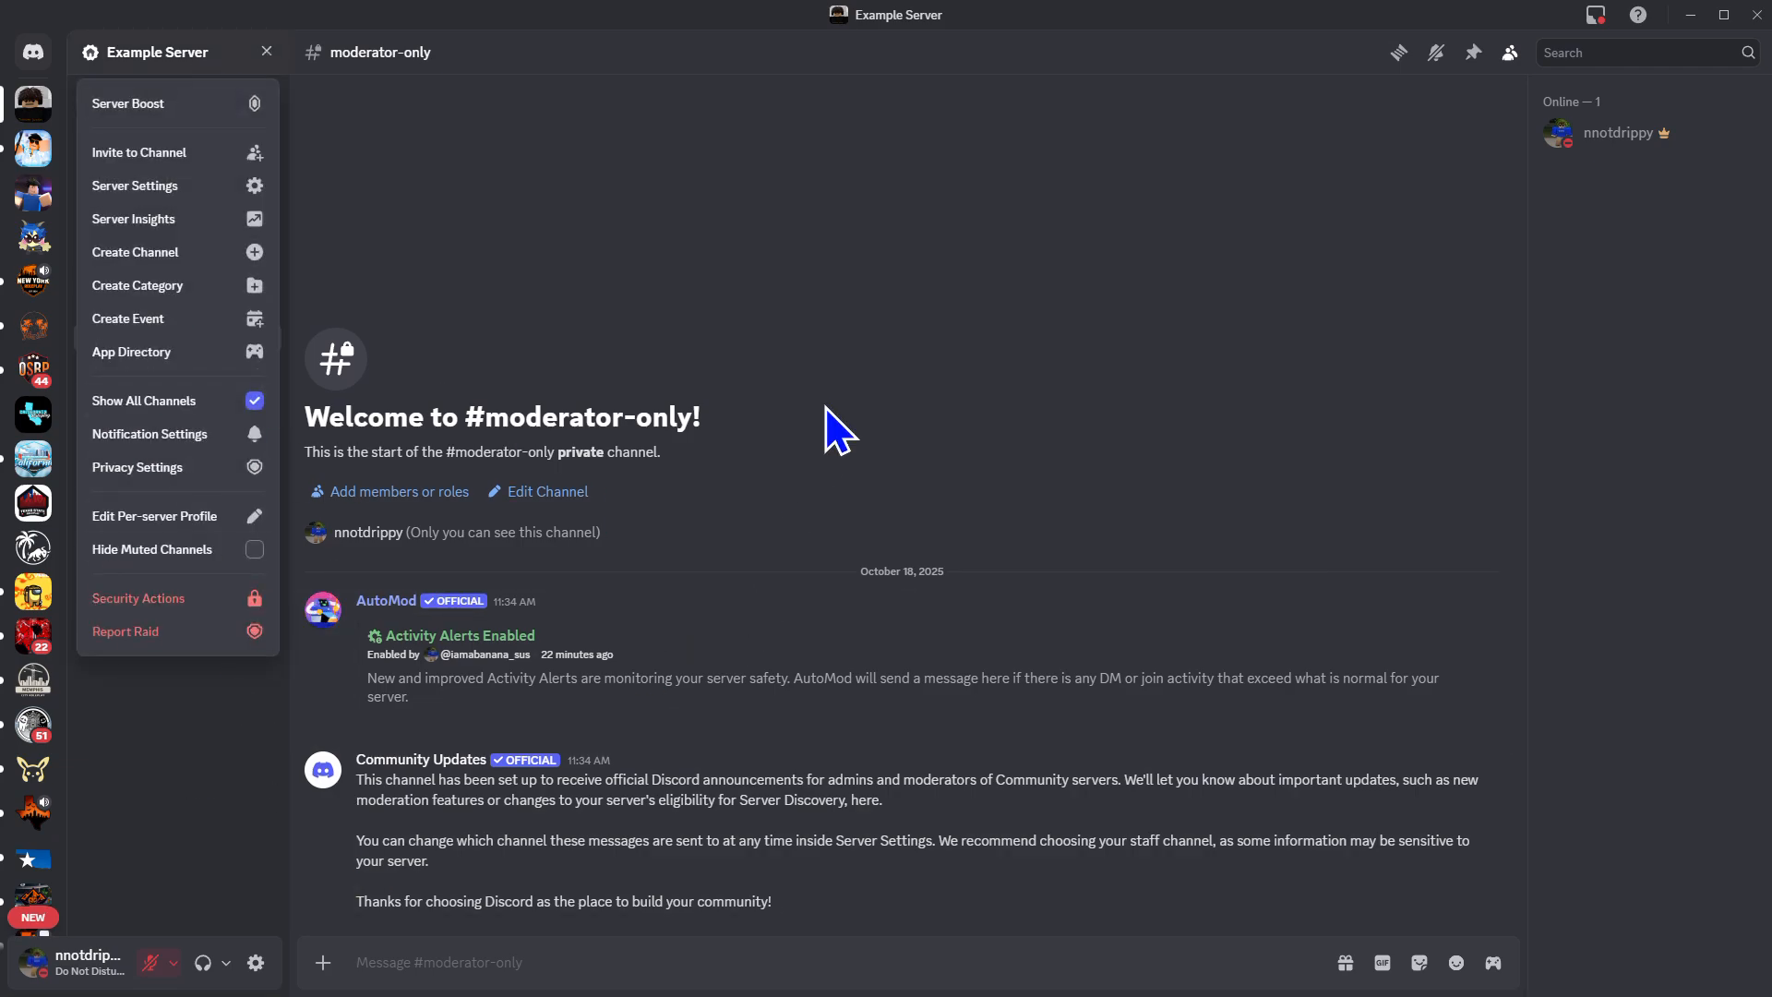
click(812, 457)
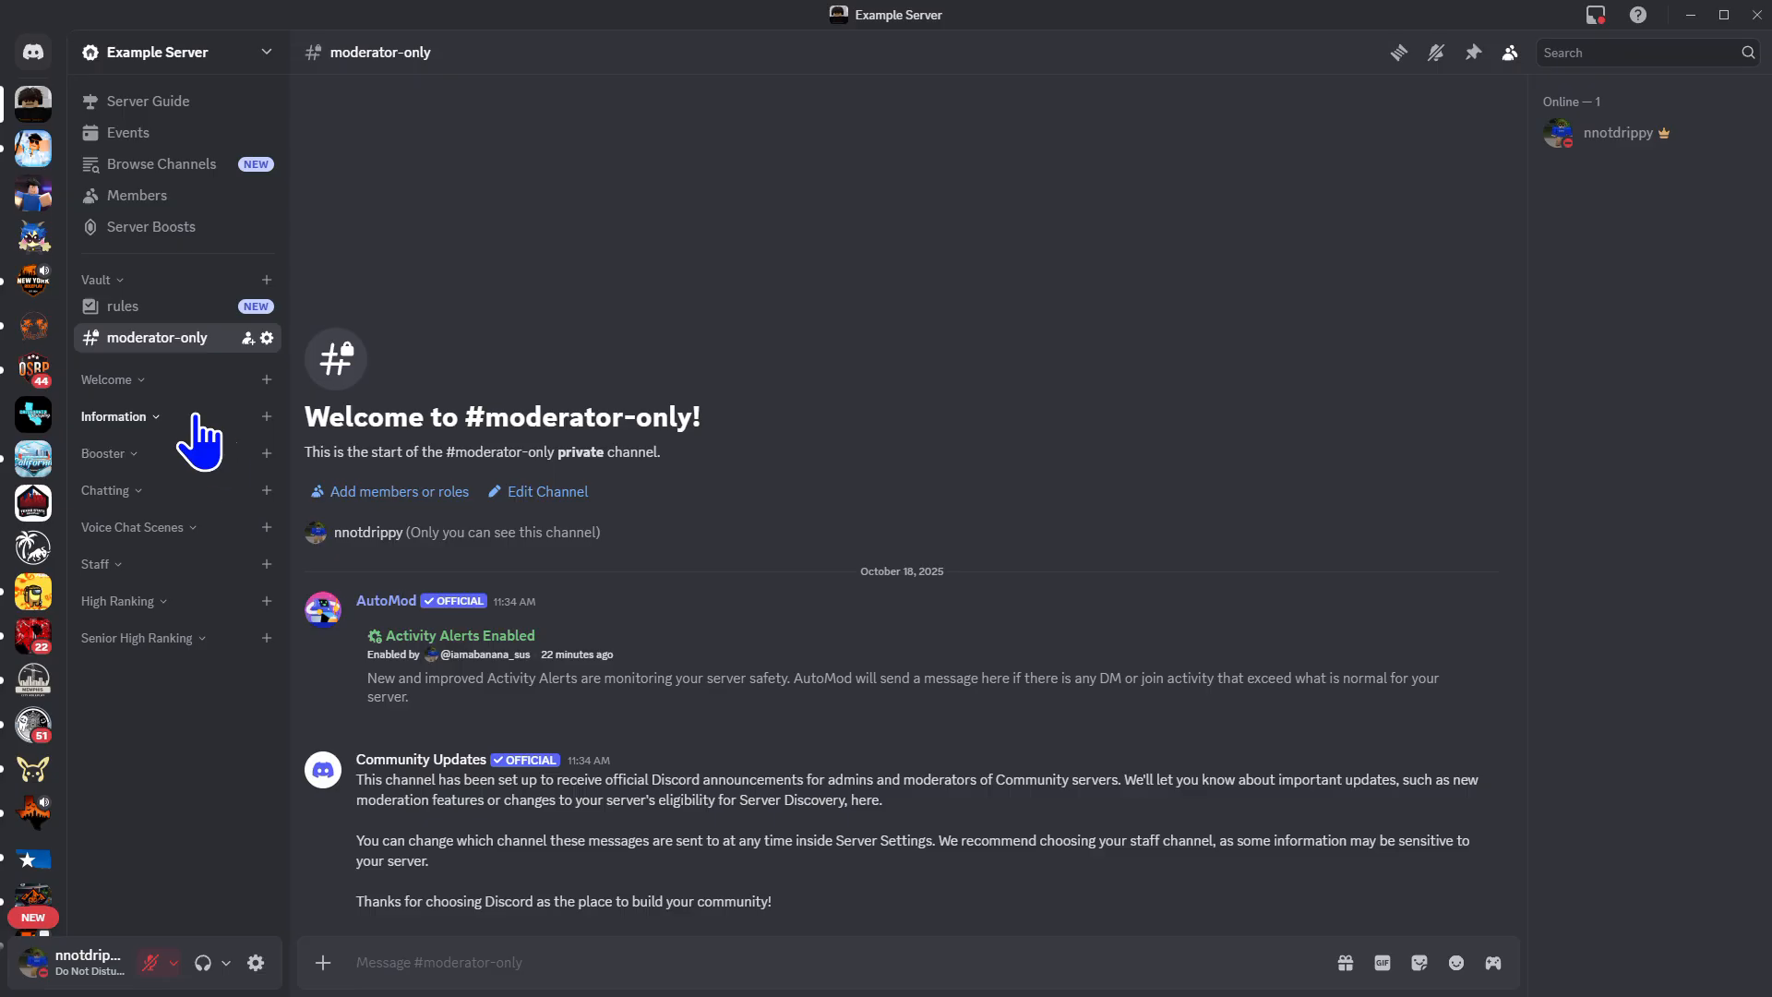
Create a new role in Example Server, name it with the 🔒 lock emoji, and save it
click(140, 55)
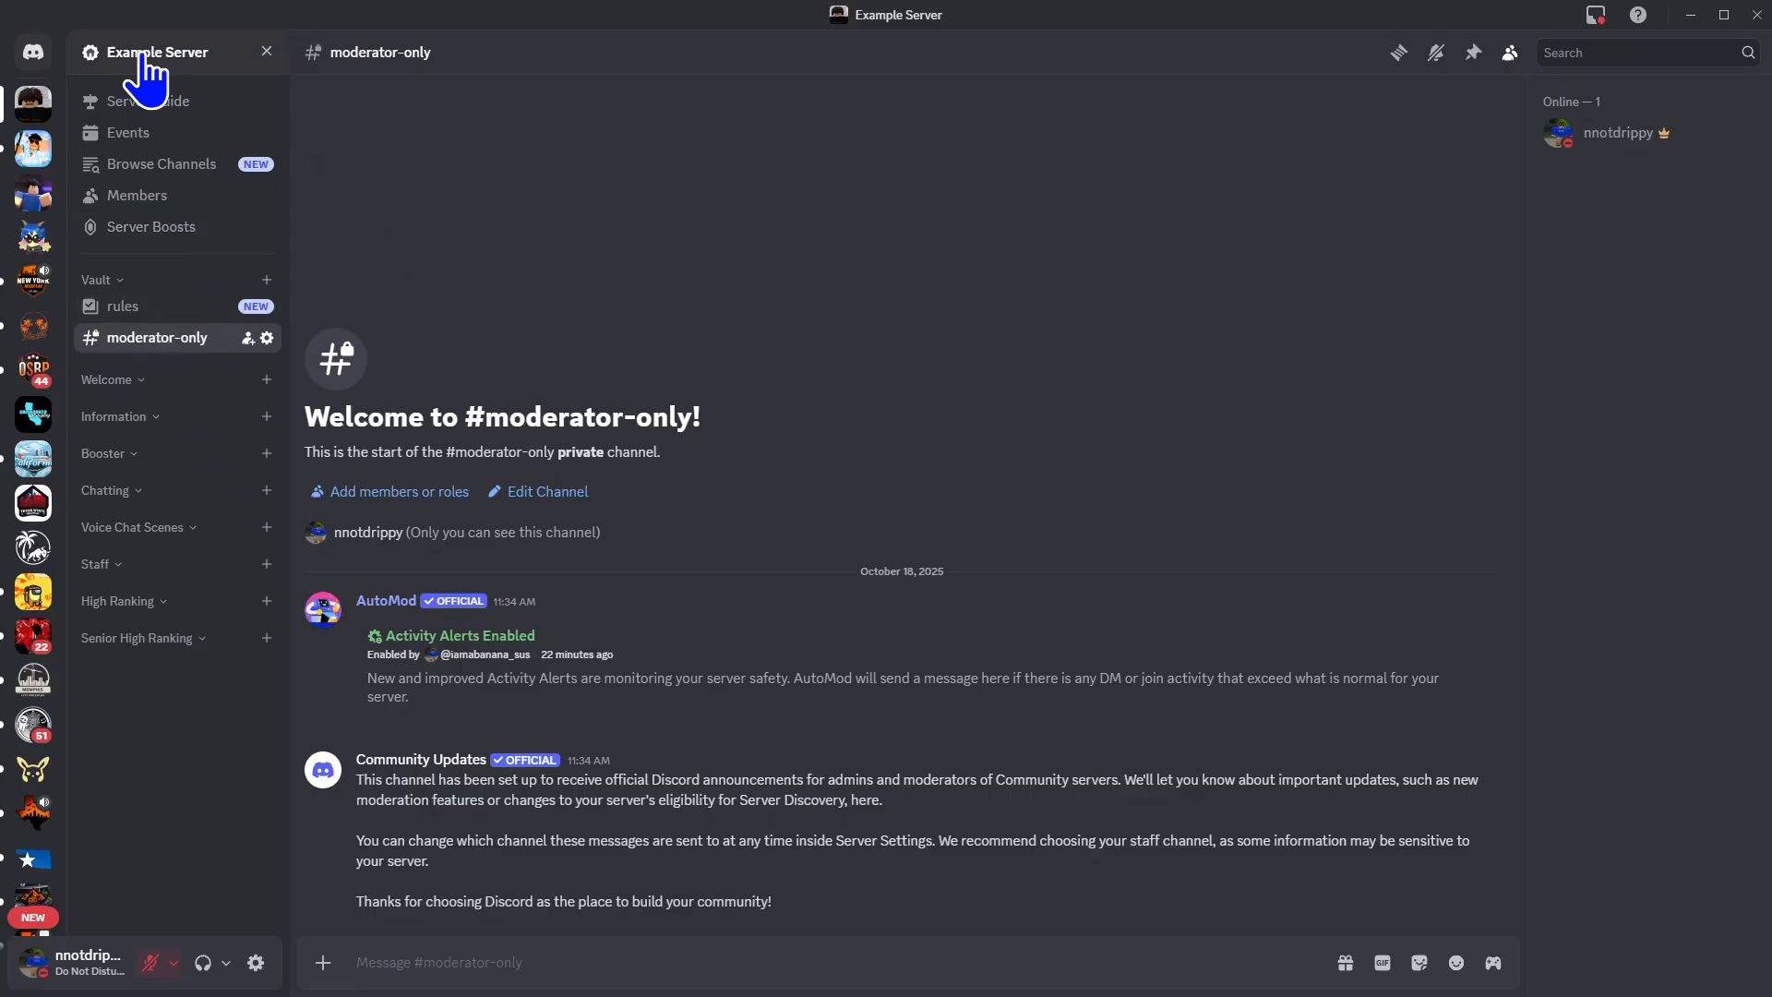
click(180, 185)
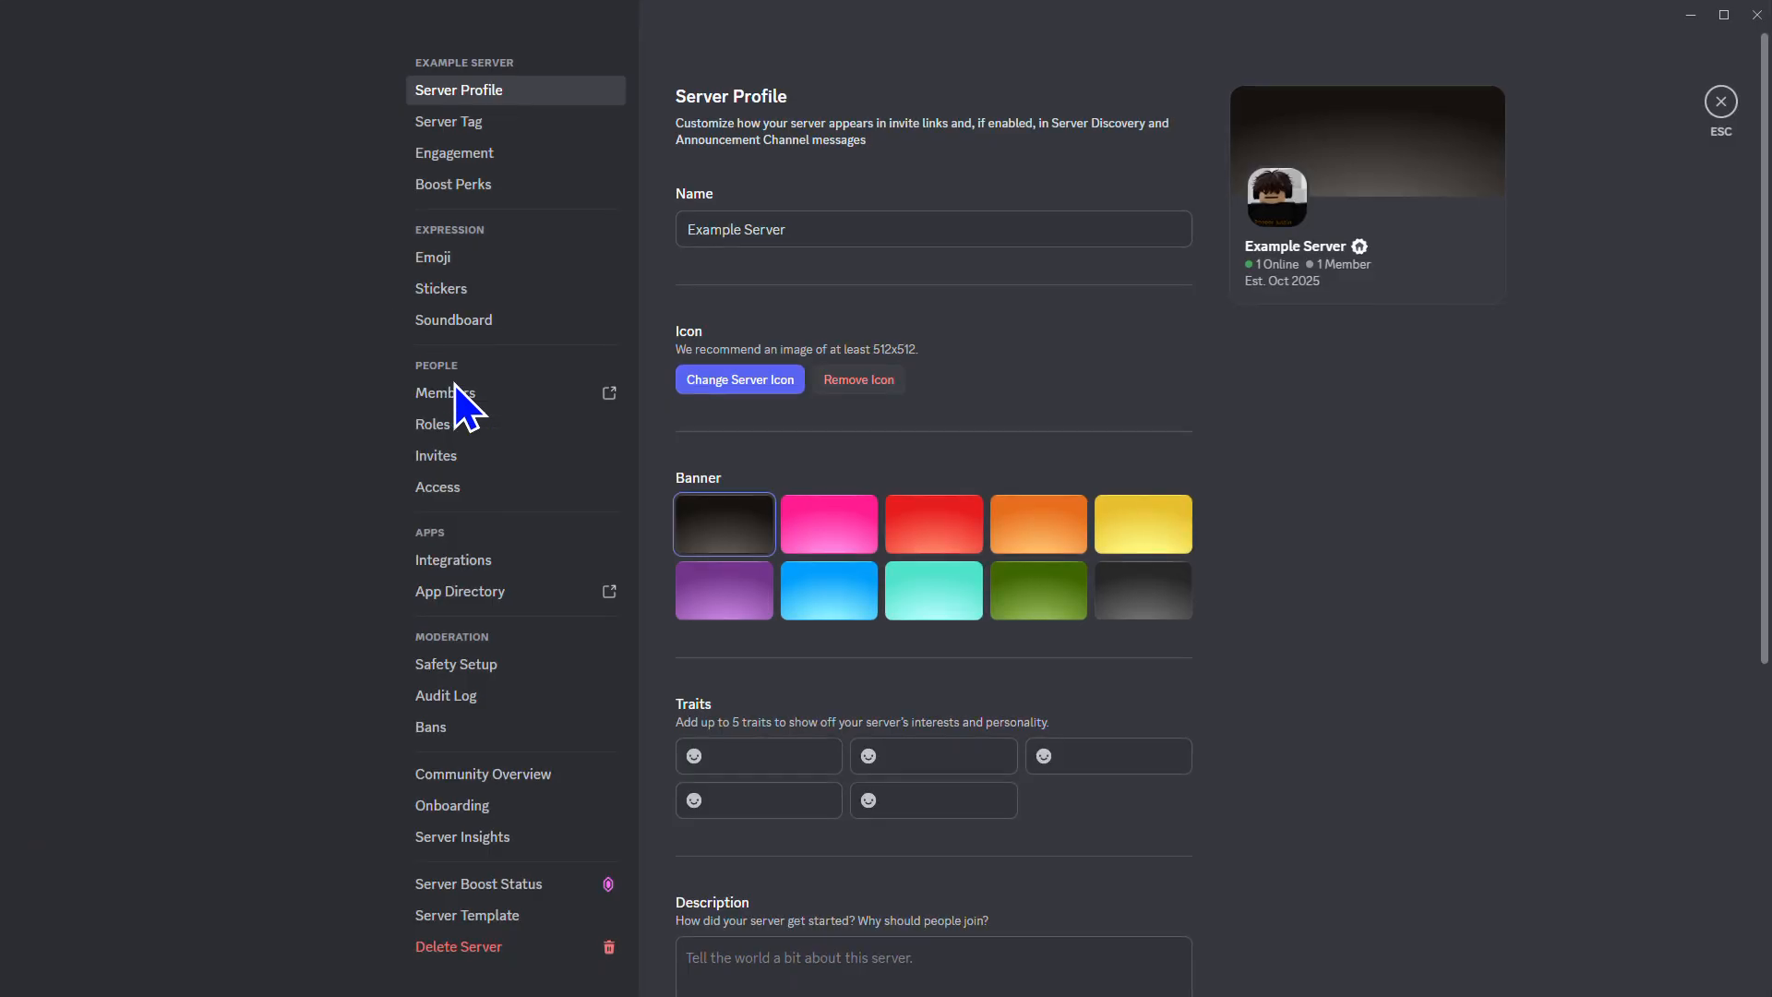
click(459, 434)
click(1242, 340)
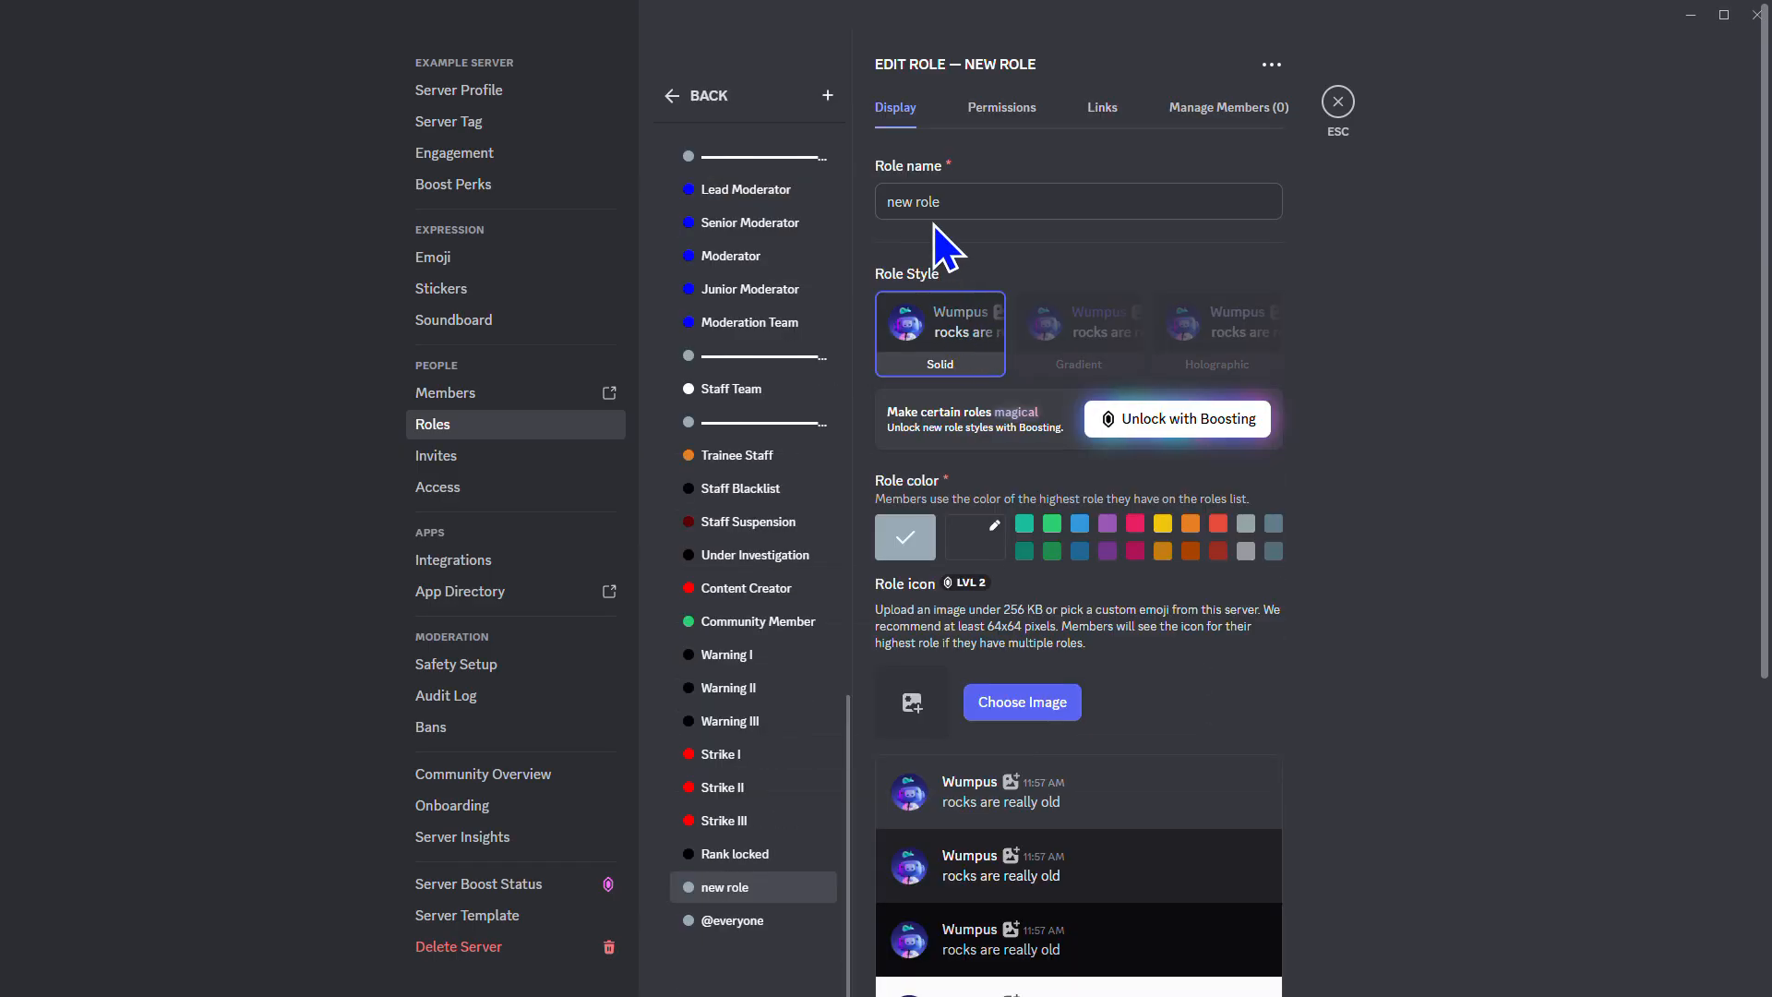
key(super+period)
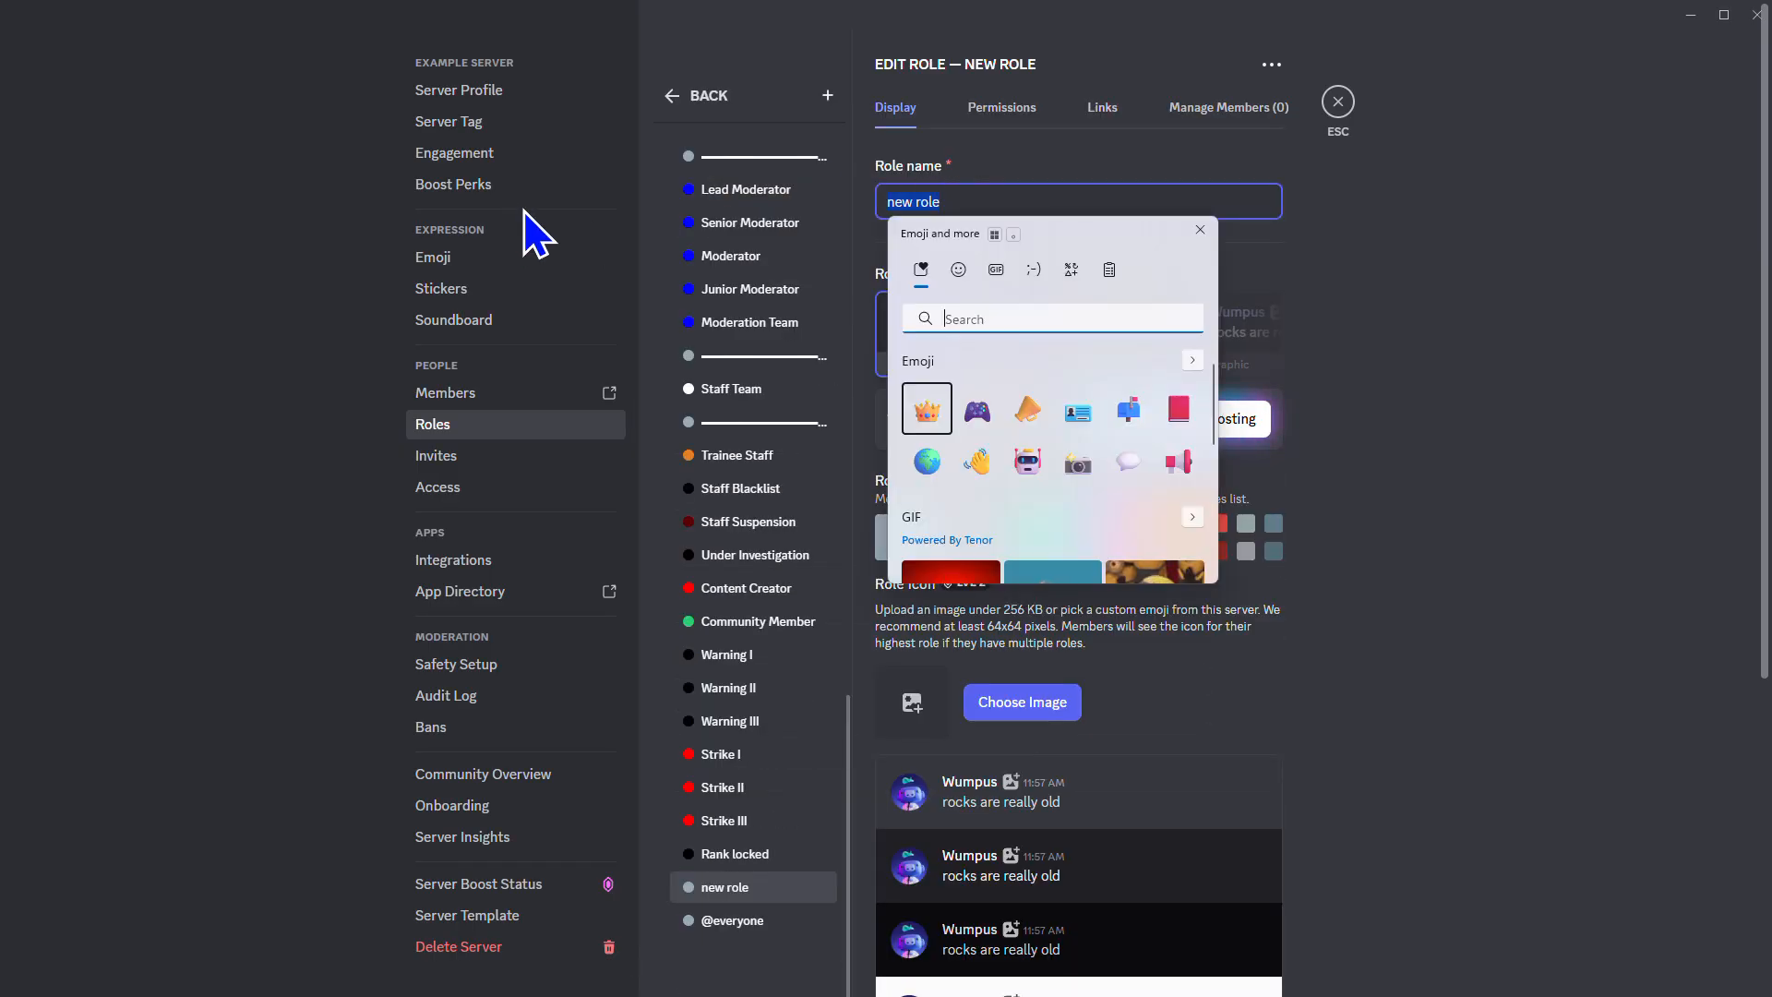
text(lock)
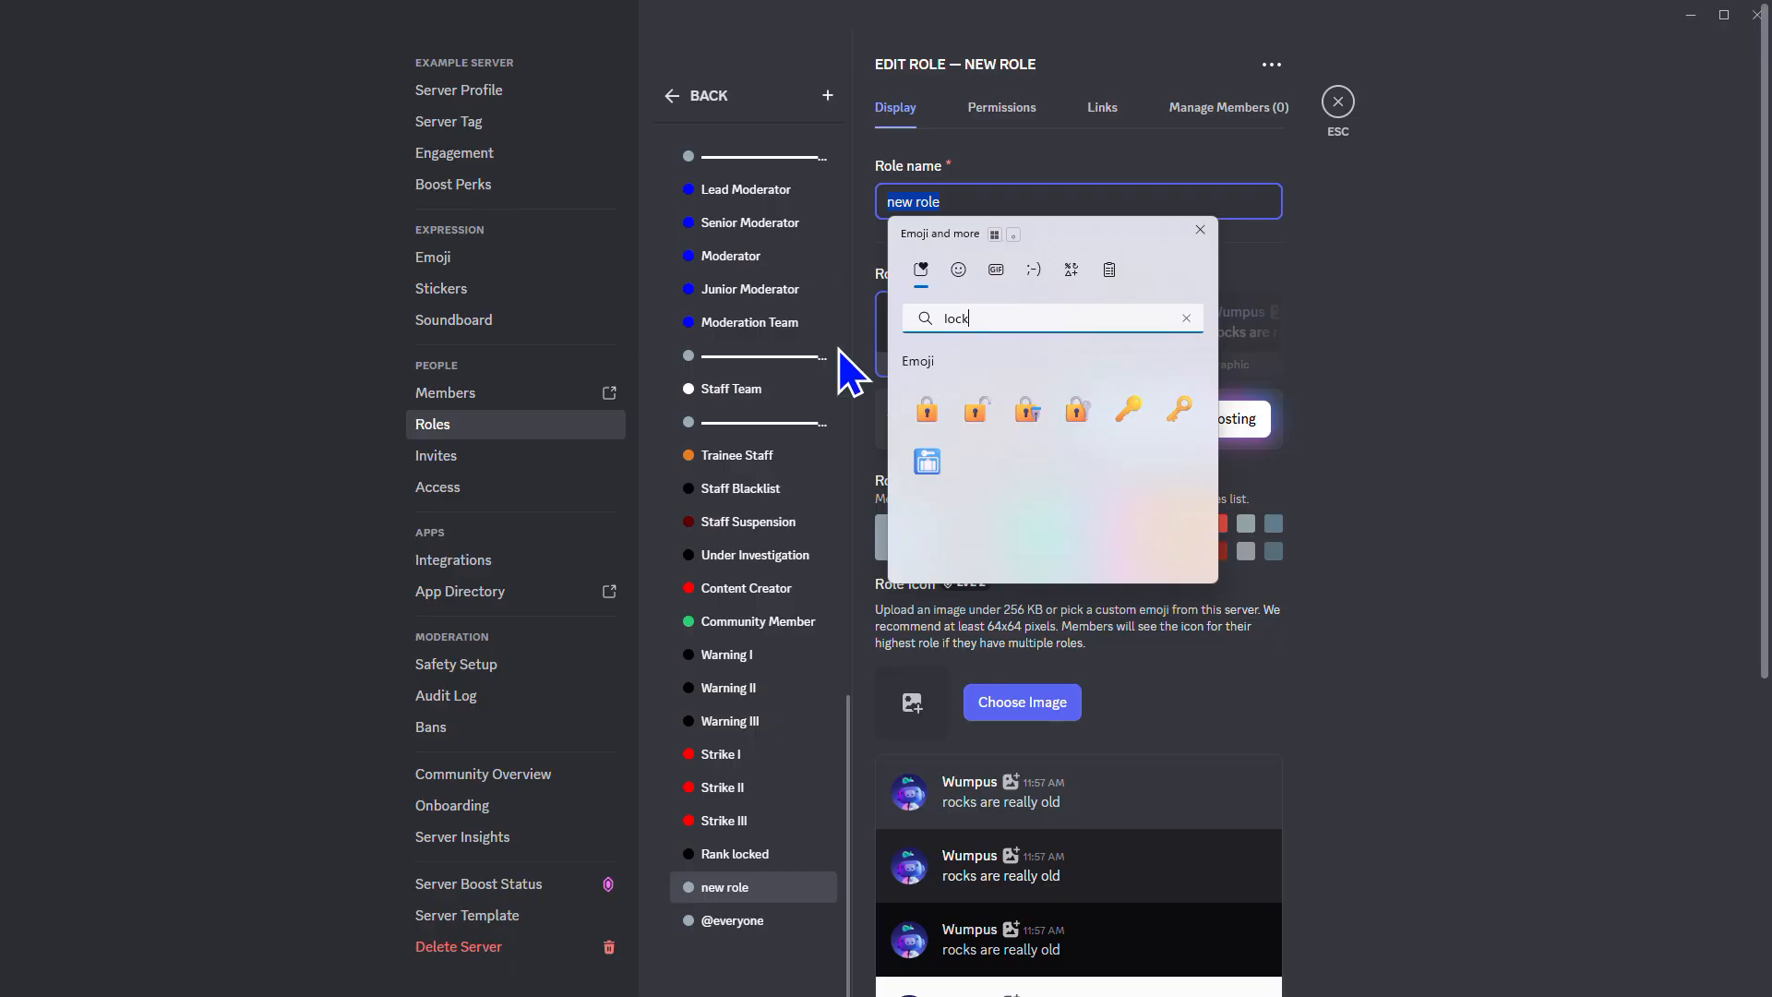
click(922, 419)
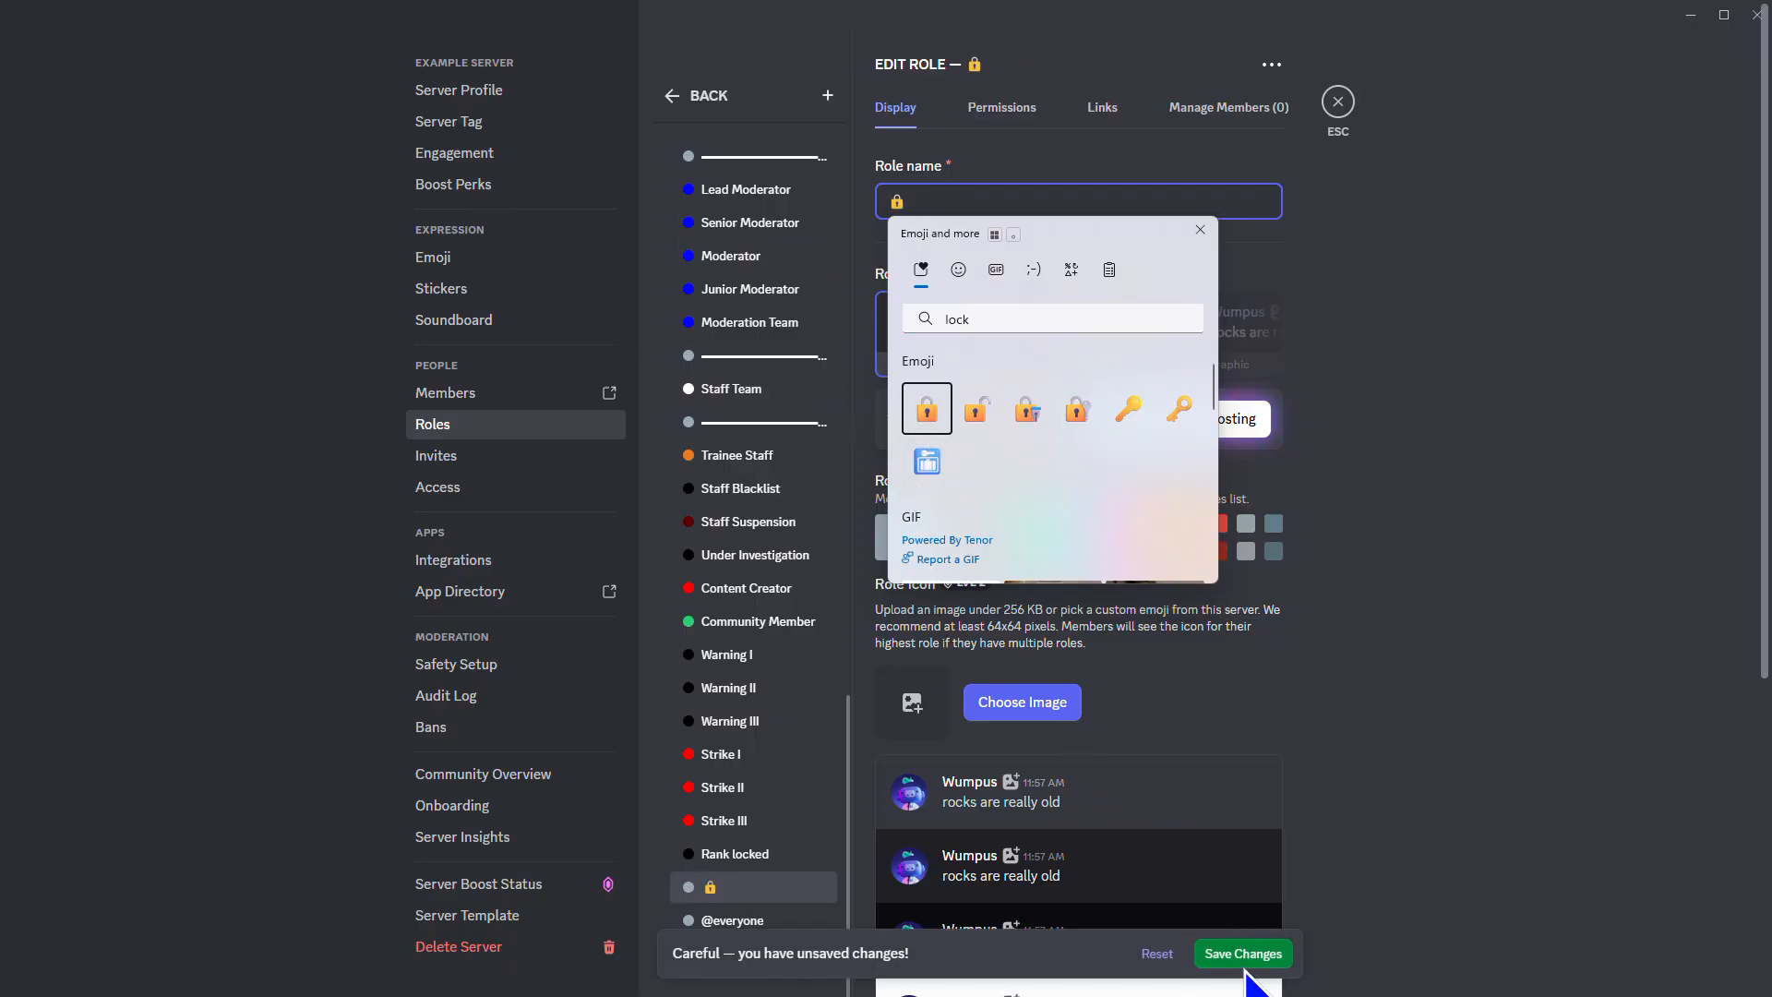
click(1242, 953)
Move the 🔒 role above Owner in the role order, save it, and leave the server settings
drag(777, 891, 752, 135)
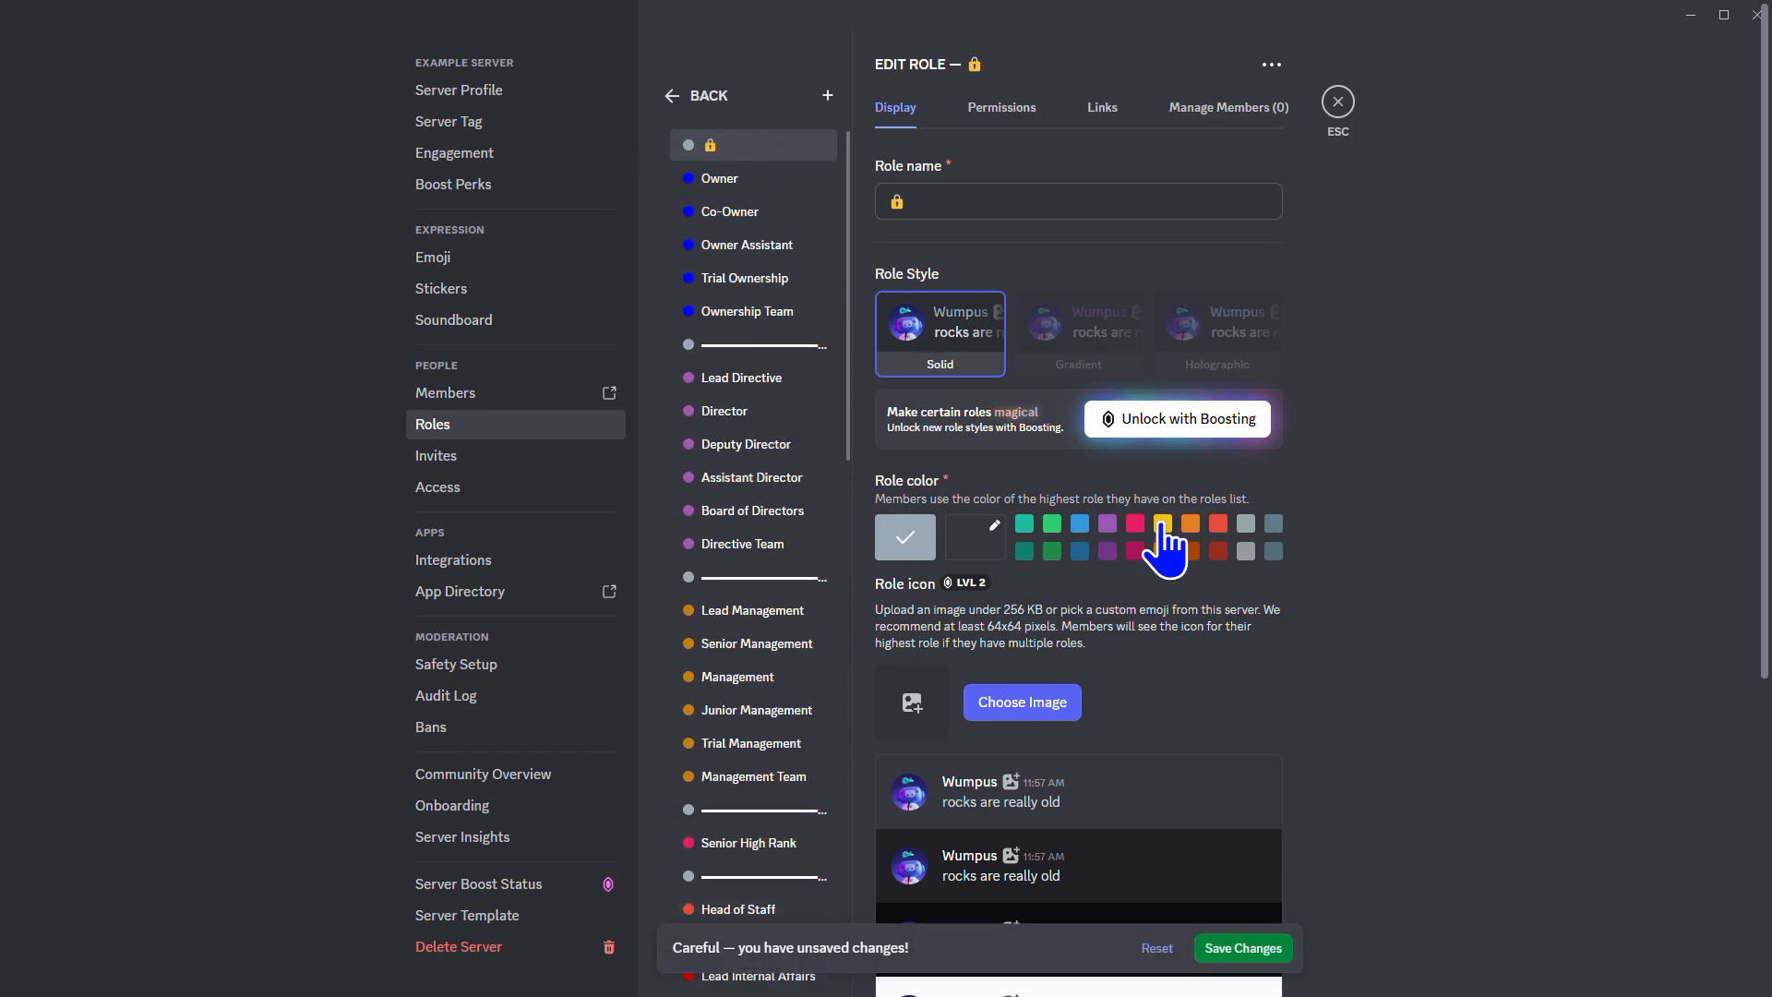
click(1241, 953)
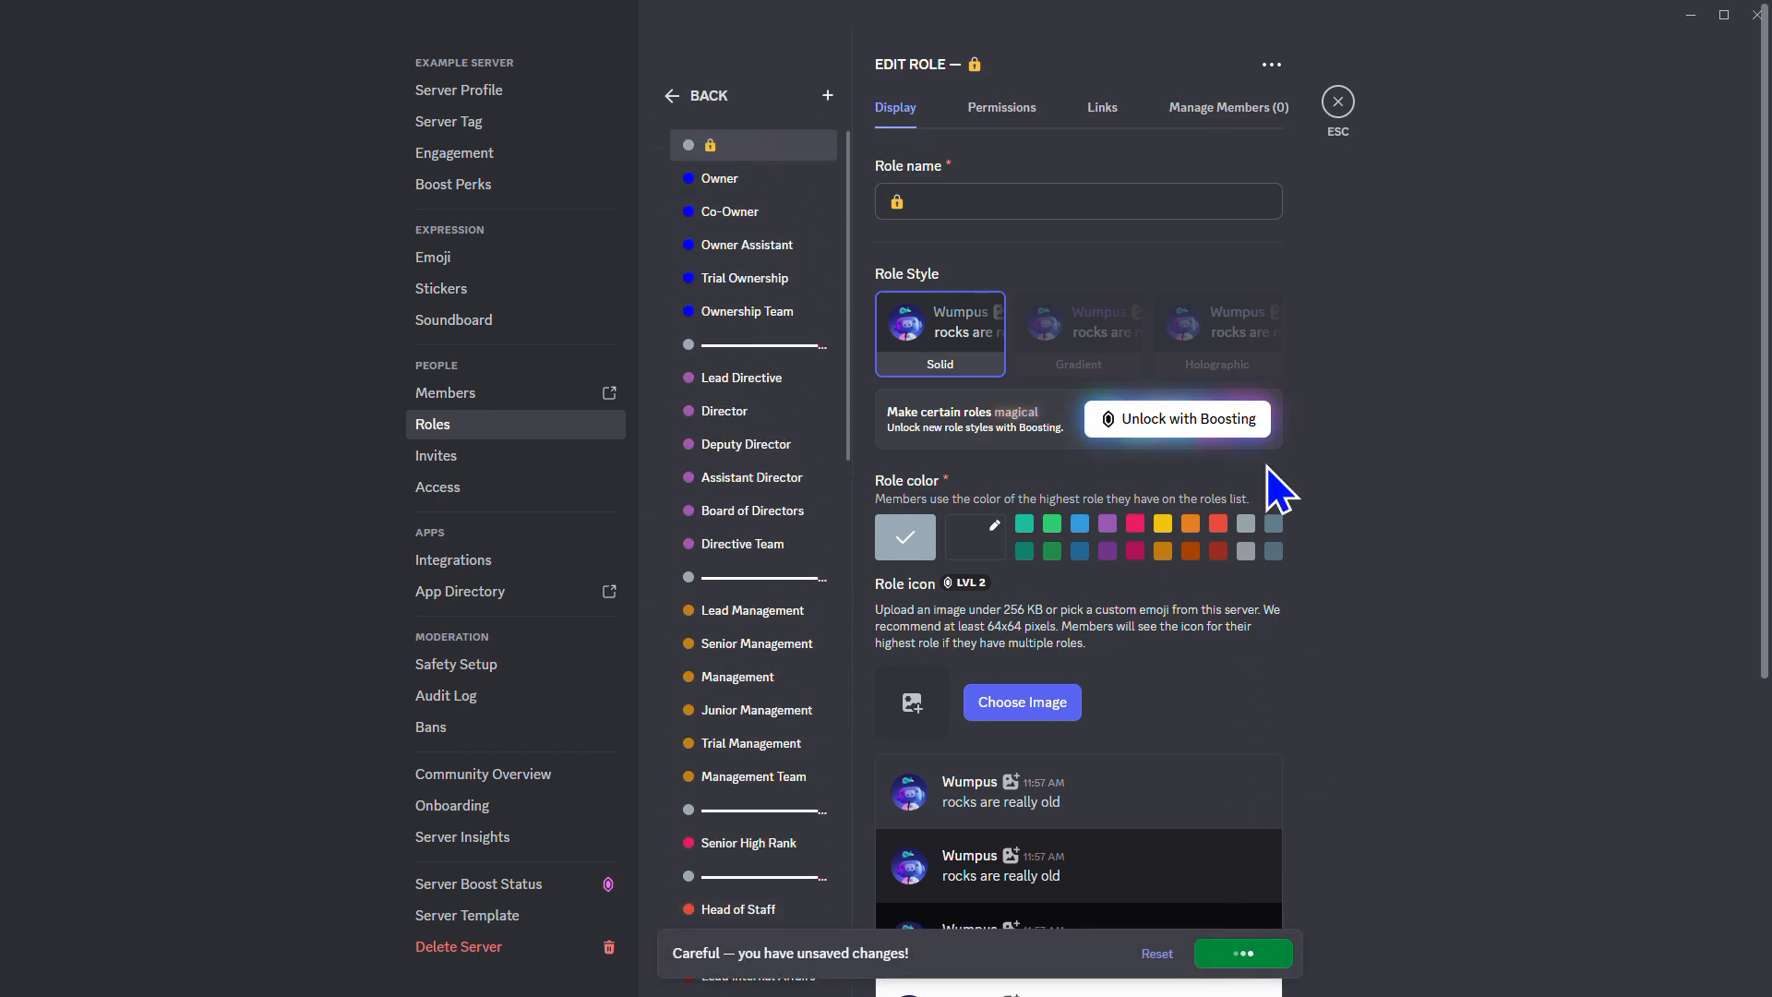
click(1337, 101)
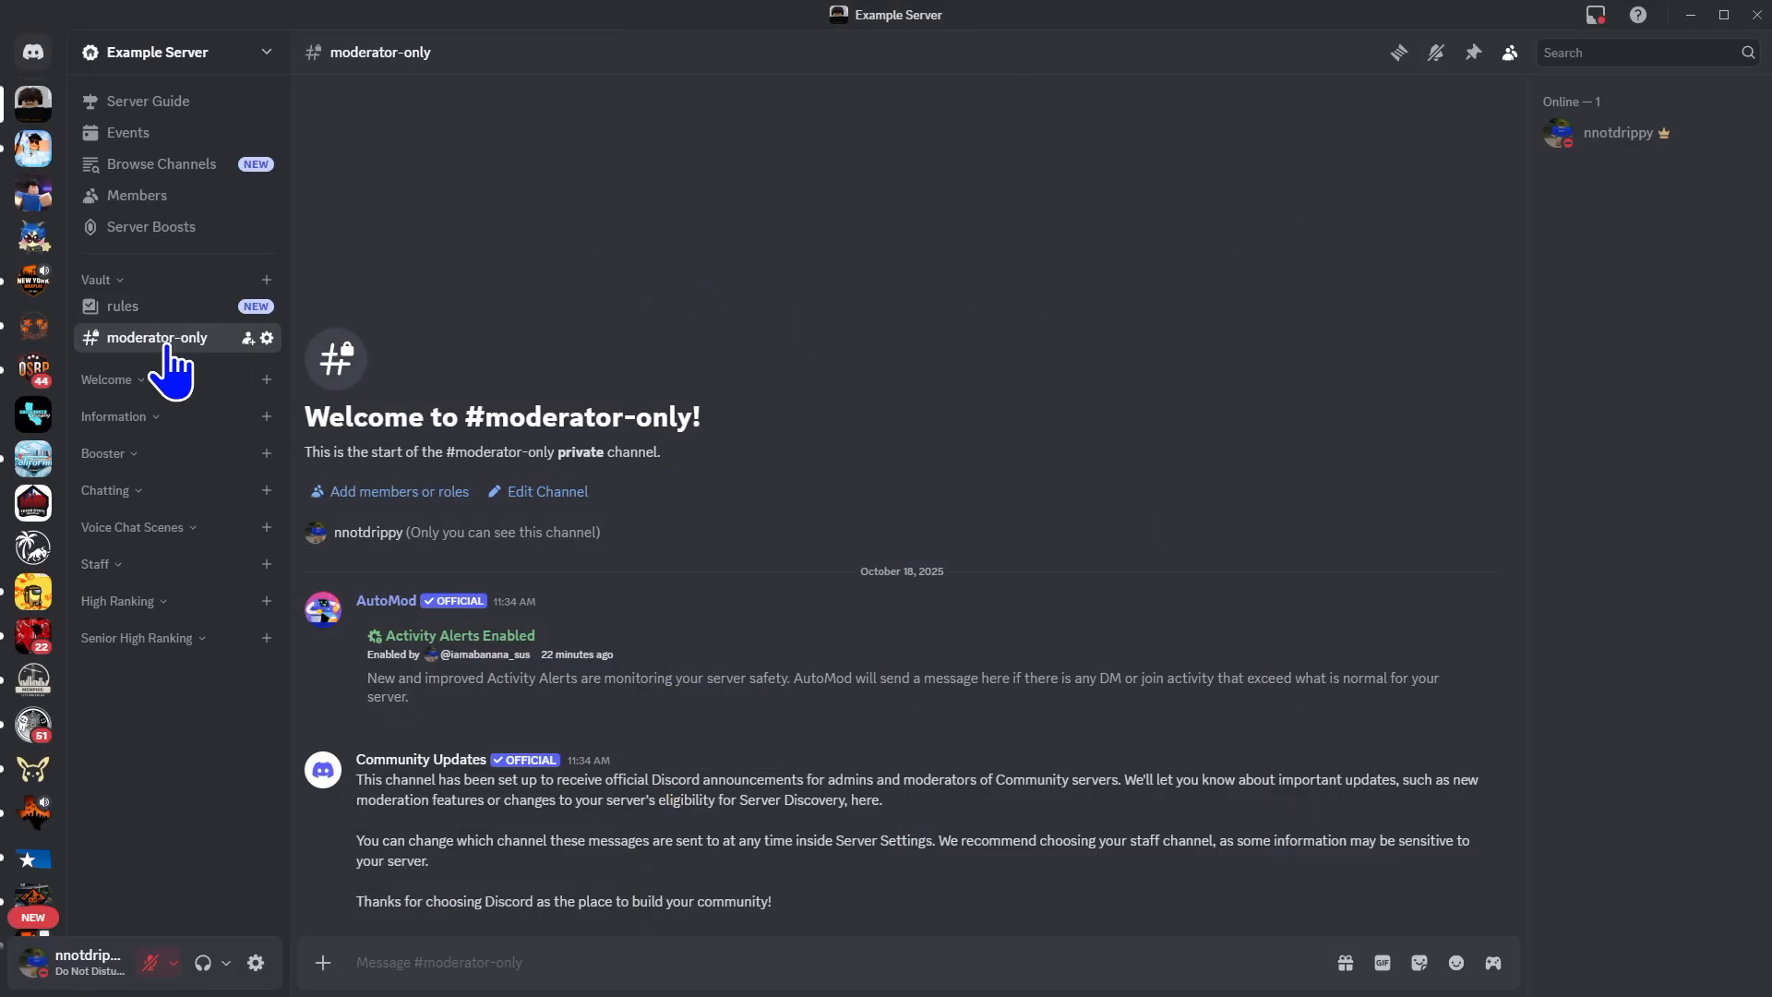
Give the 🔒 role access to the private moderator-only channel
click(369, 491)
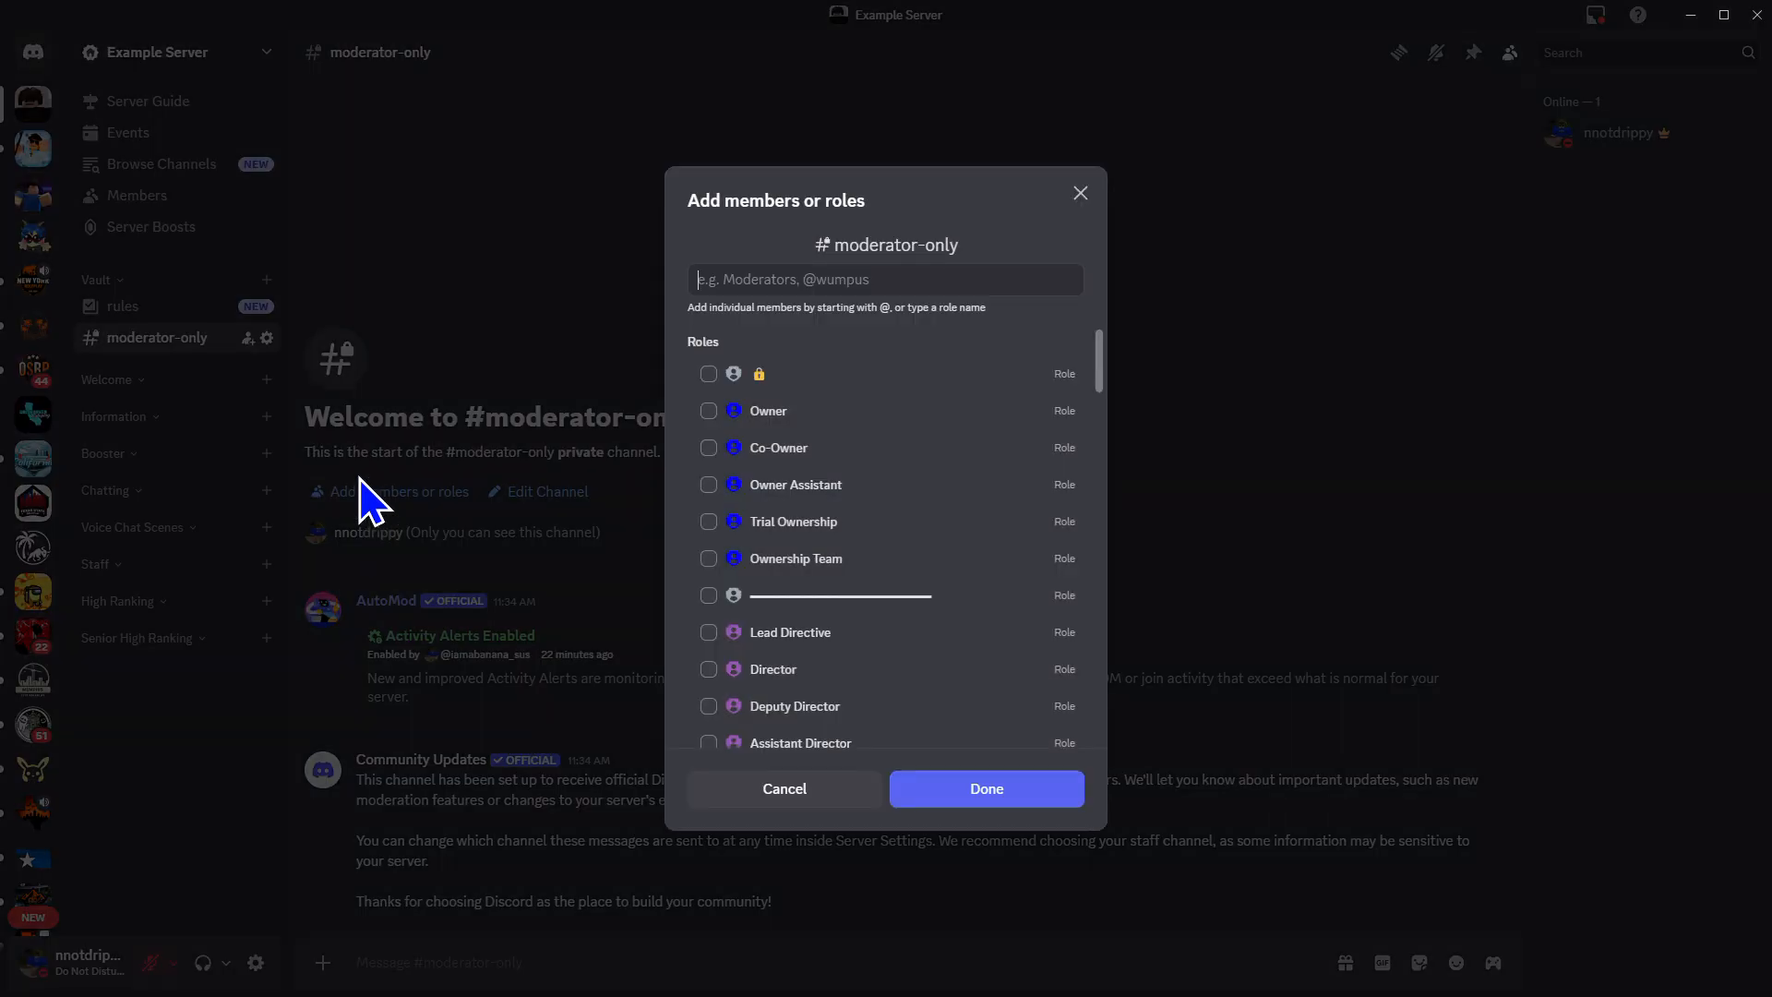
click(812, 376)
click(993, 790)
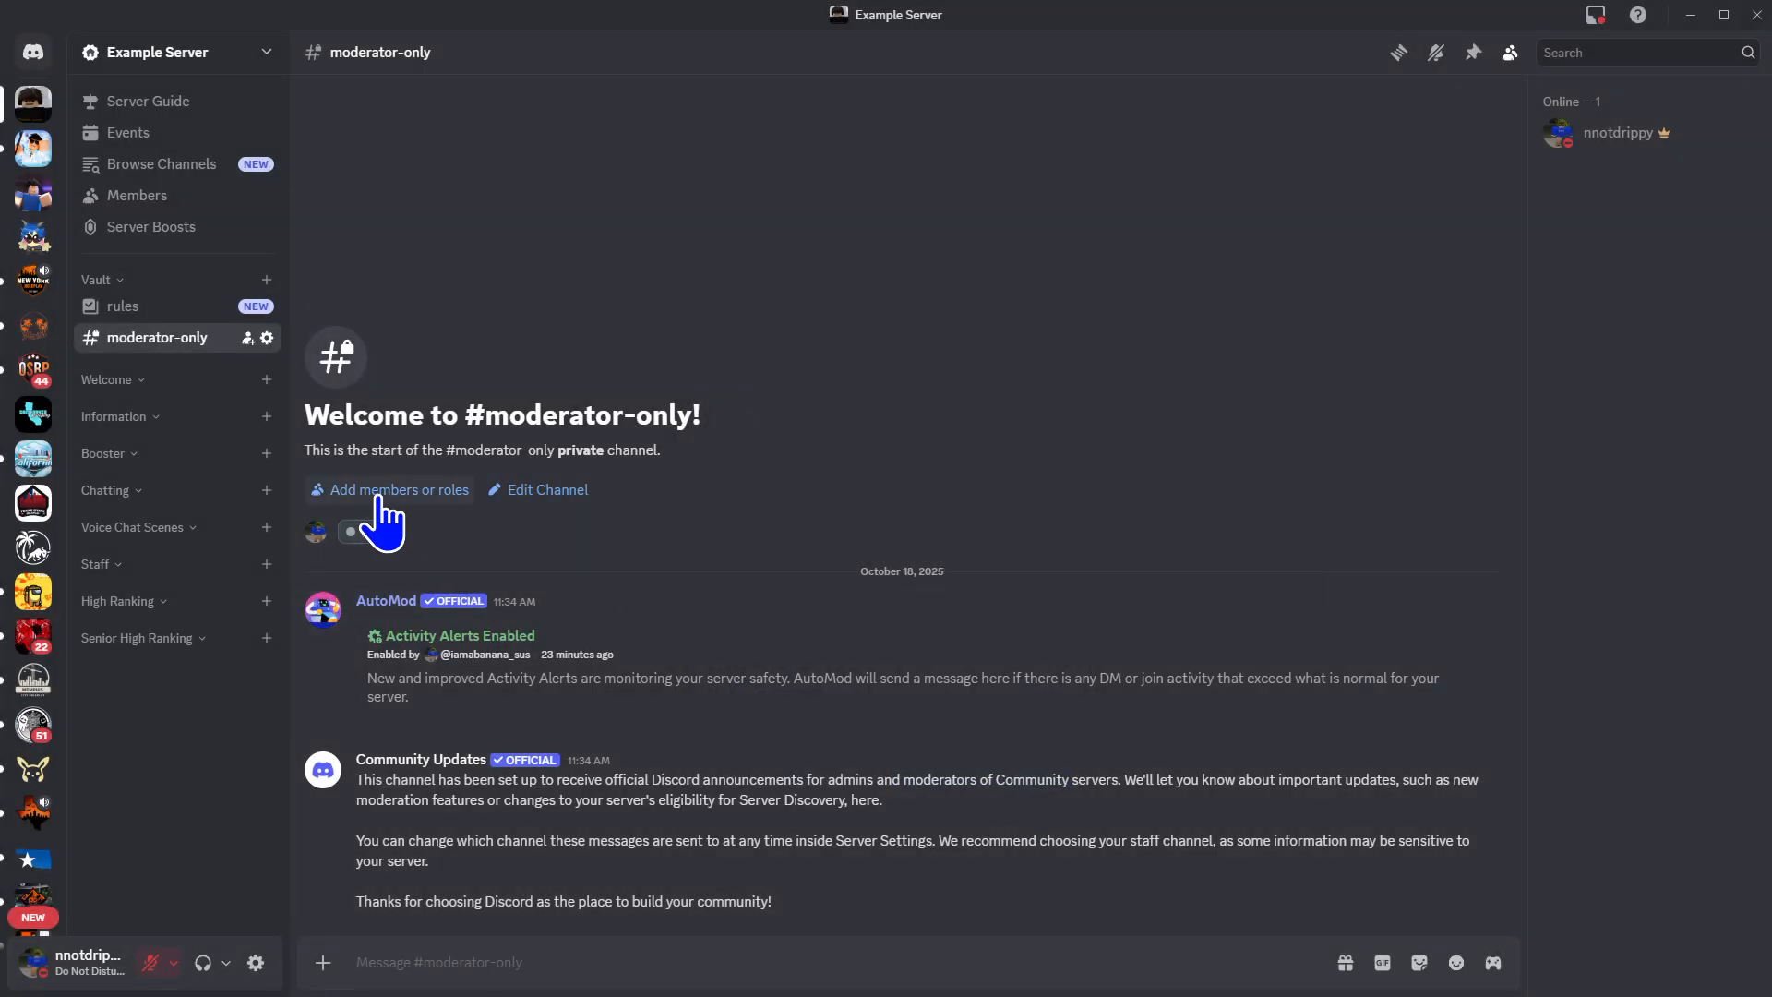
click(148, 308)
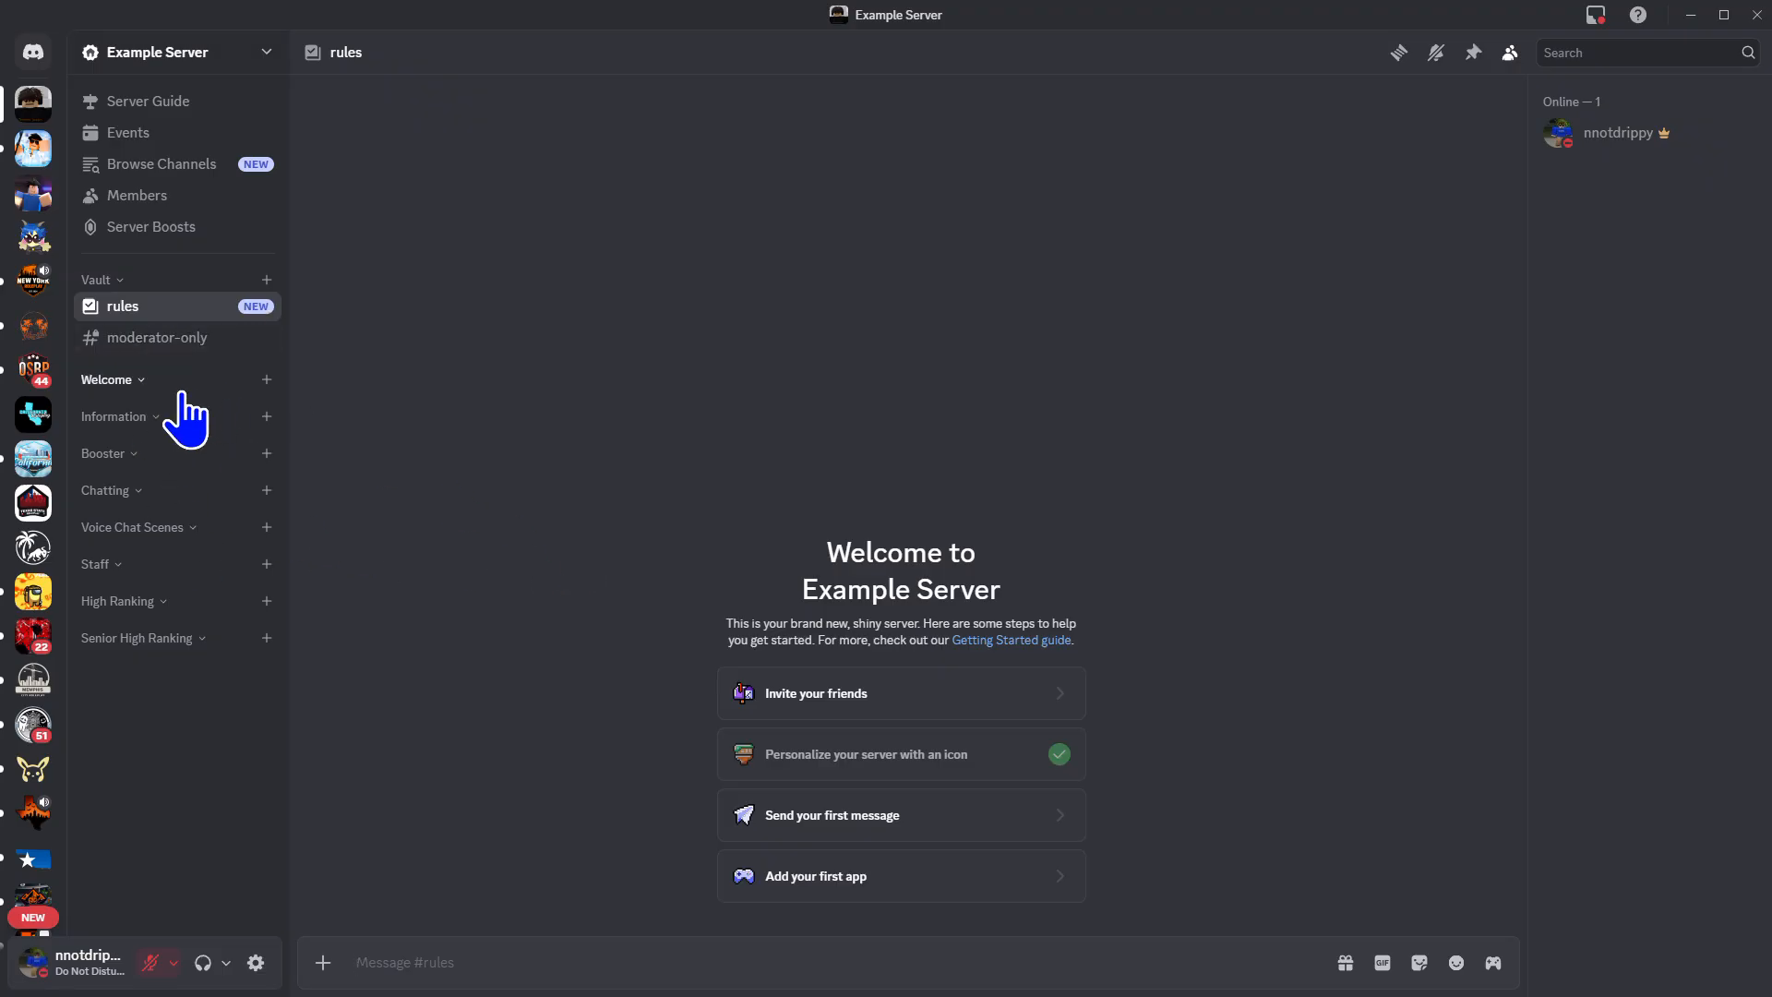
click(266, 384)
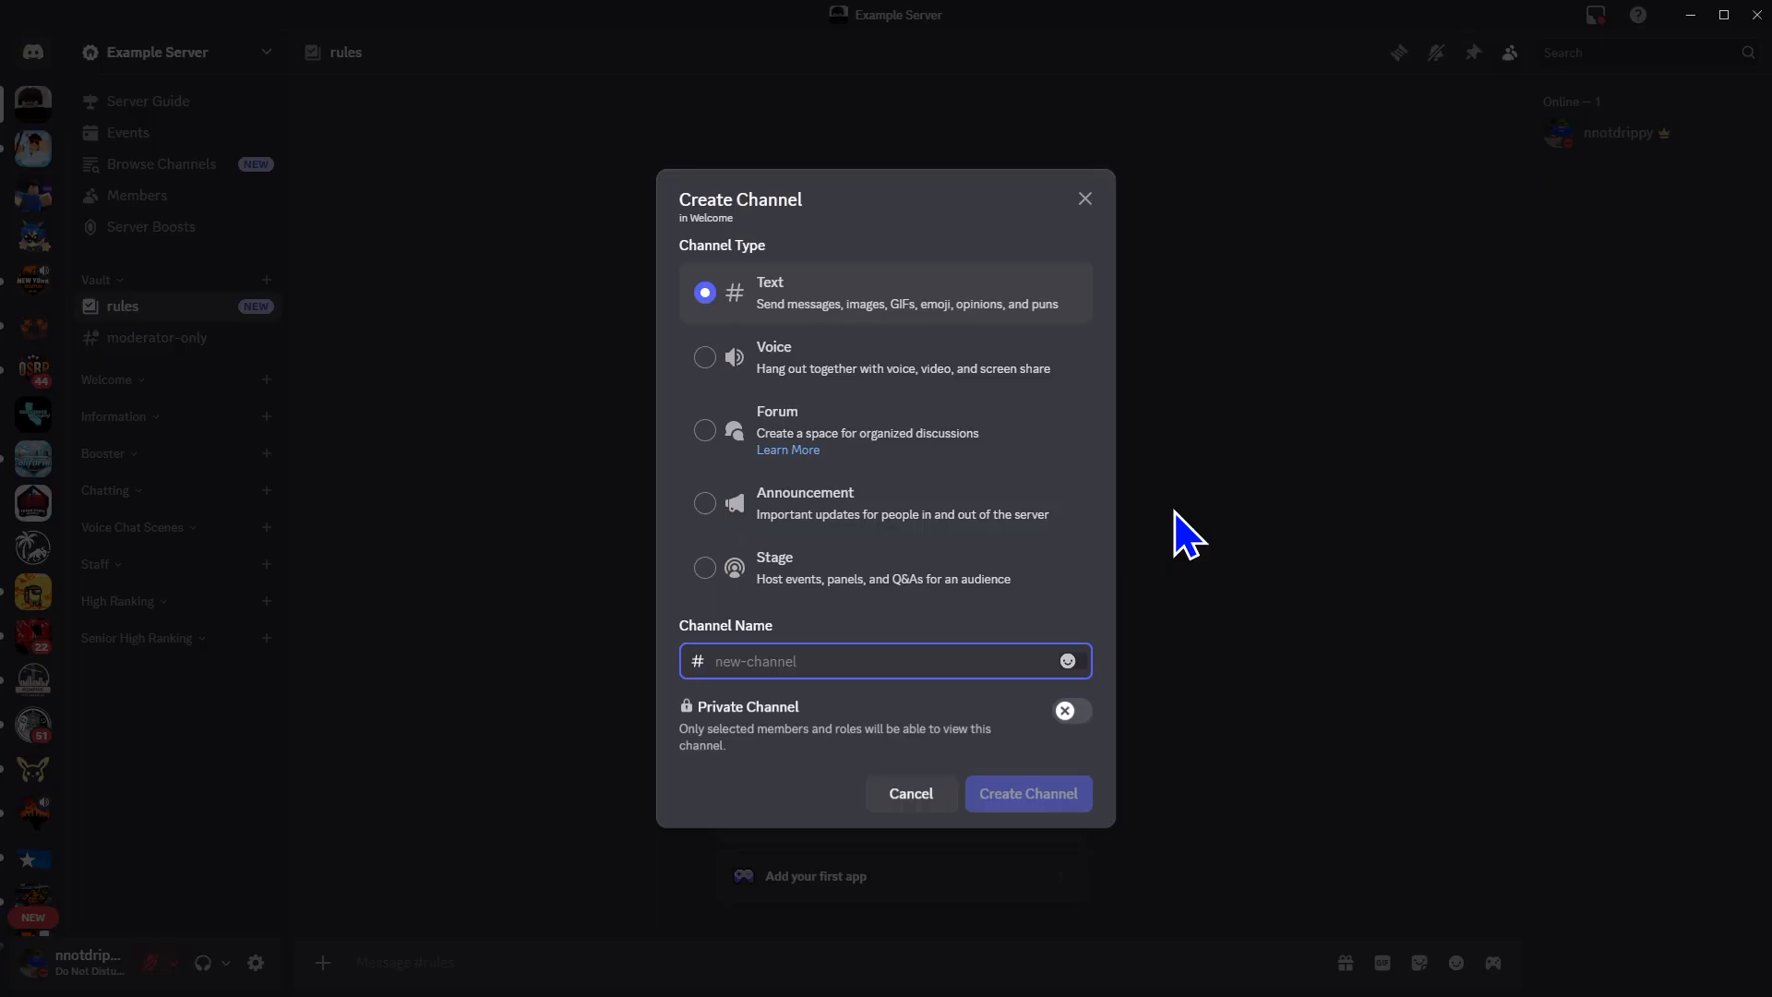
key(super+period)
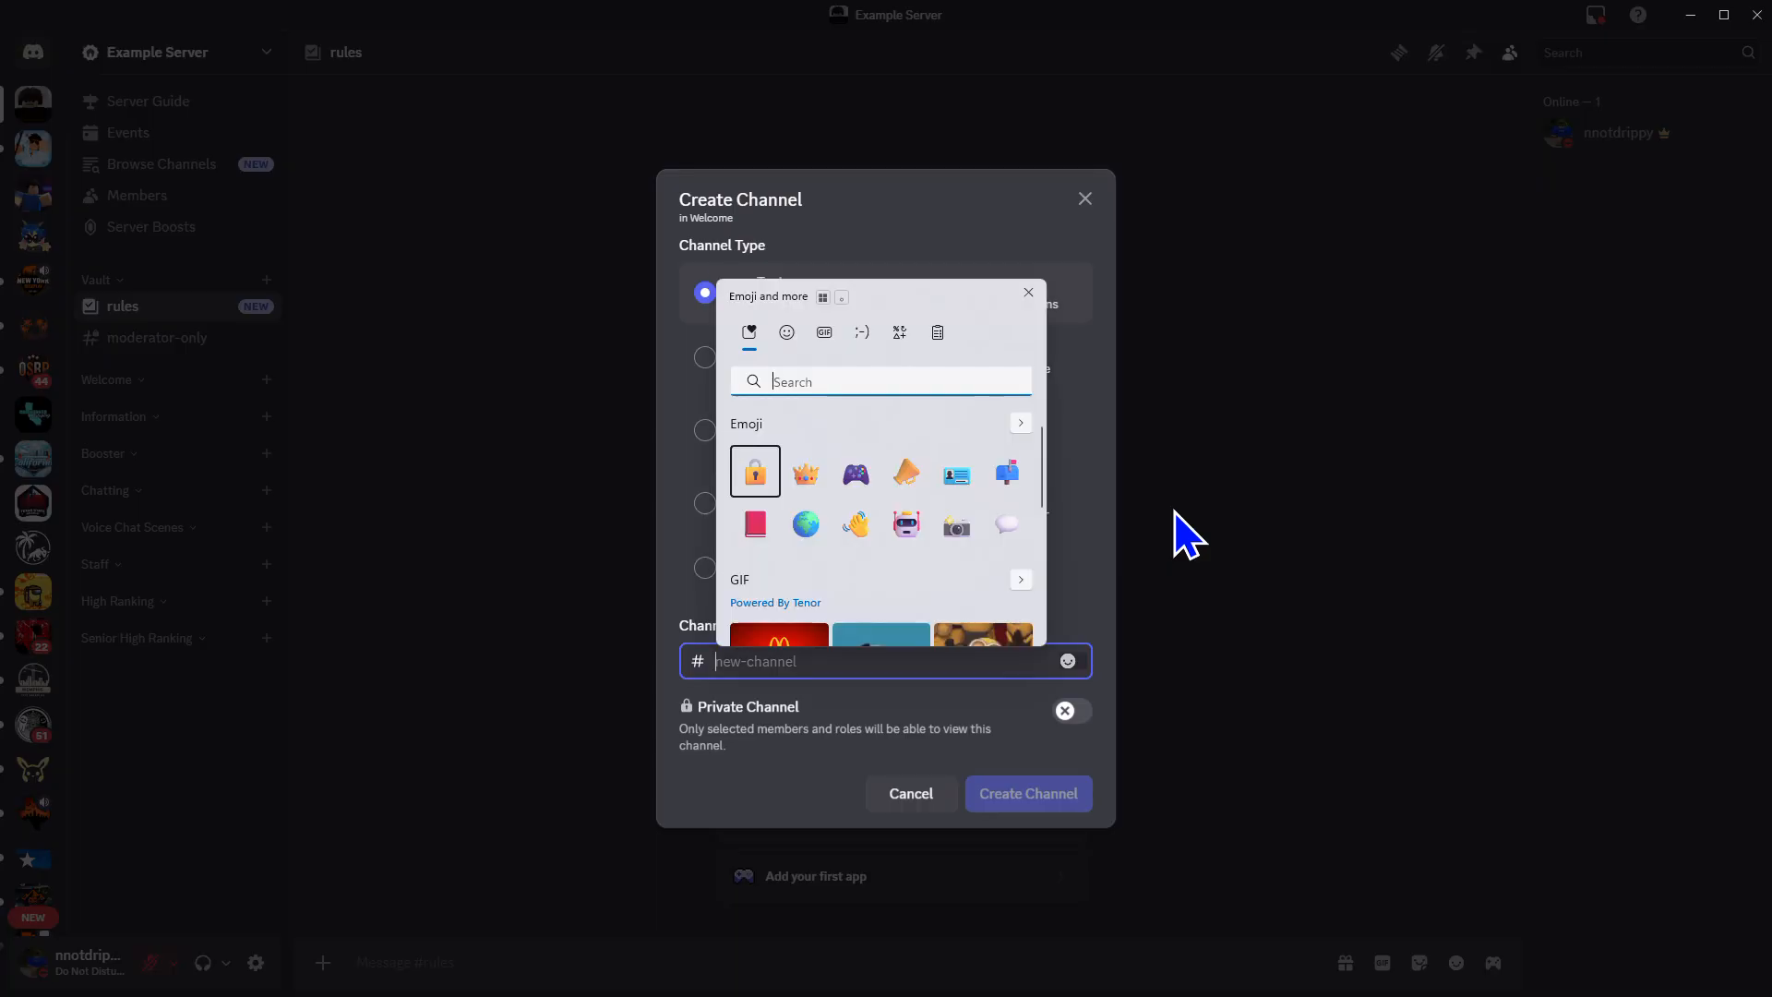
text(welco)
key(BackSpace)
key(BackSpace)
key(BackSpace)
key(BackSpace)
text(ave)
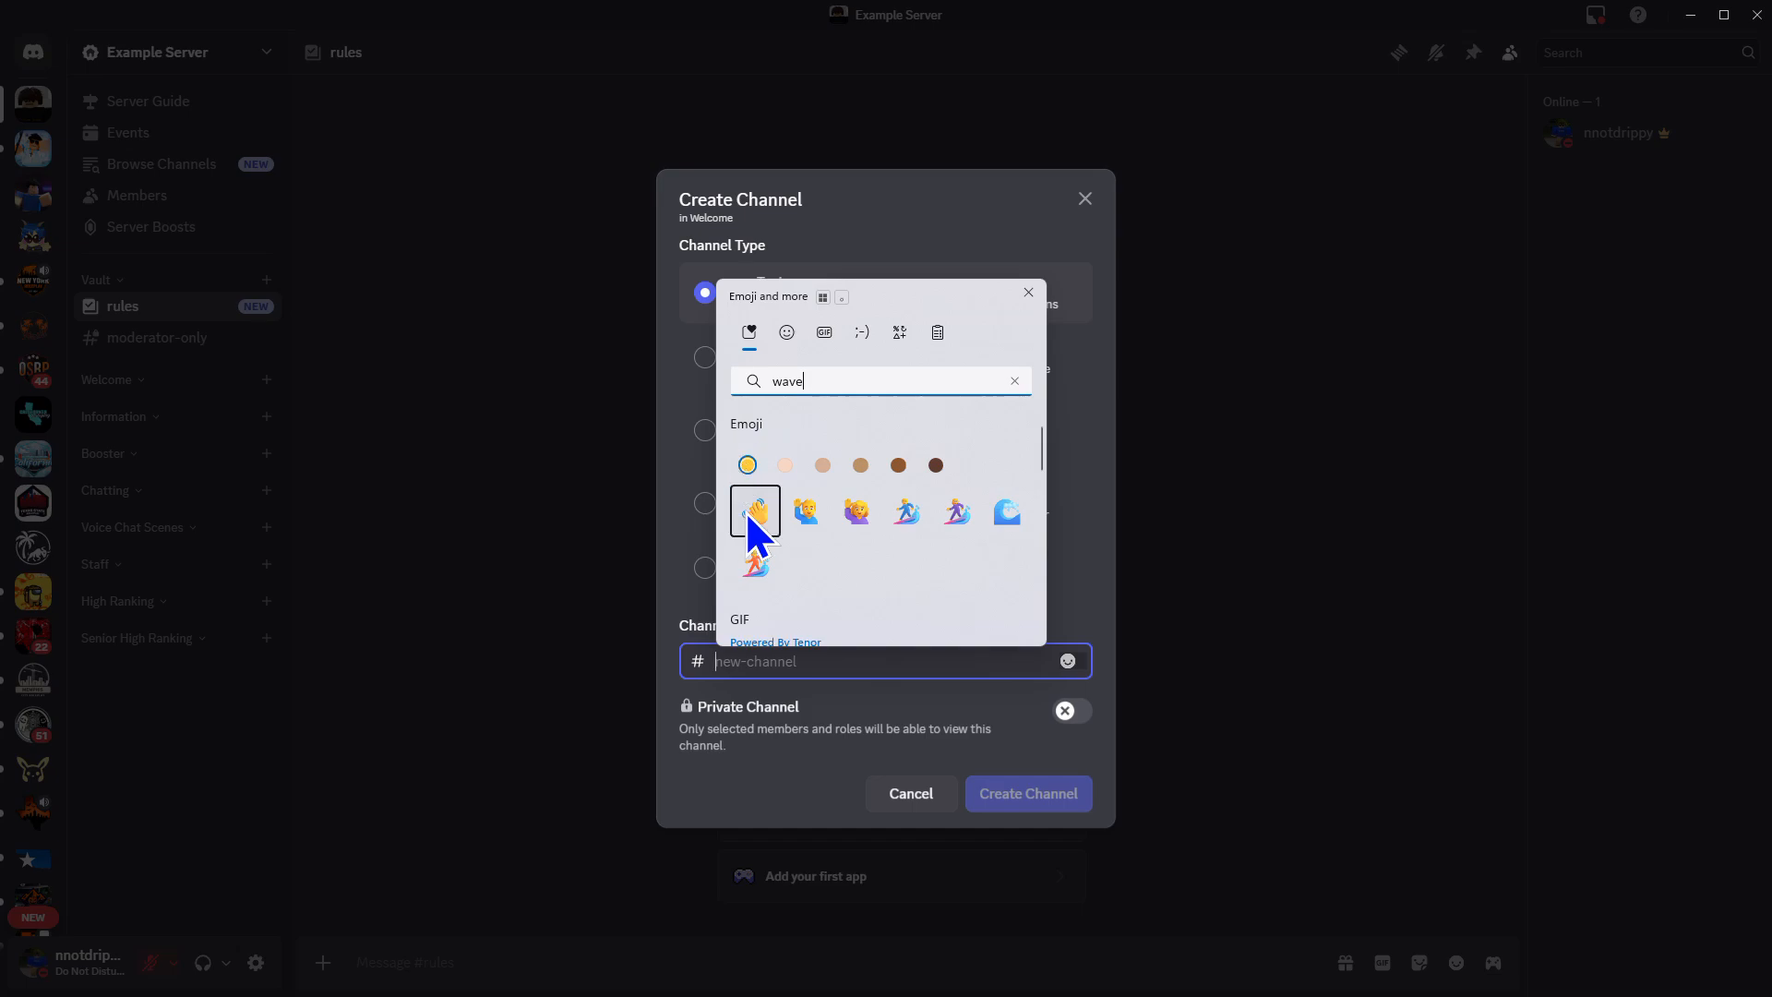
click(741, 511)
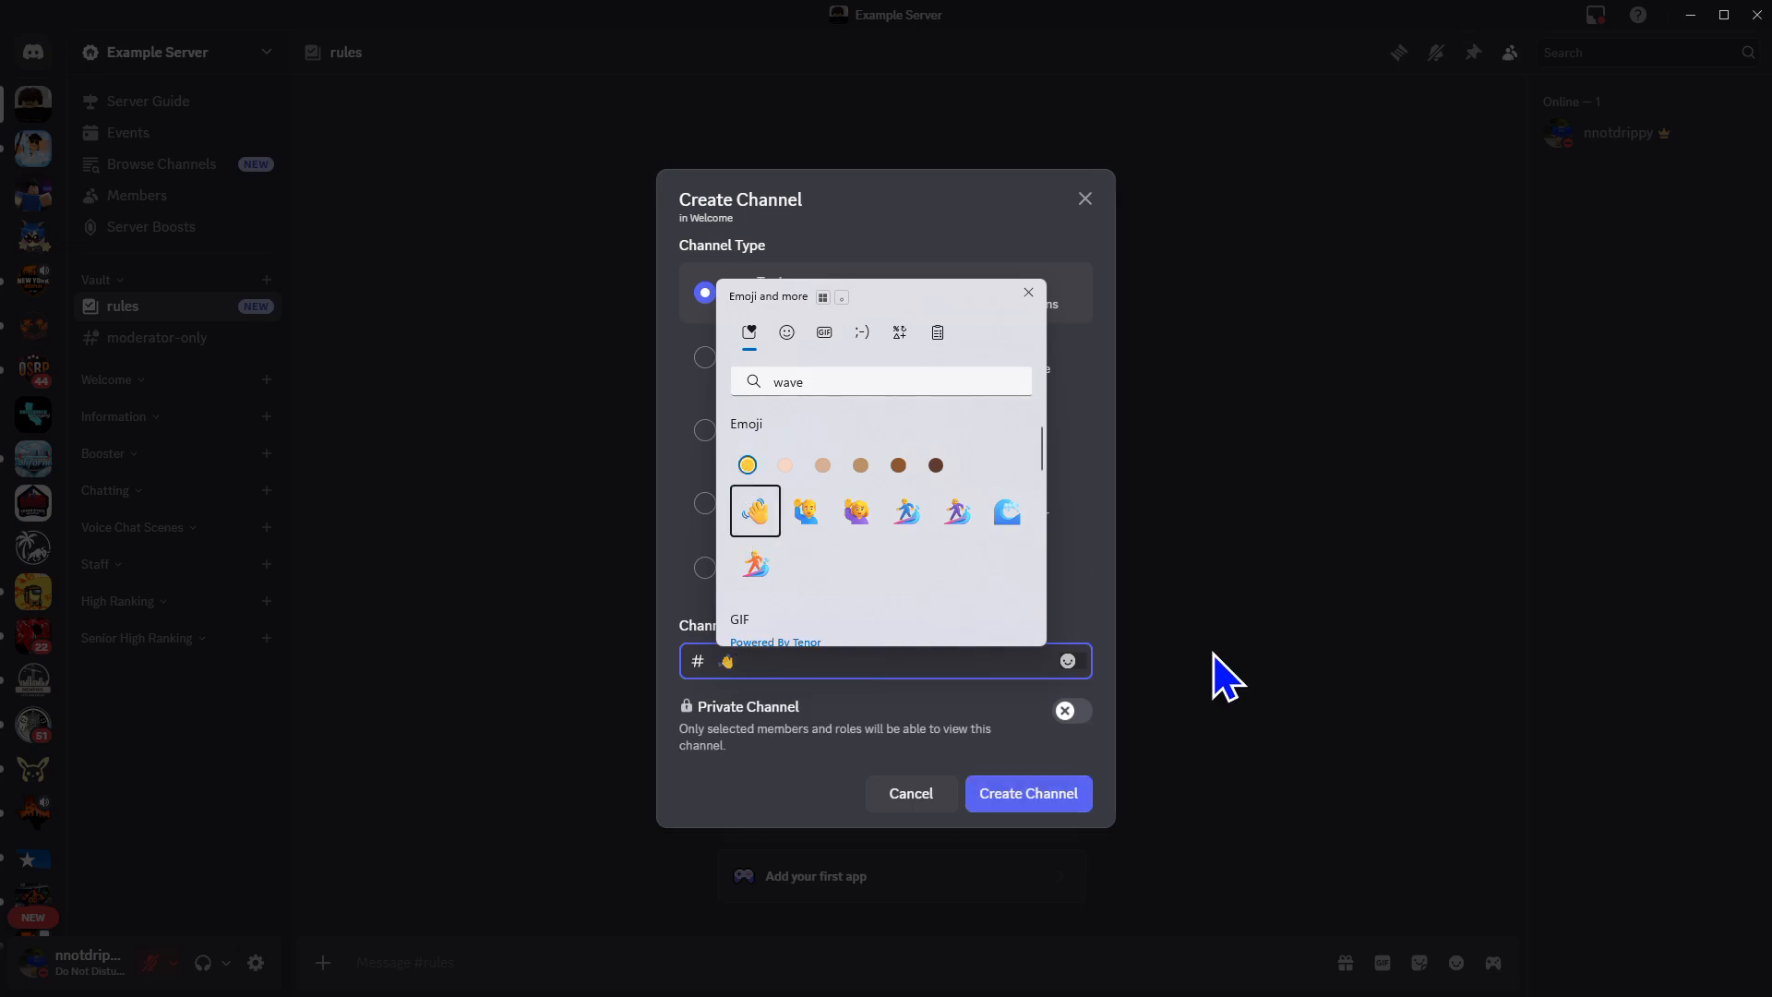
click(893, 333)
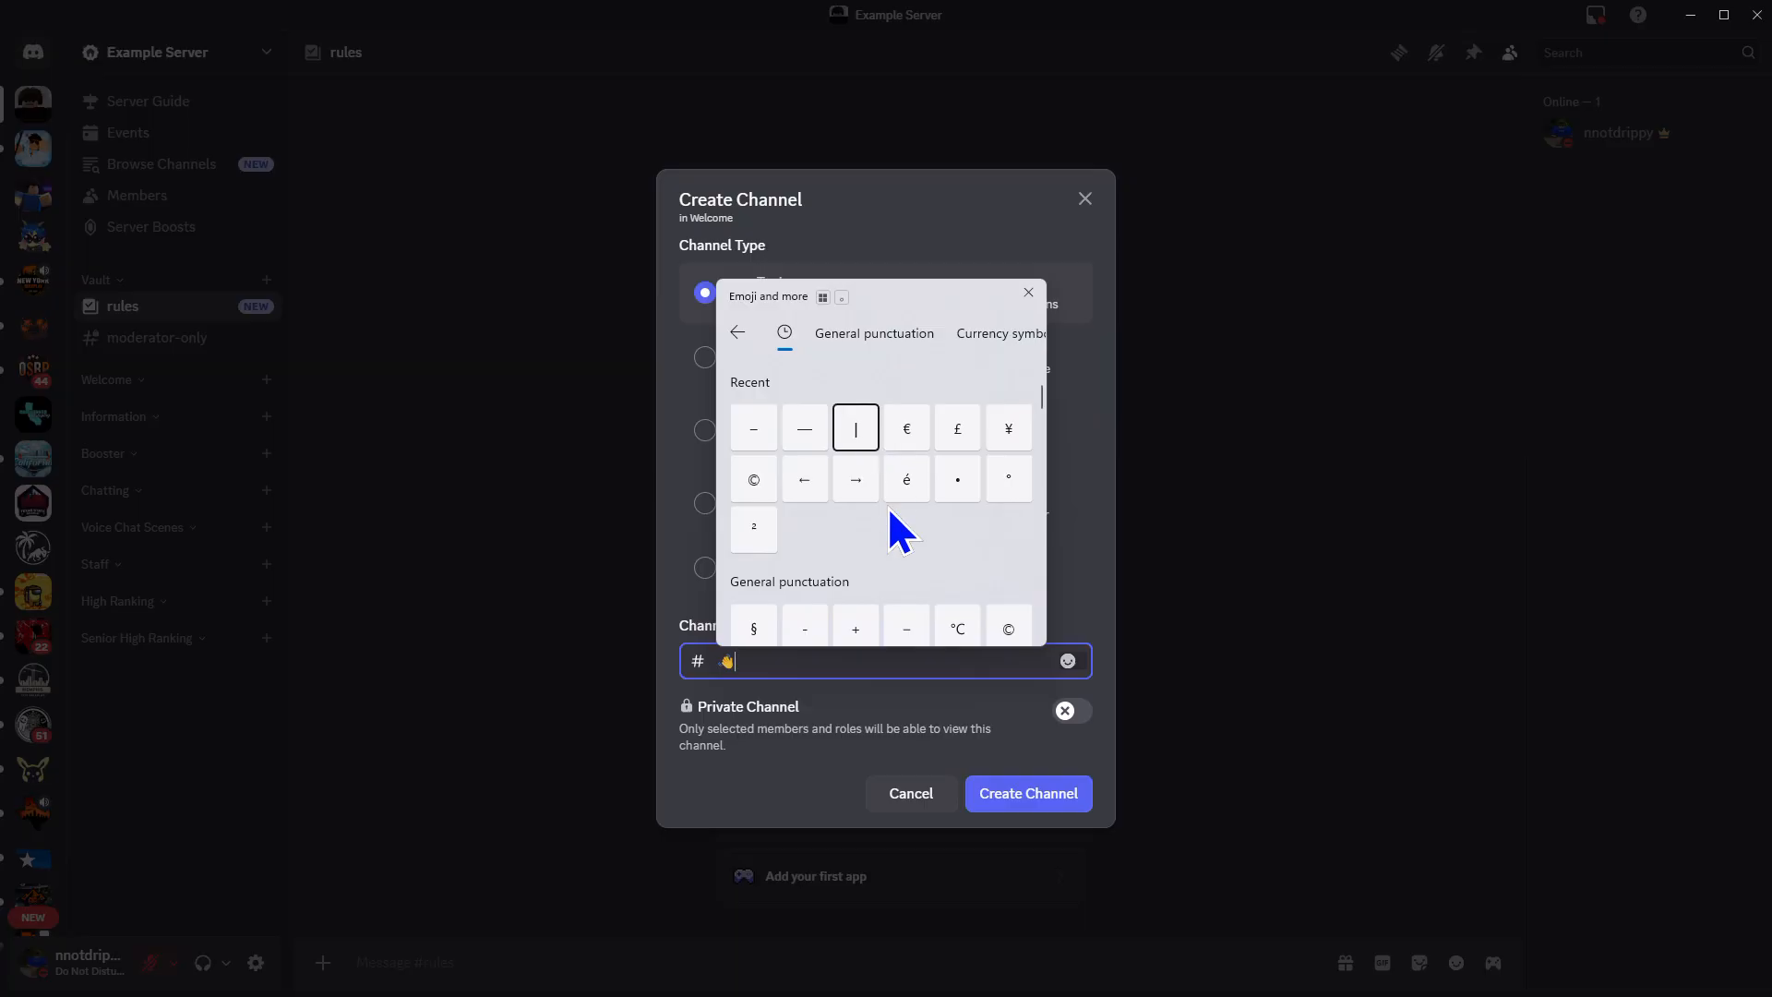
click(799, 663)
key(ctrl+v)
drag(946, 661, 739, 711)
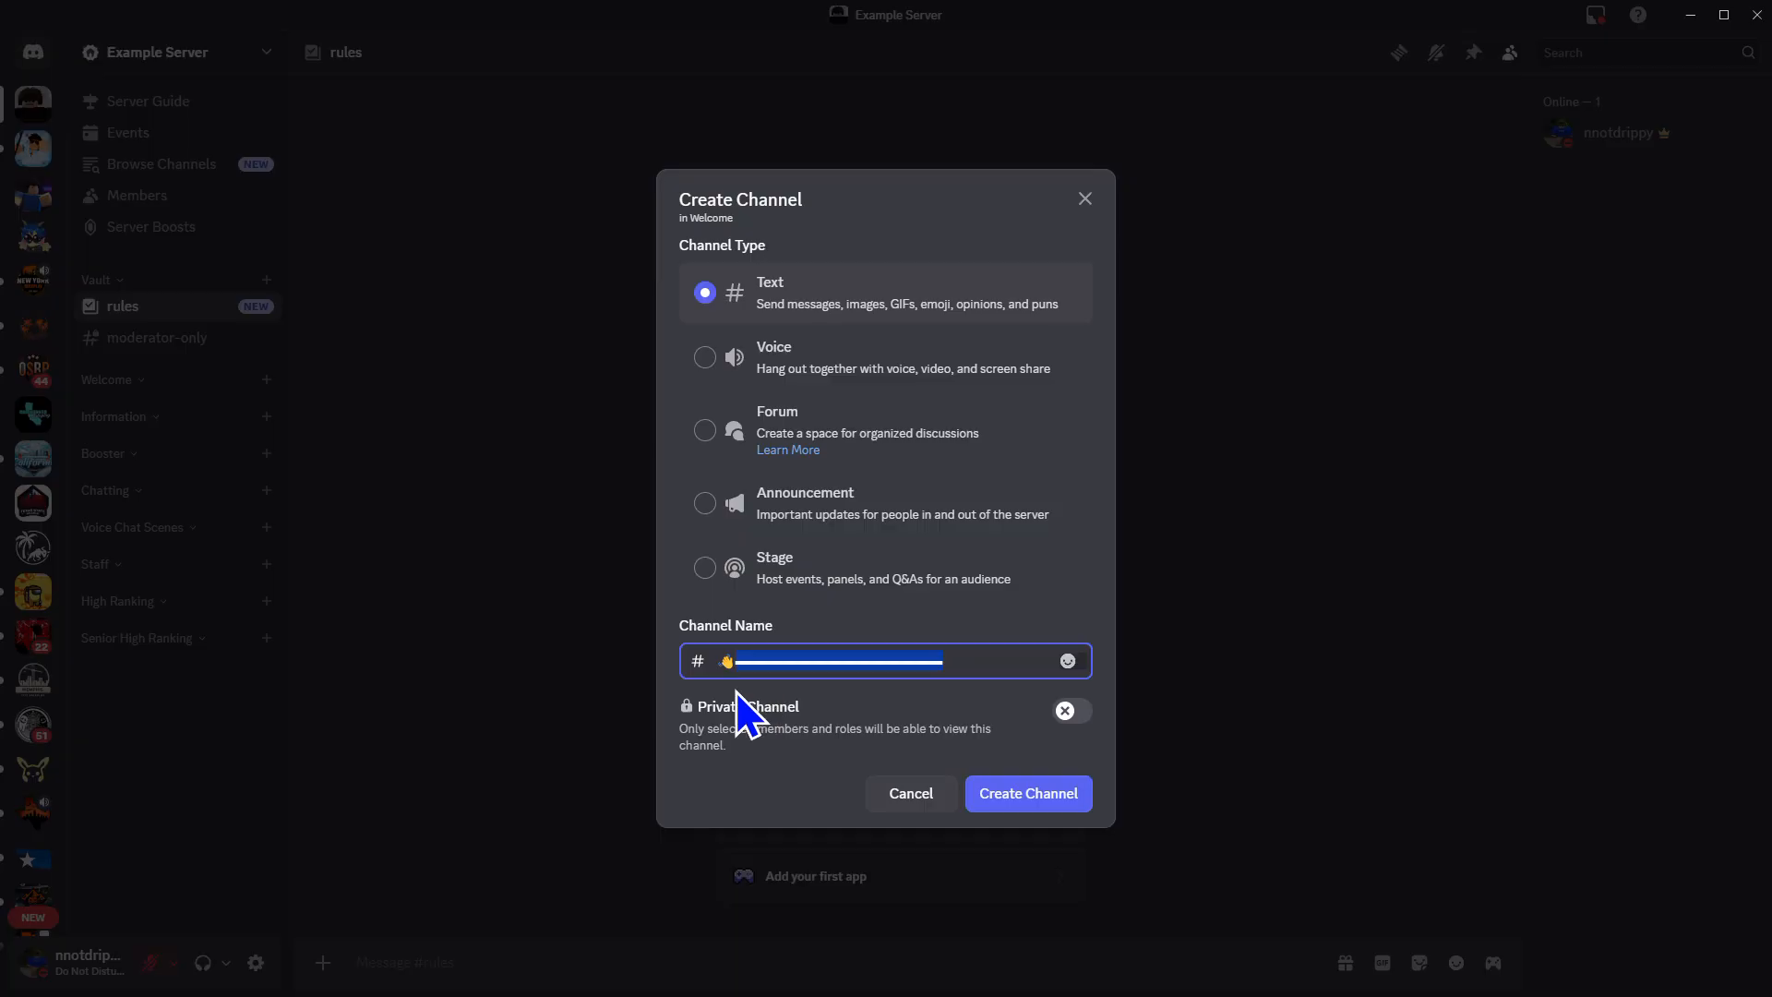
key(BackSpace)
key(Escape)
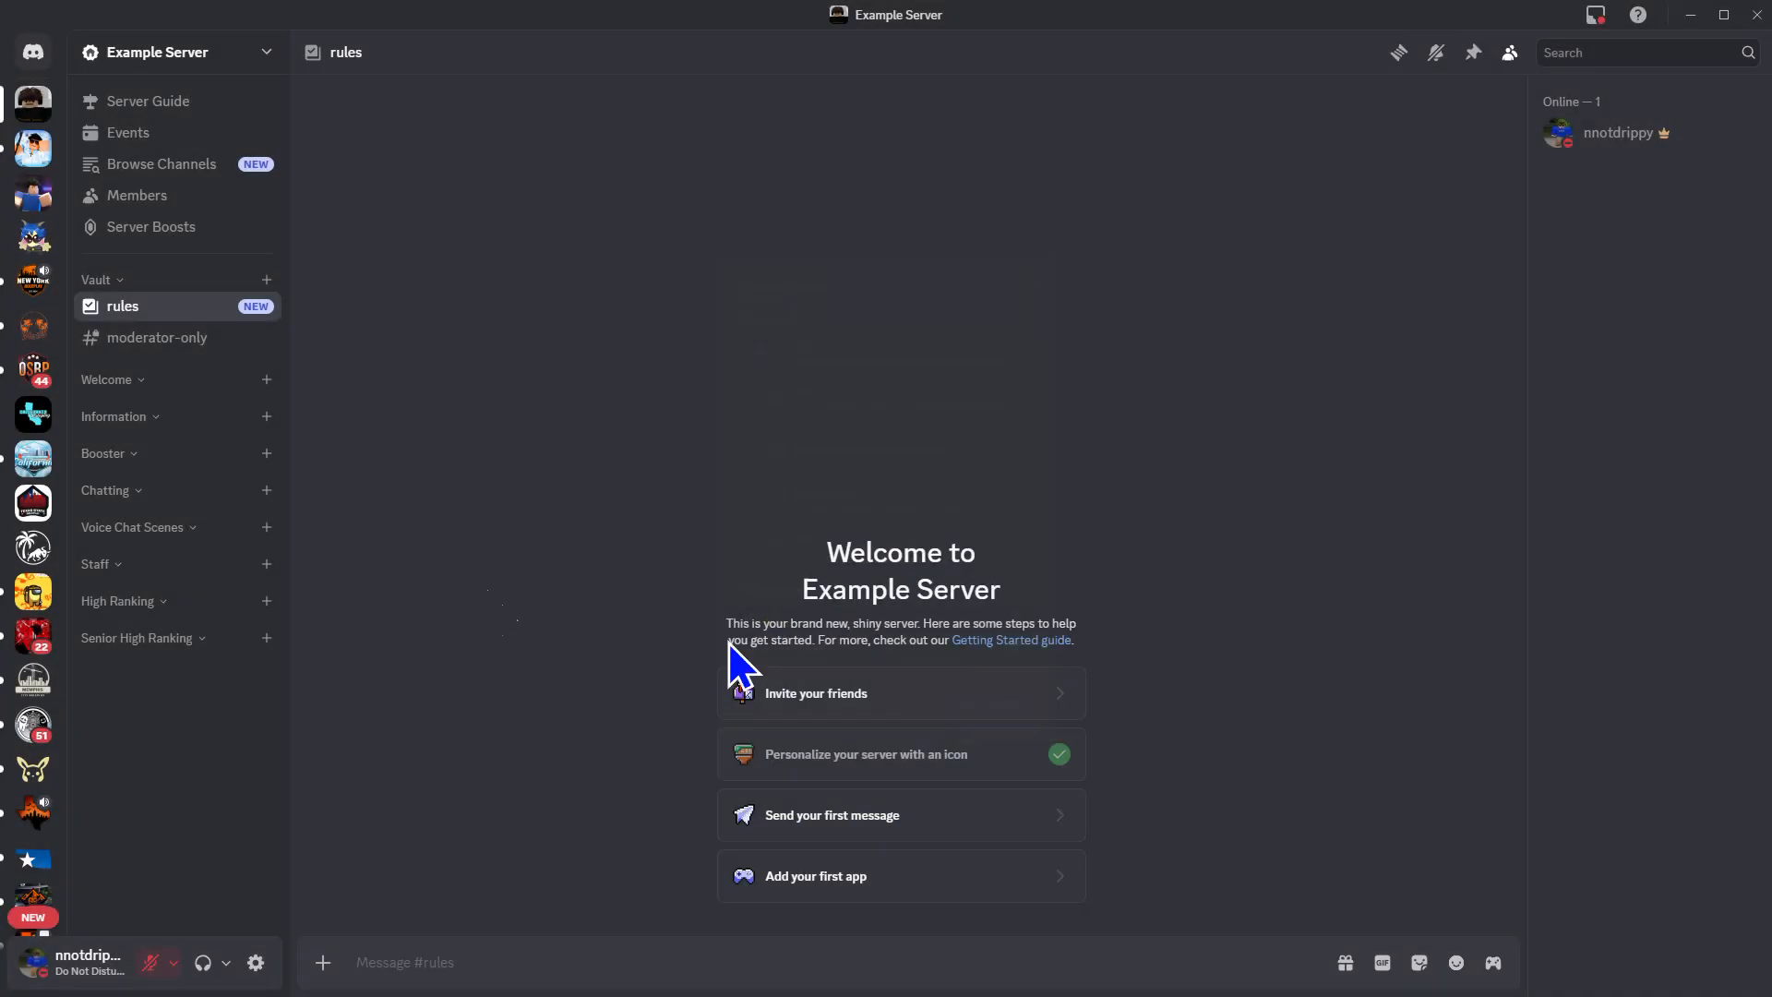
Copy the vertical bar separator from the Owners role name in the Texas State Roleplay server, then leave its settings
click(33, 500)
click(211, 56)
click(180, 185)
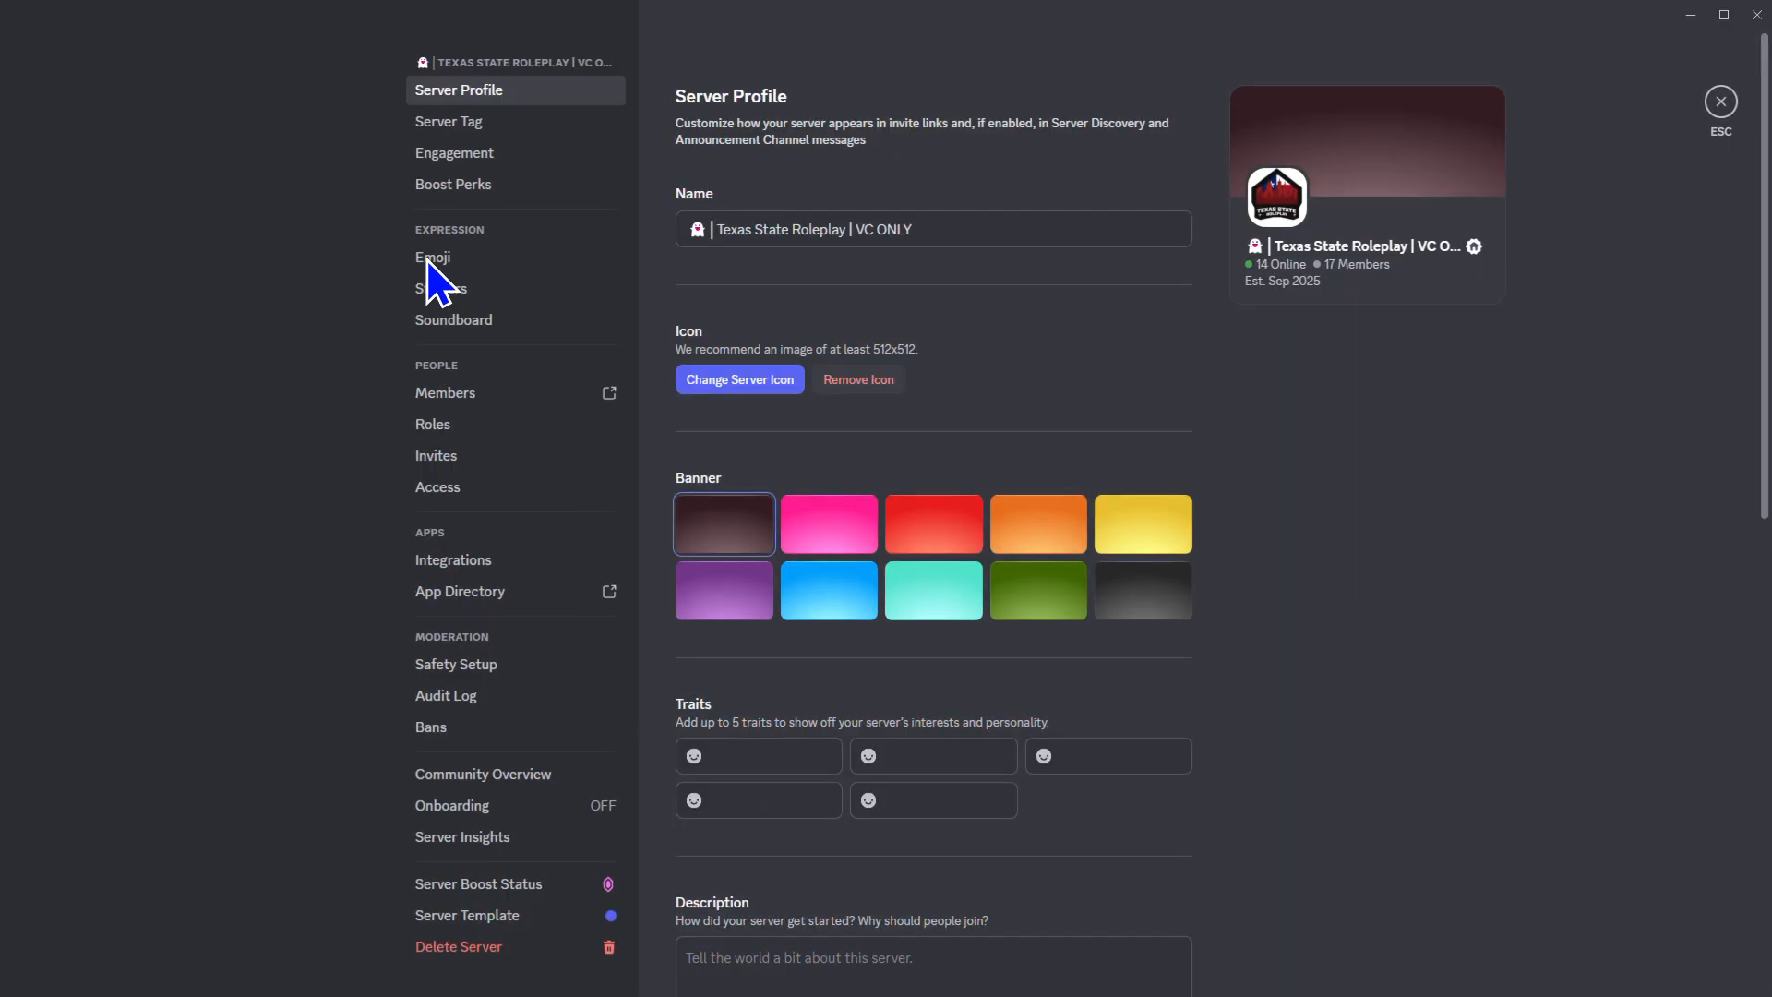
click(442, 424)
click(801, 540)
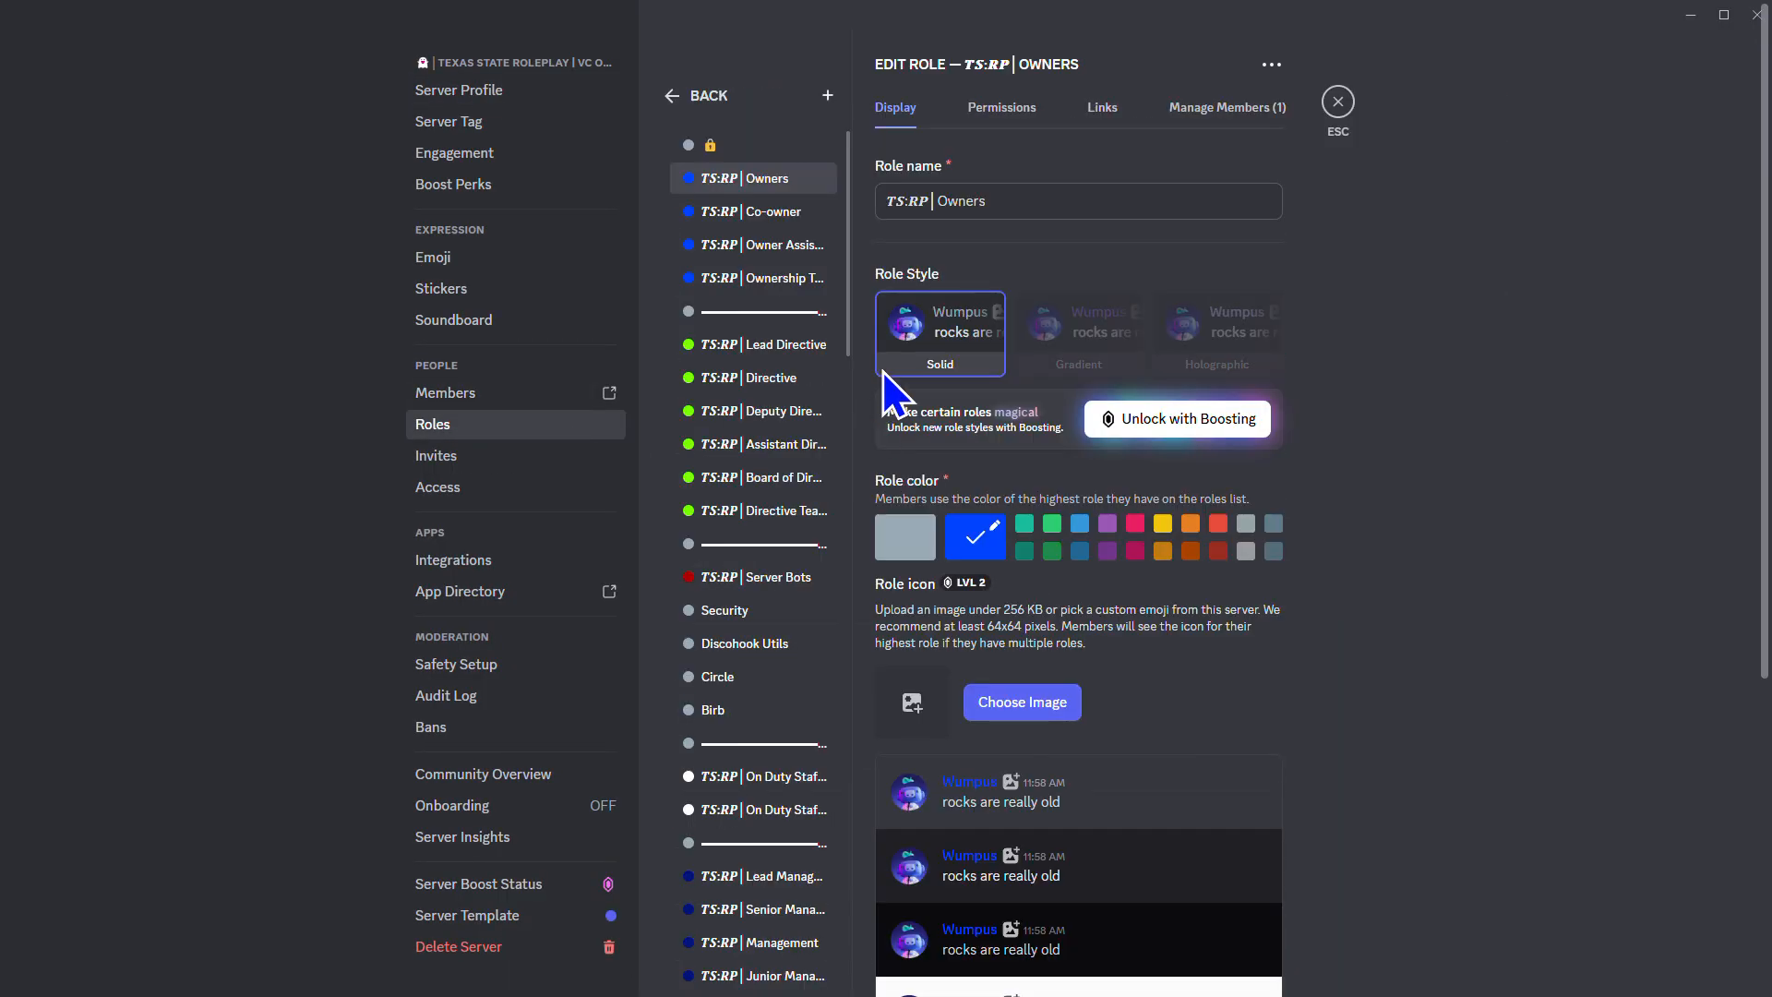
click(935, 203)
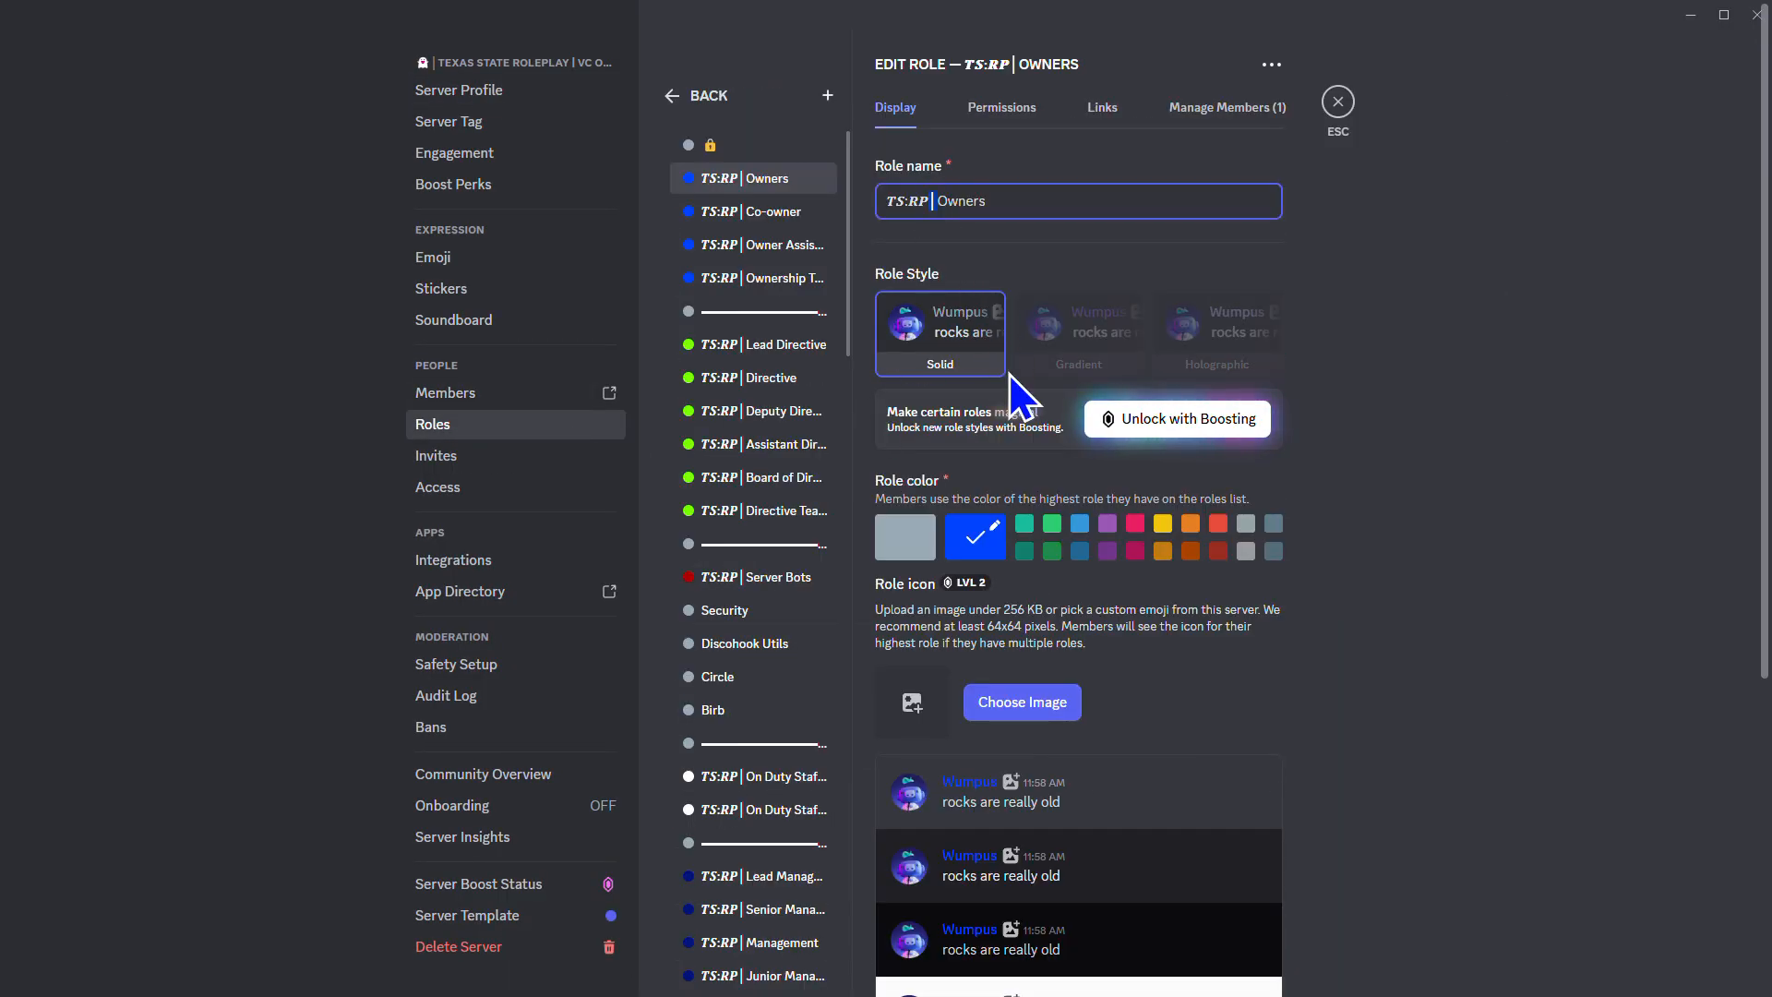
click(1338, 101)
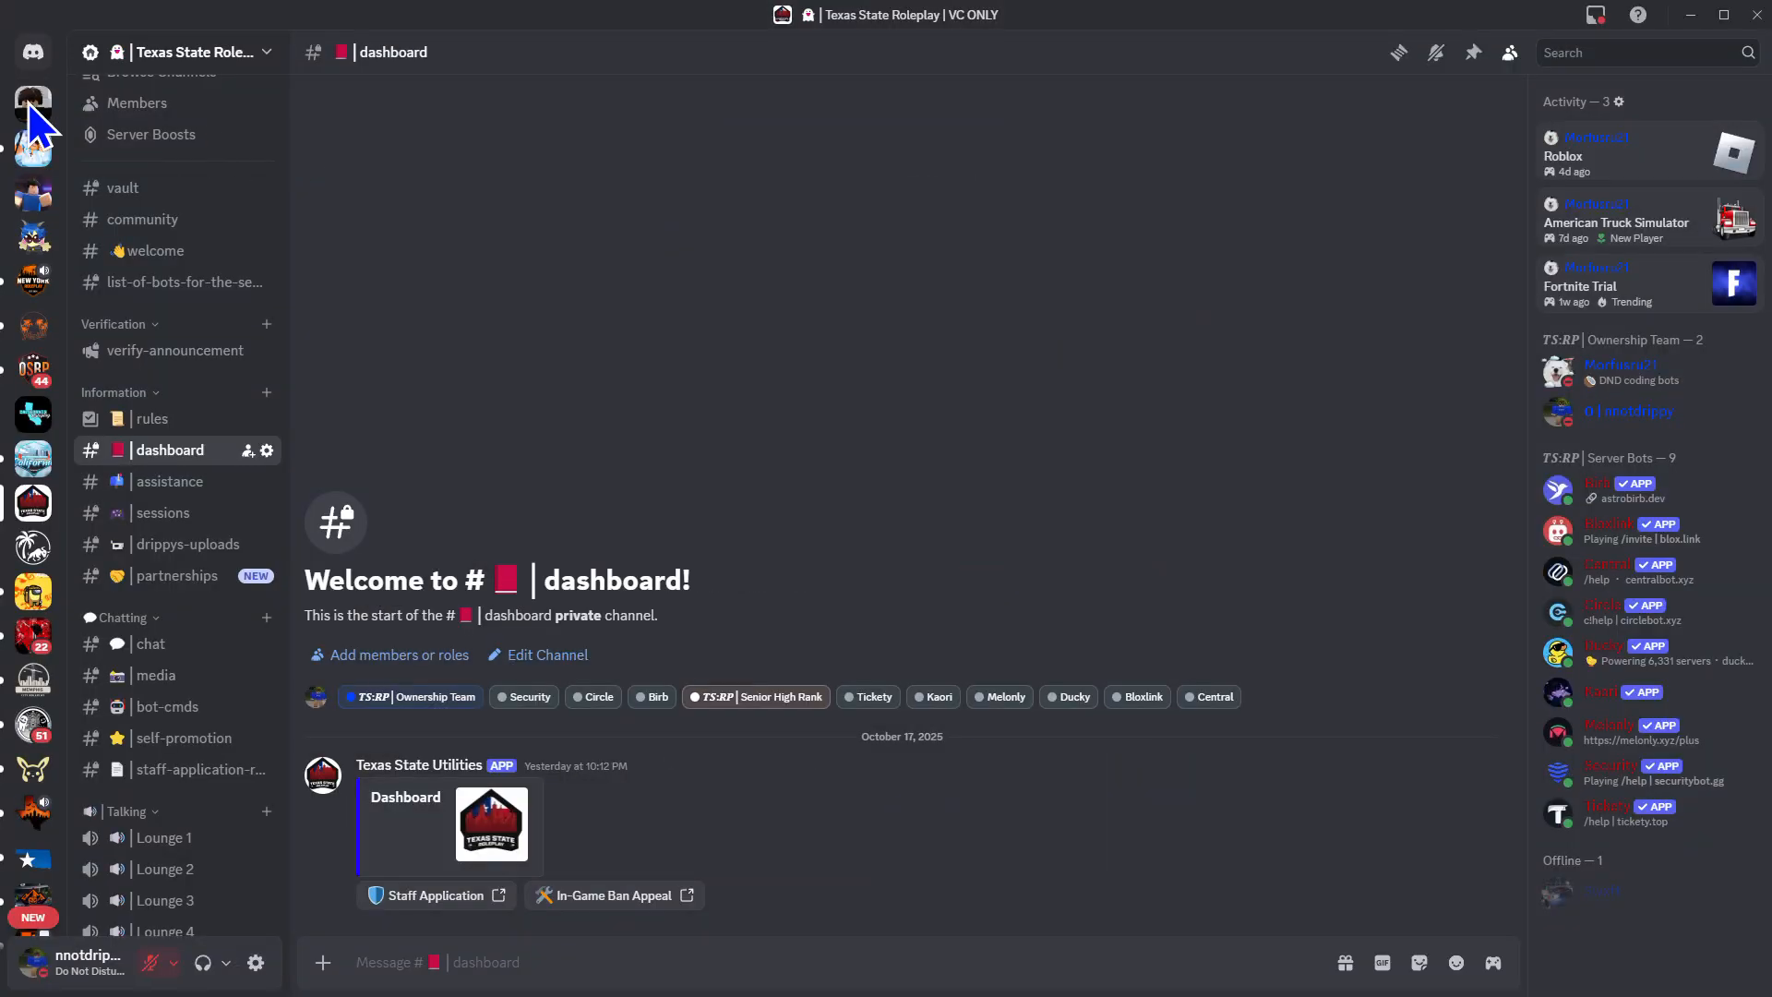
Return to Example Server and create a text channel named "👋┃welcome" in the Welcome category
click(34, 104)
click(204, 48)
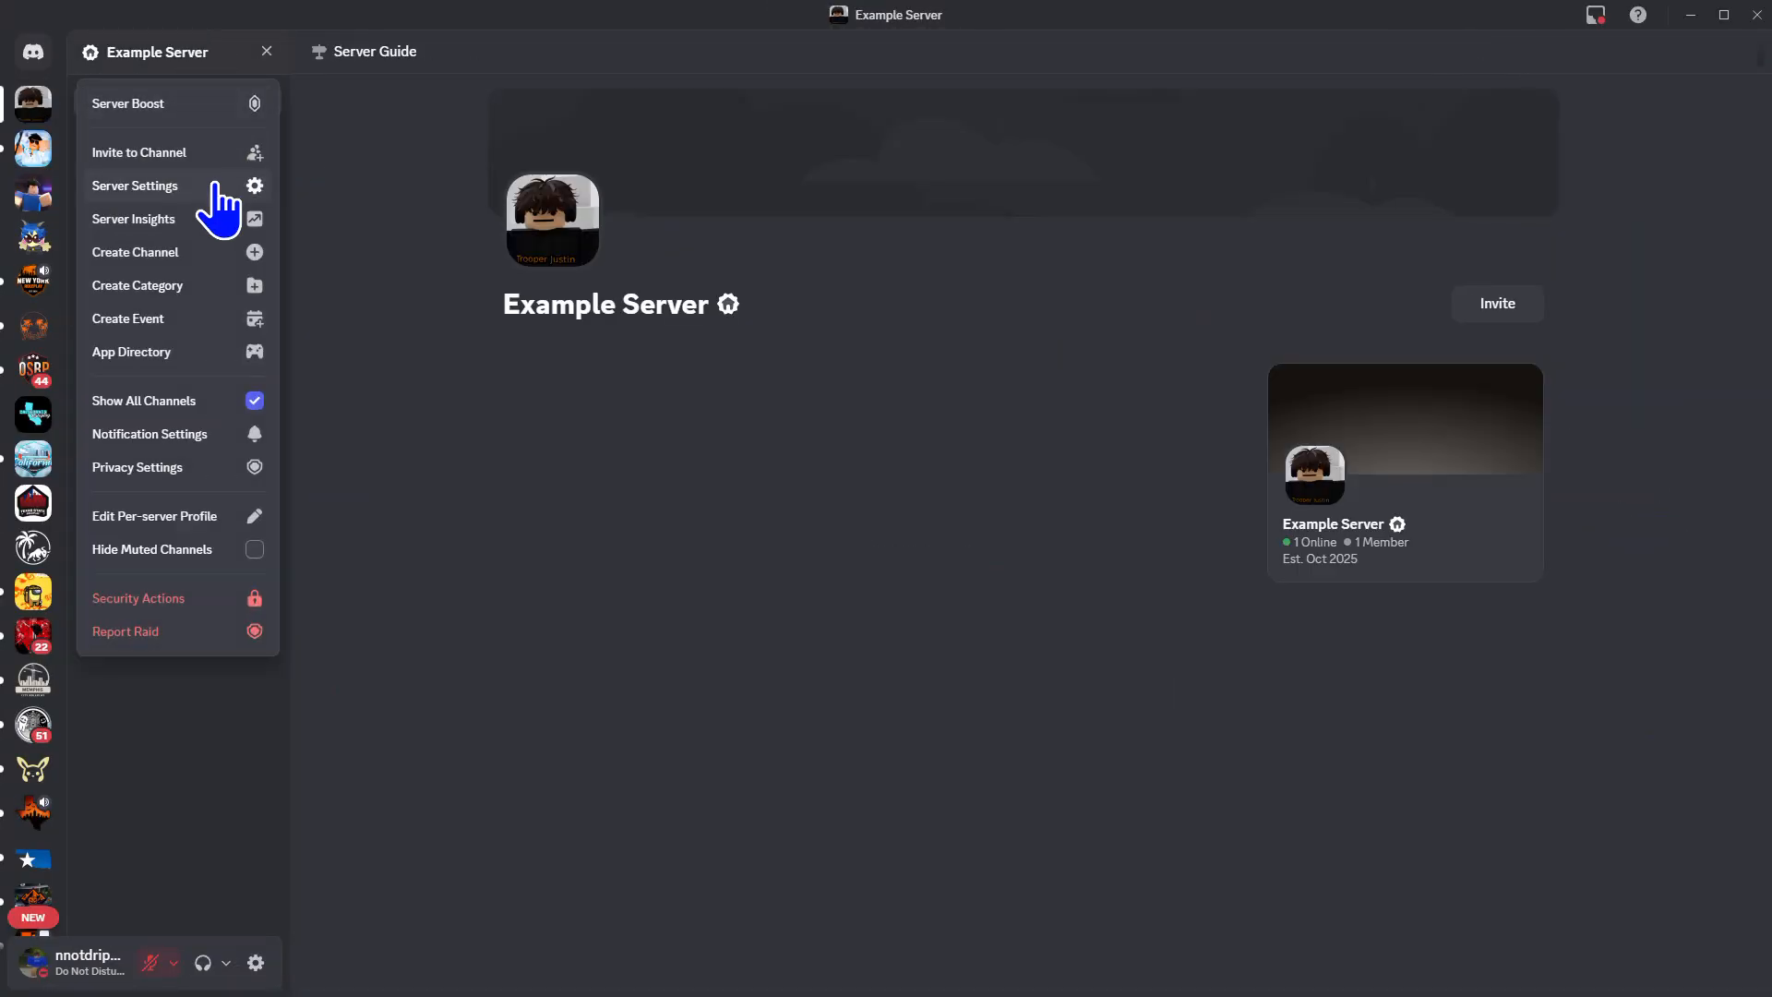
click(222, 51)
click(267, 380)
key(super+period)
text(w)
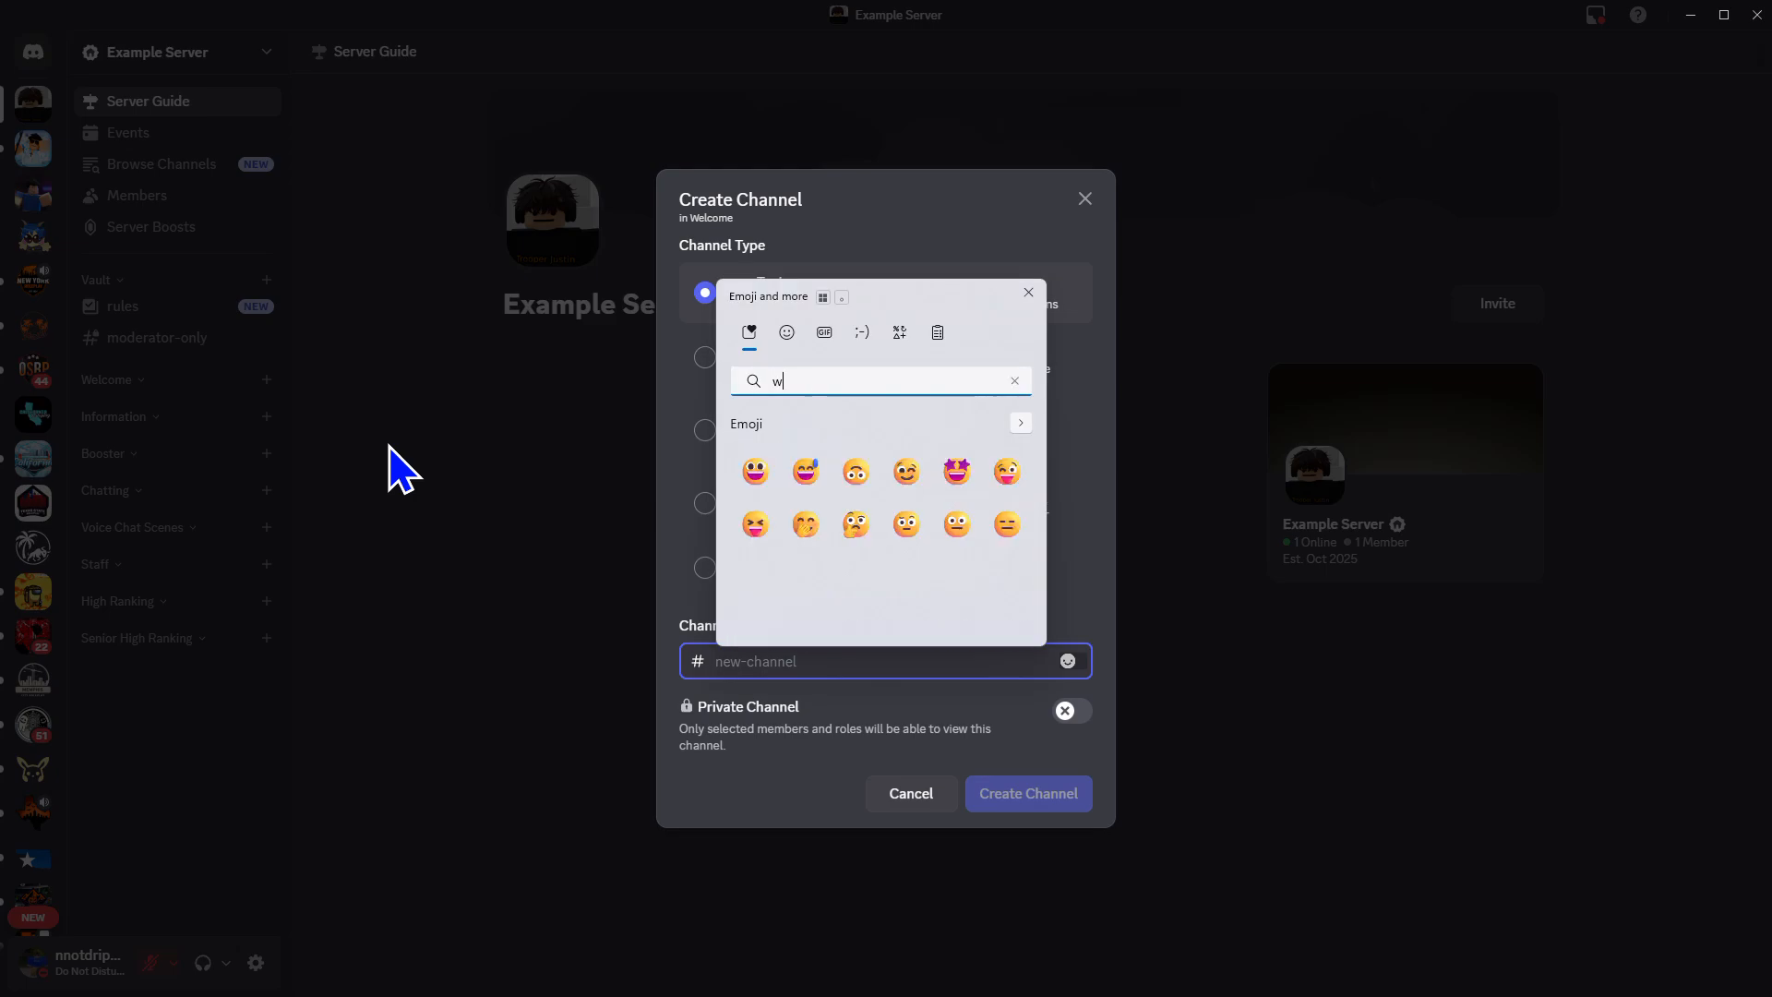
text(ave)
key(Return)
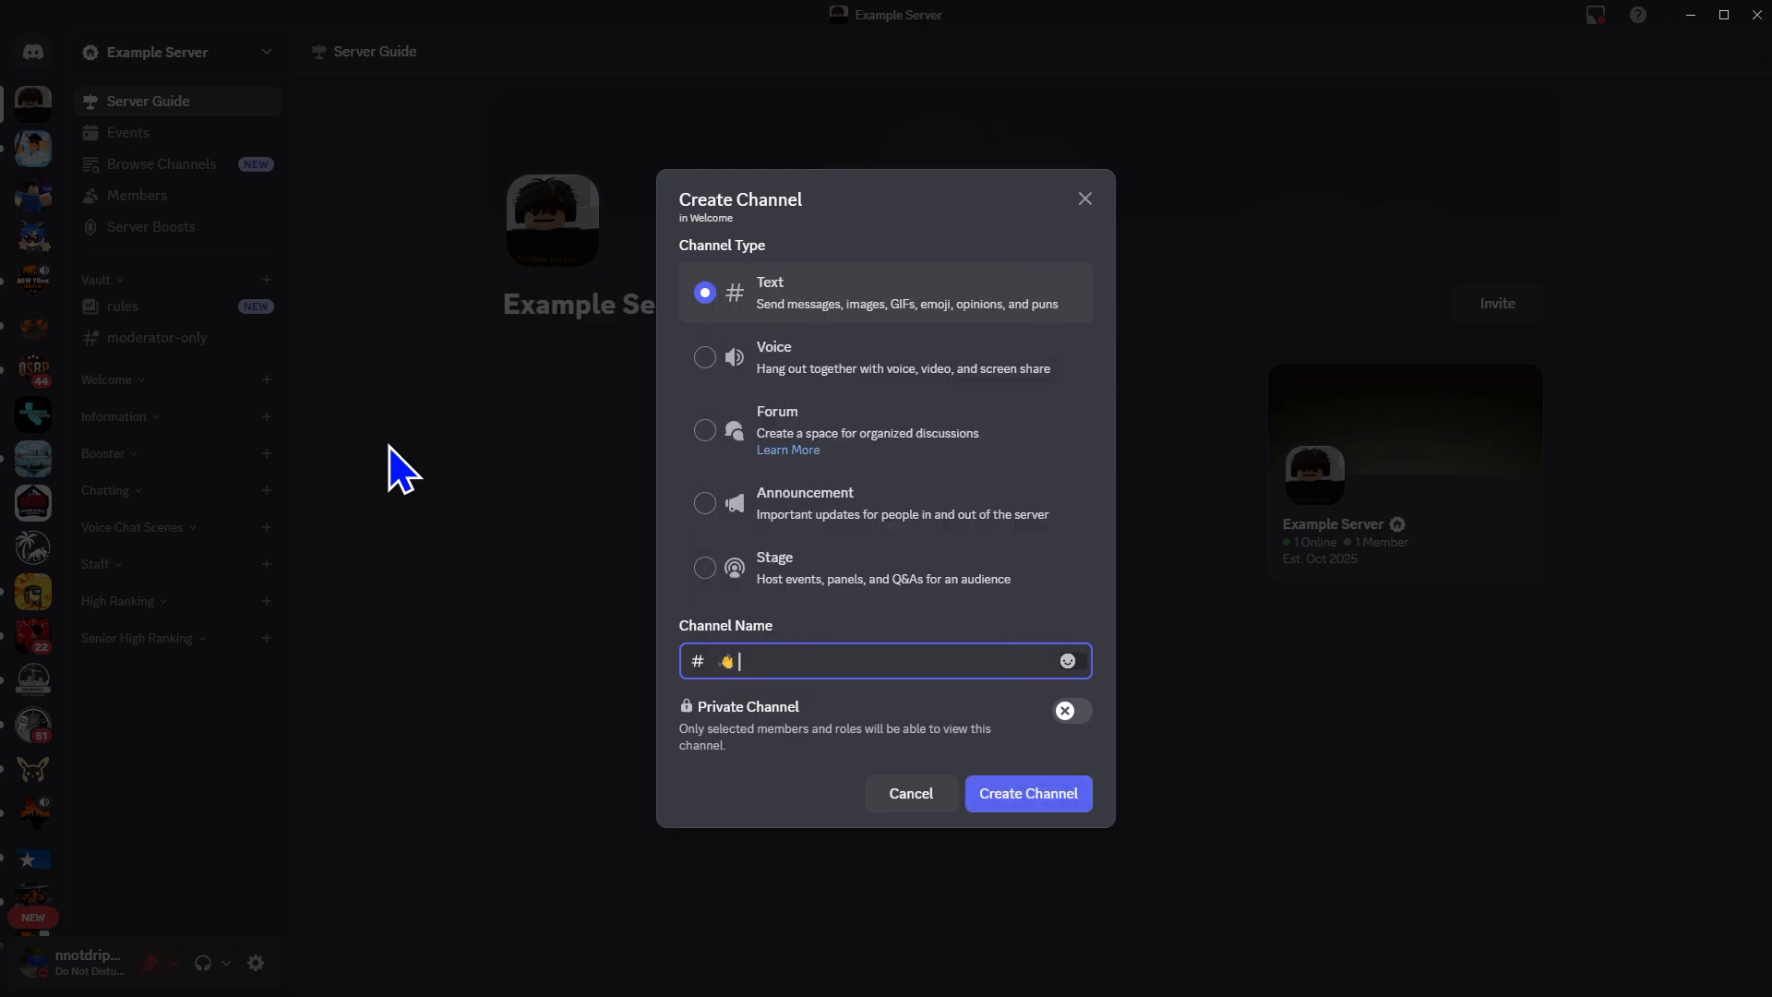
text(|welcome)
click(1049, 794)
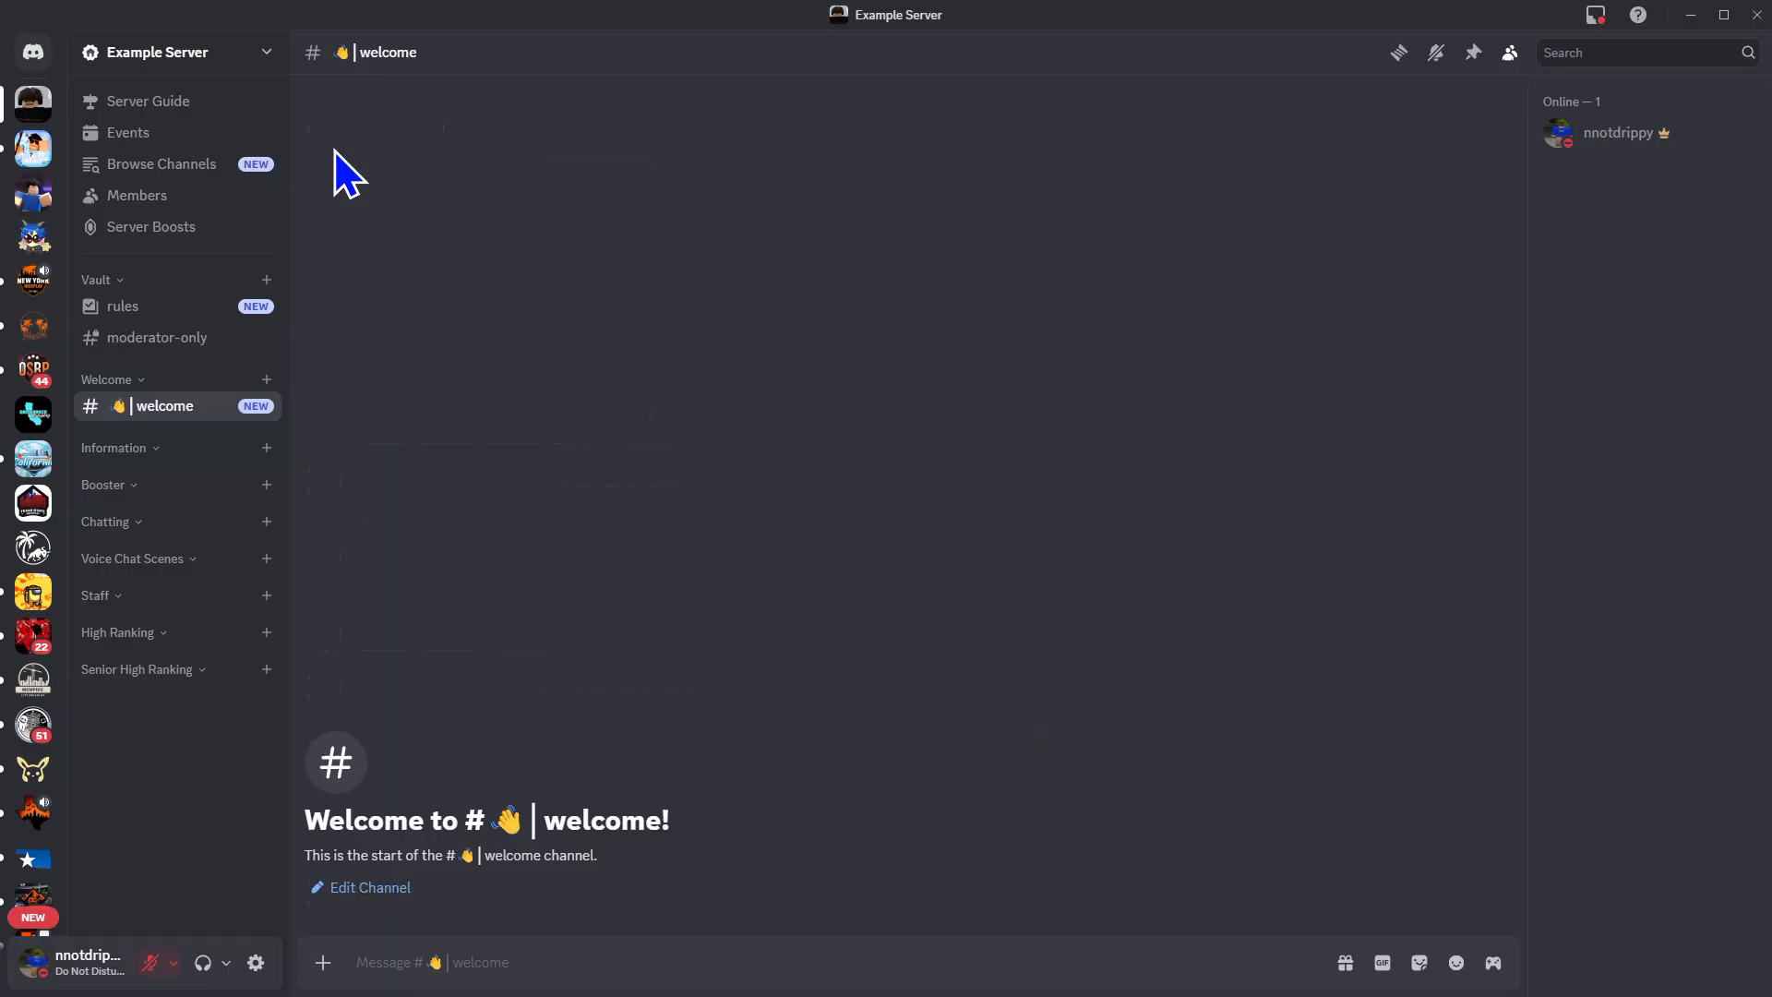
Create a text channel named "🌍┃verify" in the Welcome category, using the earth emoji
click(267, 380)
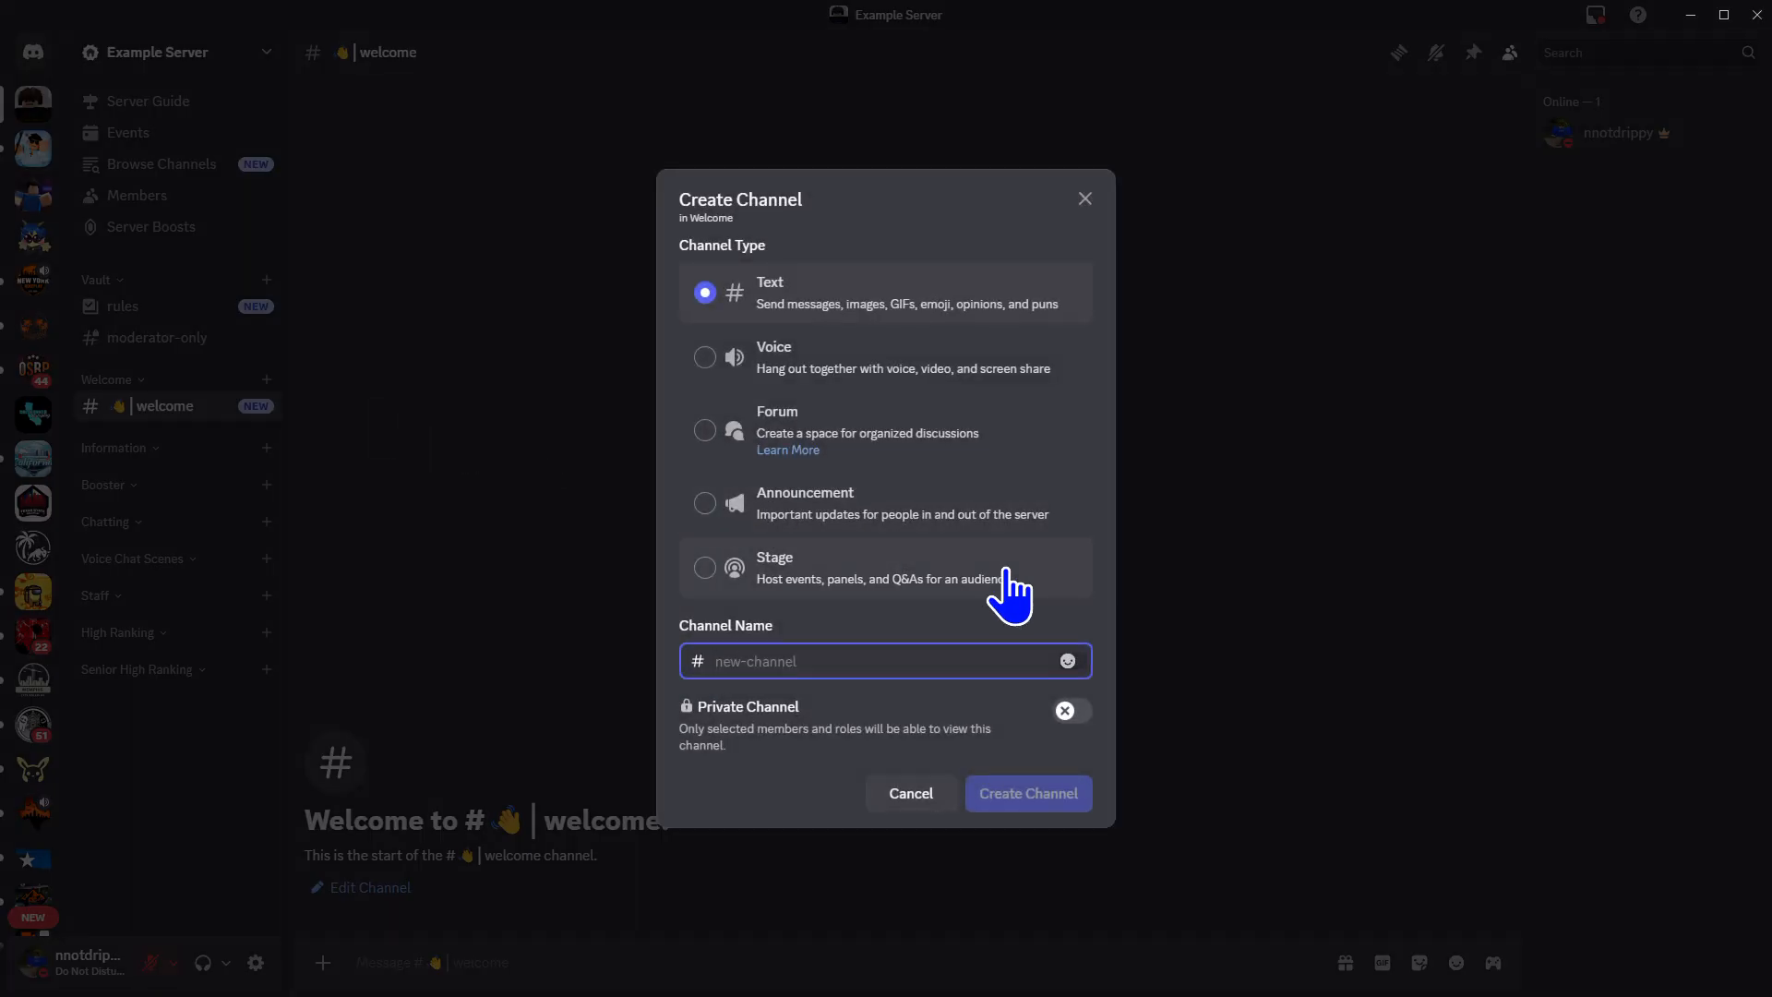
key(super+period)
text(ear)
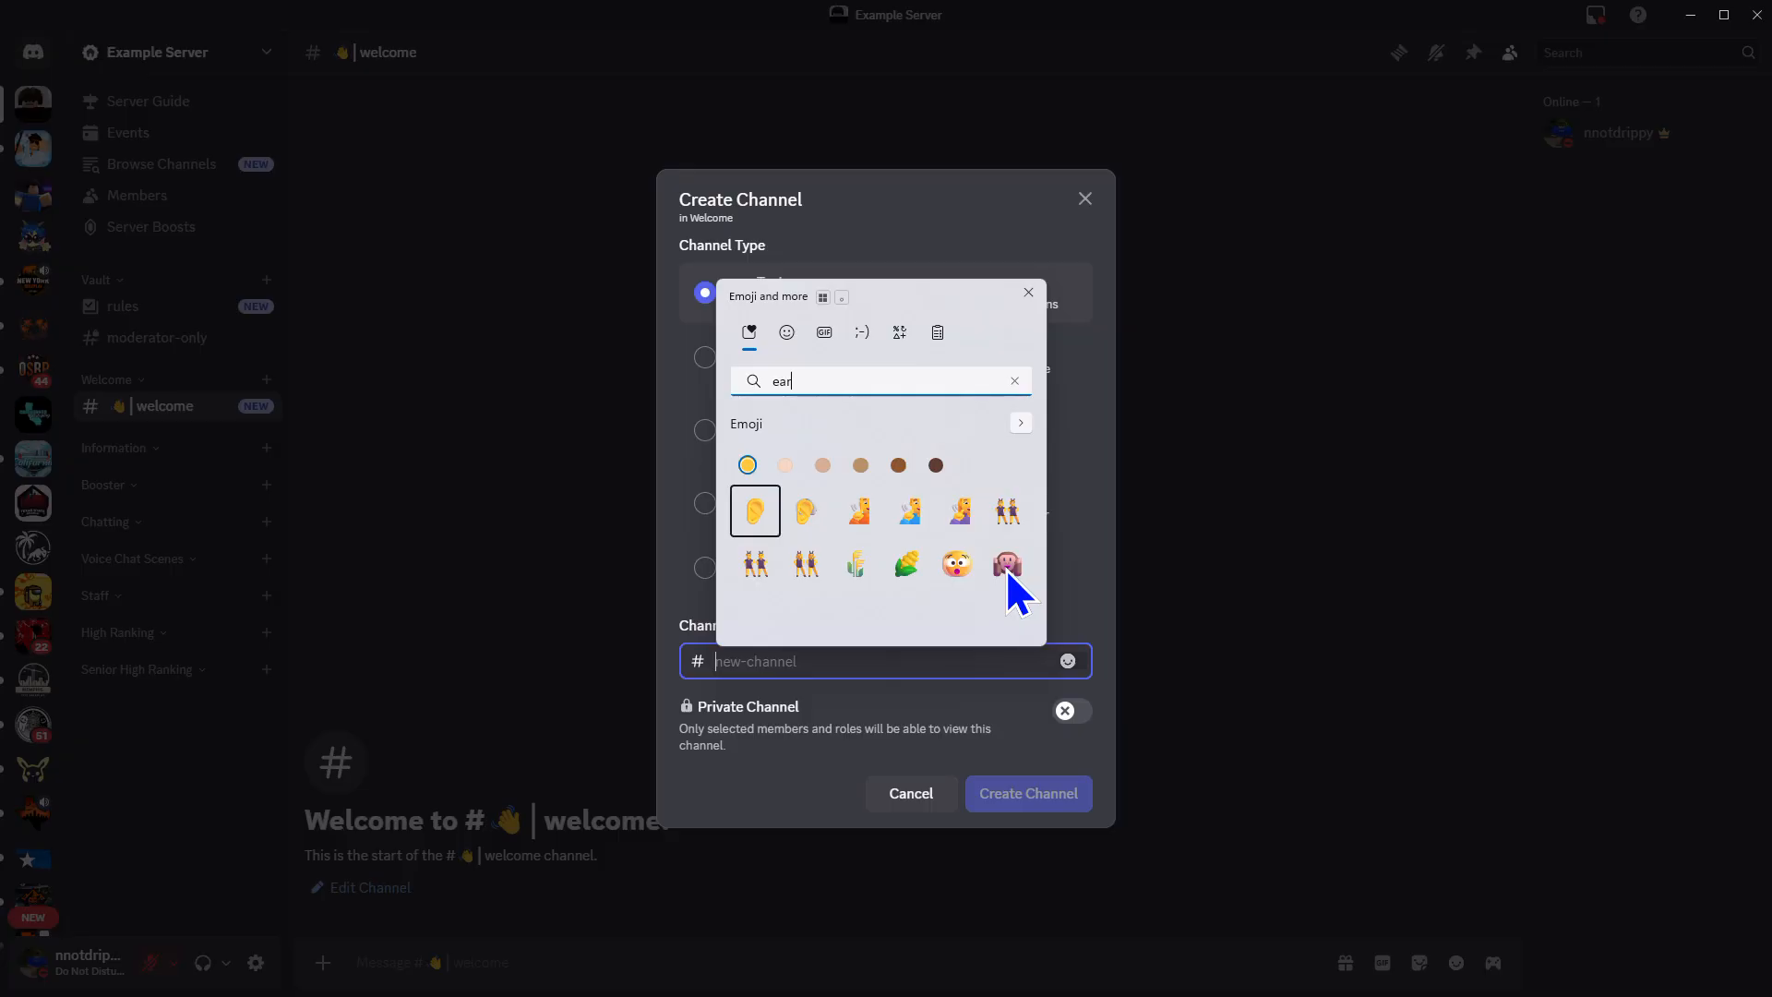
text(th)
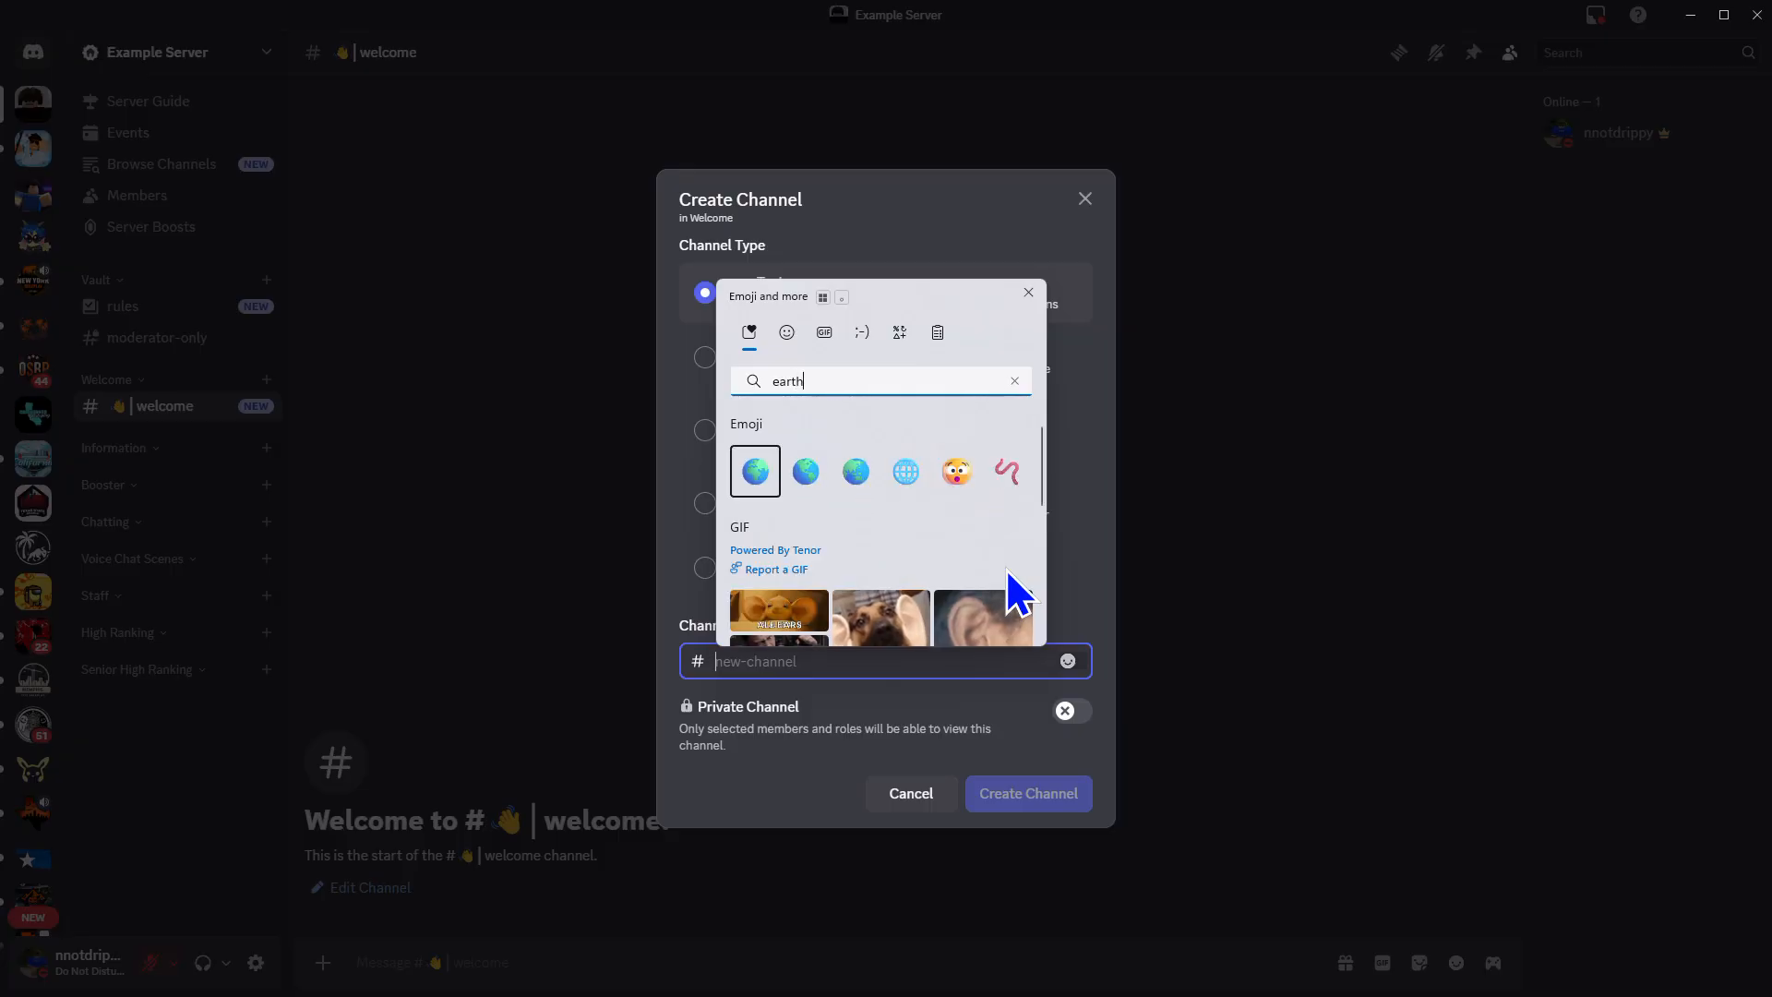
key(Return)
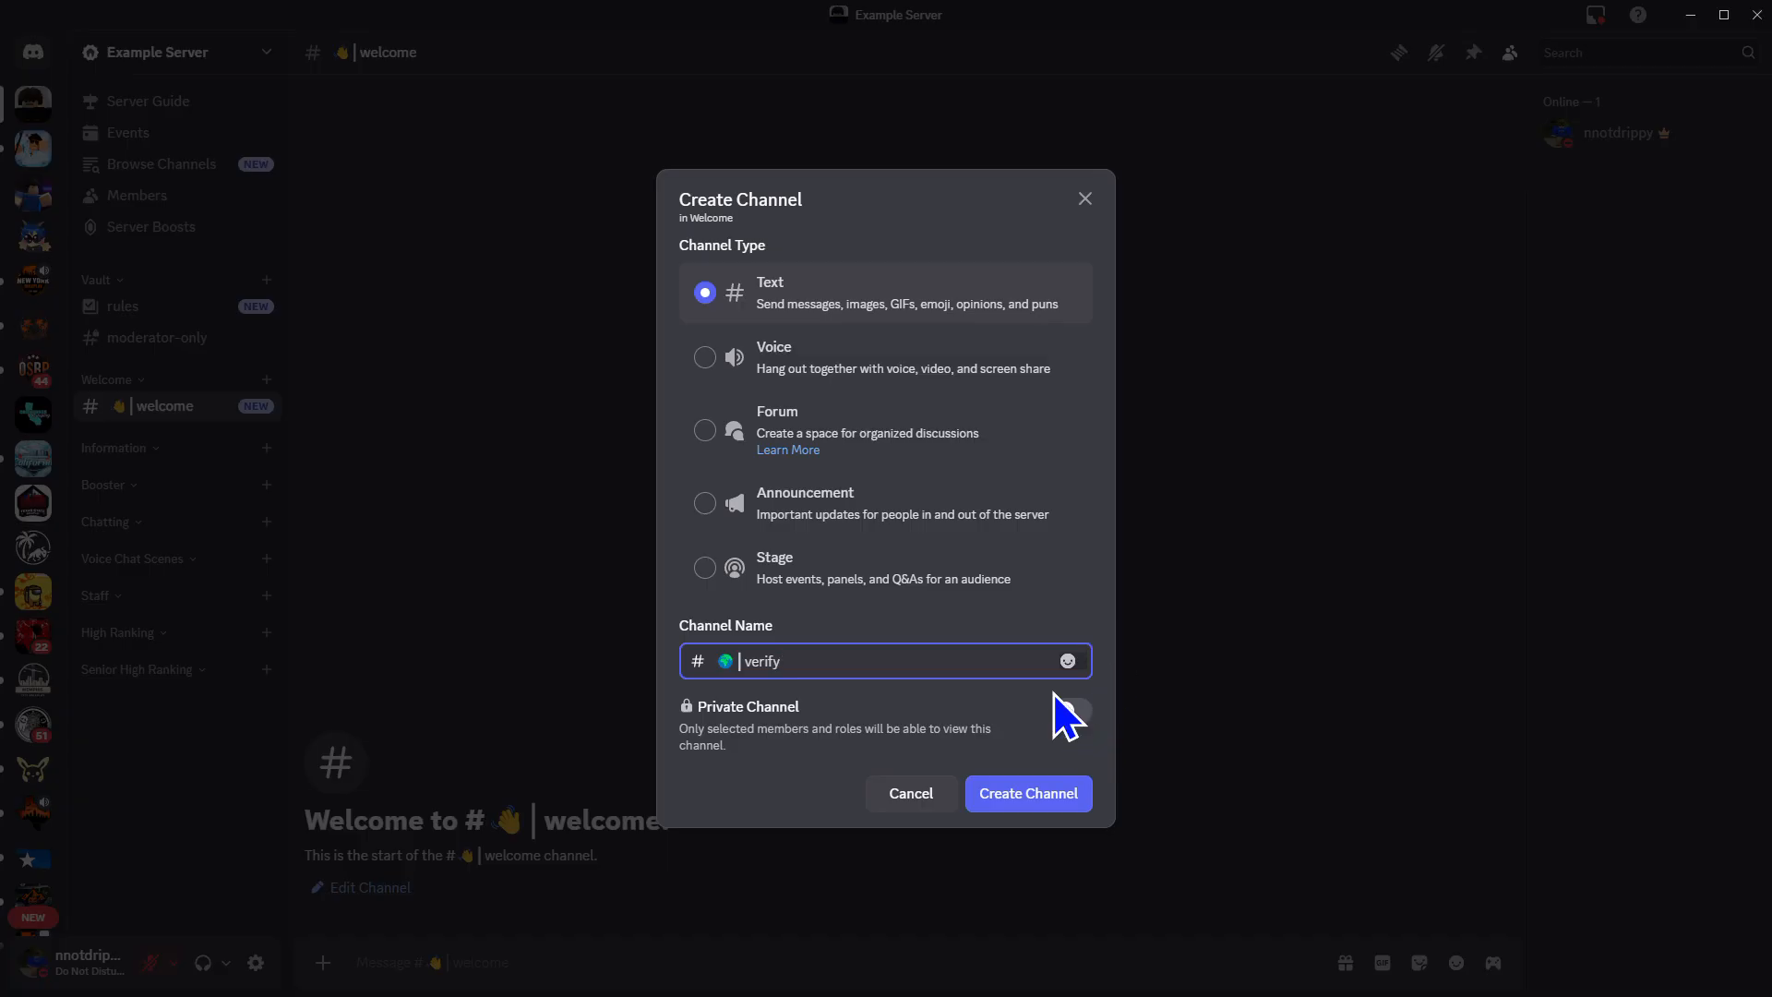
click(1033, 796)
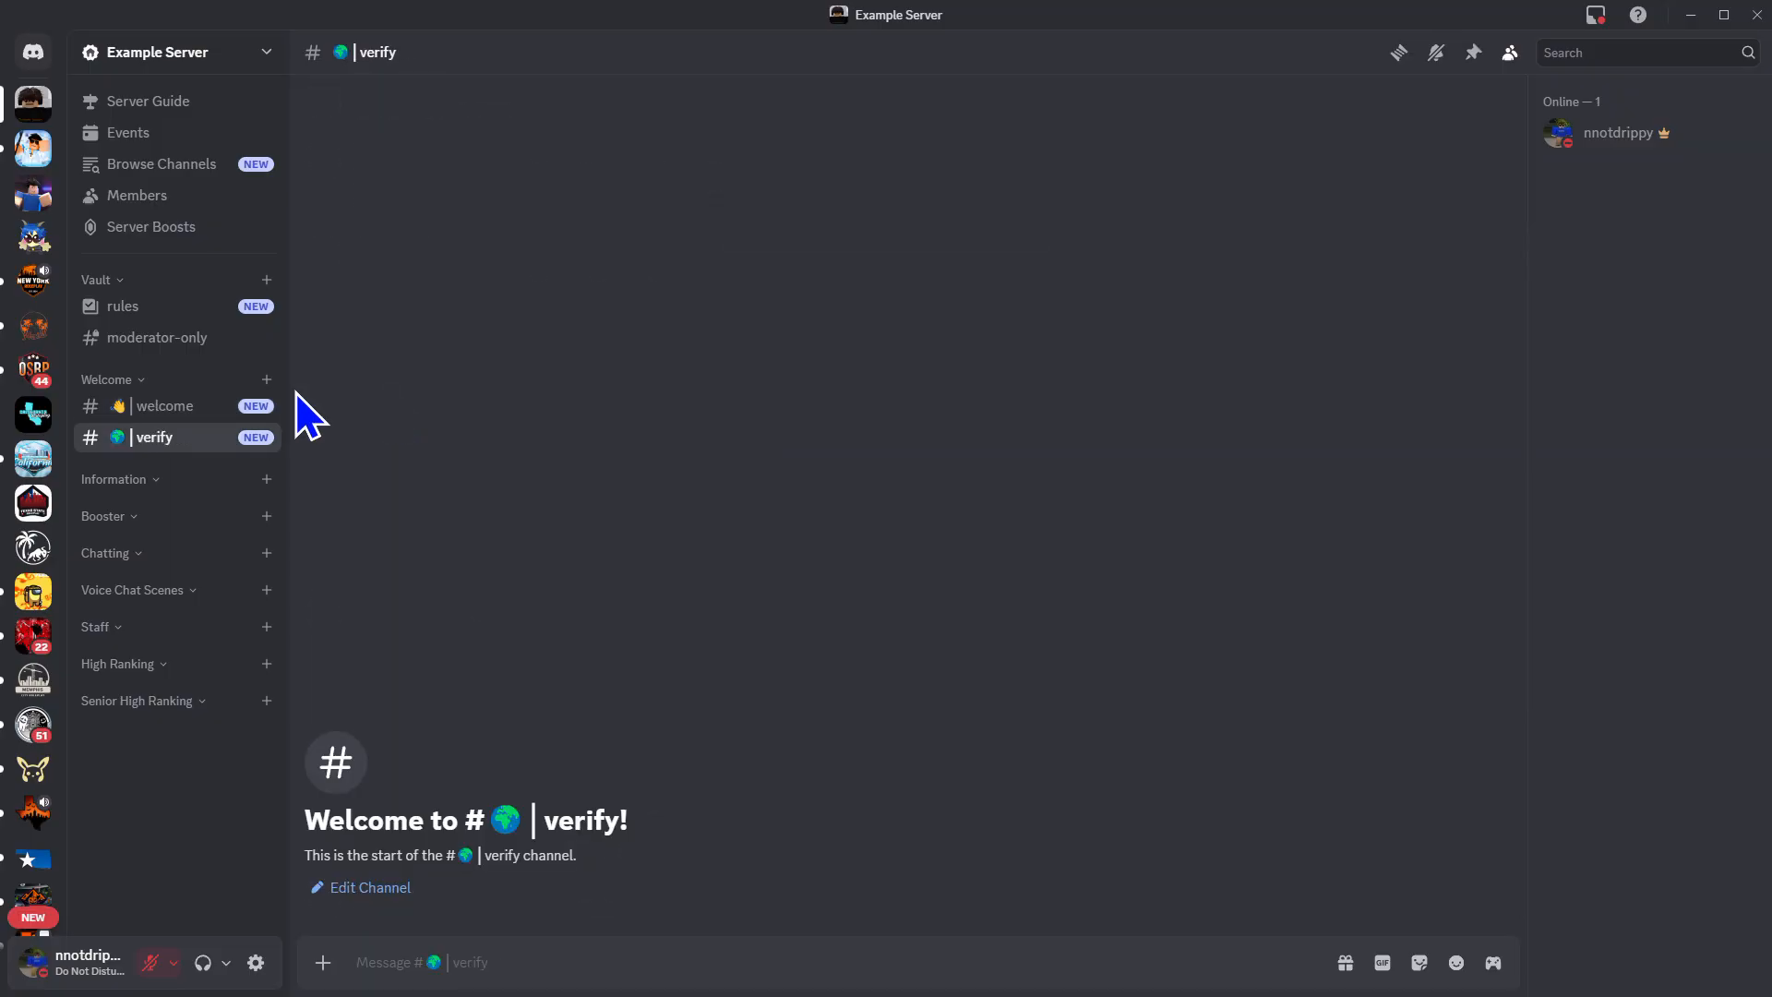
Create a text channel named "📕┃dashboard" in the Information category, using the red book emoji
click(266, 479)
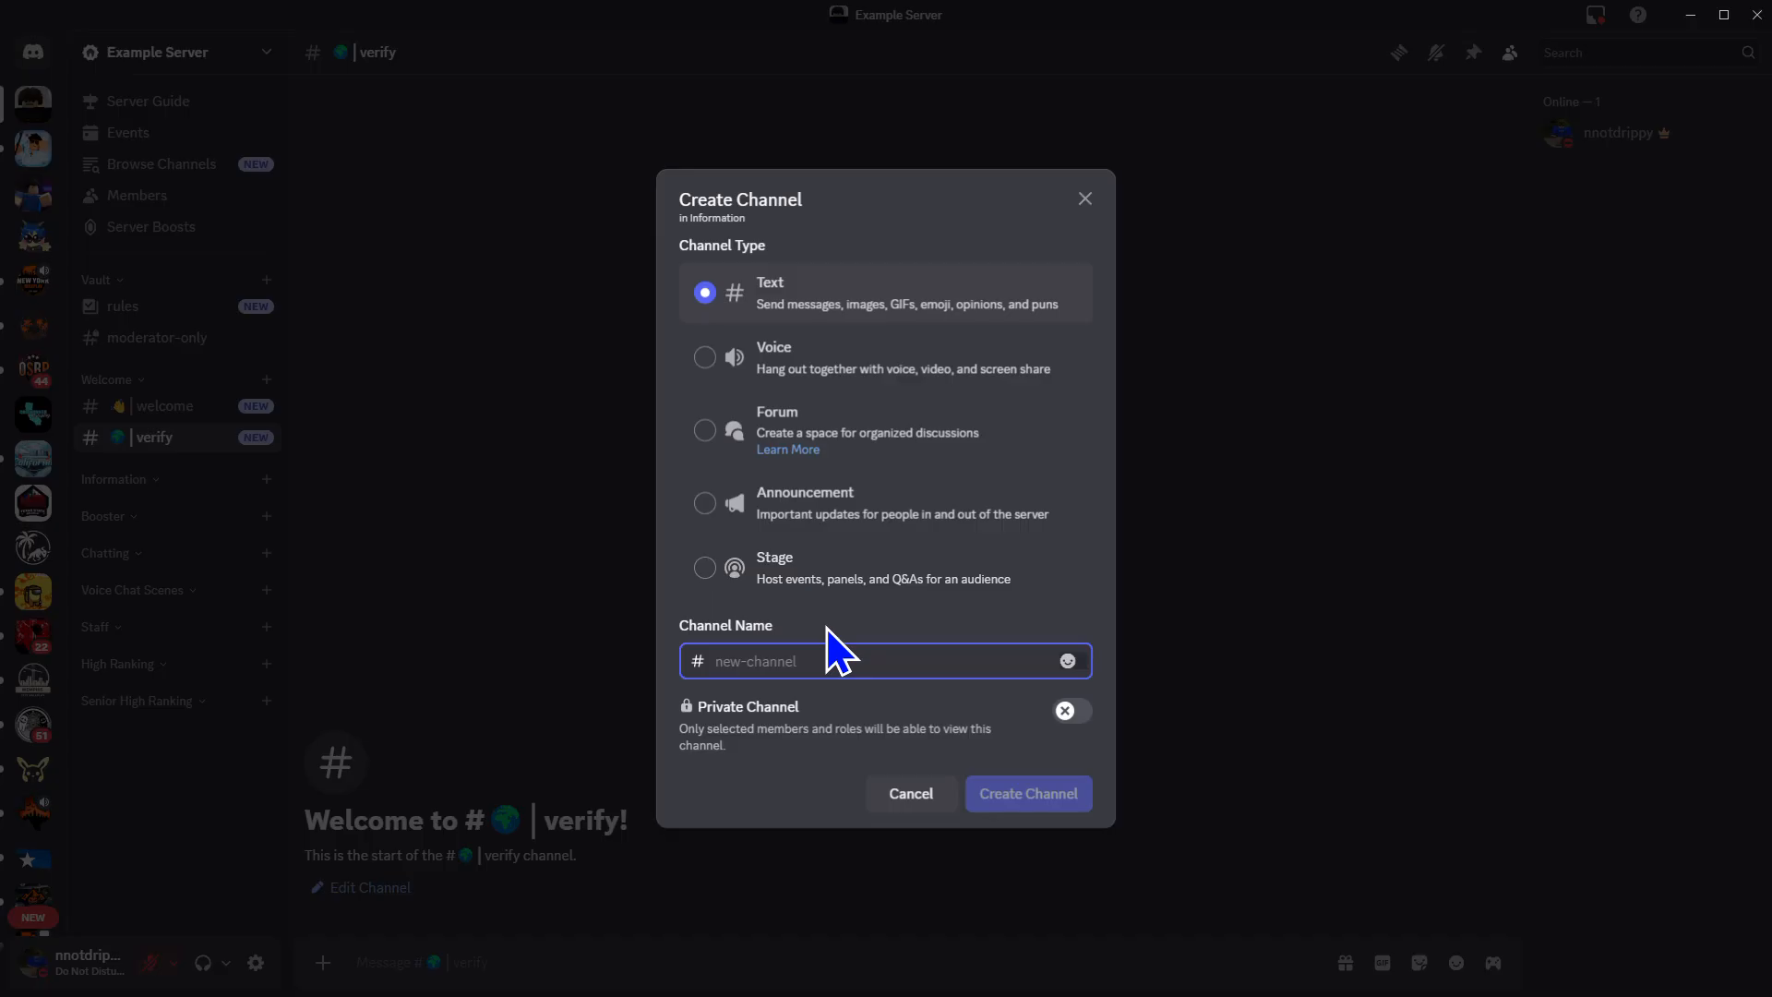
key(super+period)
key(Down)
key(Right)
key(Right)
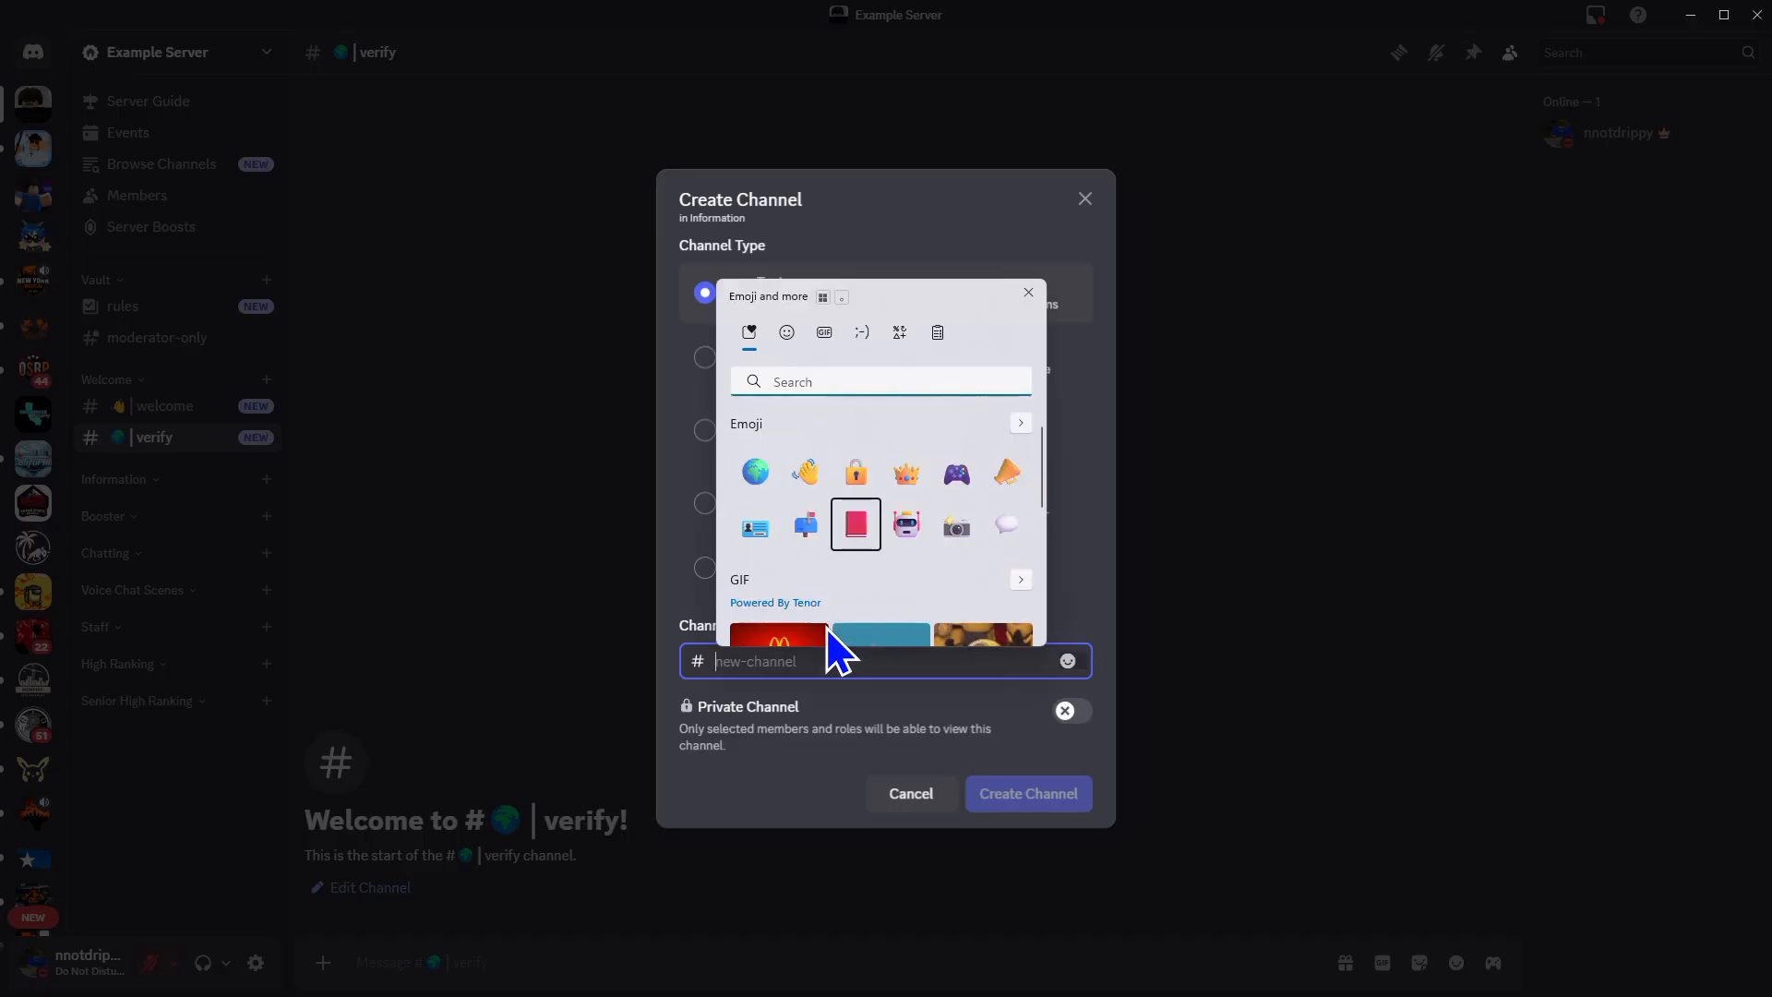
key(Return)
key(Escape)
text(|dashboard)
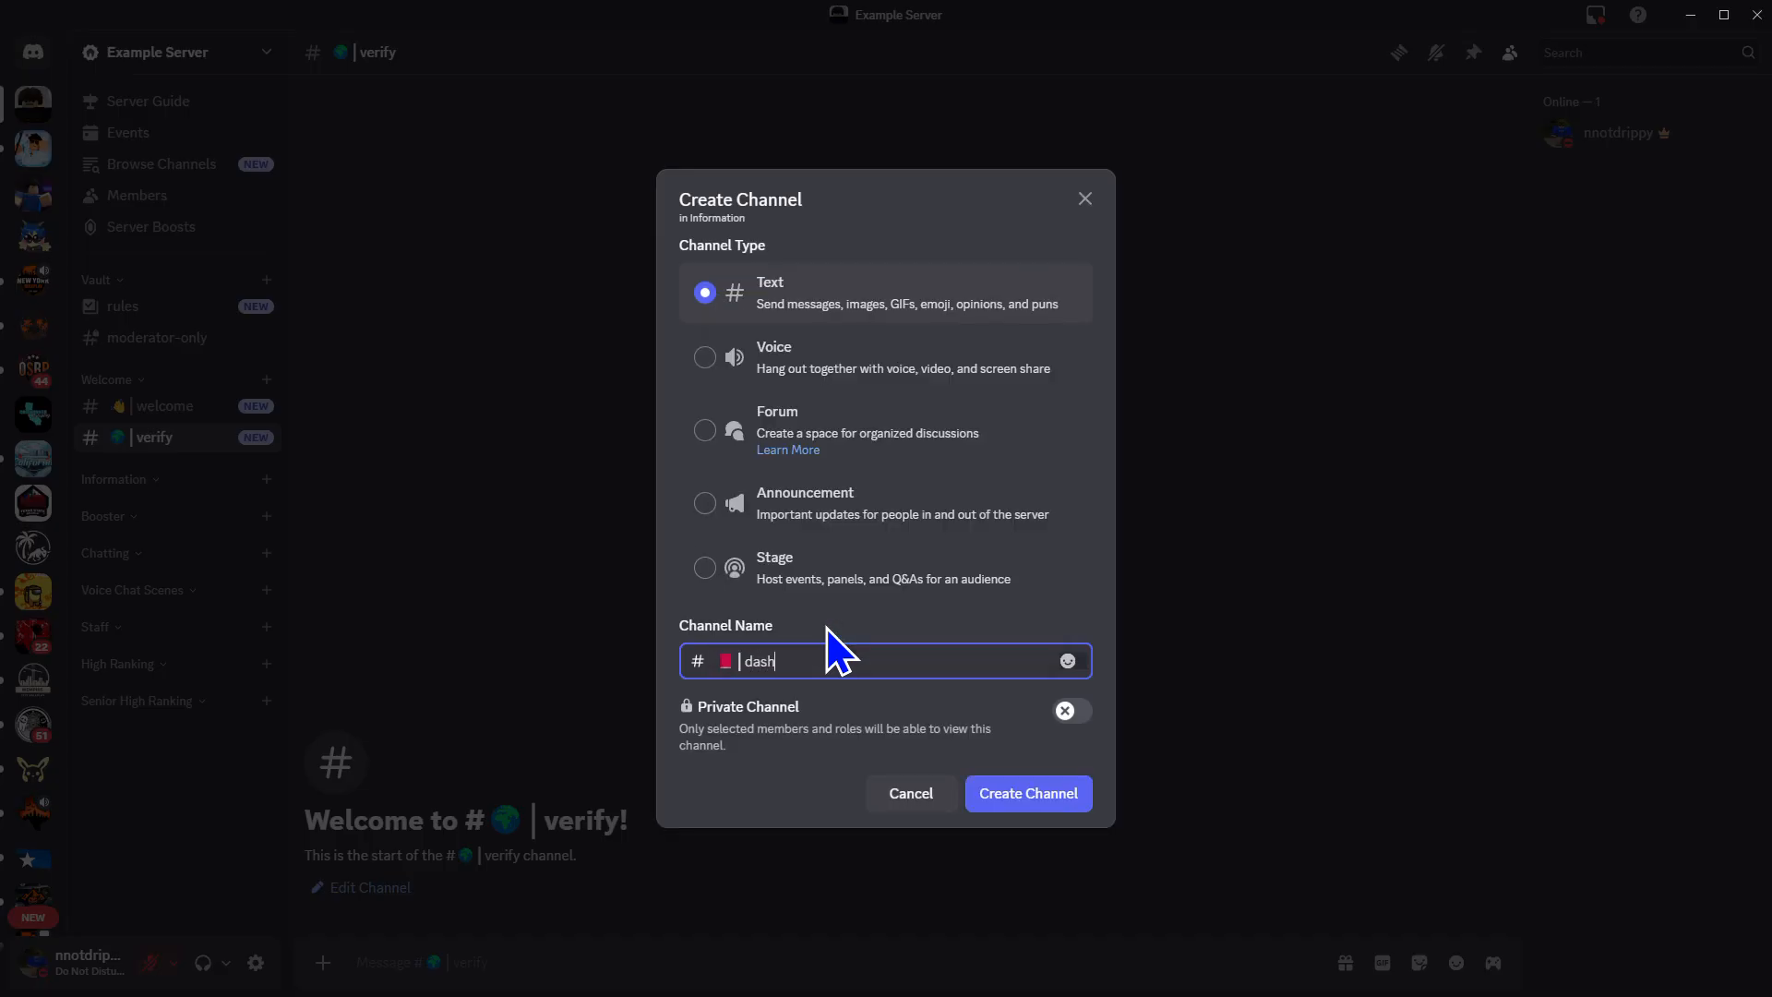
click(1040, 801)
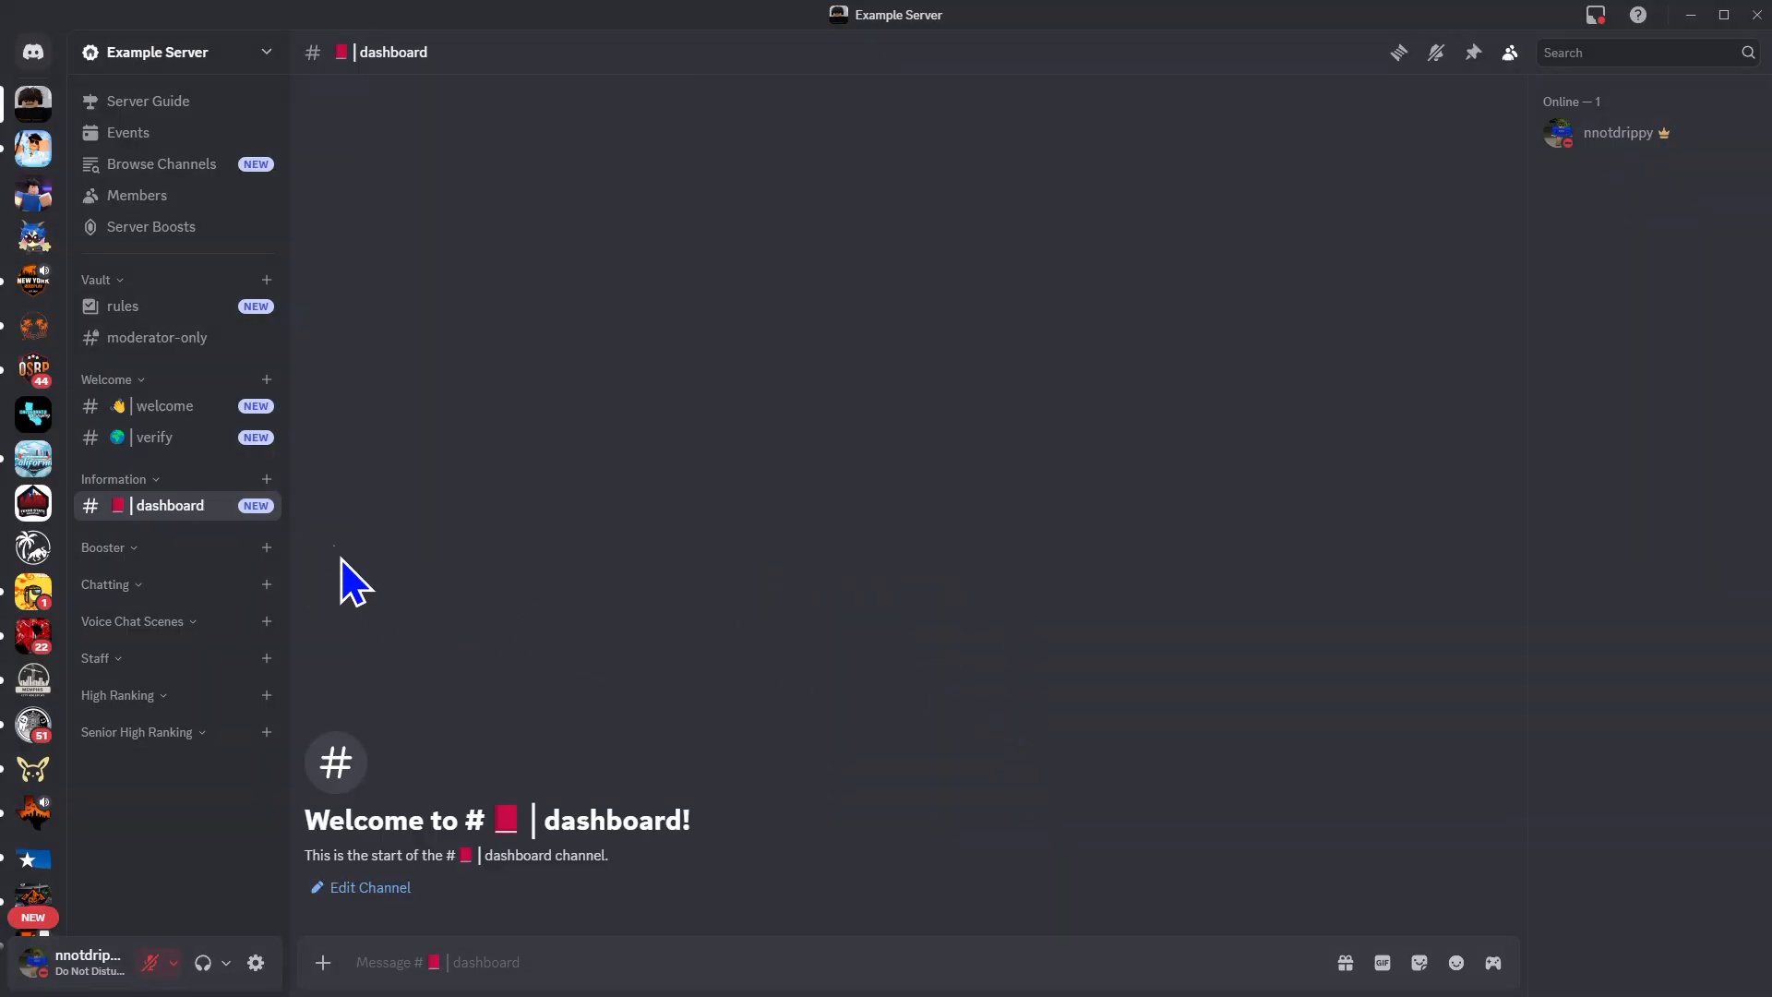
Create a text channel named "📫┃assistants" in the Information category, using the mailbox emoji
click(266, 480)
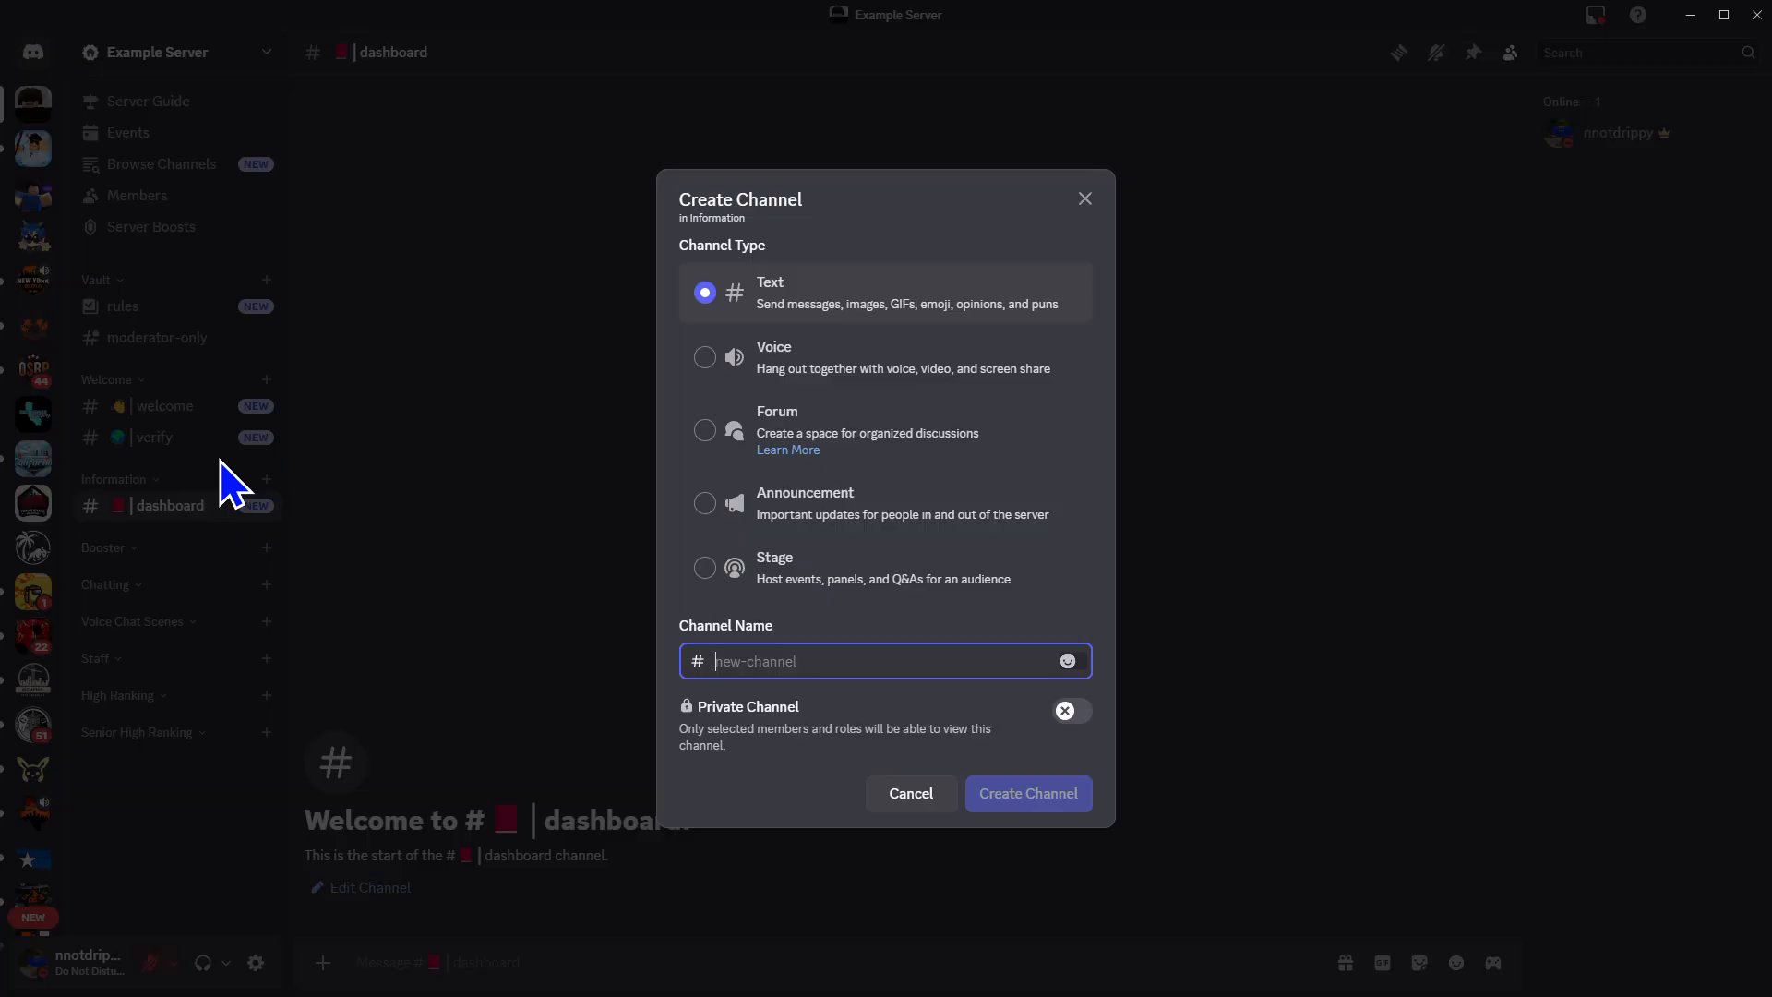
key(super+period)
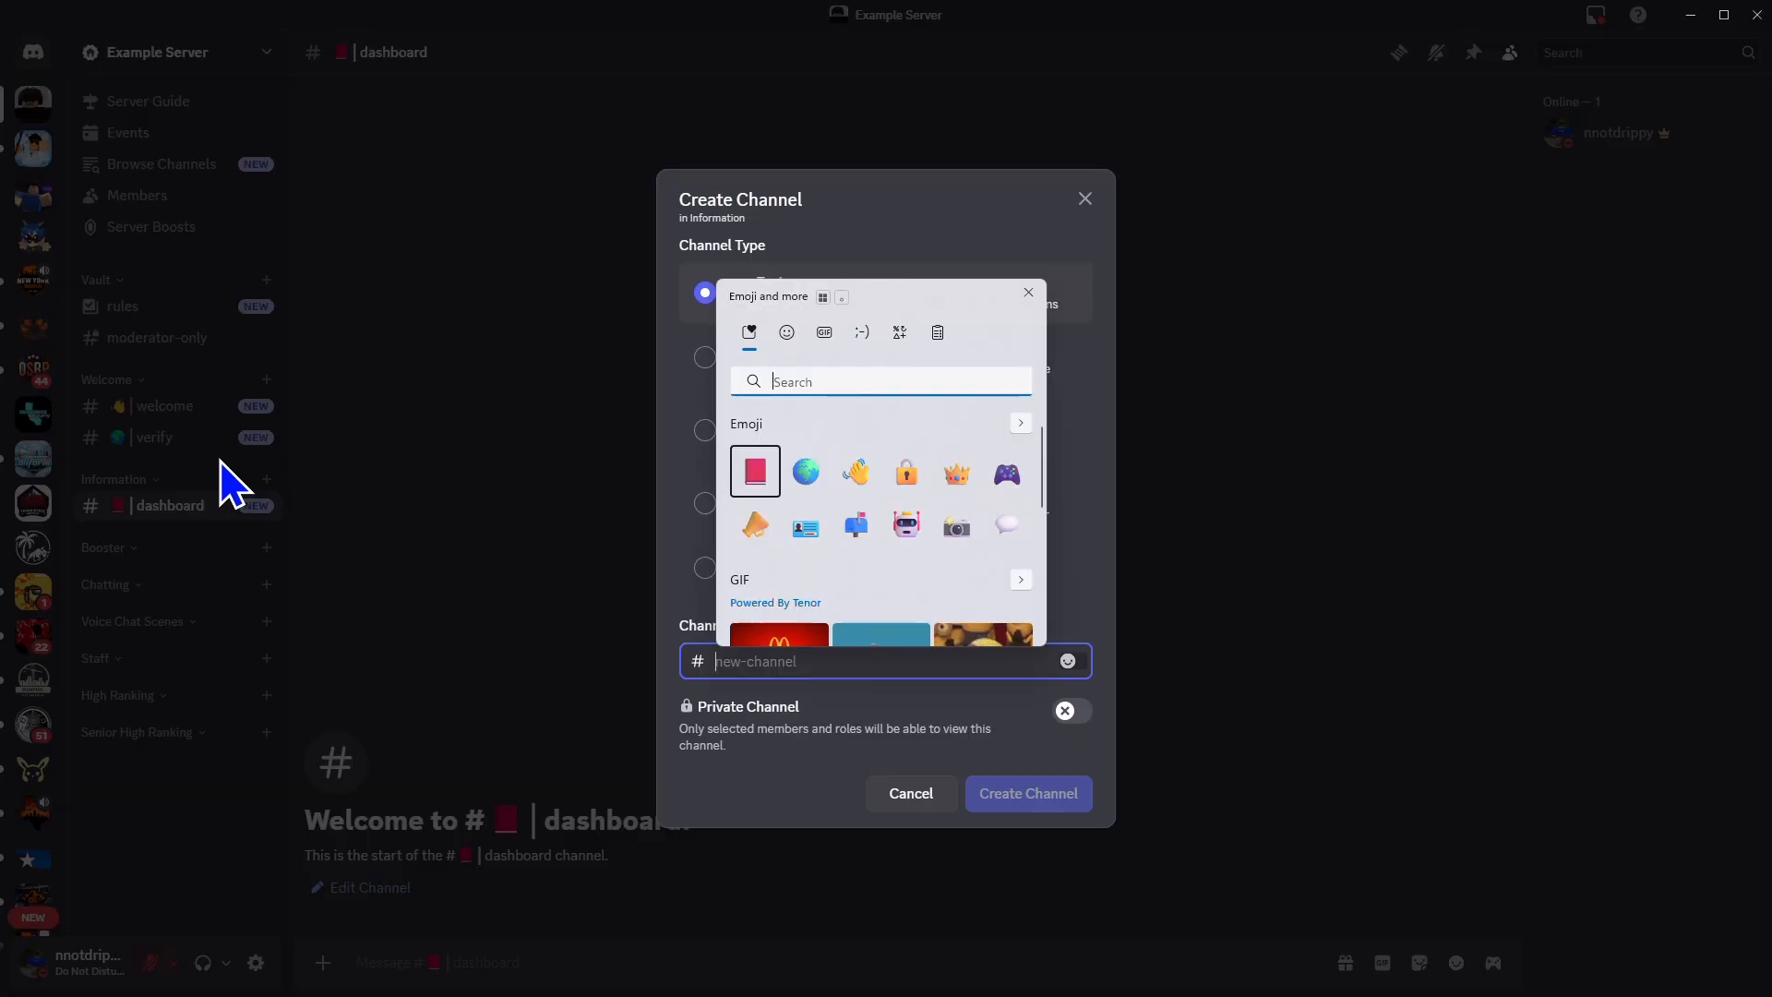
key(Right)
key(Right)
key(Down)
key(Return)
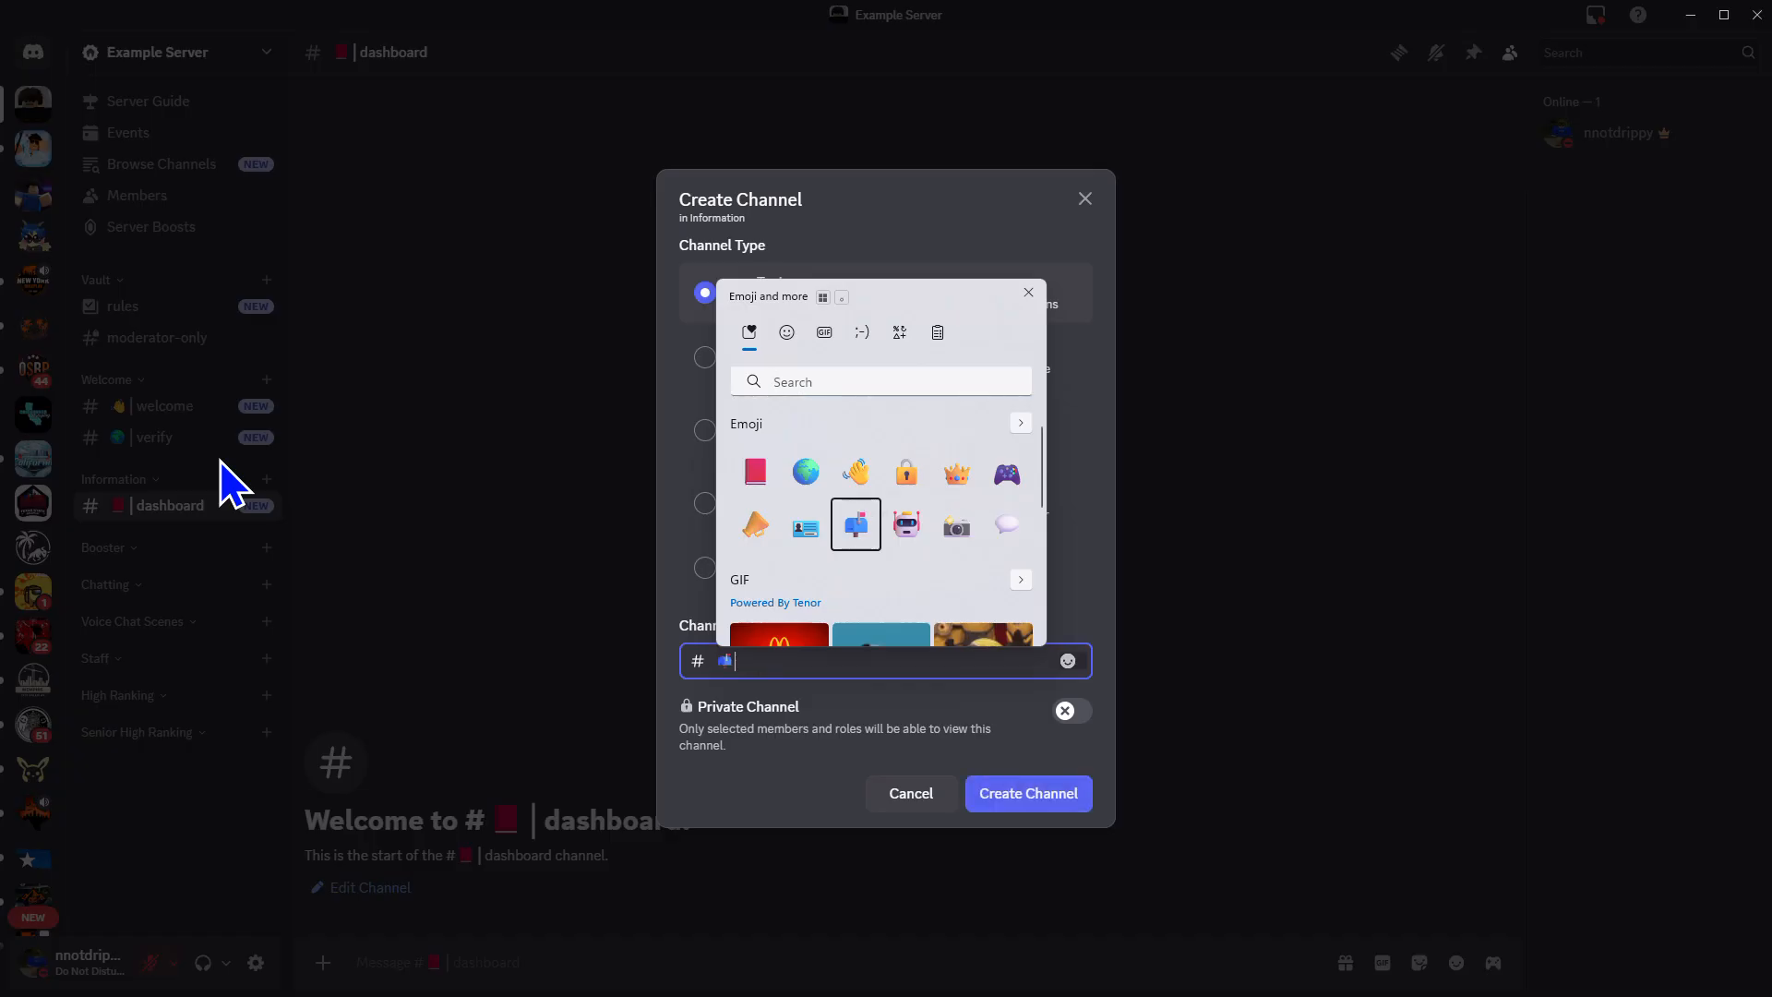
key(Escape)
click(779, 662)
text(|assistants)
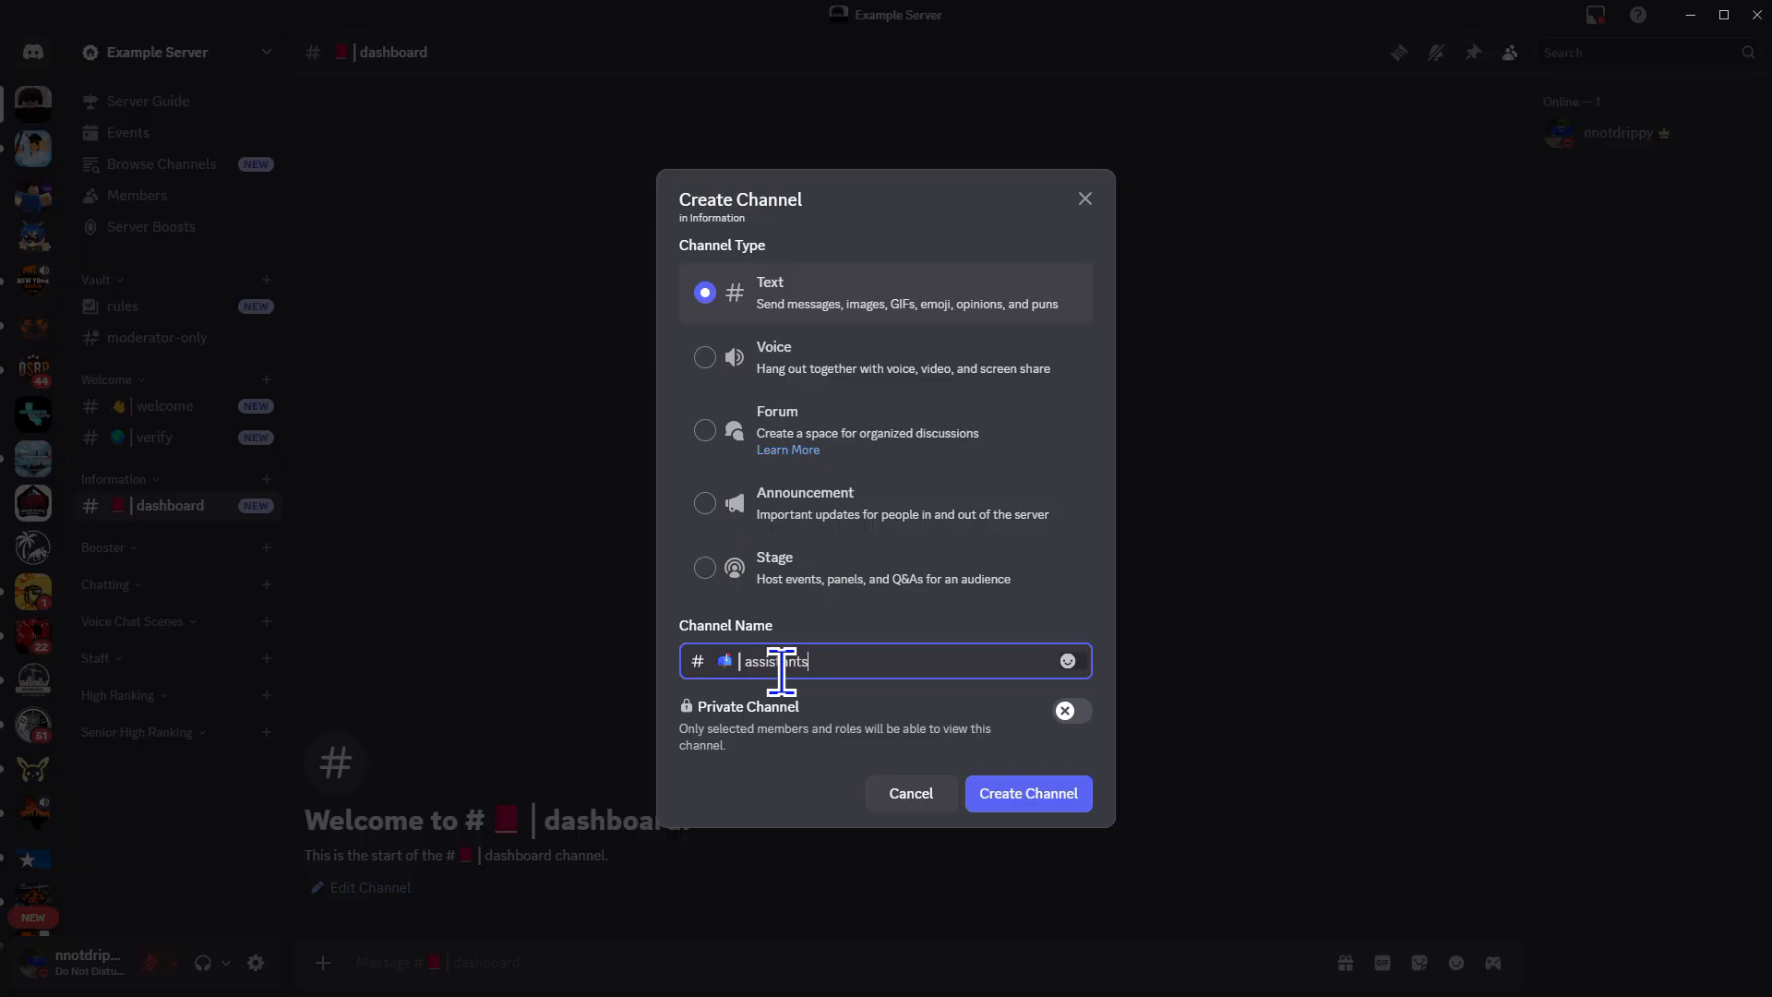
click(1020, 800)
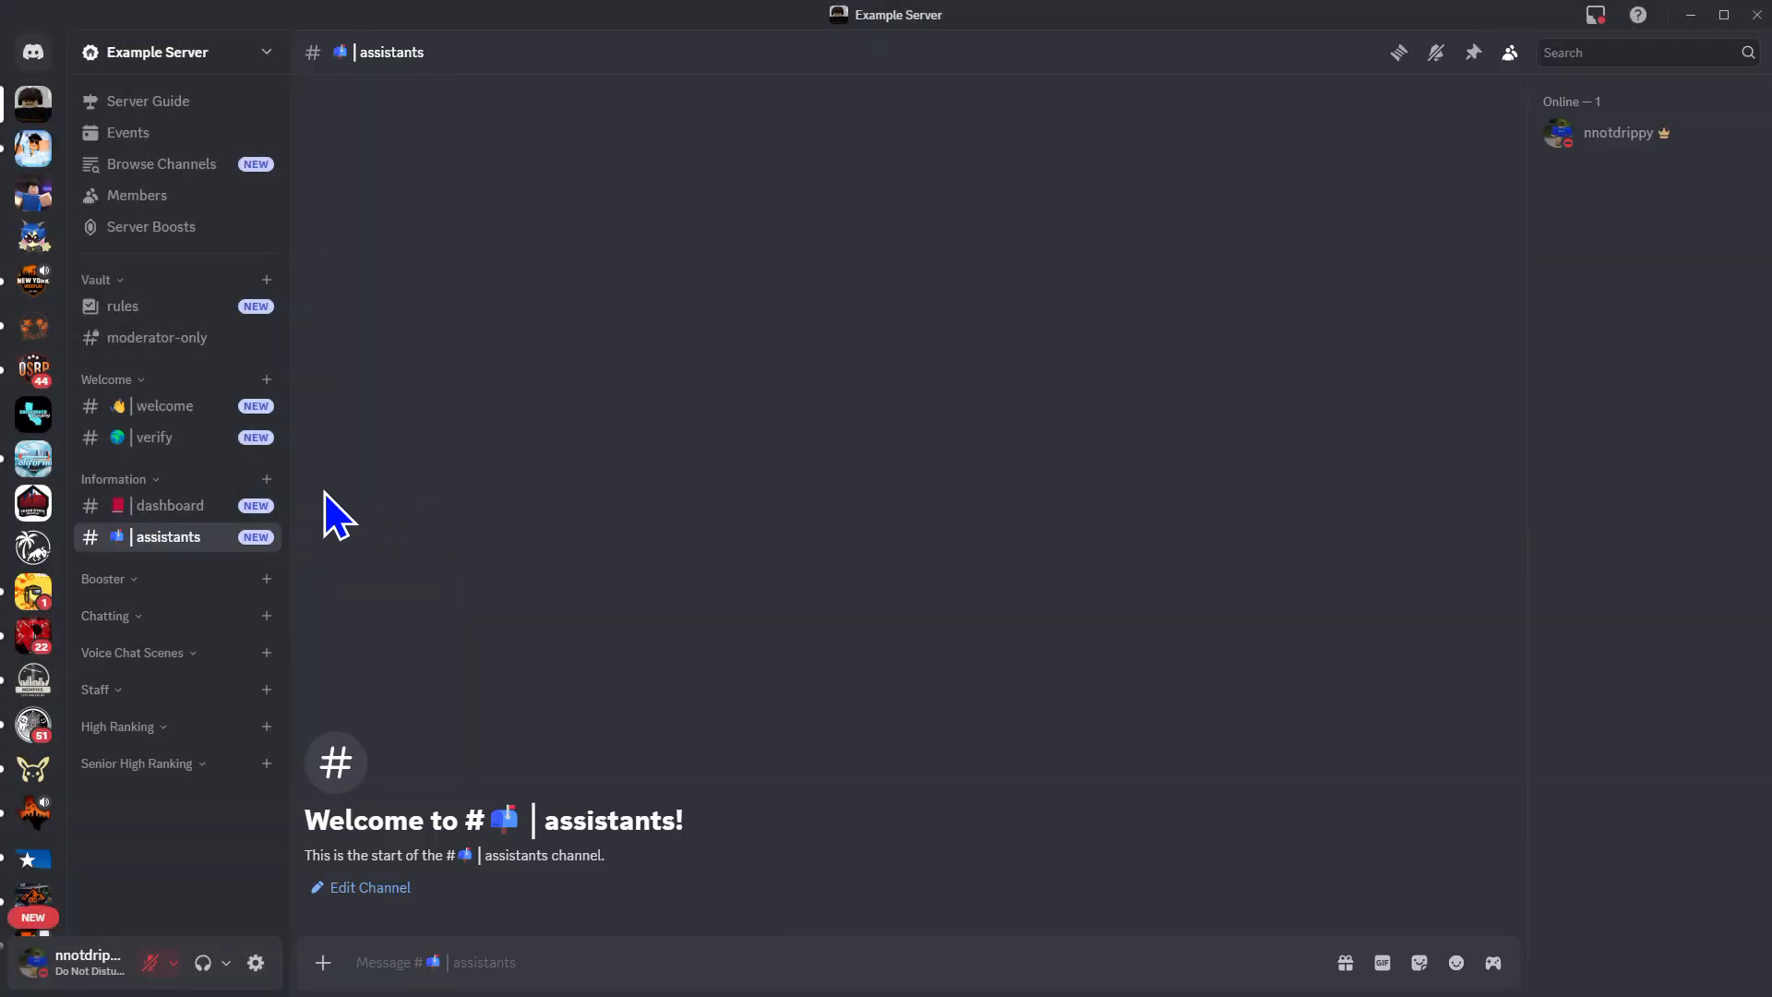
Check the Information channels of the Texas State Roleplay server for reference, and return to Example Server
click(35, 595)
click(28, 112)
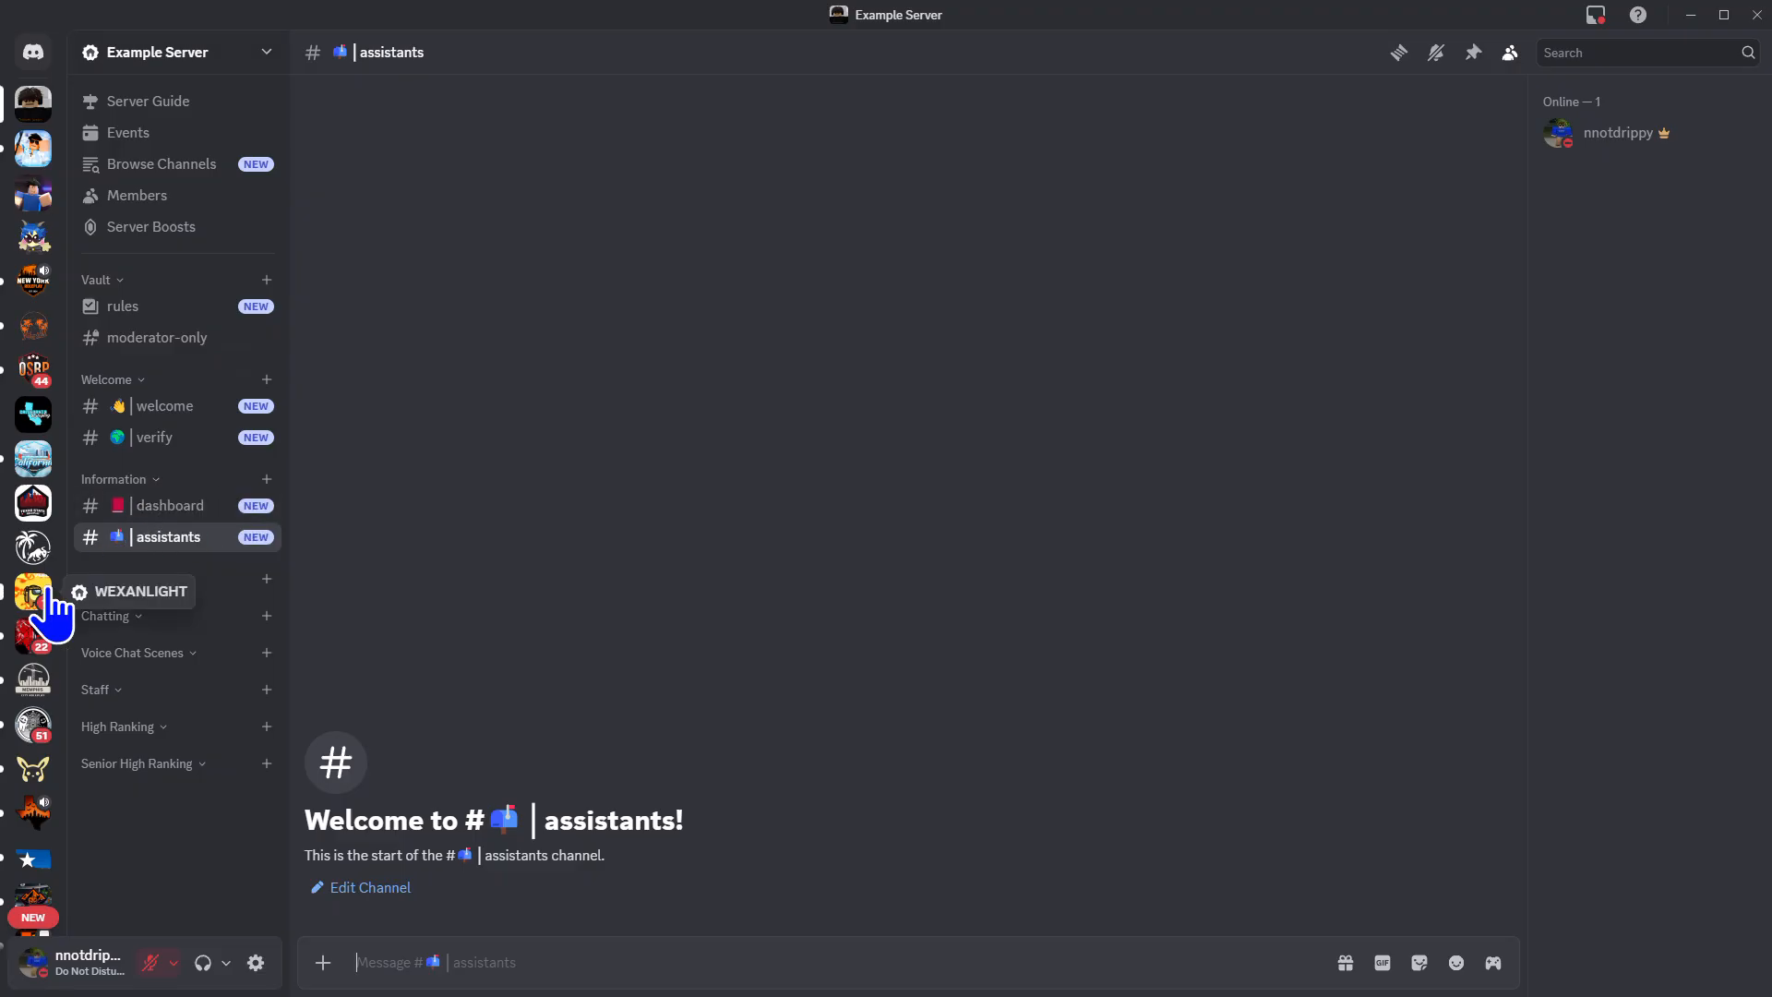
click(33, 503)
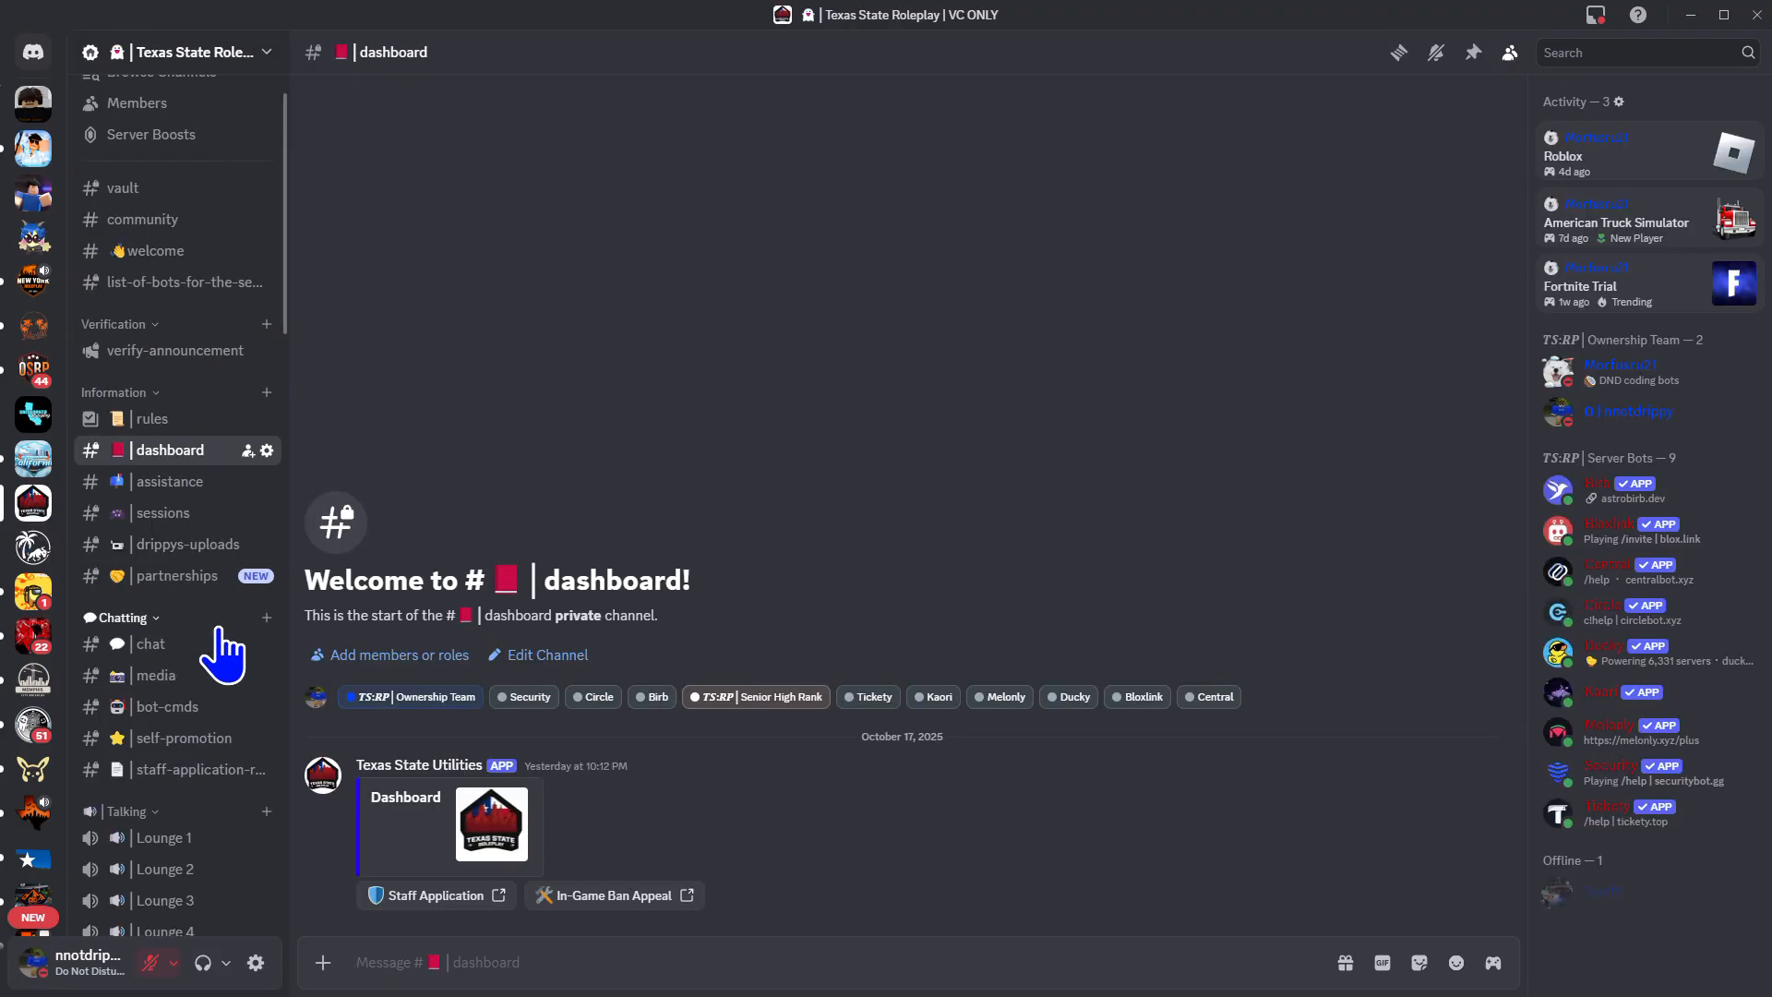
click(34, 105)
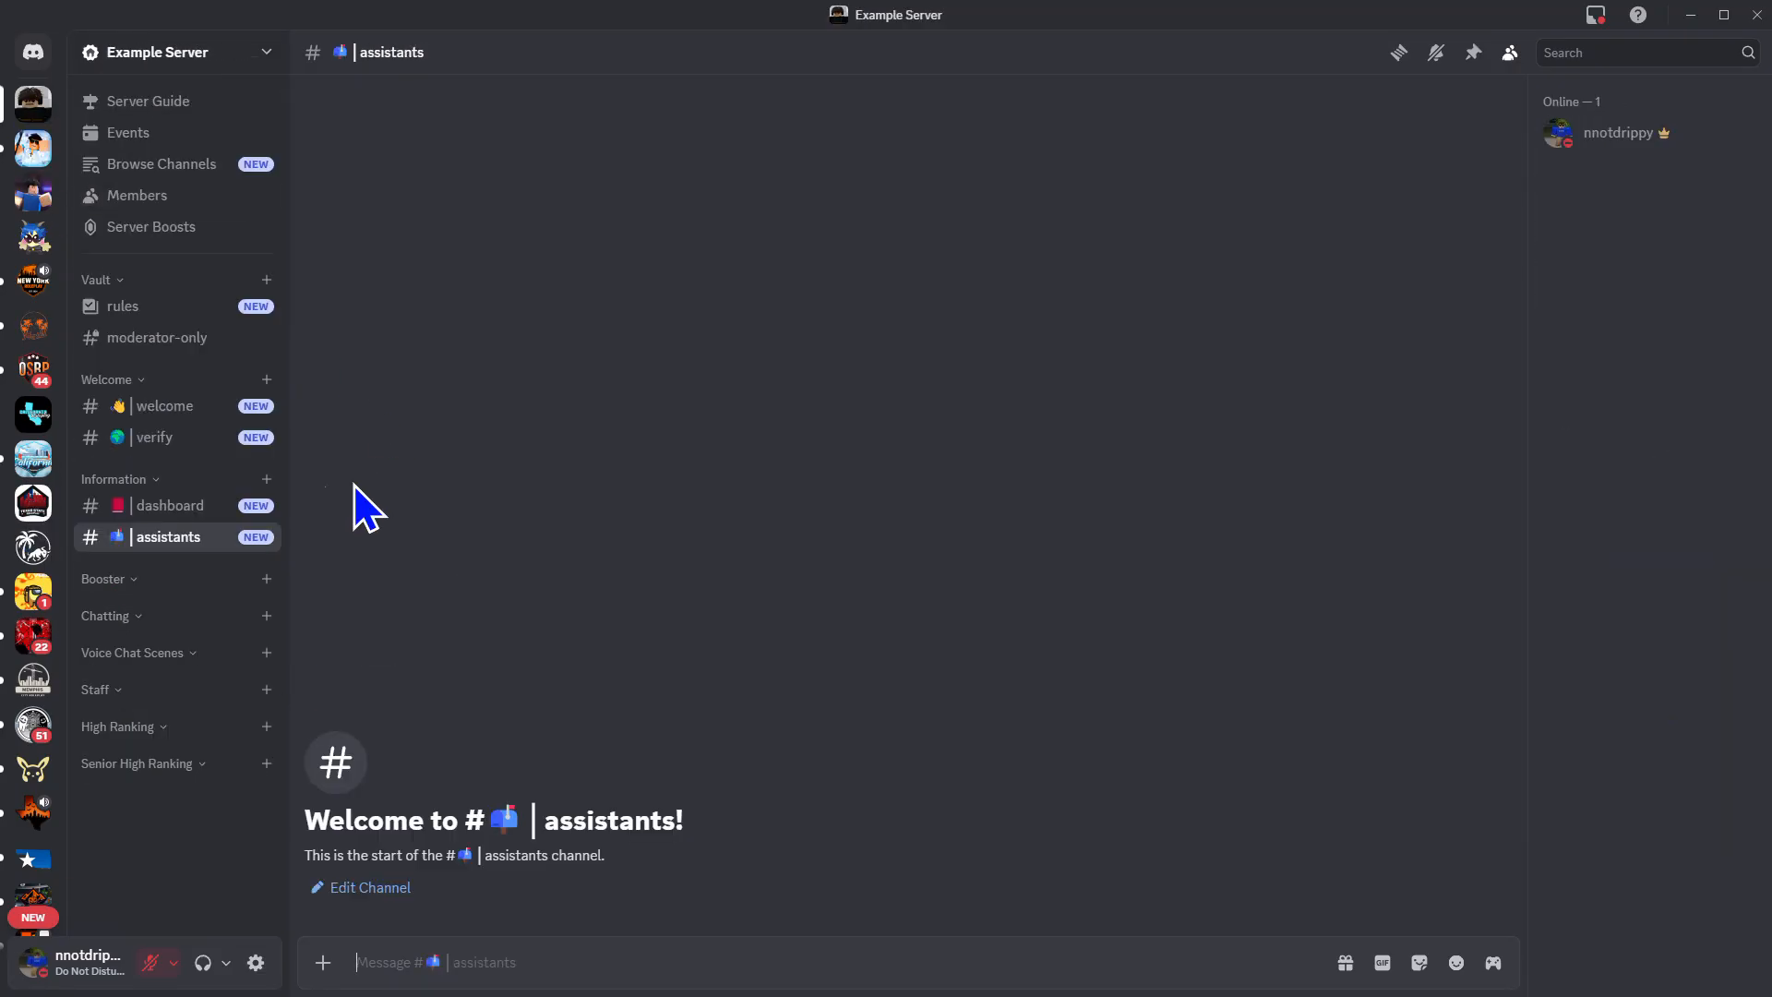
Create a text channel named "🎮┃sessions" in the Information category, using the game controller emoji
click(267, 479)
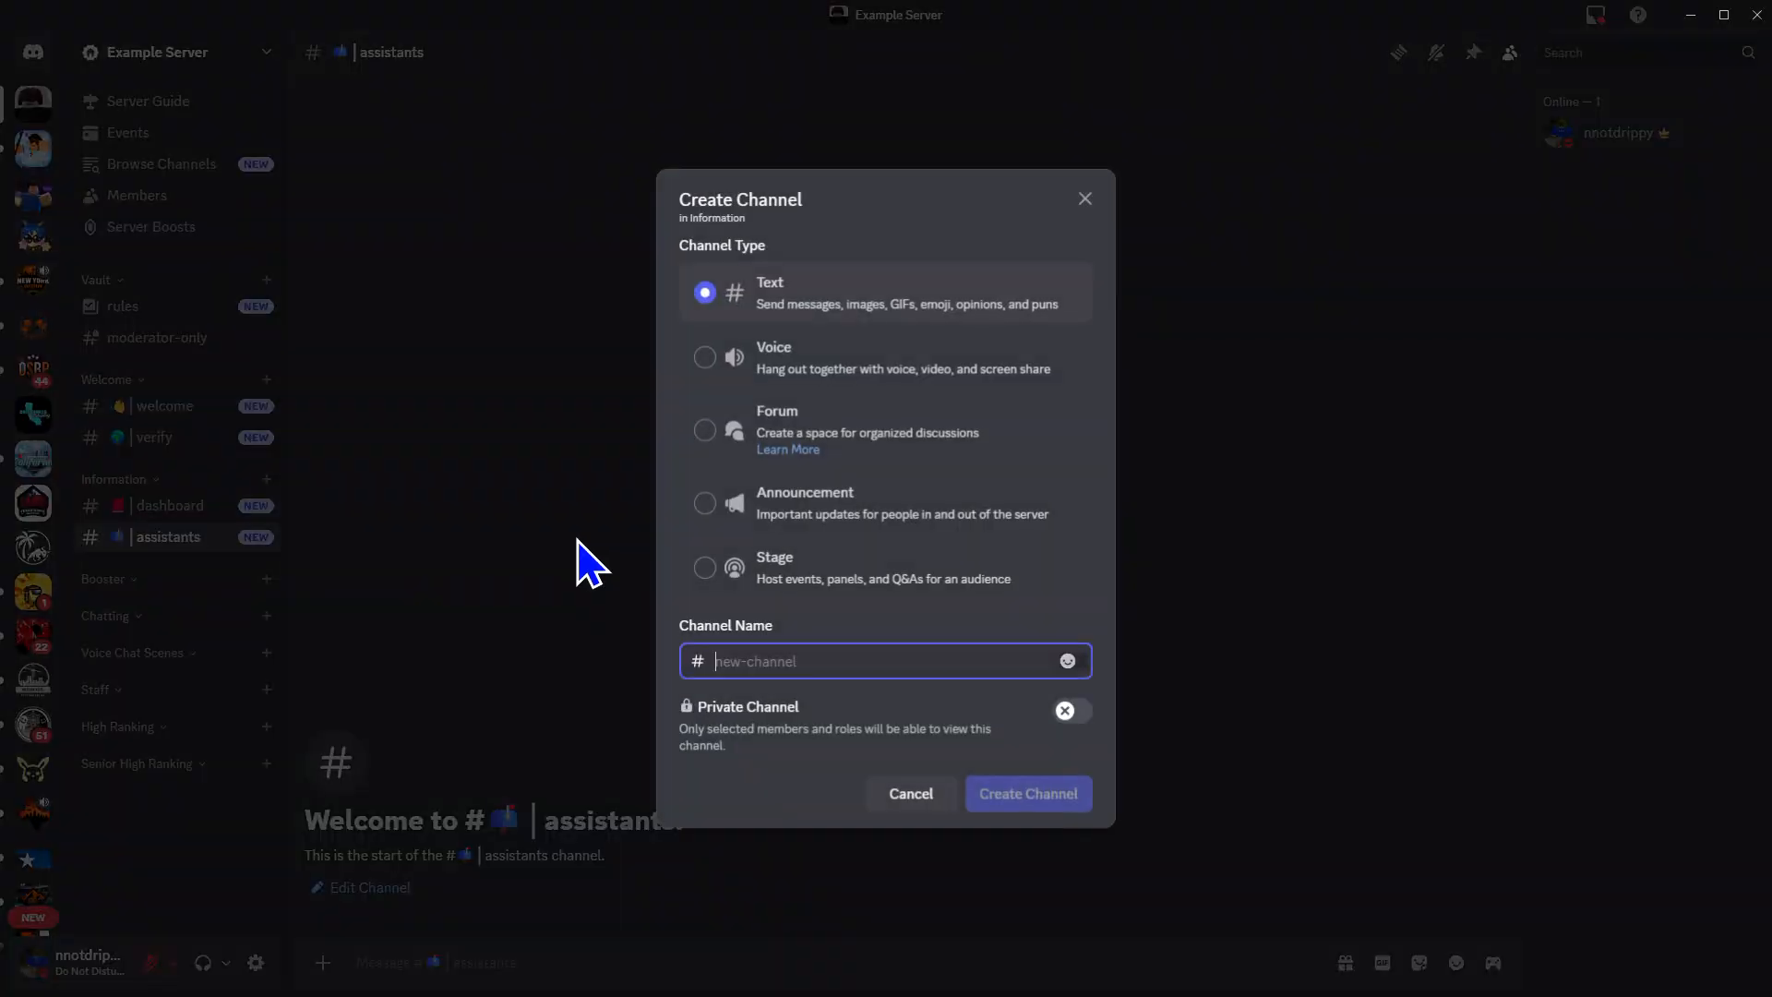
key(ctrl+e)
key(Down)
key(Return)
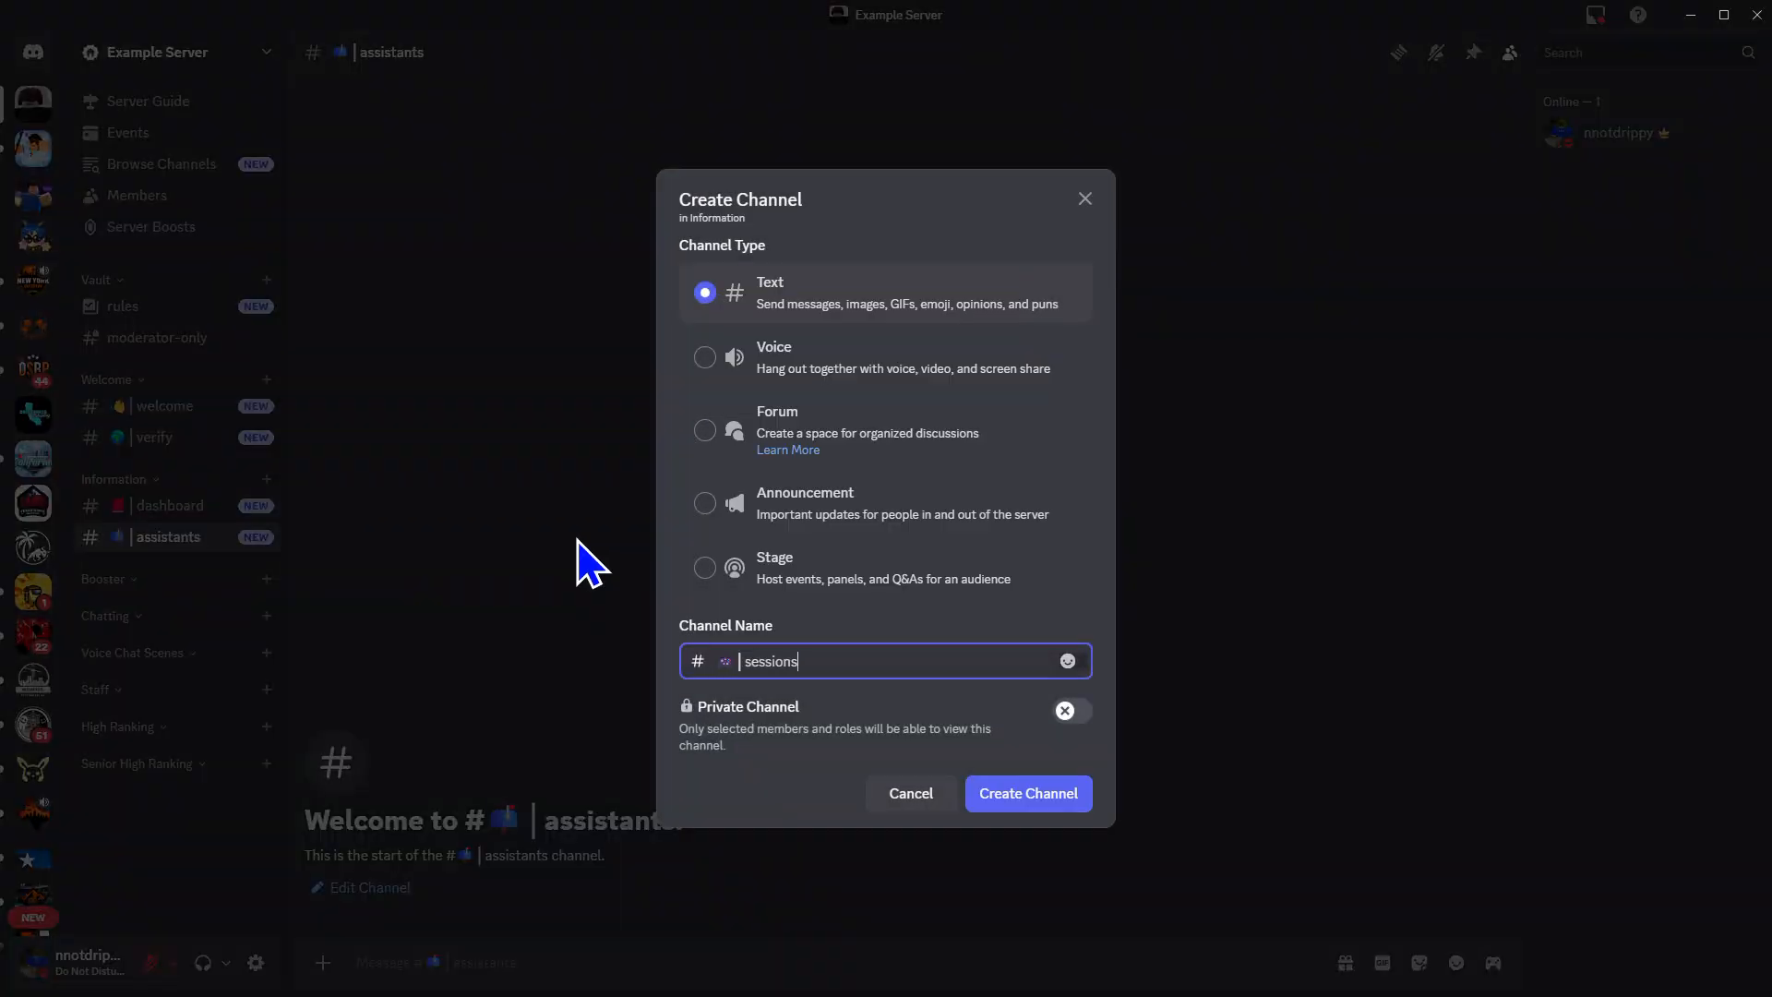
click(1019, 805)
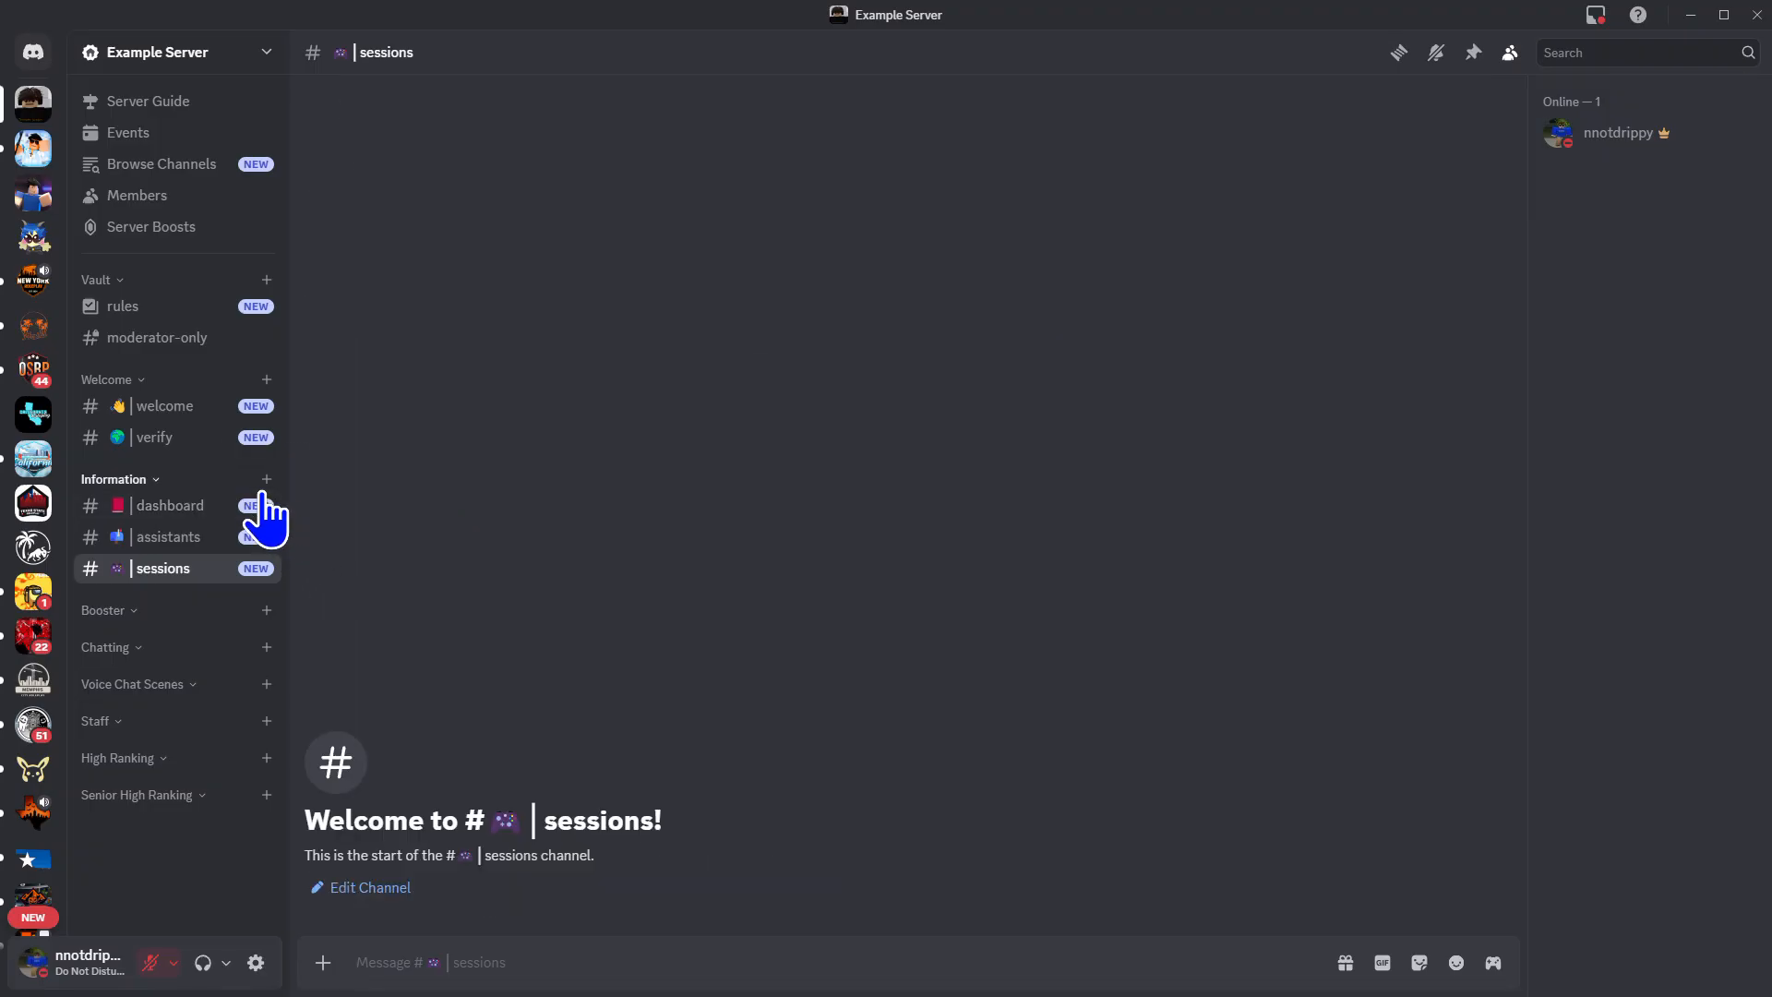
Create an announcement channel named "📢┃announcements" in the Information category, finding the loudspeaker emoji with the search term "mega"
click(267, 479)
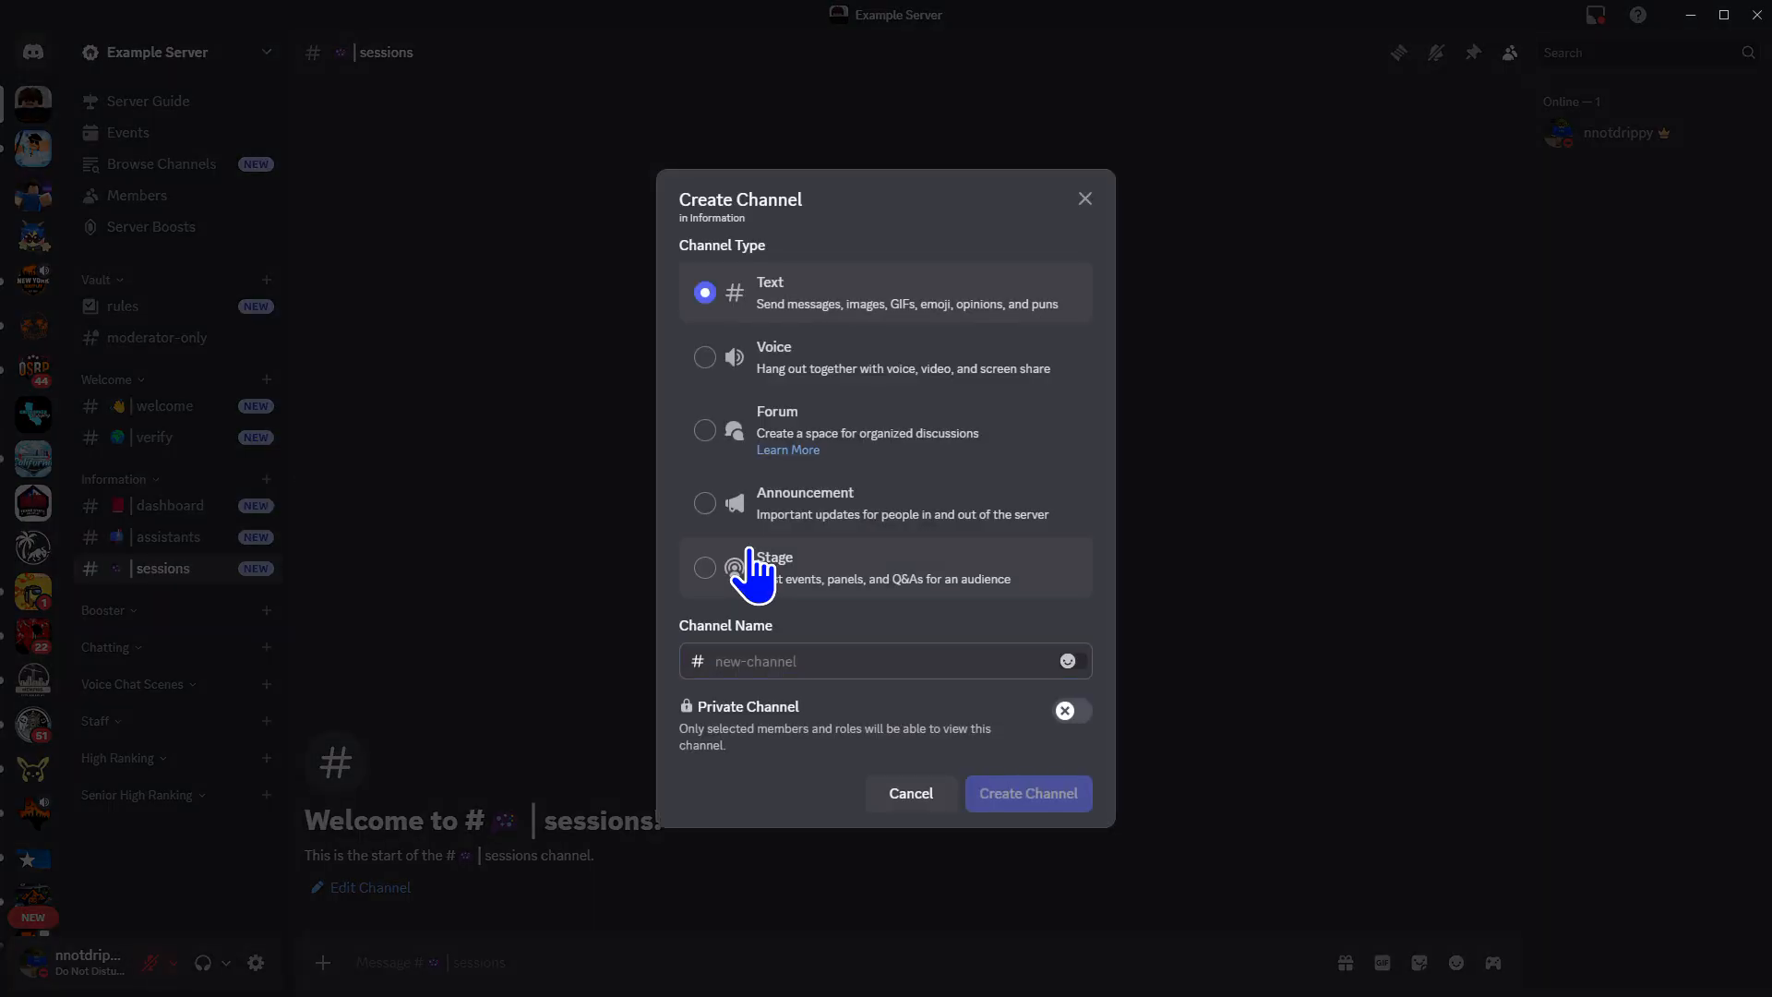
click(827, 510)
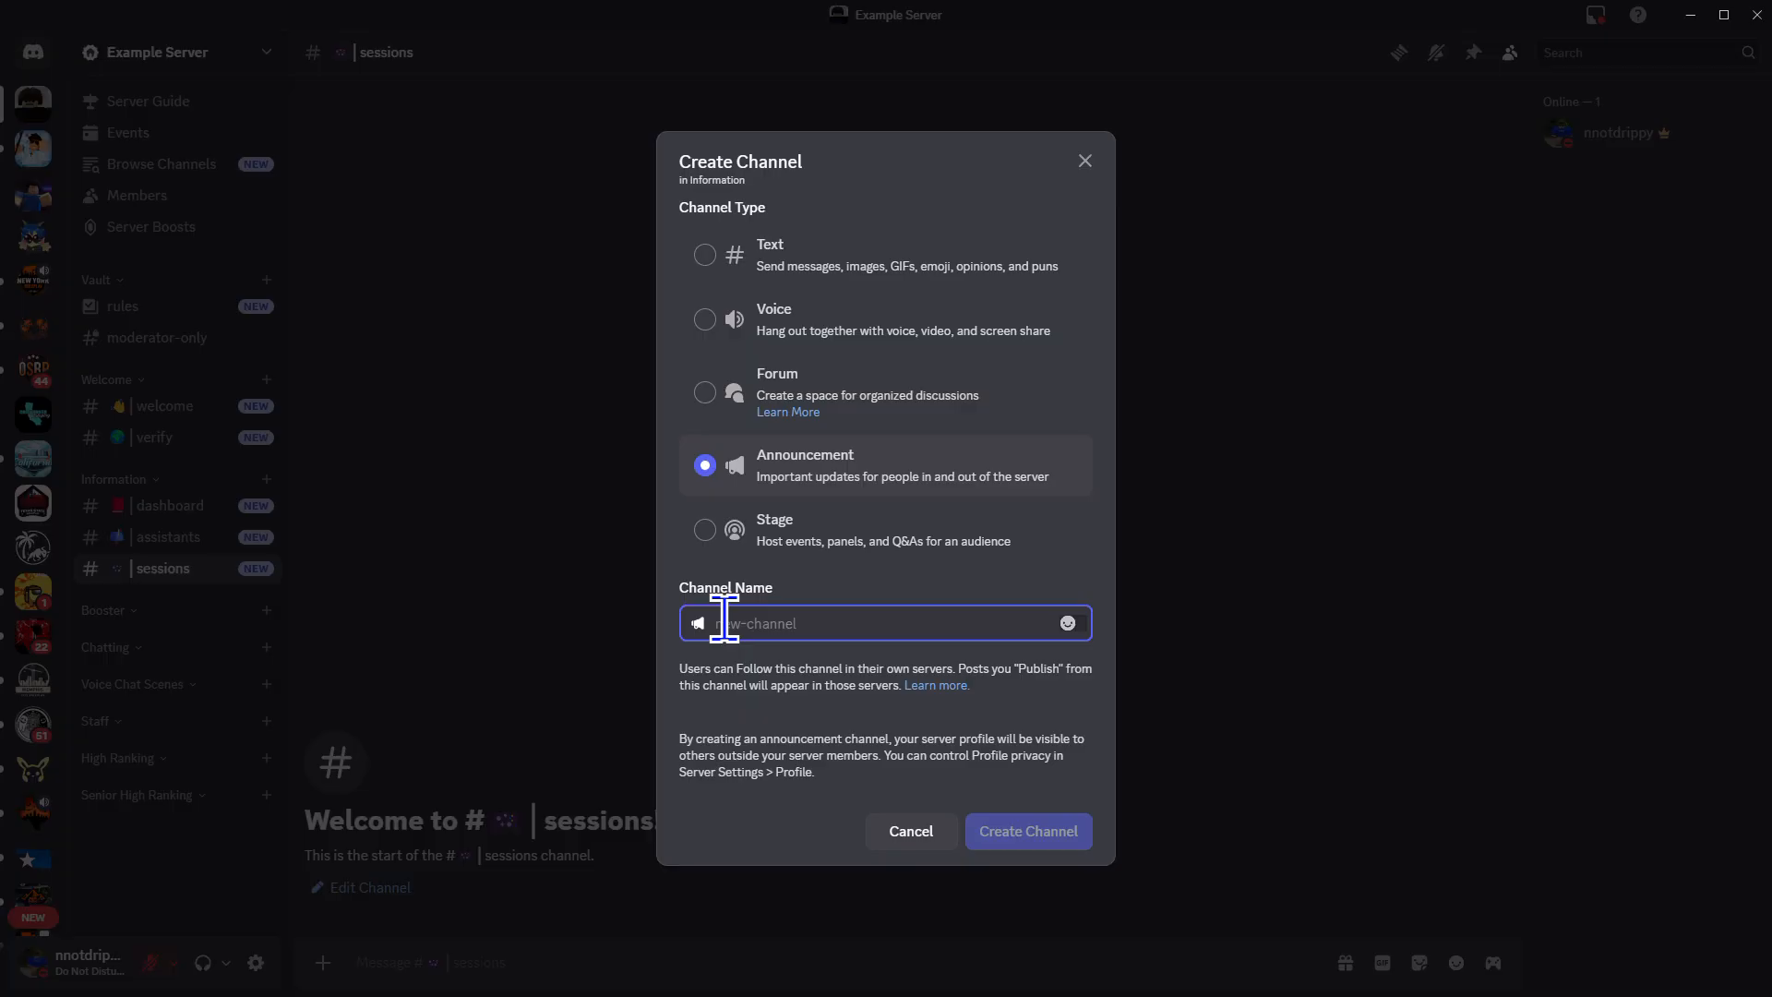
key(super+period)
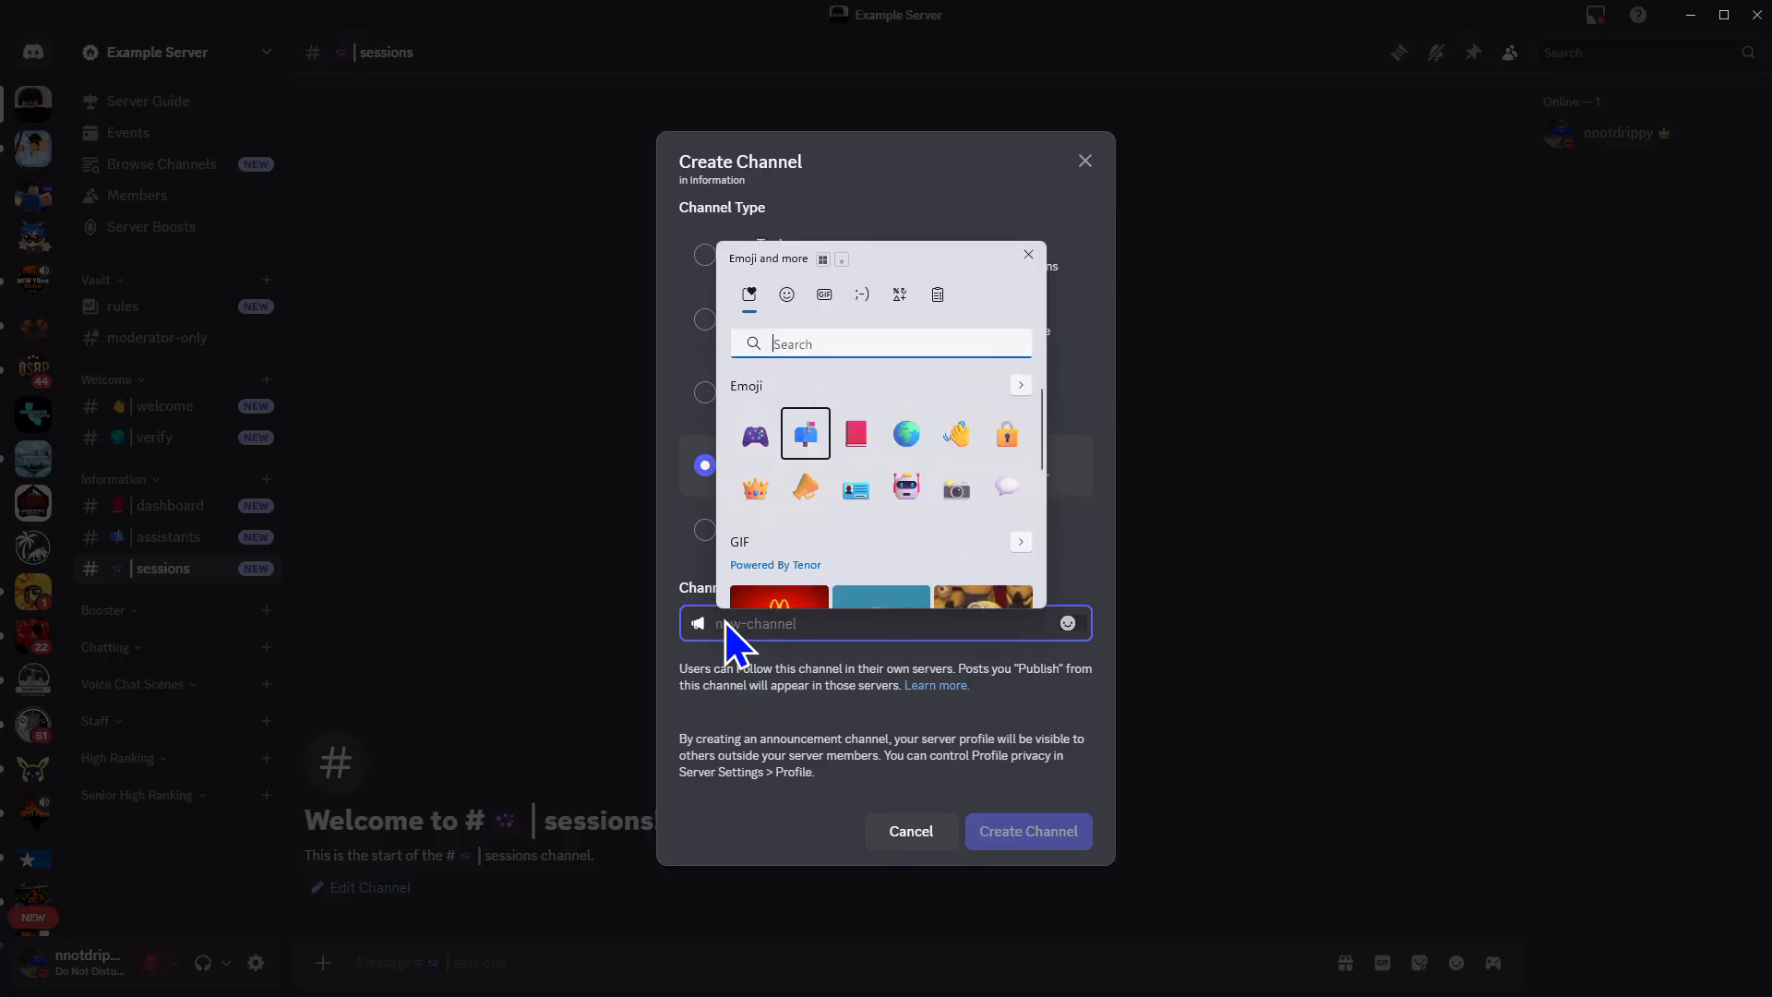
text(mega)
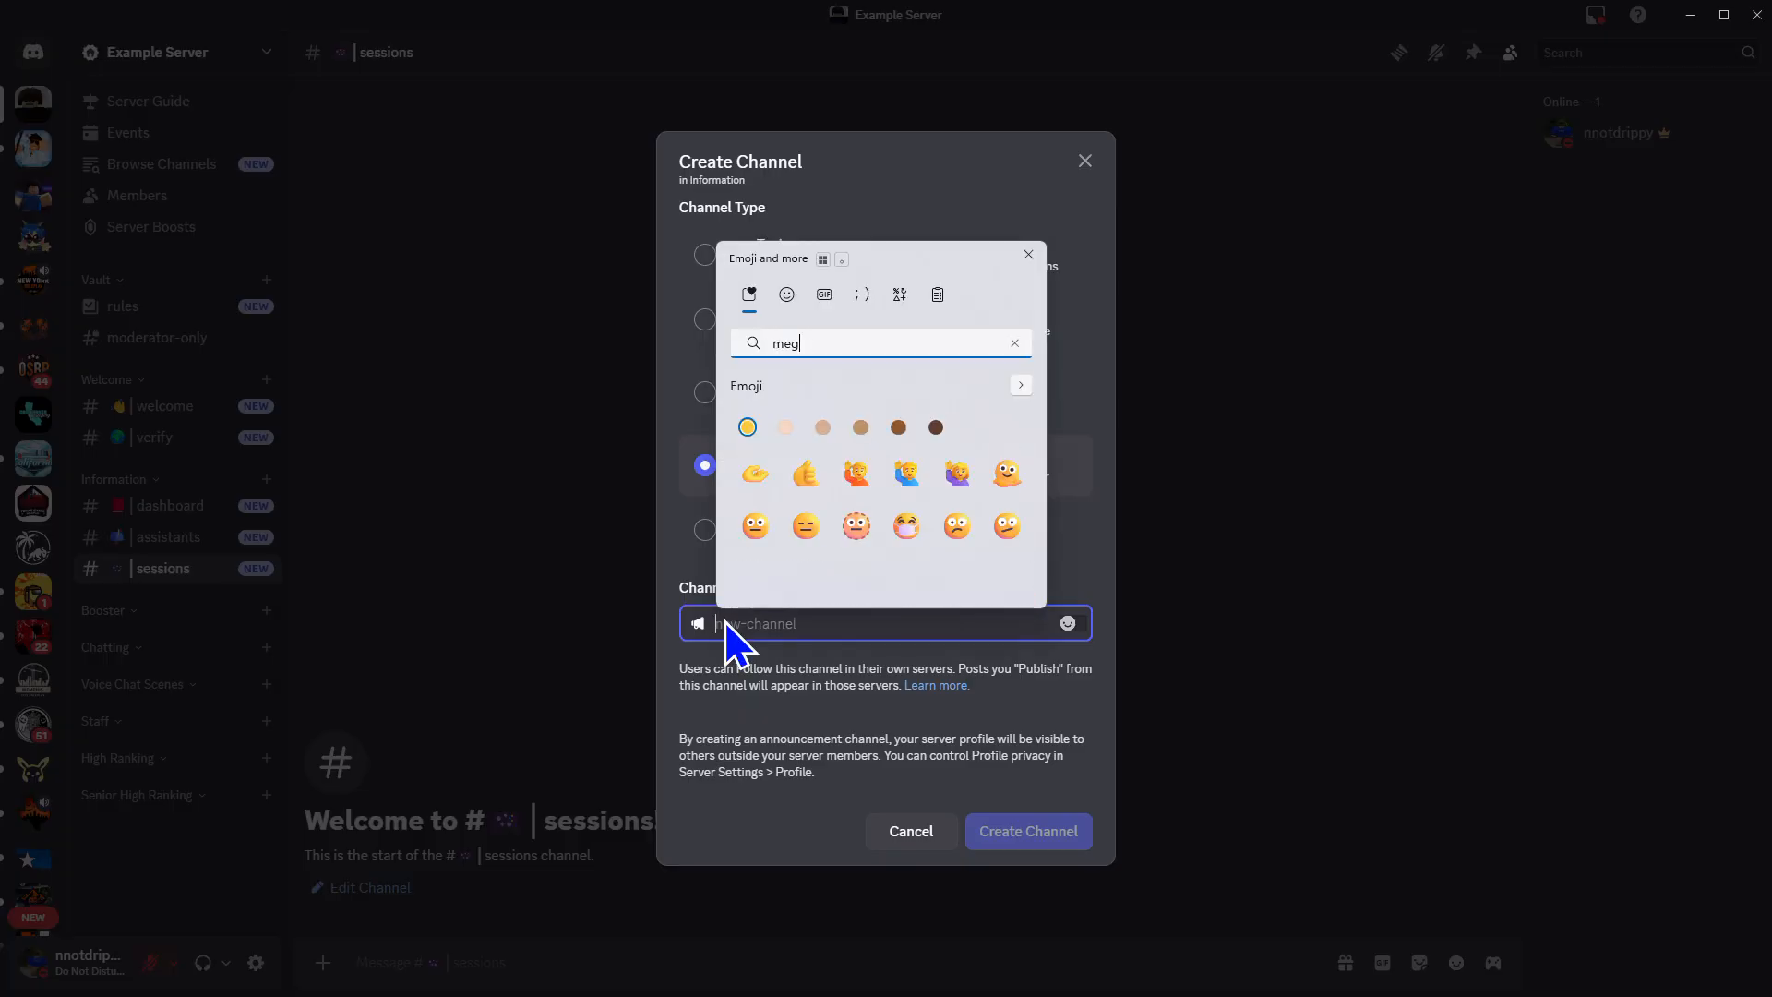
key(BackSpace)
key(BackSpace)
key(BackSpace)
key(BackSpace)
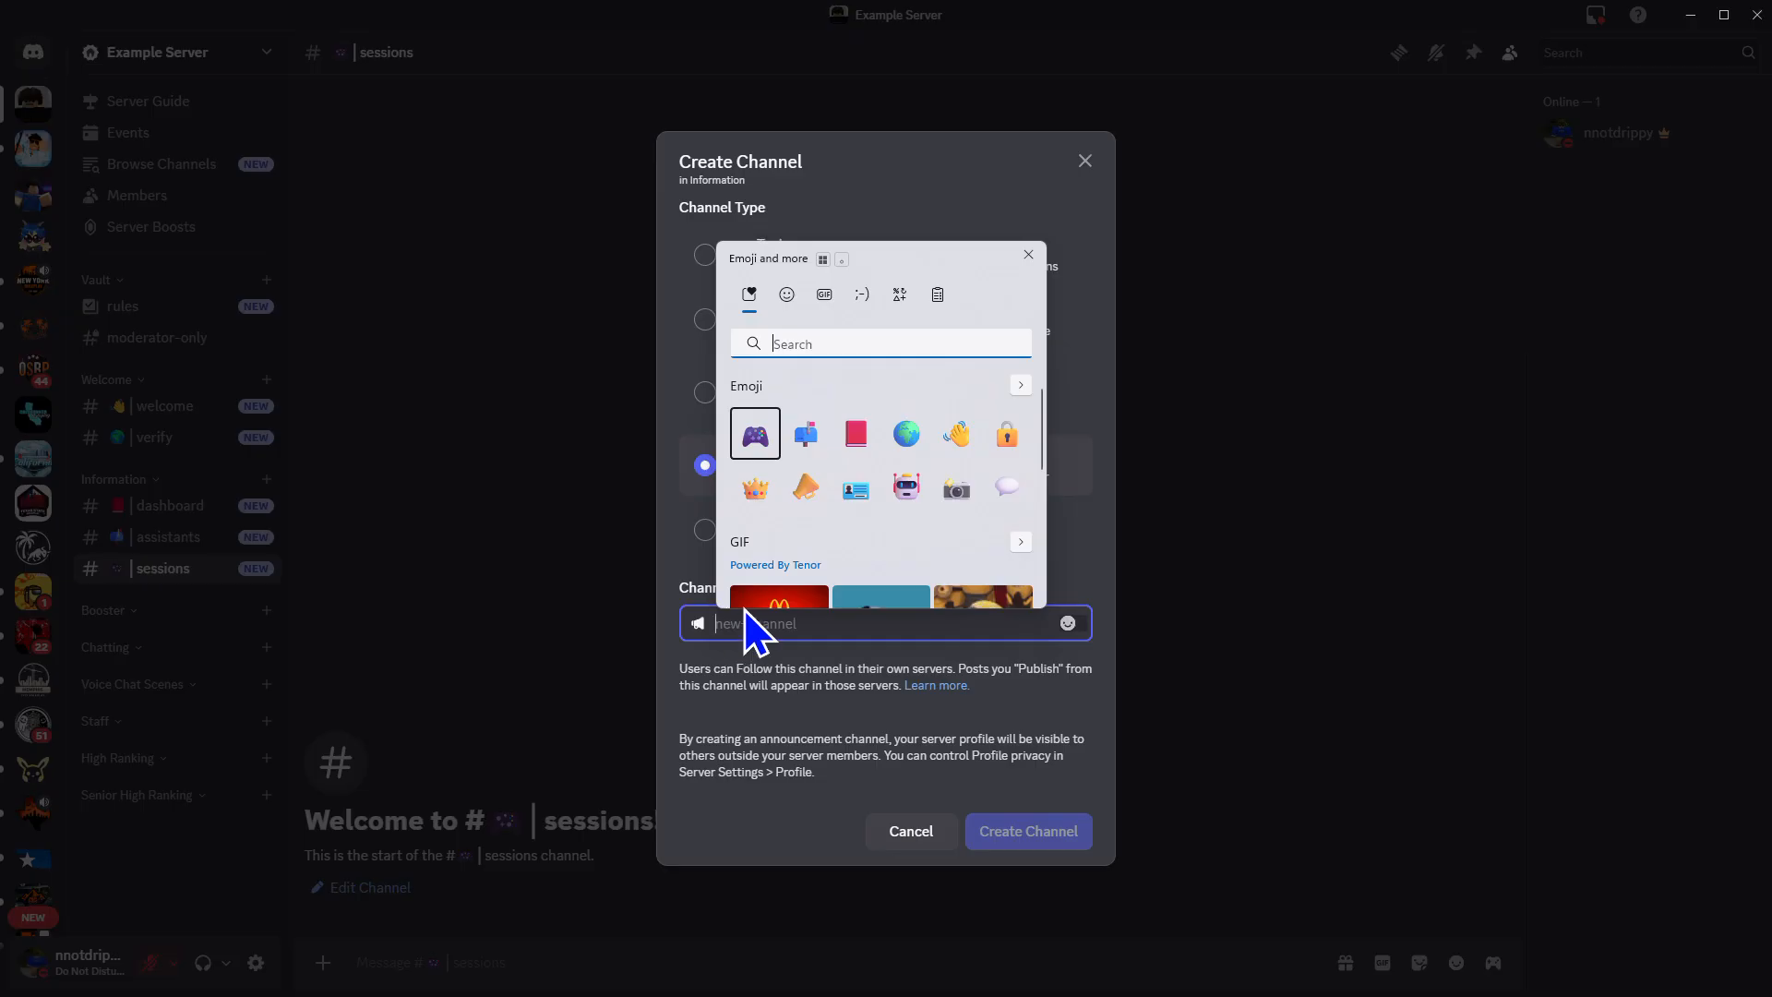
text(mega)
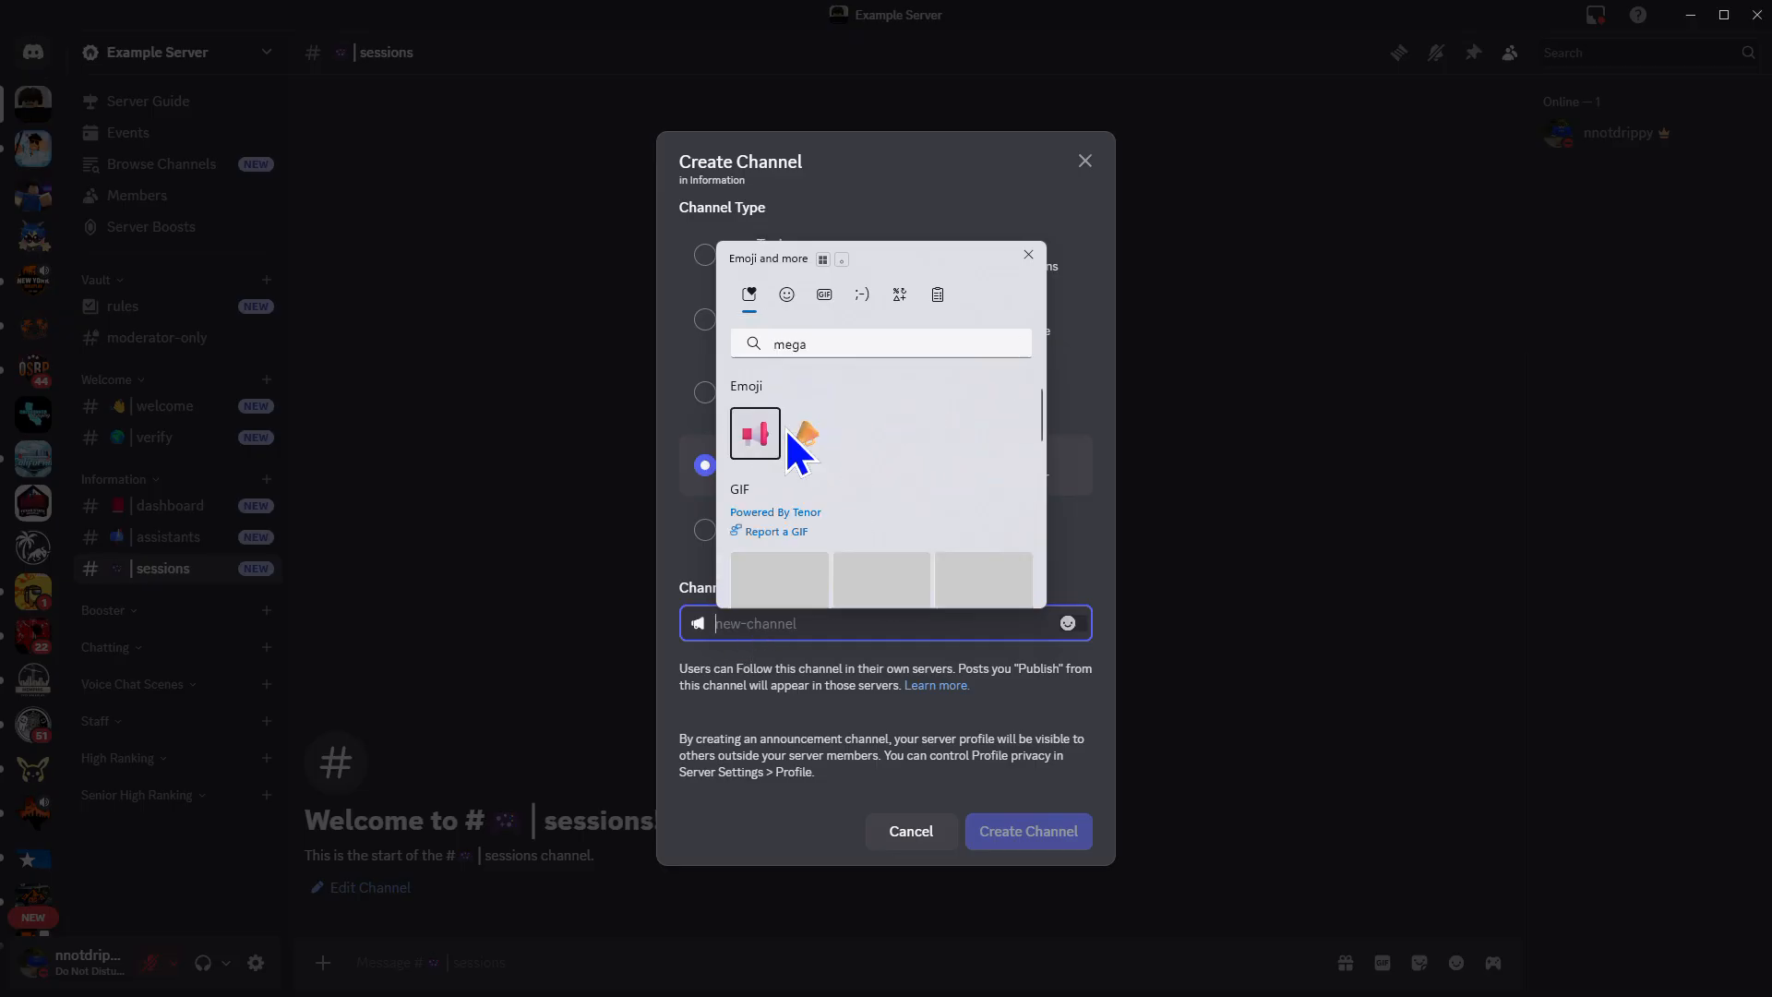
click(755, 417)
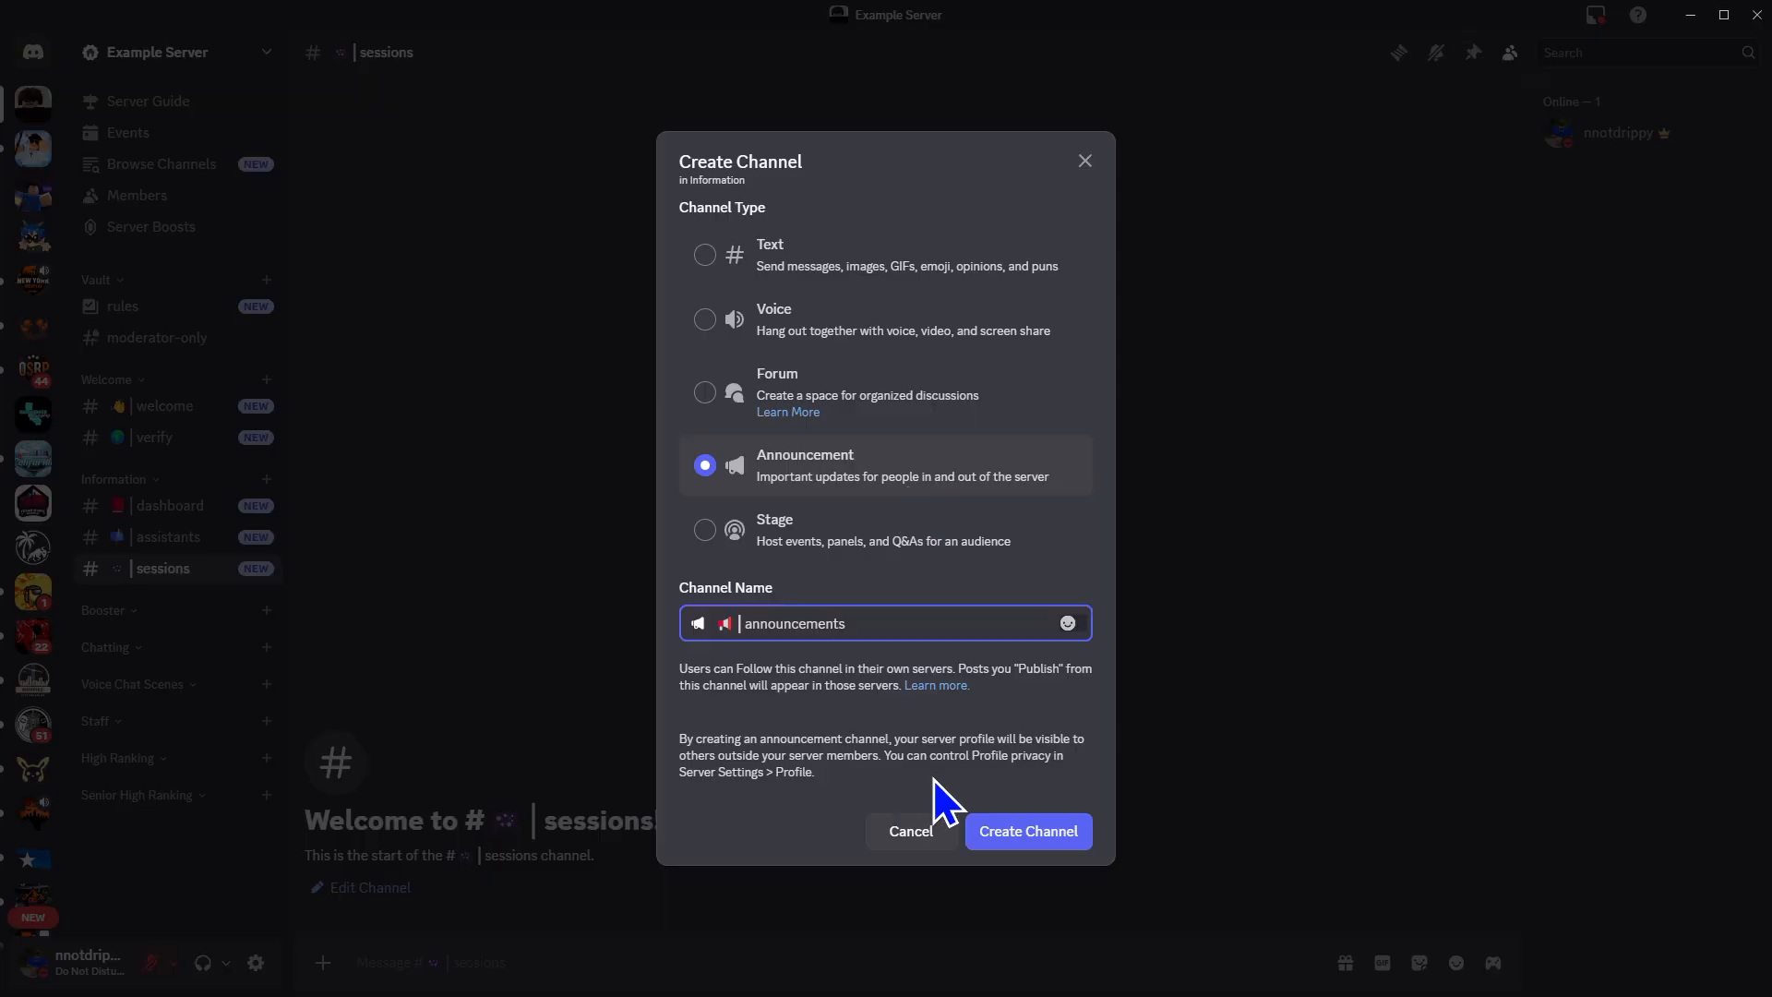
click(981, 822)
click(253, 381)
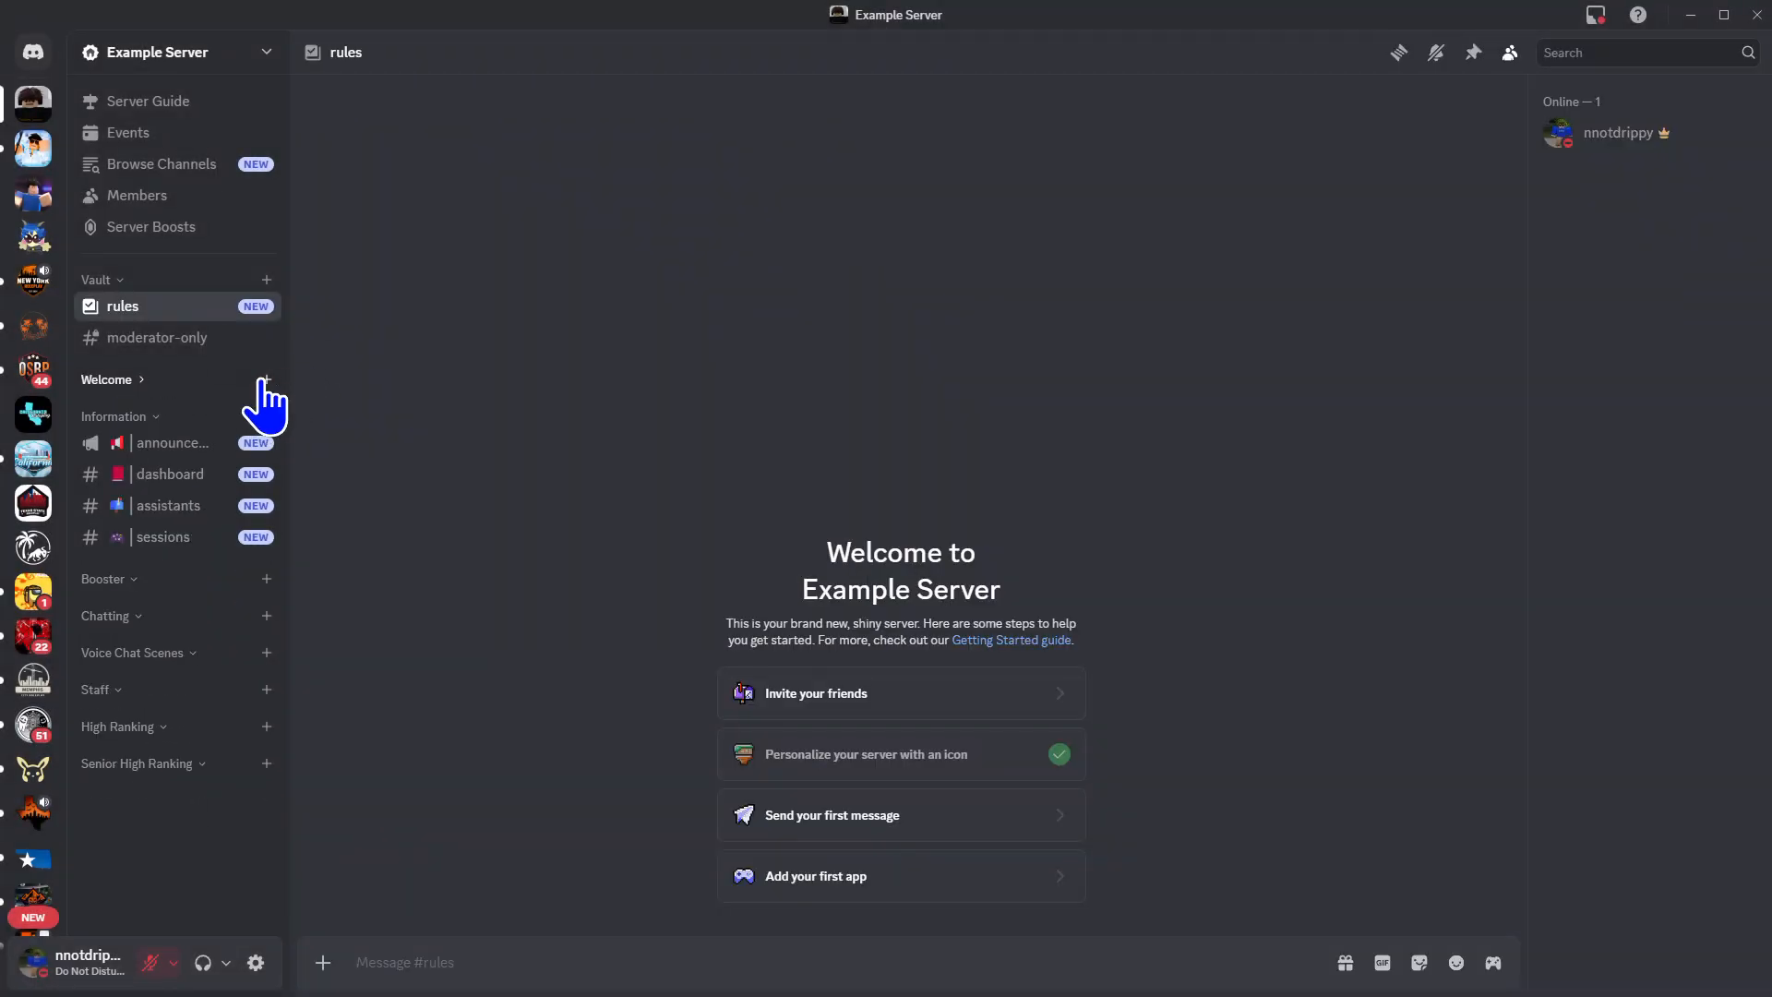
click(266, 380)
click(411, 413)
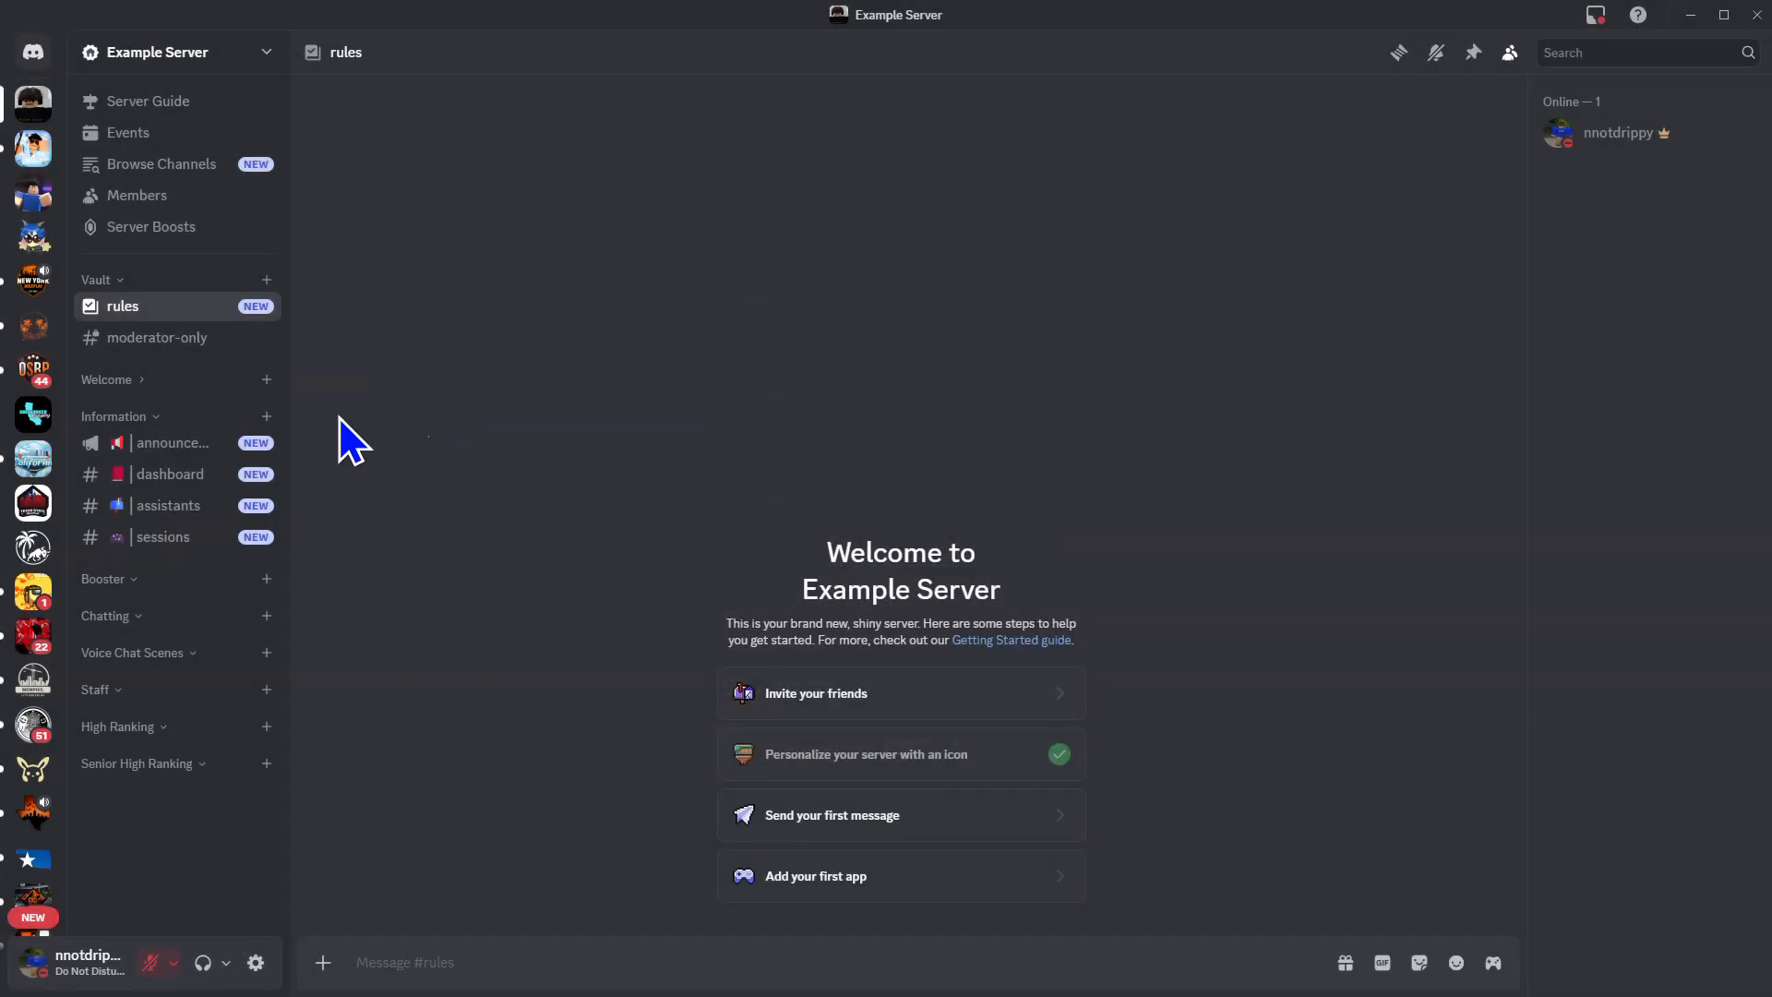
click(141, 383)
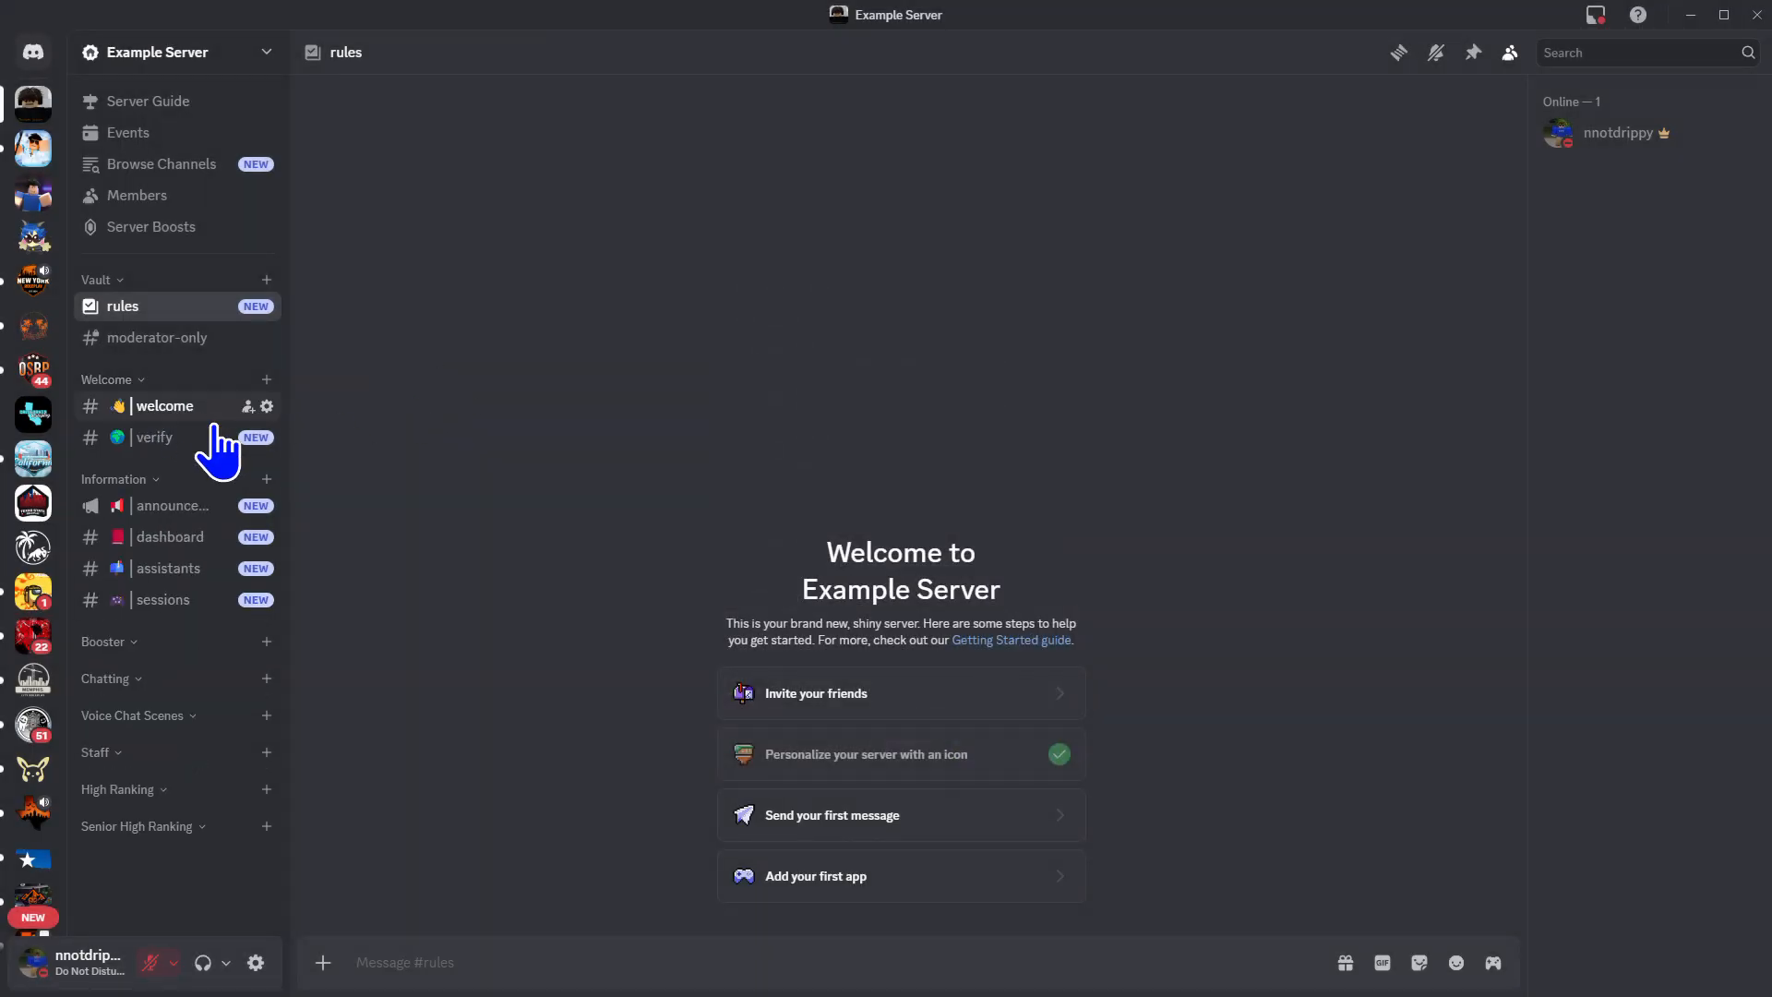
Create an announcement channel named "📣┃poll" in the Information category, using the orange megaphone emoji
click(266, 479)
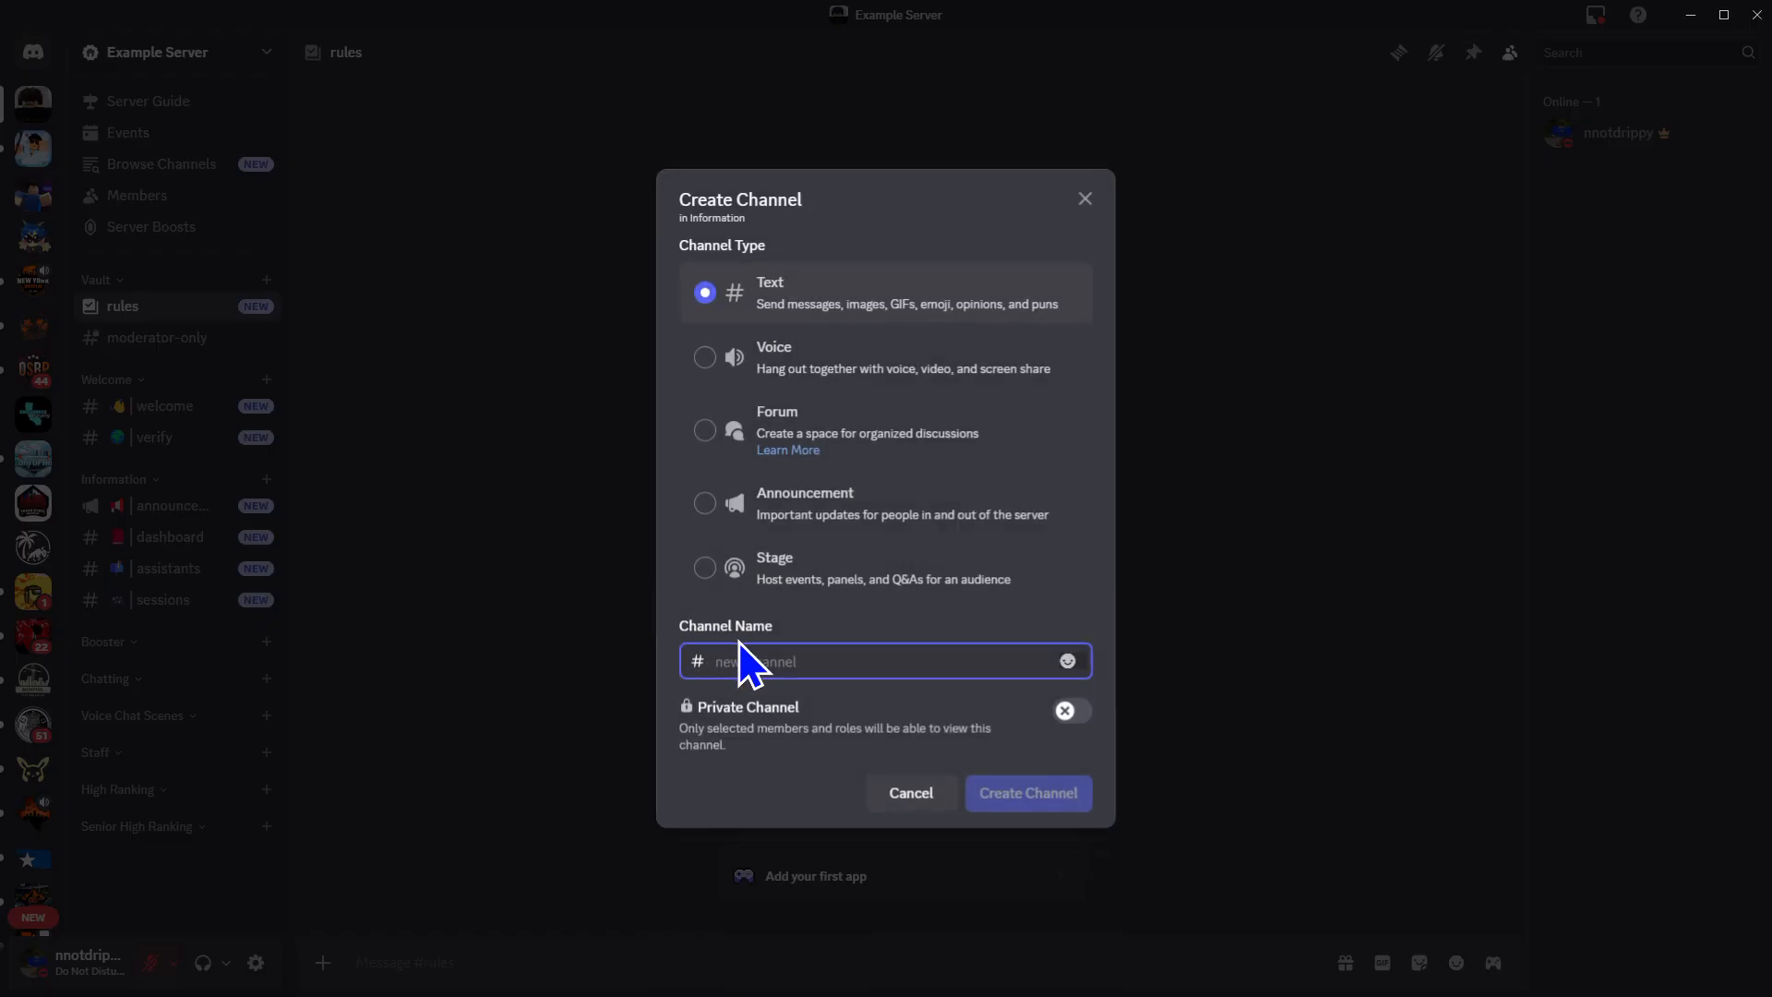
click(734, 641)
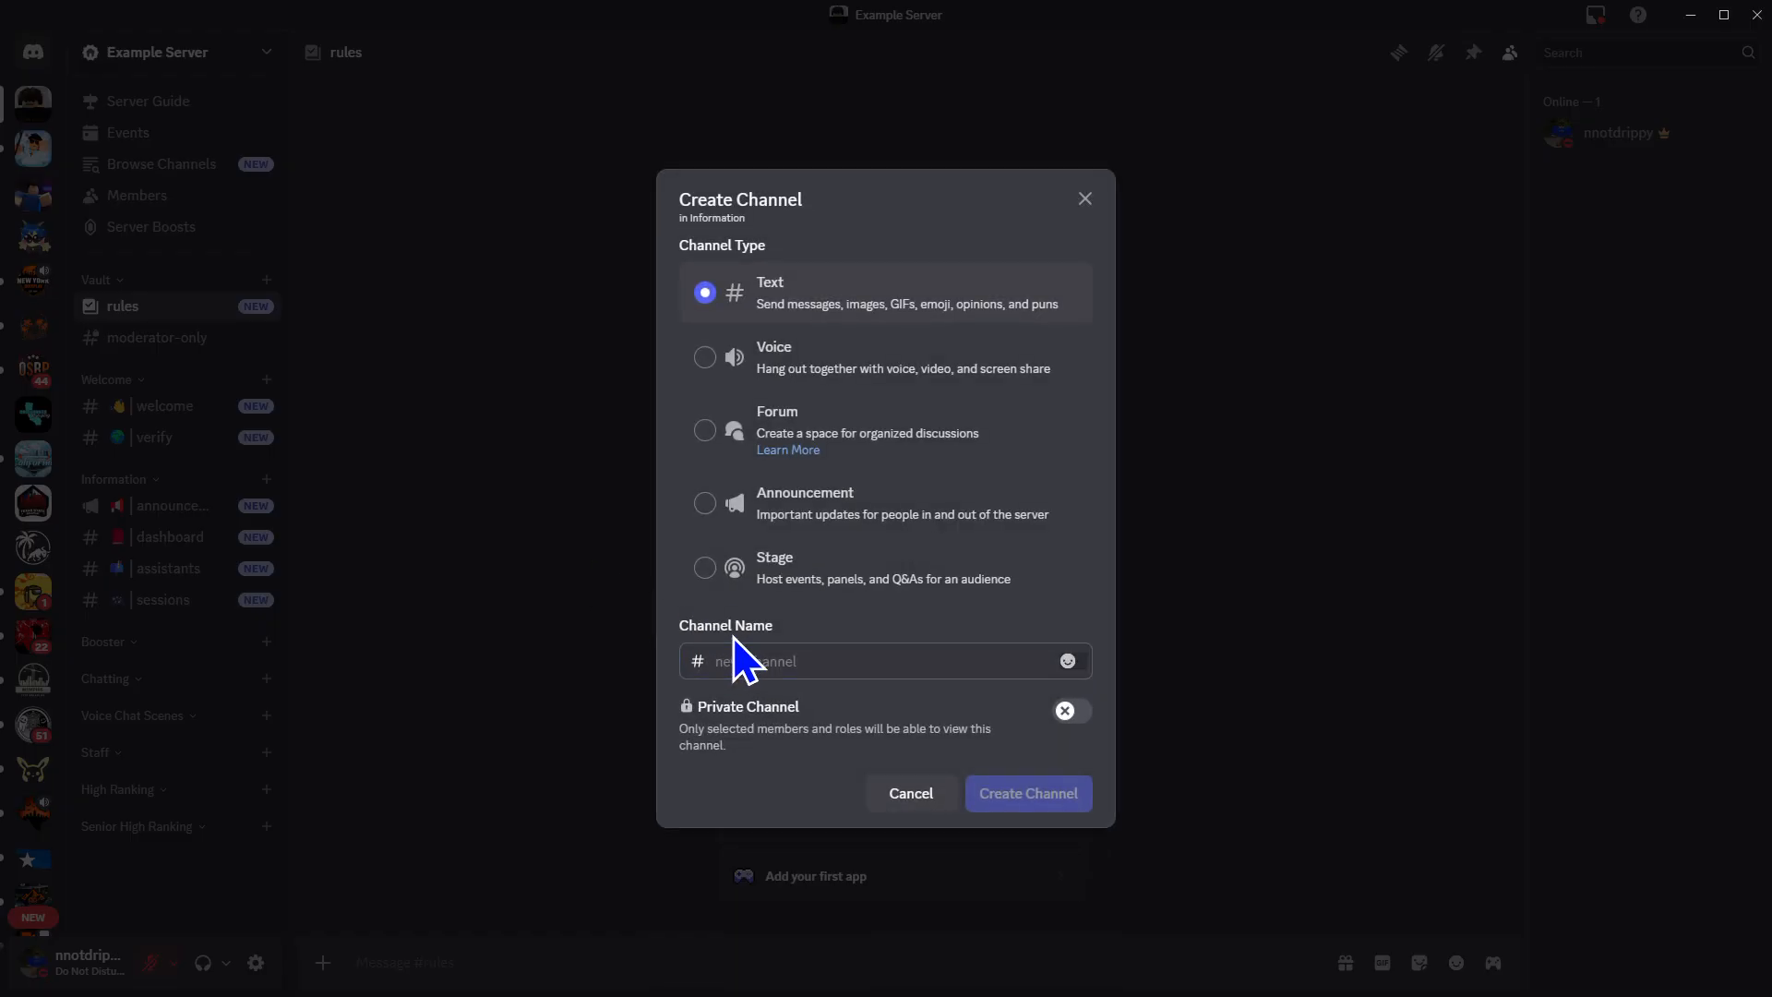
click(978, 515)
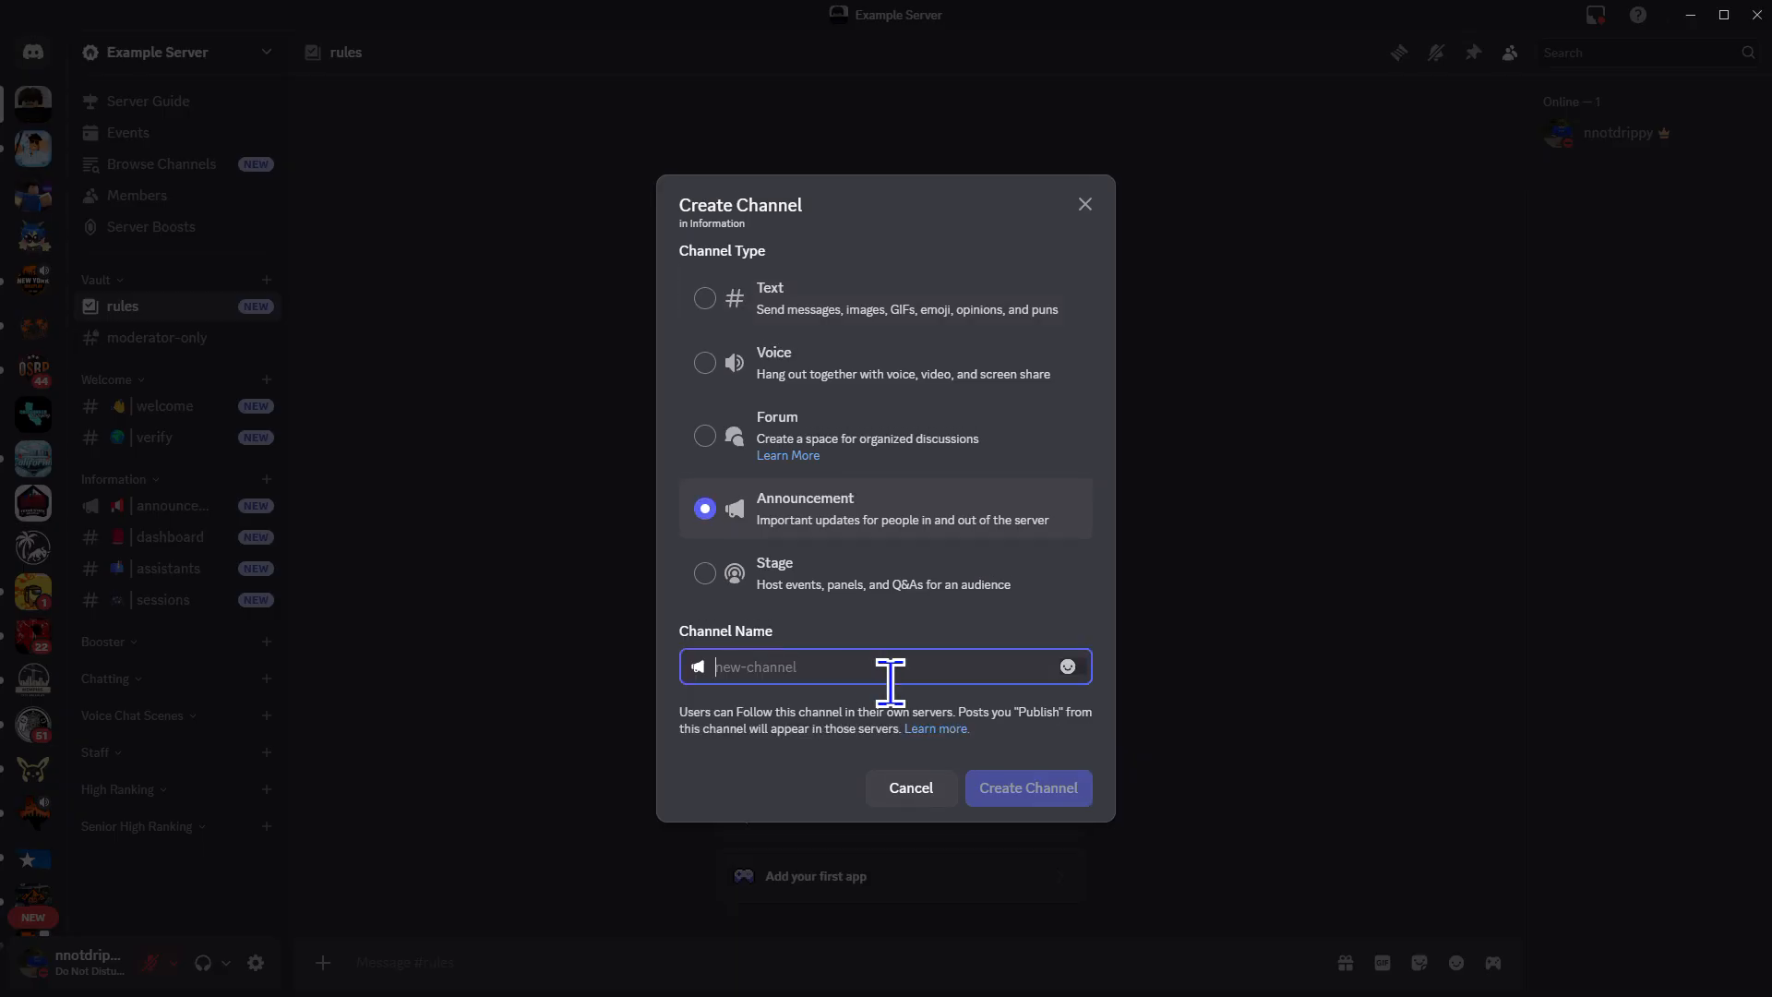
text(pol)
key(super+period)
key(Right)
key(Down)
key(Right)
key(Return)
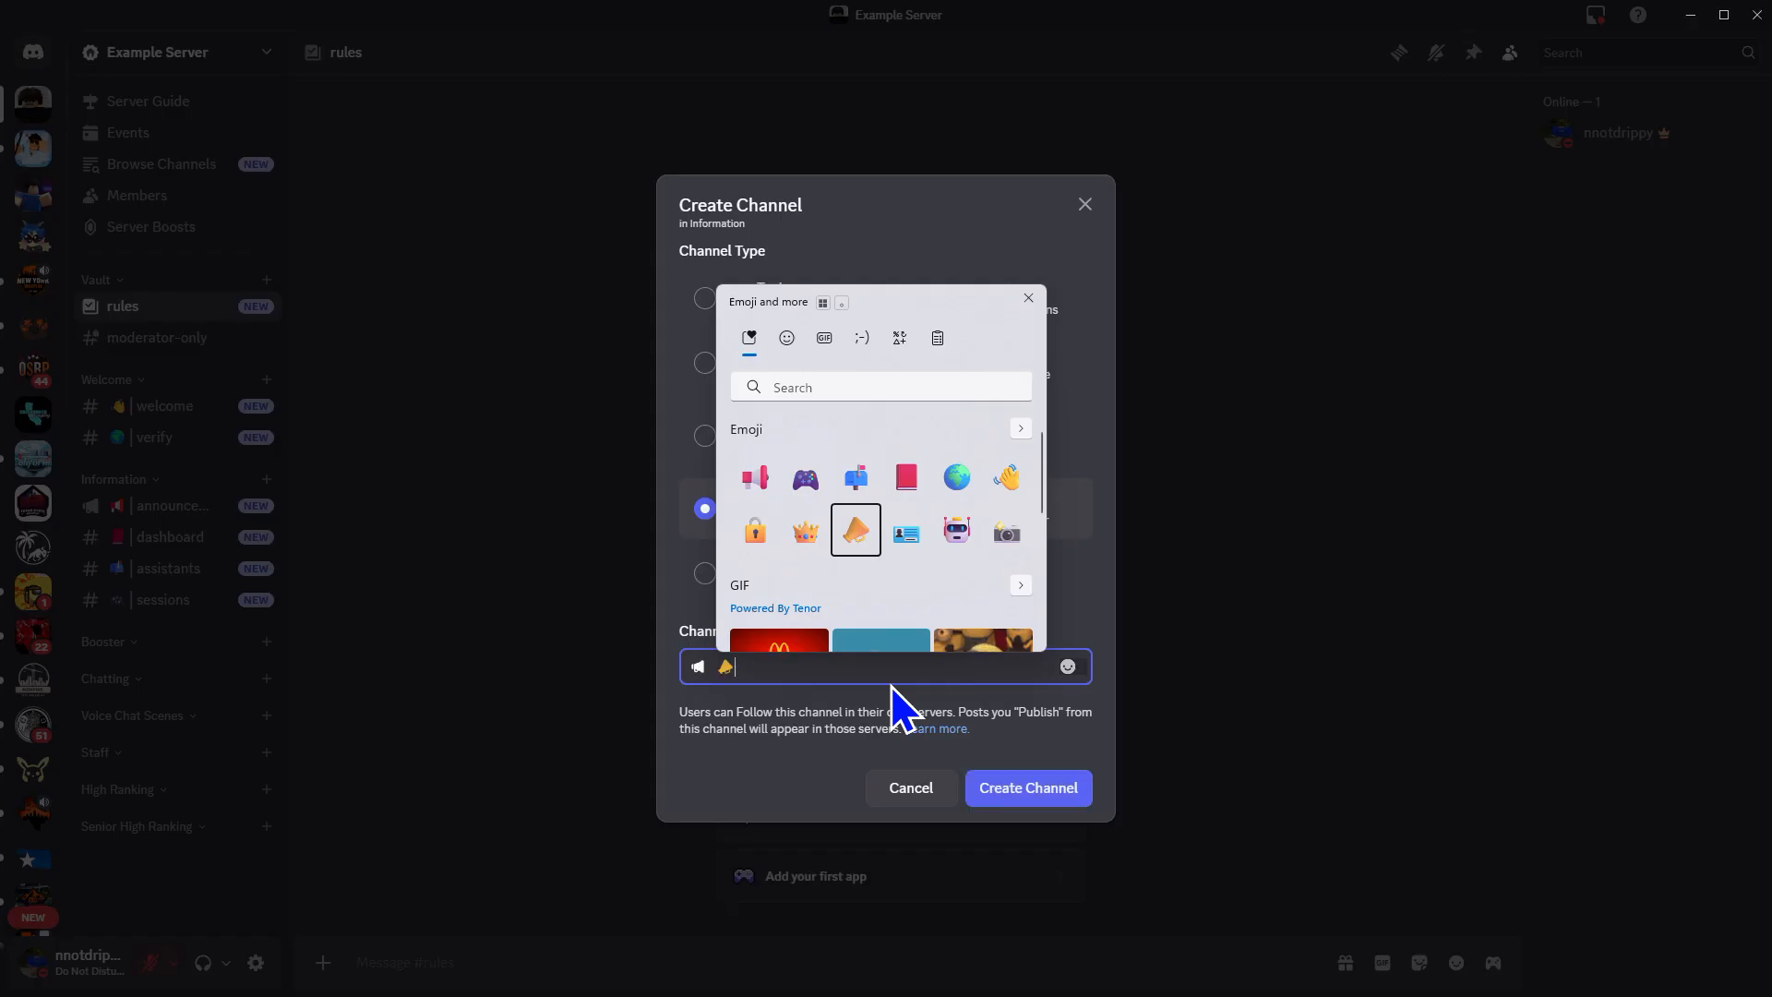
click(891, 681)
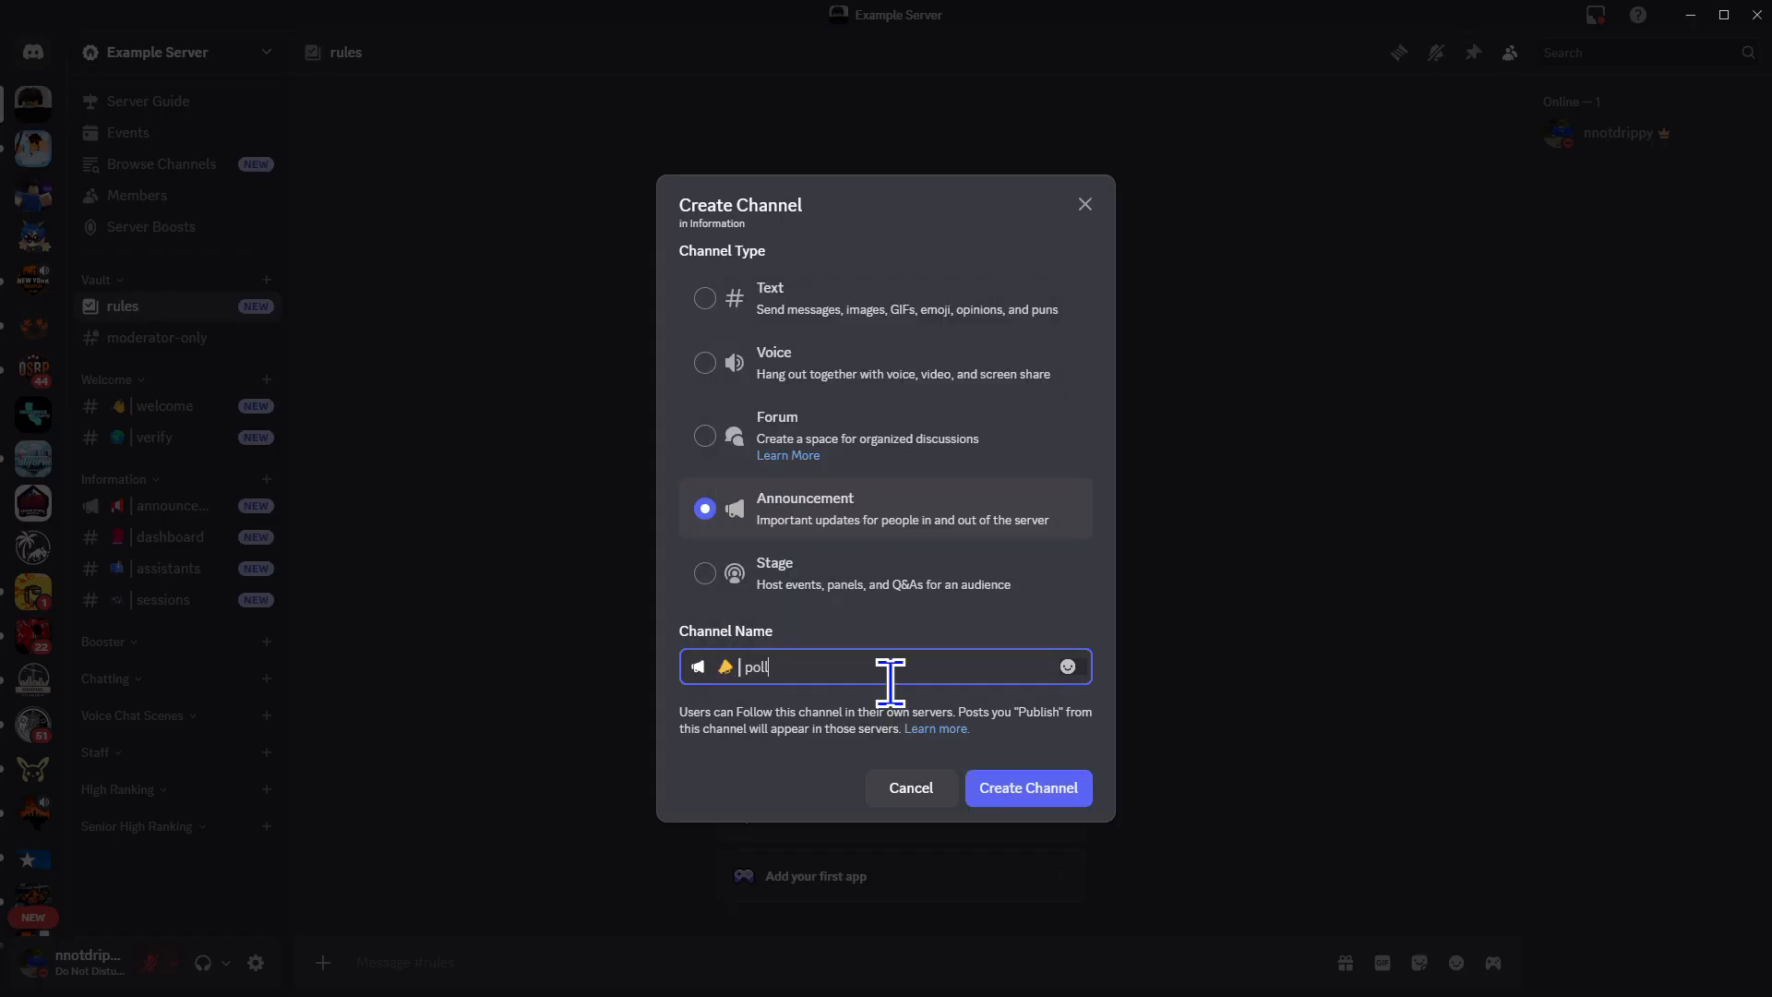
click(1067, 789)
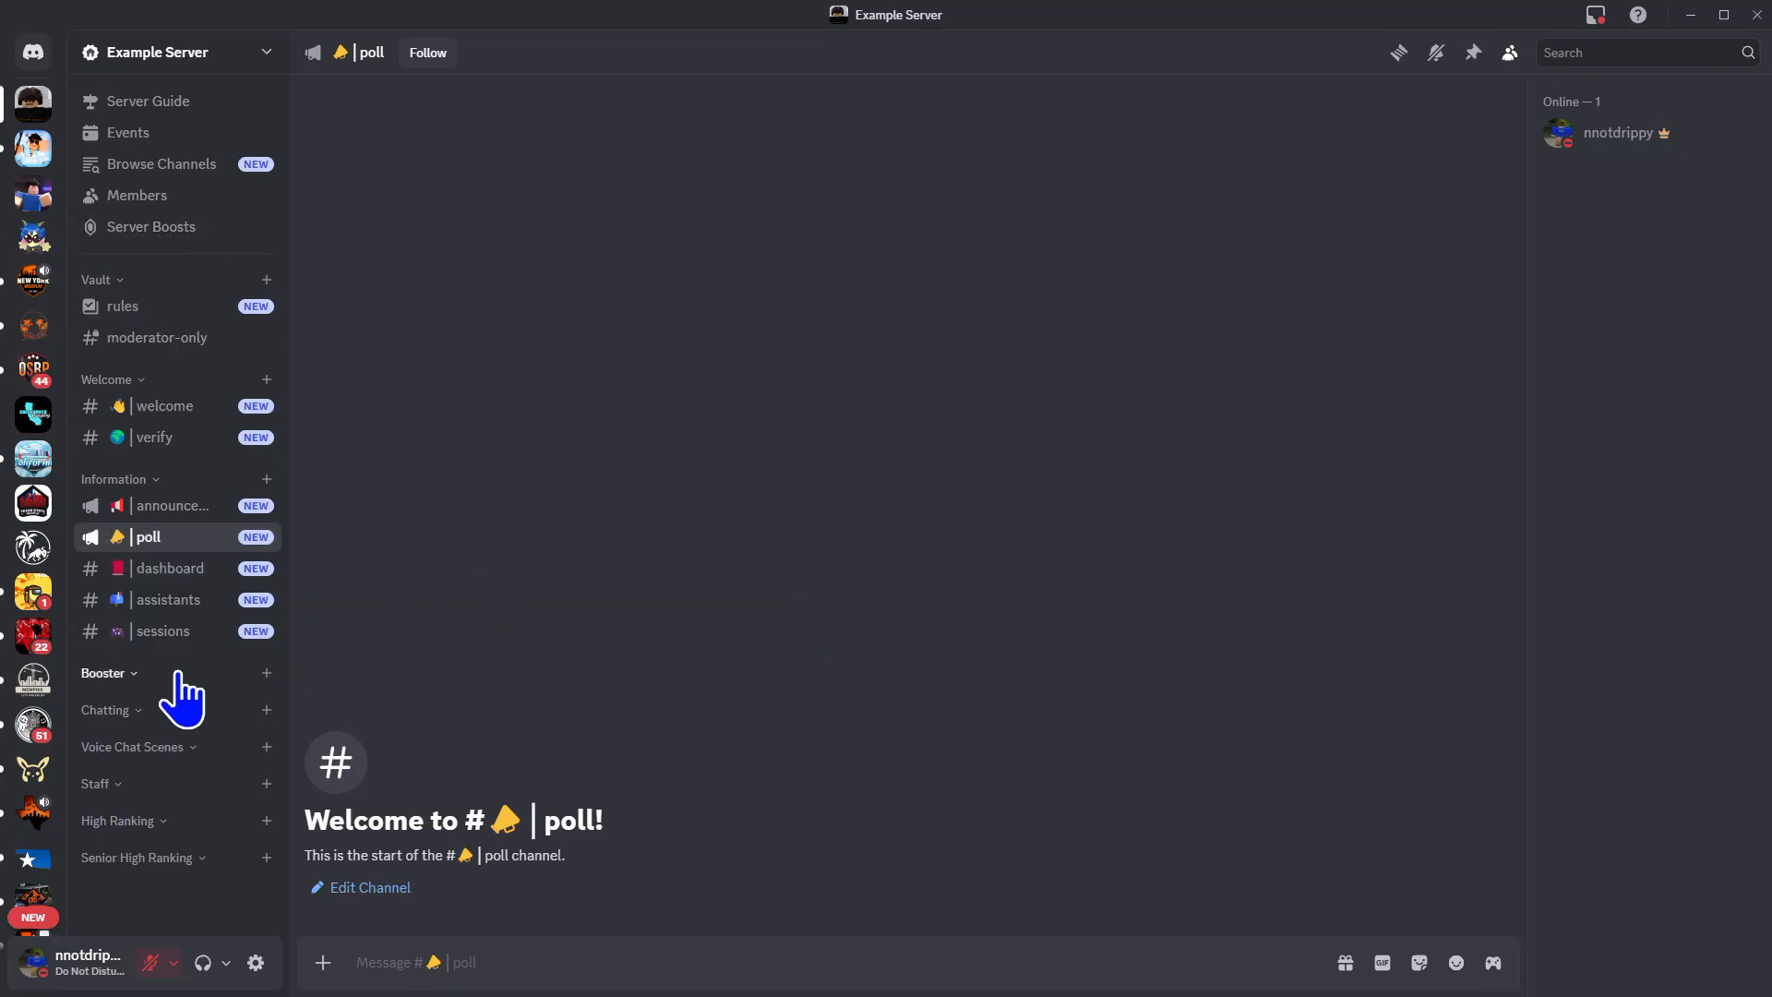
Create an announcement channel named "📢┃booster-shouts" in the Booster category, using the loudspeaker emoji
click(267, 674)
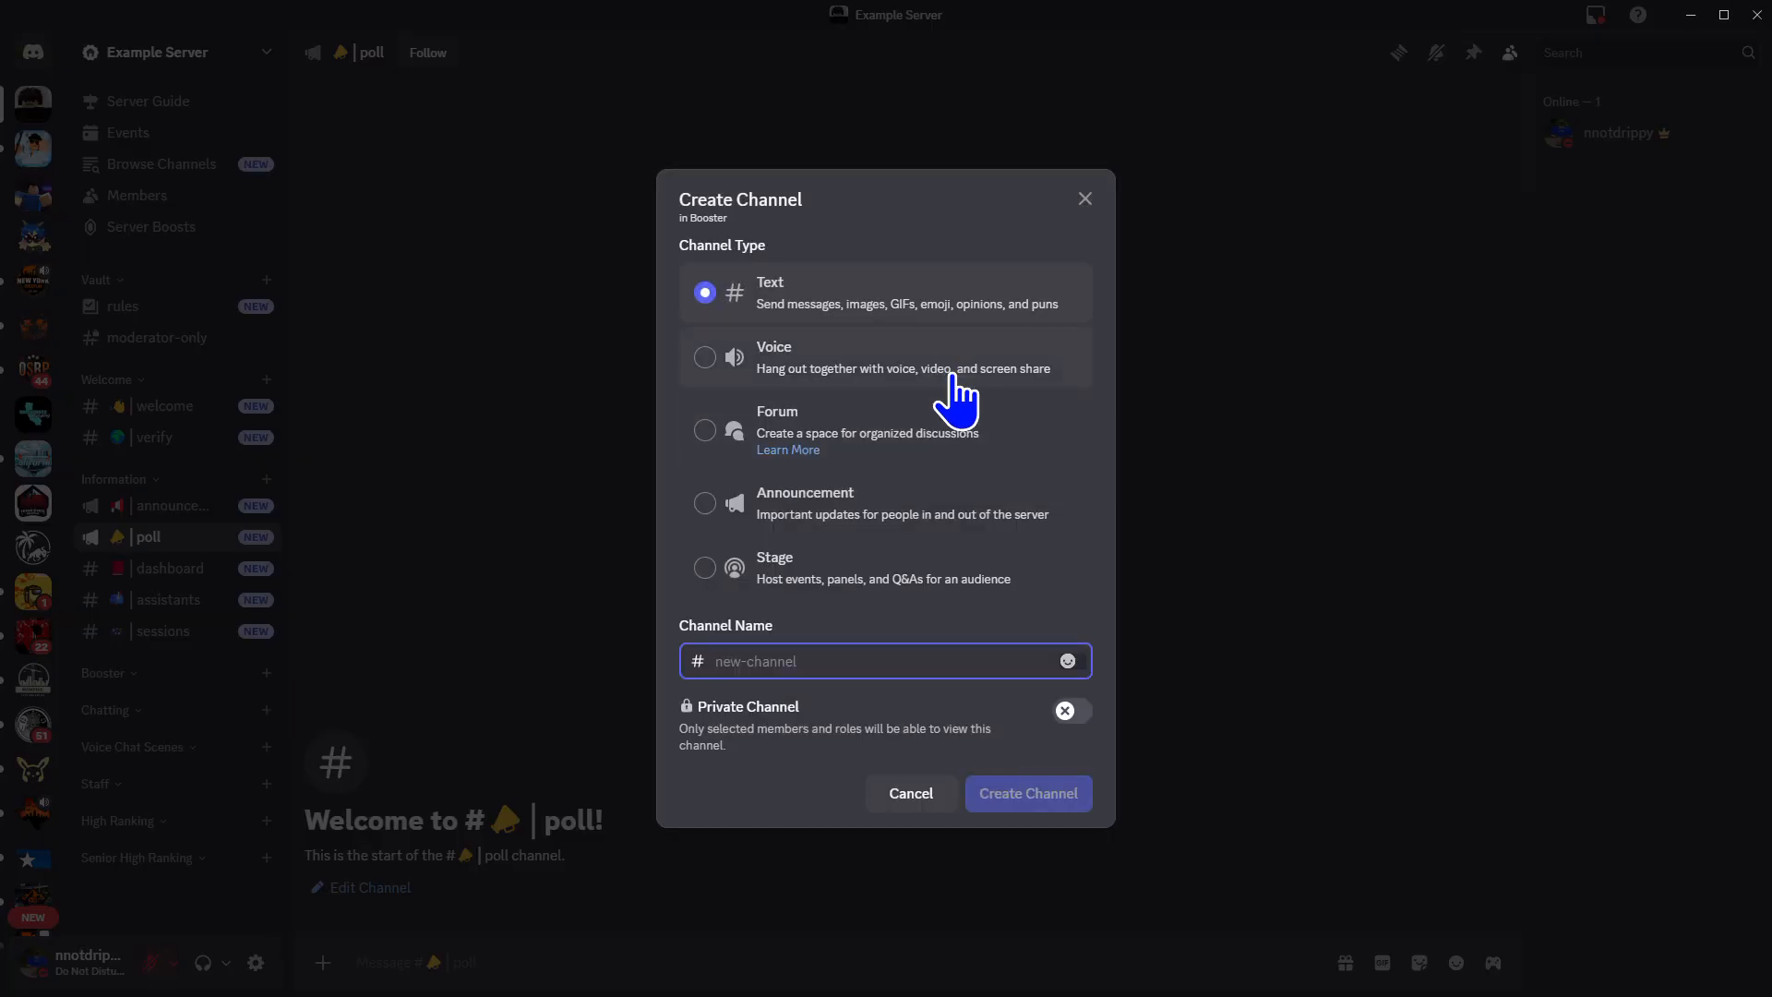
click(902, 506)
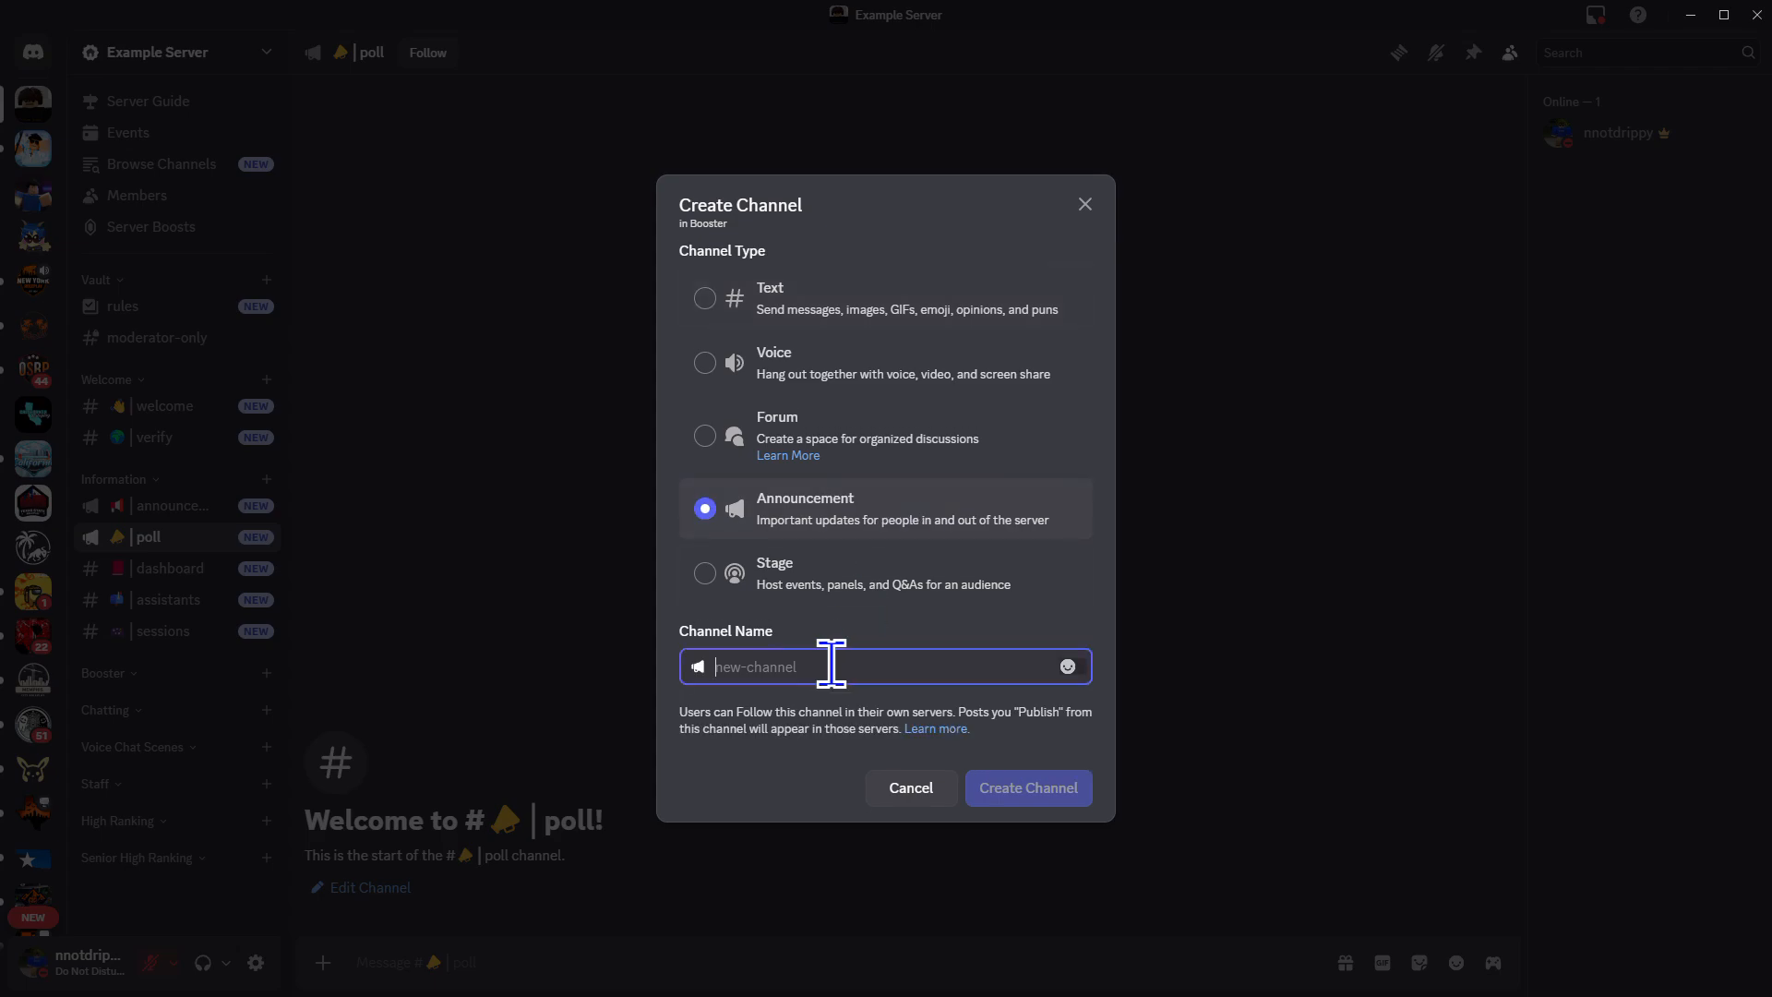
key(ctrl+e)
key(Return)
text(booster-shouts)
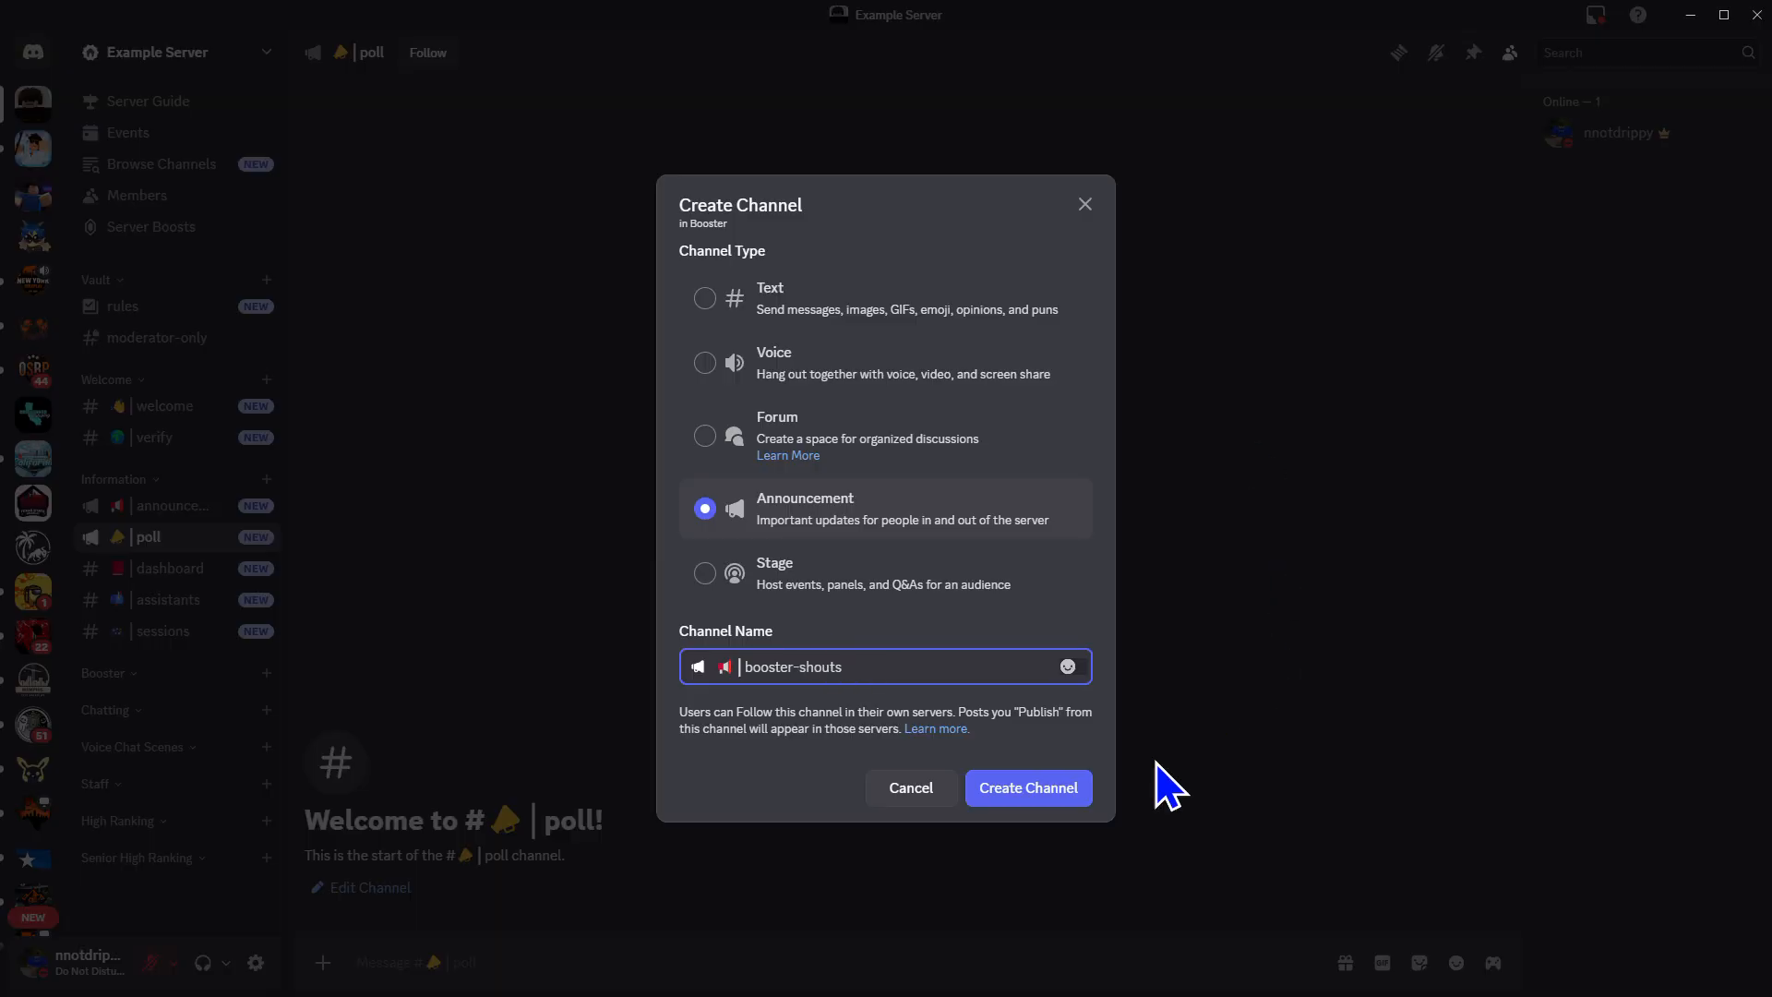
click(1034, 800)
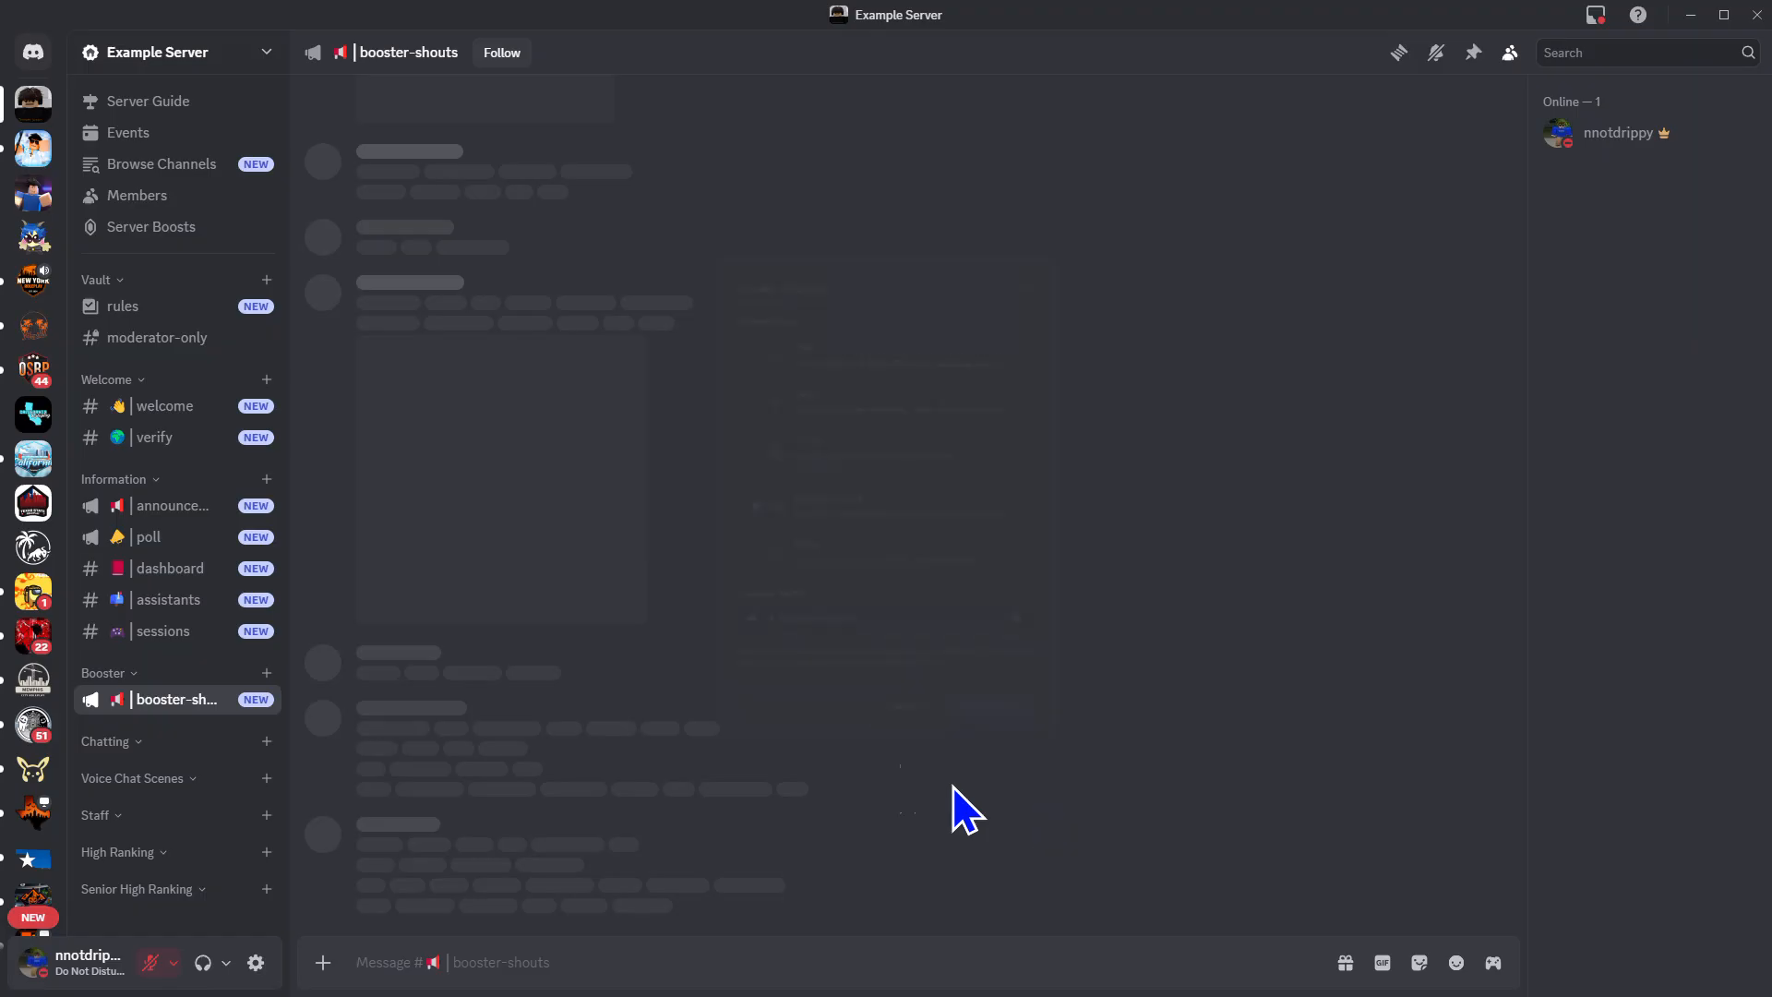
Create a text channel named "💬┃booster-chat" in the Booster category, finding the speech balloon emoji with the search term "cha"
click(267, 673)
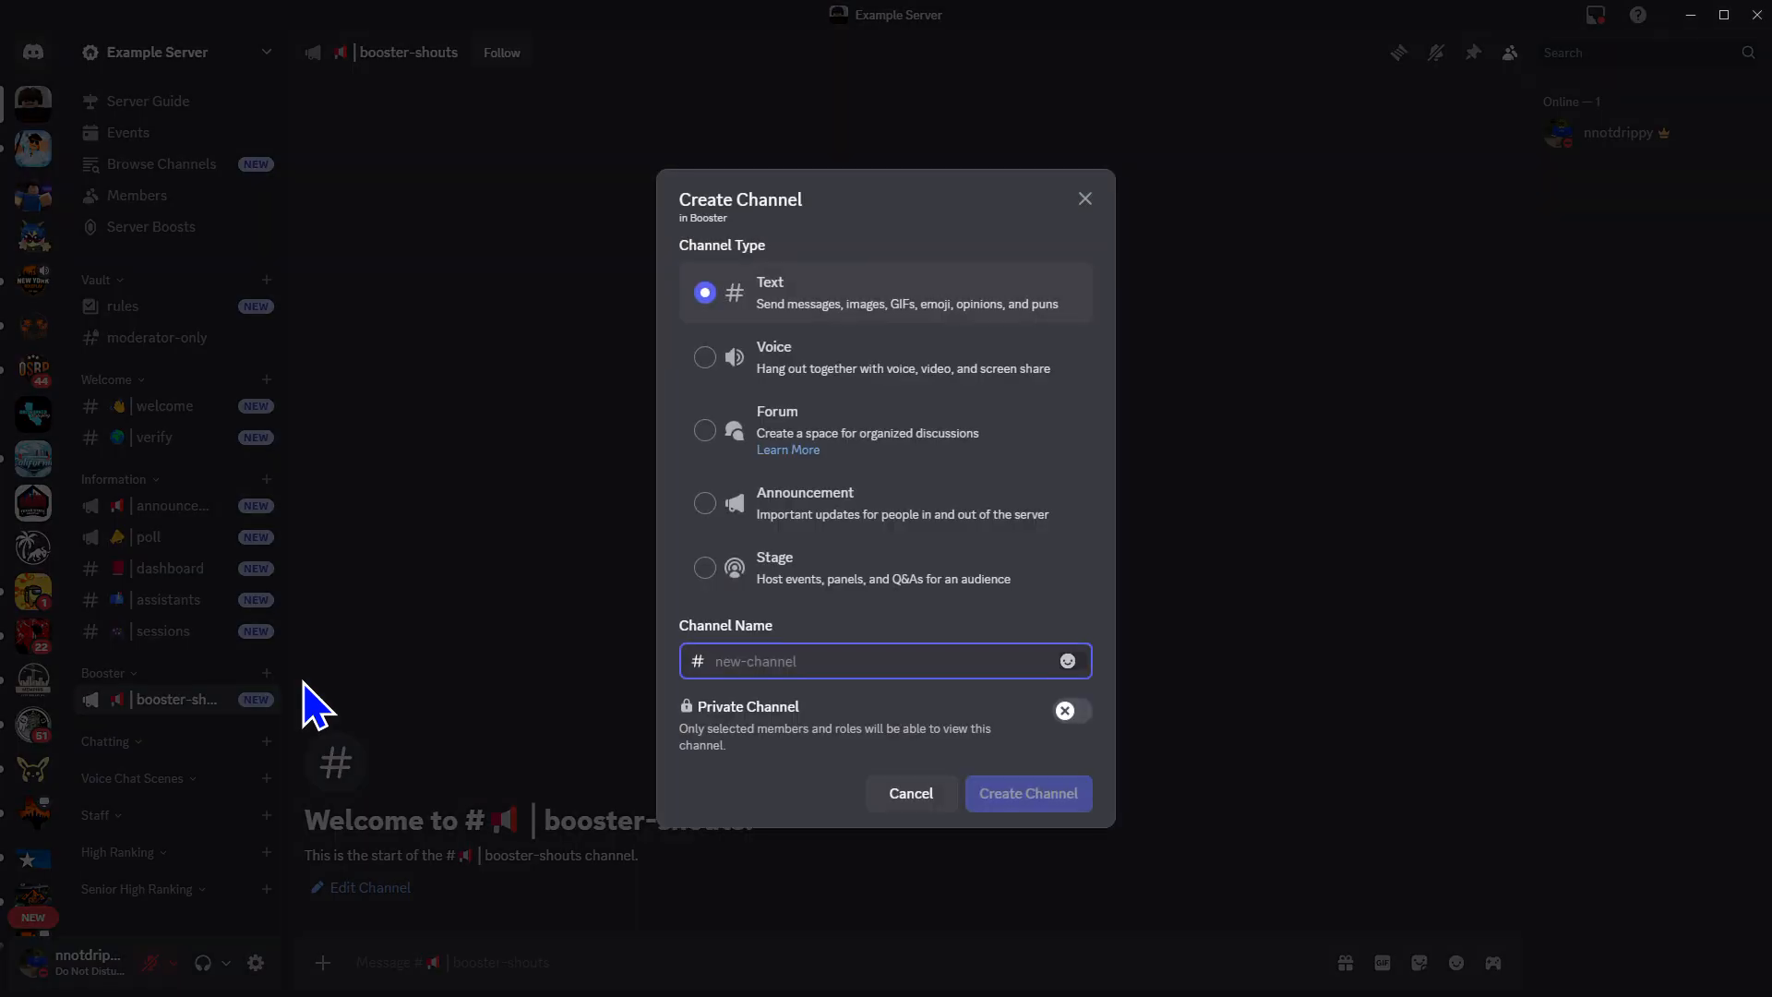
key(super+period)
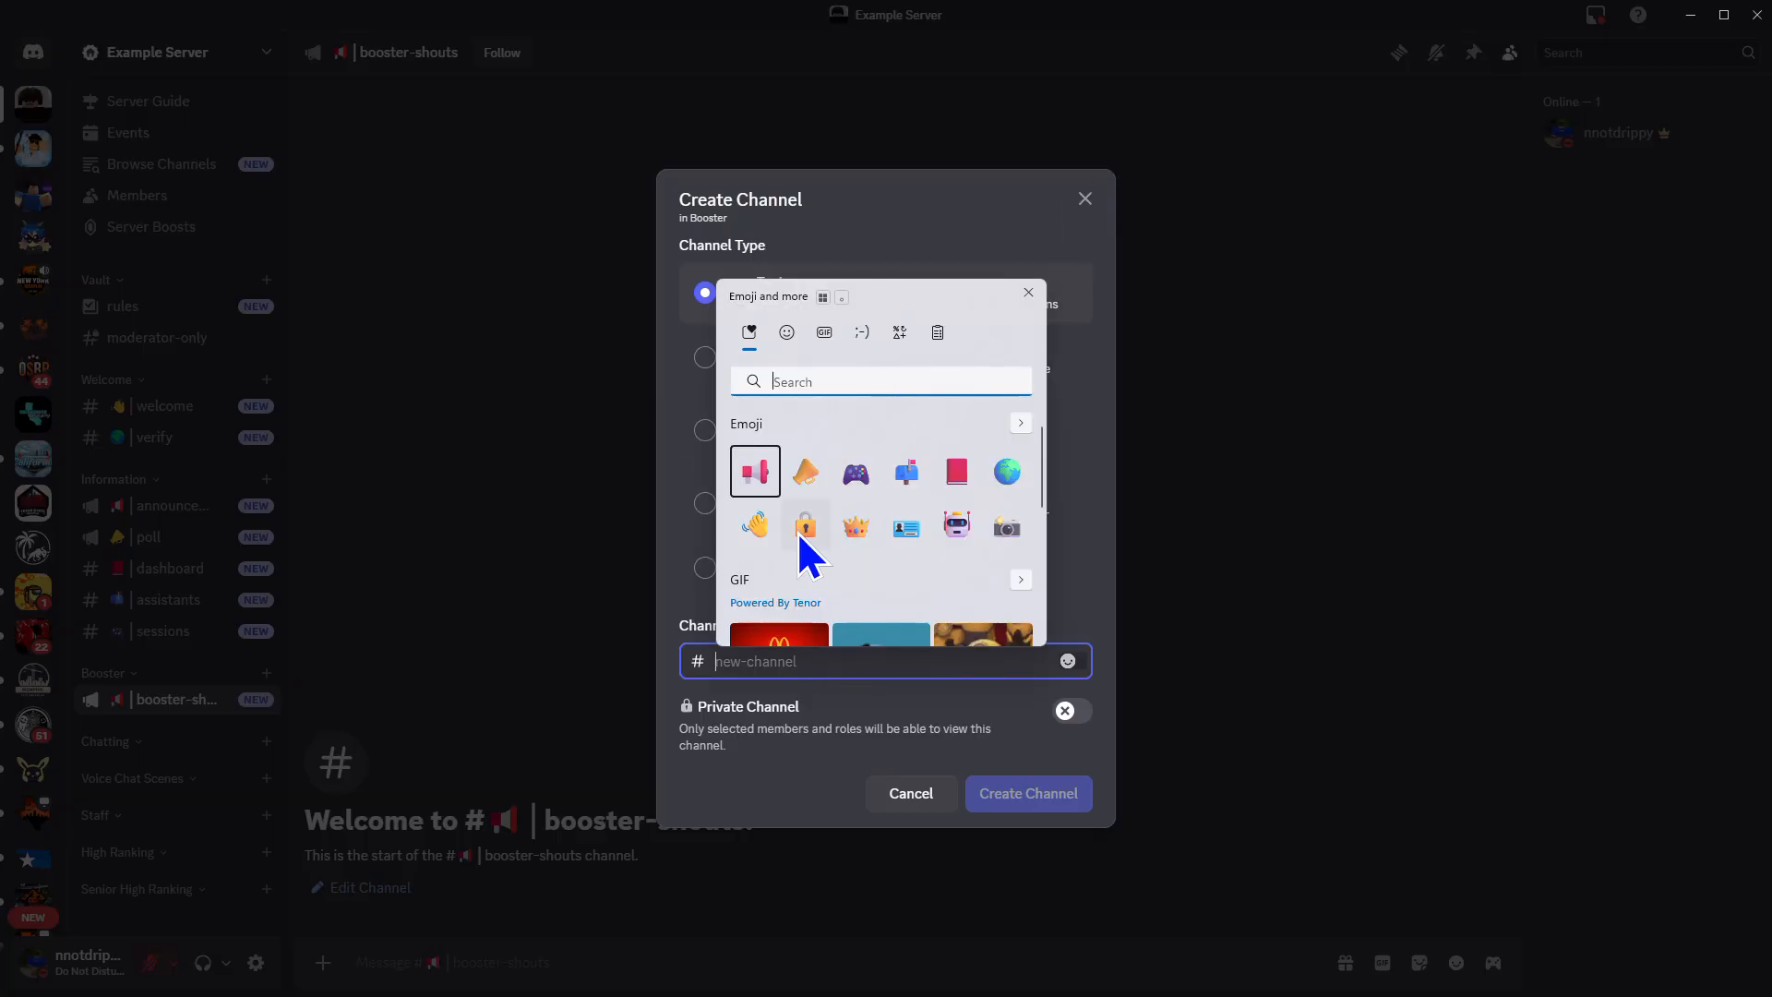
text(cha)
click(818, 512)
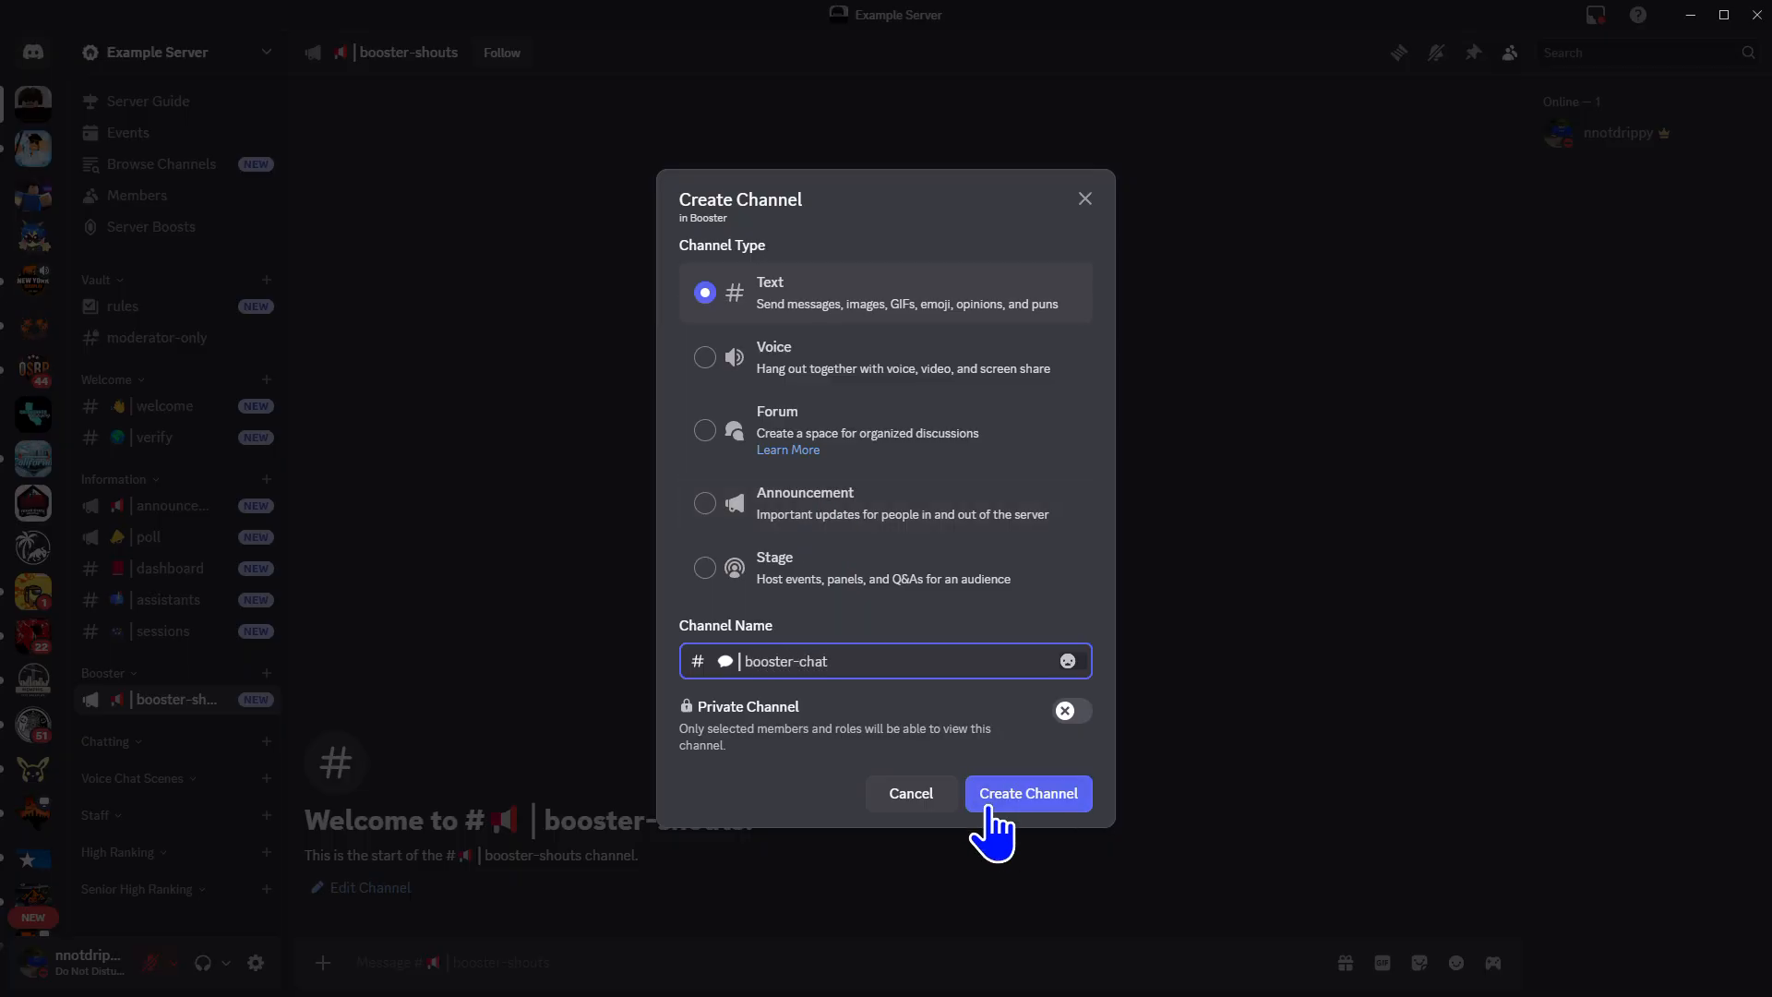
click(1032, 796)
Create a text channel named "📸┃booster-media" in the Booster category, finding the flash camera emoji with the search term "camera"
click(267, 673)
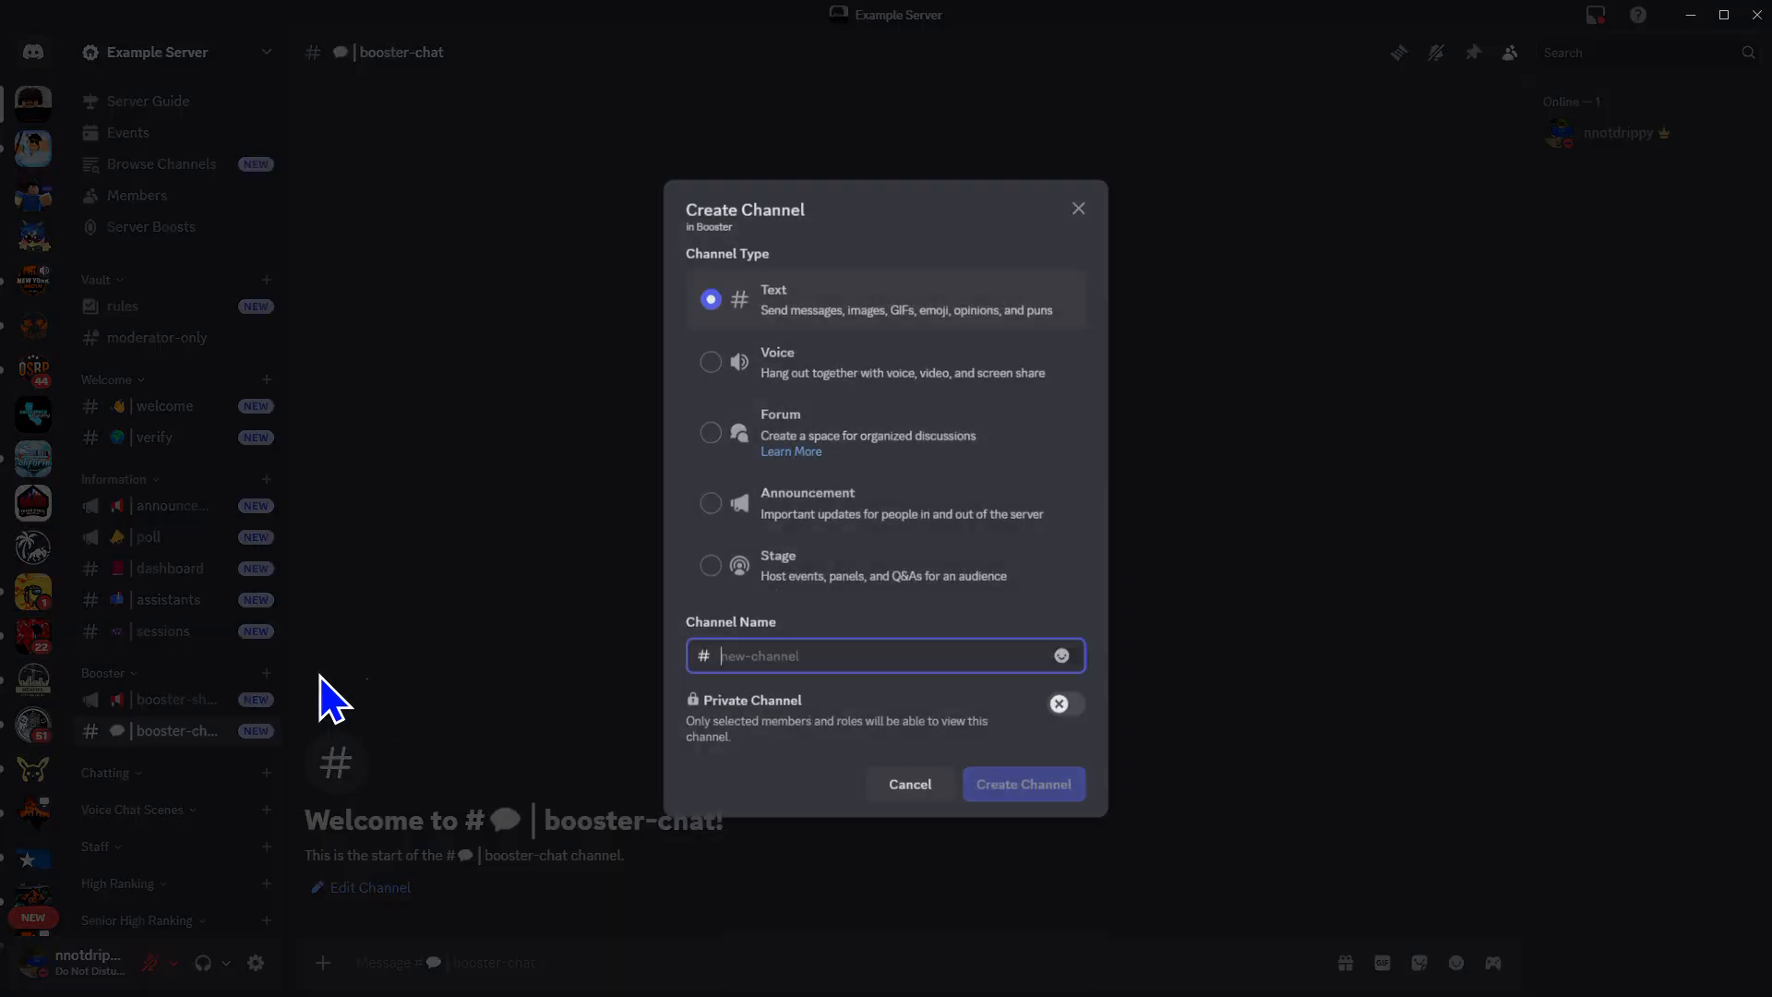
key(super+period)
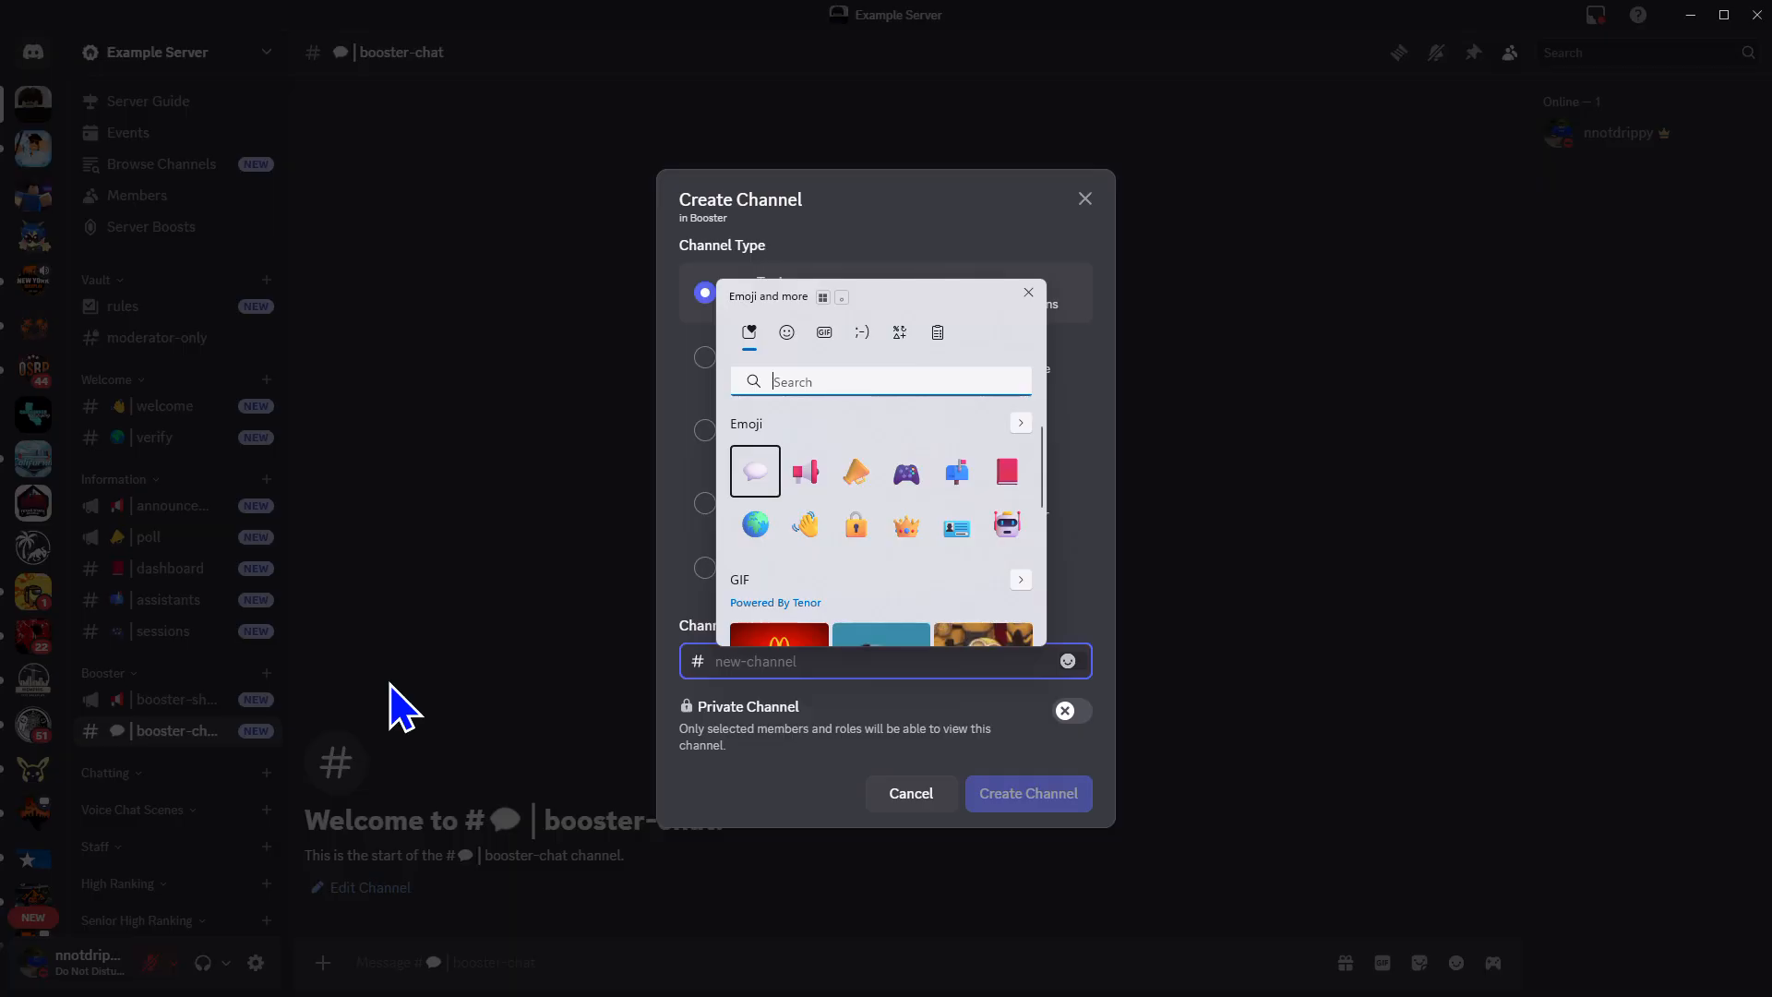
text(camera)
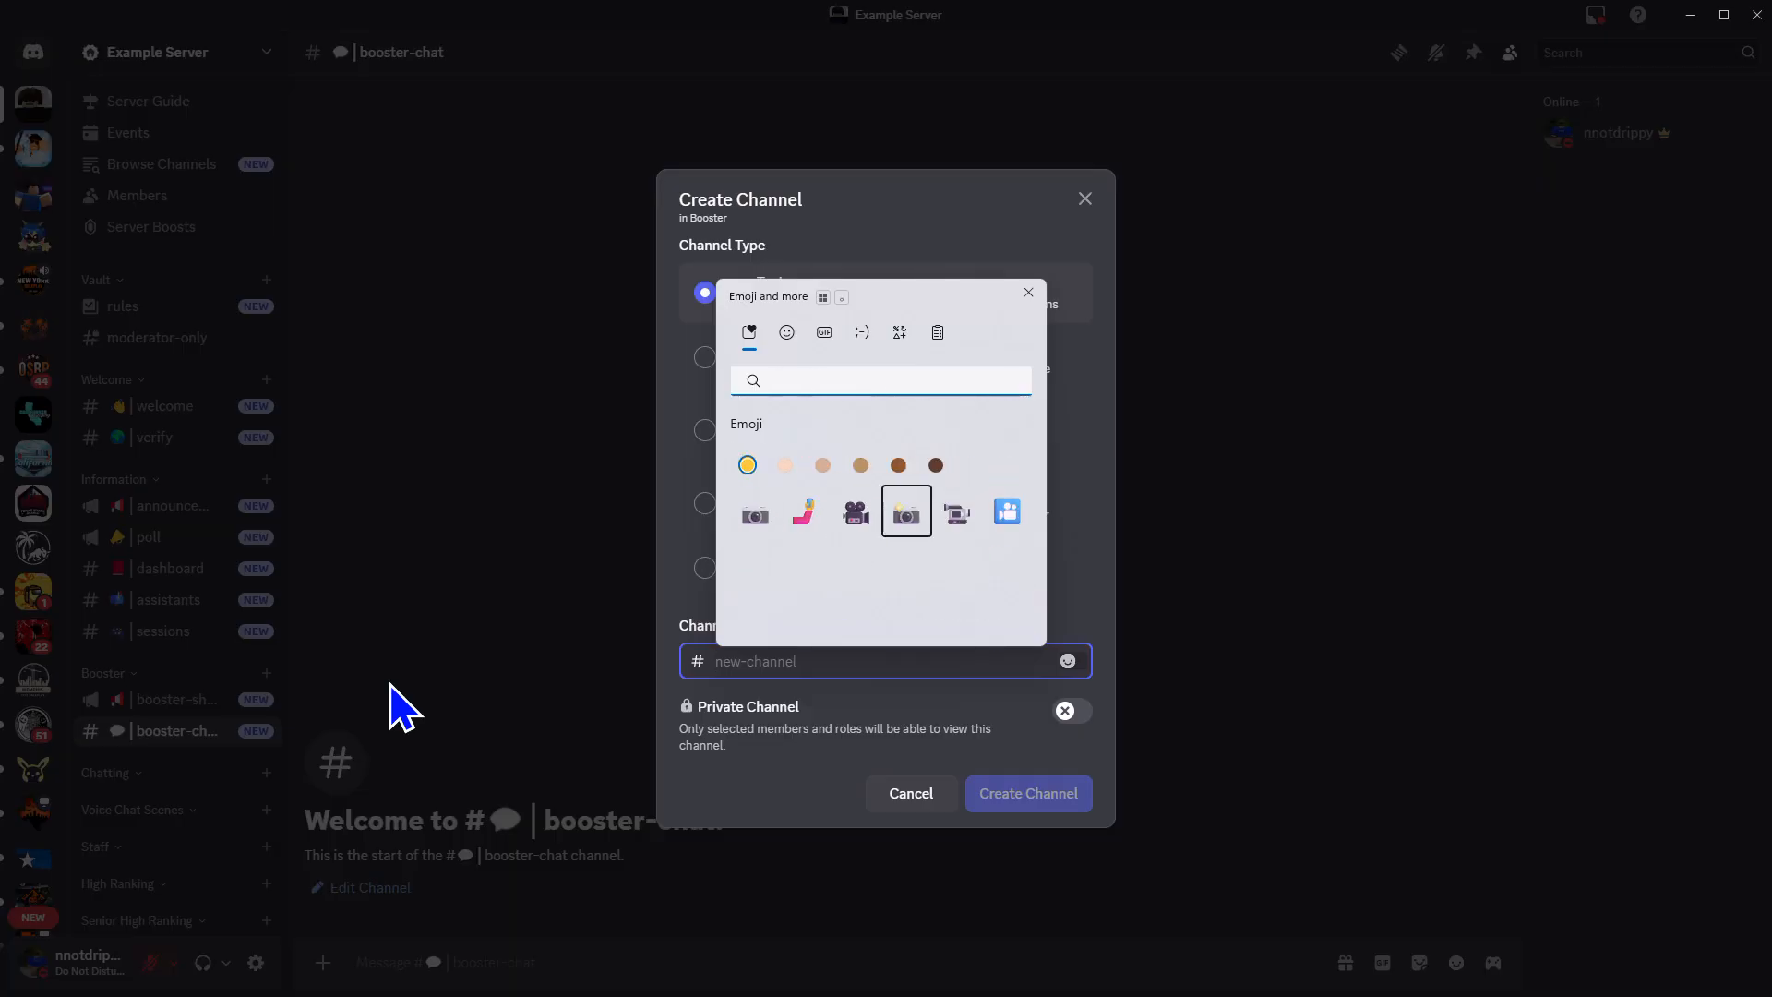
key(Return)
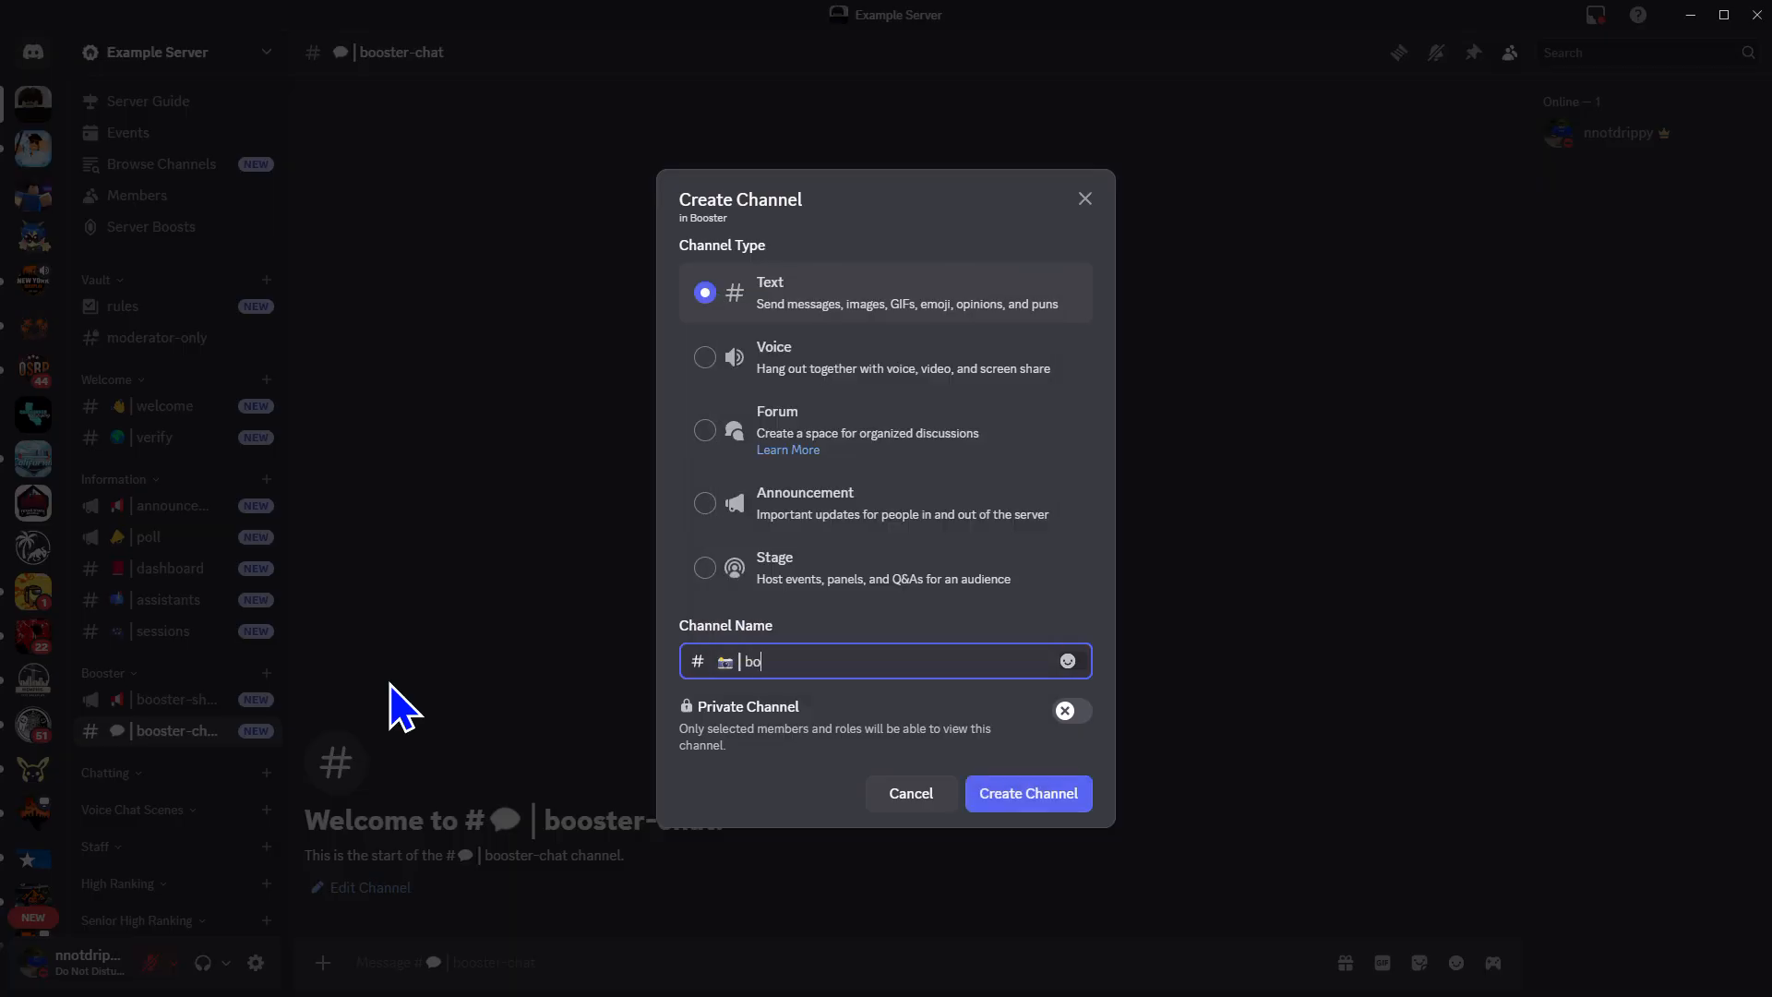
click(1038, 798)
Create a text channel named "🤖┃booster-cmds" in the Booster category, finding the robot emoji with the search term "bot"
scroll(218, 660, down, 1)
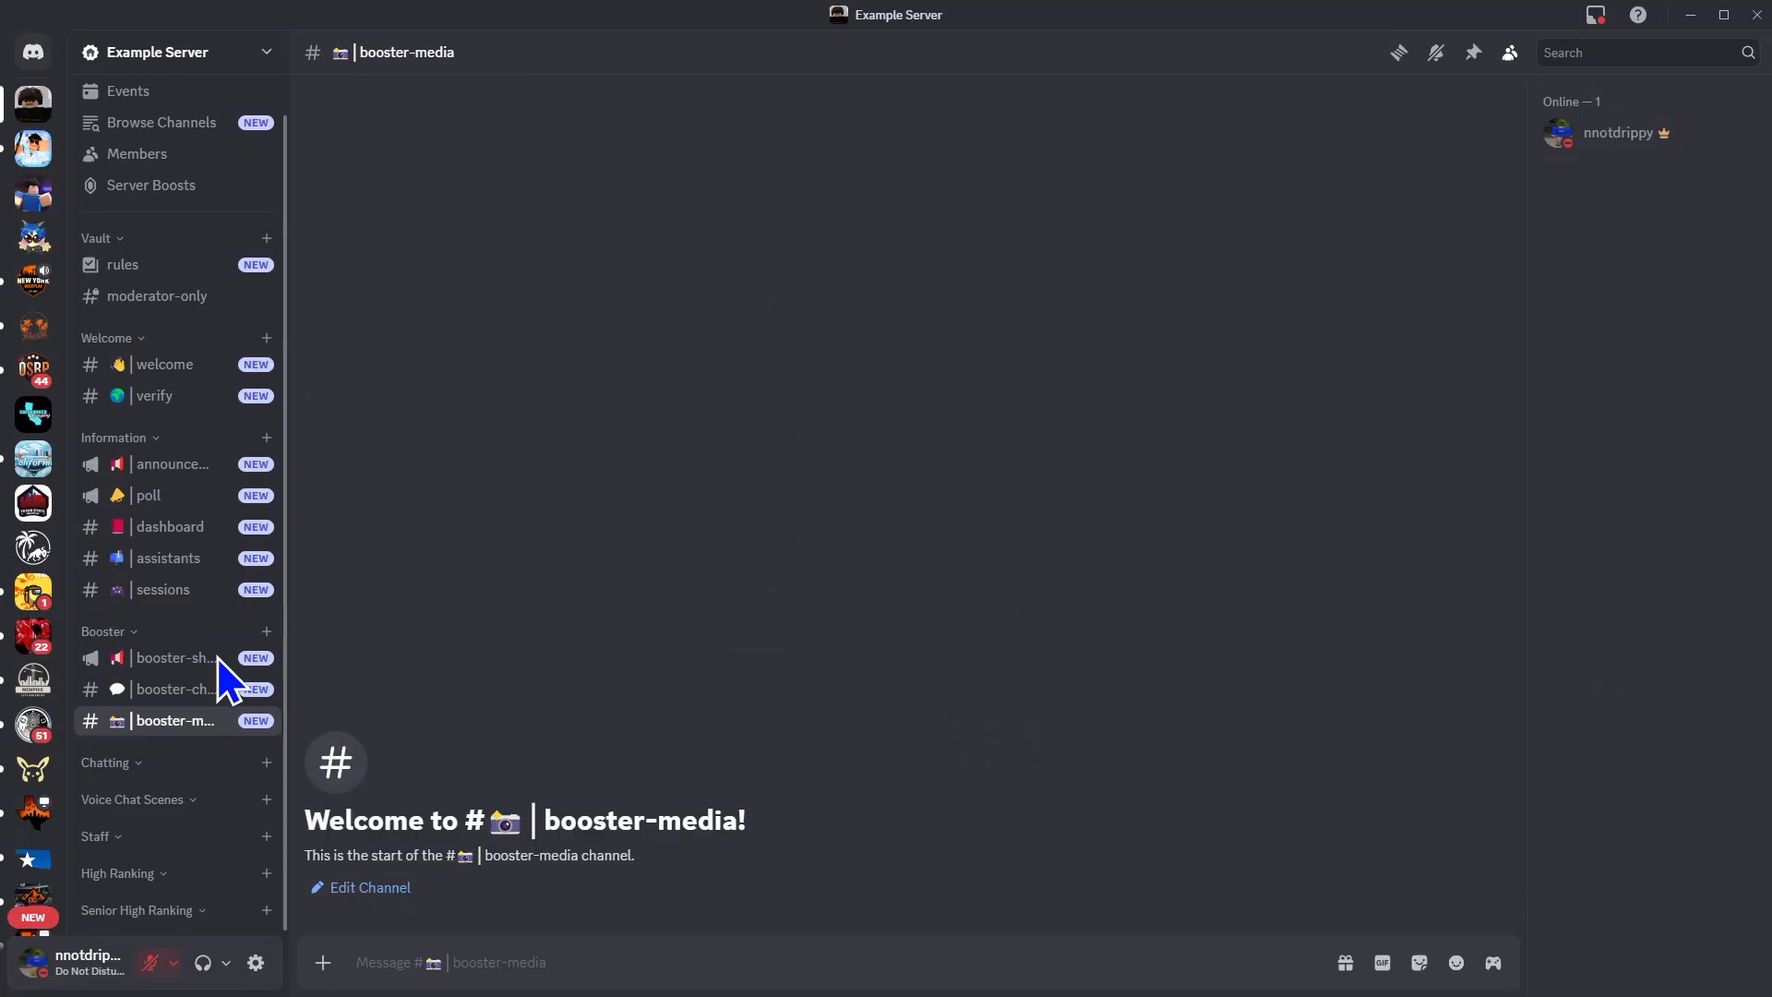
click(266, 631)
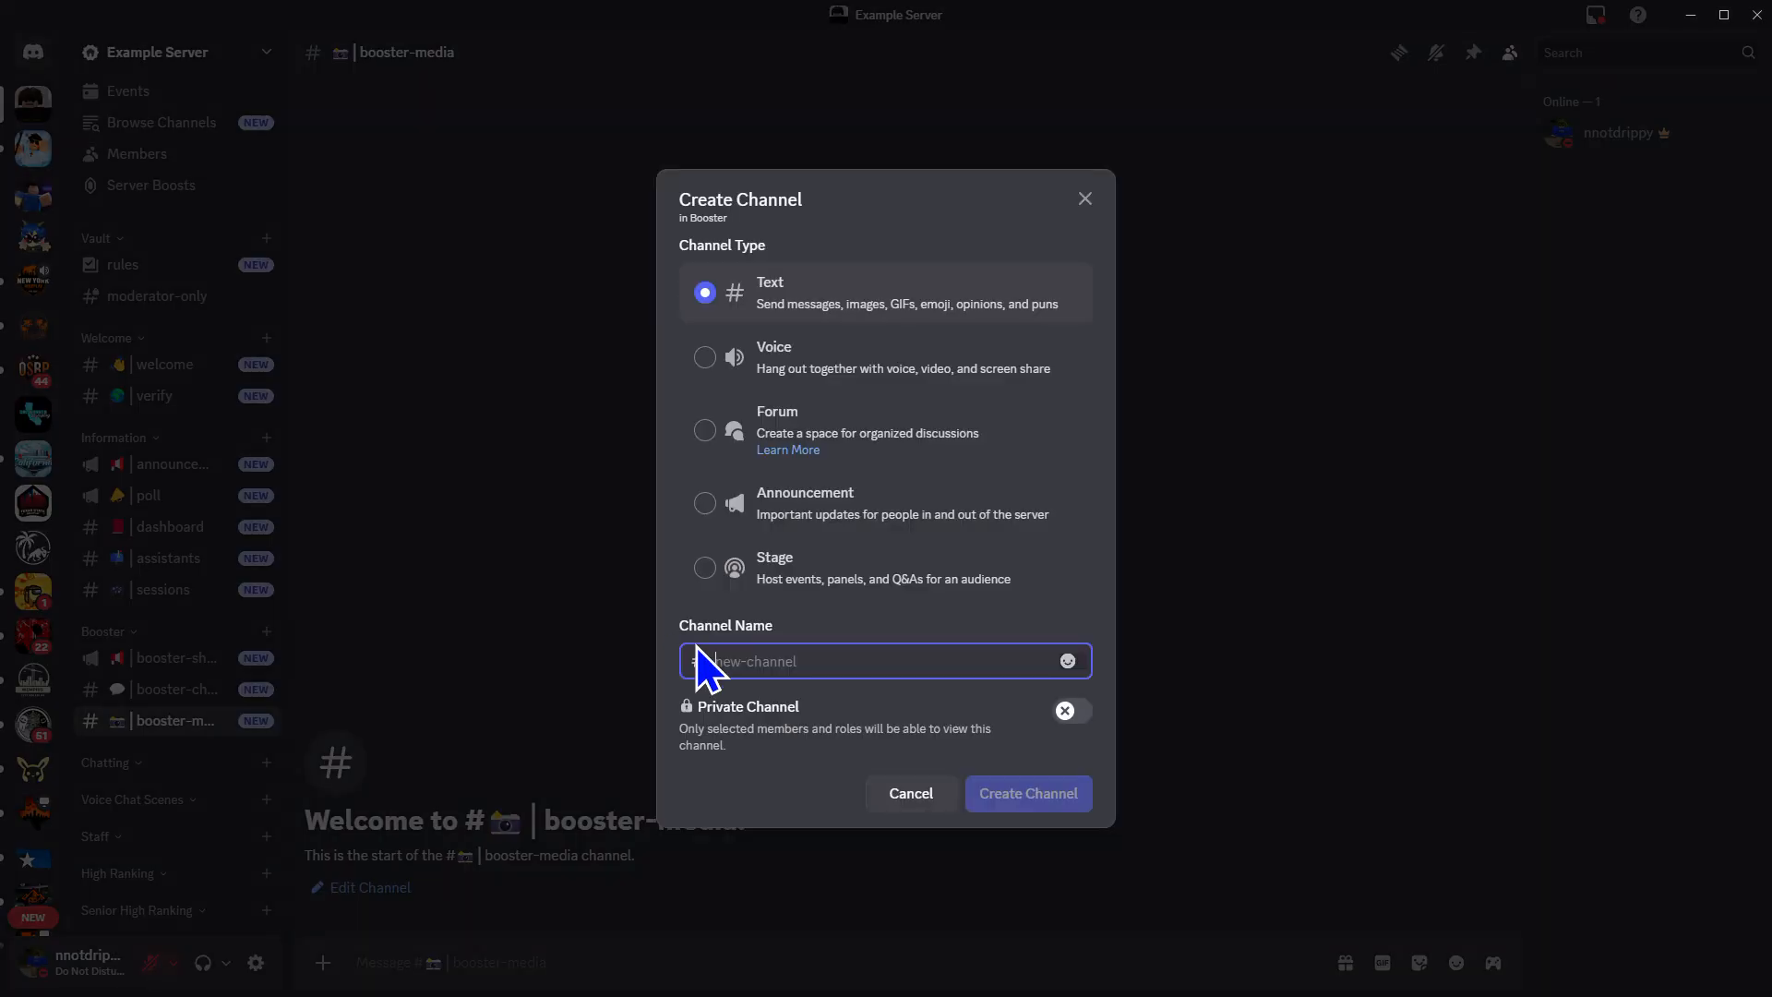
key(super+period)
text(boy)
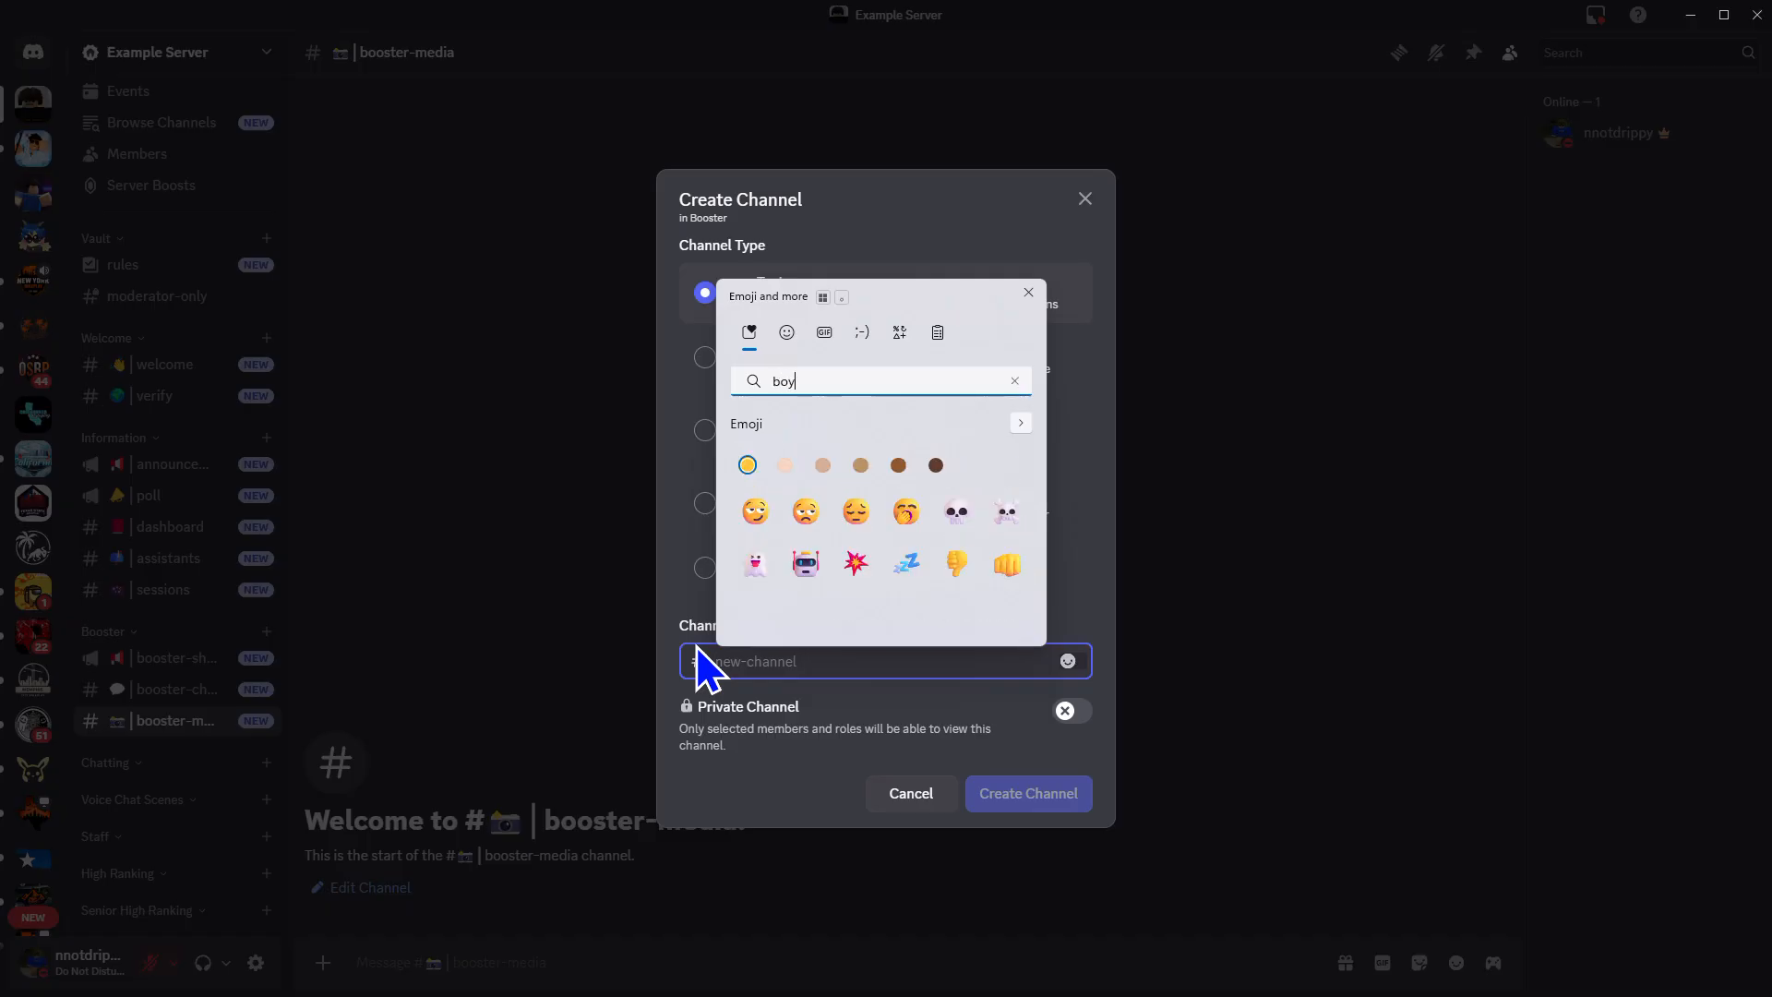
key(BackSpace)
text(t)
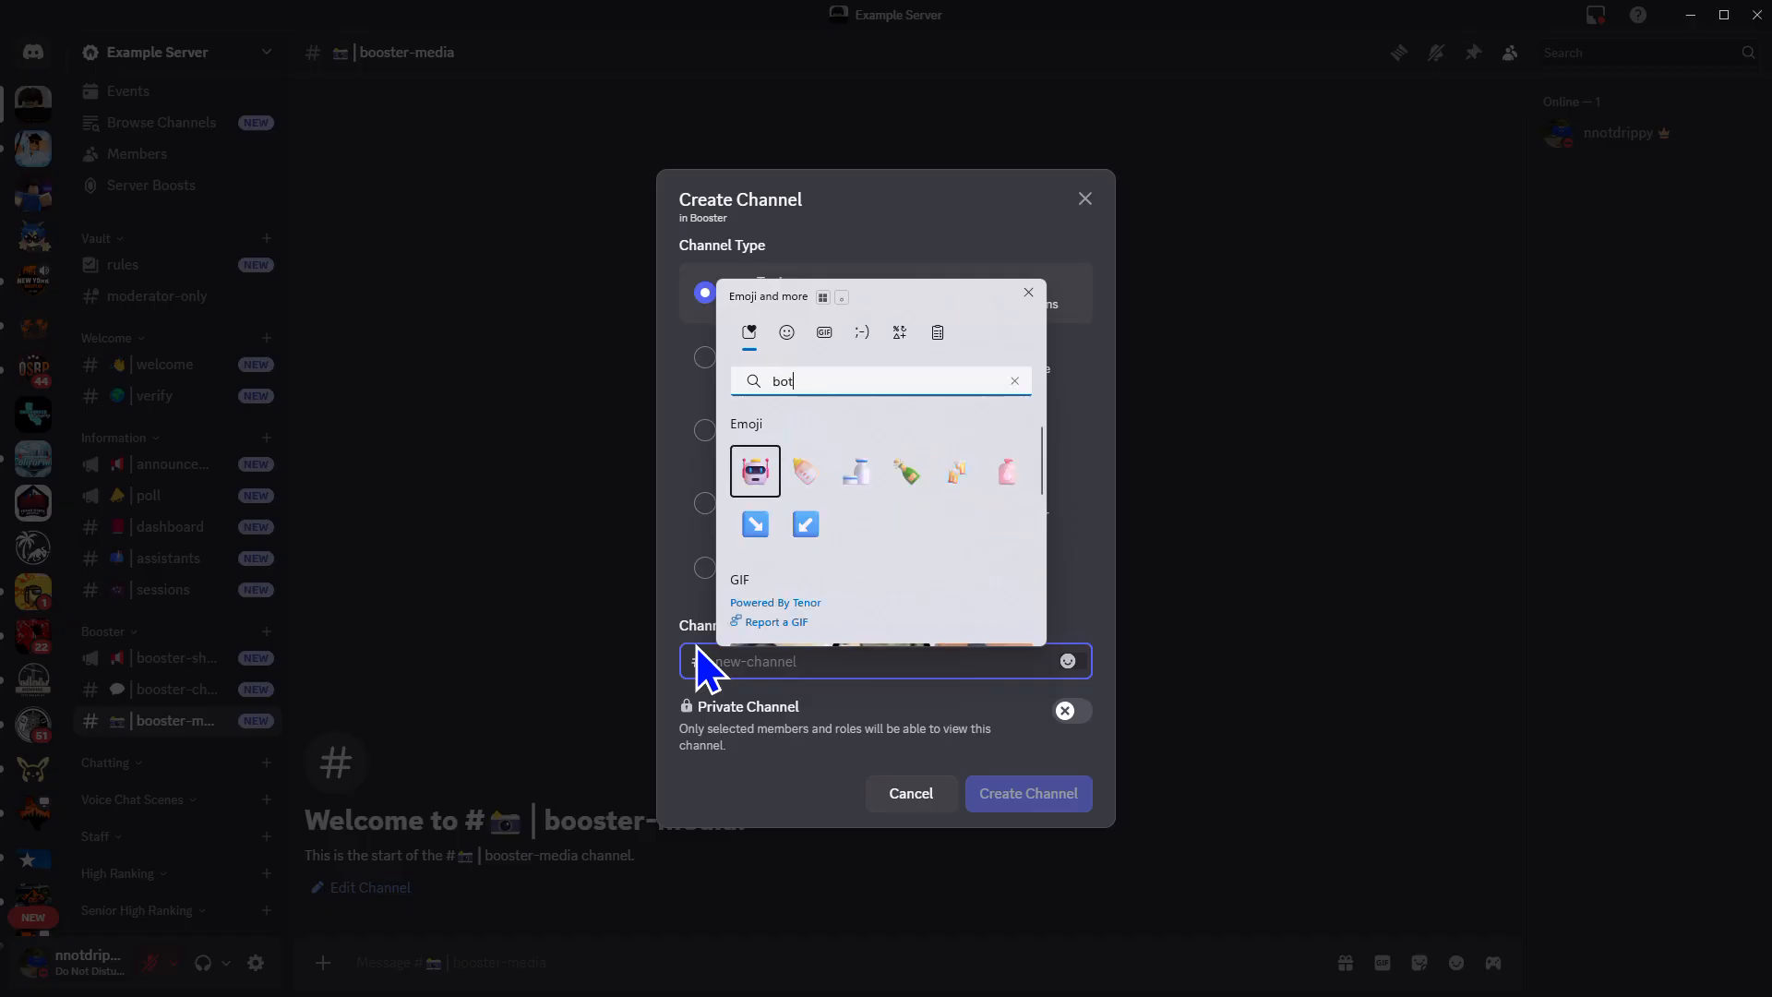
key(Return)
text(| booster-cmds)
click(1003, 795)
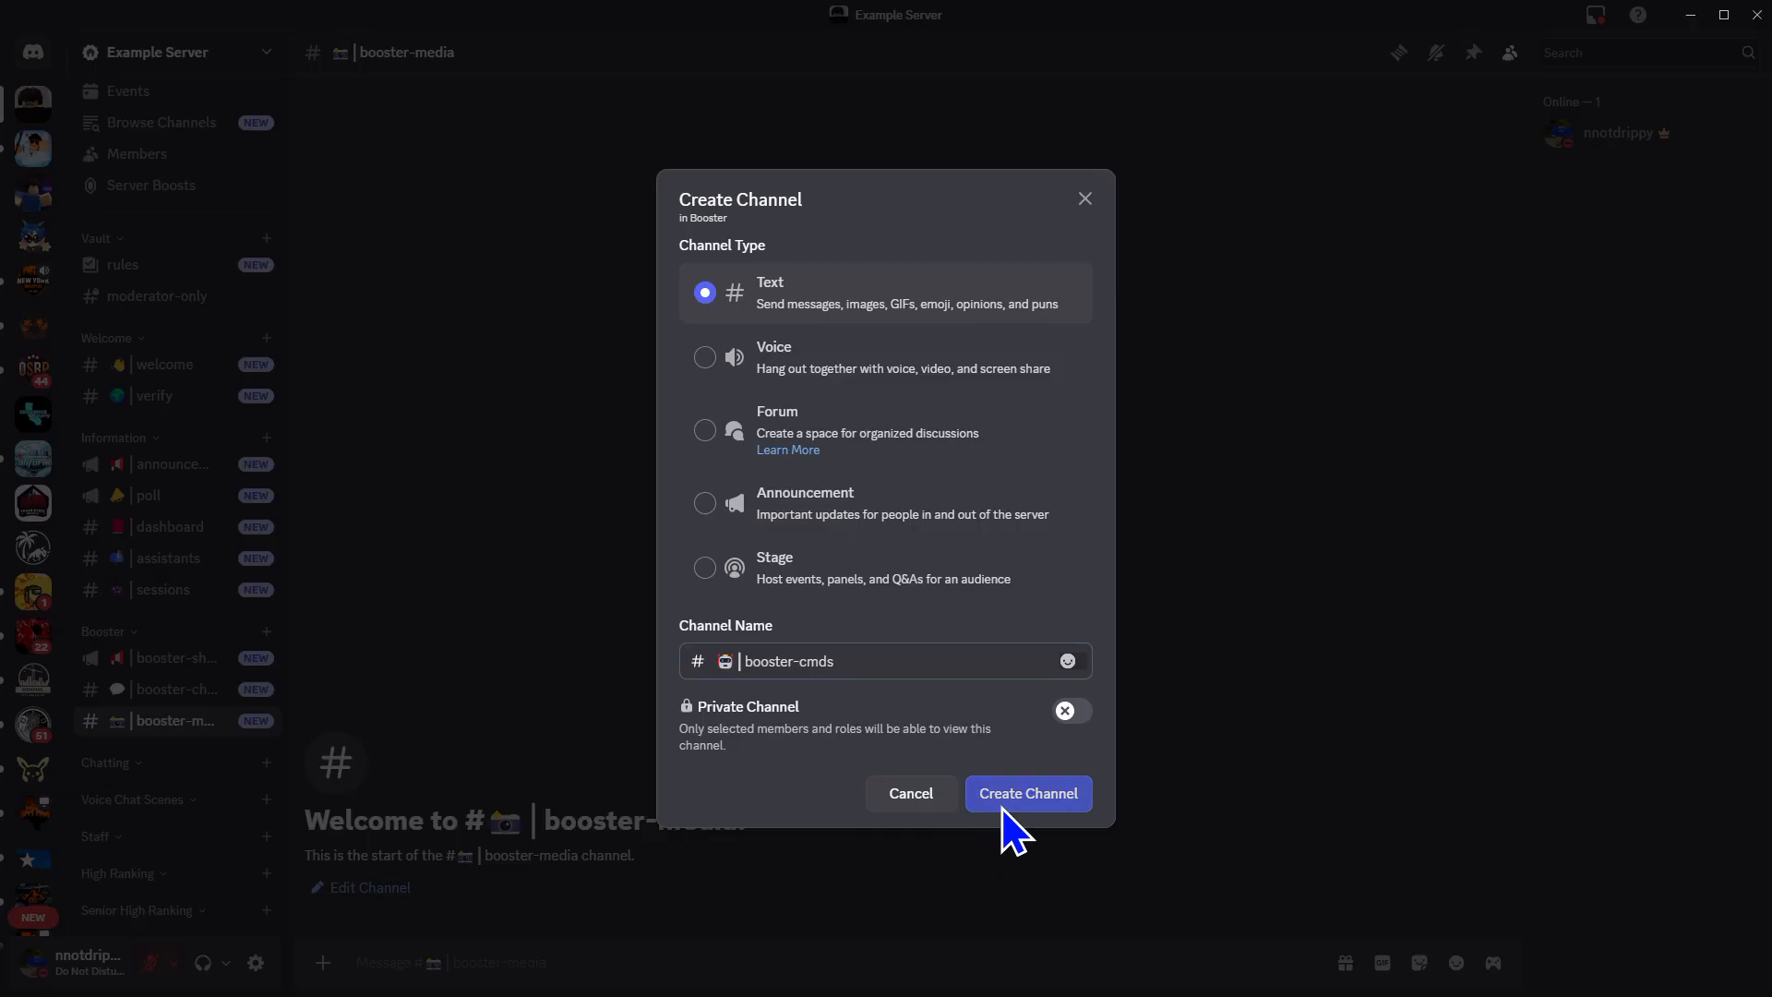
Create a text channel named "💬┃general" in the Chatting category, using the recently used speech balloon emoji
scroll(183, 702, down, 1)
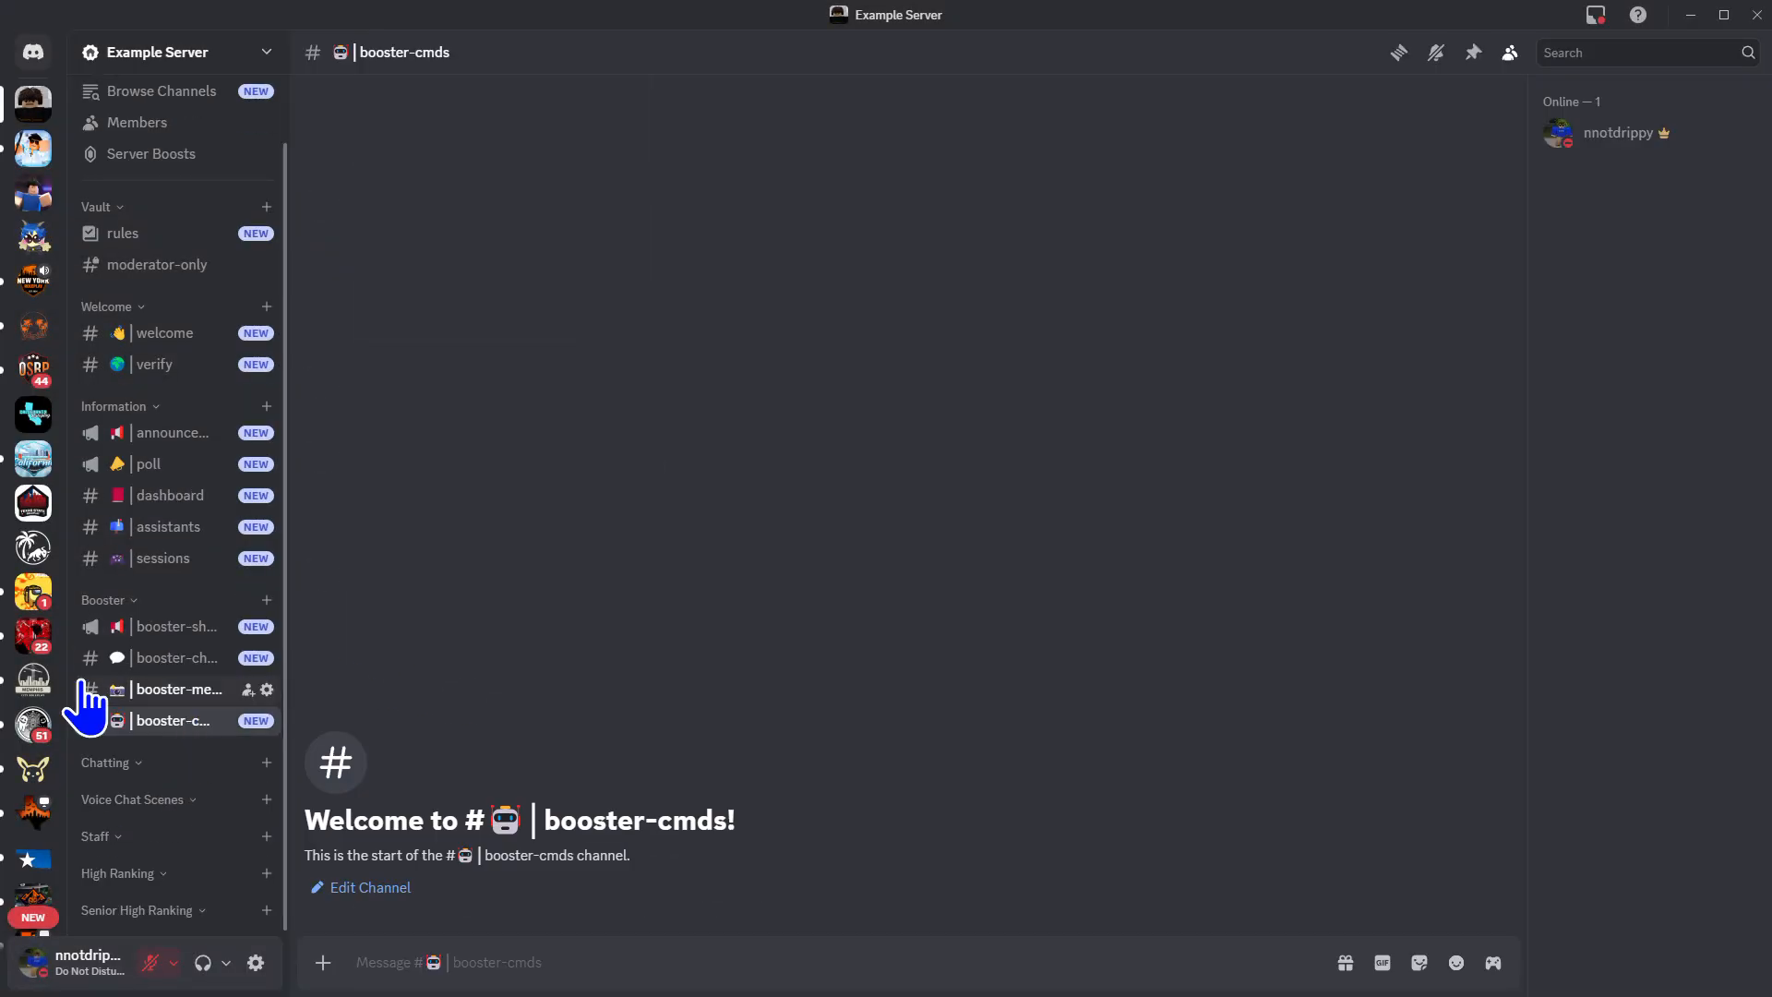
click(267, 763)
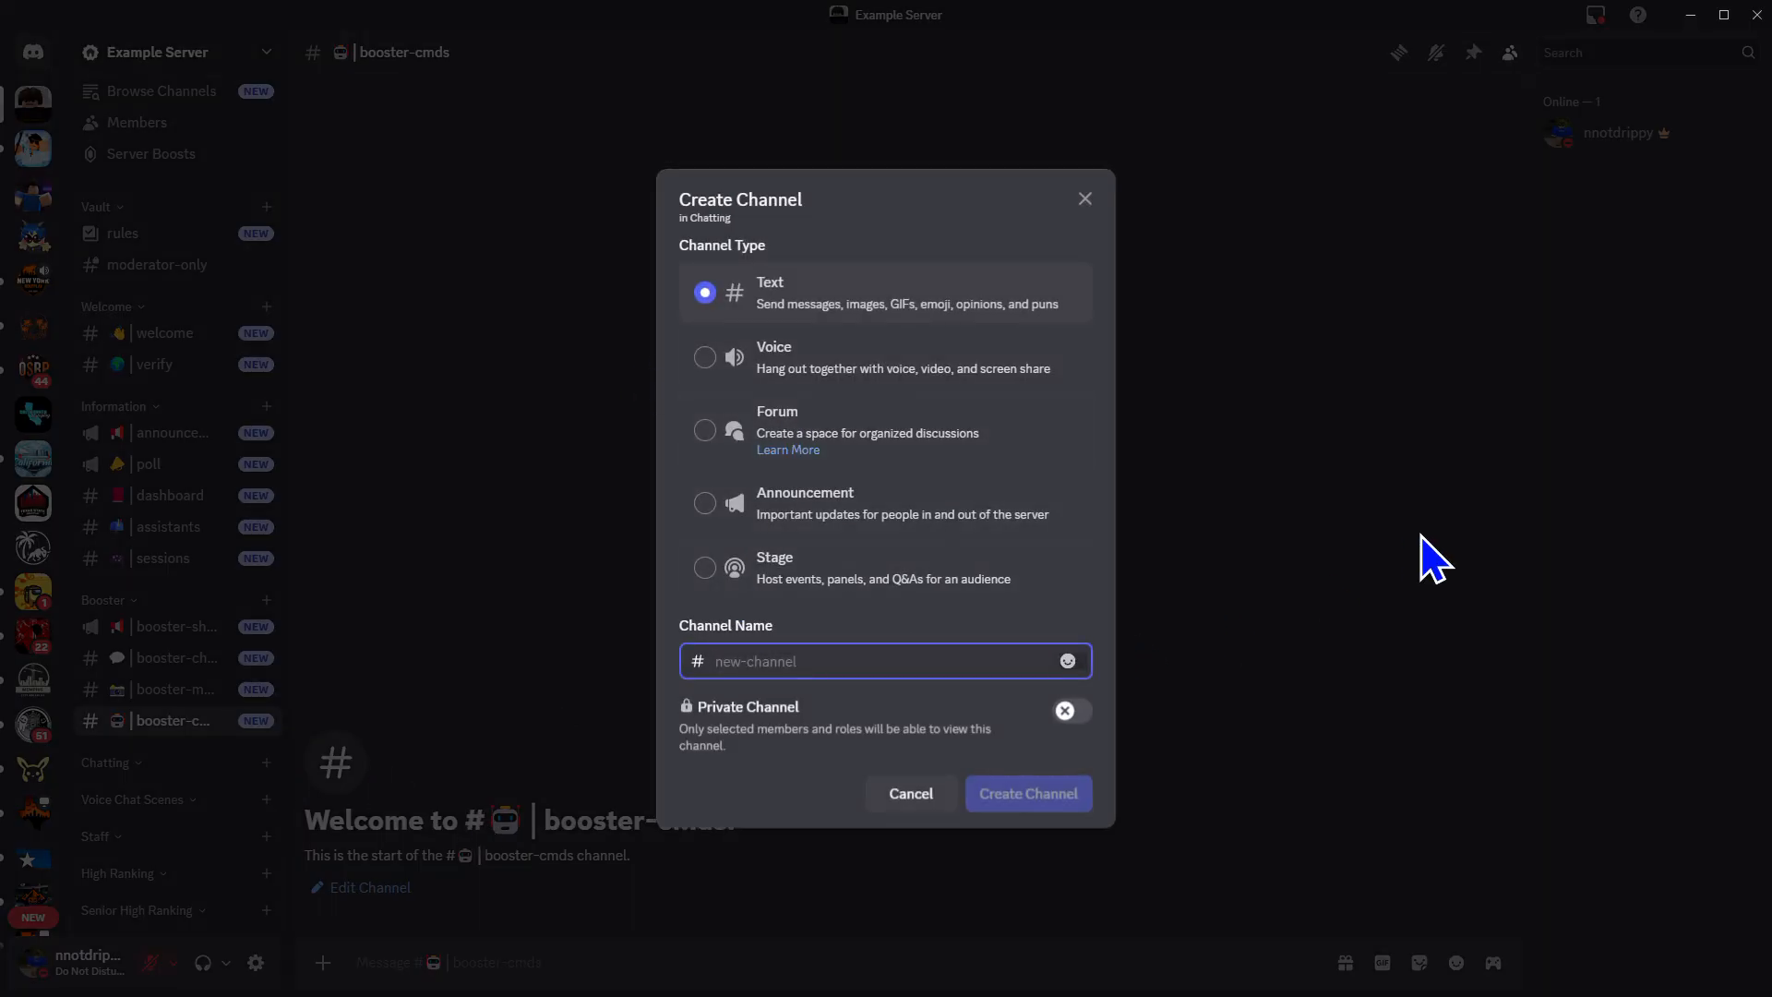
key(super+period)
key(Right)
key(Right)
key(Return)
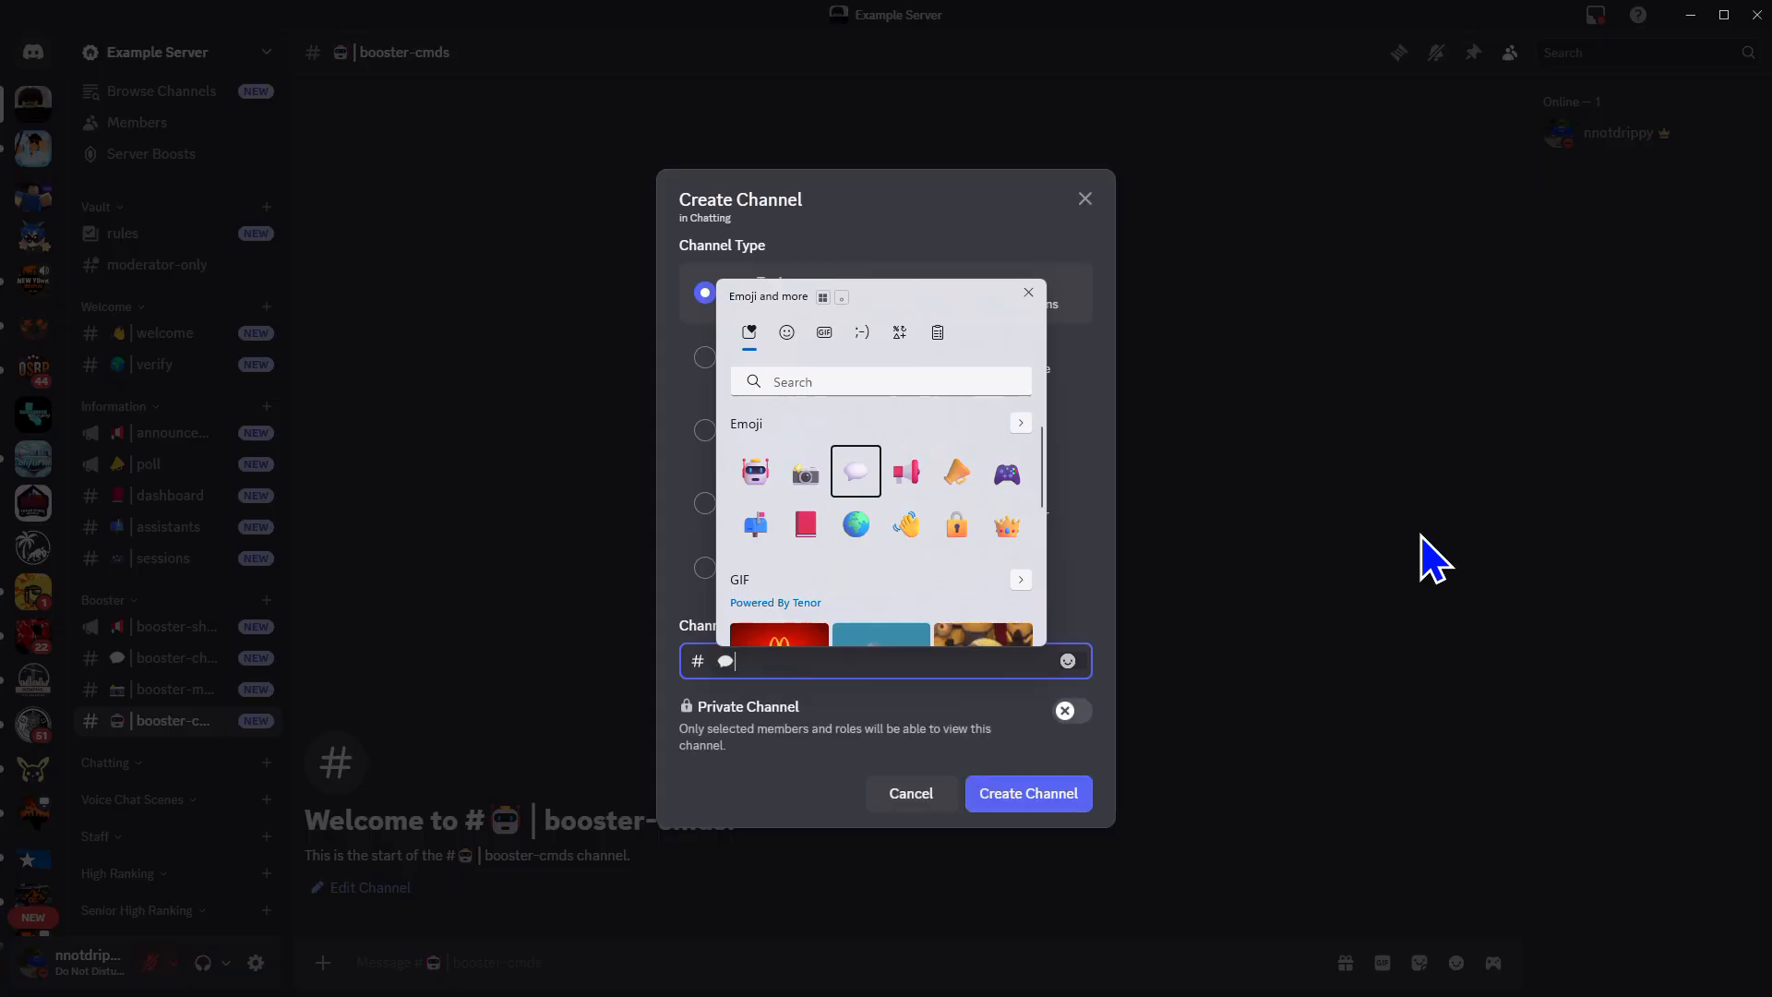
key(Escape)
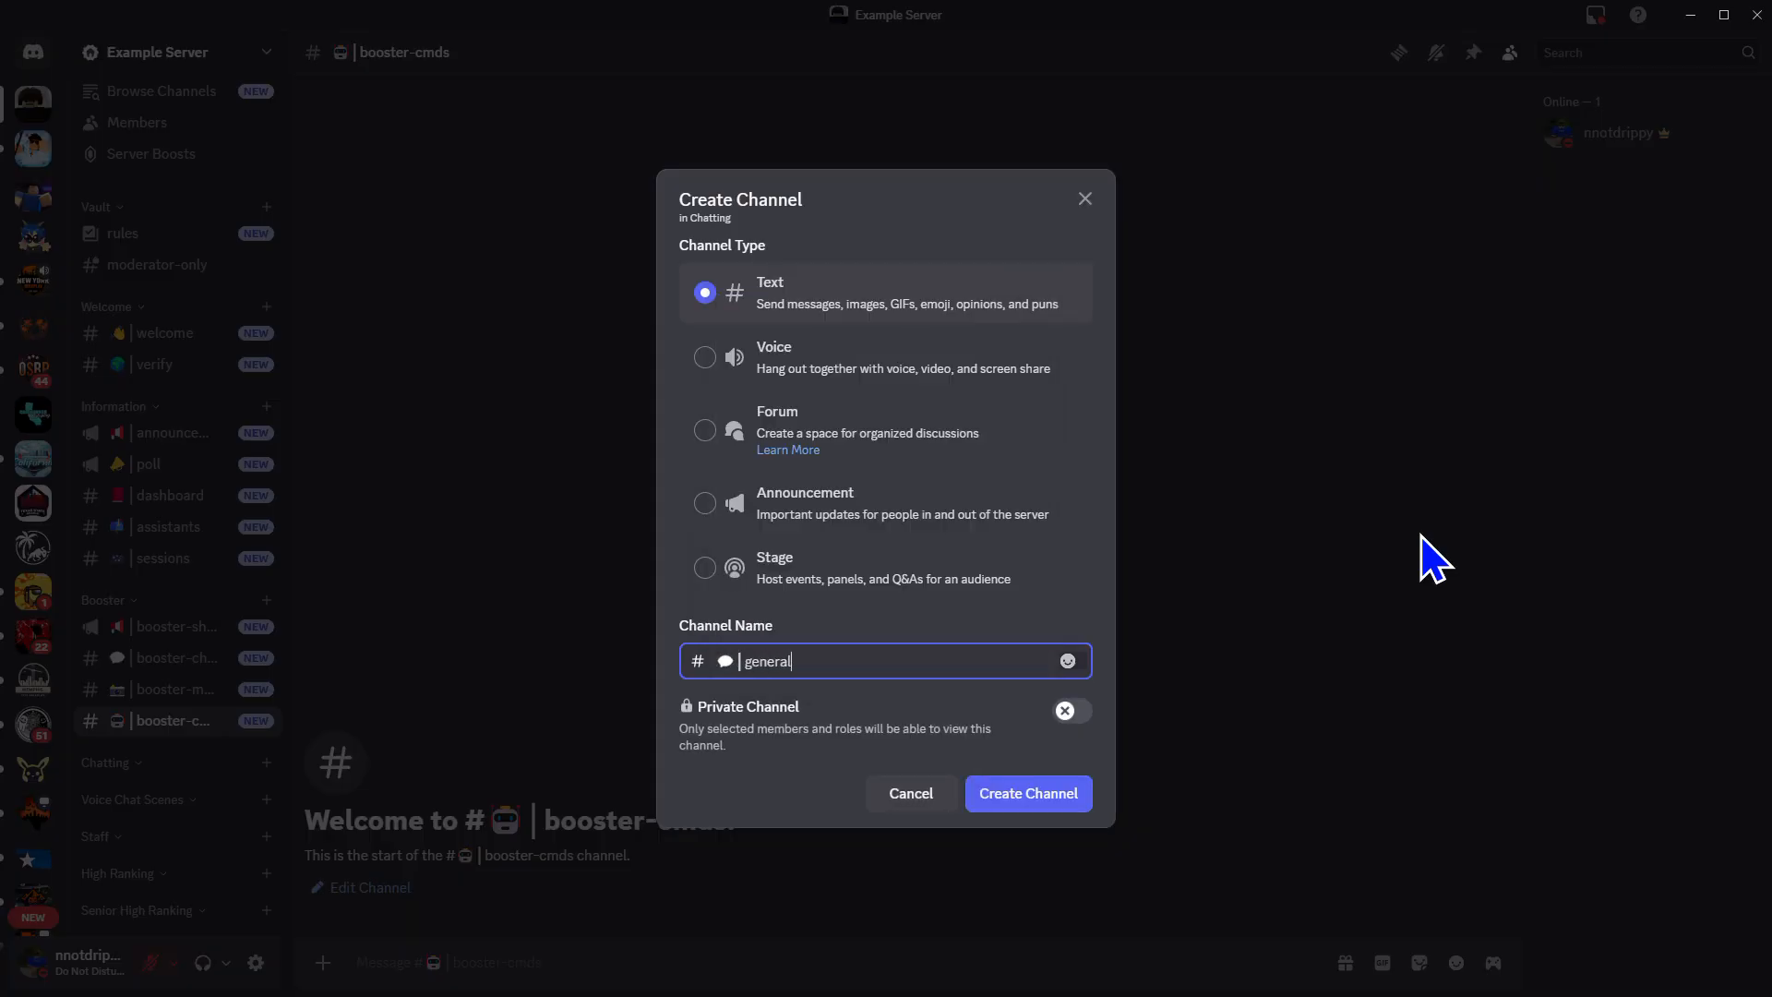
click(1055, 799)
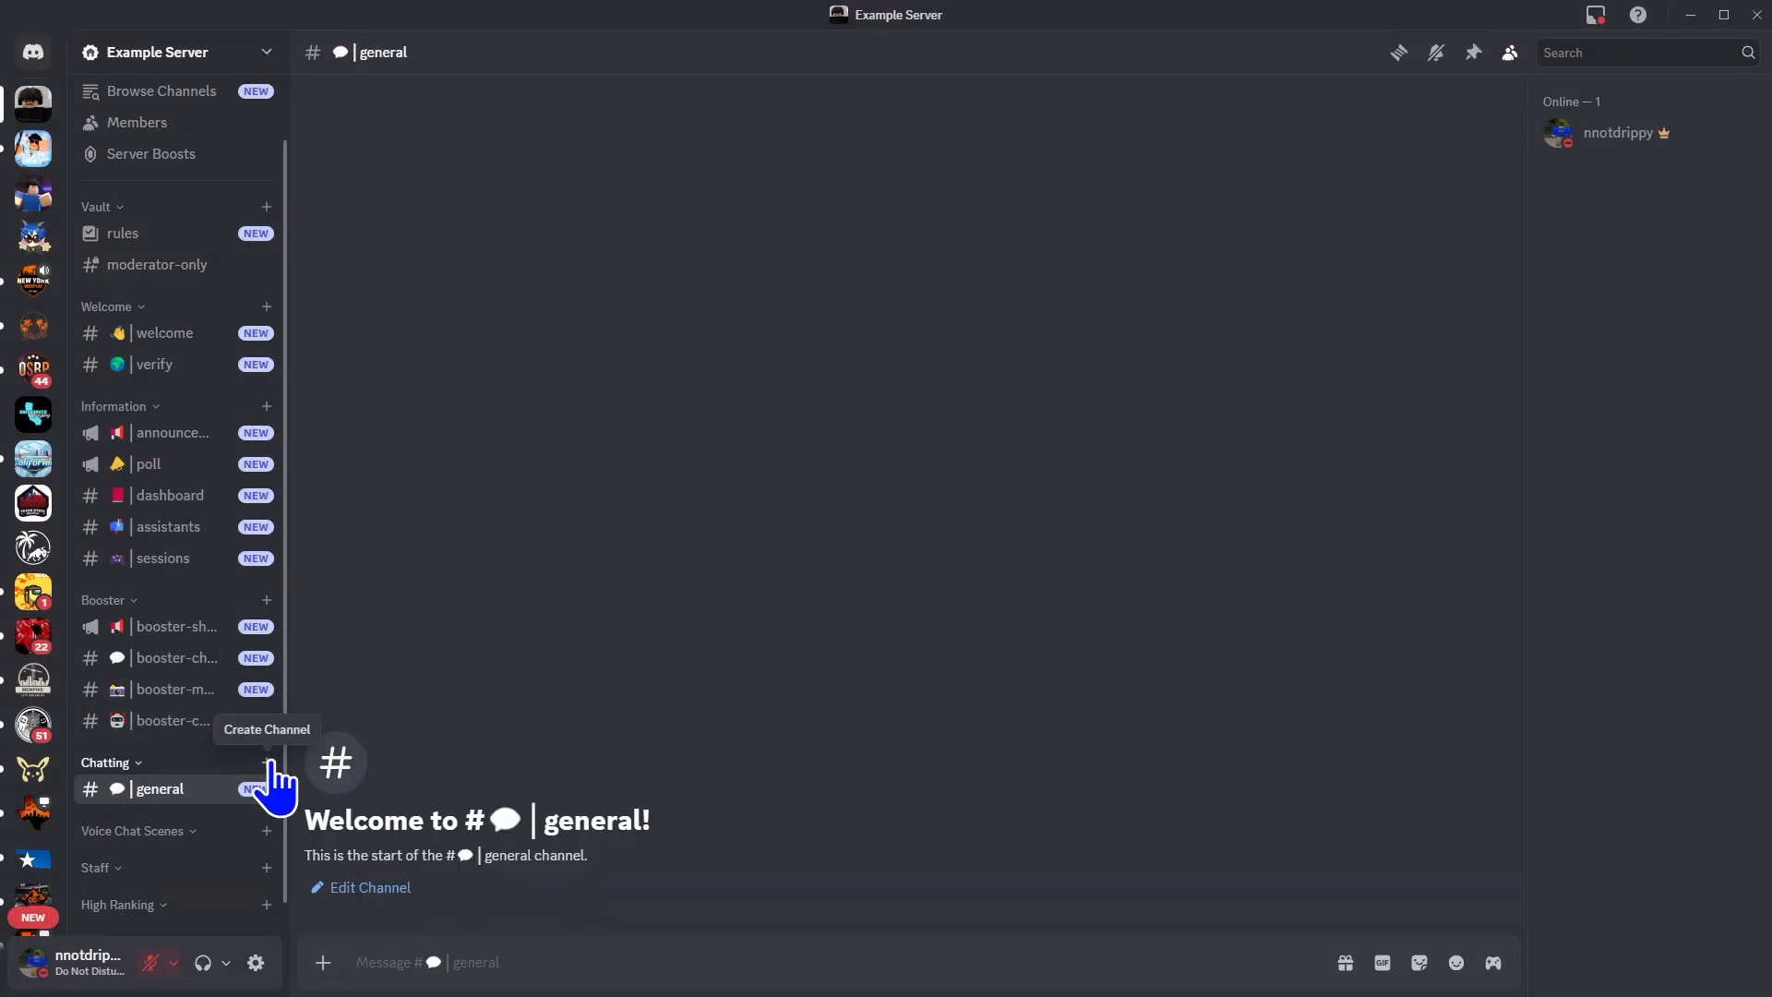
Create a text channel named "📸┃media" in the Chatting category, using the recently used camera emoji
click(267, 762)
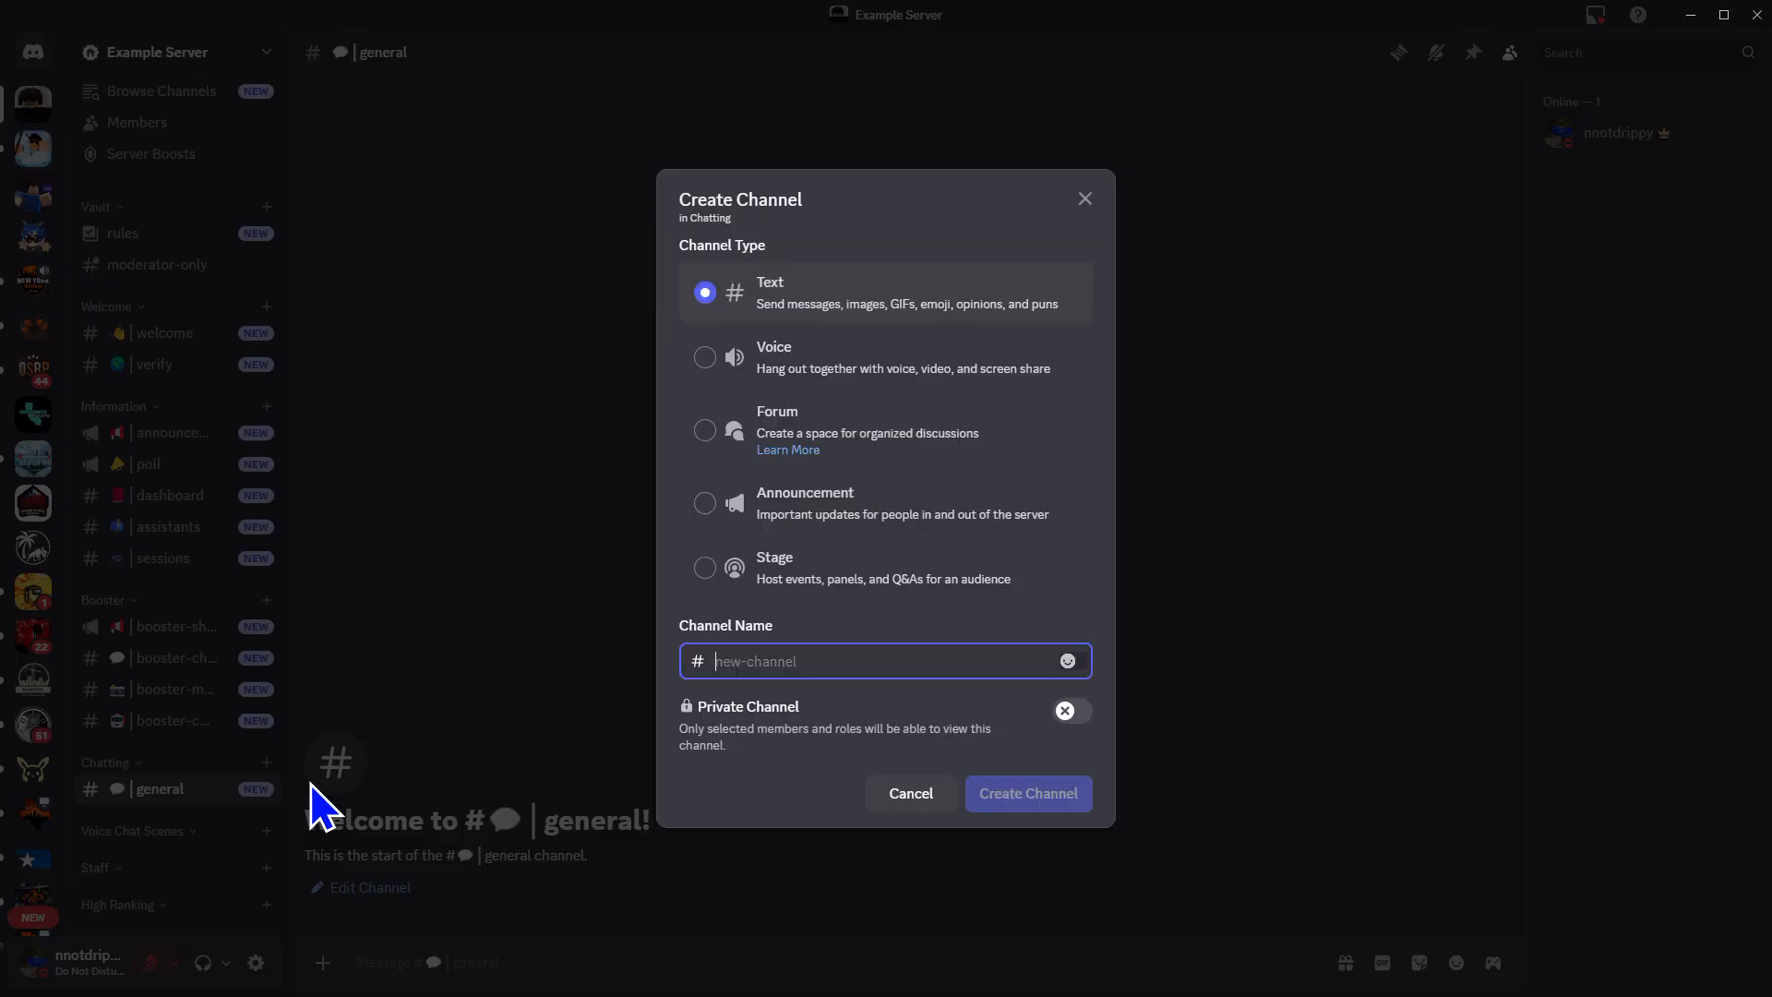
key(ctrl+e)
key(Right)
key(Right)
key(Return)
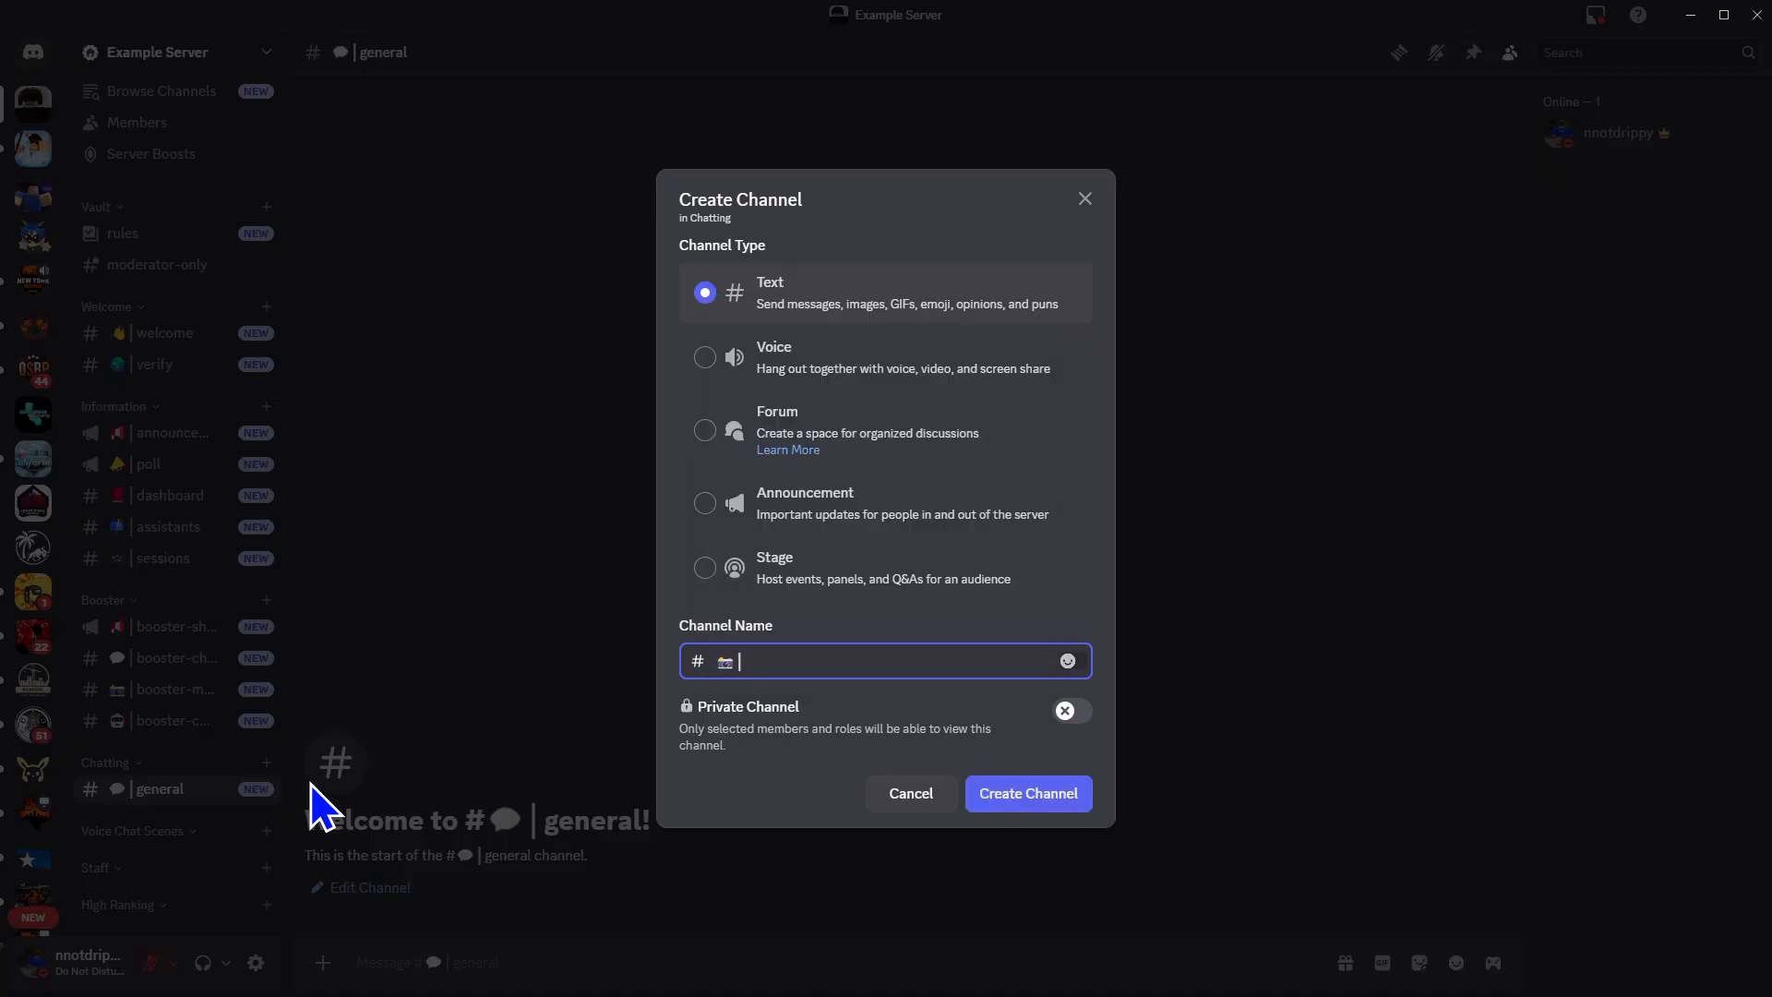
text(media)
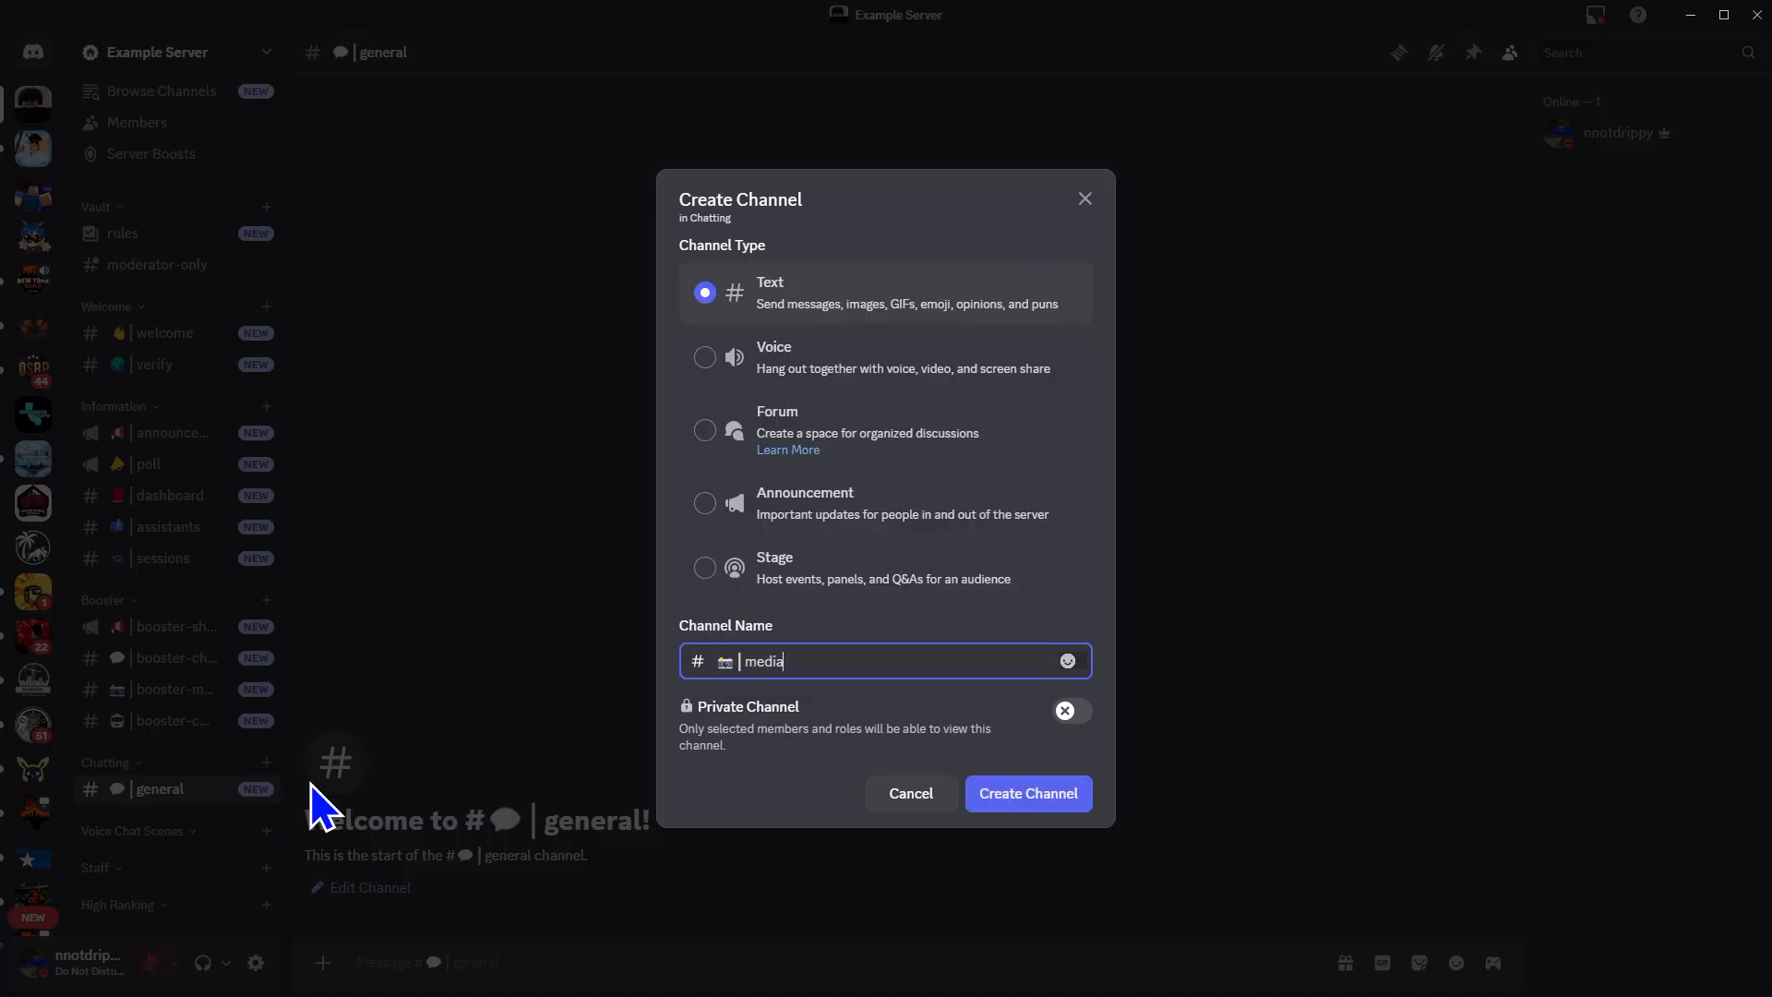
click(1006, 801)
Create a text channel named "🤖┃bot-cmds" in the Chatting category, using the recently used robot emoji
click(266, 762)
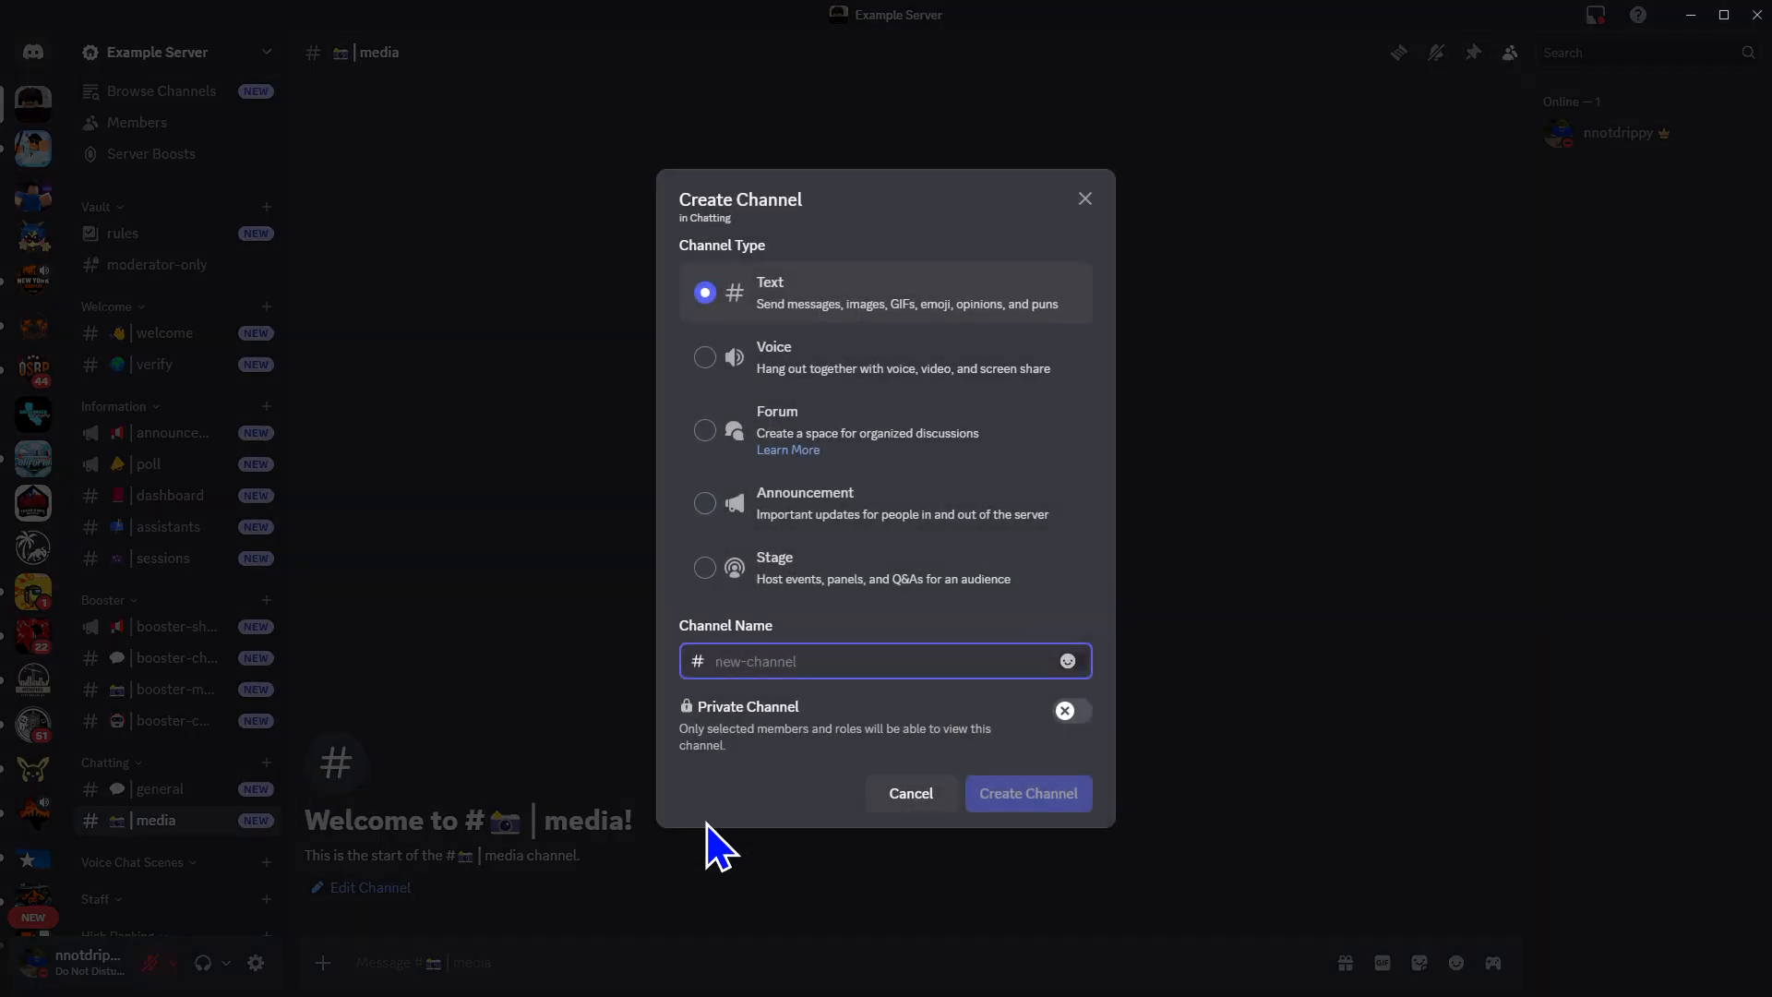
key(ctrl+e)
key(Left)
key(Left)
key(Return)
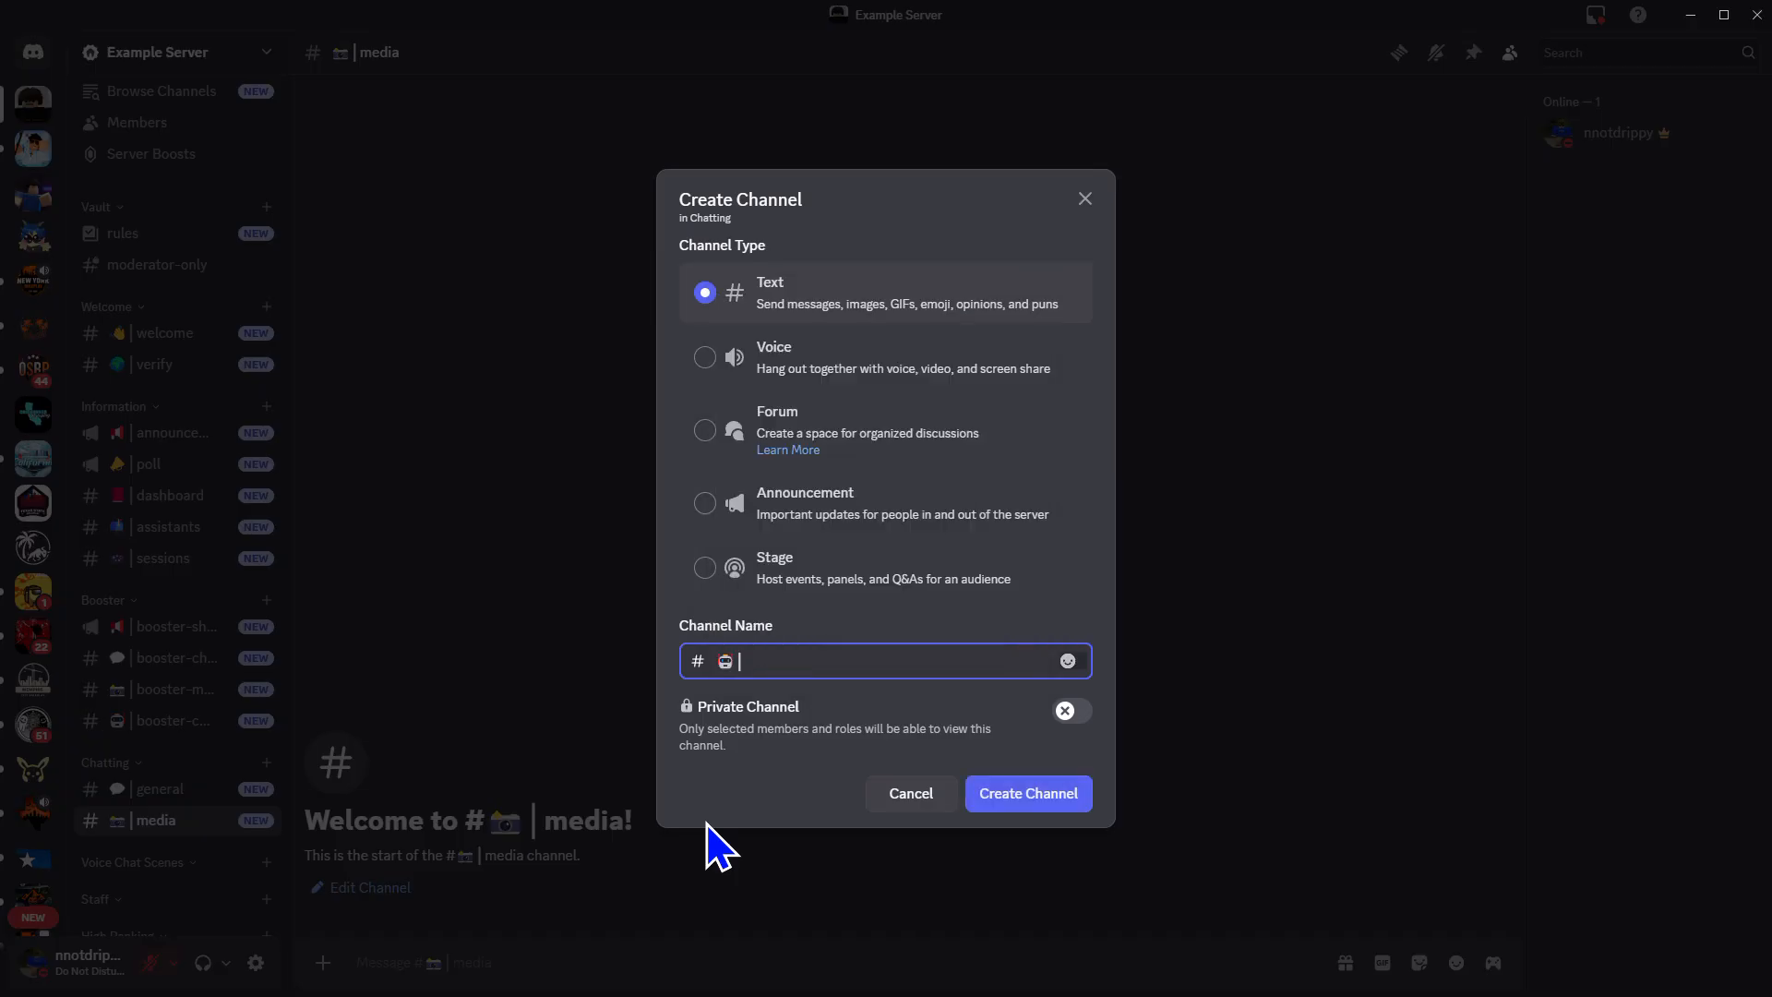
text(| bot-cmds)
click(1008, 800)
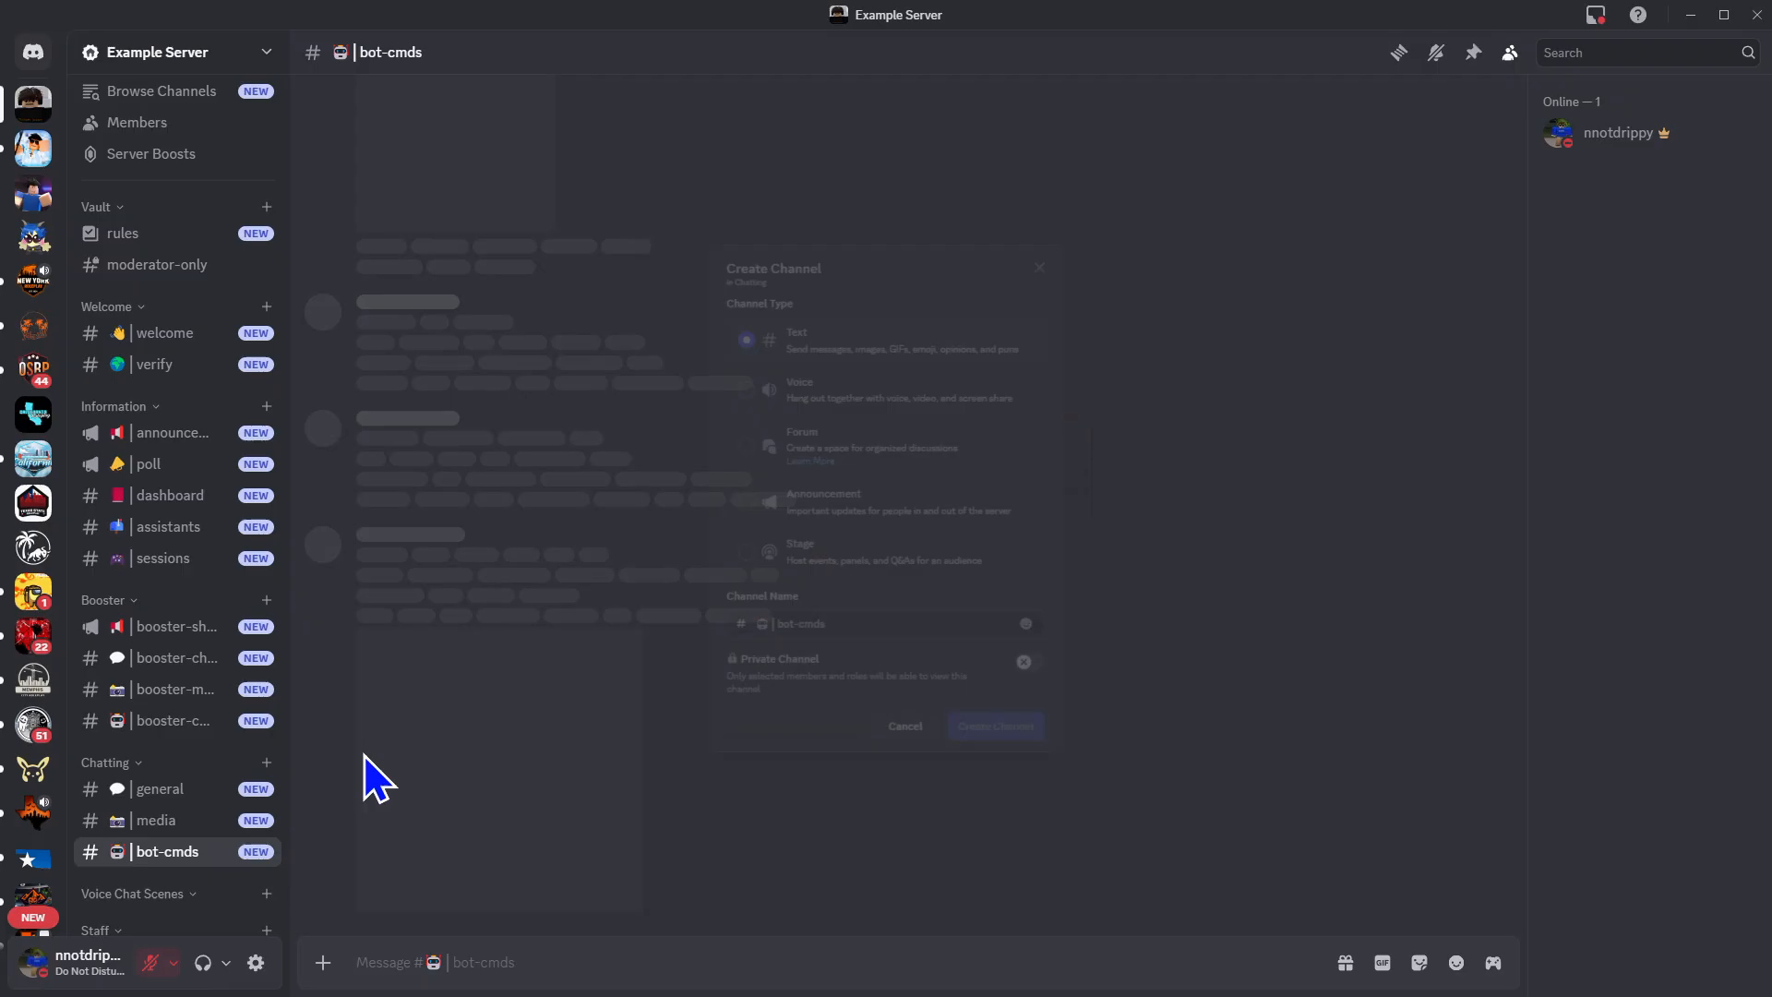
scroll(119, 317, down, 2)
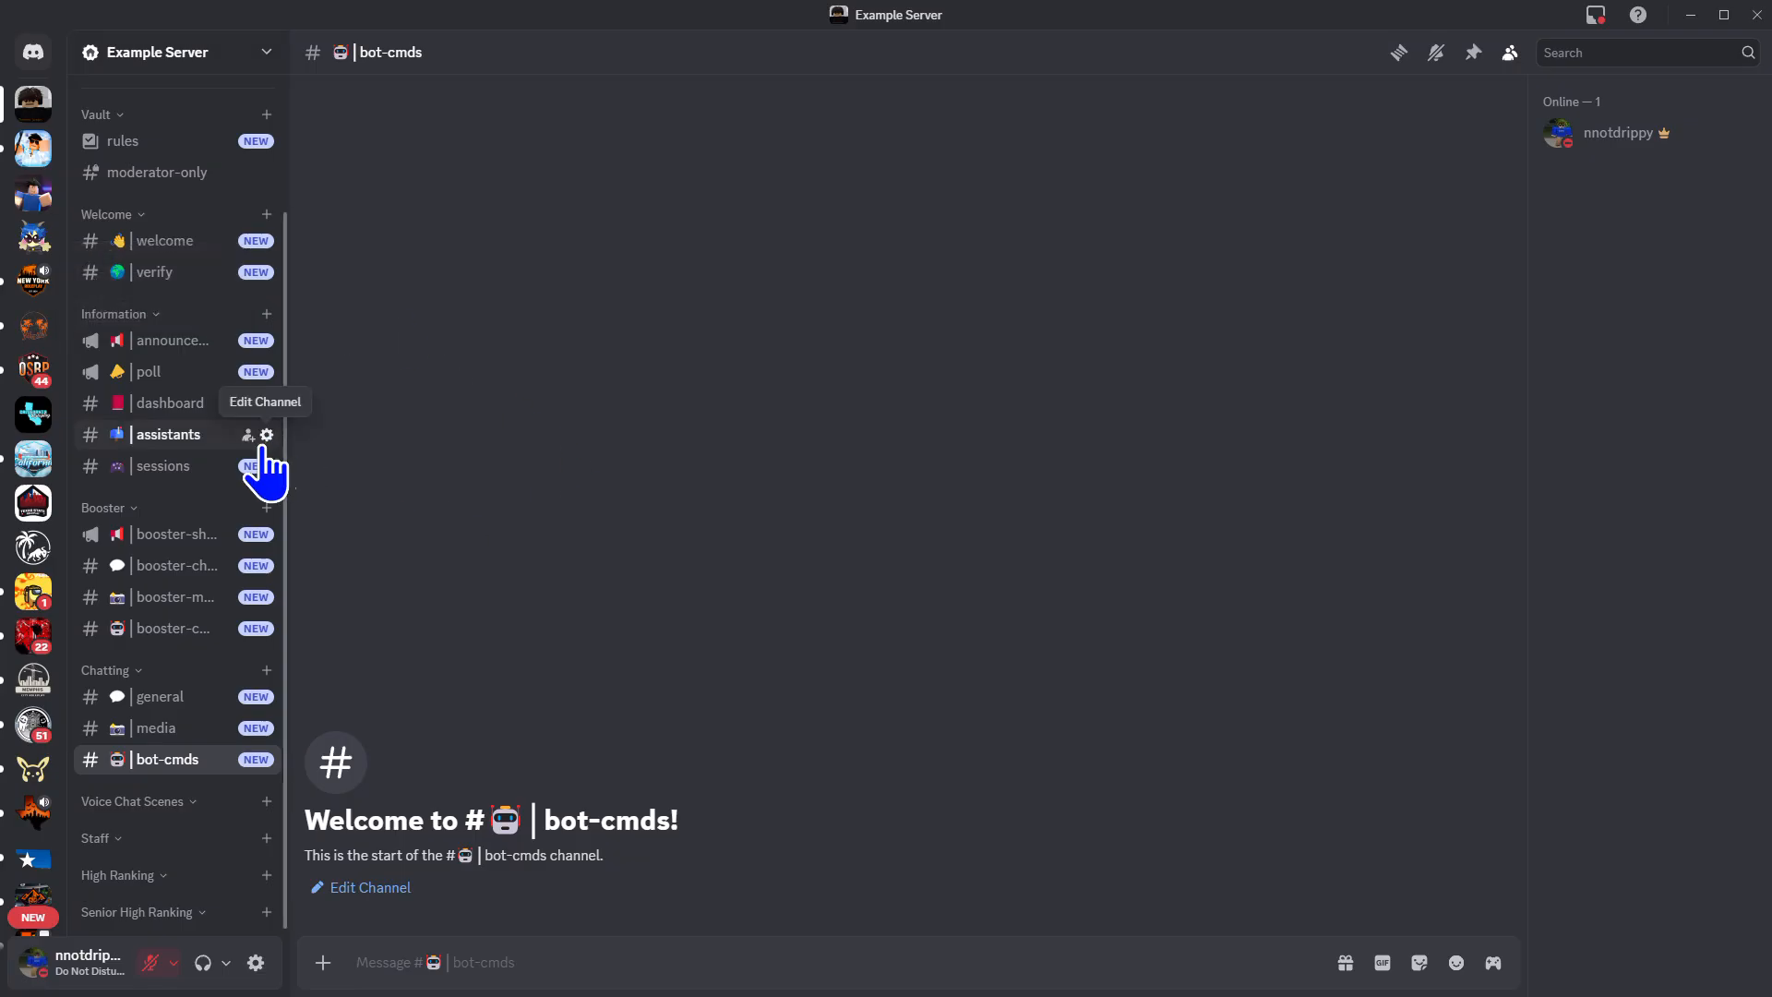
scroll(199, 655, up, 2)
scroll(184, 657, down, 2)
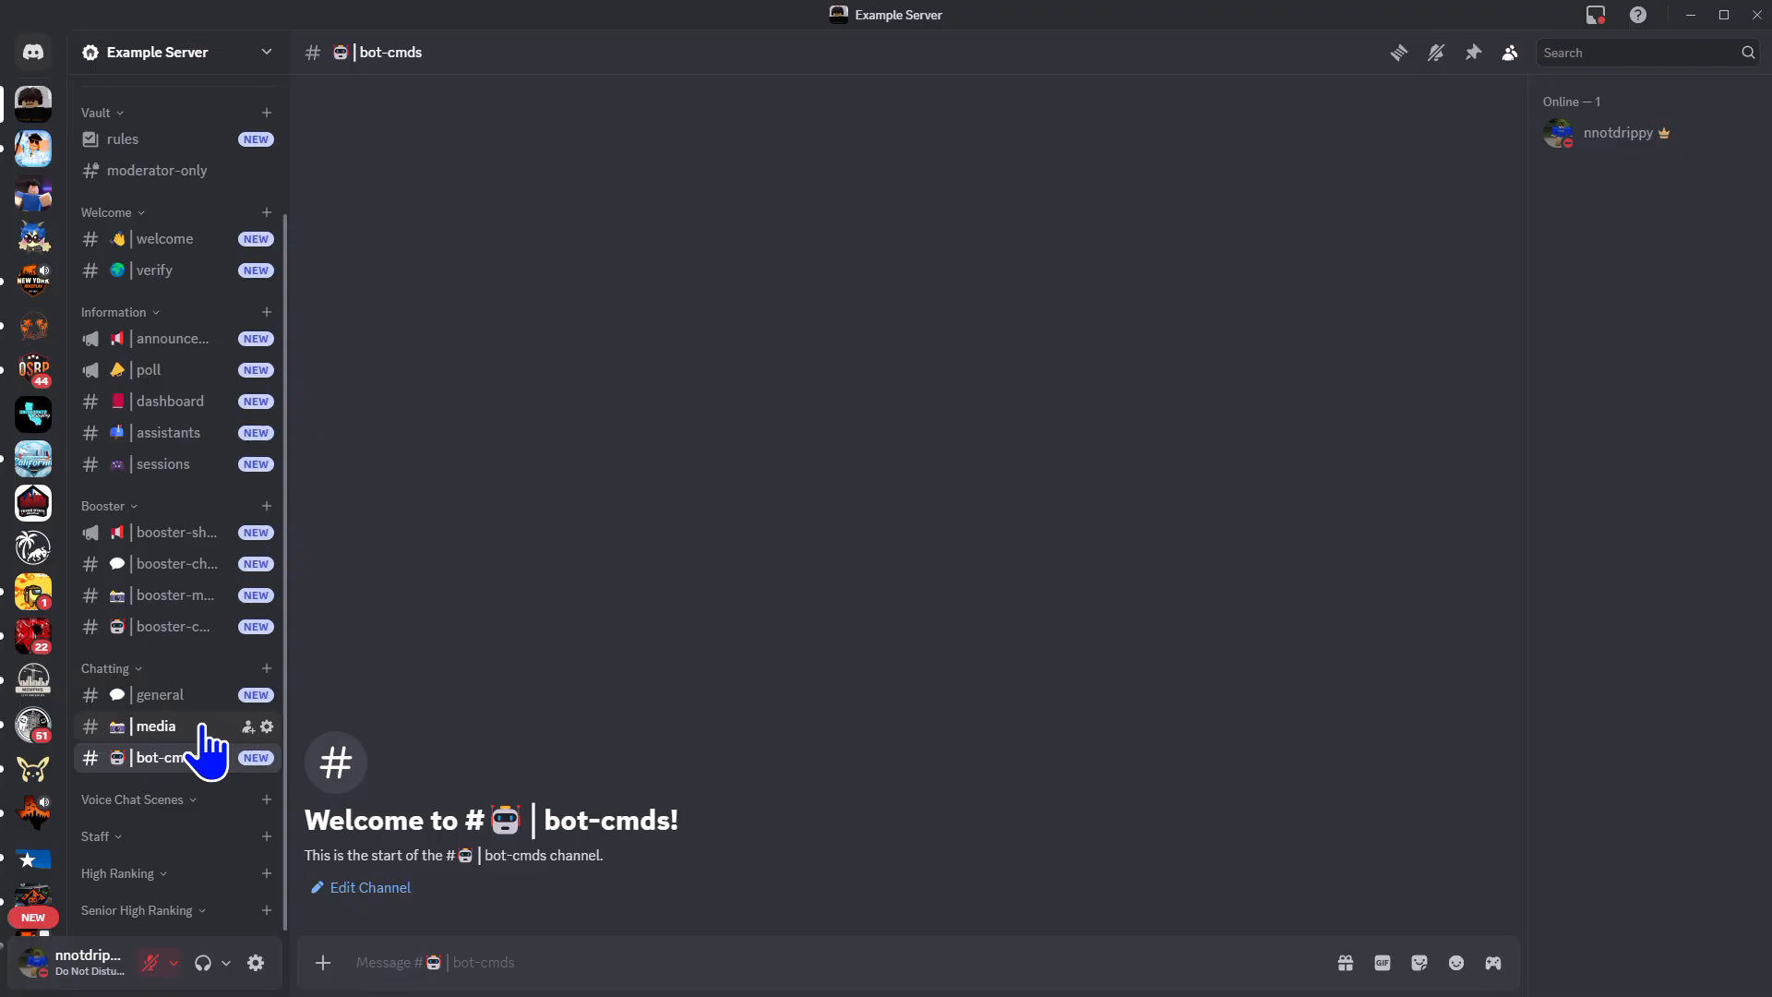
Create a public category named "Offices" and move it between the Voice Chat Scenes and Staff categories
click(213, 52)
click(230, 281)
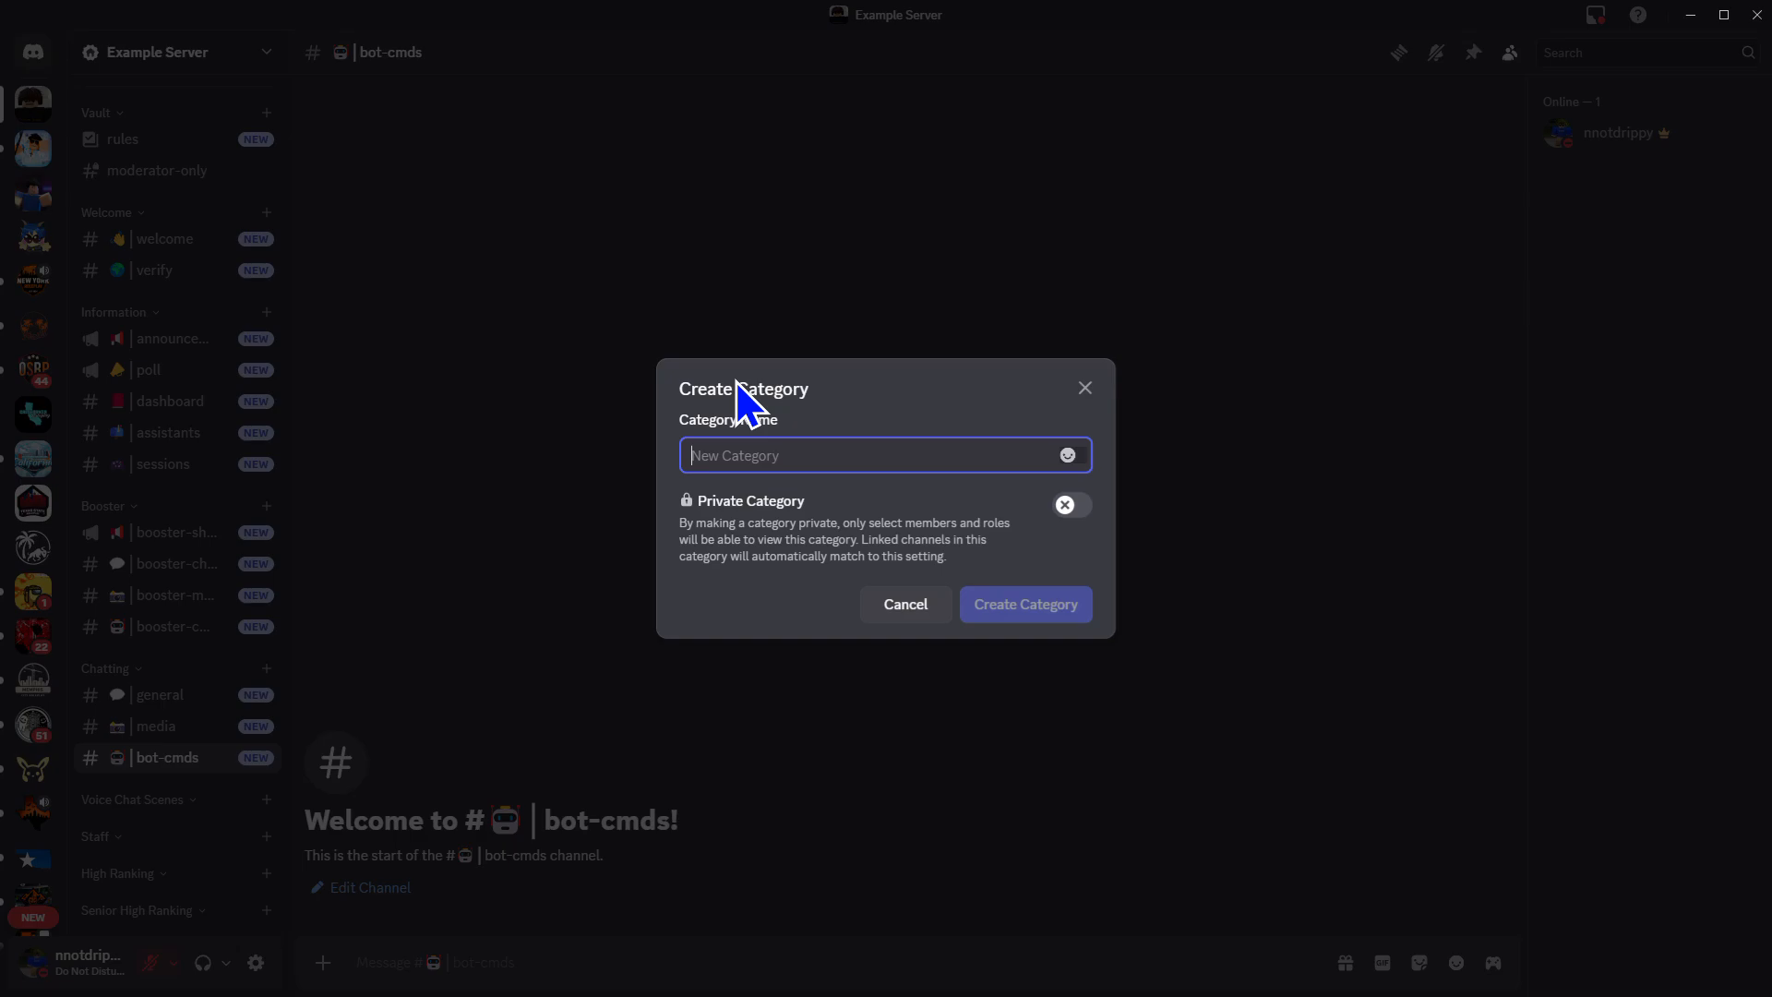
text(Offices)
click(997, 611)
scroll(138, 902, down, 1)
drag(148, 912, 126, 784)
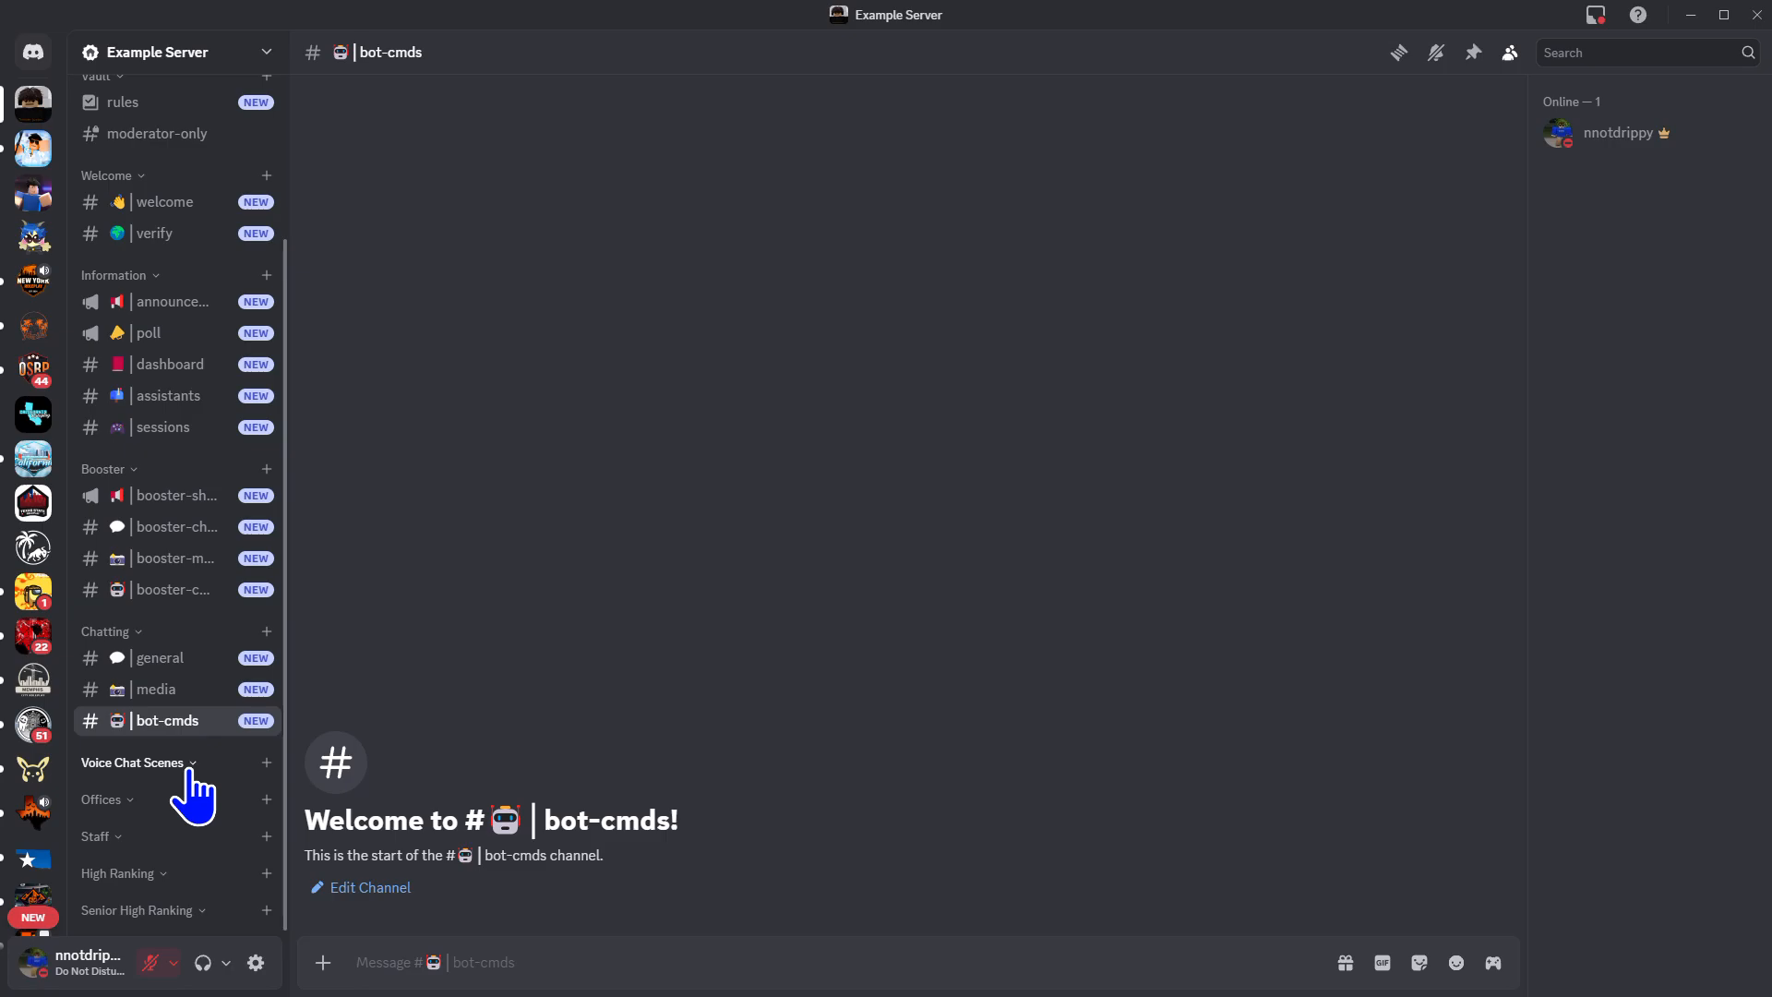
Create a text channel named "vote" in the Chatting category
click(267, 633)
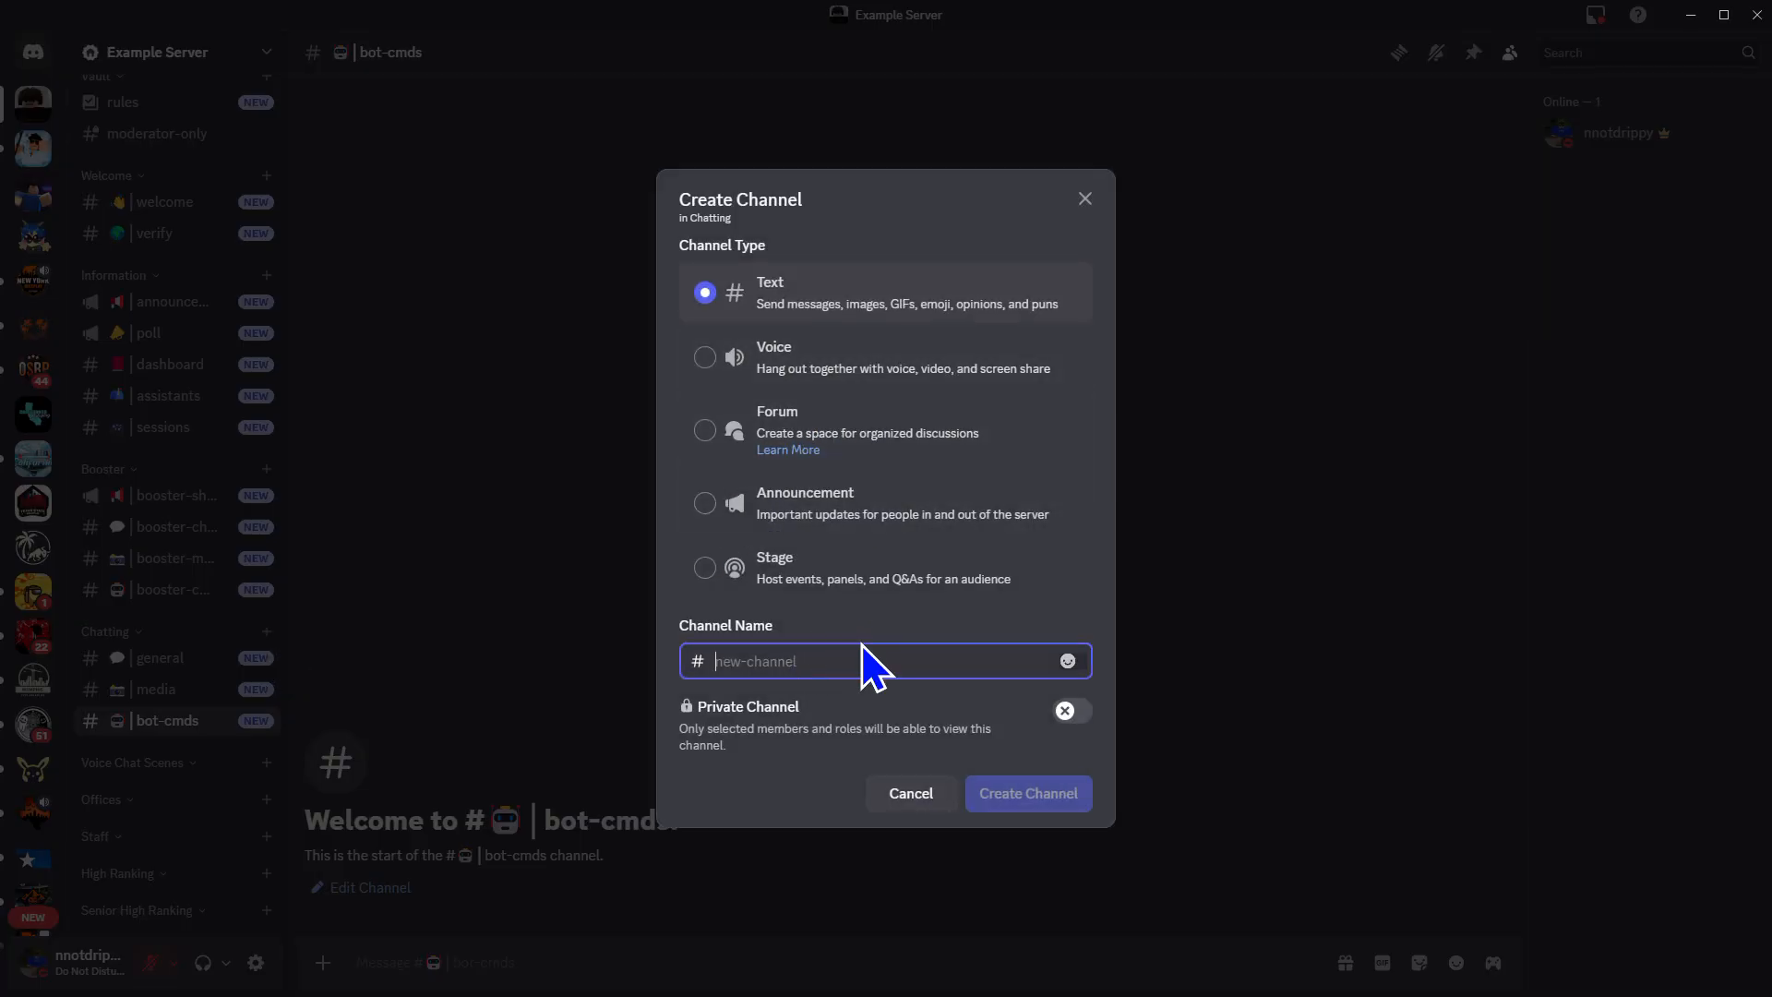
text(vote)
click(1036, 797)
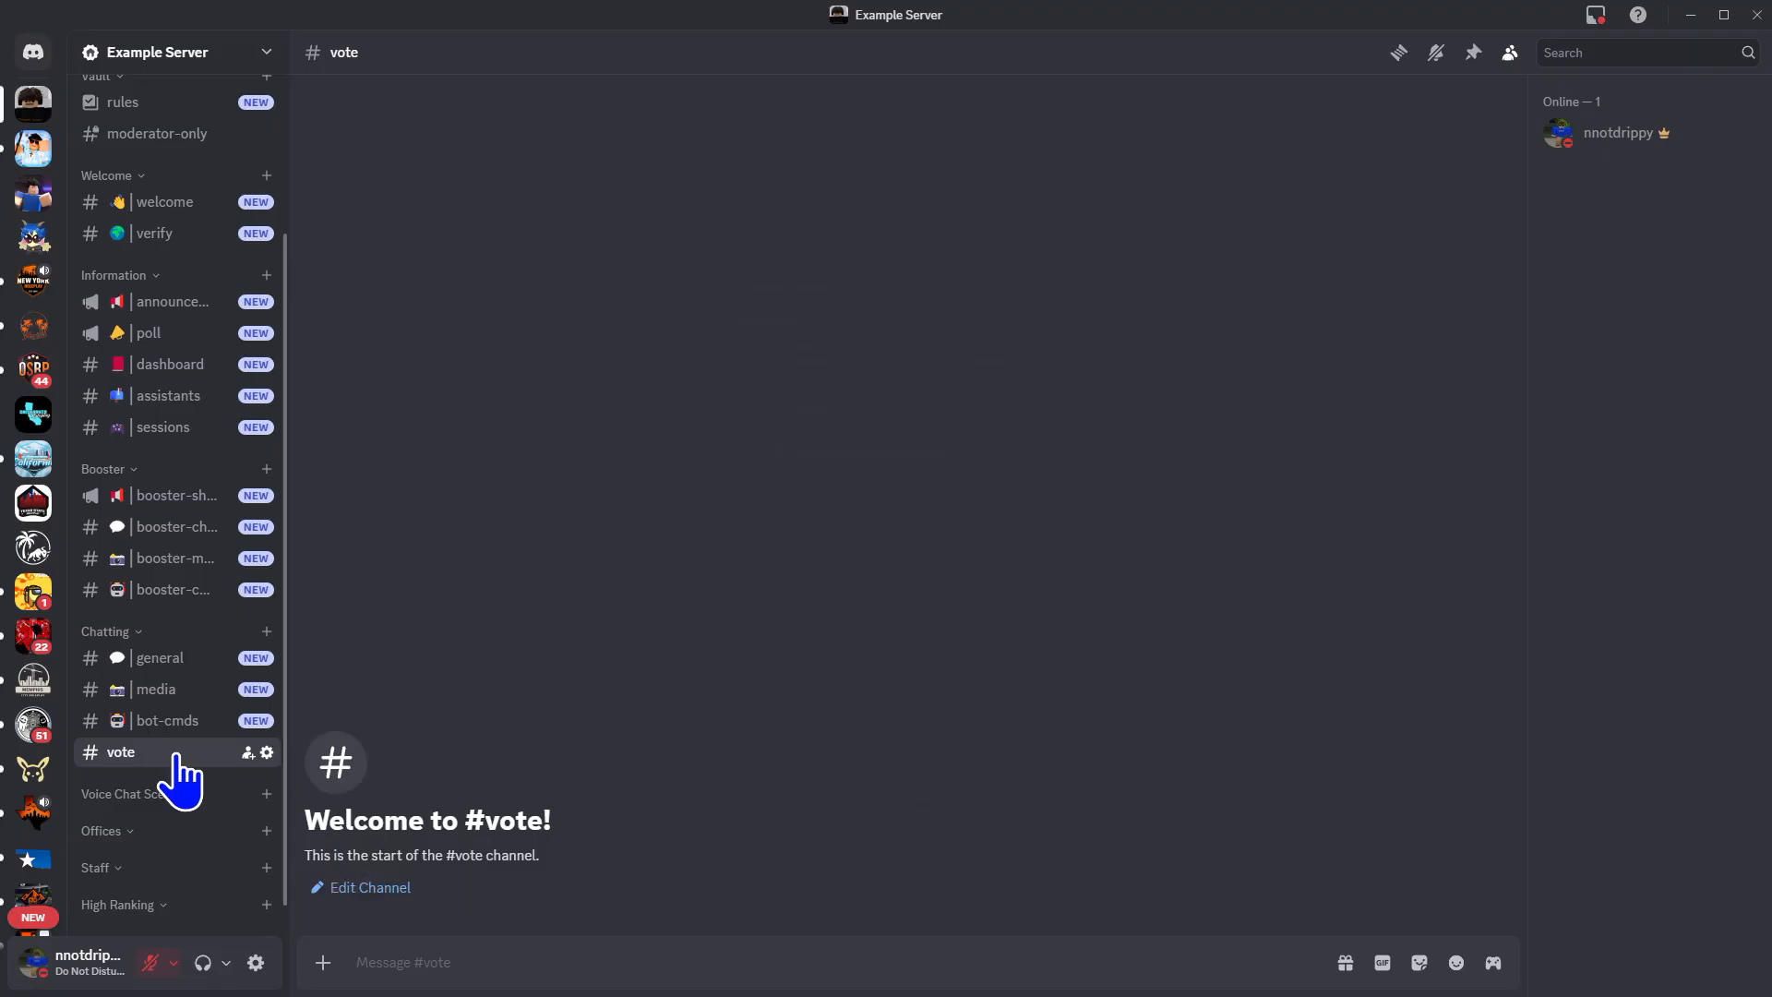
Open the vote channel's overview settings and bring up the emoji picker at the start of the channel name
click(267, 752)
click(565, 123)
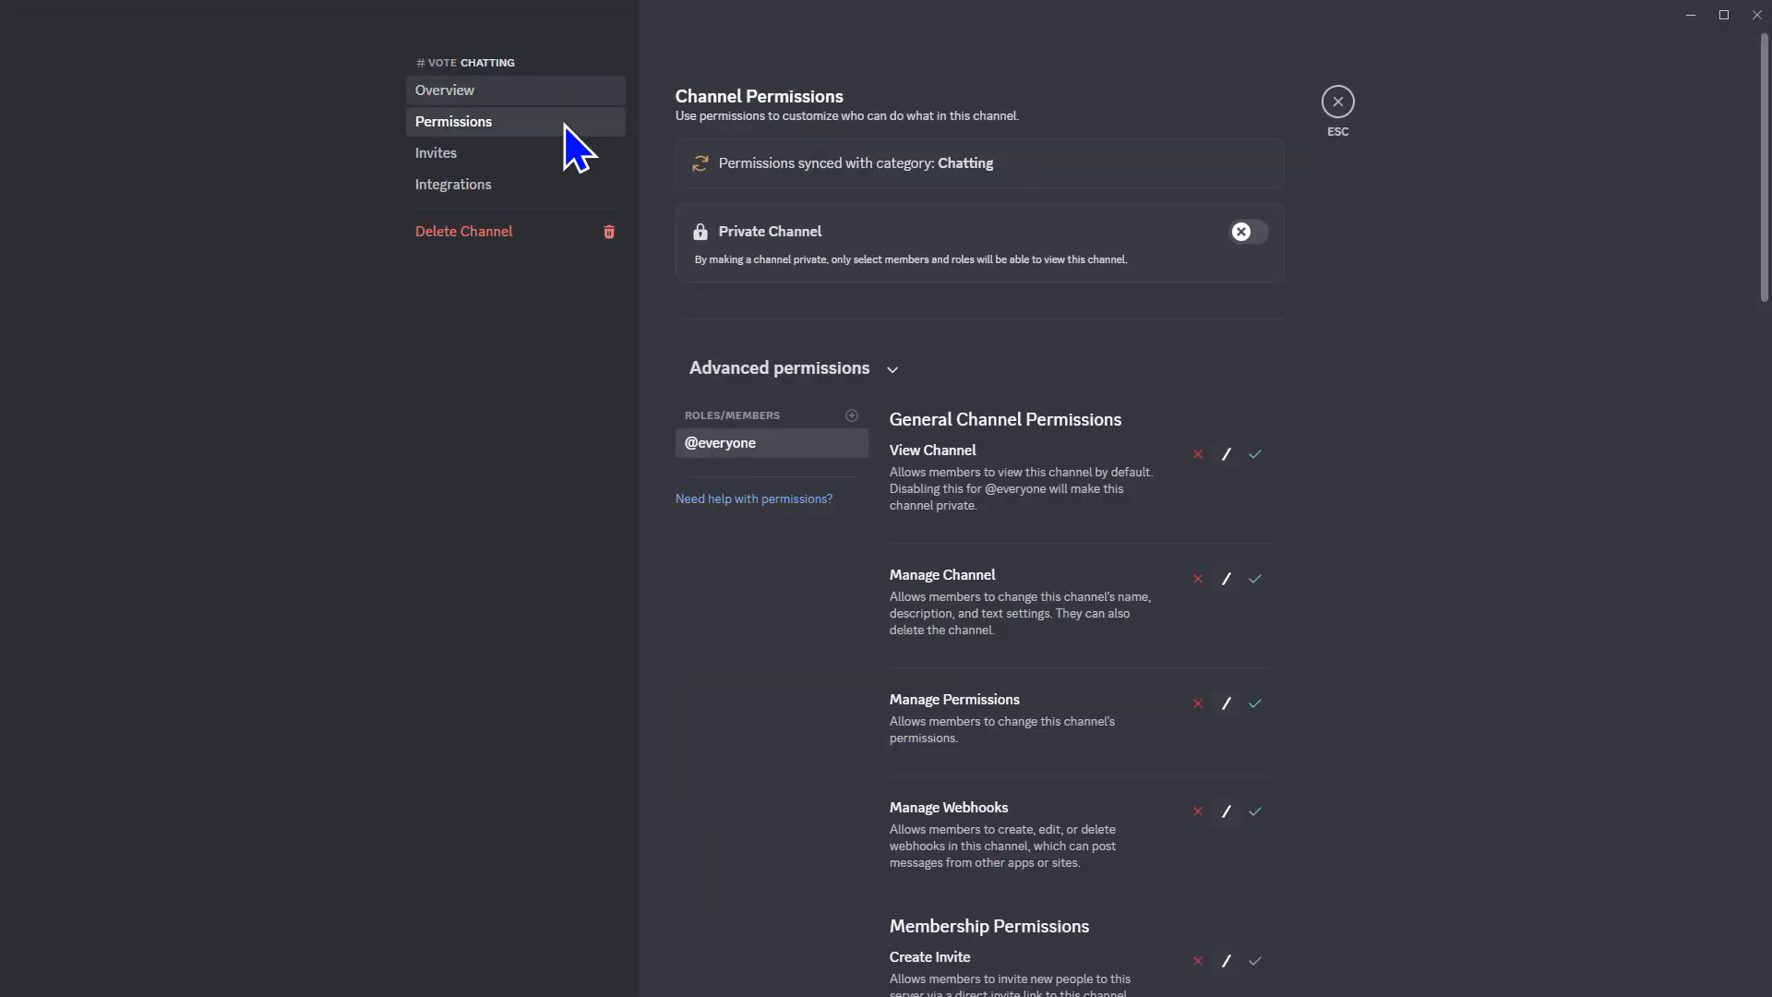
click(543, 95)
click(694, 164)
key(super+period)
text(hand)
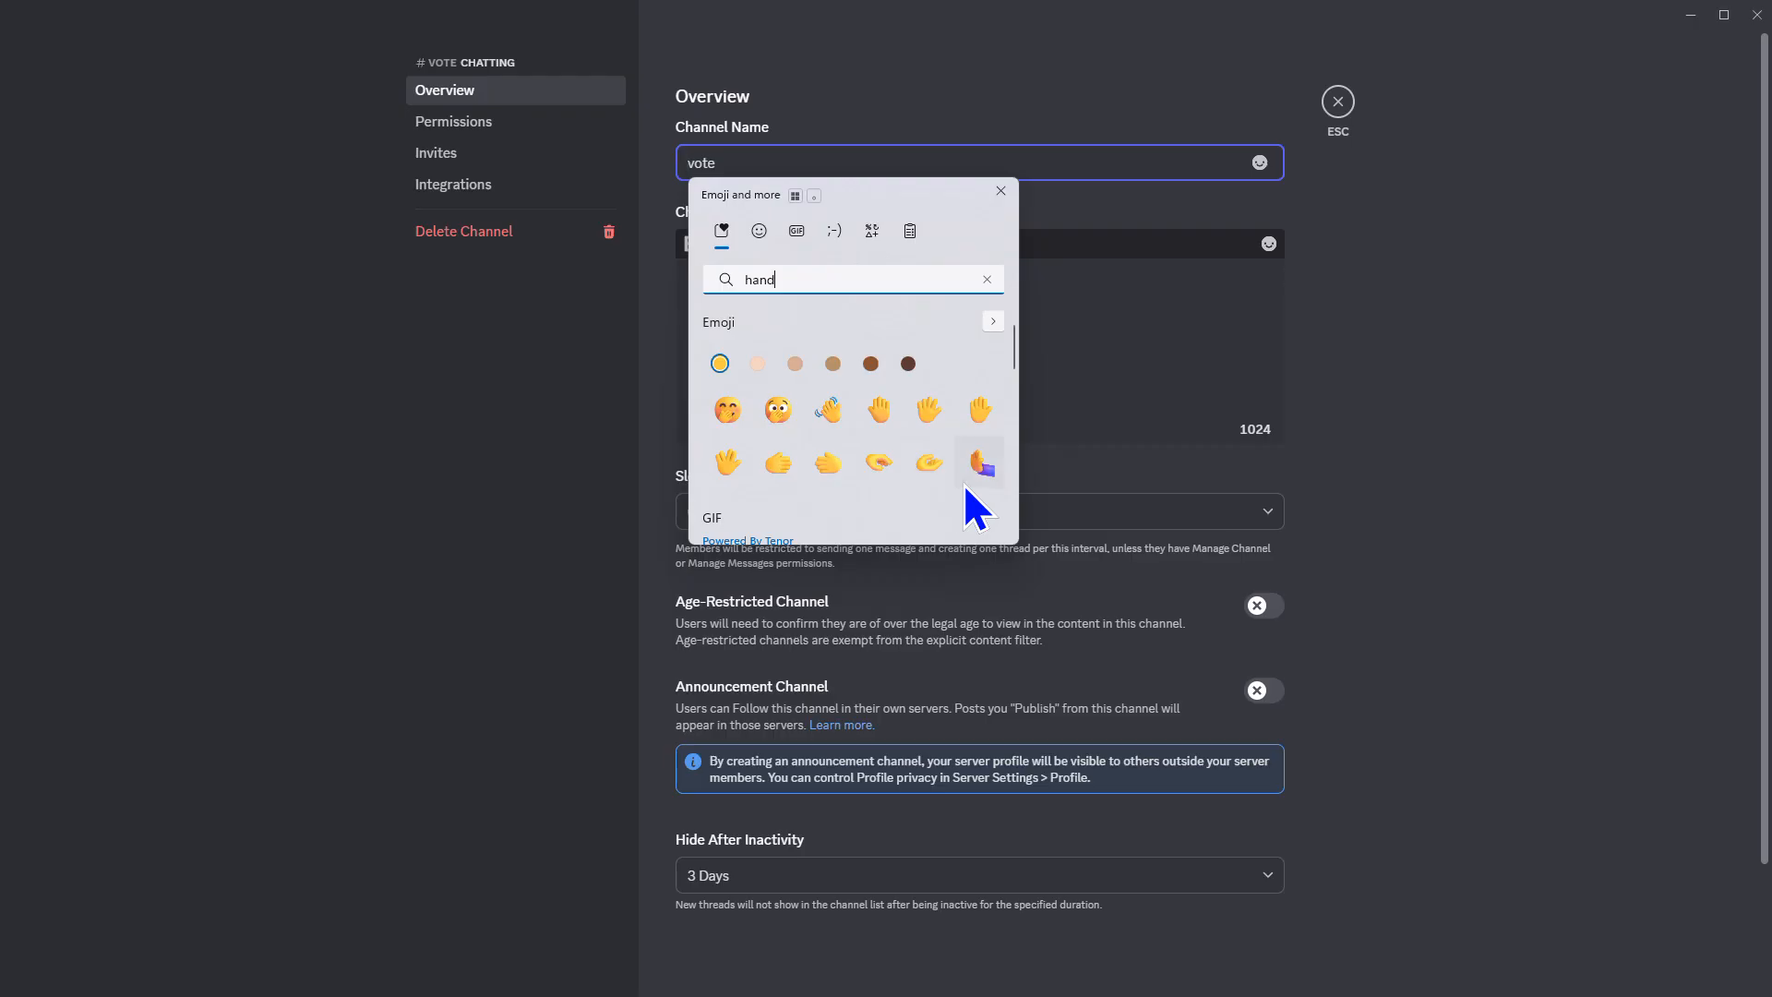
text(shake)
key(BackSpace)
key(BackSpace)
key(BackSpace)
key(BackSpace)
key(BackSpace)
key(BackSpace)
key(BackSpace)
key(BackSpace)
key(BackSpace)
text(up)
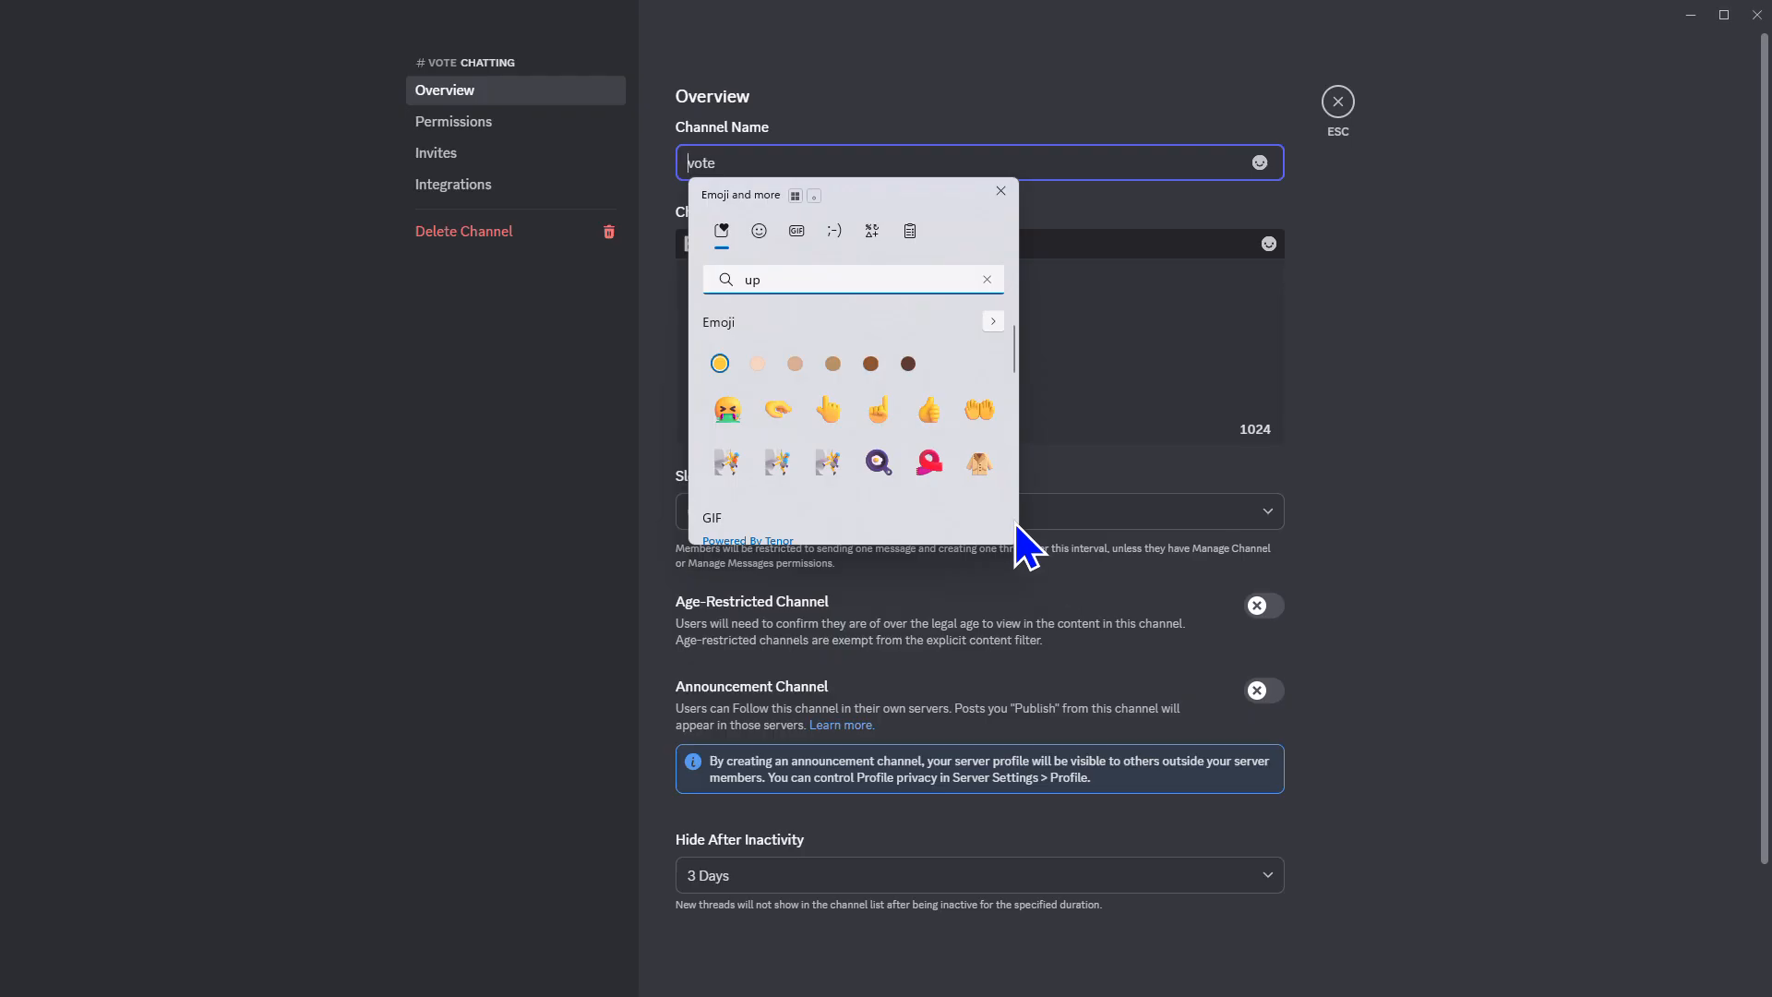
key(BackSpace)
key(BackSpace)
Rename the vote channel to "🙋‍♂️┃vote", finding the raised-hand person emoji with the search term "raise", and save the changes
text(raise)
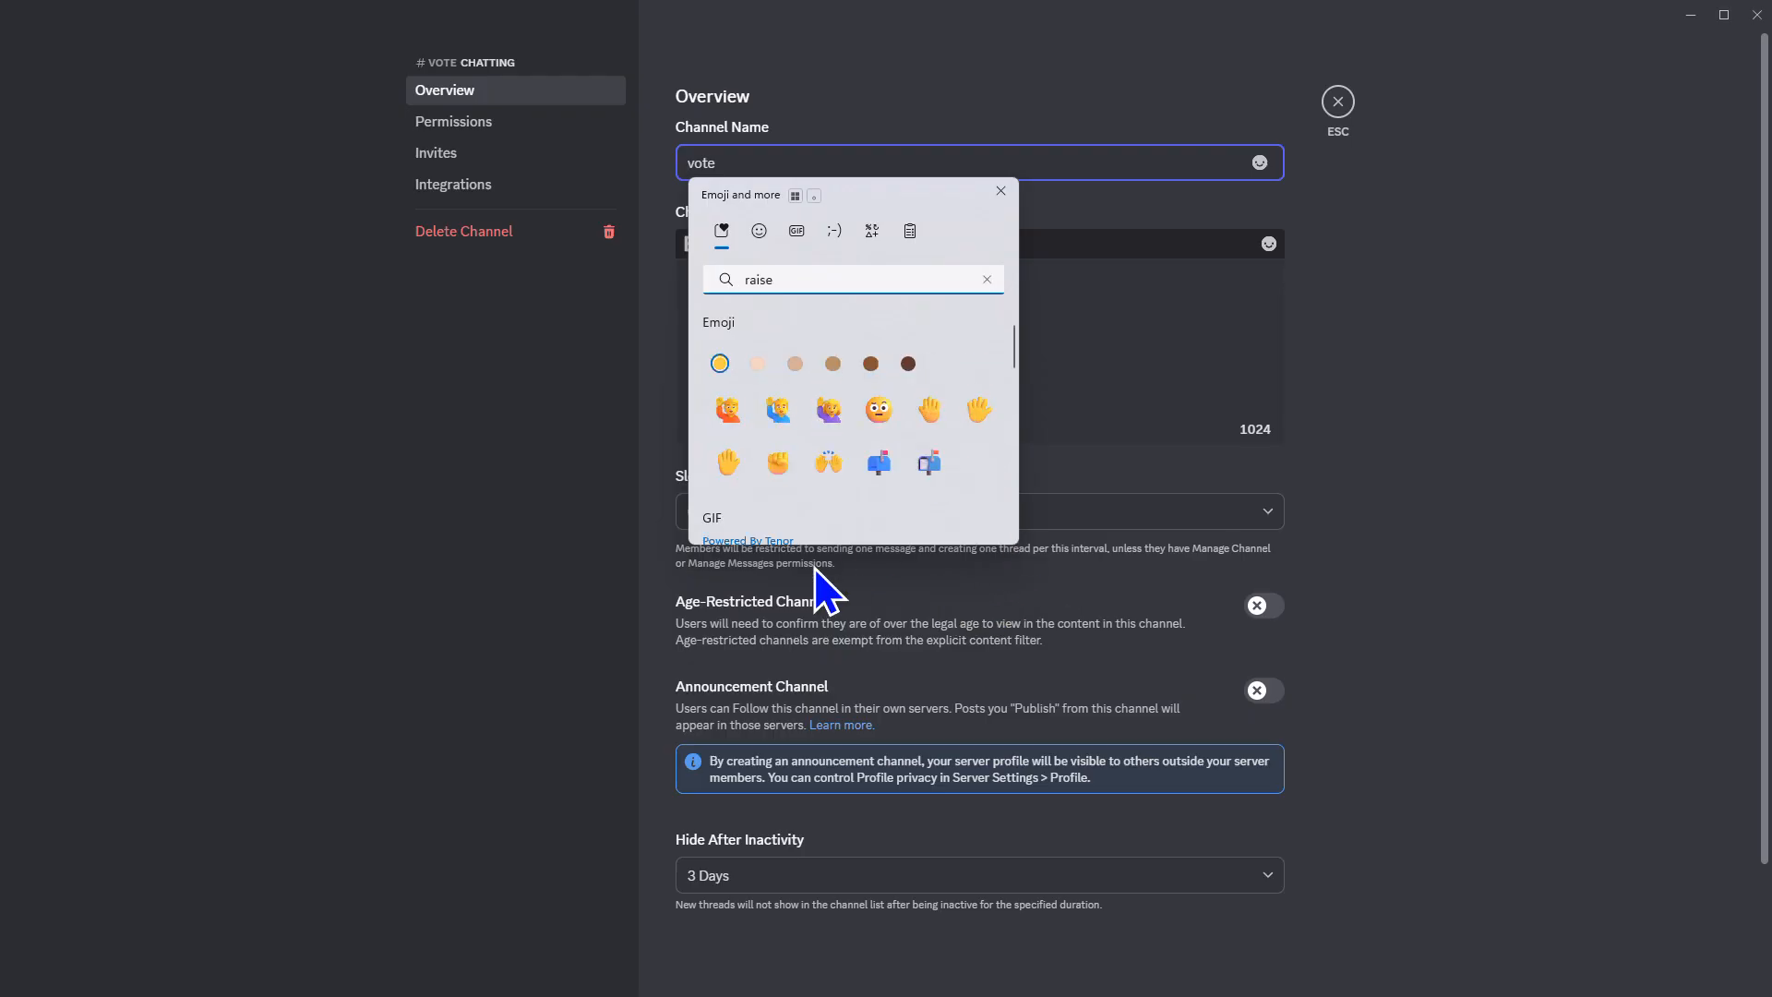
click(771, 402)
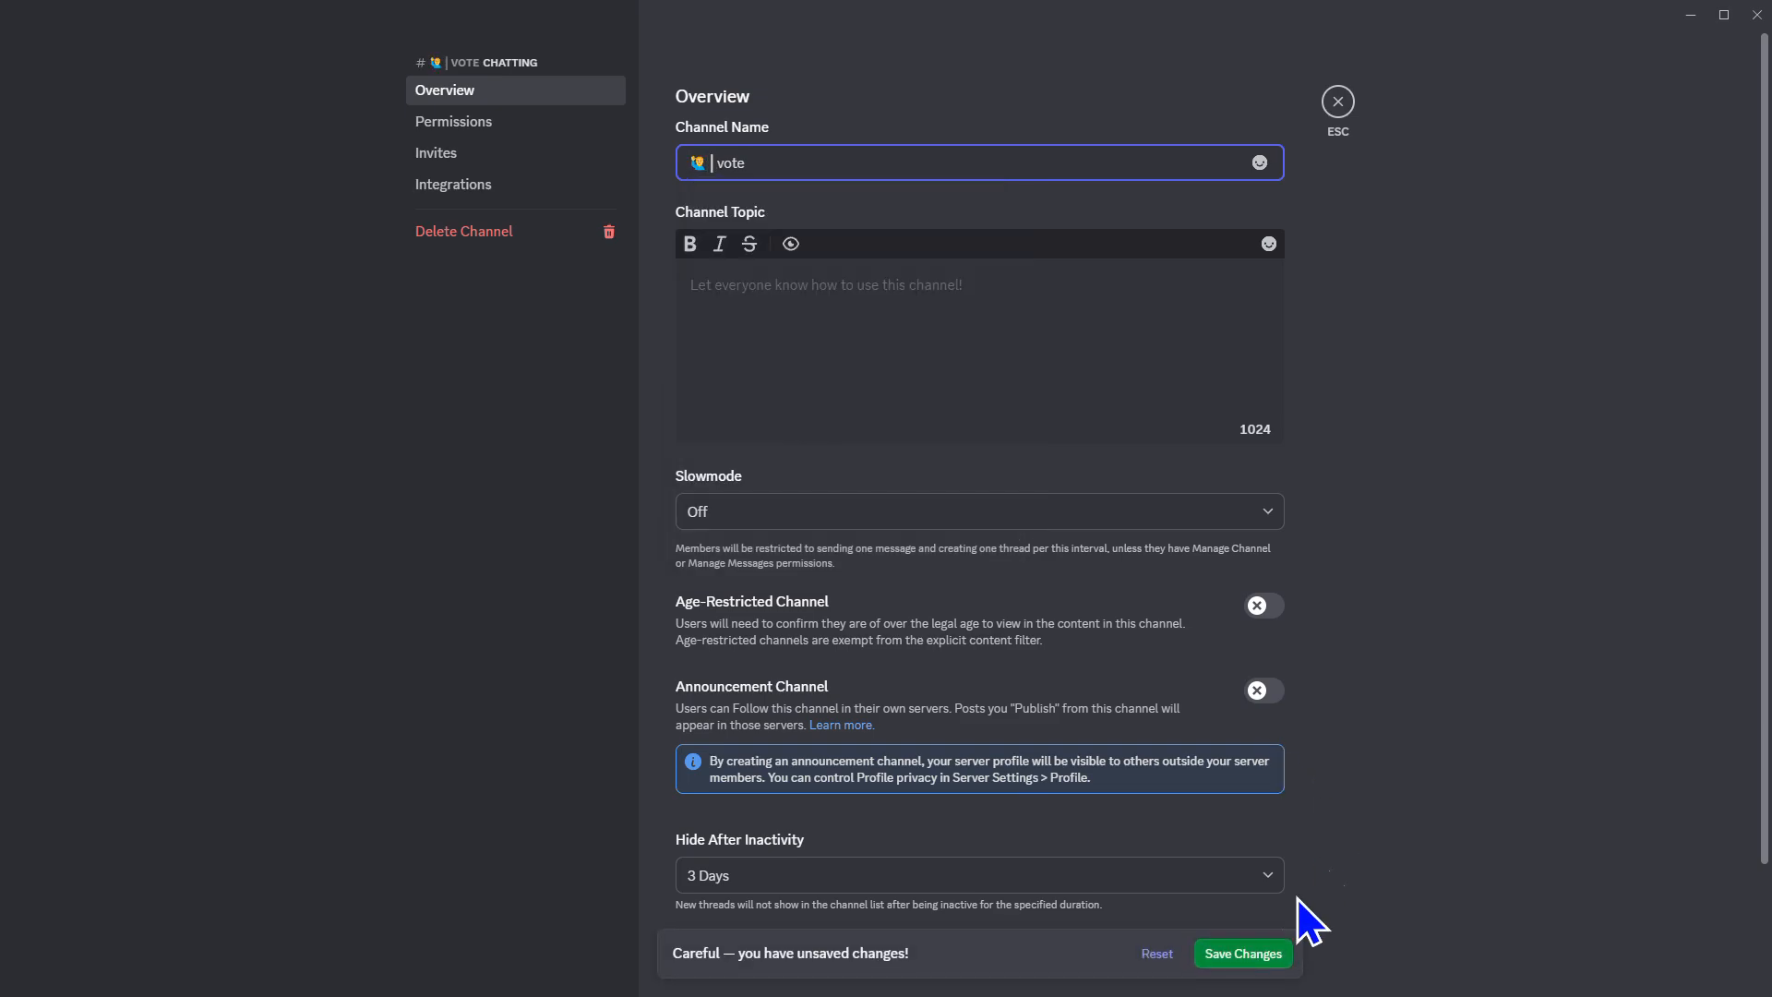
click(1243, 959)
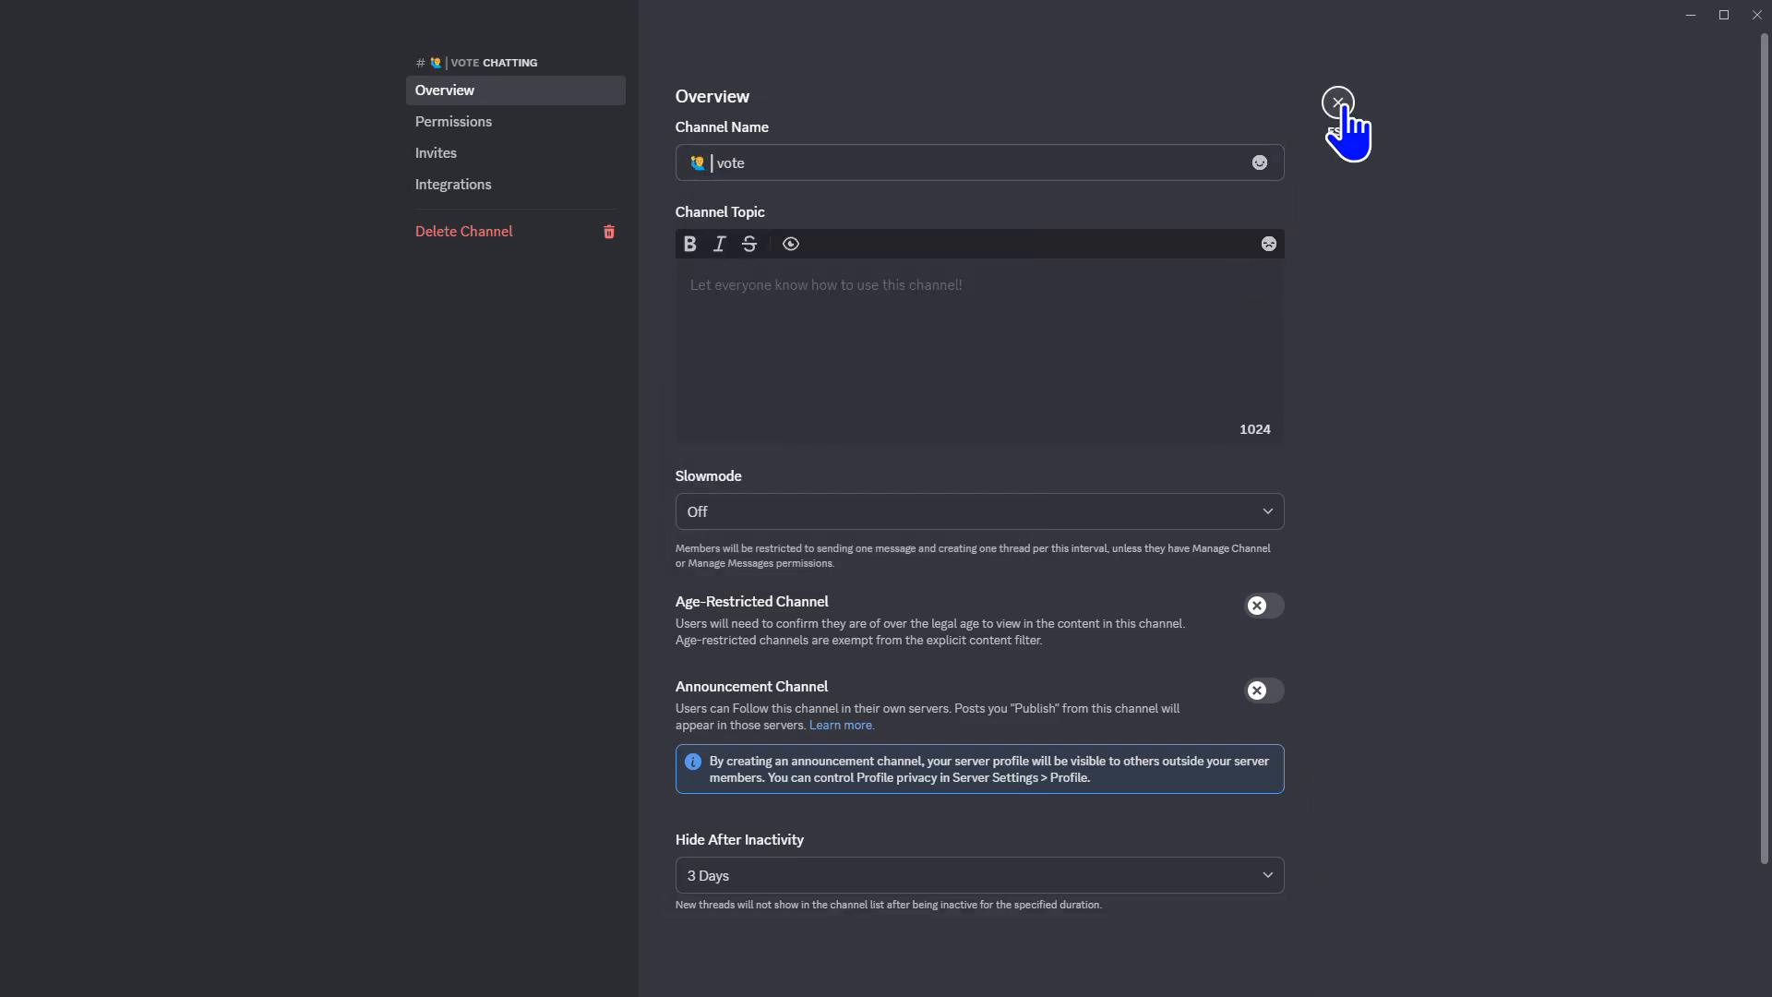
Close the vote channel's settings and create a voice channel named "⭐┃On-Duty Staff" in the Voice Chat Scenes category, finding the emoji with "star"
click(1338, 103)
scroll(138, 672, down, 1)
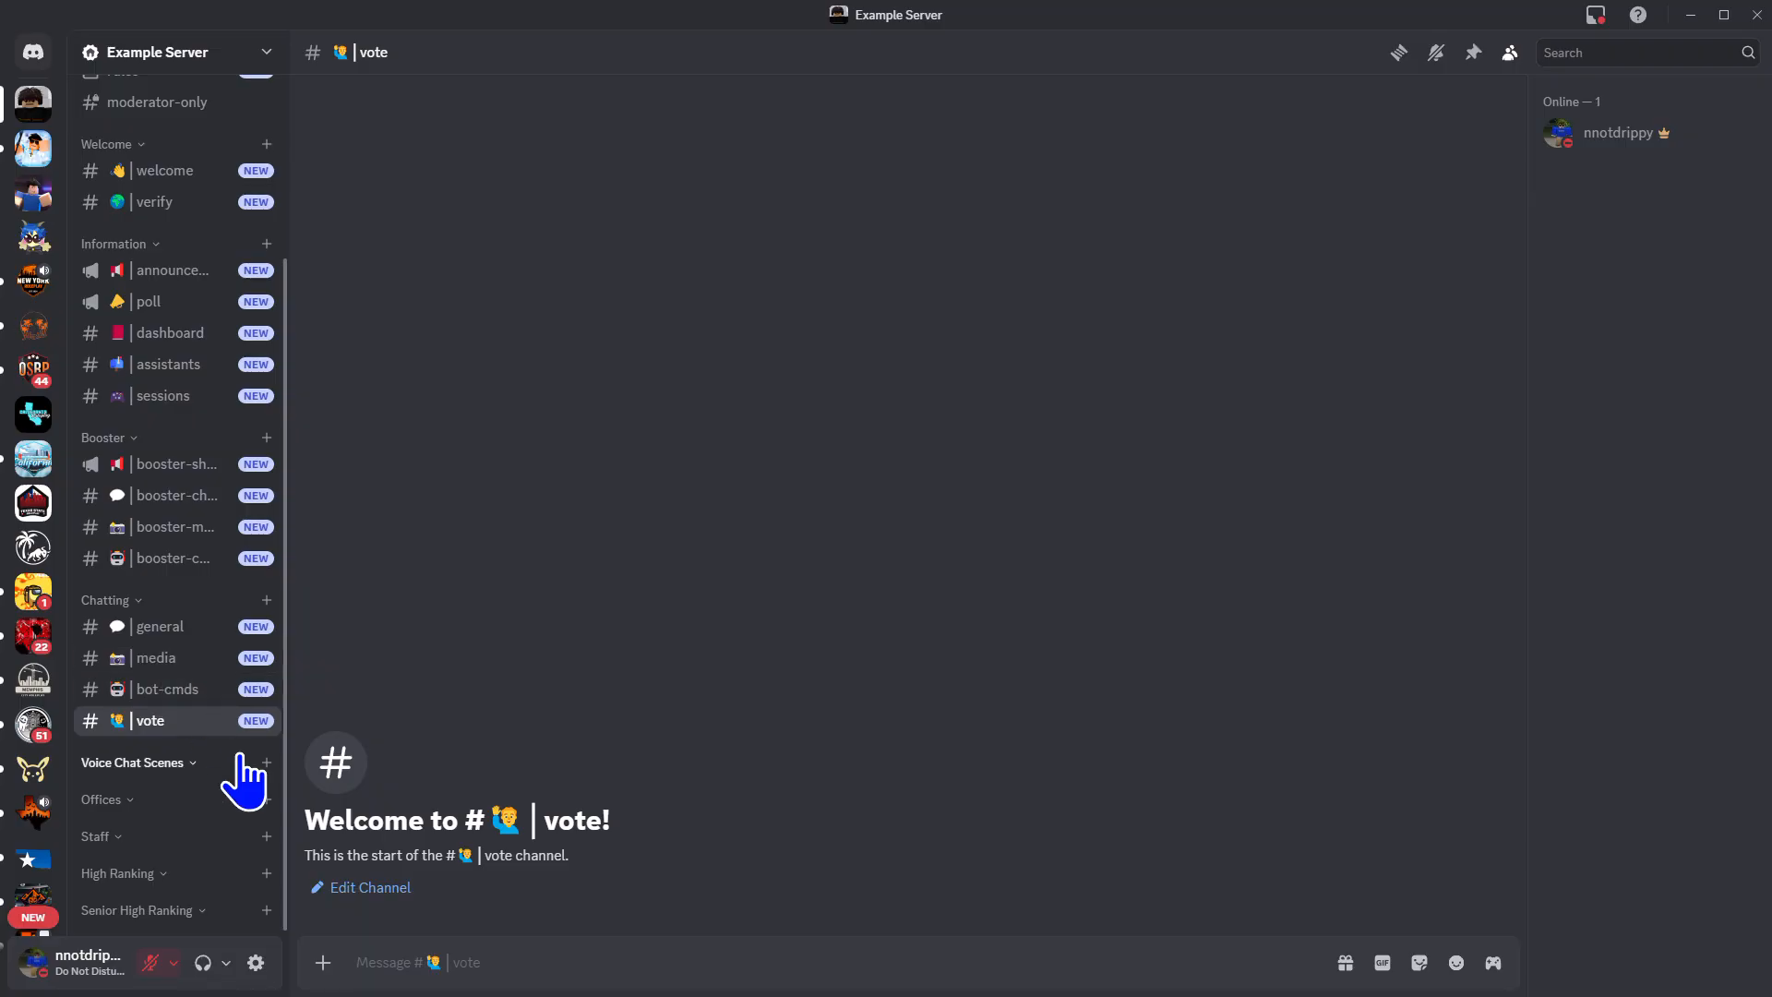
click(267, 763)
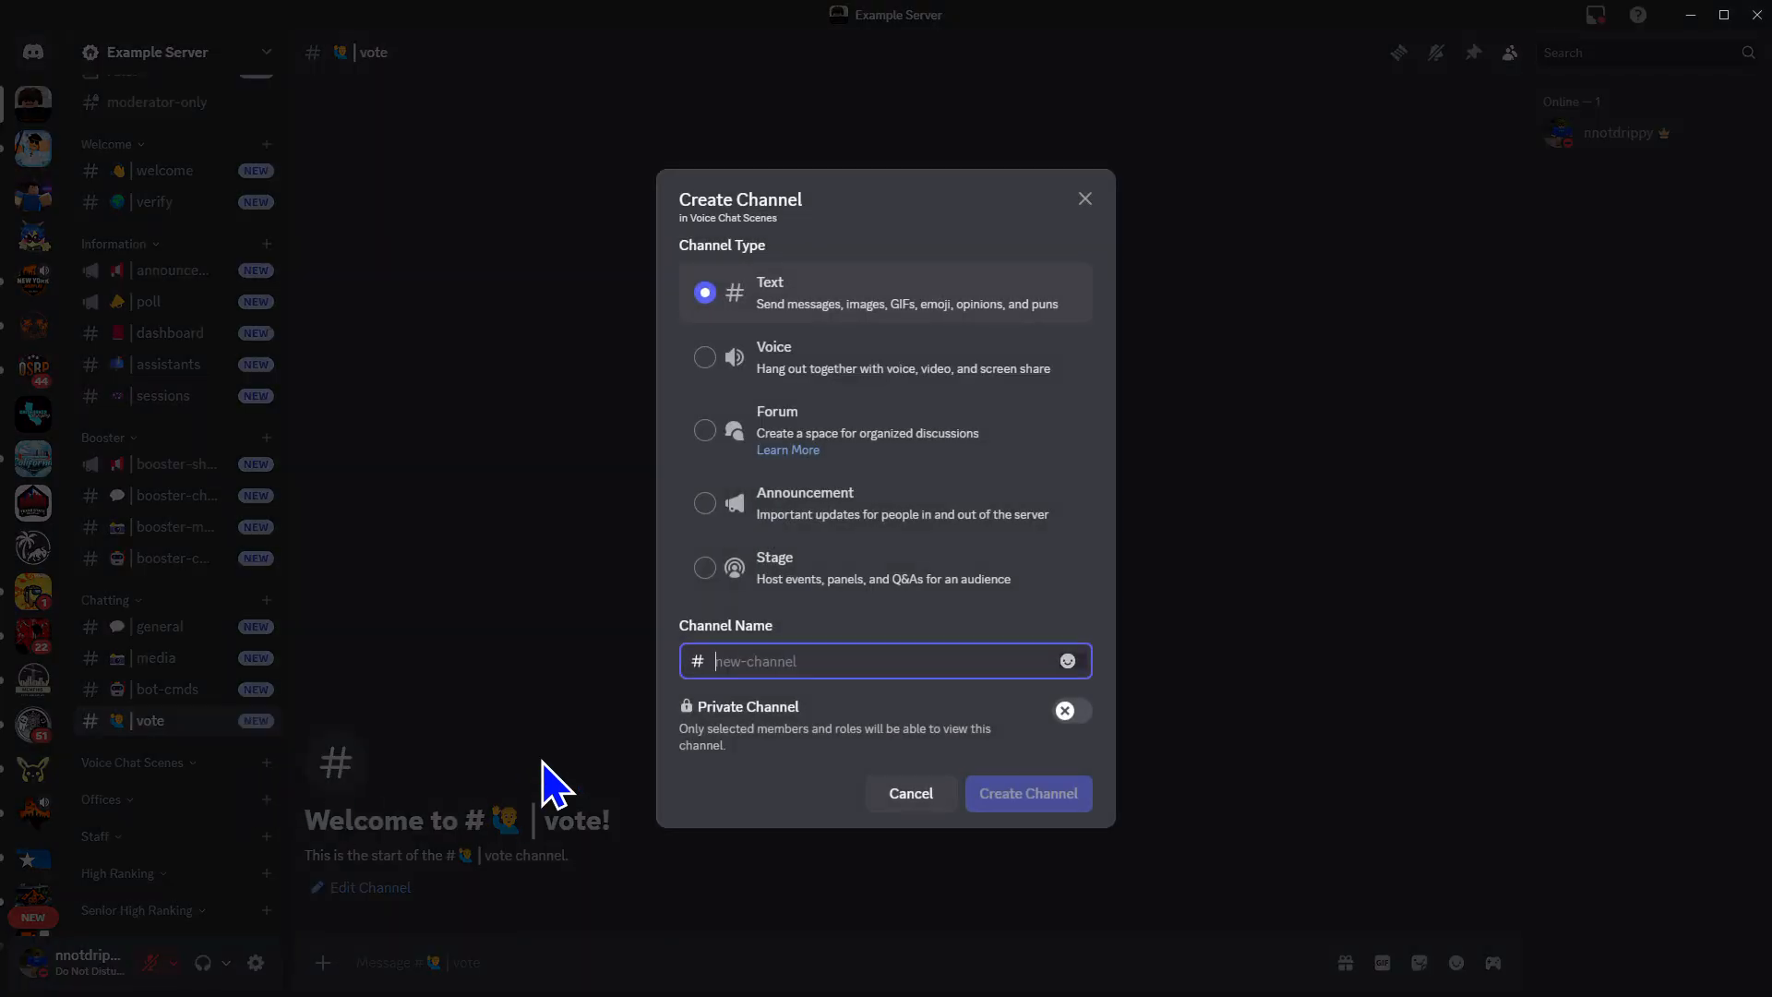
key(super+period)
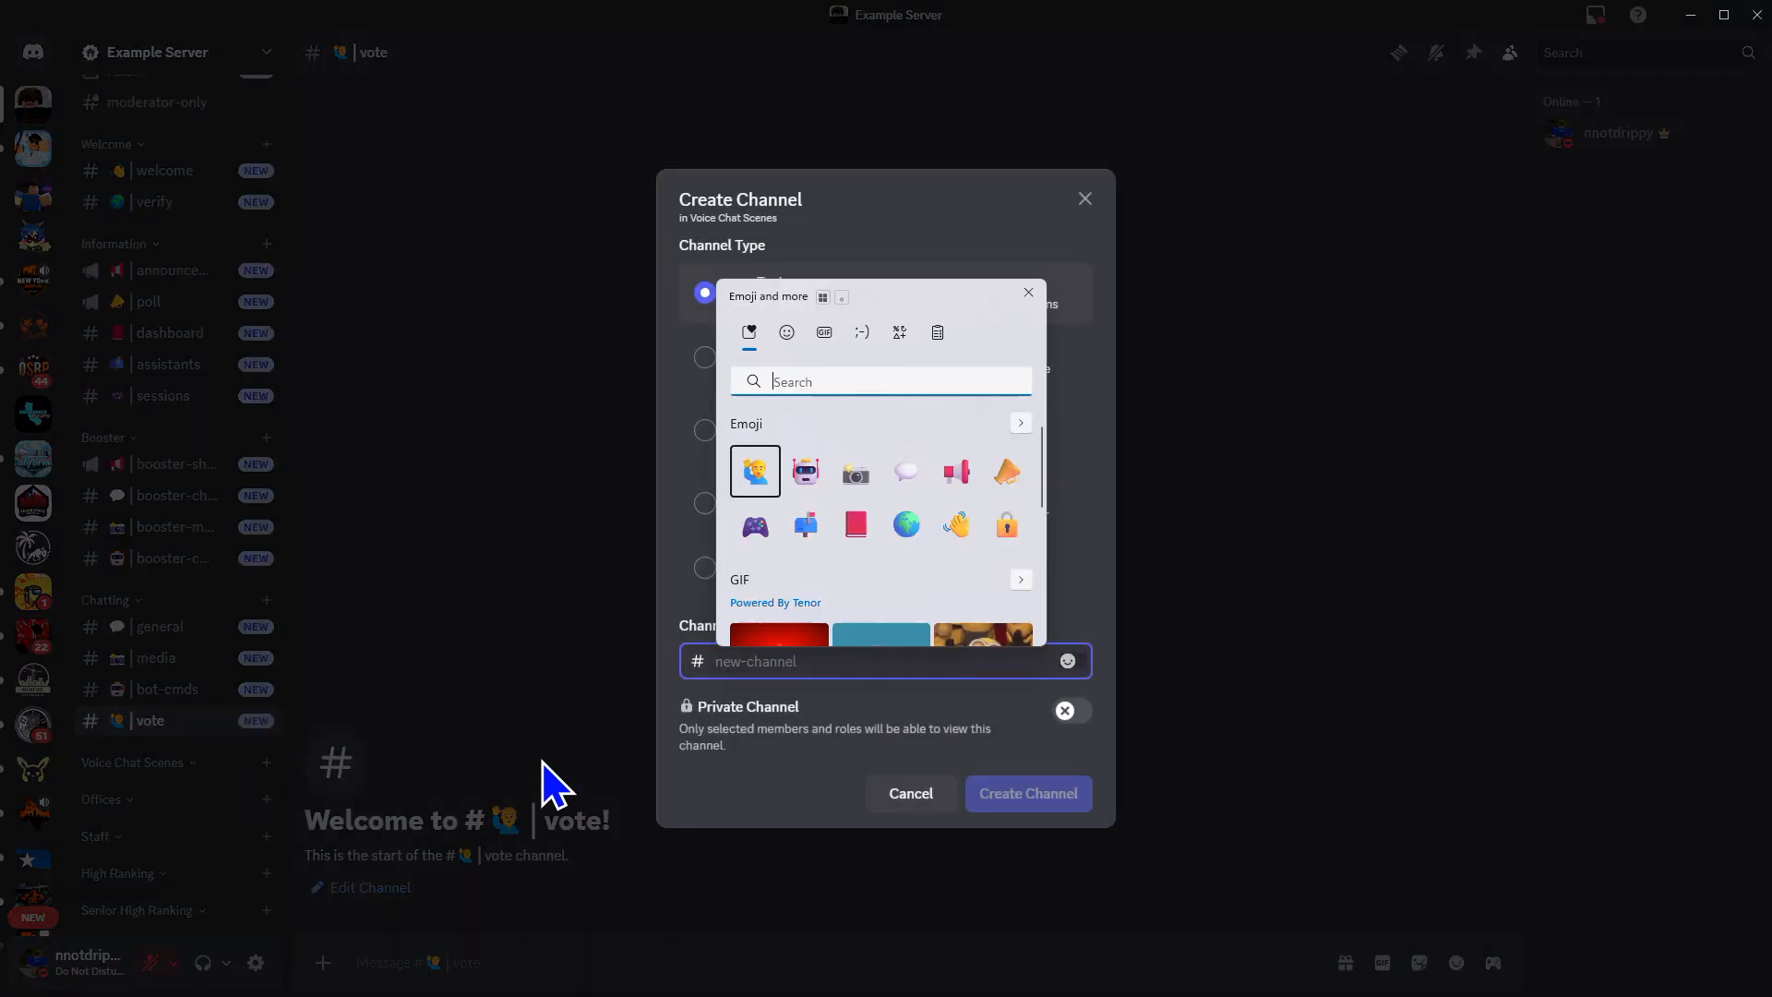
text(star)
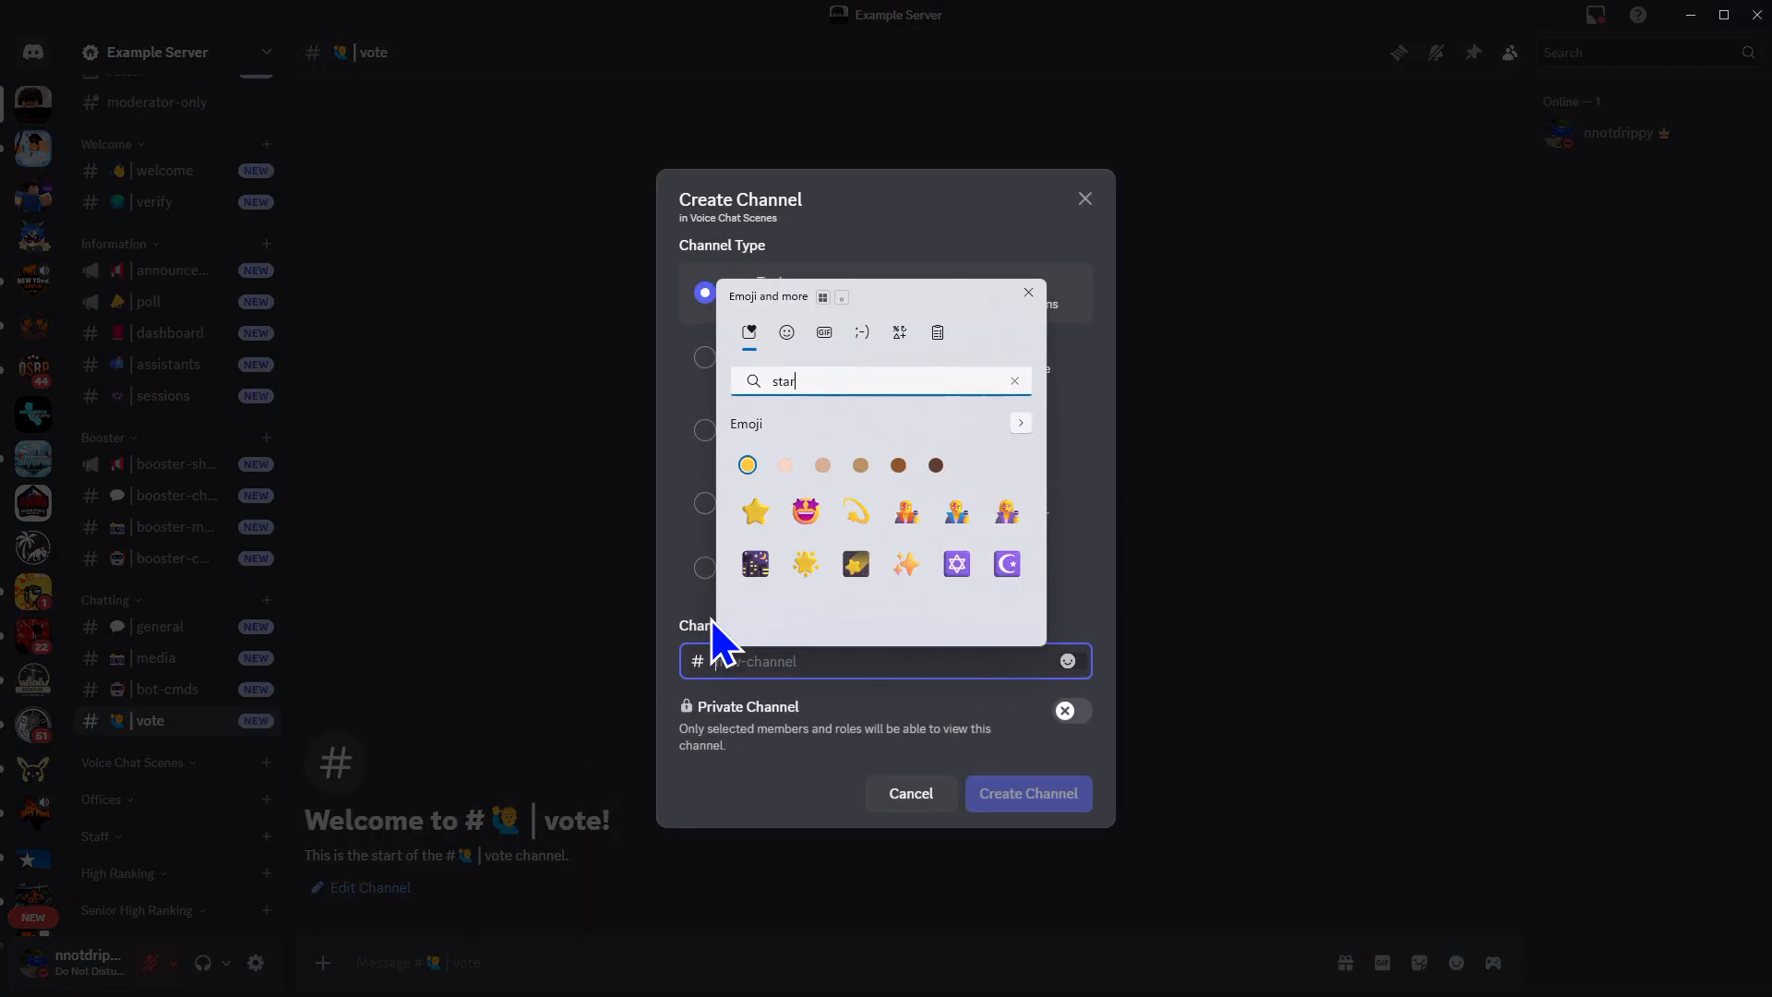
click(756, 511)
click(827, 368)
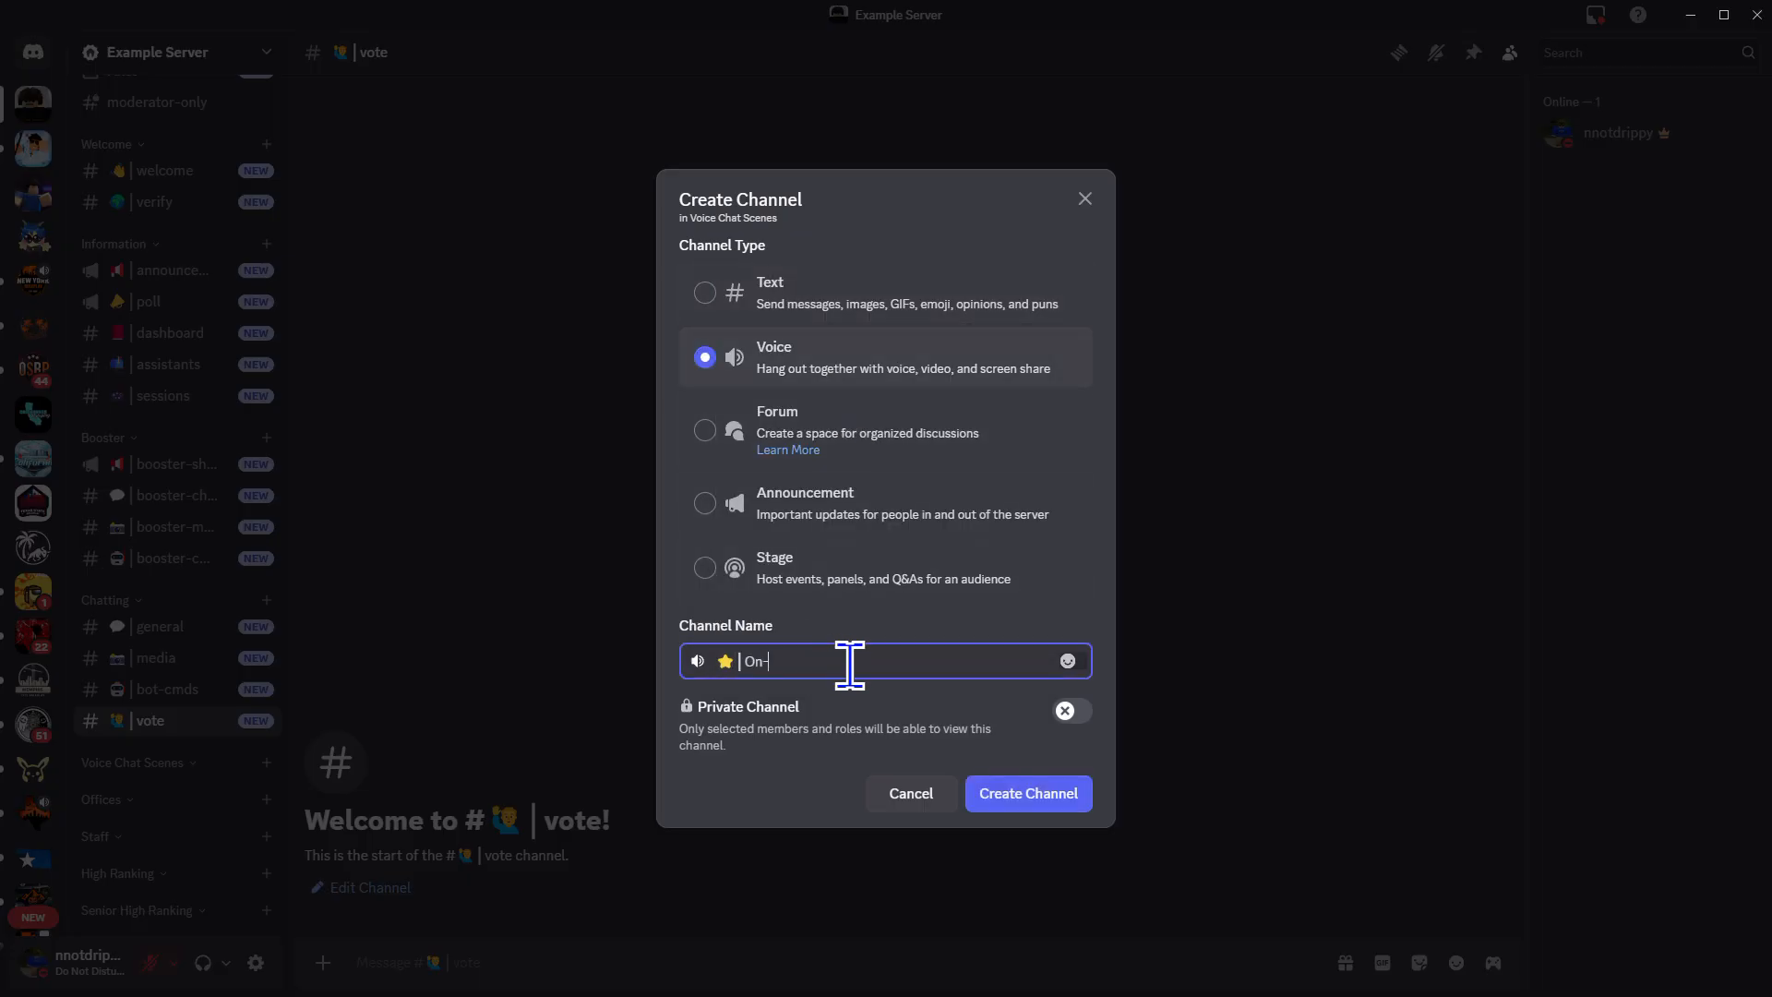
text(ff)
click(1016, 801)
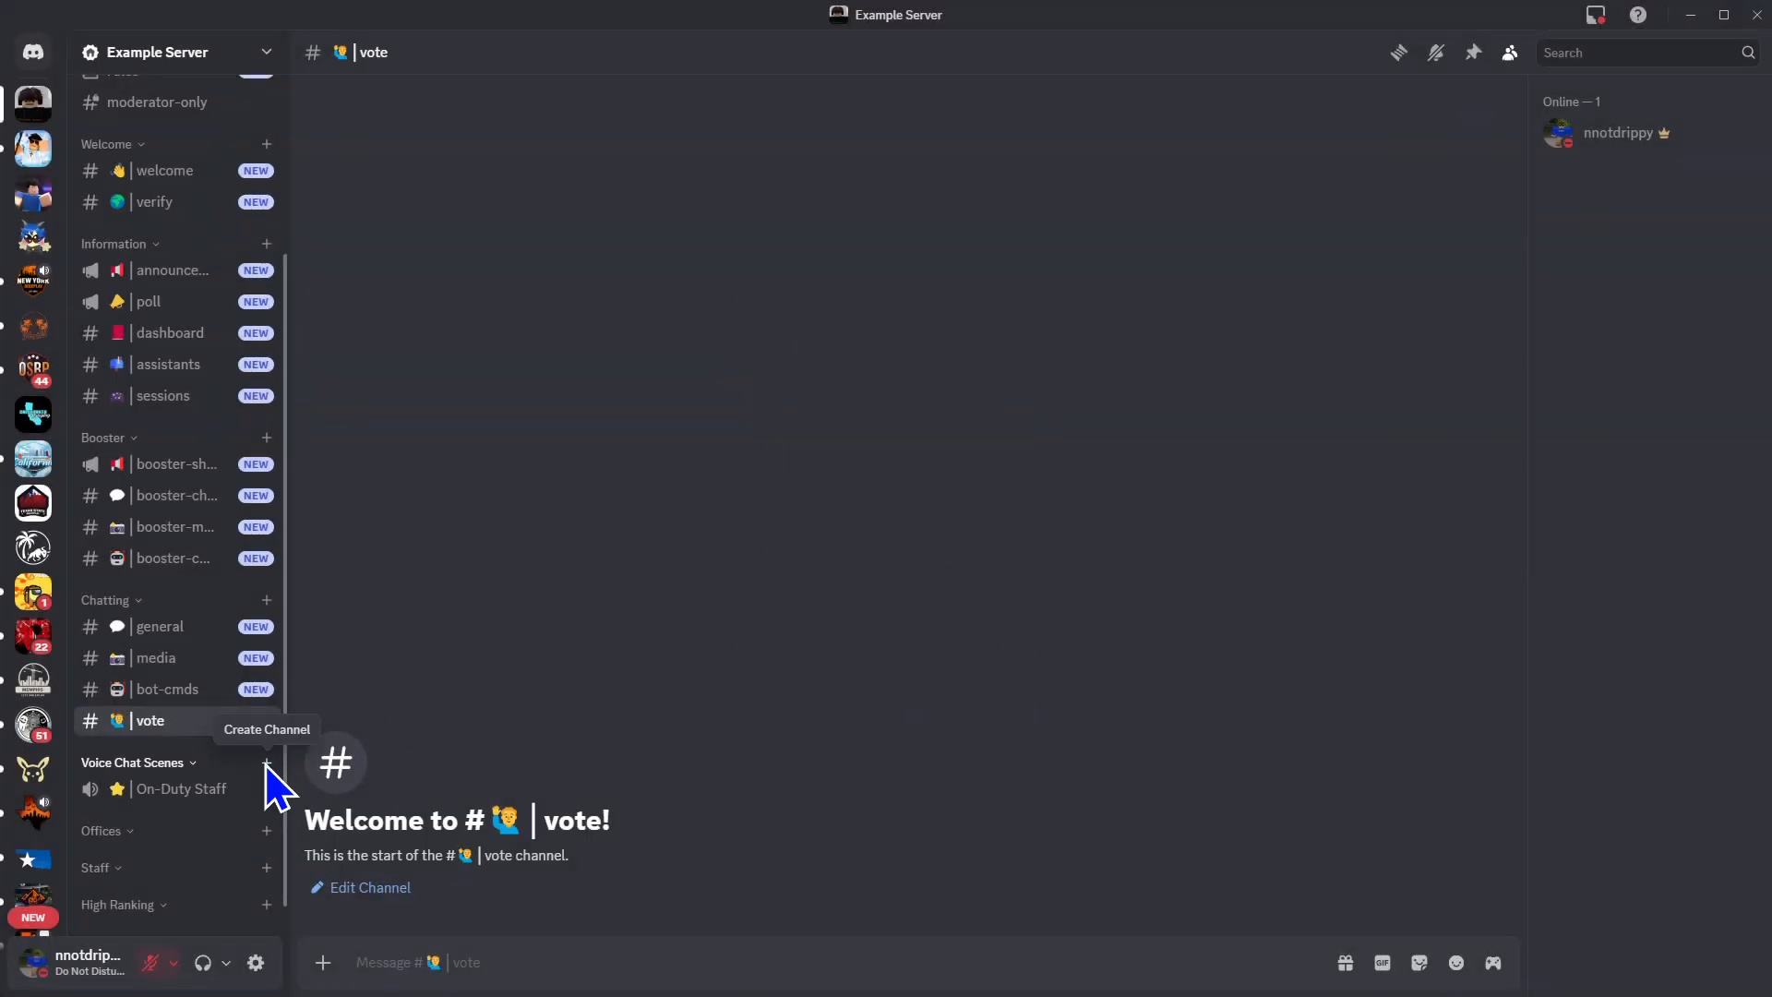
Create a voice channel named "🔊┃Scene 1" in the Voice Chat Scenes category, finding the loud speaker emoji with the search term "vo"
click(267, 764)
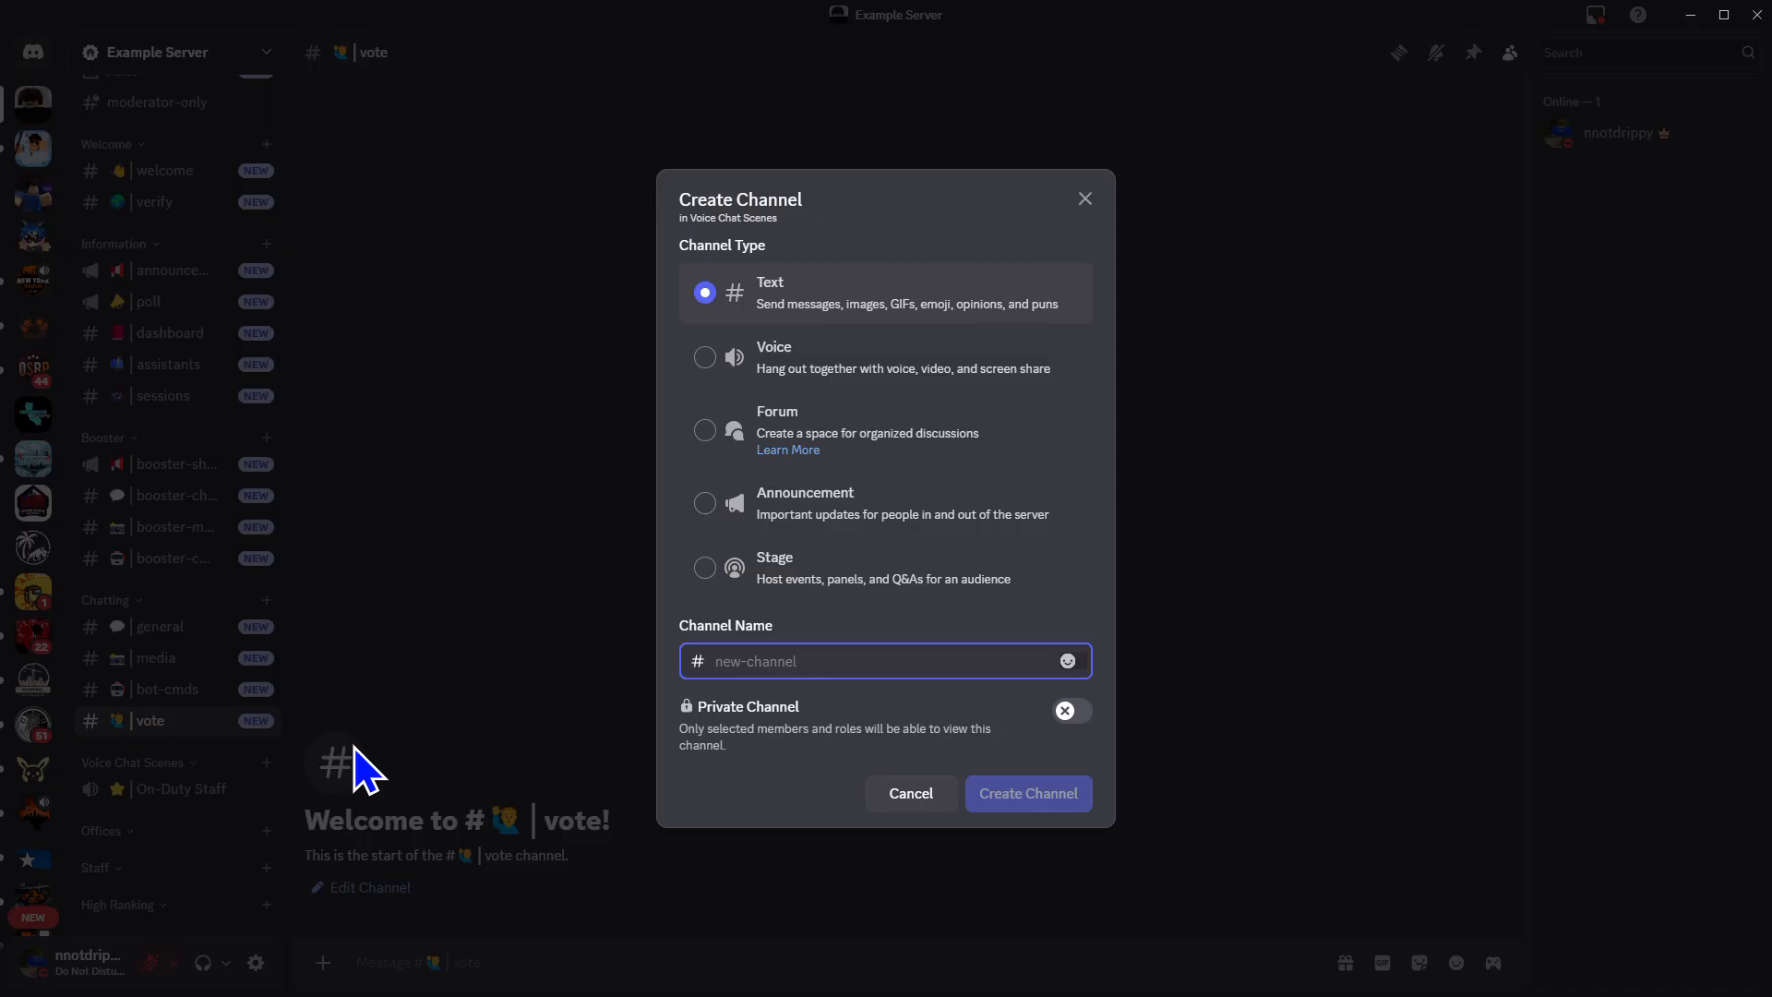
click(700, 360)
click(735, 659)
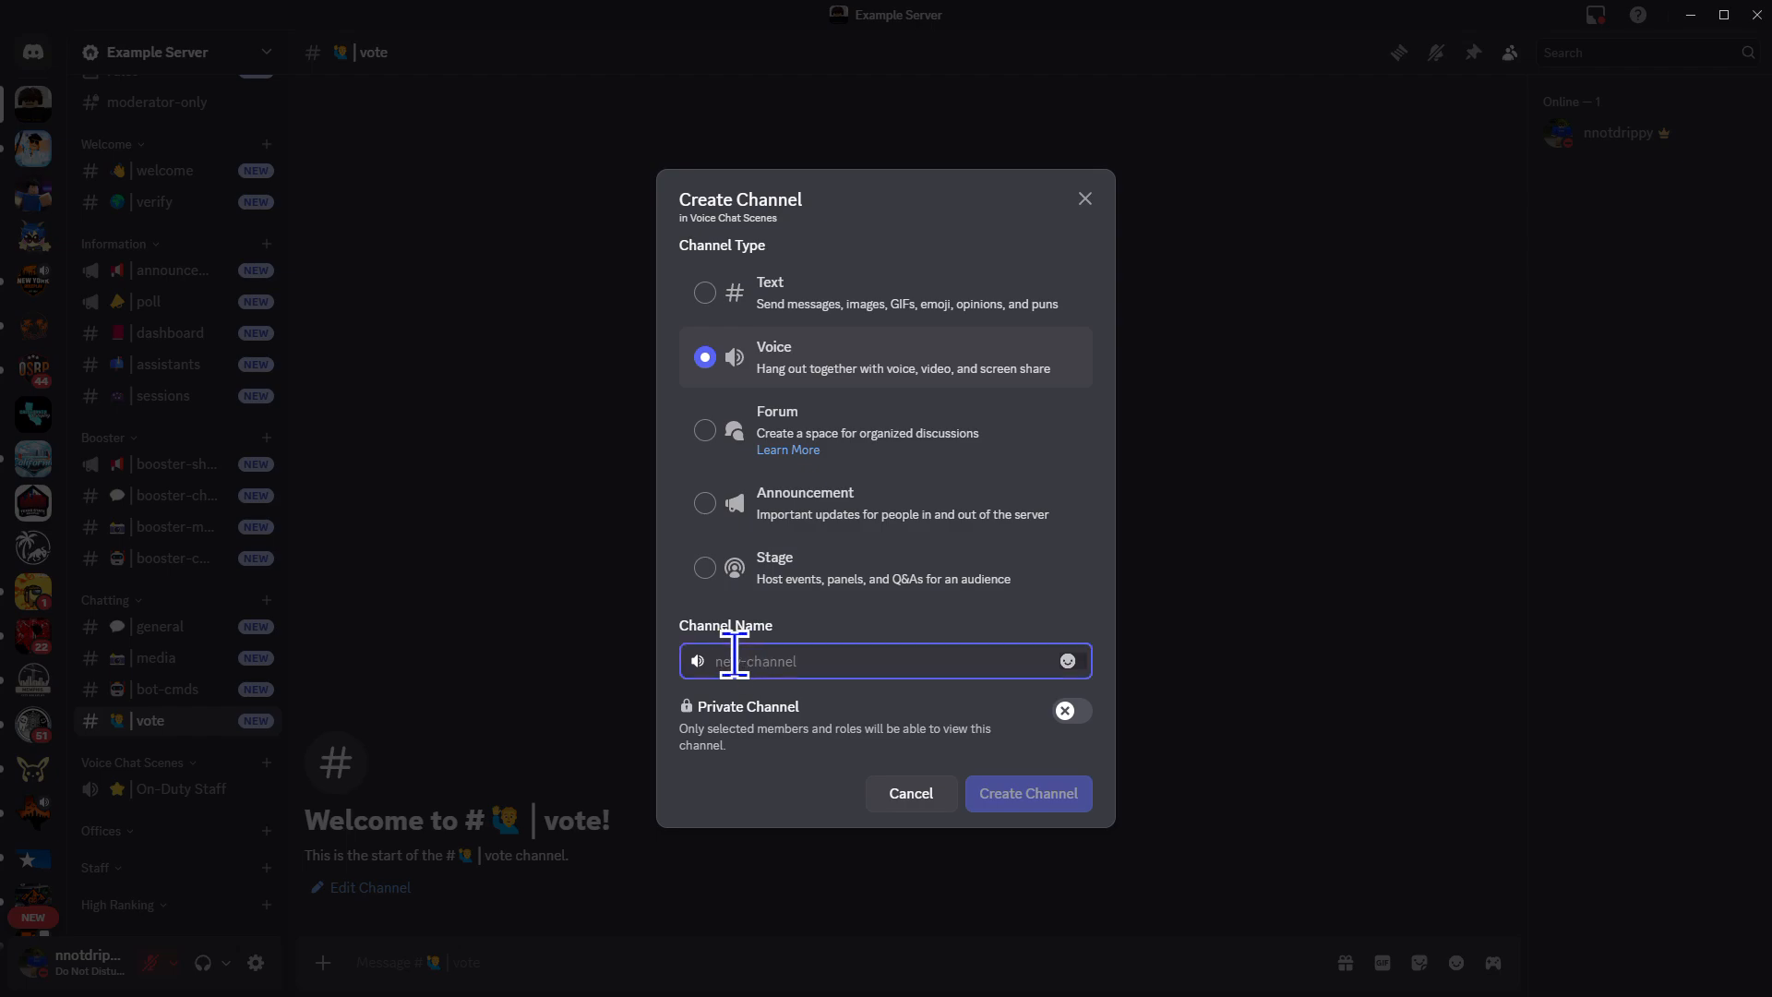
key(super+period)
text(vo)
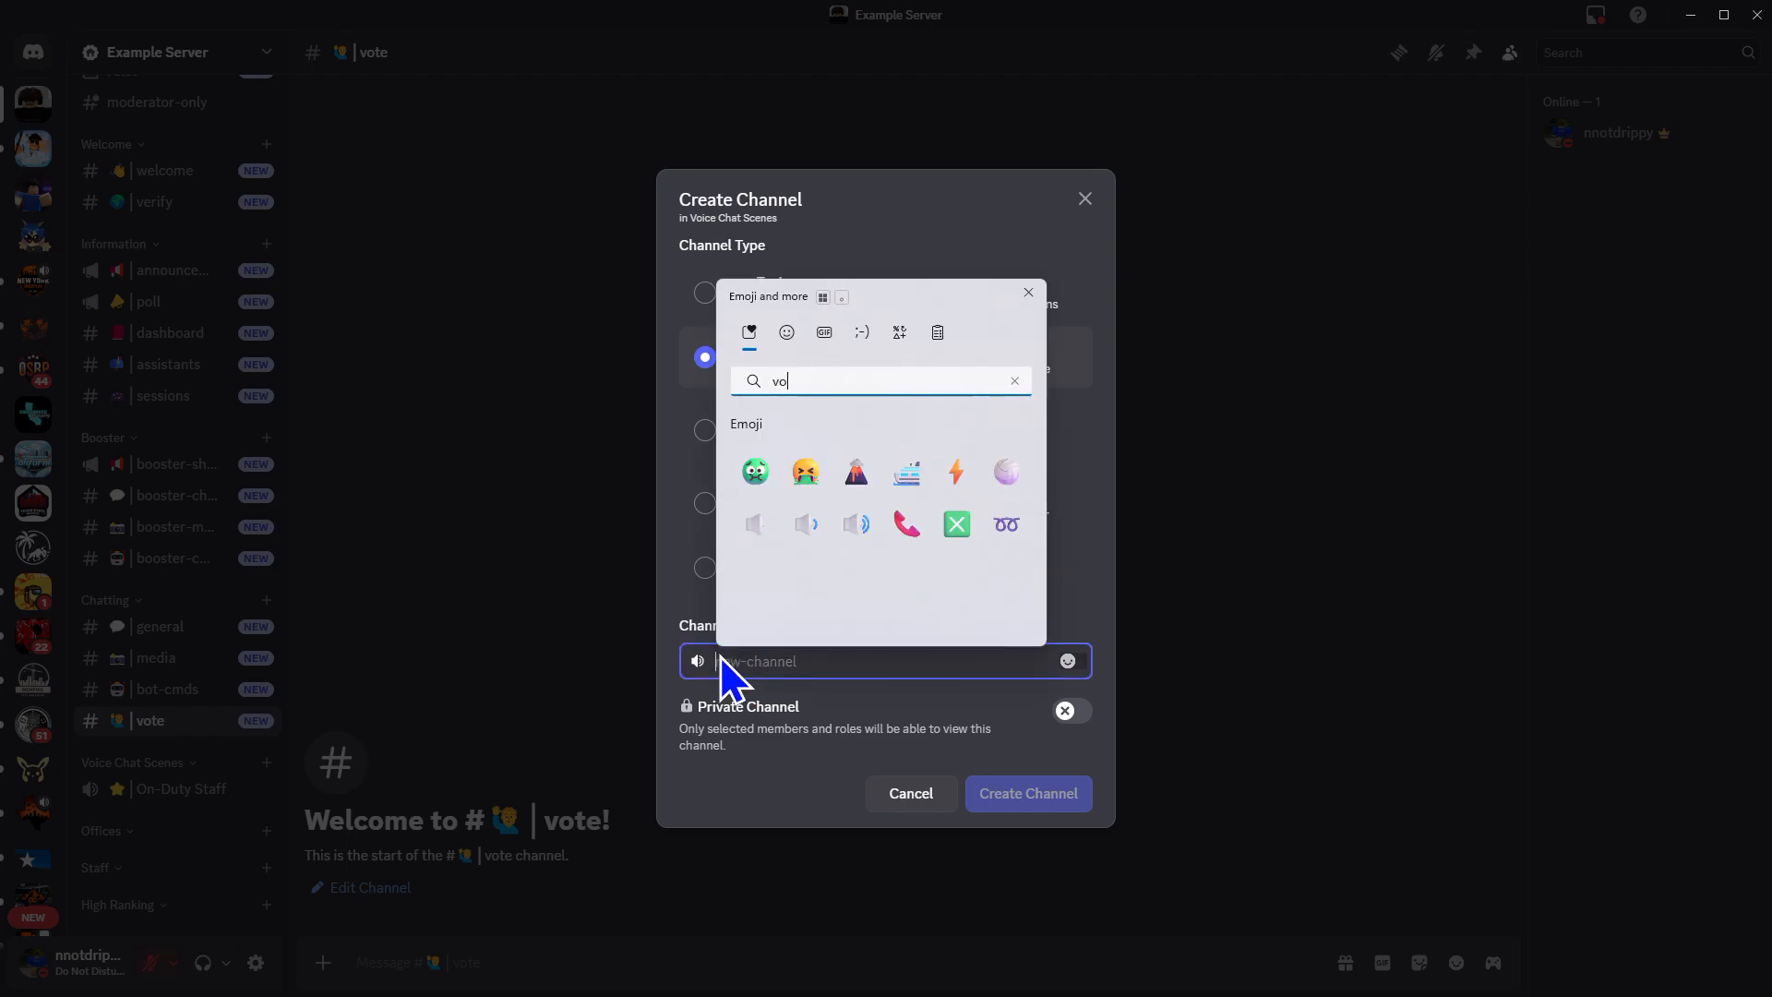
click(851, 537)
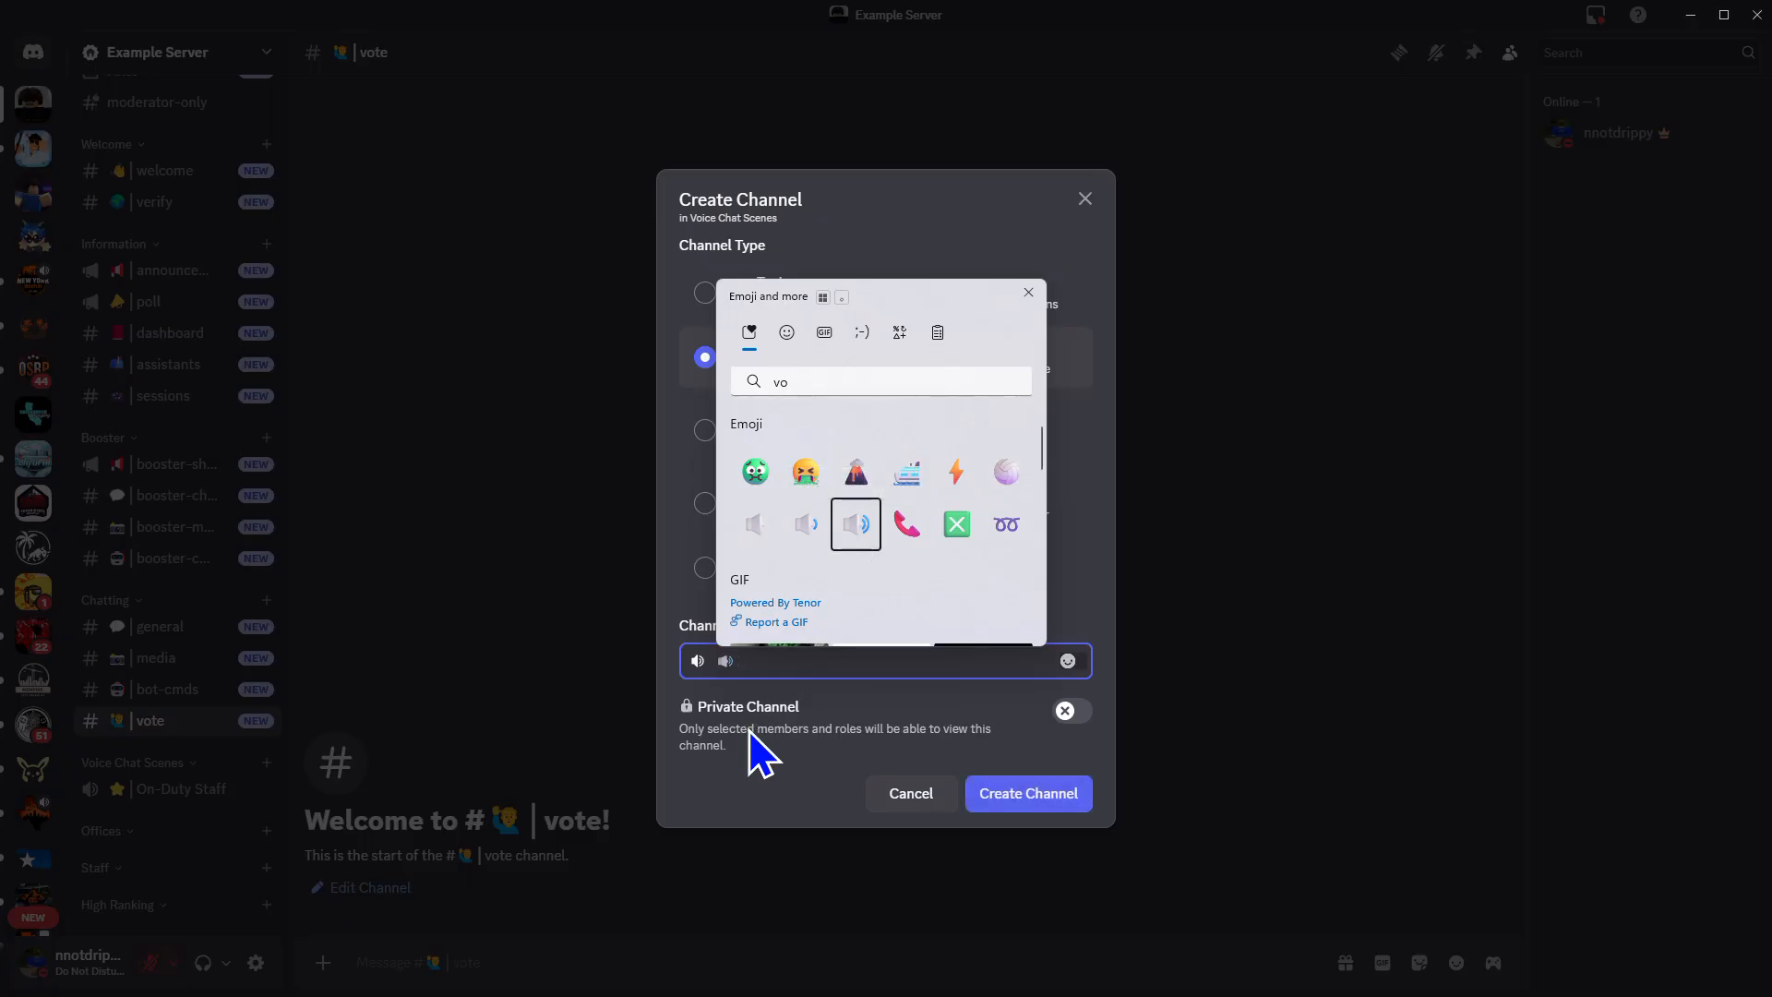
key(Escape)
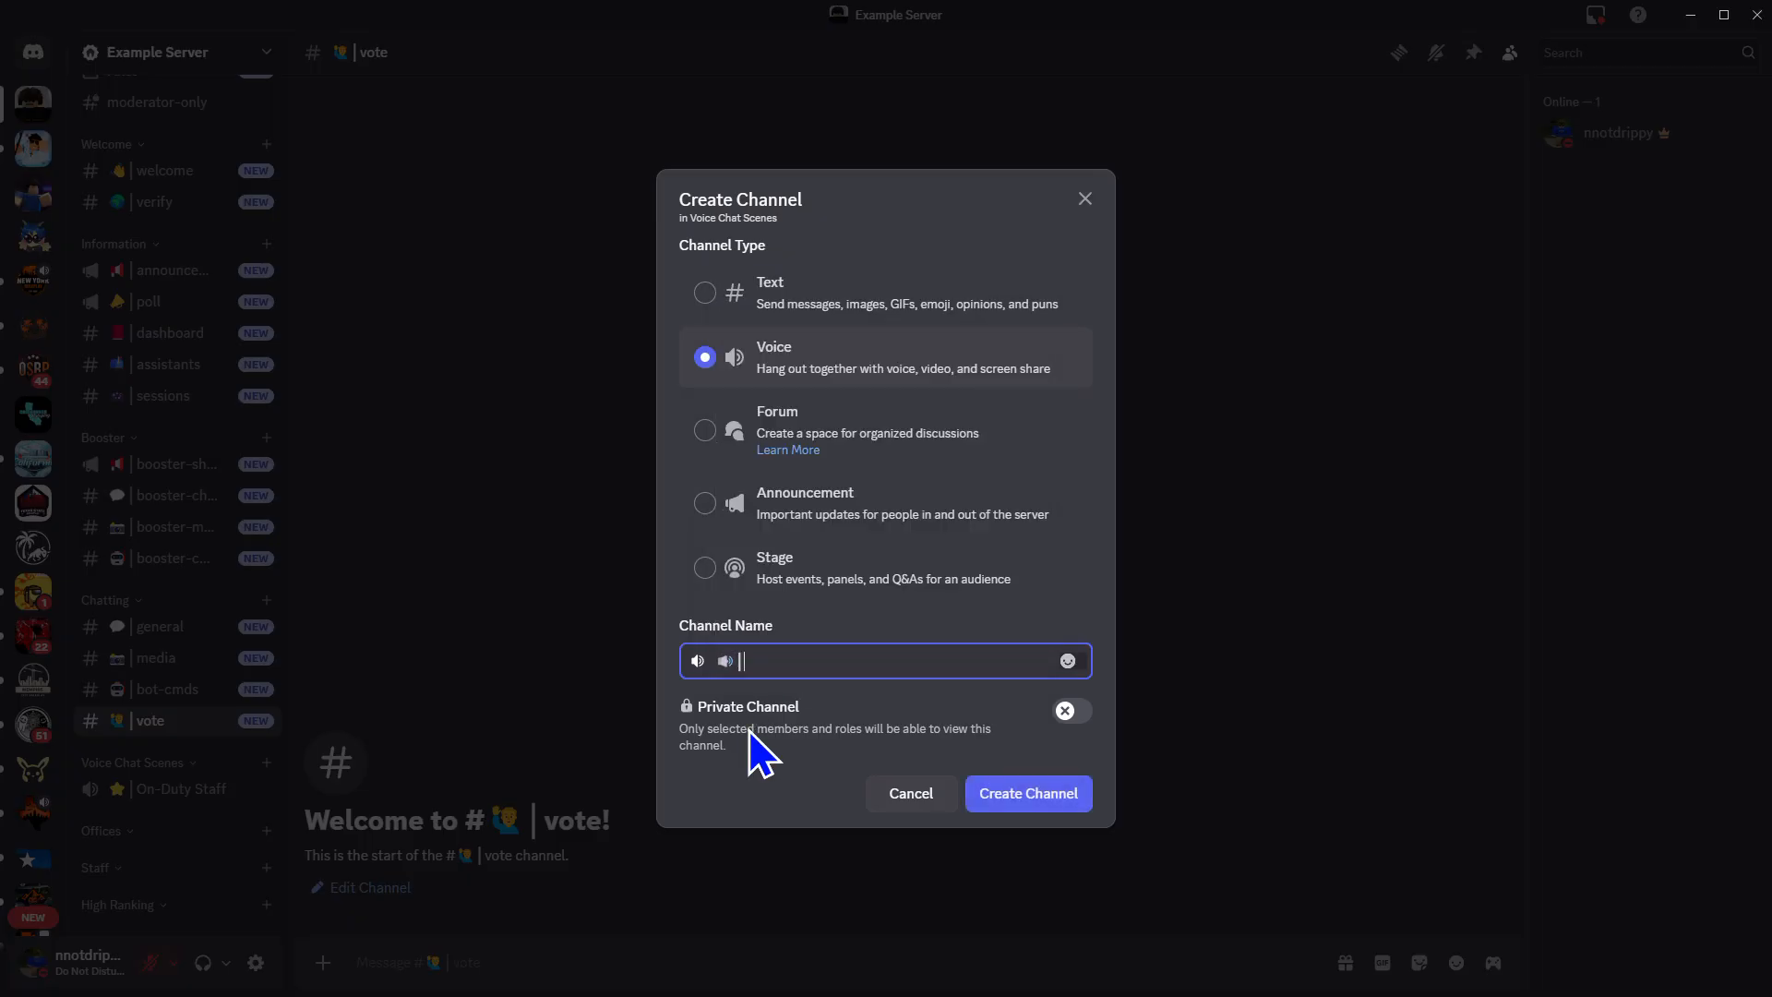
text(|Scene 1)
click(1006, 796)
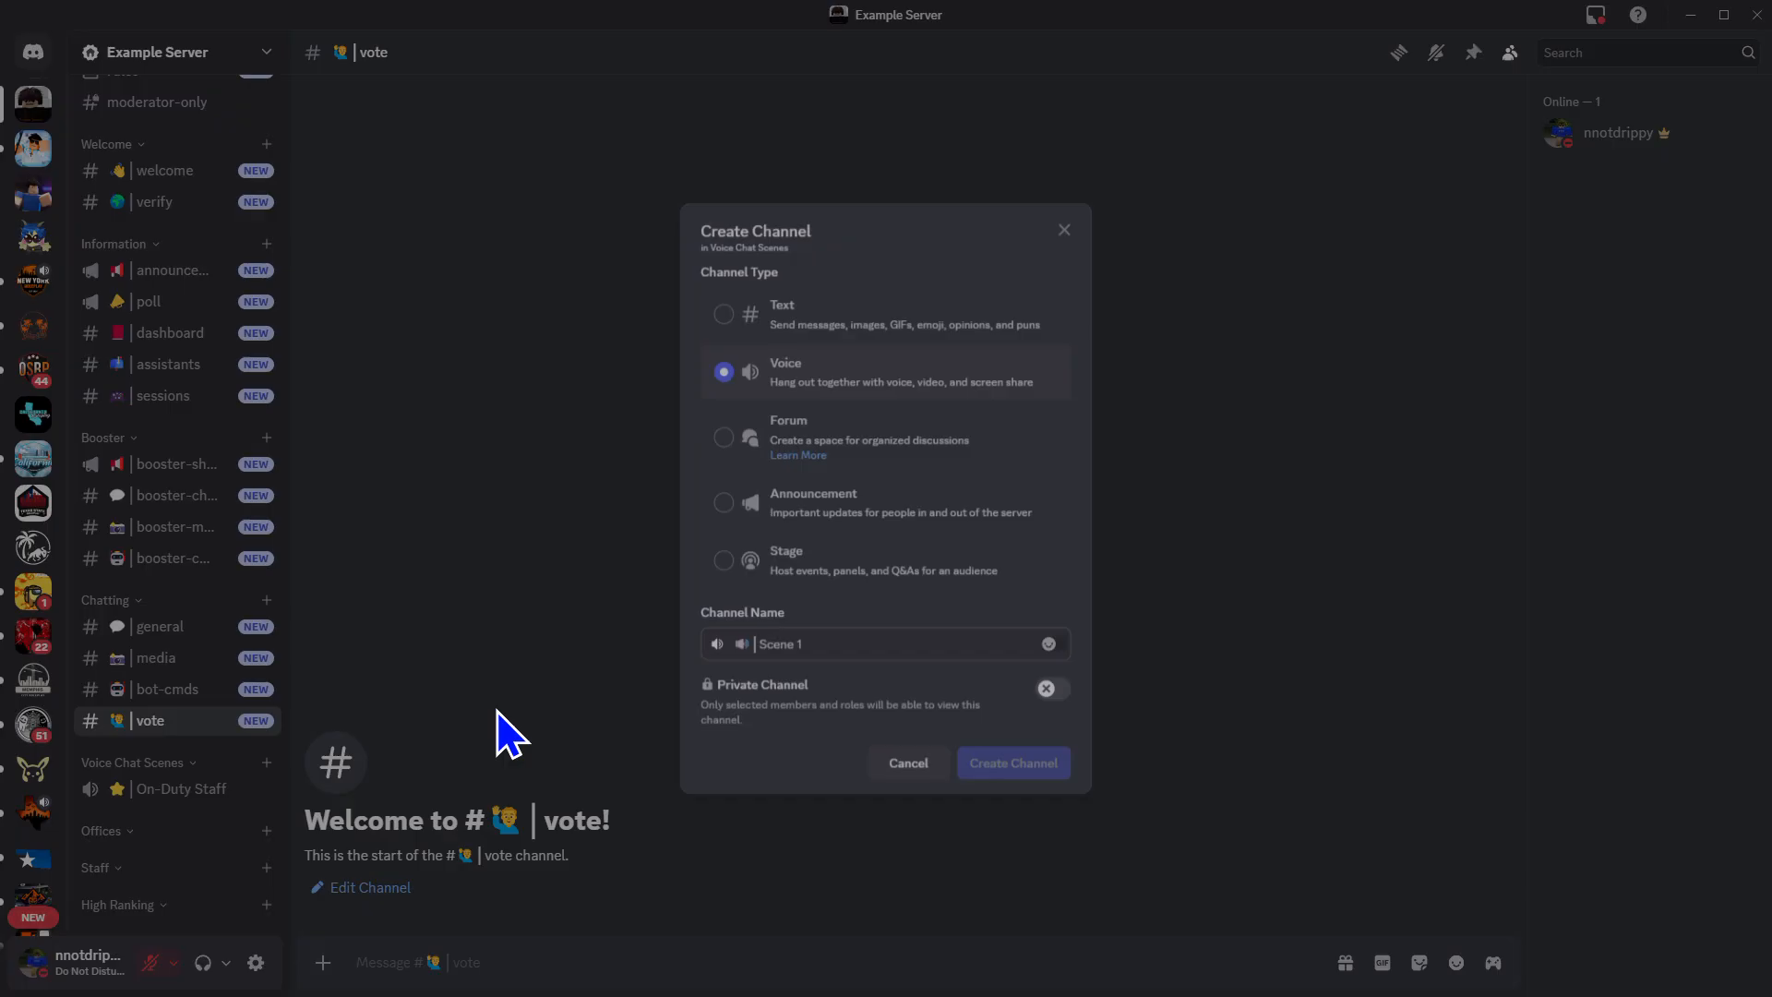
Create a voice channel named "🔊┃Scene 2" in the Voice Chat Scenes category, reusing the recent speaker emoji
click(267, 763)
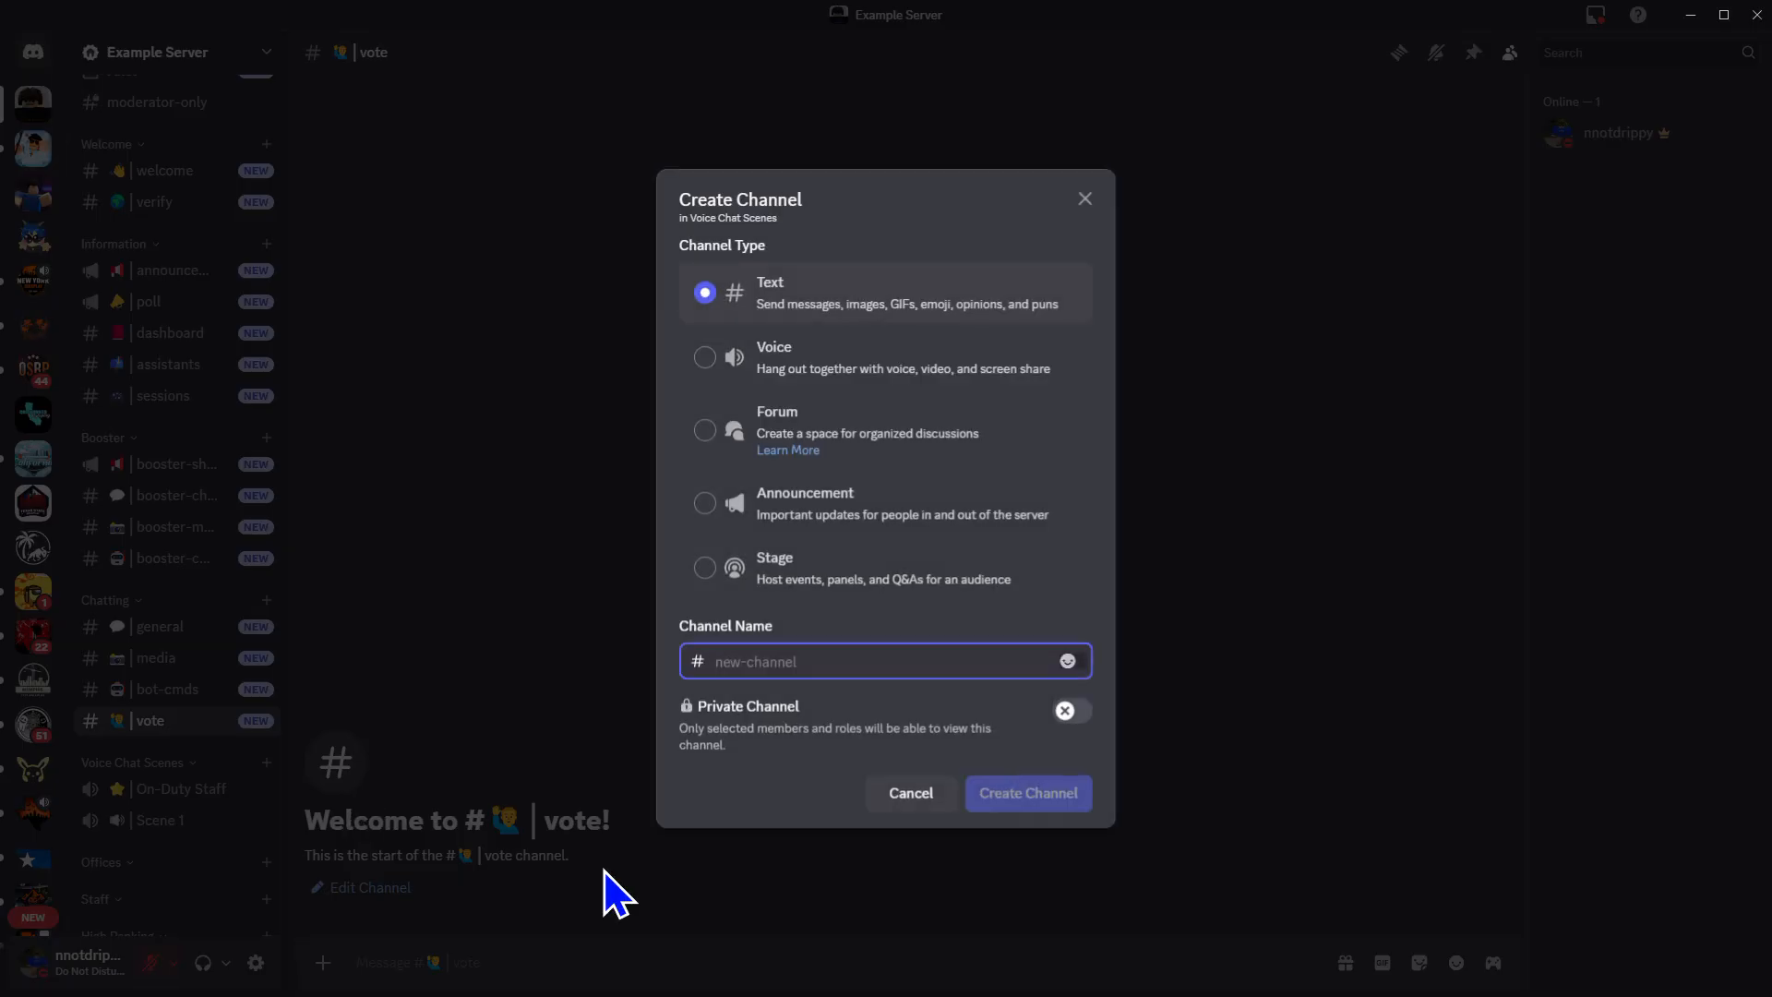
key(super+period)
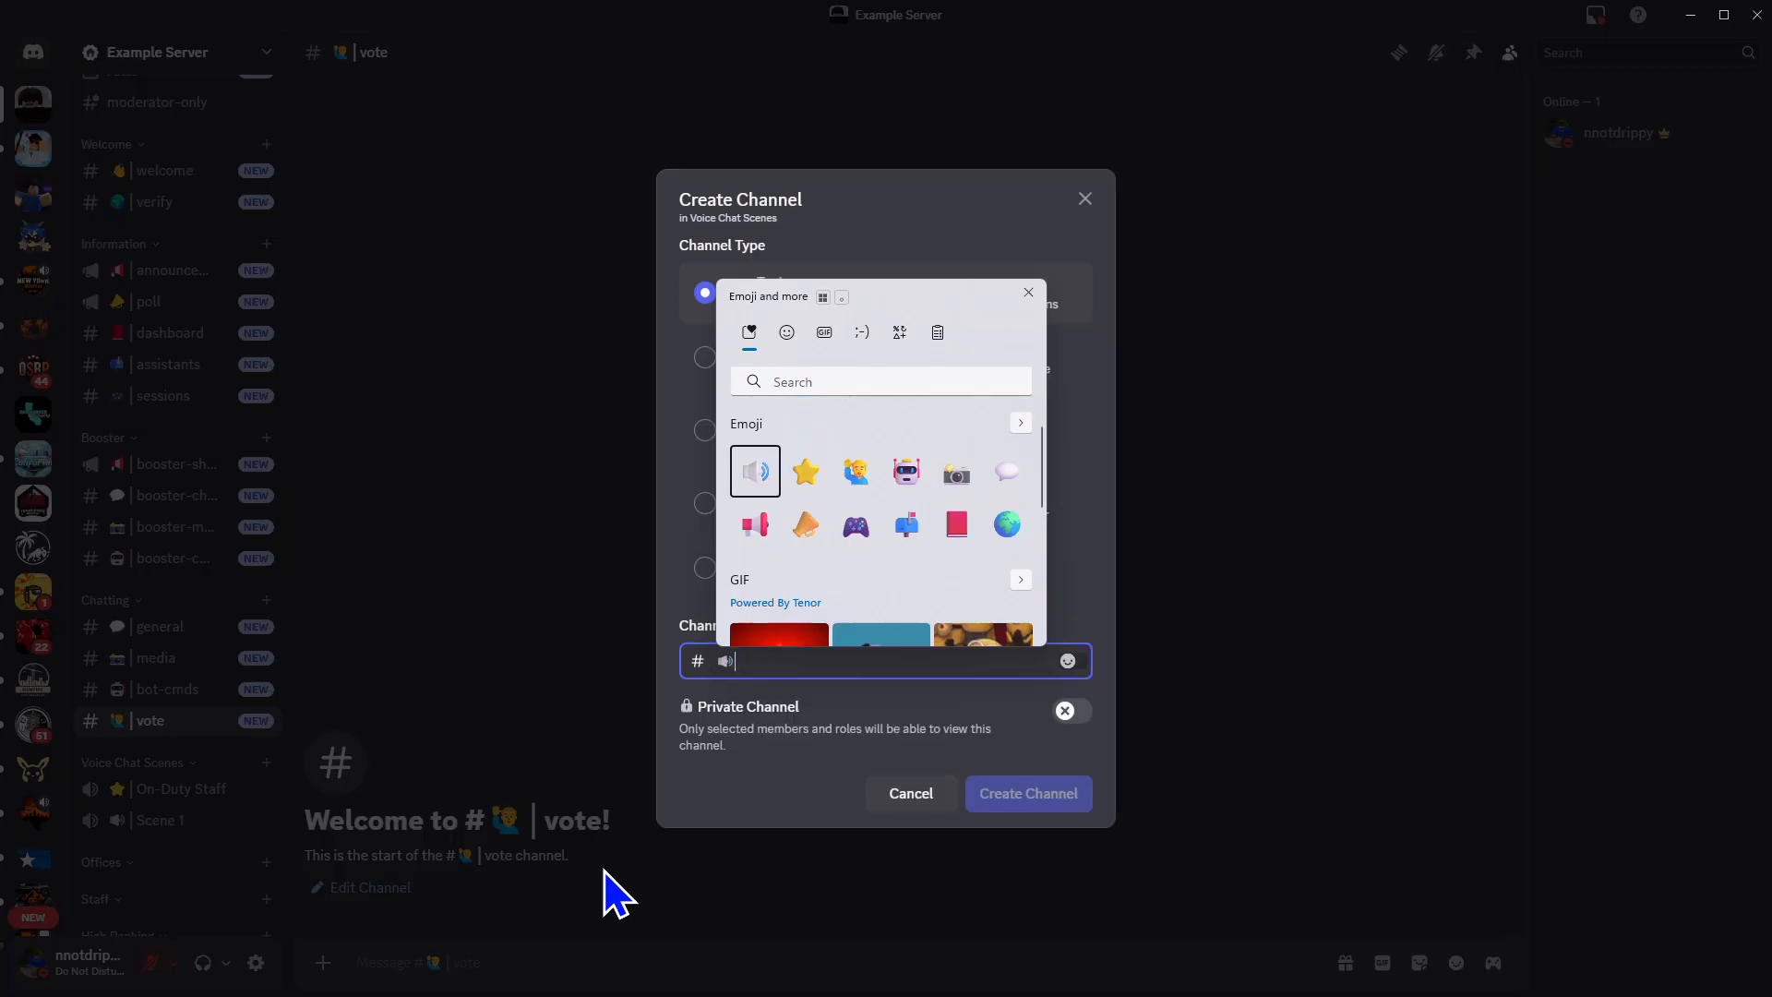
key(Return)
click(910, 367)
click(820, 669)
text(|Scene 2)
click(997, 805)
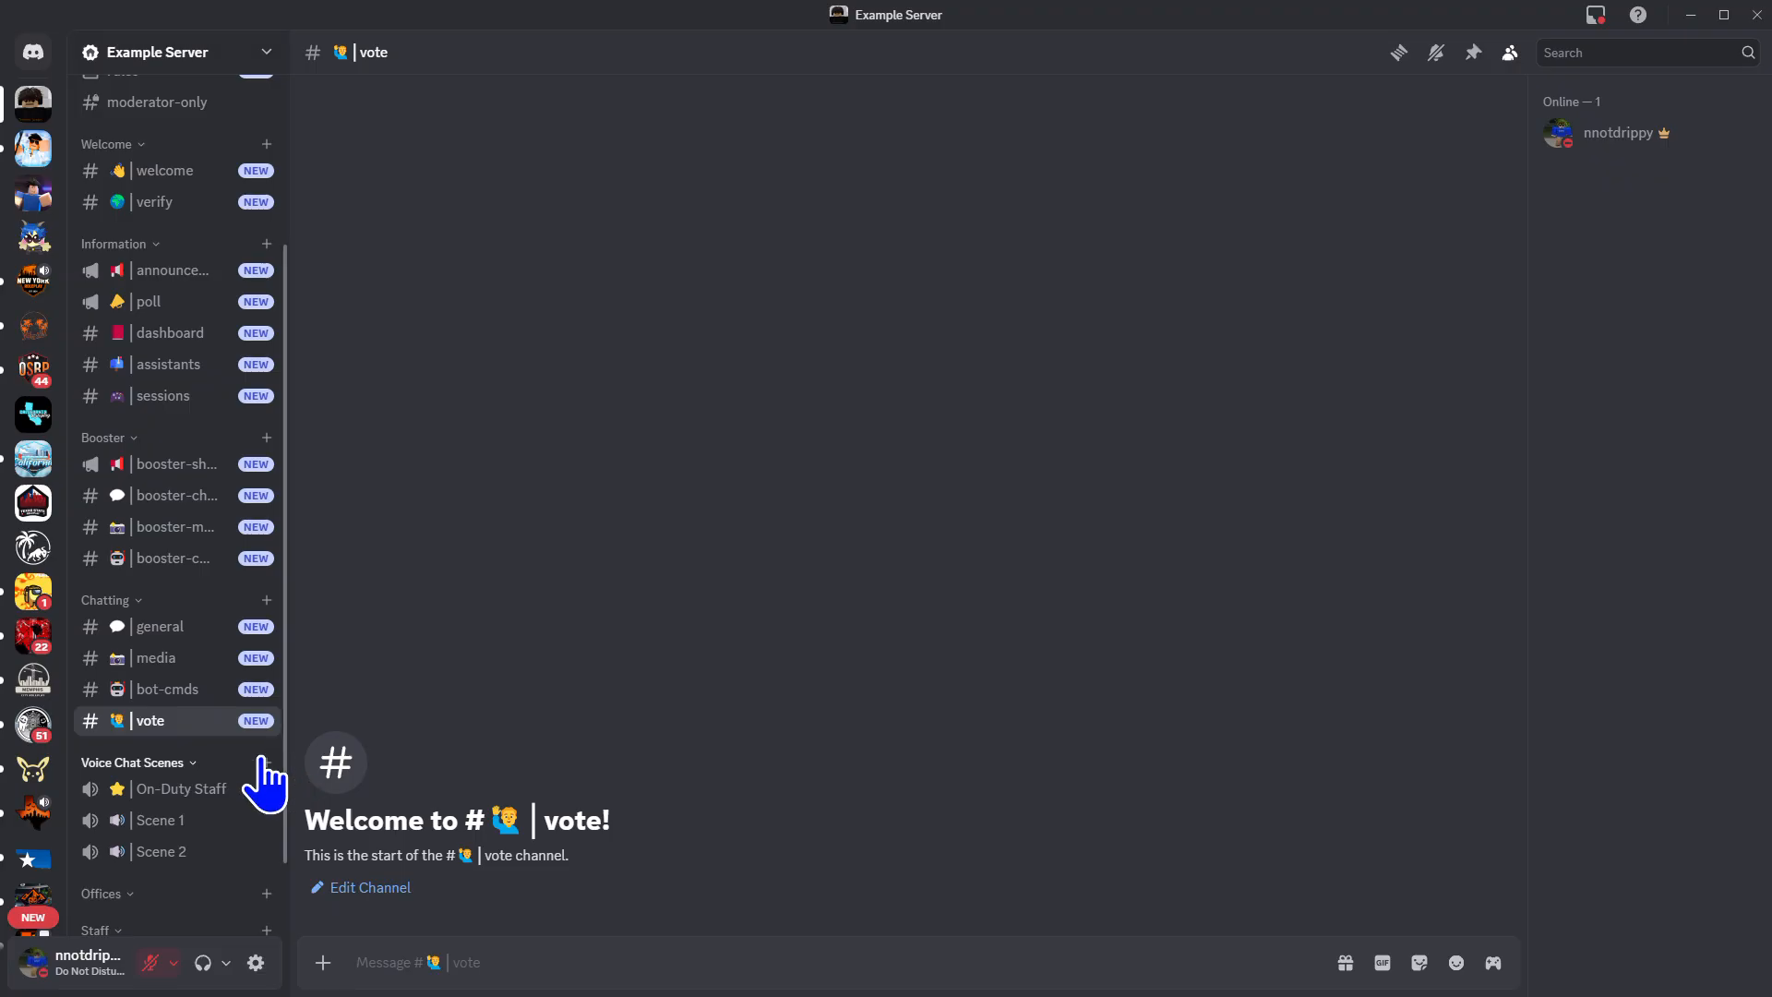
Create a voice channel named "🔊┃Scene 3" in the Voice Chat Scenes category, with the speaker emoji placed before the divider
click(267, 763)
click(812, 365)
click(822, 659)
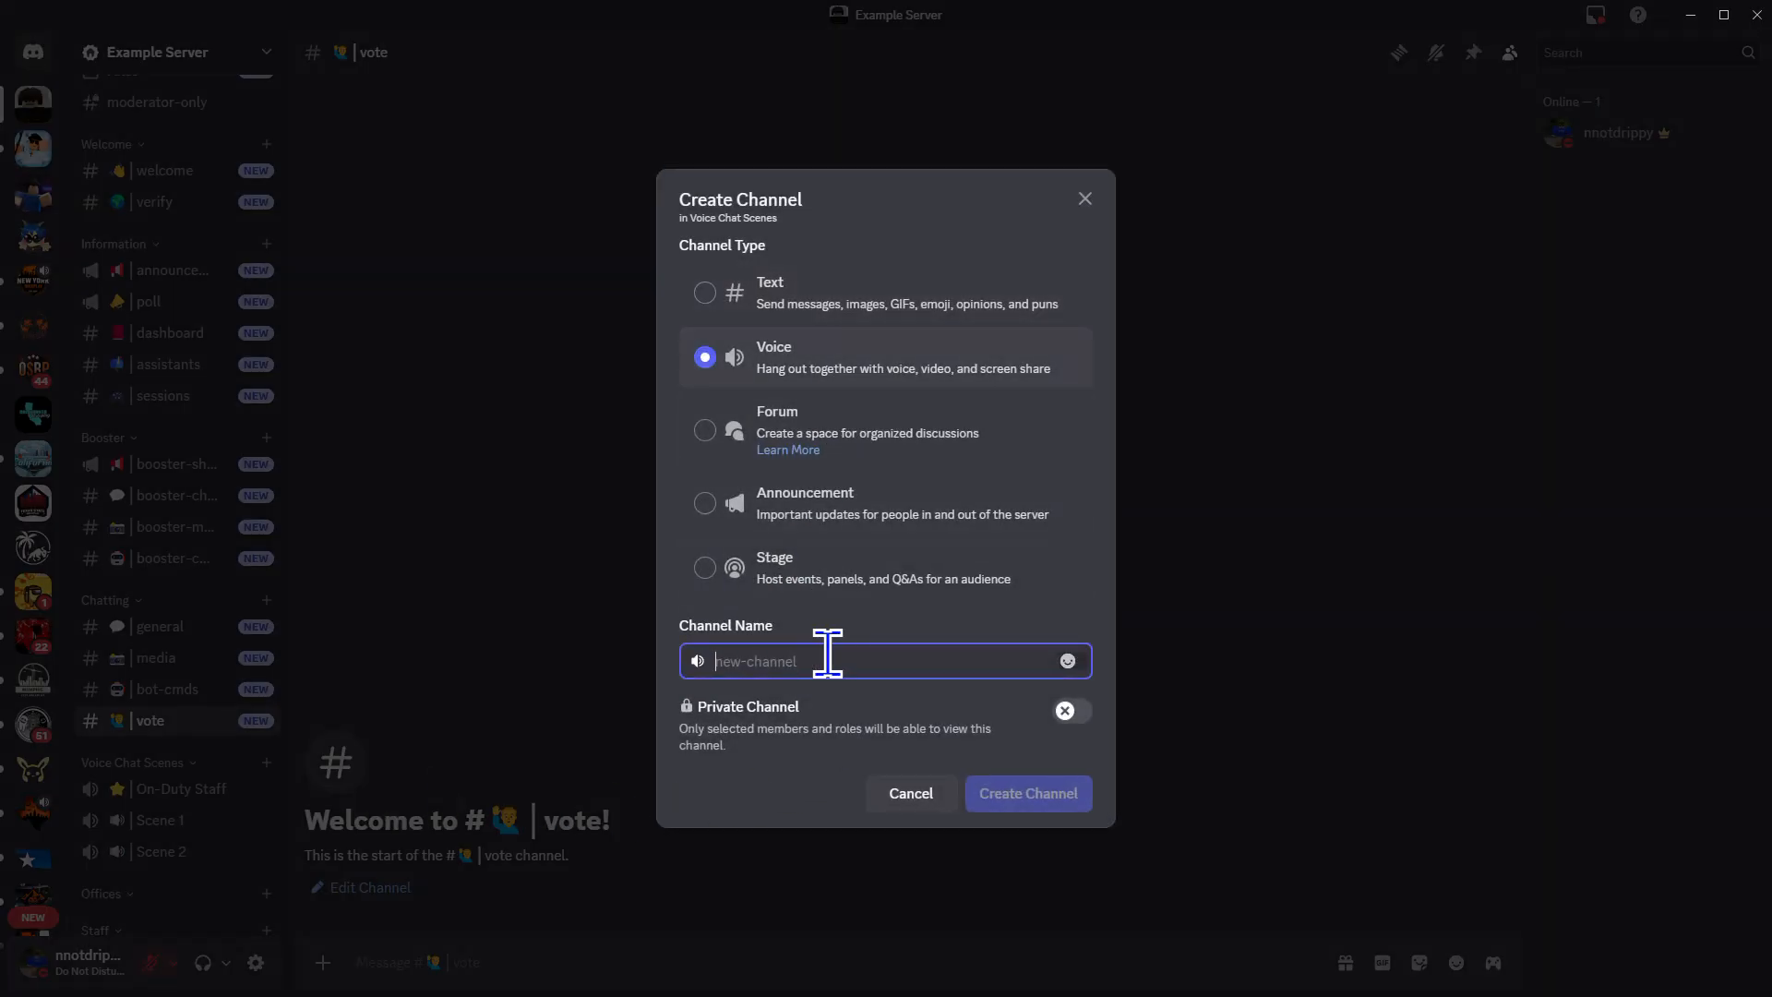
key(super+period)
key(Return)
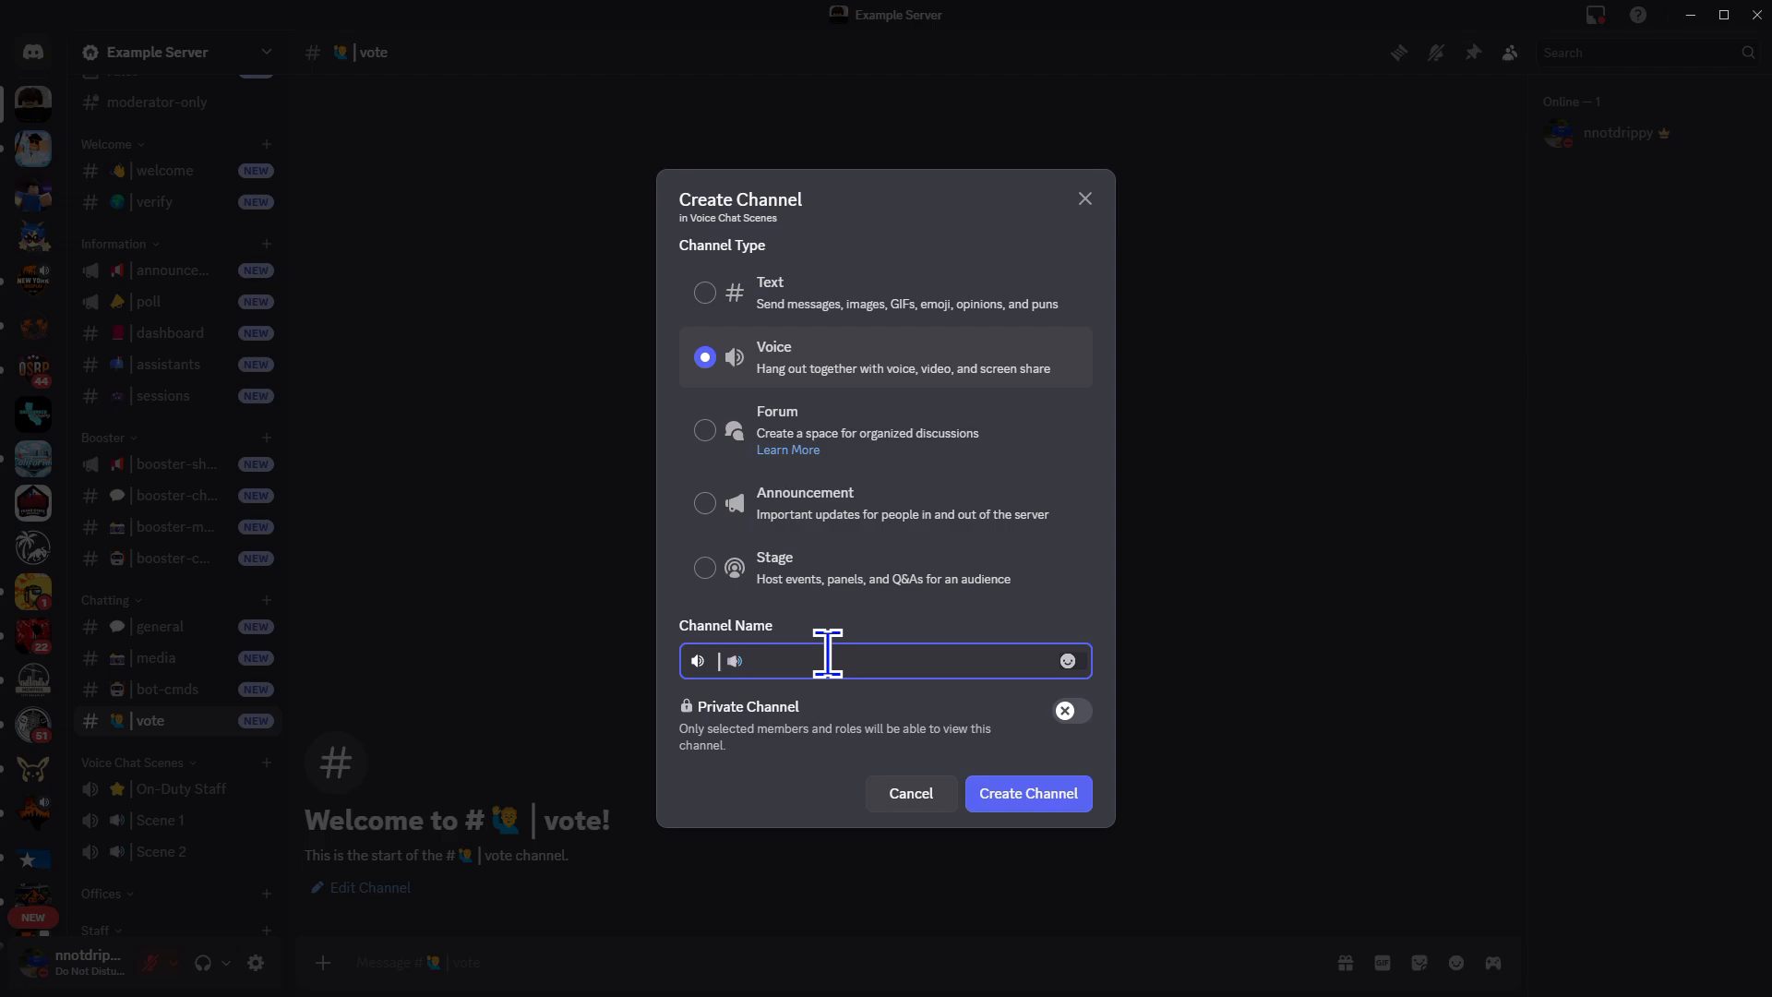
key(BackSpace)
key(BackSpace)
key(super+period)
key(Return)
text(|D)
text(cene 3)
click(1070, 794)
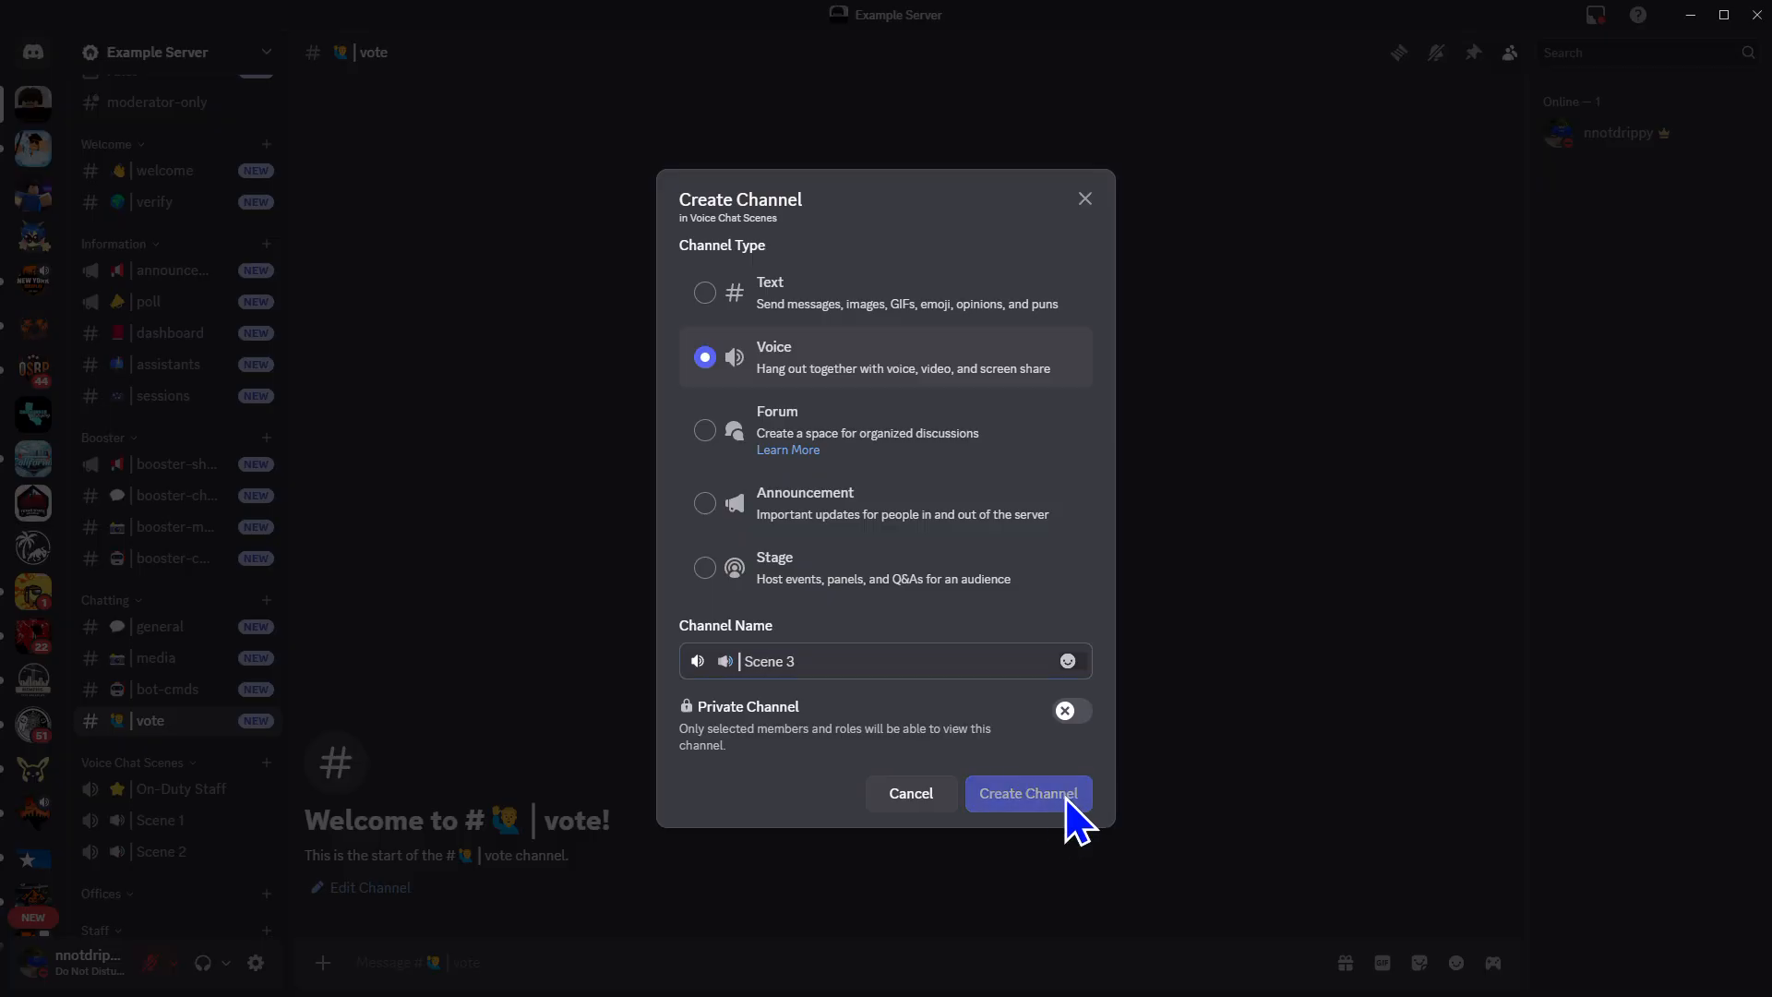
Create a voice channel named "⛔┃Waiting Room" in the Offices category, finding the no-entry emoji with the search term "stop"
scroll(218, 751, down, 3)
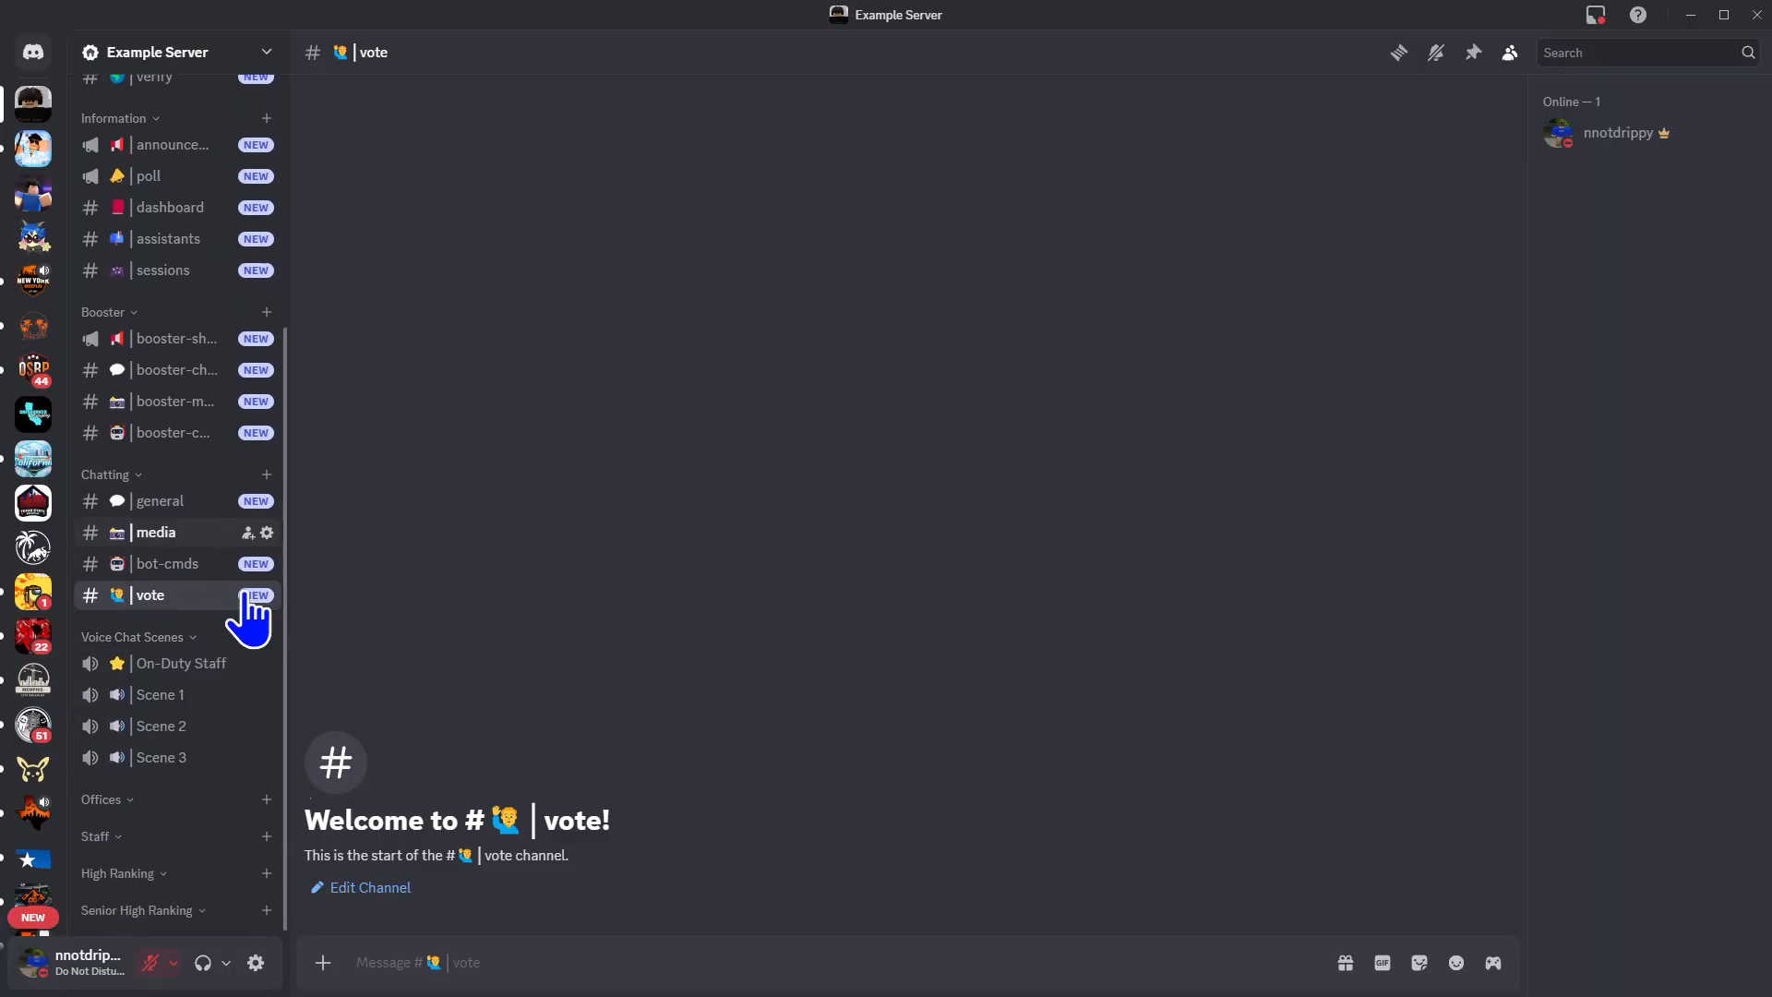
click(267, 799)
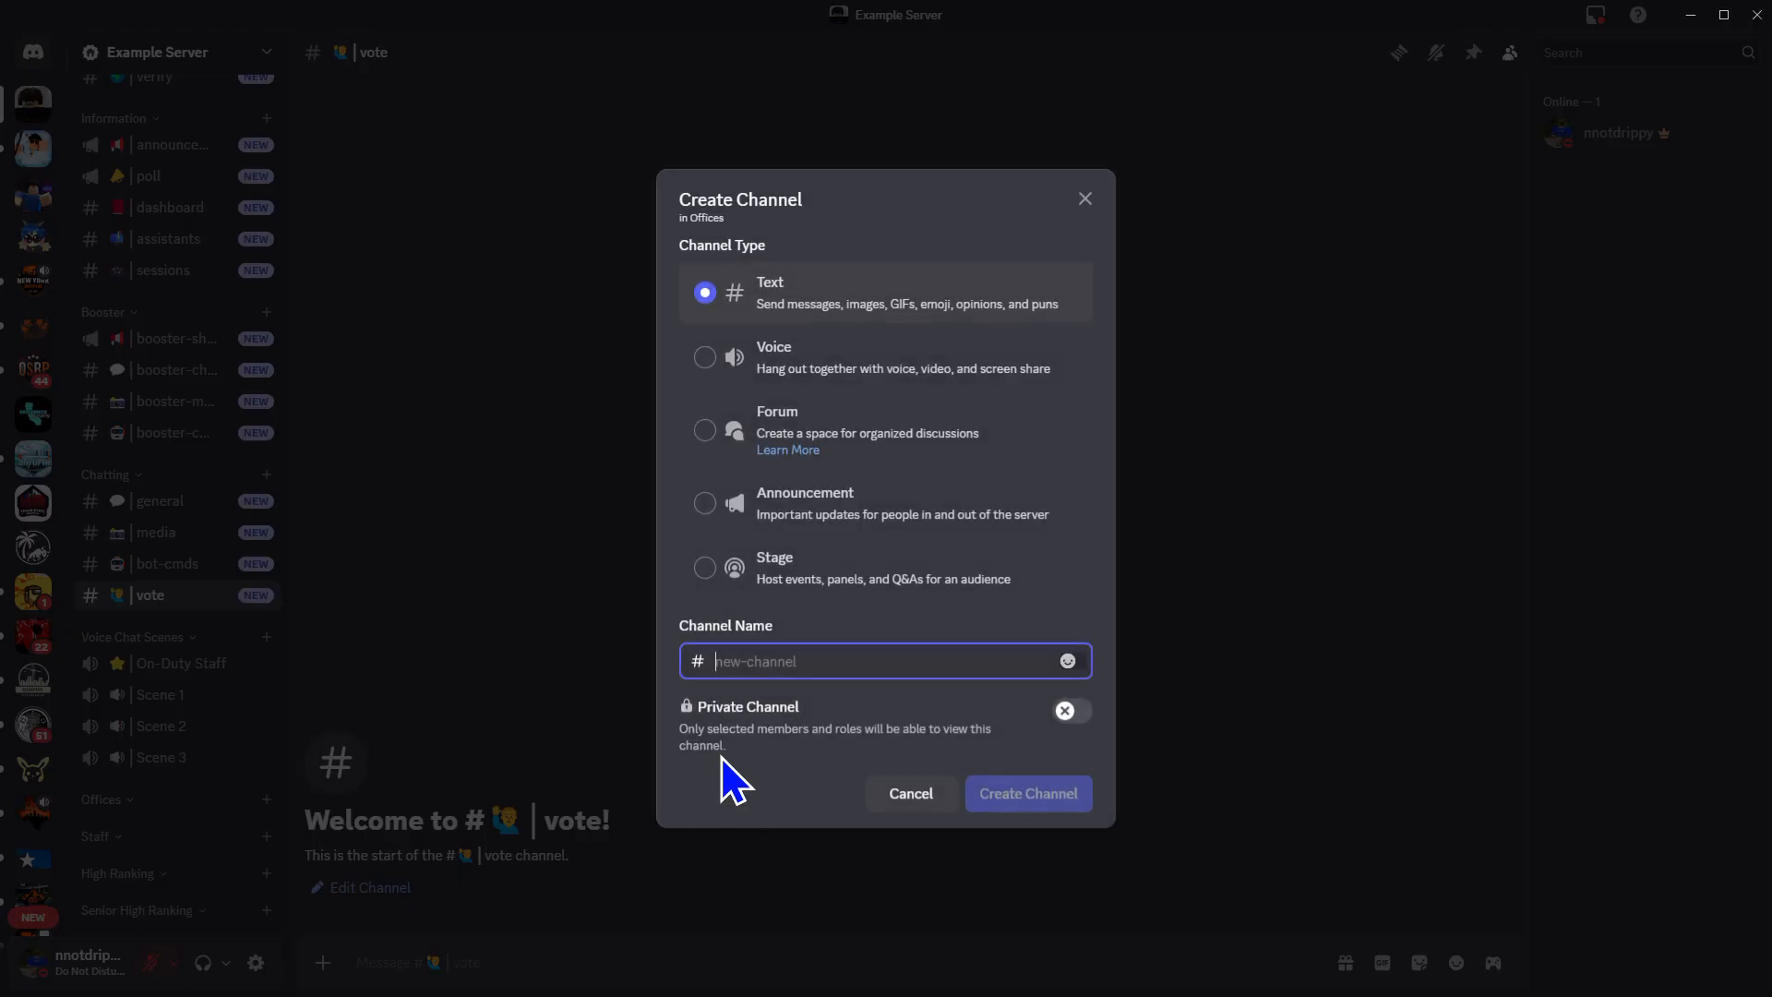
click(942, 362)
click(826, 657)
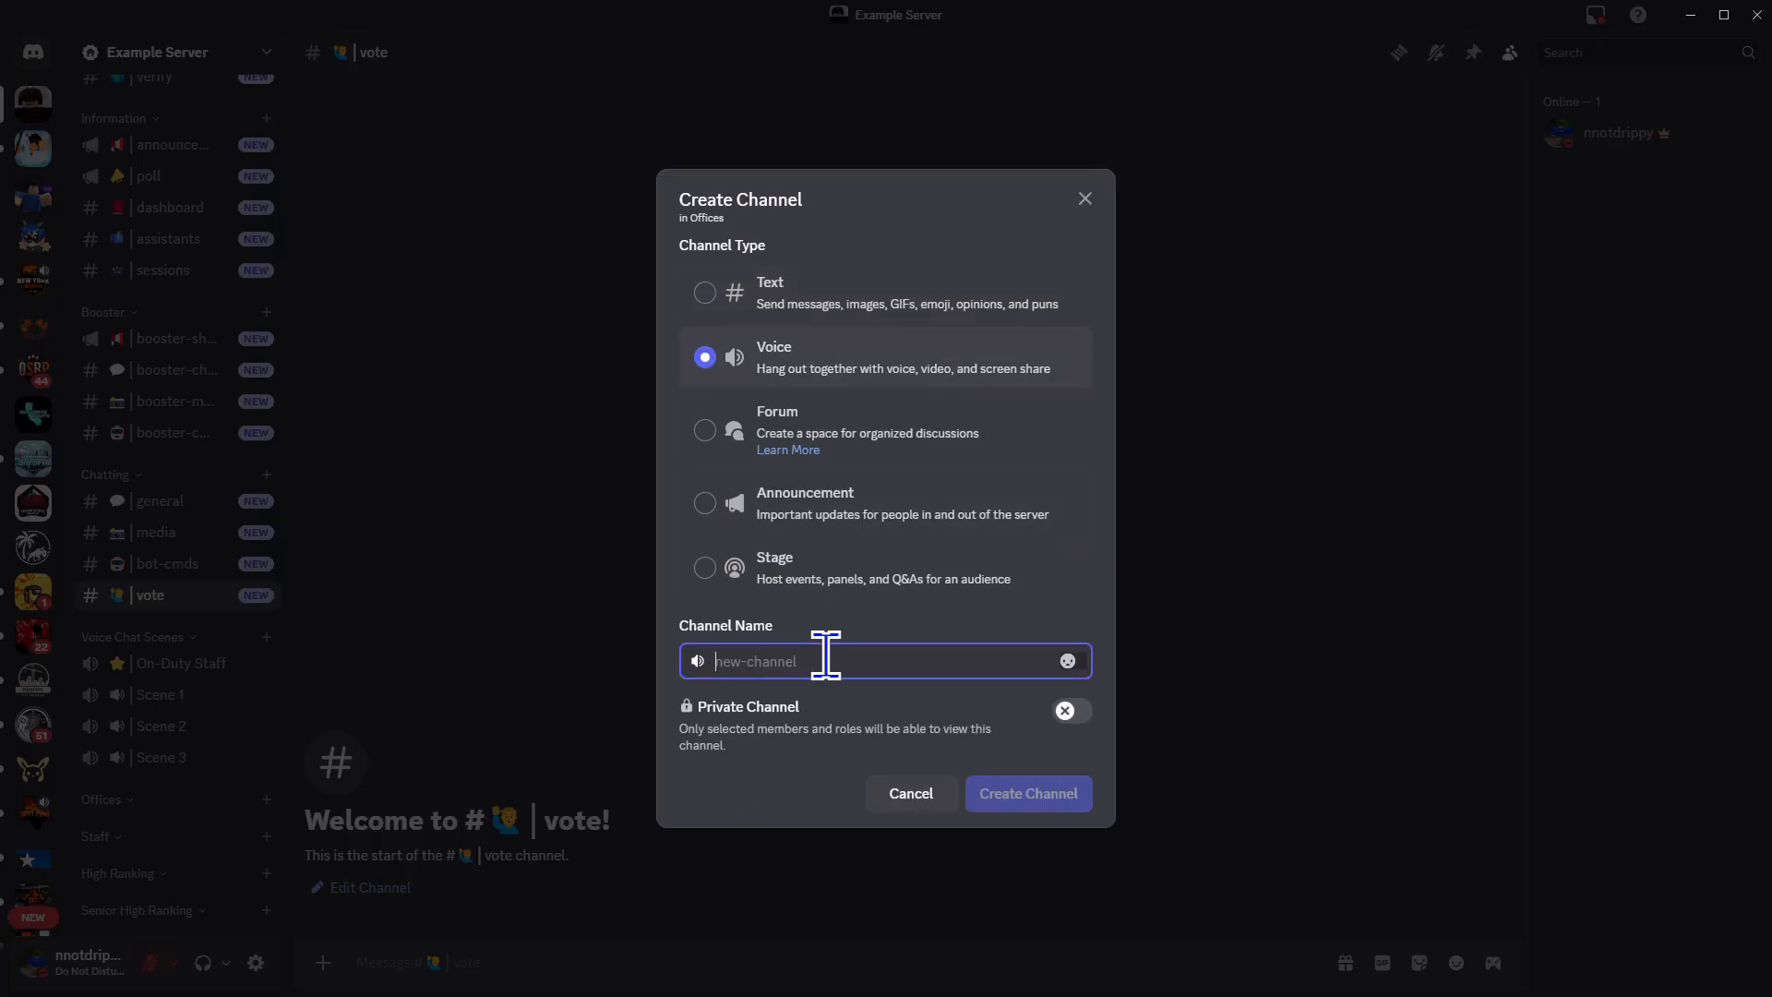
key(super+period)
text(stop)
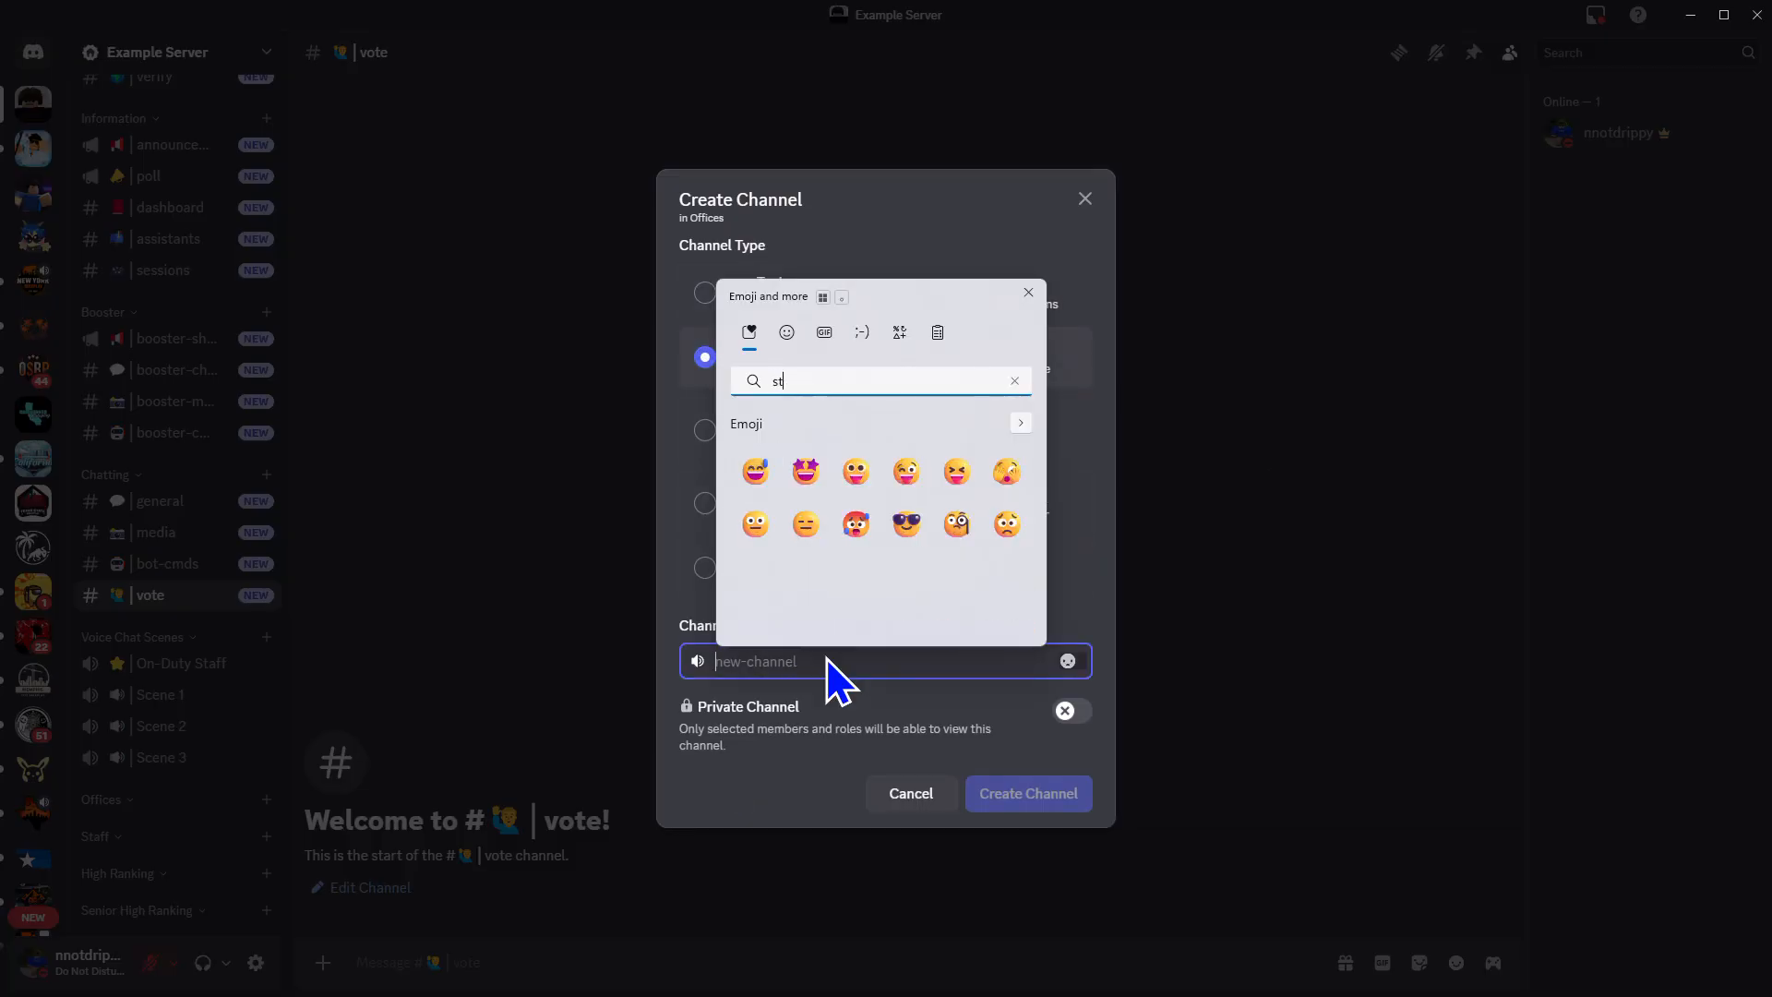
key(Down)
key(Right)
key(Right)
key(Right)
key(Down)
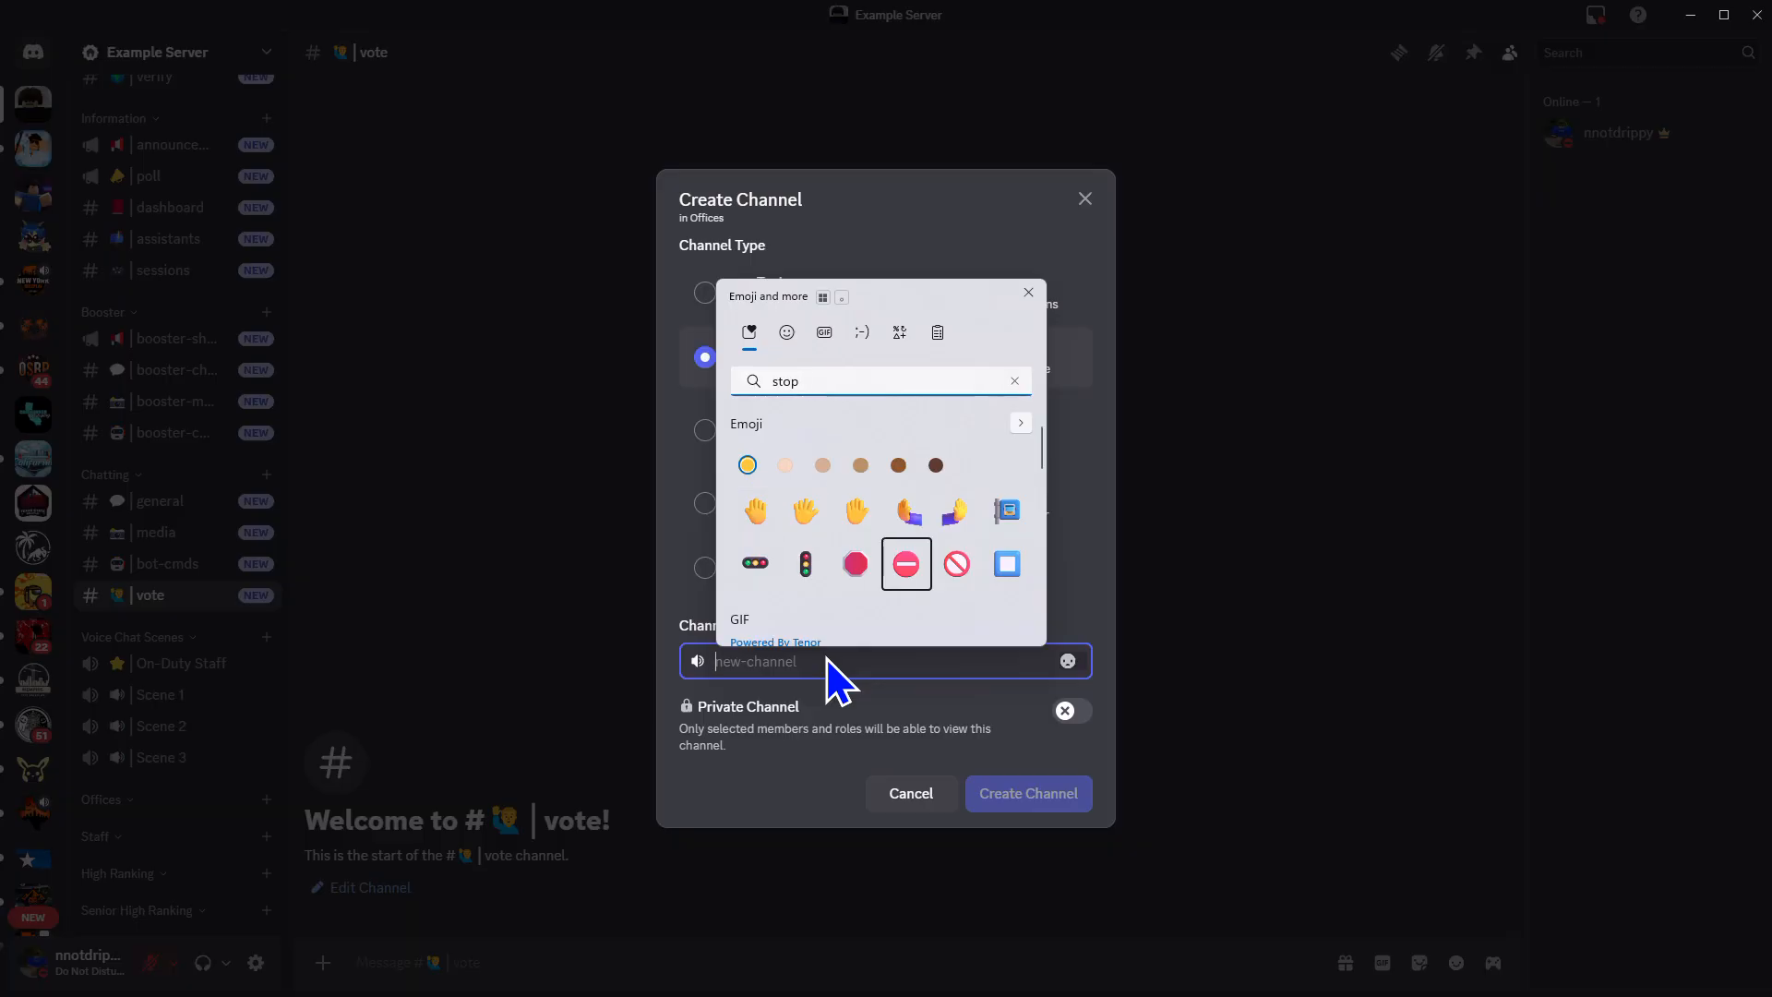
key(Return)
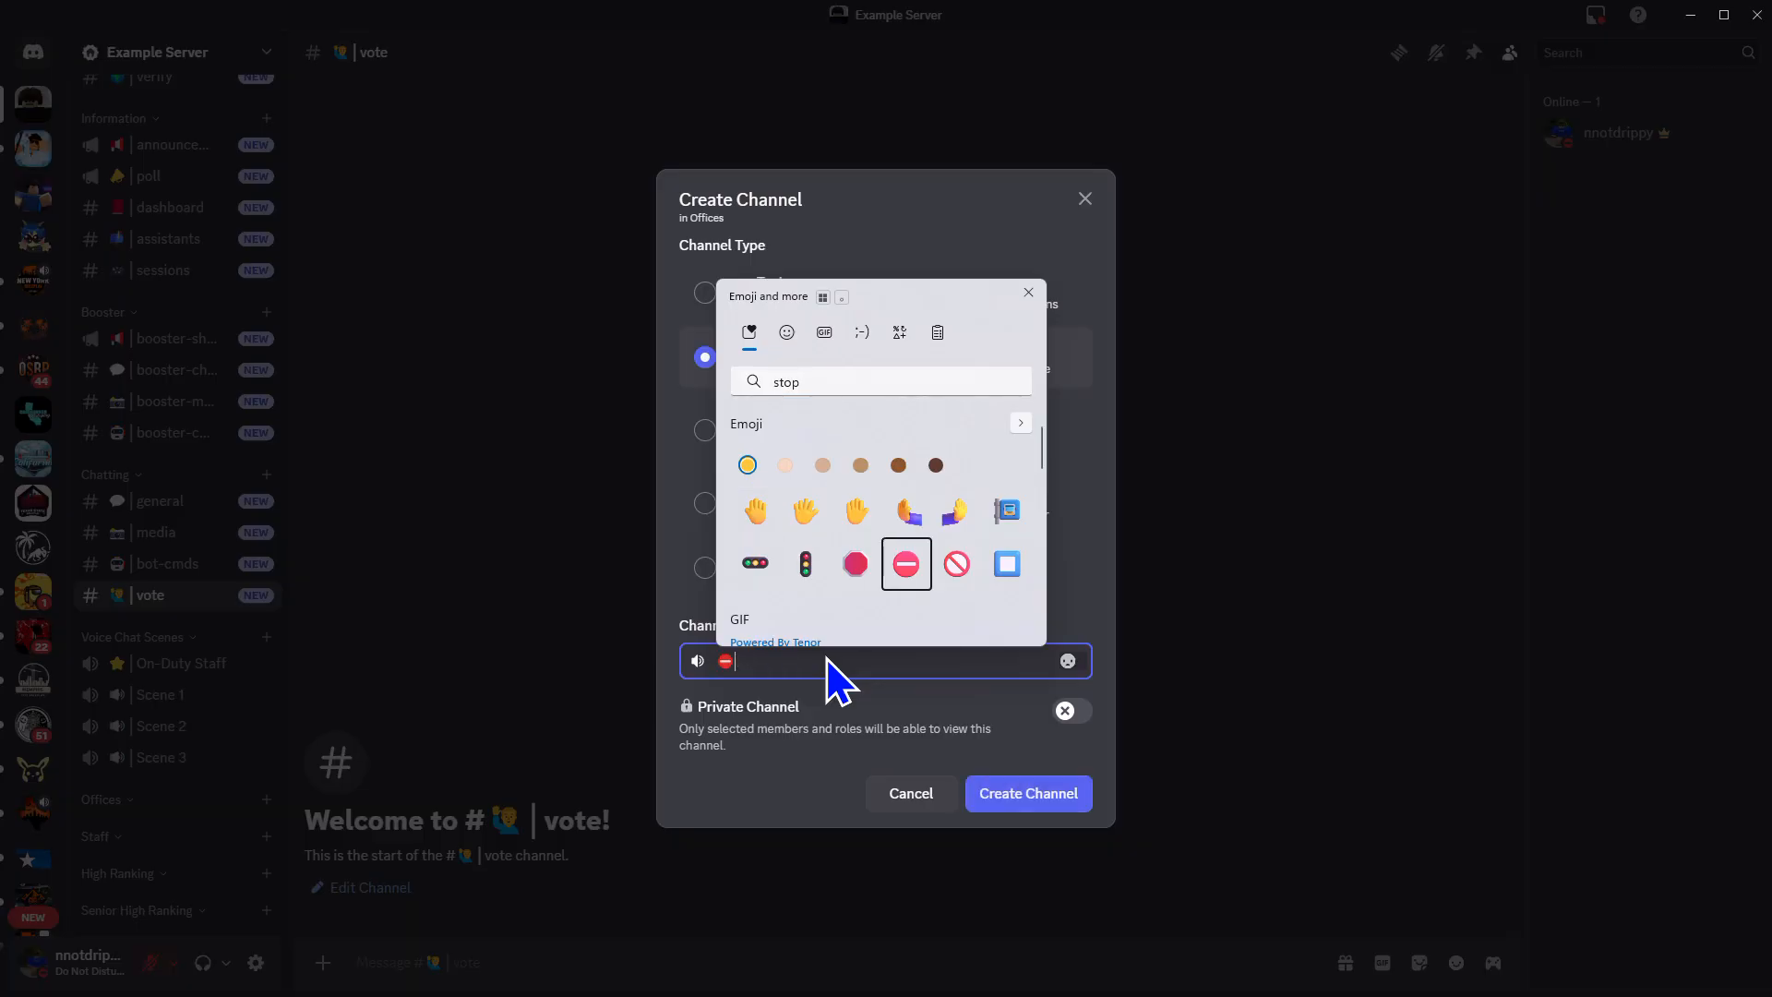
click(827, 655)
text(|Waitijng Room)
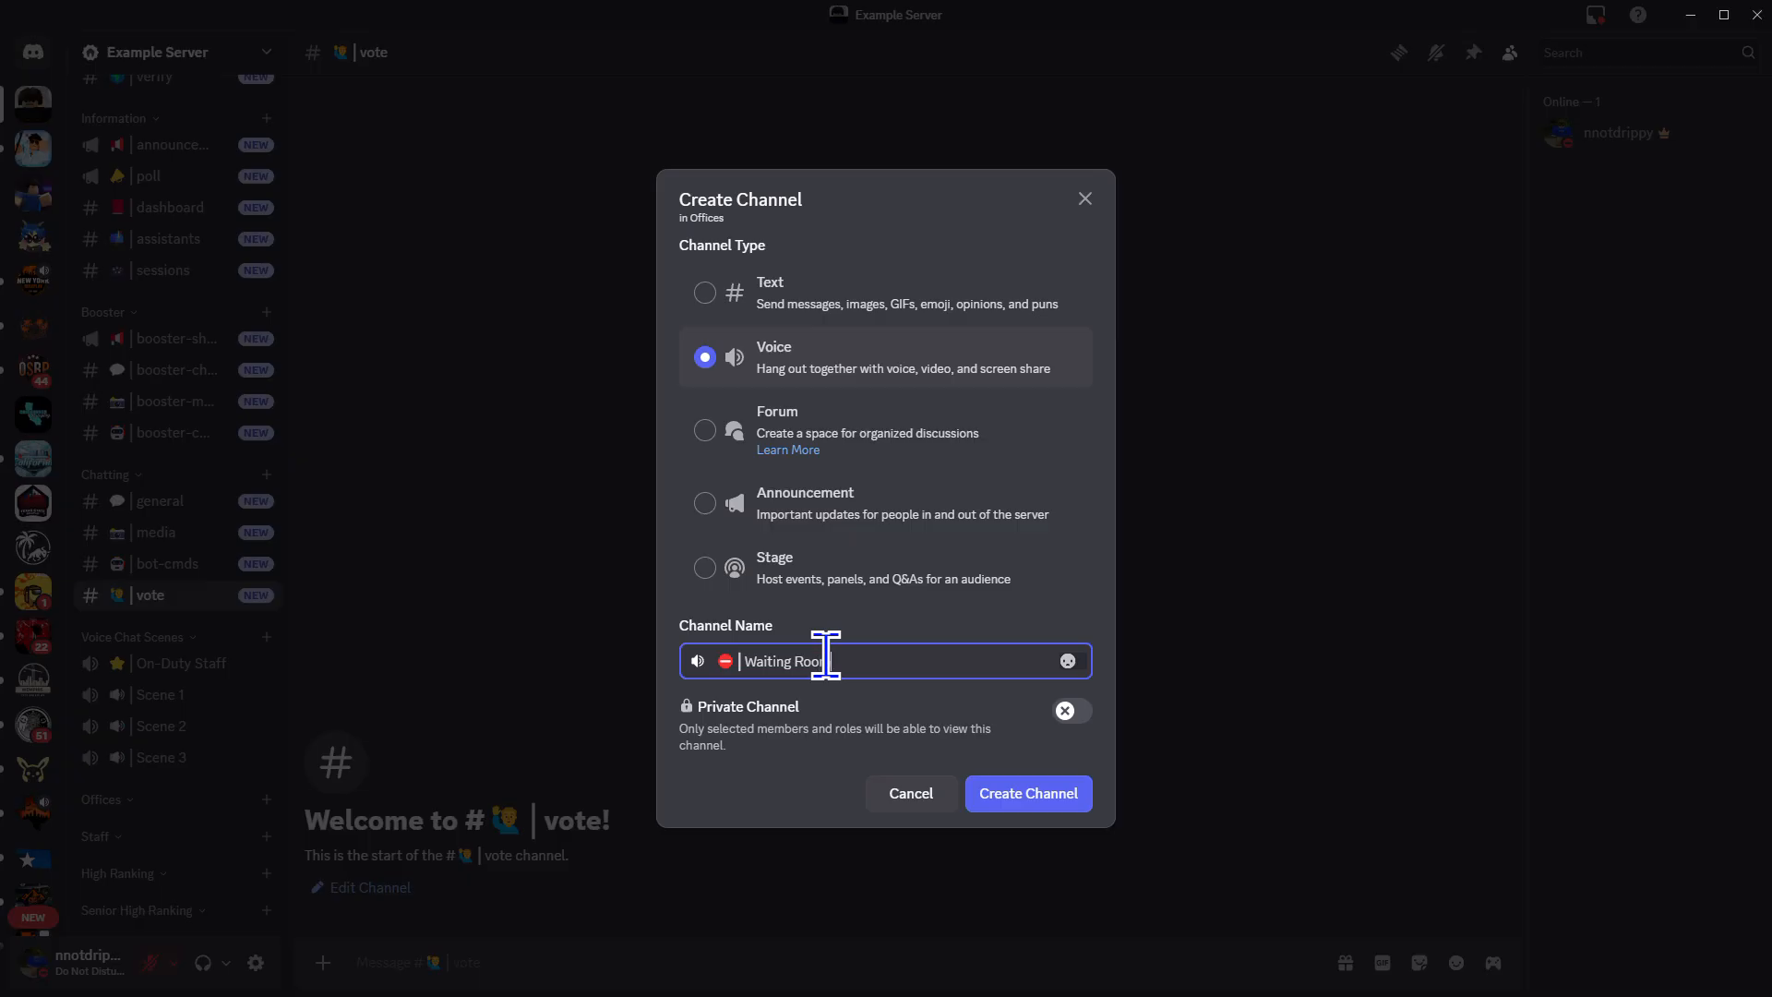
click(1032, 792)
Create a voice channel in the Offices category named with the briefcase emoji, found with "brief", the "┃" divider and the owner's office name
scroll(221, 628, down, 1)
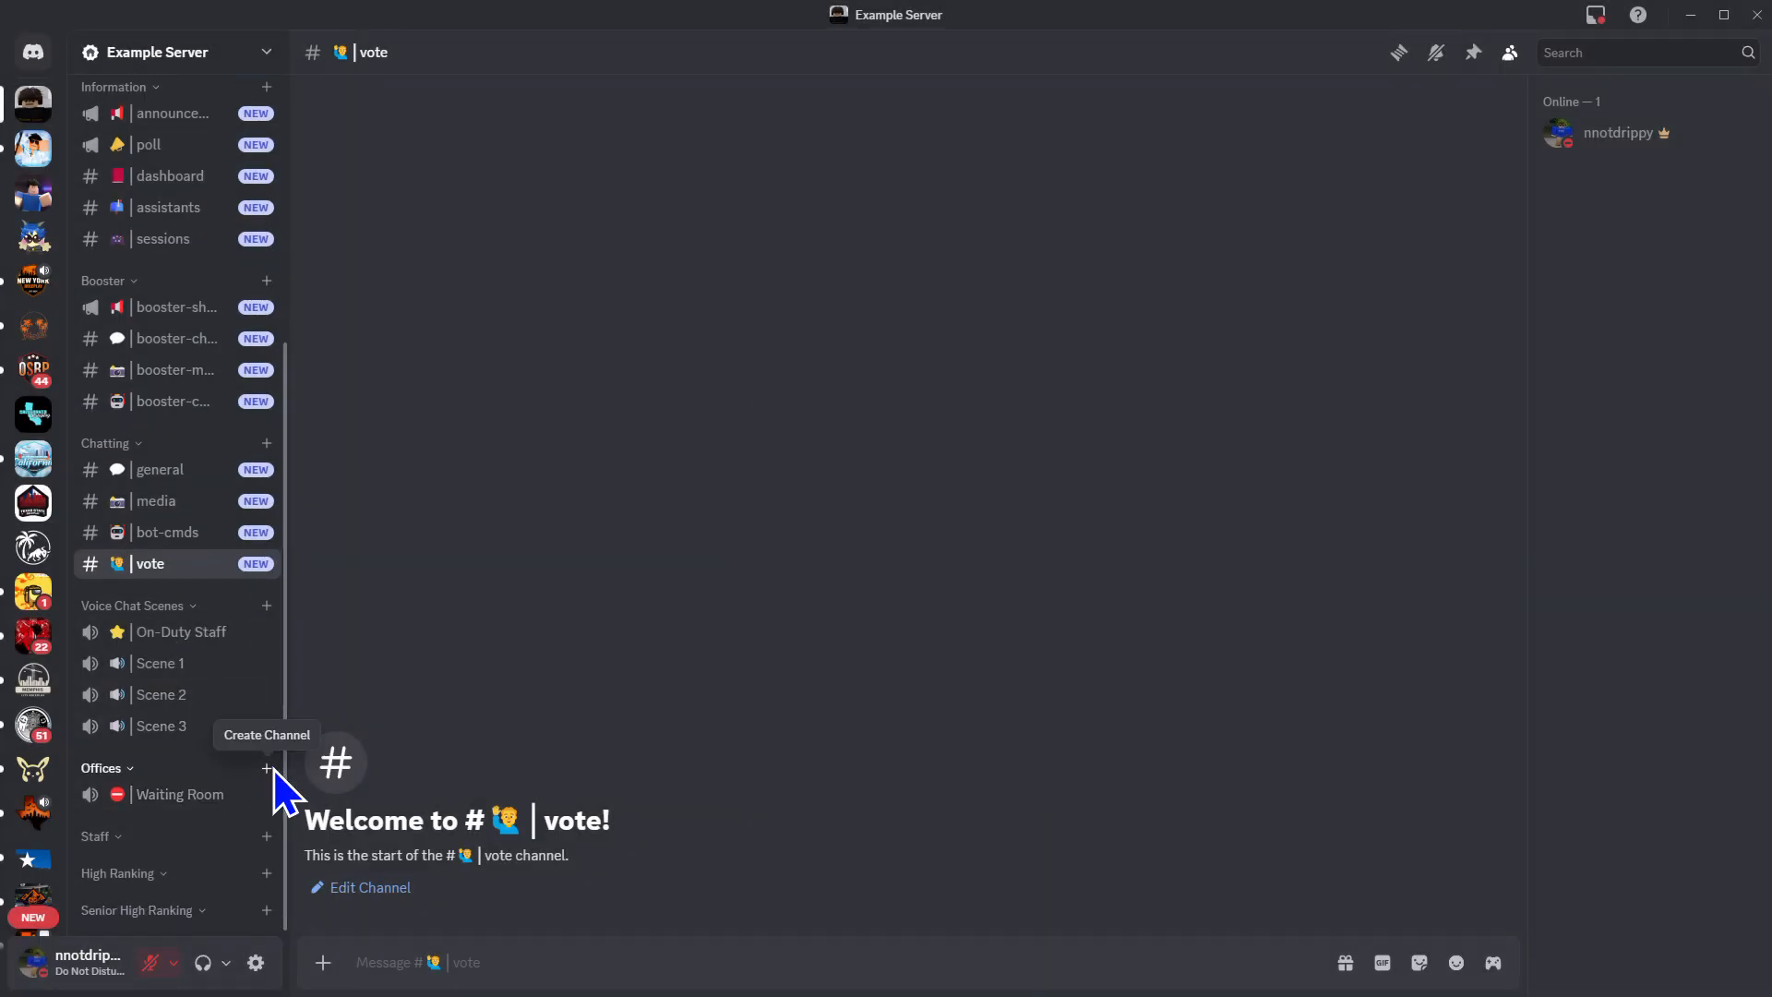
click(267, 768)
click(805, 365)
click(780, 661)
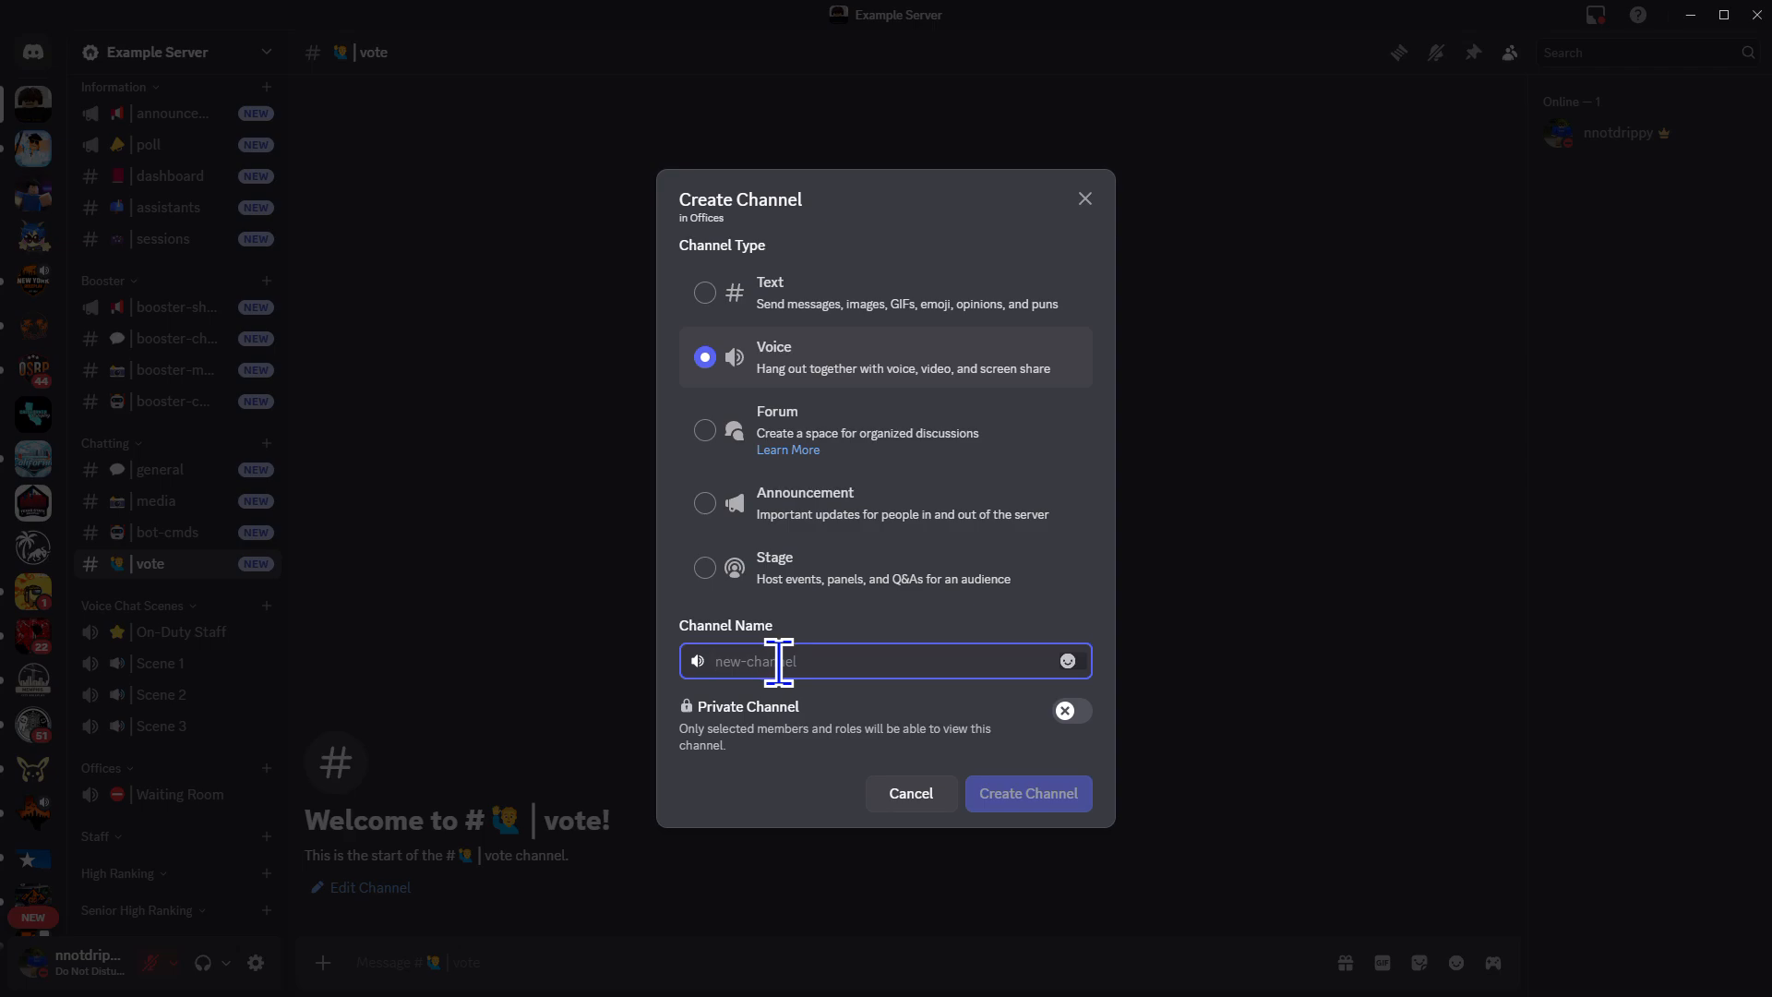
key(super+period)
text(brief)
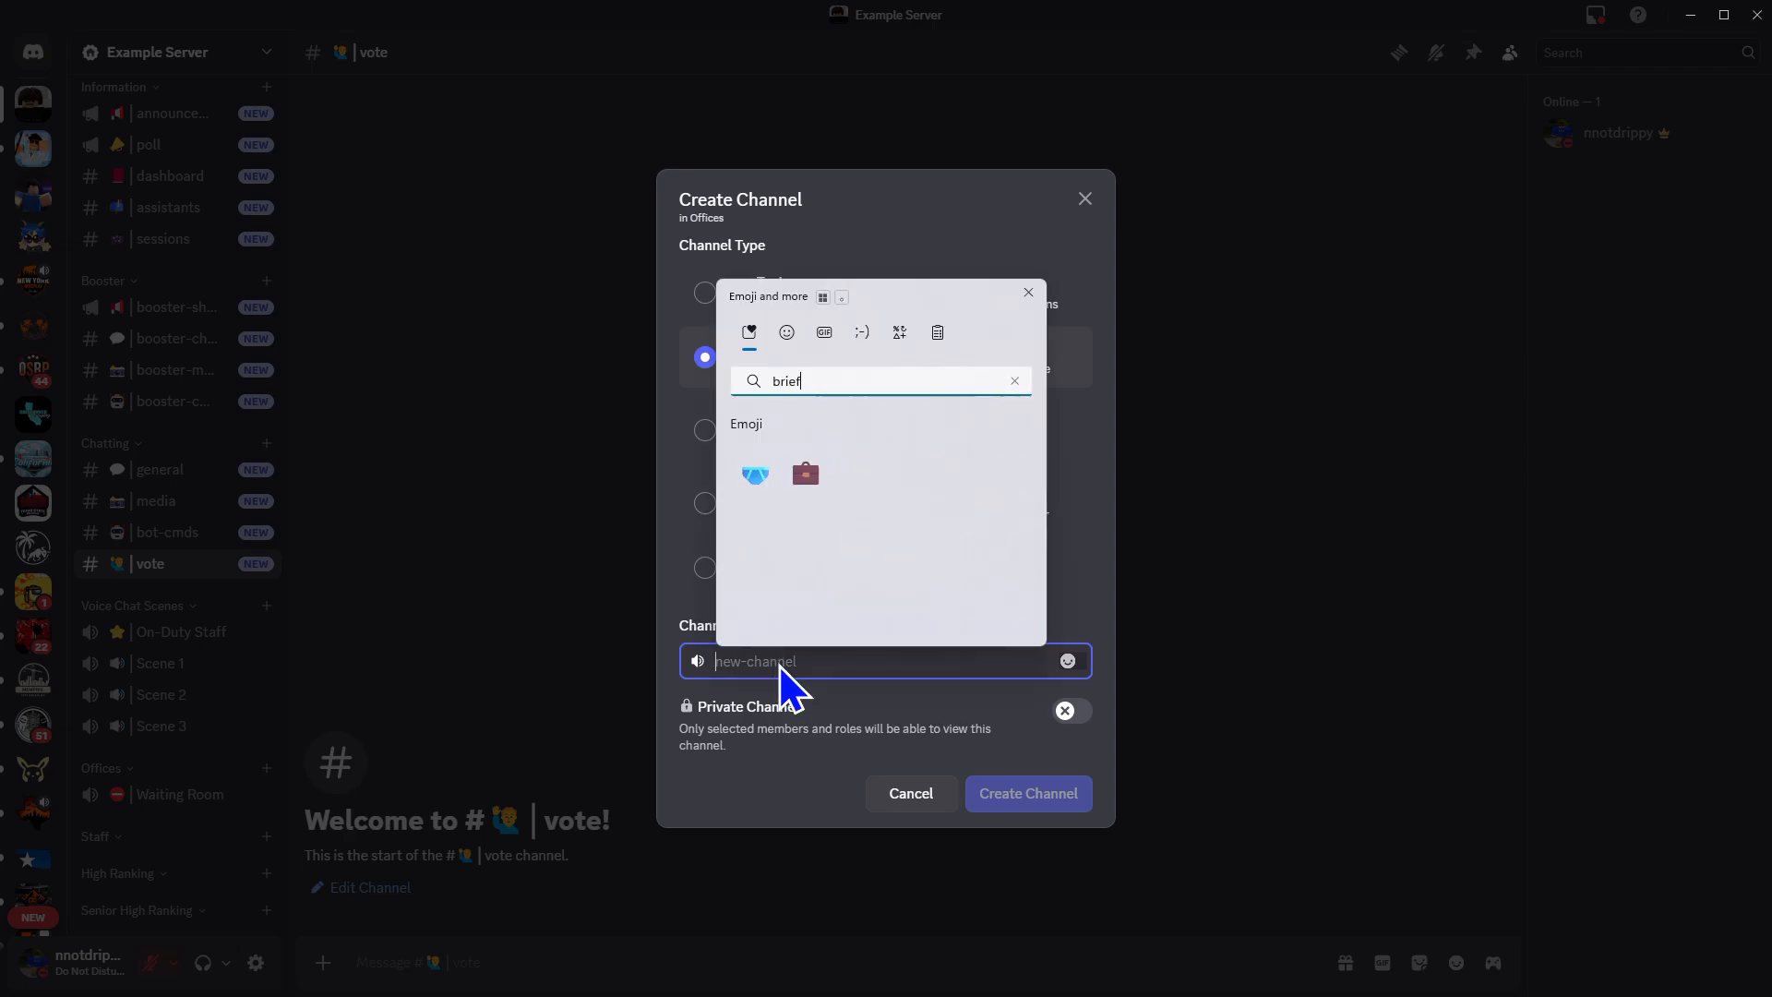
click(806, 474)
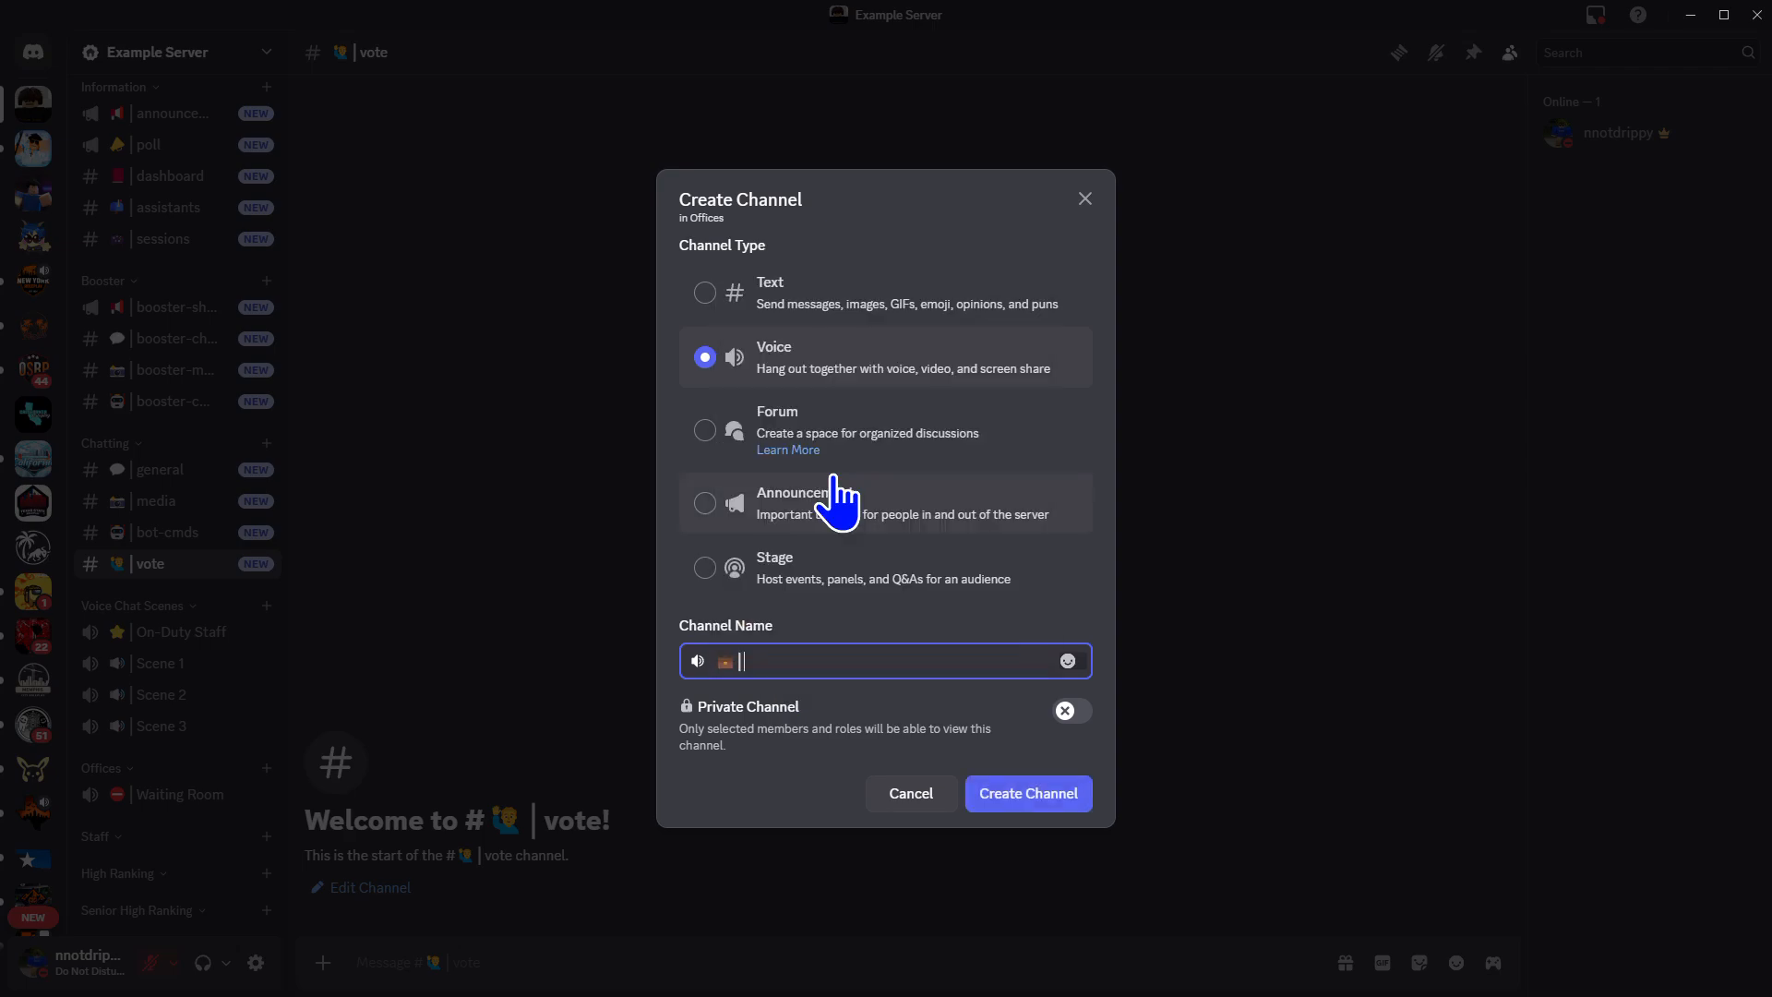
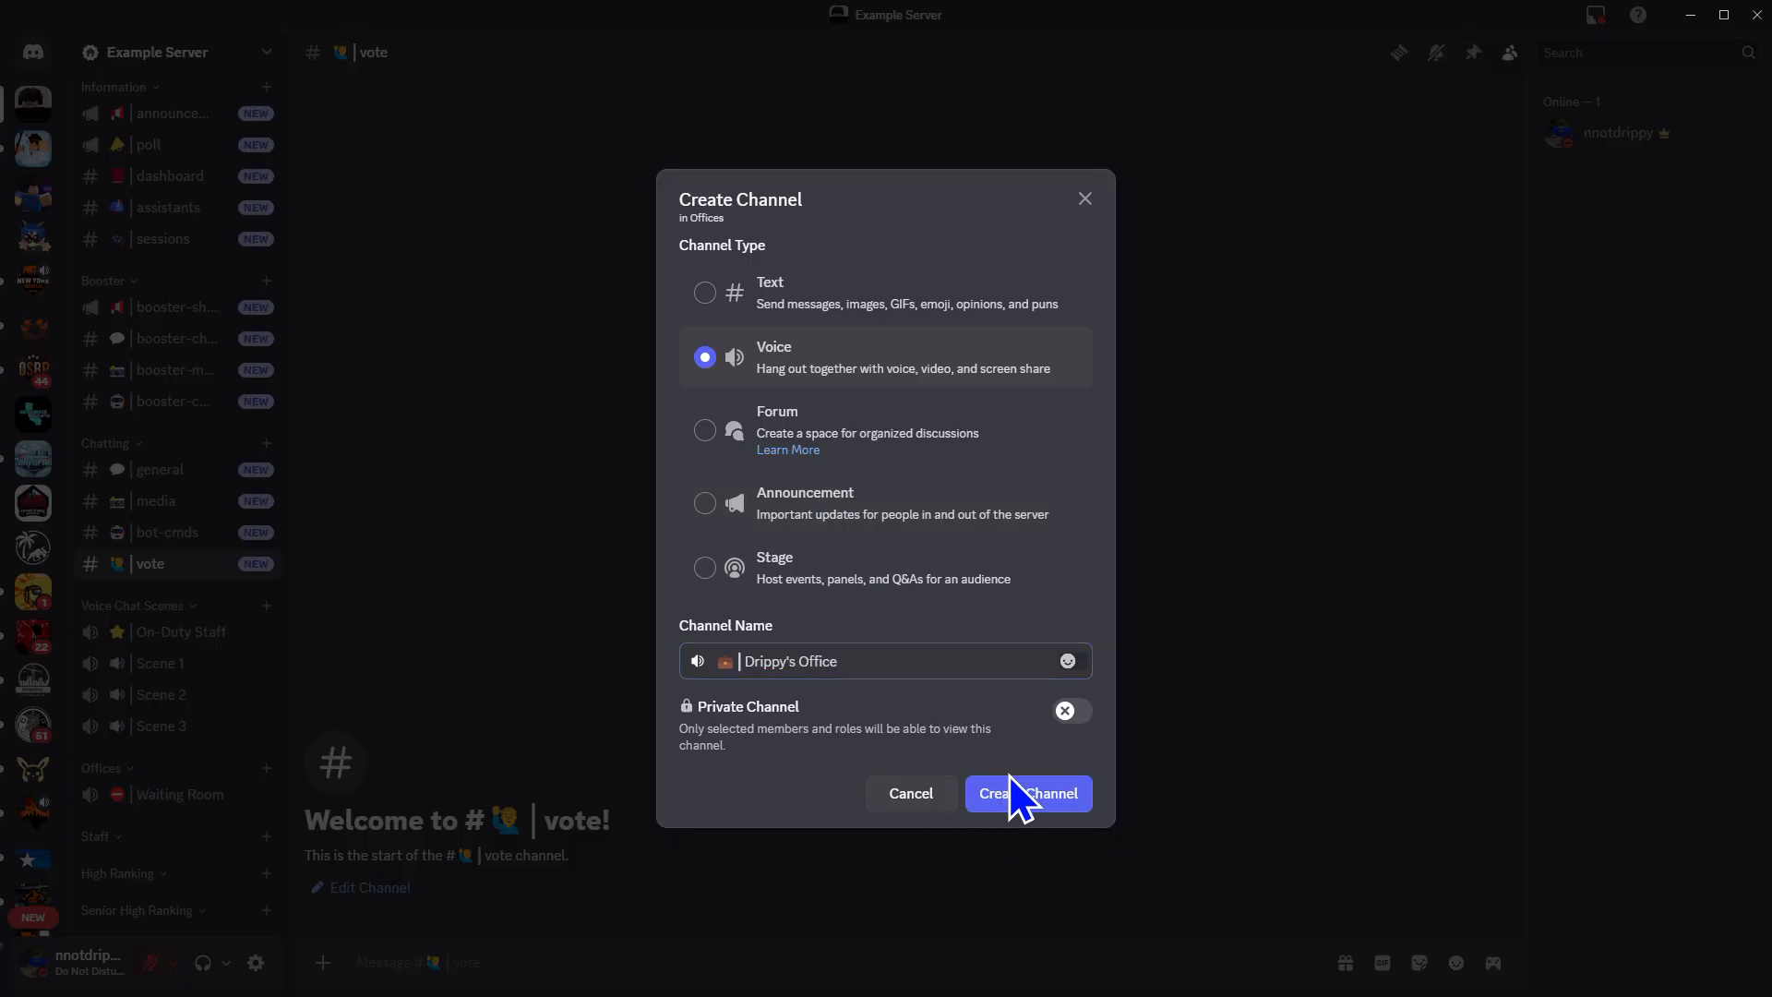
click(1033, 797)
Create an announcement channel named "📢┃staff-shouts" in the Staff category, reusing the recent red loudspeaker emoji
scroll(225, 835, down, 1)
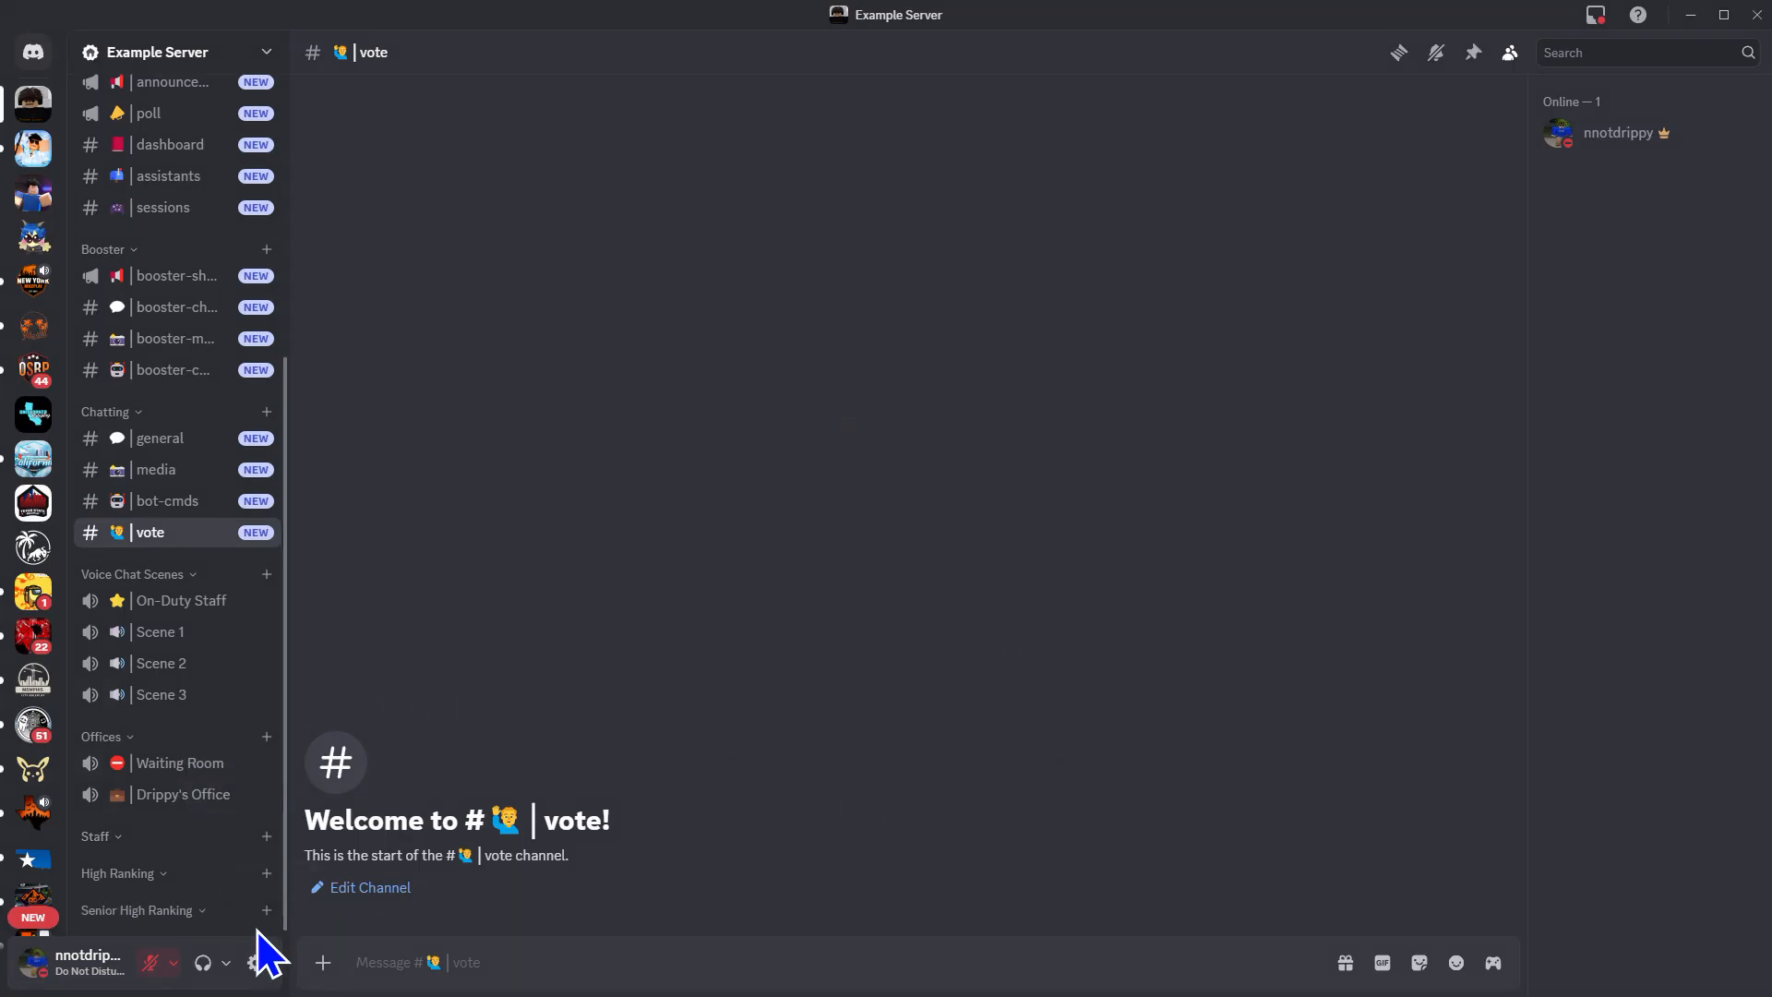
click(268, 836)
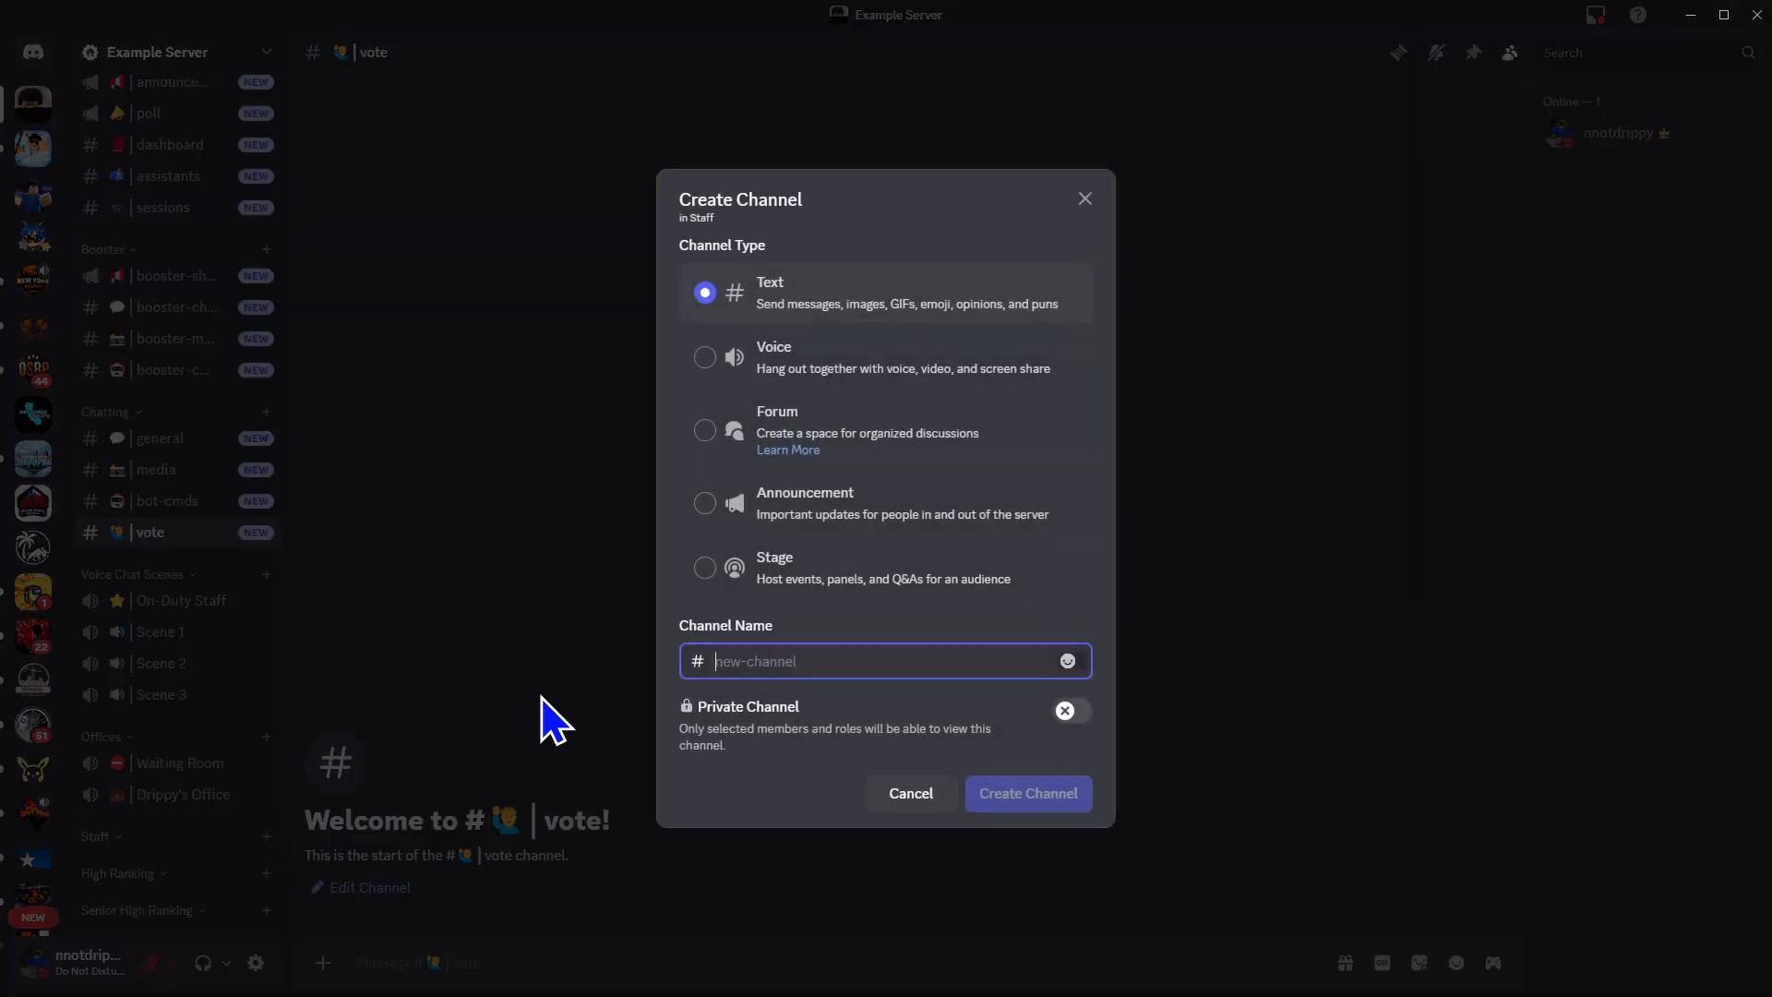
click(843, 507)
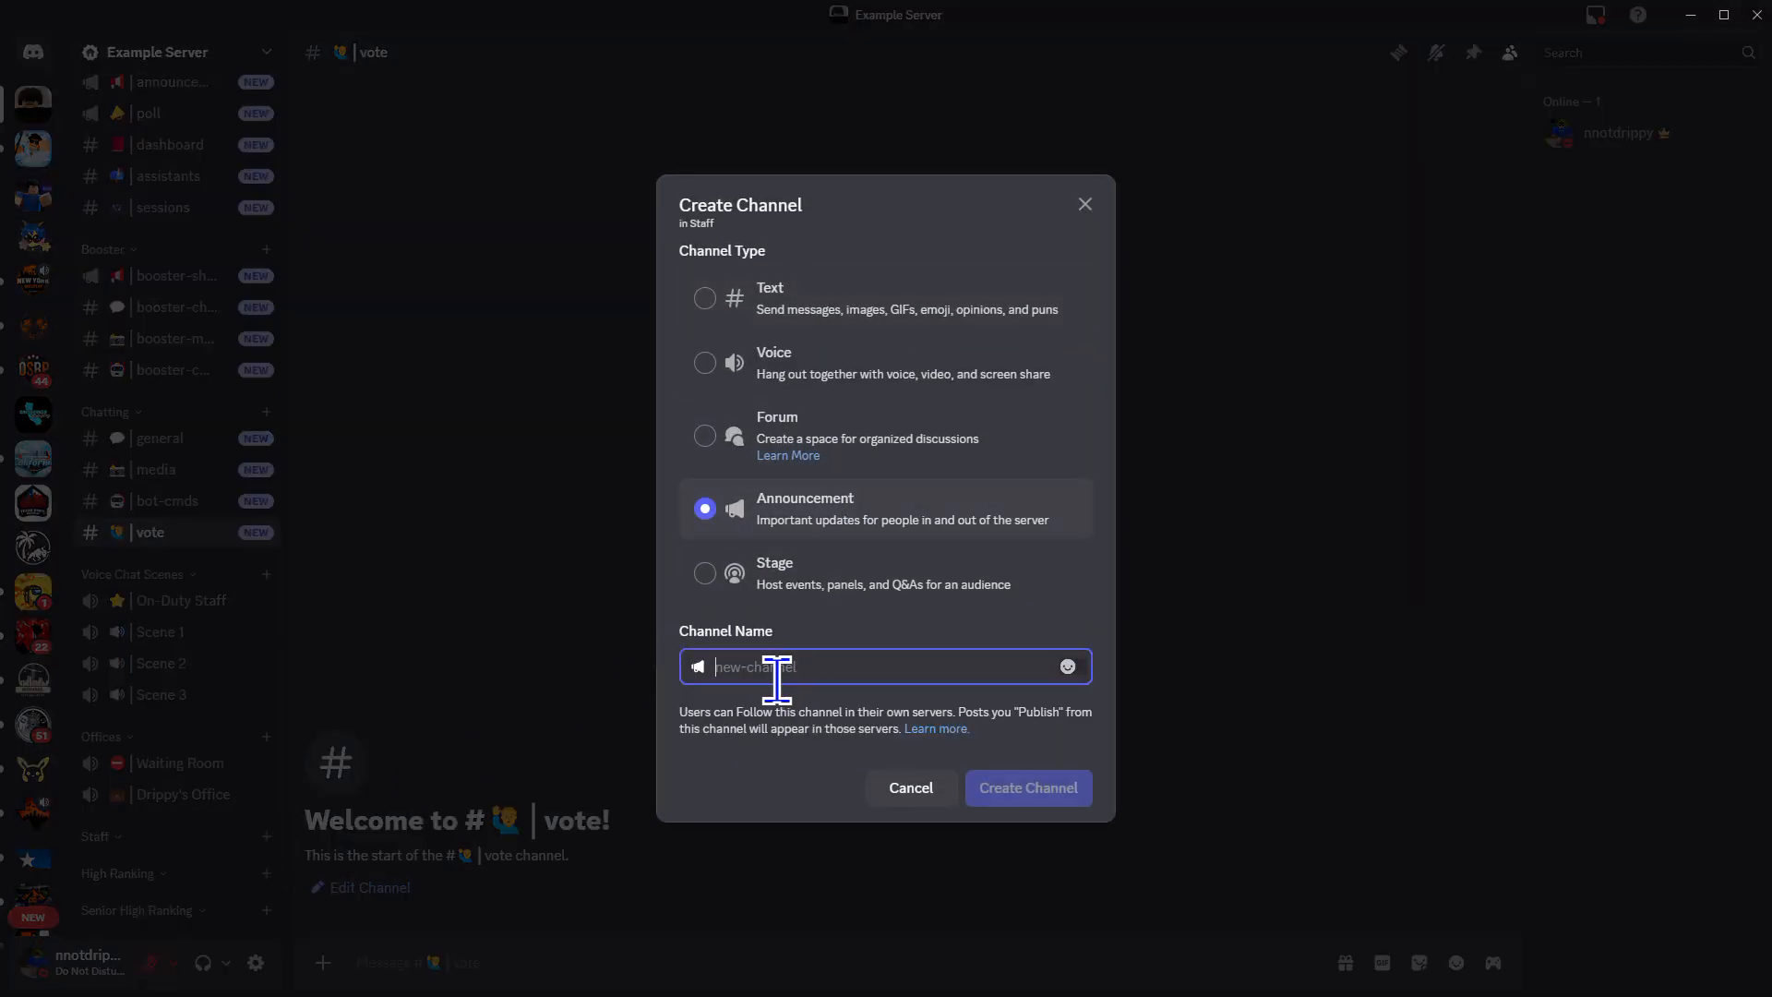
key(super+period)
key(Down)
key(Left)
key(Return)
text(|s)
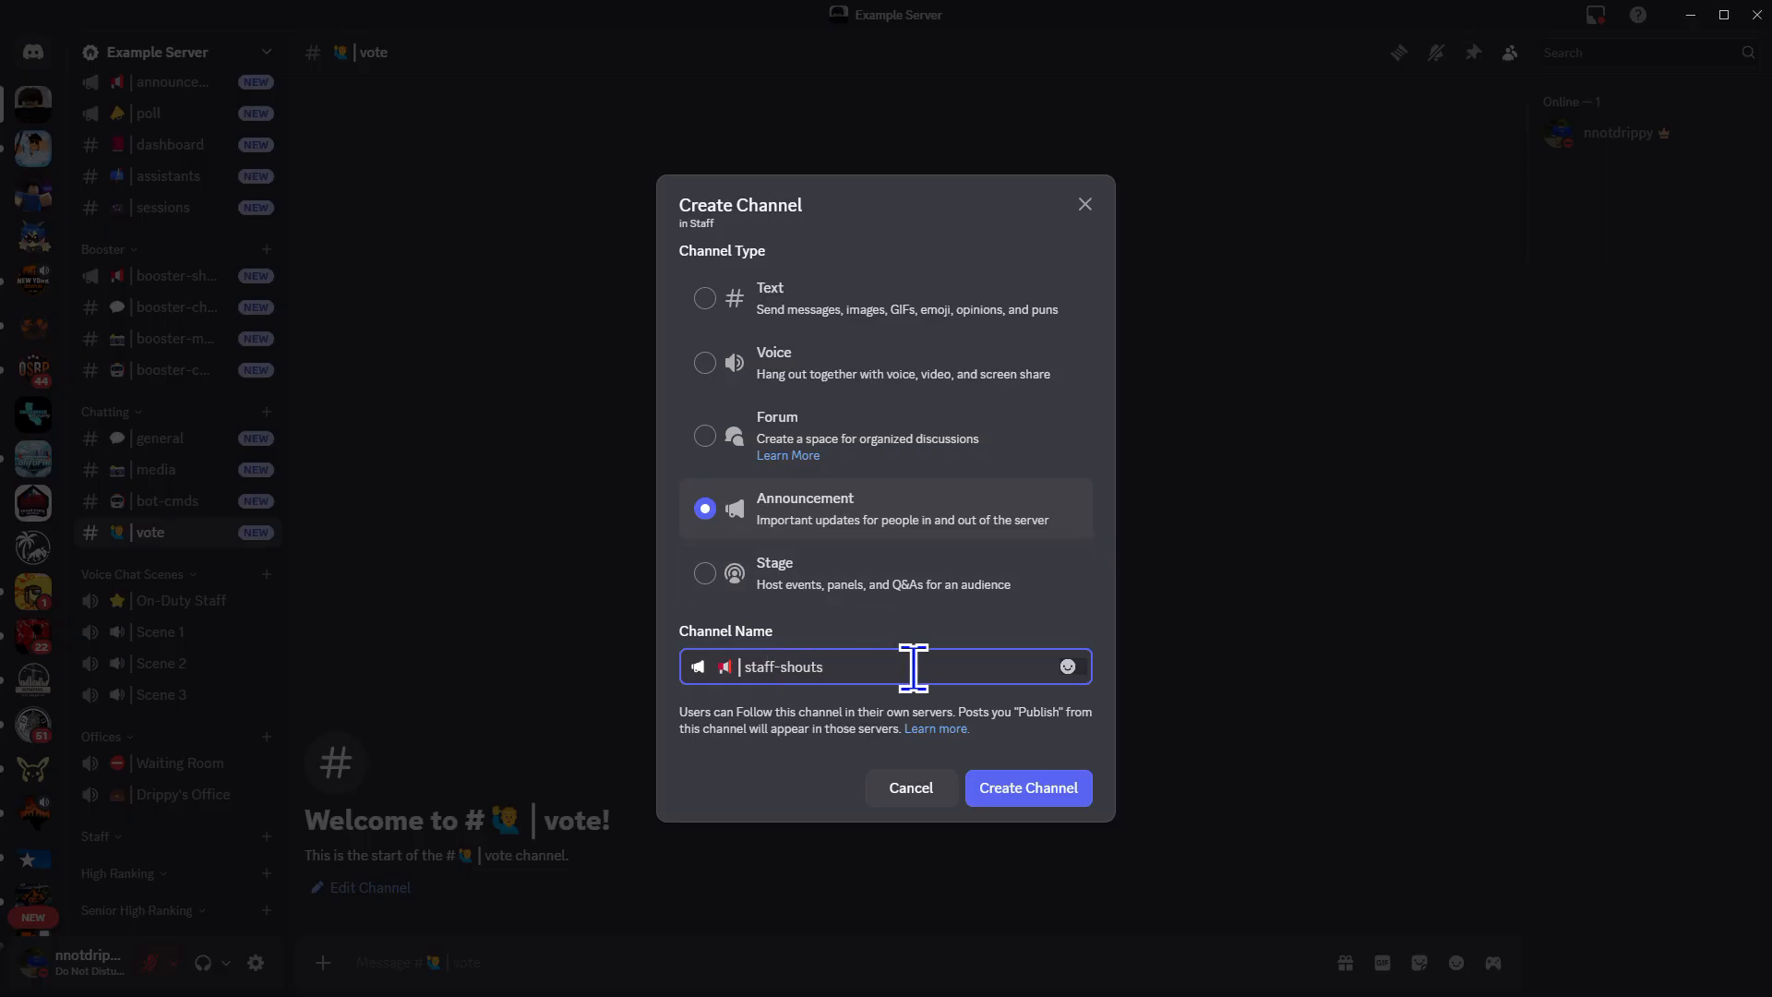
click(1062, 795)
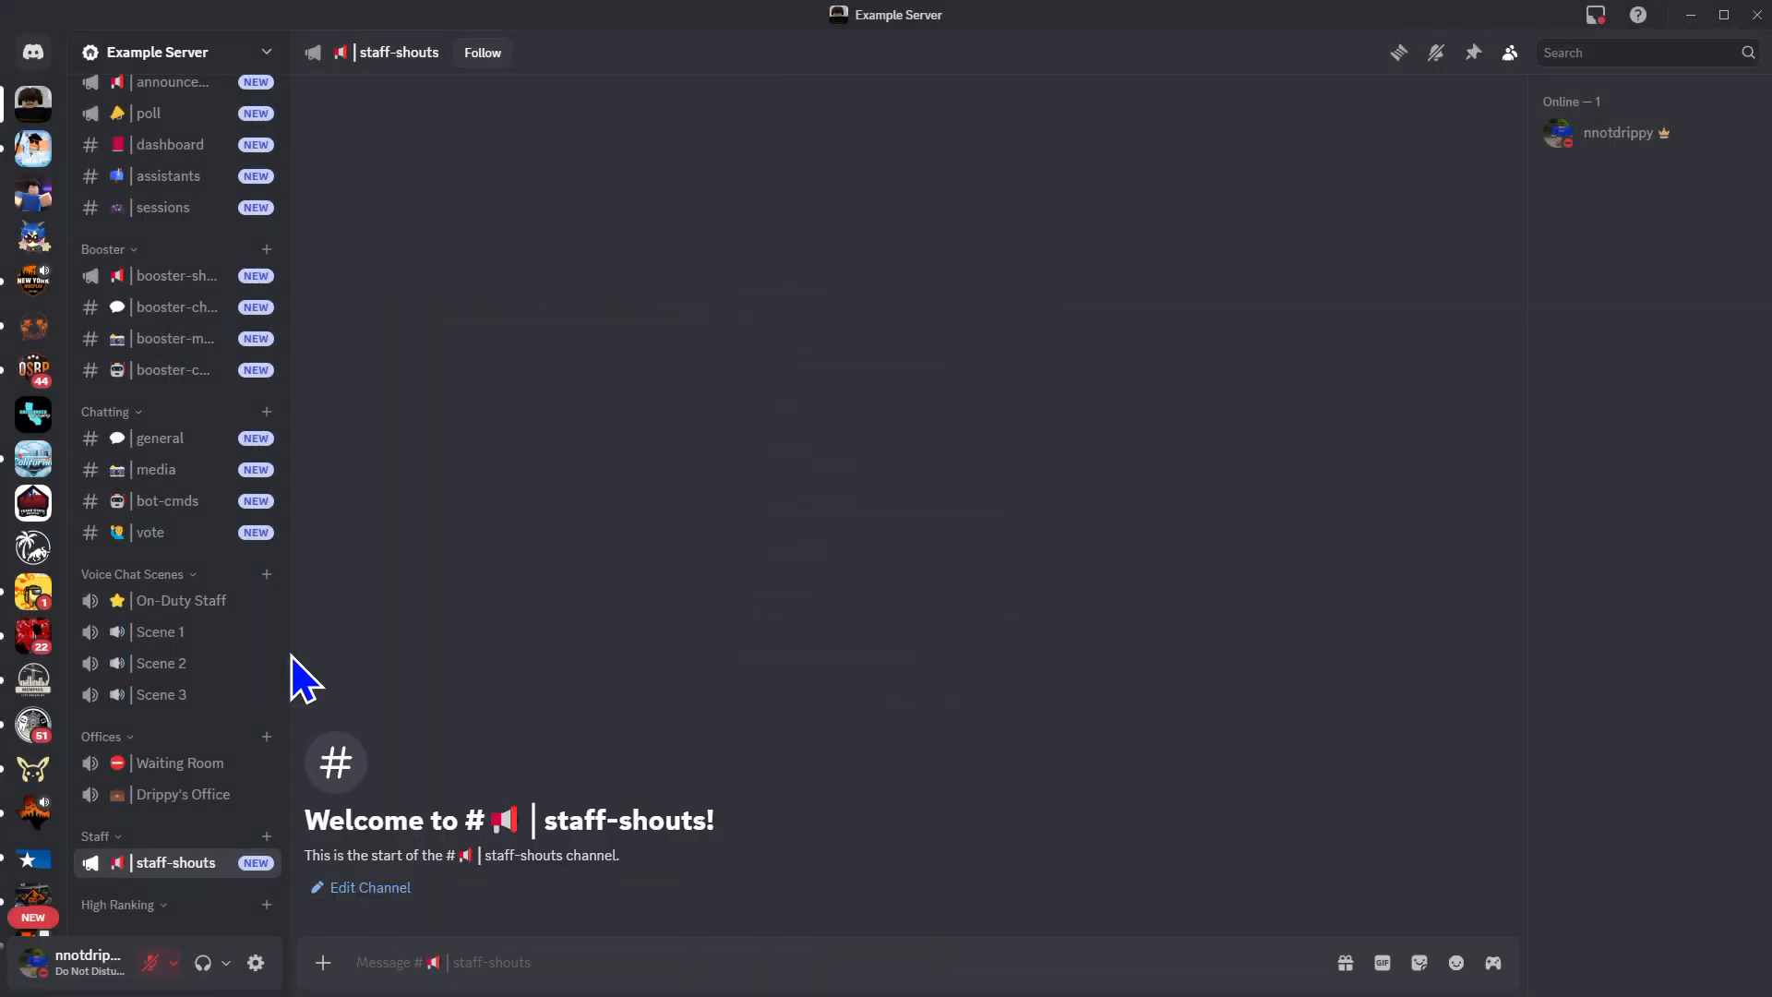
Create a text channel named "📣┃staff-vote" in the Staff category, reusing the recent yellow megaphone emoji
scroll(259, 775, down, 1)
click(266, 804)
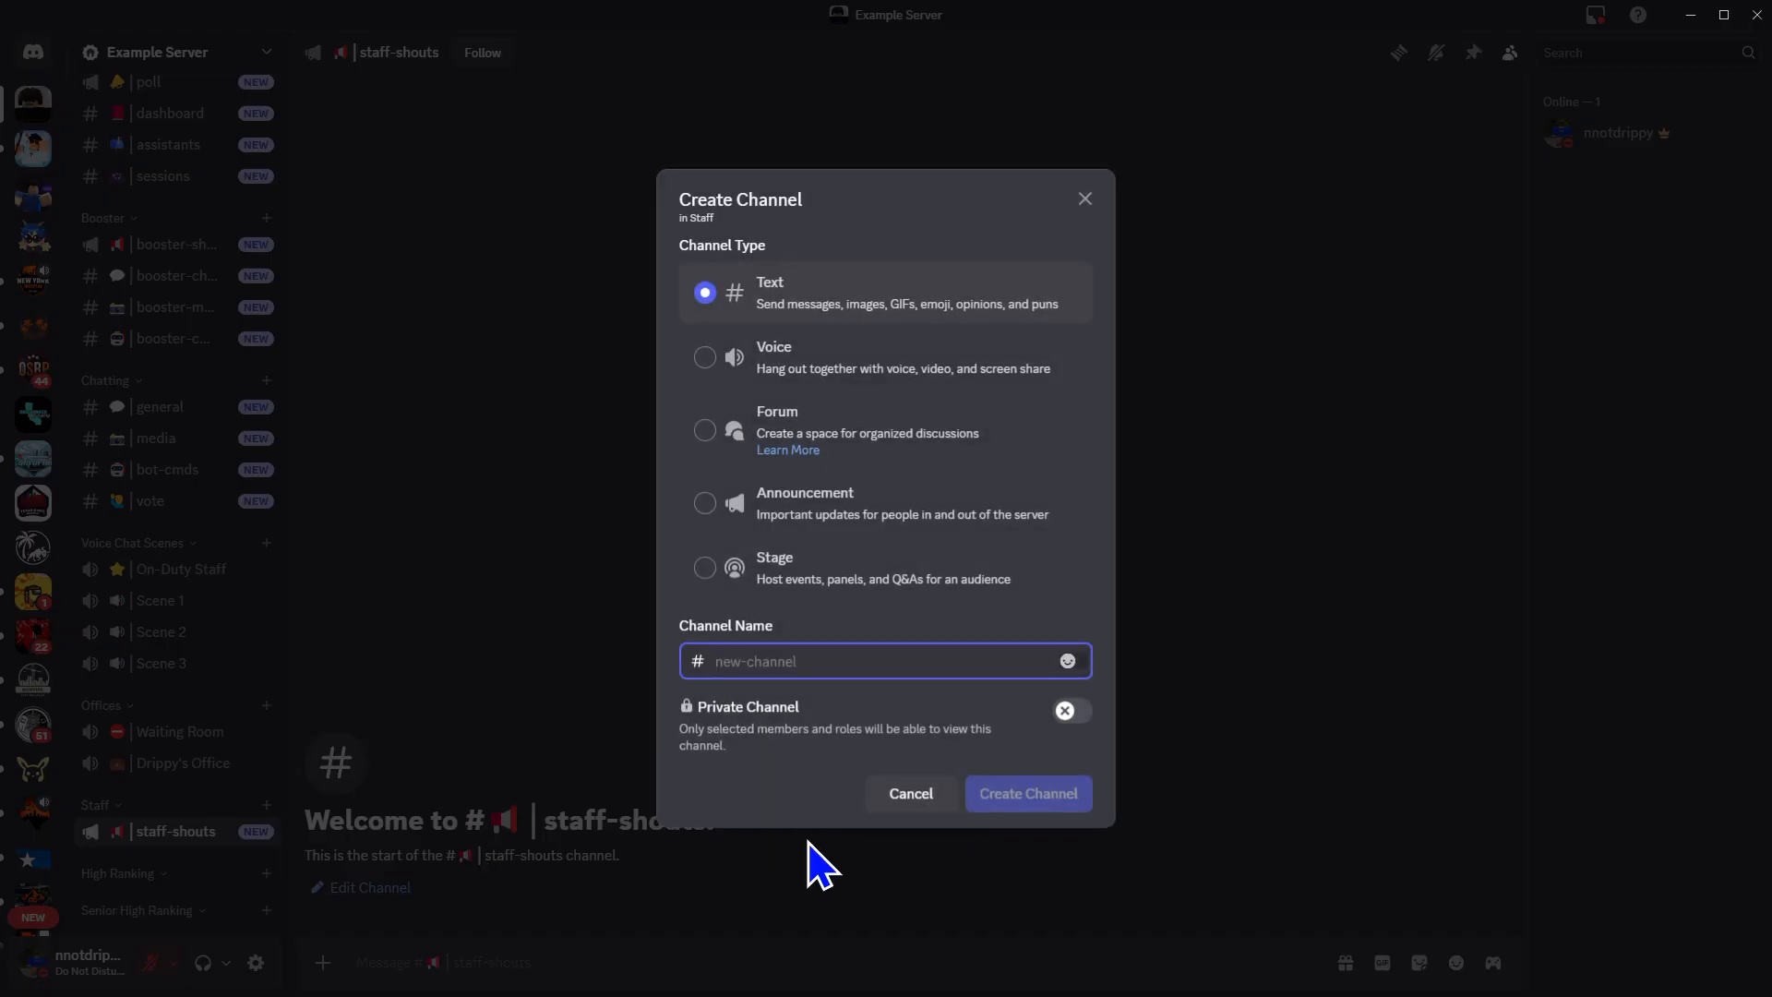
key(super+period)
key(Right)
key(Down)
key(Right)
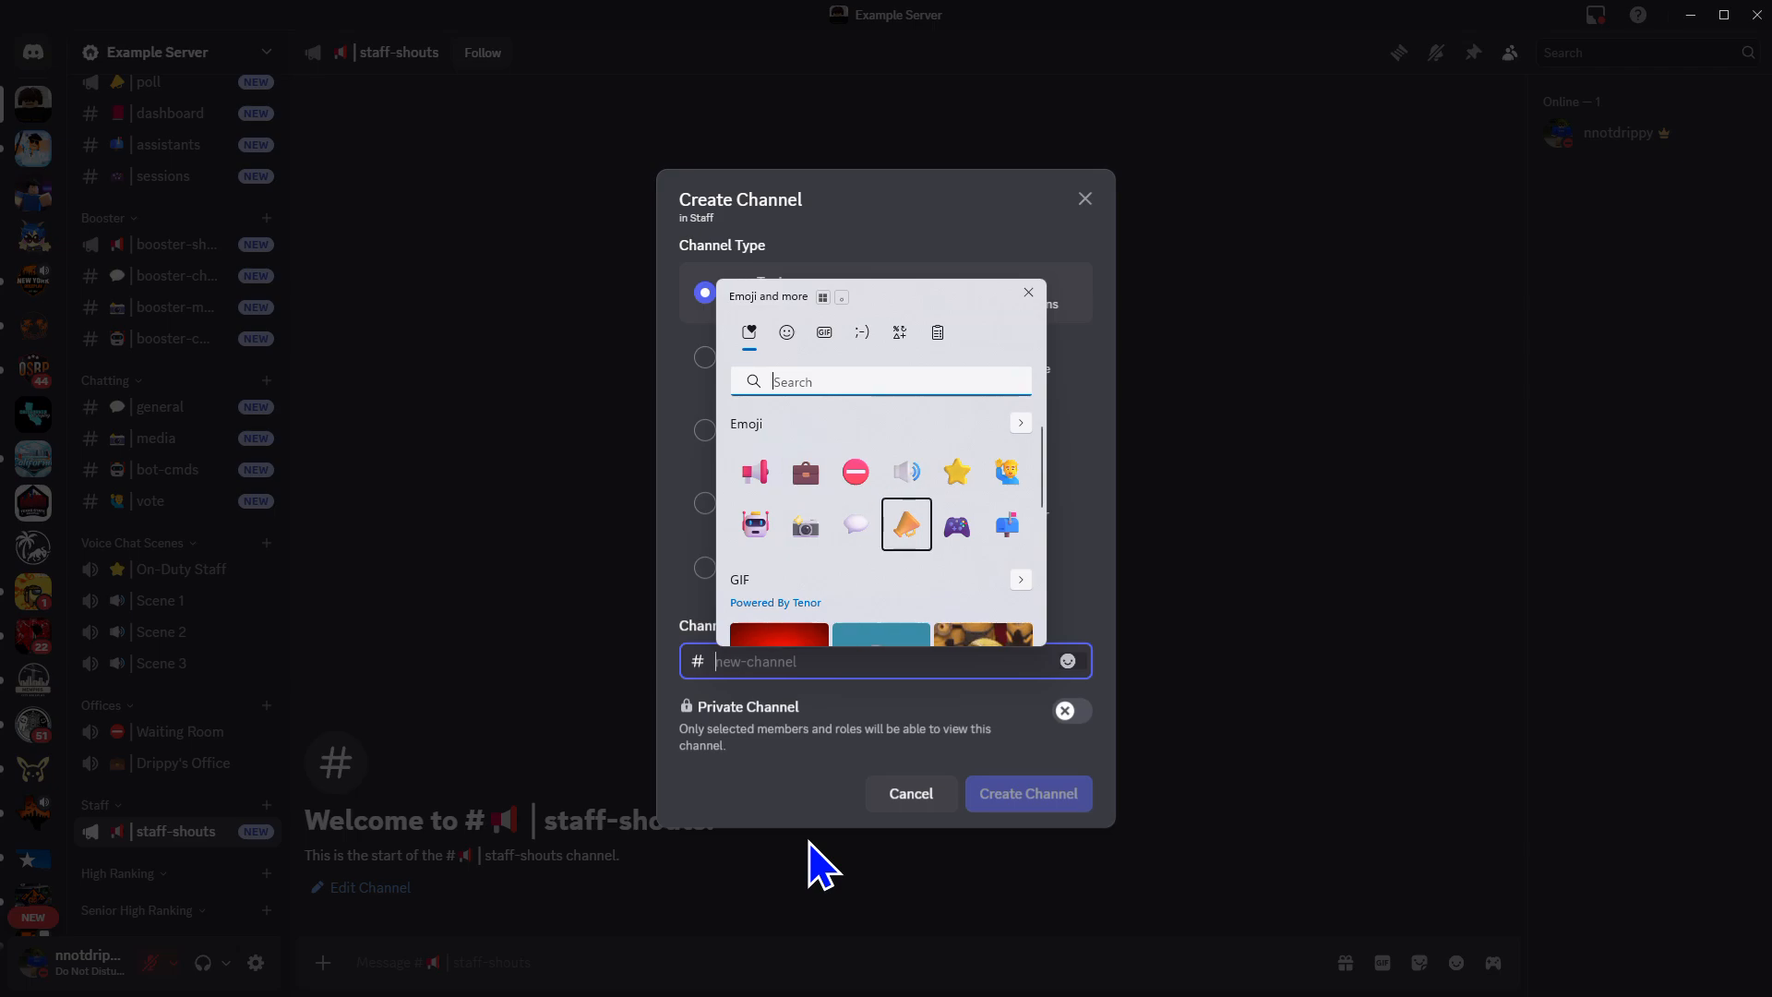
key(Return)
key(Escape)
text(|staff-vote)
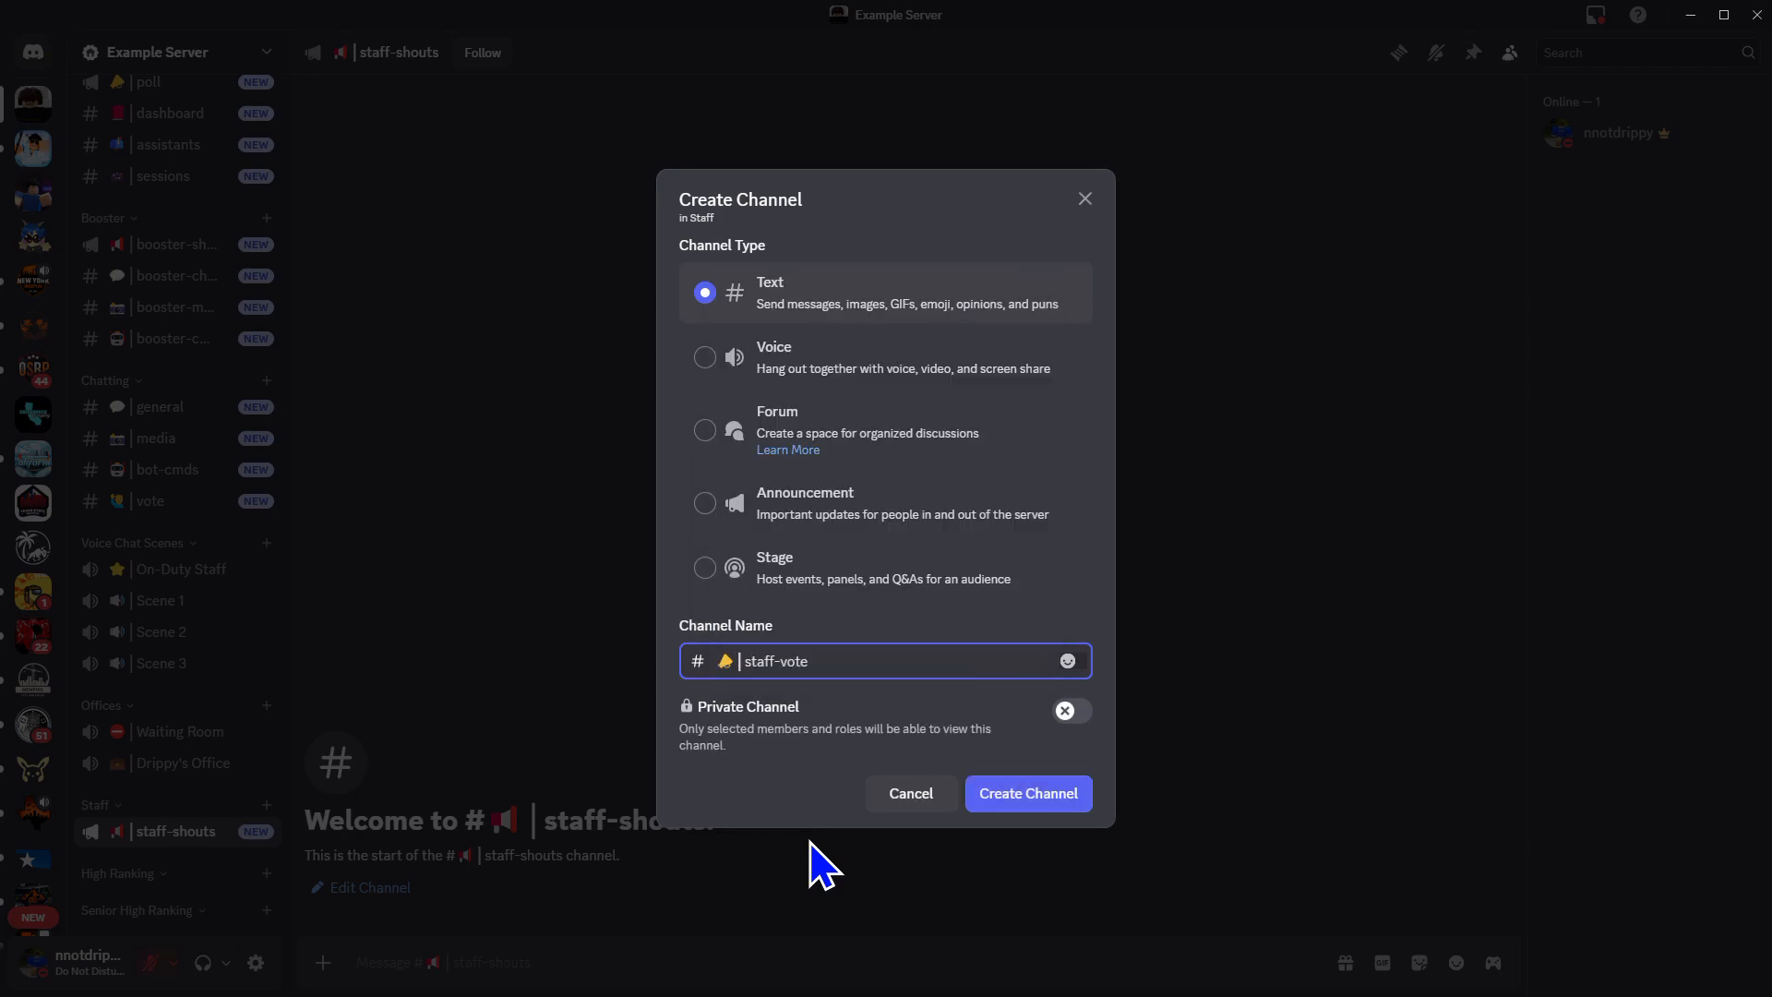
click(1026, 798)
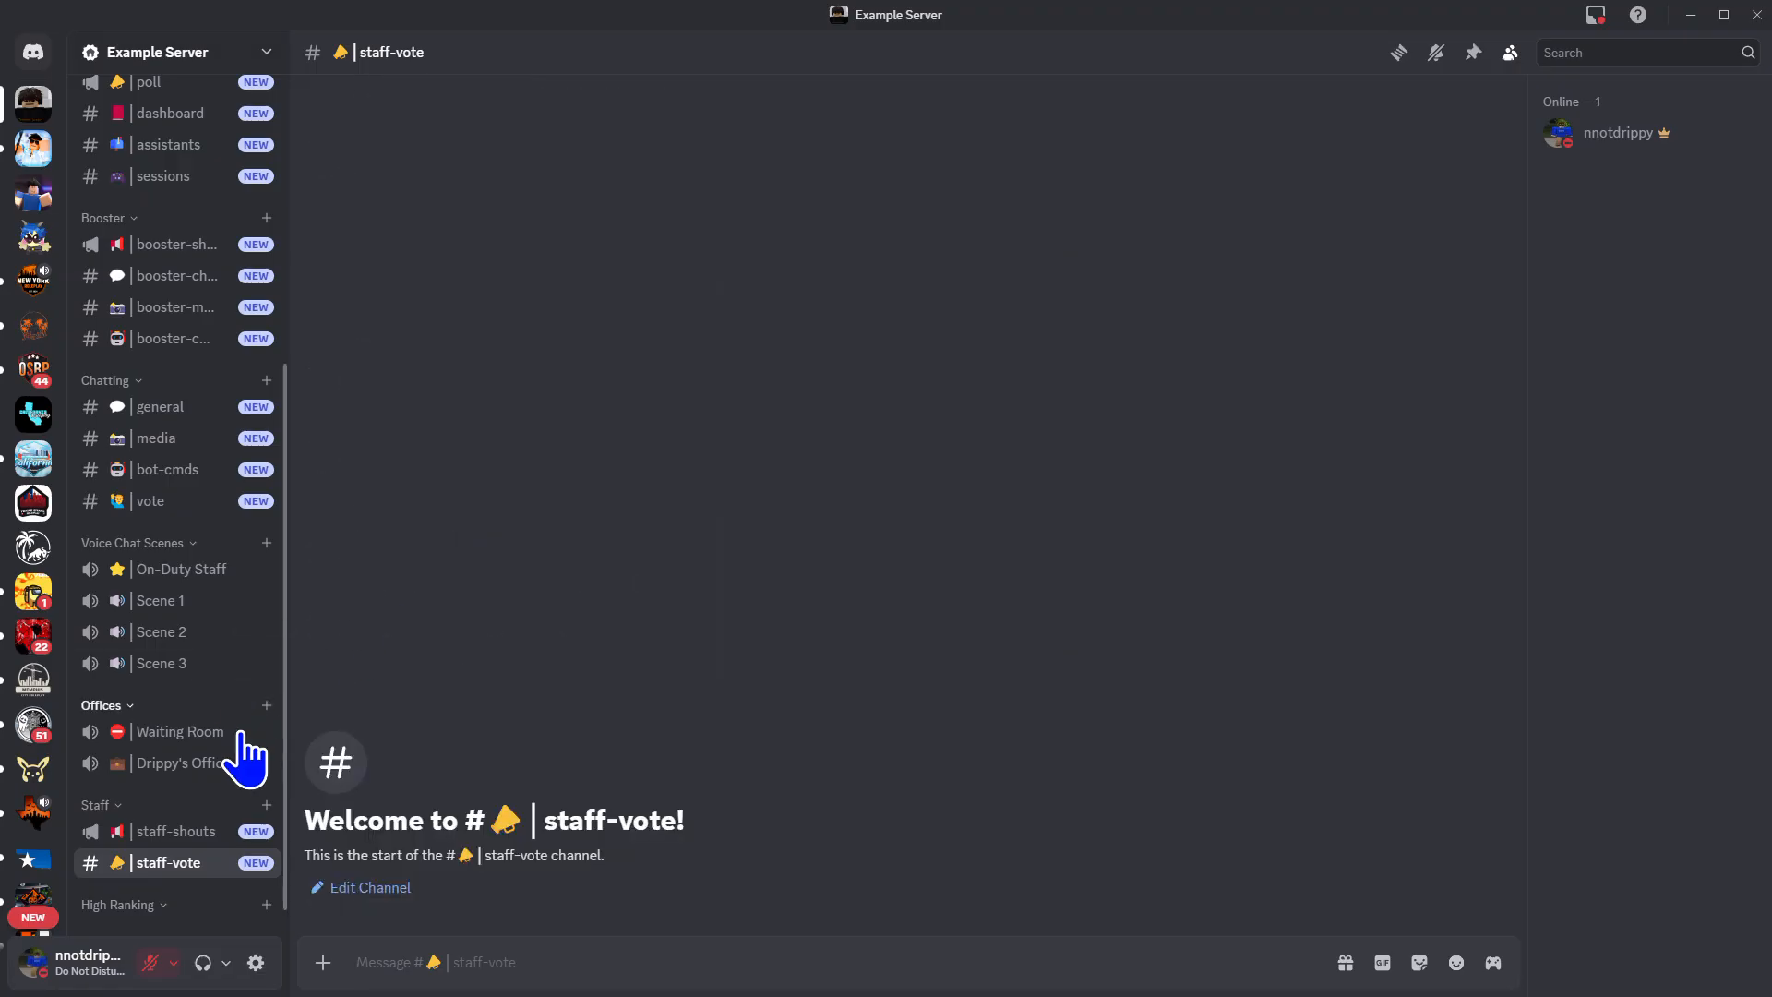
Create a text channel named "💬┃staff-chat" in the Staff category, reusing the recent speech bubble emoji
click(267, 805)
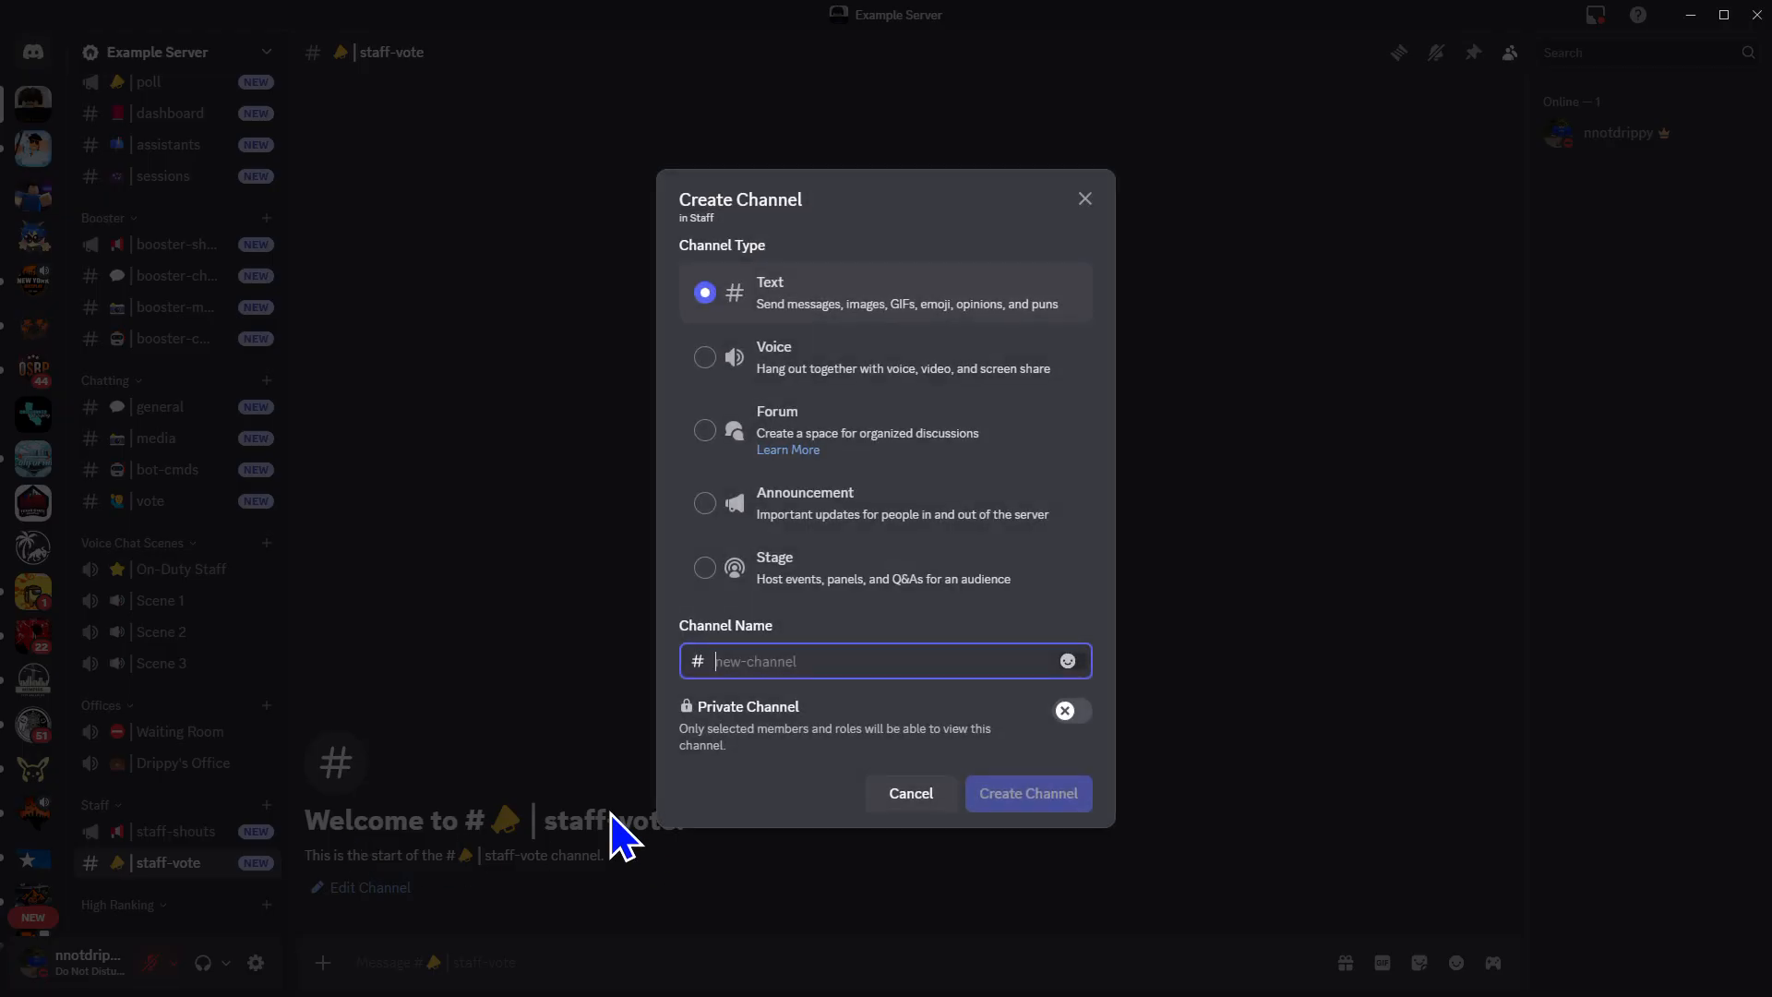
key(super+period)
key(Right)
key(Right)
key(Left)
key(Return)
key(Escape)
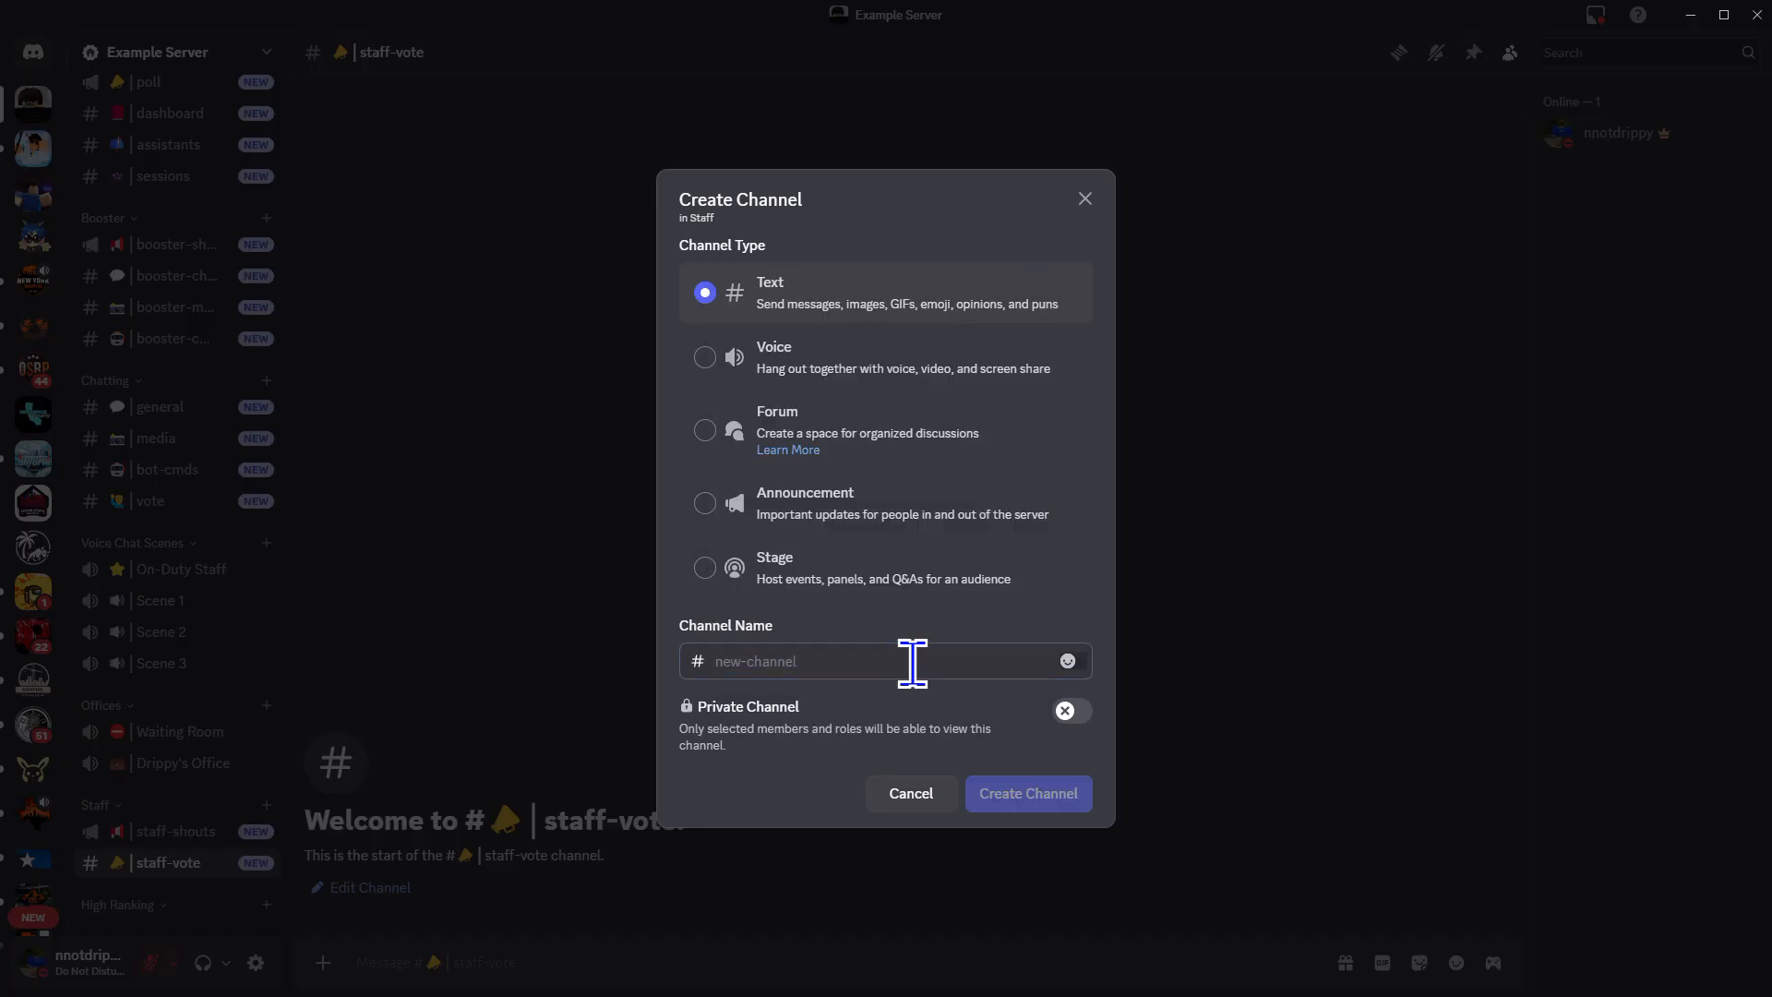
click(963, 664)
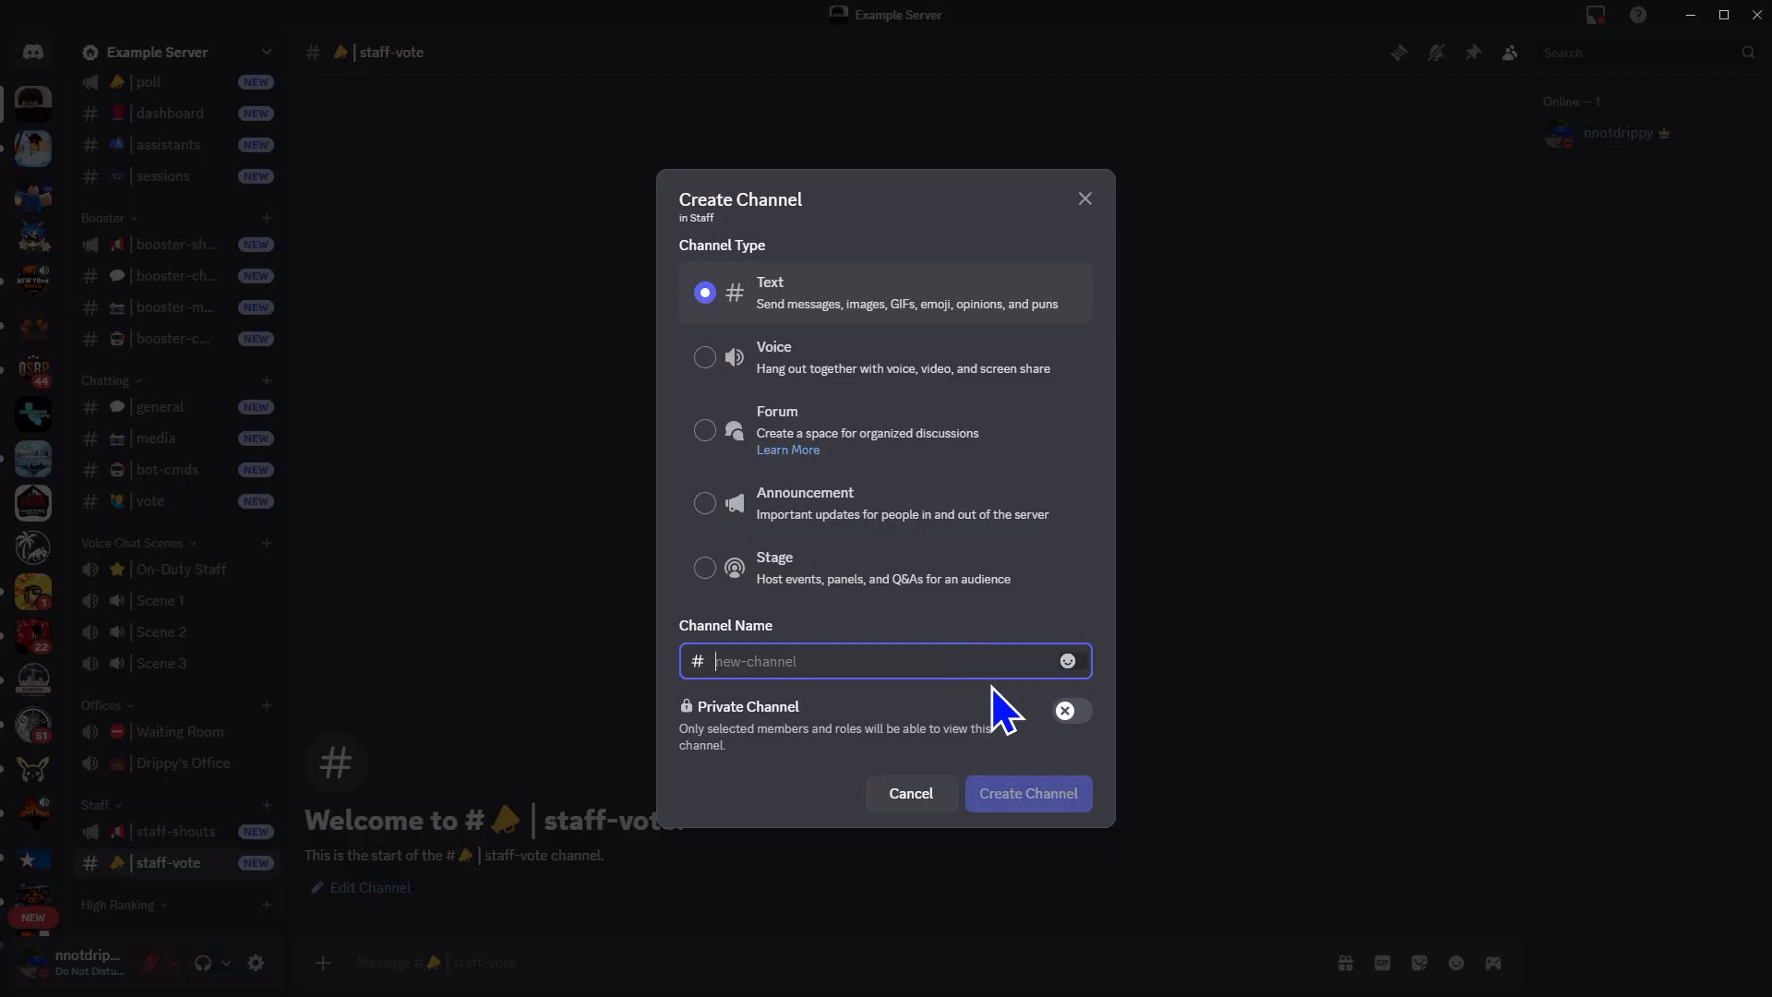
key(super+period)
click(905, 523)
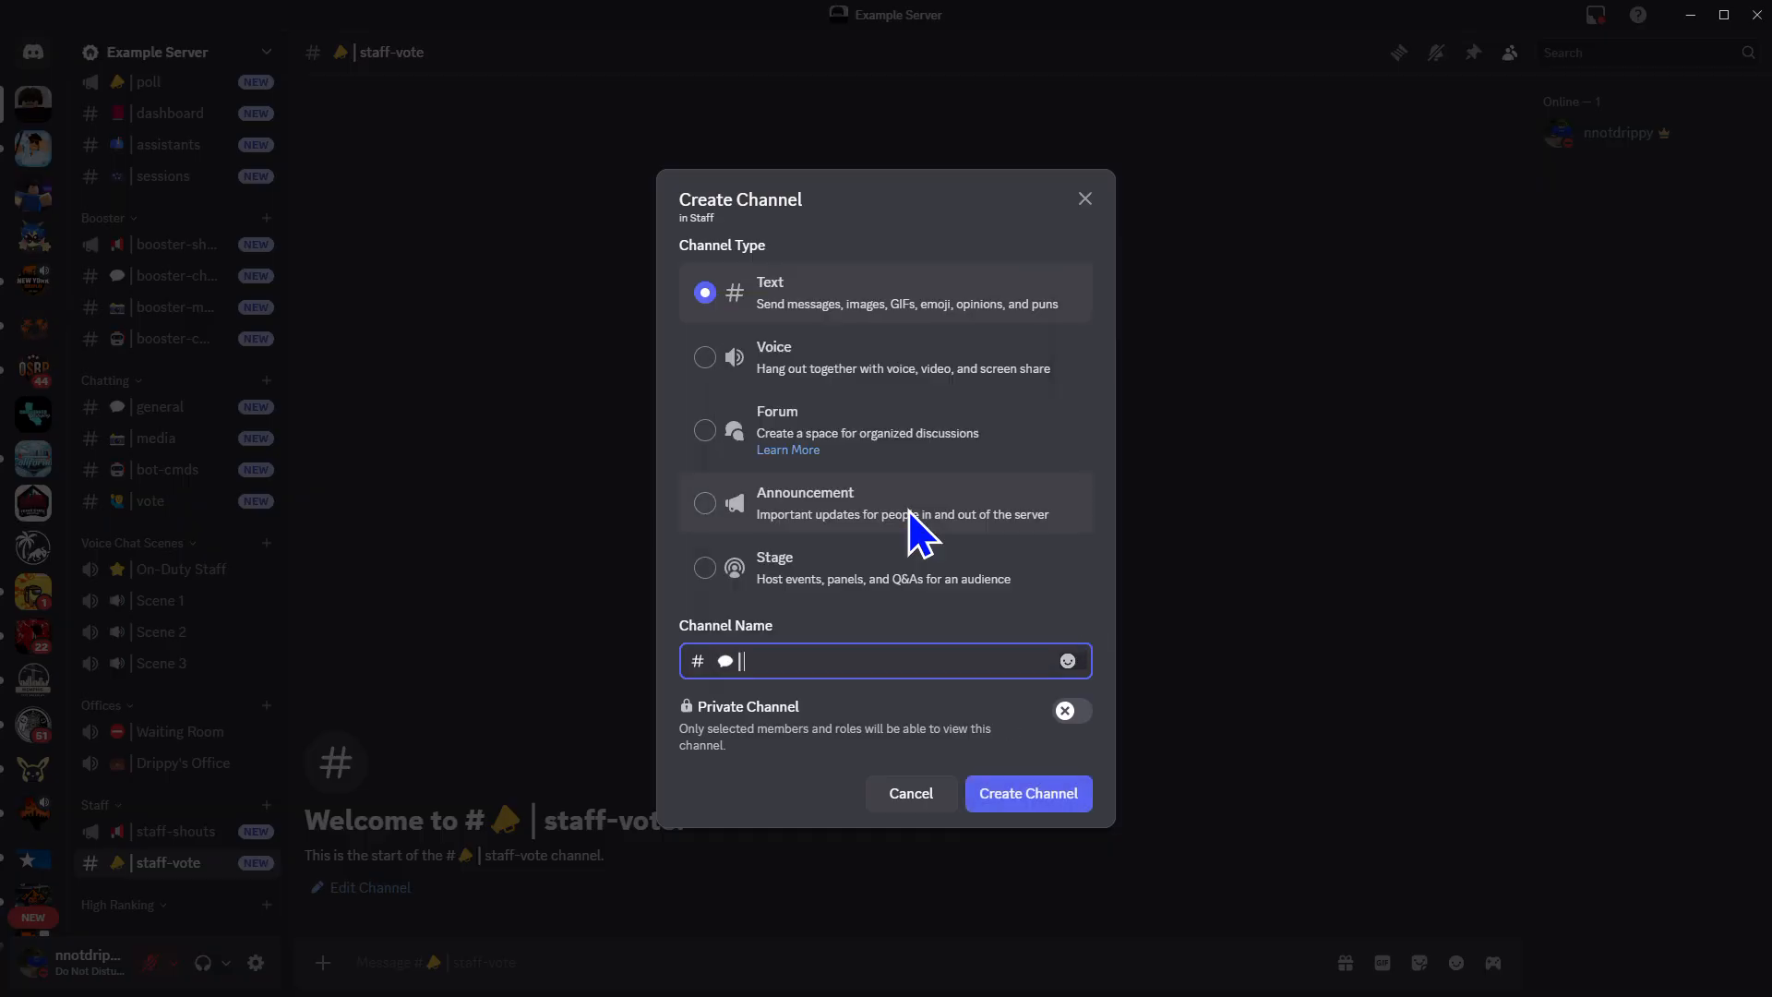
text(| staff-chat)
click(1027, 800)
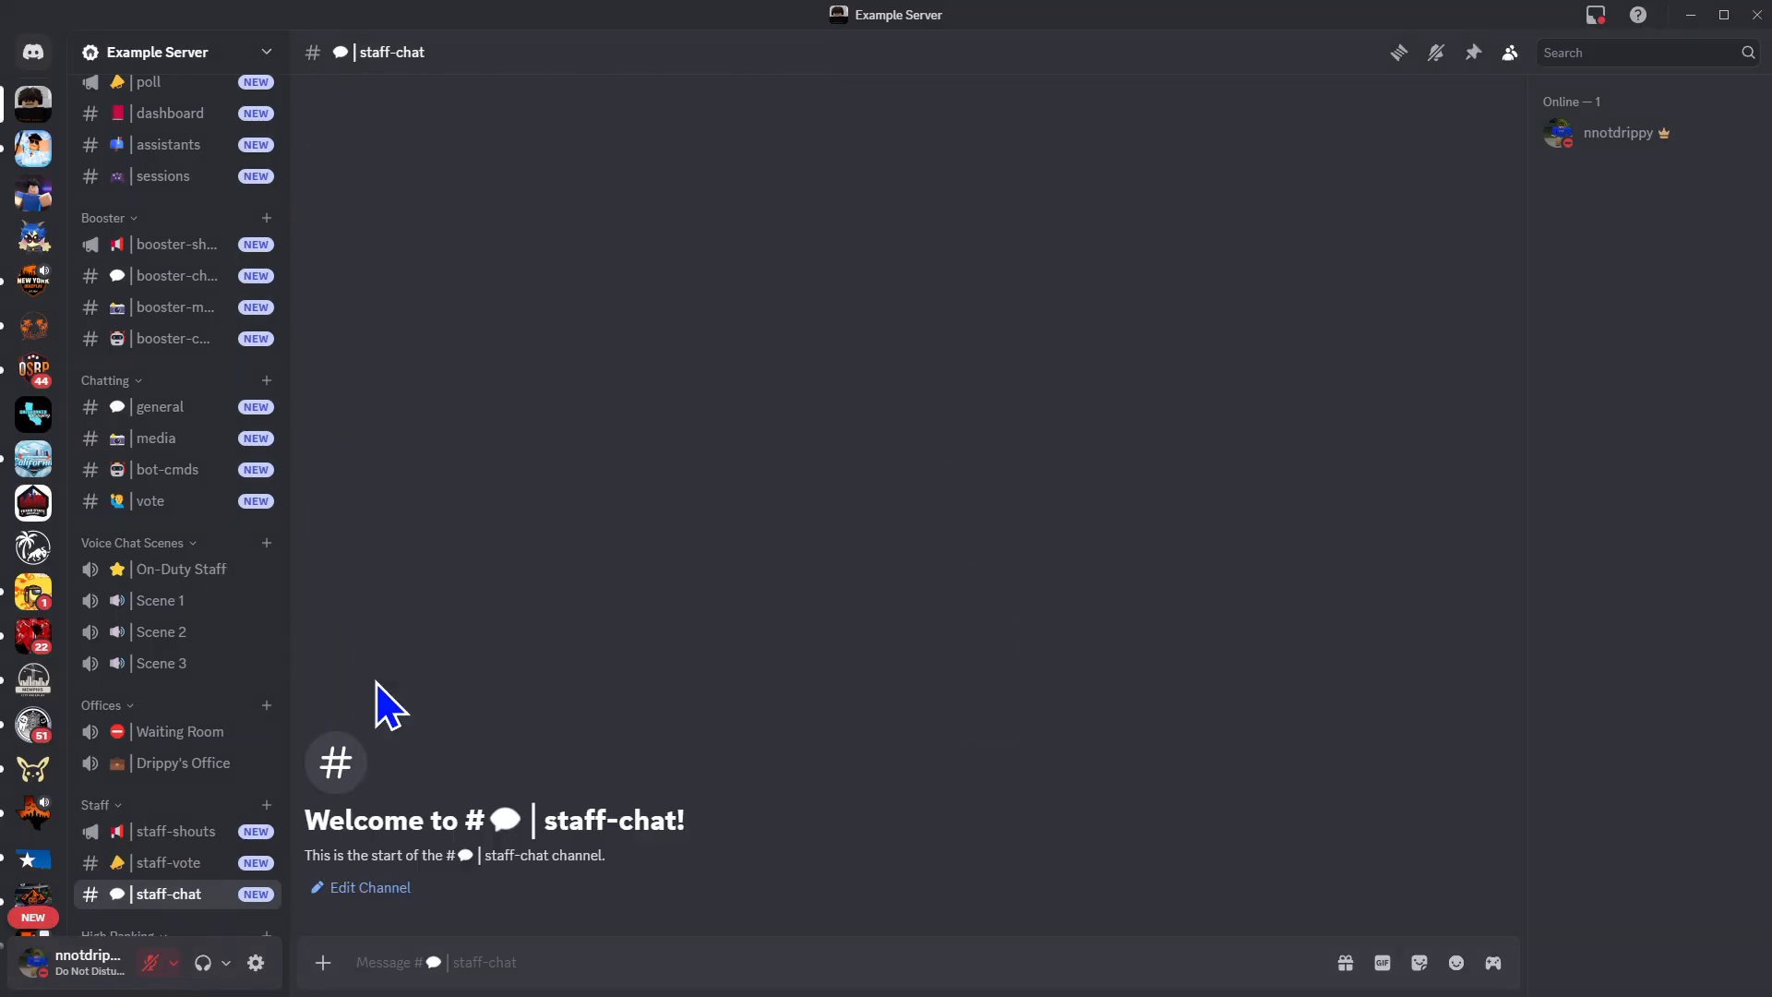
Create a text channel in the Staff category named with the recent camera emoji, the "┃" divider and "staff-media"
click(259, 805)
click(266, 804)
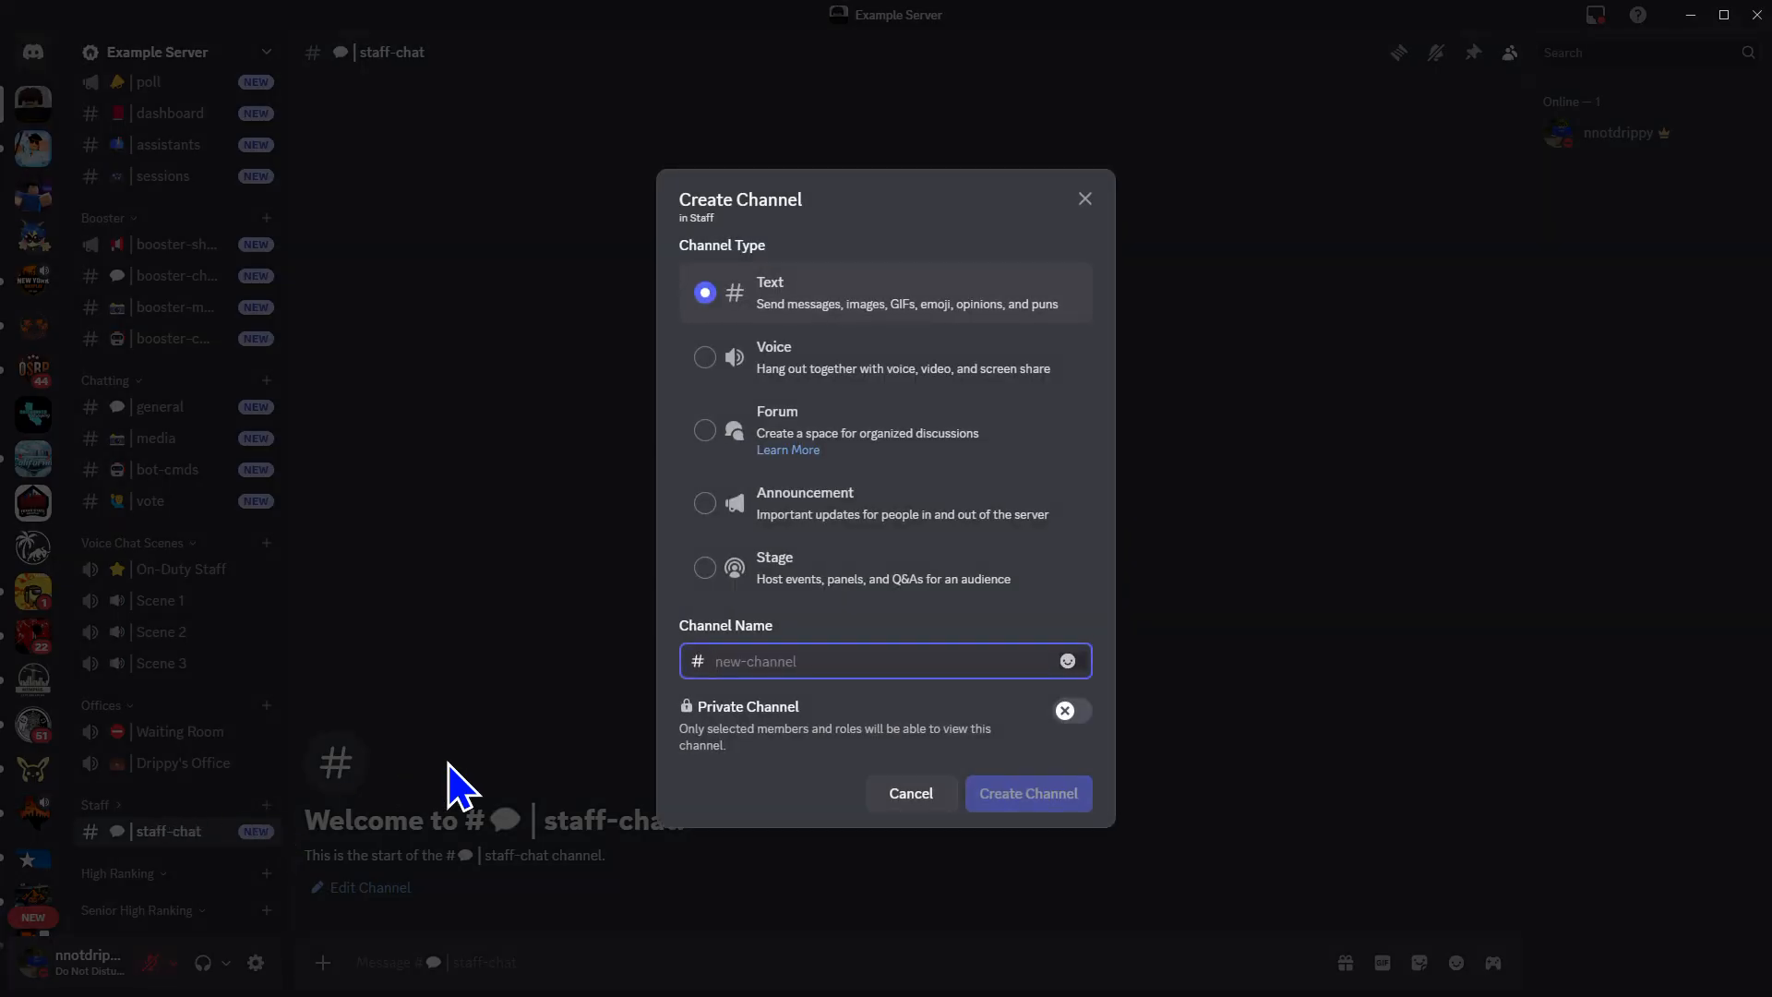
key(super+period)
key(Right)
key(Down)
key(Right)
key(Right)
key(Return)
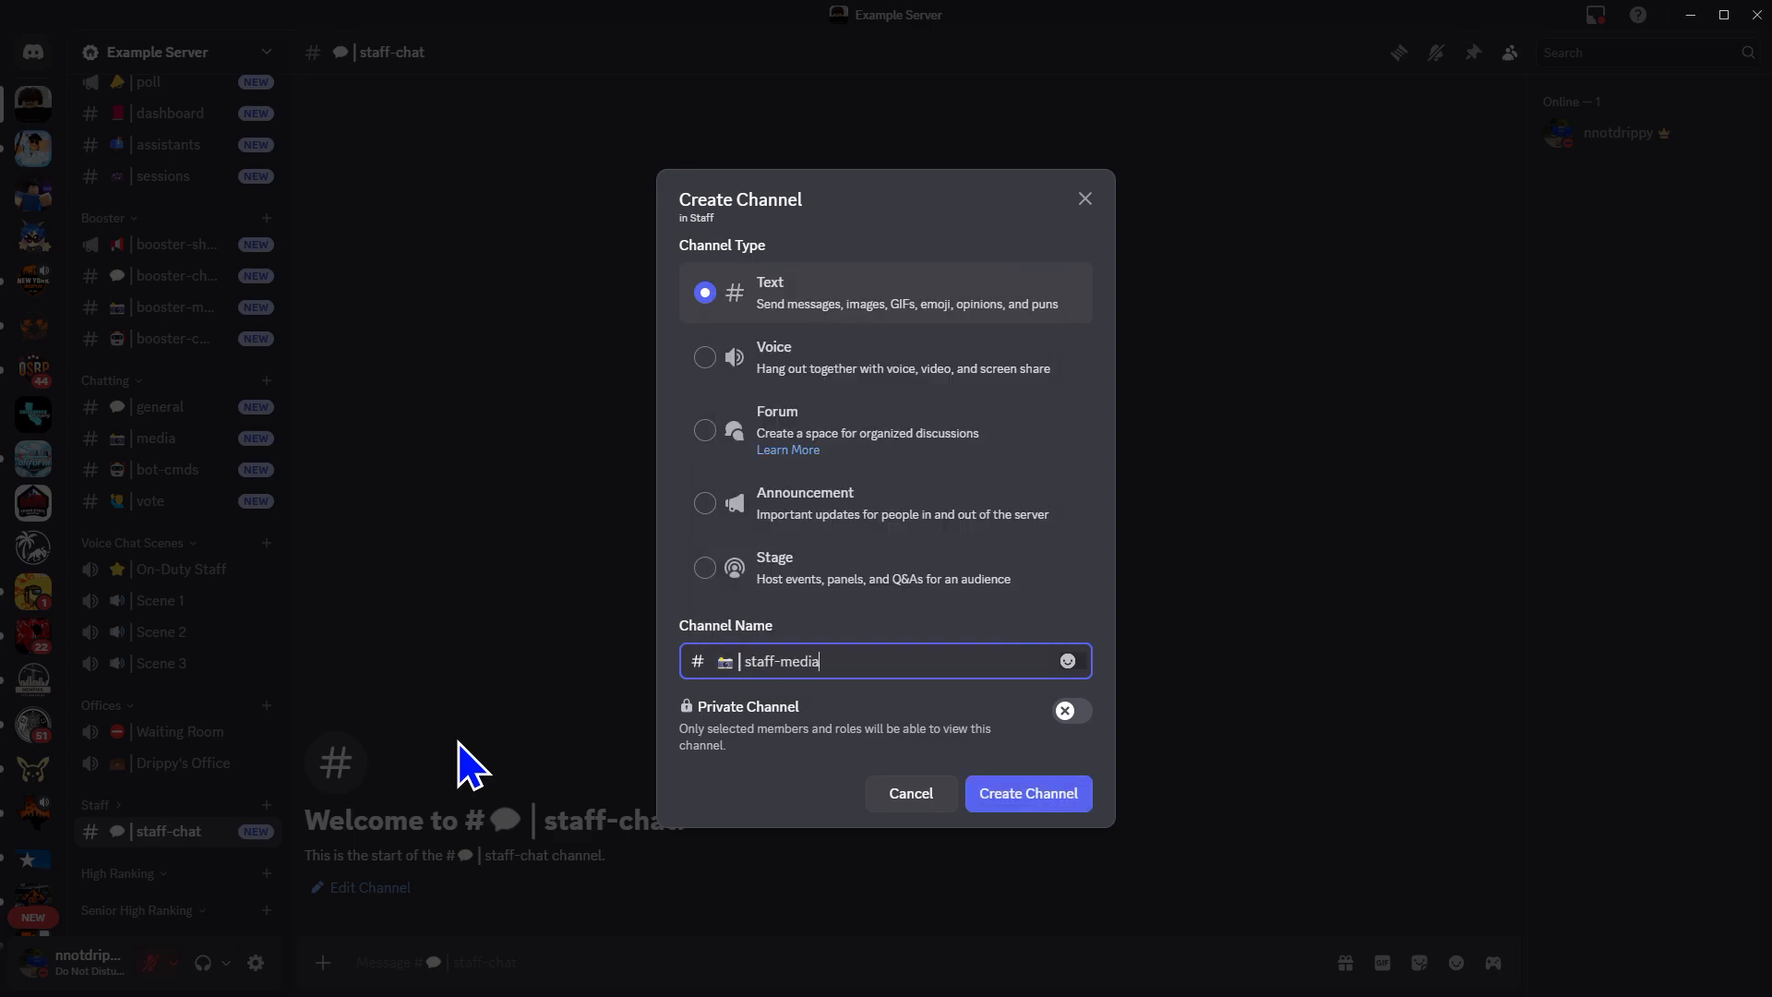
click(1023, 796)
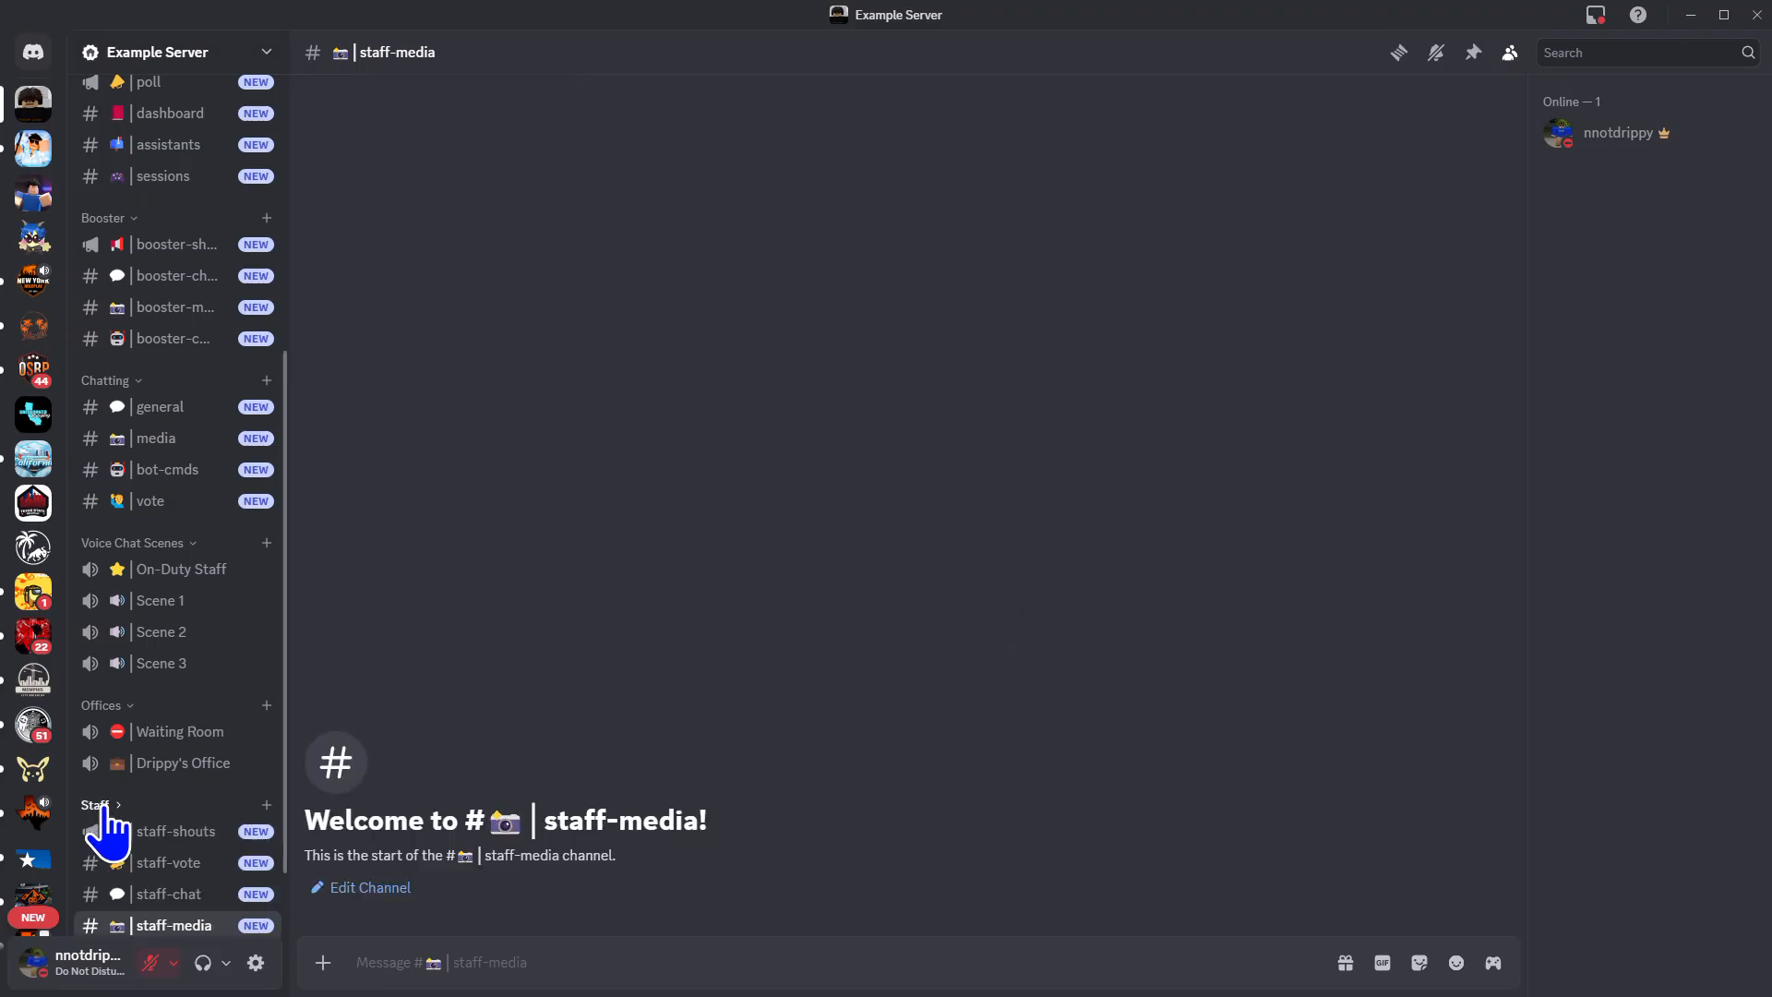
Create a text channel named "🤖┃staff-cmds" in the Staff category, reusing the recent robot emoji
scroll(106, 817, down, 1)
click(267, 711)
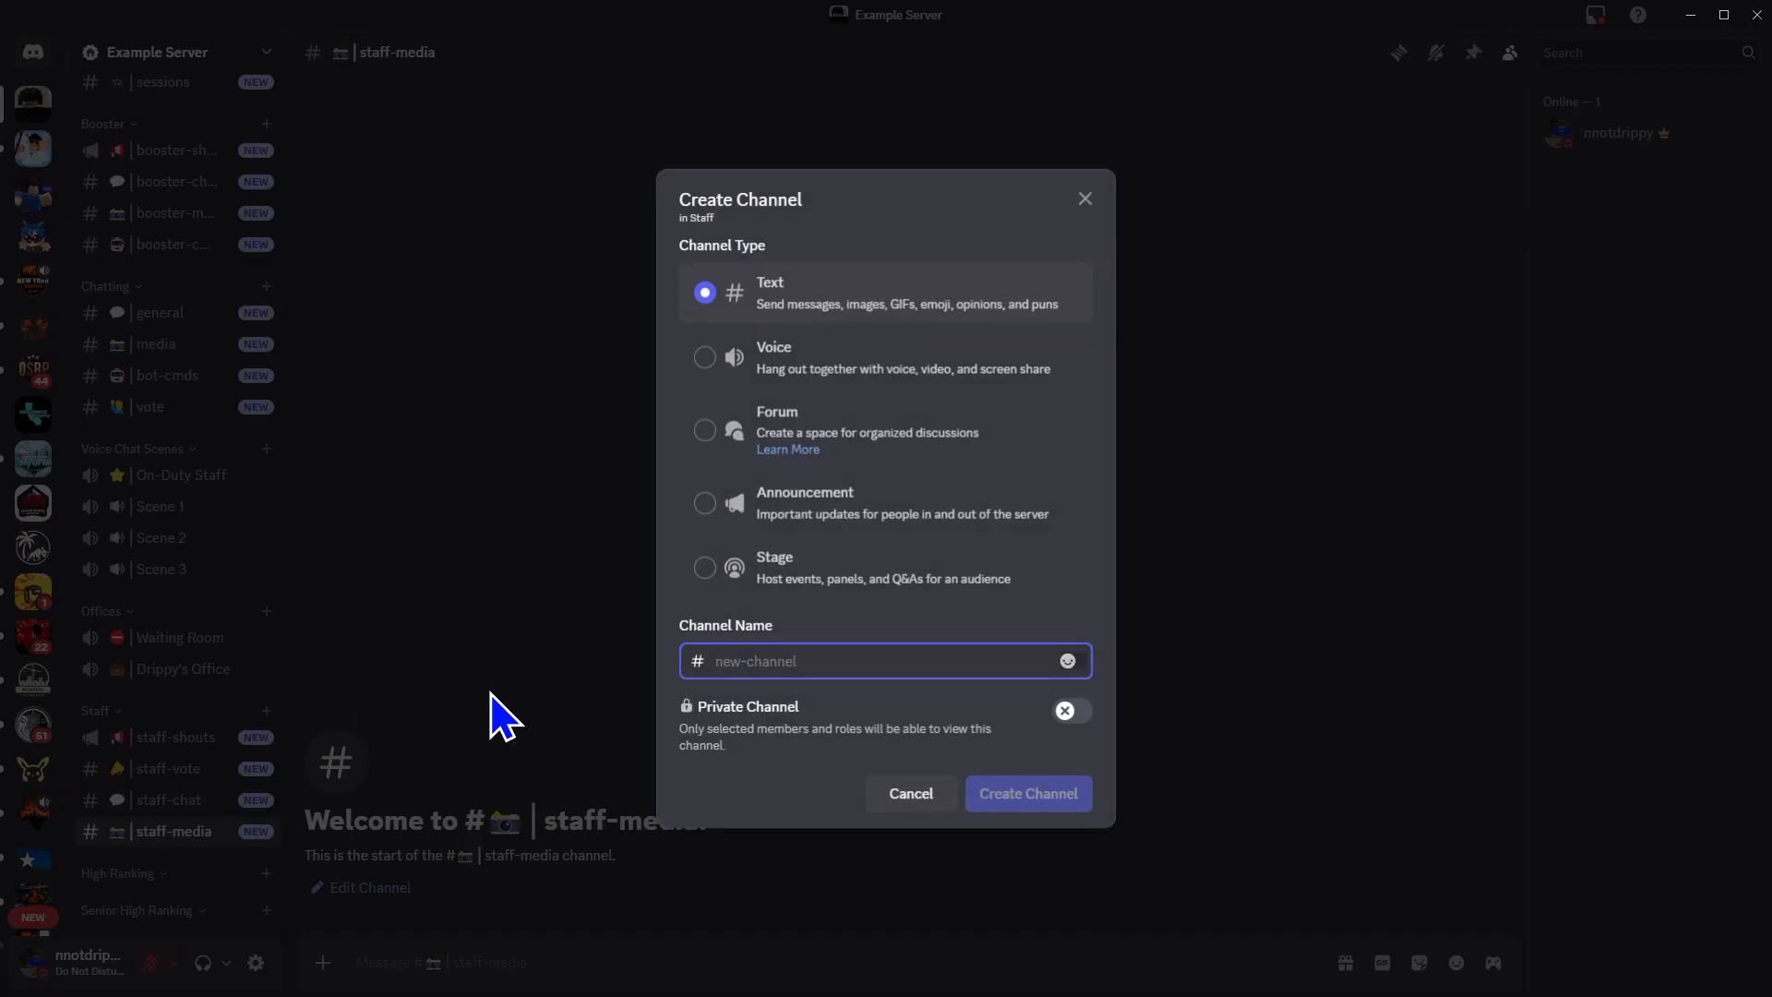
key(ctrl+e)
key(Right)
key(Right)
key(Right)
key(Down)
key(Return)
text(|s)
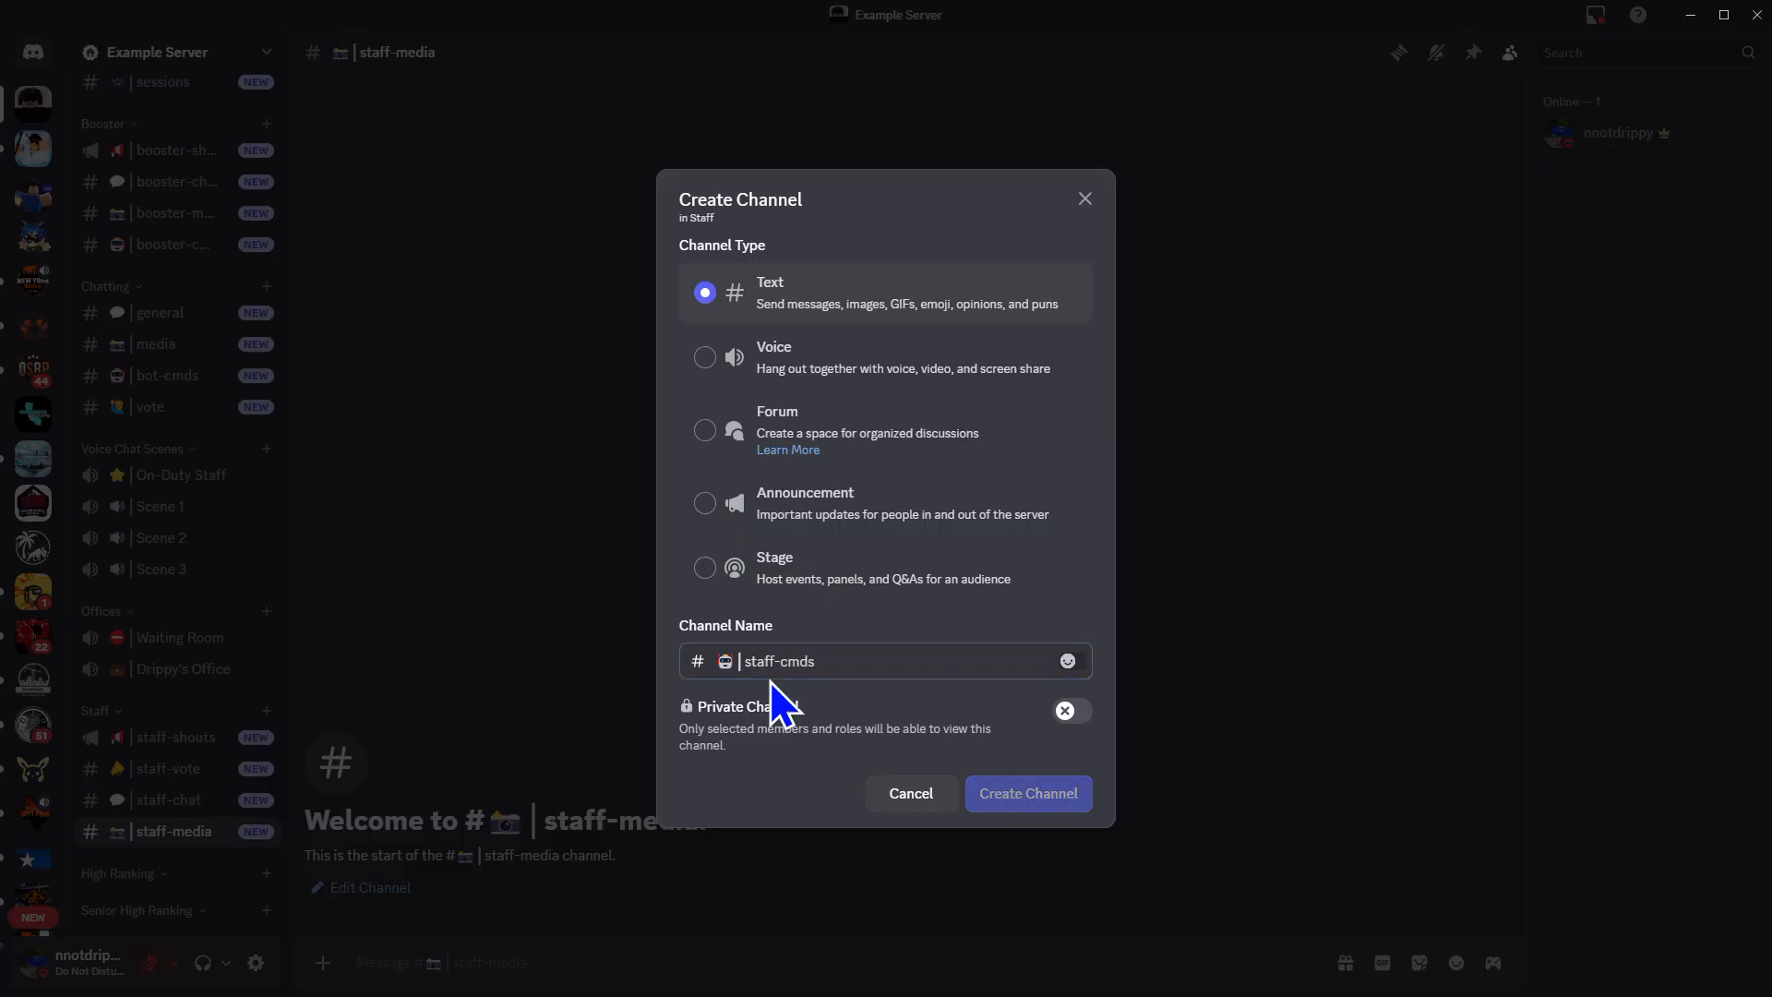
click(997, 789)
scroll(153, 510, up, 6)
scroll(124, 452, down, 6)
scroll(143, 443, down, 1)
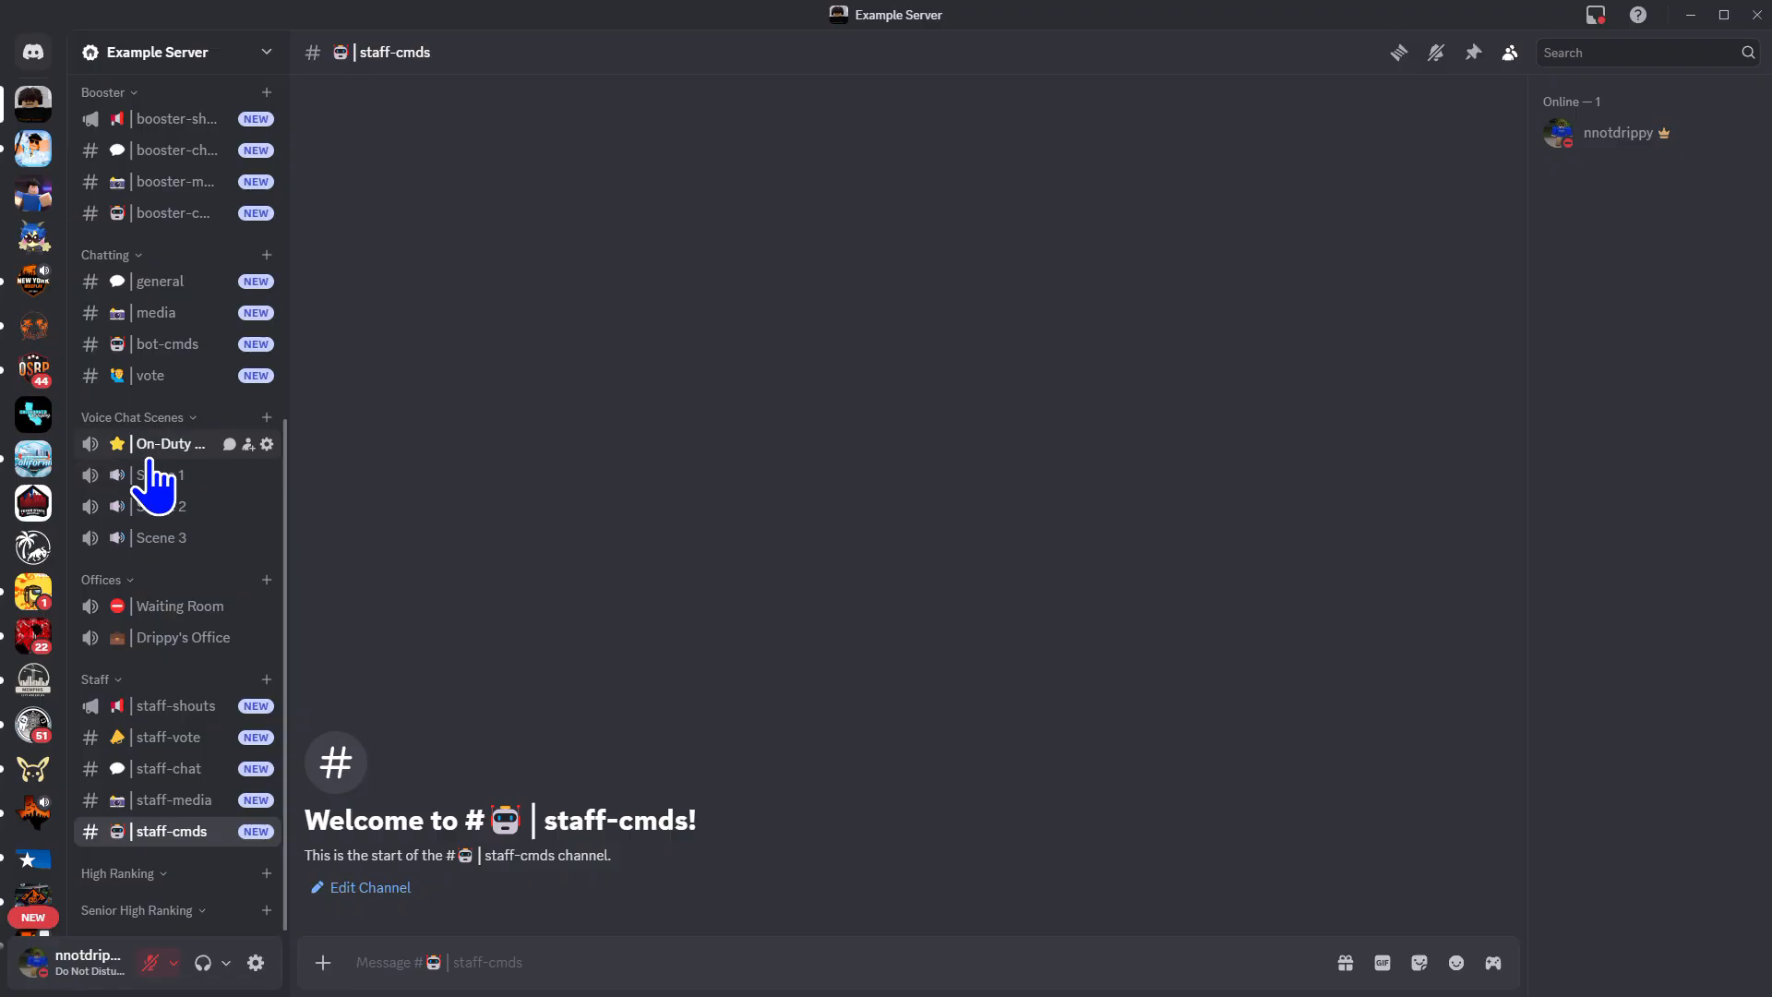
scroll(152, 475, up, 5)
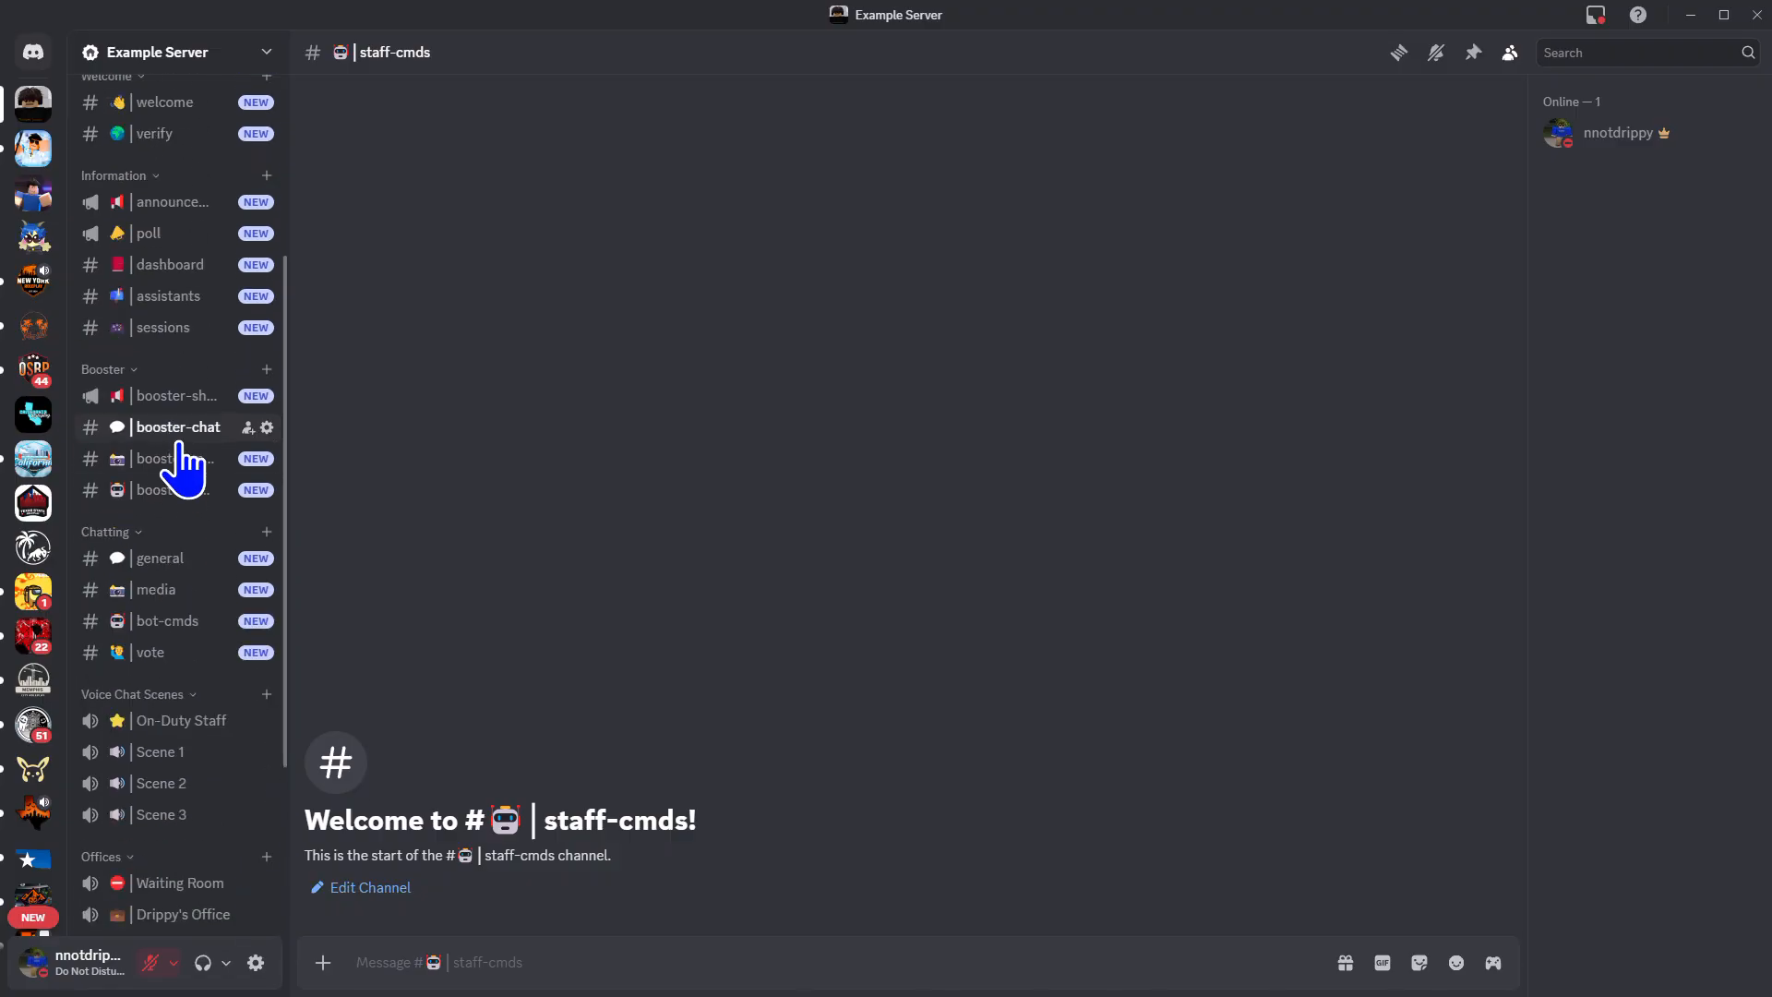
scroll(193, 591, down, 5)
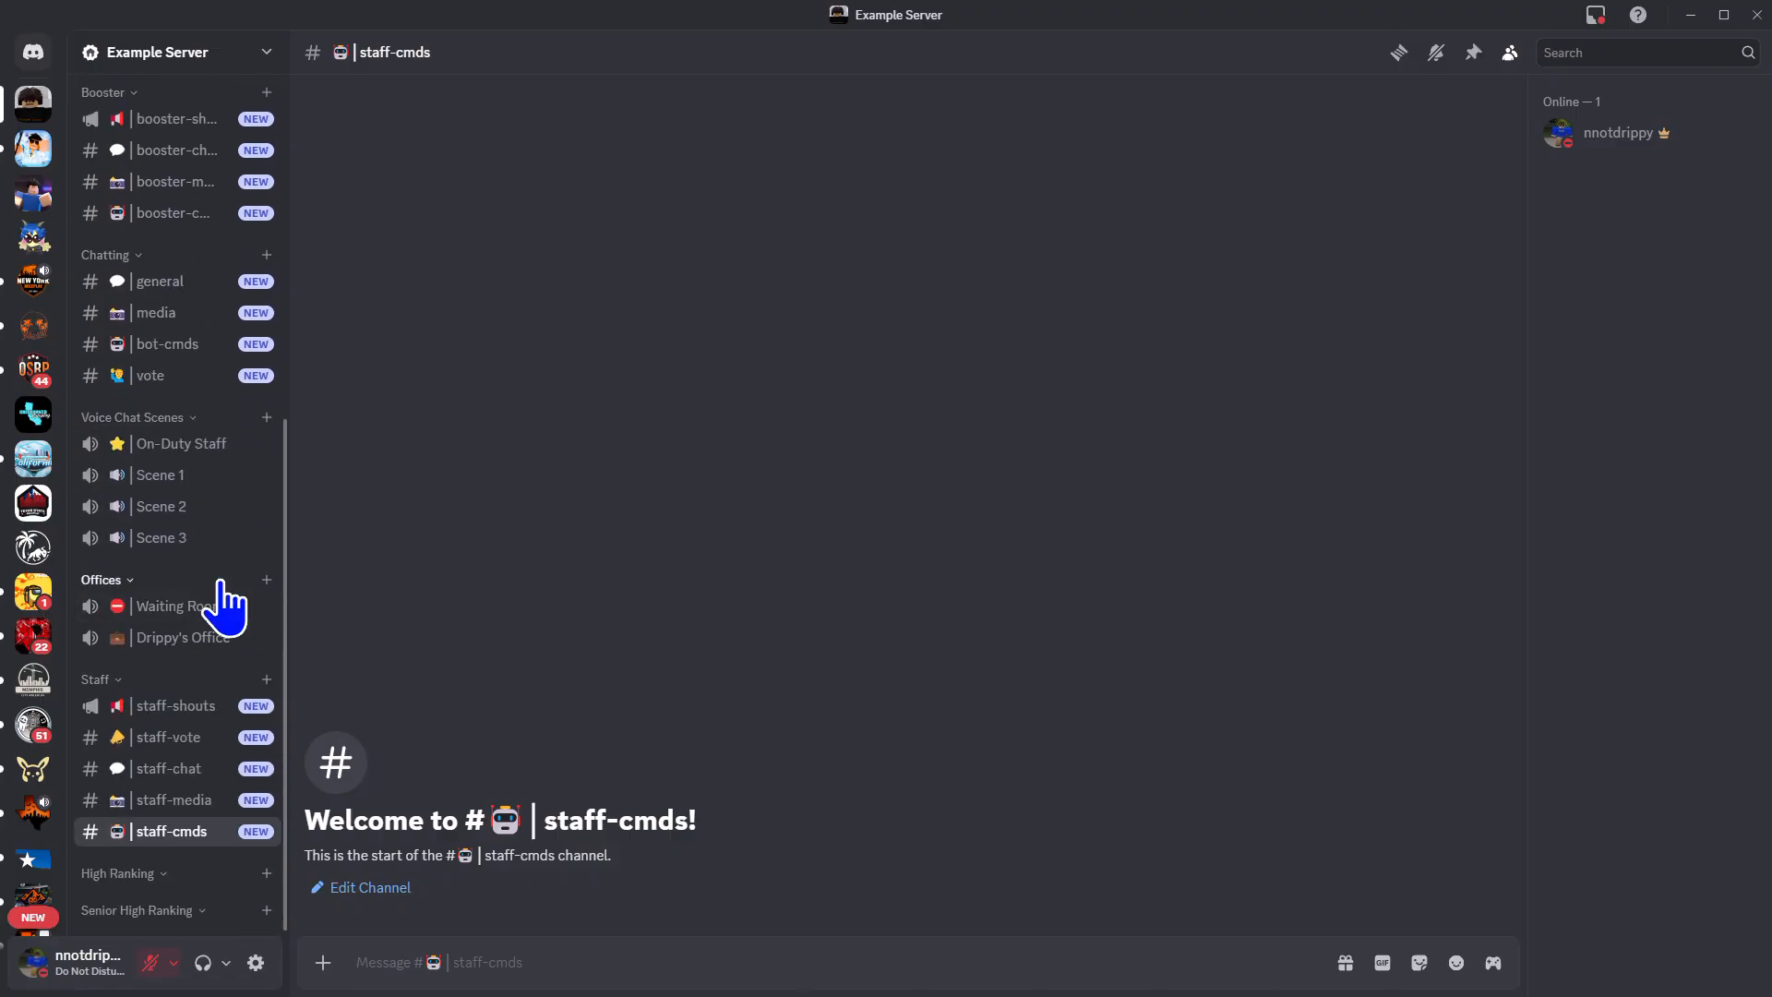
Create an announcement channel named "📢hr-shouts" in the High Ranking category, with the recent red loudspeaker emoji directly before the text
click(267, 873)
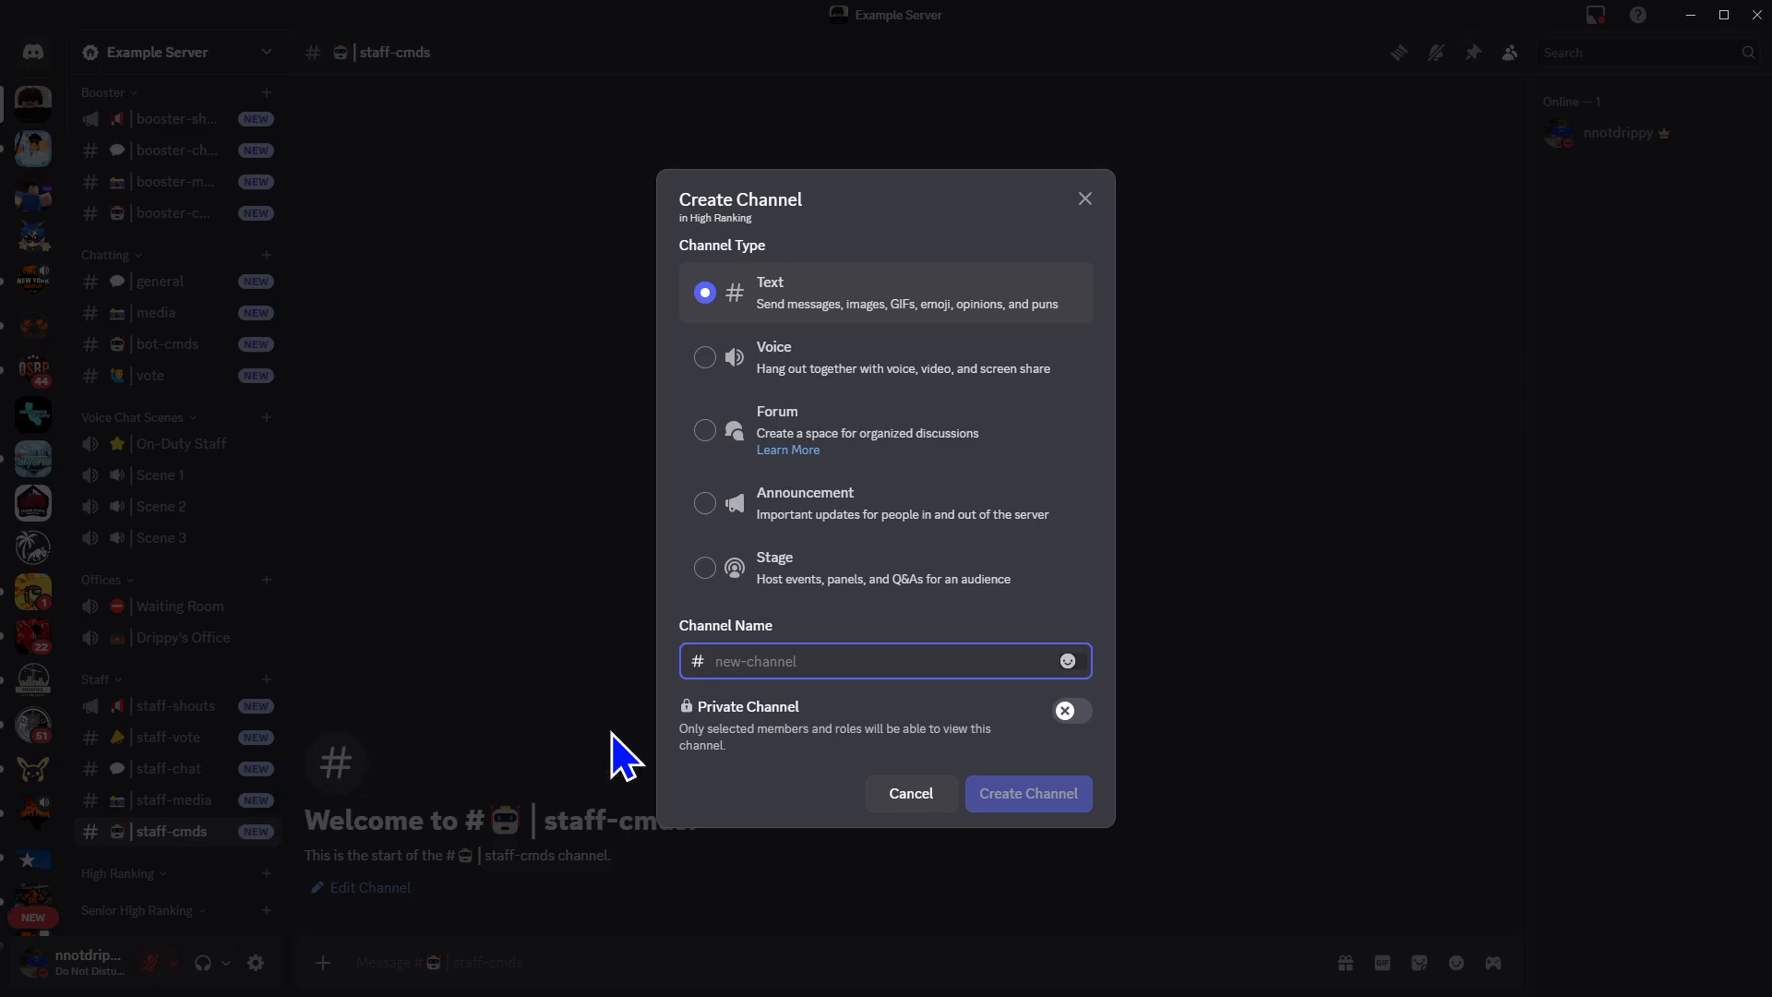
click(809, 503)
click(791, 666)
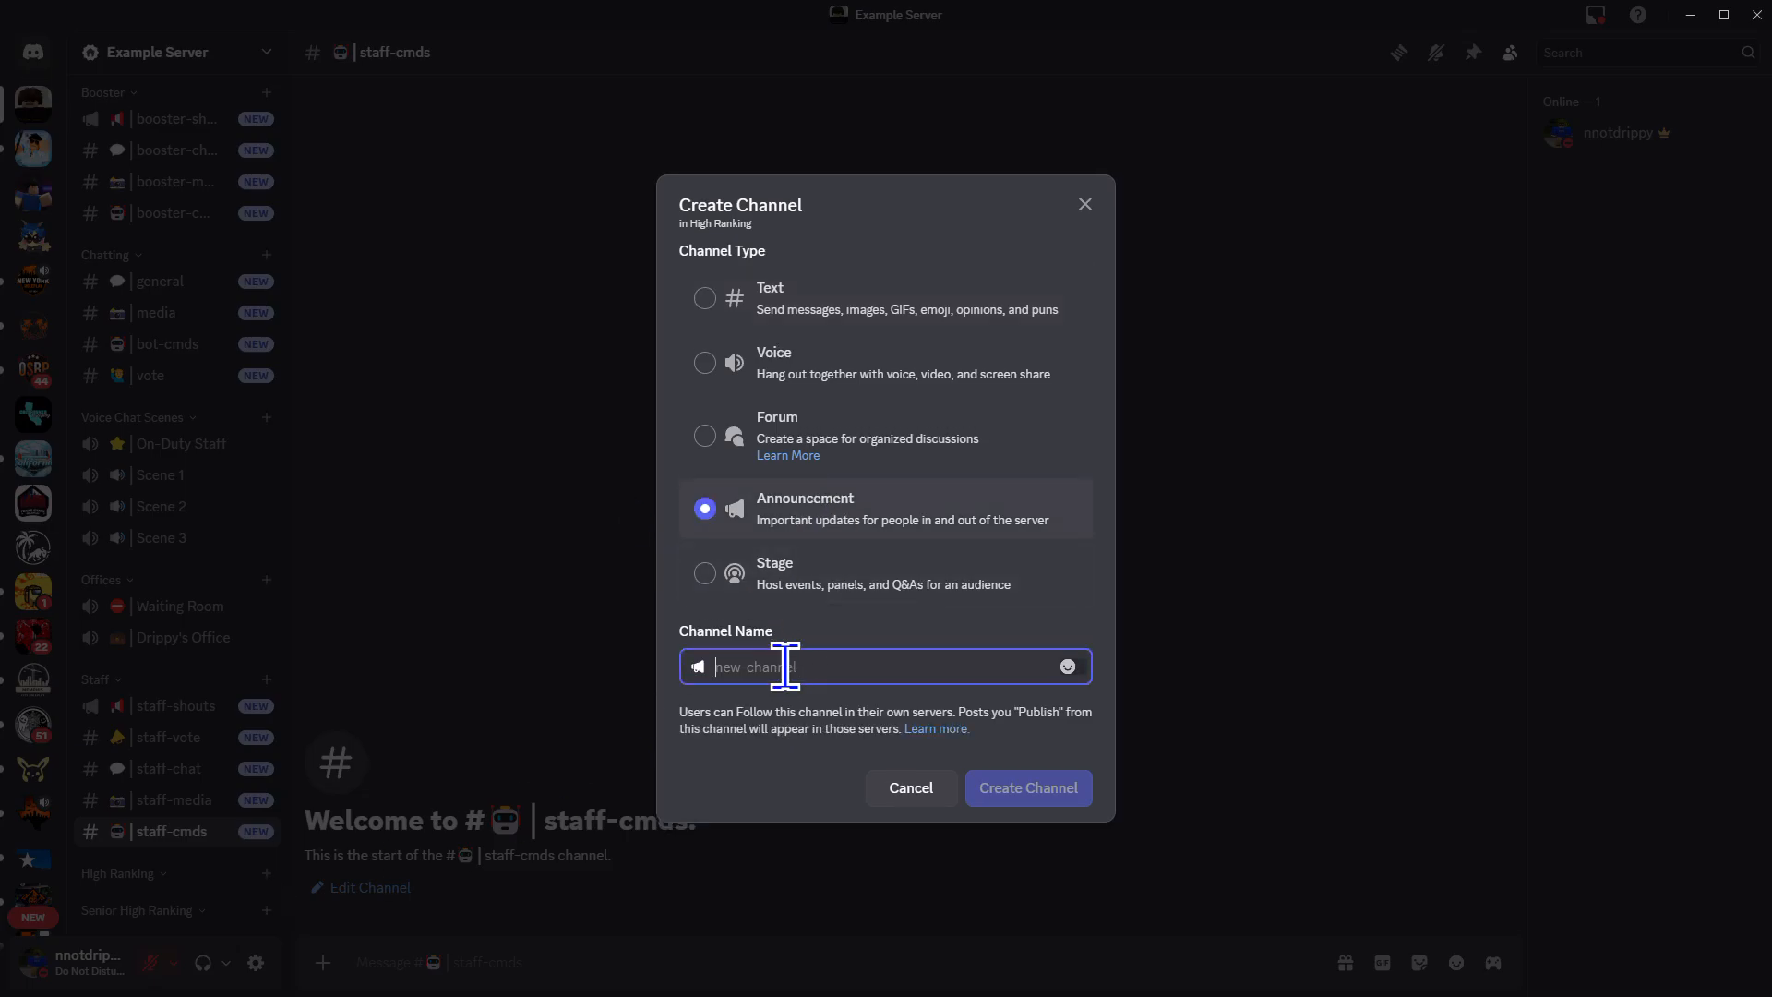
key(super+period)
key(Right)
key(Right)
key(Right)
key(Right)
key(Right)
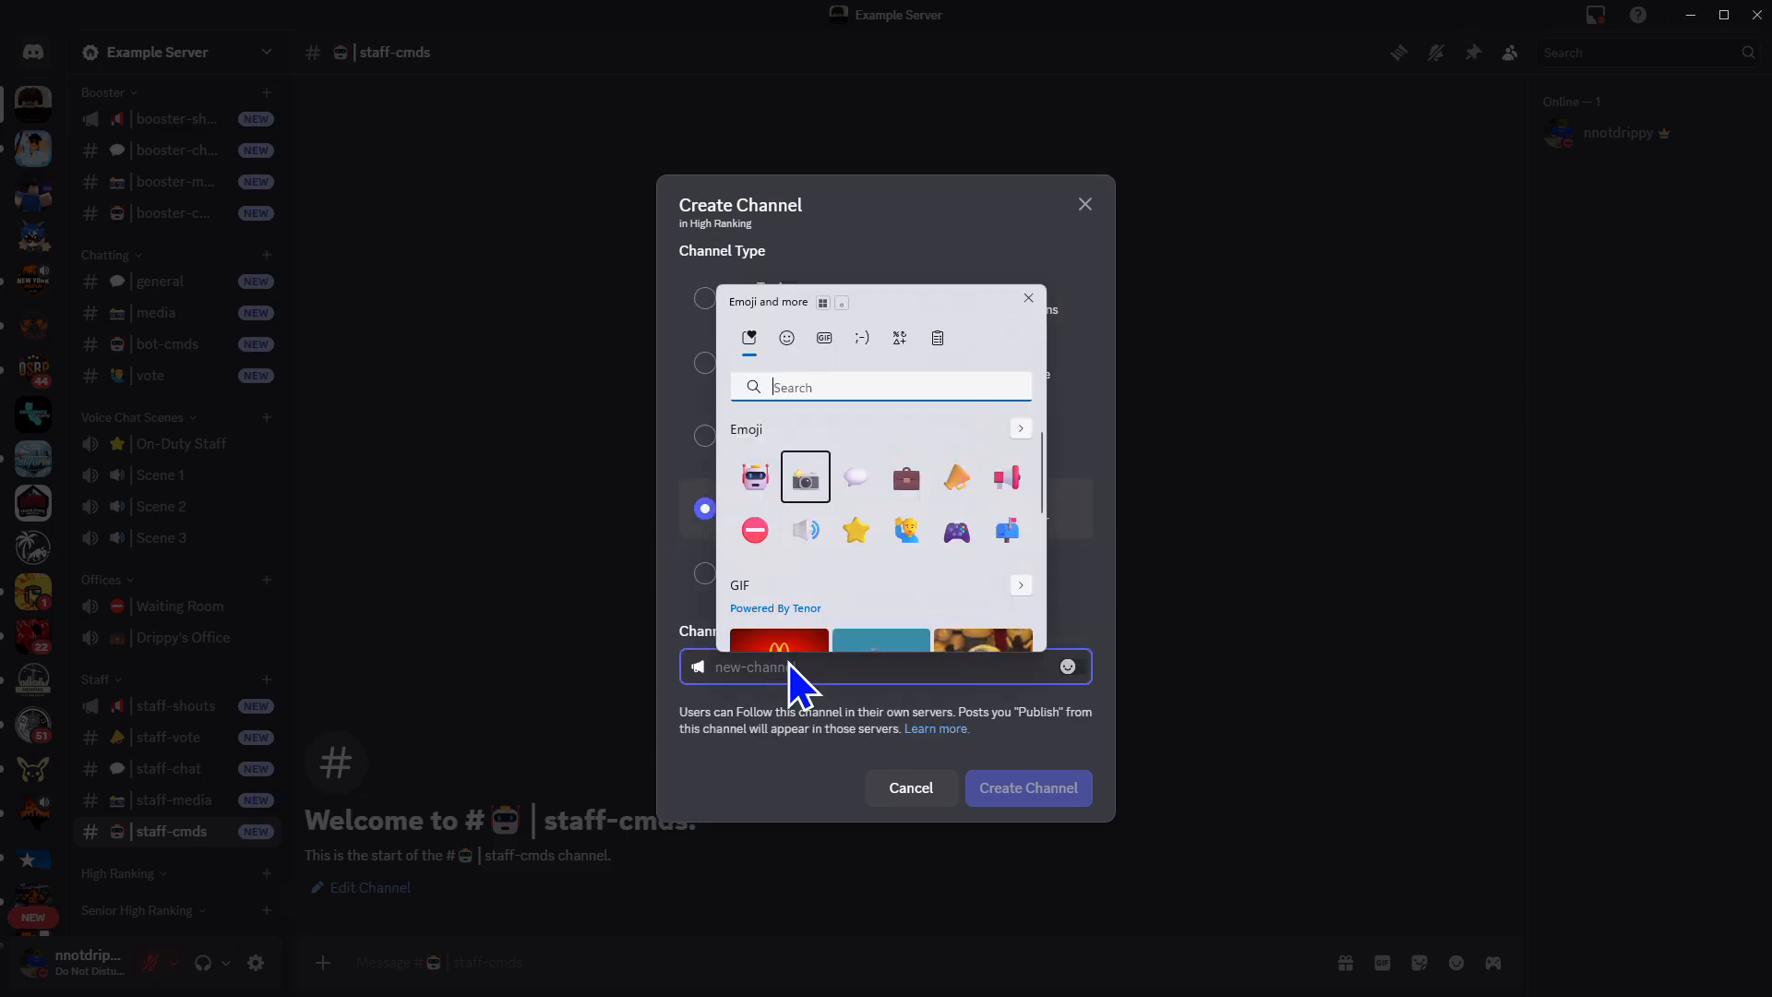
key(Return)
key(Escape)
text(hr-a)
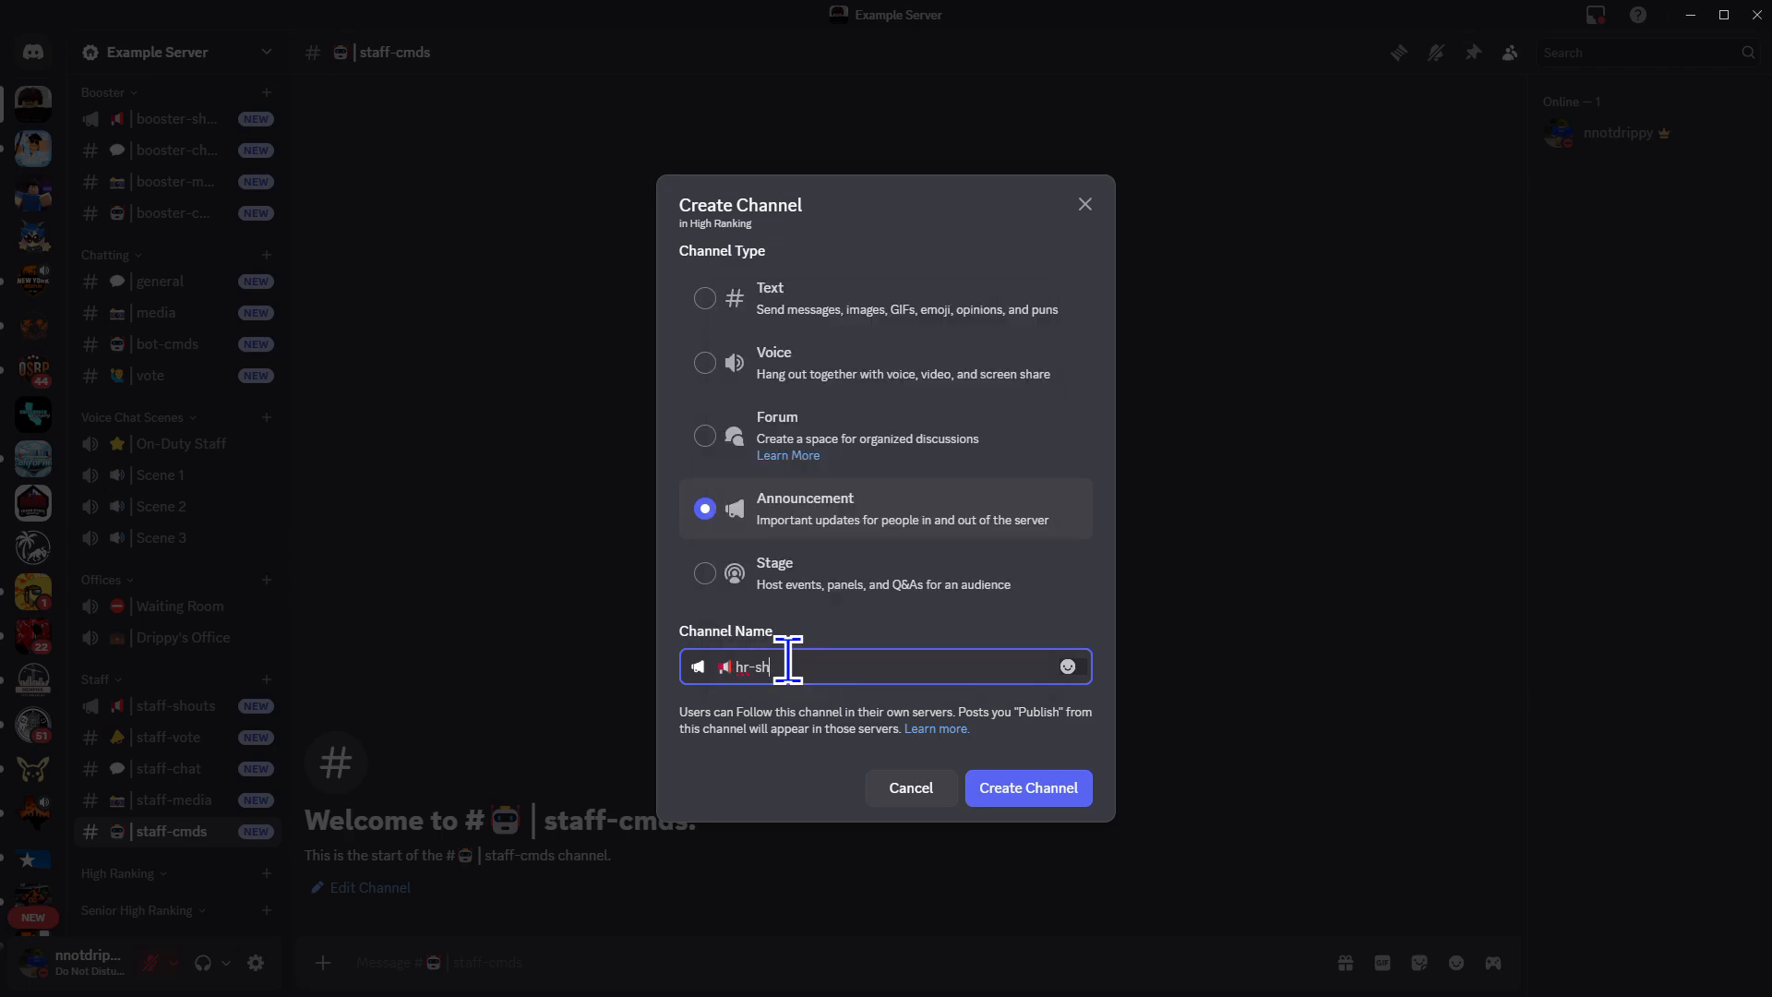
text(houts)
click(1038, 800)
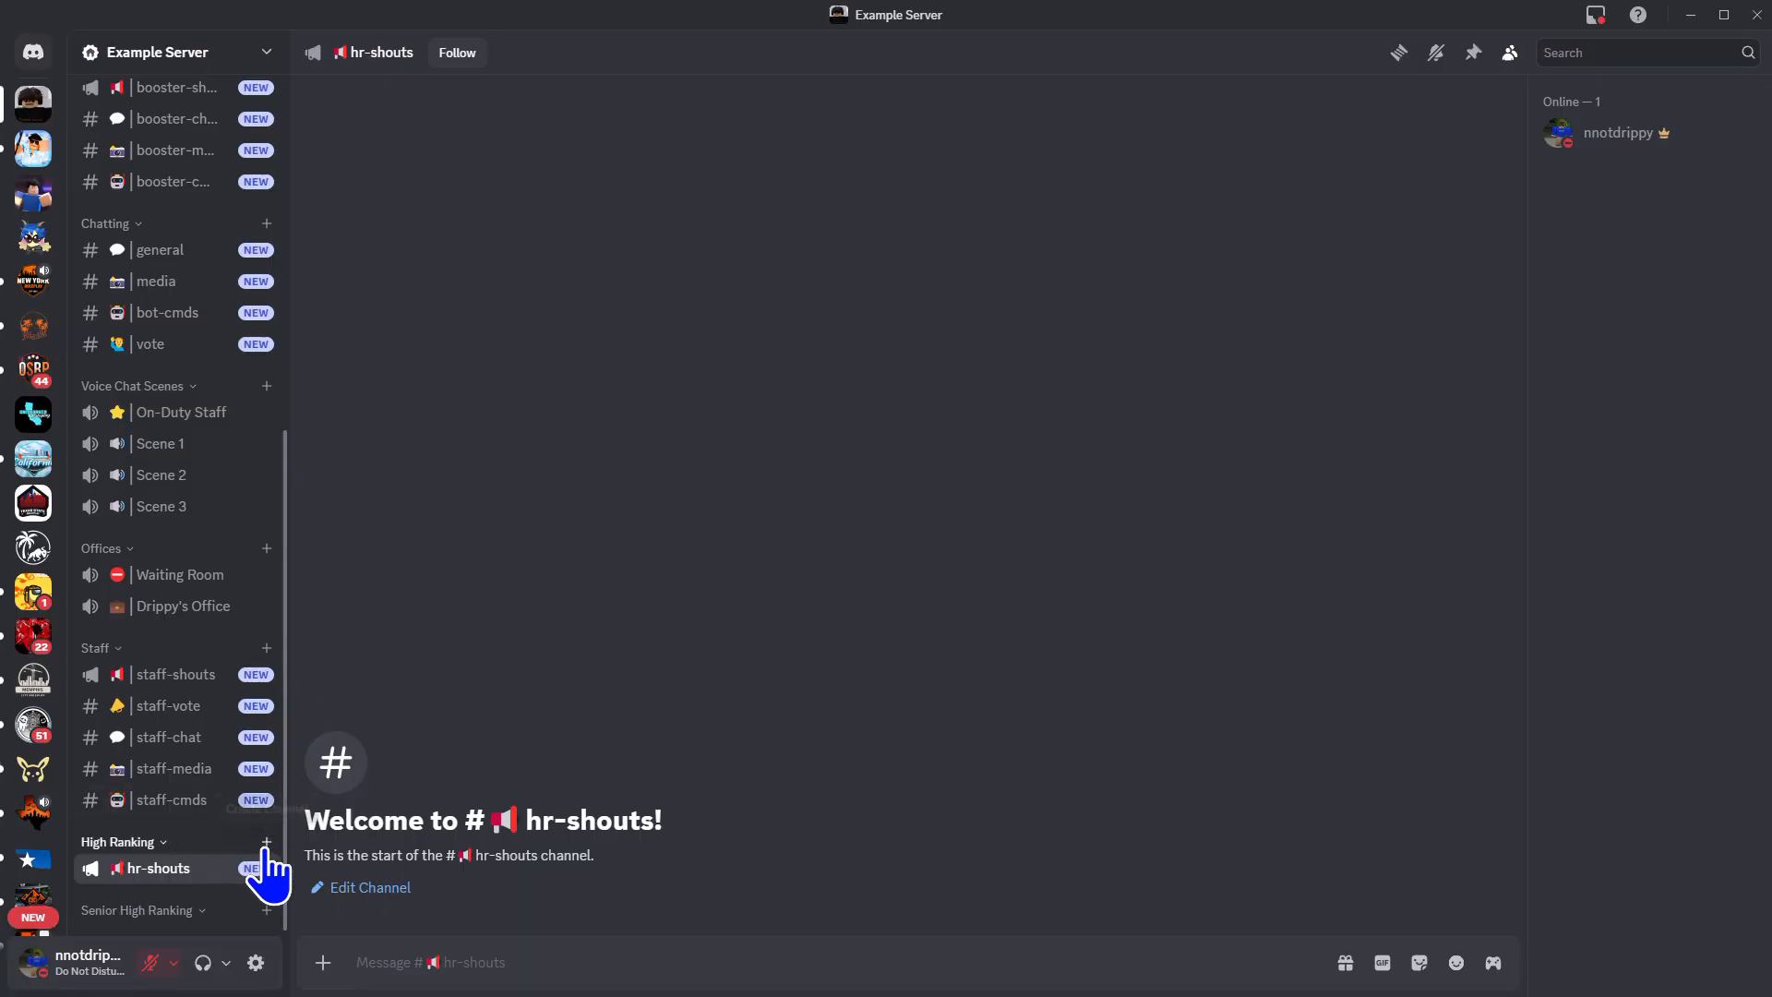
Start a new channel in the High Ranking category with Text as its channel type
click(266, 847)
click(814, 376)
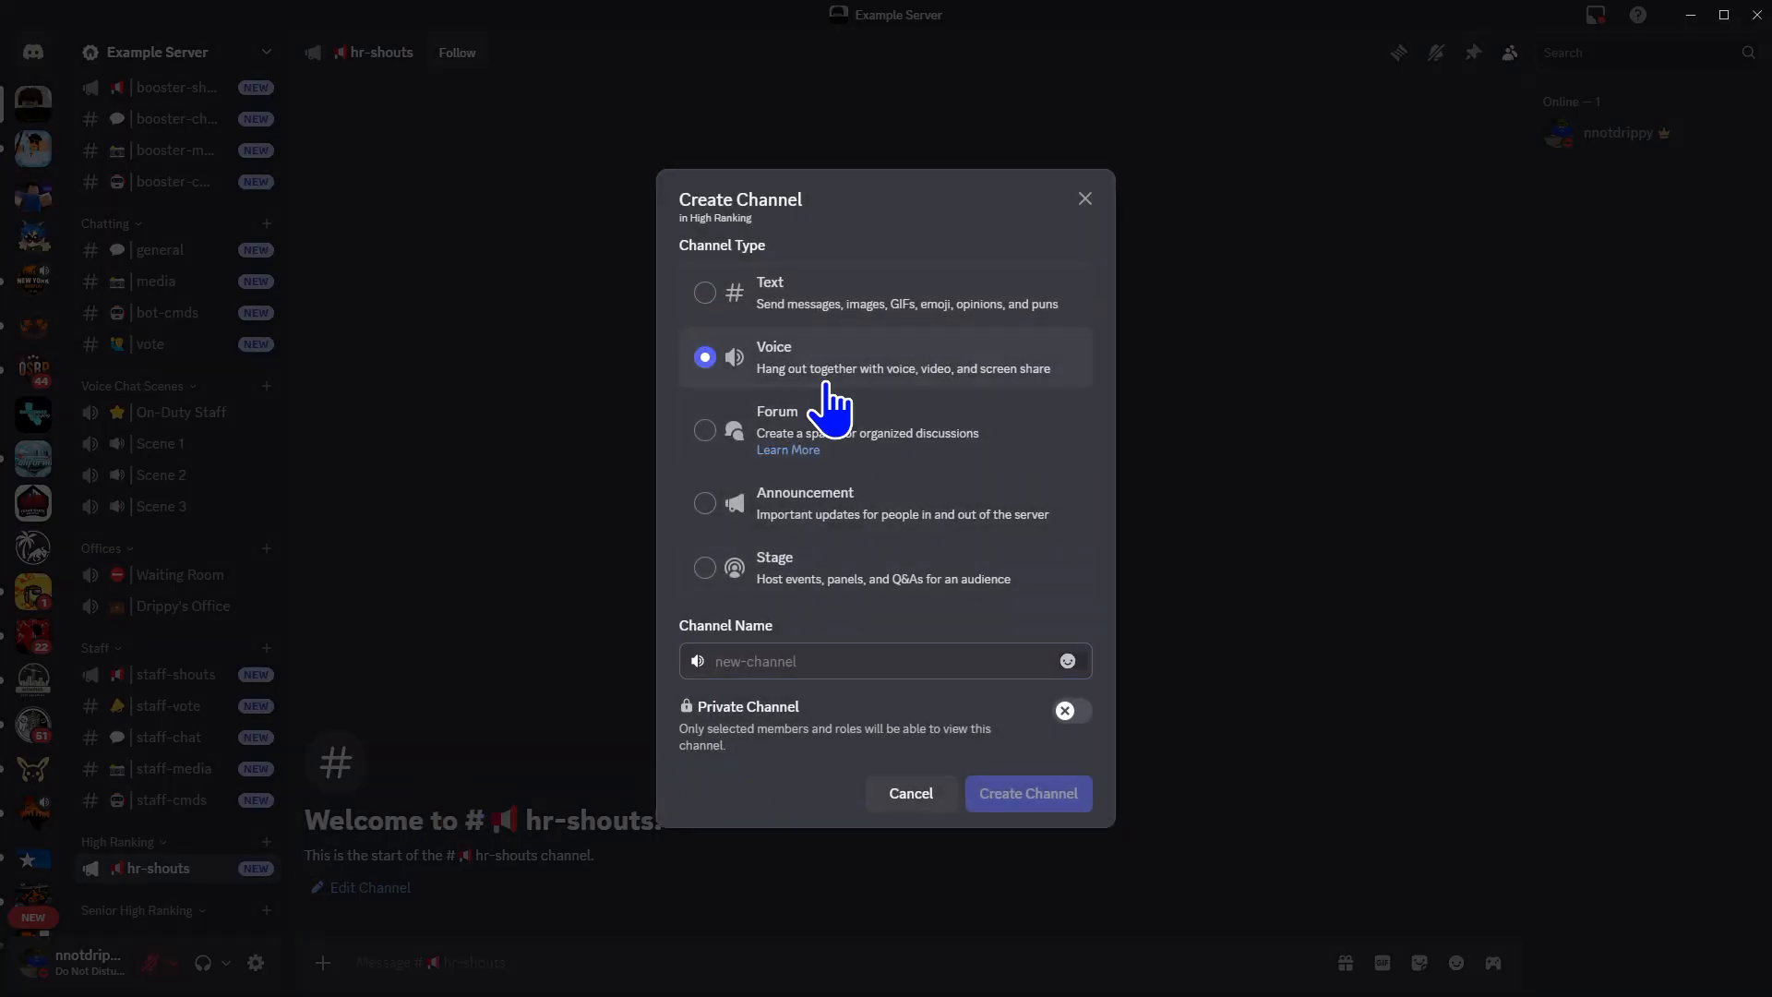
click(812, 503)
click(835, 568)
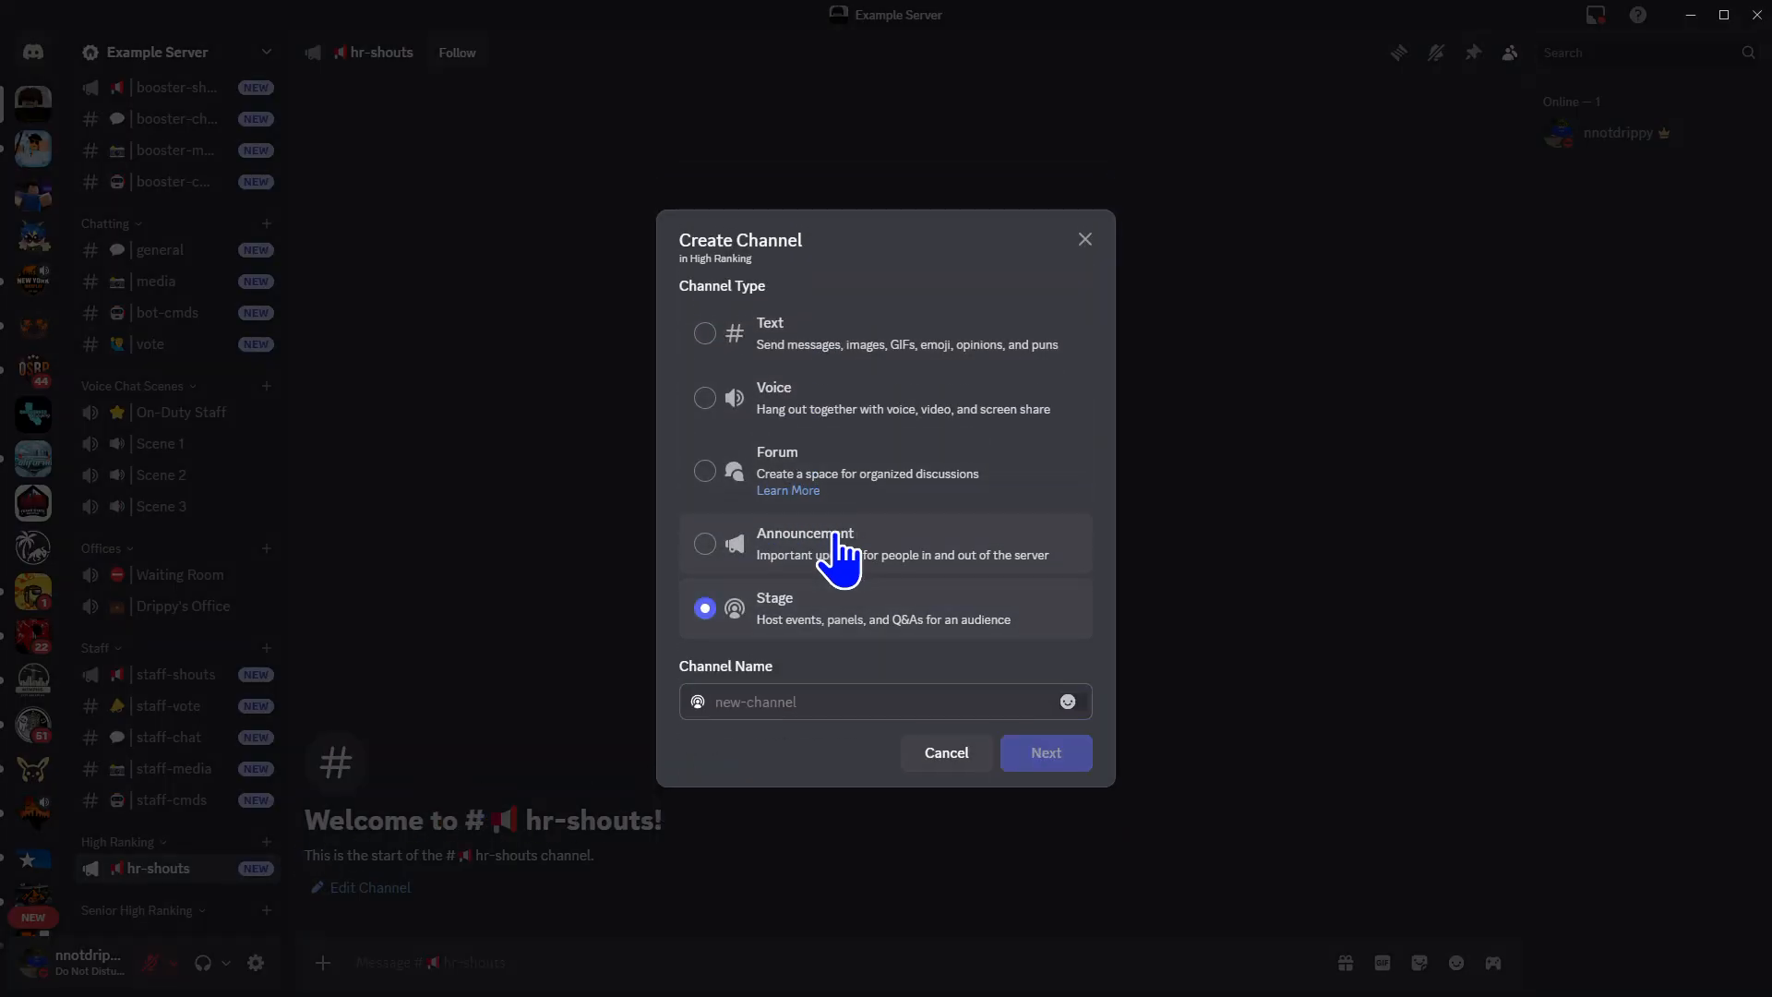
click(835, 347)
click(771, 651)
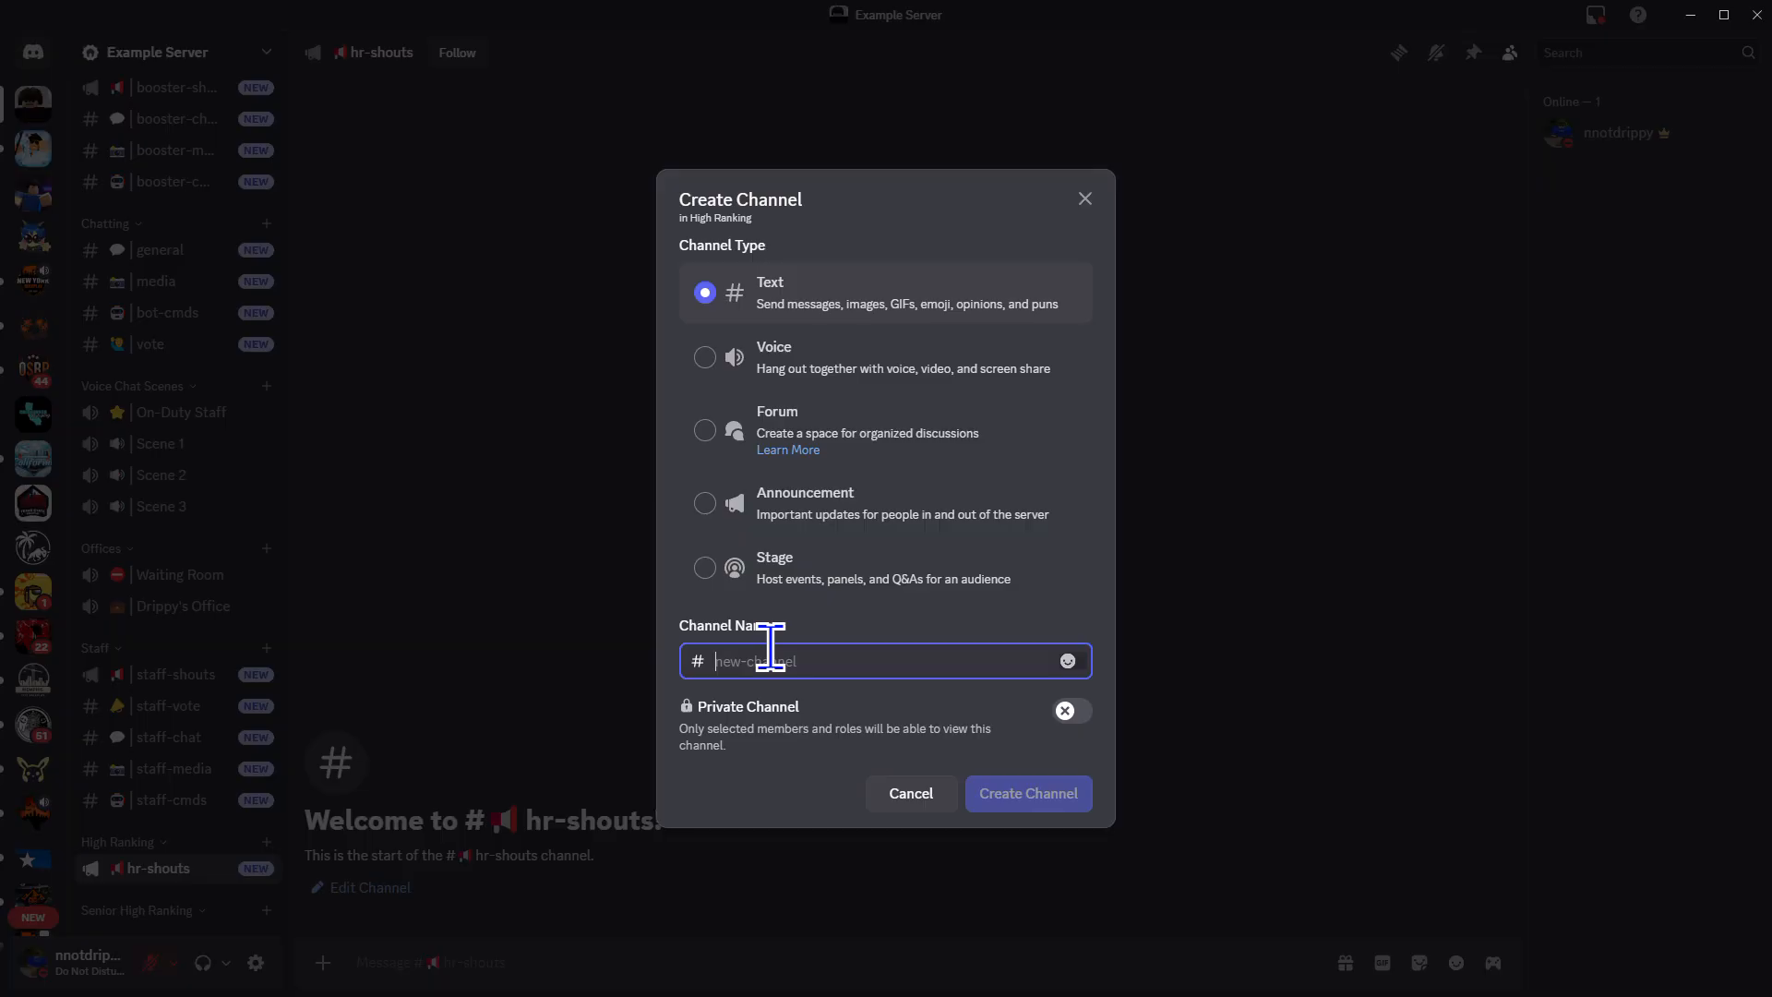
Name the new High Ranking channel "📣┃hr-vote" with the recent yellow megaphone emoji and create it
key(super+period)
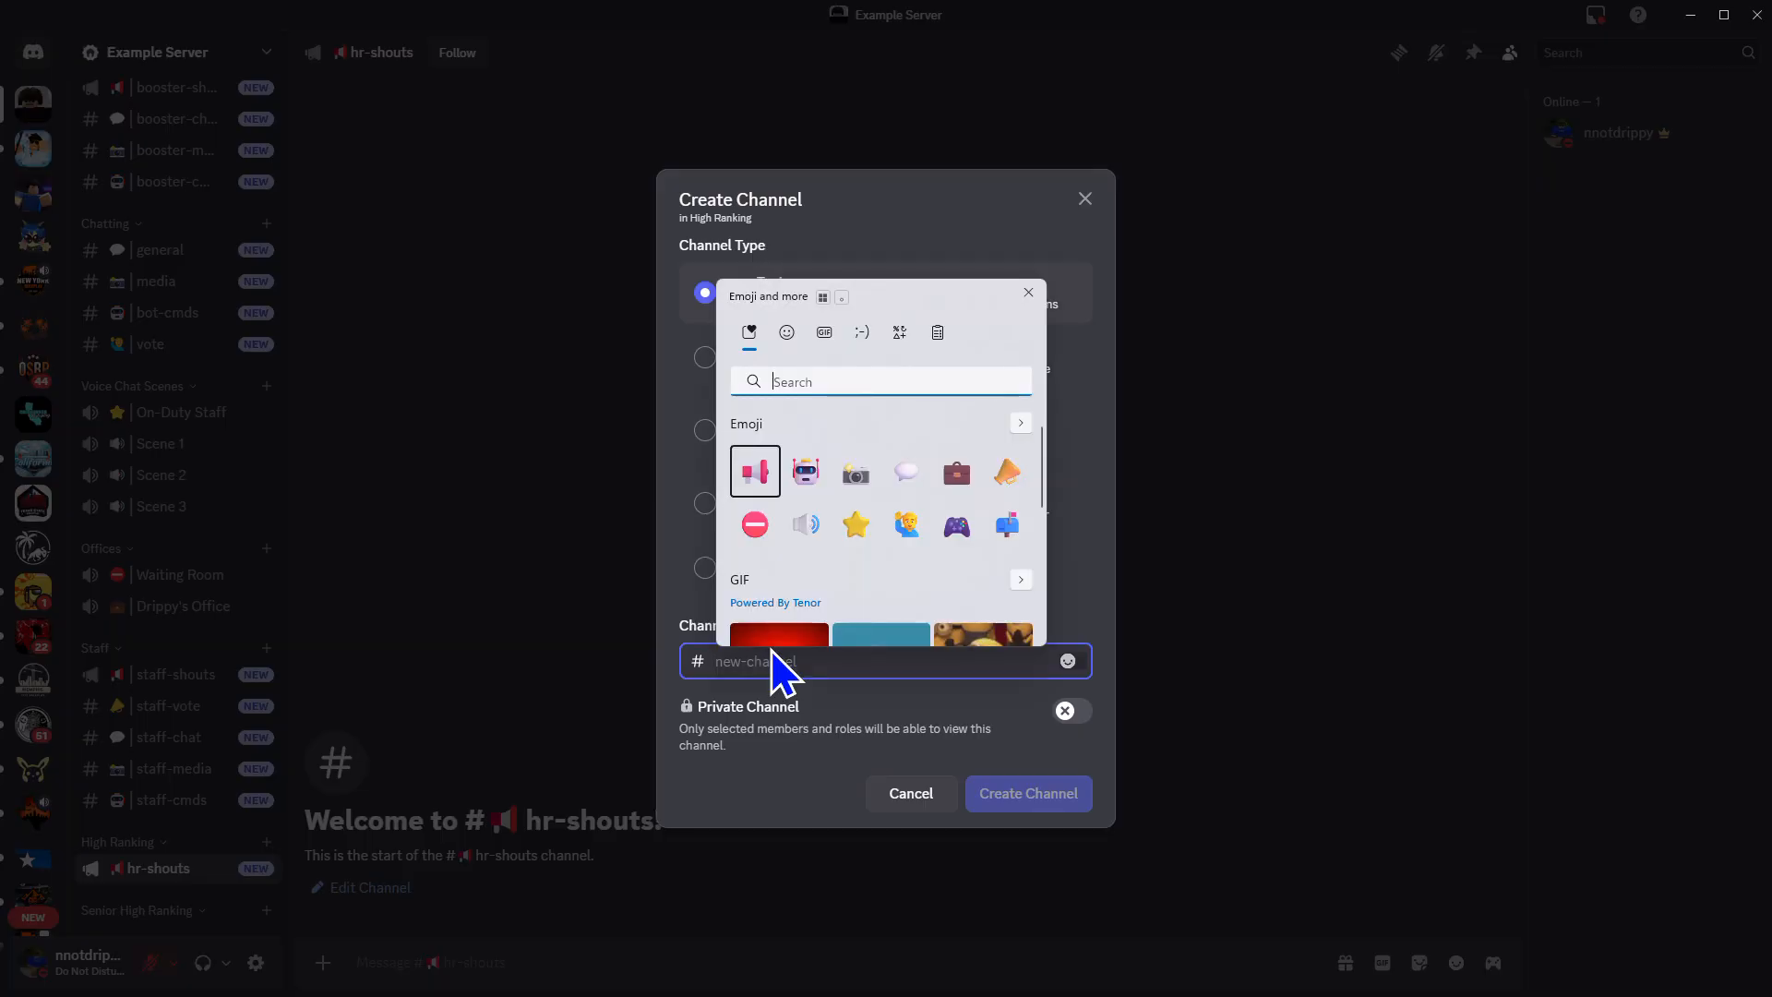
key(Right)
key(Right)
key(Right)
key(Right)
key(Right)
key(Right)
key(Left)
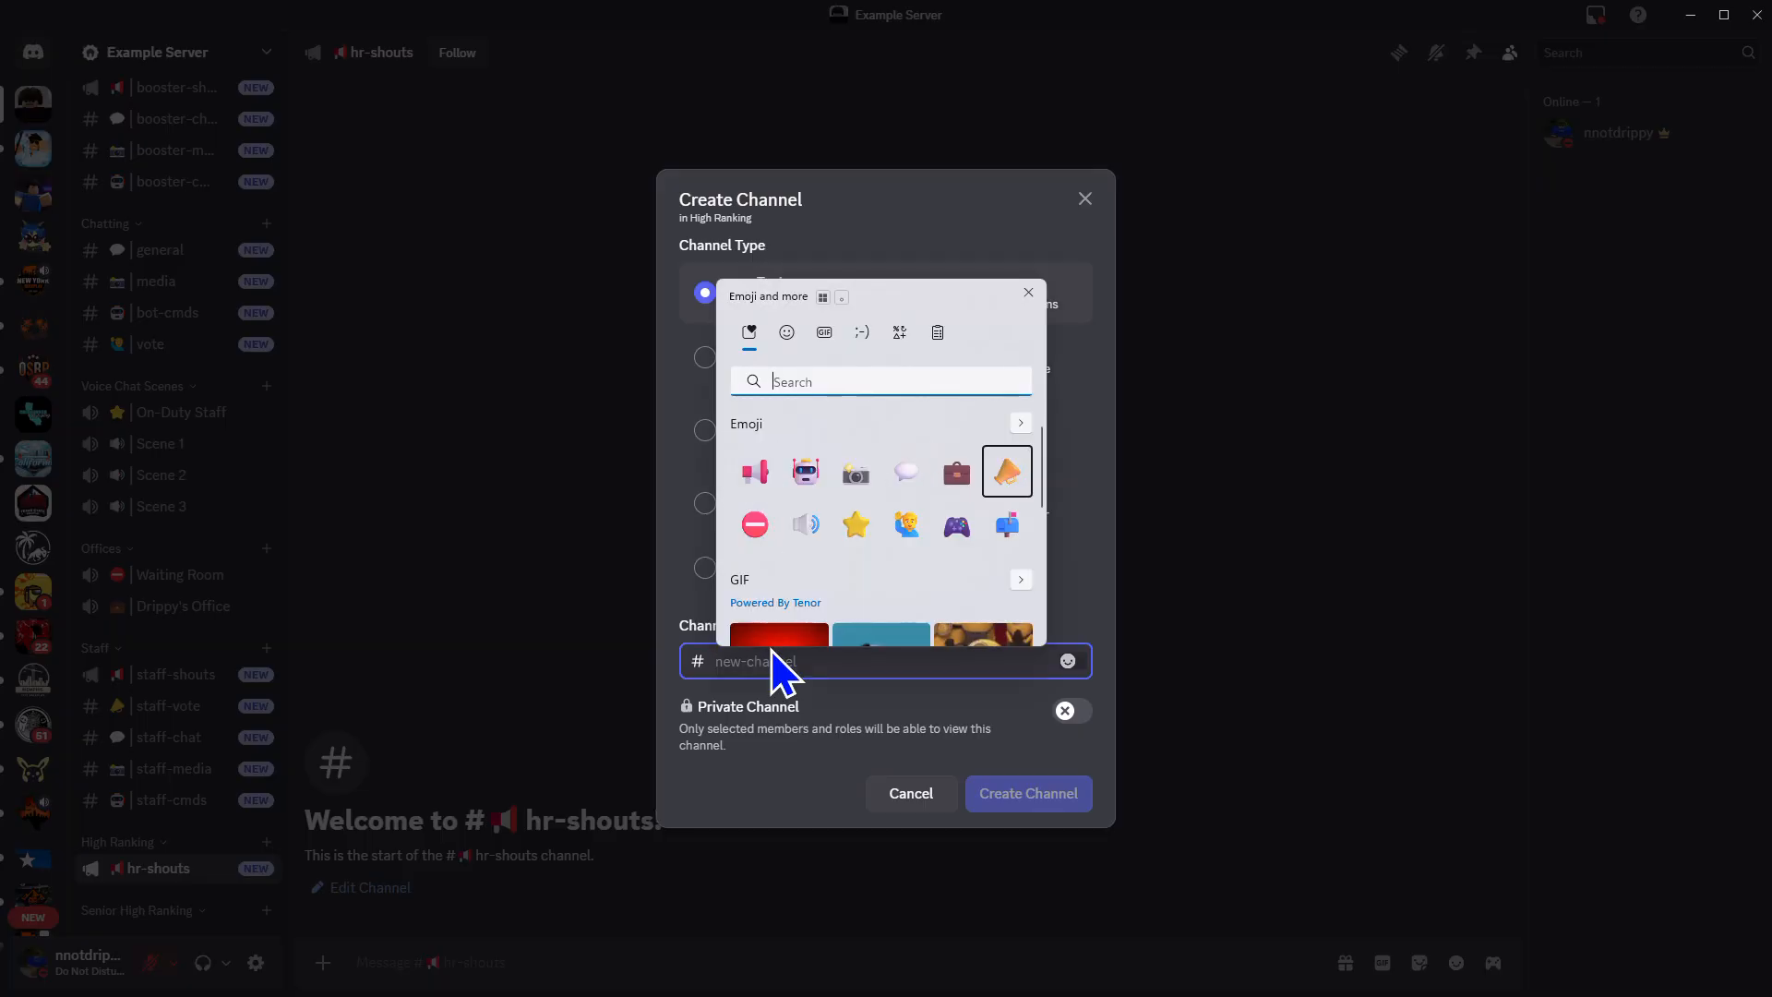
key(Down)
key(Up)
key(Return)
key(Escape)
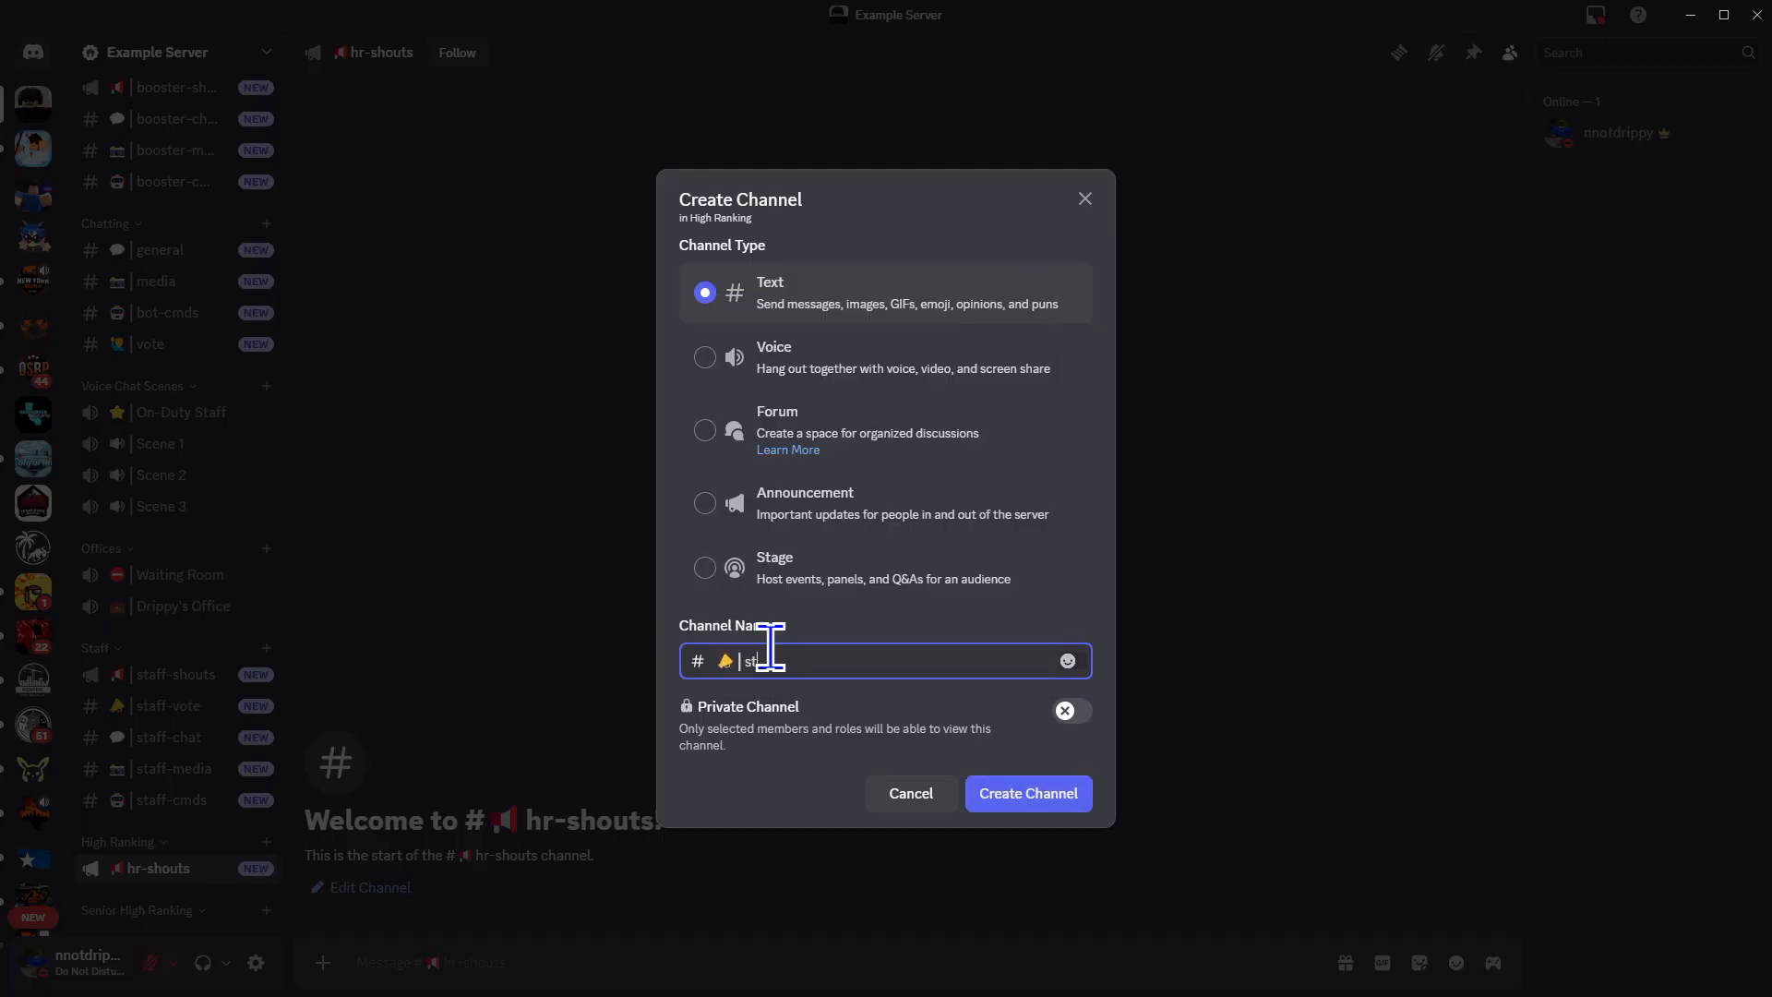
text(| staff-vote)
drag(766, 661, 774, 661)
text(hr-vote)
click(997, 796)
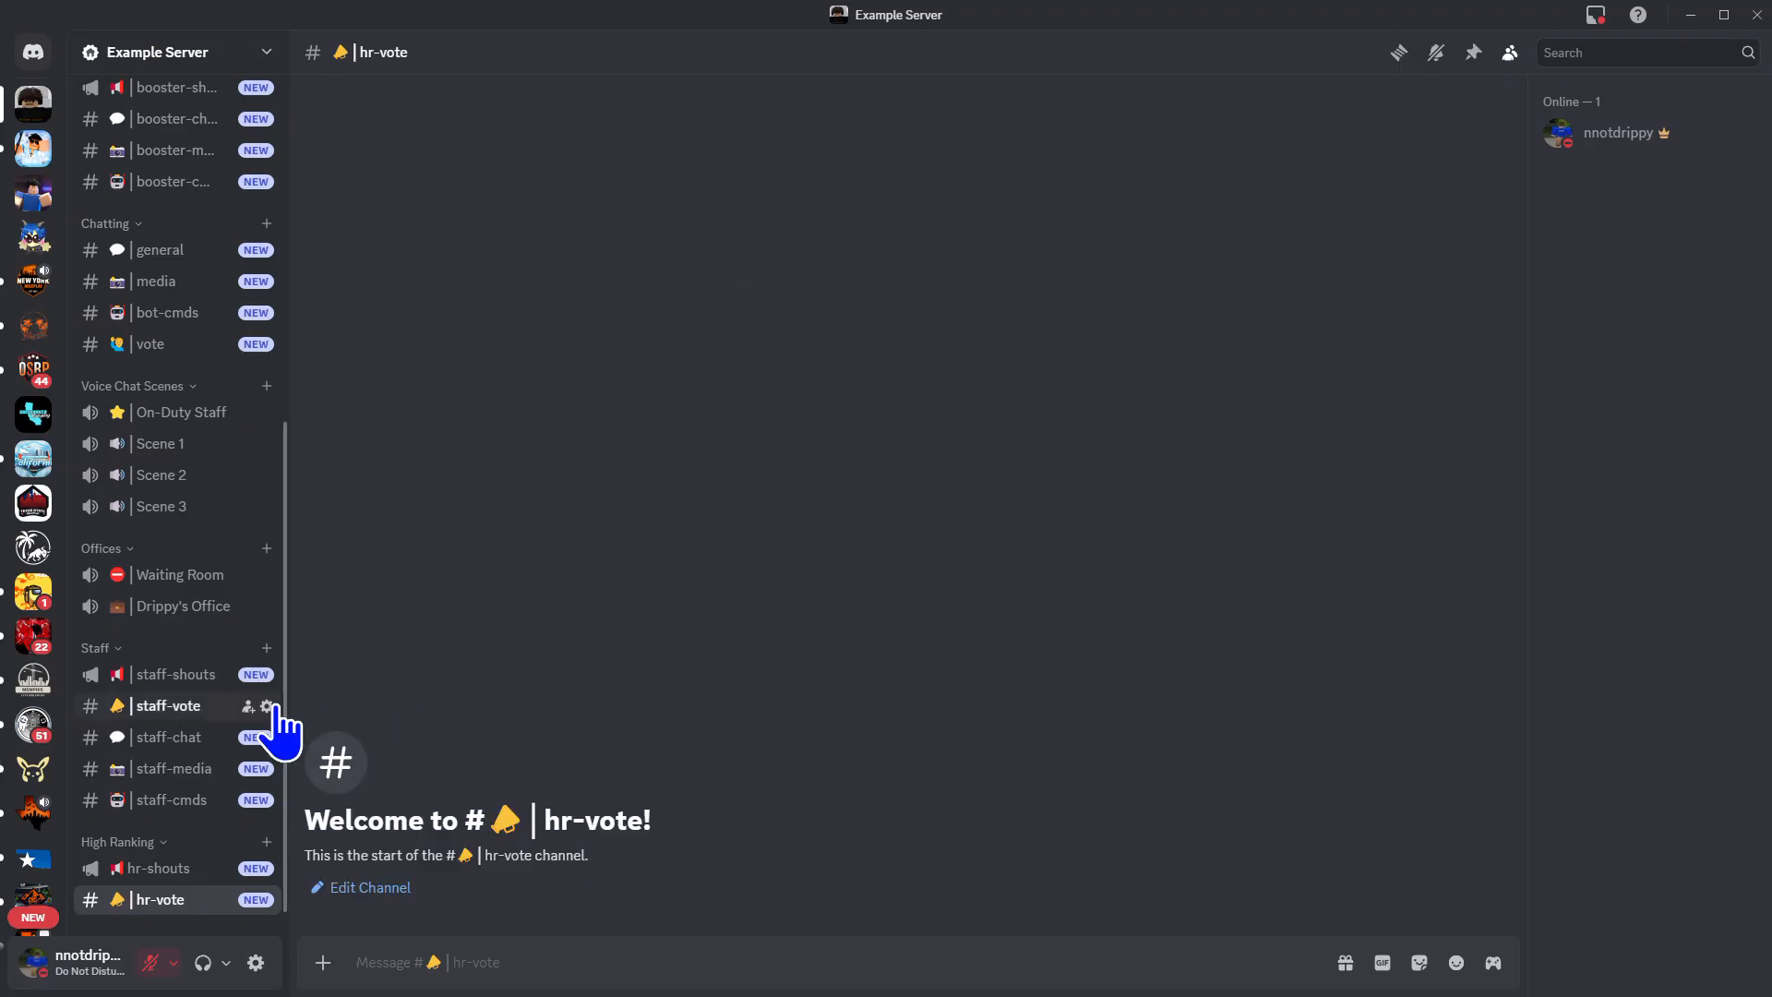
Create a text channel named "💬┃hr-chat" in the High Ranking category, with the speech bubble emoji before the divider
click(268, 810)
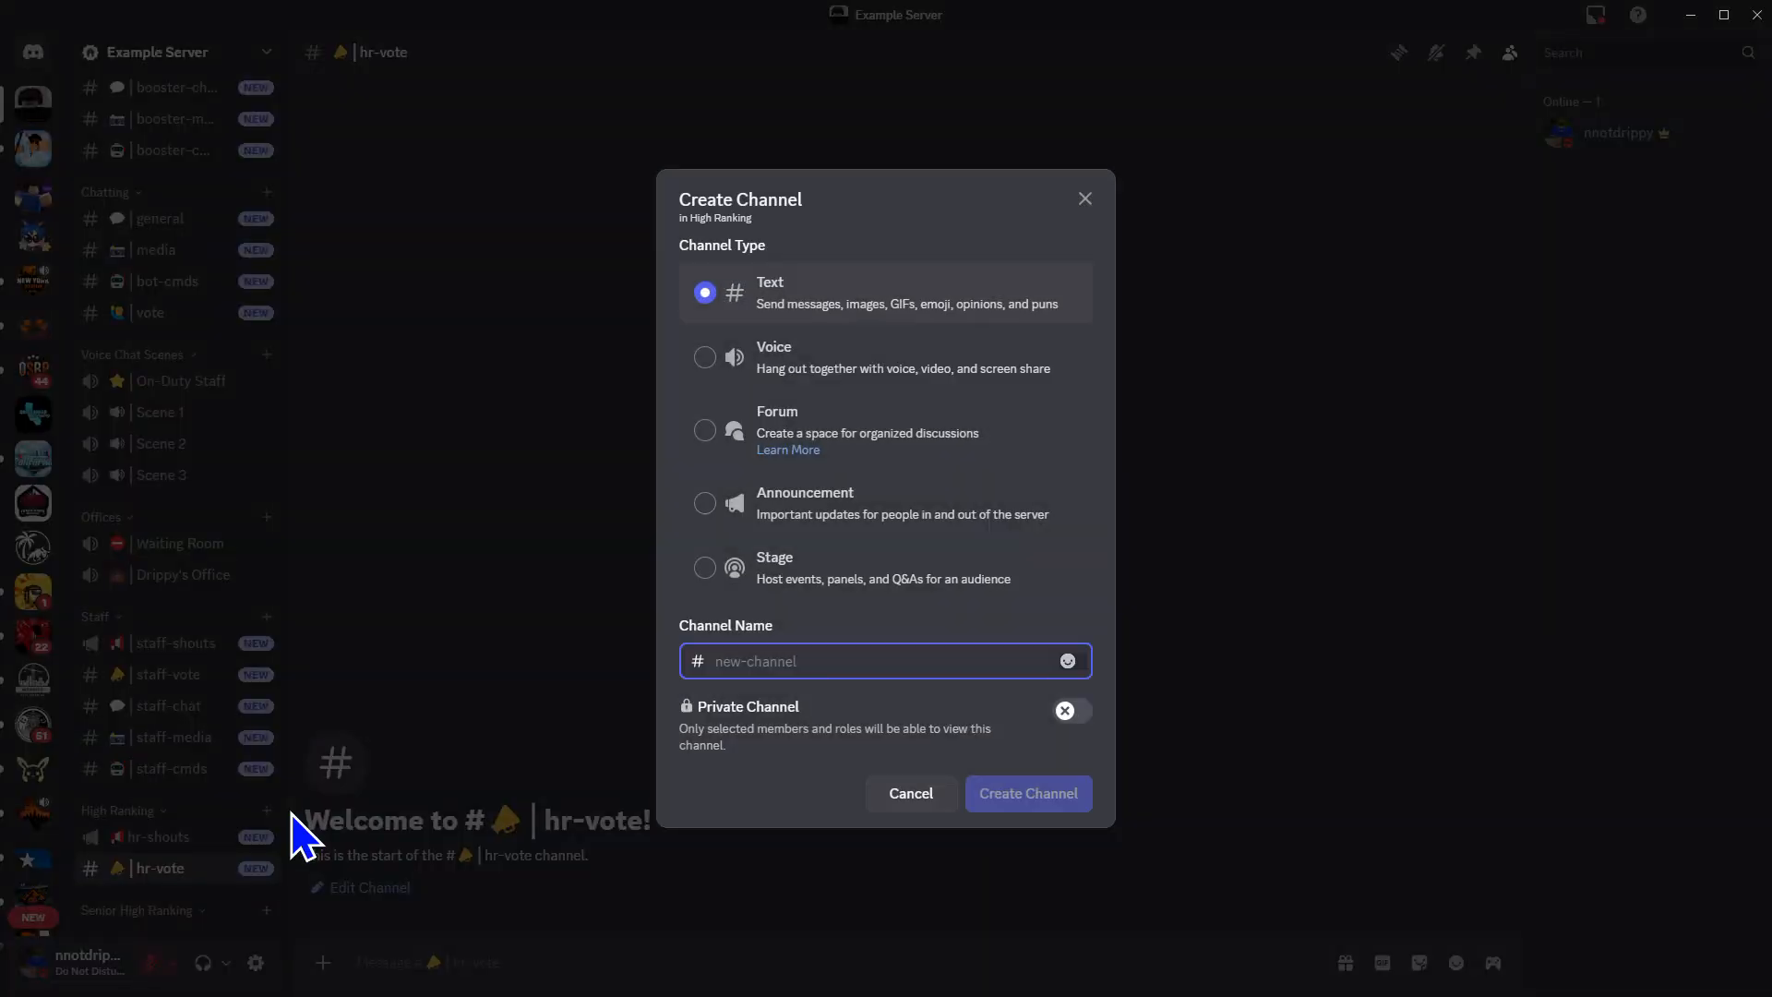
key(ctrl+e)
key(Right)
key(Return)
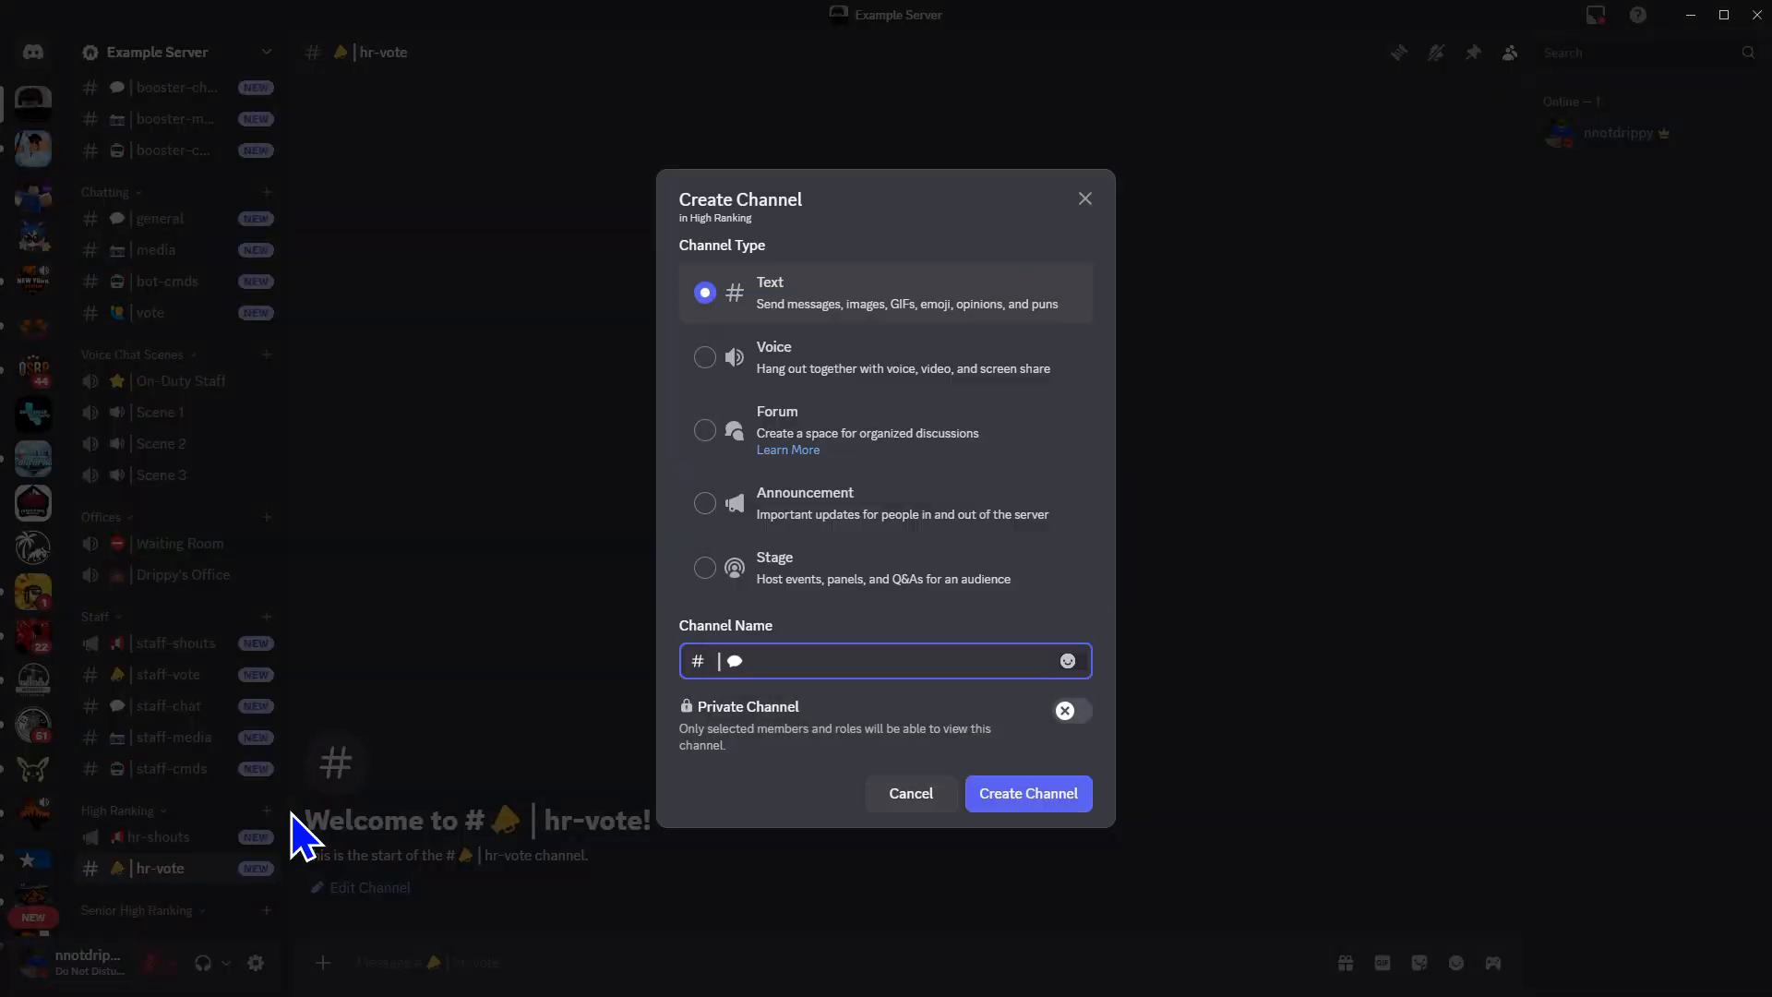
key(BackSpace)
key(ctrl+e)
key(Right)
key(Return)
click(1042, 801)
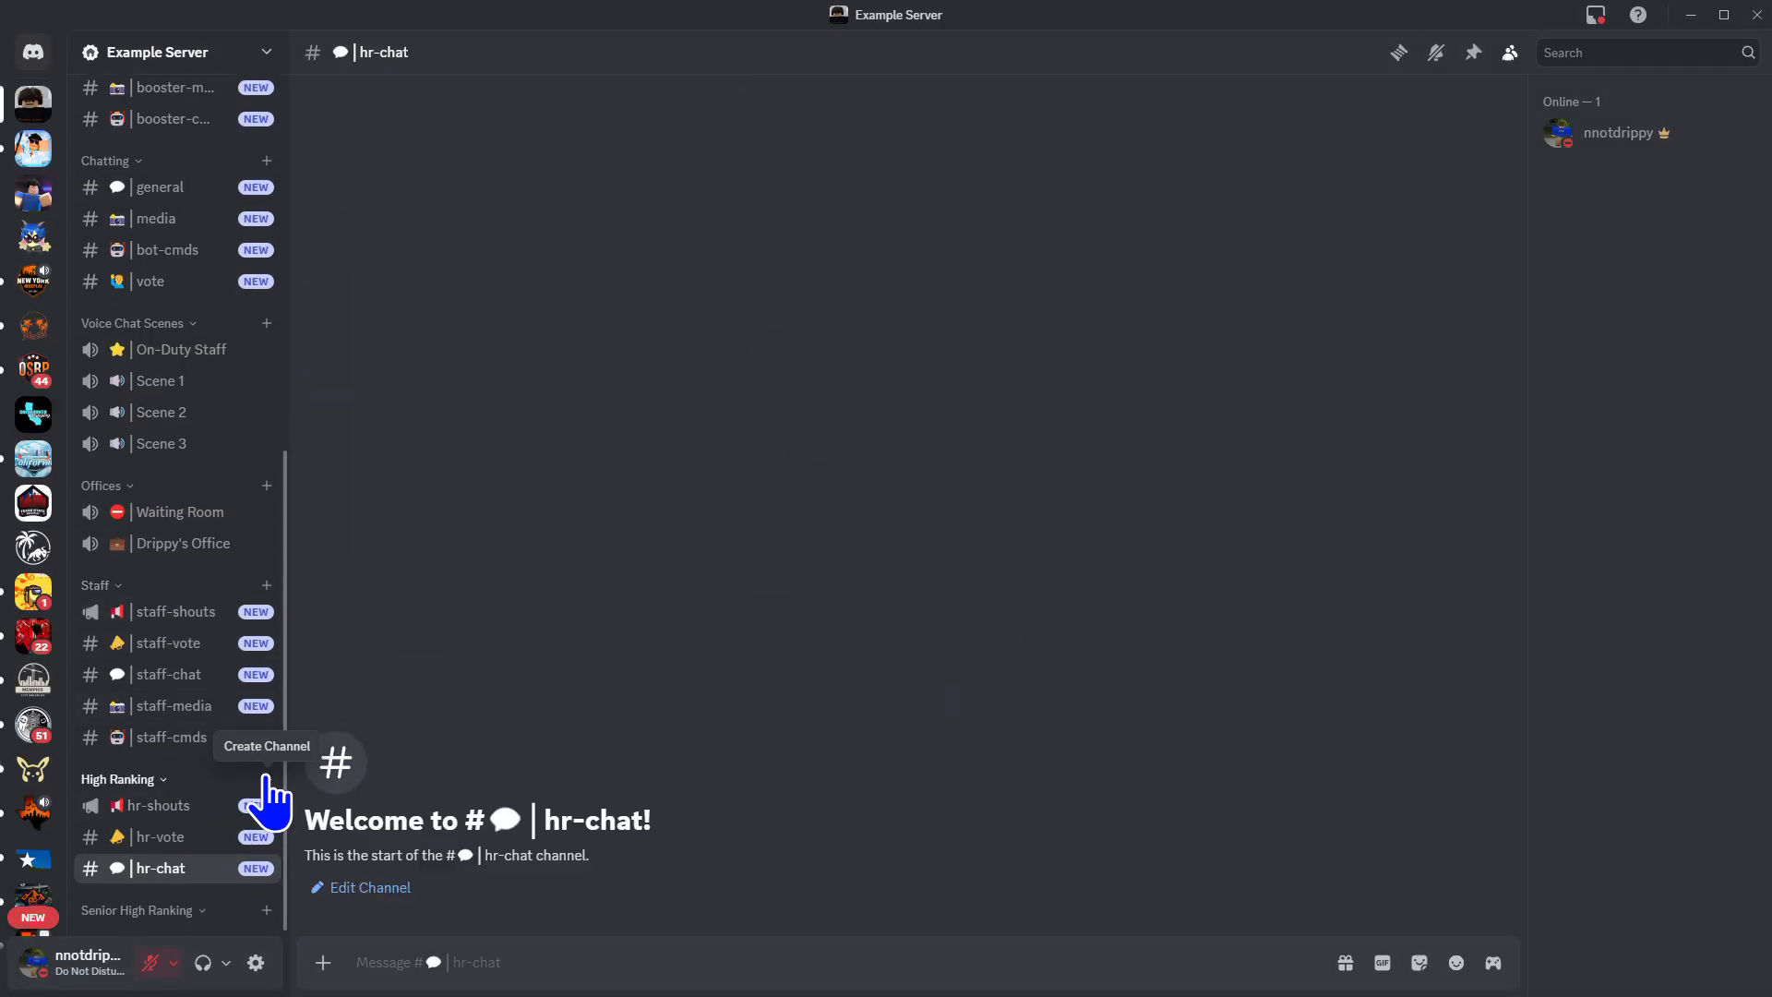
Create a text channel named "🤖┃hr-cmds" in the High Ranking category, reusing the recent robot emoji
click(266, 780)
key(ctrl+e)
key(Right)
key(Right)
key(Right)
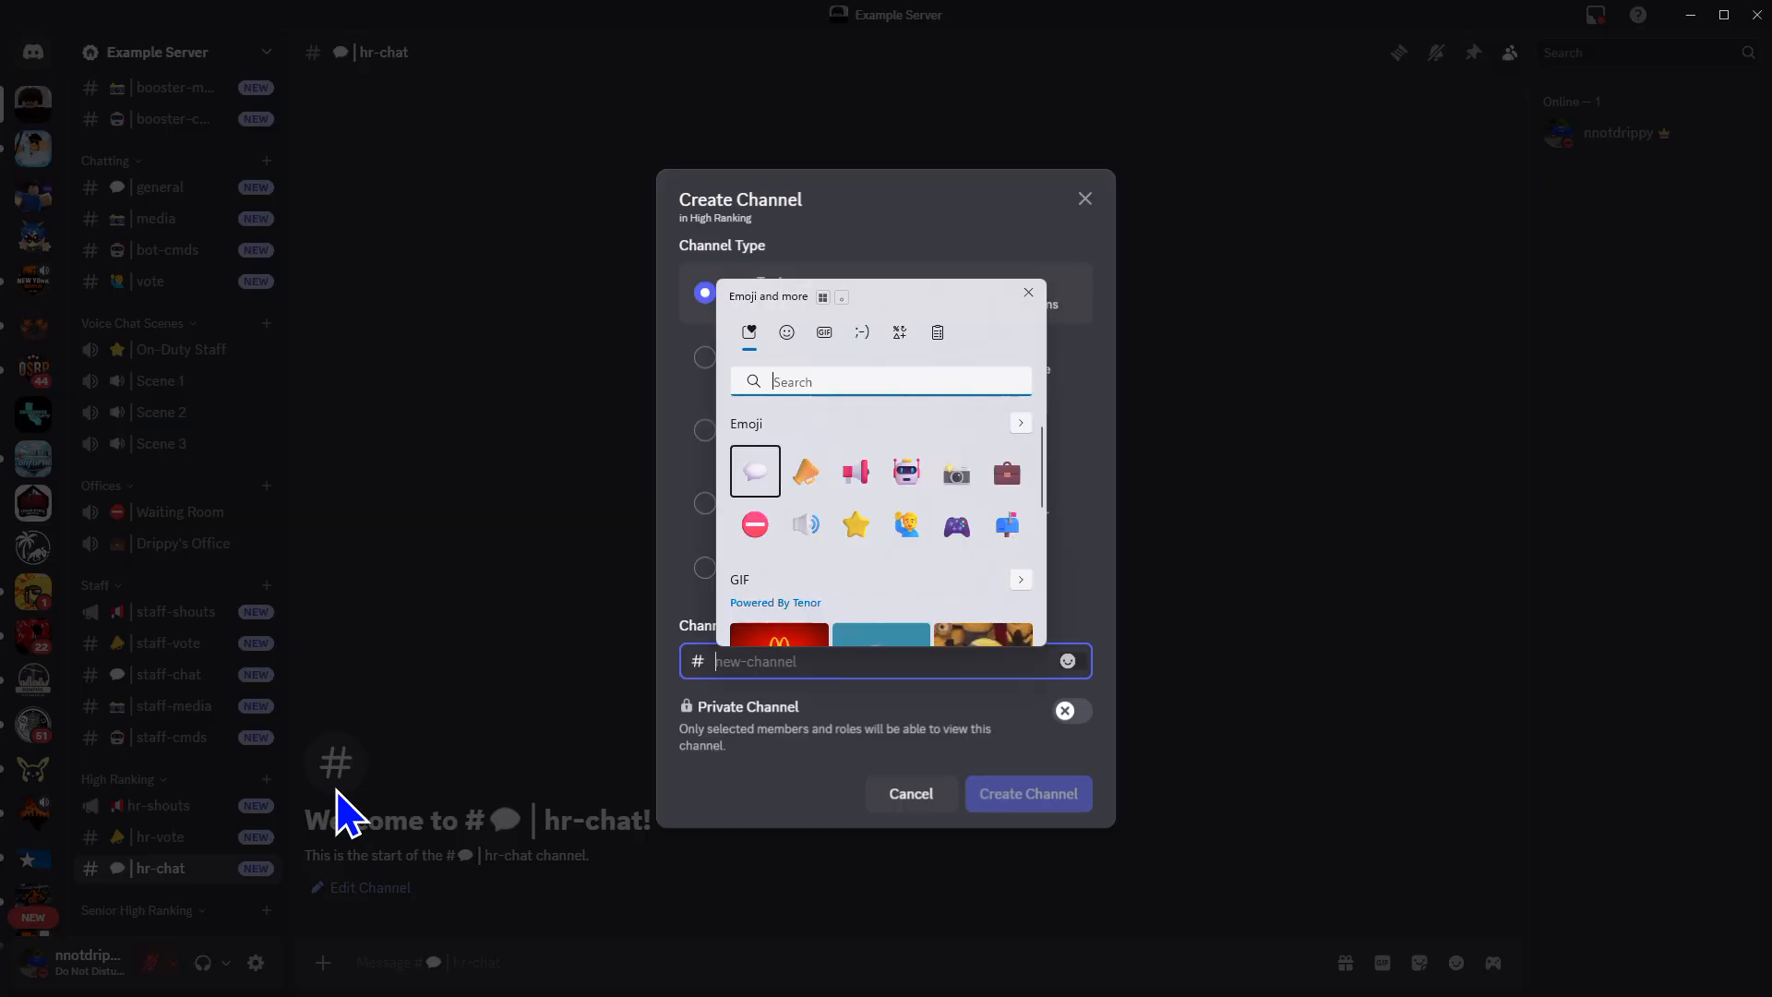
key(Return)
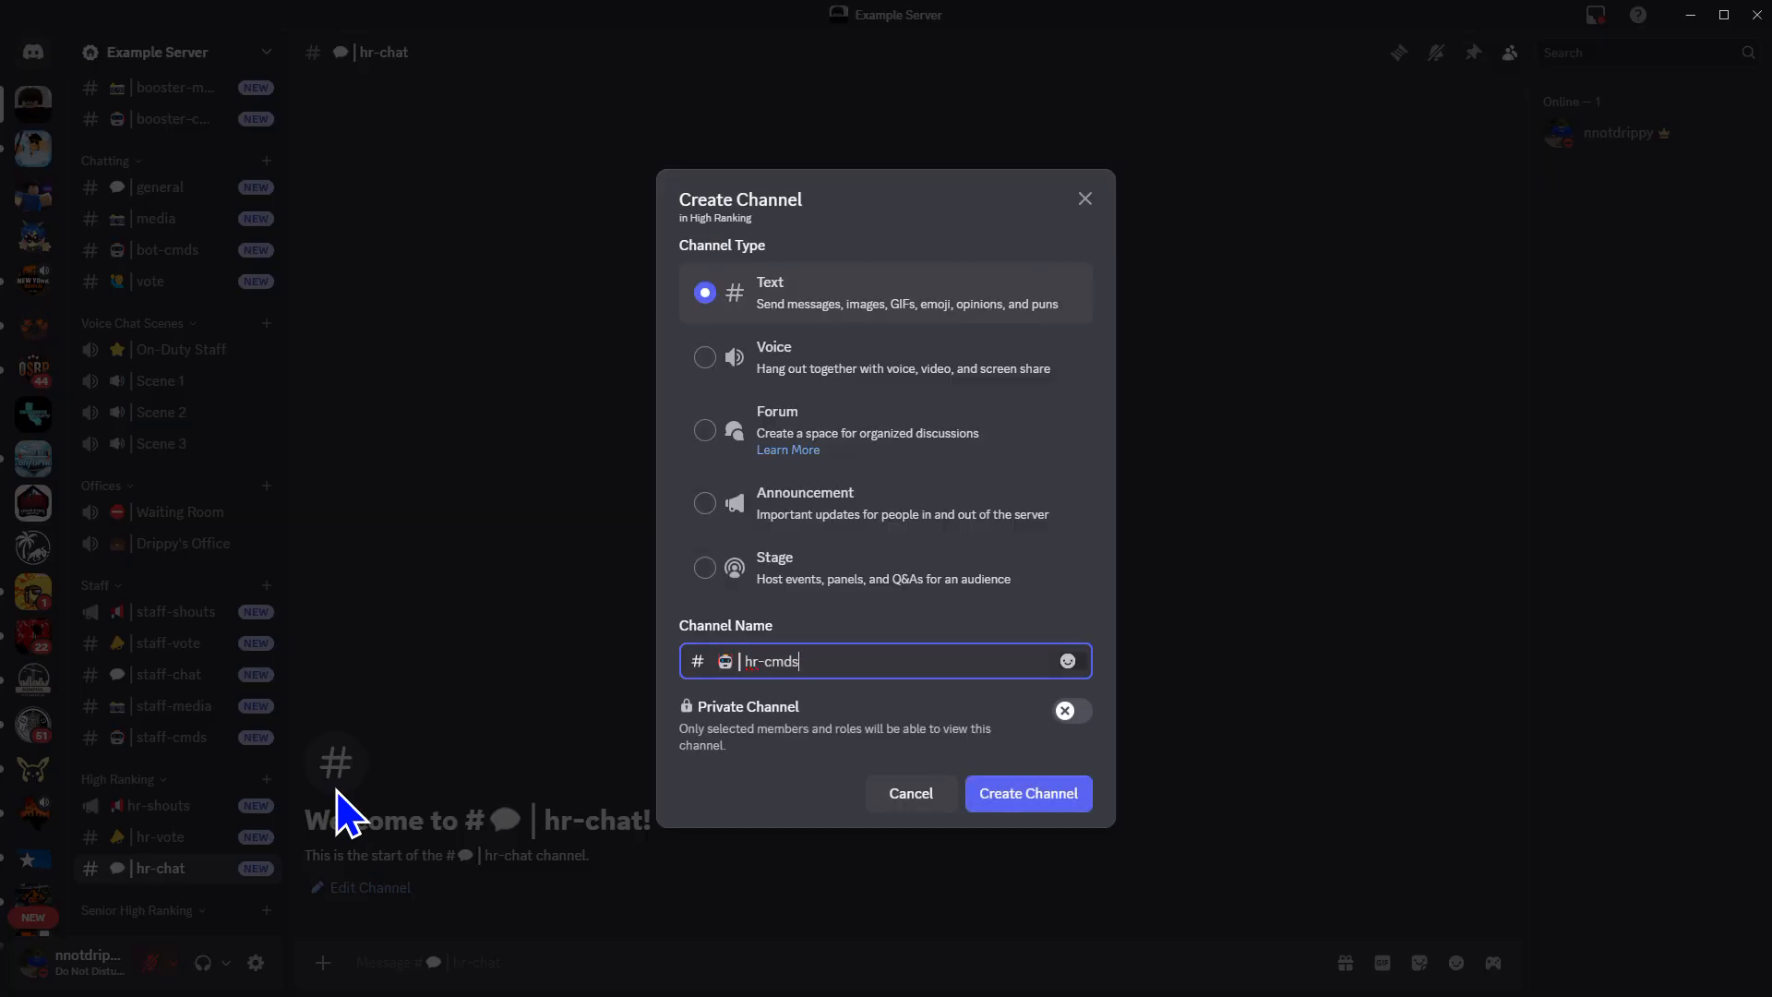
click(992, 812)
scroll(179, 752, down, 1)
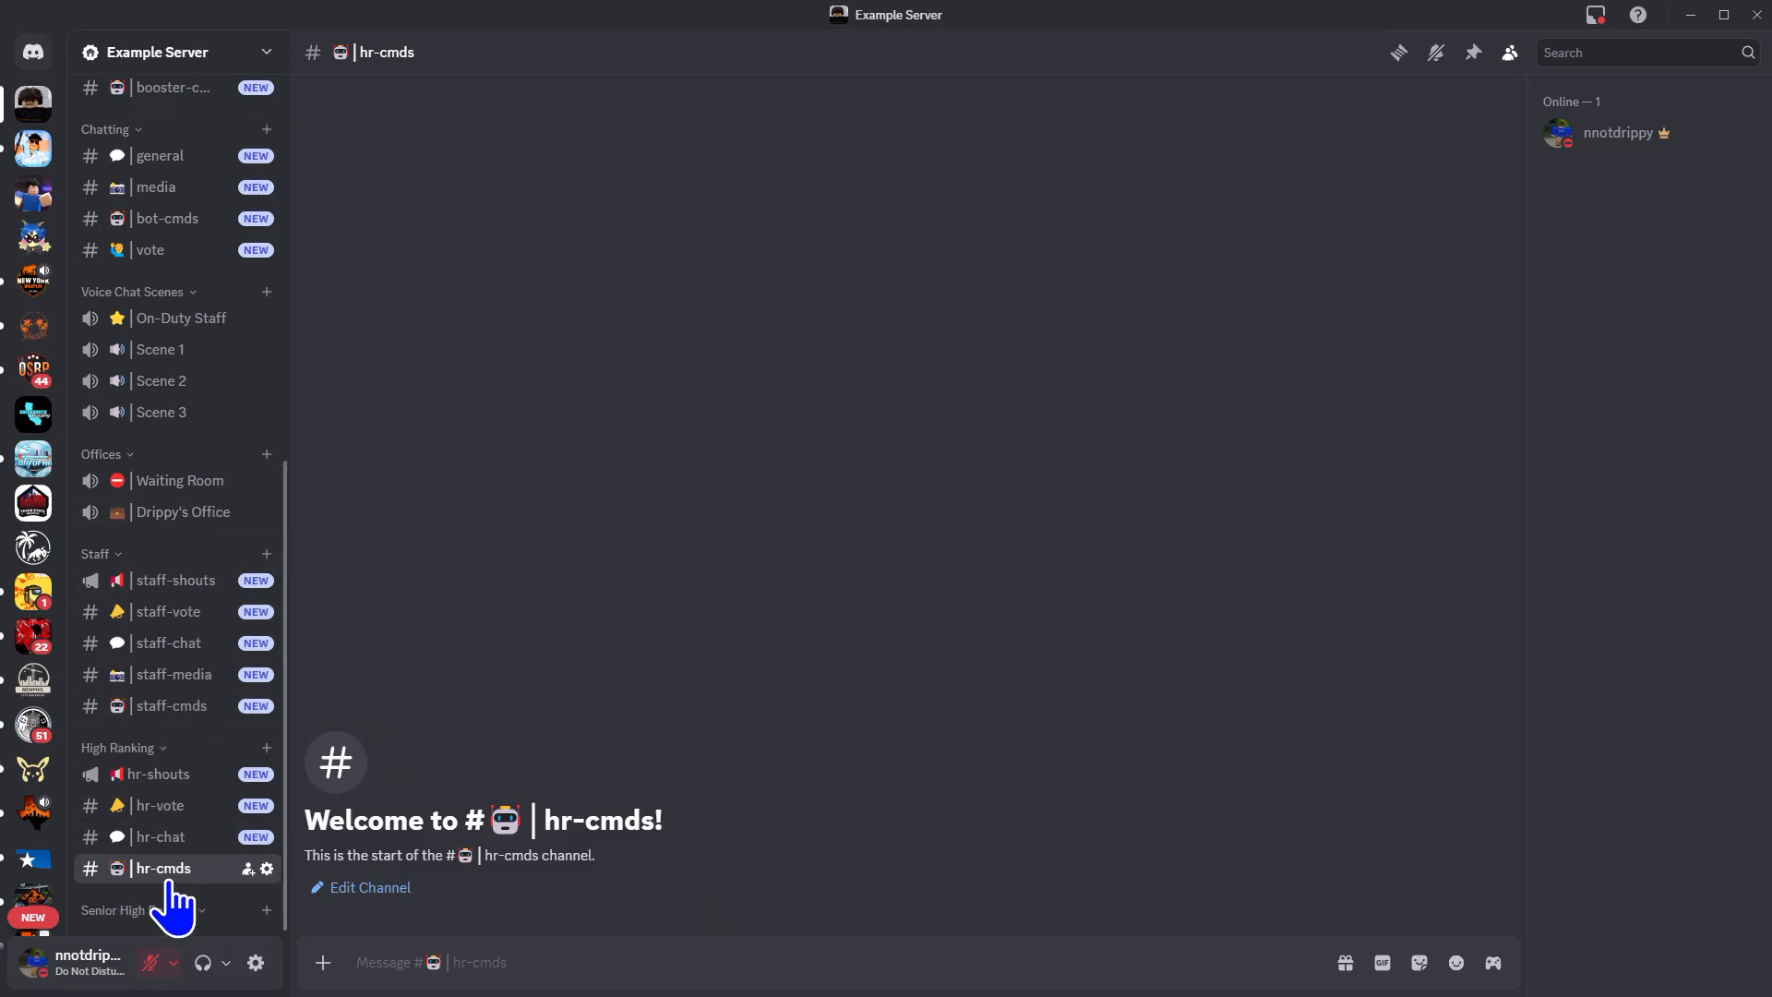
Create a text channel named "📸┃hr-media" in the High Ranking category and move it above hr-cmds
click(267, 747)
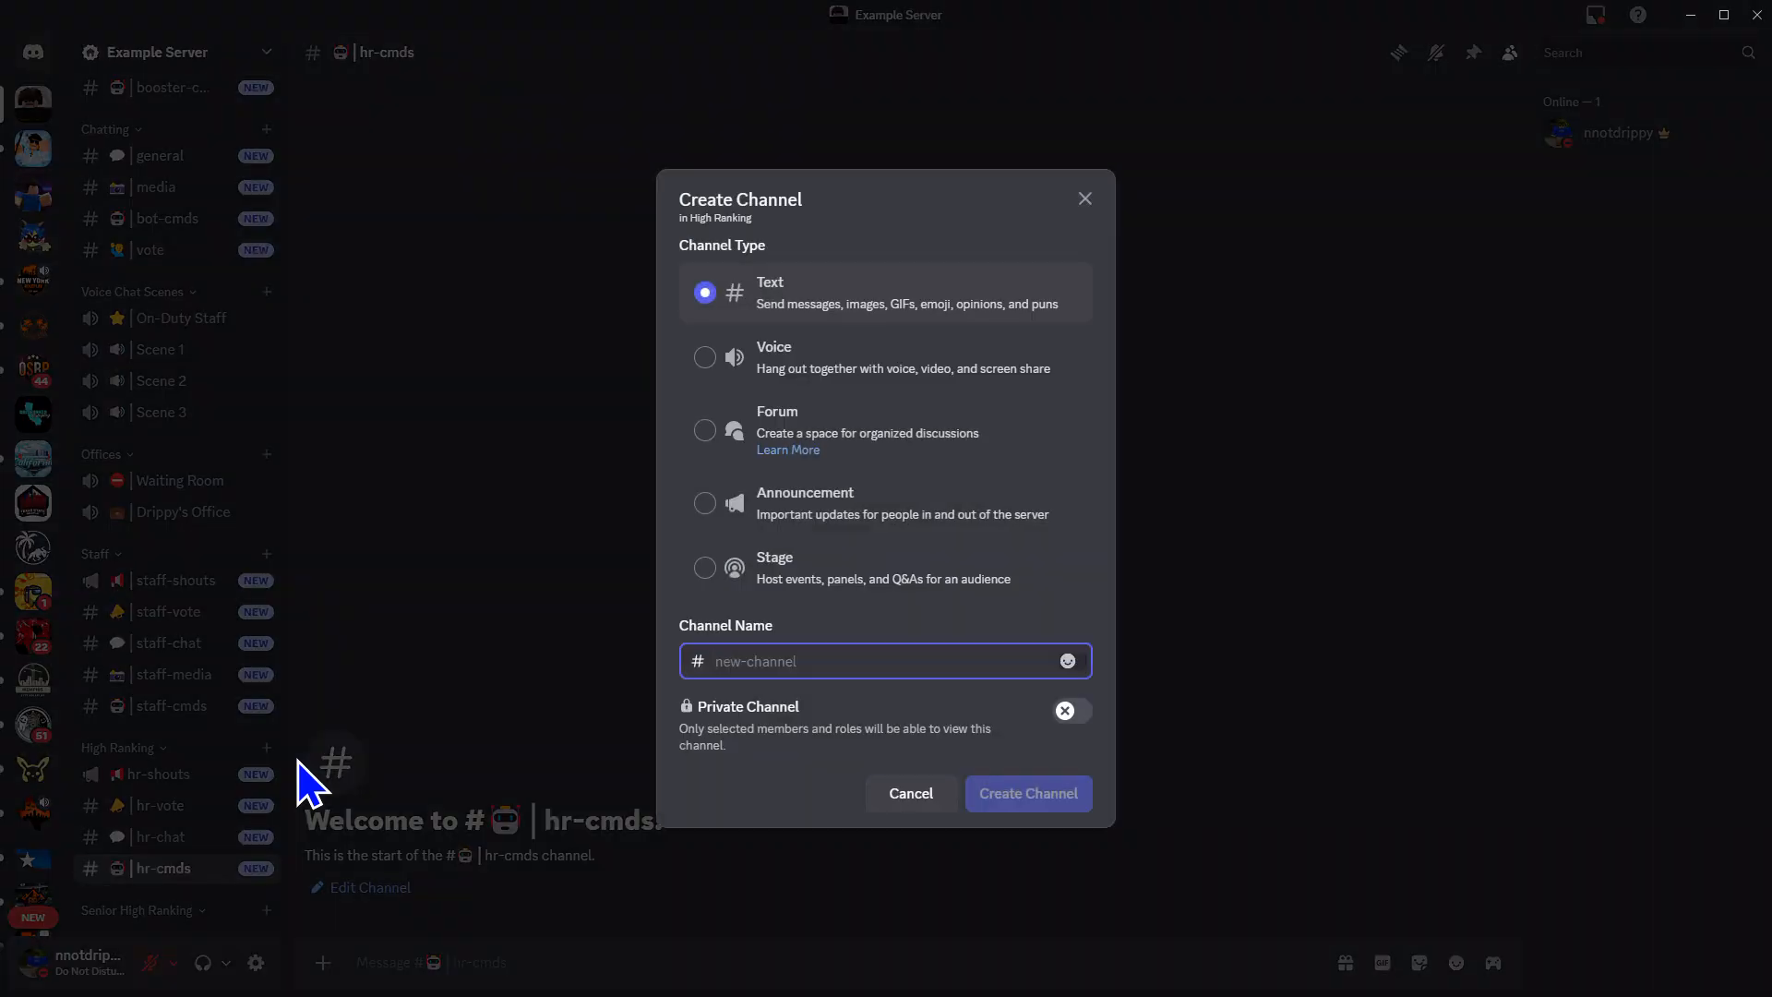
key(ctrl+e)
key(Right)
key(Right)
key(Right)
key(Right)
key(Right)
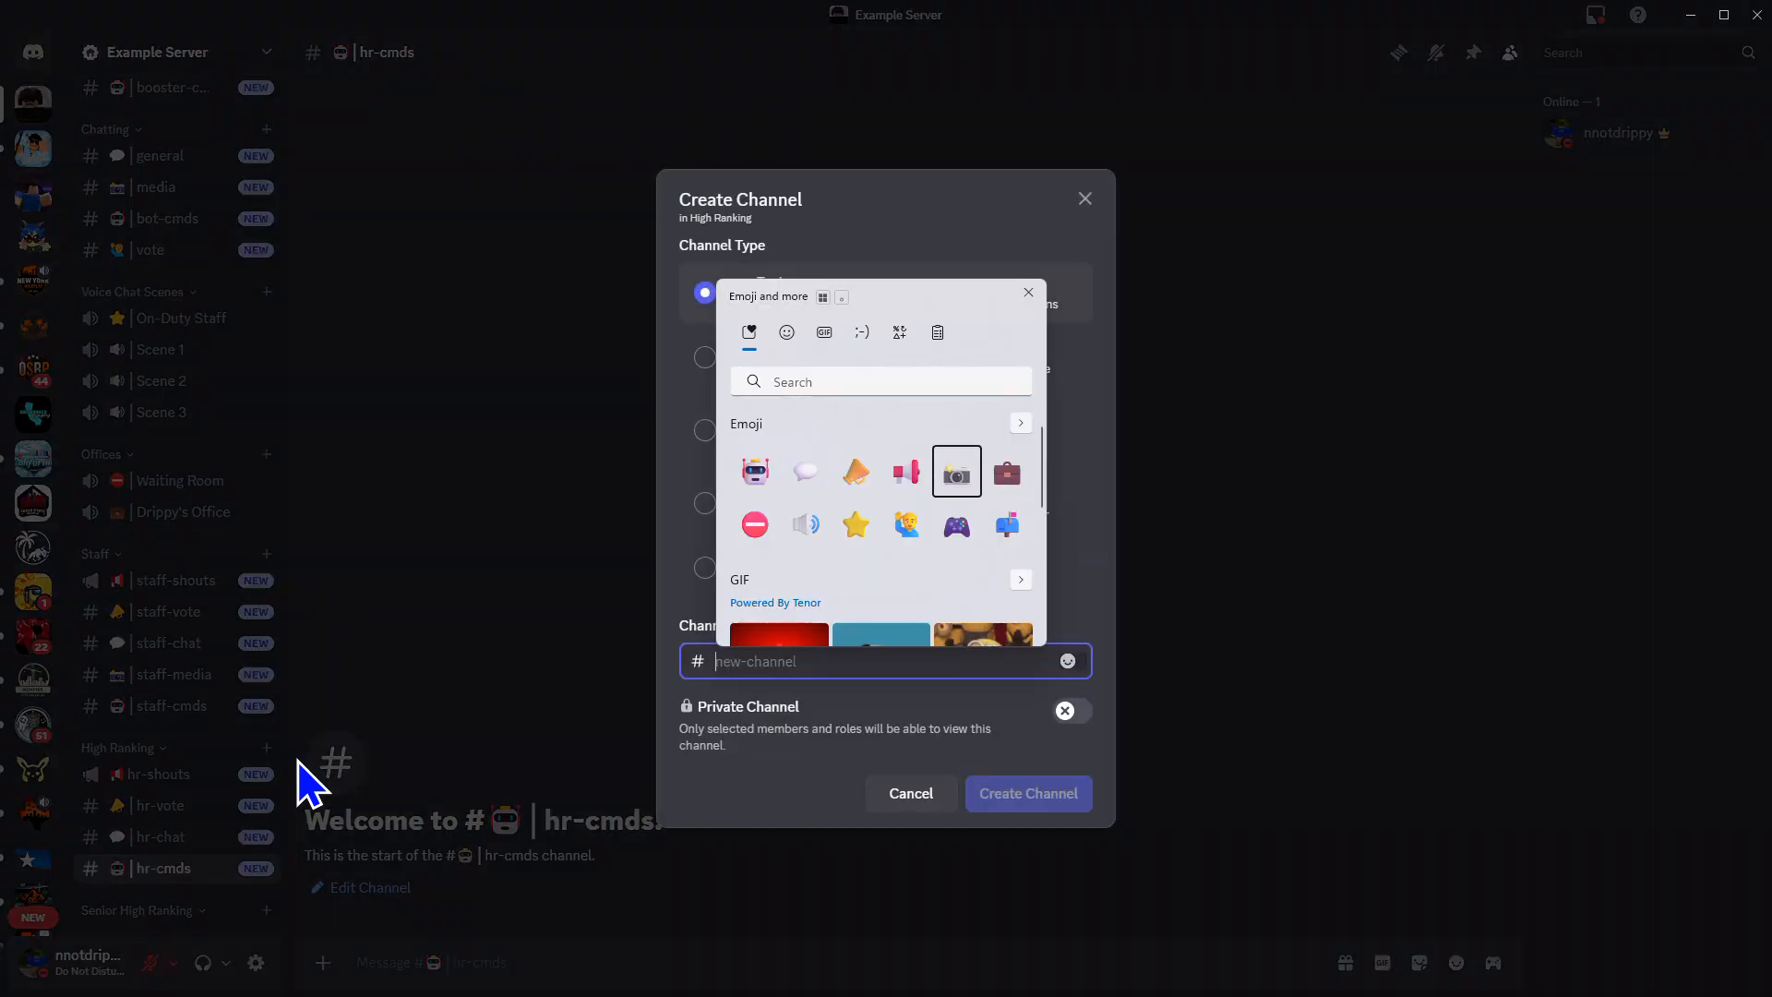
key(Return)
text(|hr-media)
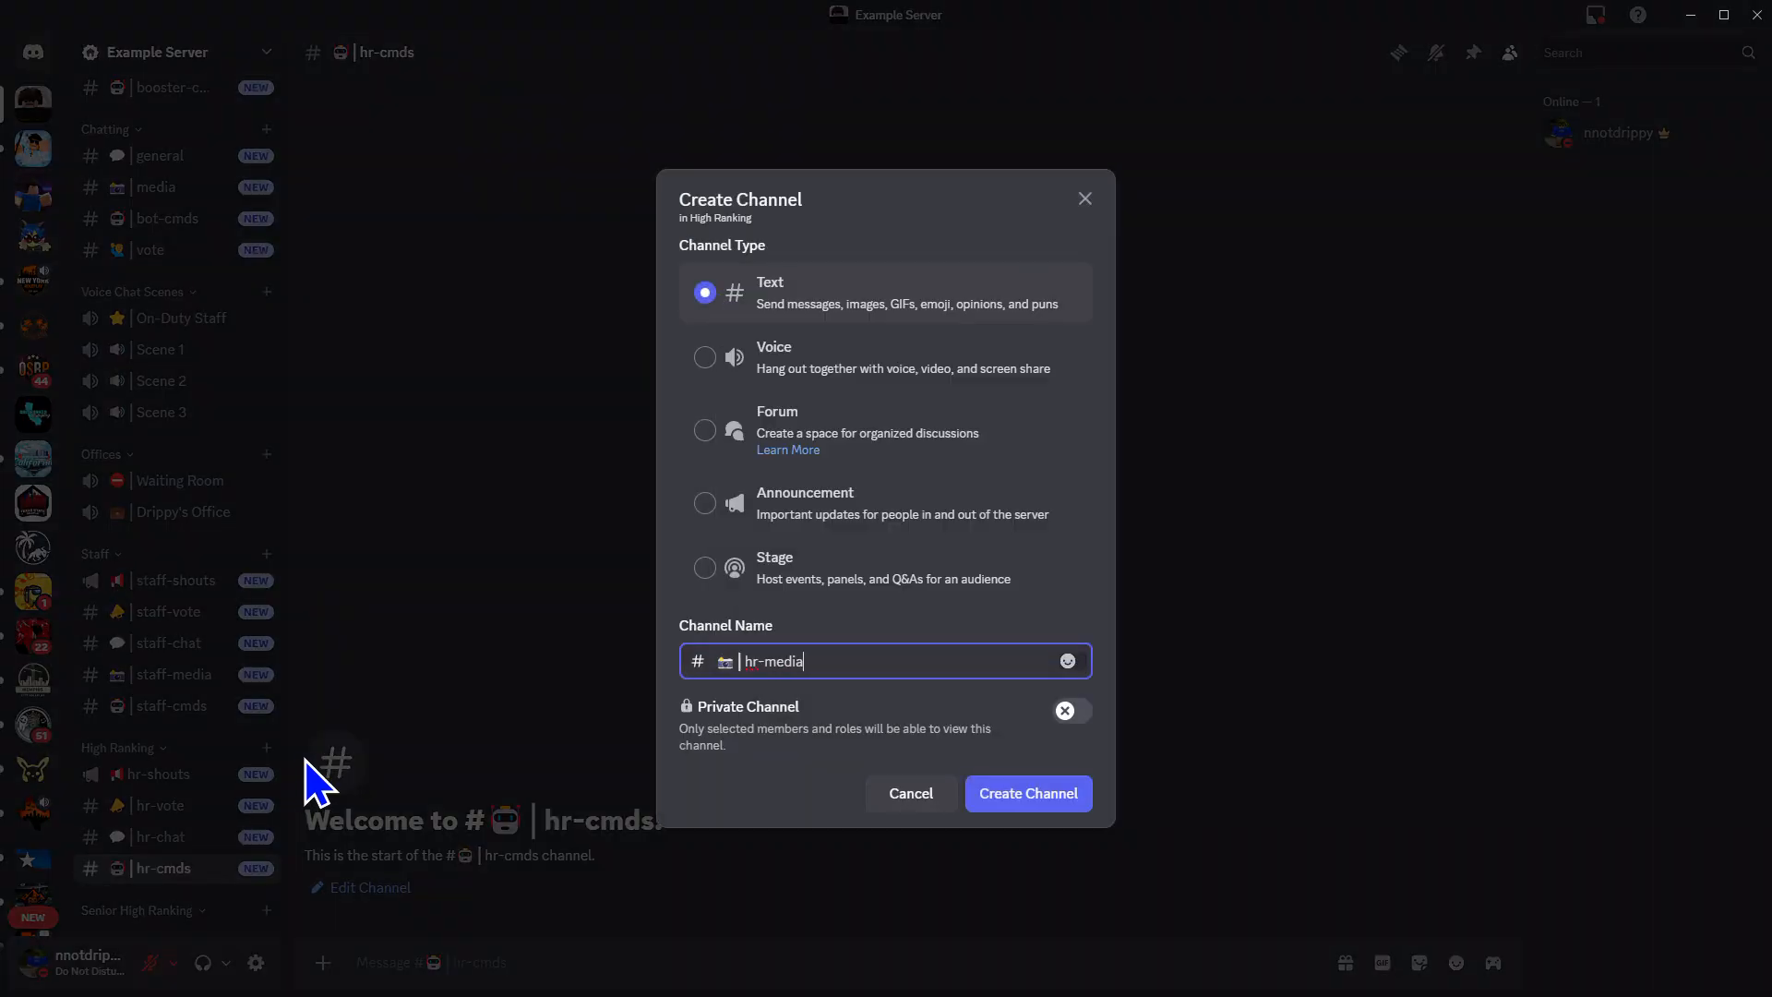
click(1025, 795)
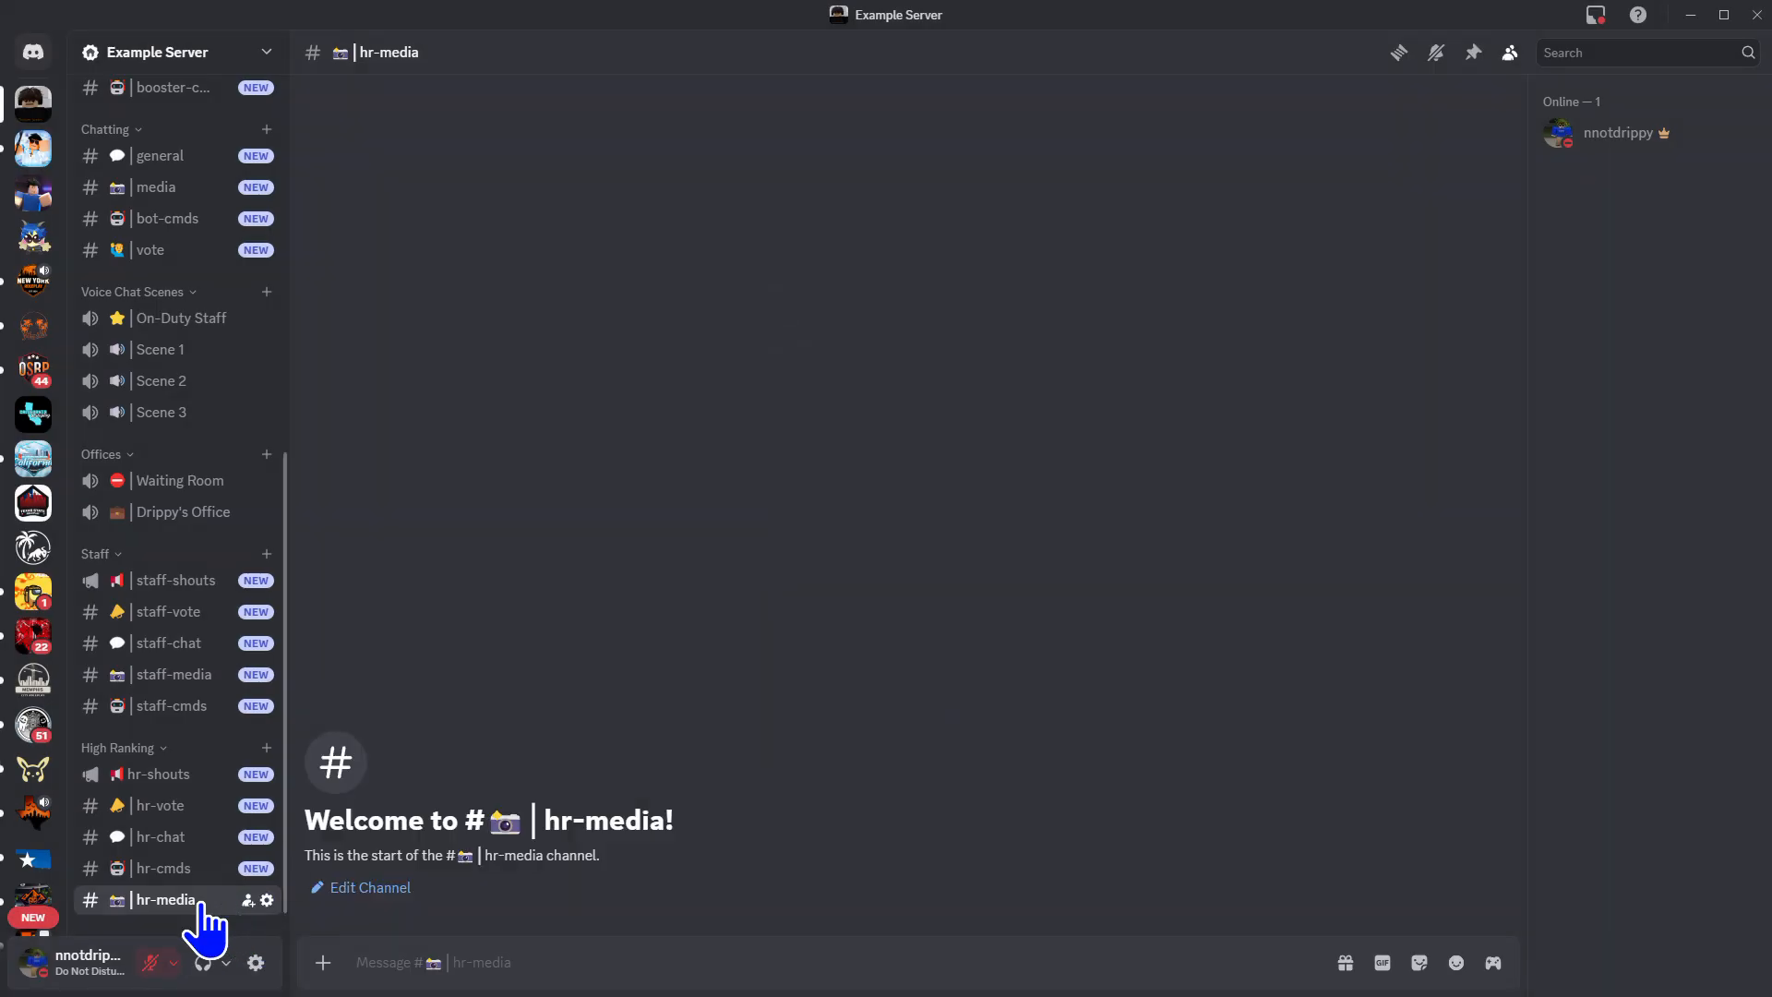
drag(198, 903, 201, 861)
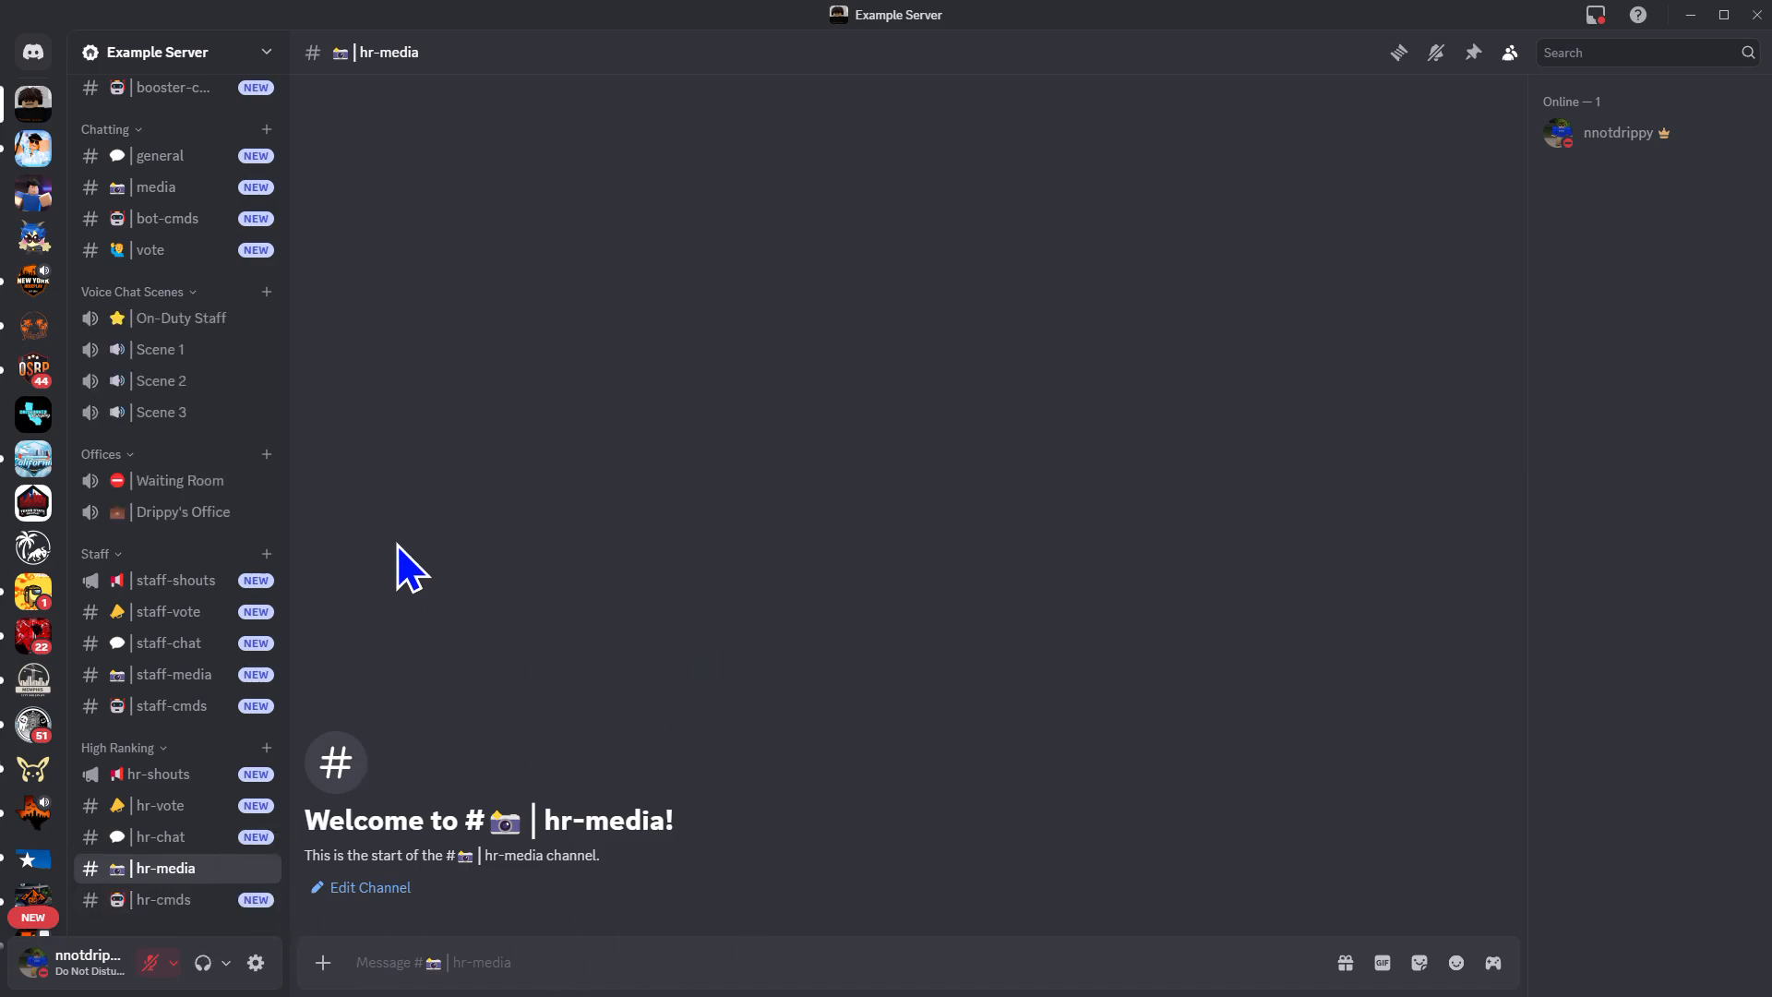
Start a new channel in the Senior High Ranking category with Announcement as its channel type
scroll(231, 771, up, 5)
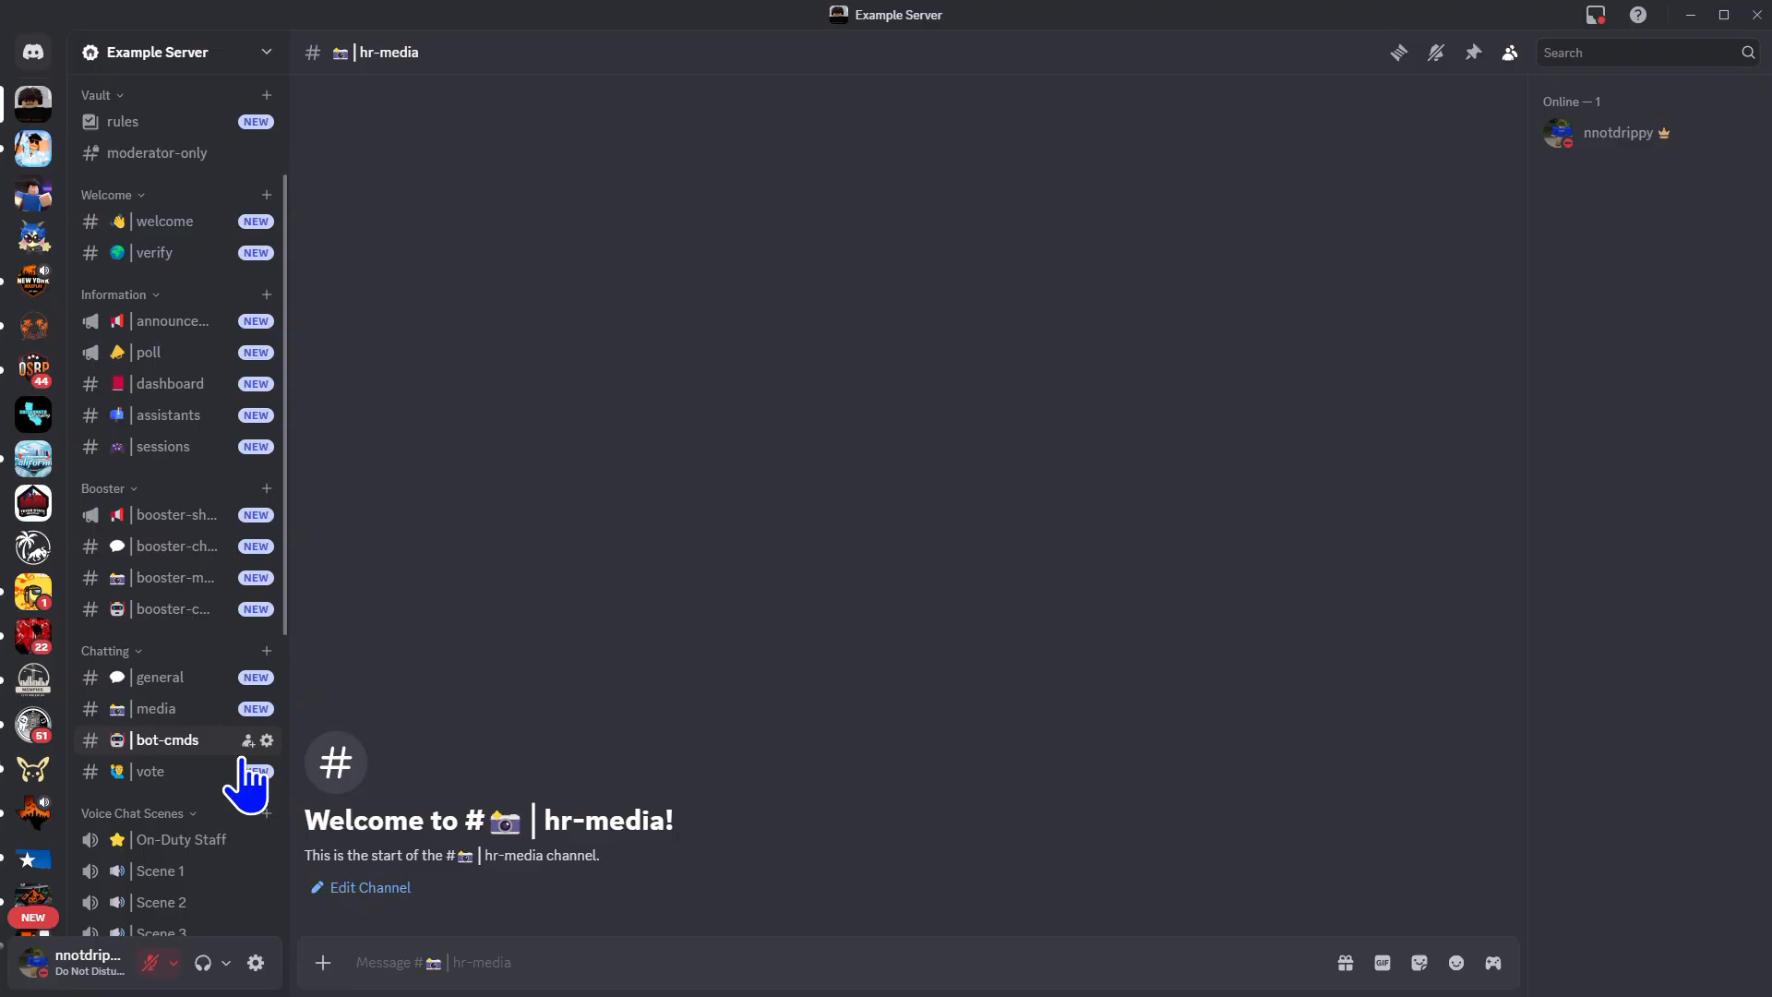
scroll(244, 785, down, 5)
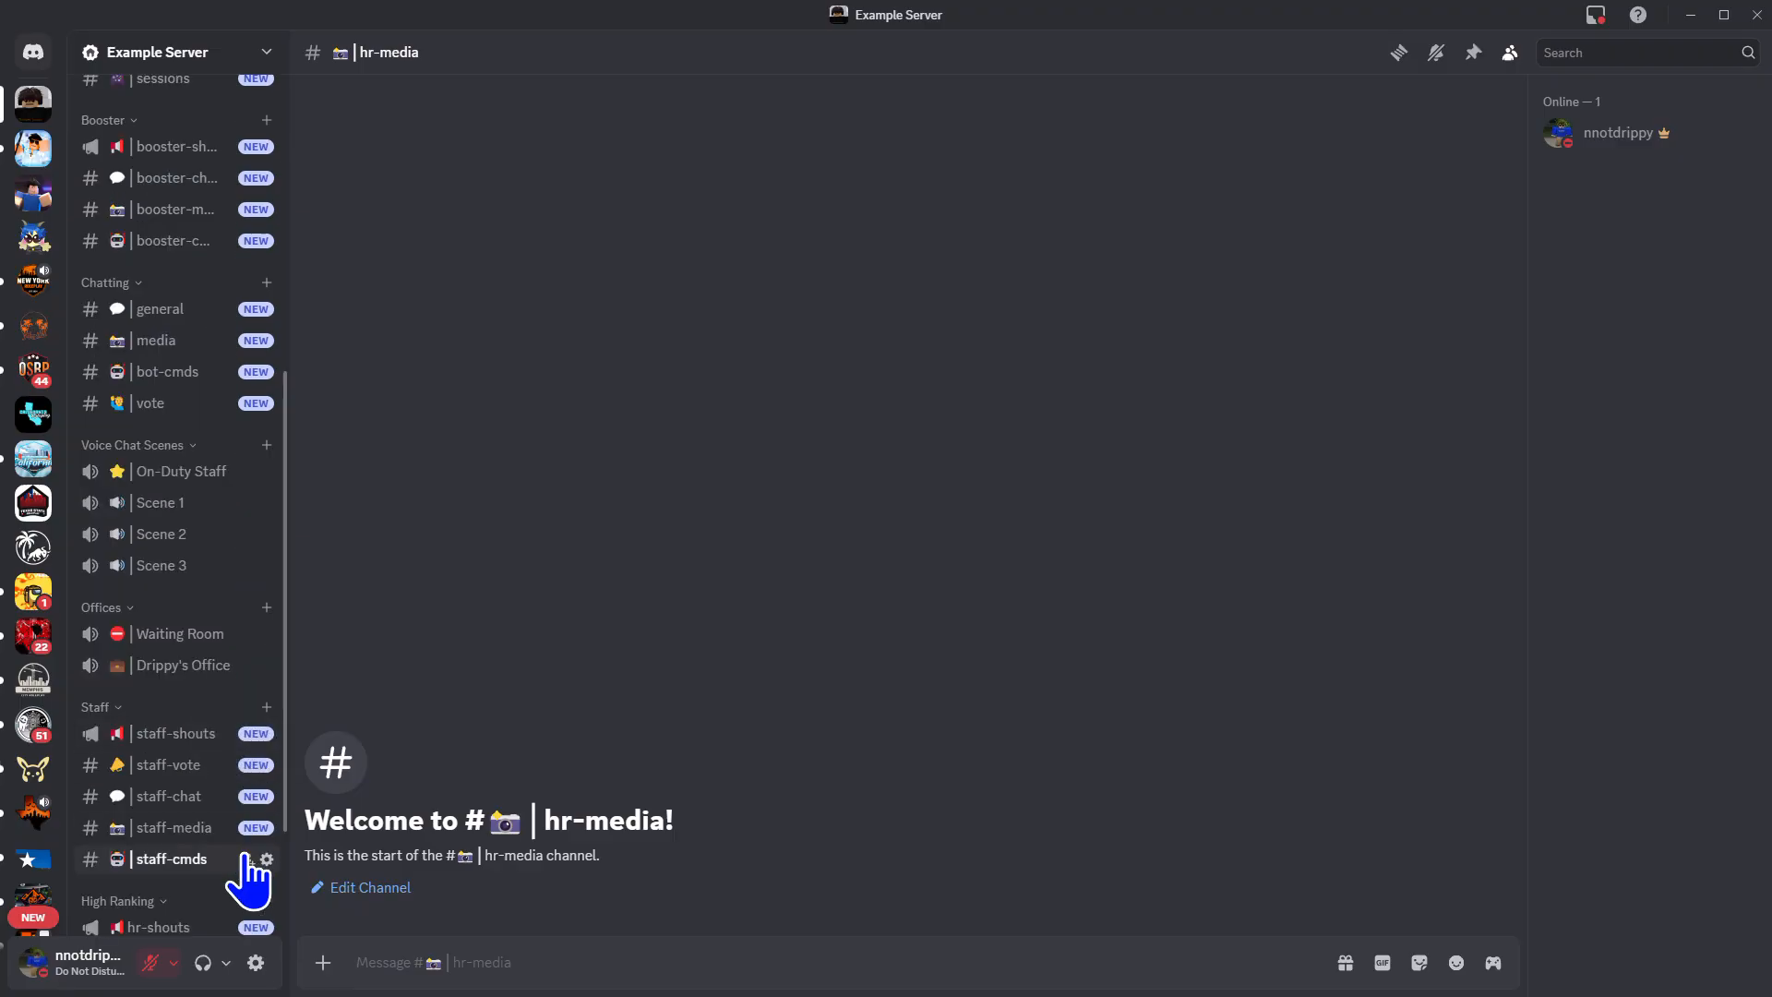
scroll(277, 803, down, 3)
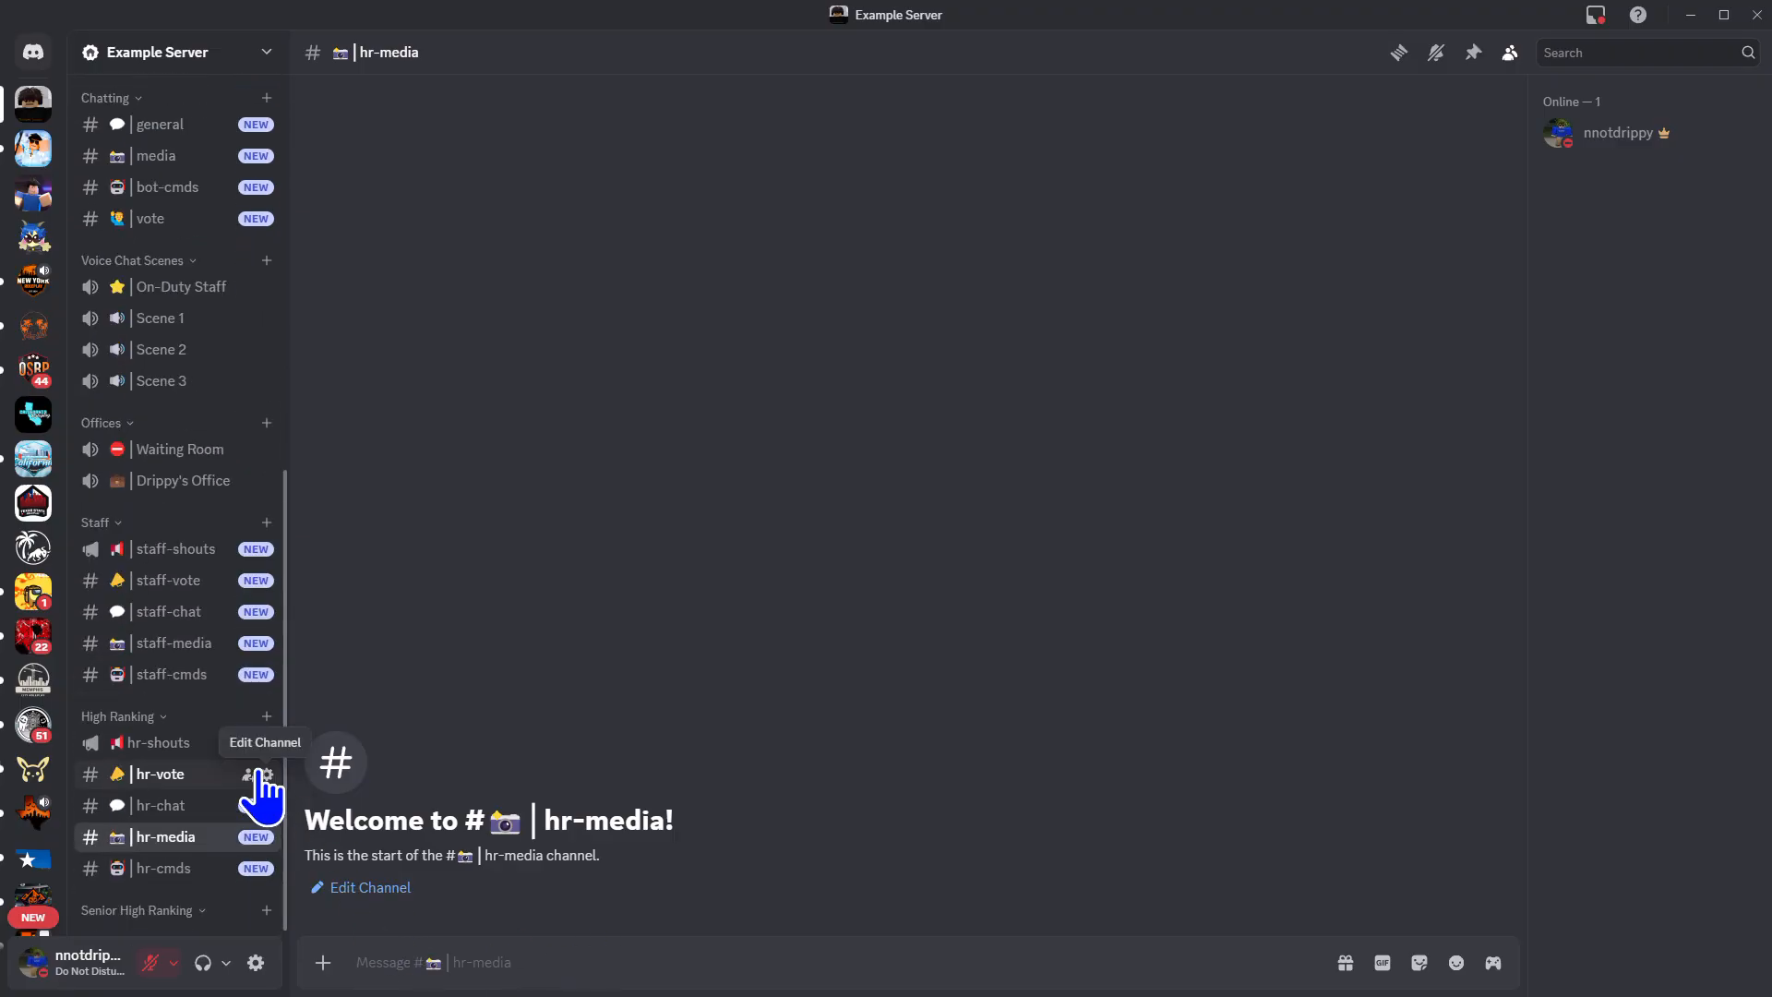
click(266, 910)
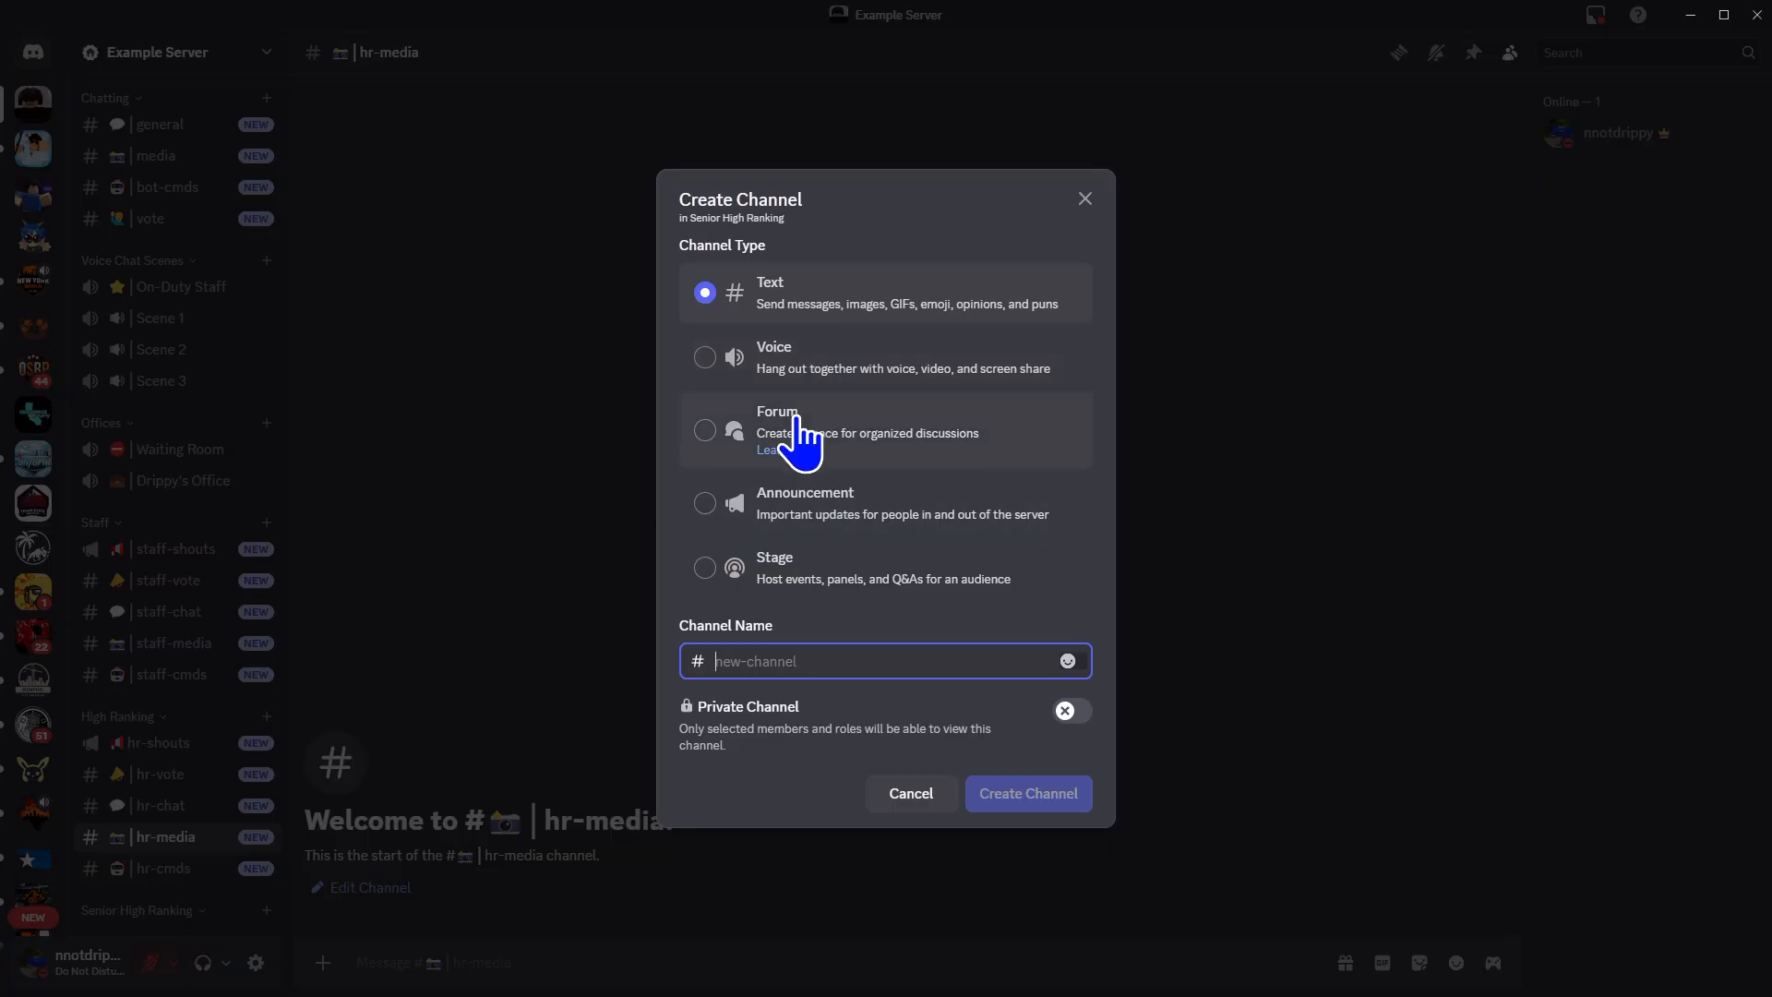
click(818, 507)
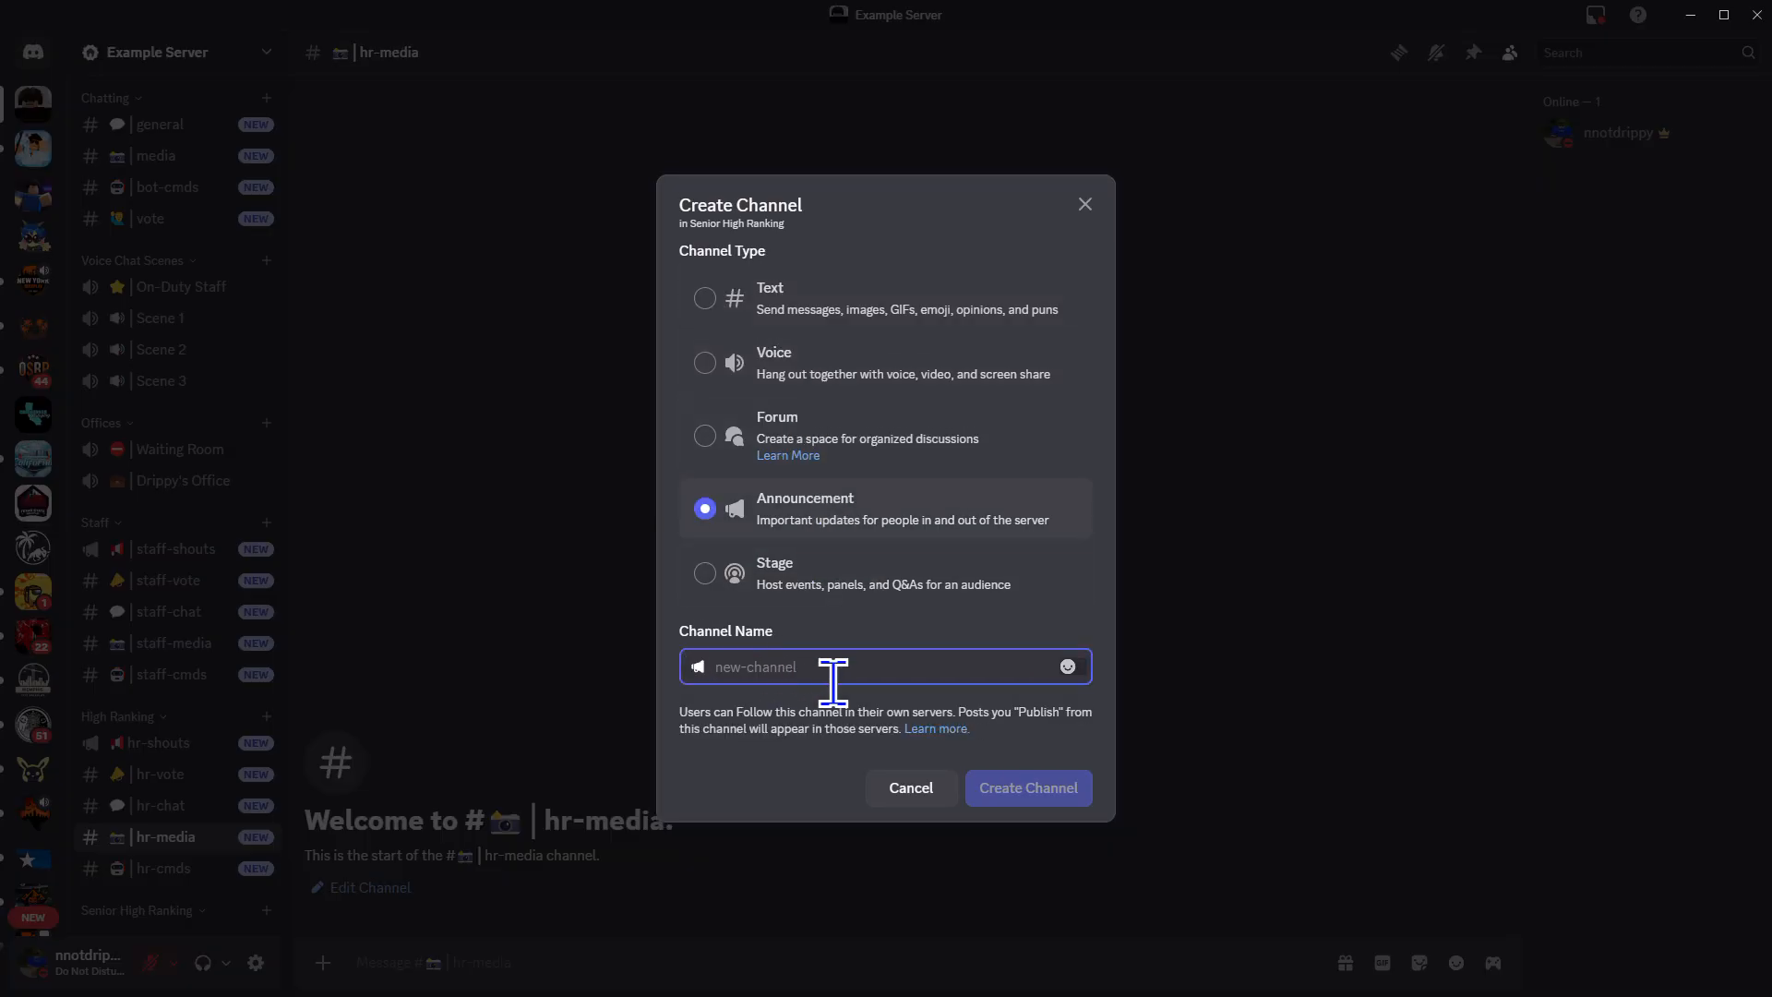
text(sh)
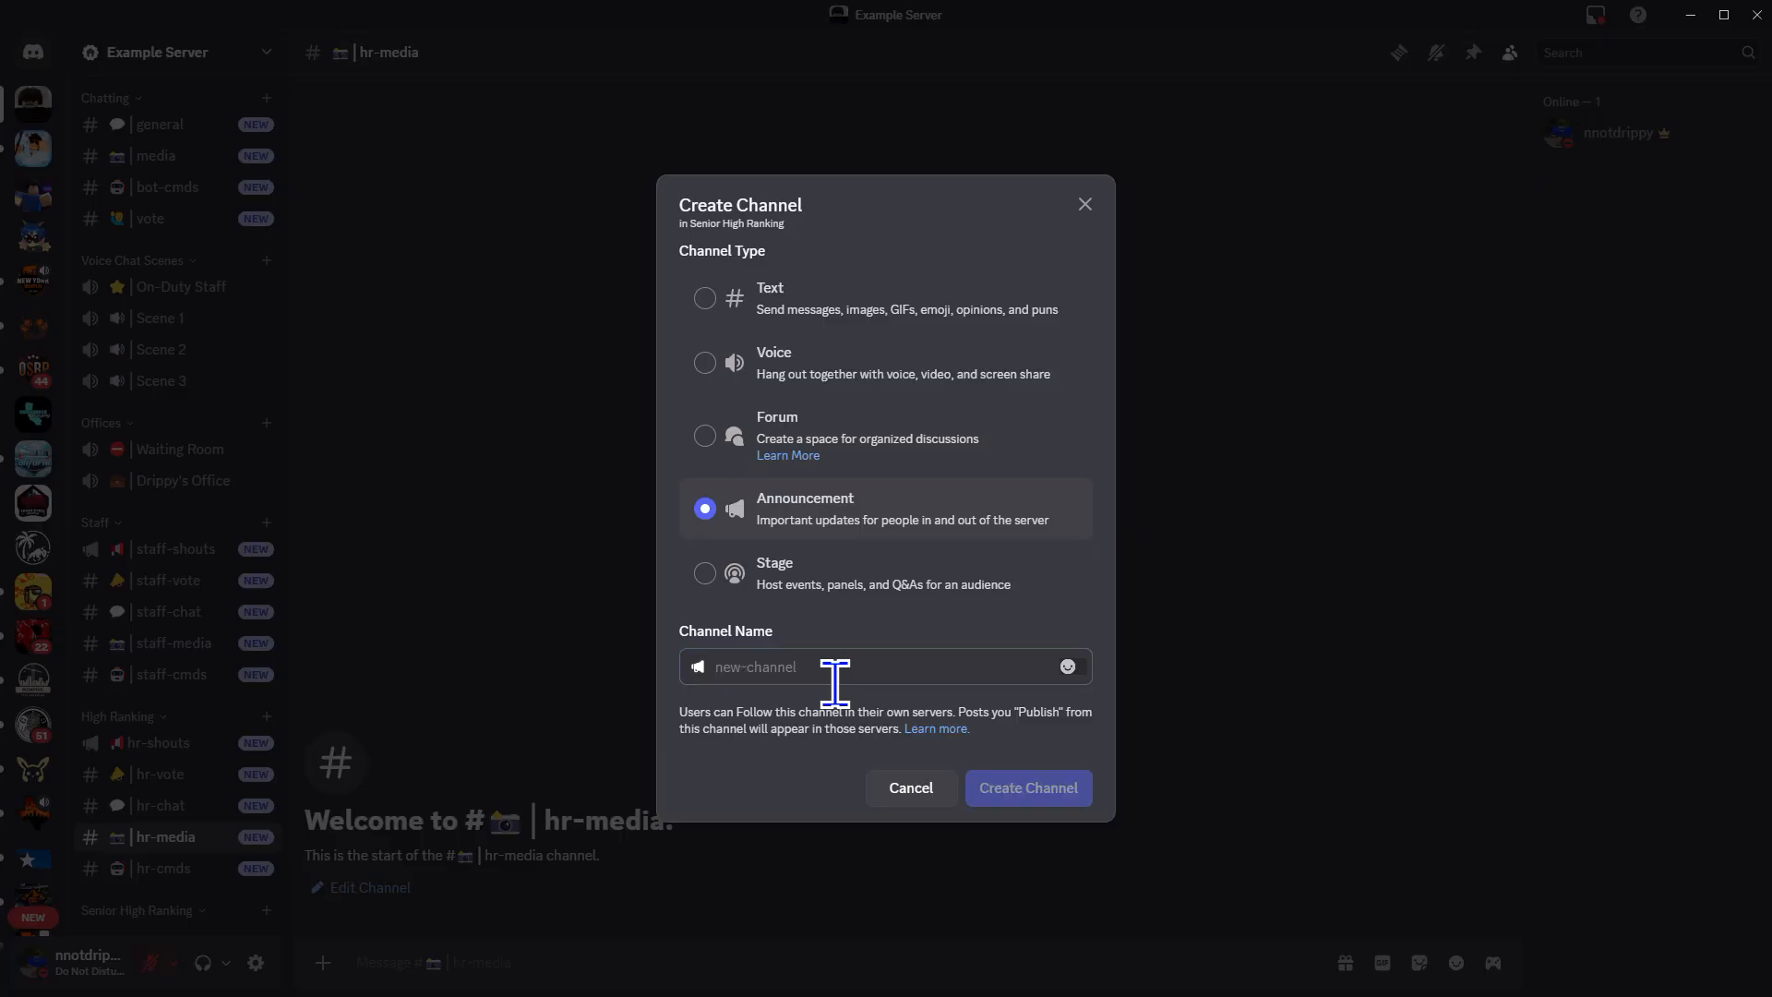
click(818, 661)
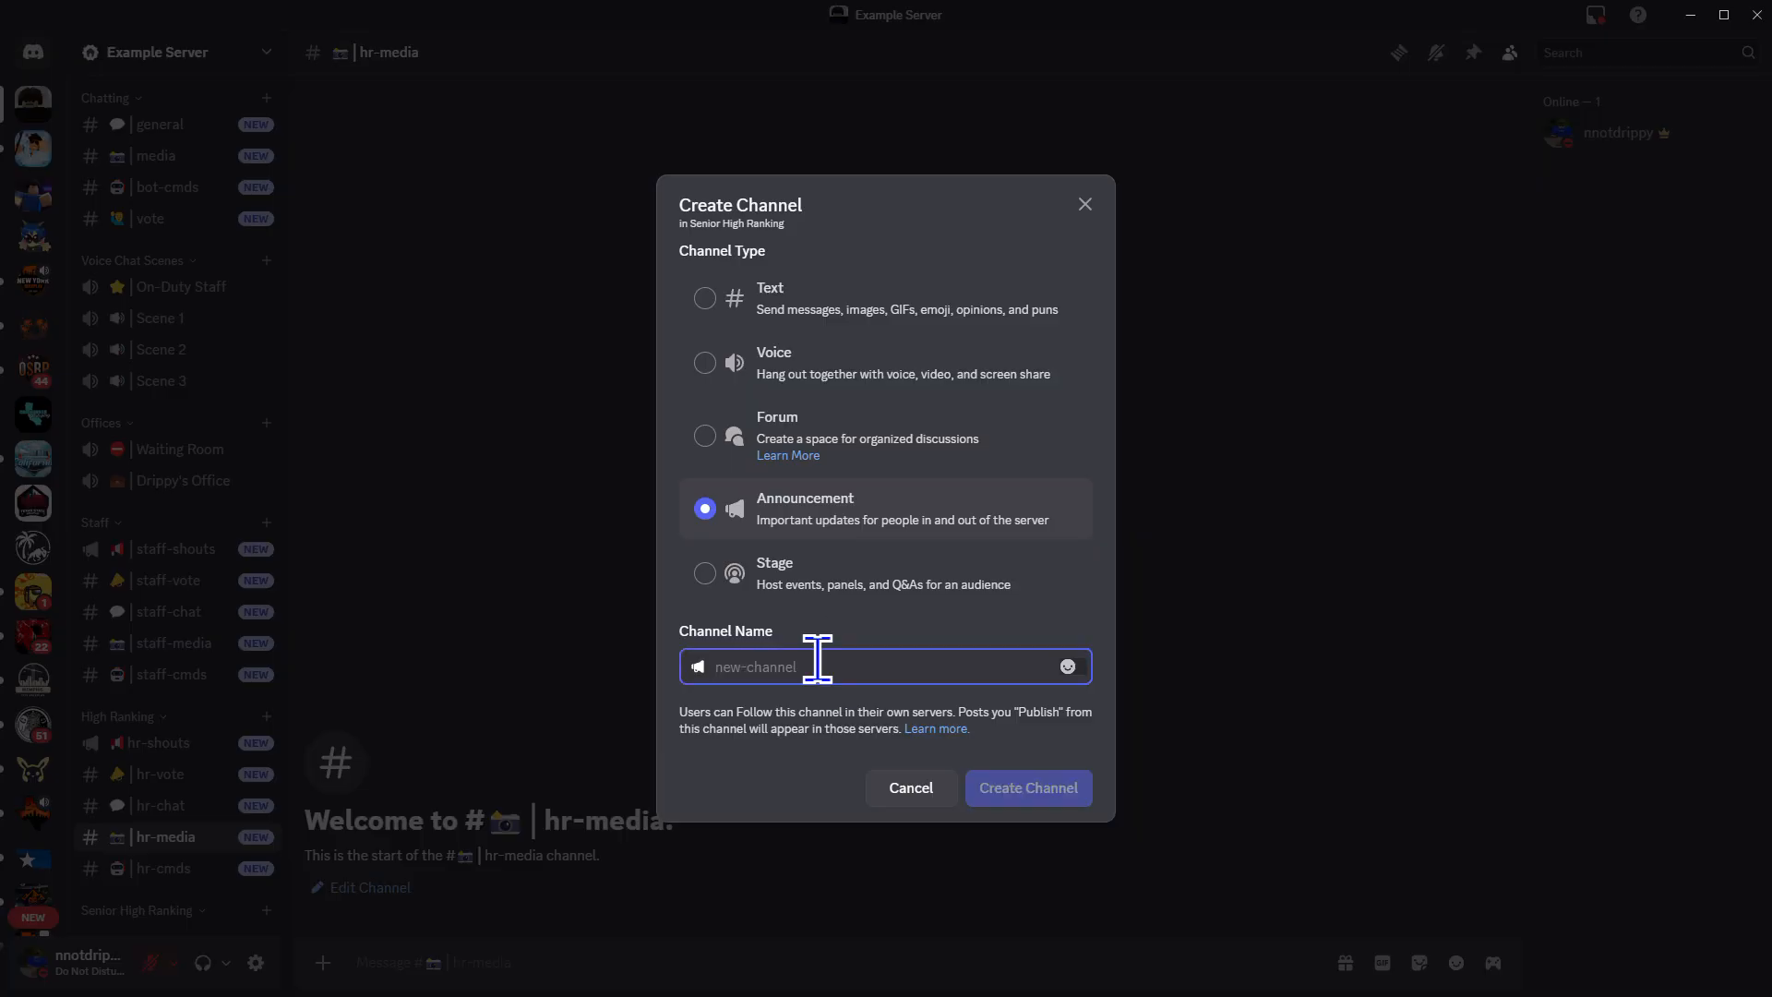
Name the new Senior High Ranking announcement channel "📢┃shr-shouts" with the recent red megaphone emoji and create it
key(super+period)
key(Right)
key(Right)
key(Right)
key(Right)
key(Return)
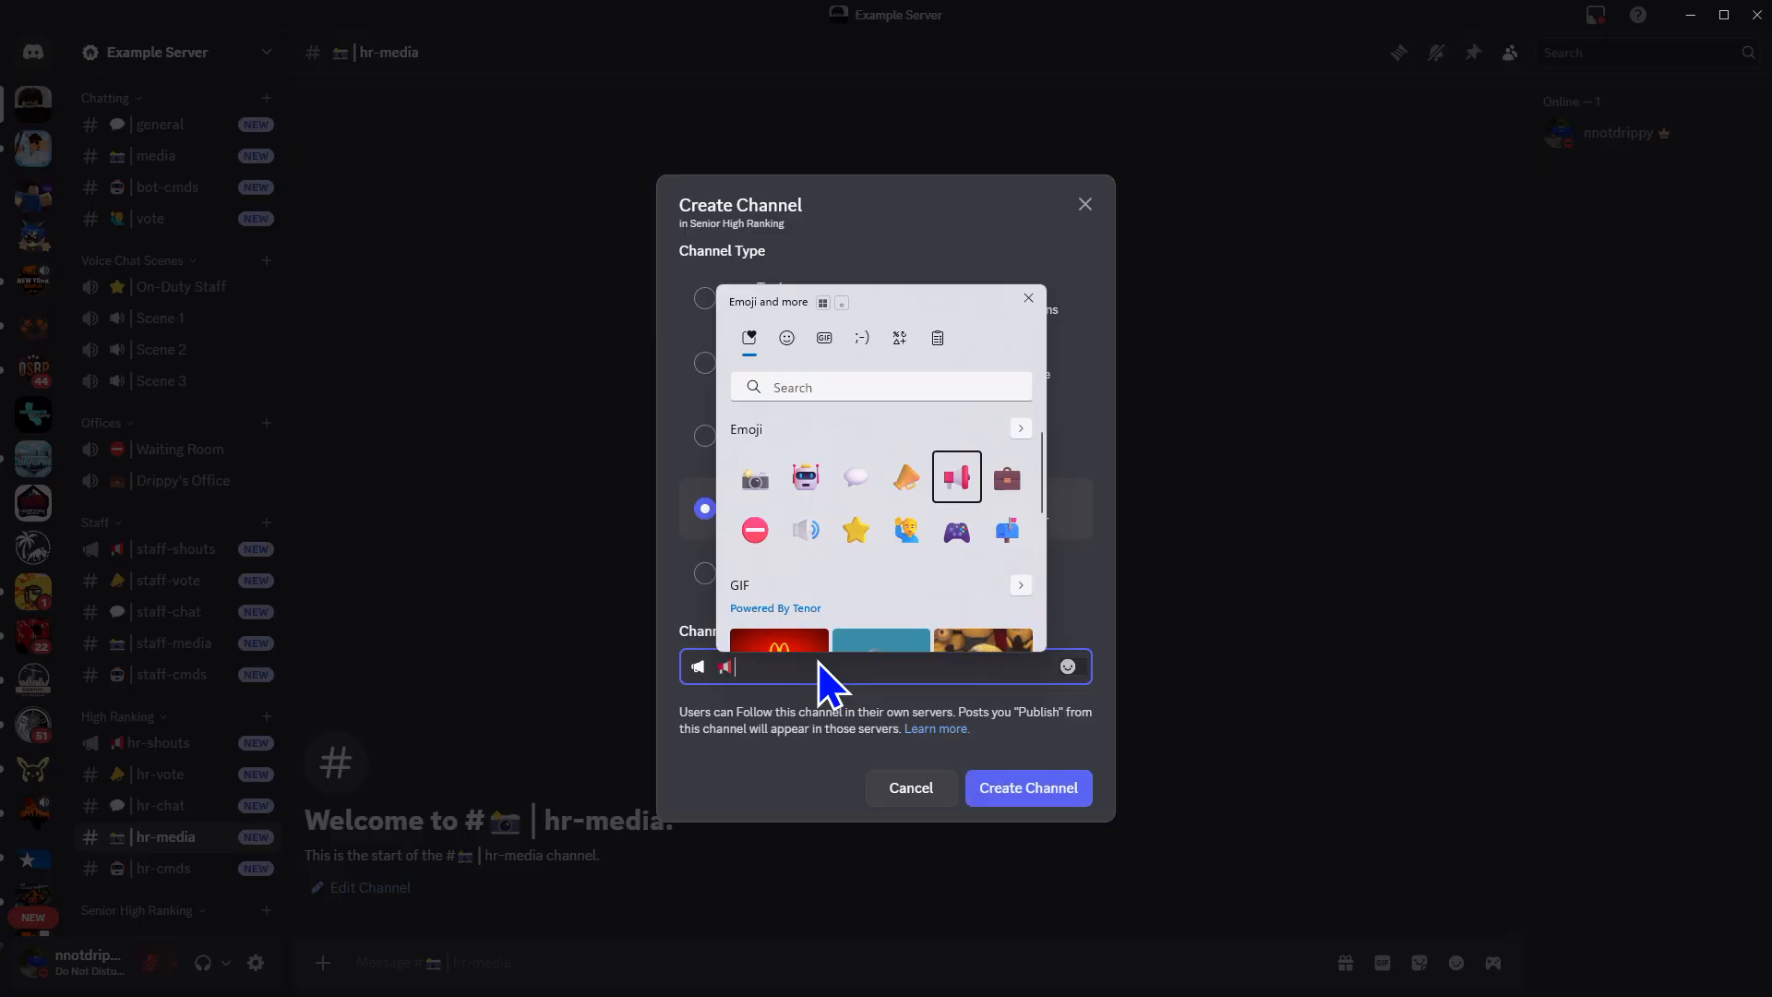
key(Escape)
text(shr-shouts)
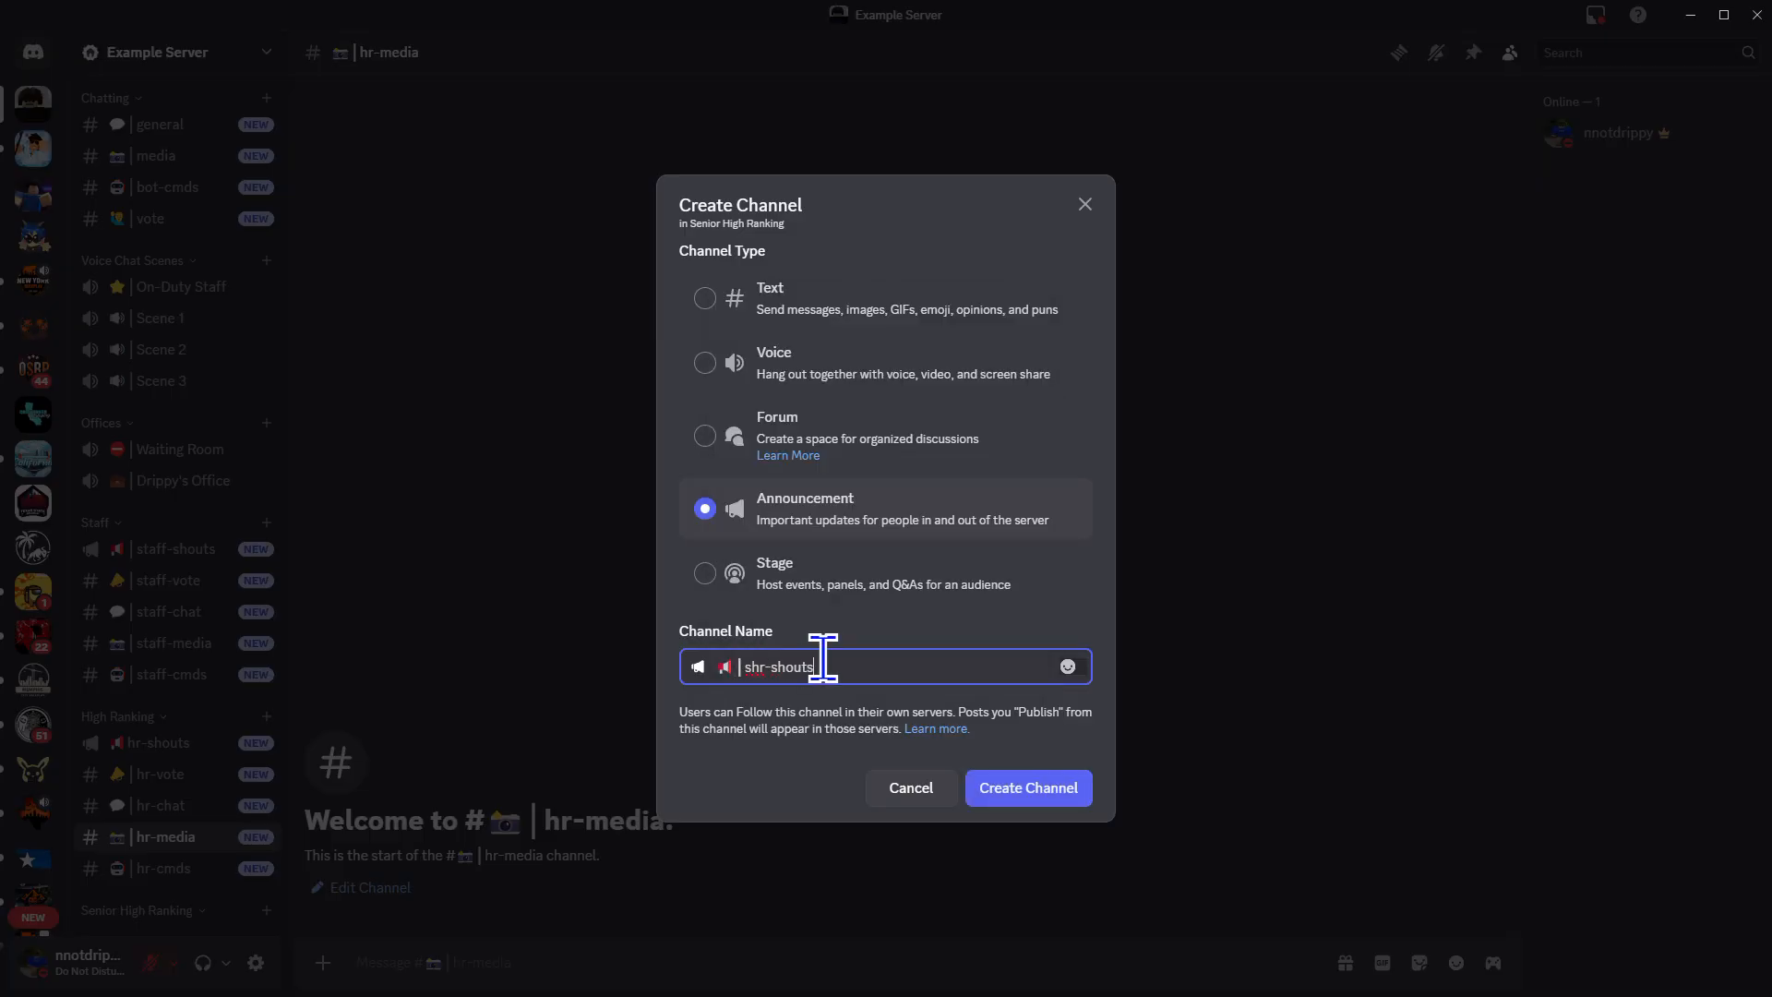
click(1026, 788)
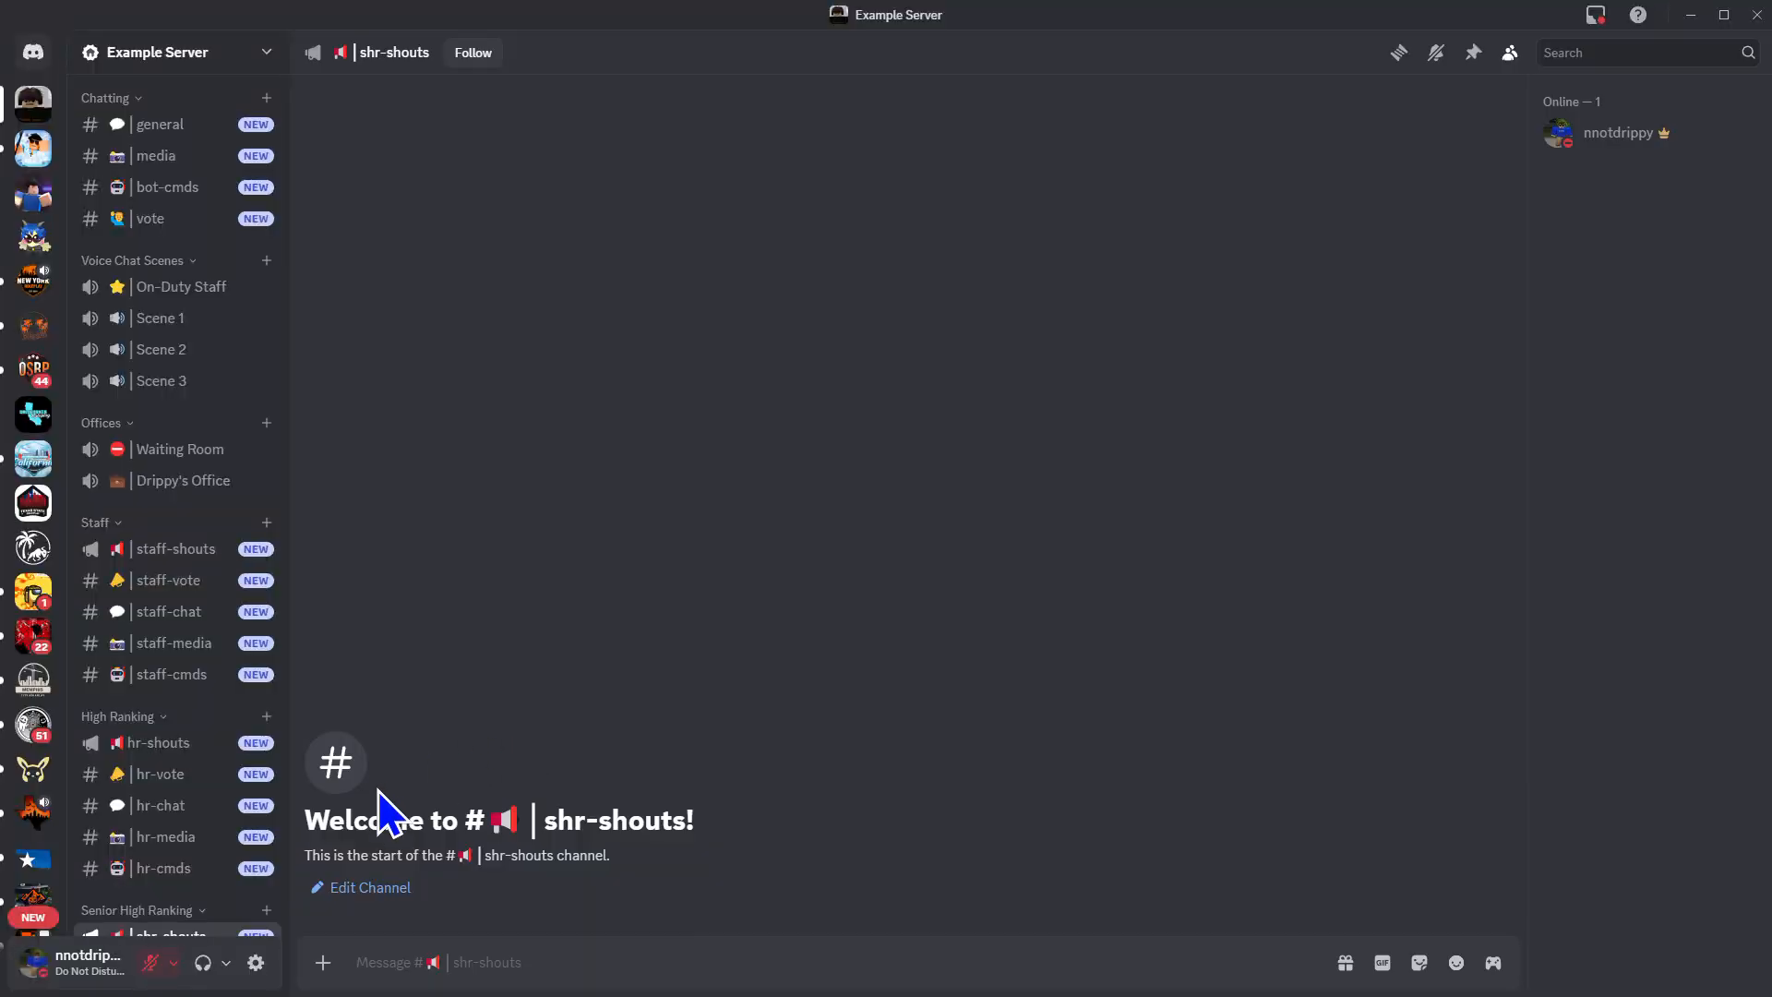
Create a text channel named "📣┃shr-vote" in the Senior High Ranking category, reusing the recent yellow megaphone emoji
click(266, 879)
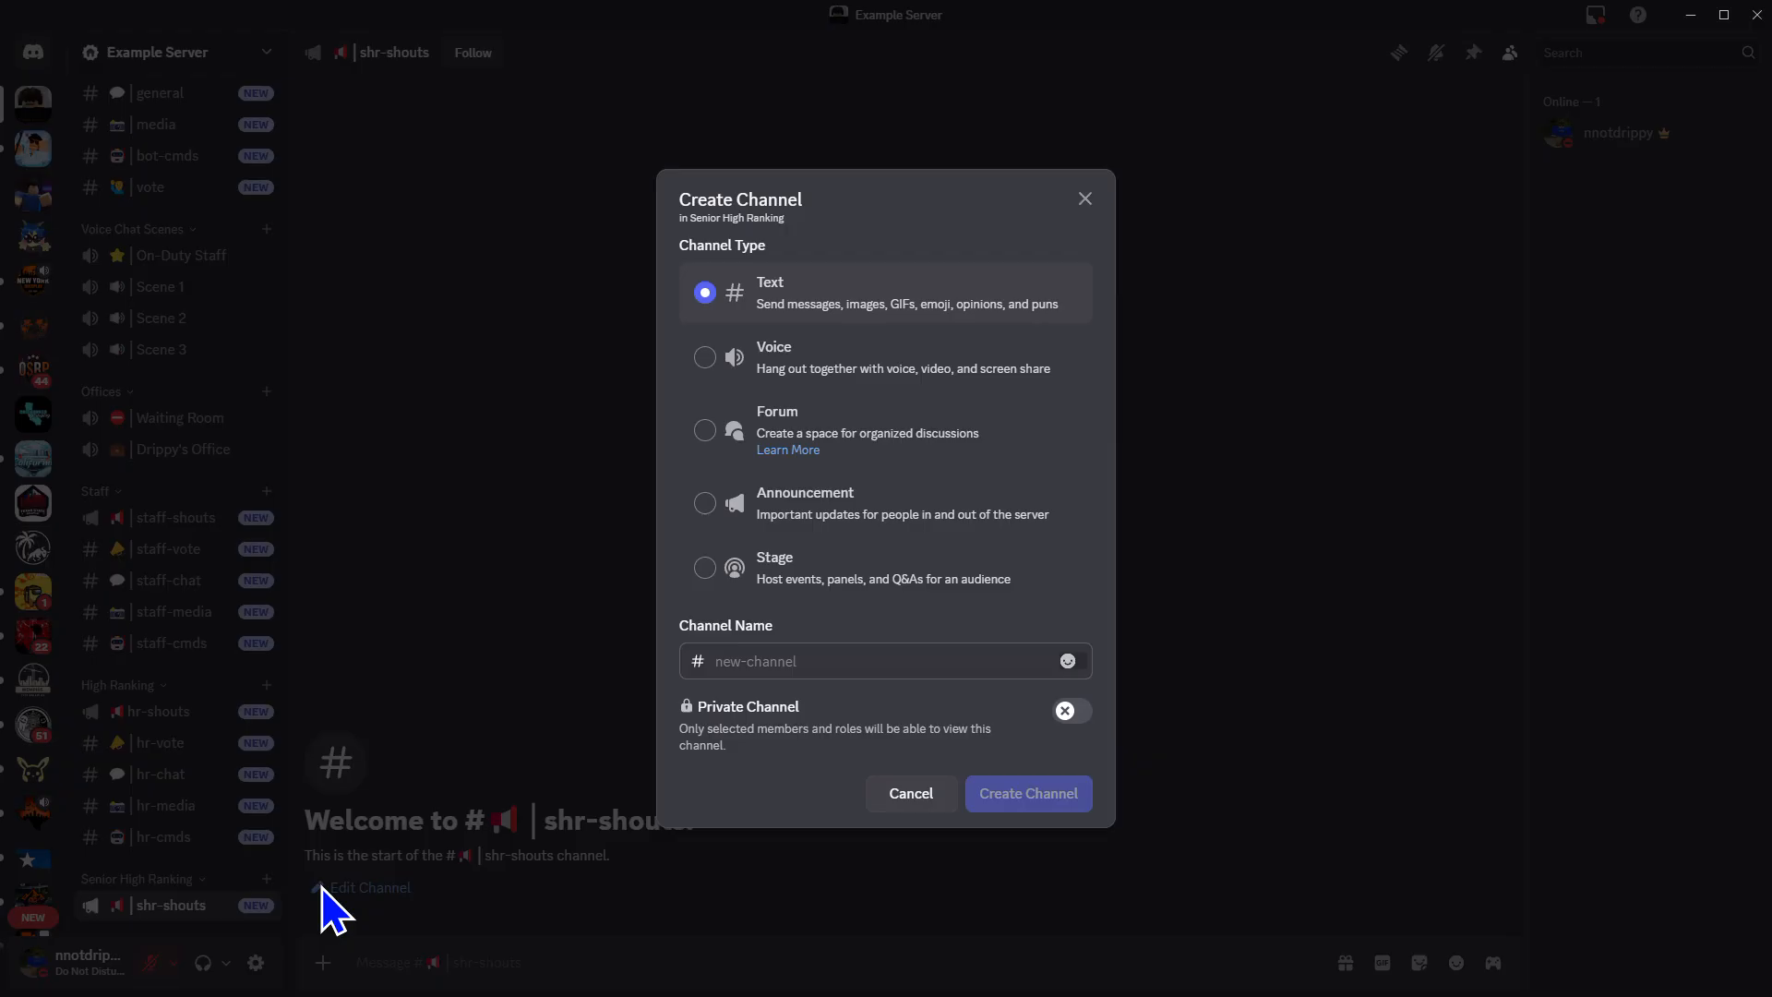
click(856, 661)
key(ctrl+e)
key(Right)
key(Right)
key(Right)
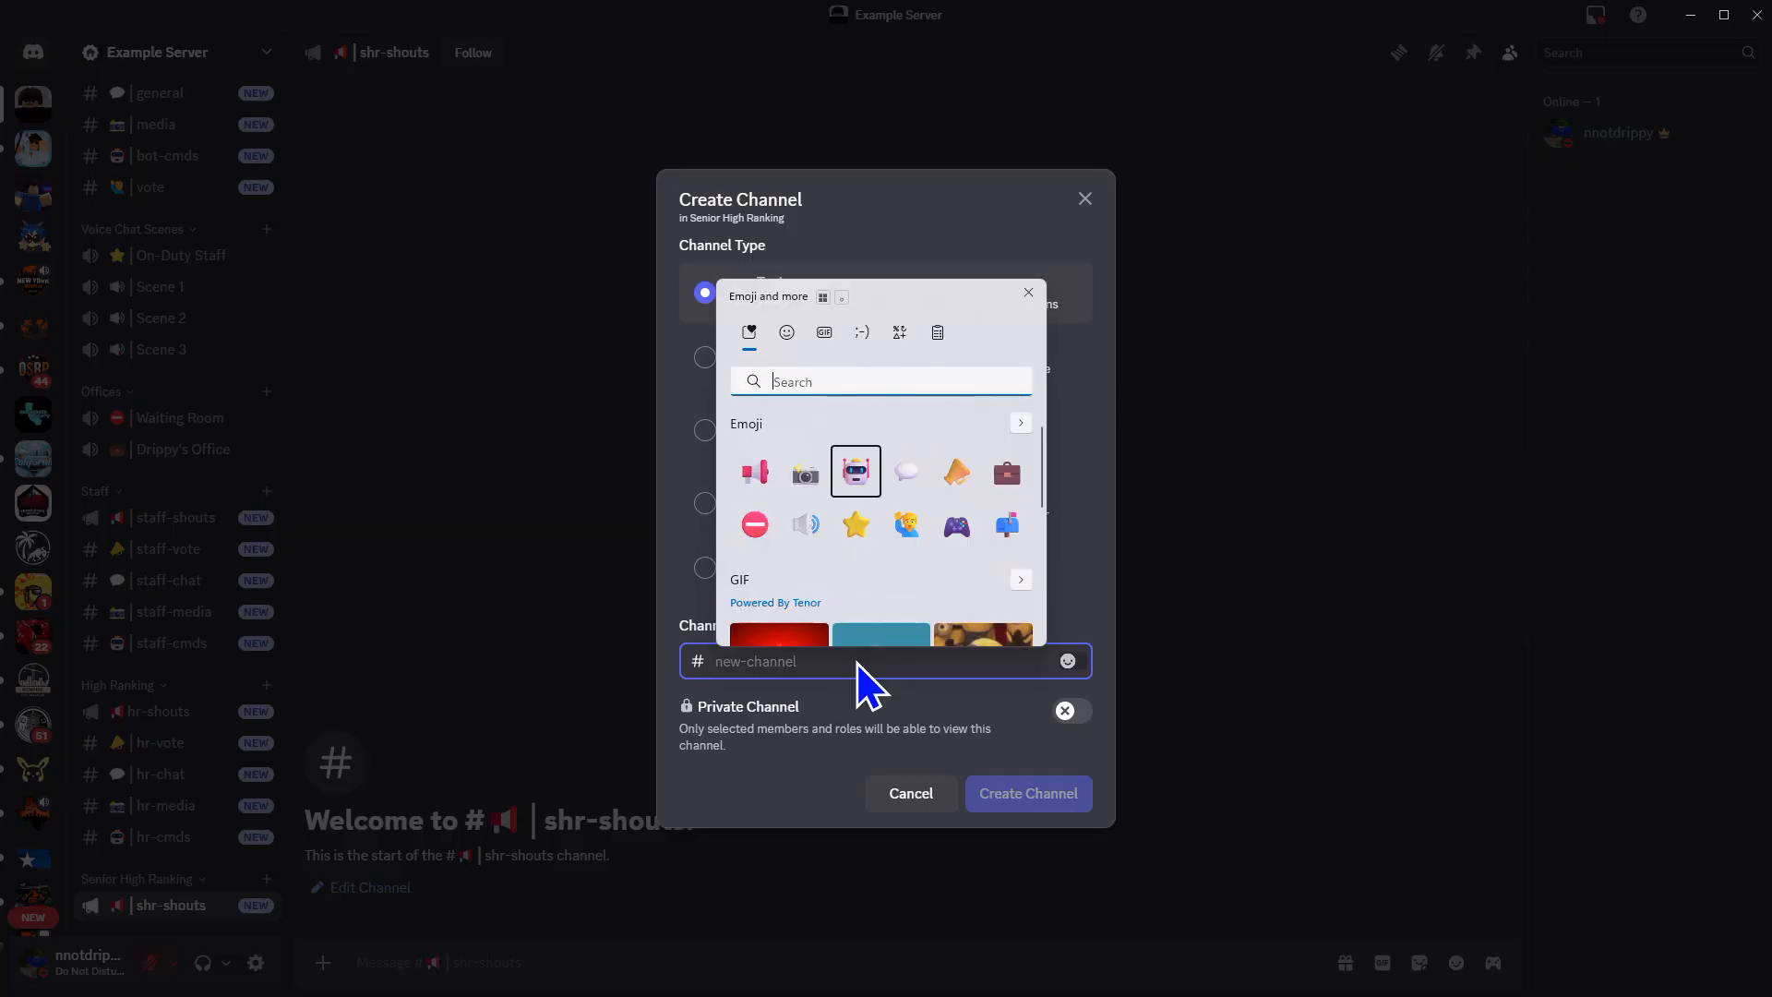
key(Return)
key(Escape)
text(|shr-)
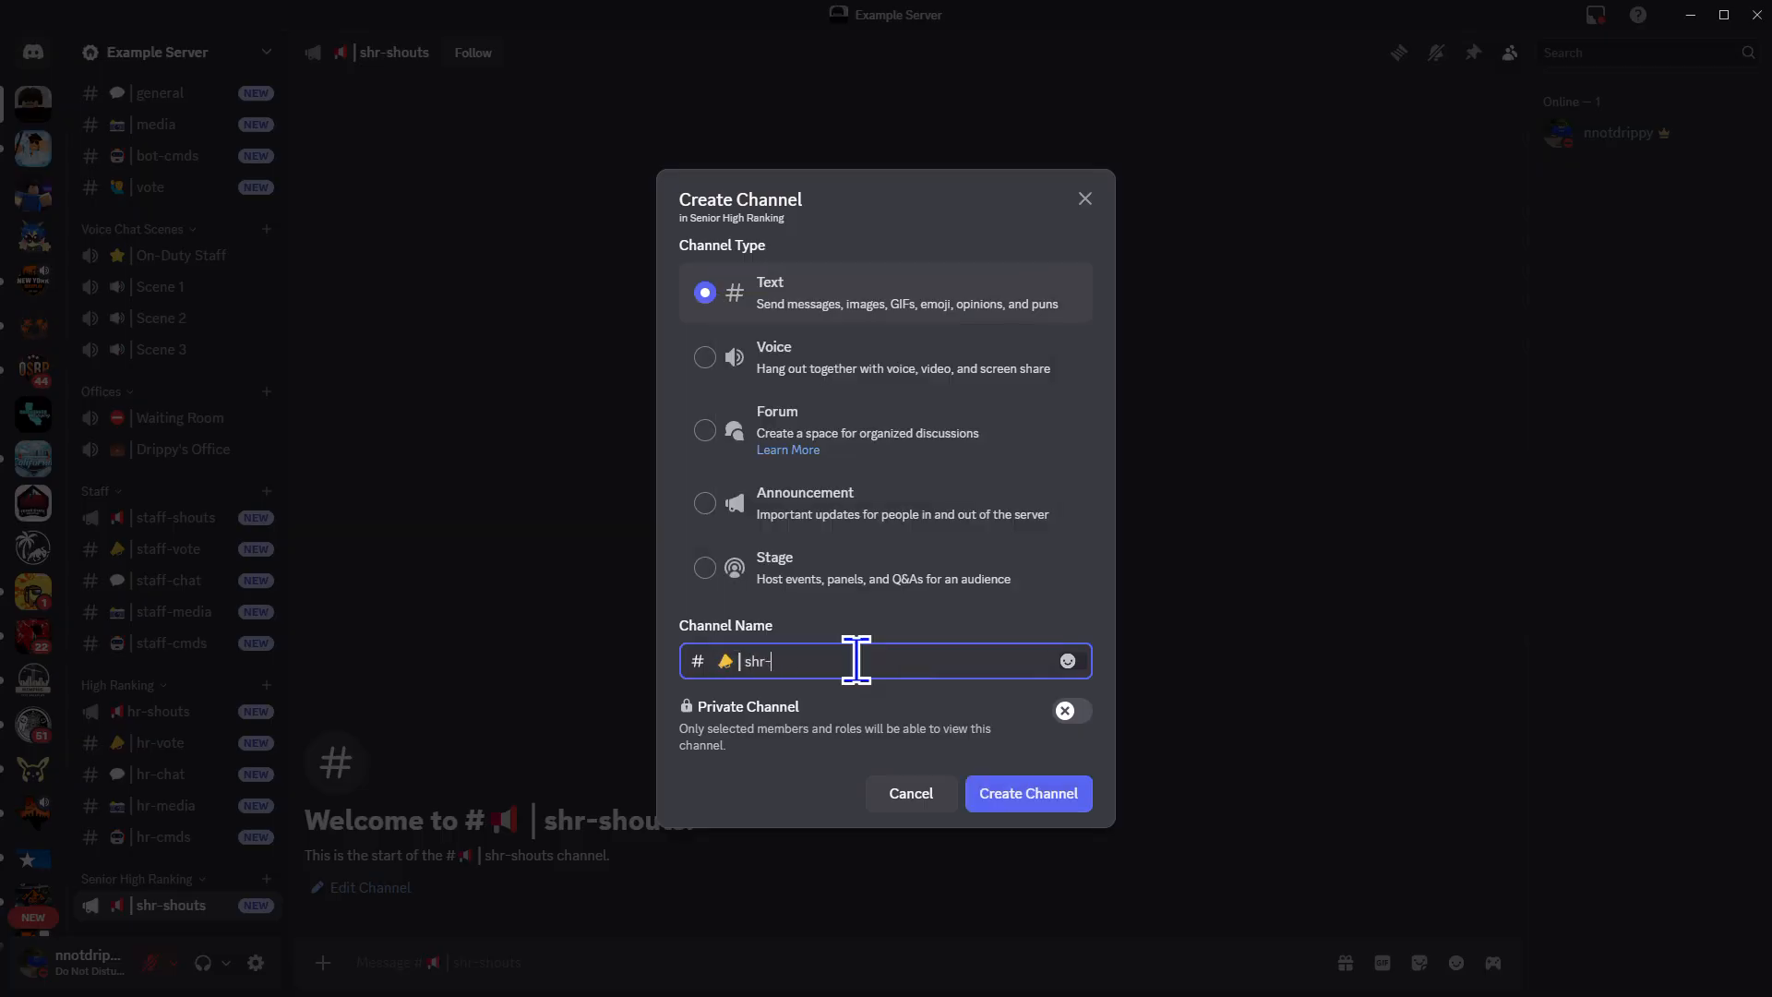
text(vote)
click(1006, 794)
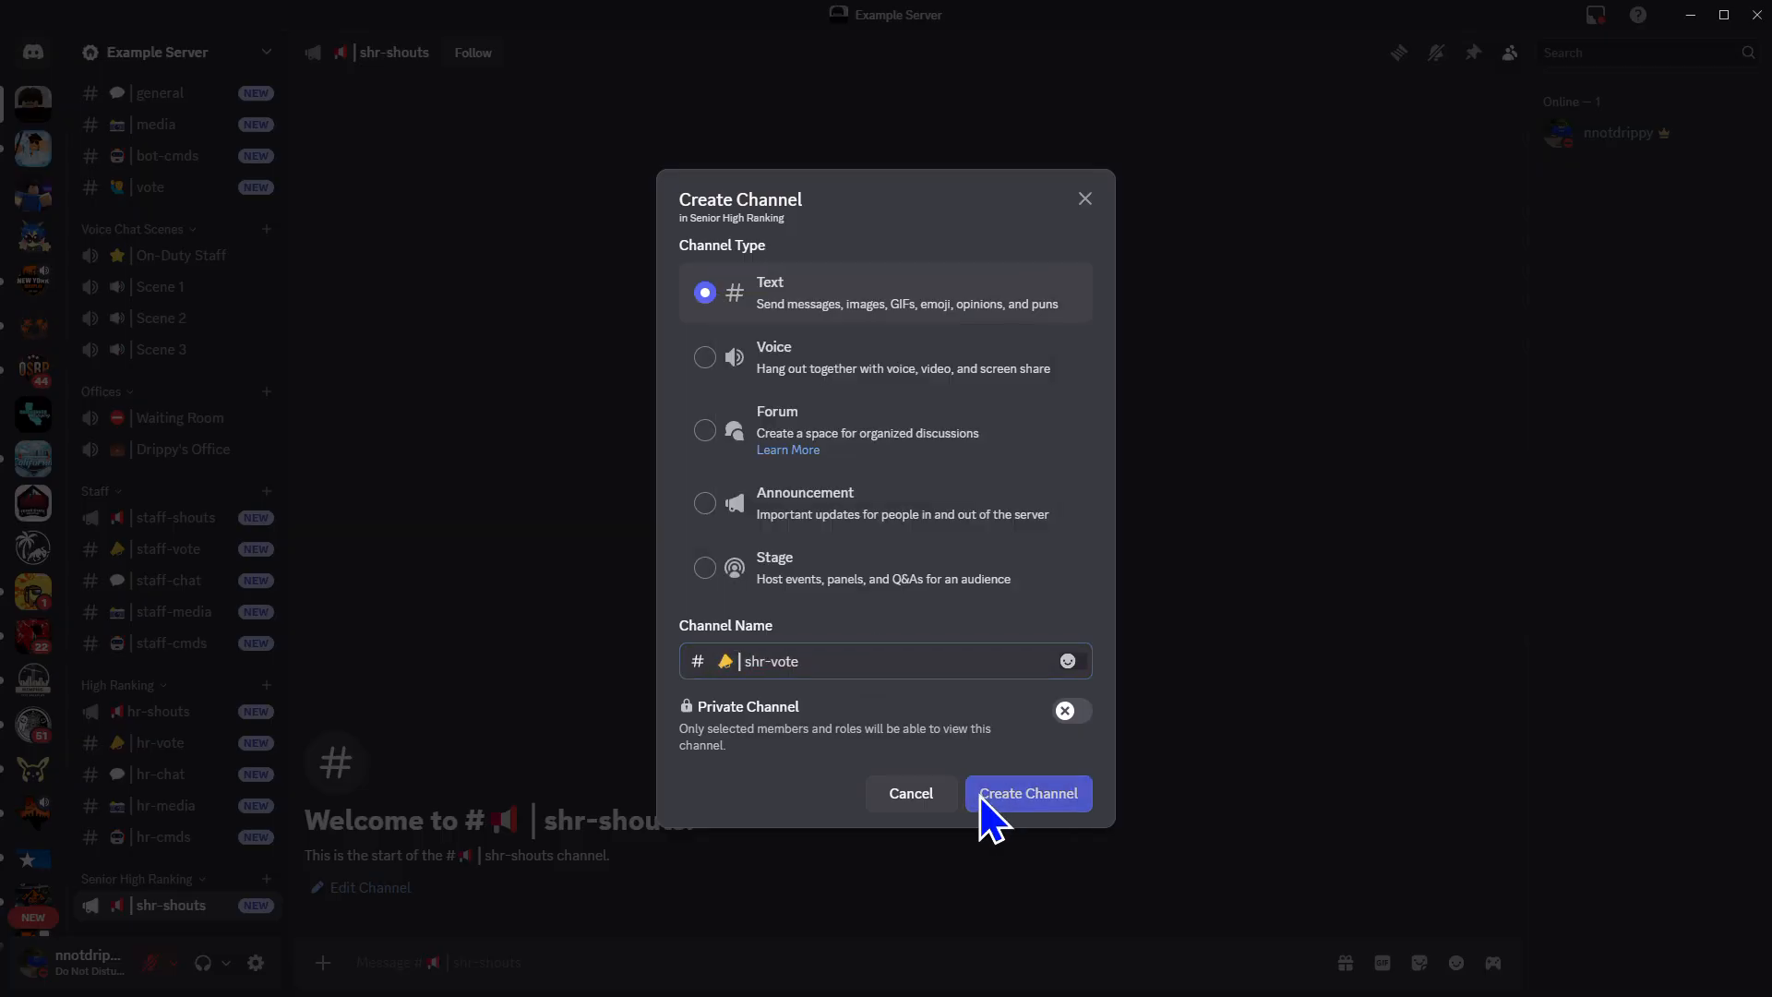
Create a text channel named "💬┃shr-chat" in the Senior High Ranking category, with the speech bubble emoji before the divider
click(273, 846)
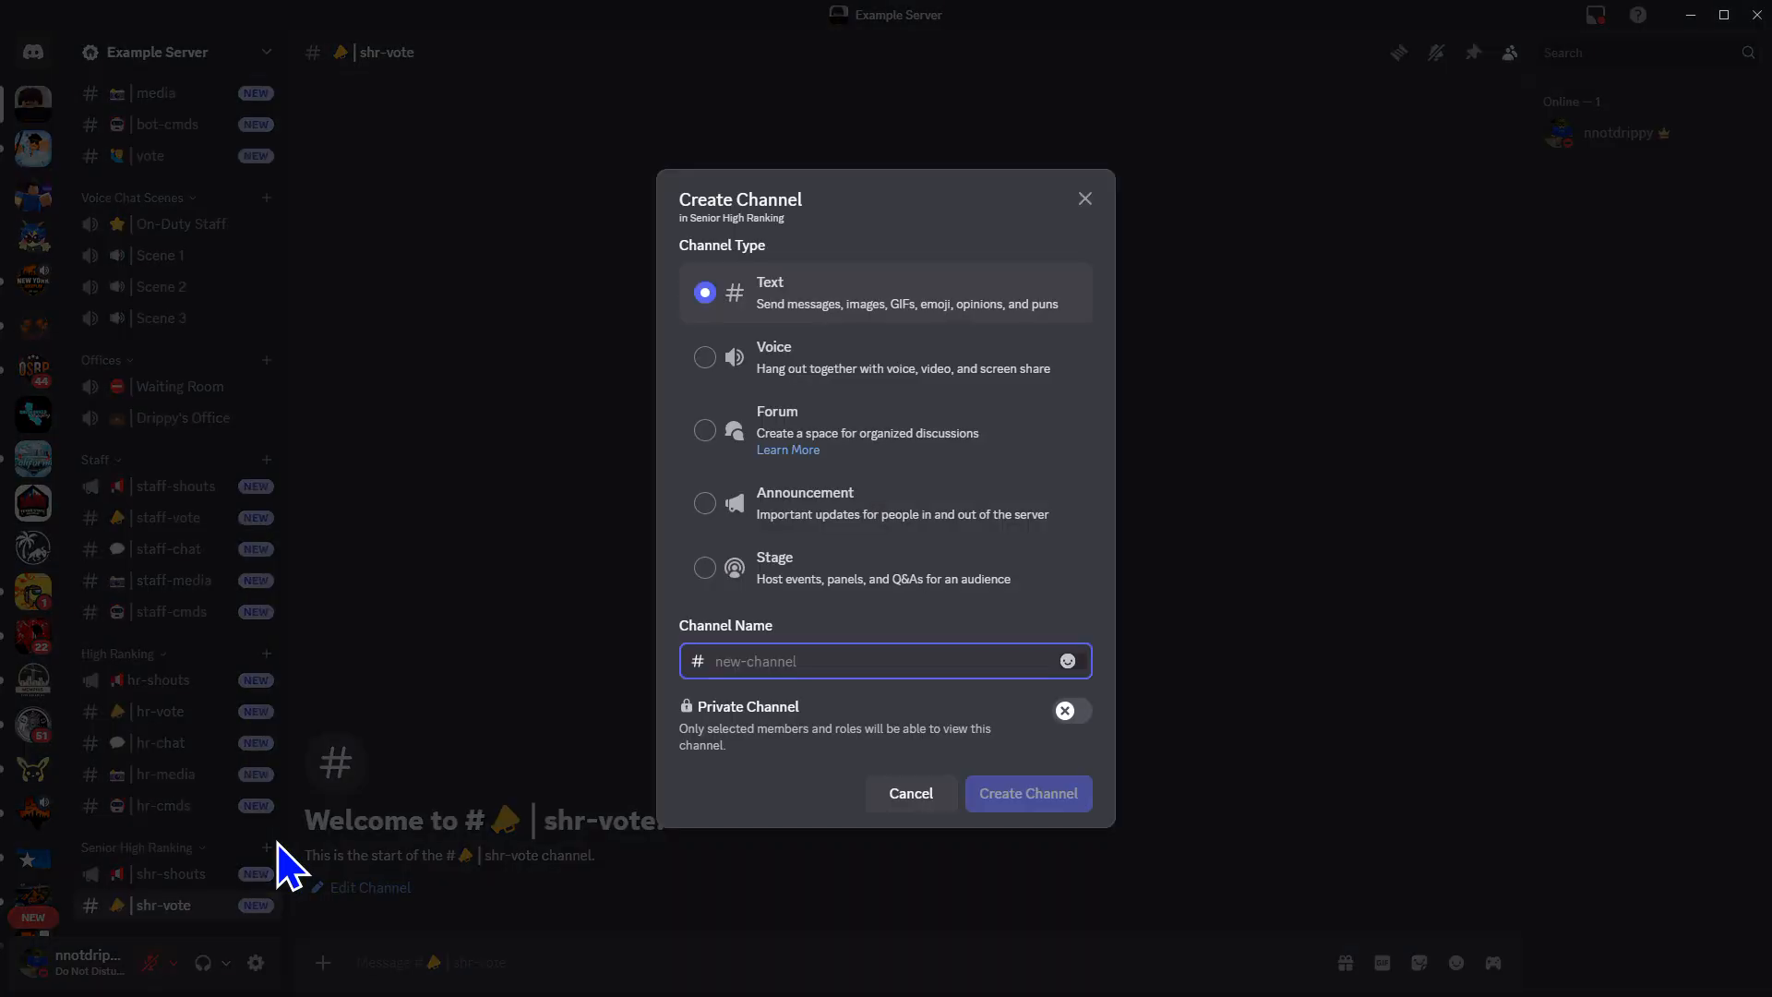
key(super+period)
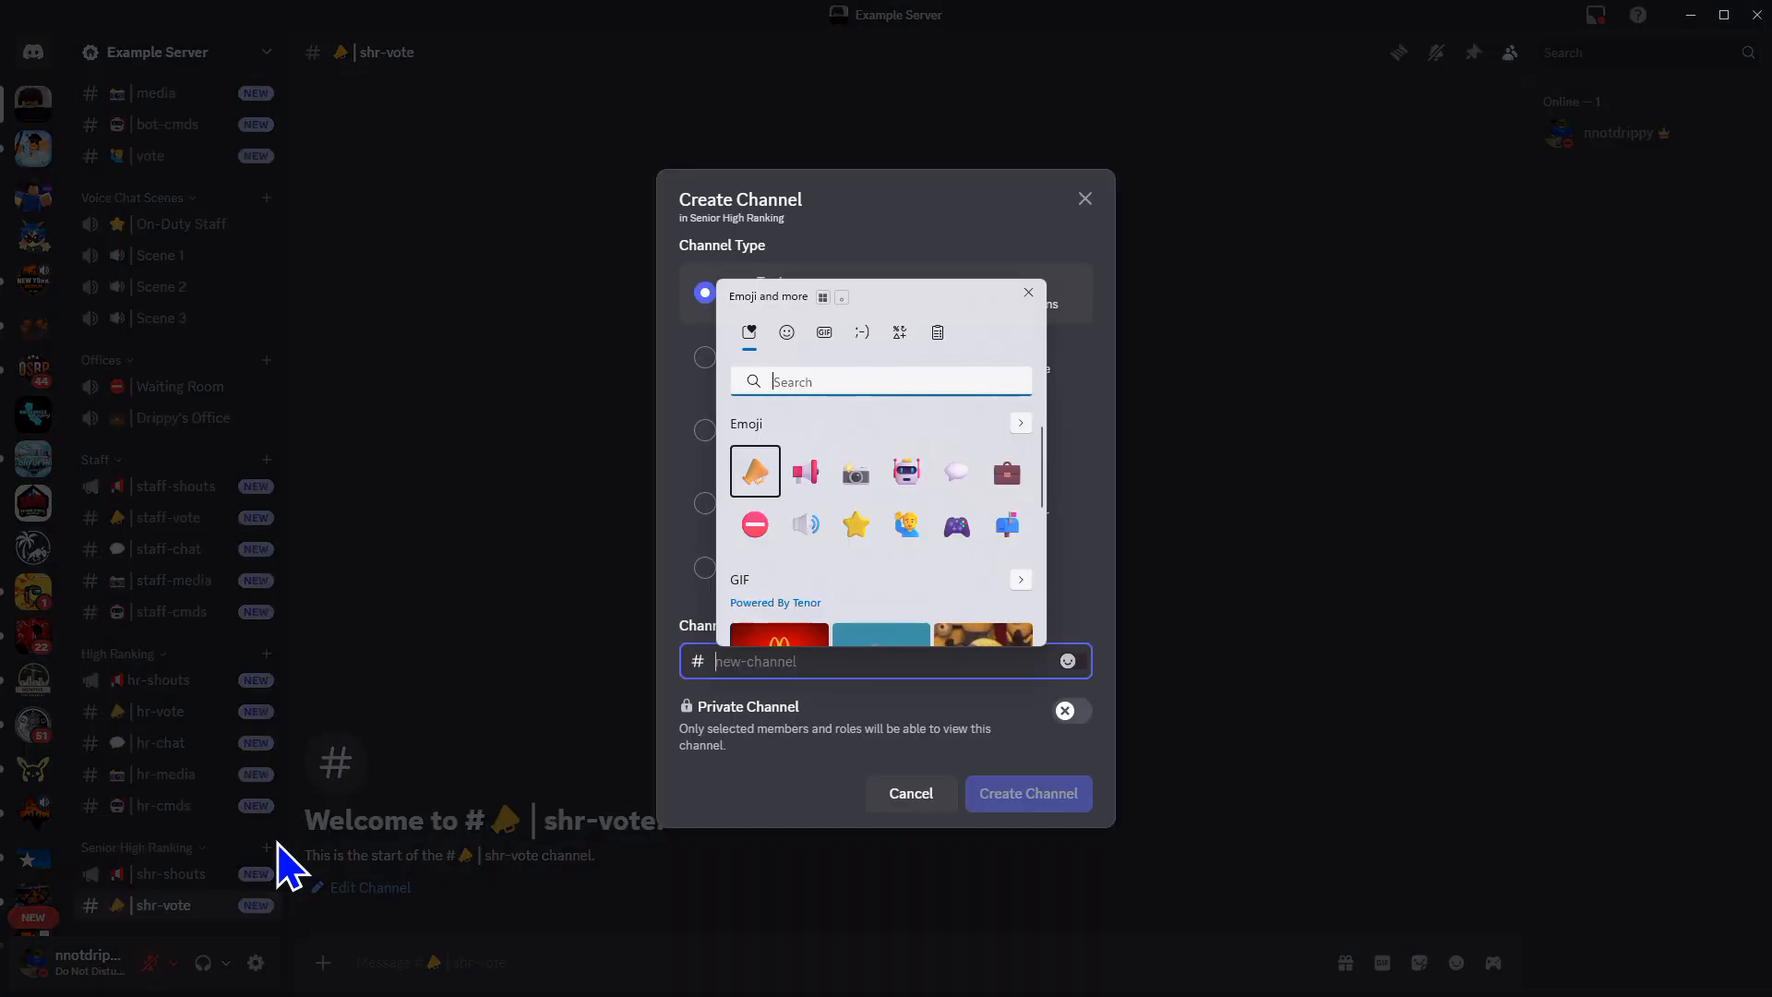
key(Right)
key(Right)
key(Right)
key(Right)
key(Return)
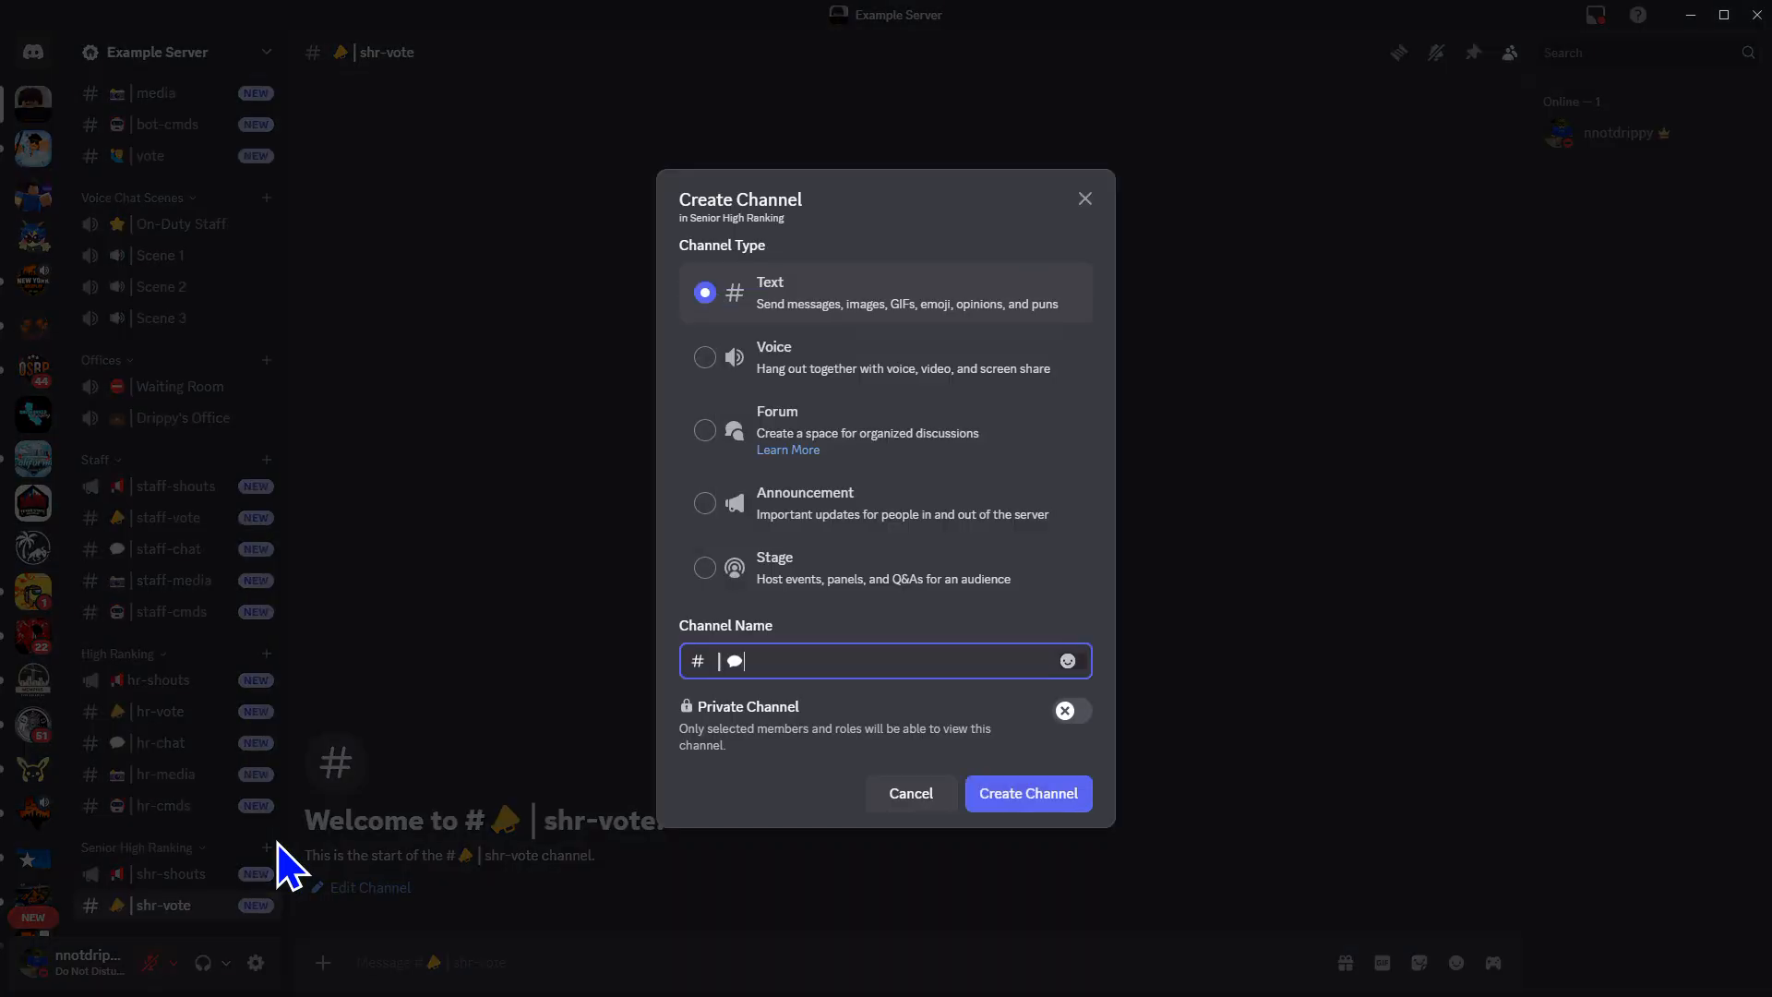
key(BackSpace)
key(super+period)
key(Right)
key(Right)
key(Right)
key(Right)
key(Return)
click(975, 801)
Create a text channel named "📸┃shr-media" in the Senior High Ranking category, reusing the recent camera emoji
scroll(161, 766, down, 1)
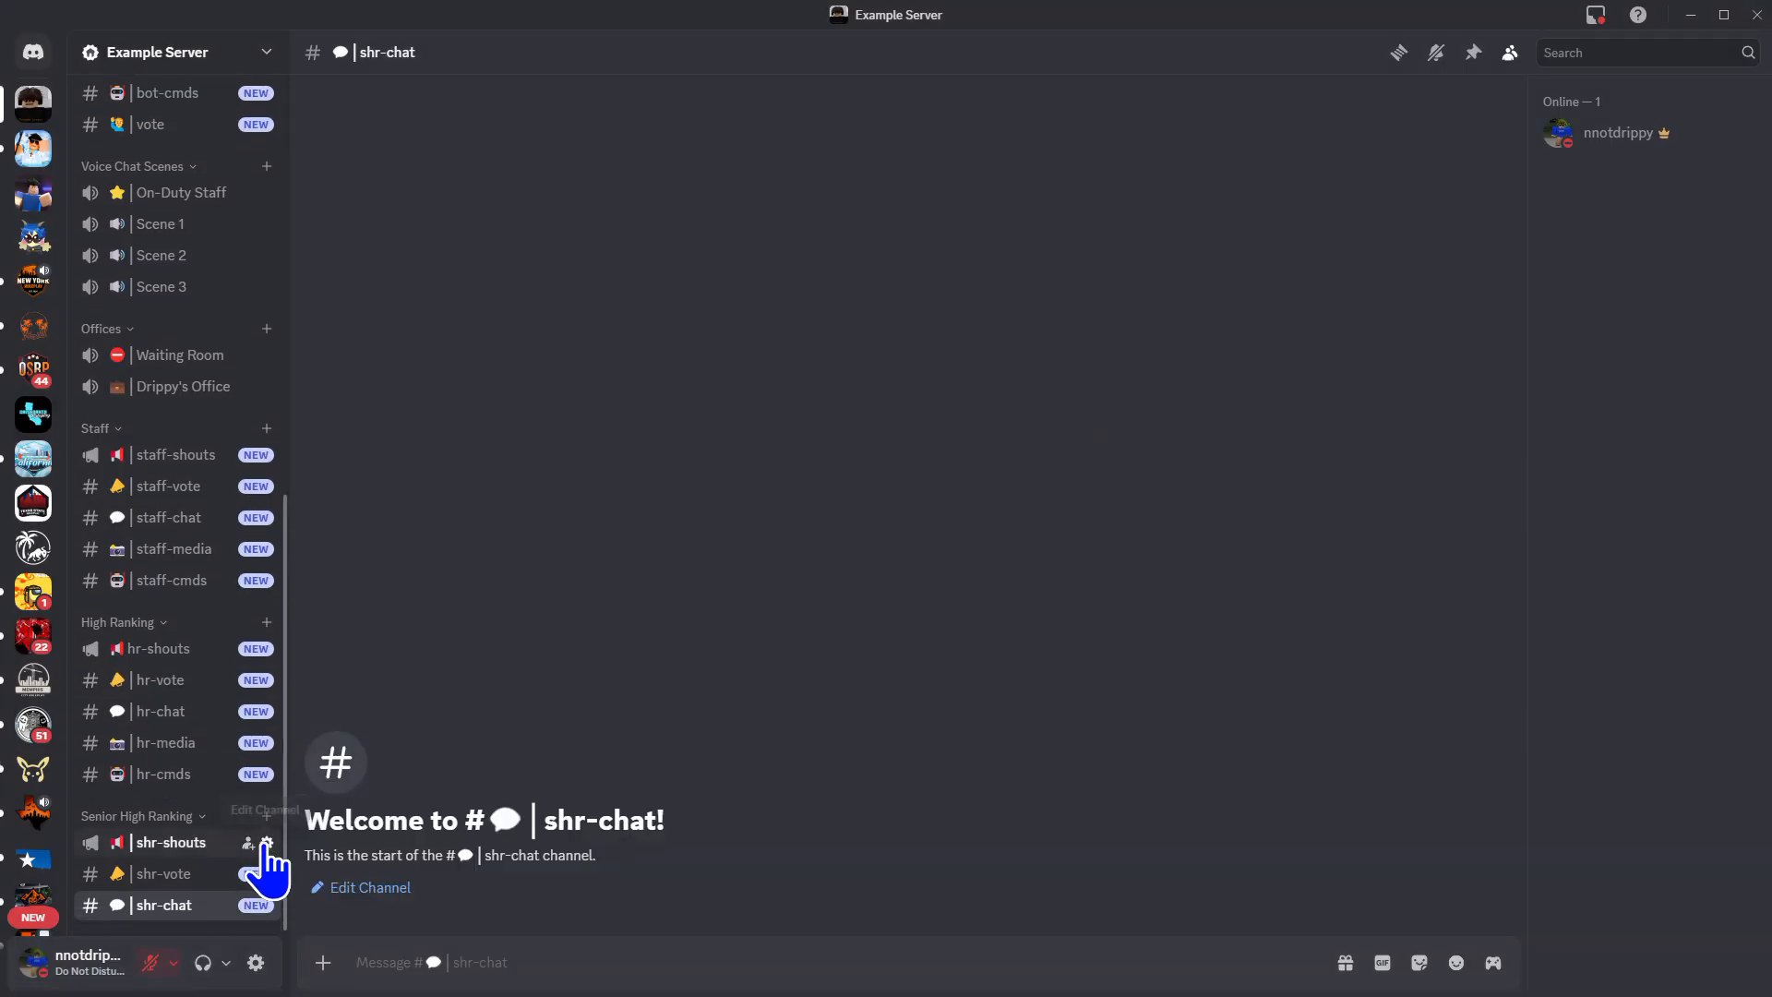
click(266, 816)
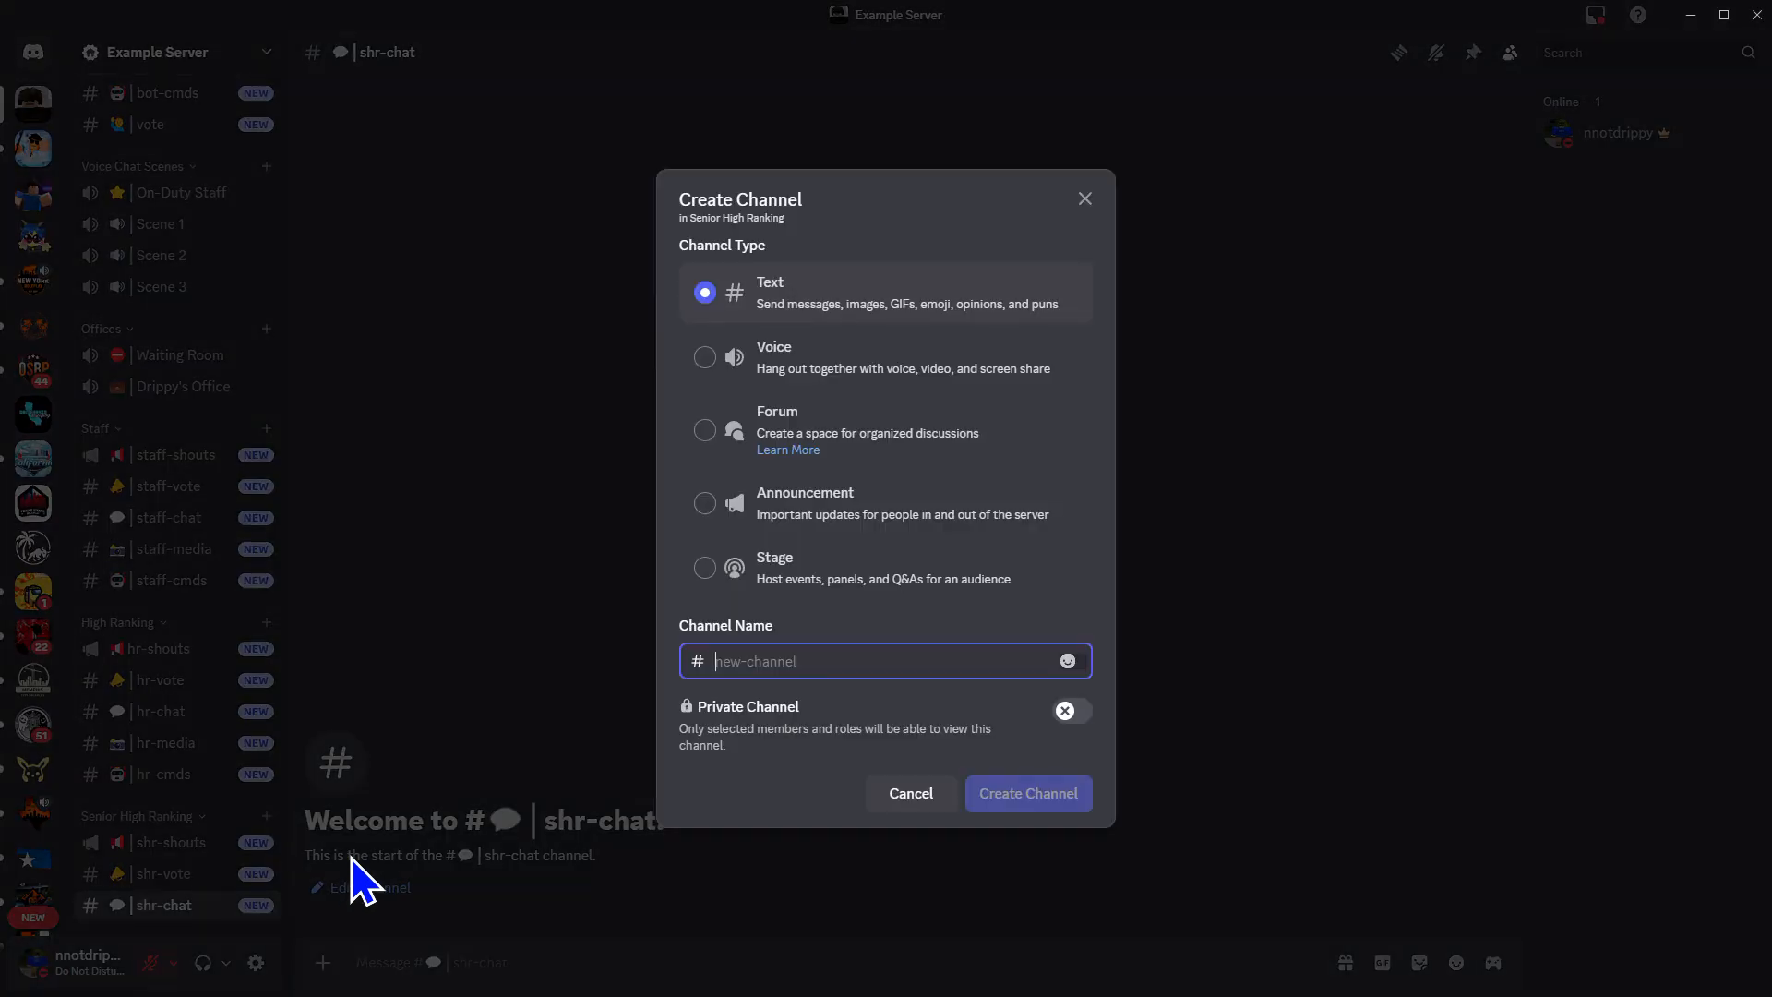
key(super+period)
key(Right)
key(Right)
key(Right)
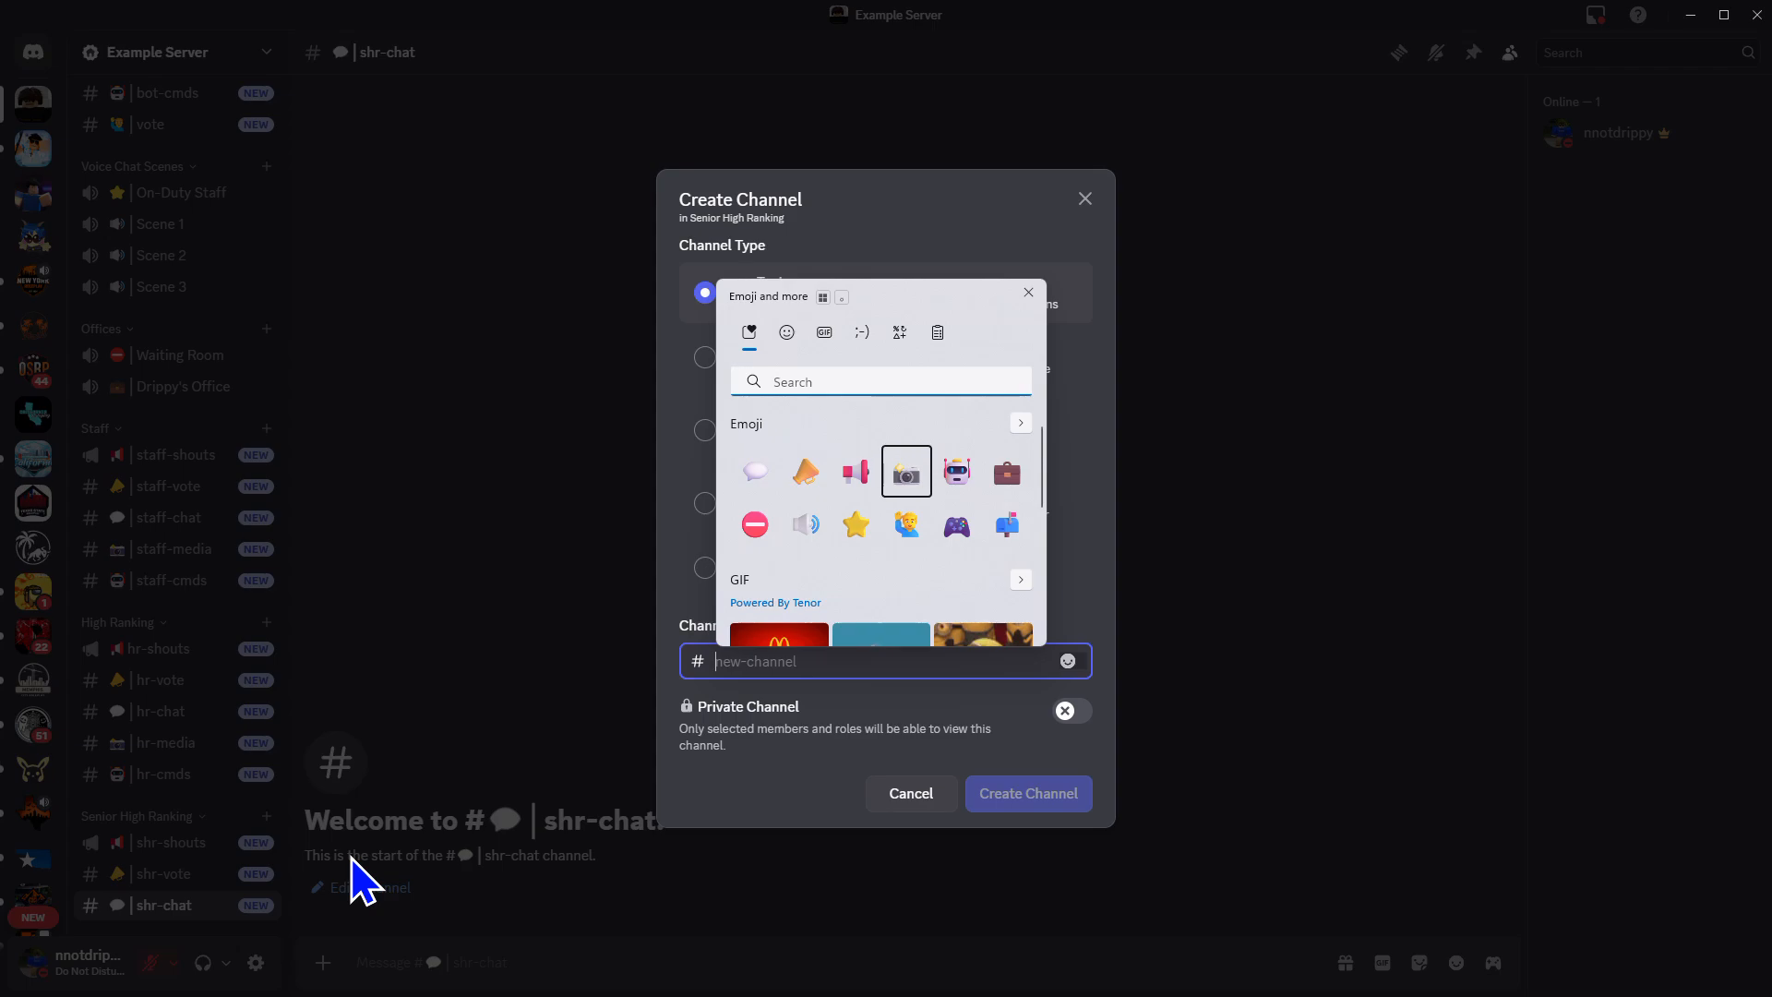
key(Return)
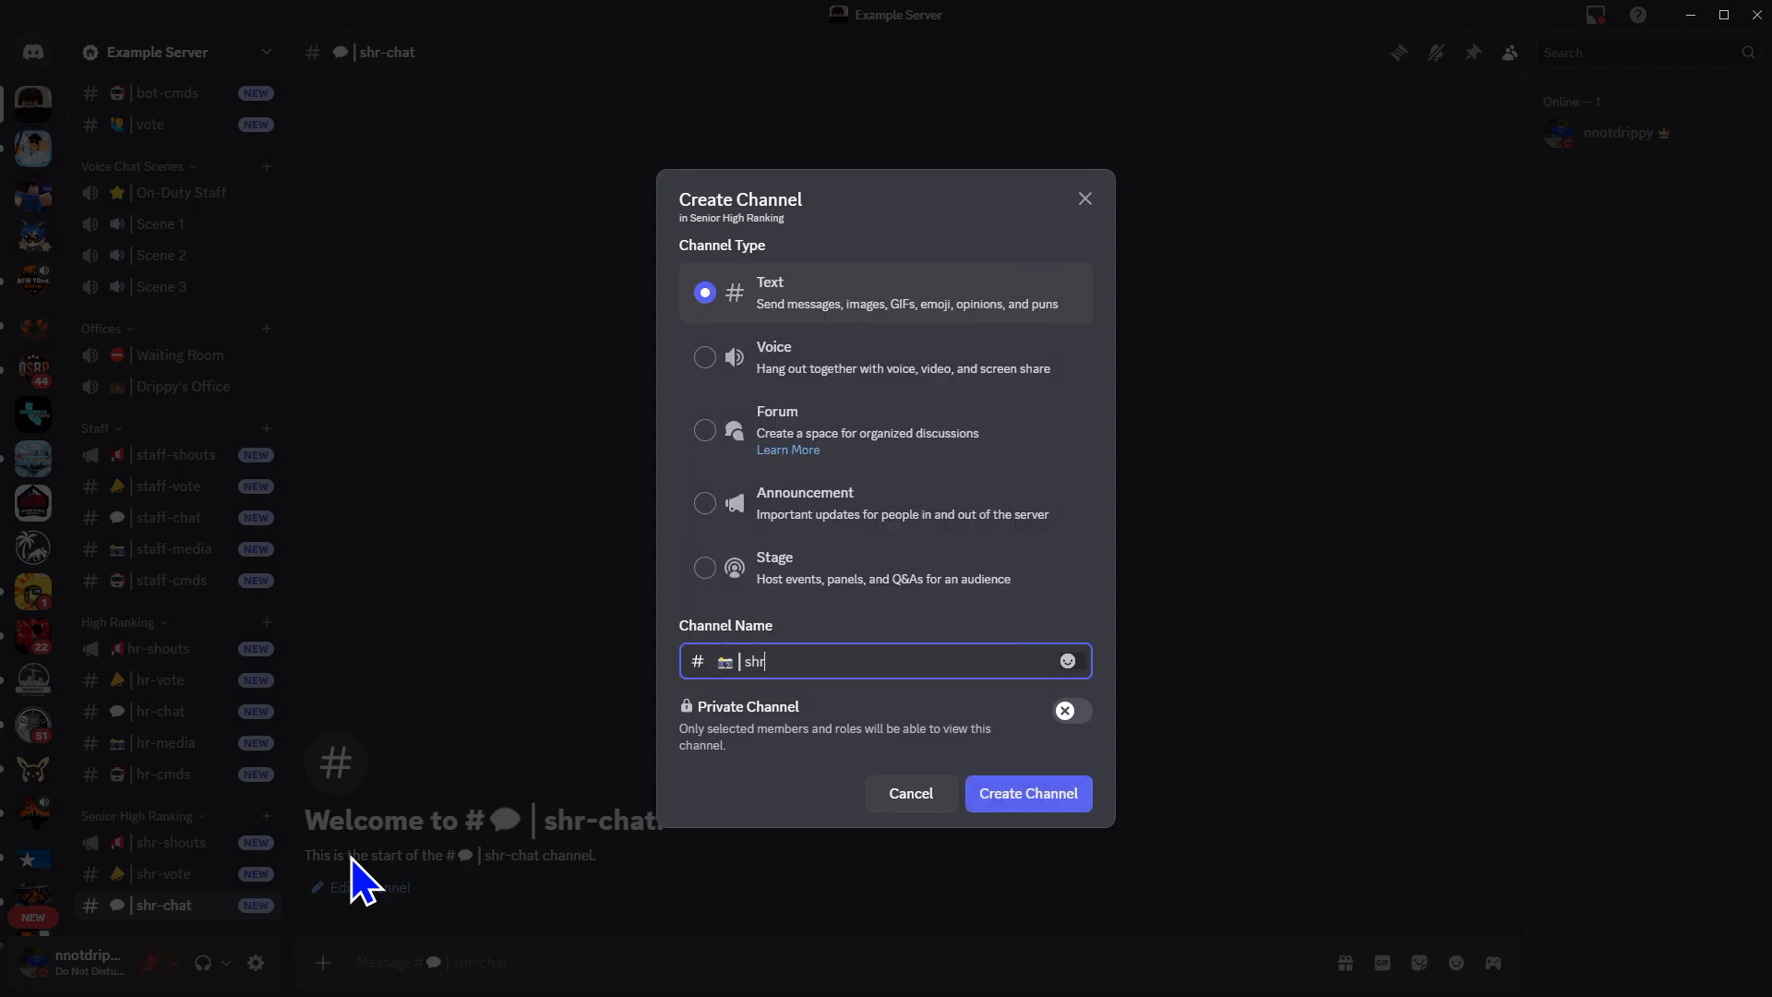
click(1023, 796)
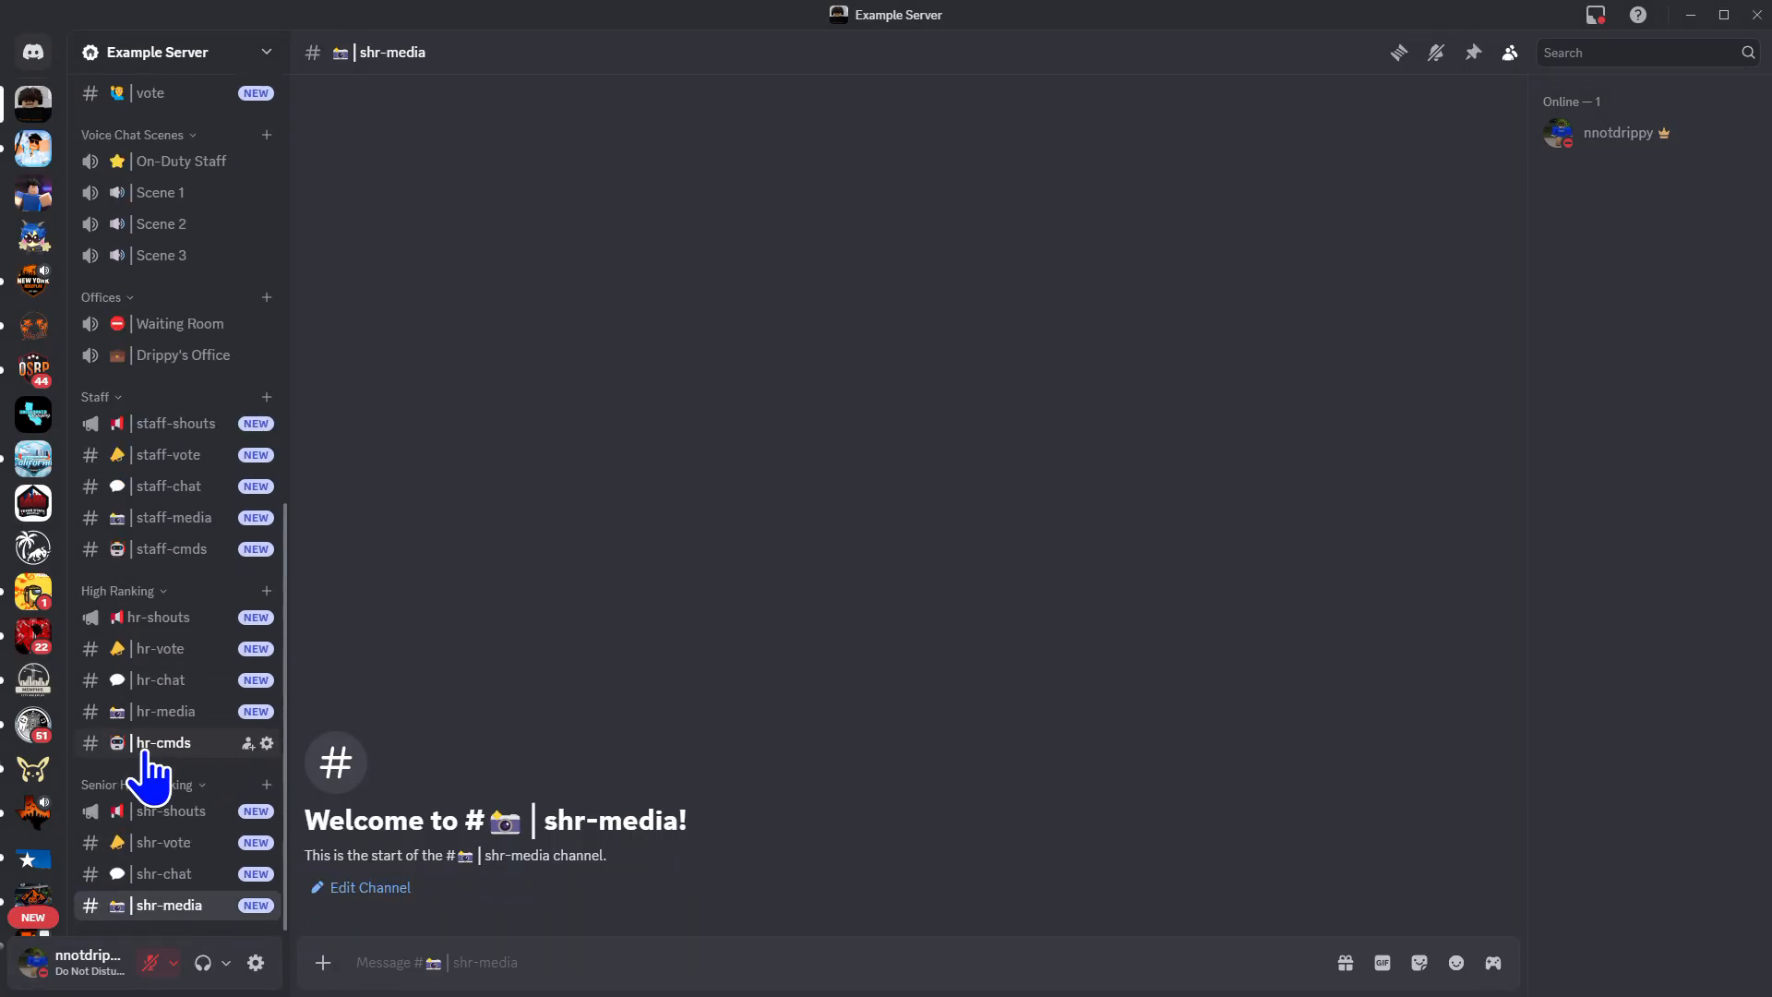
Create a text channel named "🤖┃shr-cmds" in the Senior High Ranking category, reusing the recent robot emoji
click(266, 783)
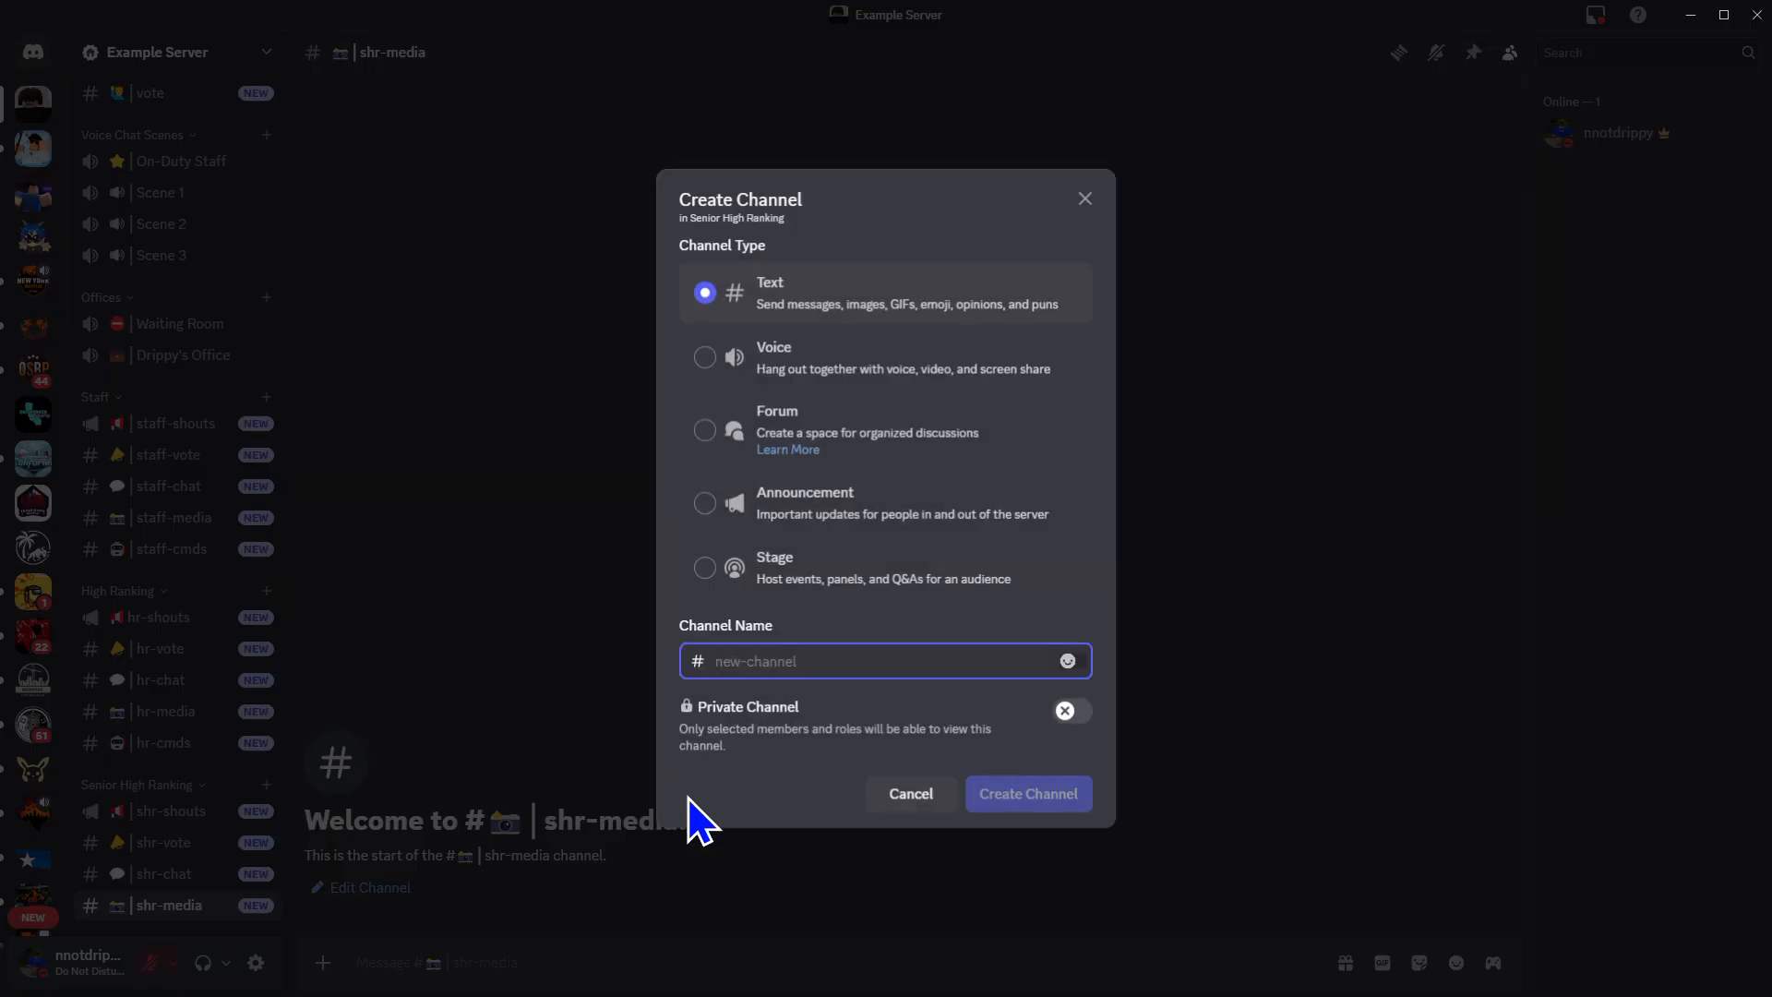
key(super+period)
key(Right)
key(Right)
key(Right)
key(Right)
key(Return)
key(Escape)
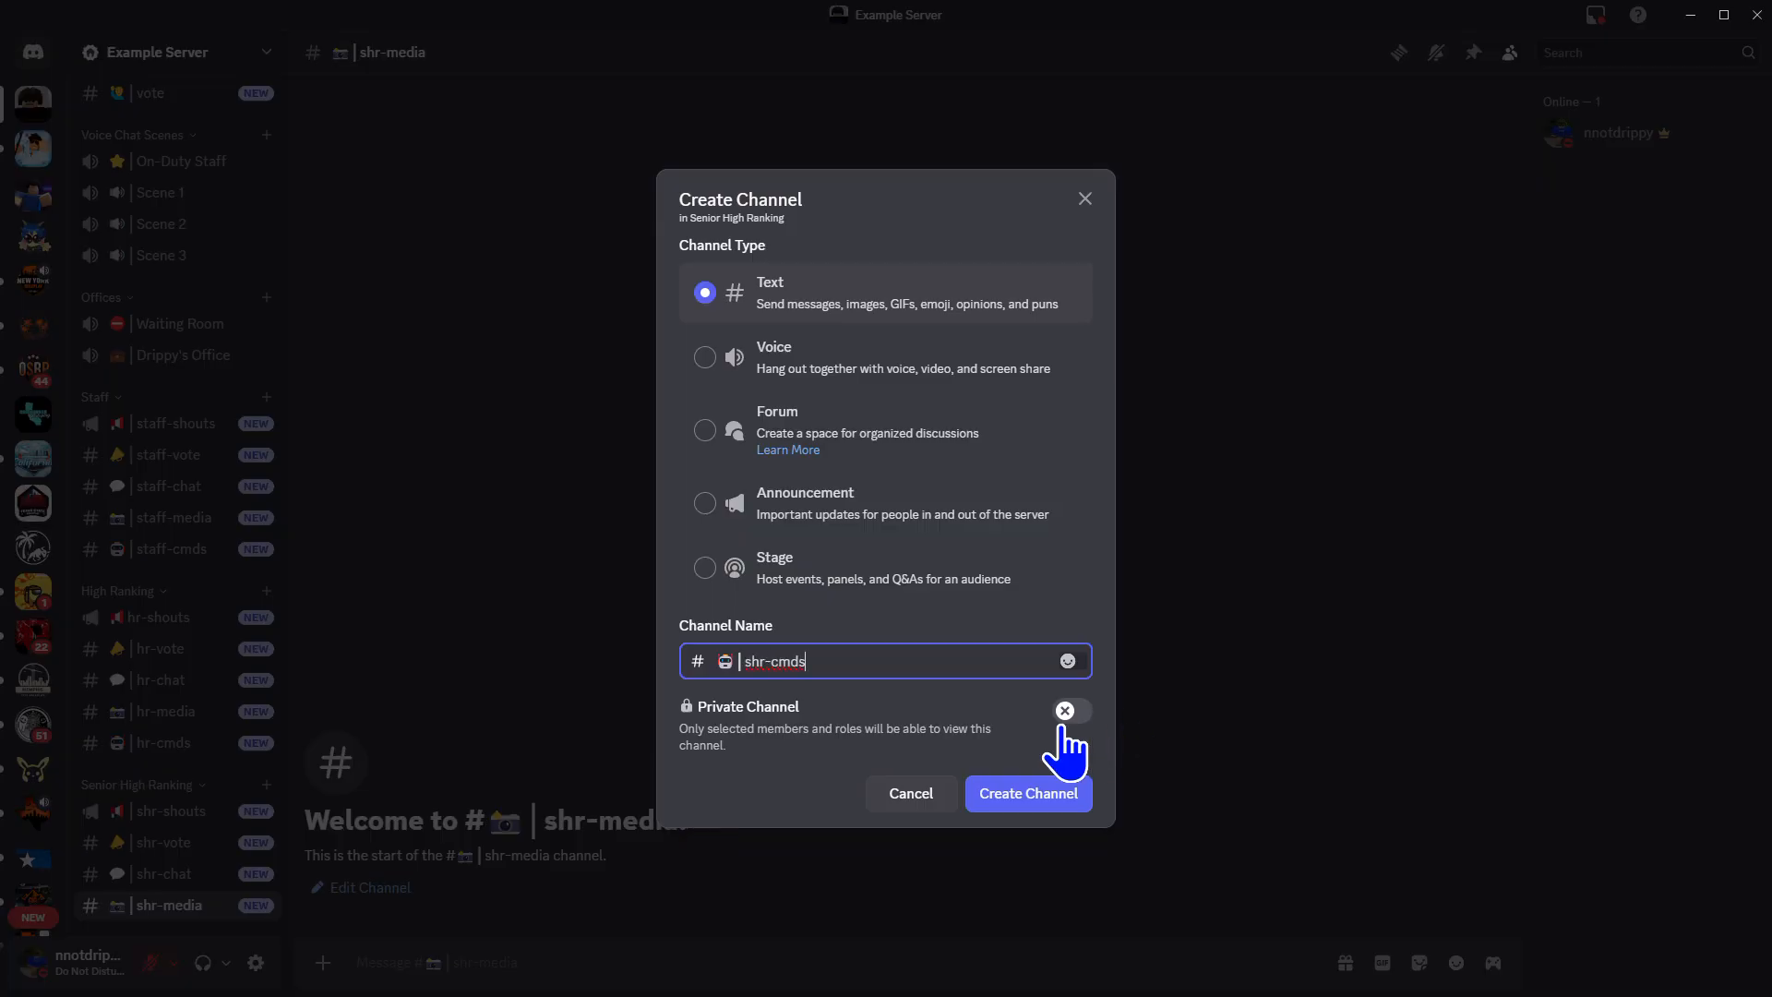
click(1053, 796)
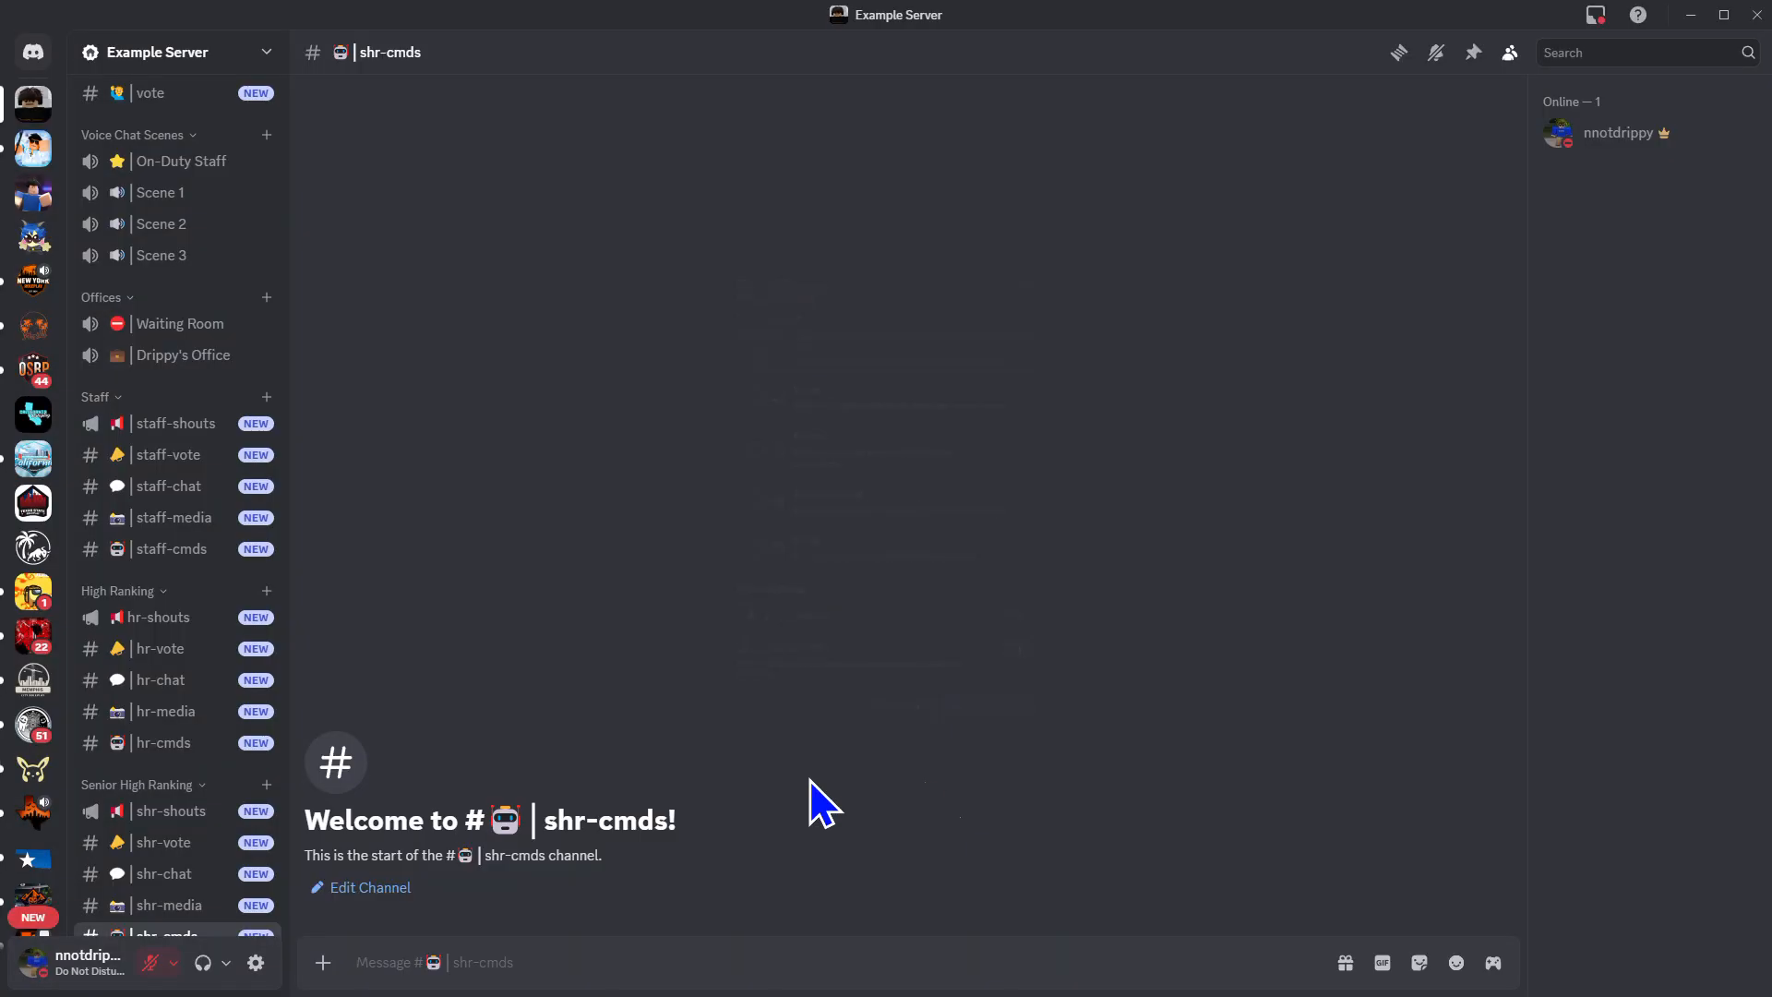
Create a voice channel named "Staff Lounge" in the Voice Chat Scenes category and move it directly below On-Duty Staff
scroll(249, 812, up, 3)
scroll(224, 847, up, 3)
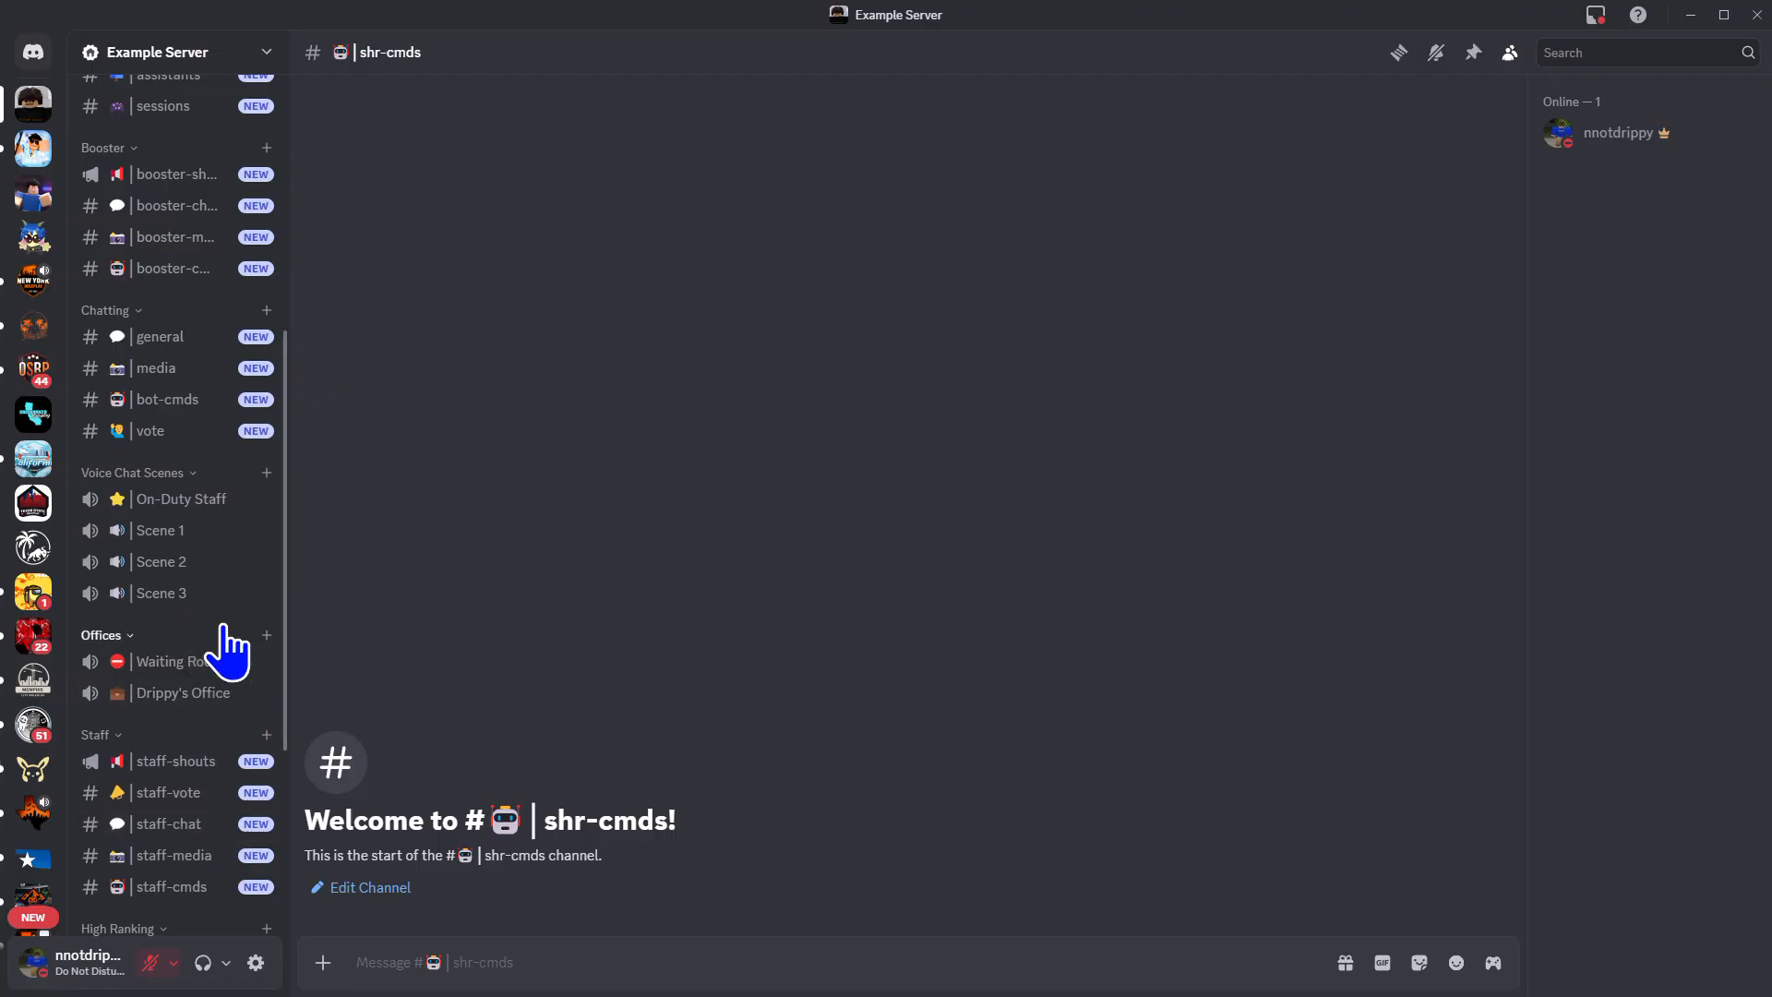
click(267, 473)
click(773, 374)
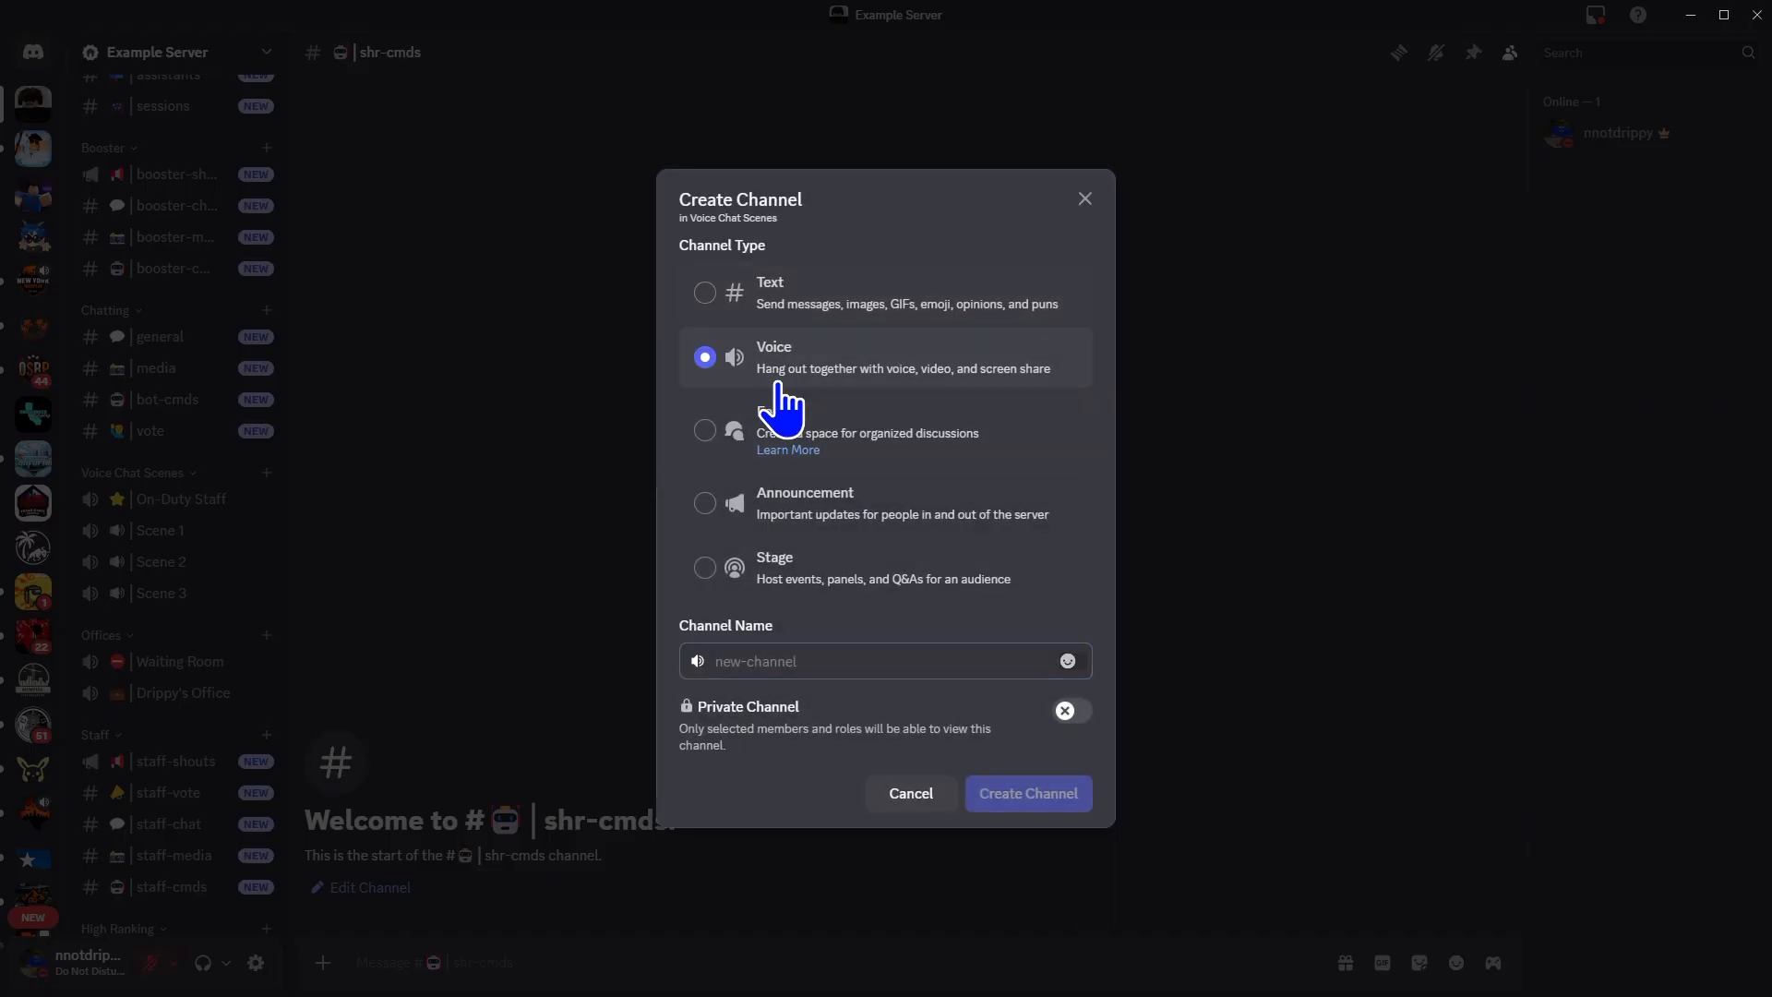
click(808, 665)
text(Staff K)
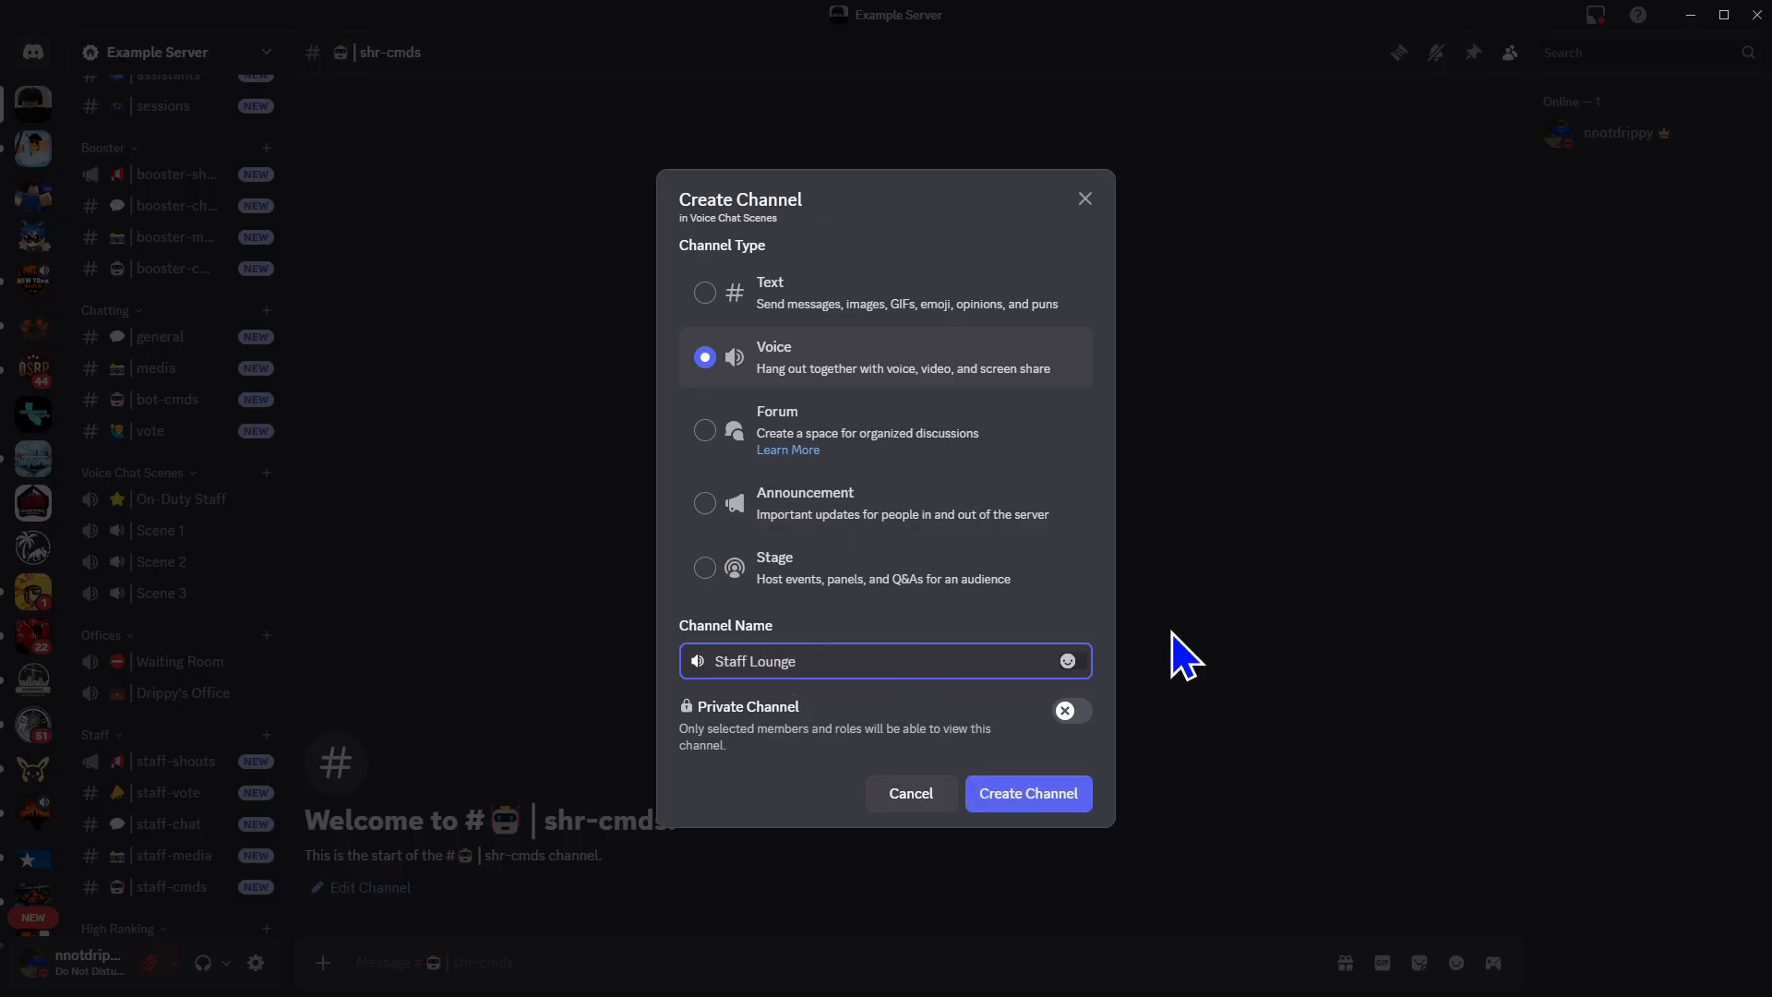
click(1023, 796)
drag(175, 626, 194, 532)
Create a voice channel named "High Rank Lounge" in the Voice Chat Scenes category and move it directly below Staff Lounge
click(267, 474)
click(774, 362)
click(786, 661)
text(High Rank)
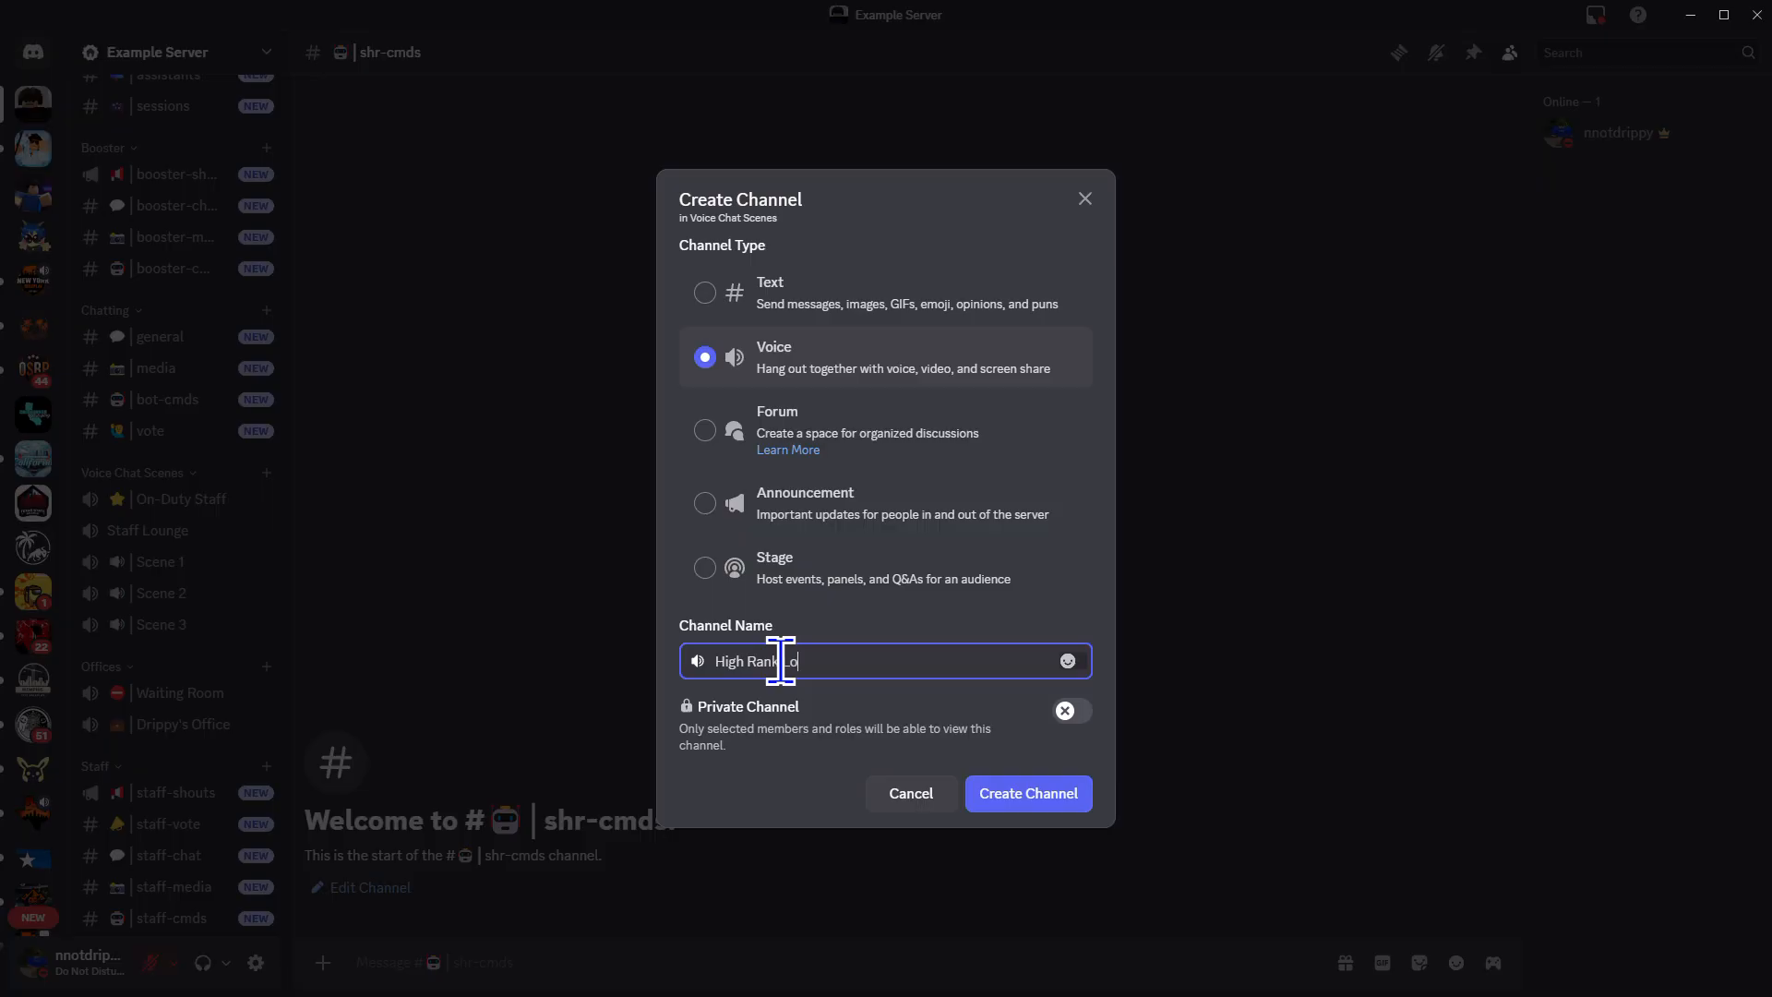
click(1025, 801)
drag(165, 648, 196, 546)
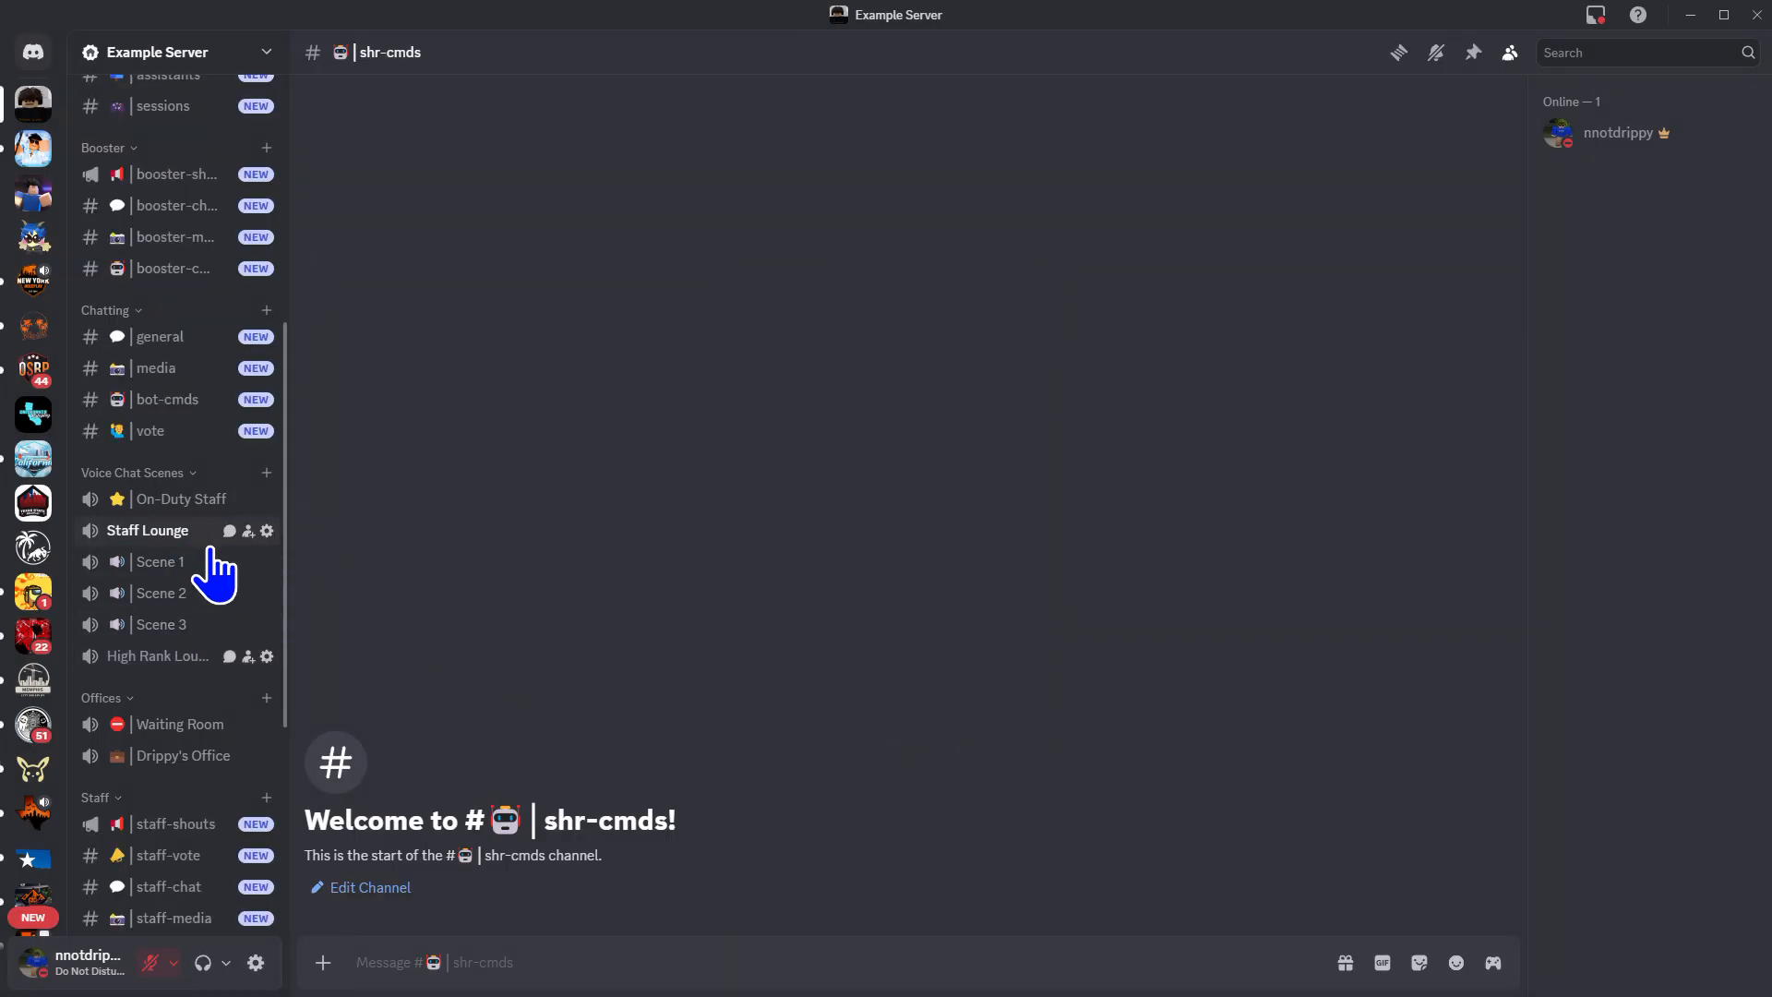
Create a voice channel named "Senior High Rank Lounge" in the Voice Chat Scenes category and move it directly below High Rank Lounge
click(267, 472)
click(787, 661)
text(Senior High Rank Lounge)
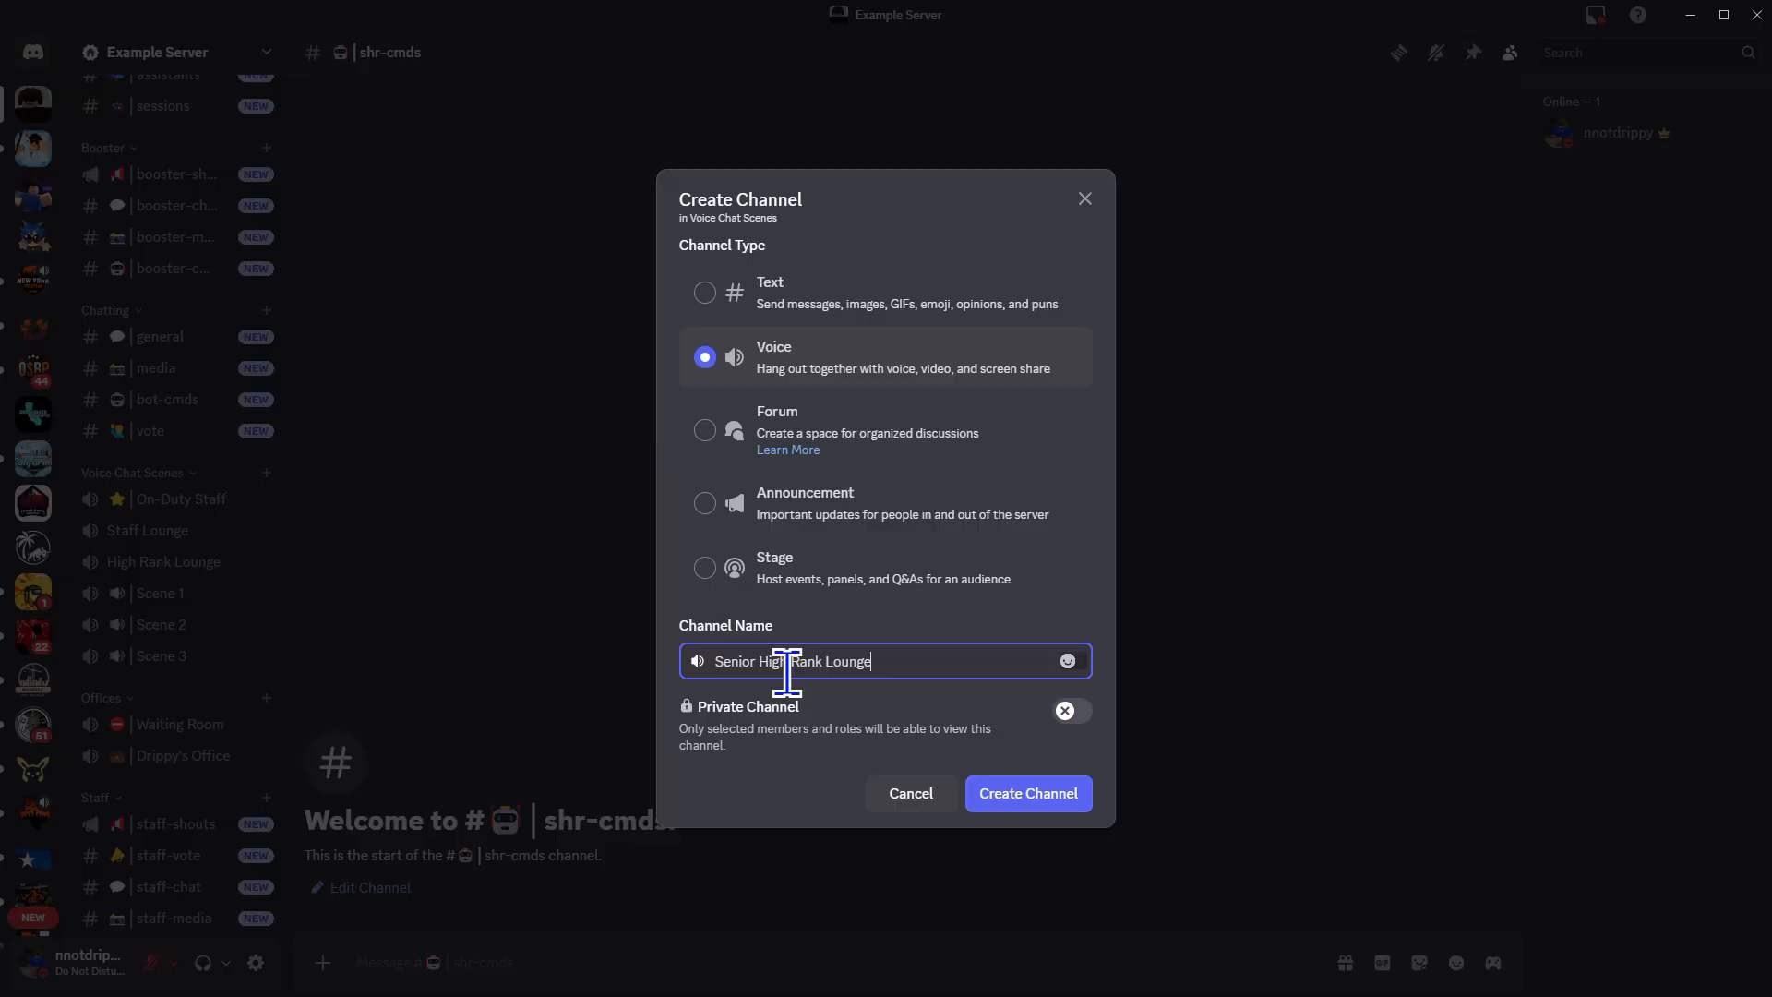
click(1025, 792)
drag(185, 688, 144, 598)
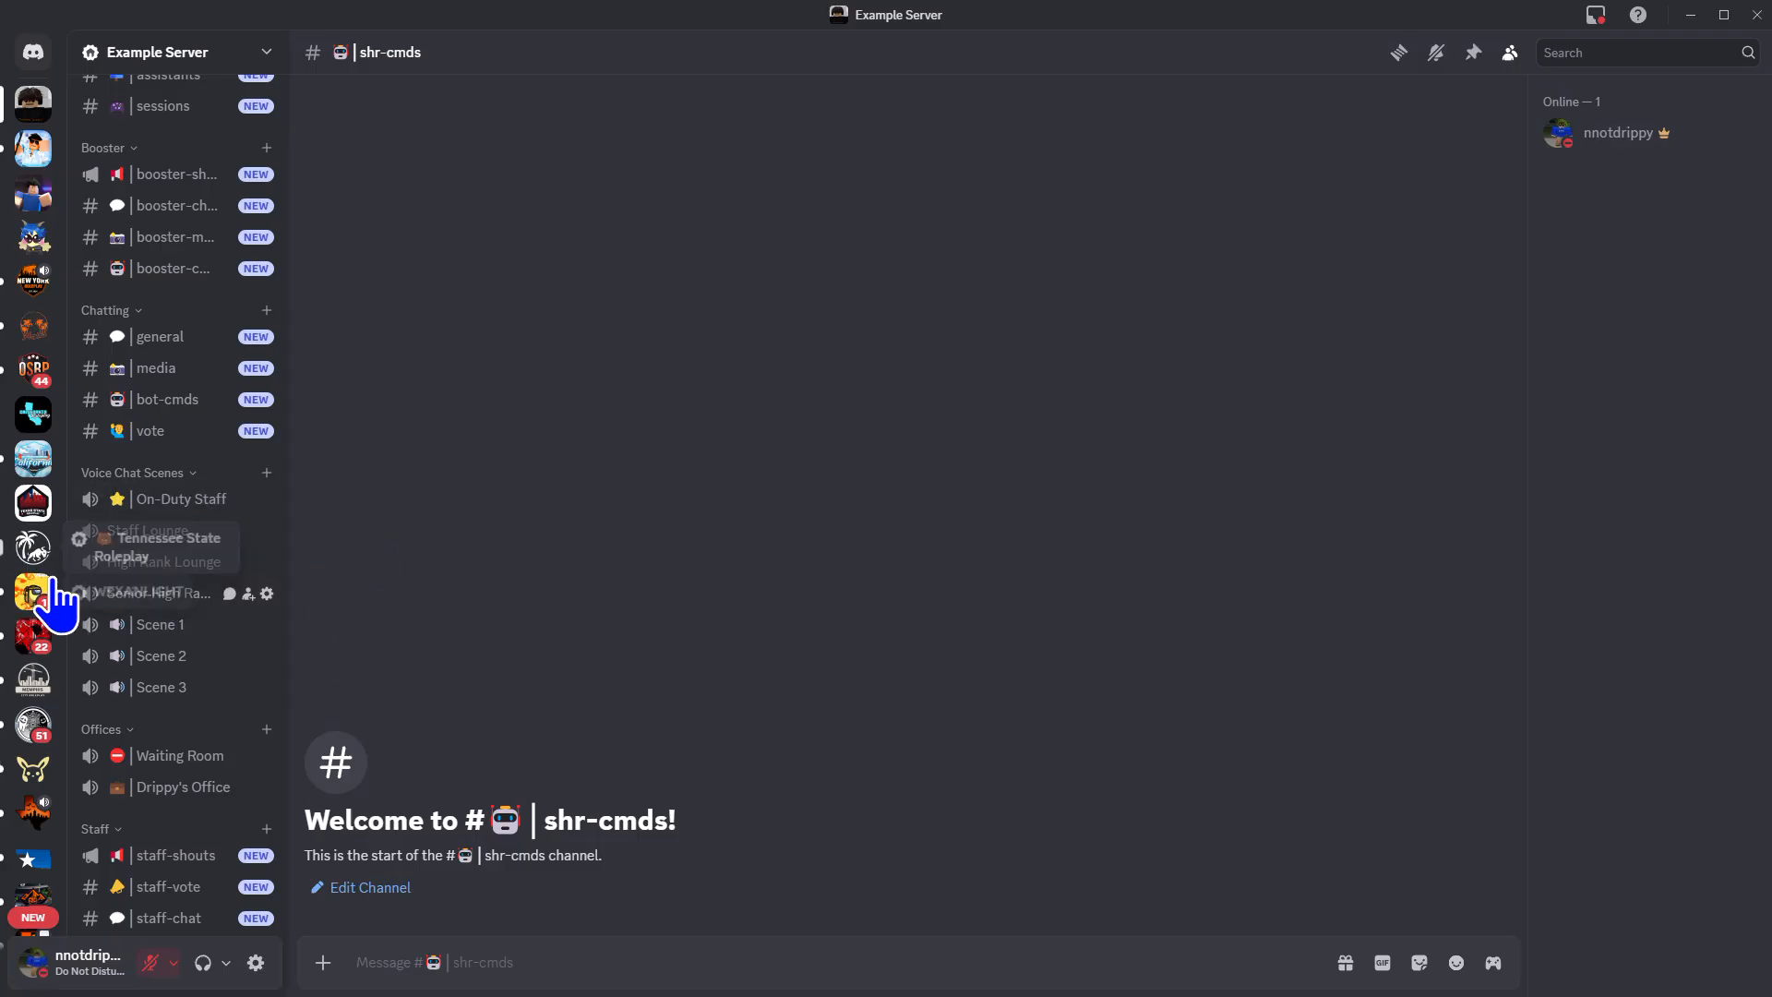
scroll(99, 665, down, 5)
scroll(176, 577, up, 5)
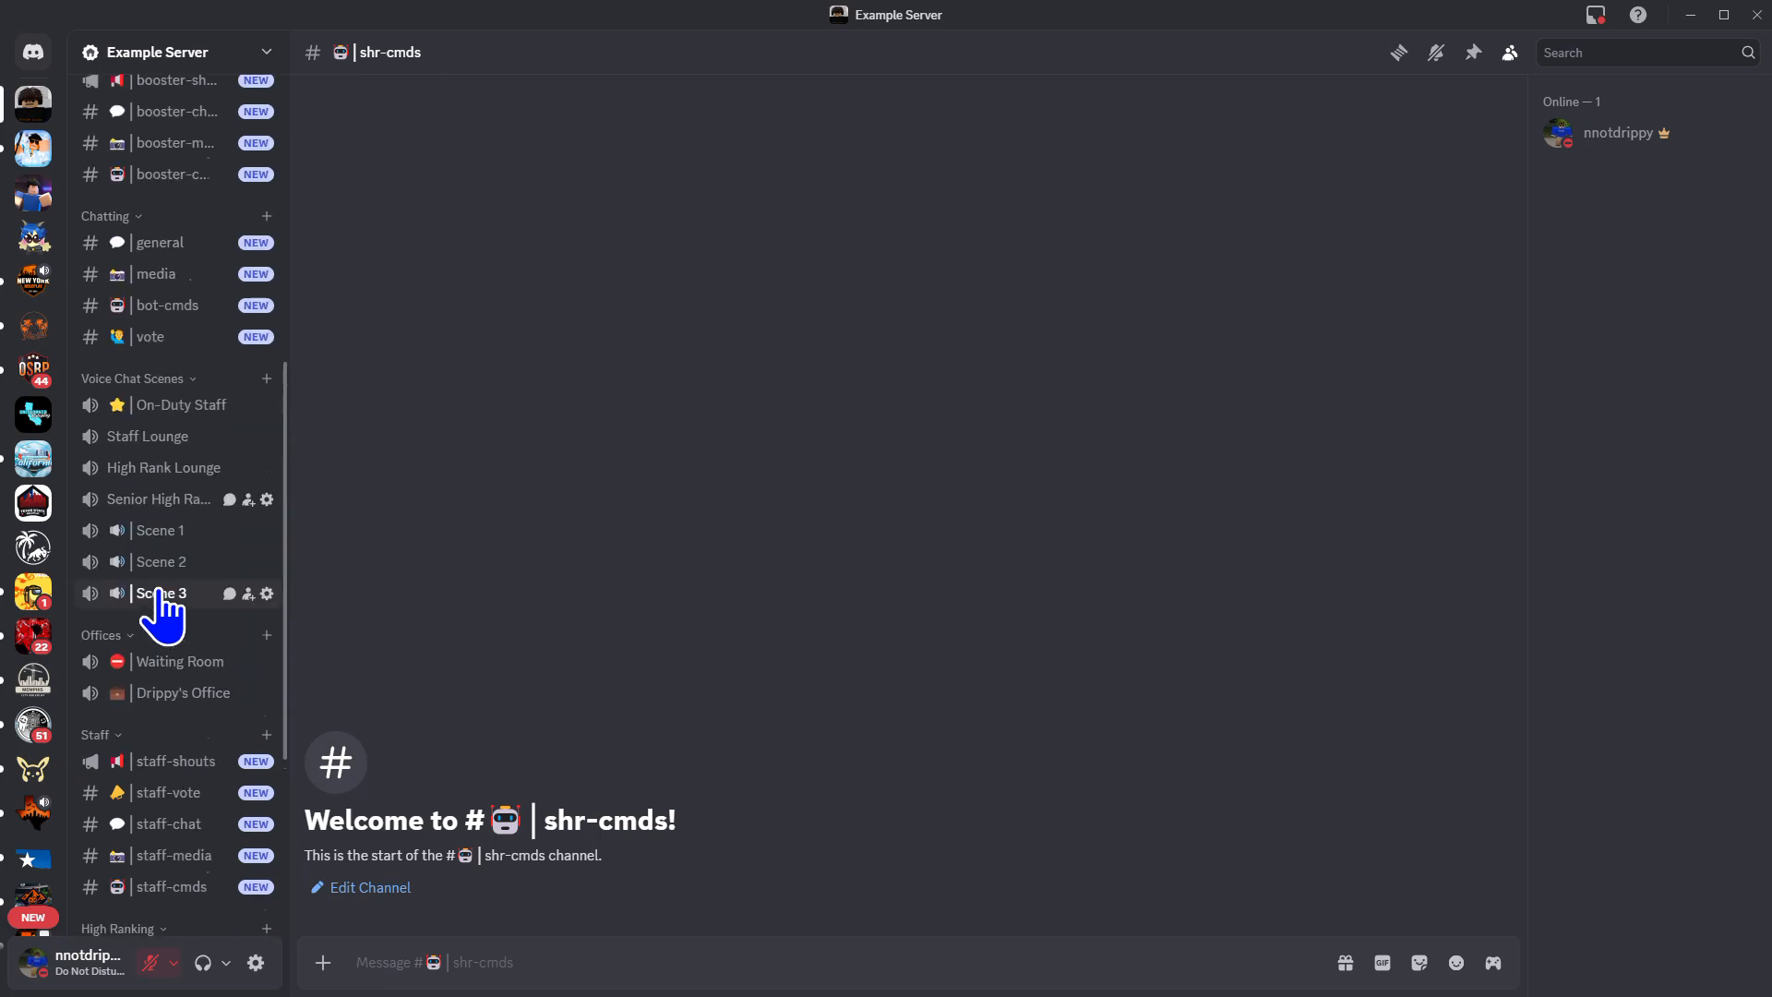
right_click(171, 637)
scroll(119, 574, up, 5)
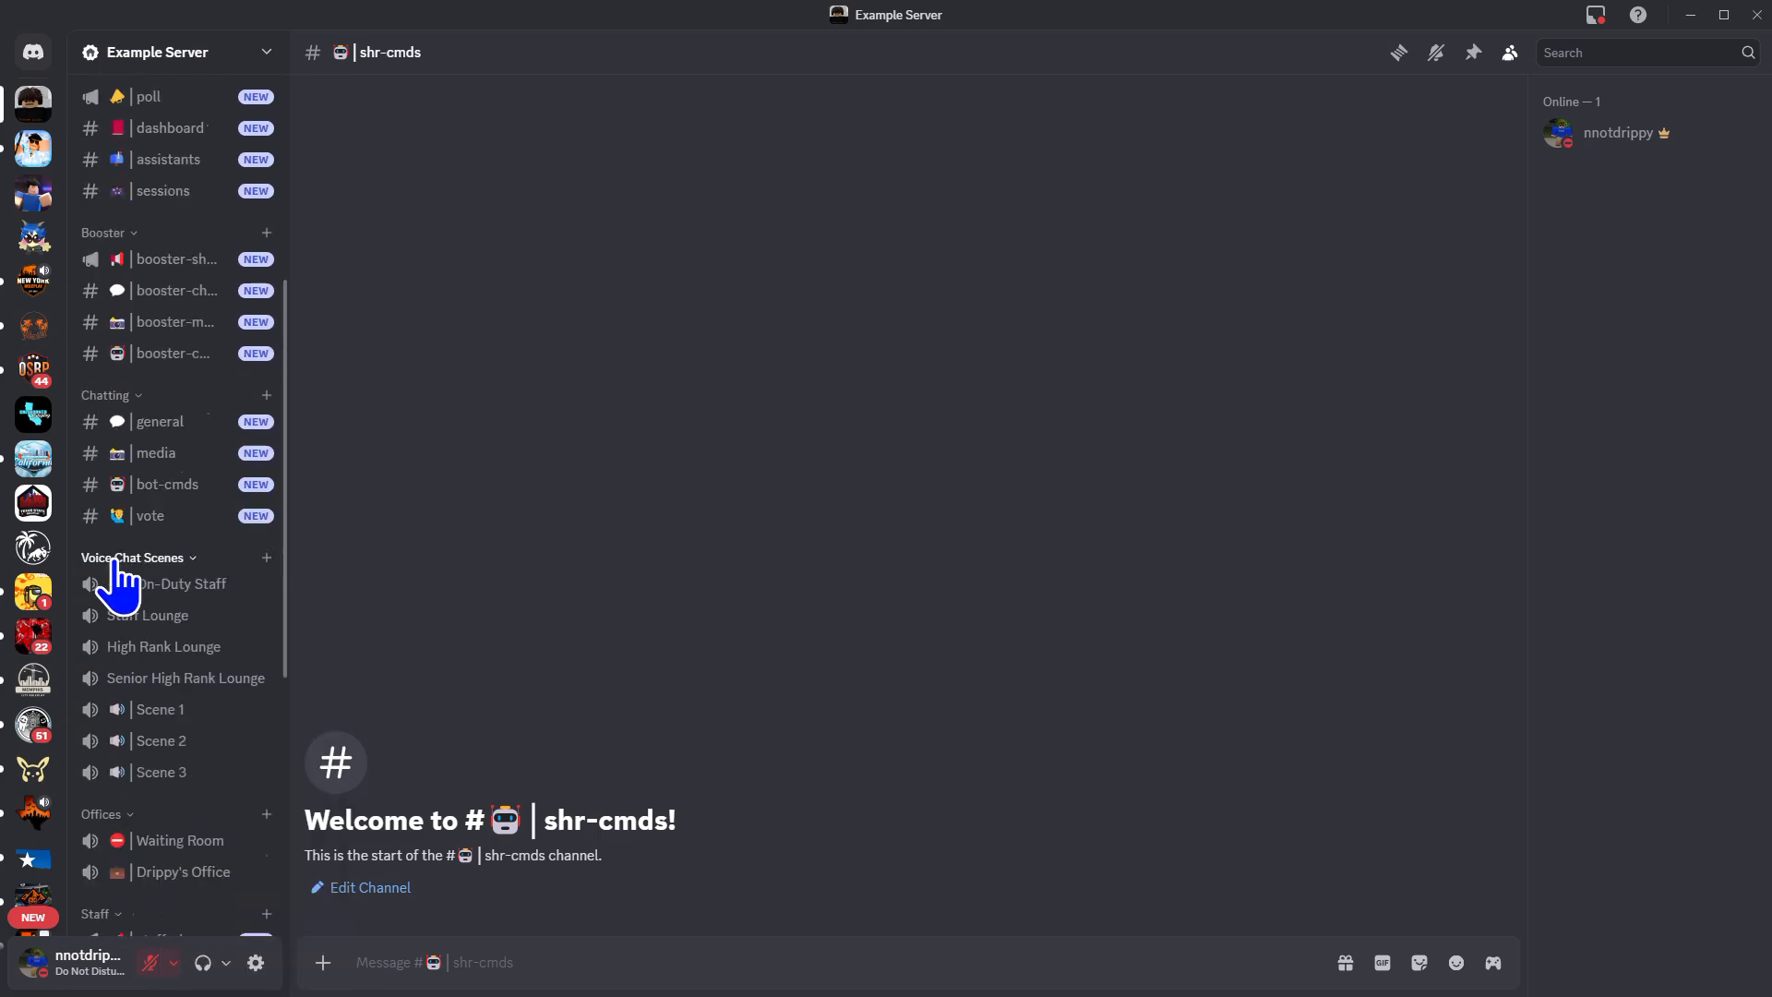
scroll(289, 566, down, 8)
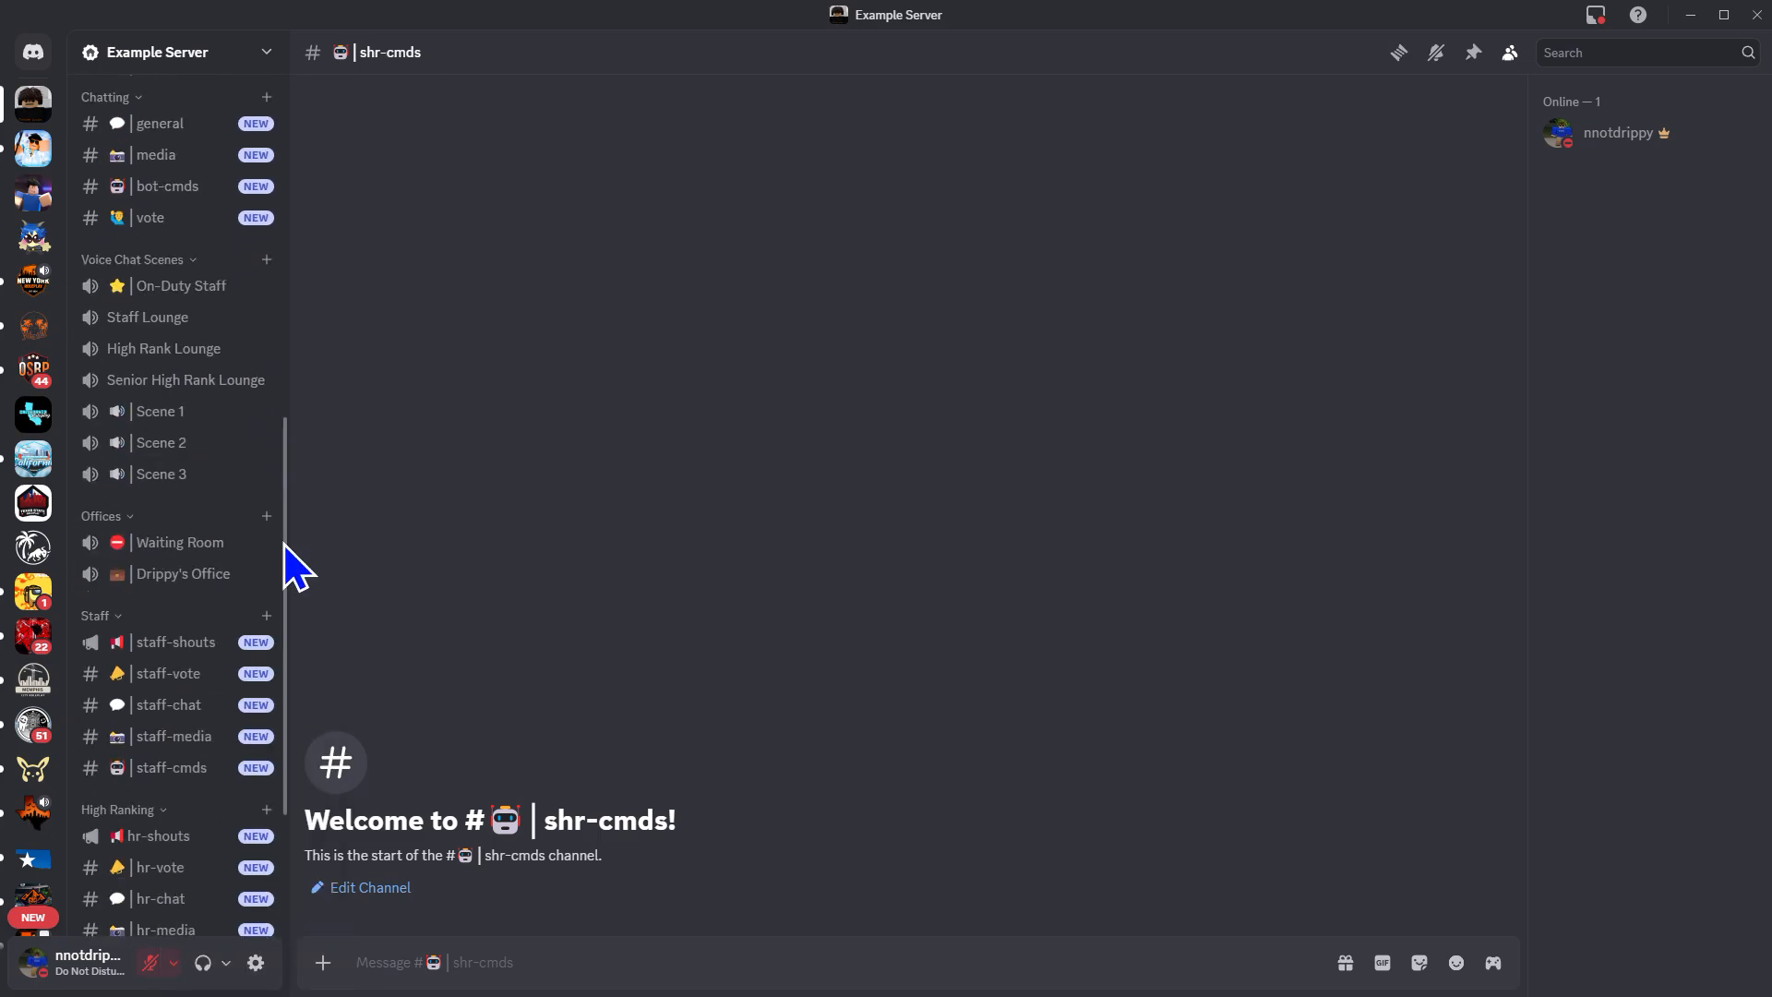
Assign the 🔒, Owner and Ownership Team roles to the server owner's member profile
click(1560, 136)
click(1302, 355)
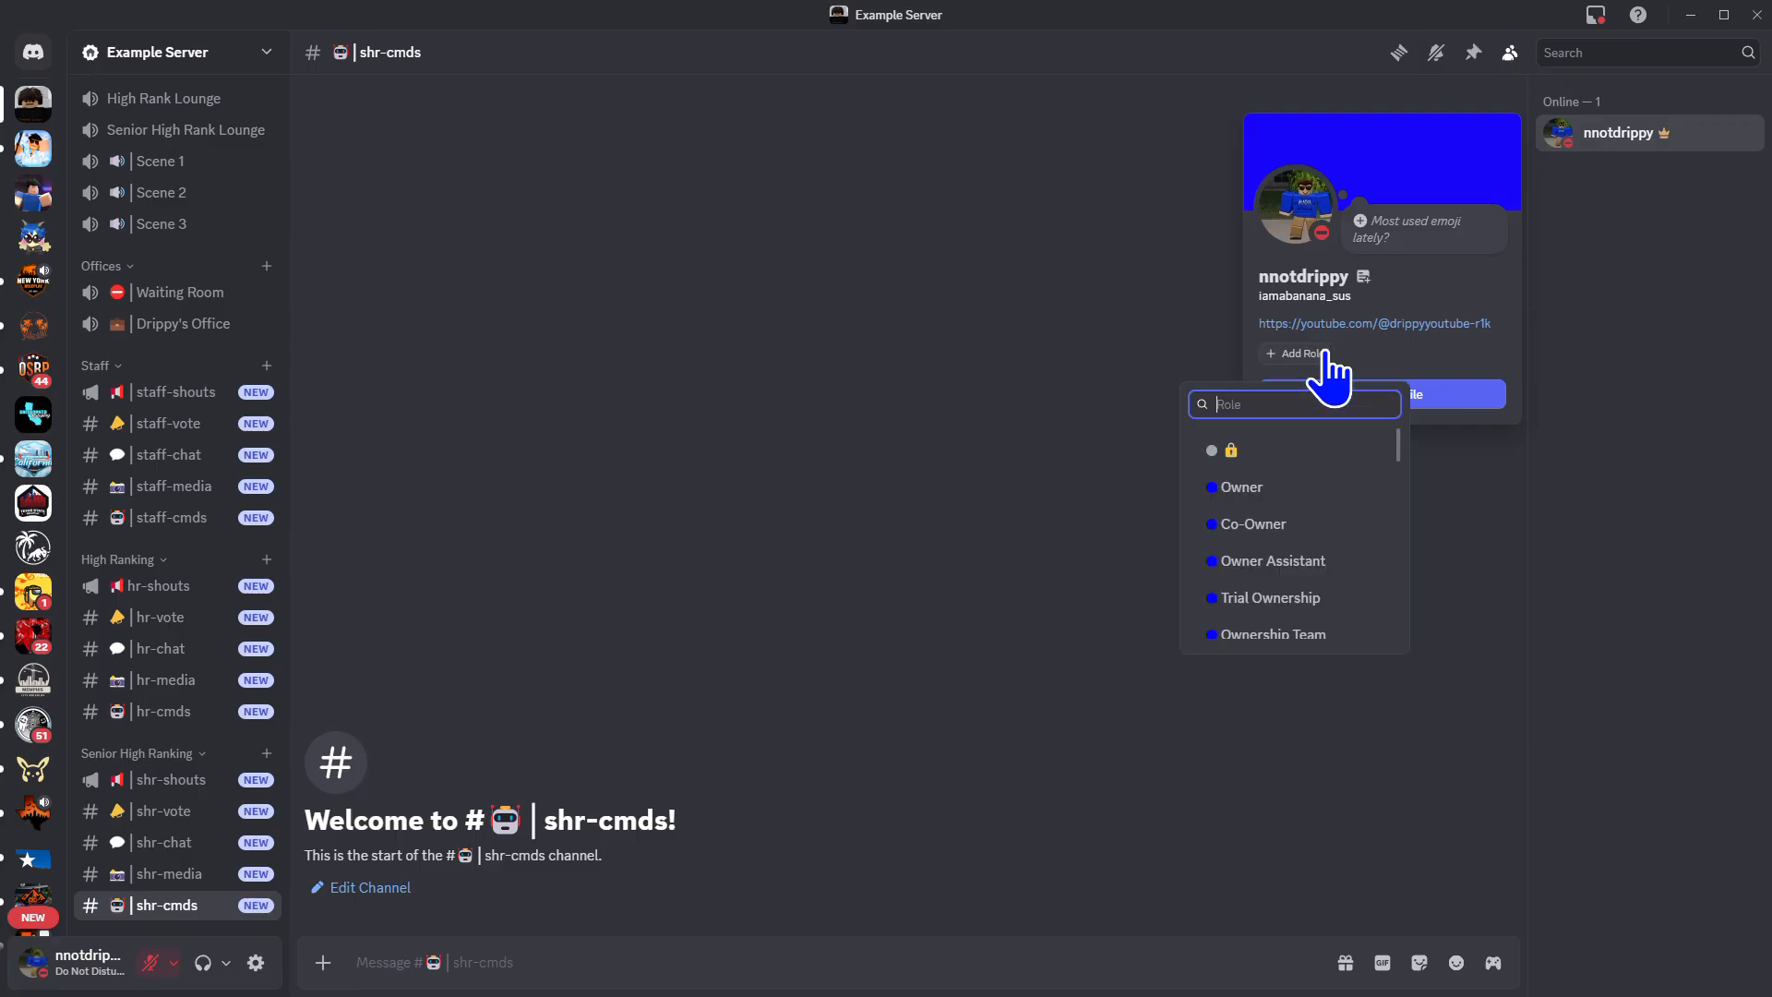
click(1330, 452)
click(1322, 354)
click(1357, 450)
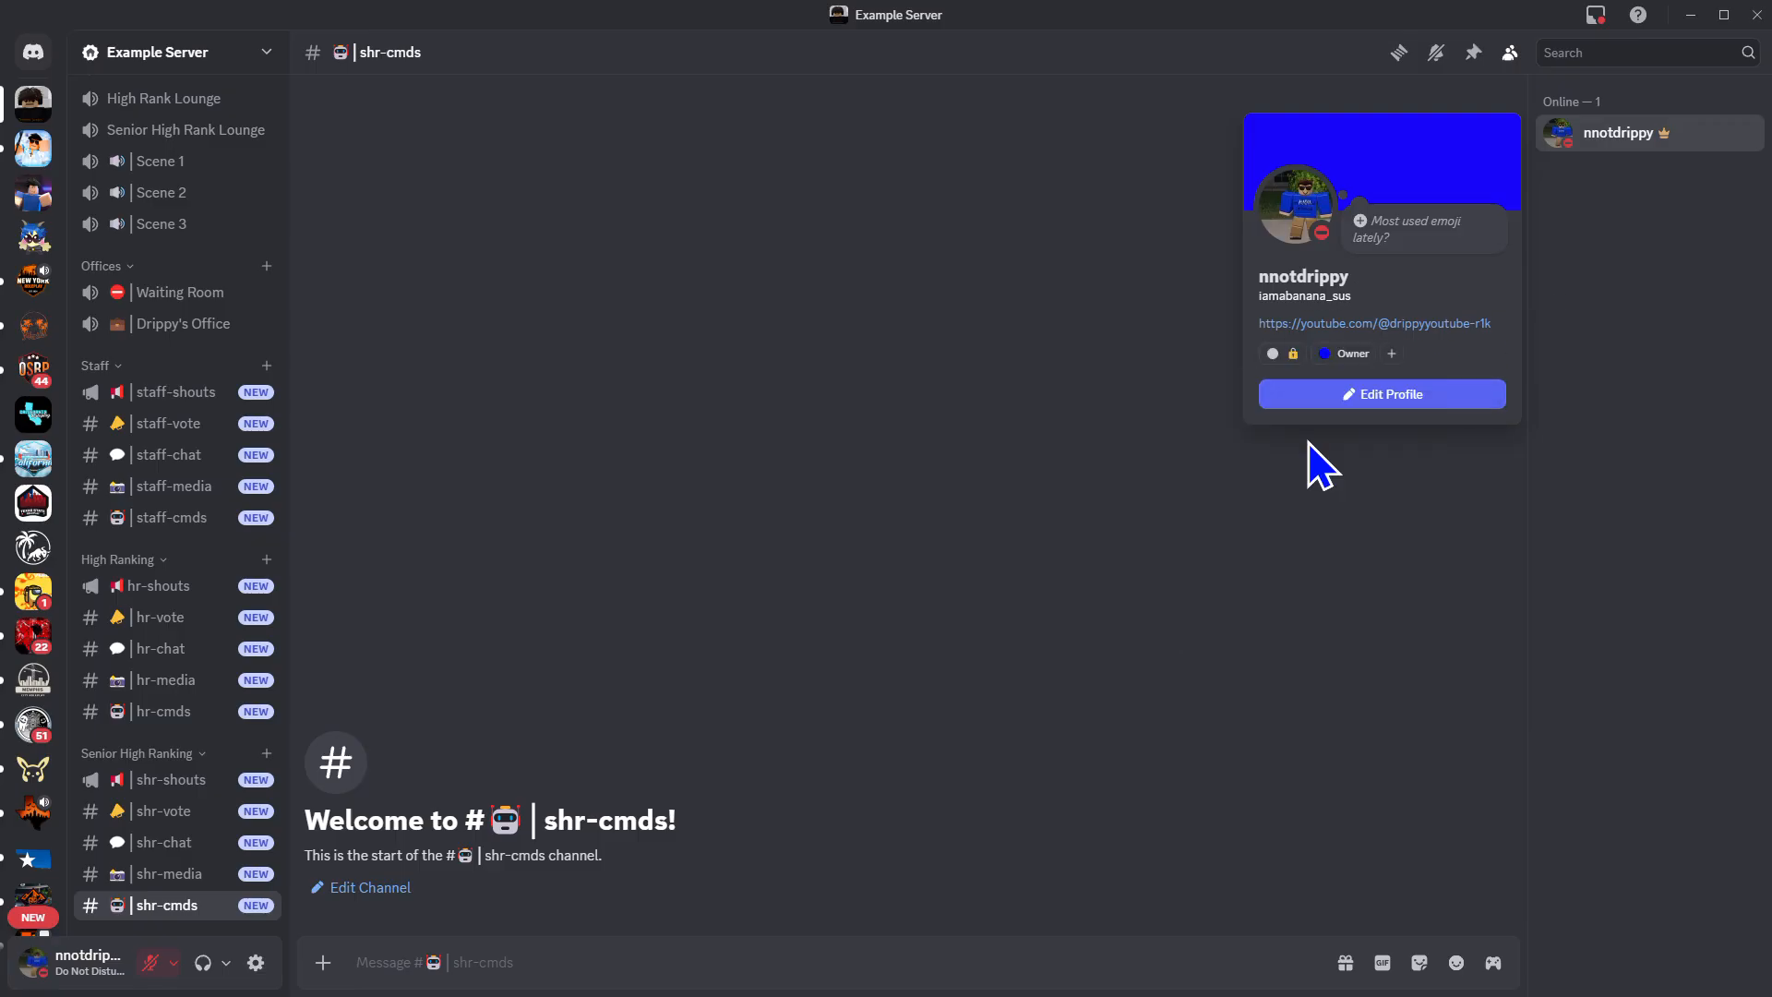
click(1391, 354)
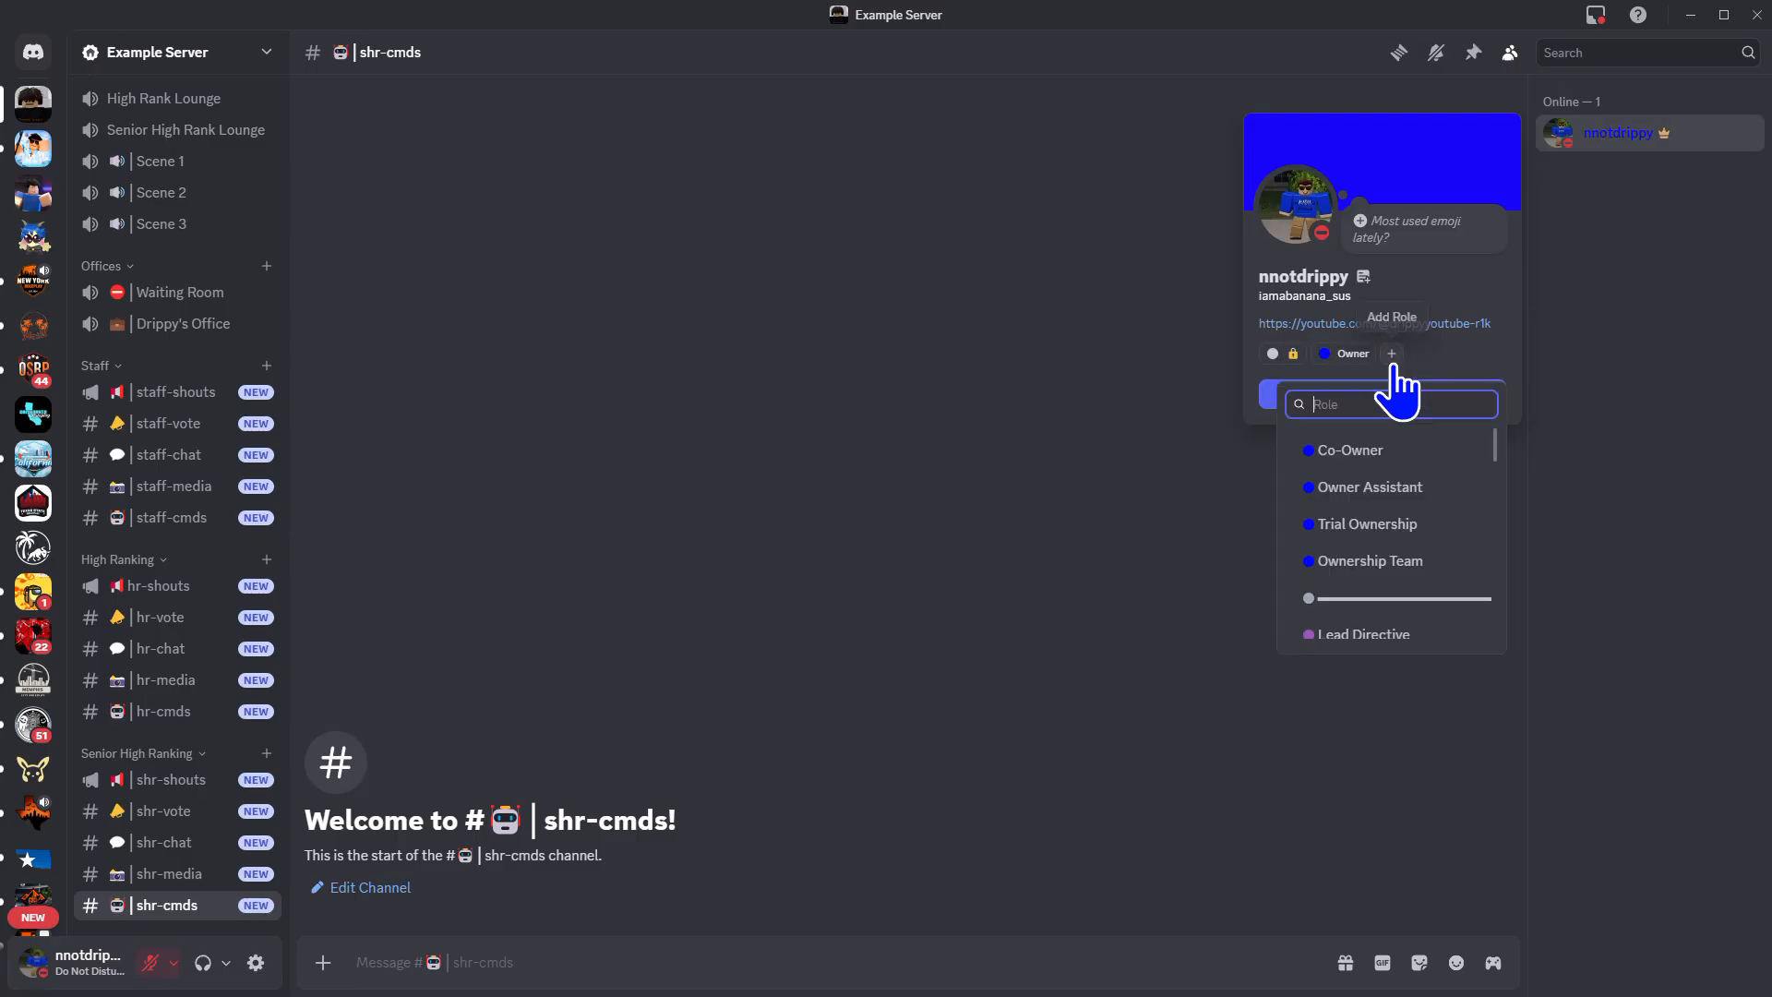
click(1394, 554)
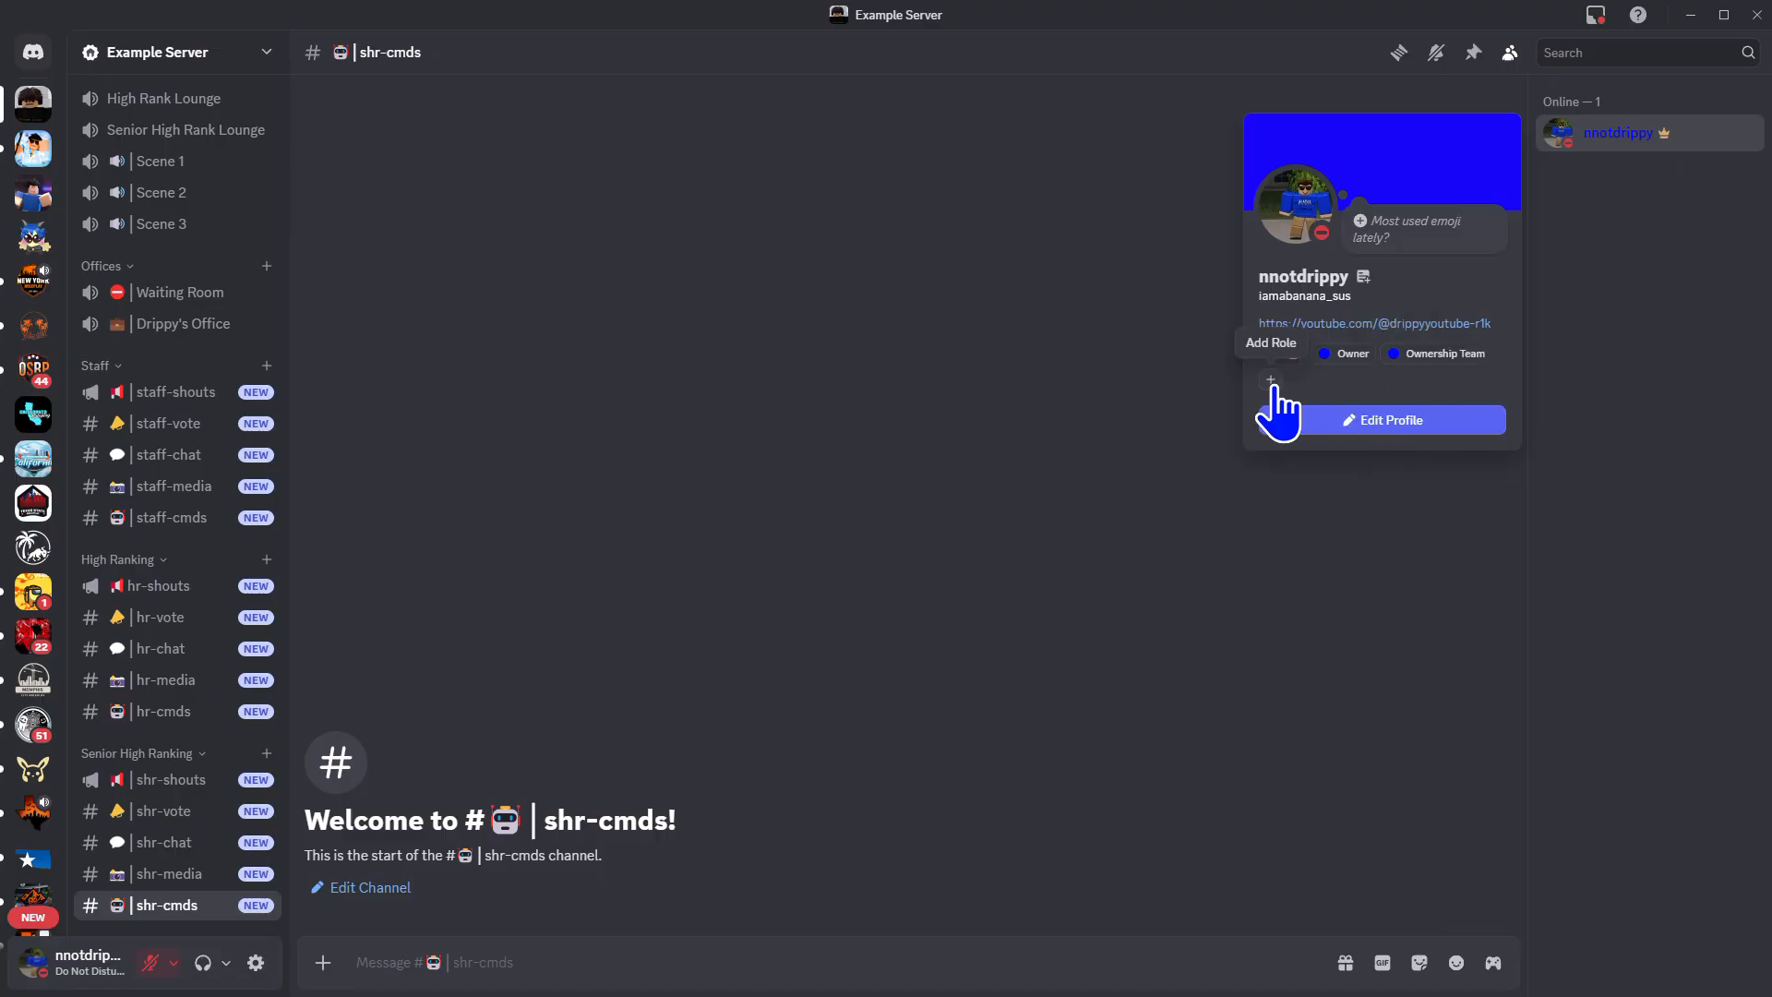
click(858, 508)
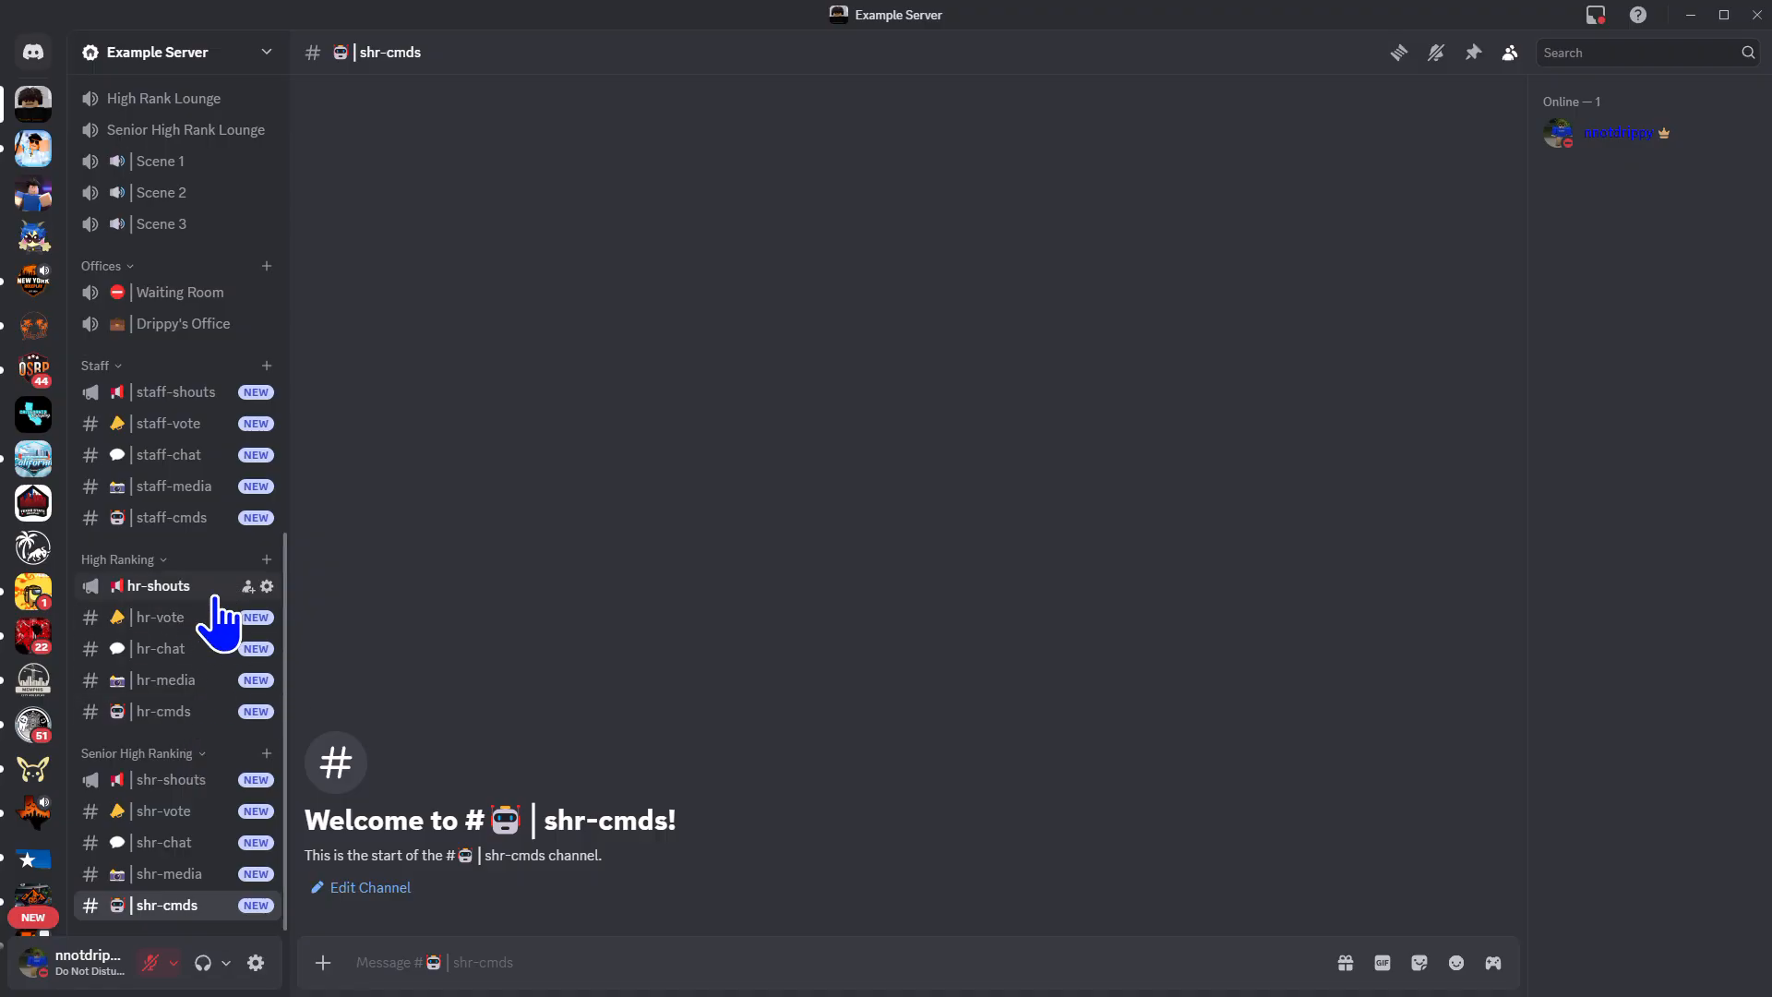
click(176, 52)
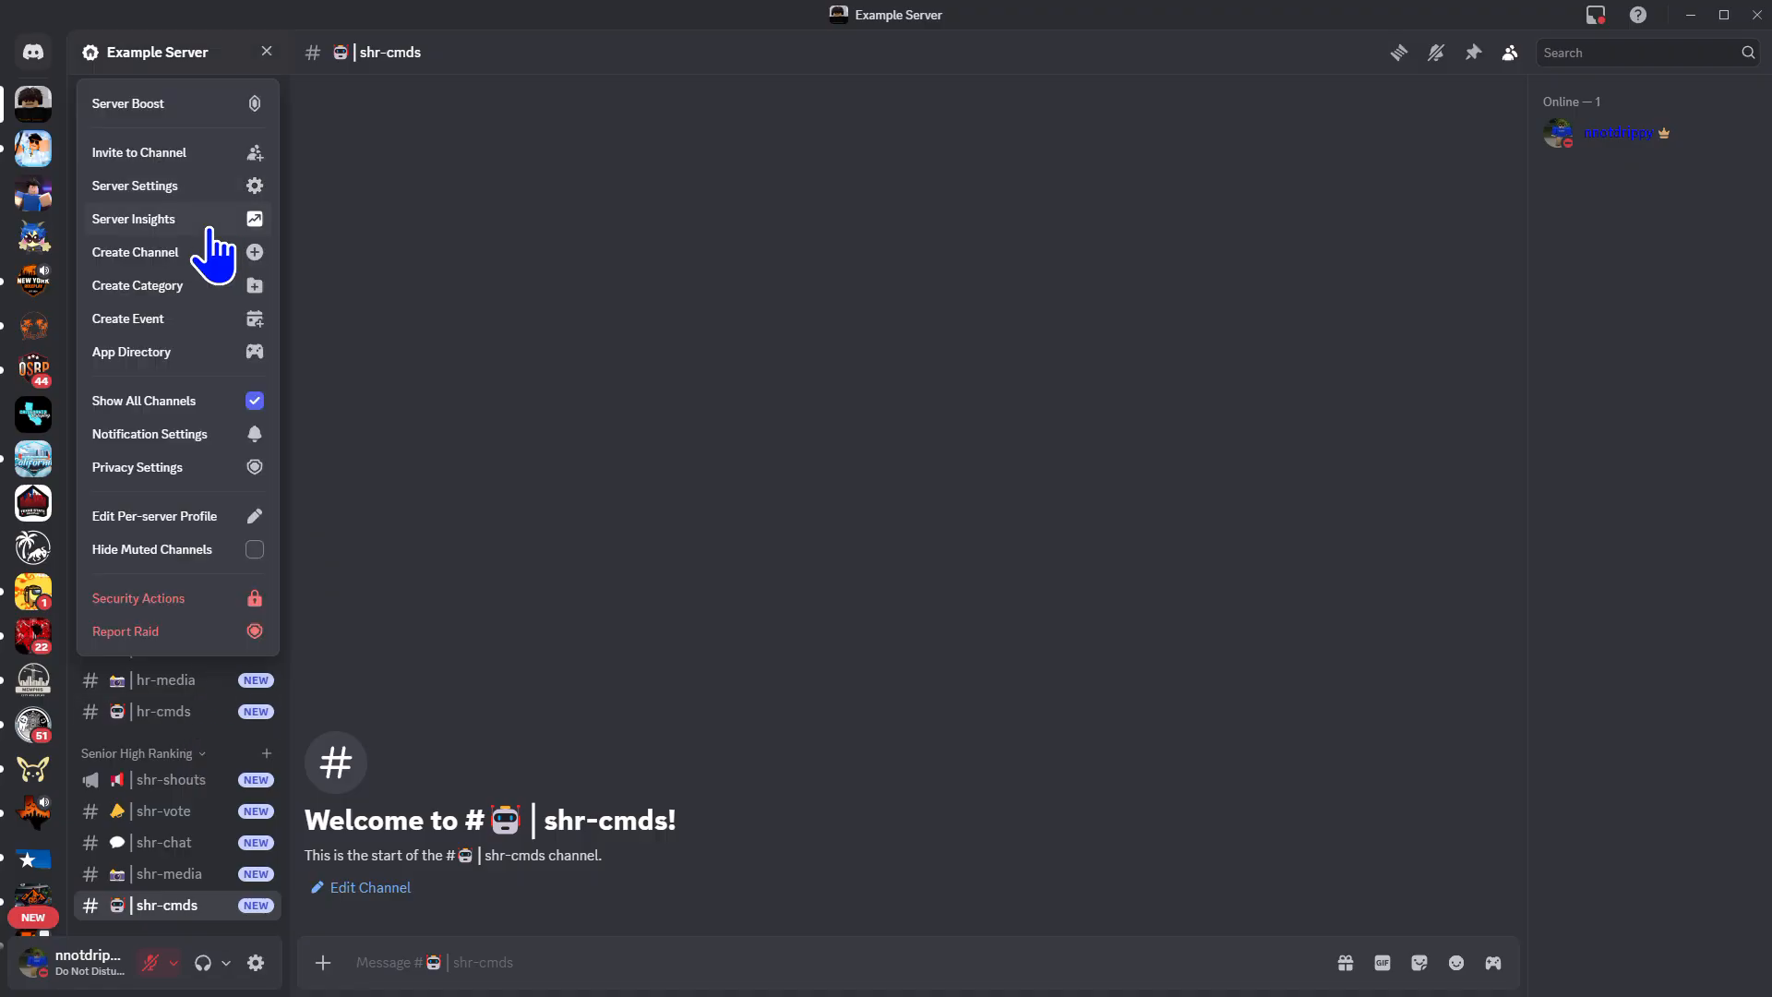
click(196, 185)
click(452, 405)
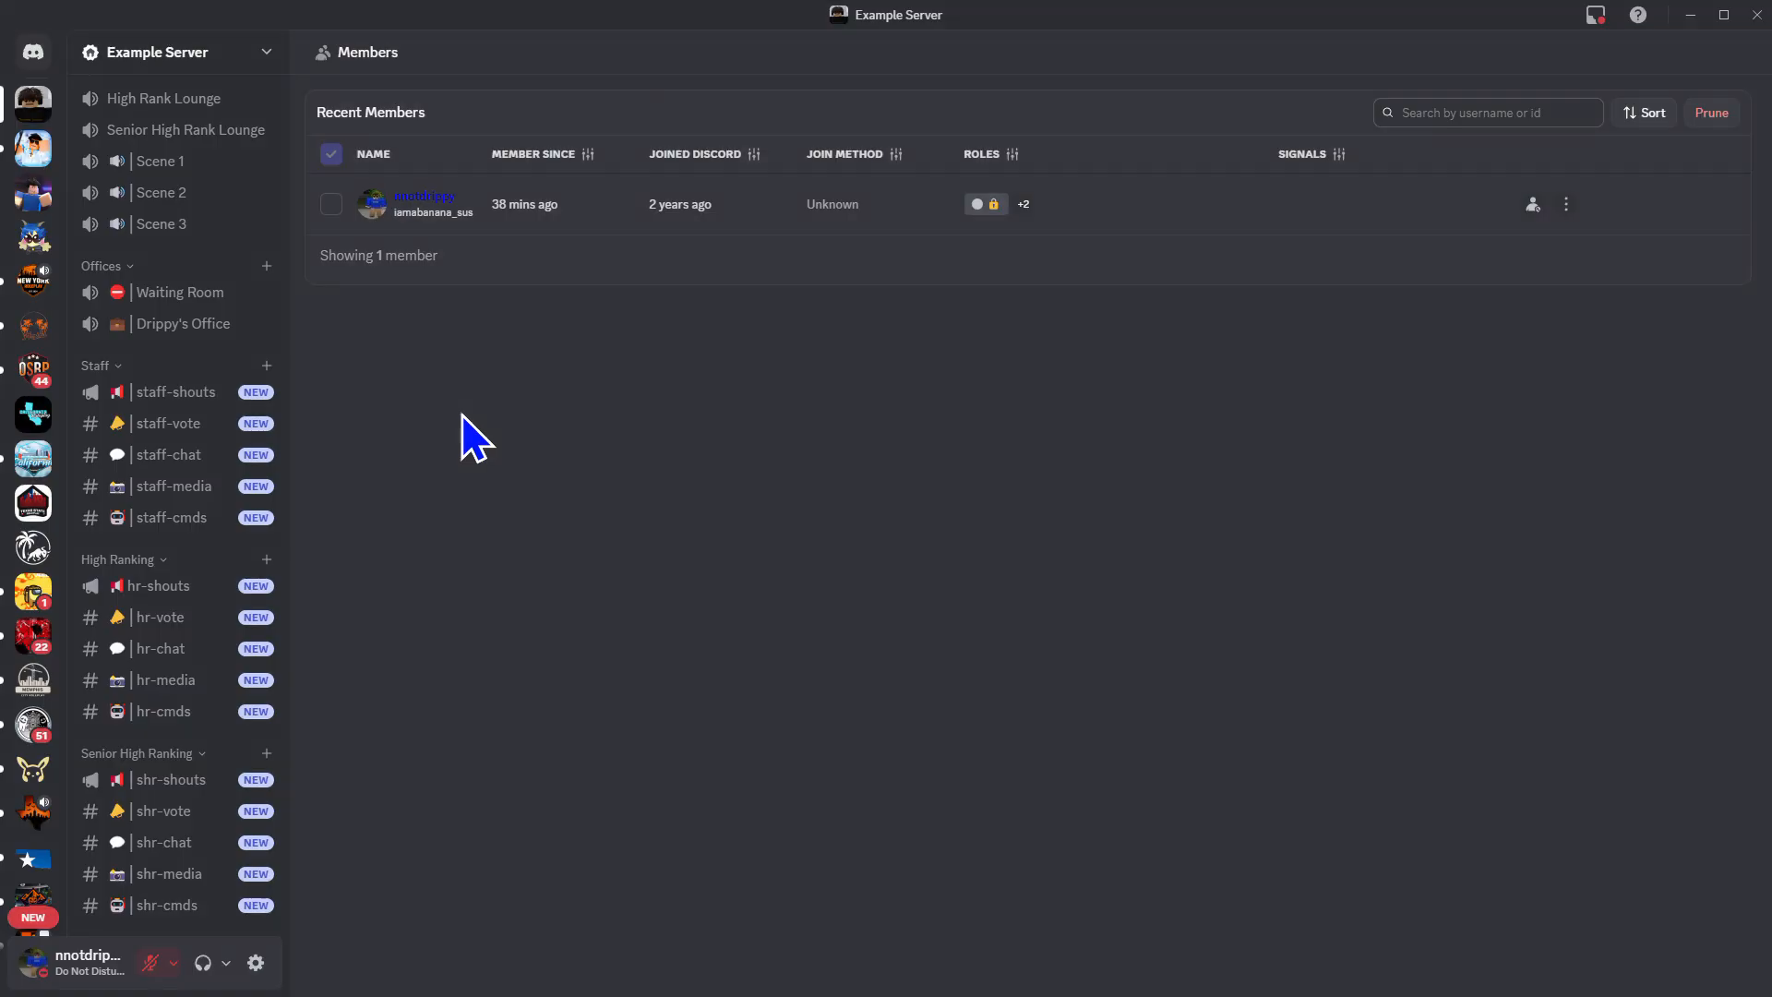
Create a new role in the server's role settings and name it "⭐┃Staff of the Week"
click(217, 52)
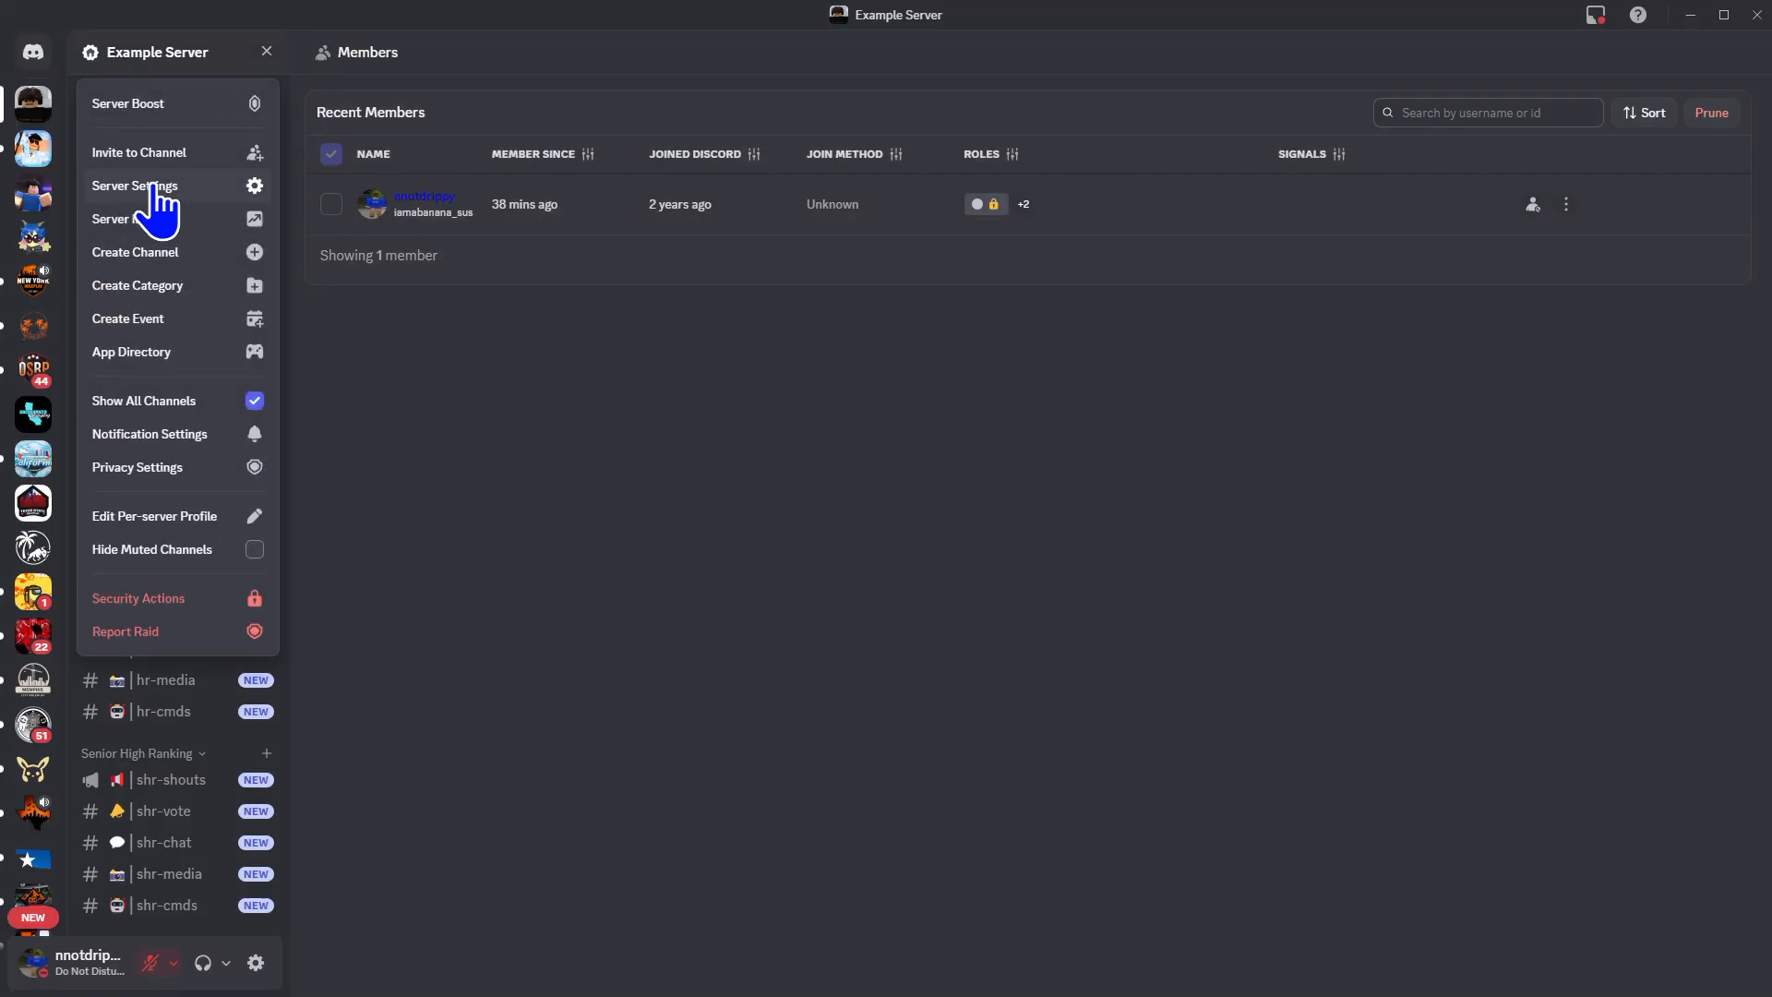
click(152, 185)
click(448, 427)
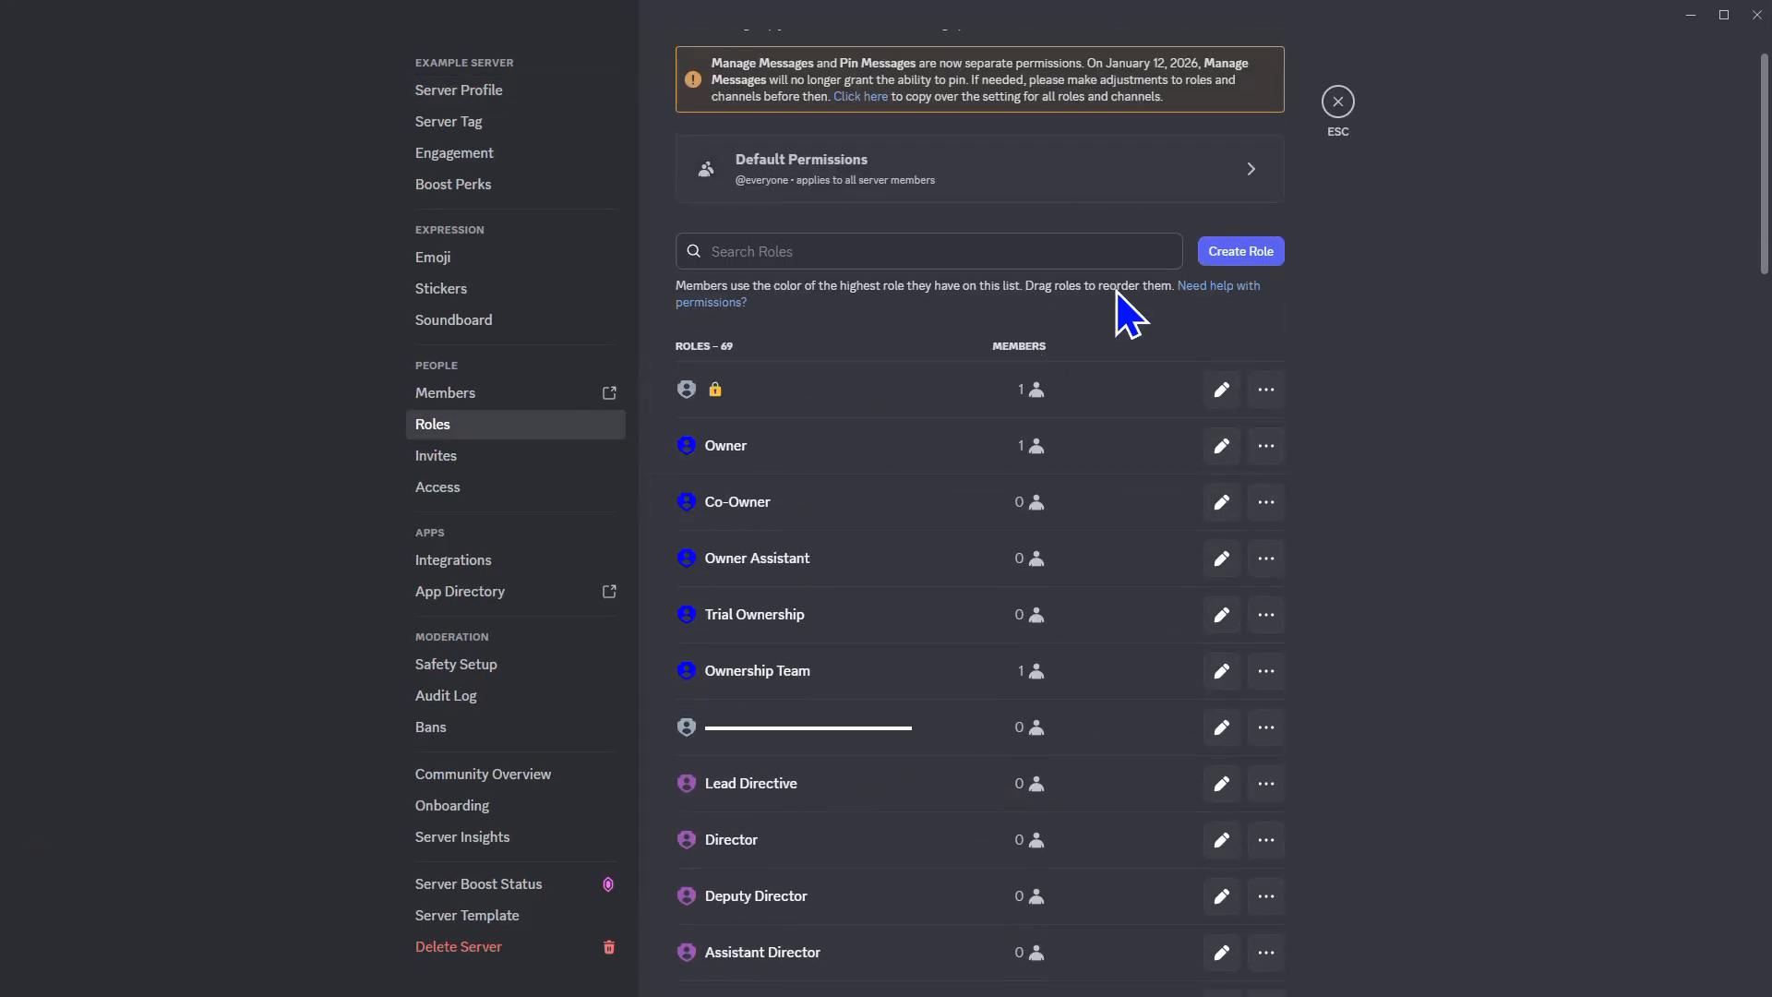
click(1241, 251)
key(ctrl+a)
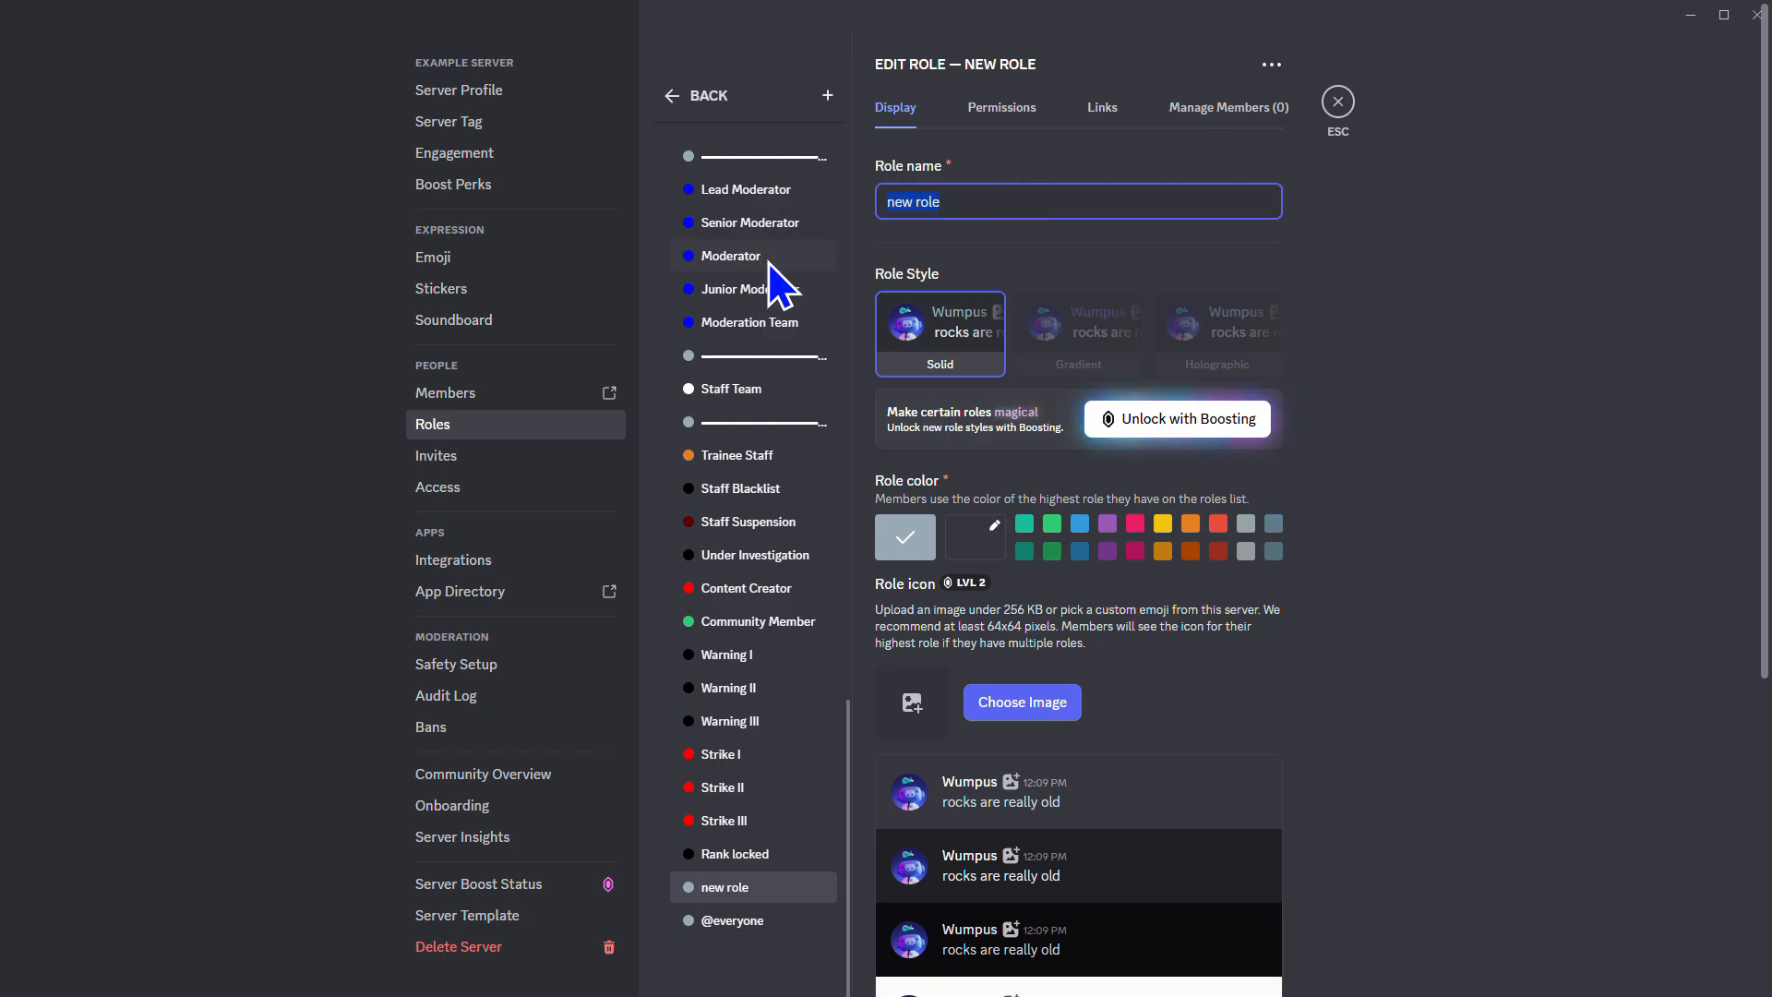
key(super+period)
key(Down)
key(Return)
text(| Staff of the Week)
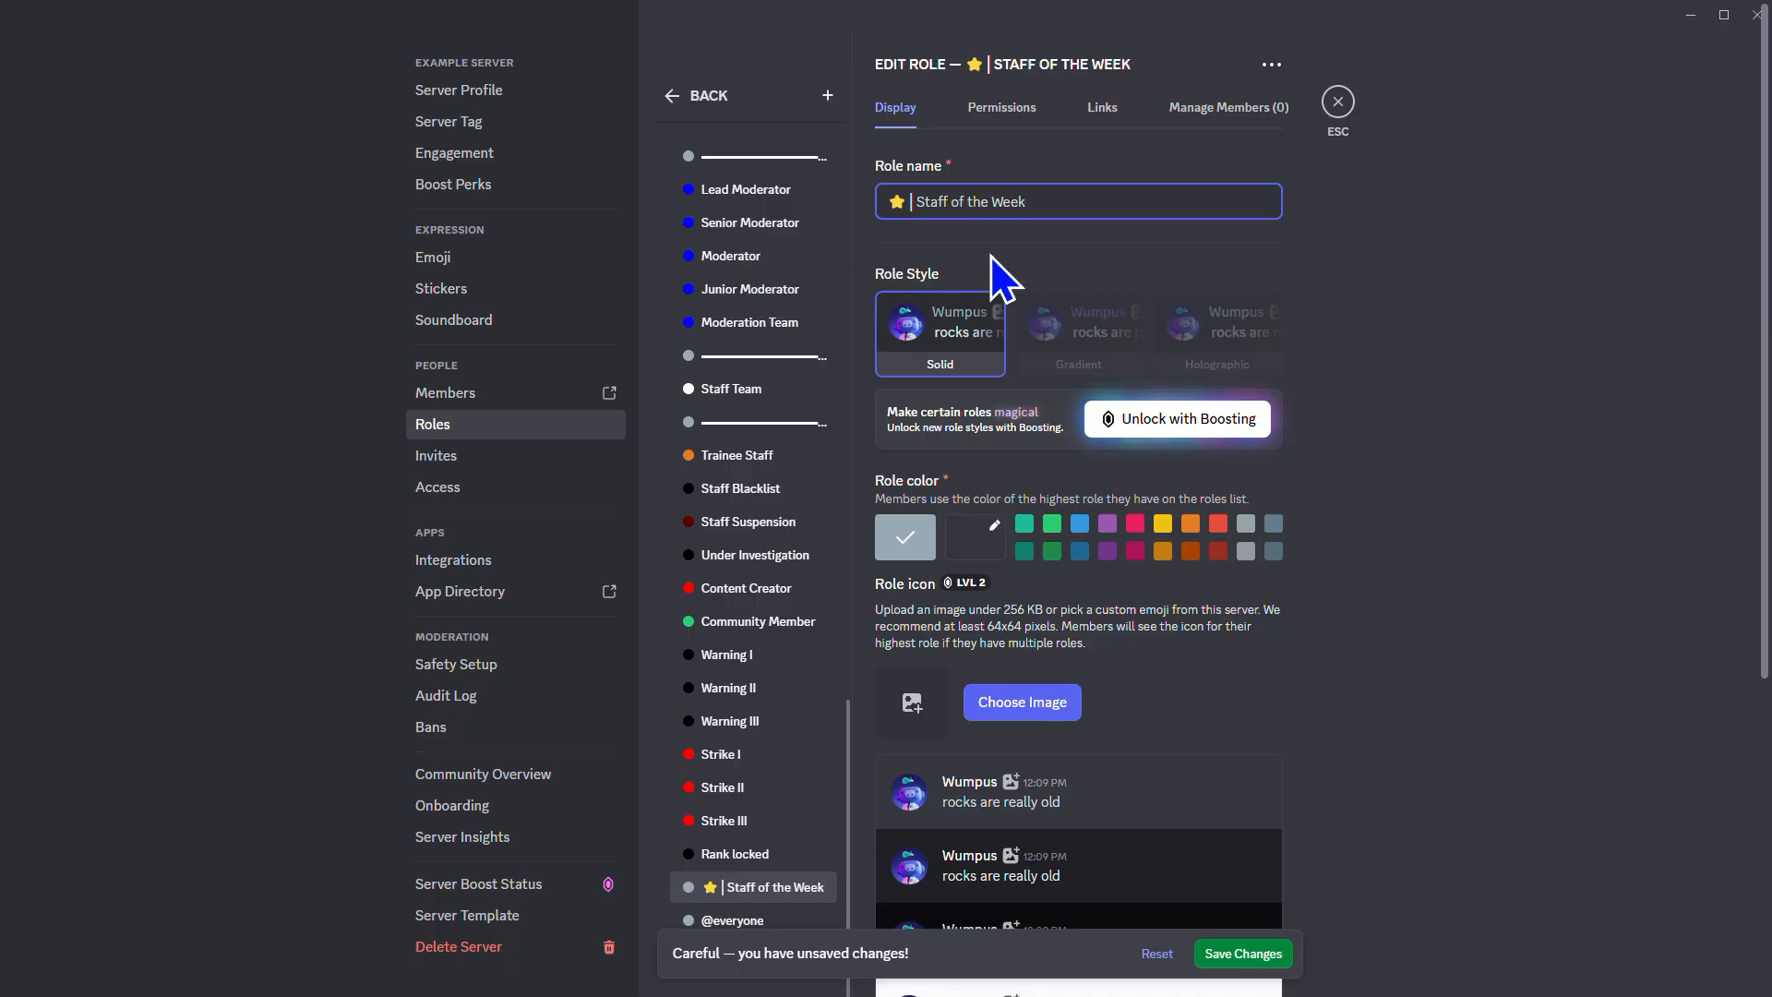
Give the Staff of the Week role the bright yellow preset colour, move it directly above Lead Management and save the changes
click(975, 545)
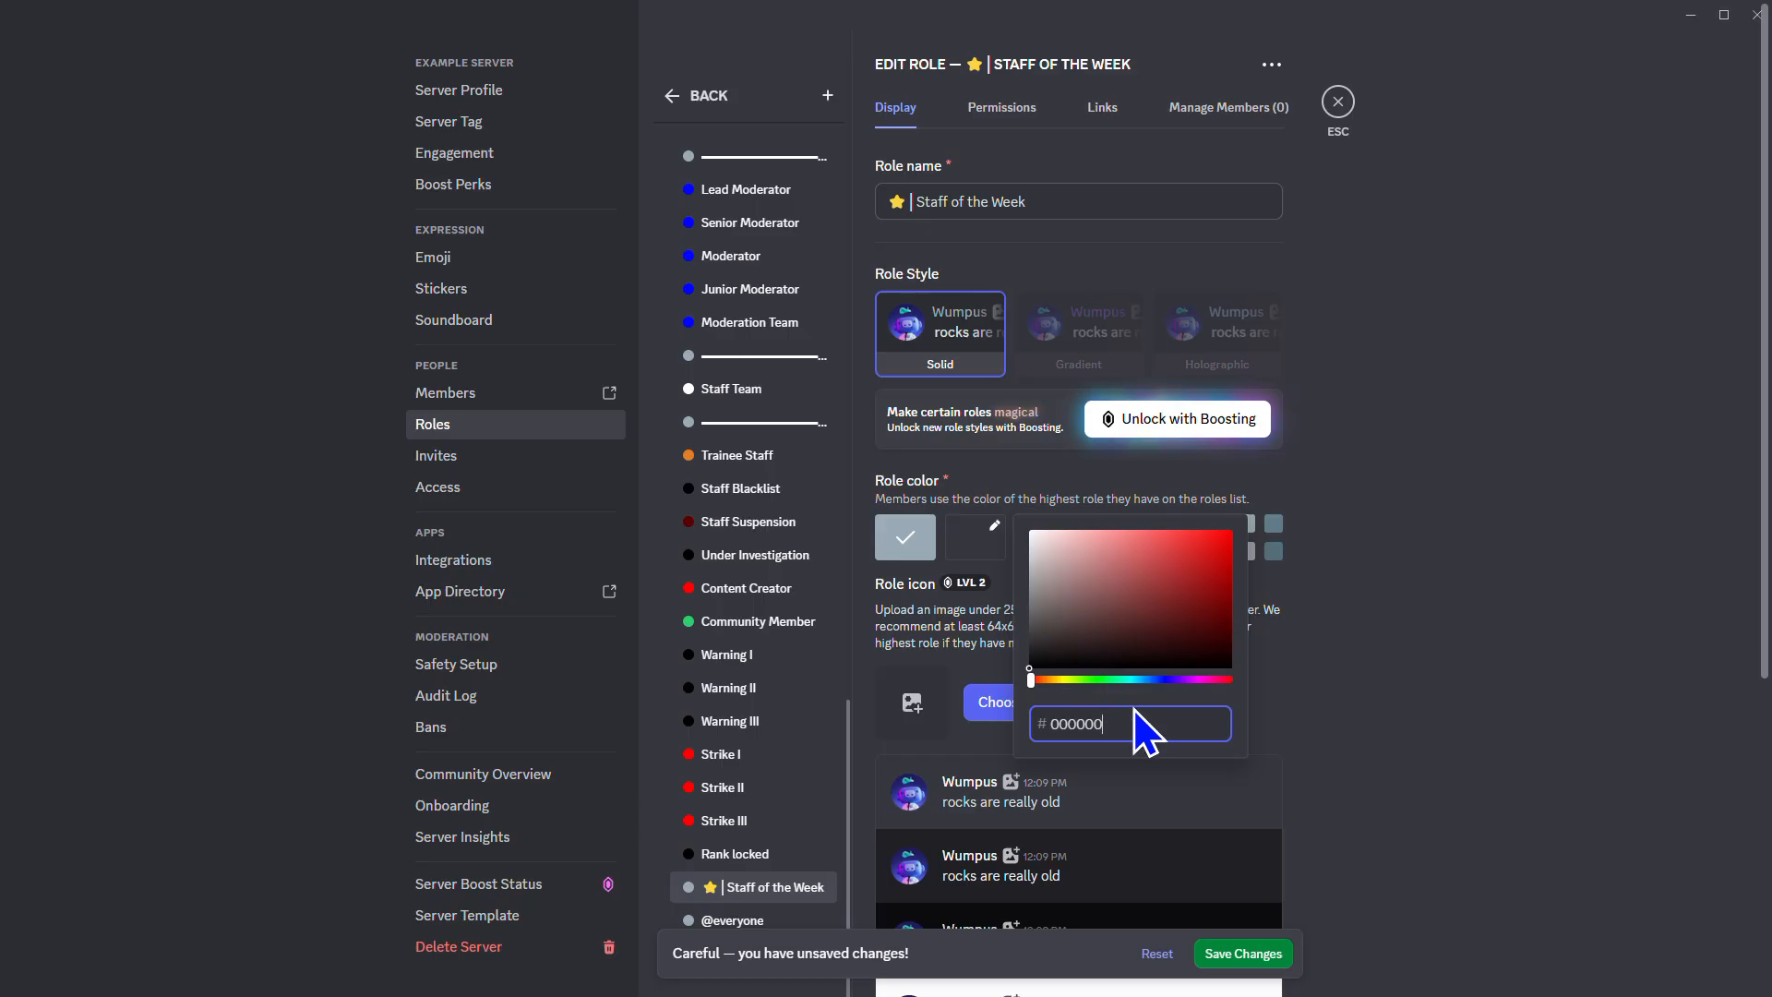
click(1276, 672)
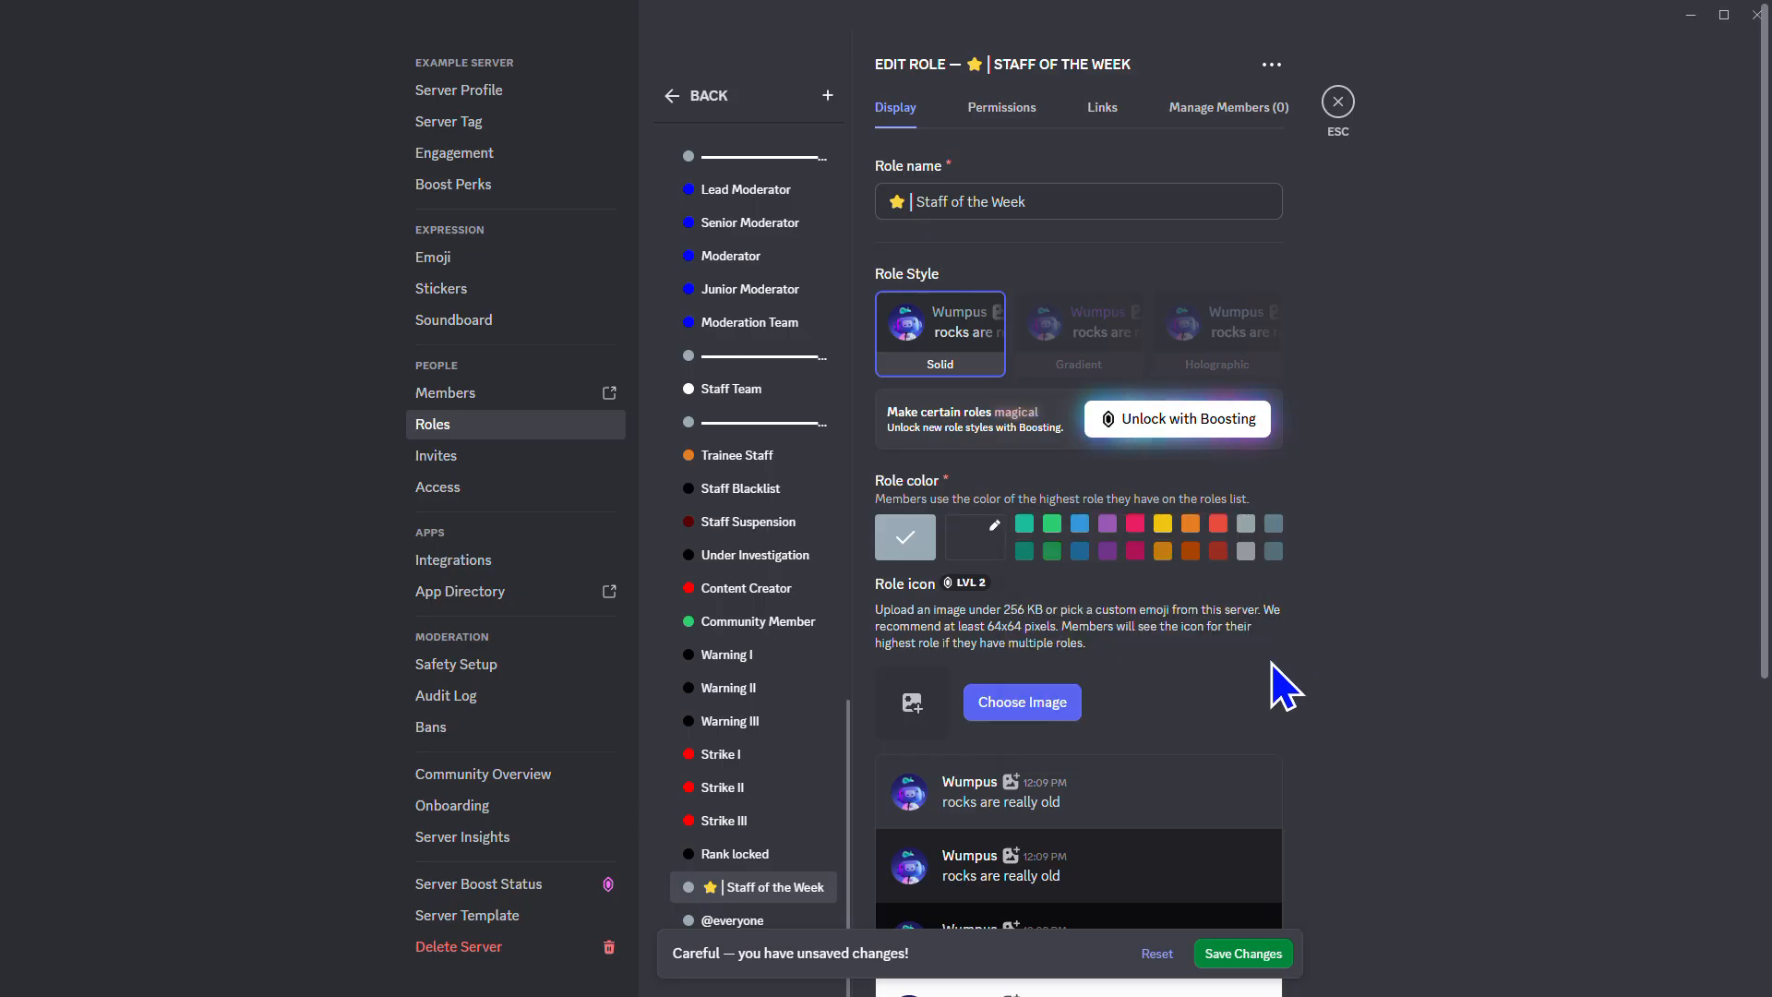
click(1162, 524)
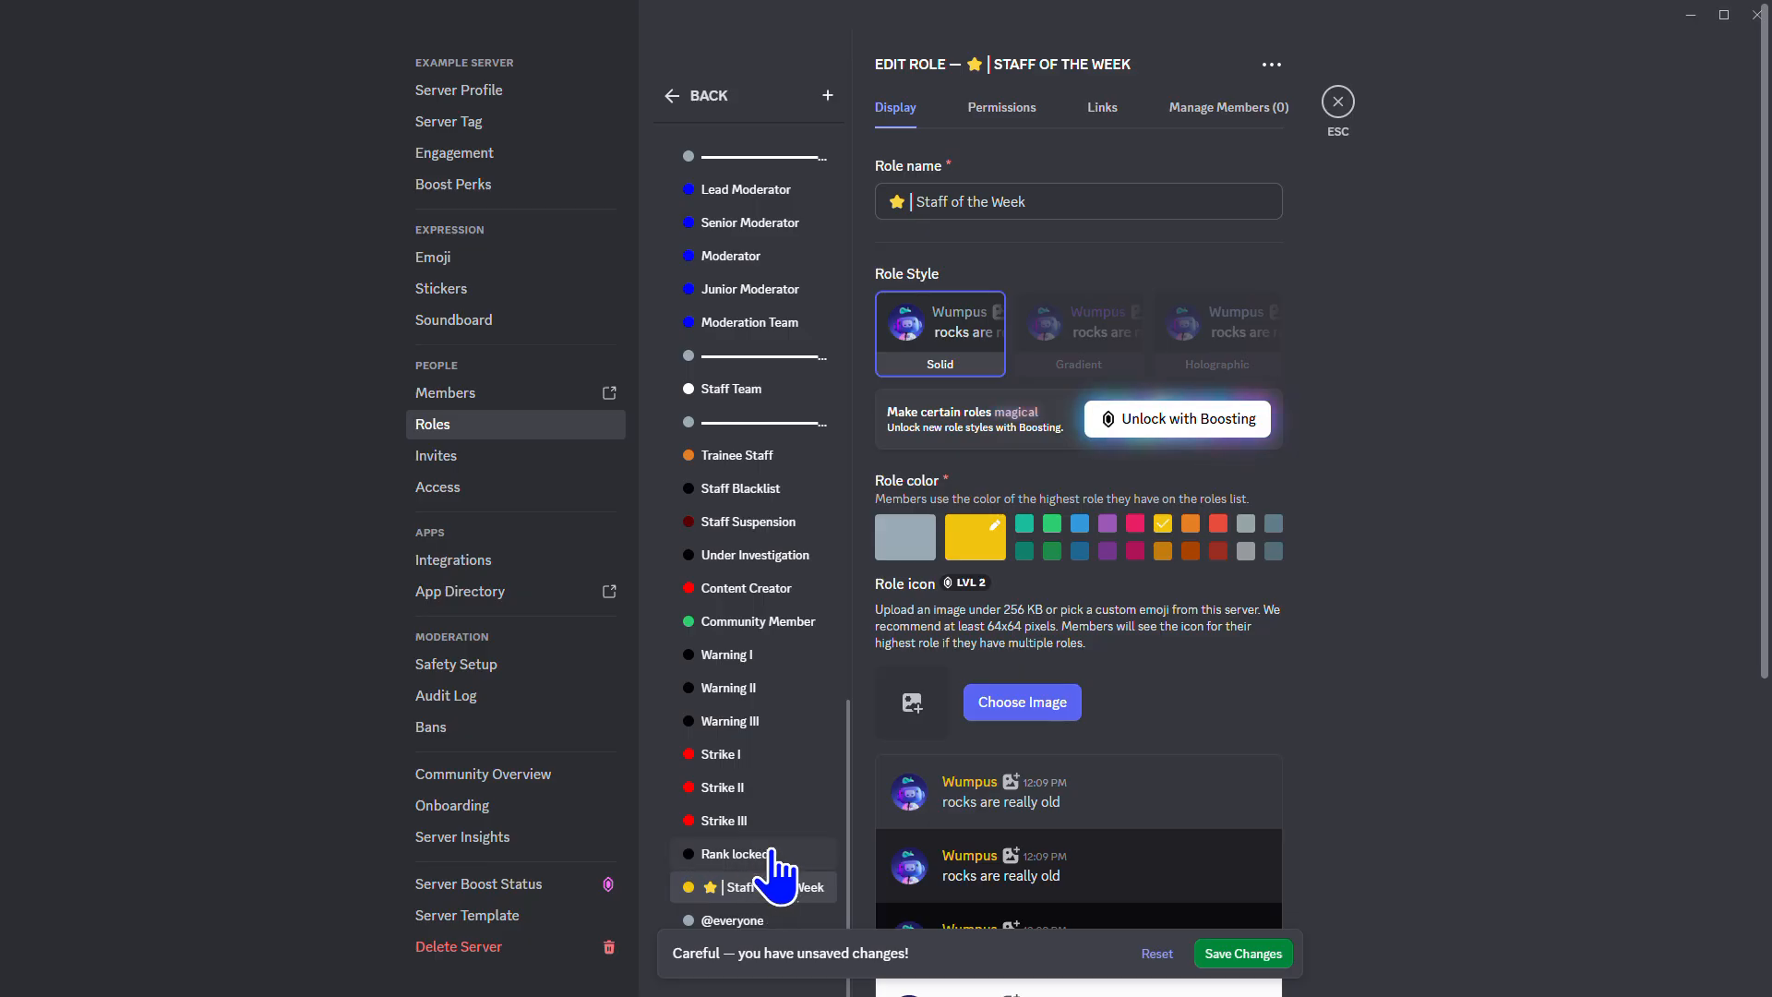
click(1237, 954)
drag(812, 893, 825, 613)
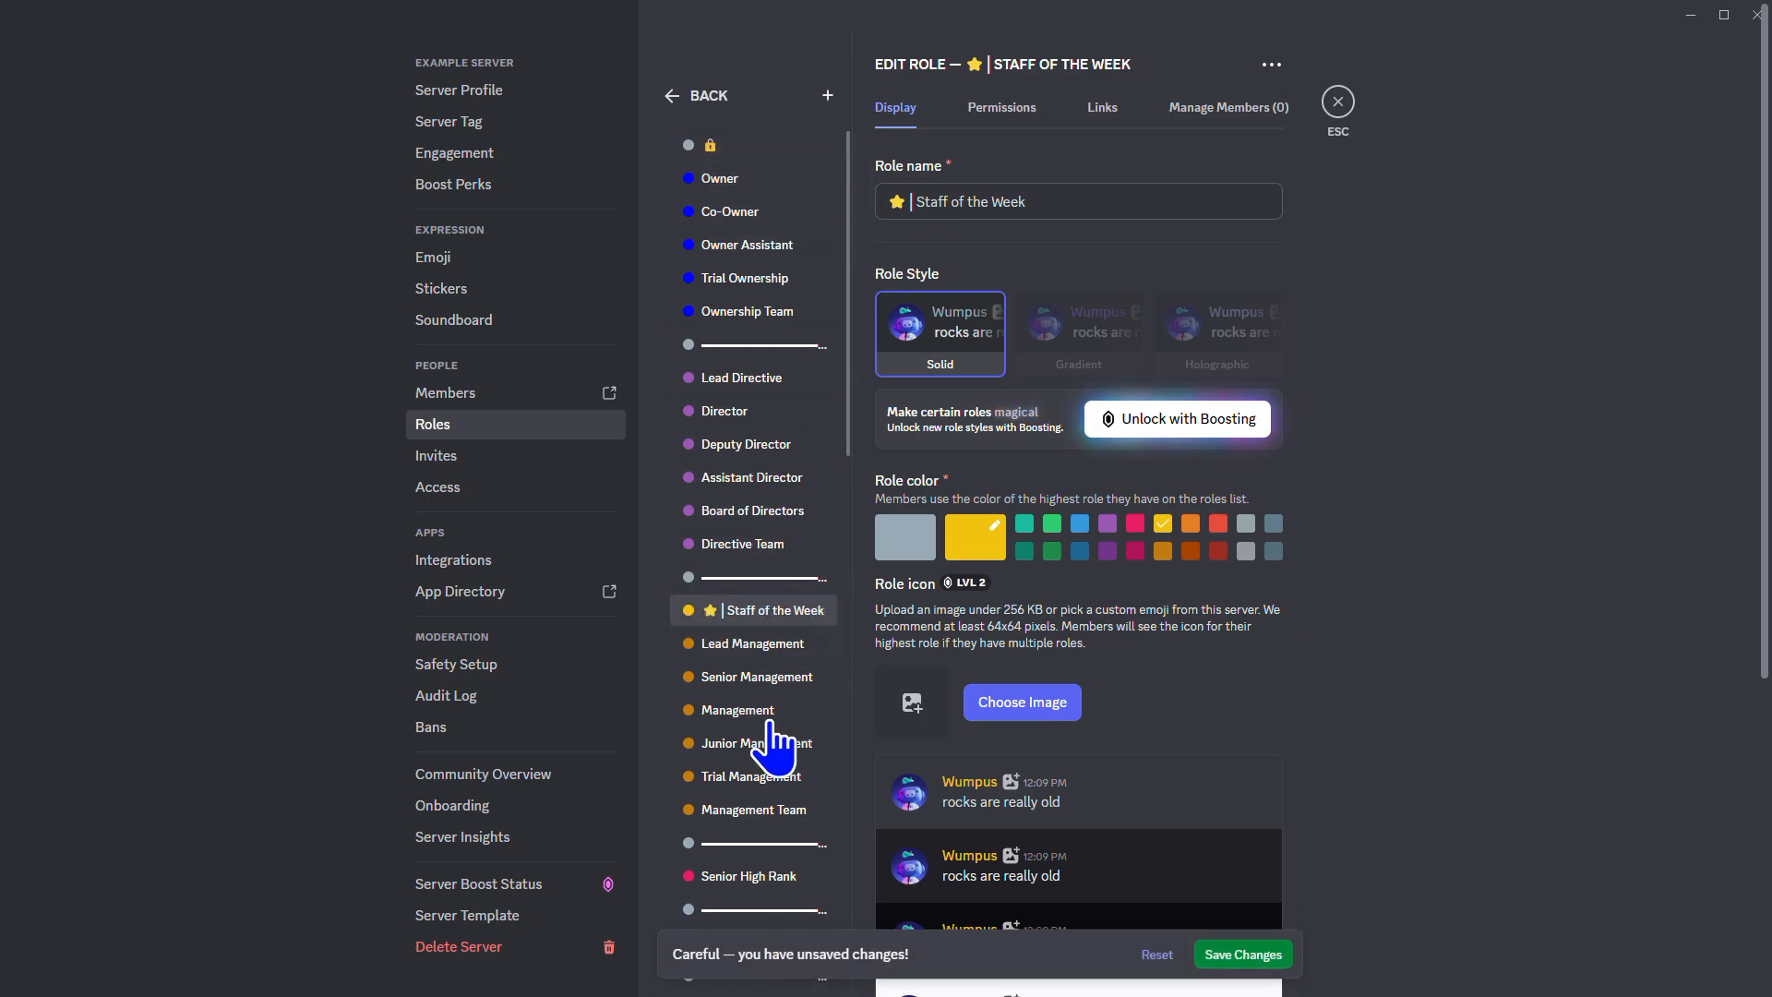
click(1260, 954)
Create another separator role with the line name copied from an existing separator and place it directly below Staff of the Week
click(766, 843)
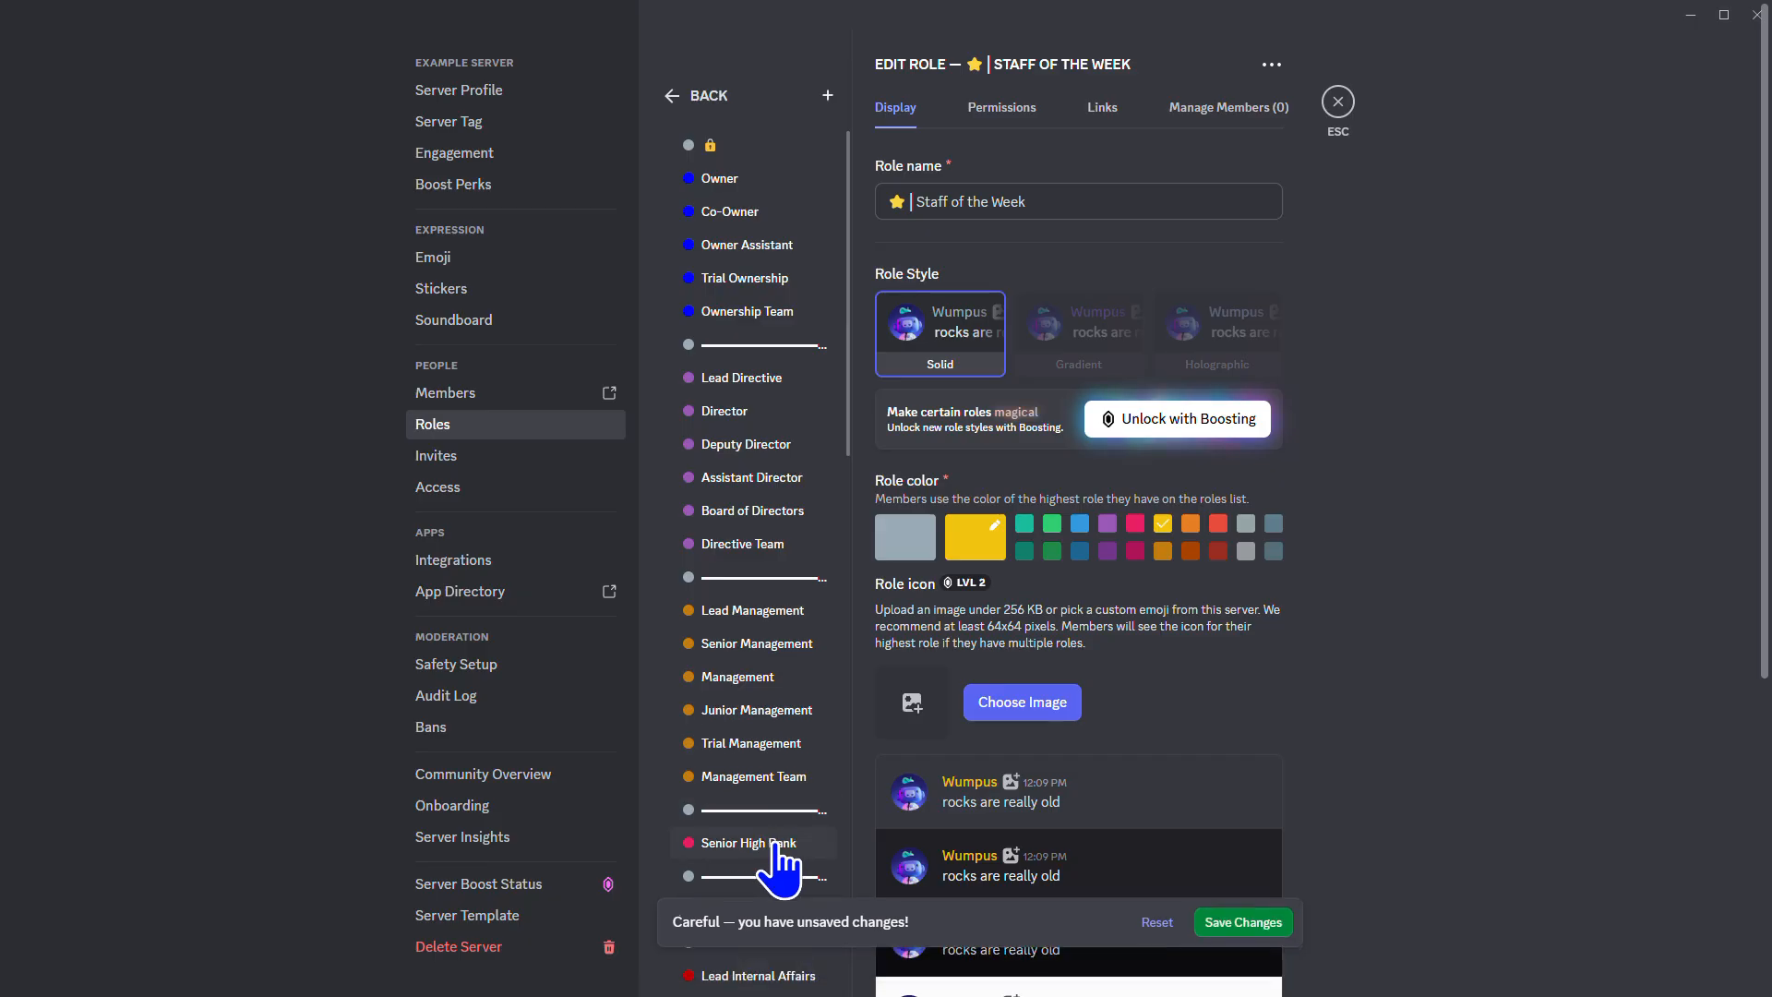
triple_click(1205, 203)
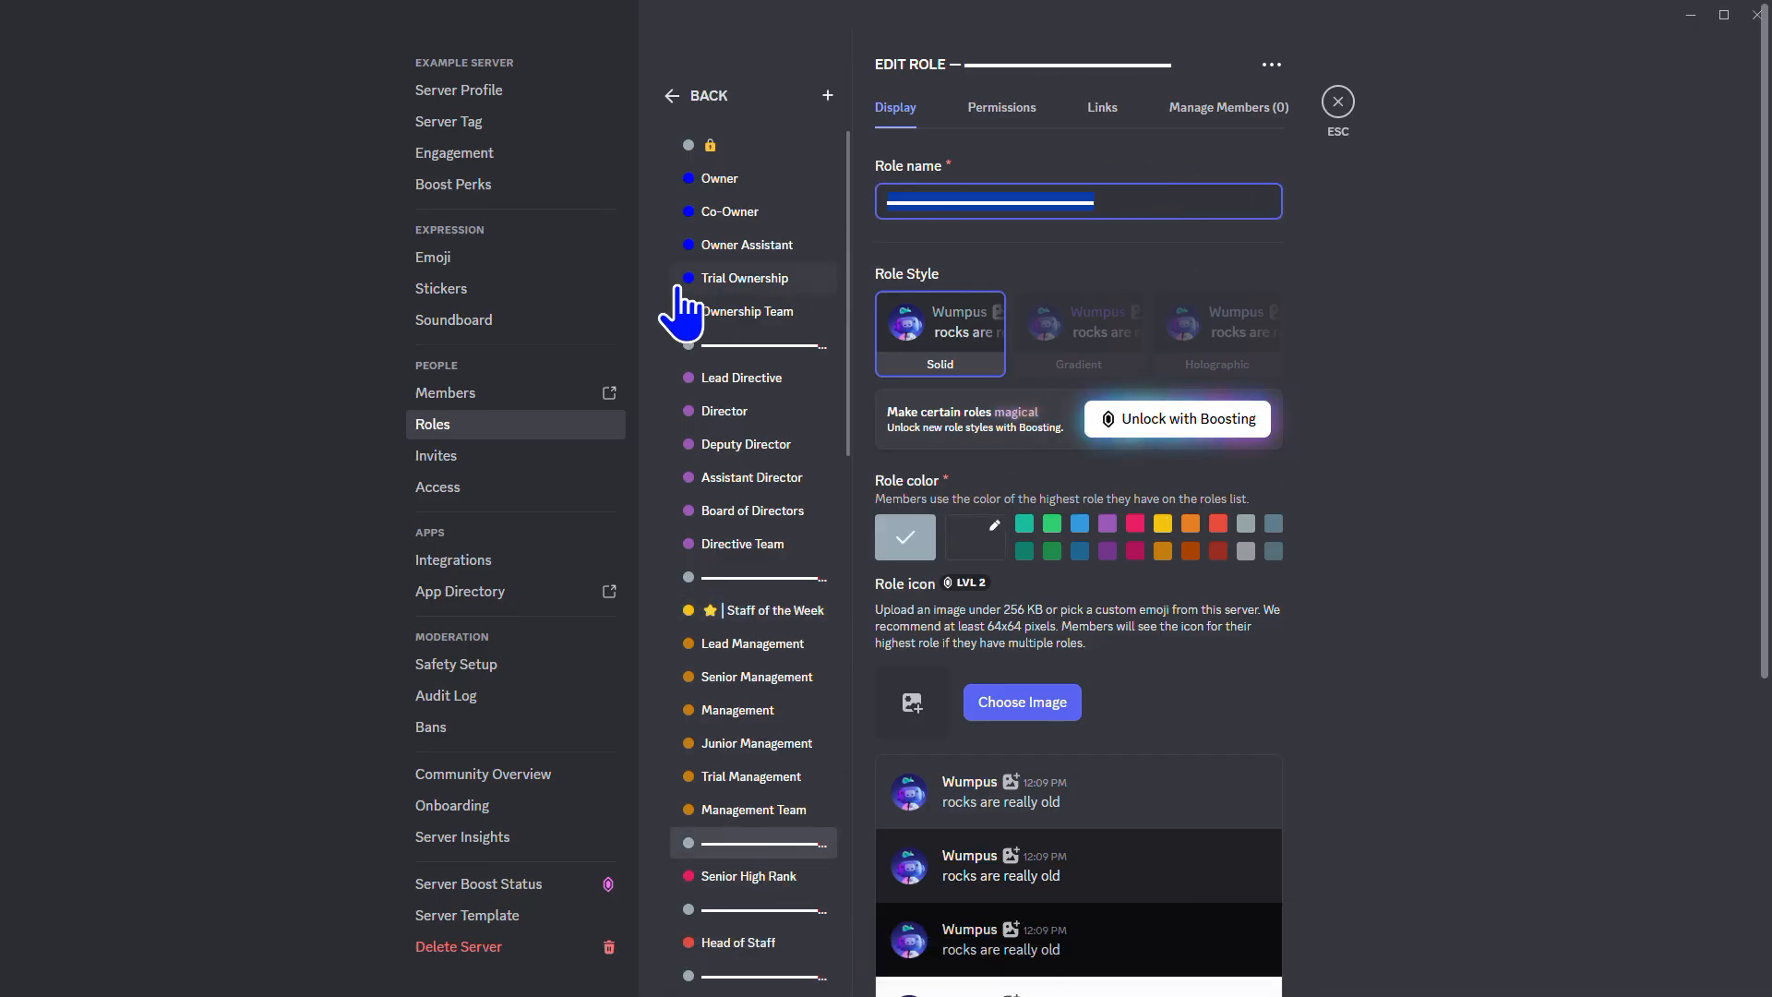
click(827, 96)
triple_click(1052, 205)
key(ctrl+v)
click(1256, 955)
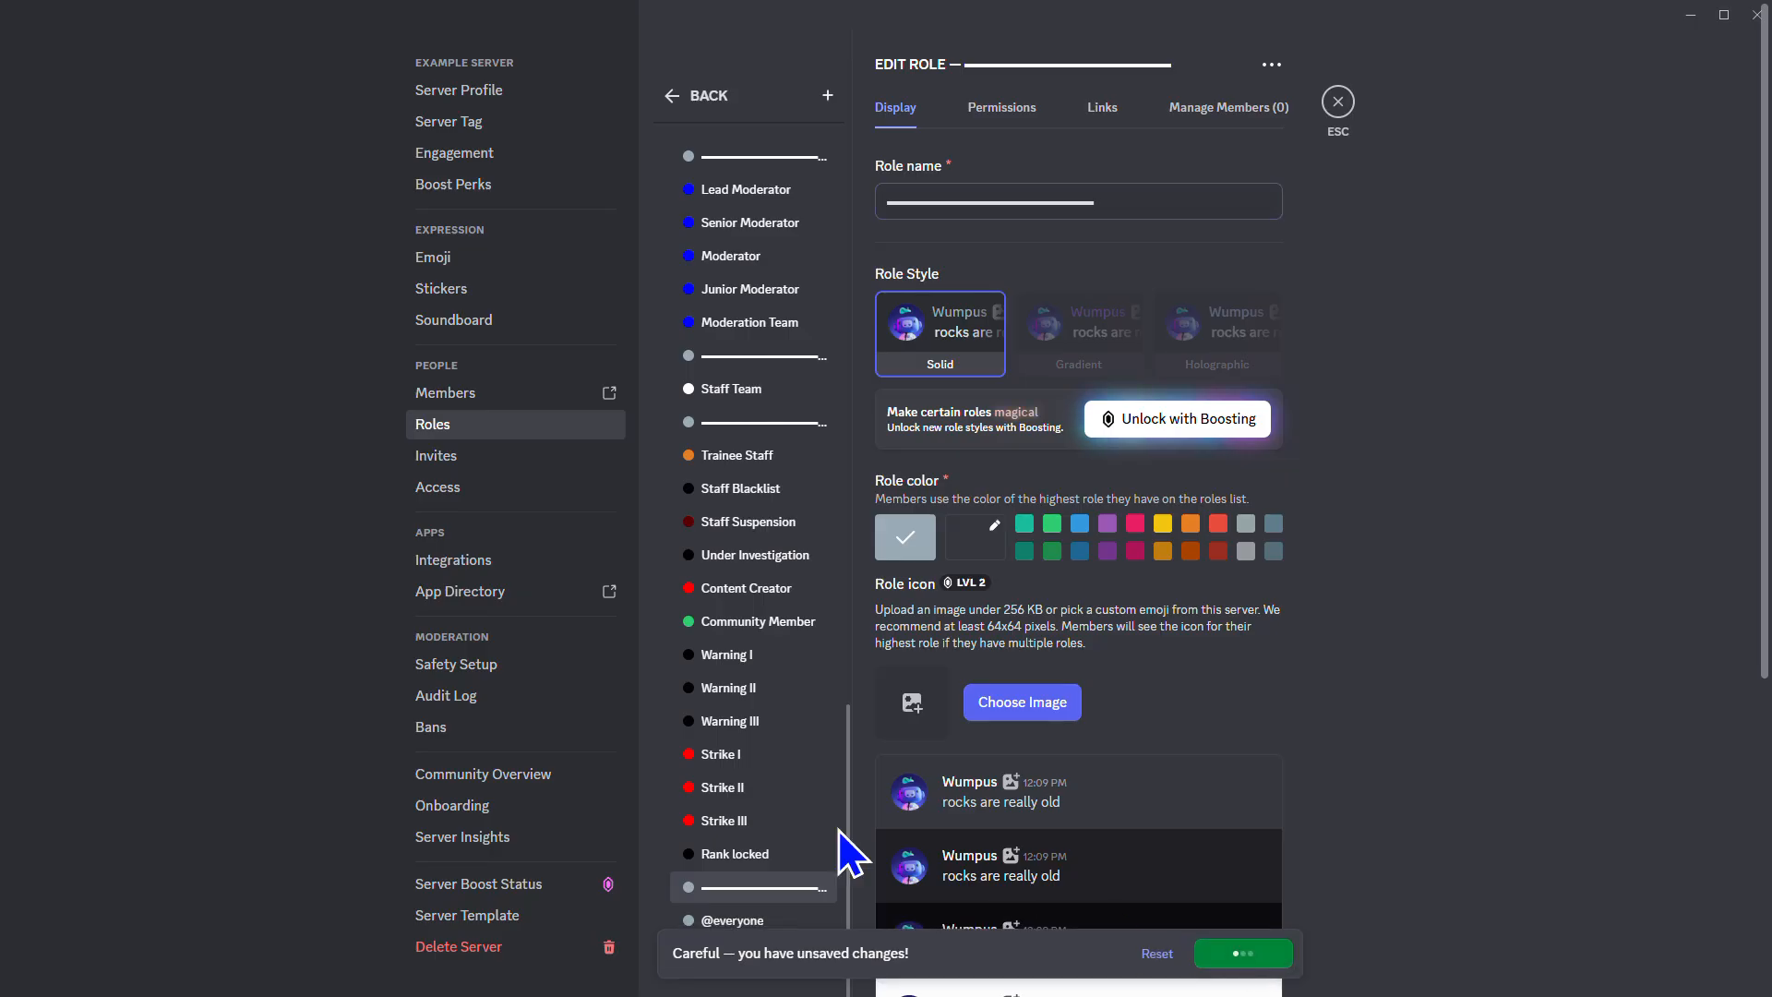
drag(720, 899, 778, 366)
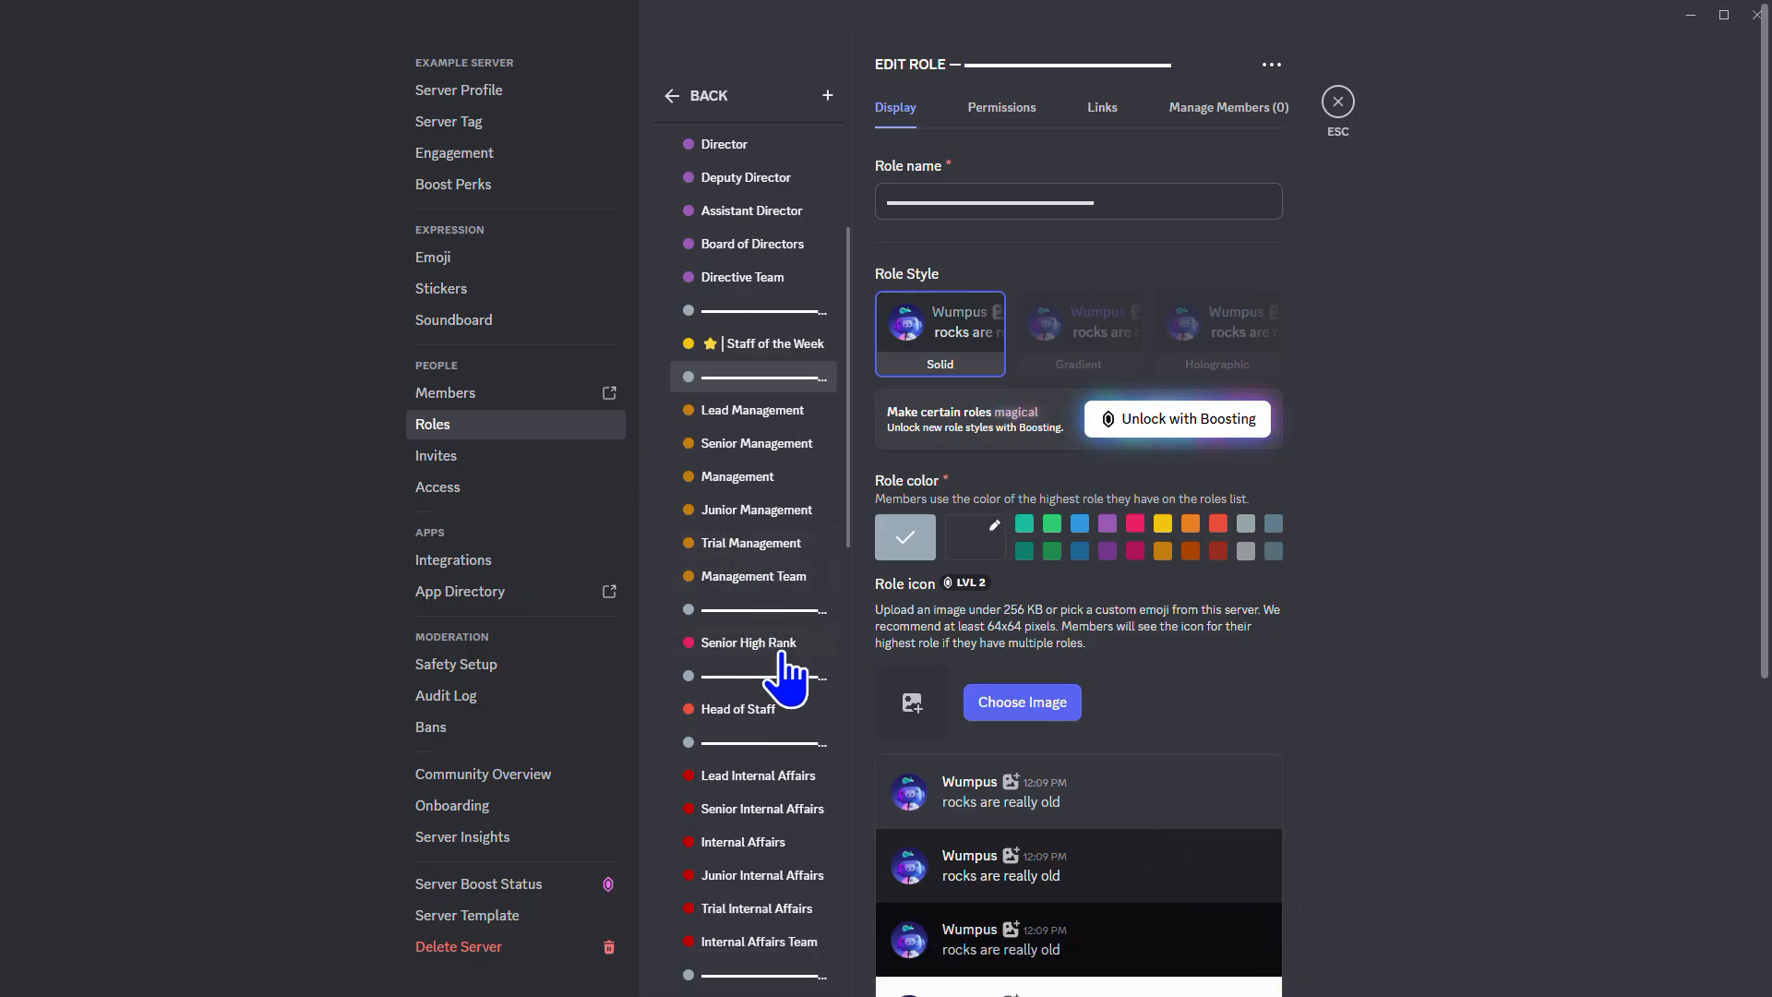
Review the order of roles from the directive ranks down to Rank locked and close the server settings
scroll(771, 641, down, 2)
scroll(774, 646, up, 4)
scroll(813, 655, down, 14)
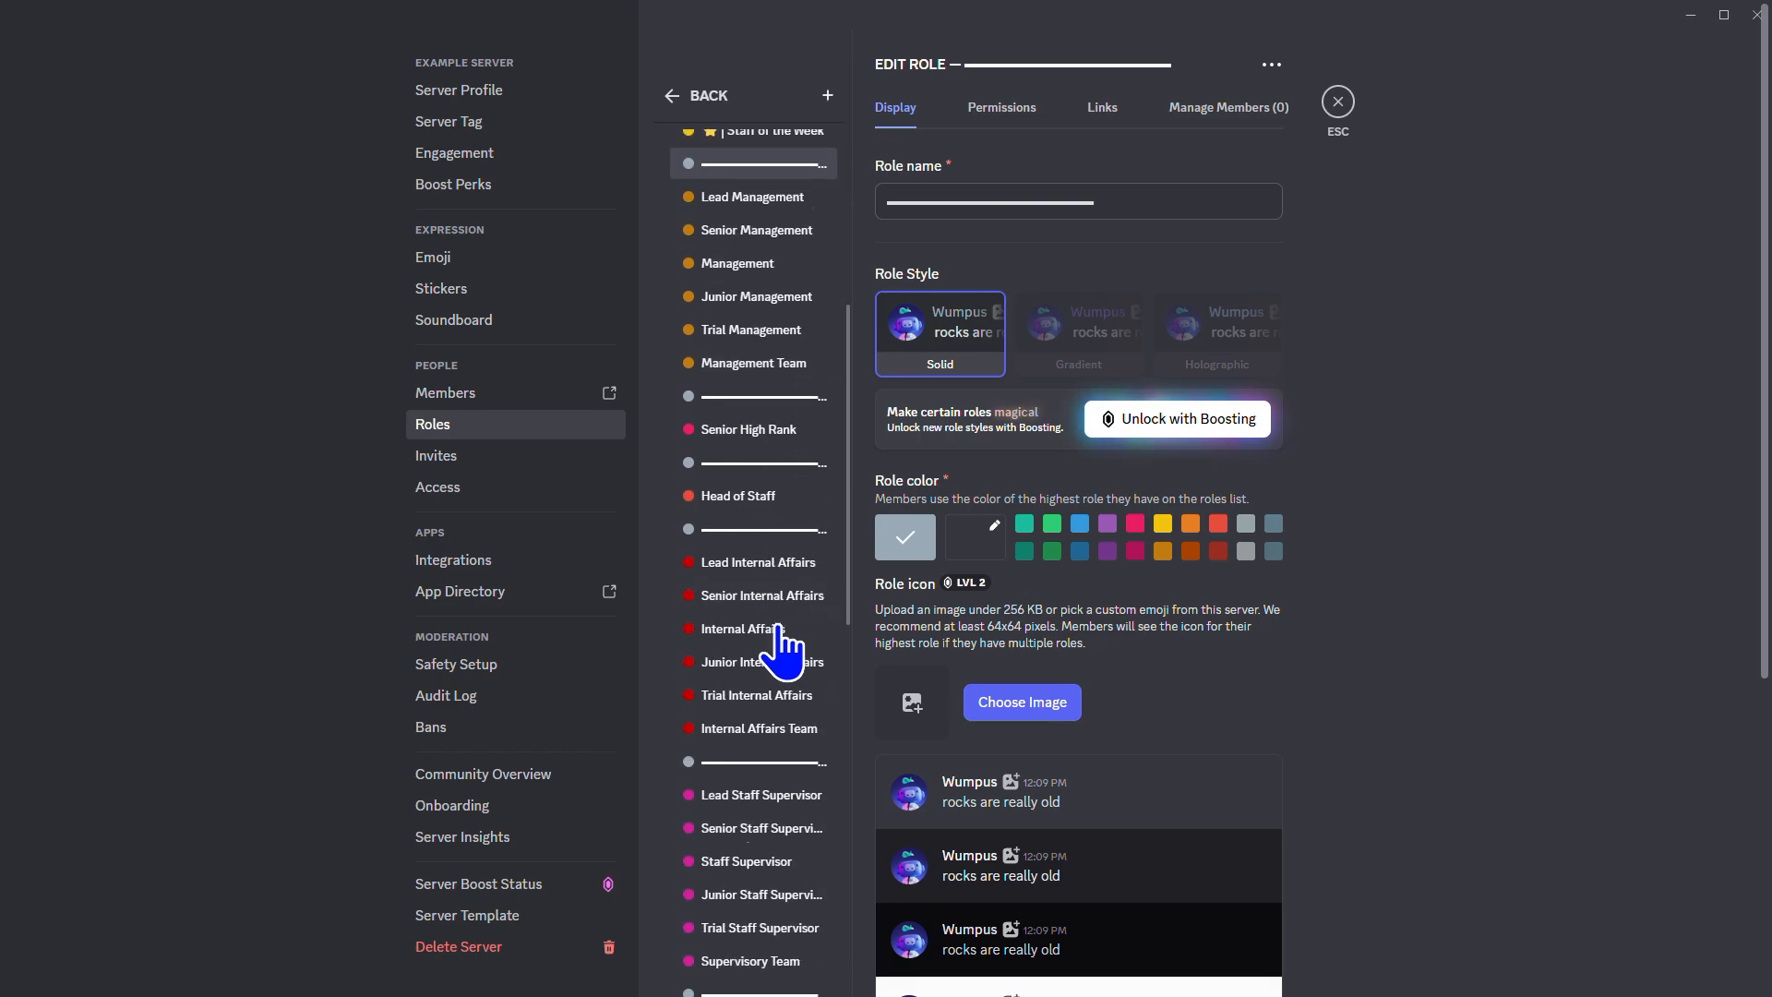
scroll(796, 595, up, 4)
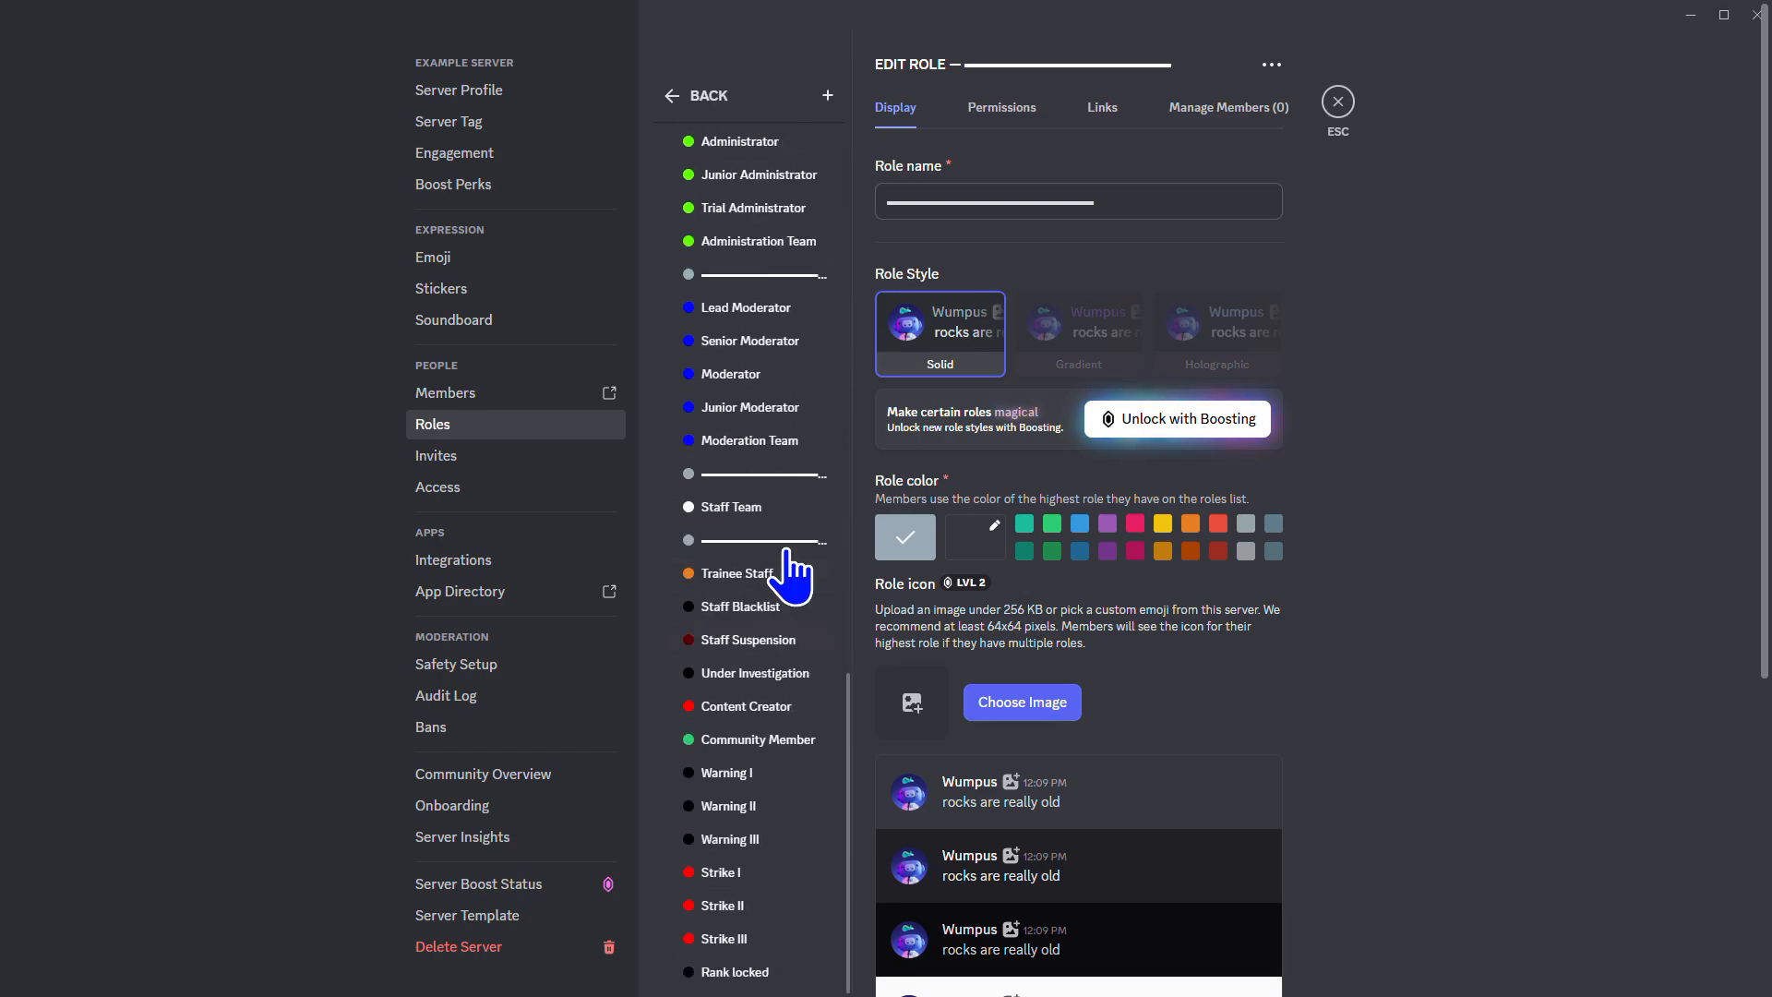
click(683, 98)
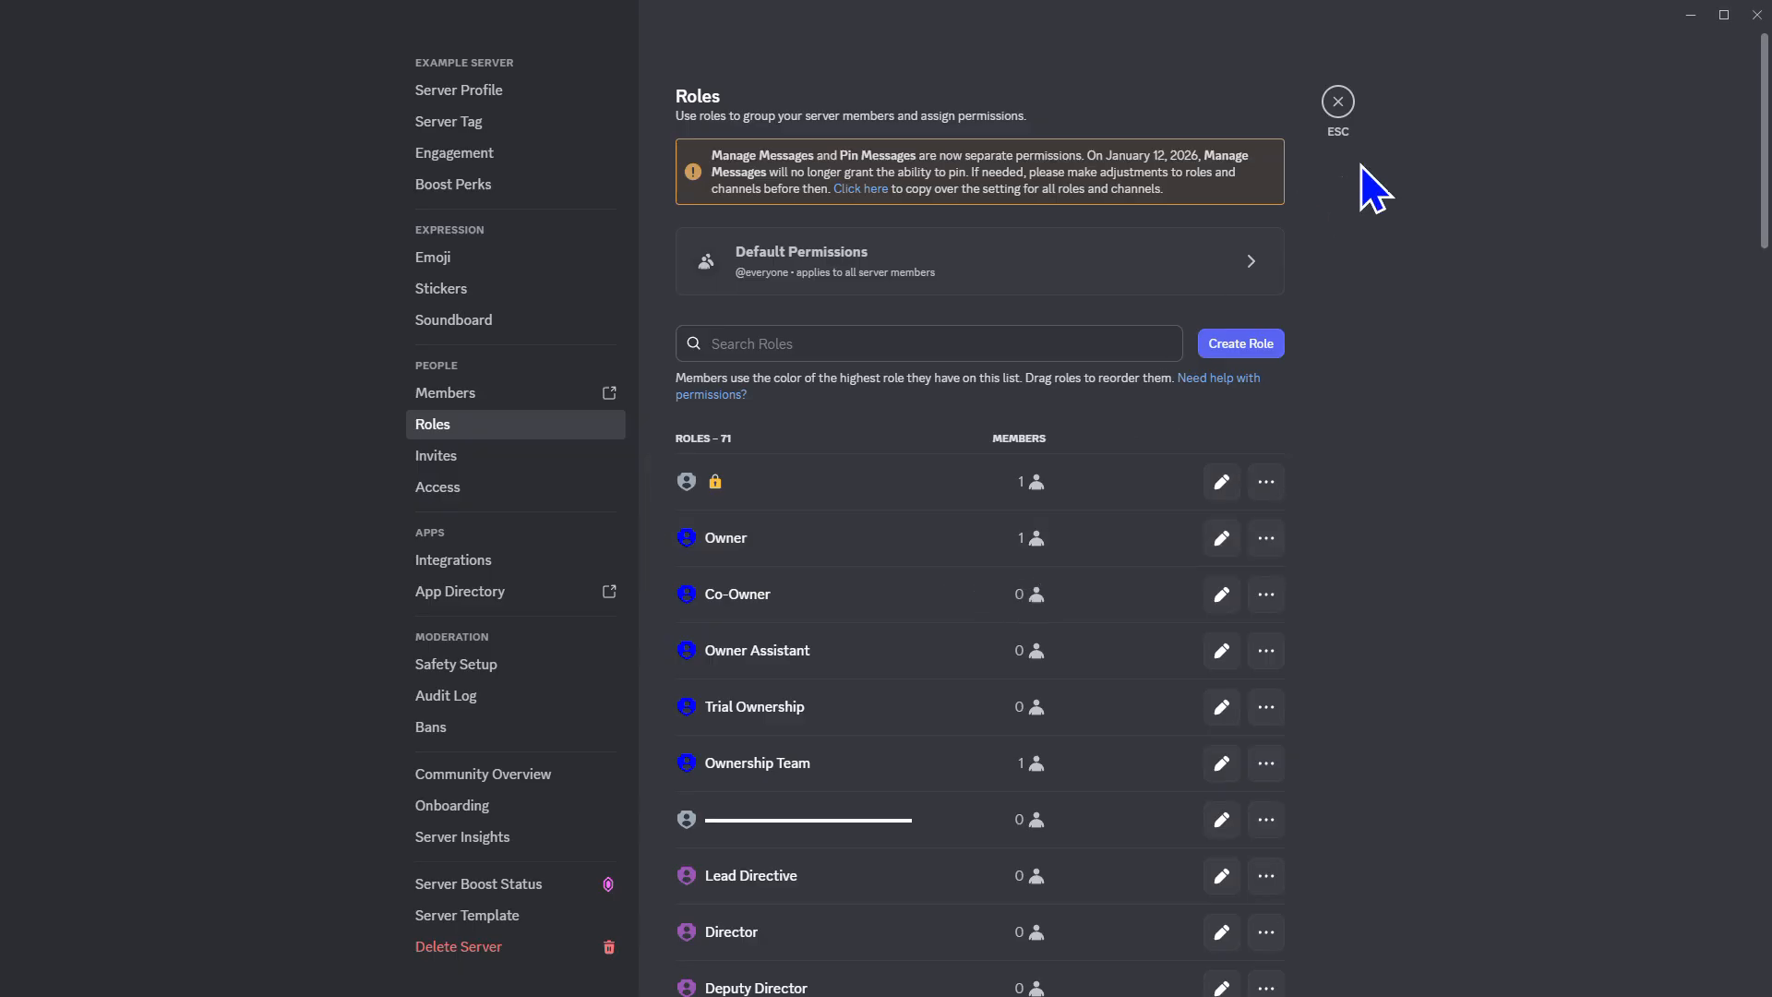
click(1338, 102)
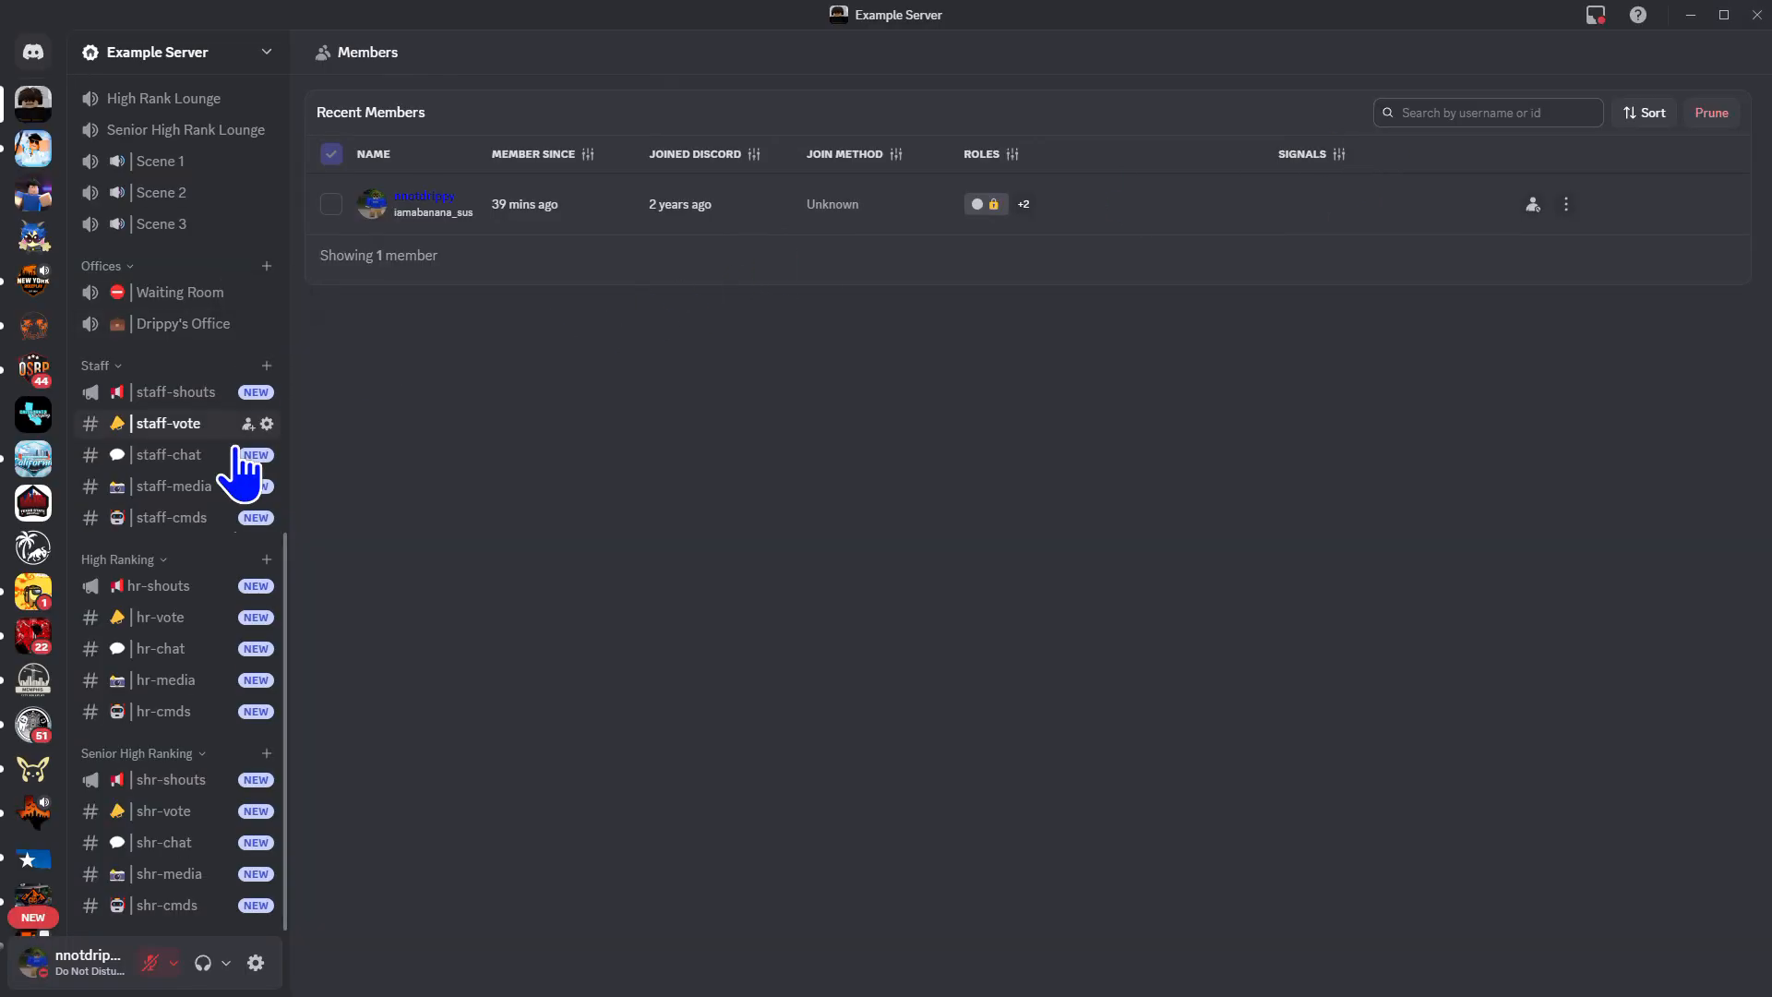
Examine the server's full channel list, checking each category and its channels
scroll(221, 683, up, 8)
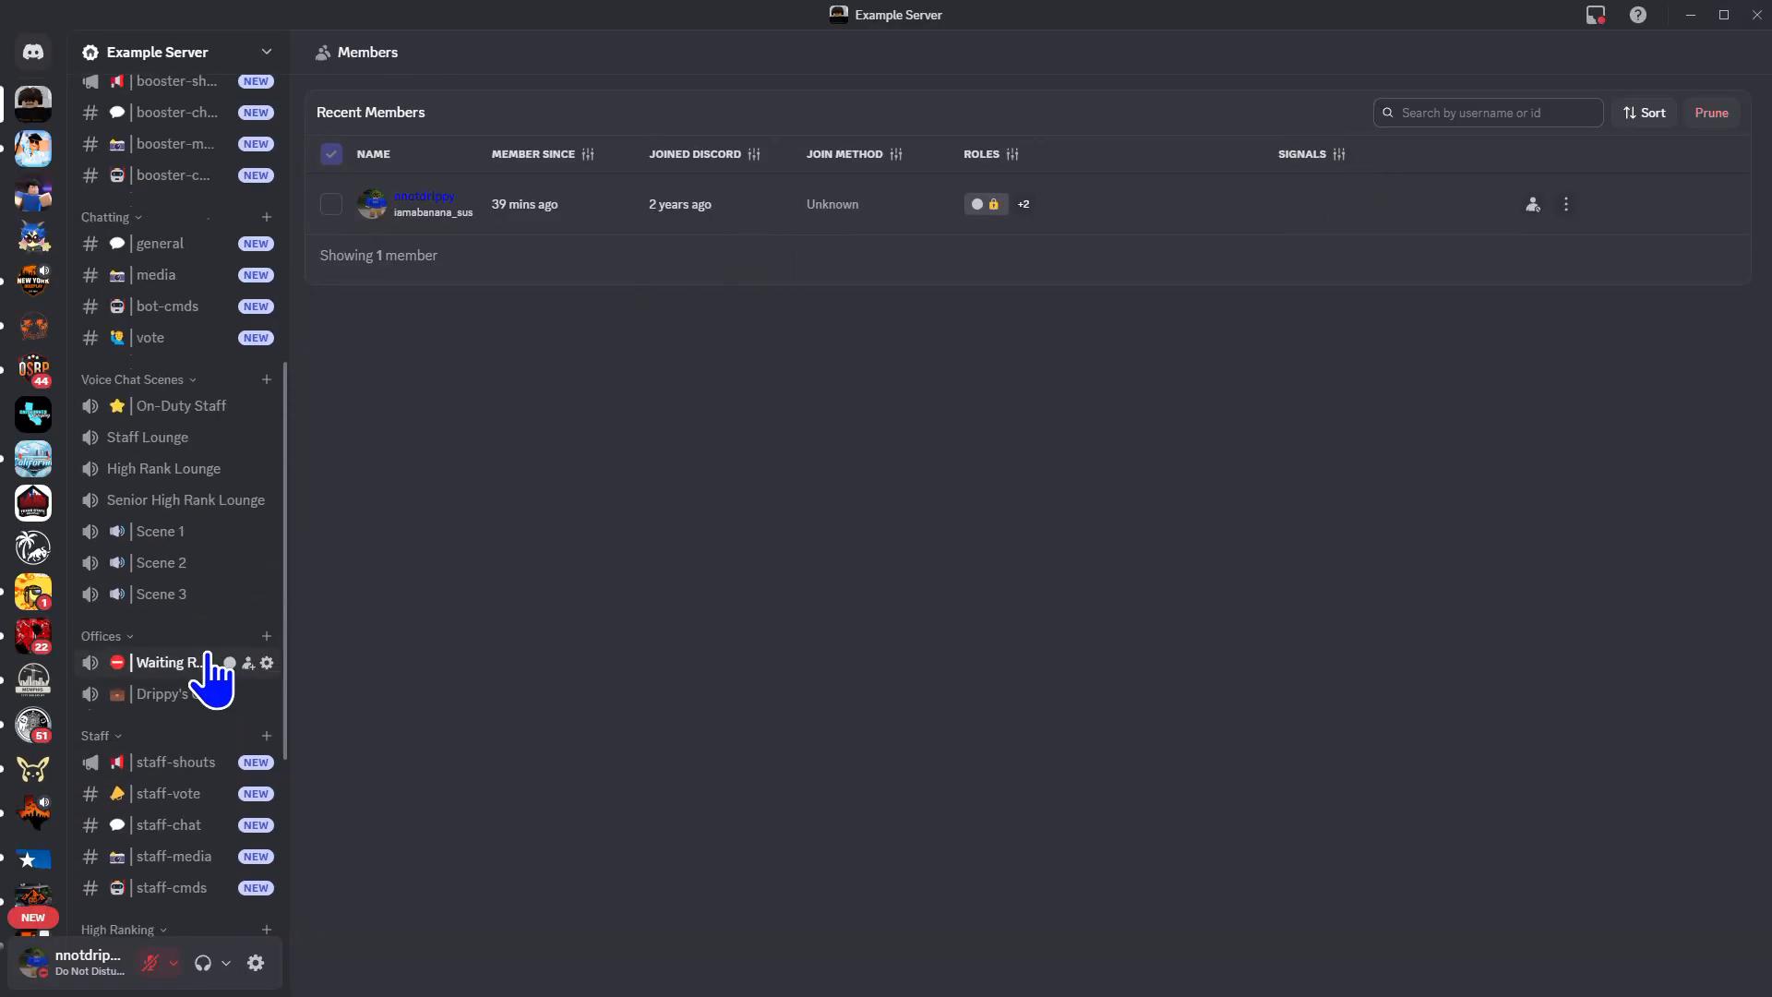
scroll(206, 661, up, 3)
scroll(206, 661, down, 9)
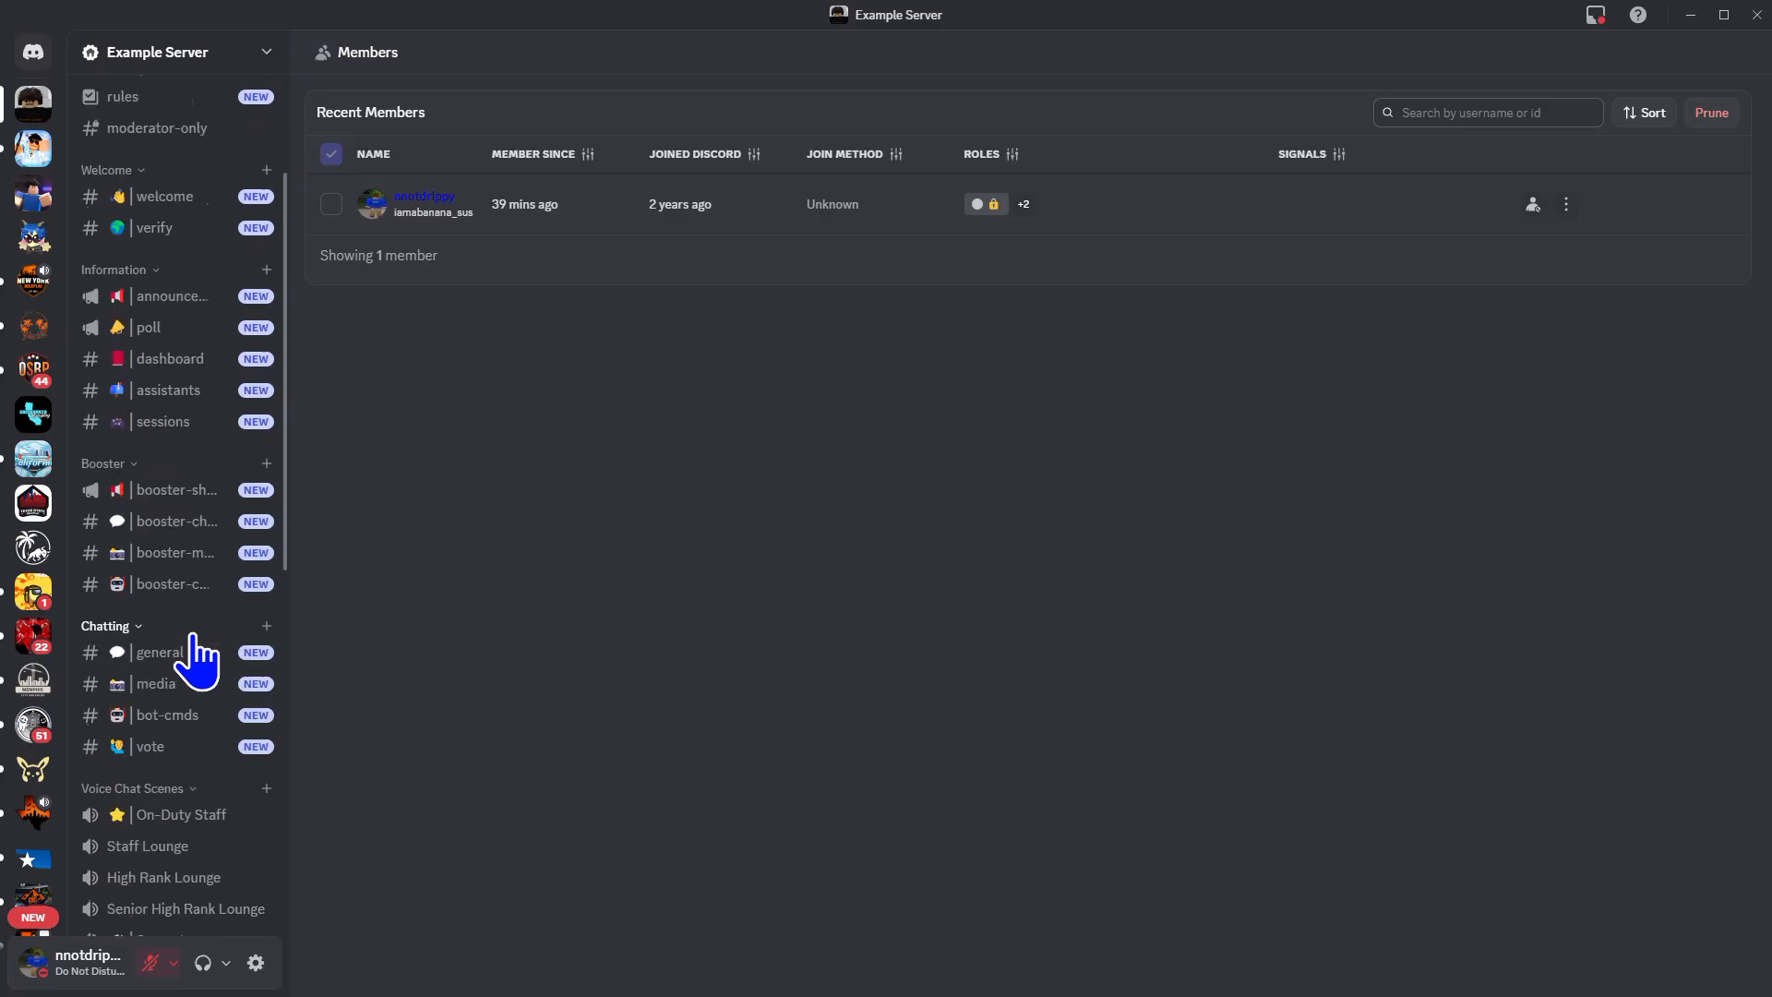
right_click(177, 588)
scroll(184, 554, up, 10)
scroll(221, 618, down, 3)
scroll(242, 650, up, 2)
scroll(235, 637, down, 8)
scroll(226, 614, up, 2)
scroll(217, 609, down, 5)
scroll(207, 600, up, 4)
scroll(162, 231, up, 10)
Rename the server as "Texas State Roleplay" in its server profile
click(185, 55)
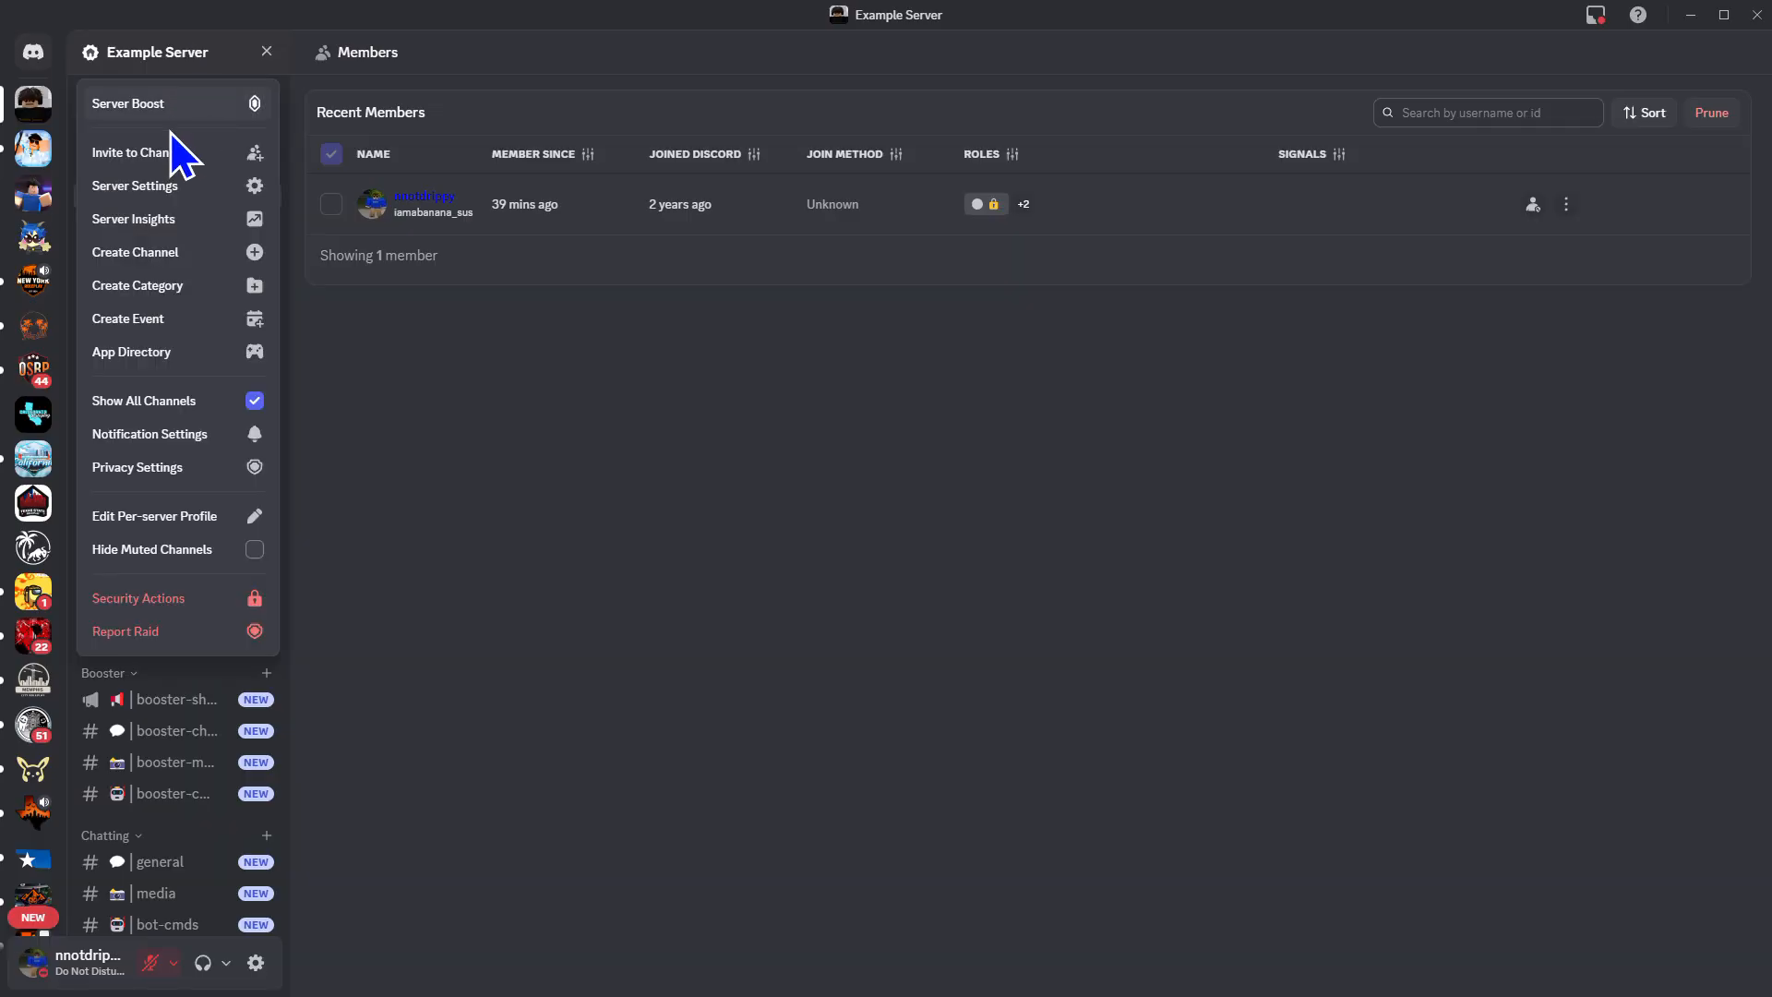
click(153, 187)
triple_click(831, 227)
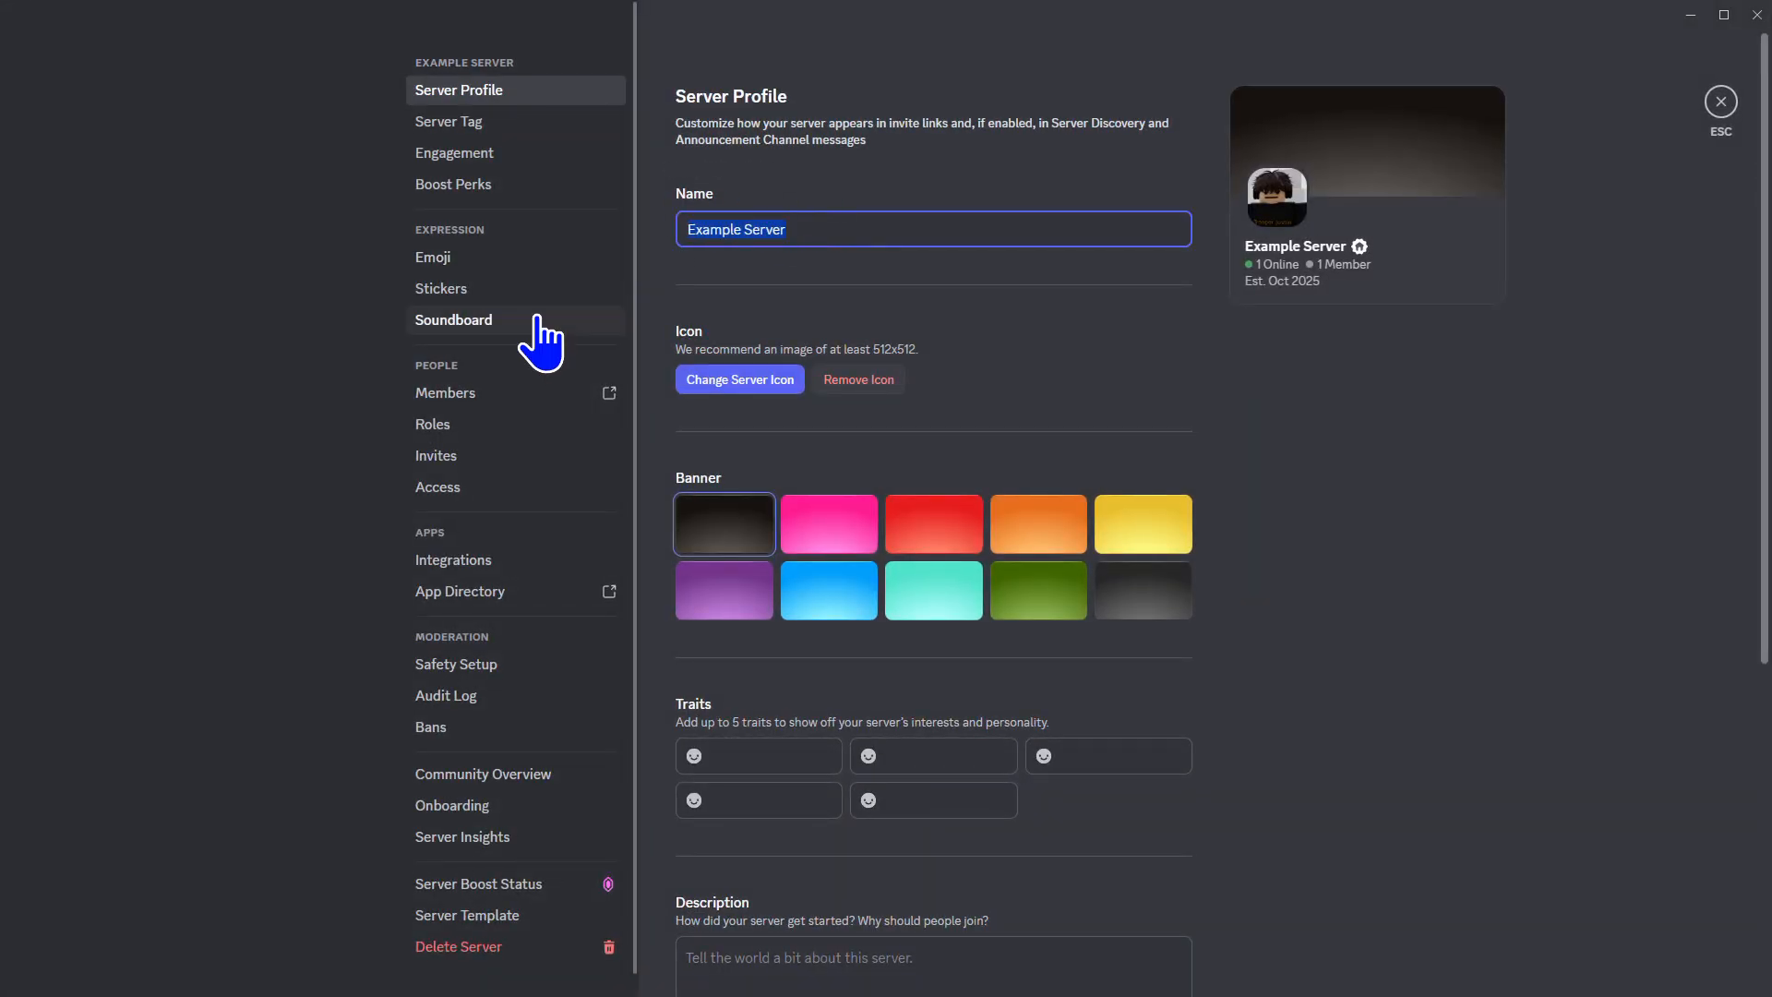
text(Yex)
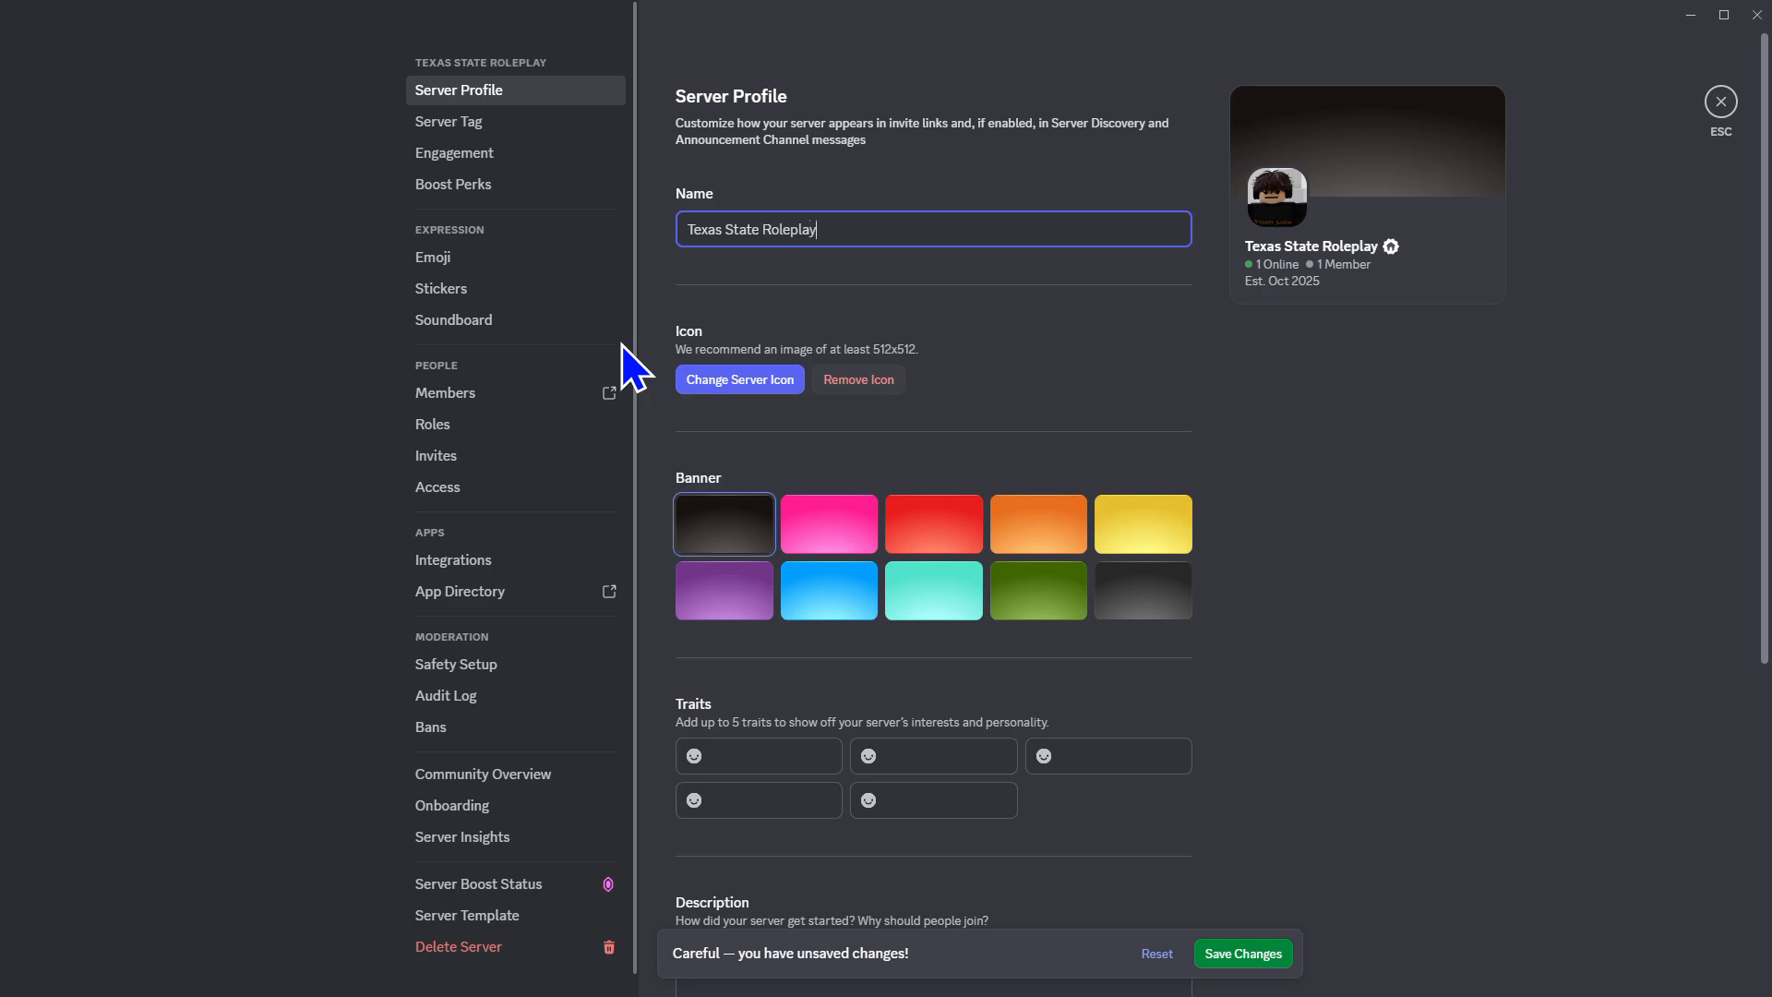
click(1266, 192)
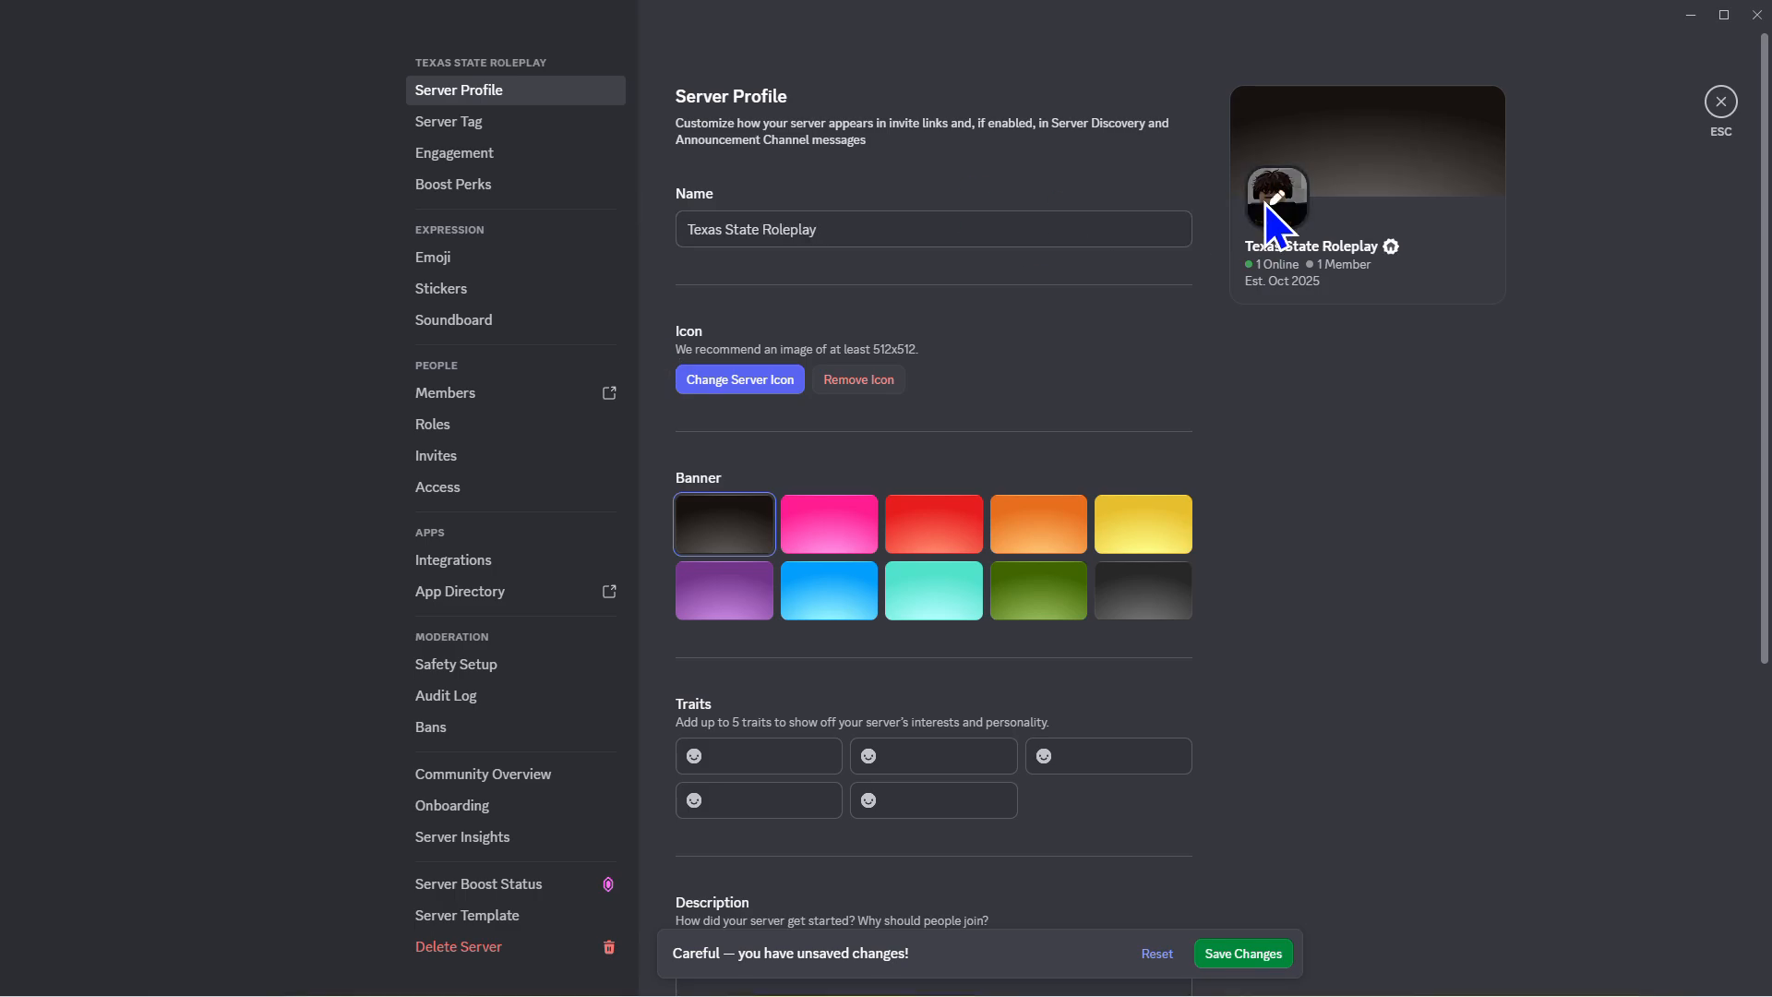
click(69, 155)
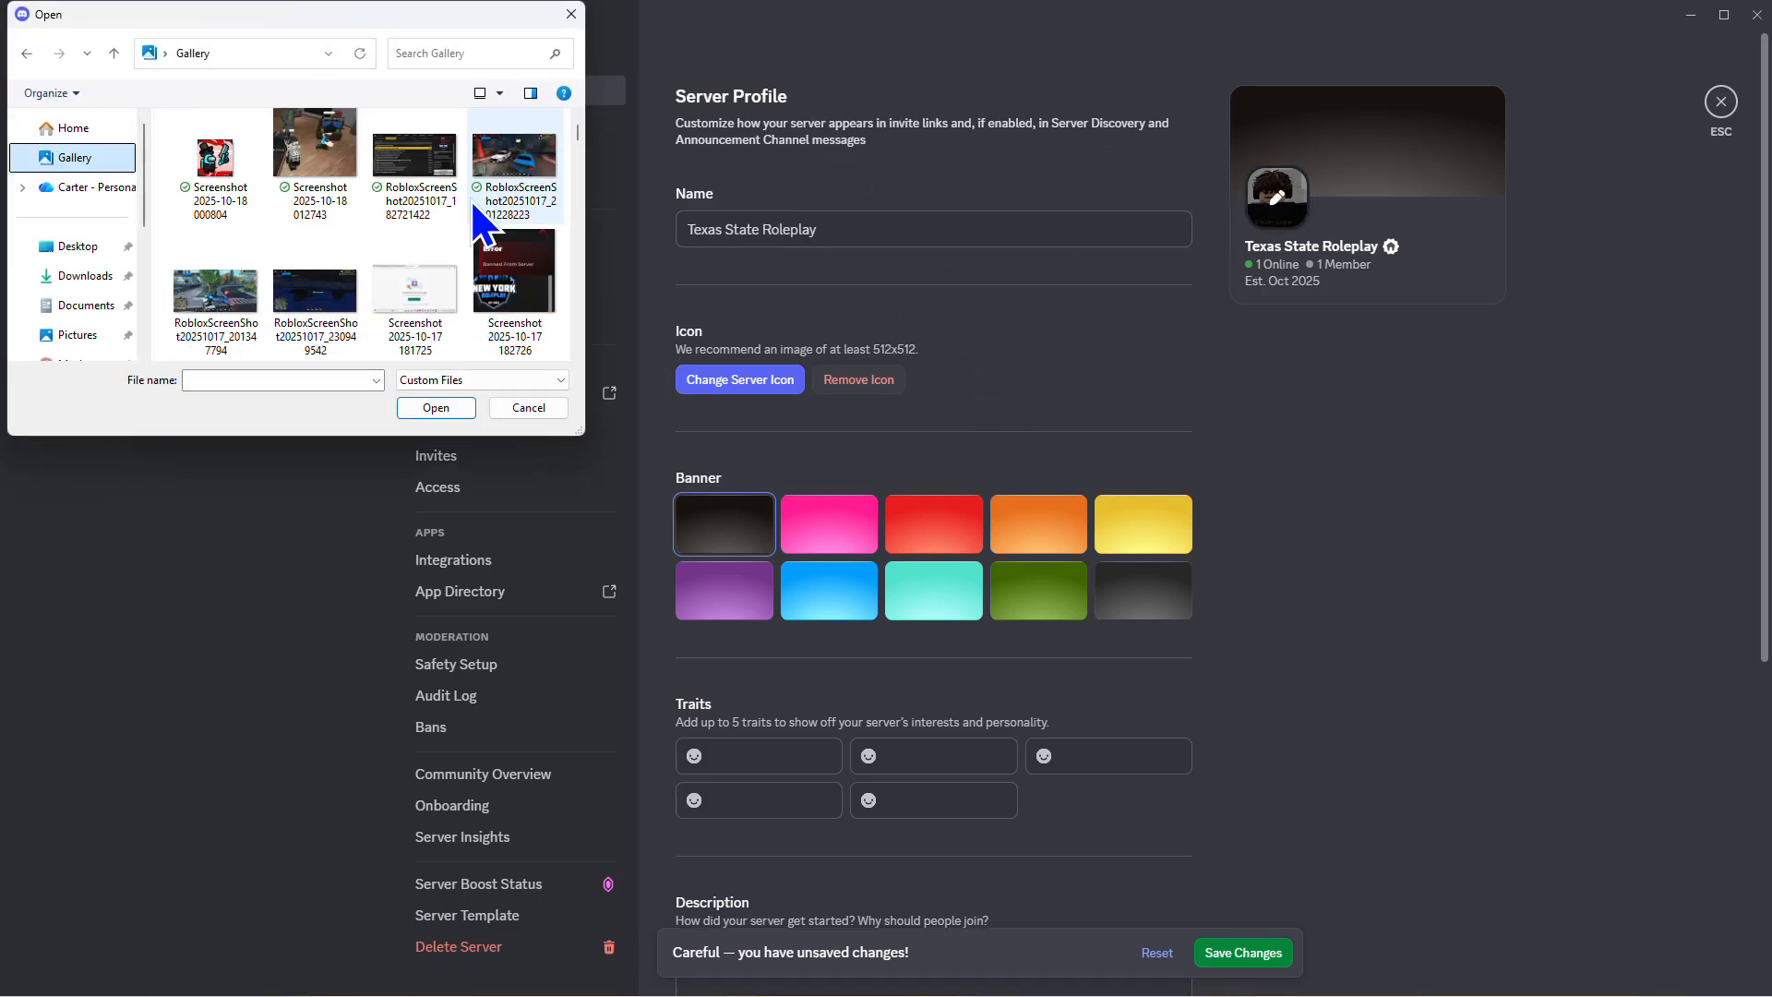
click(65, 275)
double_click(334, 228)
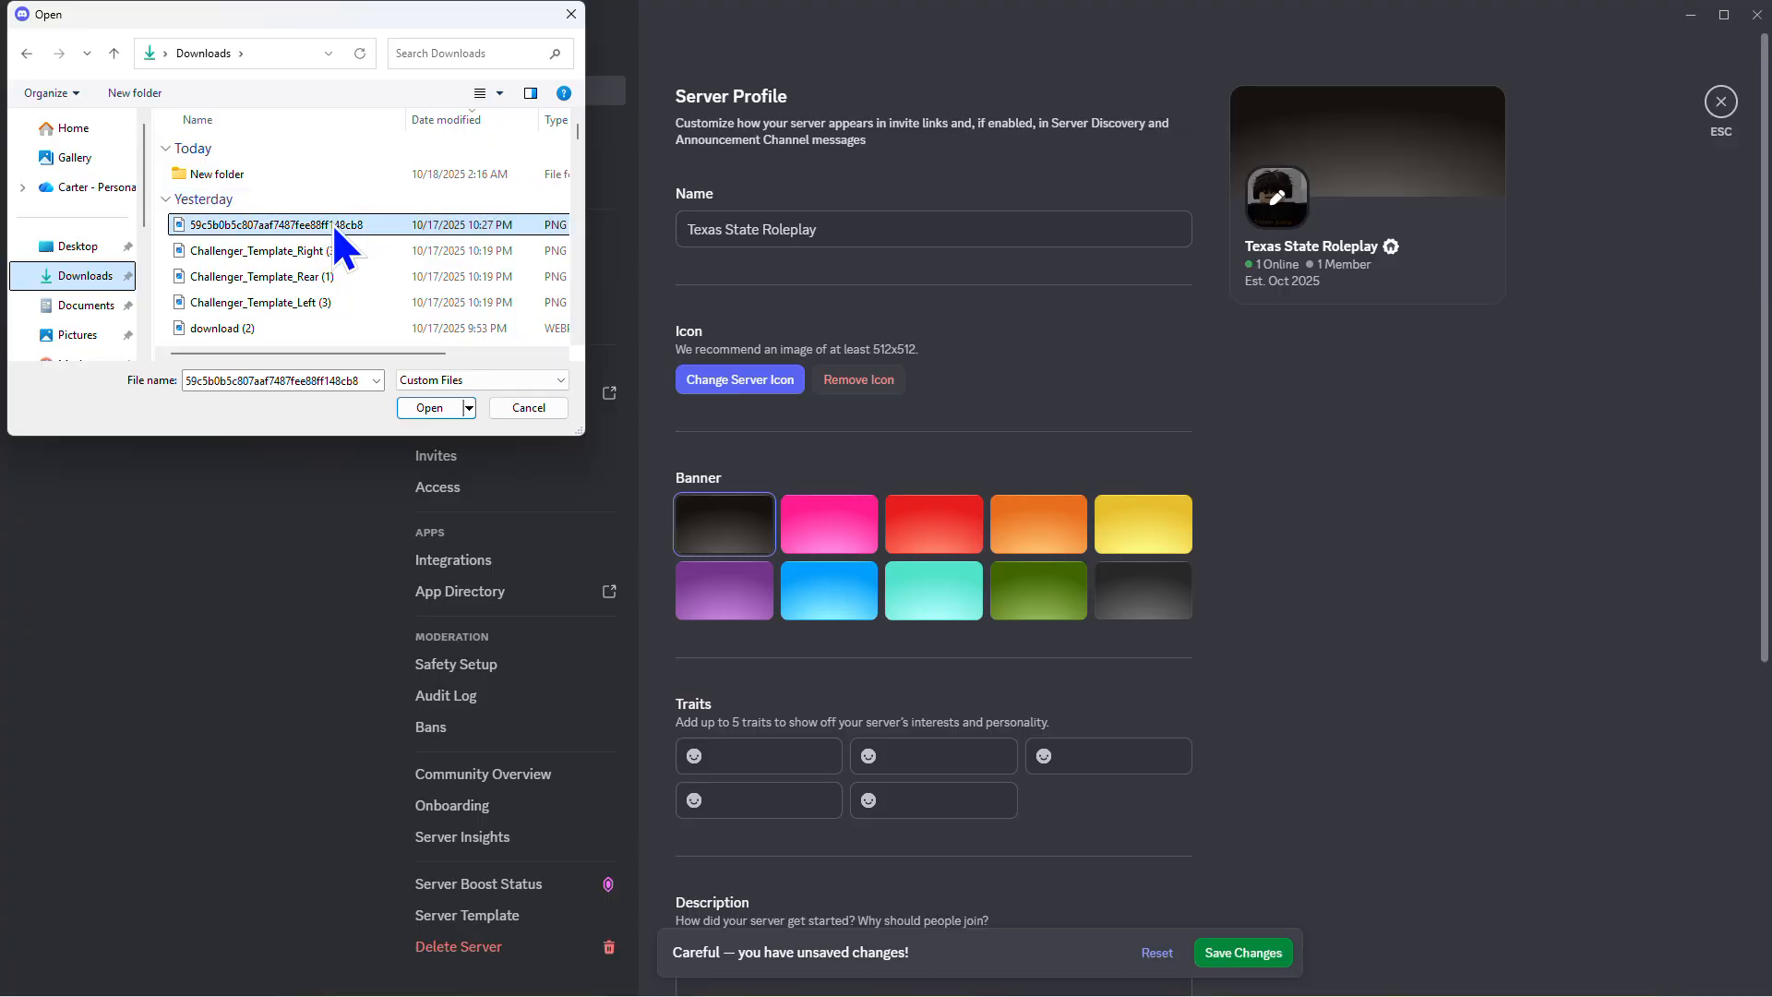
click(946, 734)
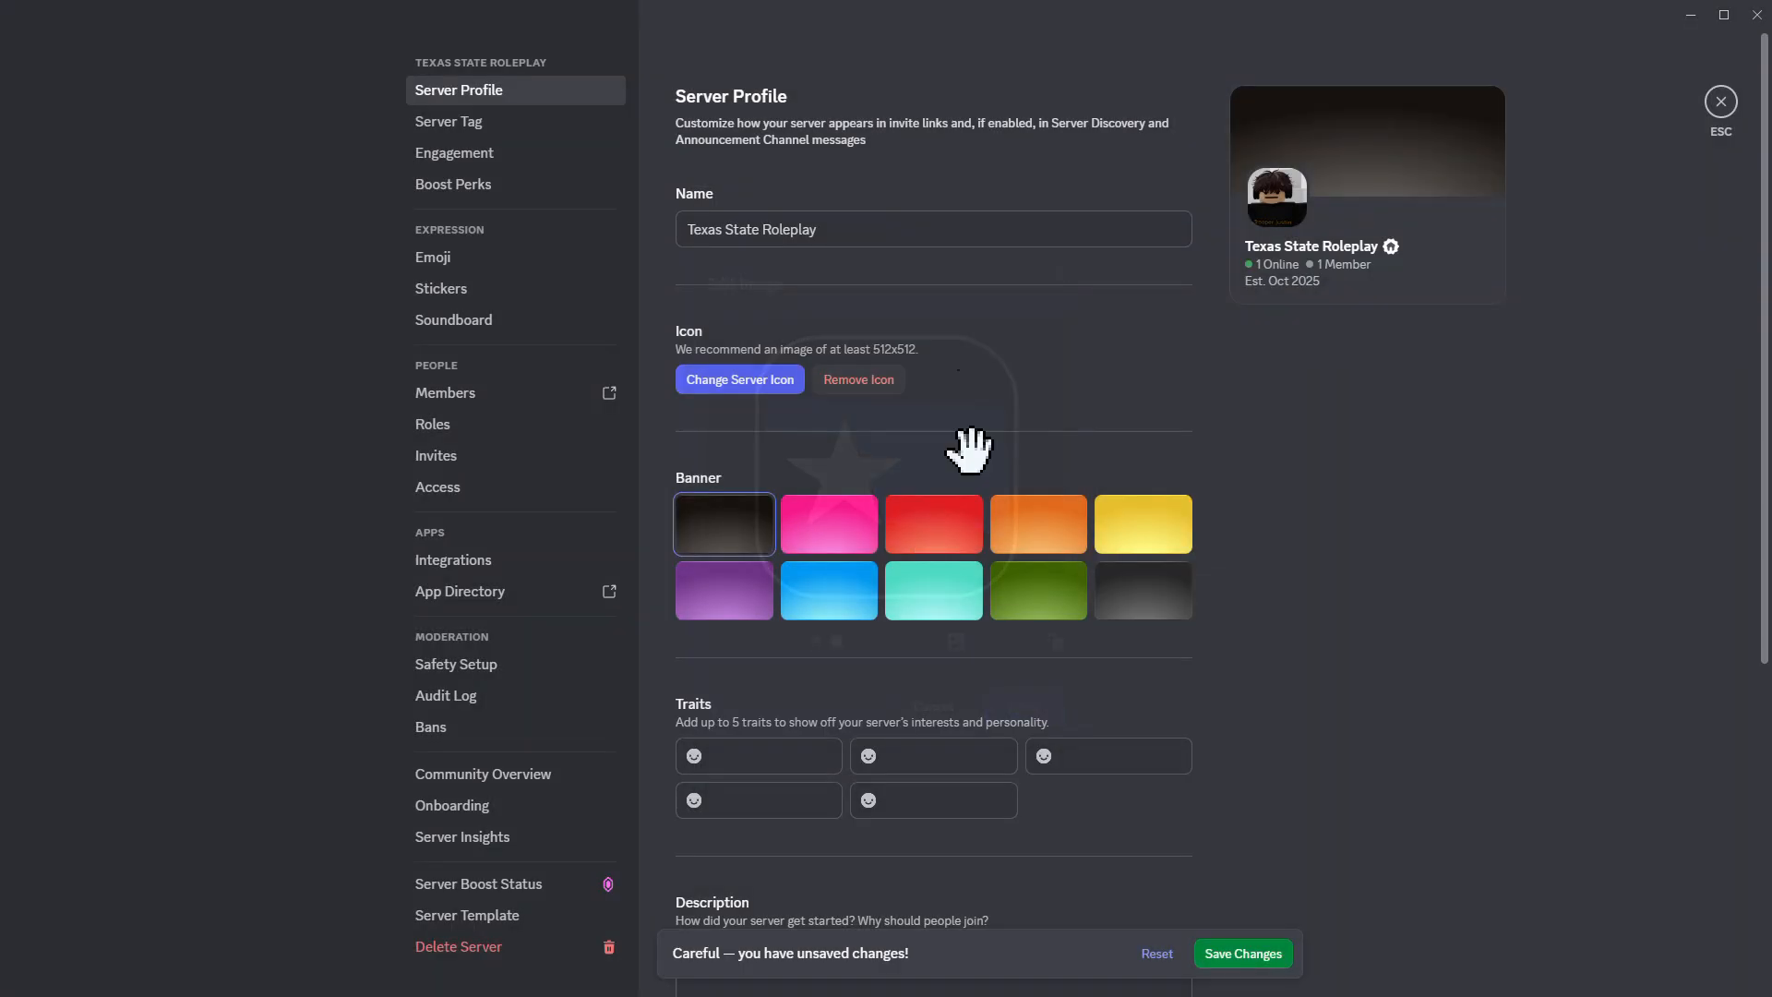
Replace the server icon with the red emblem image on a purple background from Downloads, save the profile changes and close the server settings
click(1276, 196)
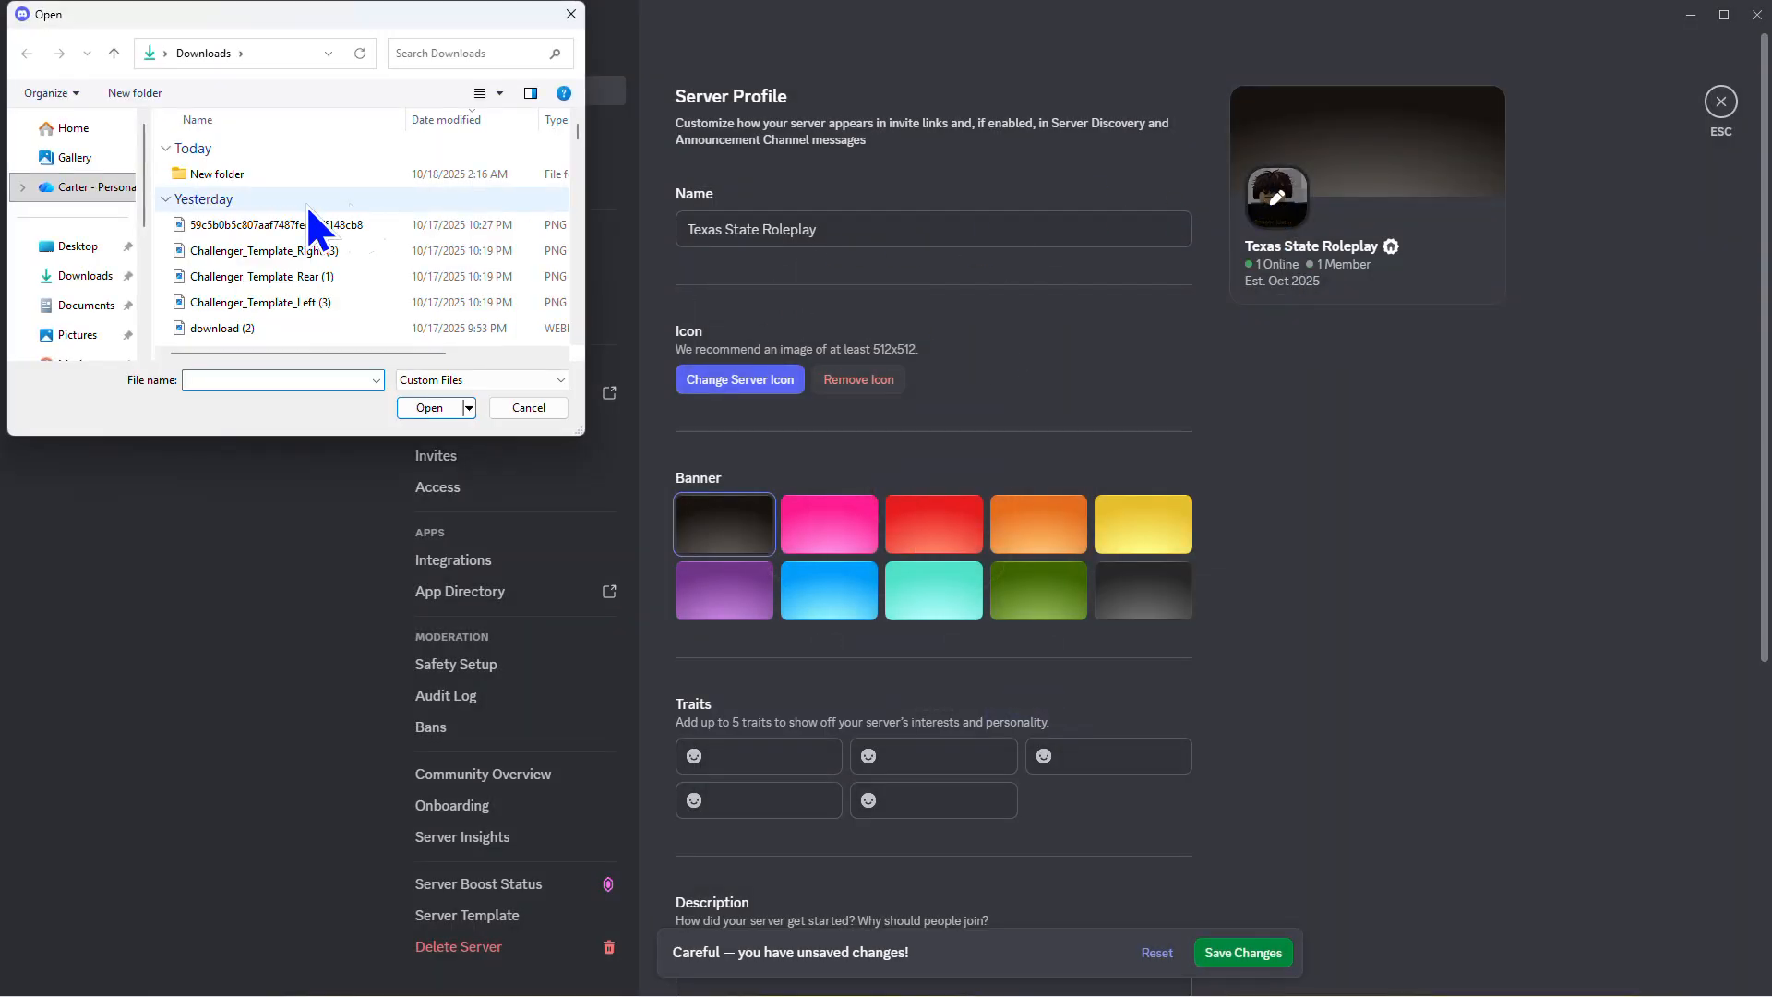
scroll(358, 290, down, 4)
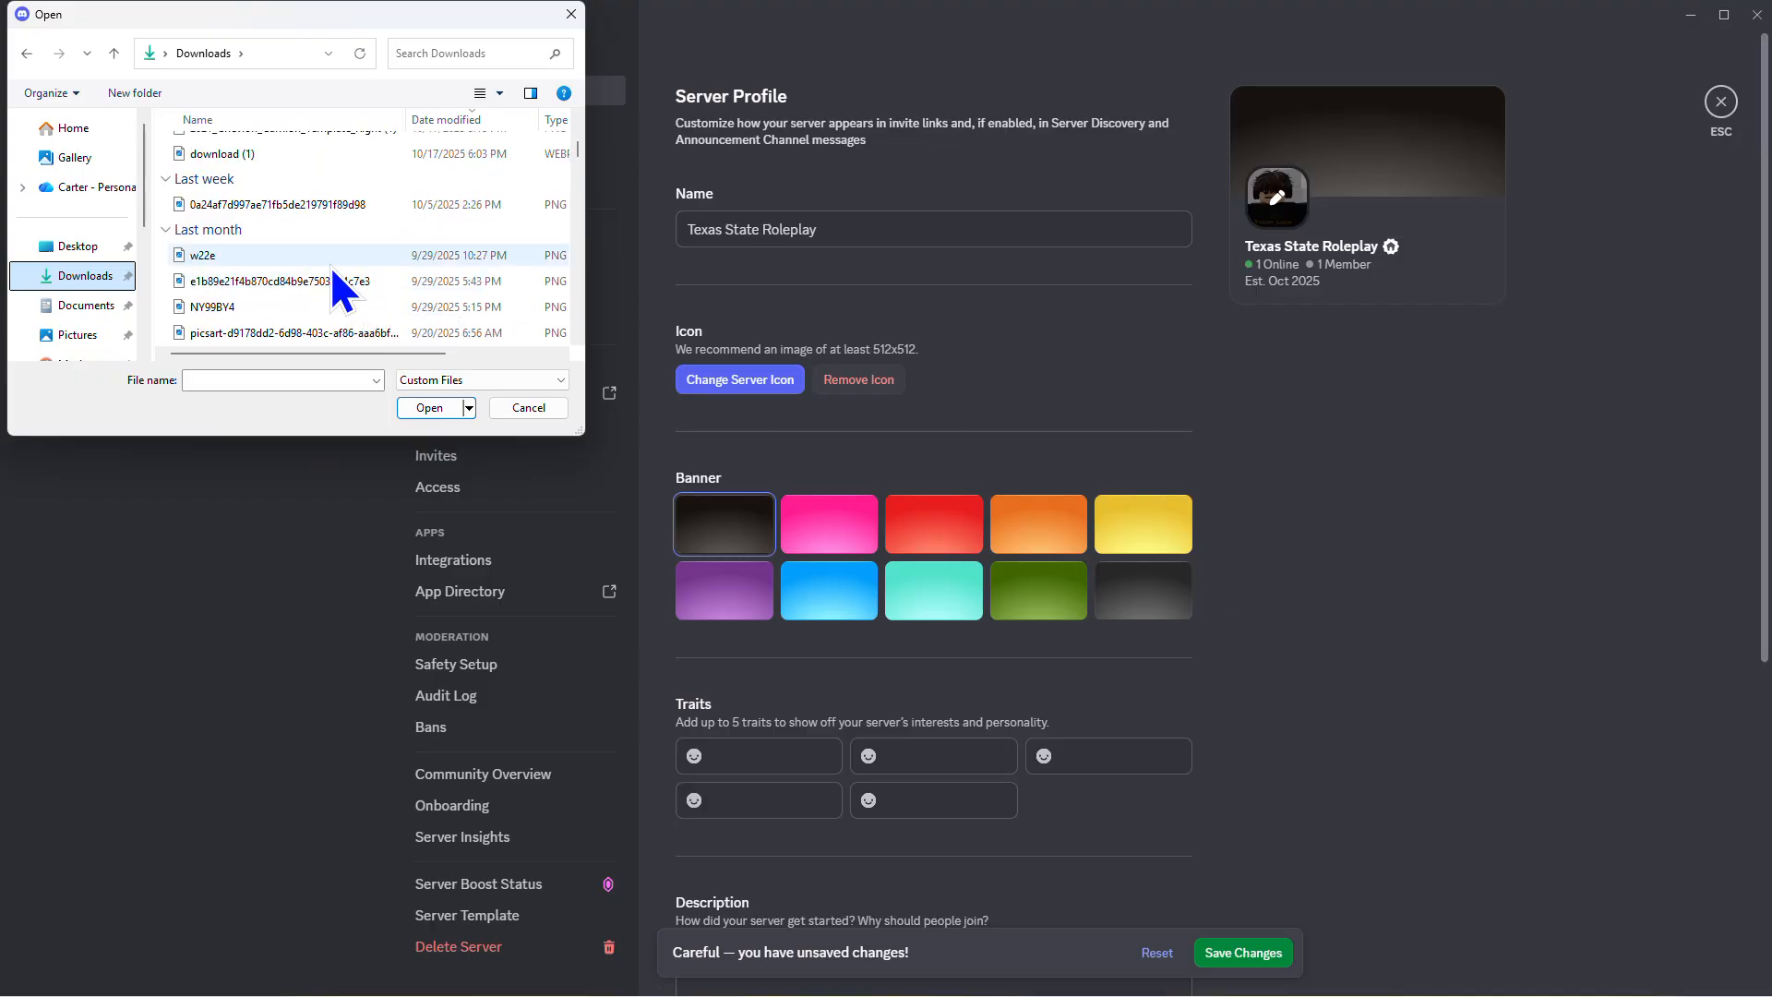
scroll(344, 208, up, 3)
scroll(355, 225, up, 2)
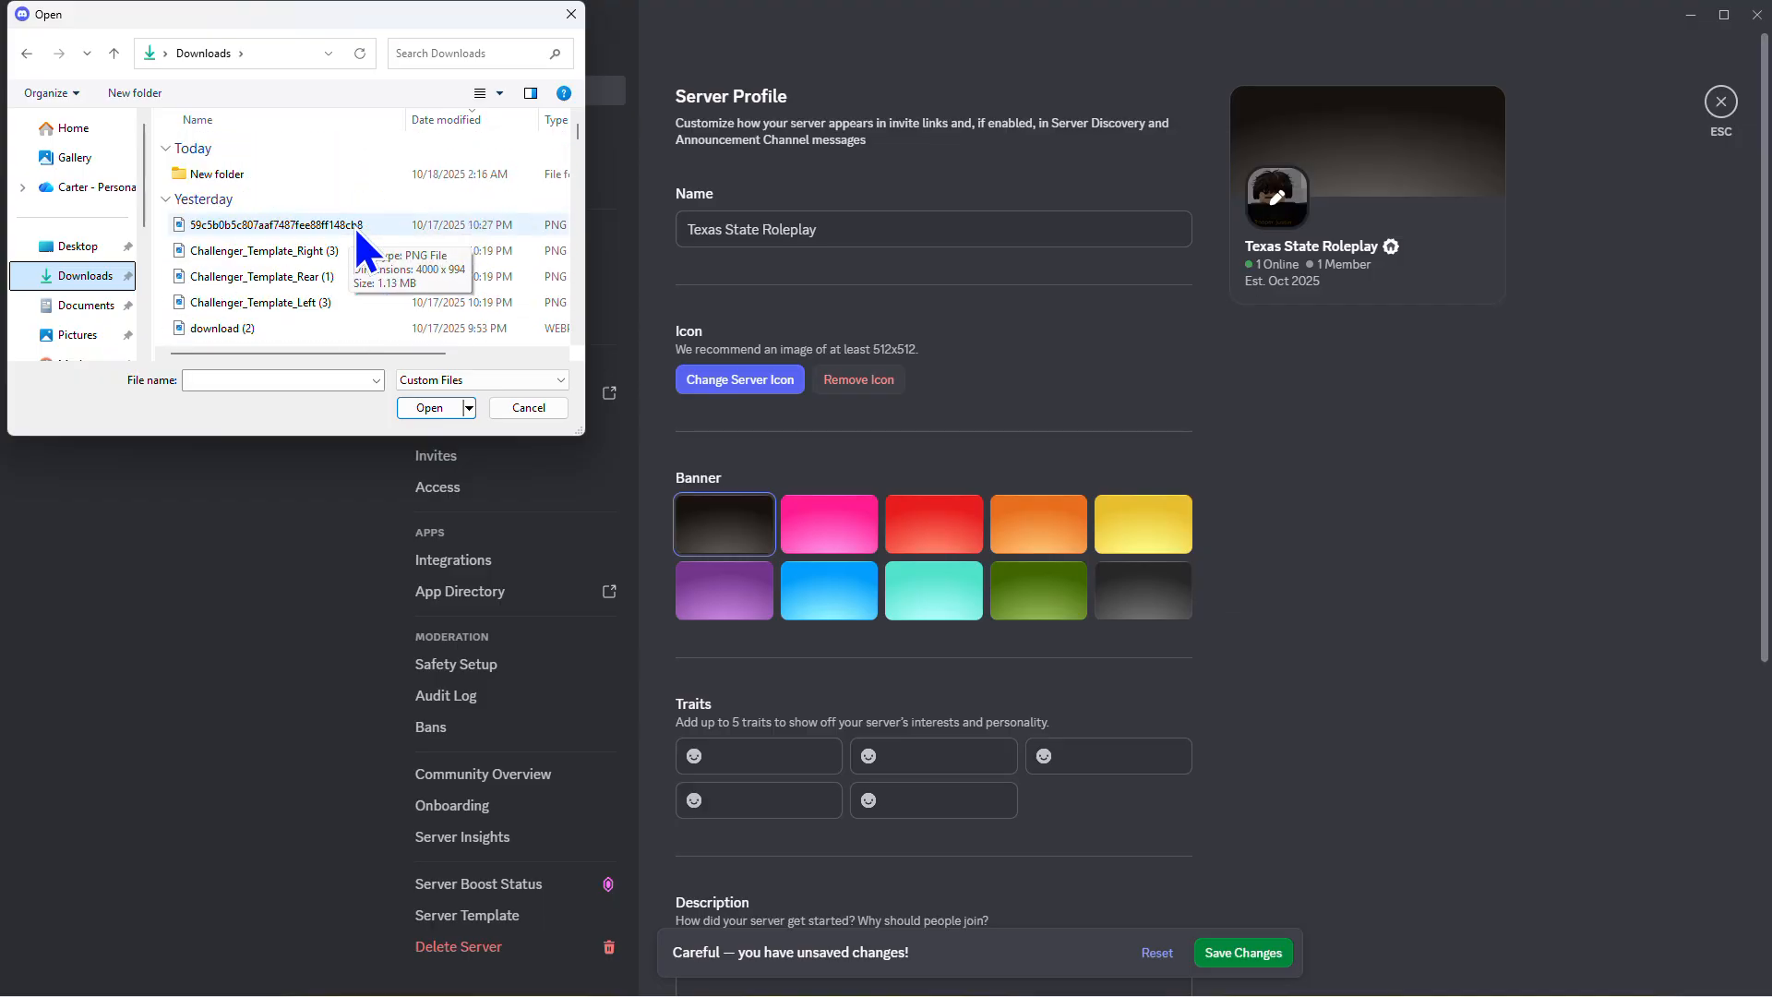
scroll(338, 237, down, 2)
double_click(310, 257)
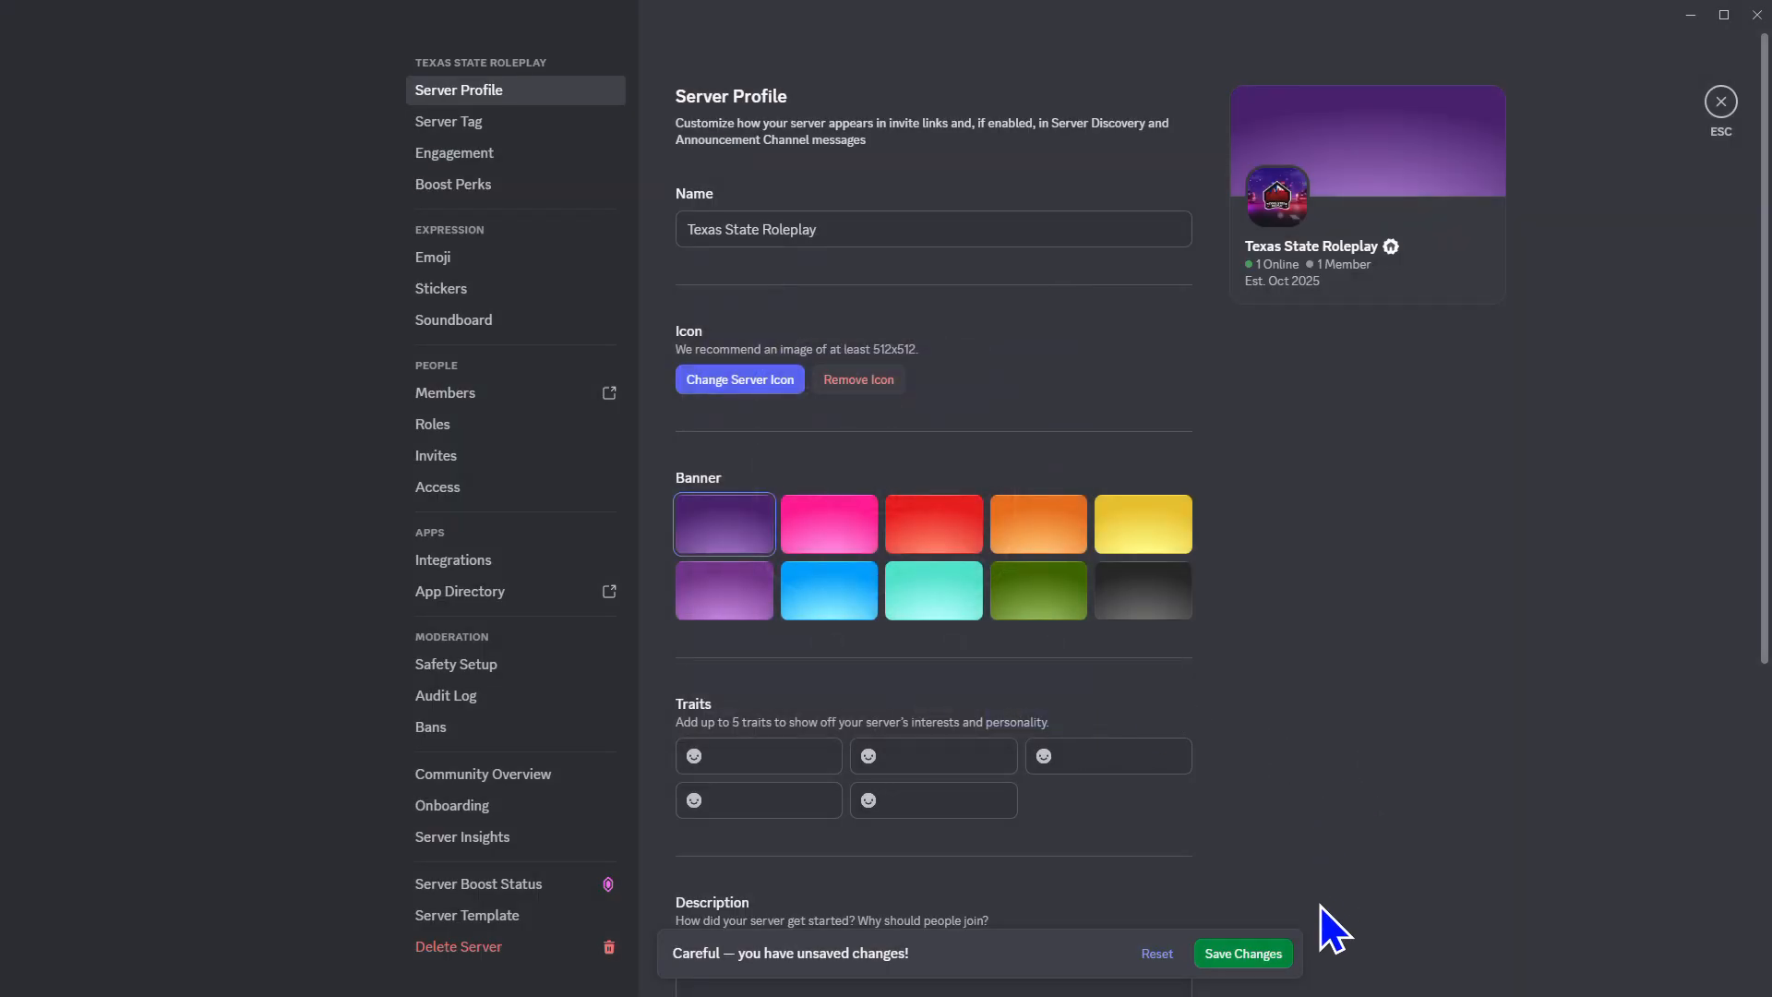
click(1283, 955)
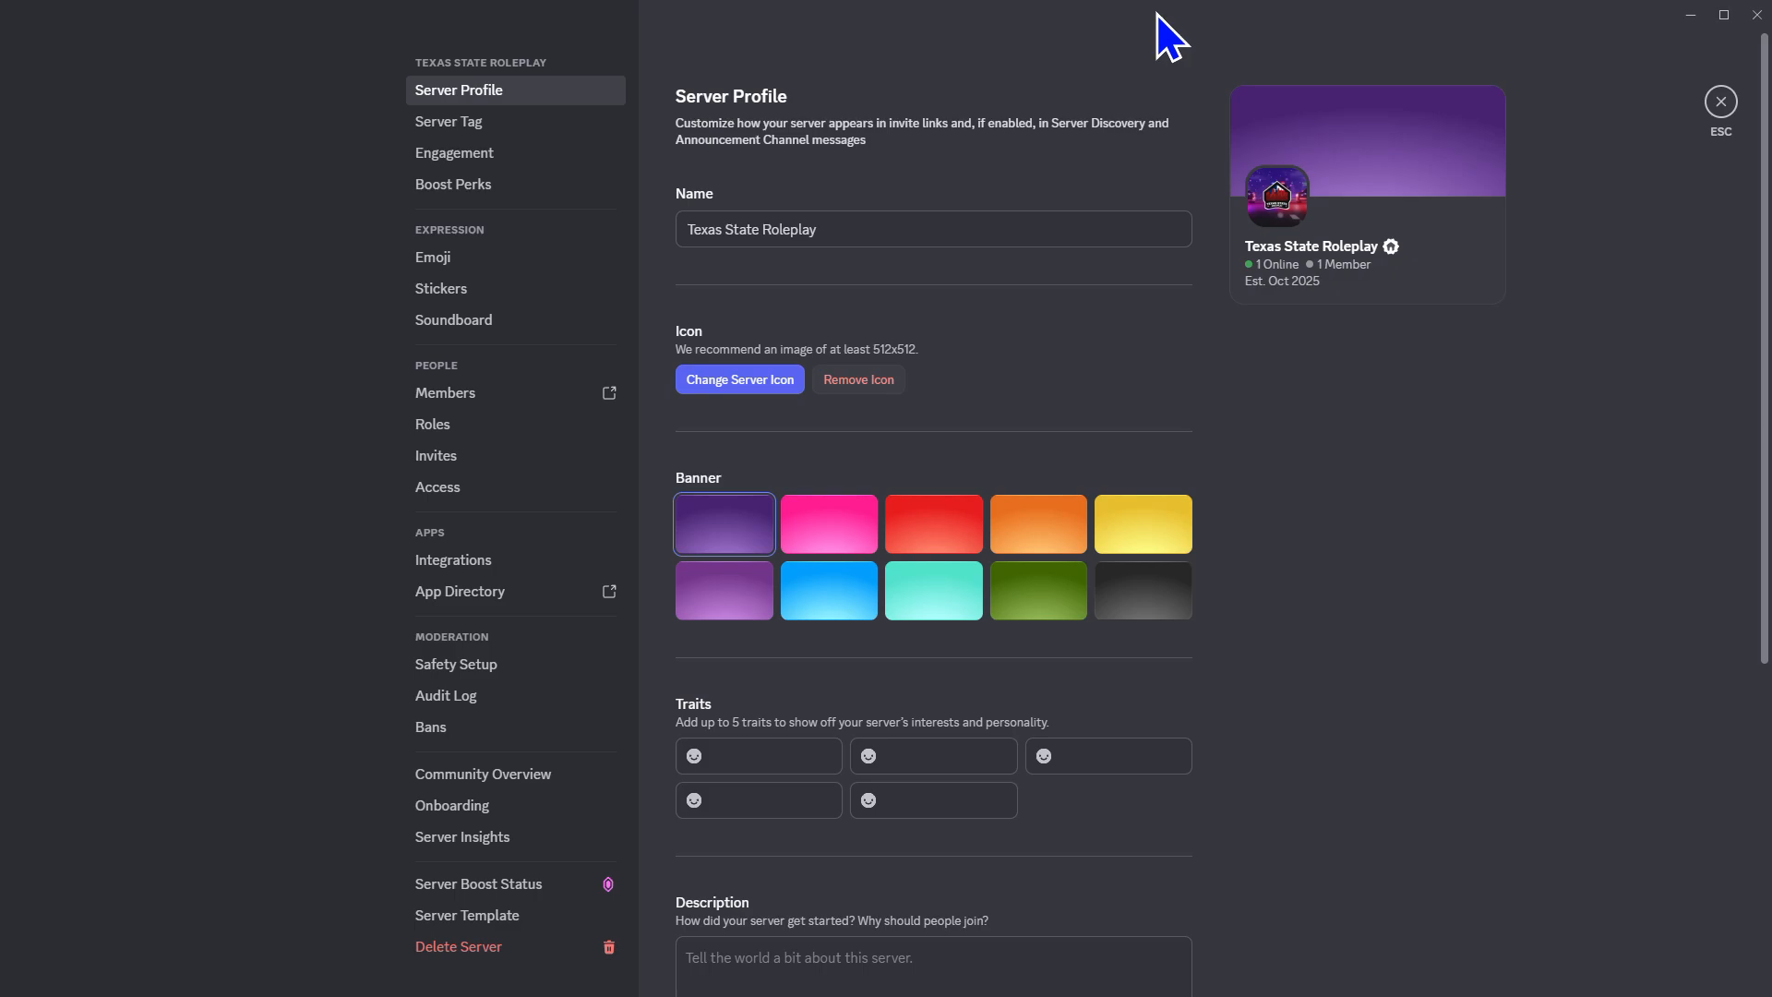
click(1721, 100)
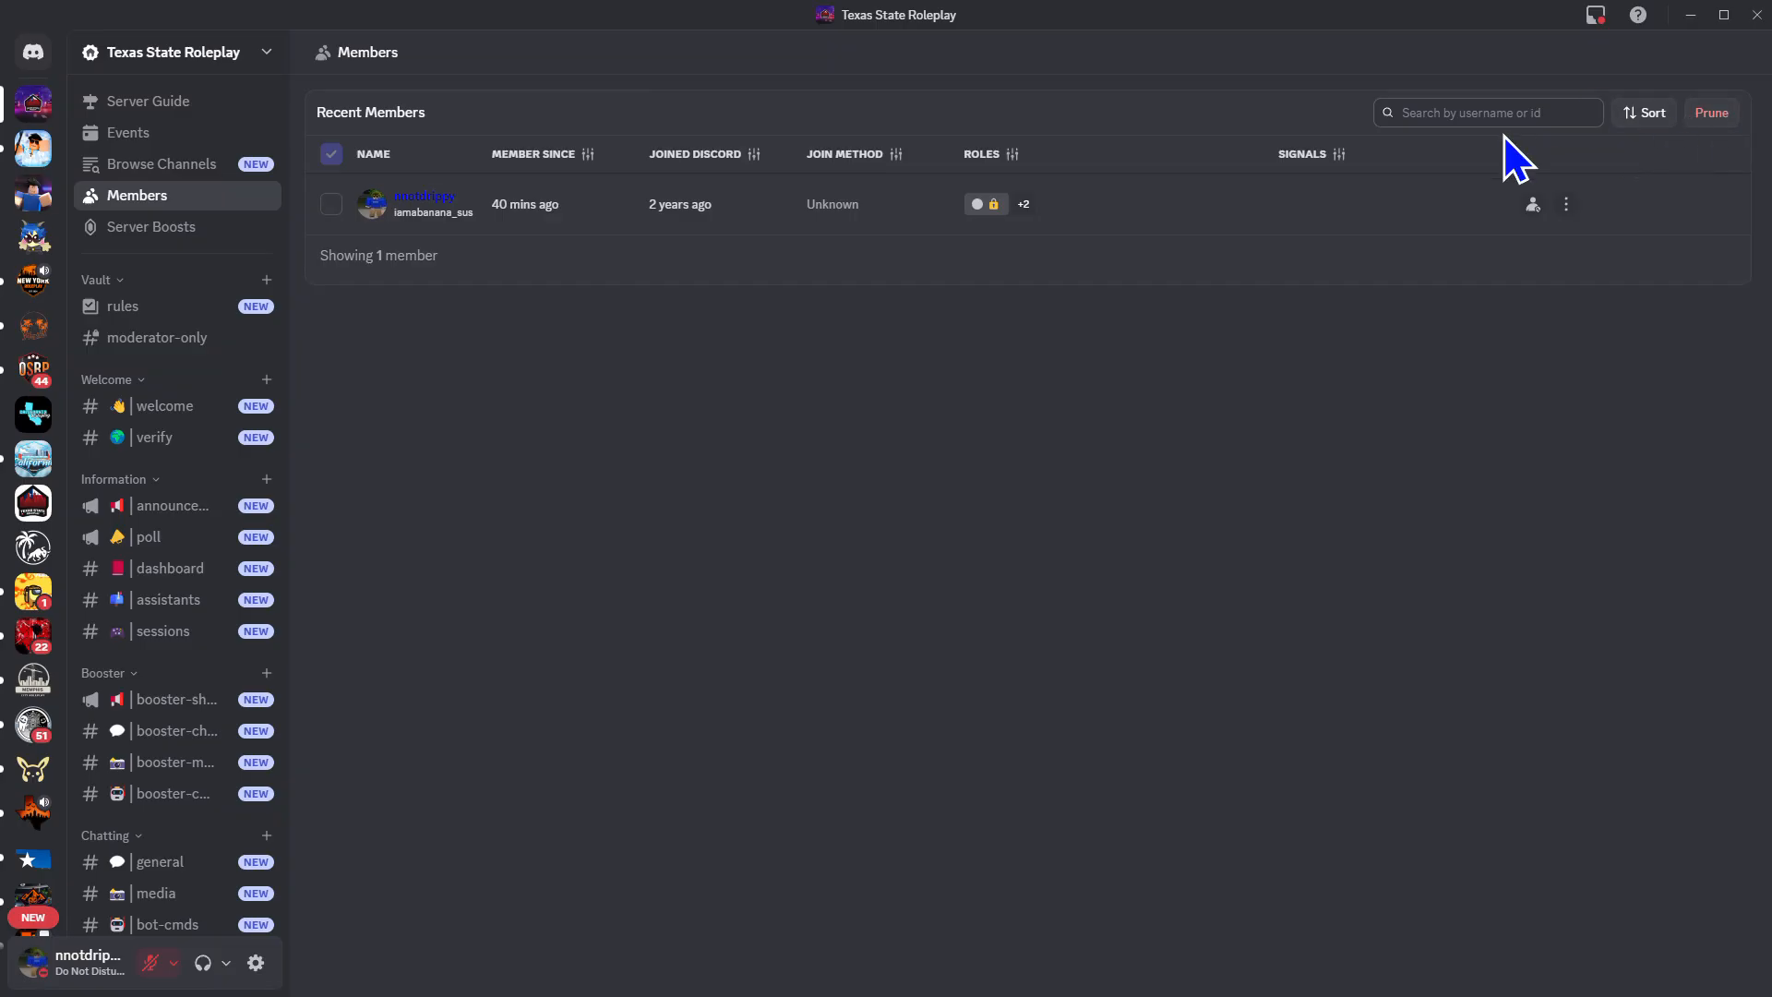
scroll(184, 572, down, 10)
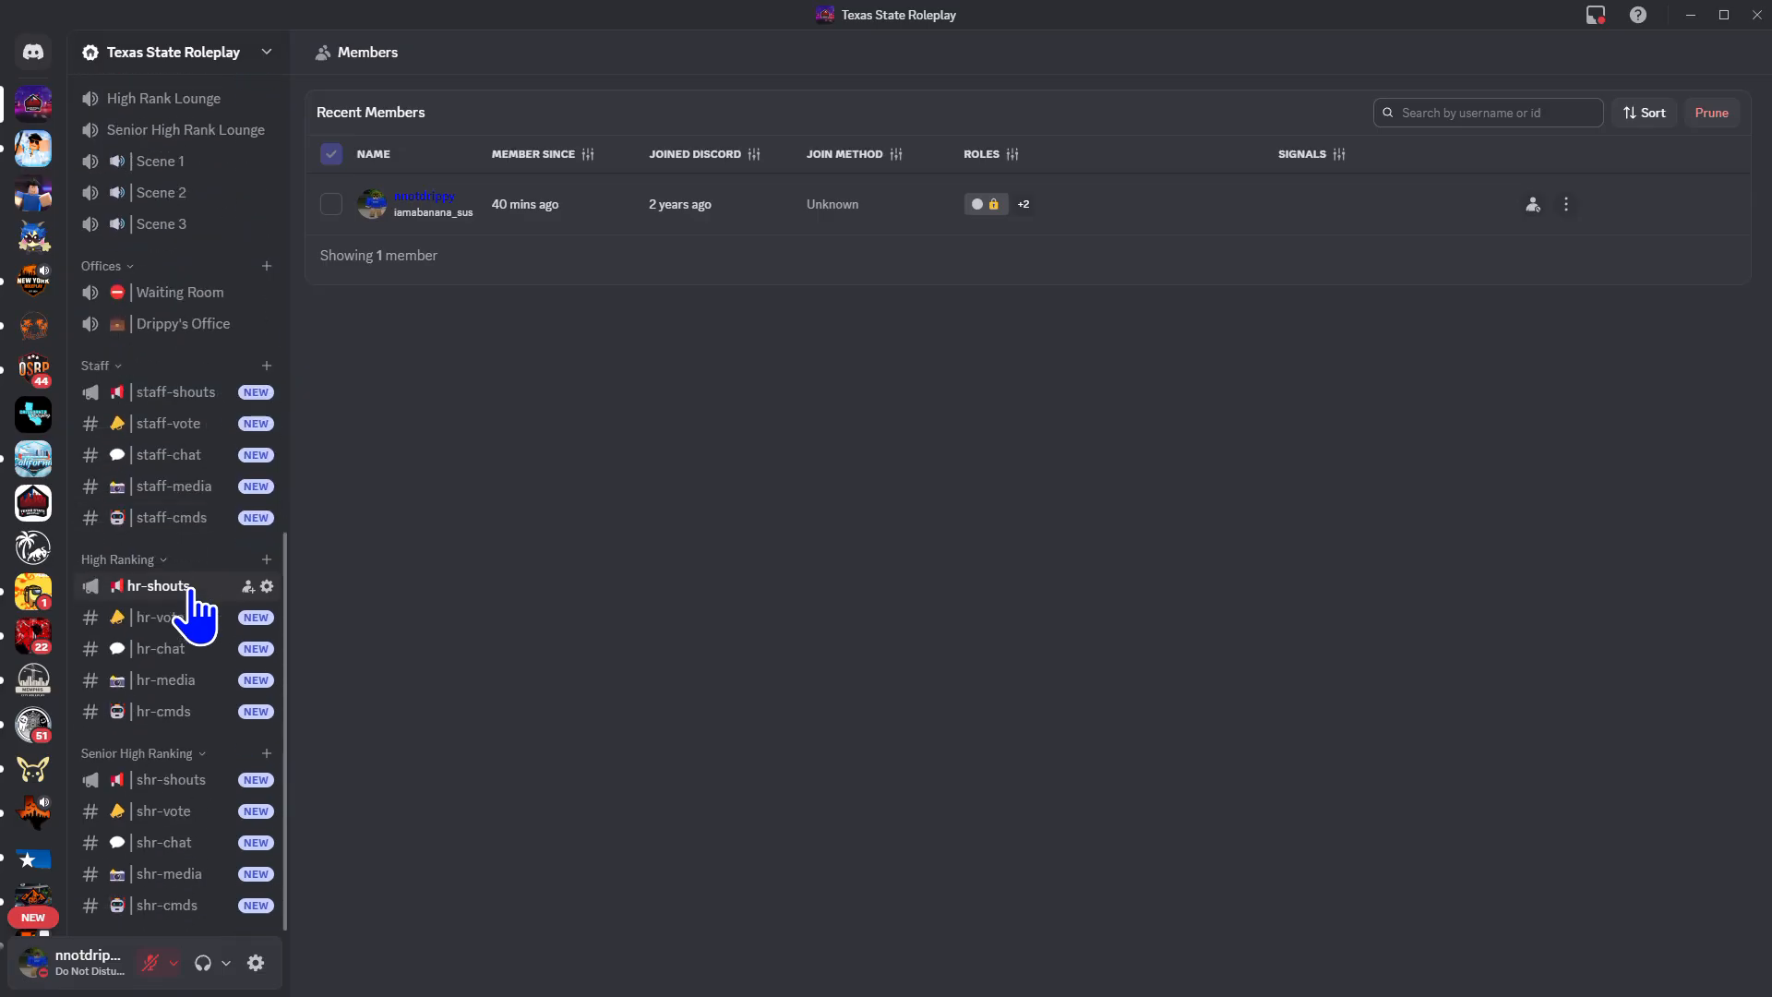
scroll(213, 604, up, 10)
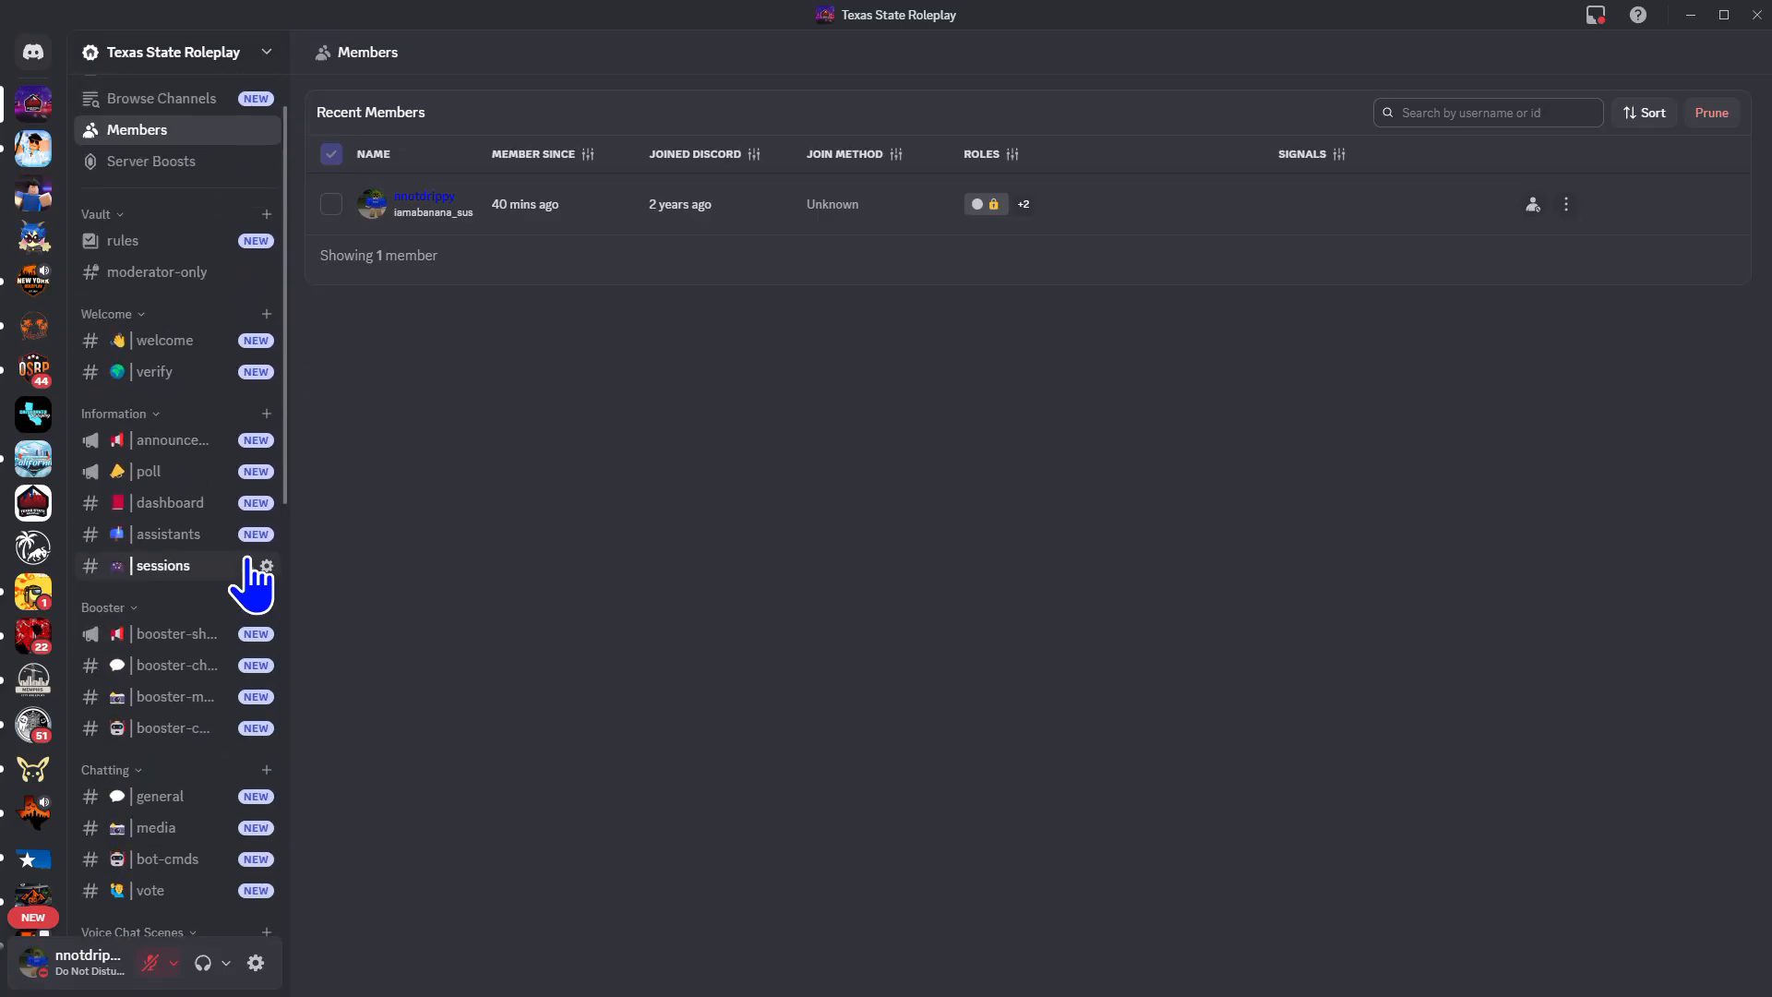
scroll(242, 583, down, 10)
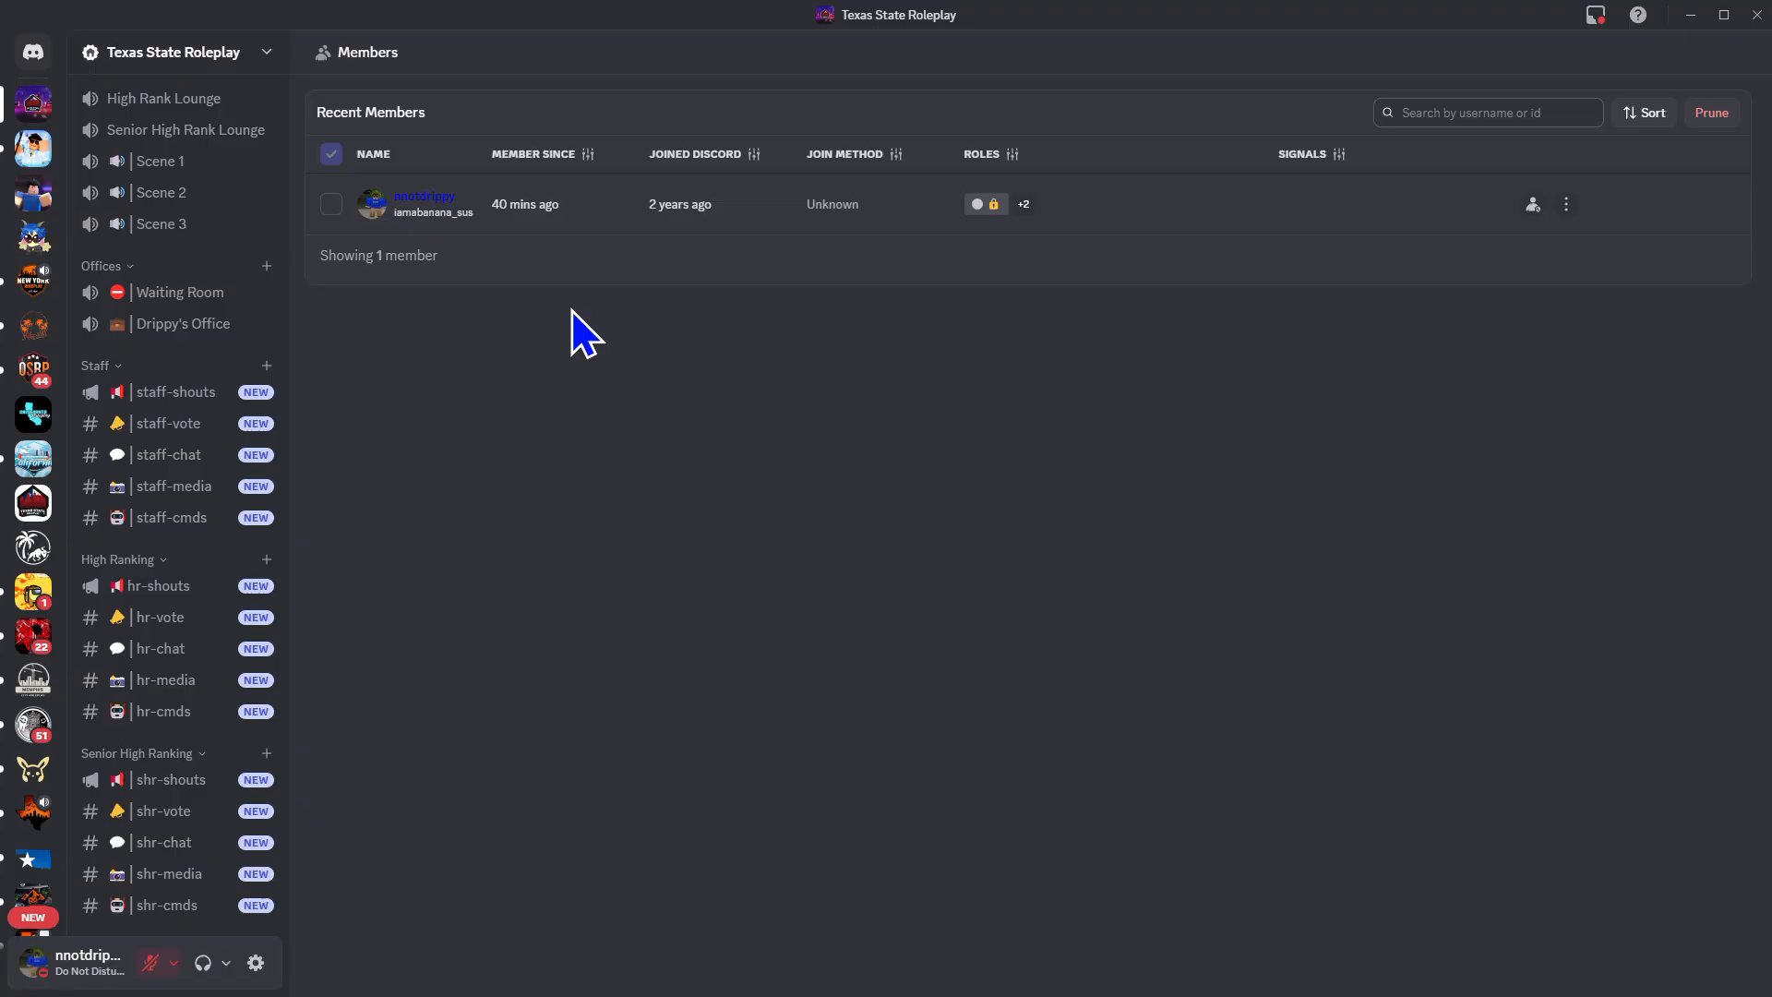
Open the permissions of the Senior High Rank role in the server's role settings
click(238, 74)
click(135, 185)
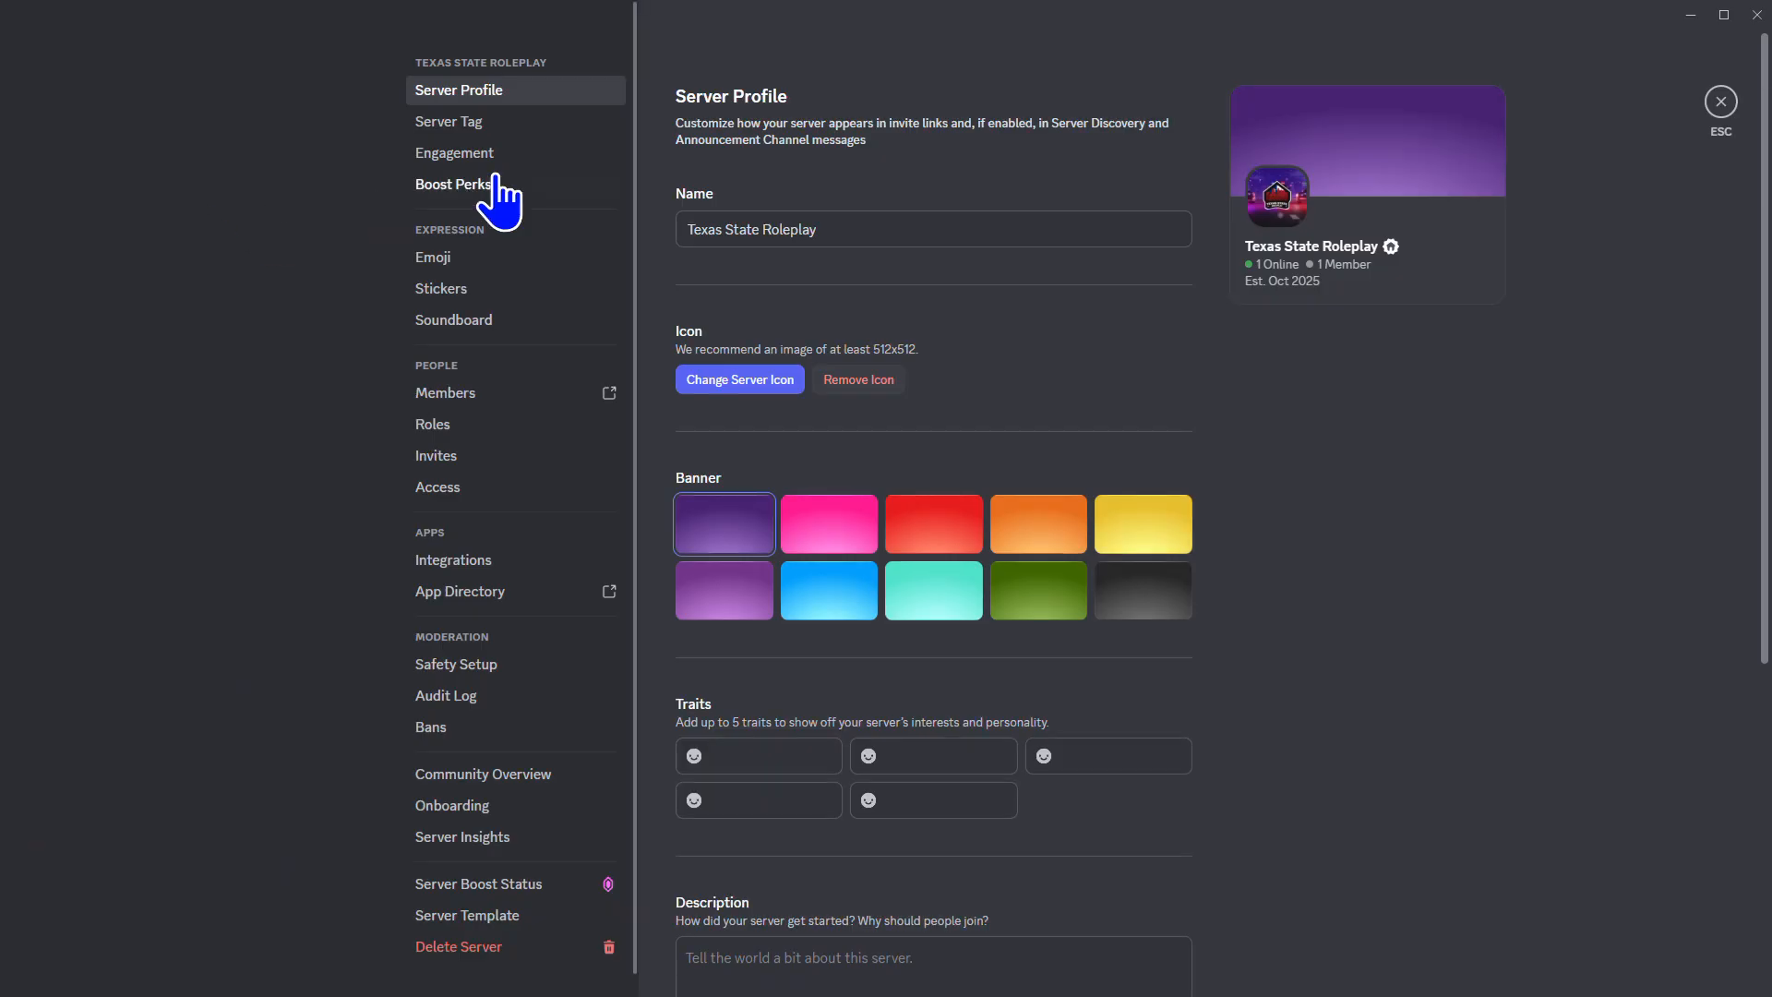
click(470, 424)
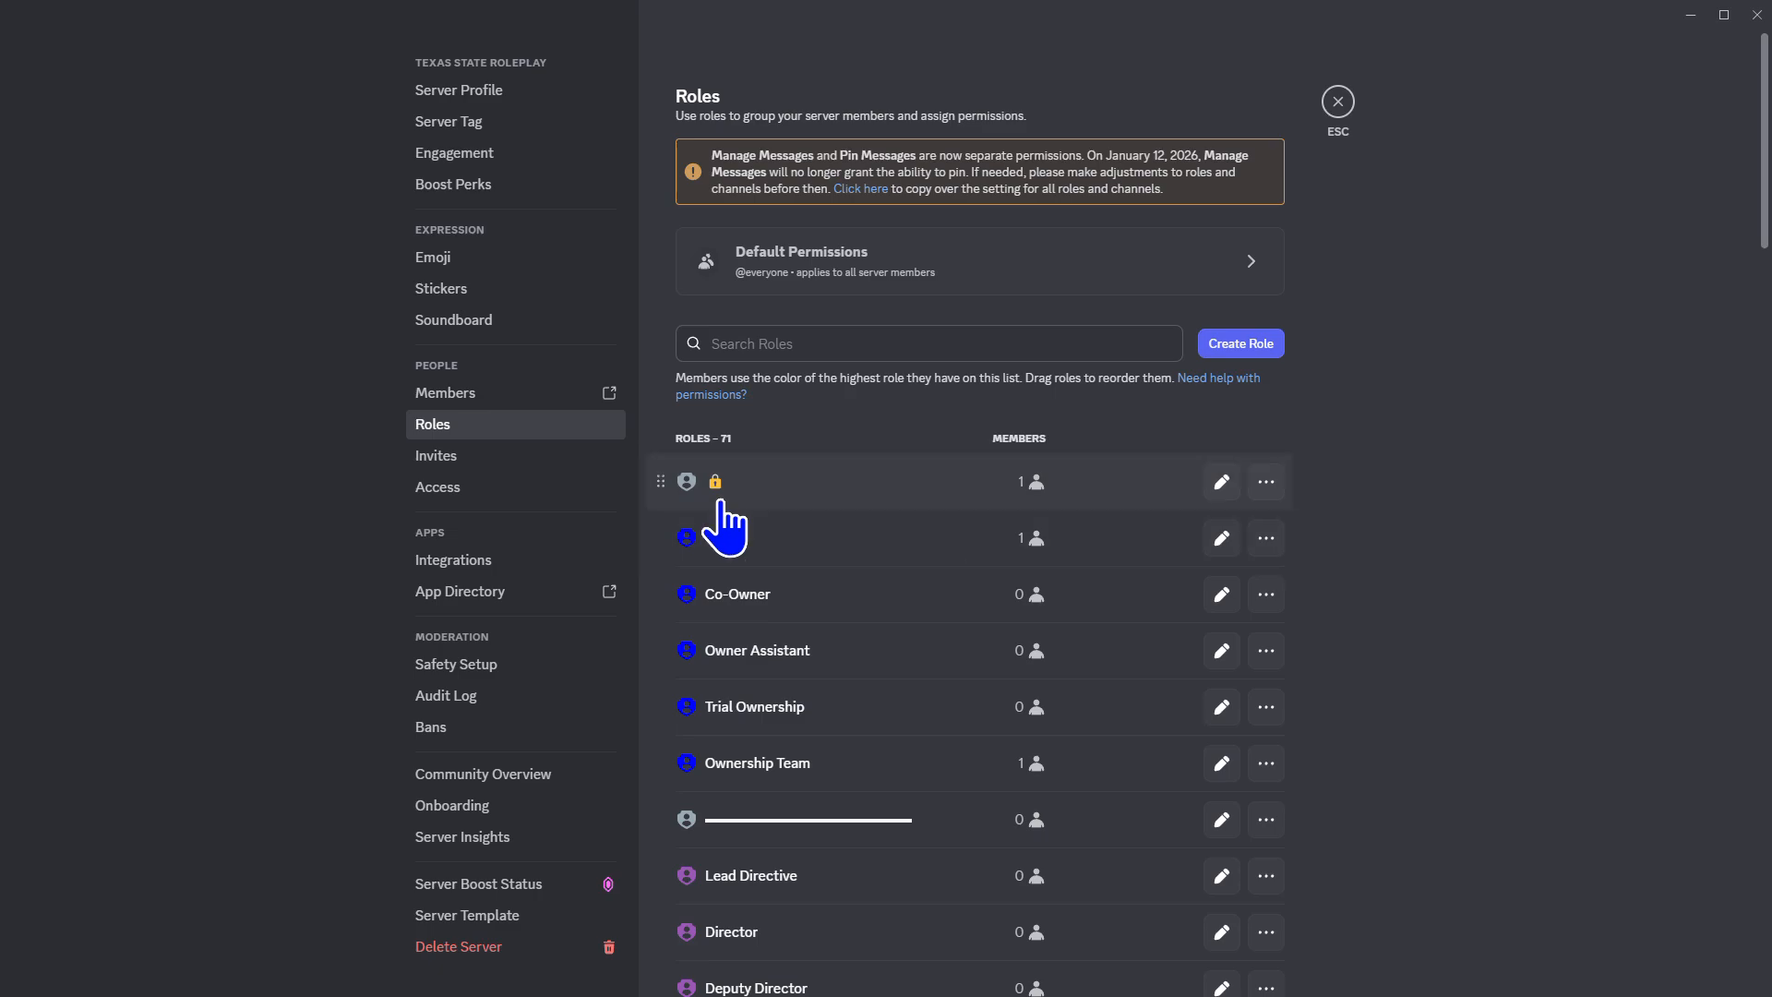
click(780, 487)
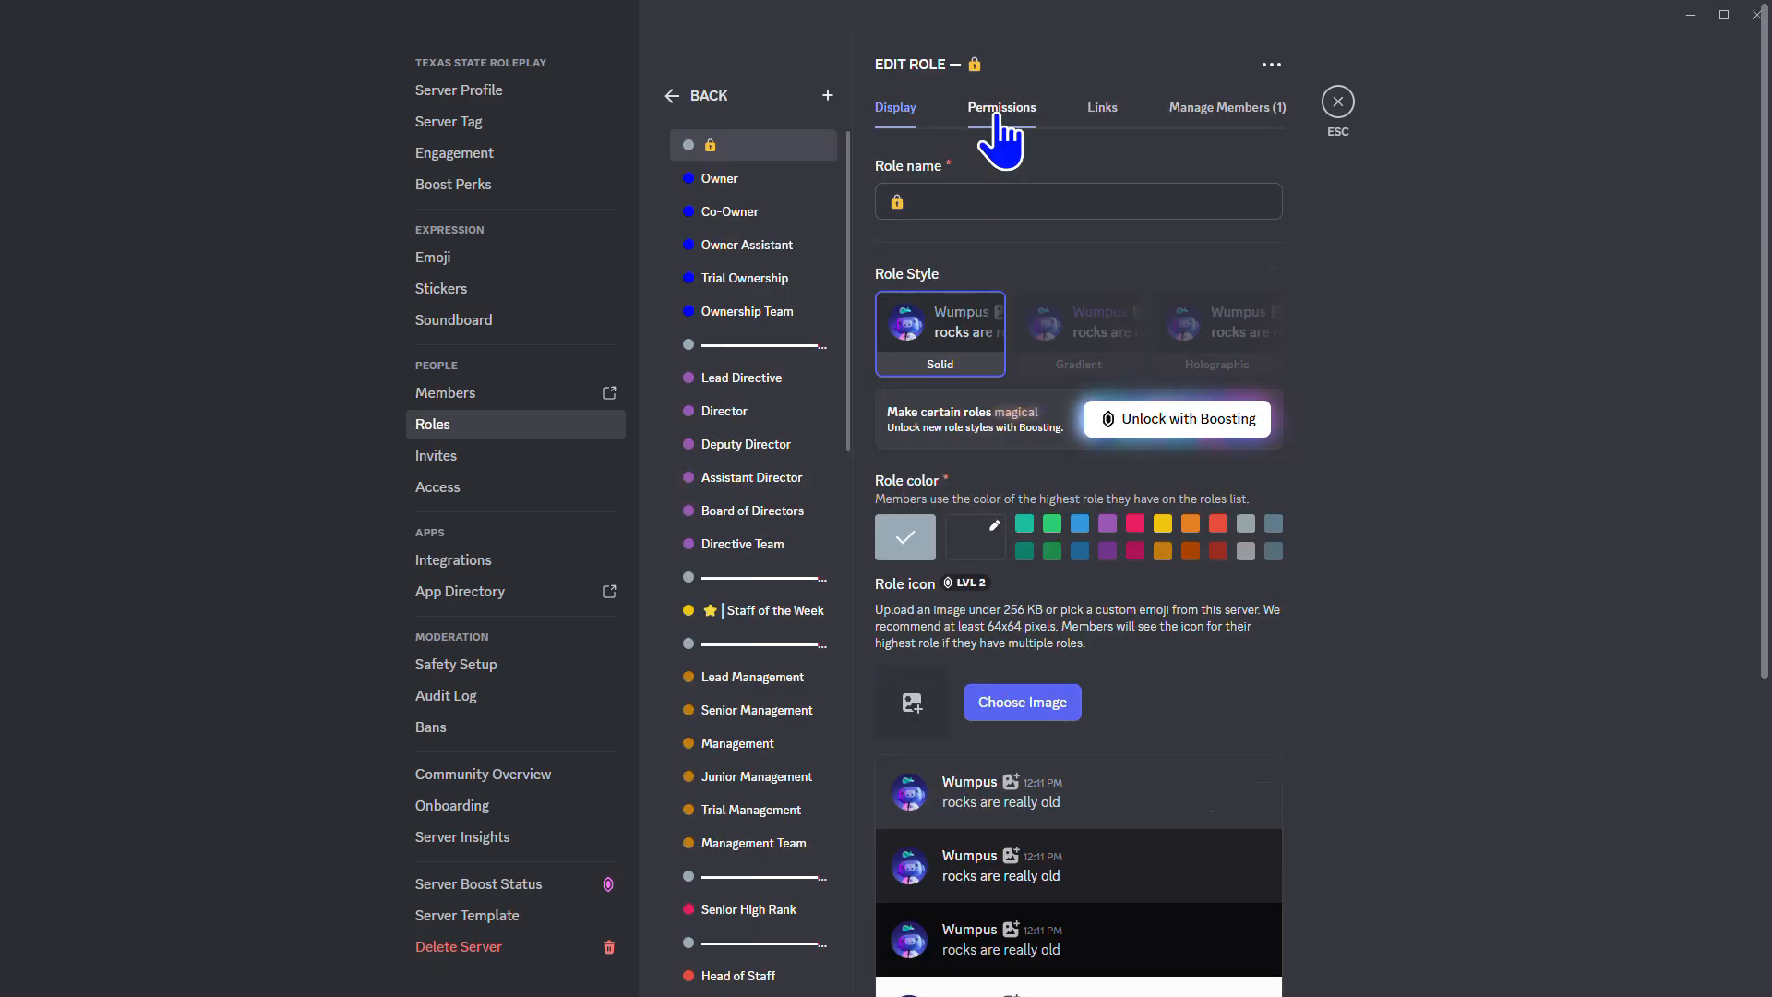
click(1001, 108)
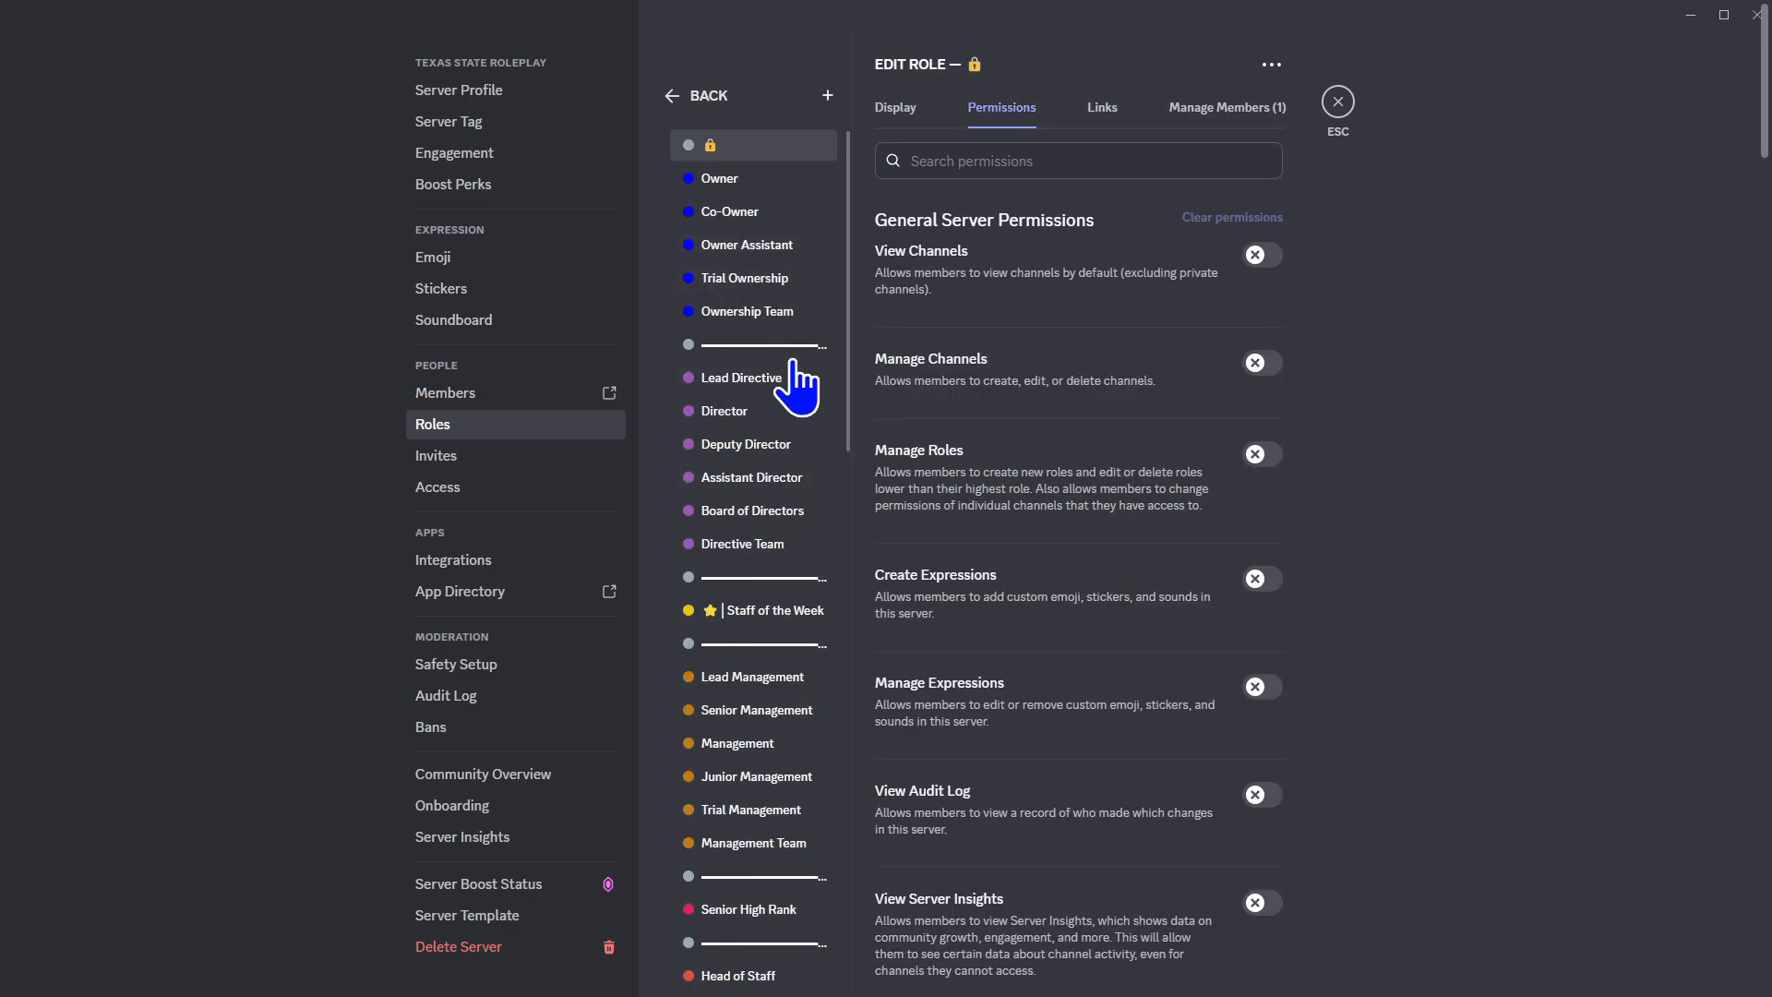
mouse_move(772, 411)
mouse_down()
mouse_move(767, 518)
mouse_move(794, 404)
mouse_up()
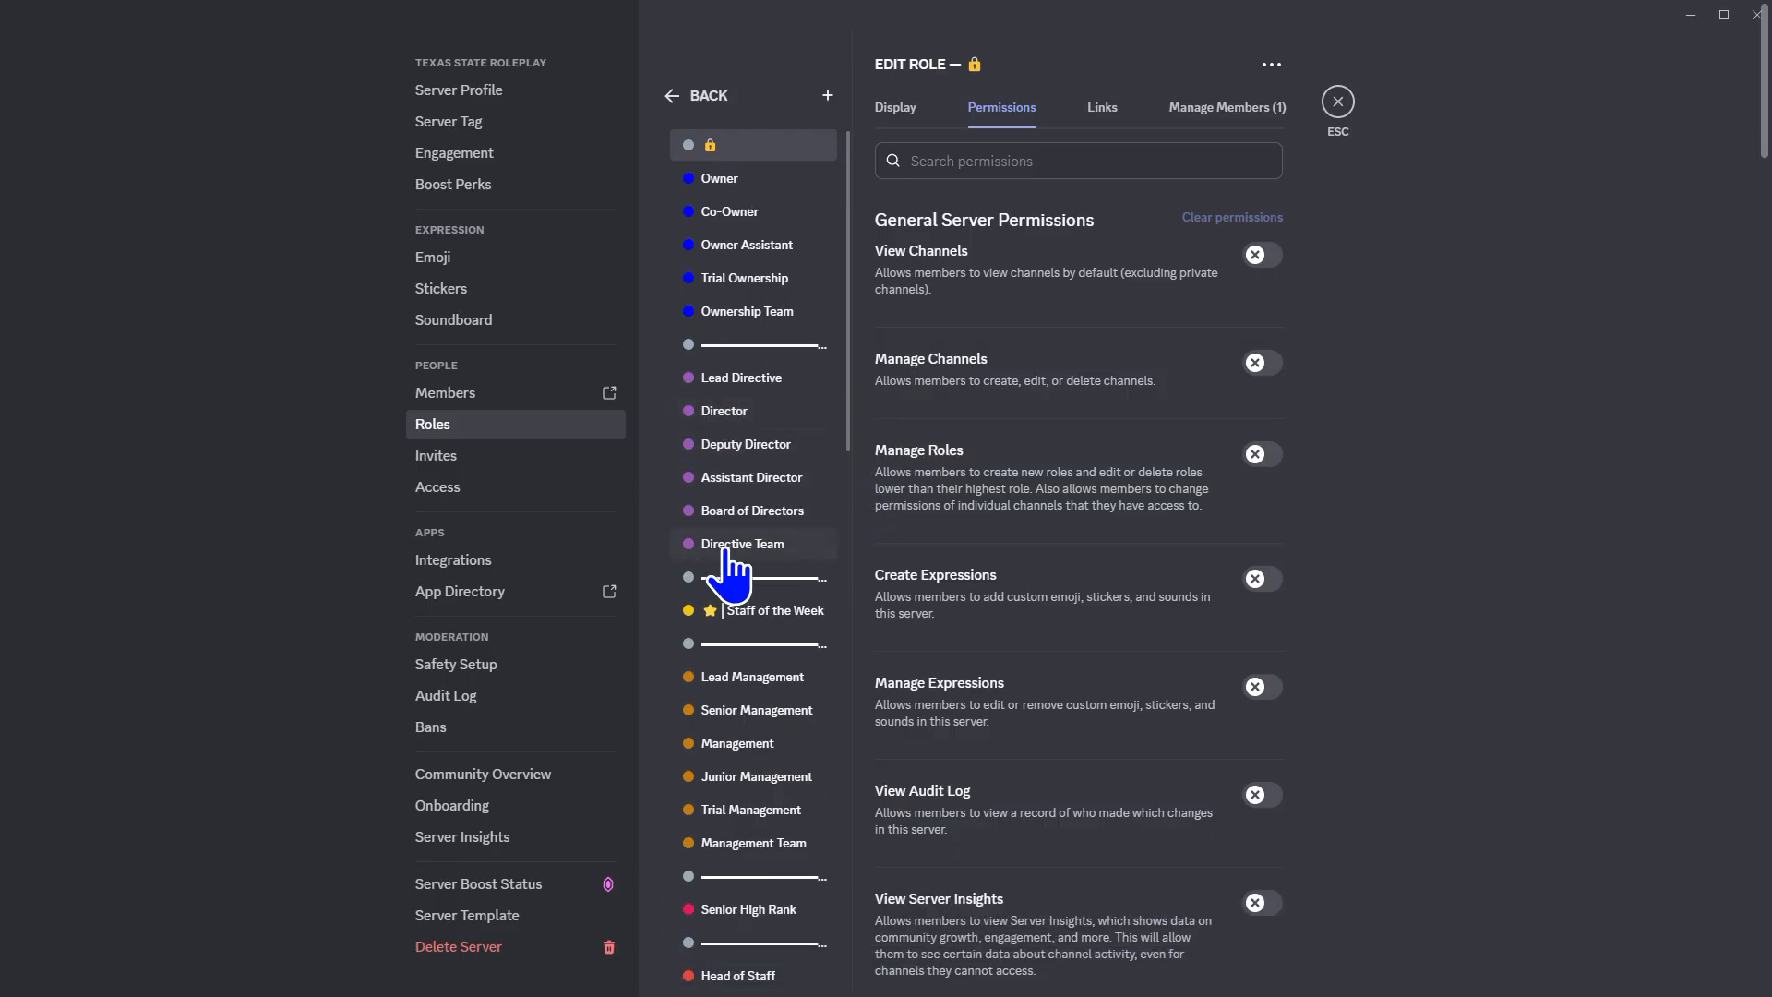
scroll(766, 531, down, 1)
scroll(757, 531, down, 1)
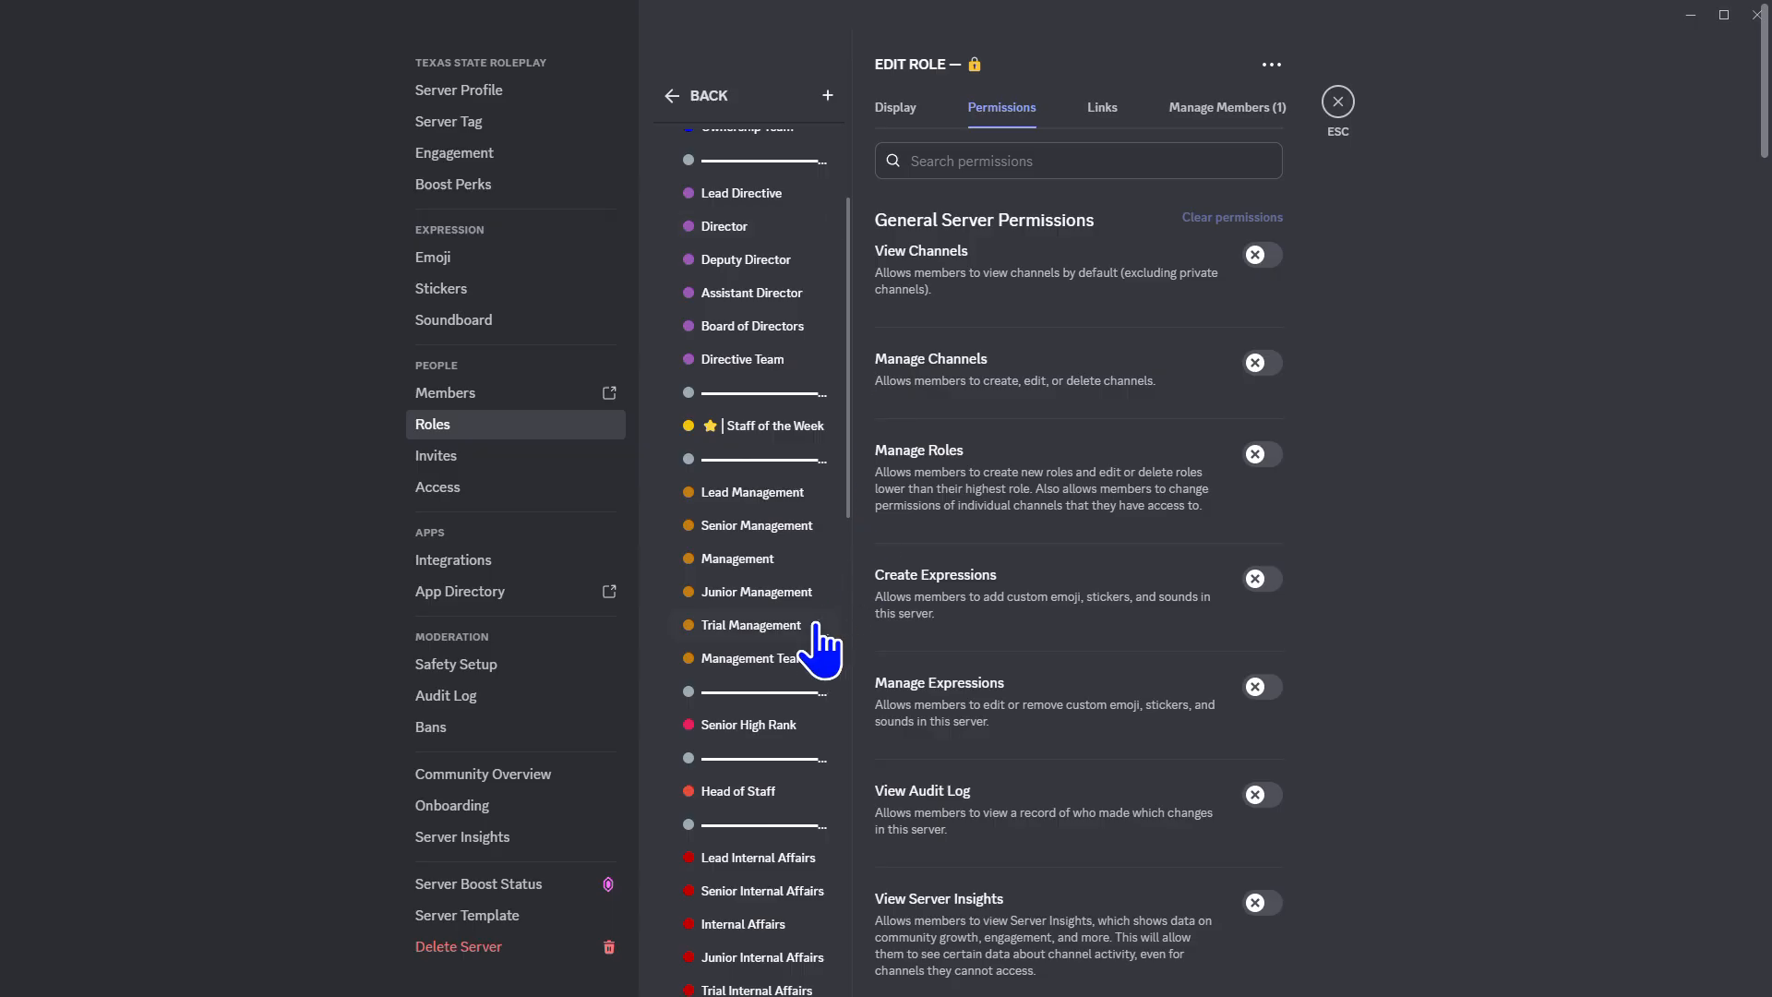
click(791, 732)
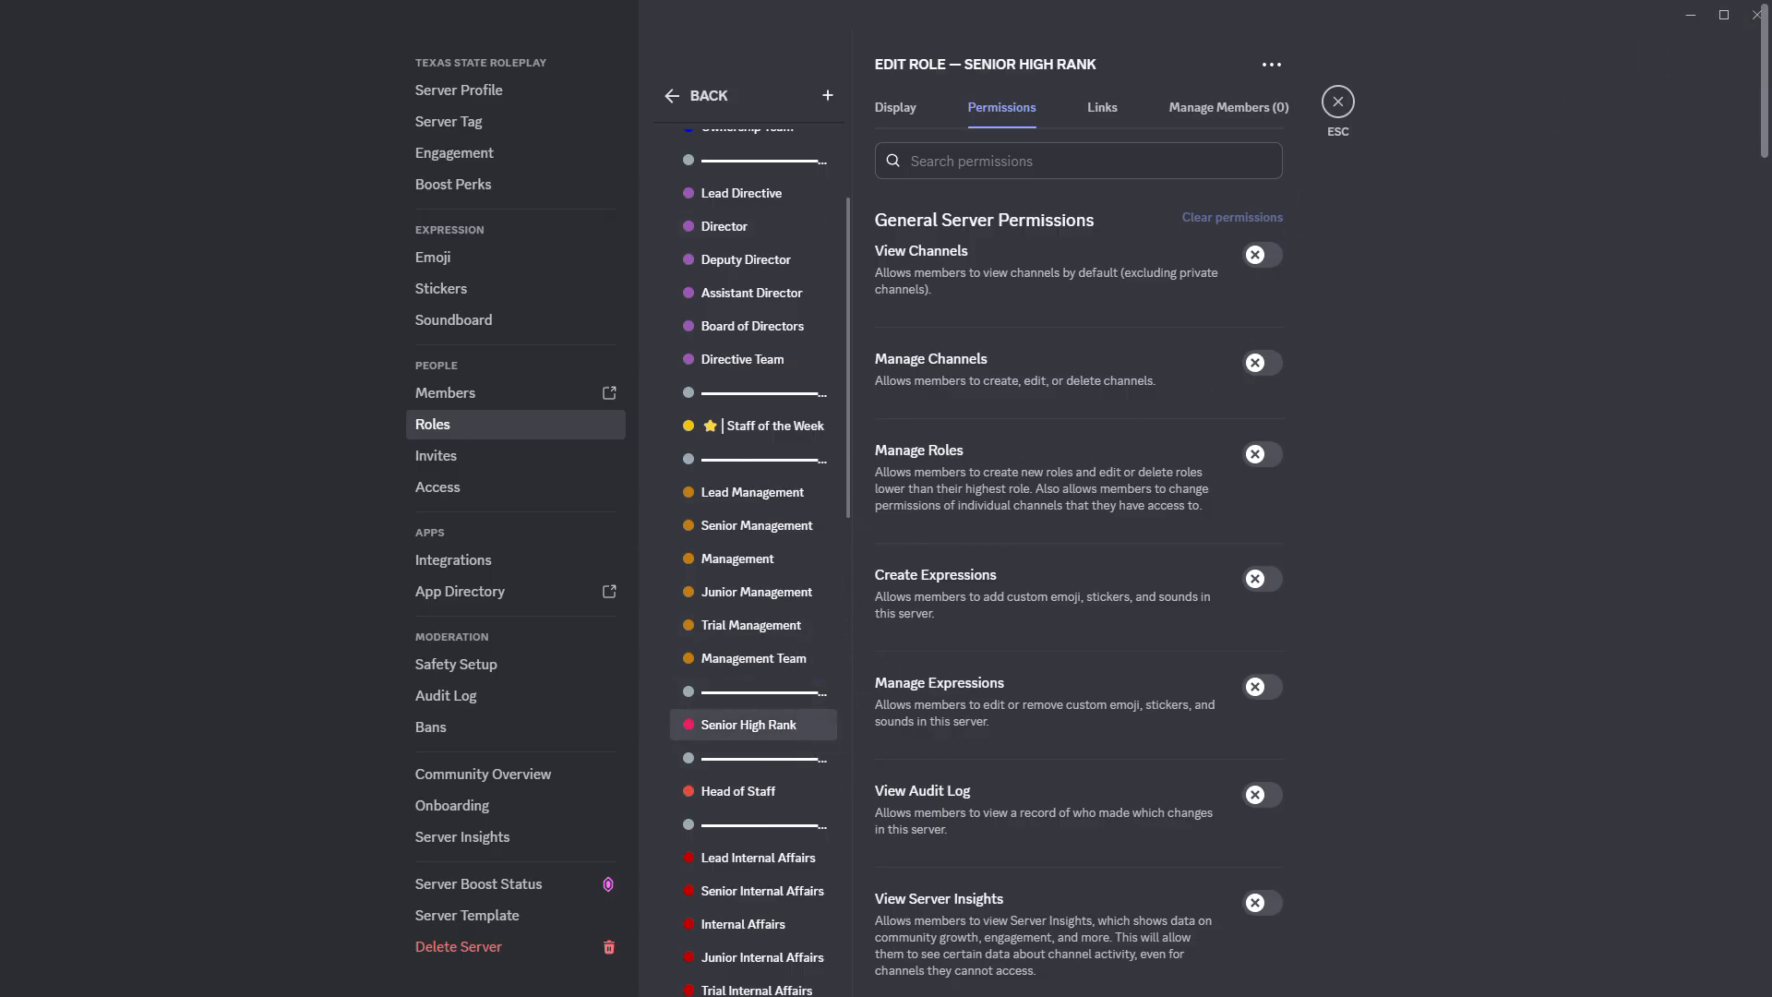
click(1271, 267)
click(1265, 362)
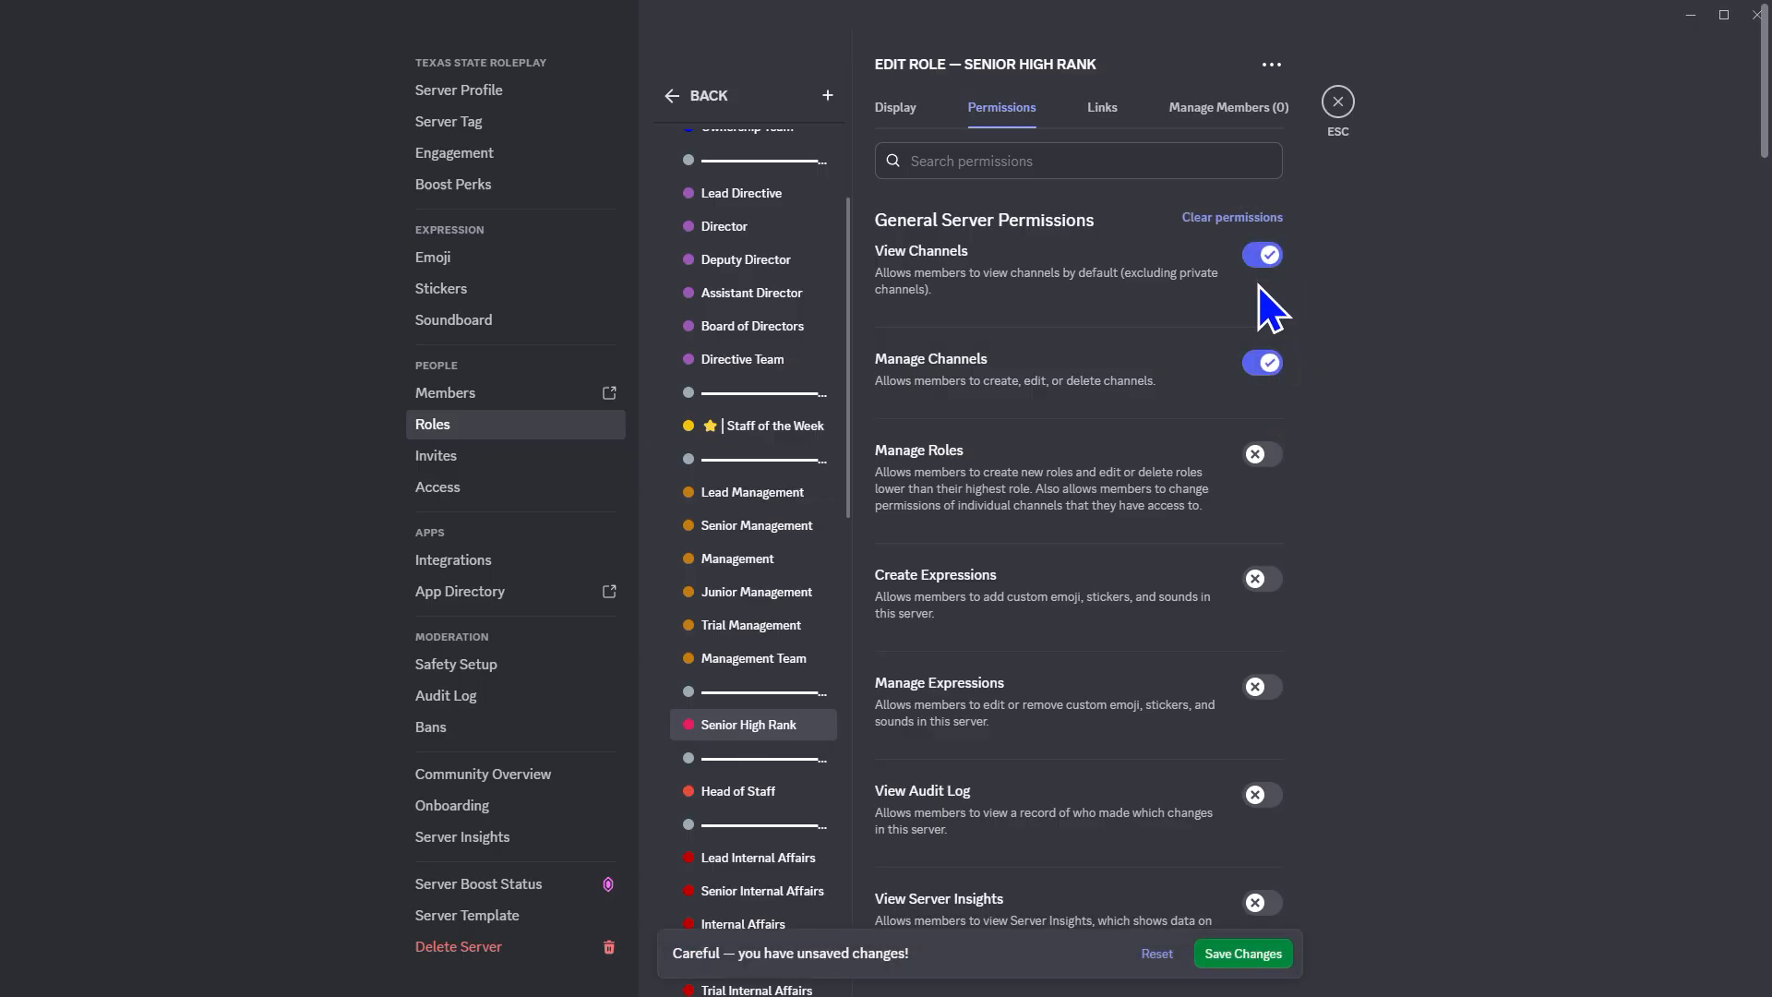
click(1232, 219)
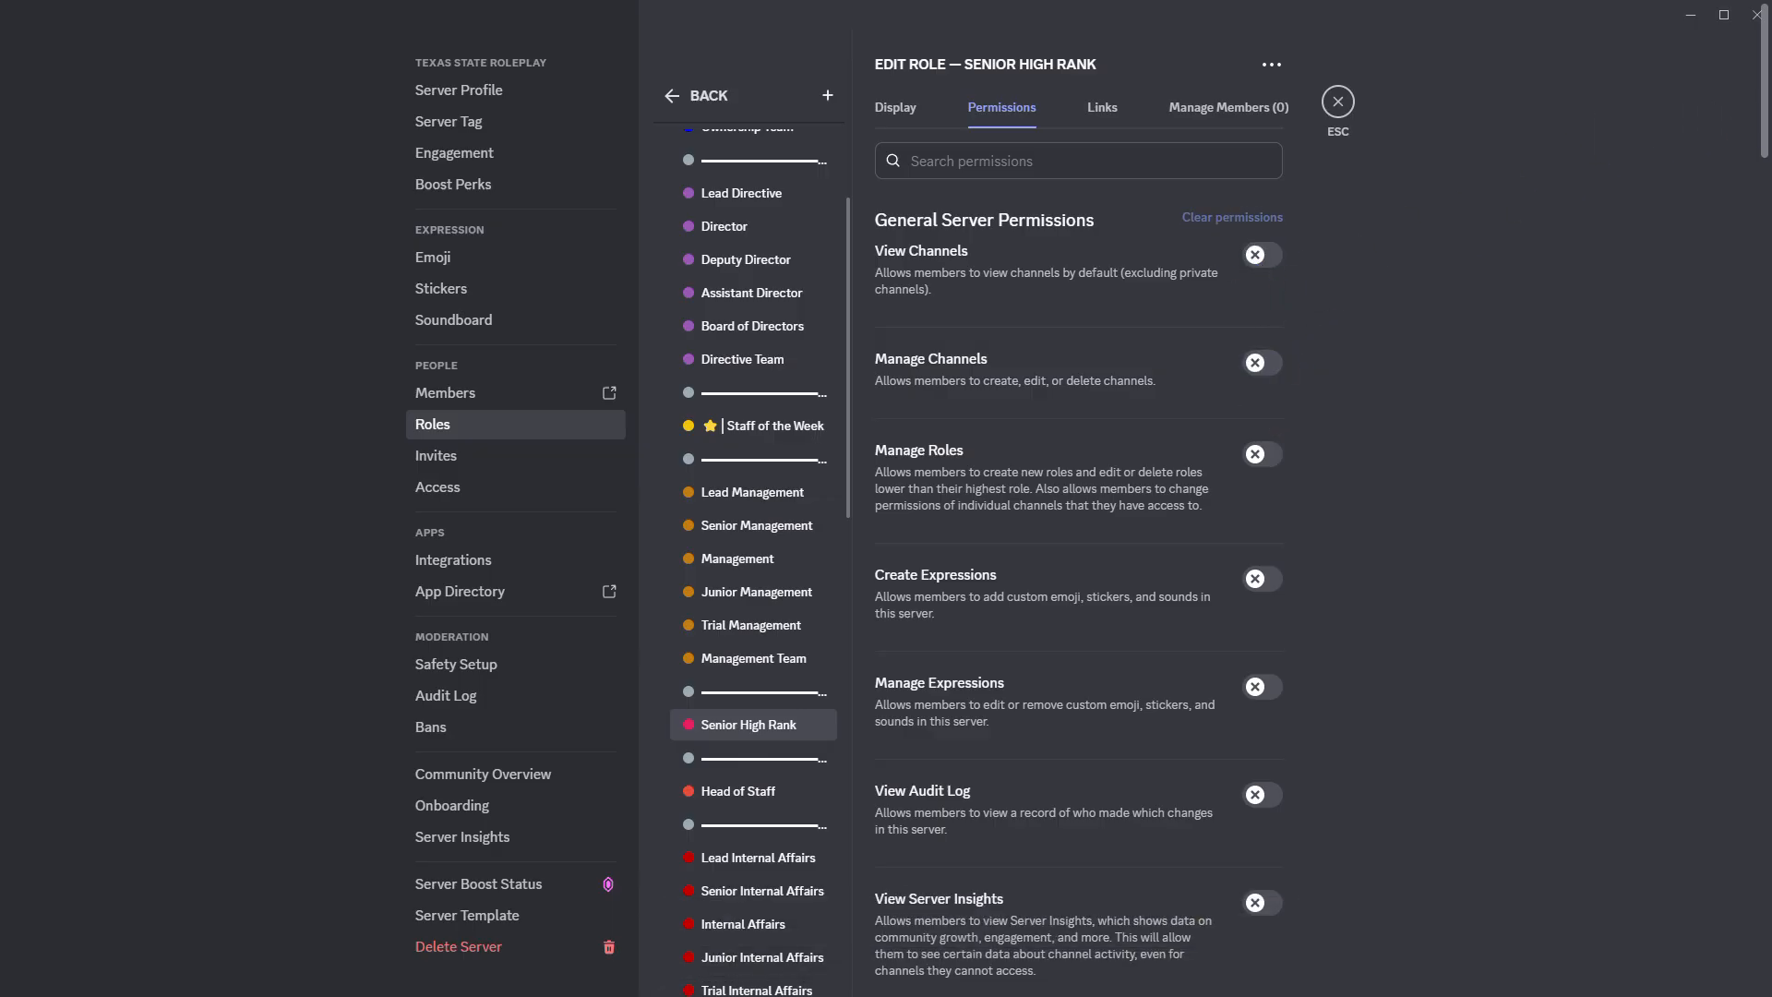
Grant the Administrator permission to the Senior High Rank role and save the change
drag(1765, 184, 1765, 960)
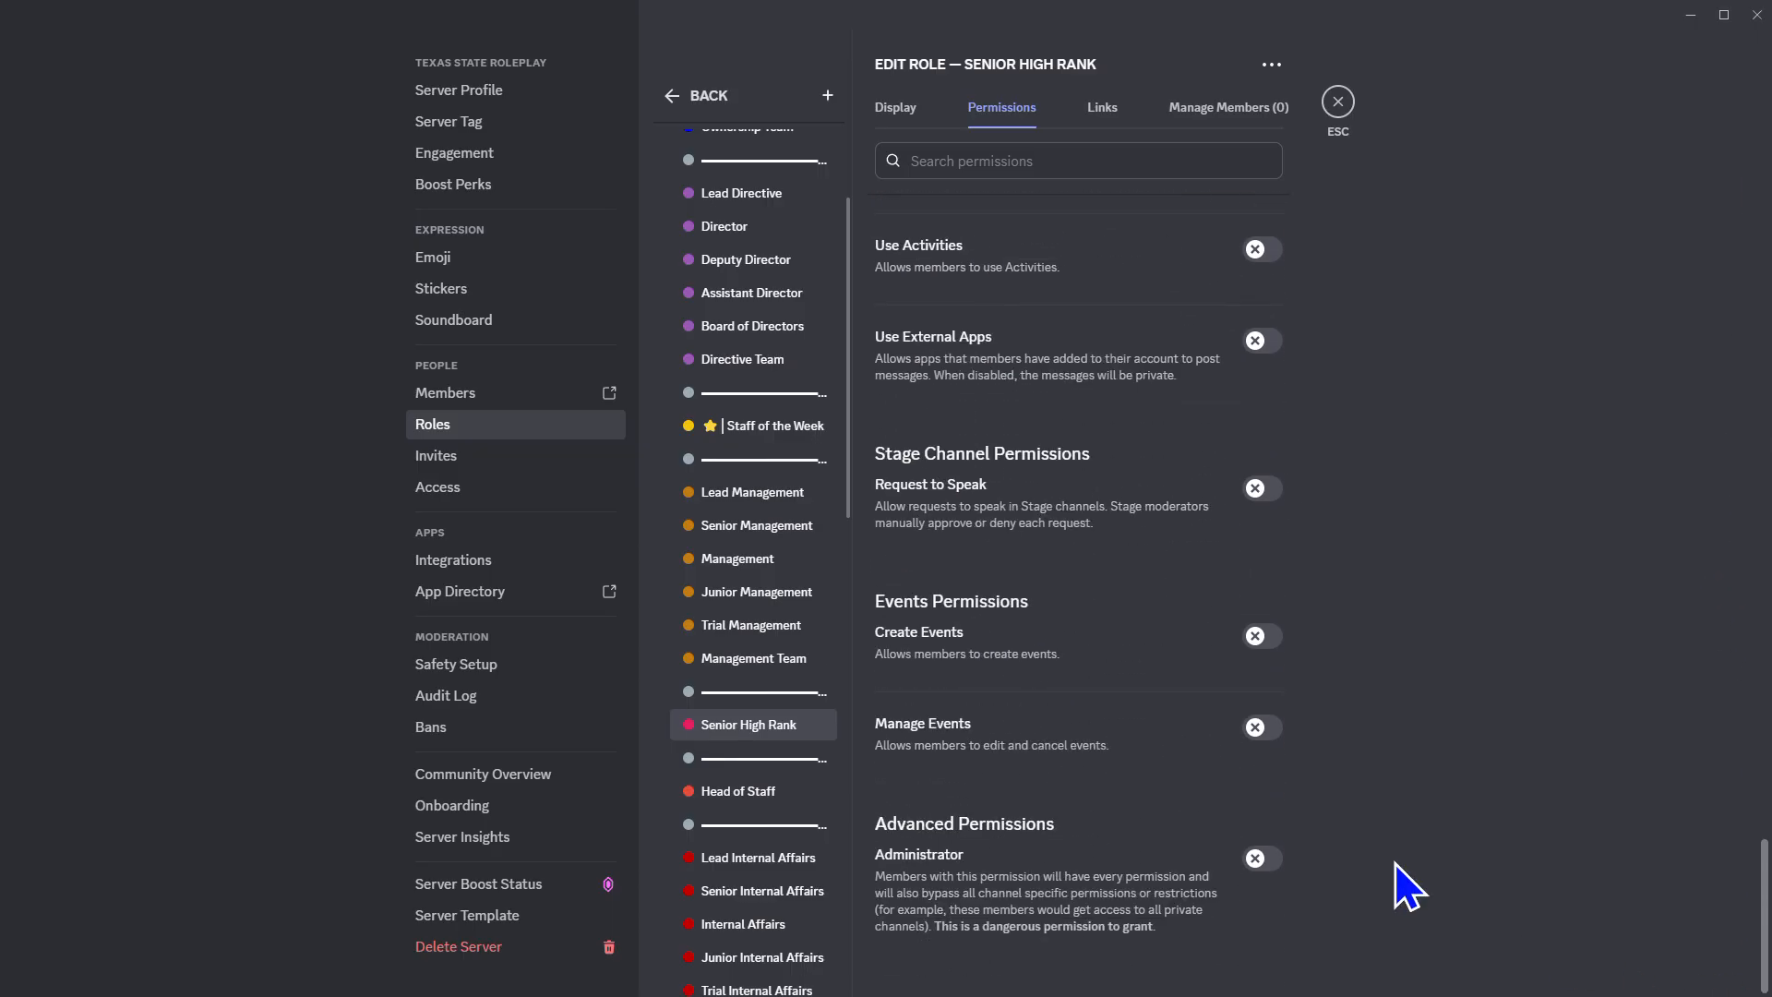
click(1264, 858)
click(1274, 953)
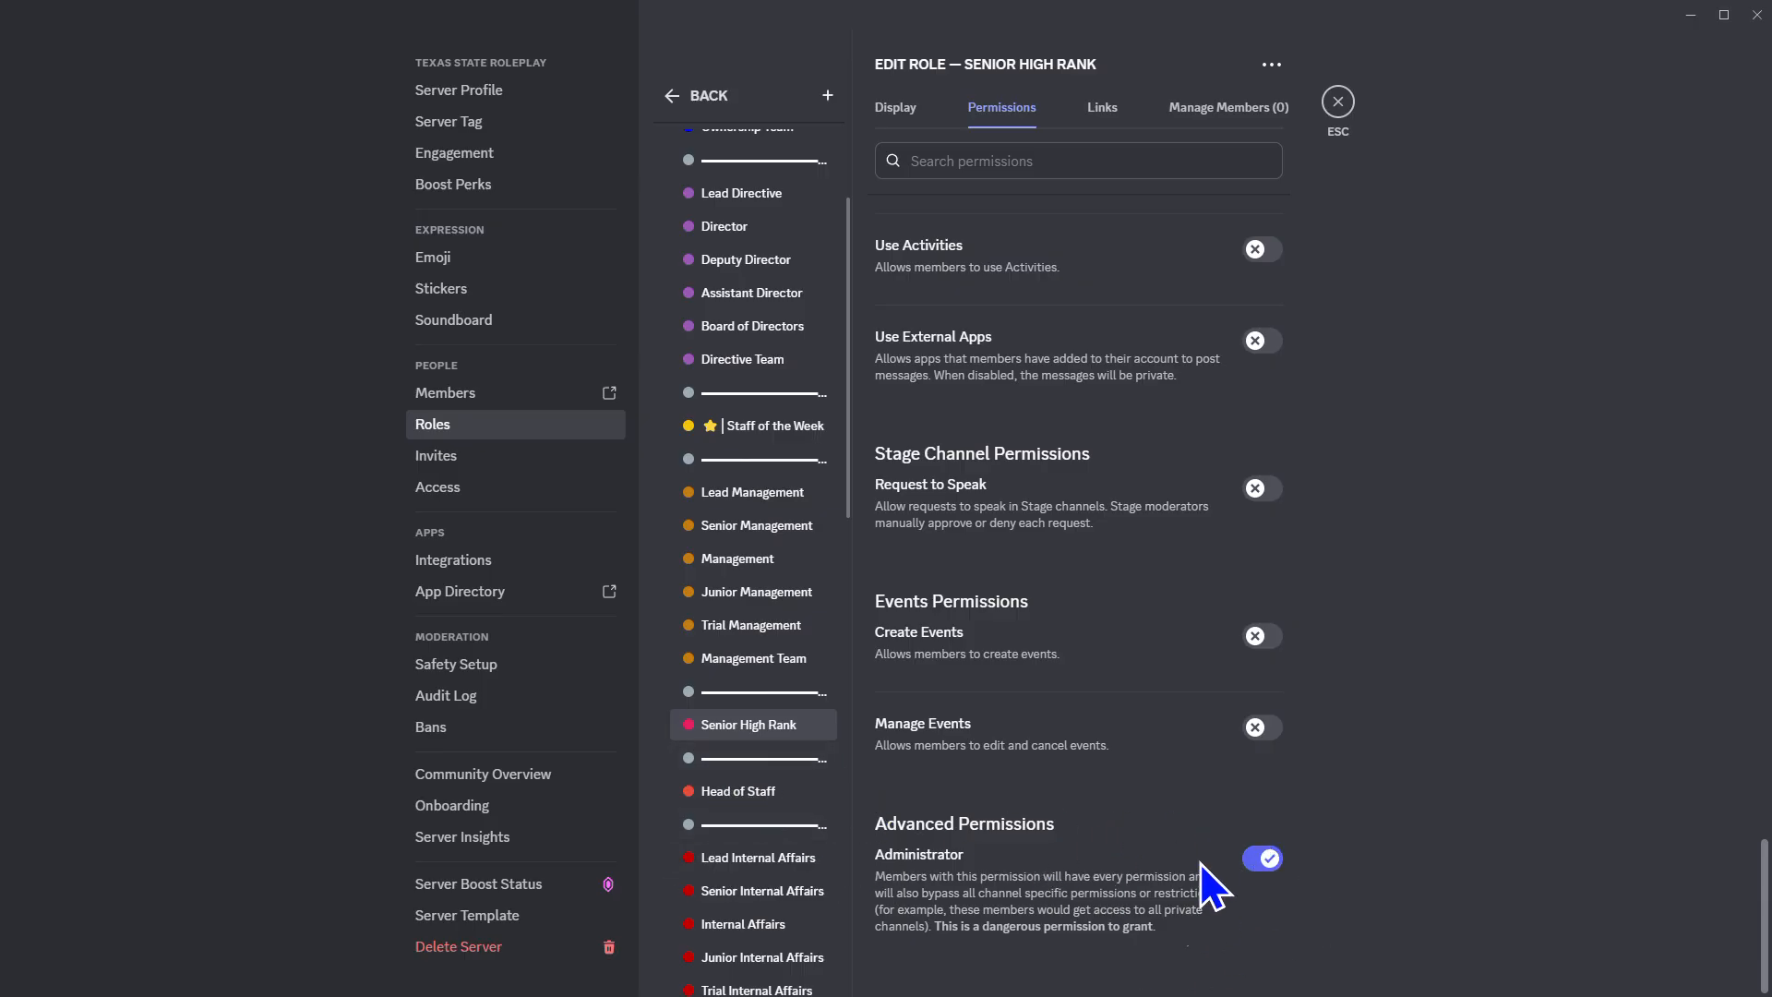
scroll(1210, 711, up, 15)
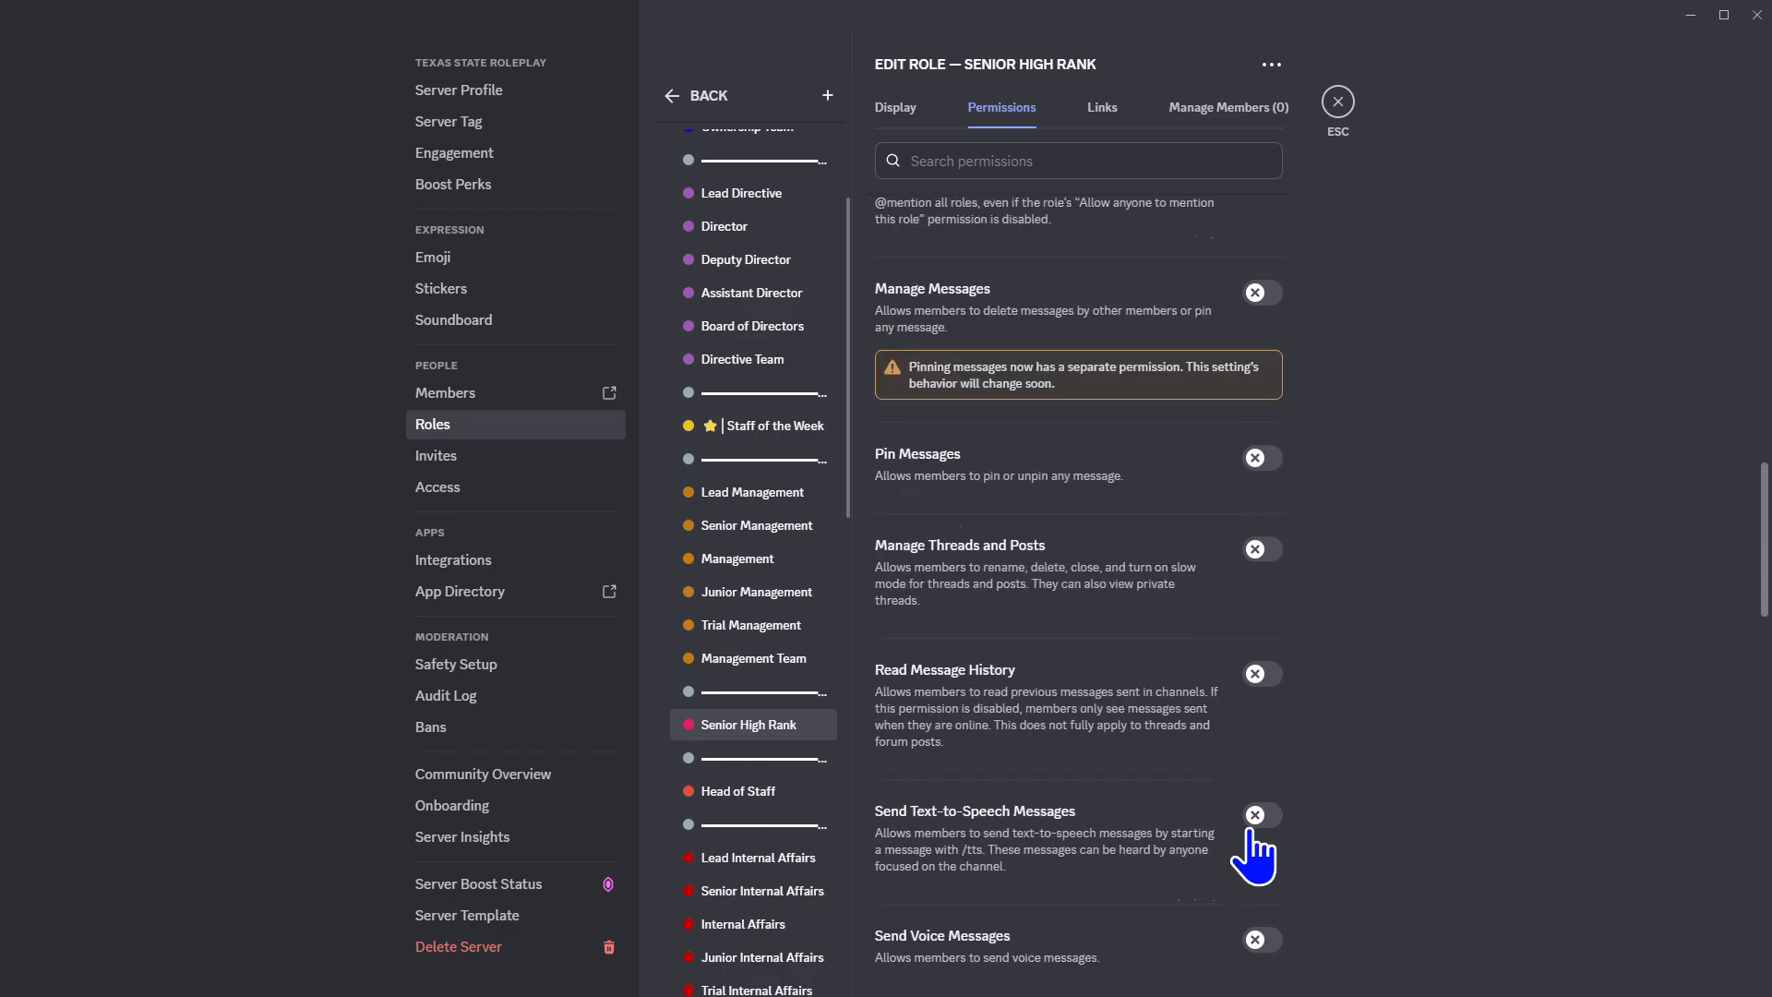
scroll(1191, 554, up, 12)
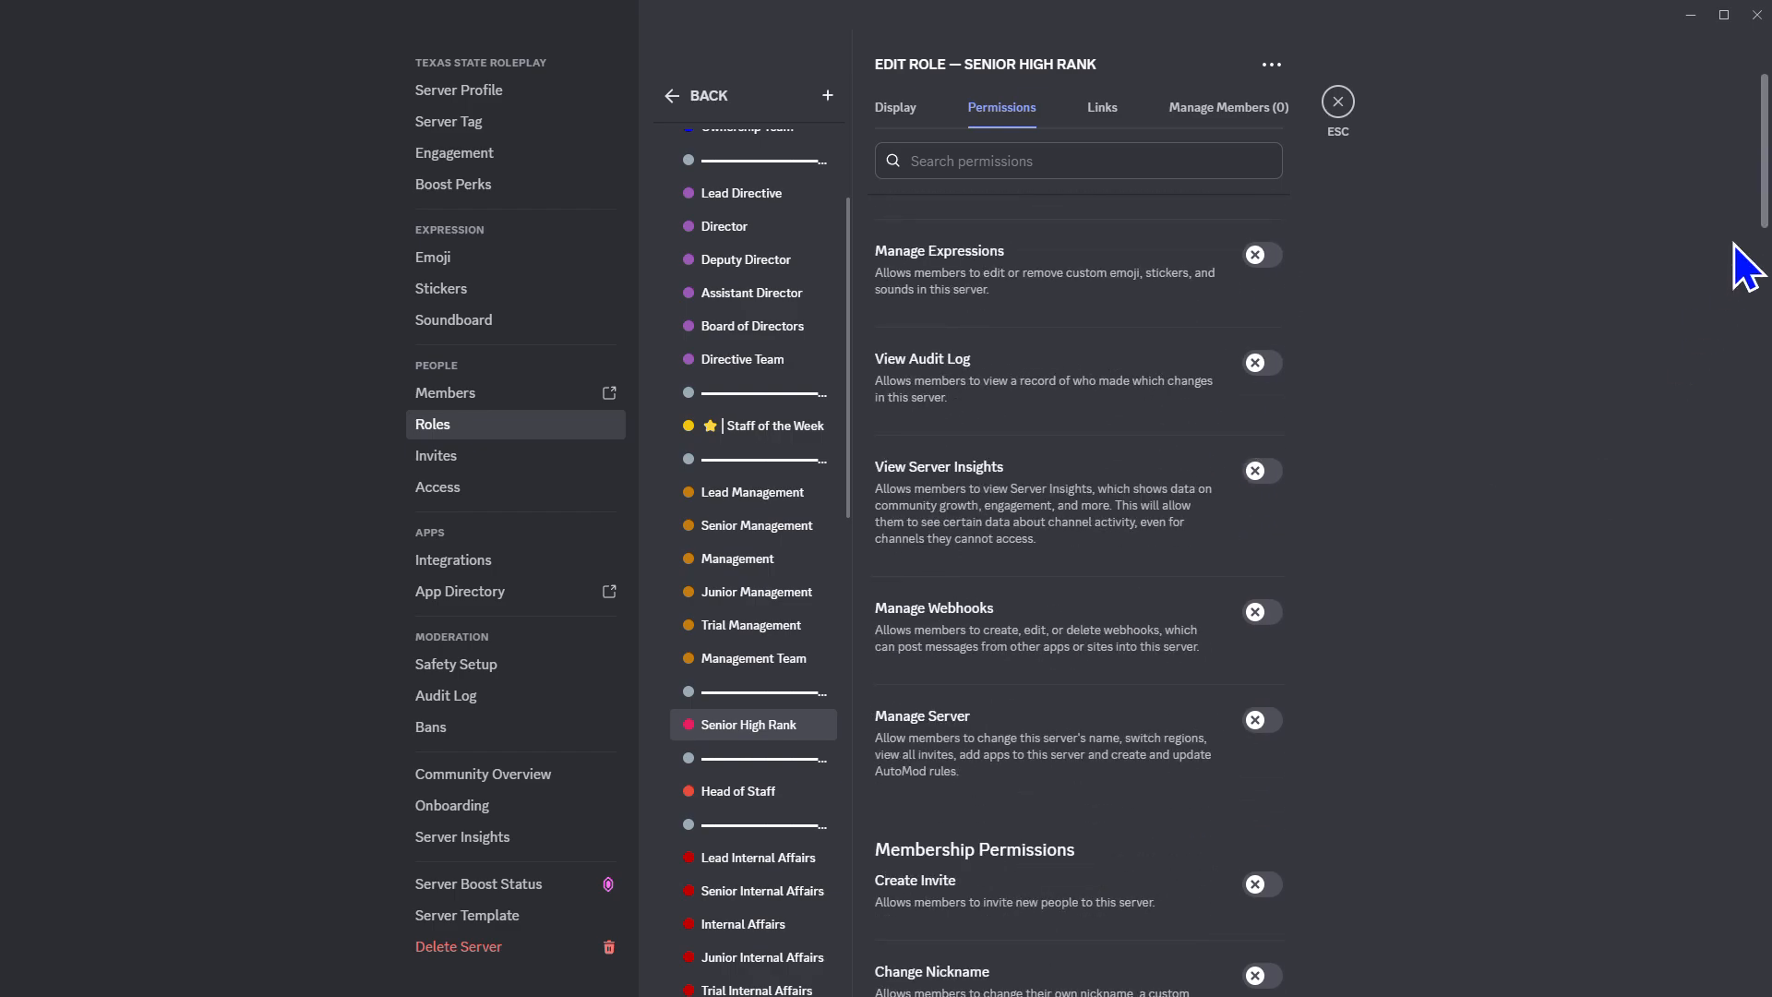
drag(1765, 226, 1765, 859)
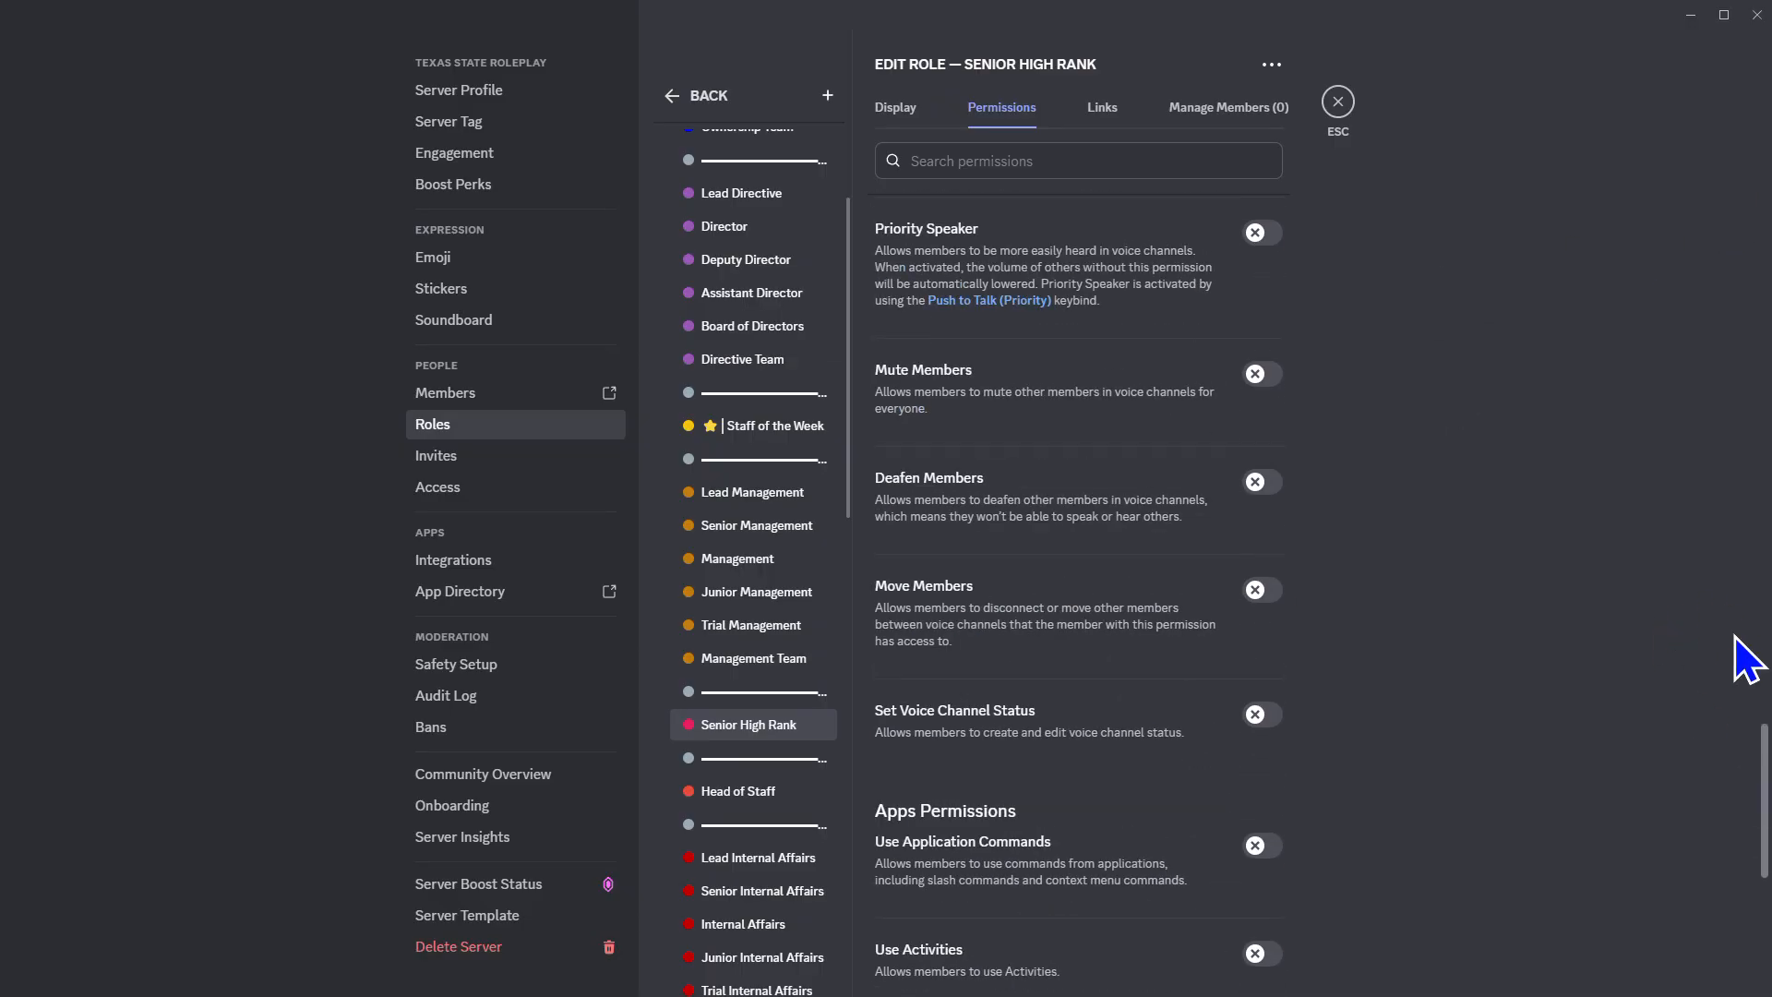
scroll(1740, 729, down, 8)
Grant the High Rank role the Manage Roles and View Audit Log permissions
scroll(794, 721, down, 3)
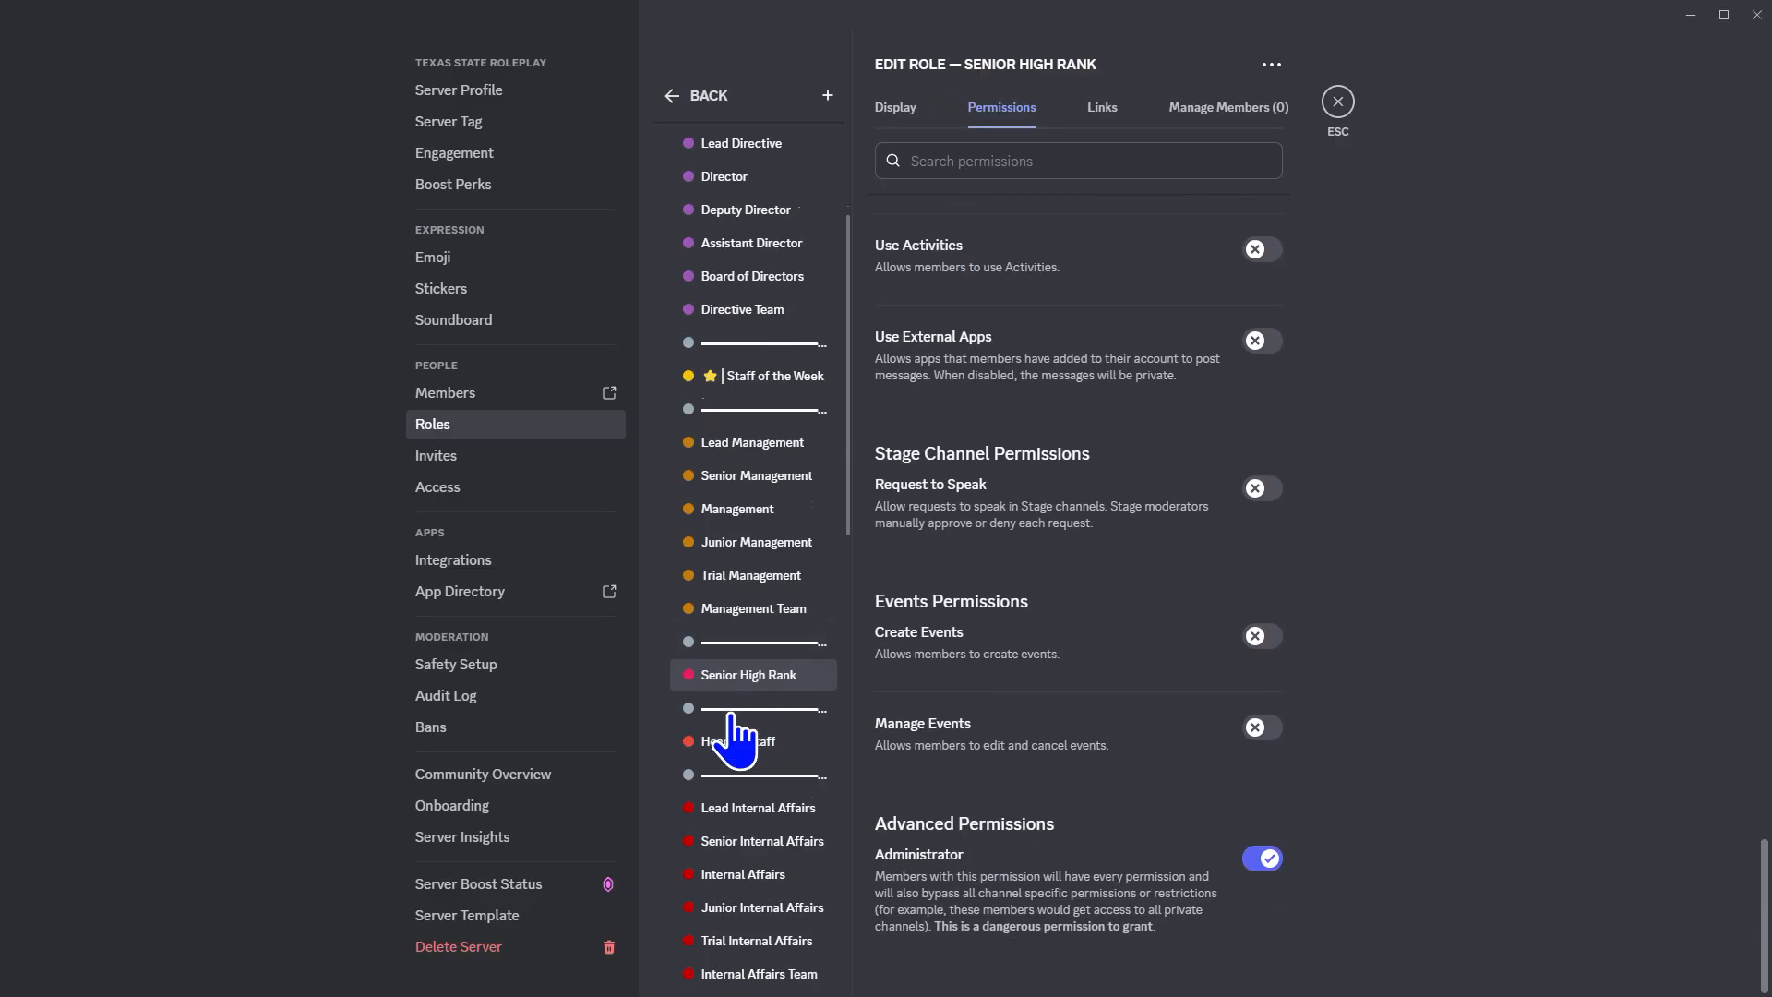
scroll(753, 637, down, 4)
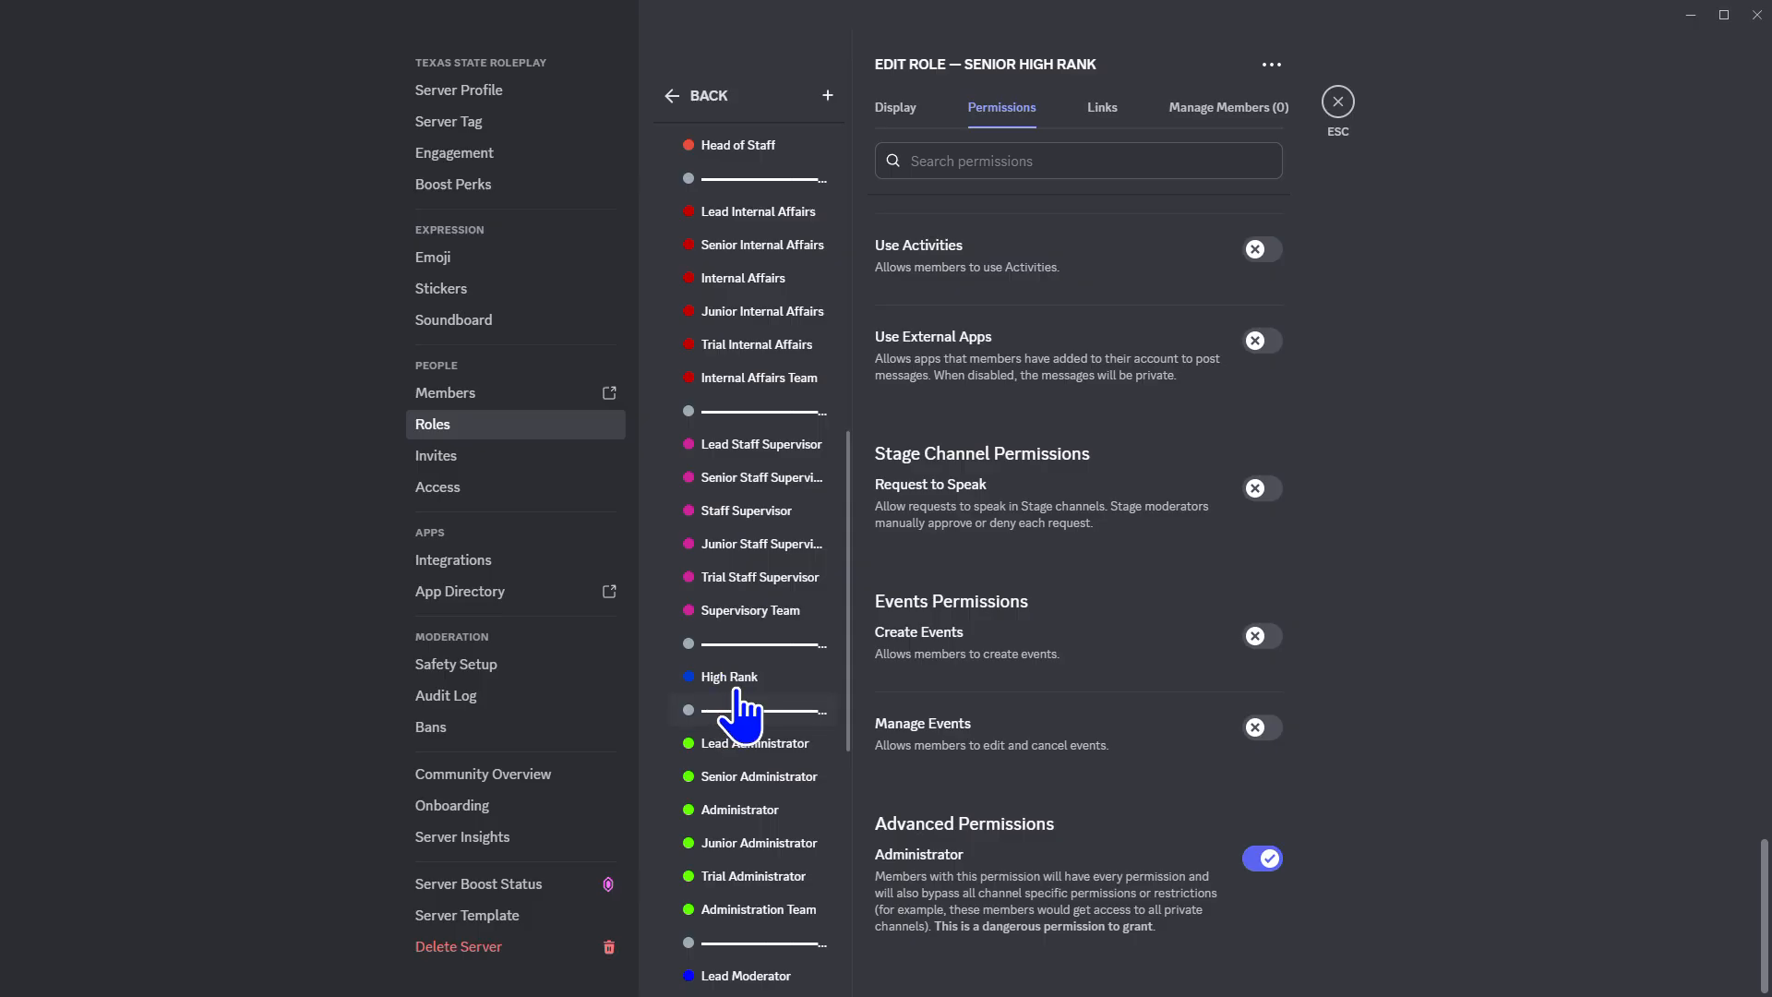
click(794, 677)
click(1257, 859)
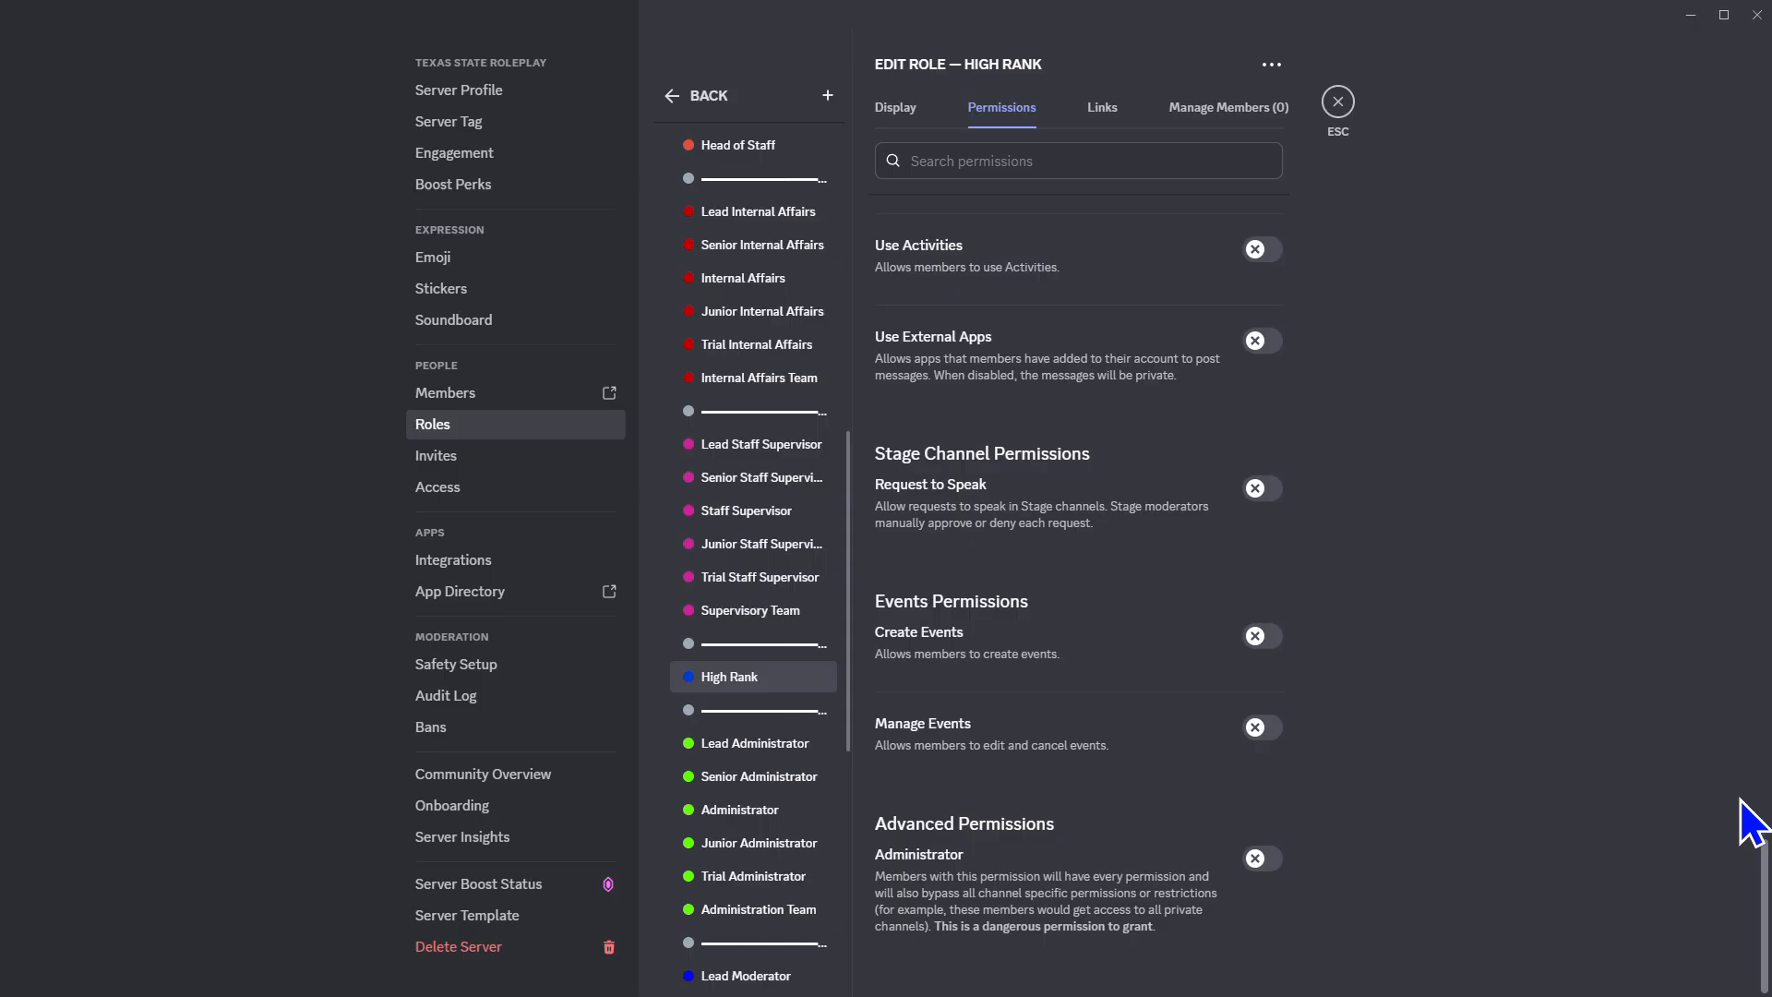
scroll(1483, 641, up, 20)
scroll(1351, 688, up, 15)
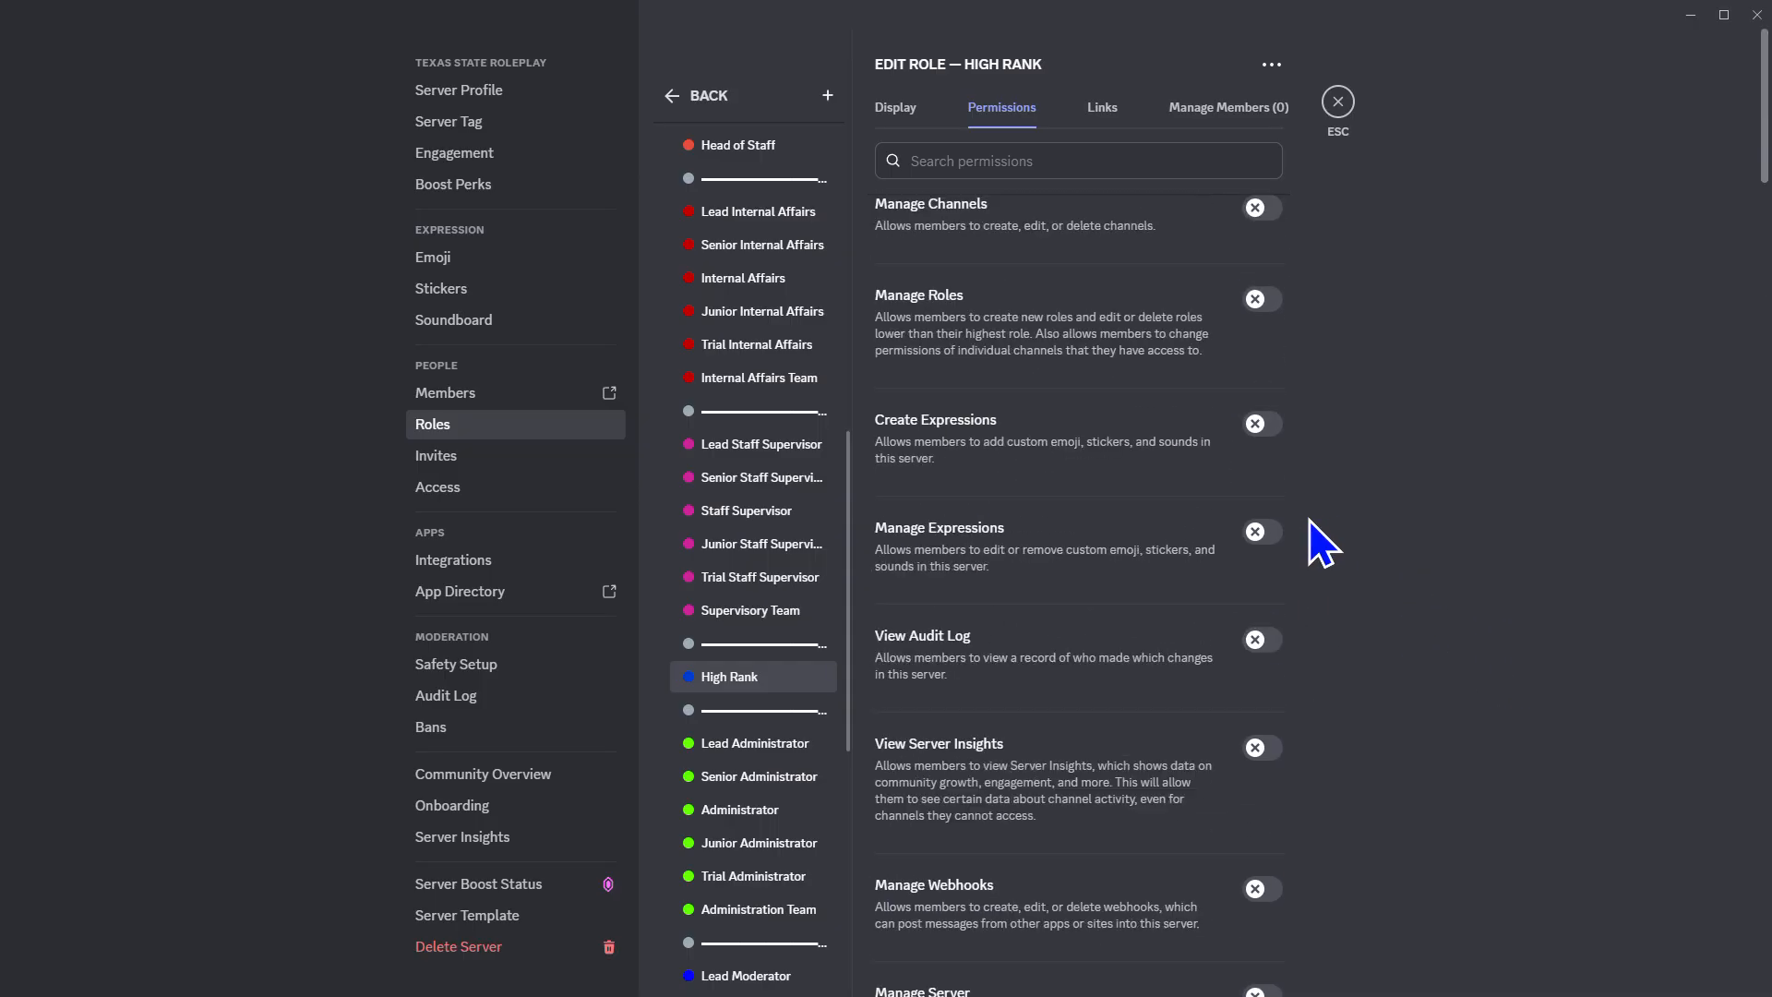
scroll(1323, 545, up, 2)
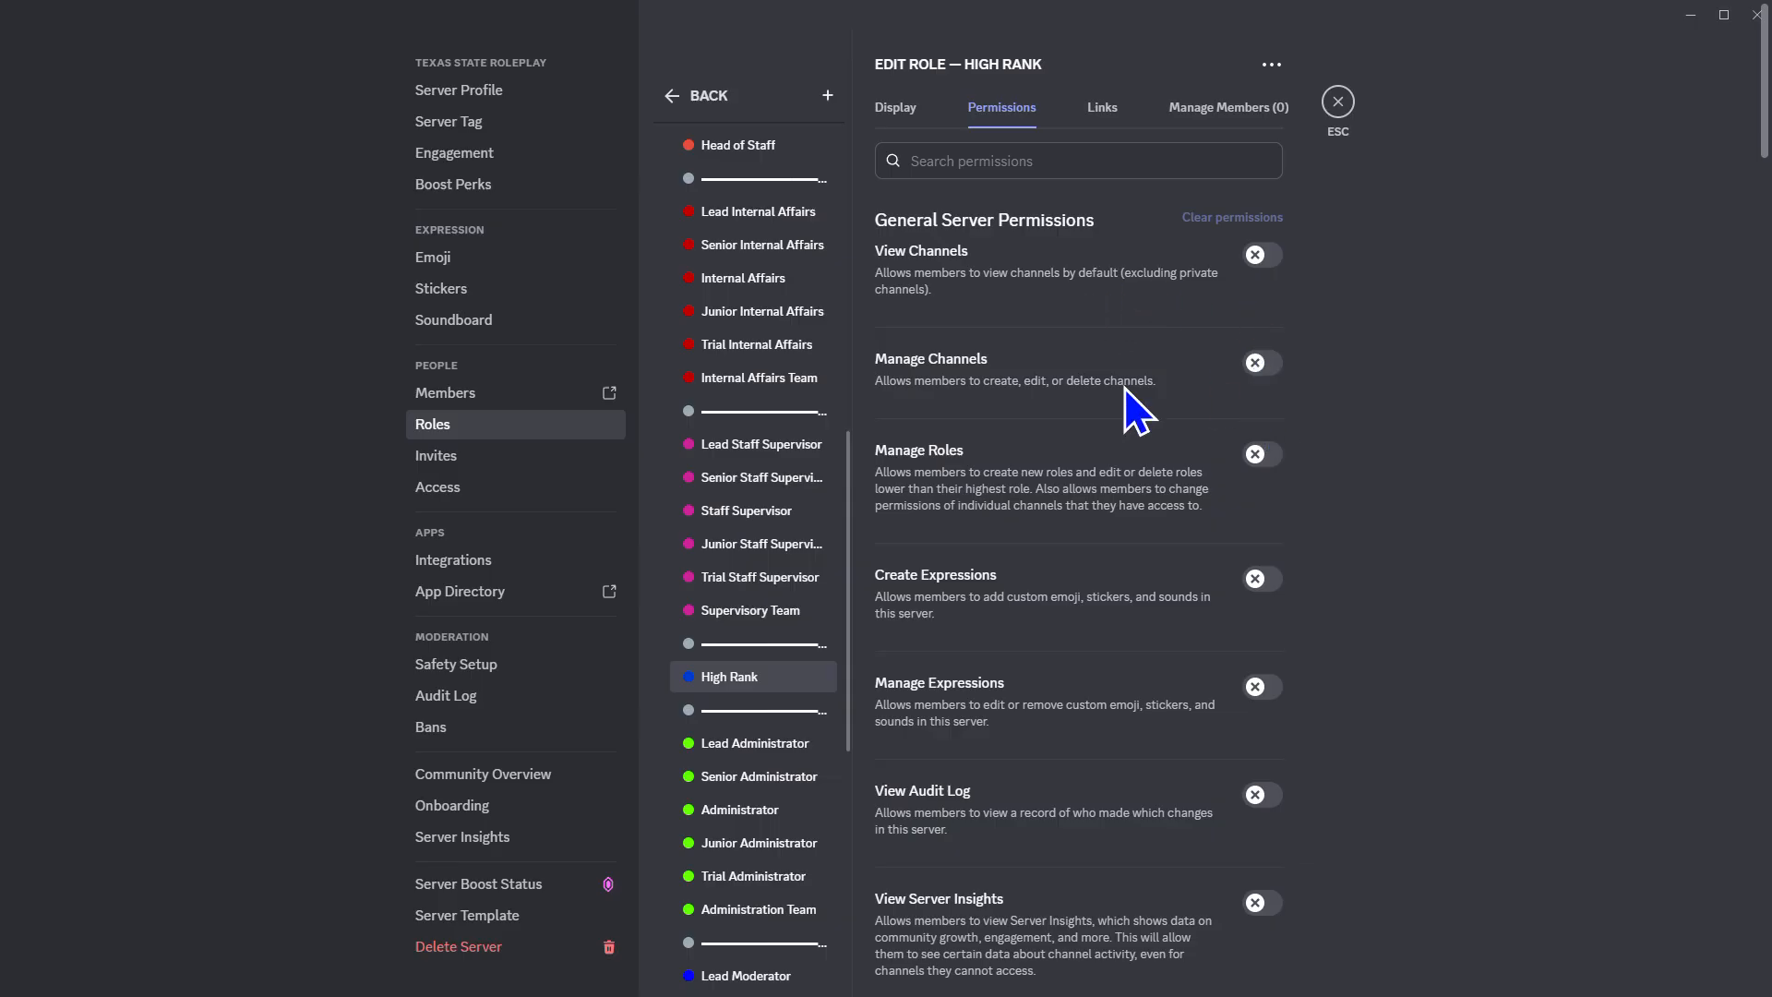
click(1258, 454)
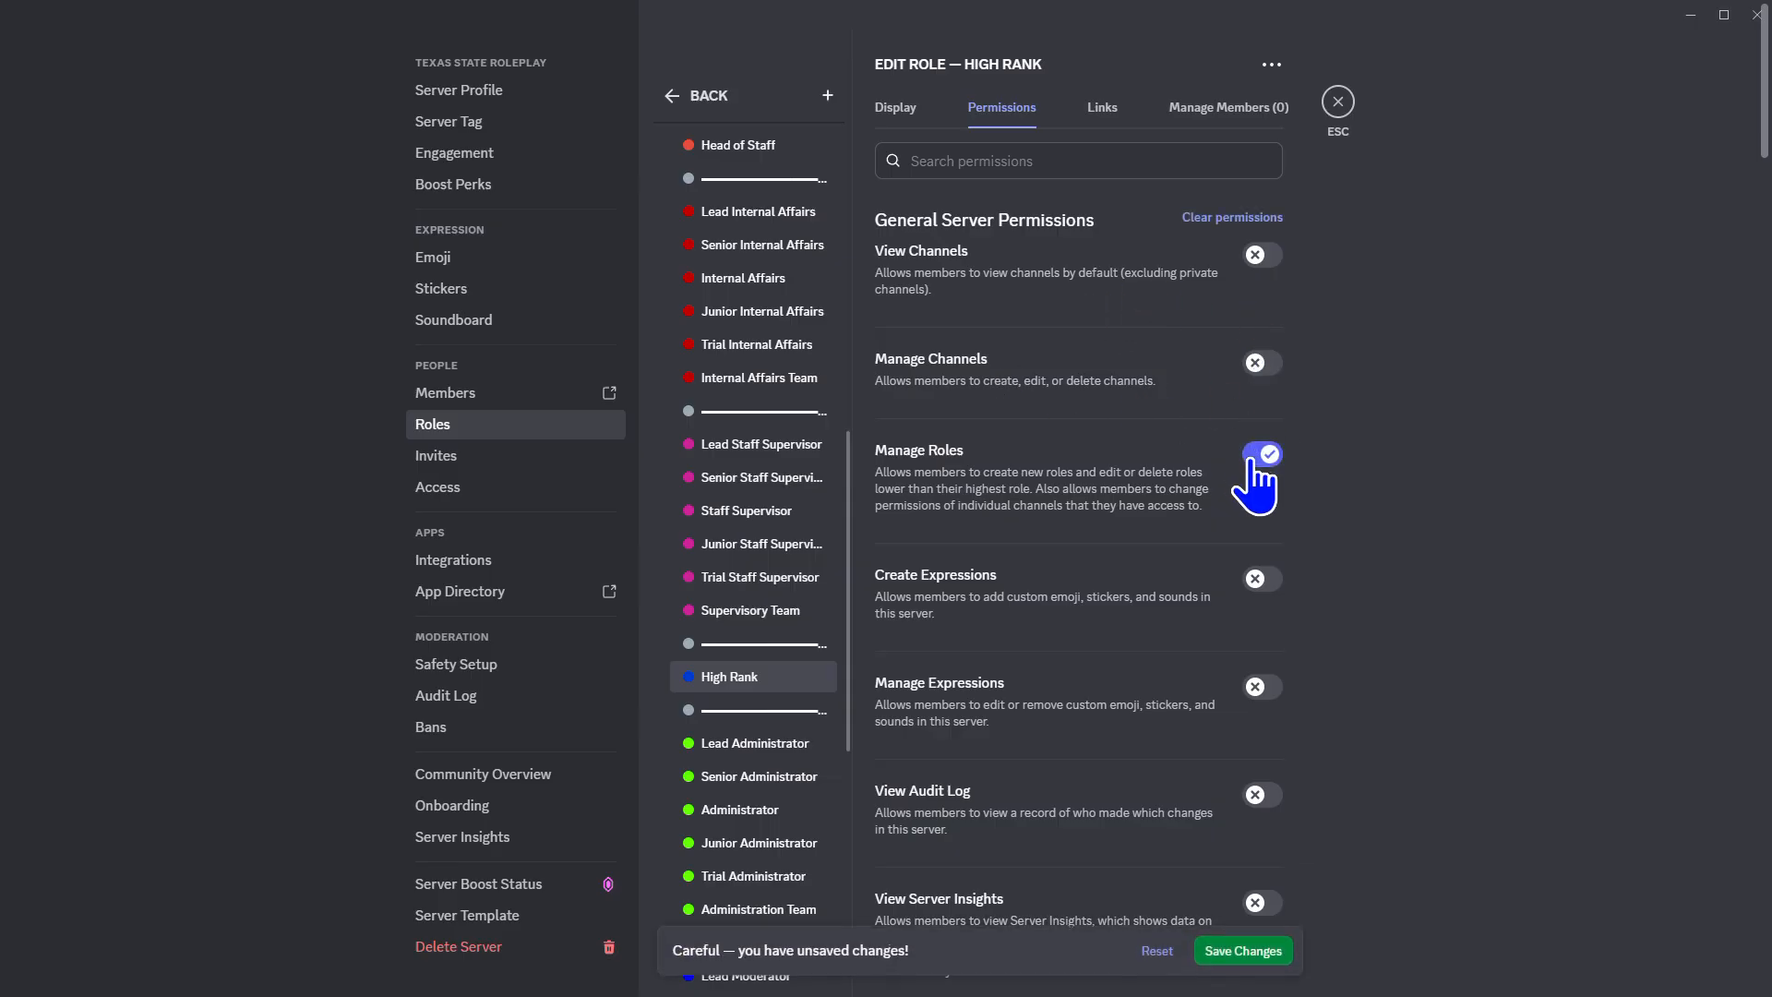
scroll(1288, 535, down, 1)
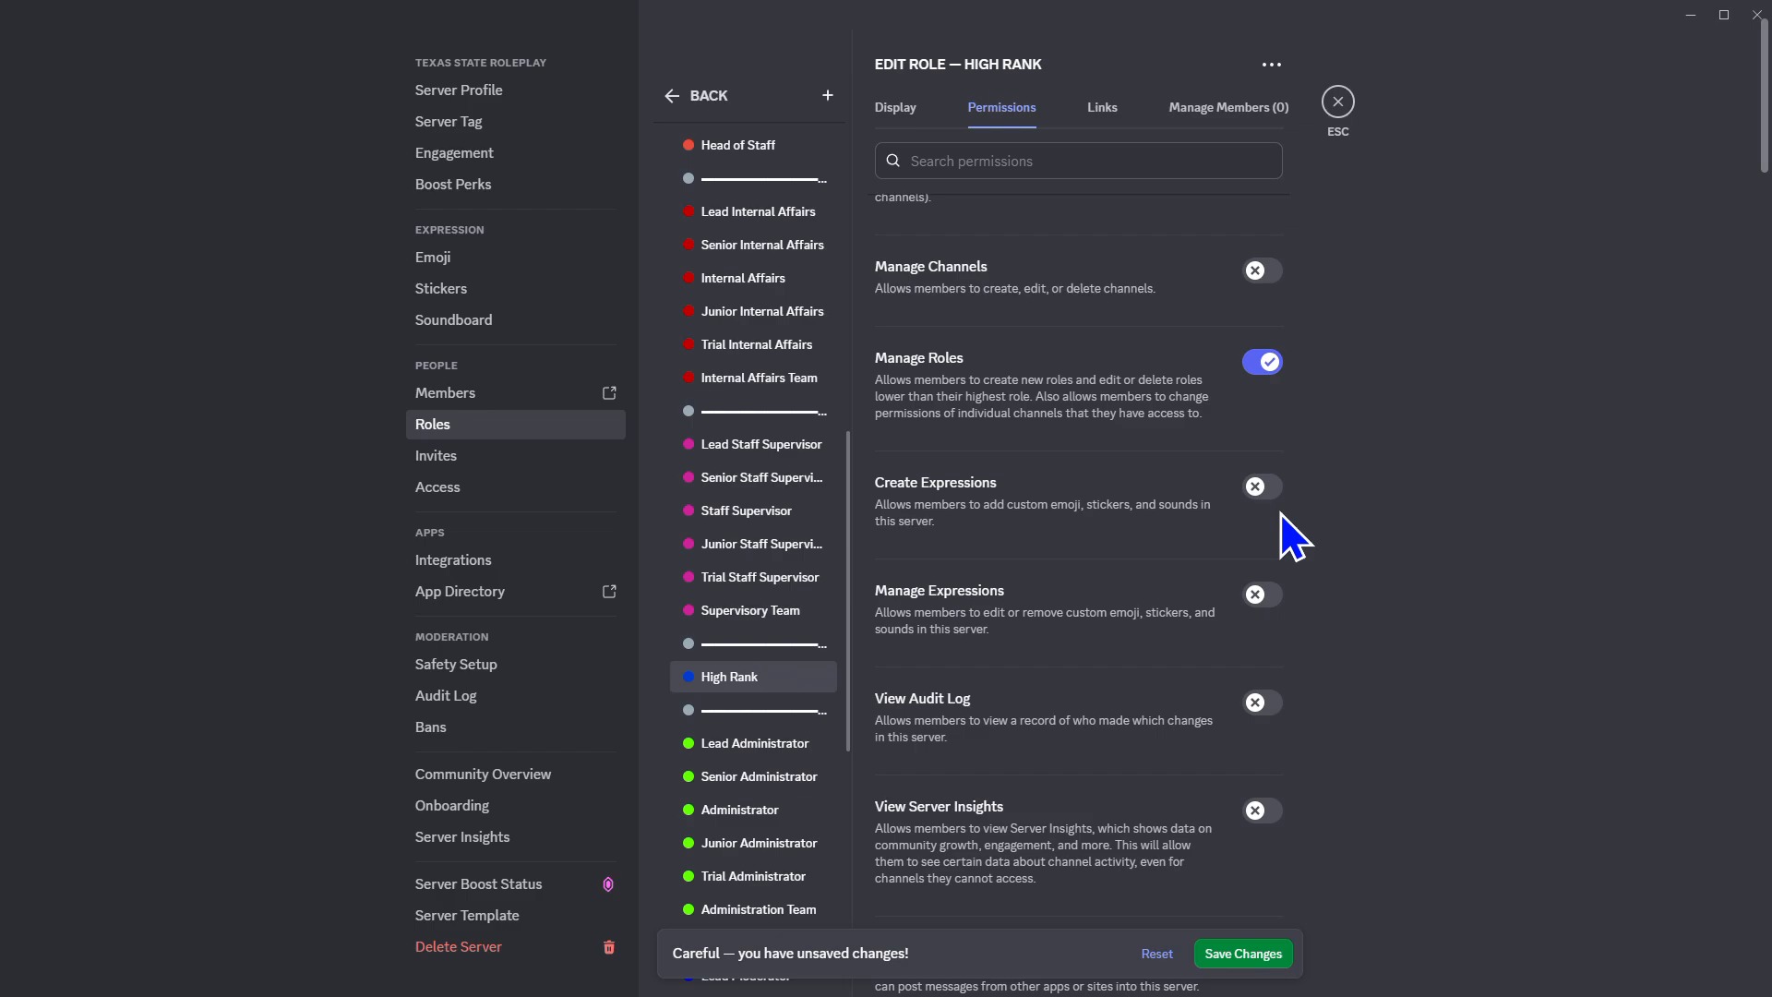
scroll(1278, 540, down, 1)
click(1261, 609)
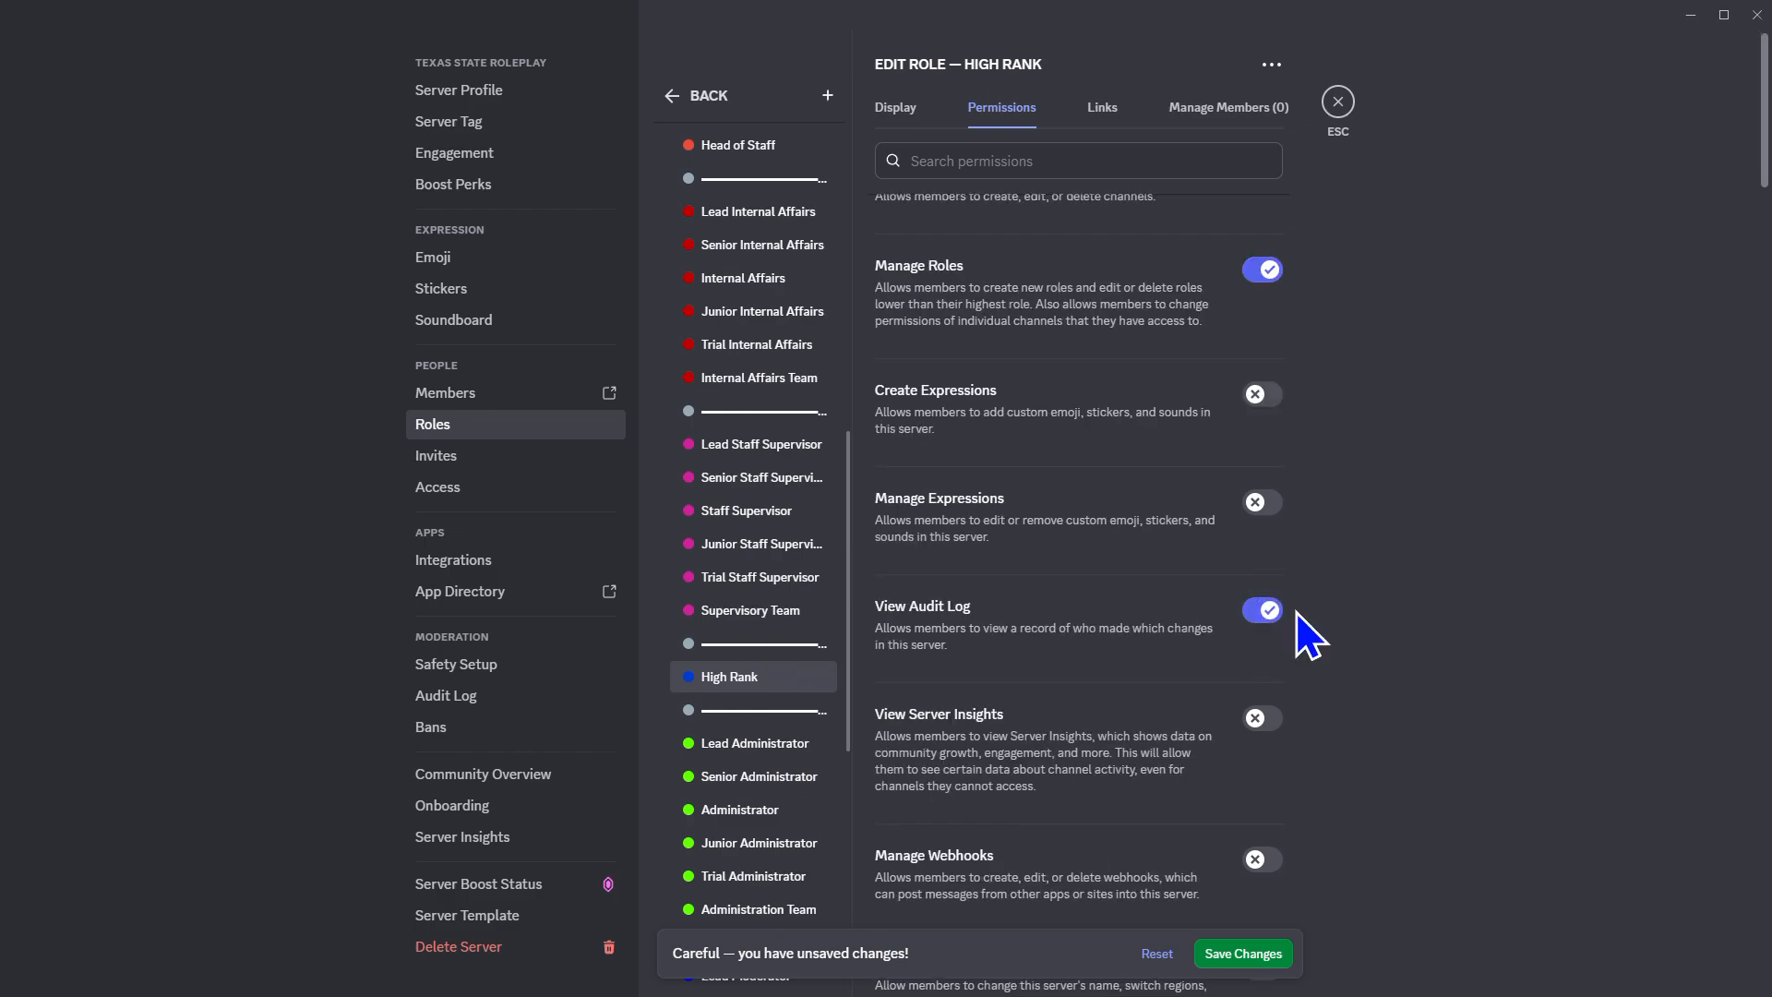
Enable Change Nickname, Manage Nicknames, Kick, Approve, and Reject Members, Ban Members and Timeout Members for the High Rank role
scroll(1297, 612, down, 4)
scroll(1282, 613, down, 3)
click(1263, 580)
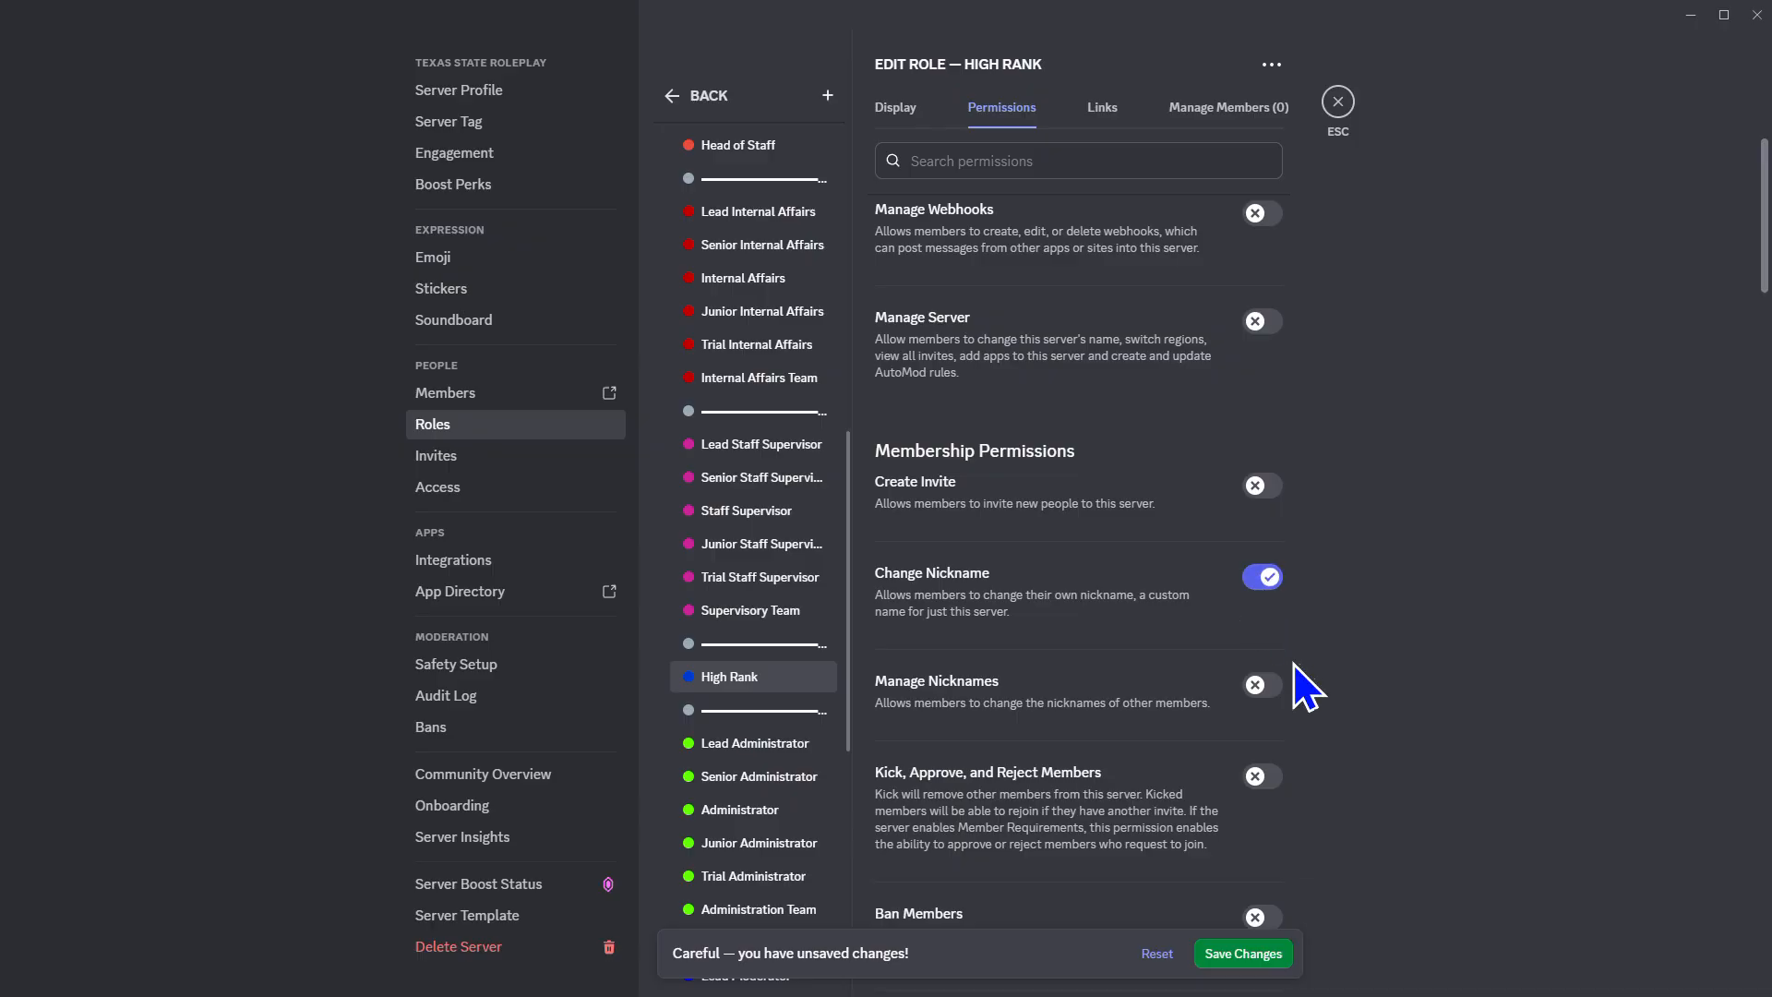
scroll(1293, 671, down, 1)
click(1262, 593)
scroll(1274, 634, down, 2)
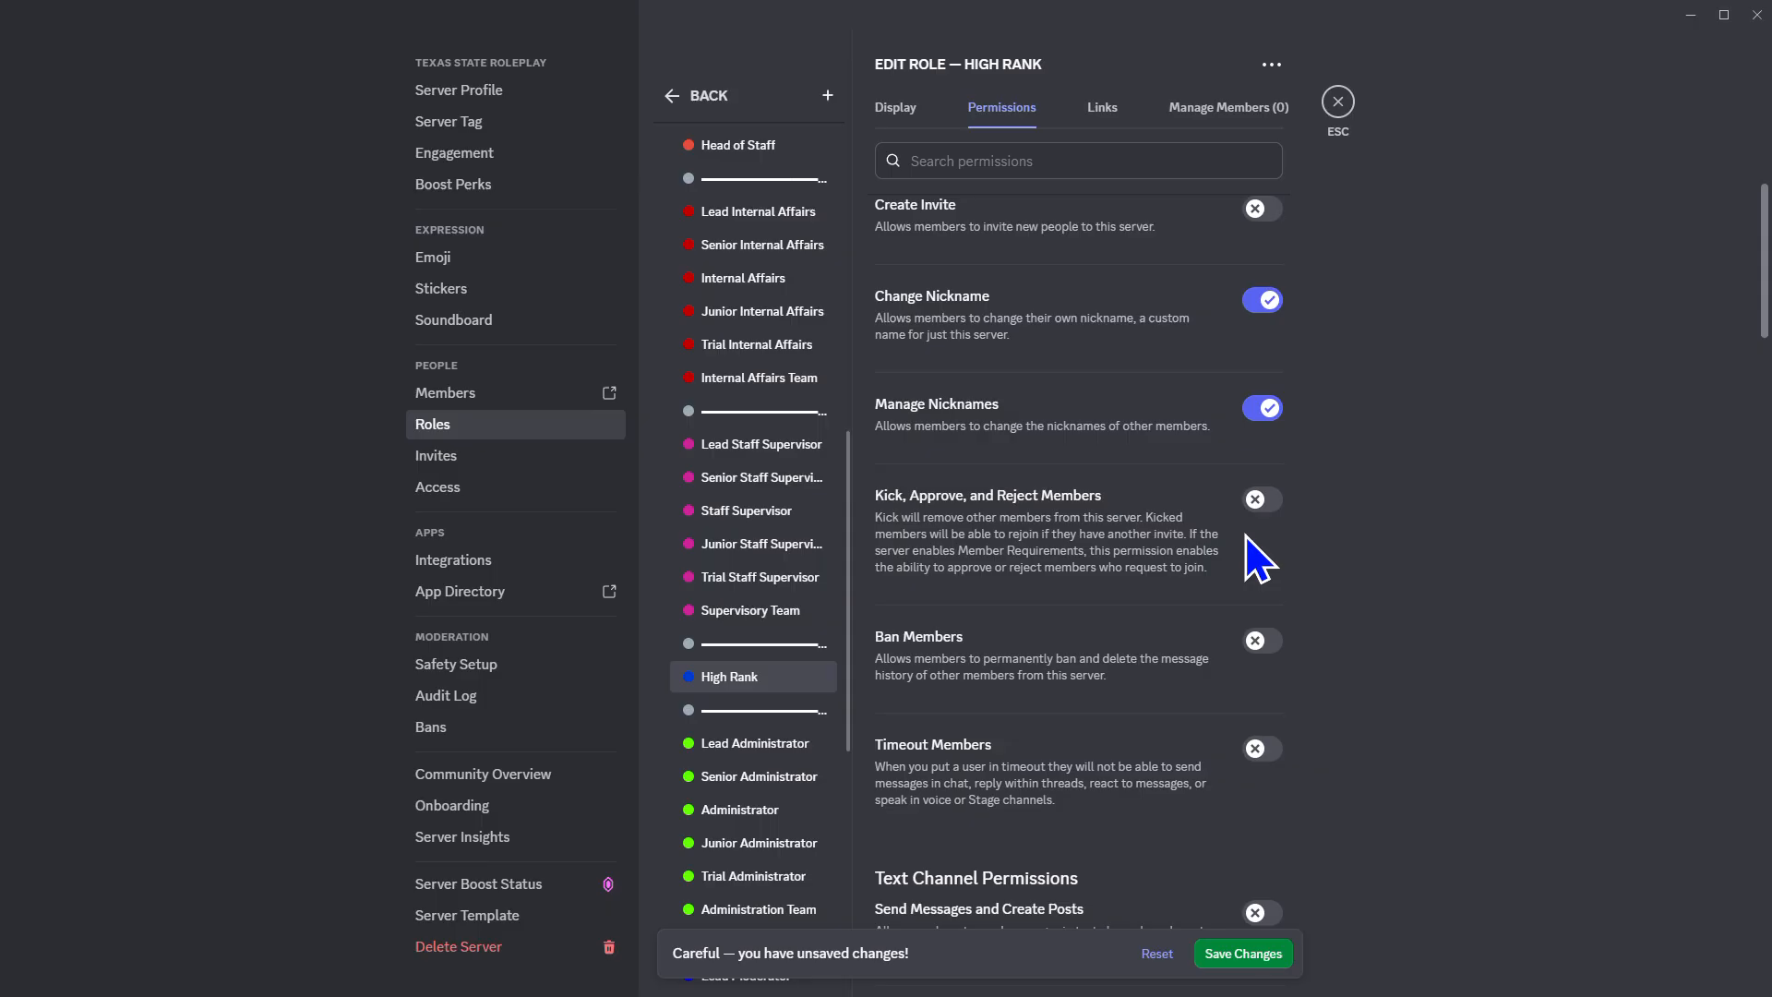
click(1260, 557)
click(1263, 641)
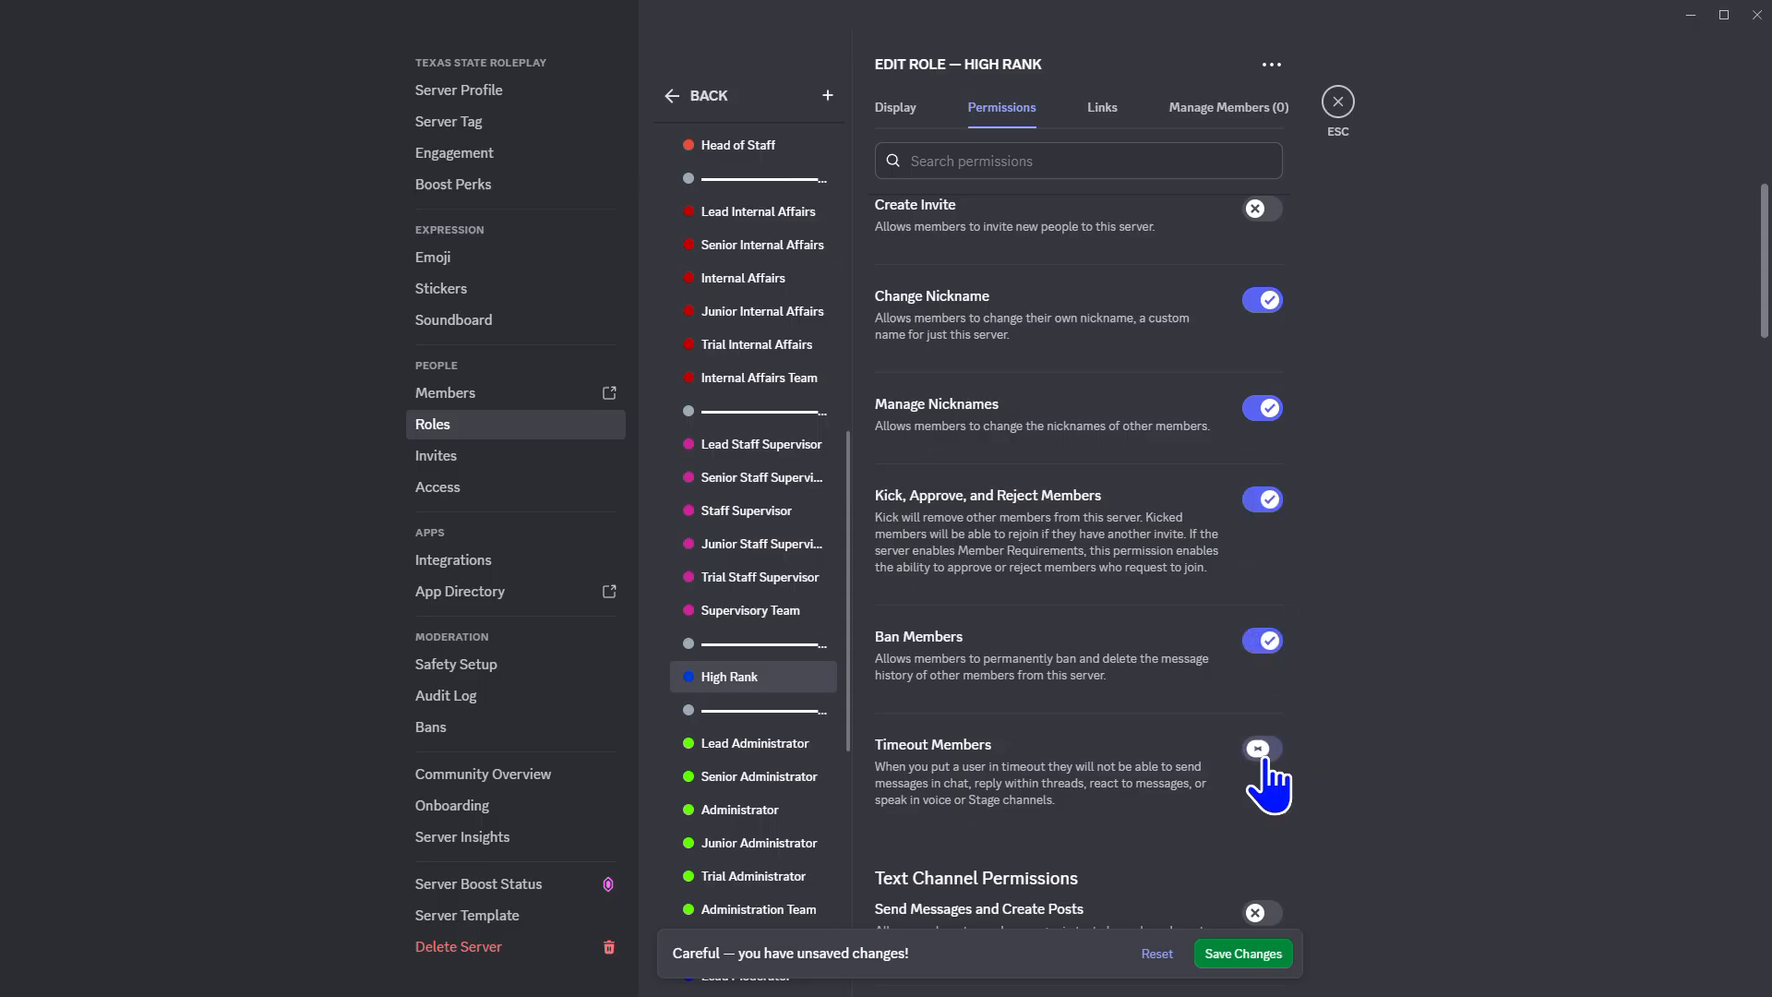
scroll(1267, 739, down, 2)
click(1263, 564)
Allow High Rank to send messages and create posts, send messages in threads, create public and private threads, embed links and attach files
click(1263, 729)
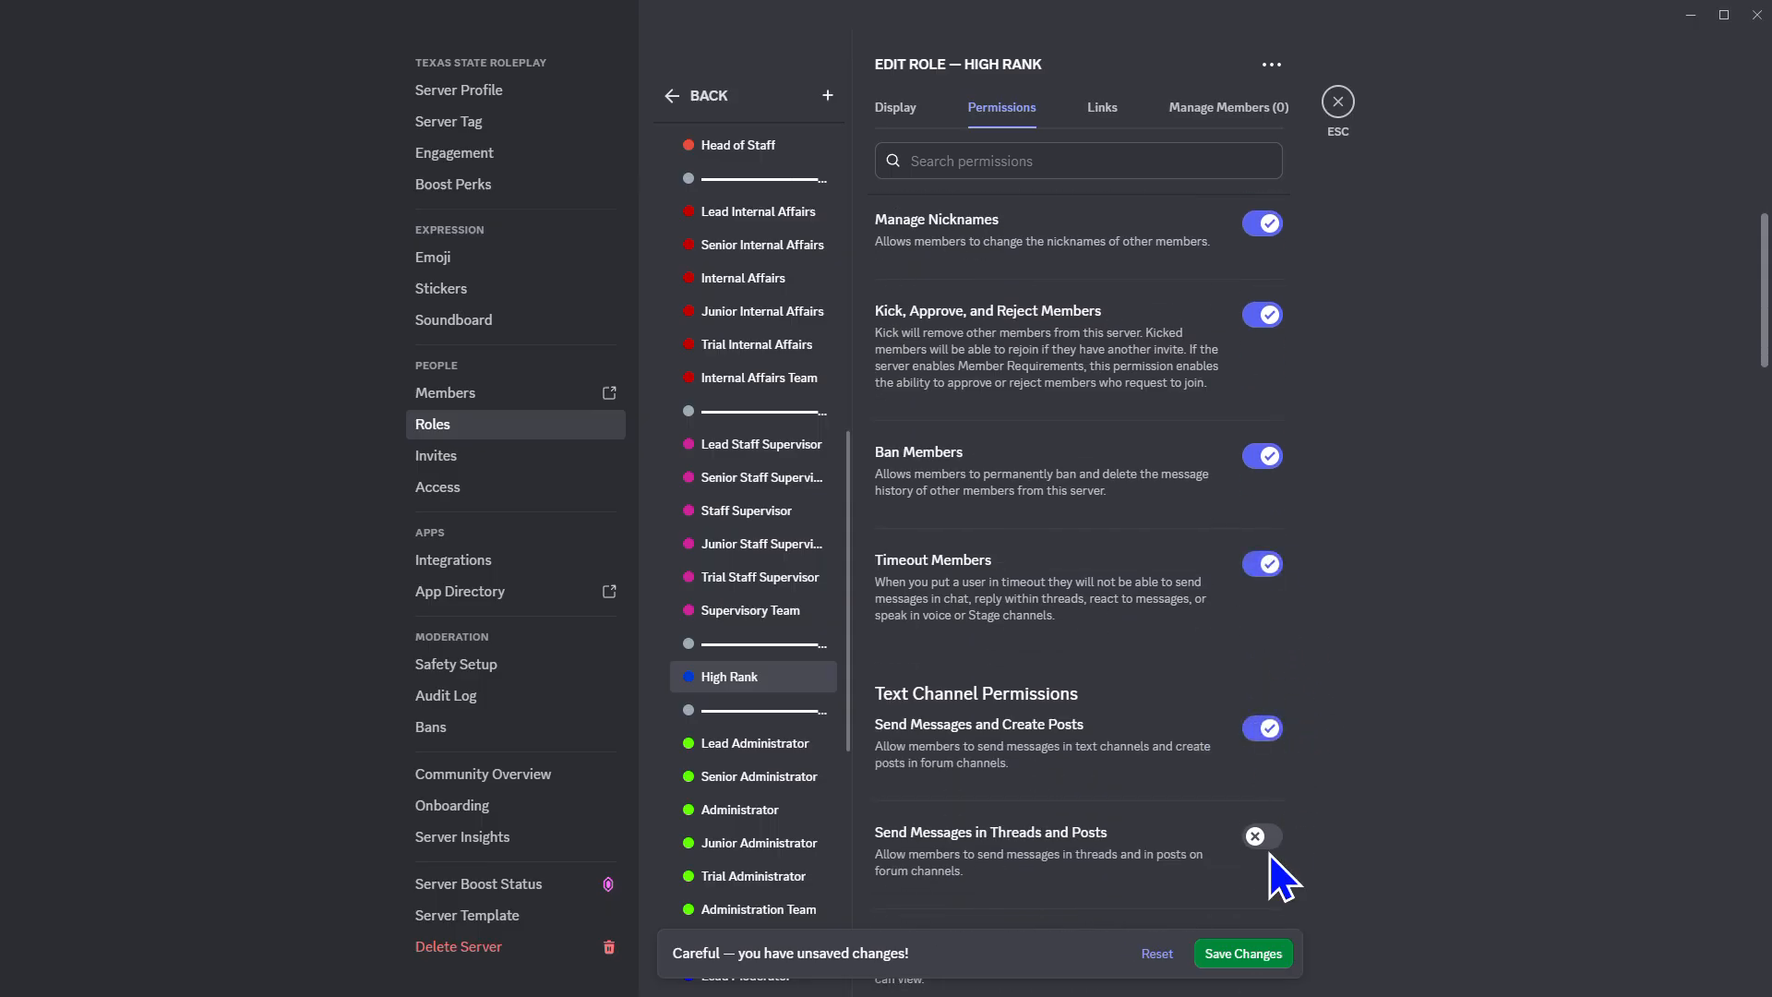
click(1263, 836)
scroll(1275, 792, down, 5)
click(1263, 483)
click(1261, 590)
click(1261, 682)
click(1261, 790)
scroll(1269, 812, down, 5)
click(1263, 420)
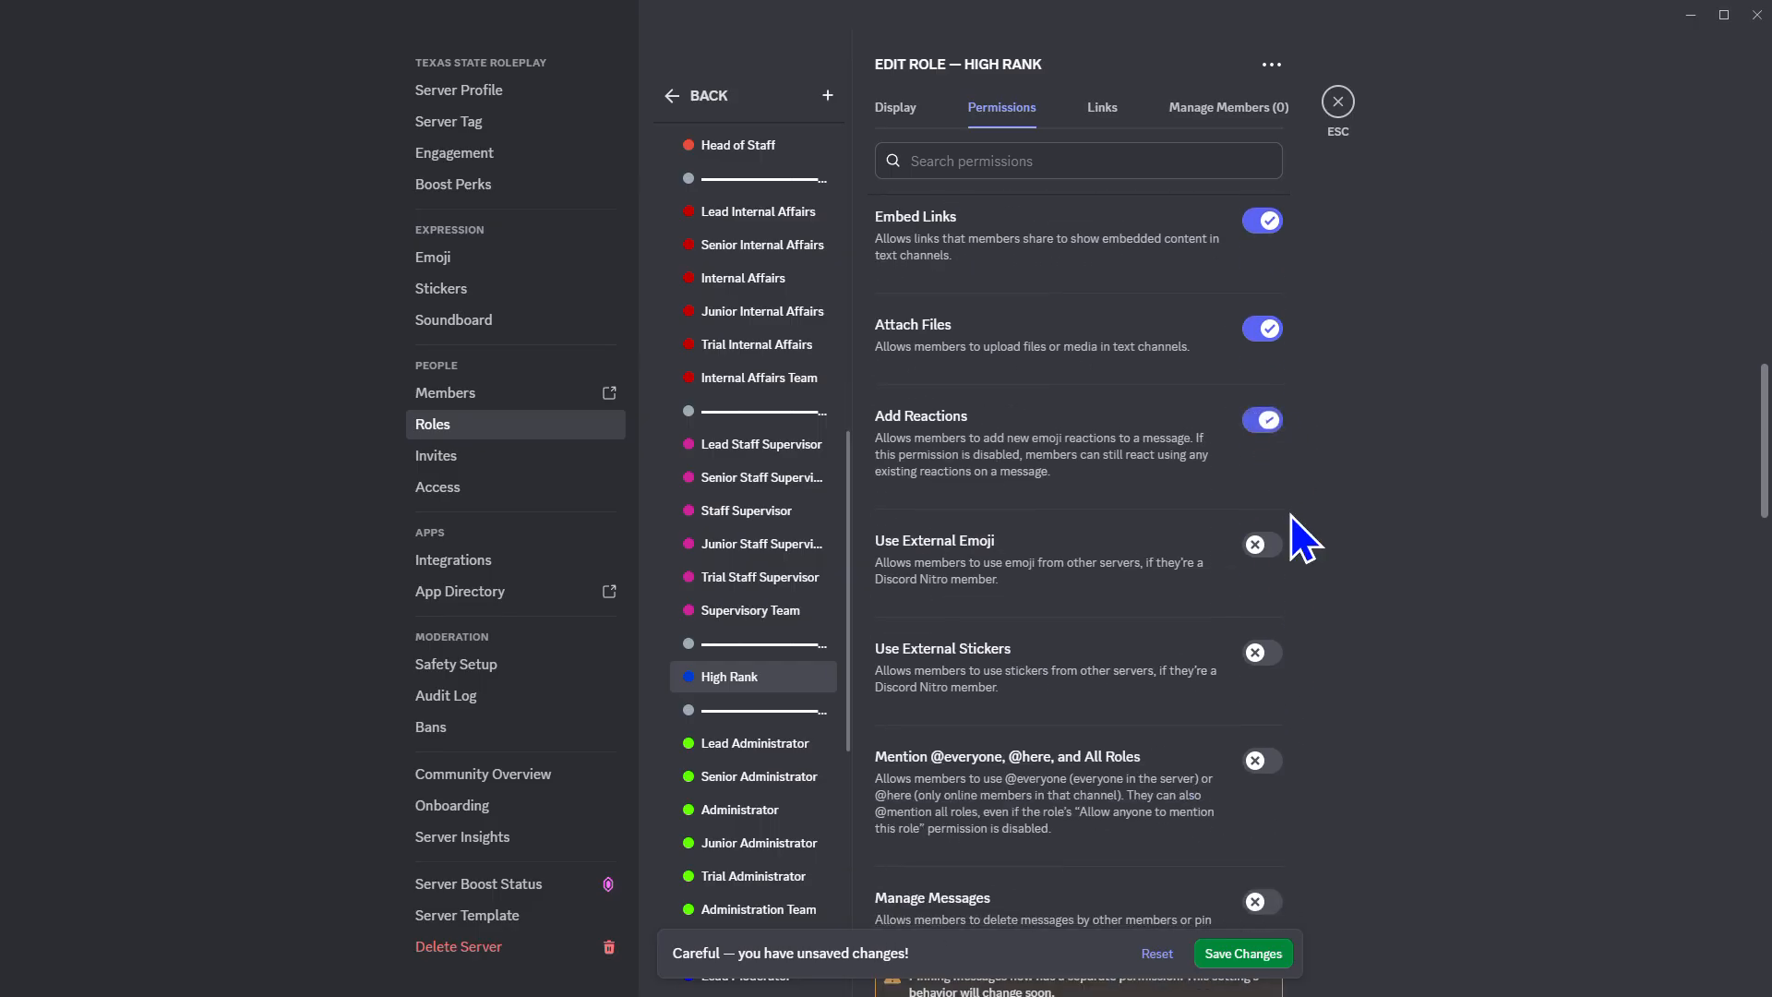
click(1262, 544)
click(1263, 653)
click(1263, 760)
scroll(1258, 712, down, 3)
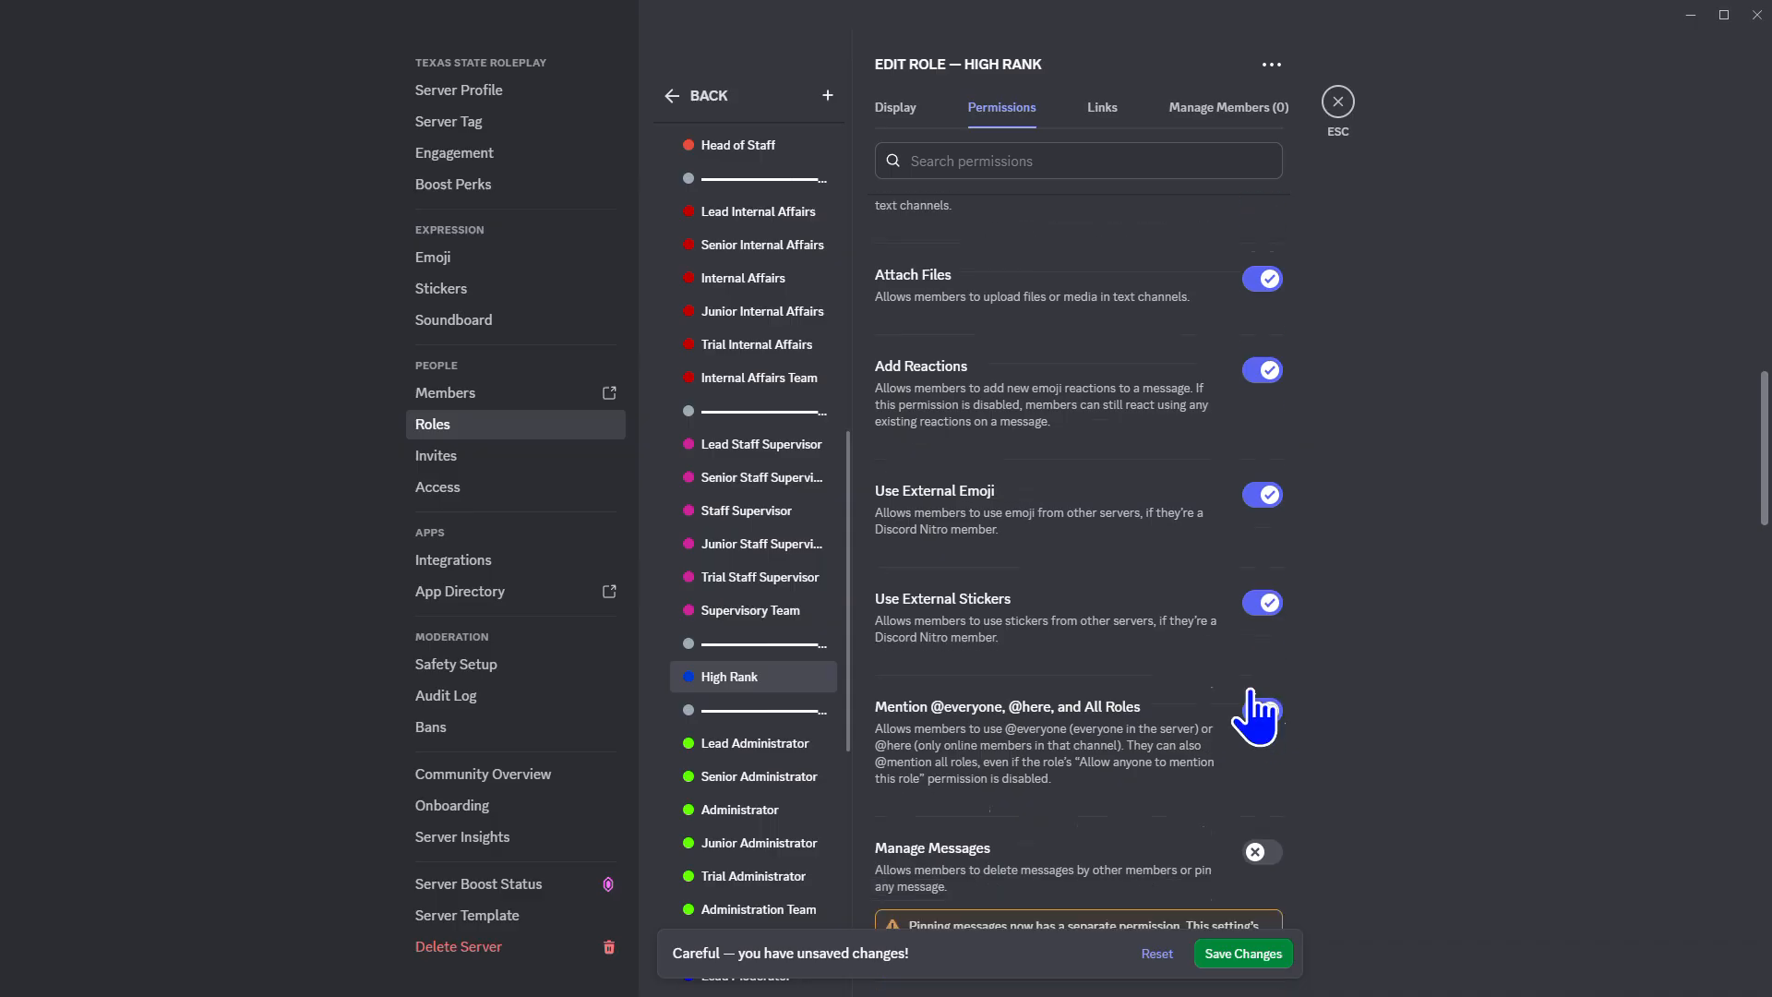
click(1263, 625)
Enable Pin Messages, Manage Threads and Posts, Read Message History, Send Text-to-Speech Messages and Create Polls for the High Rank role
scroll(1258, 646, down, 3)
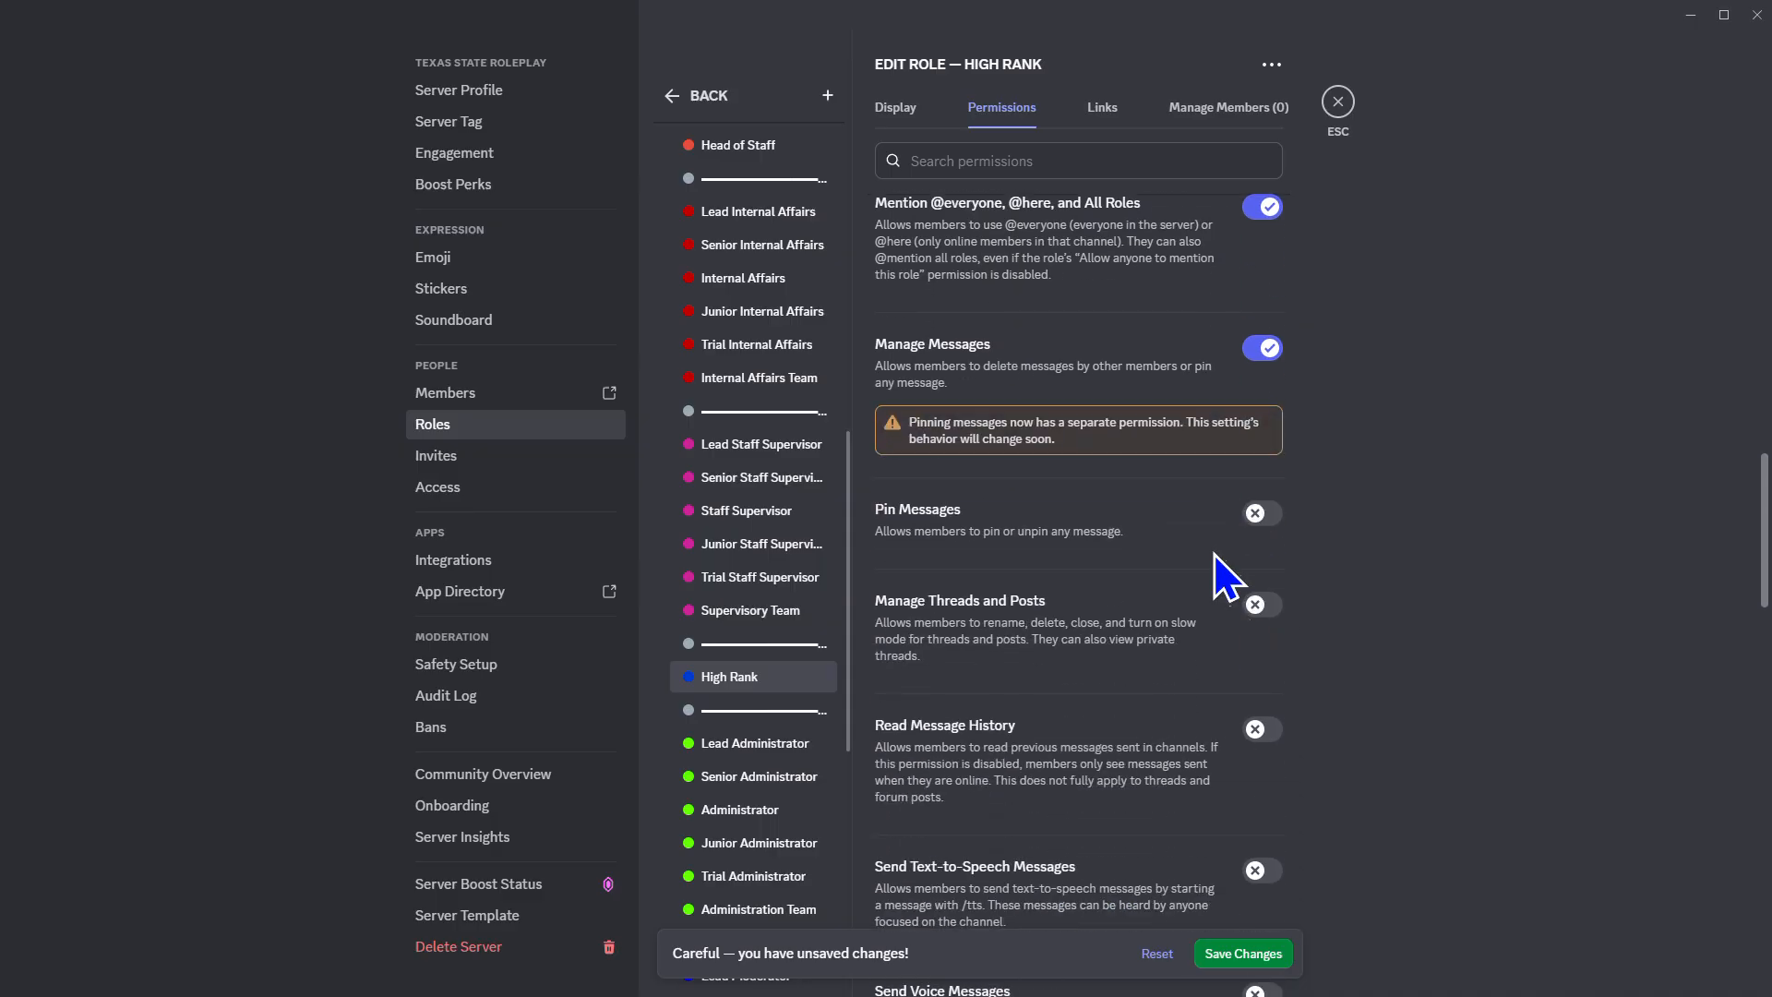
click(1263, 513)
click(1263, 732)
click(1261, 605)
scroll(1267, 624, down, 5)
click(1264, 413)
click(1263, 533)
click(1263, 625)
click(1263, 534)
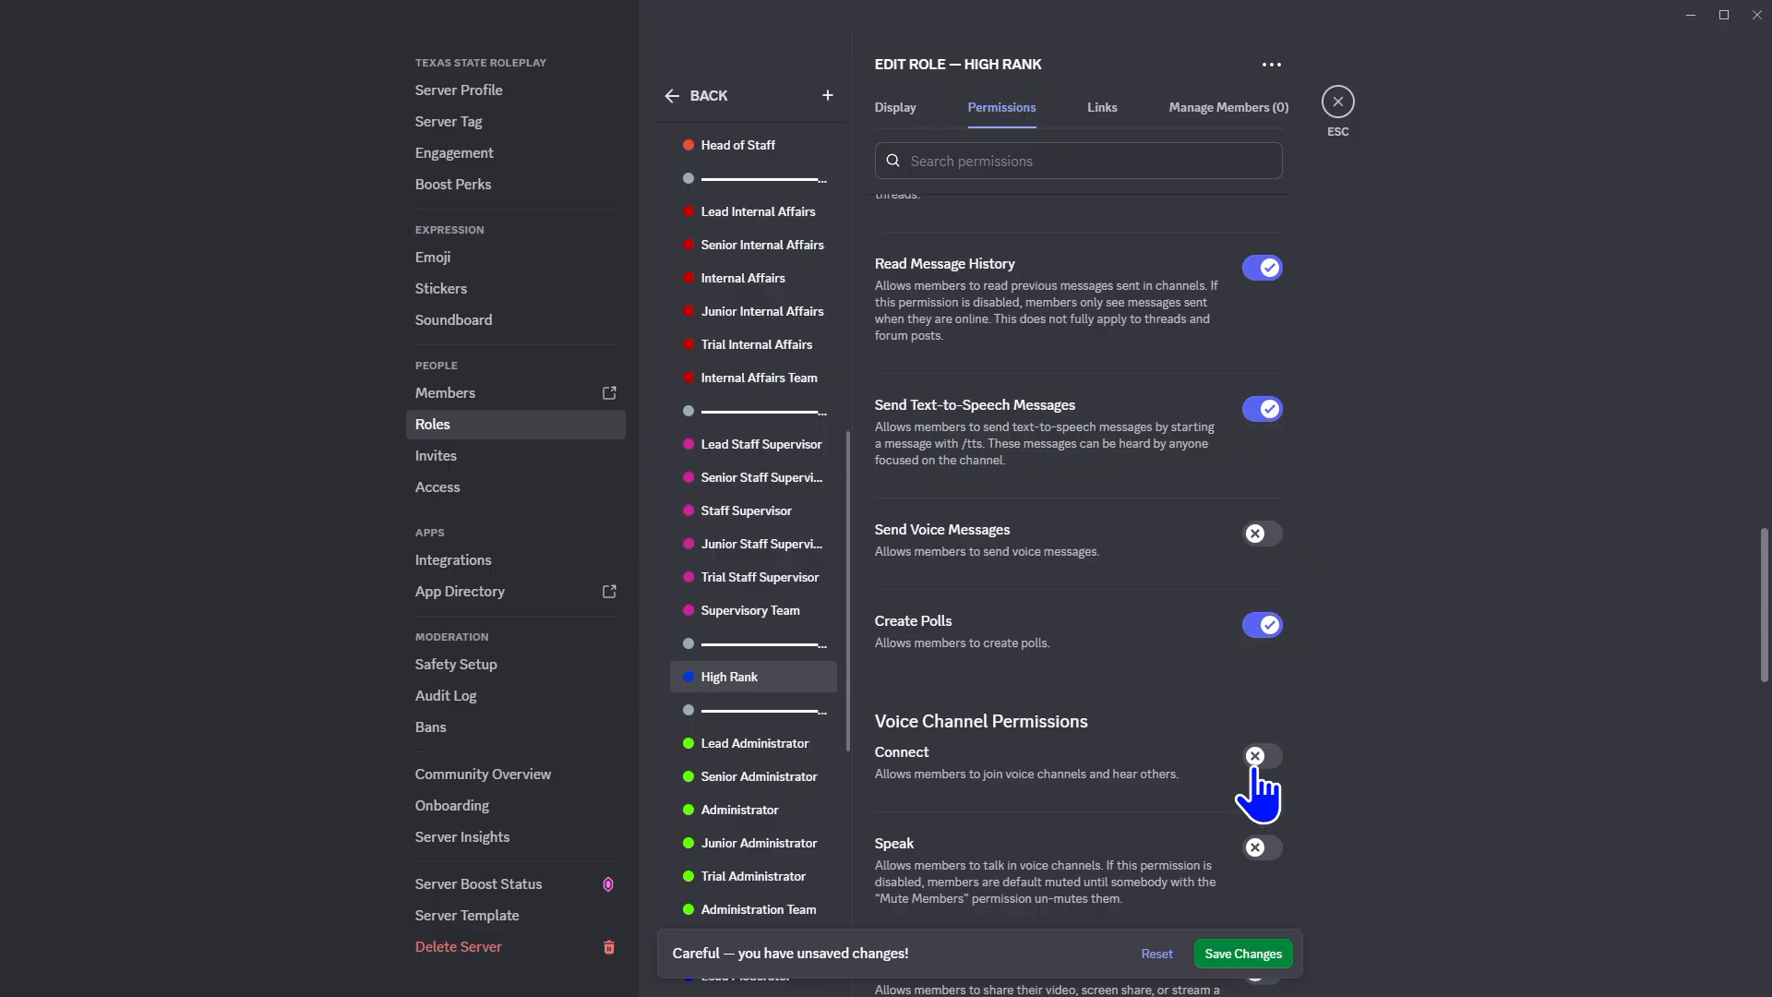
Enable the voice permissions Speak, Video, Use Soundboard, Use External Sounds and Use Voice Activity for the High Rank role
scroll(1257, 780, down, 2)
click(1264, 665)
scroll(1269, 527, down, 3)
click(1265, 511)
click(1267, 621)
scroll(1294, 590, down, 2)
click(1262, 544)
click(1263, 651)
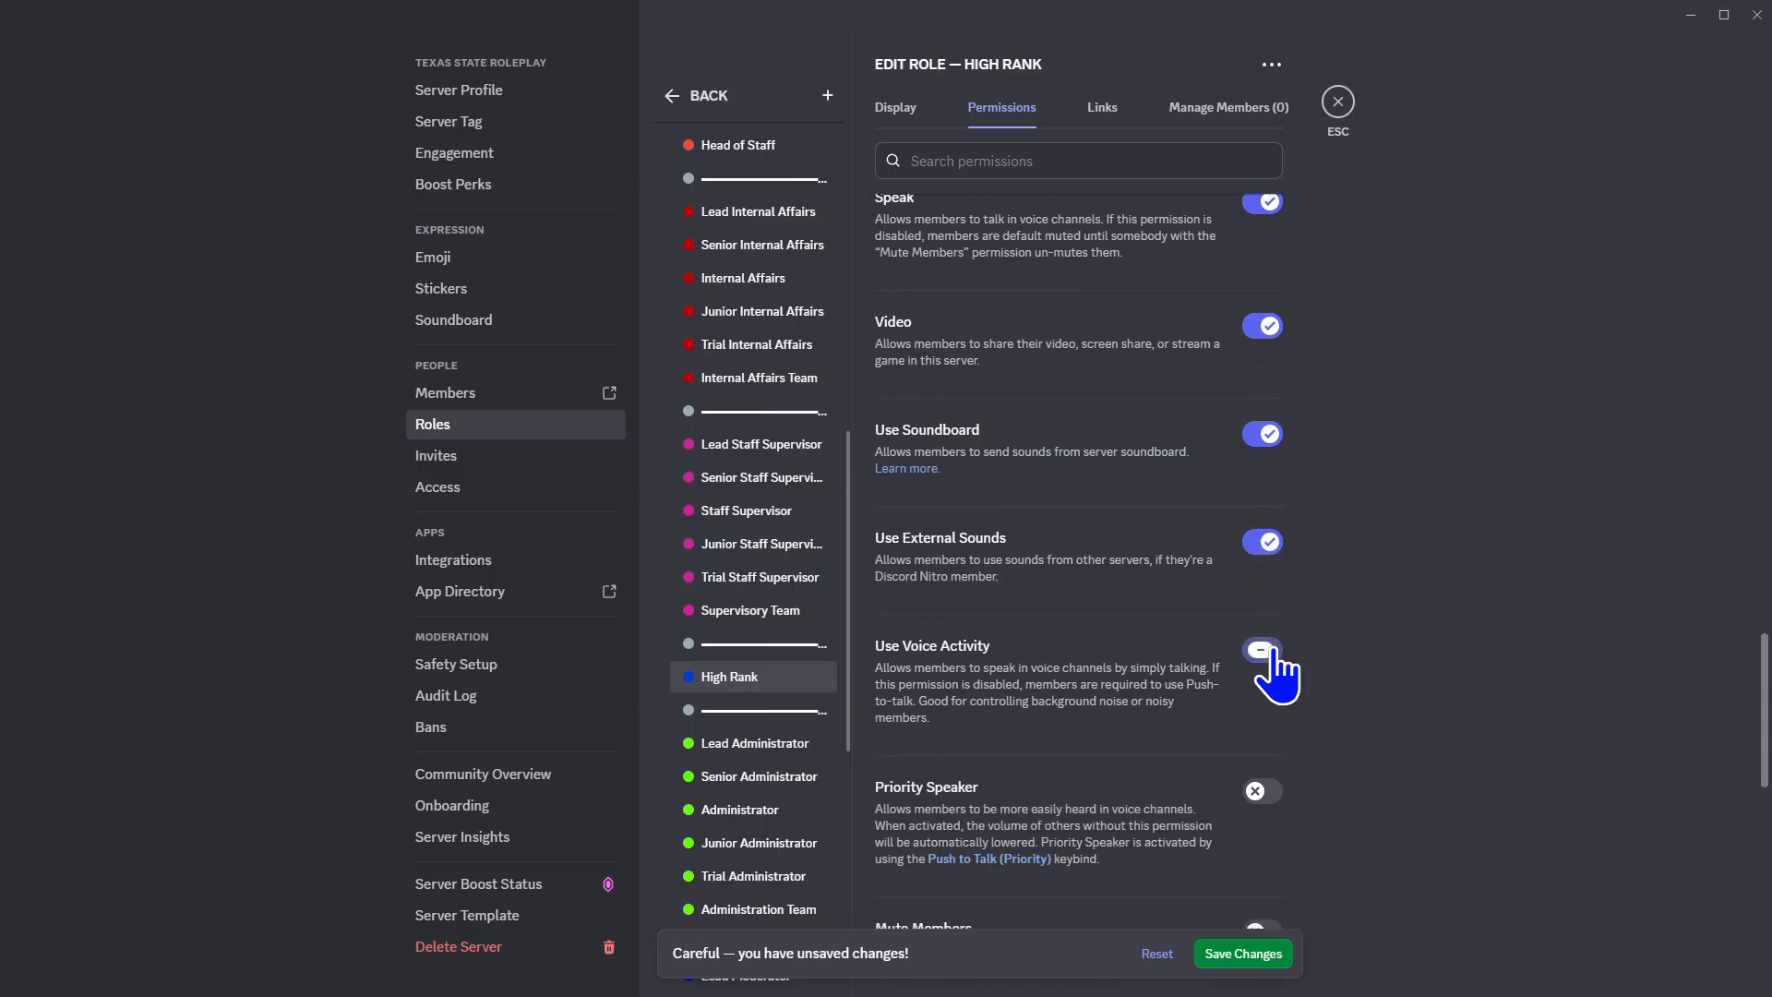
Enable Priority Speaker, Mute Members, Deafen Members, Move Members and Set Voice Channel Status for the High Rank role
scroll(1294, 554, down, 3)
click(1265, 515)
click(1263, 656)
click(1263, 765)
scroll(1237, 720, down, 7)
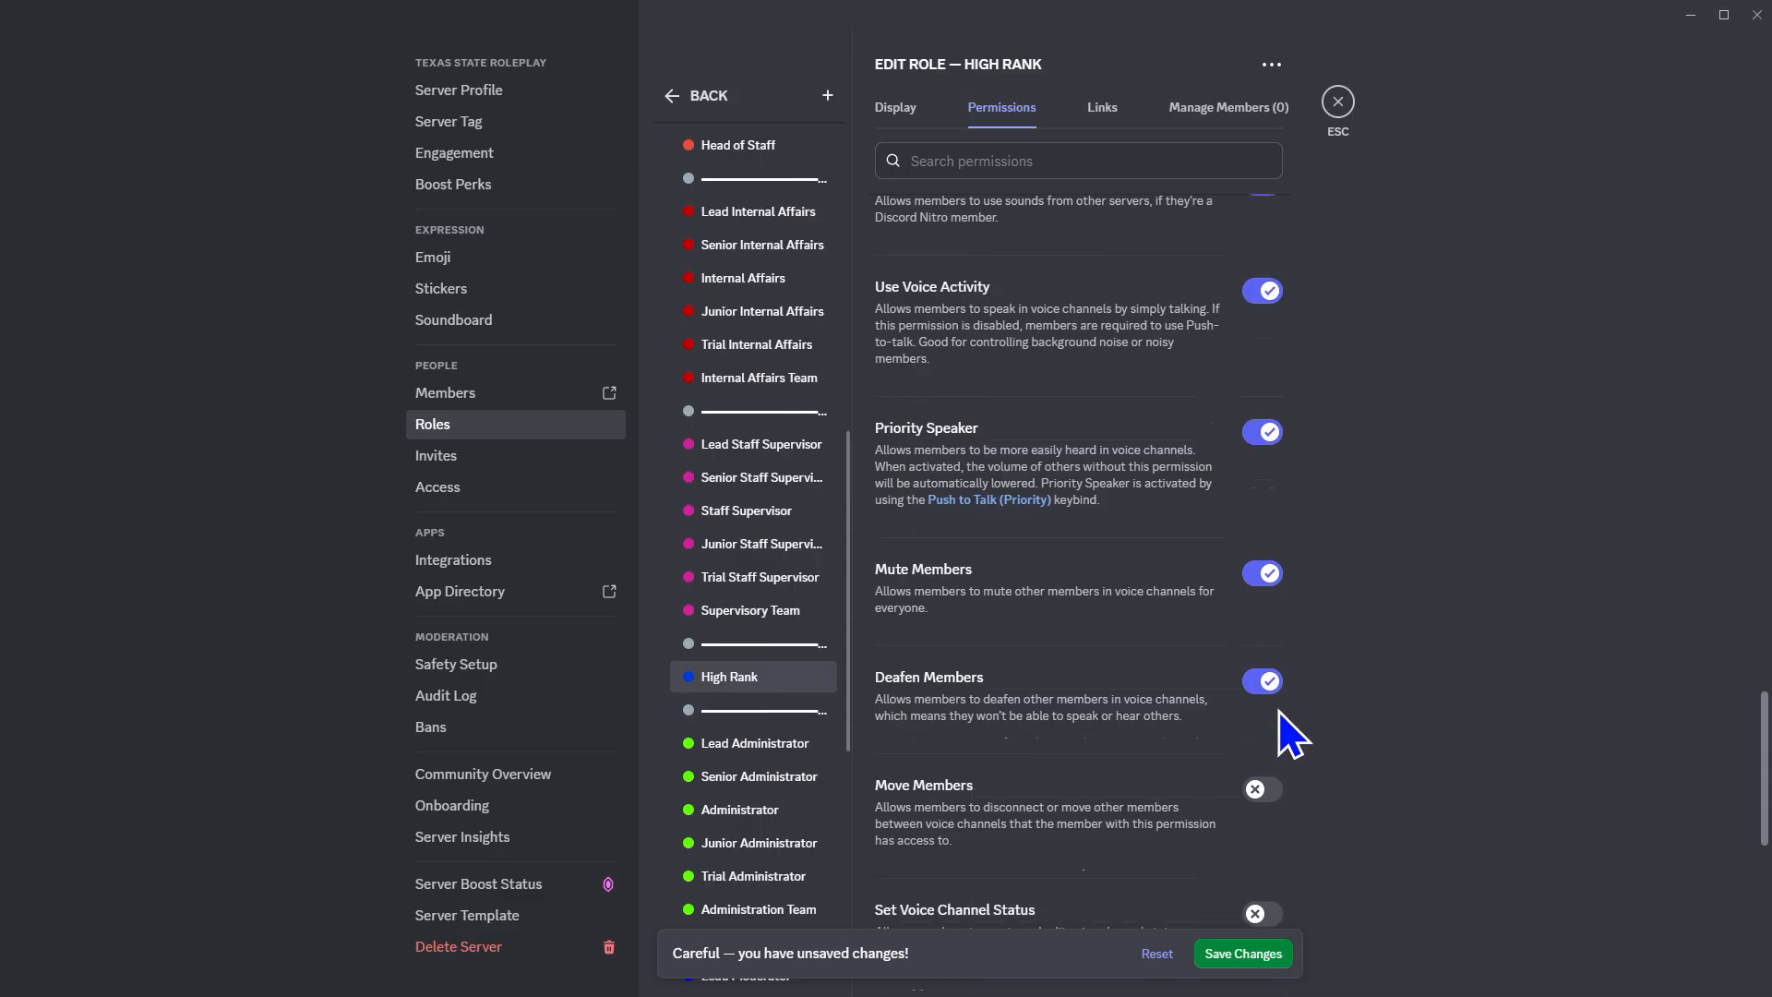
click(1263, 225)
click(1263, 350)
Enable Use Application Commands, Use Activities, Use External Apps, Request to Speak, Create Events and Manage Events for High Rank and save the changes
click(1261, 482)
click(1261, 591)
click(1261, 682)
scroll(1261, 840, down, 4)
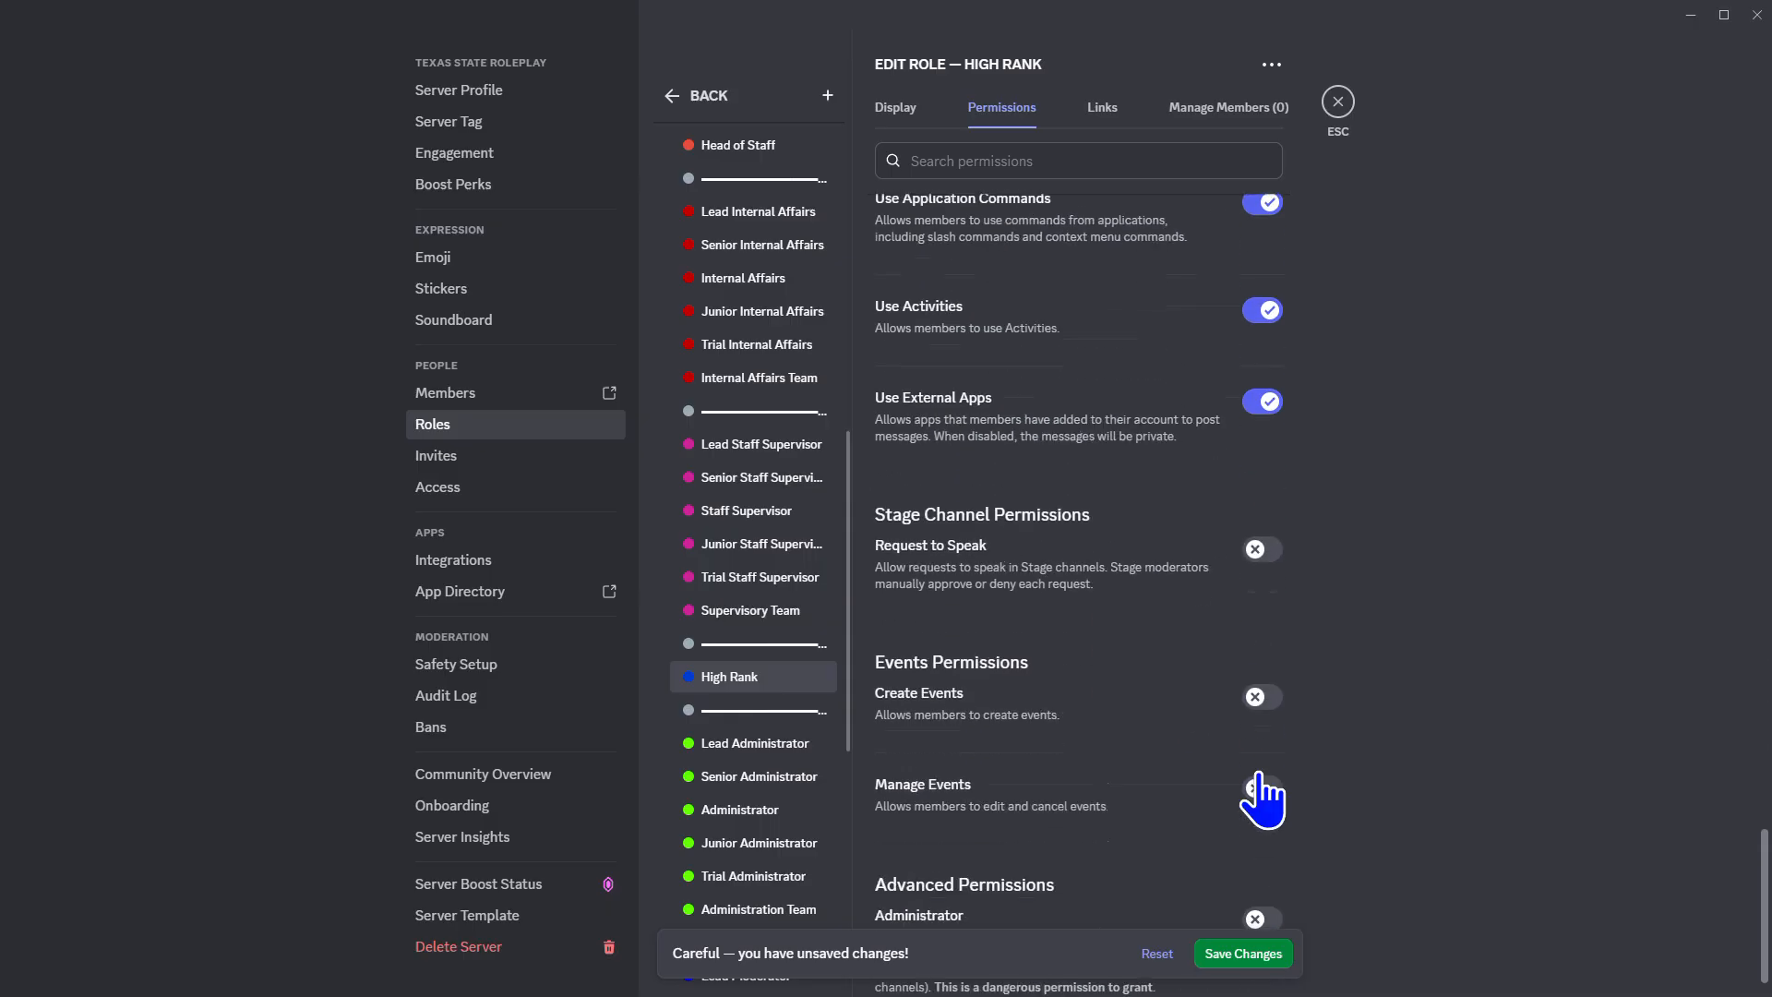
click(1261, 489)
click(1263, 637)
click(1261, 728)
click(1243, 956)
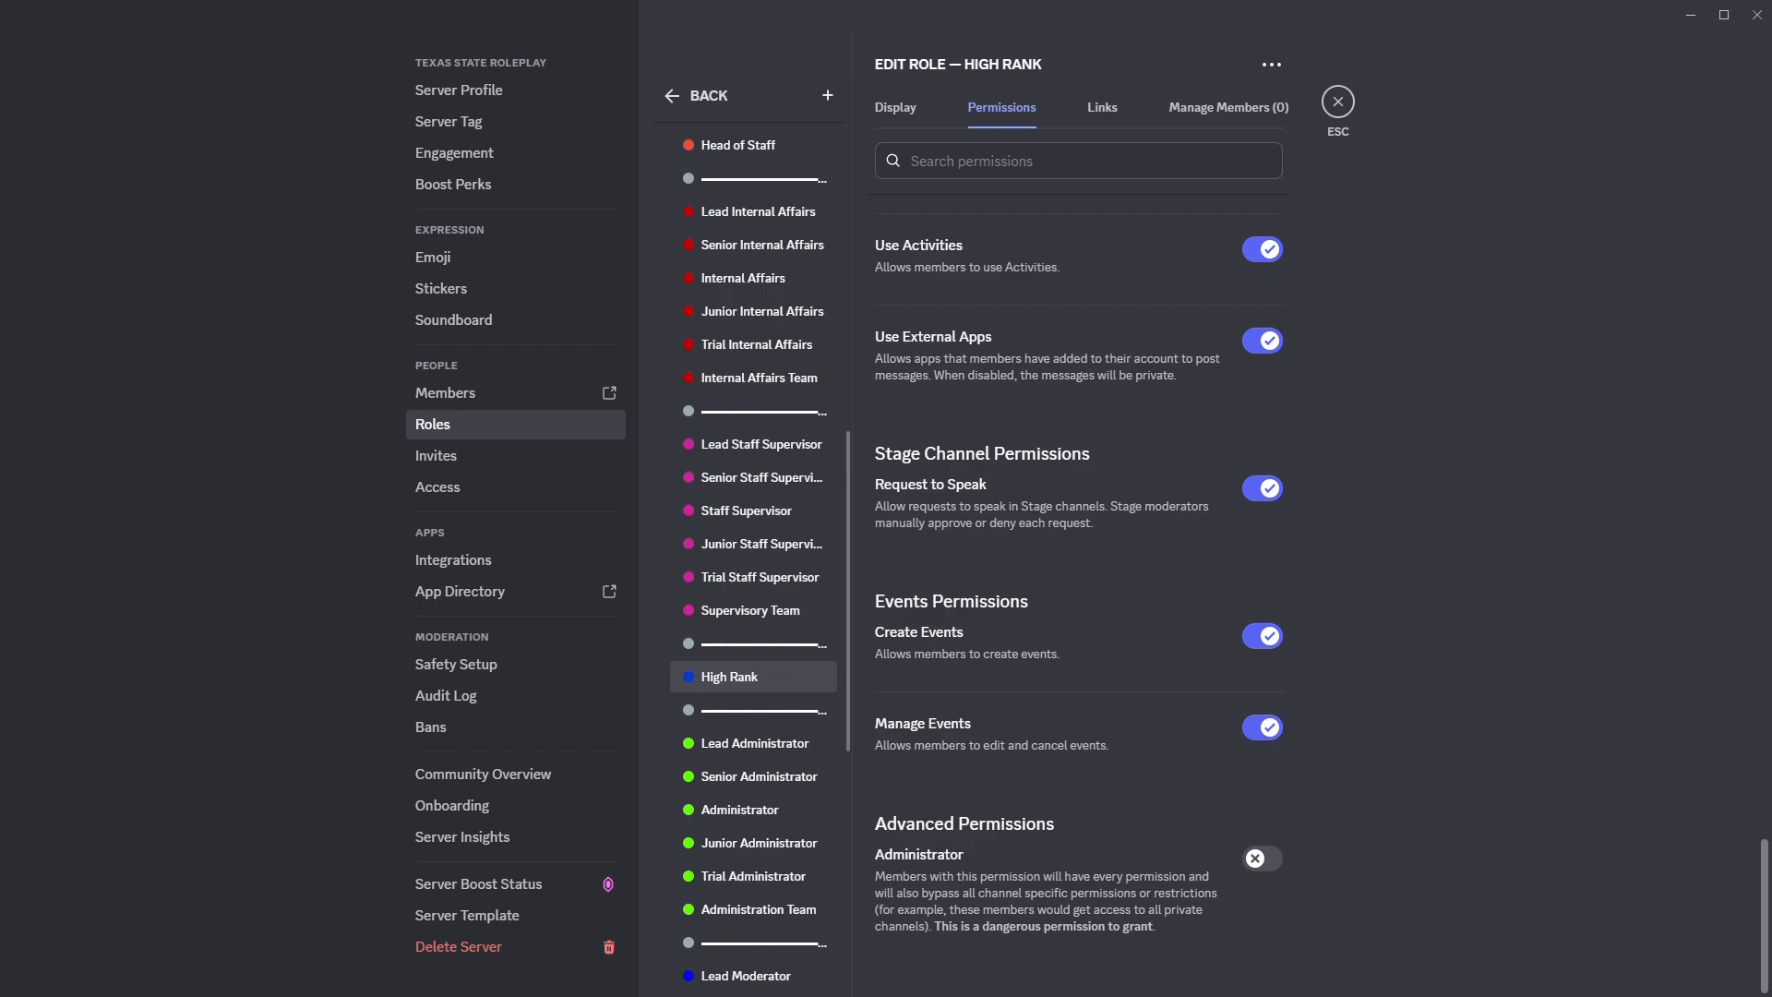
Look over the remaining roles in the role list and close the server settings
drag(1763, 867, 1661, 27)
scroll(789, 563, down, 4)
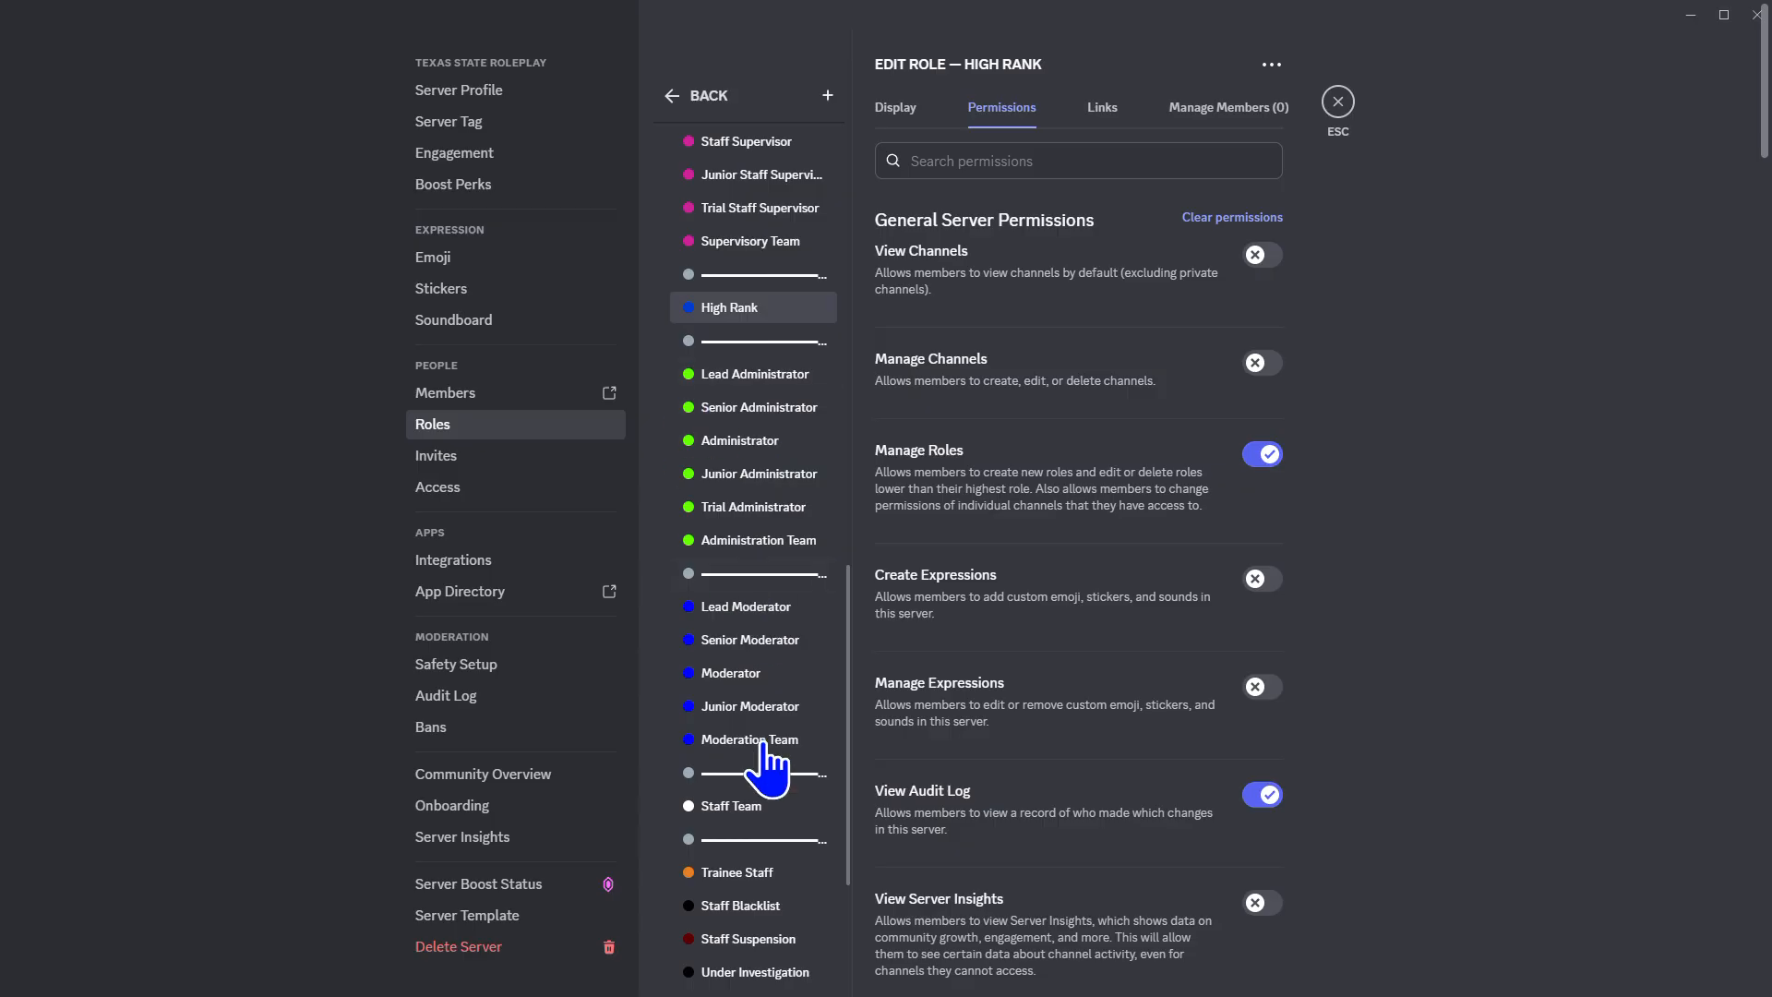
scroll(785, 739, down, 2)
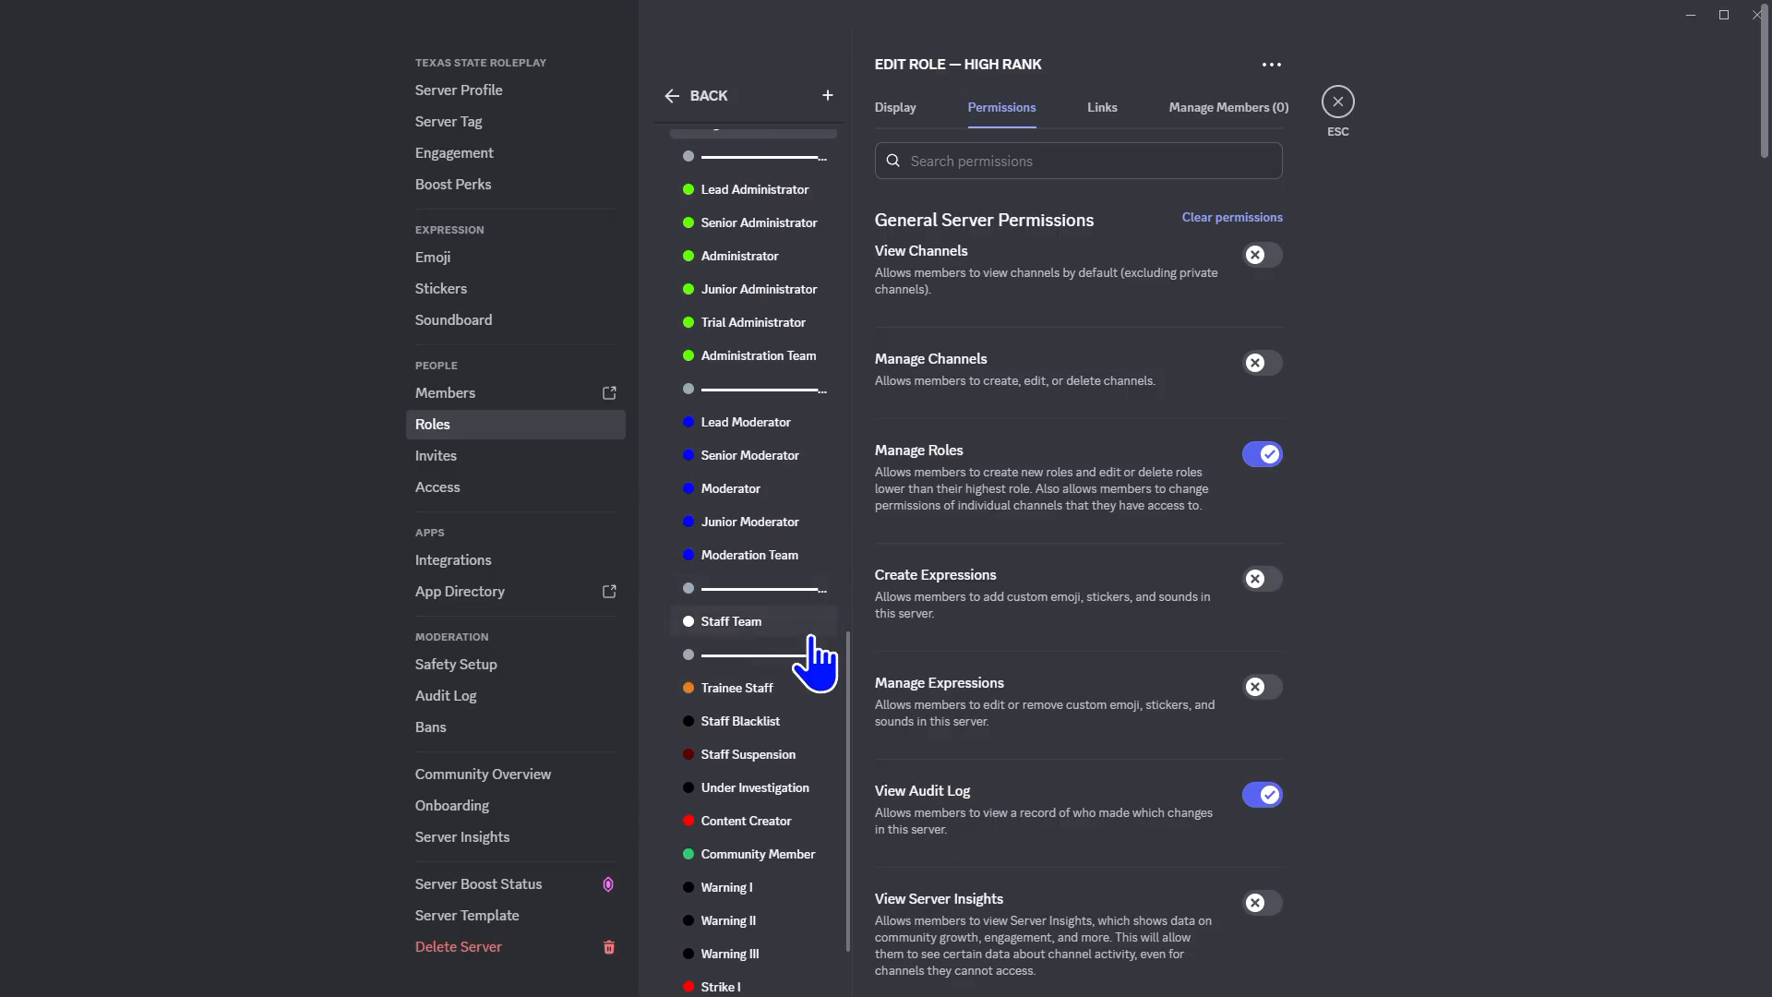
scroll(794, 738, down, 2)
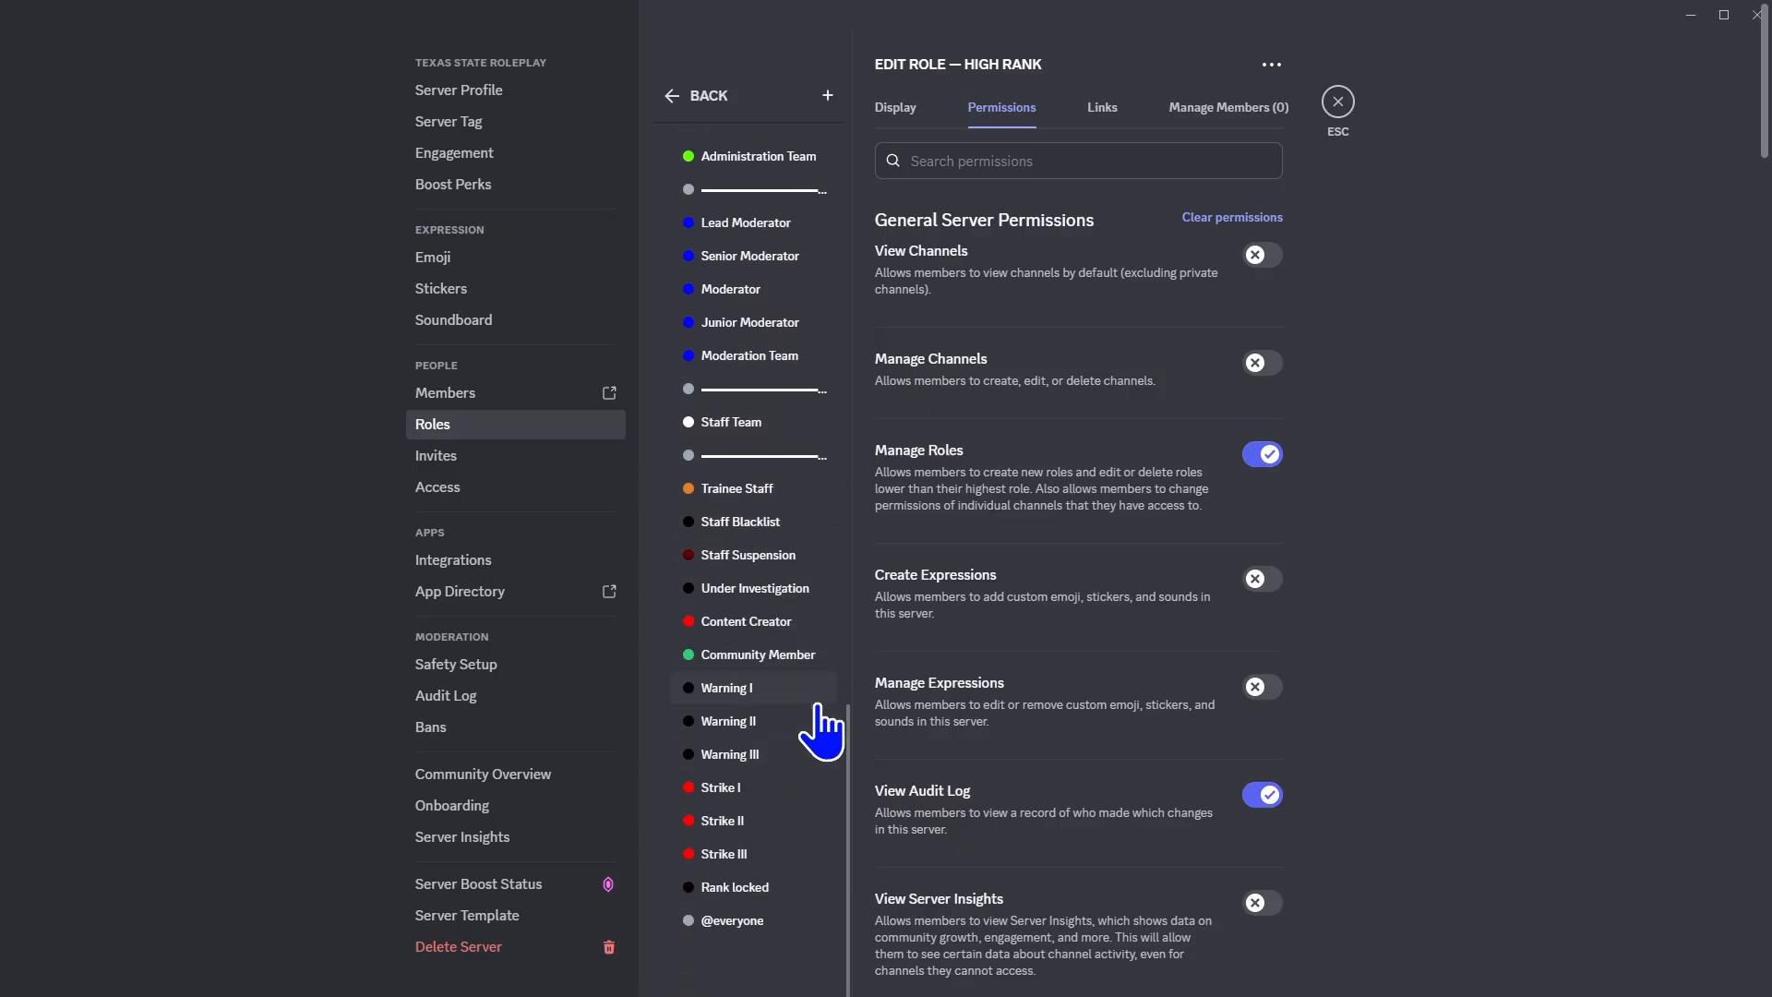
scroll(759, 752, up, 15)
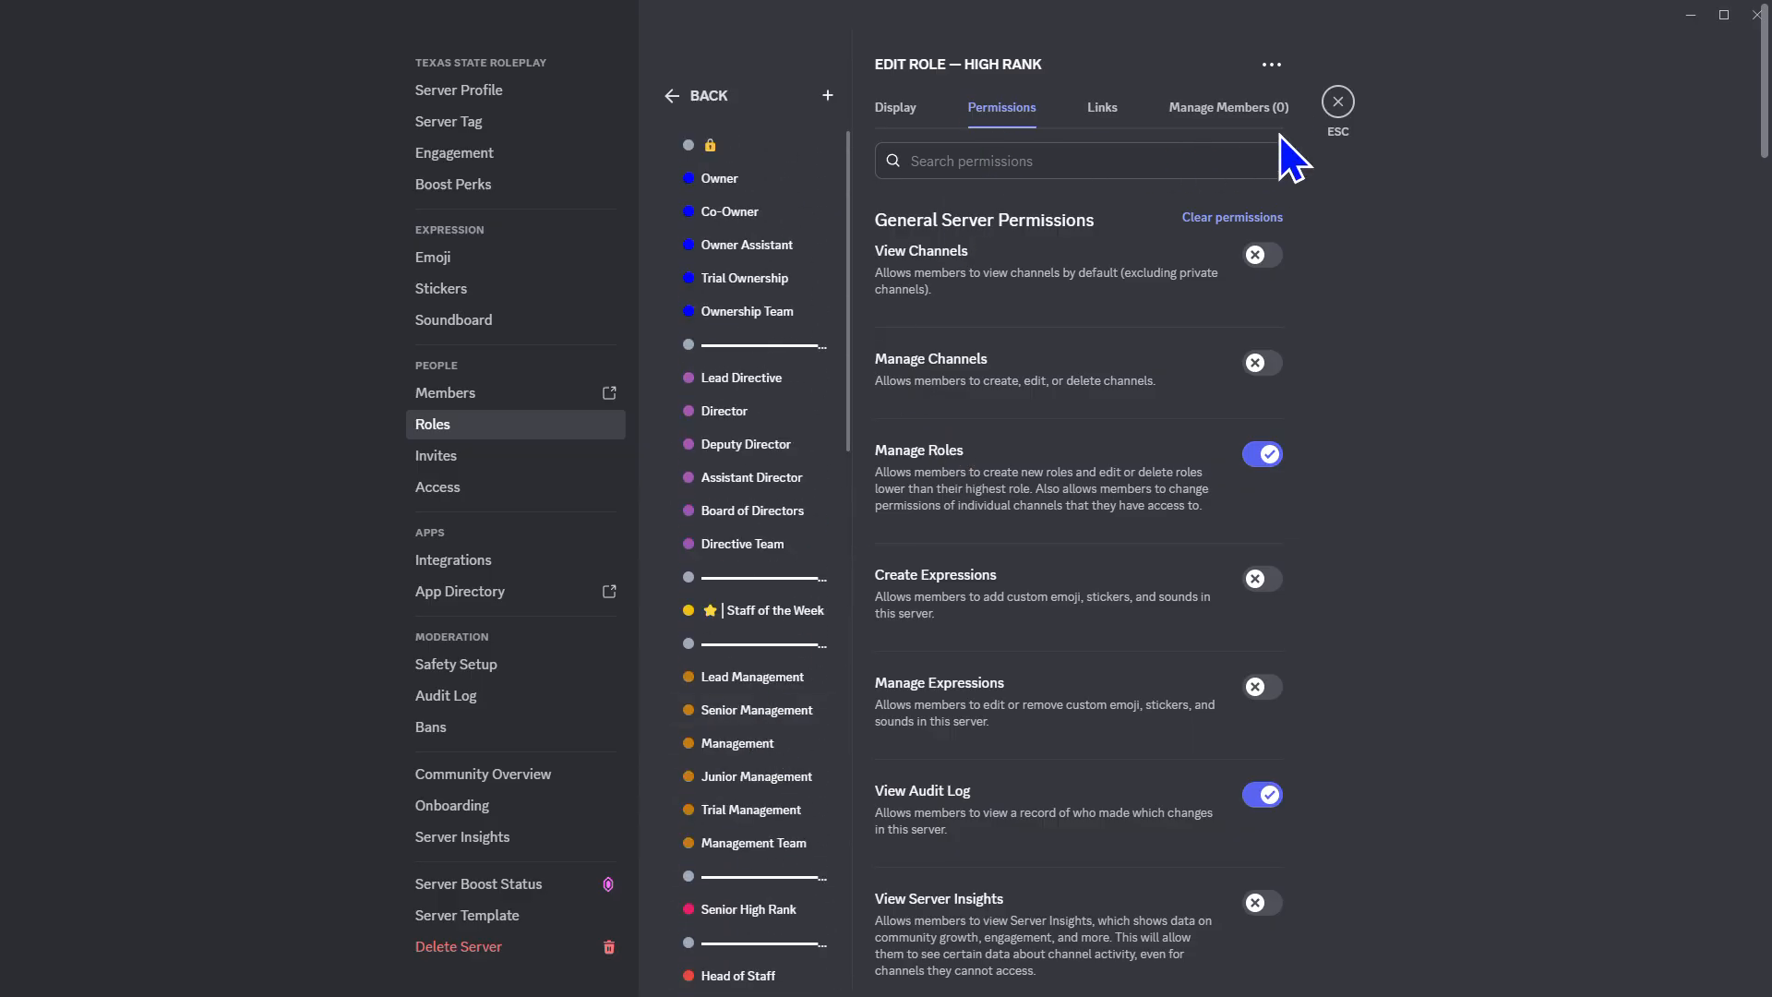
click(1338, 104)
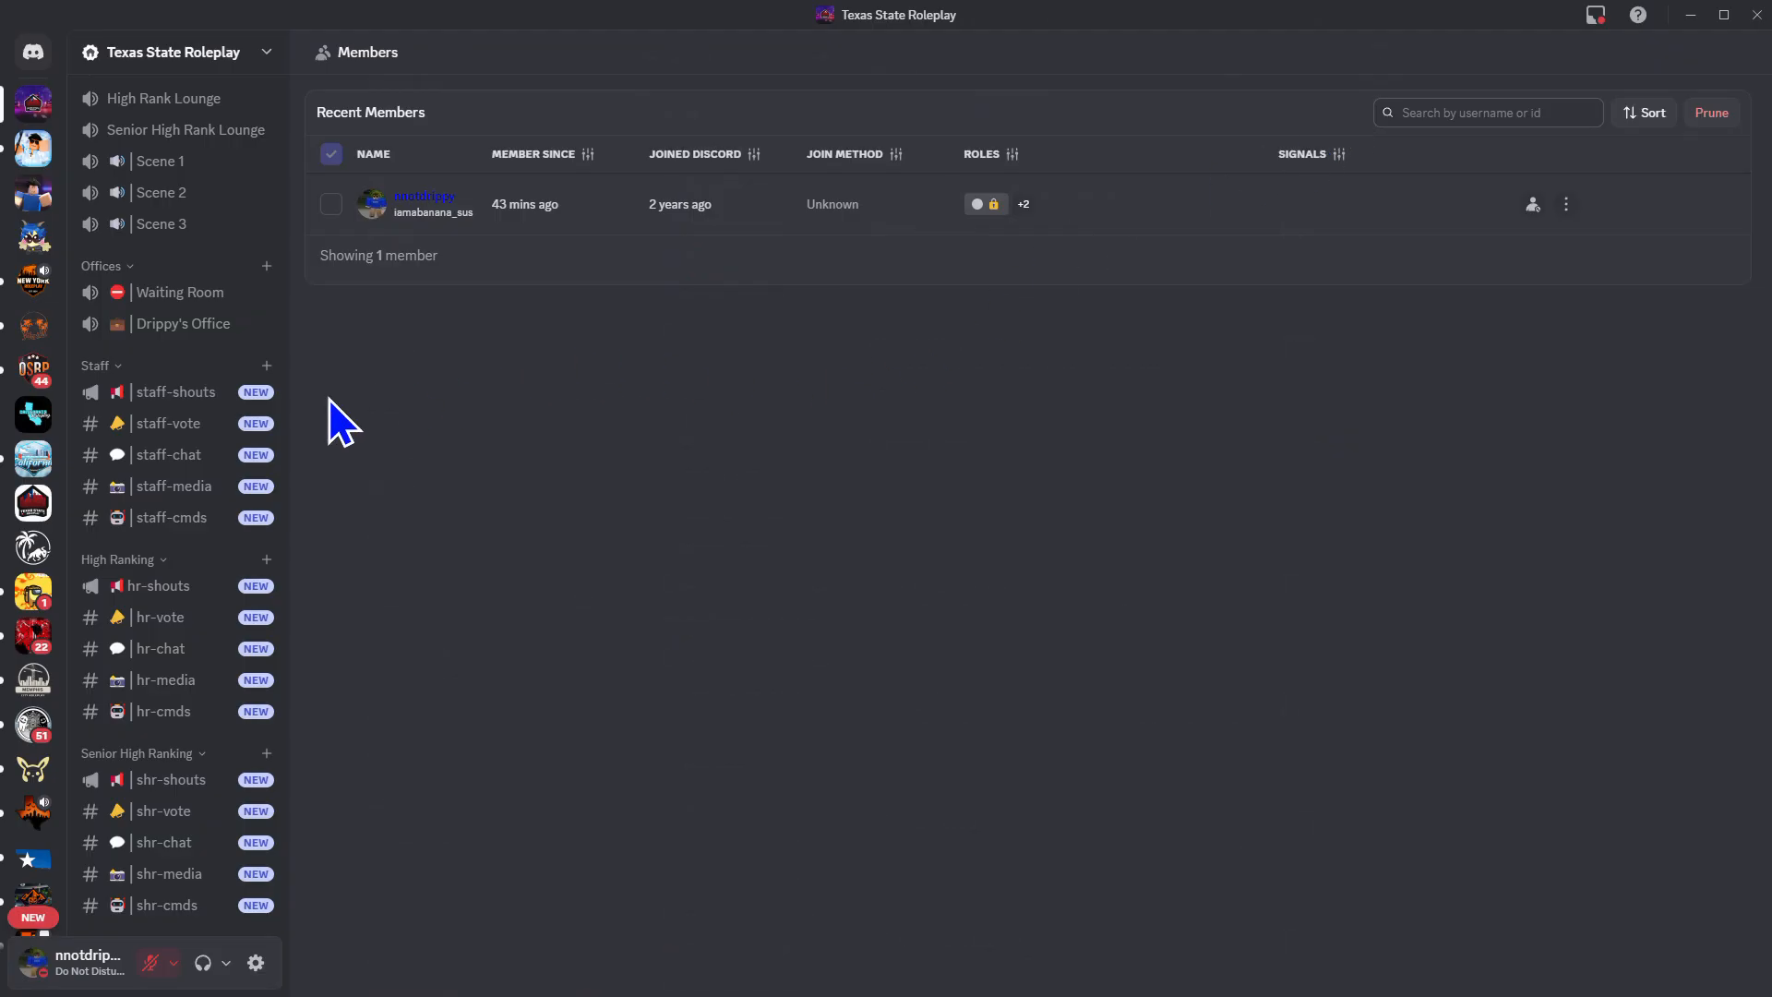
Open the channel permissions of the welcome channel in the Welcome category
scroll(189, 611, up, 3)
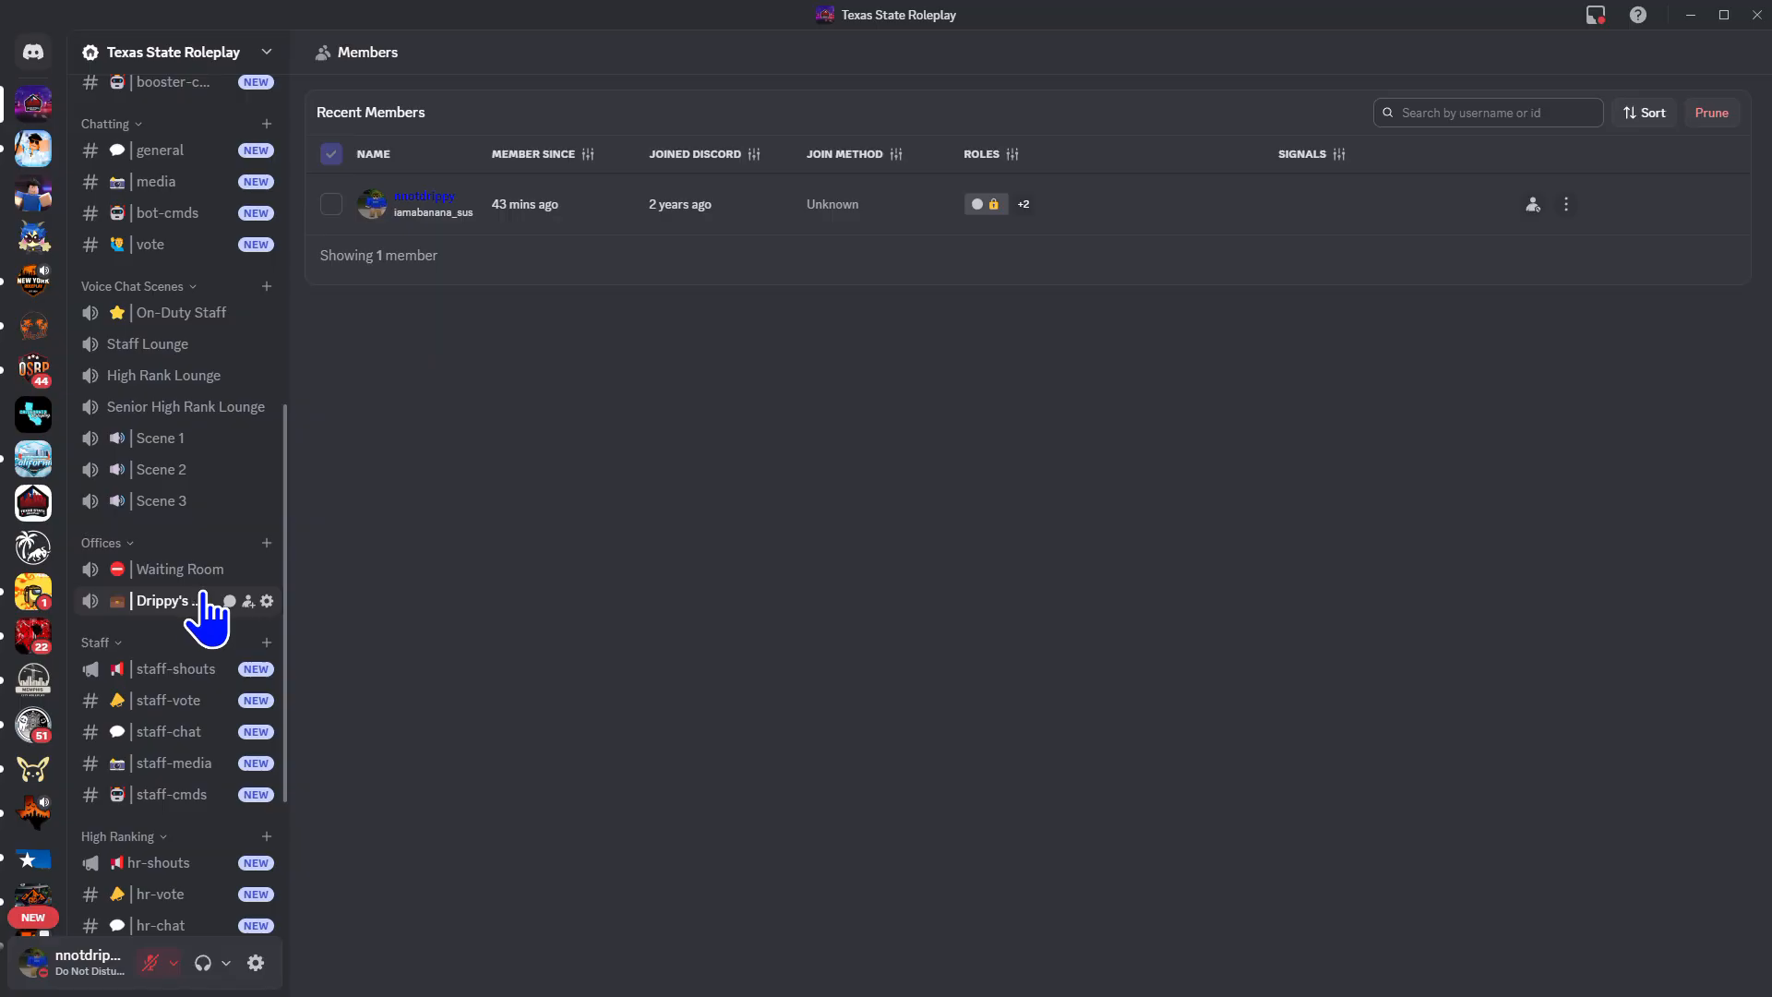
scroll(203, 611, up, 8)
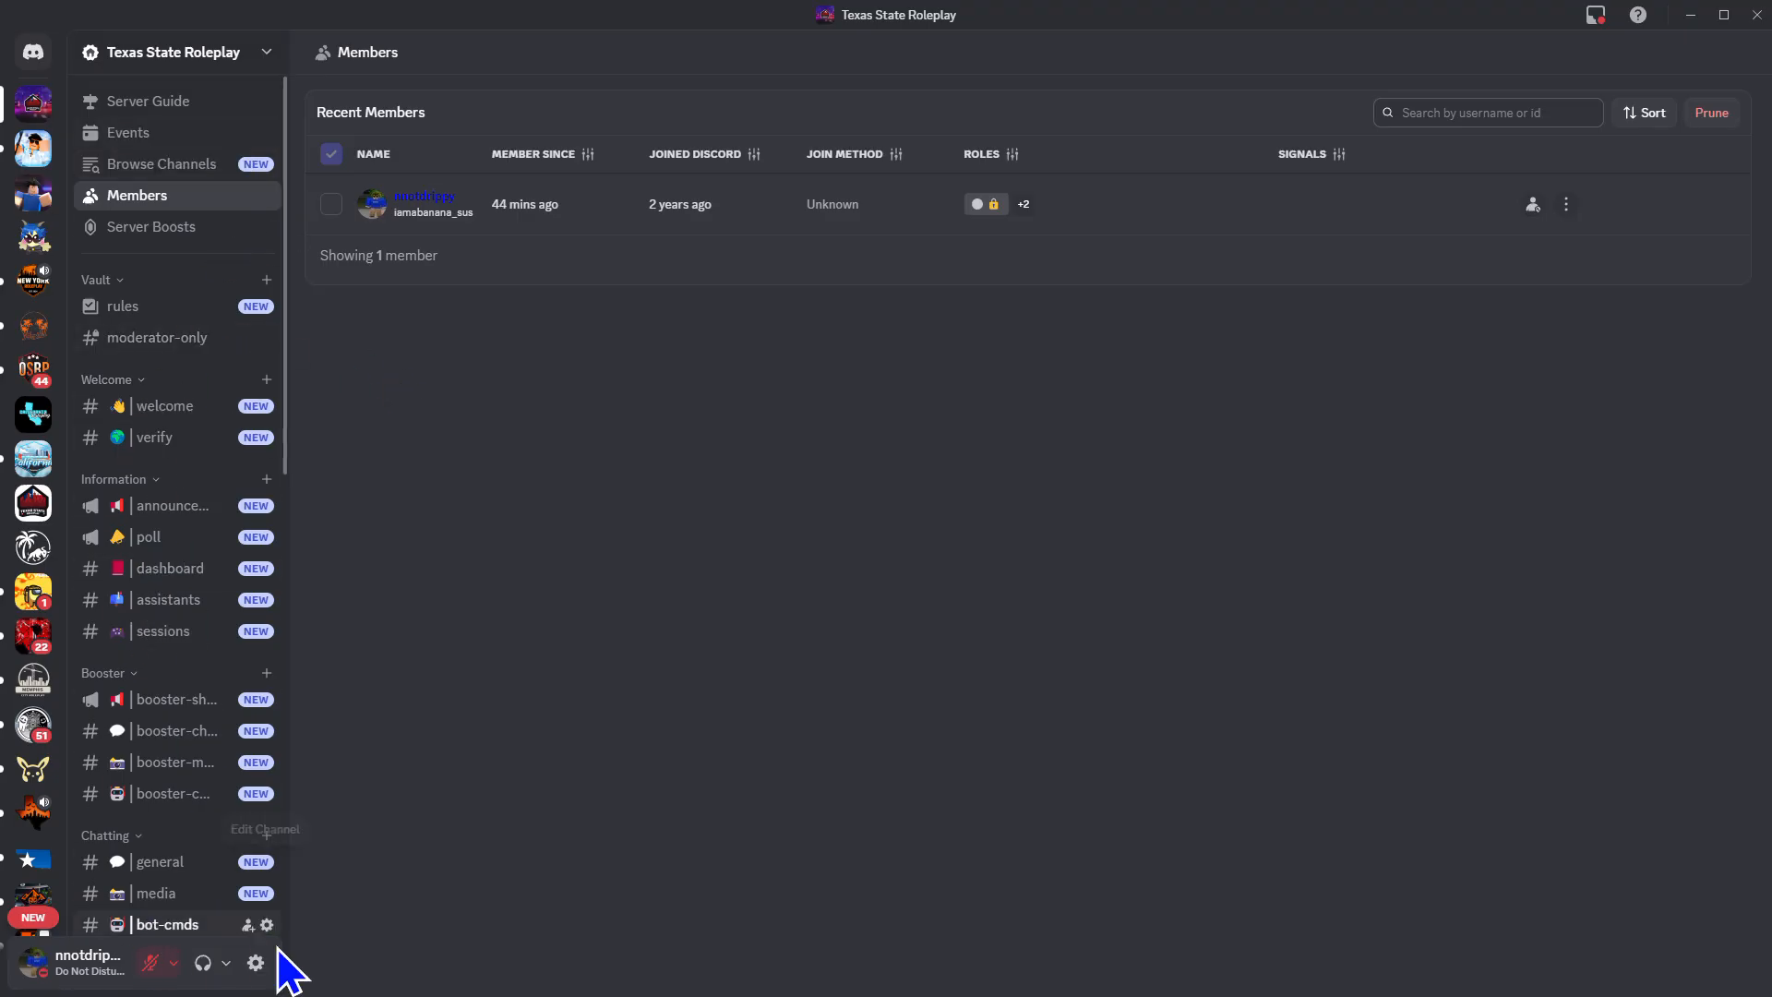
right_click(174, 411)
click(277, 643)
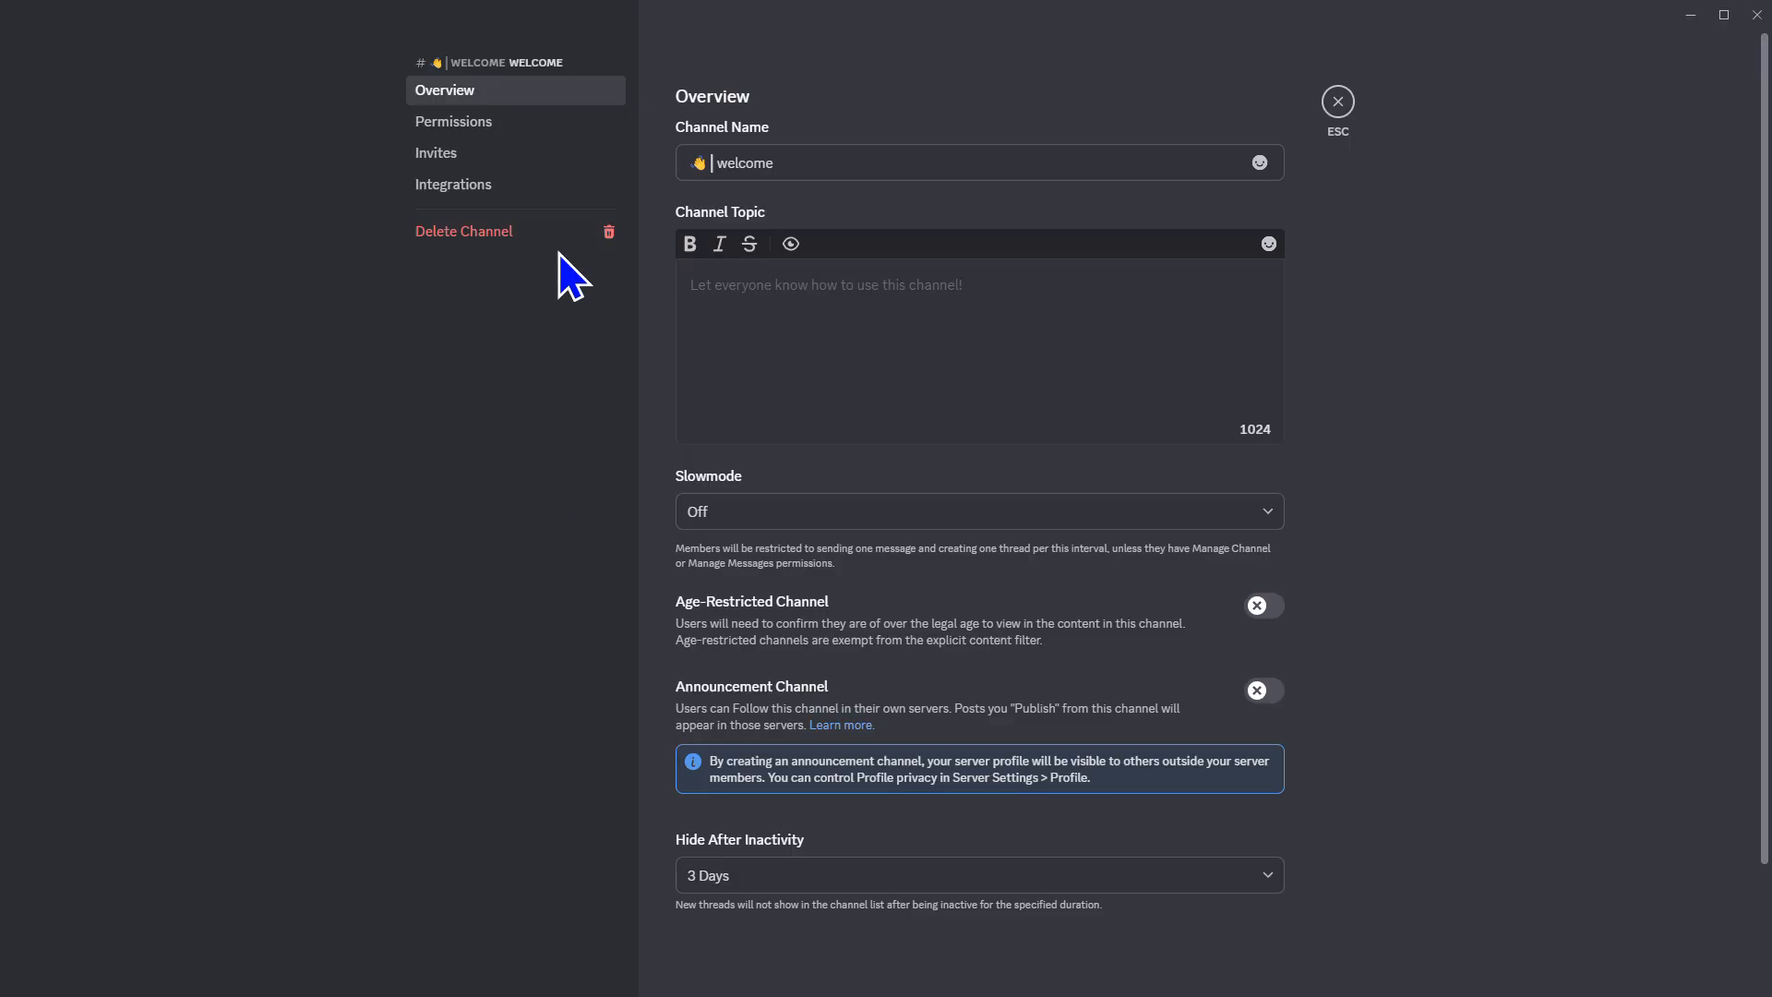
click(473, 124)
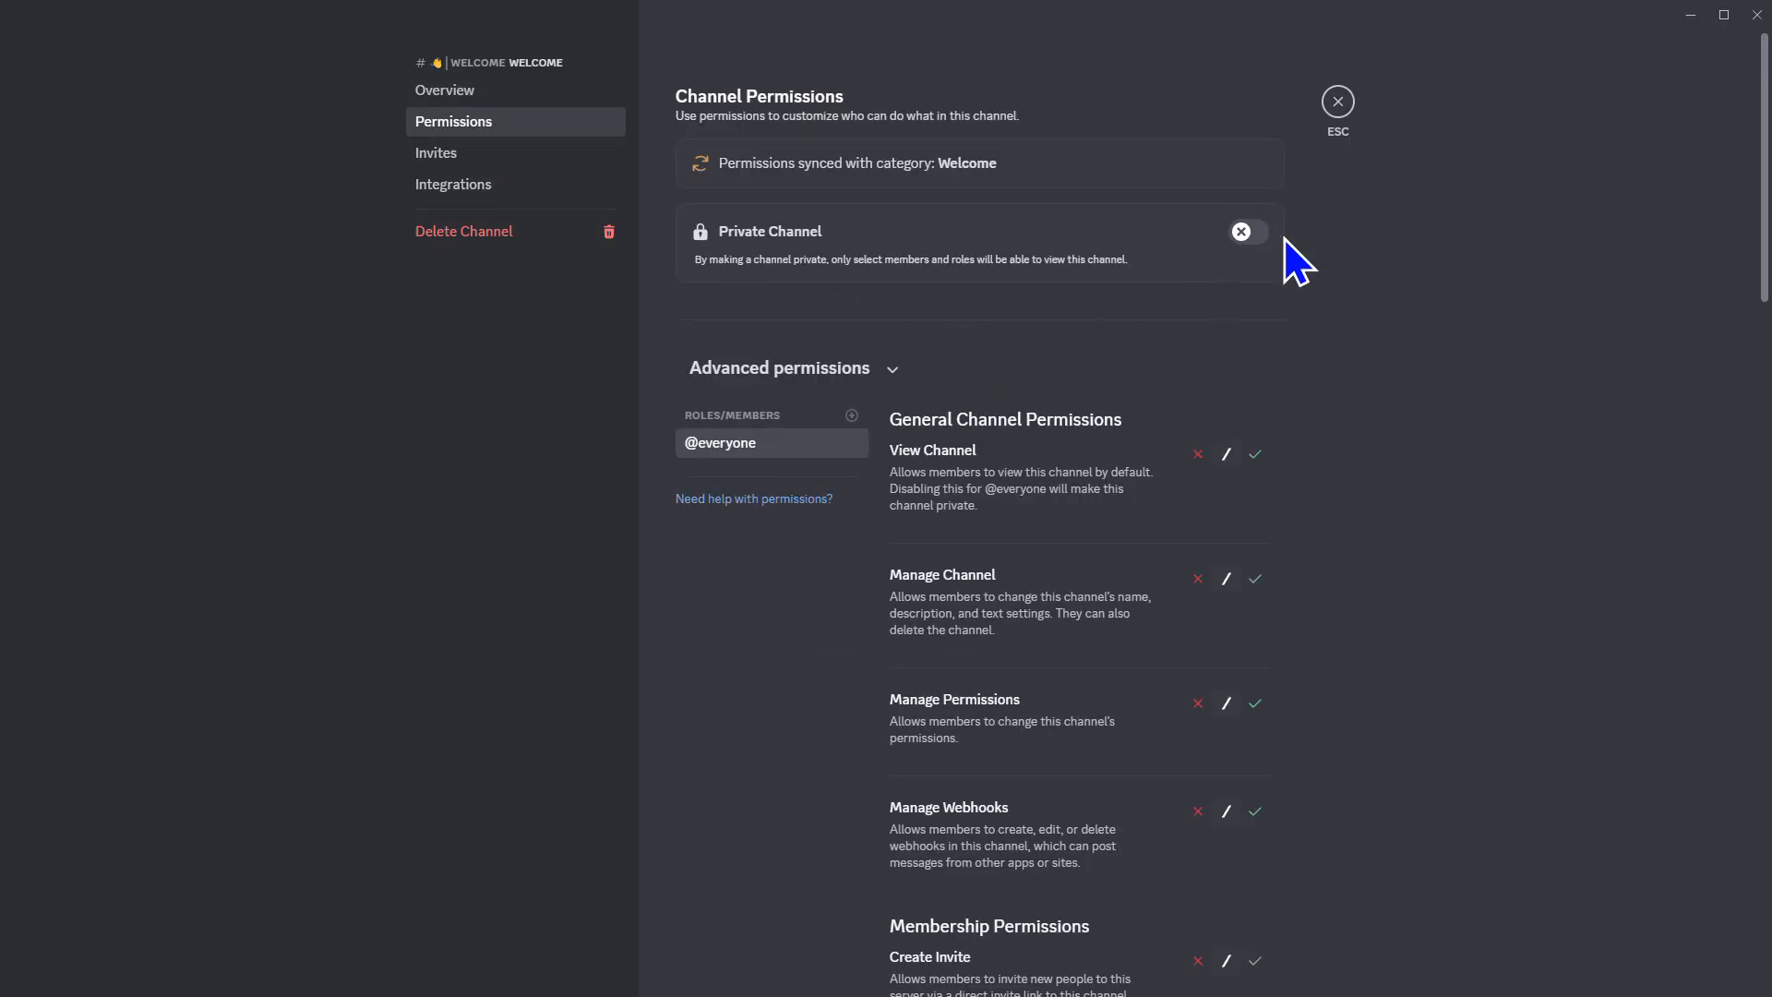
click(1255, 454)
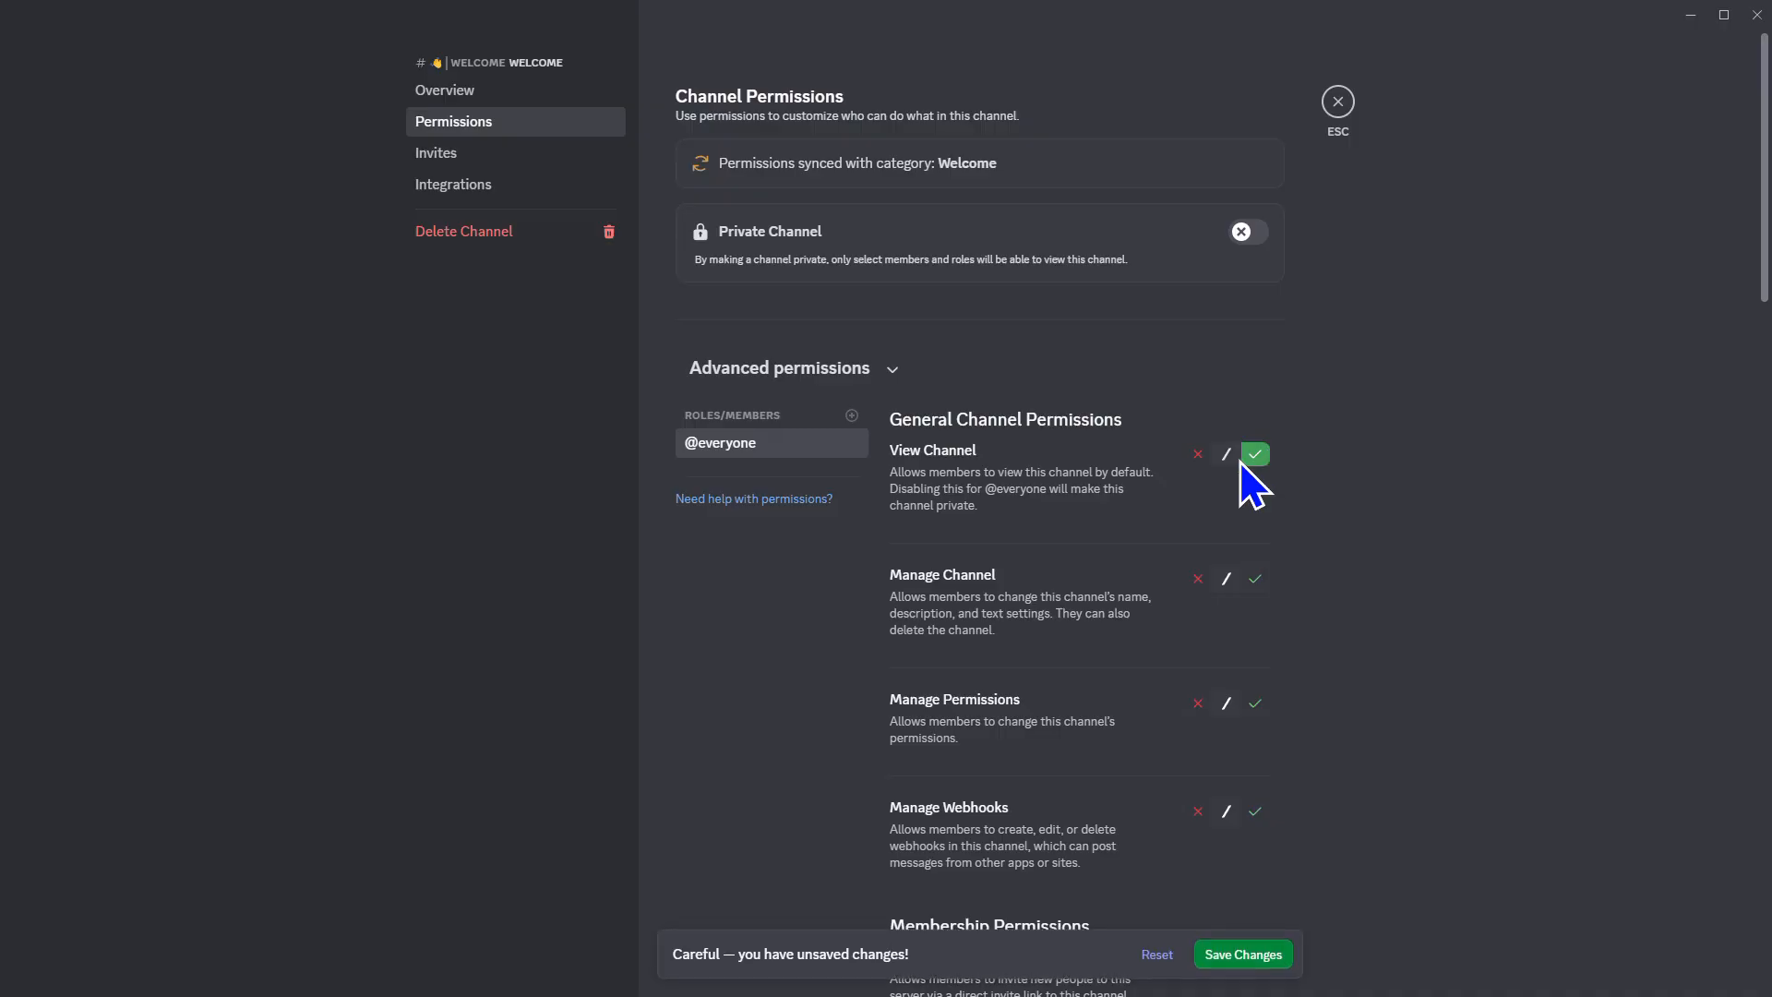
click(1199, 454)
click(1228, 684)
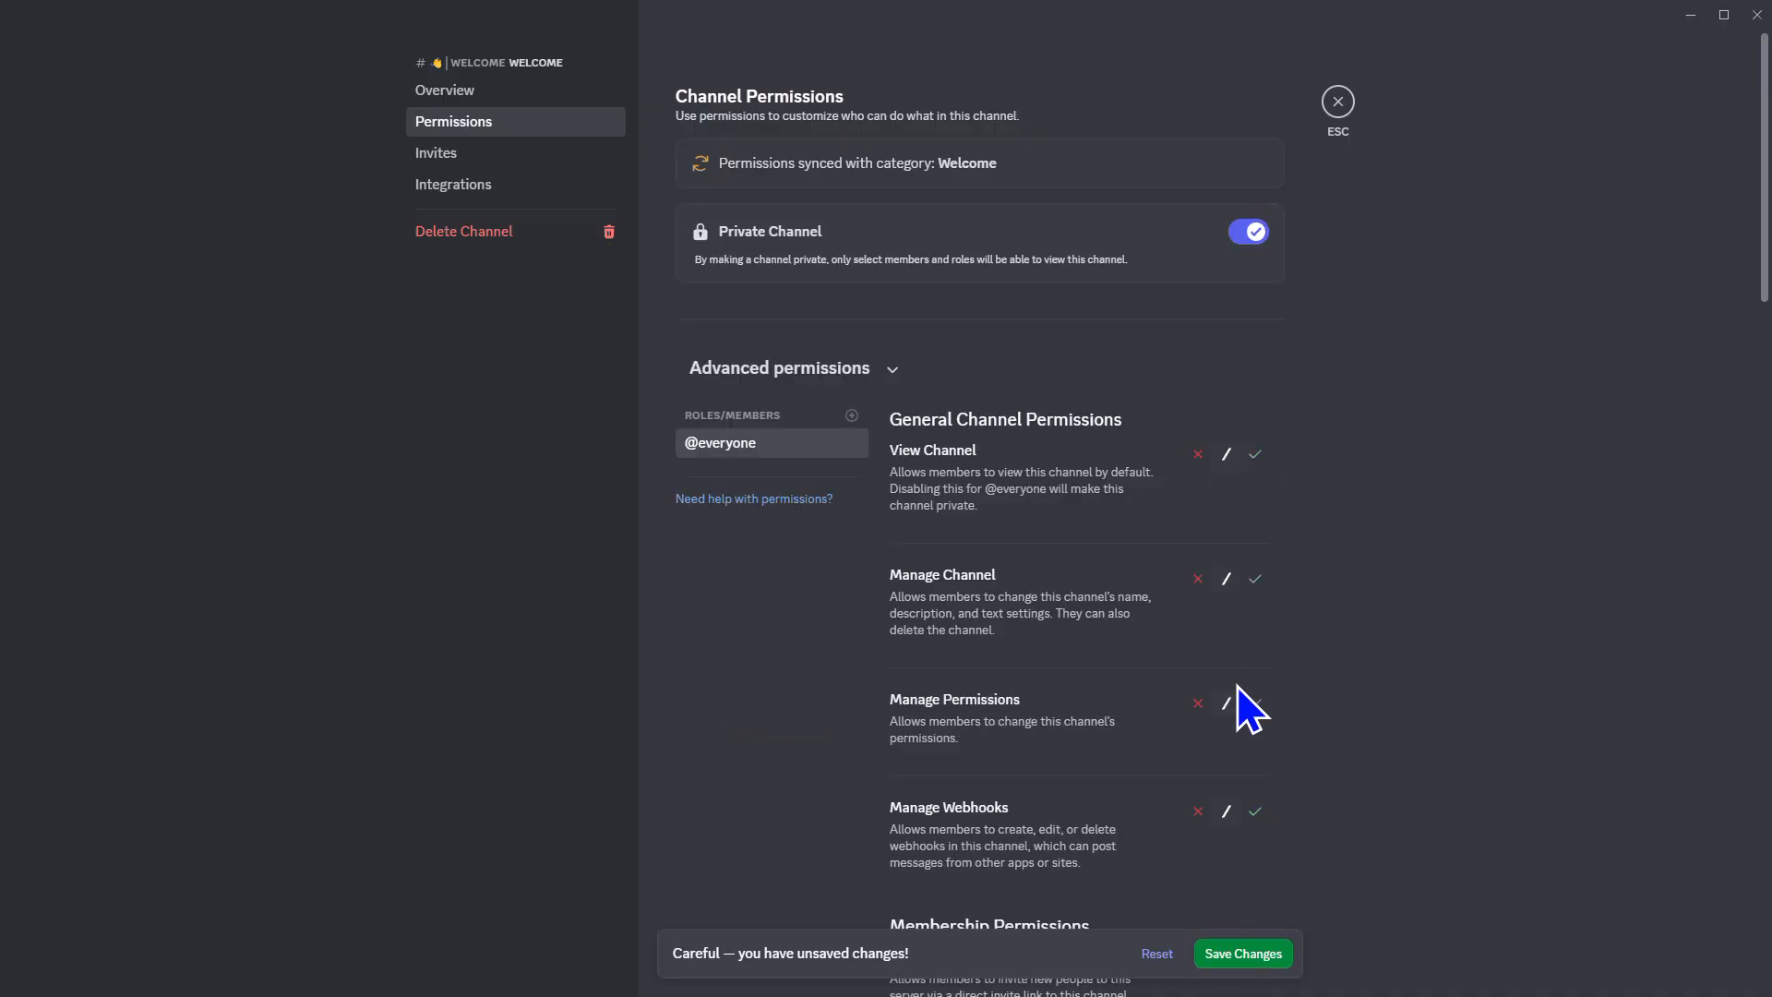
scroll(1209, 651, down, 1)
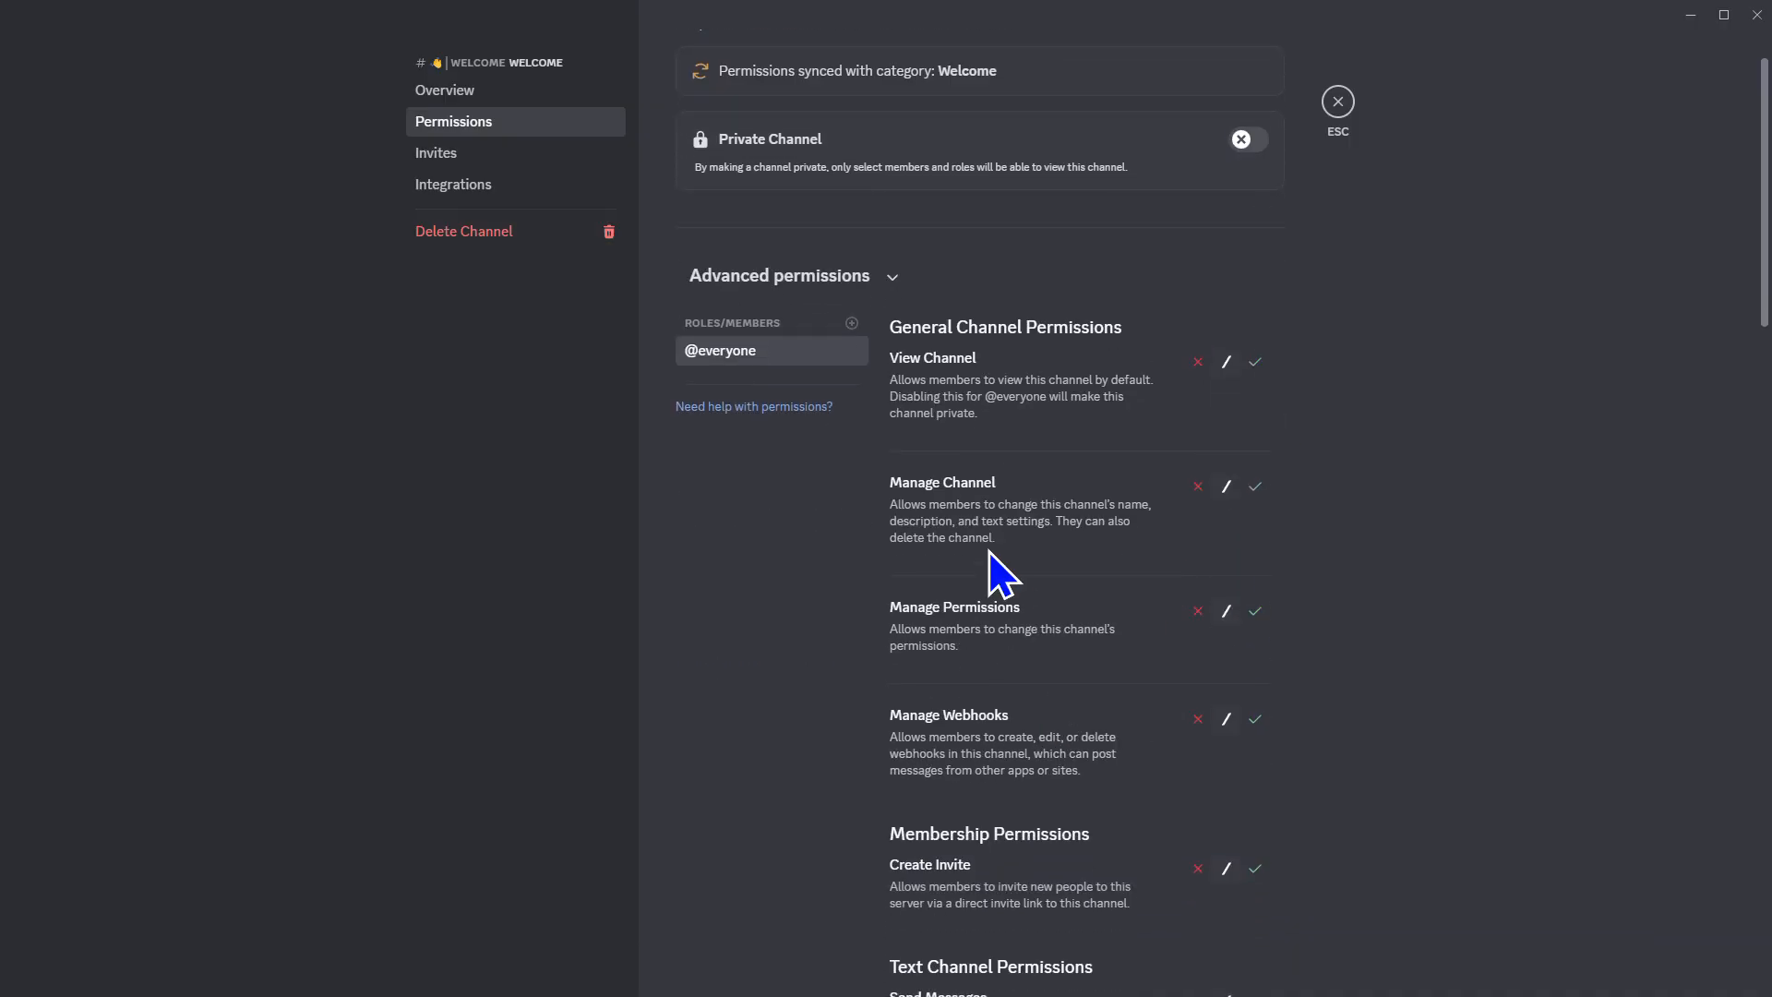
scroll(990, 553, down, 7)
scroll(1108, 748, down, 9)
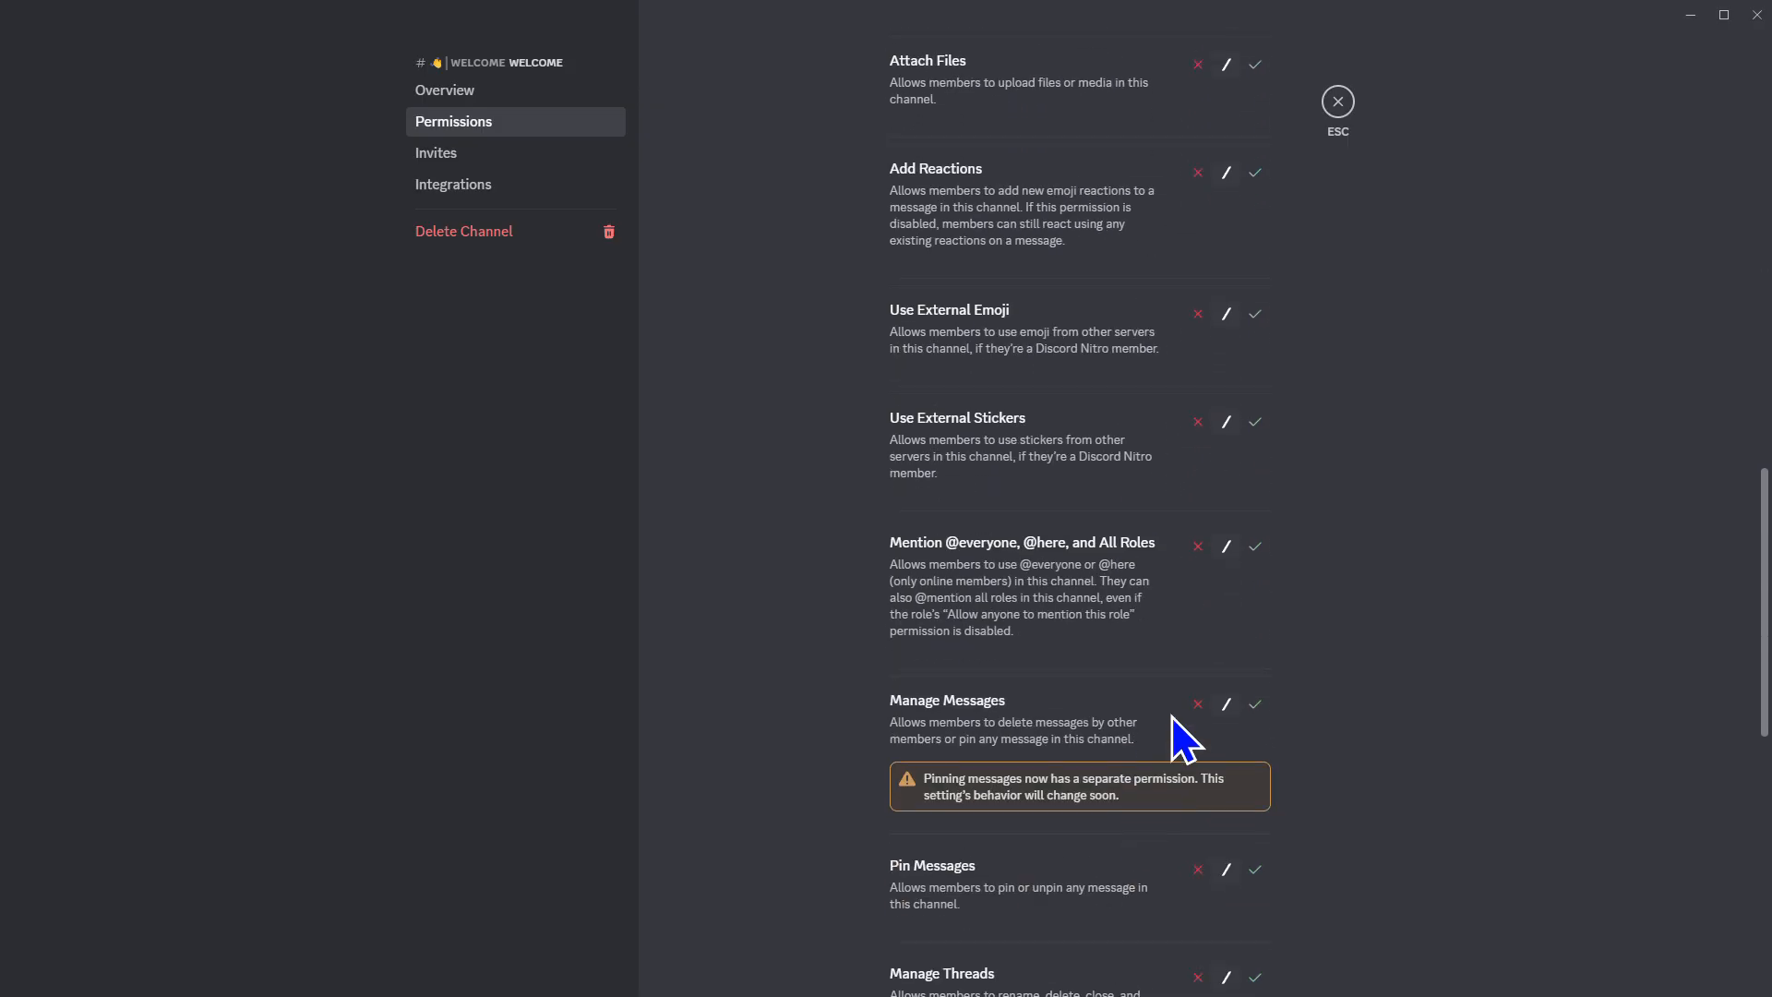
scroll(1198, 794, up, 7)
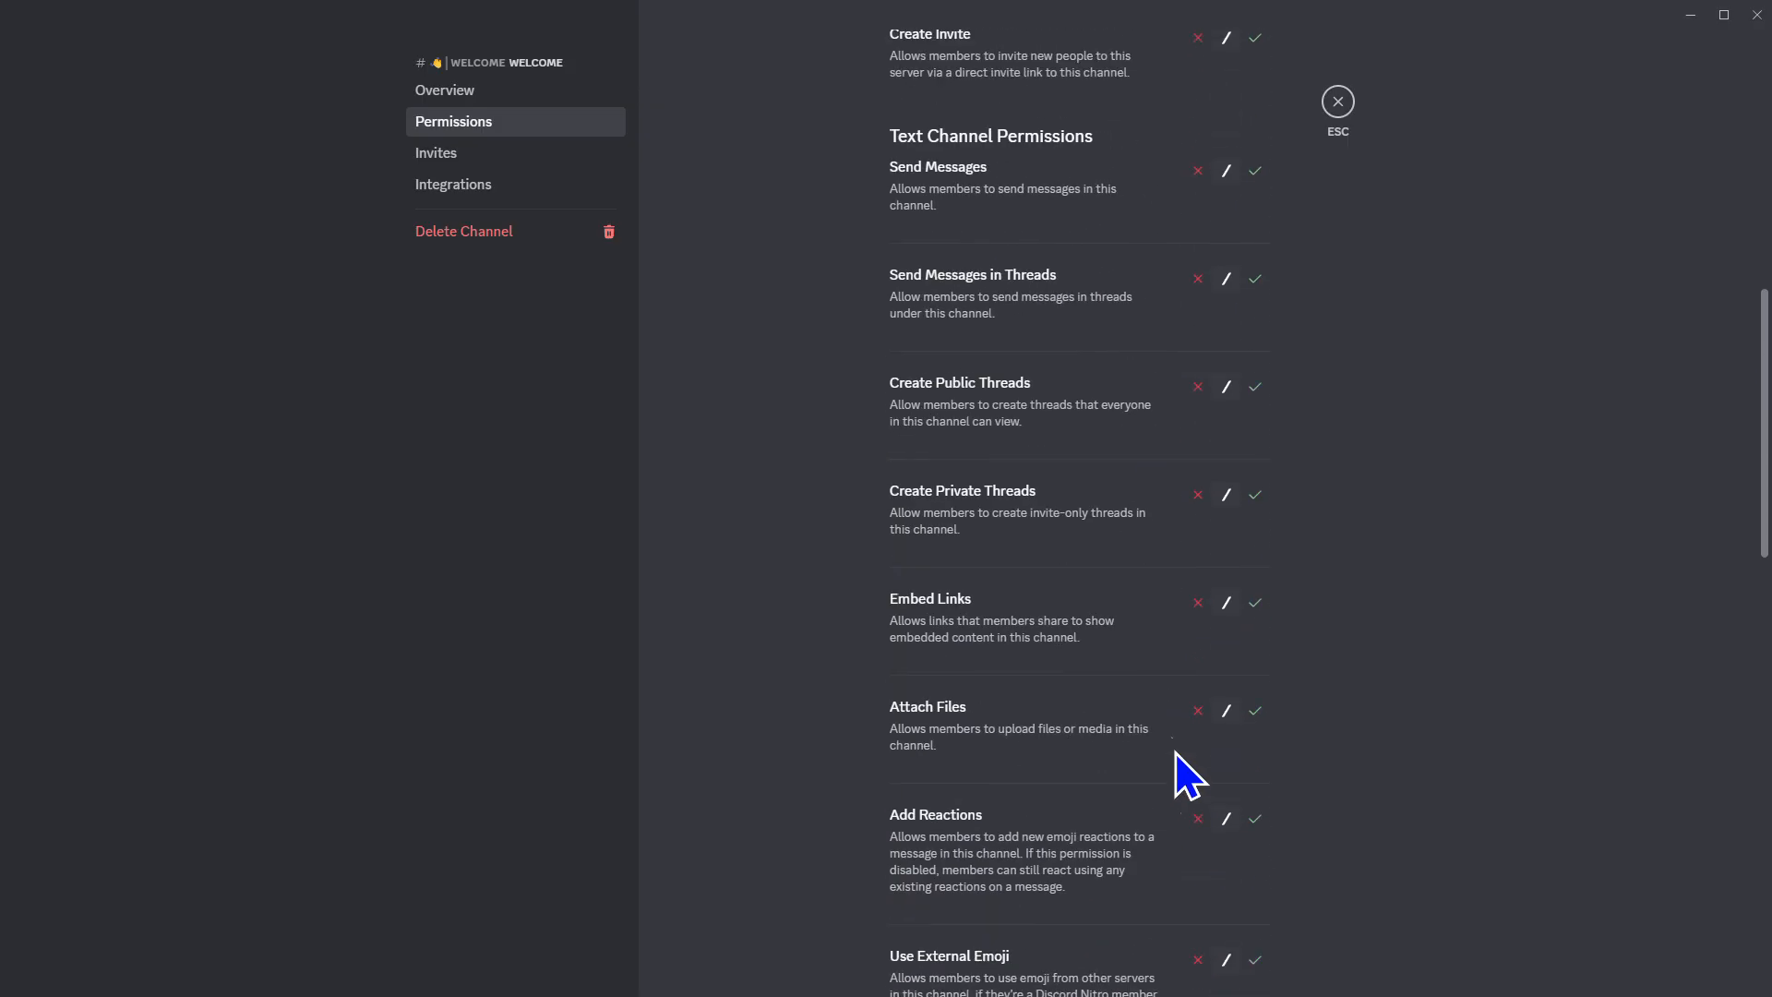
click(1197, 170)
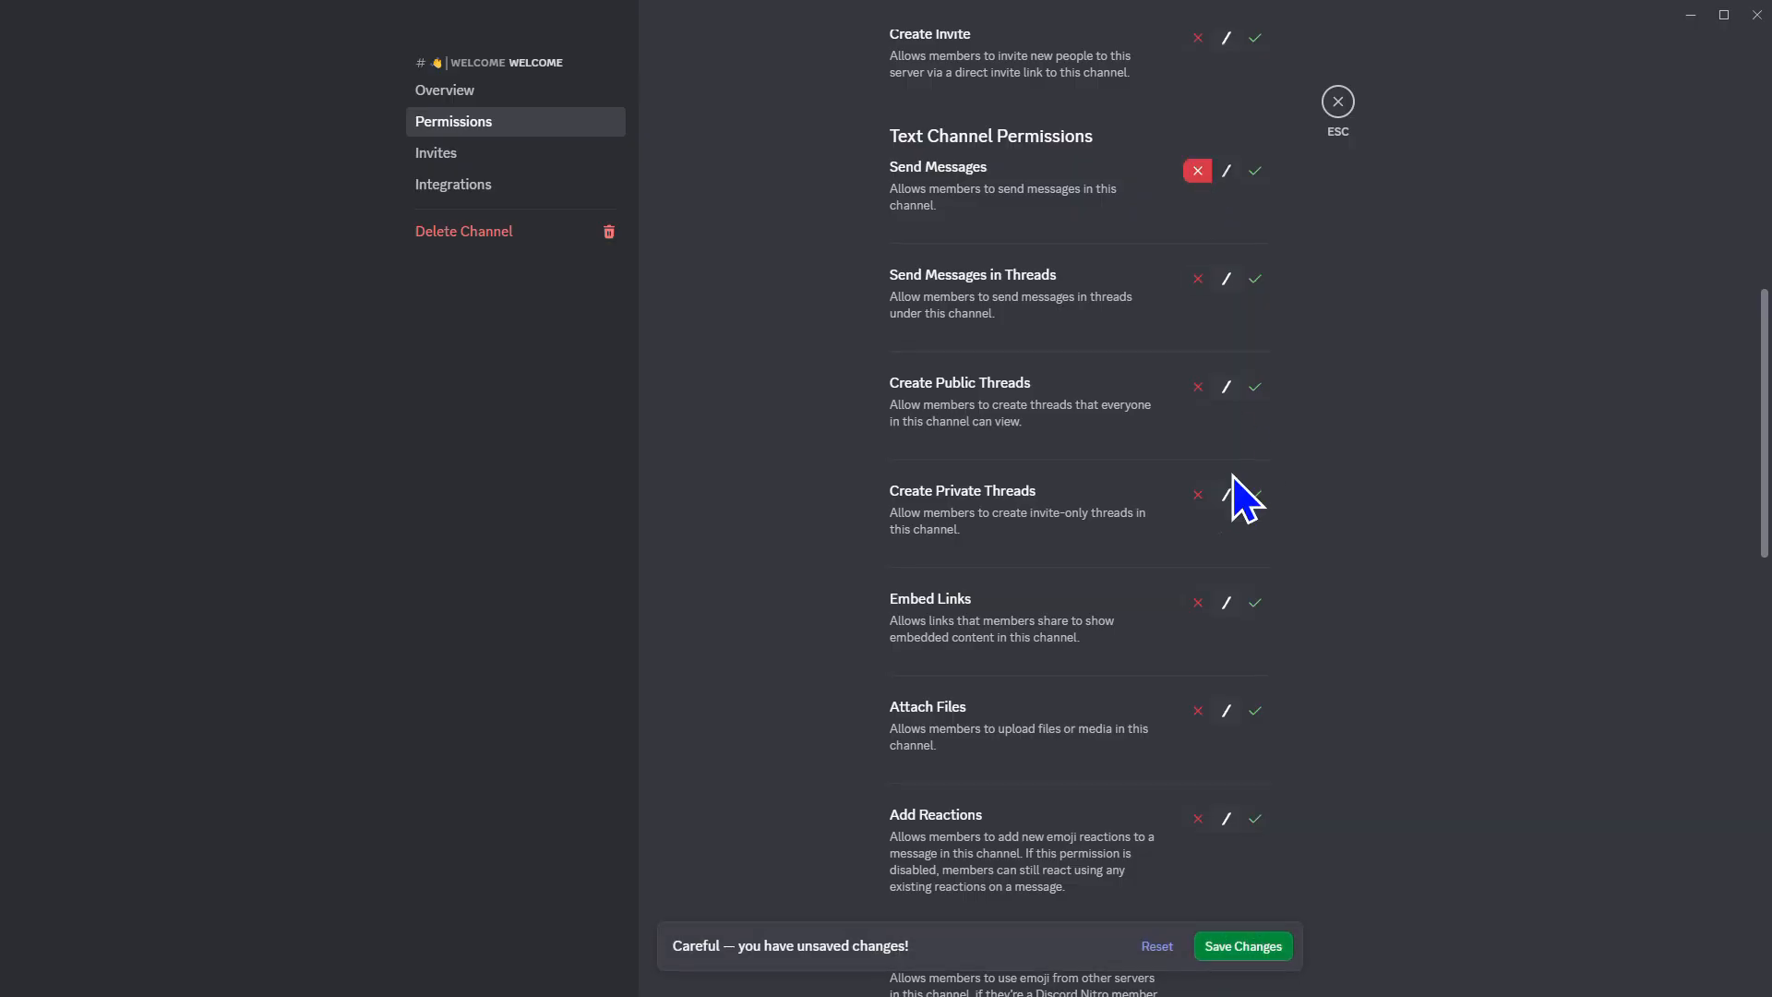
Add the Community Member role to the welcome channel's permissions, deny it Send Messages and save the change
scroll(1302, 848, up, 4)
scroll(858, 720, up, 4)
scroll(942, 613, down, 2)
scroll(1010, 704, up, 3)
click(851, 324)
click(851, 324)
click(851, 324)
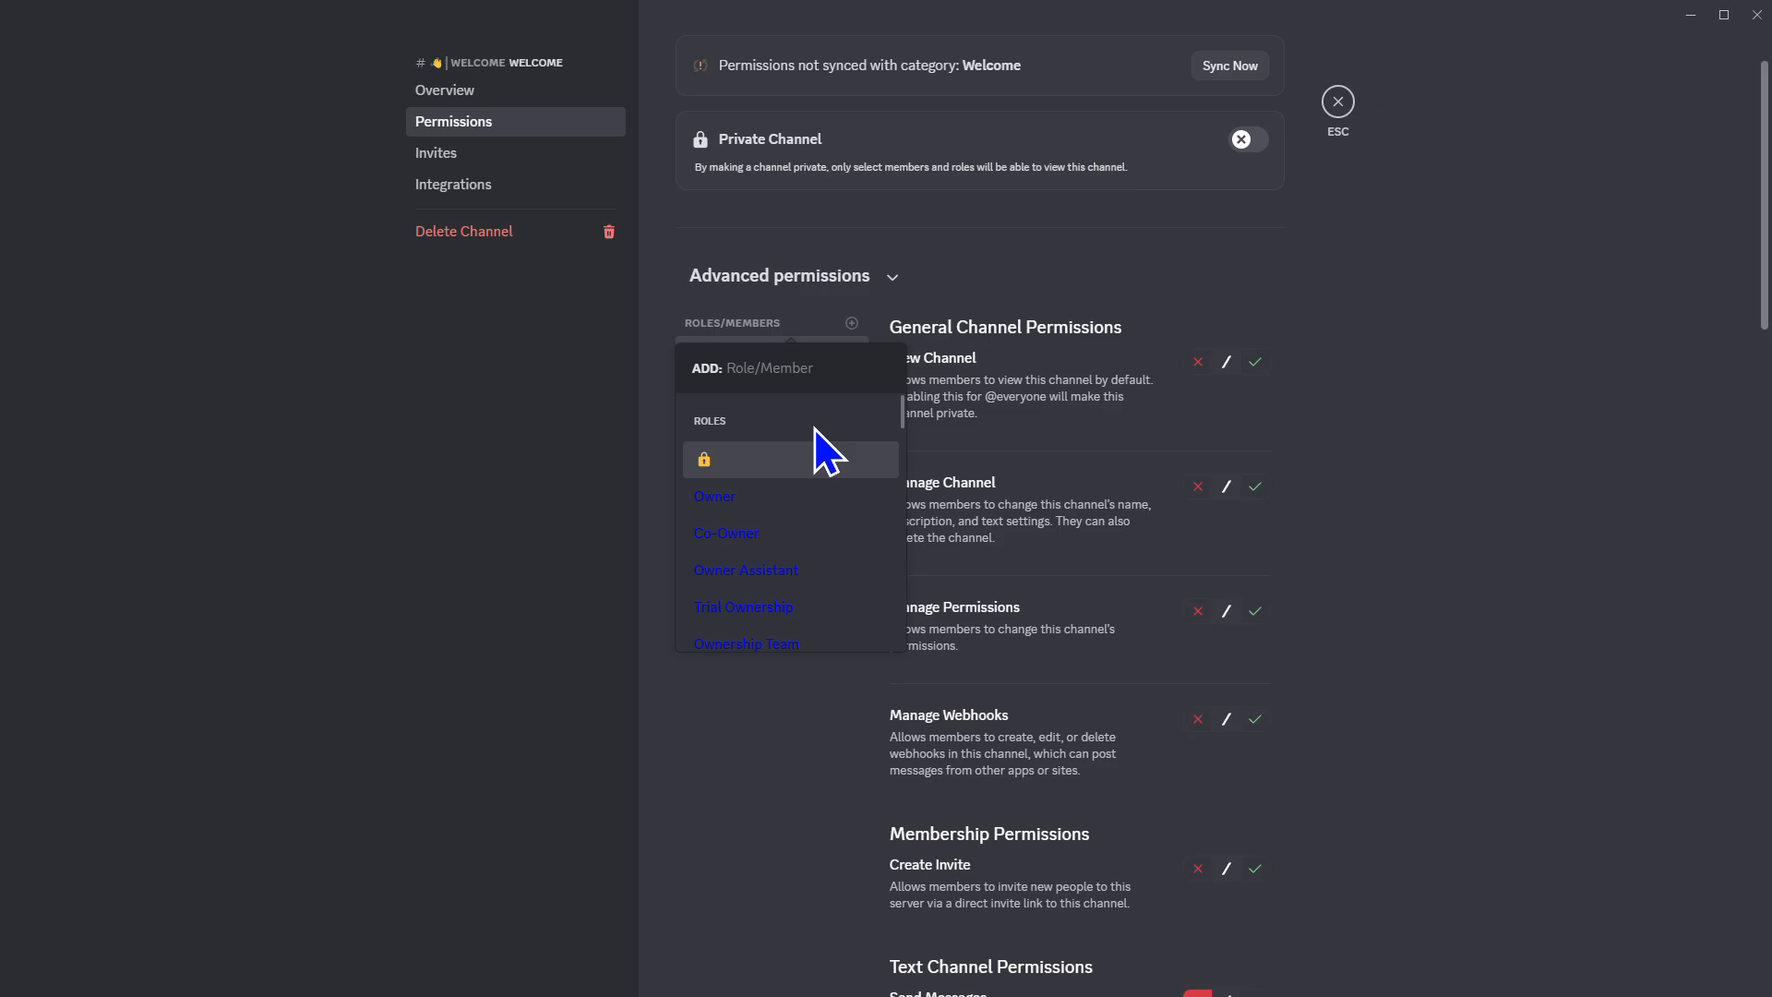
text(com)
click(824, 457)
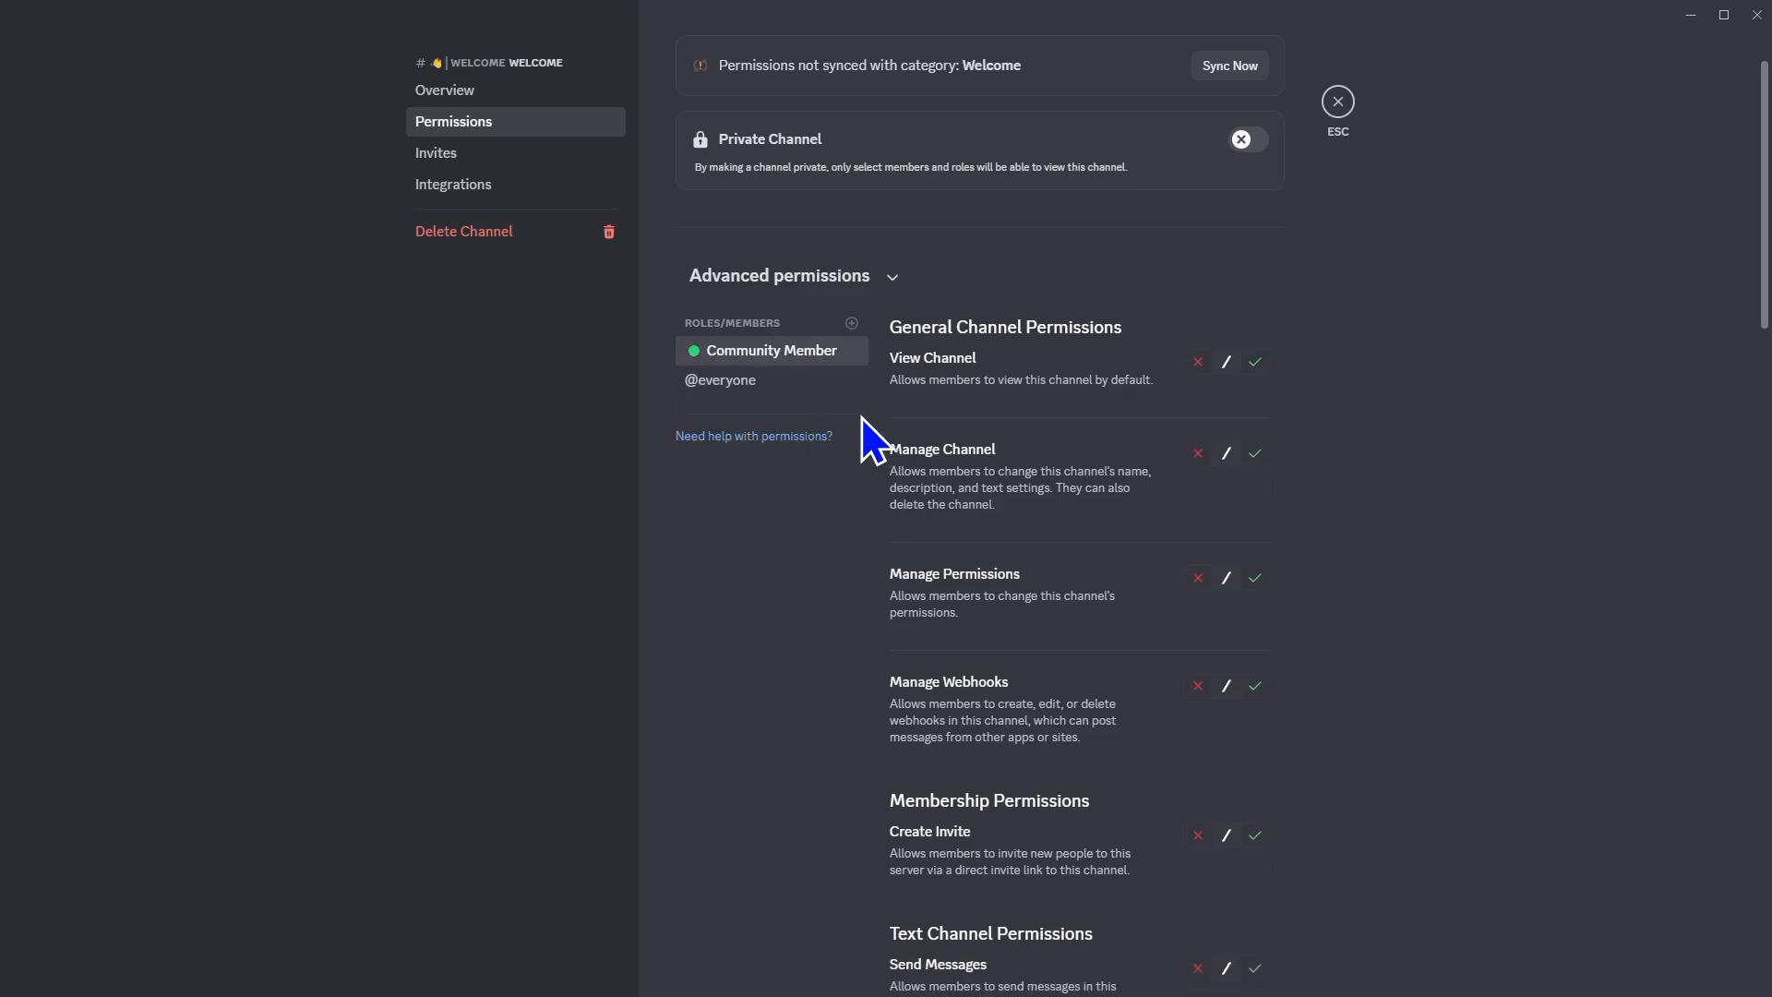
scroll(1126, 701, down, 1)
click(1190, 875)
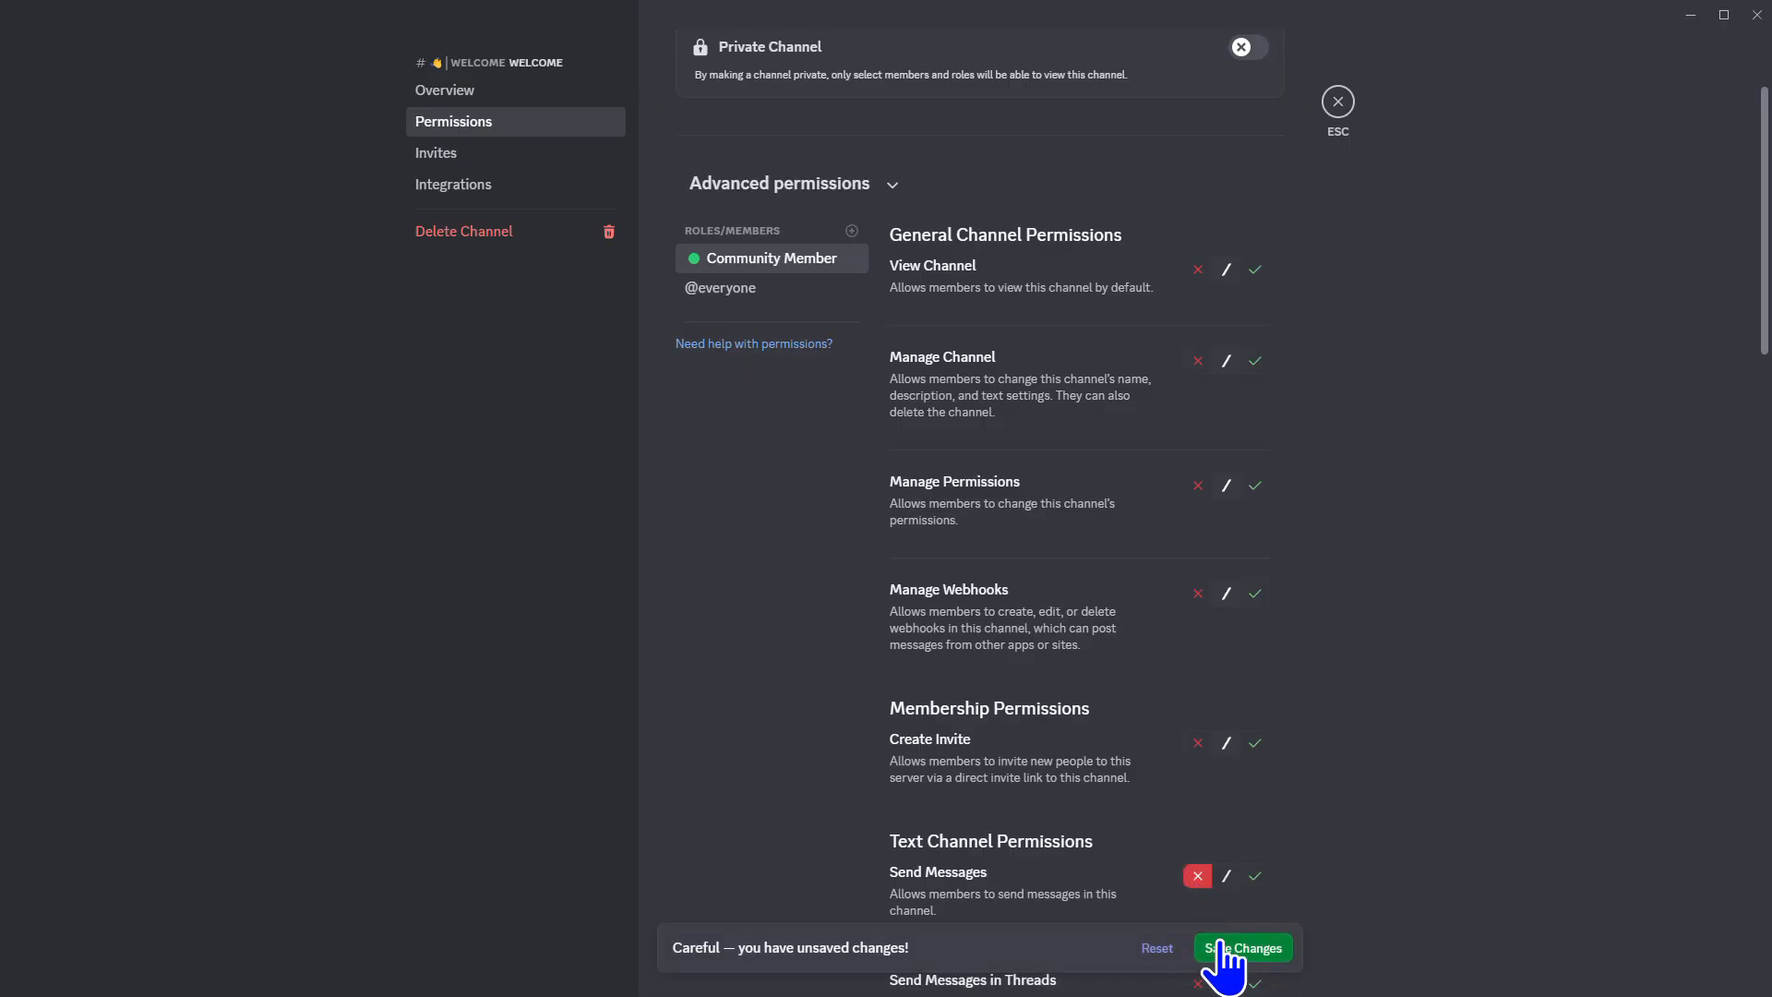
click(1228, 953)
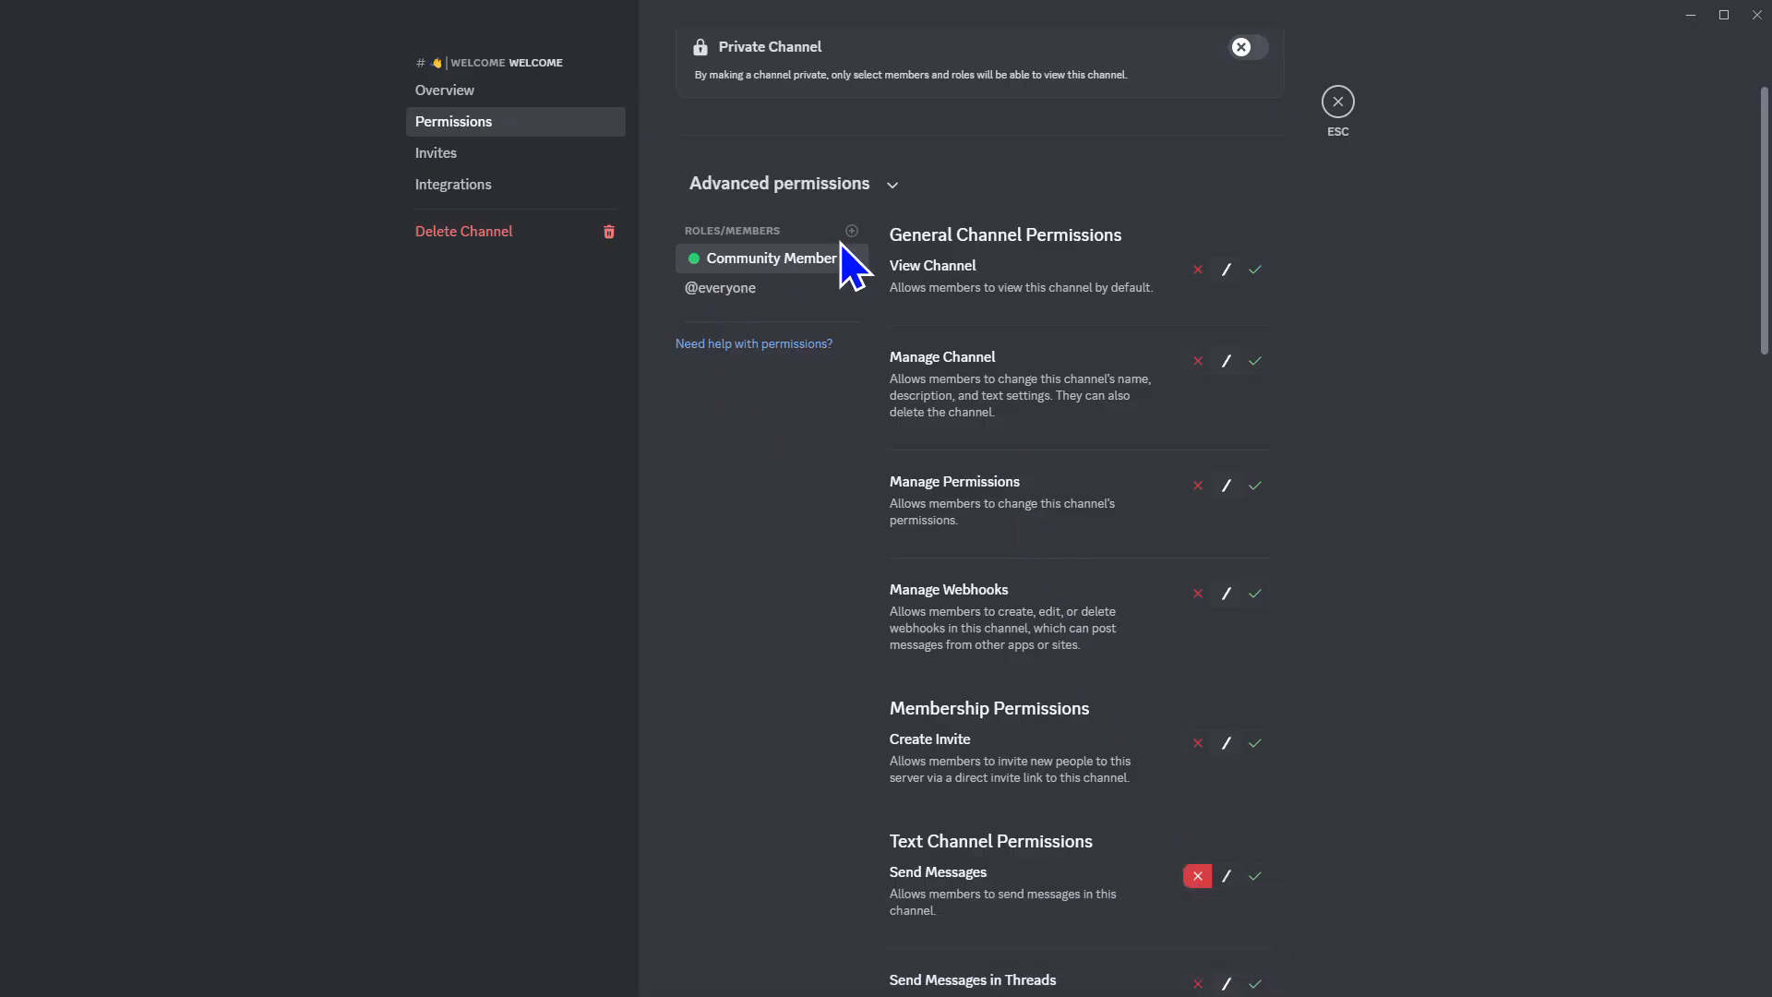
Add the Staff Team role to the welcome channel's permissions with Send Messages denied and save the change
click(852, 231)
text(staf)
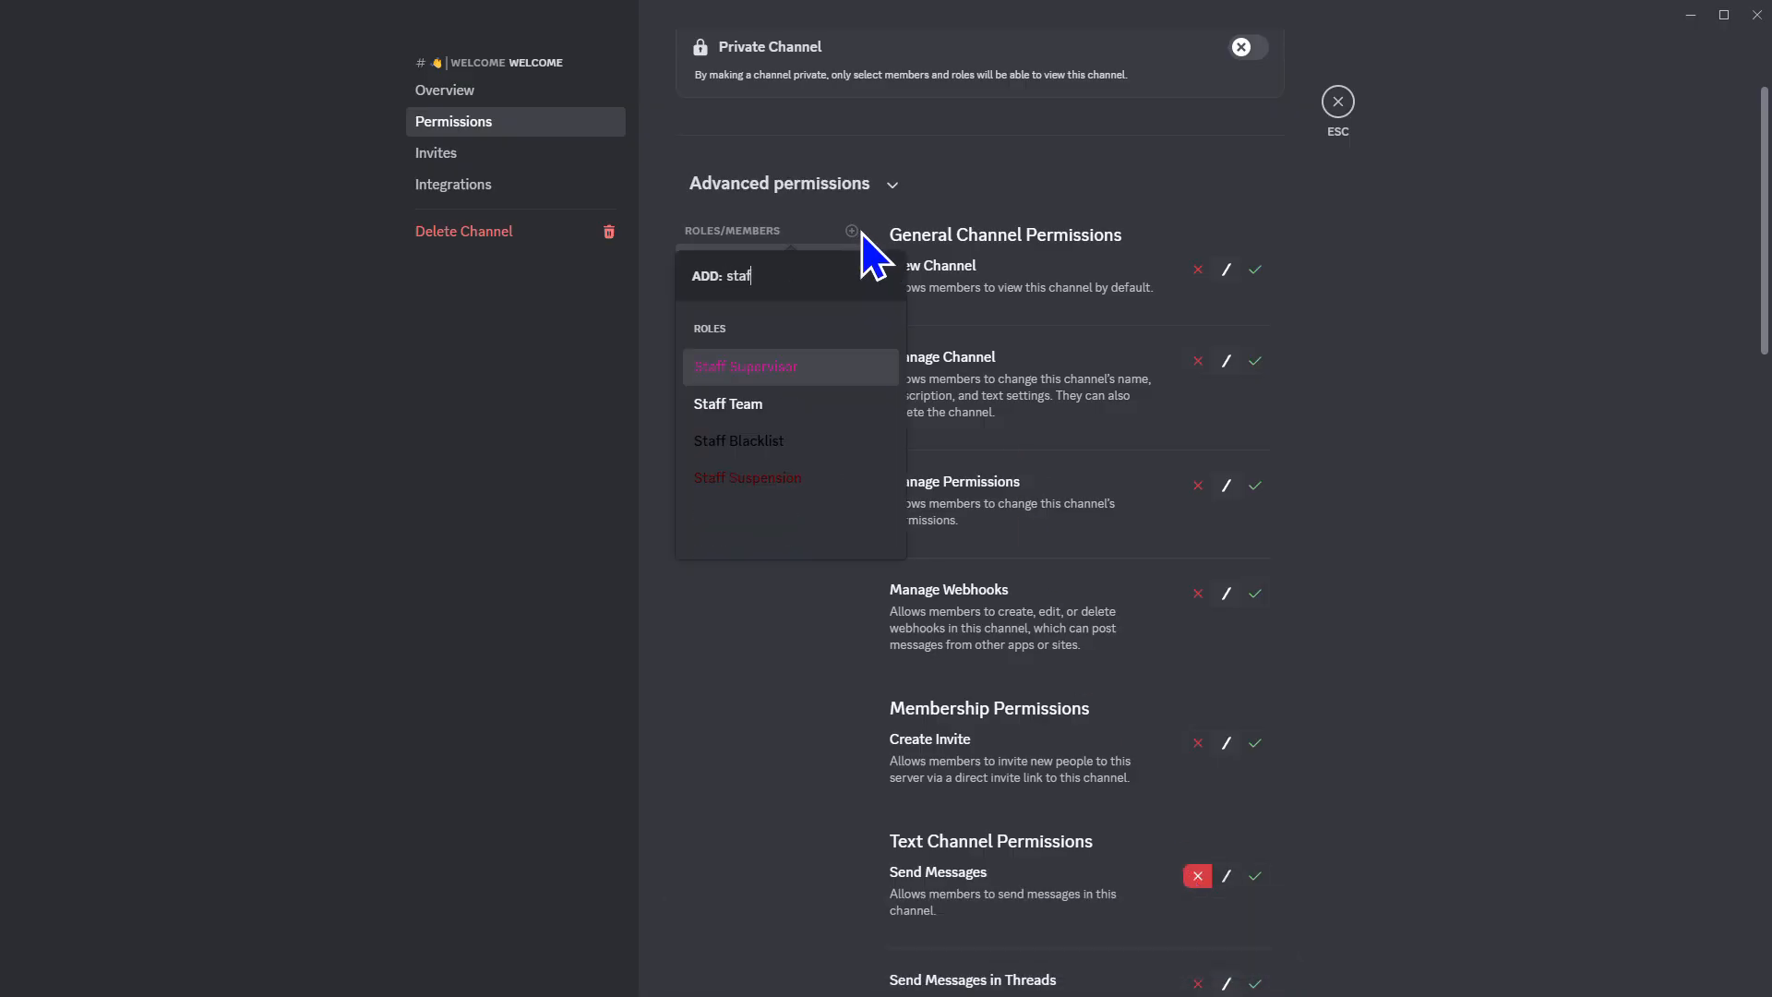
text(f)
click(796, 407)
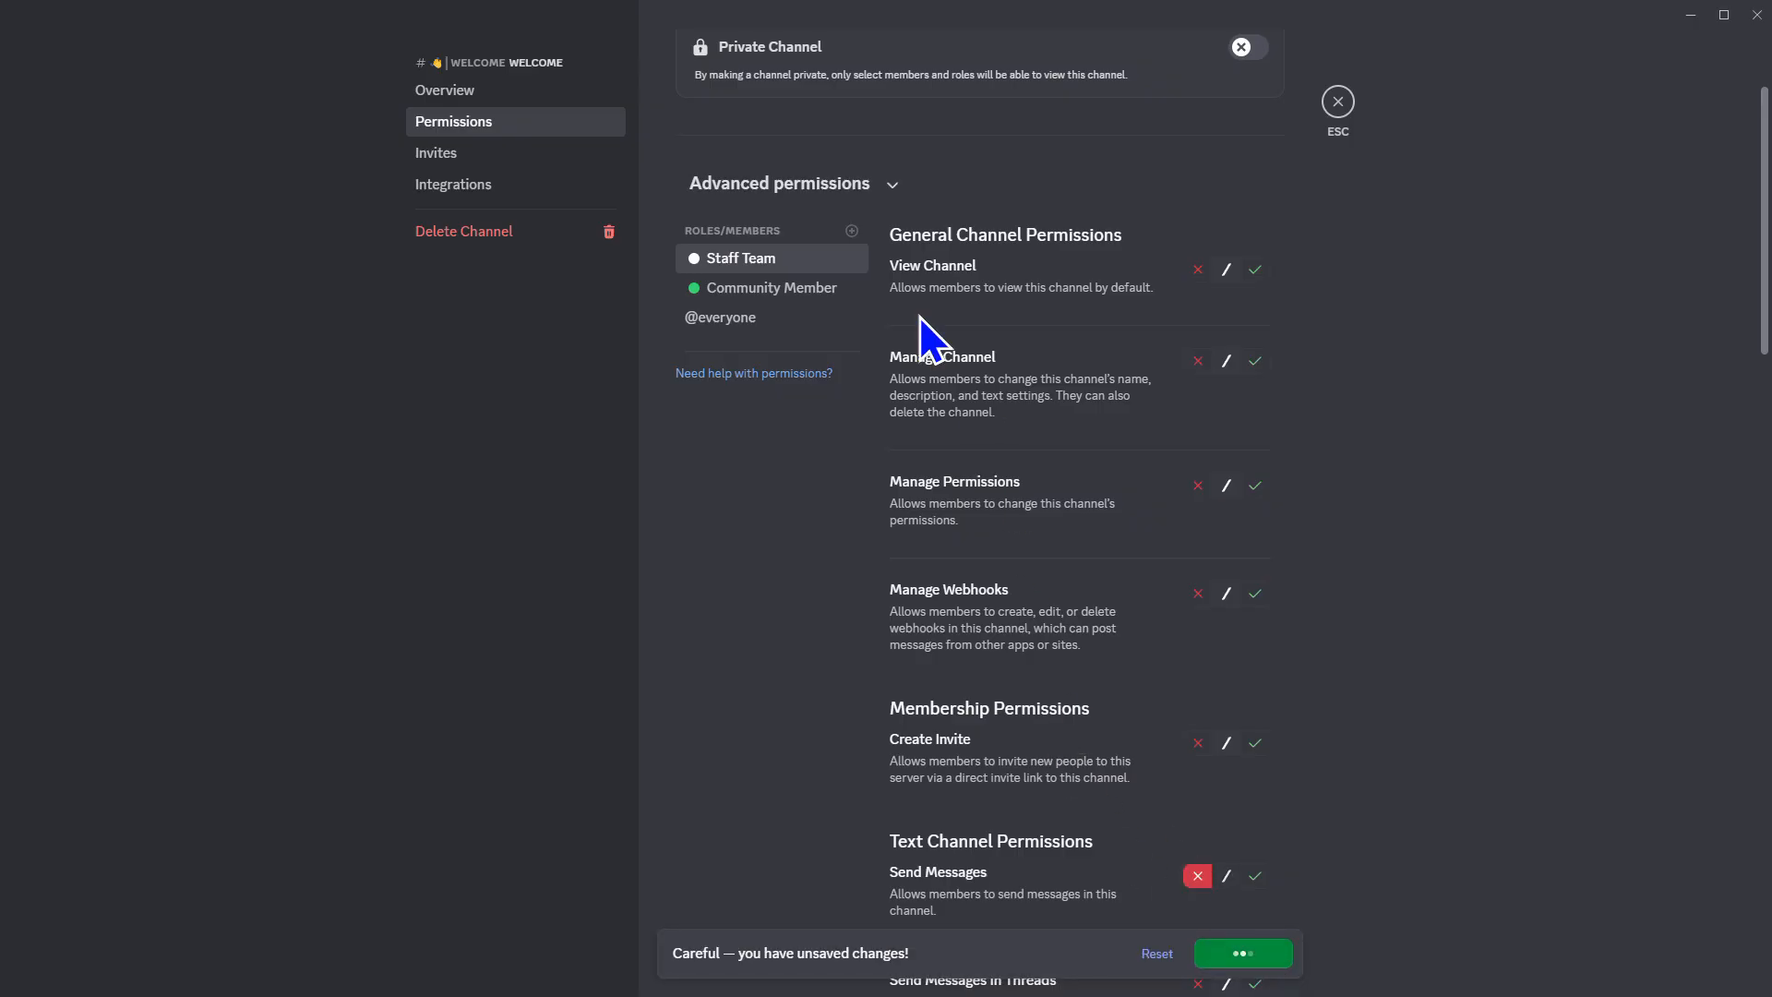
Add the High Rank role to the welcome channel's permissions, deny it Send Messages and save the change
click(852, 231)
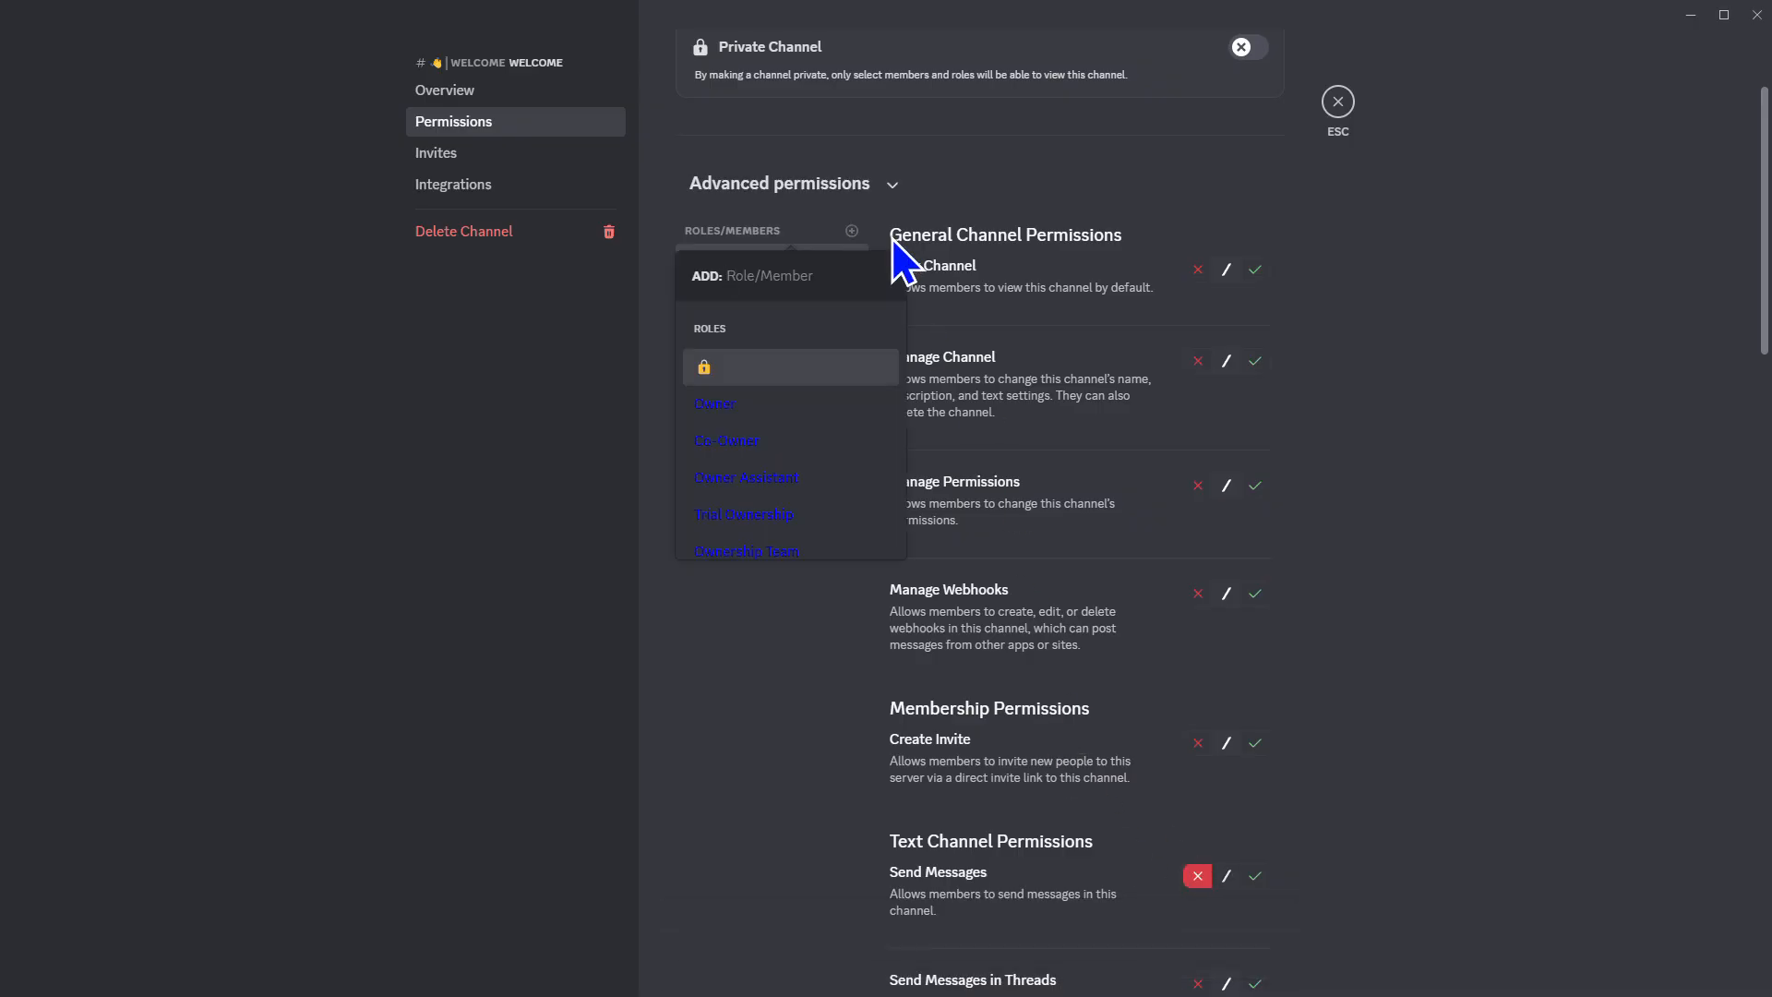
text(high)
key(Return)
click(1197, 876)
click(1209, 953)
Add the Senior High Rank role to the welcome channel with Send Messages allowed, save, and close the channel settings
click(852, 231)
text(senior)
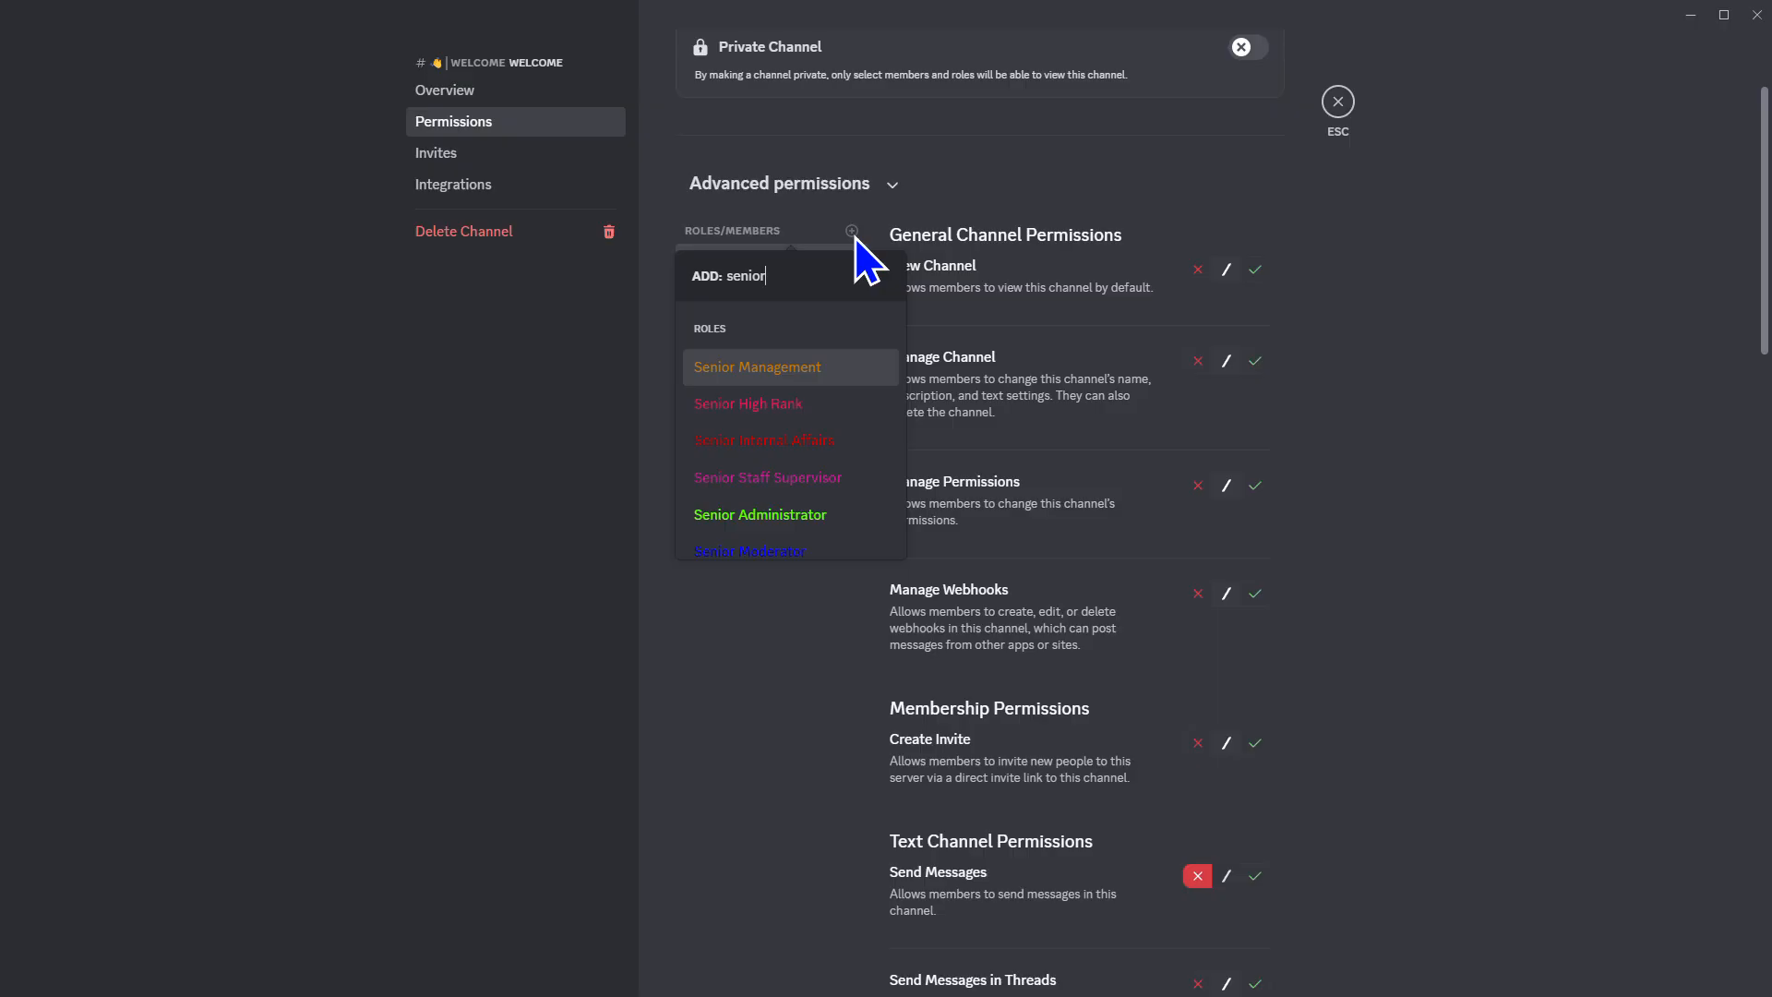
click(792, 404)
click(1255, 876)
click(1260, 960)
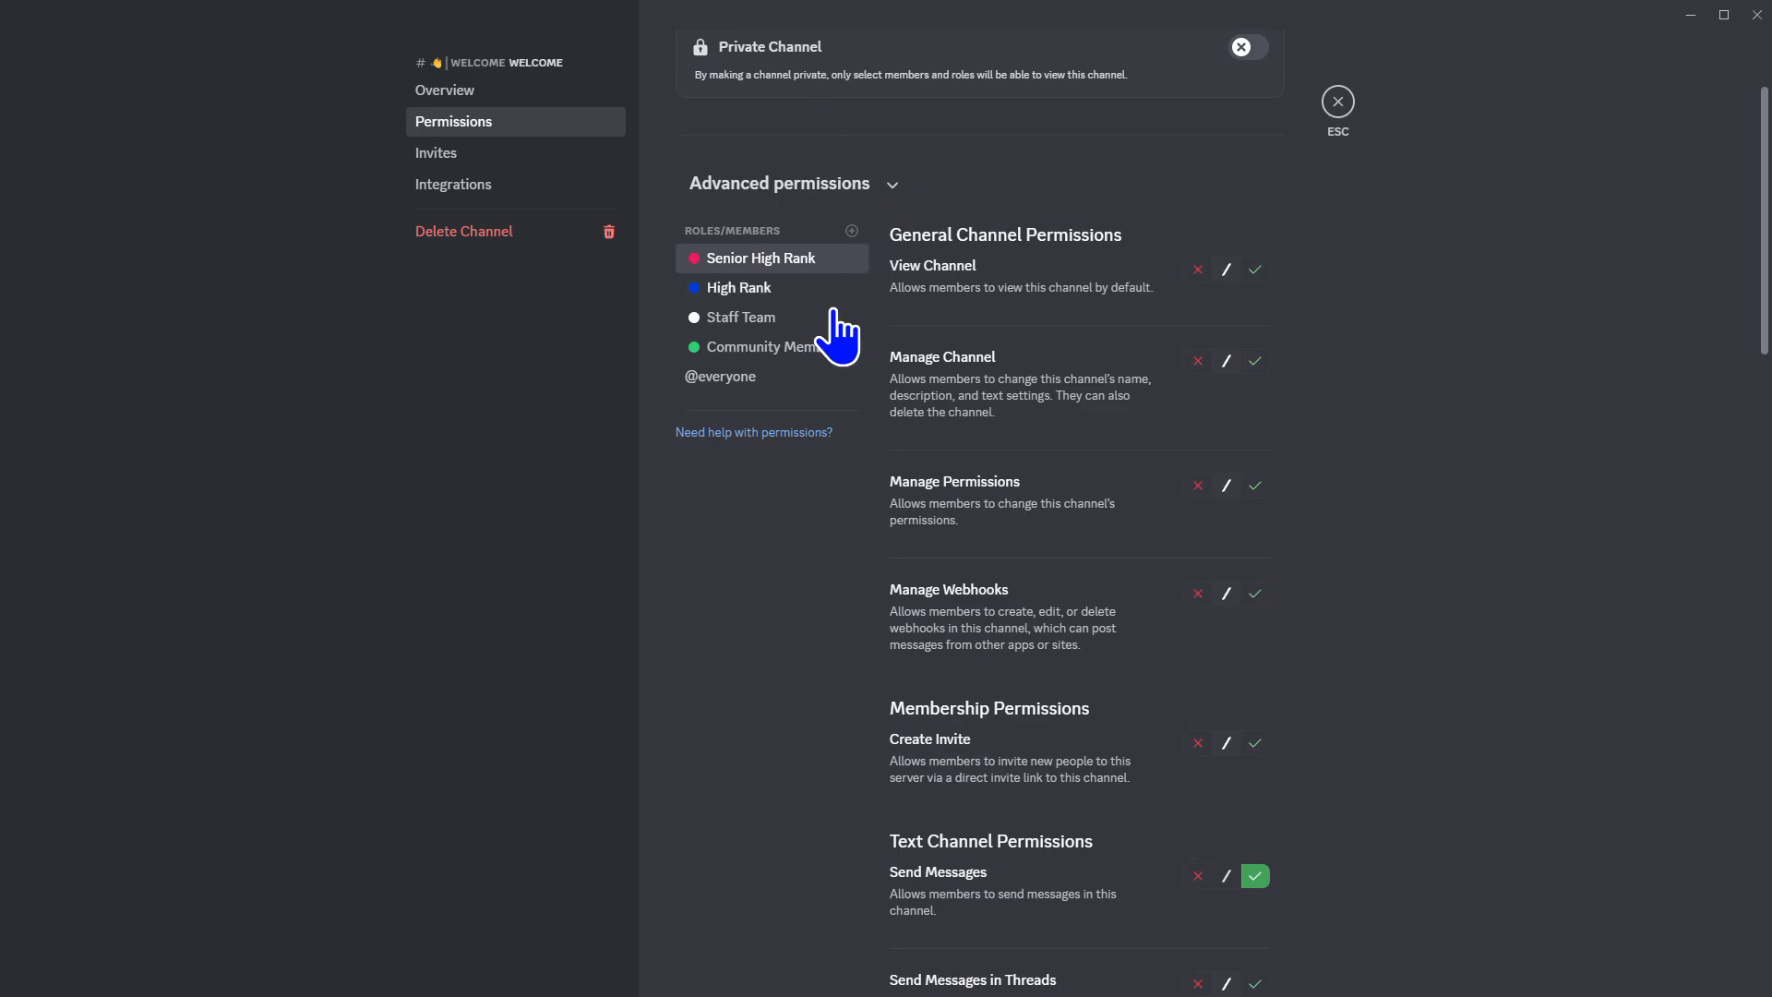
scroll(989, 535, down, 2)
scroll(1061, 535, up, 2)
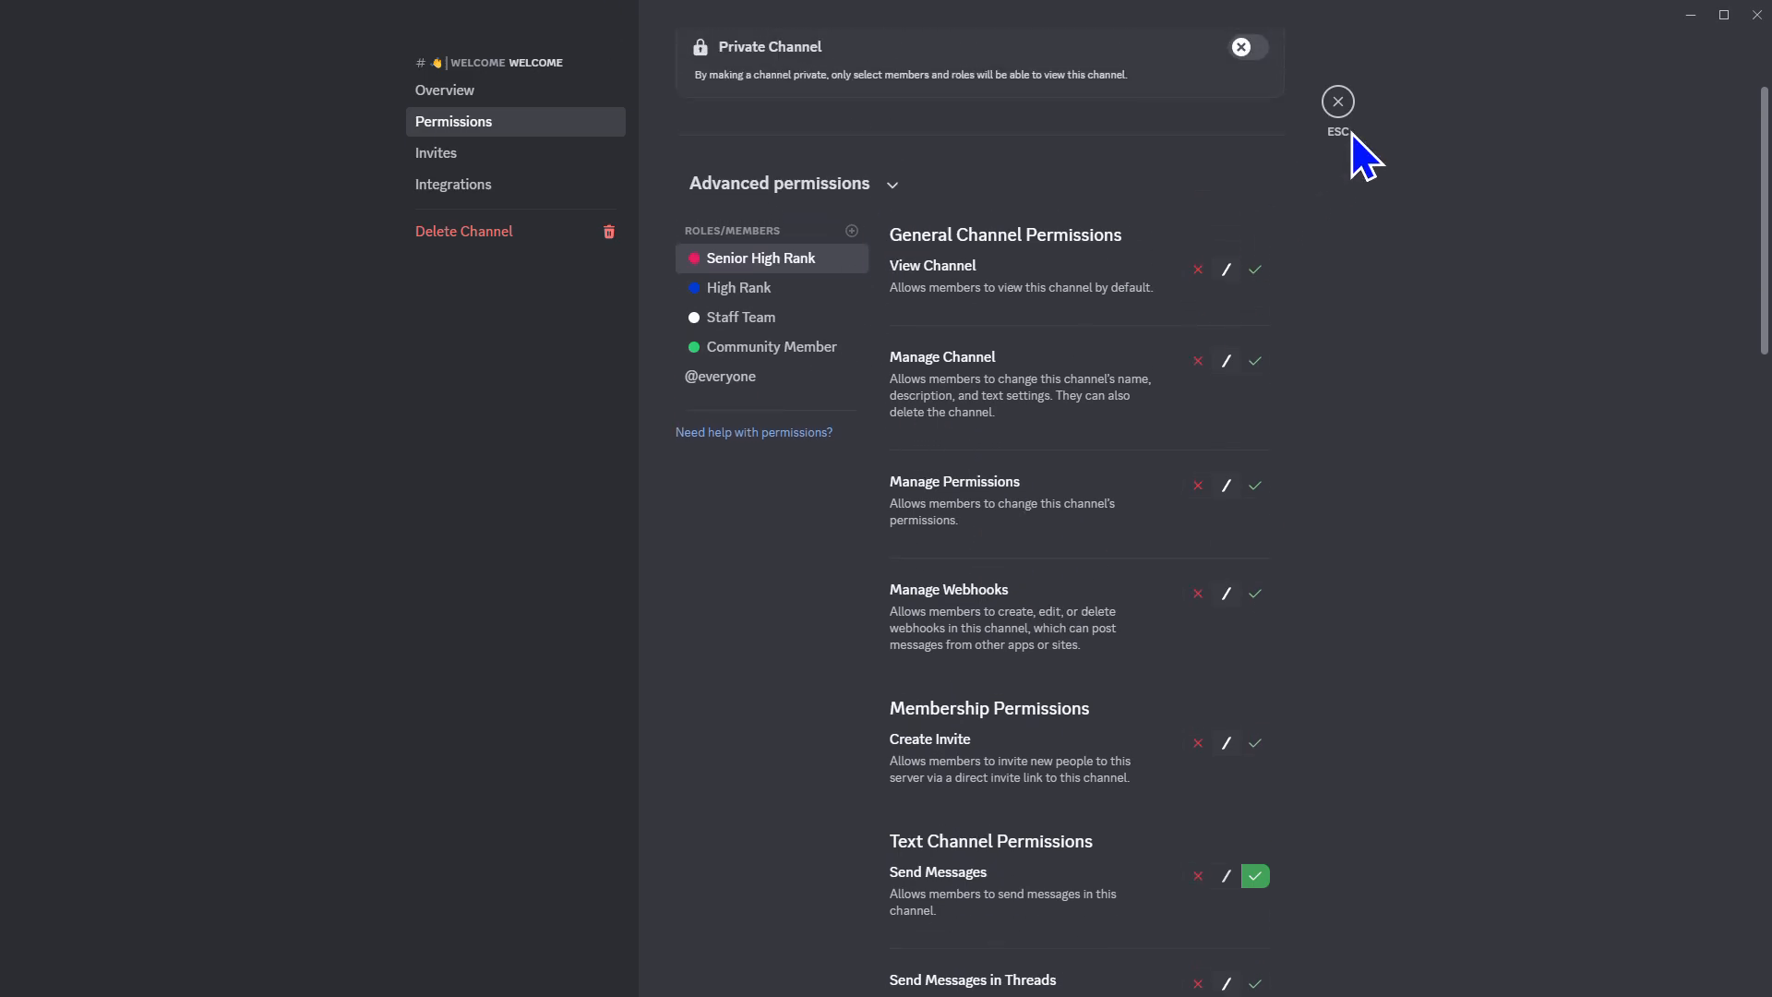
click(1348, 129)
Look over the server's channel list from the Vault category through Senior High Ranking
scroll(221, 369, down, 2)
scroll(218, 381, down, 8)
scroll(191, 527, up, 10)
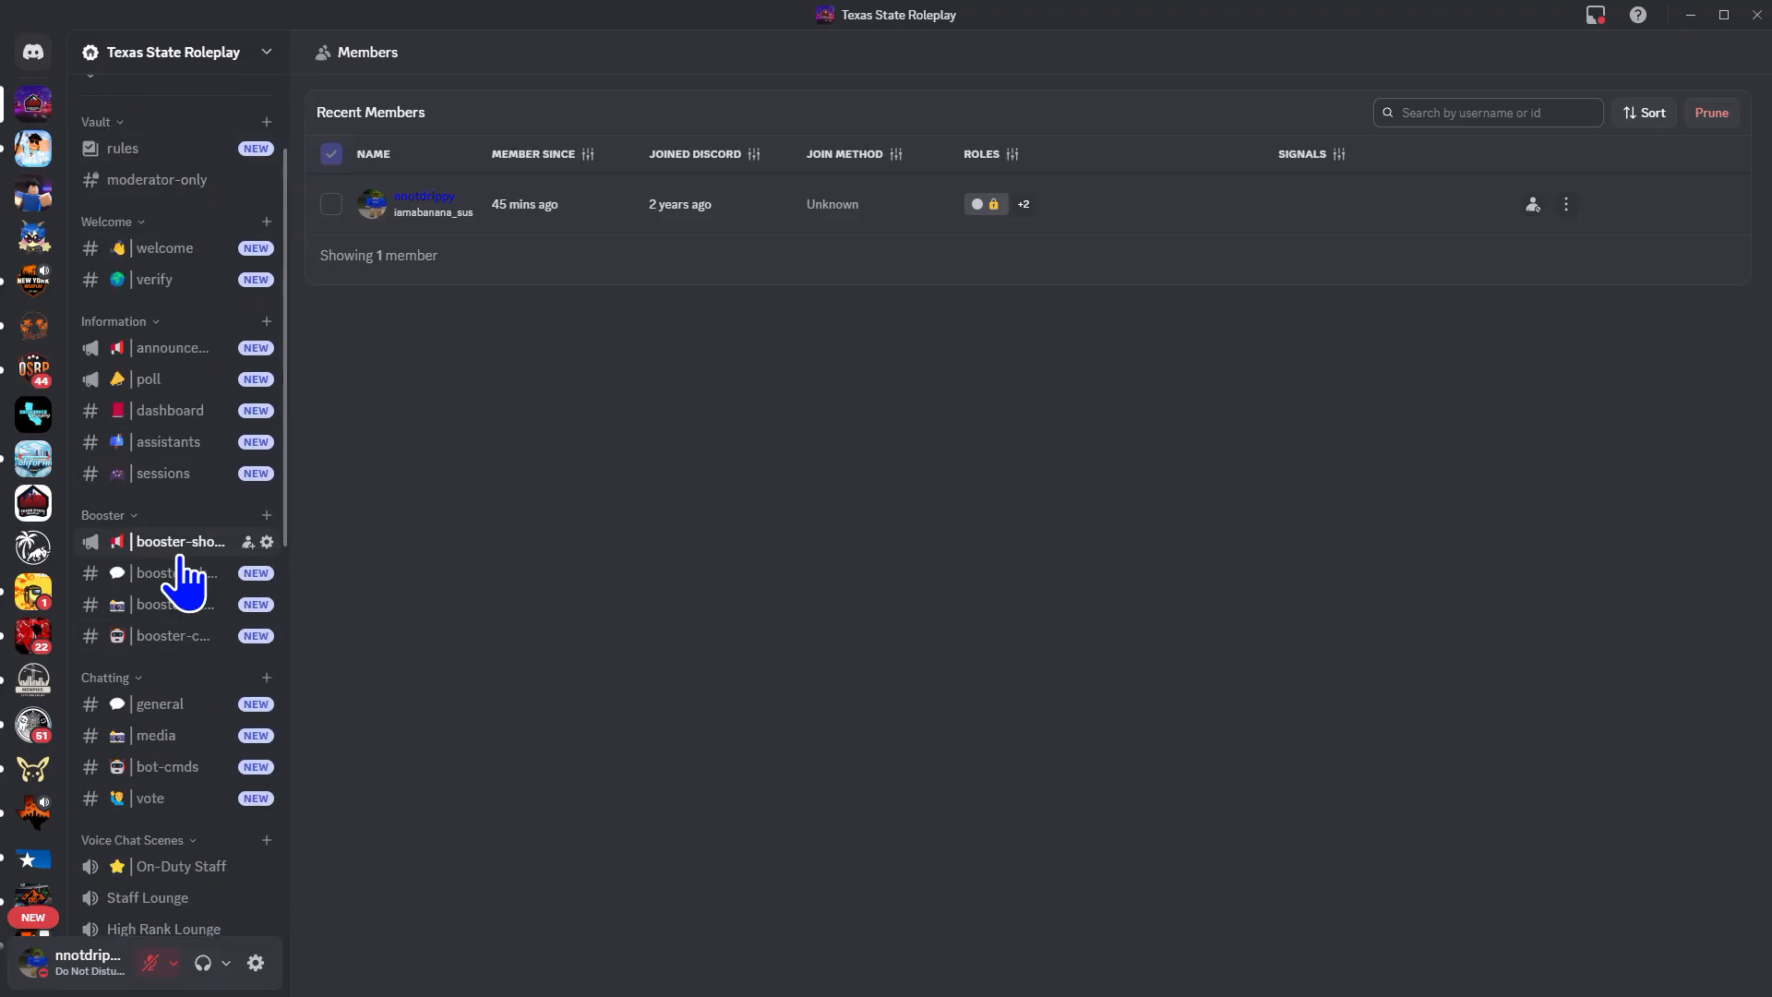
scroll(259, 554, down, 9)
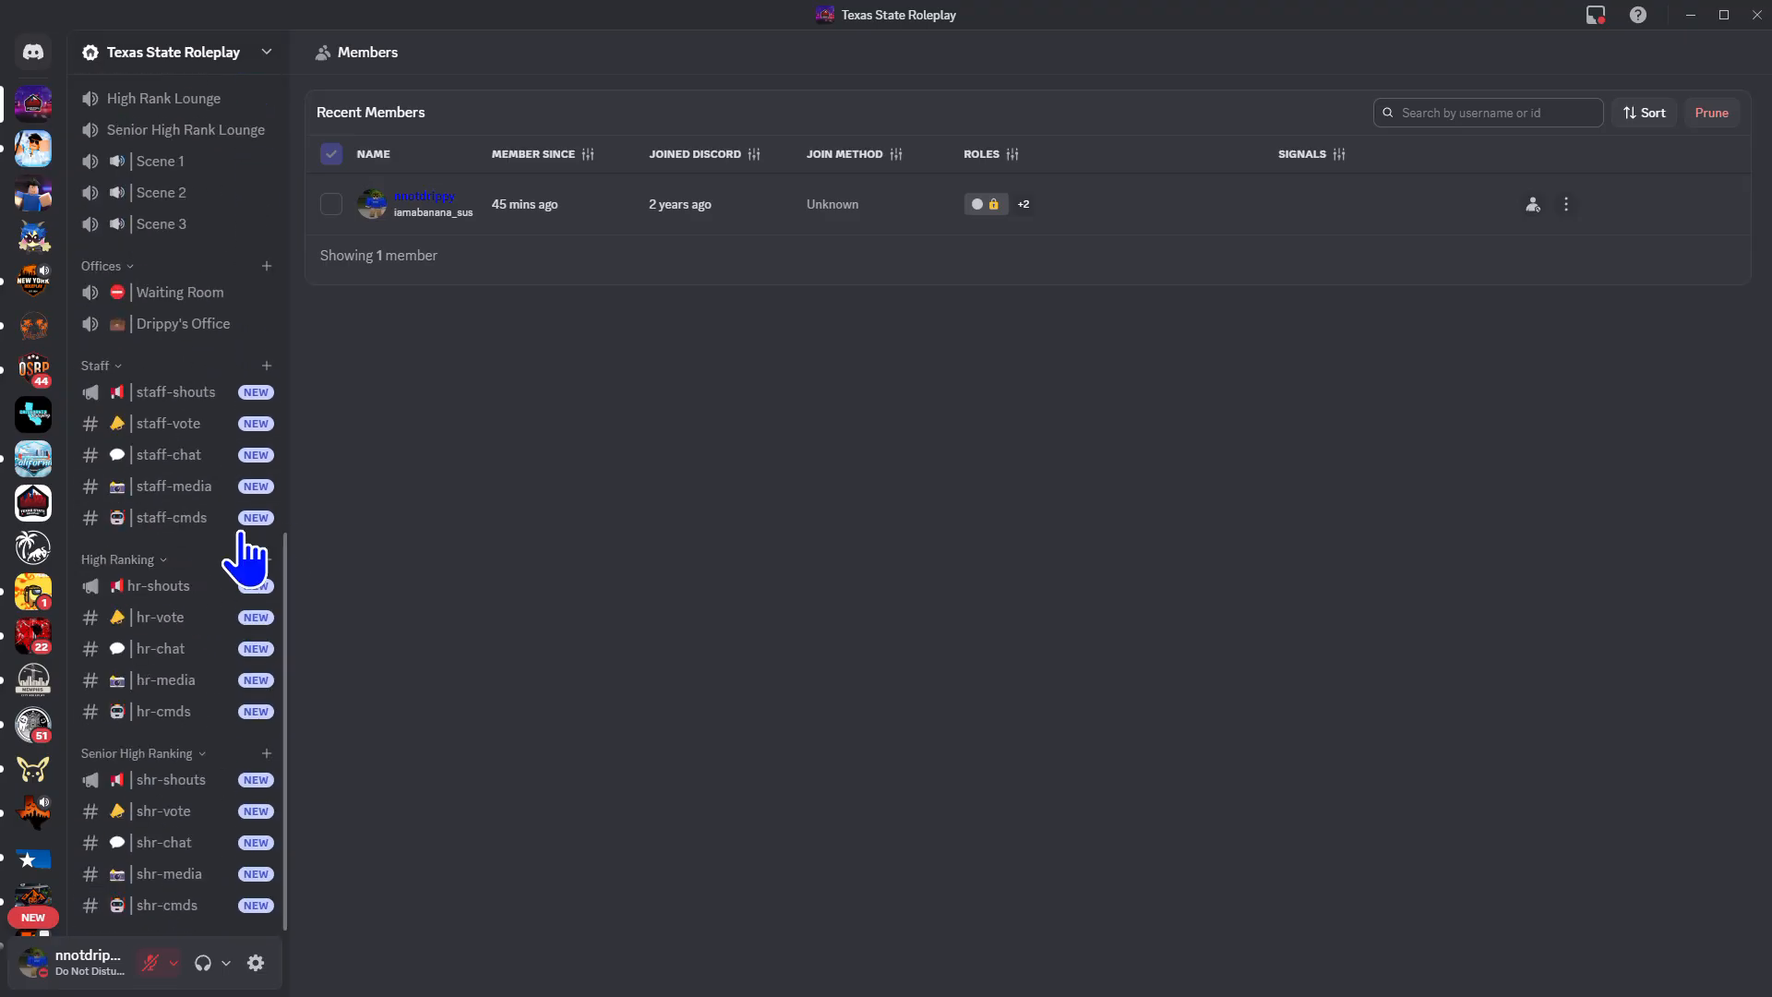
scroll(203, 646, up, 9)
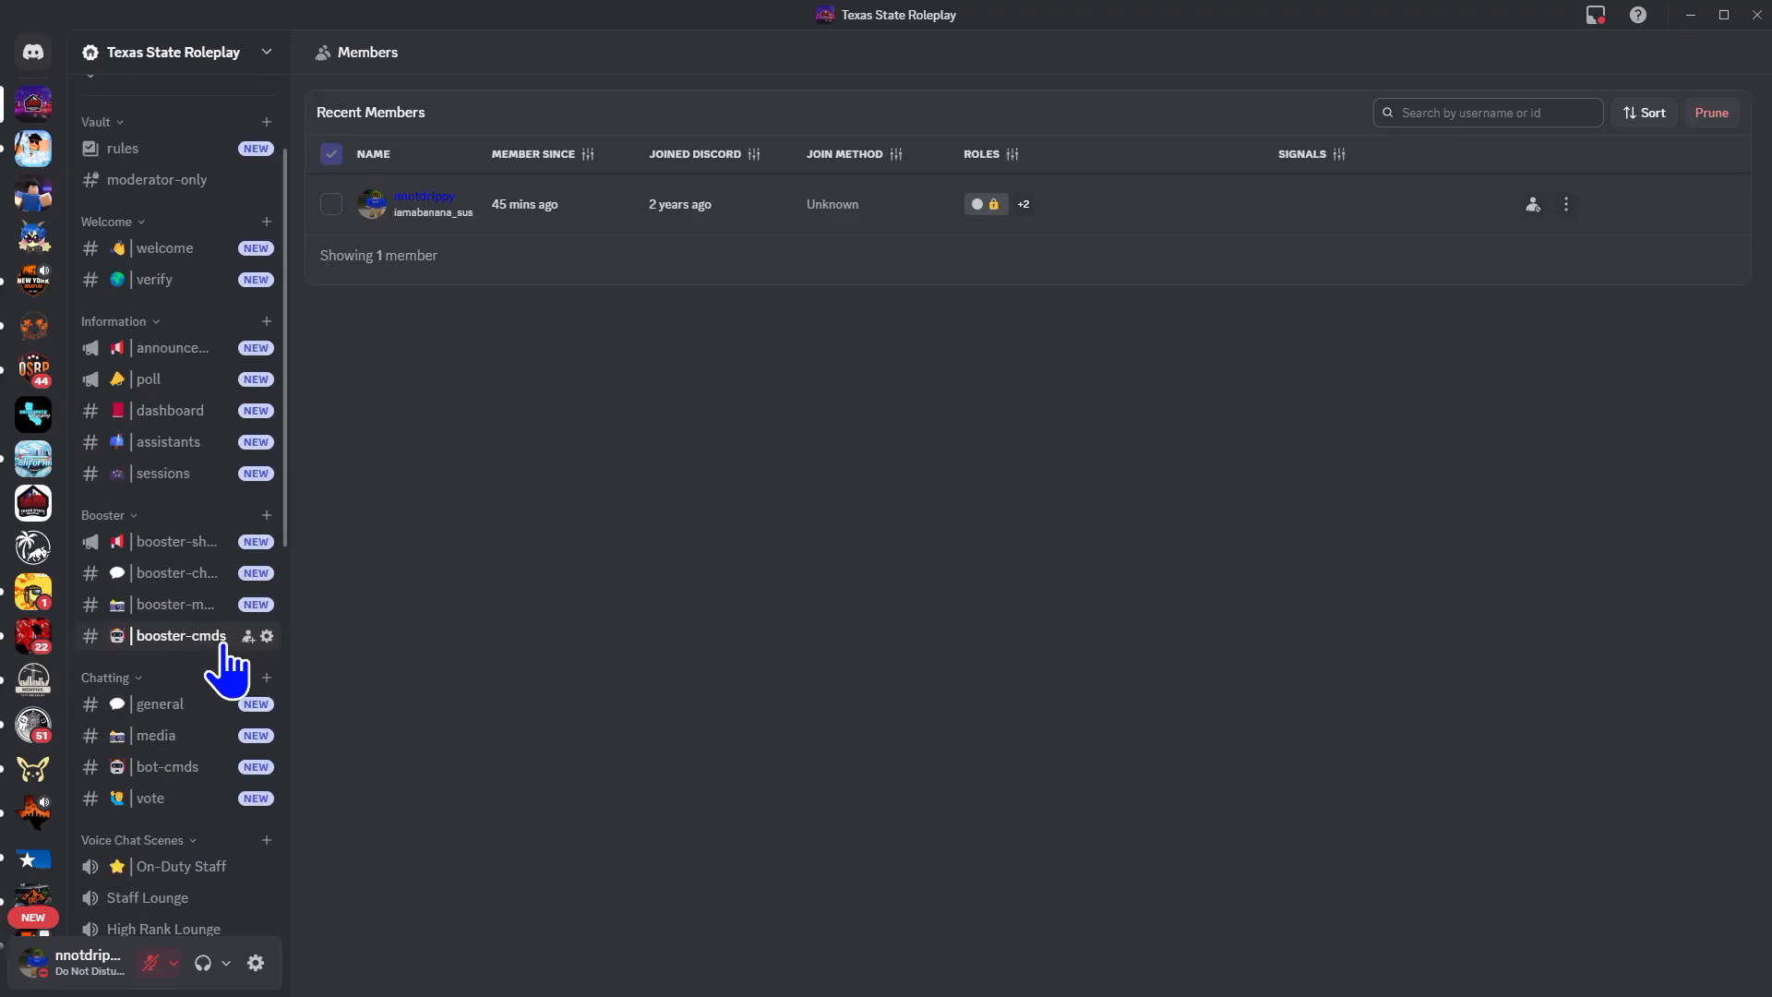